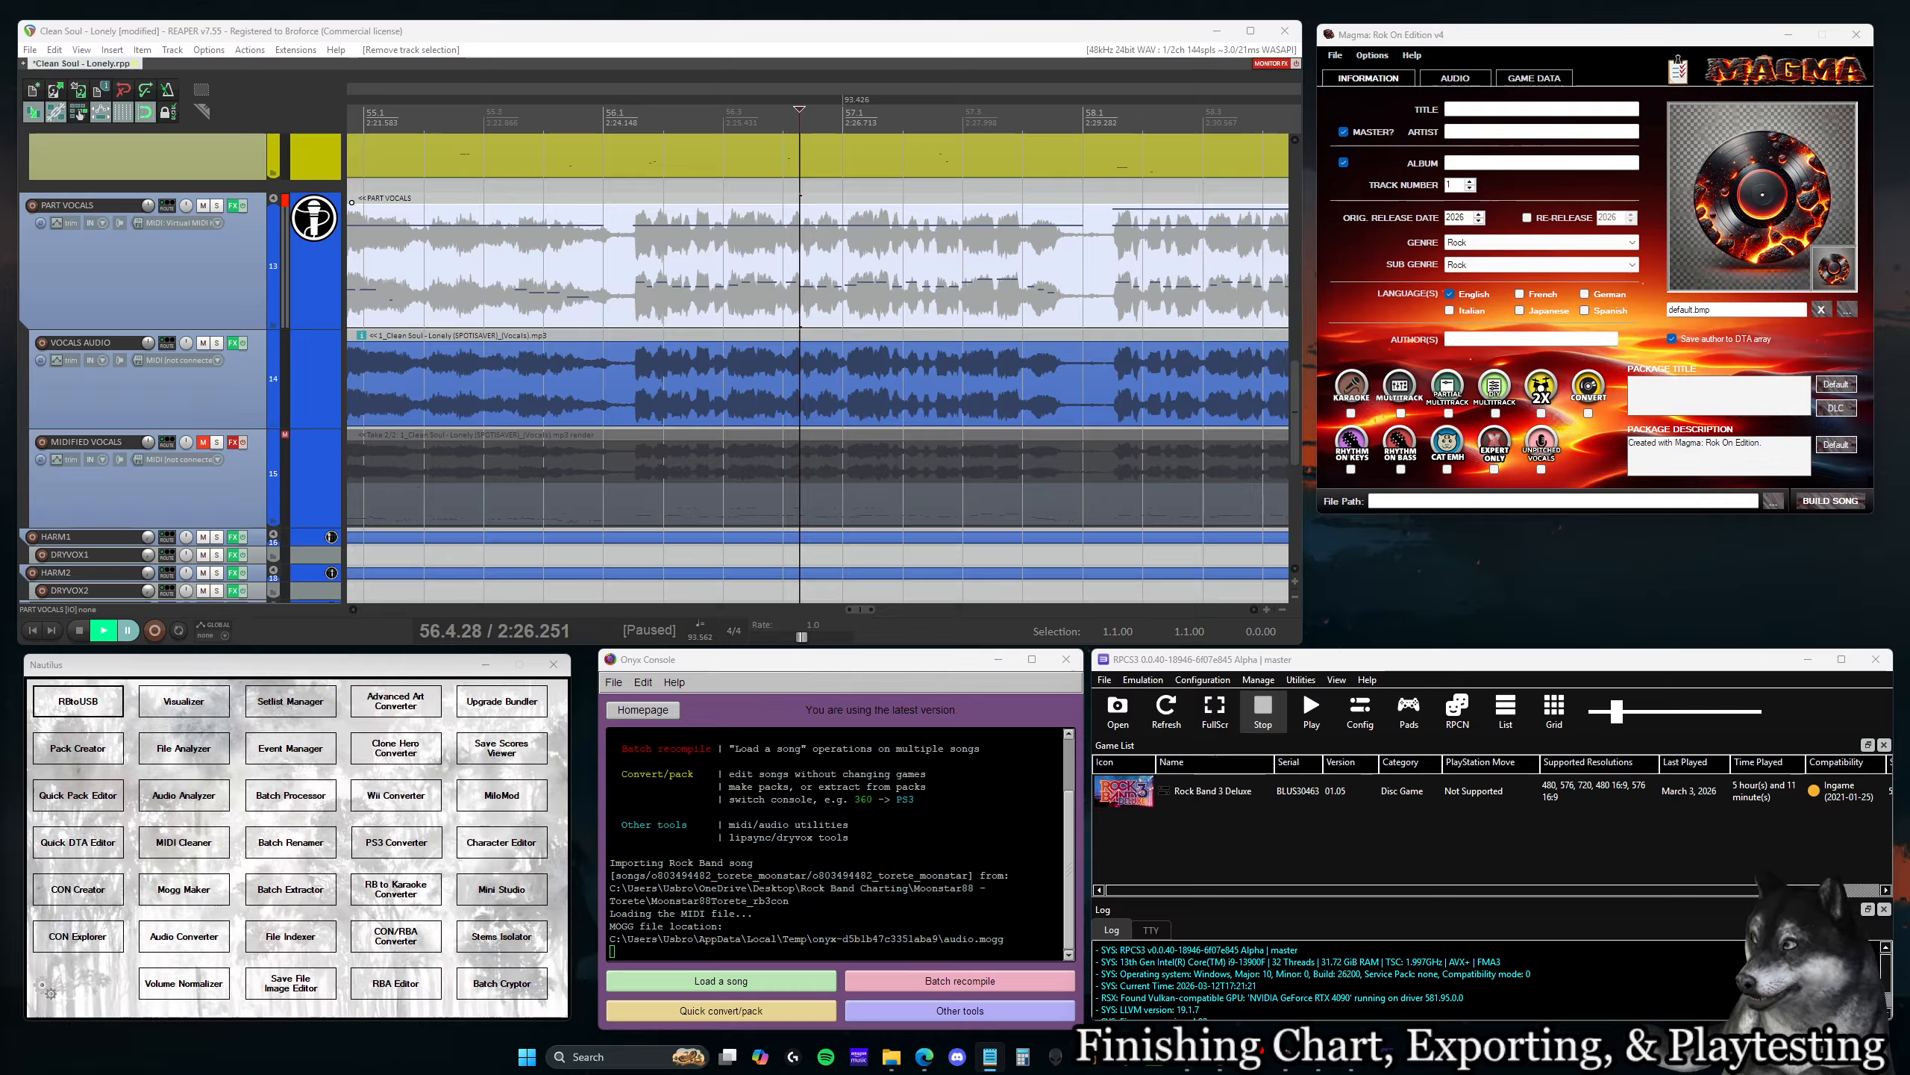
Minimize the Magma, RPCS3, Onyx and Nautilus windows and maximize the REAPER project window
click(1788, 35)
click(1808, 659)
click(997, 659)
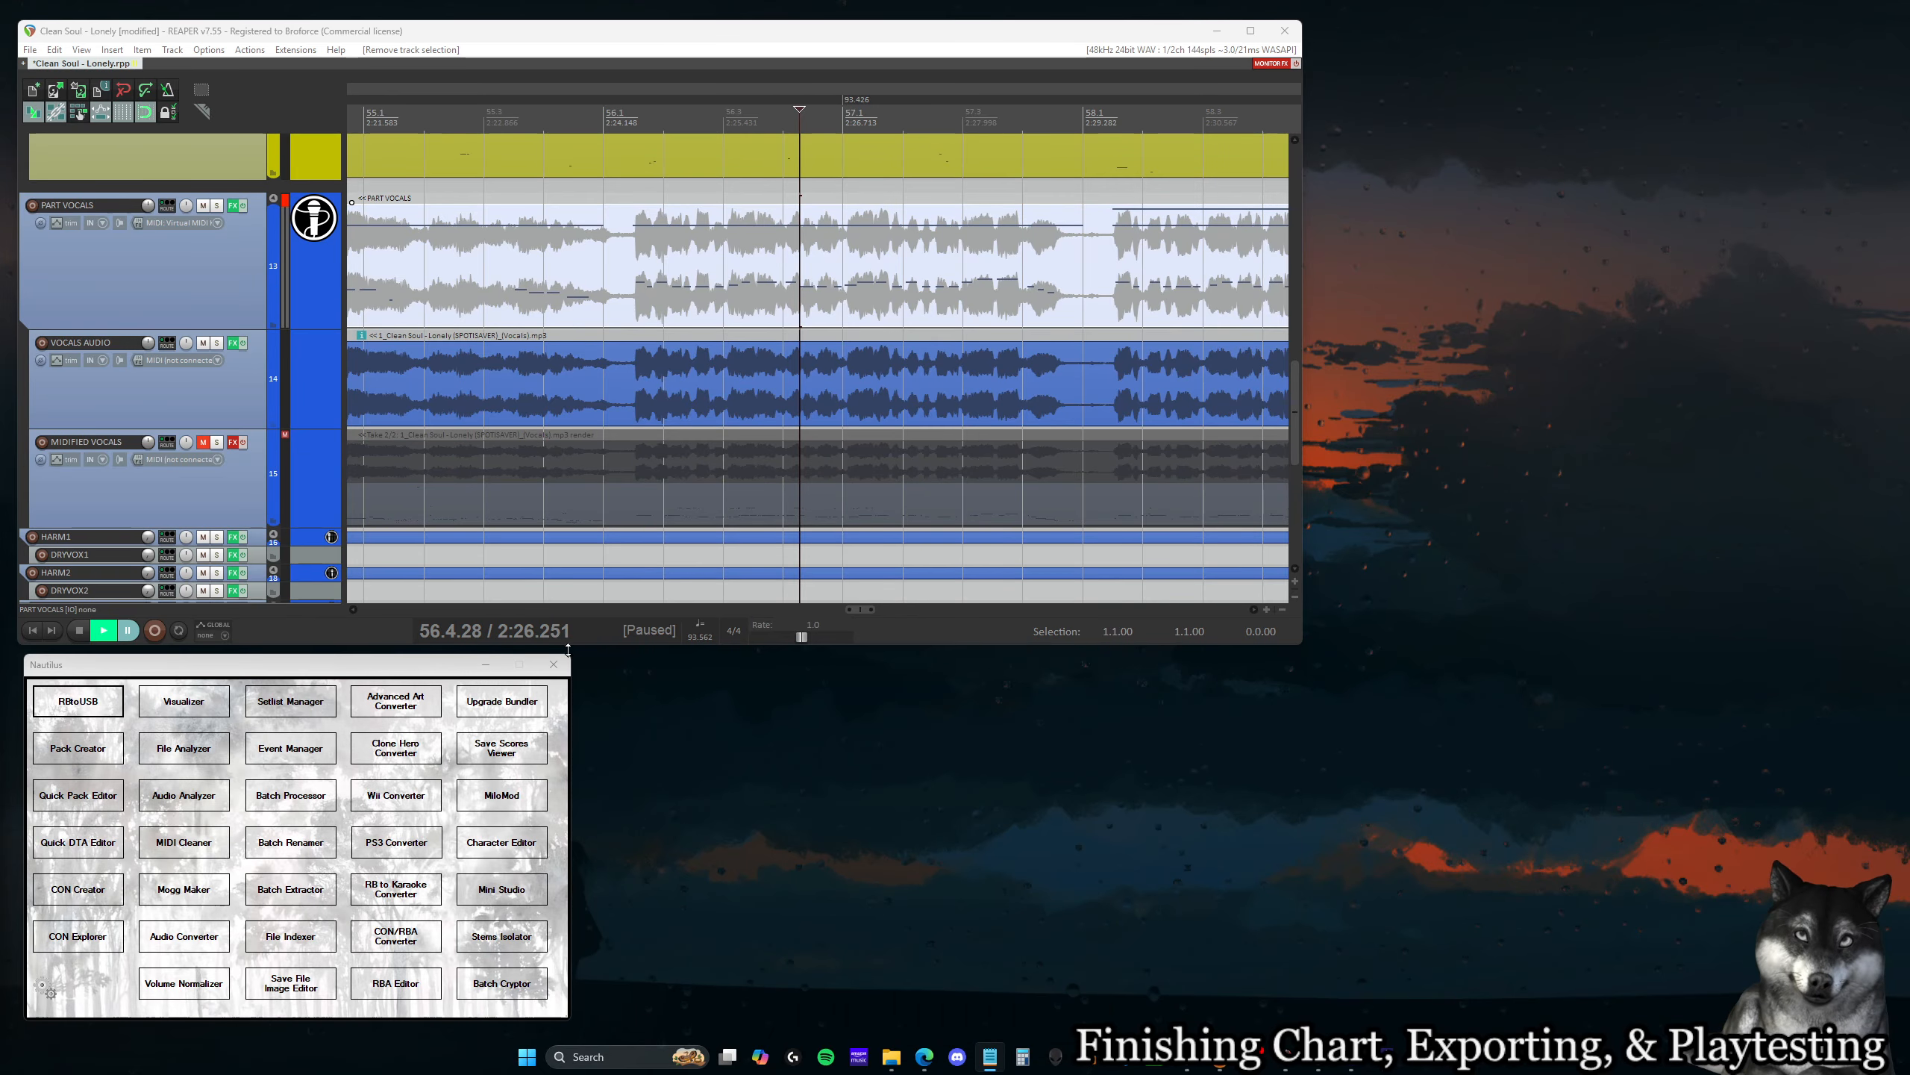
click(486, 664)
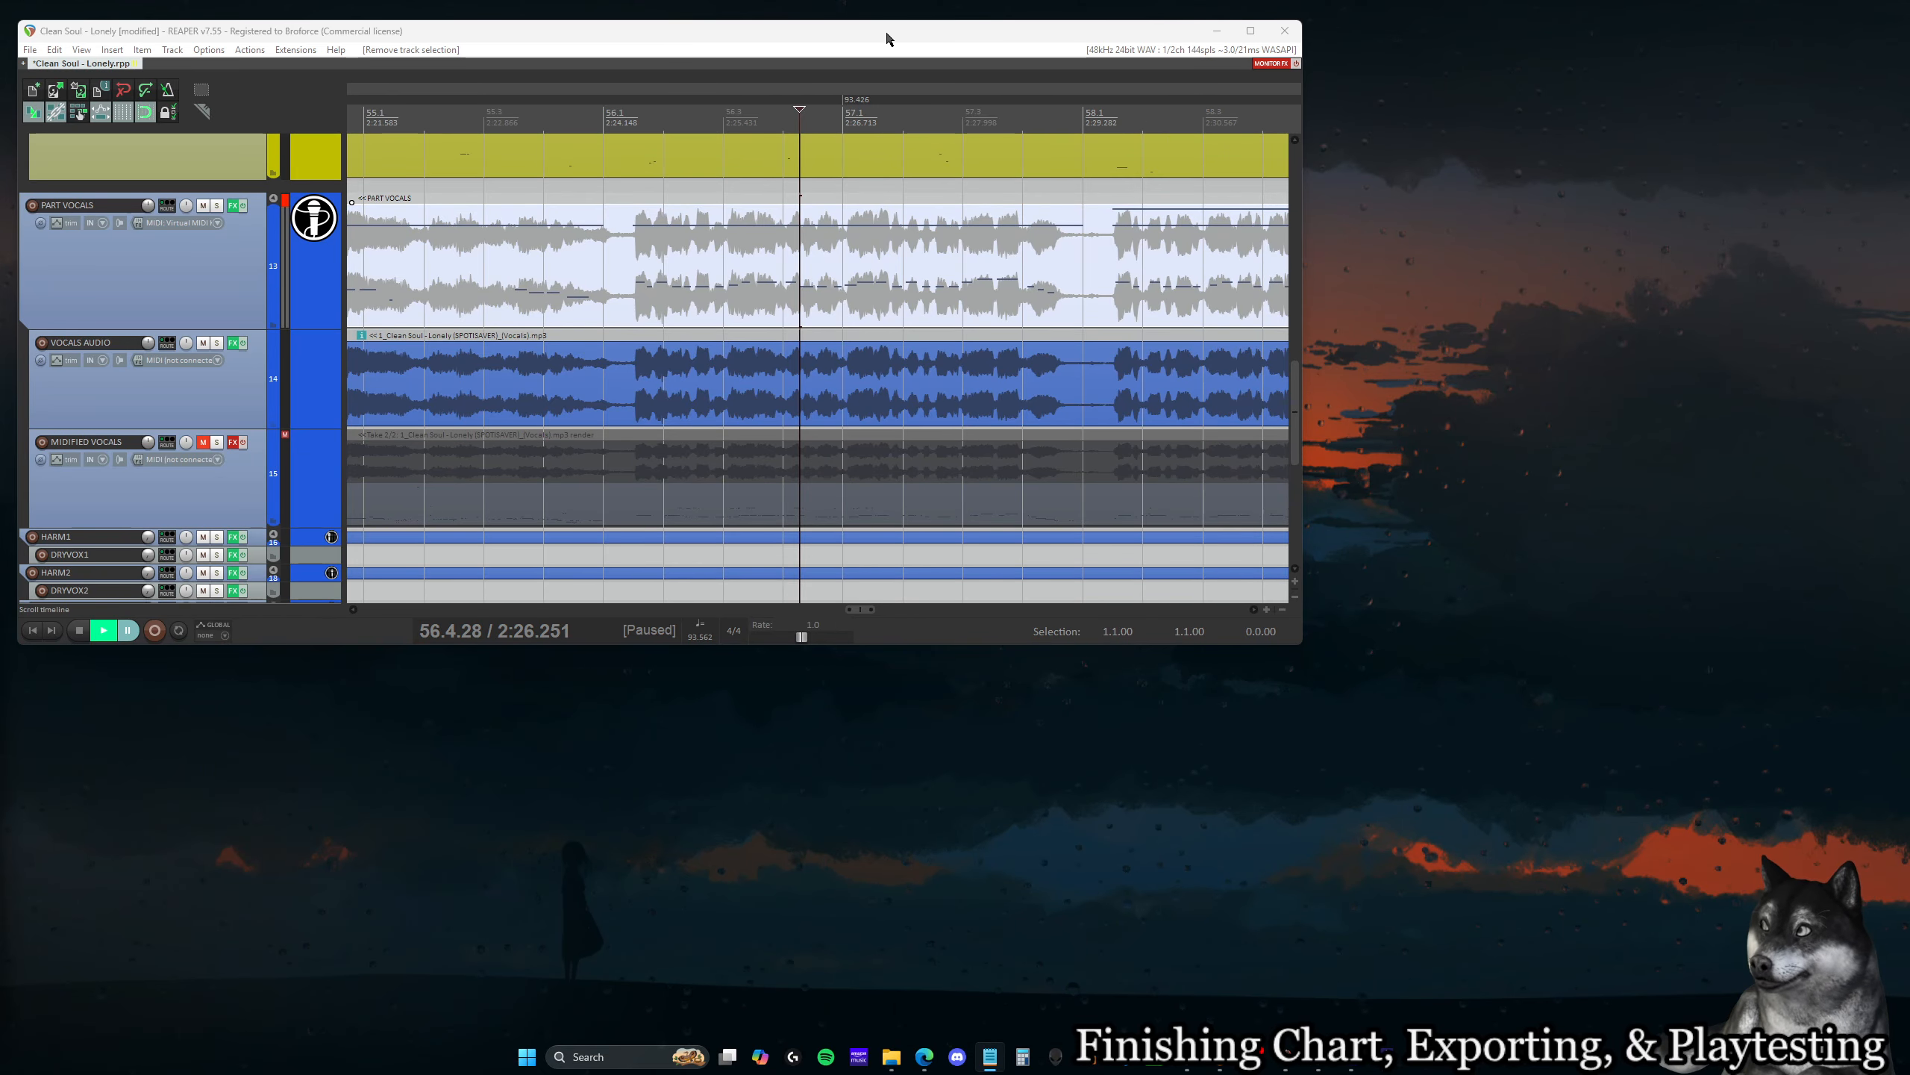
drag(887, 33, 1143, 3)
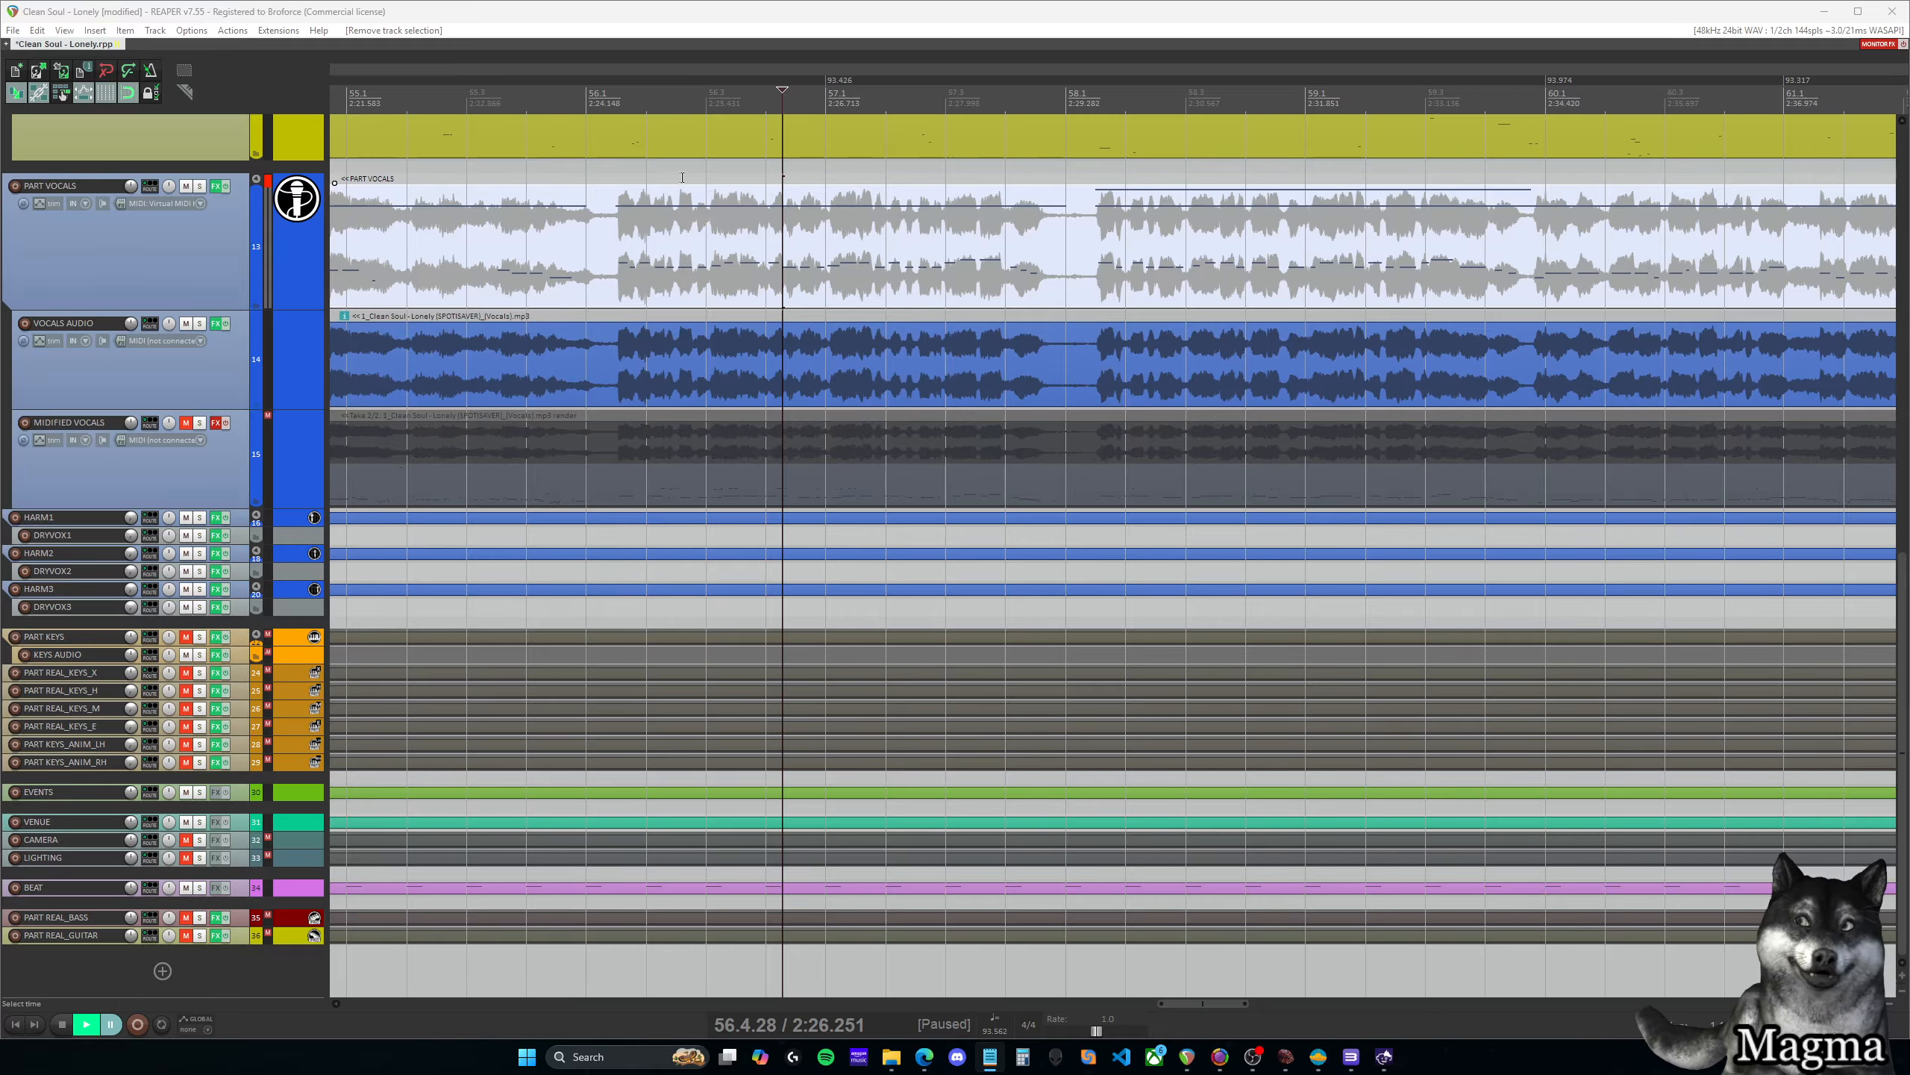
Play the song briefly from around measure 56 with the bass and guitar tracks in view, and pause it
scroll(195, 495, up, 2)
scroll(195, 495, up, 8)
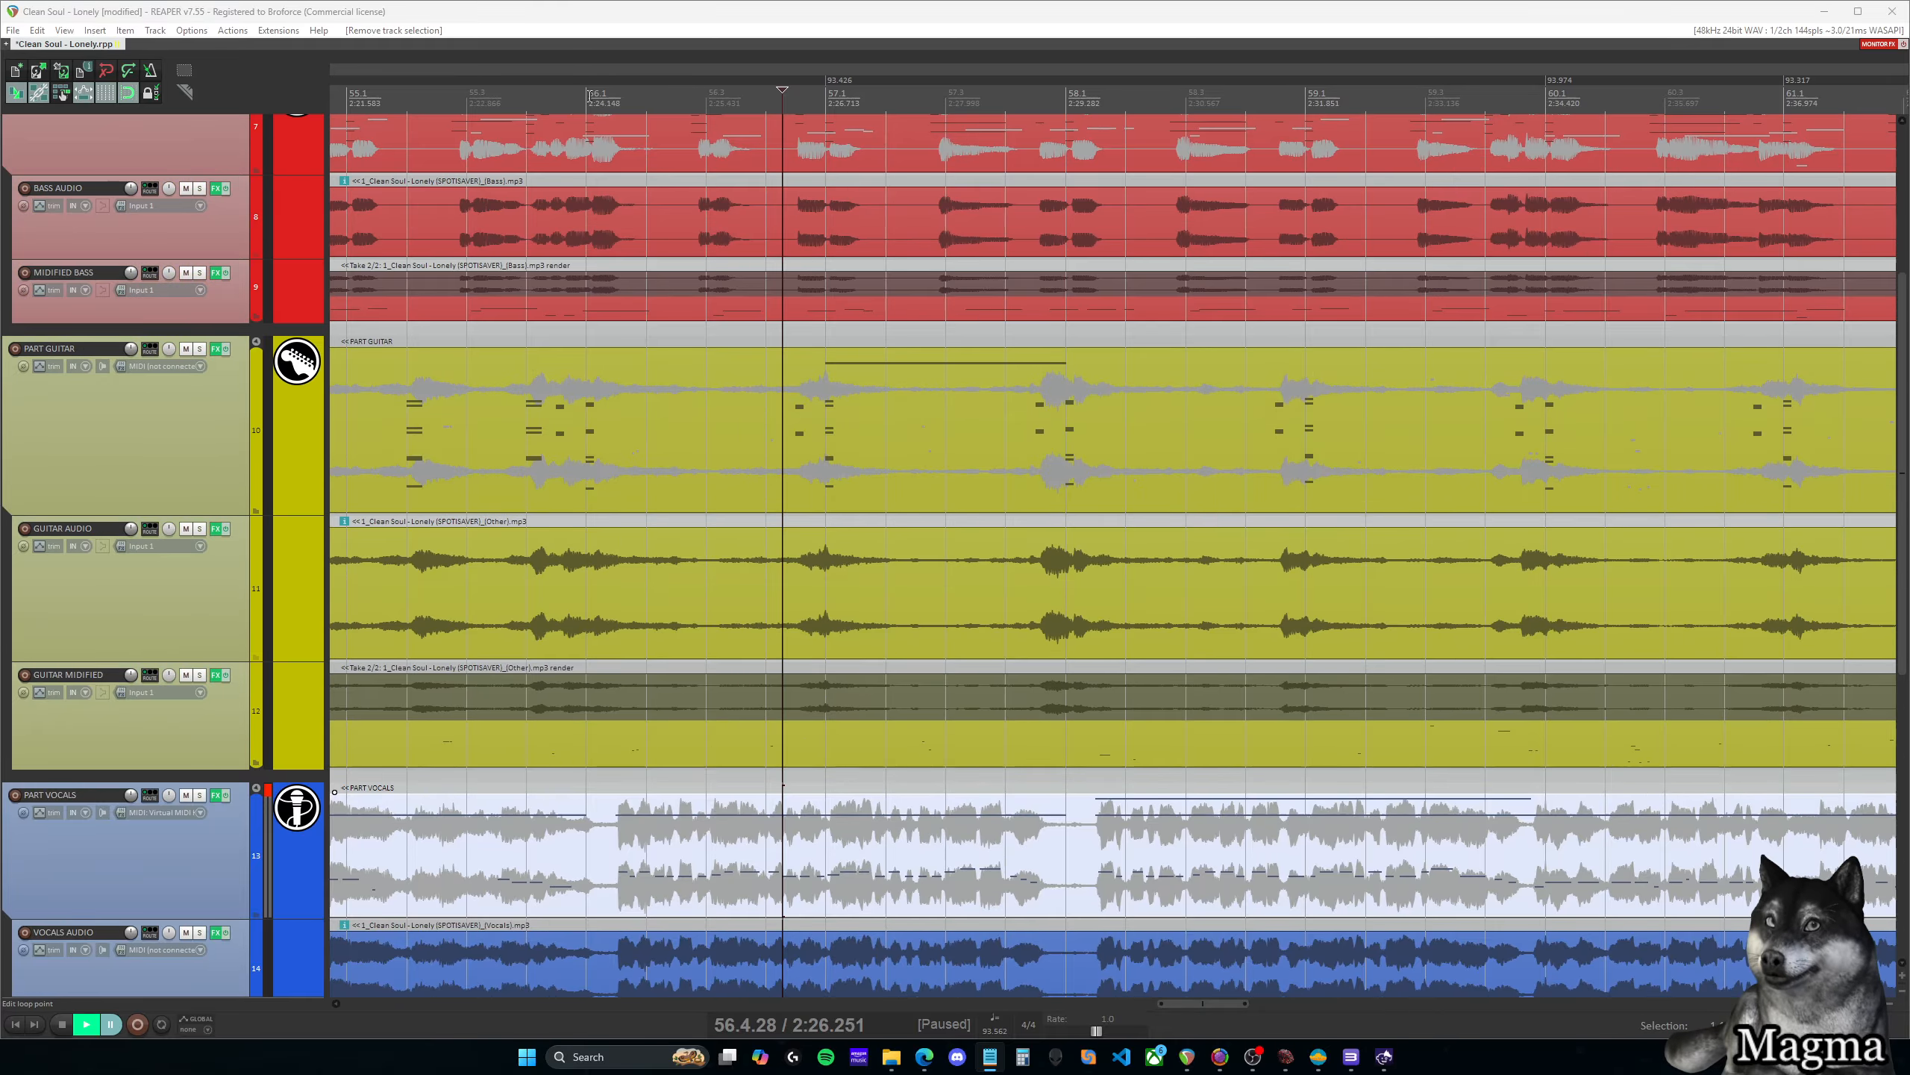
click(587, 95)
key(space)
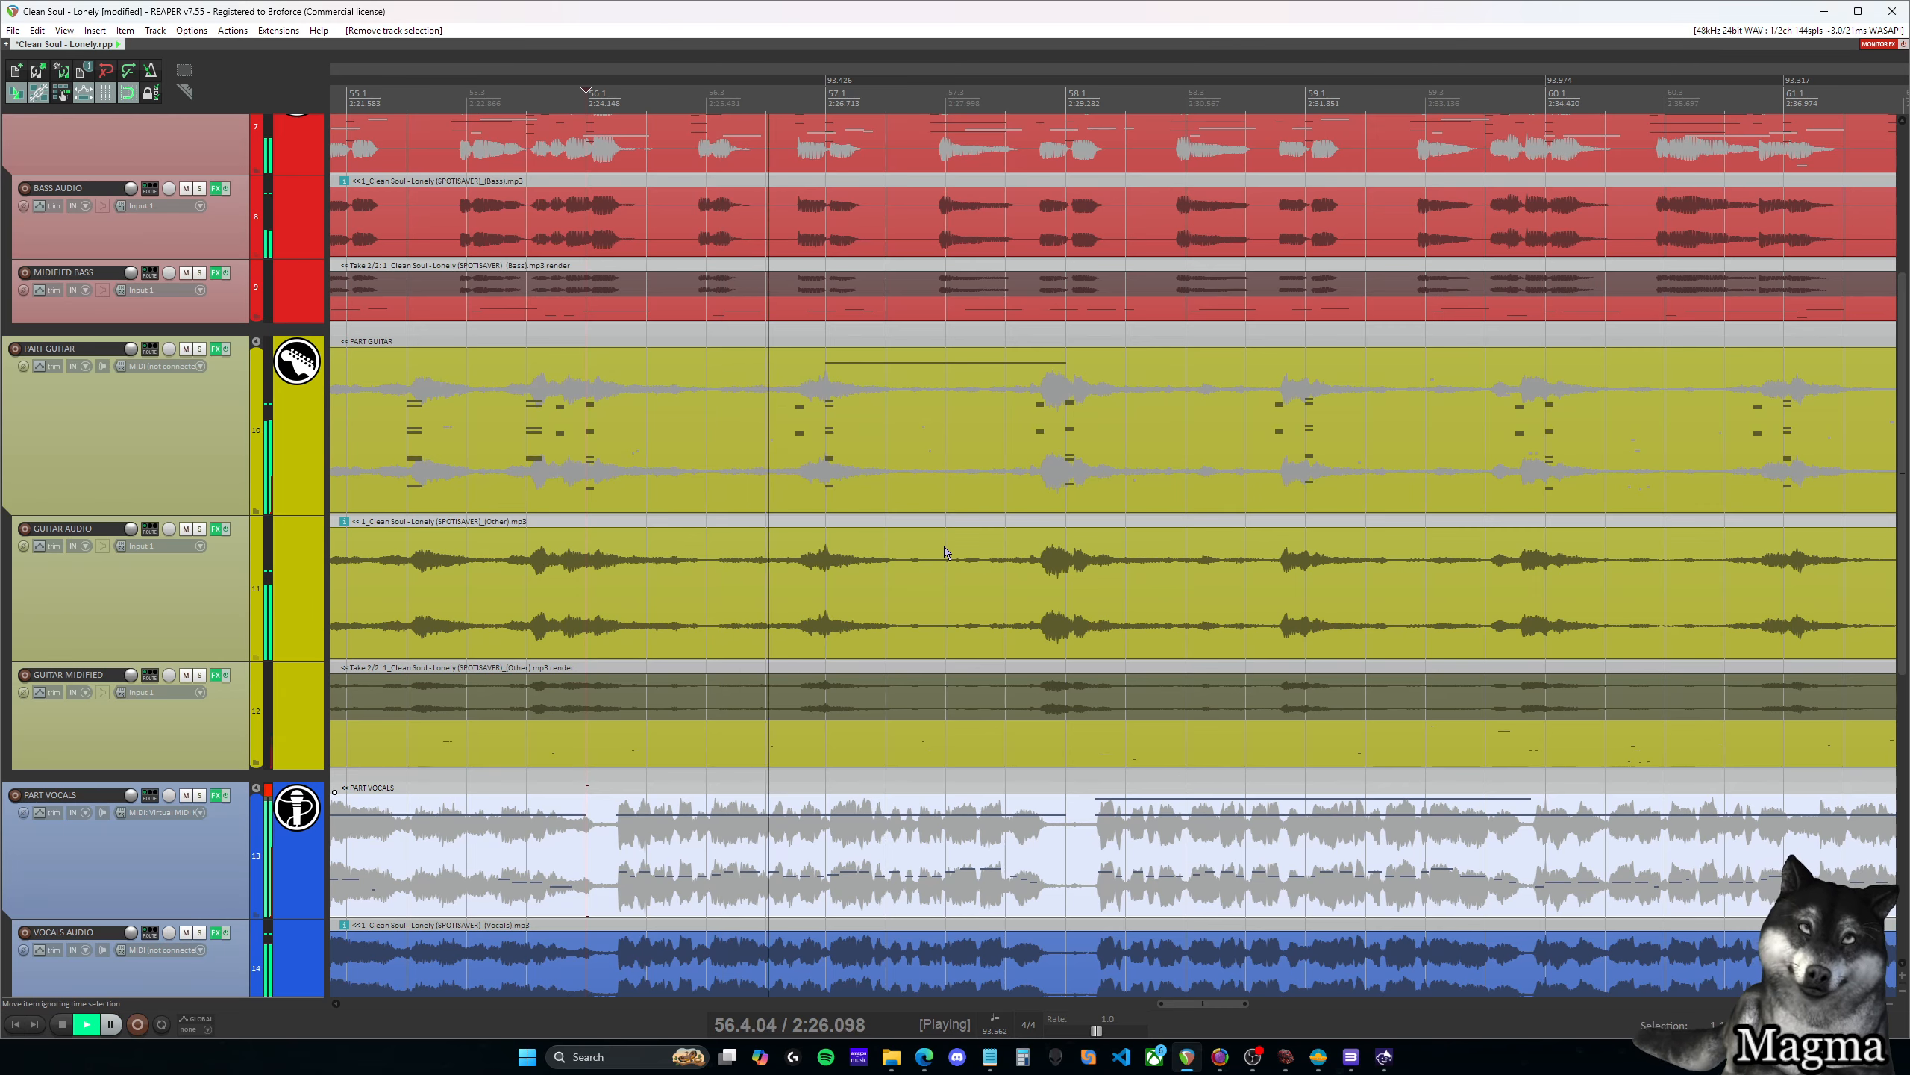
scroll(873, 489, up, 1)
key(space)
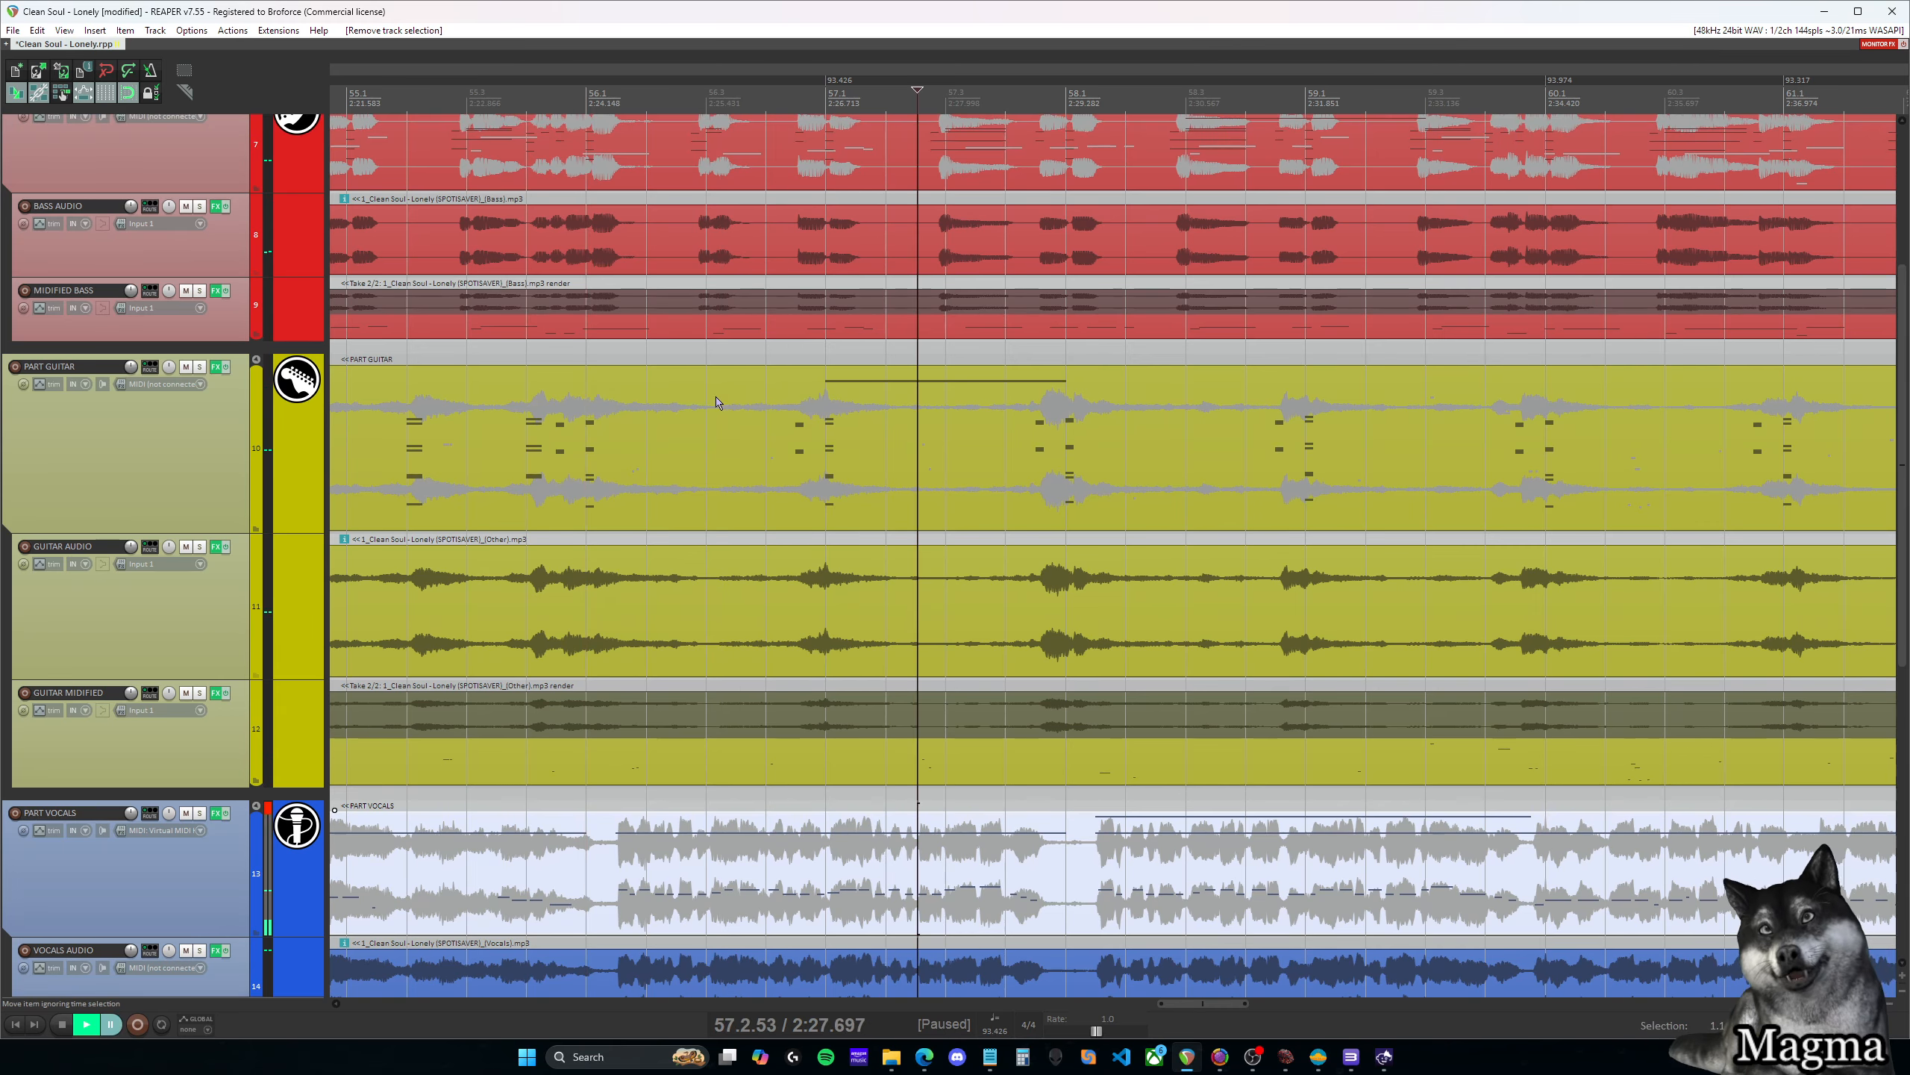
Open the PART BASS item in the MIDI editor to review its charted notes
scroll(827, 489, up, 4)
scroll(810, 825, down, 5)
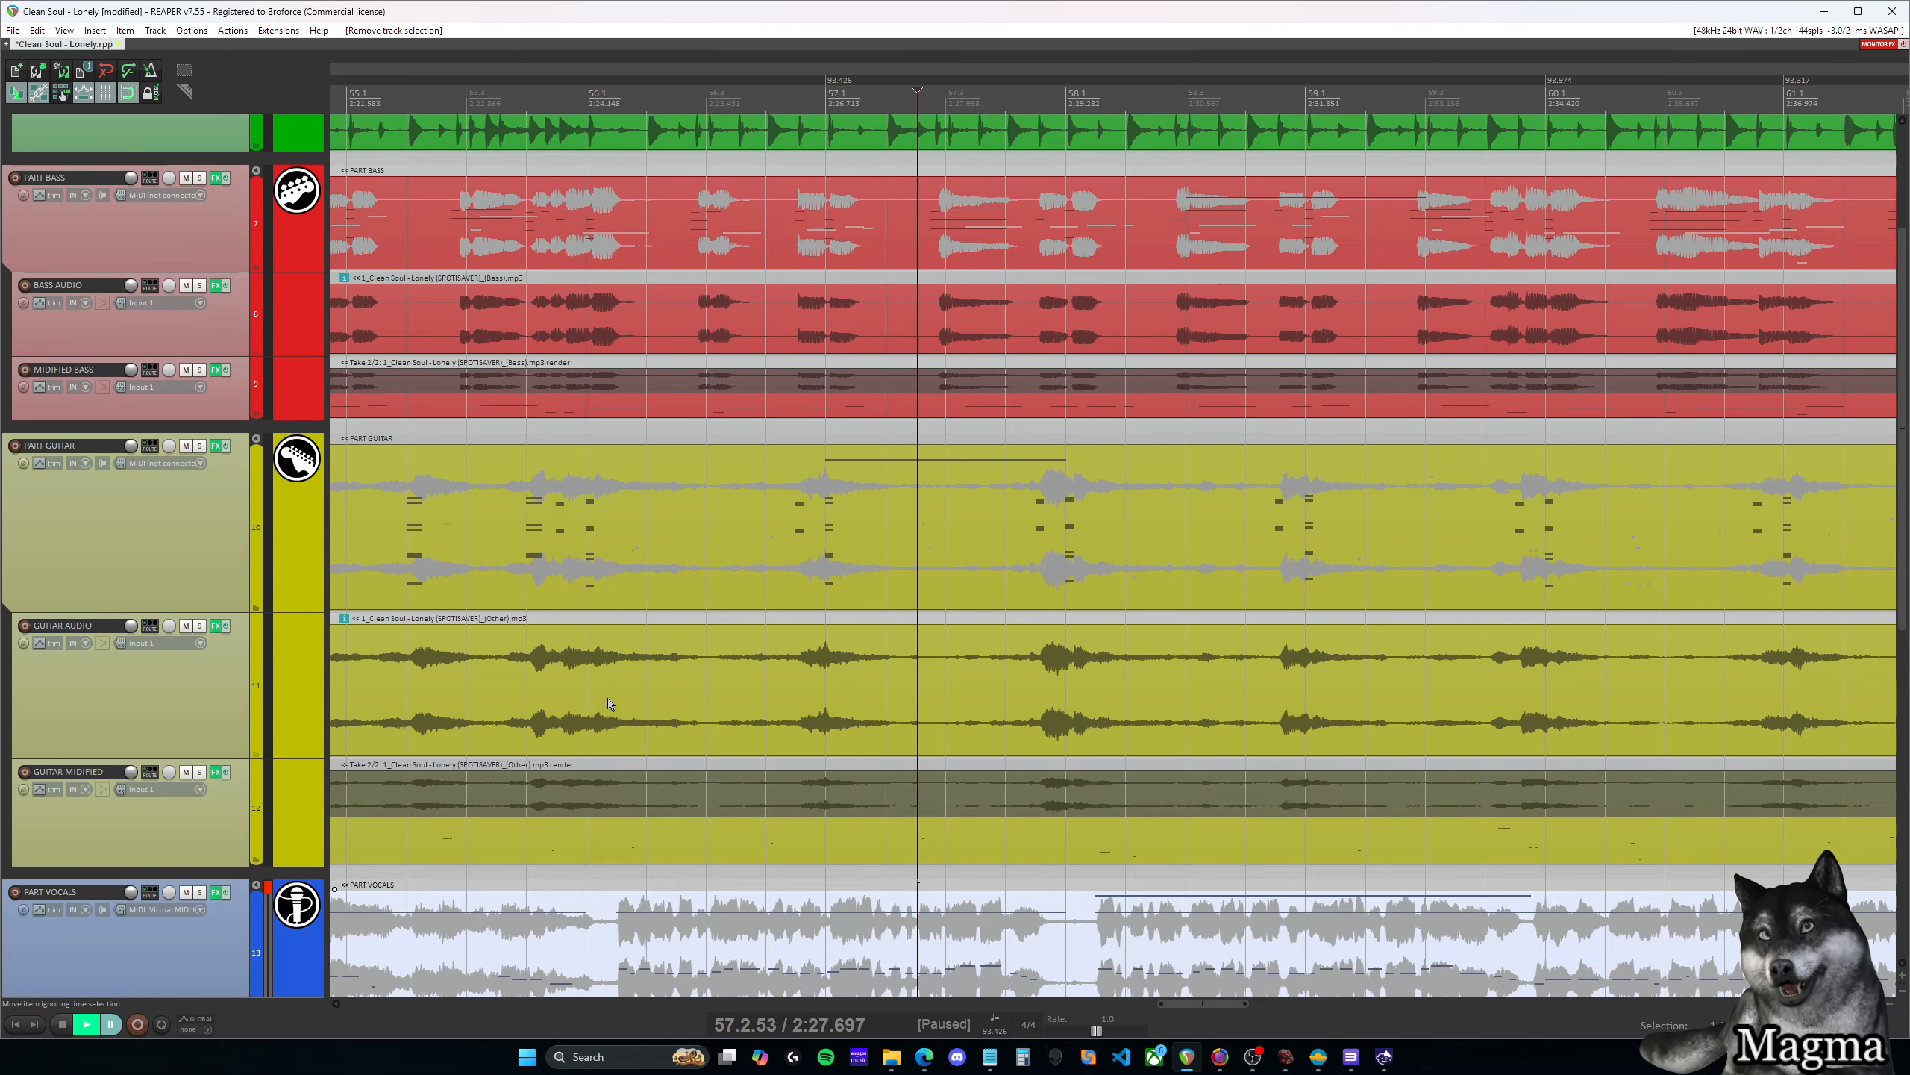
scroll(776, 374, up, 4)
double_click(776, 374)
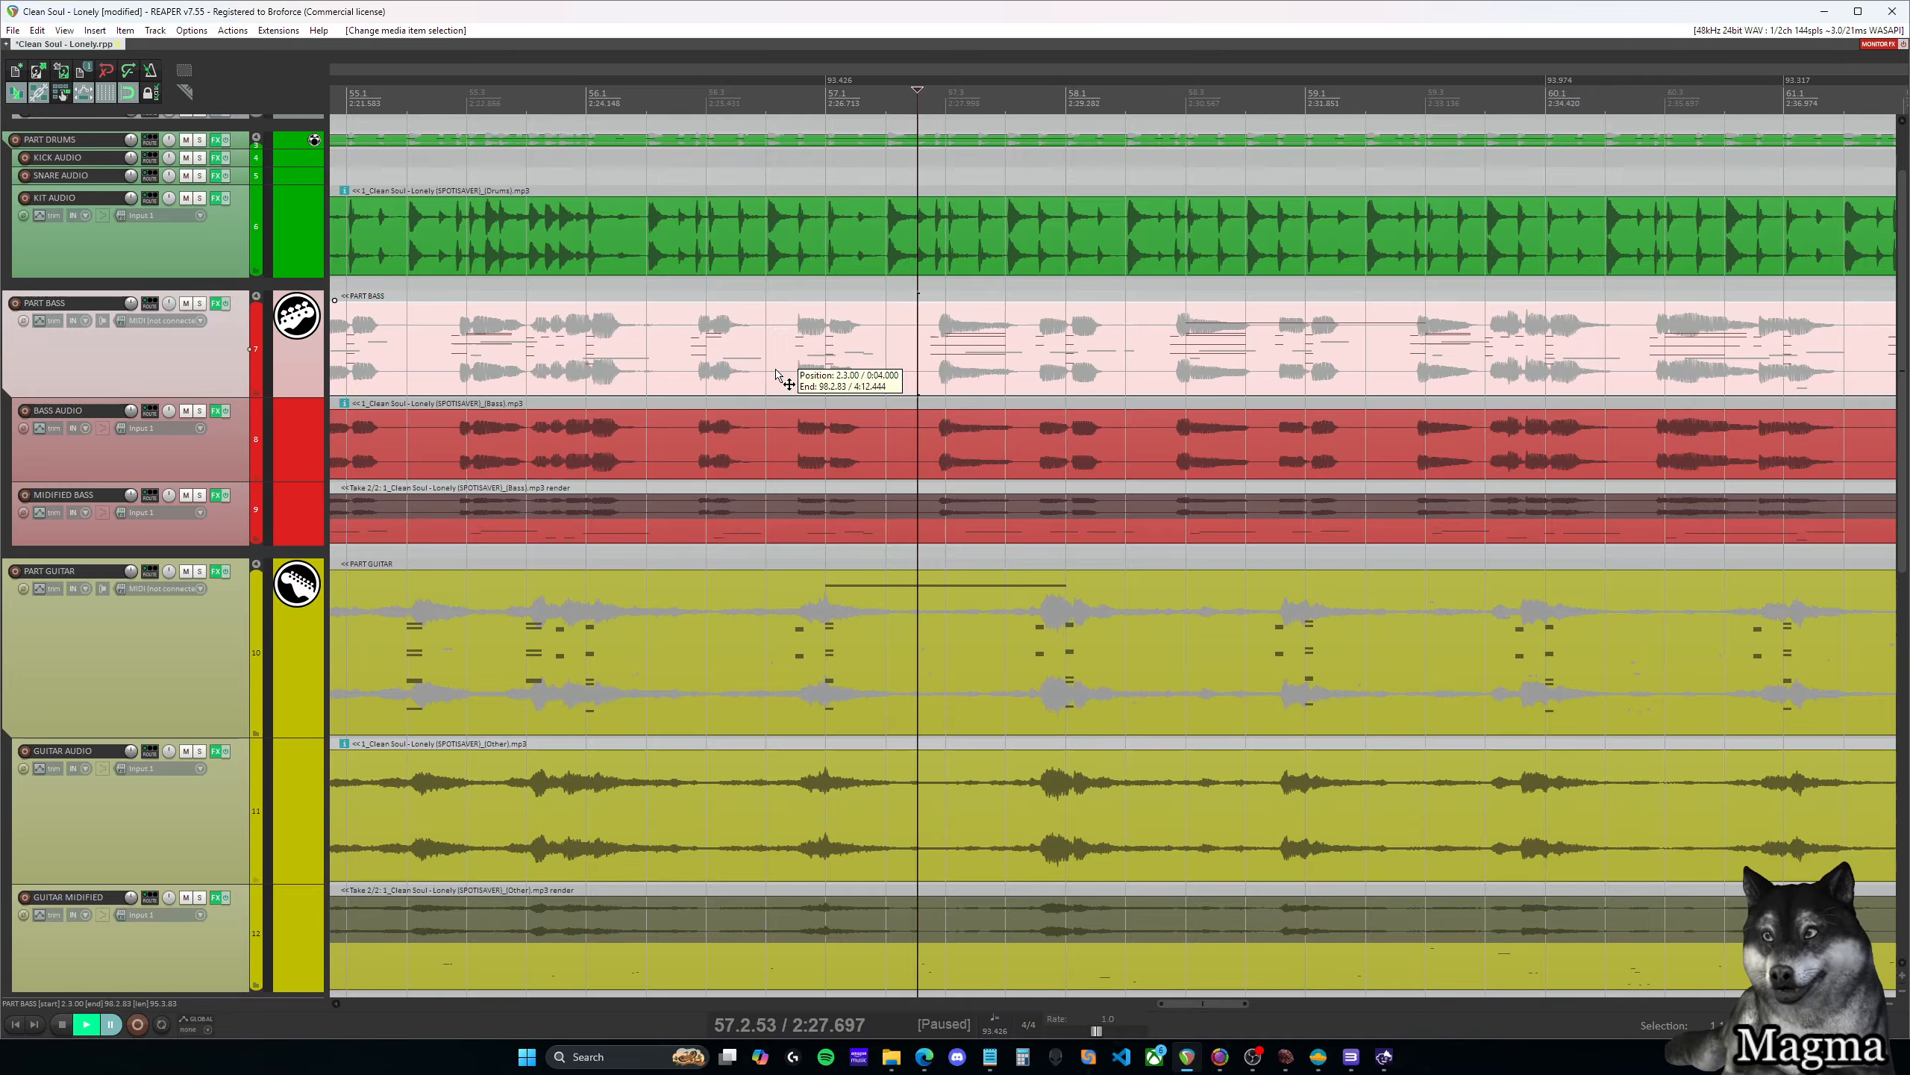
scroll(793, 437, down, 4)
scroll(791, 406, down, 2)
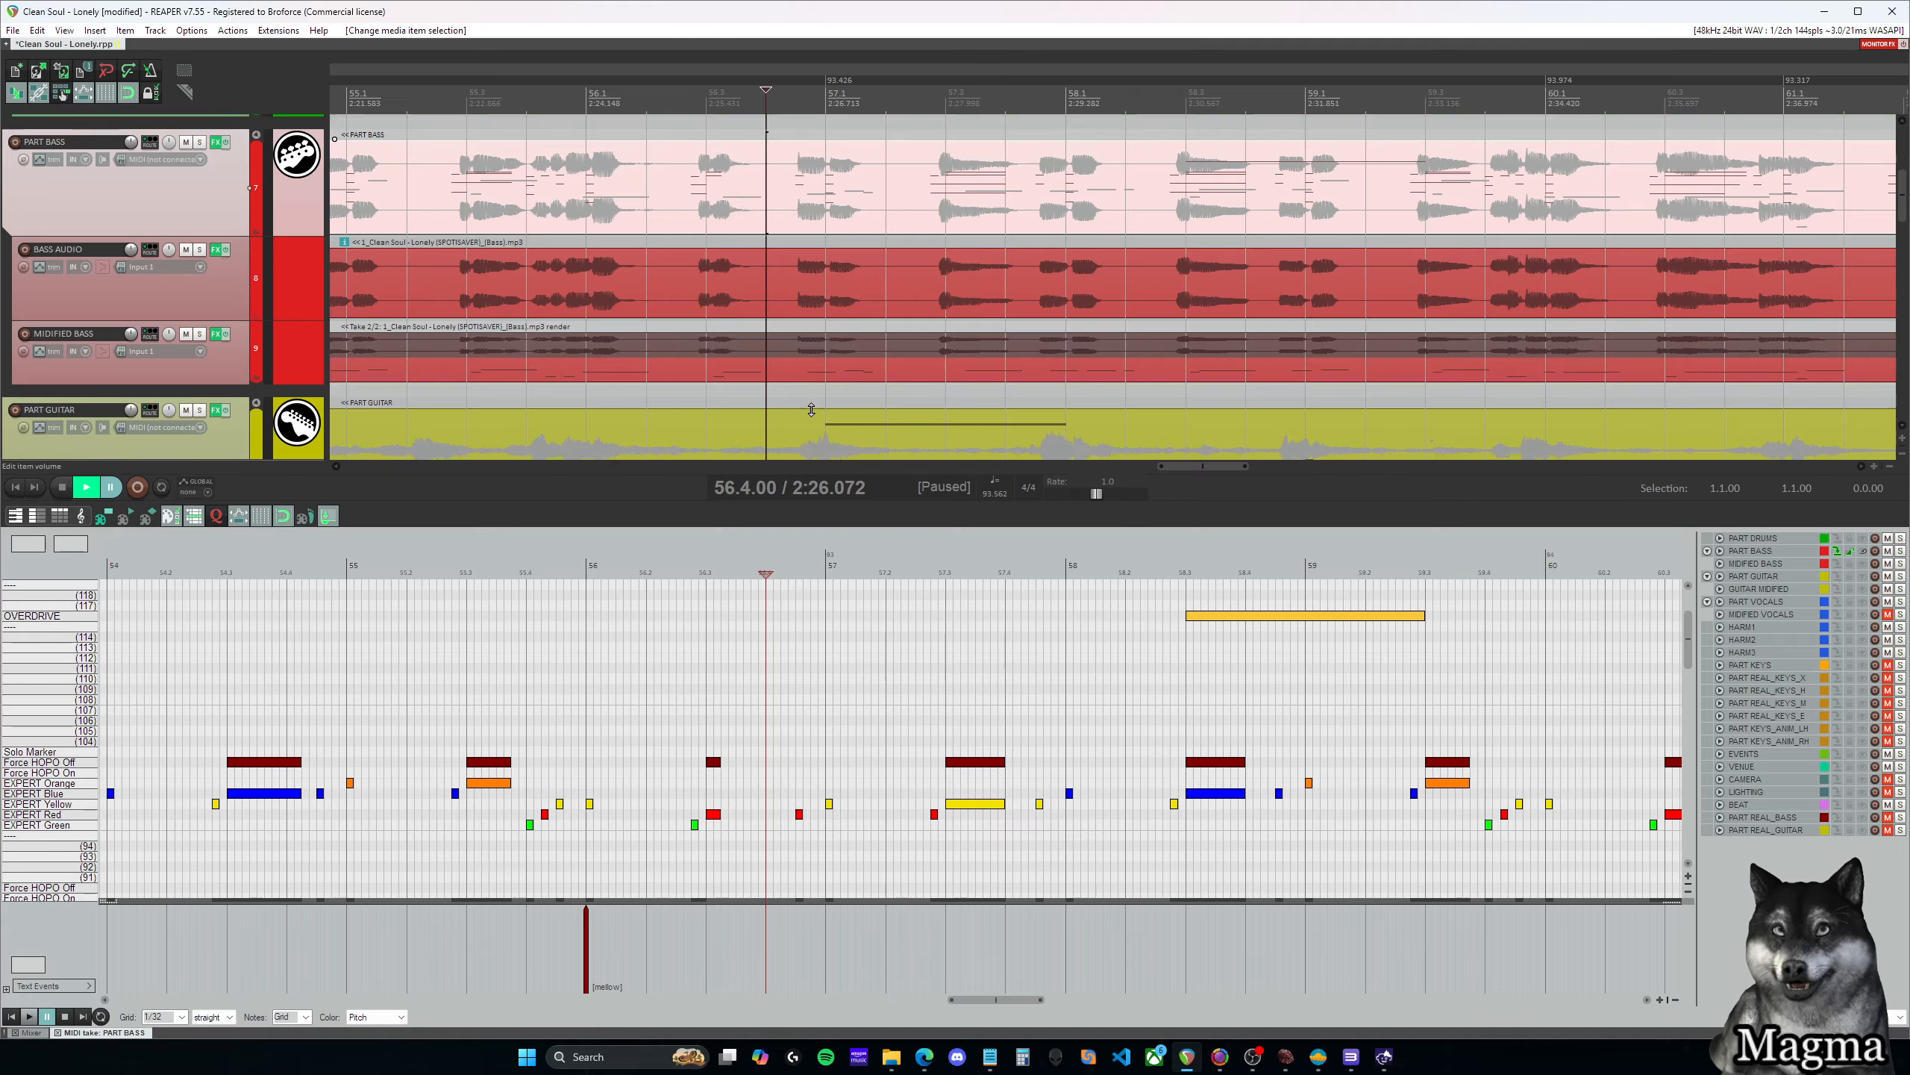
Open the PART GUITAR and PART VOCALS items in the MIDI editor to review their charted notes and lyrics
double_click(815, 420)
scroll(828, 407, down, 2)
scroll(866, 370, down, 8)
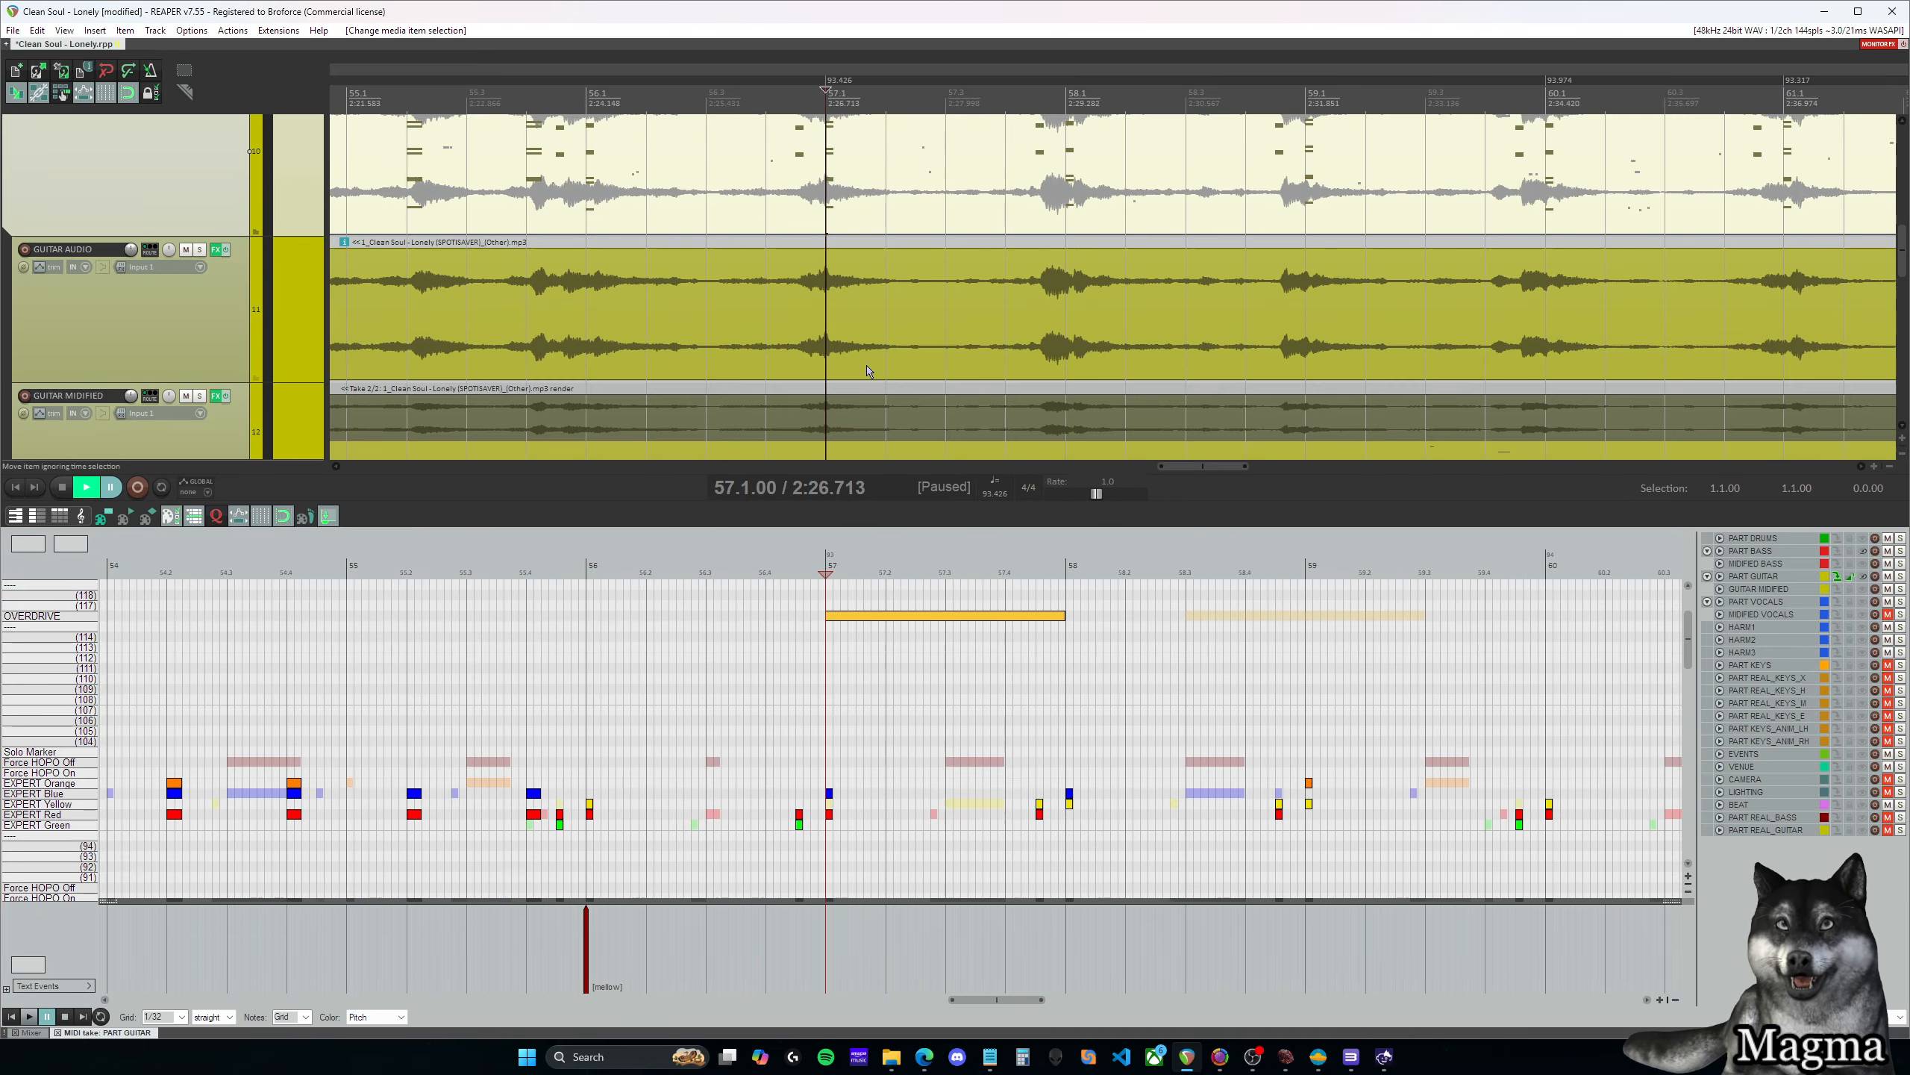
double_click(833, 336)
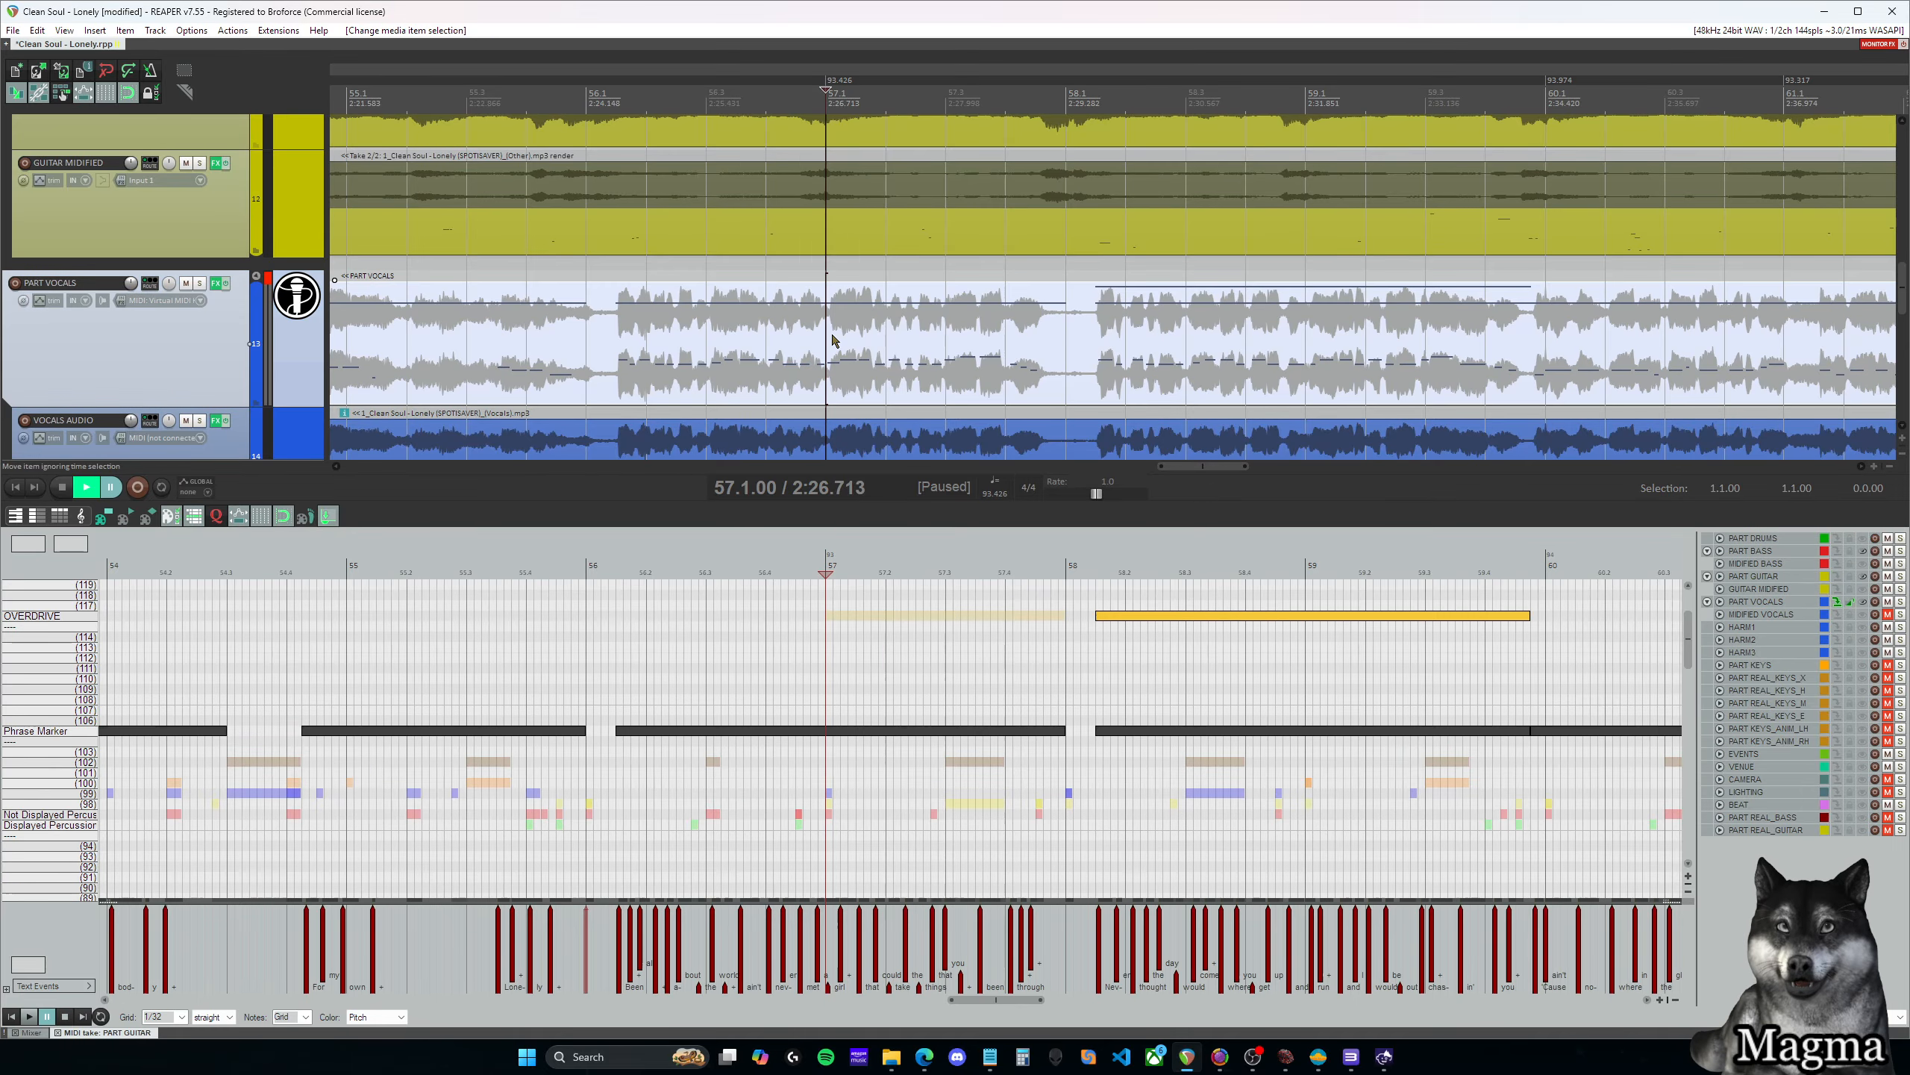
scroll(762, 715, down, 4)
scroll(762, 714, down, 4)
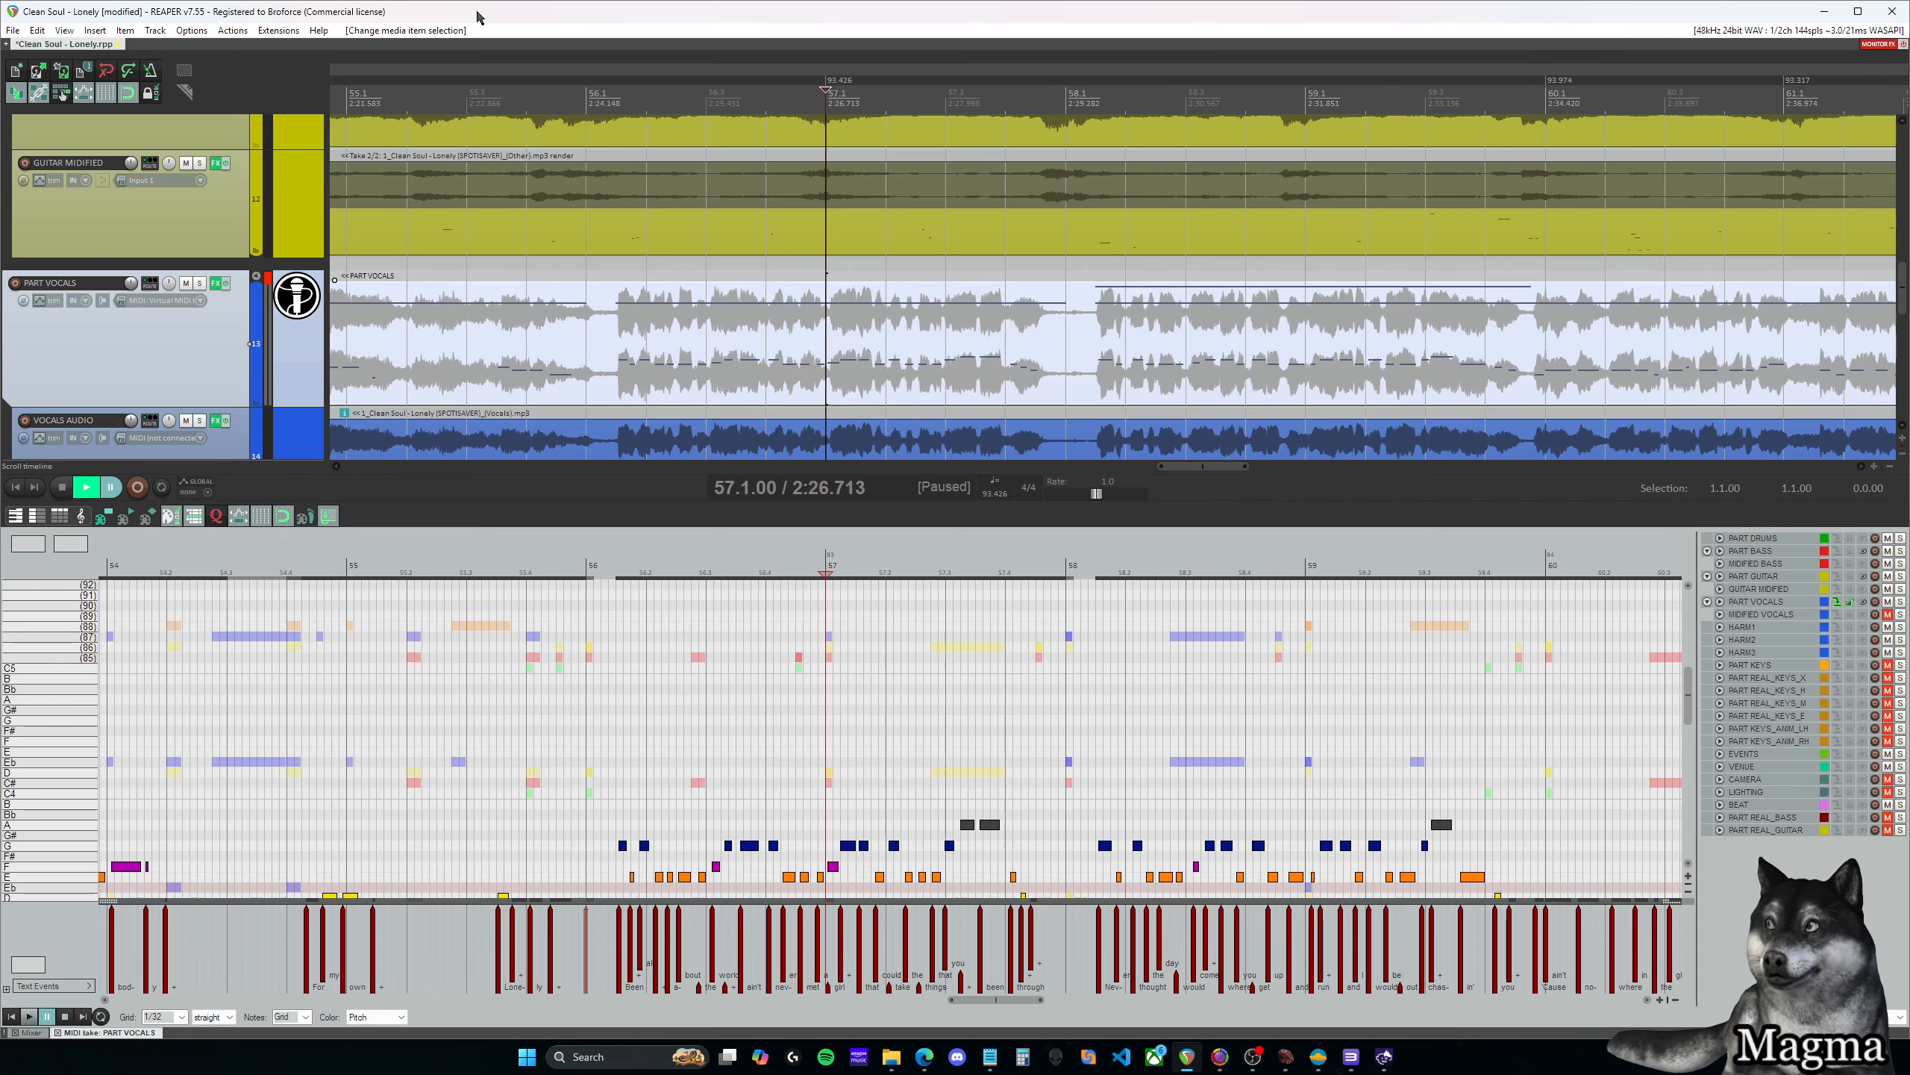
Open the project MIDI export settings and move the dialog to the middle of the screen
click(12, 30)
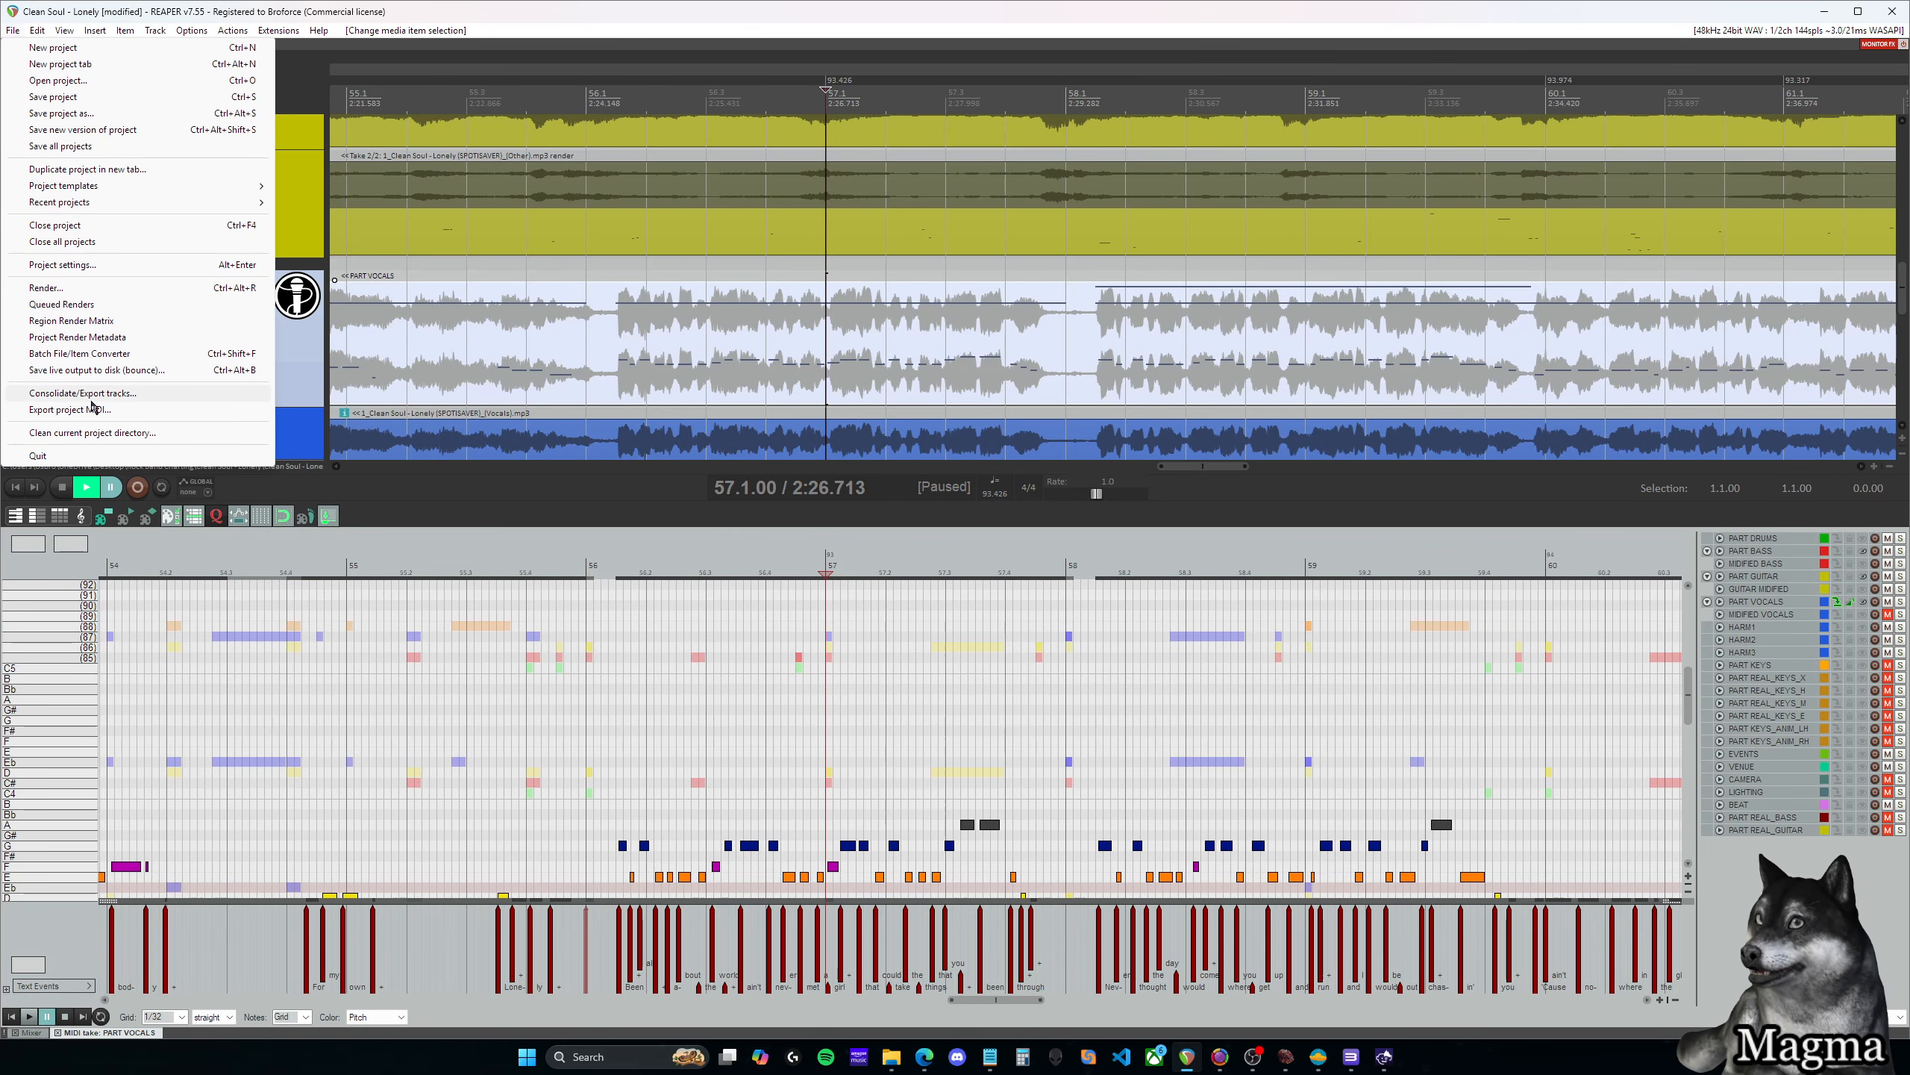
click(149, 410)
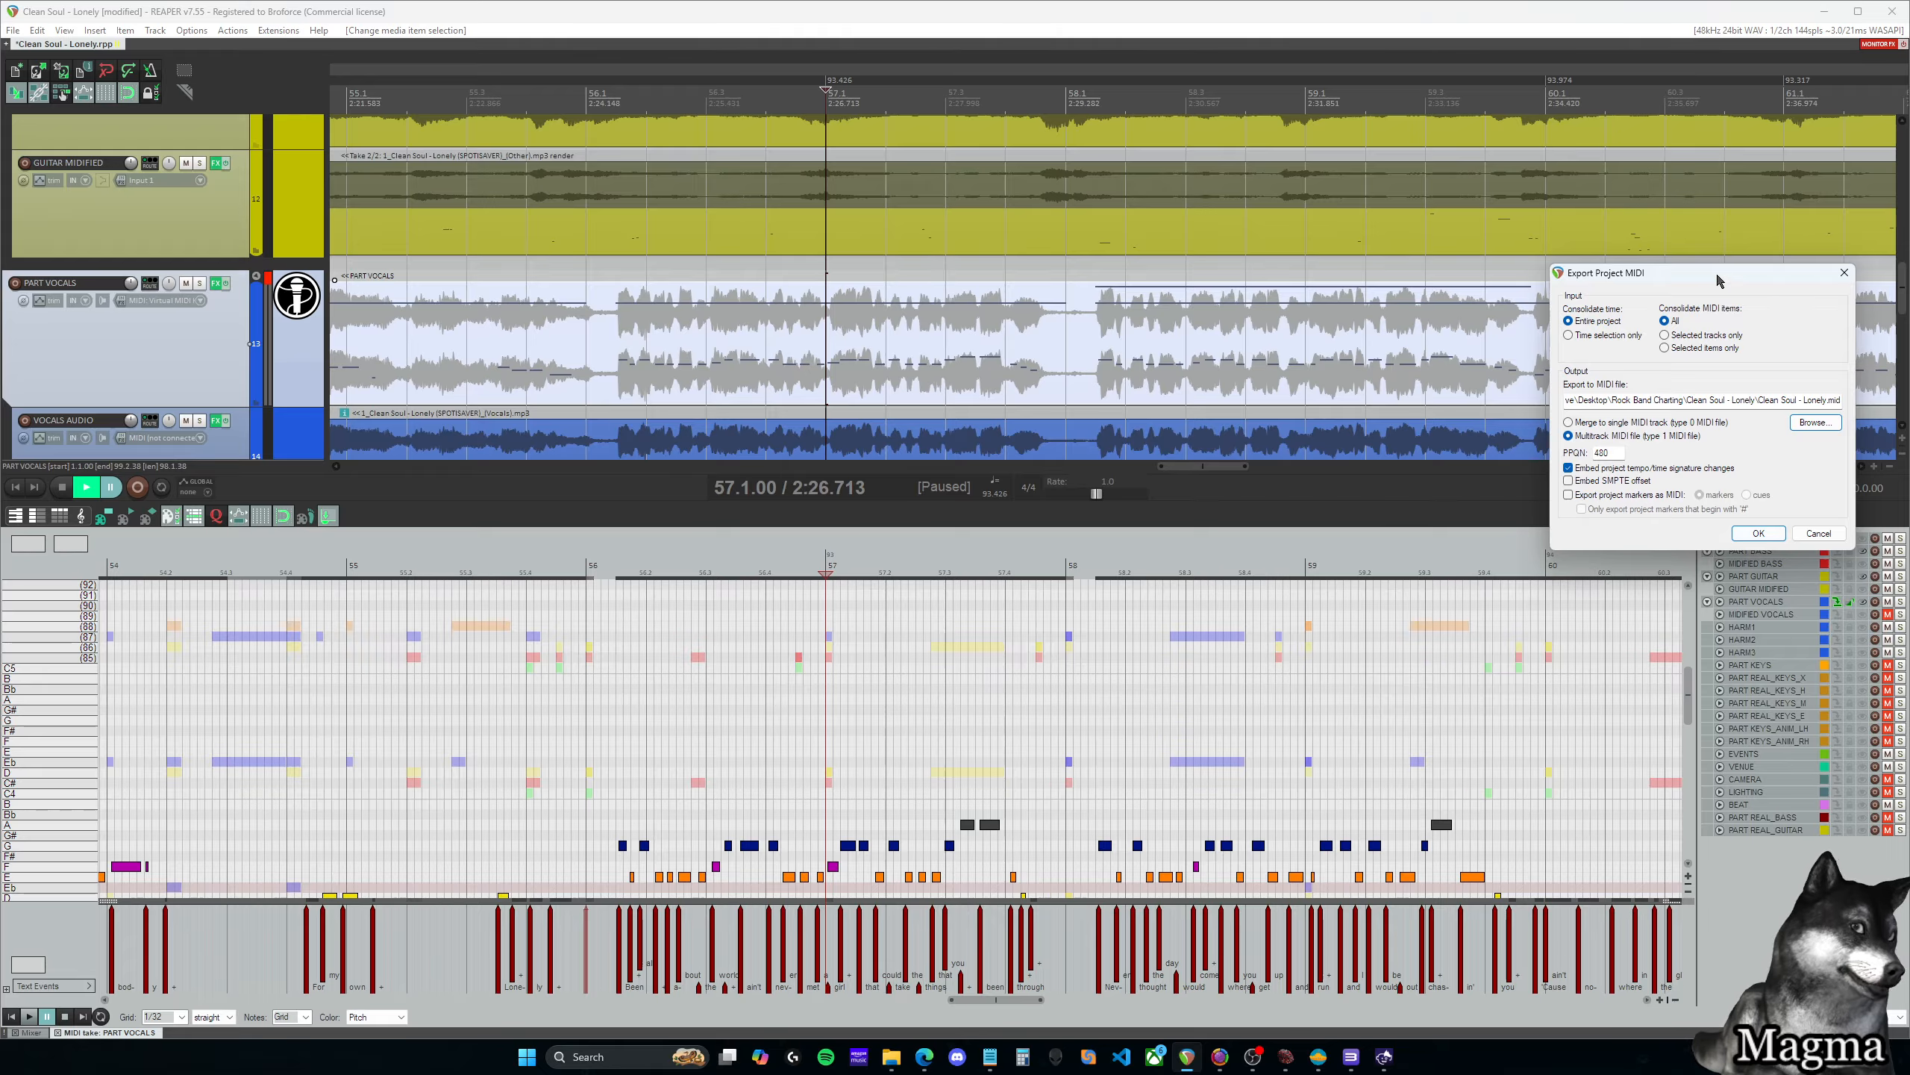
drag(1720, 284, 1065, 367)
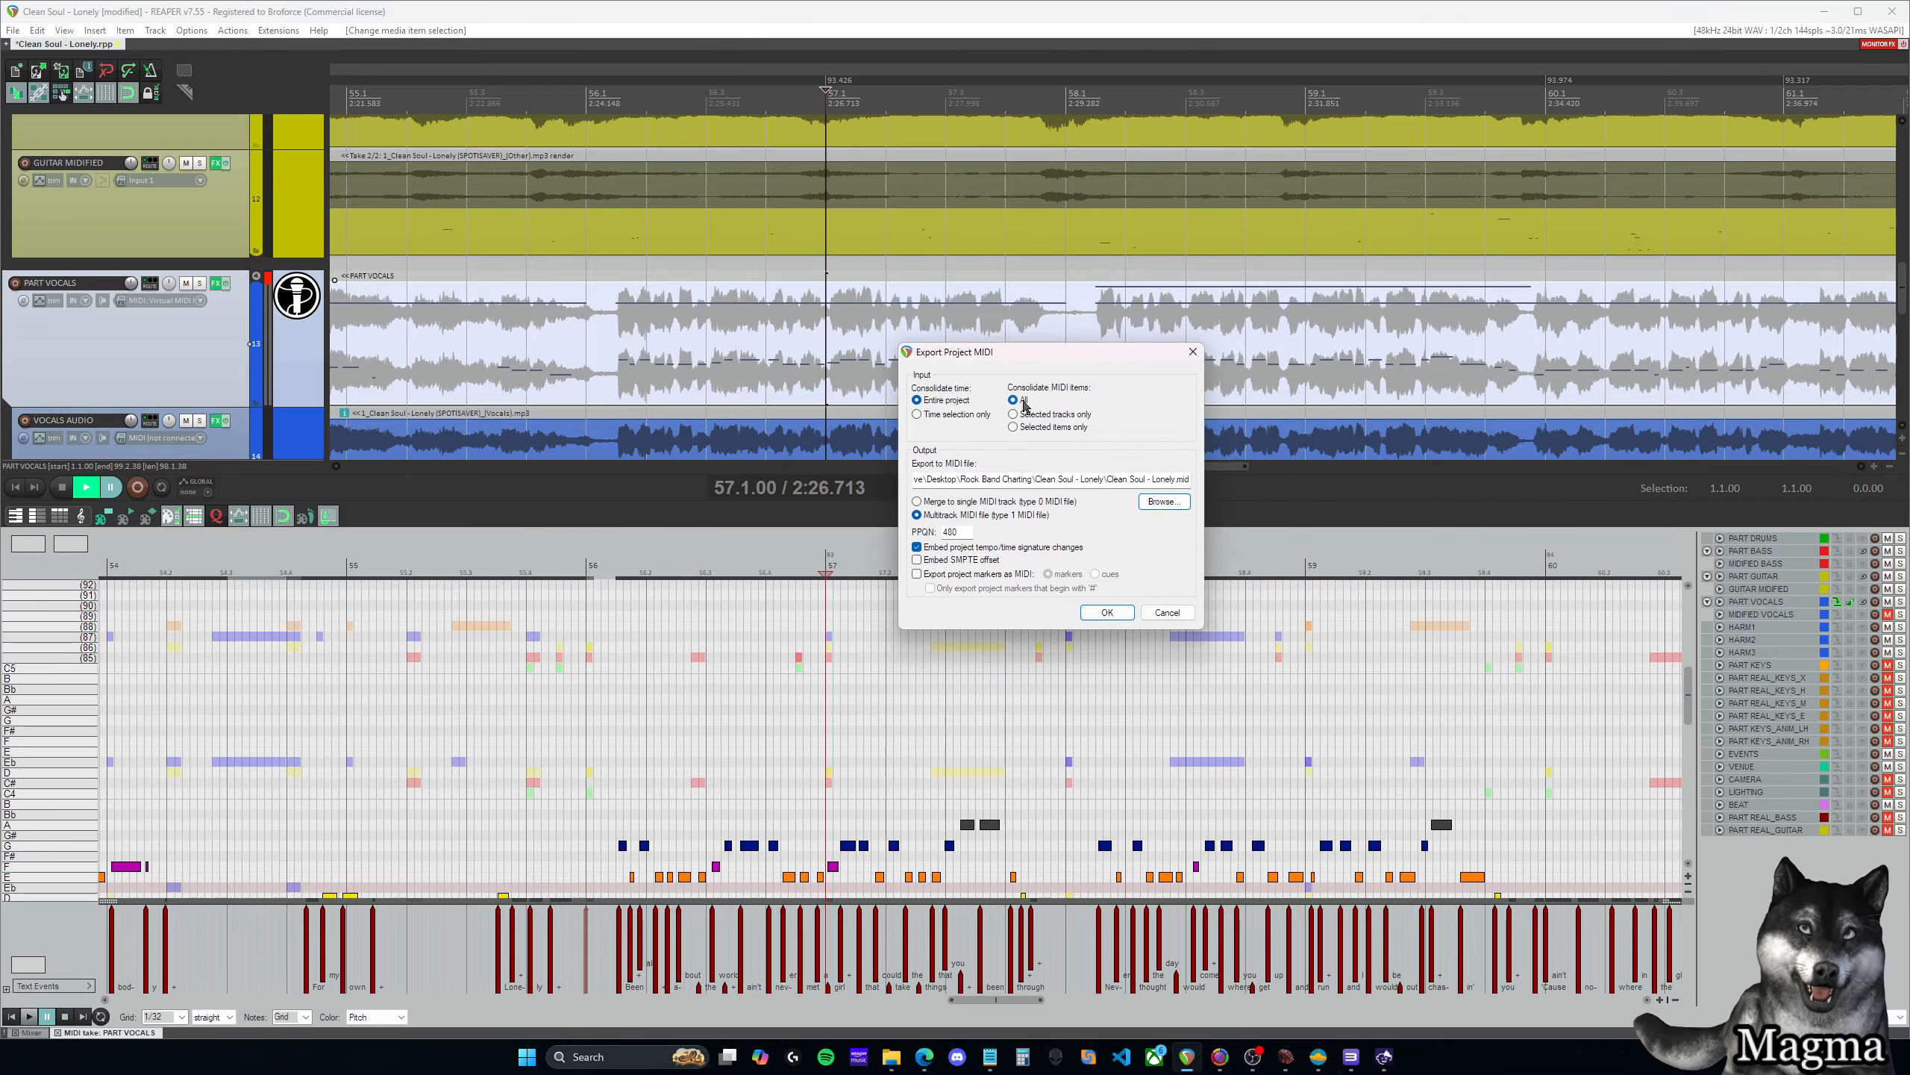
click(1163, 502)
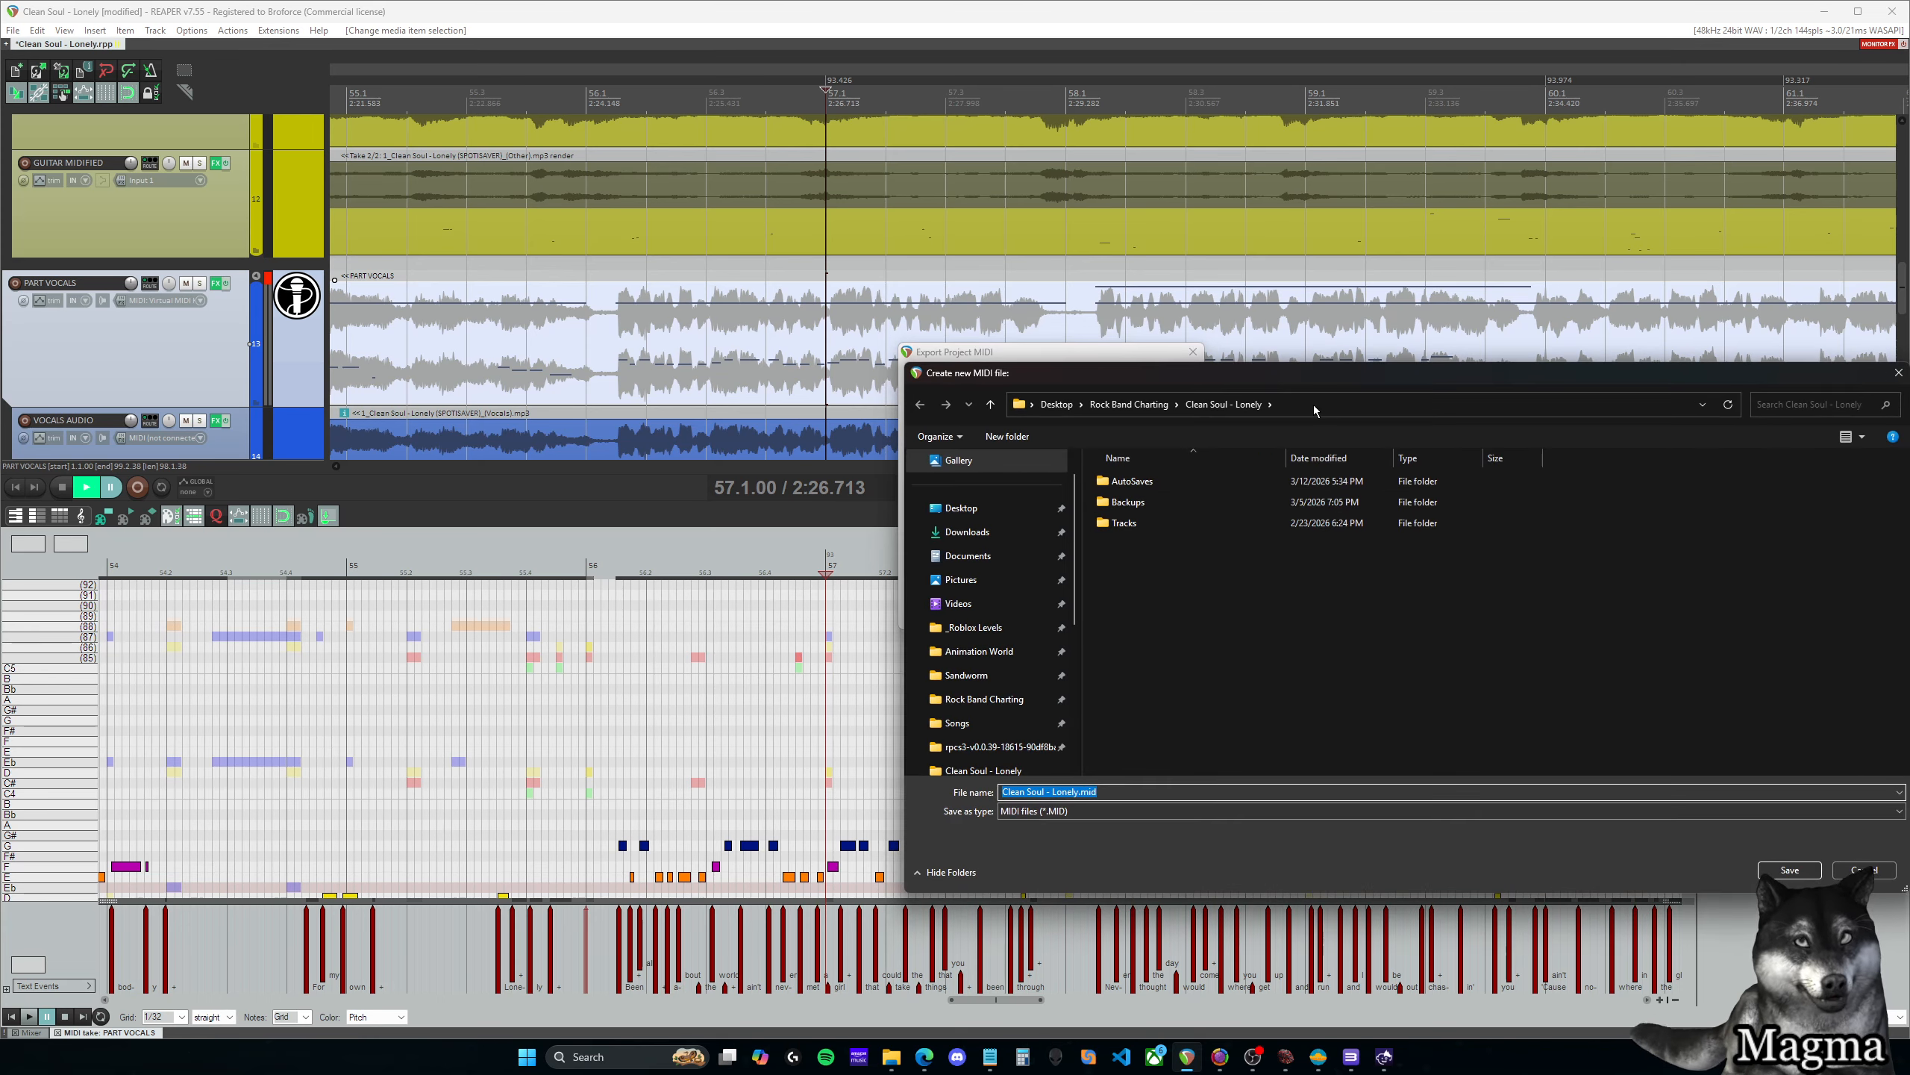
click(1242, 576)
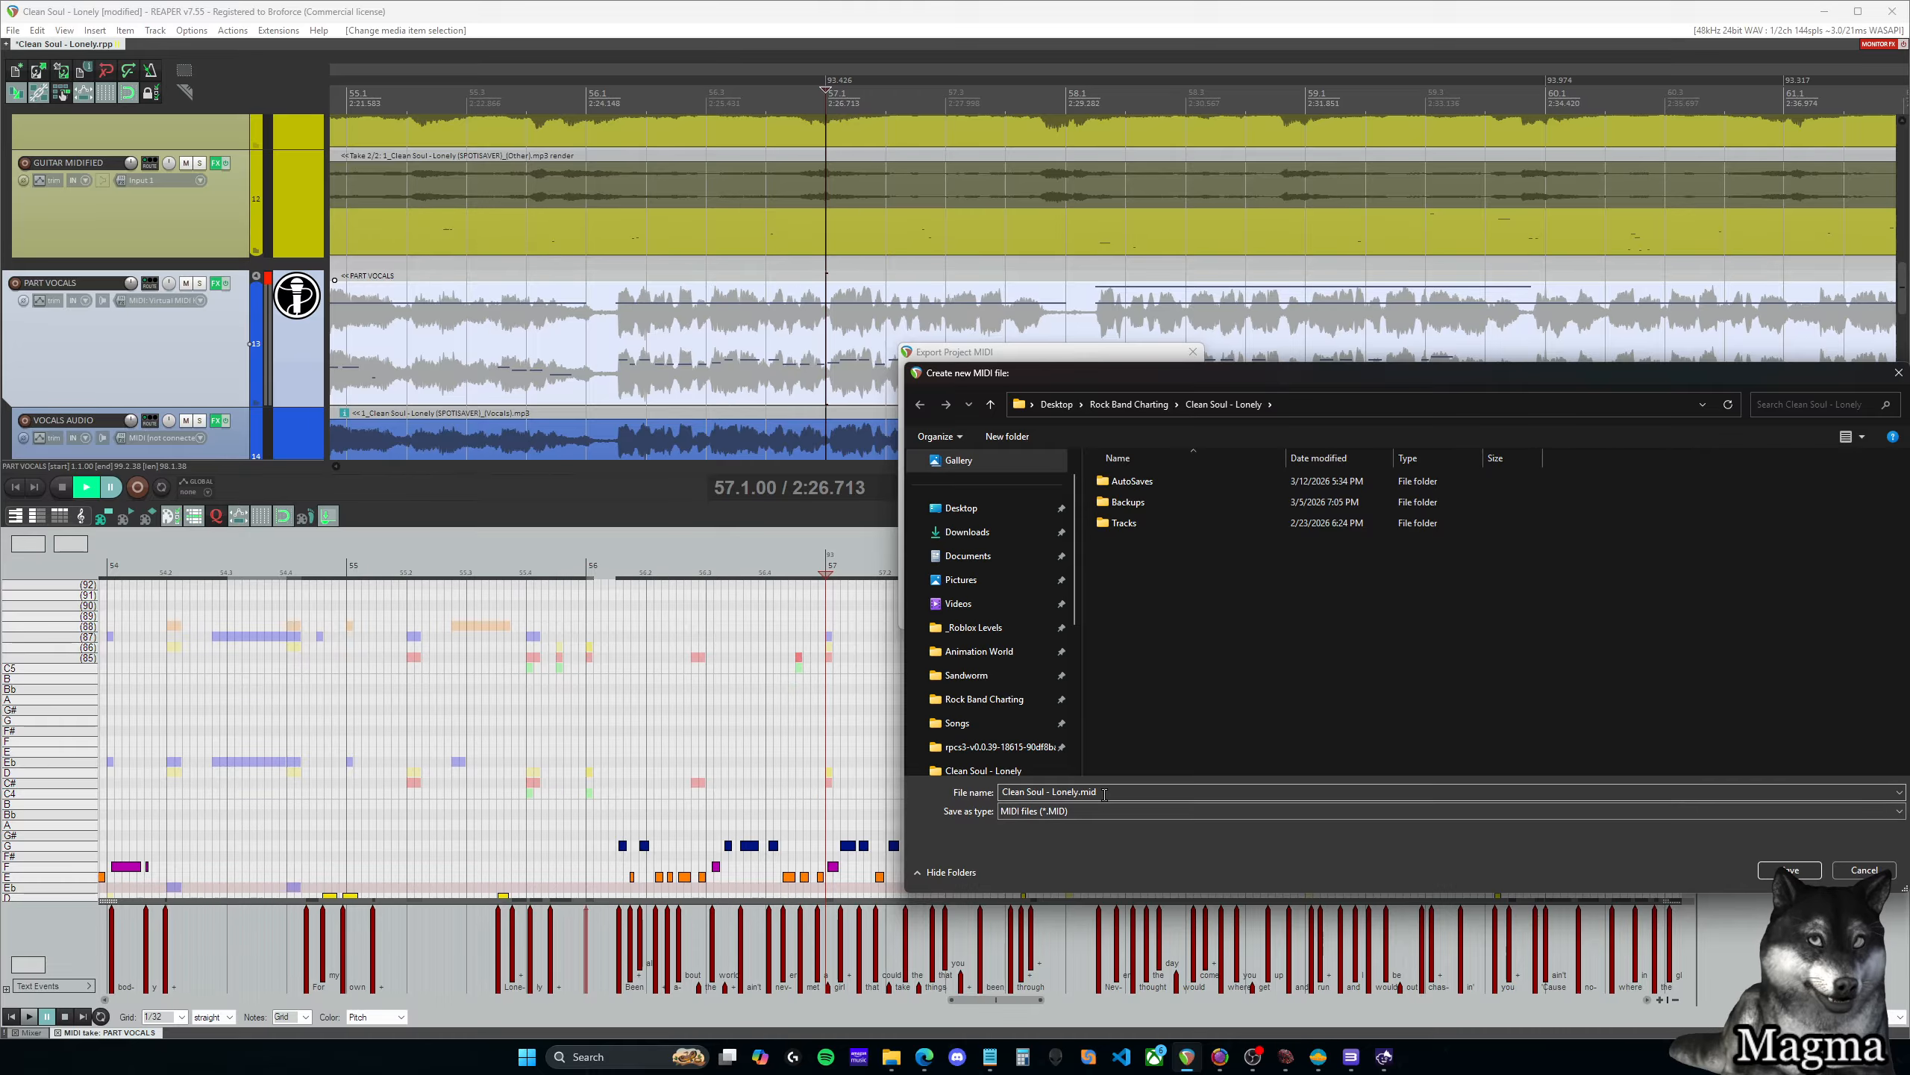
click(1863, 870)
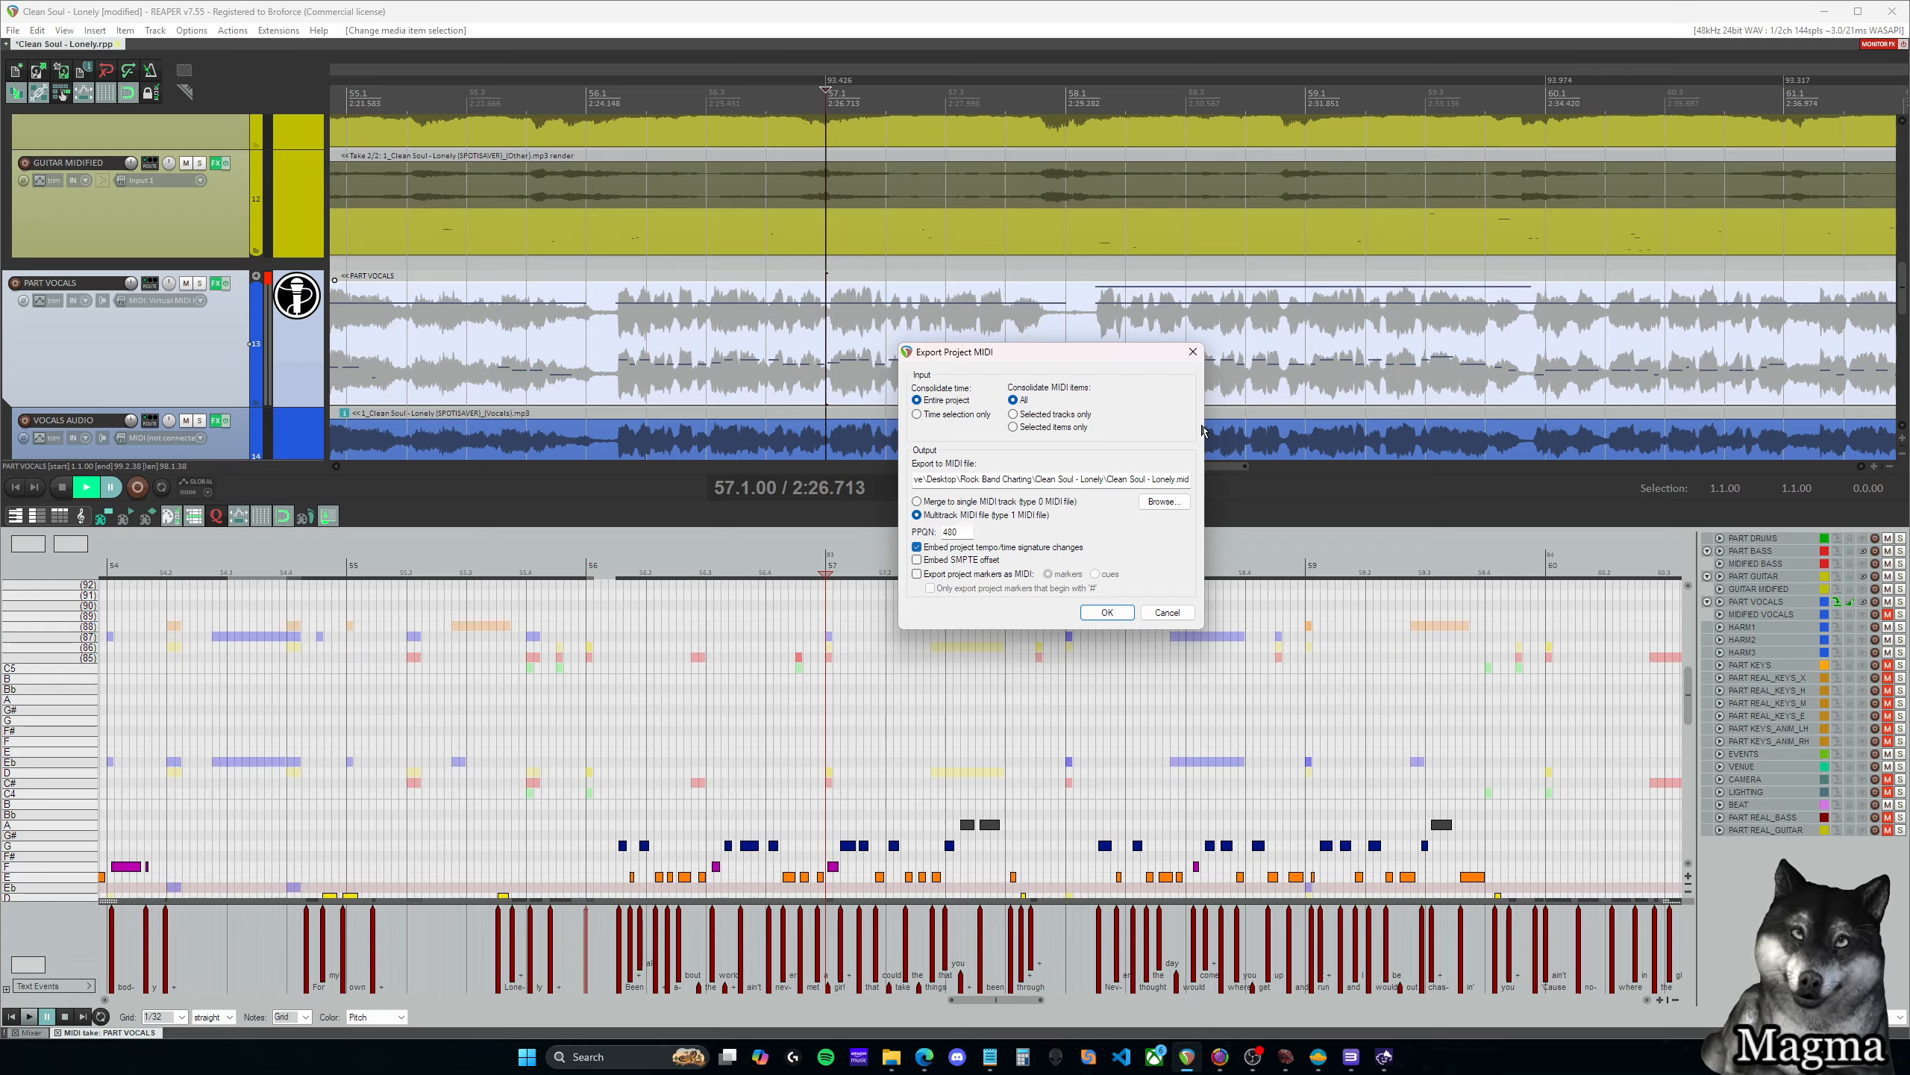
Export all MIDI items of the entire project as the multitrack file Clean Soul - Lonely.mid and dismiss the export report
click(1106, 613)
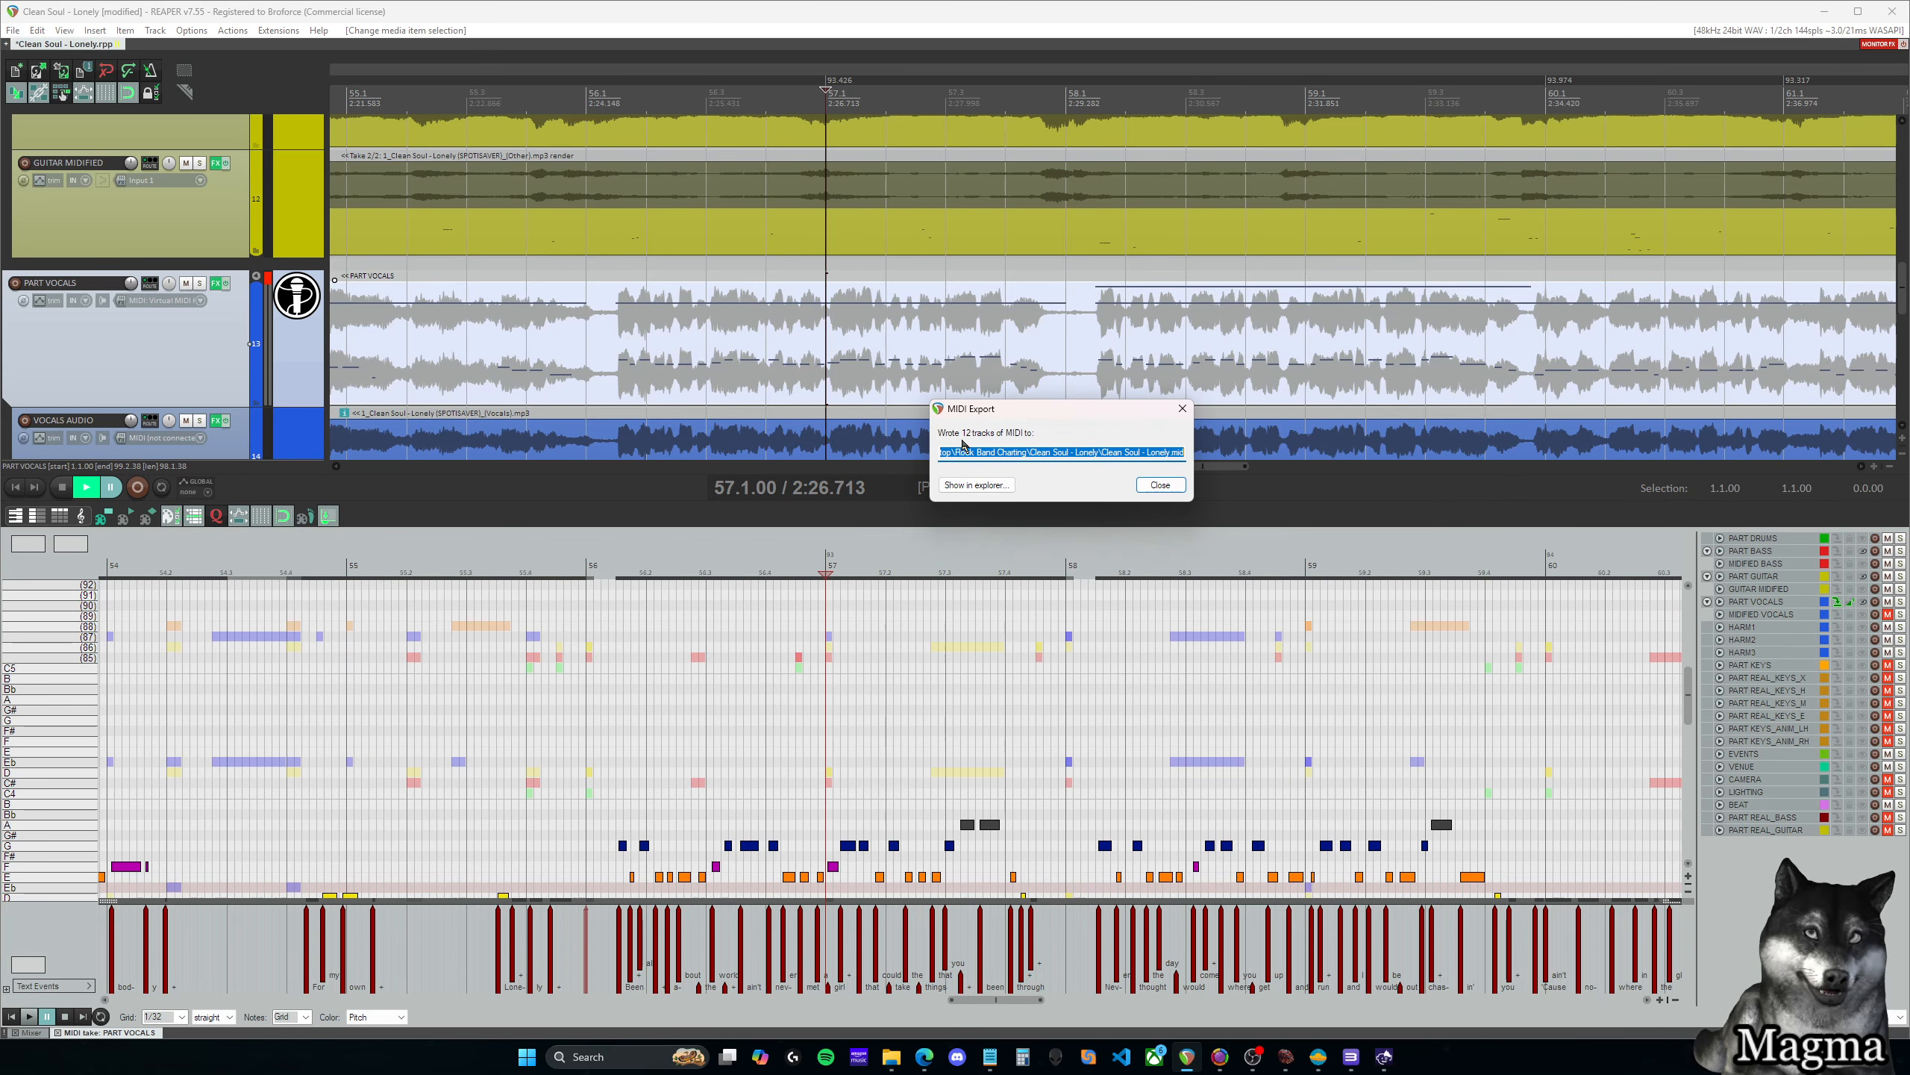
click(1160, 485)
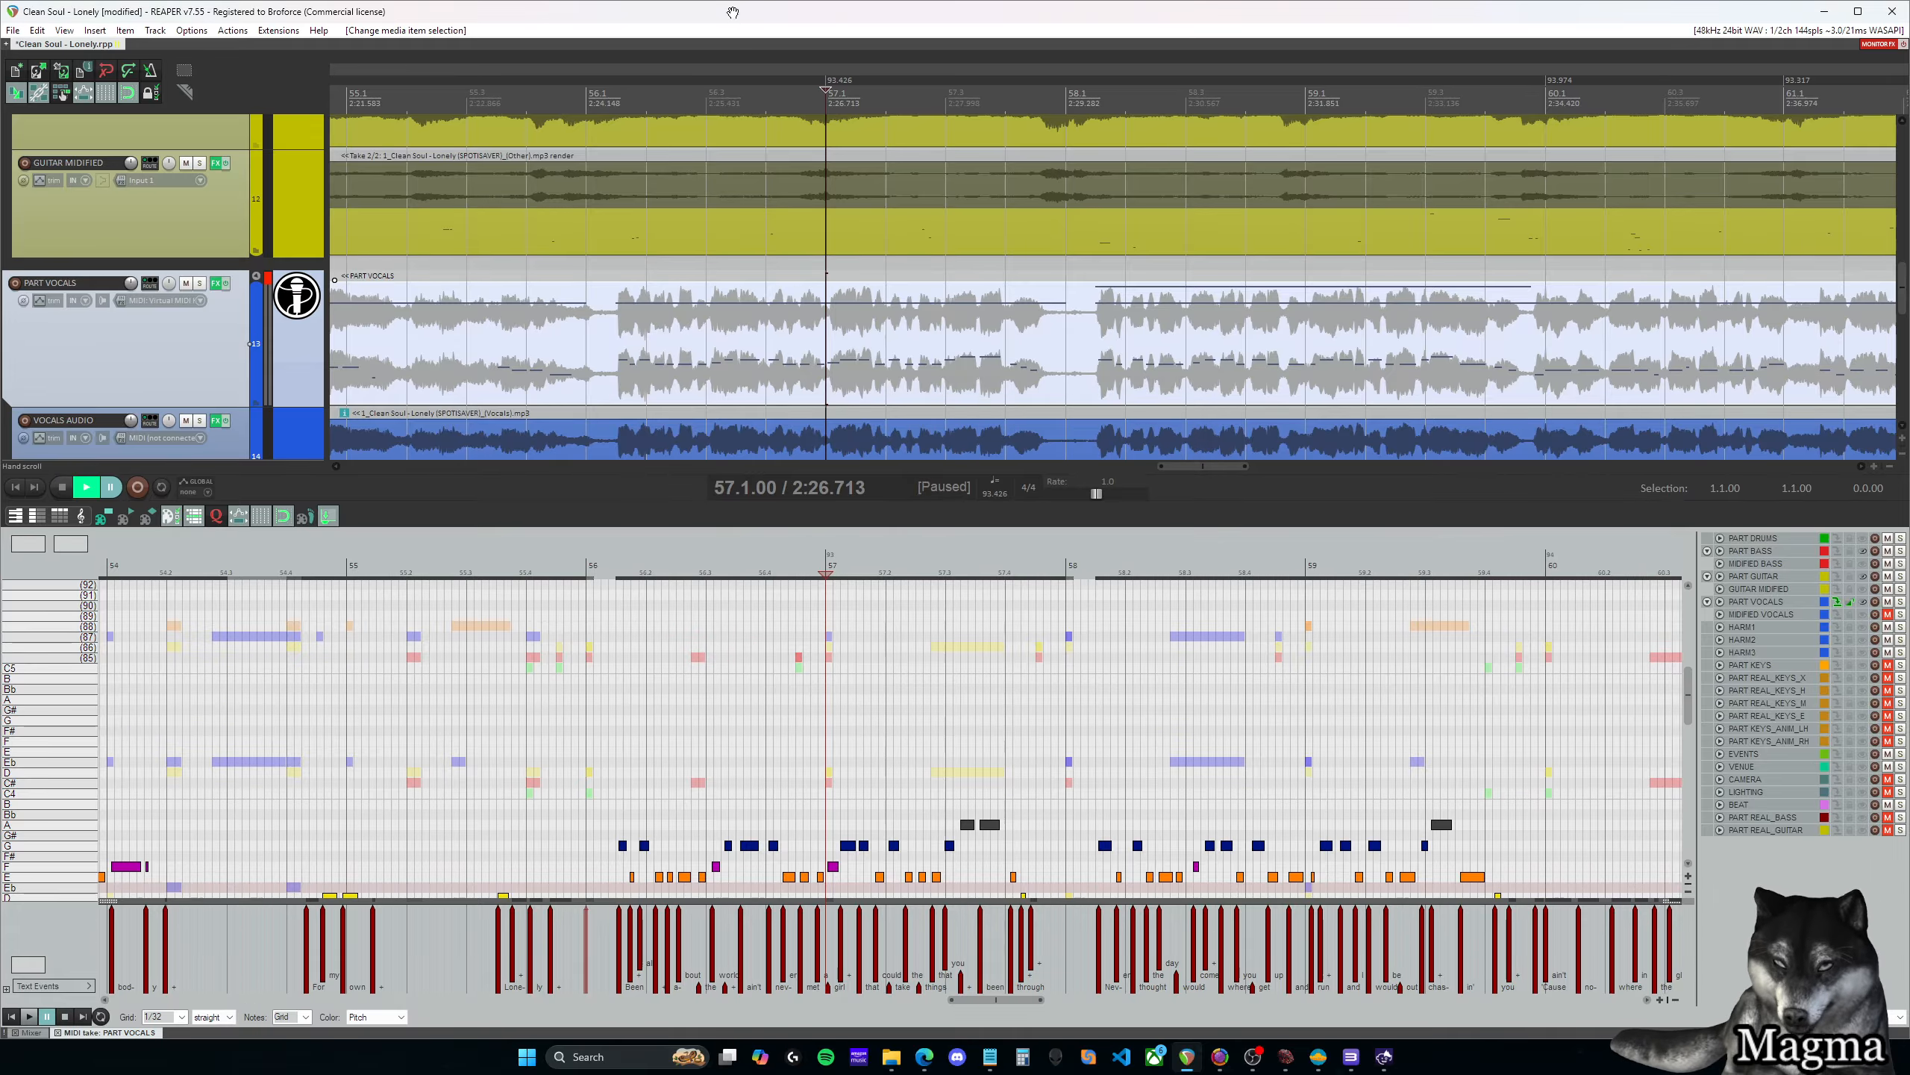
Close the MIDI editor and collapse all tracks to their minimum height
key(alt+shift+d)
scroll(205, 447, up, 6)
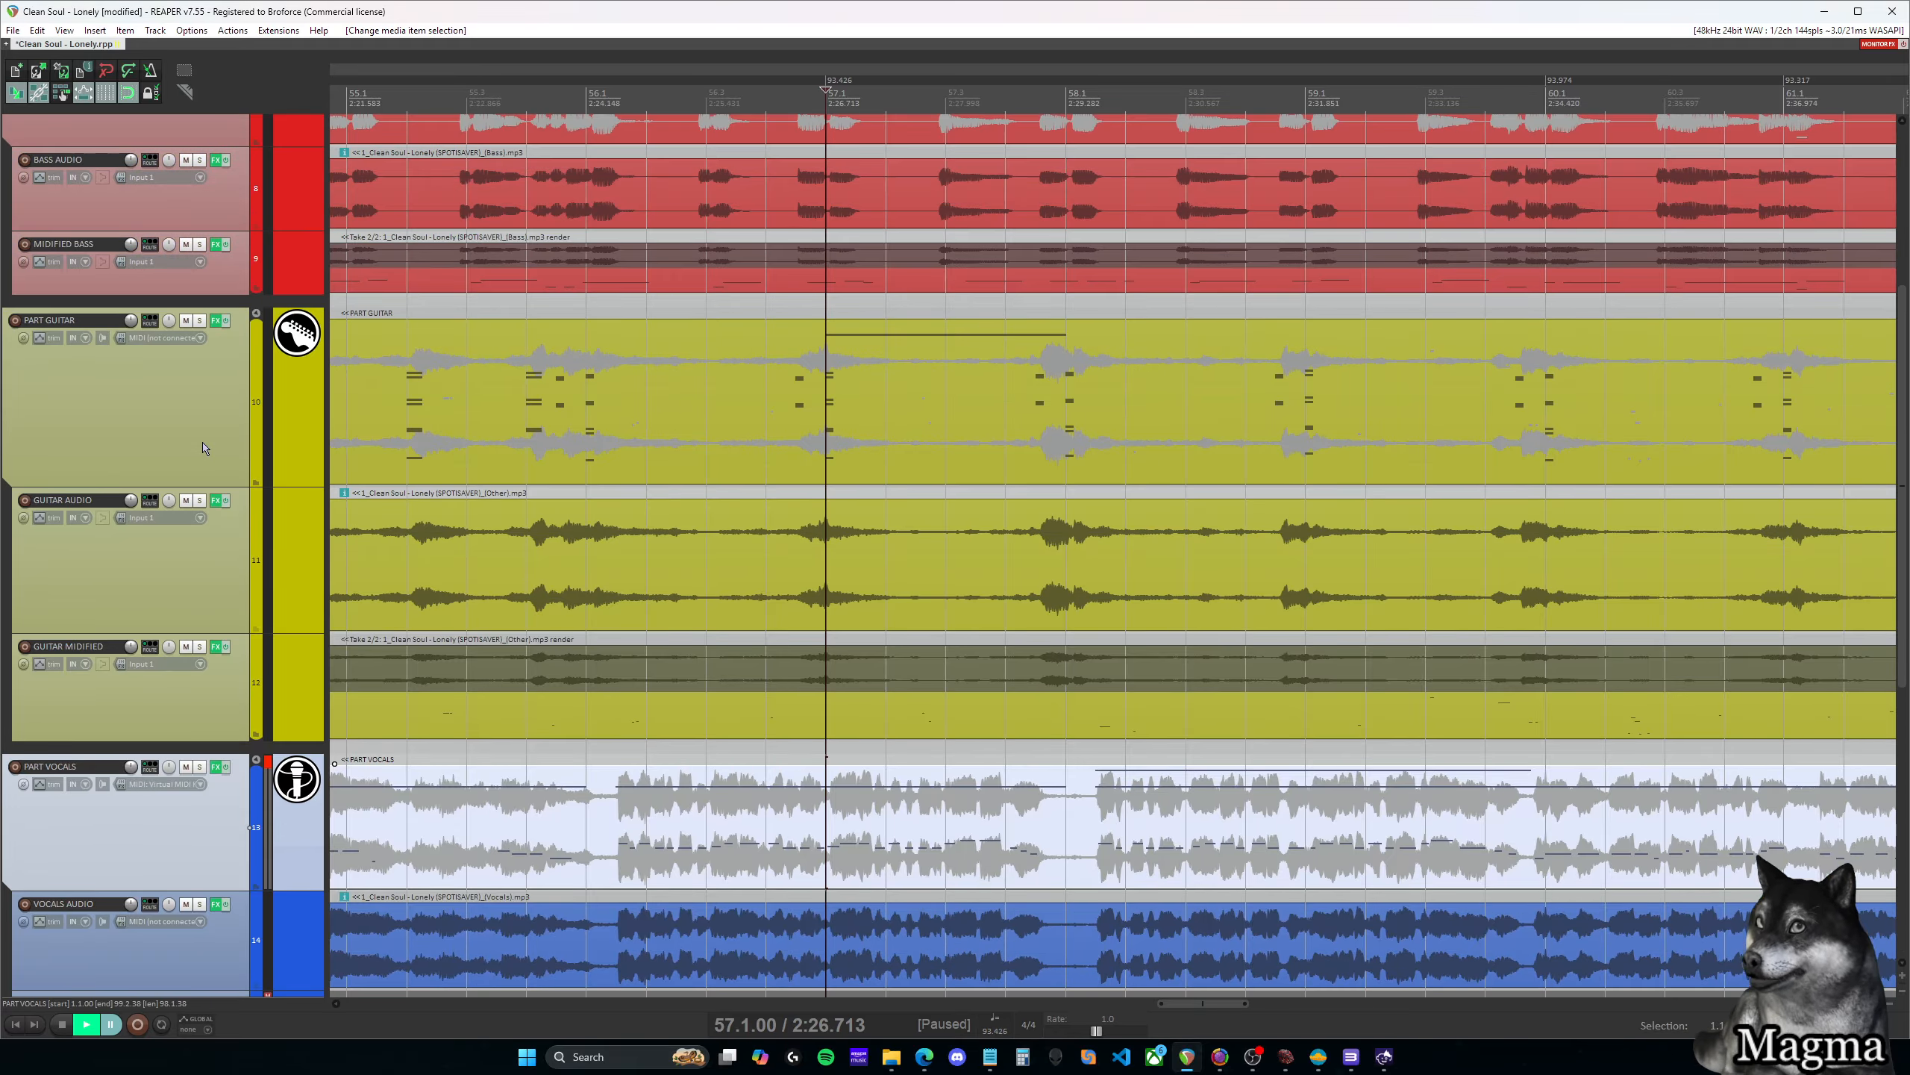
scroll(203, 444, up, 8)
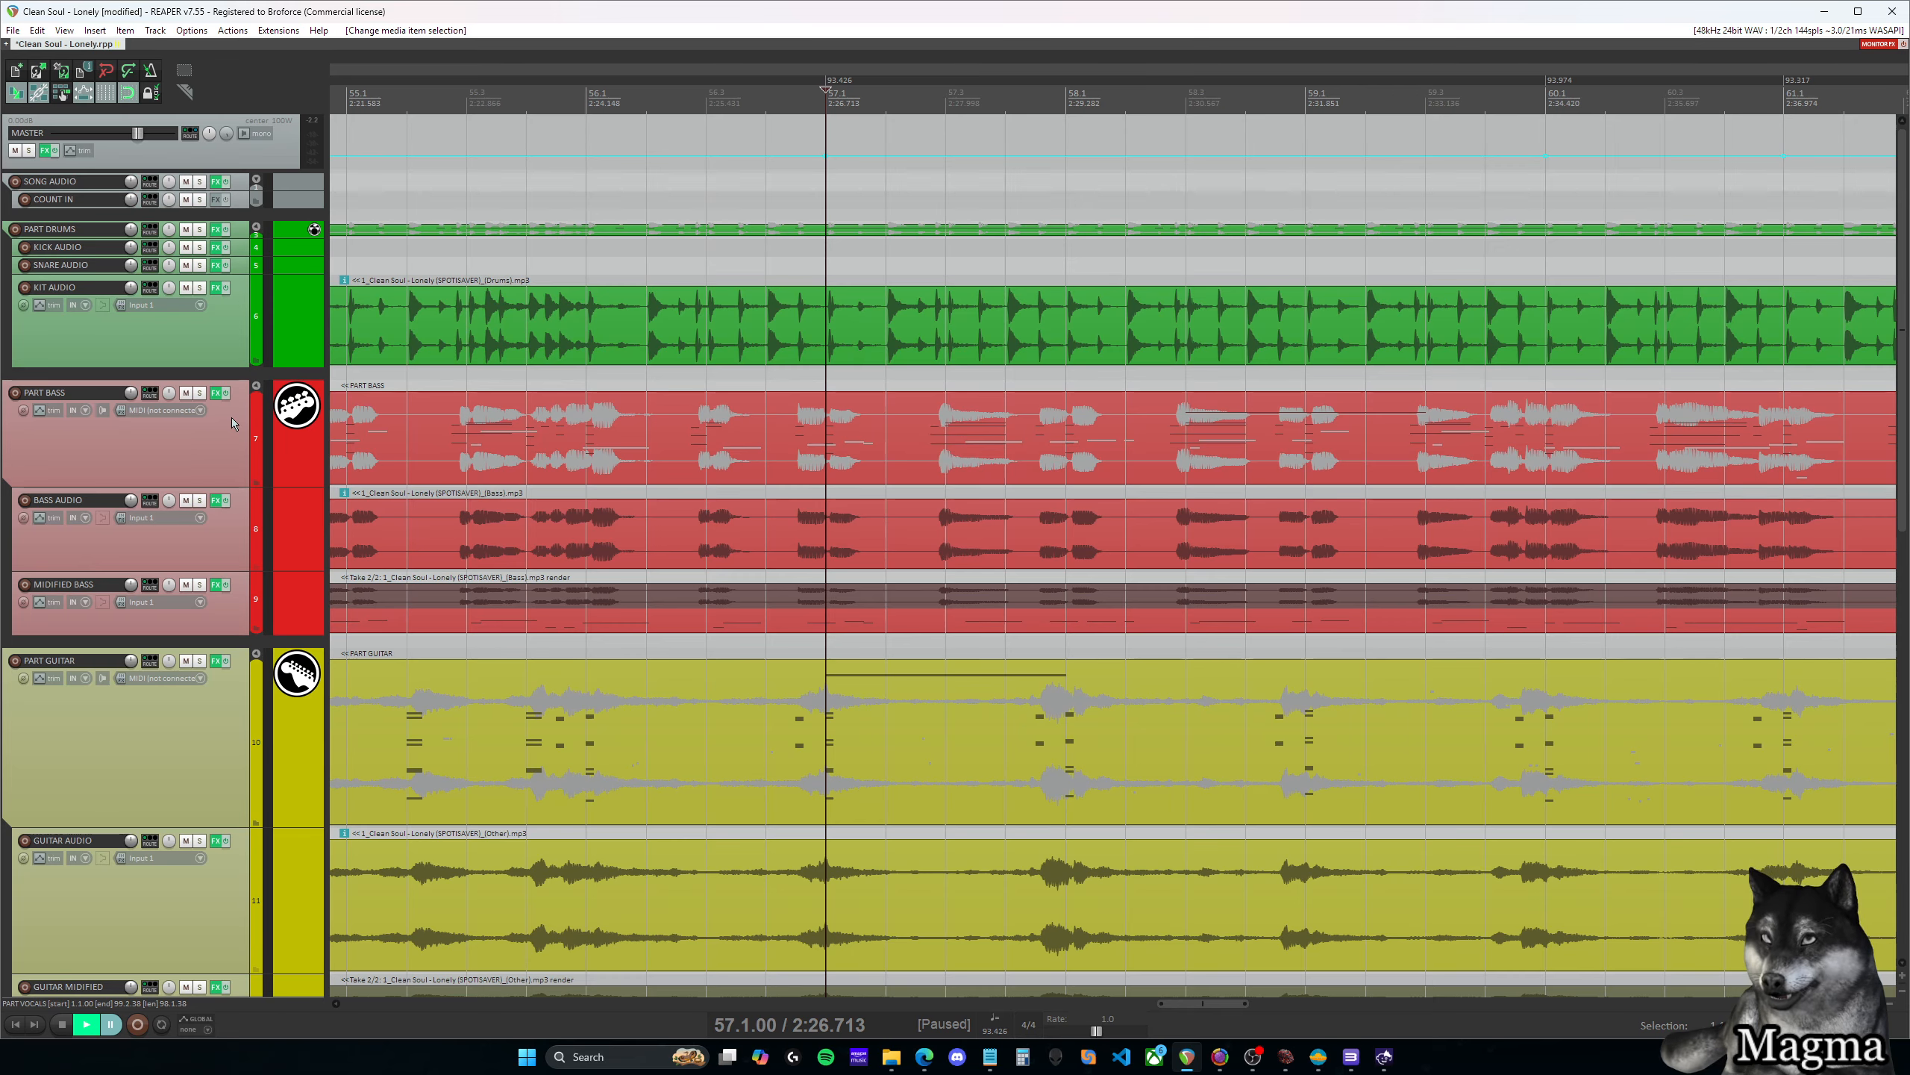
key(grave)
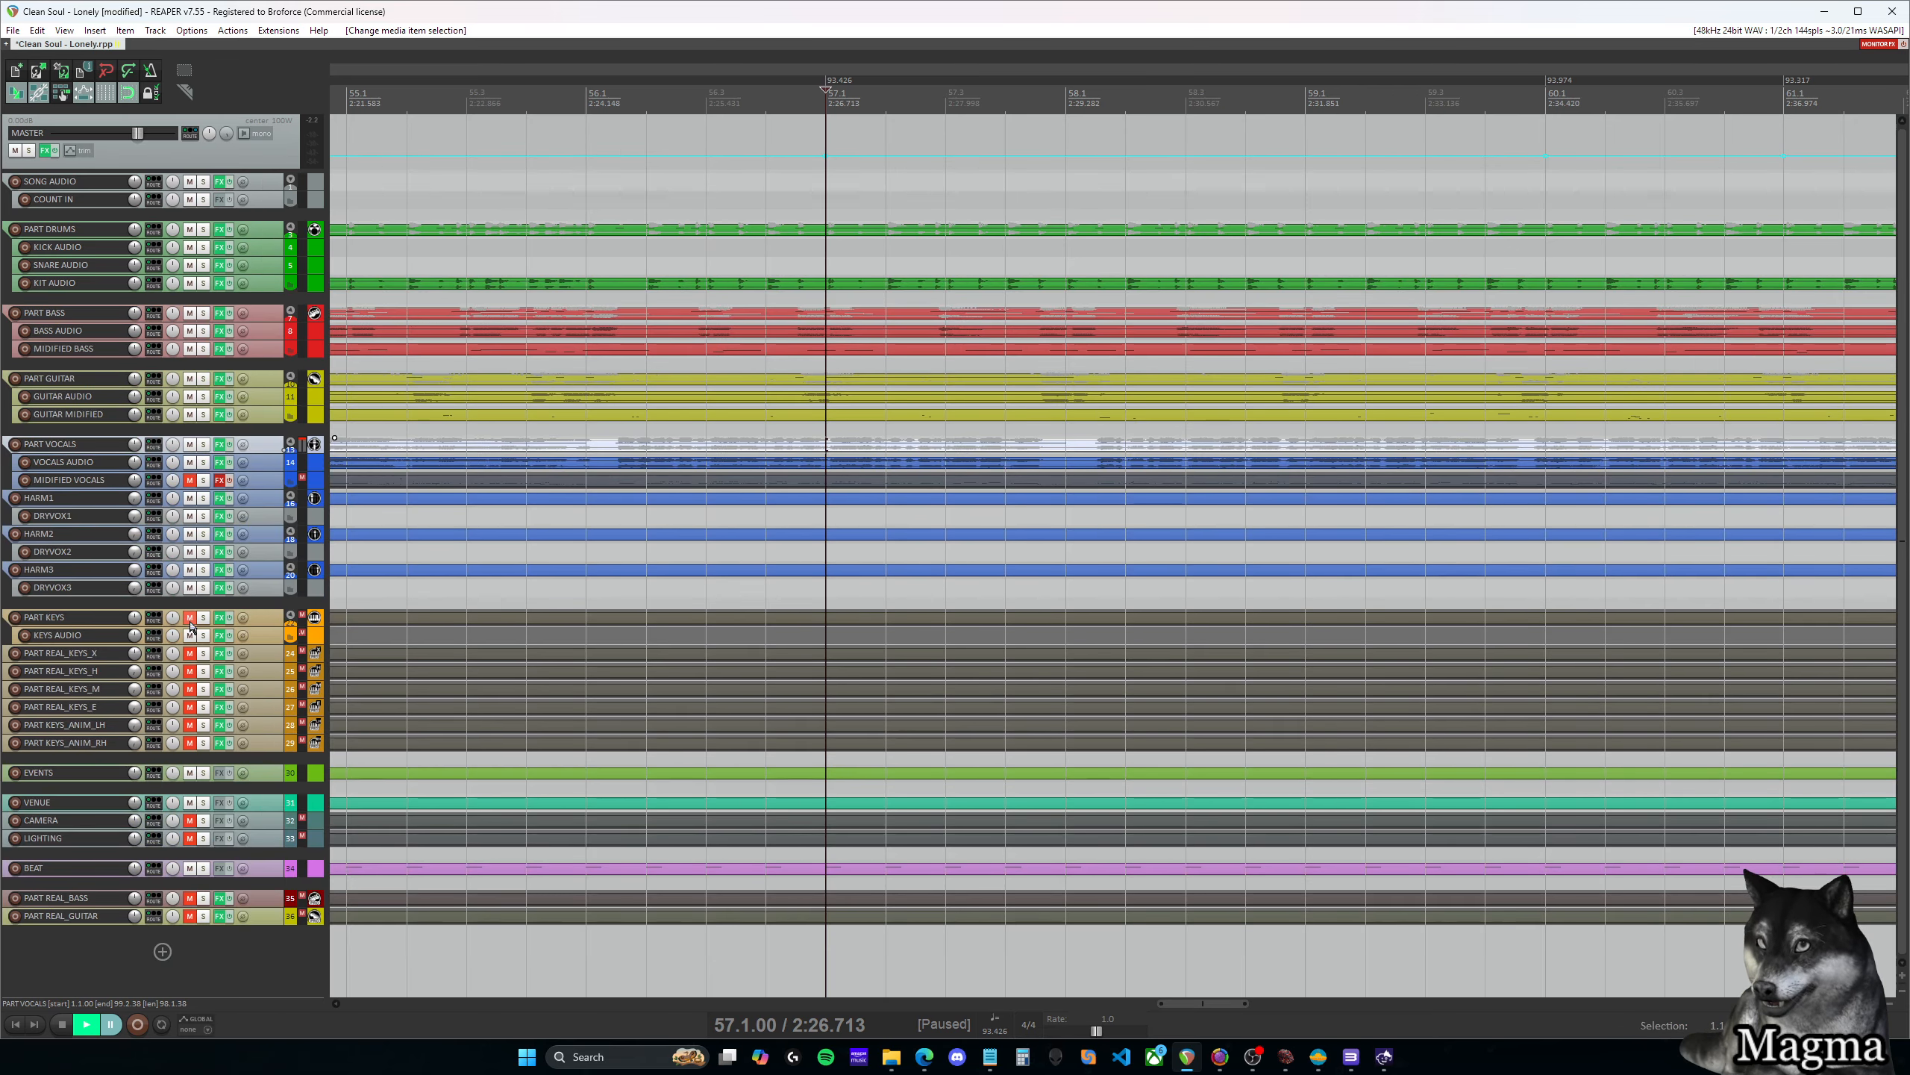
Temporarily unmute and enlarge the MIDIFIED VOCALS track to inspect it, and restore its mute and minimum height
click(191, 481)
drag(268, 489, 264, 736)
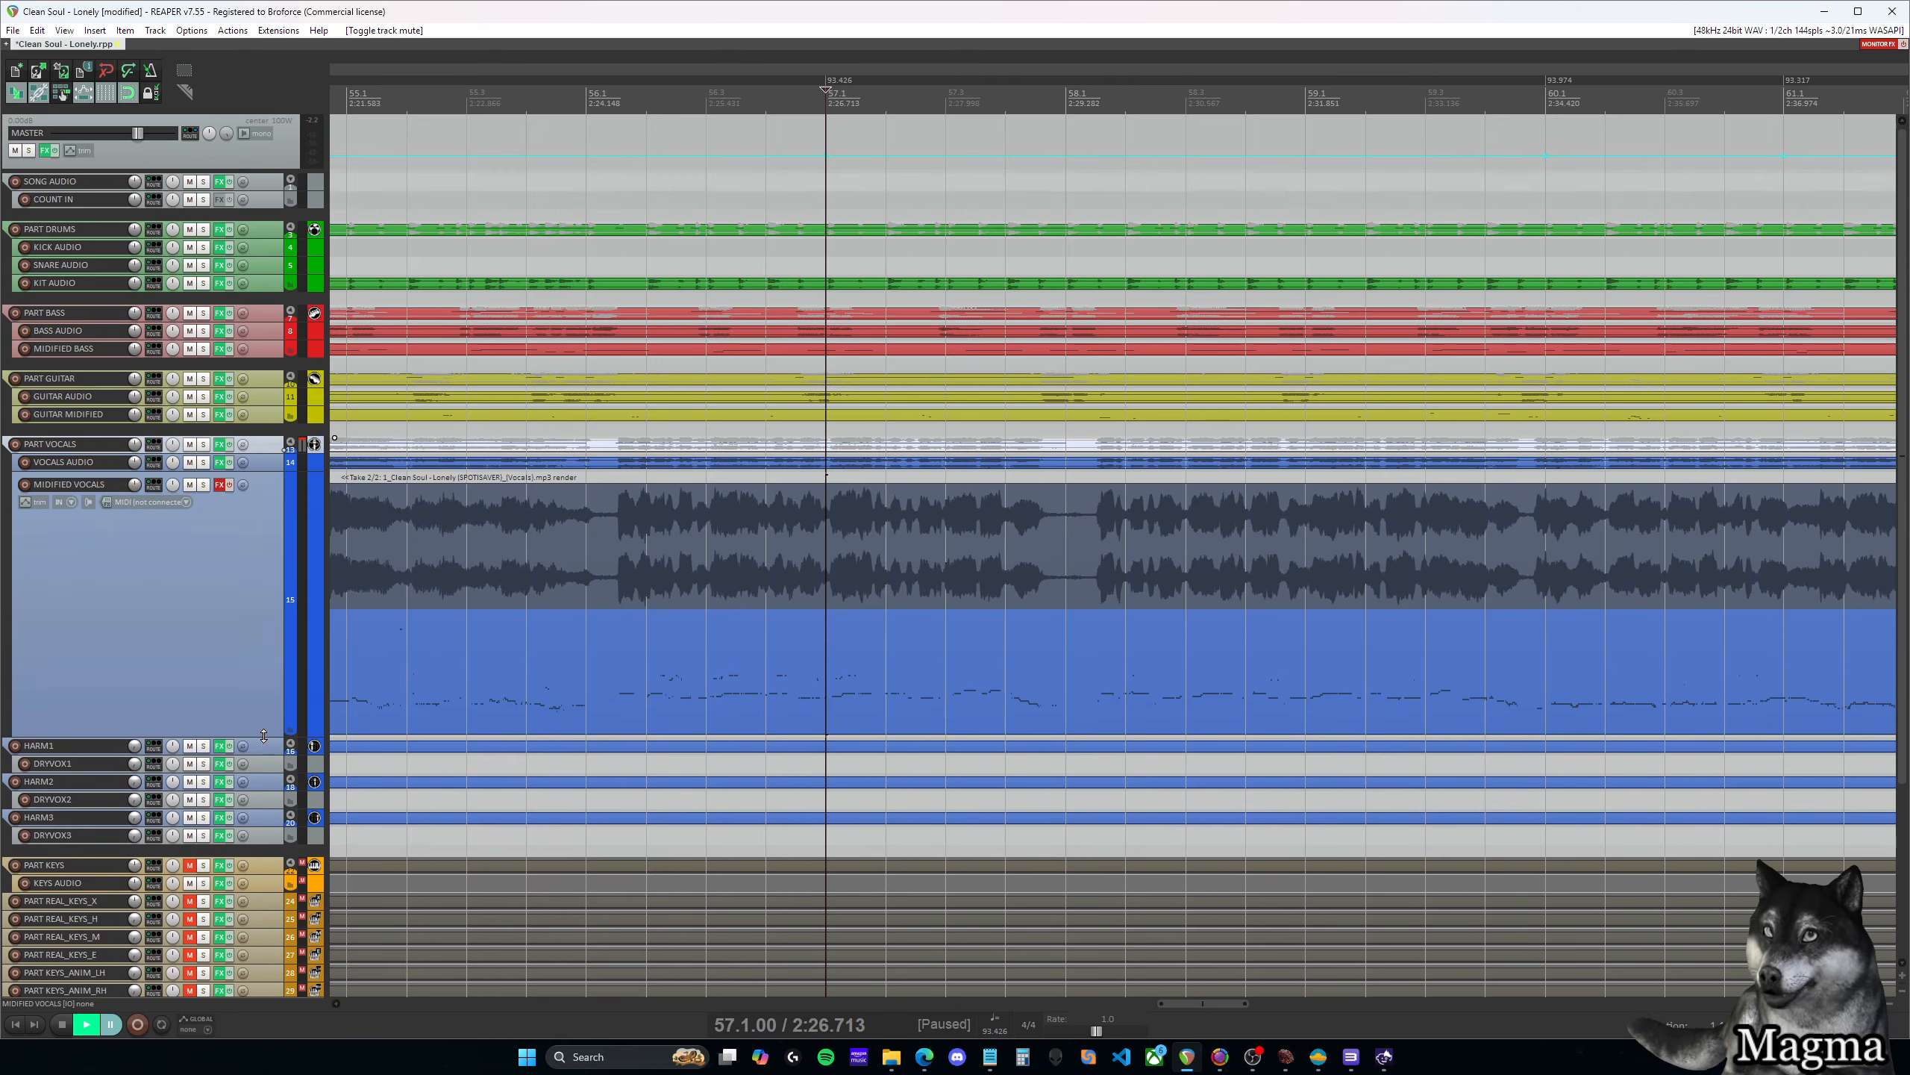
click(189, 486)
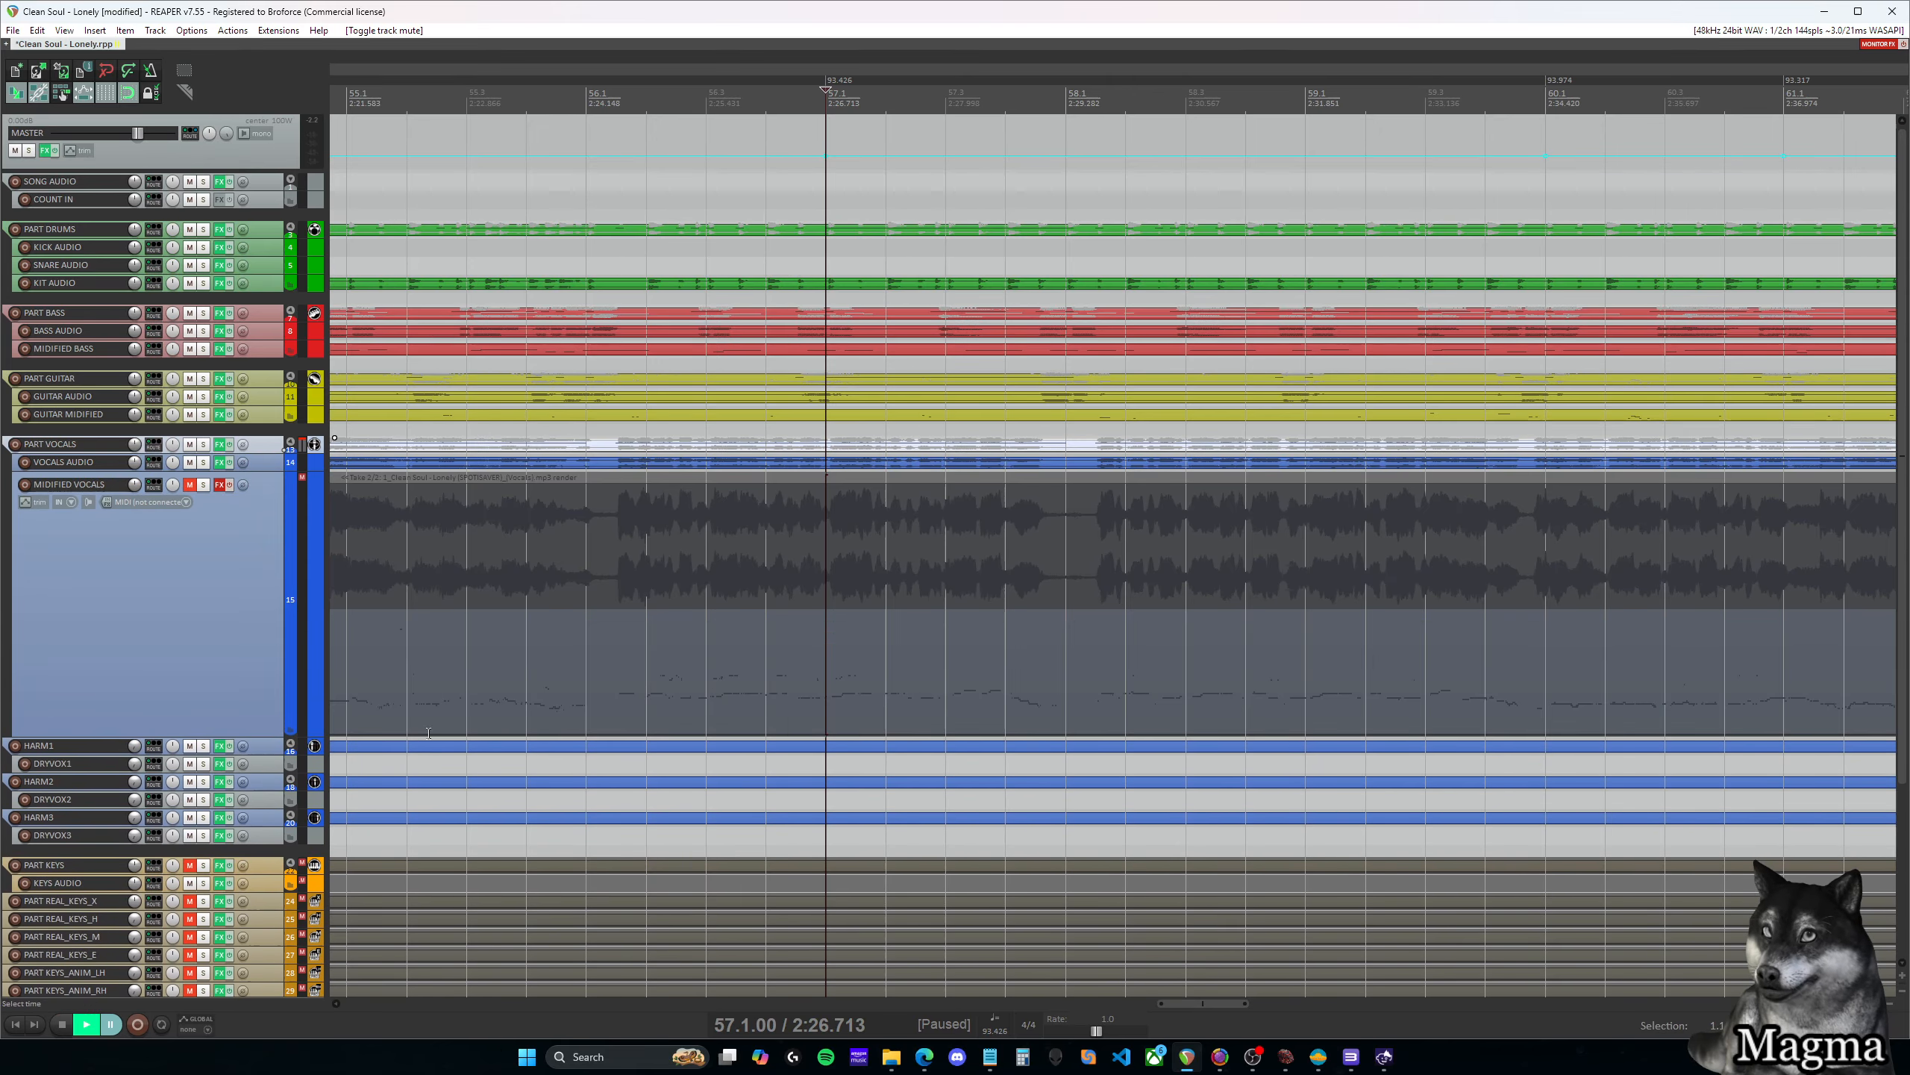
click(268, 742)
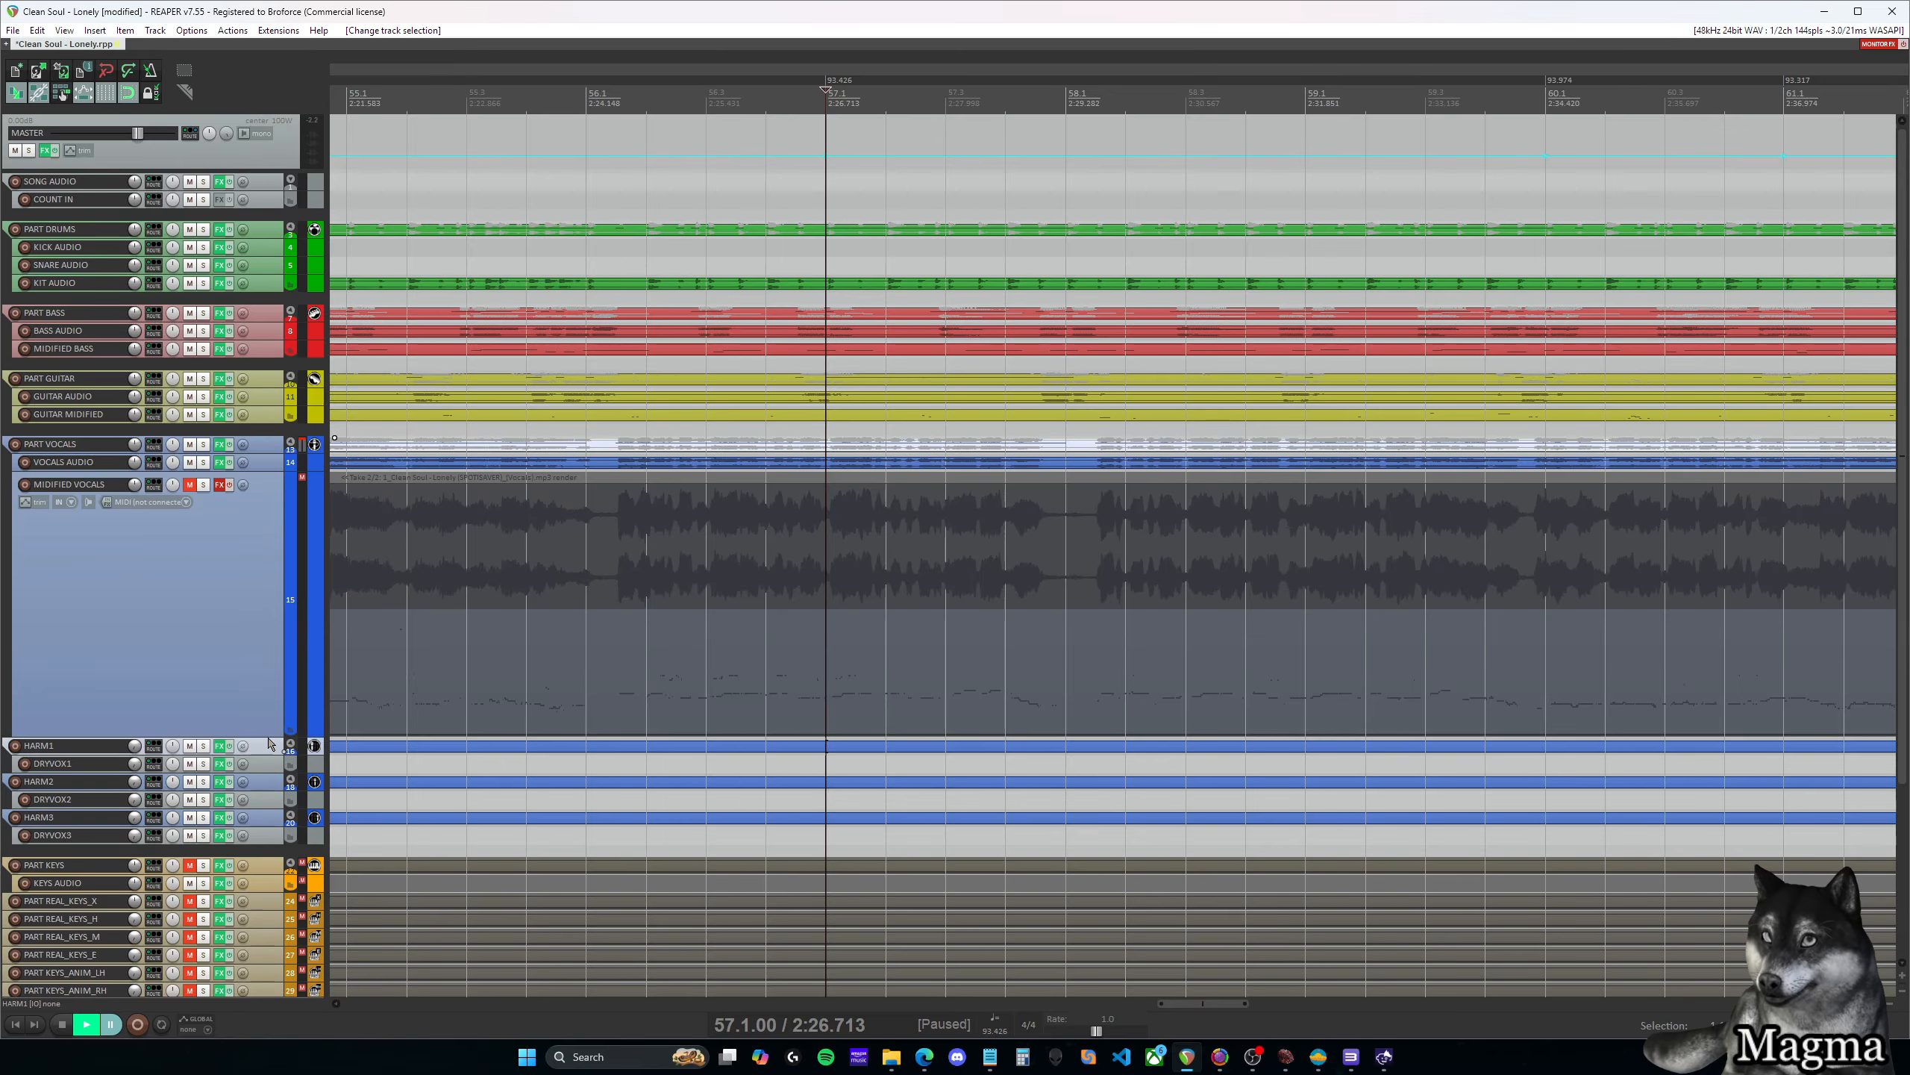
drag(269, 734, 268, 489)
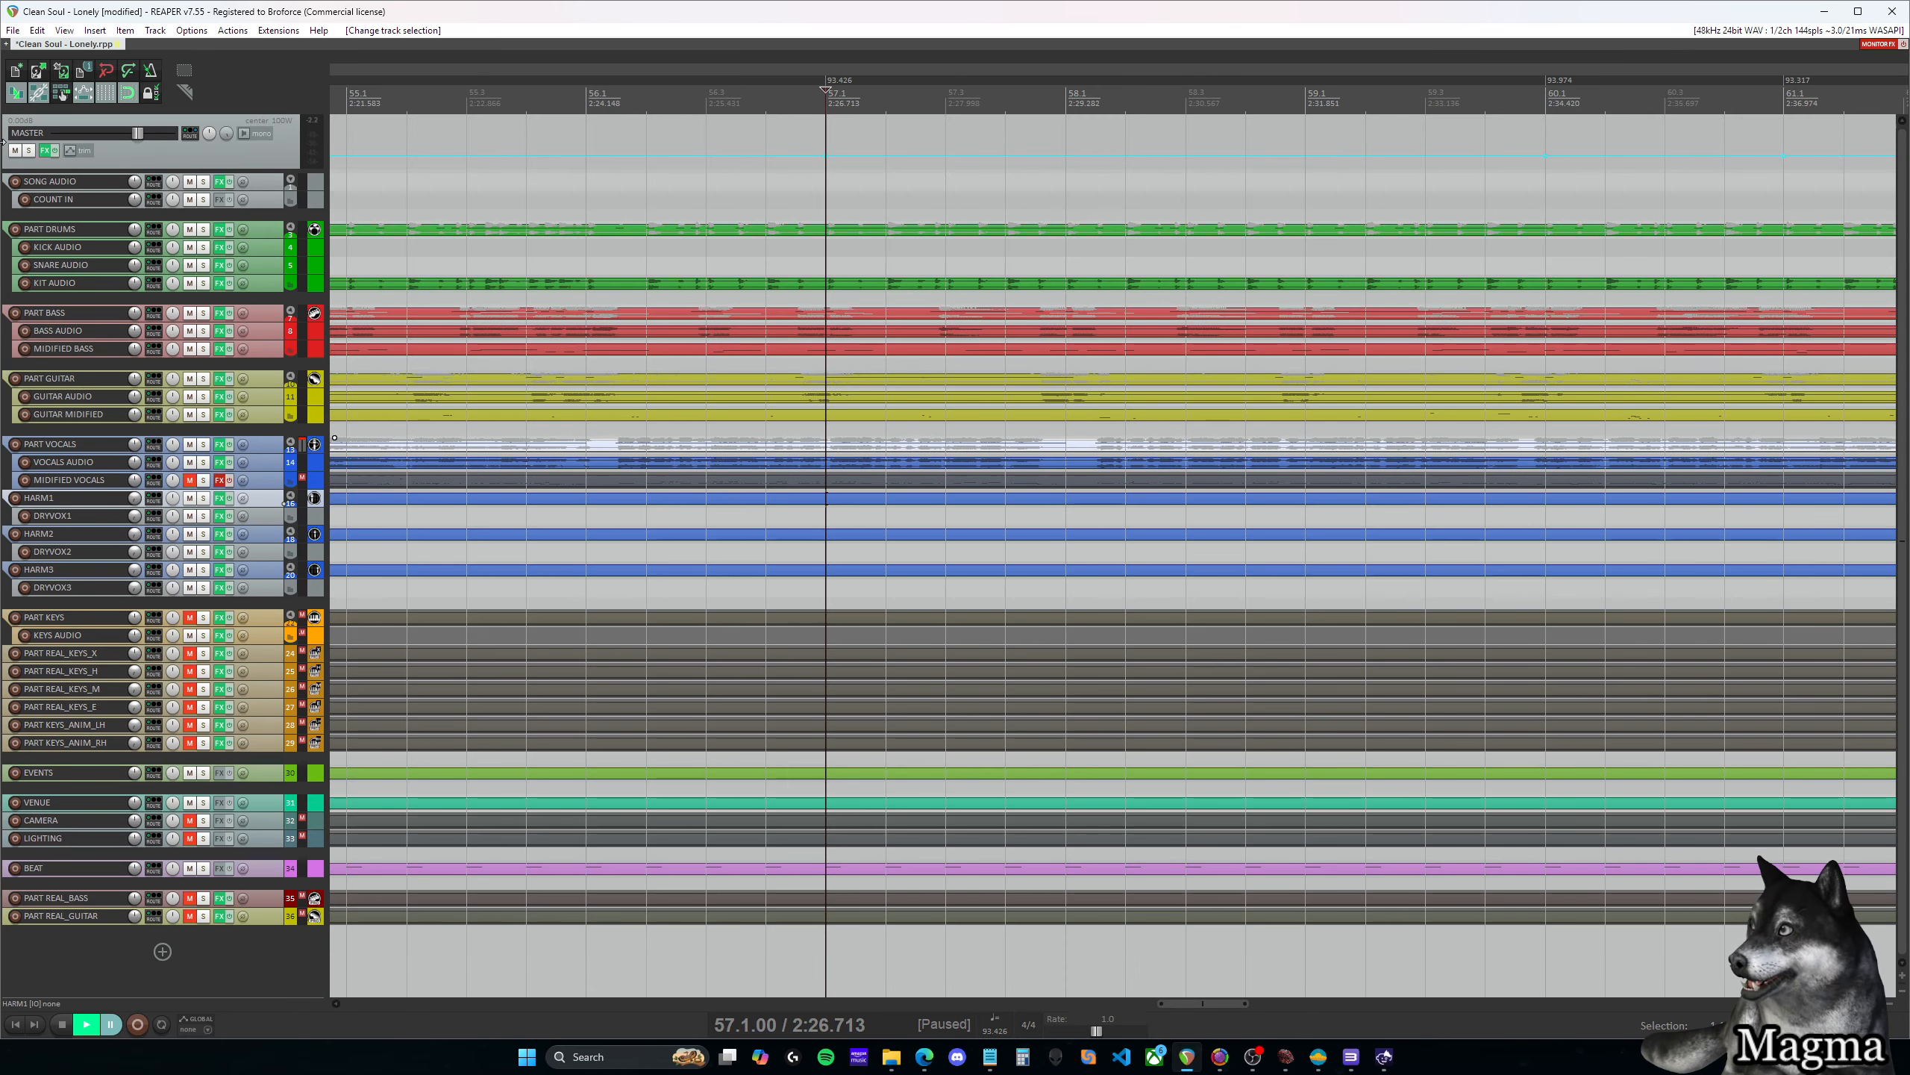
Narrow the REAPER window to uncover the Magma desktop shortcut, and bring Magma: Rok On Edition to the middle of the screen
drag(3, 141, 165, 144)
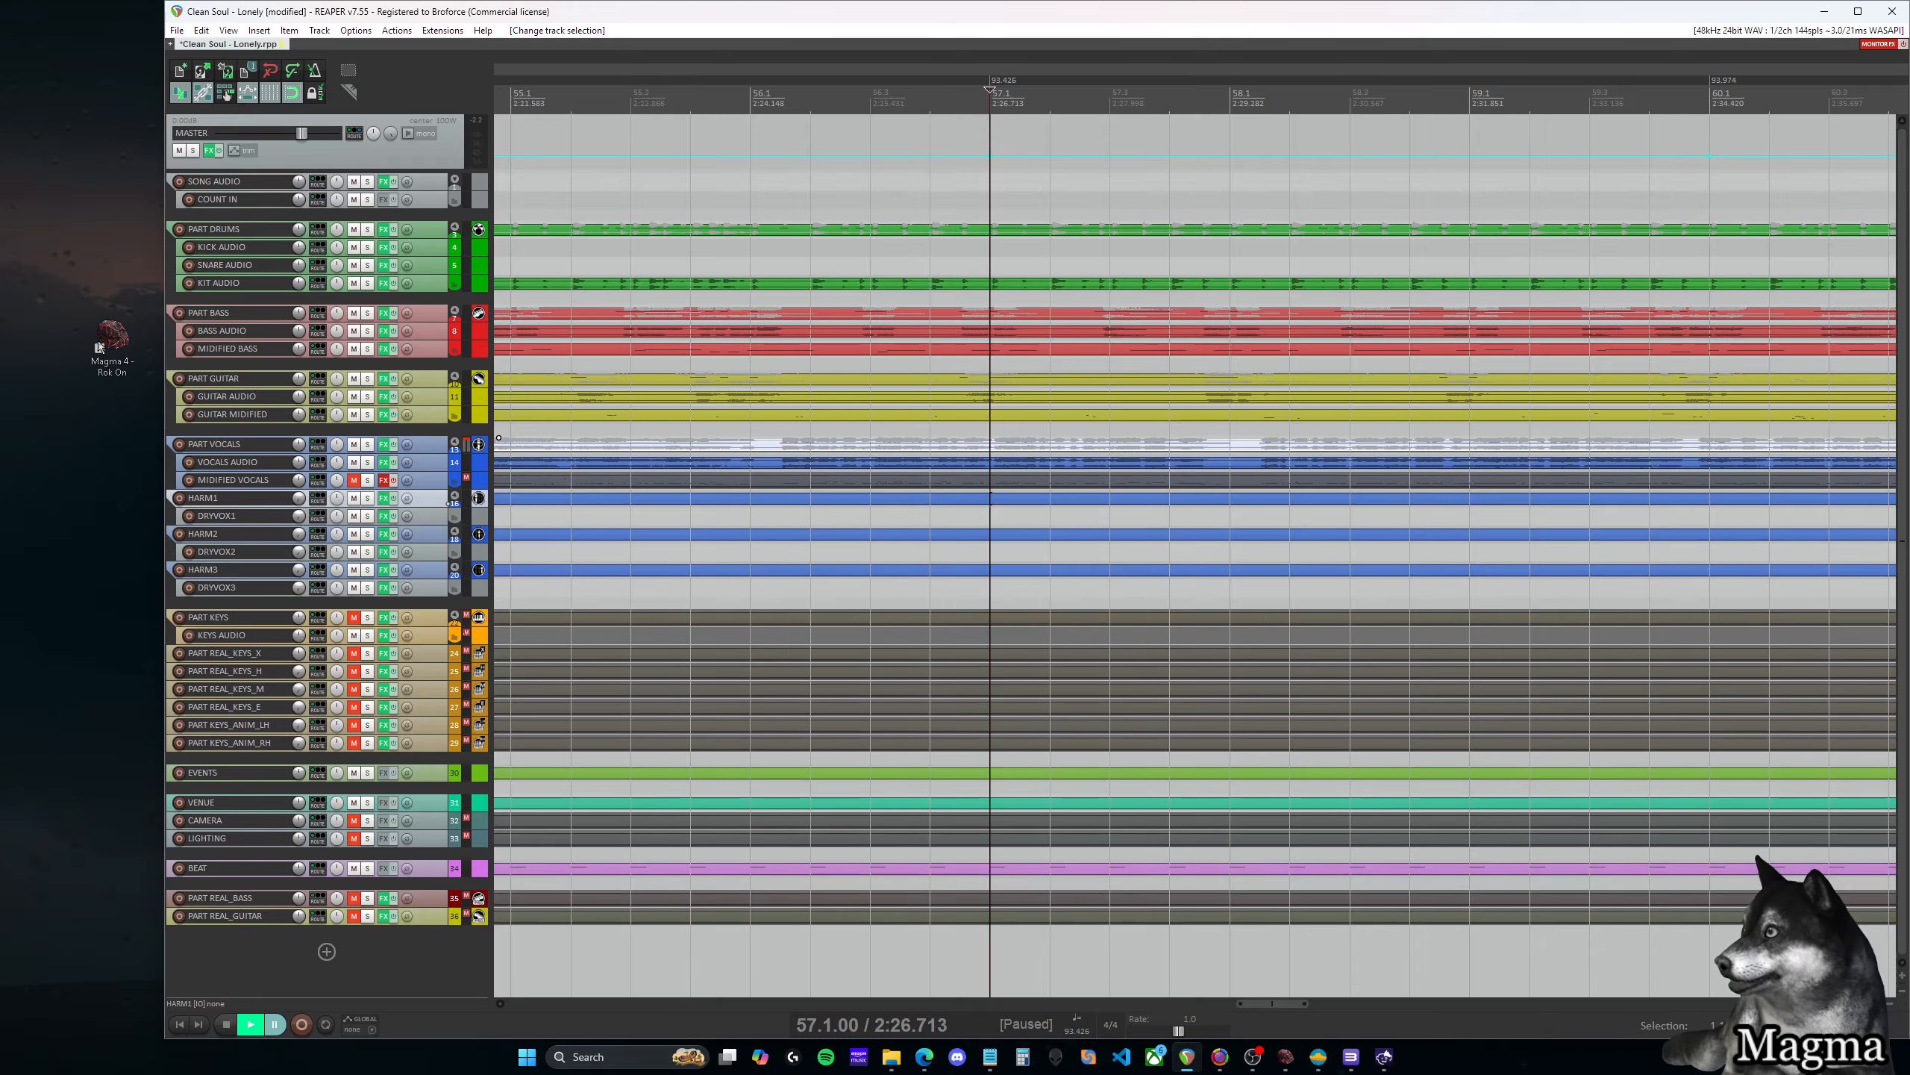
drag(99, 347, 132, 345)
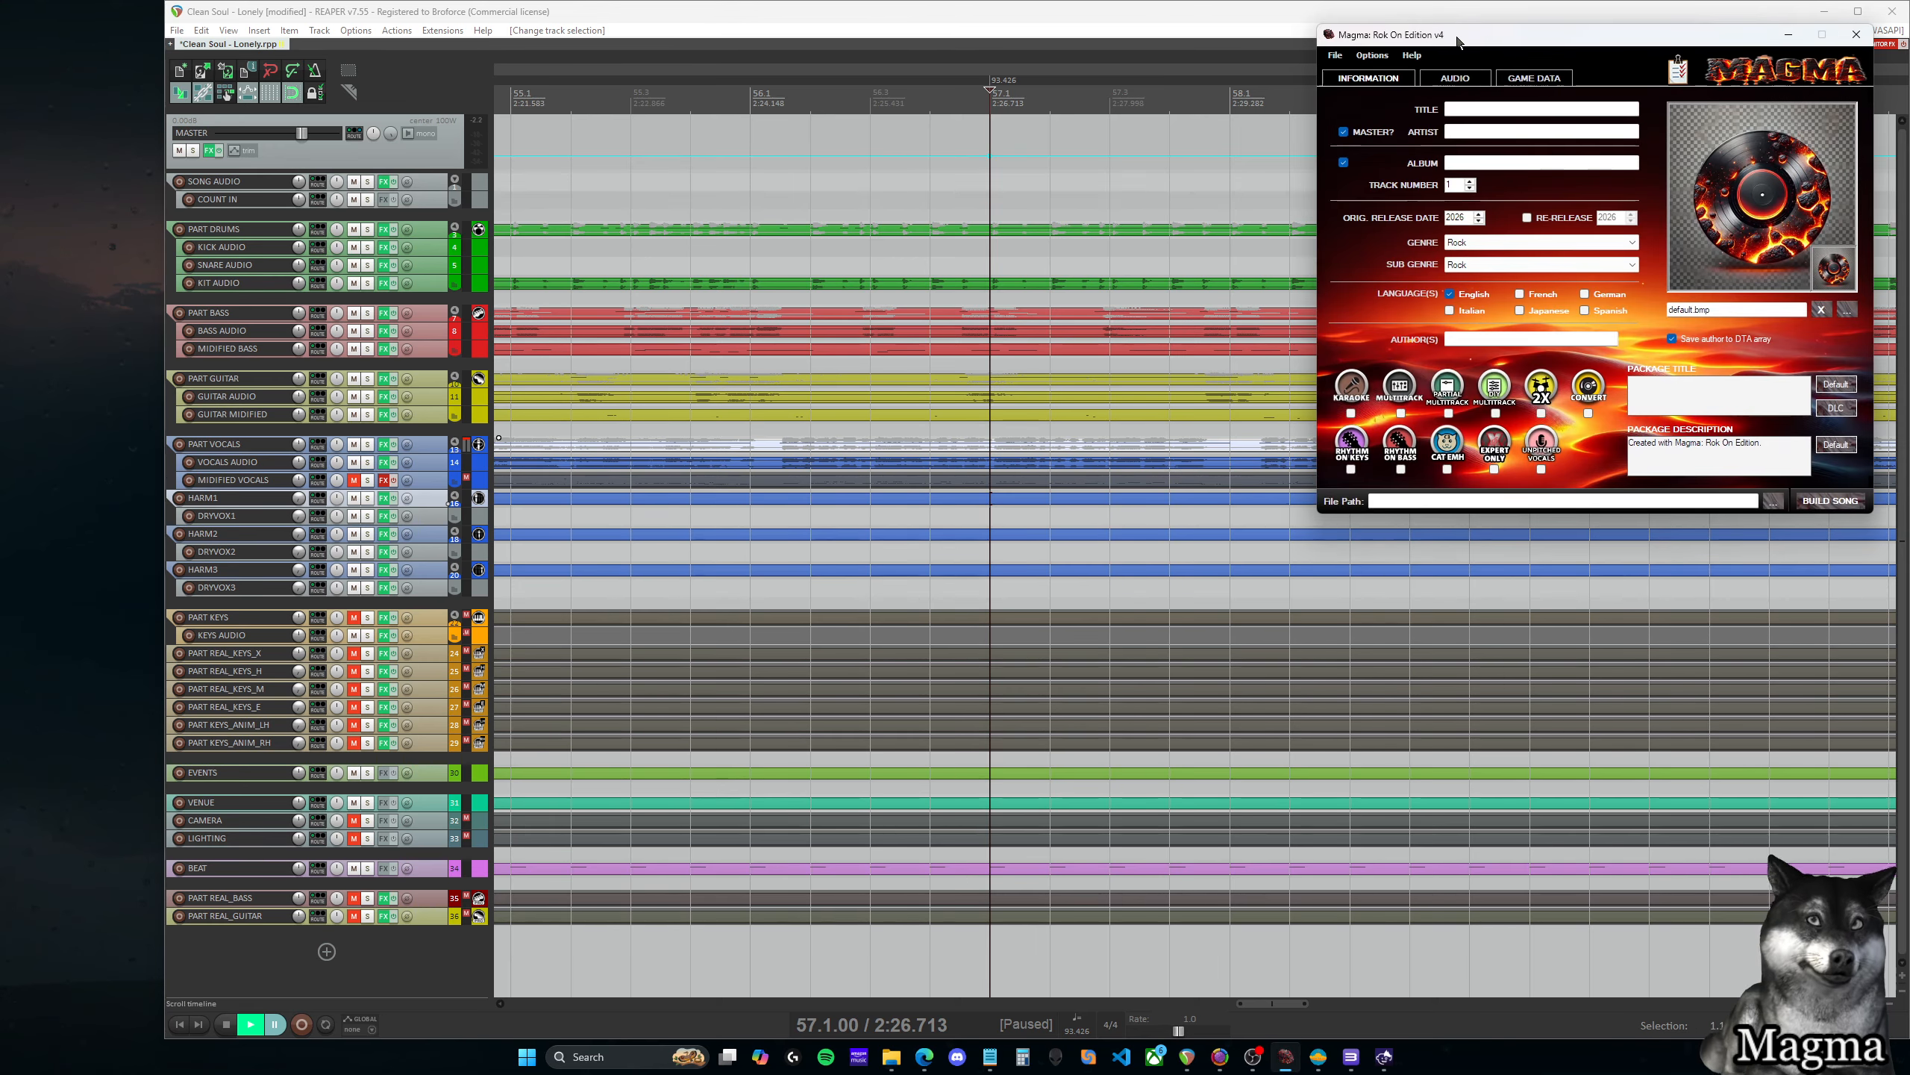
drag(1458, 41, 846, 266)
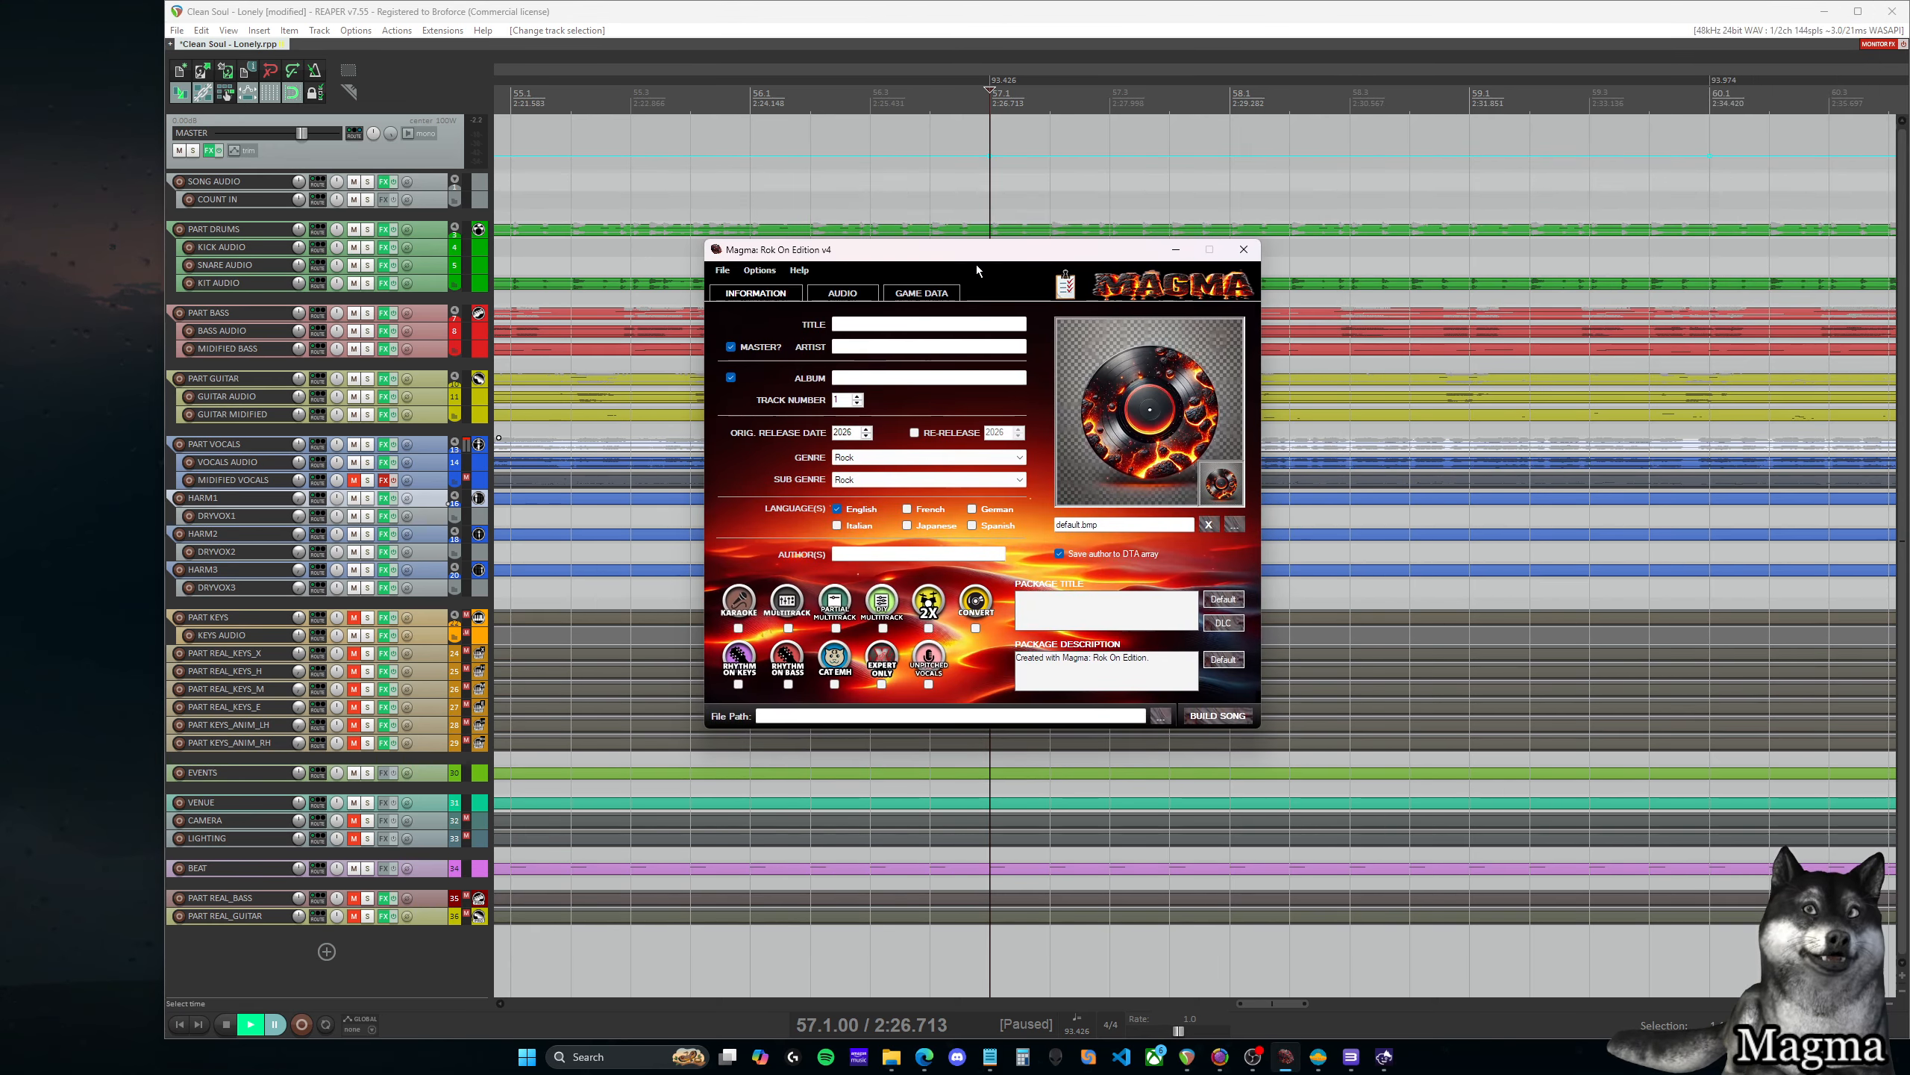
Widen the REAPER window again and bring Magma back in front with its song title field active
drag(160, 356, 22, 355)
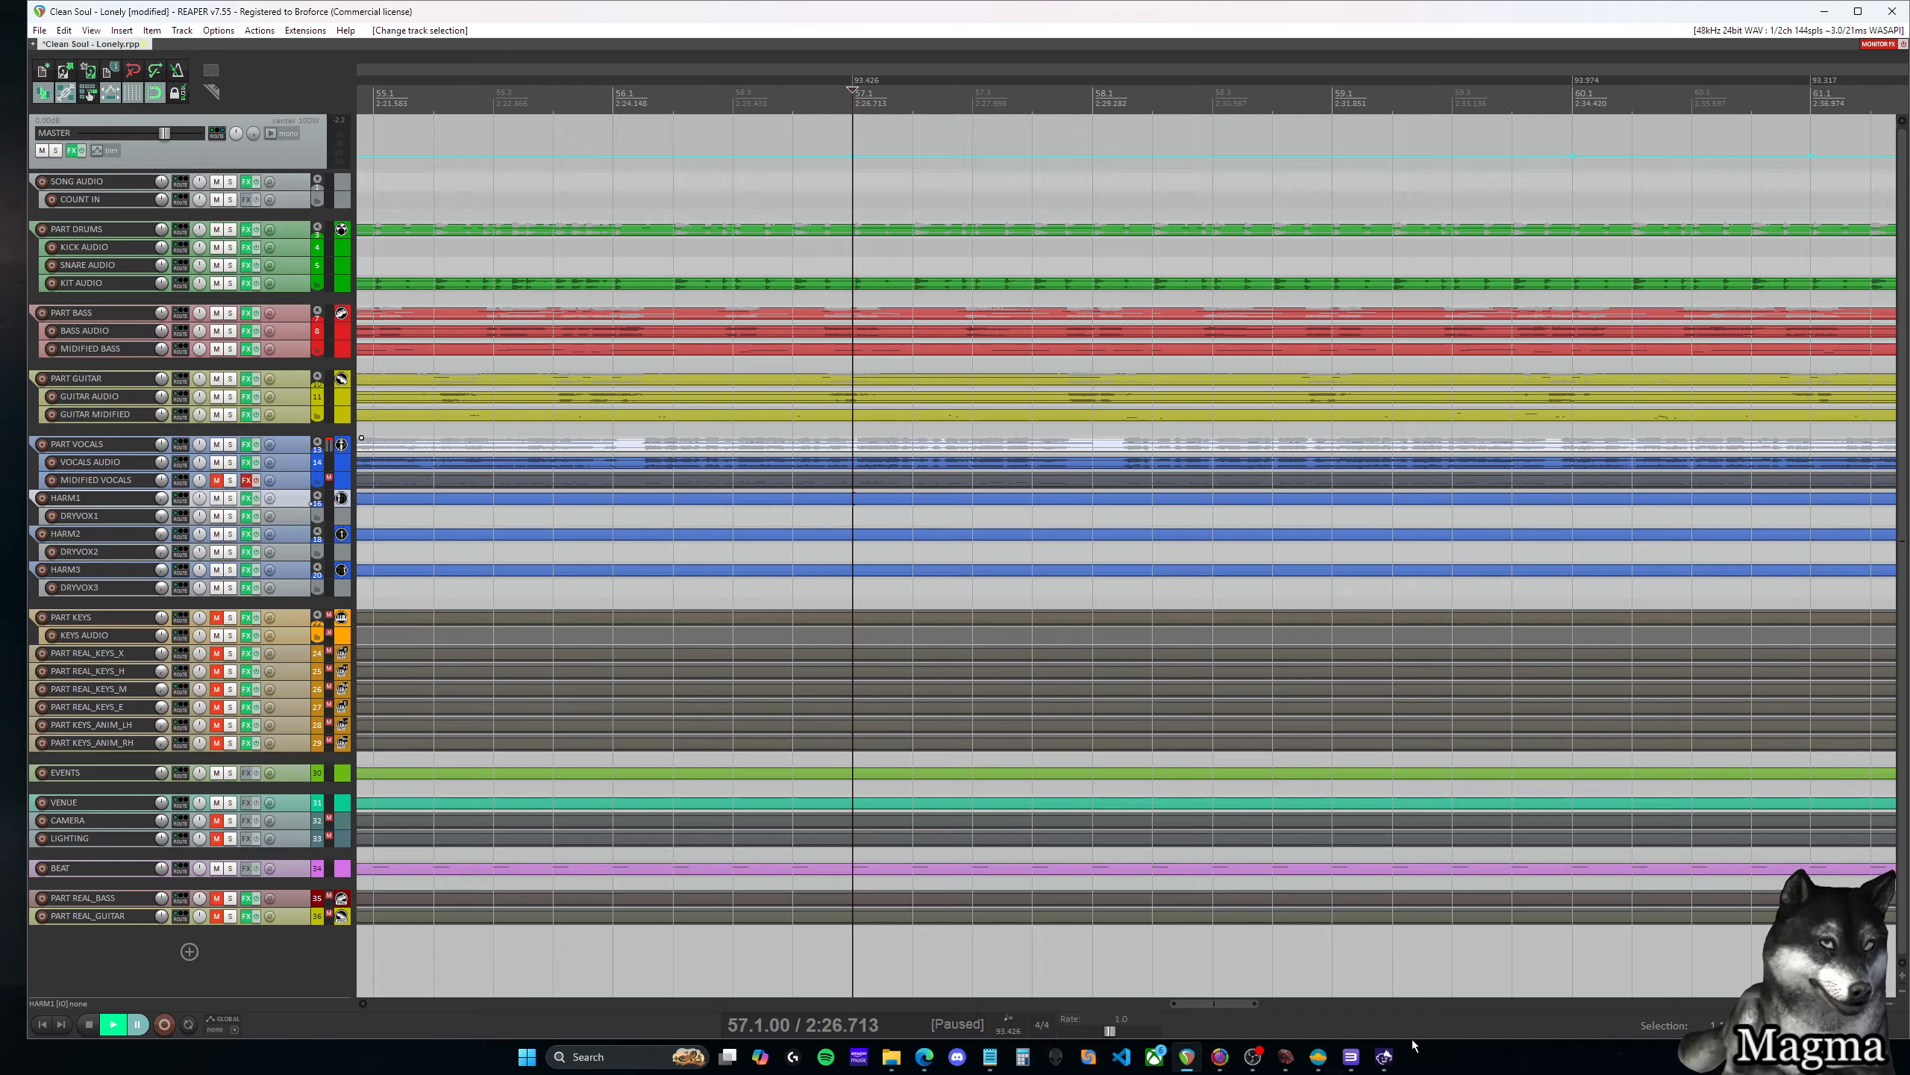
click(1285, 1057)
drag(940, 260, 964, 275)
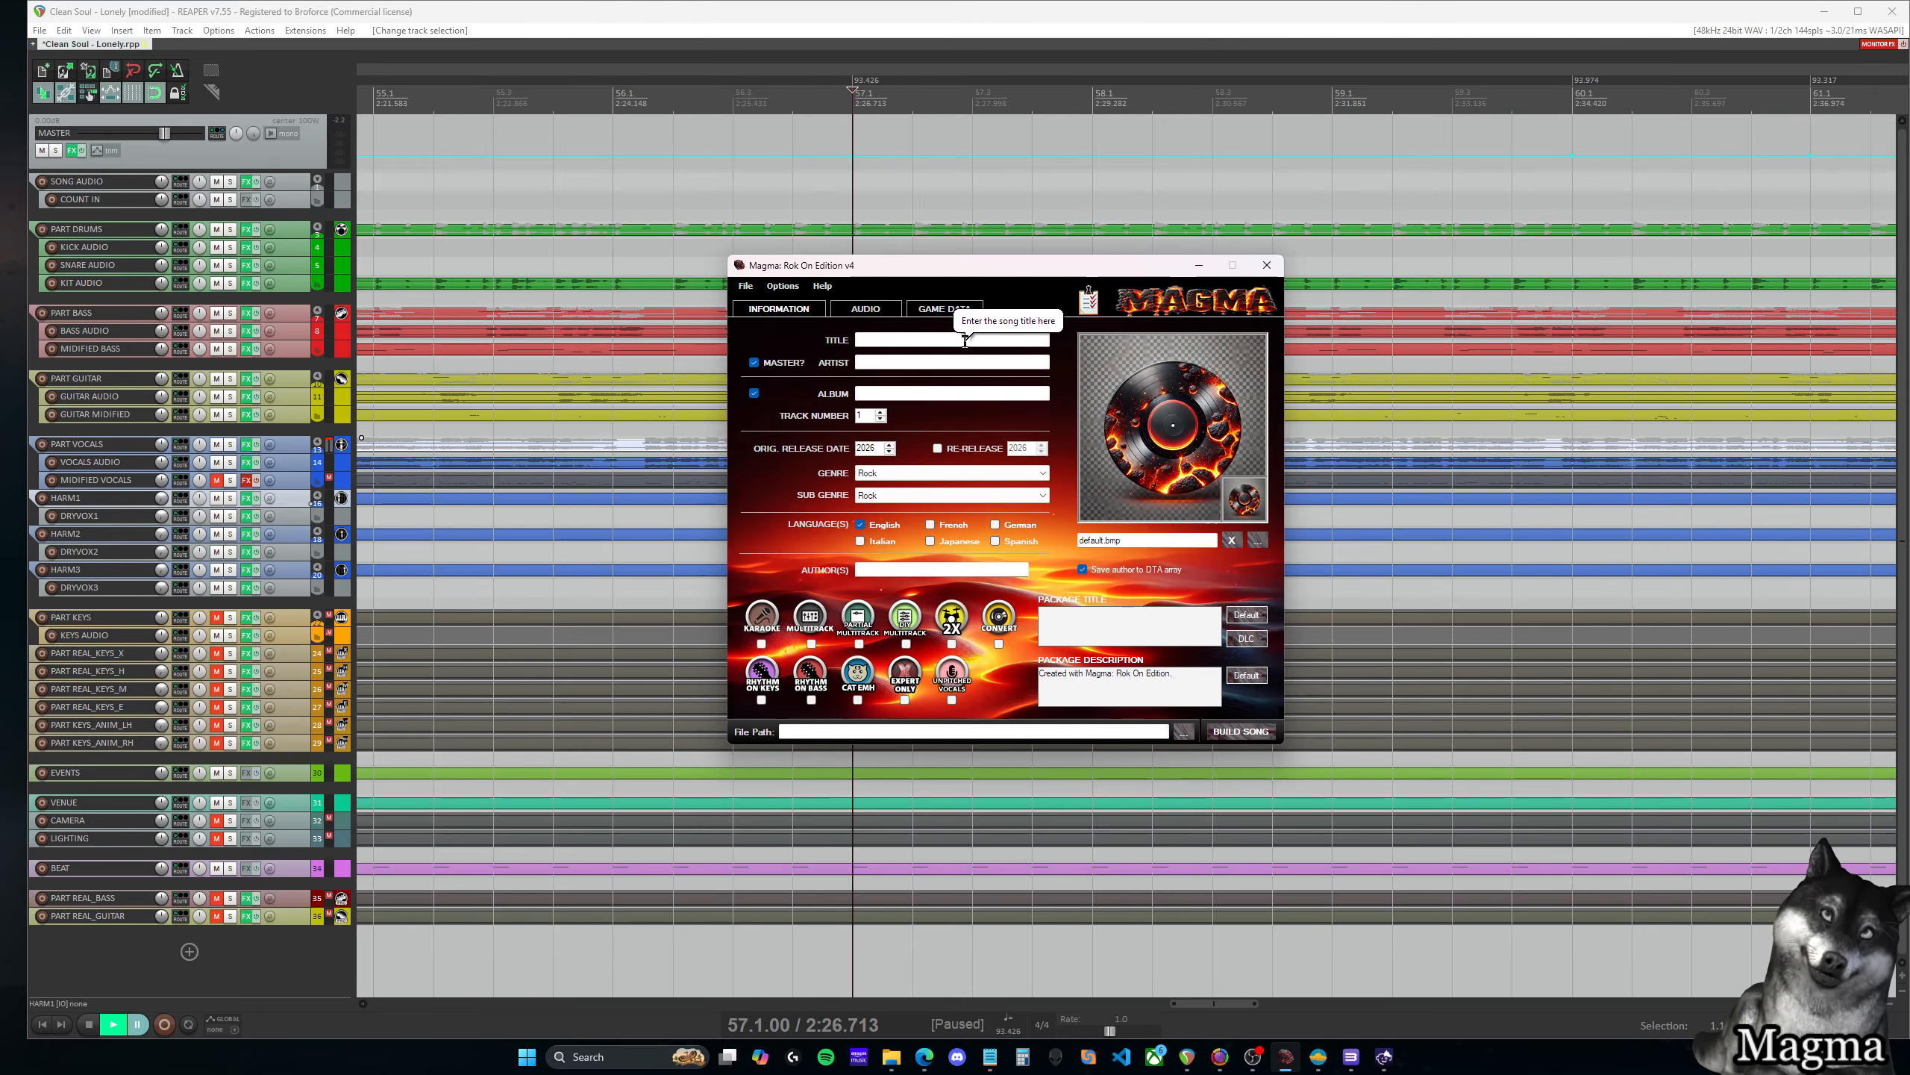
click(965, 342)
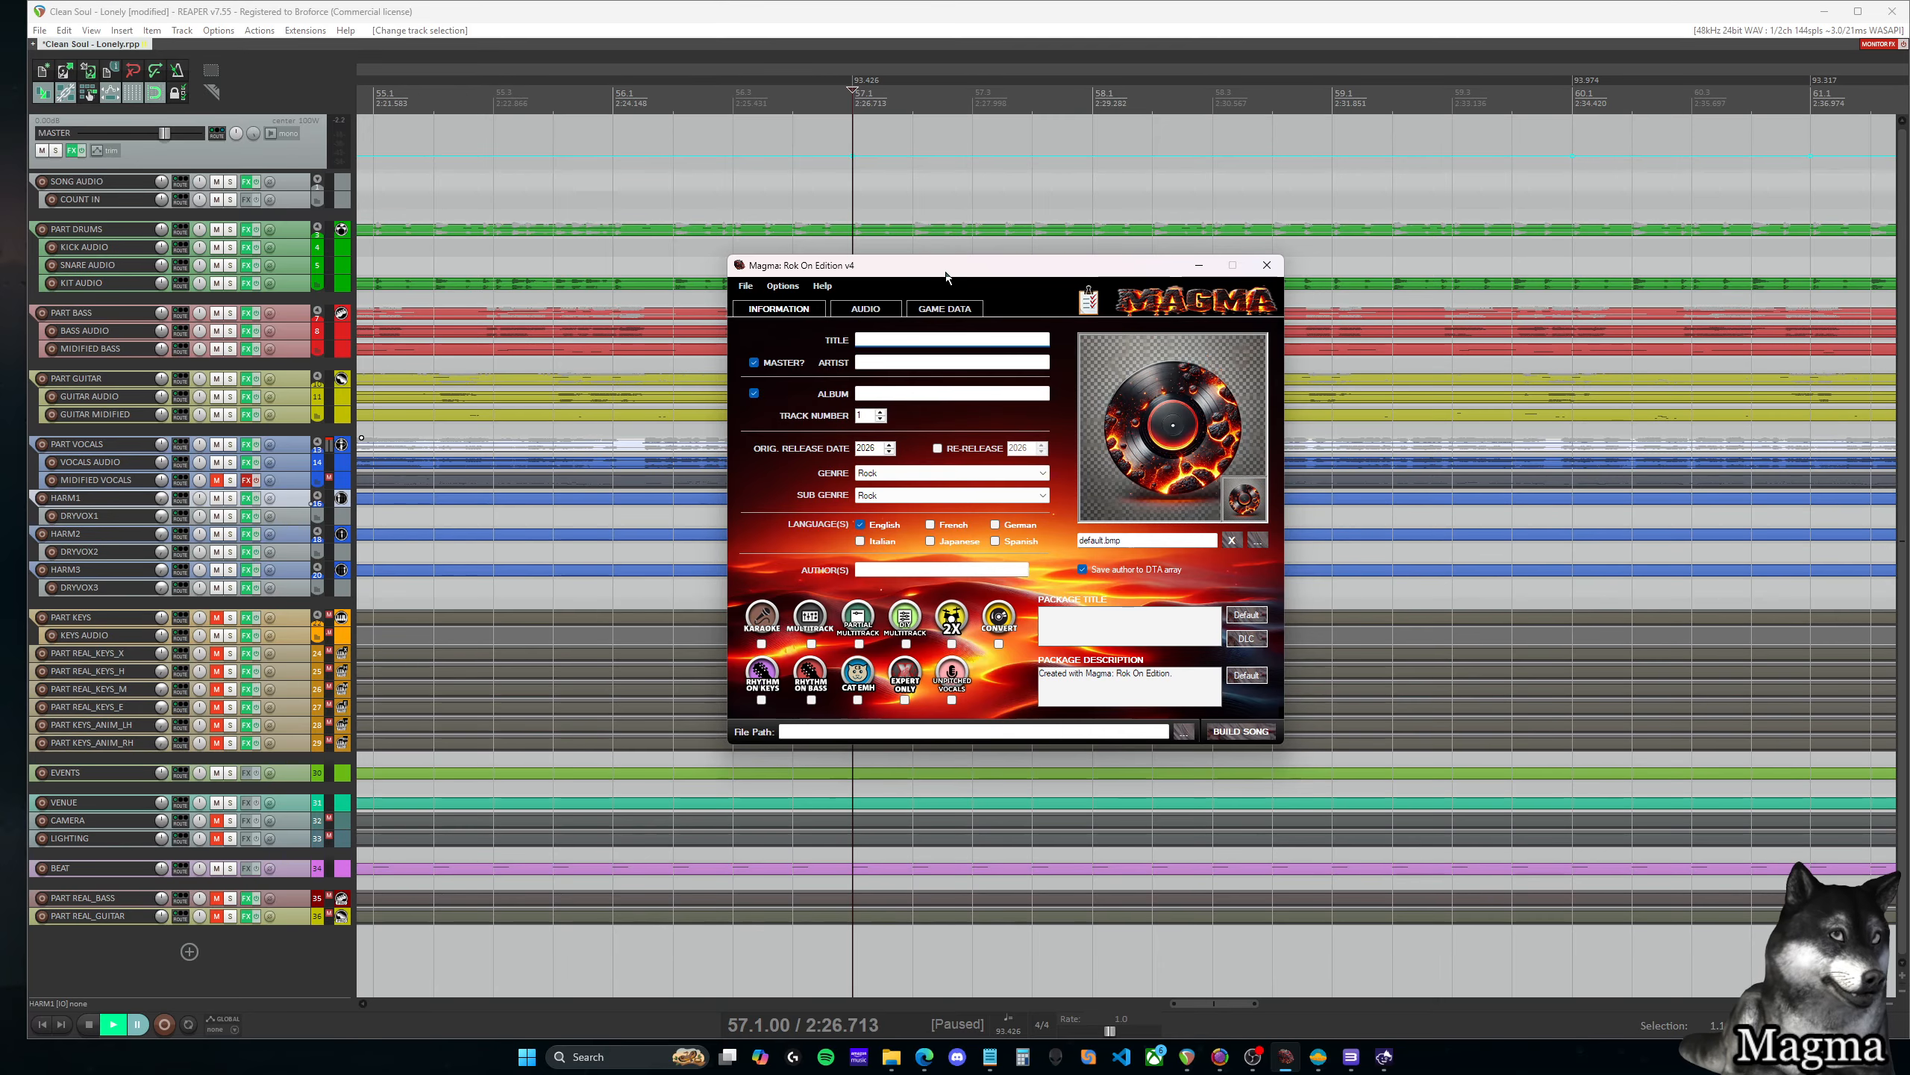
Minimize REAPER, move Magma aside, and switch to the Edge browser's Spotify search for "lonely clean soul"
click(1826, 13)
drag(1005, 270, 1580, 337)
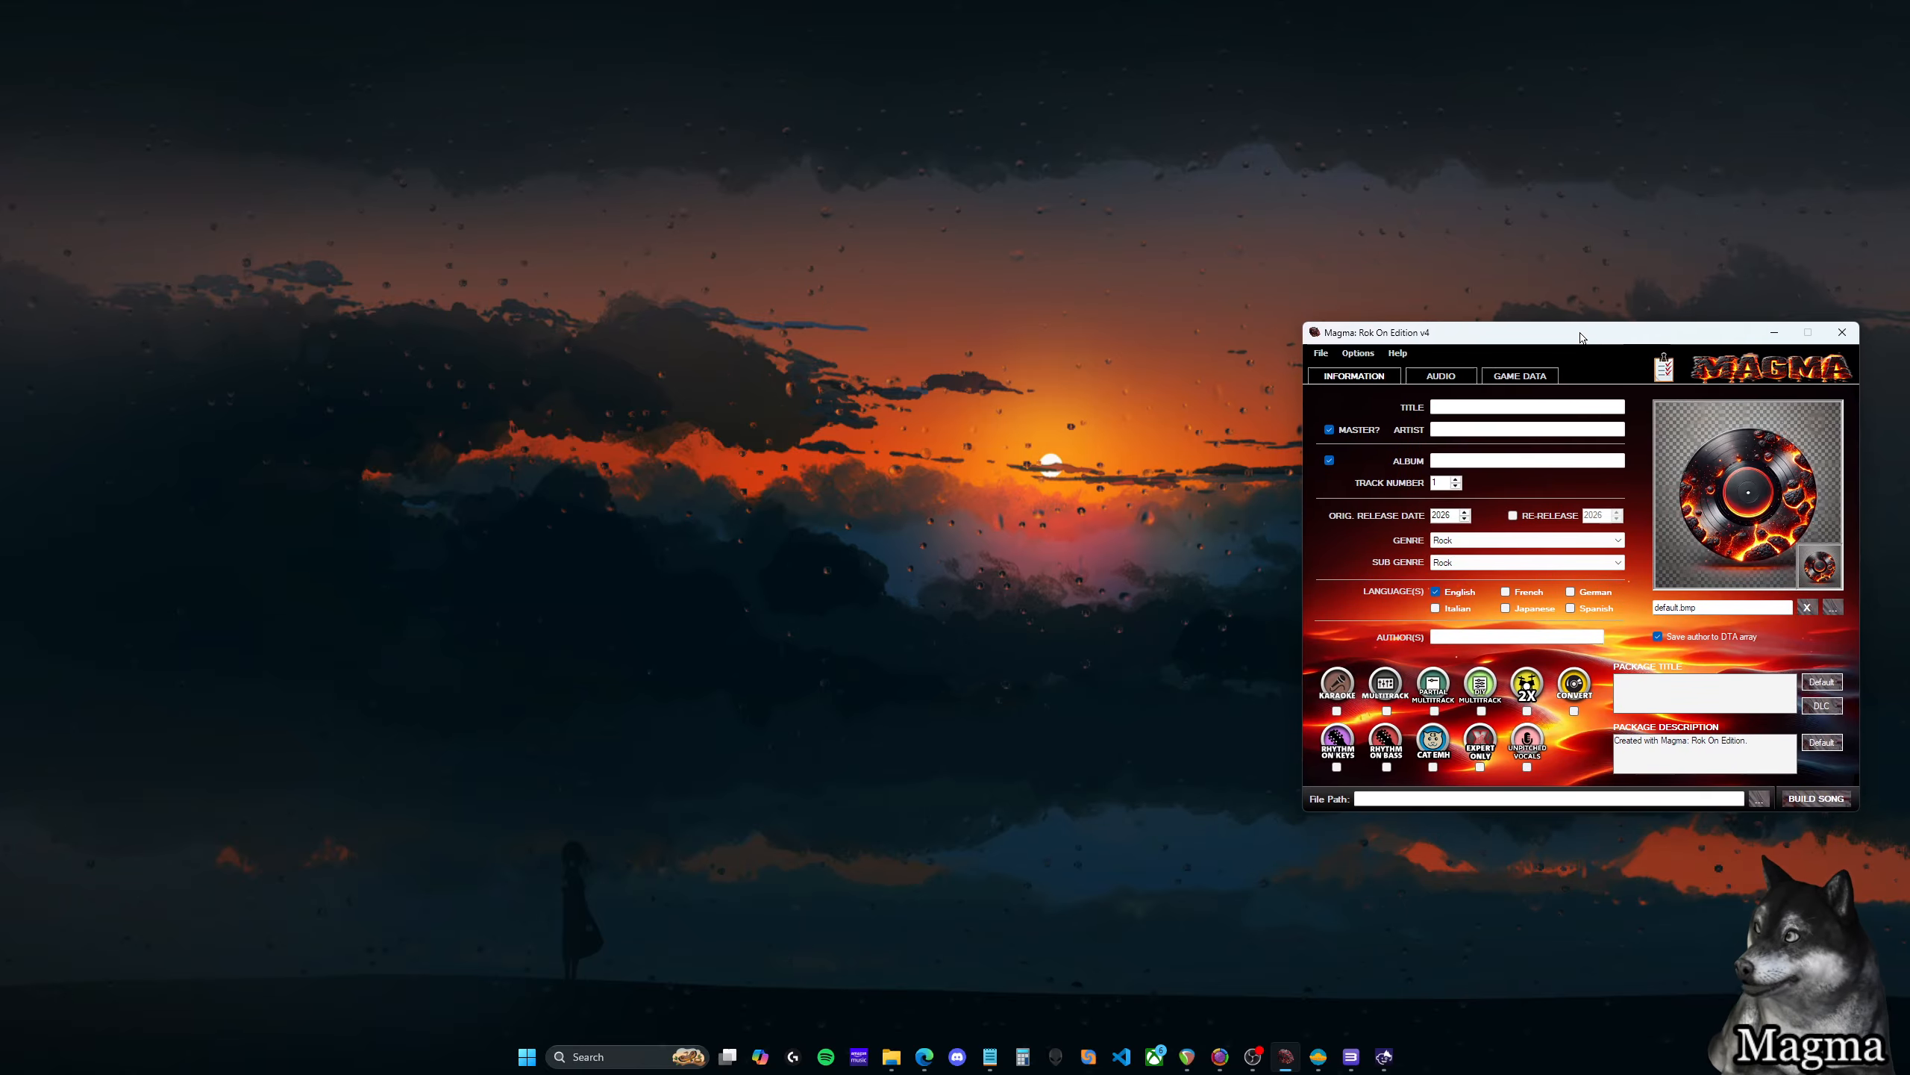
click(924, 1056)
click(126, 60)
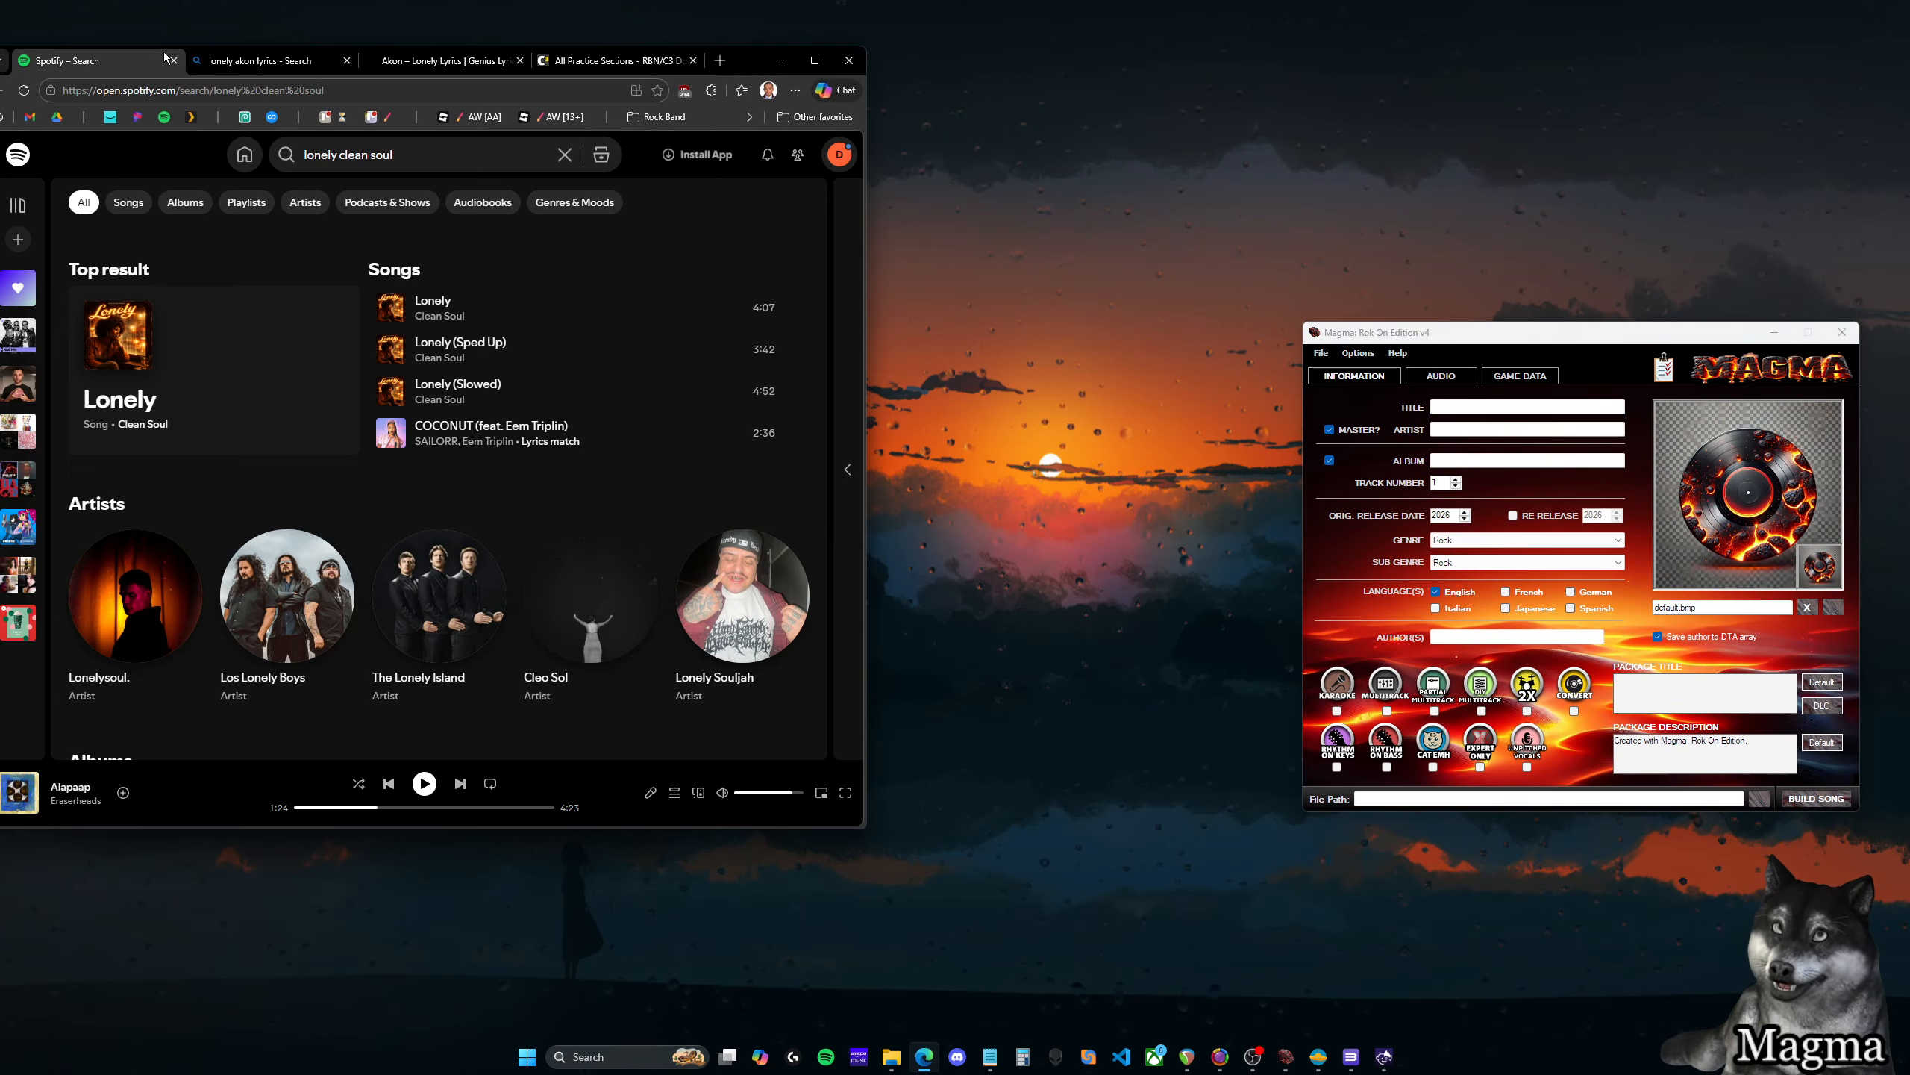
Bring the browser window fully into view and open the page of Clean Soul's song Lonely from the Spotify search results
drag(751, 61, 929, 70)
click(648, 165)
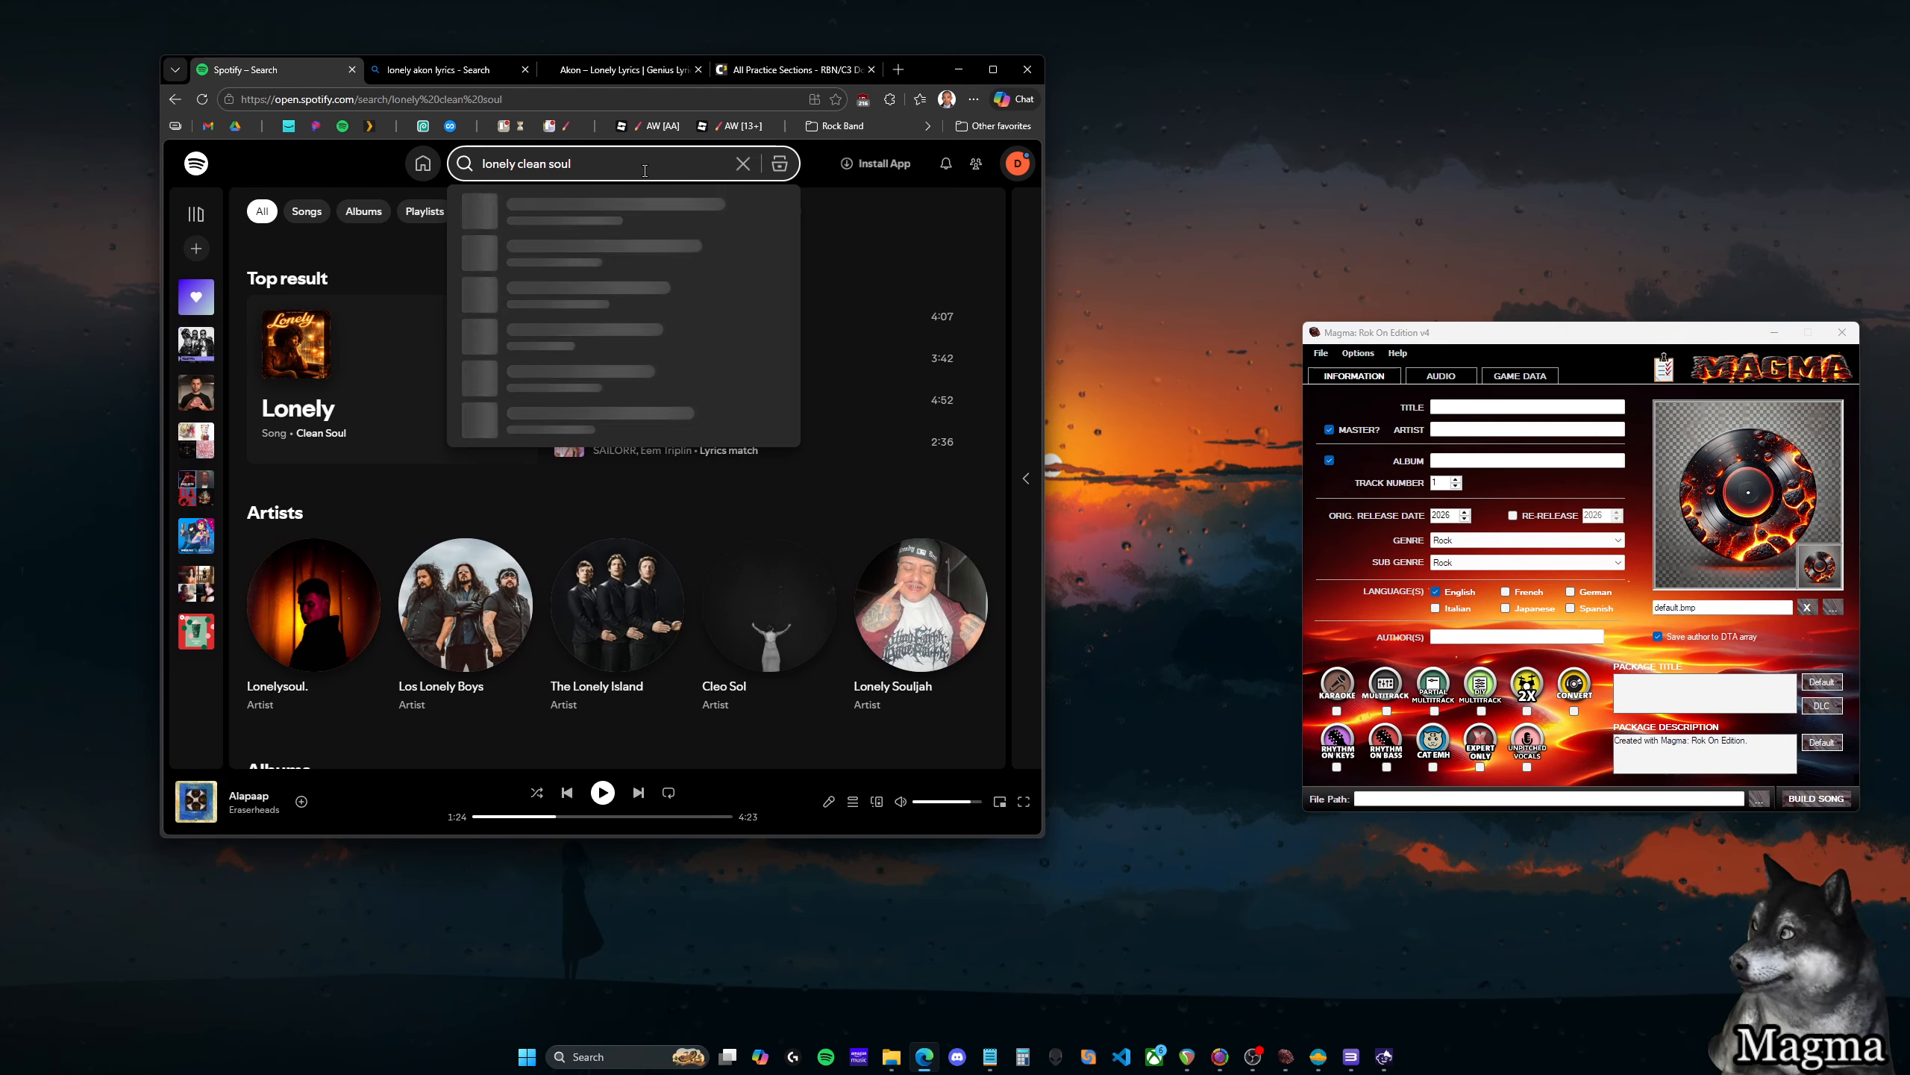
drag(613, 165, 422, 173)
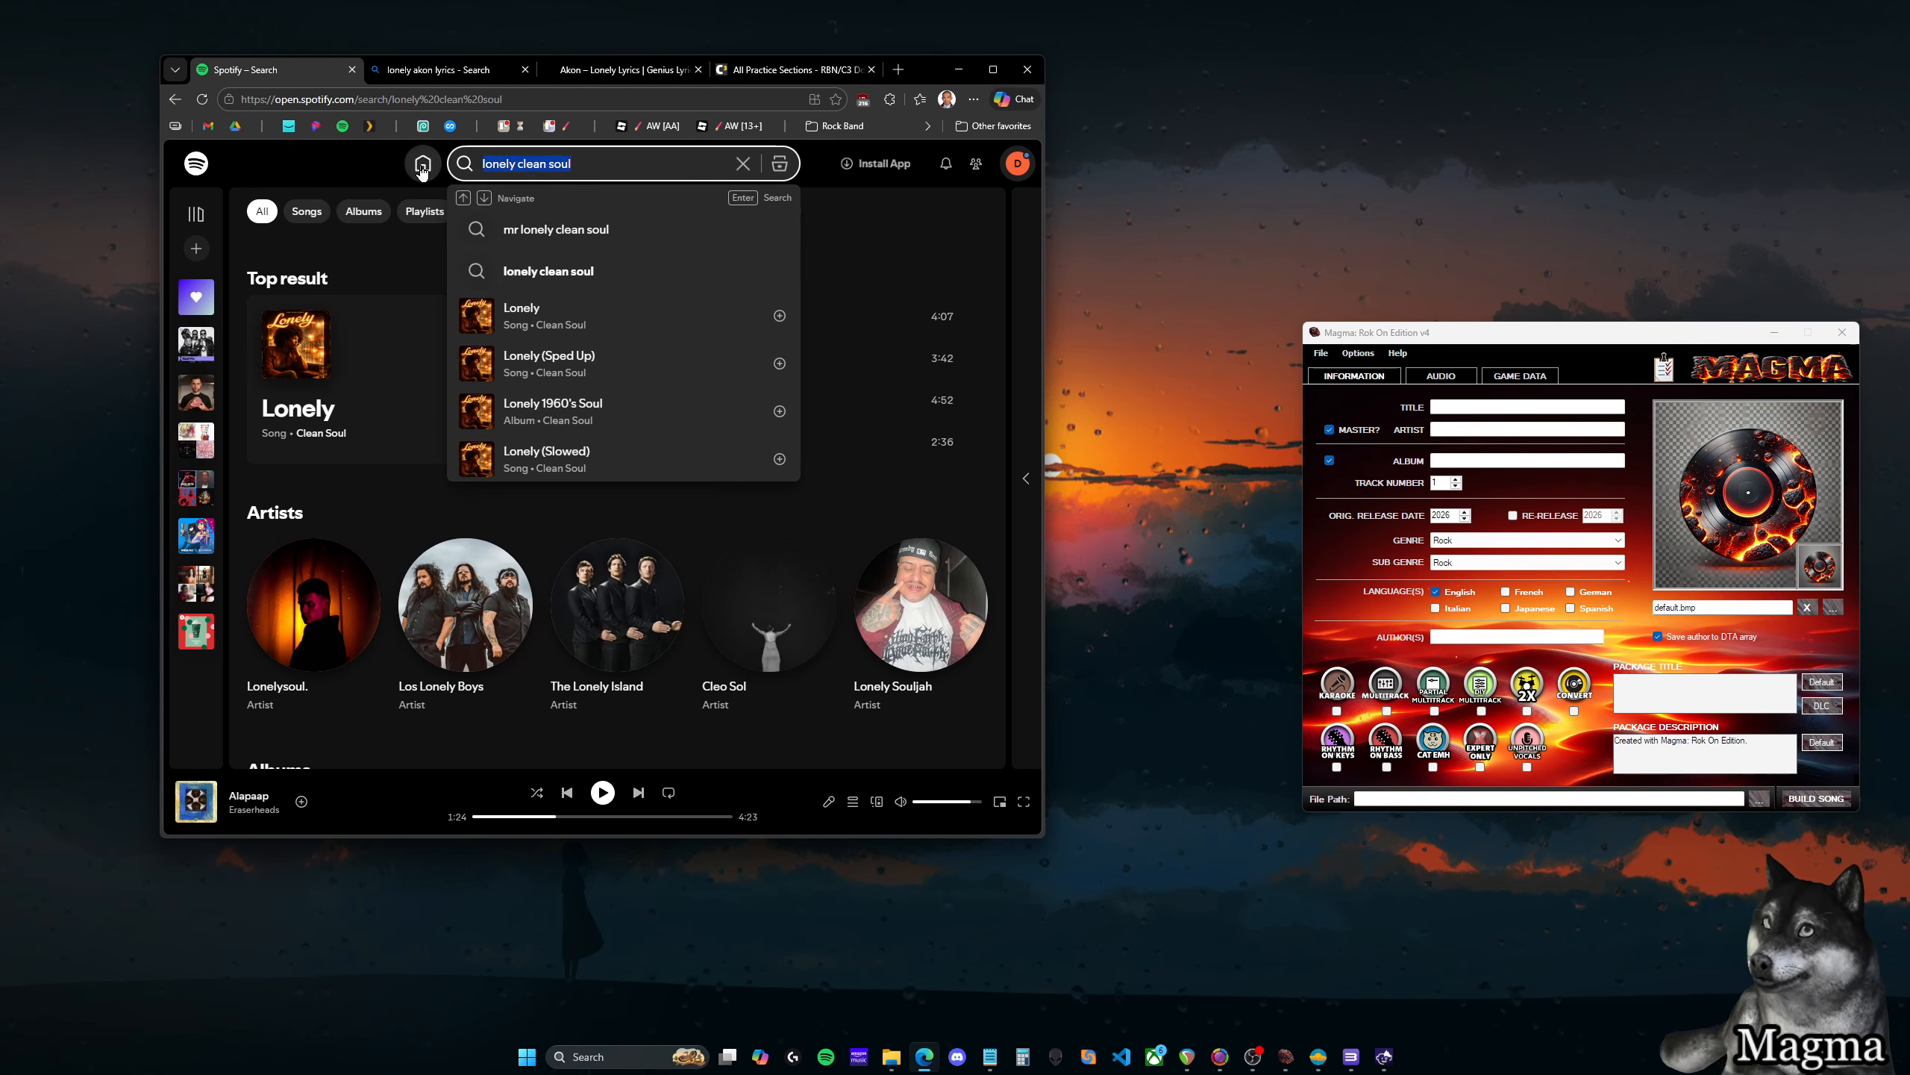
click(824, 195)
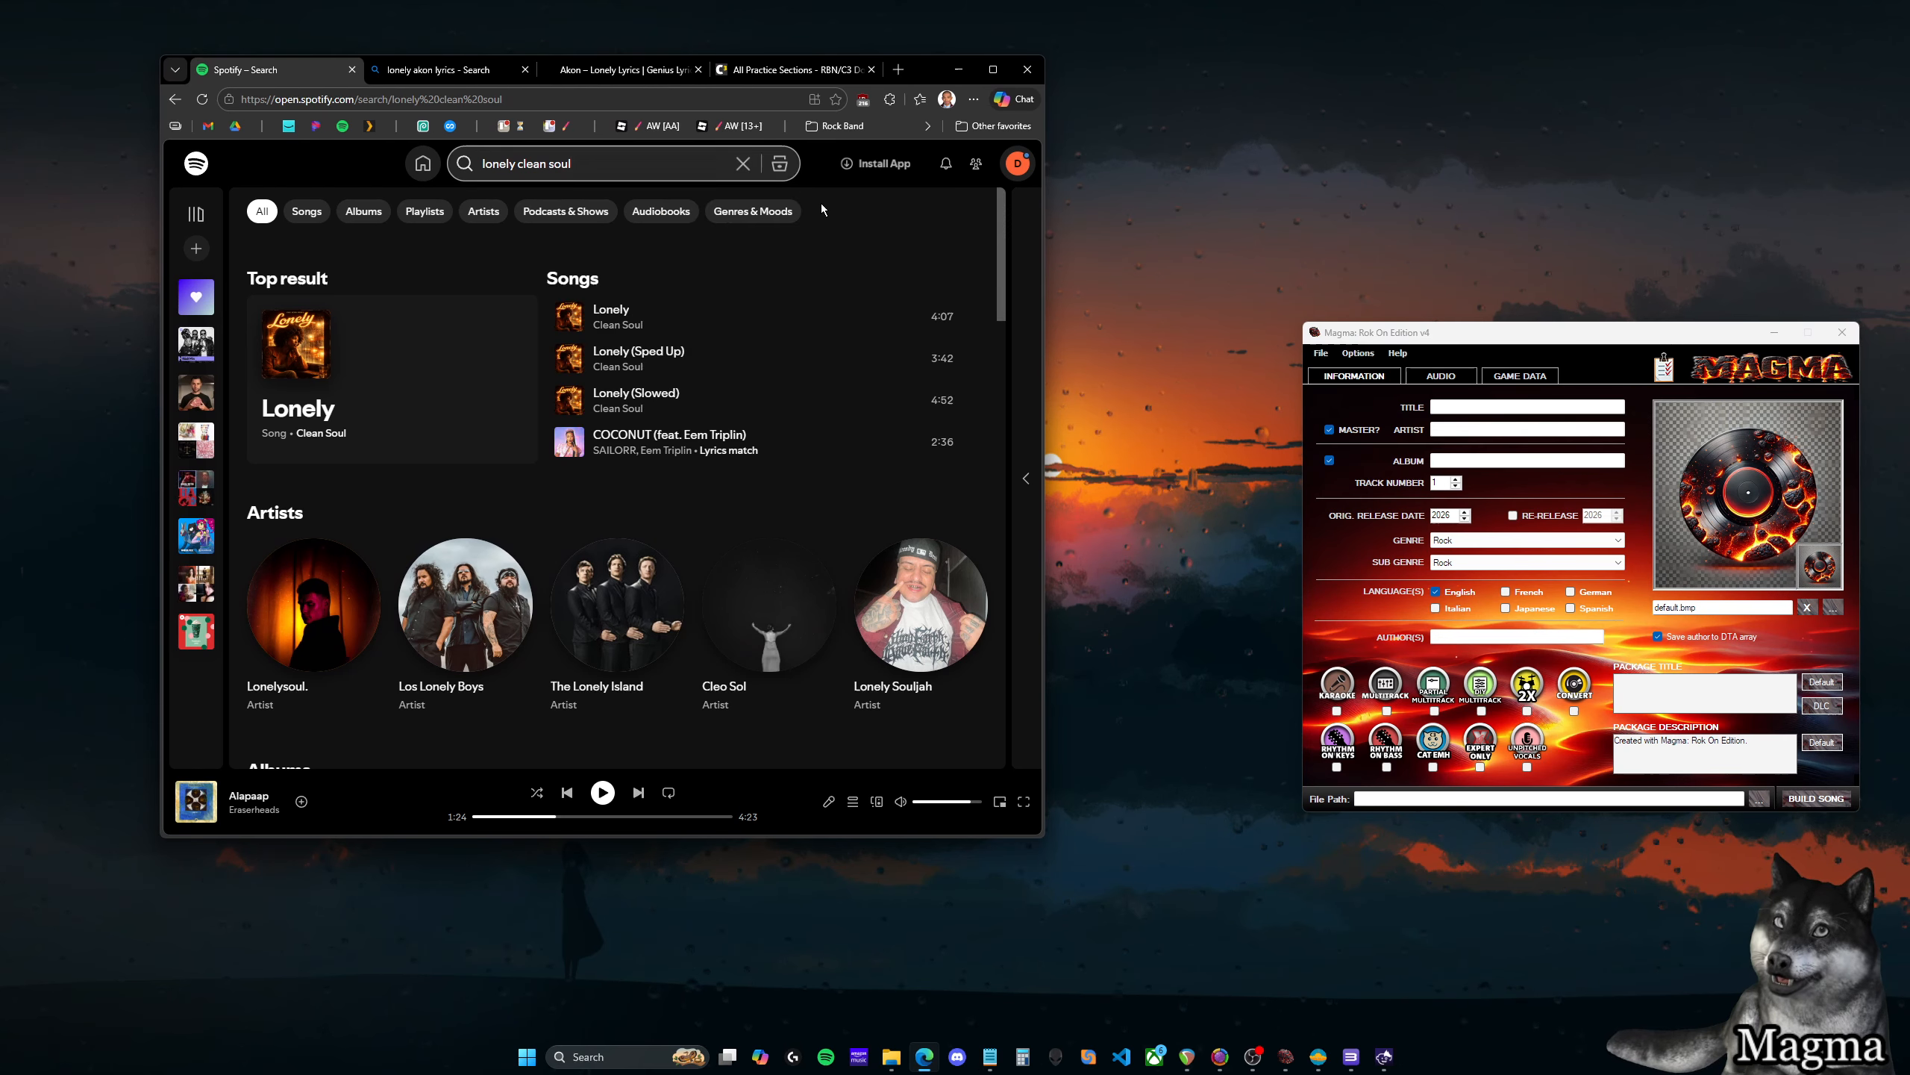
click(613, 166)
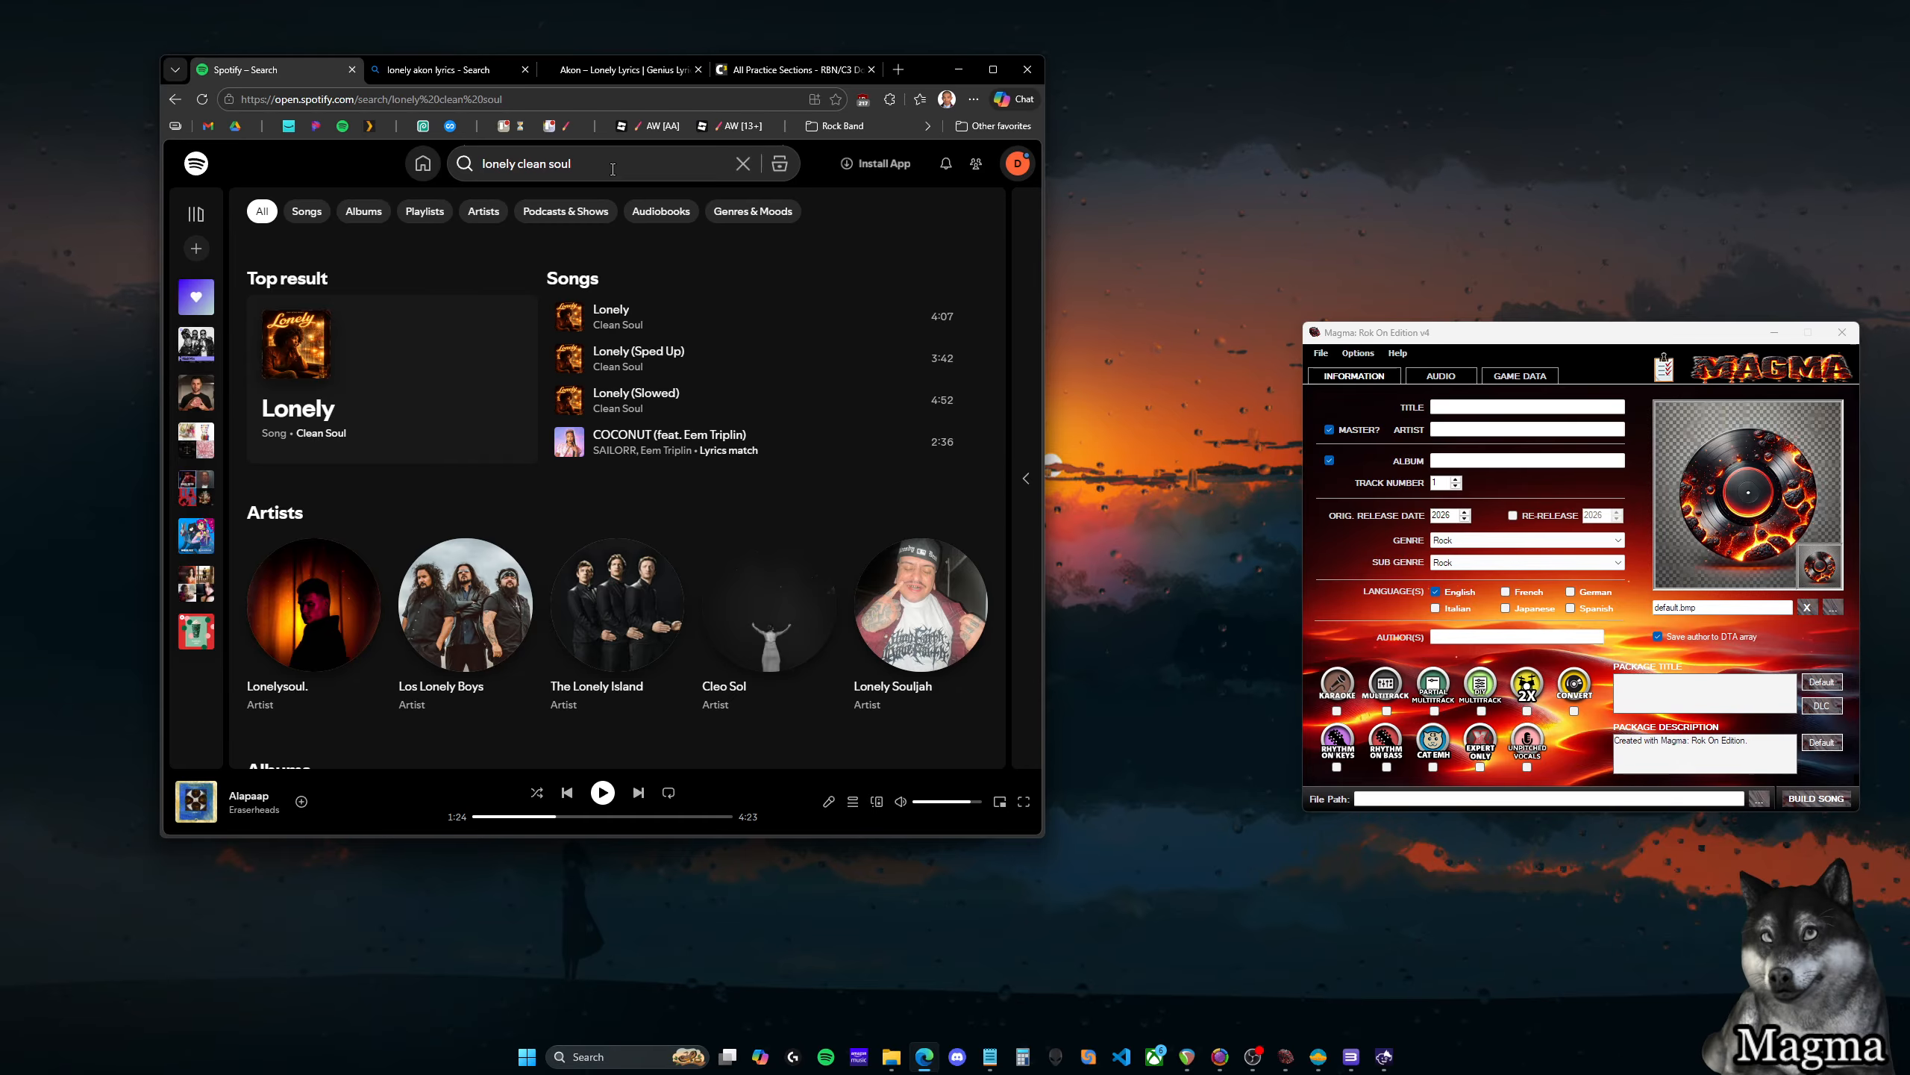
click(292, 420)
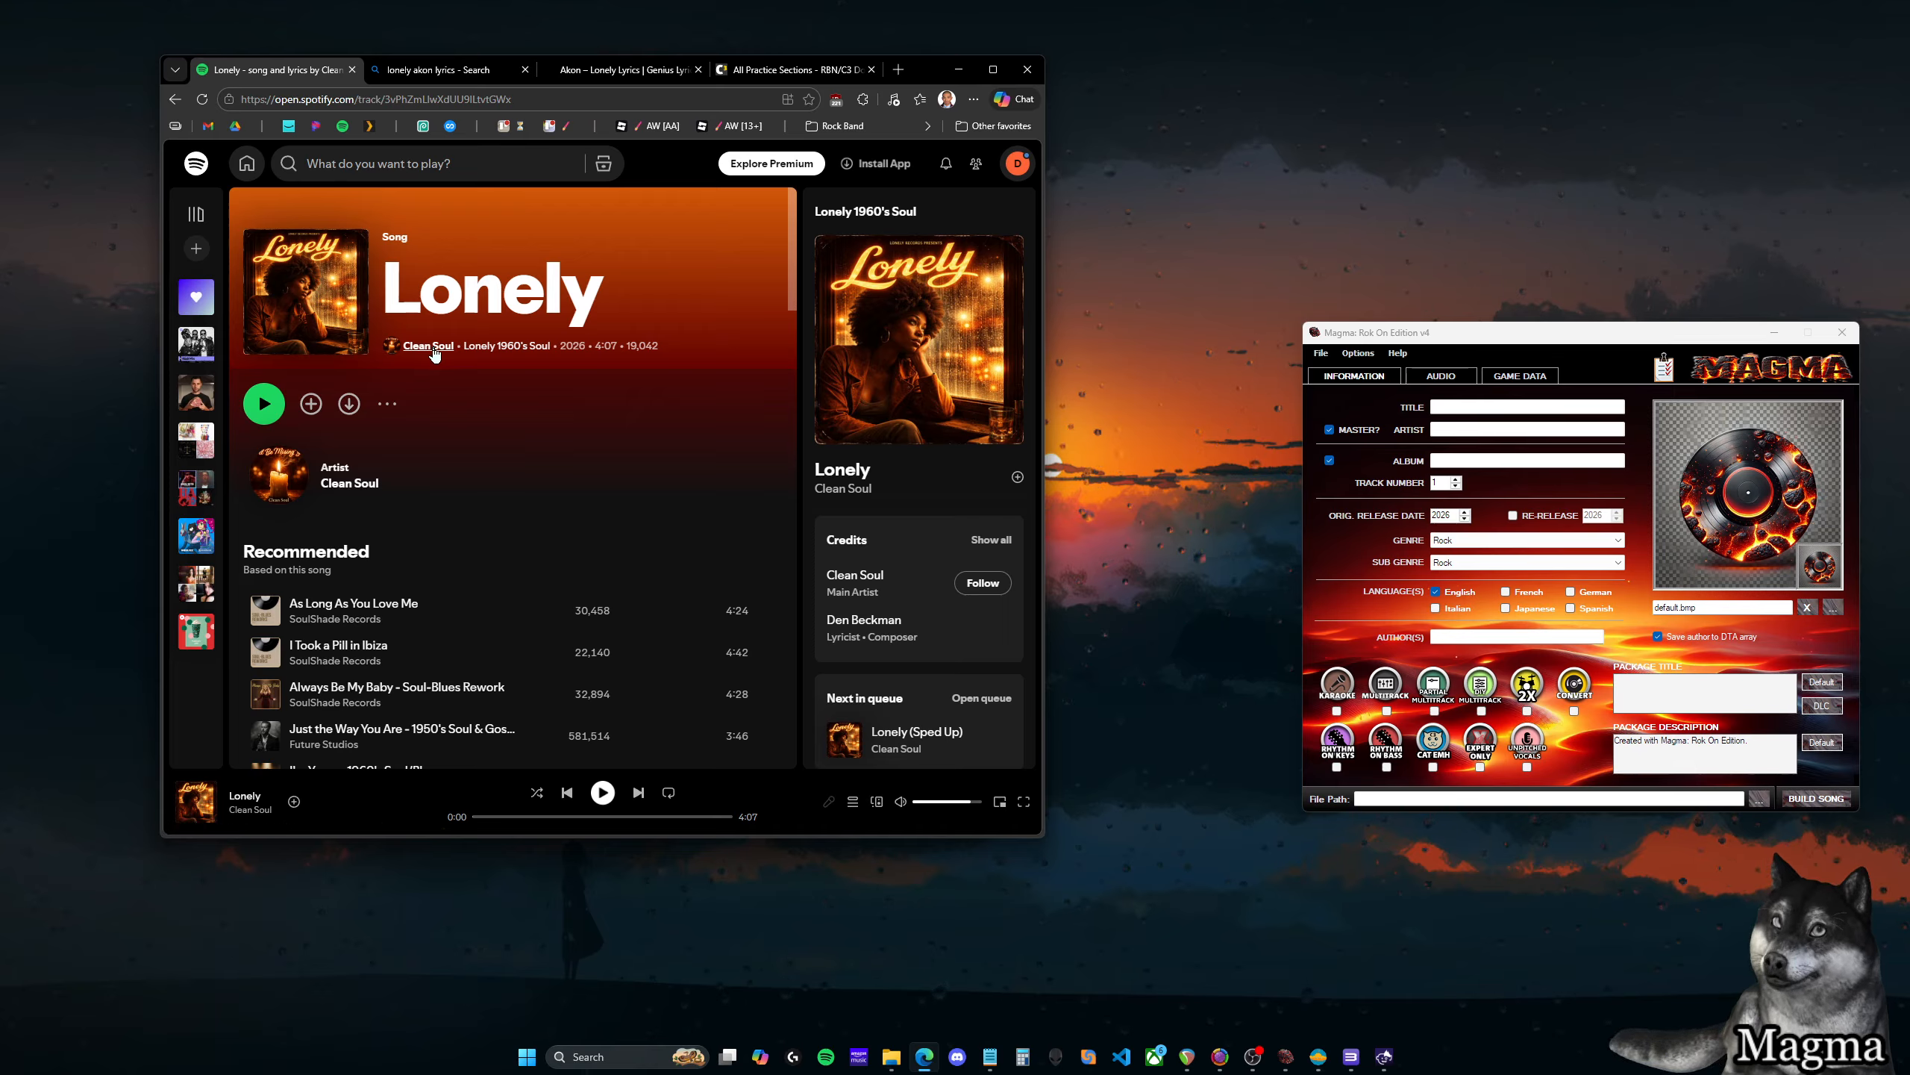
mouse_move(577, 345)
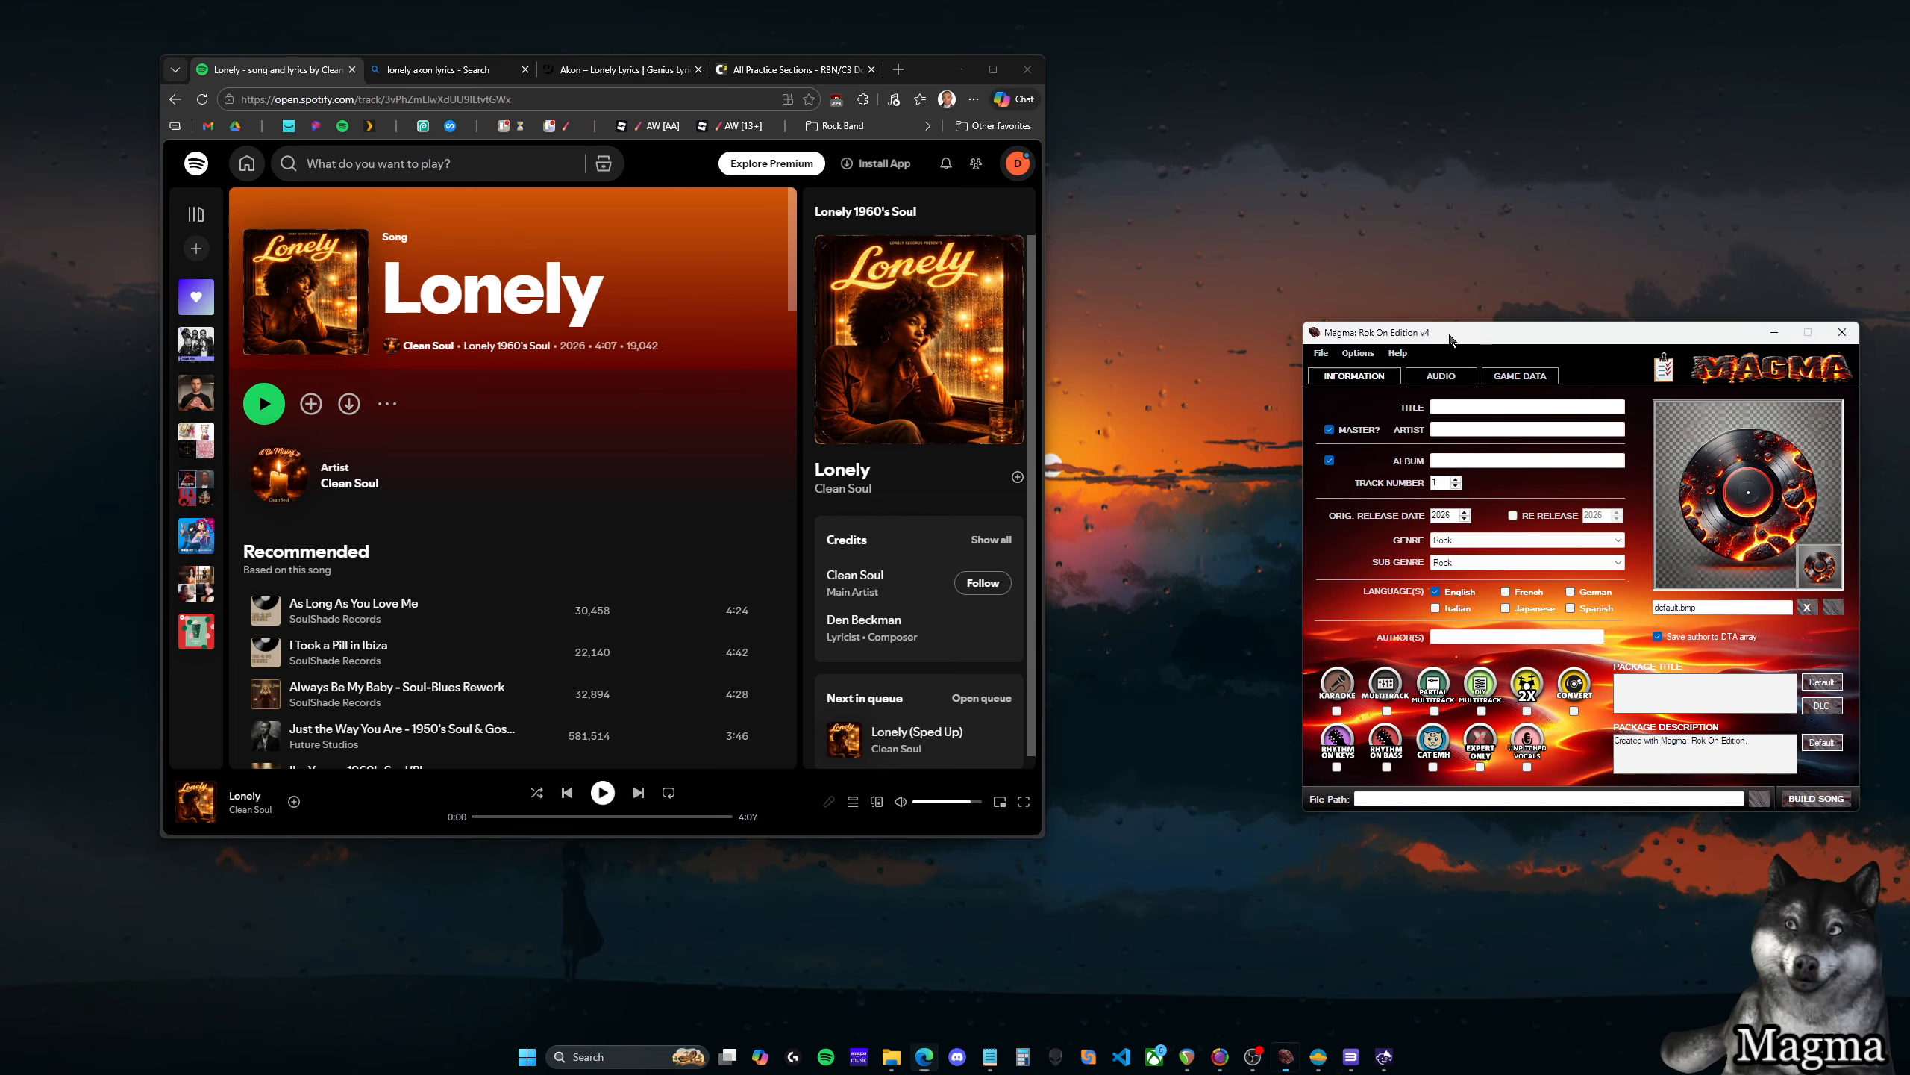
Move Magma closer to the browser and enter the title Lonely, artist Clean Soul and album Lonely 1960's Soul
drag(1450, 339, 1282, 249)
click(1309, 317)
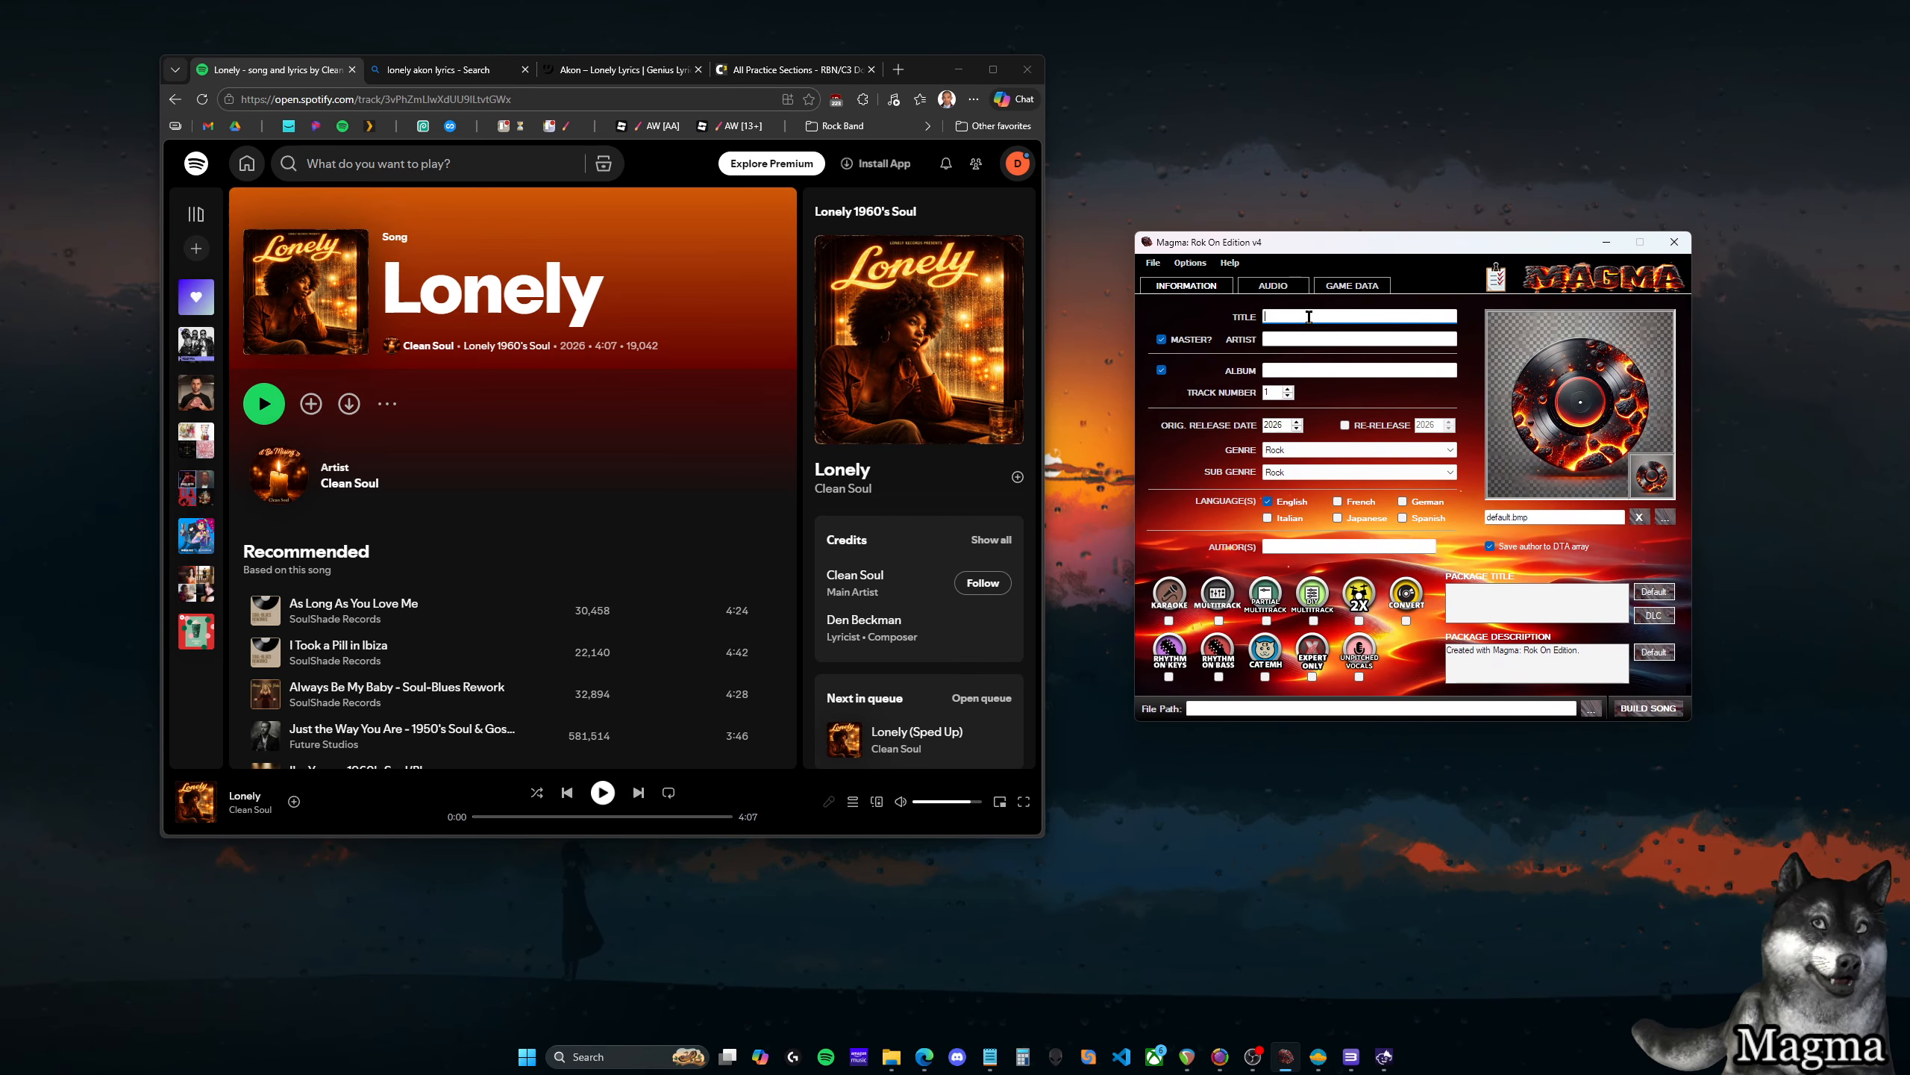
text(Lonely)
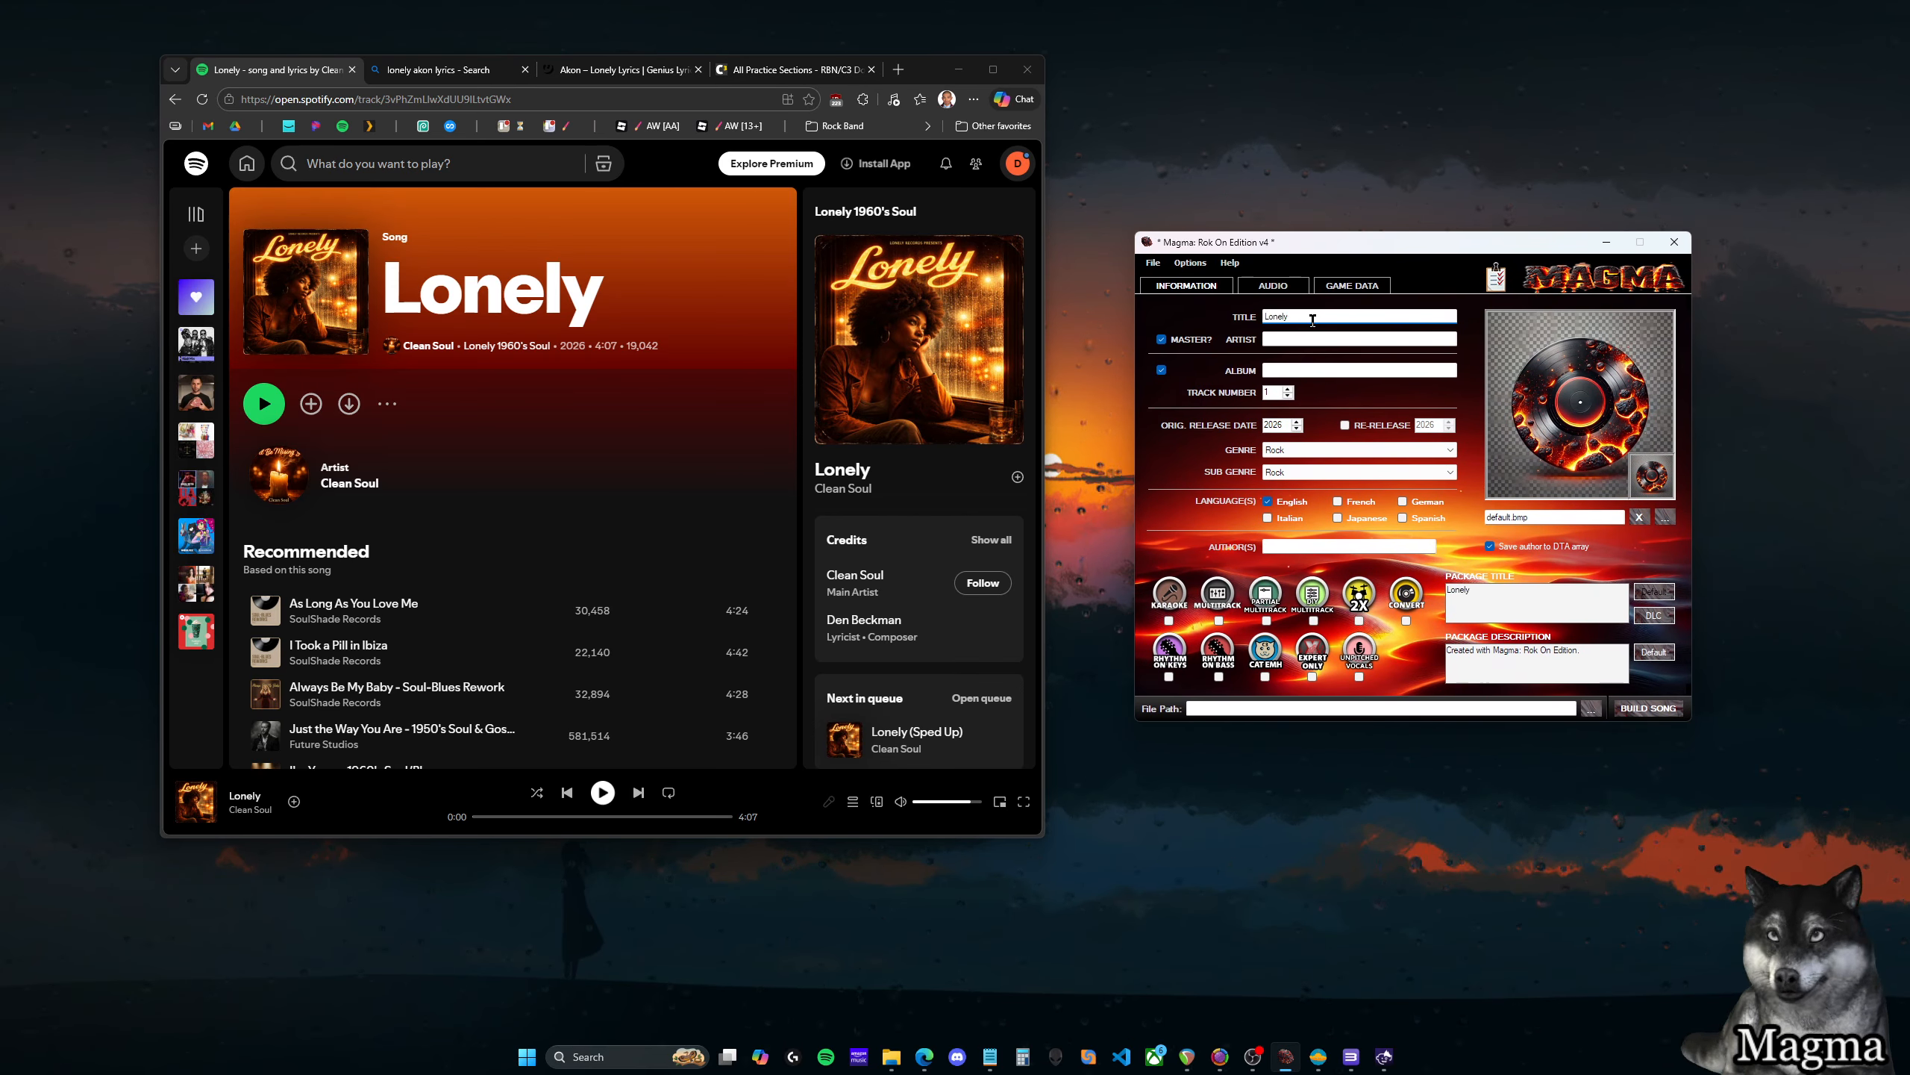
click(1348, 341)
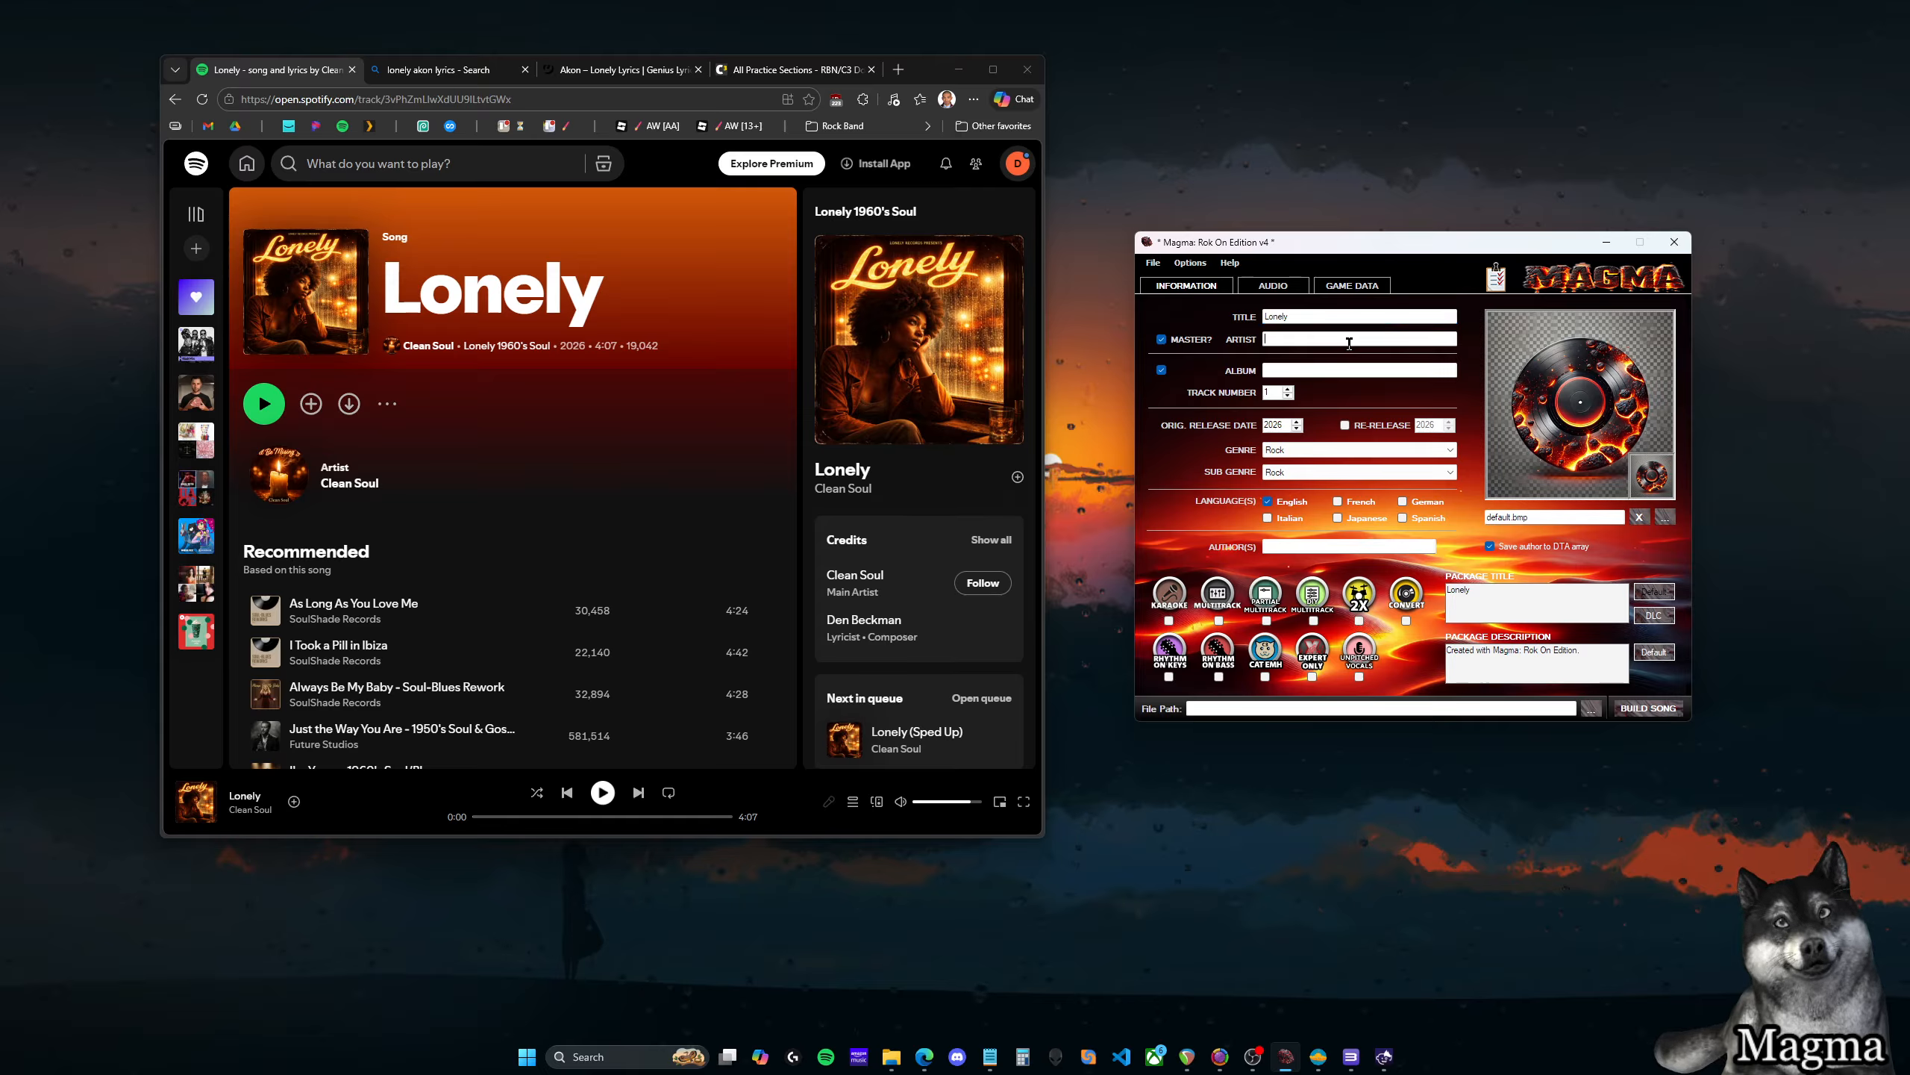
text(Clean Soul)
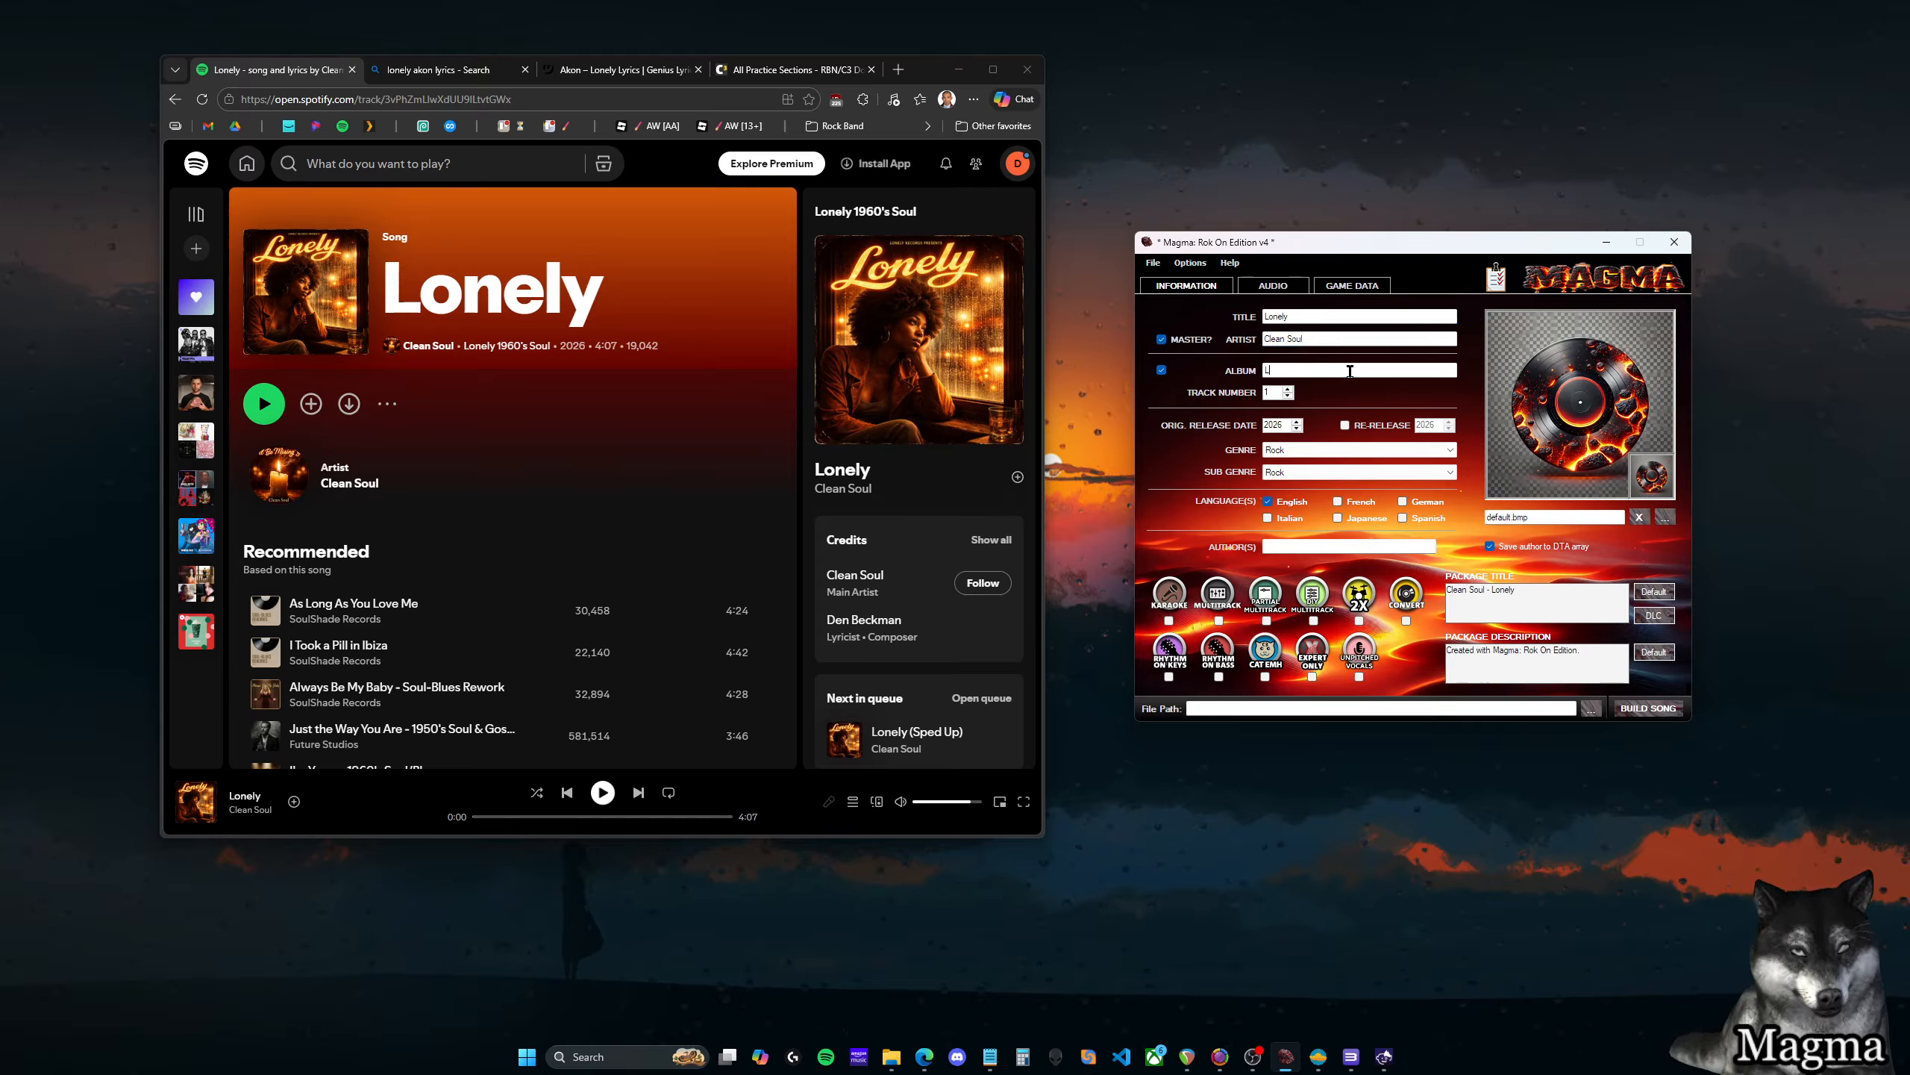
click(1350, 371)
text(Lonely 1960's)
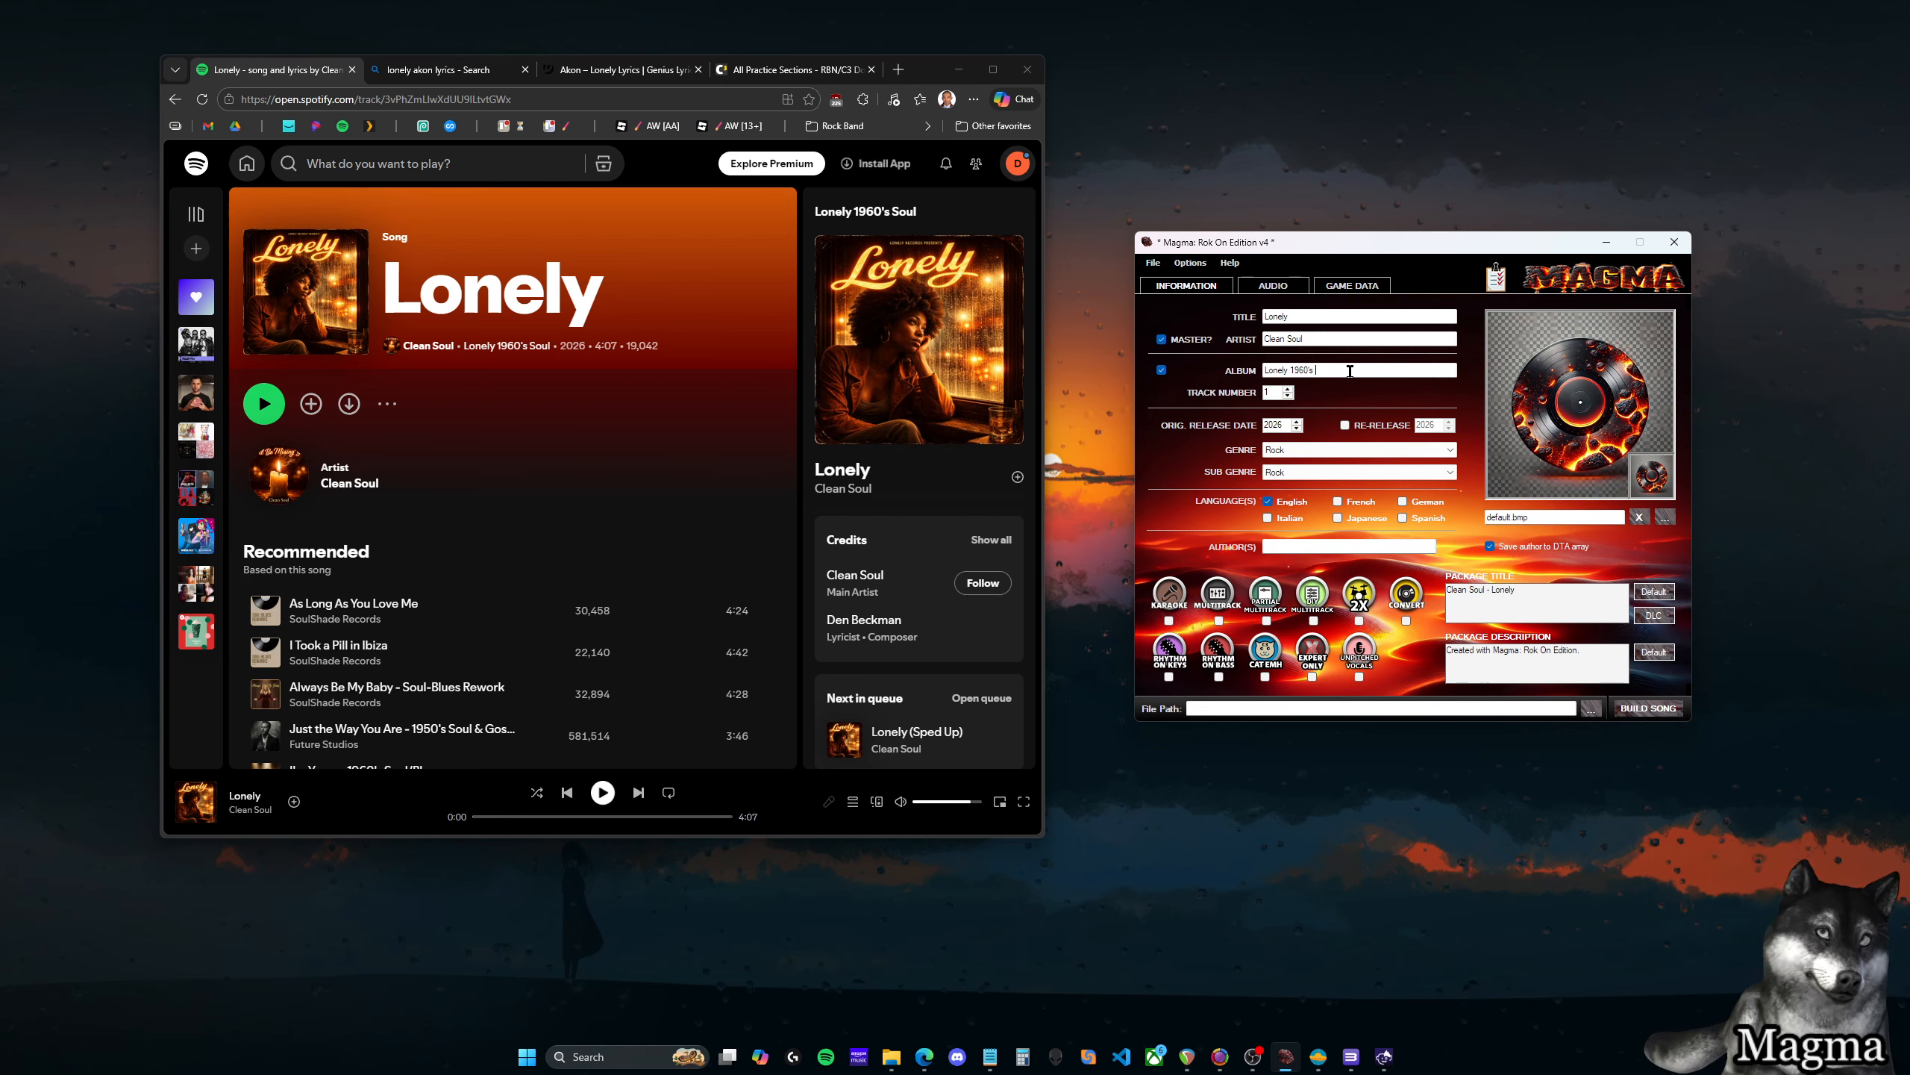
text( Soul)
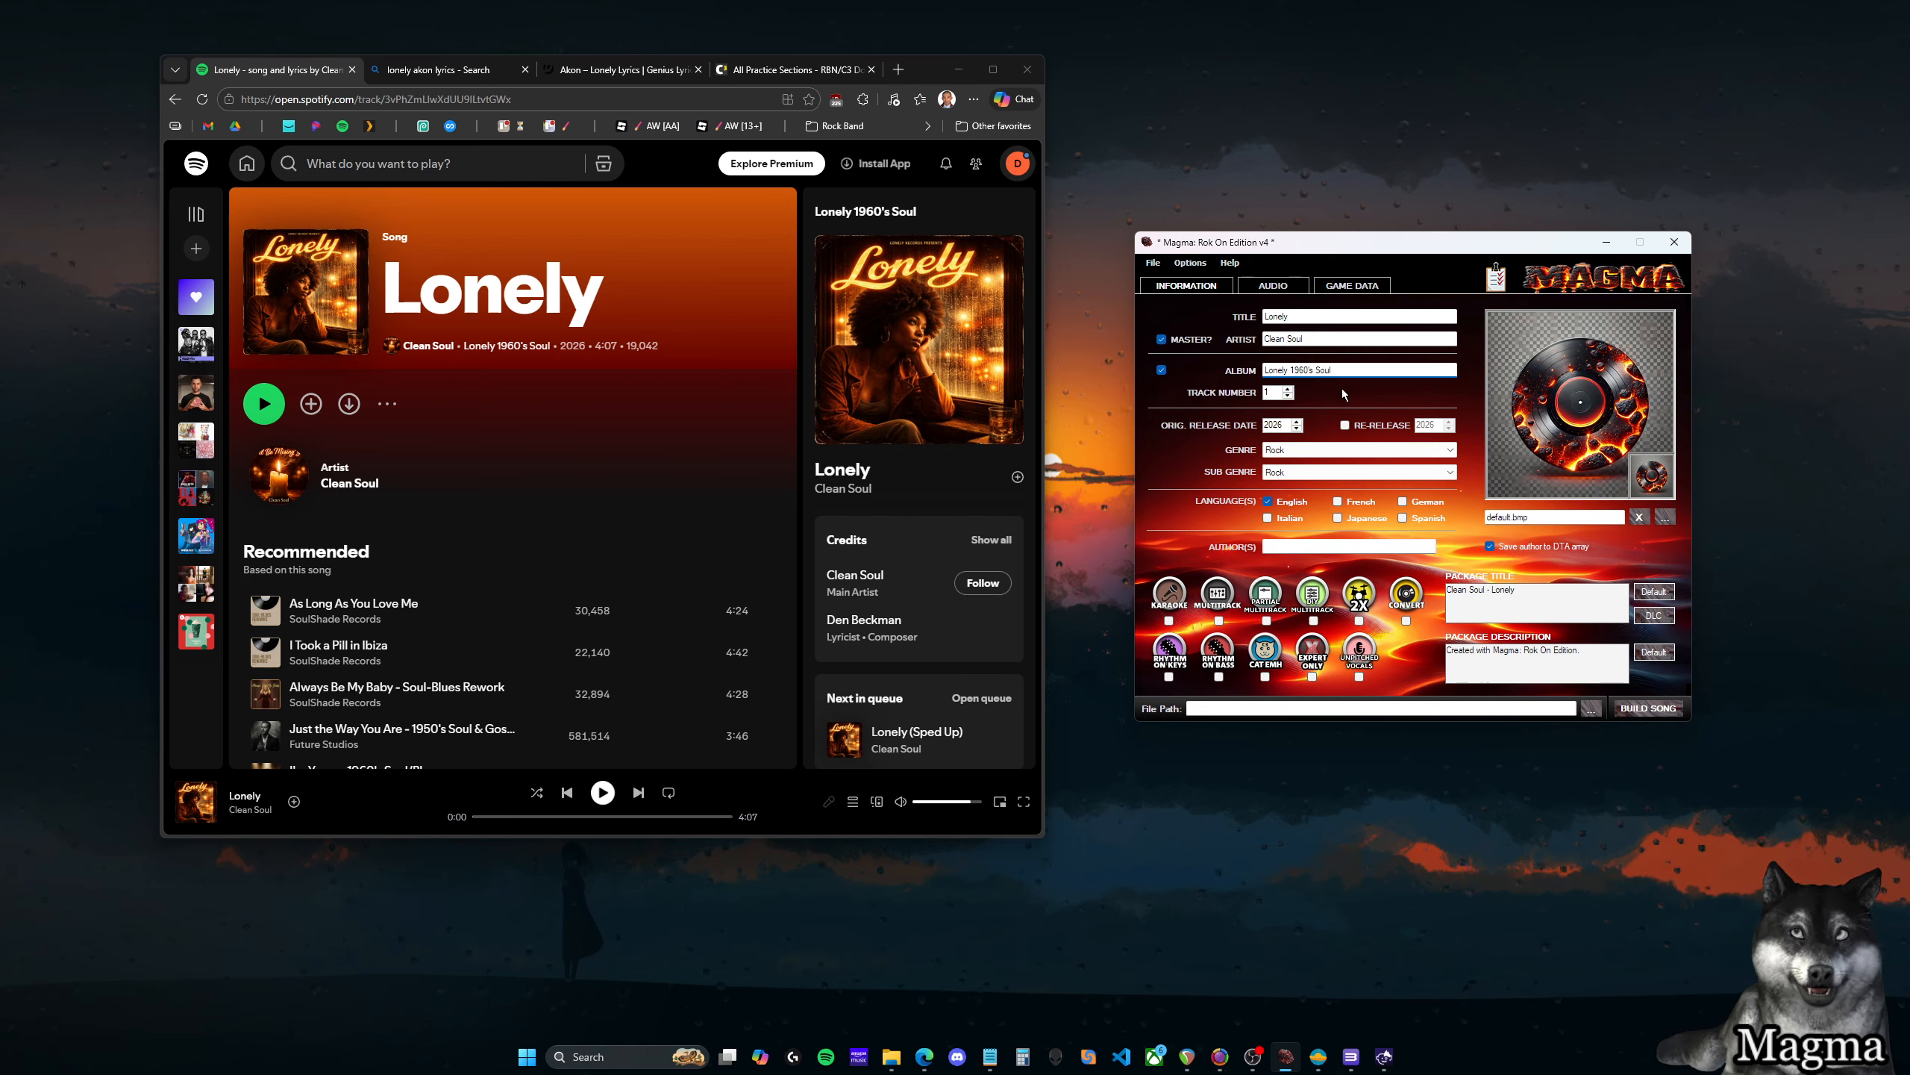
Open the Lonely 1960's Soul release page in Spotify to check the track number, and toggle Magma's Re-Release option on and off again
click(508, 351)
click(507, 351)
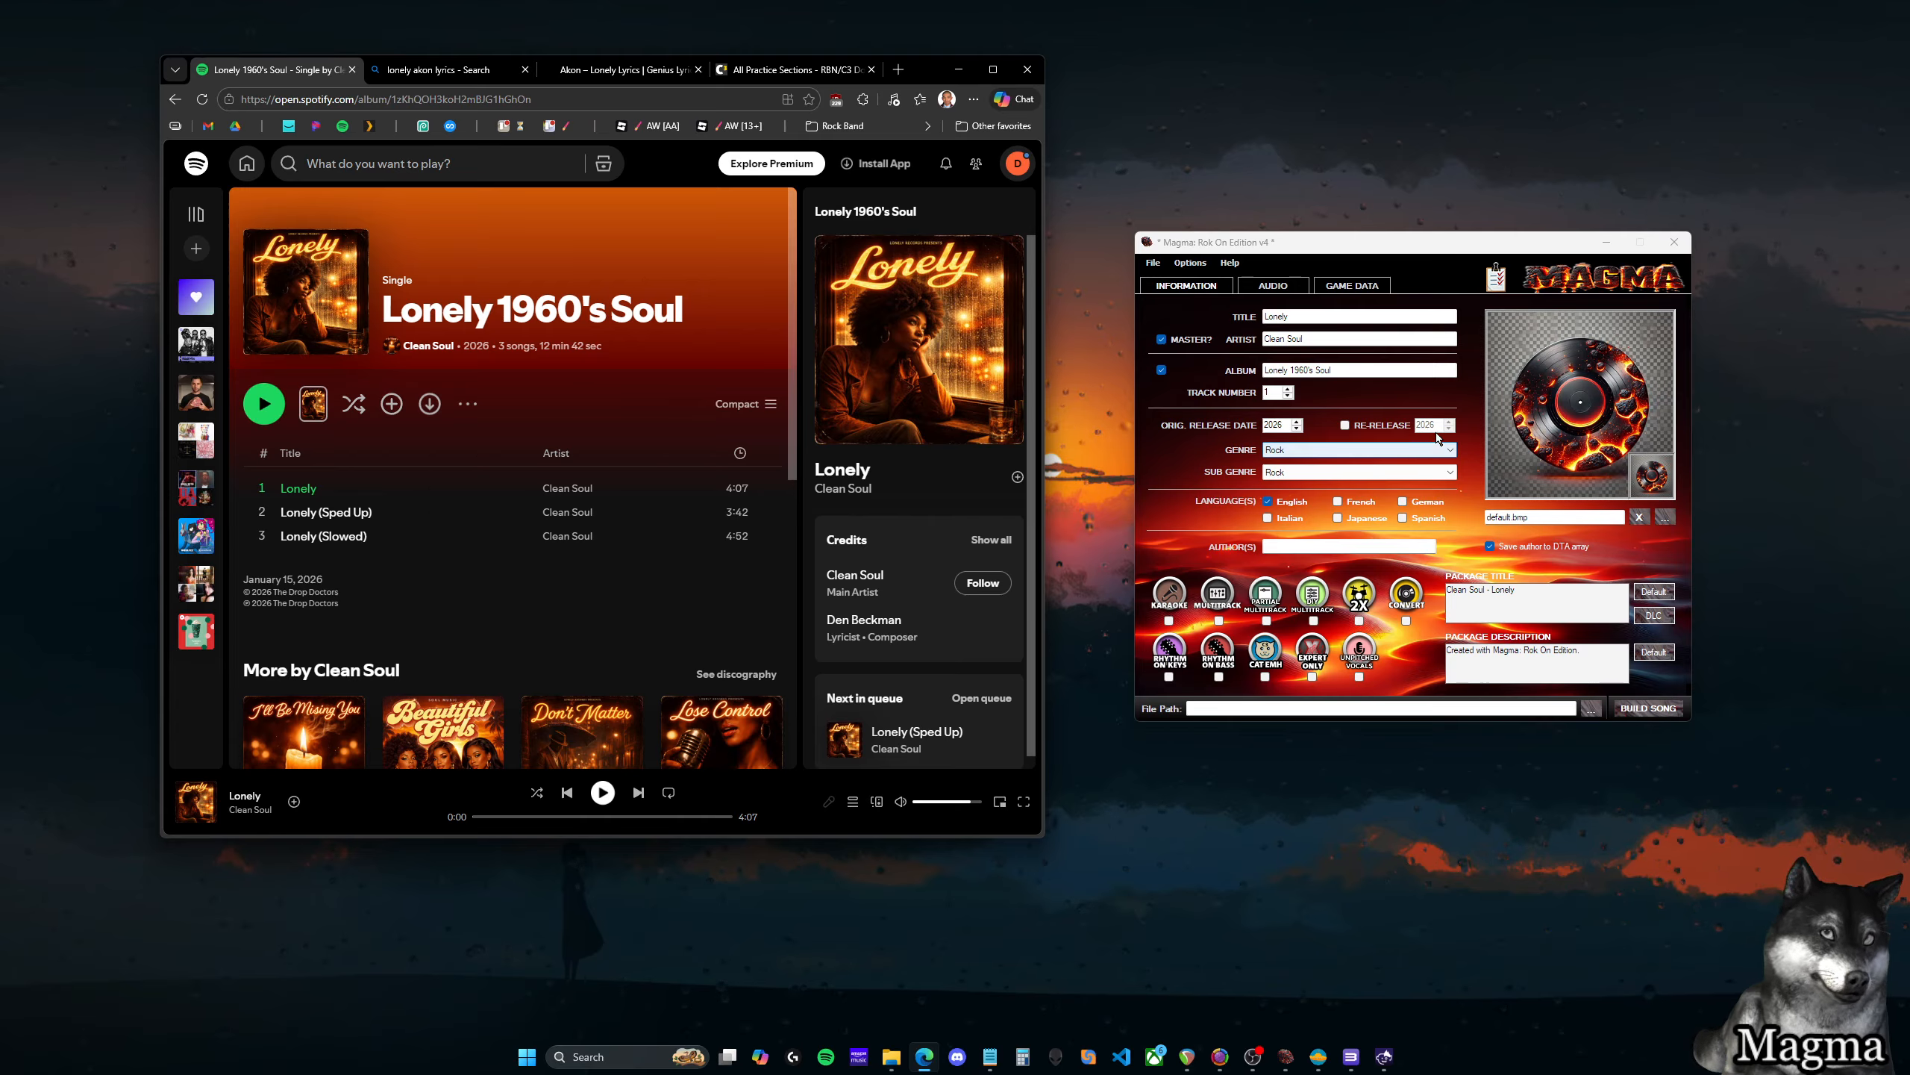
click(1345, 426)
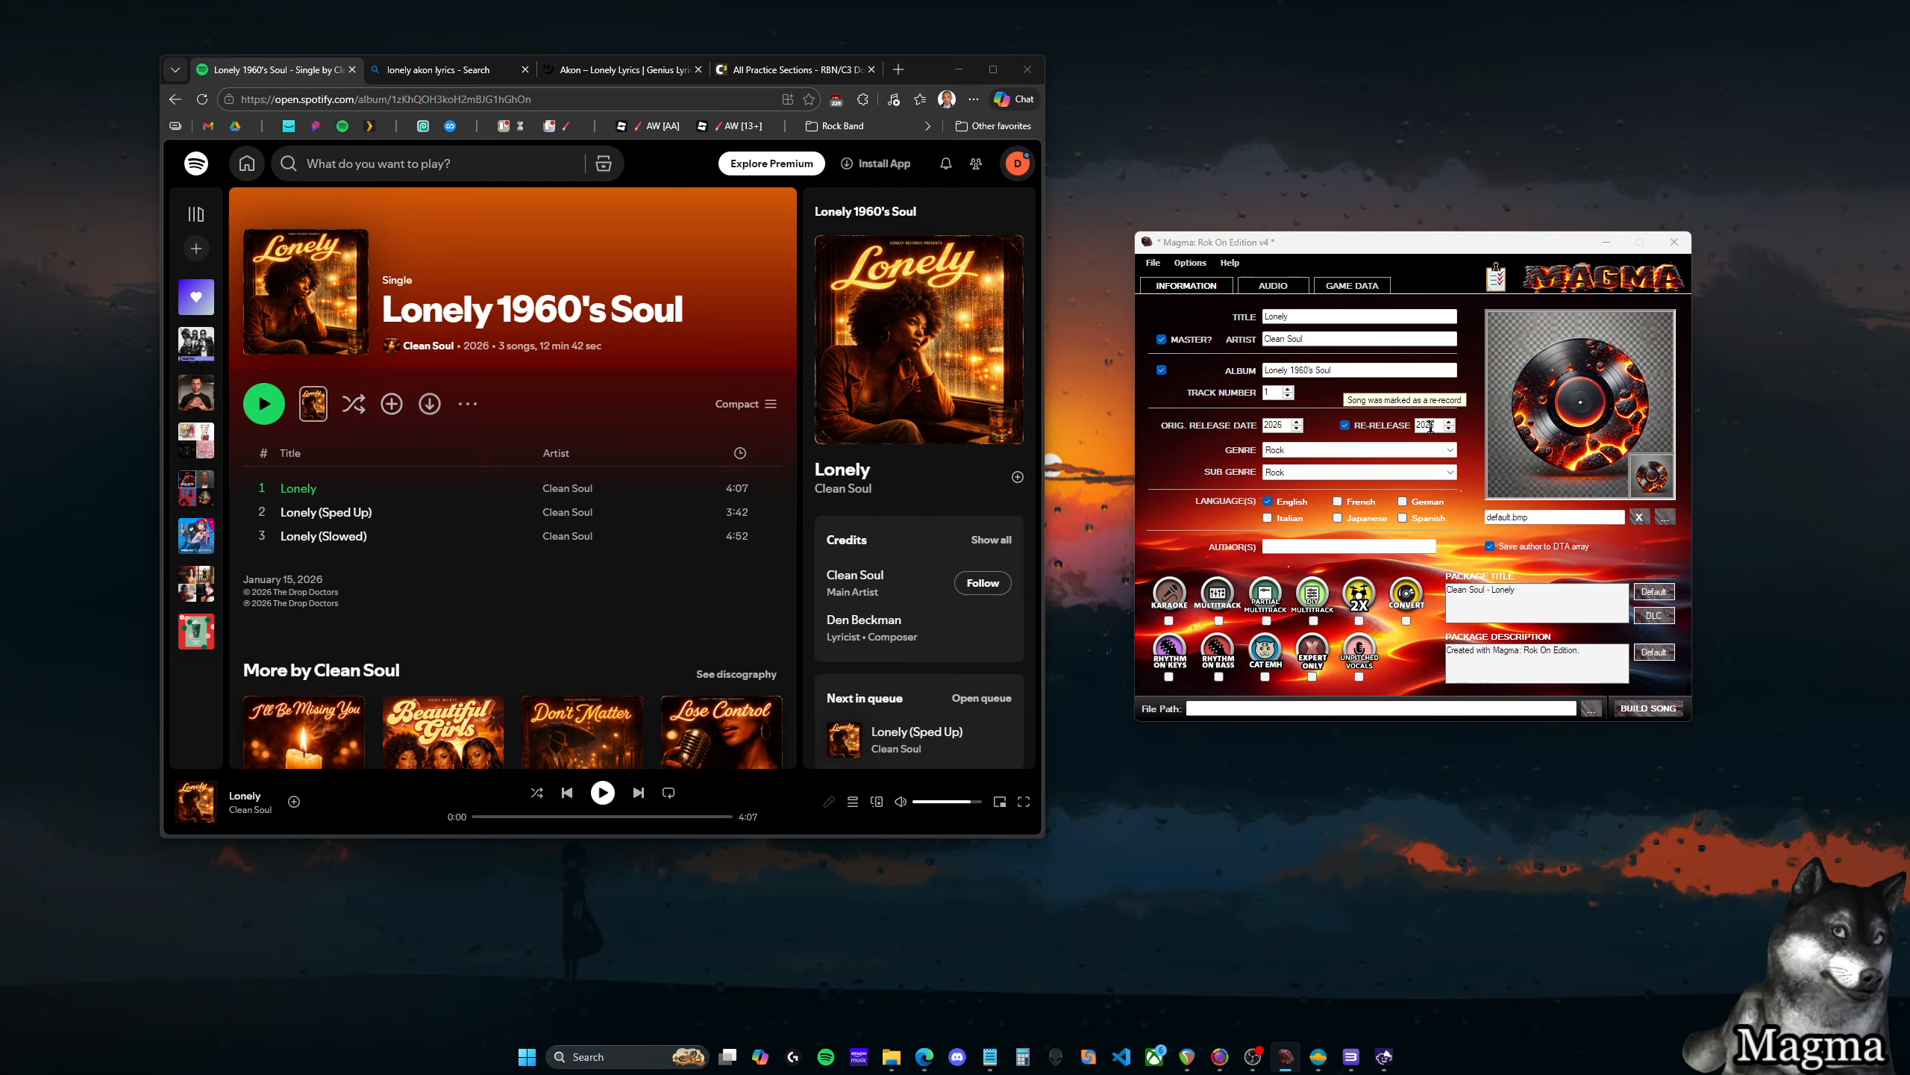
click(1345, 425)
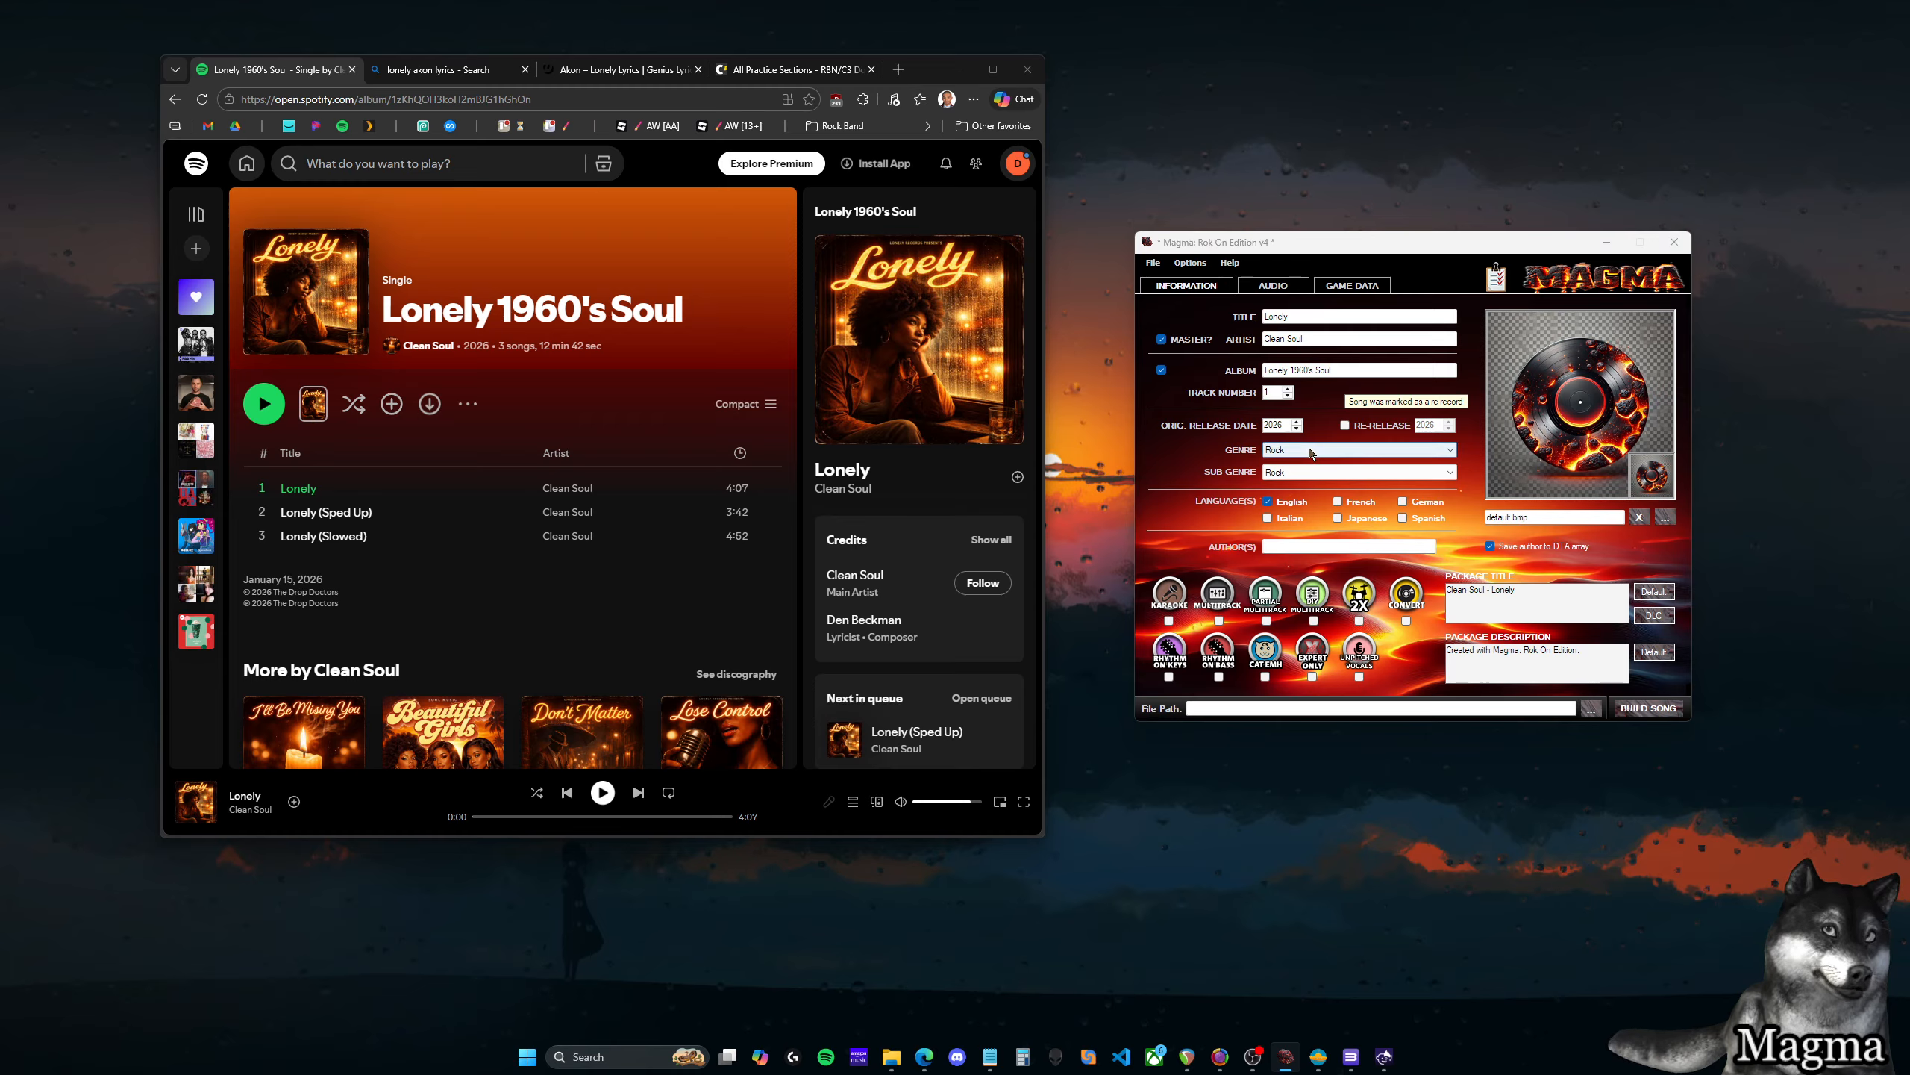
Set the song's genre to R&B/Soul/Funk and its sub-genre to Soul in Magma
click(1336, 450)
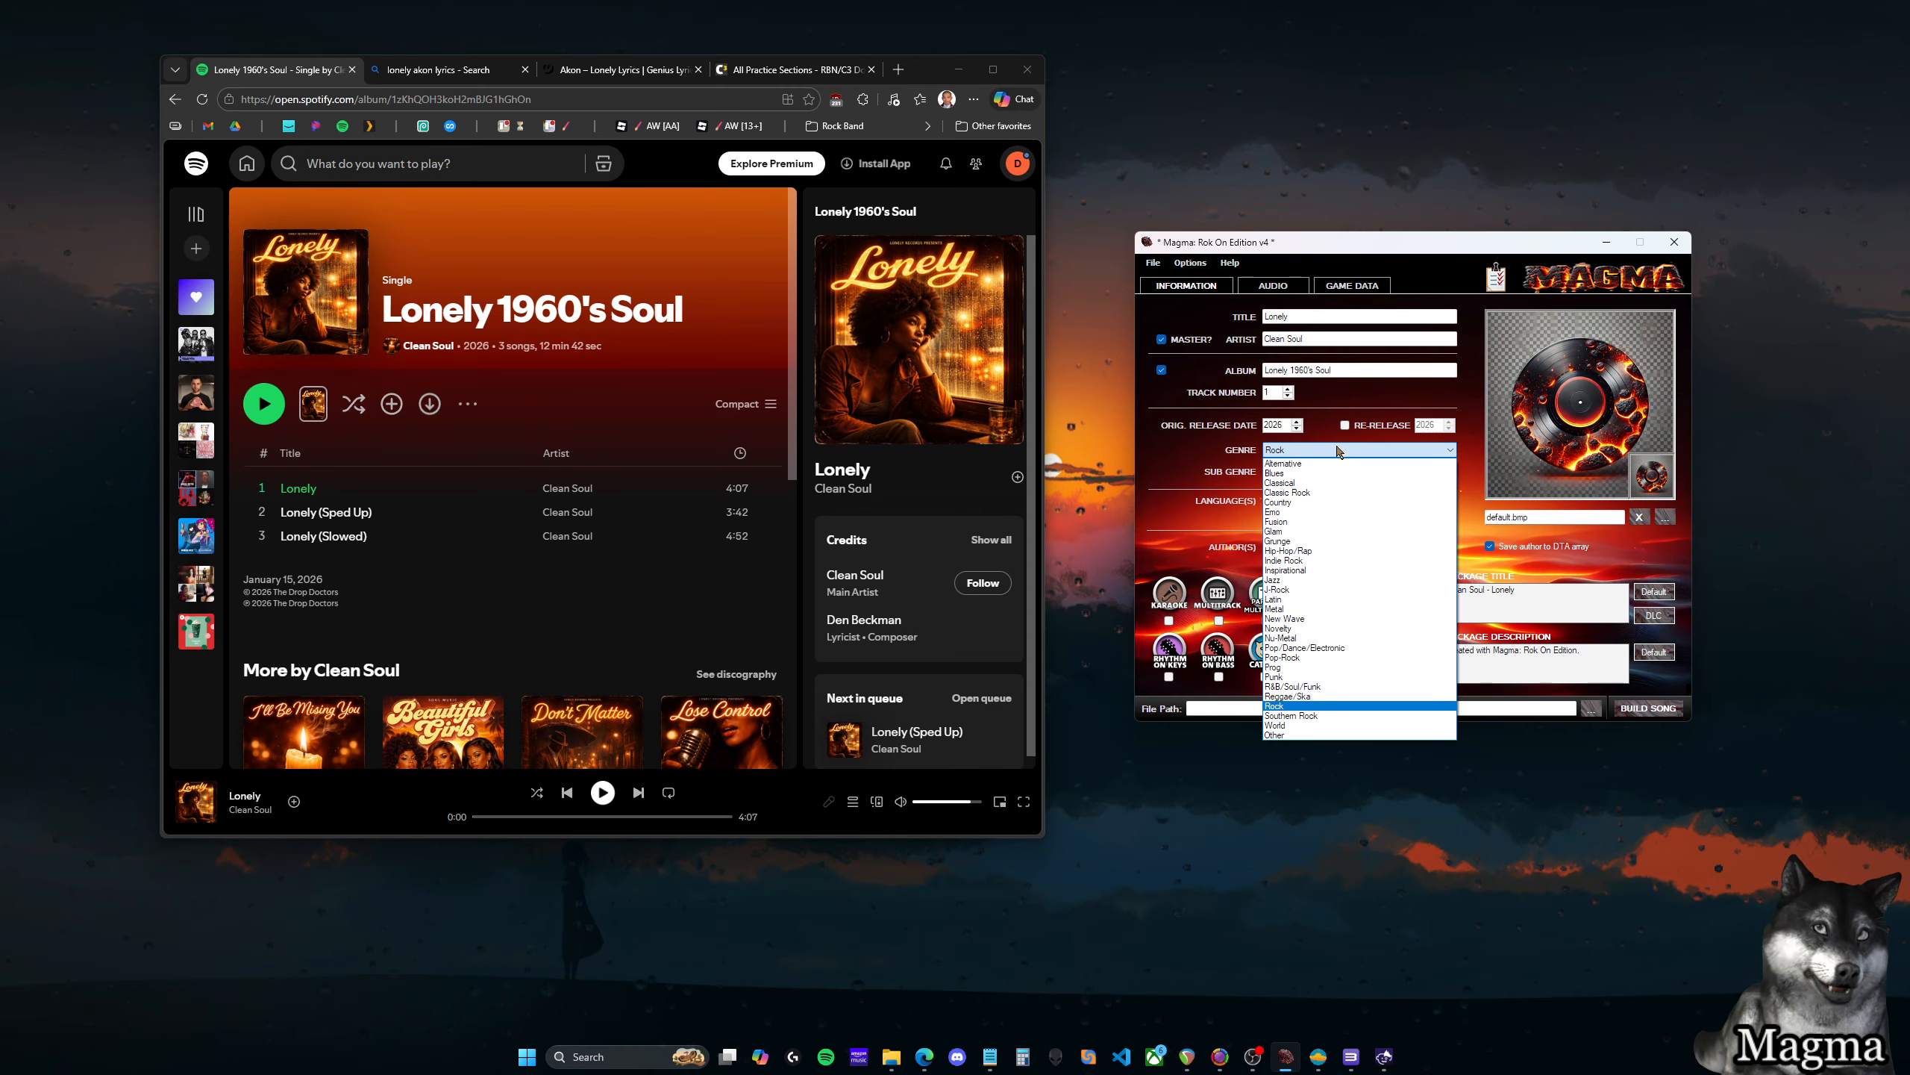
click(1309, 688)
click(1321, 471)
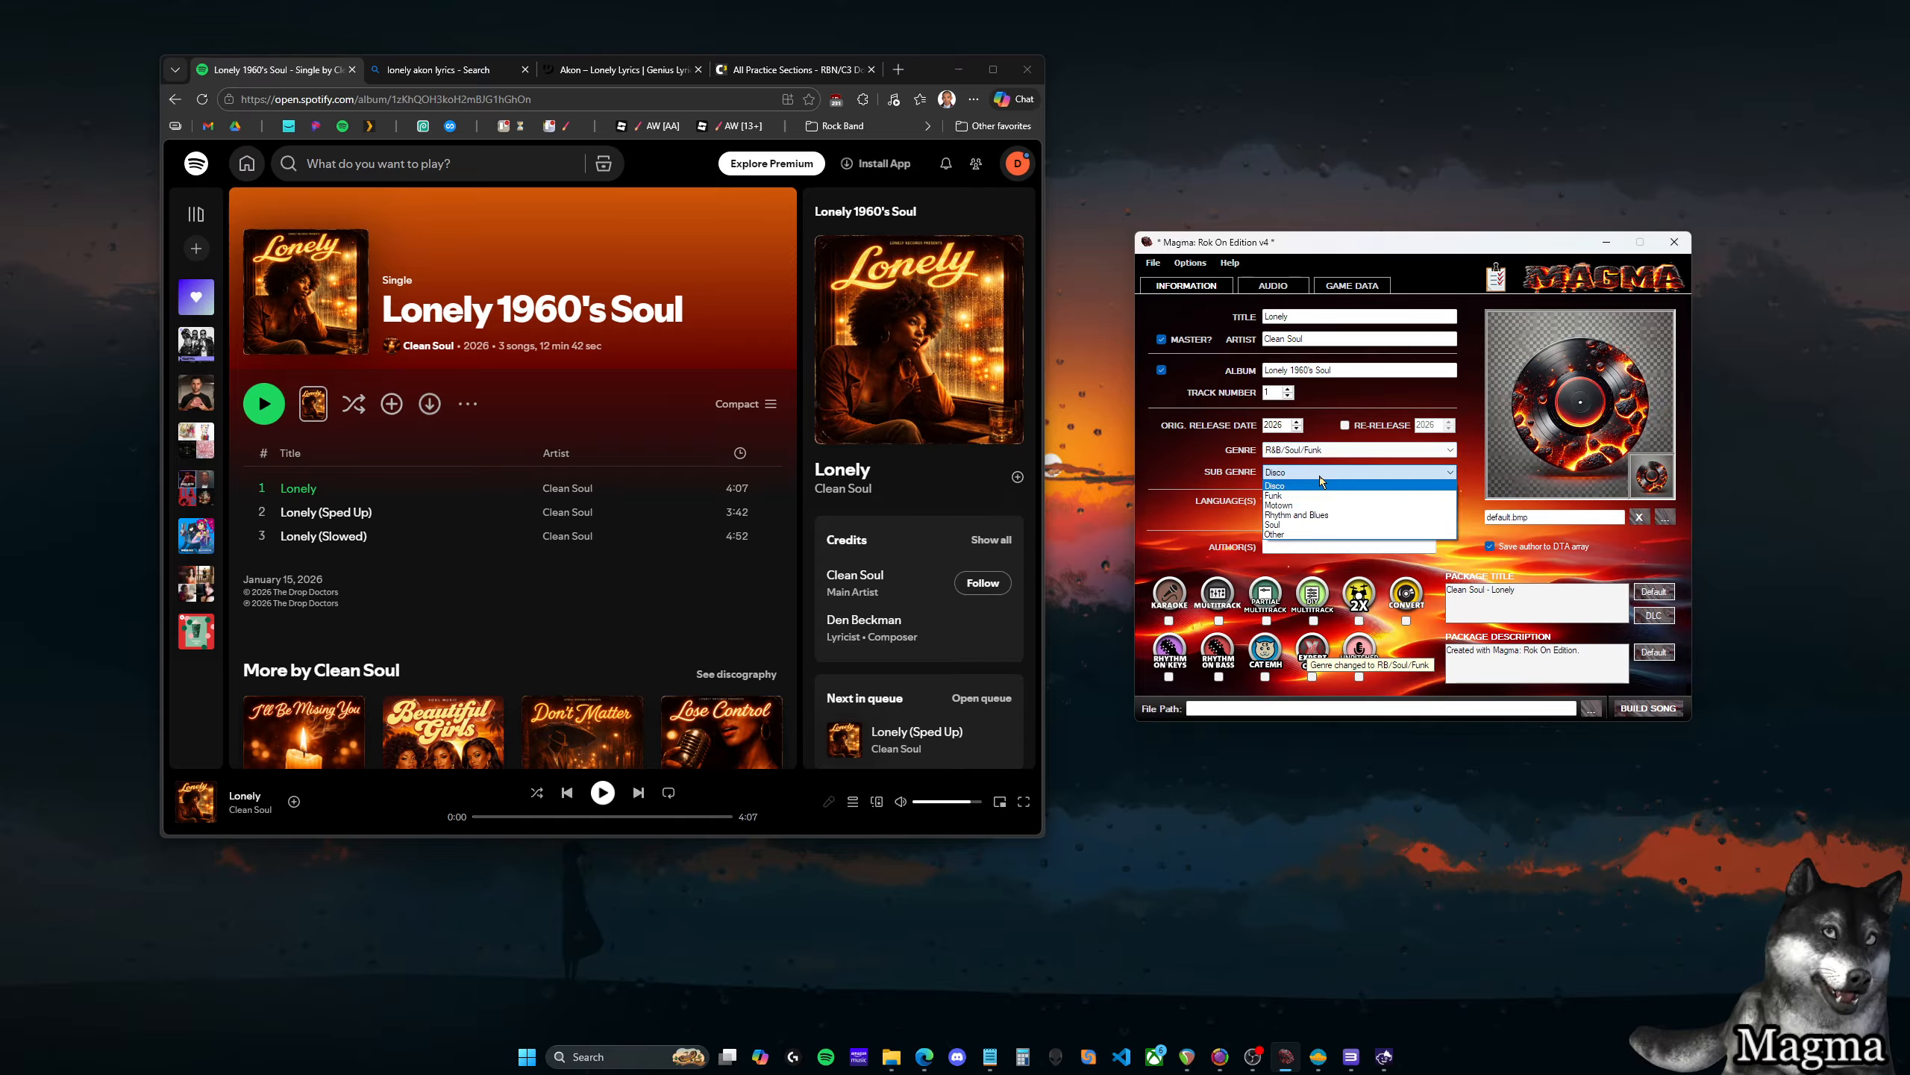
click(1303, 524)
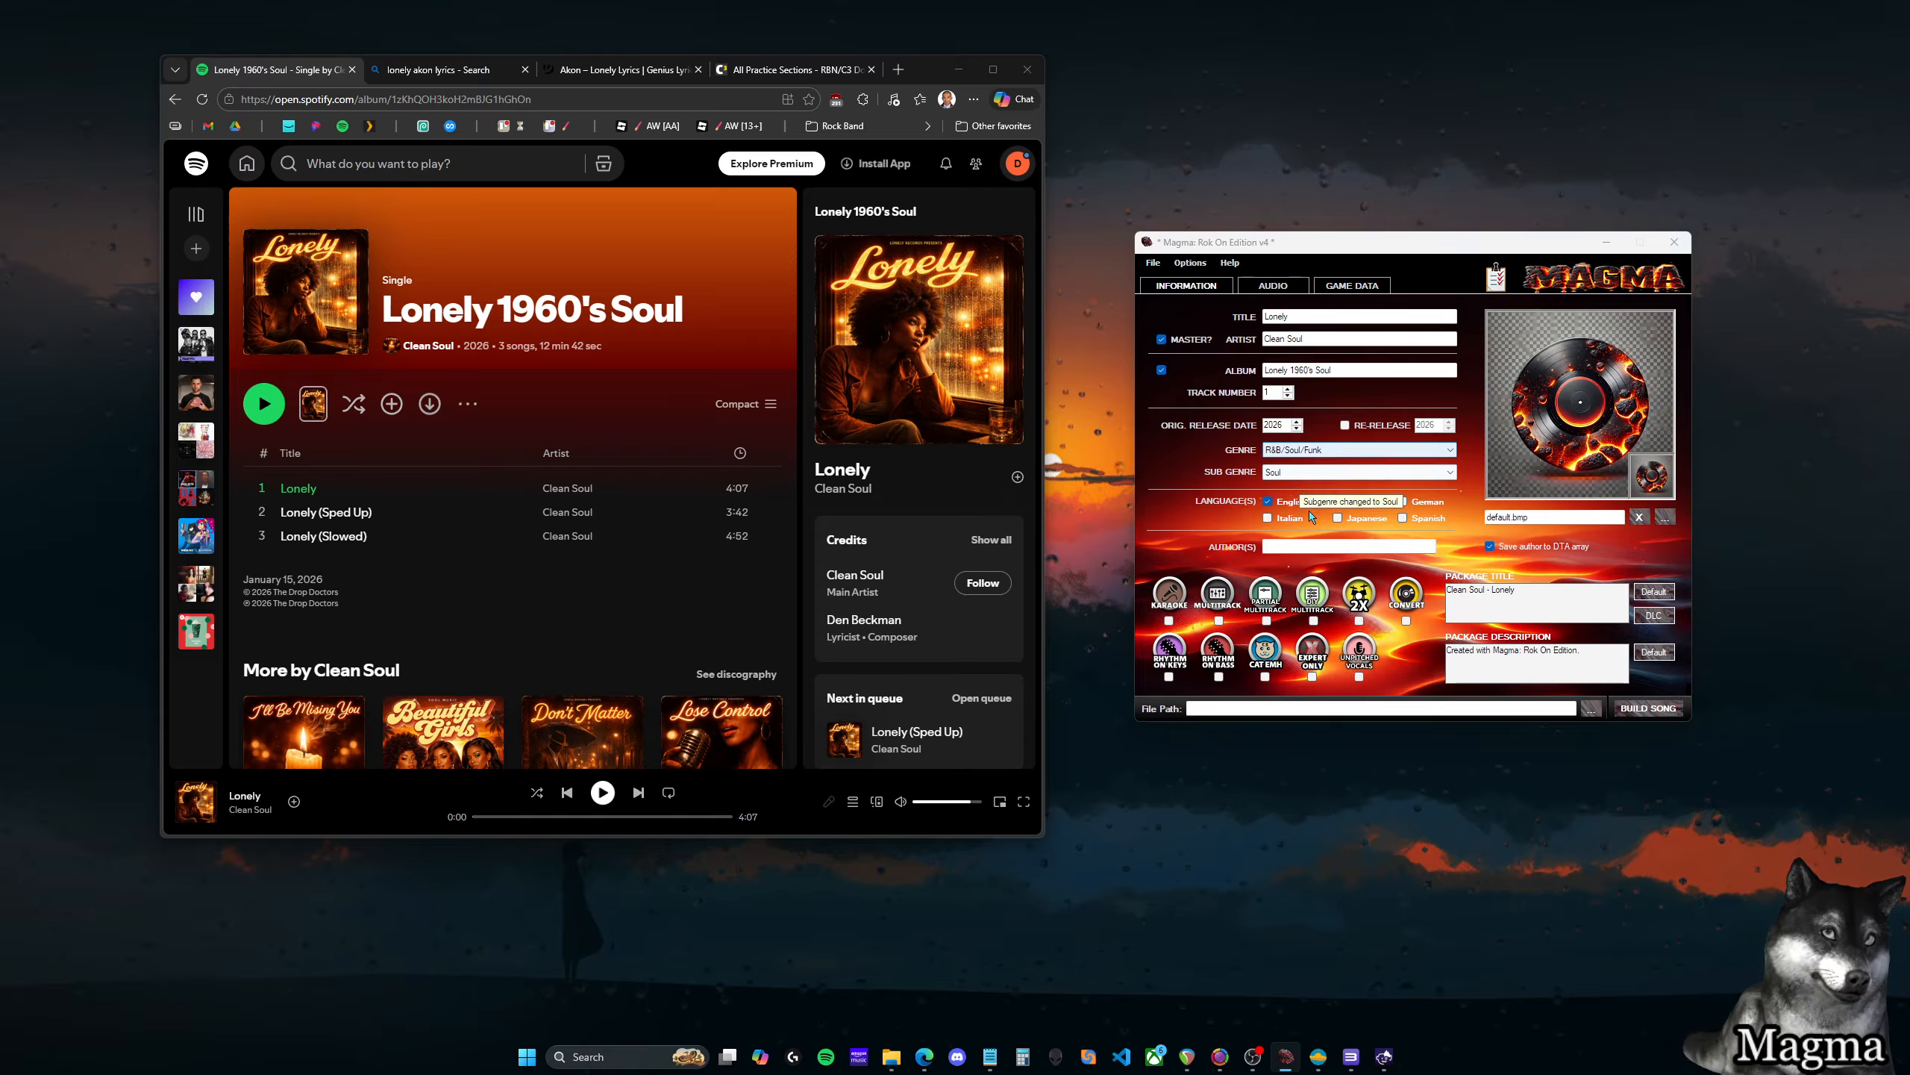
Enter the chart author's name, and enable the multitrack option next to 2X and the CAT EMH option
click(1330, 545)
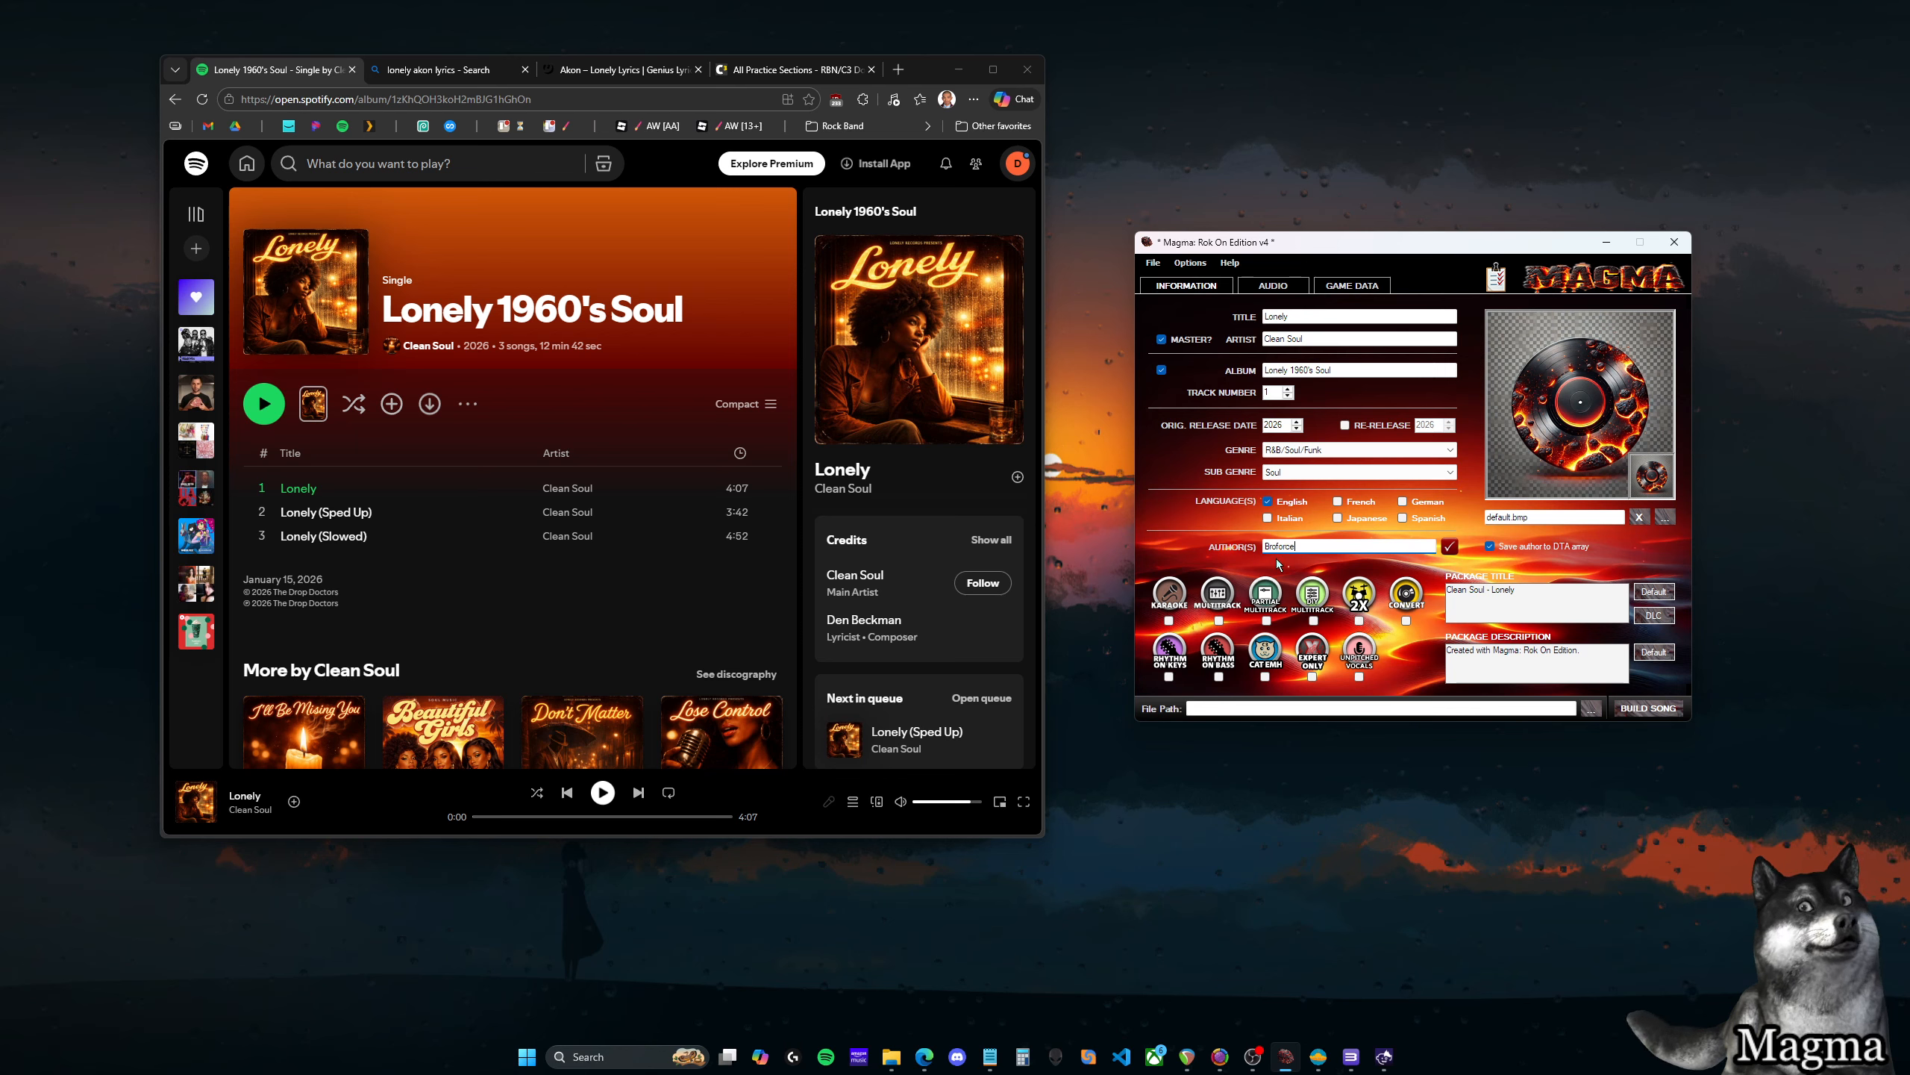
click(1599, 660)
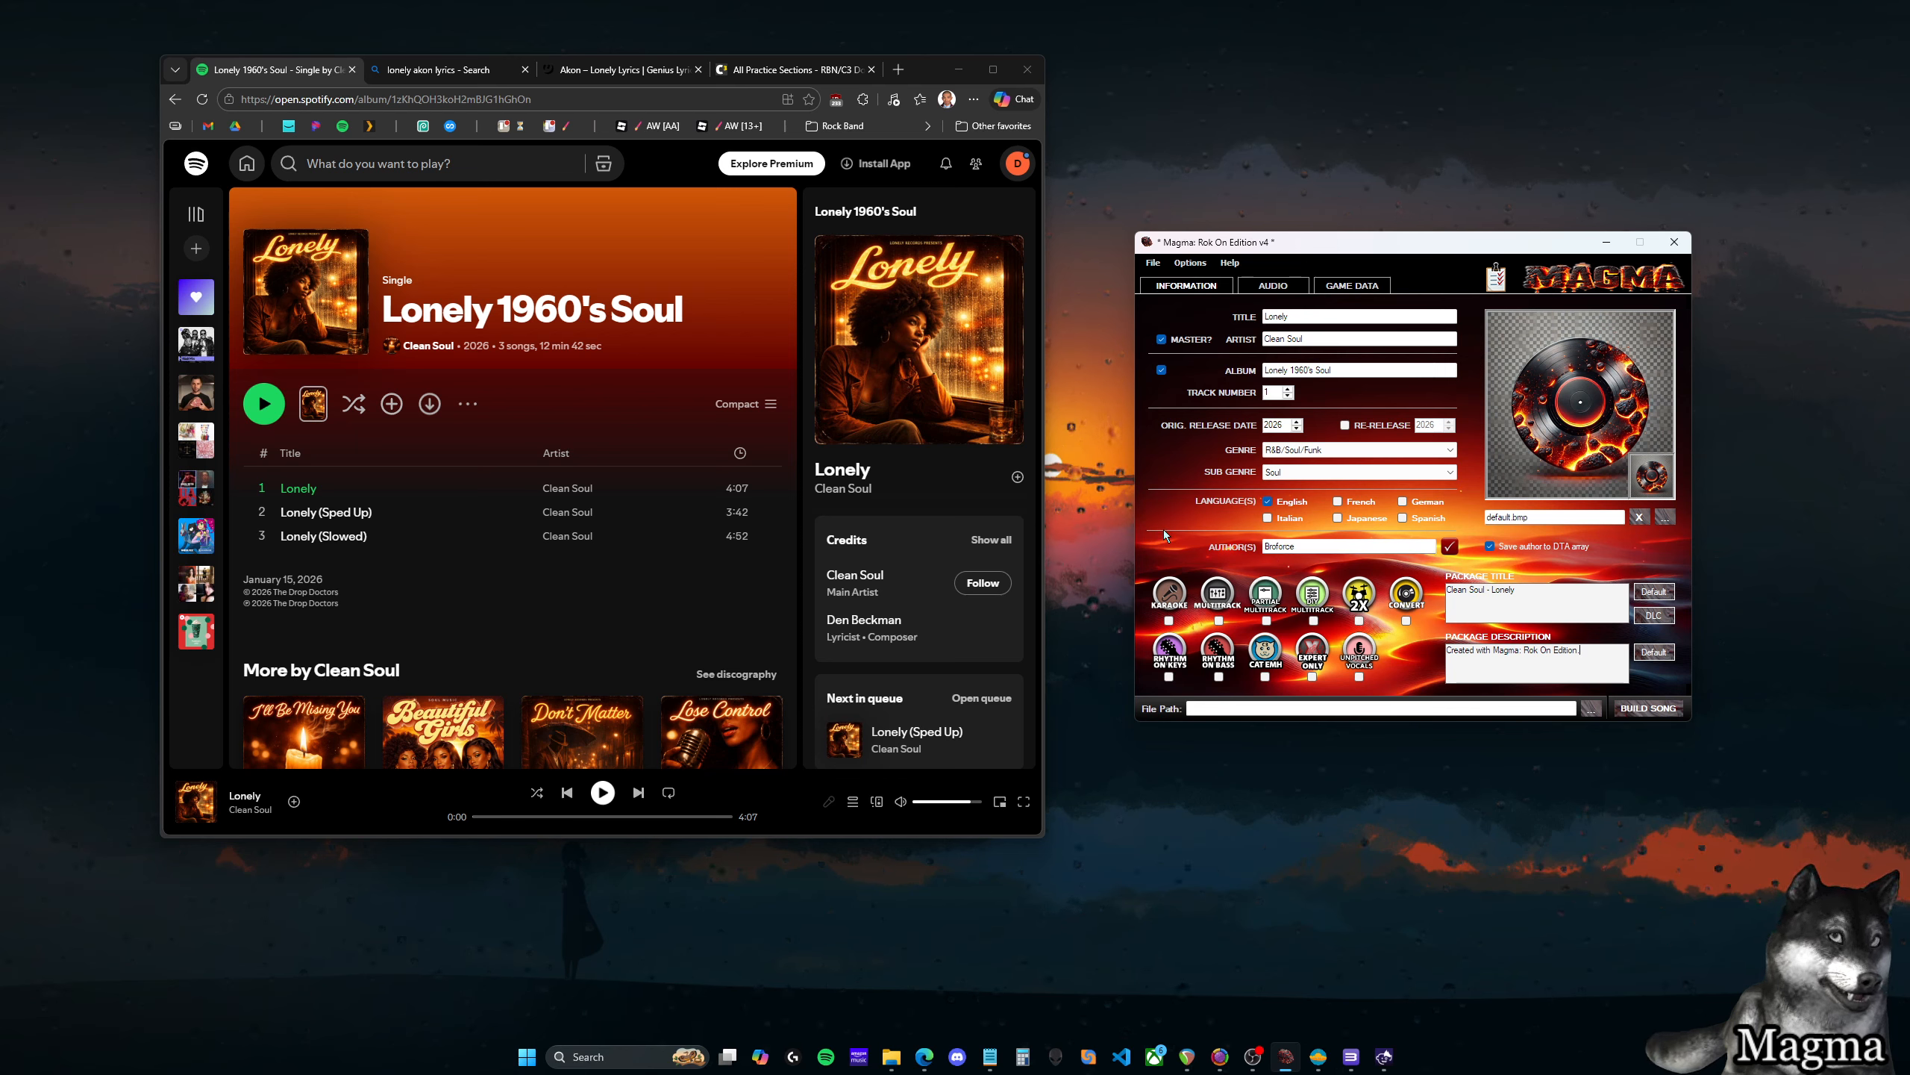
click(1314, 621)
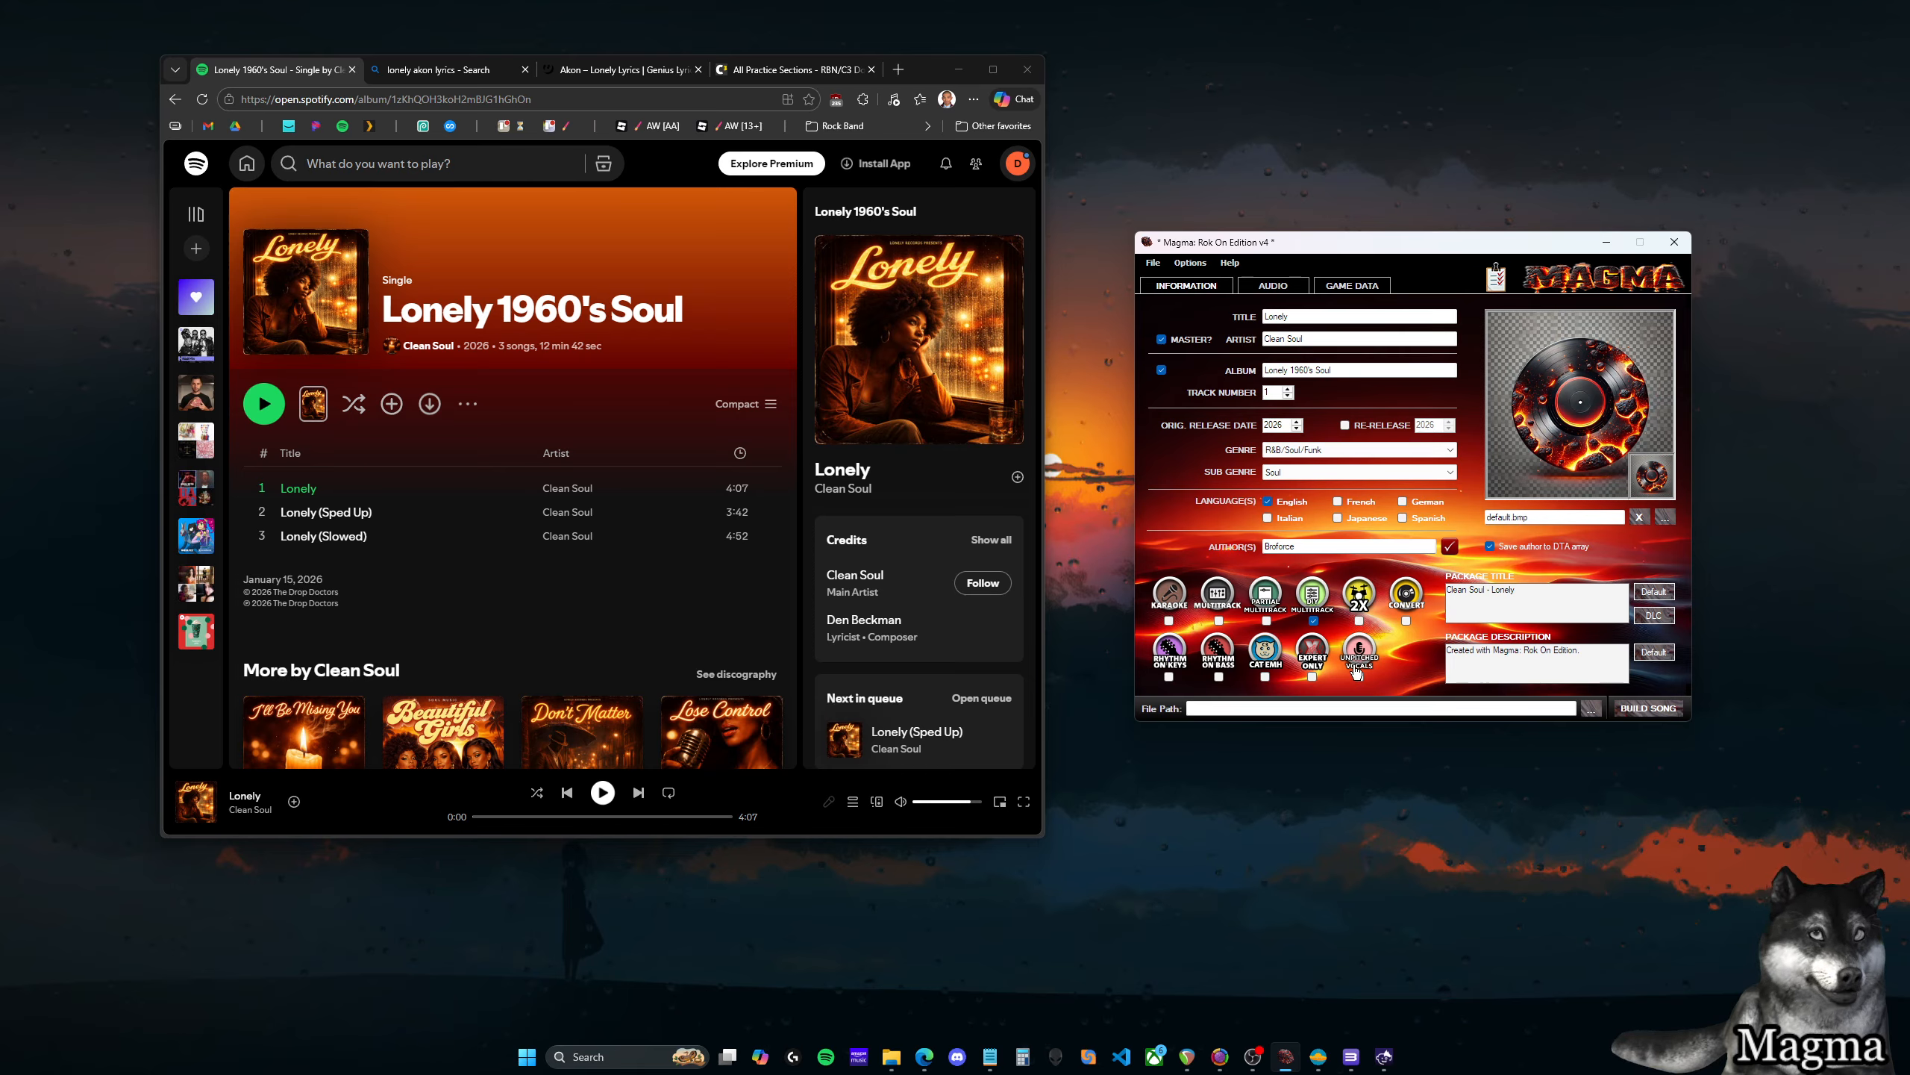
click(1266, 677)
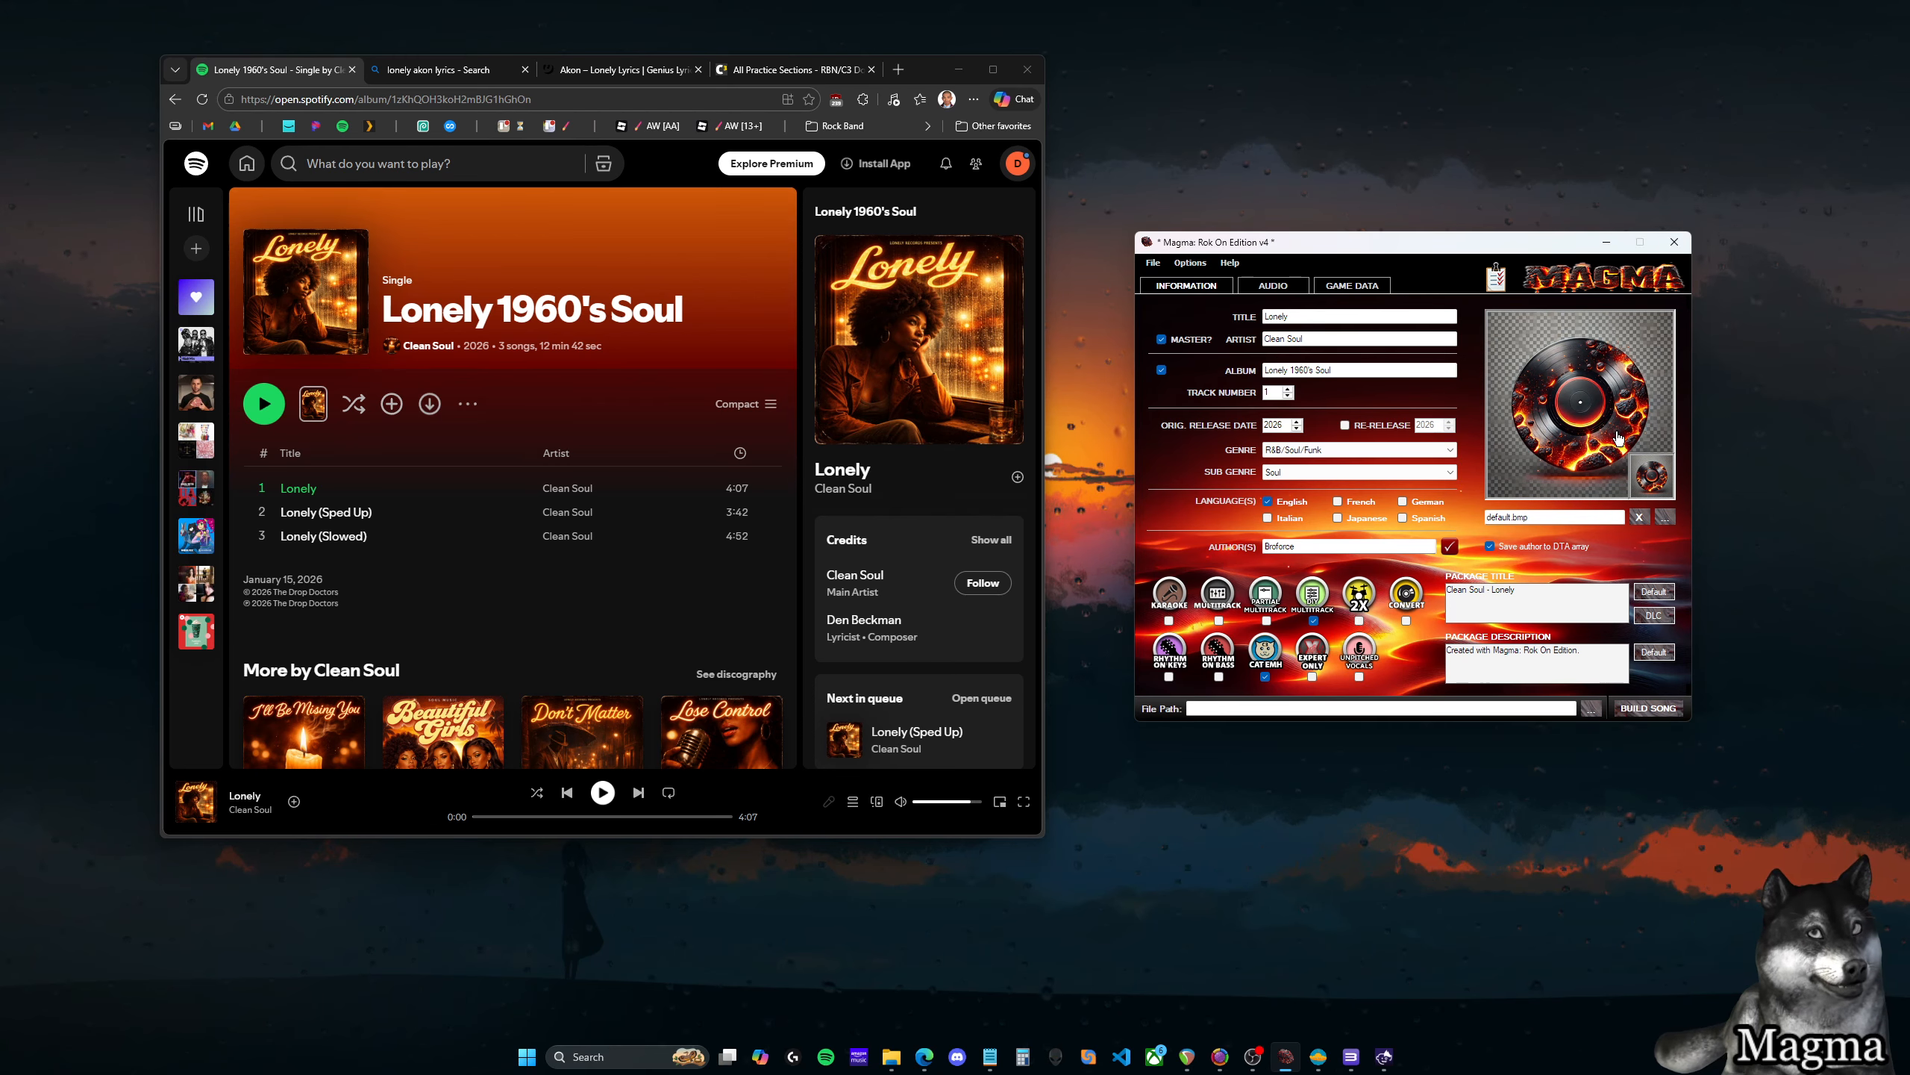
click(348, 305)
key(F12)
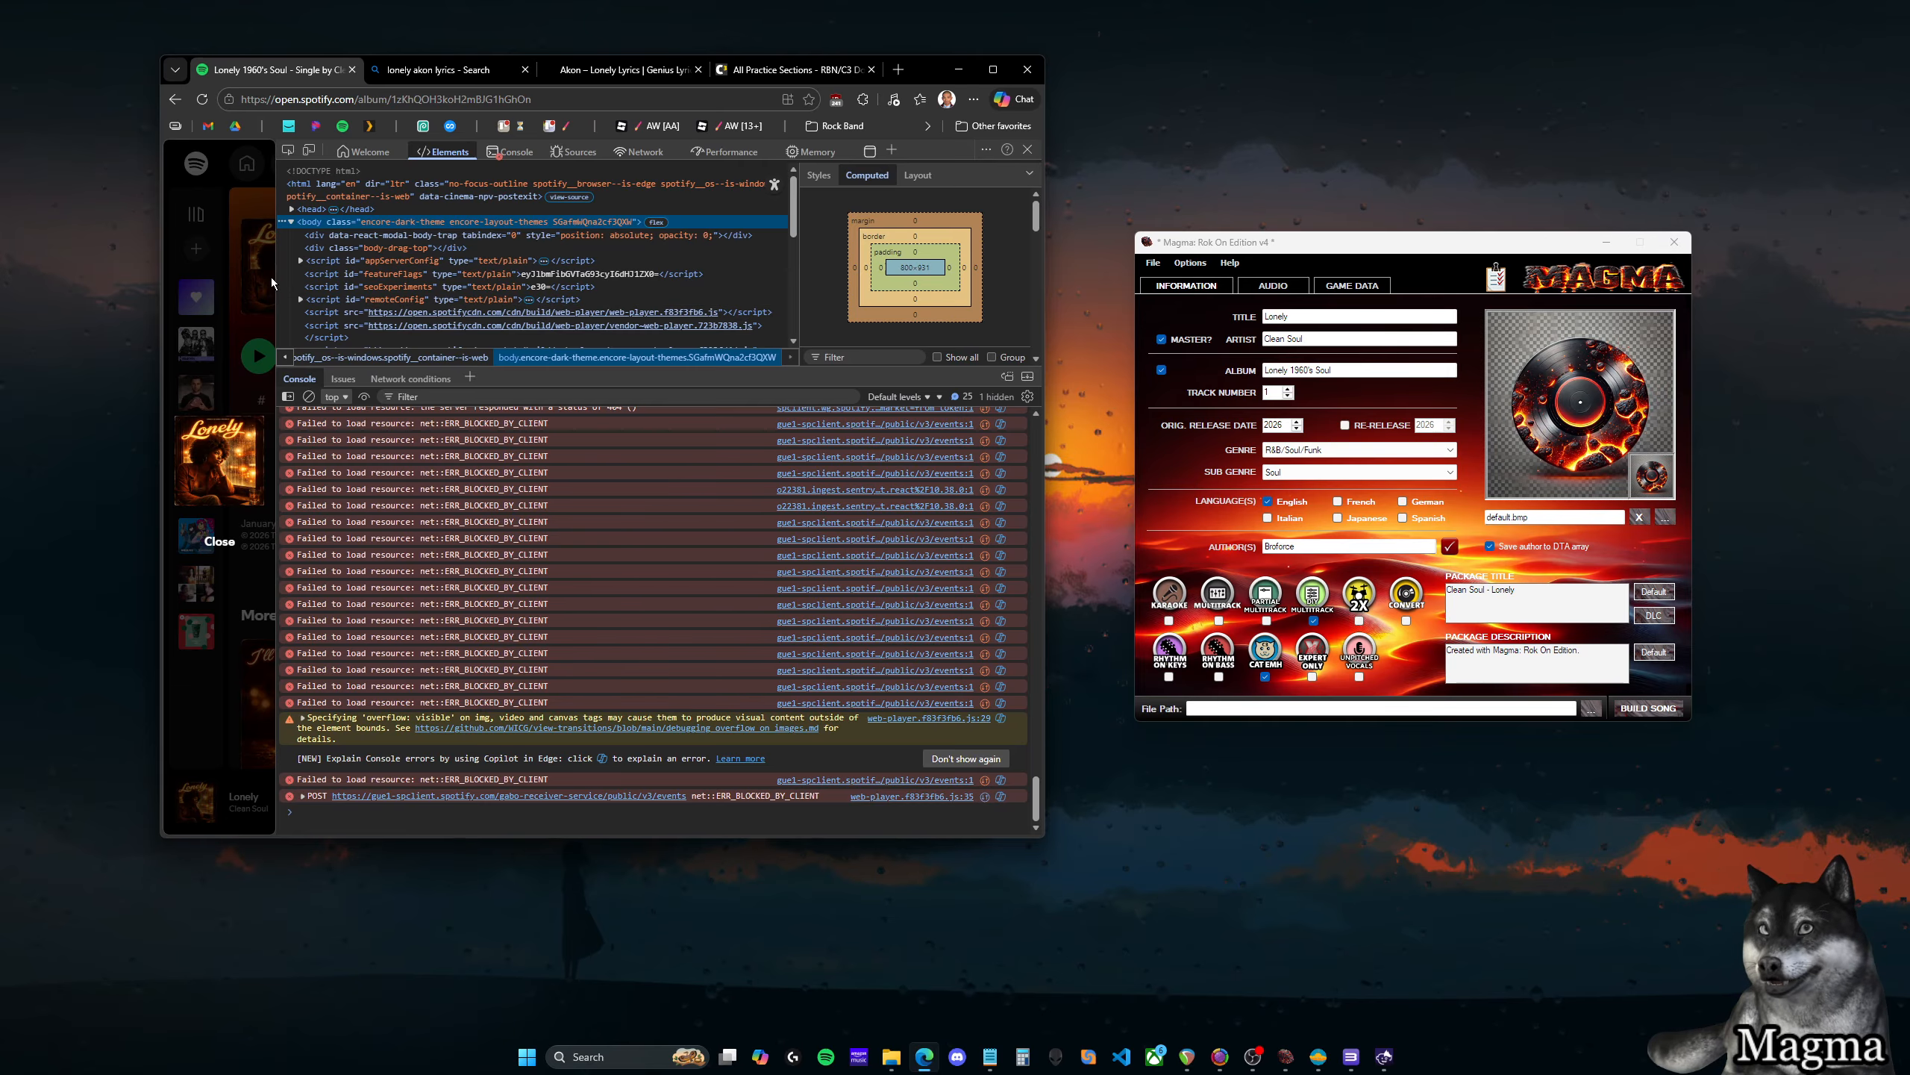
click(1028, 149)
click(297, 315)
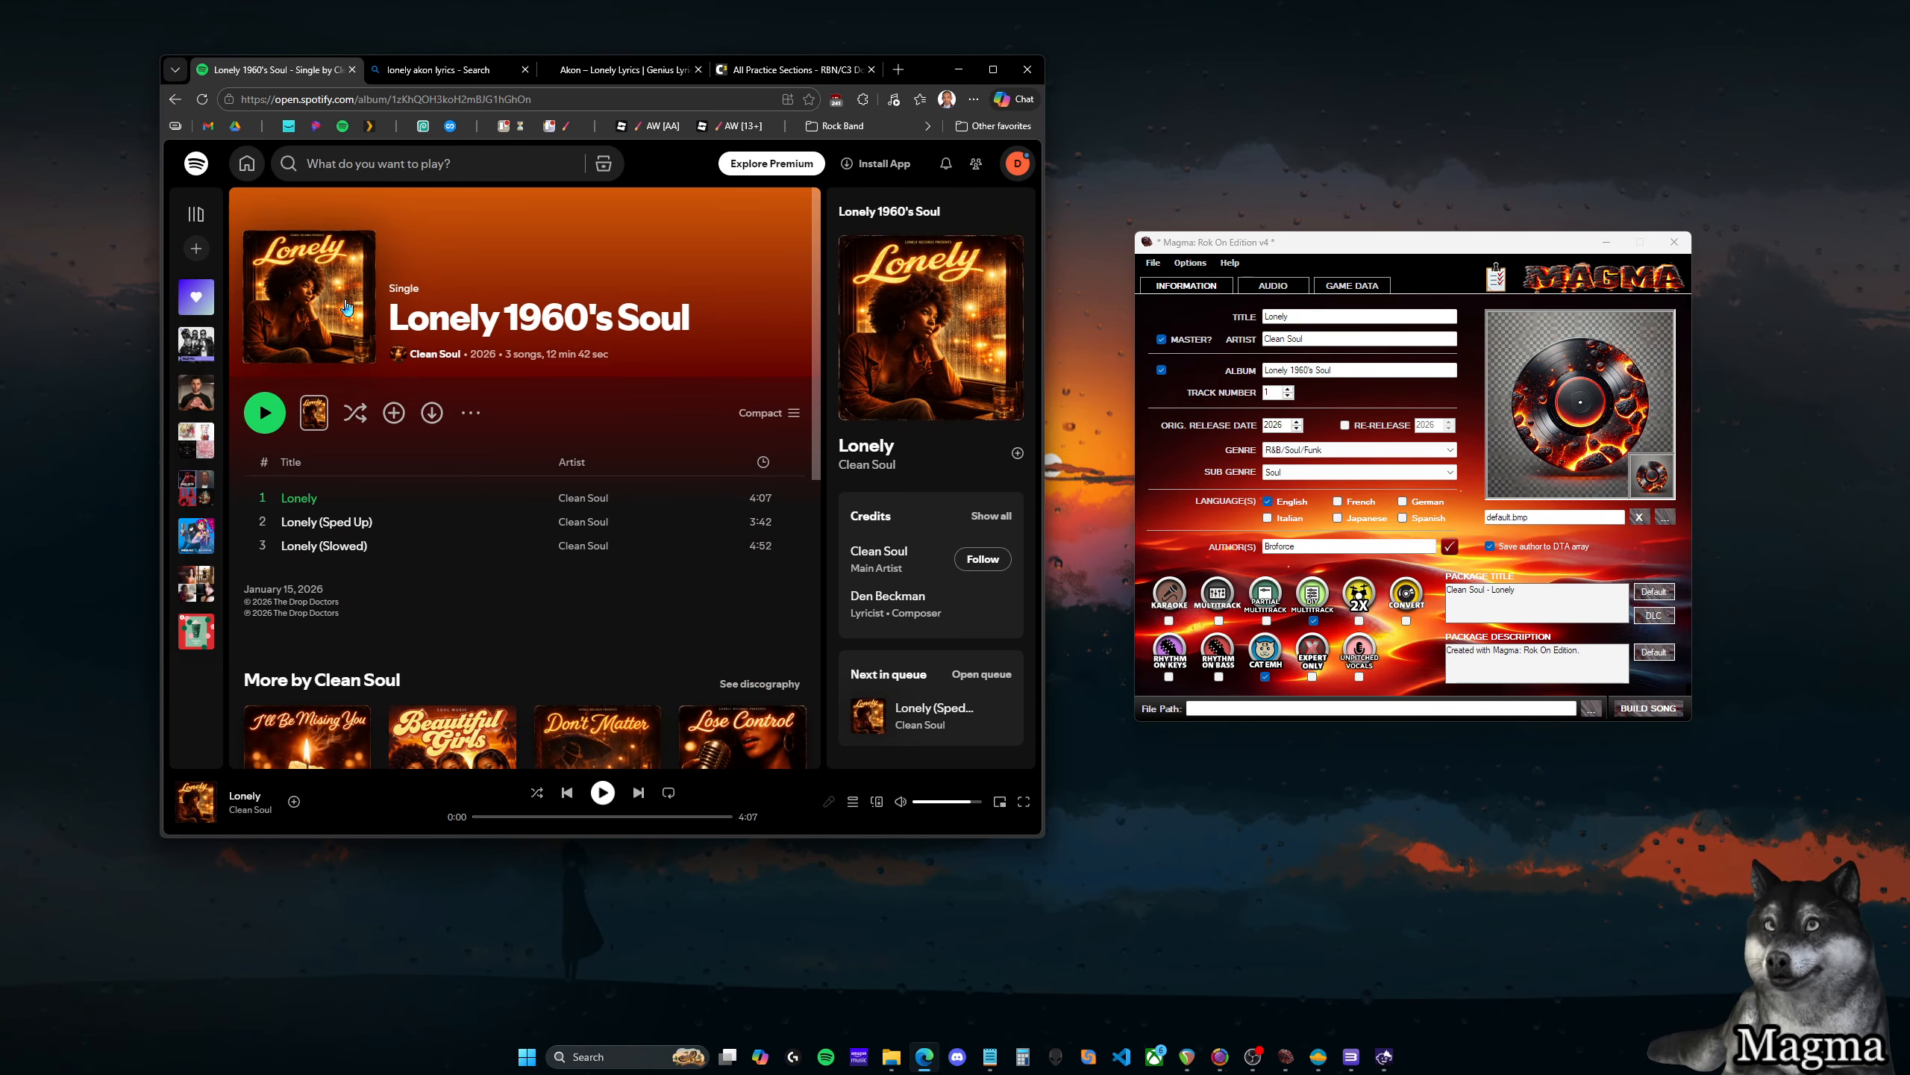
Enlarge the Lonely 1960's Soul cover art in Spotify, widen the browser, and open the developer tools with the cover still fully visible
click(320, 292)
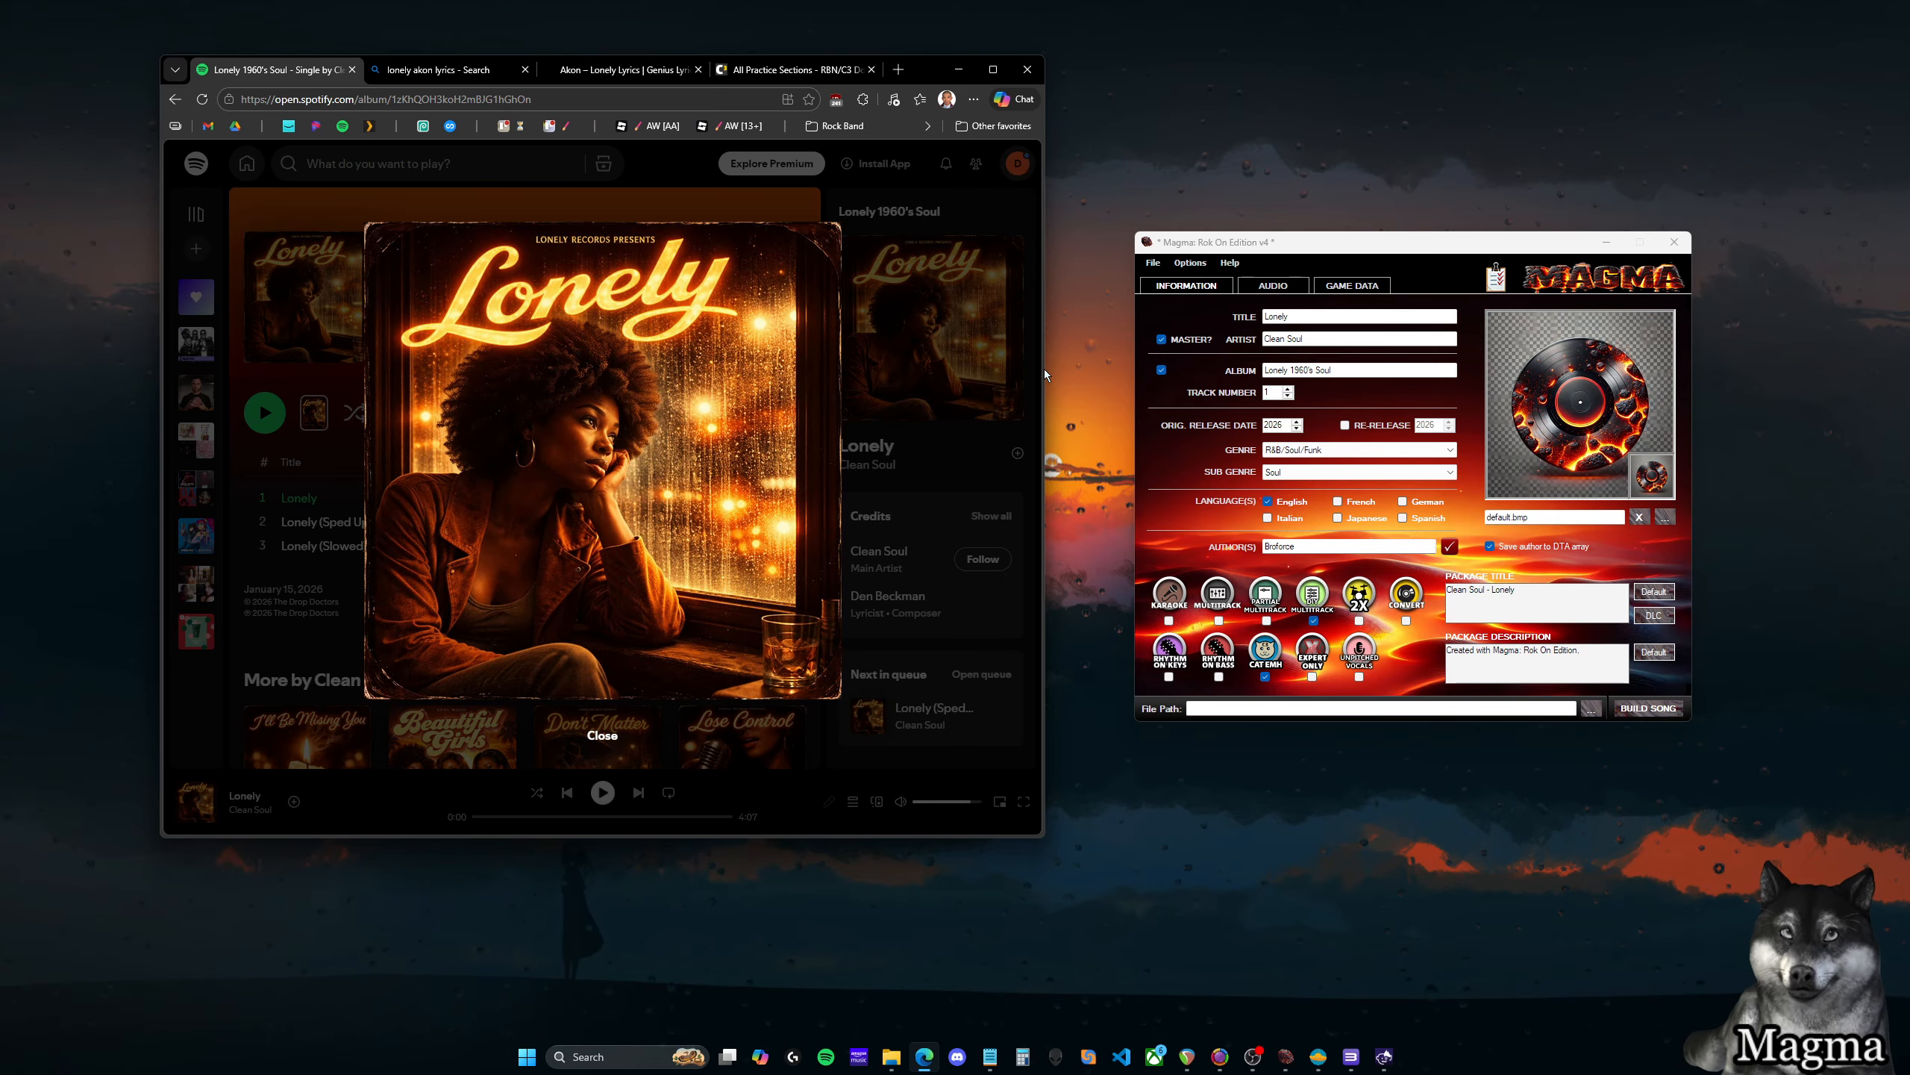
drag(1049, 372, 1094, 373)
key(F12)
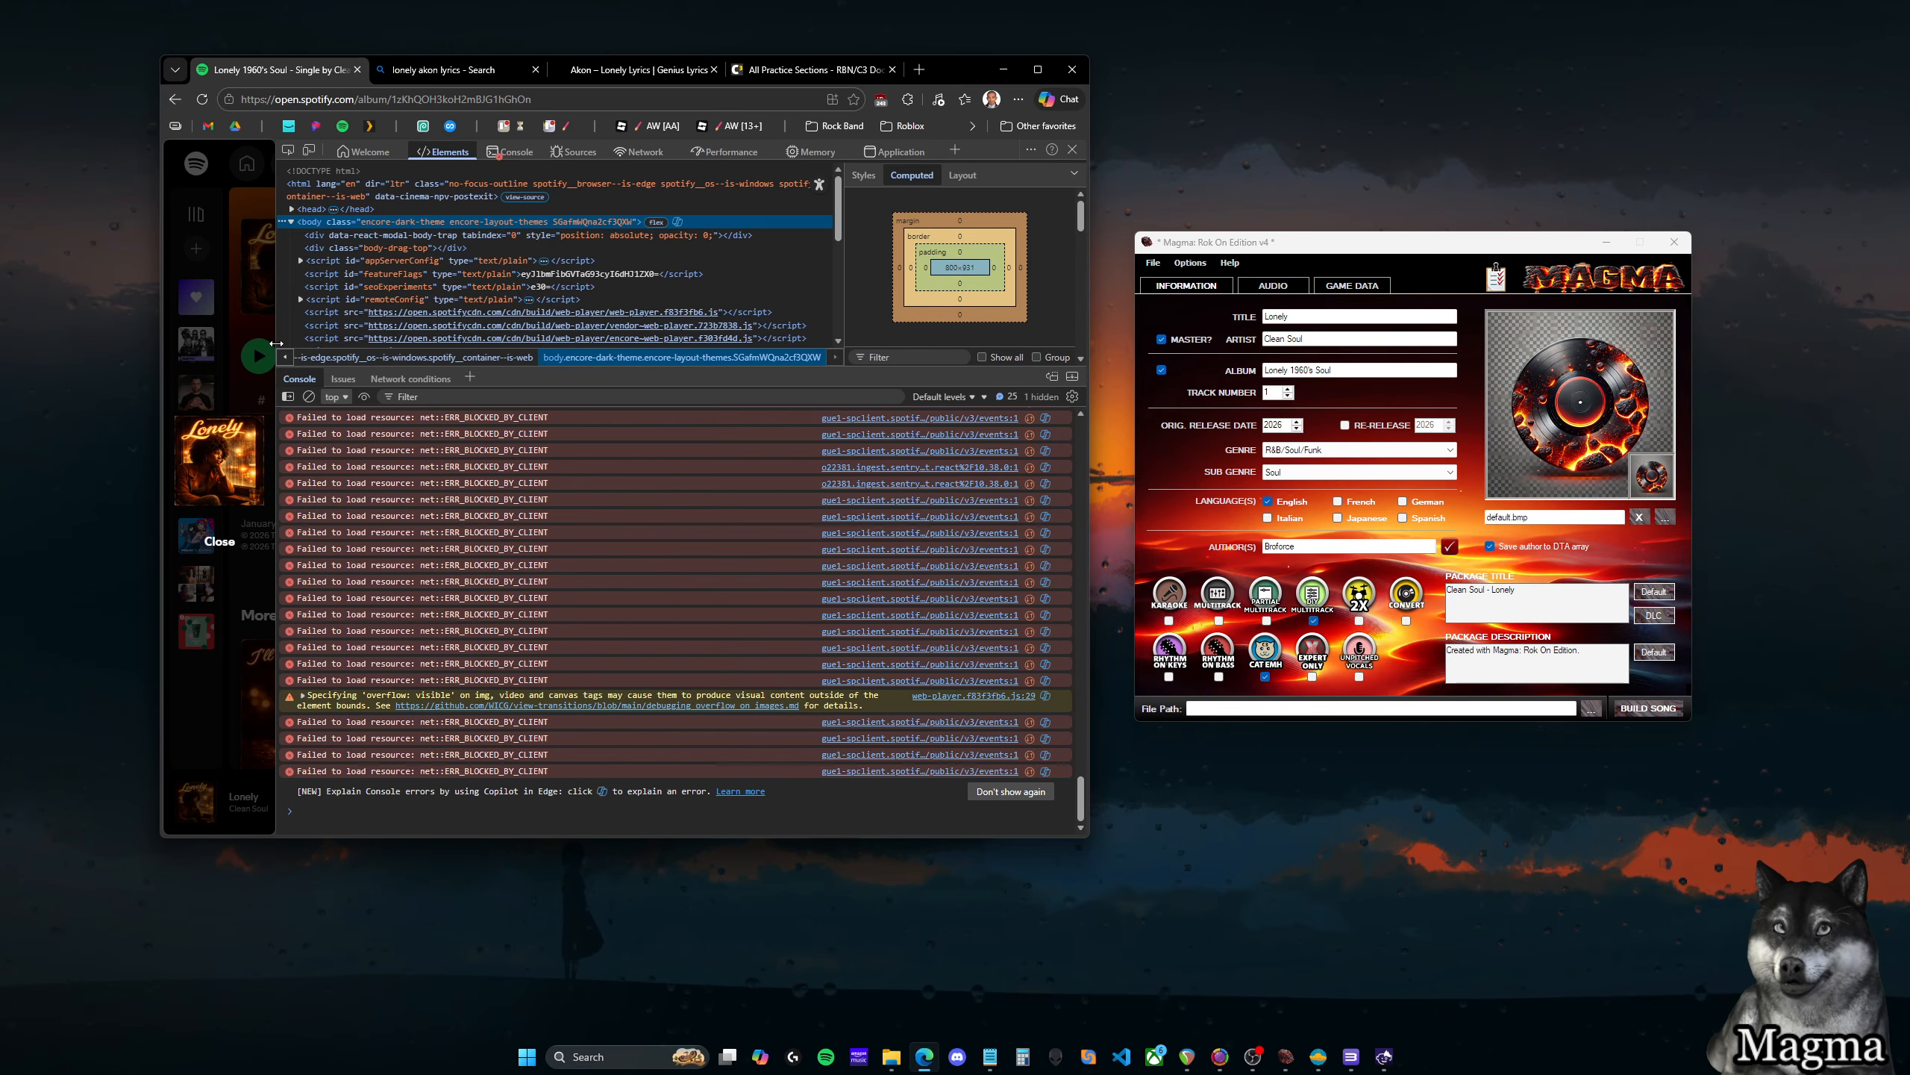
drag(571, 353, 642, 353)
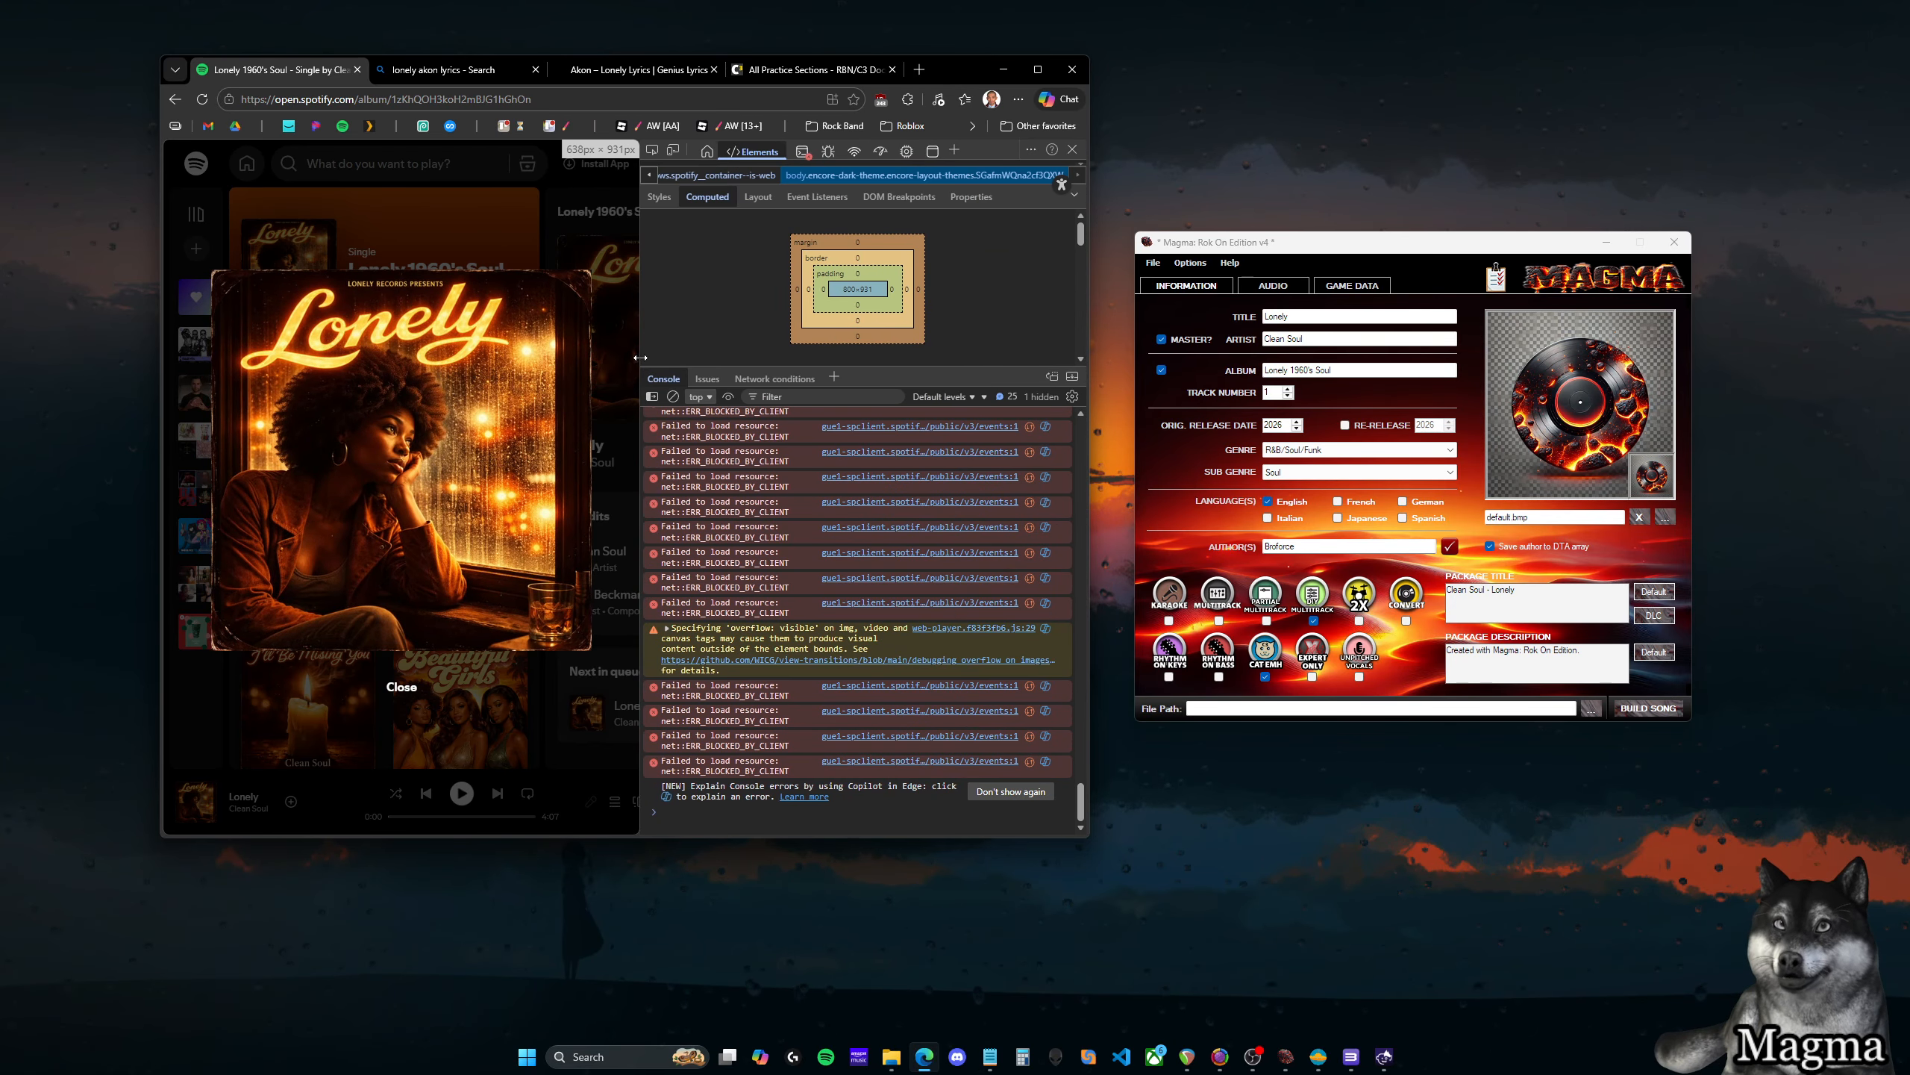
Inspect the enlarged cover image, reveal its HTML element, and copy the image source URL
click(653, 152)
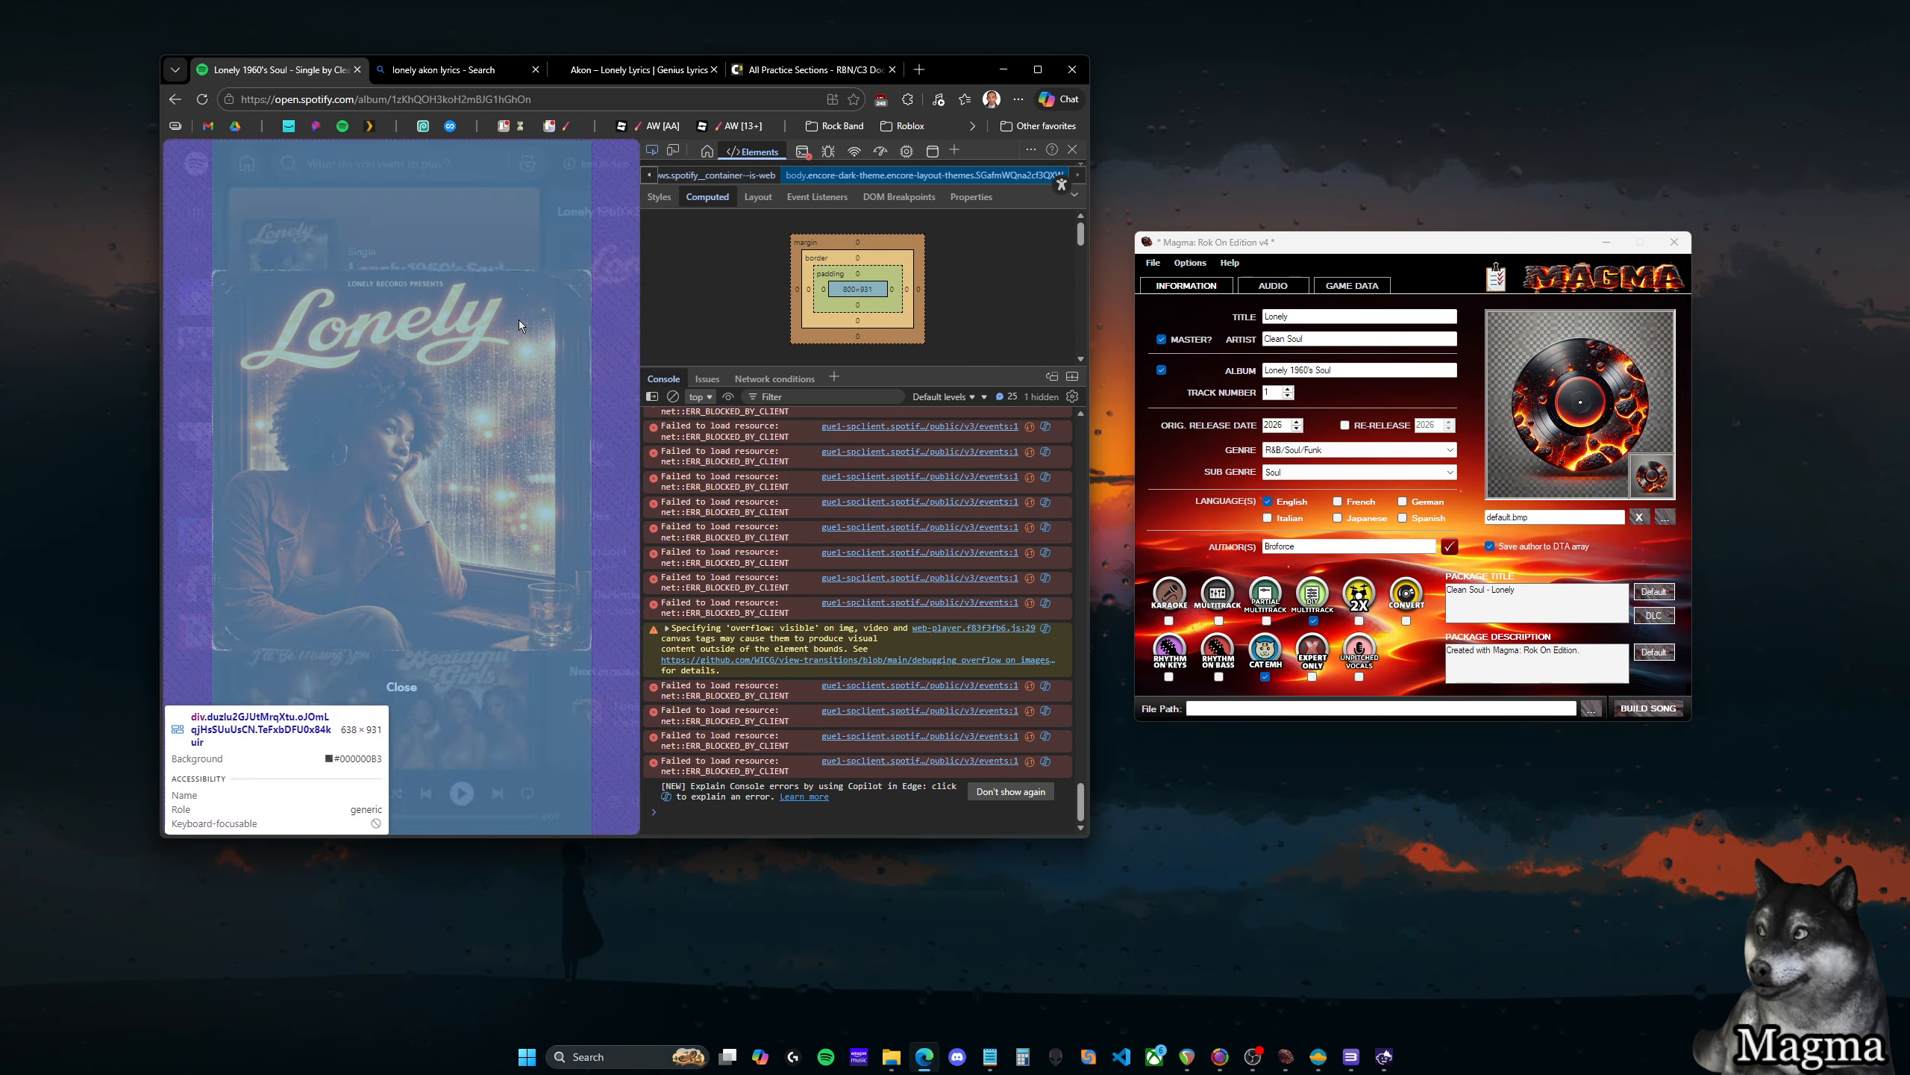
click(445, 459)
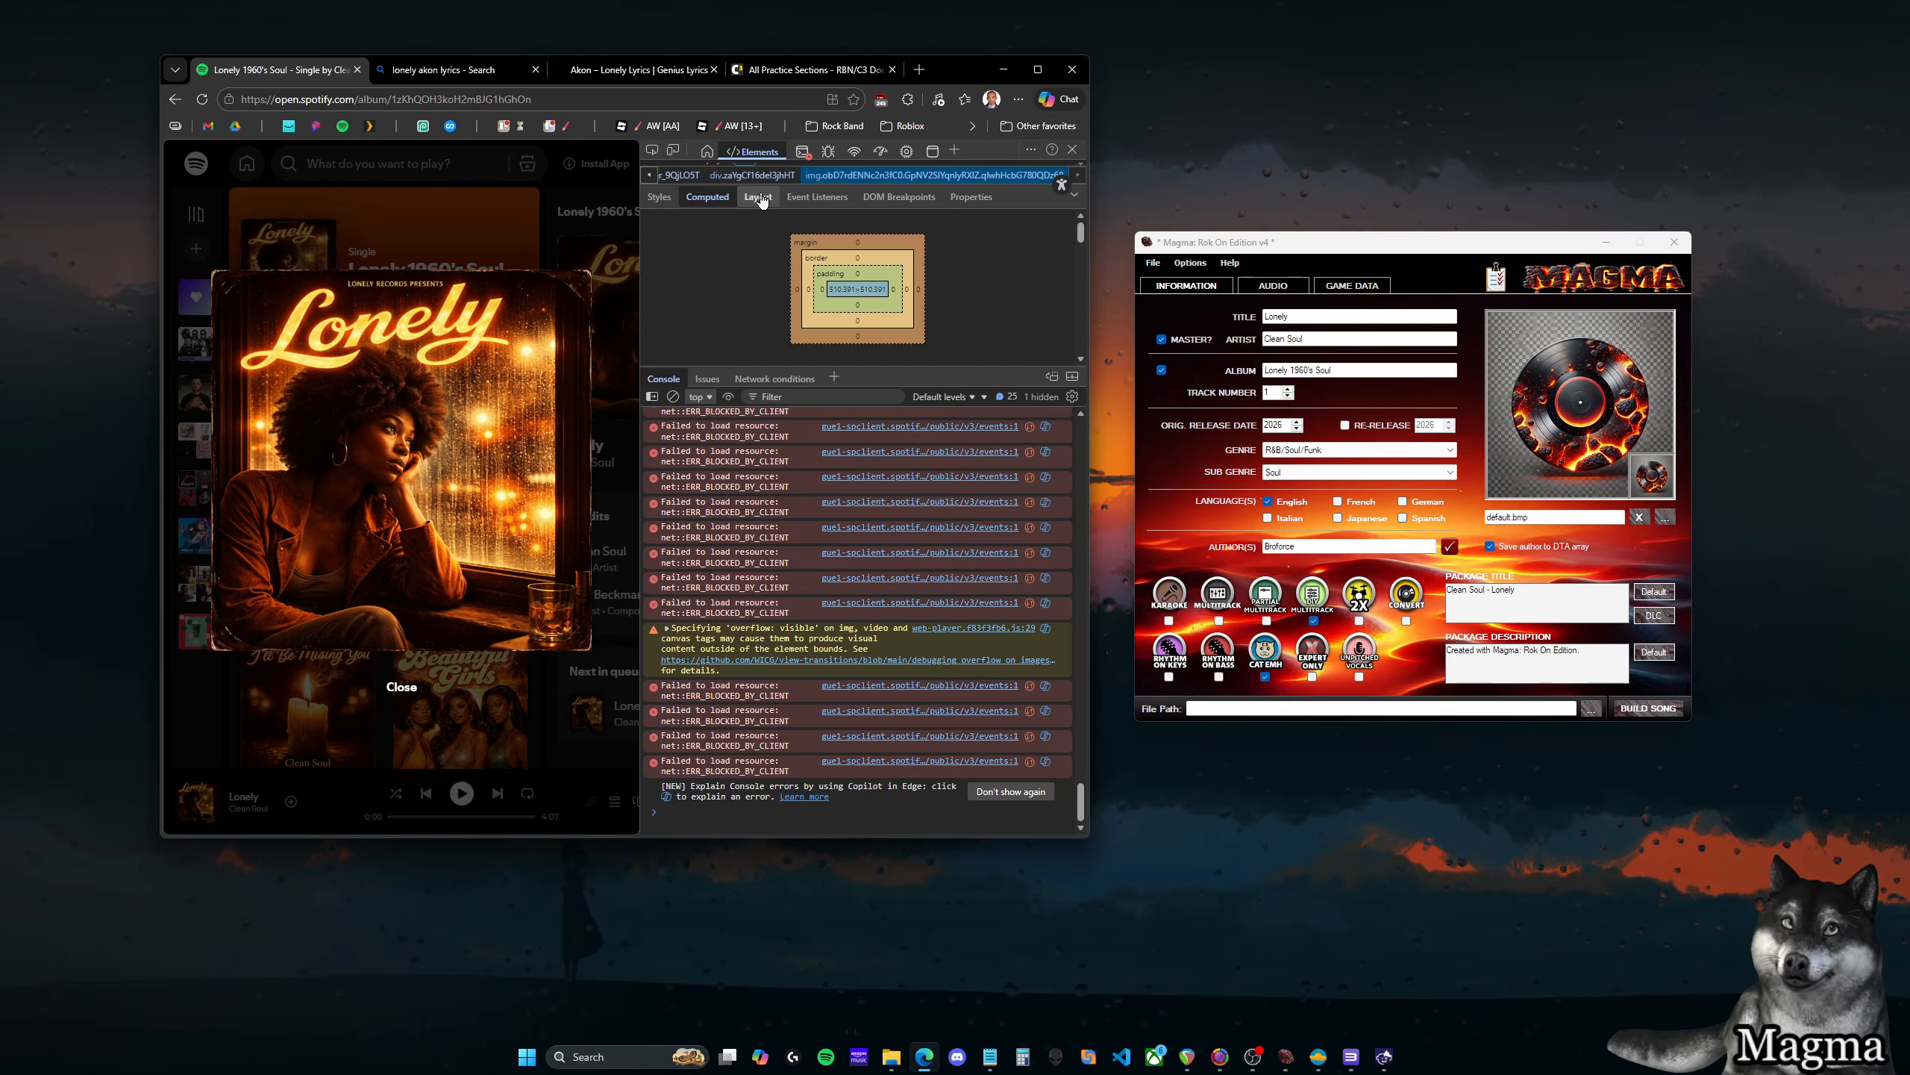
drag(684, 181, 683, 256)
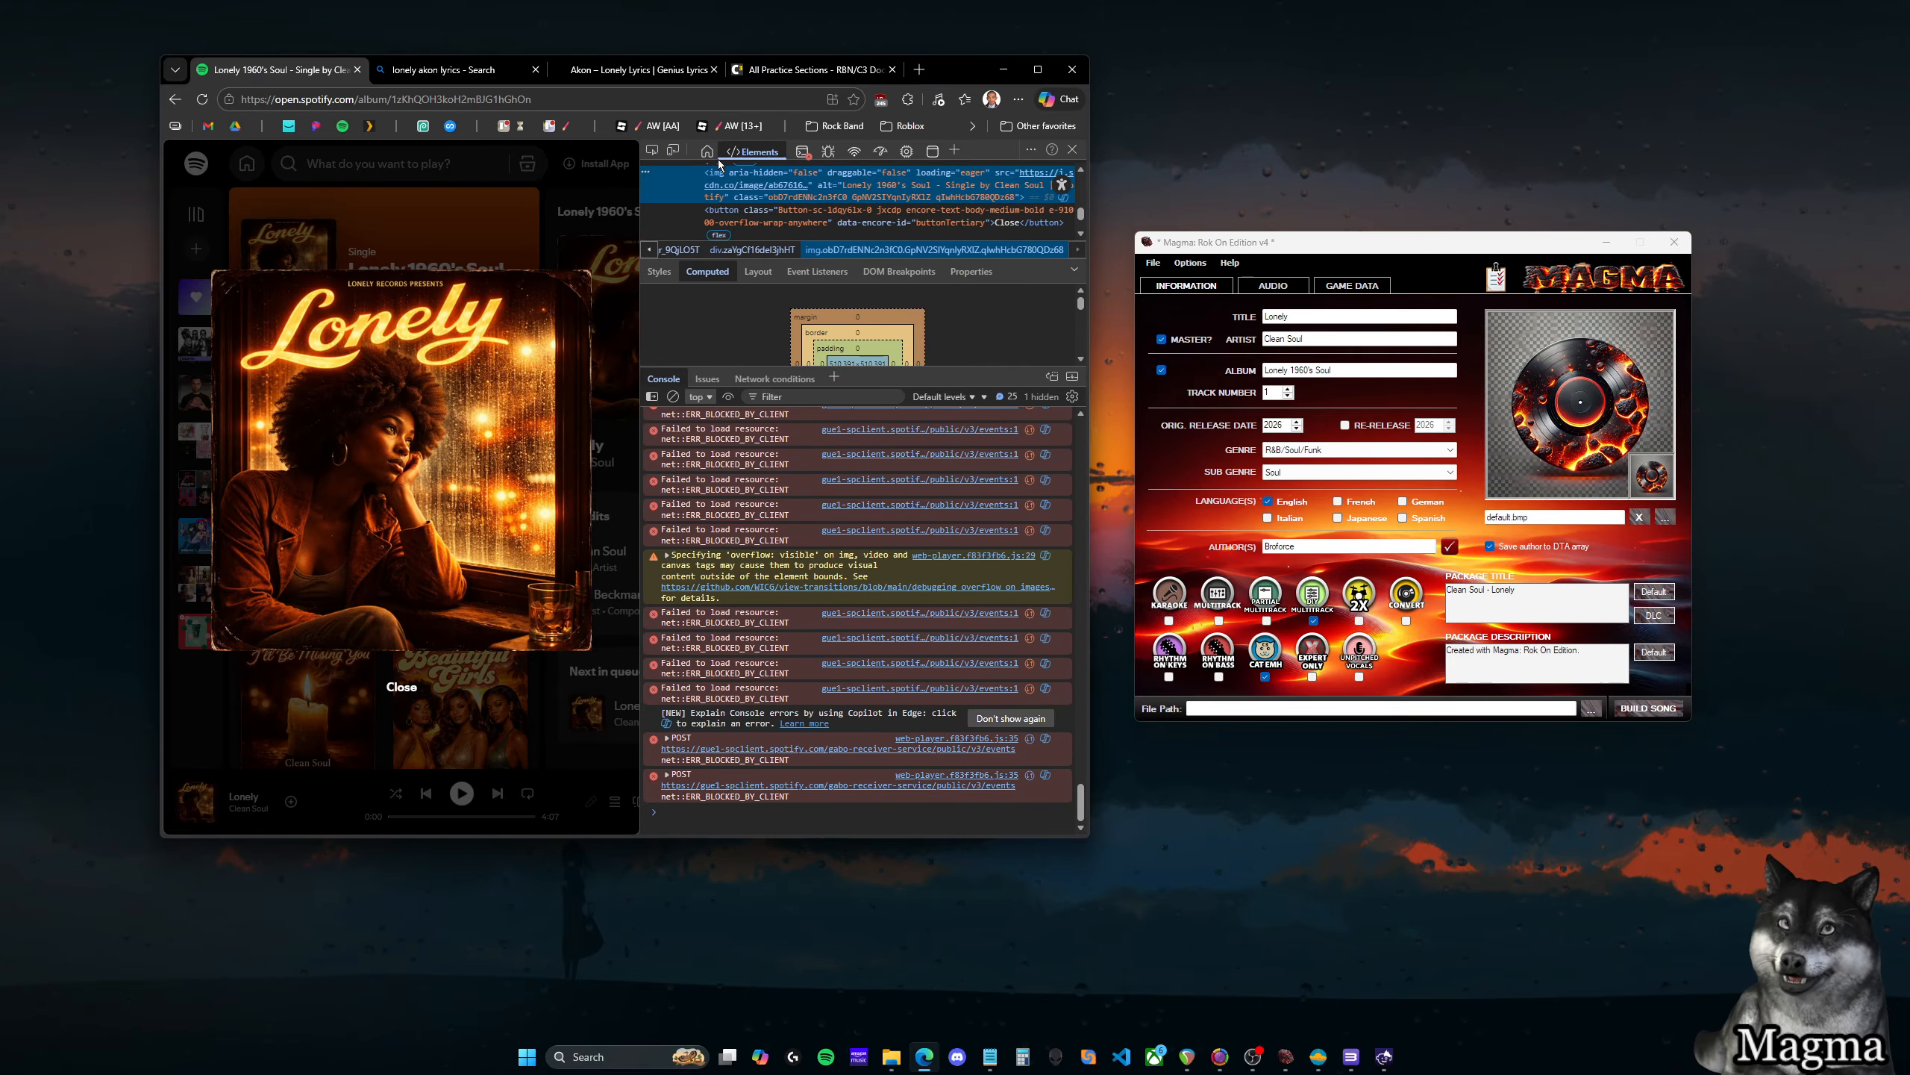
double_click(782, 188)
key(ctrl+c)
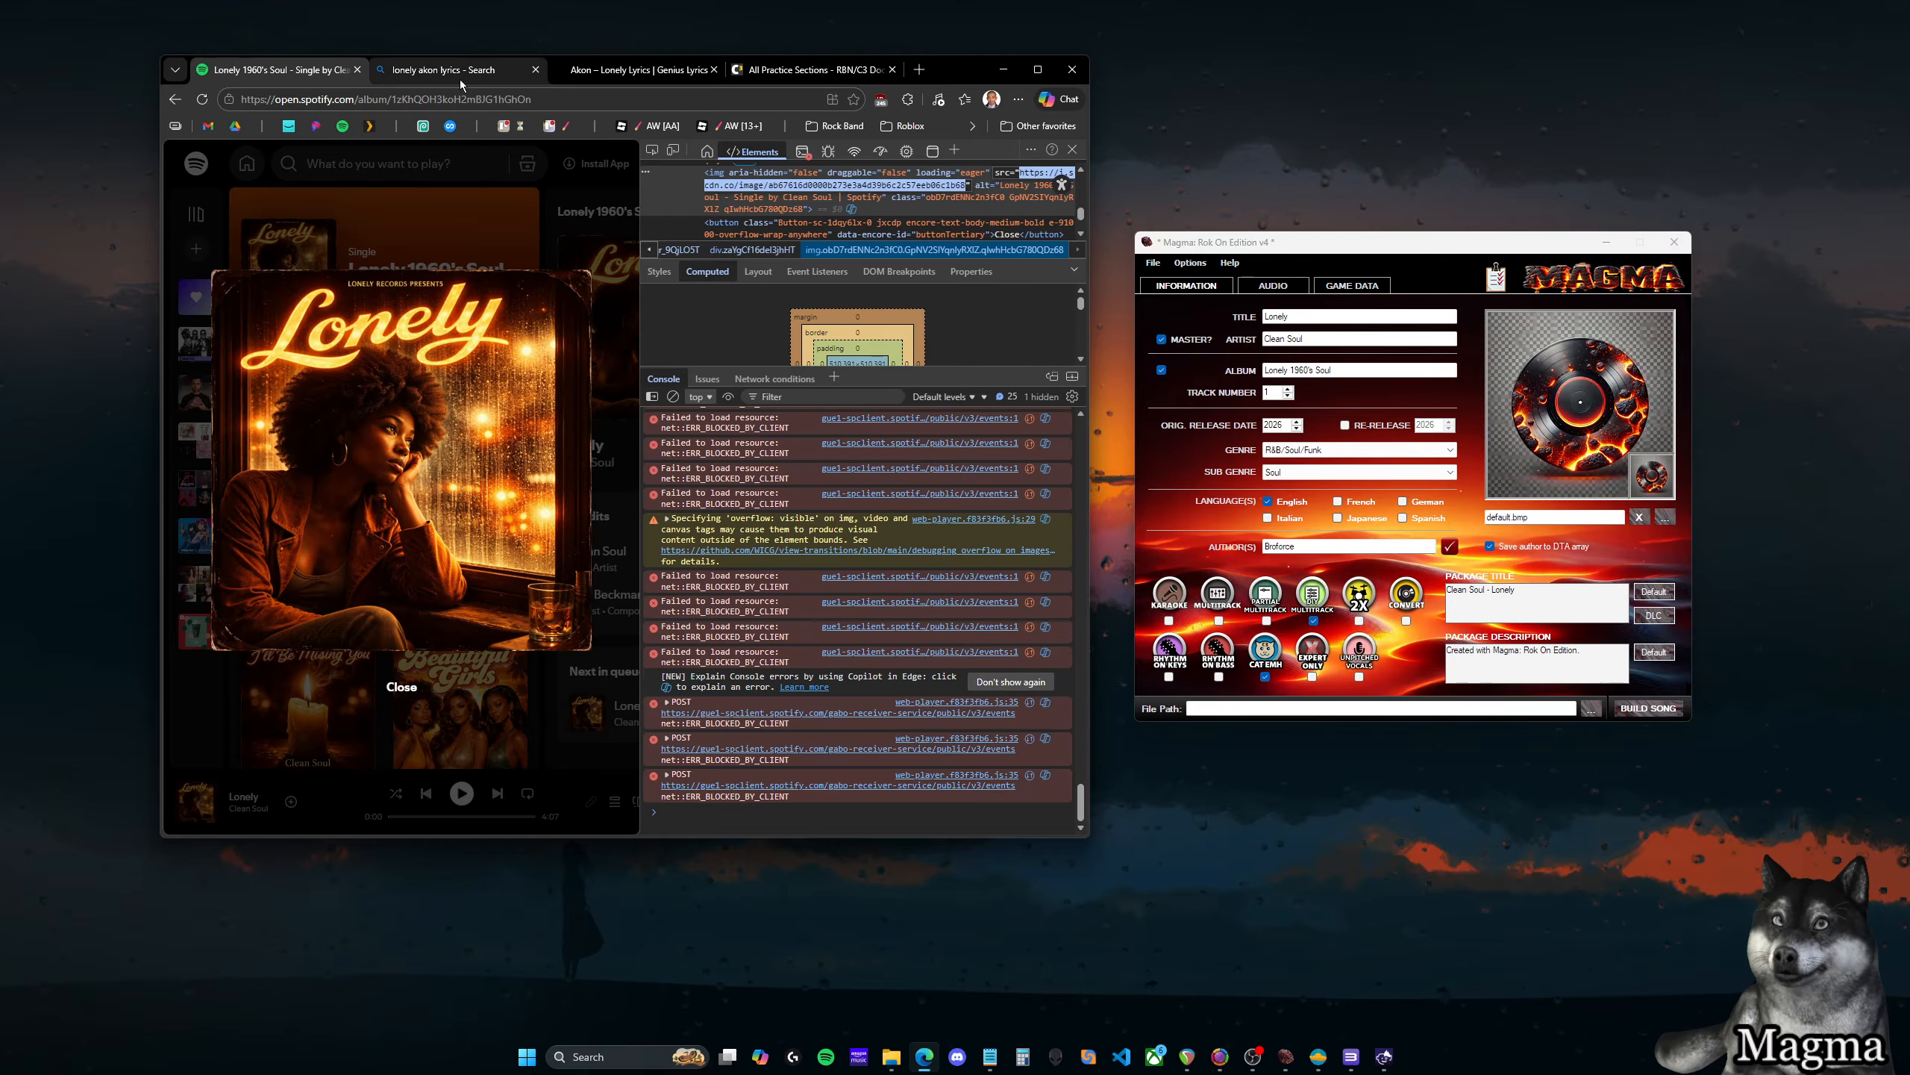
Load the copied cover image URL in a new browser tab
click(914, 73)
key(ctrl+v)
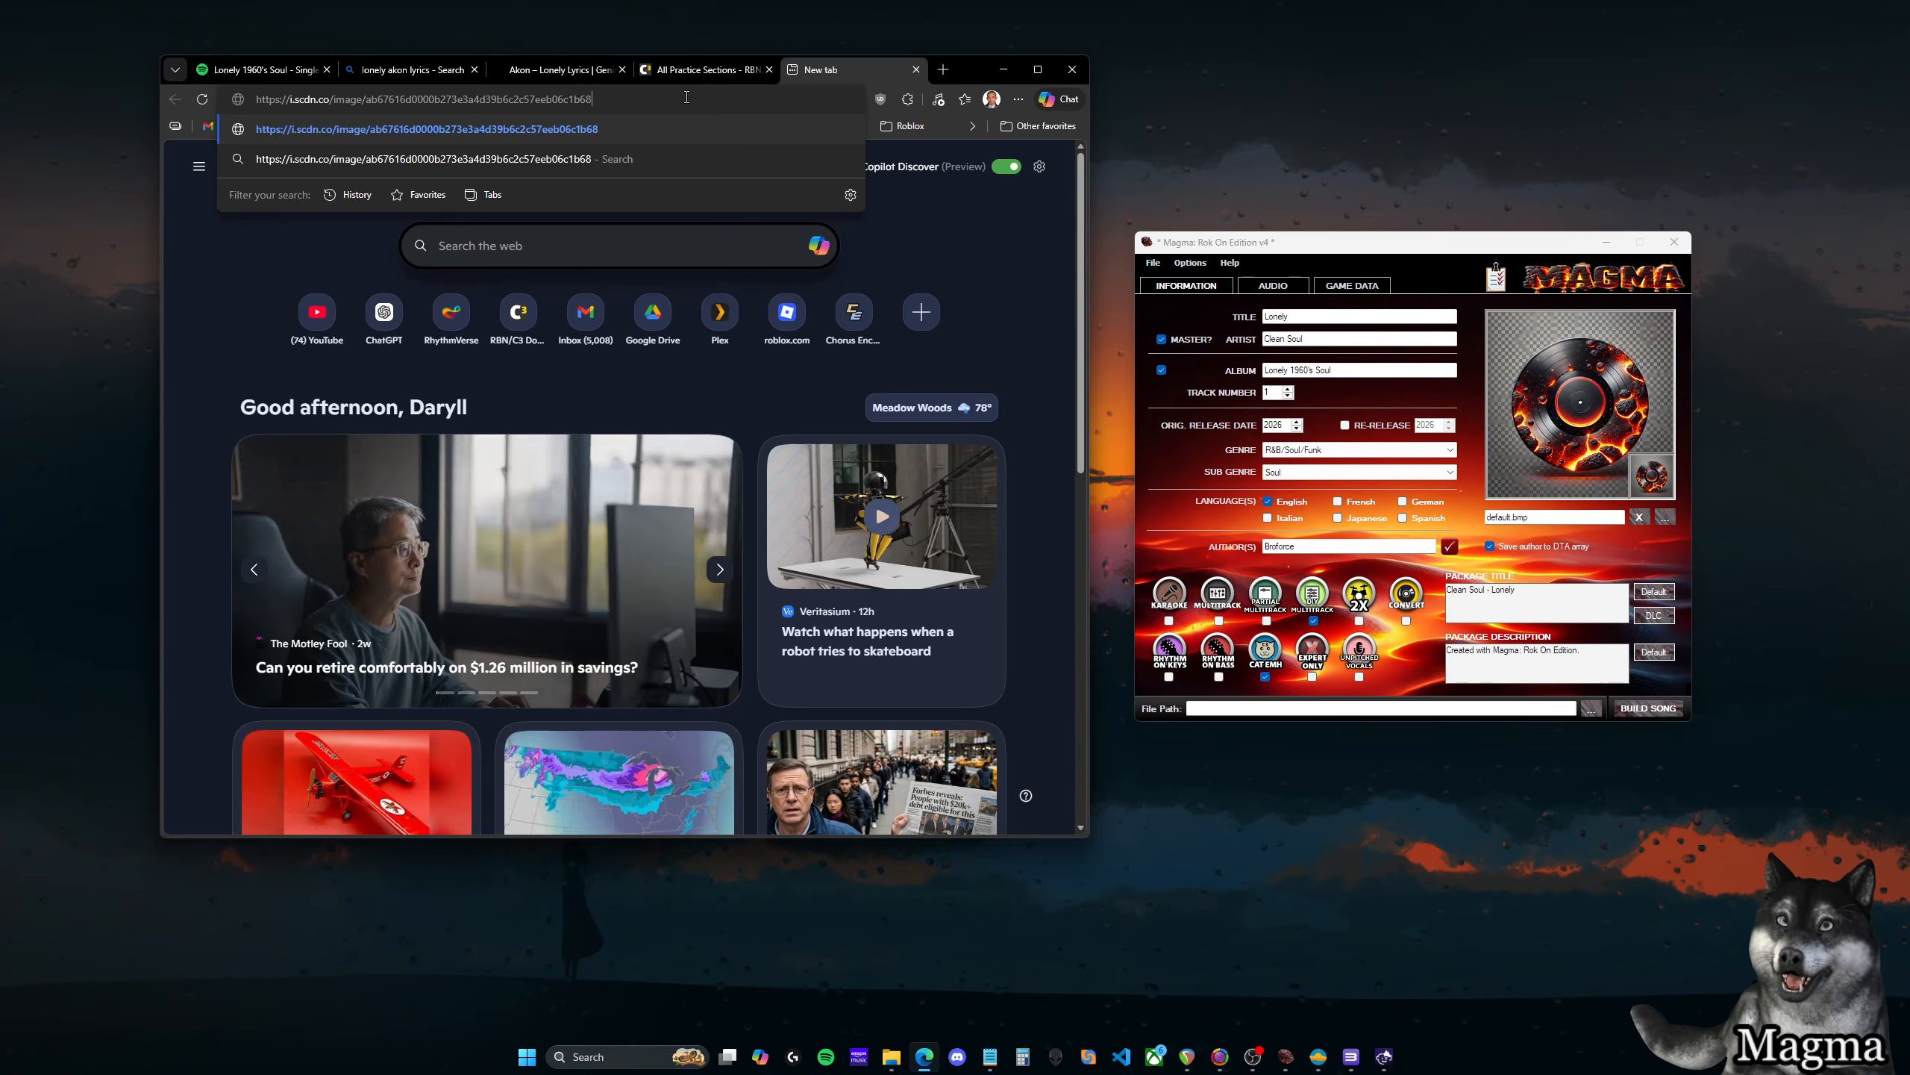
key(Return)
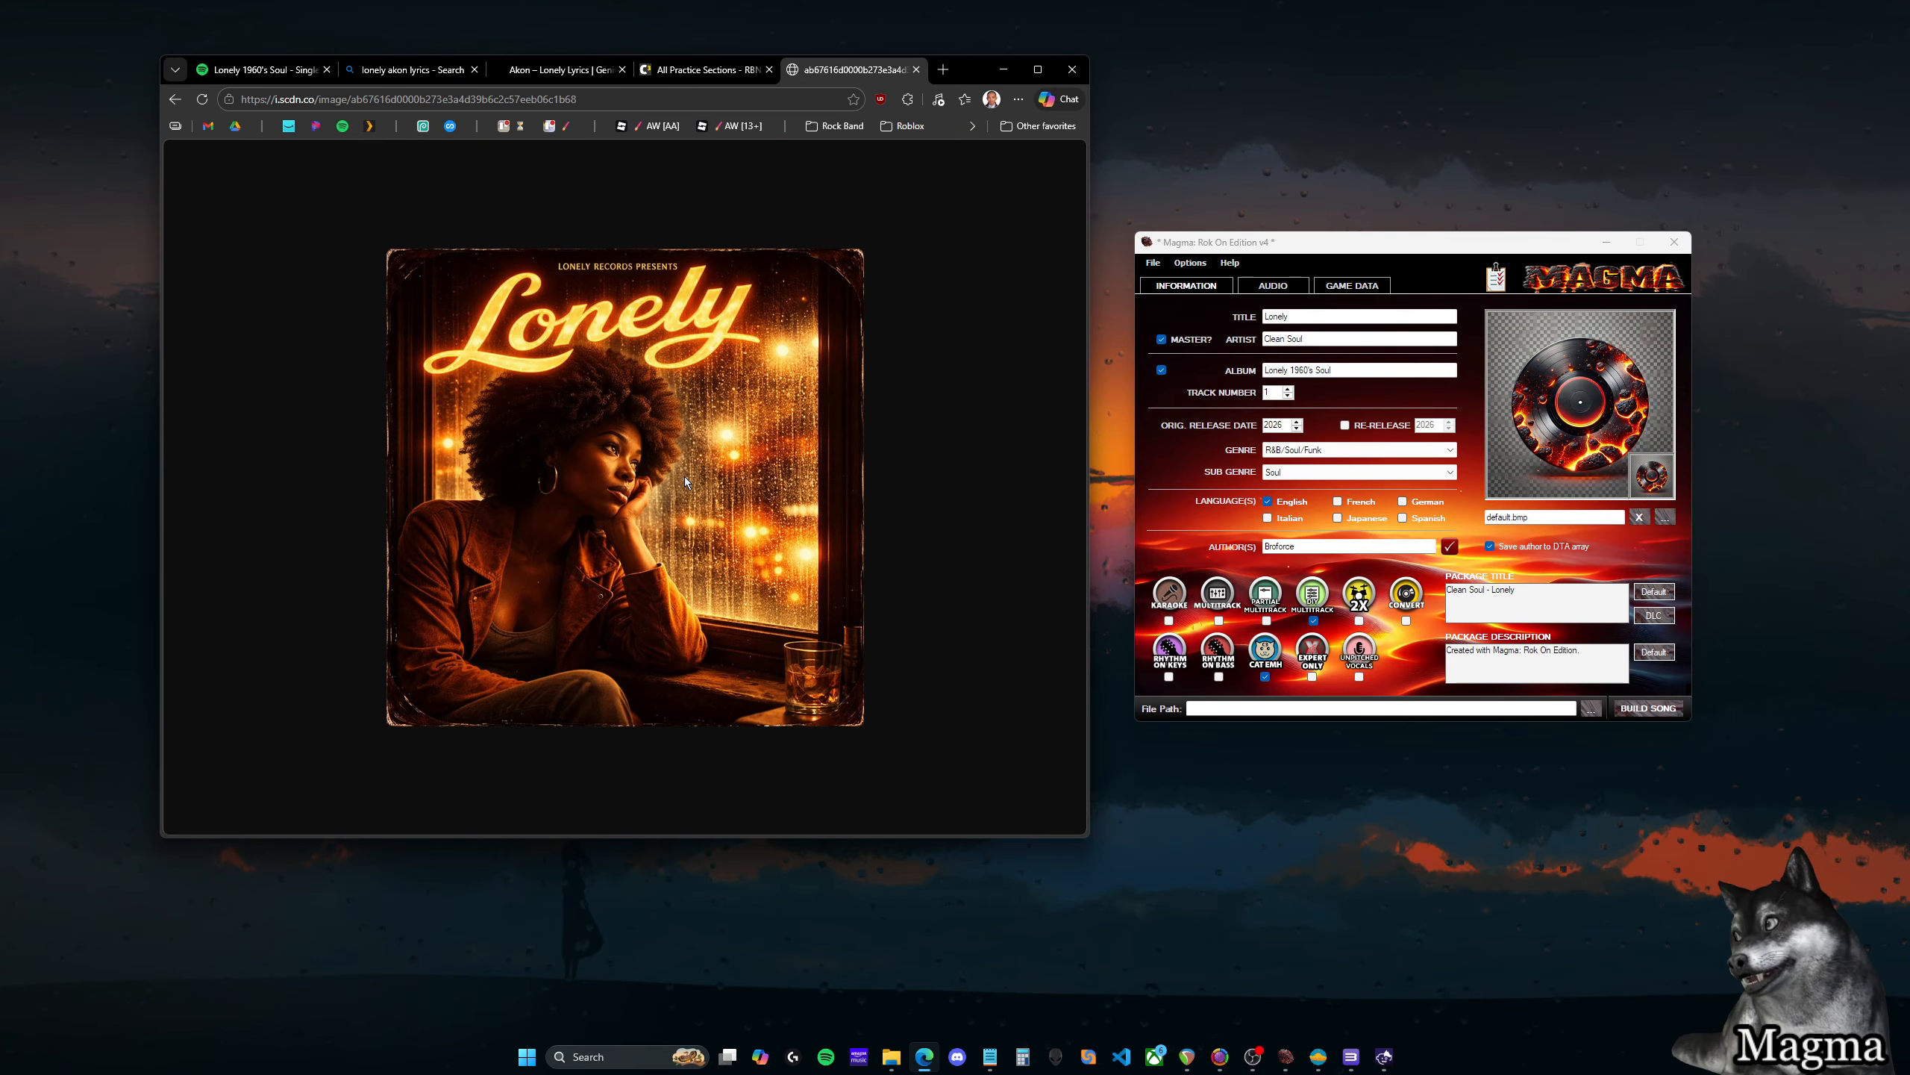
Start saving the cover image from the browser and choose the Clean Soul - Lonely folder inside Rock Band Charting as its destination
right_click(686, 444)
click(696, 426)
right_click(695, 424)
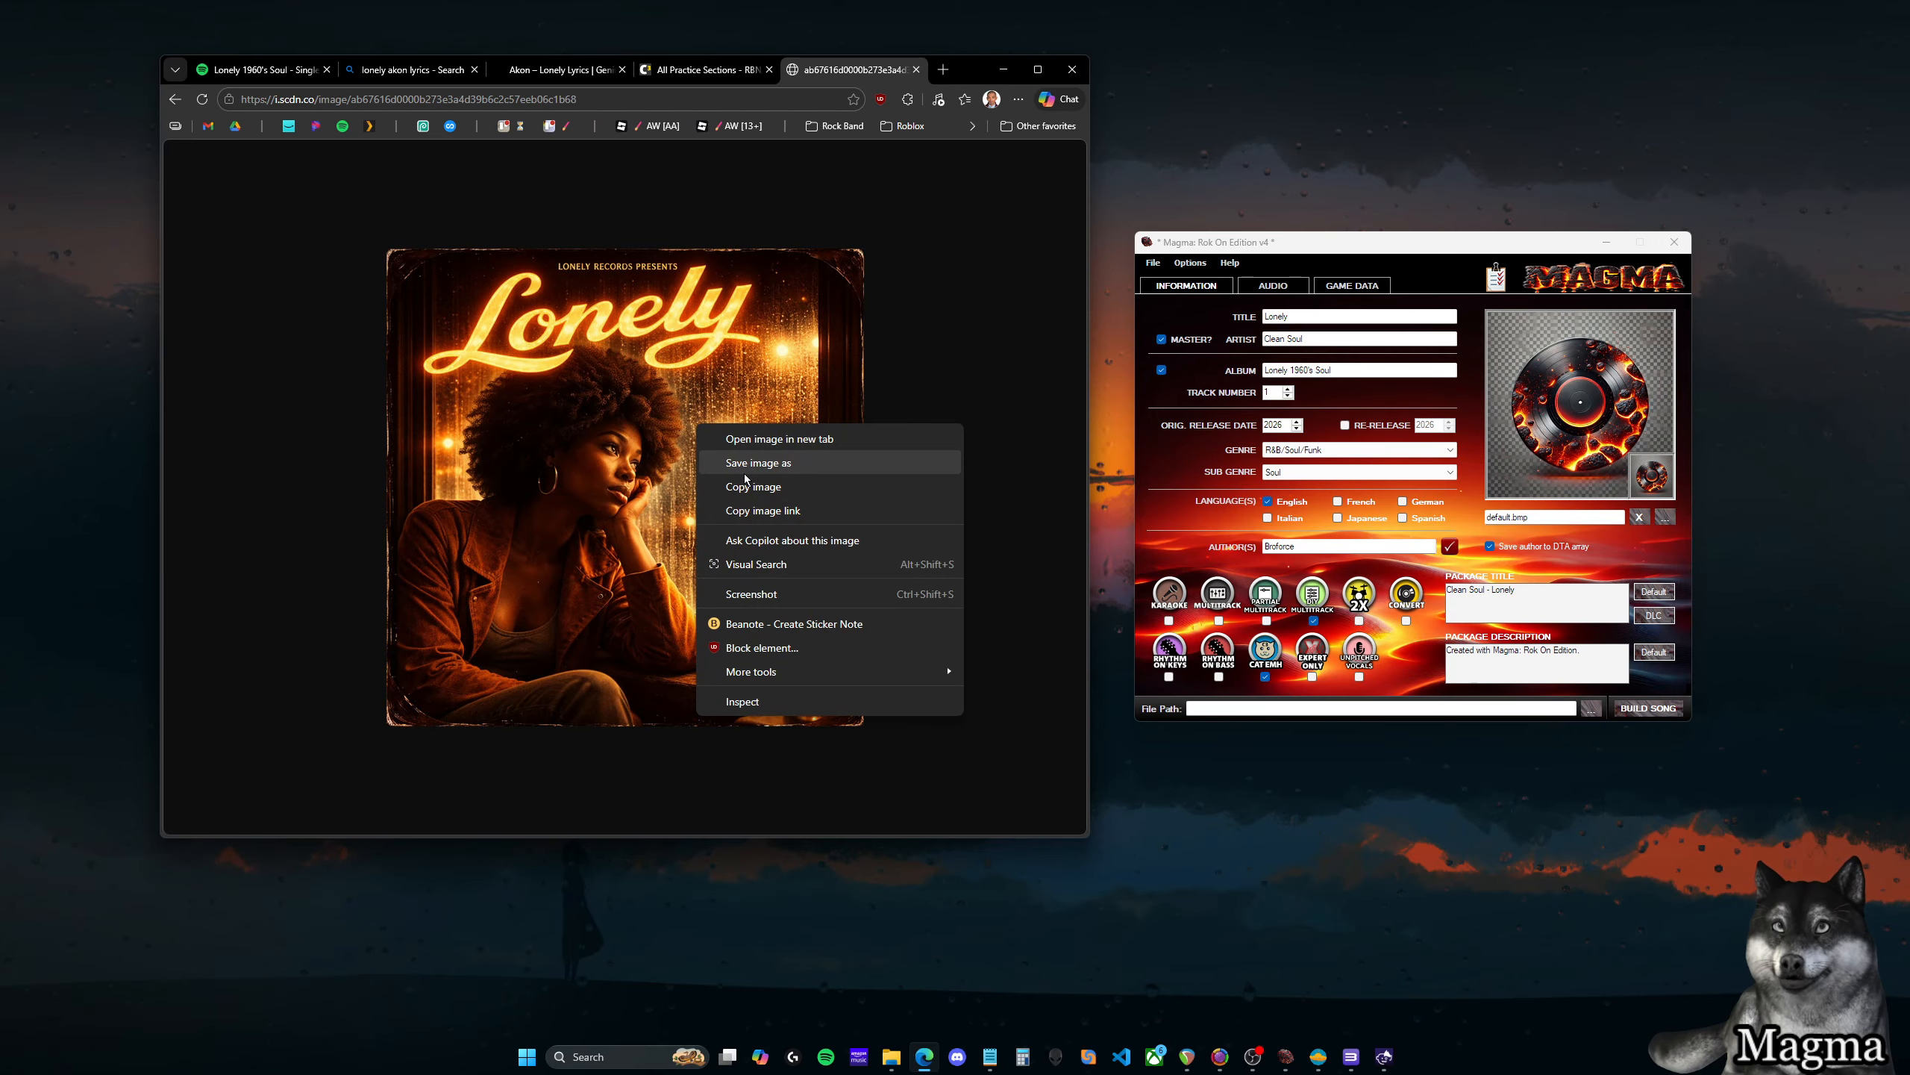
click(744, 487)
right_click(670, 362)
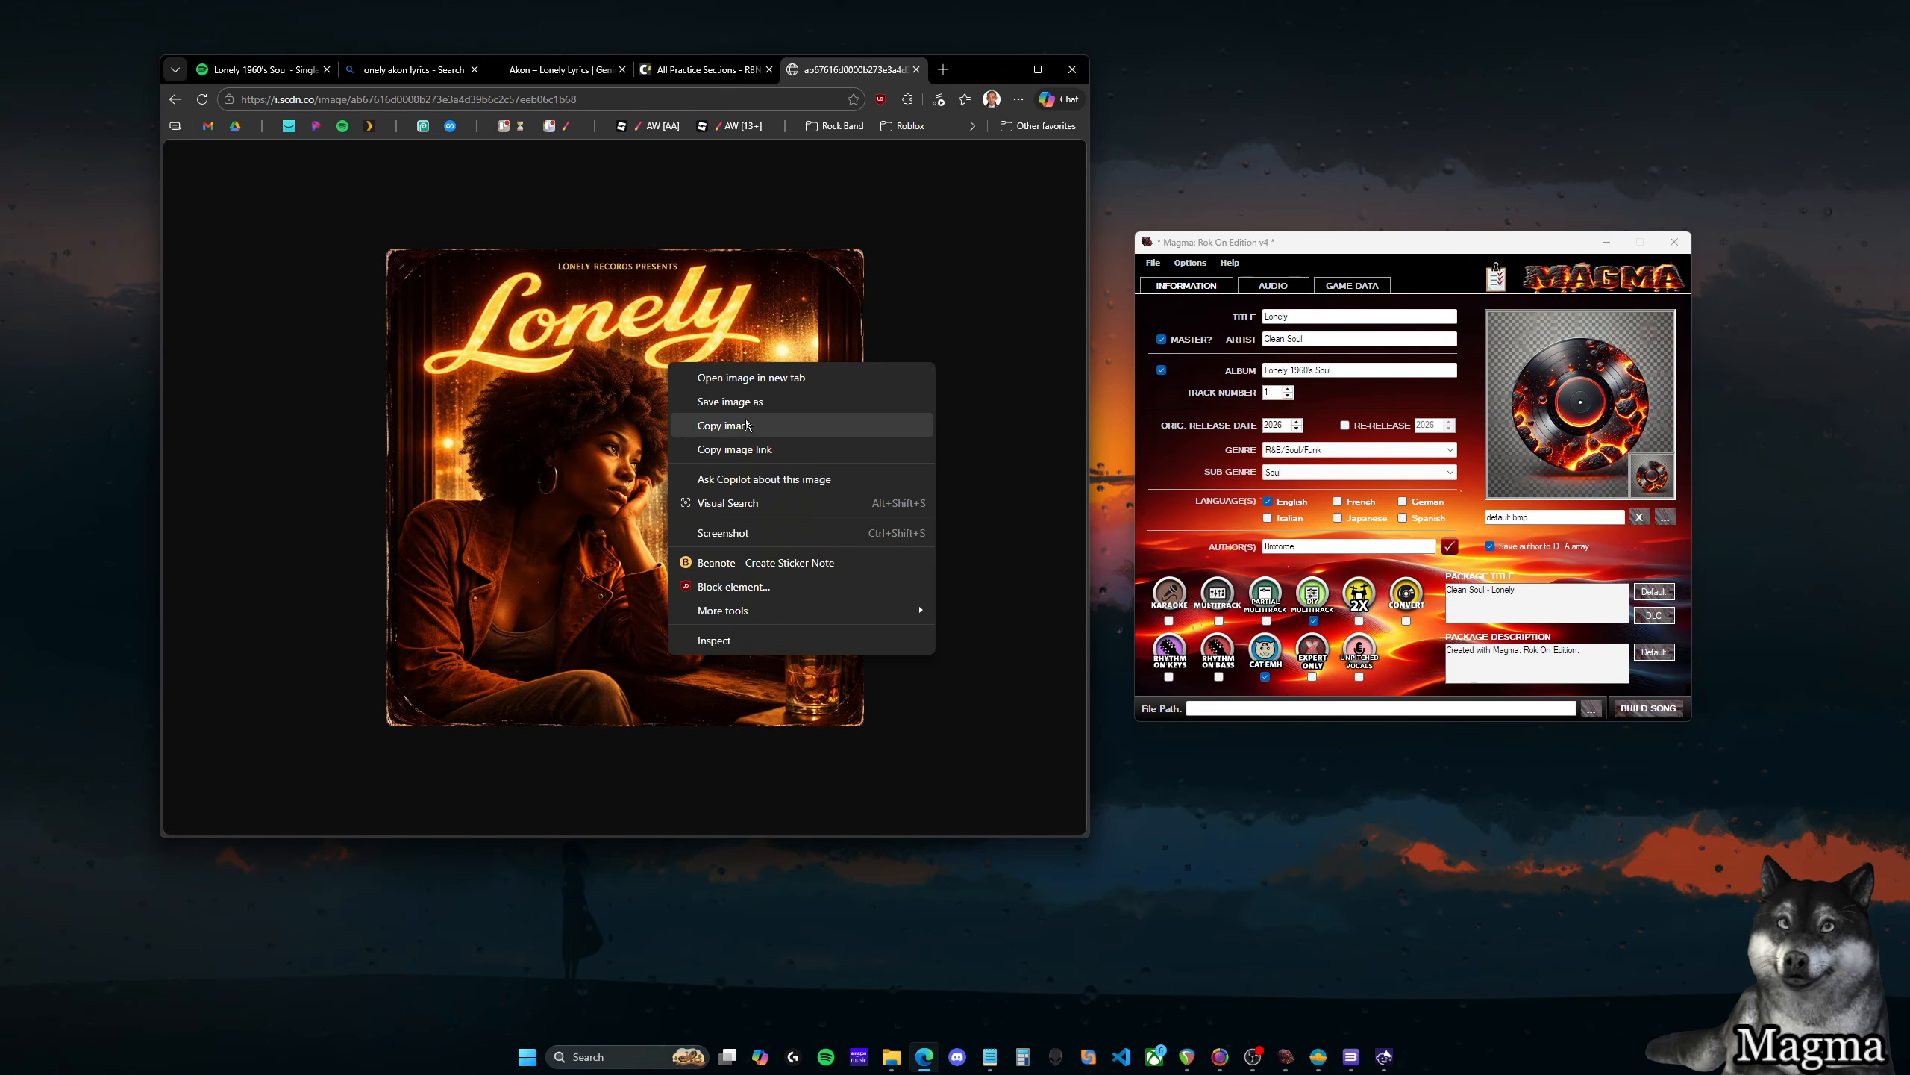
click(730, 401)
drag(652, 73, 846, 119)
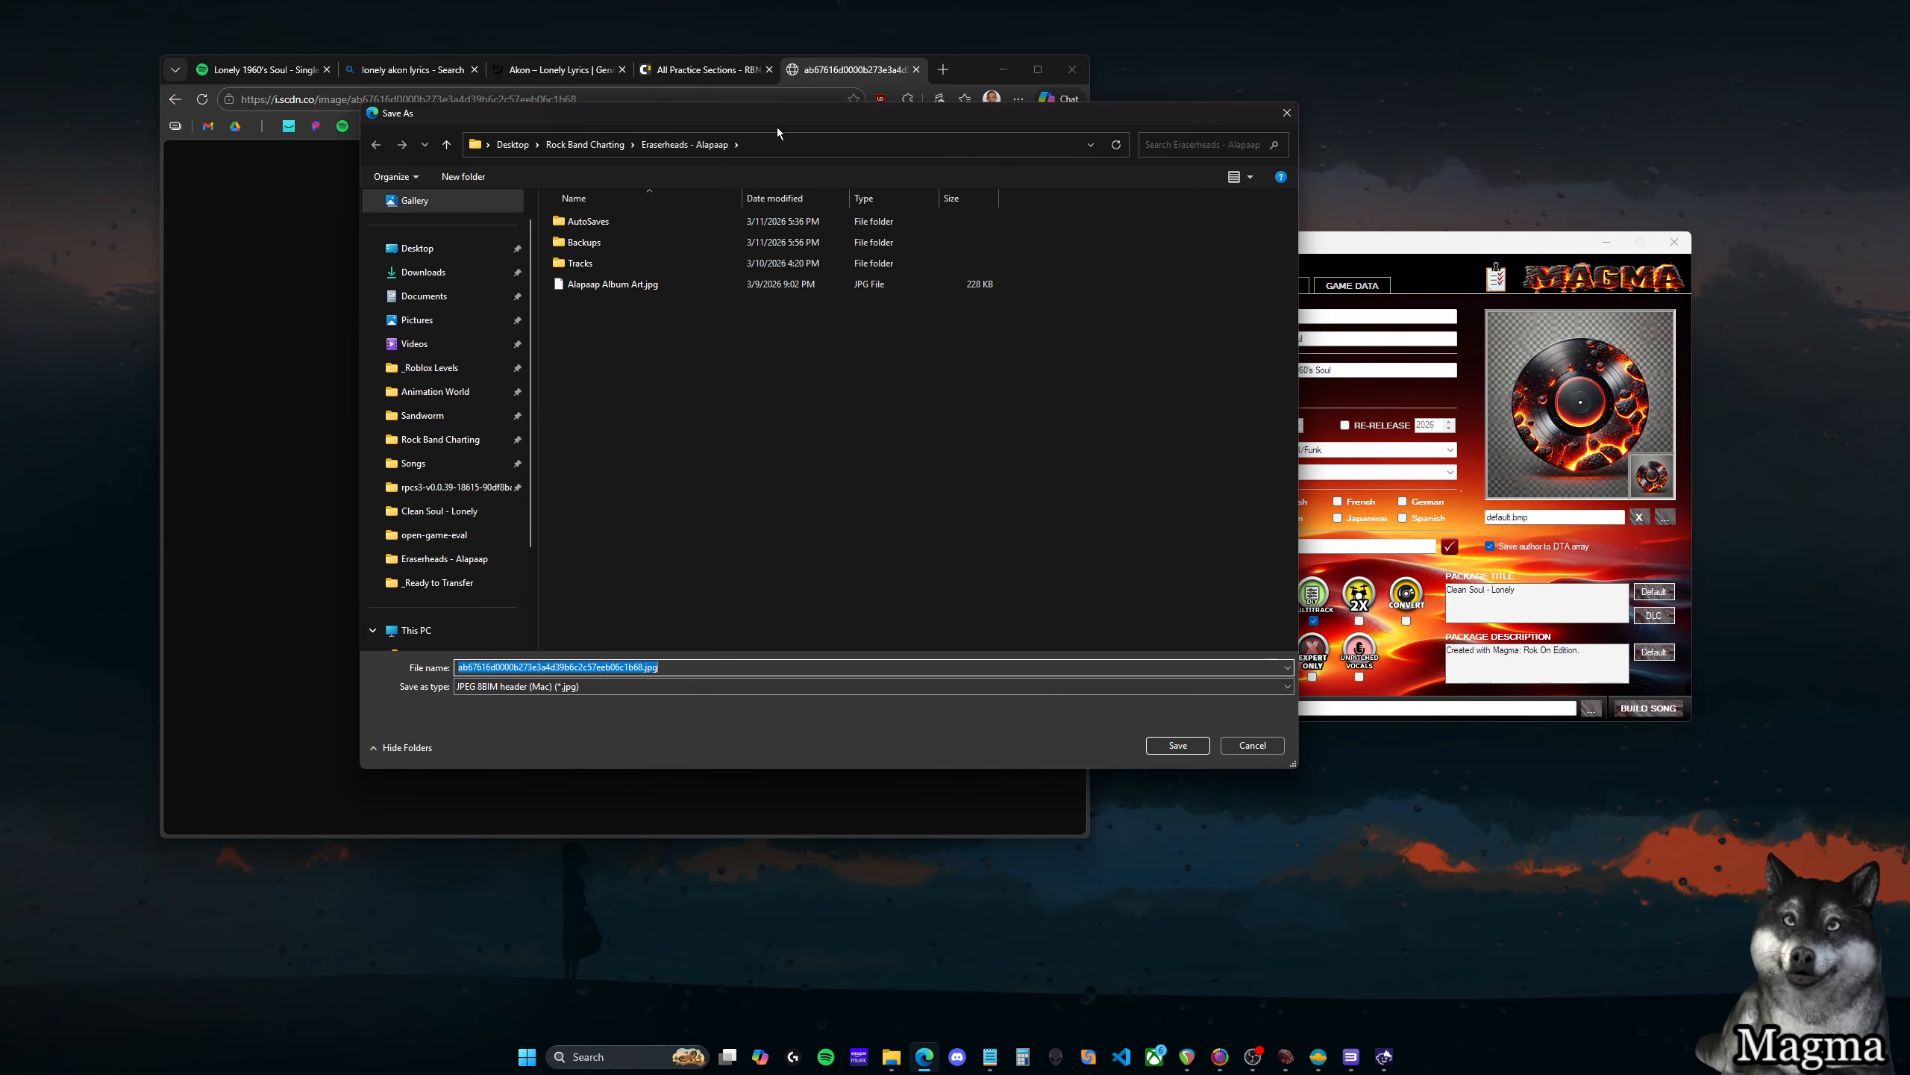
click(585, 144)
double_click(617, 220)
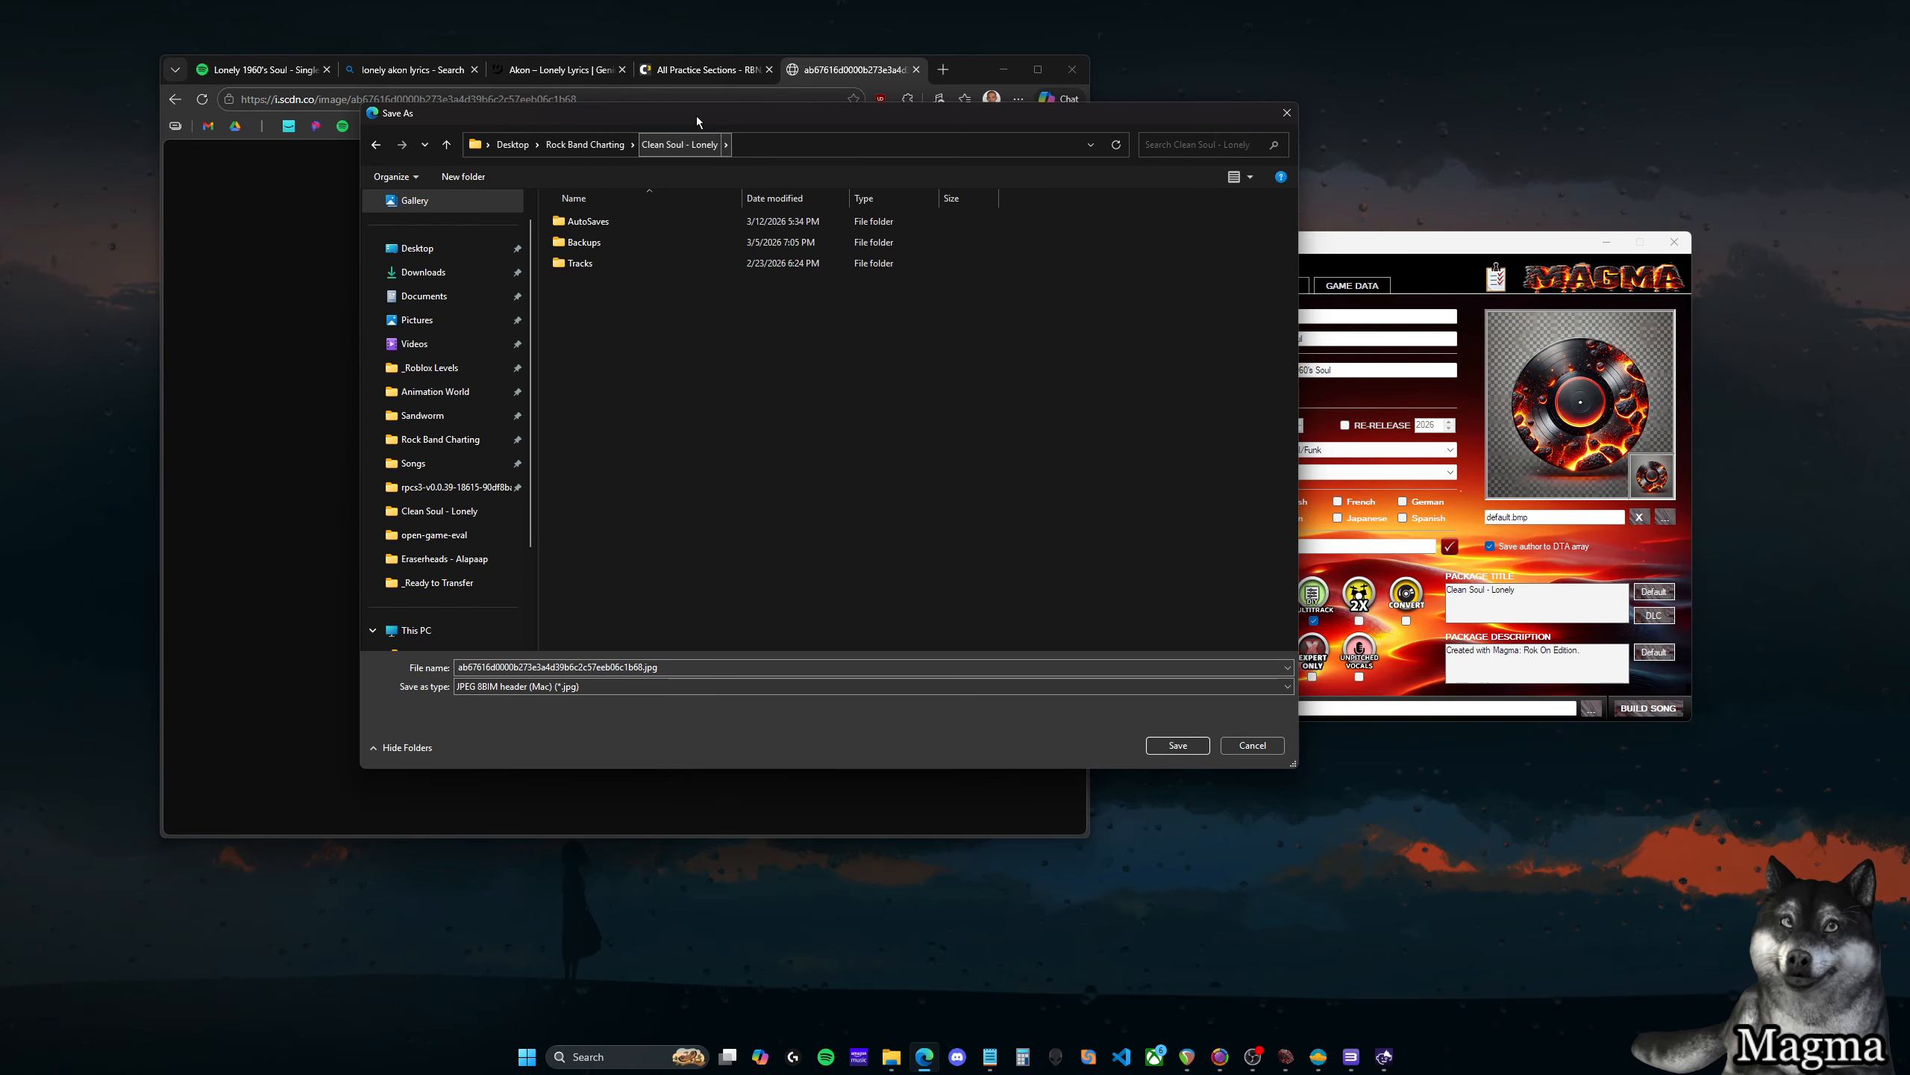
Name the image "lonely album art.jpg" and save it
drag(681, 113, 833, 121)
click(816, 674)
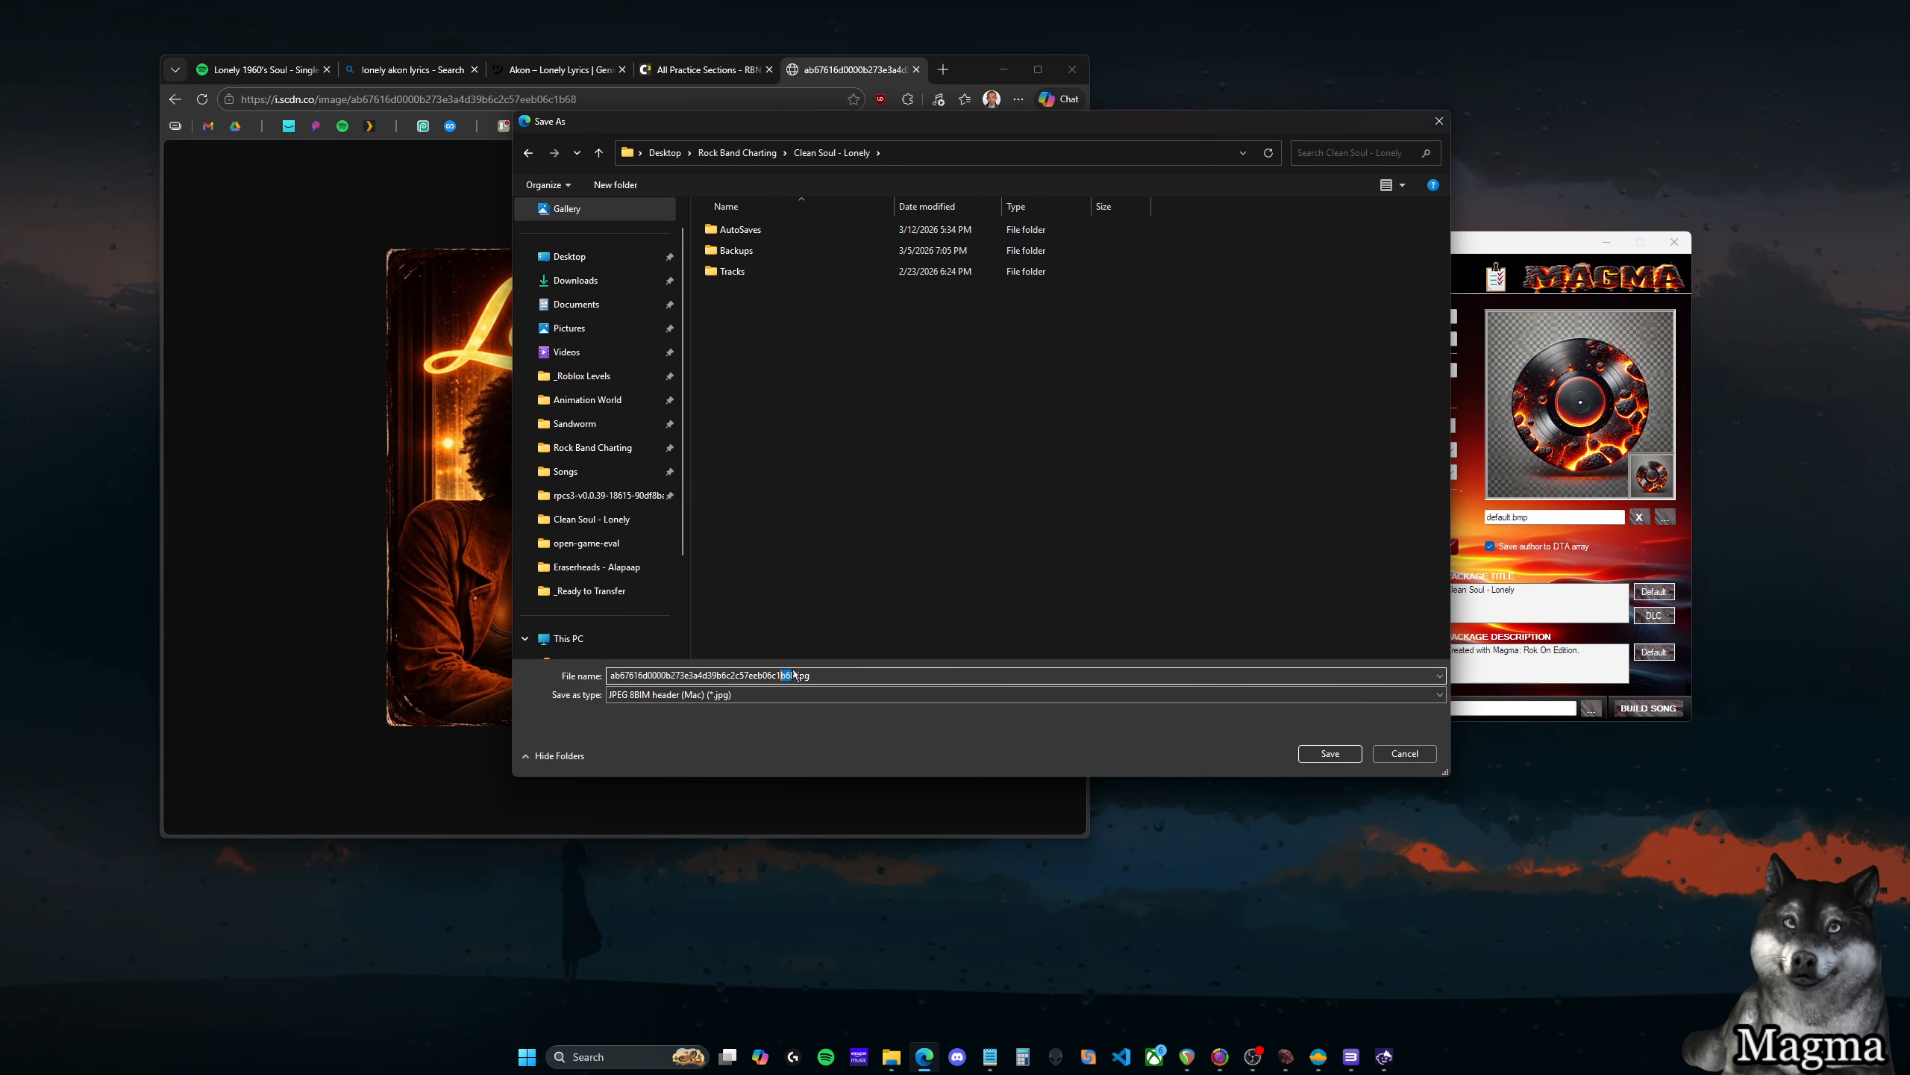
drag(794, 670, 595, 661)
text(lonely album art)
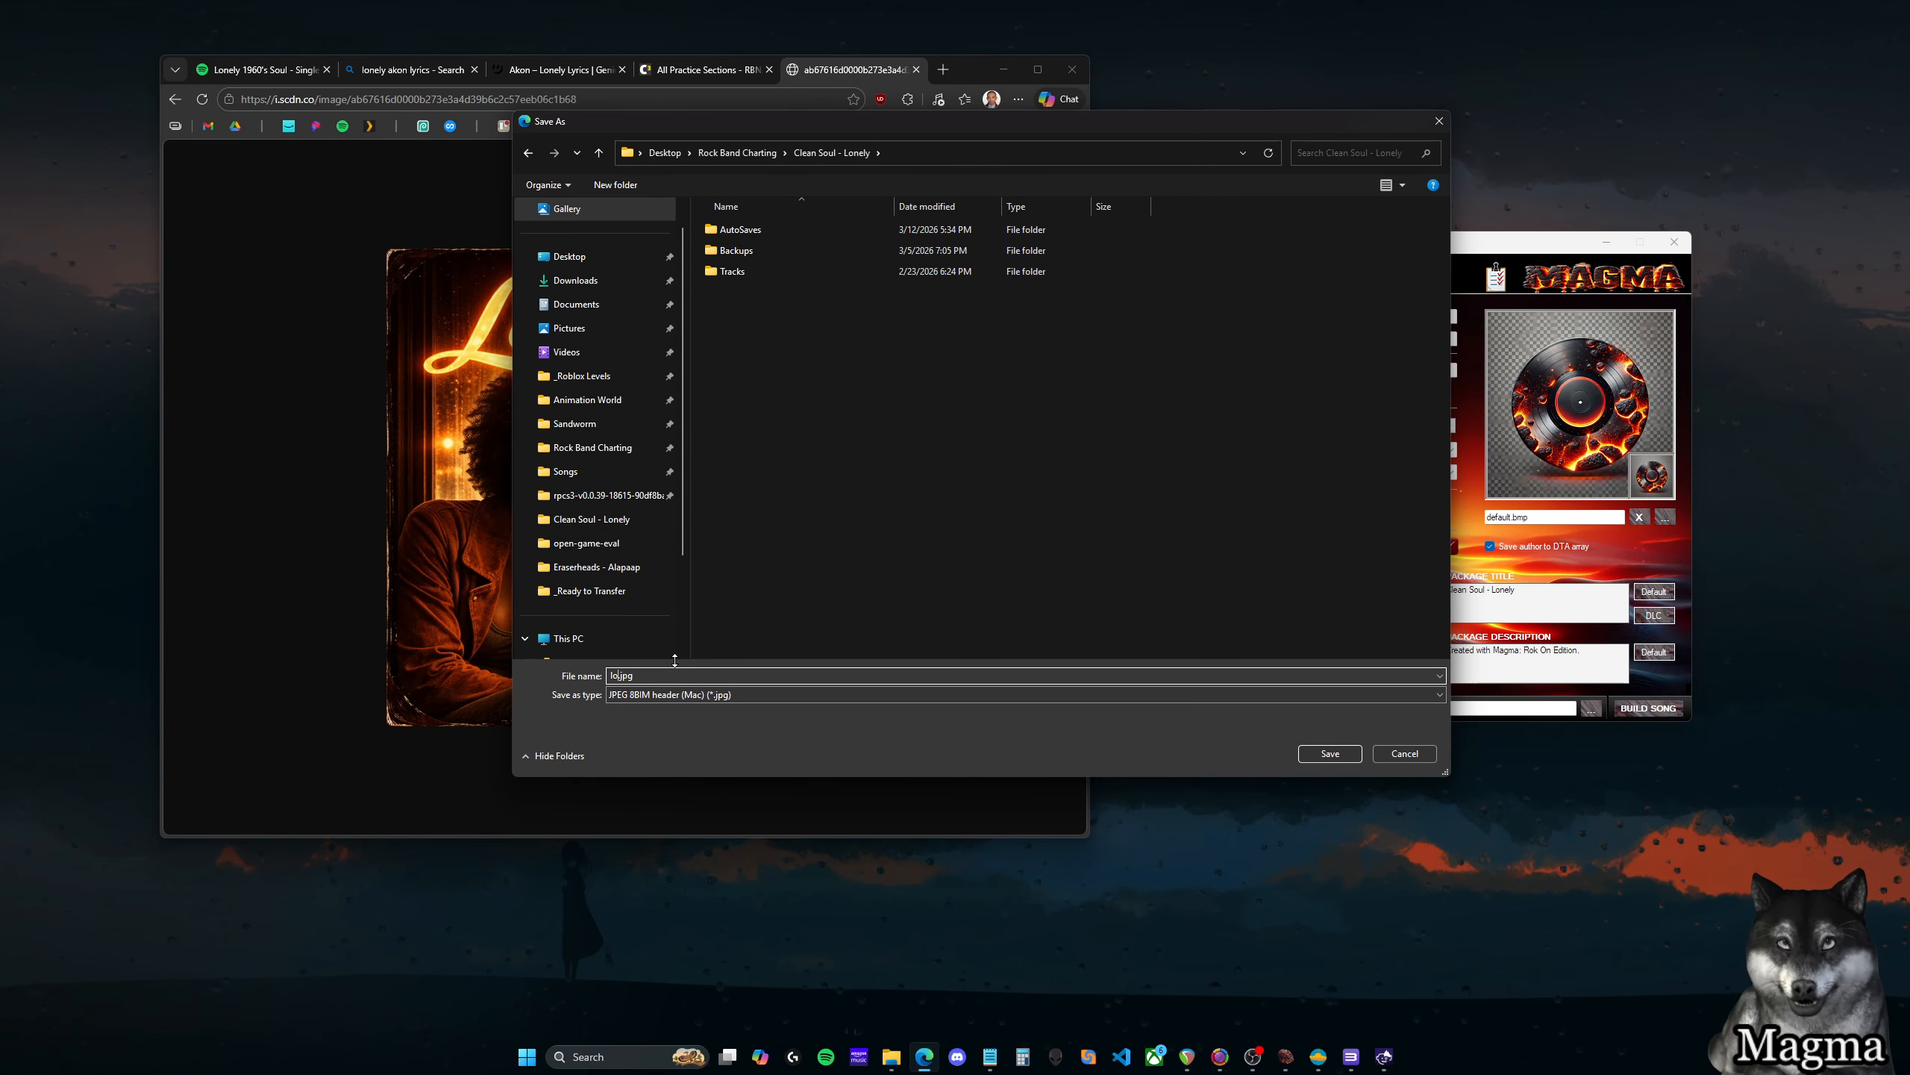
click(1330, 753)
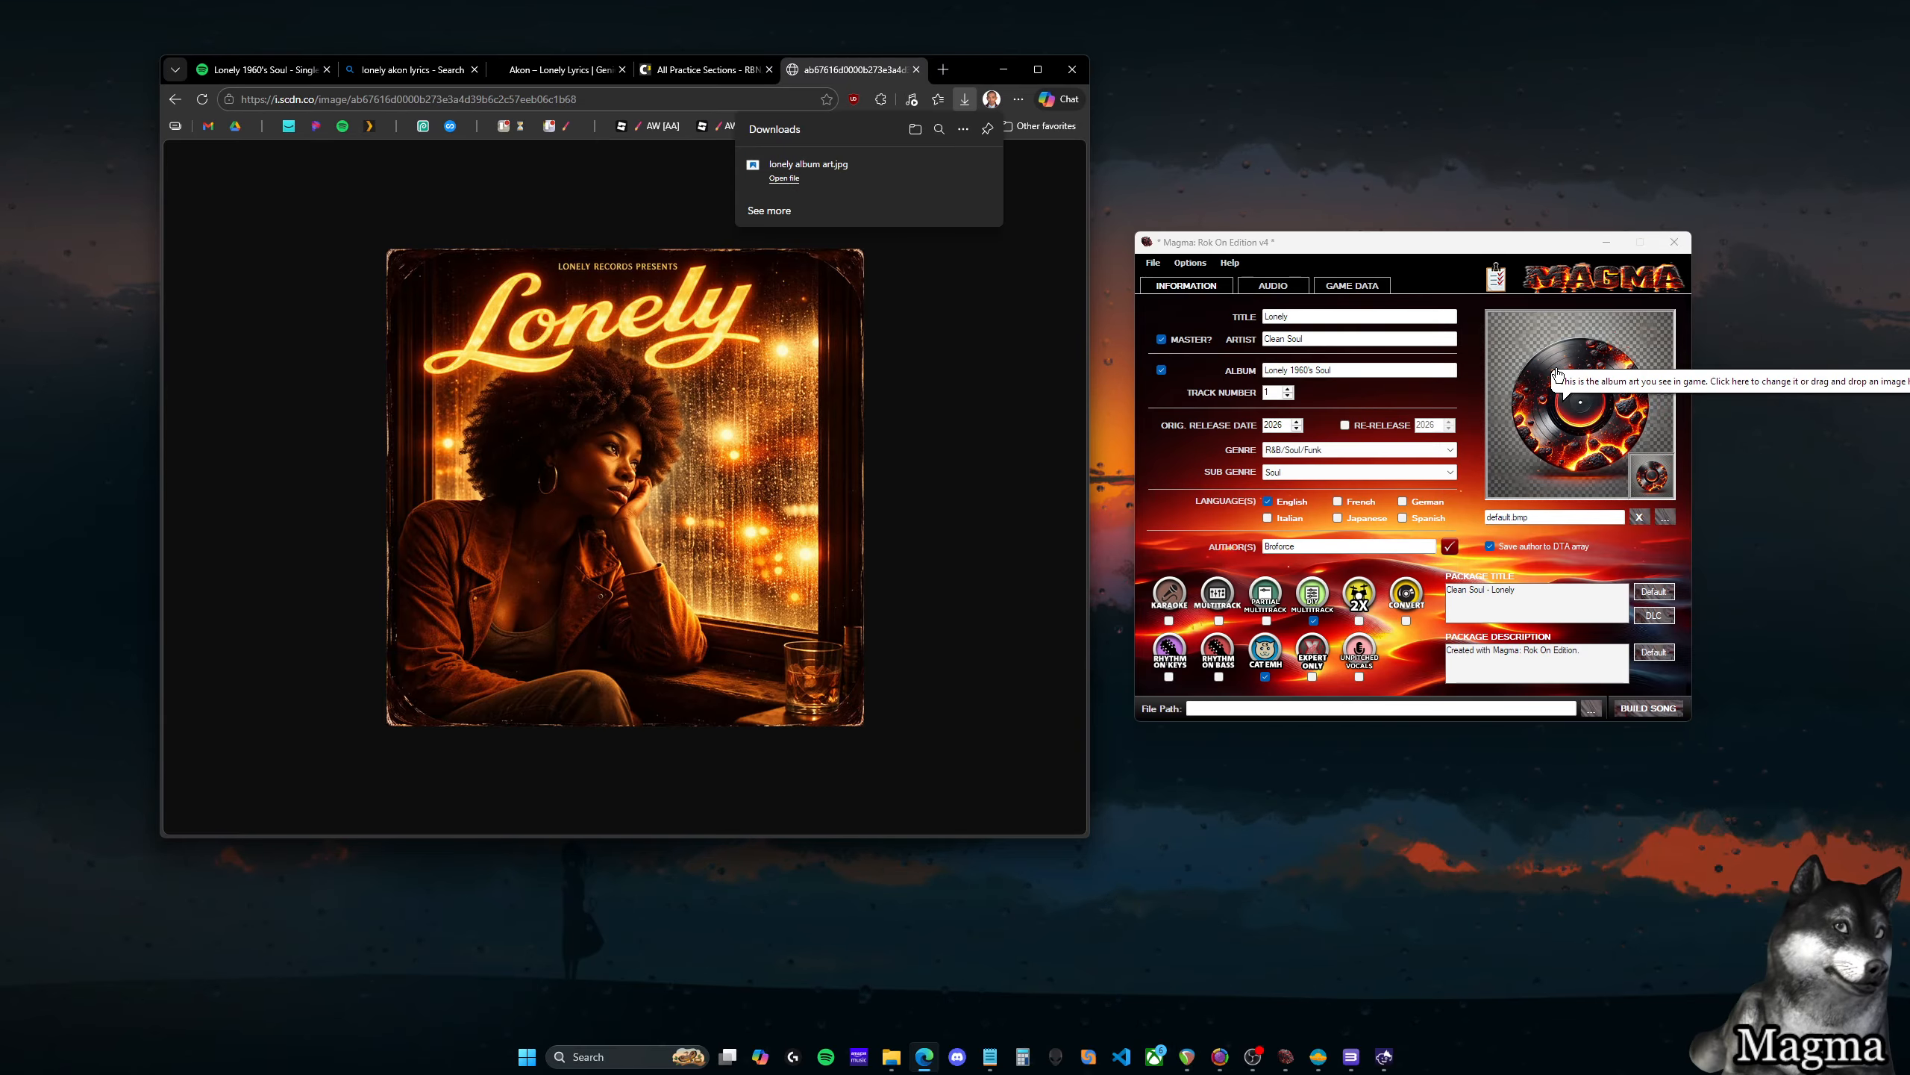
Set lonely album art.jpg from the Clean Soul - Lonely folder as the album art in Magma, and put the file window away
click(1568, 412)
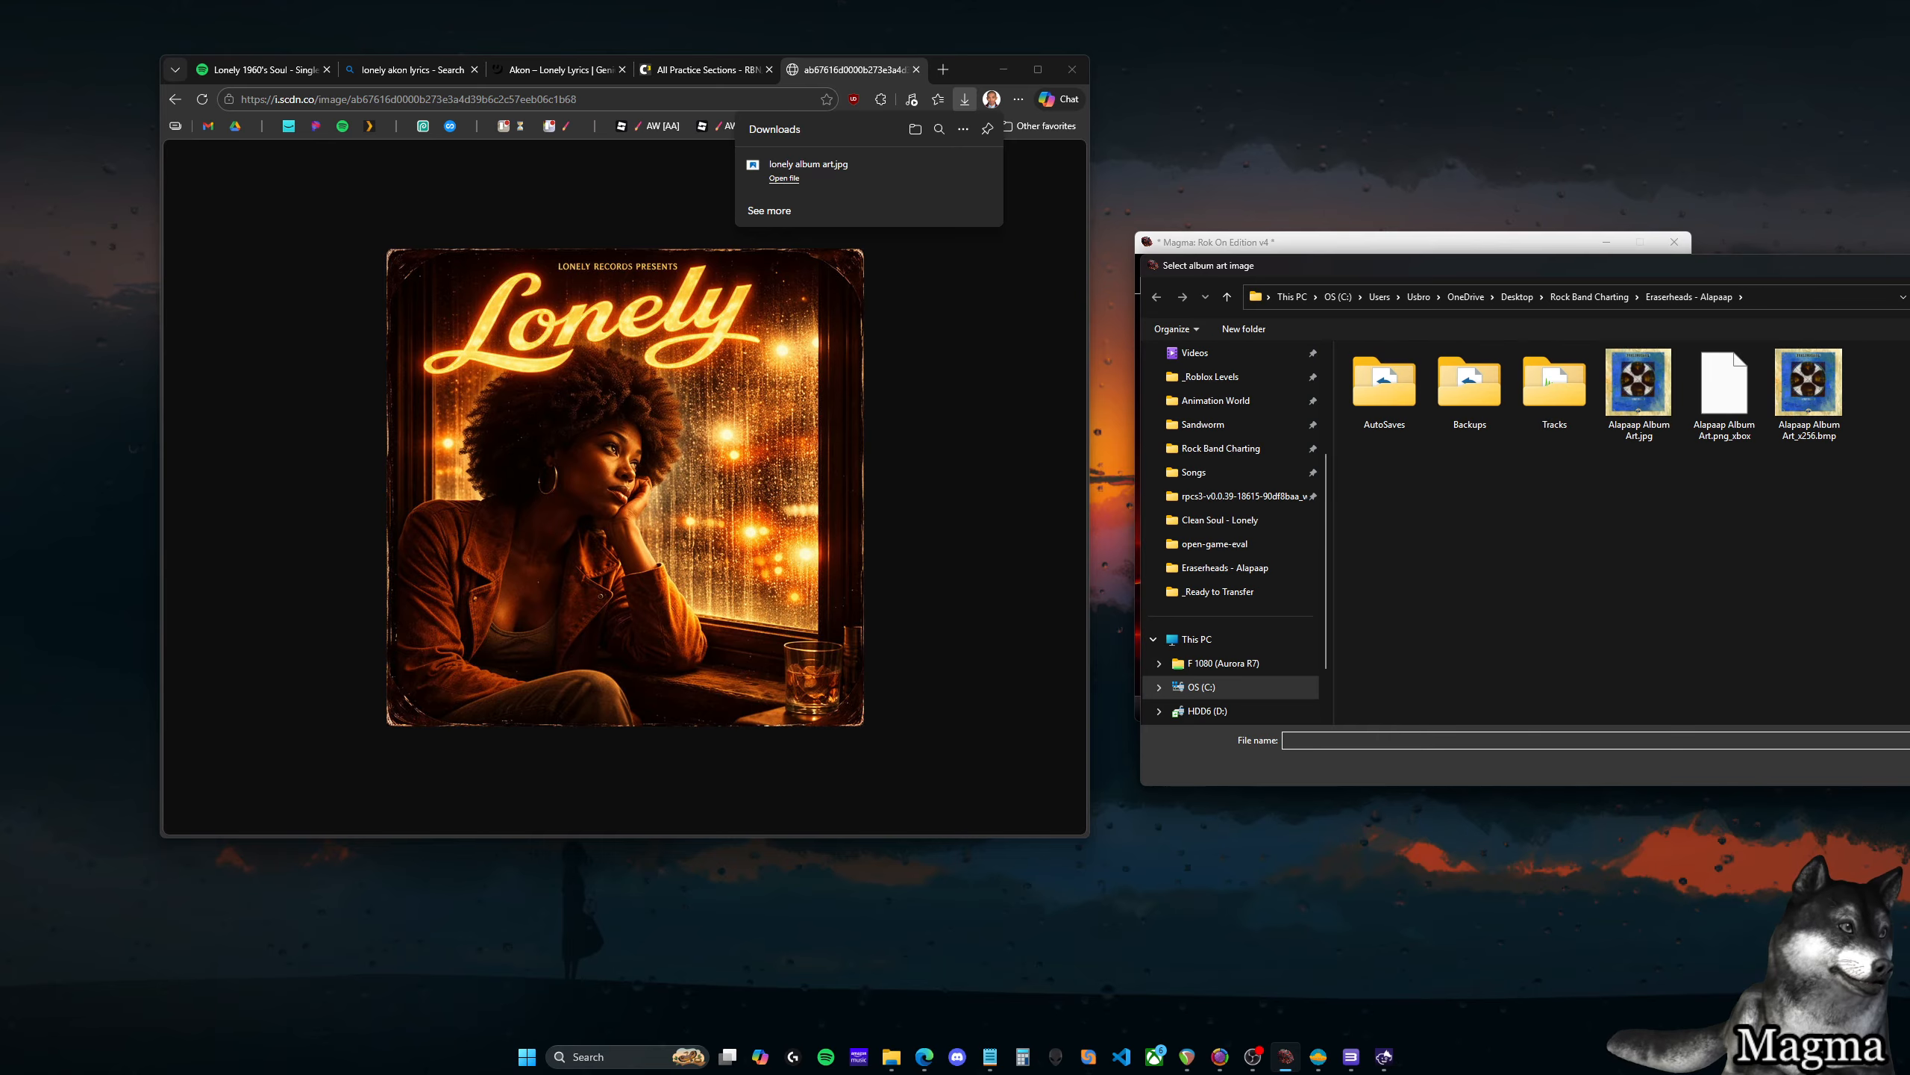
key(Escape)
click(891, 1057)
drag(1313, 171, 1909, 169)
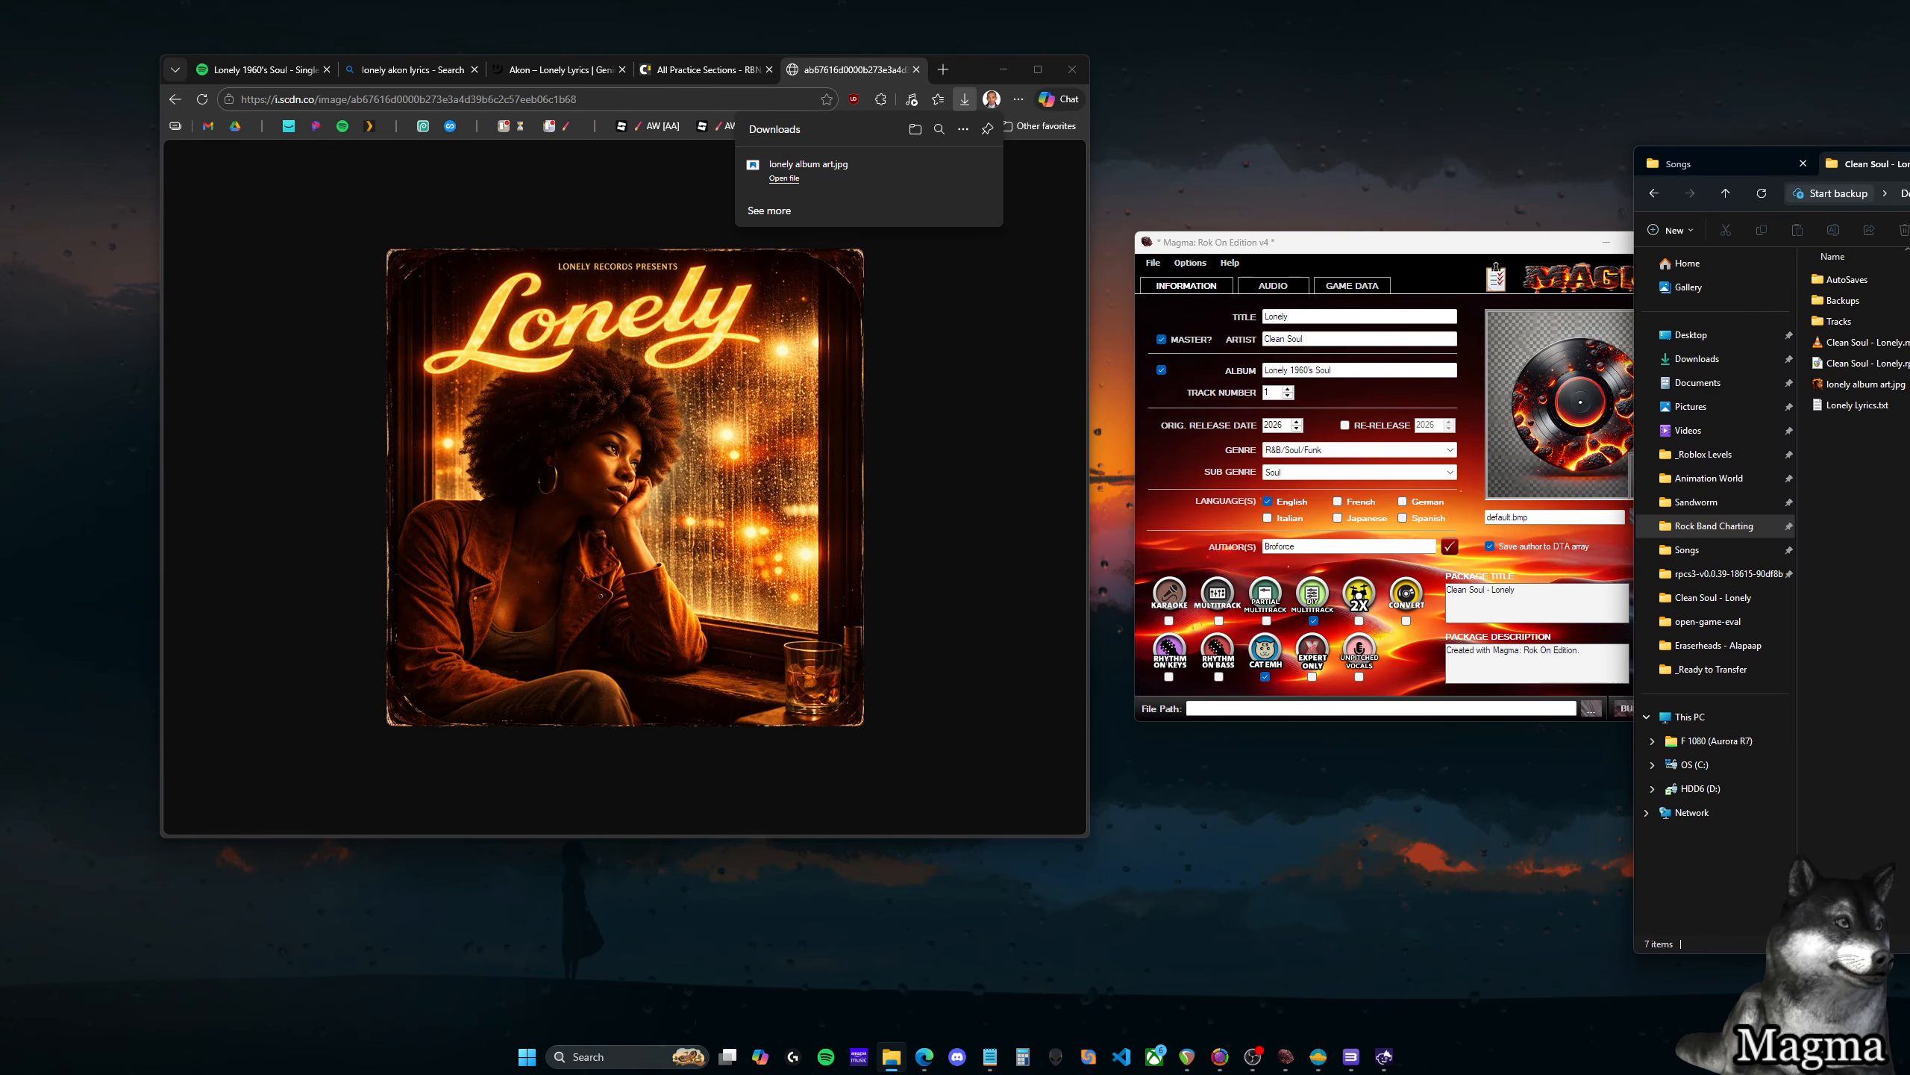
click(1617, 363)
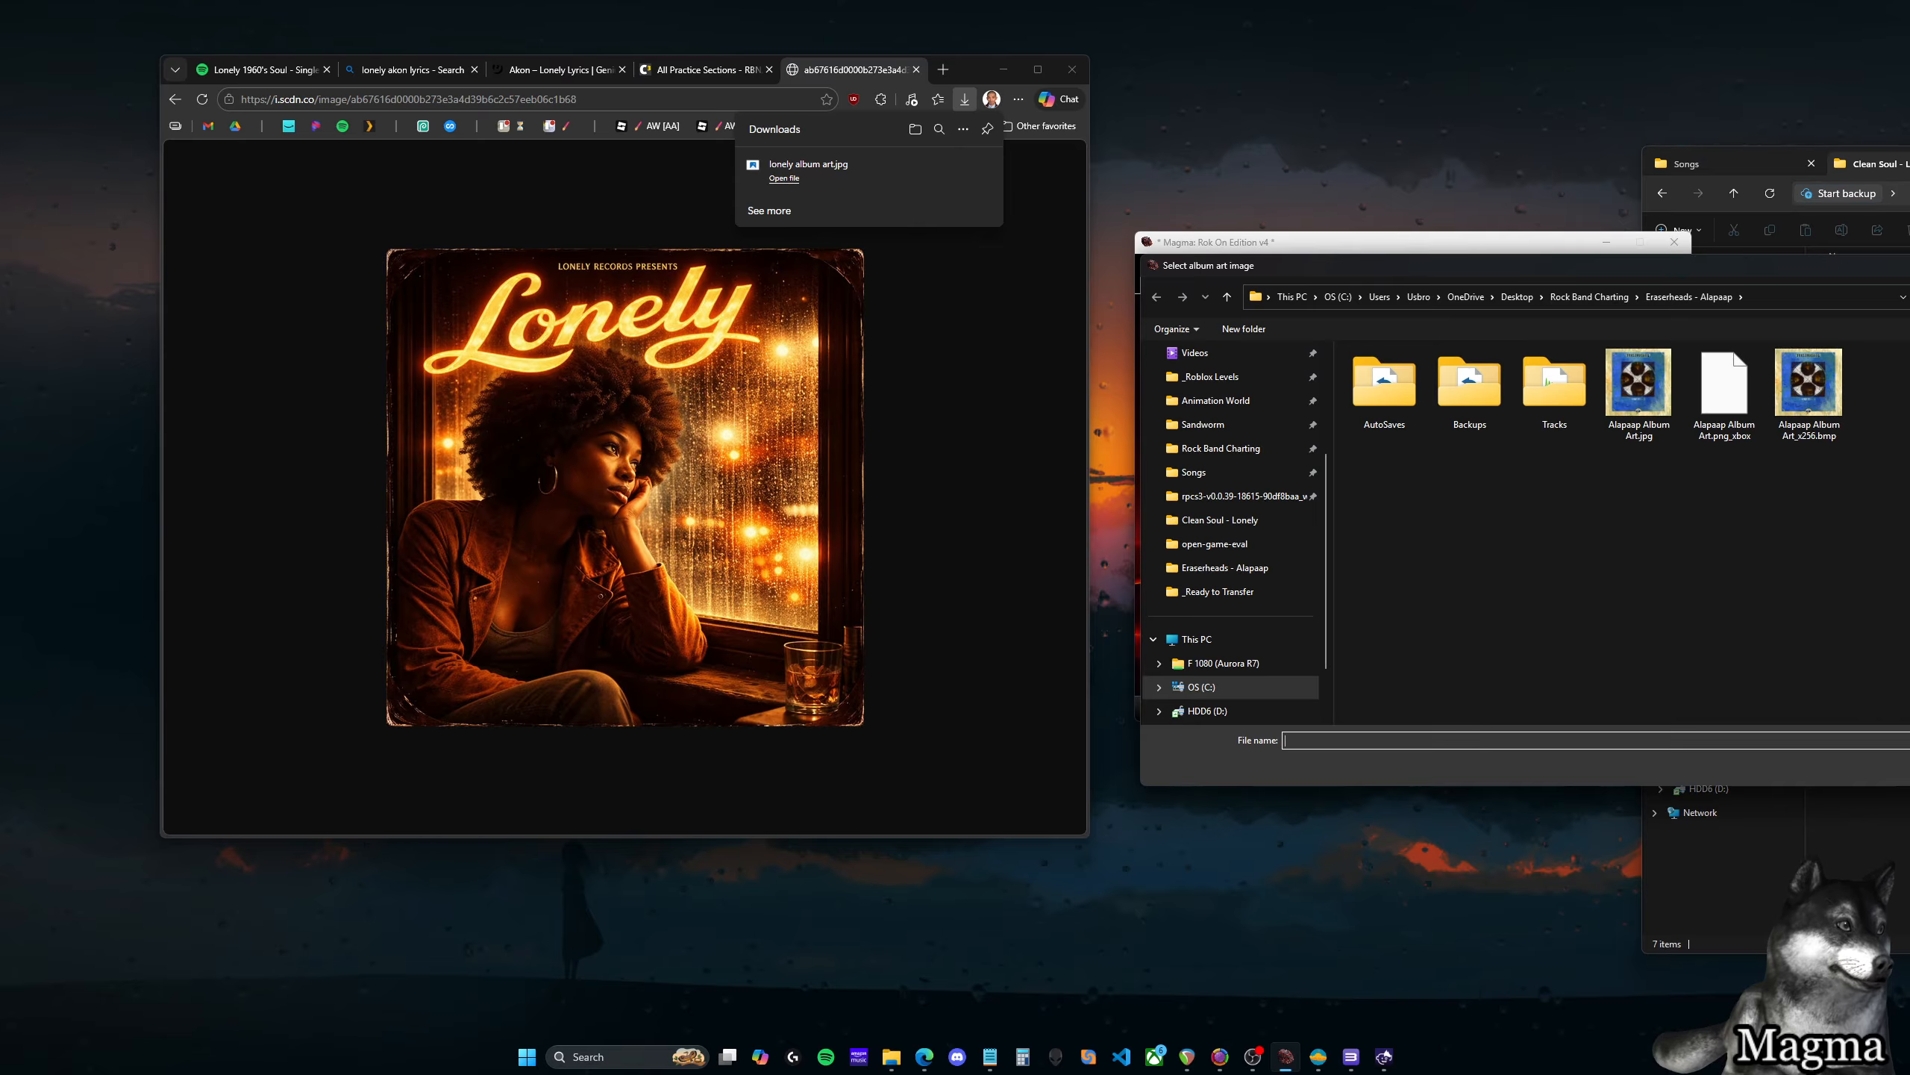
key(Escape)
drag(1864, 386, 1579, 375)
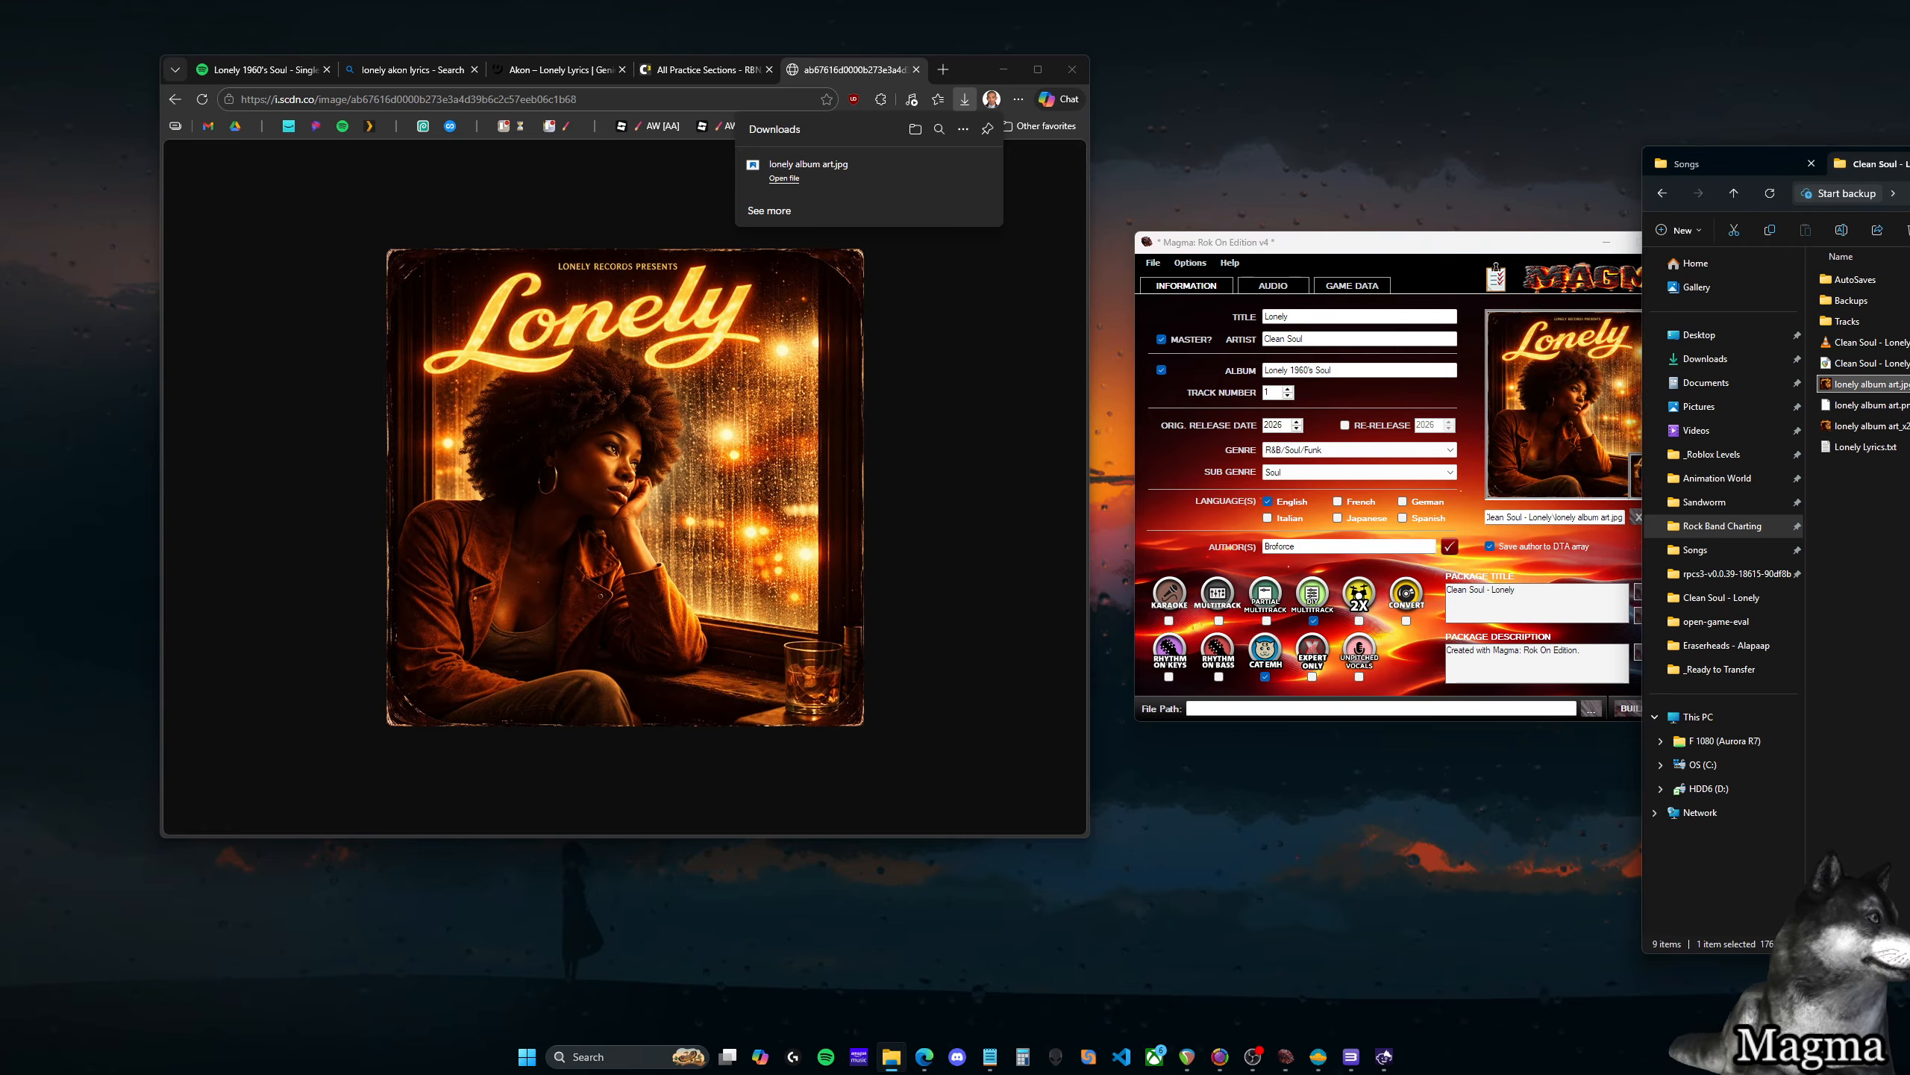
drag(1908, 163, 1714, 177)
click(1909, 175)
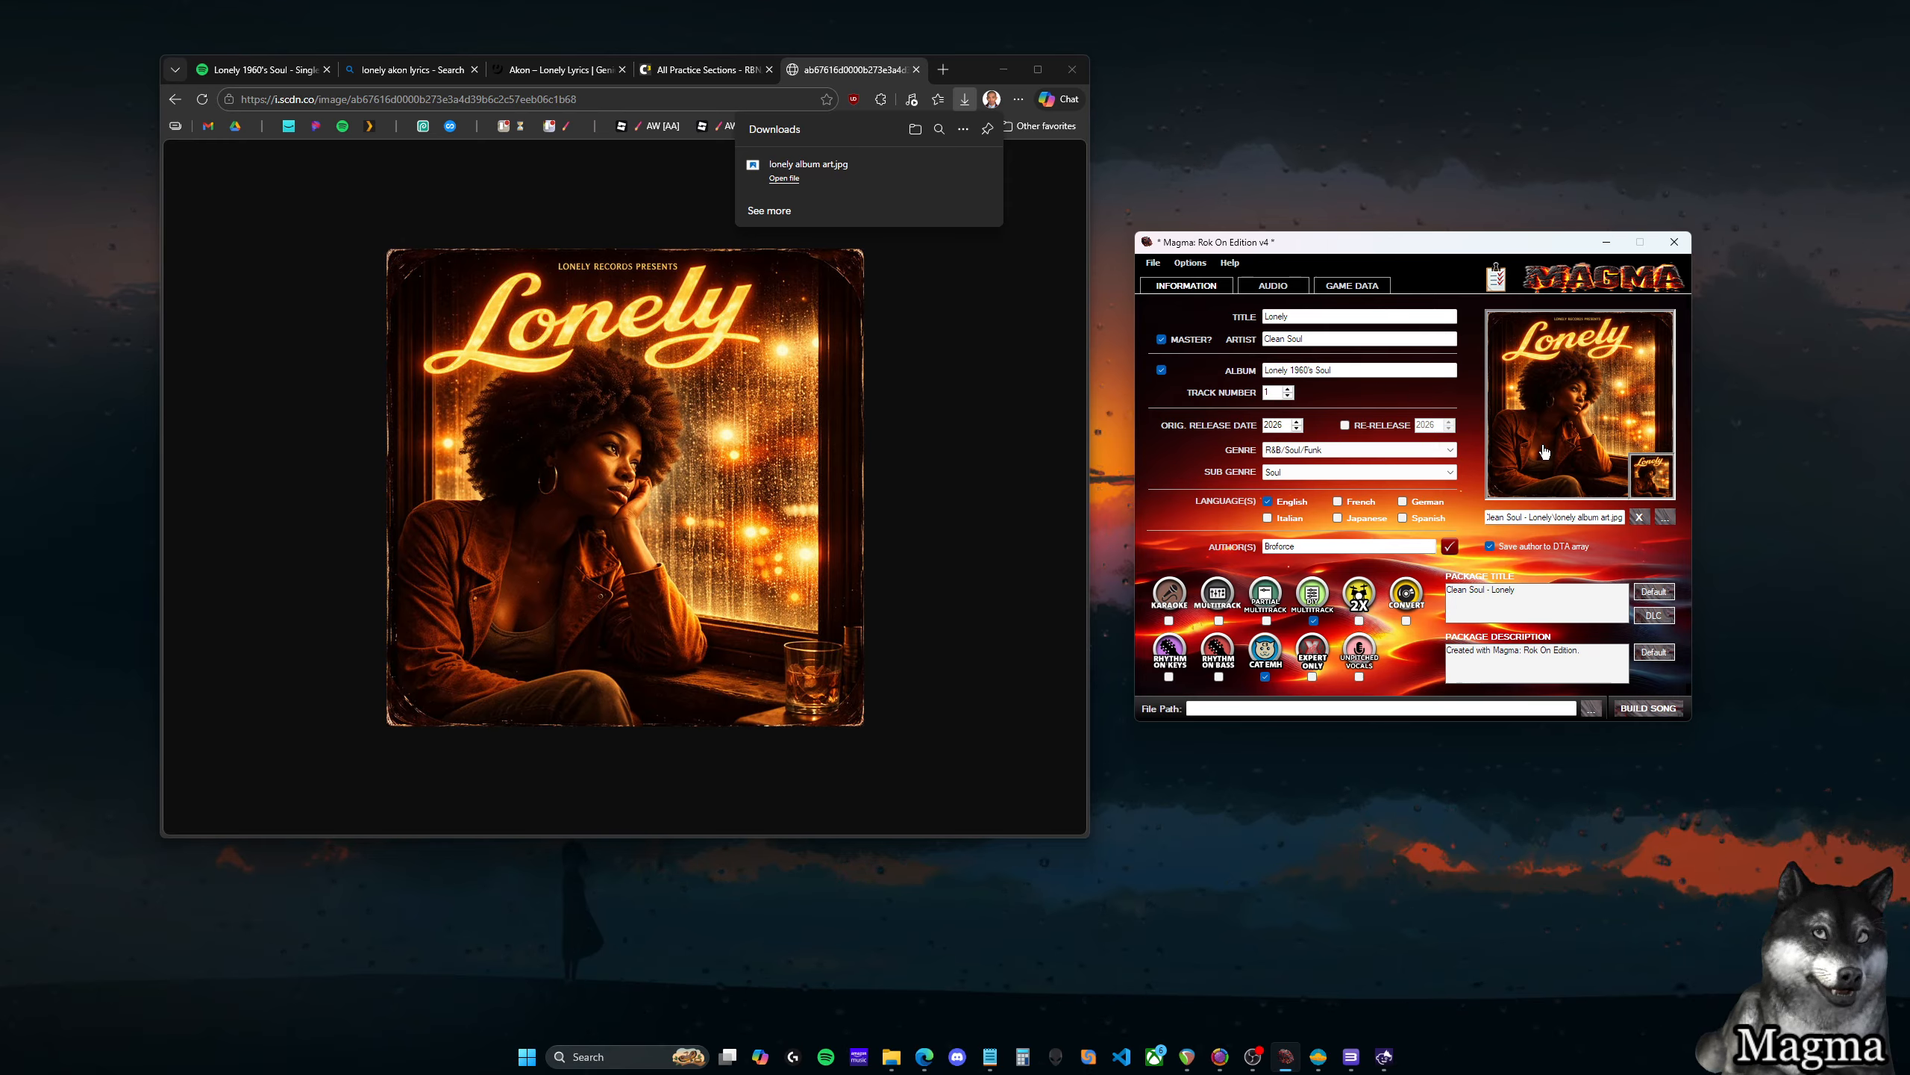
Save the Magma project as "Clean Soul - Lonely" in the Clean Soul - Lonely folder
click(1153, 263)
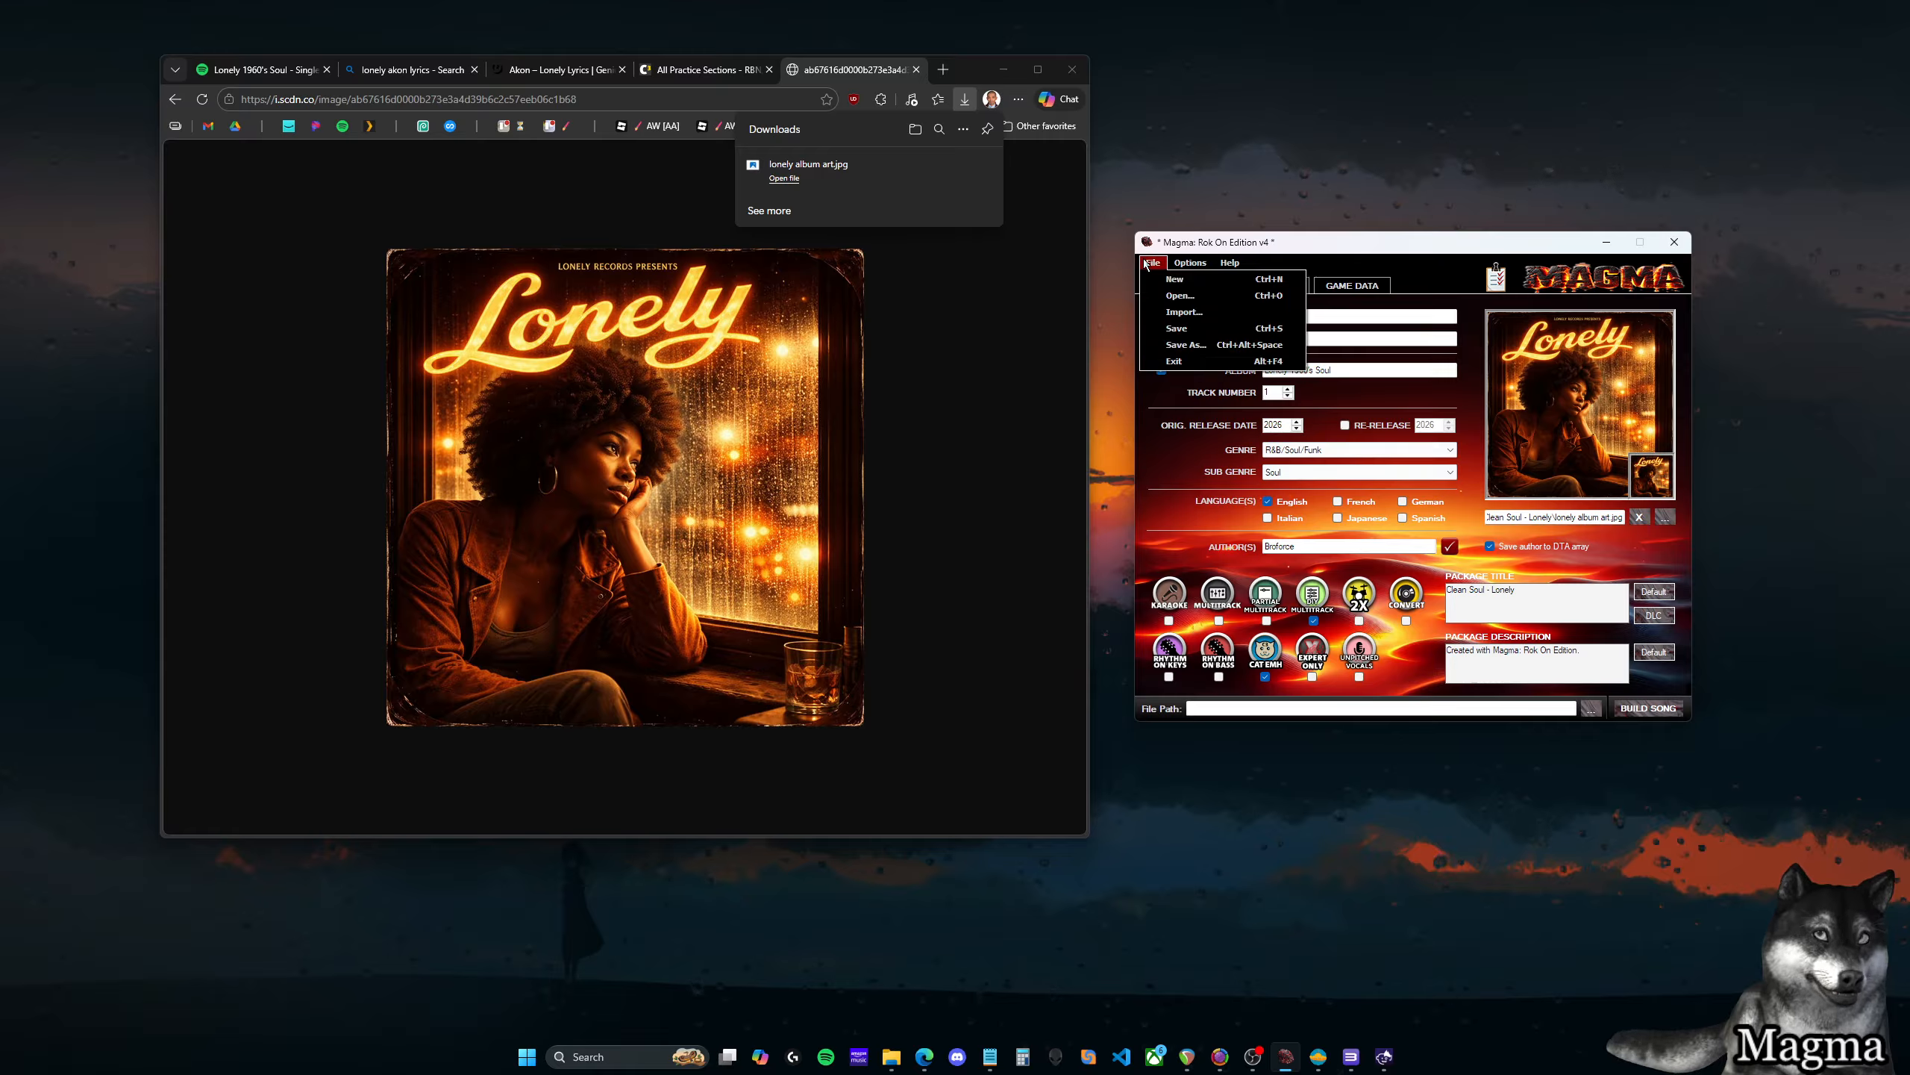
click(1196, 345)
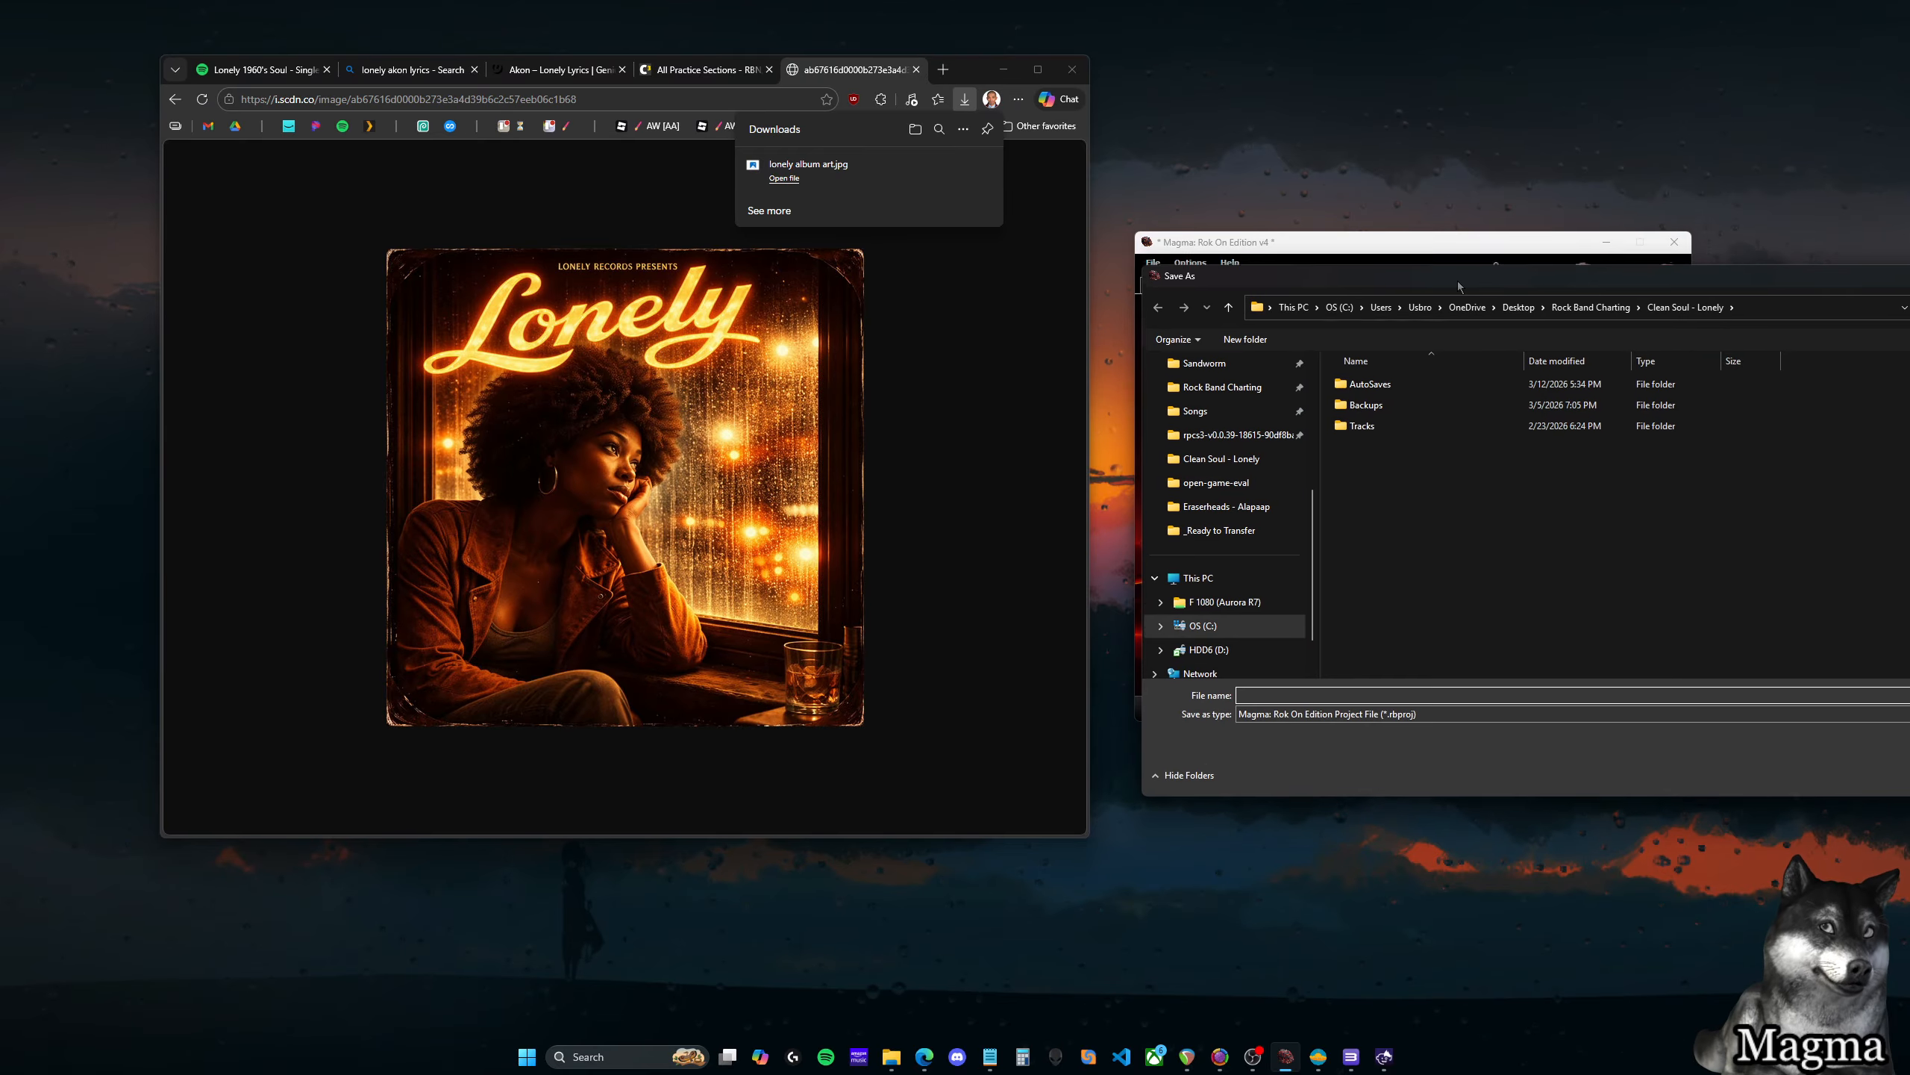
click(1363, 708)
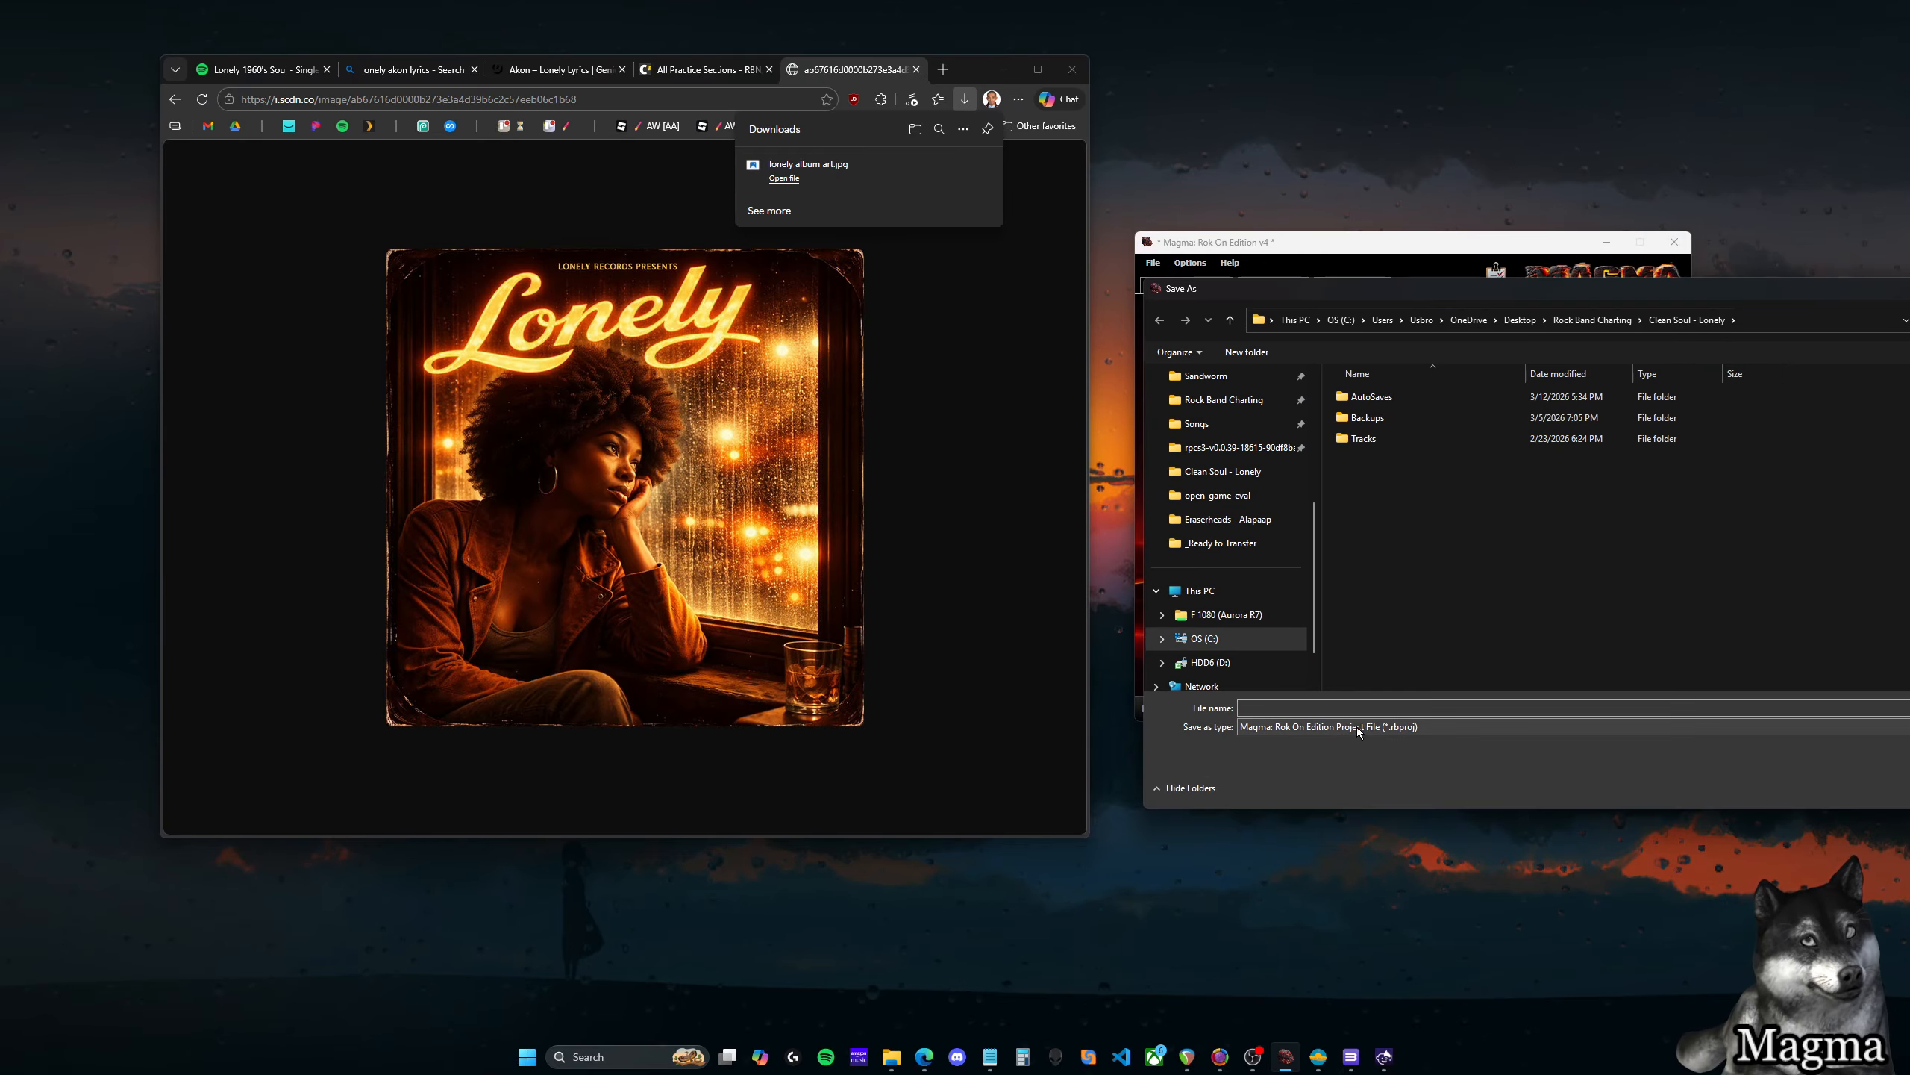
text(Lon)
key(BackSpace)
key(BackSpace)
key(BackSpace)
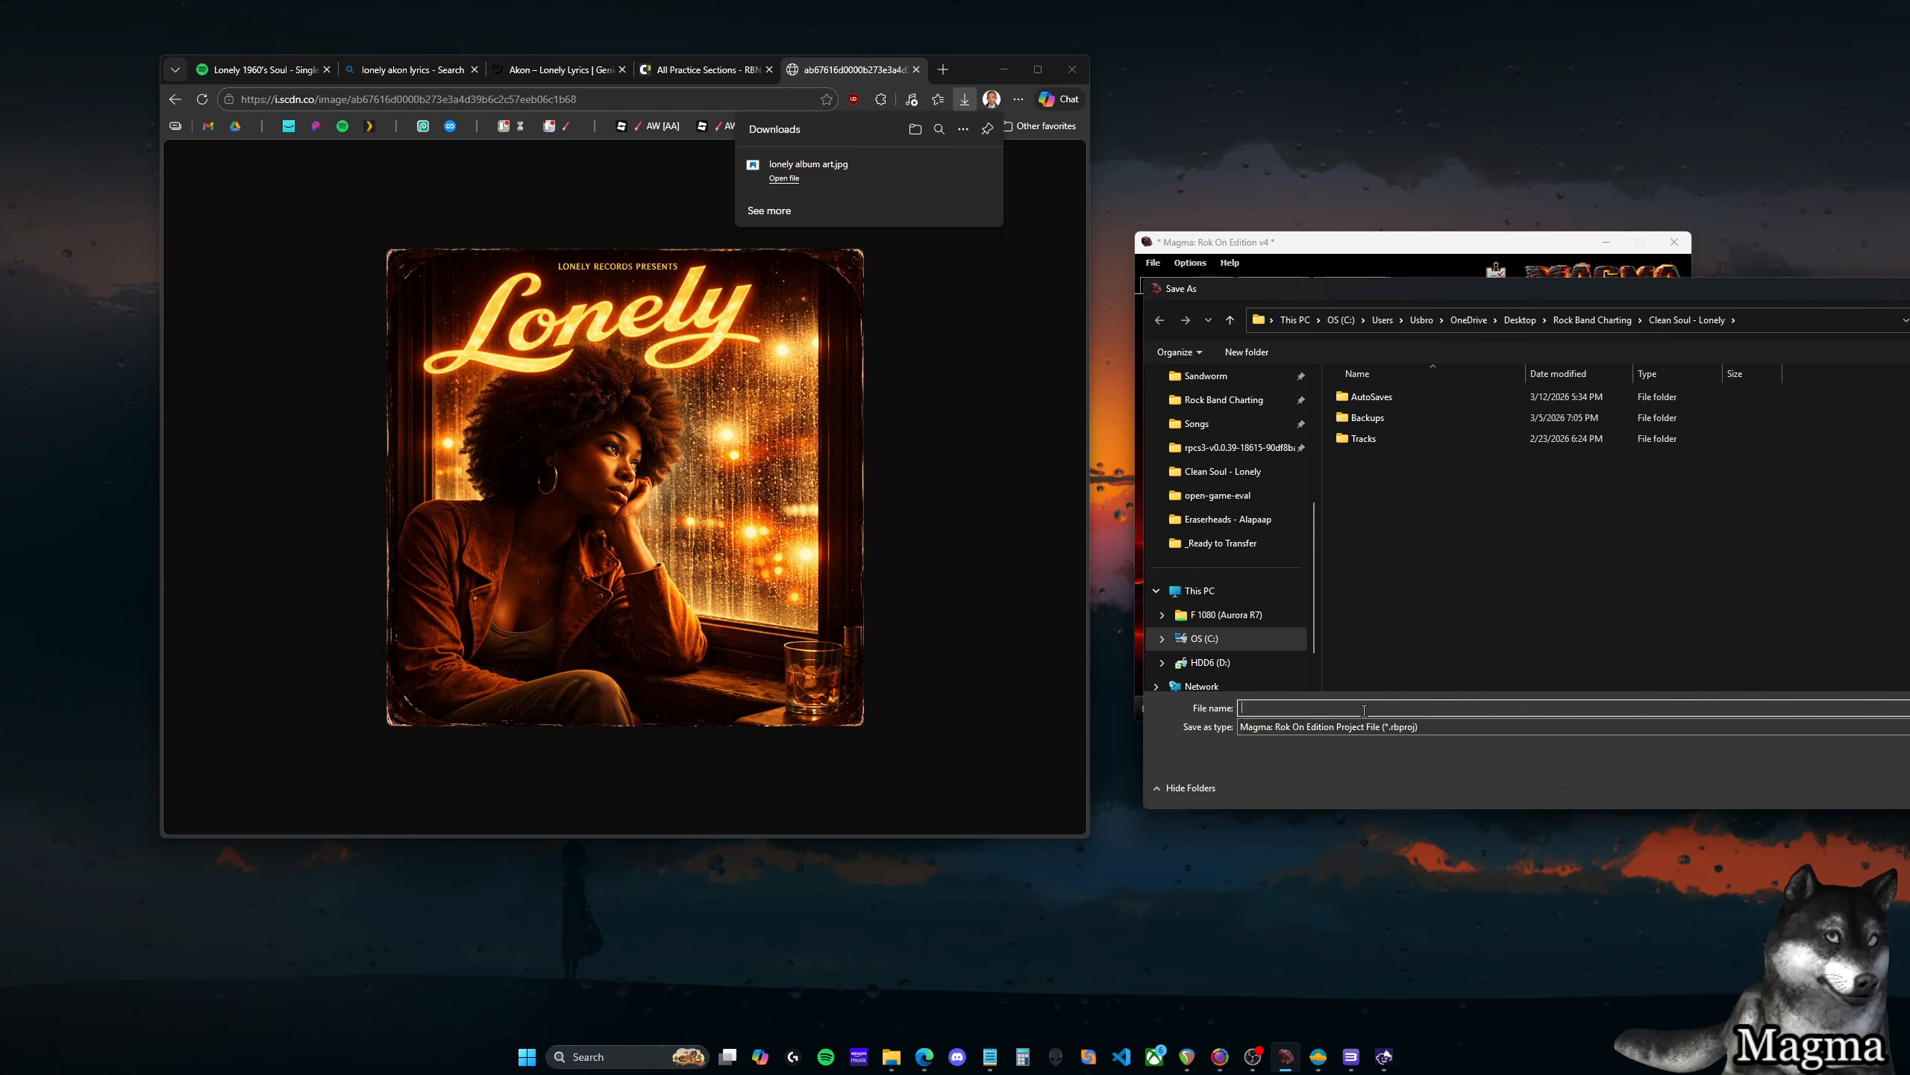
text(Clean Soul - Lonely)
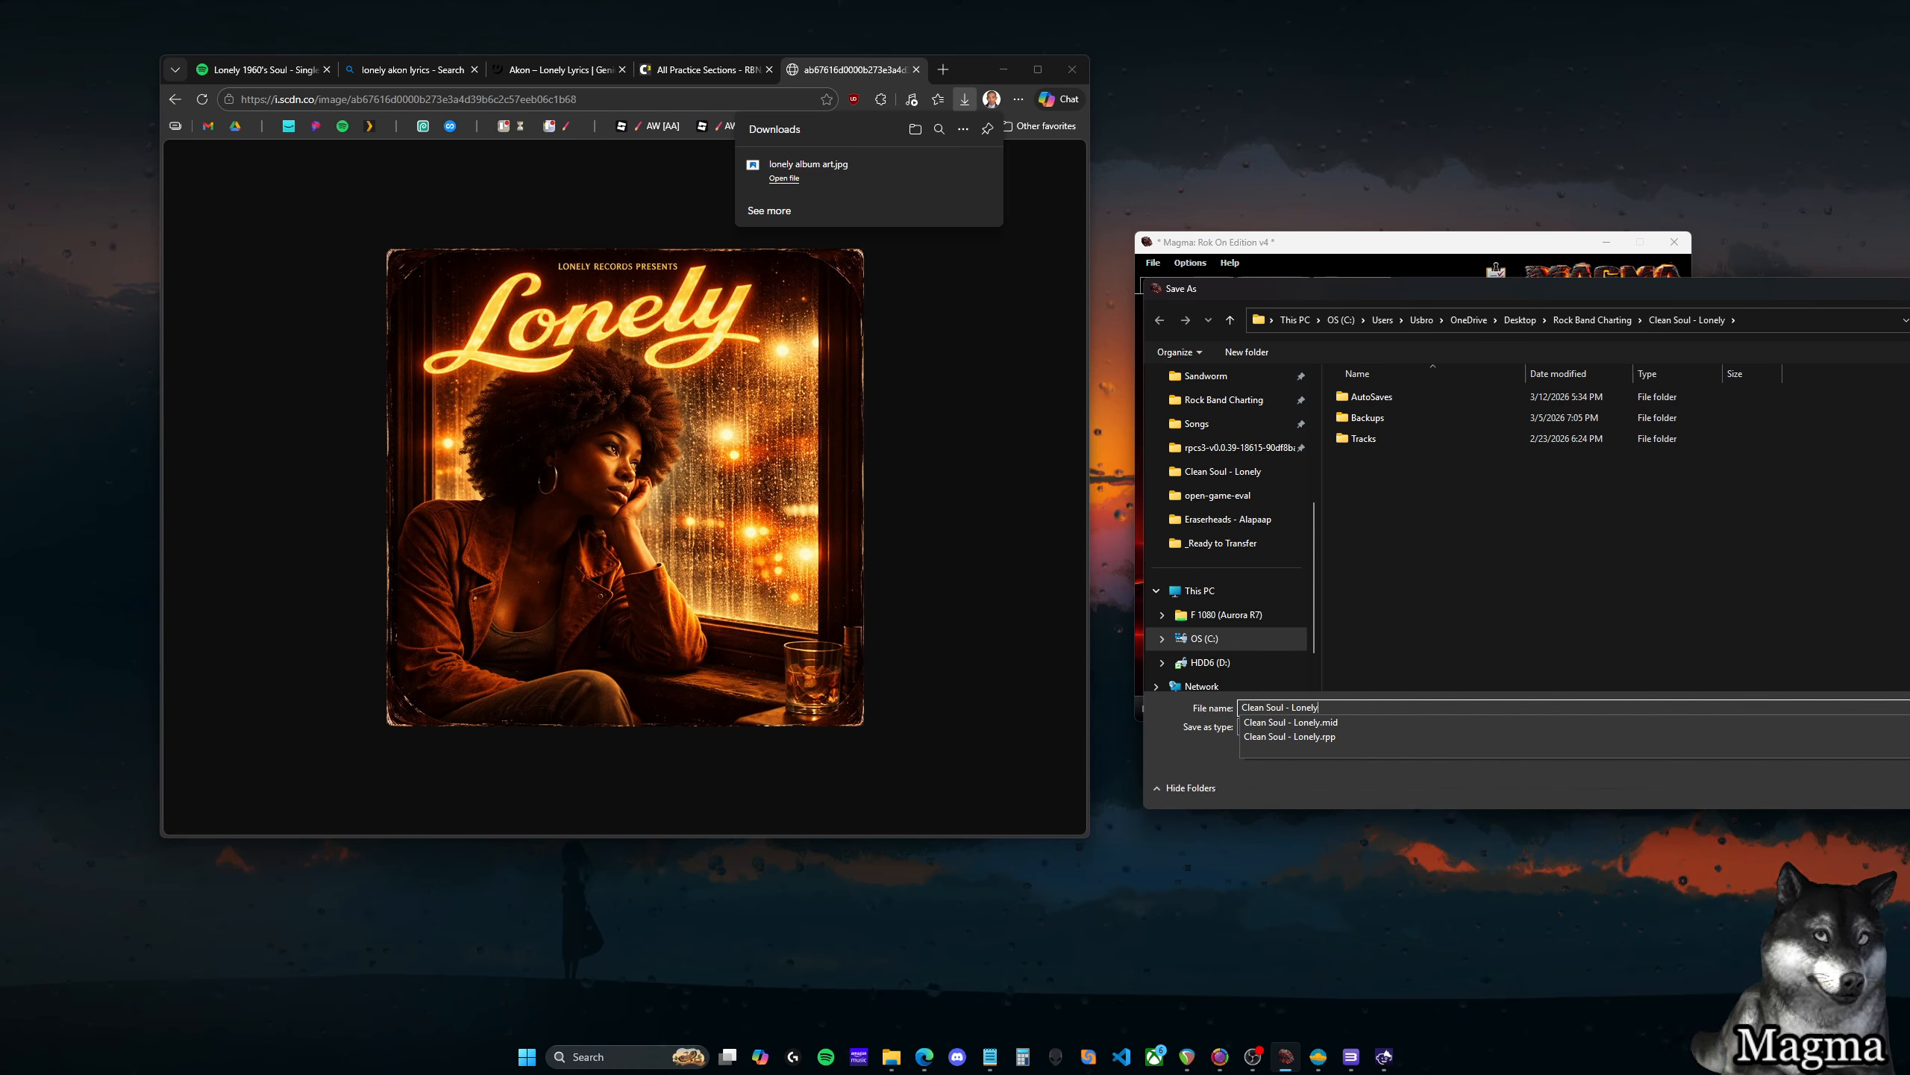
click(1895, 792)
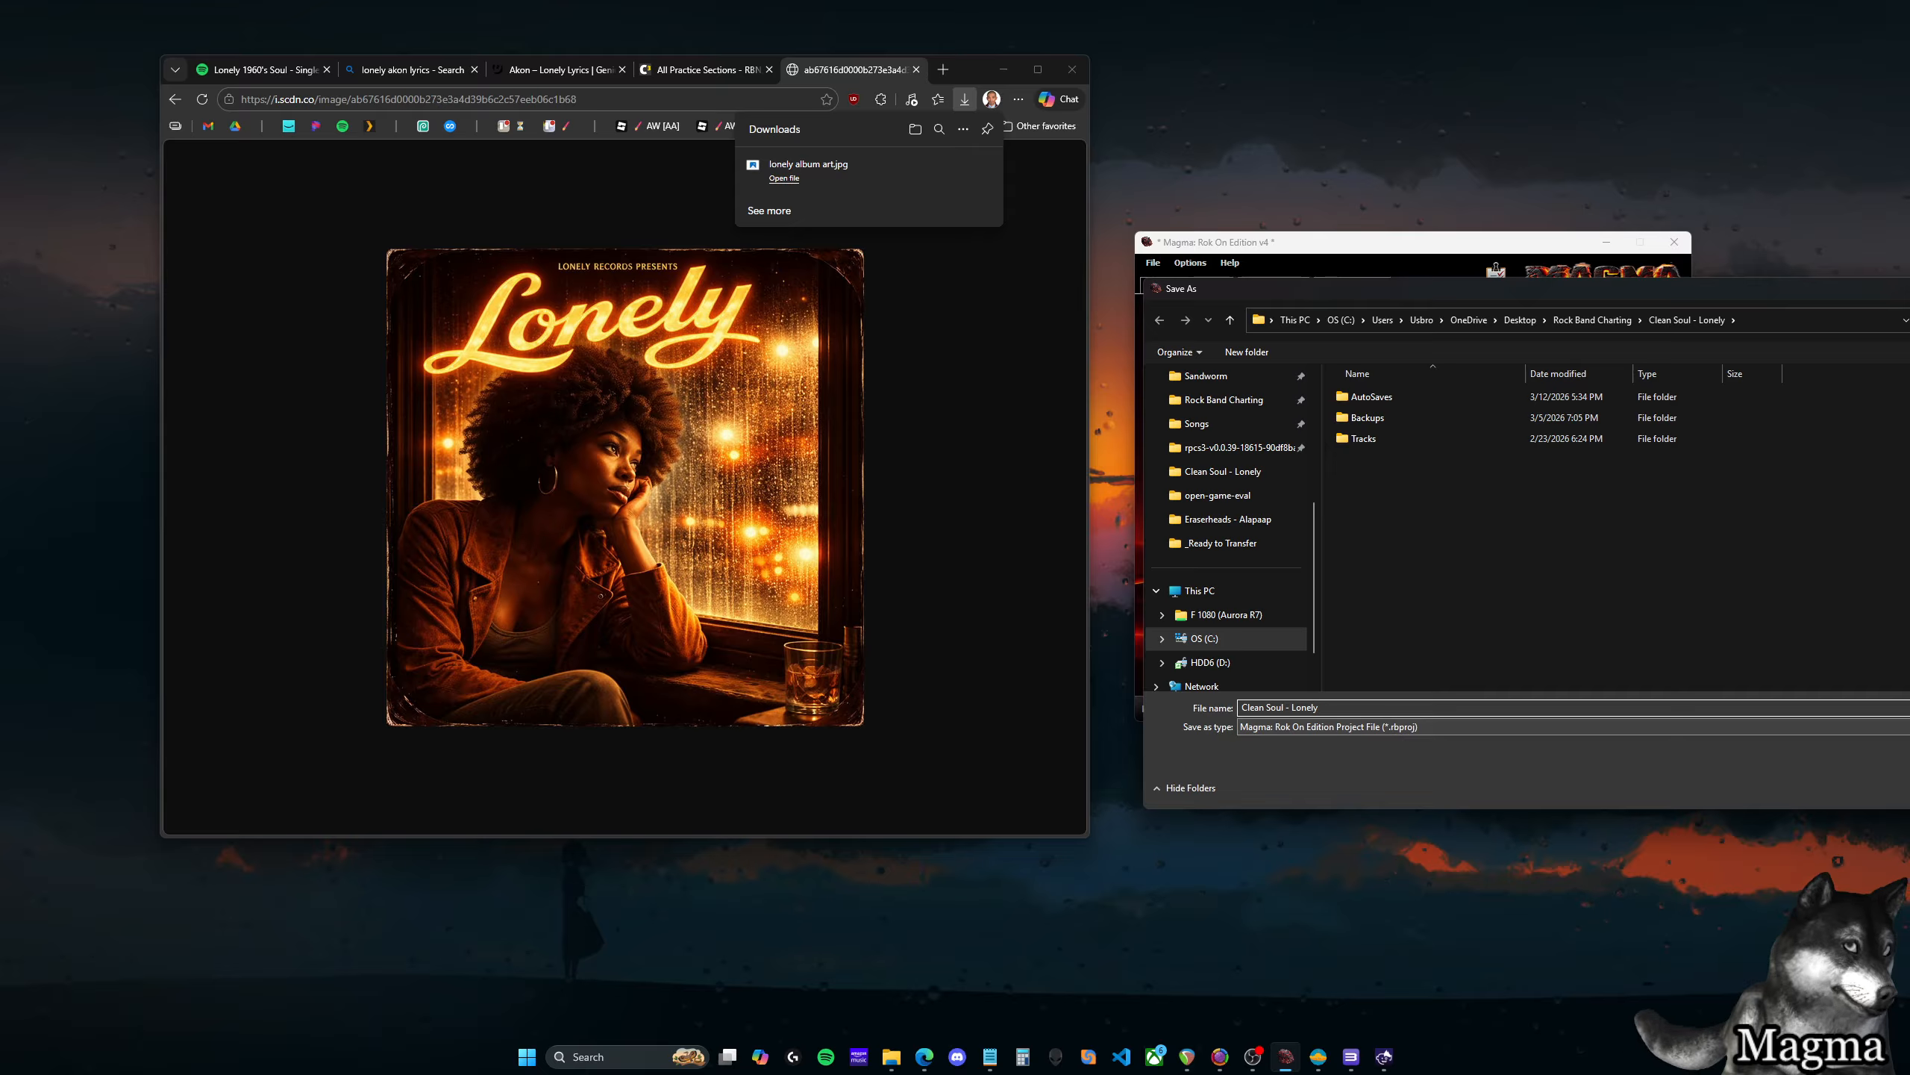
key(Return)
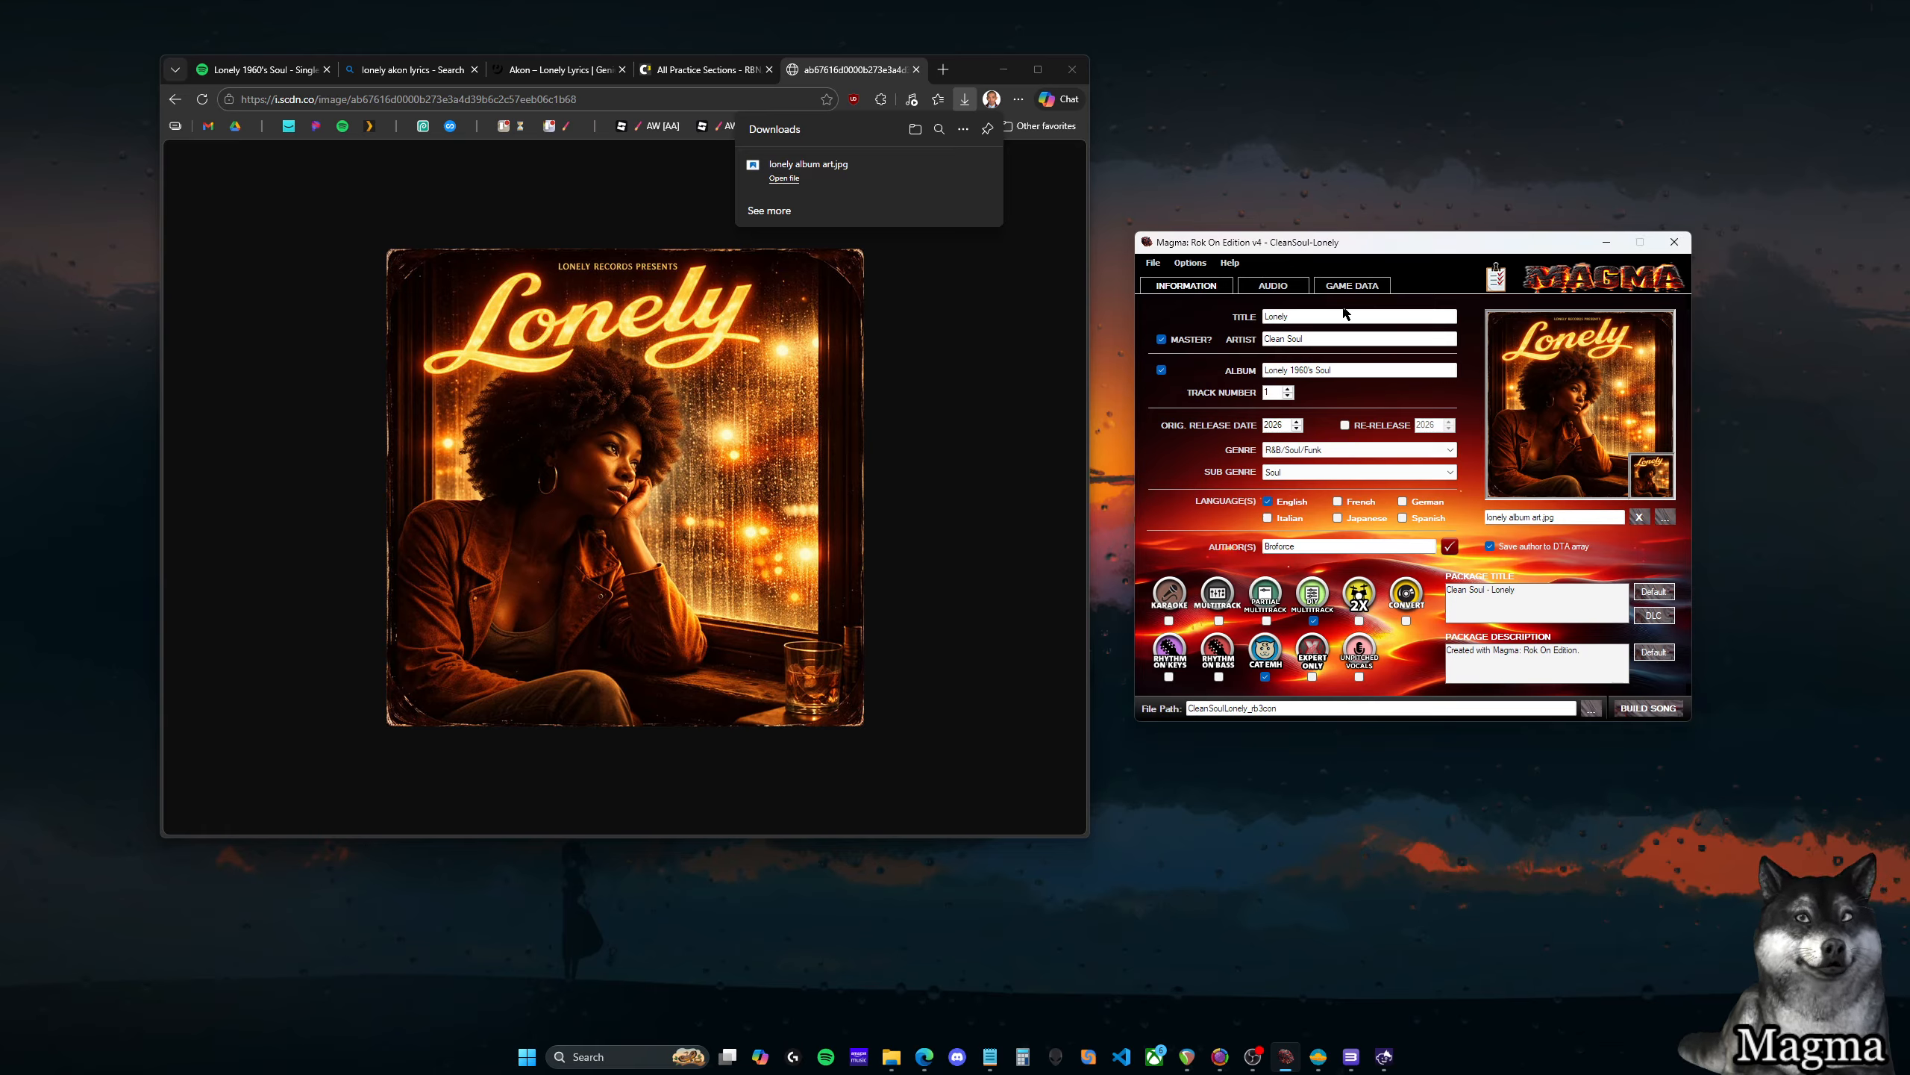
Show Magma's audio settings, and clear the screen by closing the cover image tab and minimizing the browser
click(1282, 290)
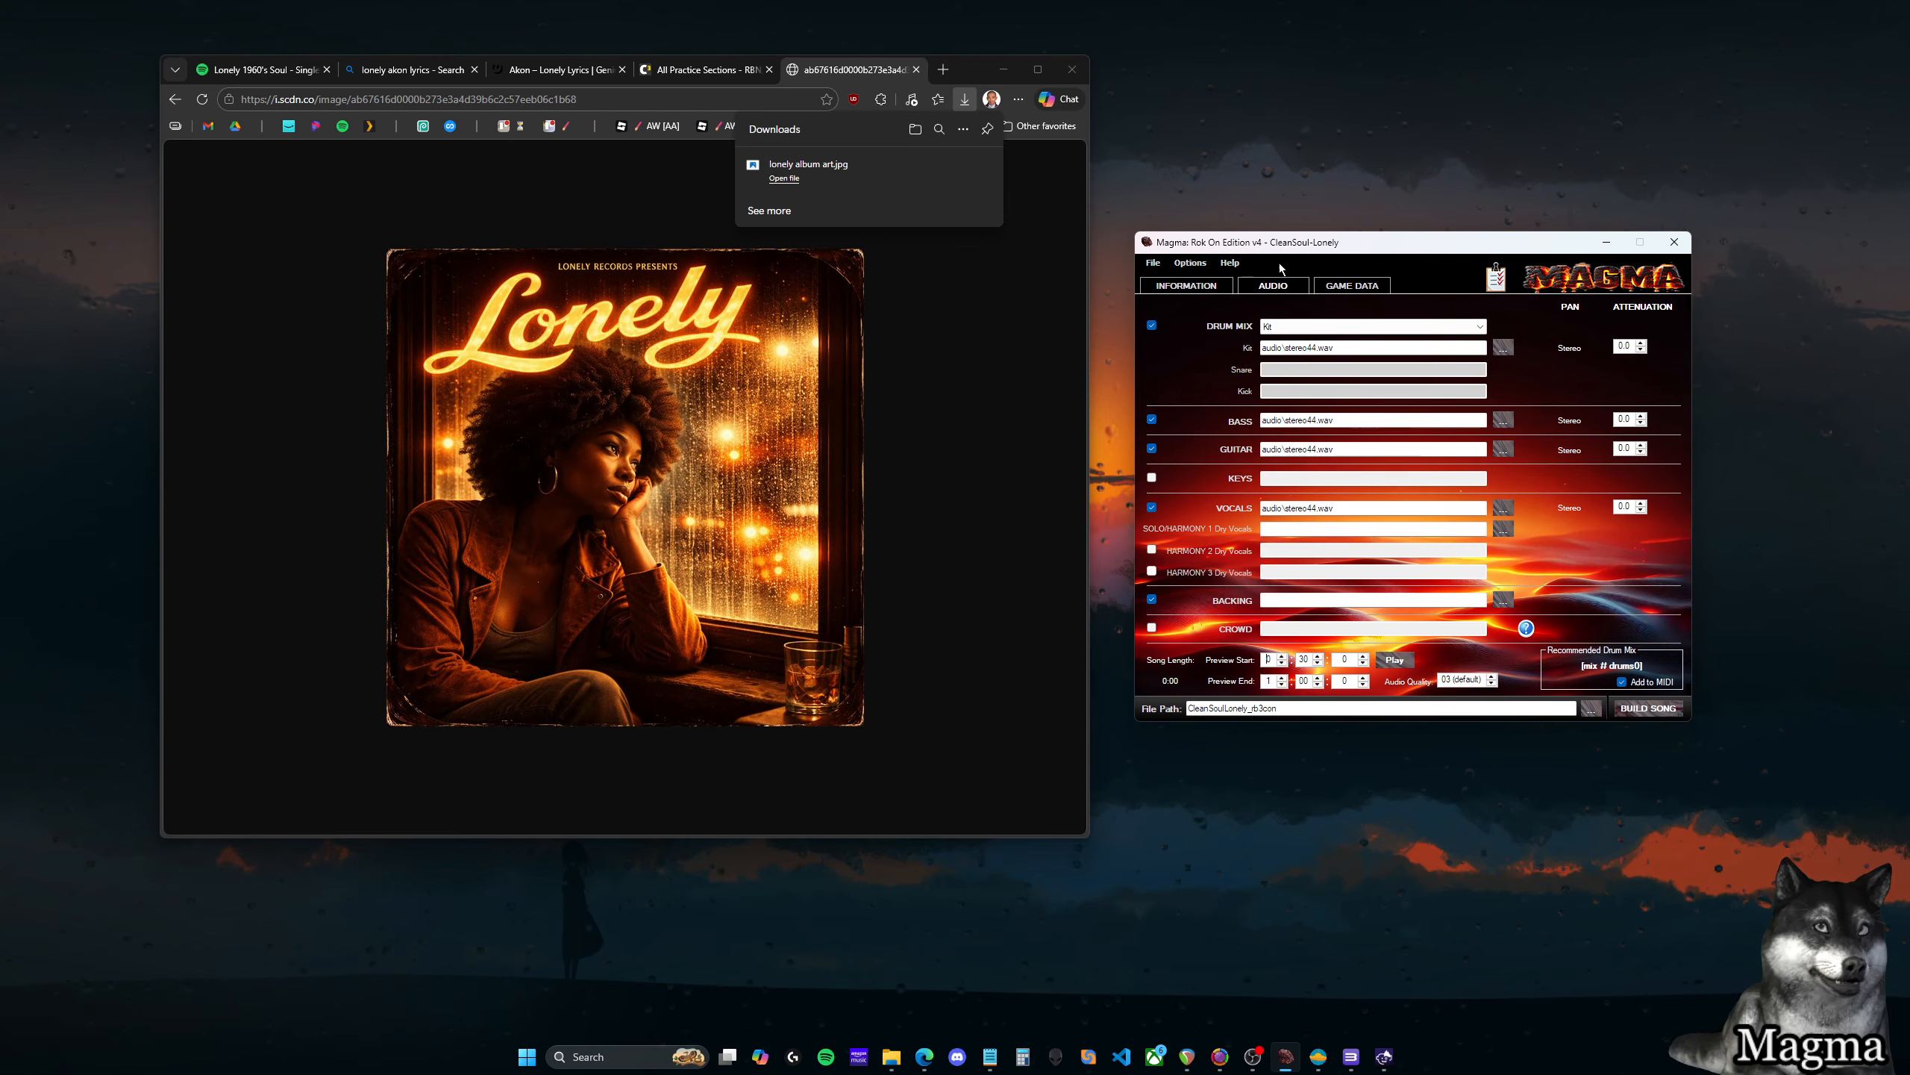
click(348, 447)
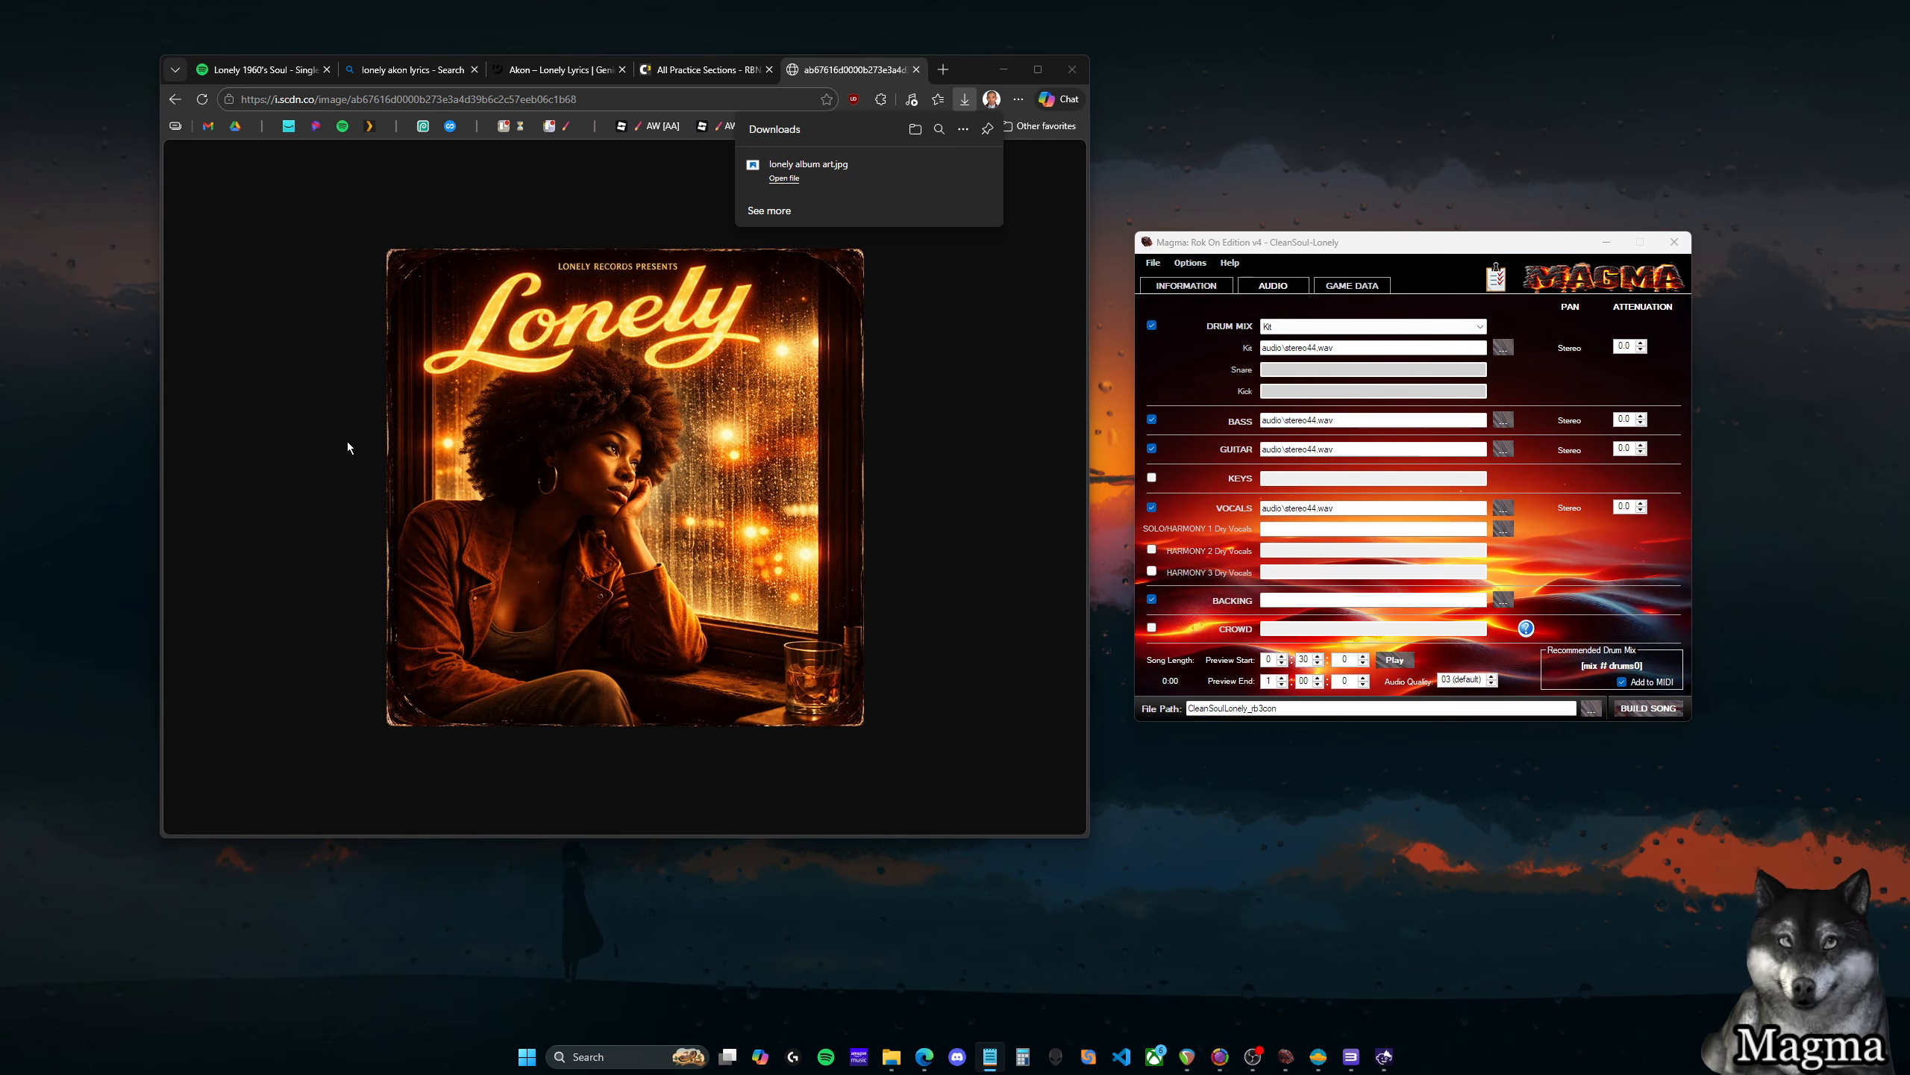
click(917, 71)
click(1003, 70)
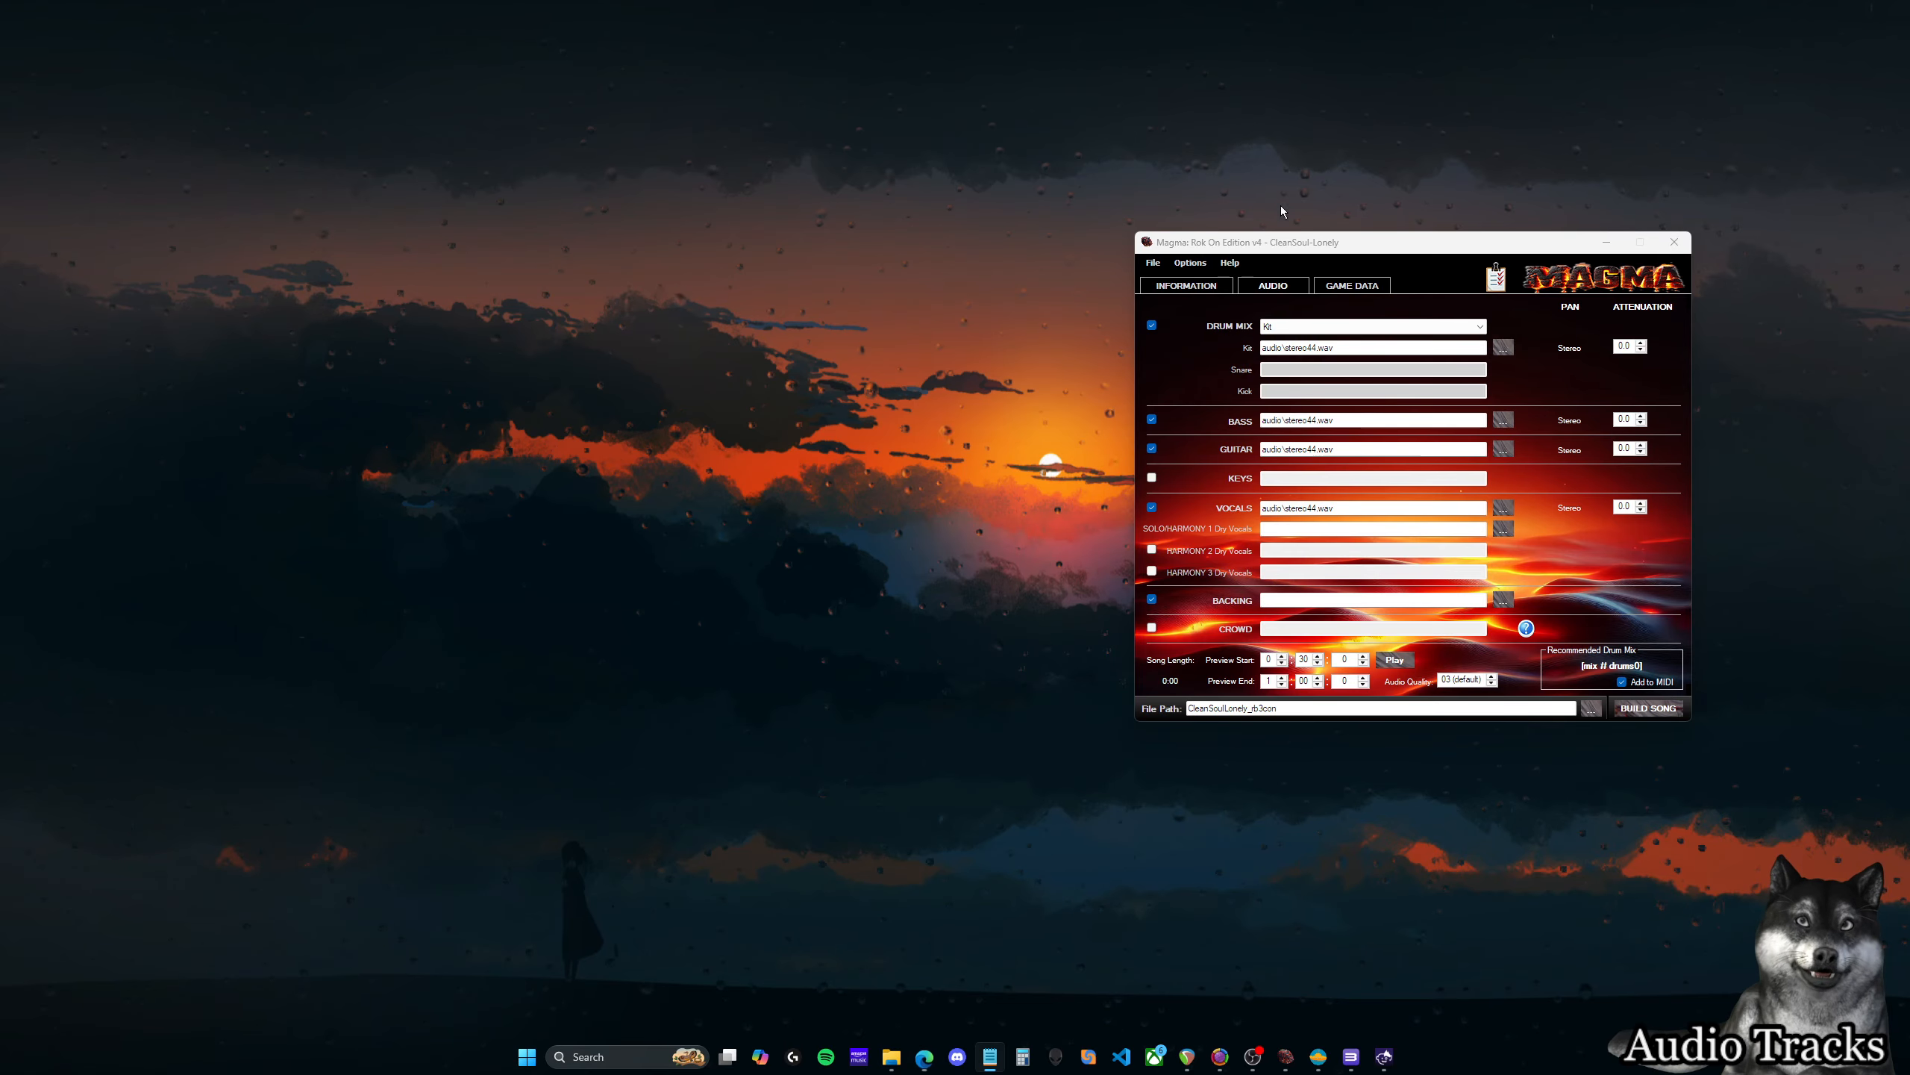
drag(1286, 242, 1017, 240)
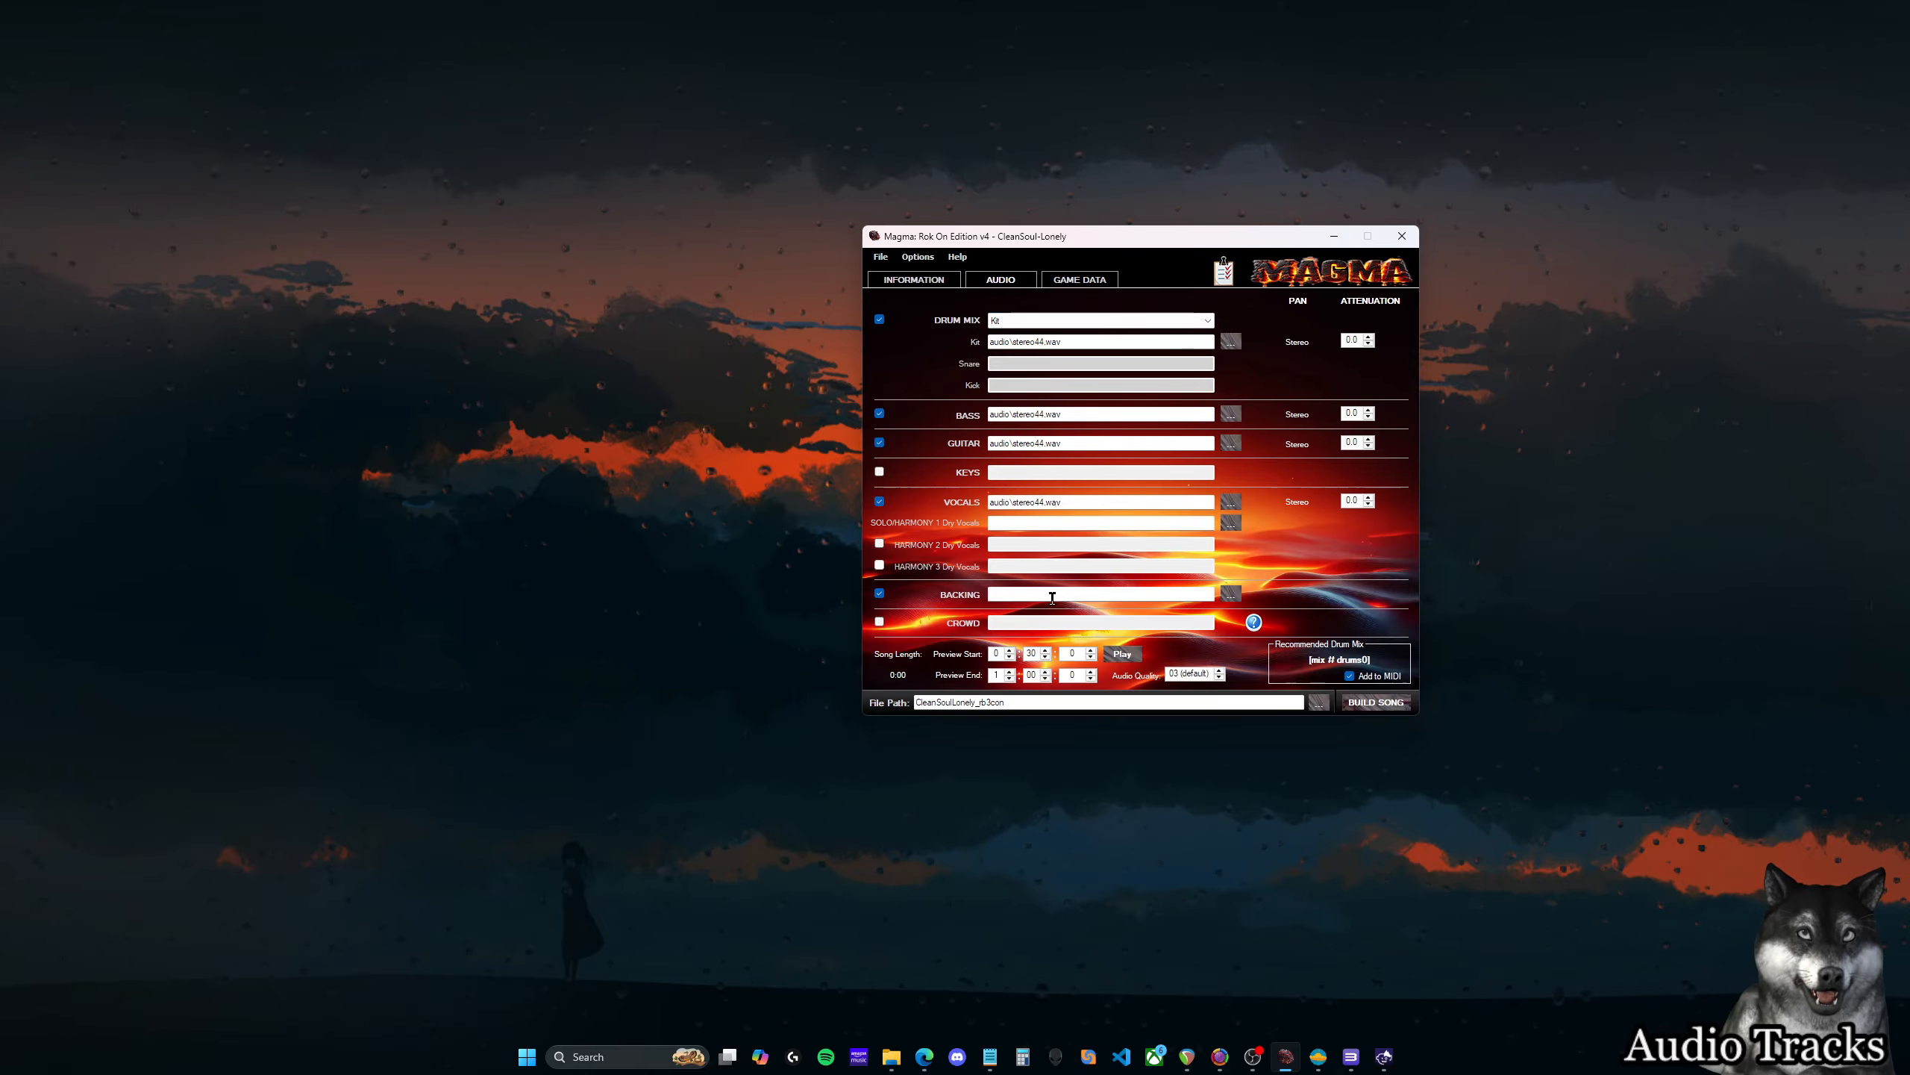
Switch to the Clean Soul - Lonely project in REAPER and make the kit, bass, guitar and vocals audio tracks taller from the song's start
click(1331, 238)
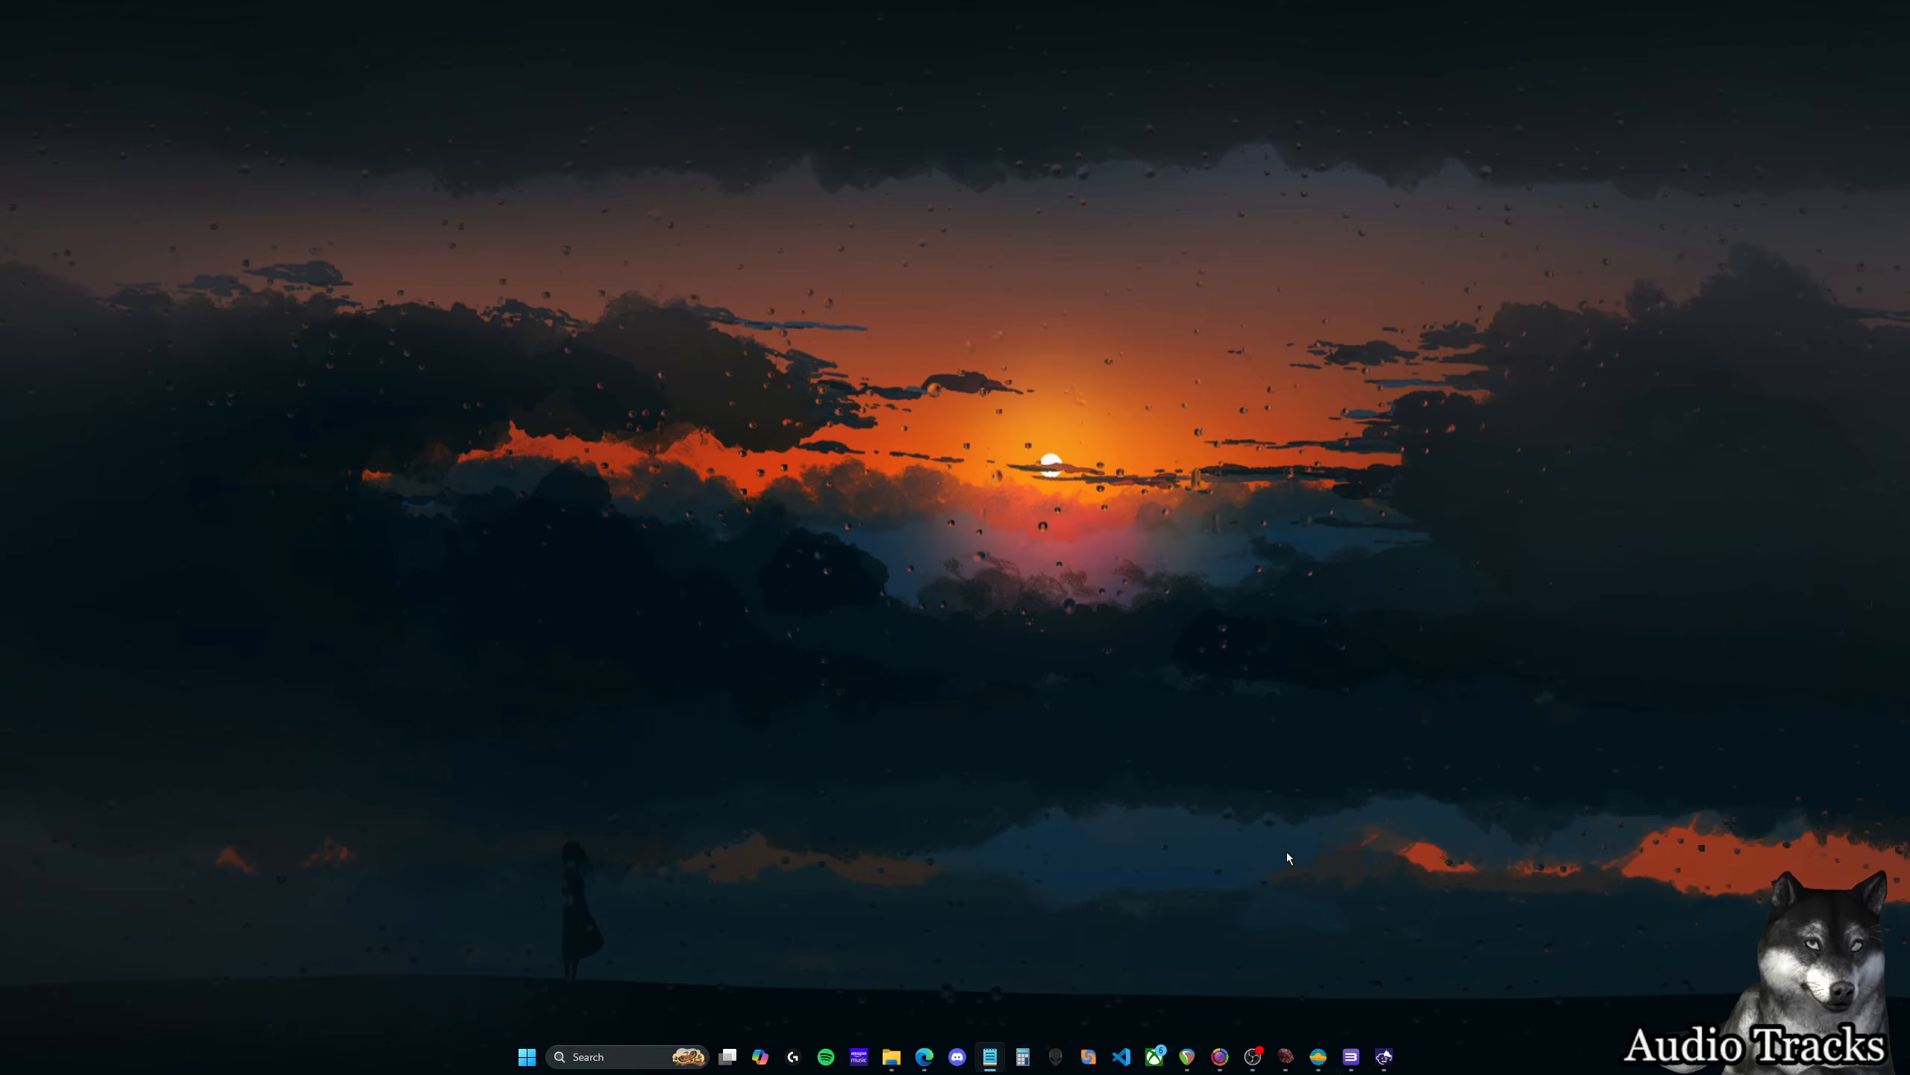
click(1187, 1057)
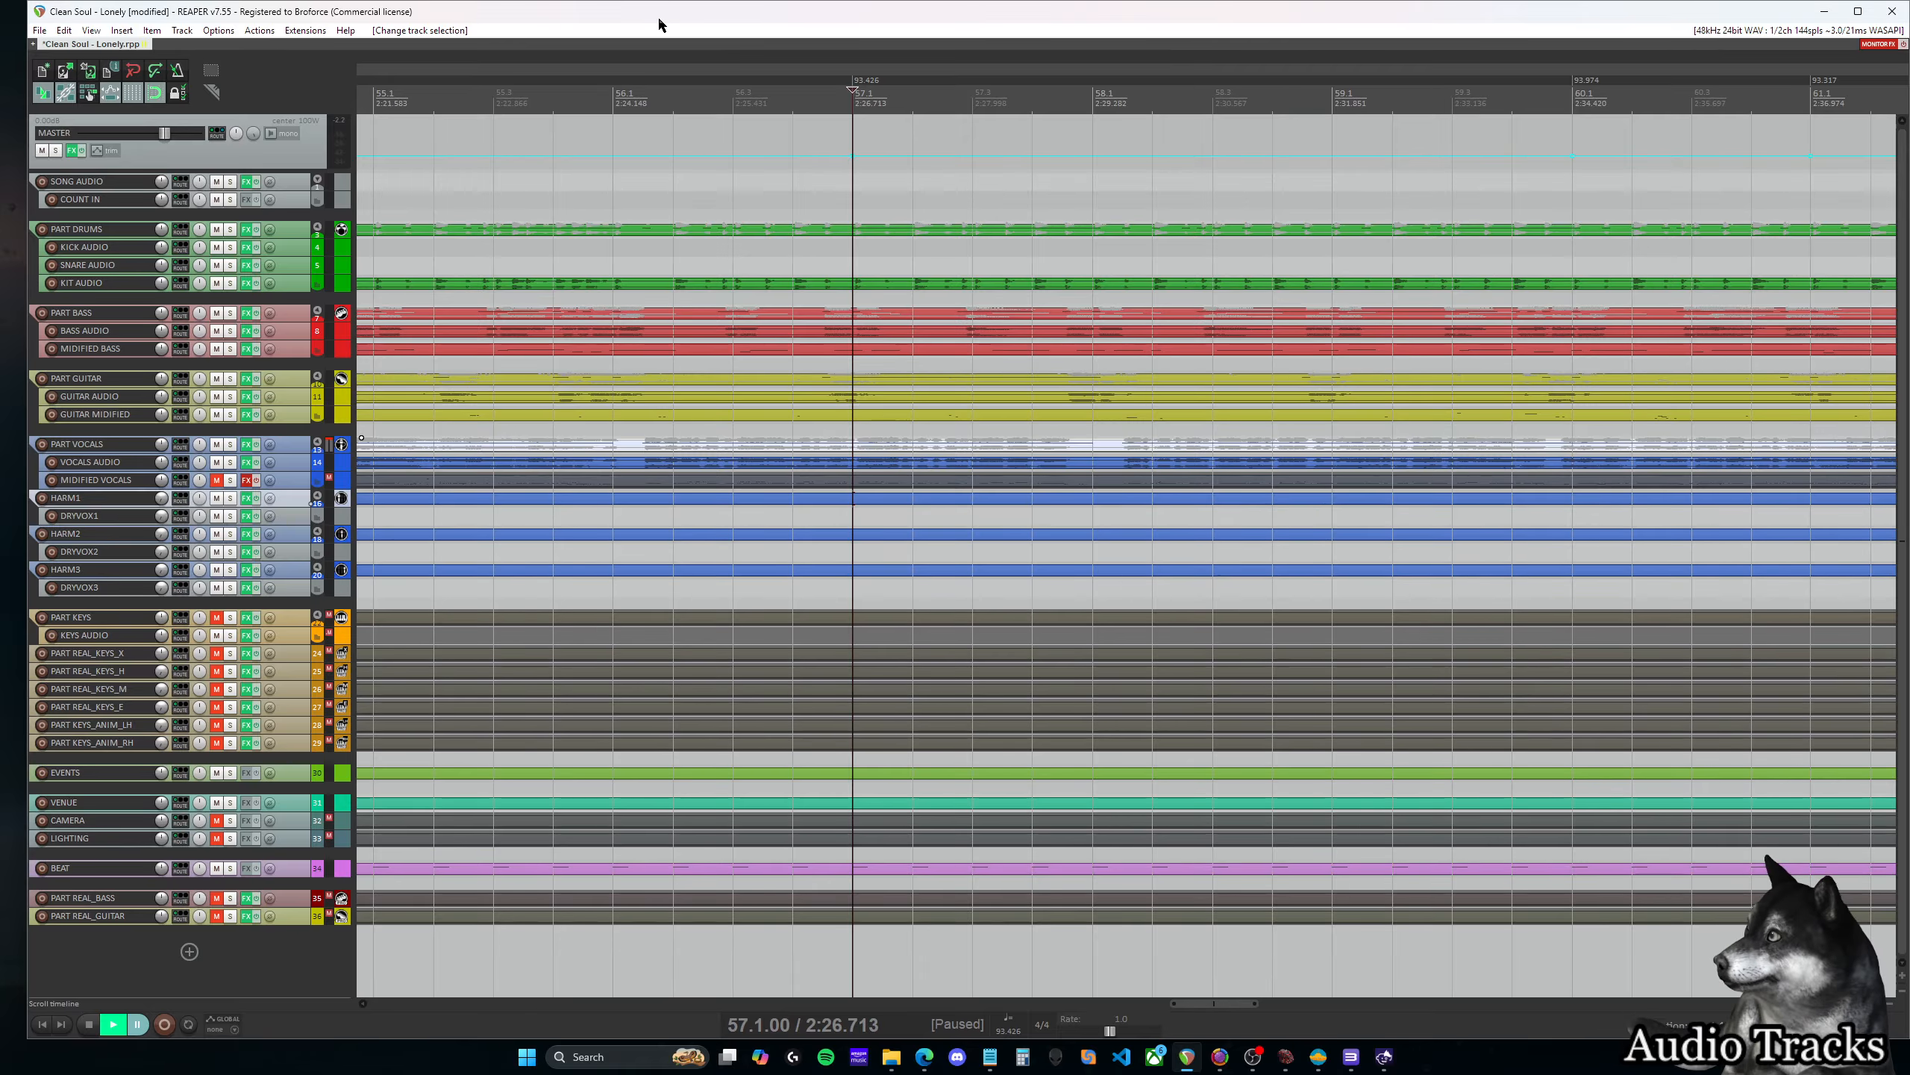
drag(734, 18, 1233, 37)
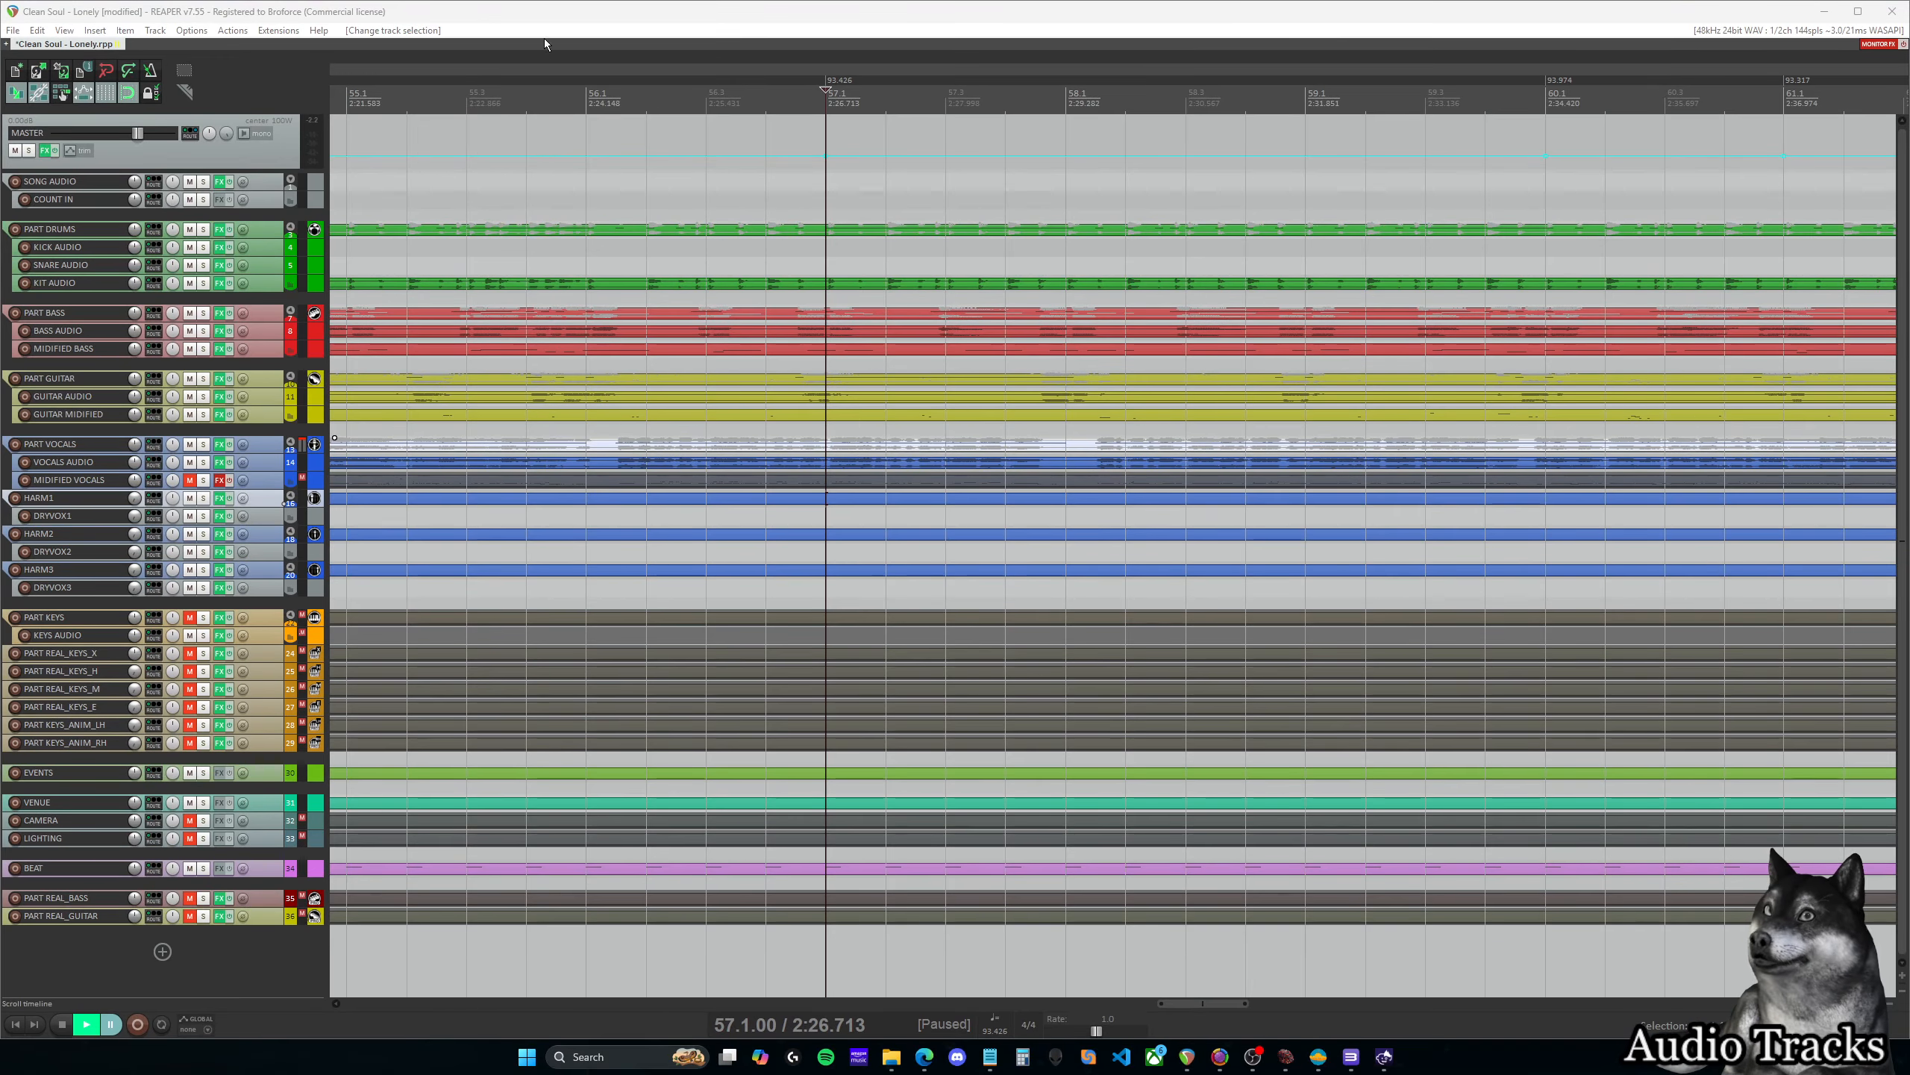
drag(1197, 1003, 361, 1002)
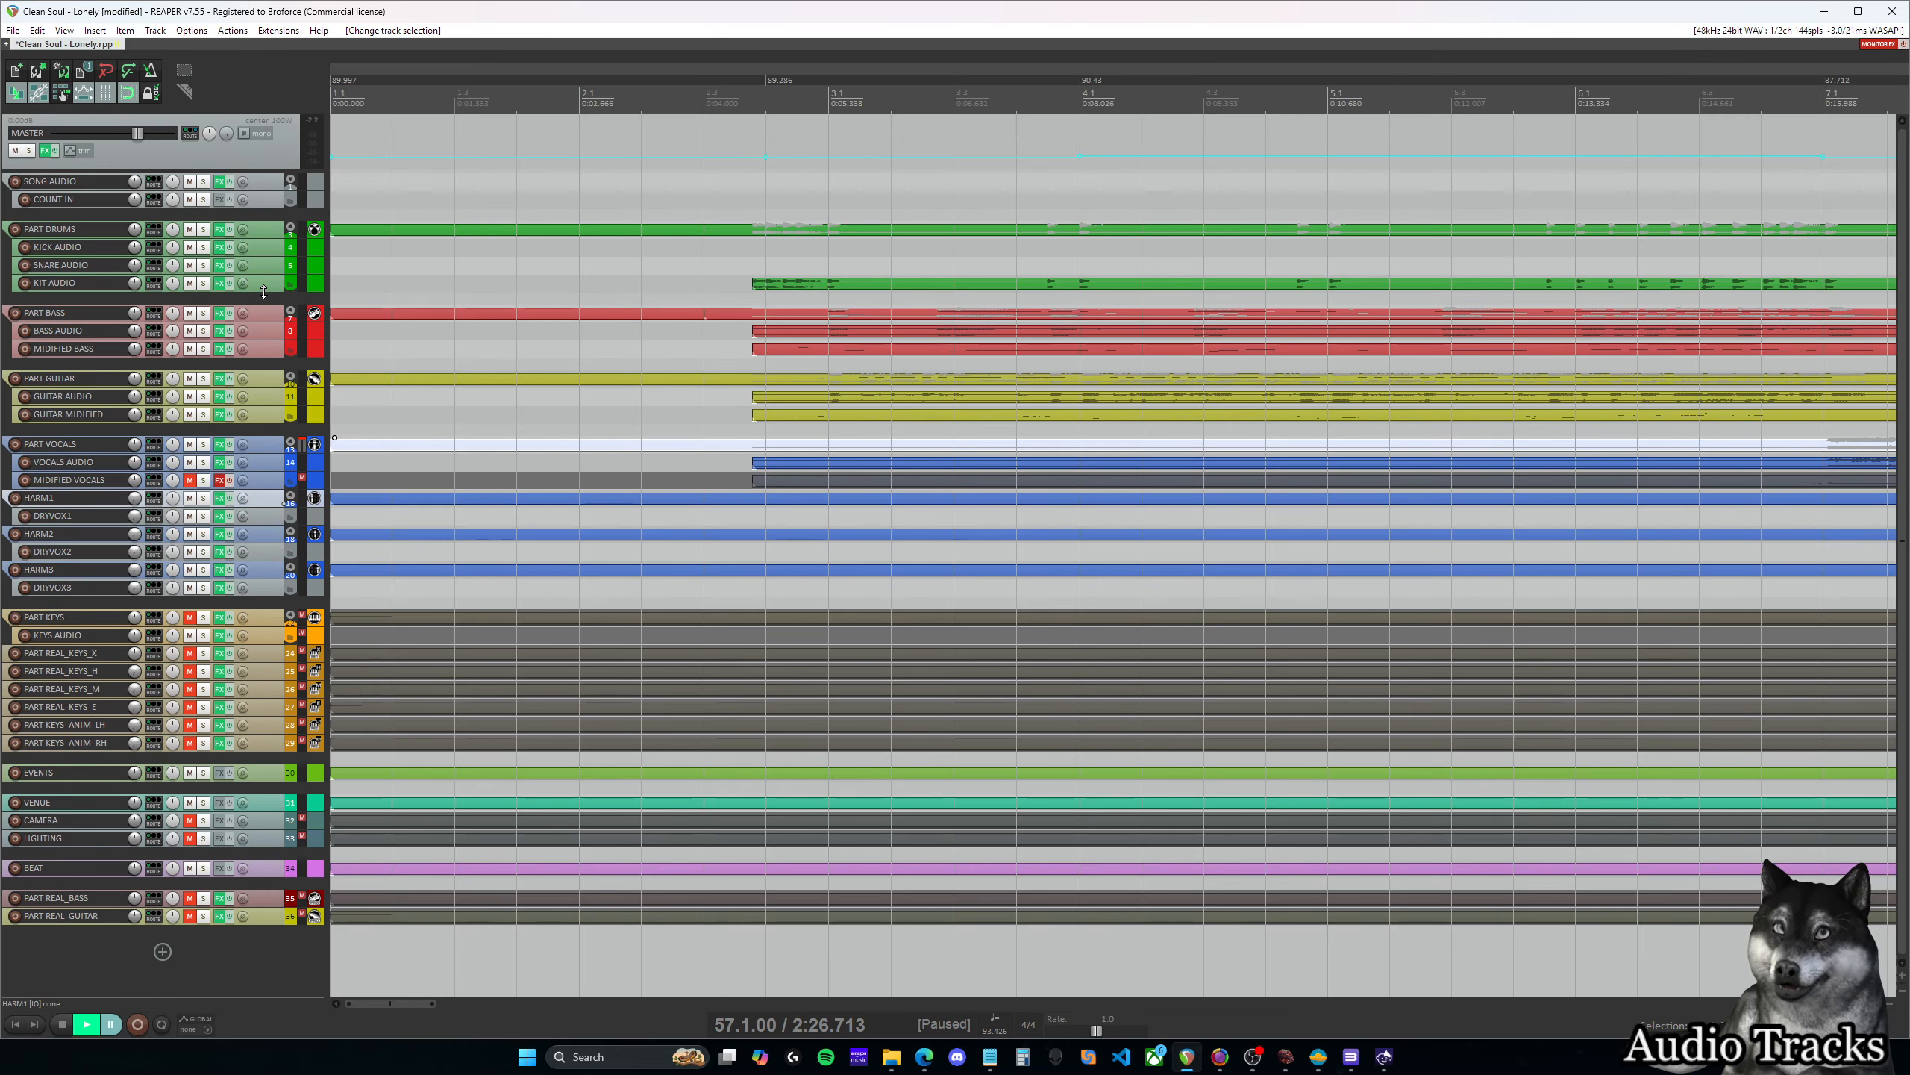
drag(264, 292, 262, 333)
drag(254, 398, 272, 441)
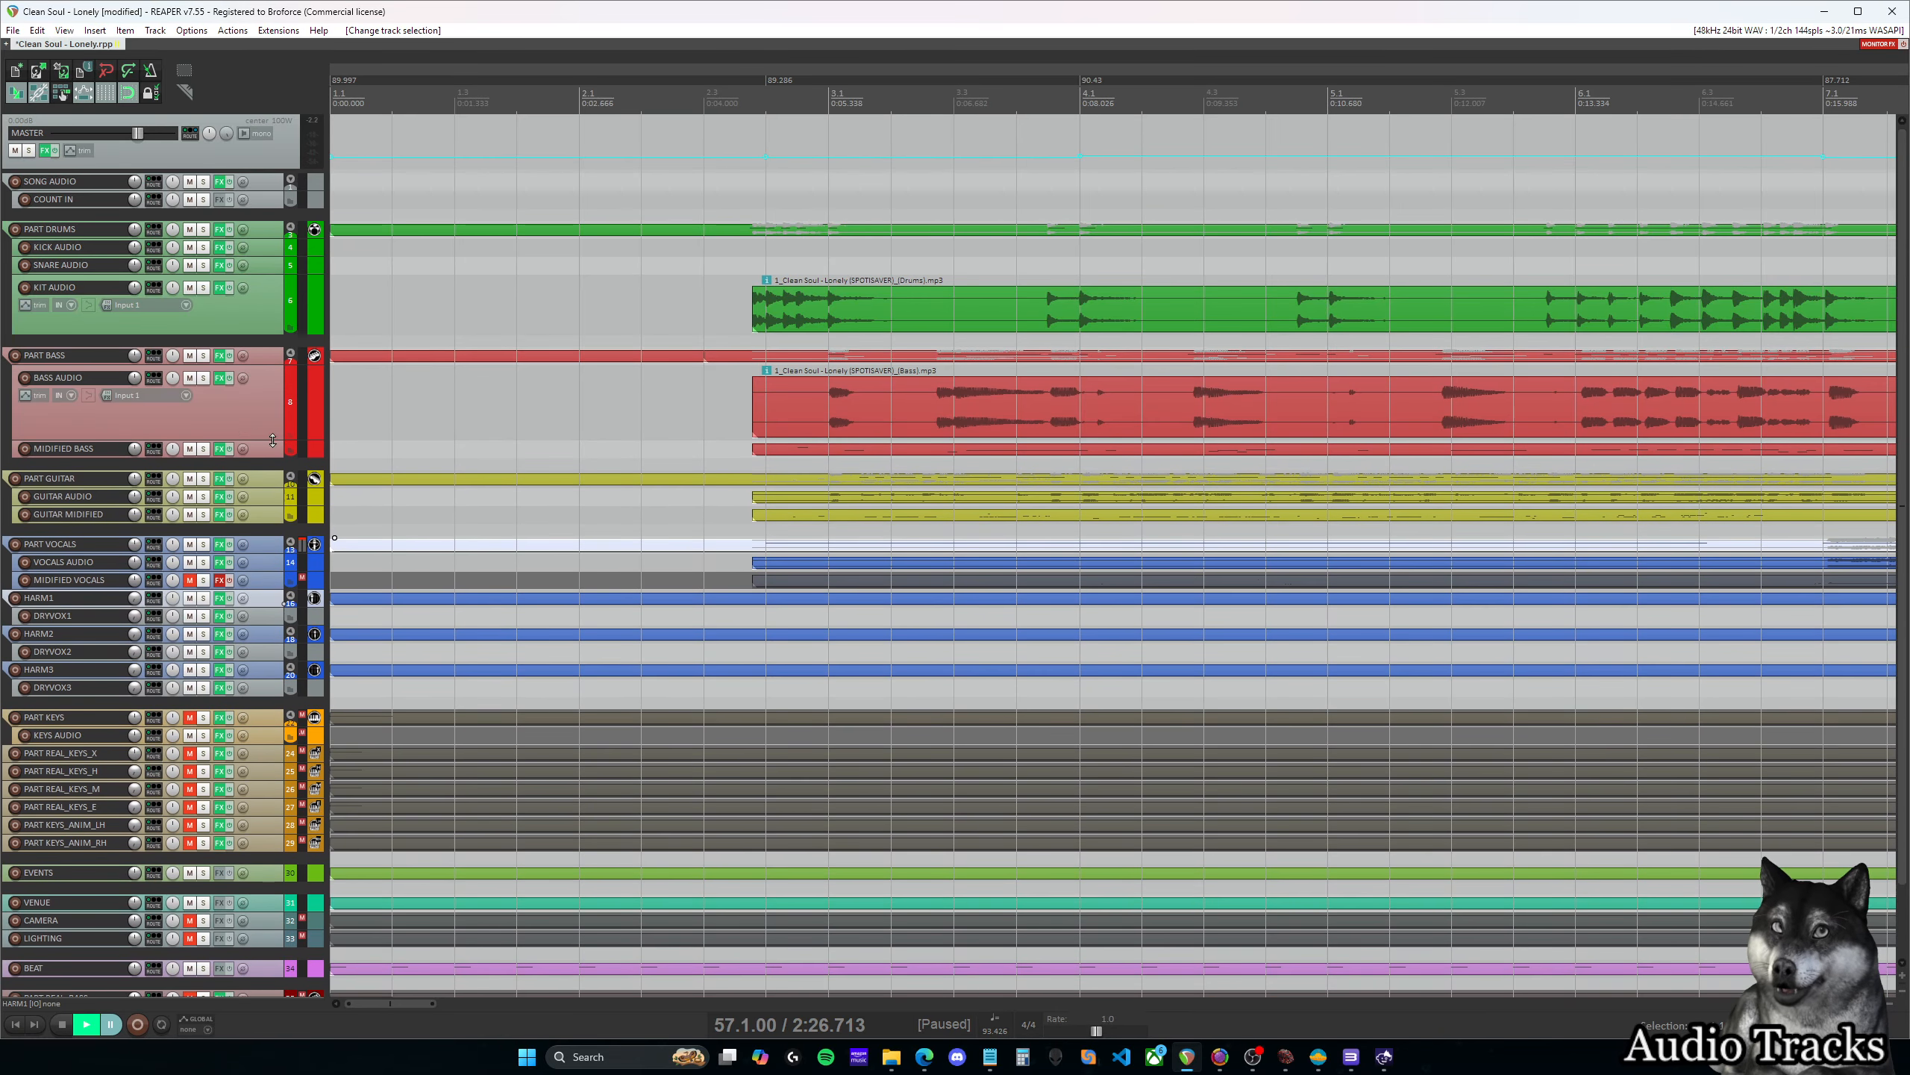
drag(261, 506, 263, 577)
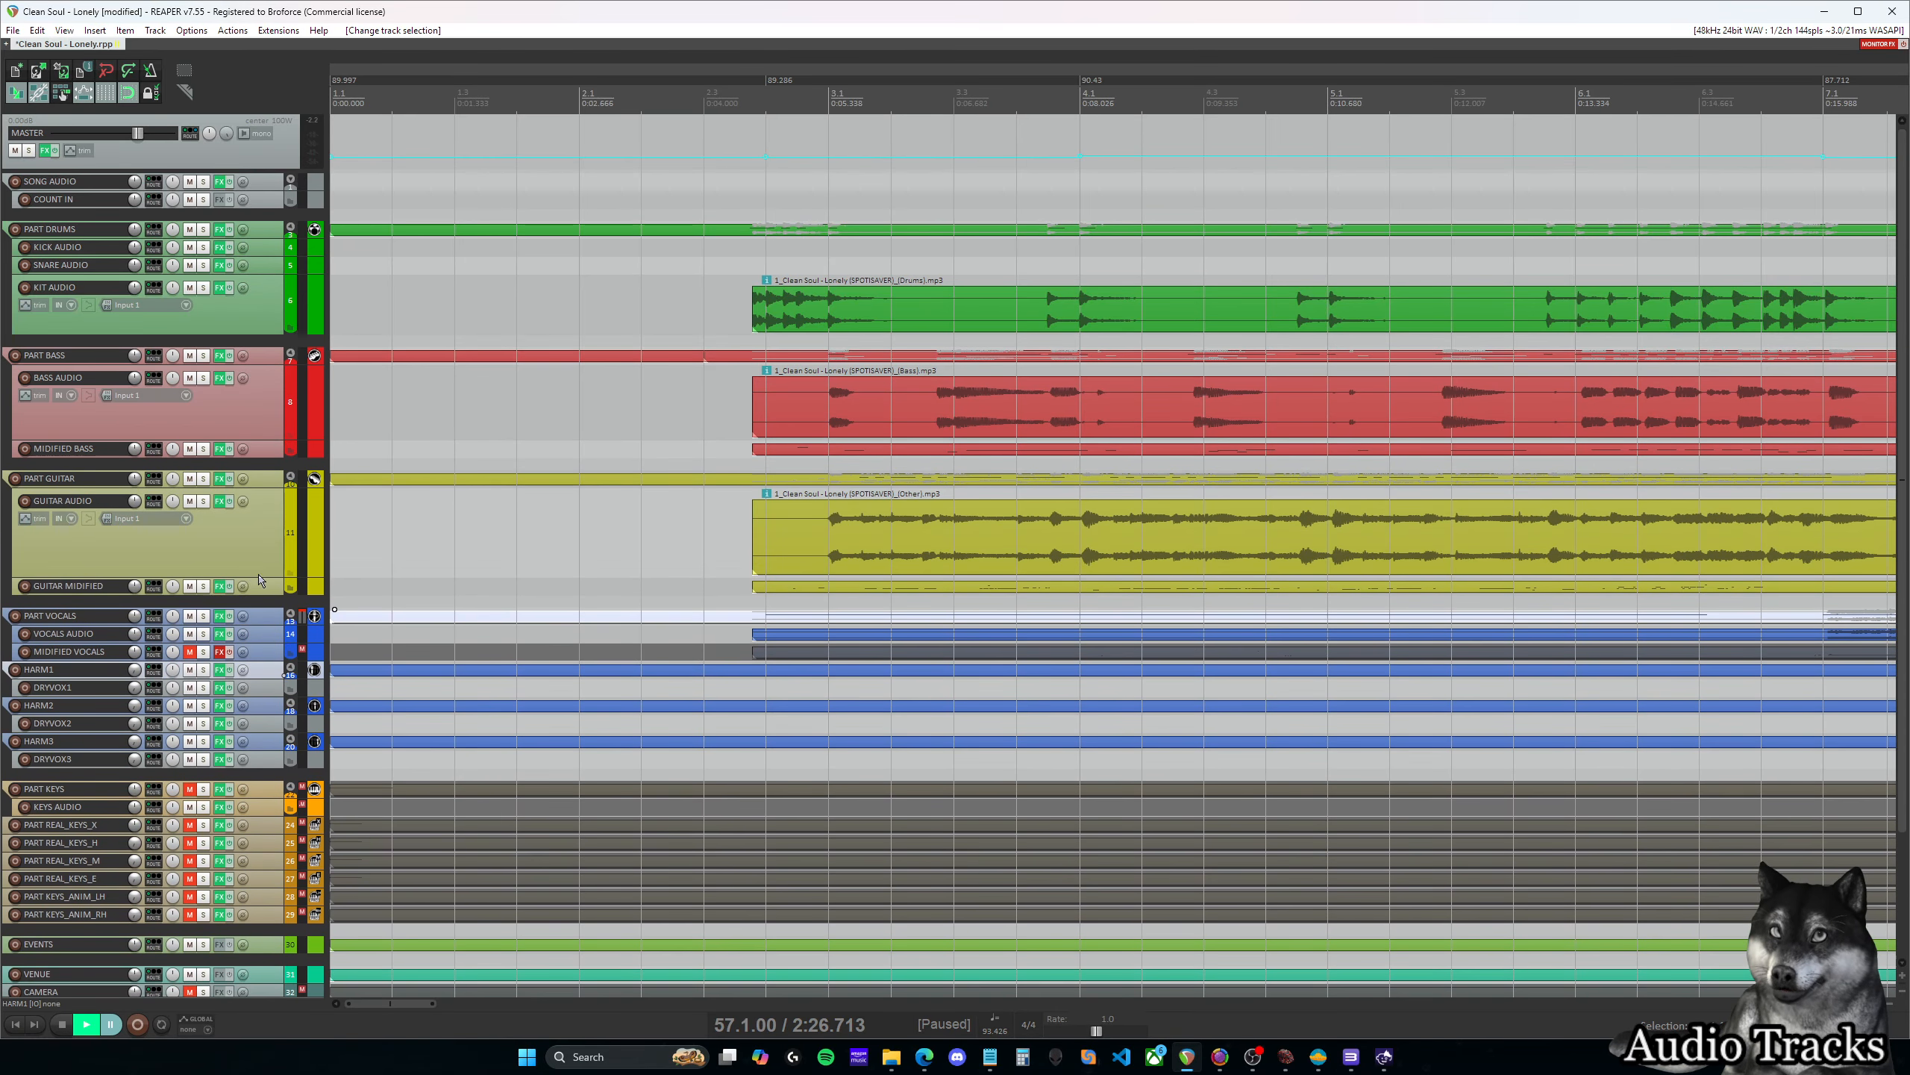
drag(263, 642, 252, 750)
drag(266, 335, 267, 357)
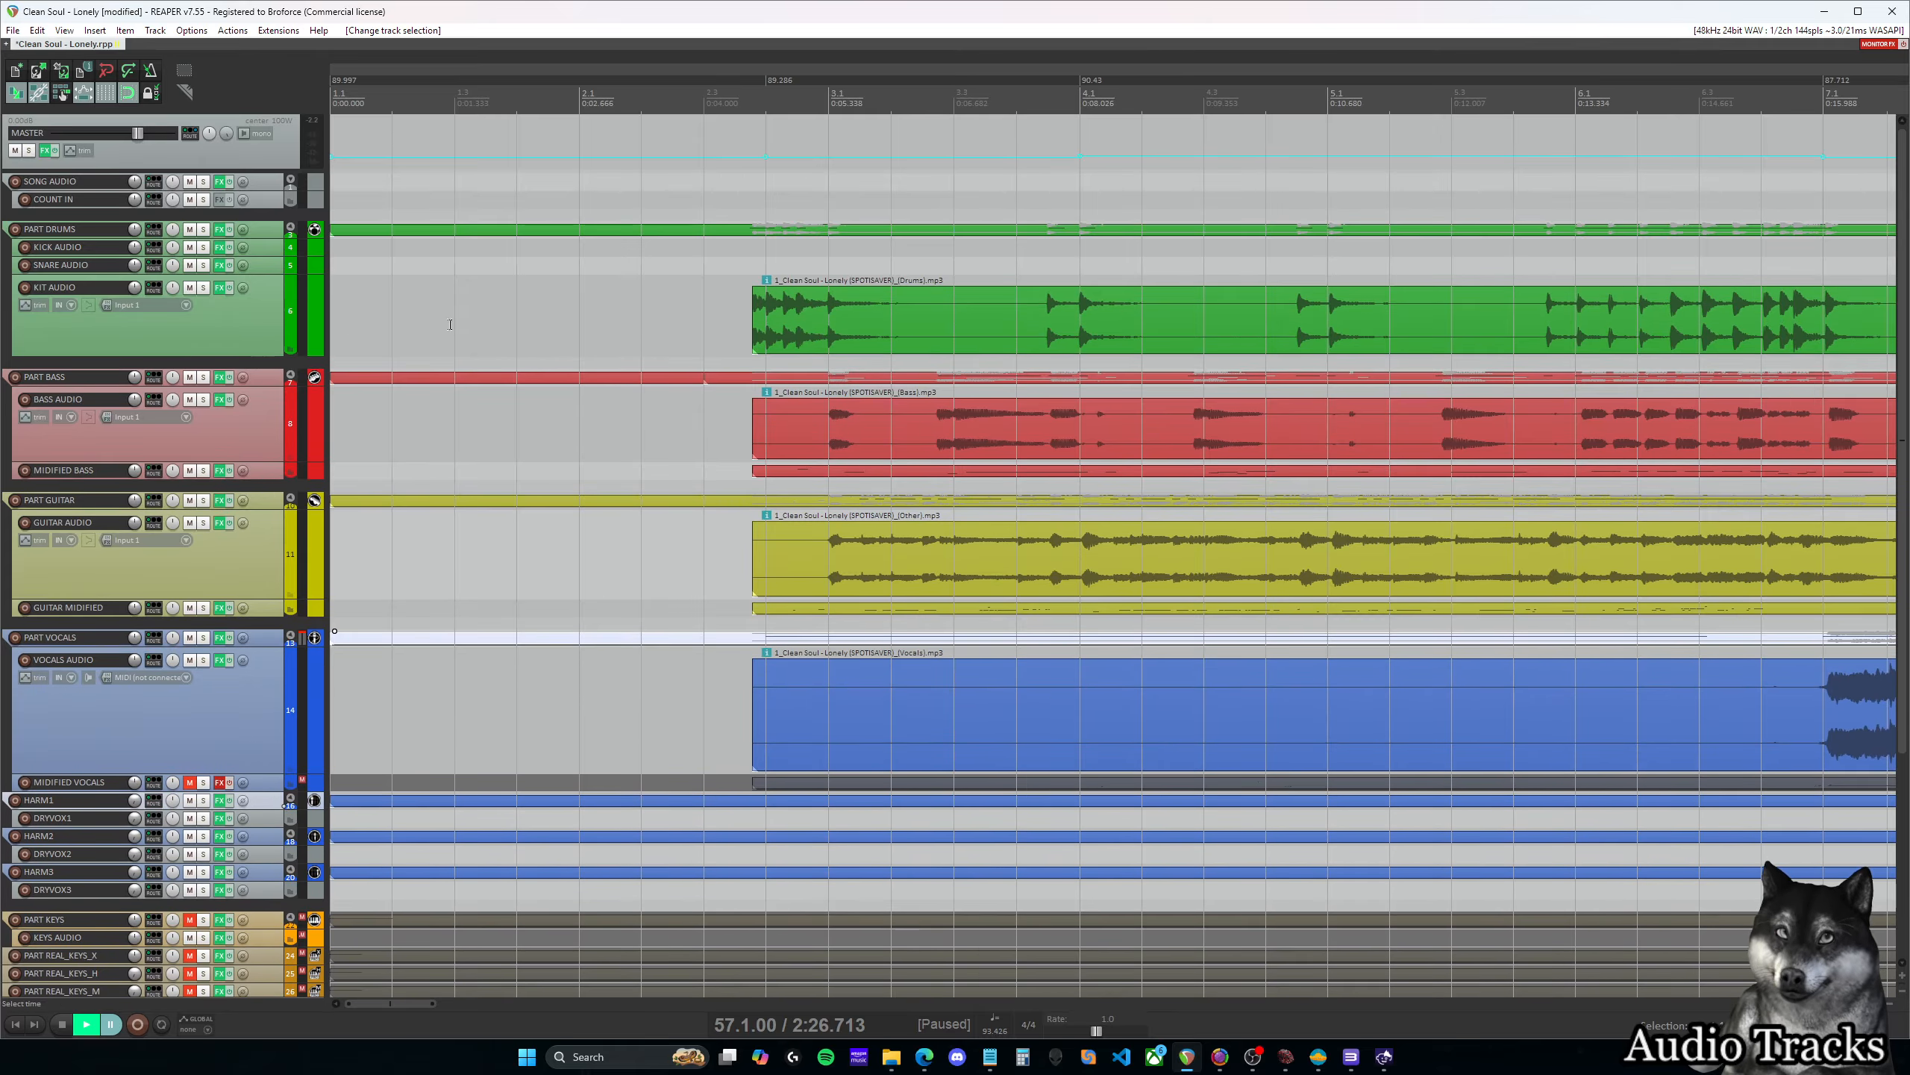
Select the kit, bass, guitar and vocals audio tracks together and open the settings for consolidating and exporting tracks
click(257, 330)
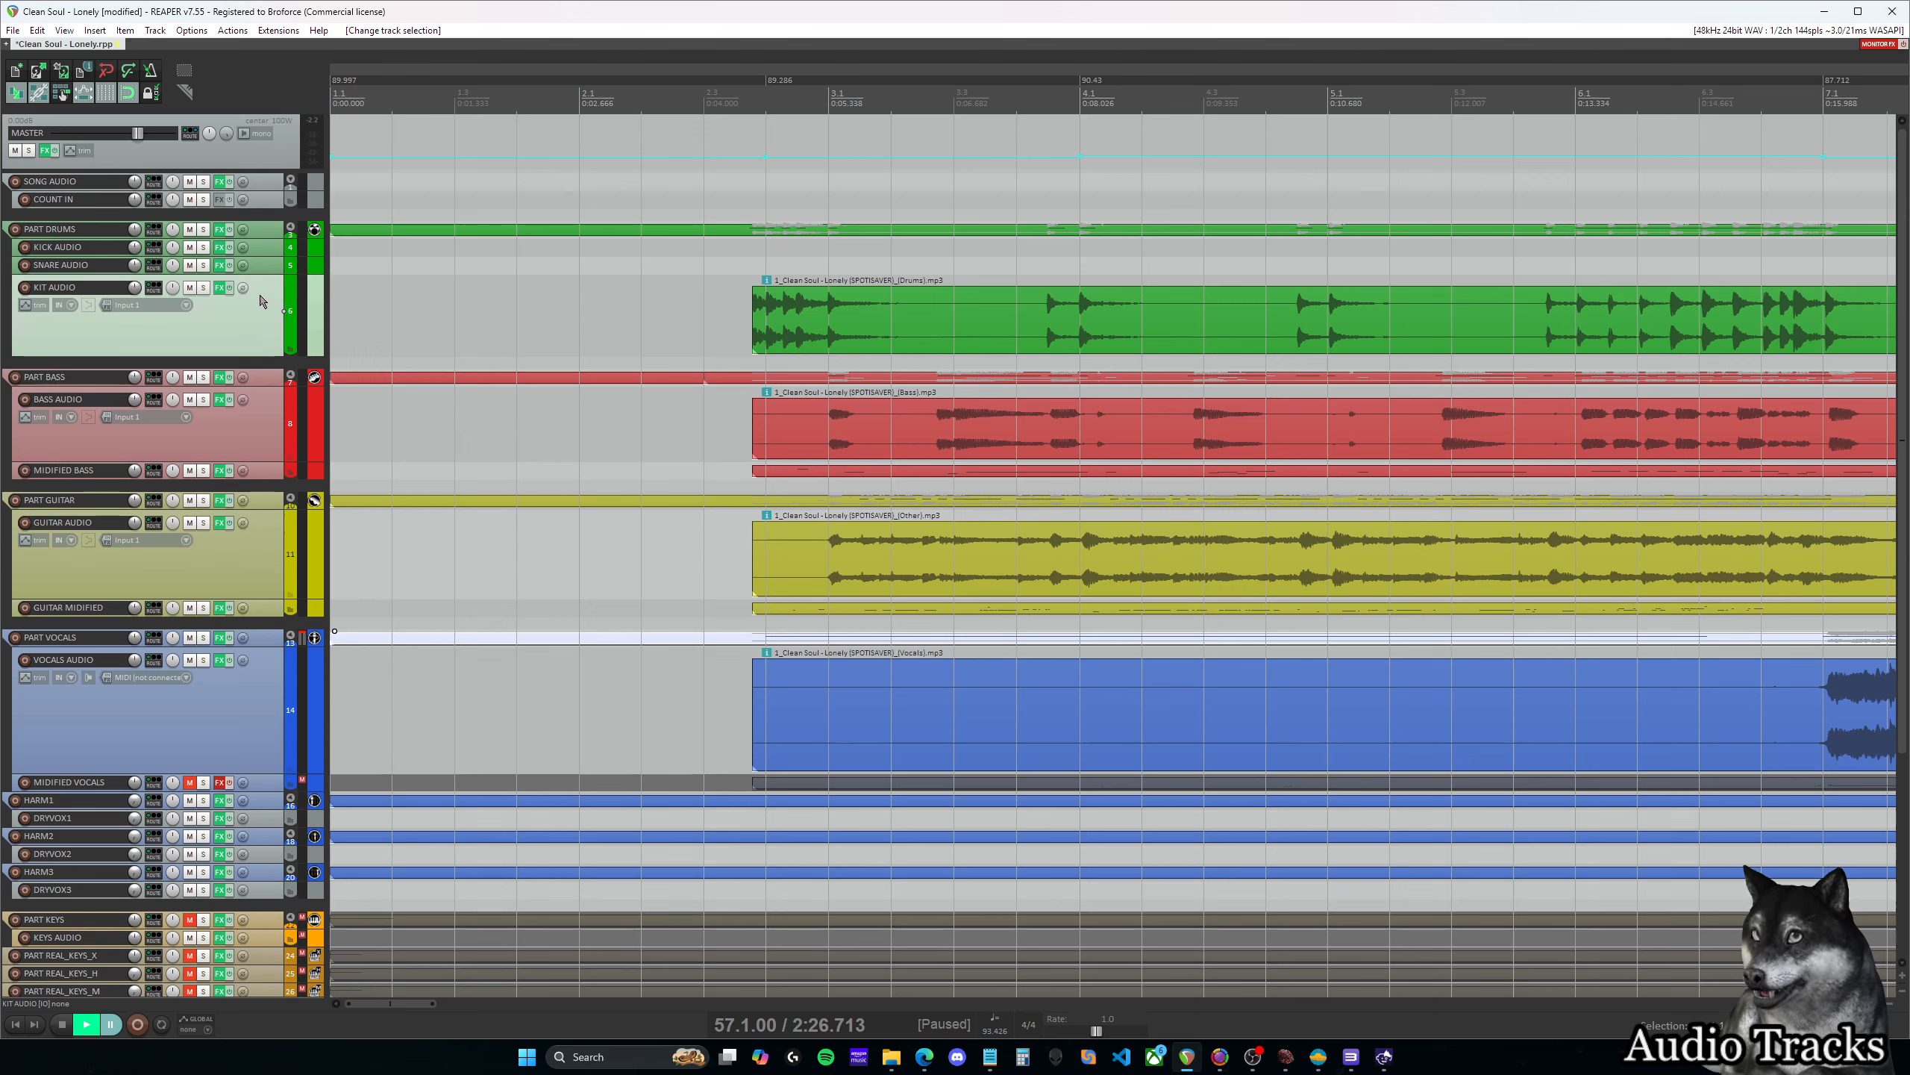
ctrl+click(262, 435)
ctrl+click(269, 571)
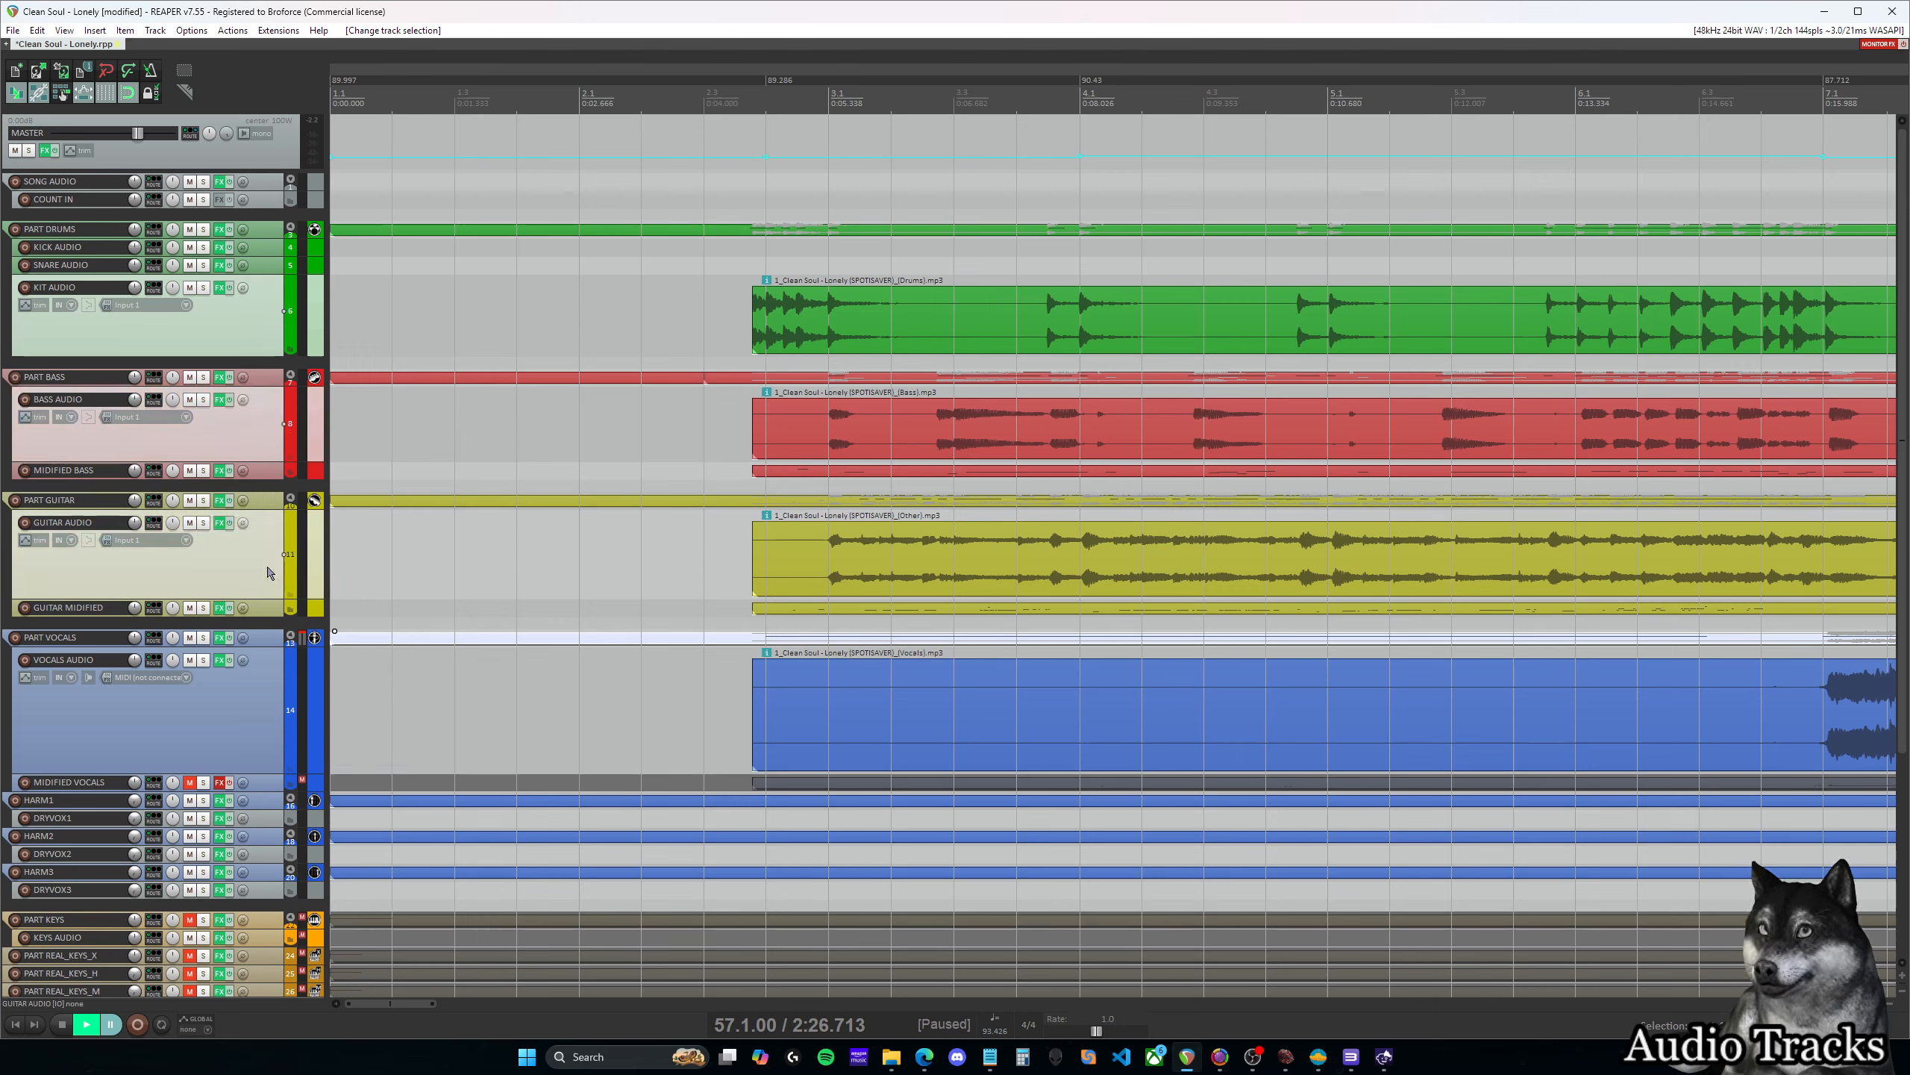
ctrl+click(273, 706)
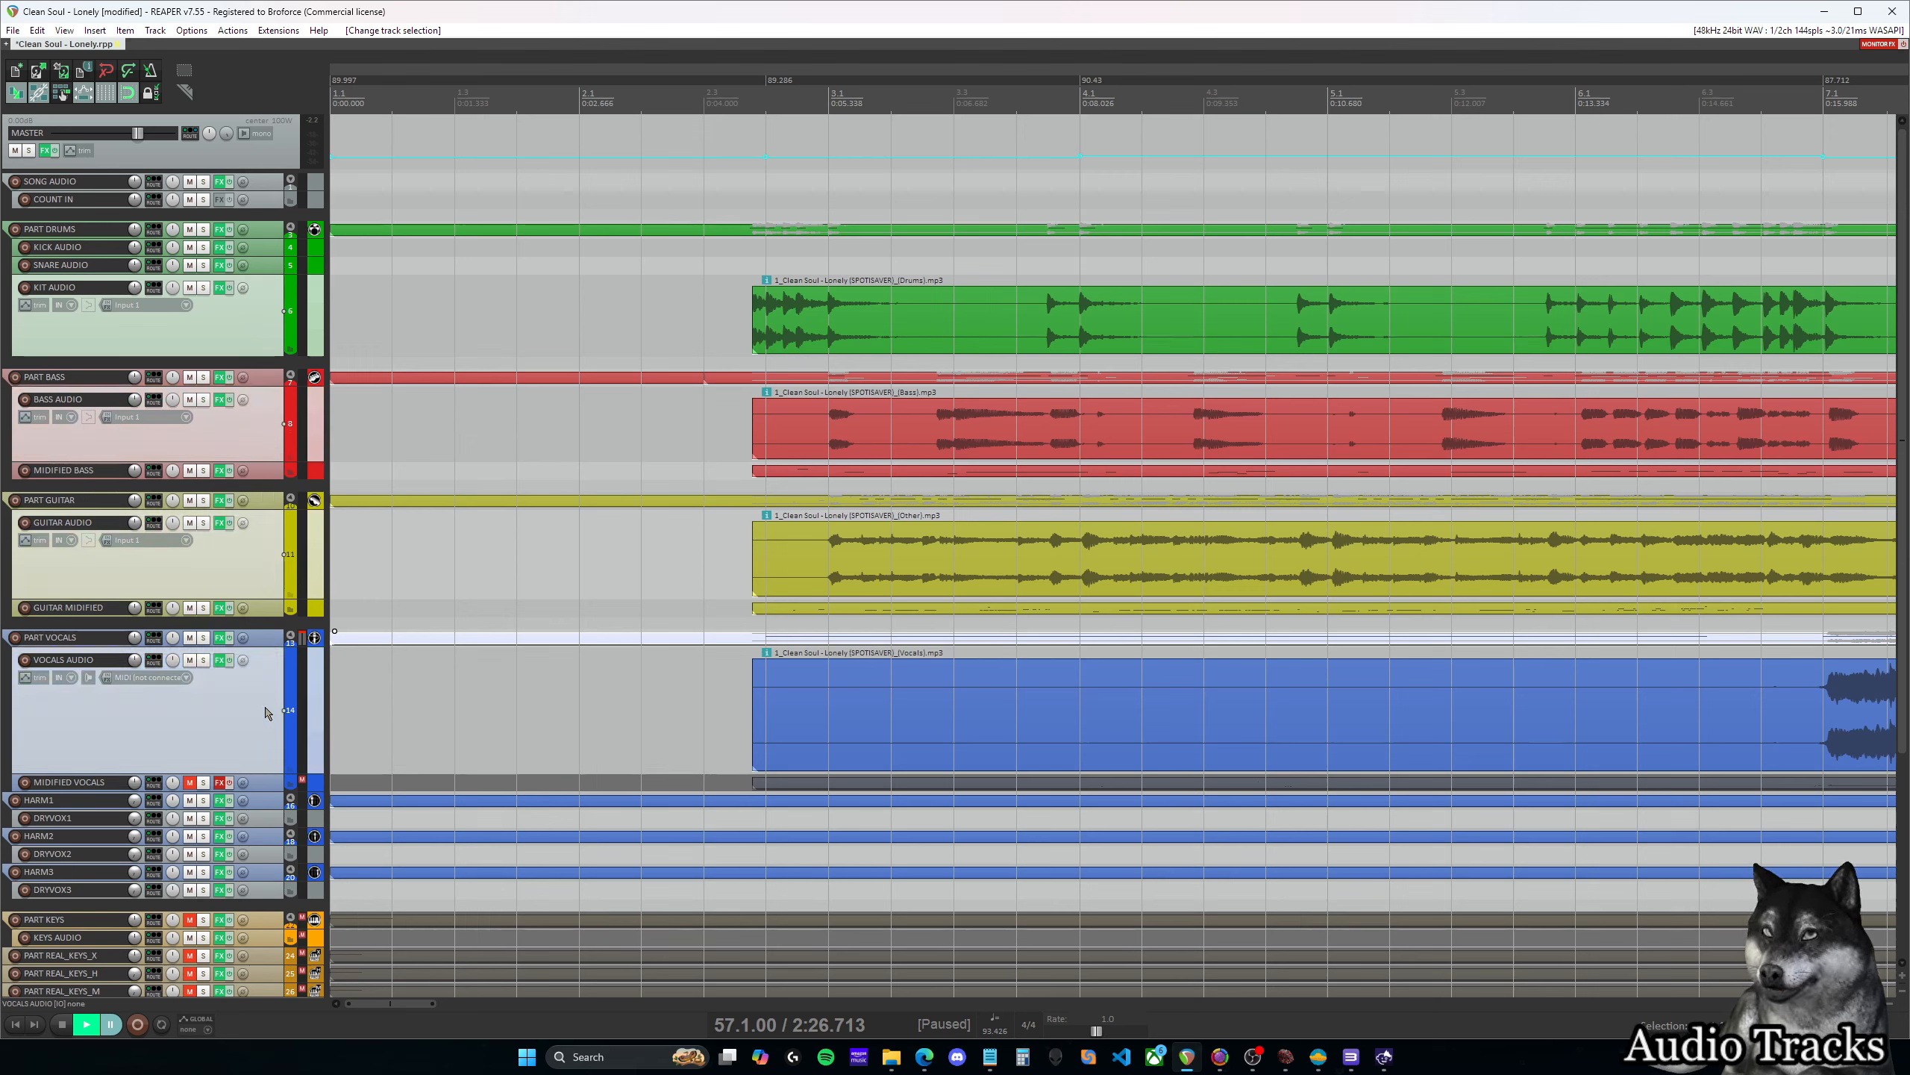
click(14, 30)
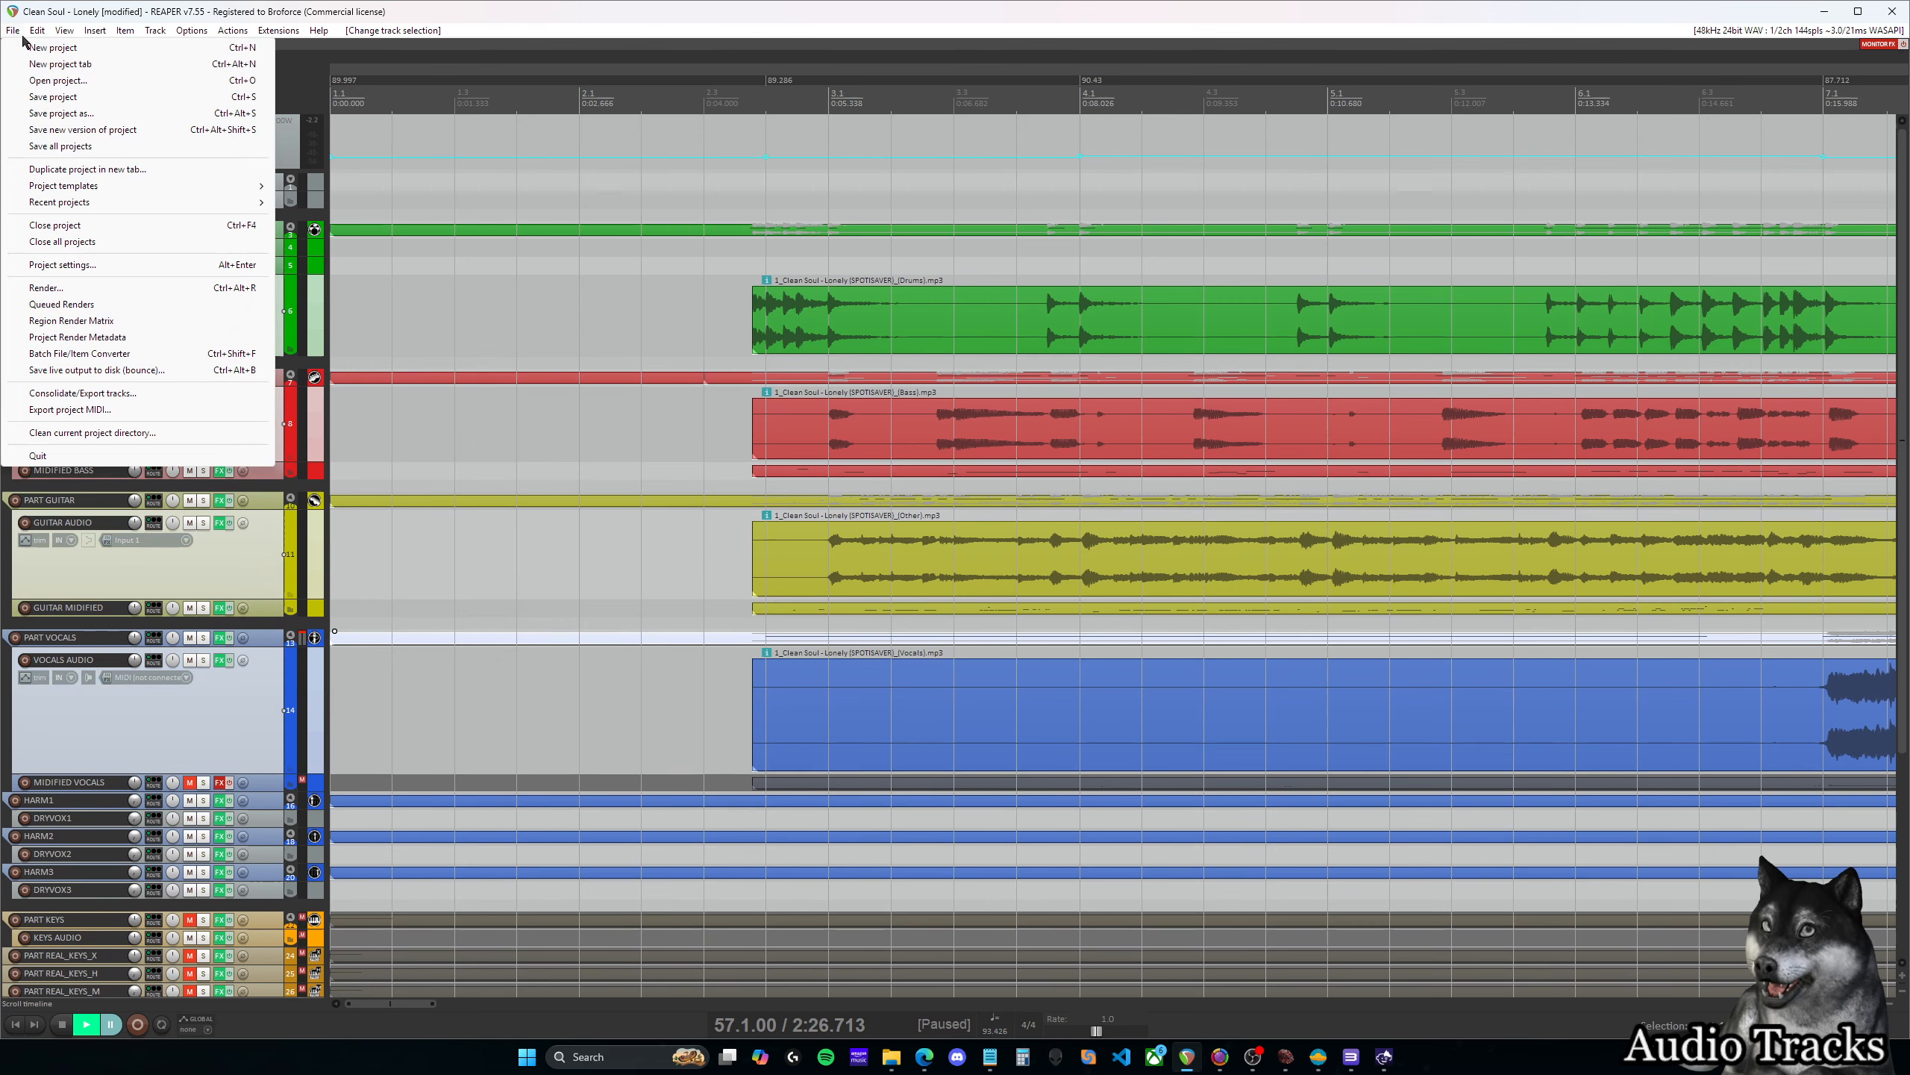
click(147, 401)
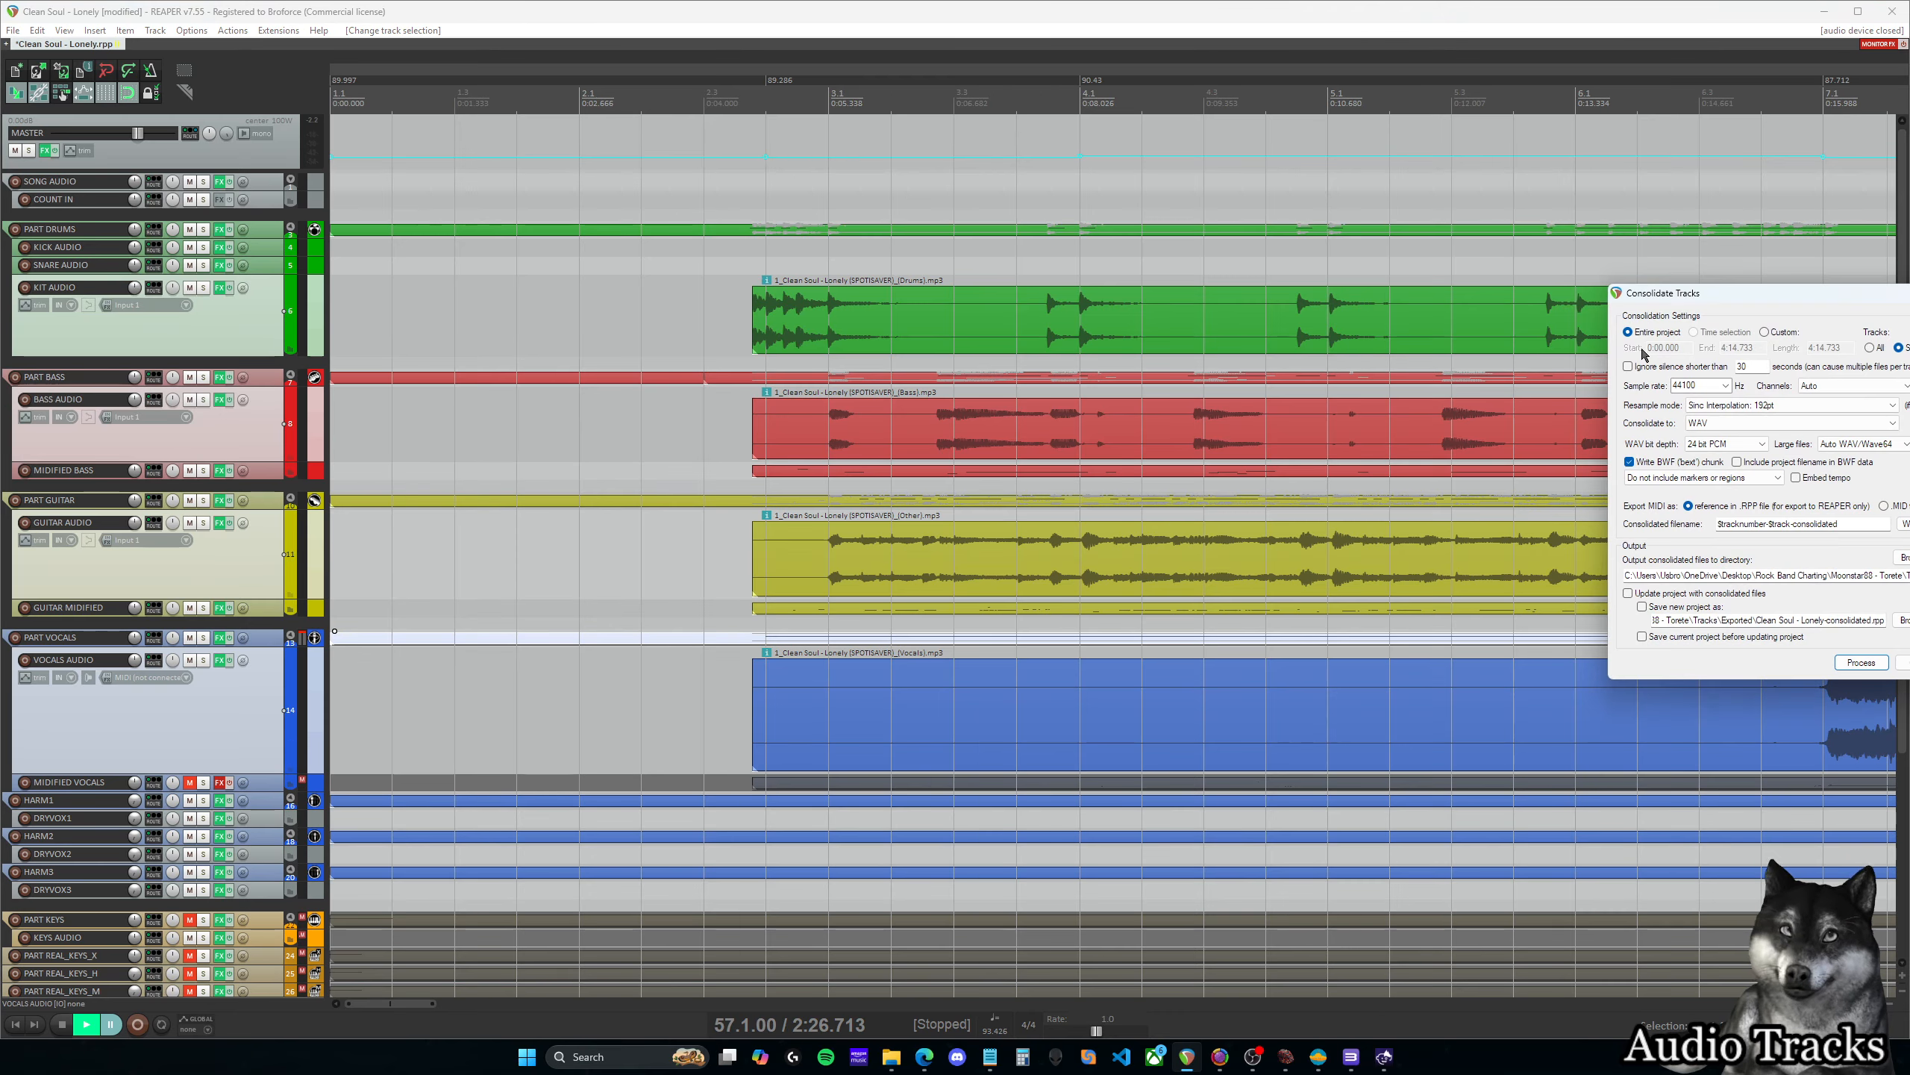
Bring the whole Consolidate Tracks dialog into view over the tracks and review its export settings
drag(1781, 302, 780, 388)
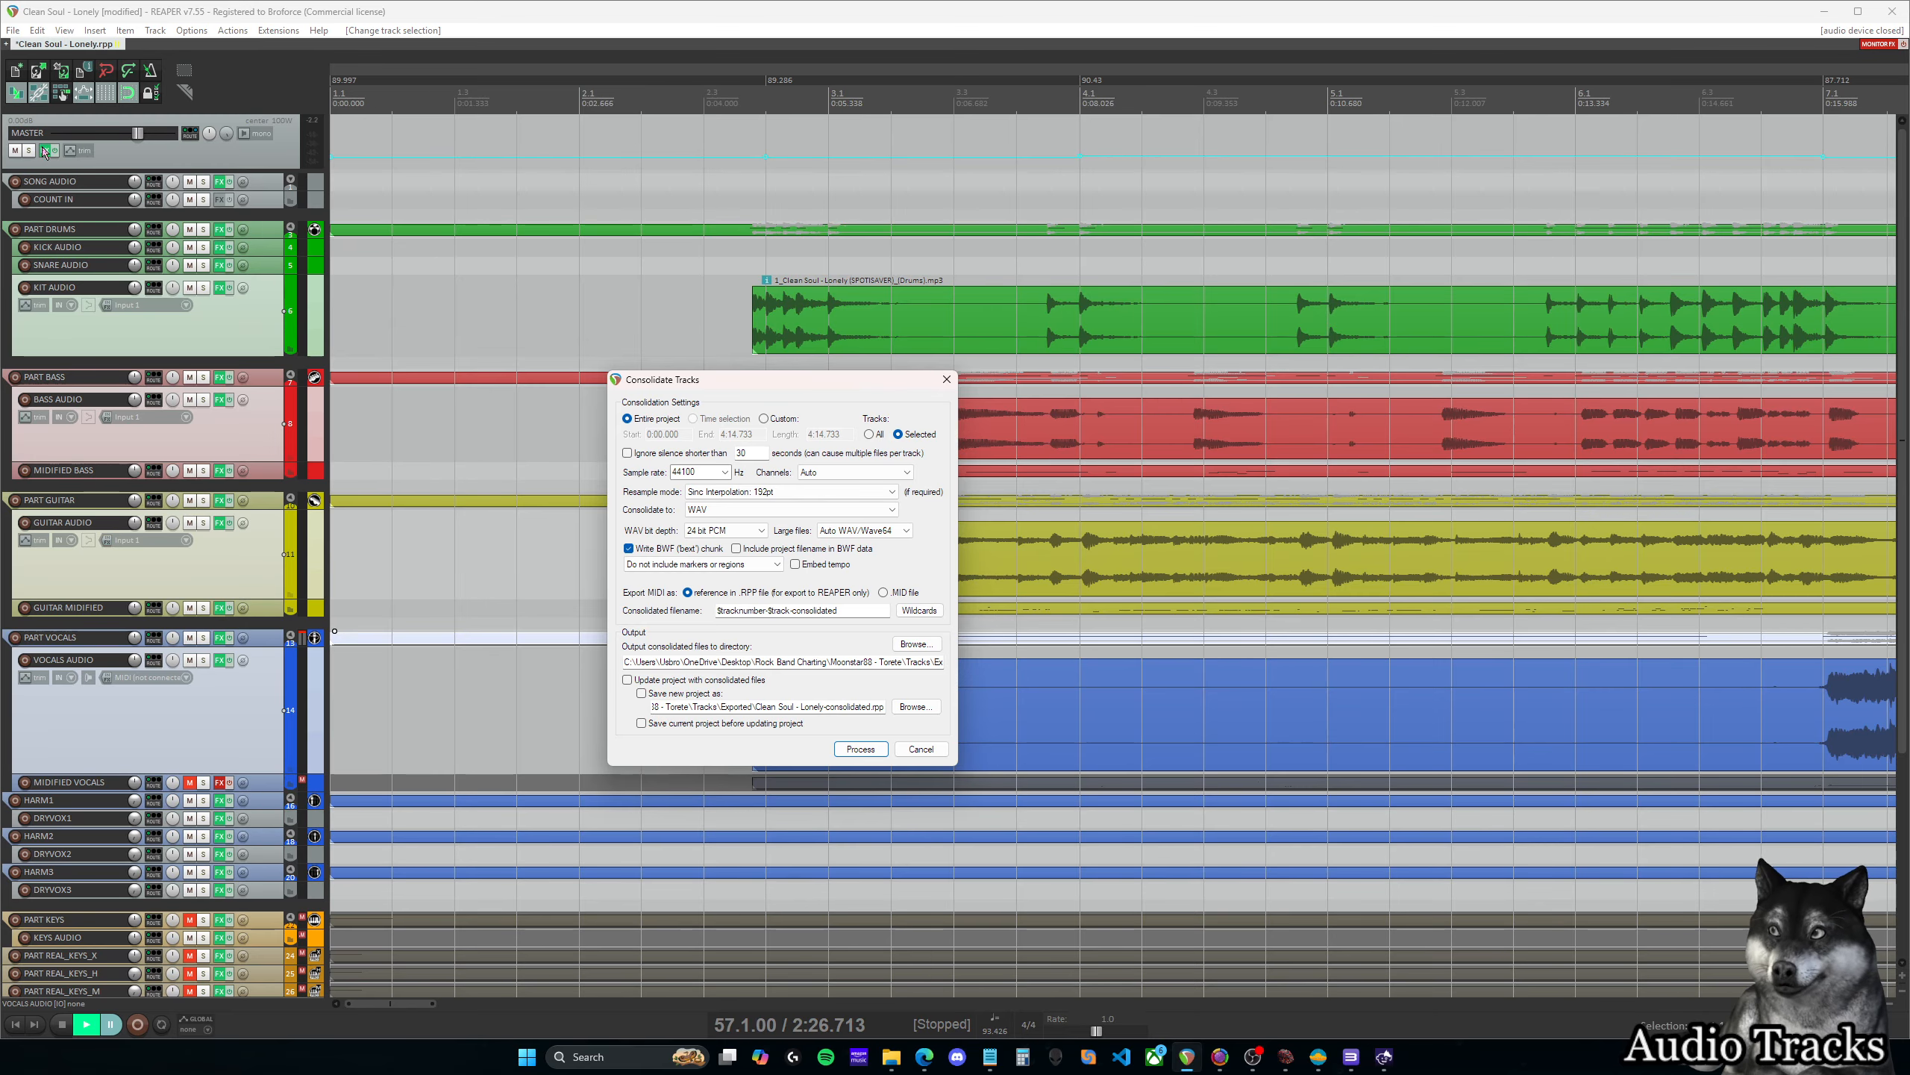
drag(829, 389, 819, 388)
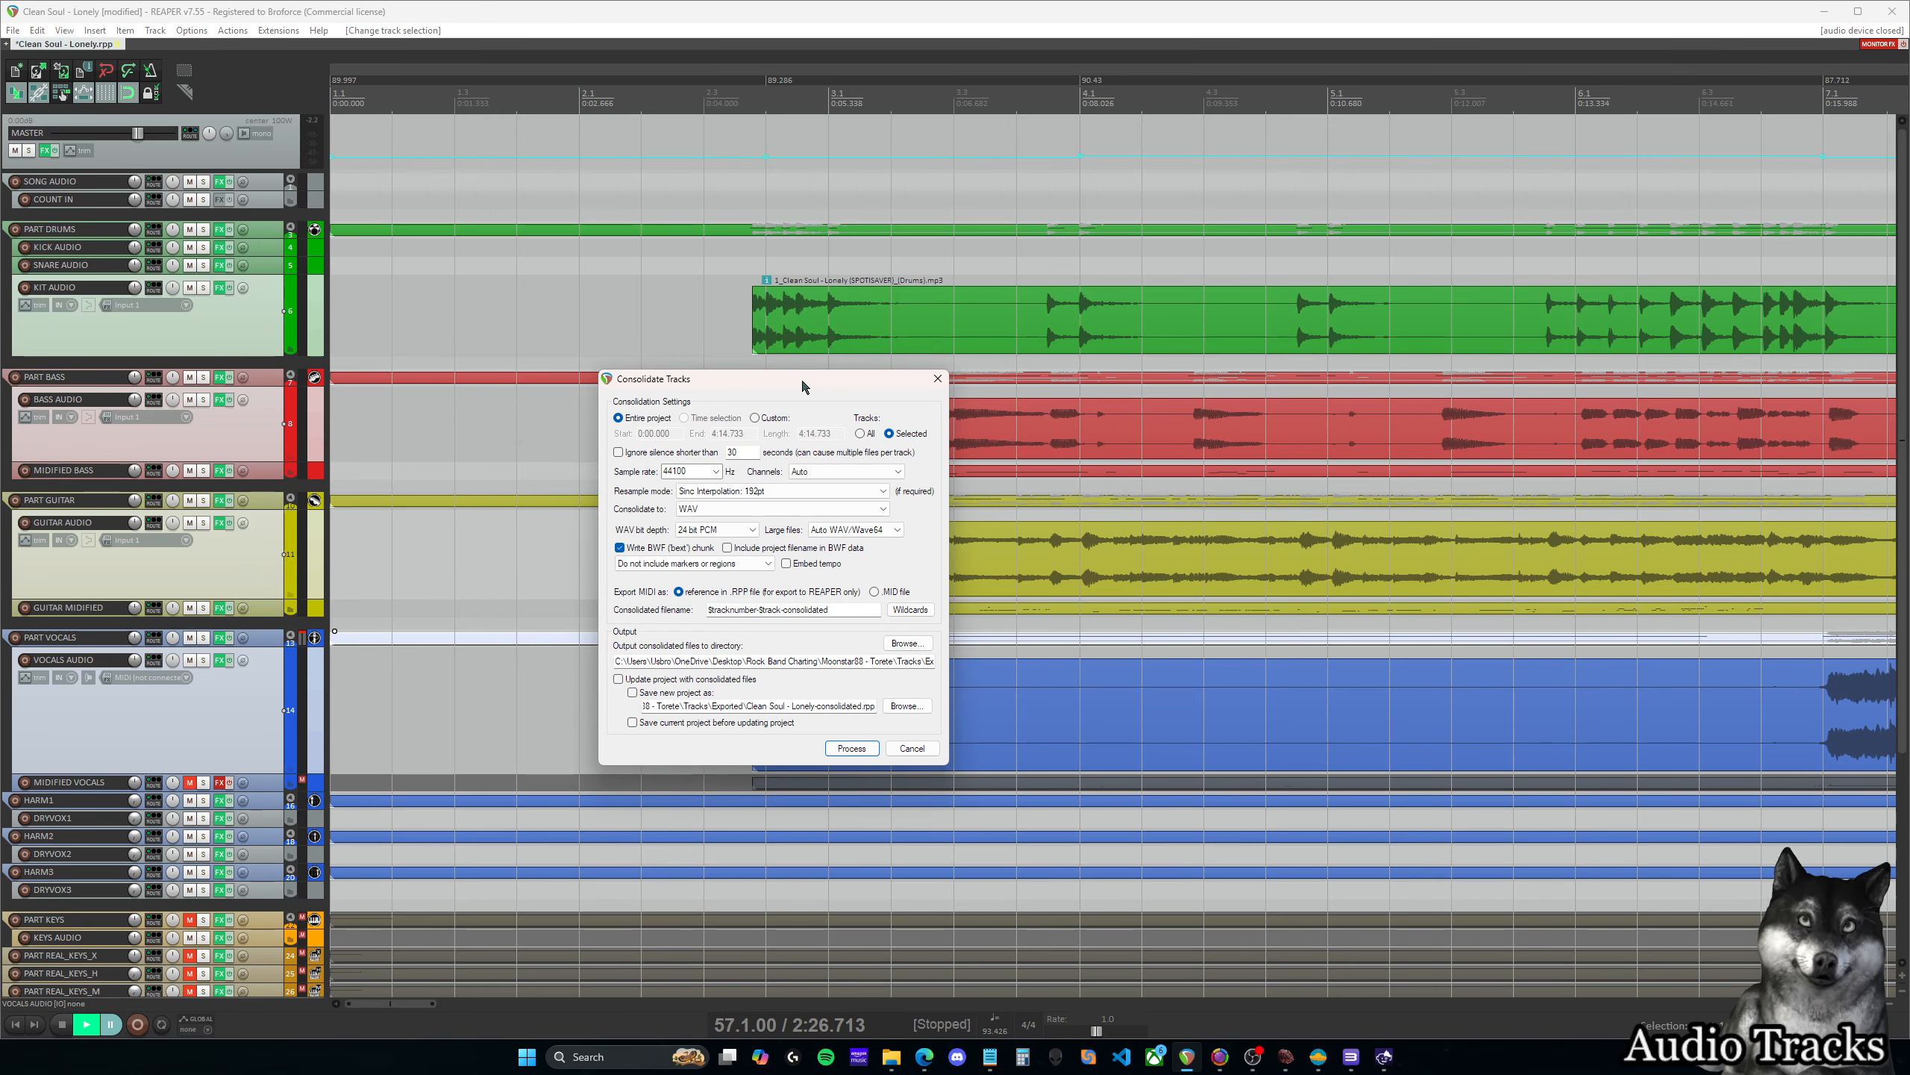
mouse_move(803, 385)
mouse_down()
mouse_move(832, 376)
mouse_move(794, 368)
mouse_move(815, 368)
mouse_up()
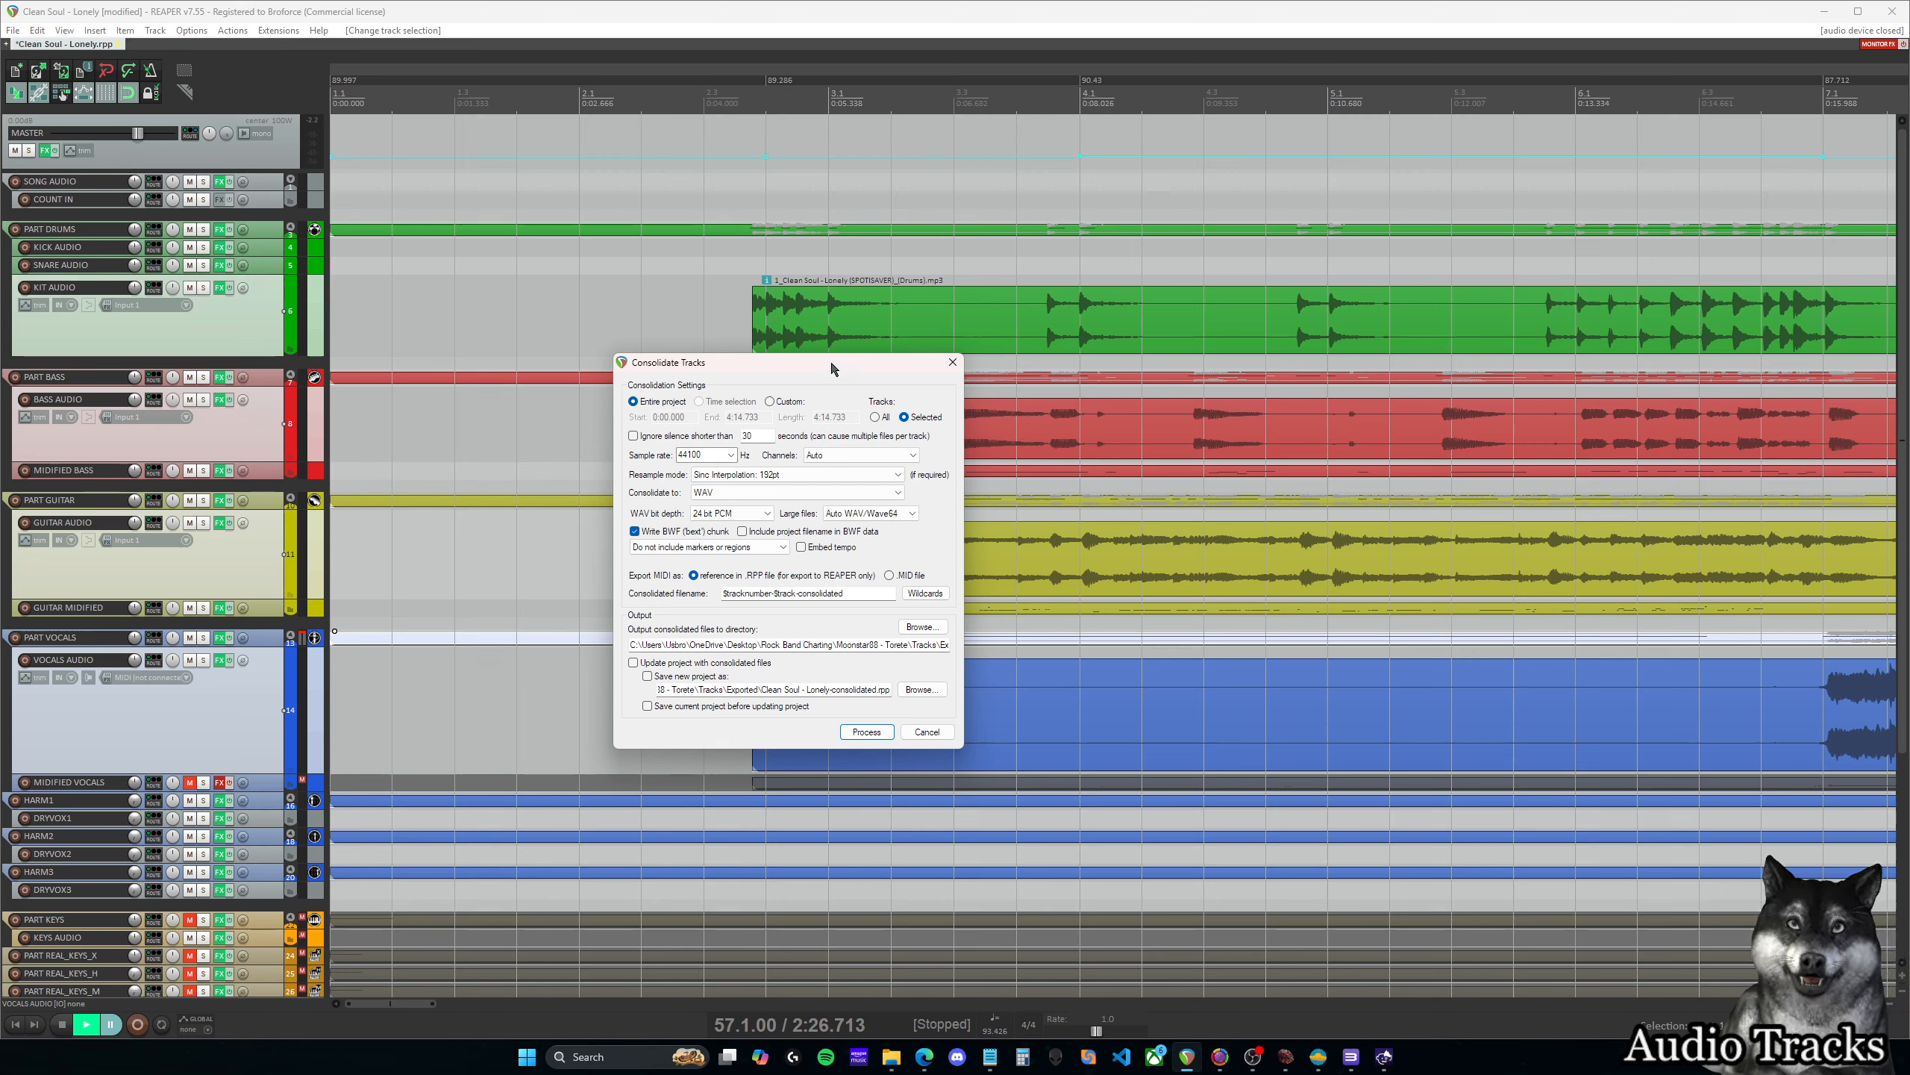
drag(830, 362, 842, 360)
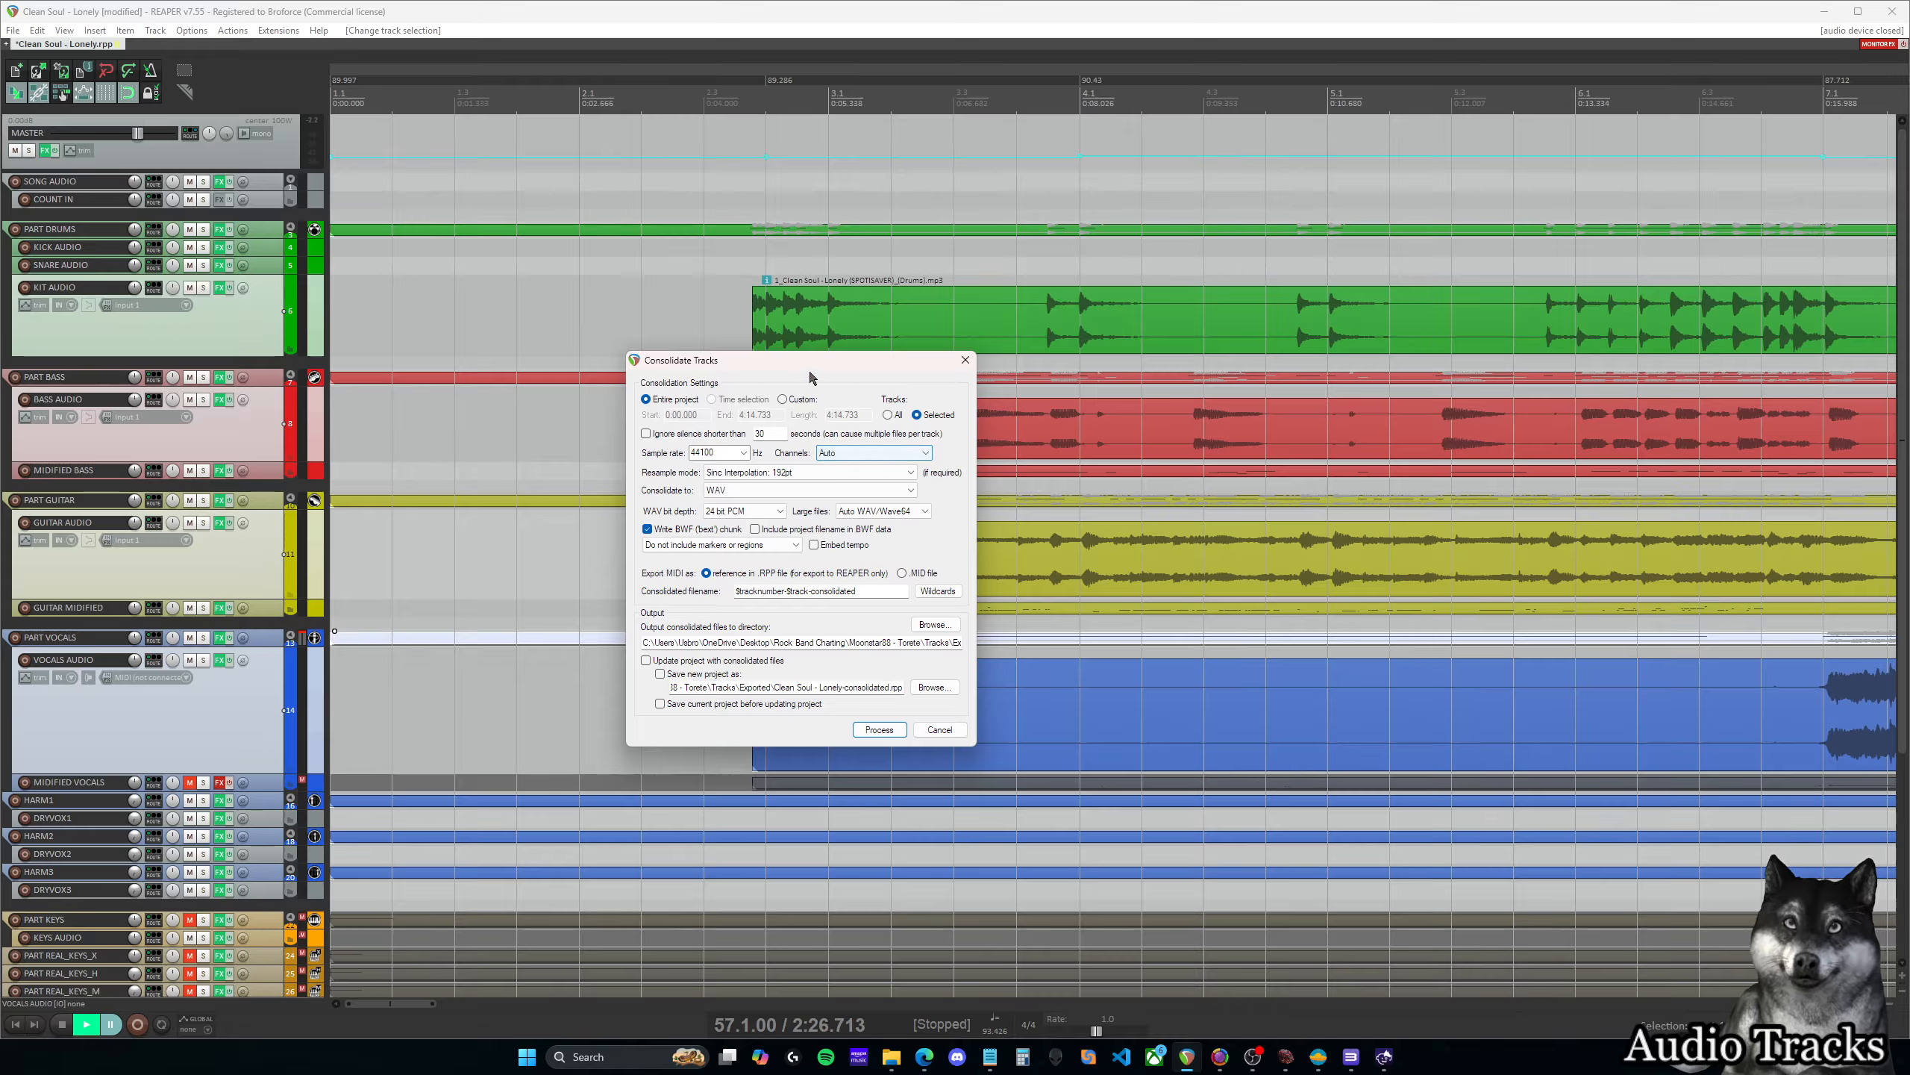
drag(838, 369, 859, 368)
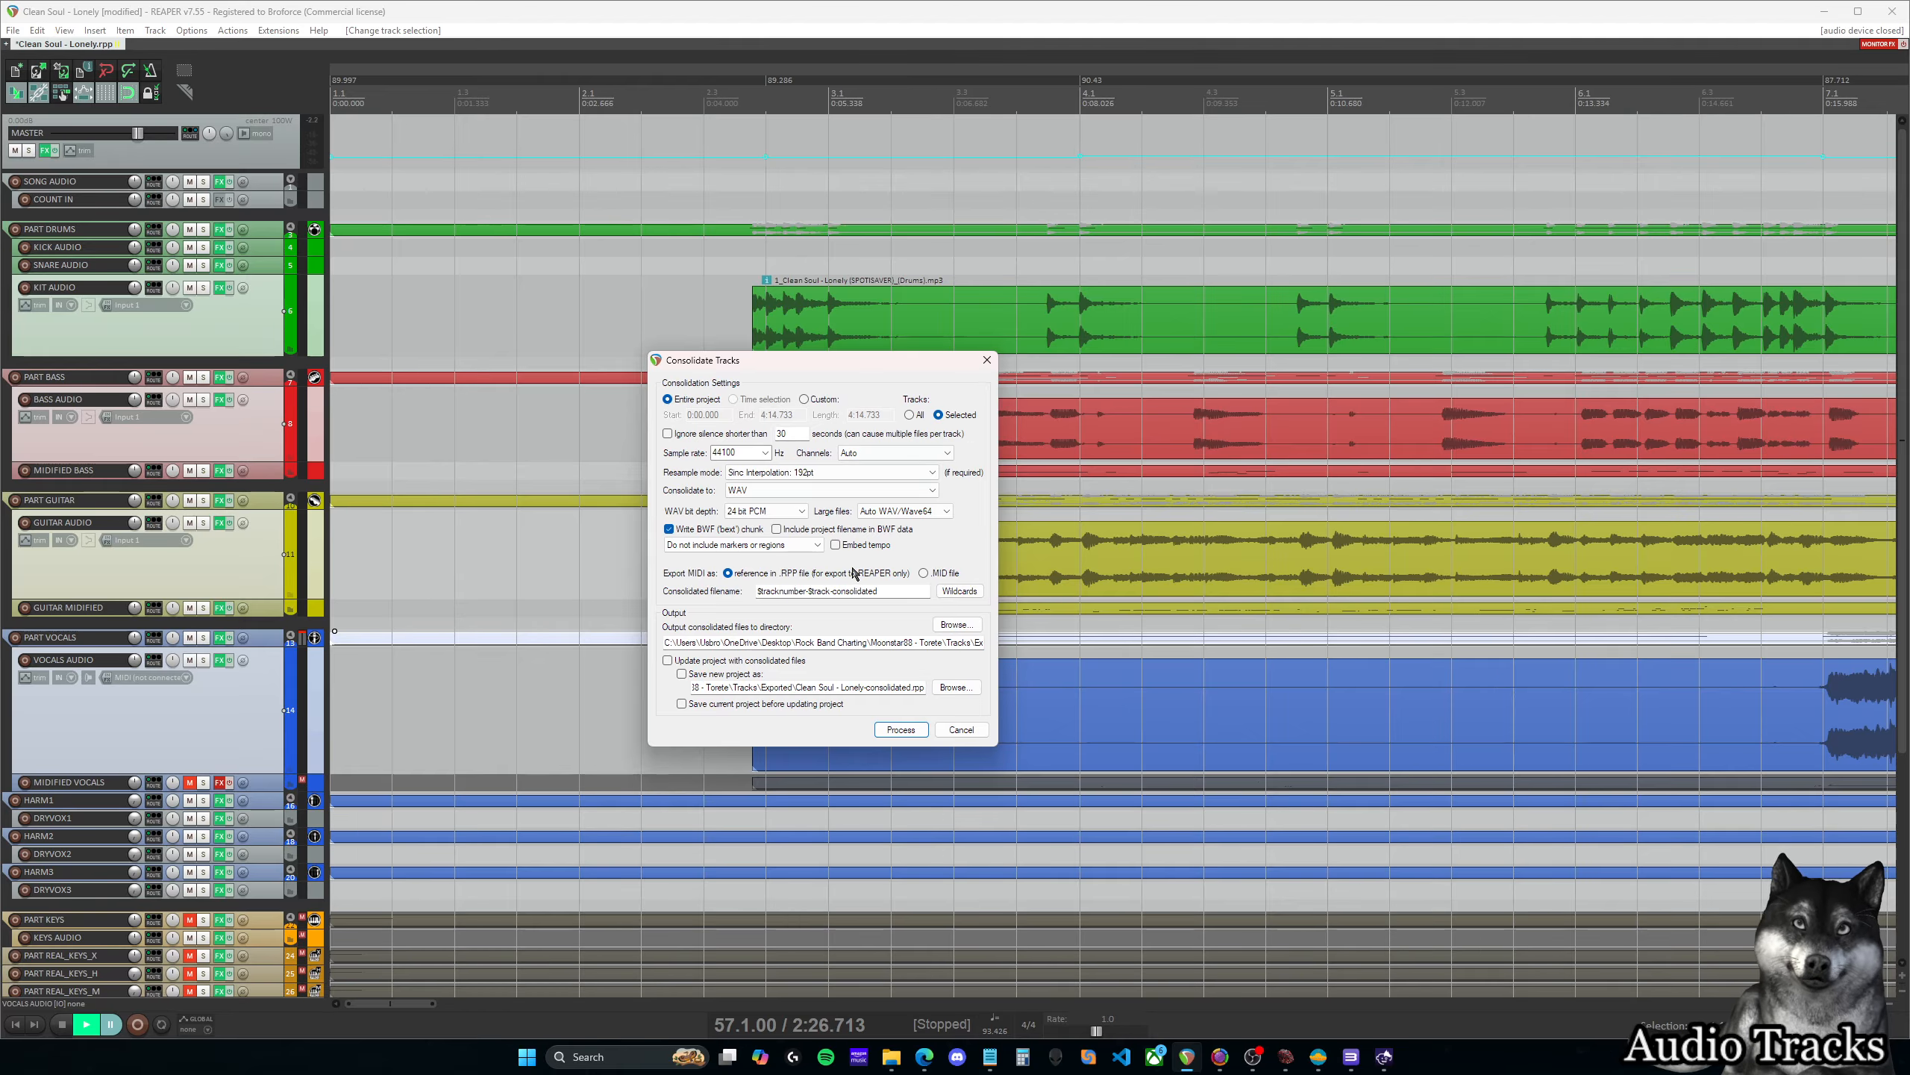
Browse for the consolidated files' output directory and go to the Tracks folder inside Clean Soul - Lonely
click(957, 625)
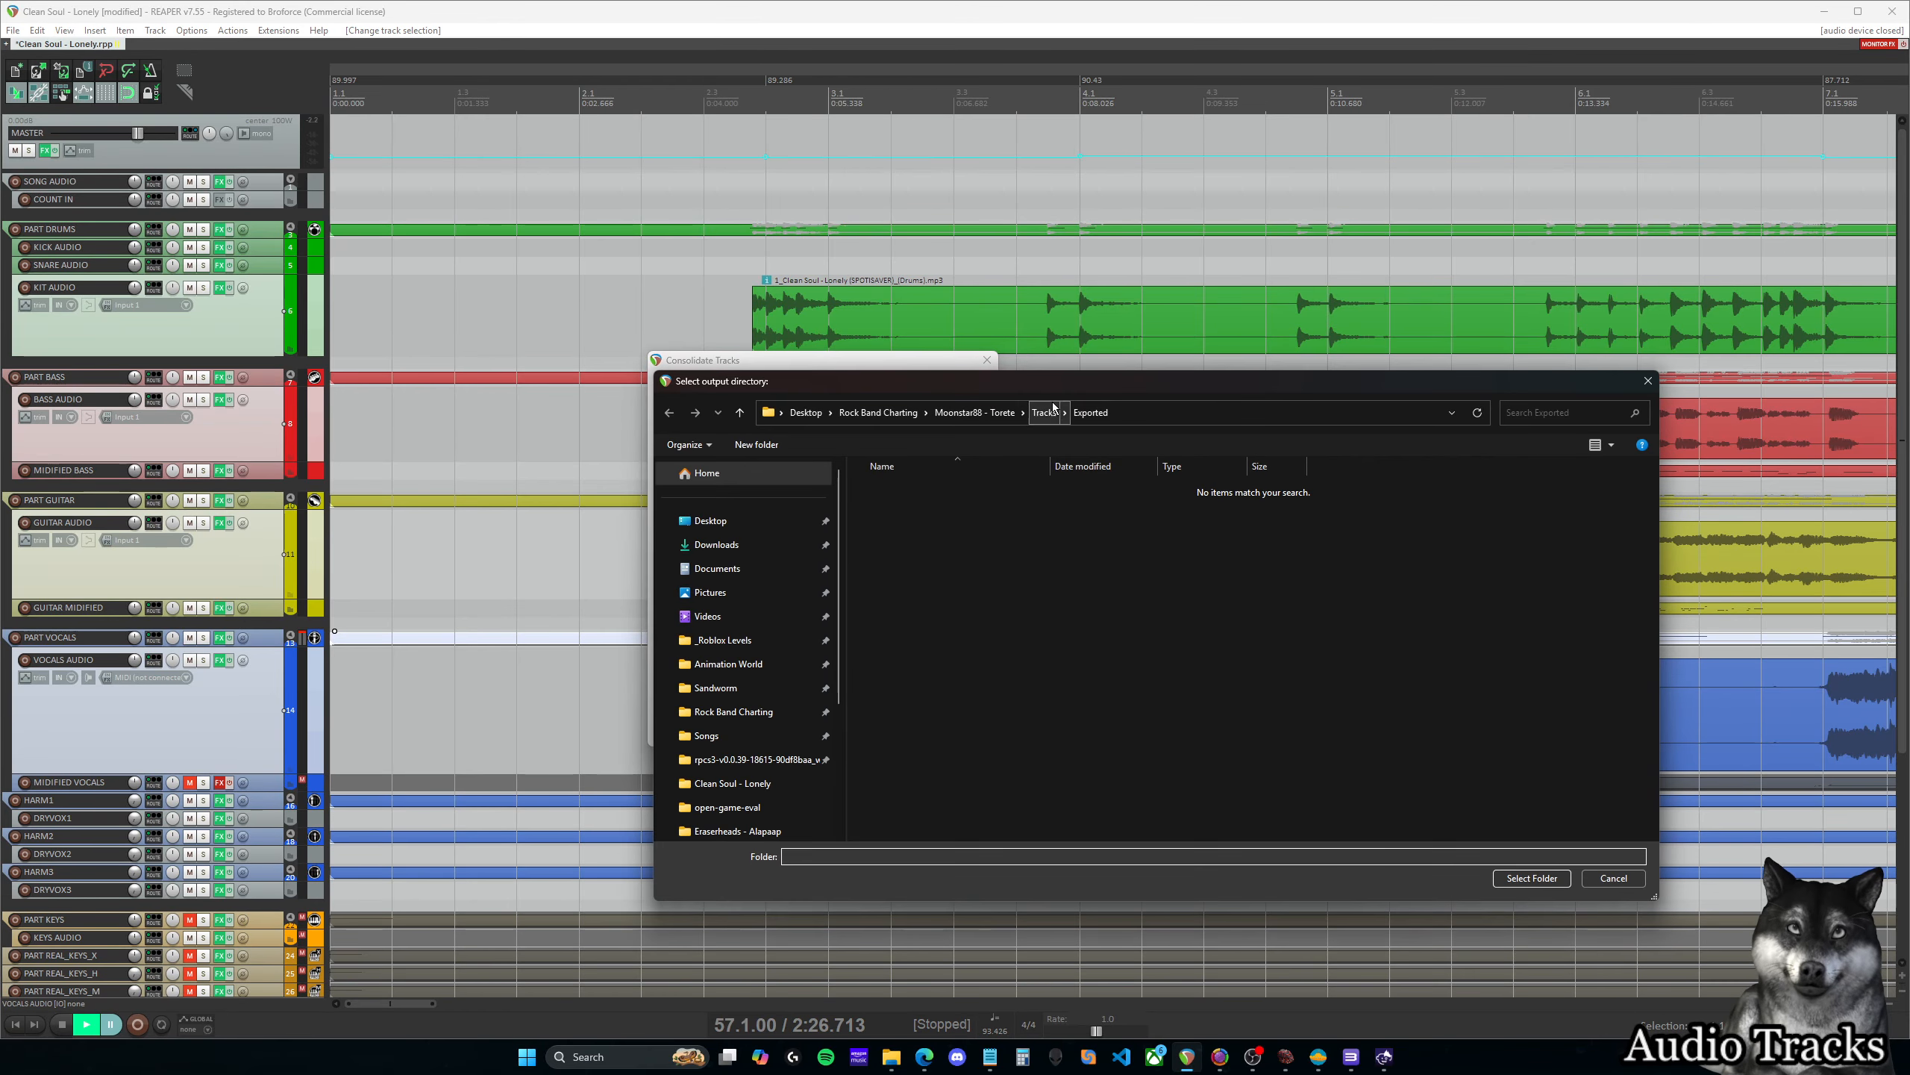
click(902, 413)
double_click(925, 490)
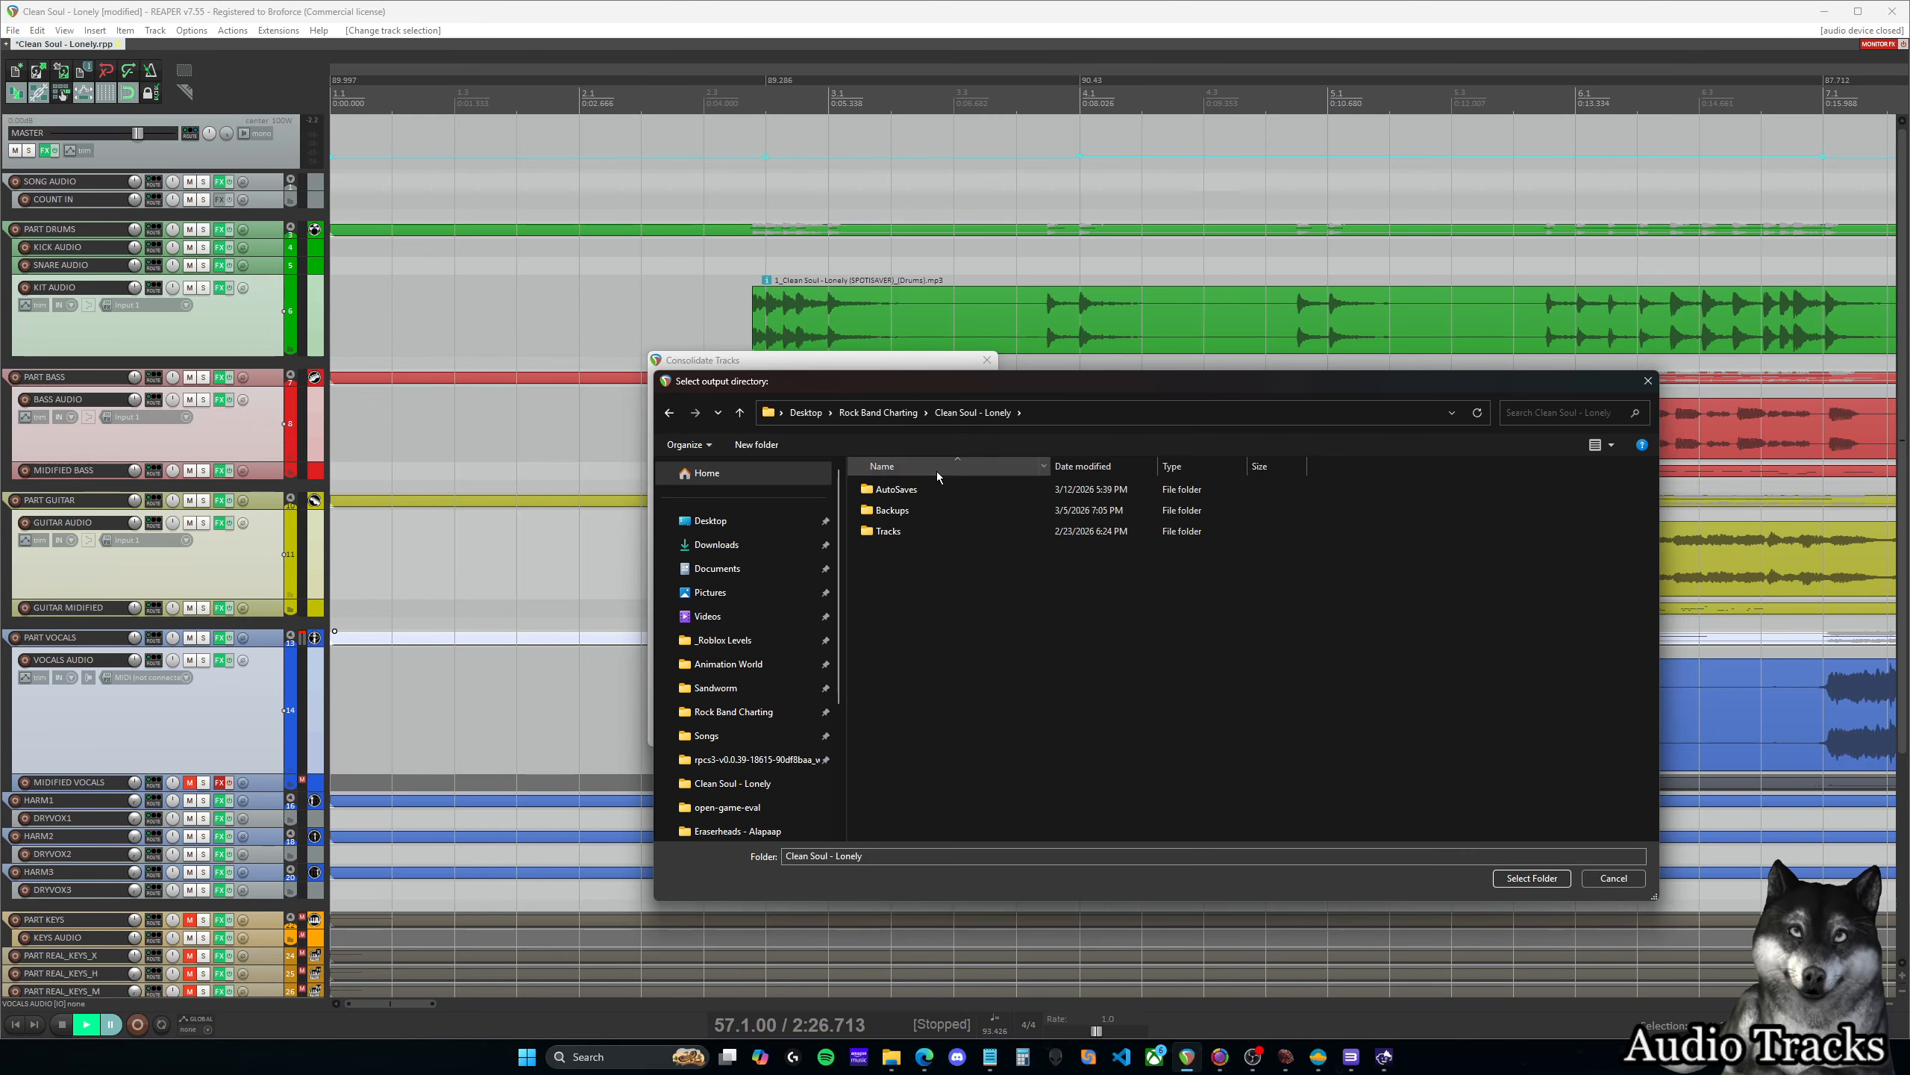
drag(932, 381, 1299, 330)
double_click(1261, 482)
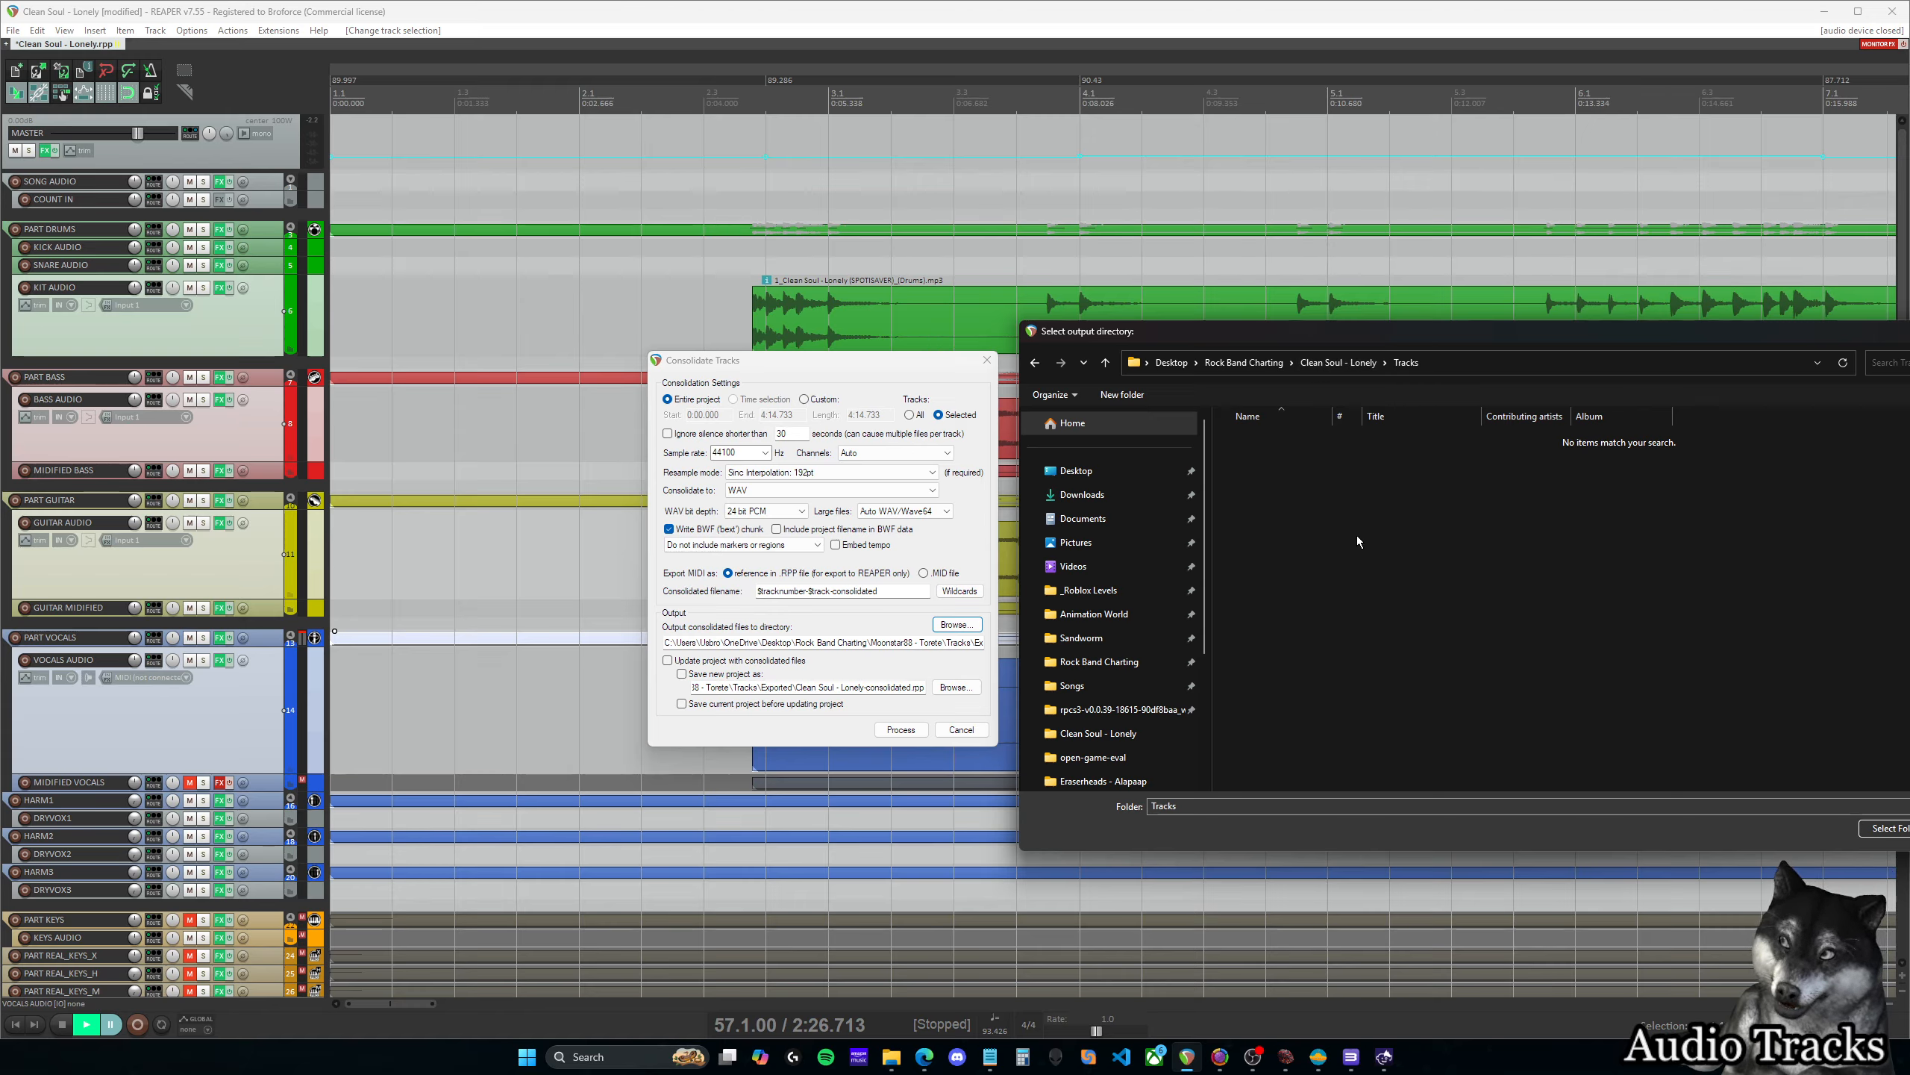
Create a folder named "Exported" inside Tracks and choose it as the output directory
right_click(1311, 495)
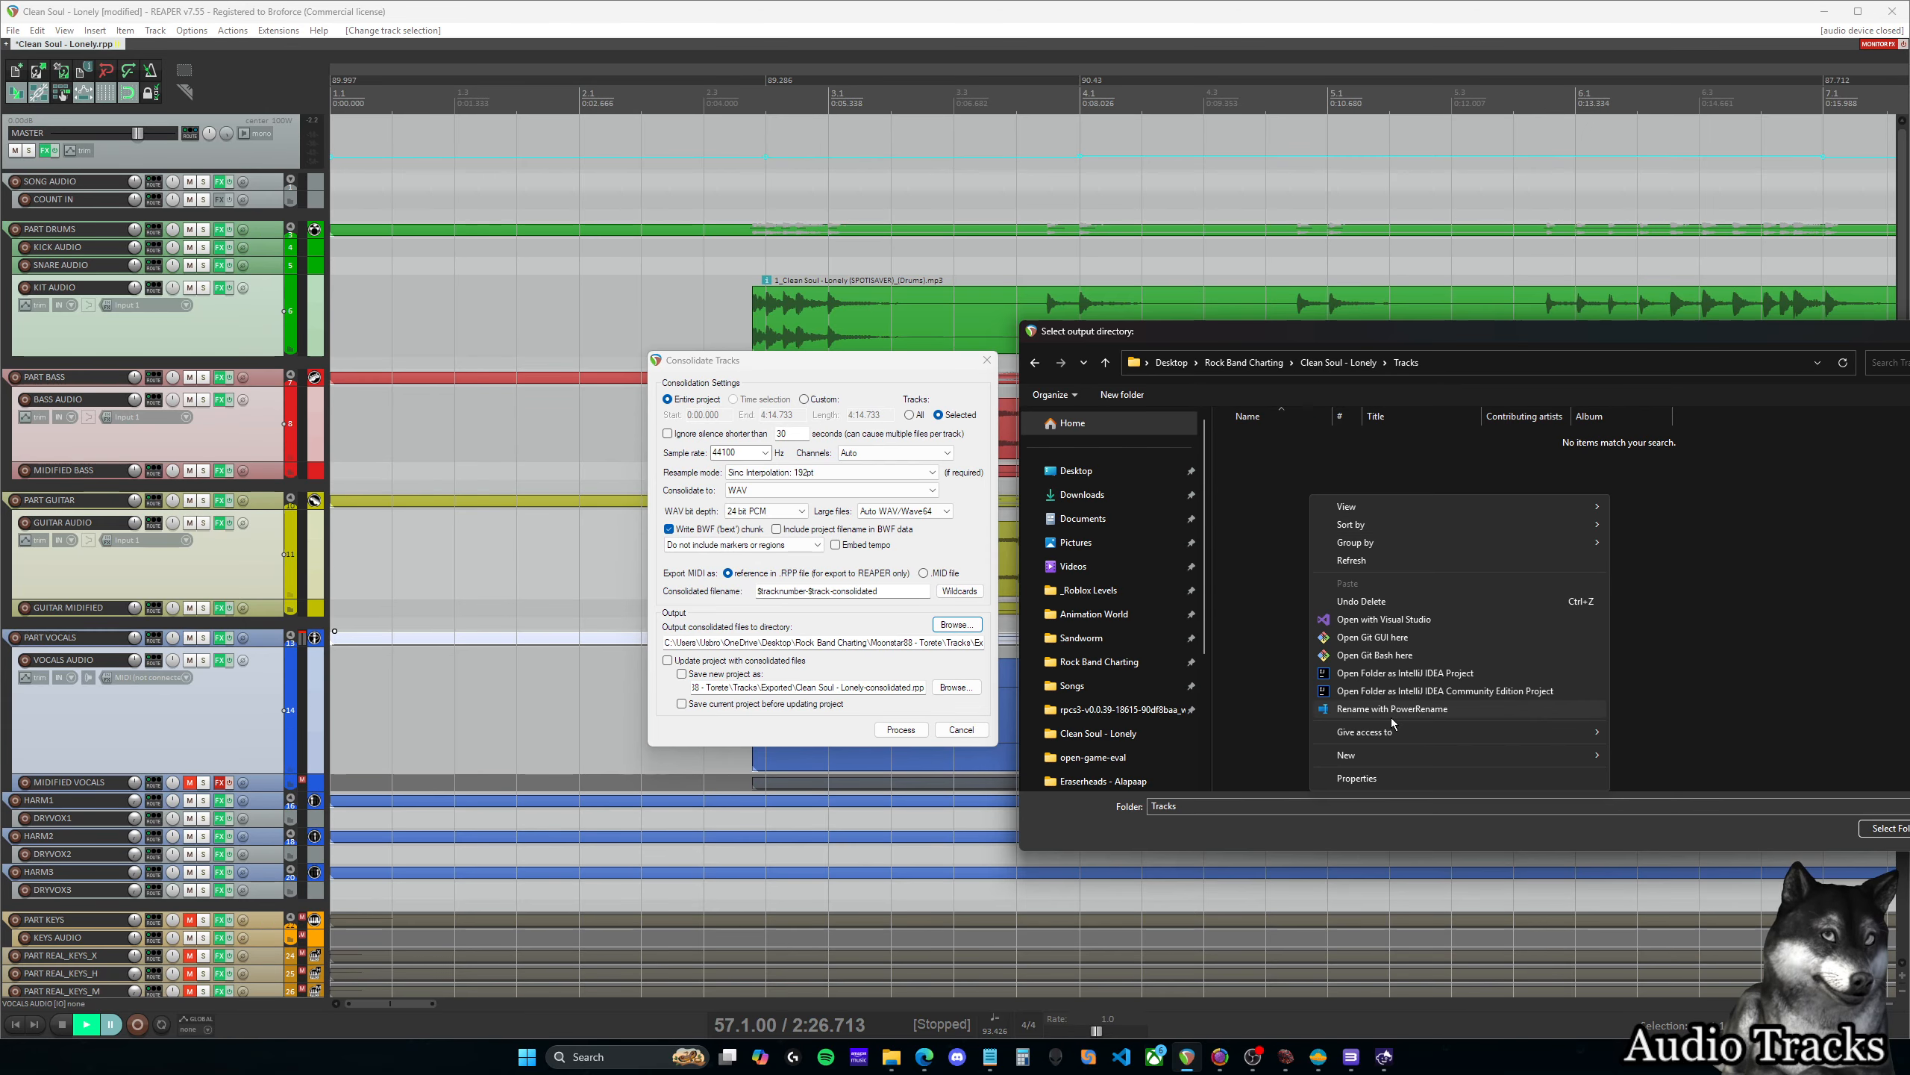
mouse_move(1373, 751)
click(1643, 755)
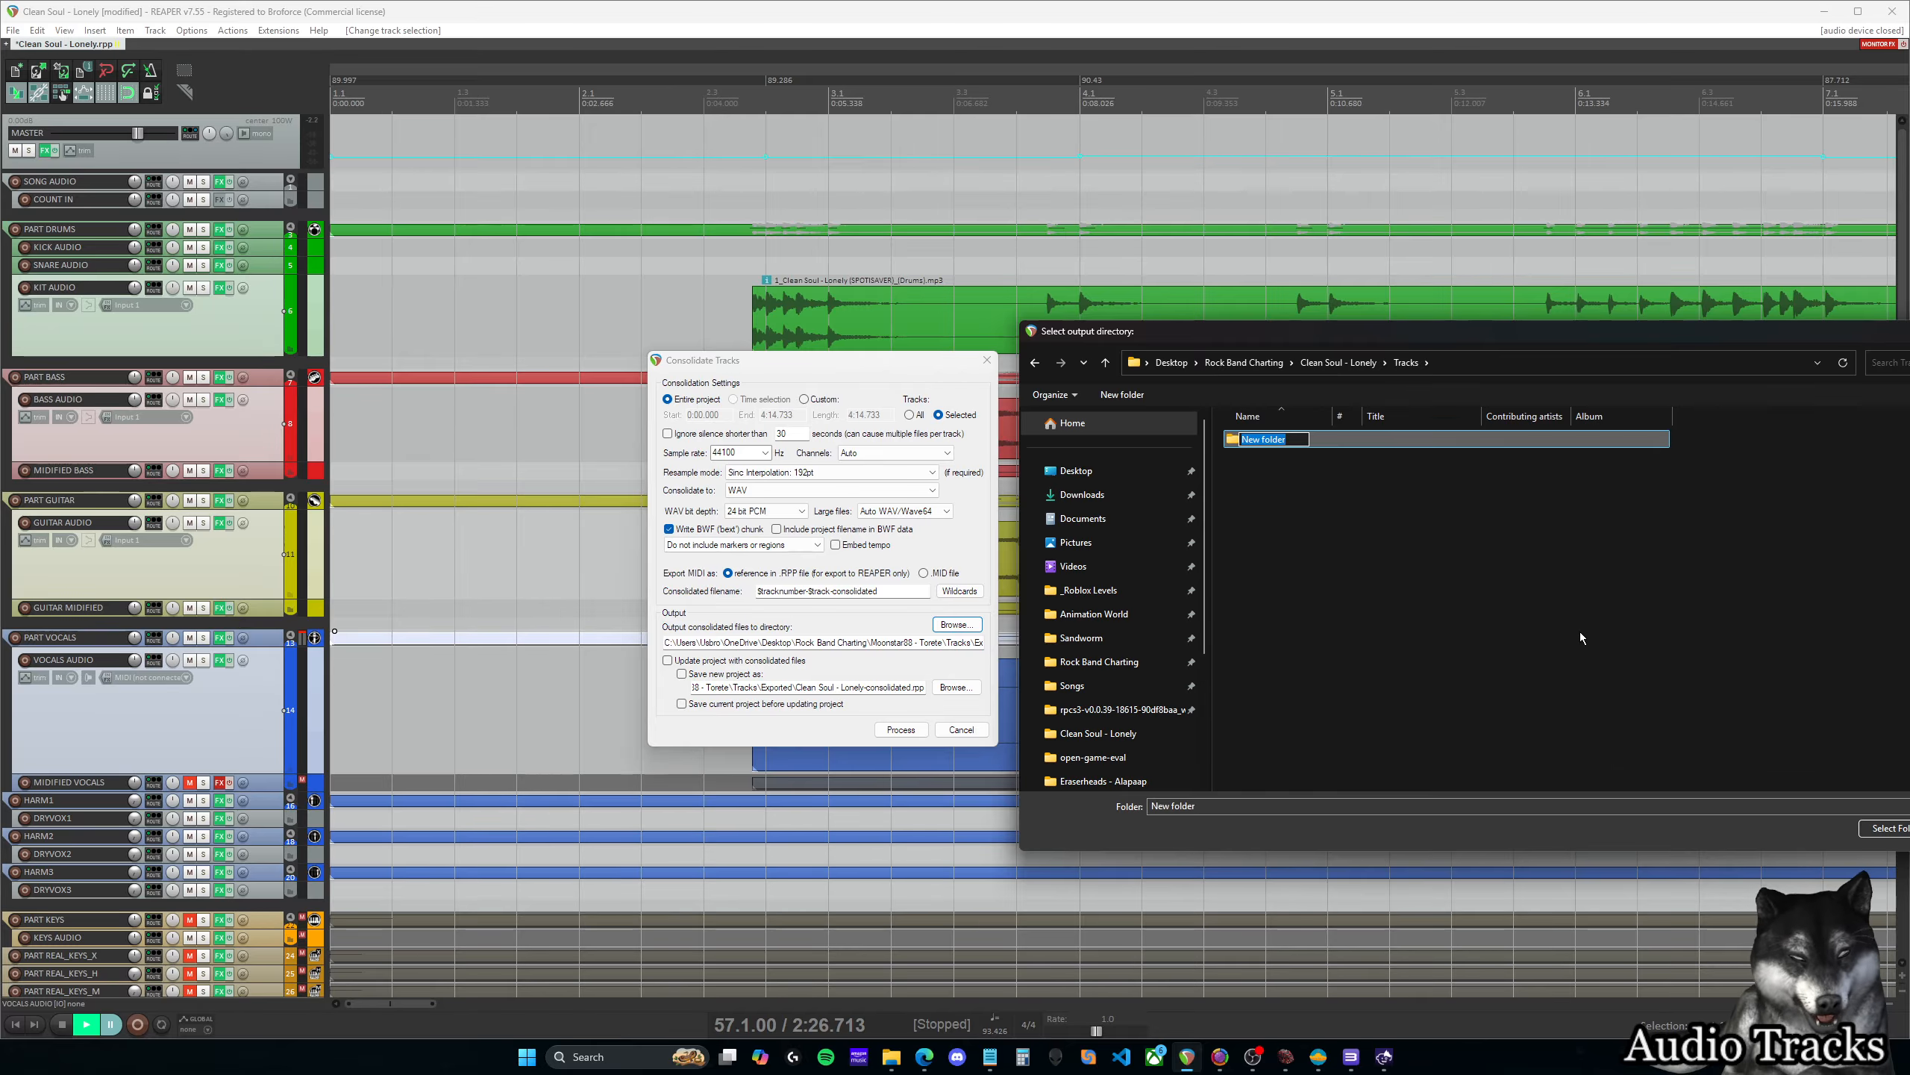
text(Exported)
key(Return)
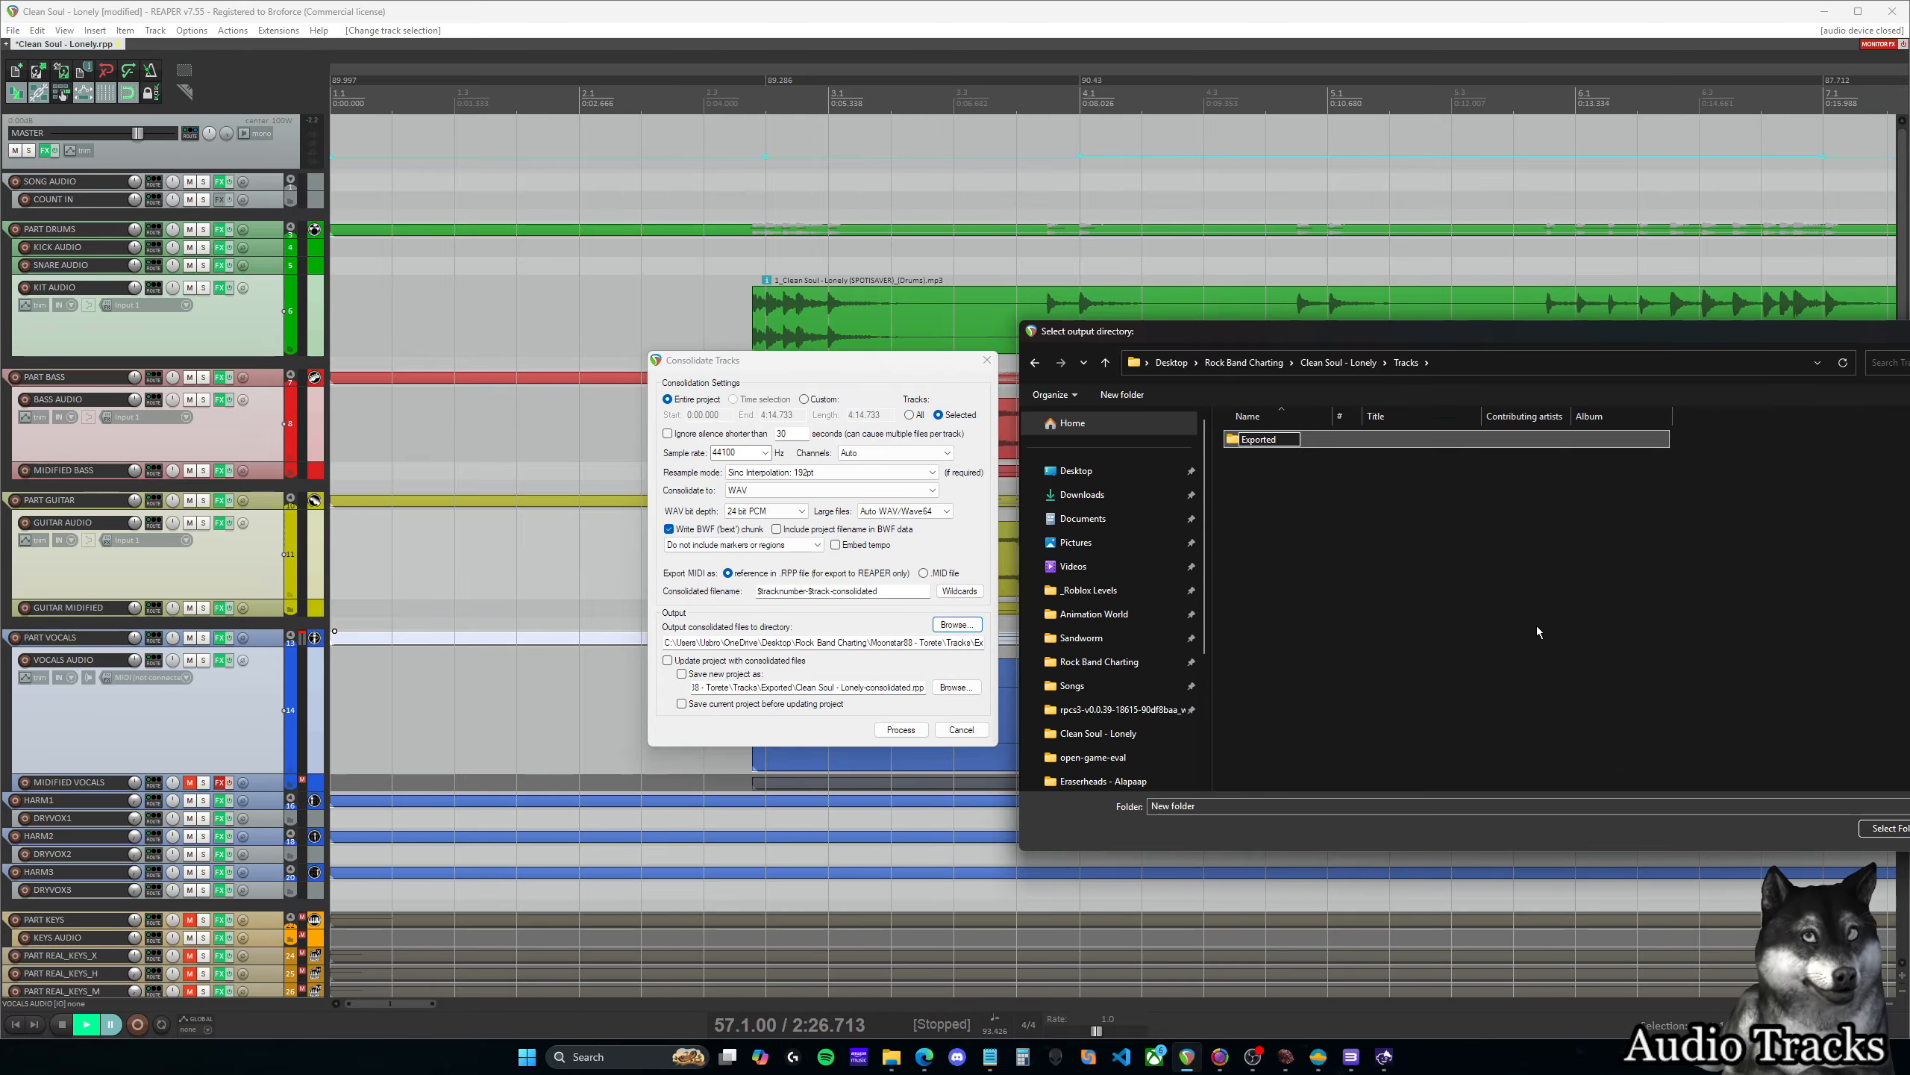
click(1266, 439)
double_click(1266, 439)
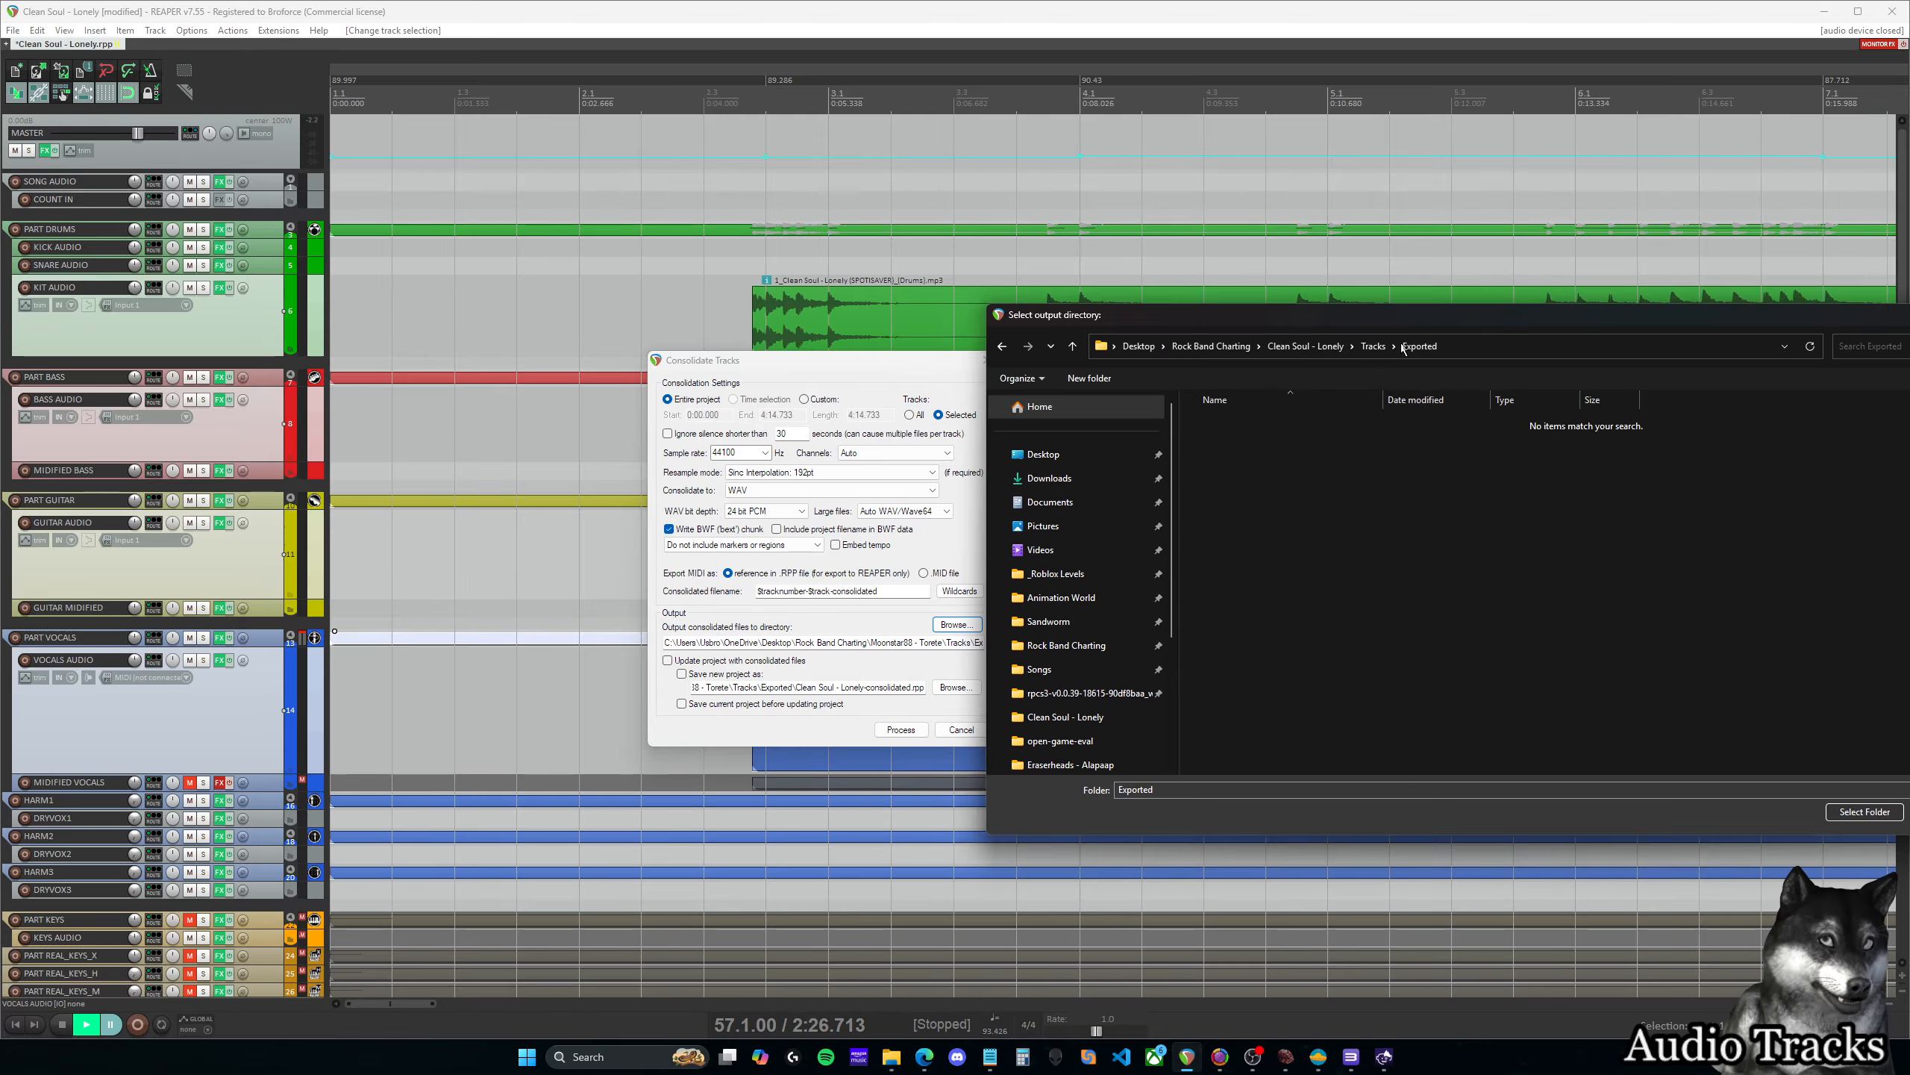
click(1865, 811)
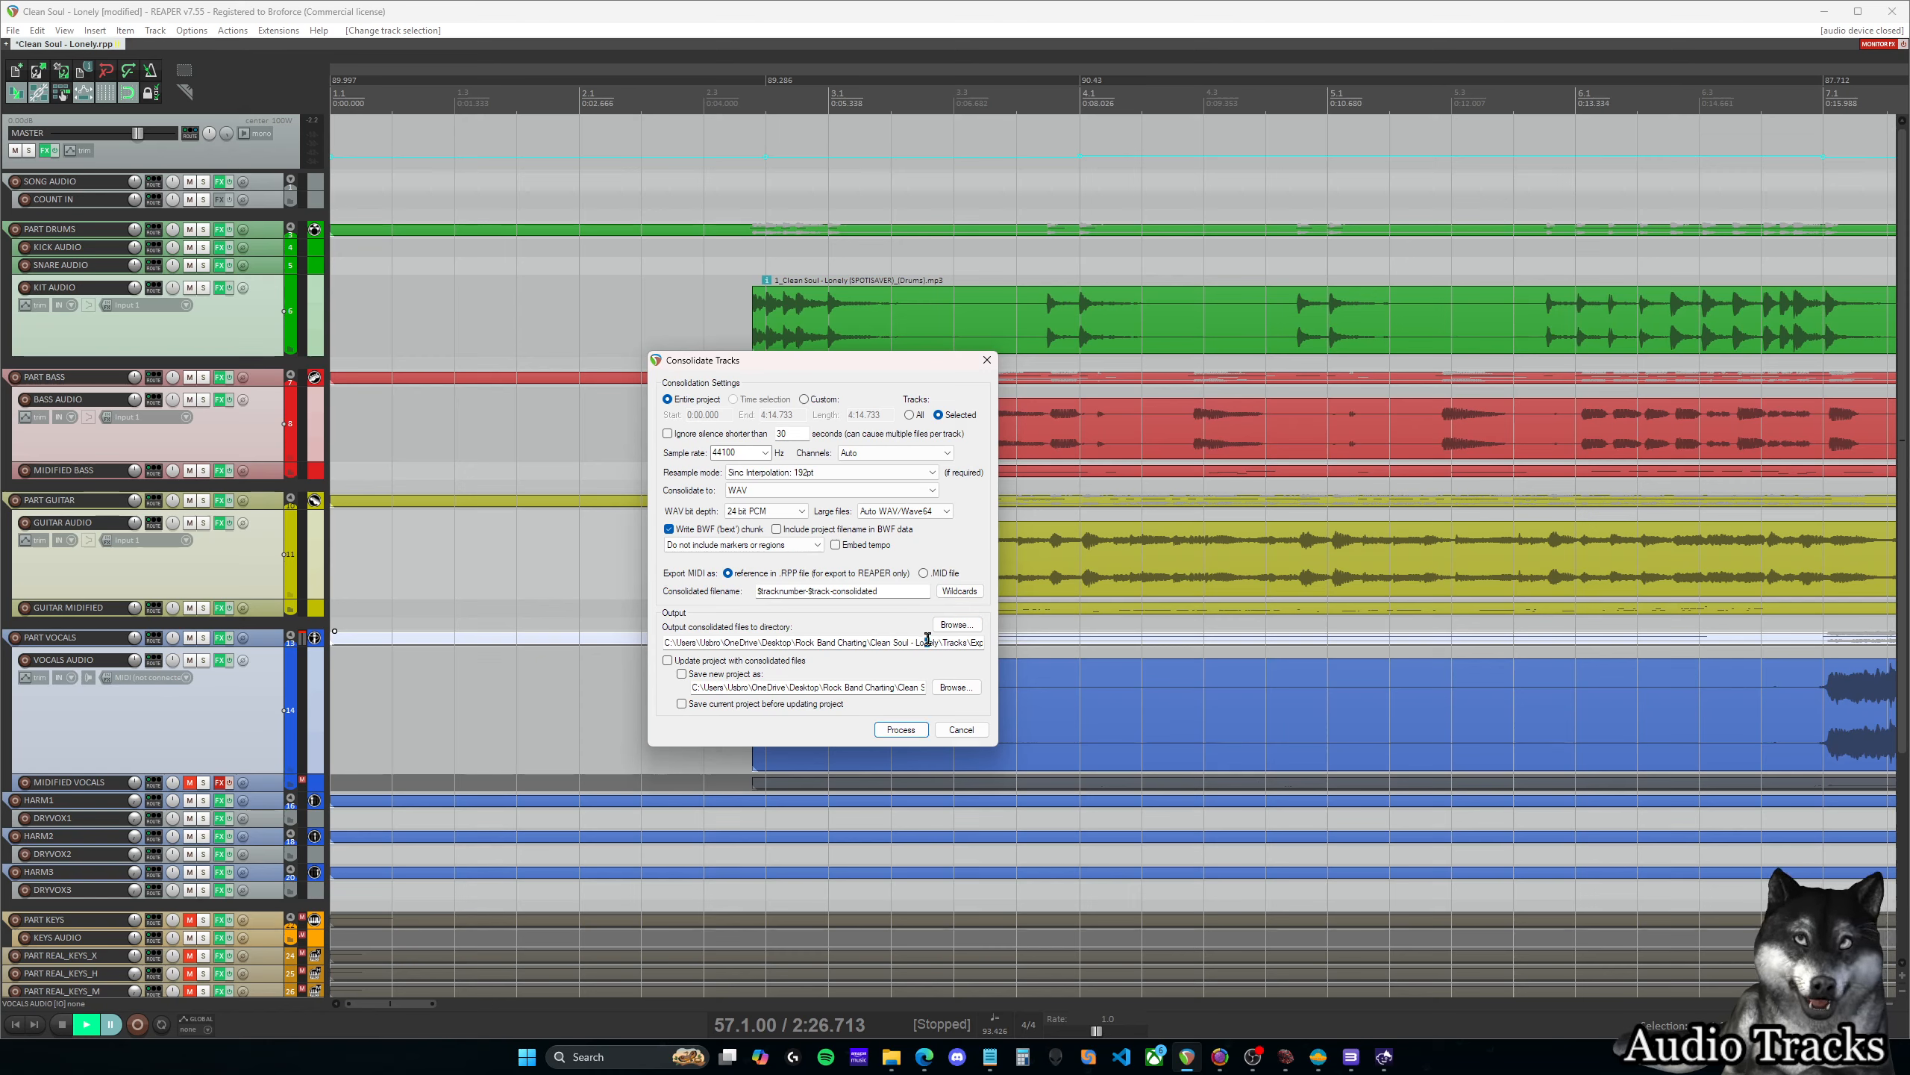
Check the output path down to Tracks\Exported and process the consolidation of the selected tracks
drag(933, 644, 983, 644)
click(934, 644)
drag(780, 642, 985, 653)
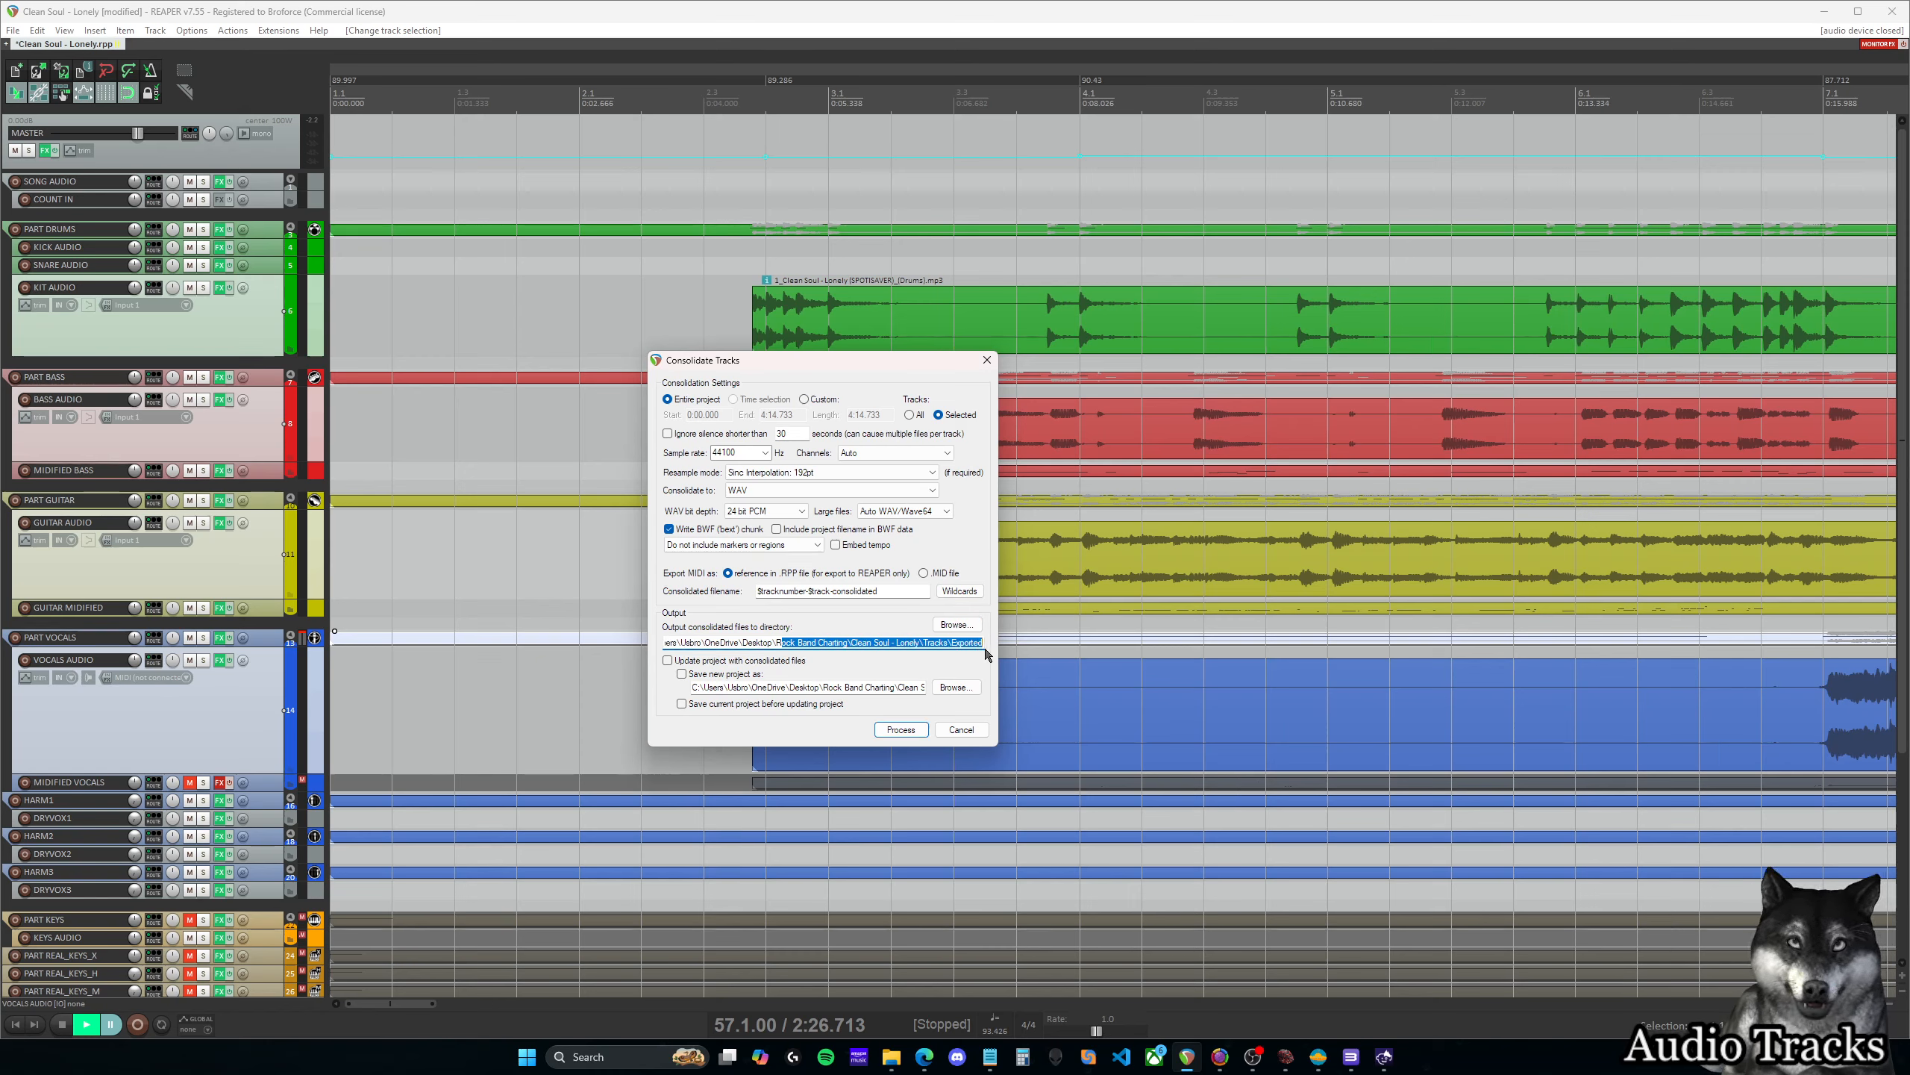
click(887, 644)
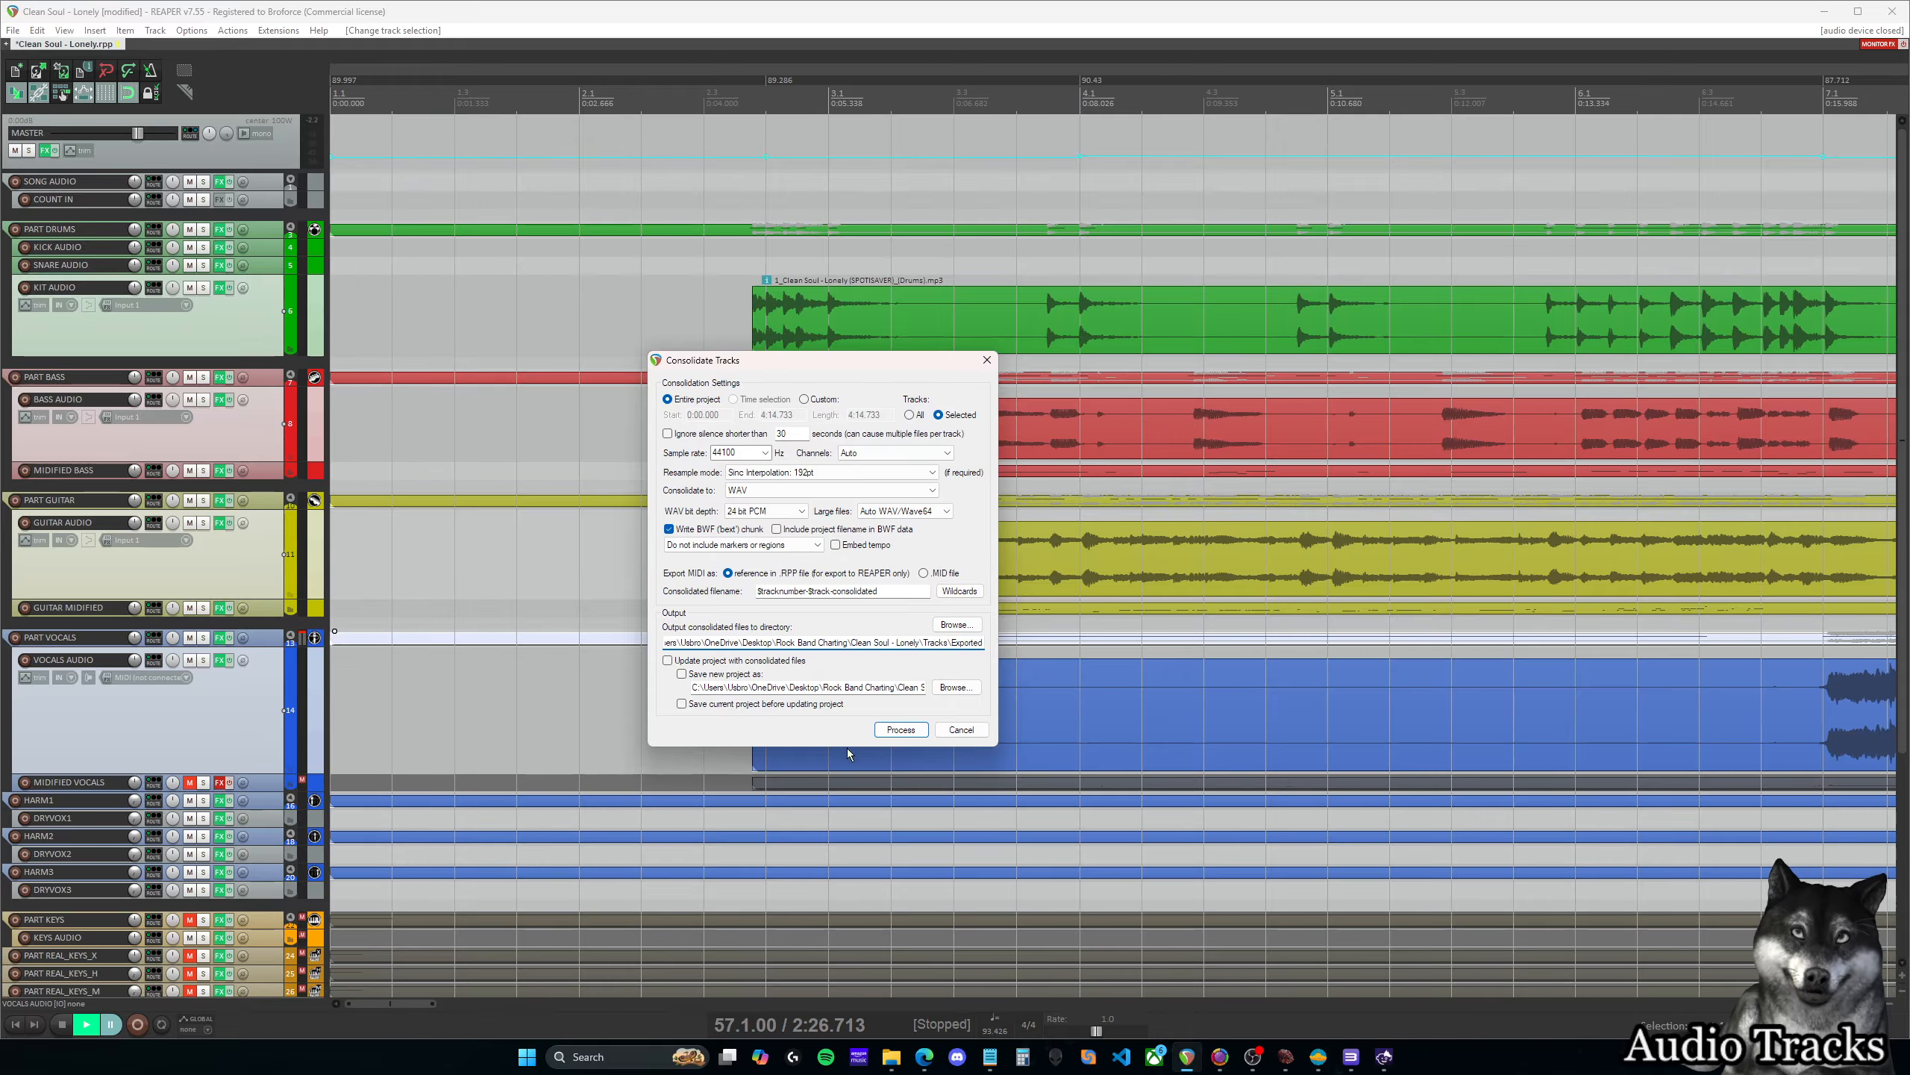
click(895, 734)
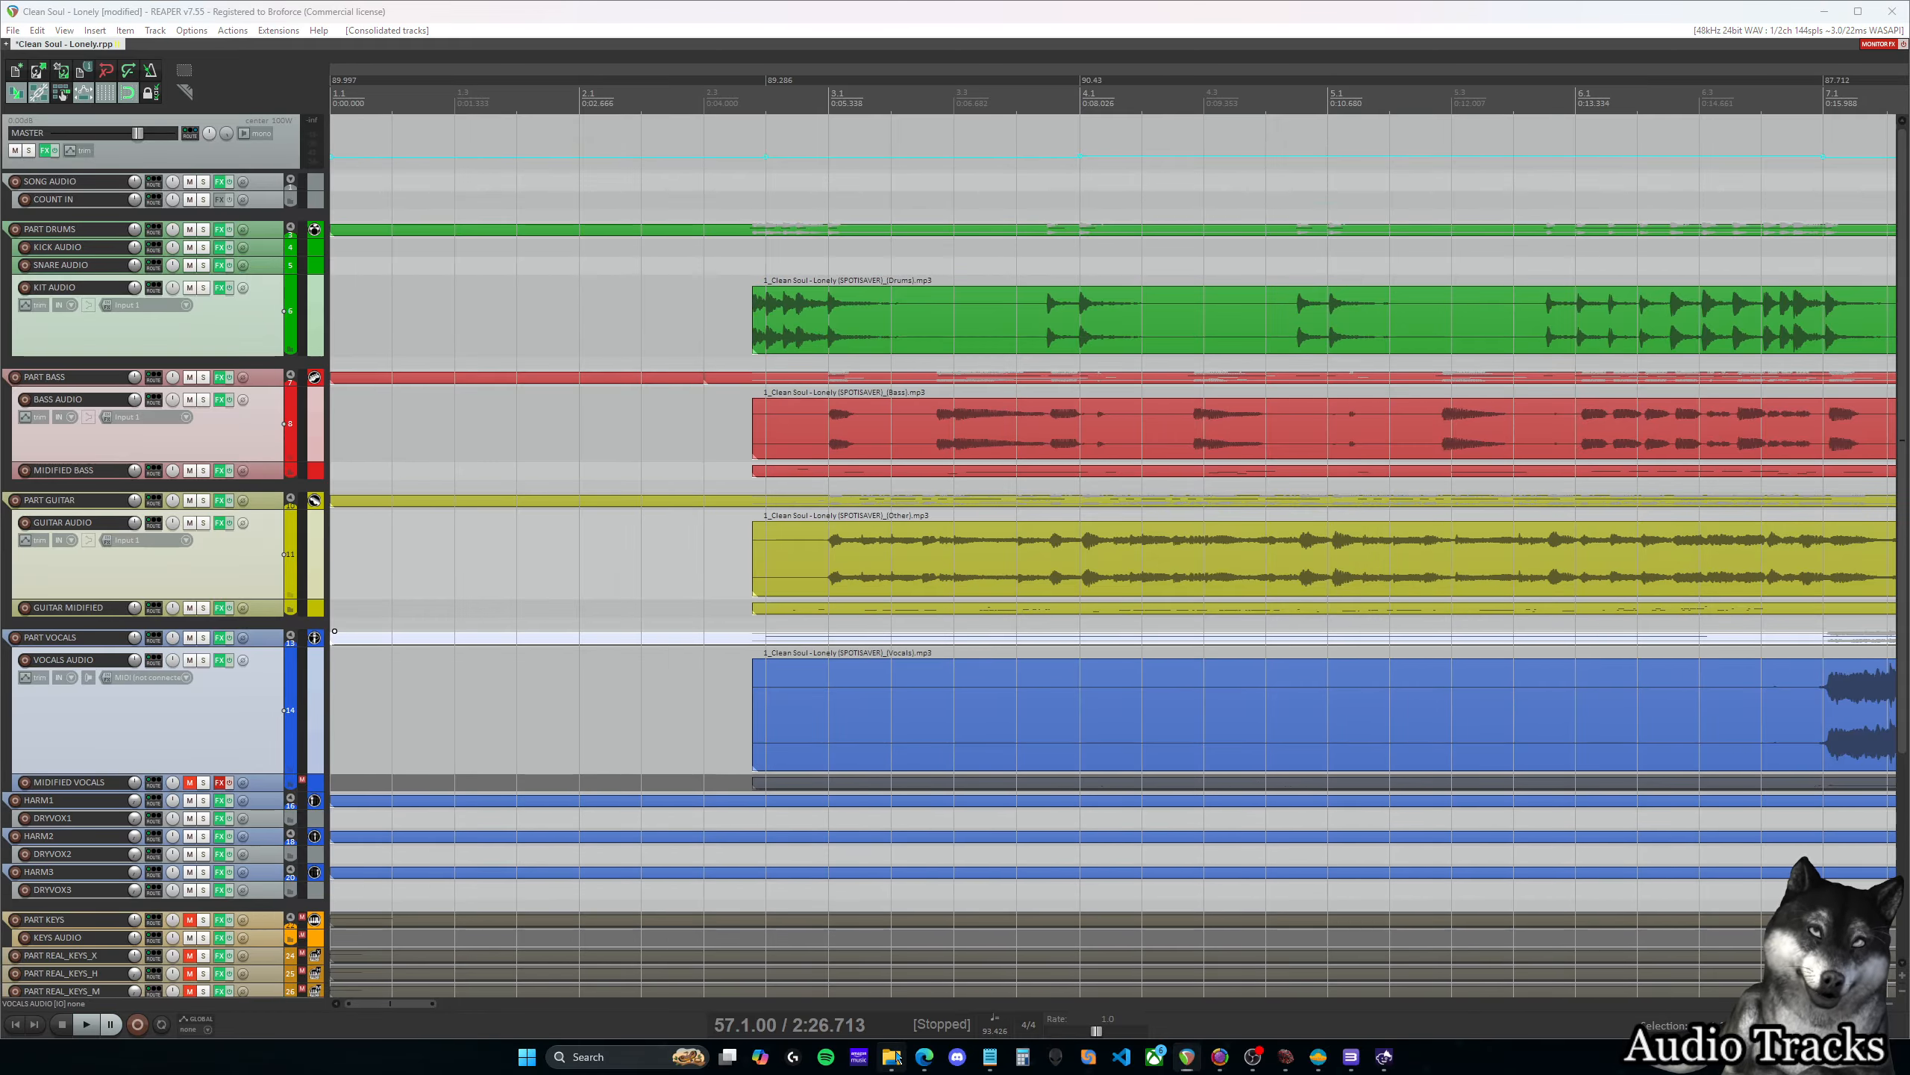
Switch to File Explorer and show the consolidated files in Clean Soul - Lonely's Tracks\Exported folder with their names readable
click(890, 1056)
drag(1880, 182, 1426, 167)
double_click(1388, 337)
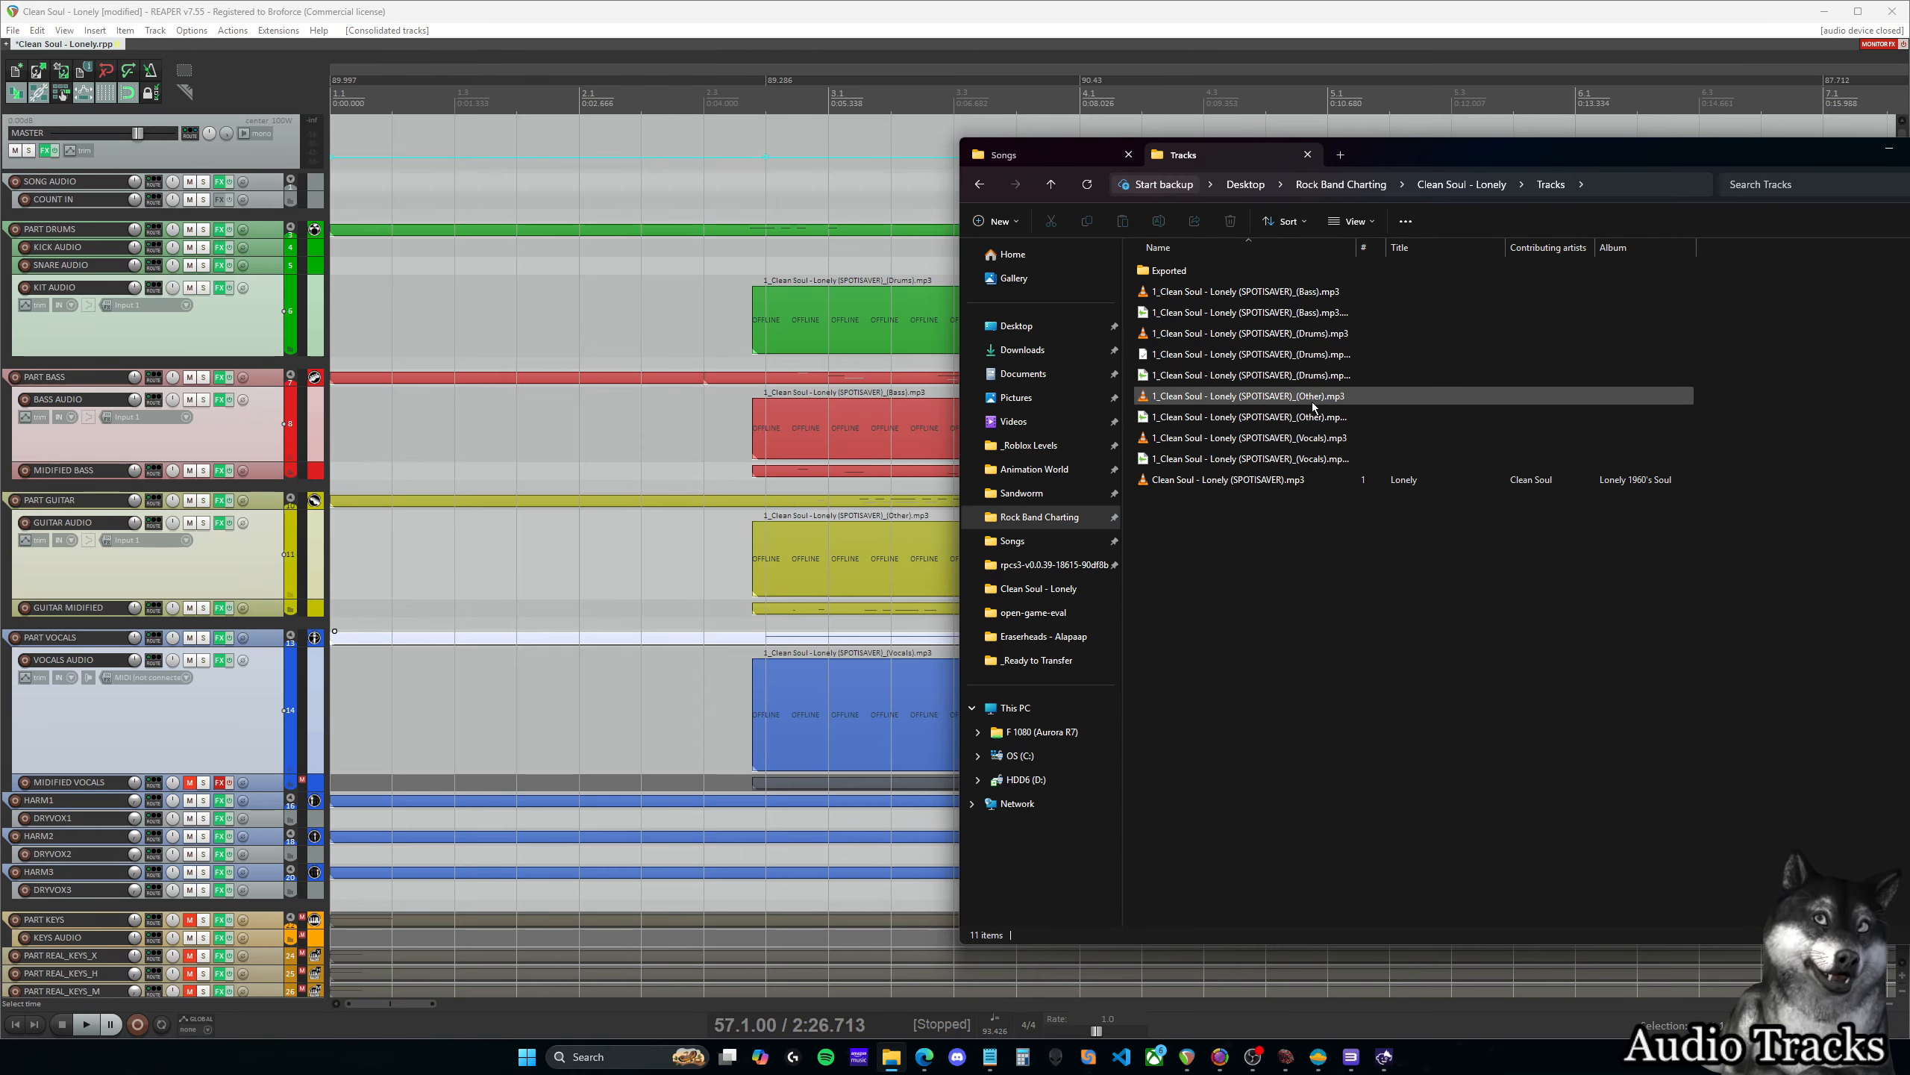
click(1233, 295)
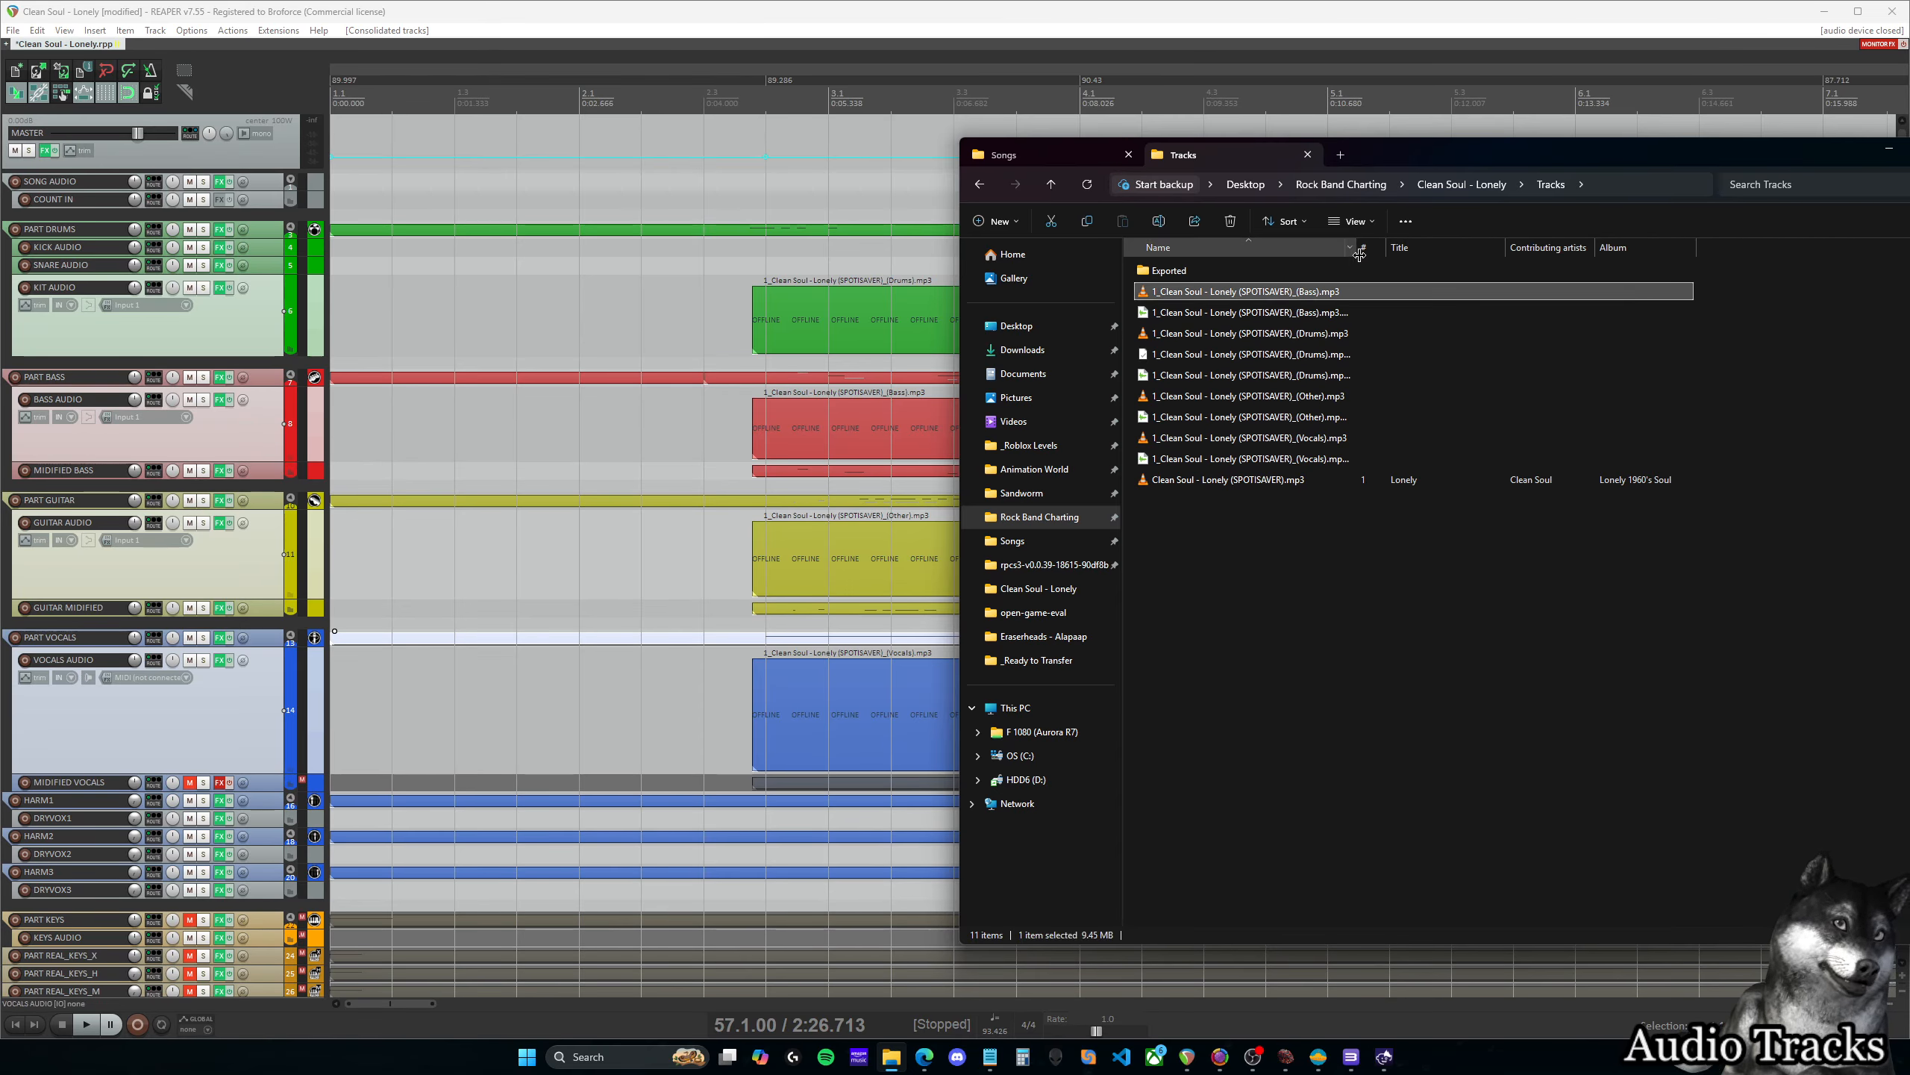
drag(1357, 247, 1458, 247)
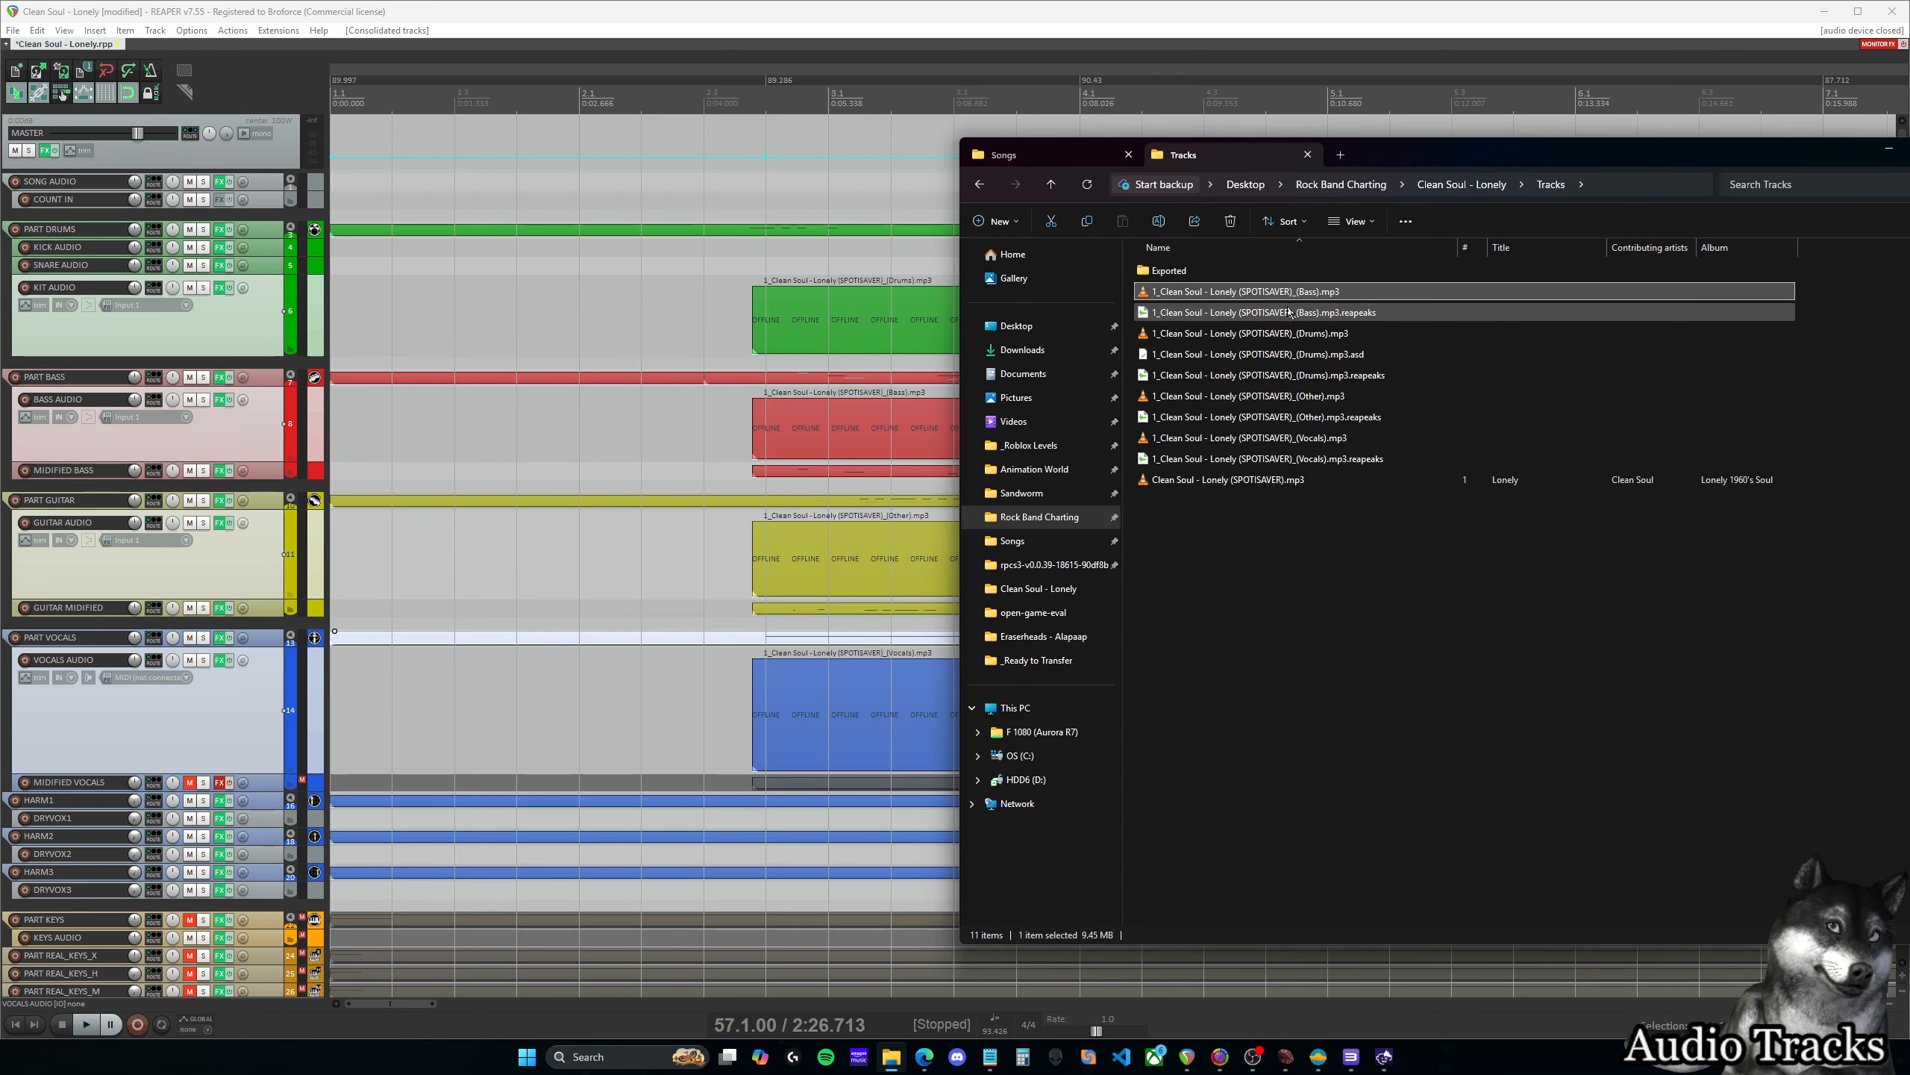
double_click(1278, 270)
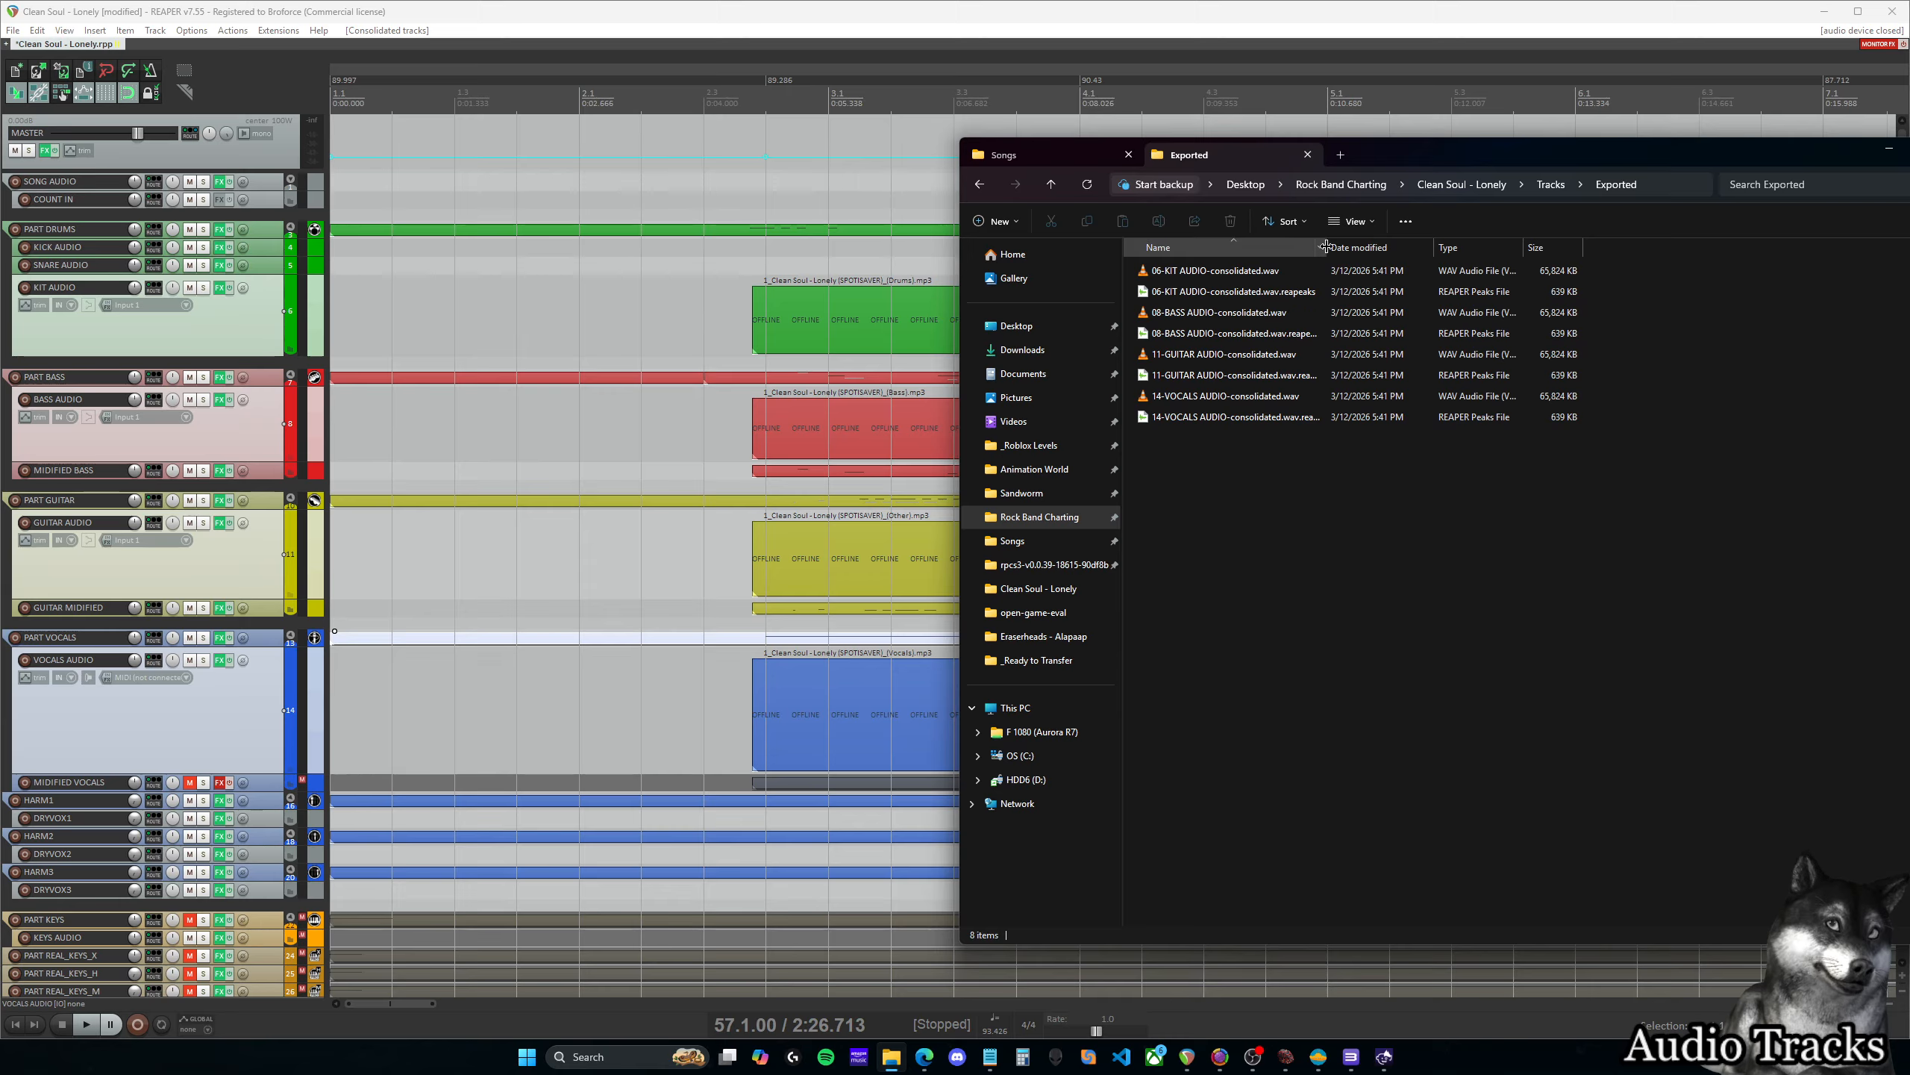
drag(1327, 247, 1358, 247)
Play 08-BASS AUDIO-consolidated.wav in VLC to check the export, and close the player
click(1261, 320)
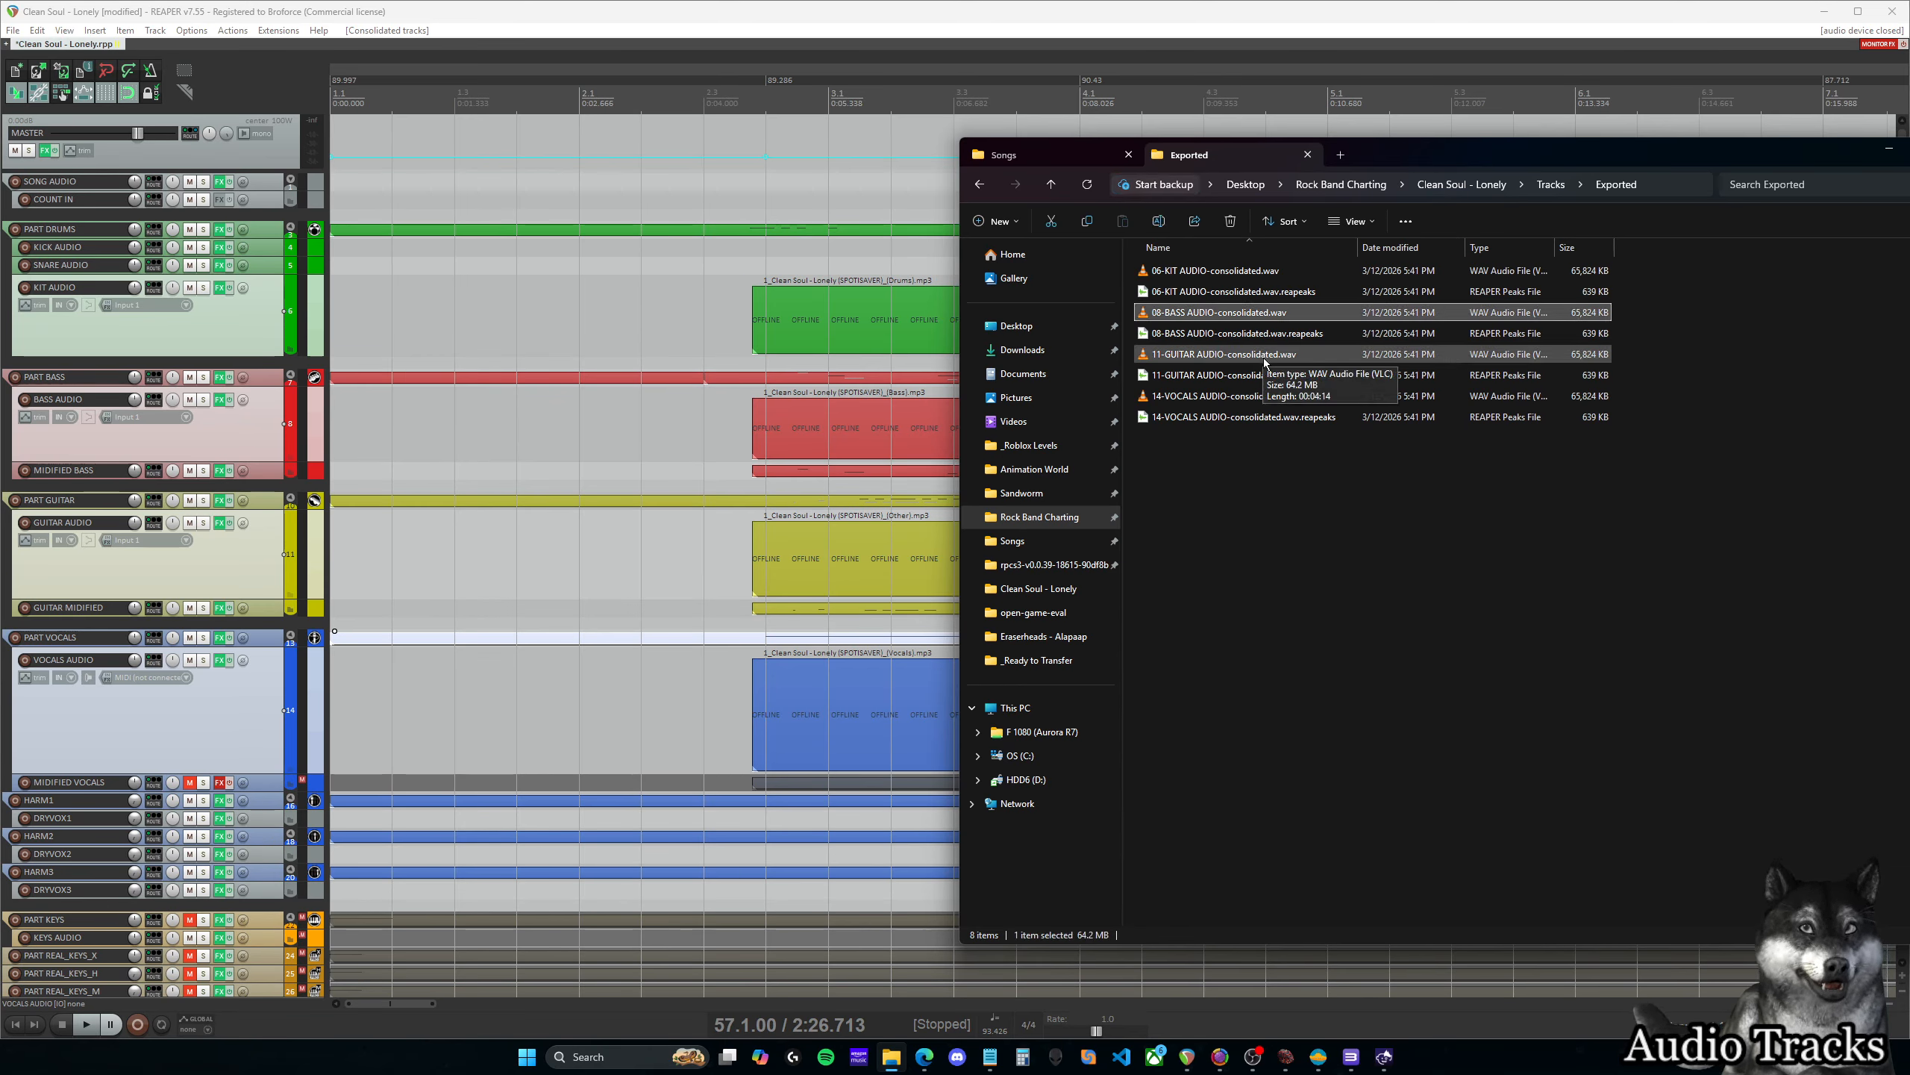
ctrl+click(1267, 315)
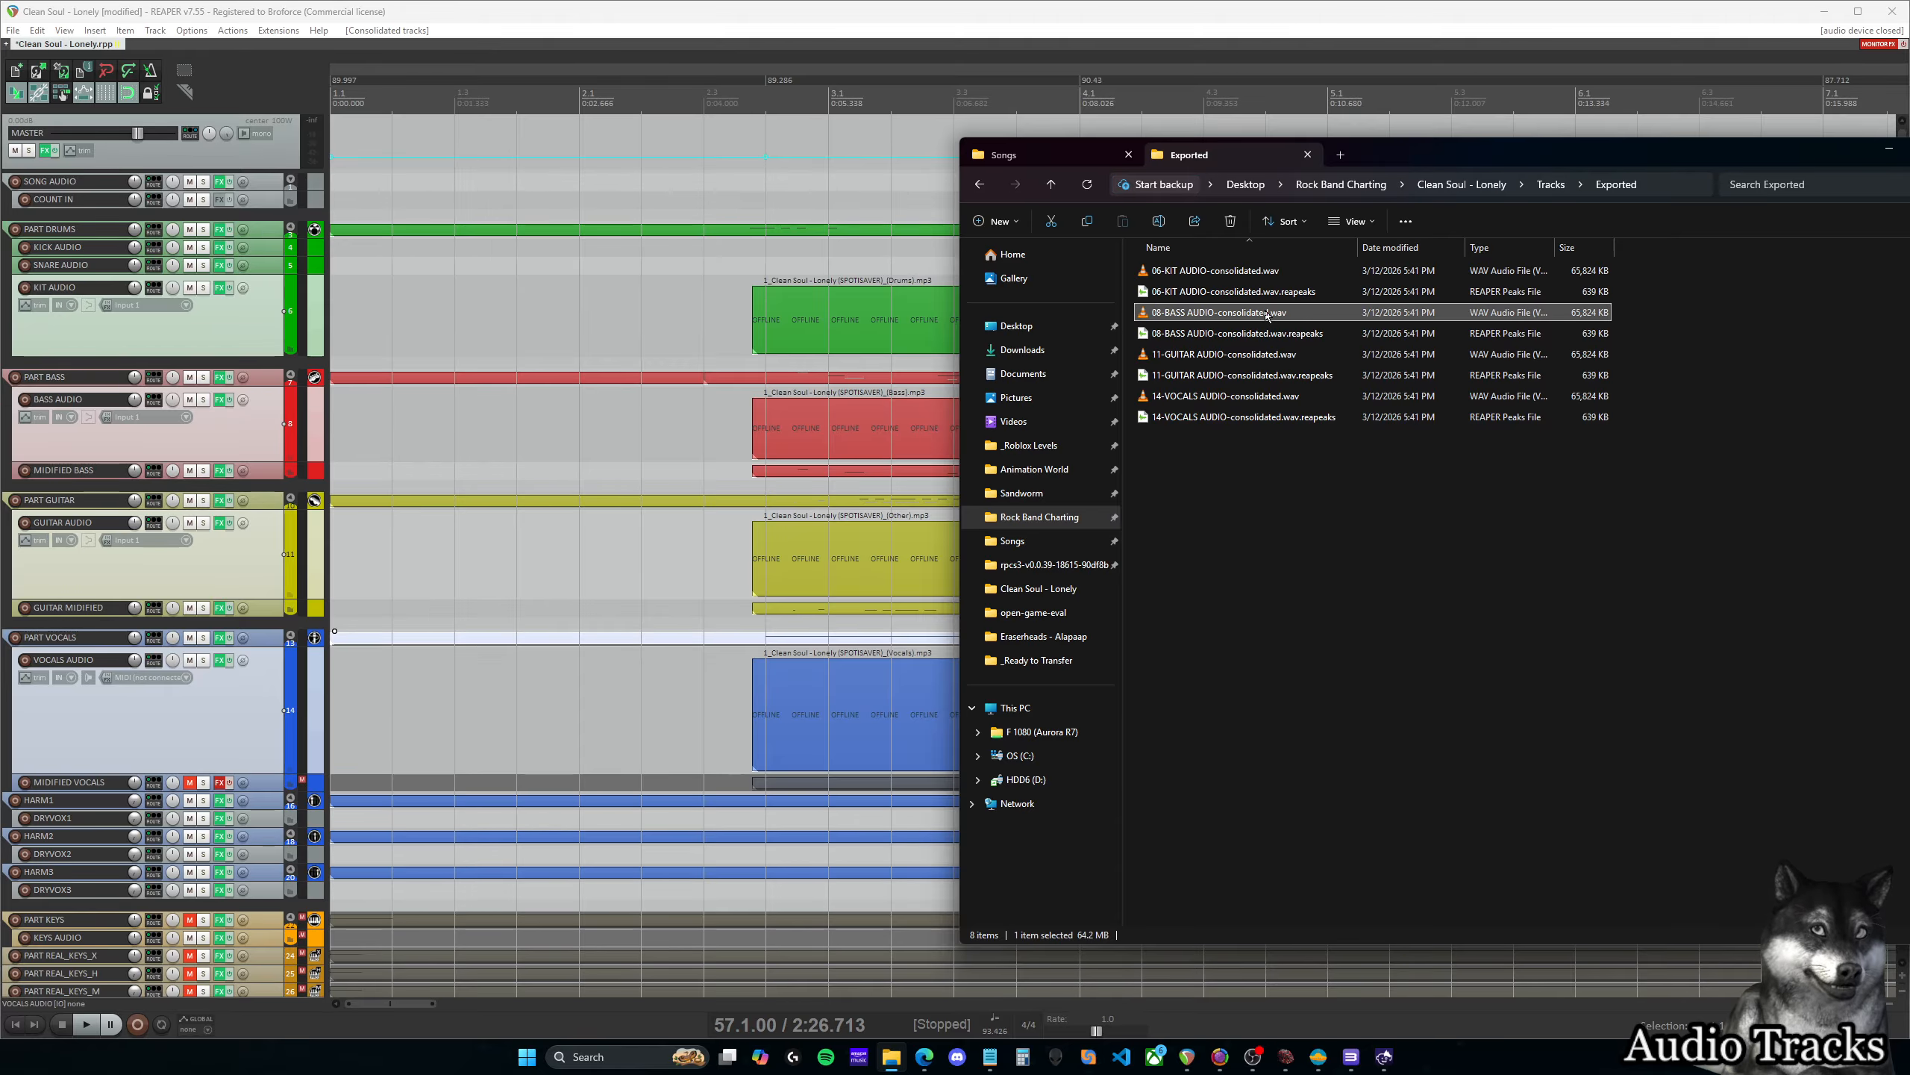
double_click(1267, 315)
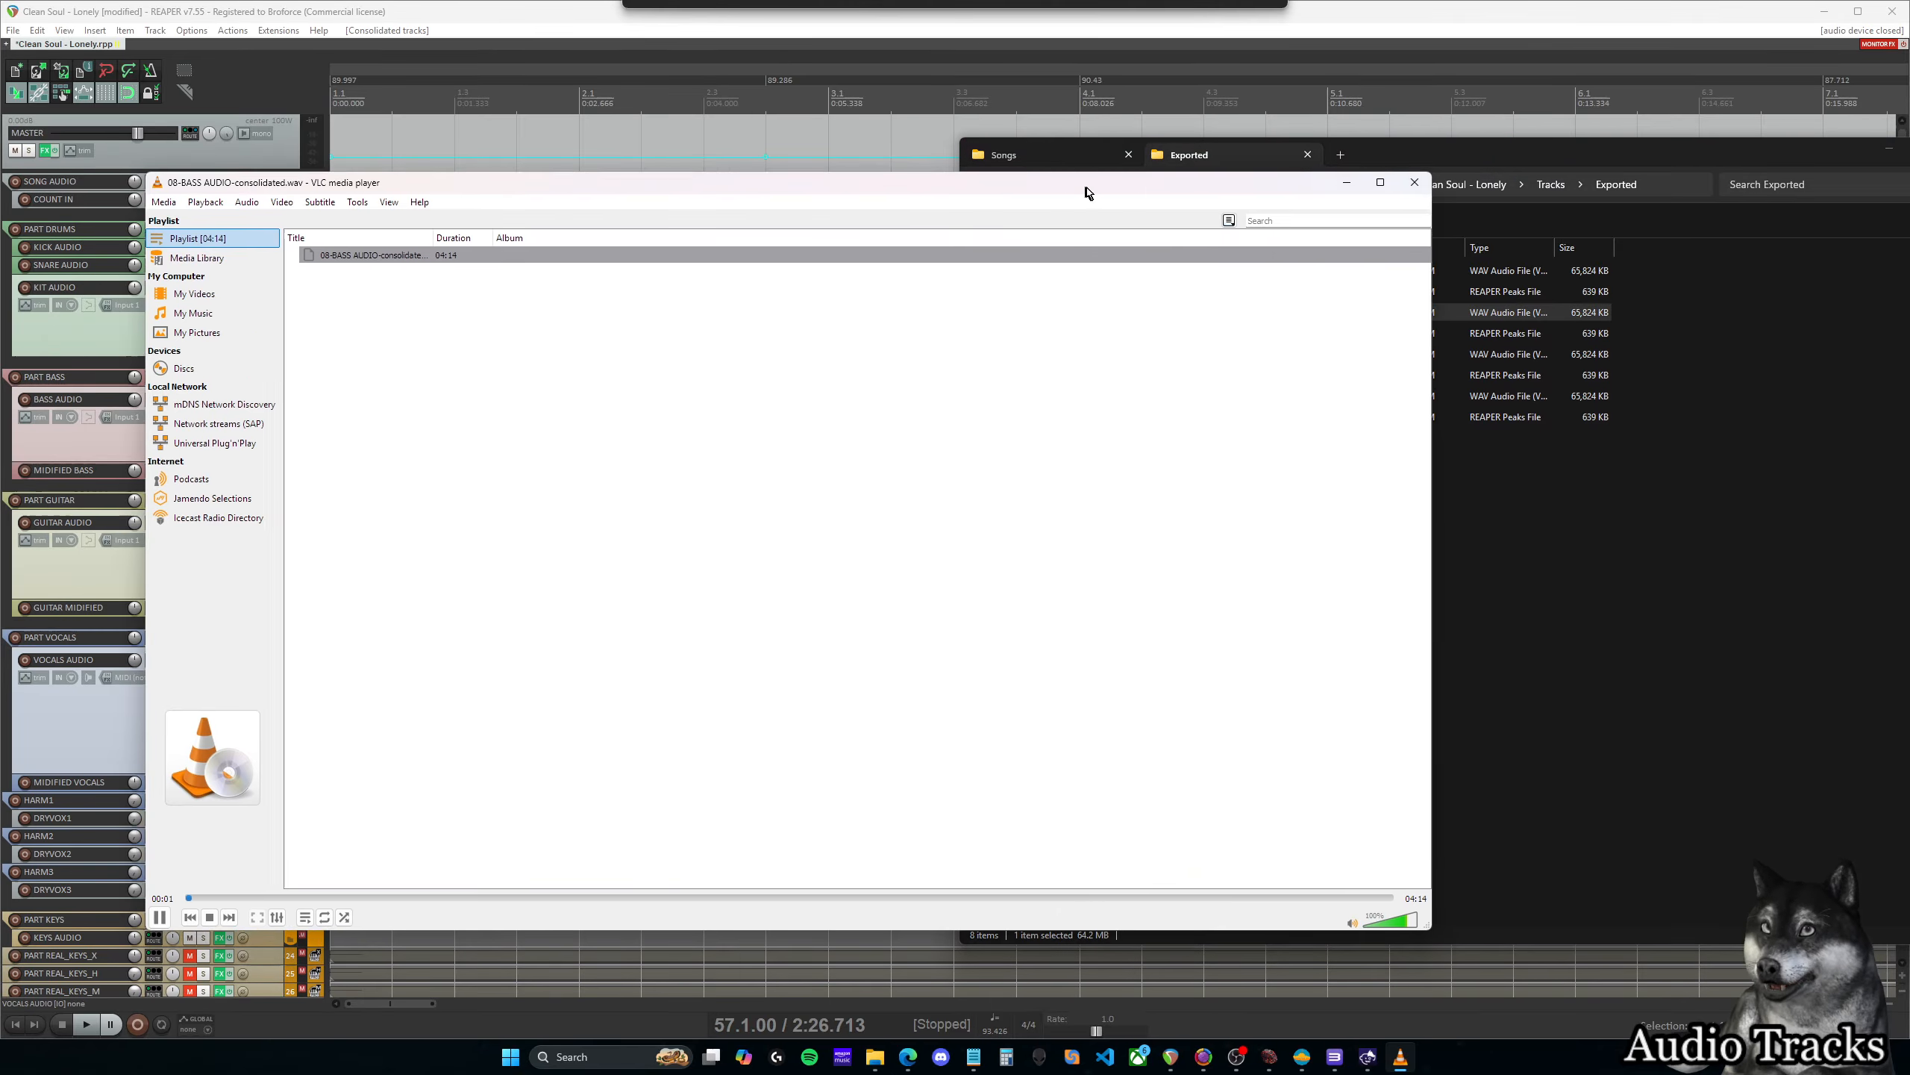
drag(1085, 188, 1353, 178)
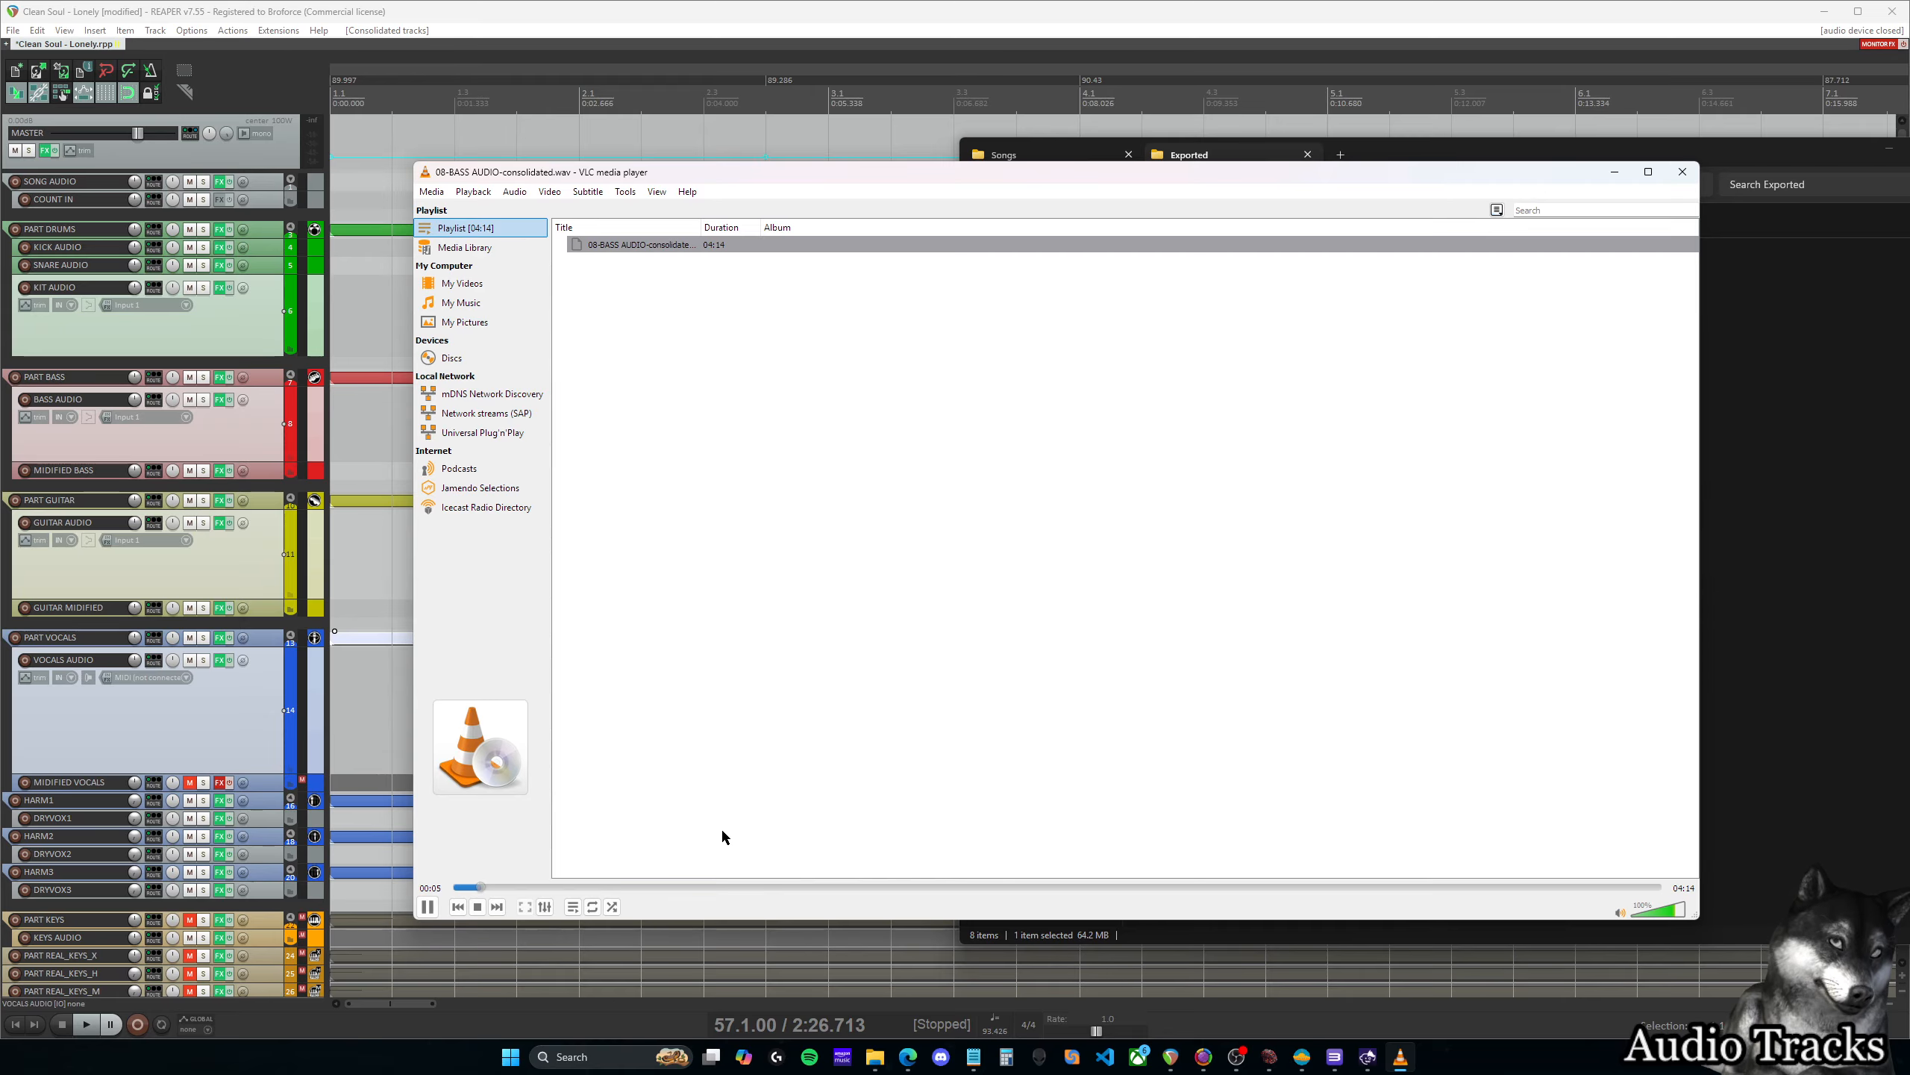
click(1685, 173)
Minimize the Exported folder window and switch to the CleanSoul-Lonely project in Magma
drag(1476, 160, 1420, 144)
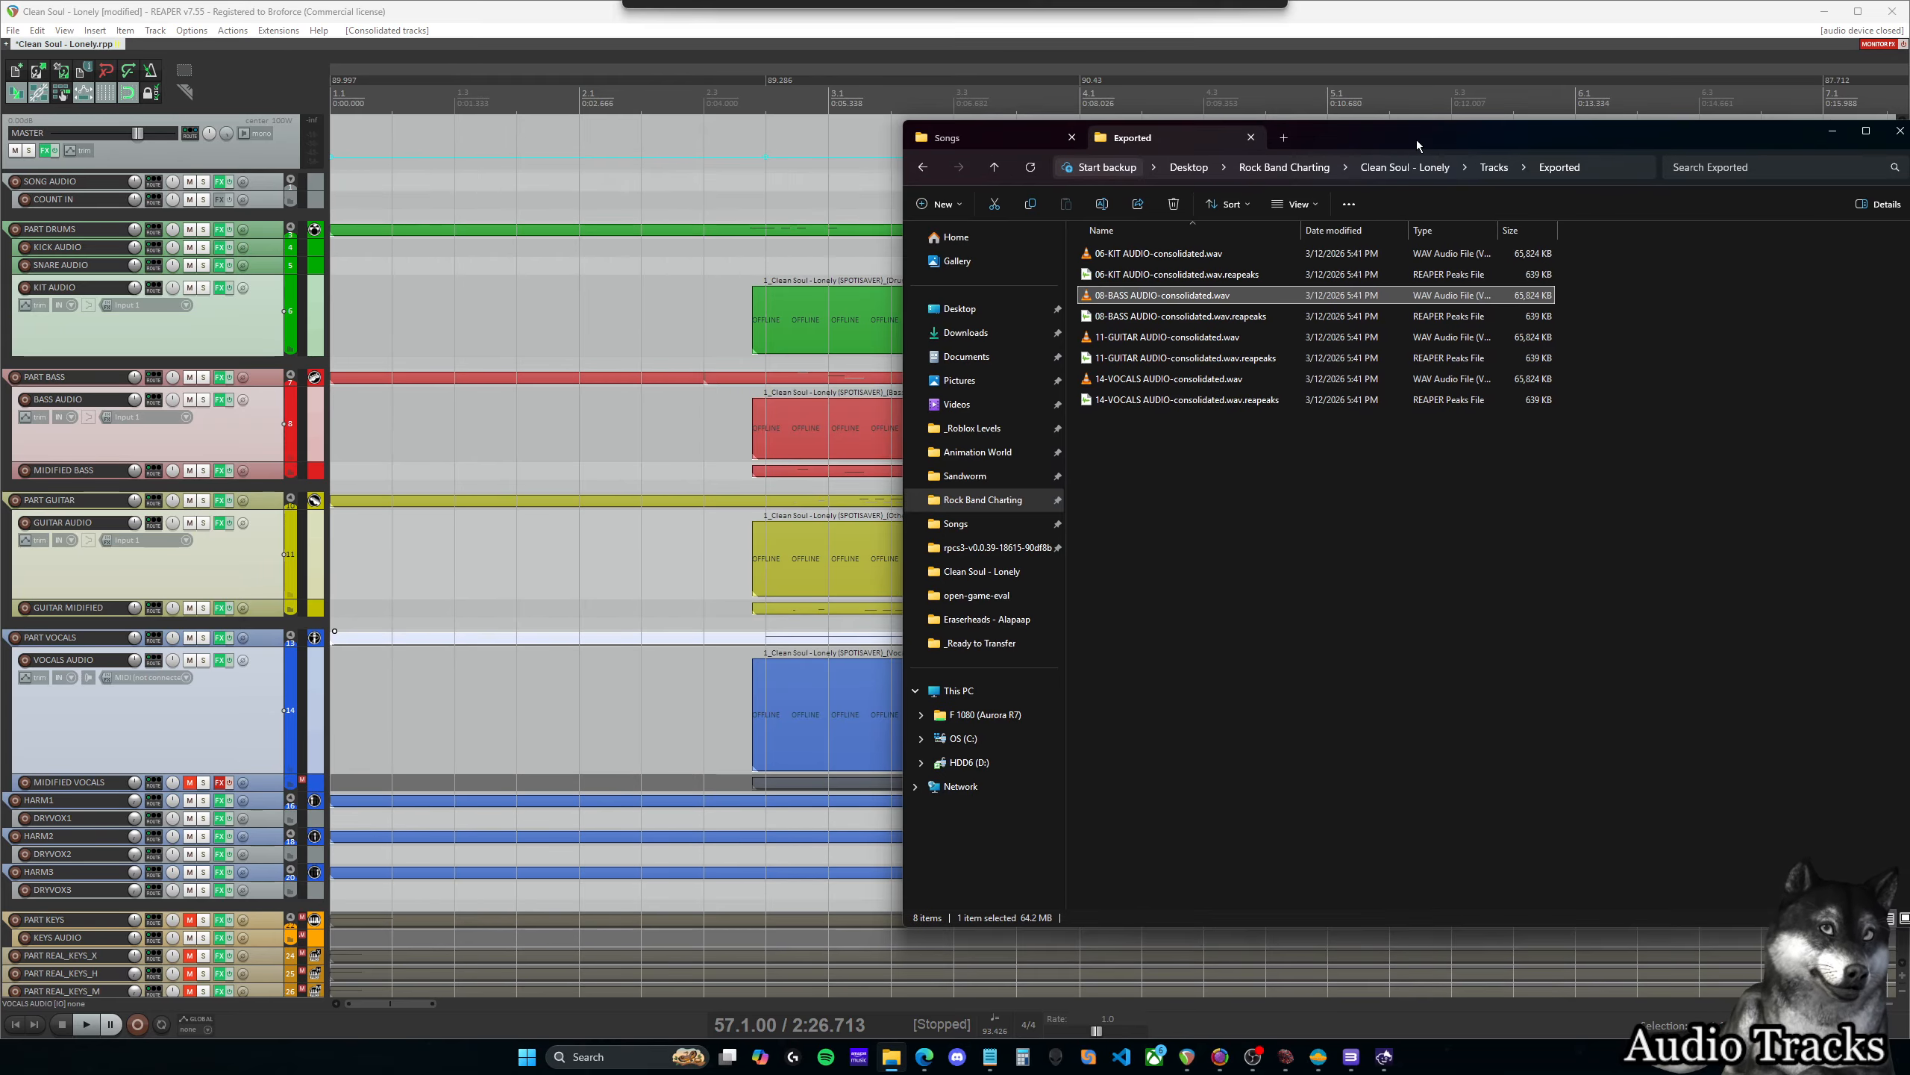
drag(1805, 129, 1775, 126)
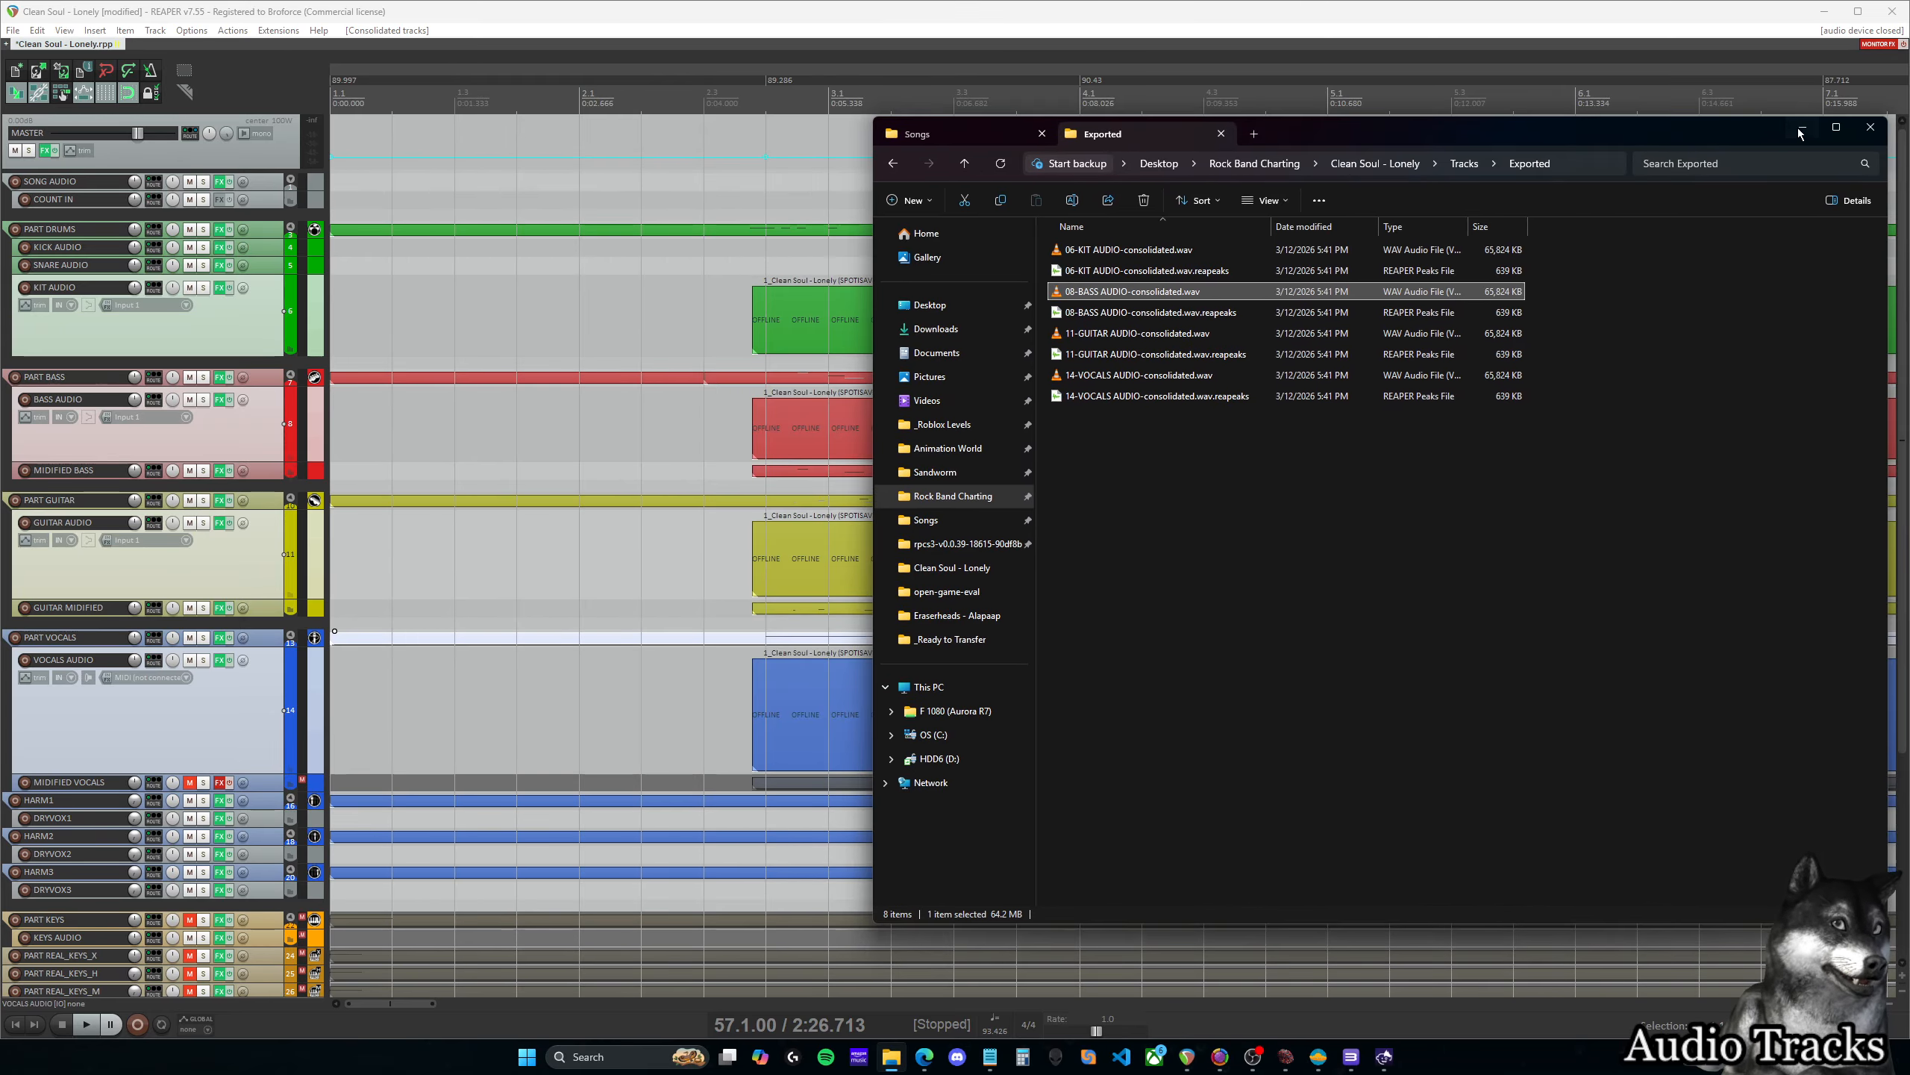
click(1802, 126)
click(1286, 1057)
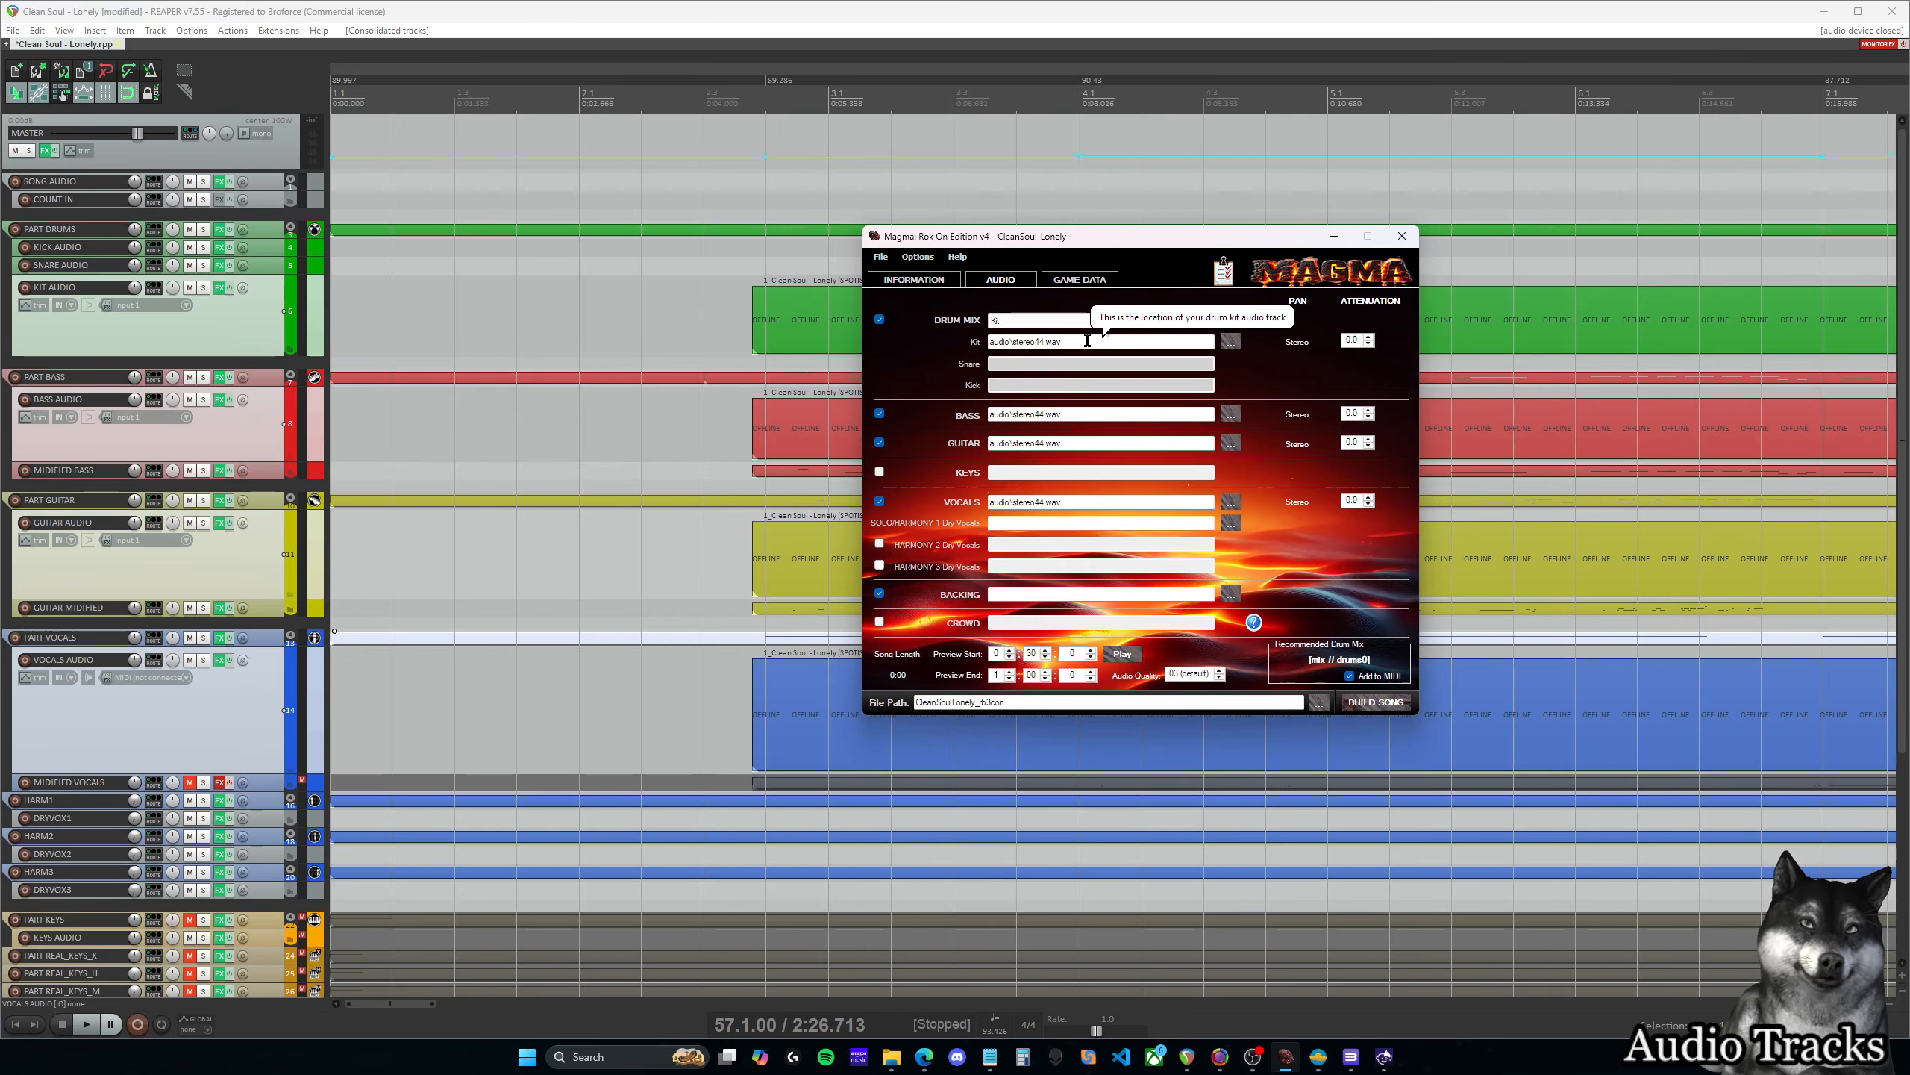
Set the drum kit audio to 06-KIT AUDIO-consolidated.wav from the Tracks\Exported folder
click(1086, 341)
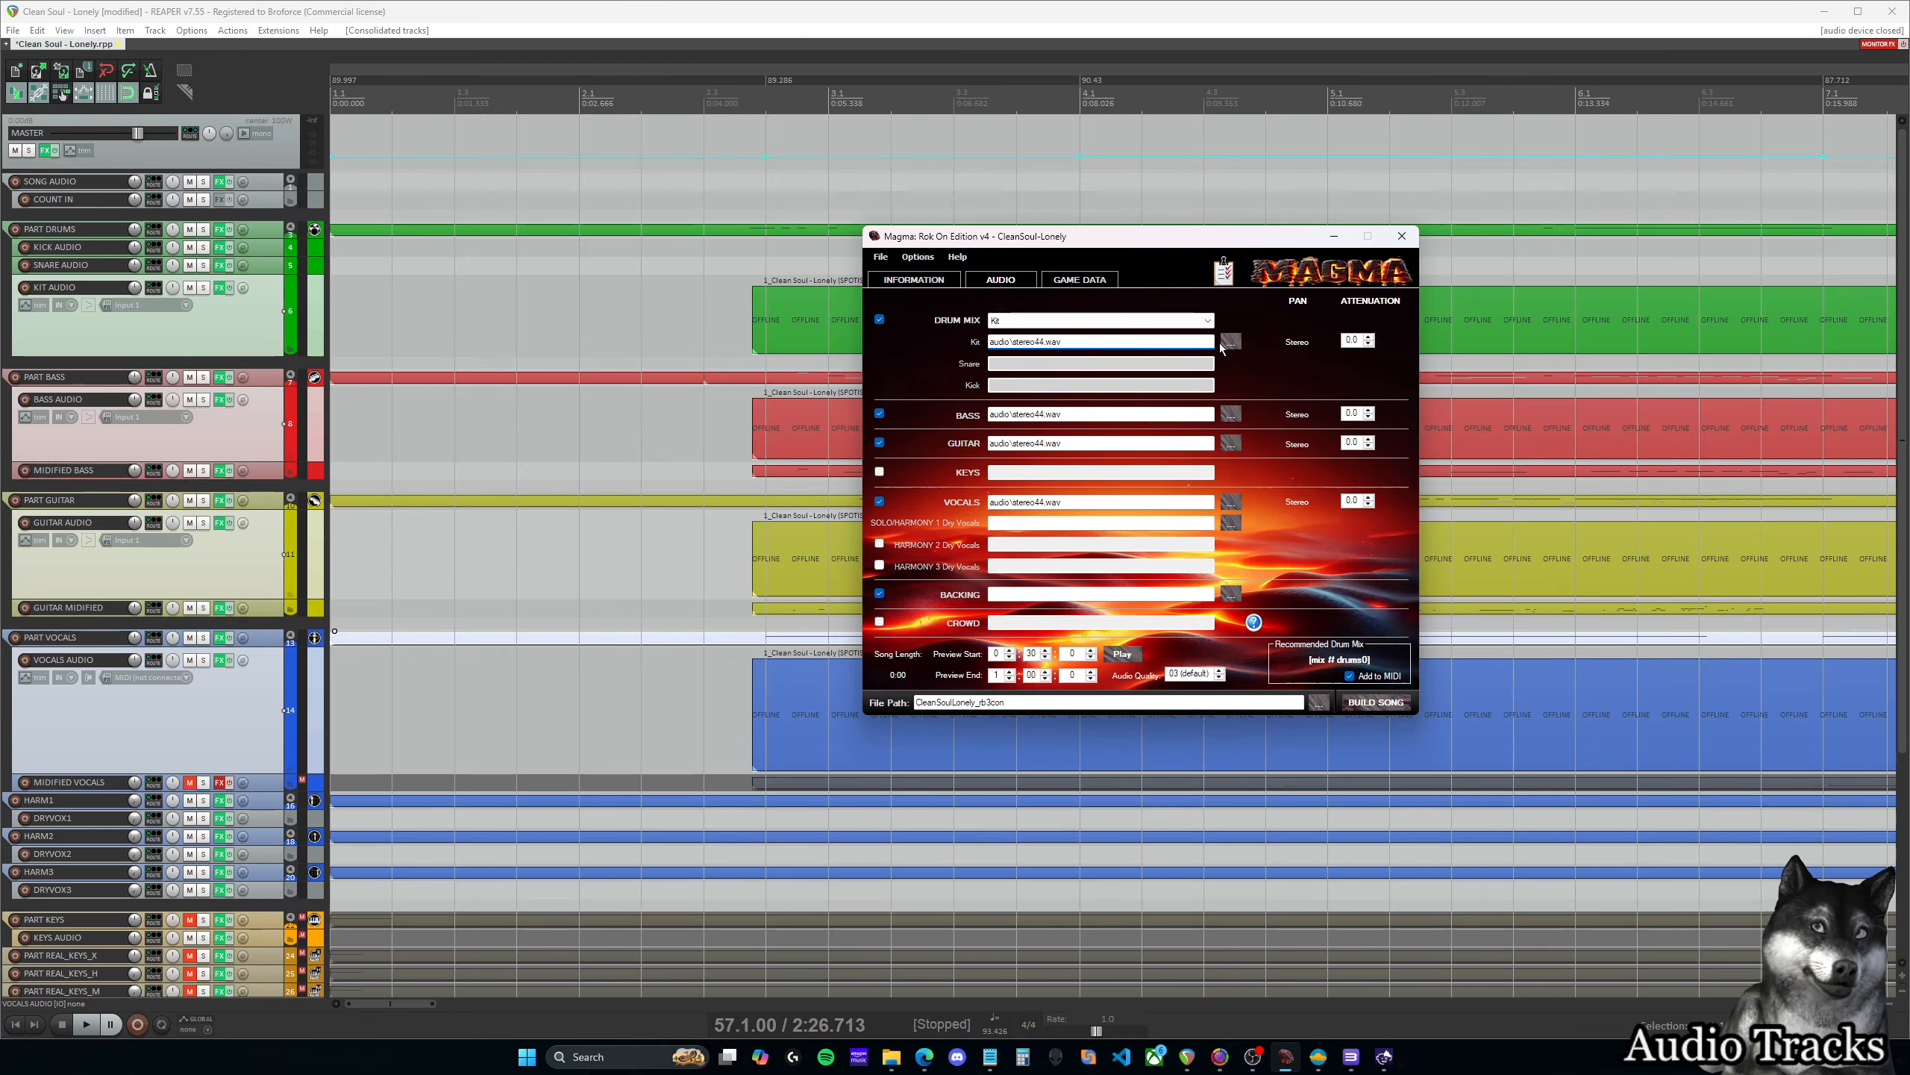
click(1226, 344)
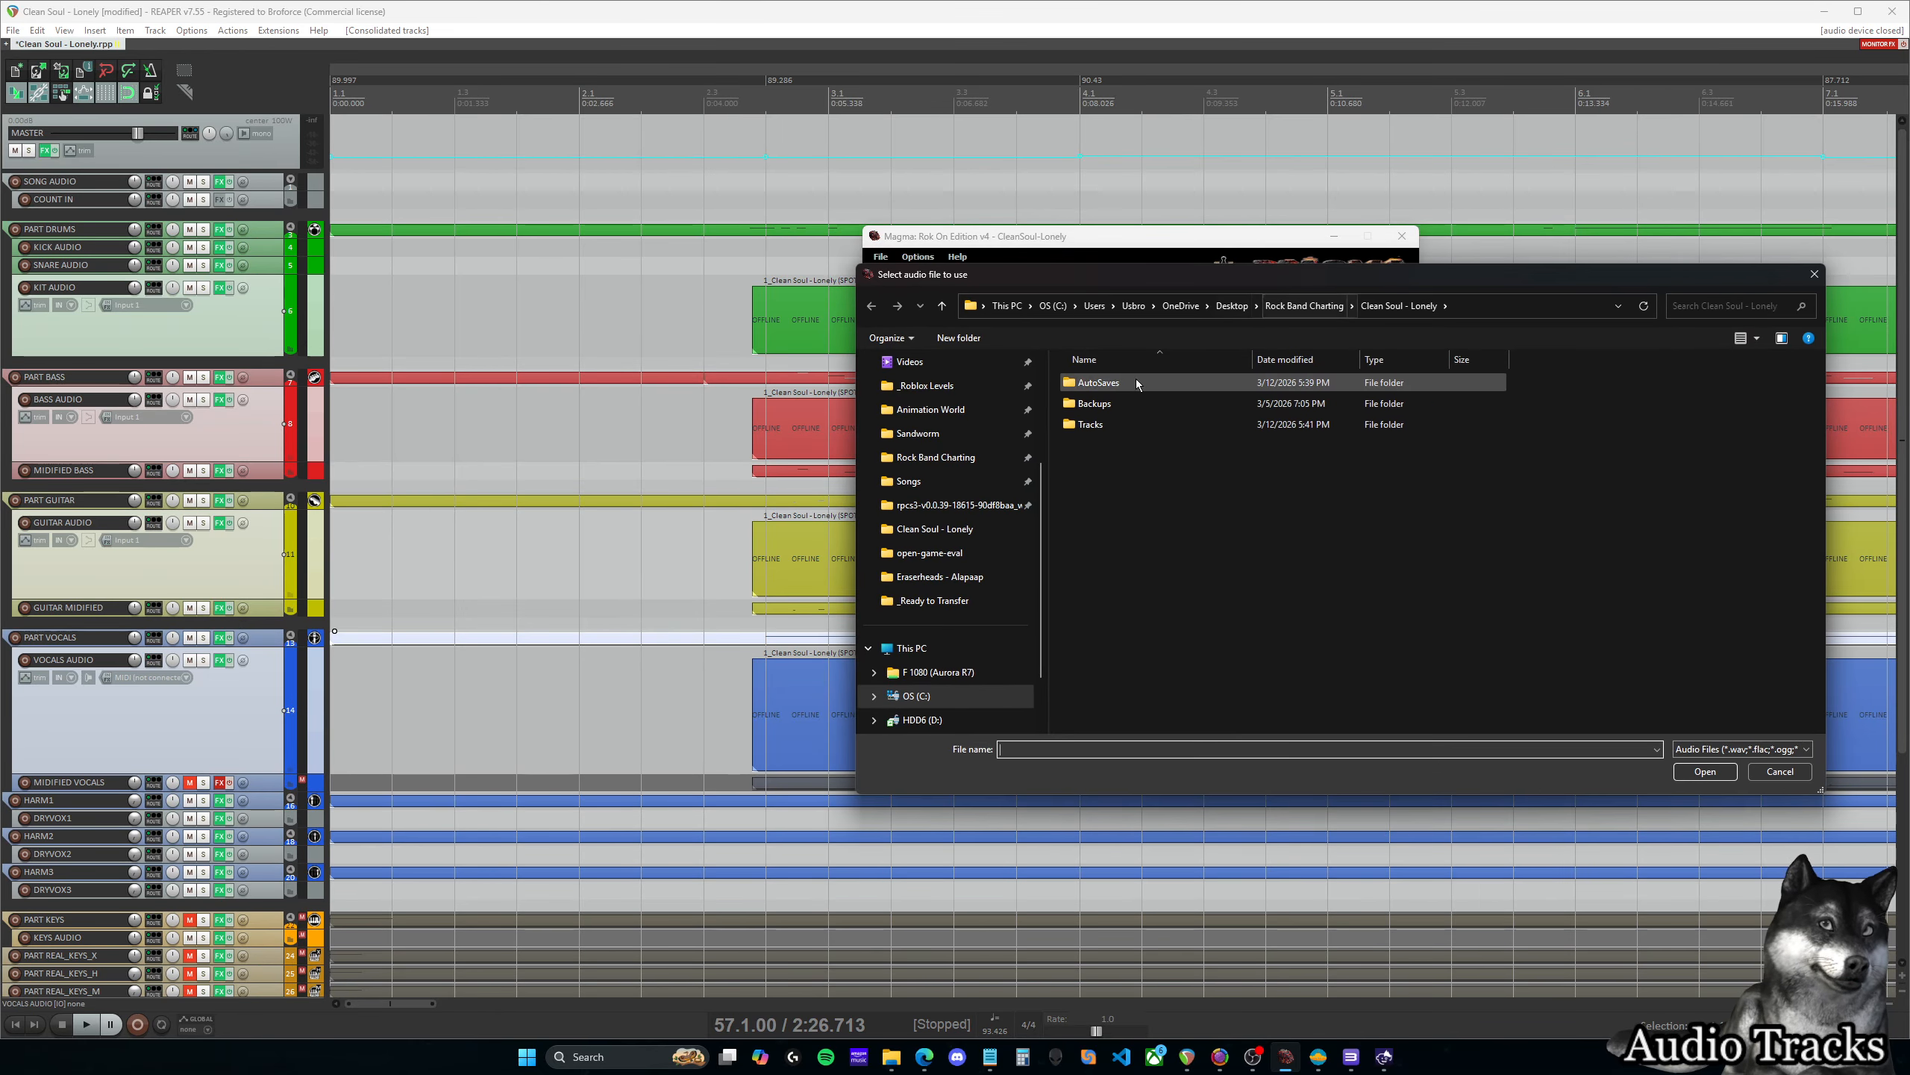
double_click(1091, 424)
double_click(1096, 382)
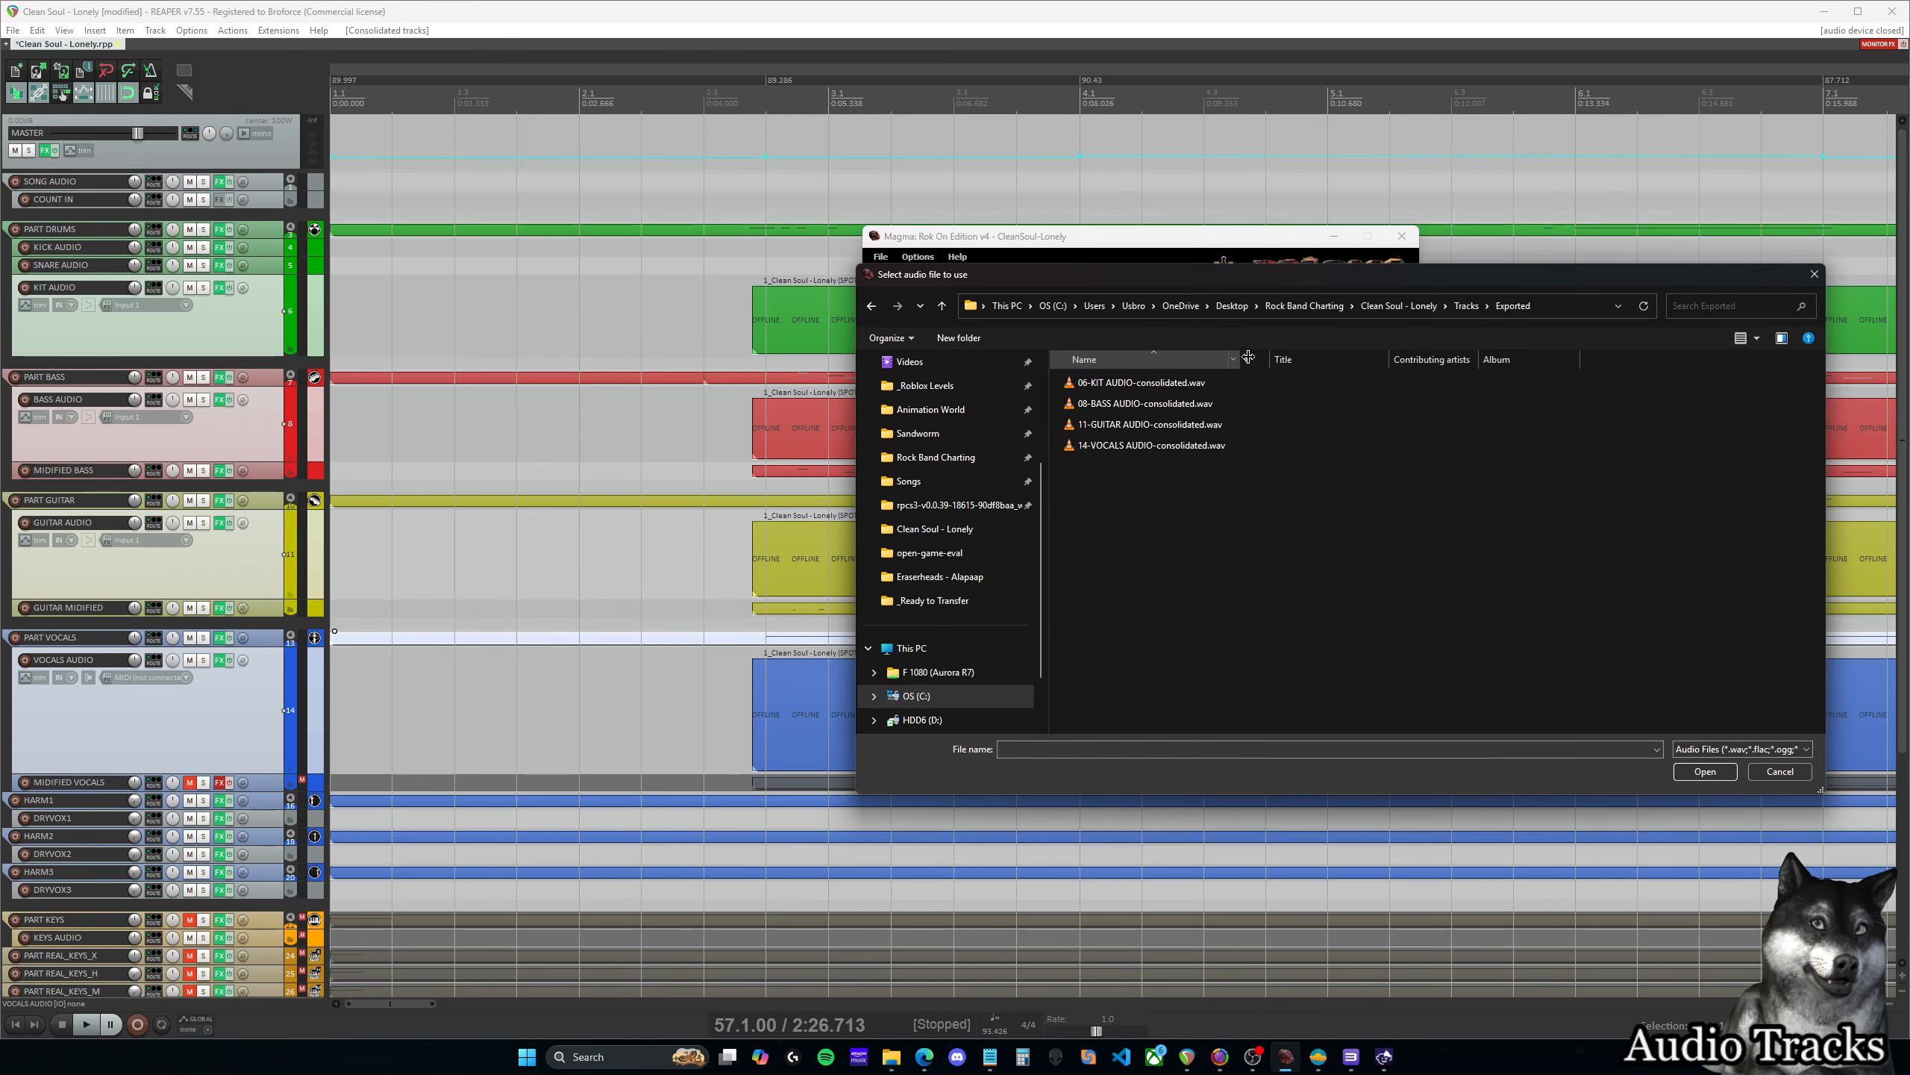
drag(1248, 357, 1281, 357)
drag(1257, 279, 1553, 283)
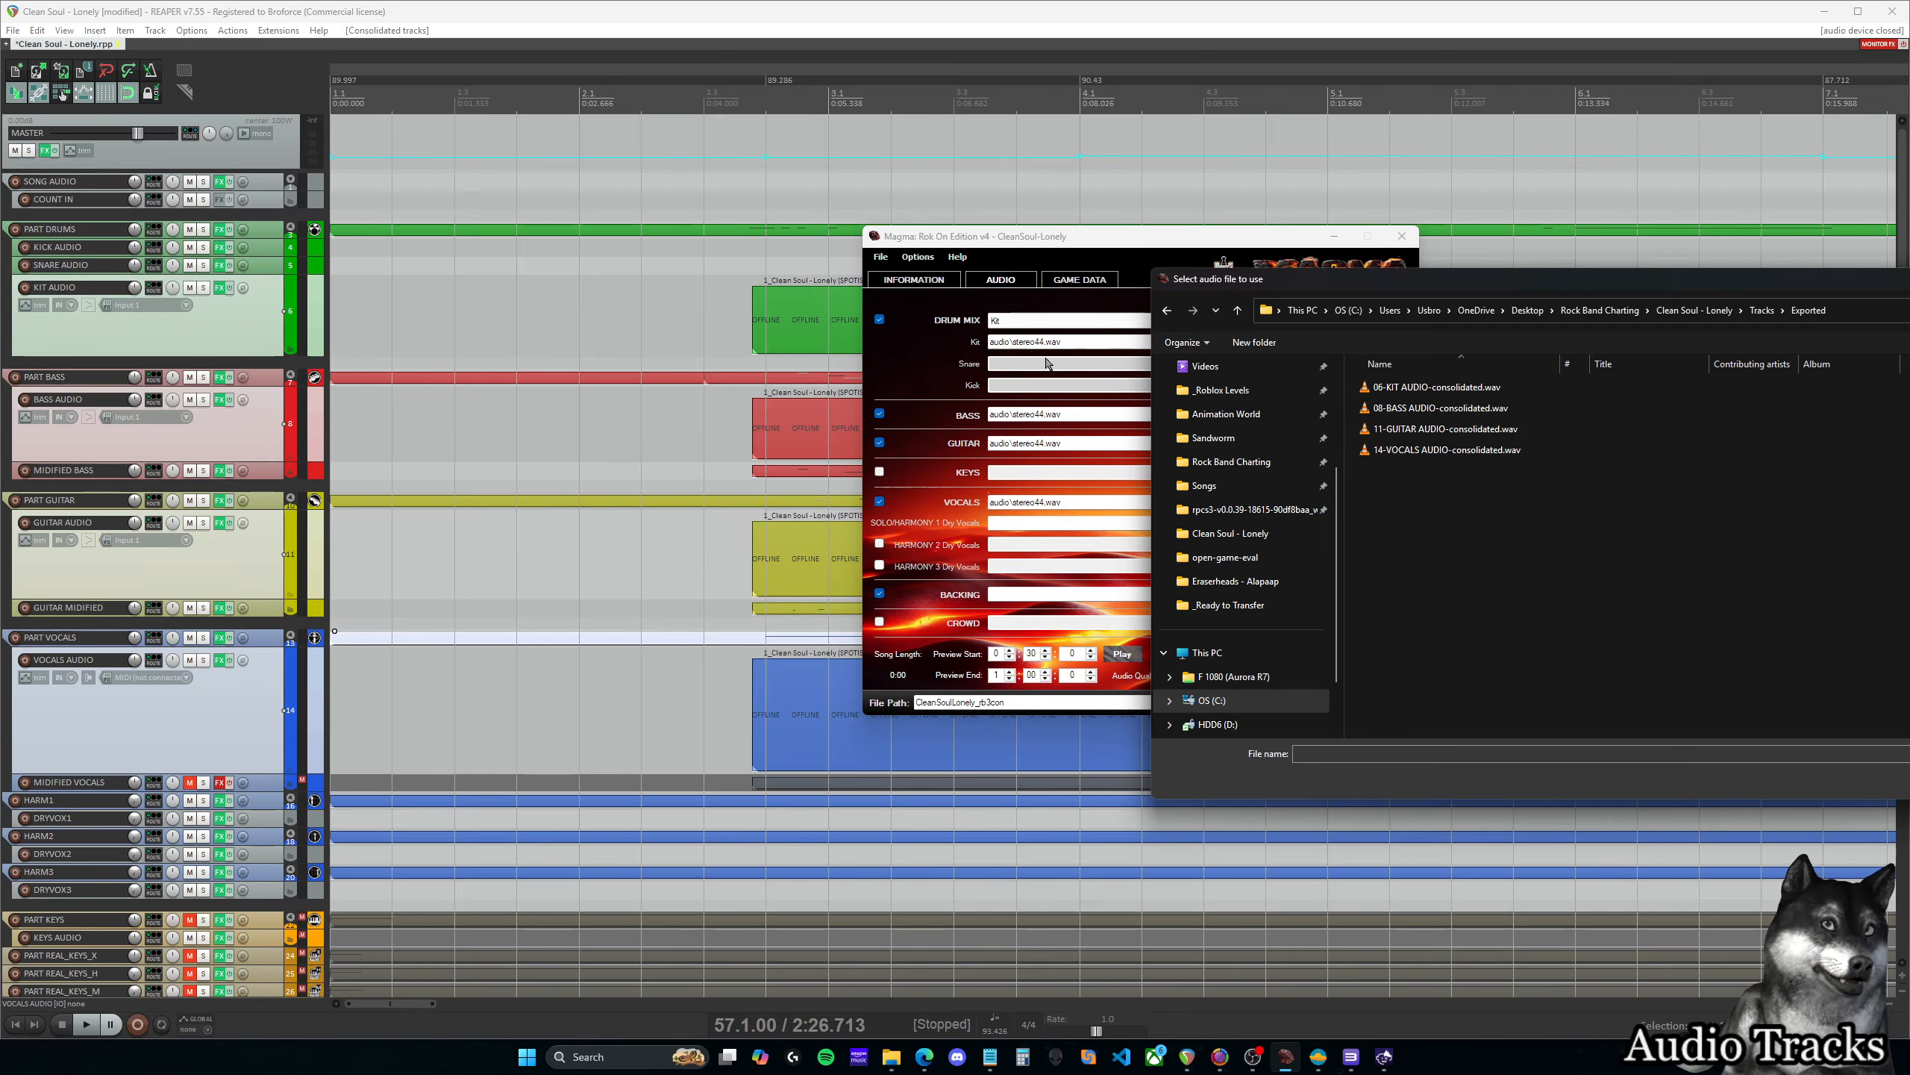
click(1618, 386)
key(Return)
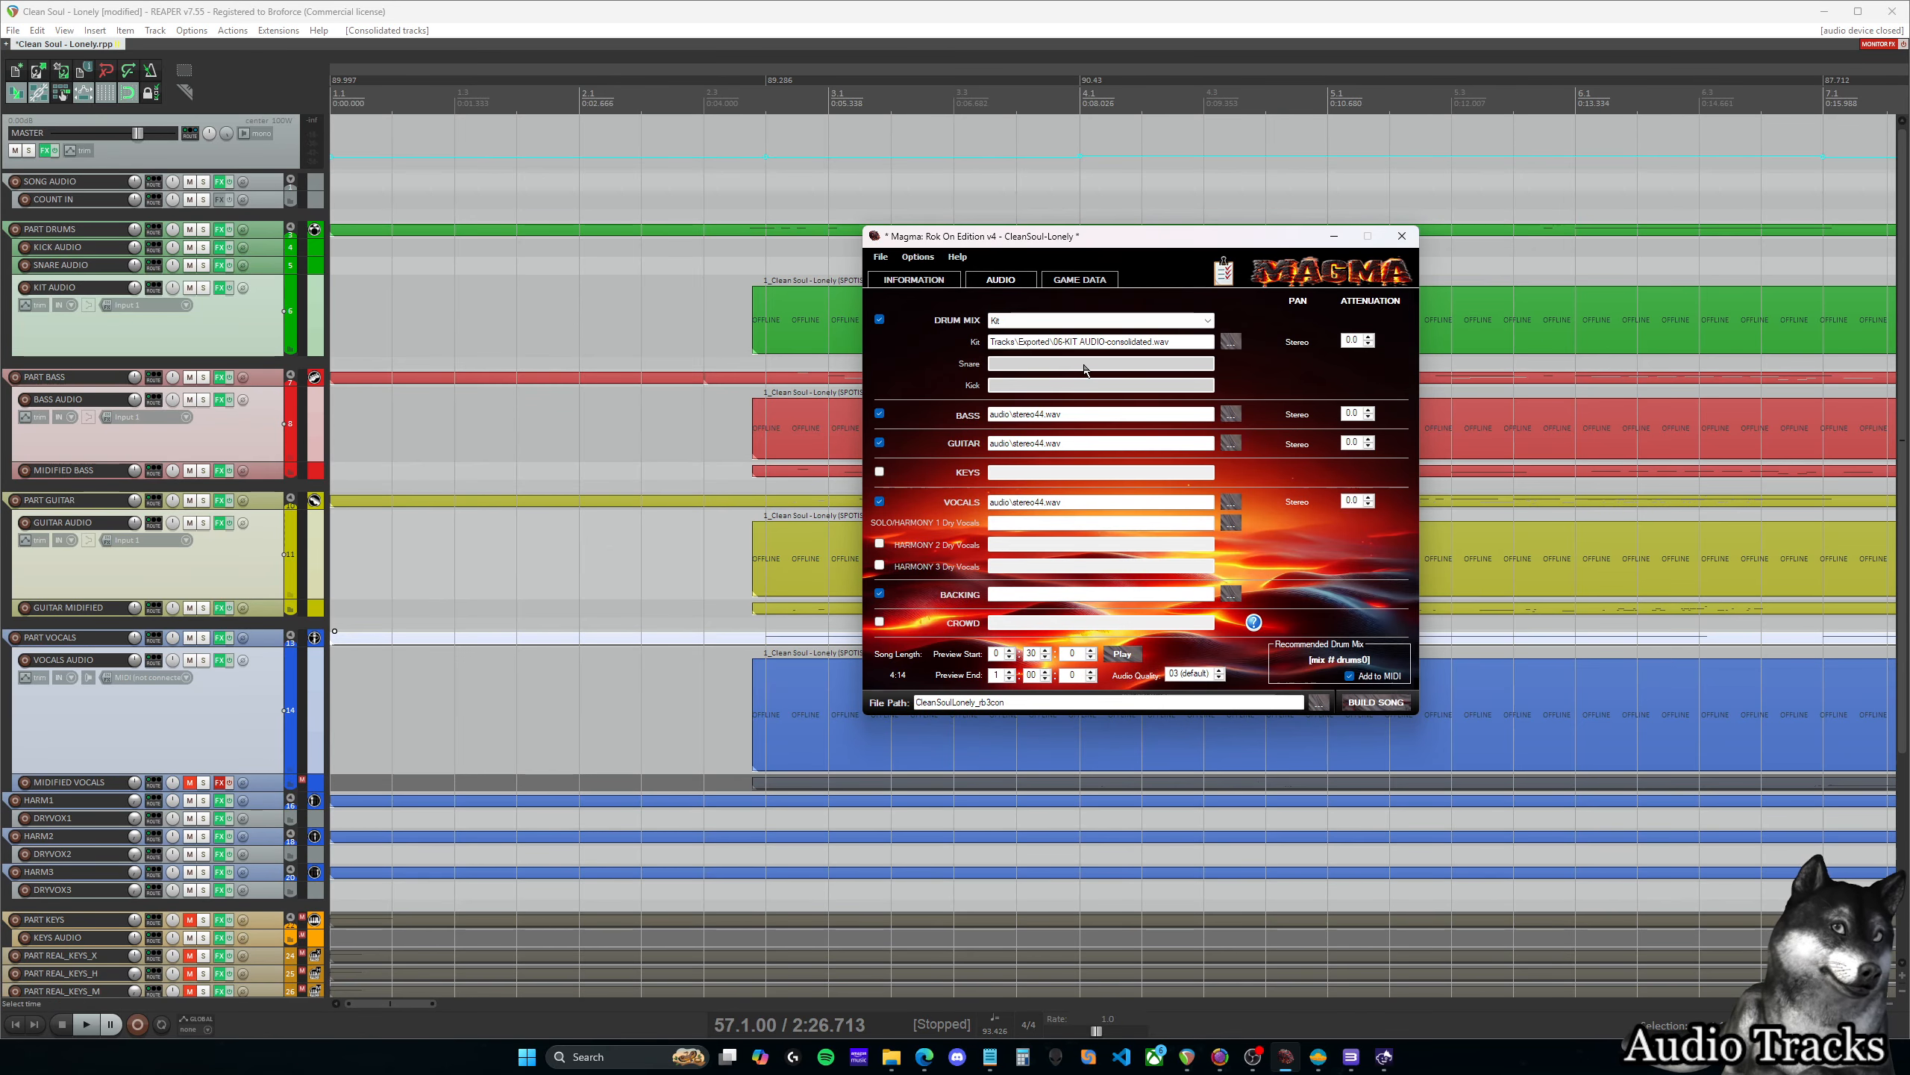
Set the bass audio to 08-BASS AUDIO-consolidated.wav from the Tracks\Exported folder
click(1231, 416)
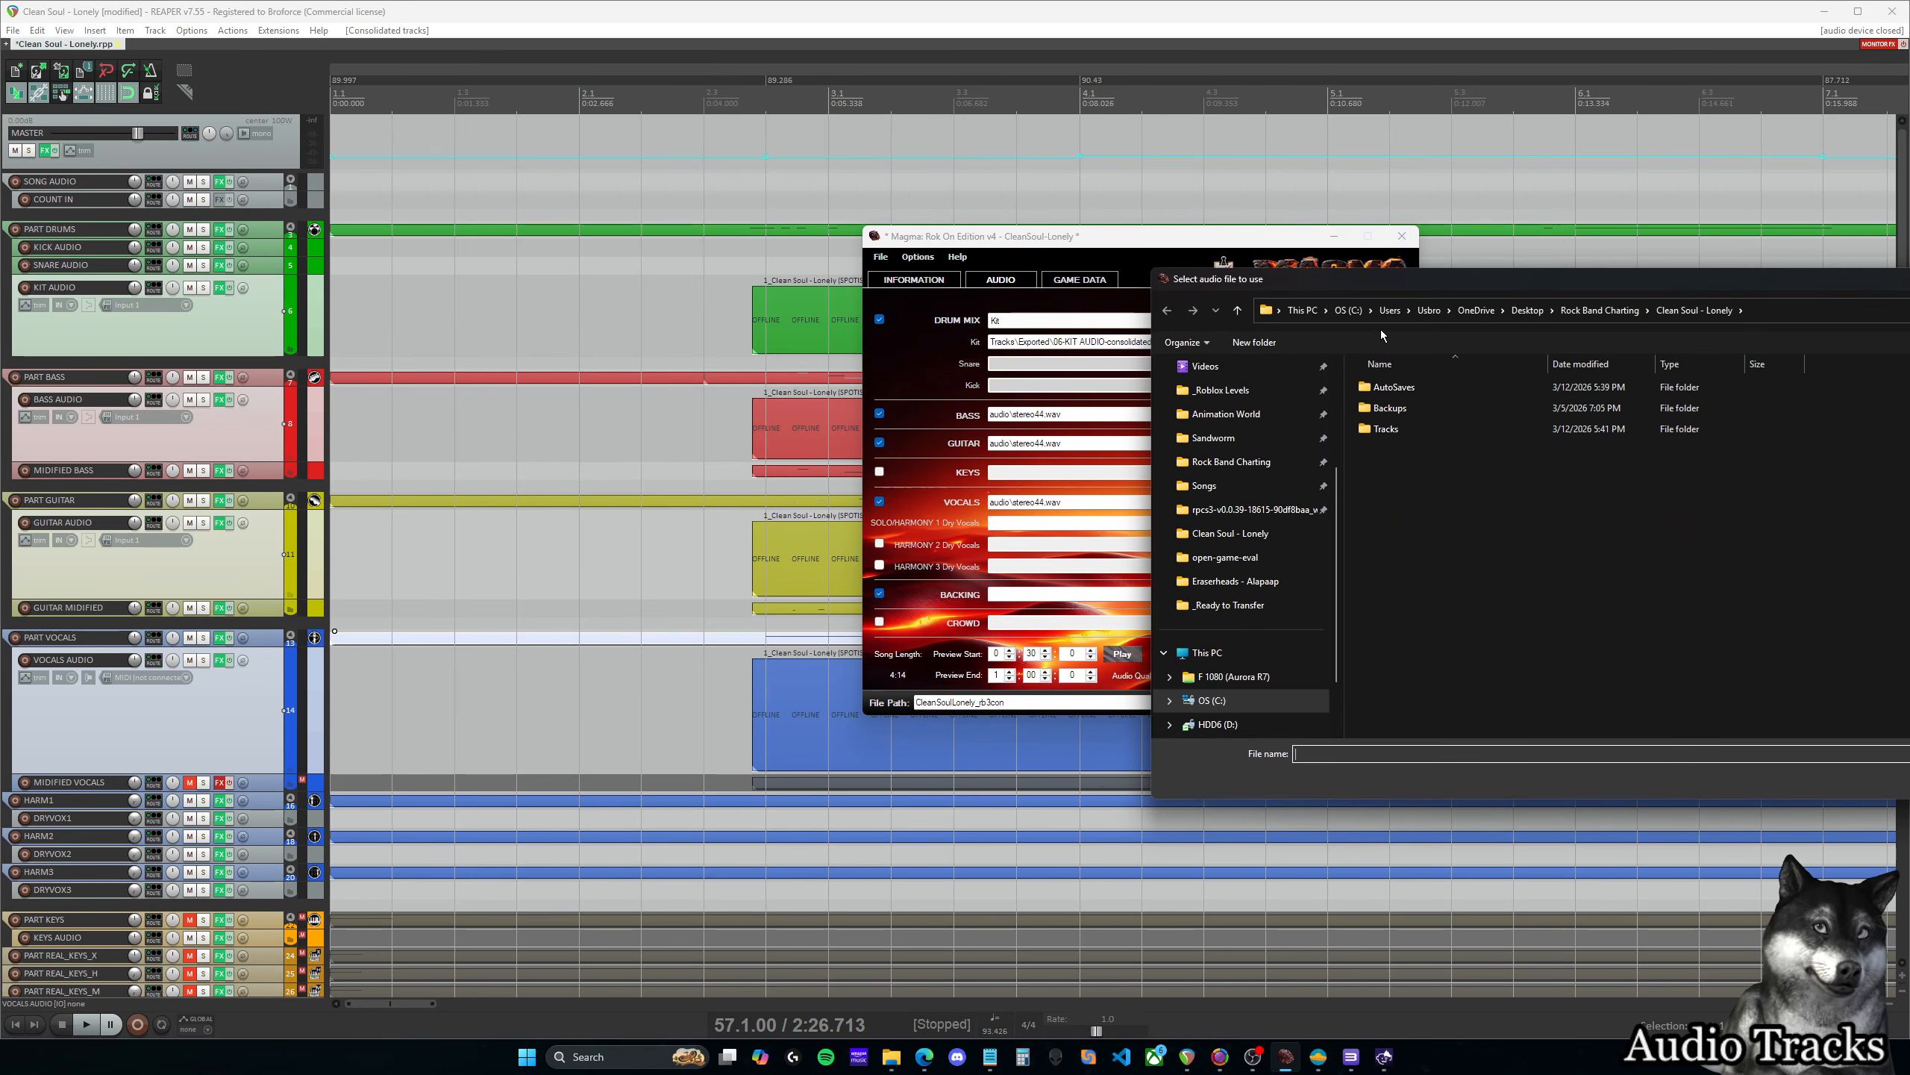
double_click(1411, 387)
click(1414, 409)
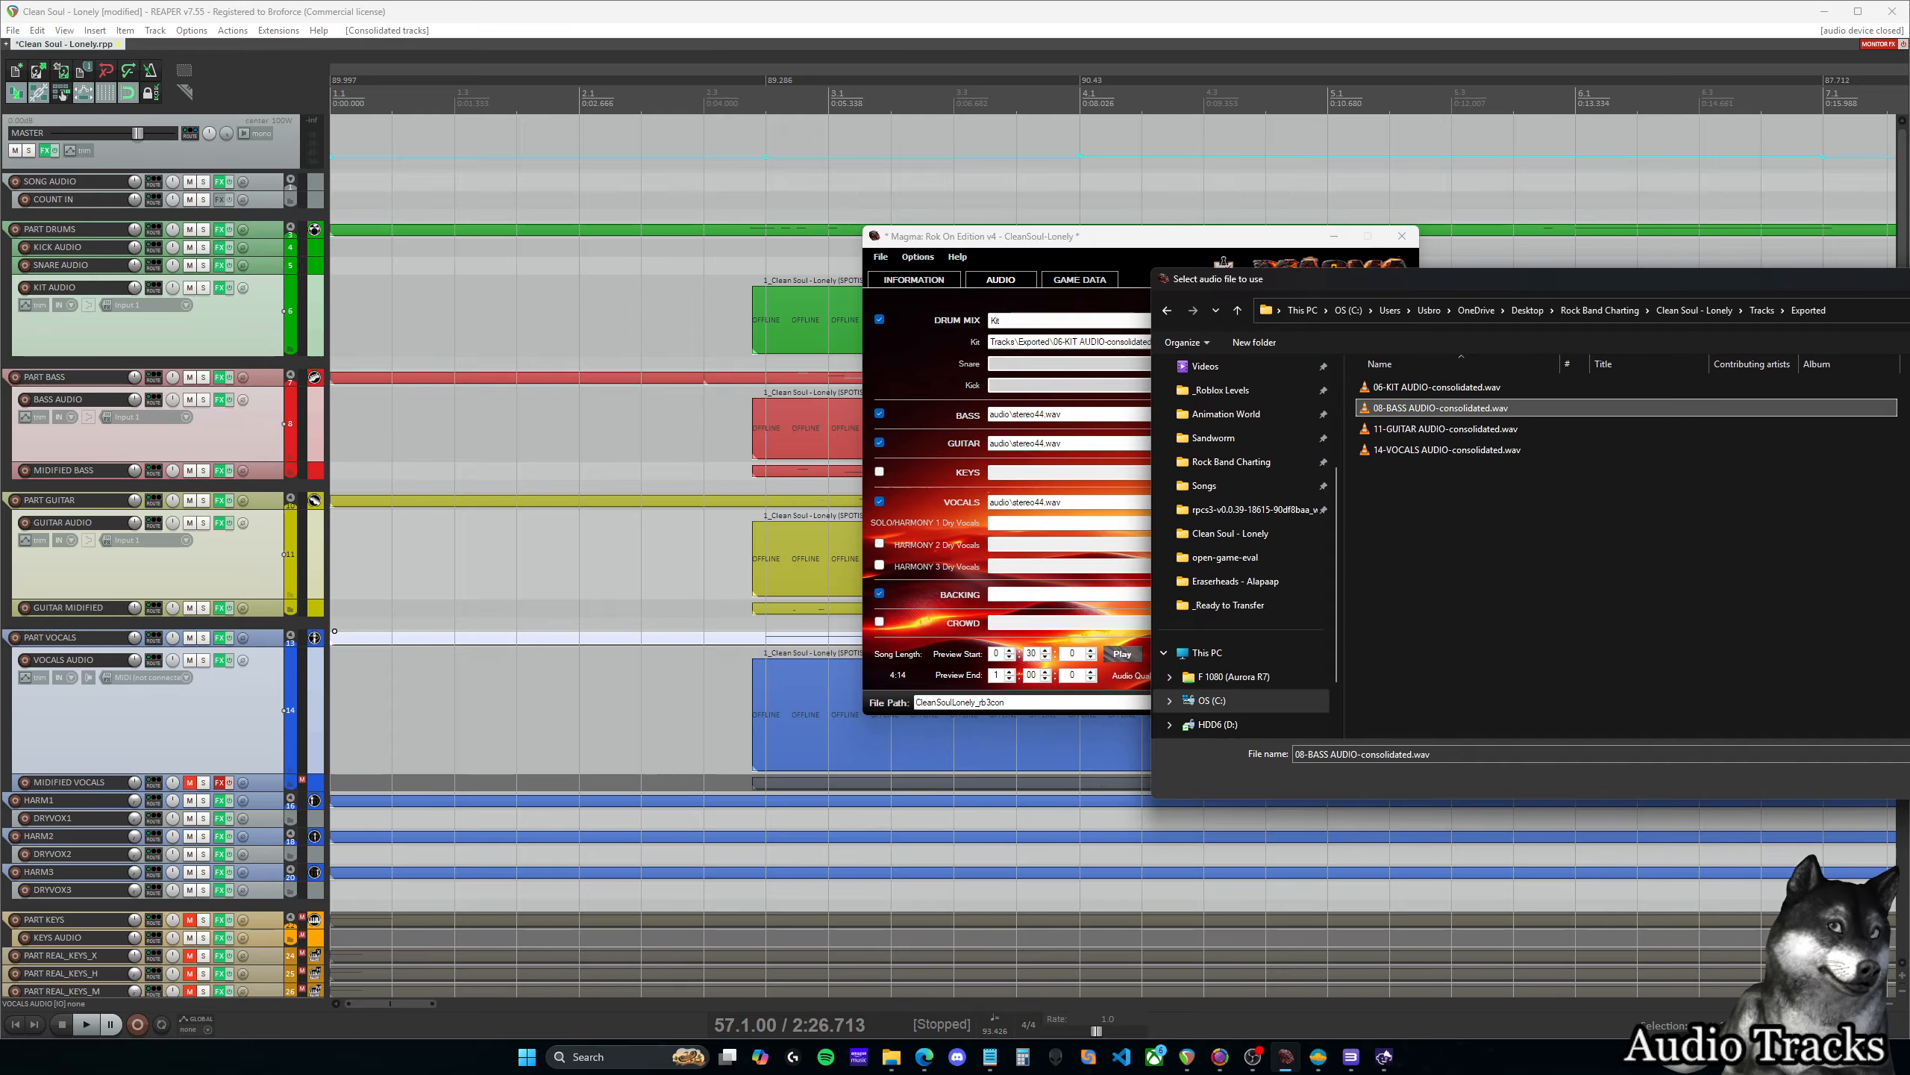
key(Return)
Set the guitar audio to 11-GUITAR AUDIO-consolidated.wav from the Tracks\Exported folder
click(1231, 443)
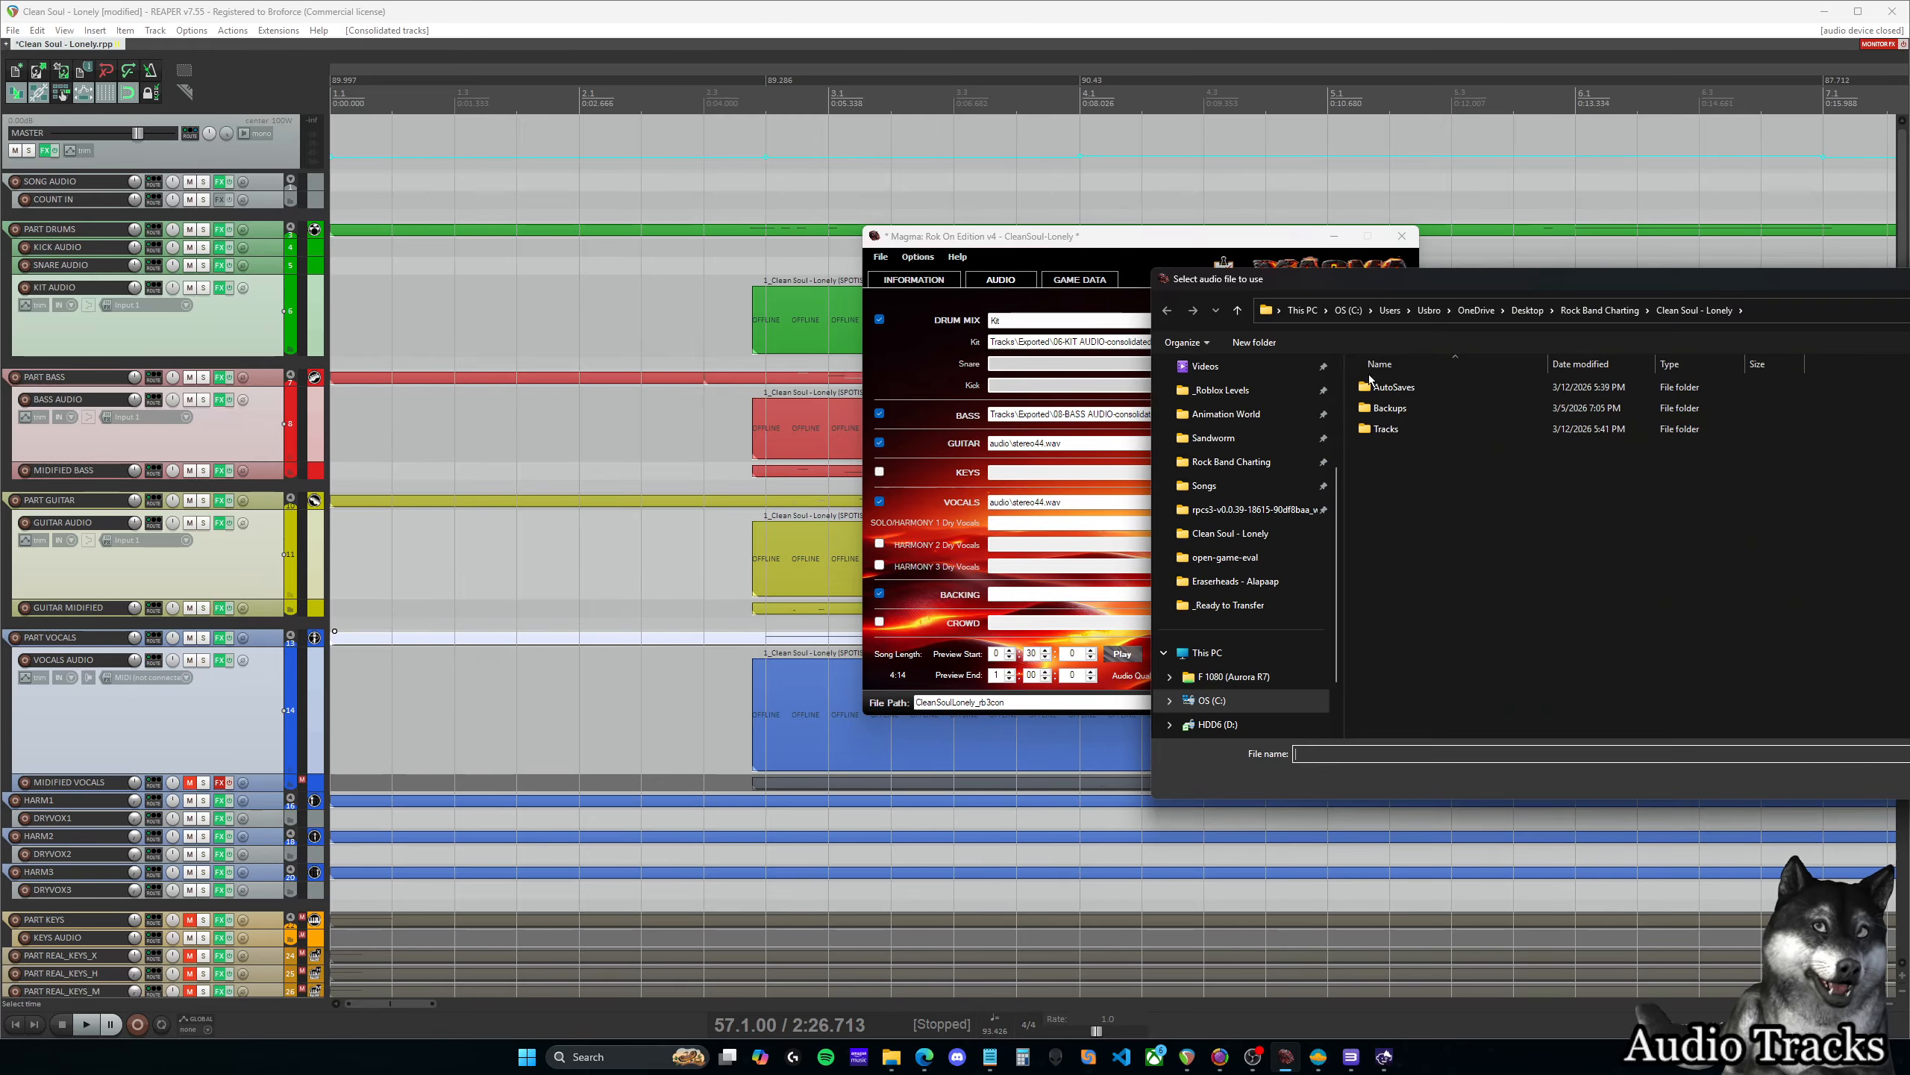
double_click(1405, 387)
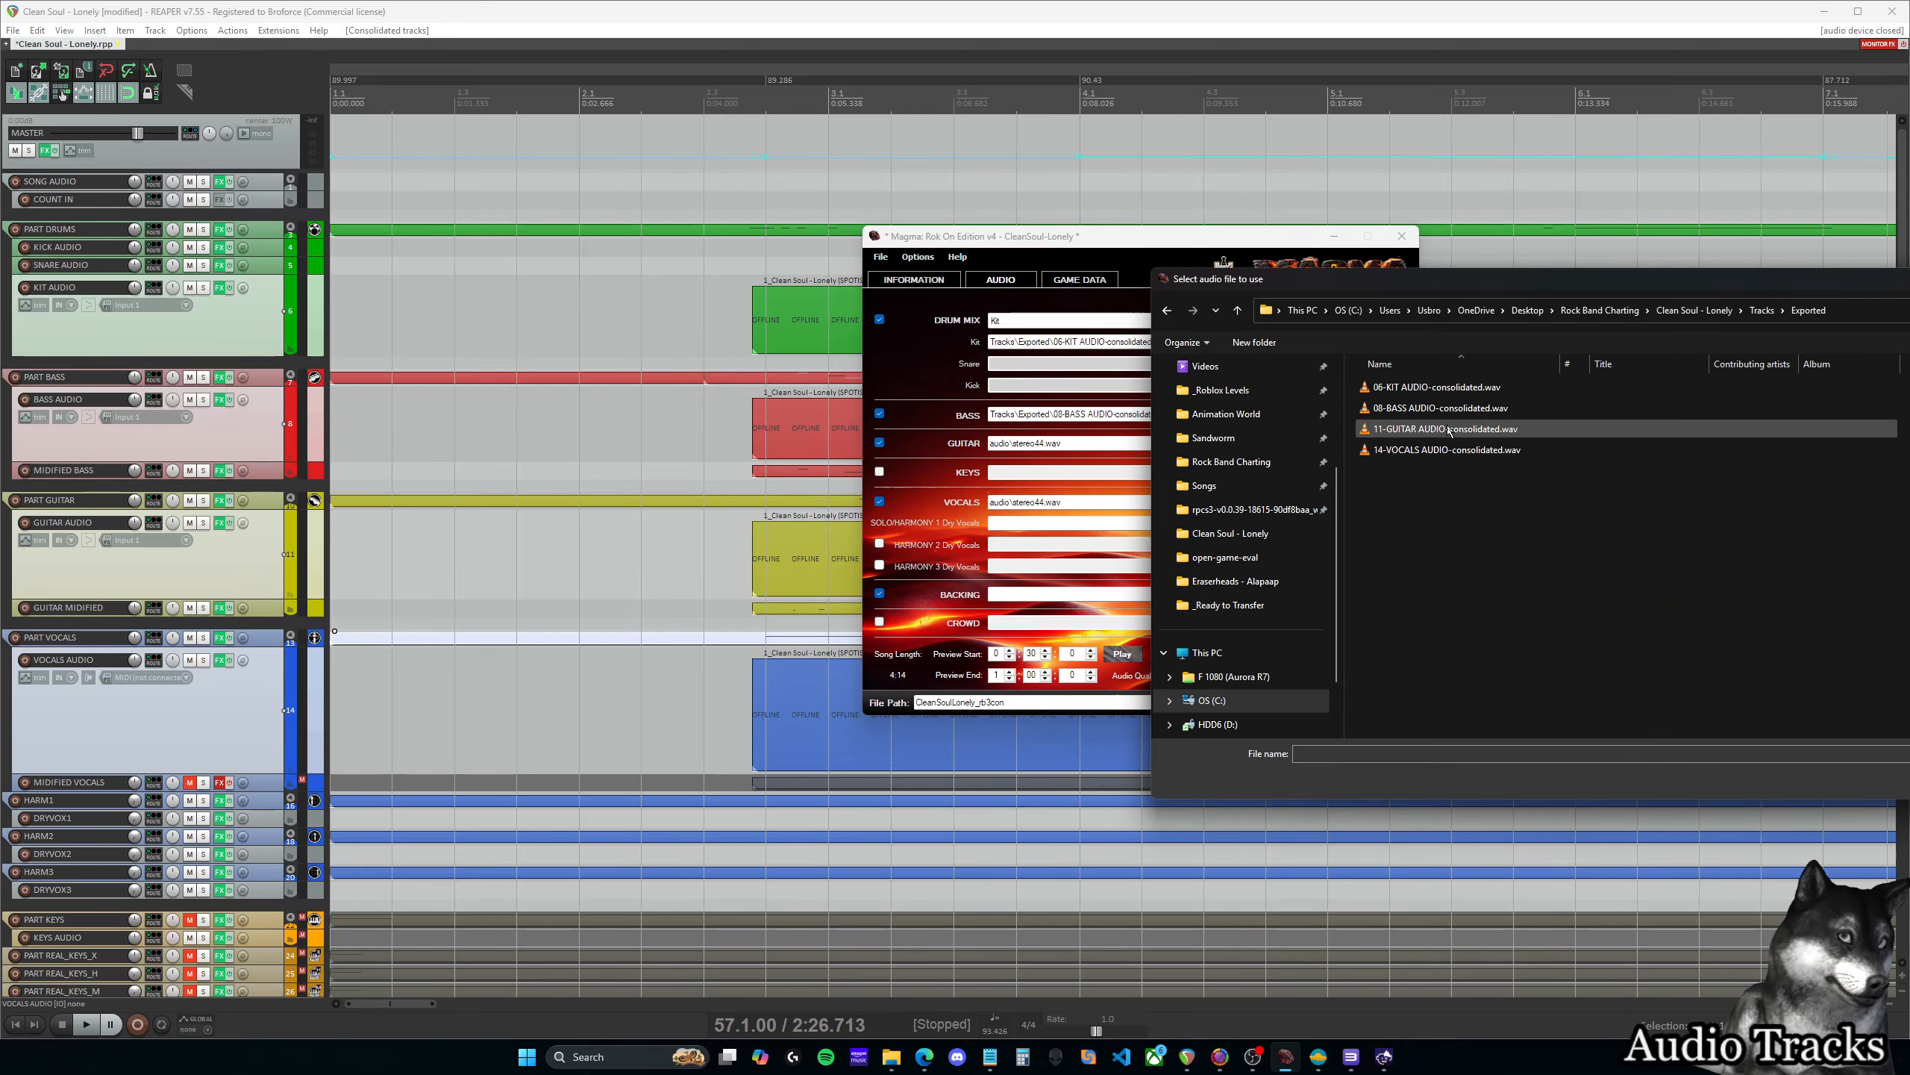
click(1415, 429)
key(Return)
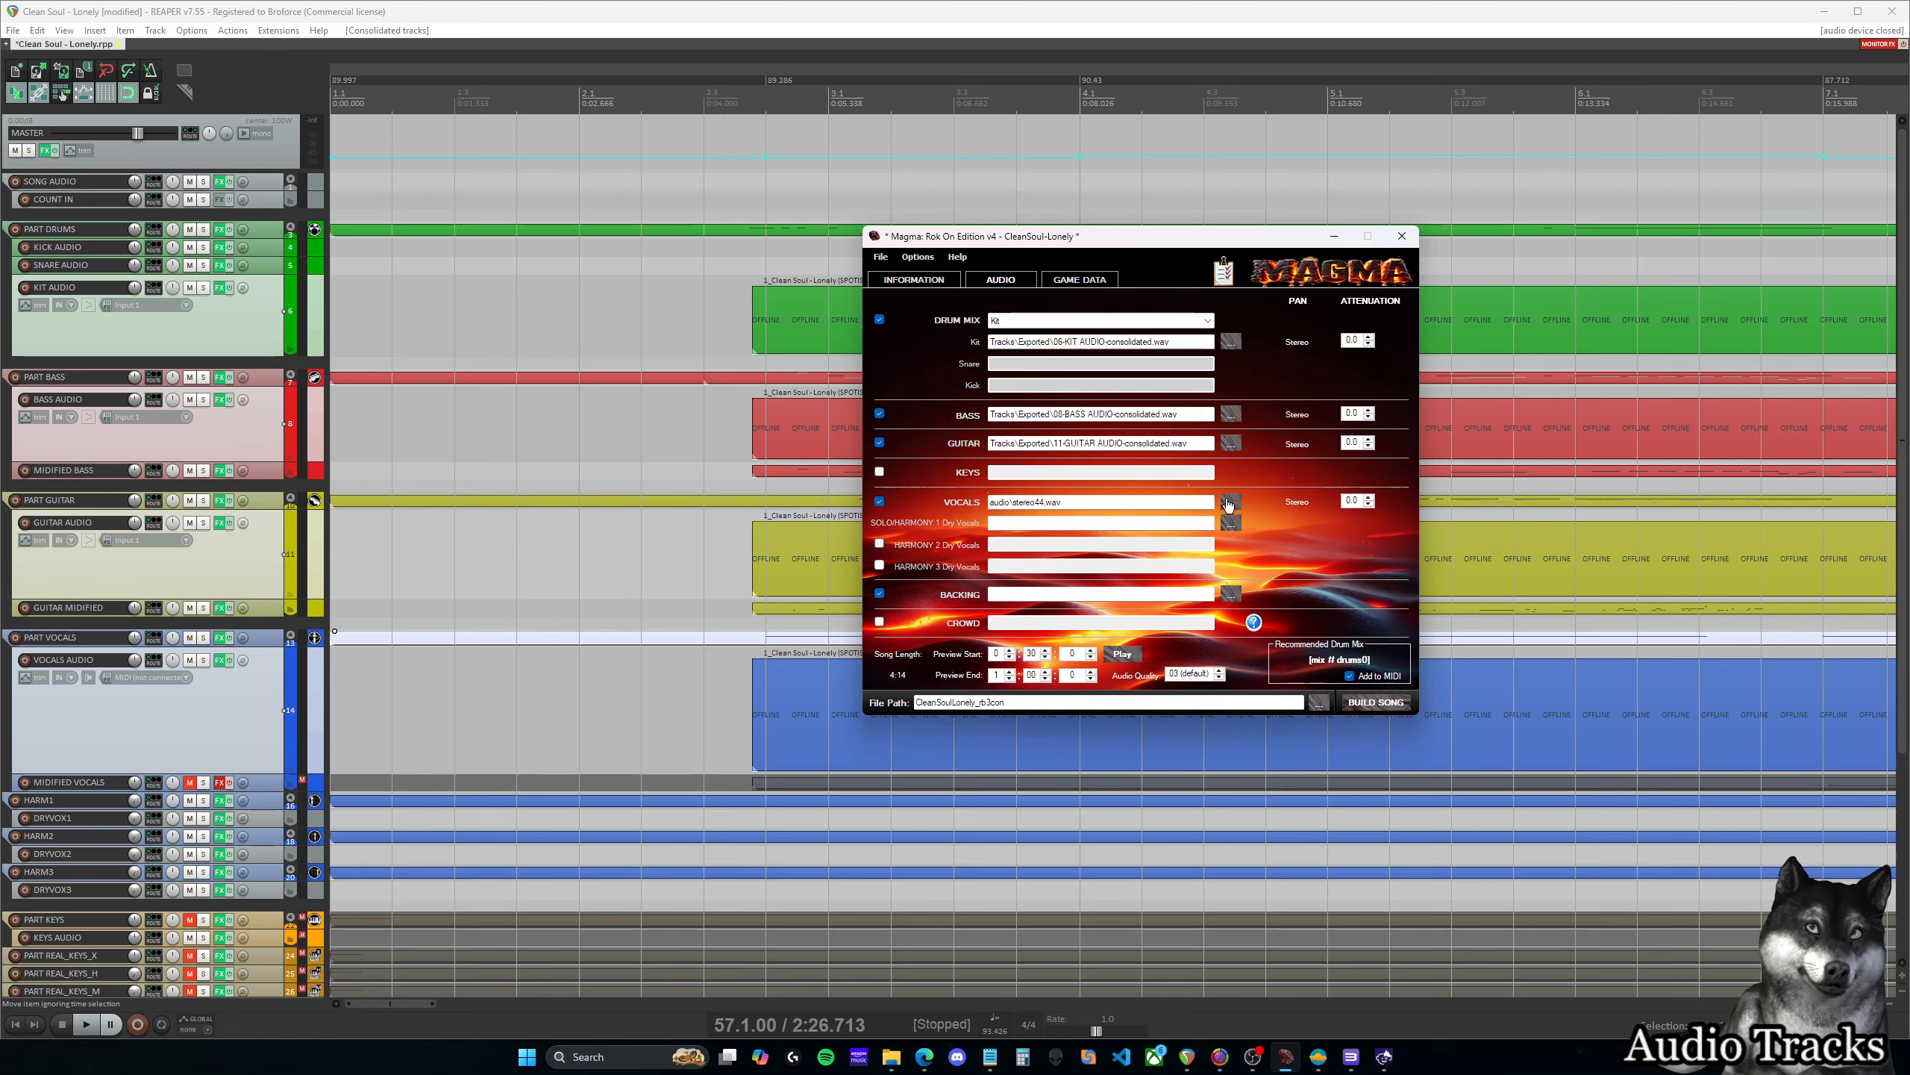
Set the vocals audio to 14-VOCALS AUDIO-consolidated.wav from the Tracks\Exported folder and disable the backing track
click(1230, 502)
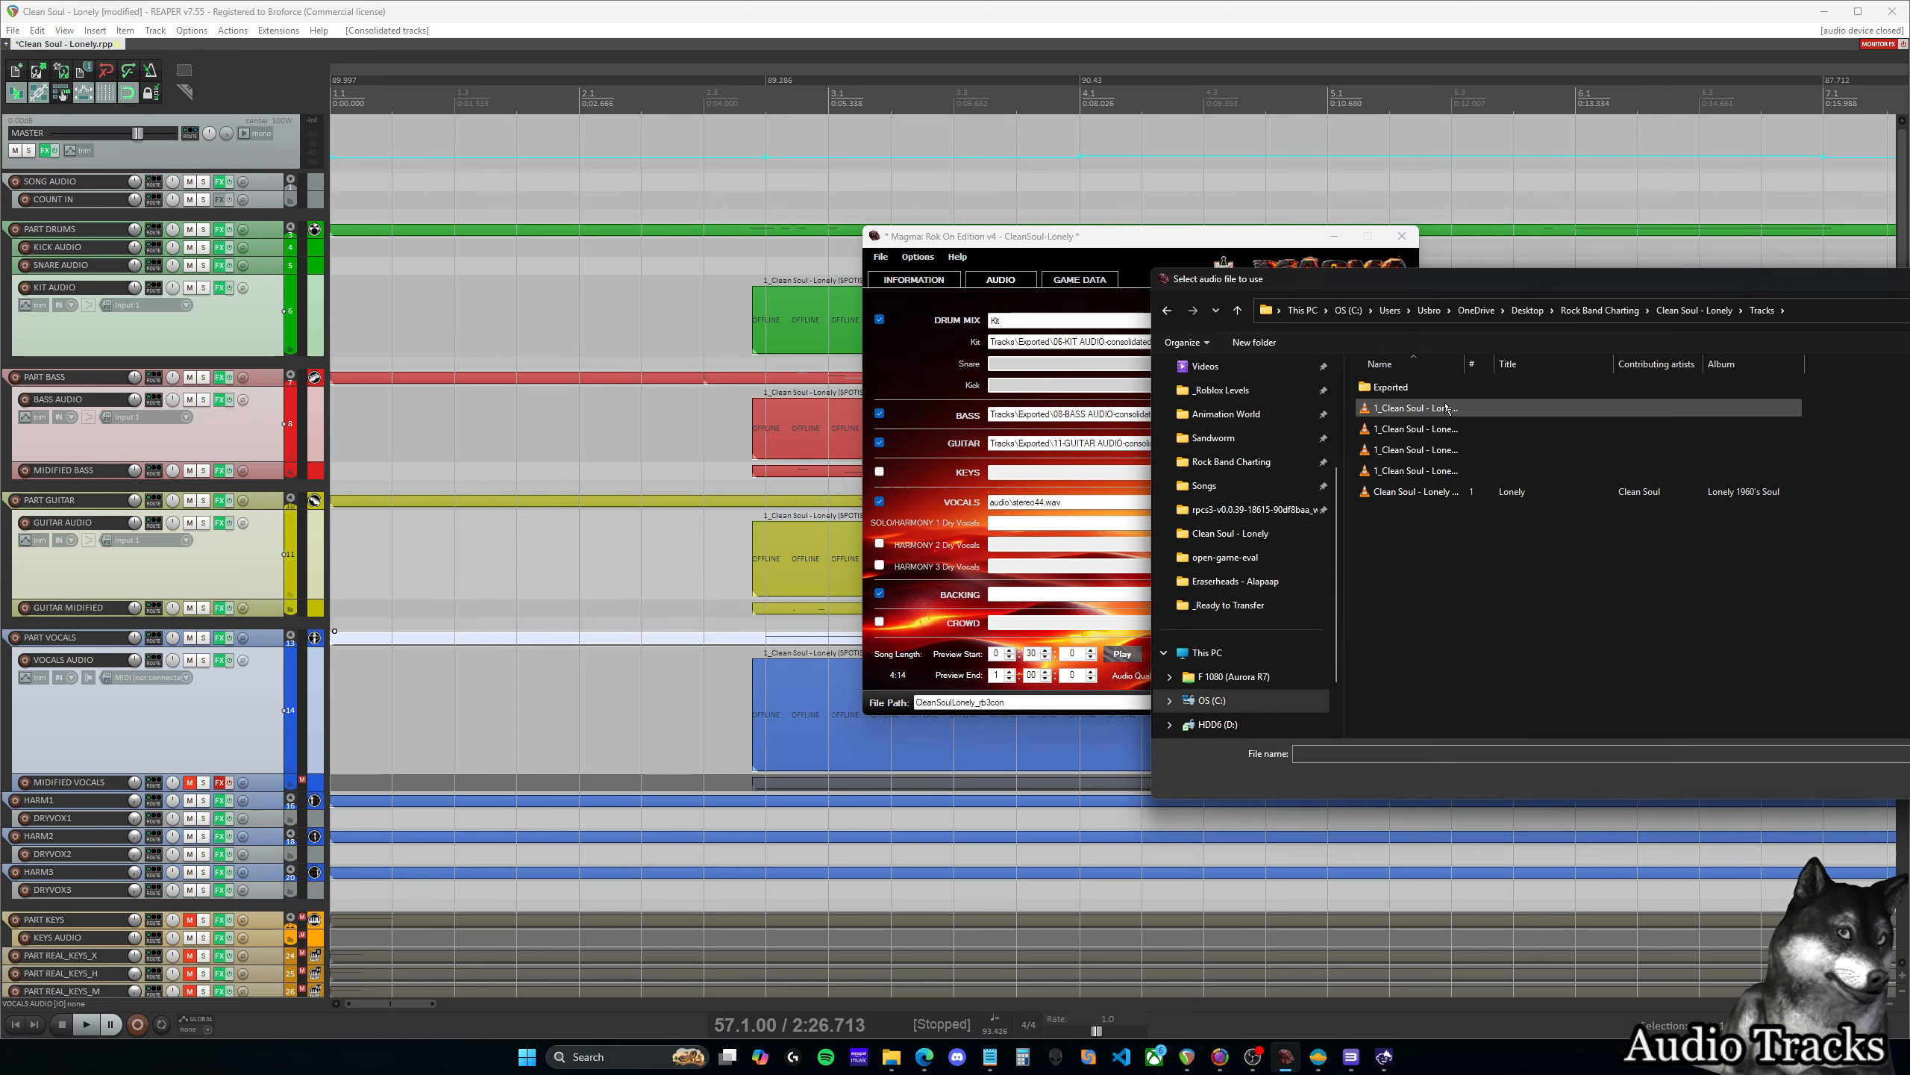
double_click(1441, 387)
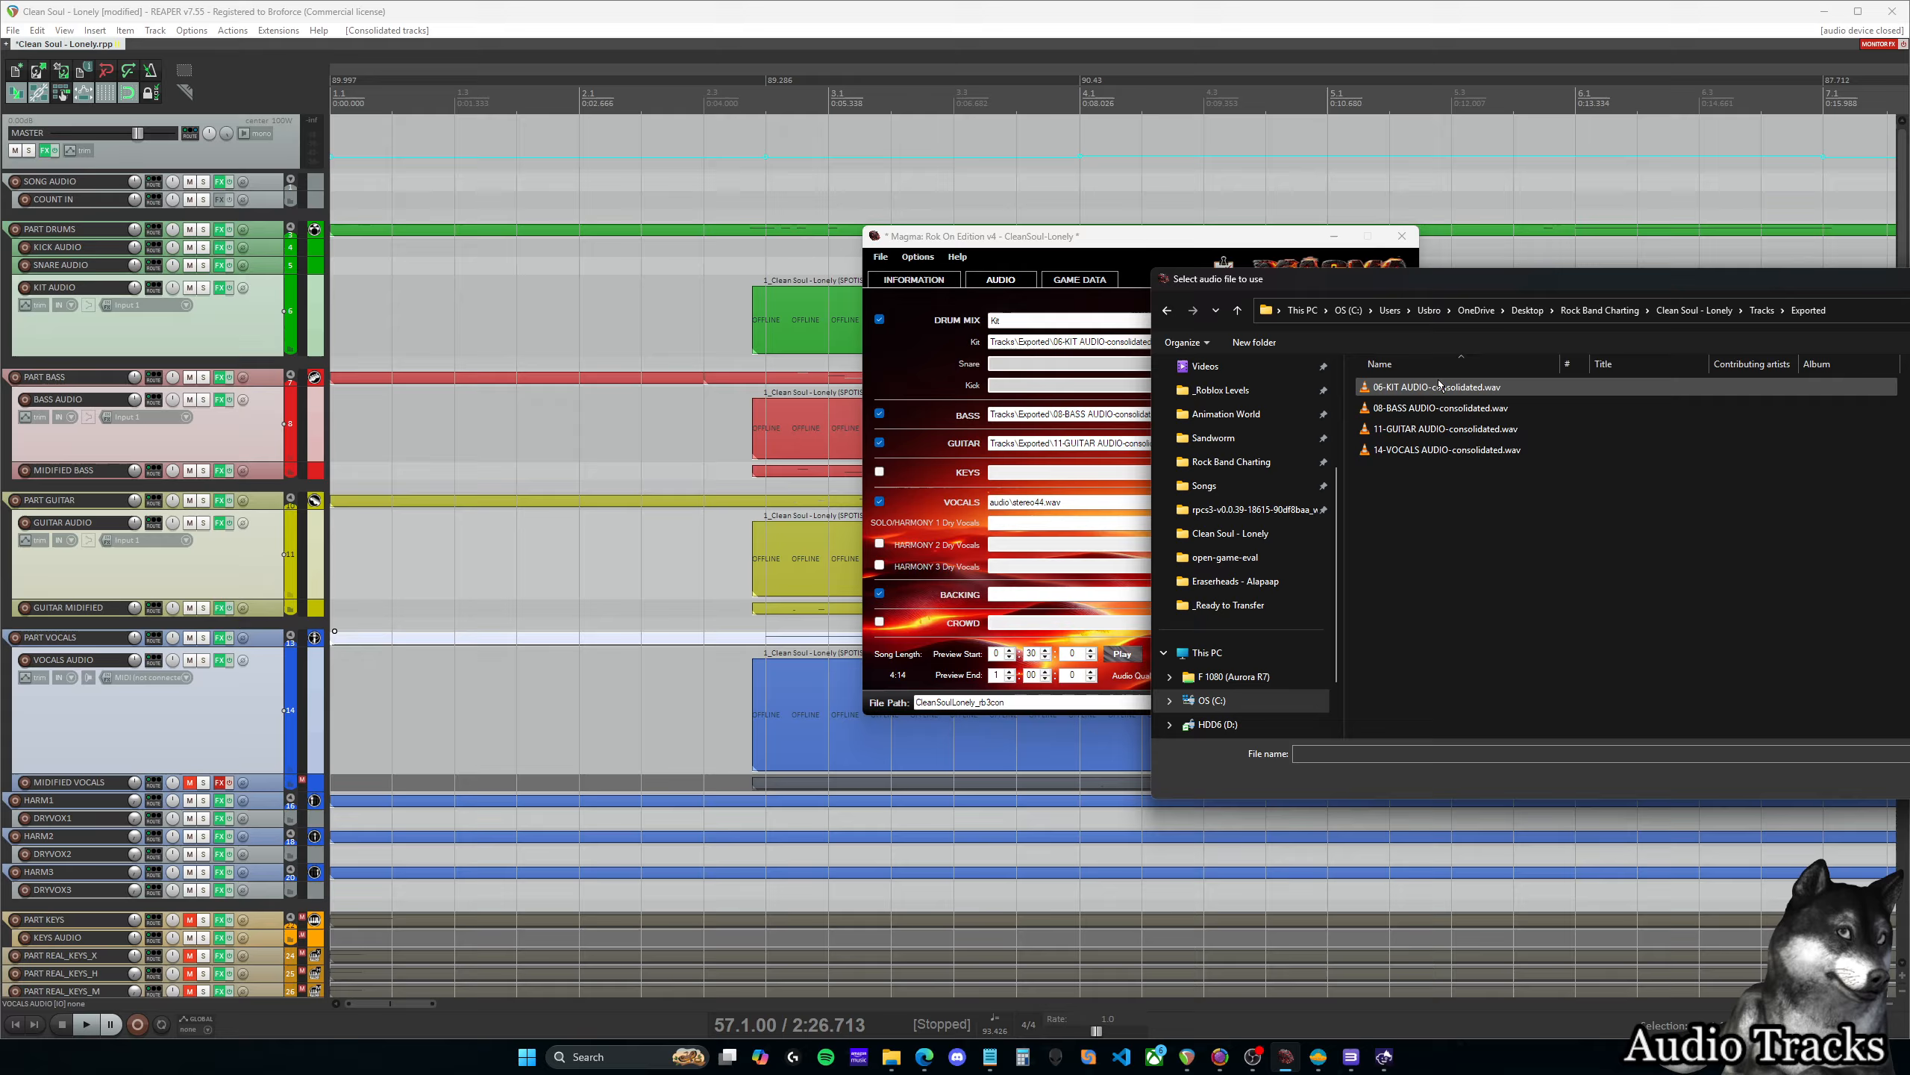
double_click(1444, 450)
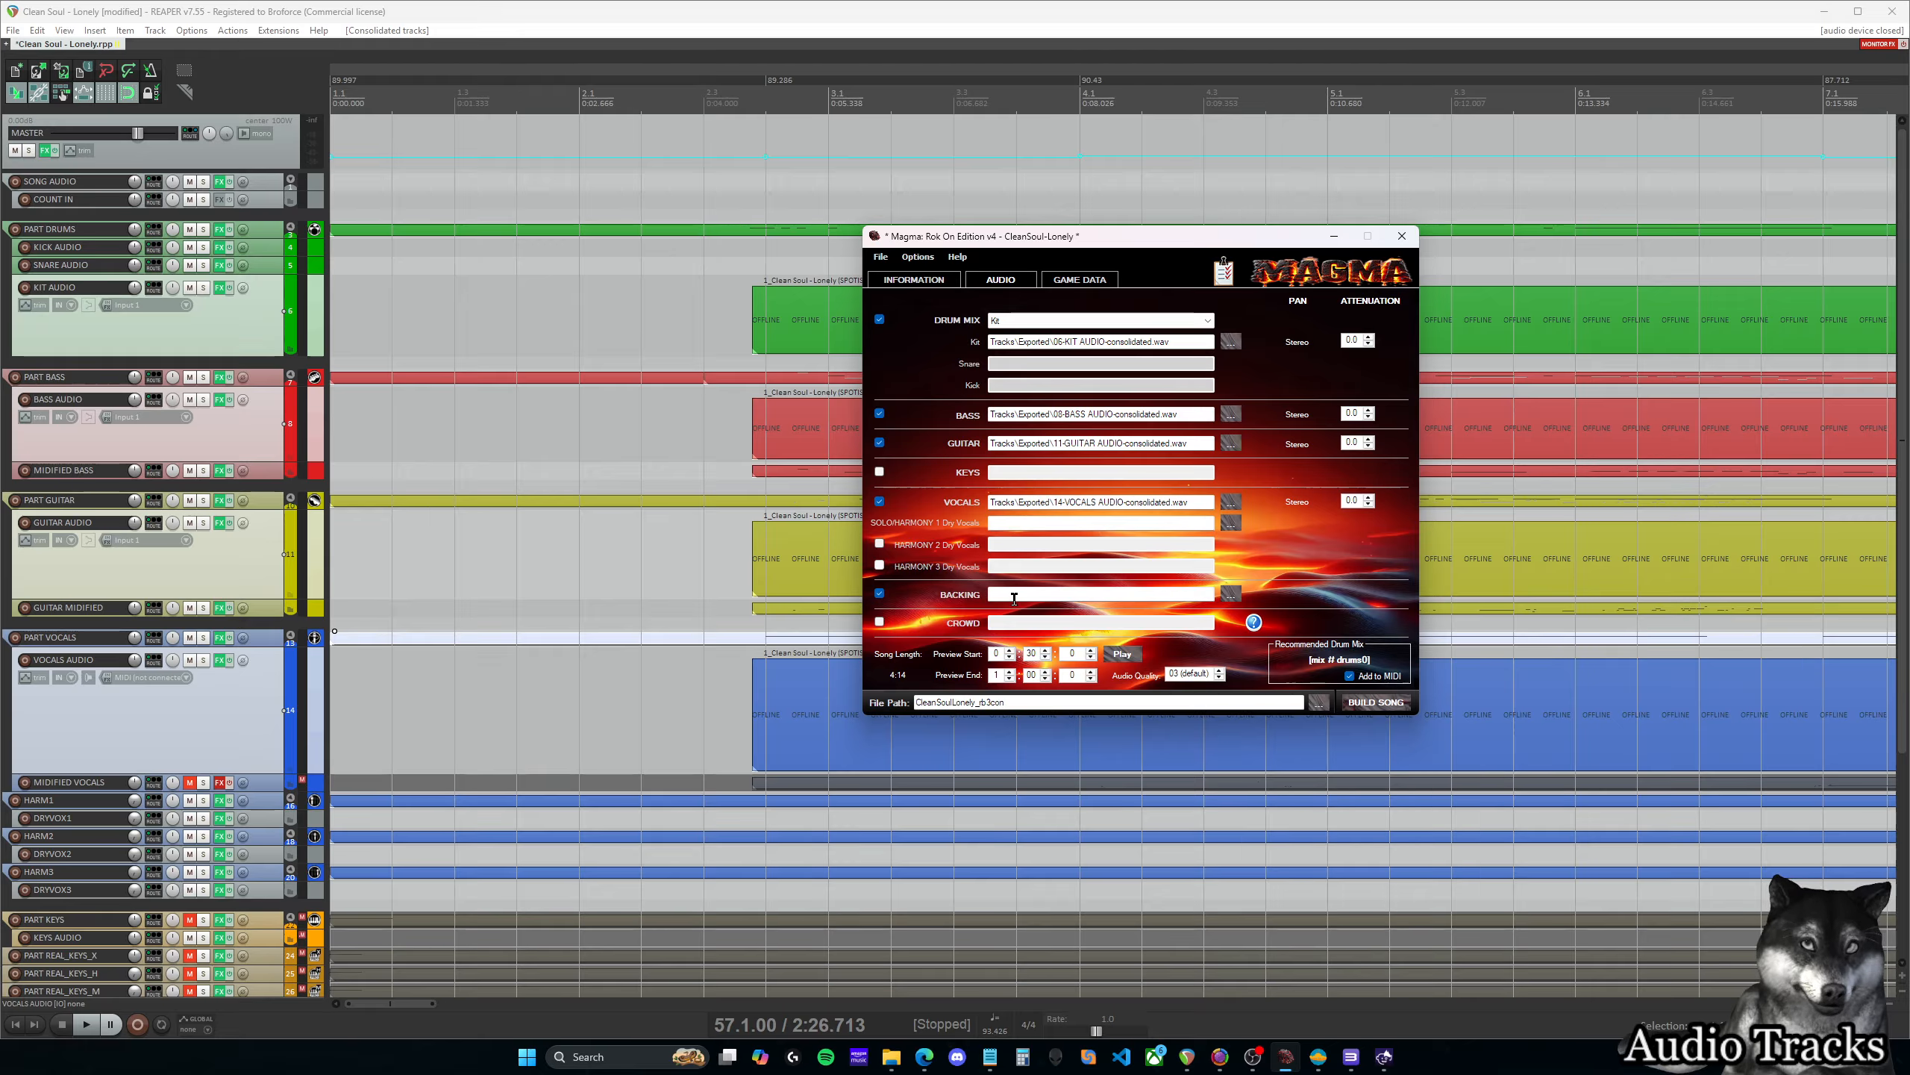
click(880, 595)
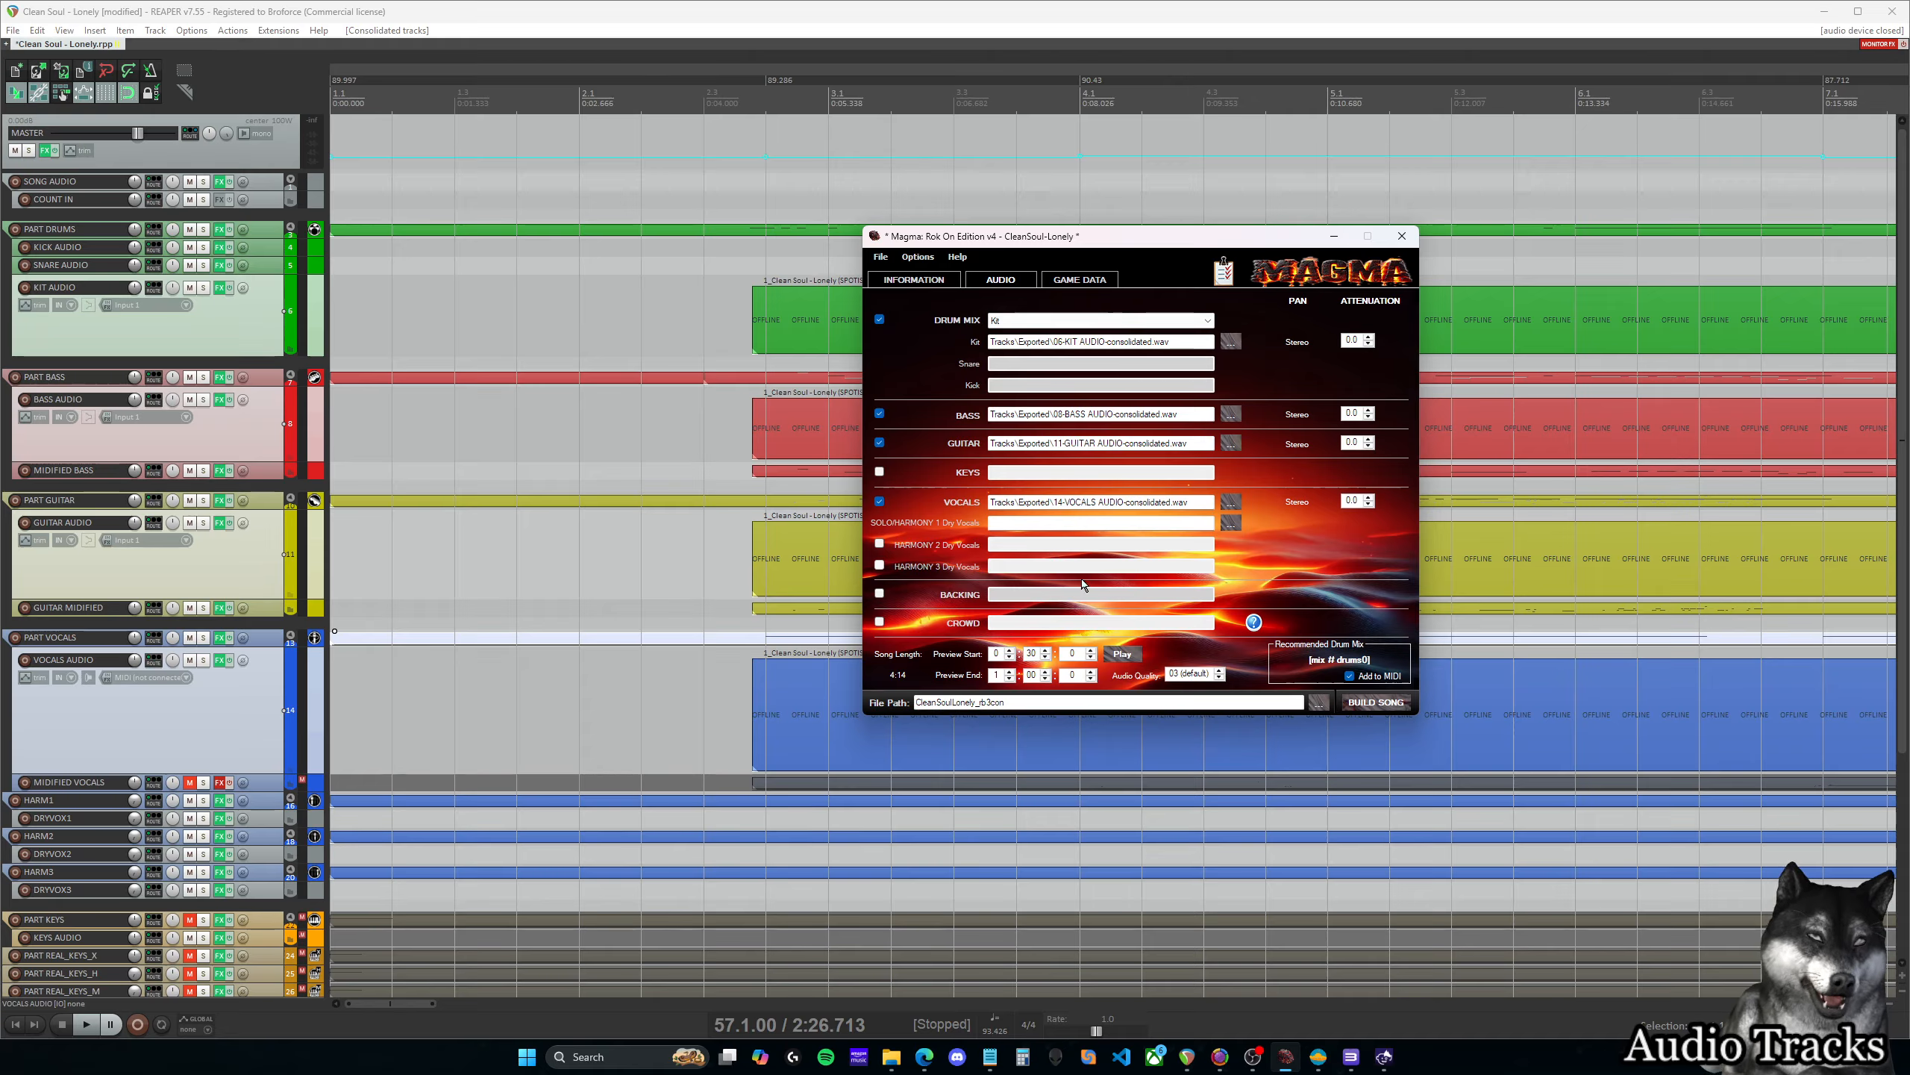
Listen to the song preview, stop it, and set the preview start seconds to 35
drag(1115, 239, 1116, 238)
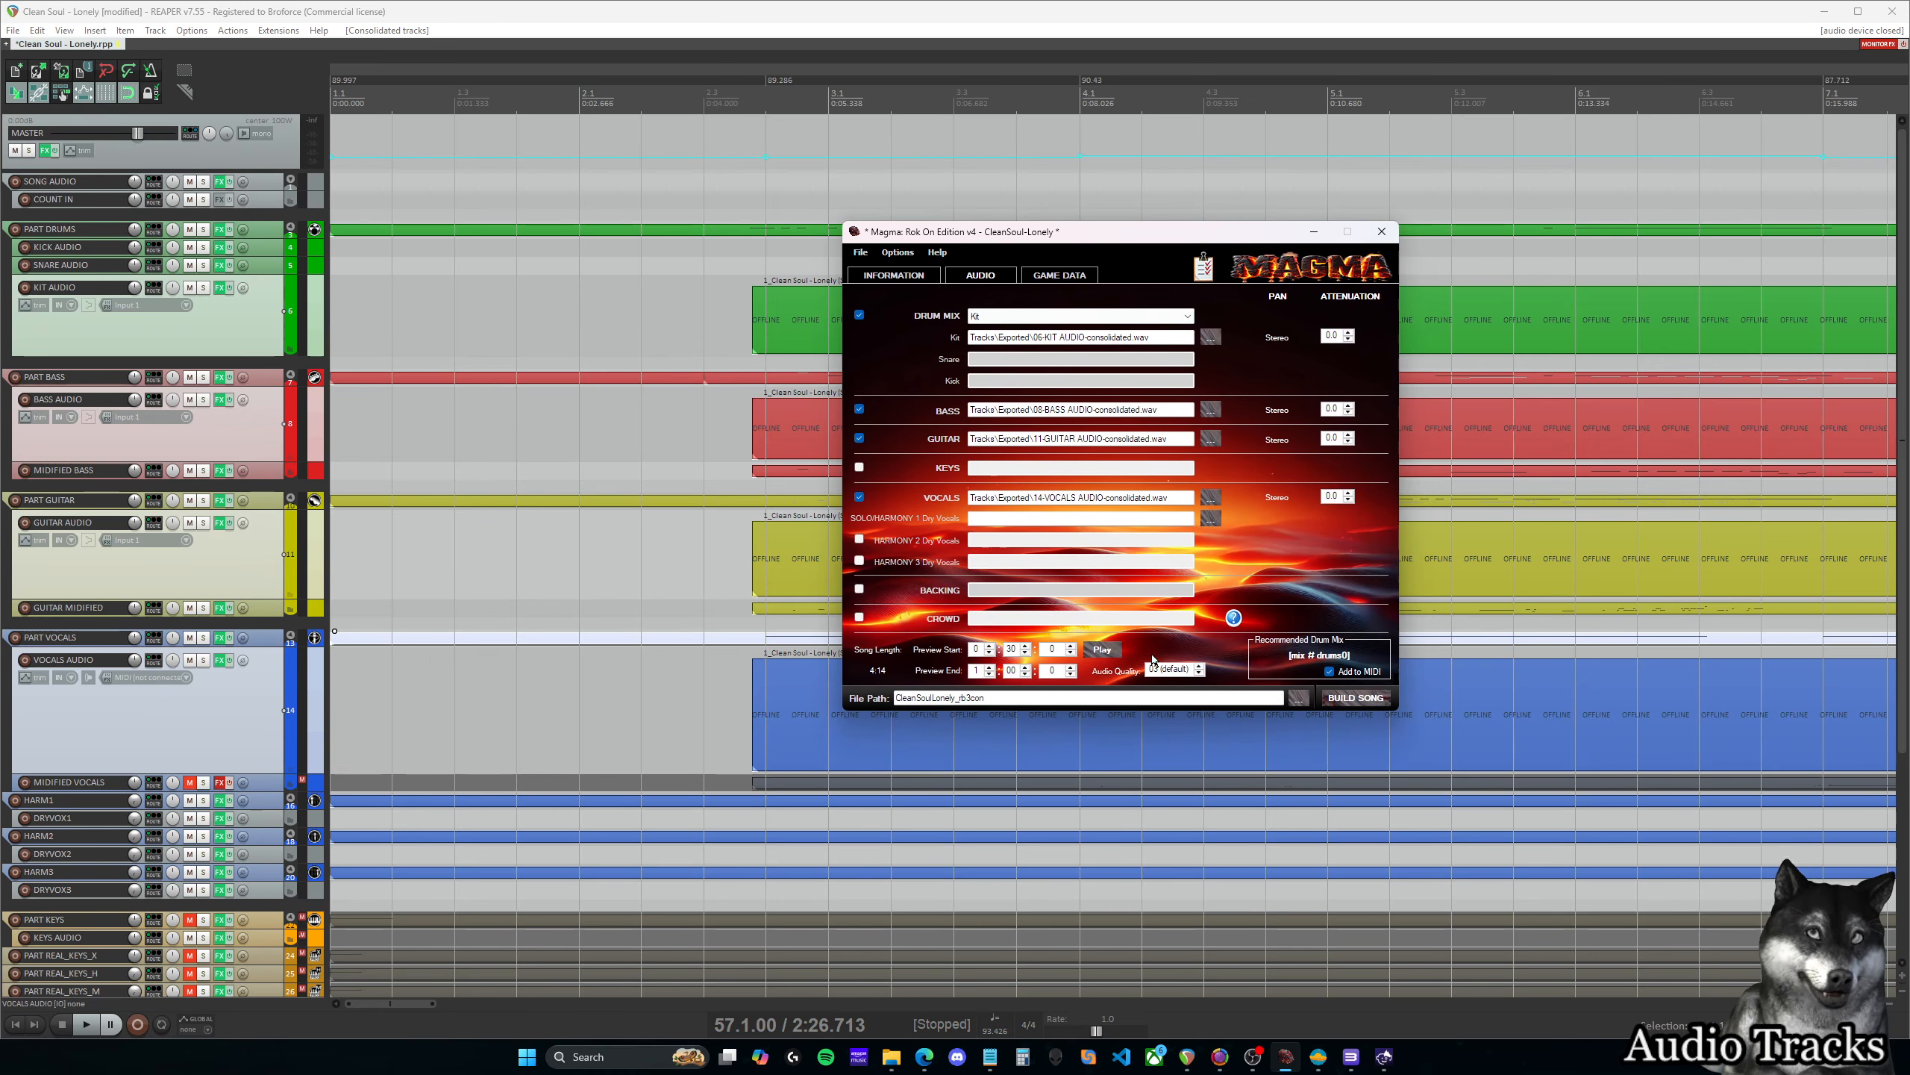
click(1104, 650)
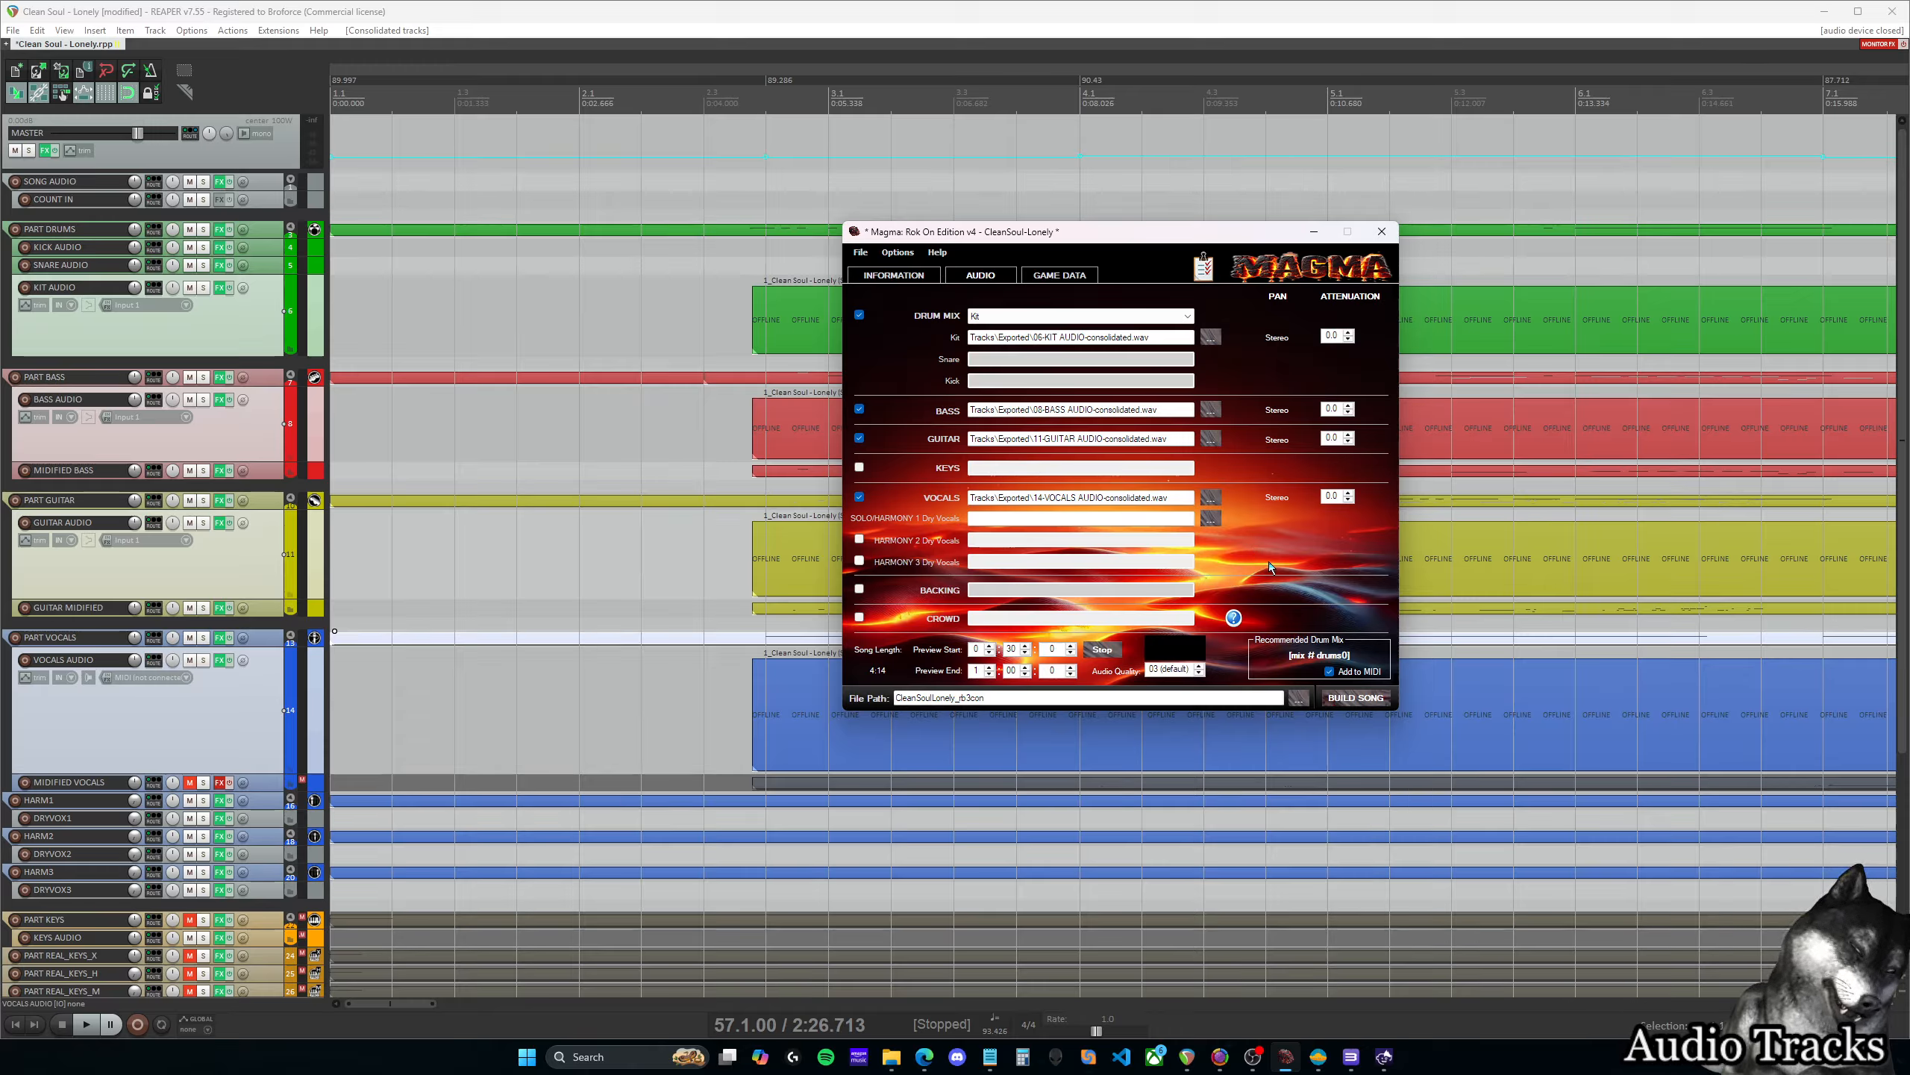
click(1109, 650)
click(1103, 650)
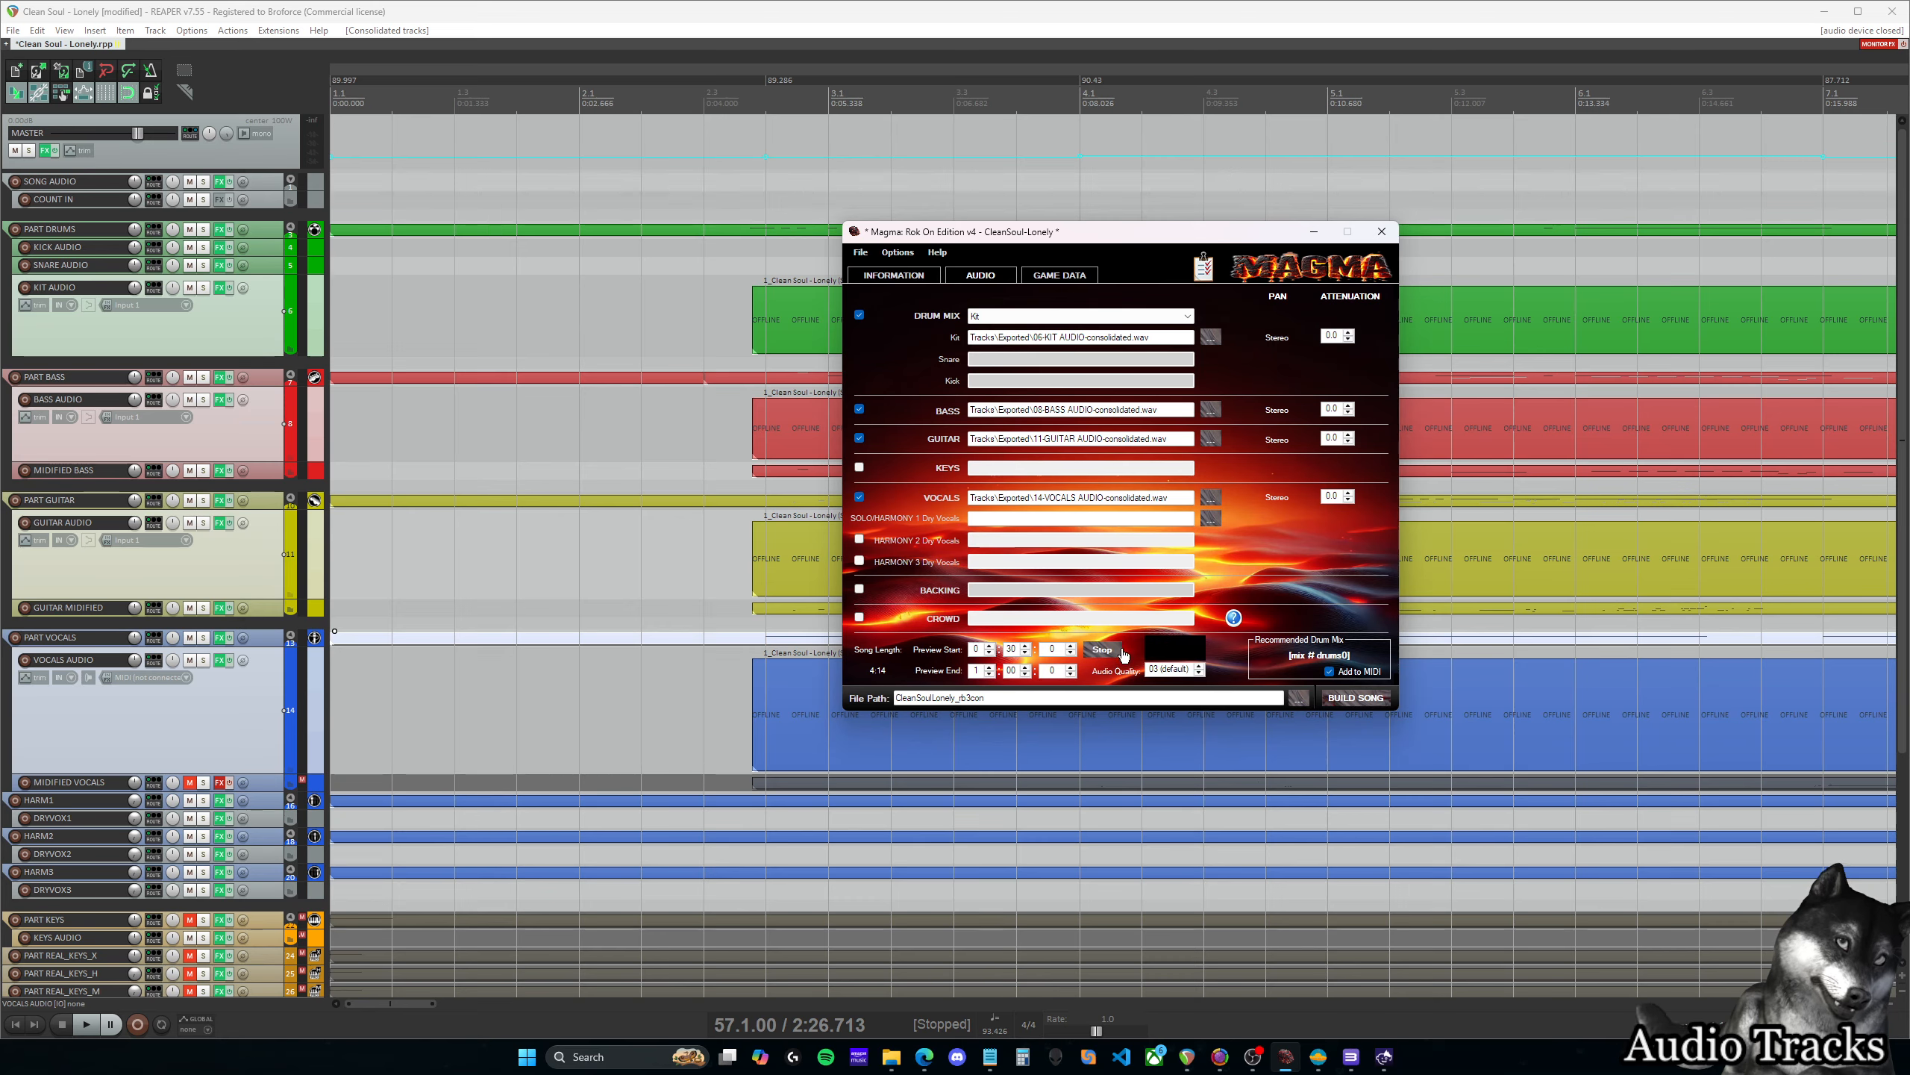
click(1112, 652)
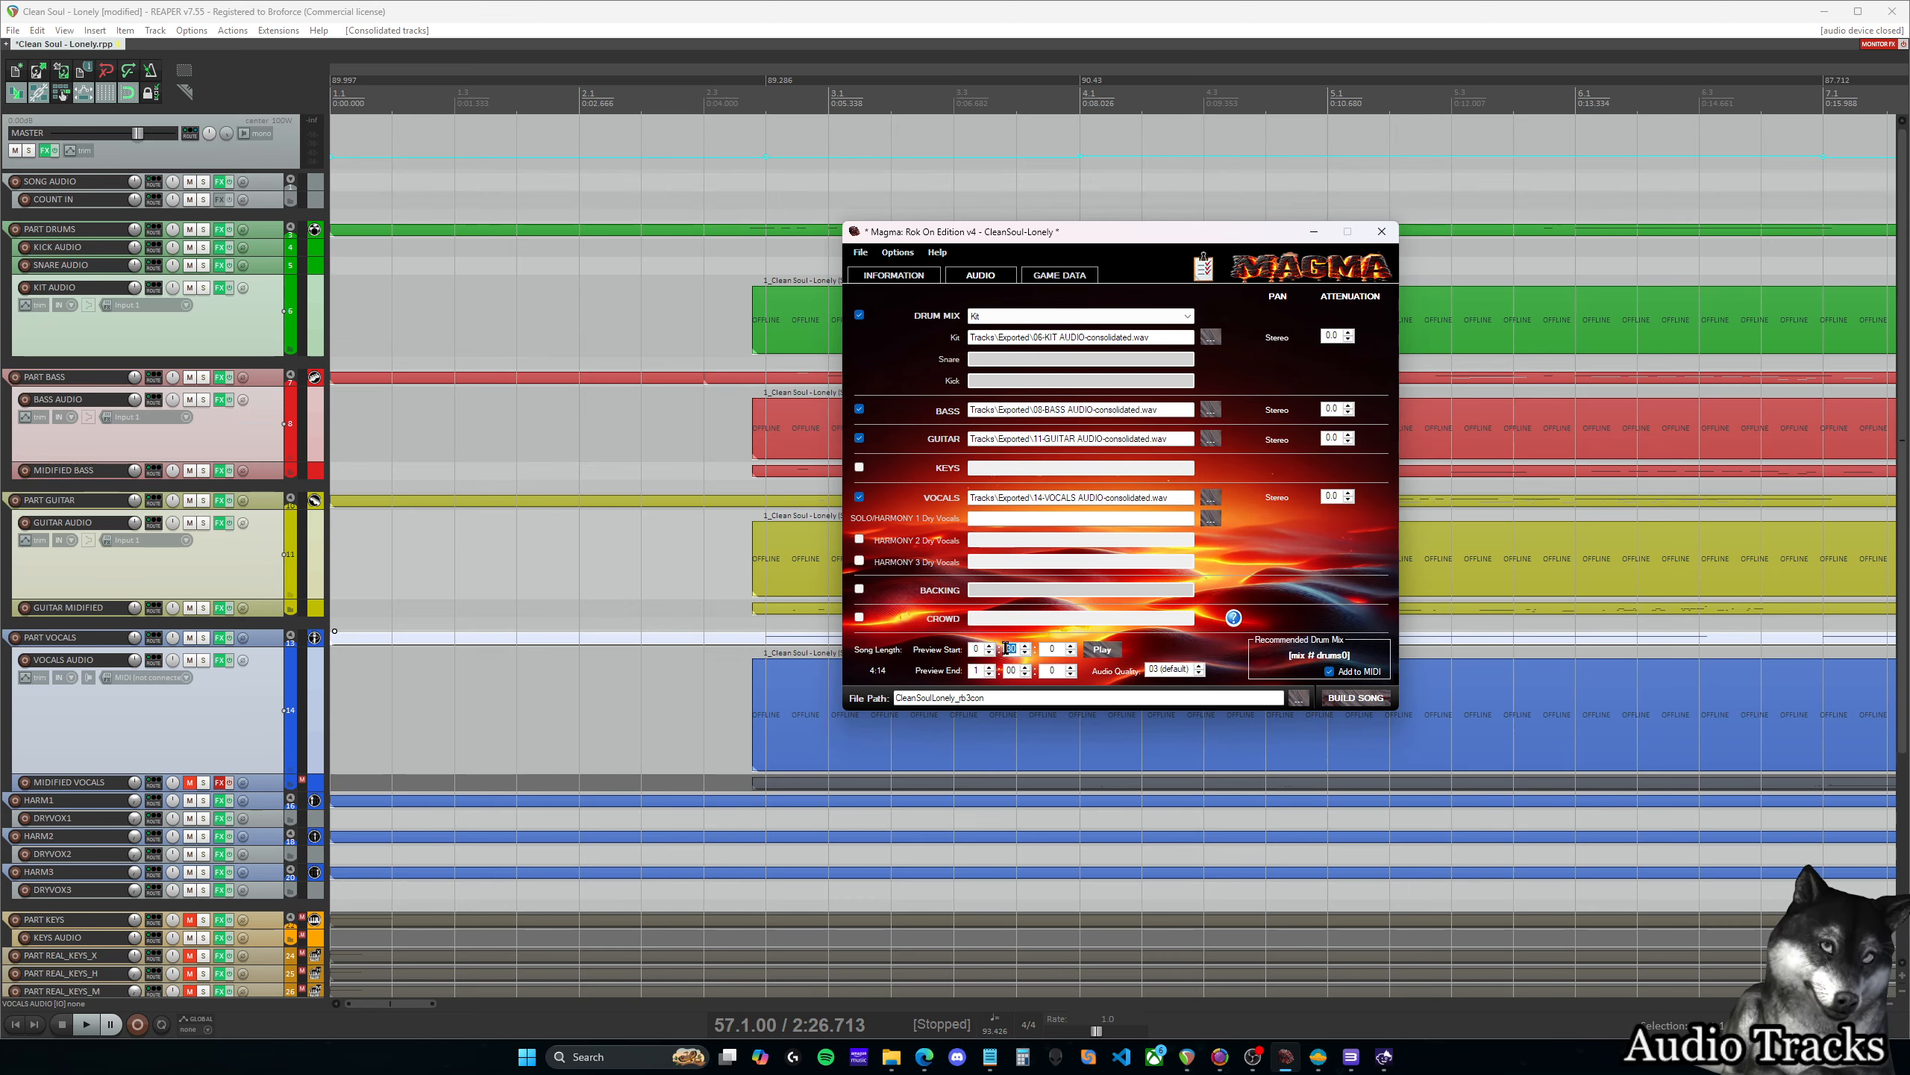
text(35)
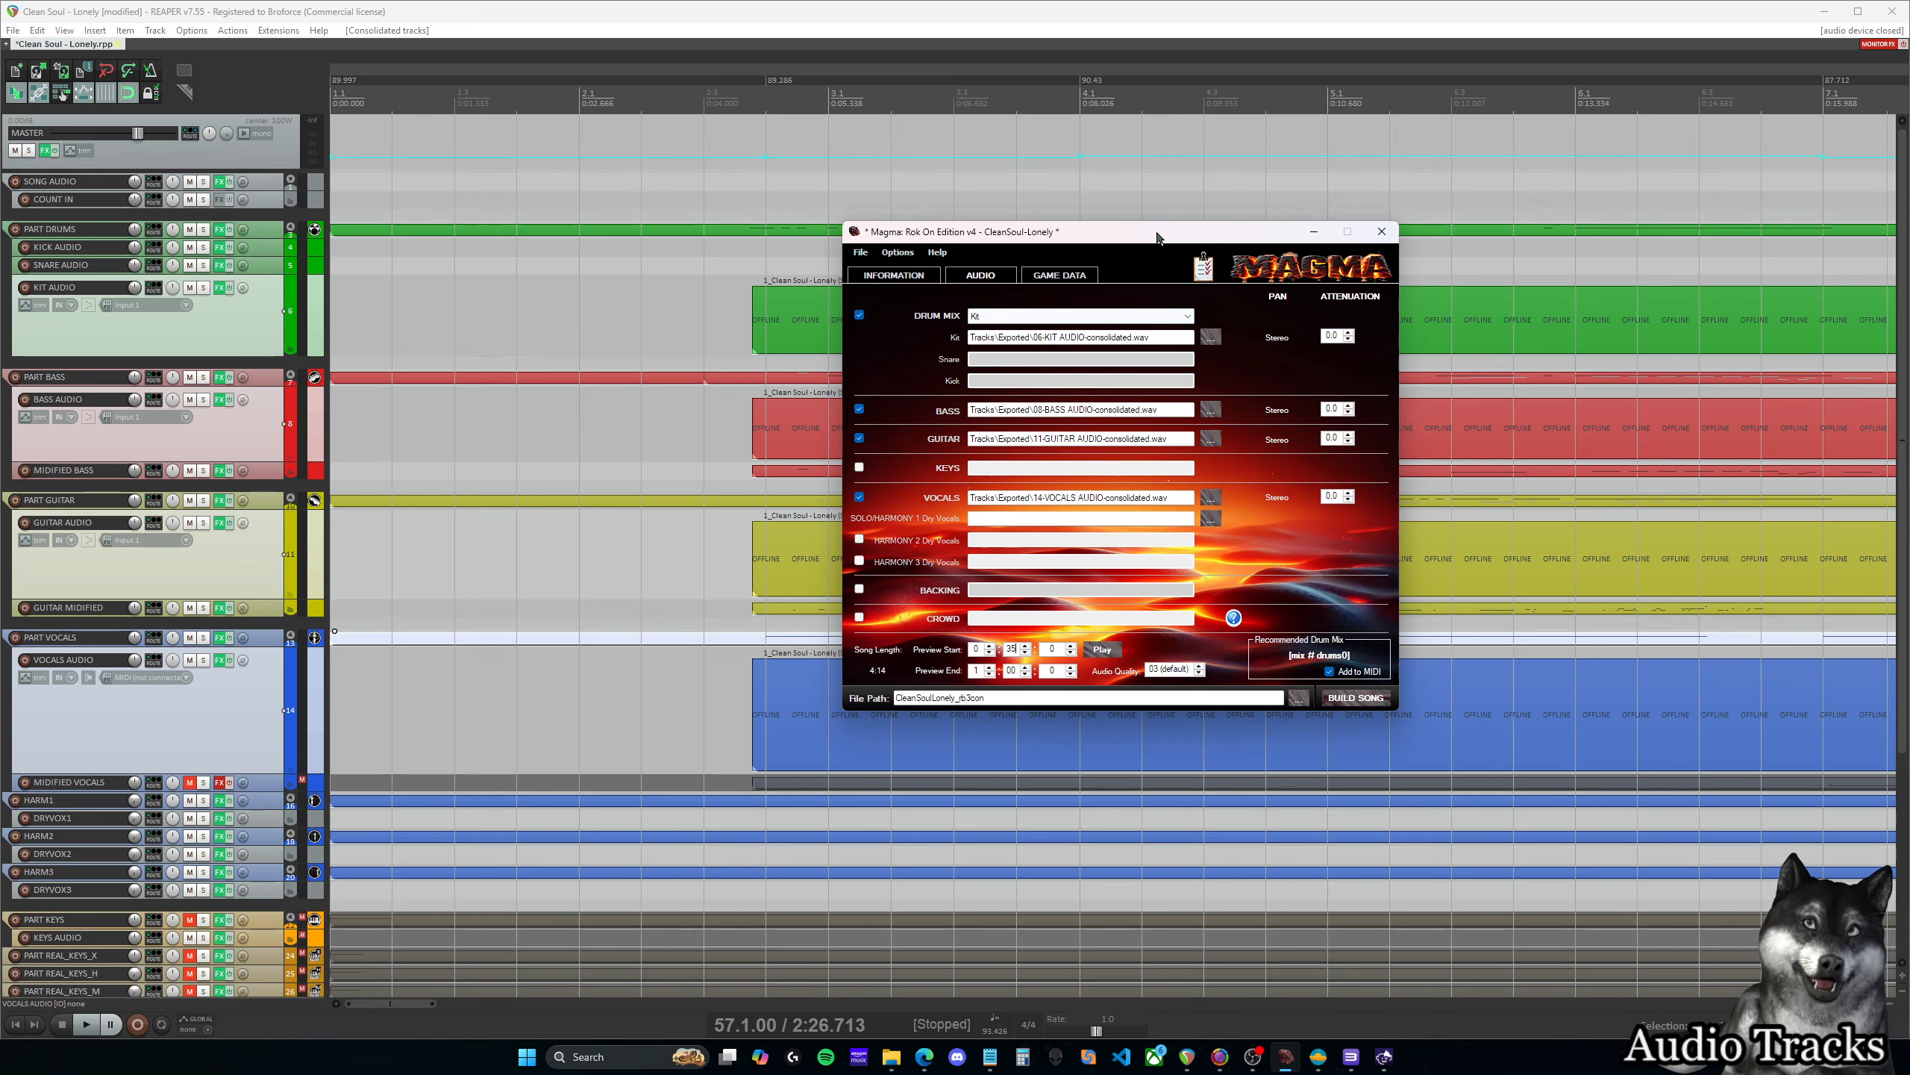
Switch to the REAPER project and open the PART VOCALS item in the MIDI editor
drag(1159, 234, 1150, 276)
click(847, 96)
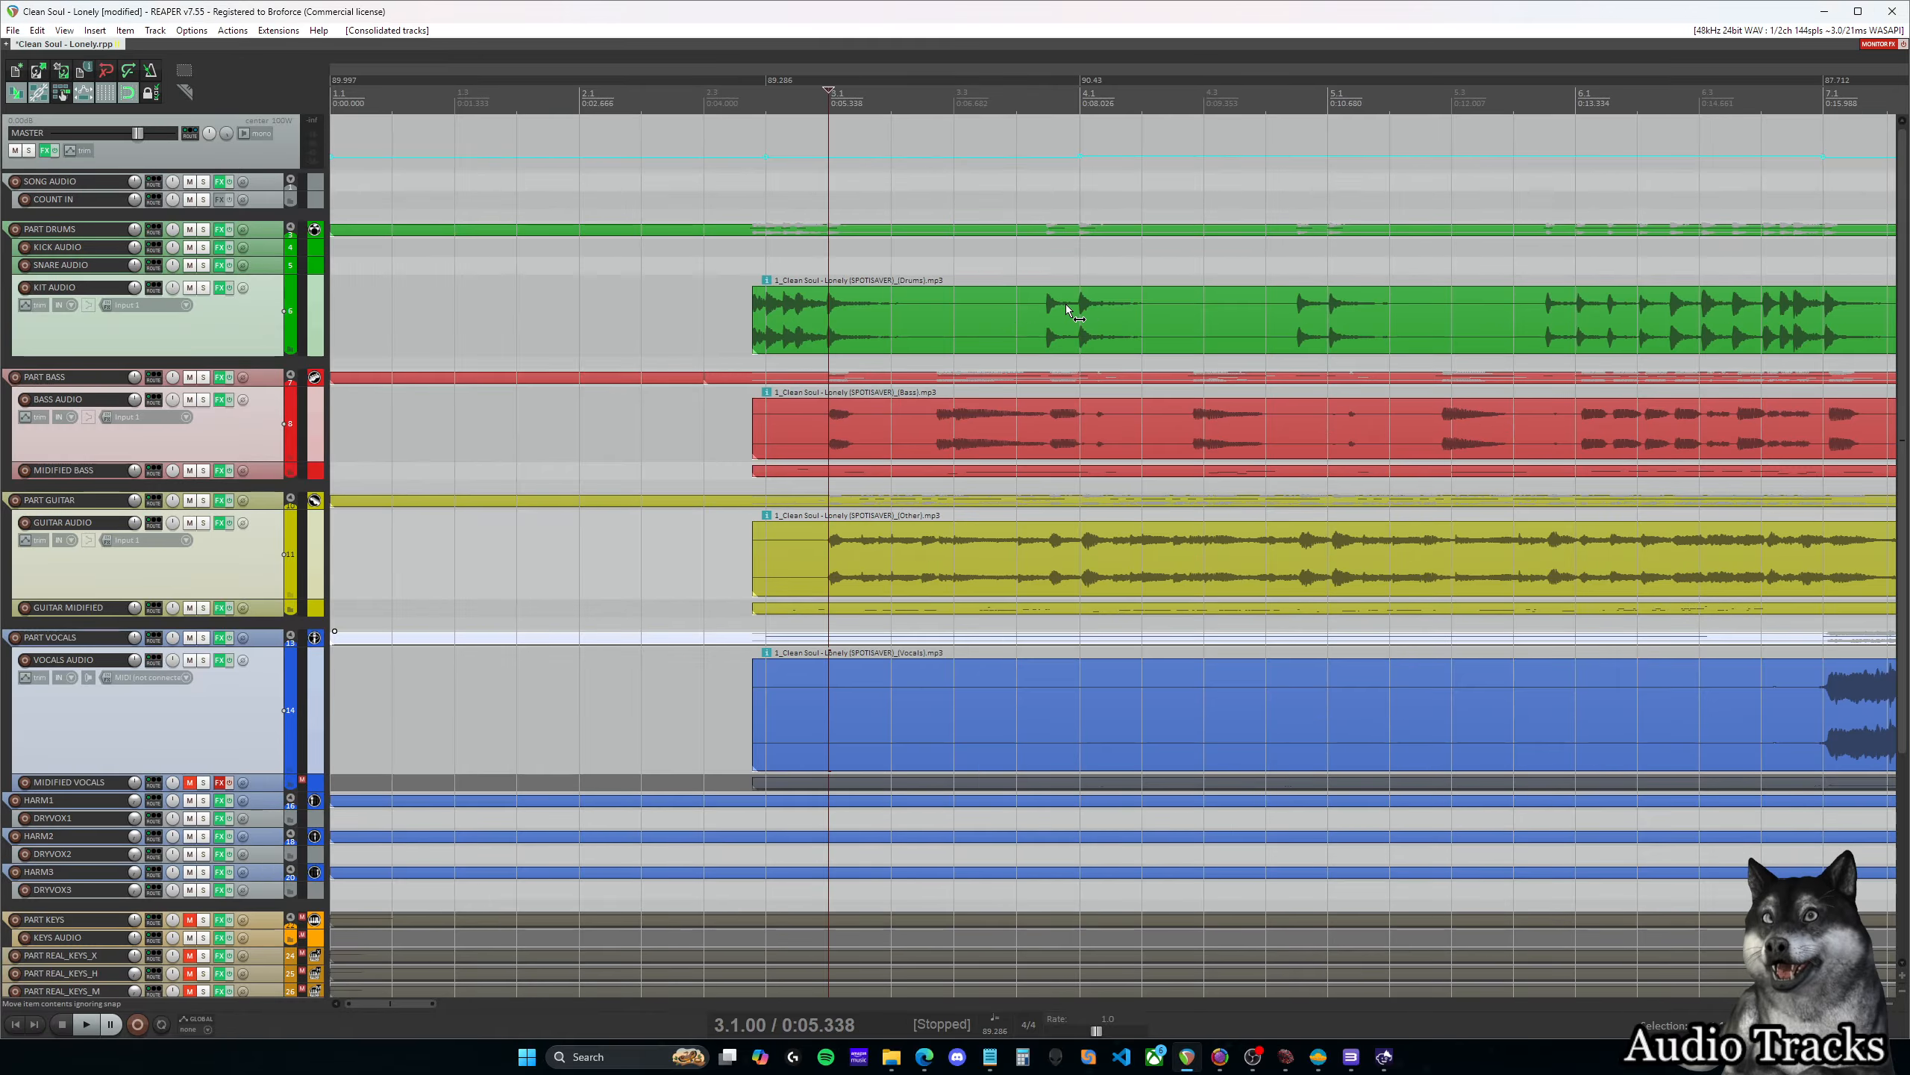
scroll(1061, 304, down, 3)
click(809, 93)
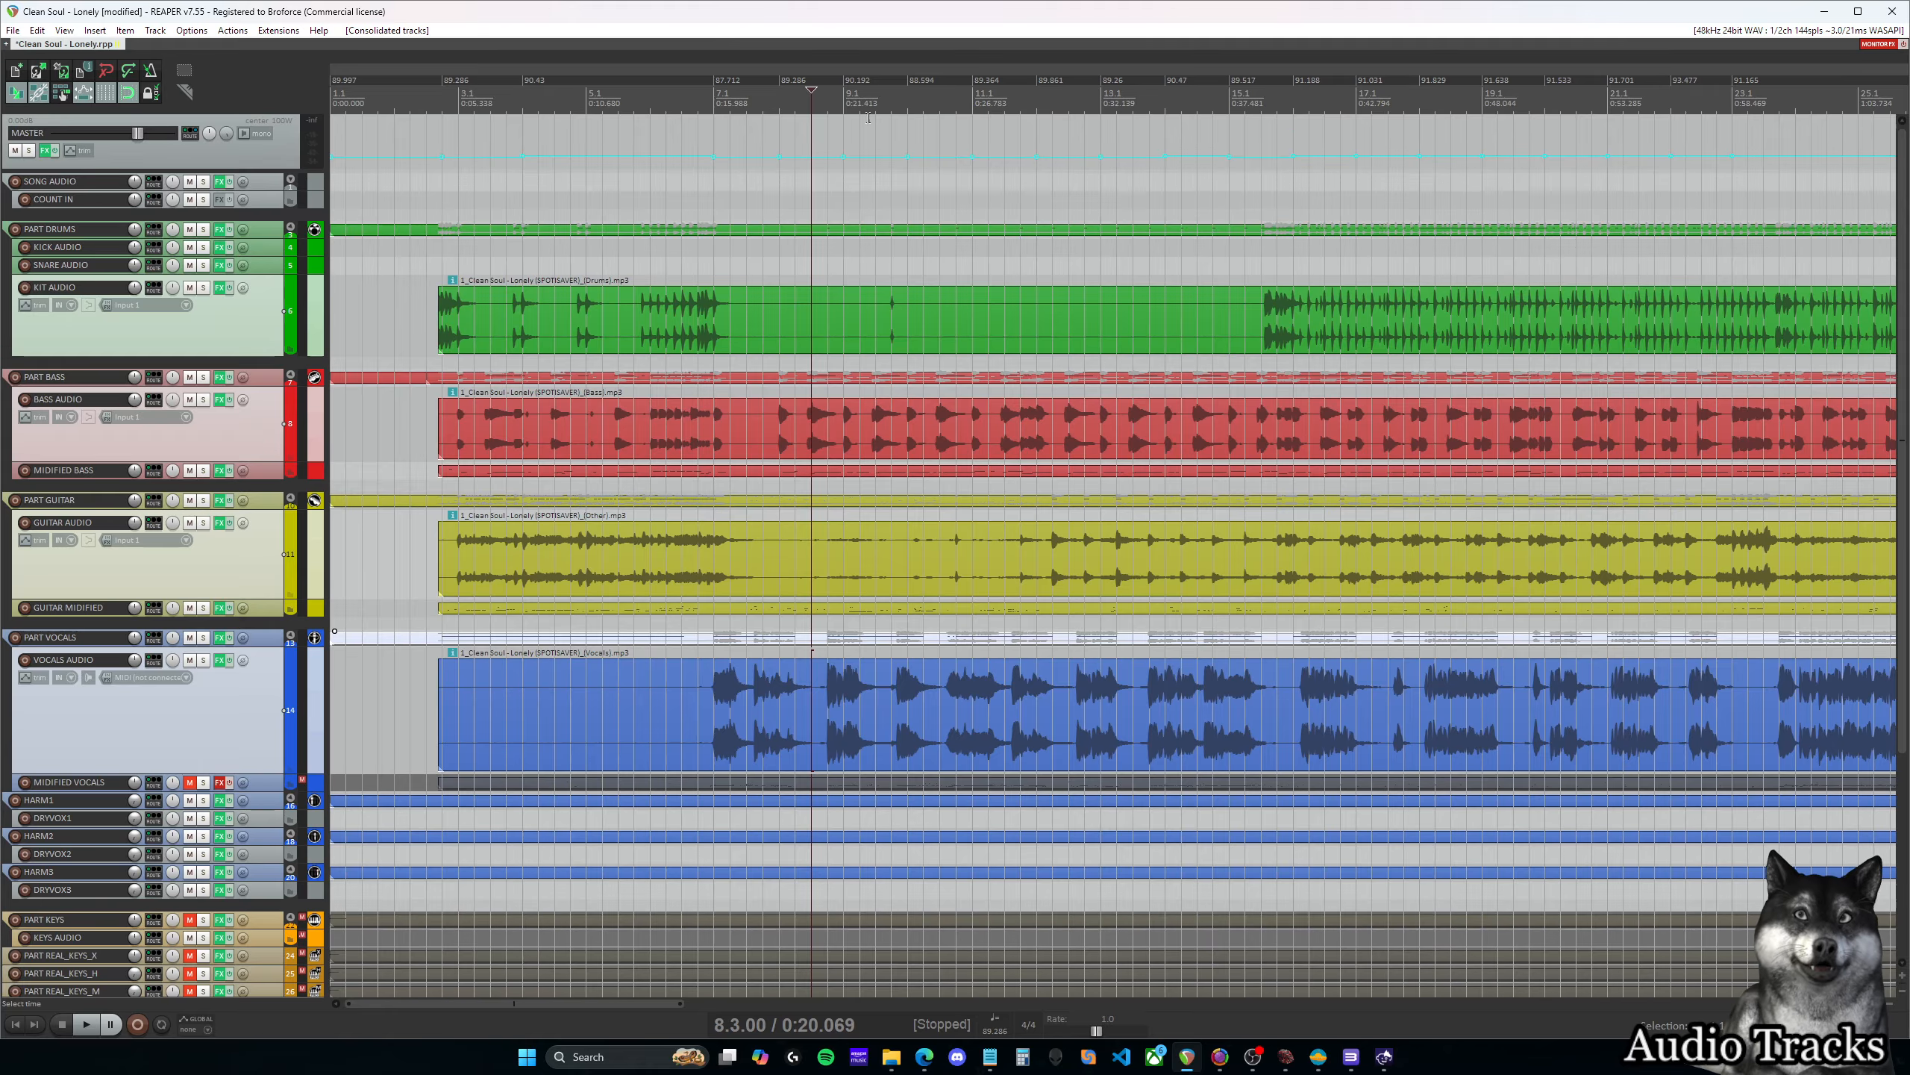
click(860, 95)
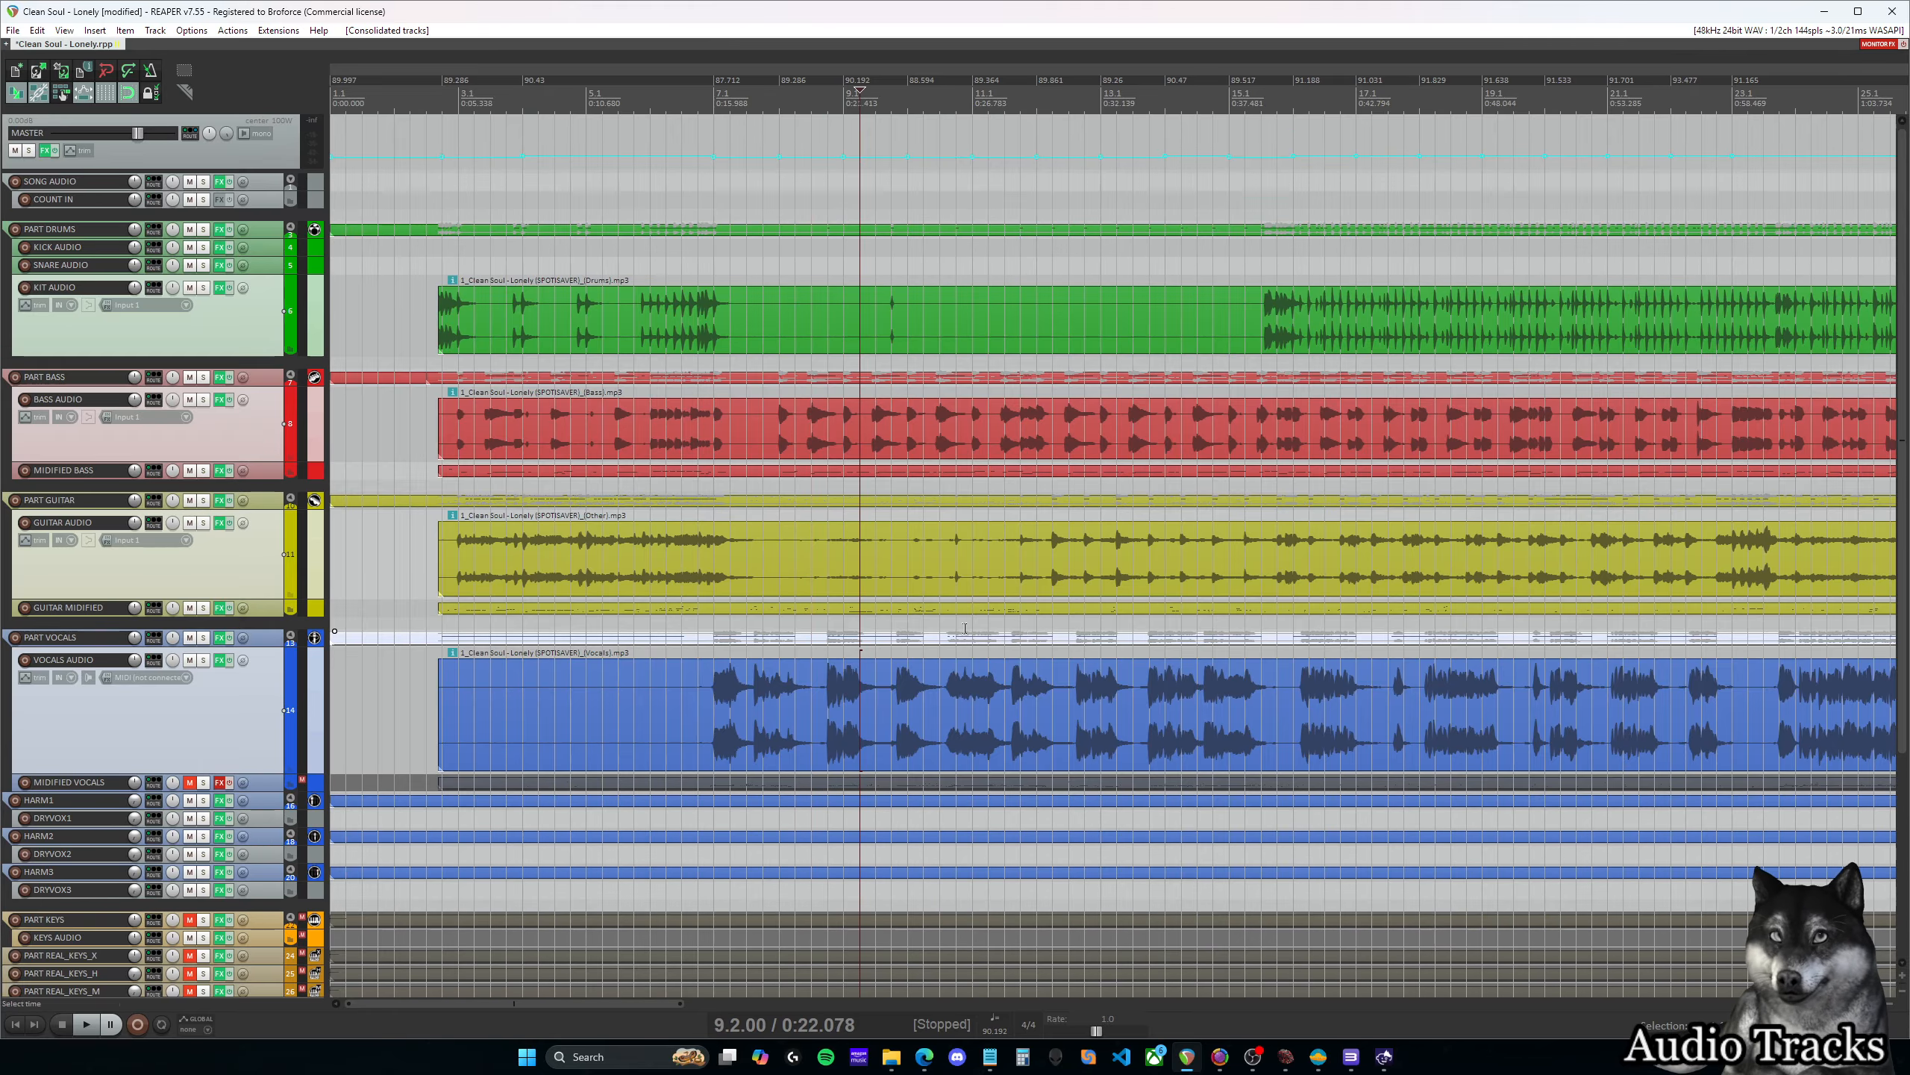
double_click(949, 643)
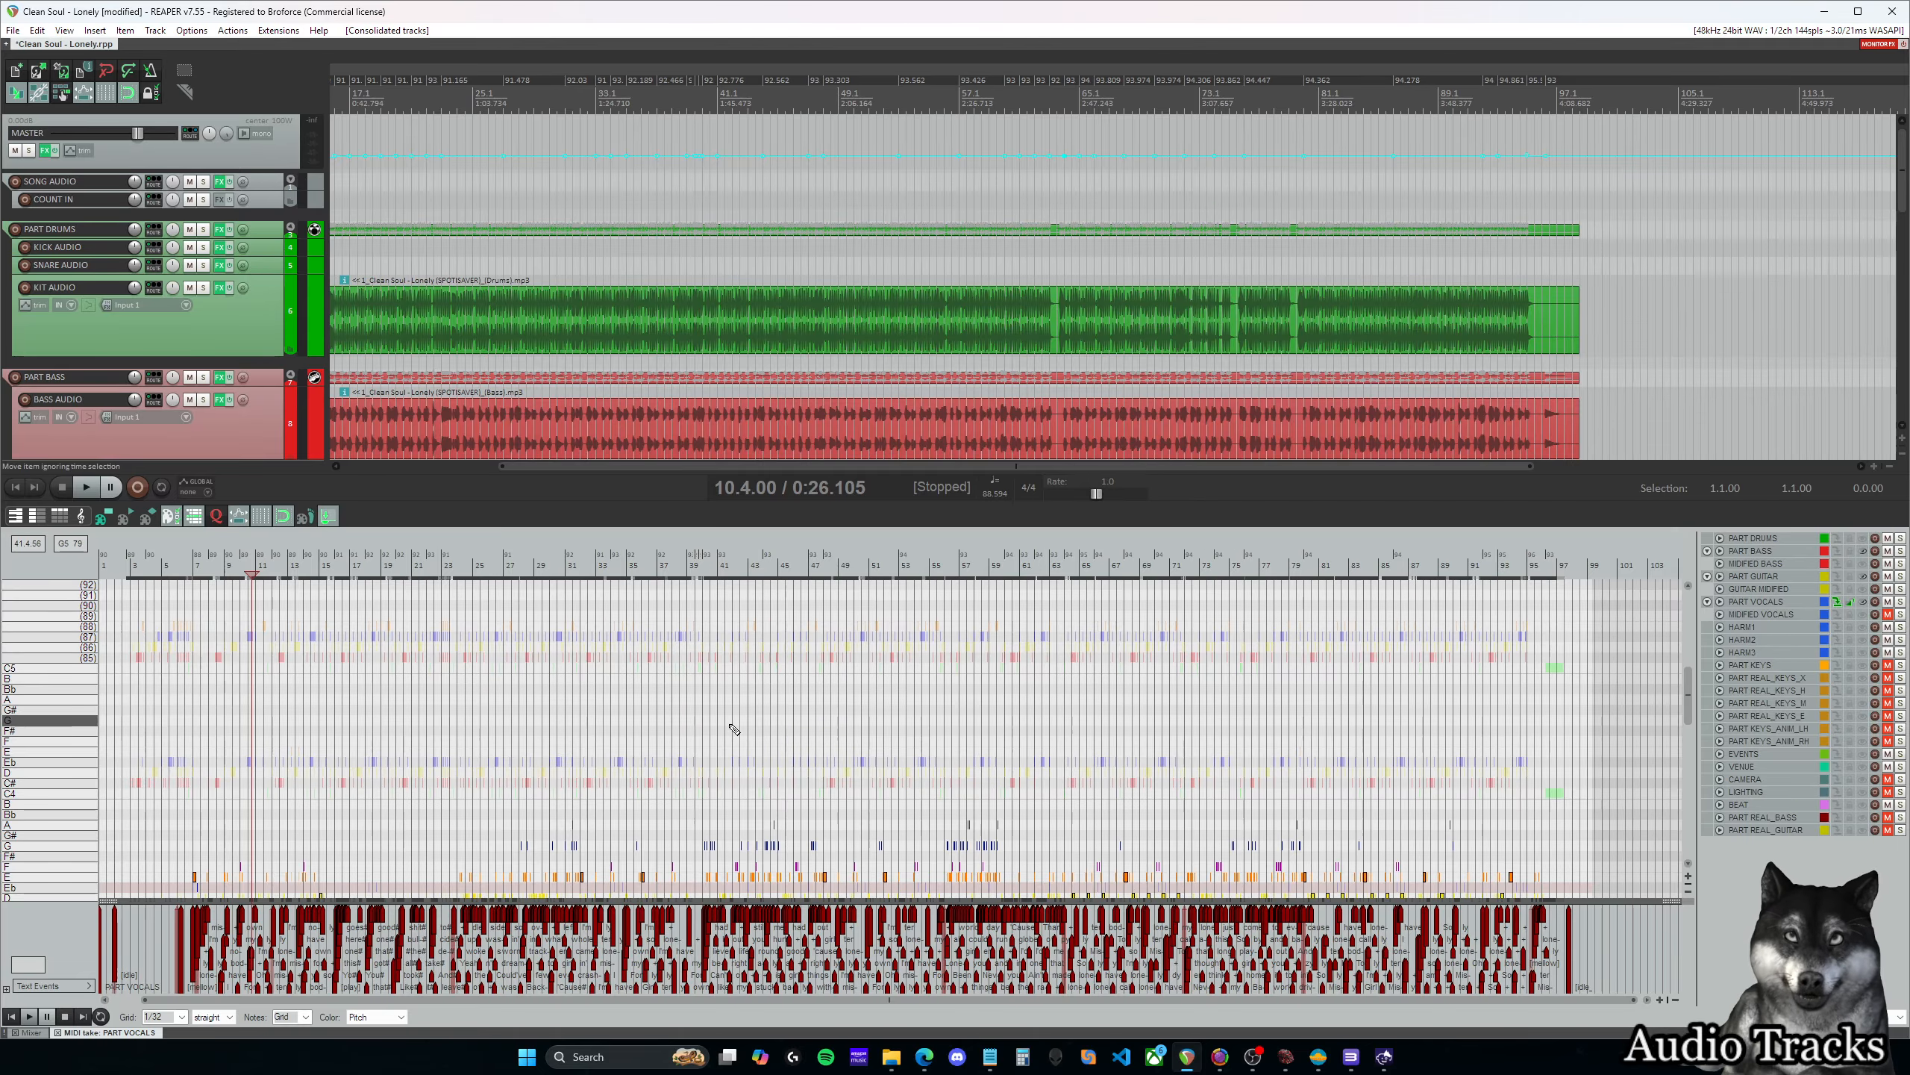
Play the song from measures 23 and 24 in the MIDI editor to find a start point for the preview
scroll(1068, 834, down, 3)
click(1193, 573)
key(space)
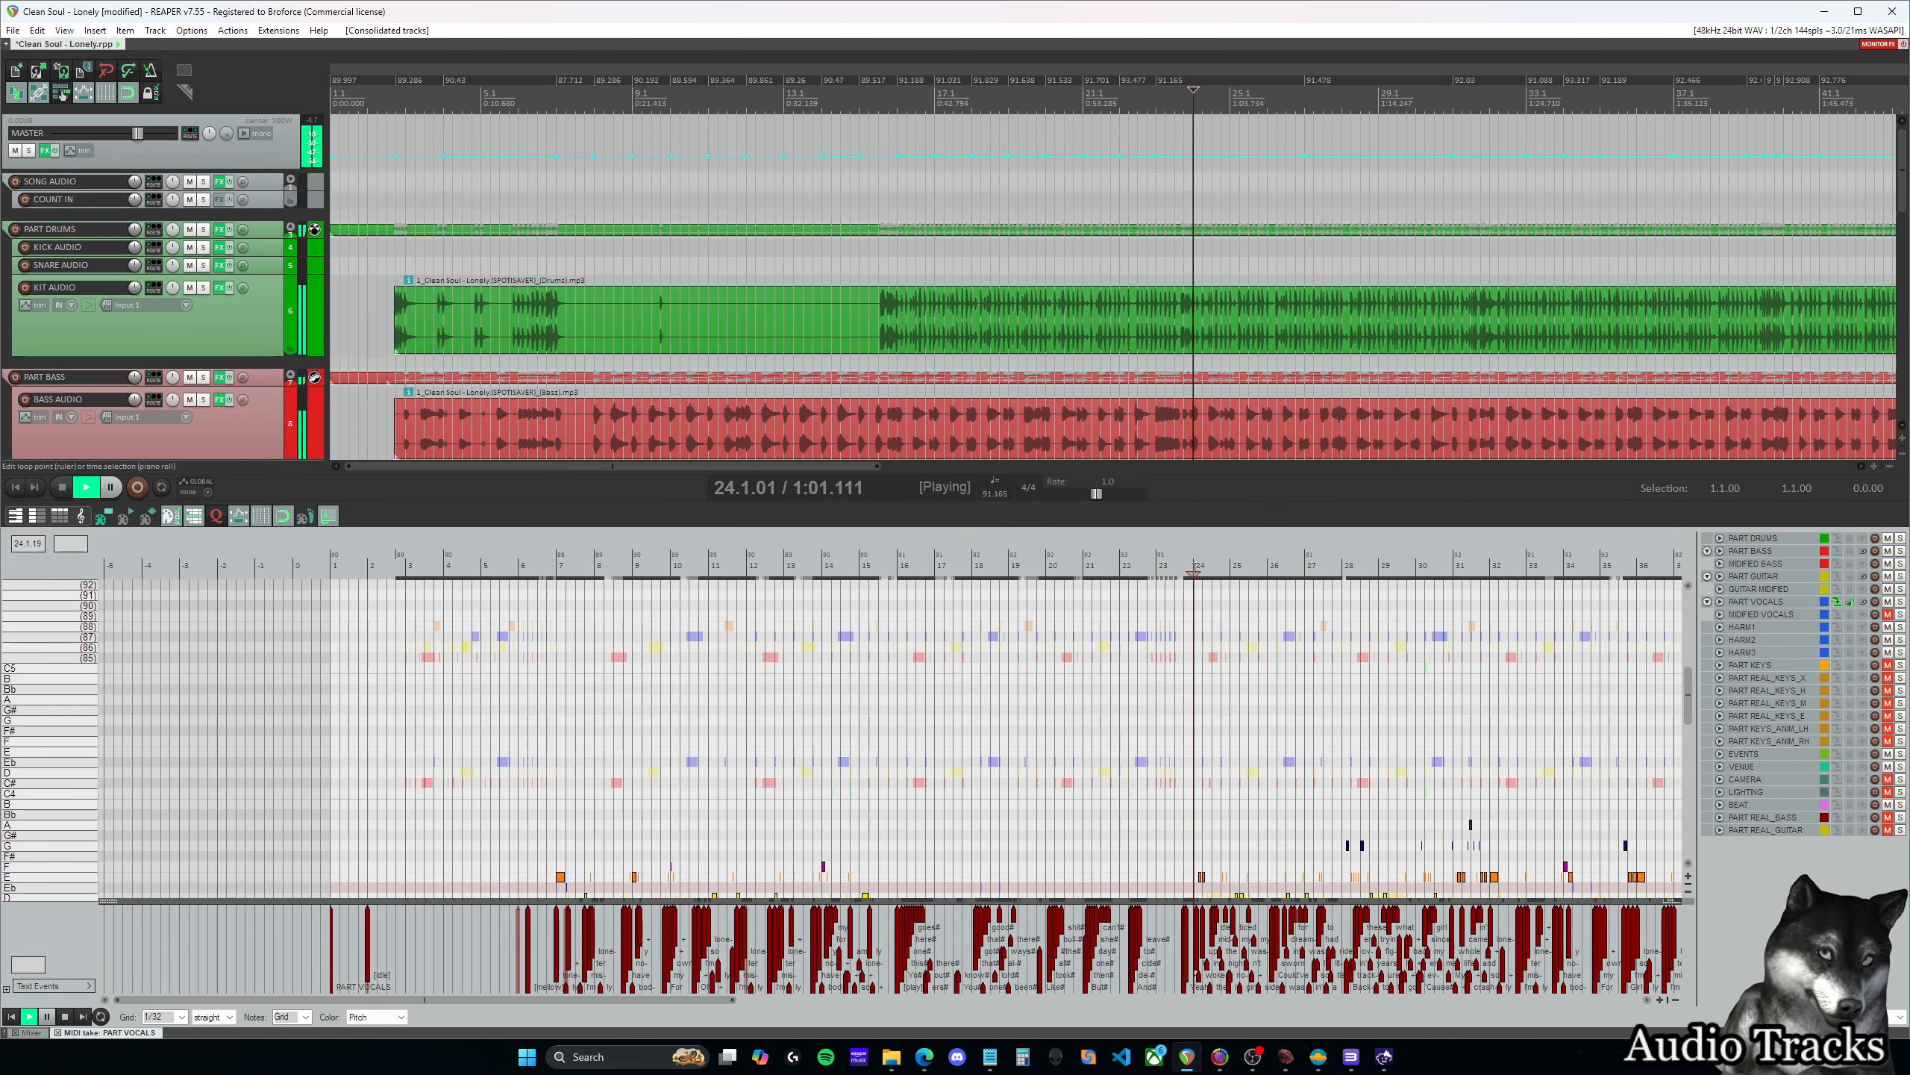
click(1174, 574)
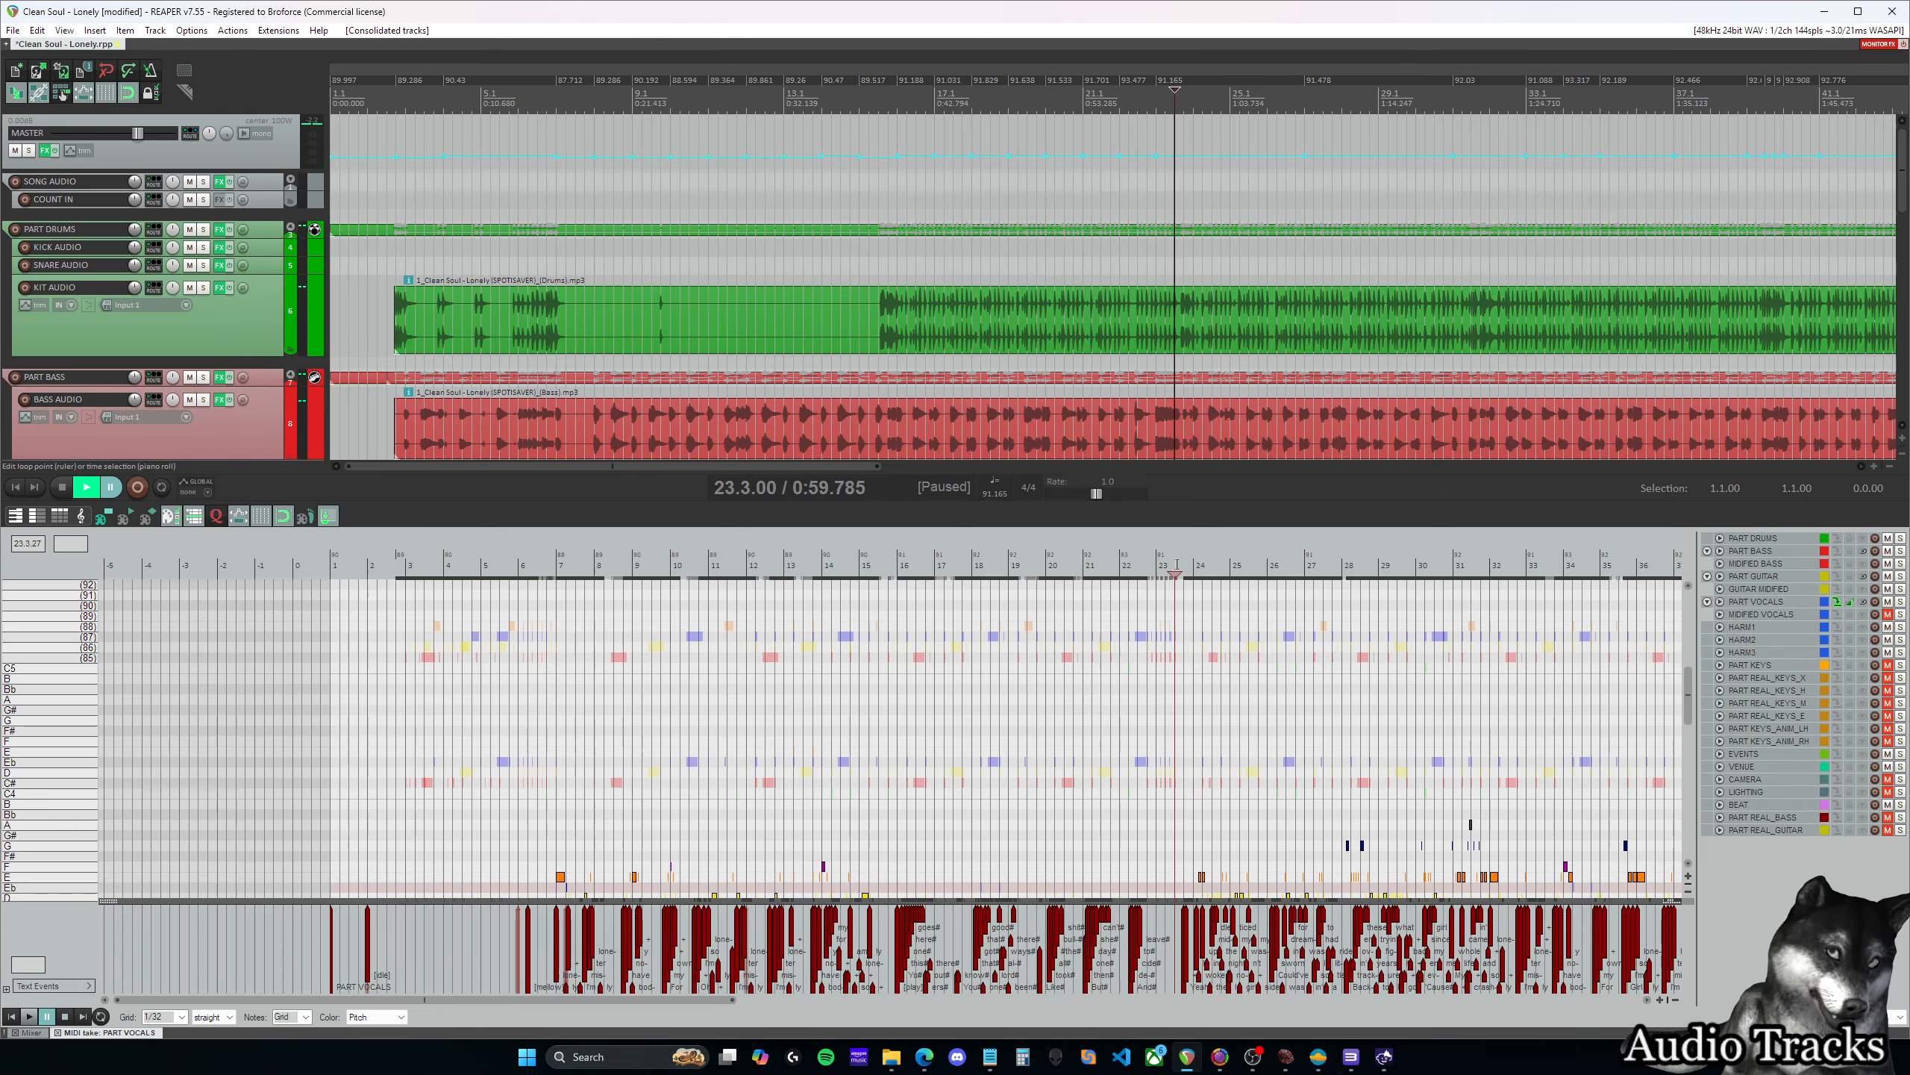
key(space)
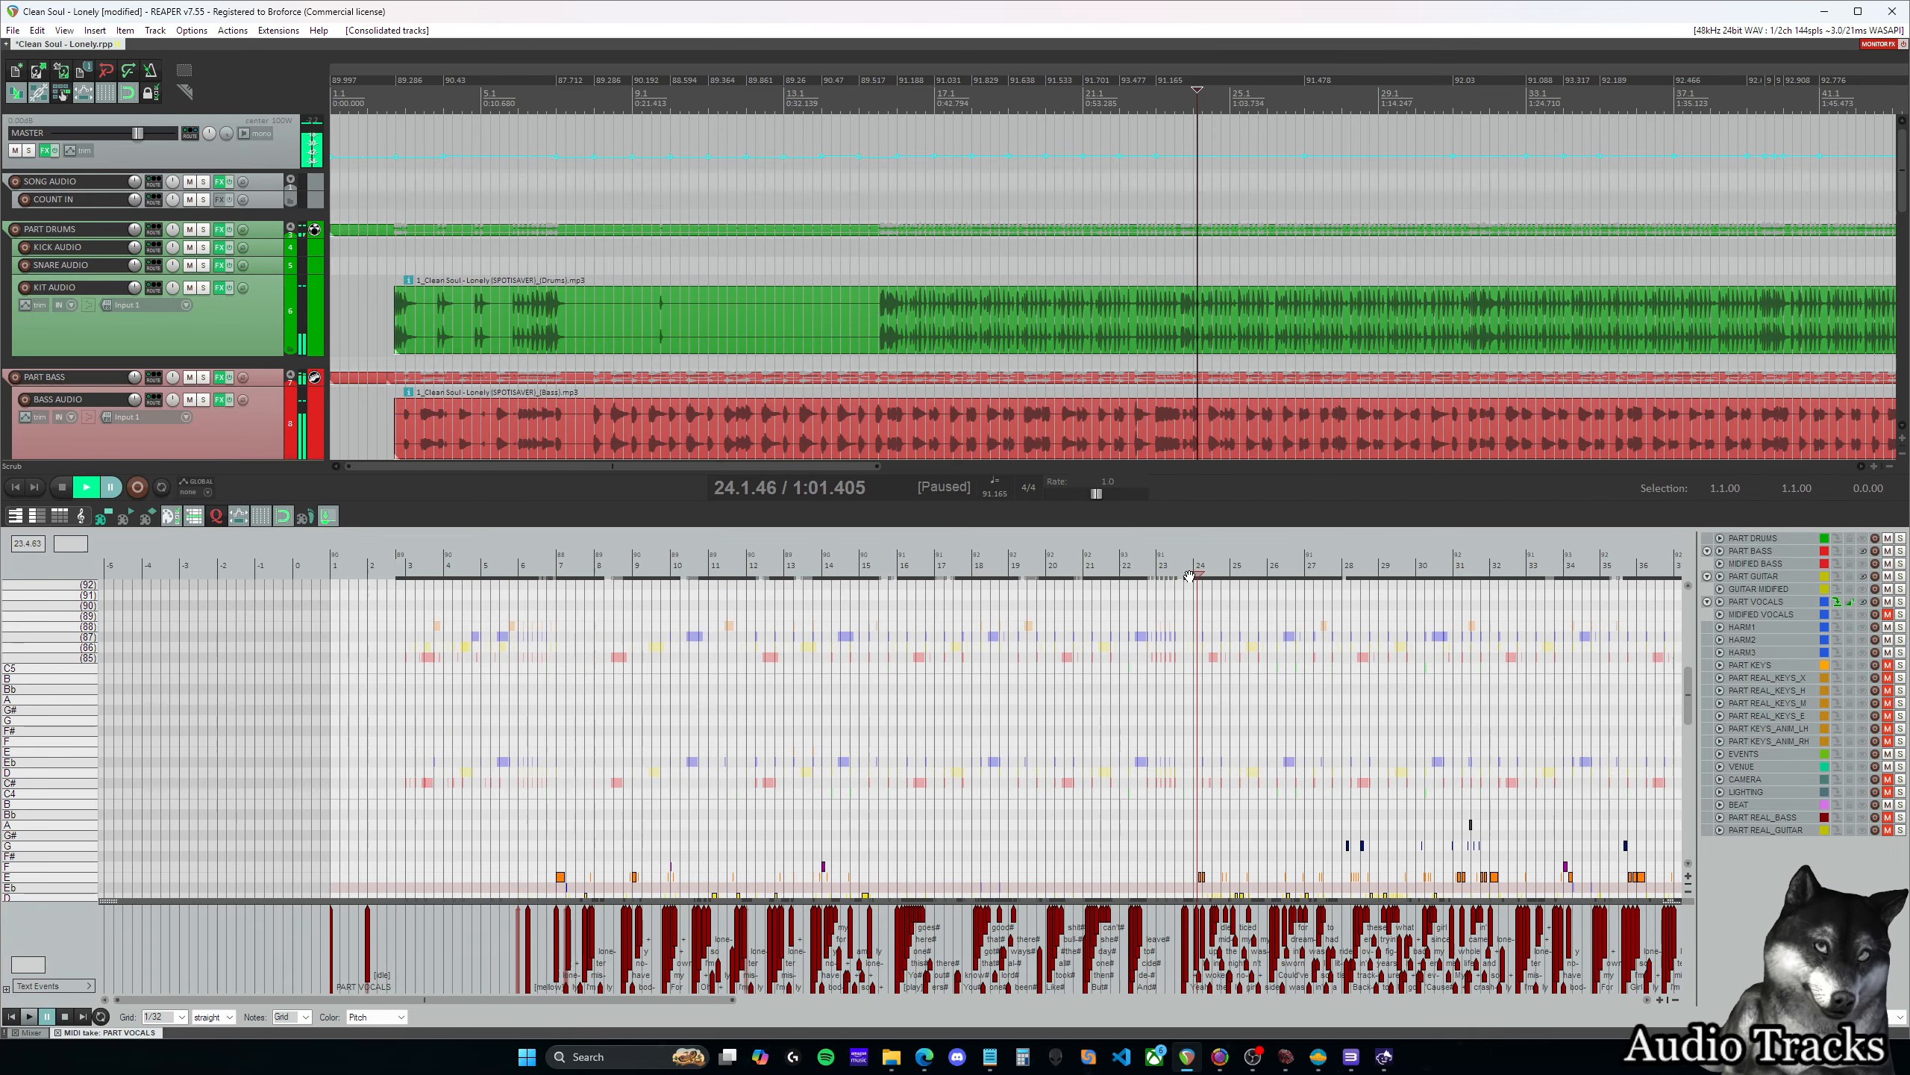
click(1195, 573)
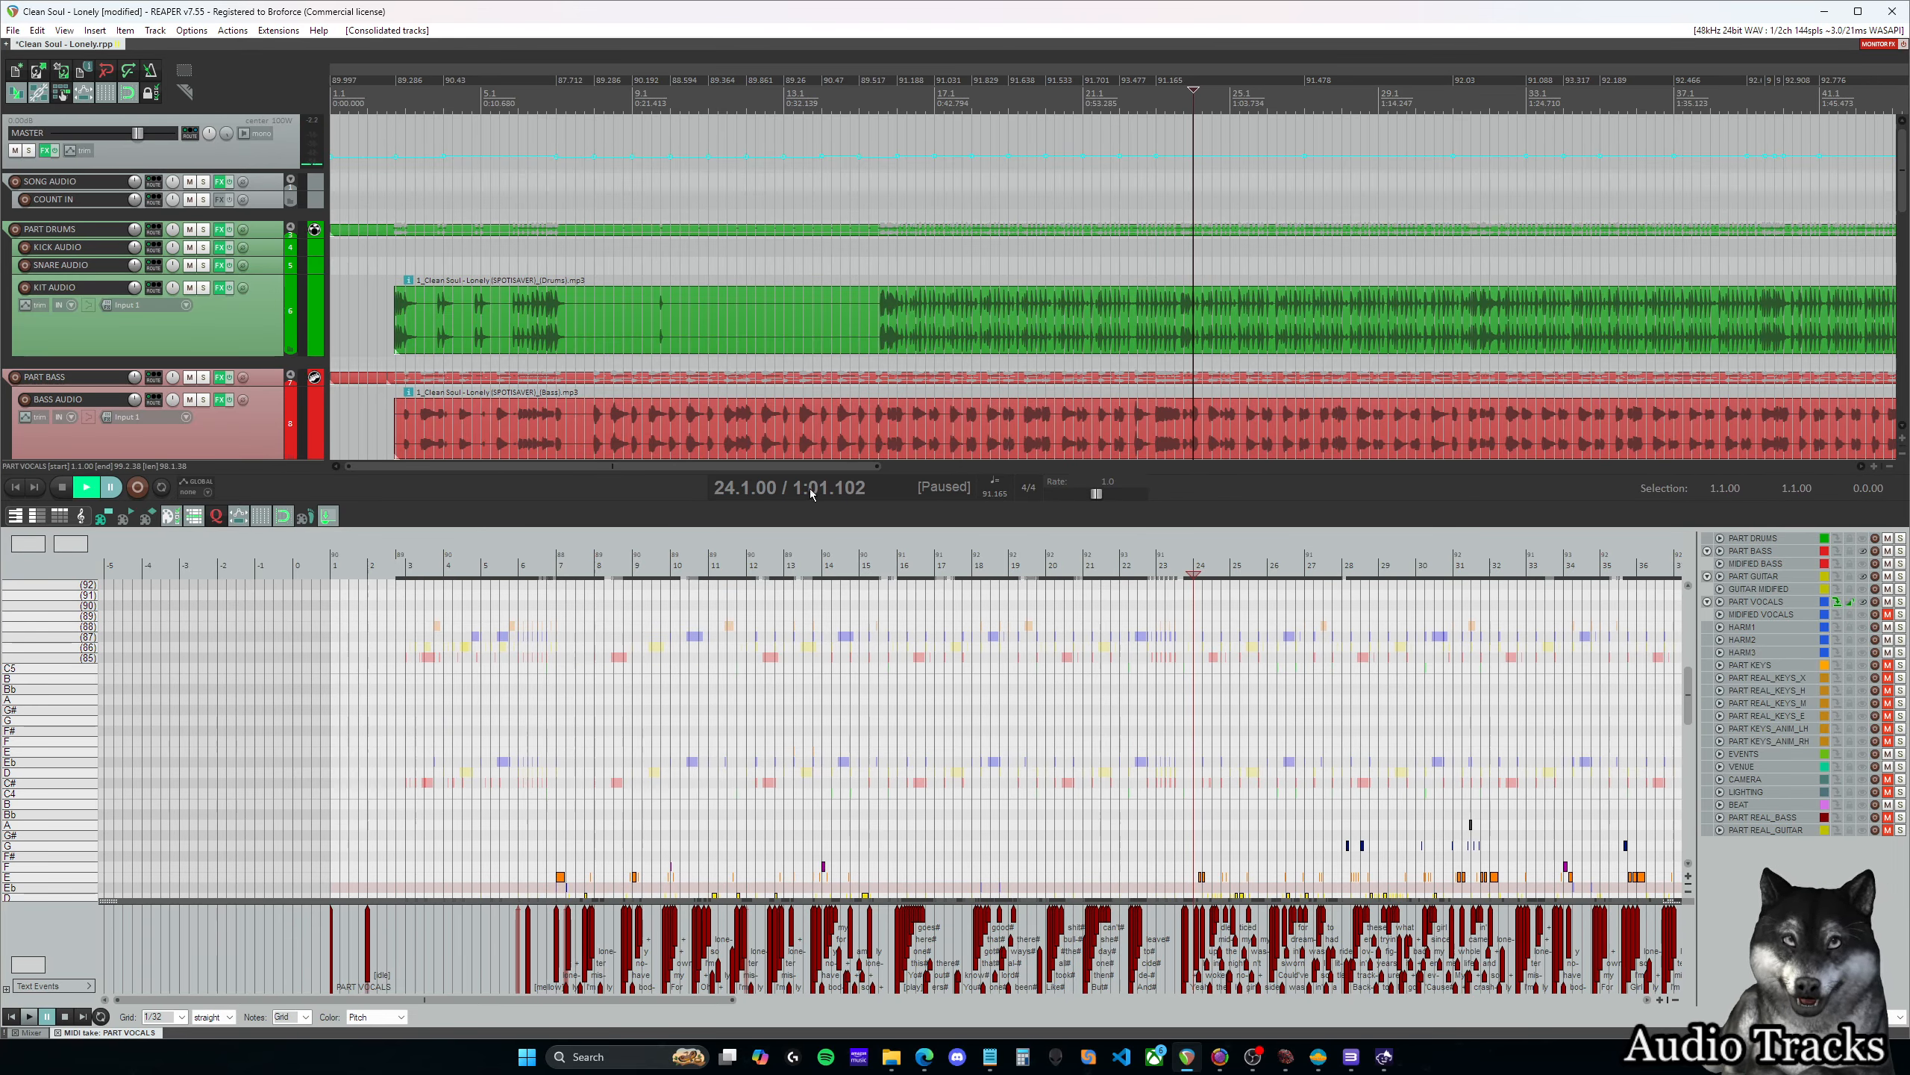
key(space)
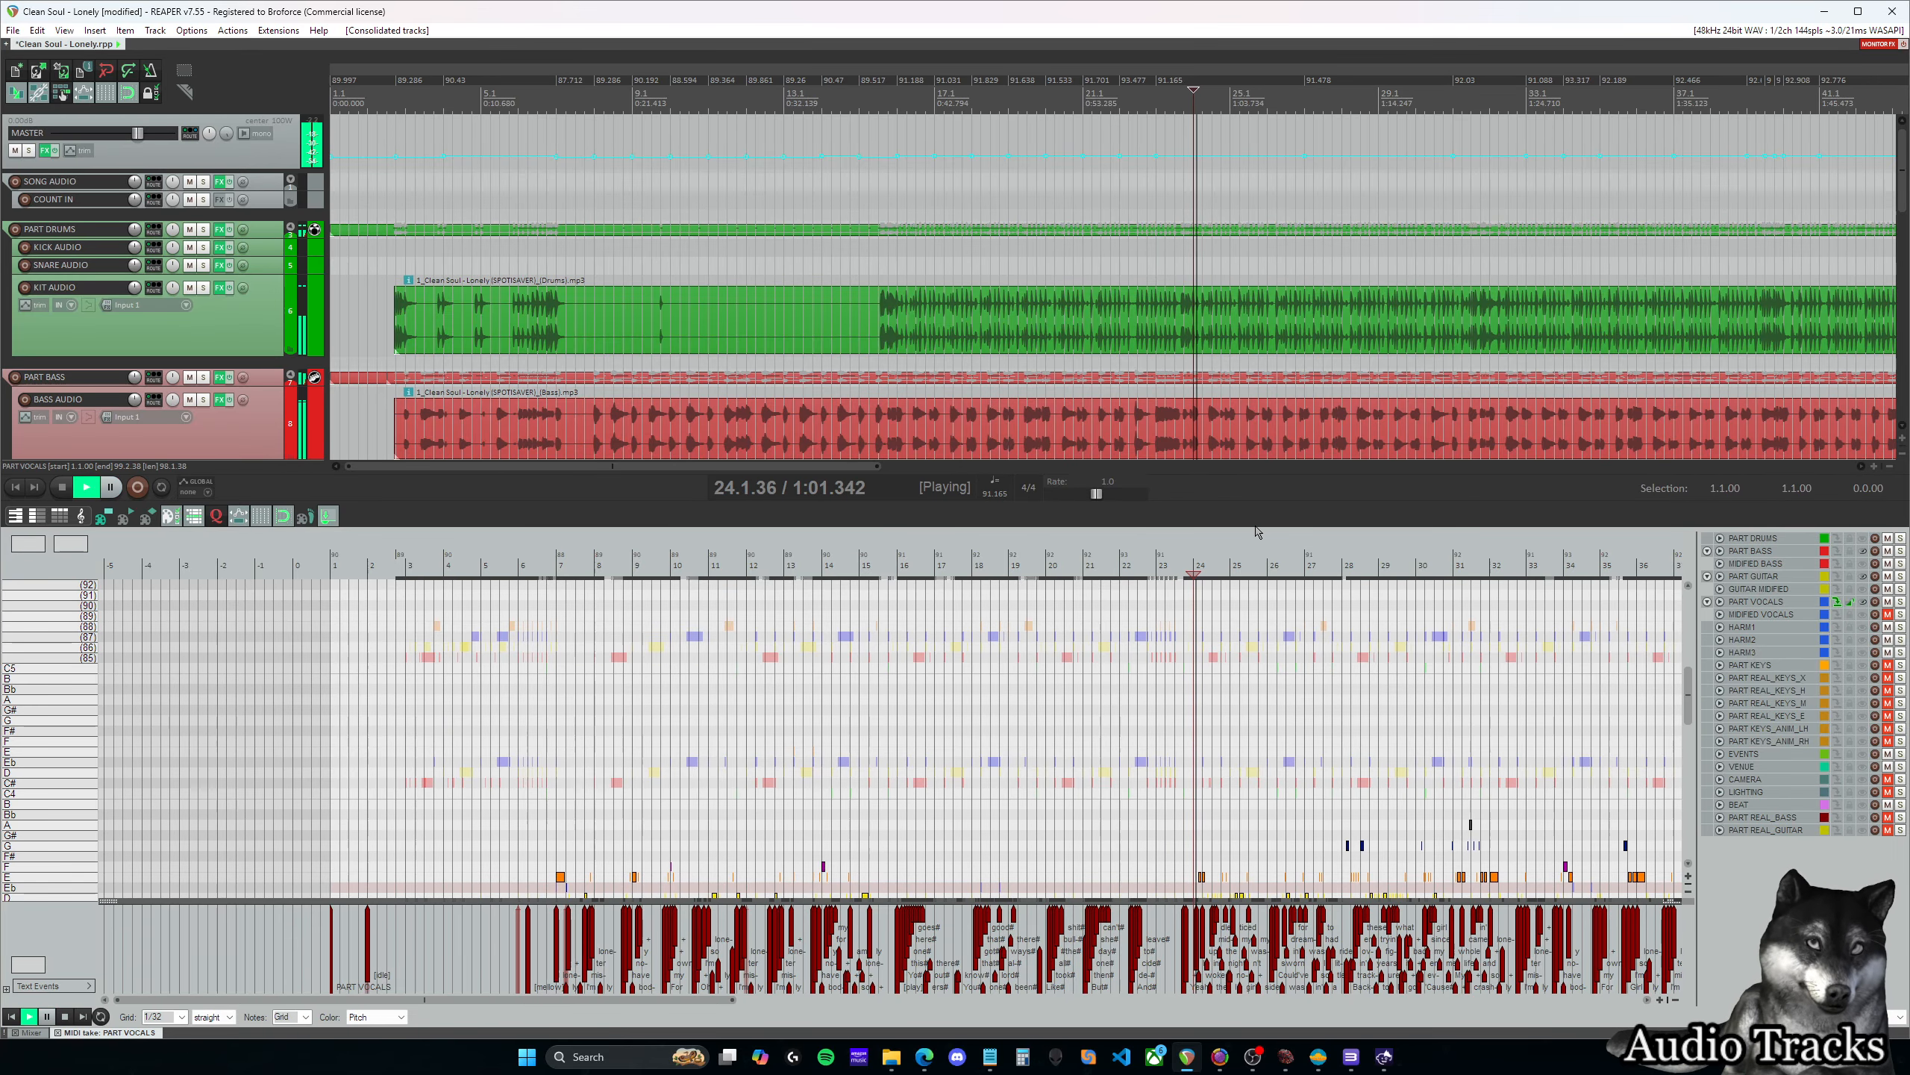
key(space)
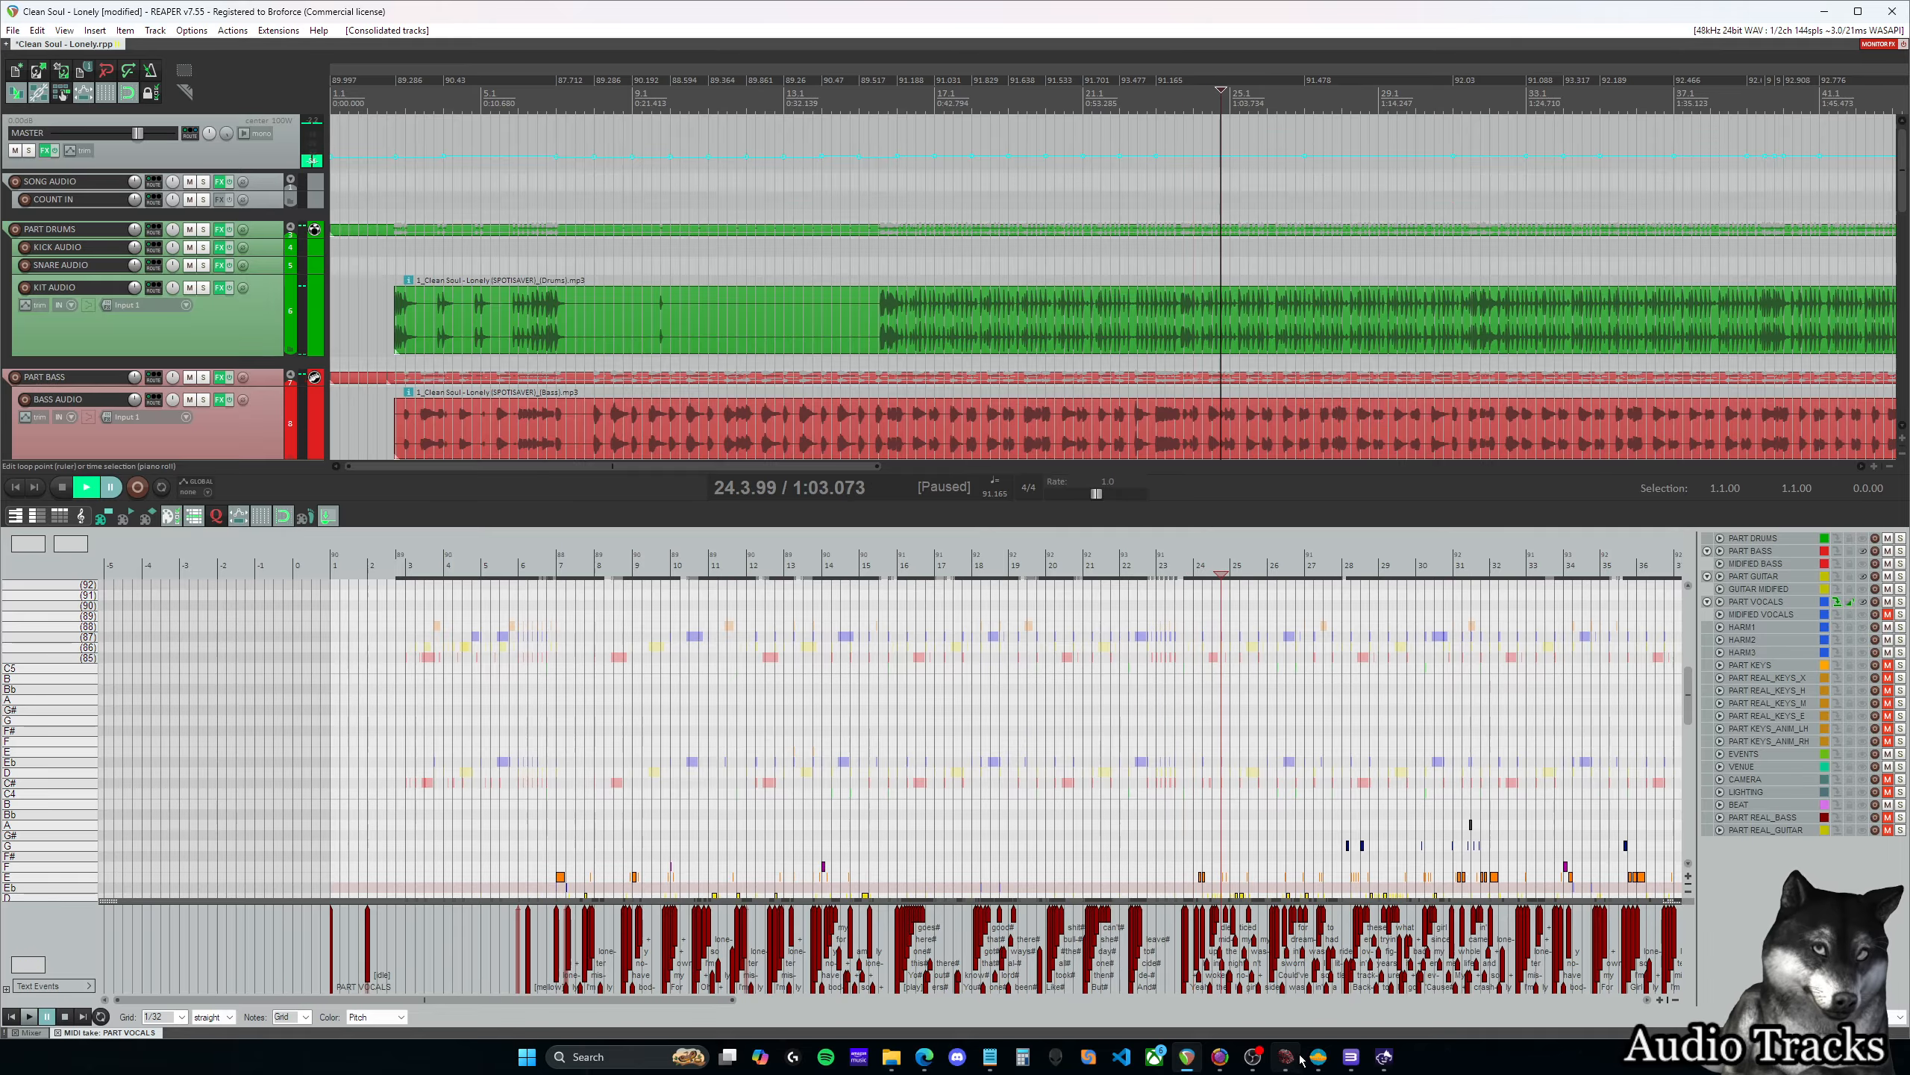
Switch to Magma, set the preview start to 1 minute, 01 seconds and 50 milliseconds, and listen to the preview
click(1288, 1058)
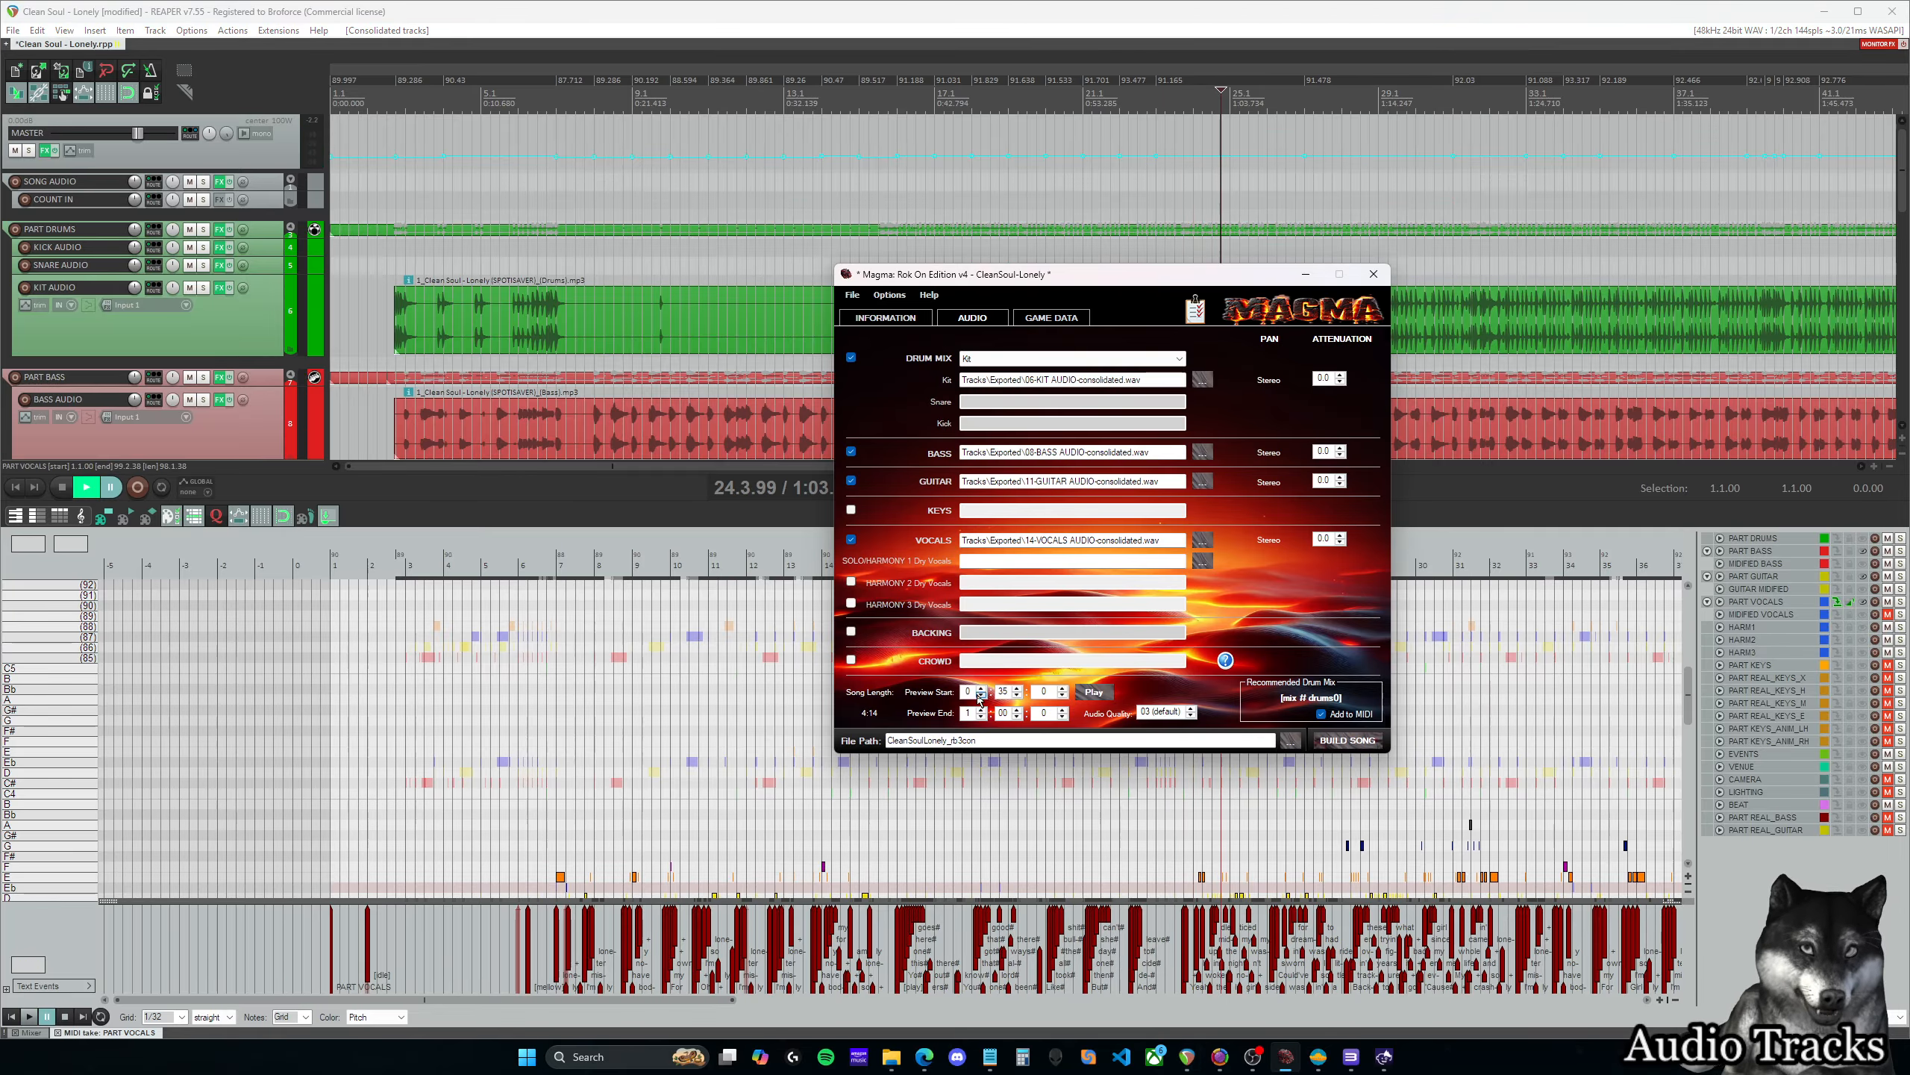
double_click(1006, 691)
text(01)
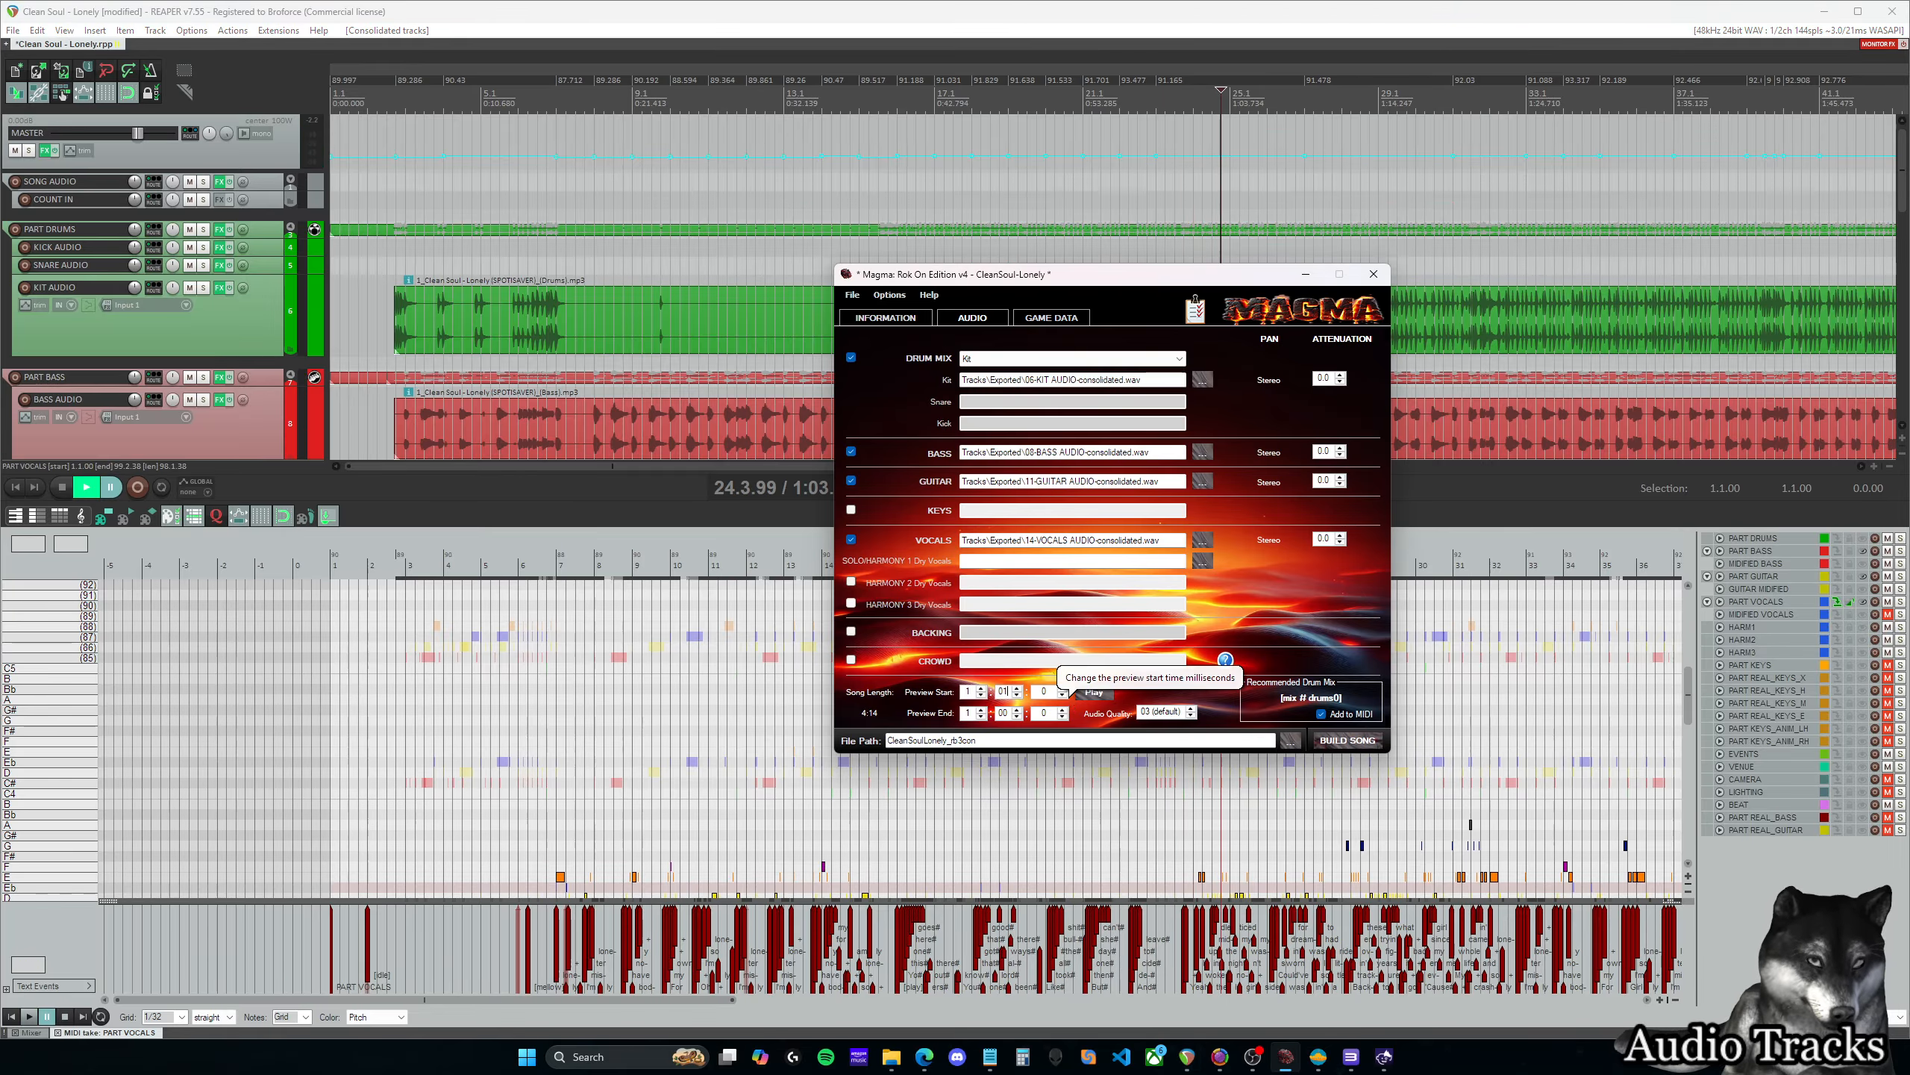
drag(1054, 282, 1146, 281)
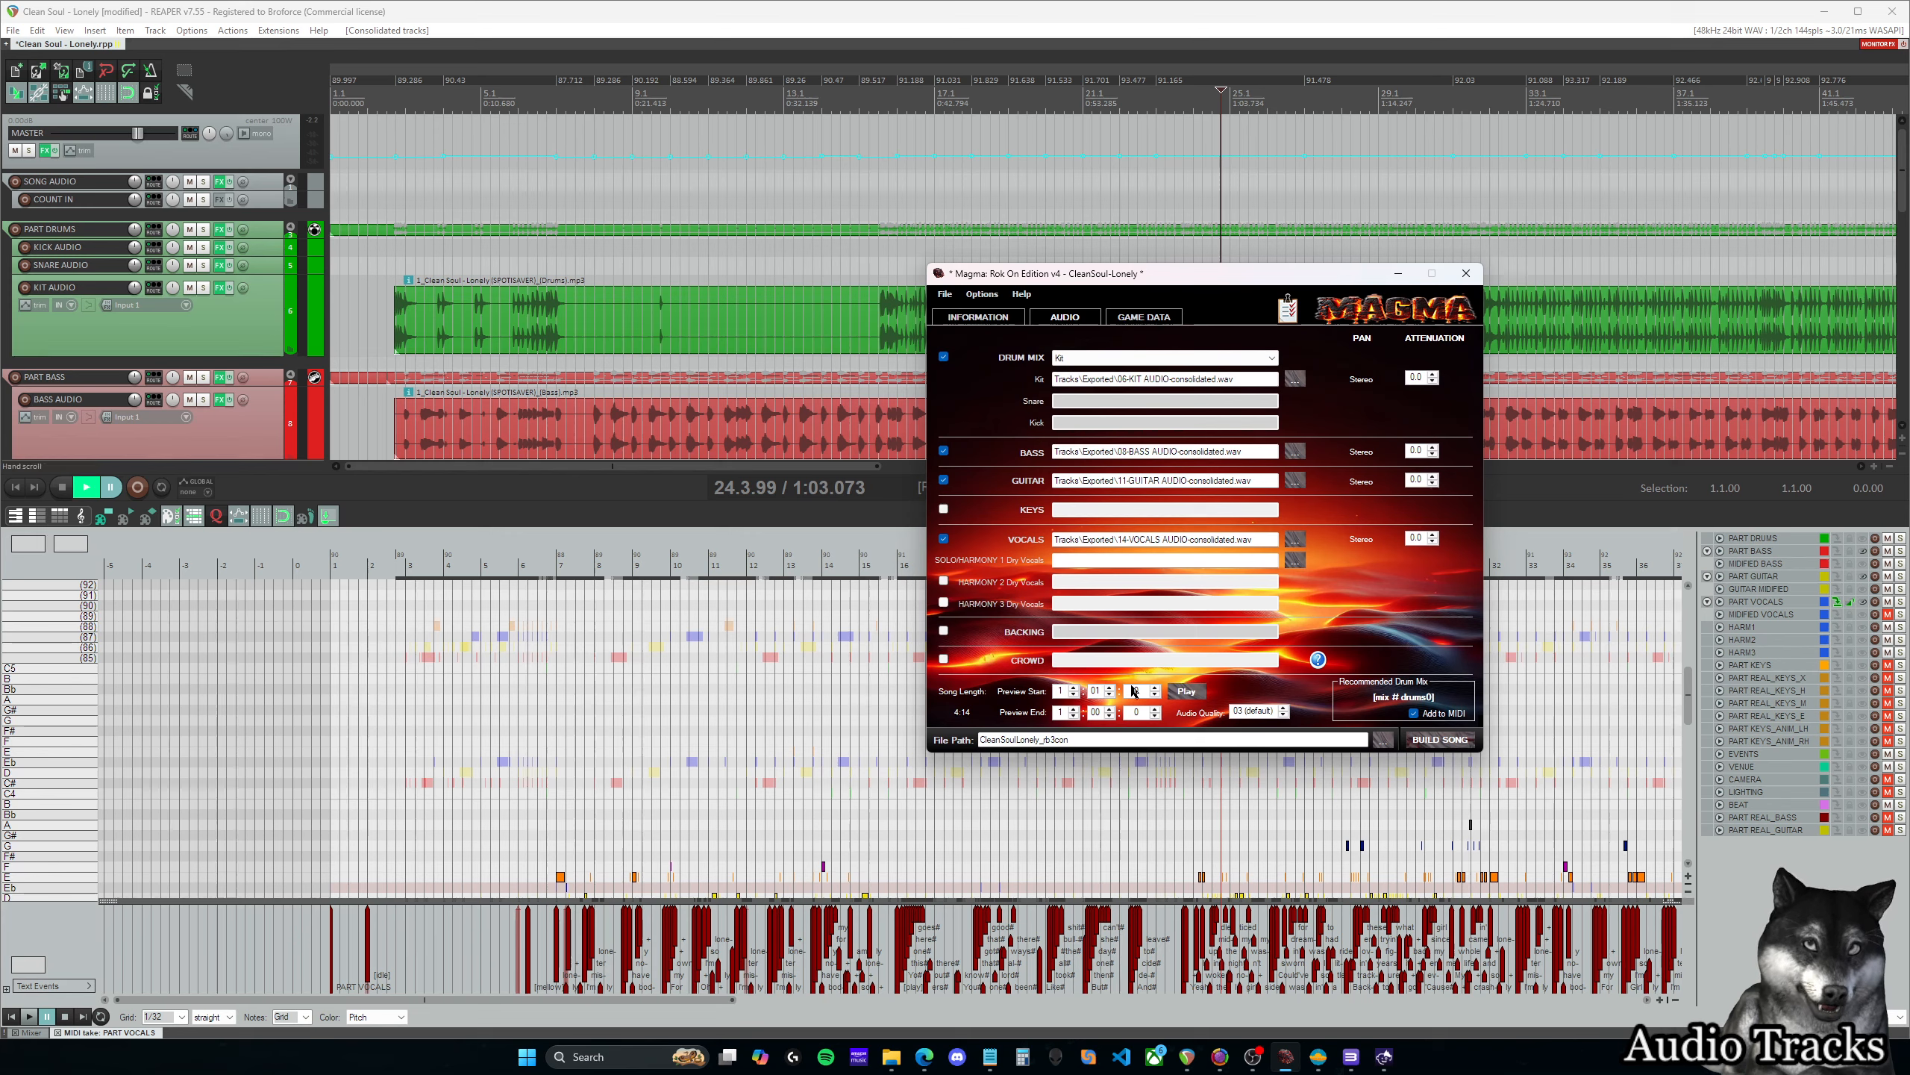
text(50)
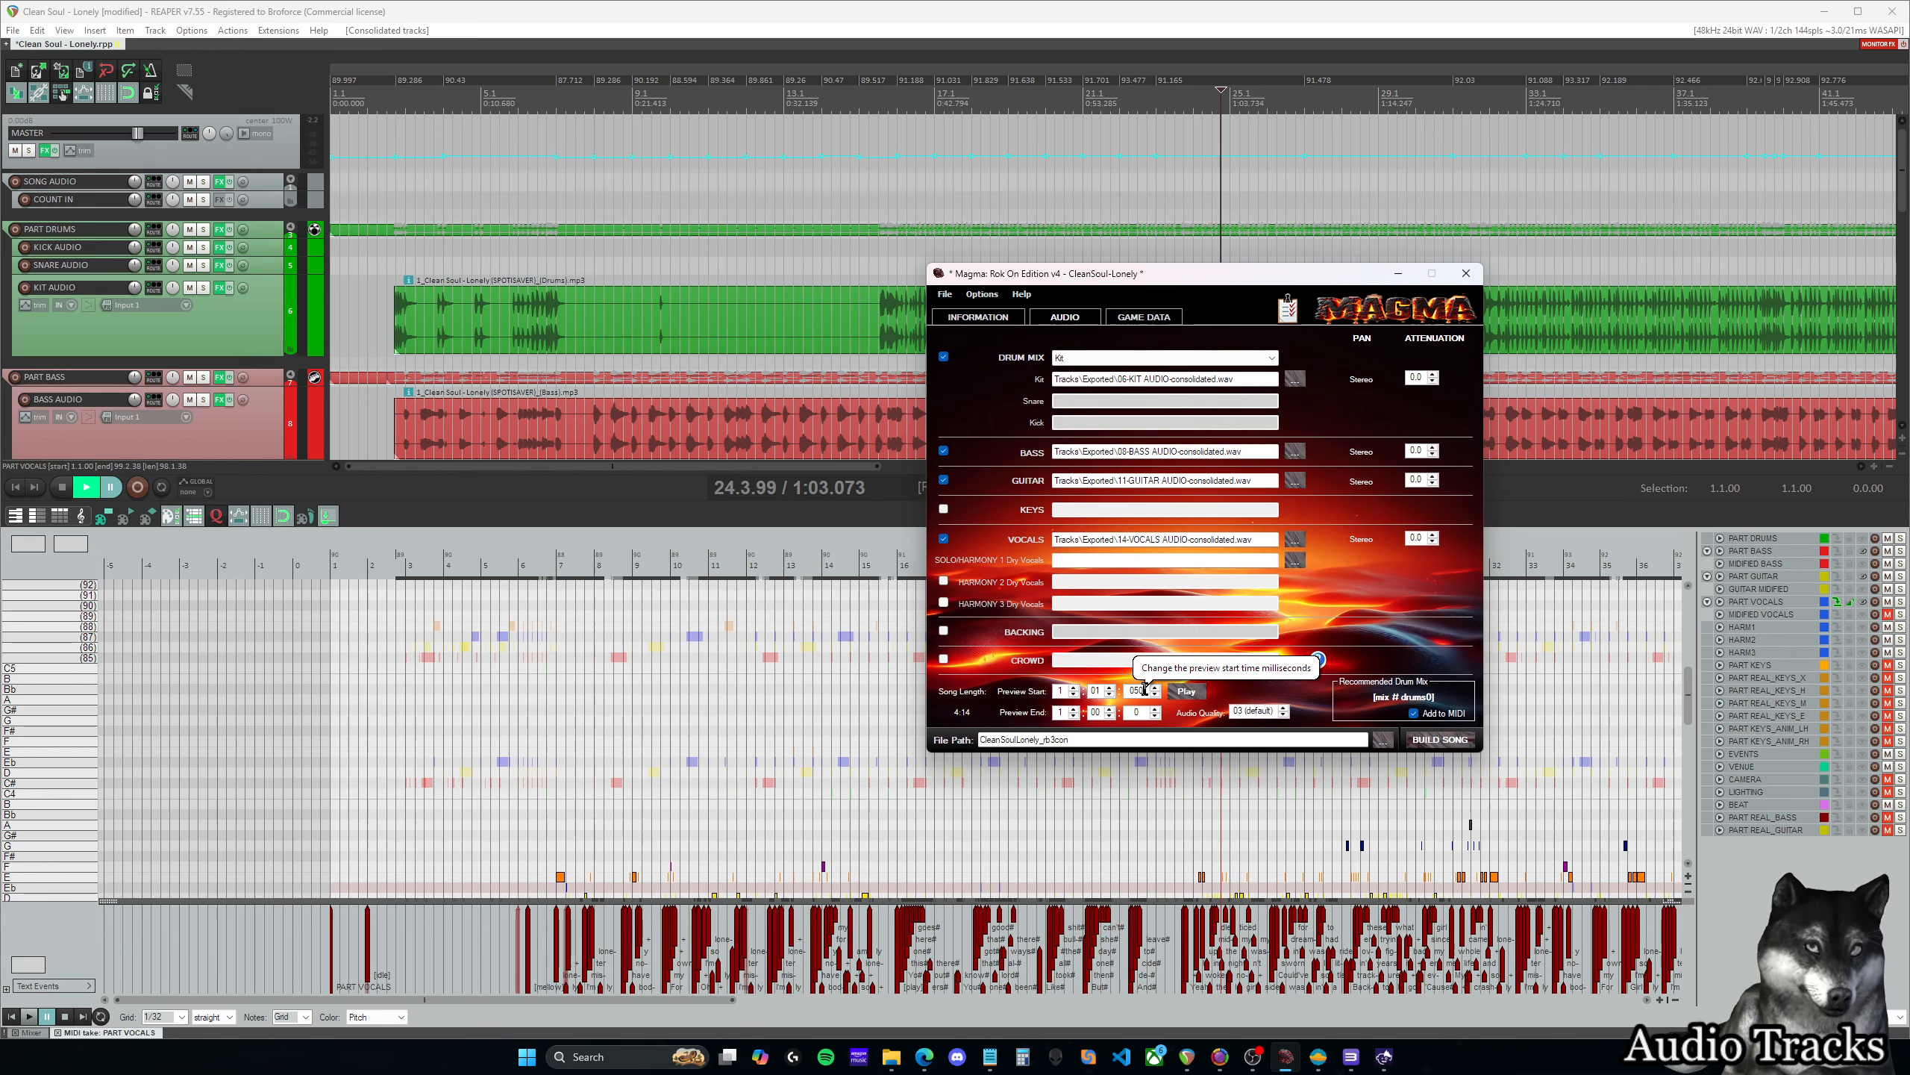
click(1187, 692)
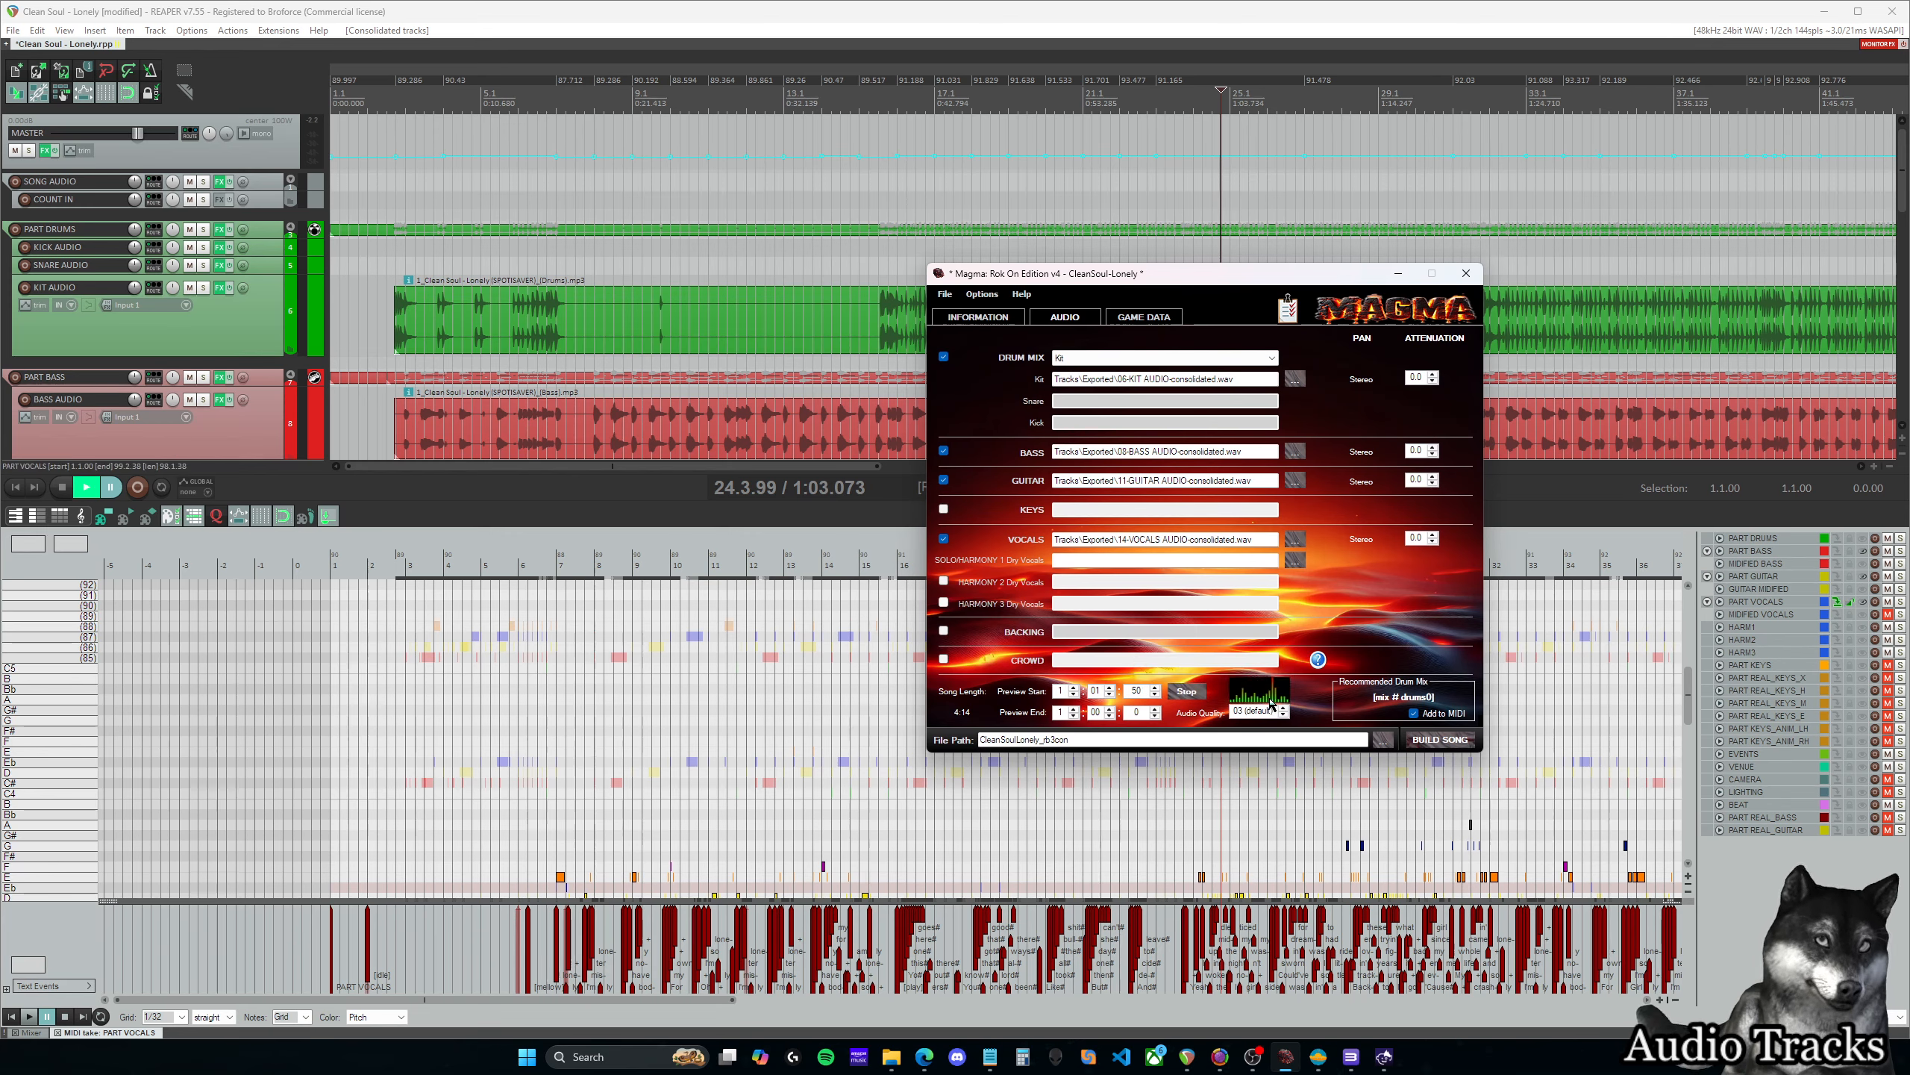
click(1185, 691)
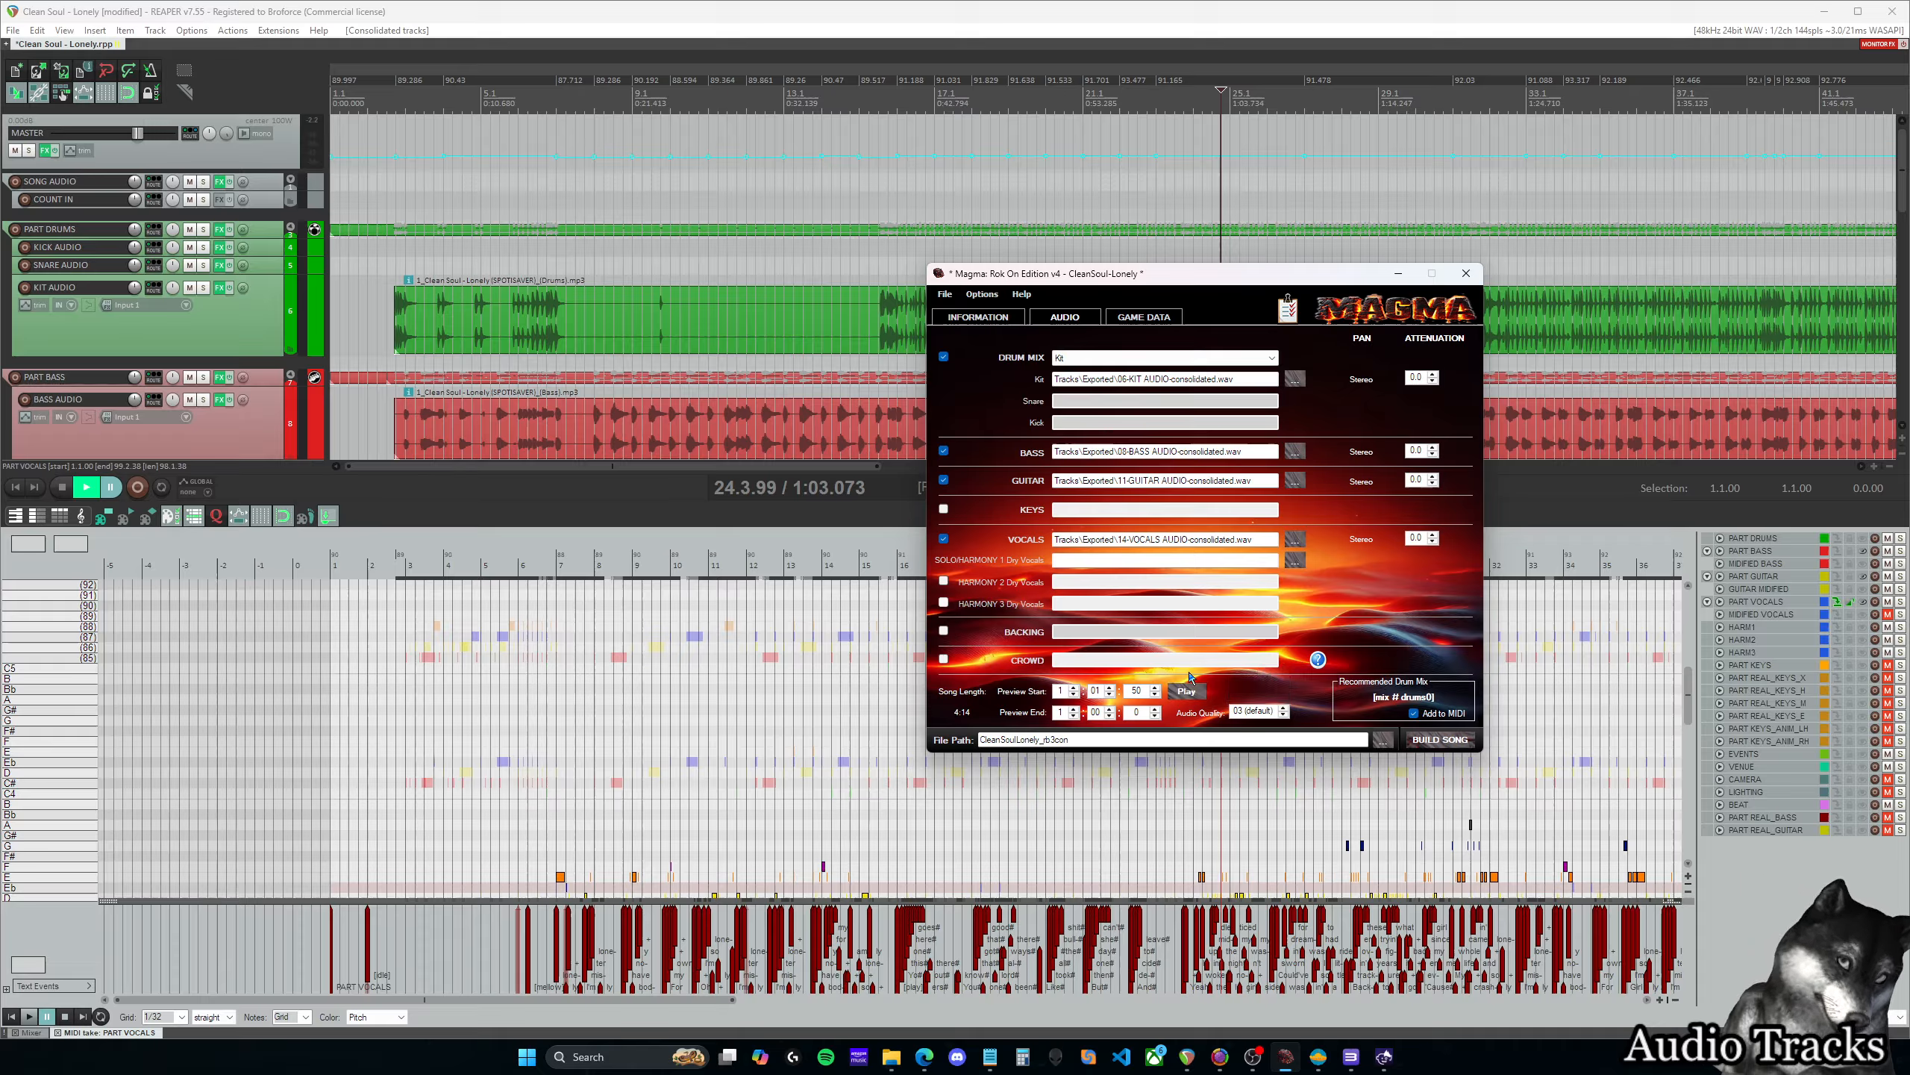
Set the preview end to 1 minute and 31 seconds
click(1059, 712)
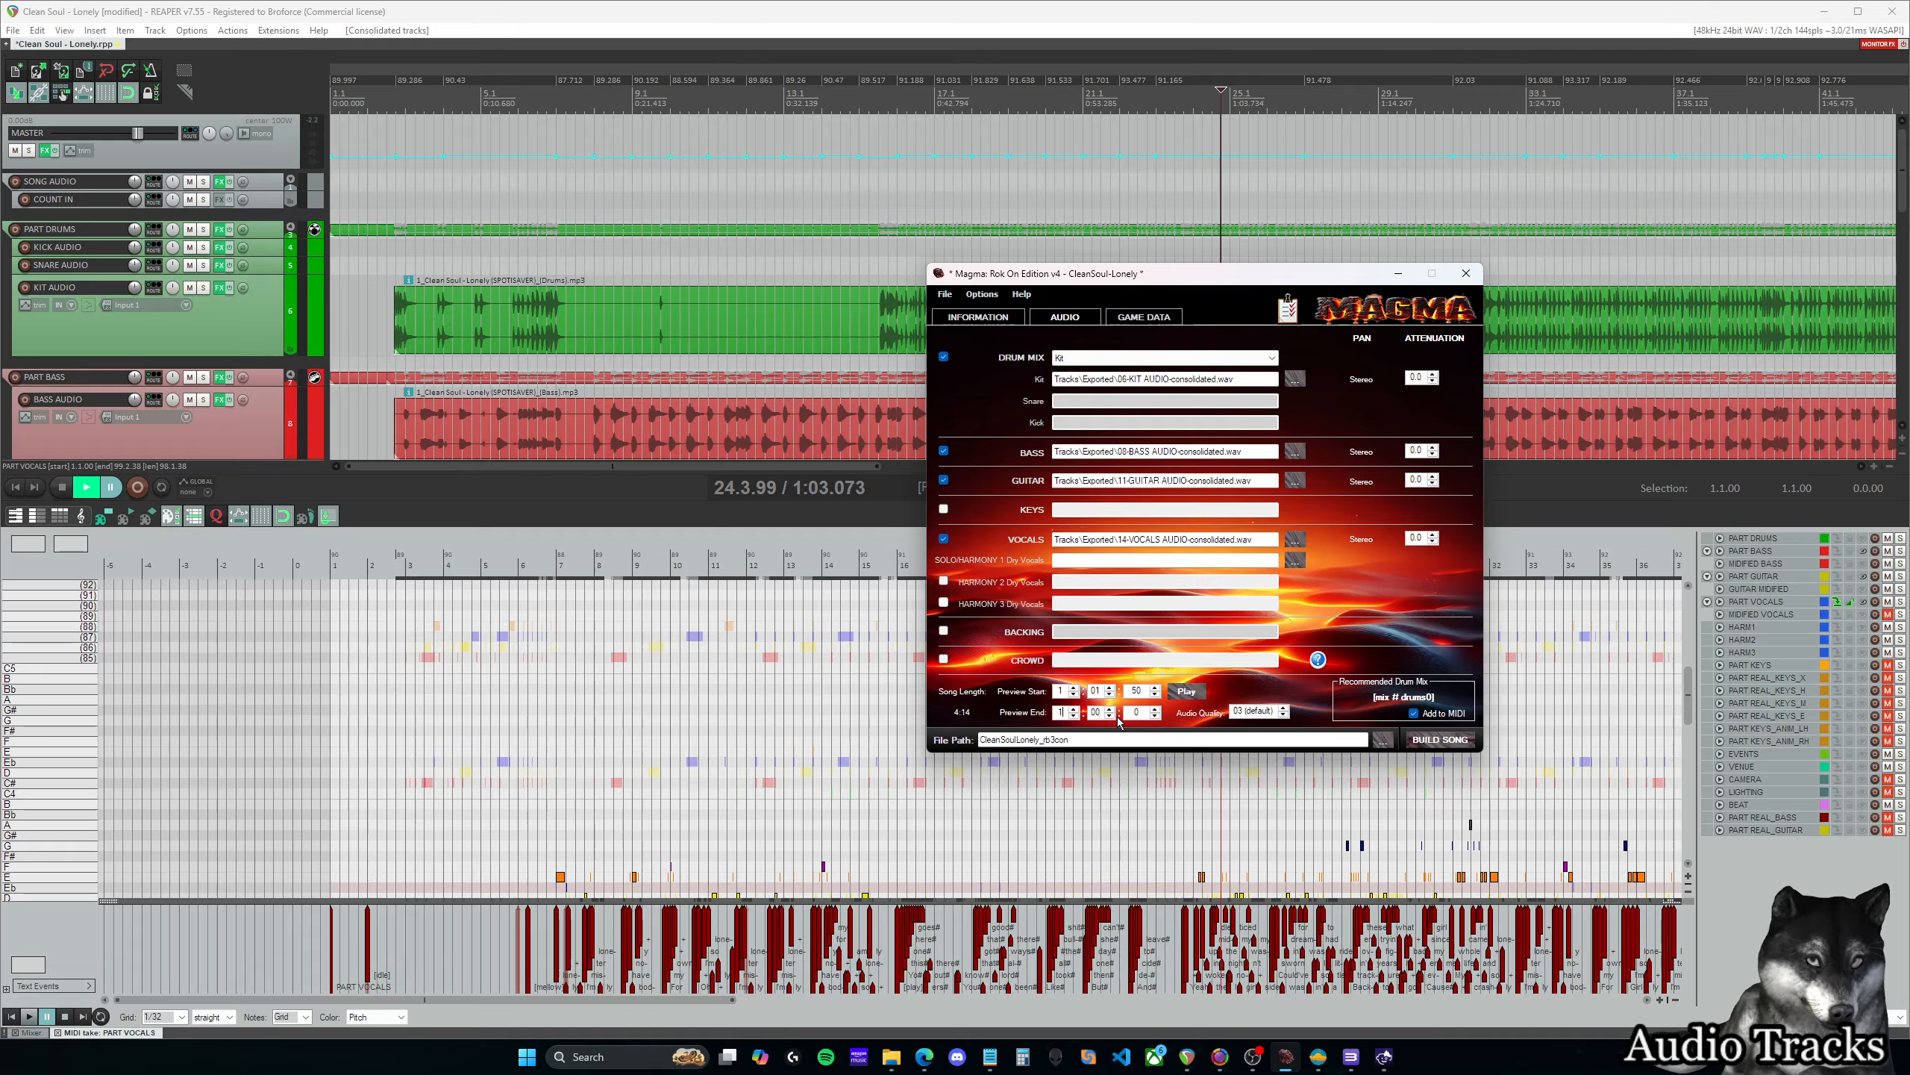
double_click(1097, 713)
text(31)
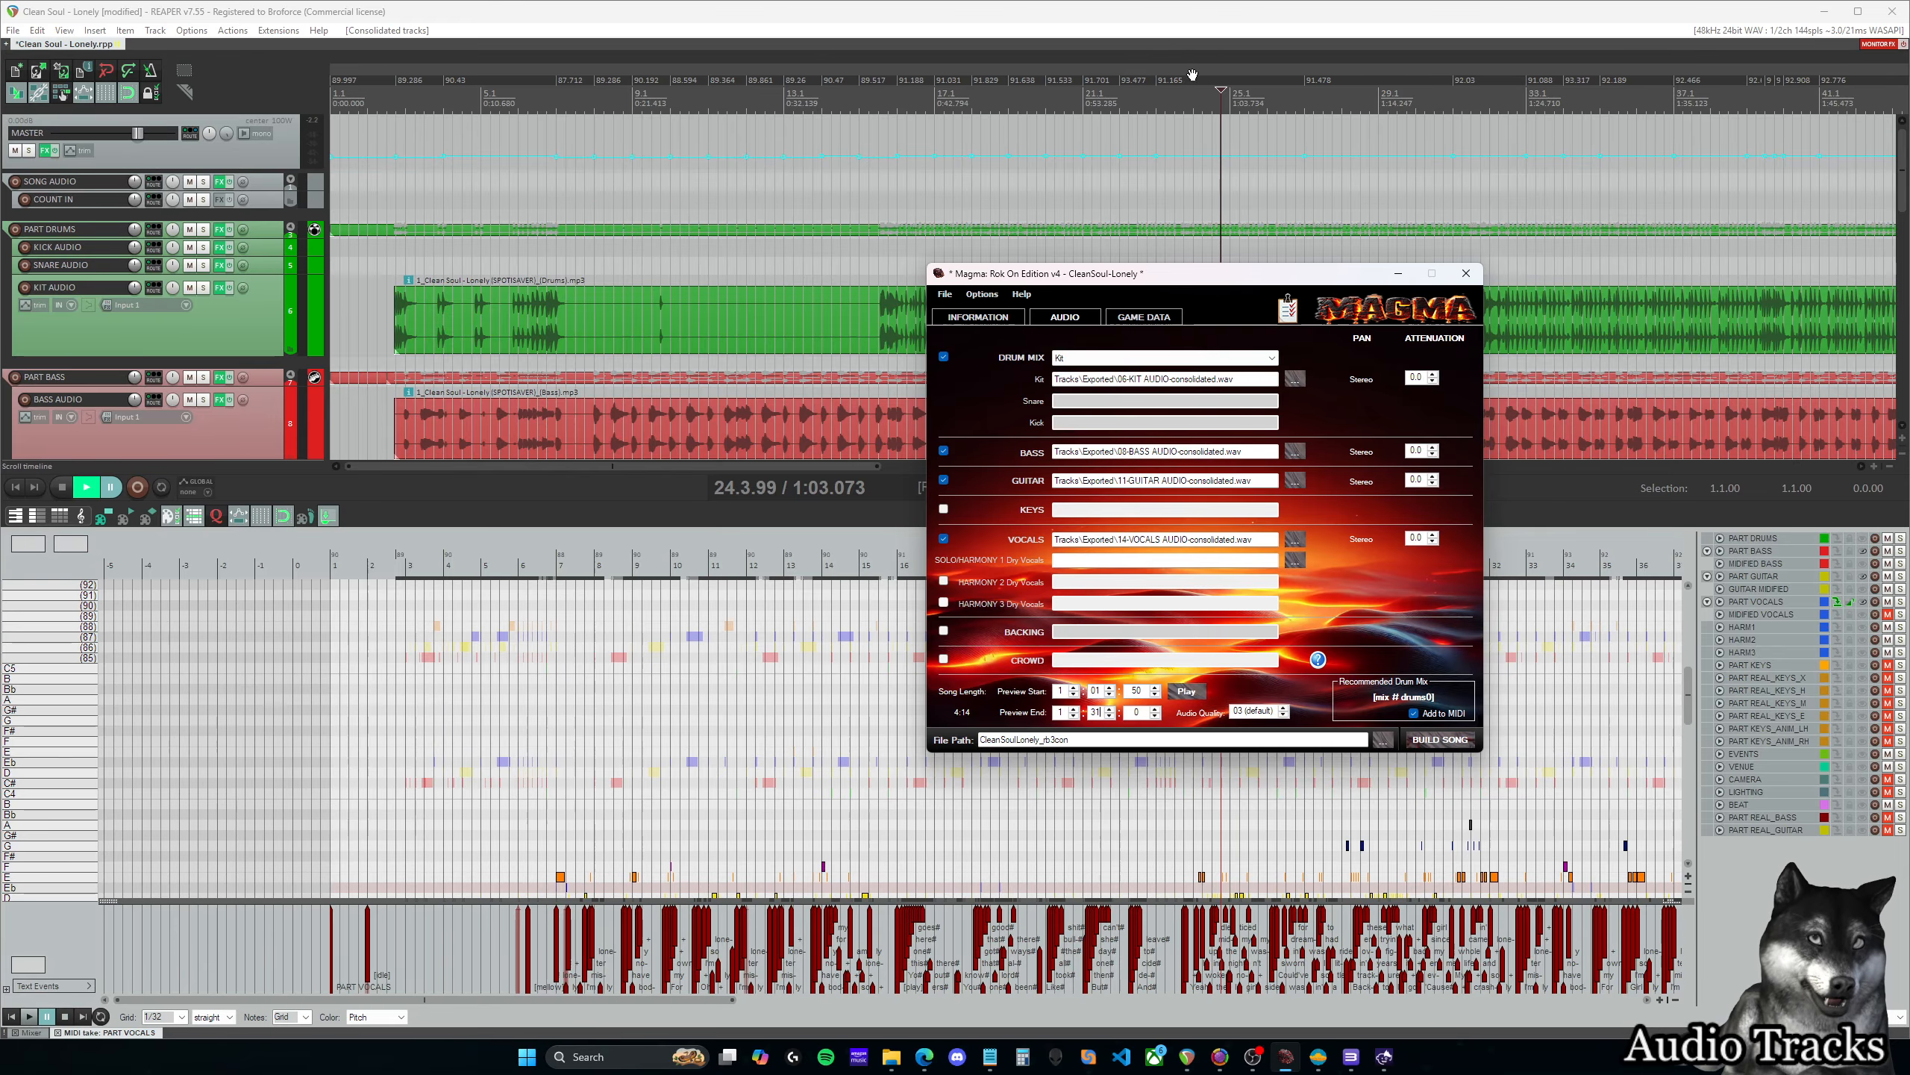
Switch to the REAPER project and play the song from around measure 35 in the MIDI editor to find an end point for the preview
click(1315, 16)
click(1334, 565)
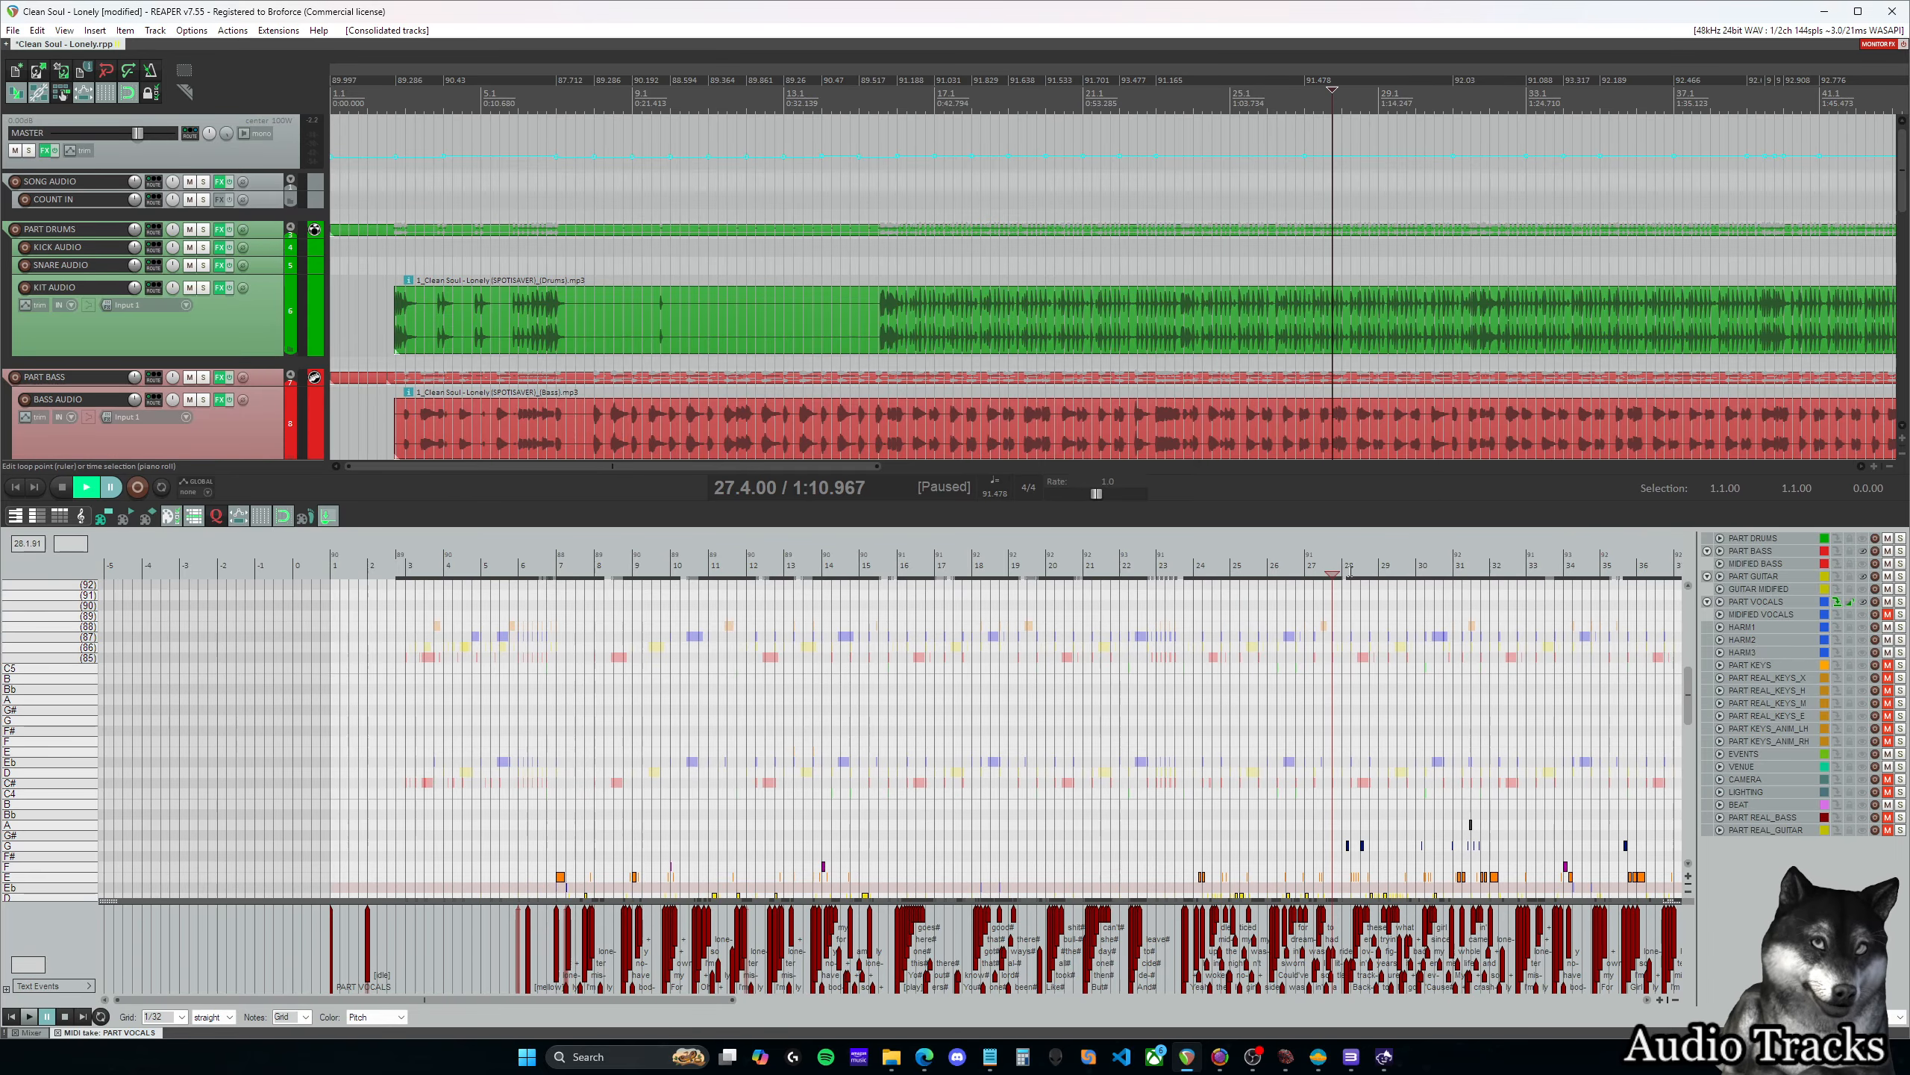
click(1407, 567)
click(1527, 567)
drag(549, 1000, 642, 1005)
click(1143, 565)
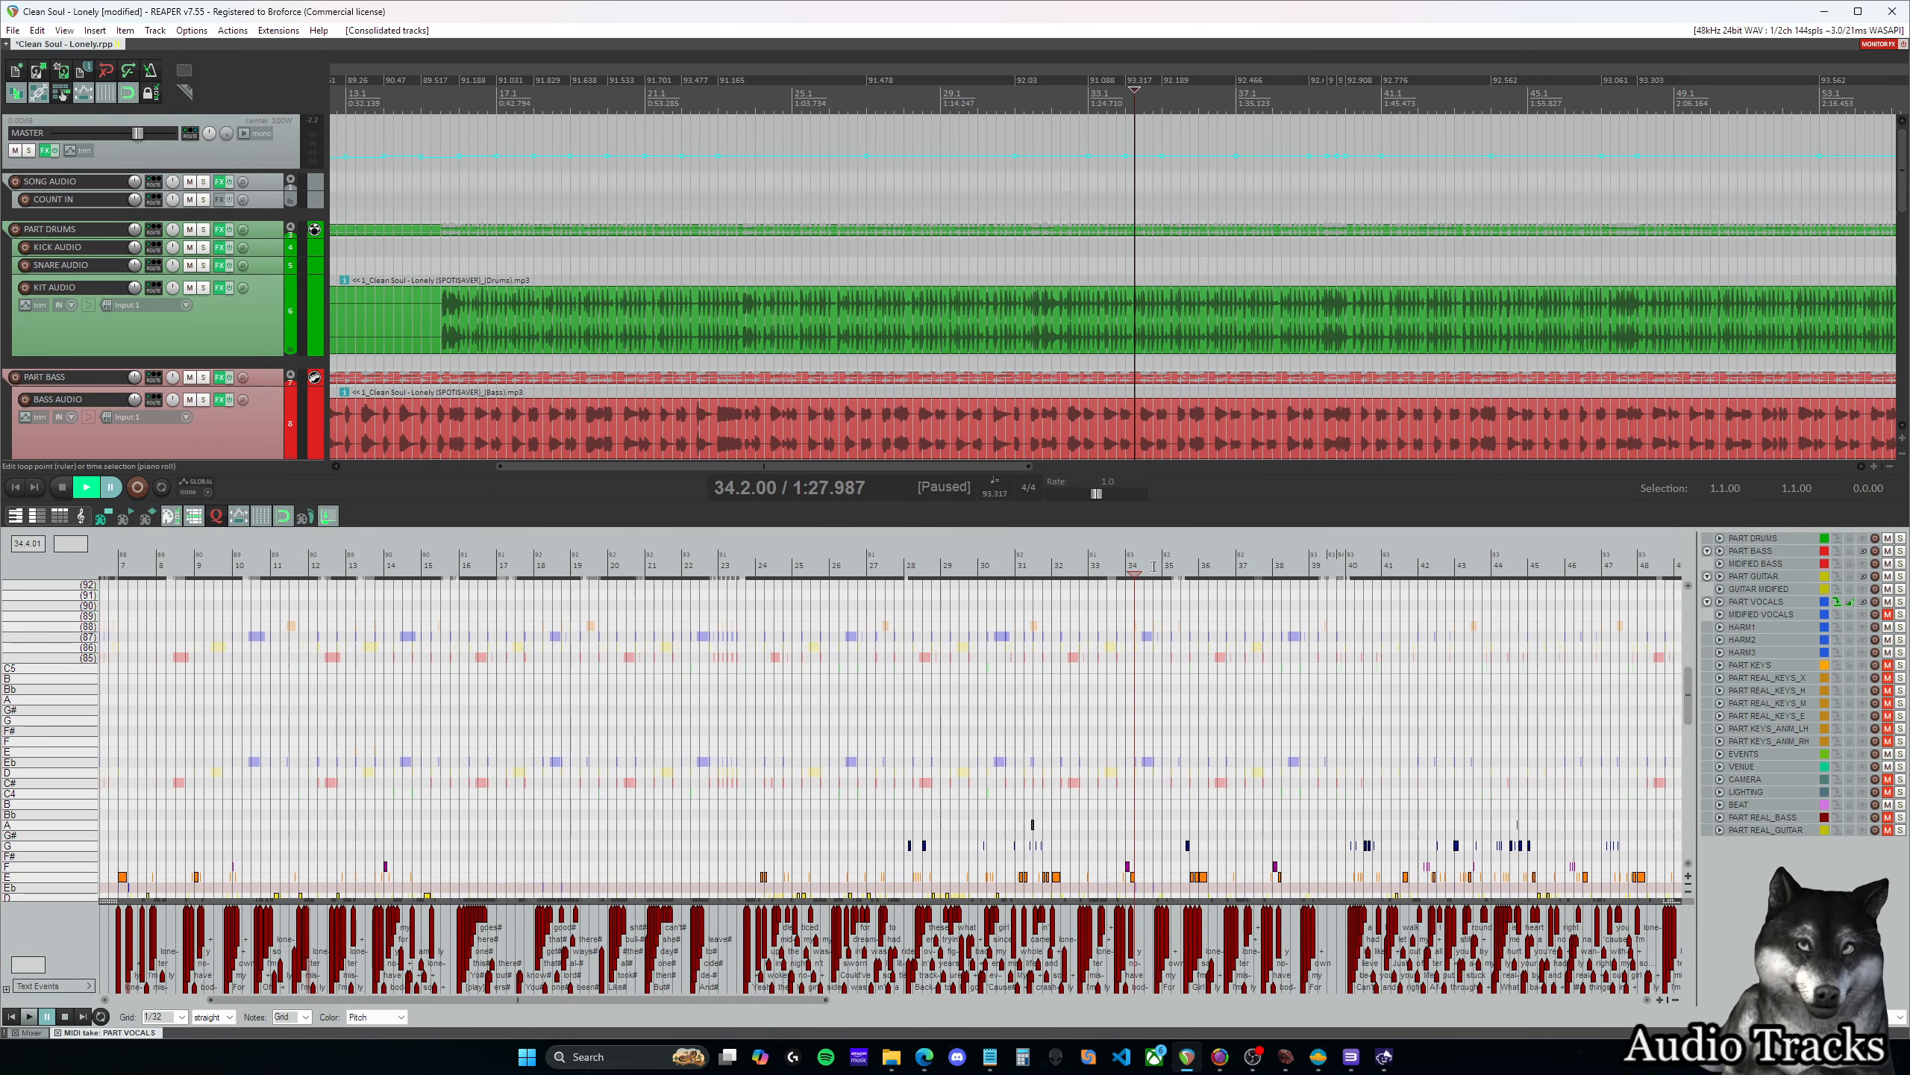
click(1179, 566)
key(space)
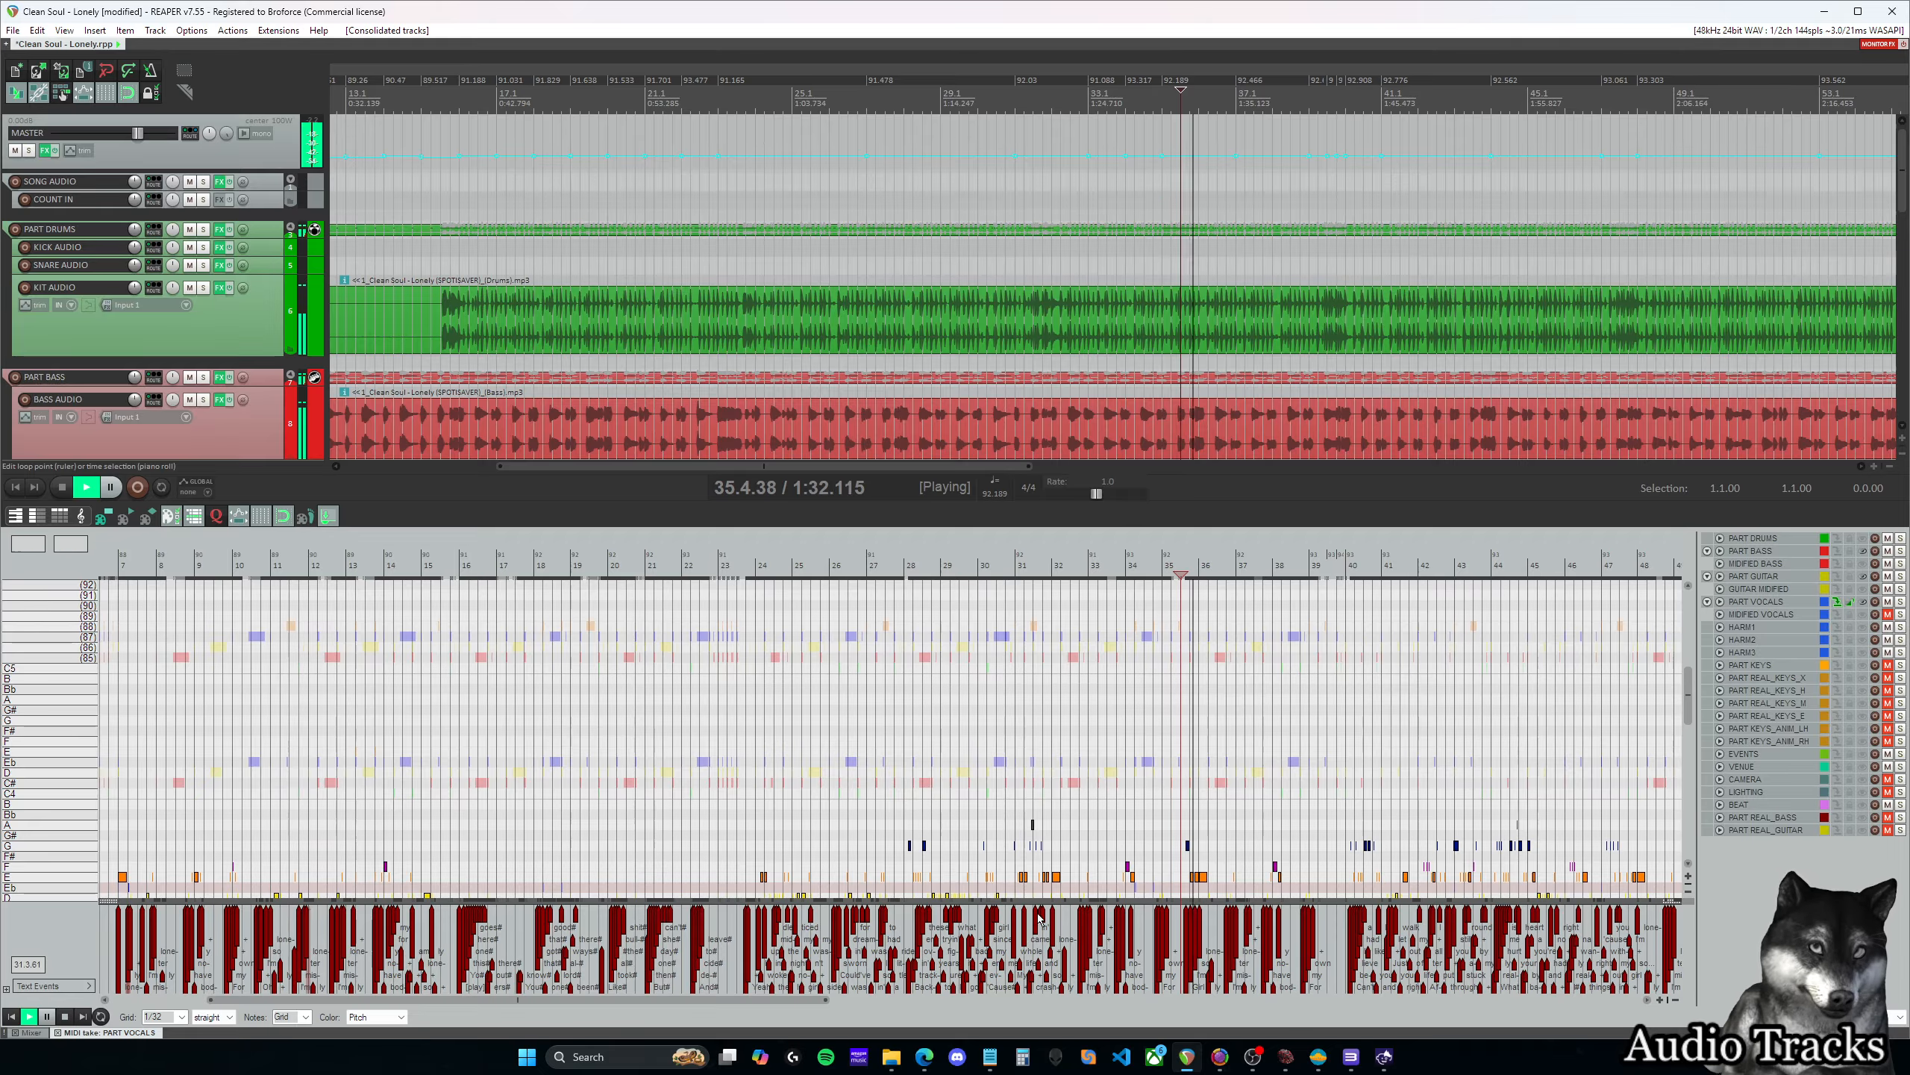
scroll(947, 950, right, 3)
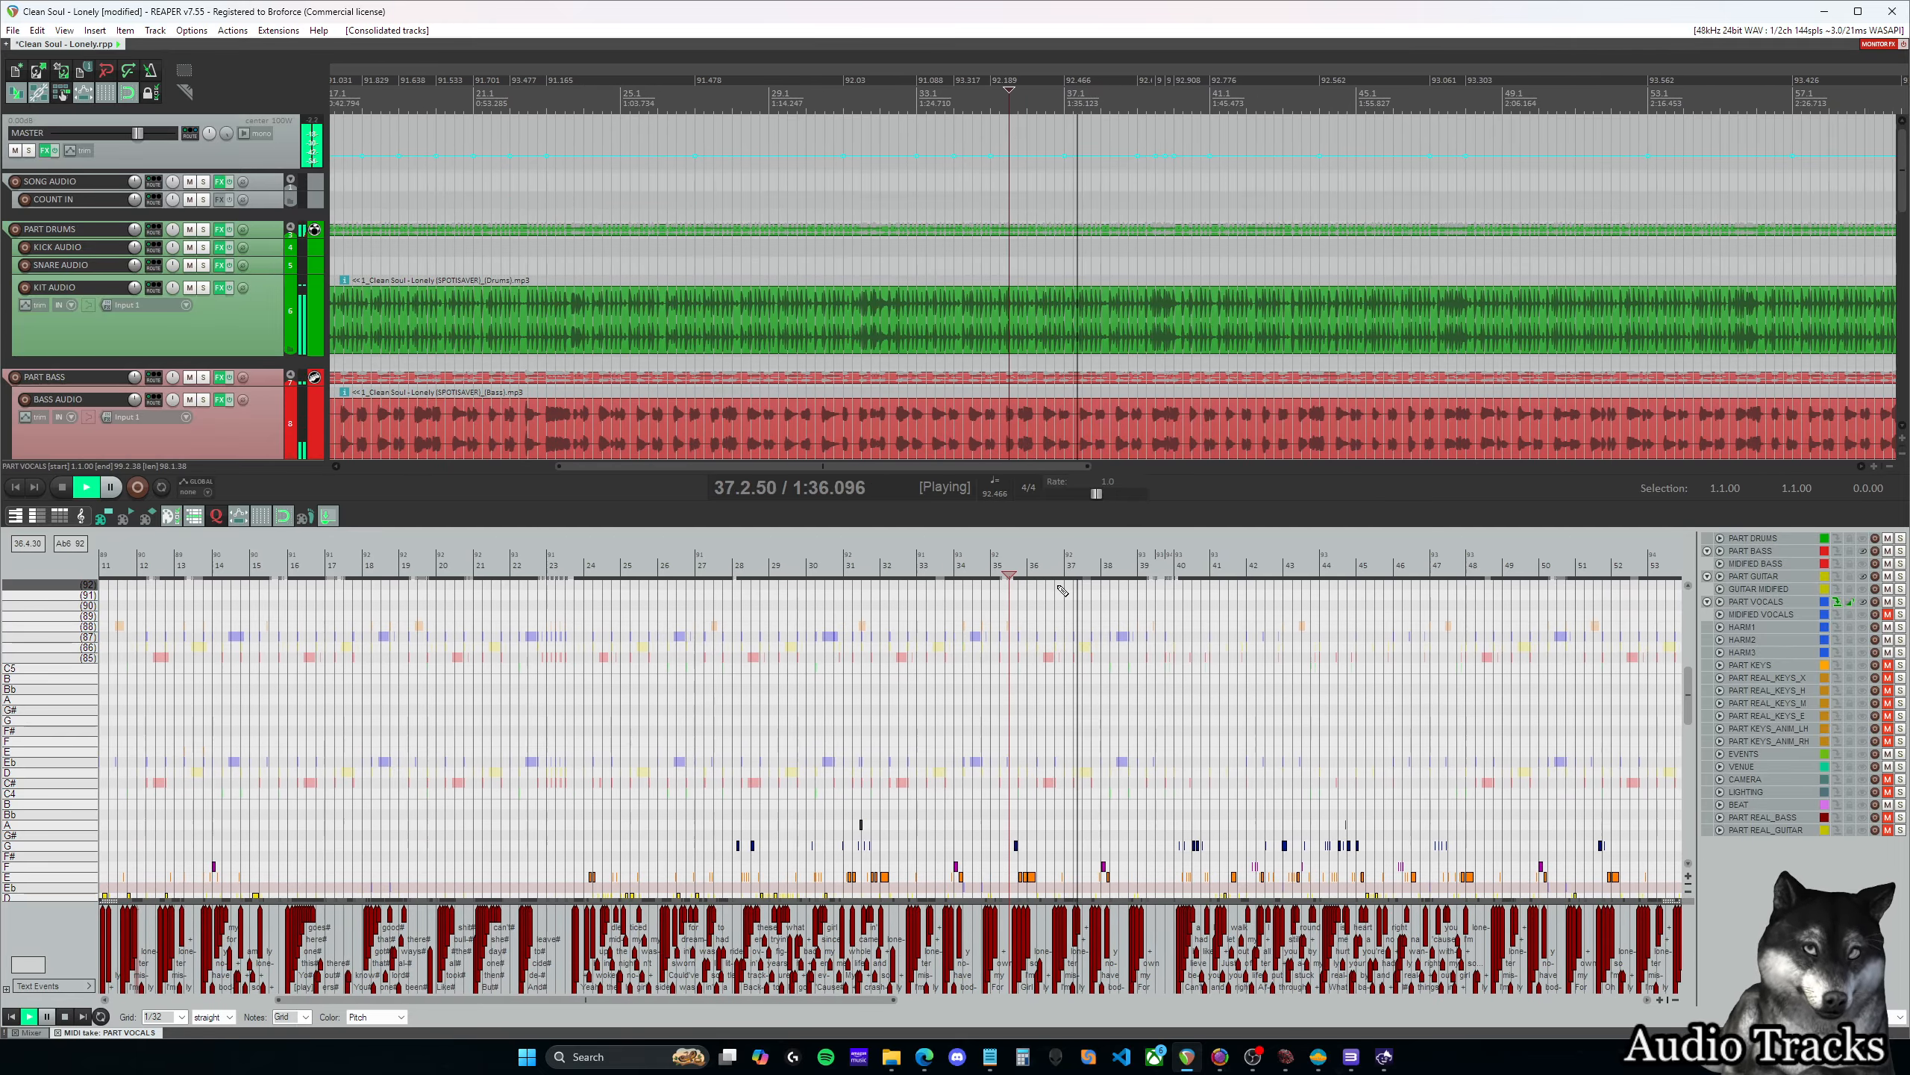
Replay the song from measure 34 and pause at about 1 minute and 31.5 seconds
key(space)
click(970, 565)
key(space)
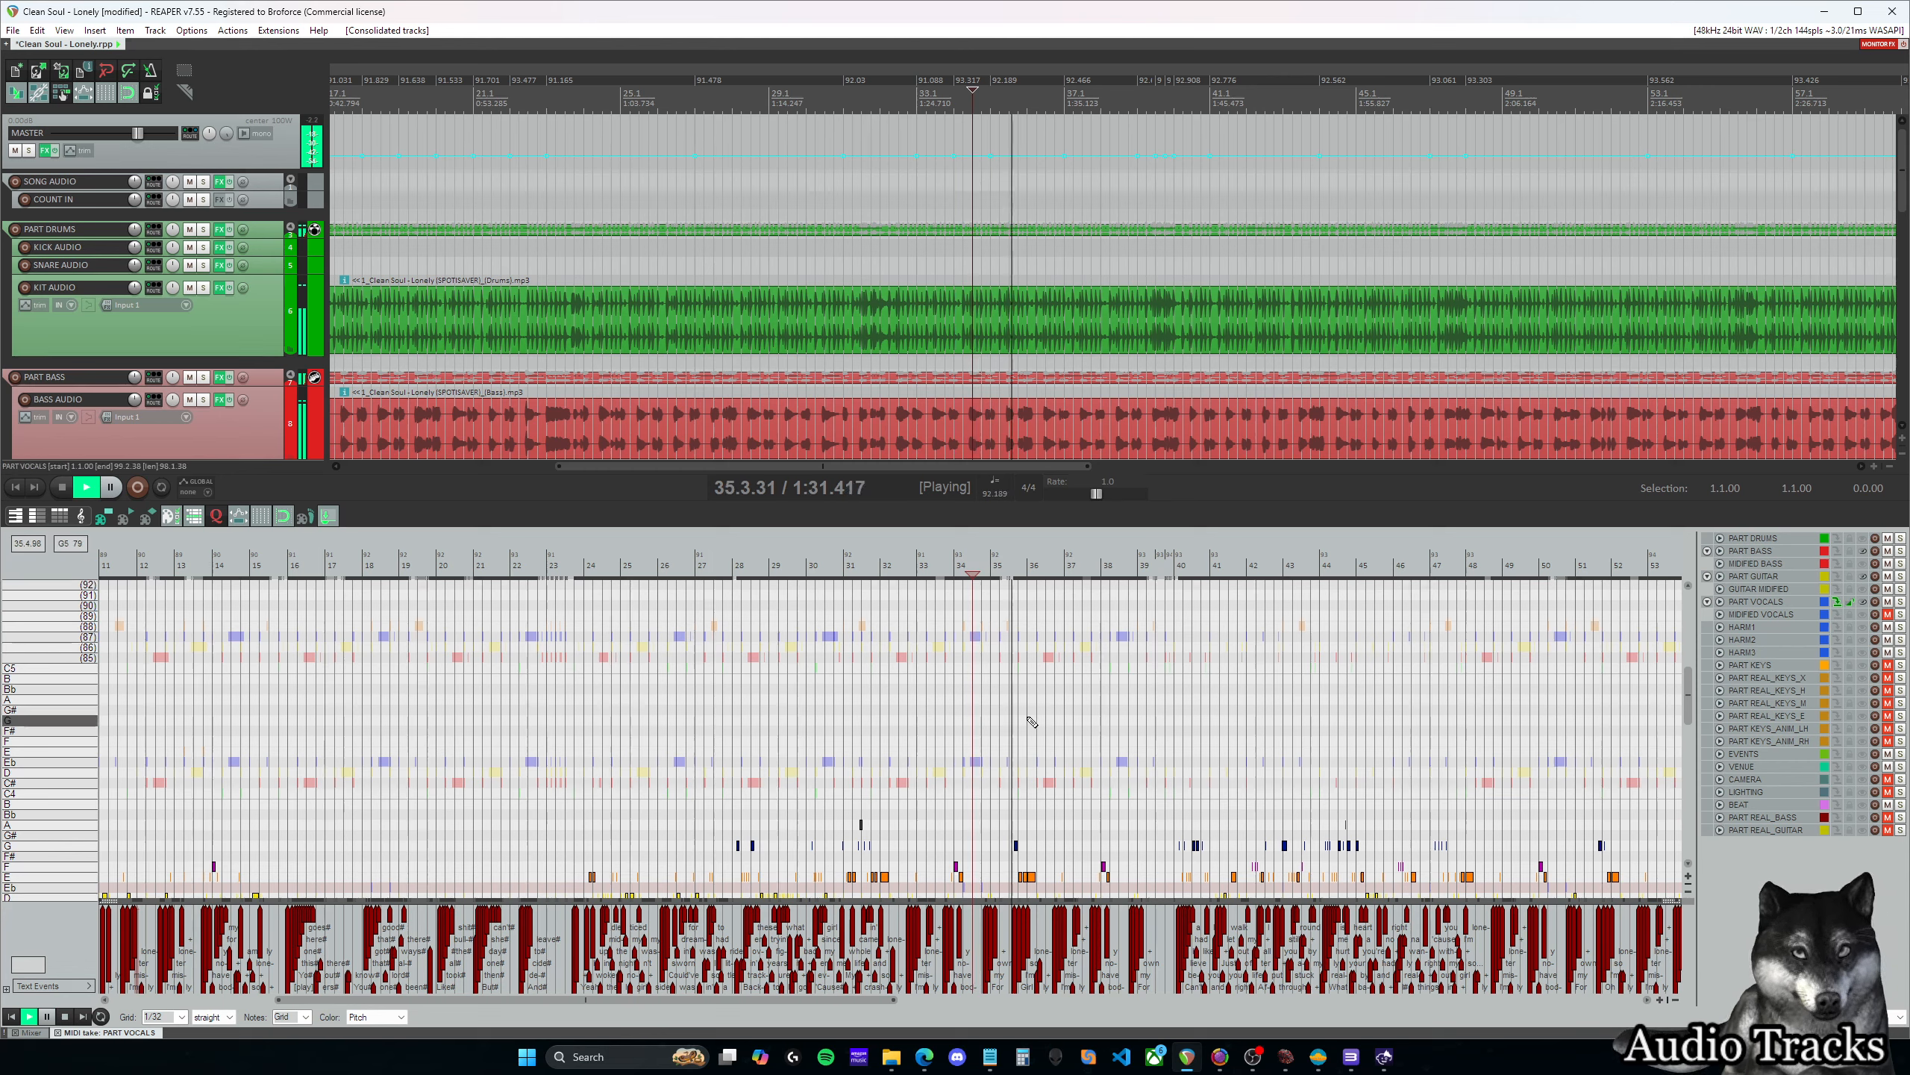
key(space)
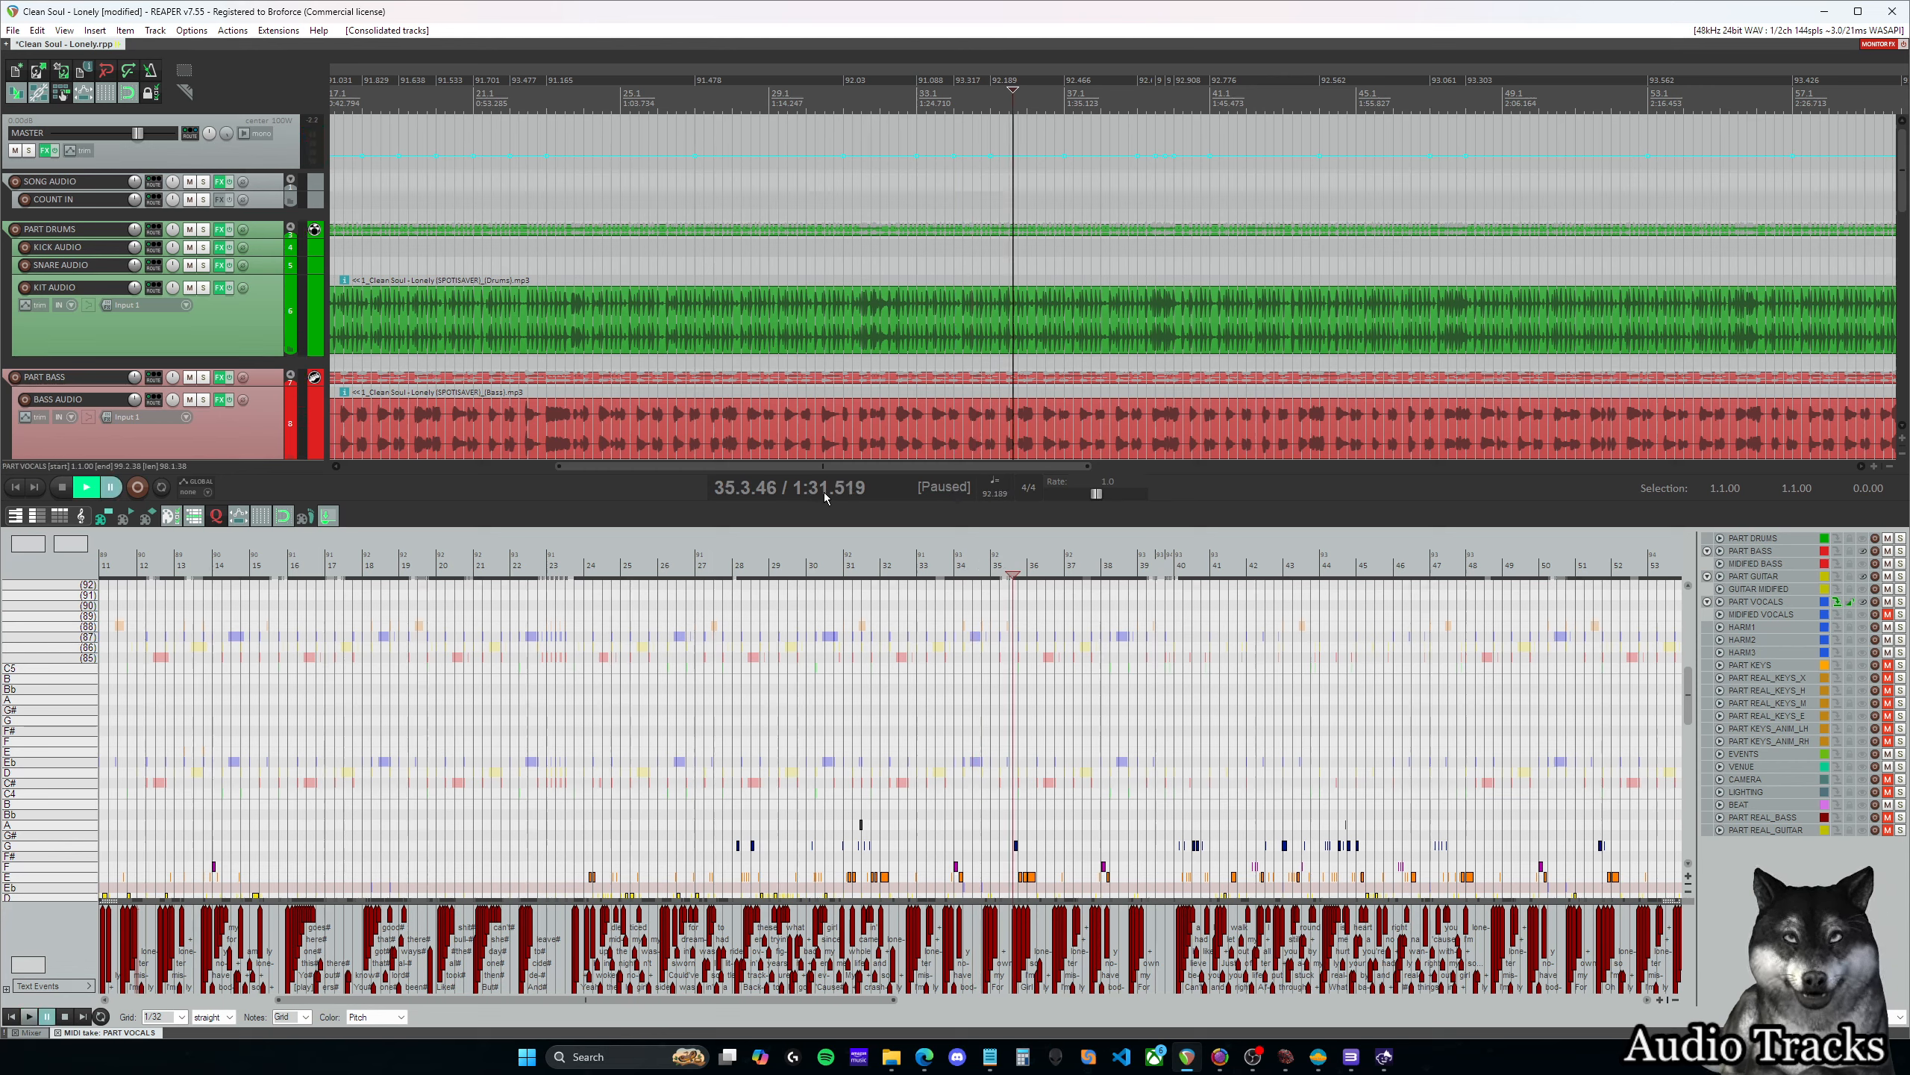
Switch to Magma, set the preview end's milliseconds to 500, and listen to the preview
click(1294, 1059)
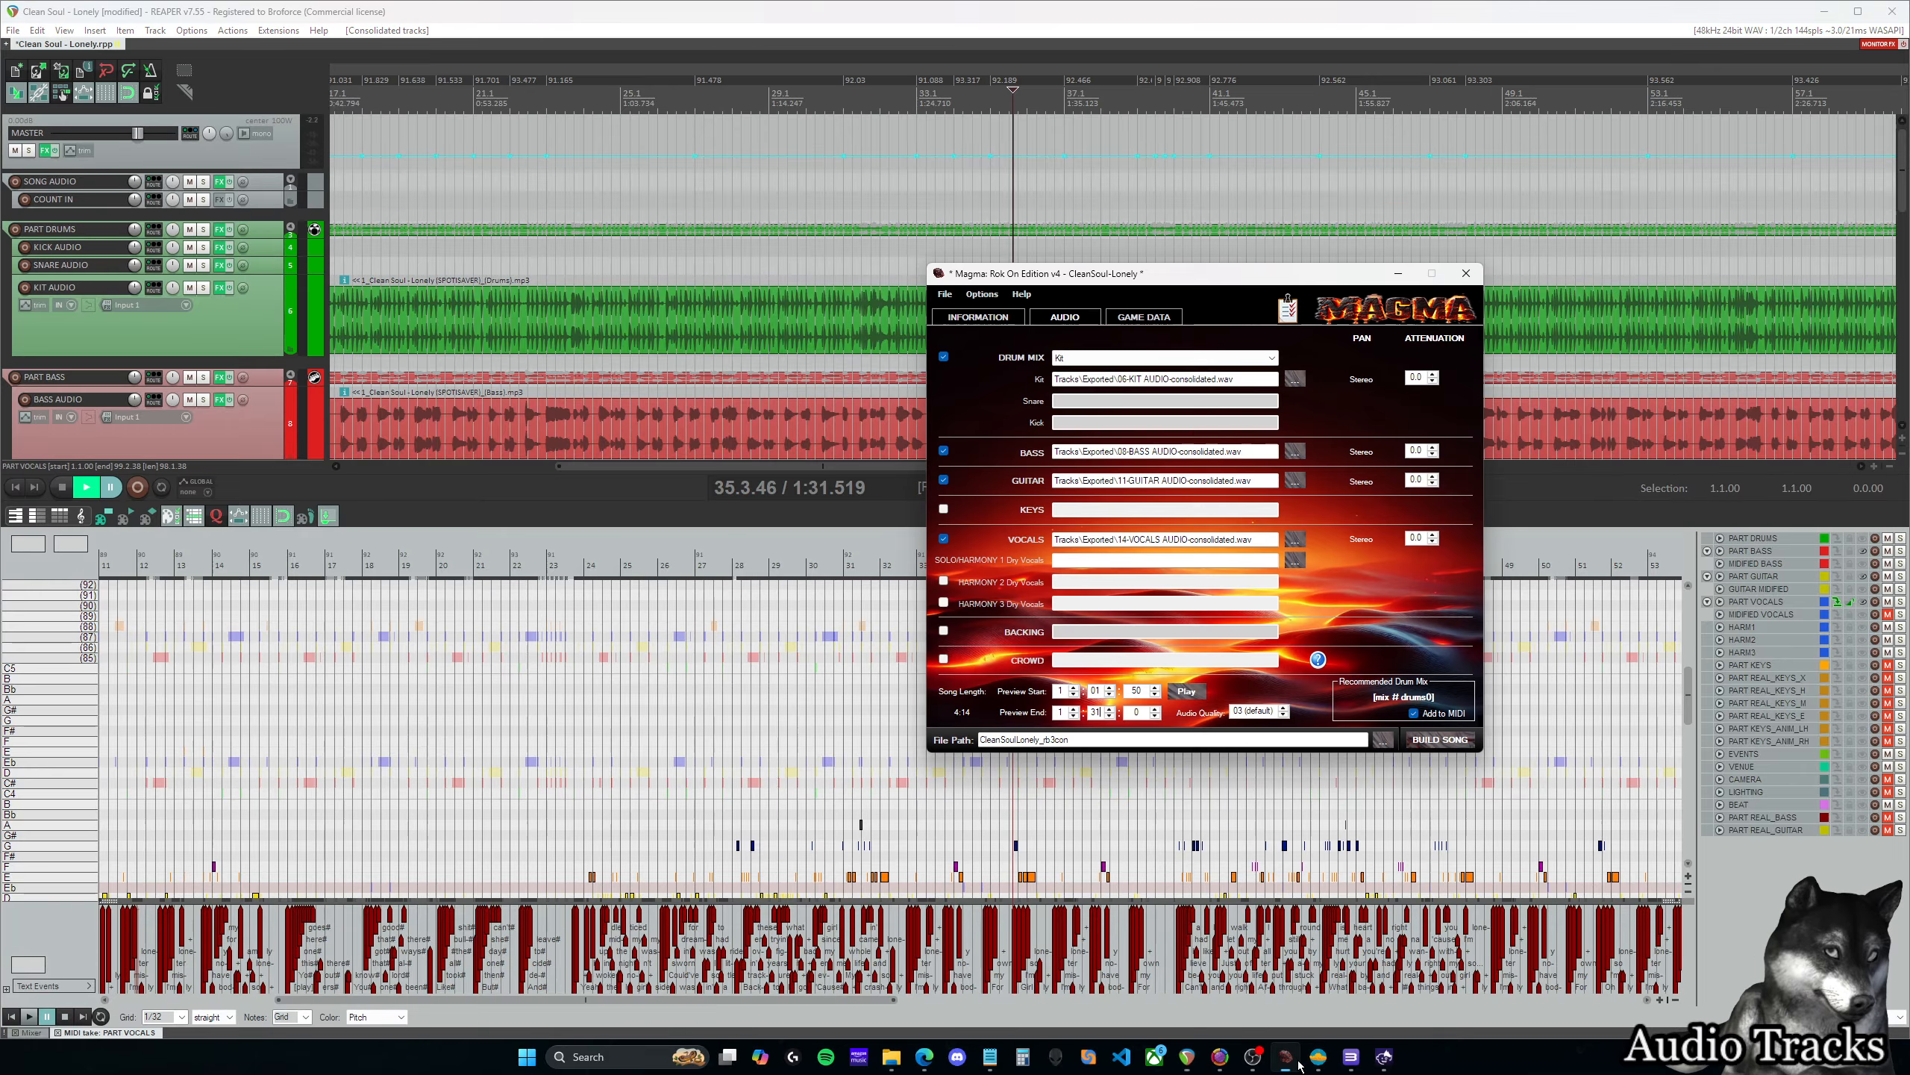
click(1137, 711)
text(500)
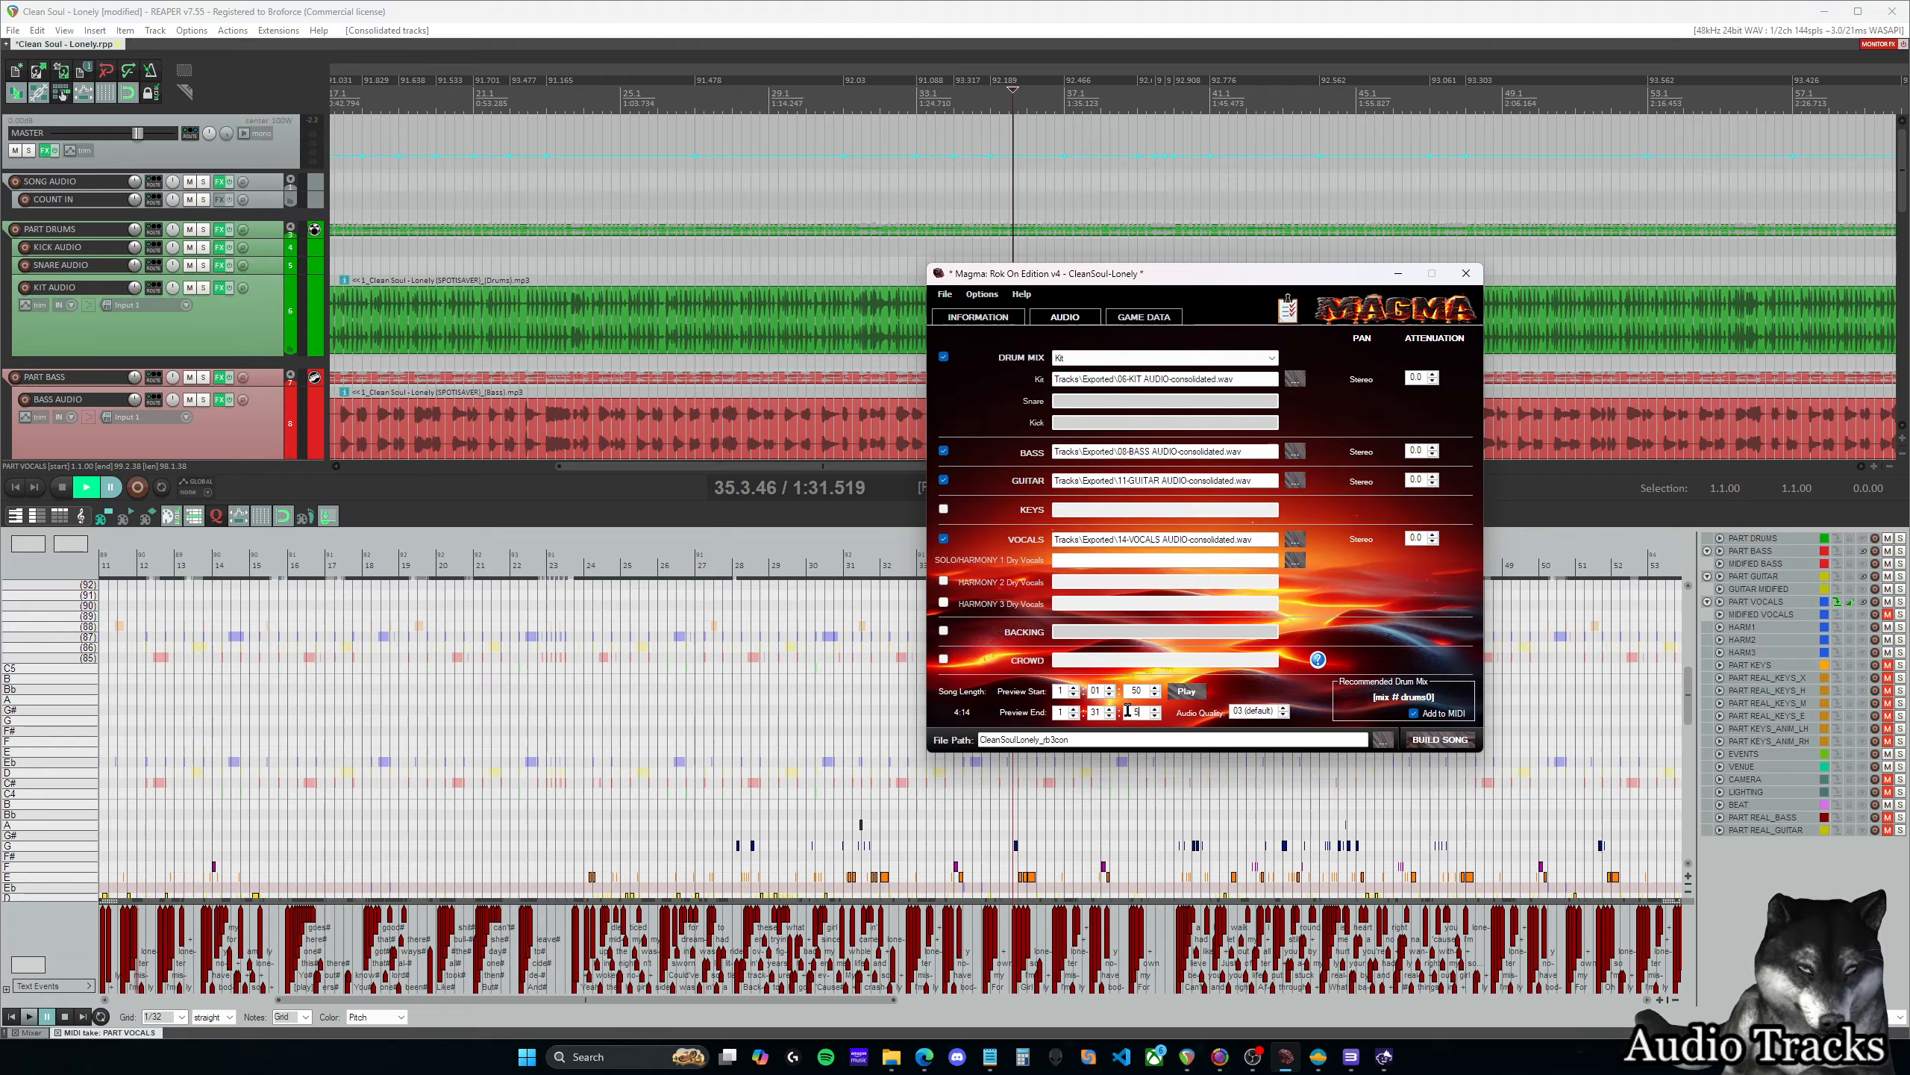
click(1191, 693)
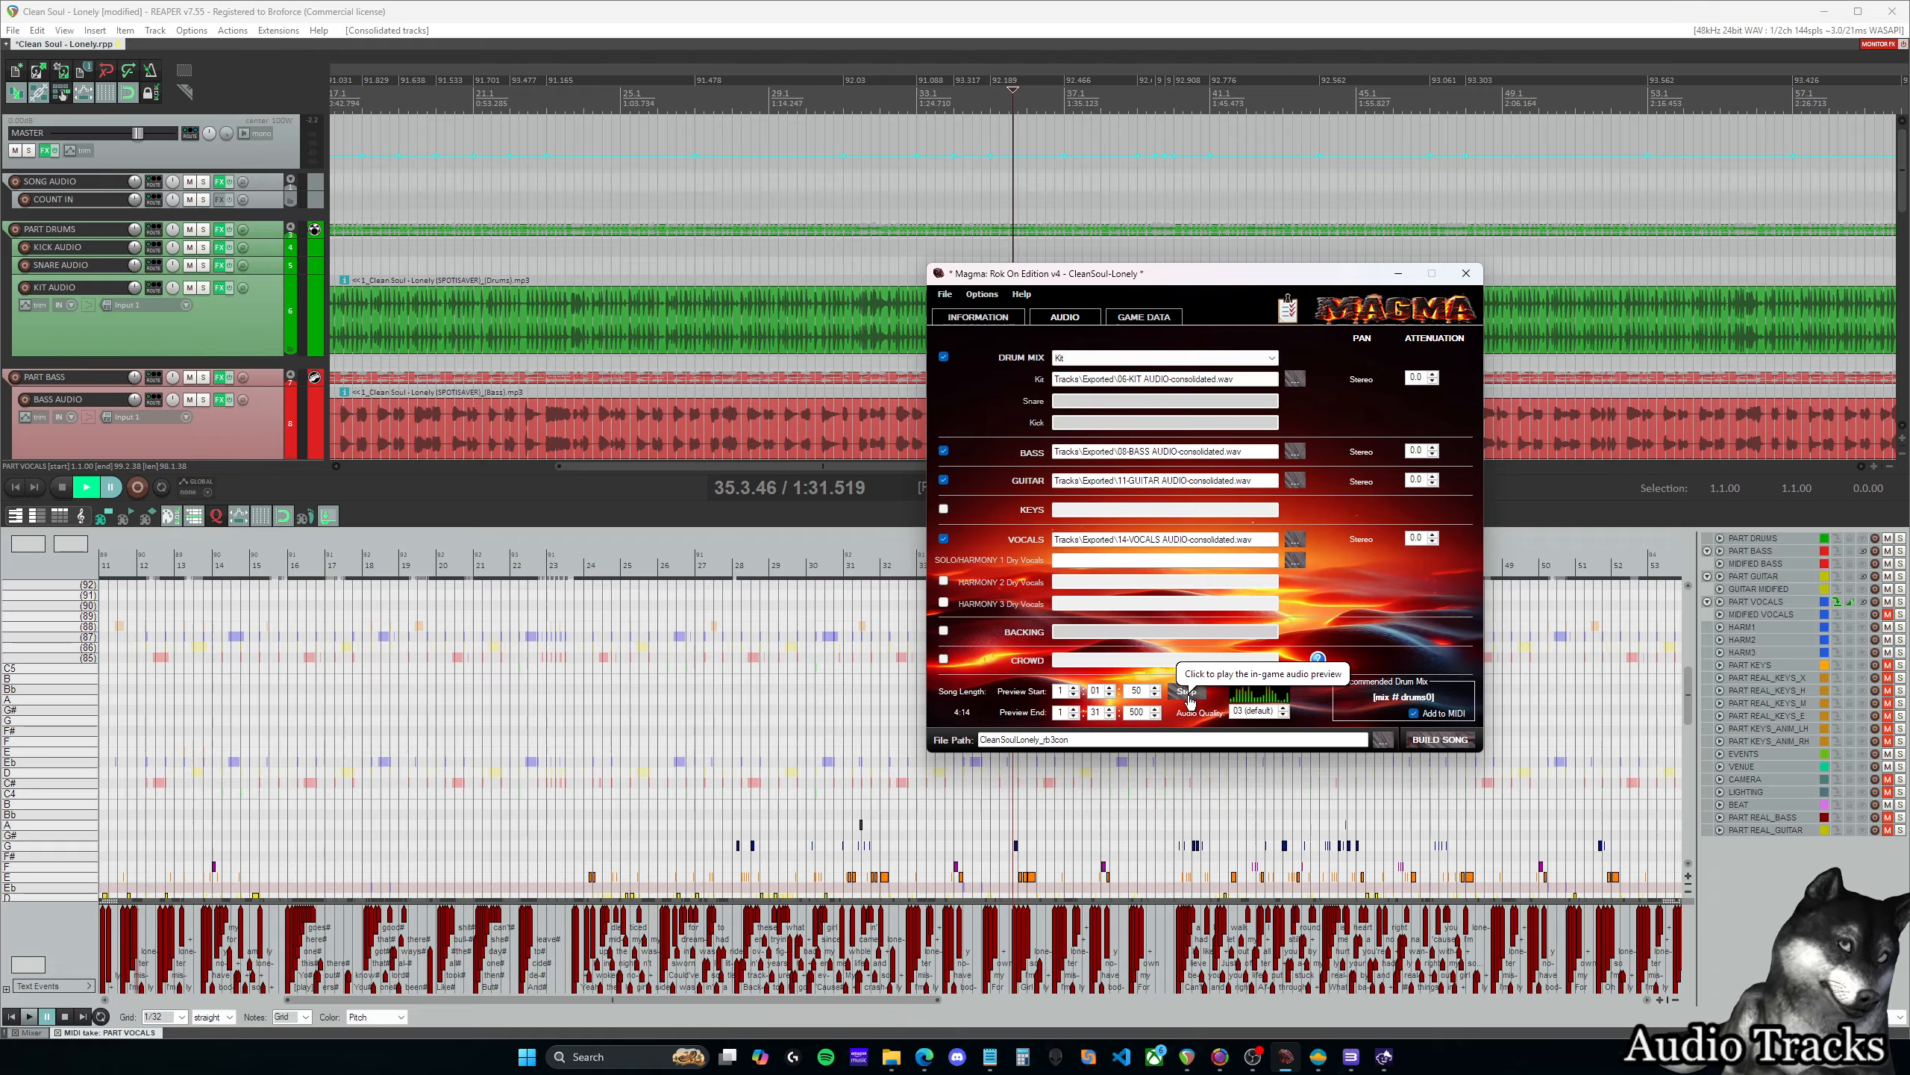
click(1188, 693)
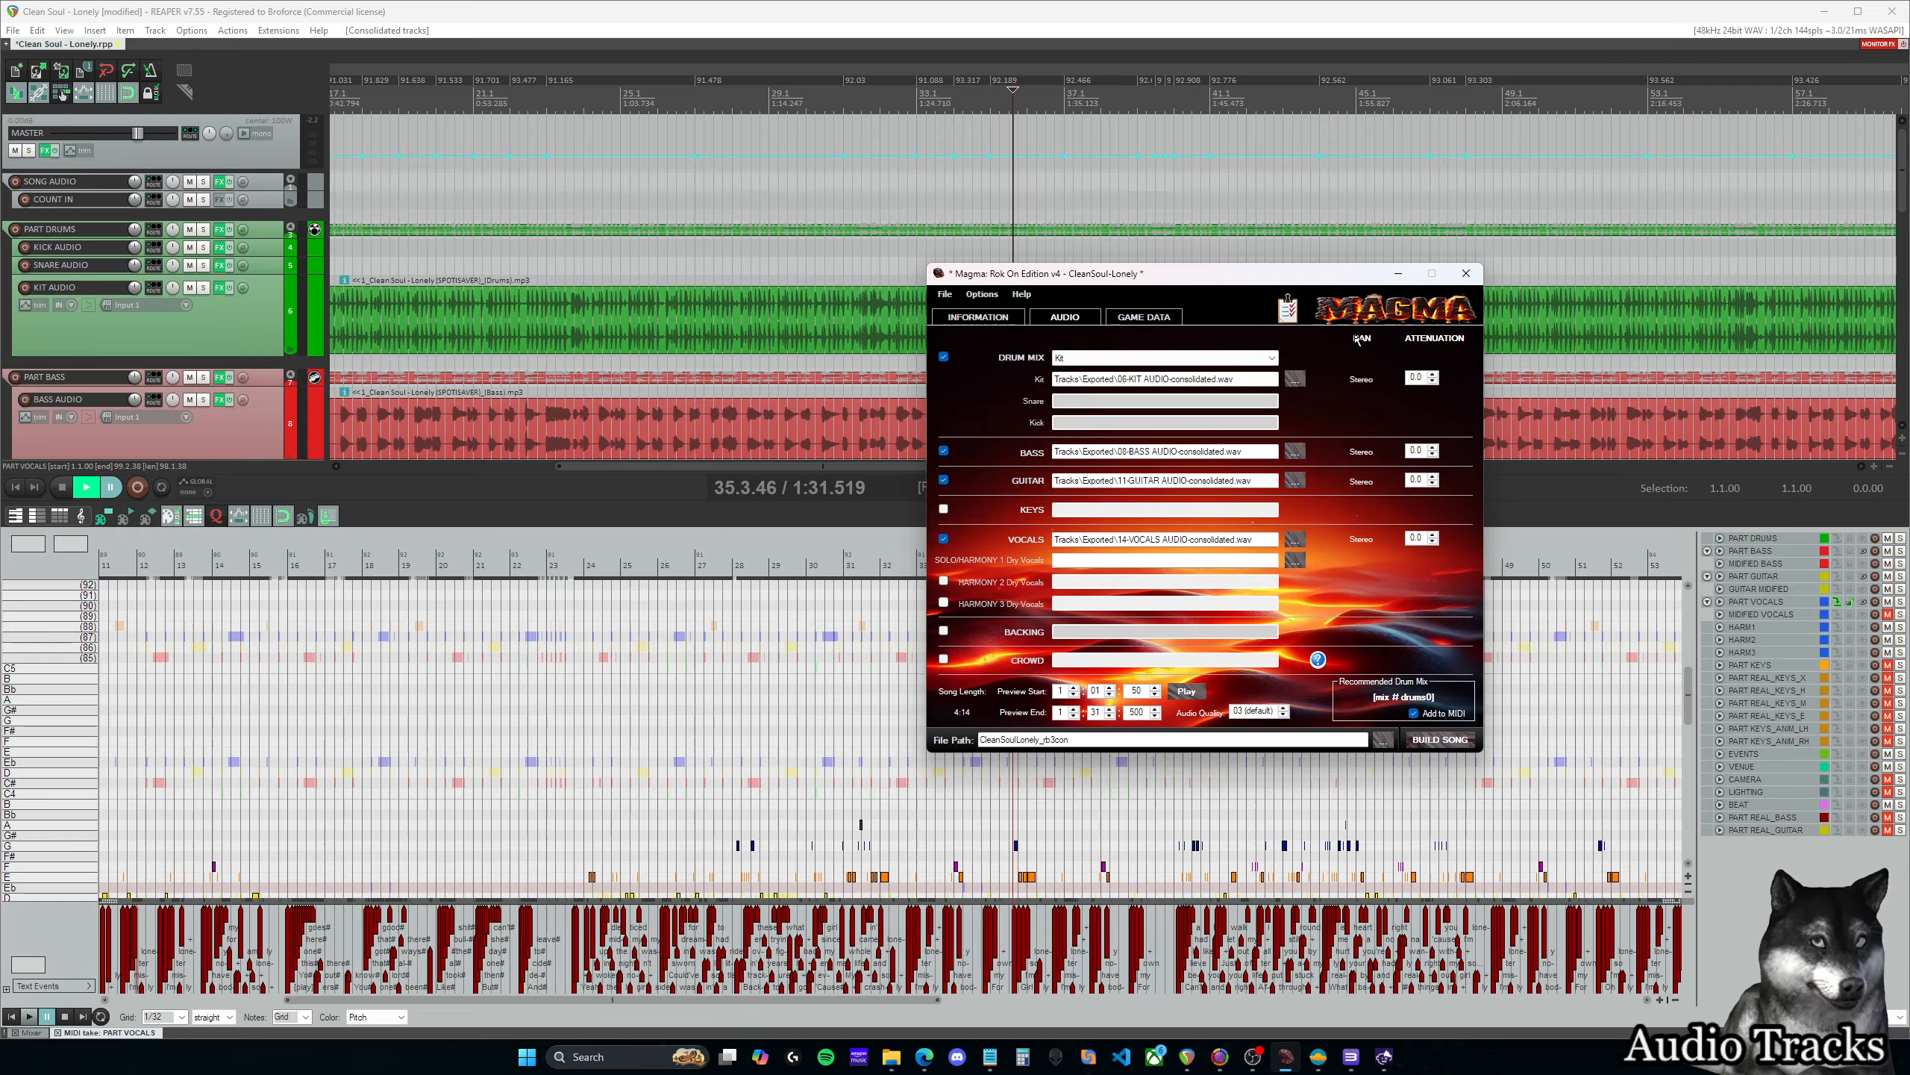
Save the CleanSoul-Lonely project in Magma and move its window aside
drag(1270, 278, 1189, 270)
key(ctrl+s)
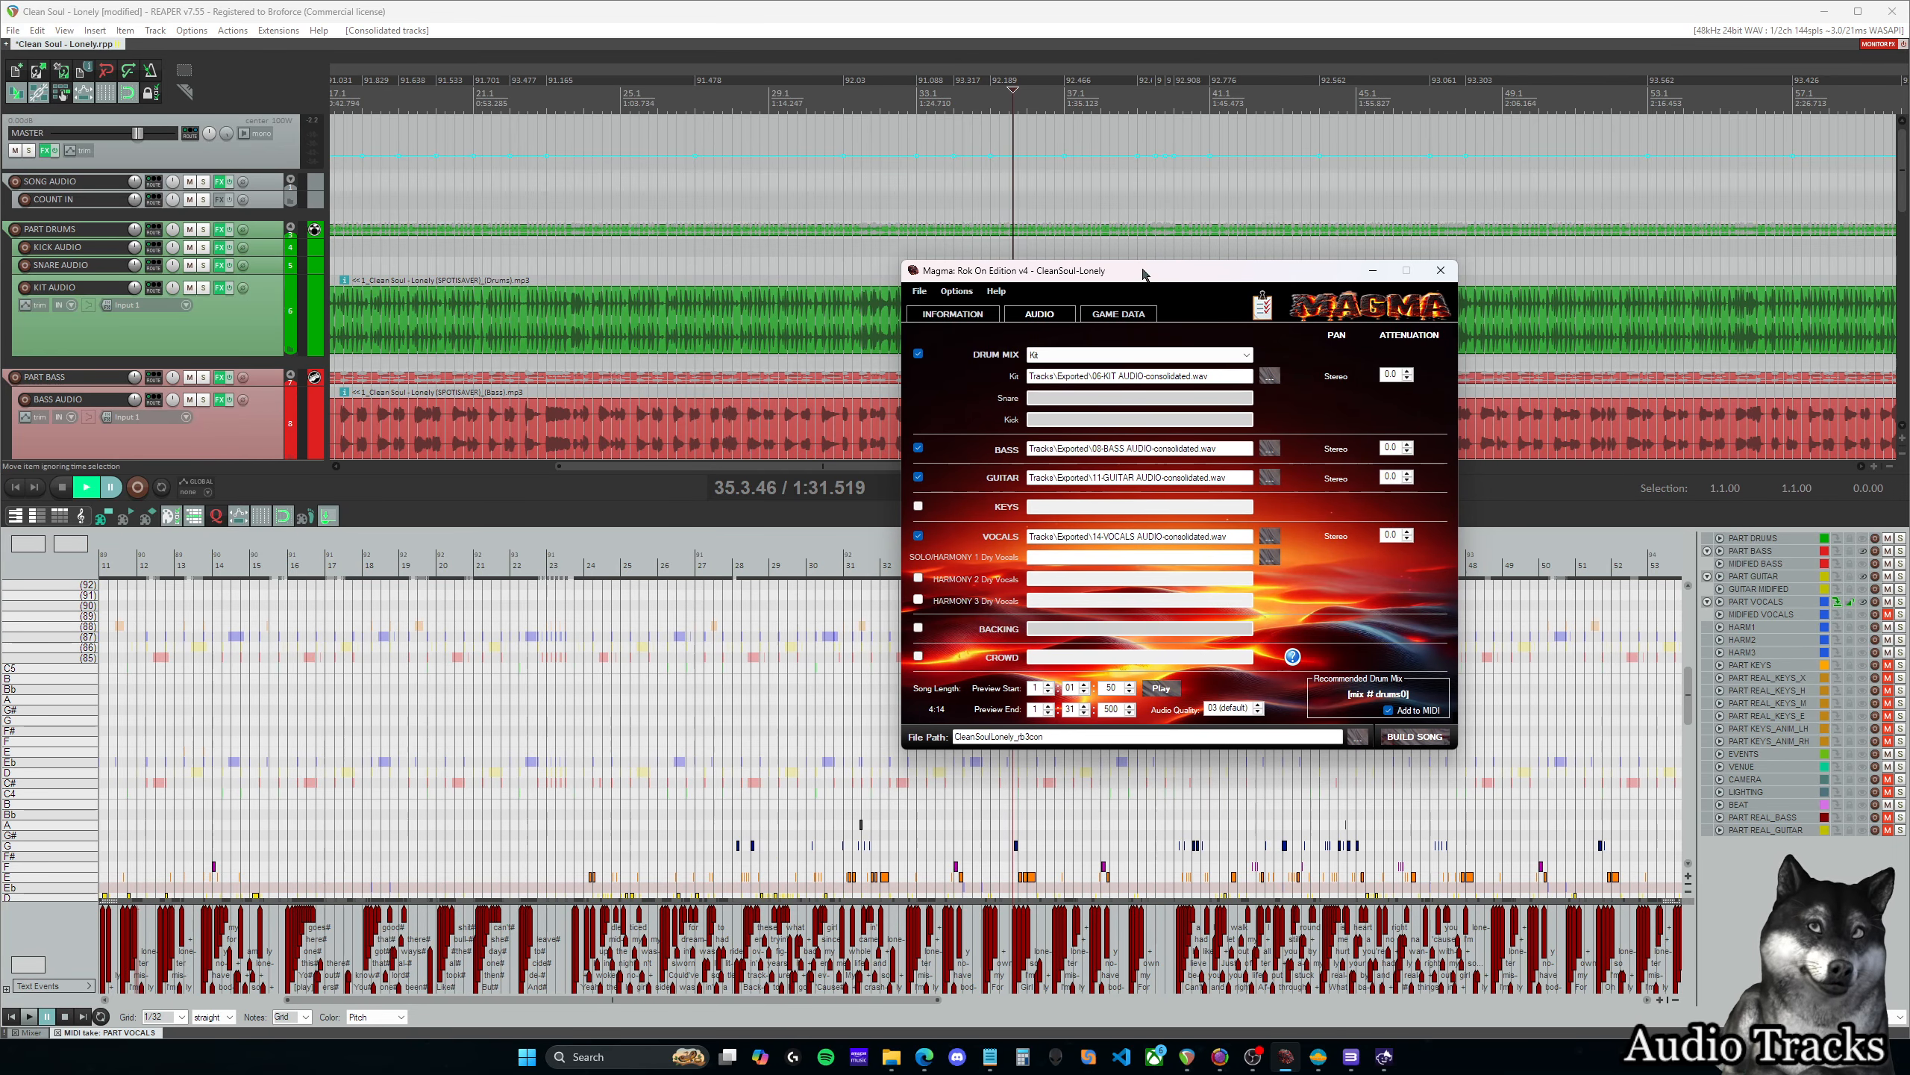
drag(1144, 273, 1105, 346)
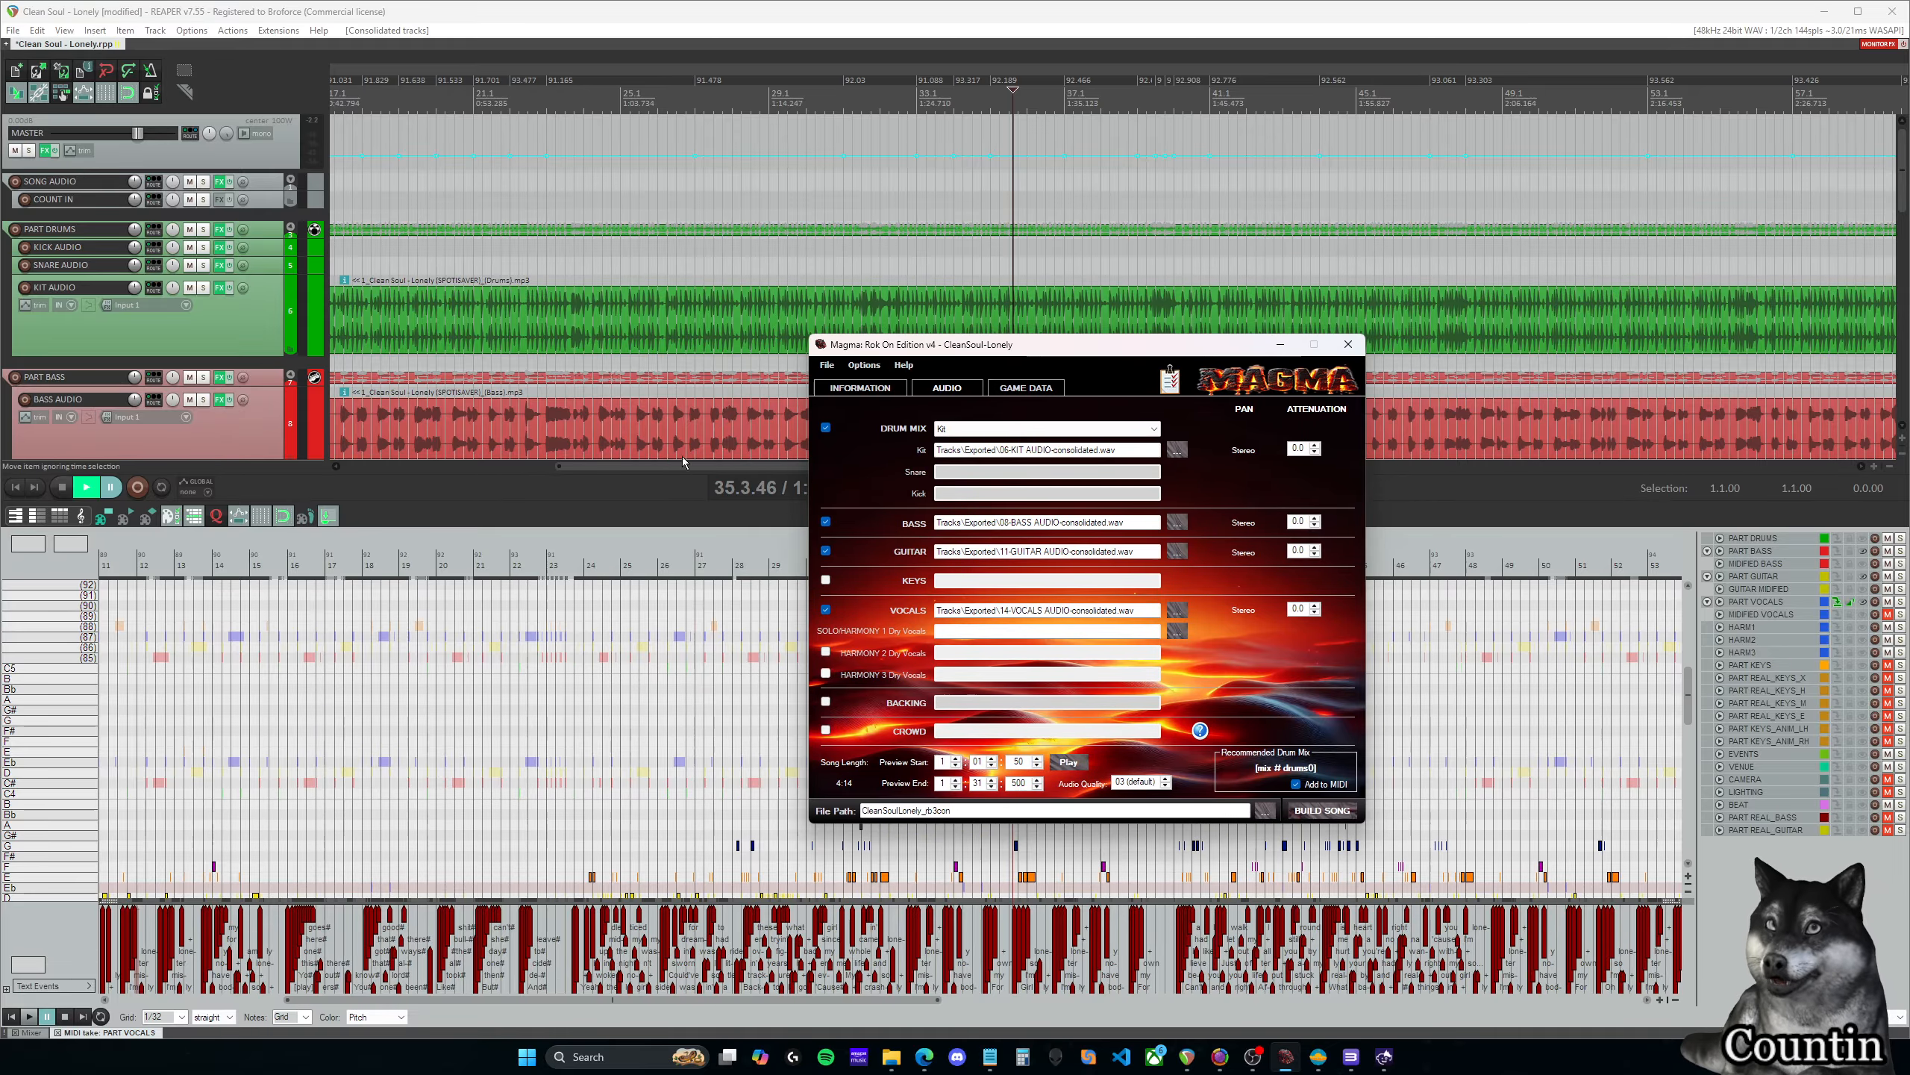
Switch to REAPER, enlarge the COUNT IN track, and place the edit cursor in the song's first measure
drag(726, 466, 504, 467)
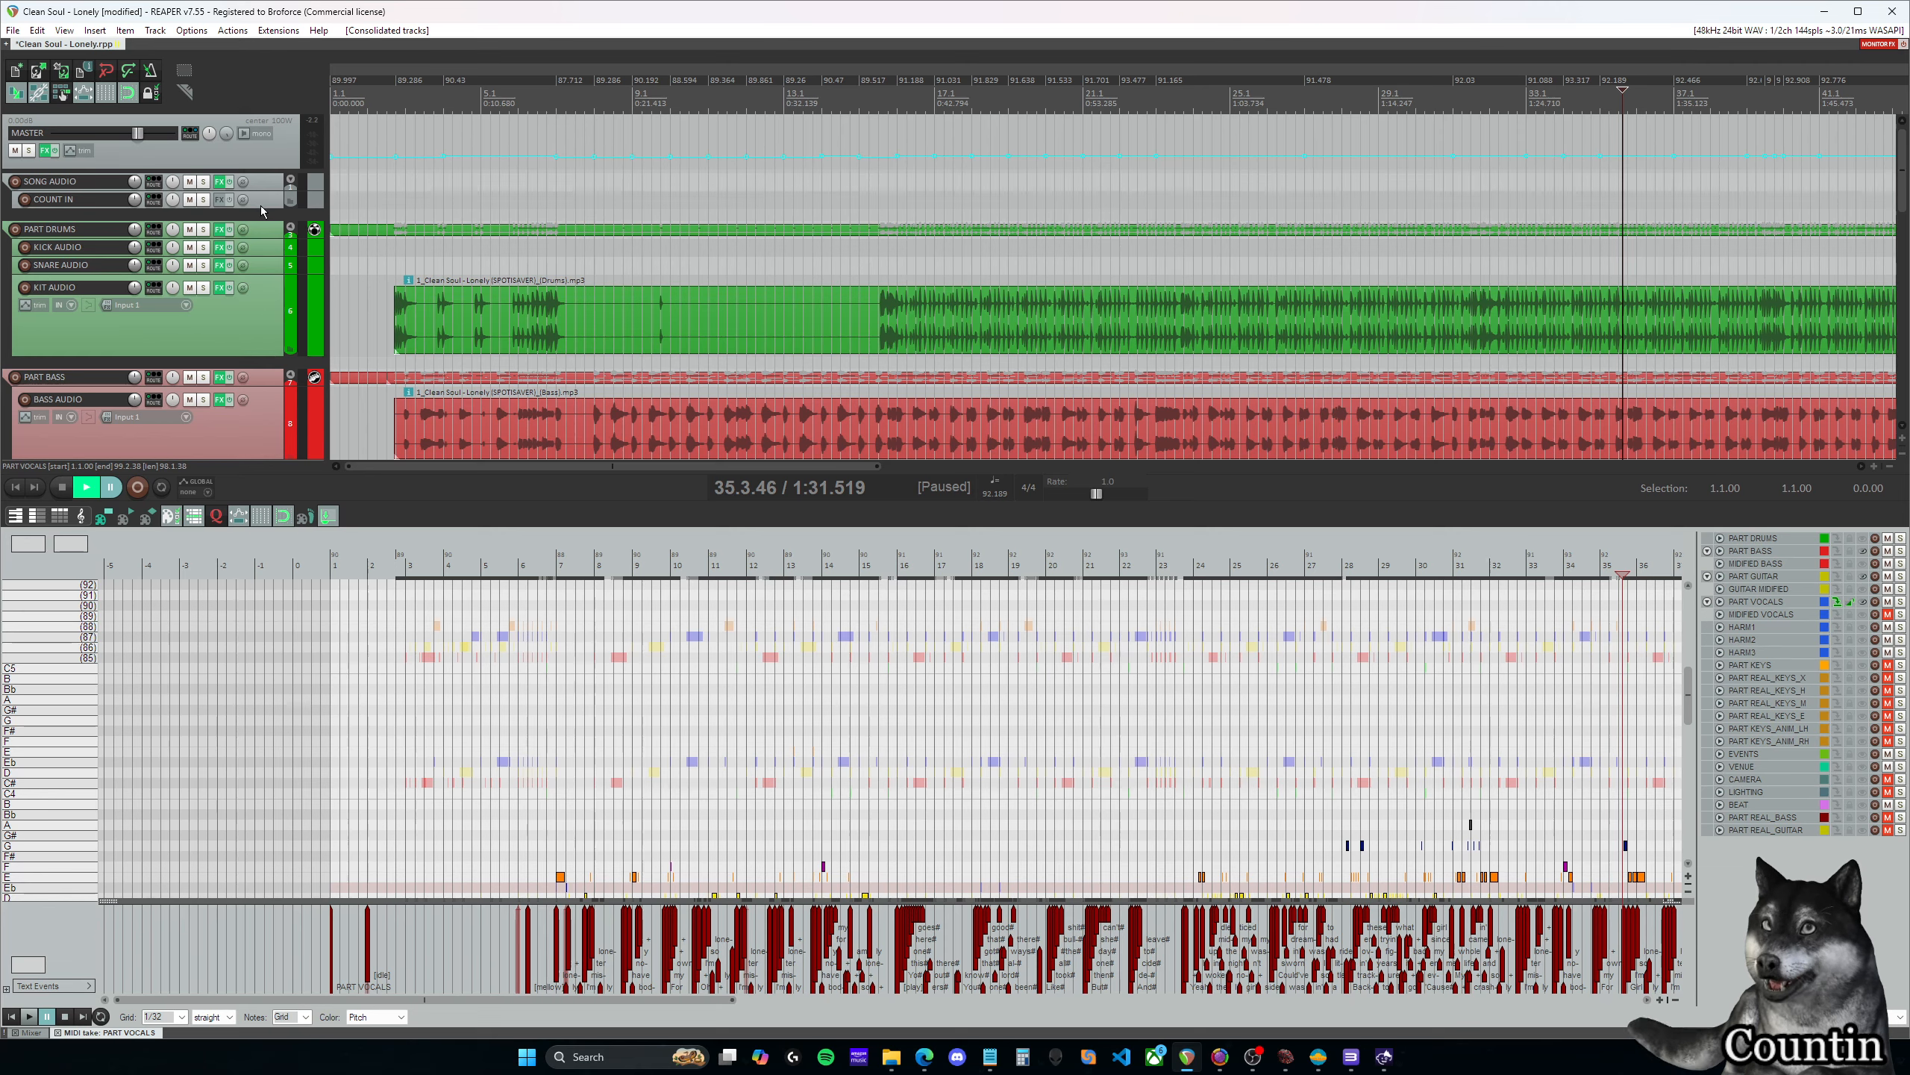
drag(261, 205, 262, 265)
click(338, 96)
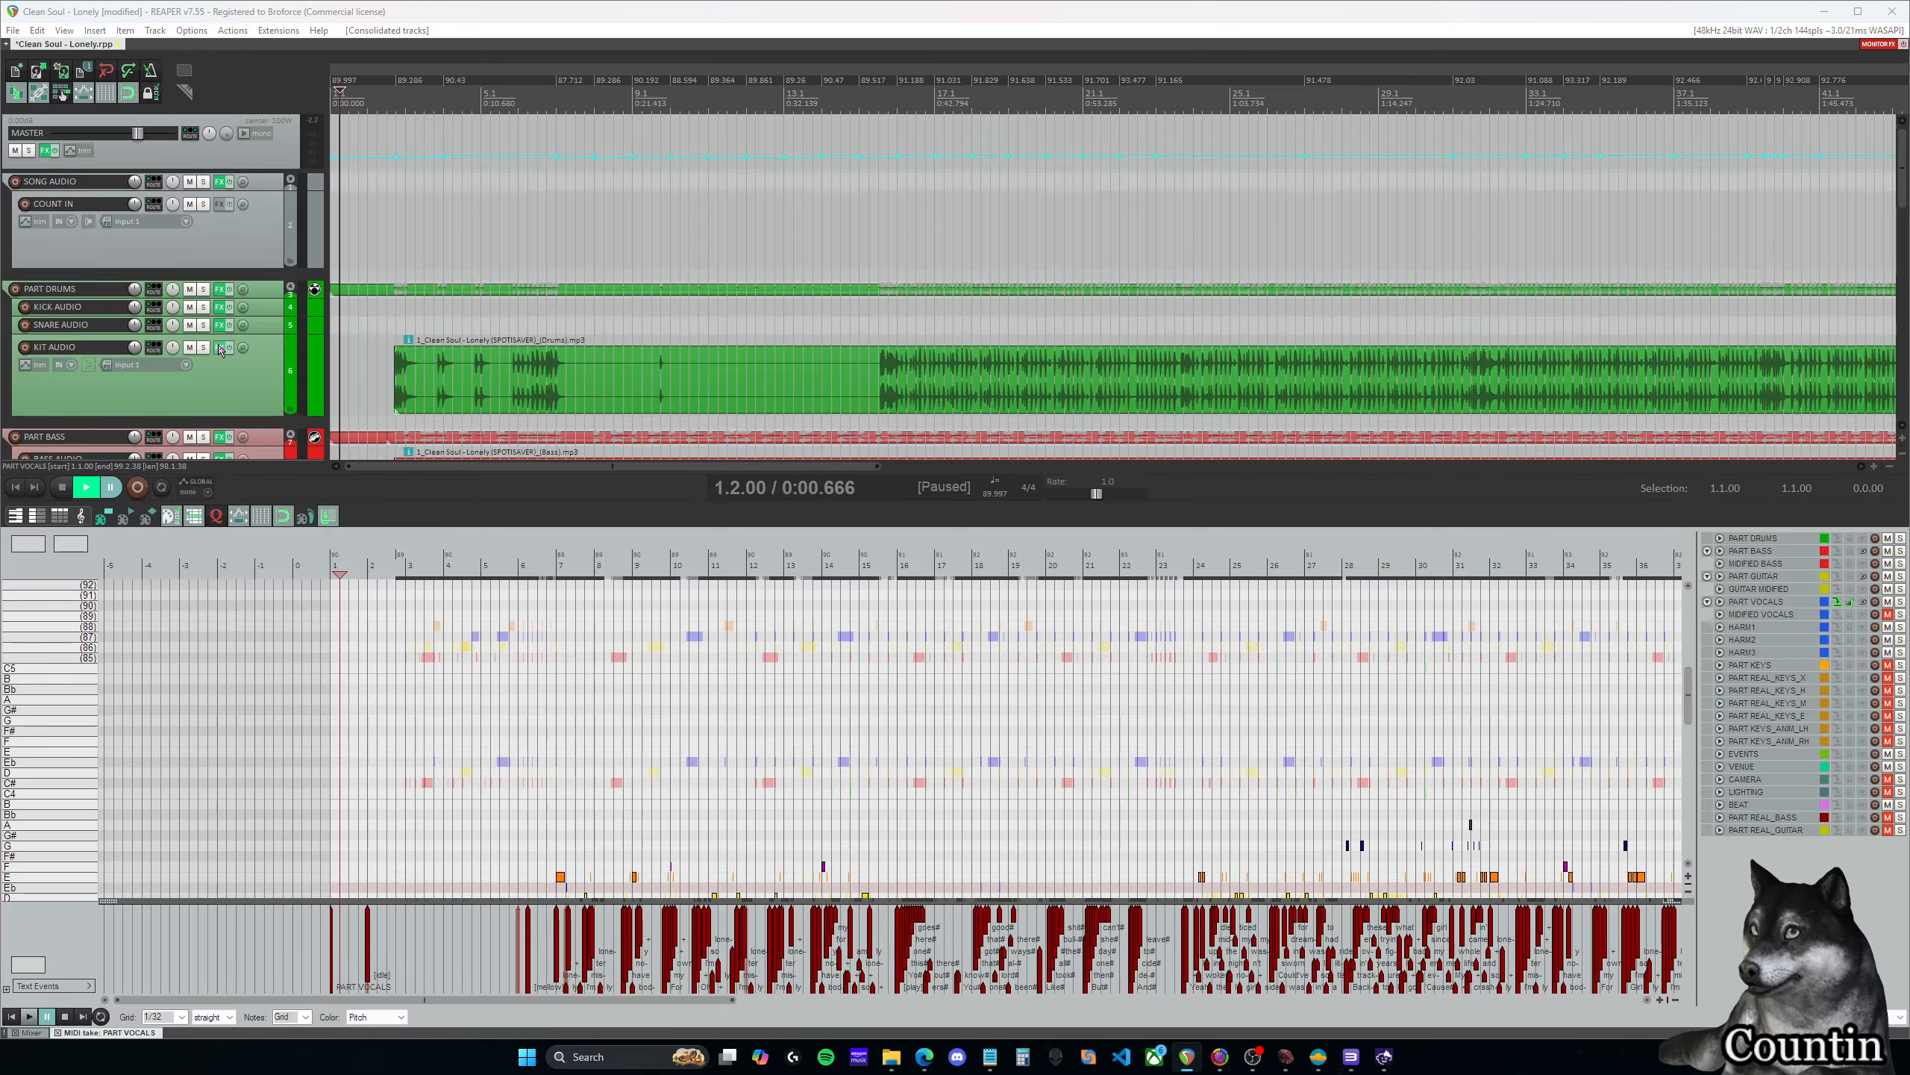
Open the PART DRUMS effects chain with Chart Preview and play the song's opening
key(Escape)
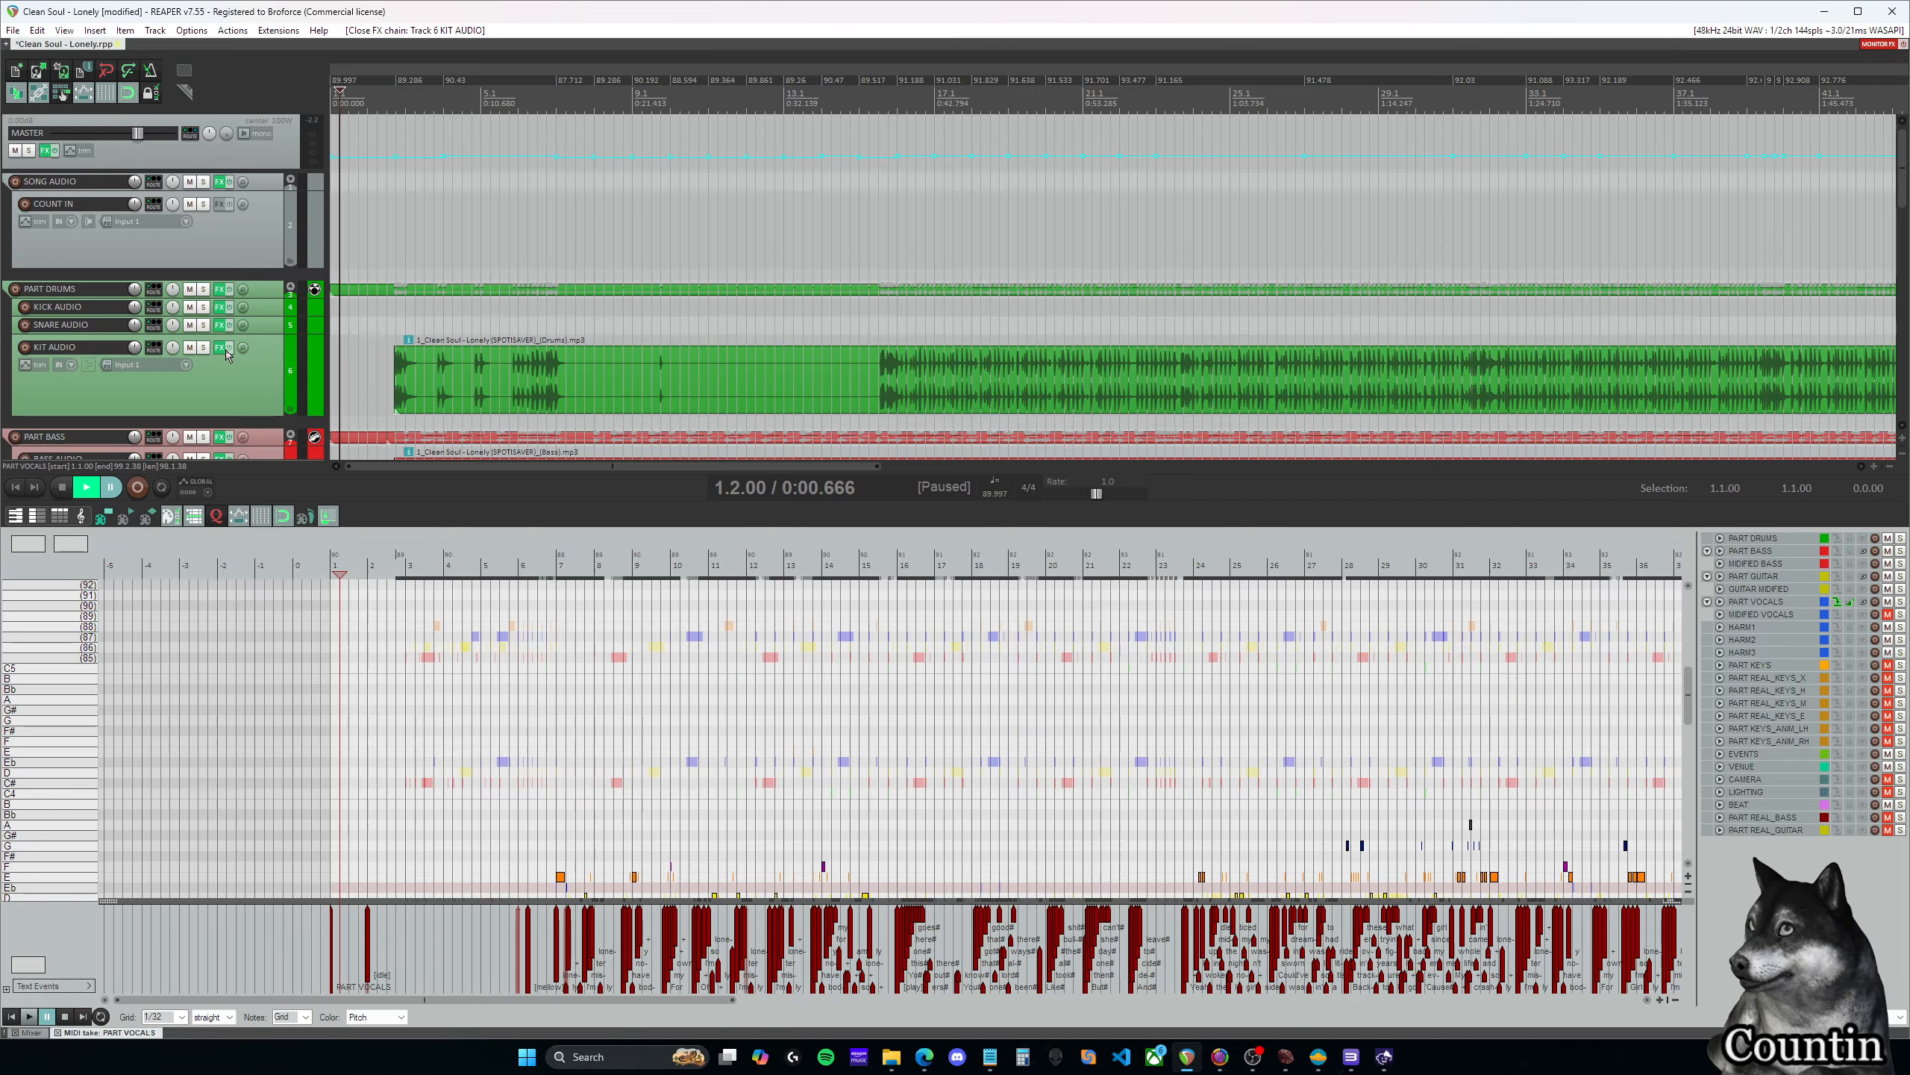
key(shift+f)
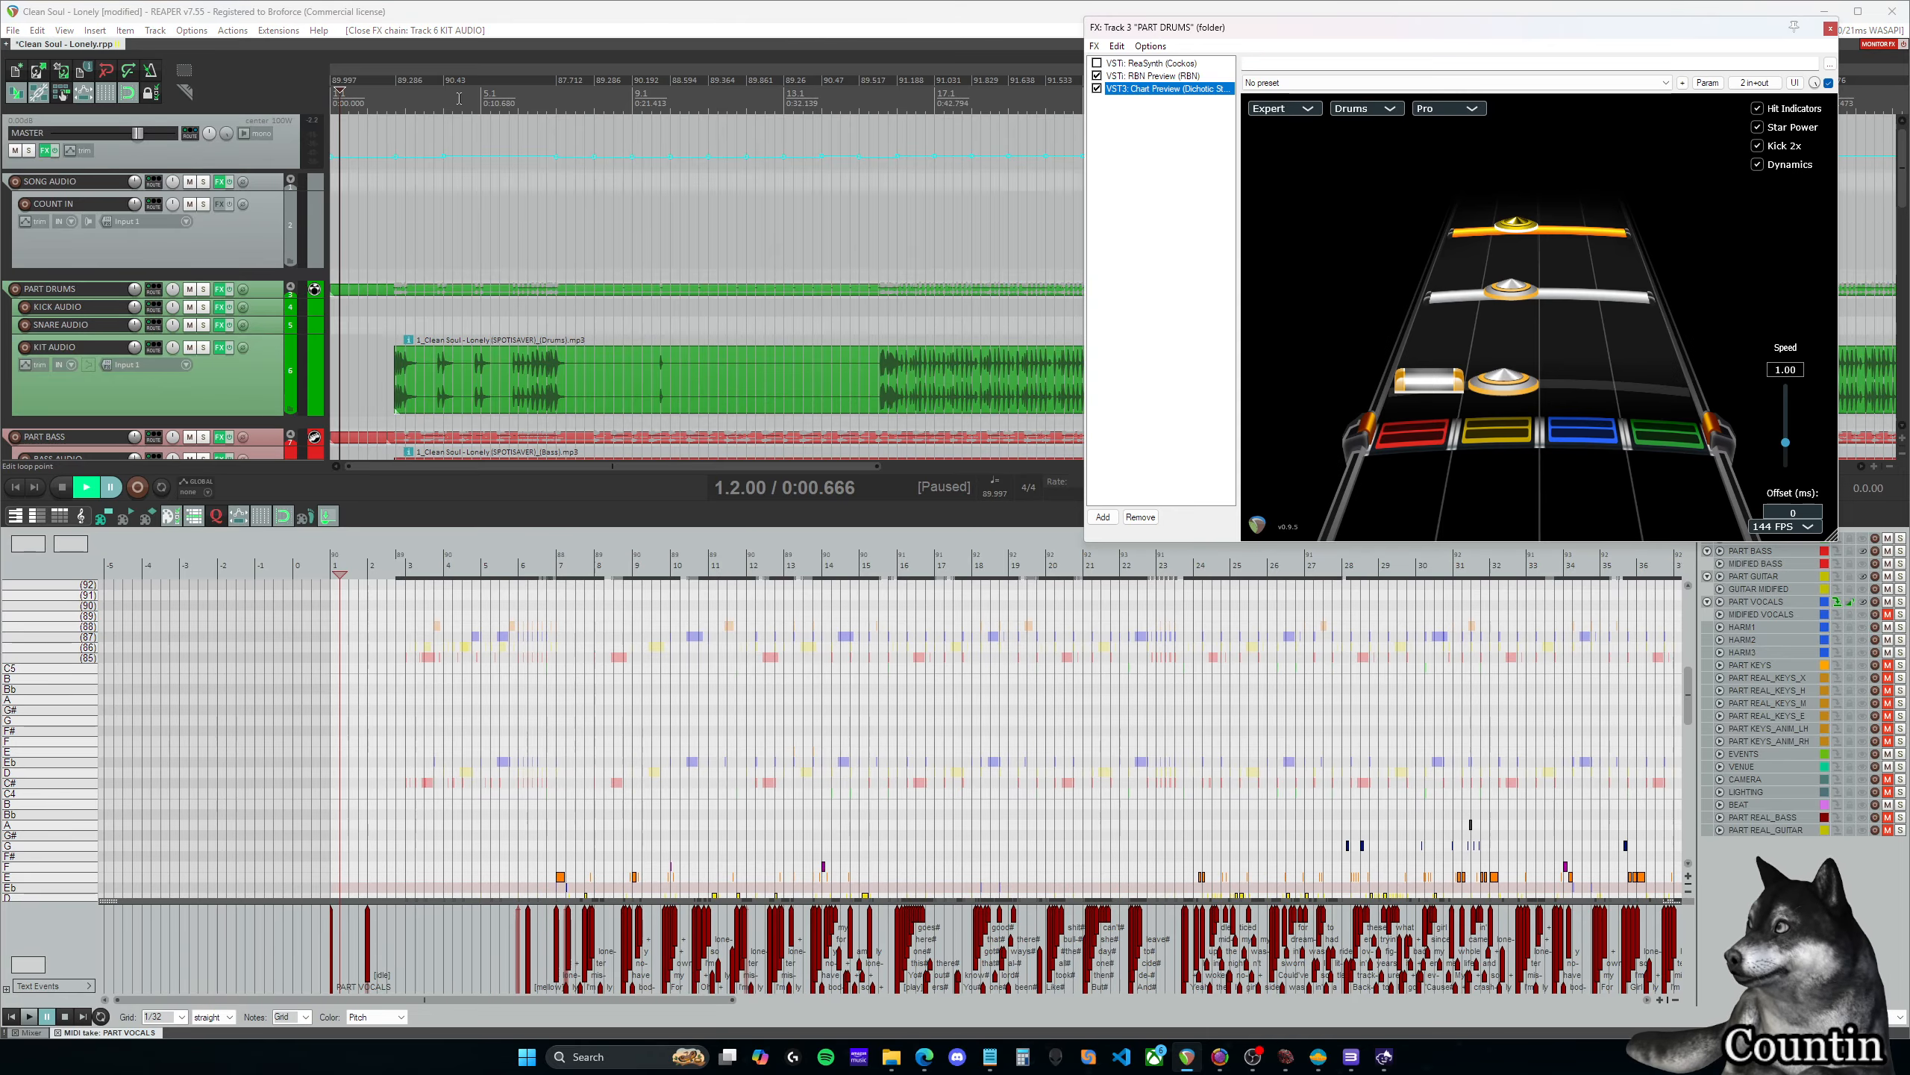
key(space)
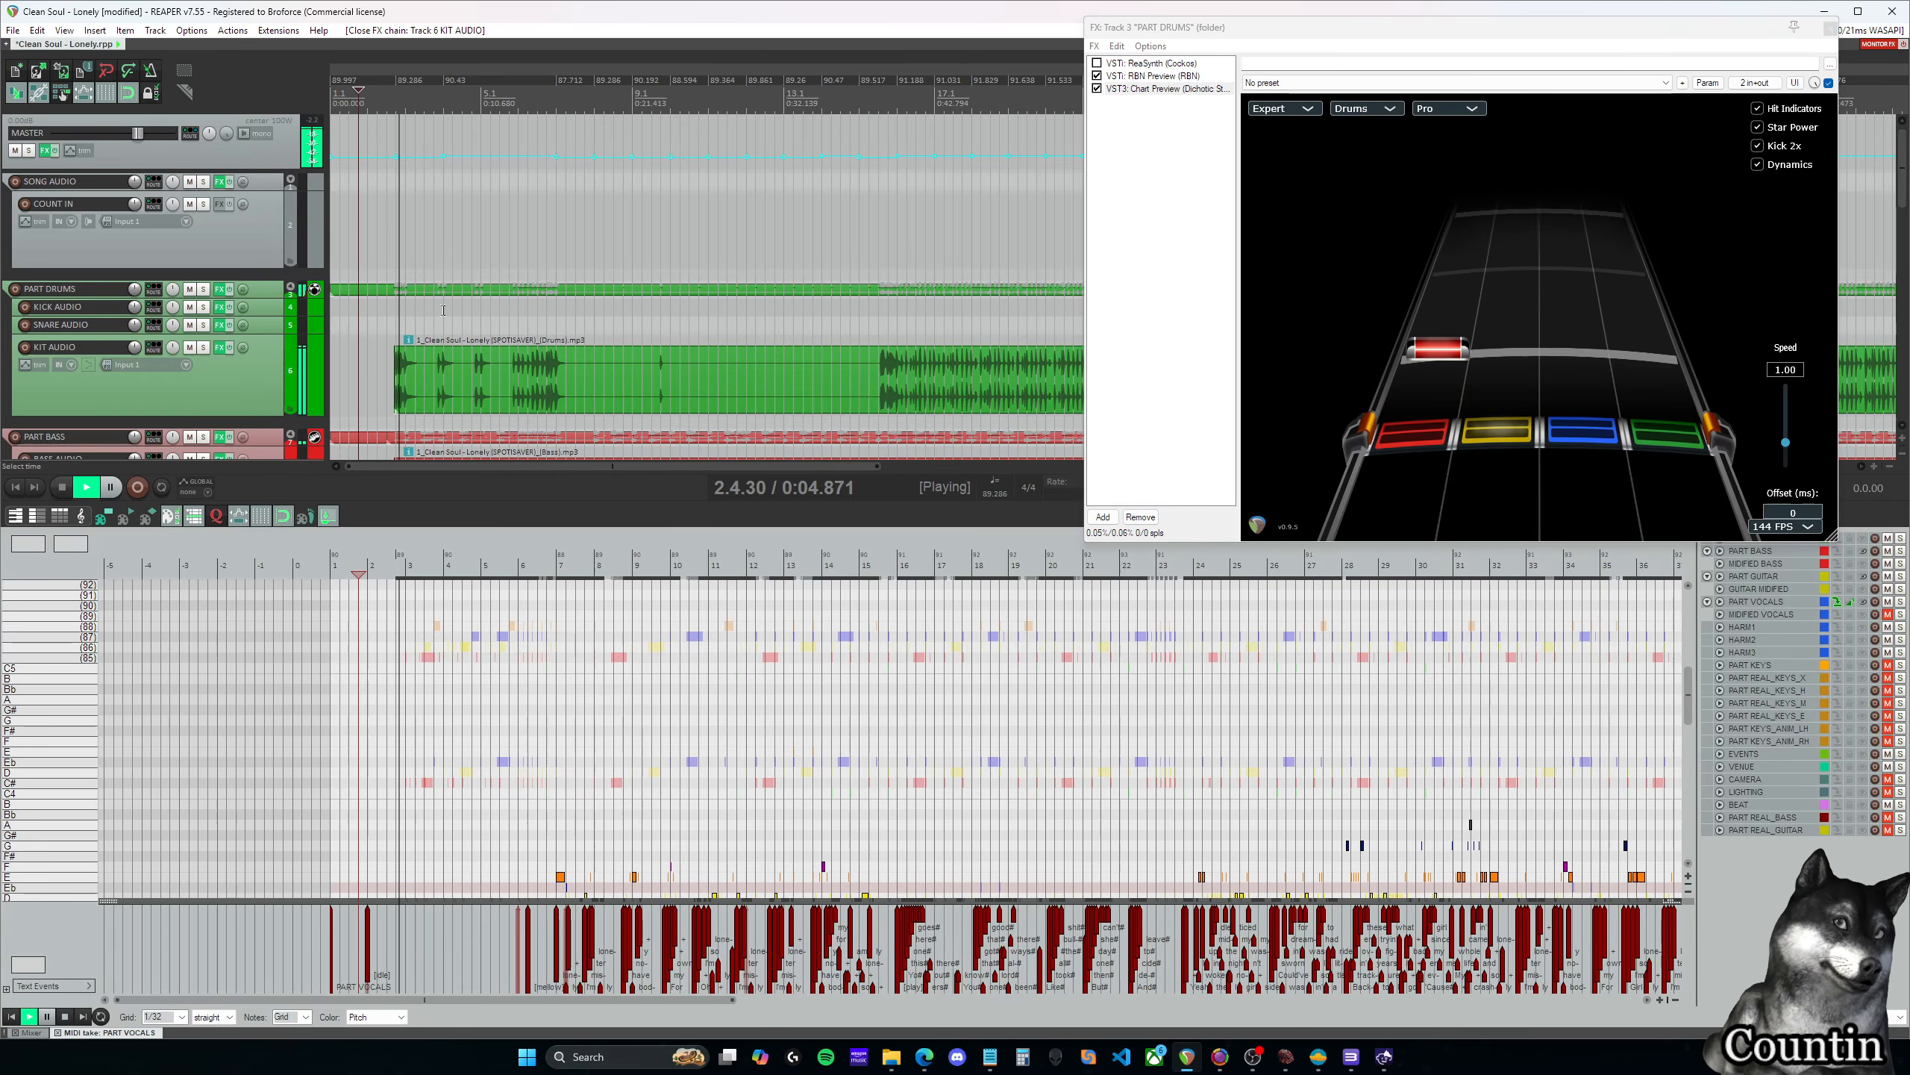
Set the Chart Preview offset to 110 ms and replay the opening drum notes
key(ctrl+space)
text(110)
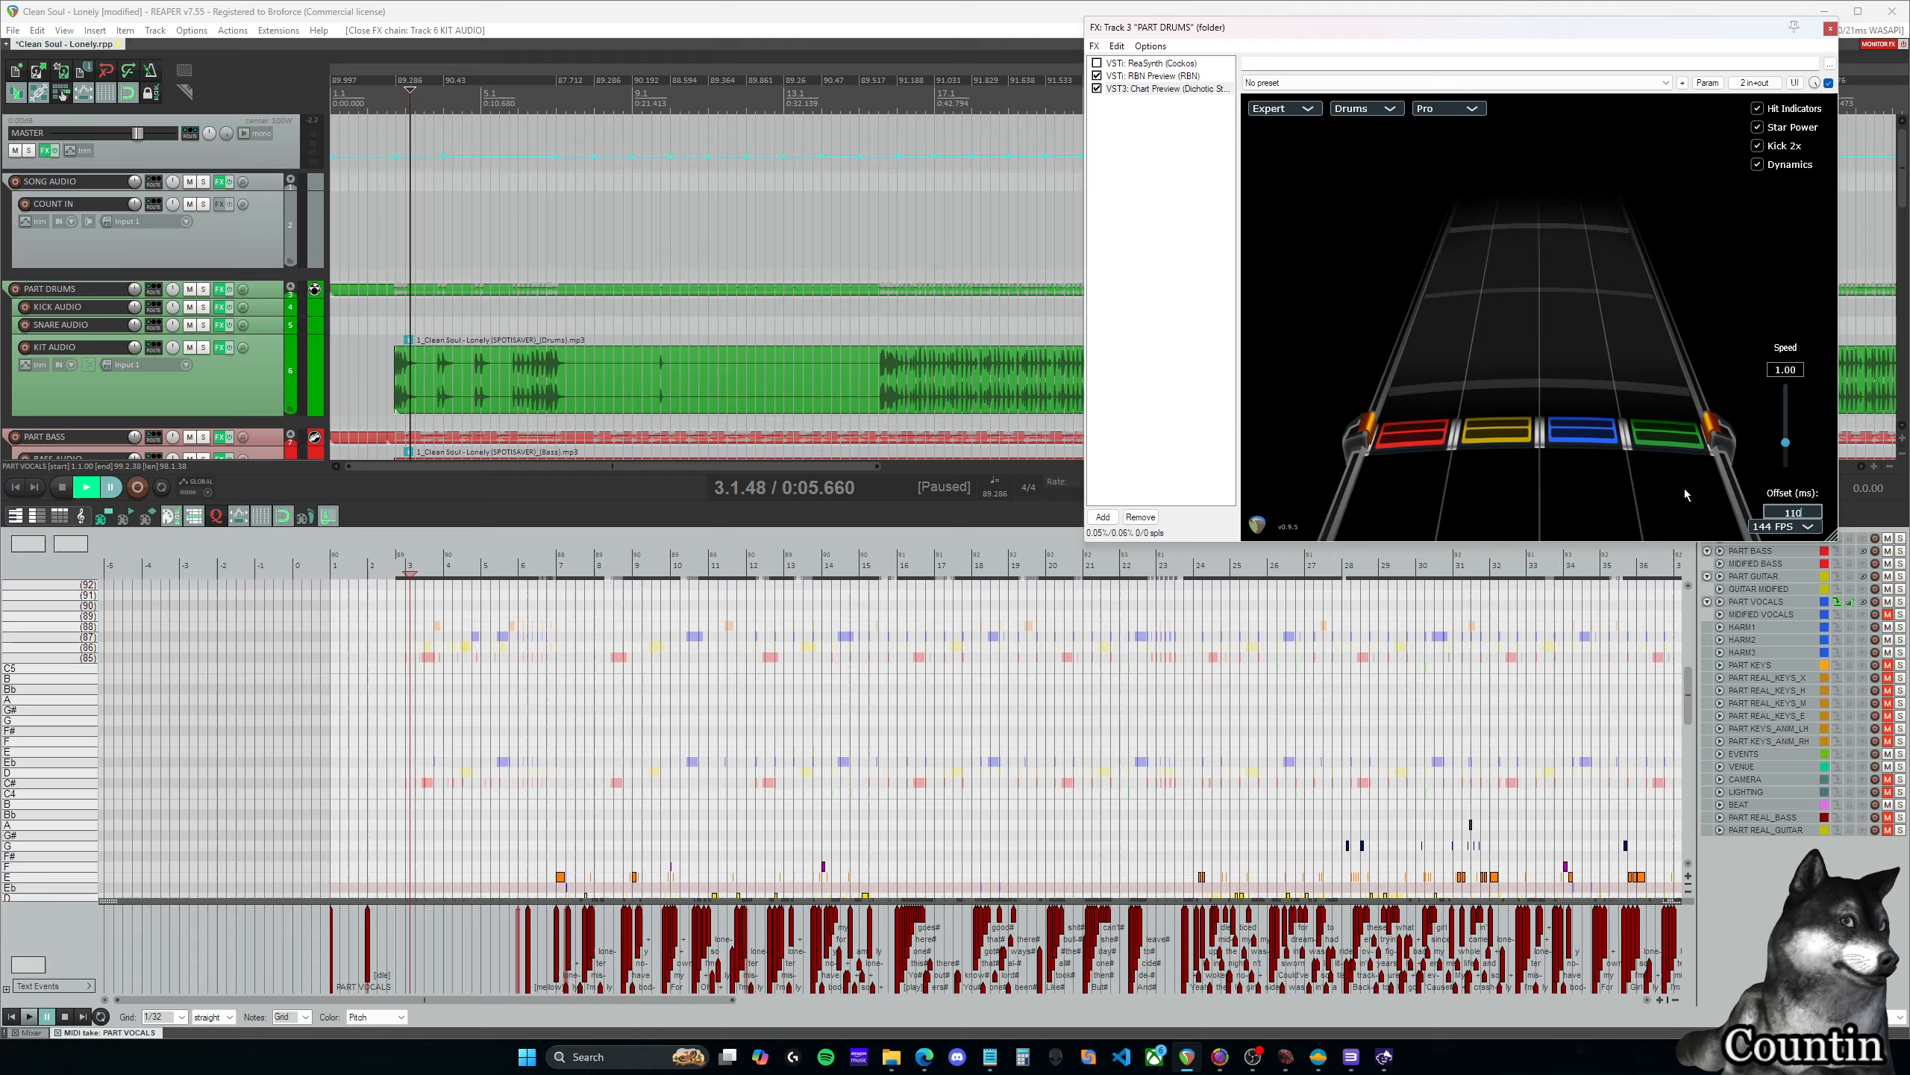
key(Return)
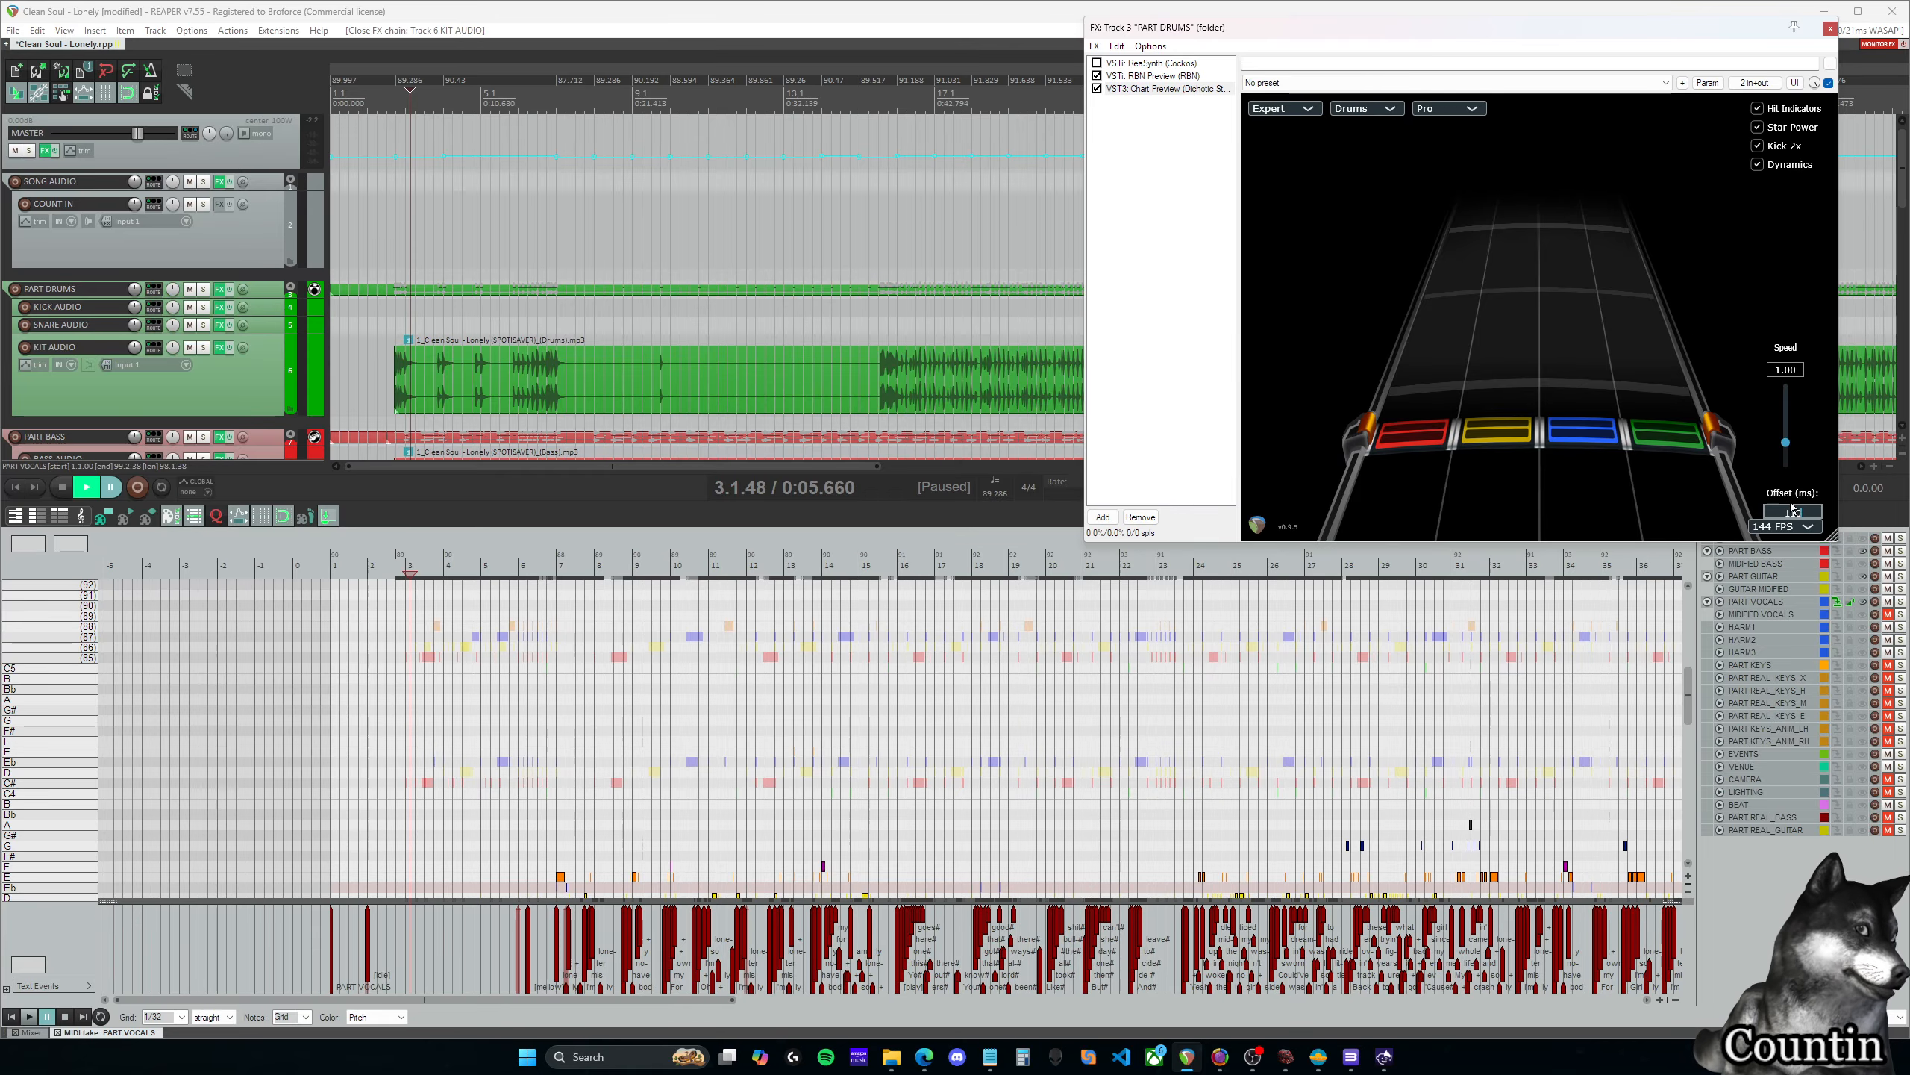
click(349, 92)
click(386, 94)
click(399, 105)
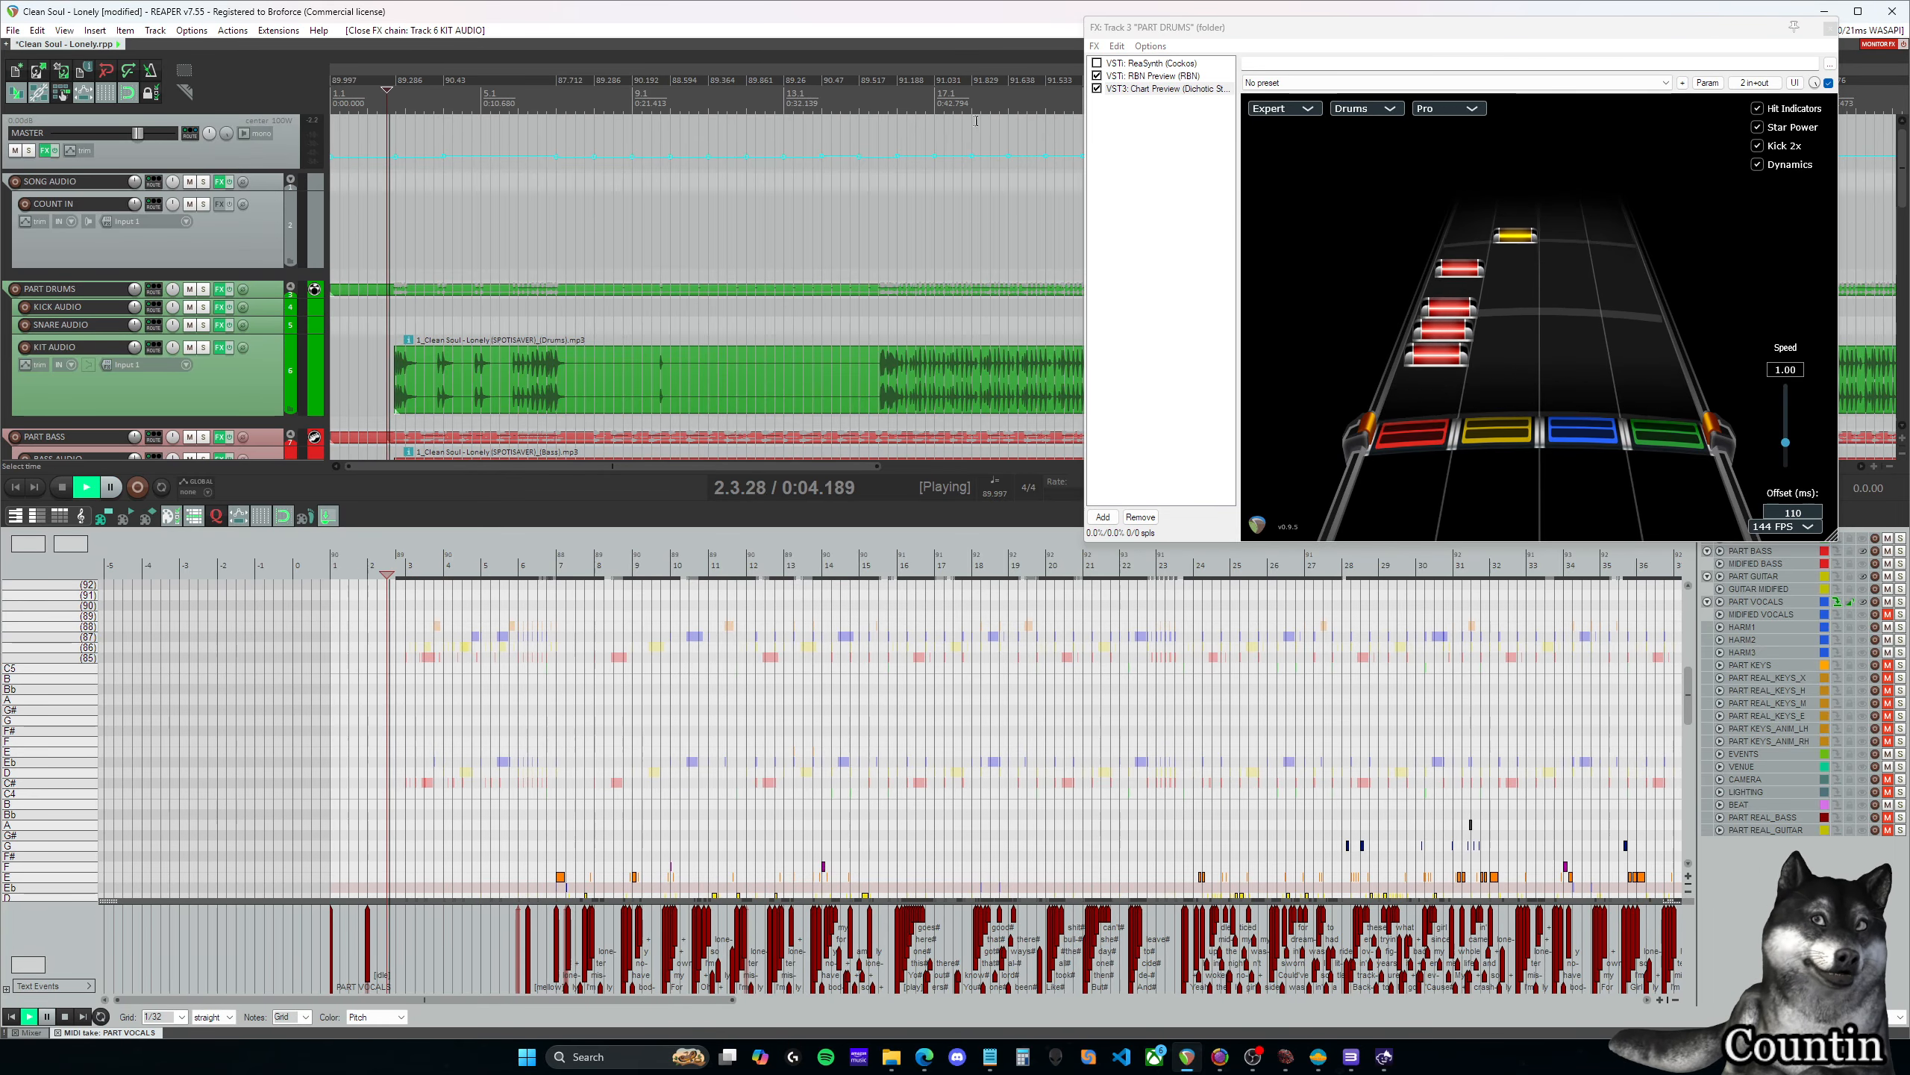
drag(1797, 31, 1650, 79)
Create a project in a new tab and load the Broforce project template into it
click(12, 31)
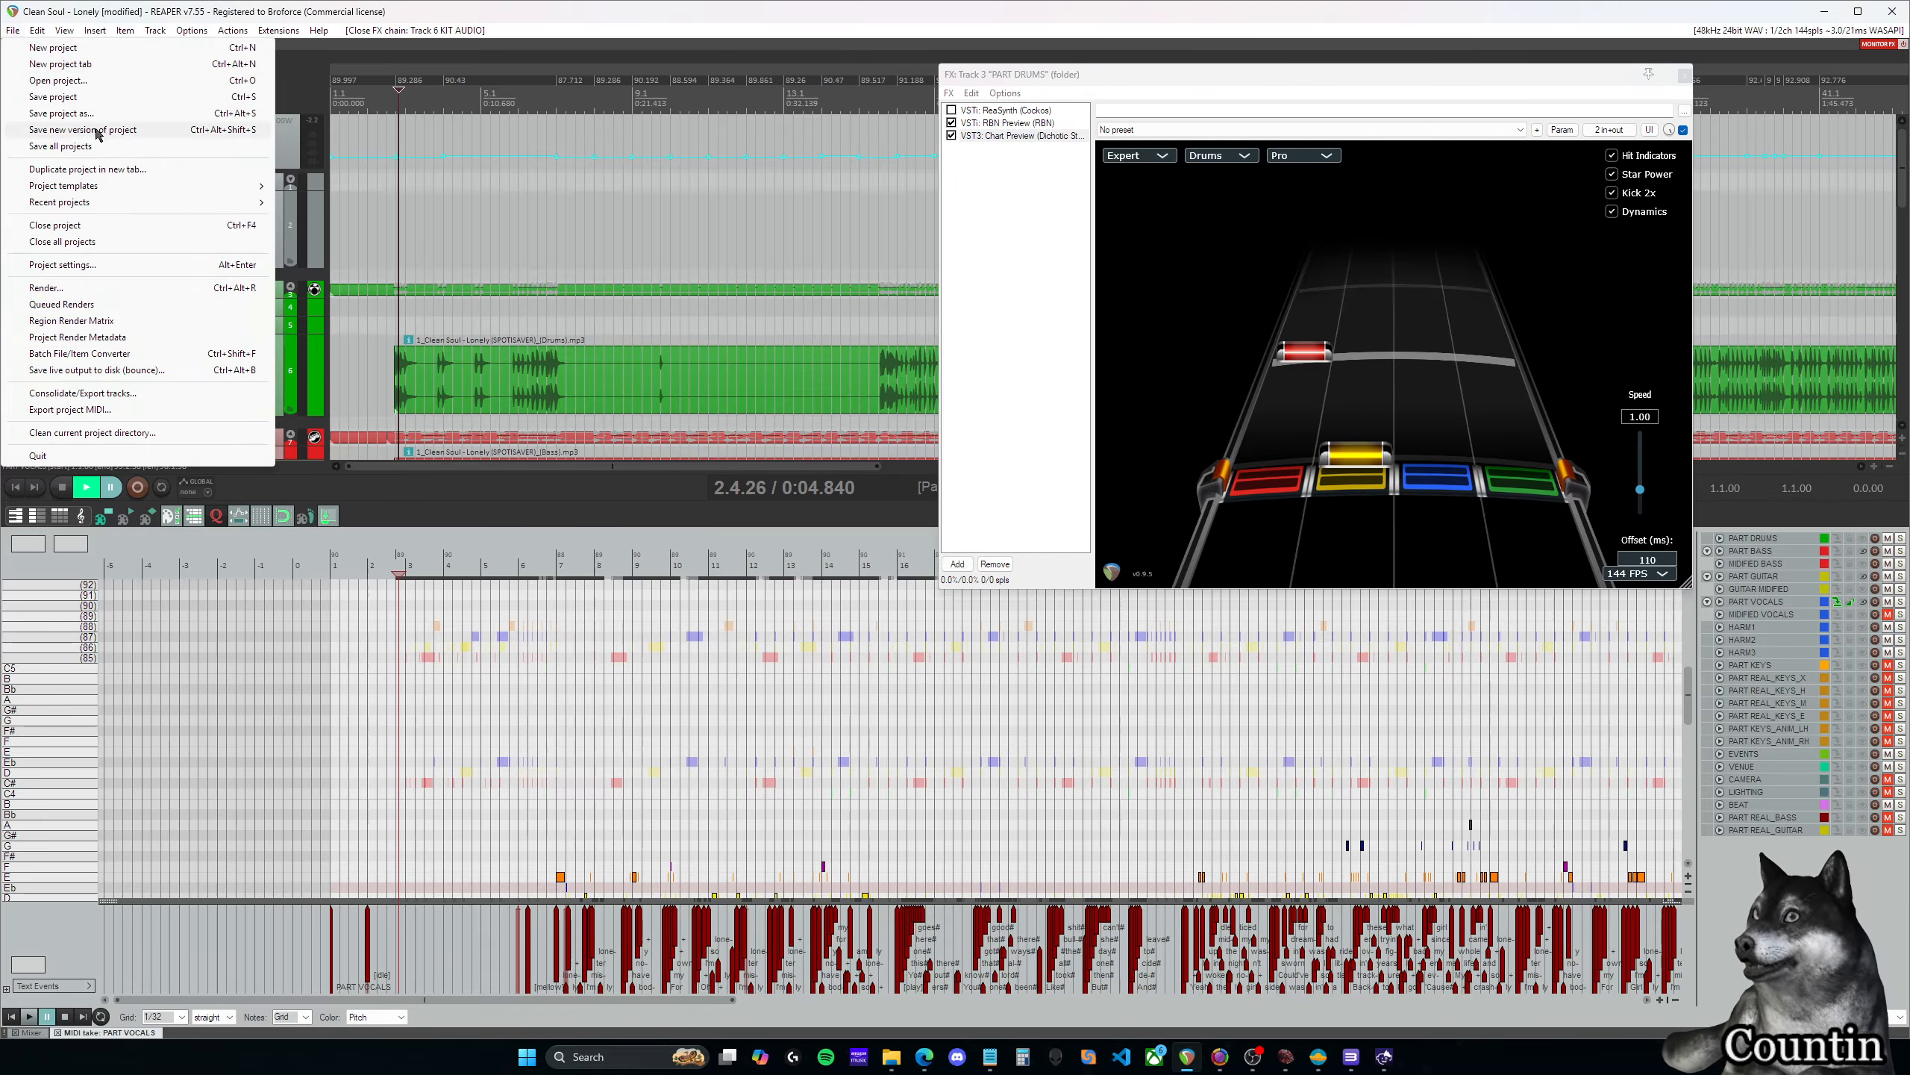
click(73, 65)
click(13, 30)
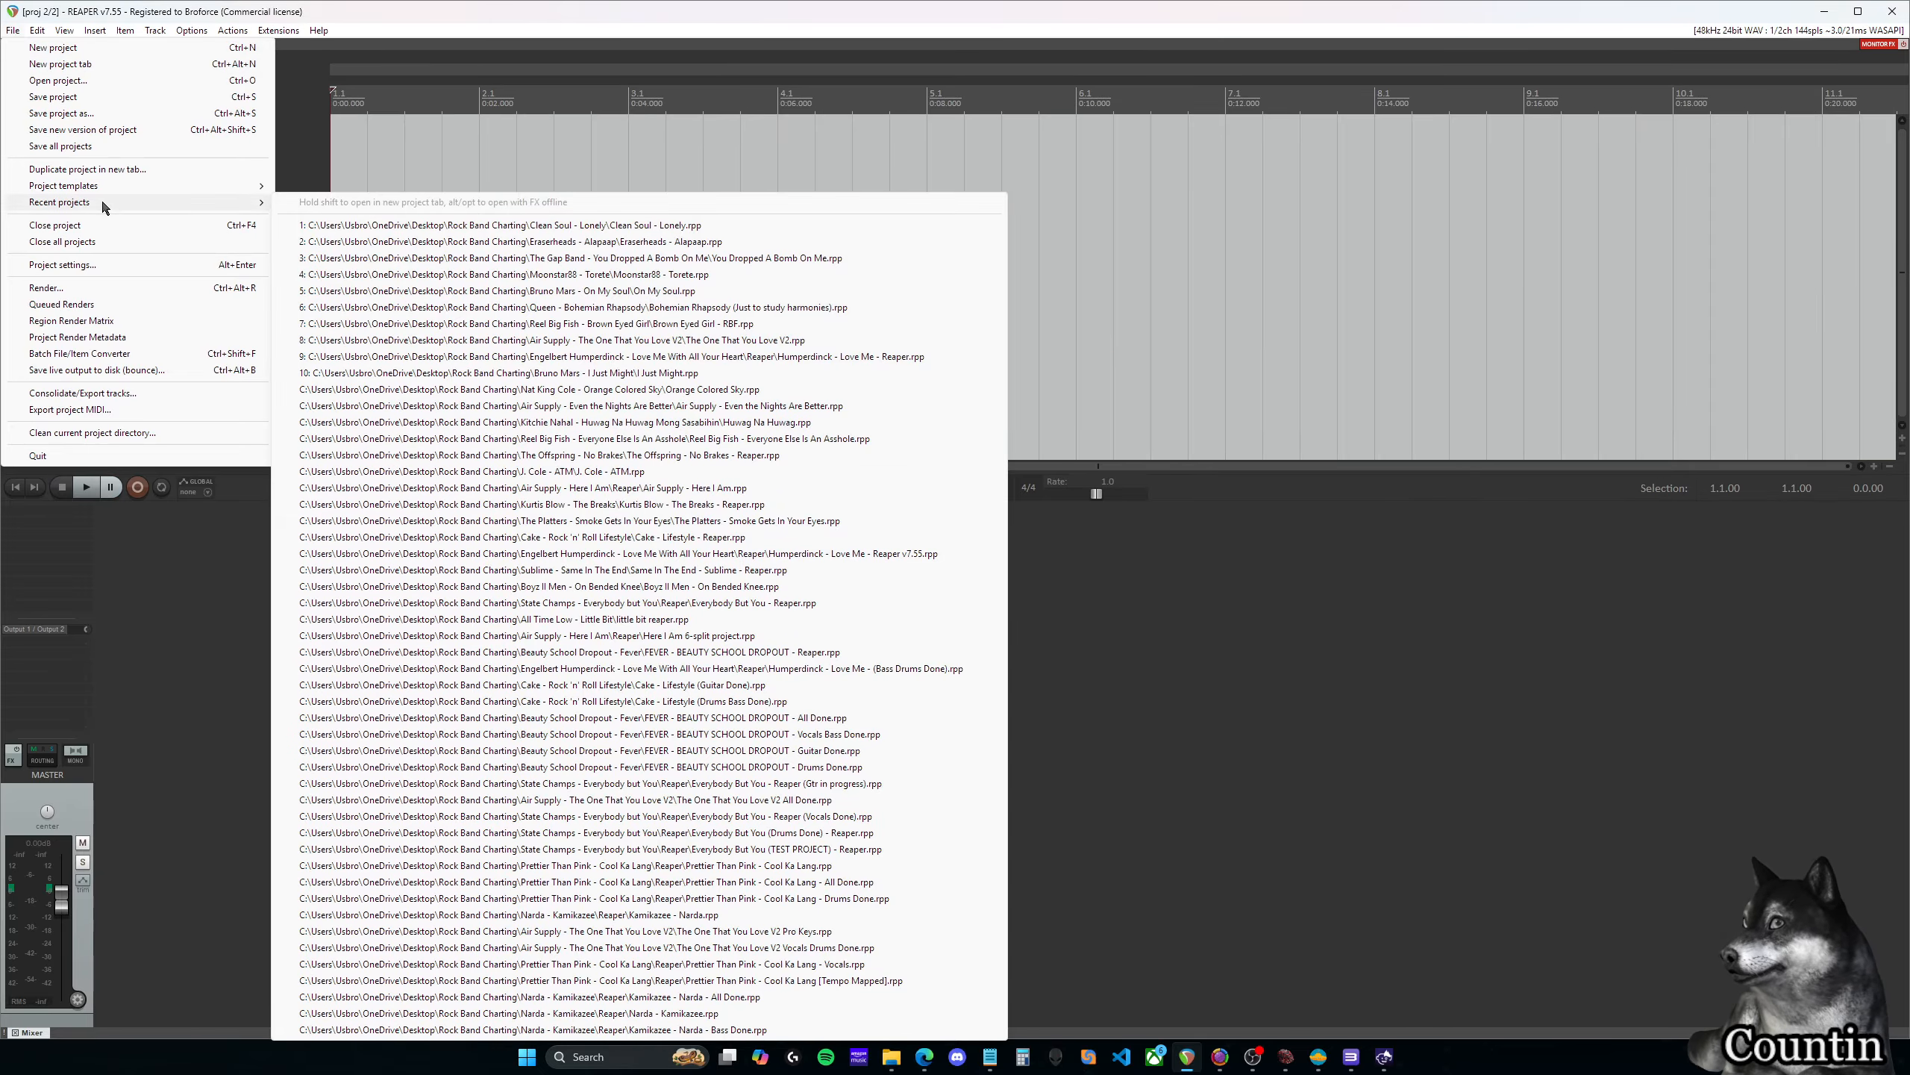
mouse_move(114, 187)
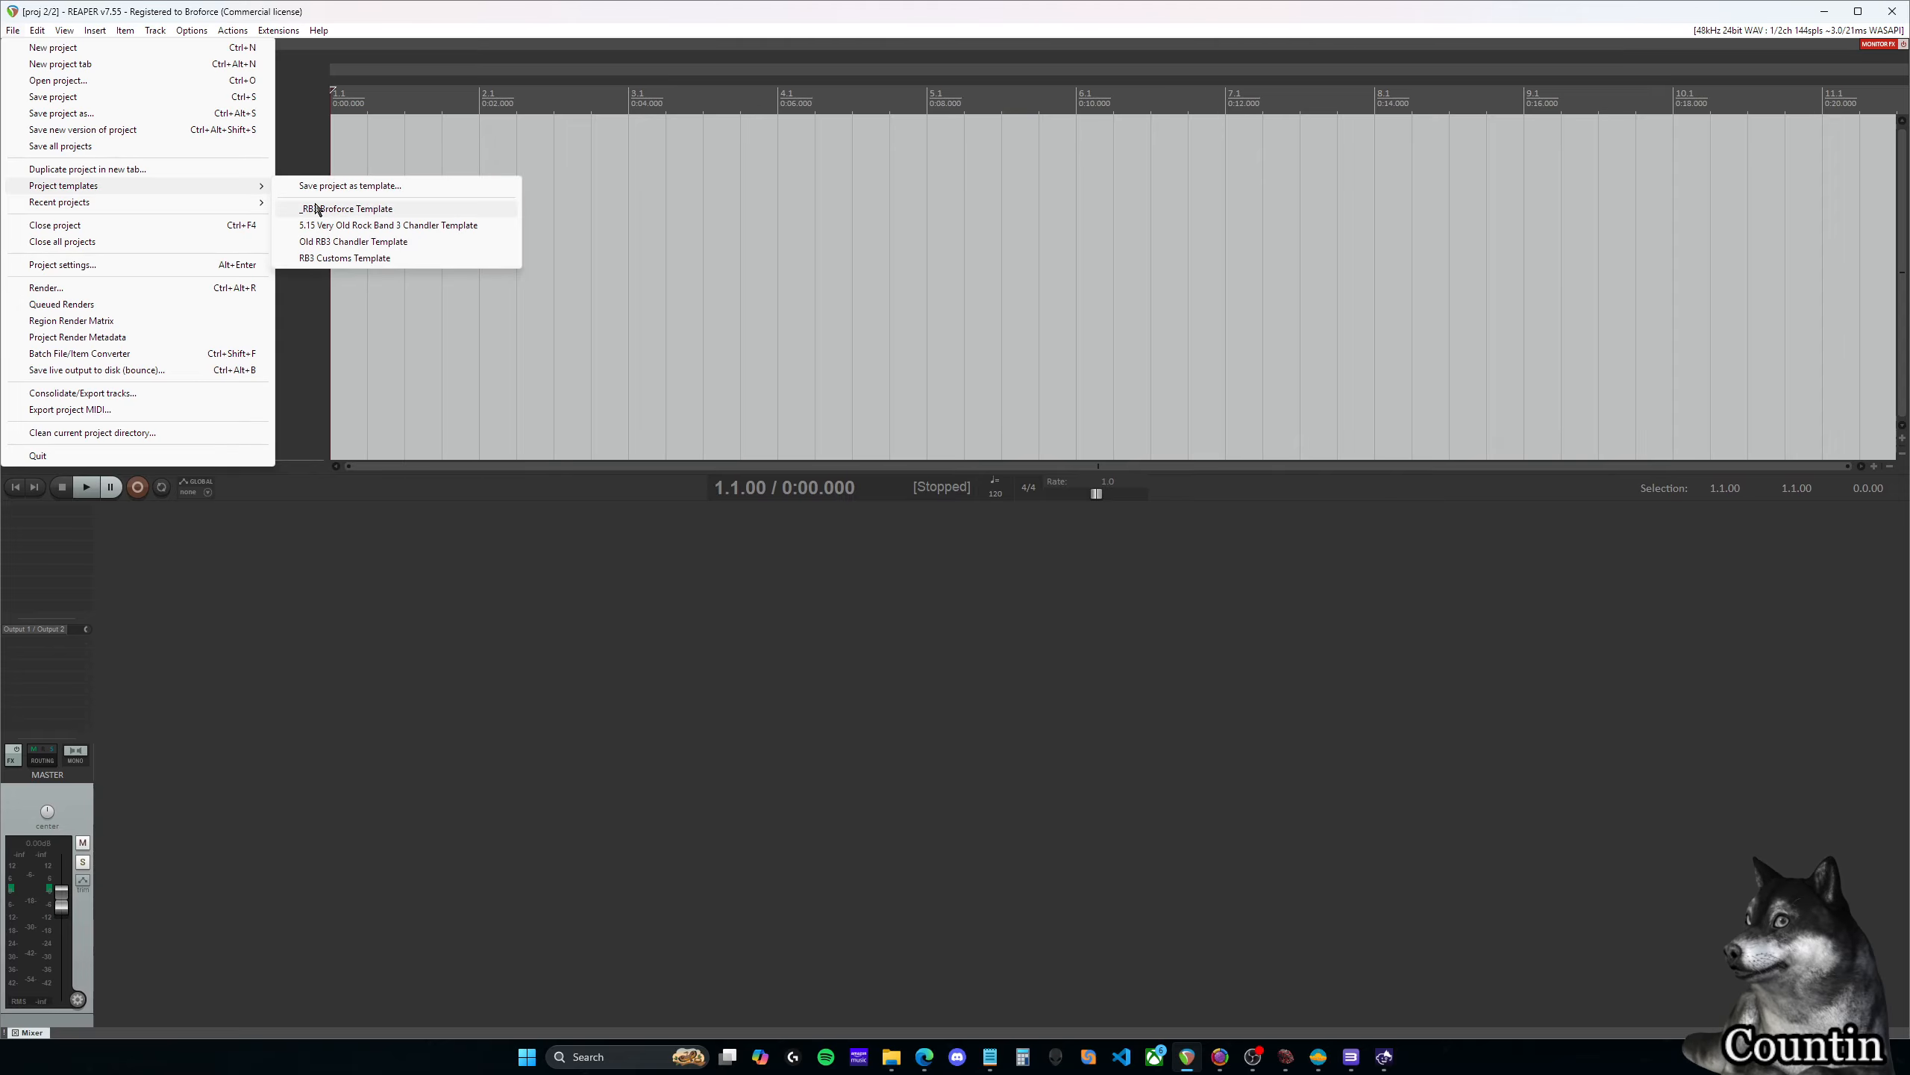
click(346, 208)
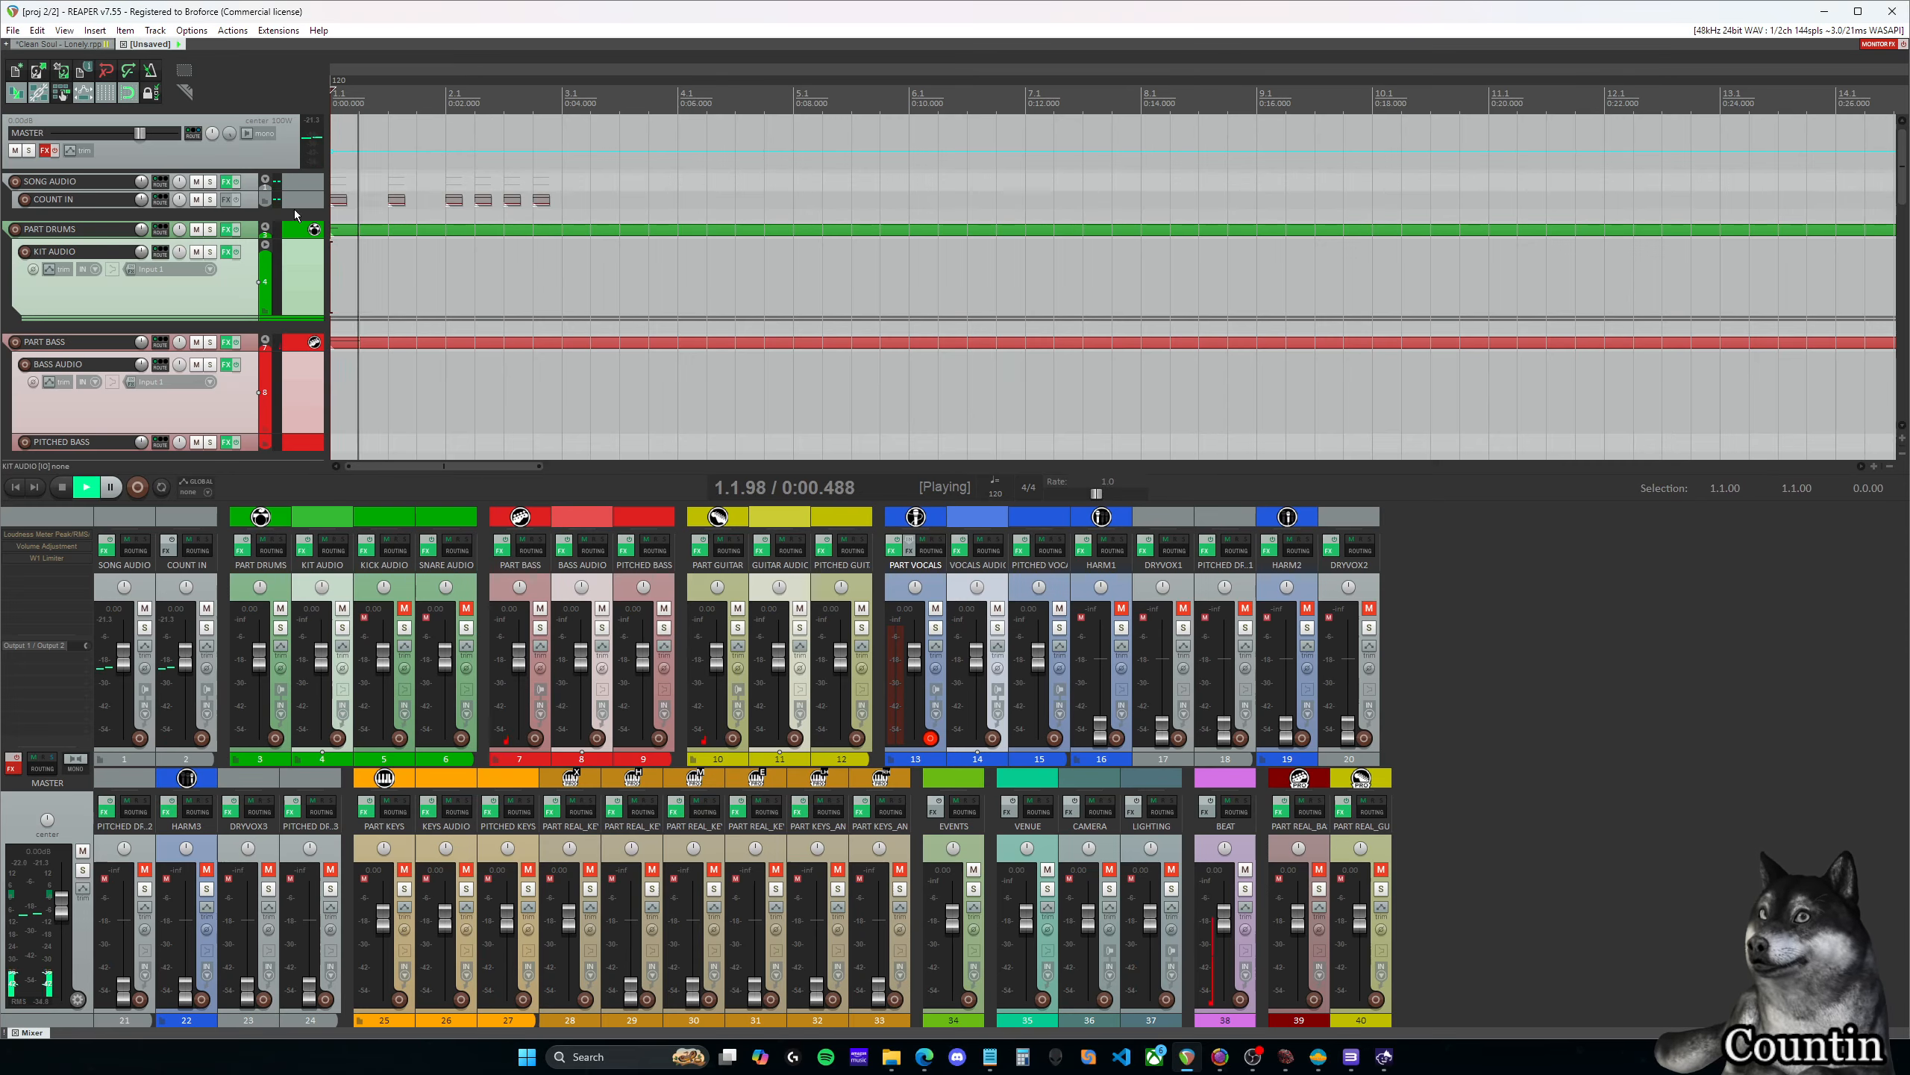
Enlarge the template's COUNT IN track and play the count-in from the project start
drag(236, 208, 236, 319)
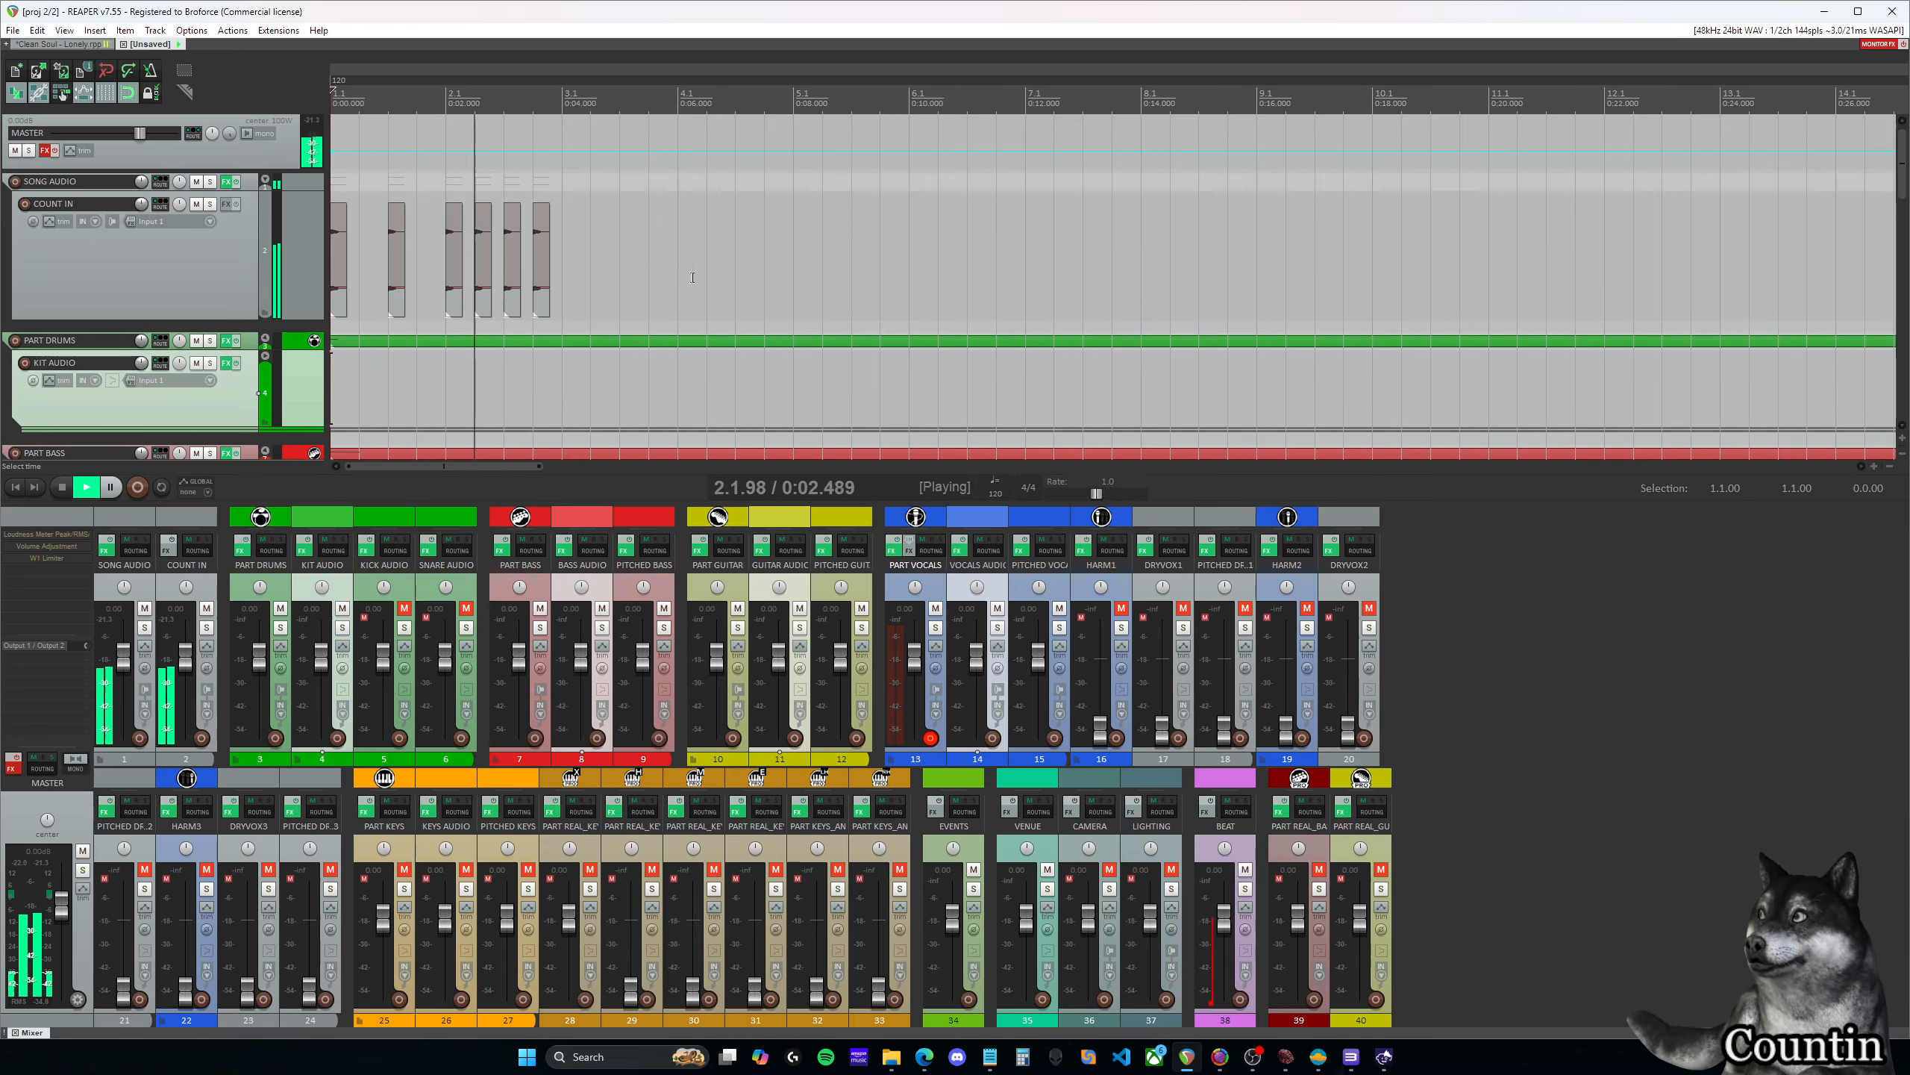
key(space)
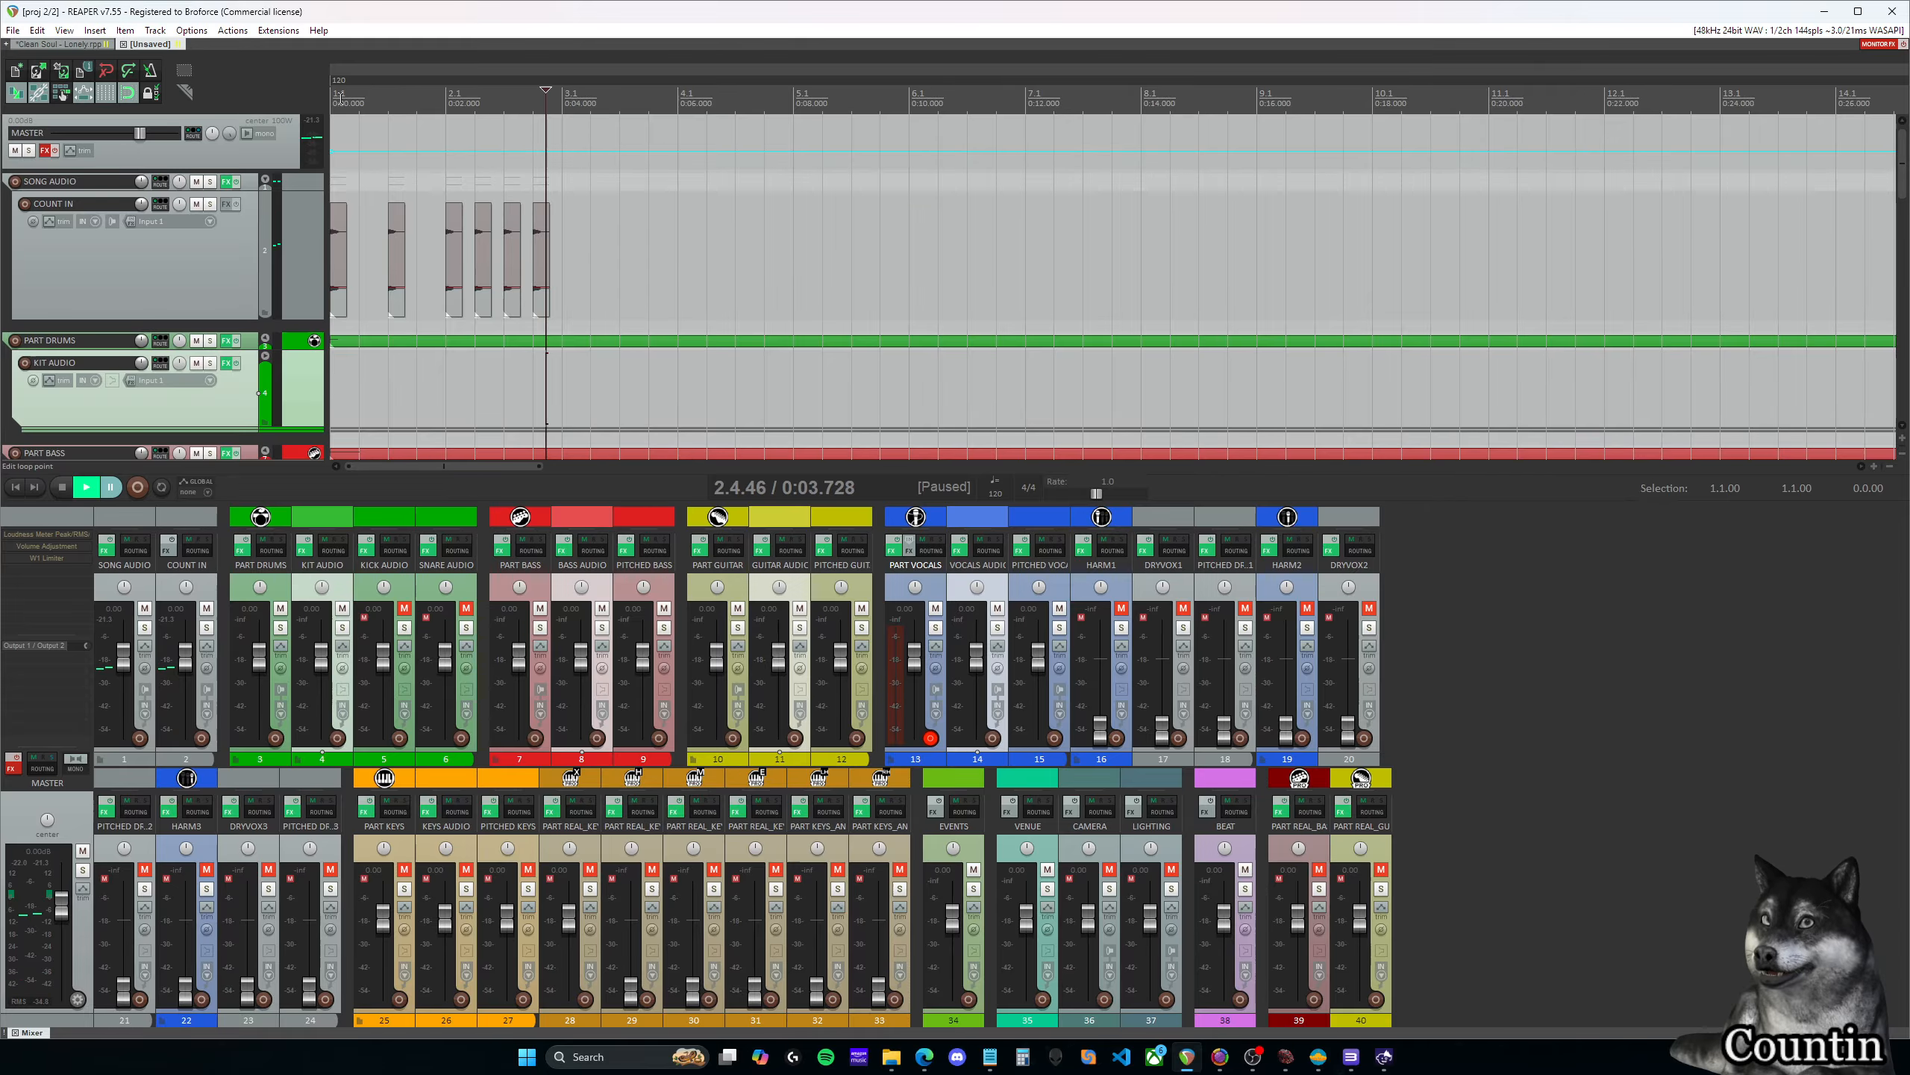
click(331, 95)
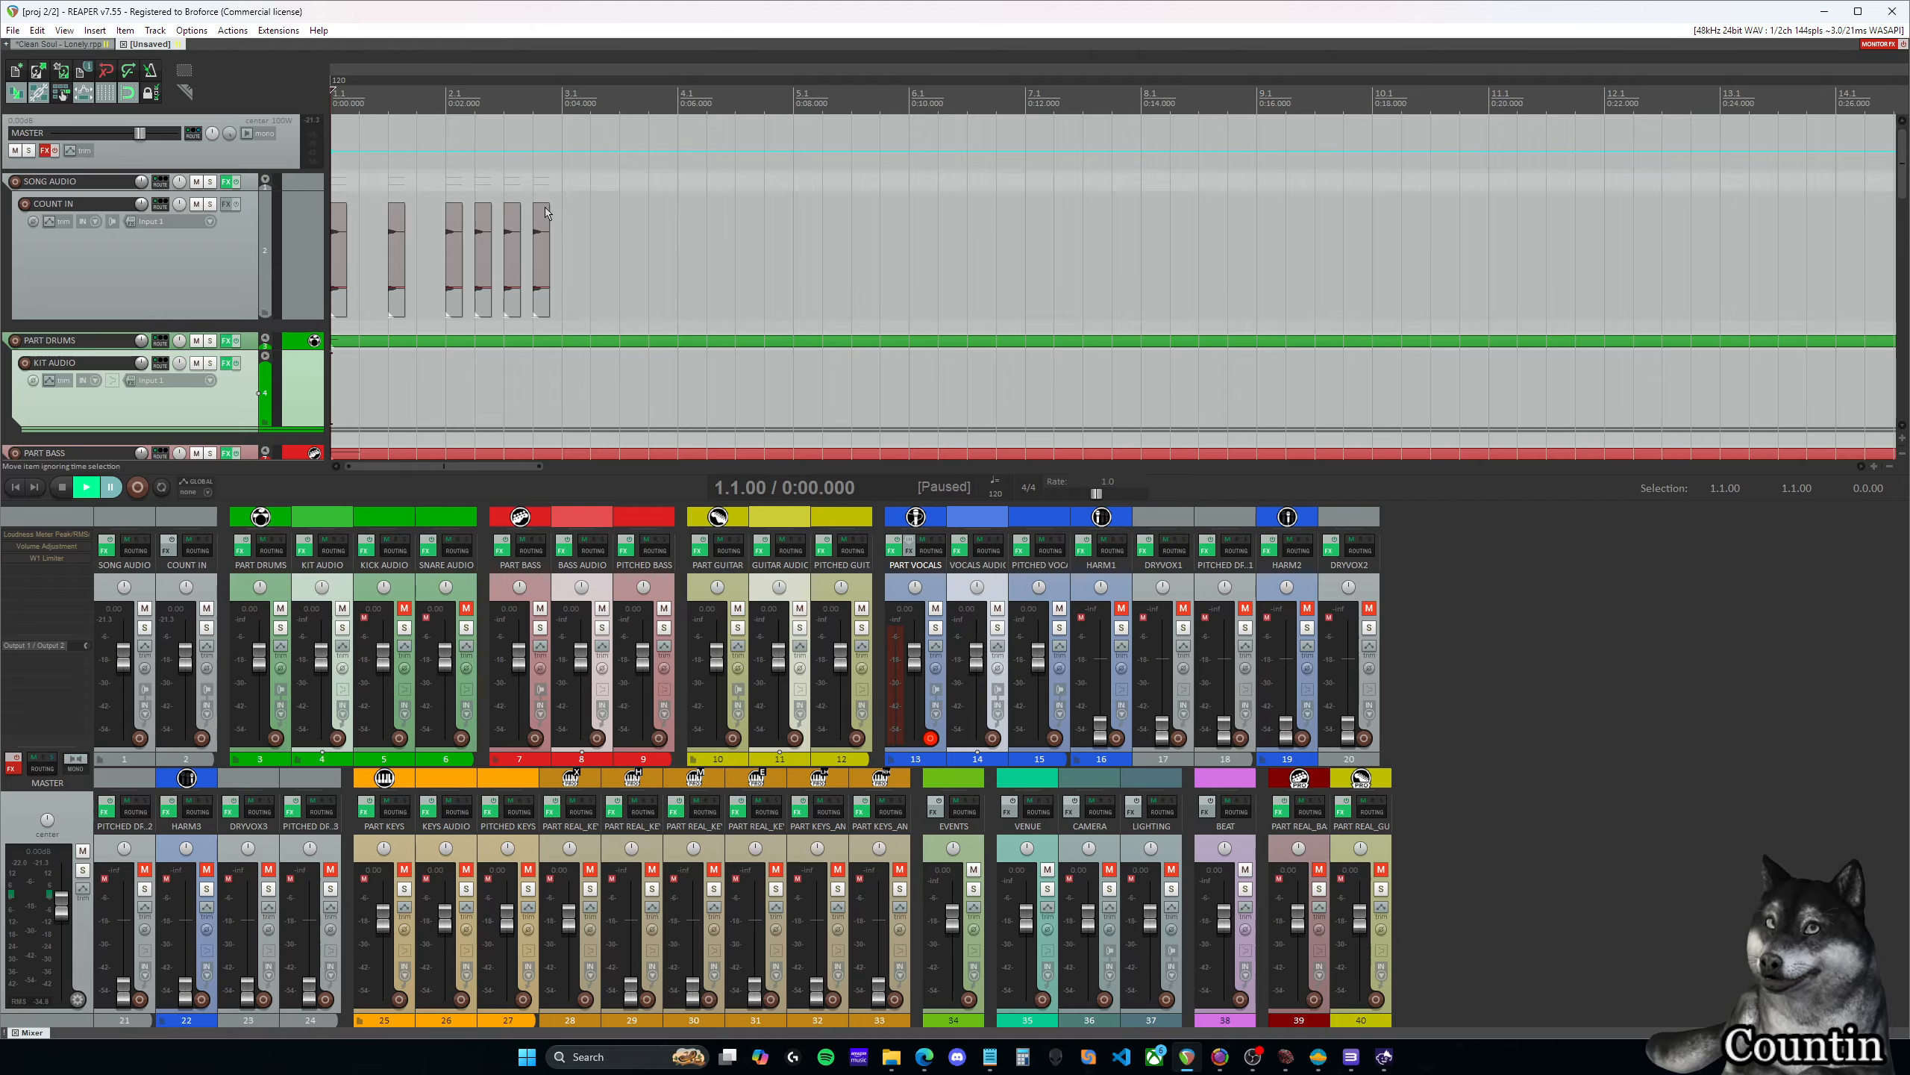
key(space)
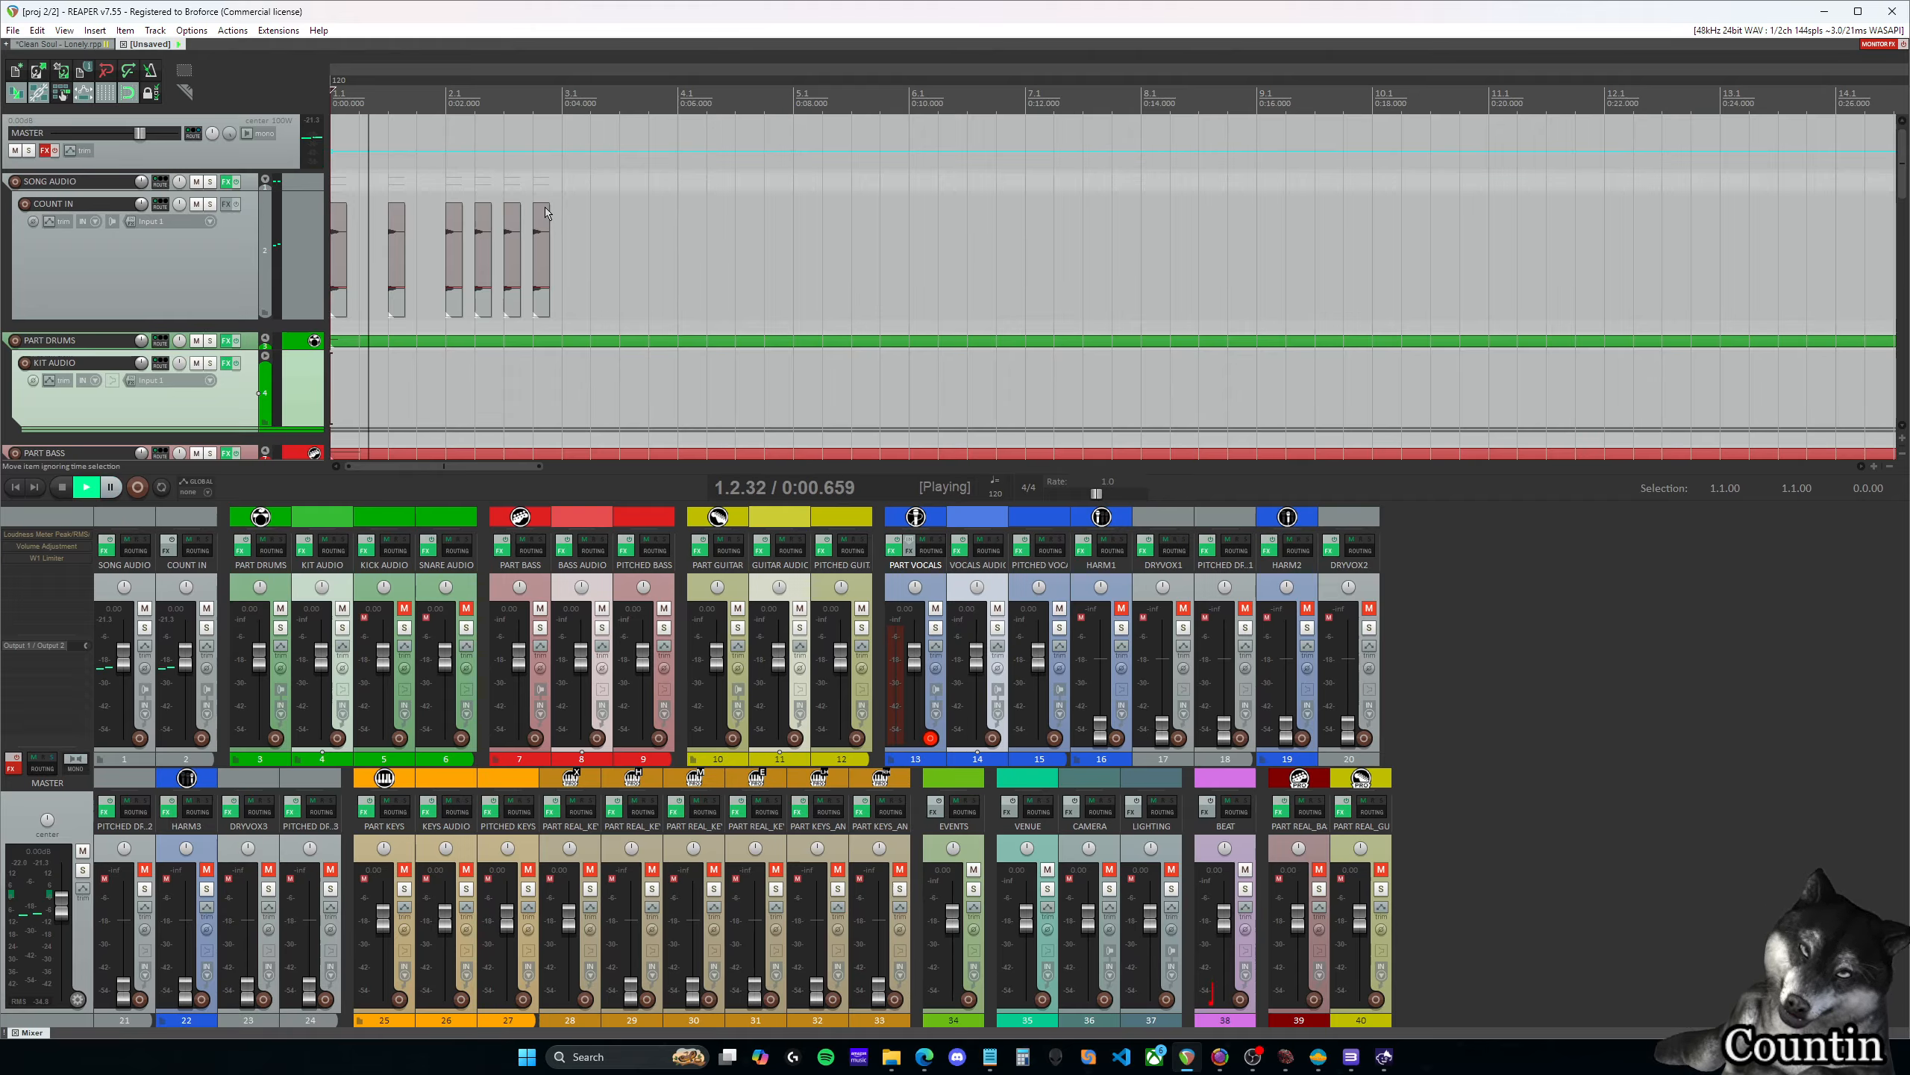
key(space)
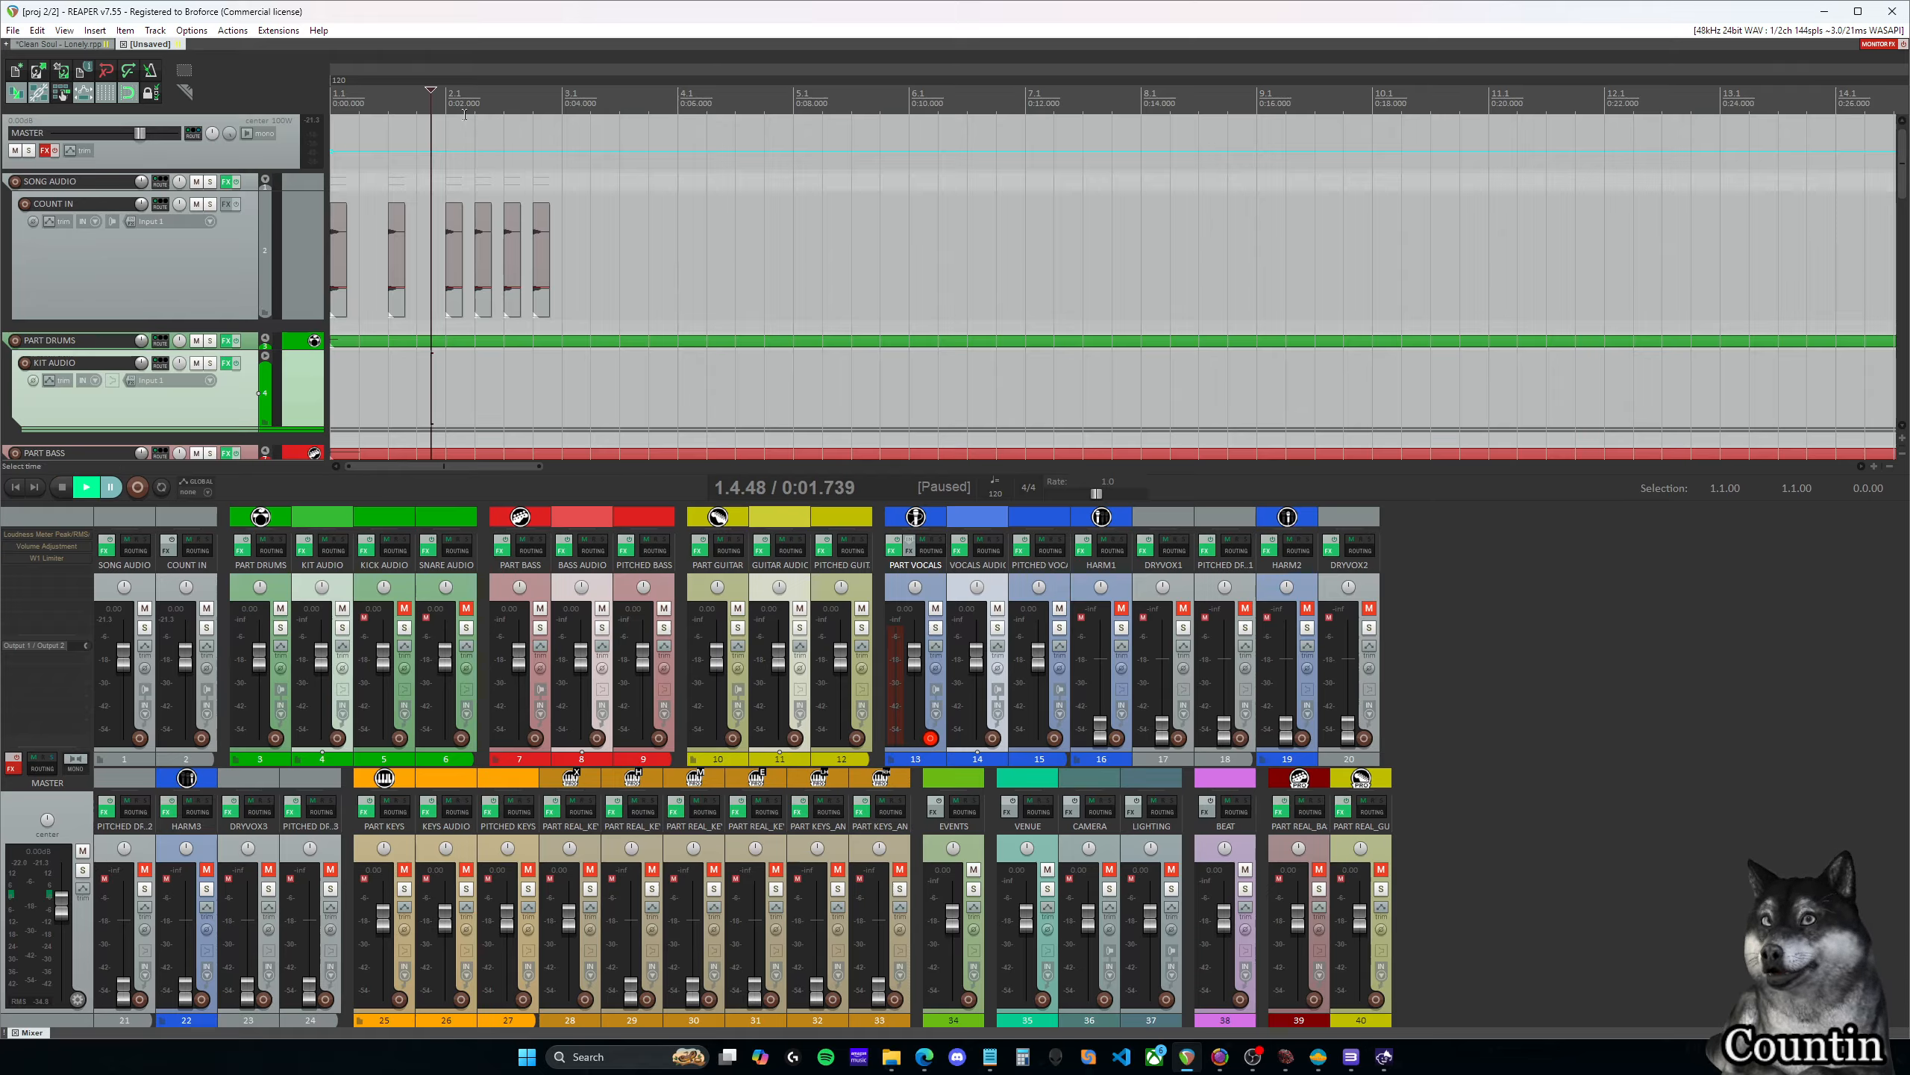
Examine how the count-in hits line up with the beats of the first two measures by stepping the edit cursor along them
click(333, 98)
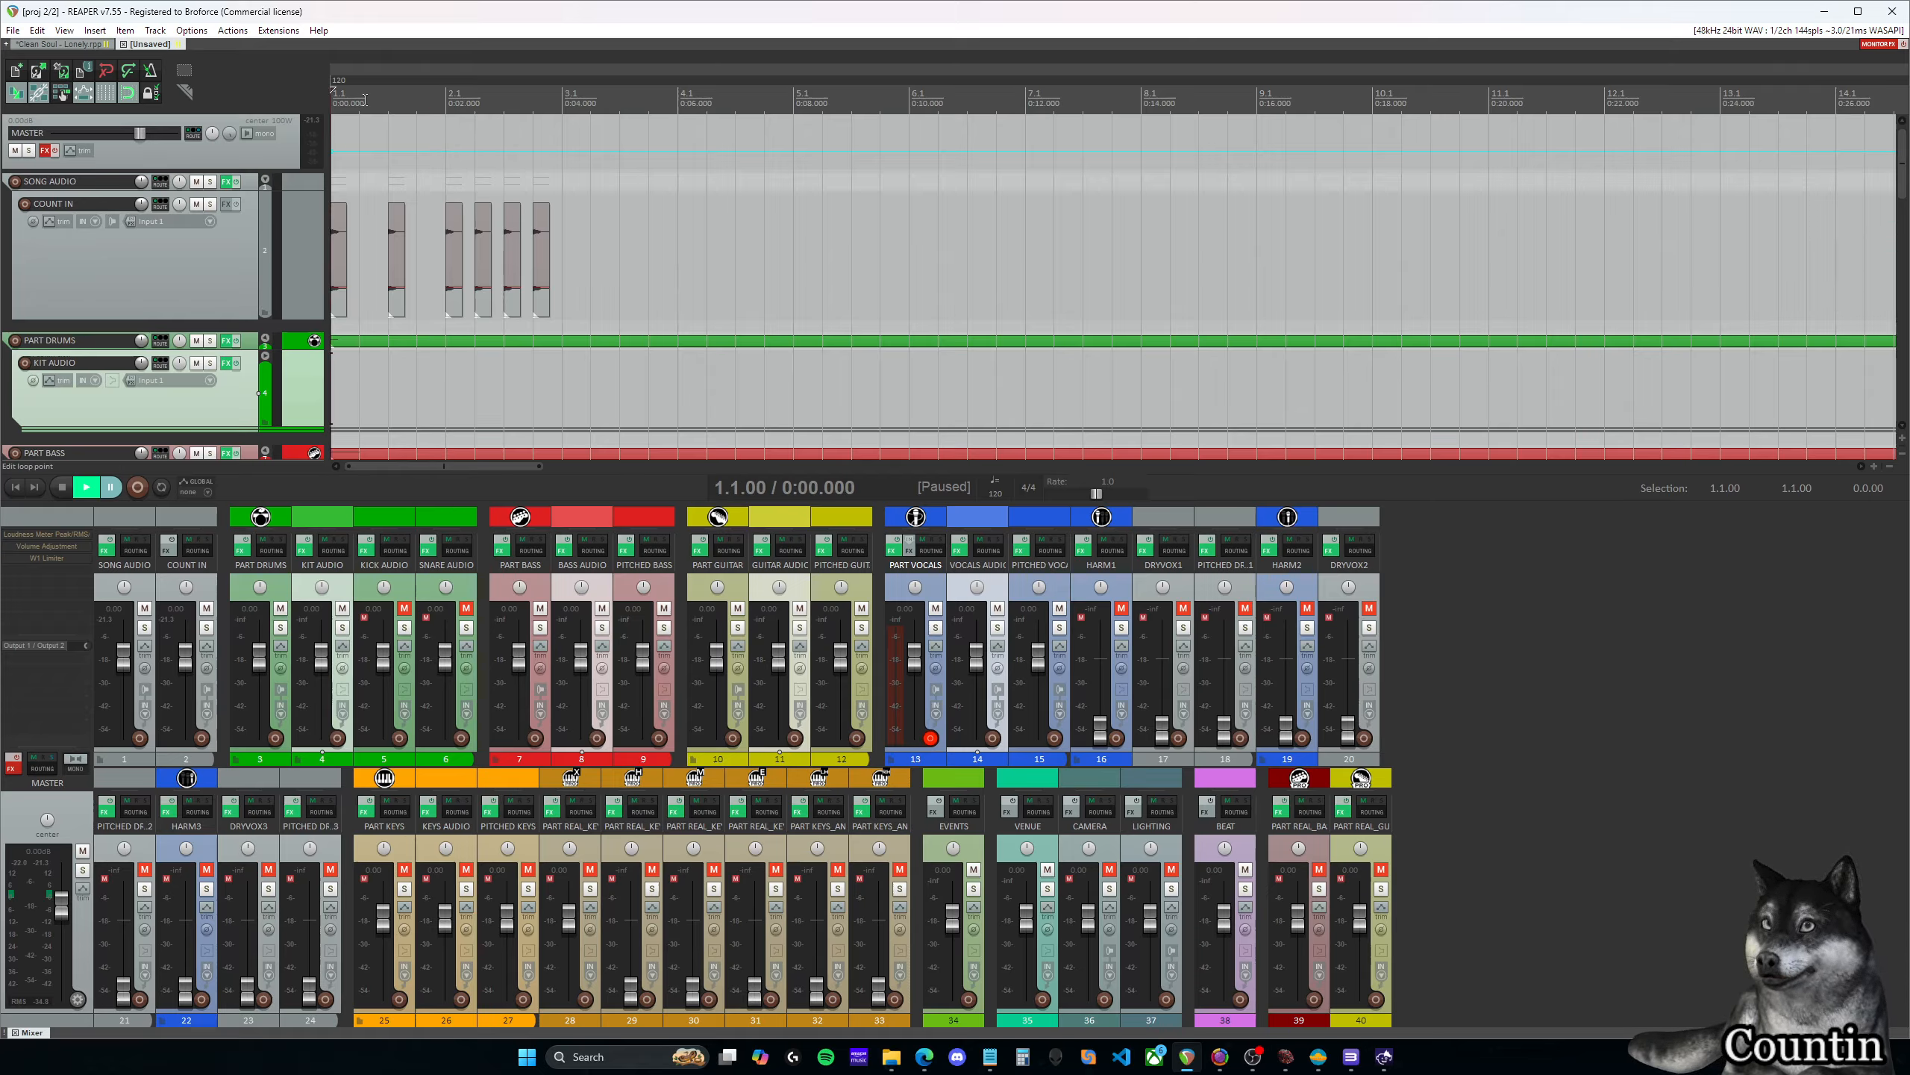
click(387, 94)
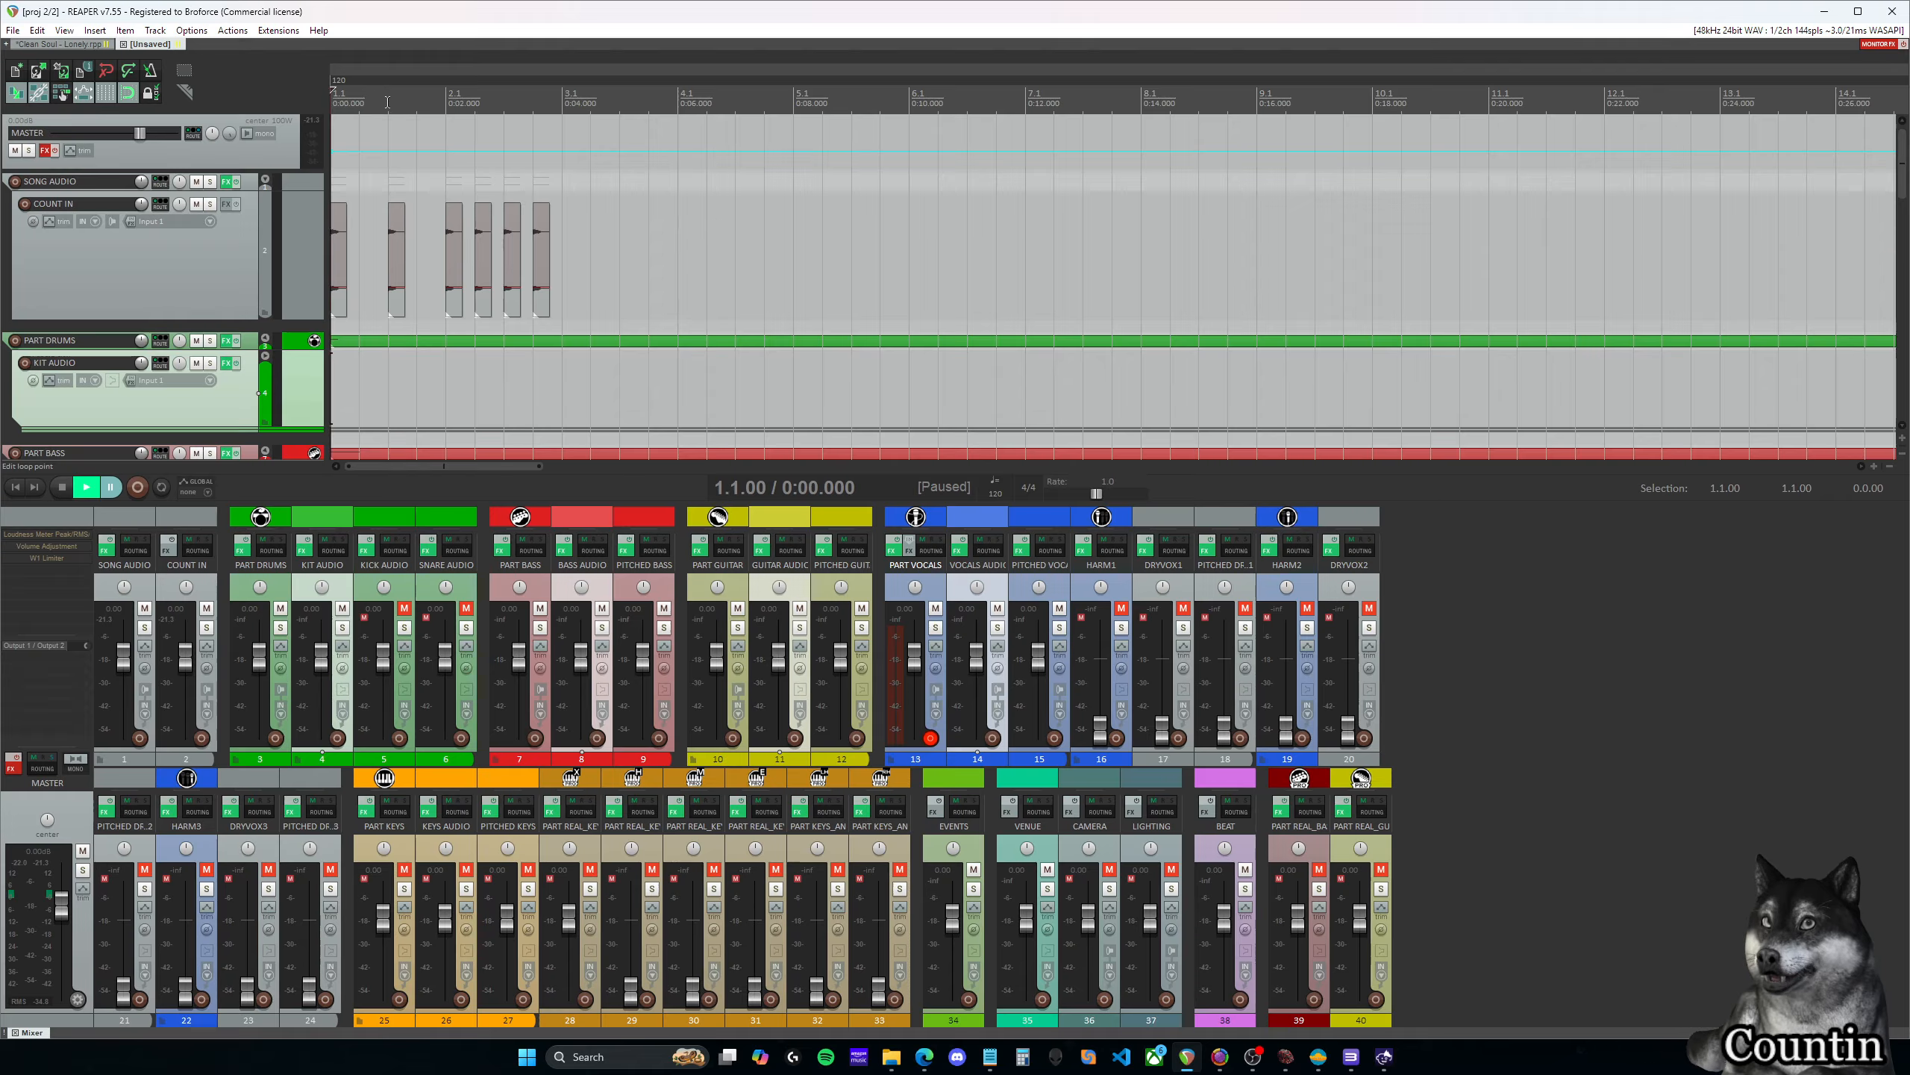
click(446, 102)
click(479, 100)
click(541, 103)
click(562, 100)
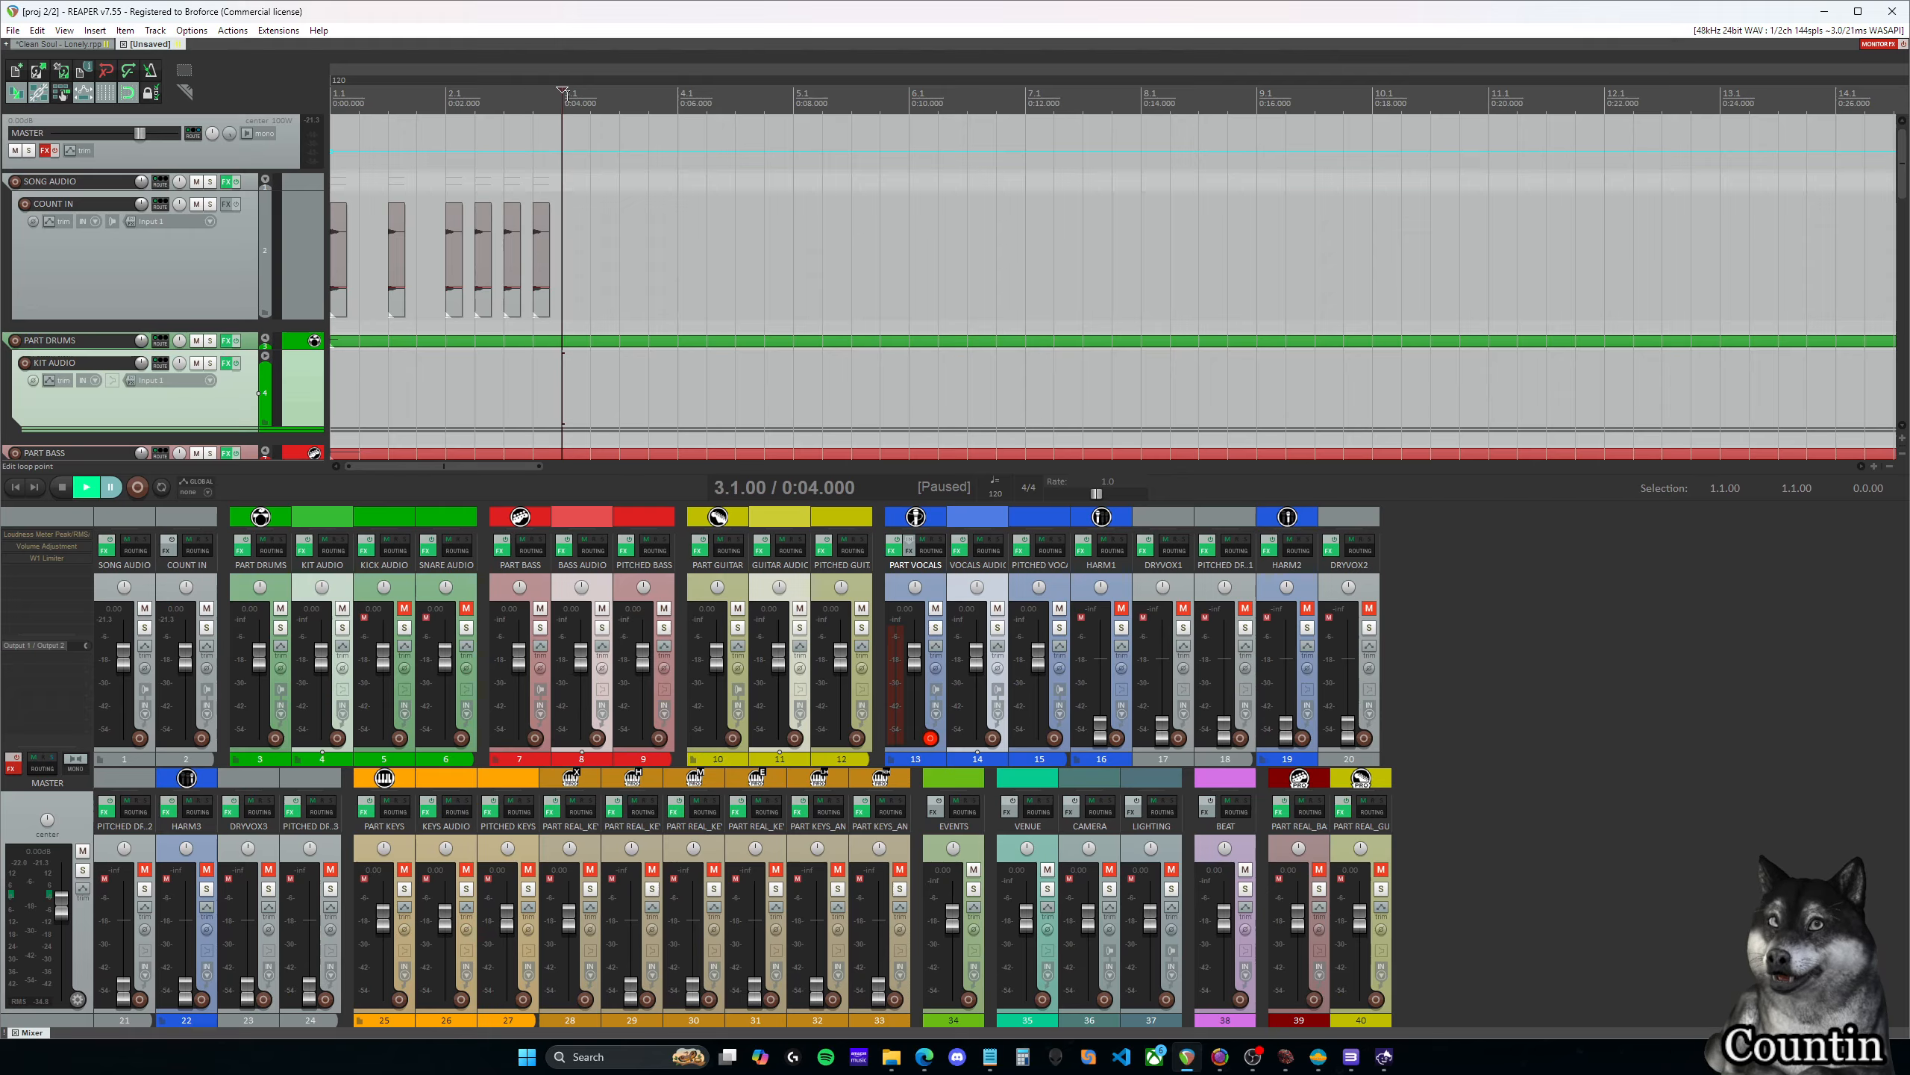
click(677, 101)
click(447, 97)
Select all six count-in items on the COUNT IN track and return to the Clean Soul - Lonely project
drag(599, 308, 336, 226)
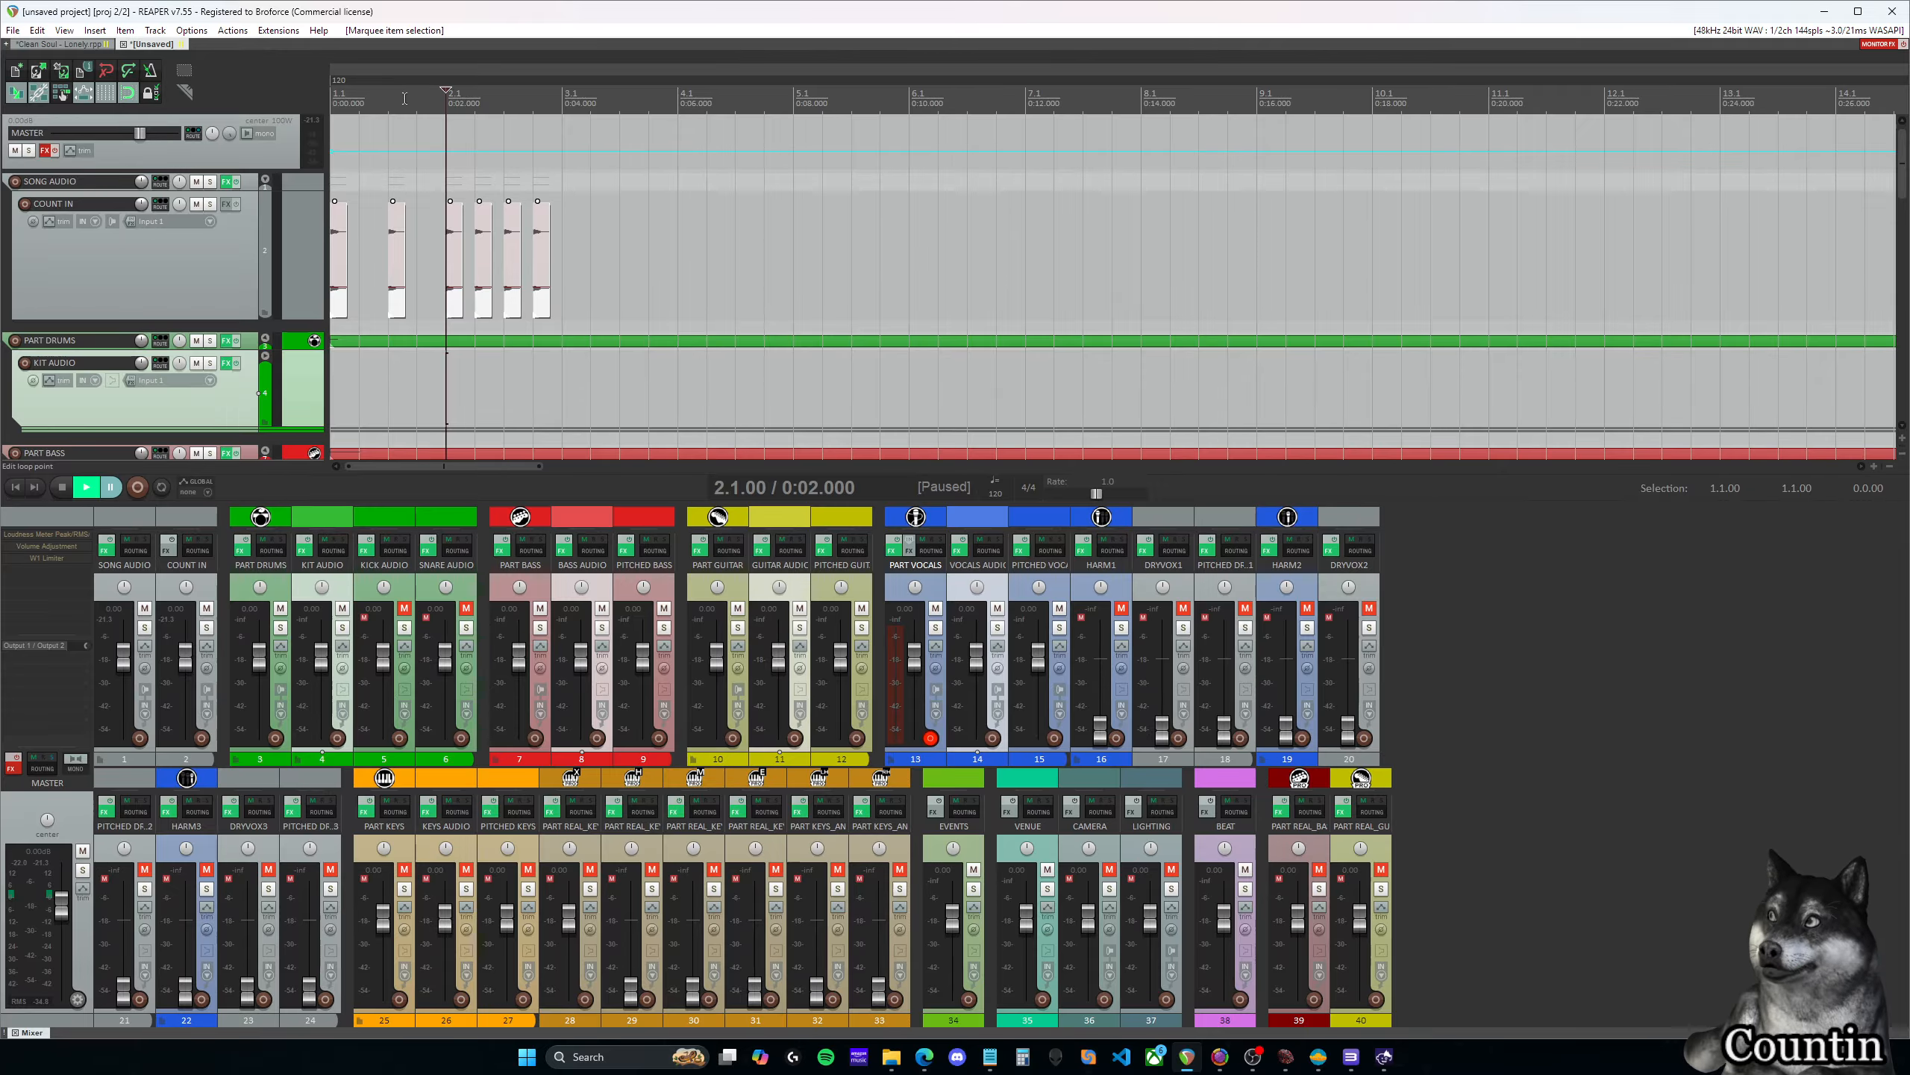
click(335, 97)
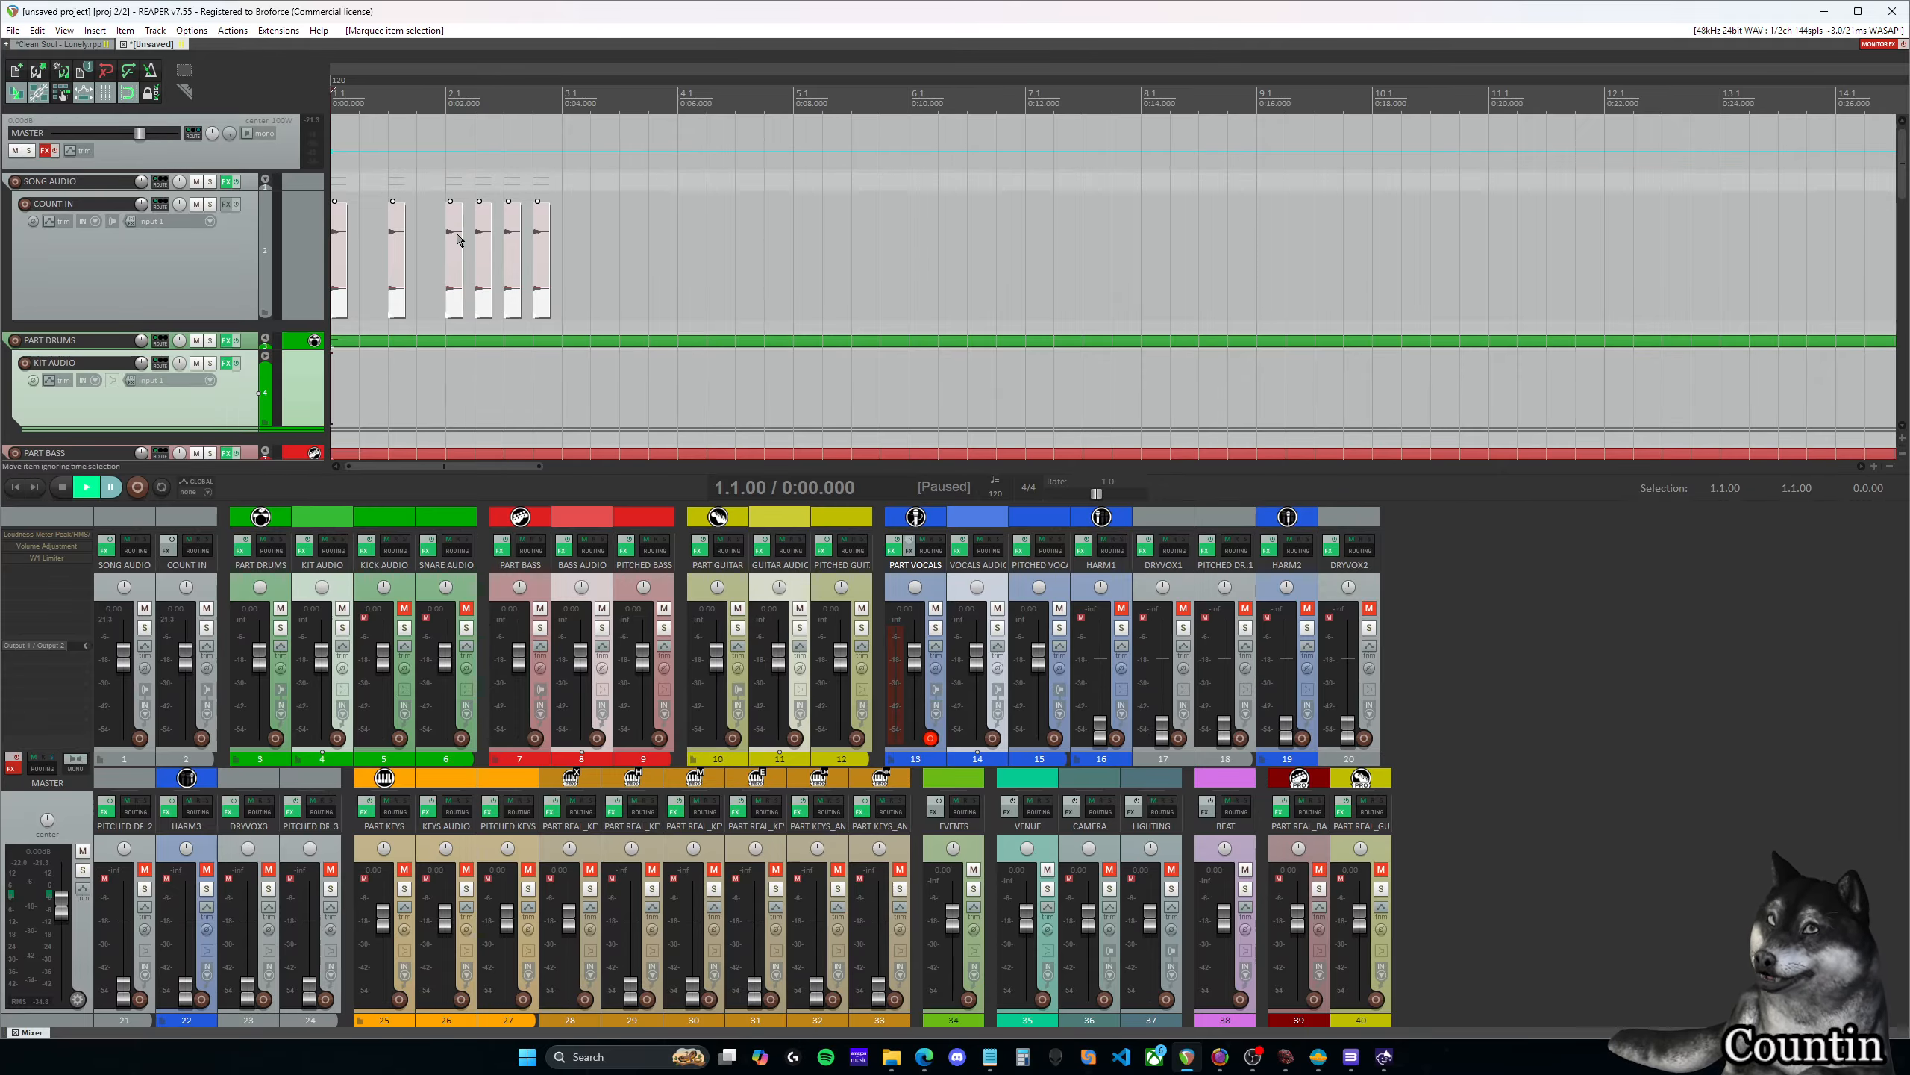
click(53, 46)
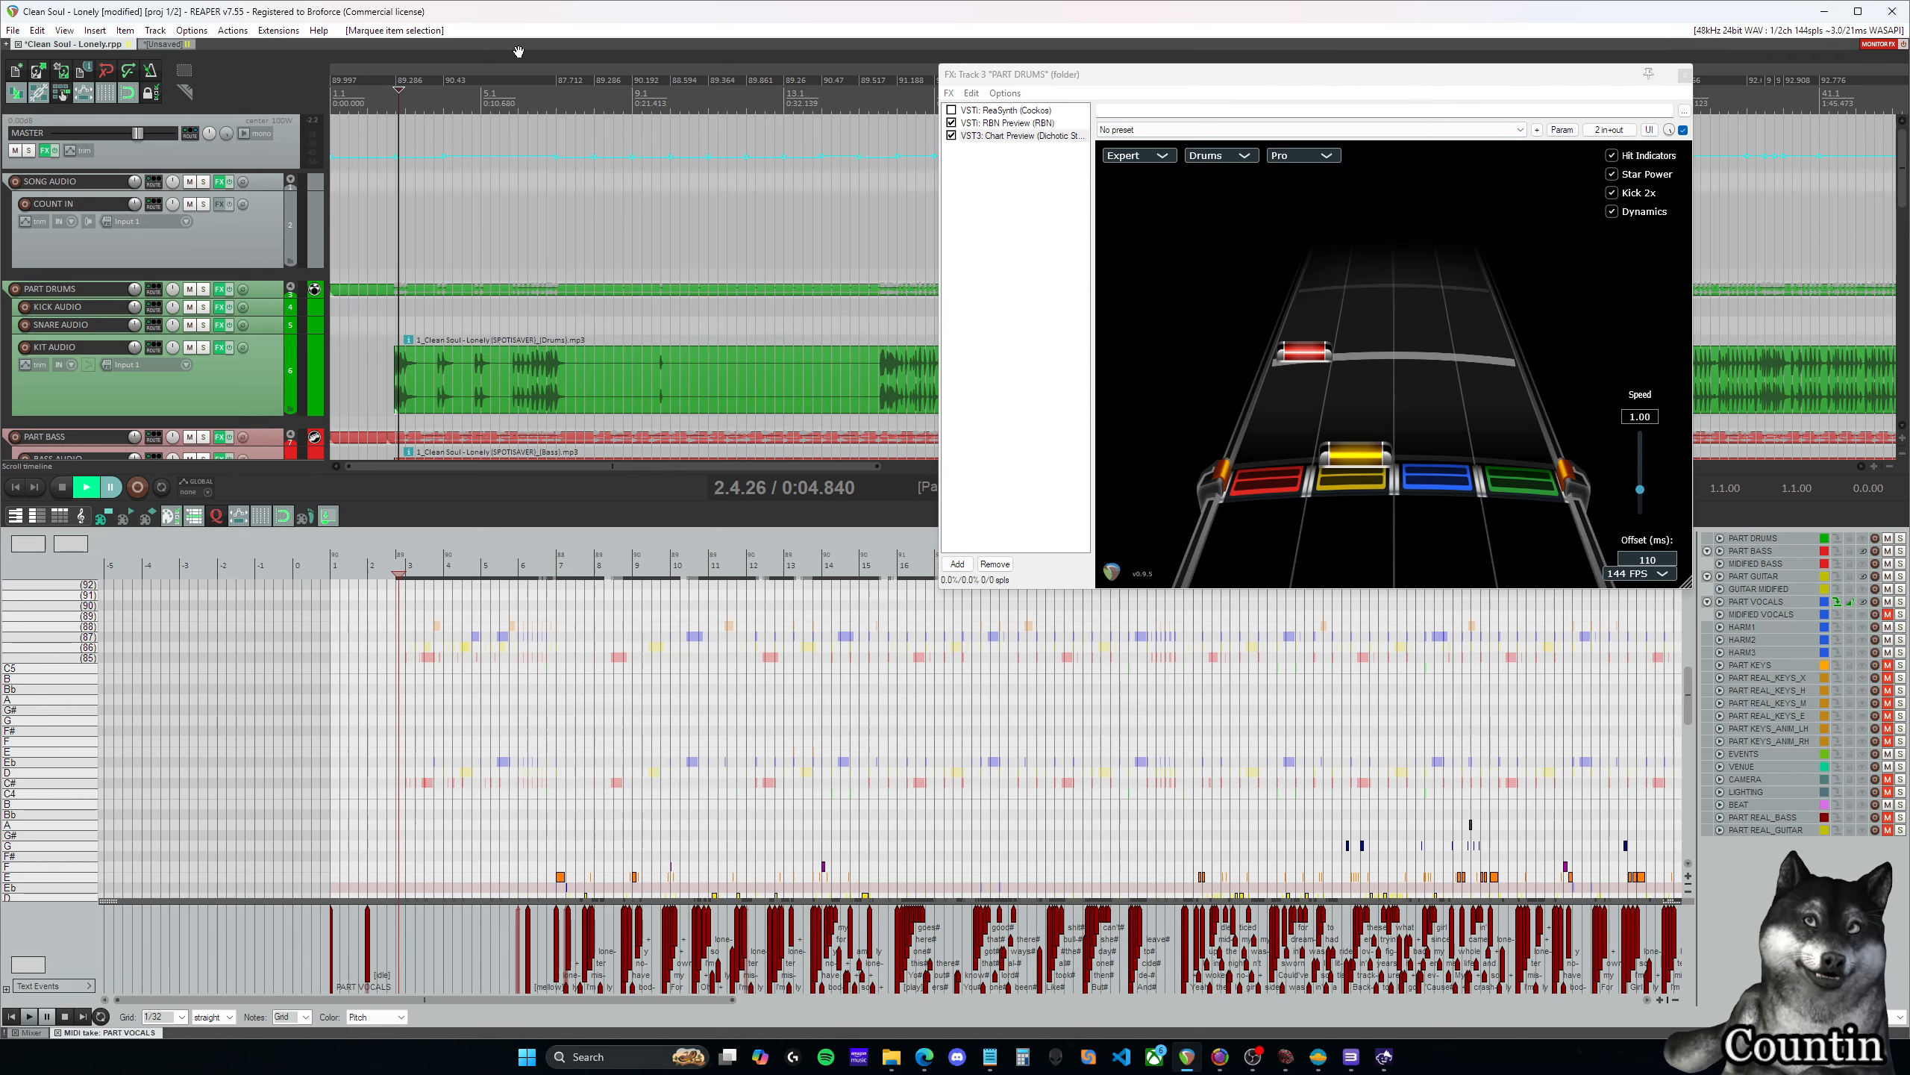
Paste the six template count-in items onto the COUNT IN track near the project start
click(359, 94)
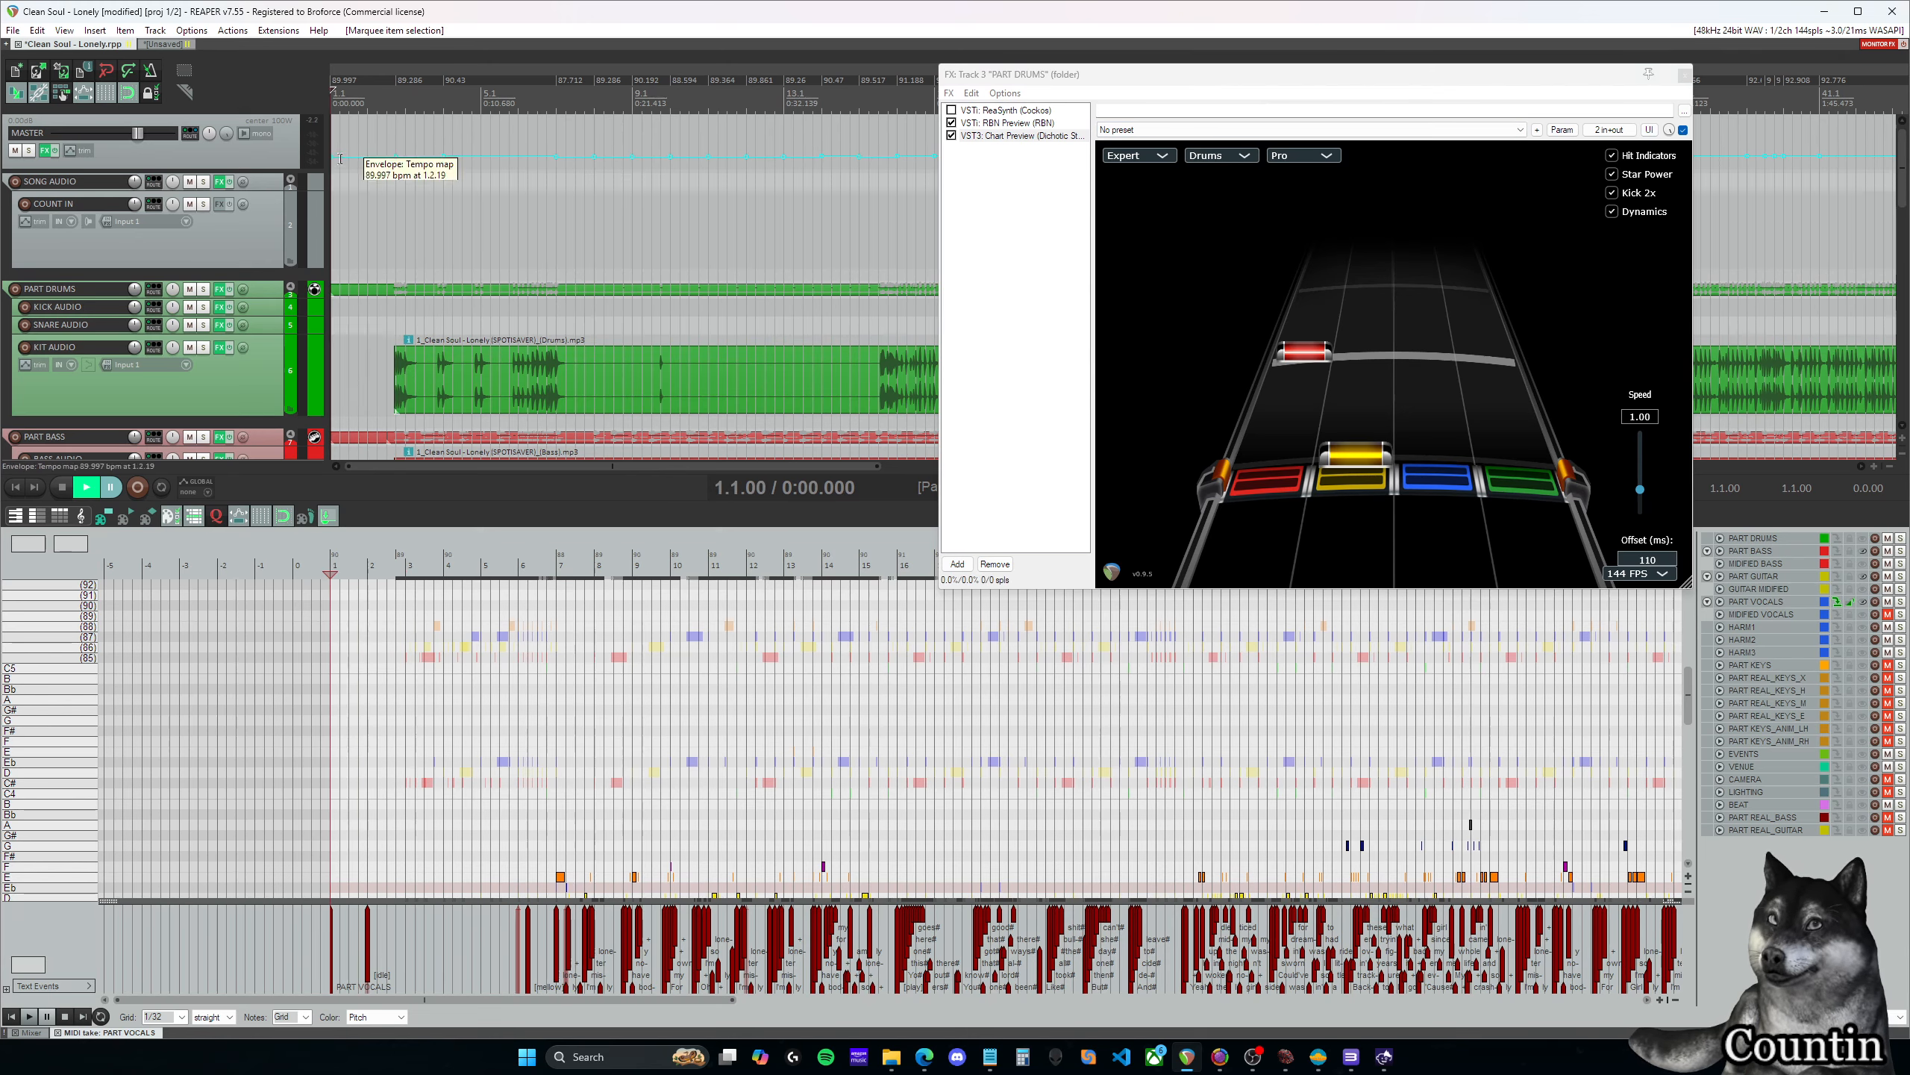
key(ctrl+v)
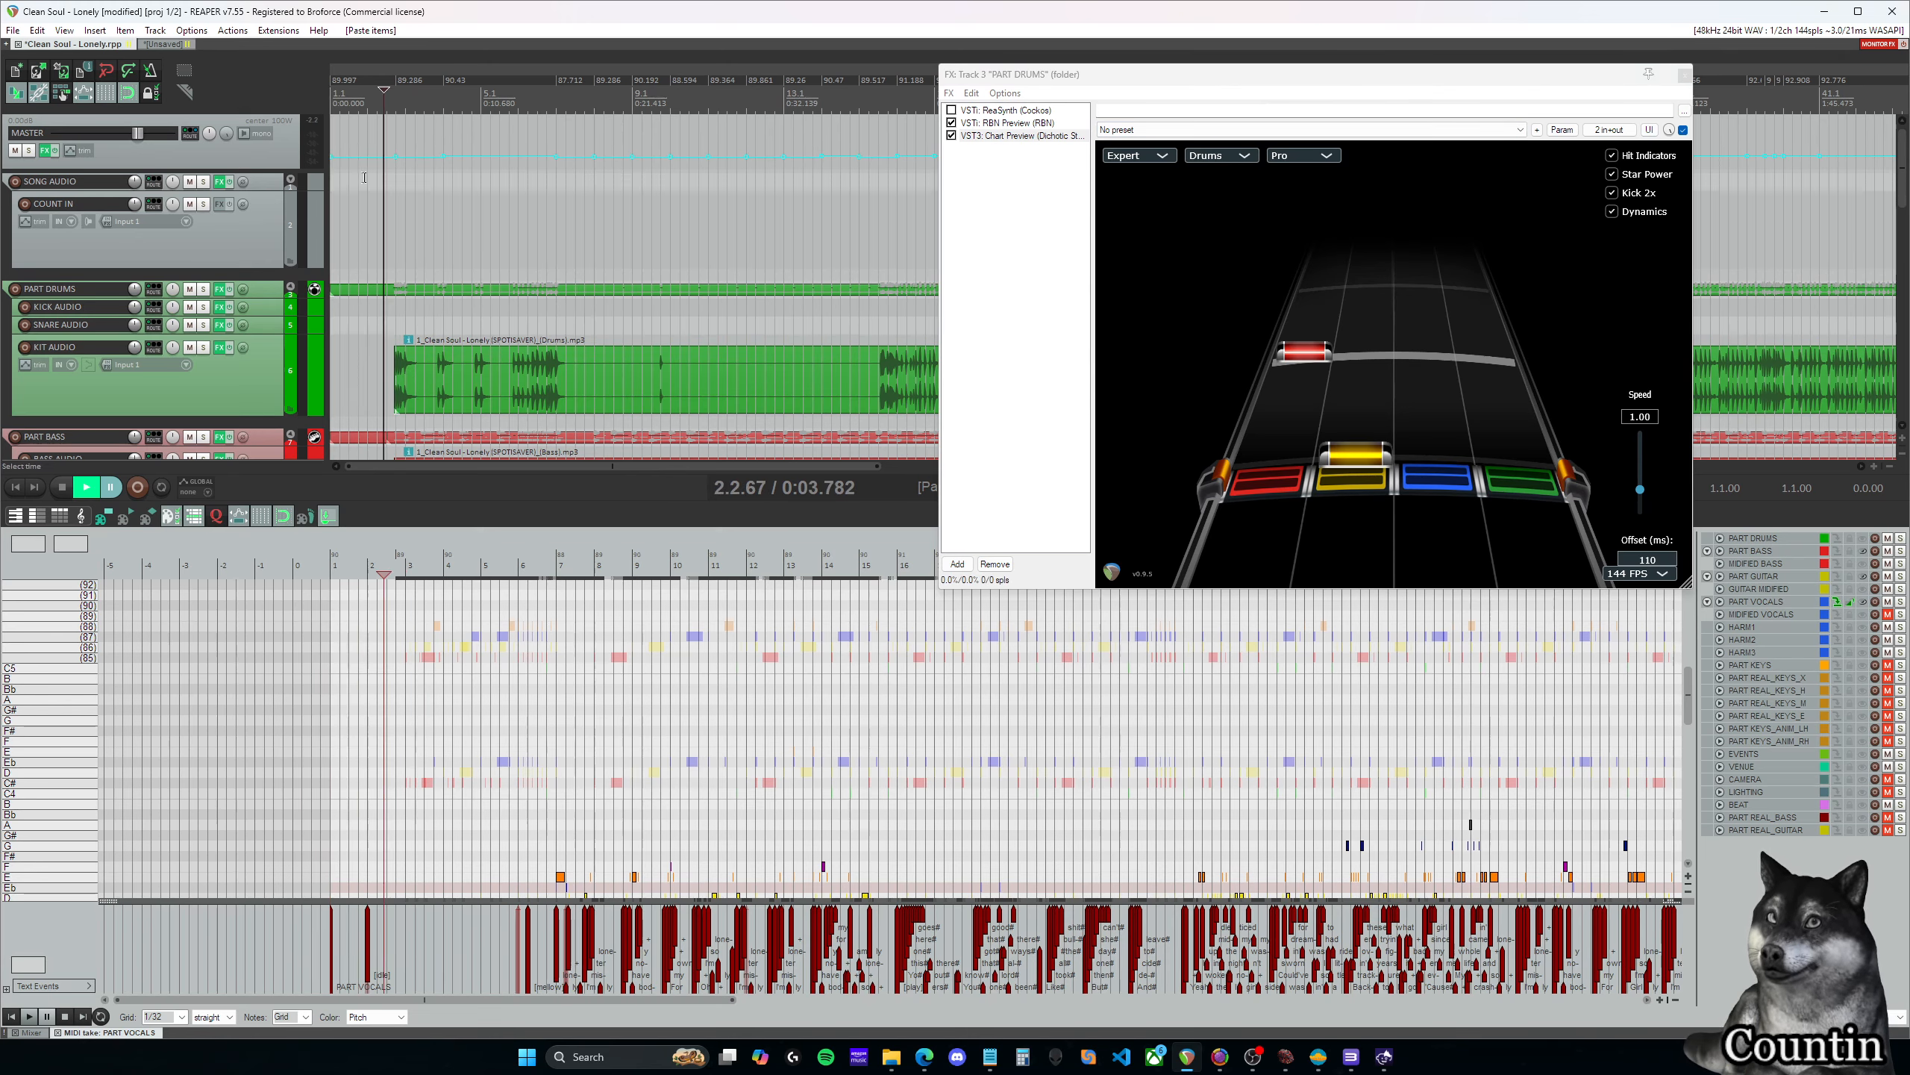
click(251, 227)
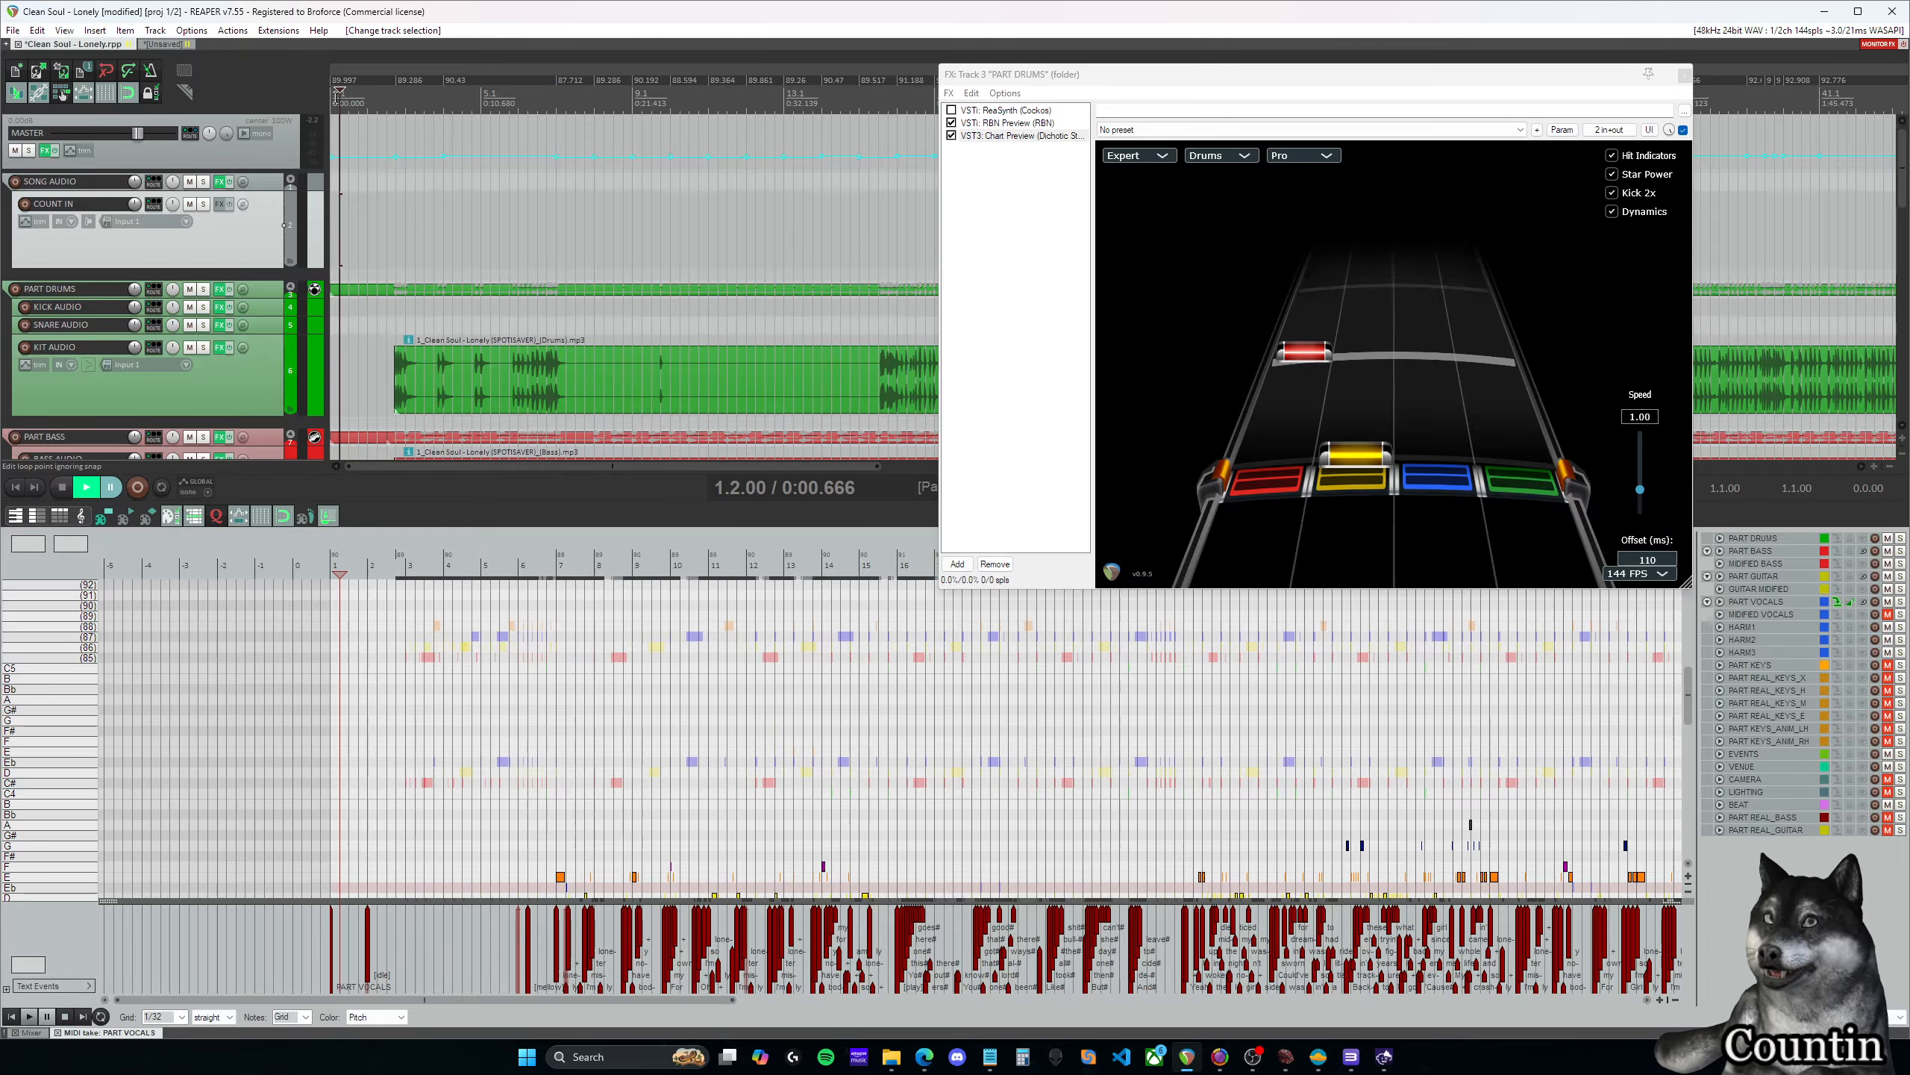
key(ctrl+v)
scroll(427, 184, up, 5)
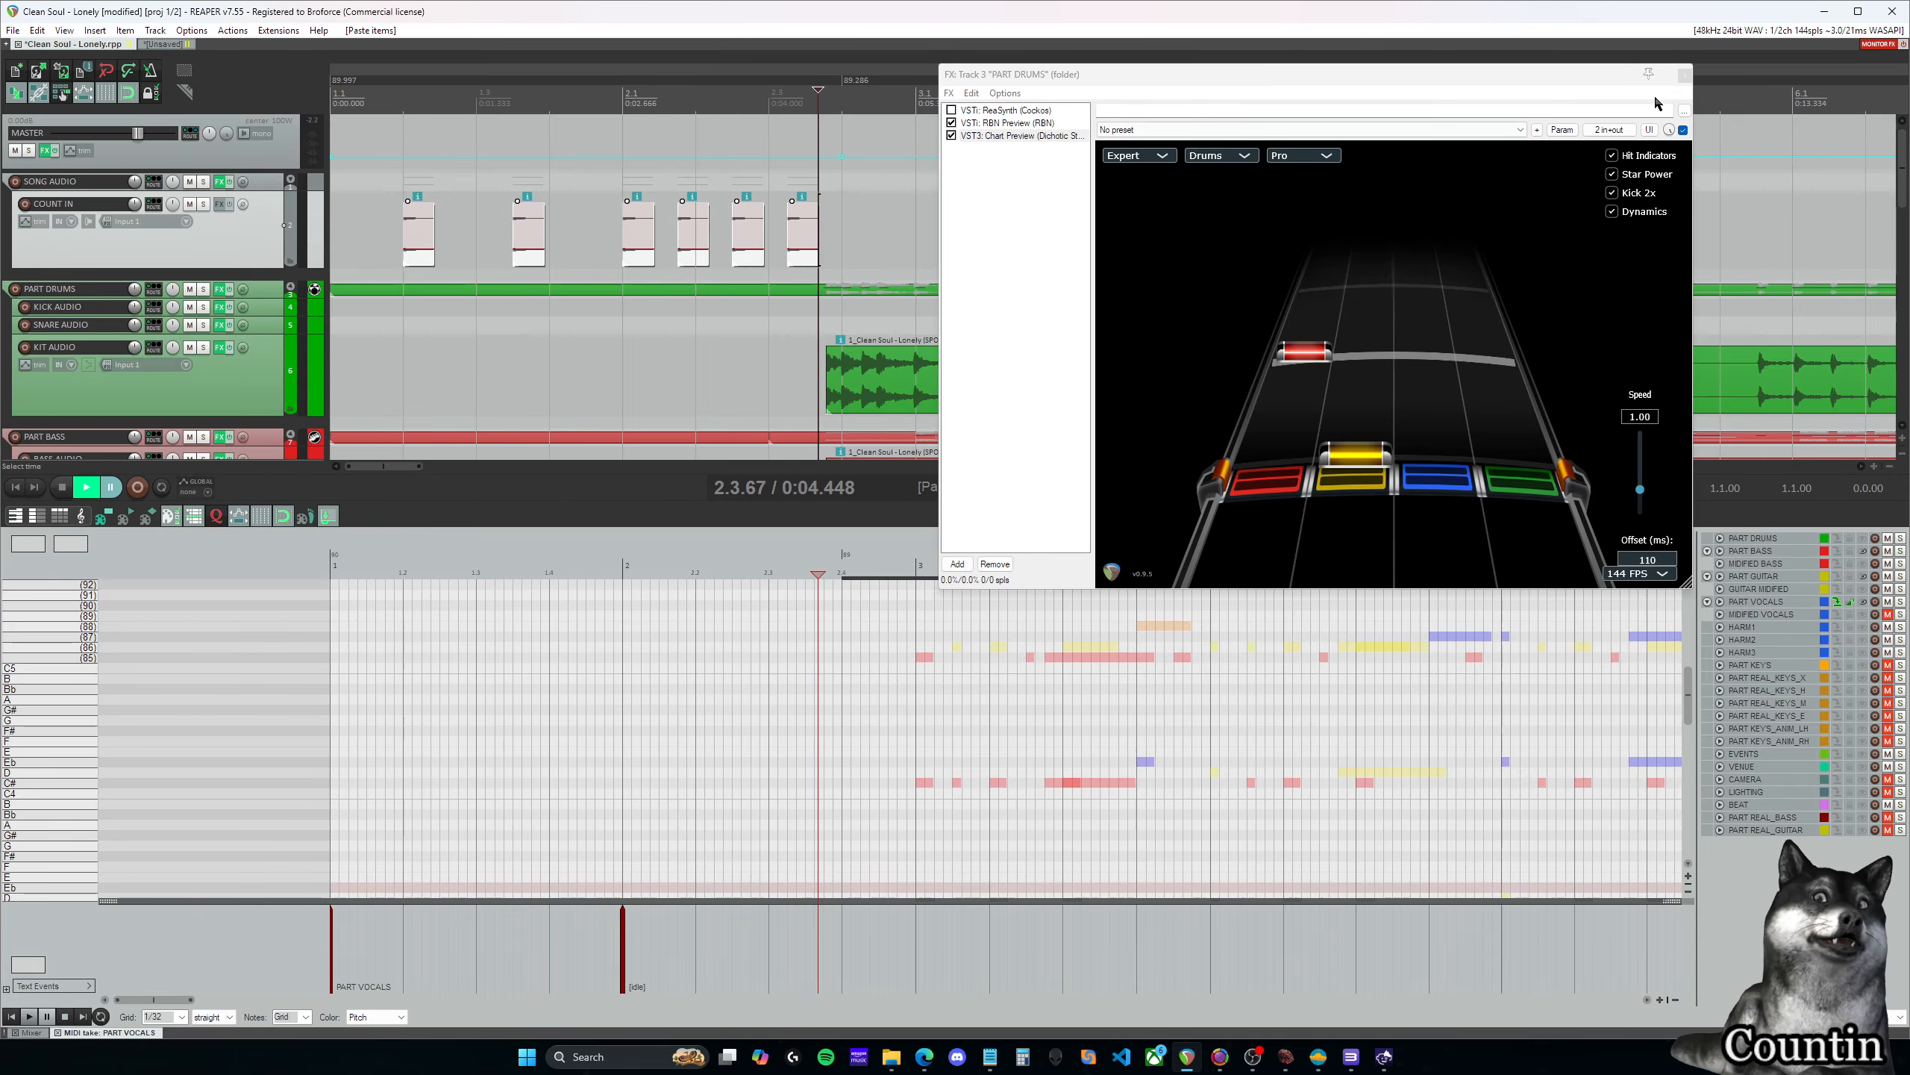
Close the PART DRUMS effects window and delete the pasted count-in items from the COUNT IN track
click(1682, 74)
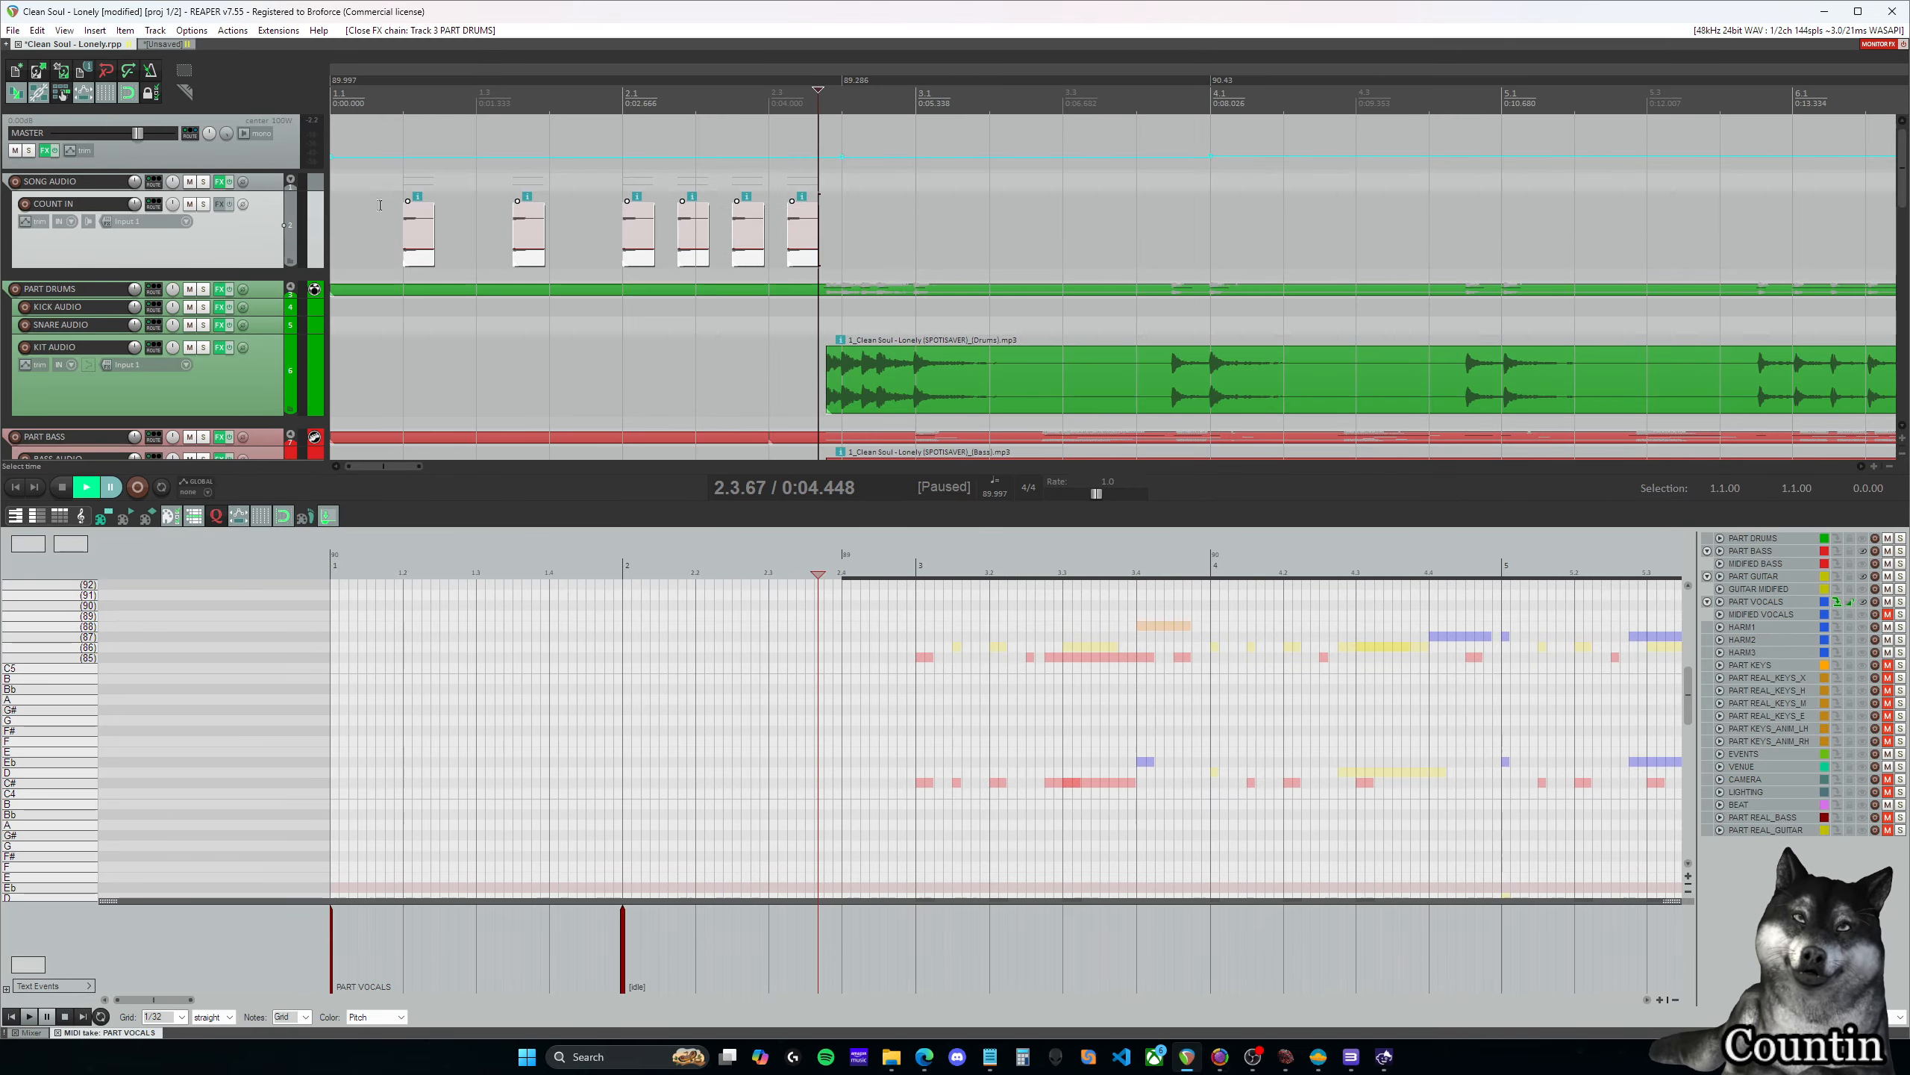
key(Delete)
Solo the KIT AUDIO track and play the isolated drum hit in measure 9 from 9.3.00
scroll(646, 412, down, 6)
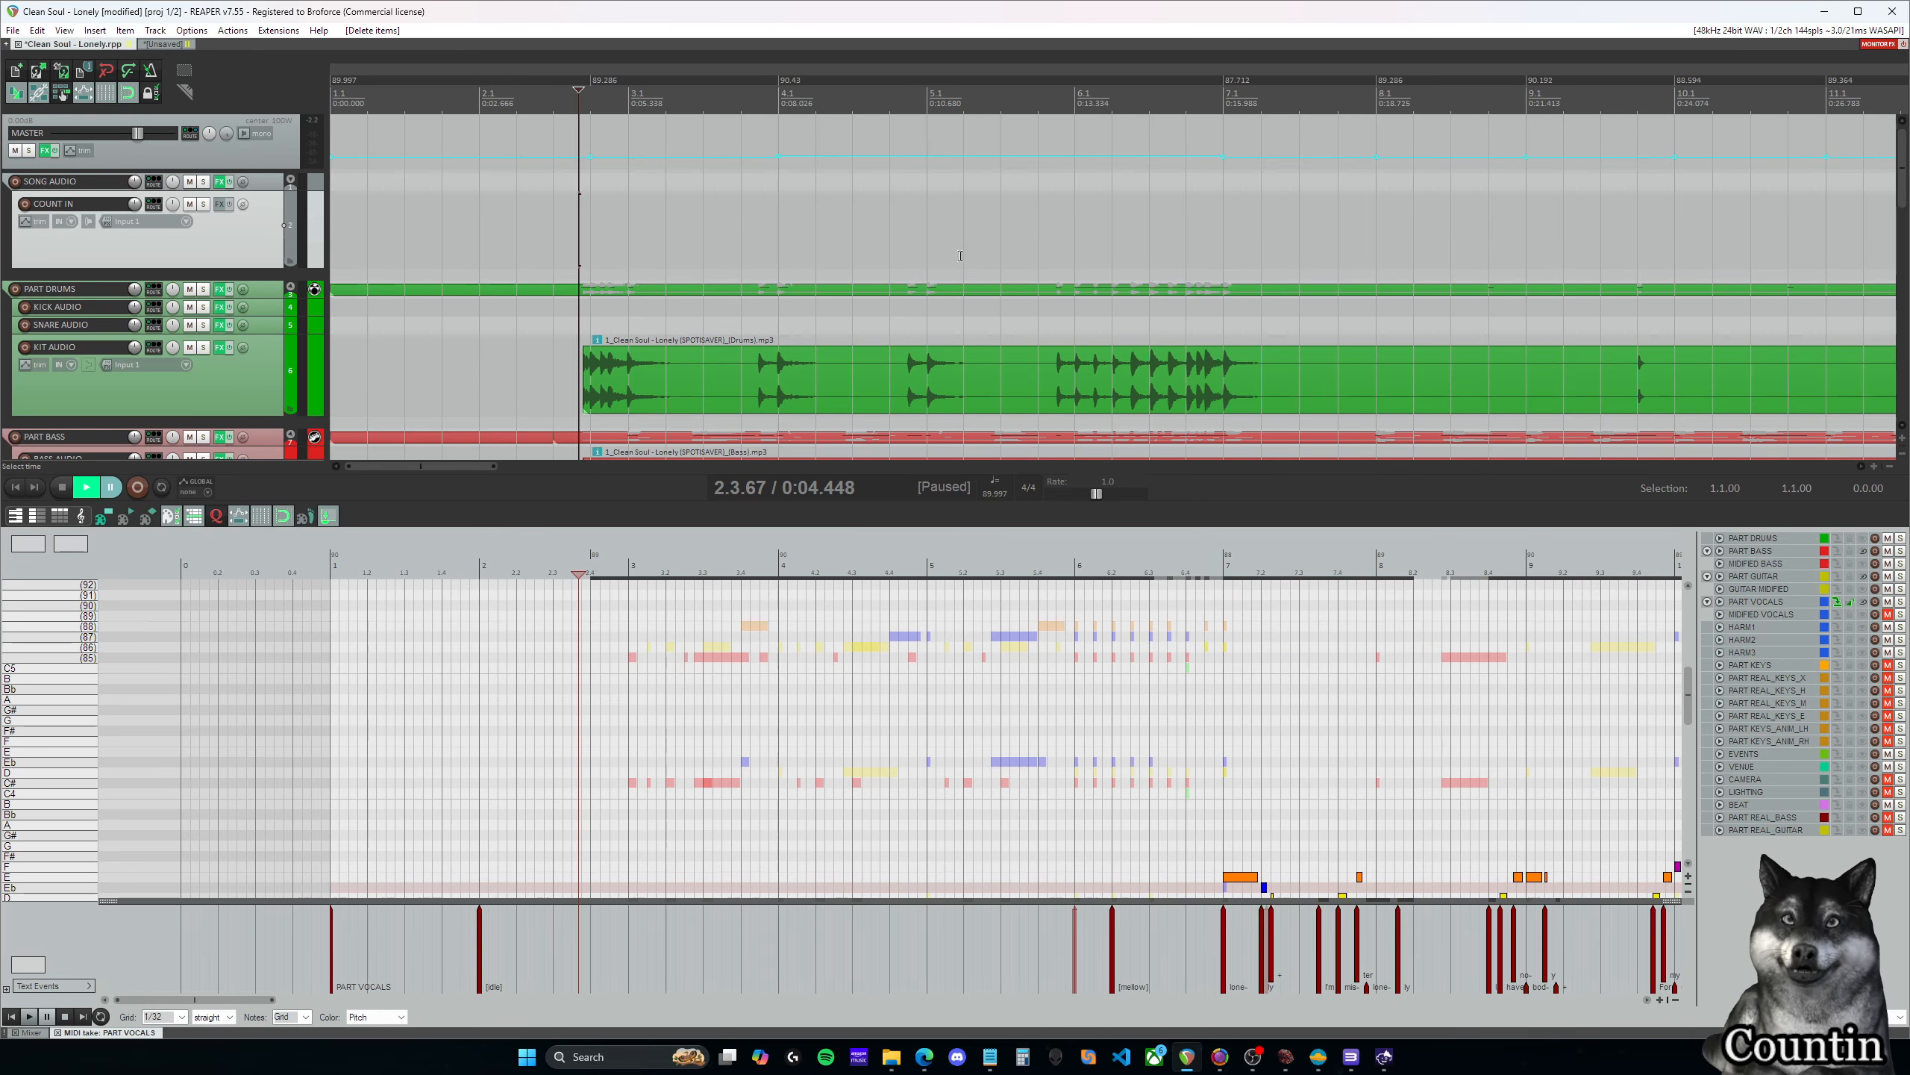
drag(612, 465, 646, 465)
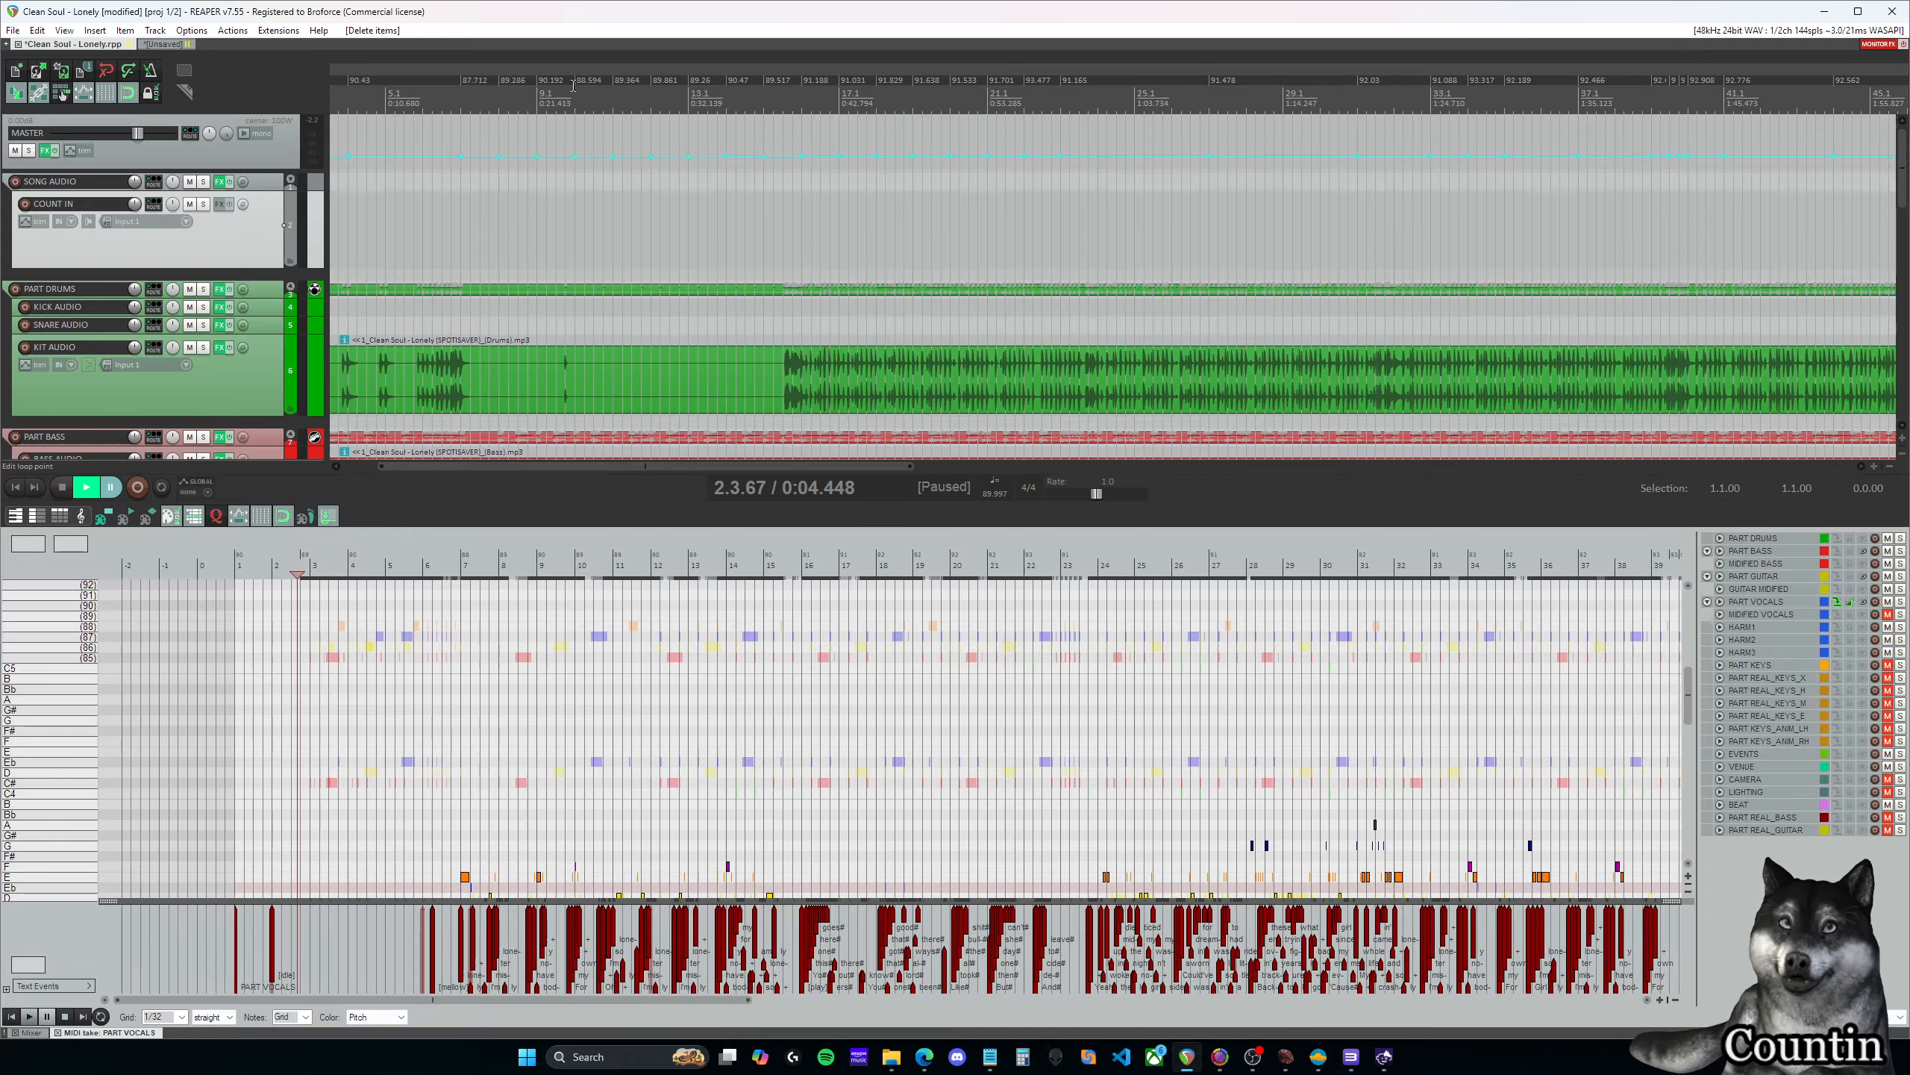
click(553, 103)
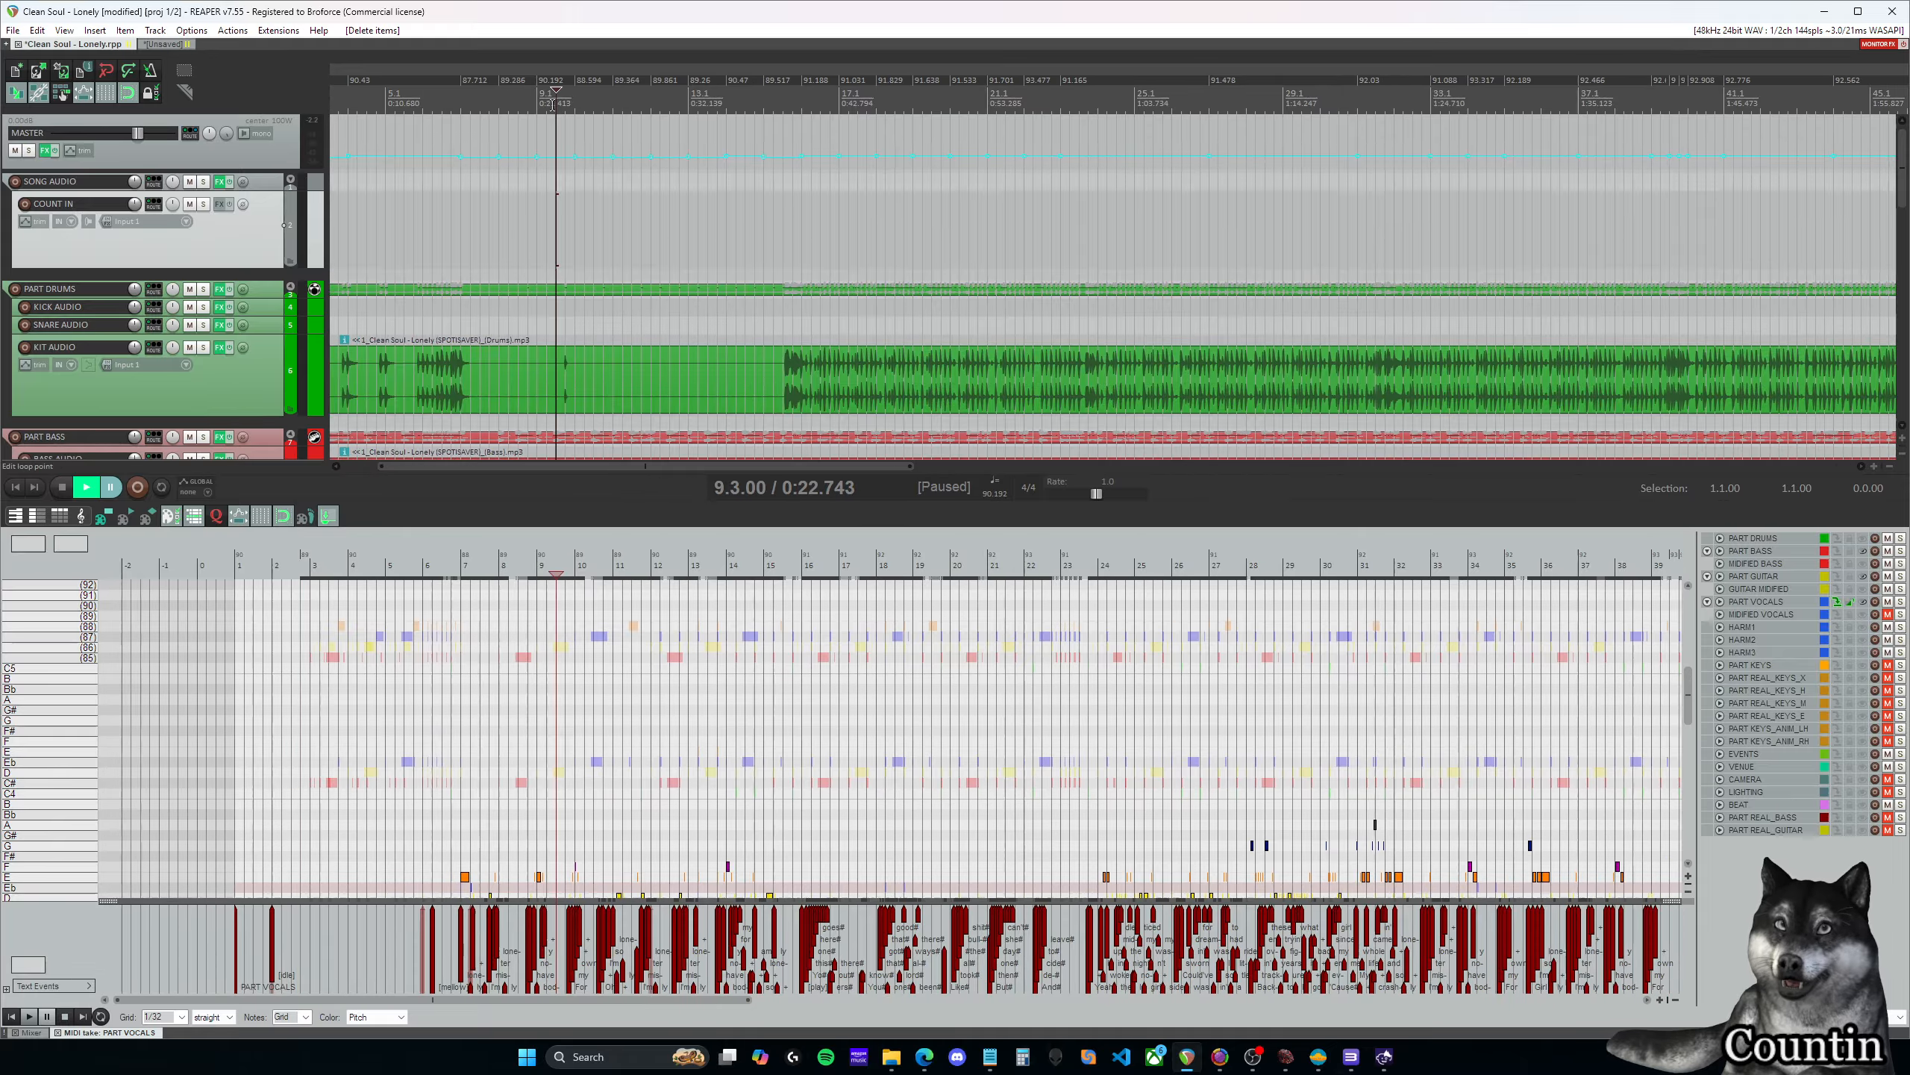
click(203, 347)
drag(657, 468, 667, 468)
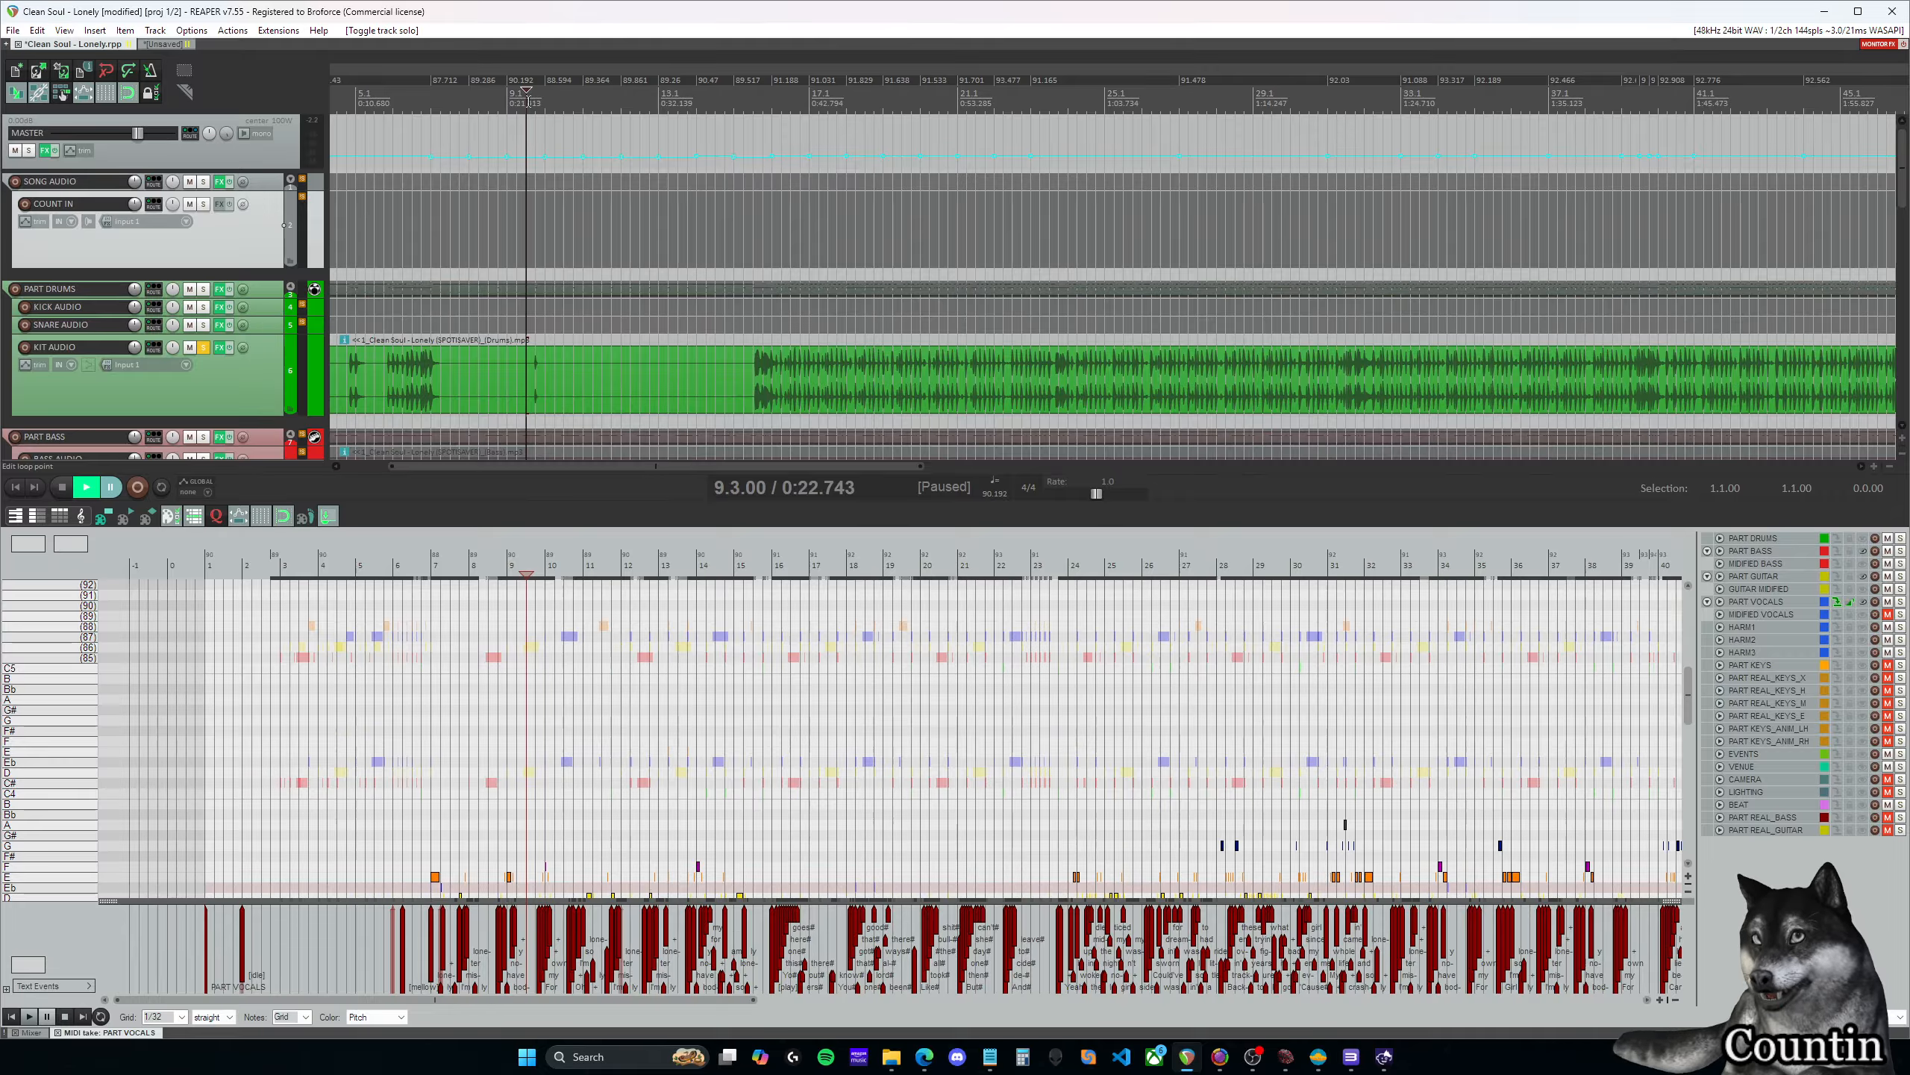
click(534, 102)
click(529, 103)
key(space)
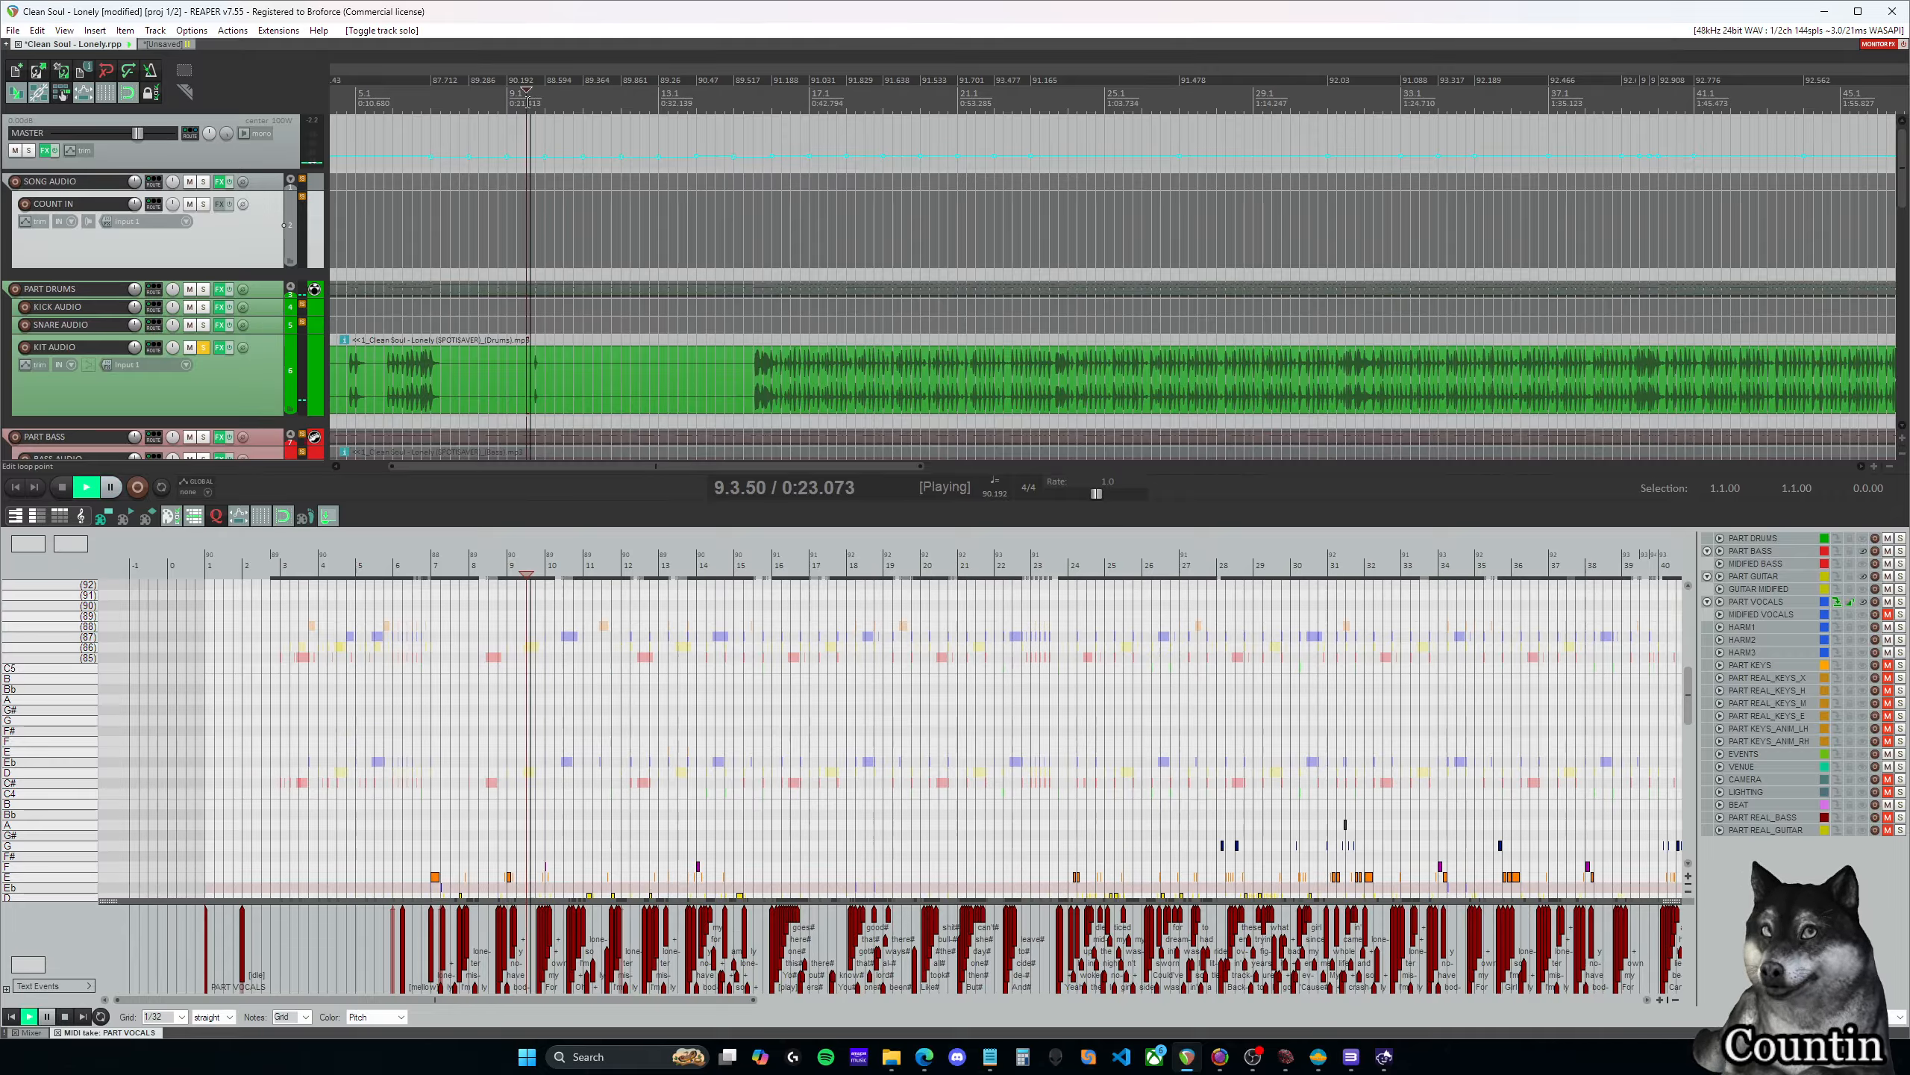
click(530, 104)
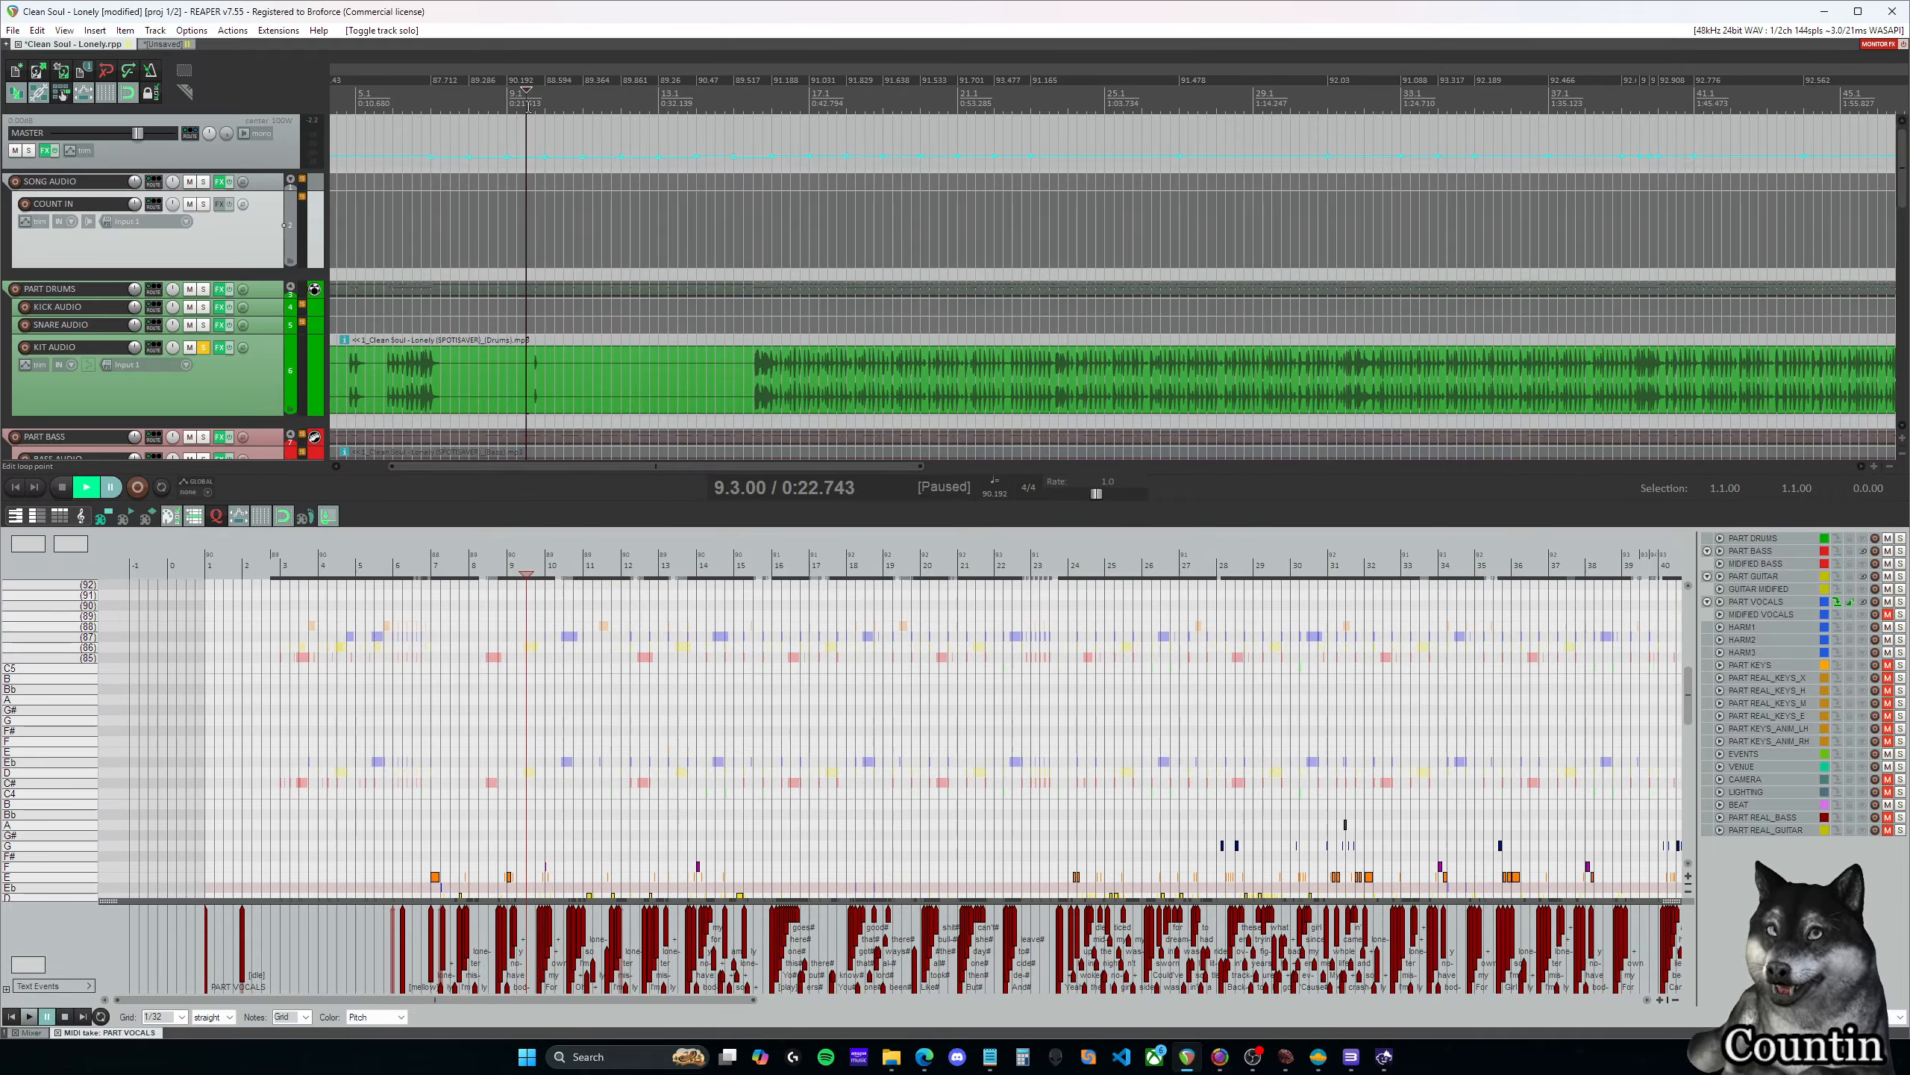
key(space)
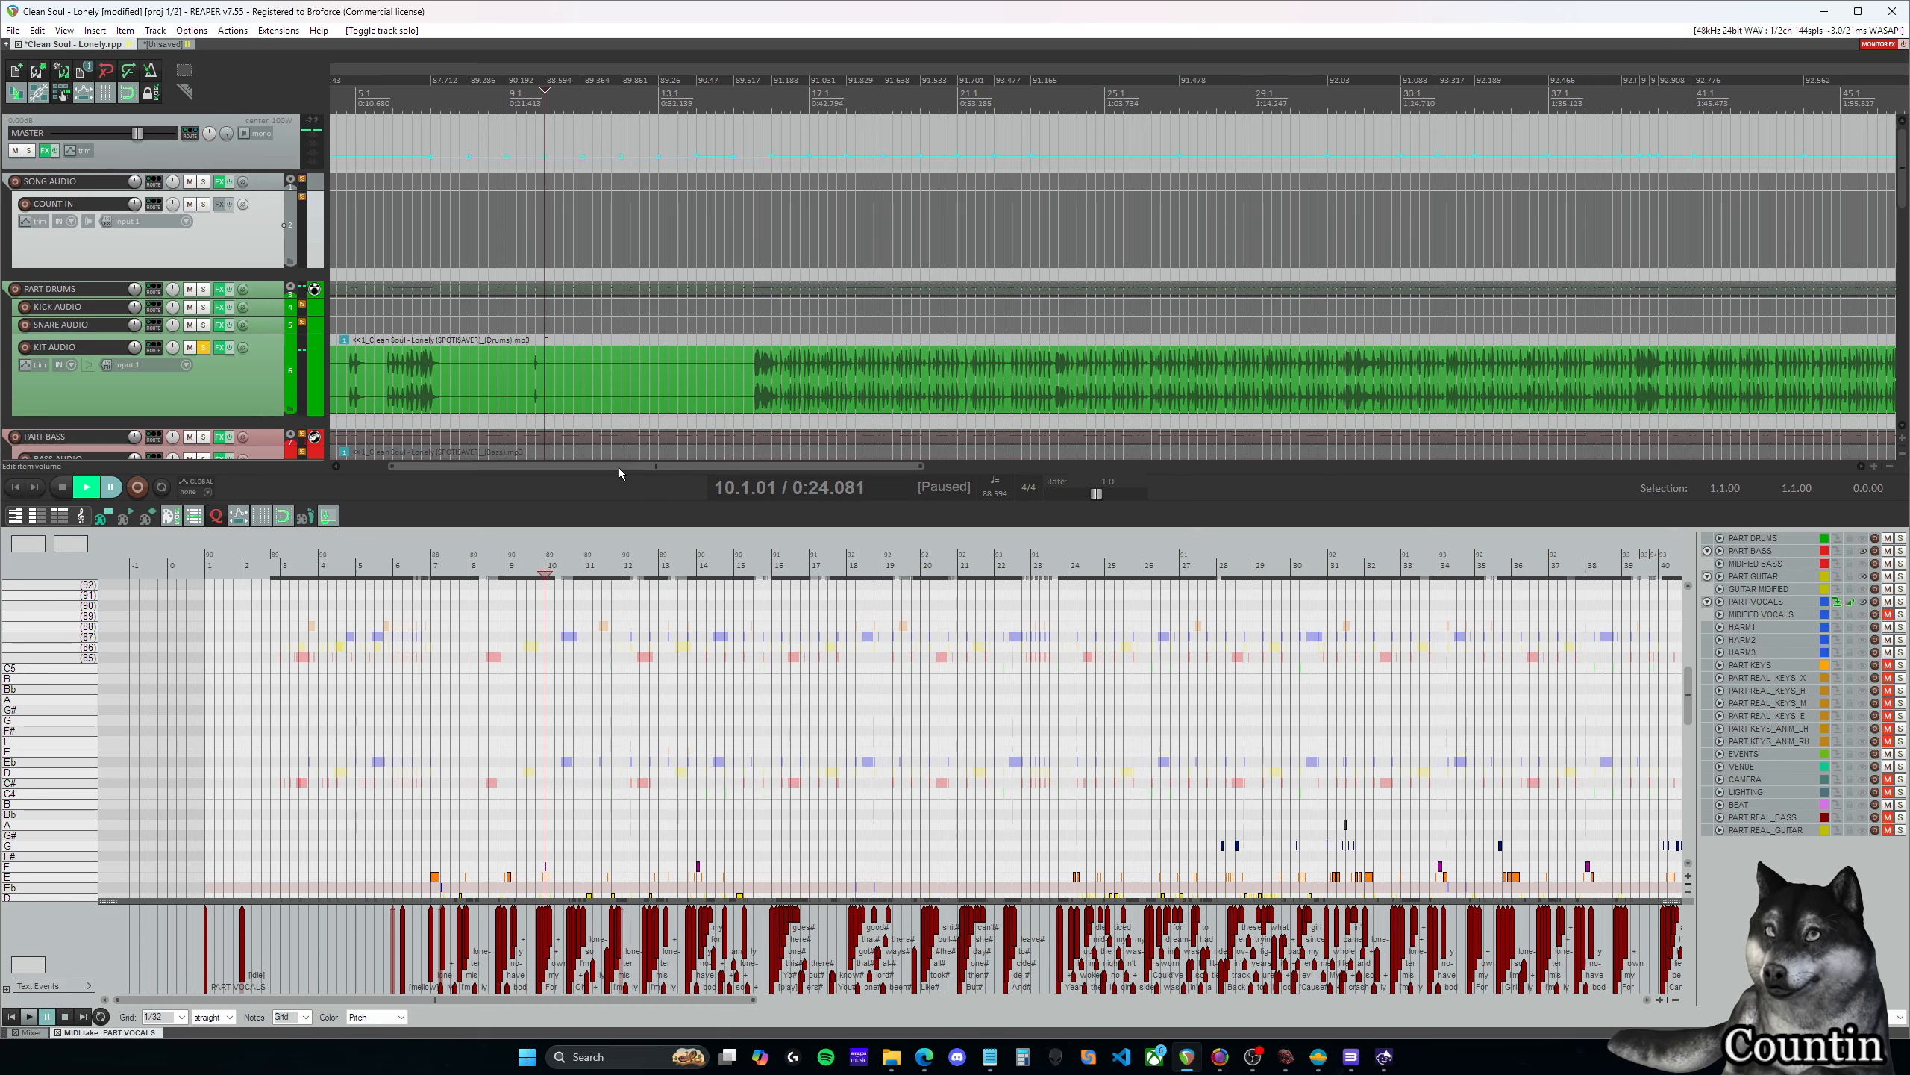
Audition the soloed kit audio at several spots between measures 63 and 78 for a usable clean hit
drag(619, 467, 1196, 481)
click(852, 99)
key(space)
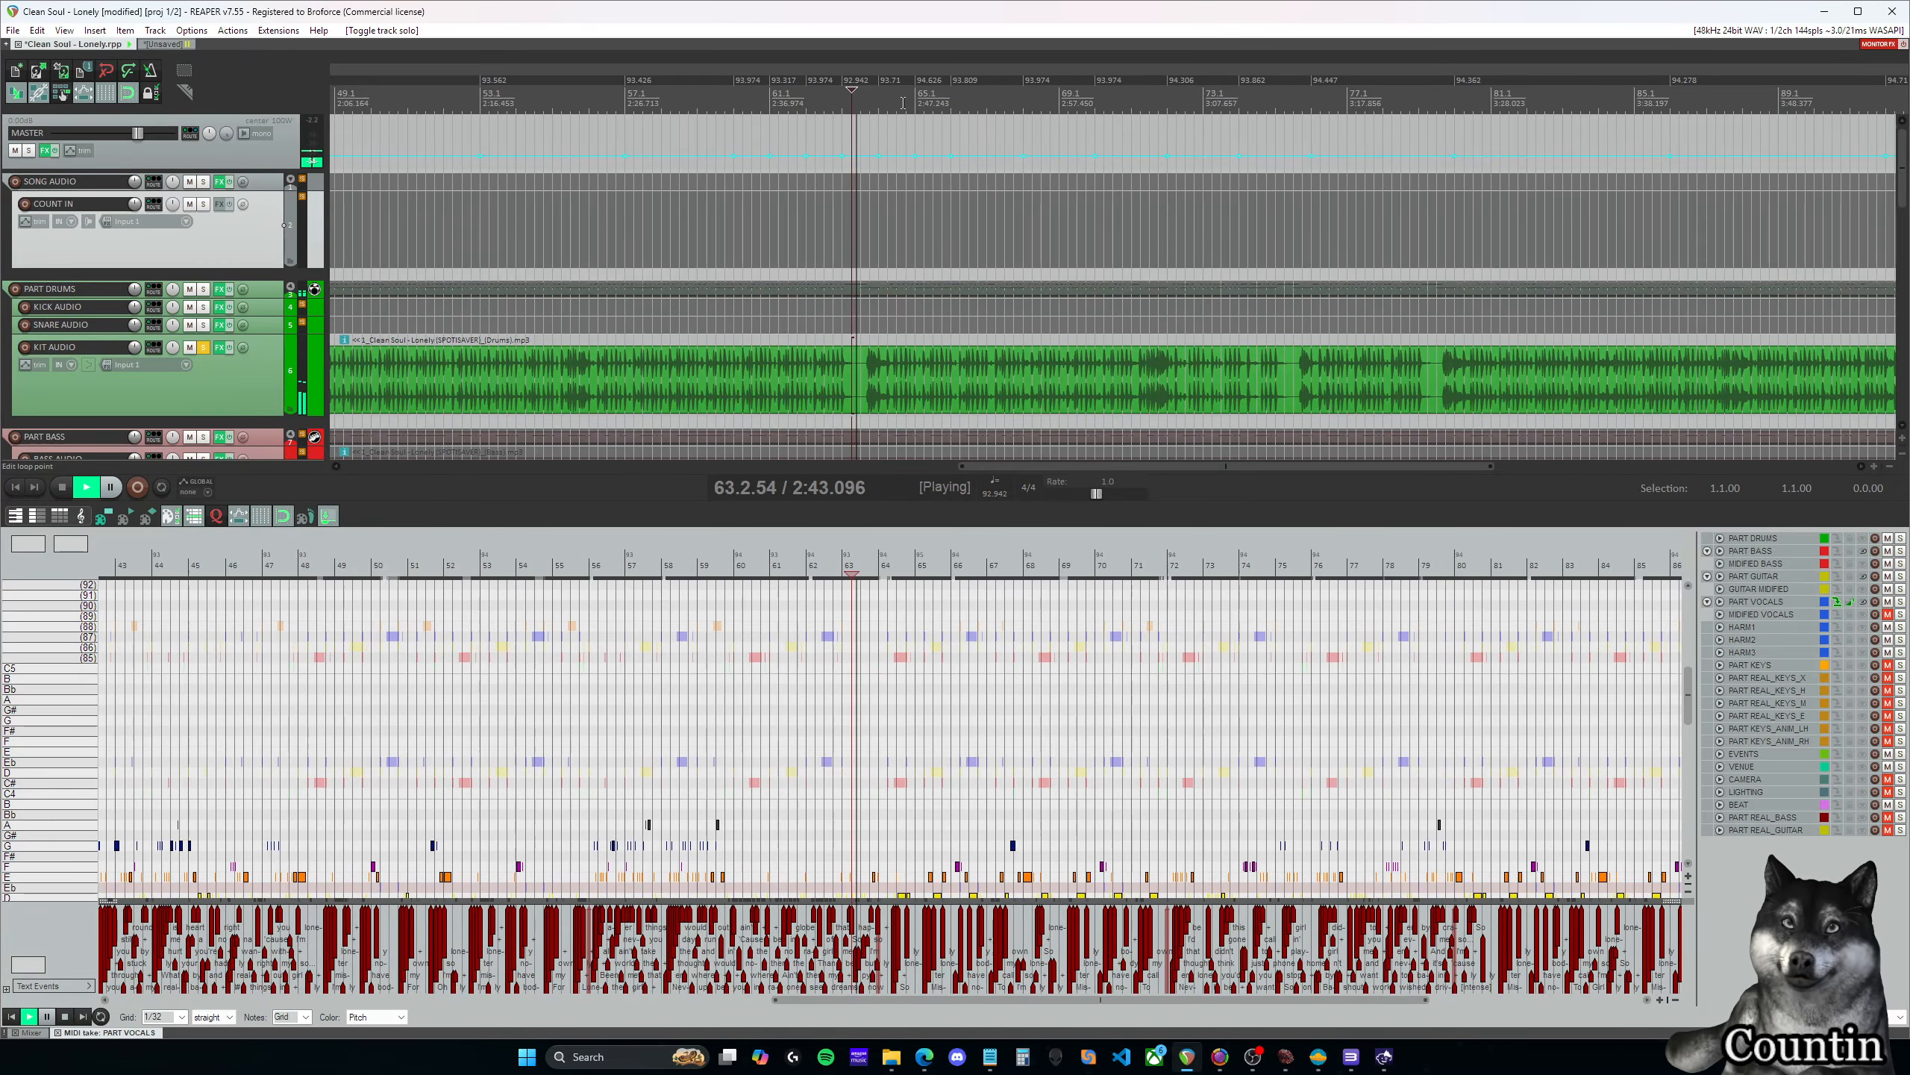
click(906, 101)
click(1221, 102)
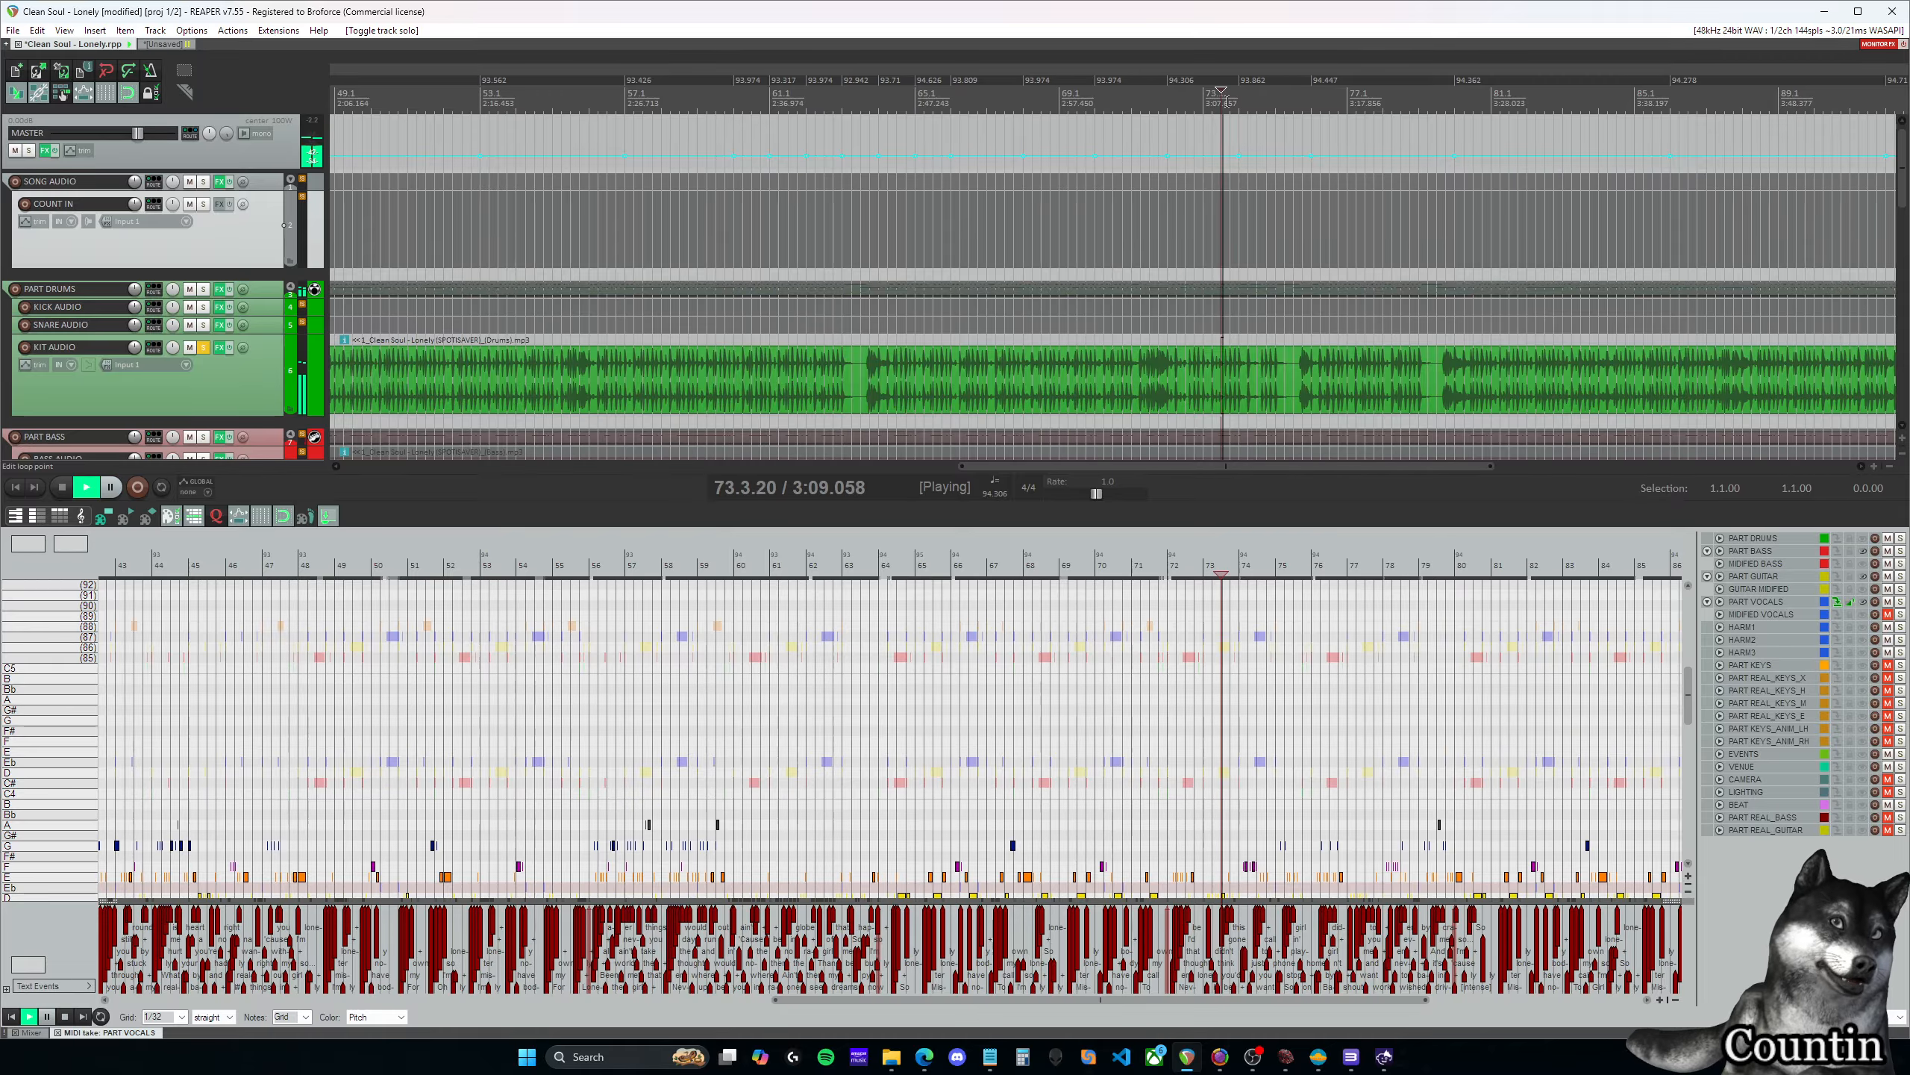
click(1194, 103)
click(1356, 104)
click(1410, 103)
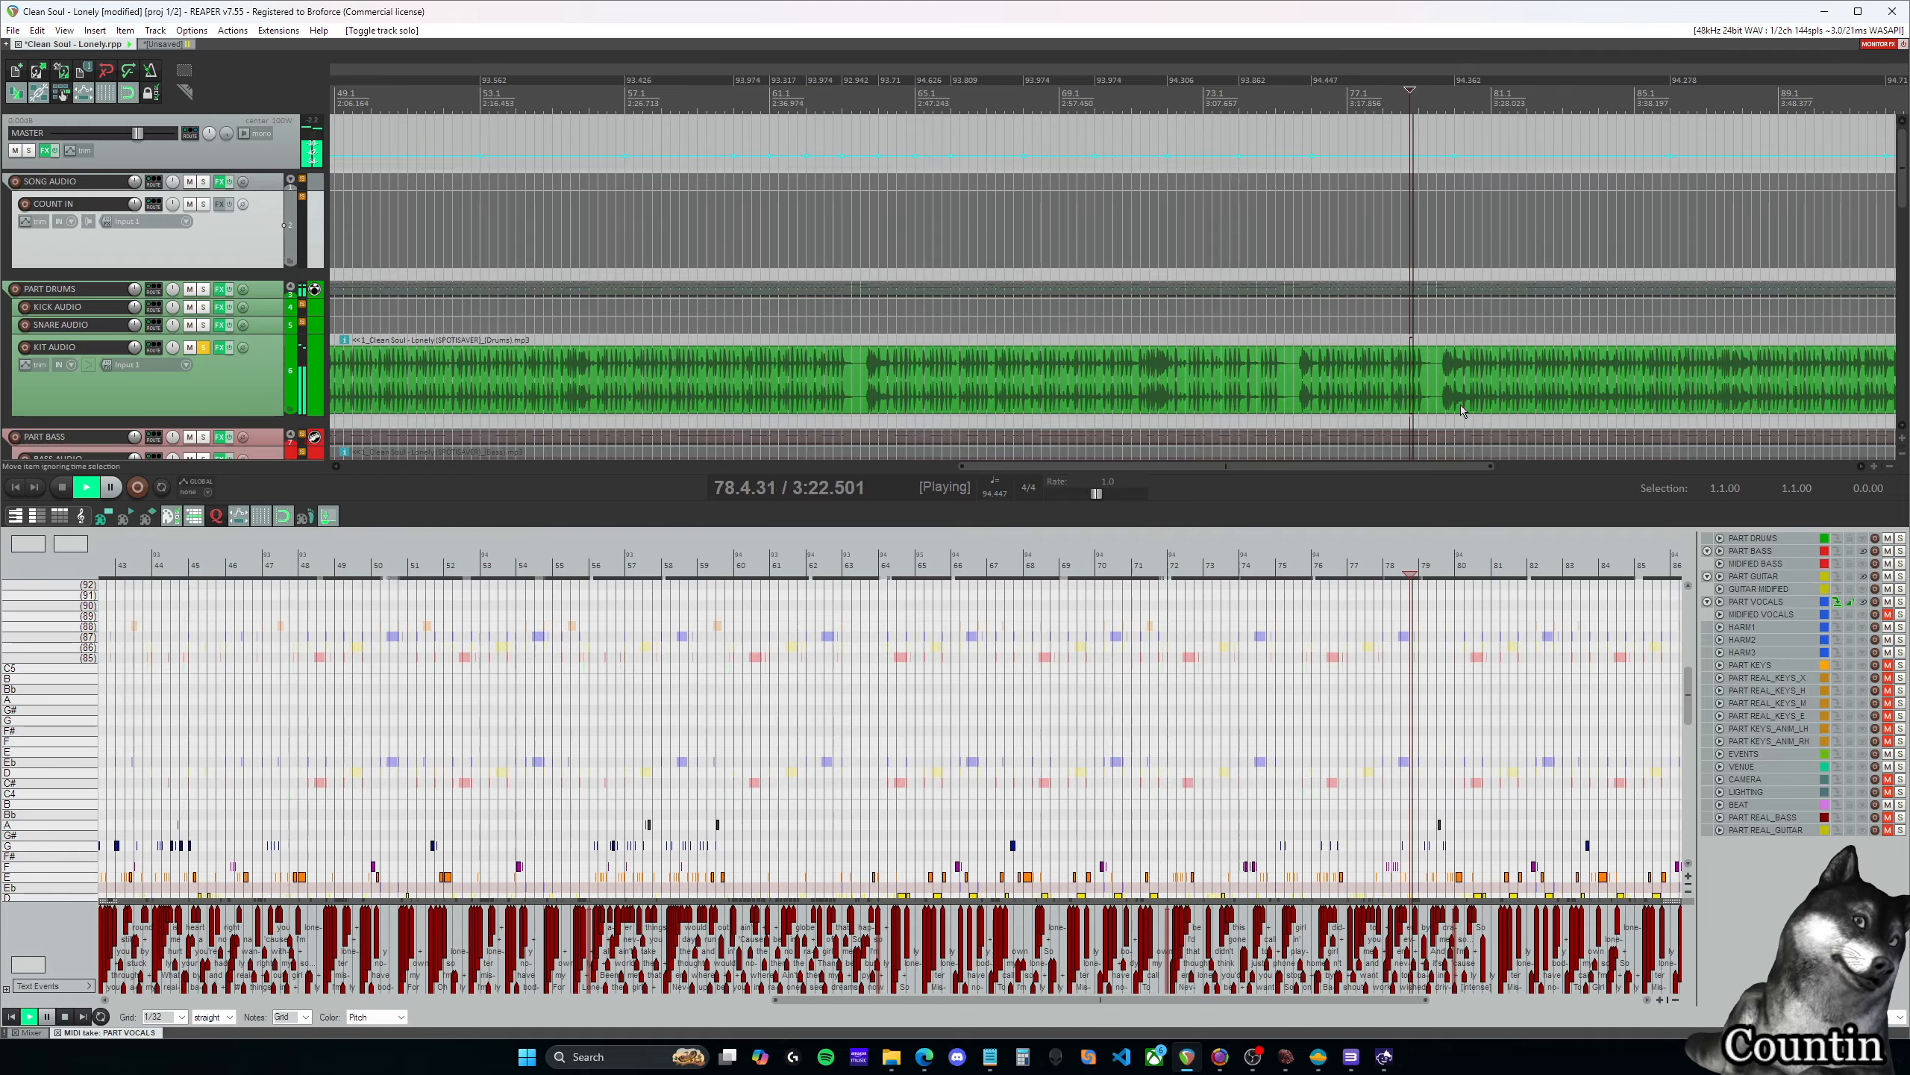
Audition the soloed kit audio at more spots in the earlier part of the song, including around measure 31
drag(1446, 467, 716, 473)
click(1300, 101)
key(space)
click(1579, 100)
key(space)
key(space)
click(999, 102)
key(space)
key(space)
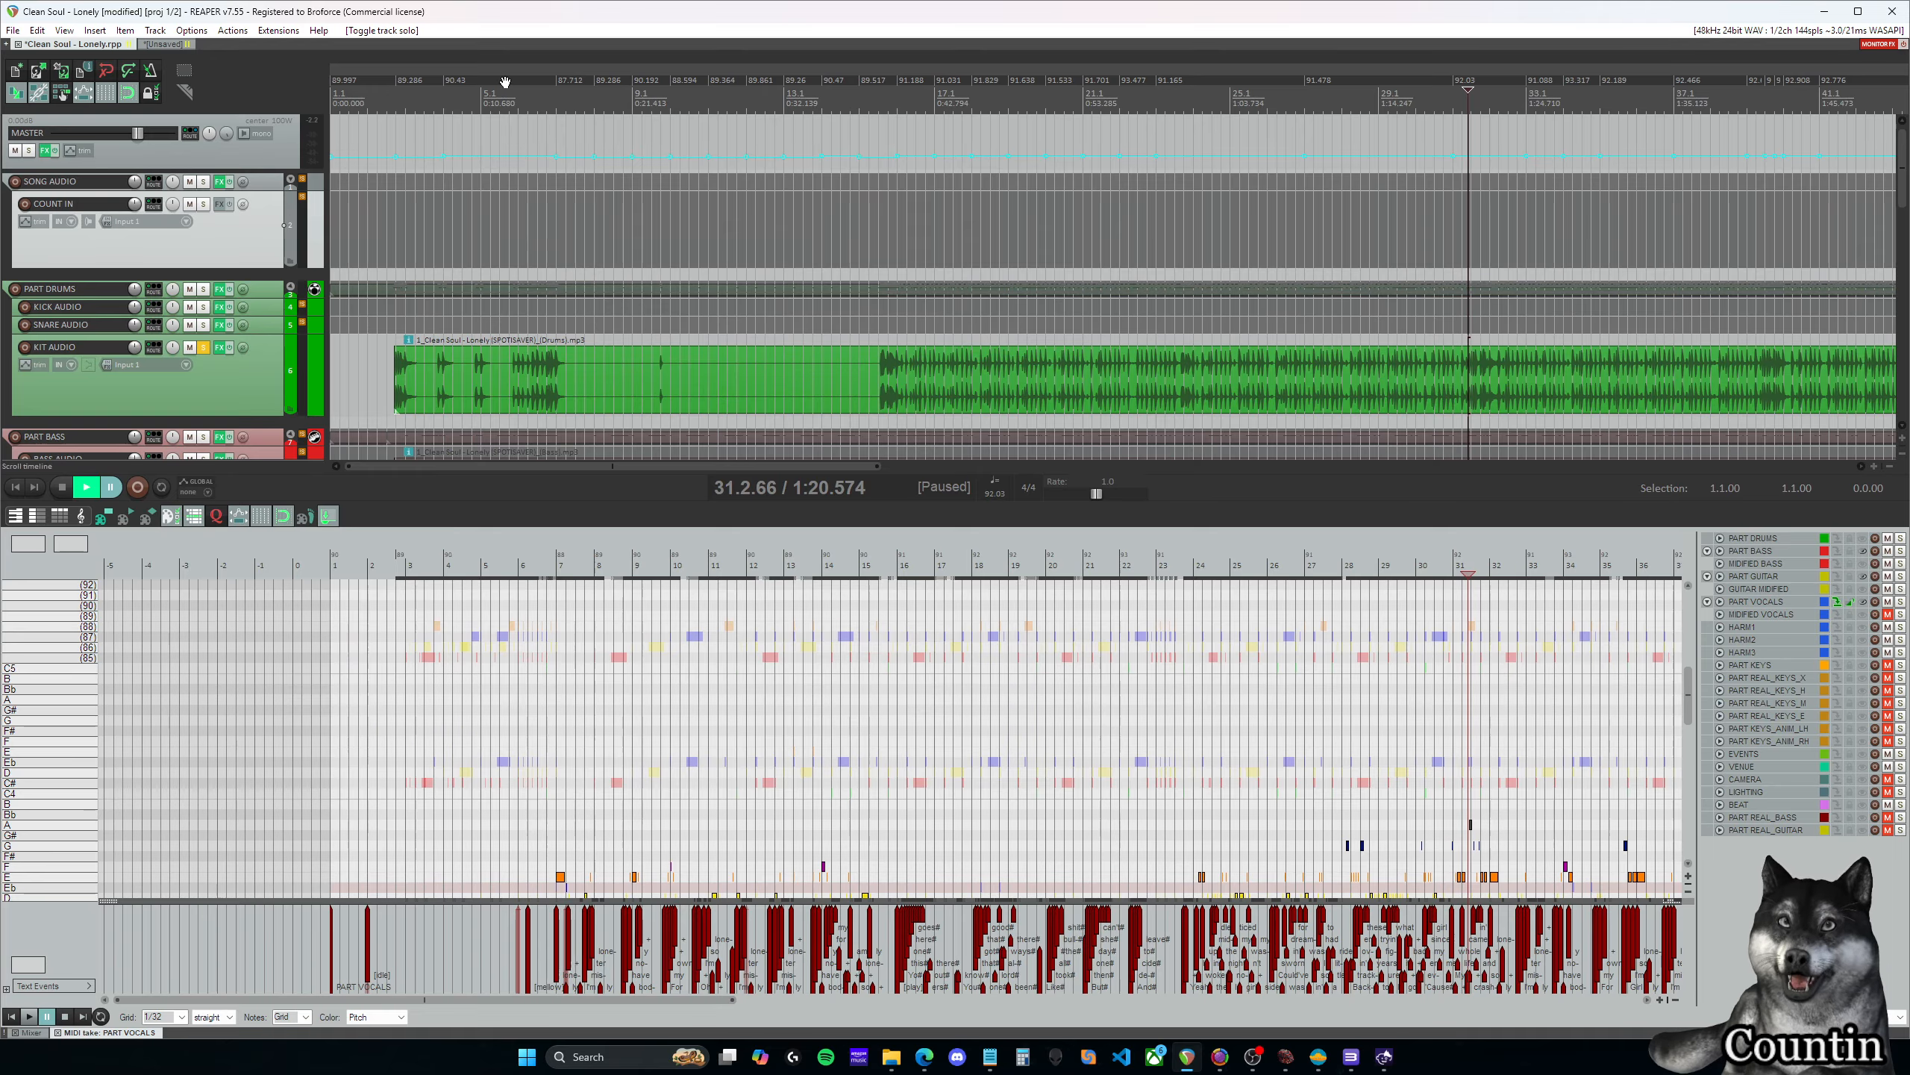
Play the intro drum hits from 3.3.00 and compare them with the isolated hit in measure 9
click(454, 92)
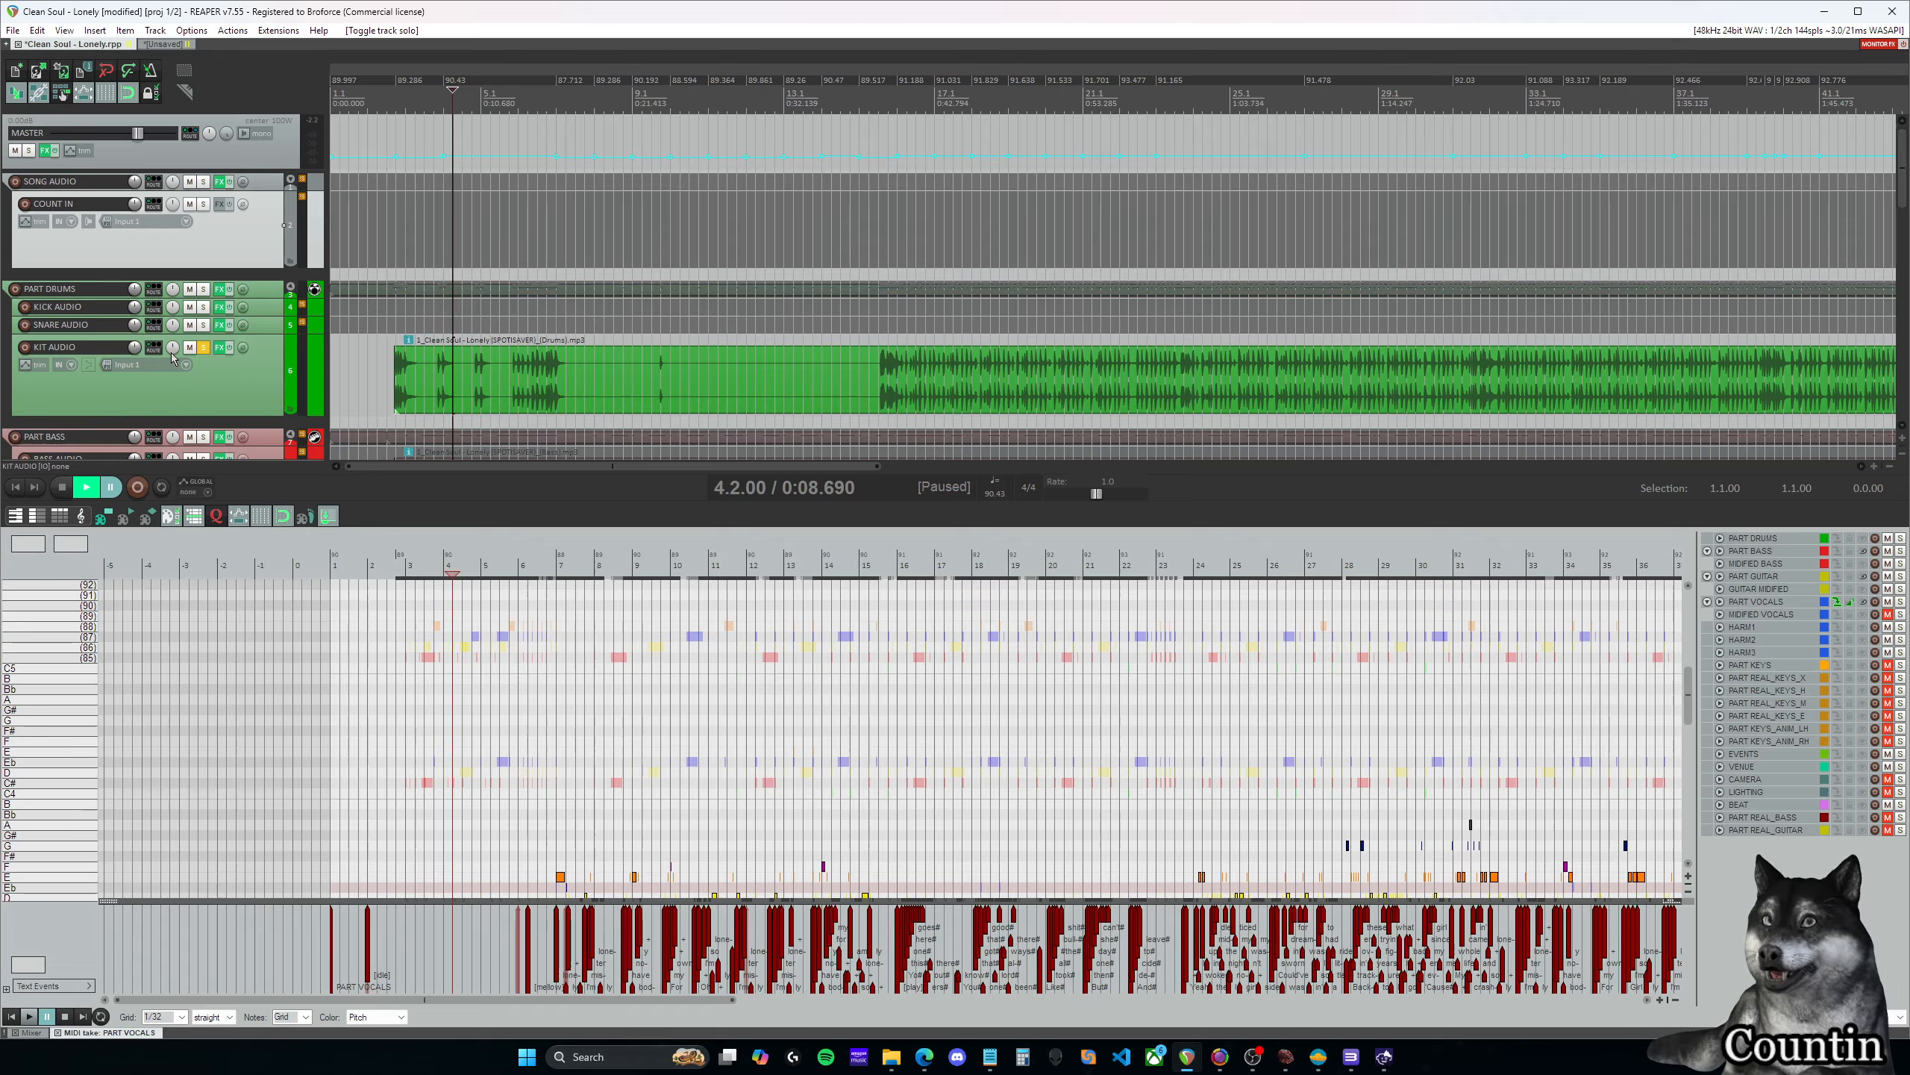
click(425, 108)
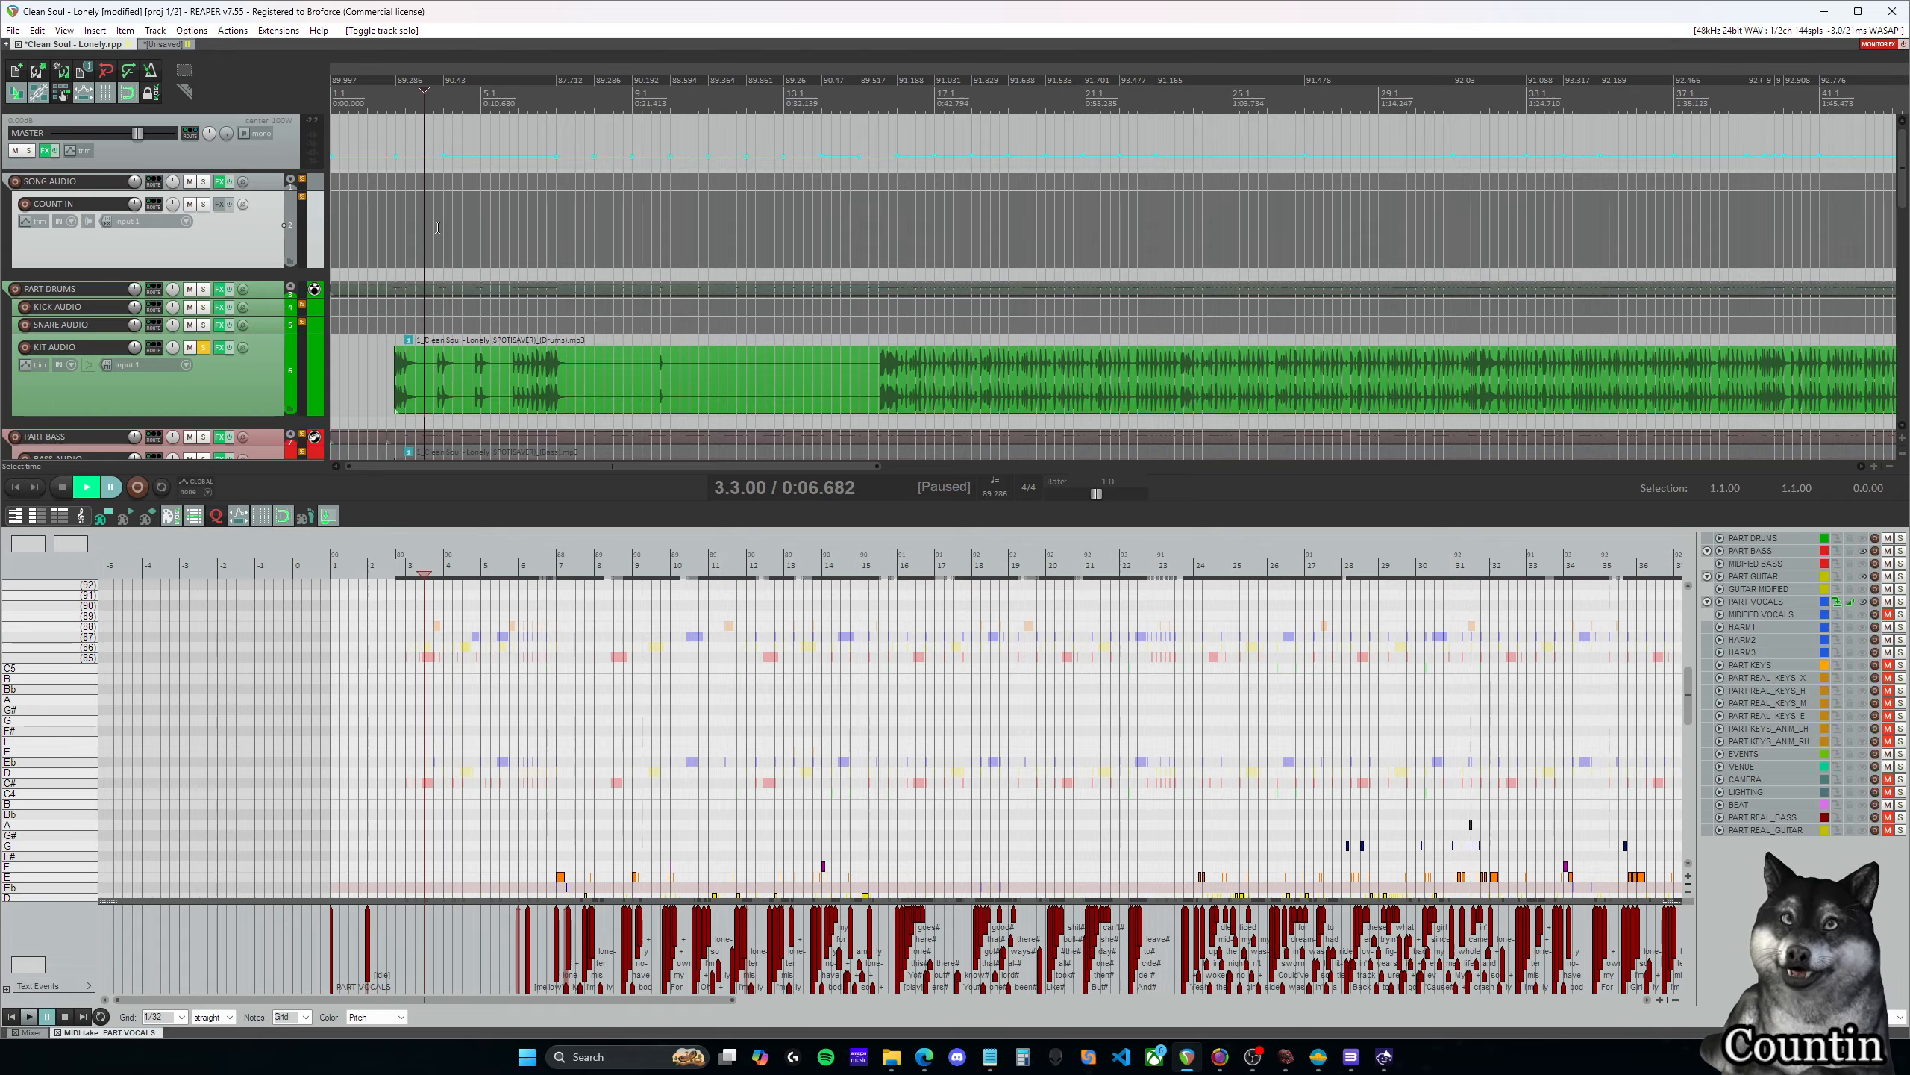
key(space)
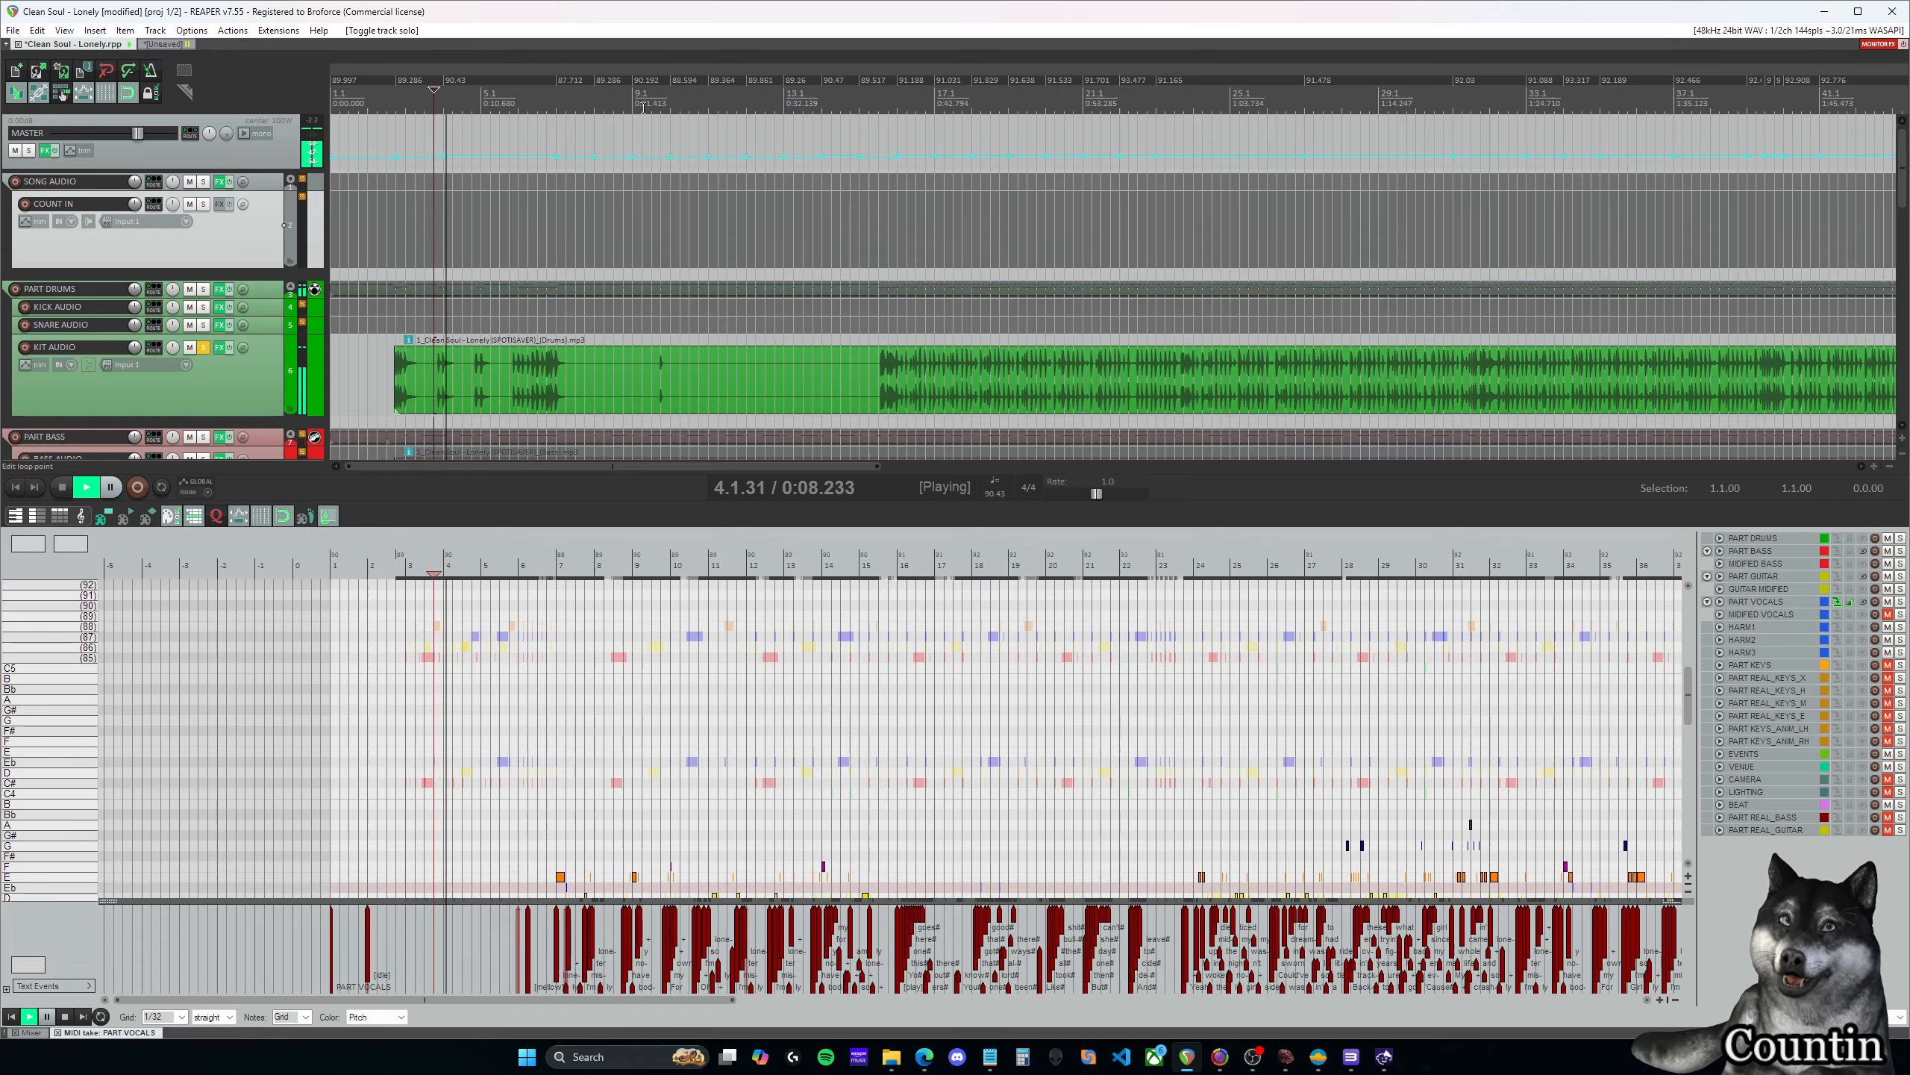
click(651, 103)
key(ctrl+space)
Copy the drum audio item from the KIT AUDIO track onto the COUNT IN track
click(705, 264)
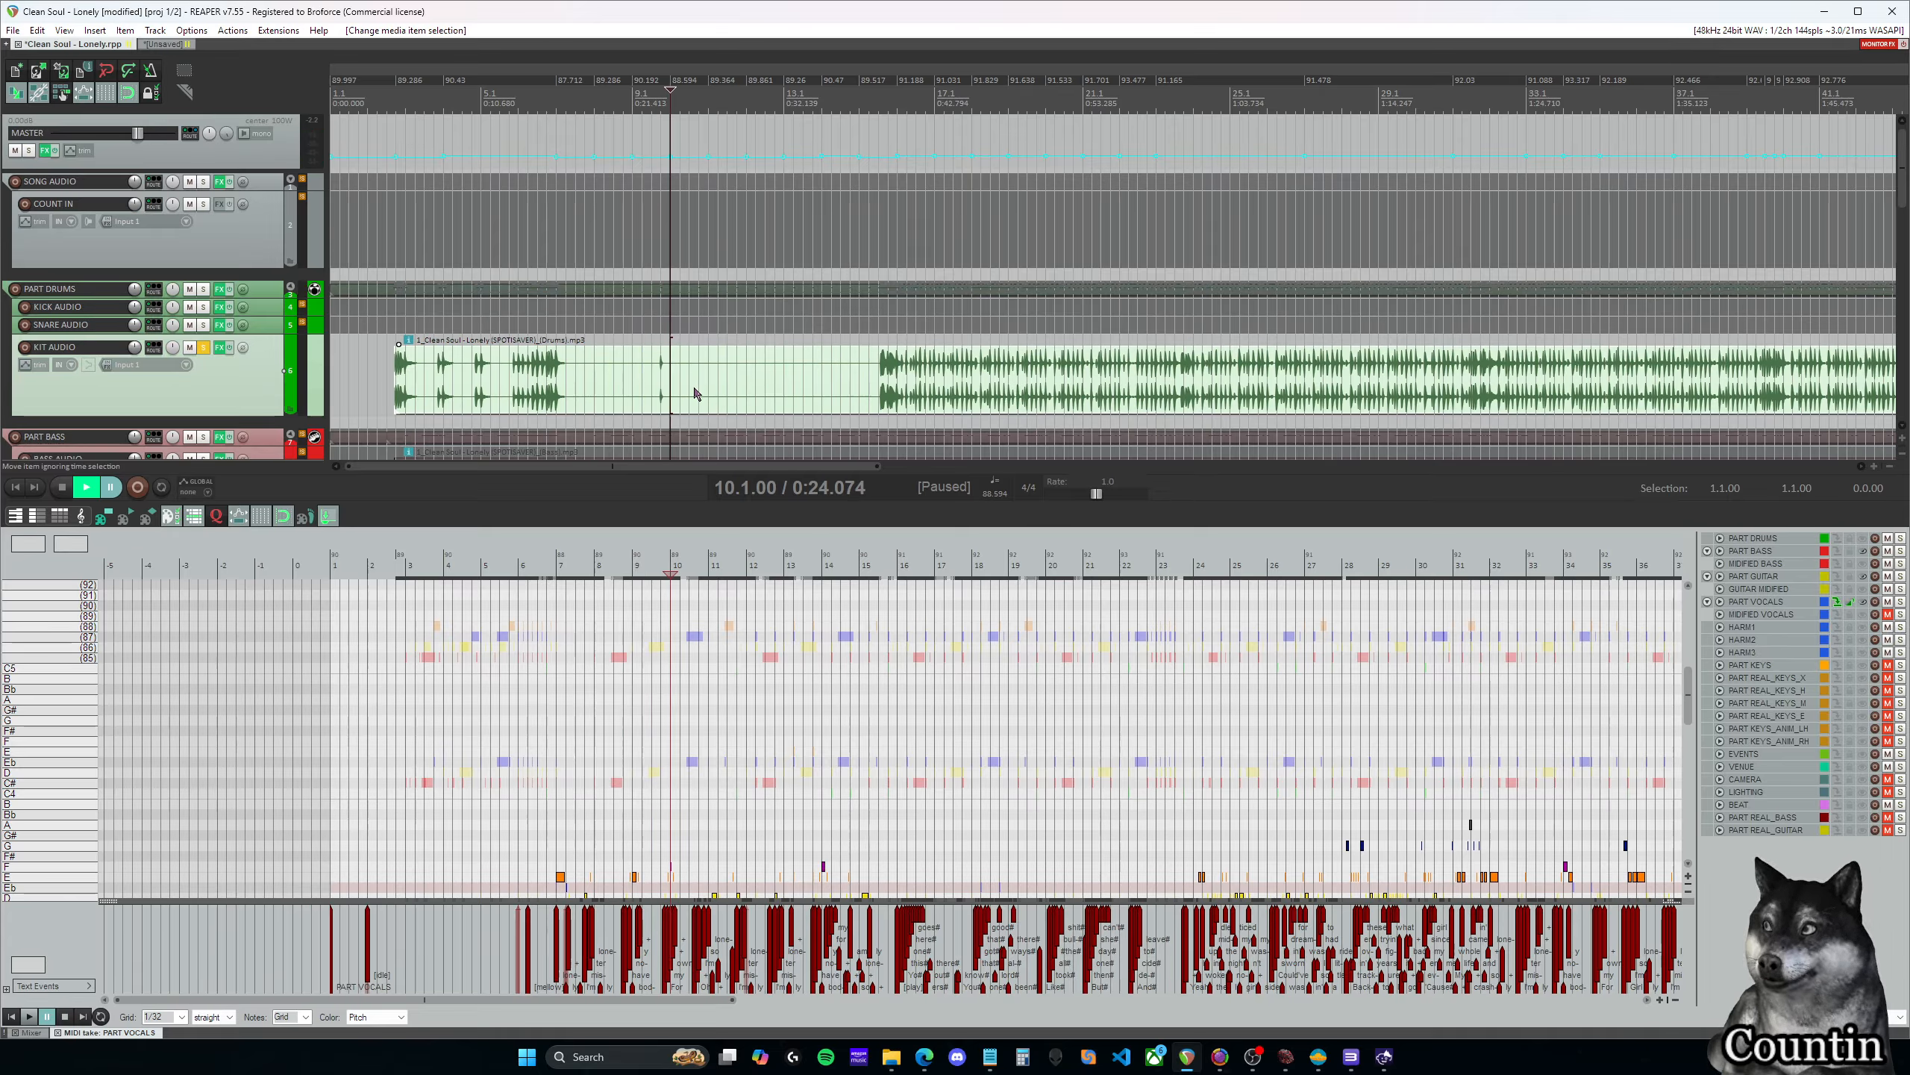
drag(688, 382, 690, 233)
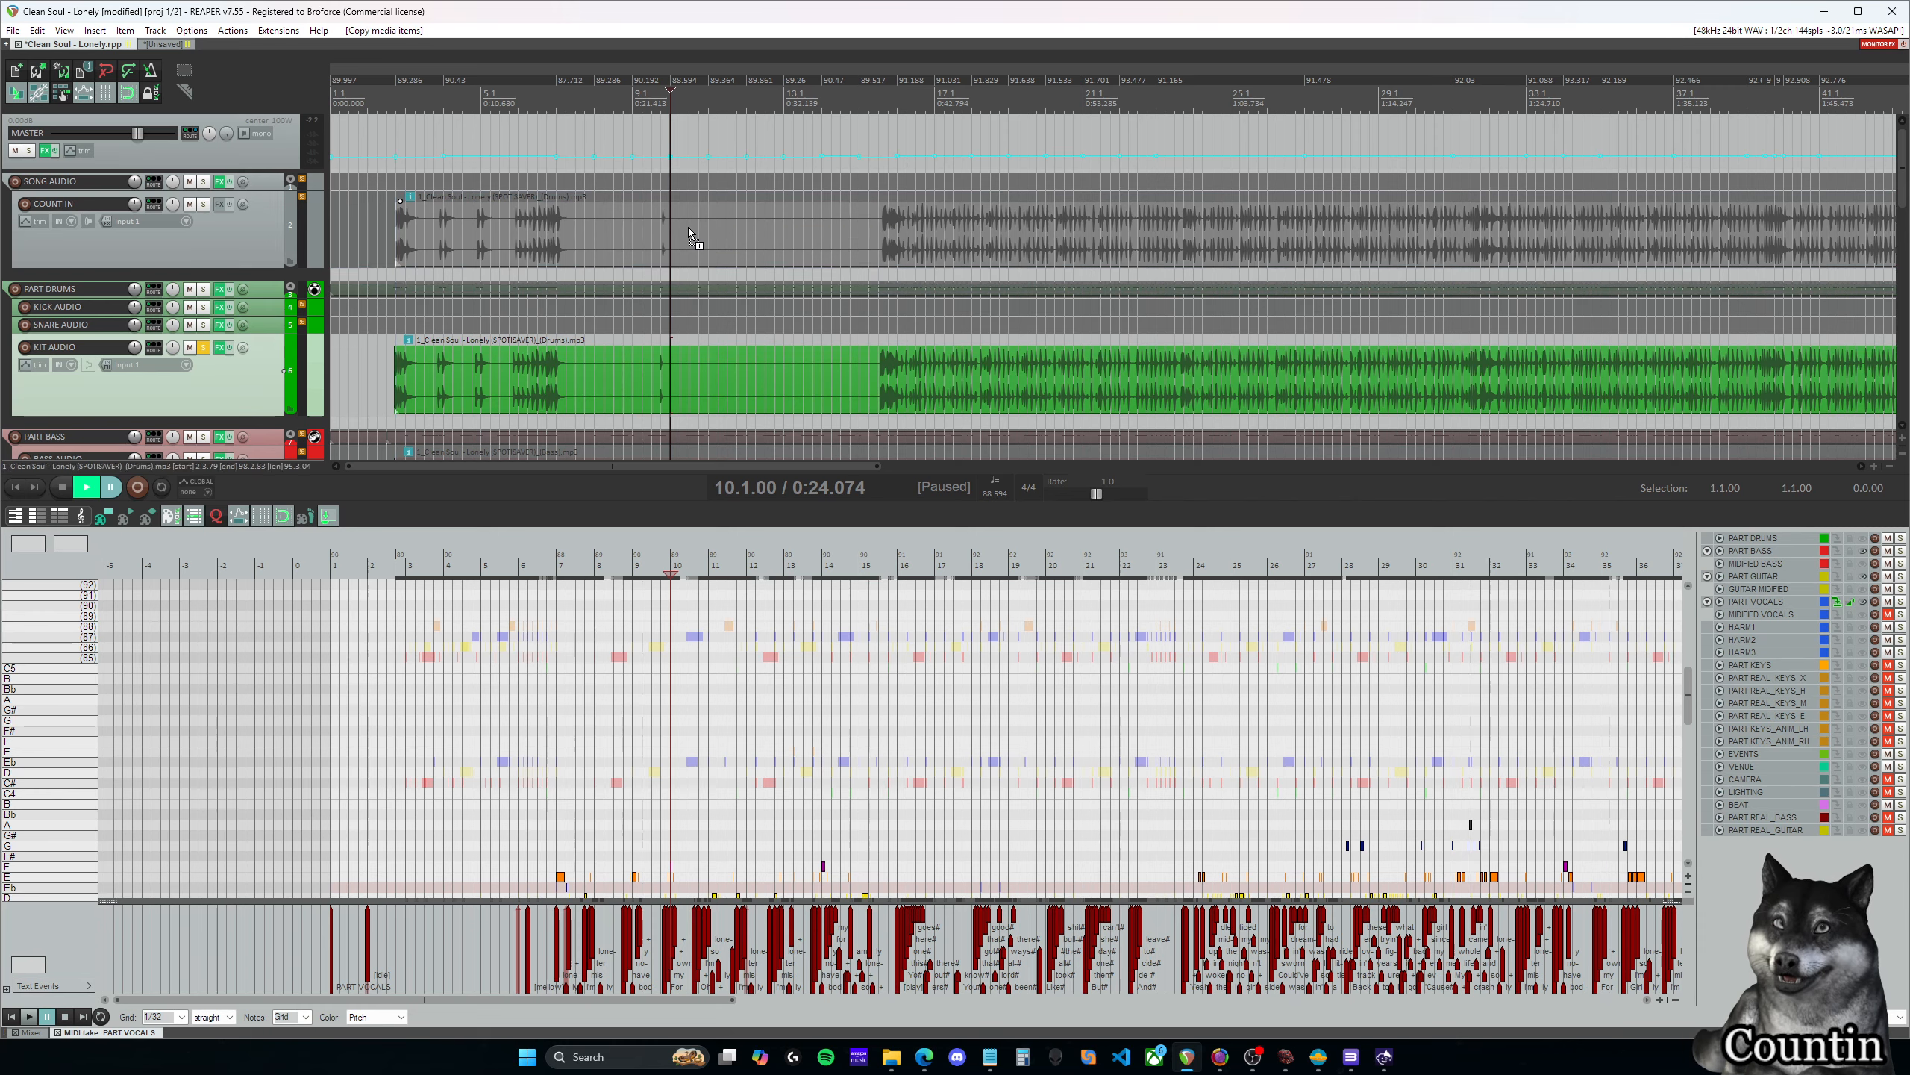
click(653, 214)
Split the copied drum item on the COUNT IN track at 9.4.00 and 10.1.00, around the isolated hit
scroll(699, 226, up, 8)
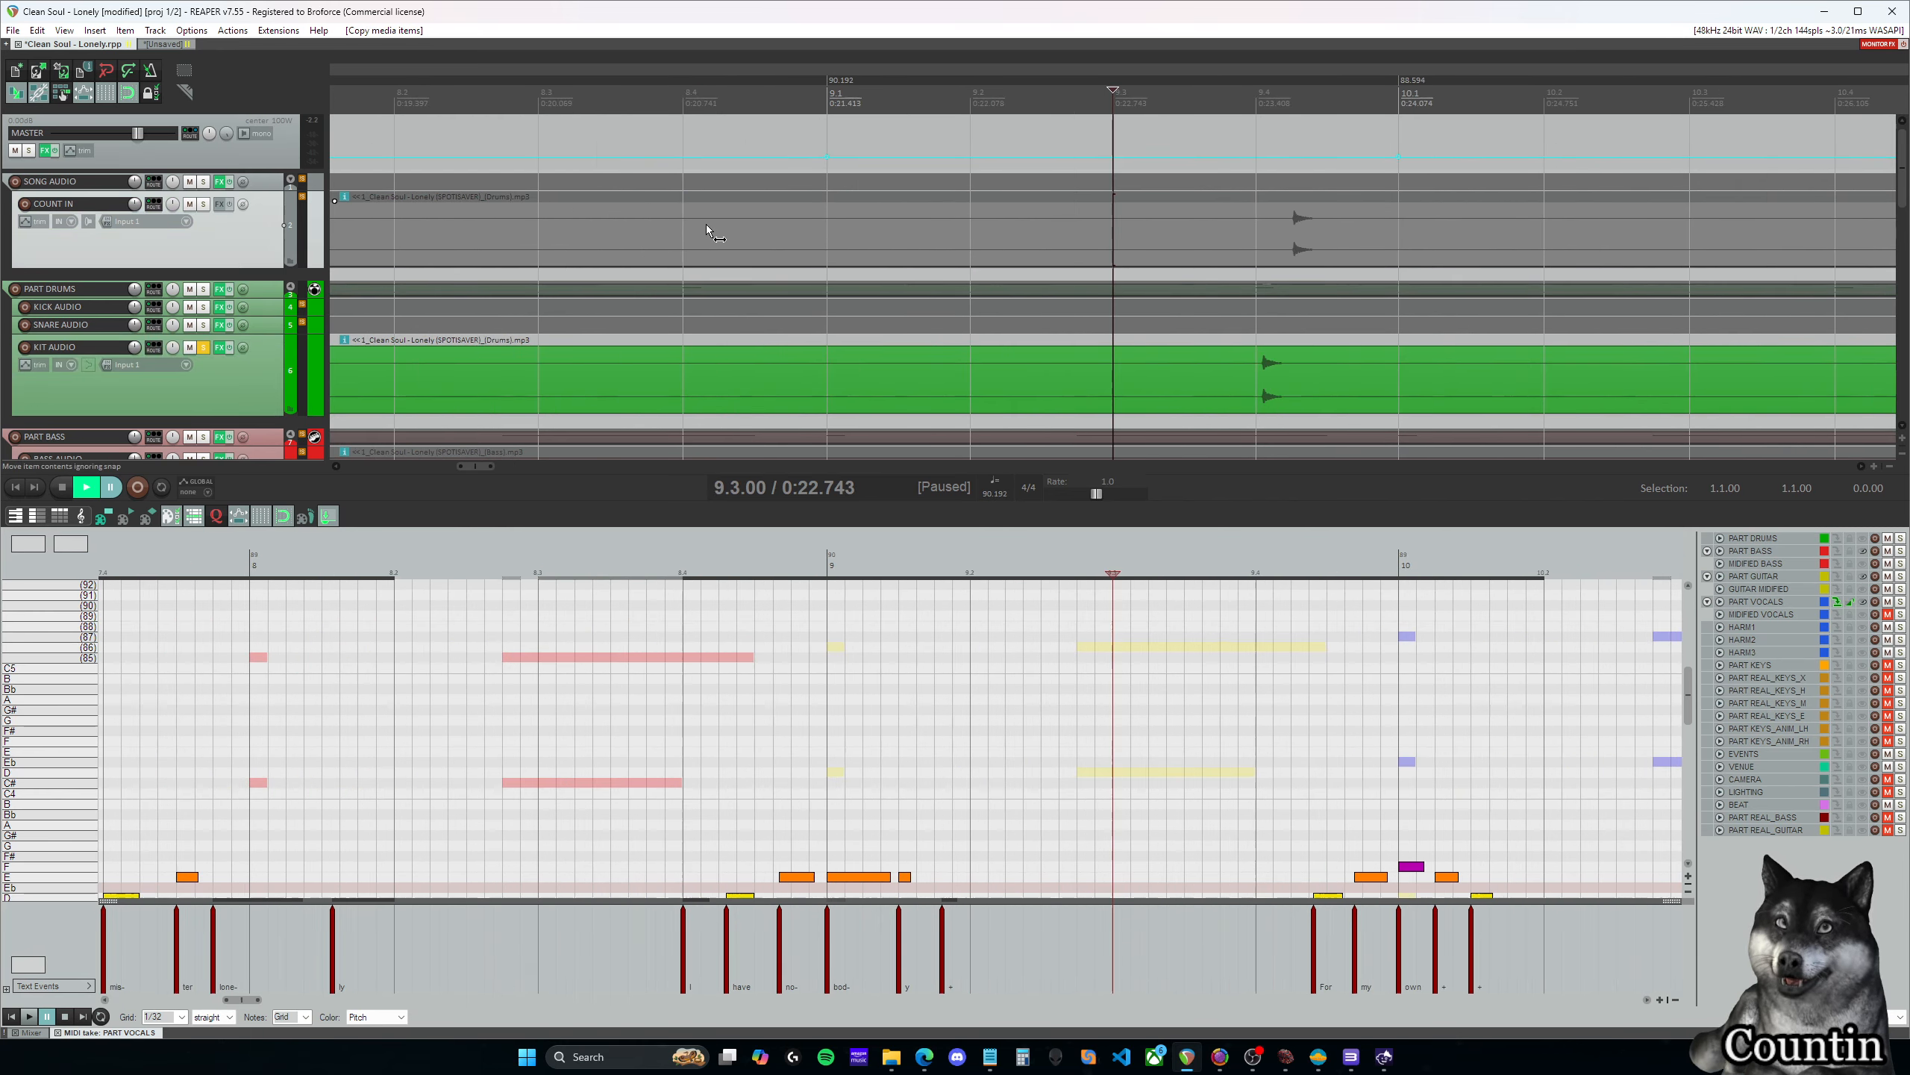
drag(488, 467, 502, 467)
click(731, 220)
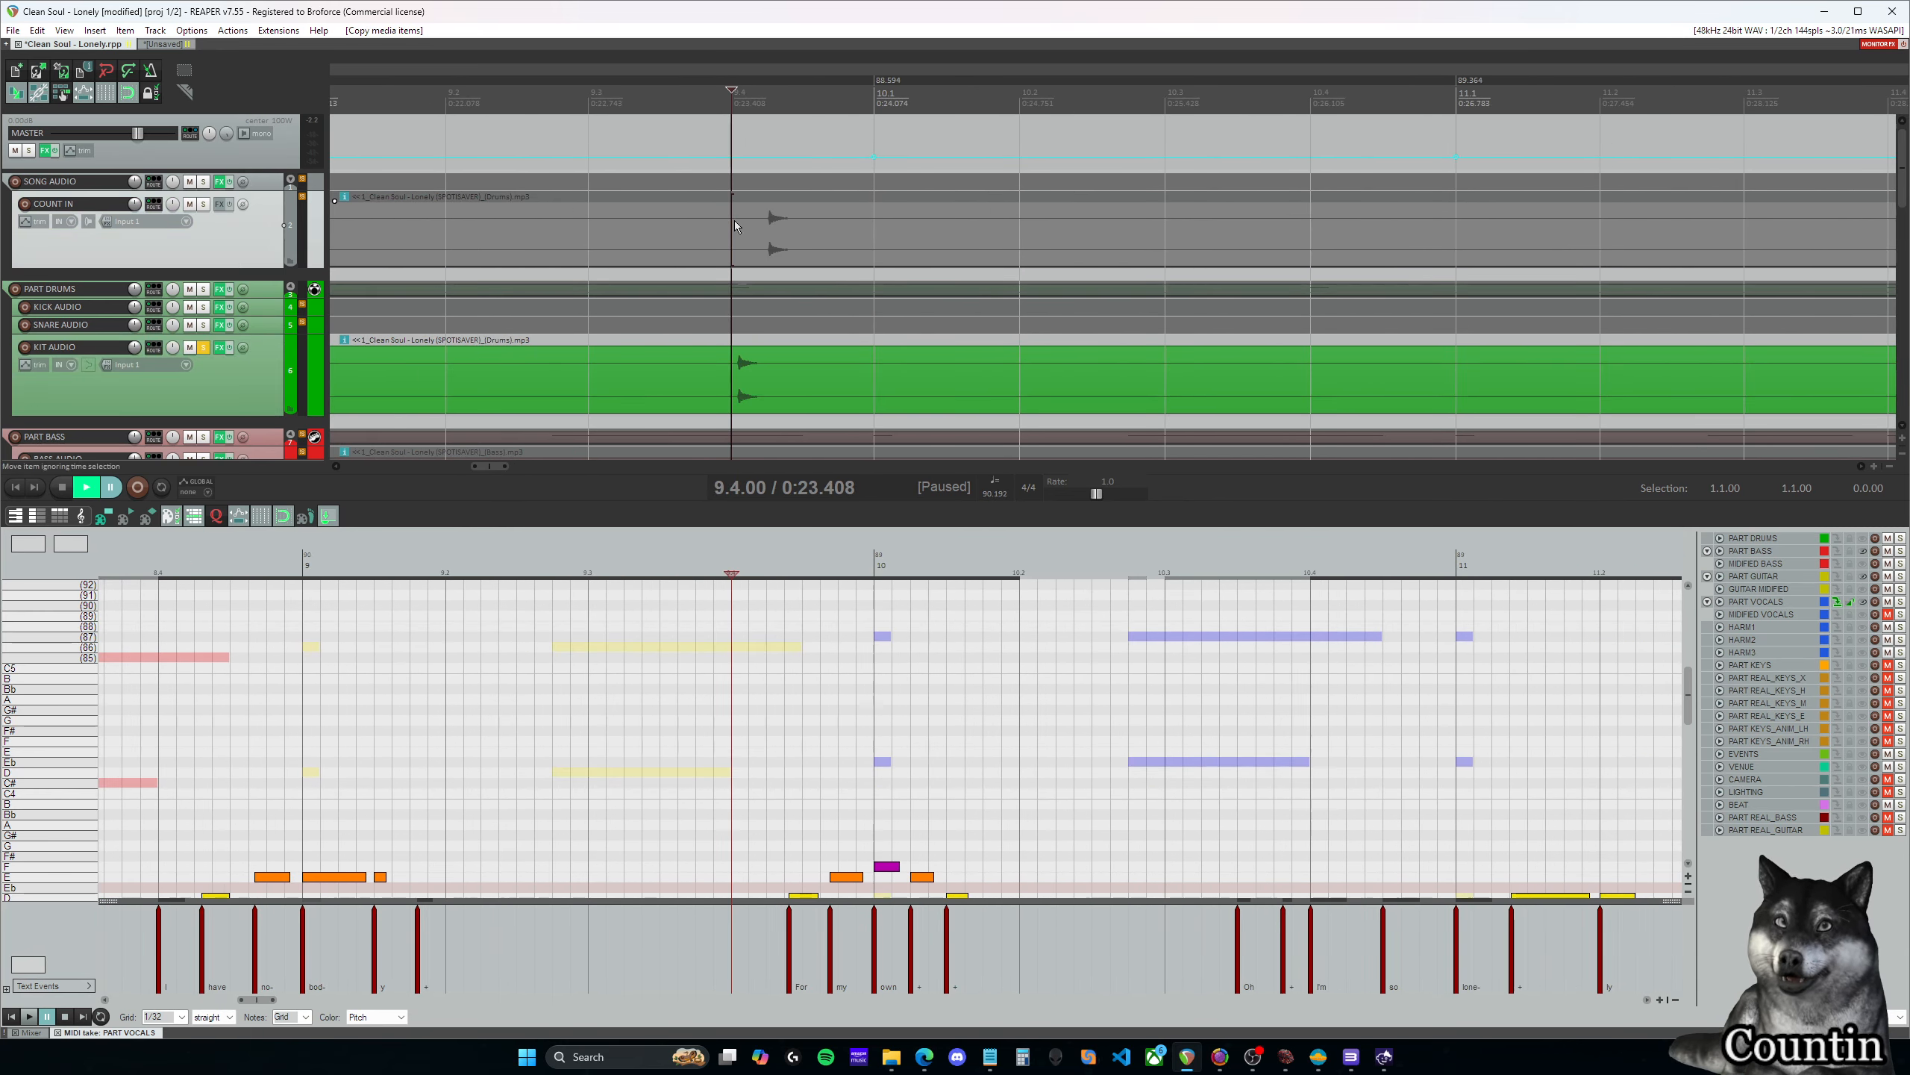
key(s)
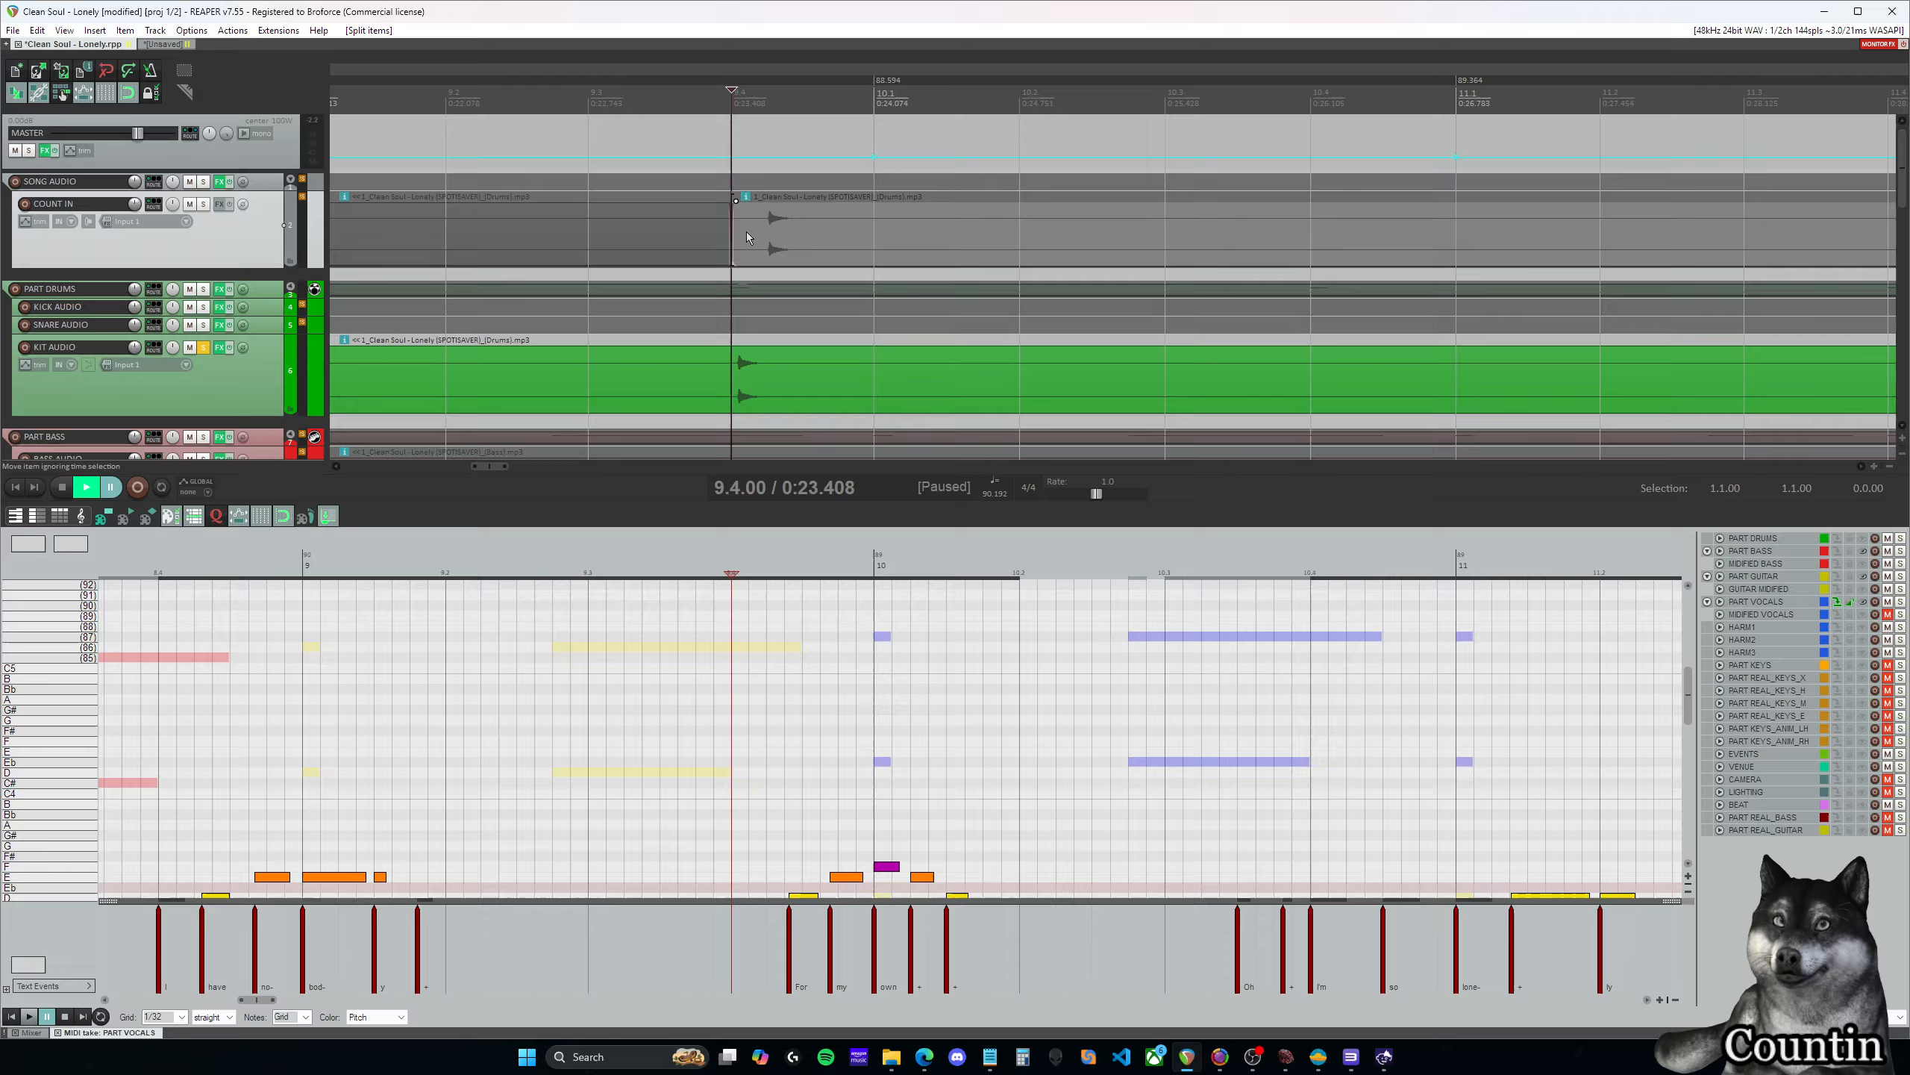
click(872, 214)
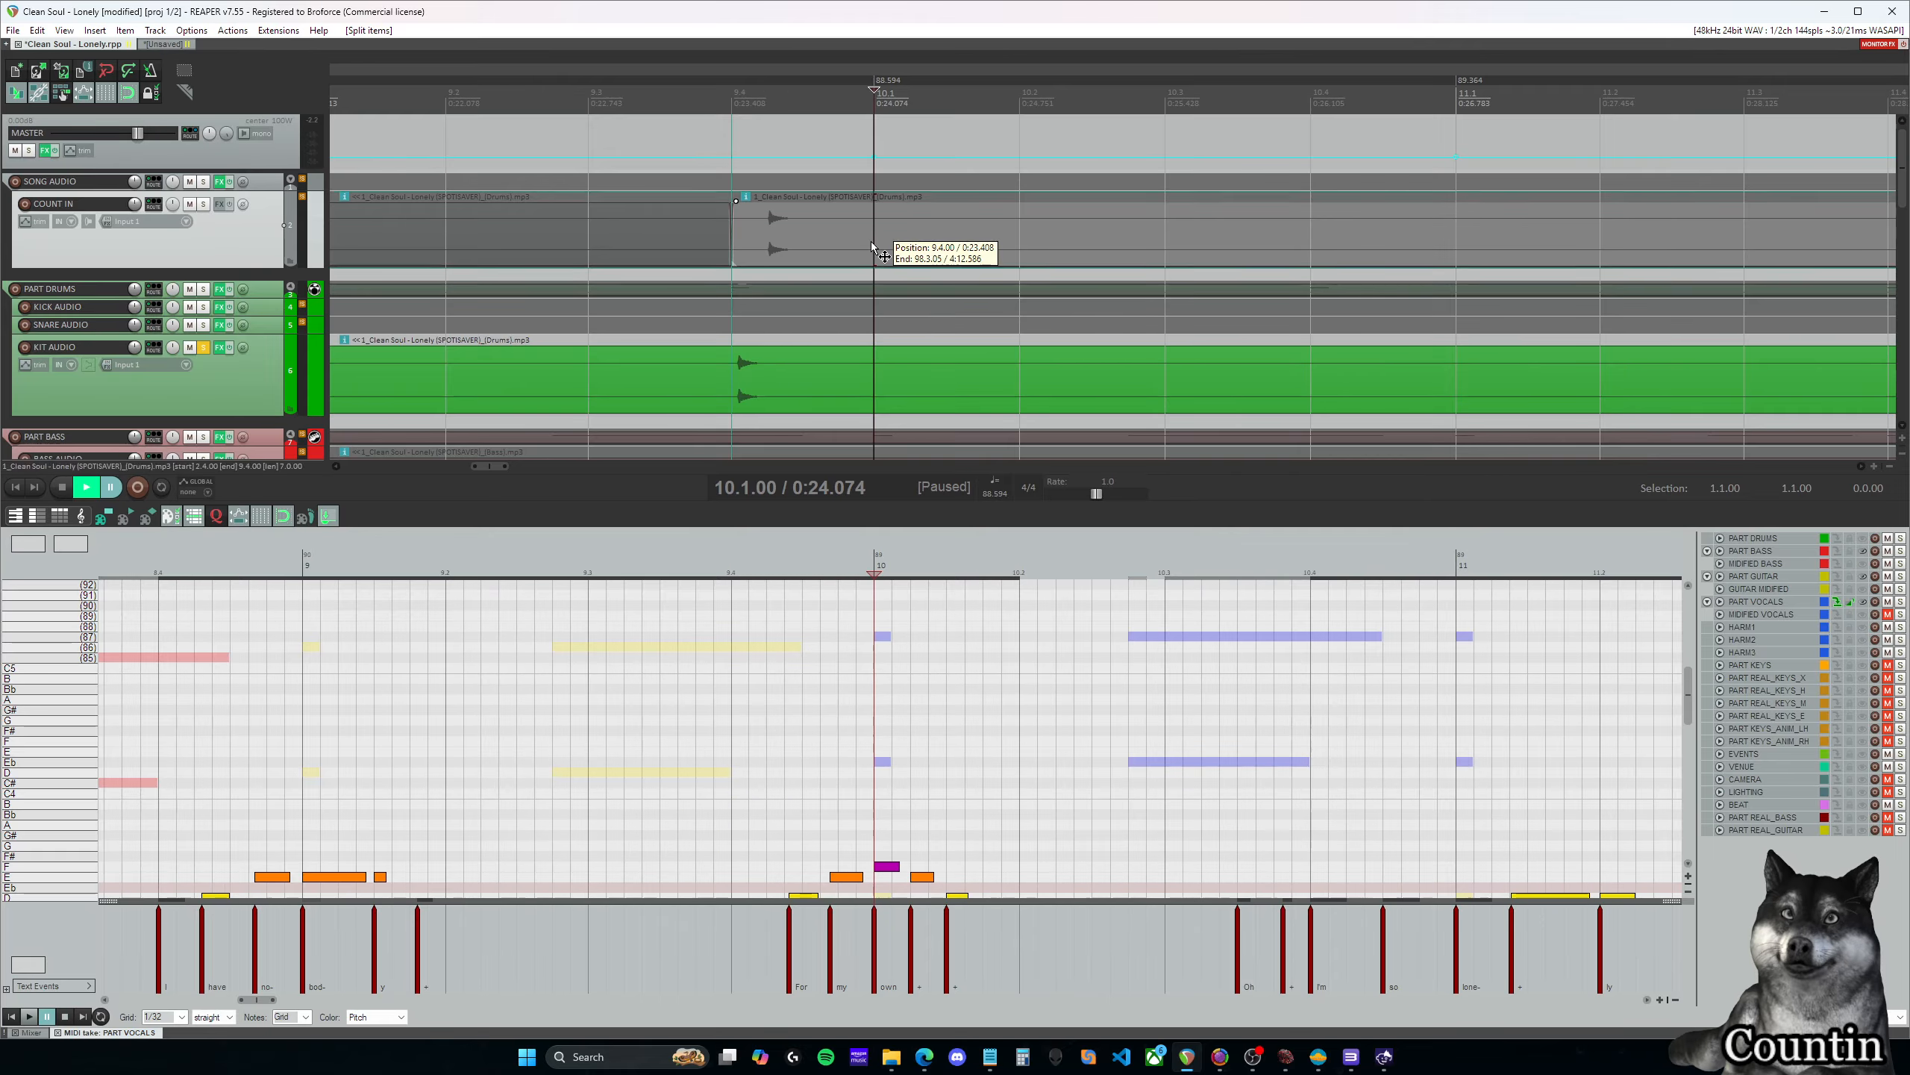
key(s)
Delete the COUNT IN pieces before 9.4.00 and after 10.1.00, keeping only the isolated hit
click(648, 229)
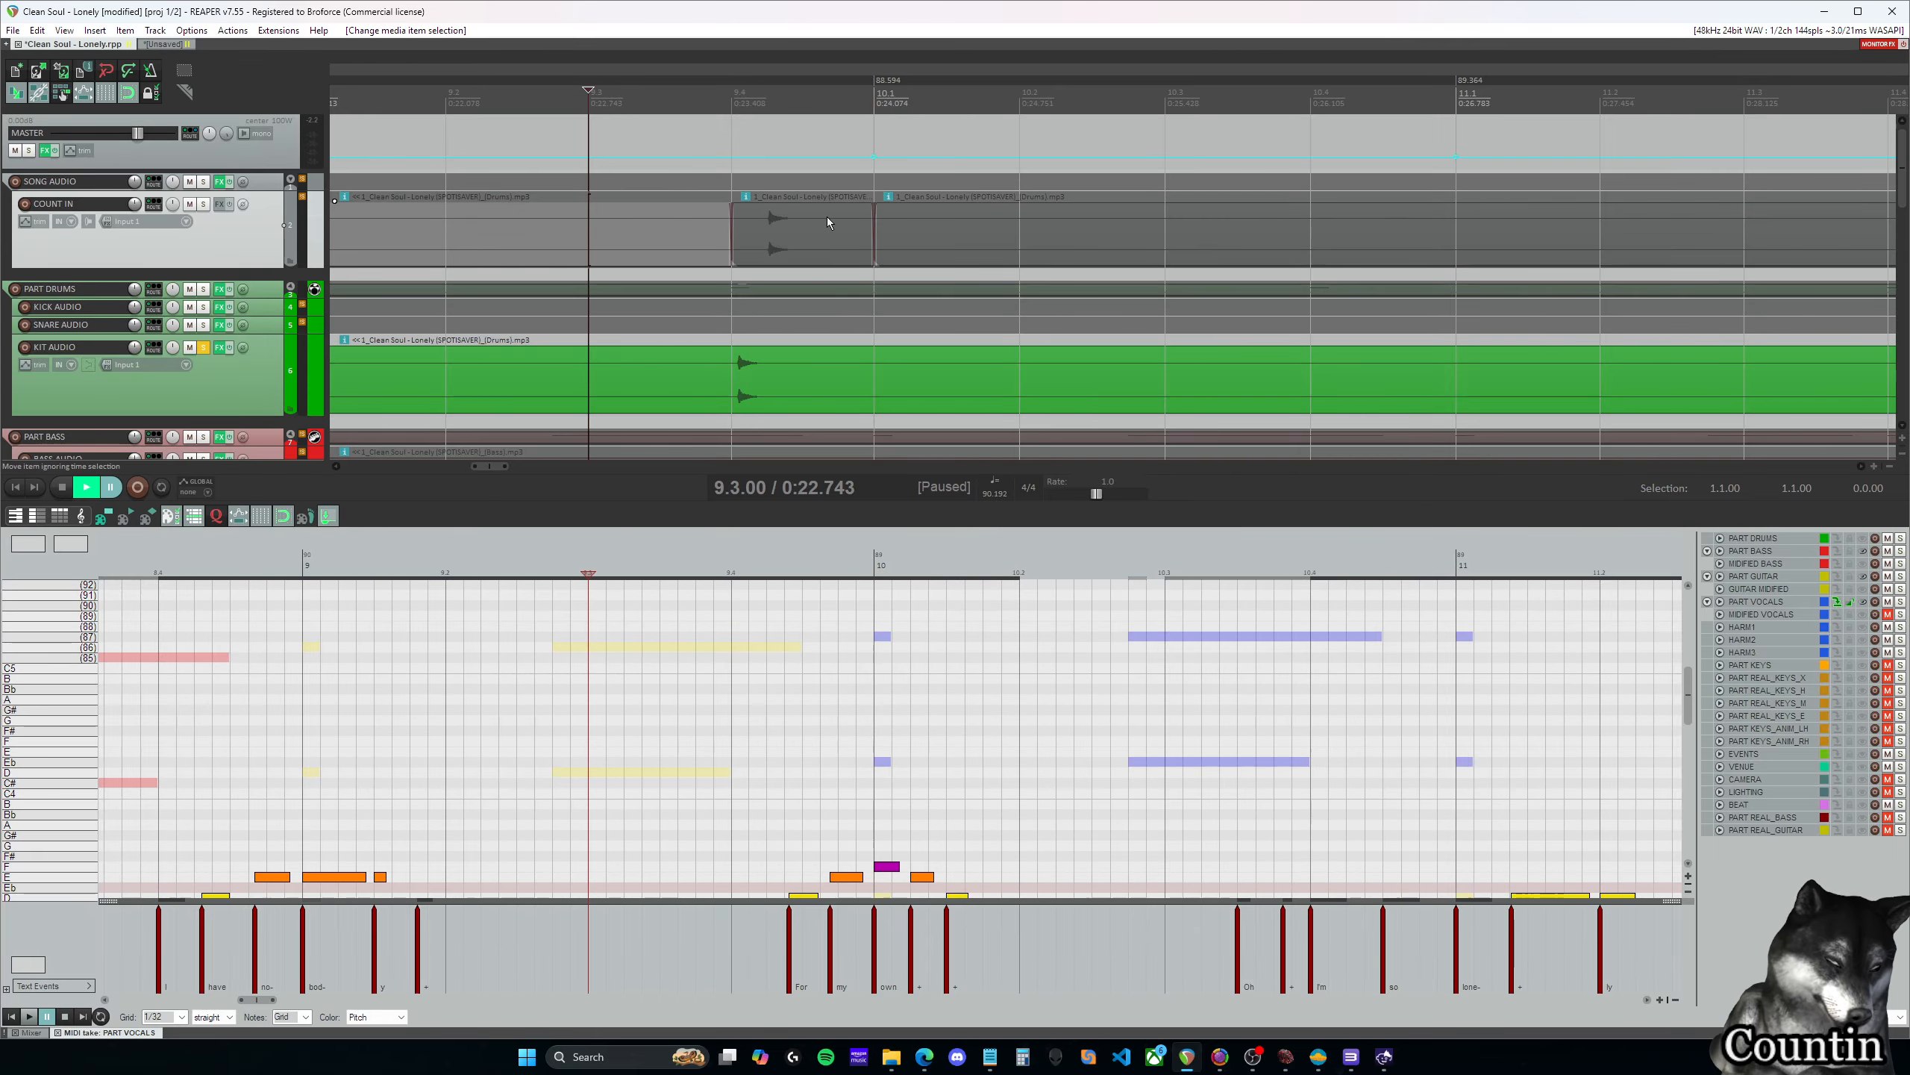
key(Delete)
click(940, 218)
key(Delete)
Trim the start of the isolated COUNT IN hit to just before its attack and remove its fade-in
click(806, 230)
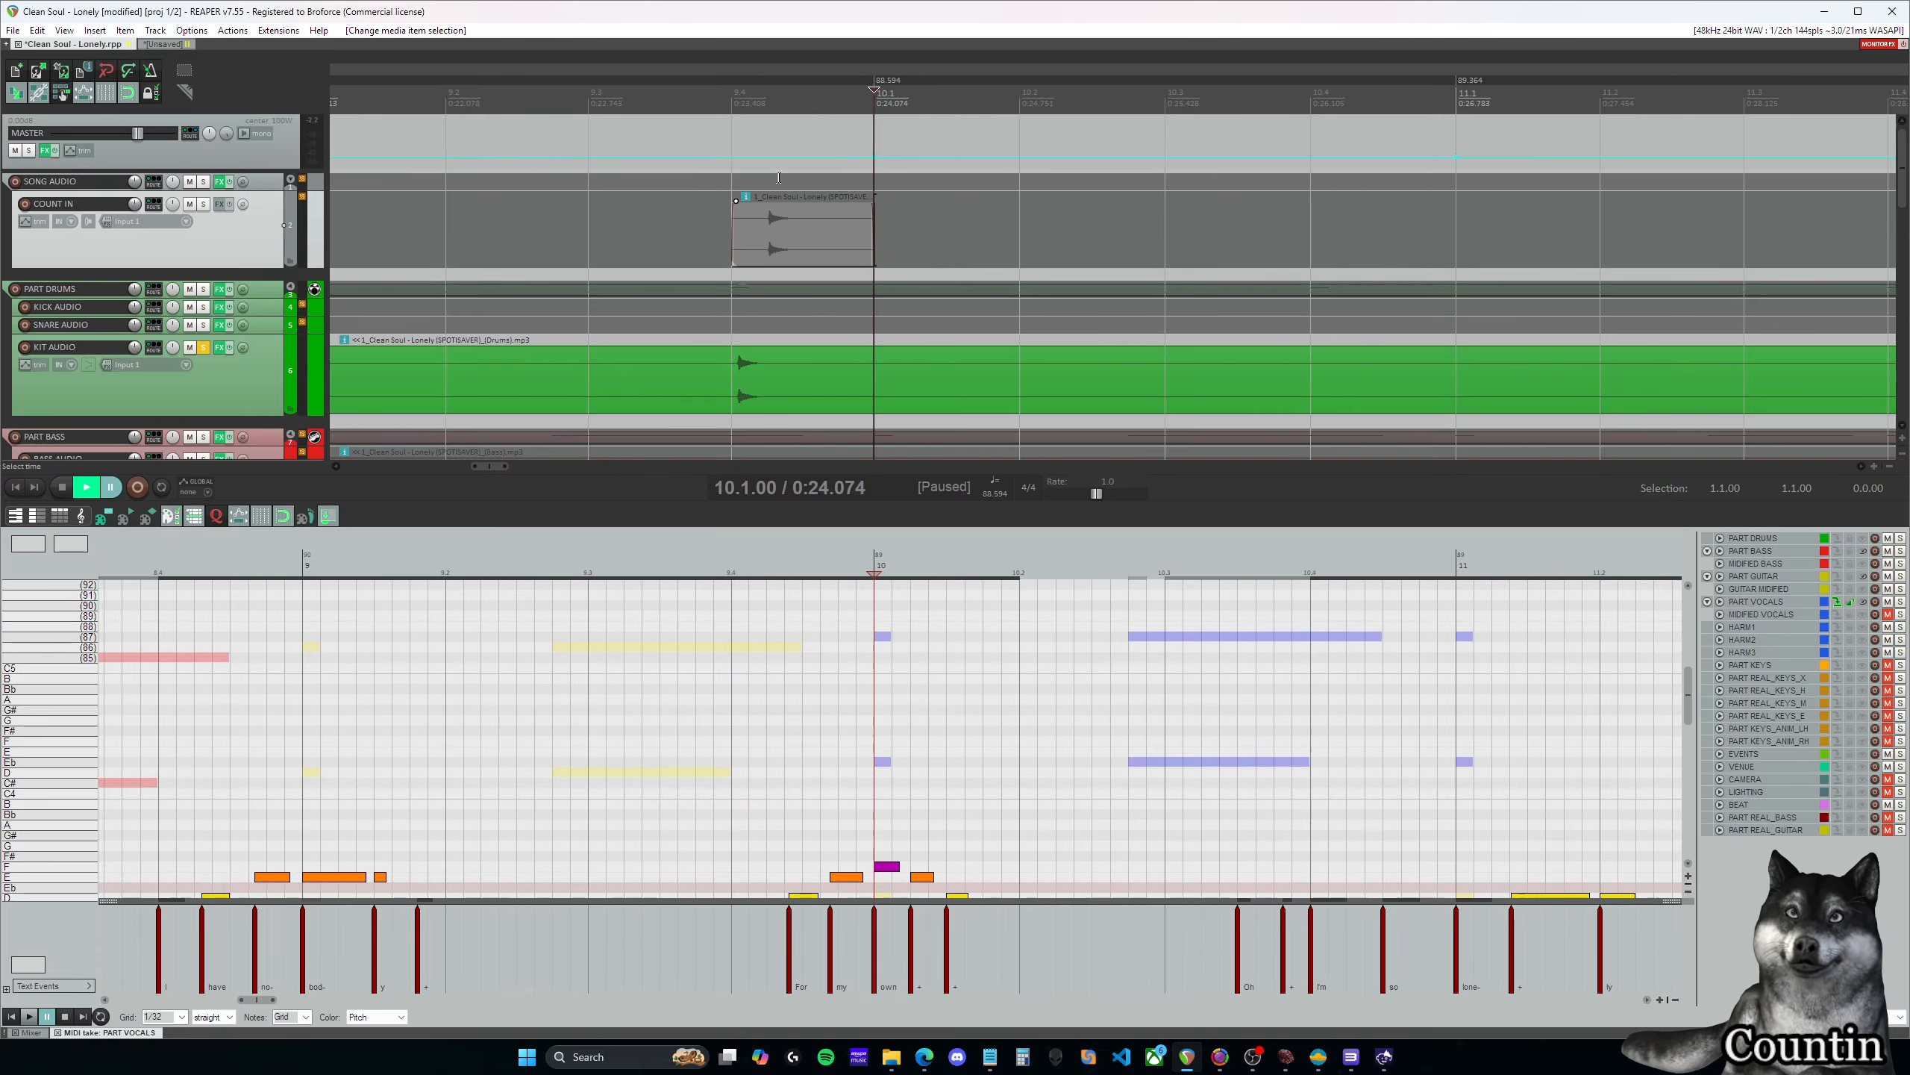
scroll(797, 180, up, 4)
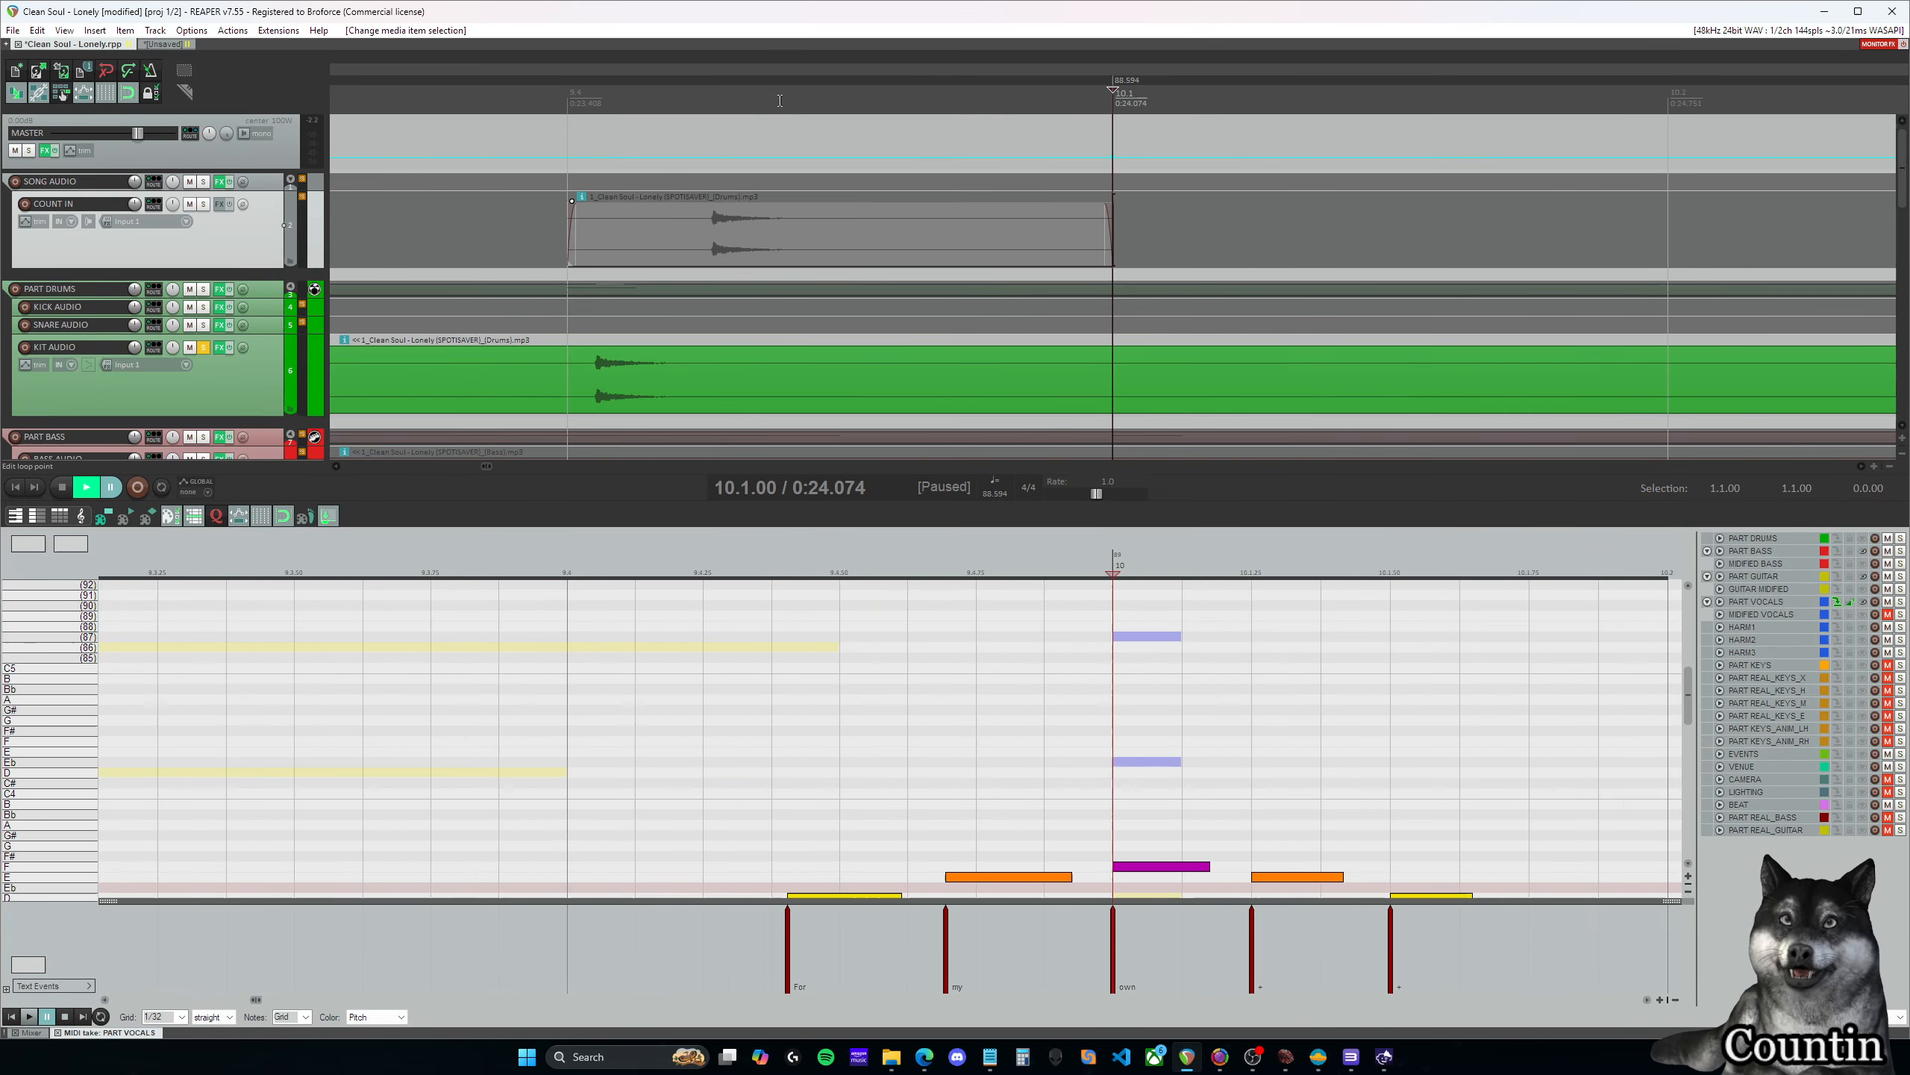
click(599, 92)
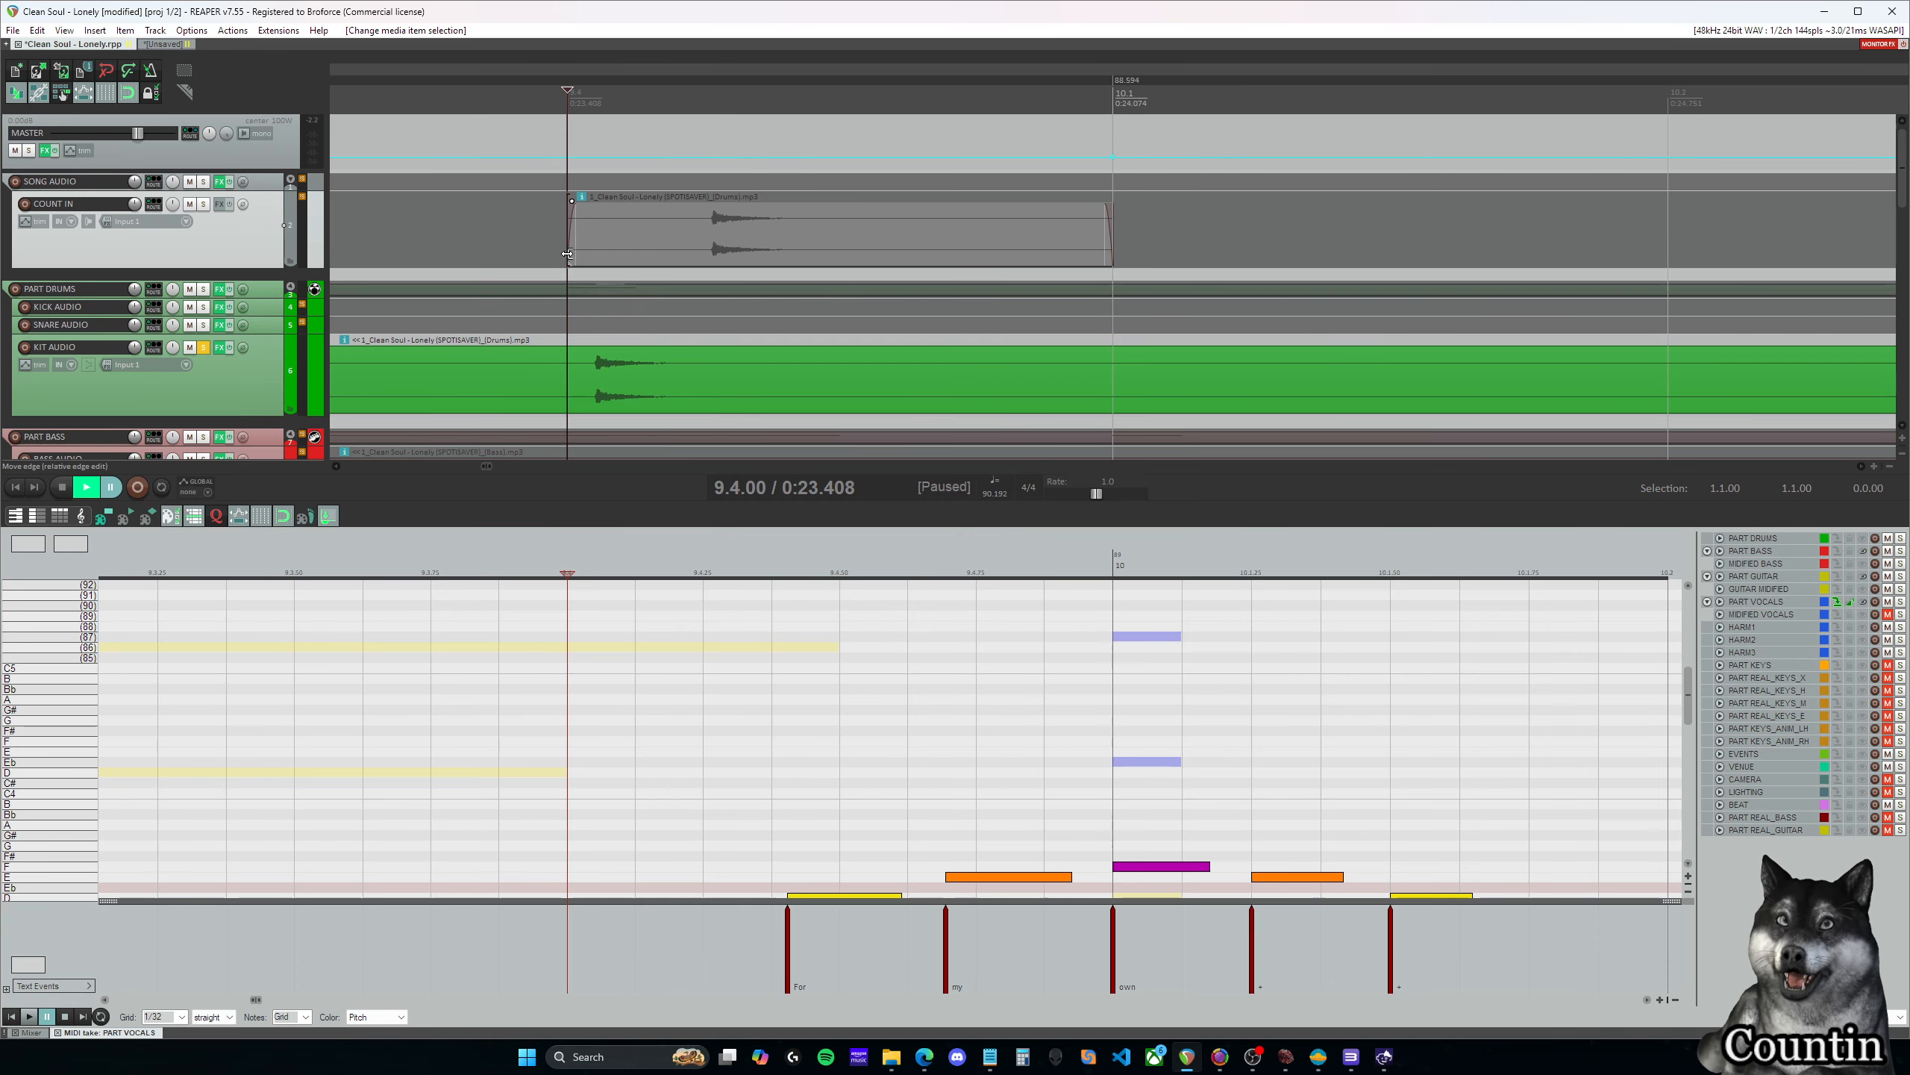
drag(568, 254, 689, 204)
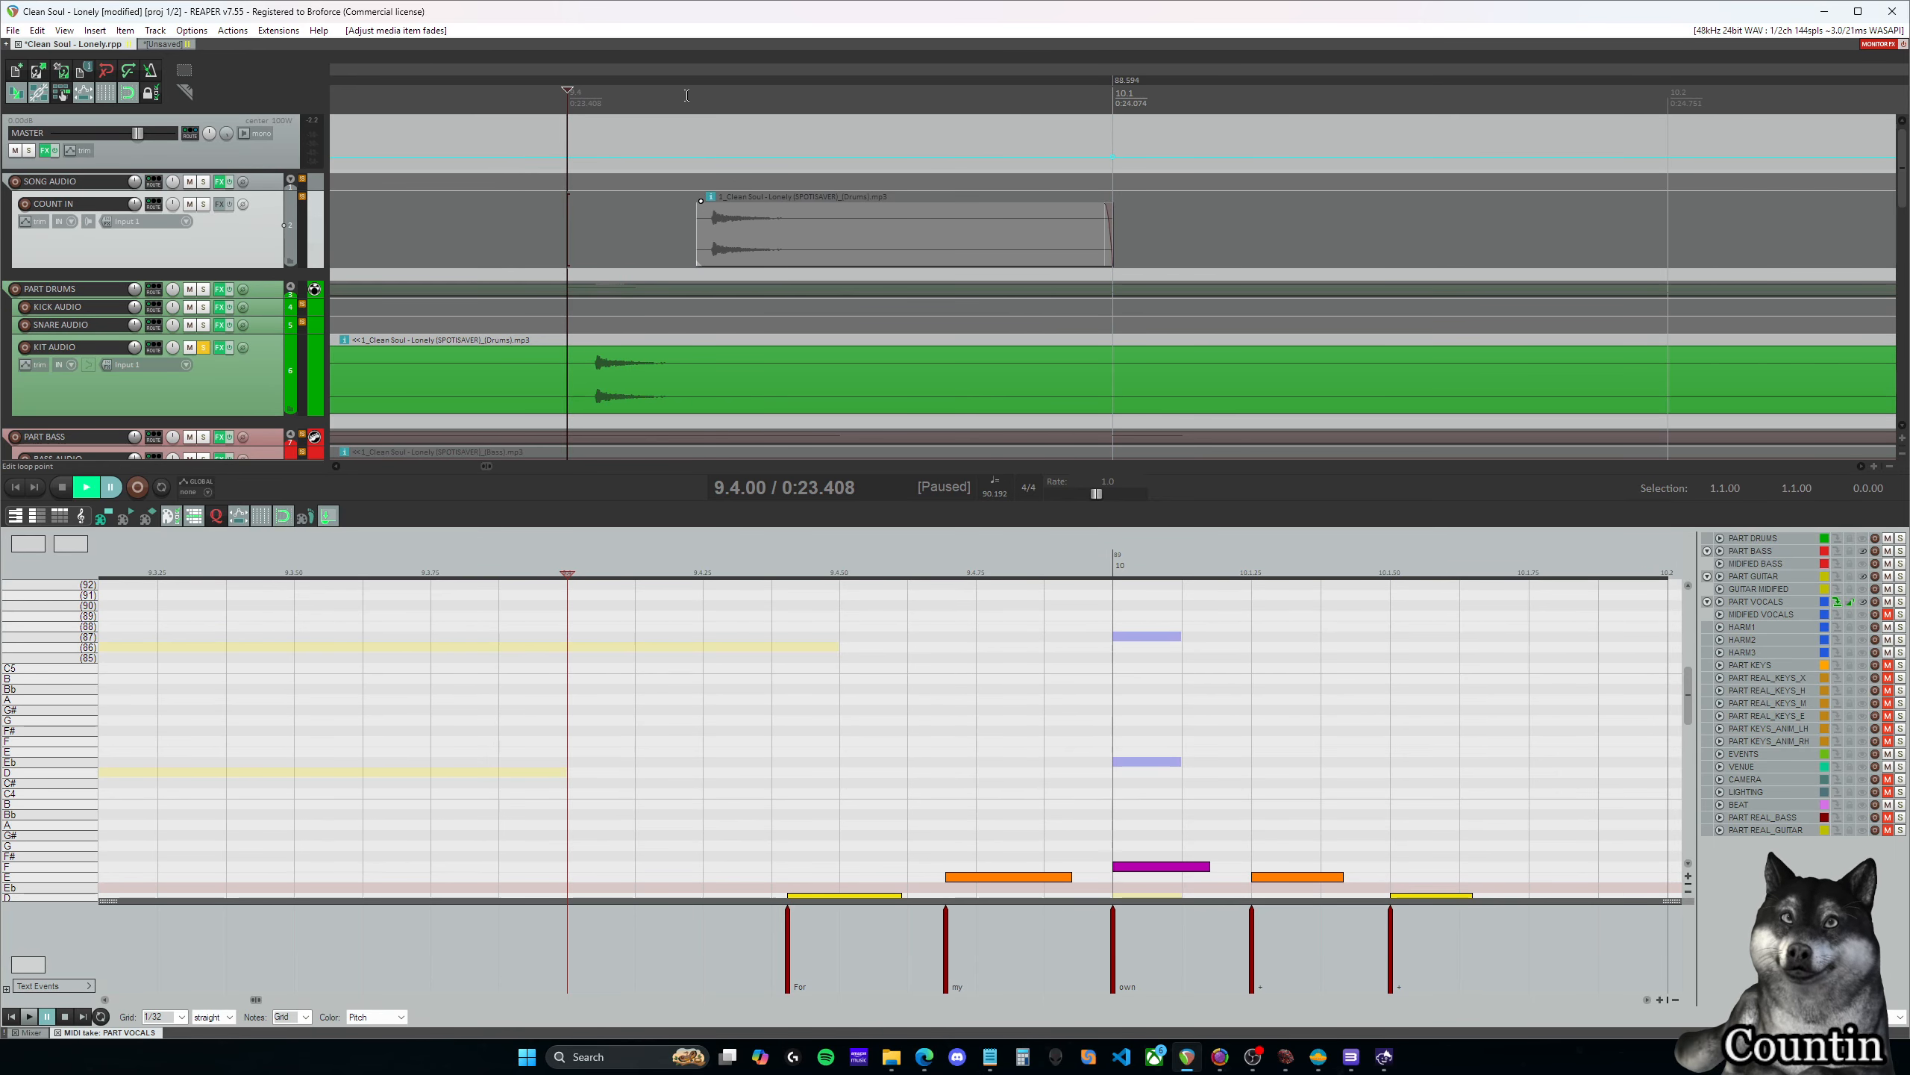
Unsolo KIT AUDIO, solo the COUNT IN track, and play the trimmed hit from 9.4.00
click(754, 95)
click(203, 204)
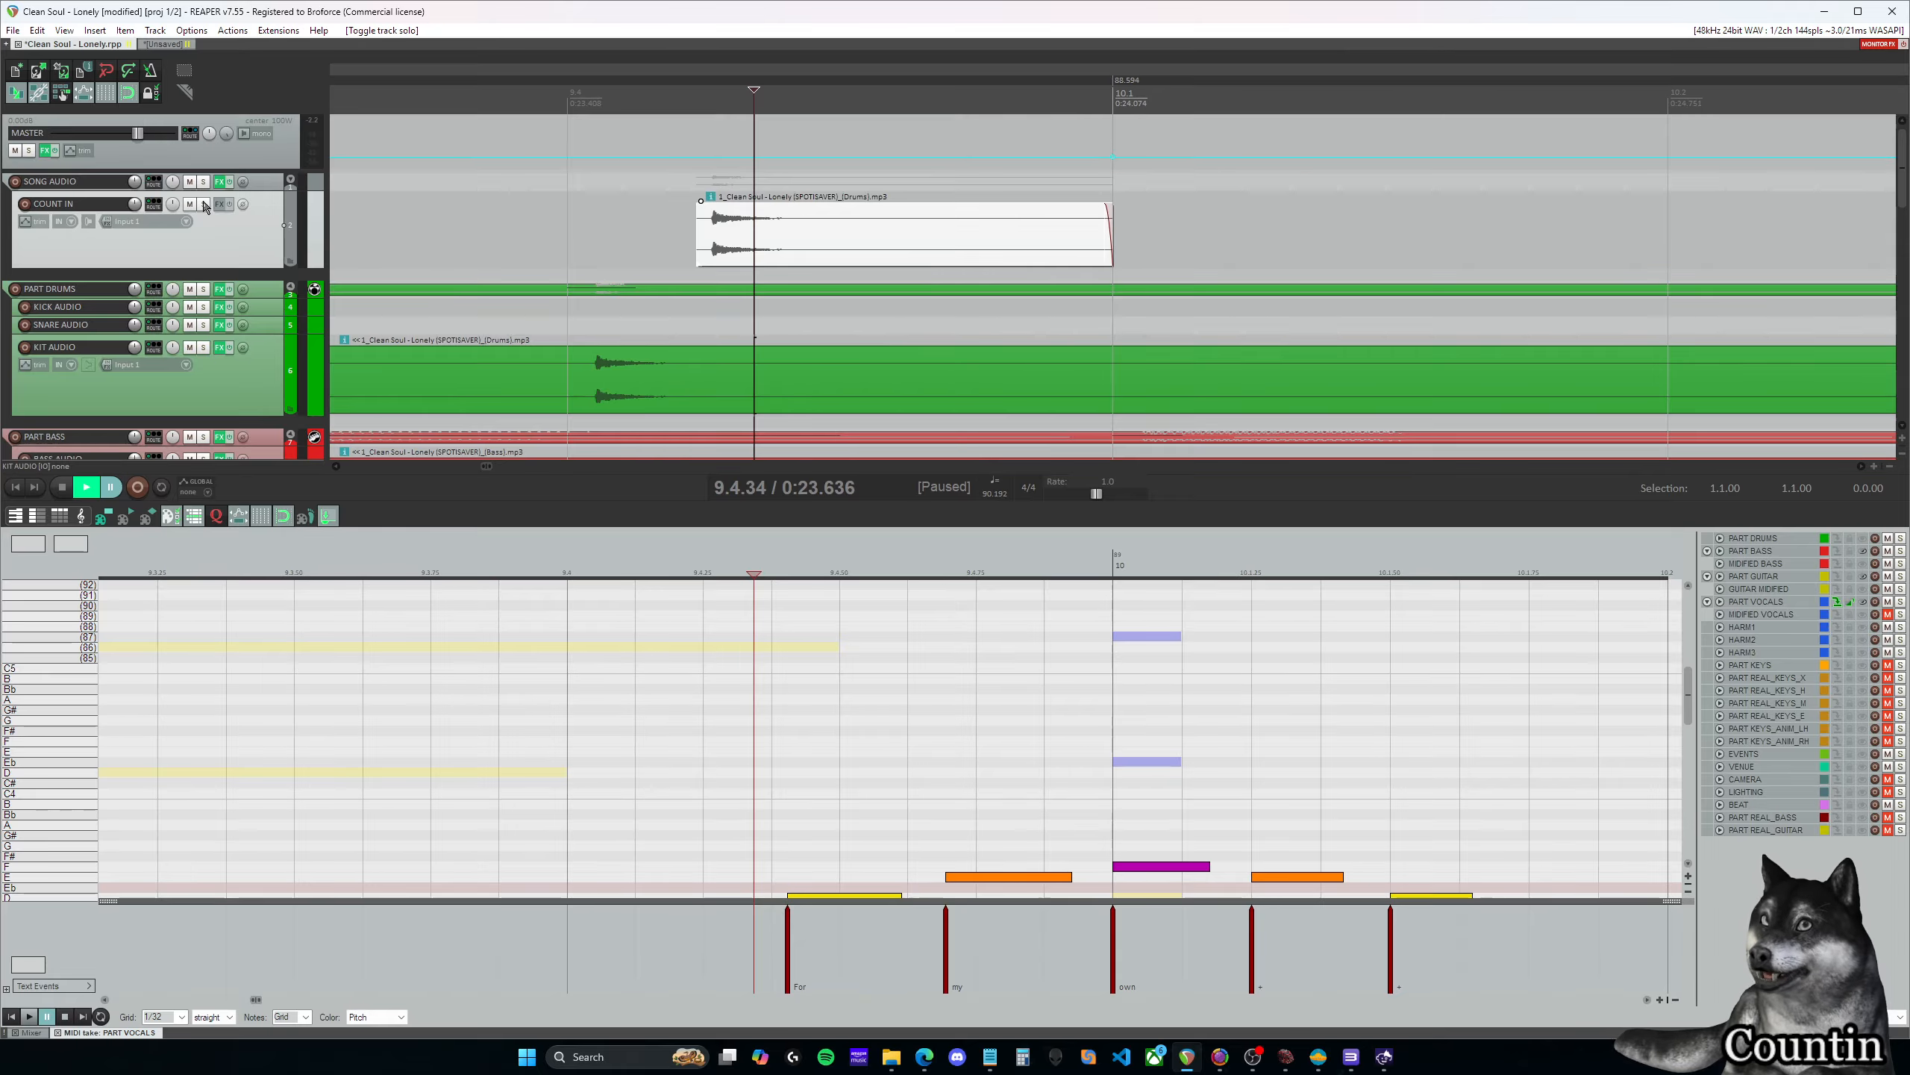
key(space)
key(space)
click(700, 103)
key(space)
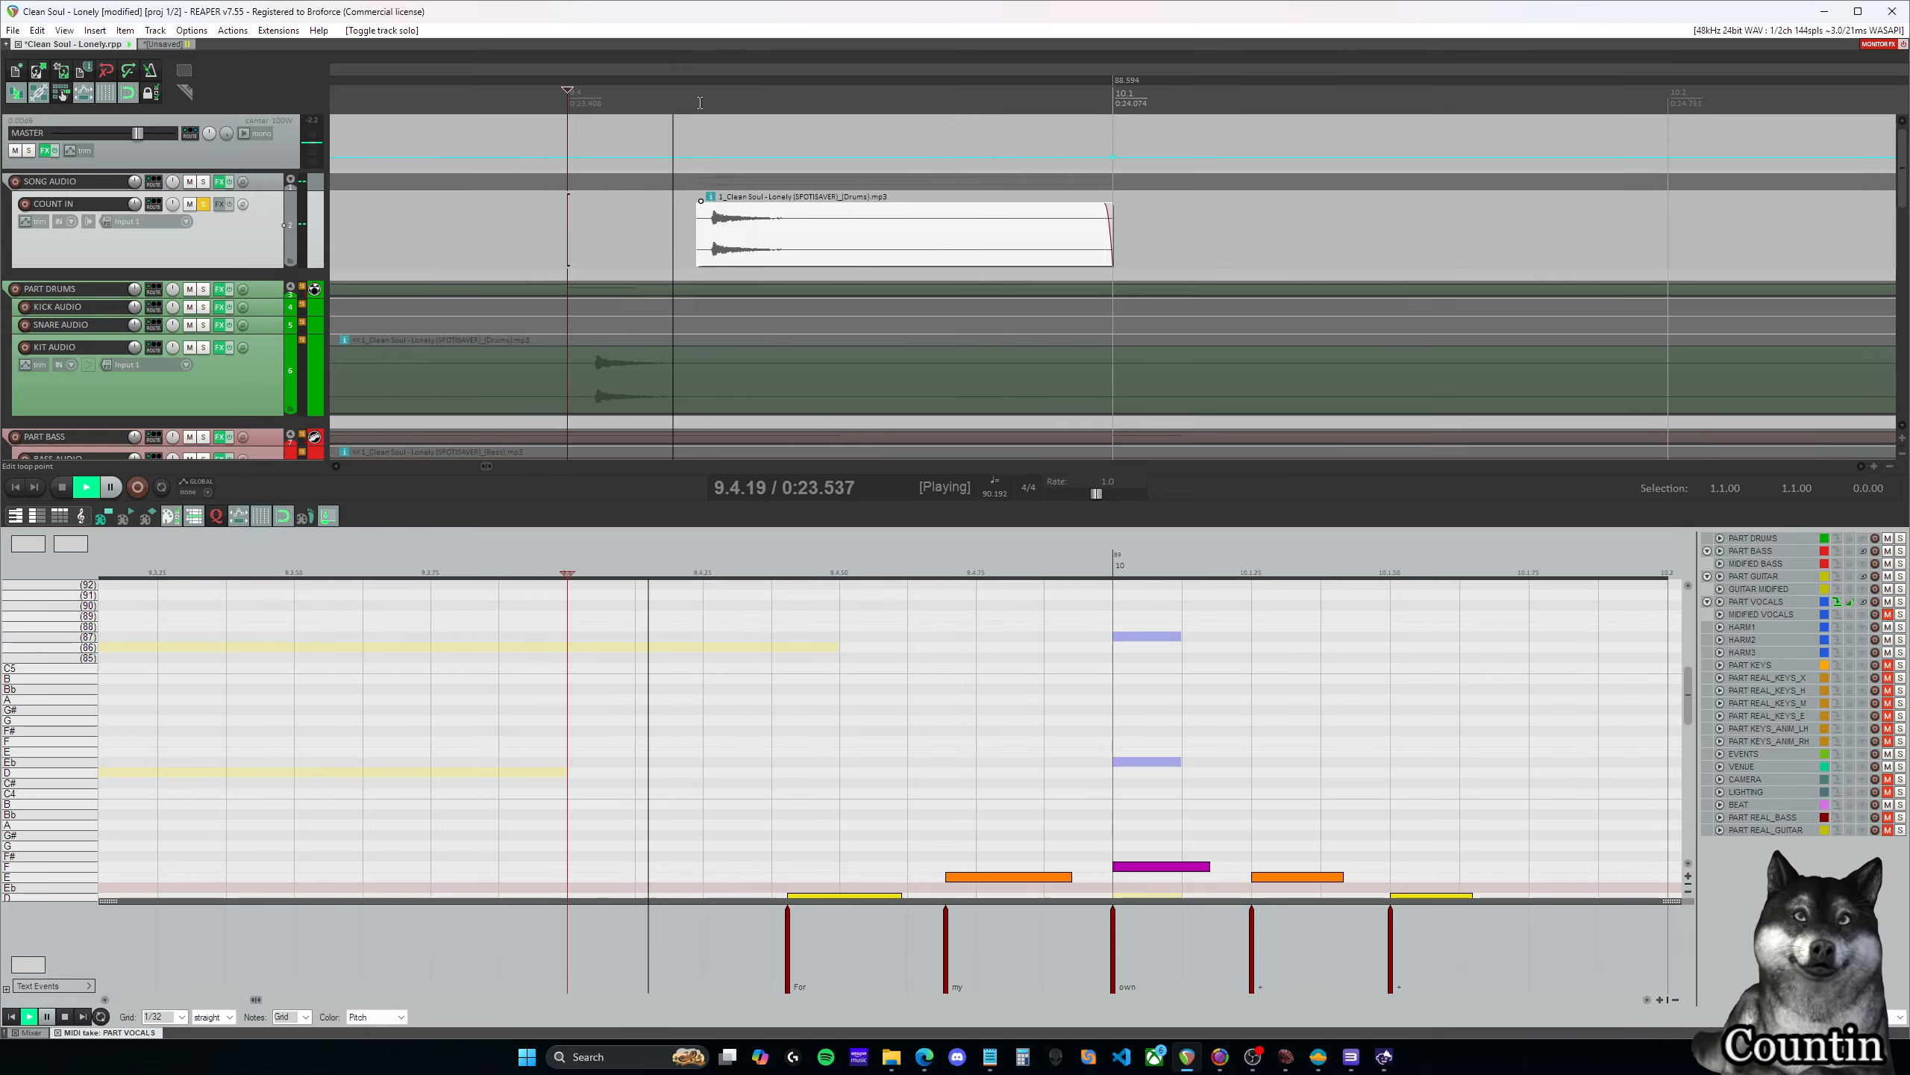
key(space)
Move the trimmed hit on the COUNT IN track so that it starts at 9.4.00
click(718, 230)
scroll(718, 230, up, 3)
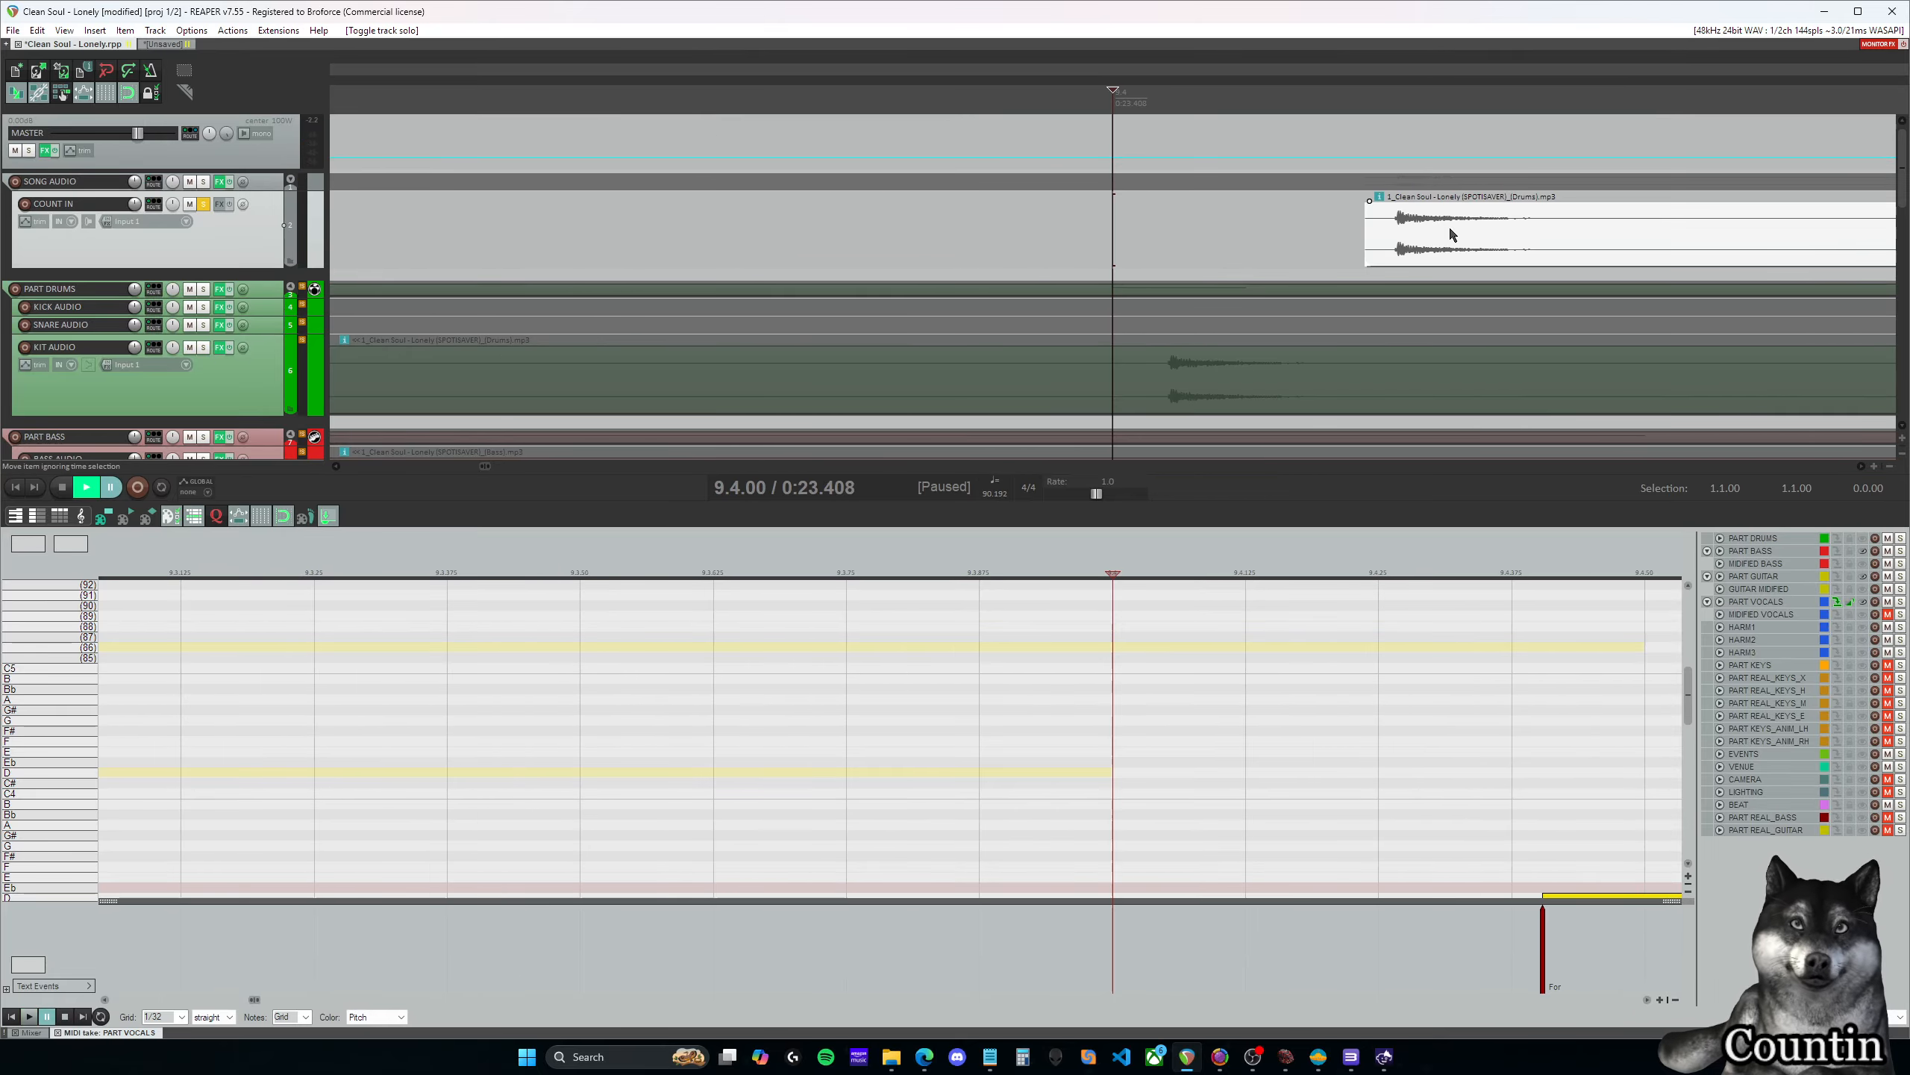
drag(485, 467, 486, 468)
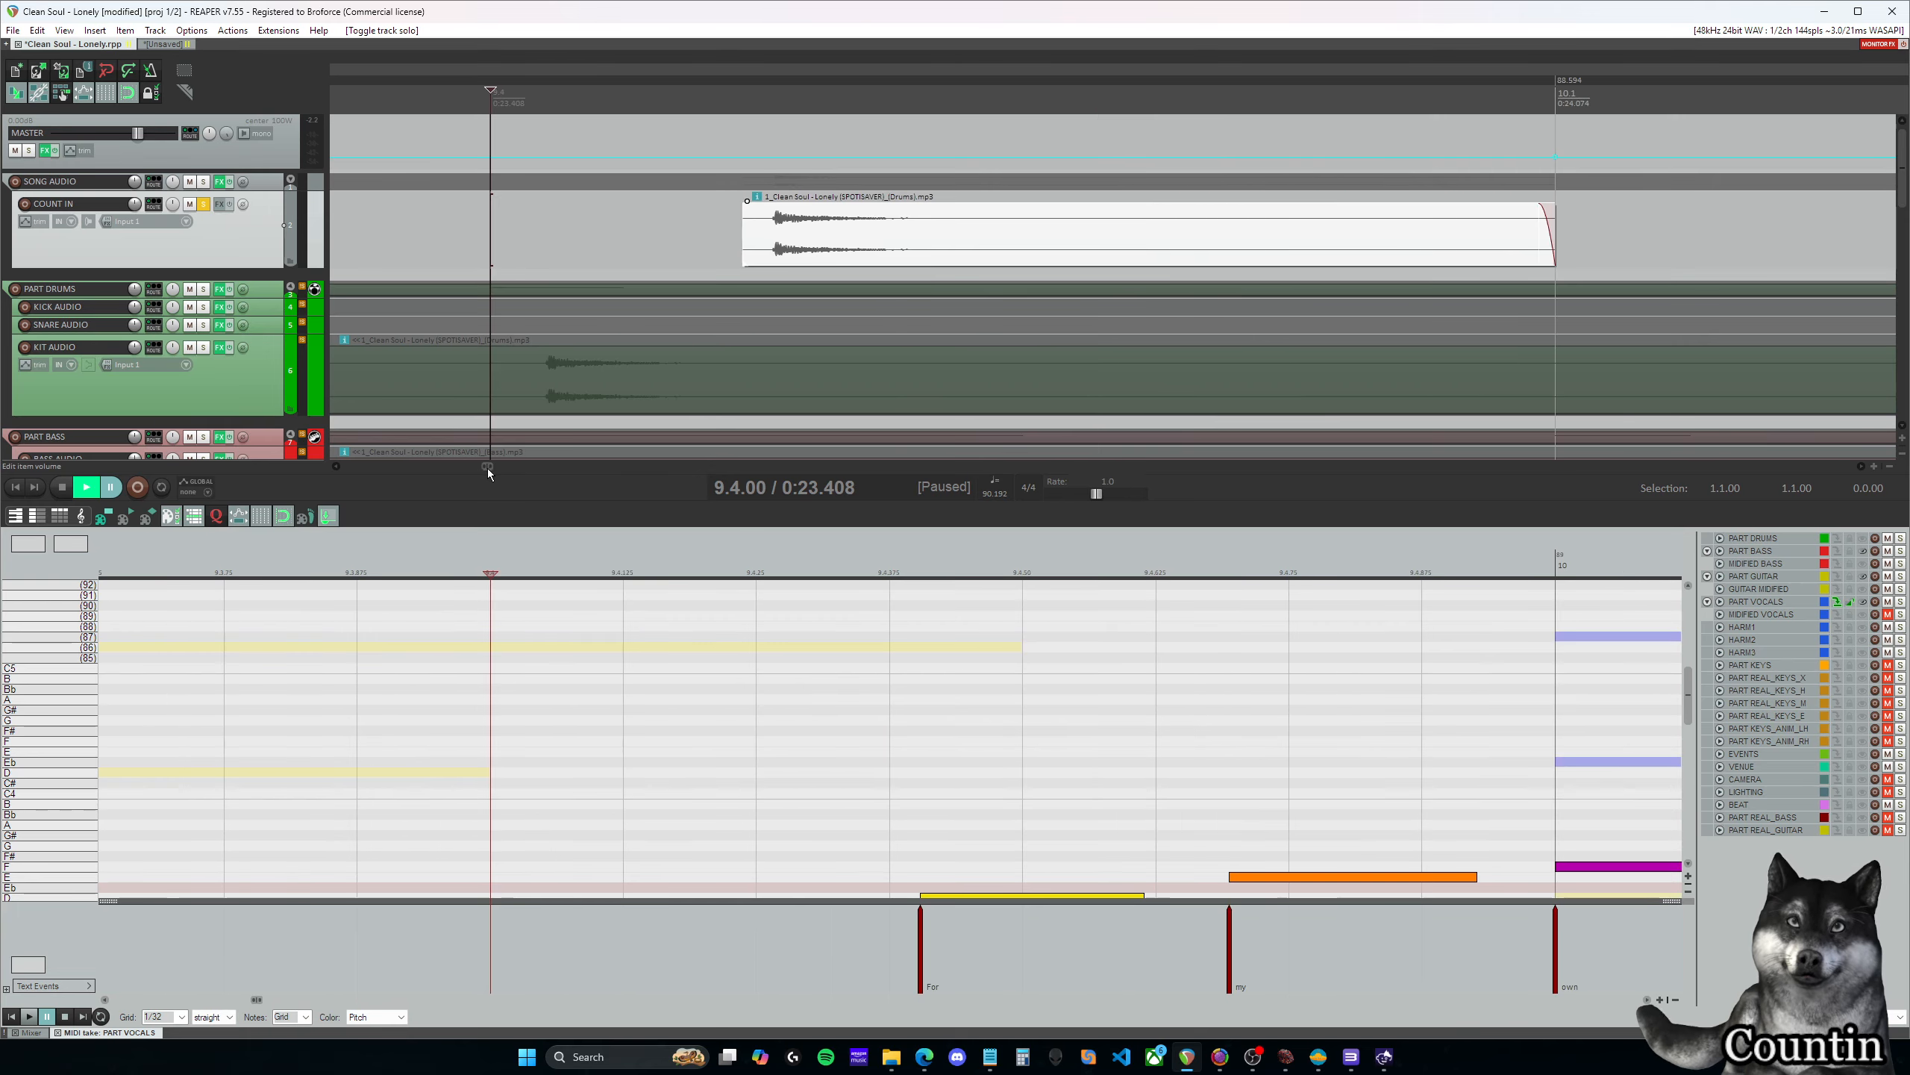
drag(923, 235, 673, 239)
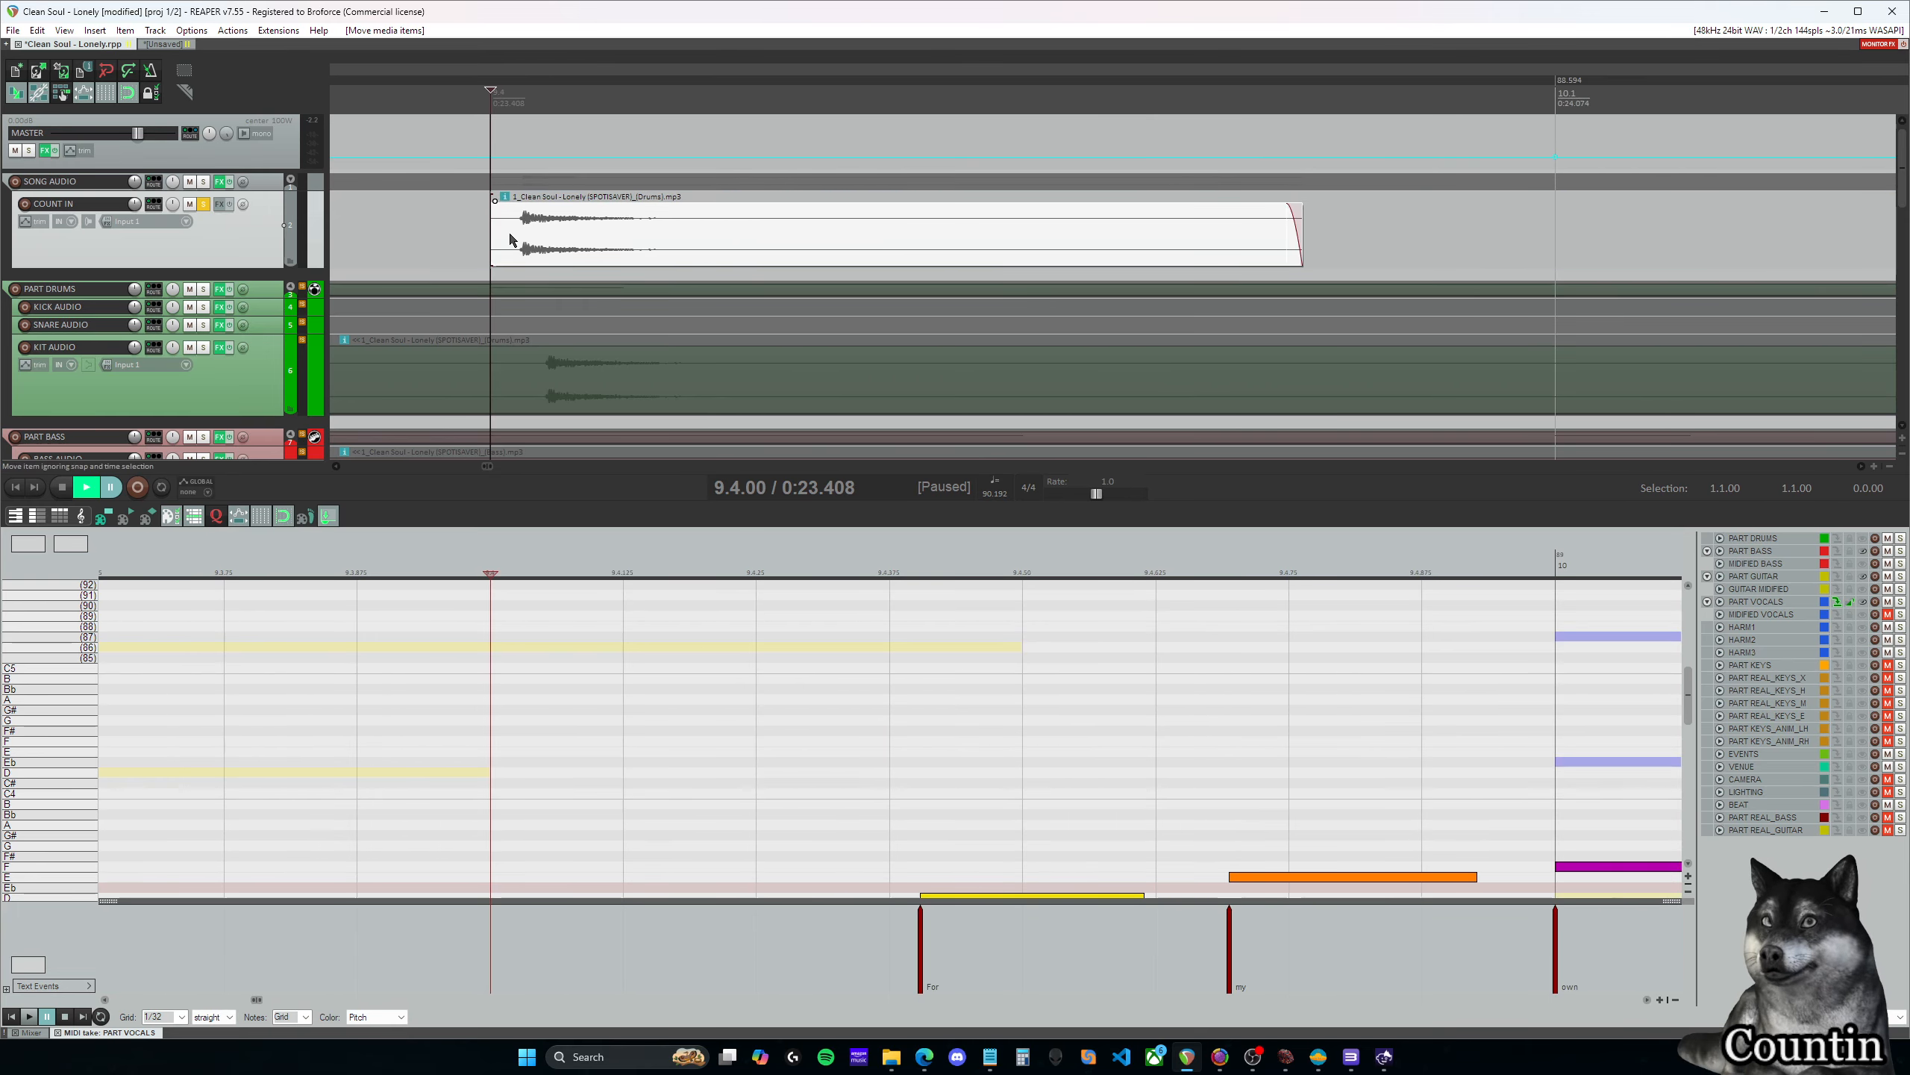
Trim the start of the isolated COUNT IN hit to its attack and shorten its end to just after the decay
drag(492, 230, 521, 230)
drag(1290, 207, 836, 233)
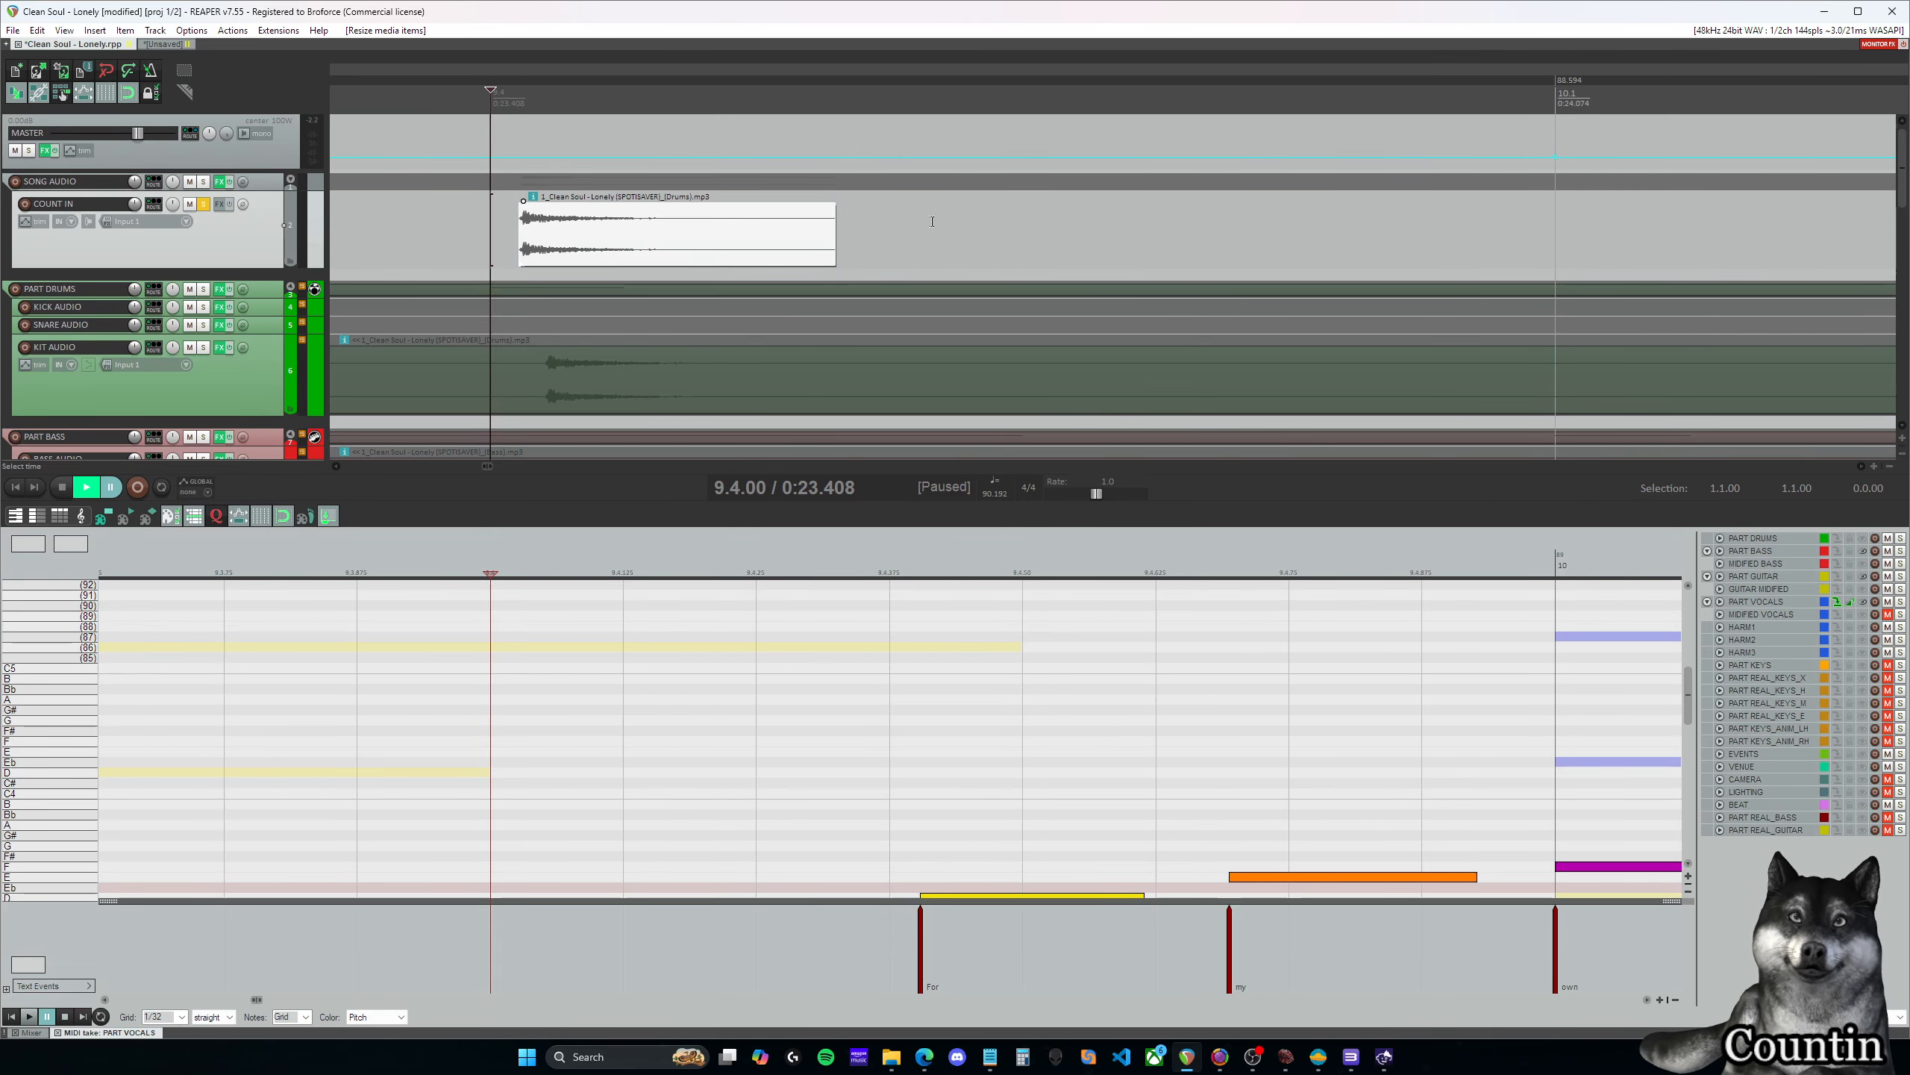
Enlarge the COUNT IN track's height and hide the docked MIDI editor
scroll(932, 221, down, 5)
drag(256, 269, 255, 419)
key(alt+d)
scroll(911, 561, down, 4)
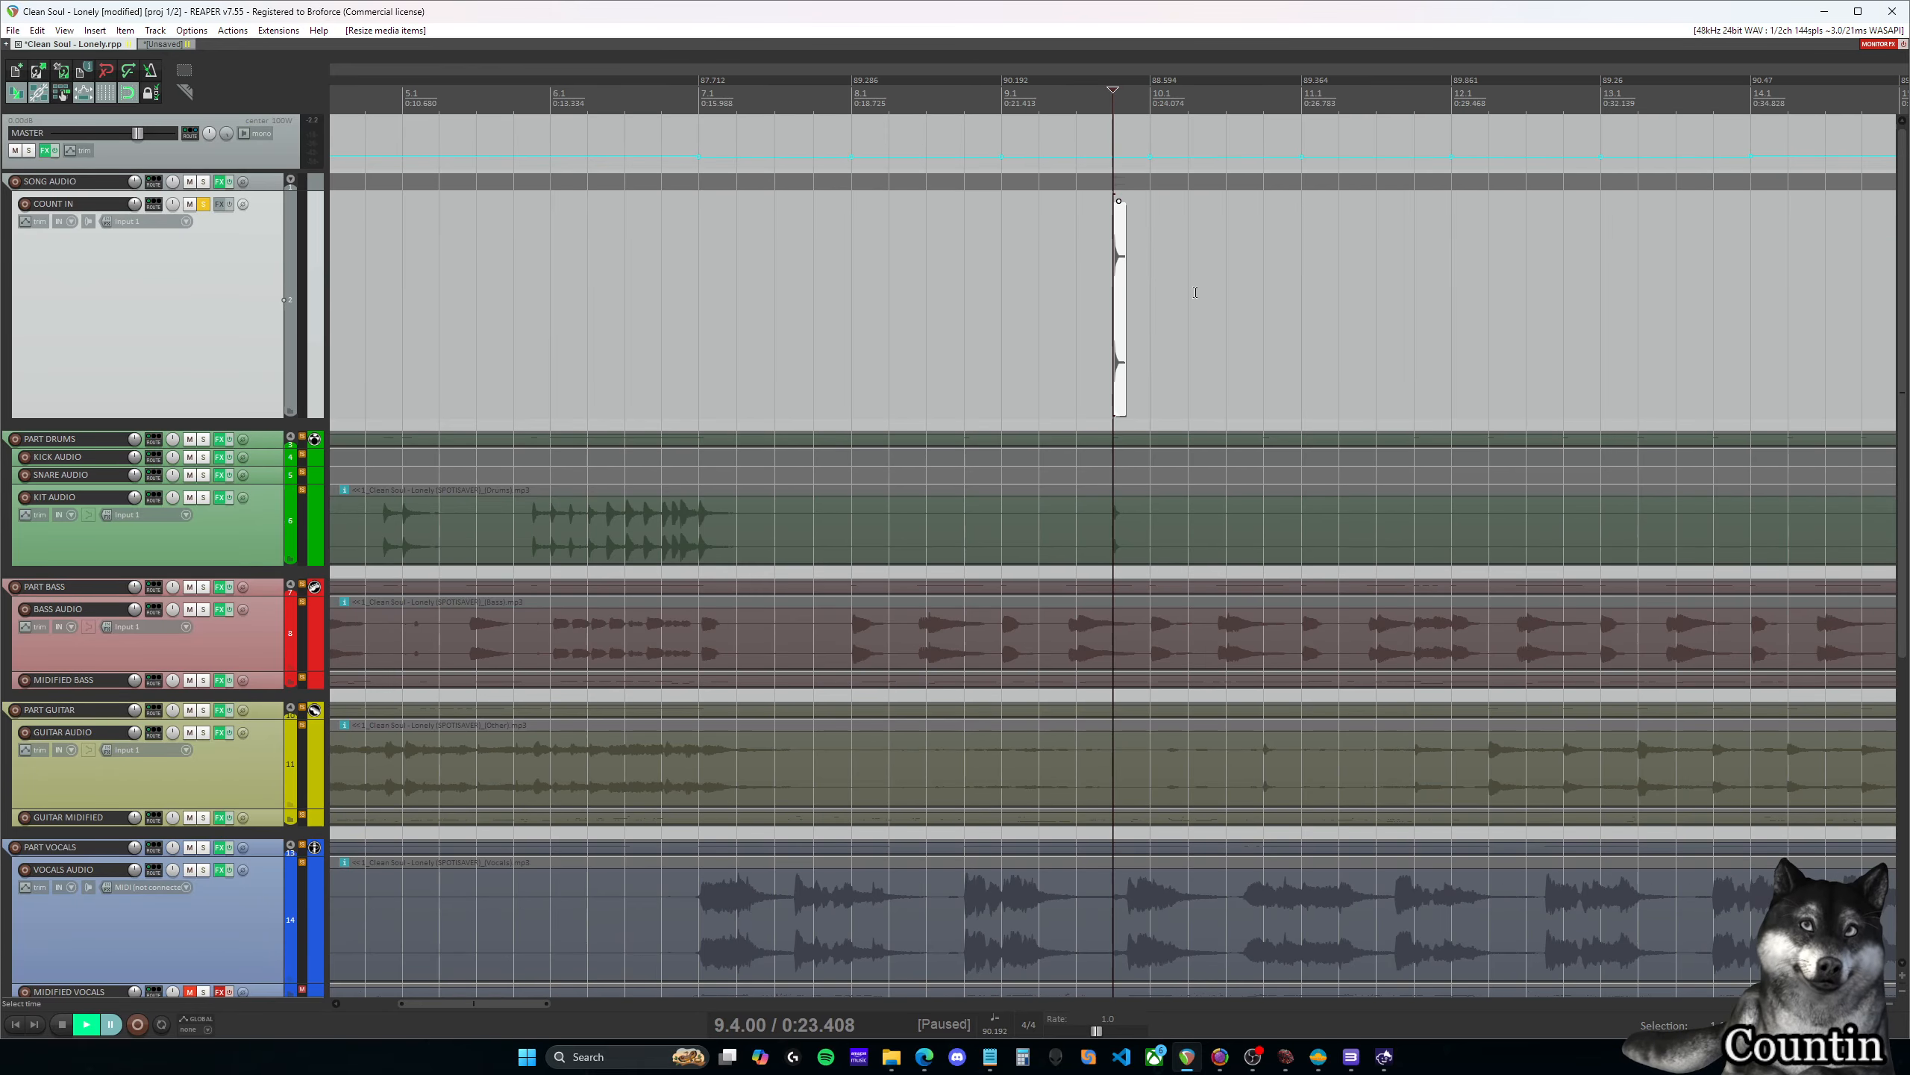
Move the trimmed hit on the COUNT IN track to the start of the project at 1.1.00
scroll(838, 553, down, 3)
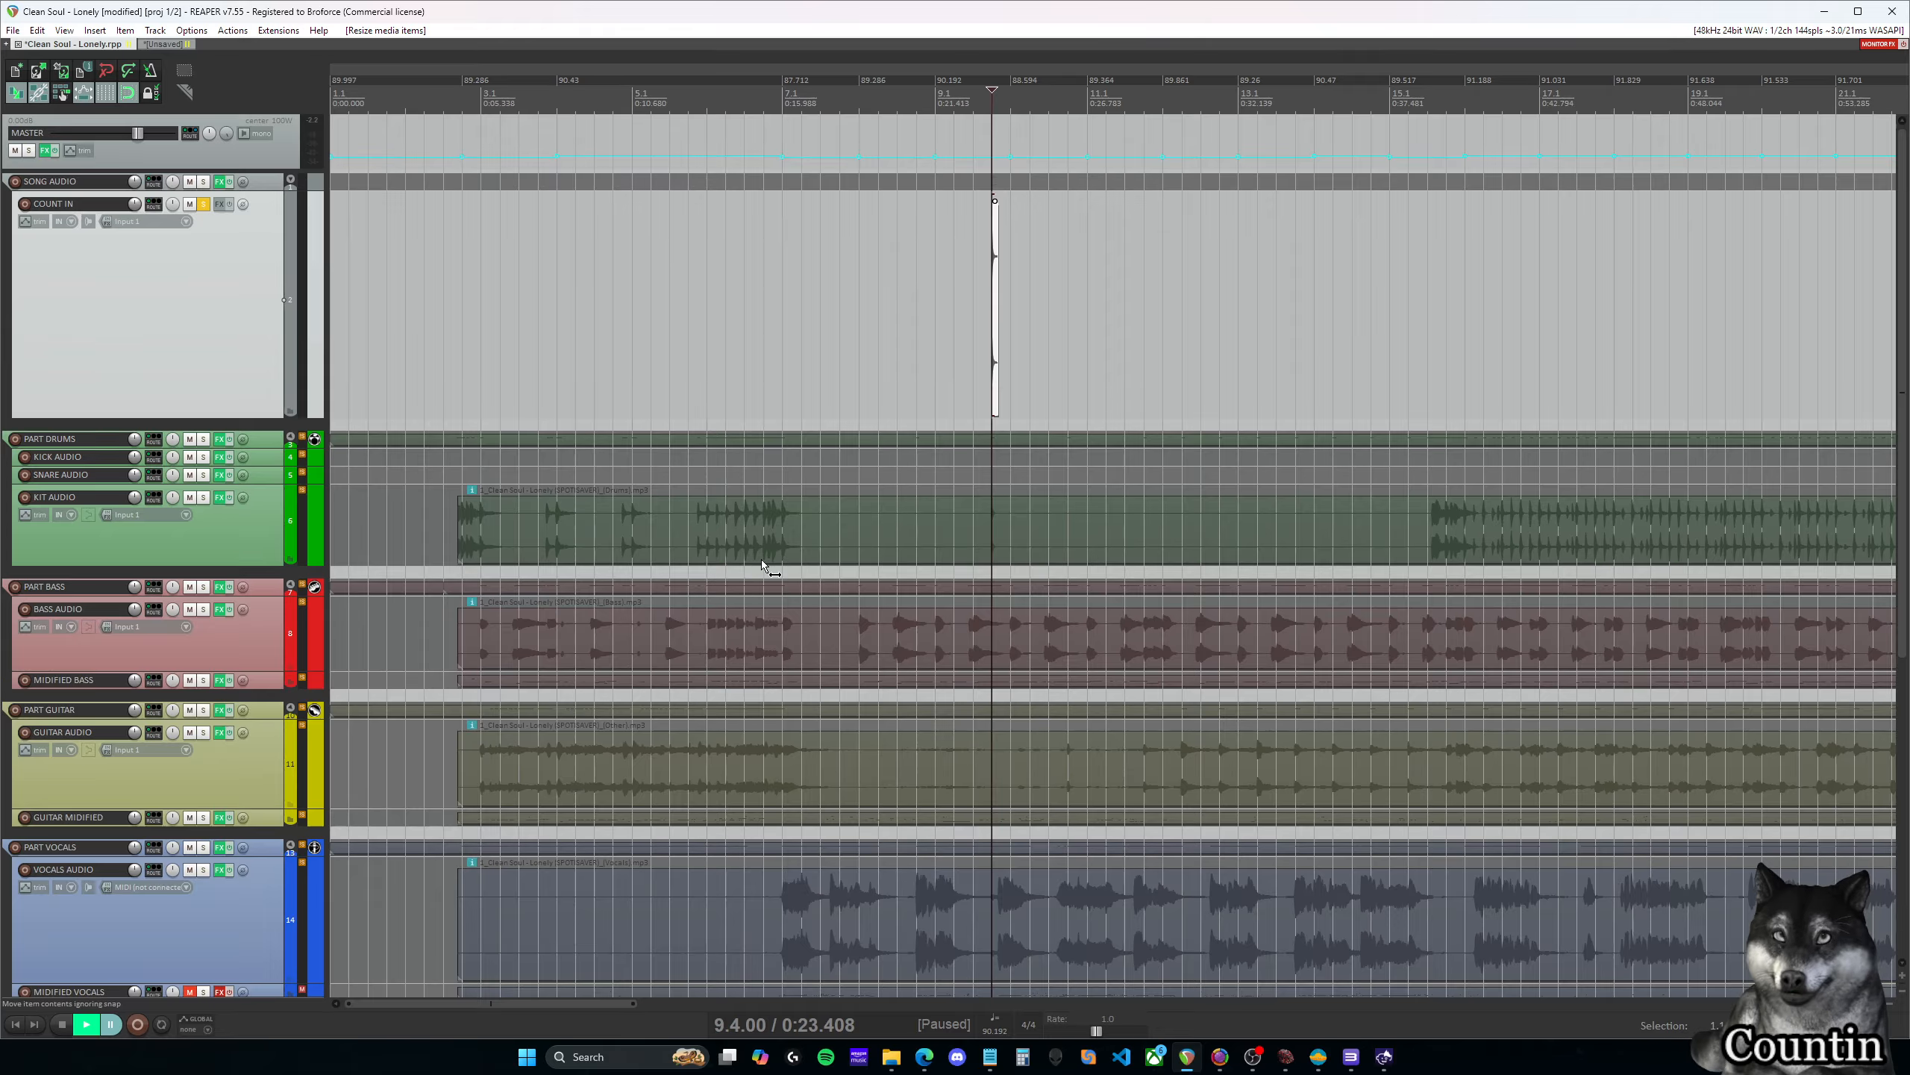
scroll(779, 569, up, 3)
drag(518, 1004, 463, 1004)
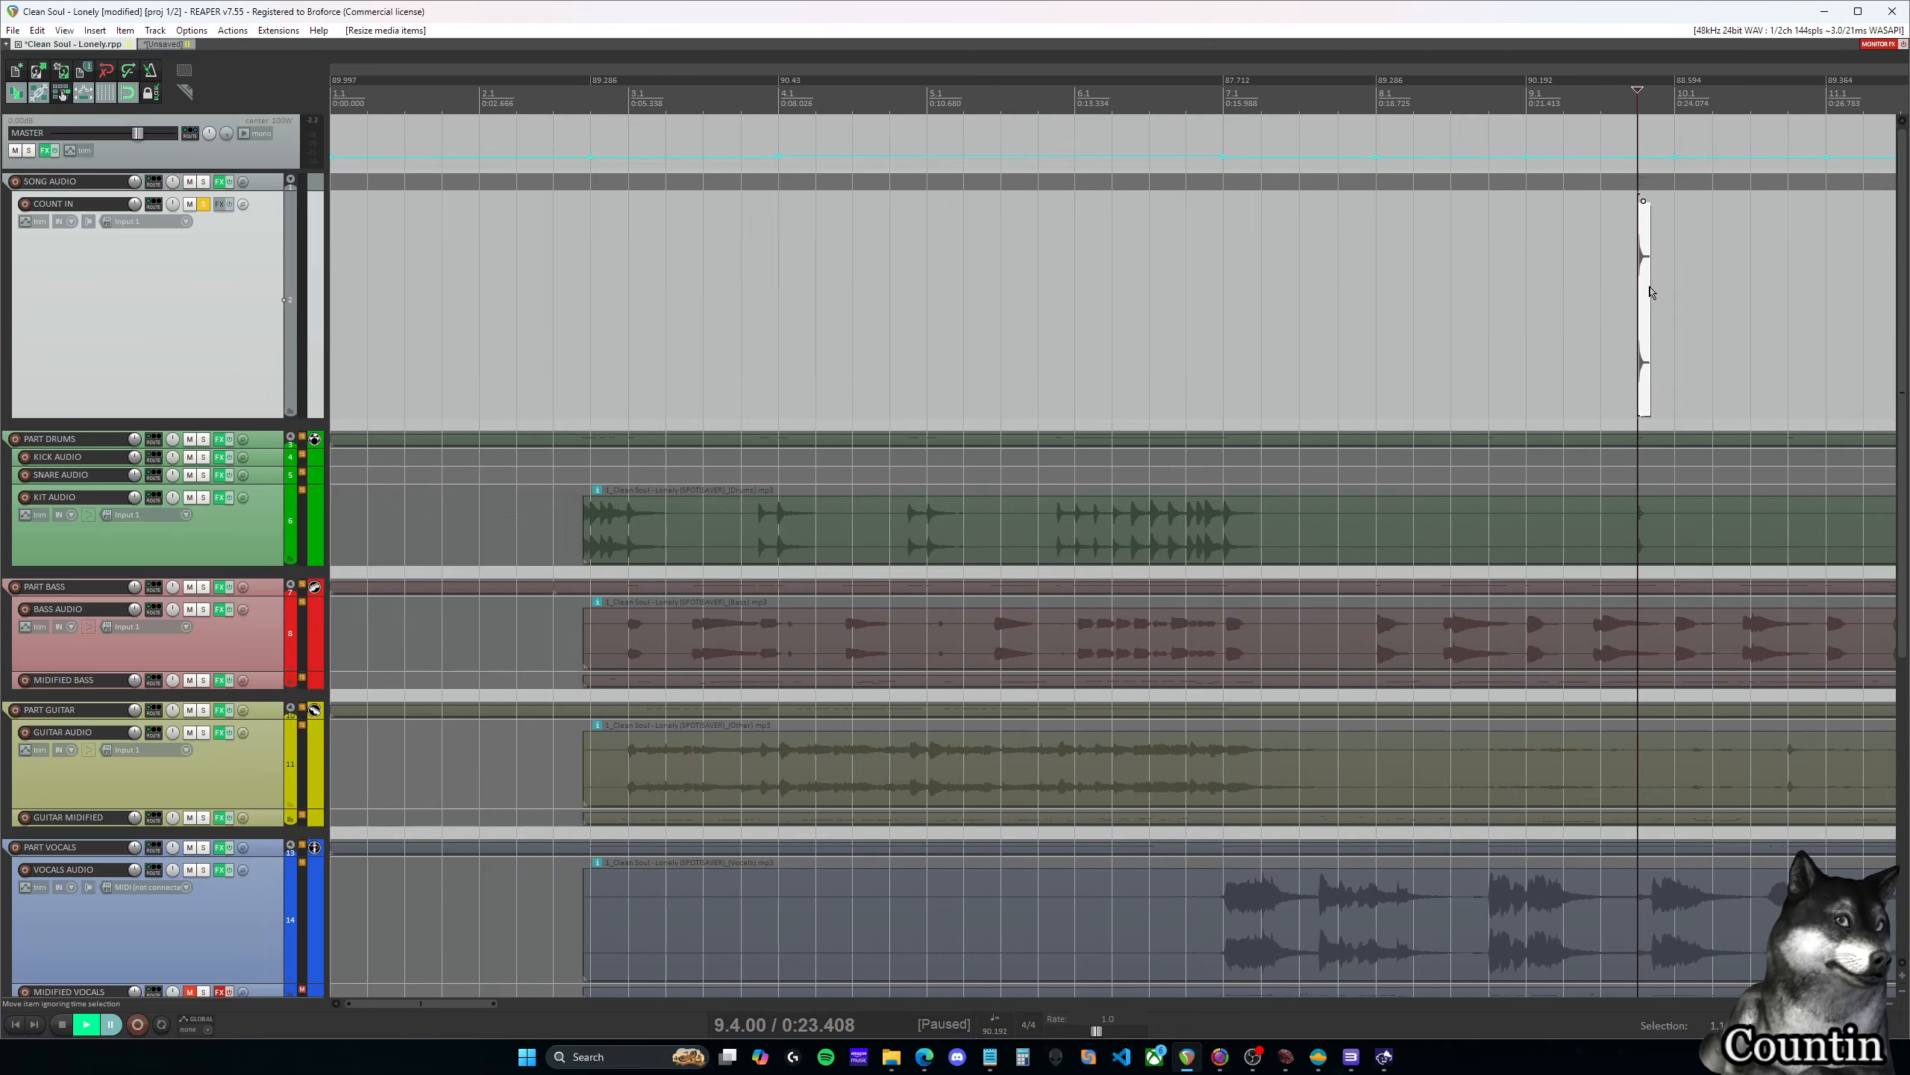
drag(1649, 291, 343, 290)
scroll(438, 263, up, 2)
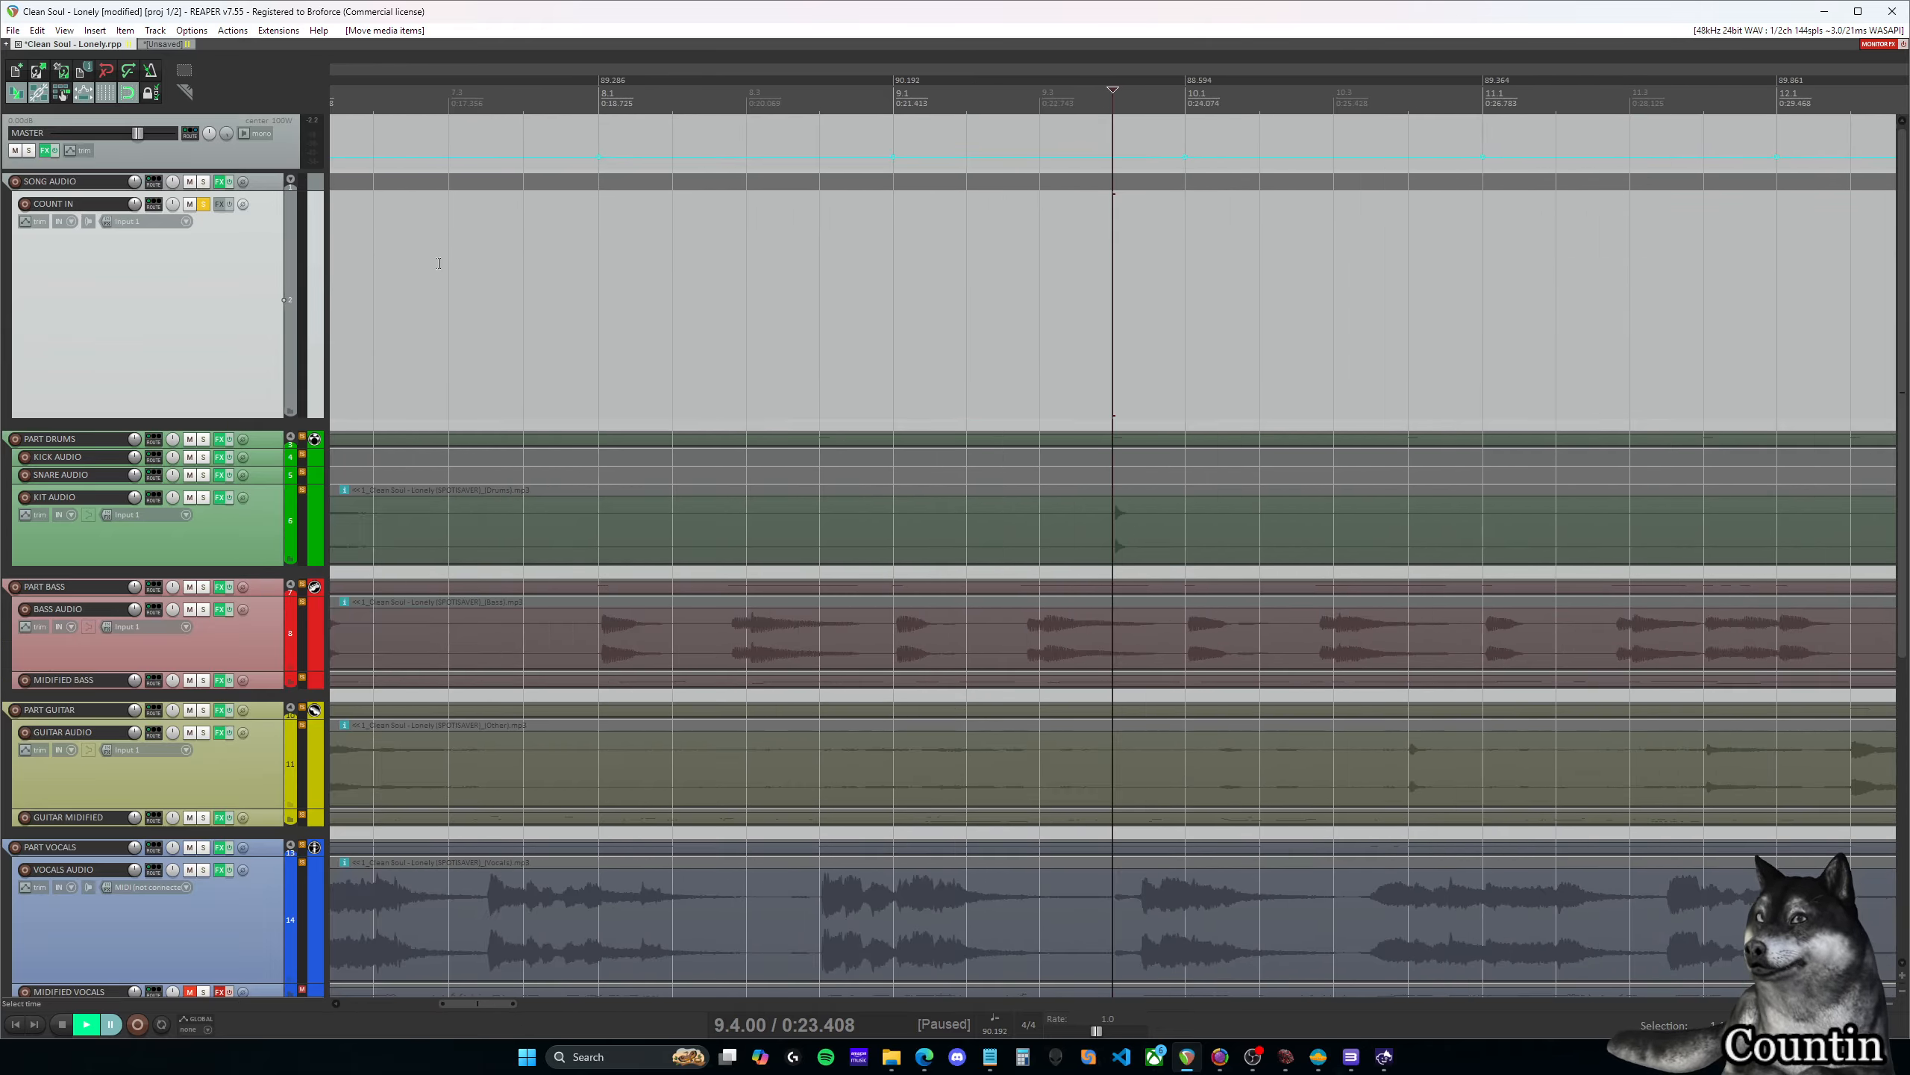
scroll(439, 263, down, 3)
scroll(439, 262, up, 3)
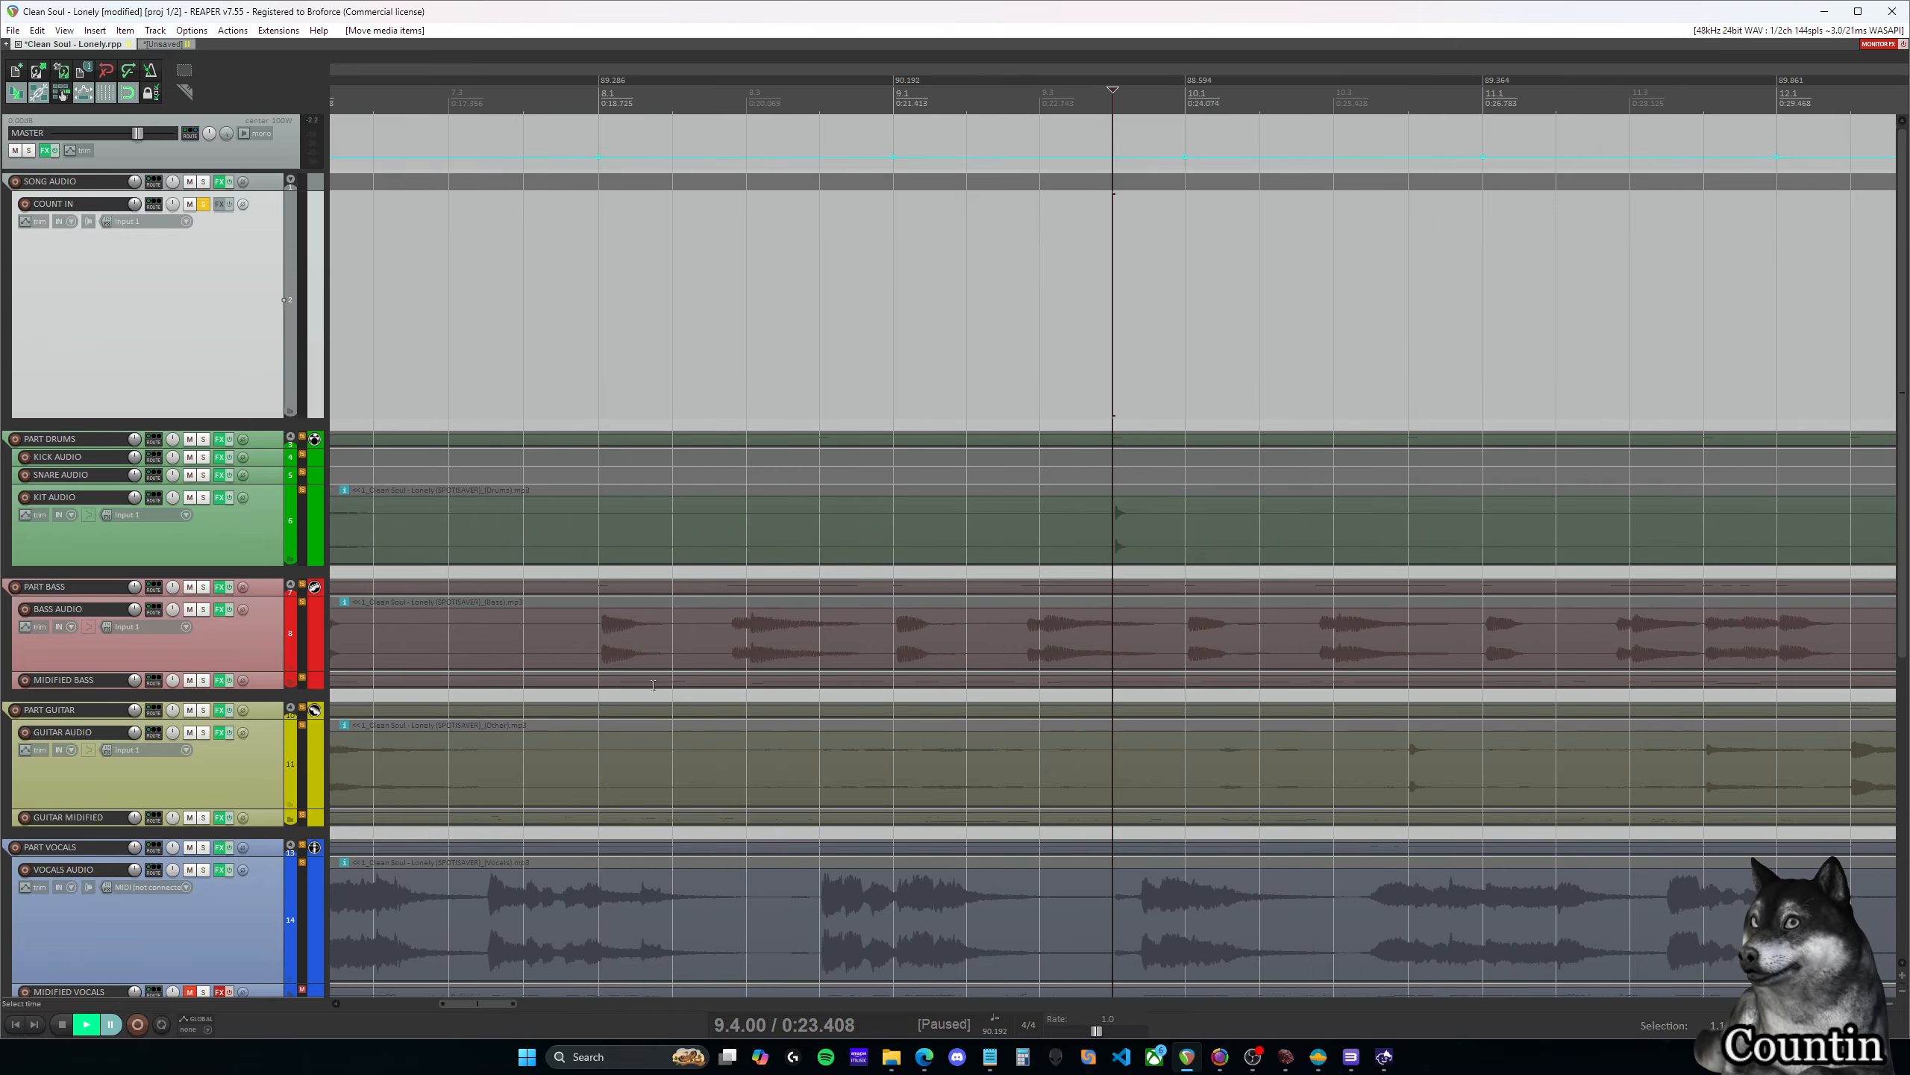
drag(478, 1003, 382, 1002)
Copy the COUNT IN hit at 1.1.00 and paste it two beats on in the first measure
click(411, 280)
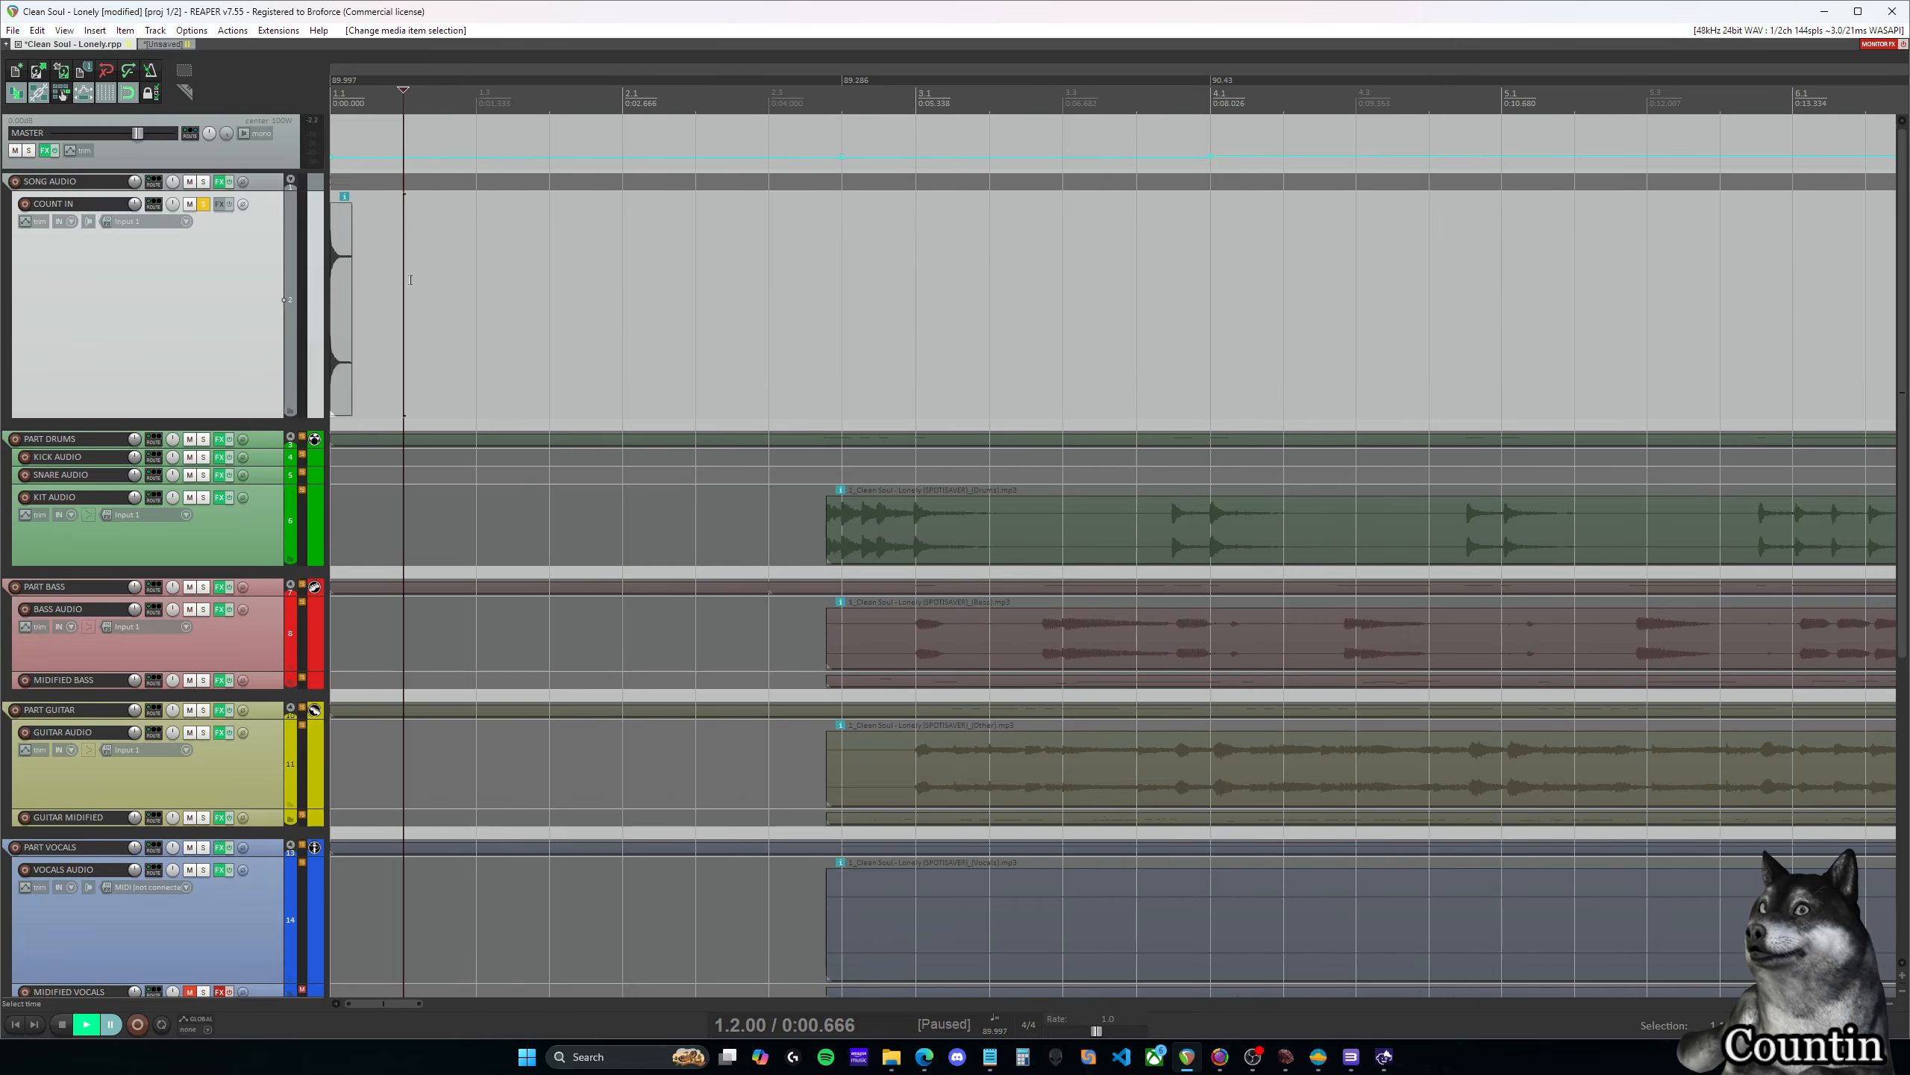
click(341, 288)
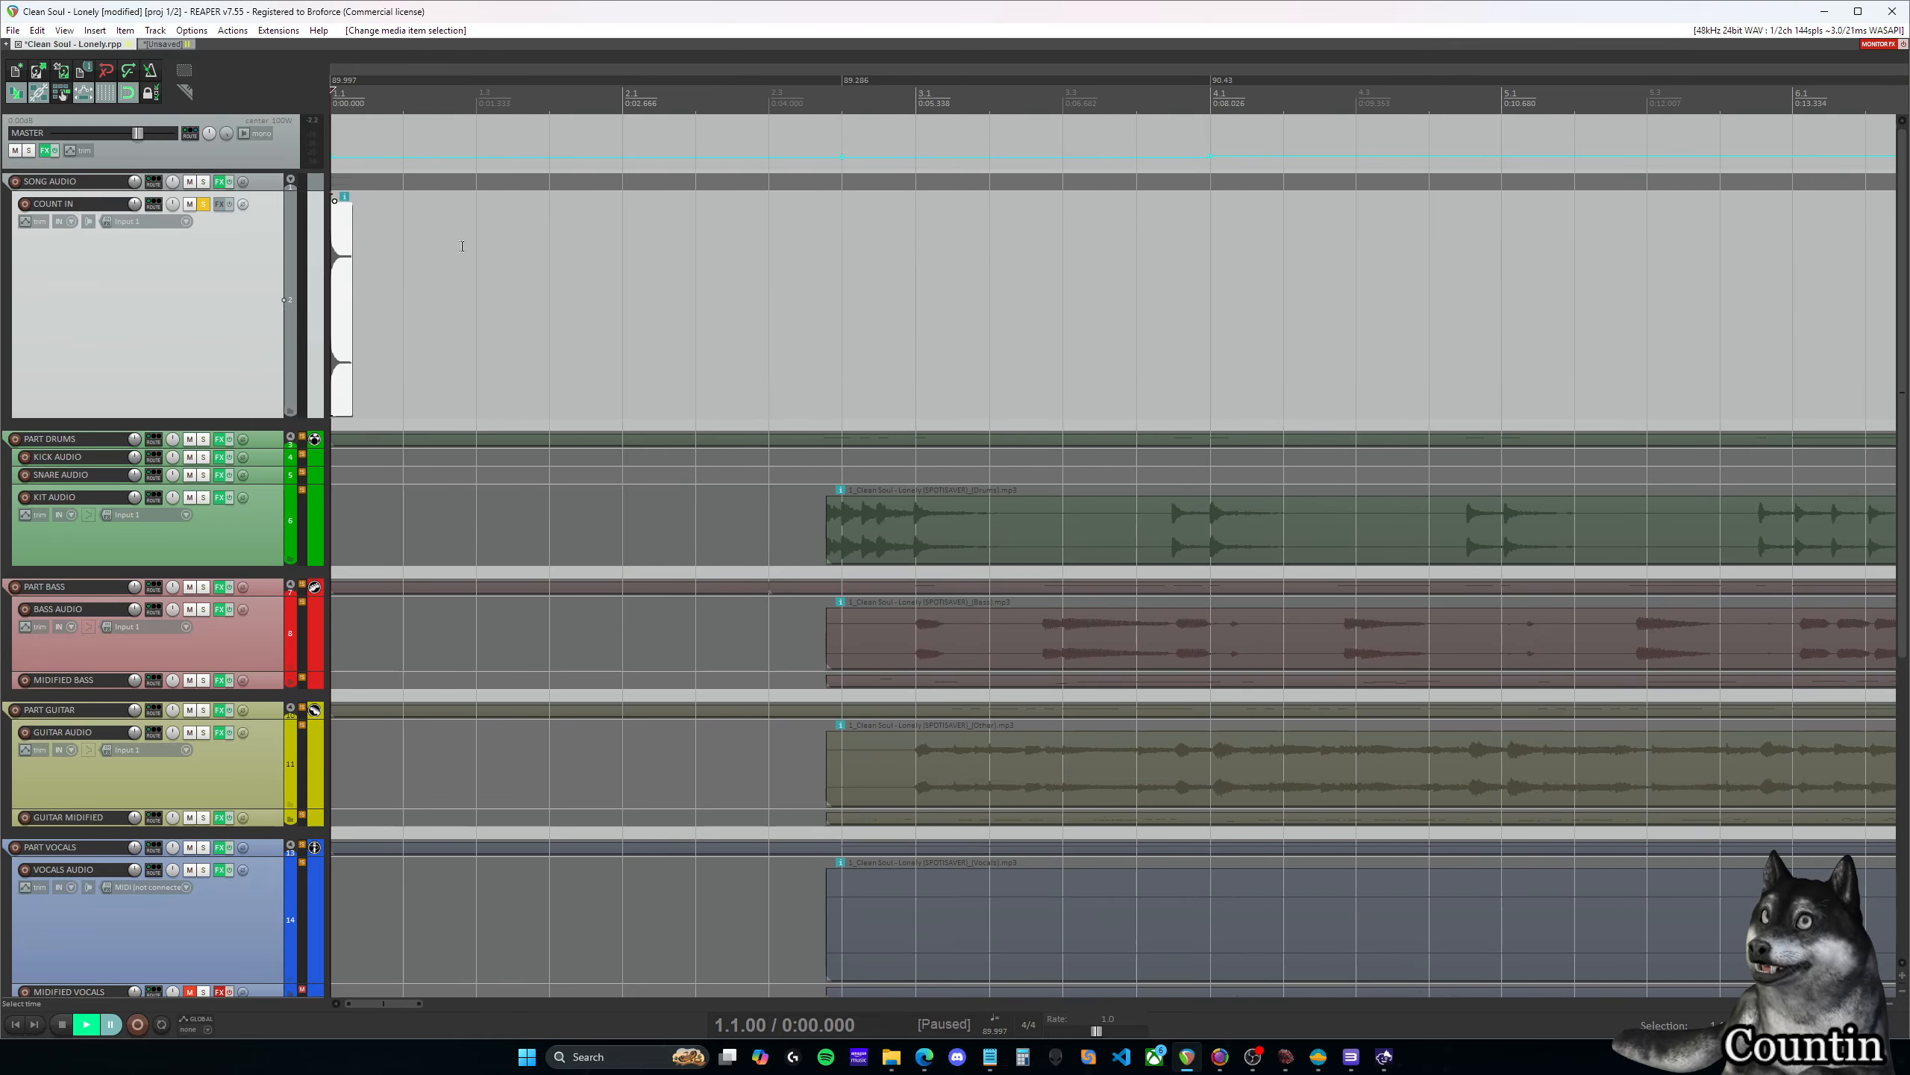
click(478, 97)
key(ctrl+v)
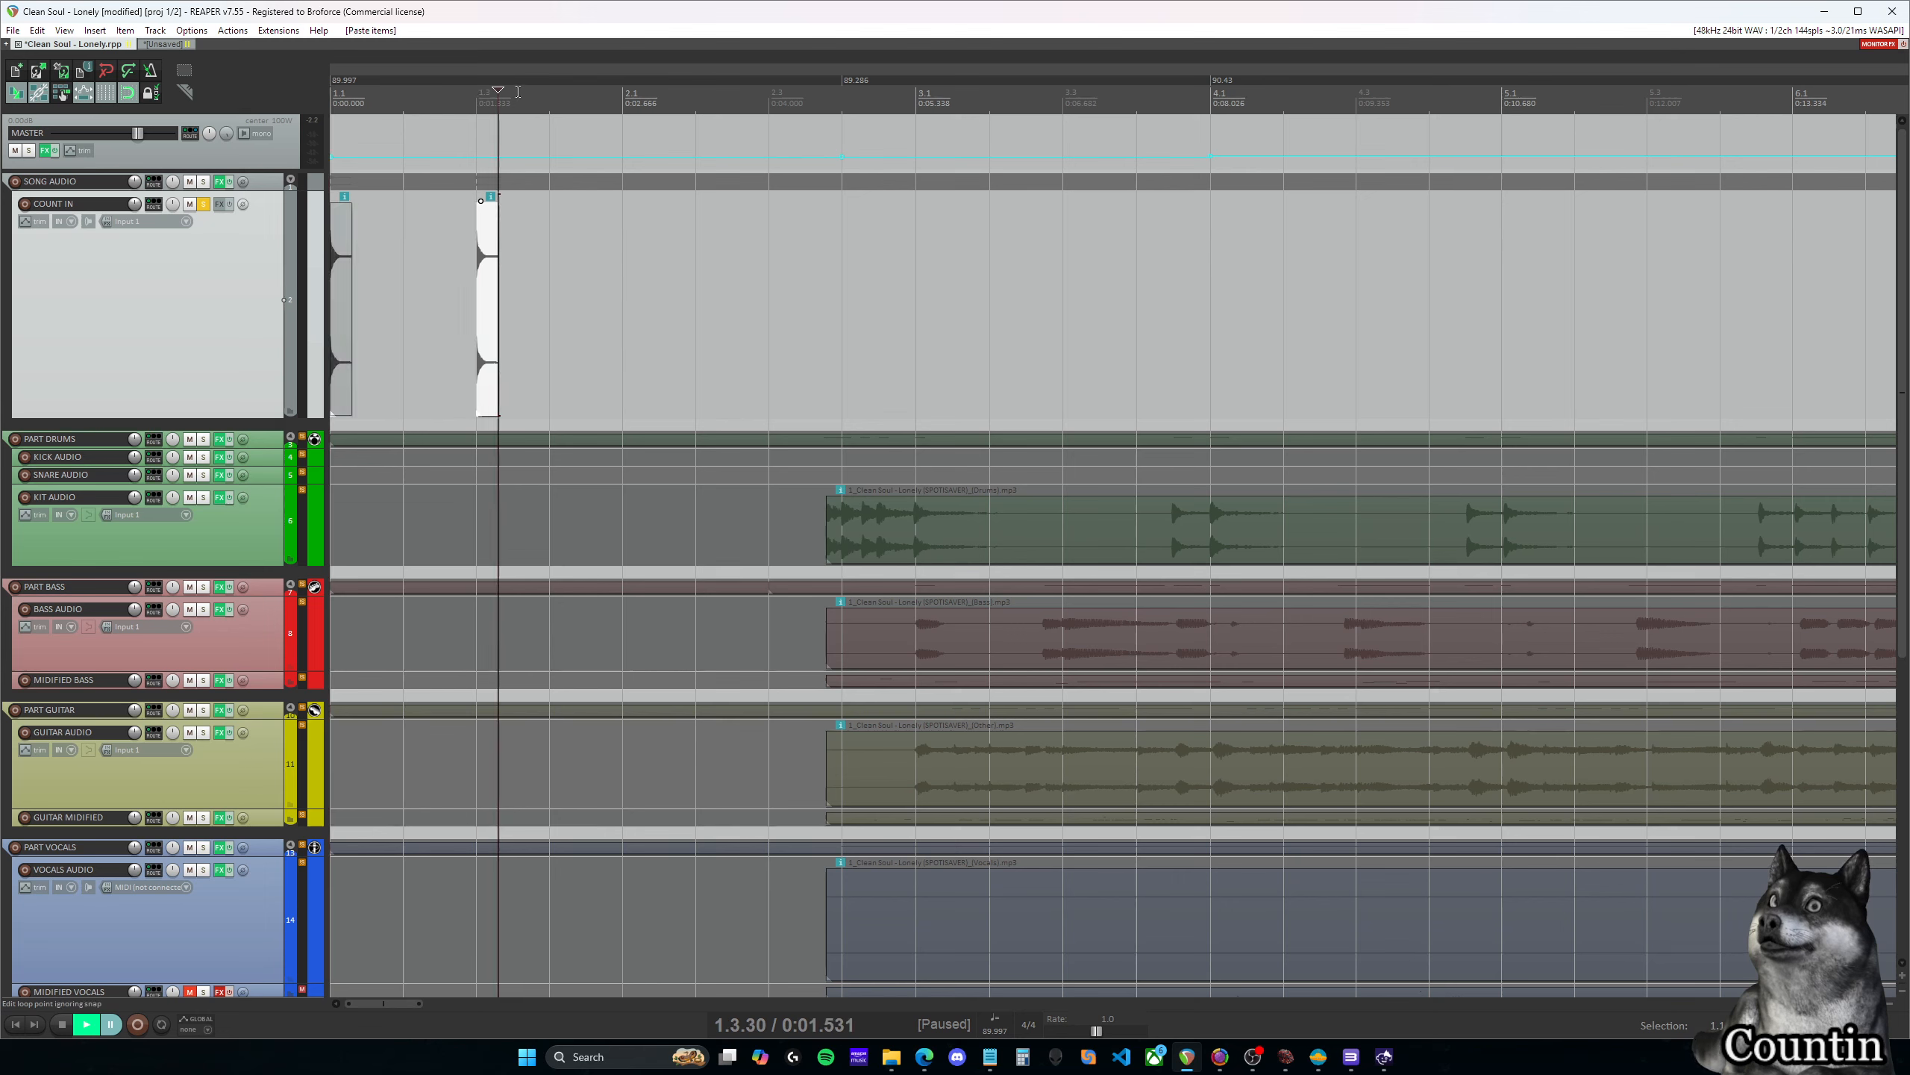
click(340, 95)
click(477, 95)
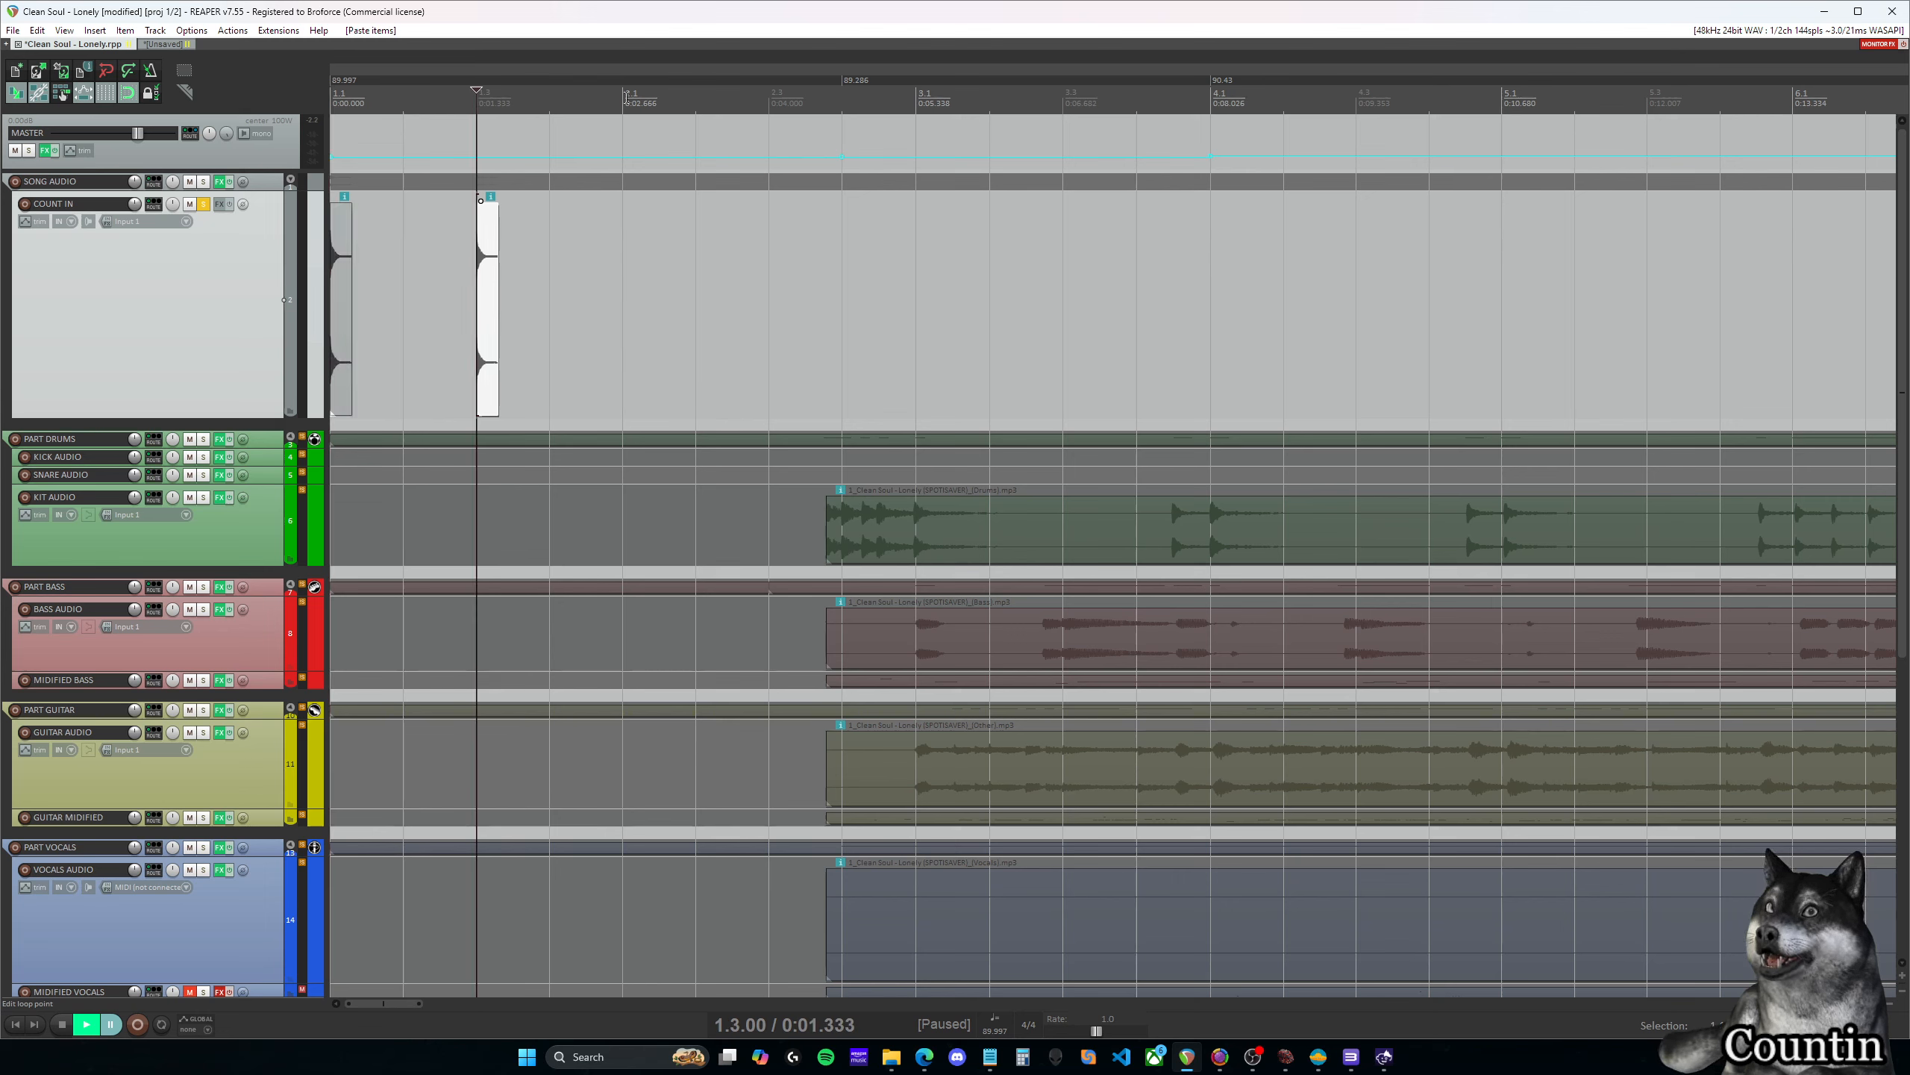
Paste further copies of the hit on the COUNT IN track at 2.1.00, 2.2.00, 2.3.00 and 2.4.00
click(624, 96)
key(ctrl+v)
click(695, 95)
key(ctrl+v)
click(770, 96)
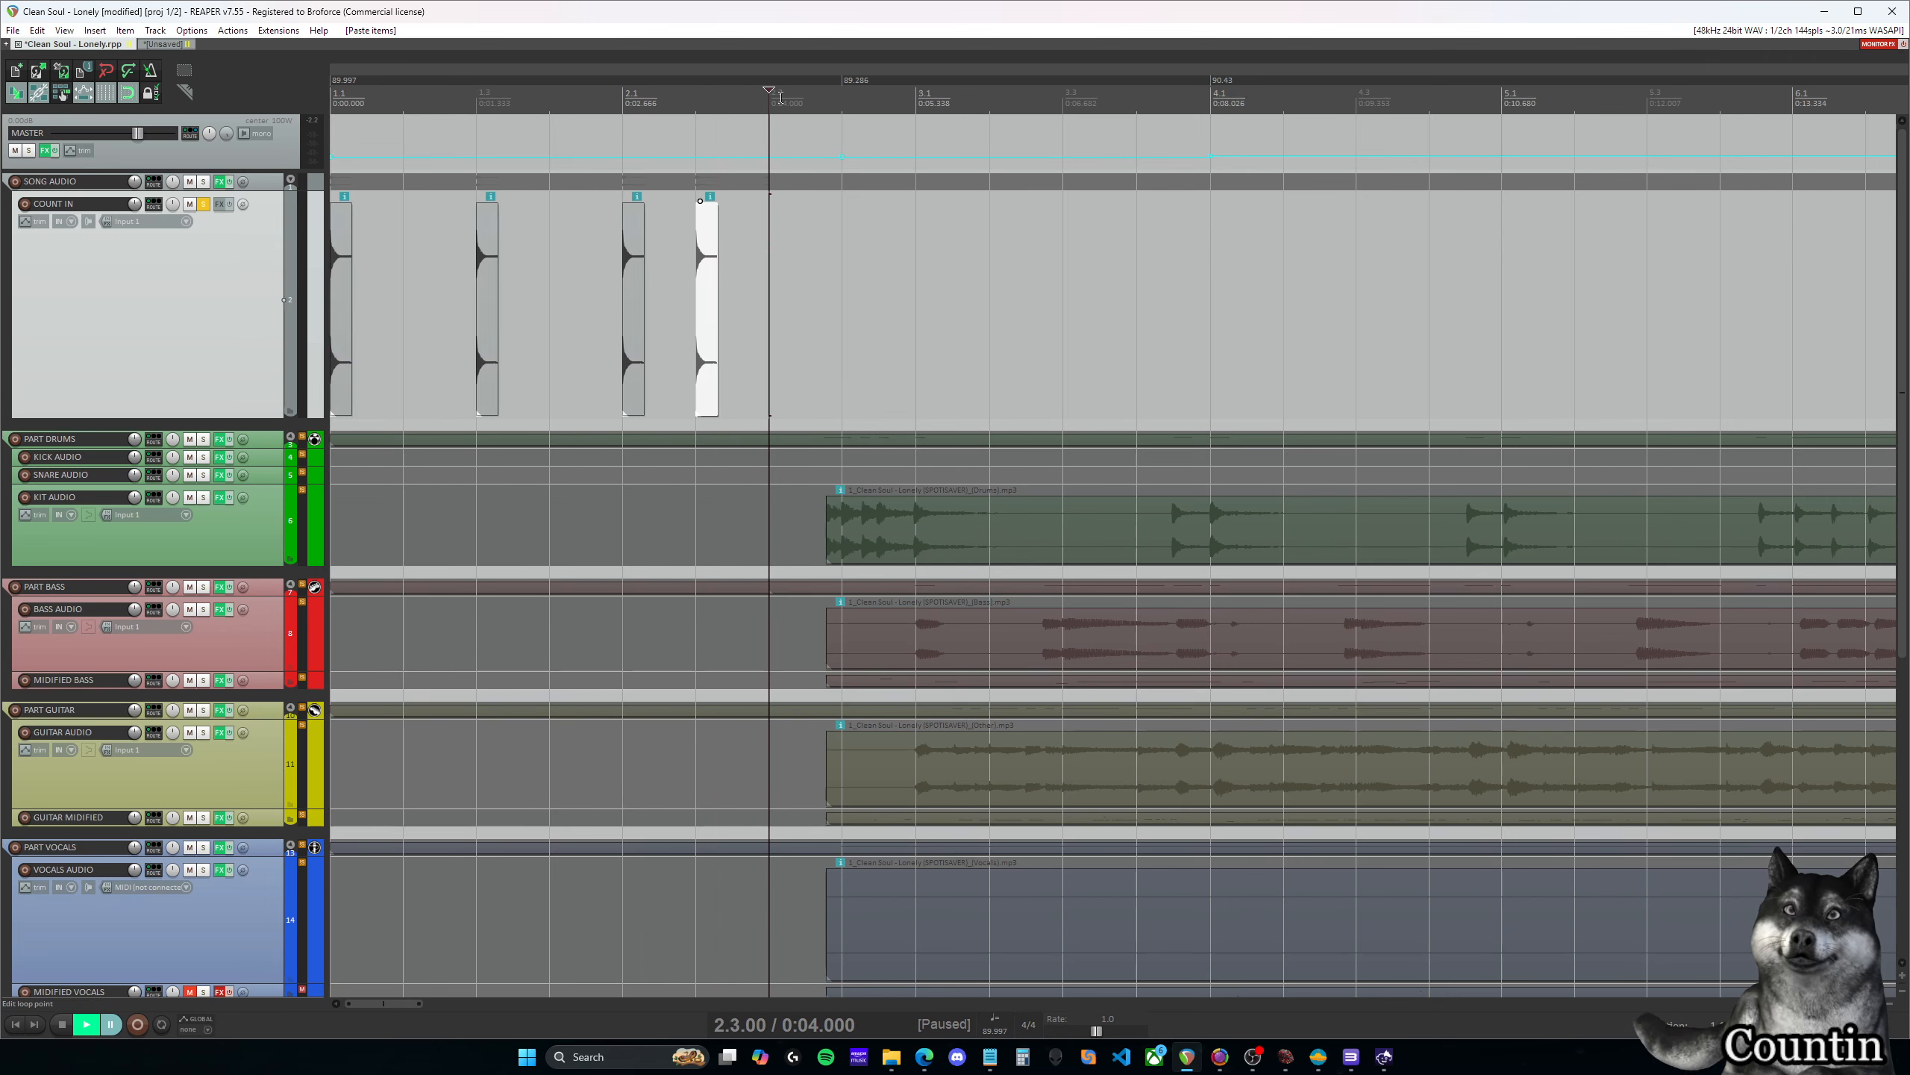
key(ctrl+v)
click(842, 96)
key(ctrl+v)
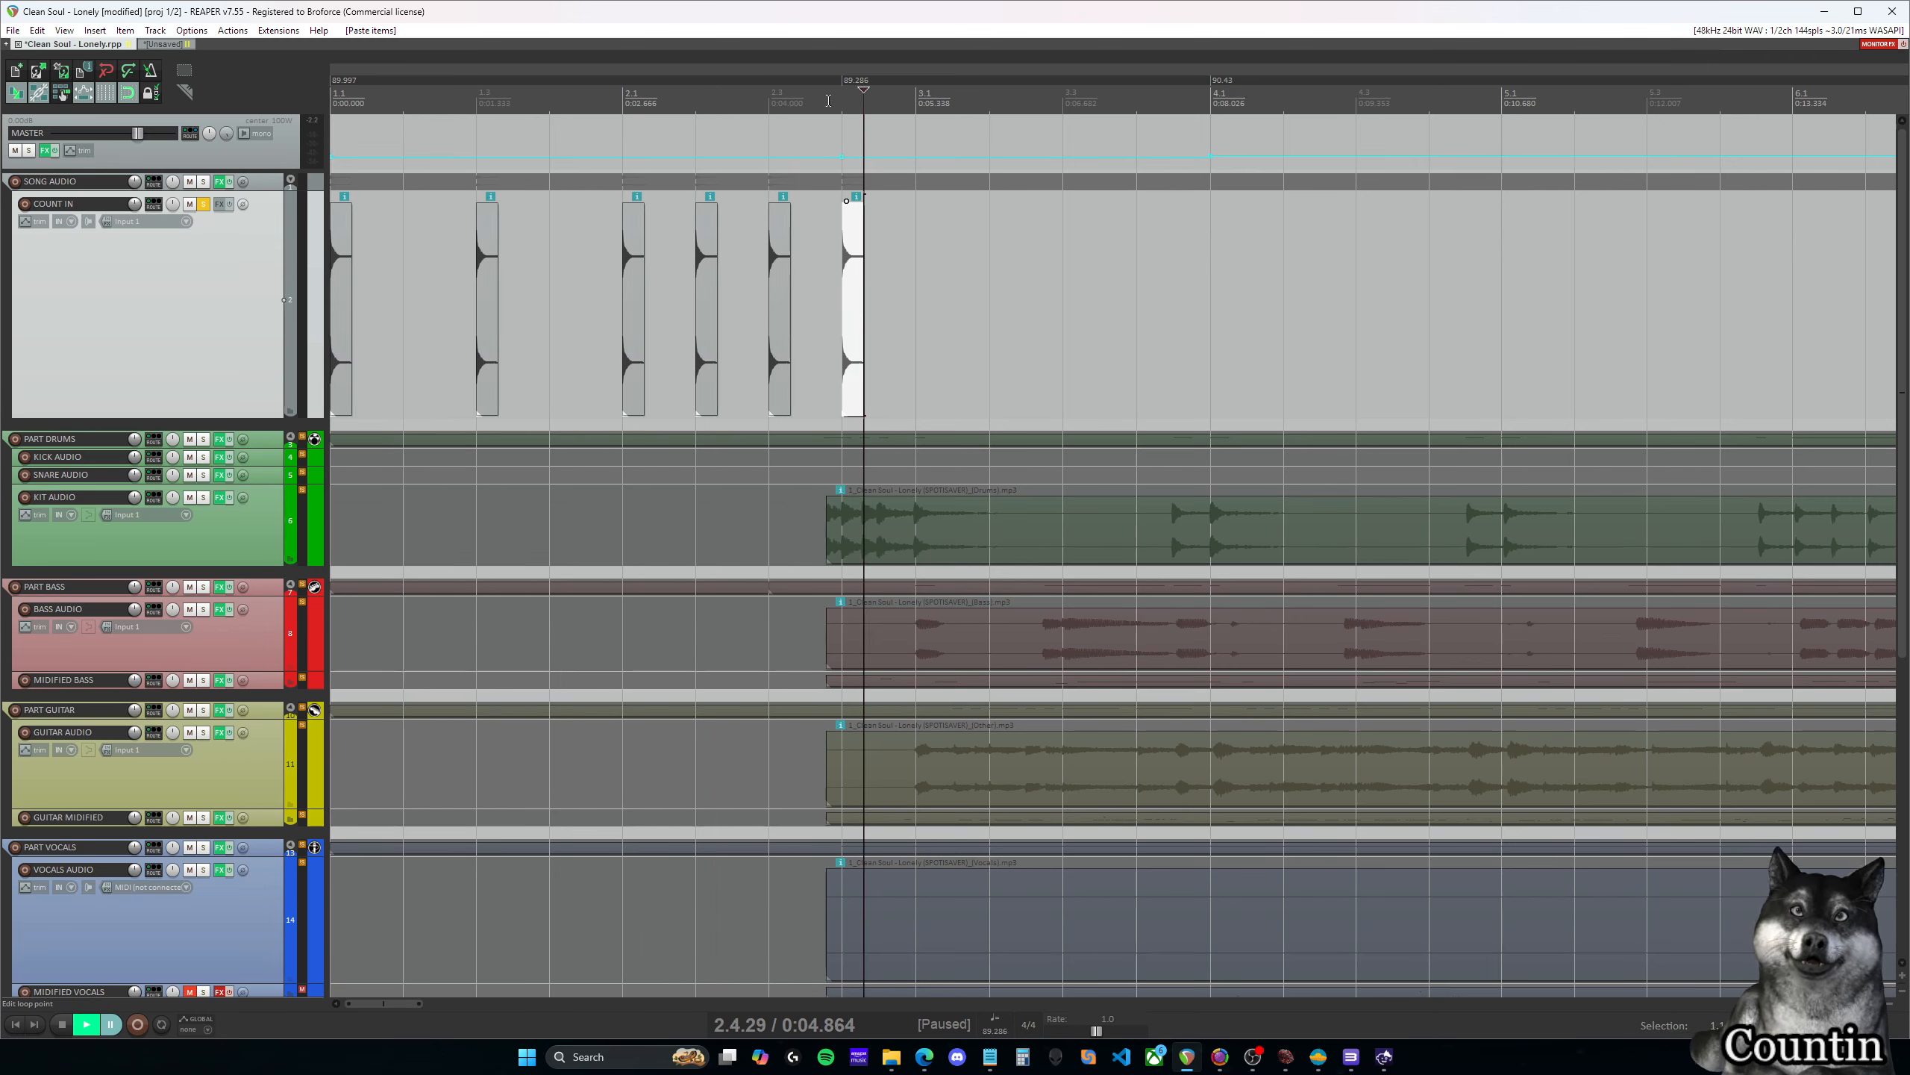
Play the soloed count-in from 1.1.00 and compare the positions 2.1.00, 2.4.00 and 3.1.00
click(335, 95)
key(space)
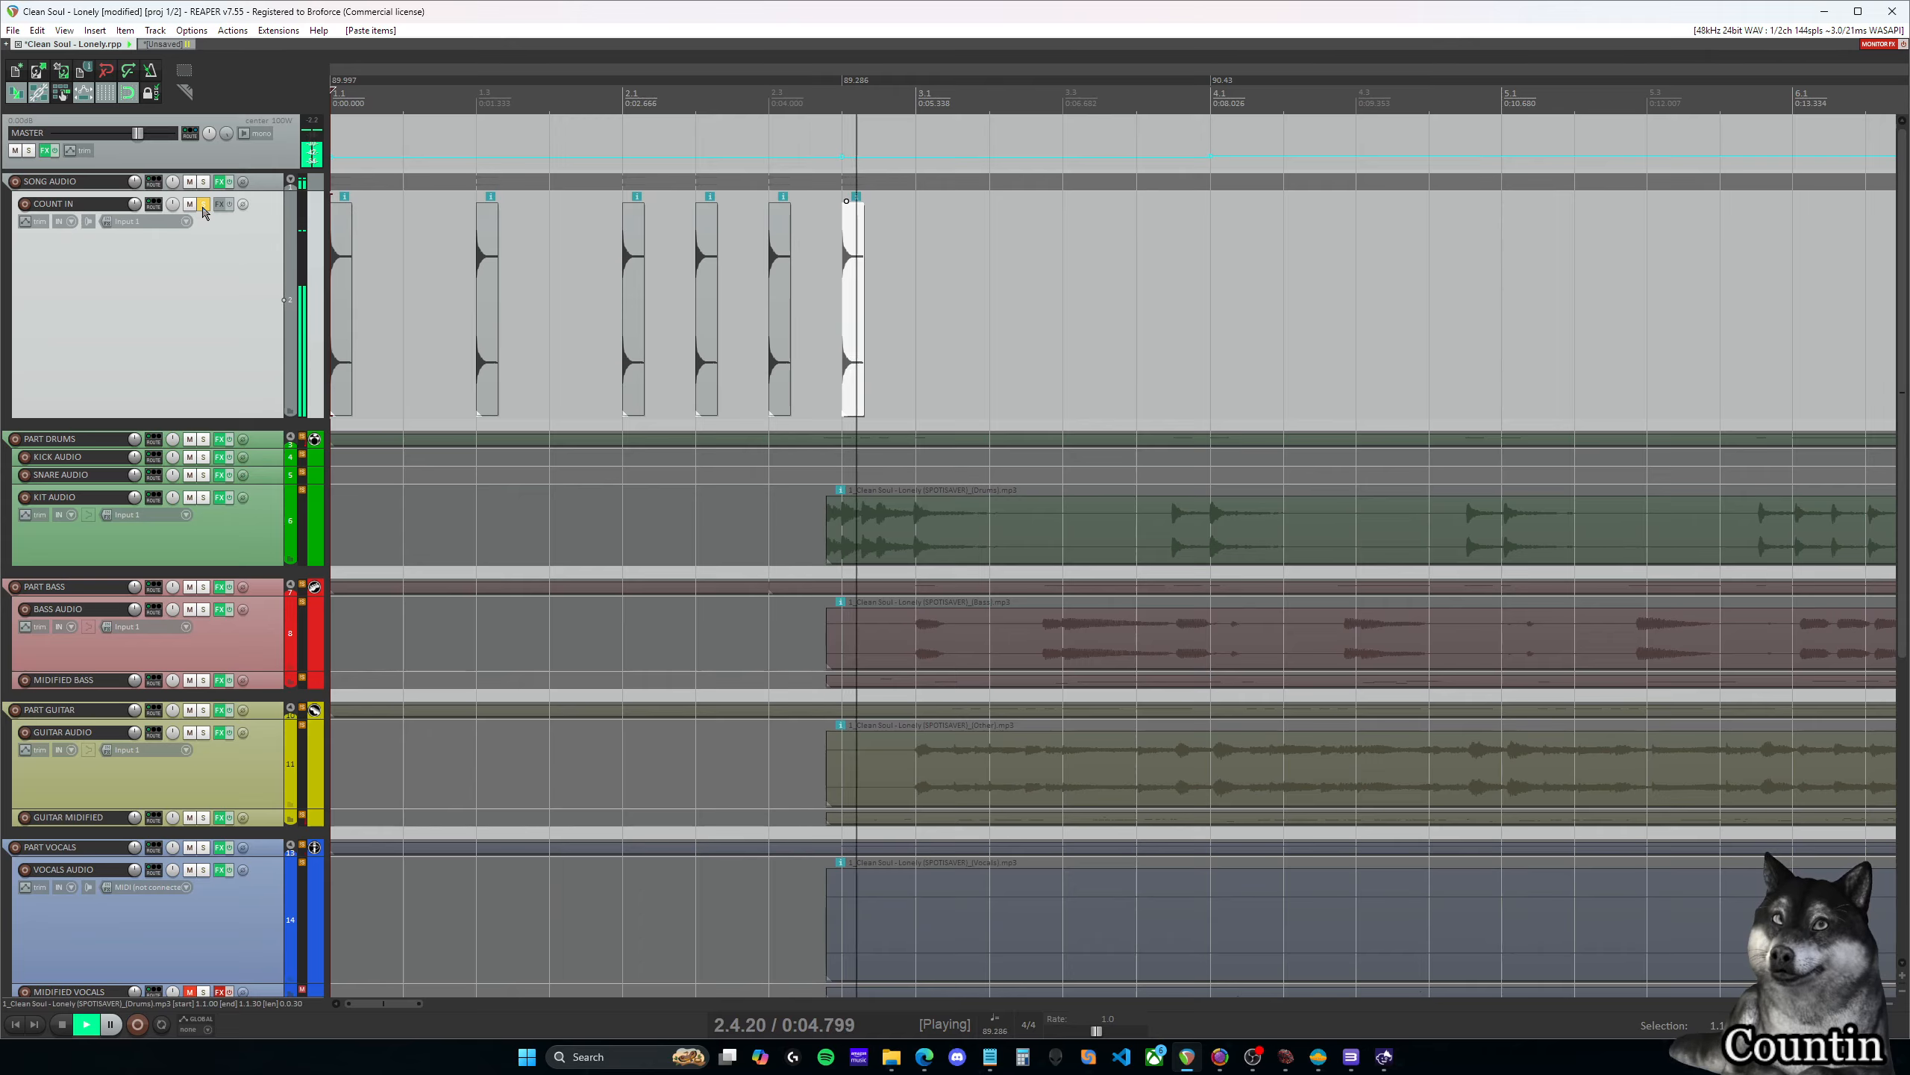
key(space)
click(619, 90)
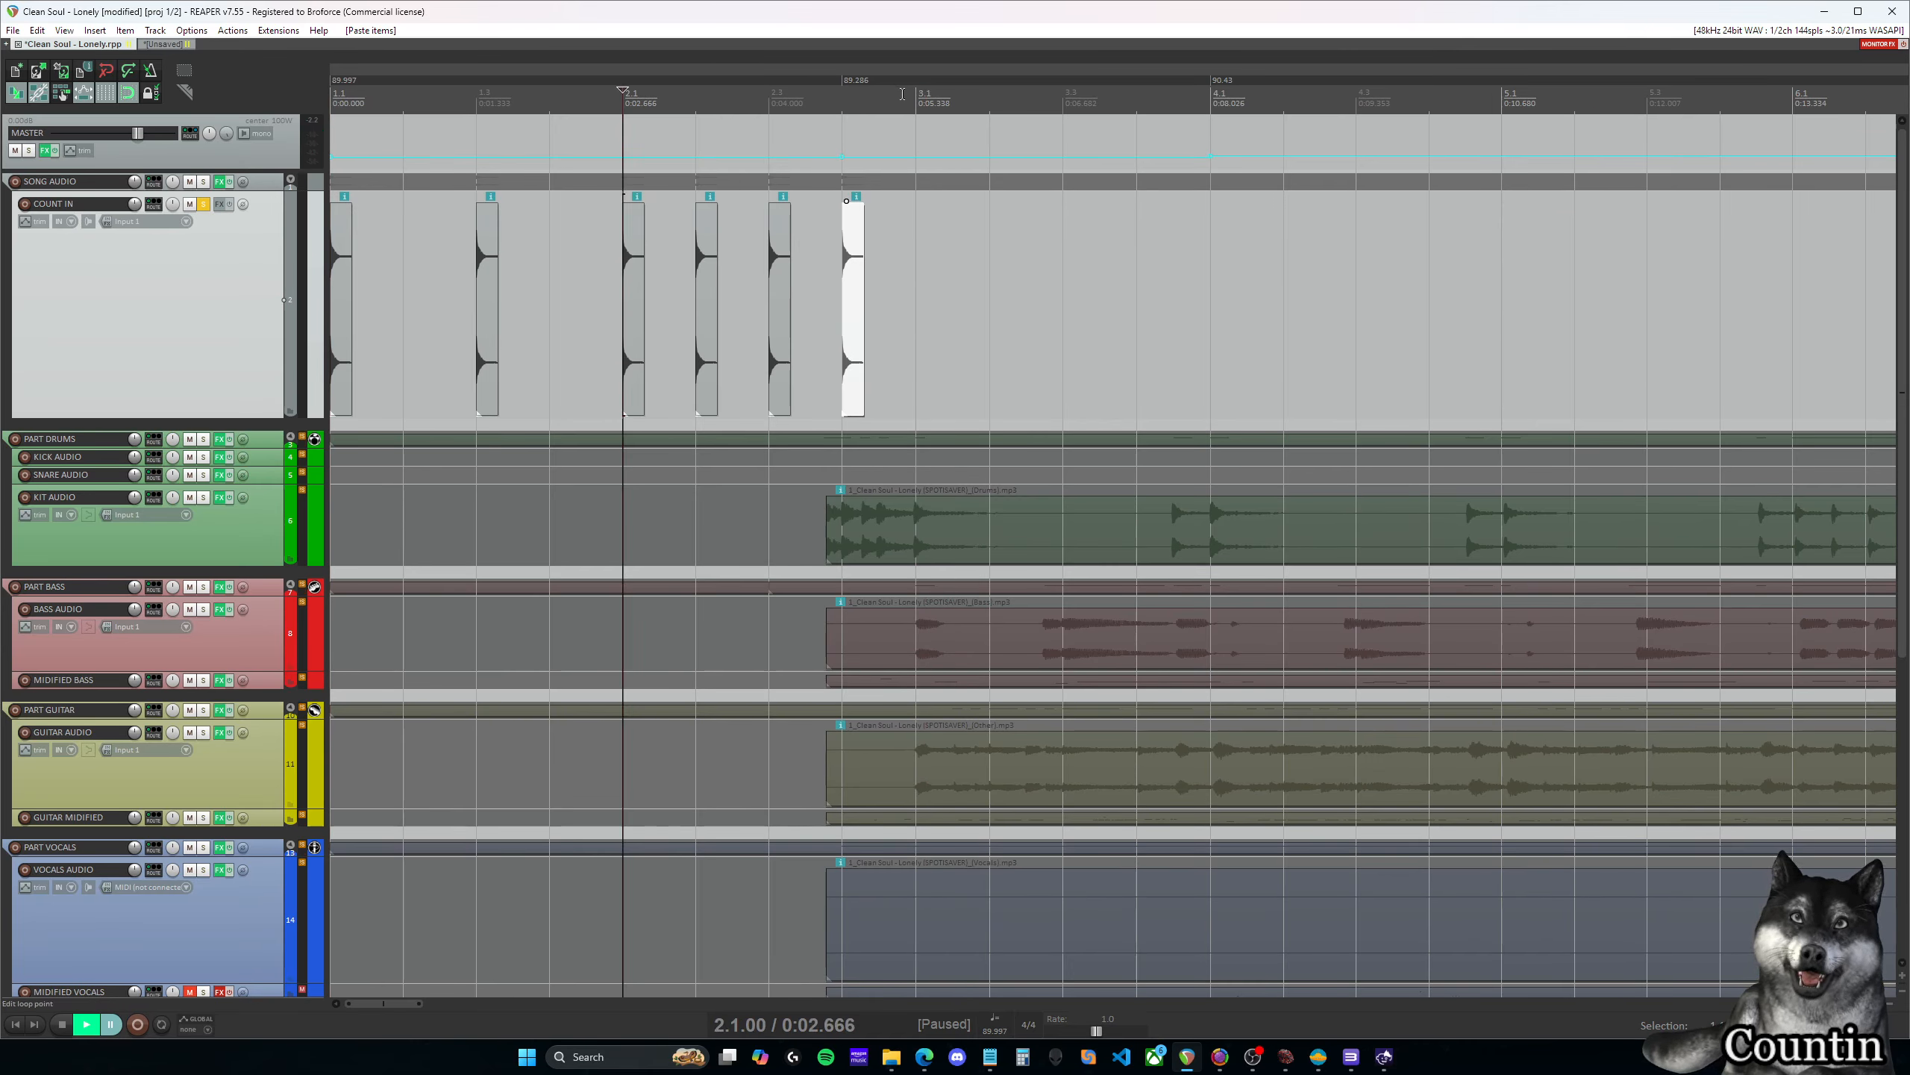
click(915, 94)
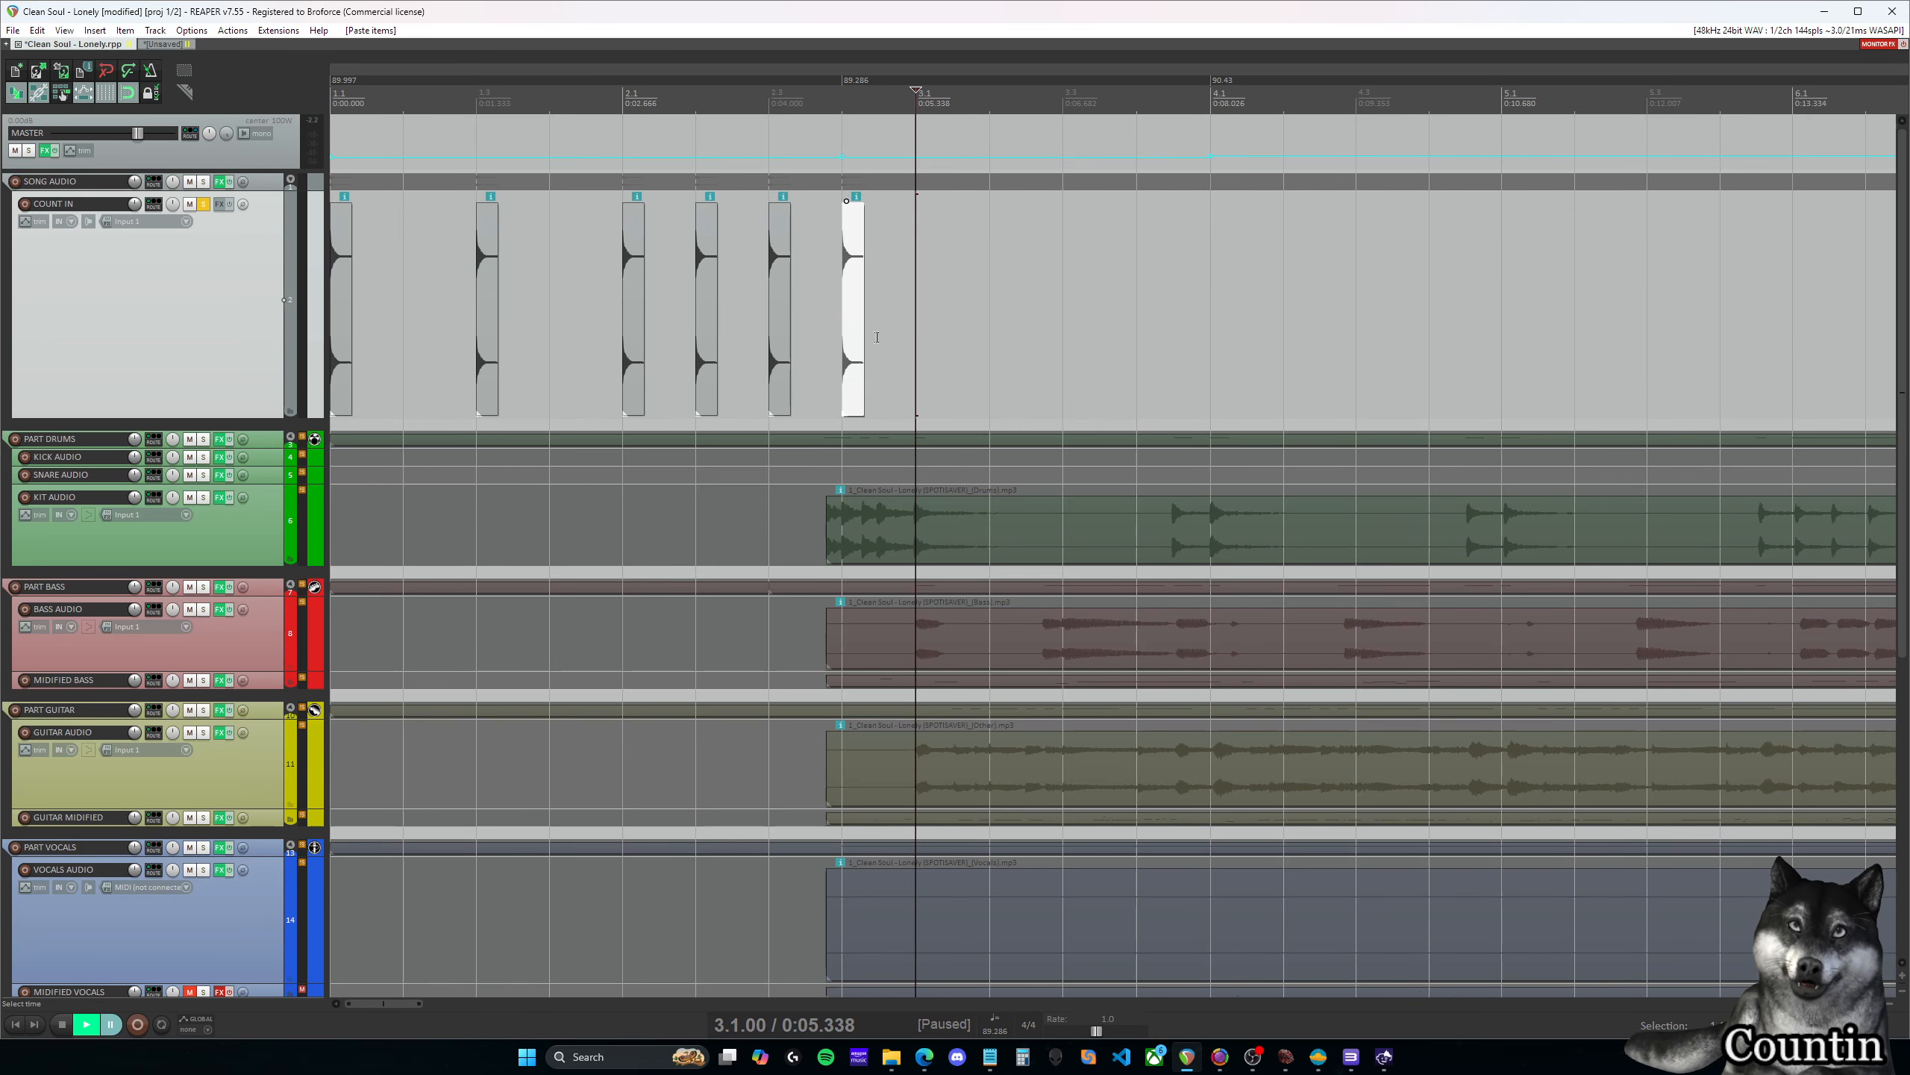
click(842, 97)
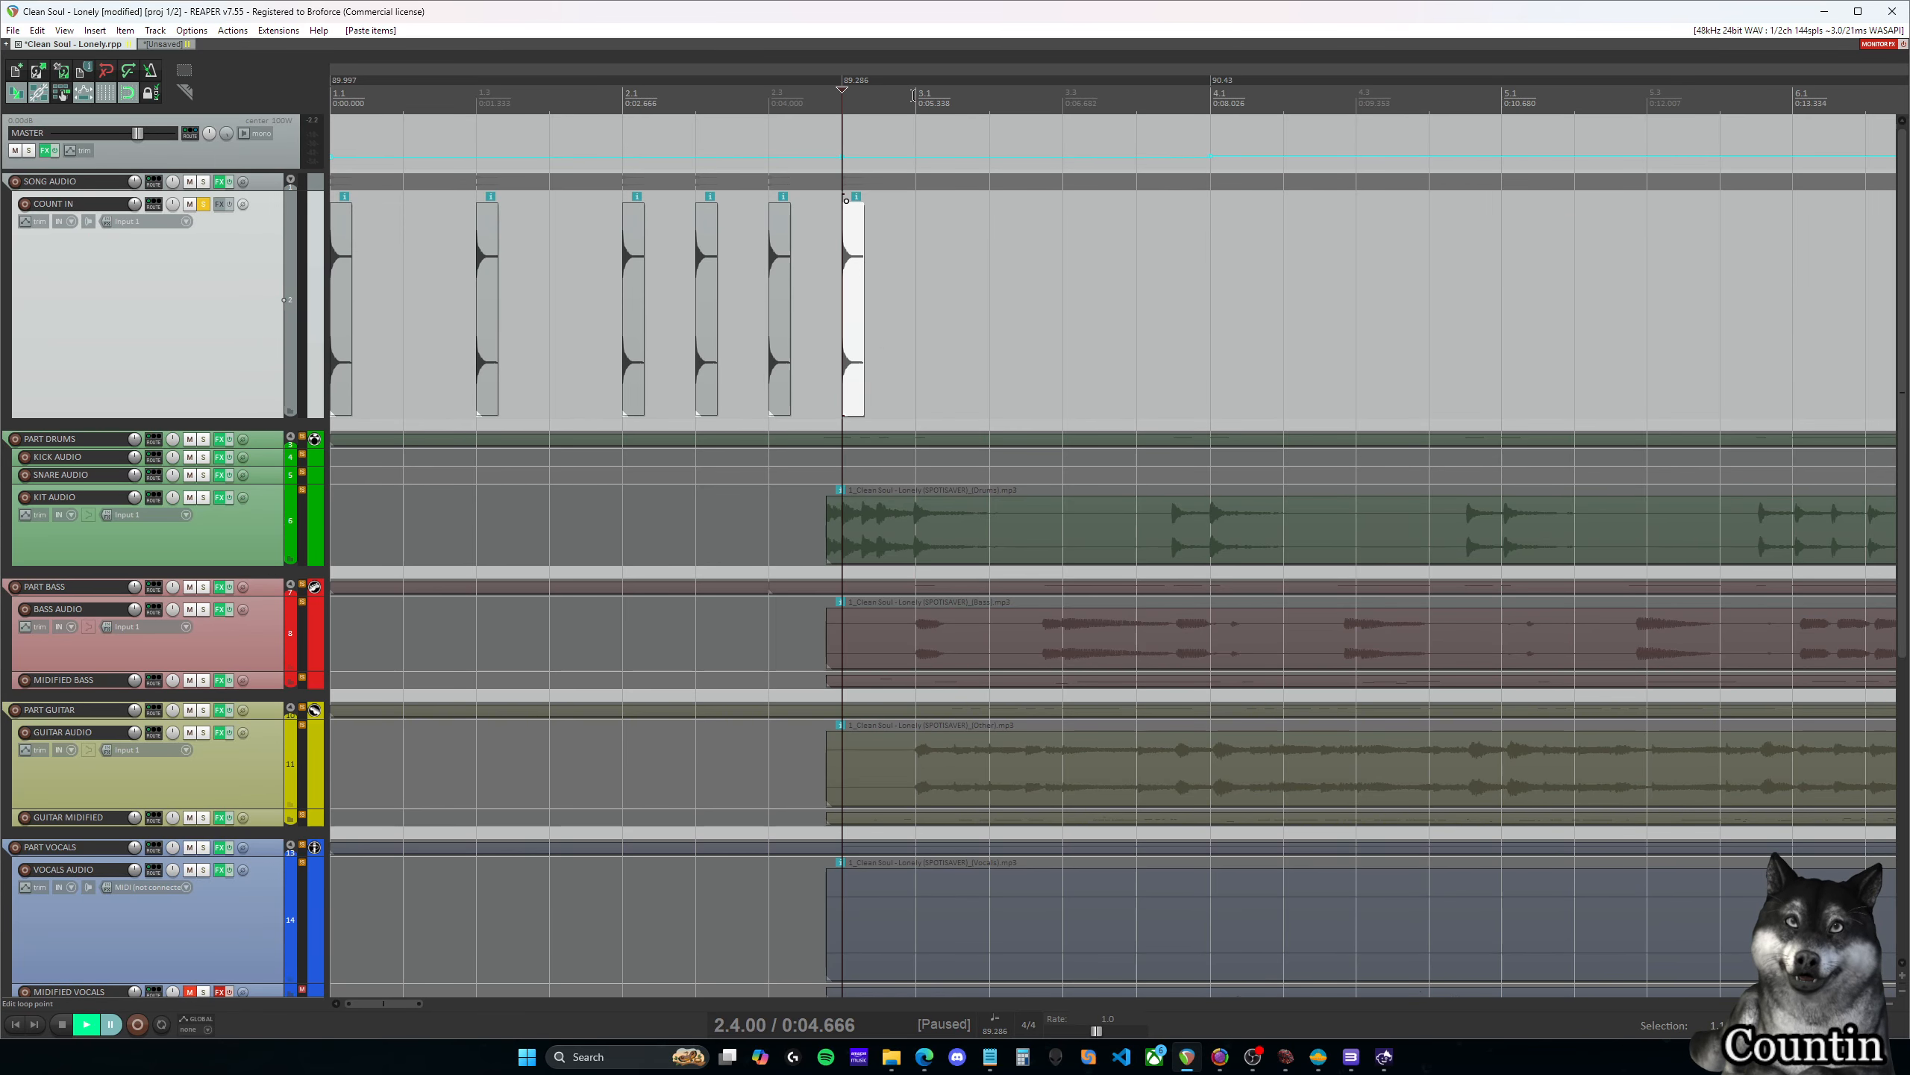
click(915, 97)
Unsolo the COUNT IN track and play the count-in together with the full song from 1.1.00
click(203, 205)
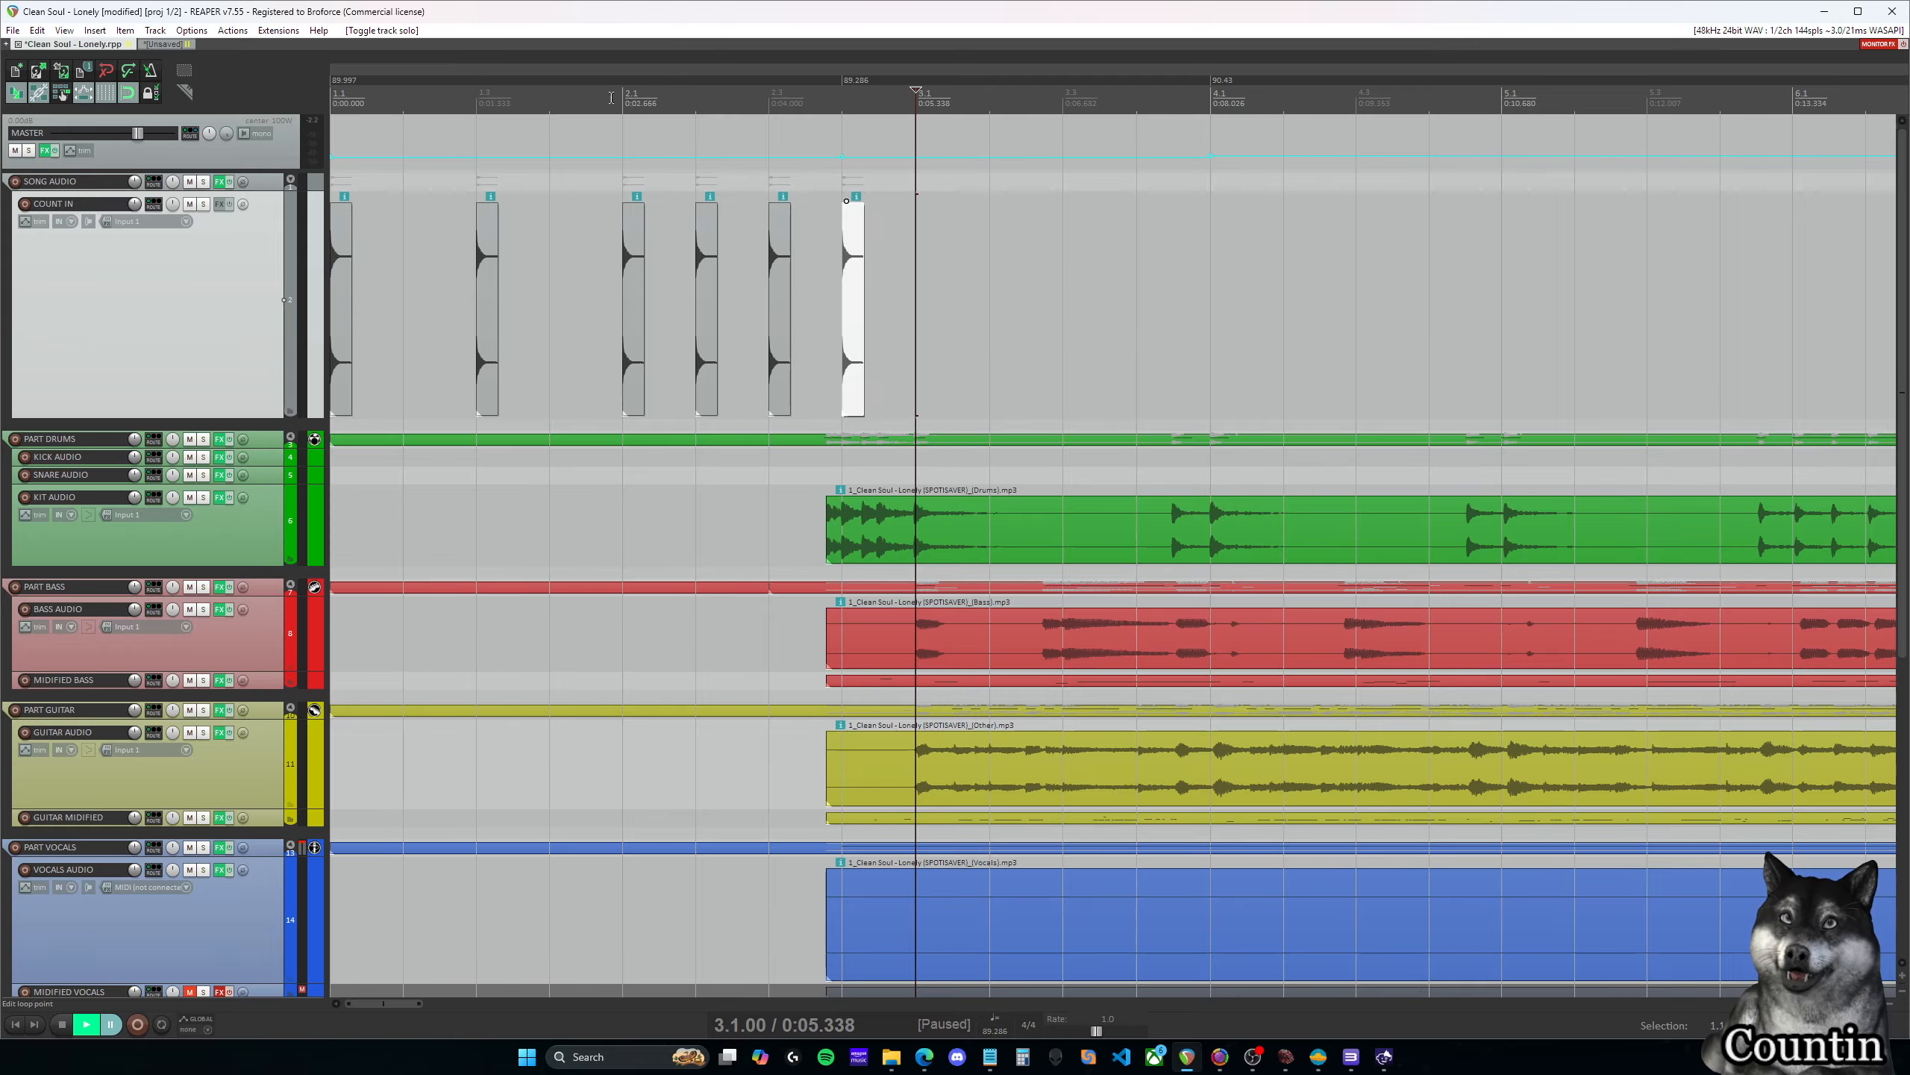
click(333, 97)
key(space)
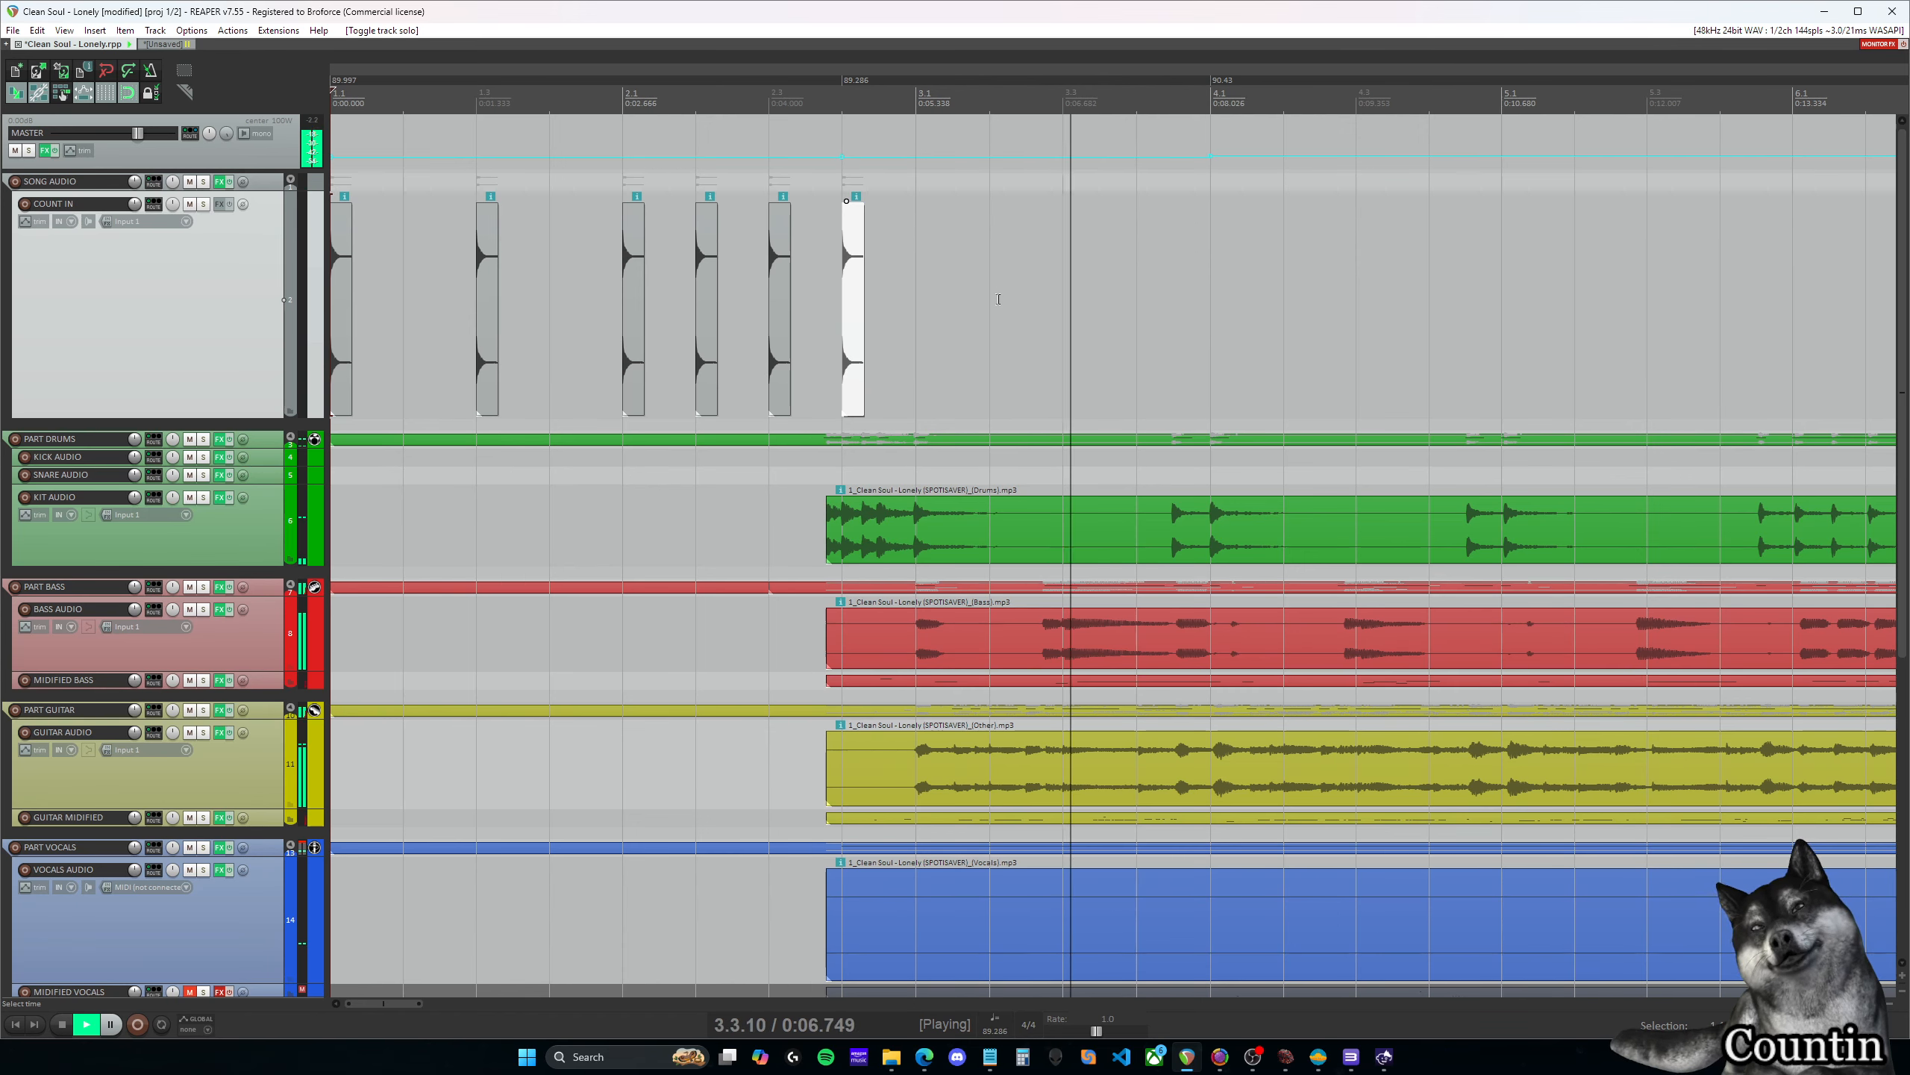
key(ctrl+space)
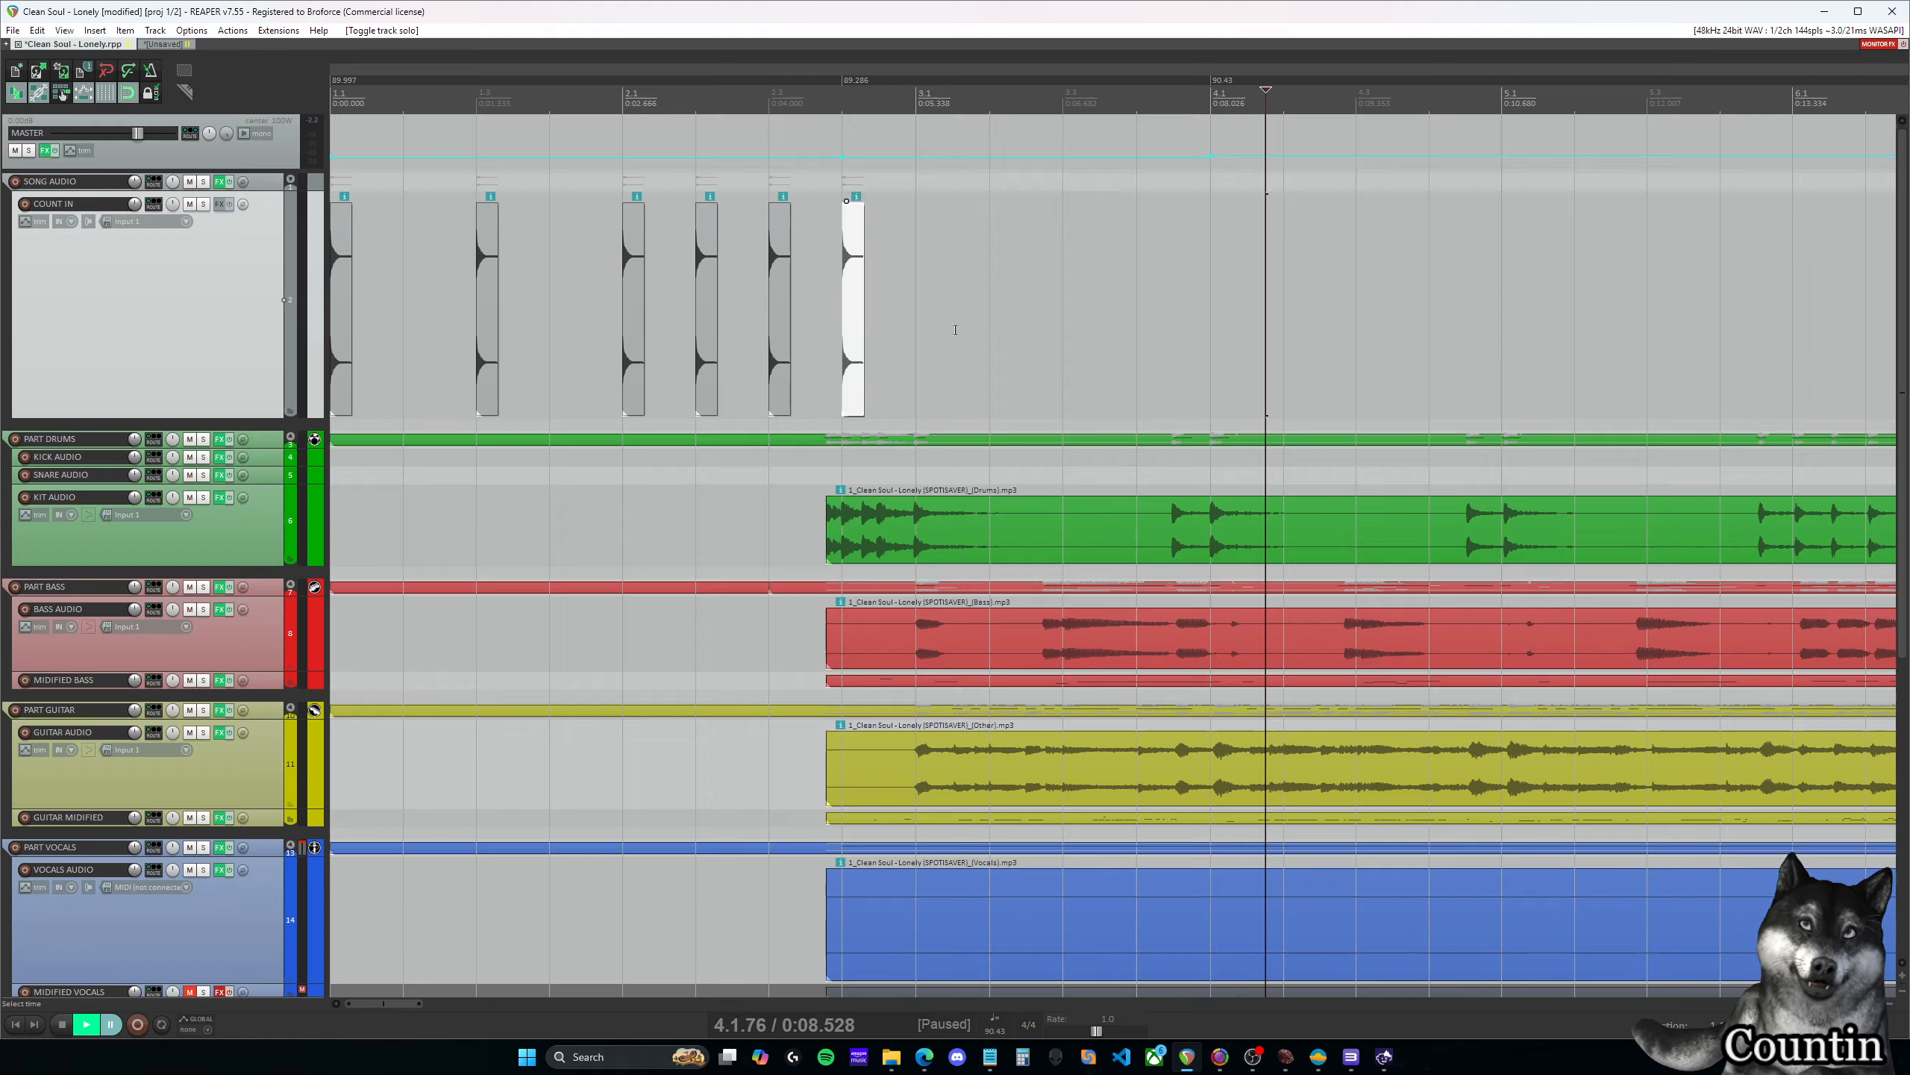
Delete the COUNT IN hit at 2.4.00 and play the count-in into the song from 2.1.00
drag(945, 339, 839, 245)
key(Delete)
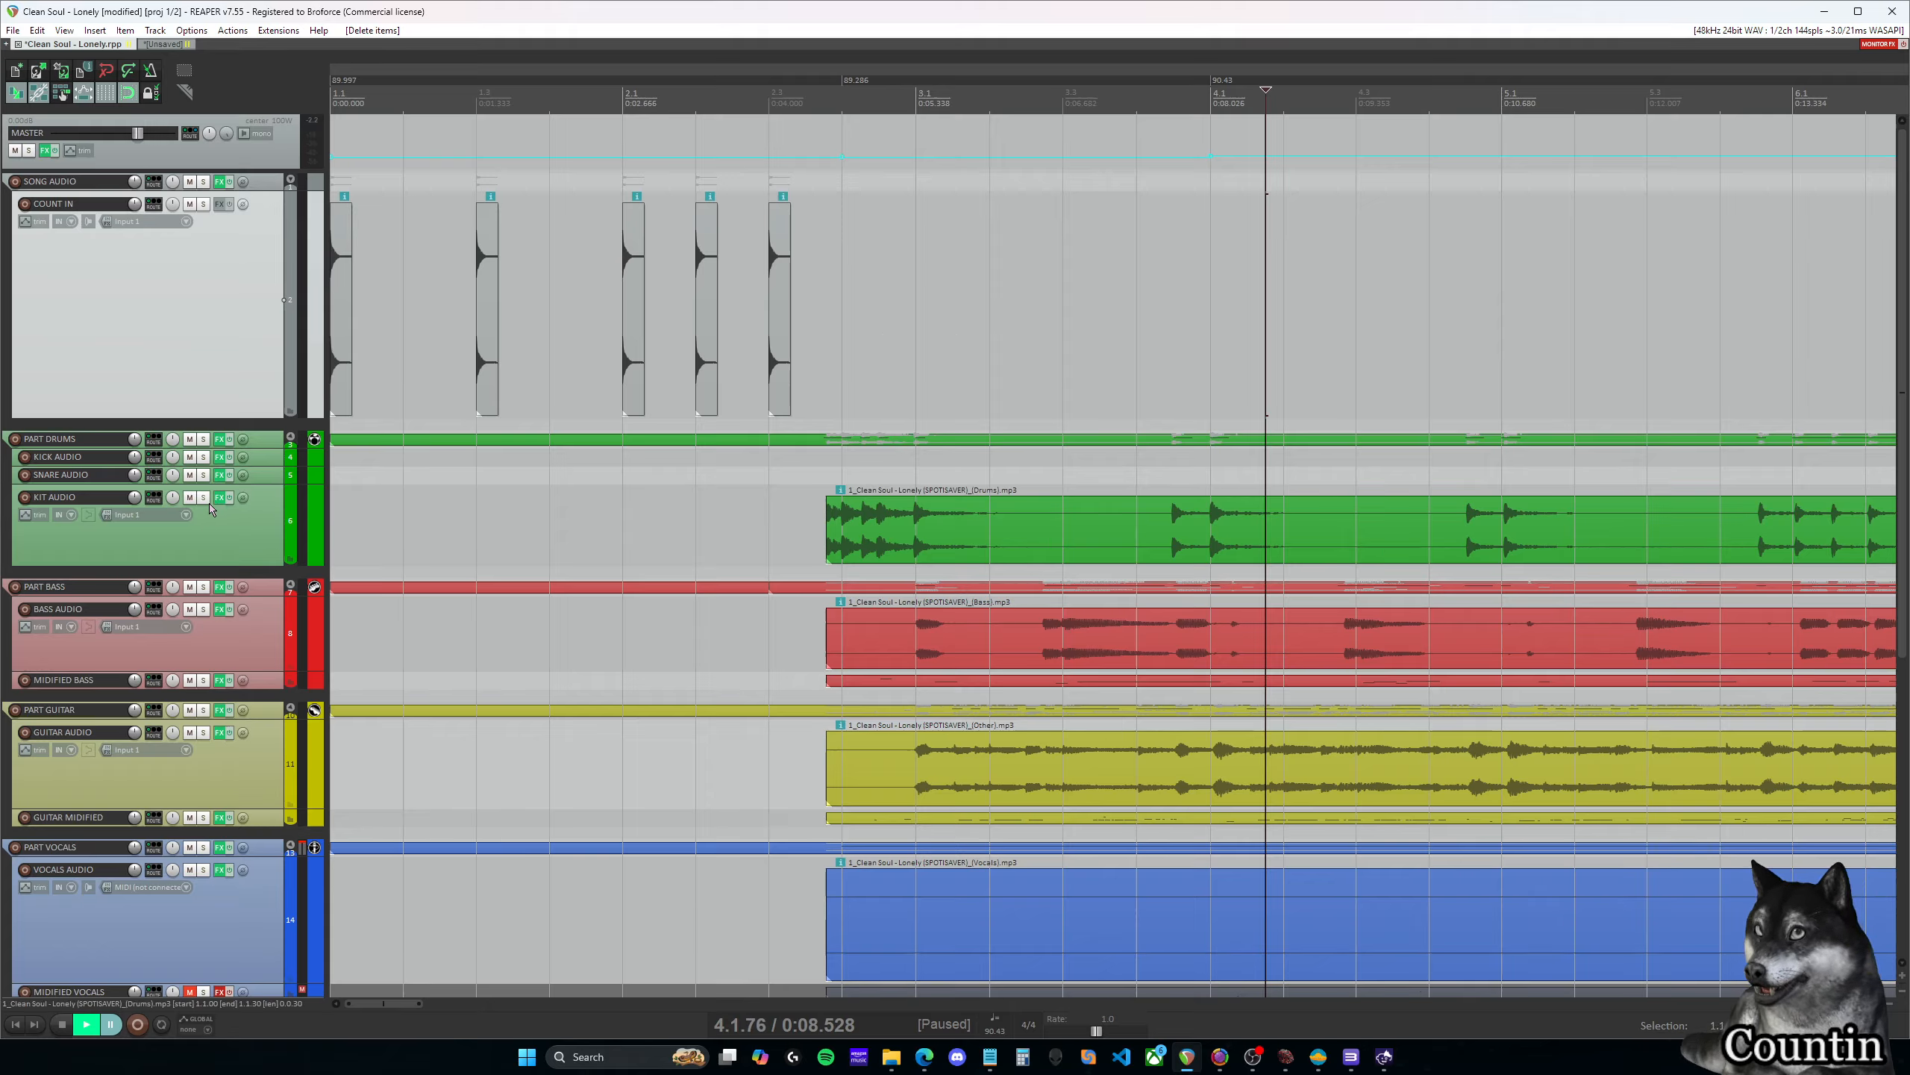
click(667, 97)
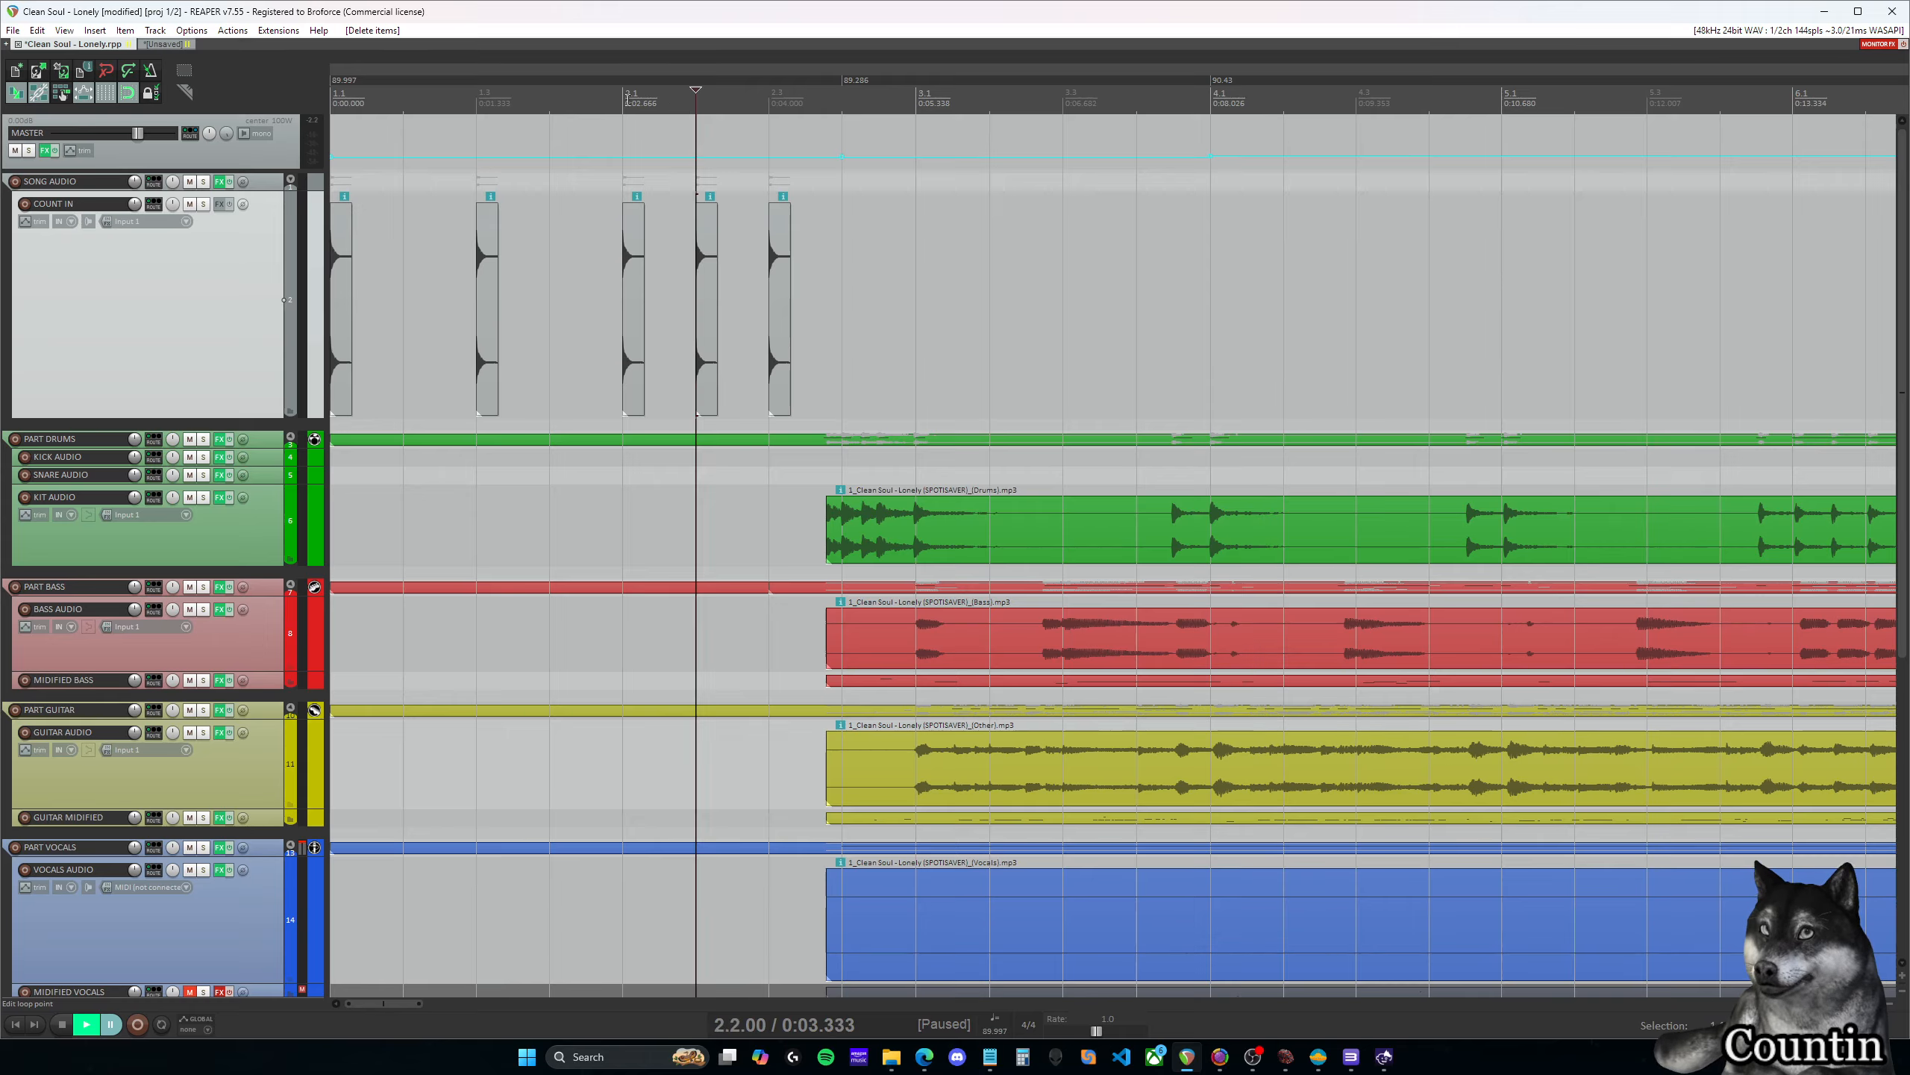
click(625, 98)
key(space)
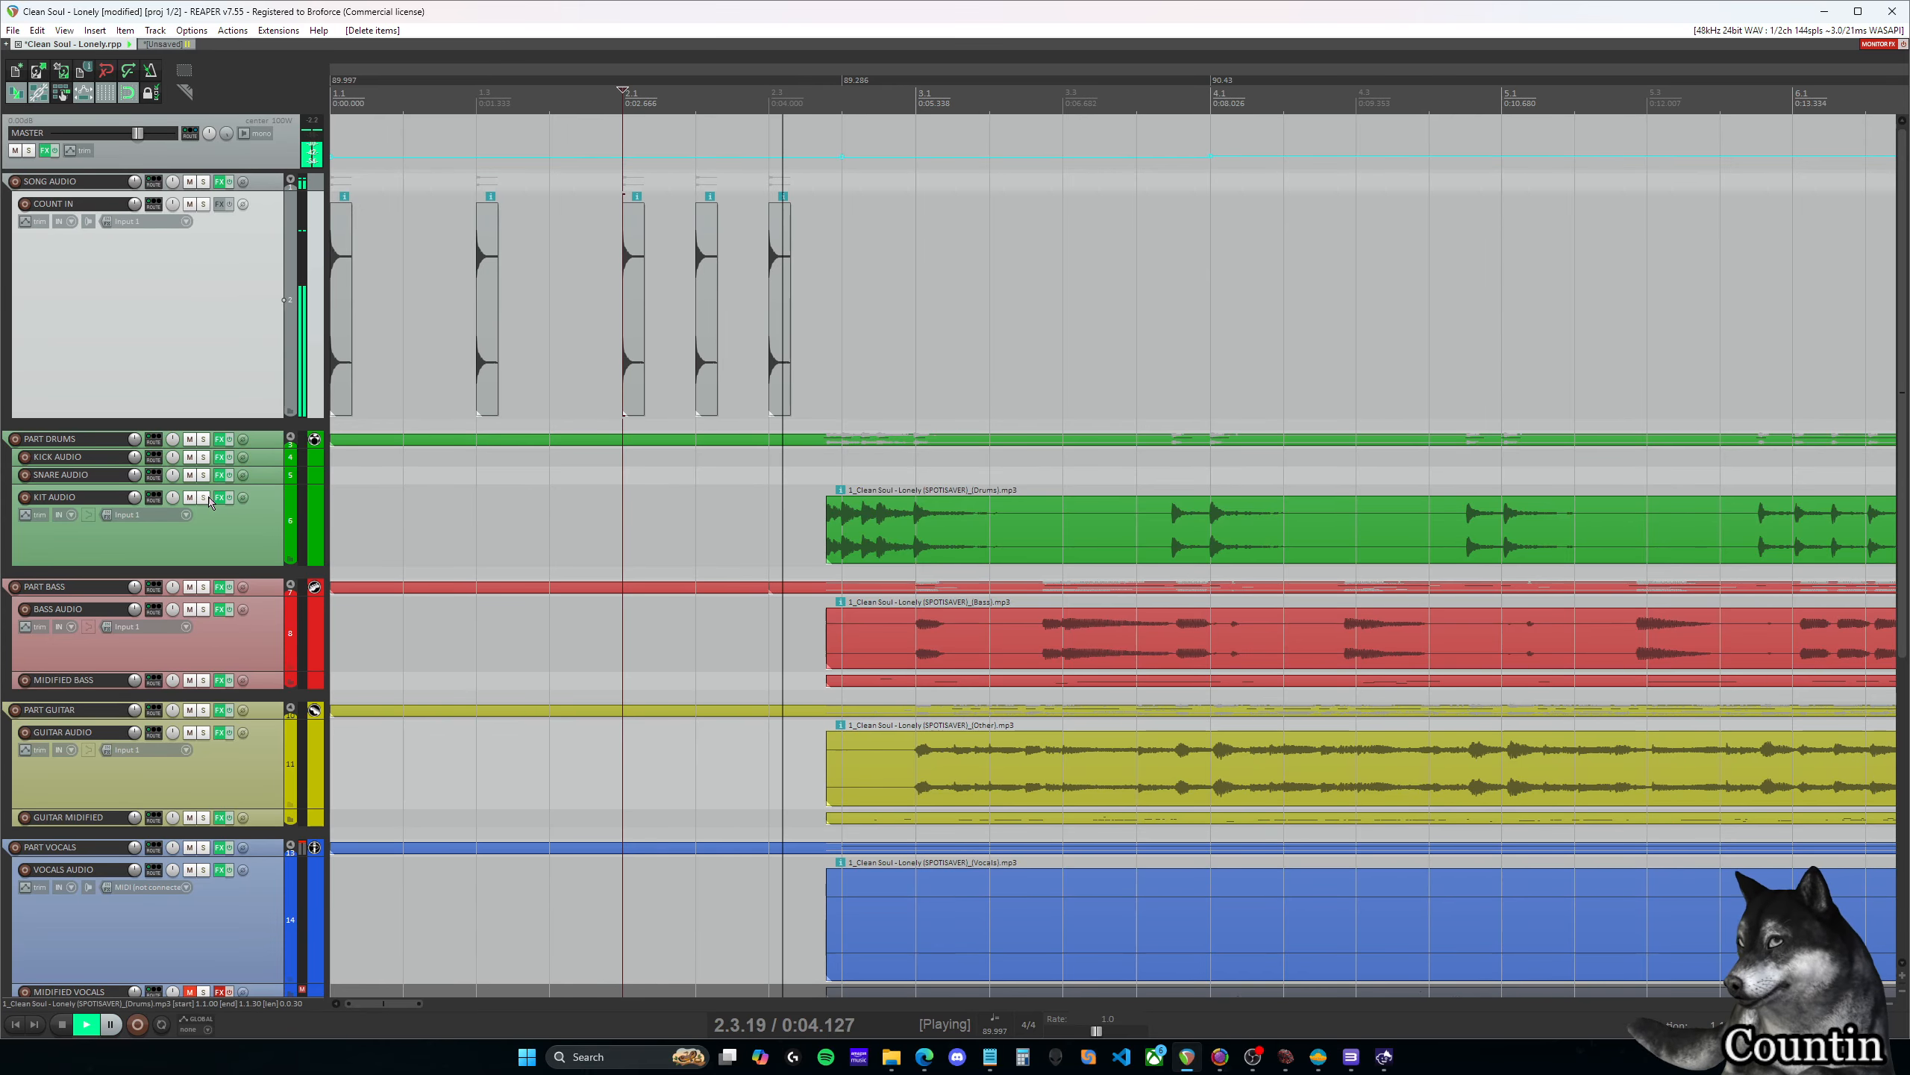
key(ctrl+space)
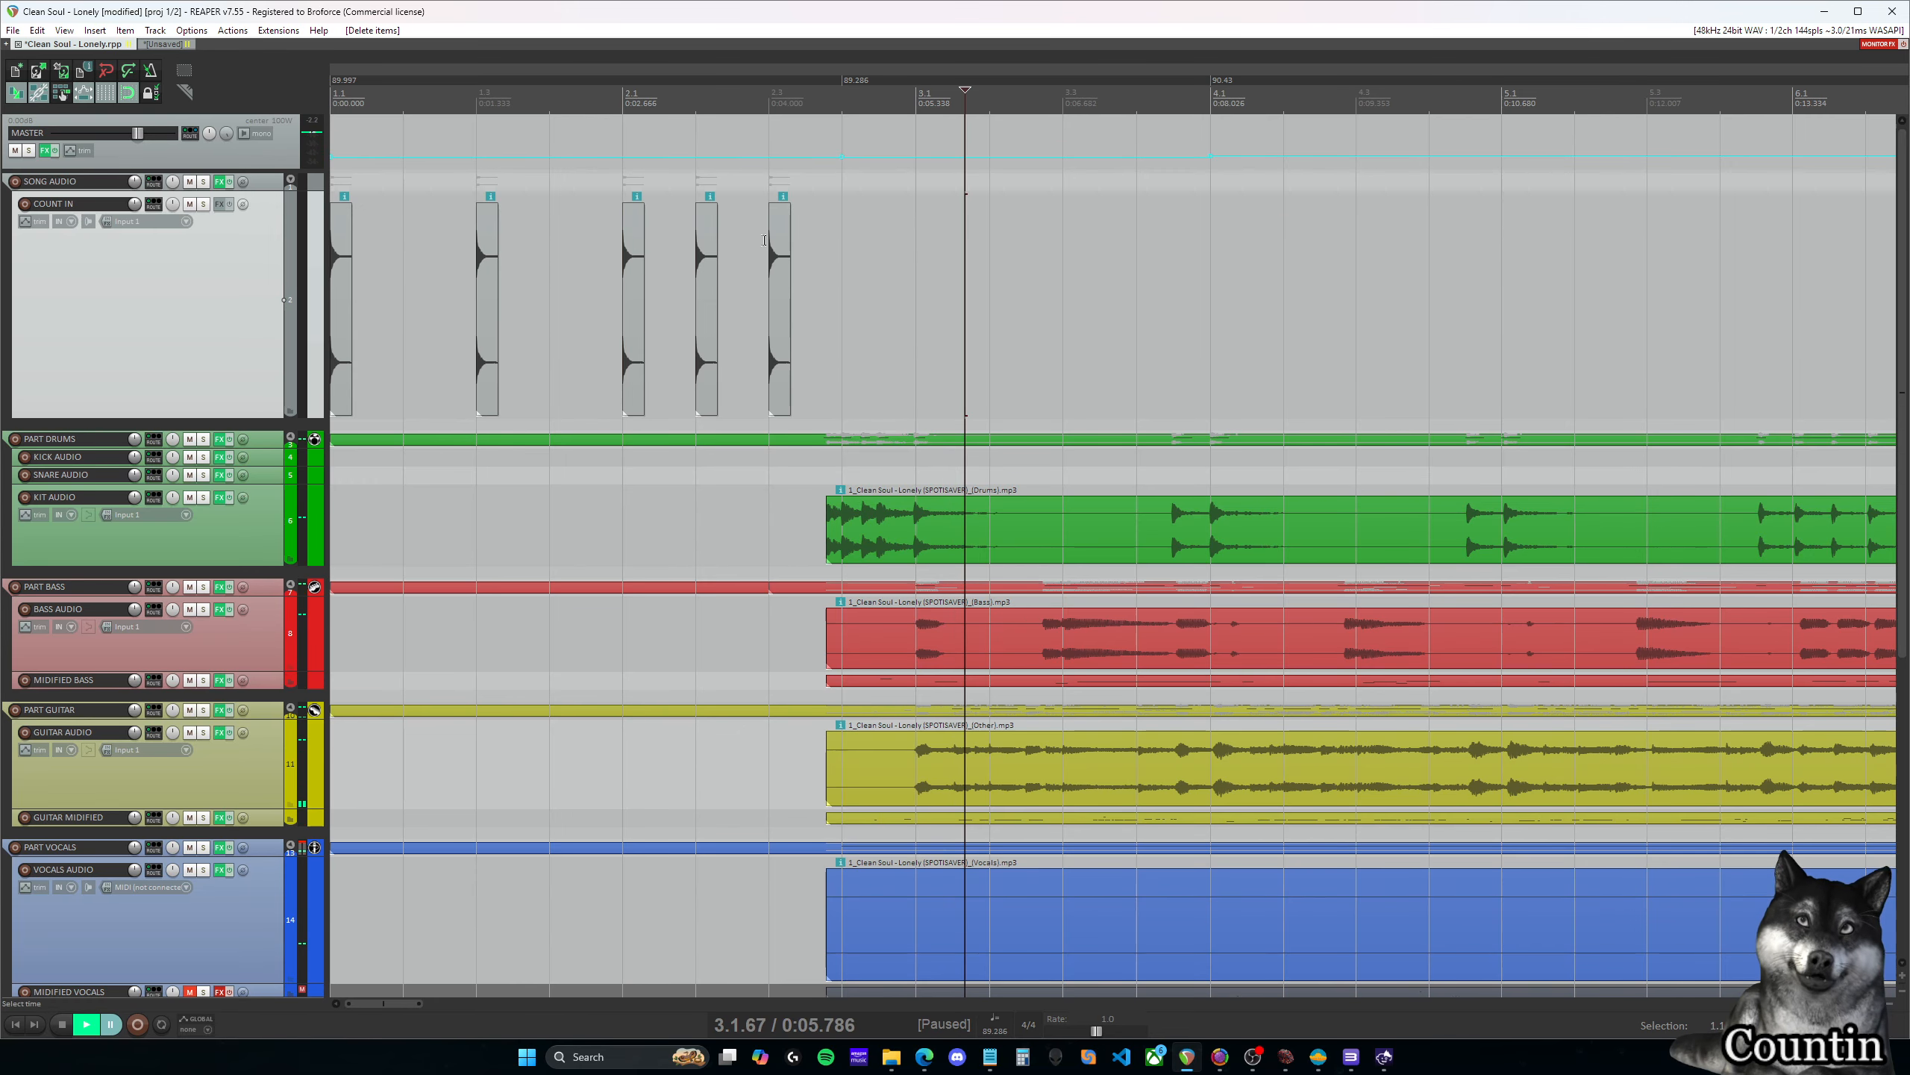
Reduce the COUNT IN track's height and return the edit cursor to 1.1.00
drag(246, 418, 266, 270)
click(353, 98)
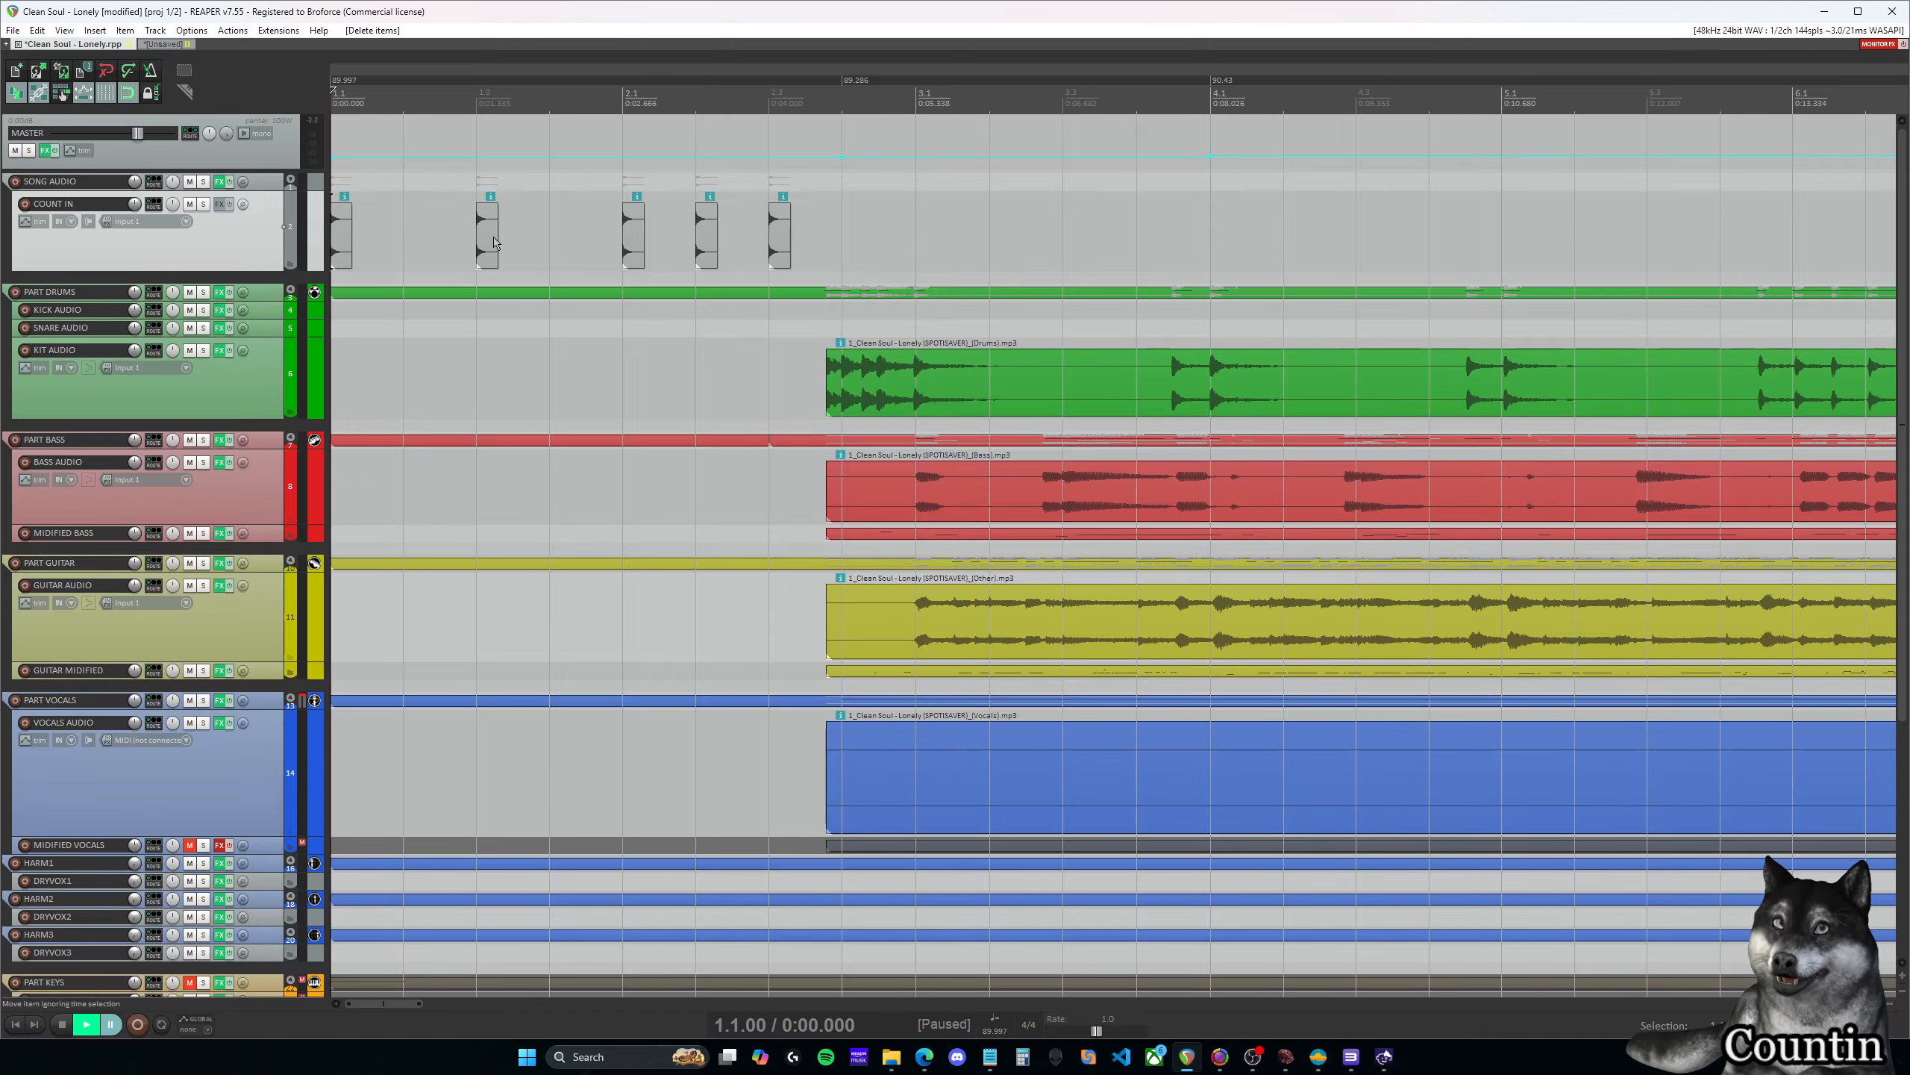
click(472, 100)
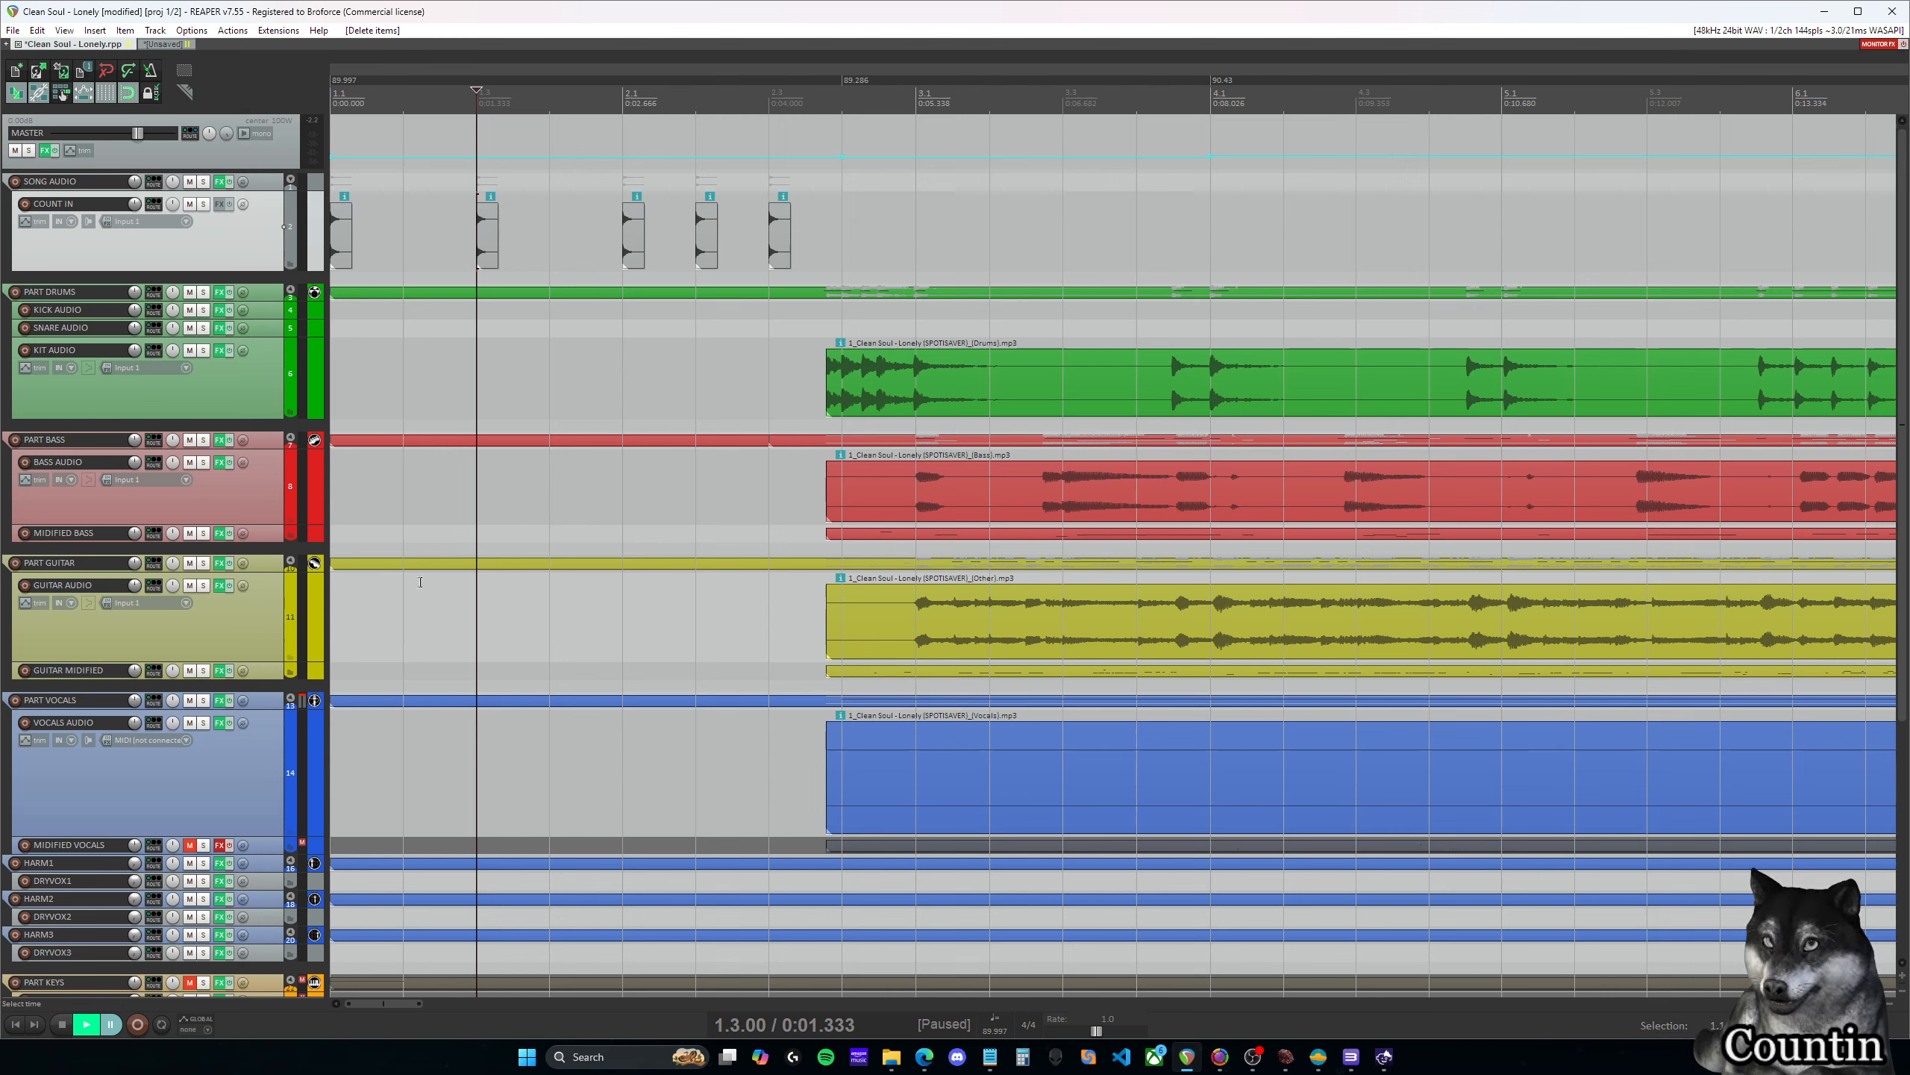
click(246, 642)
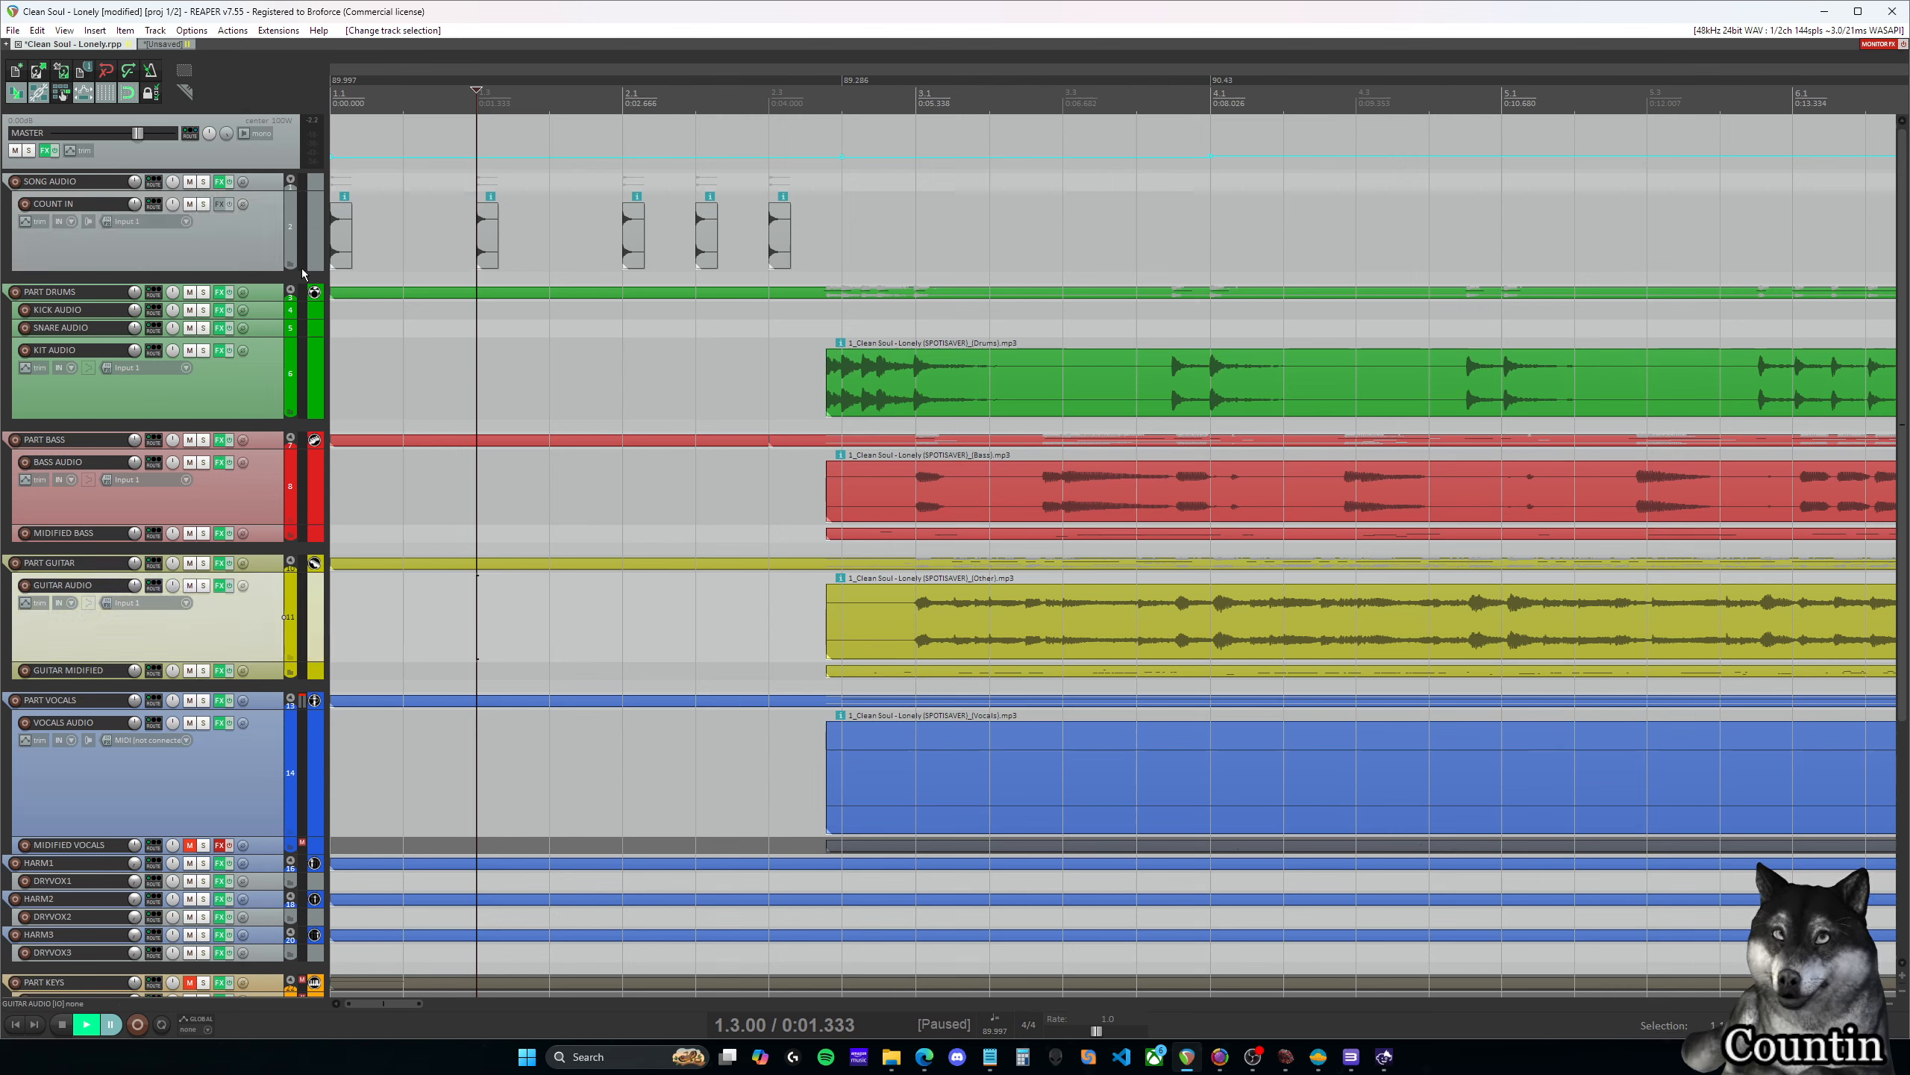
click(273, 250)
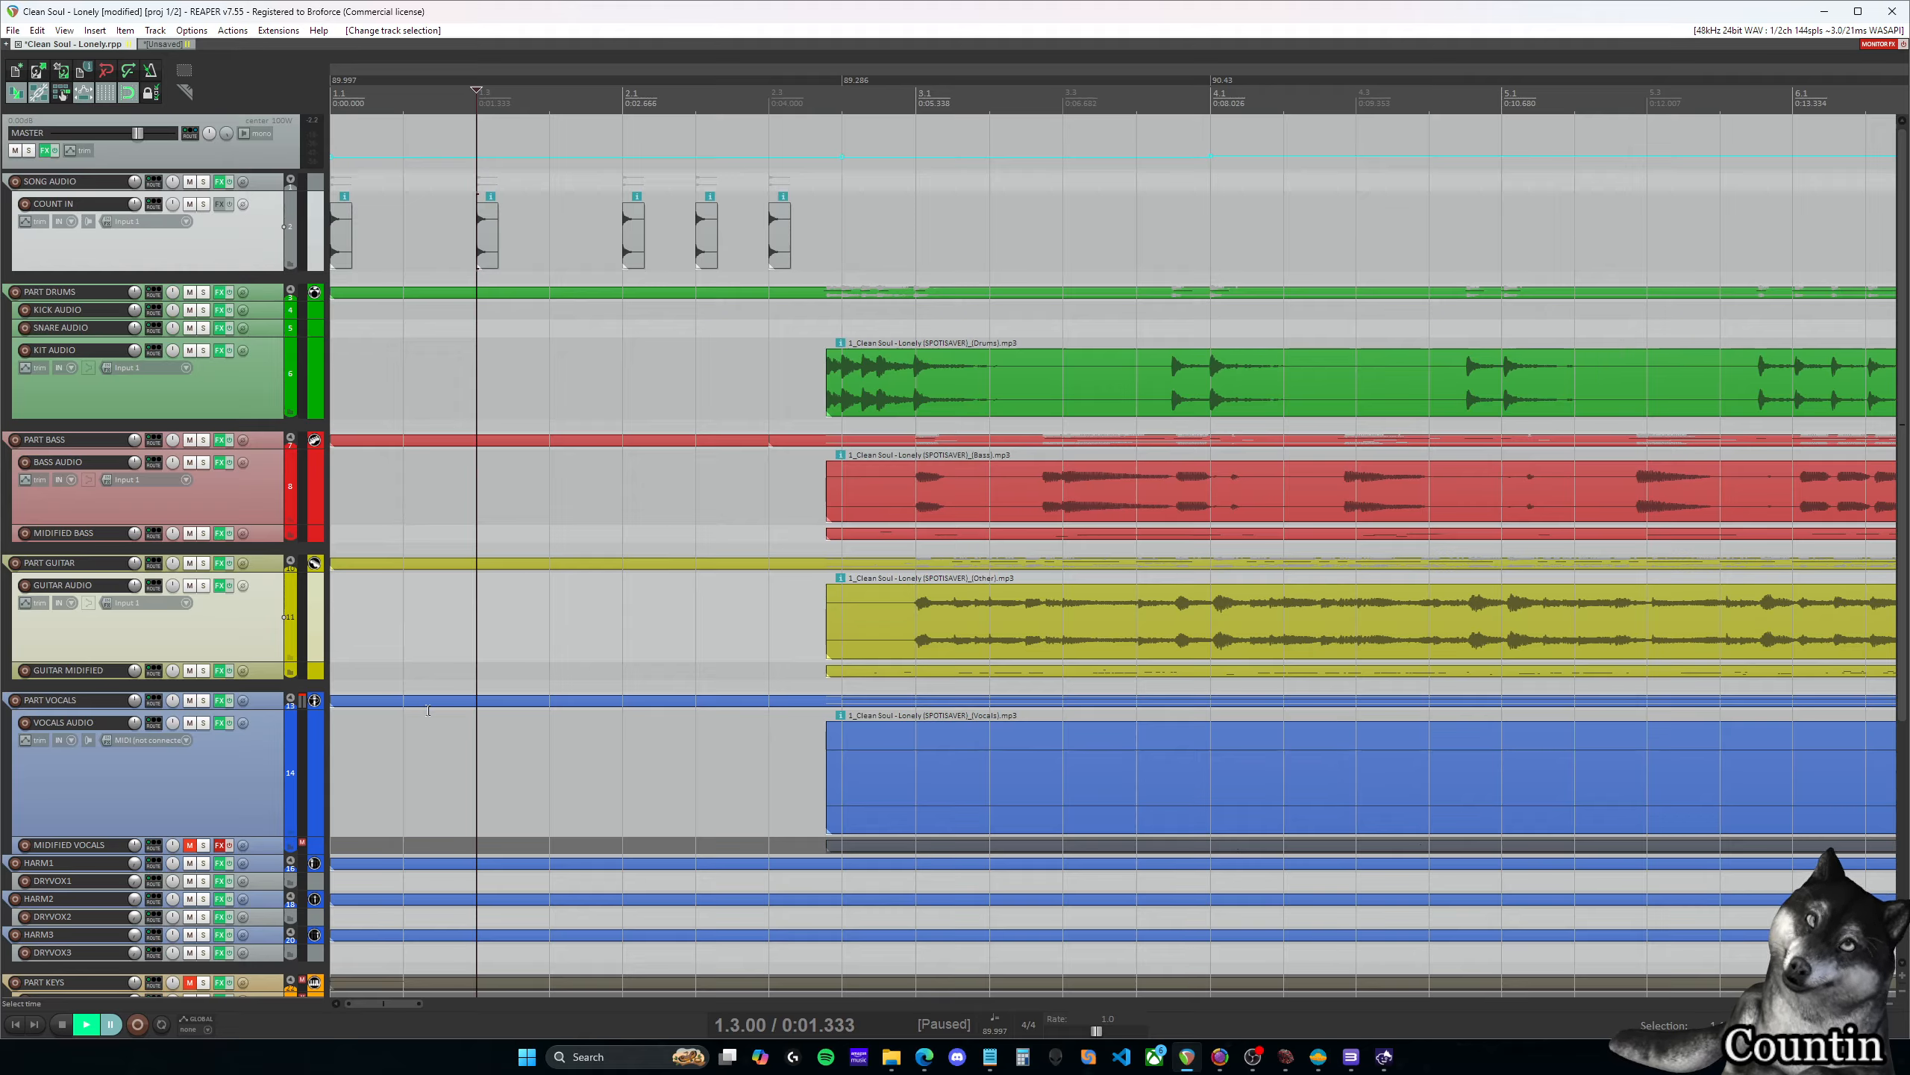
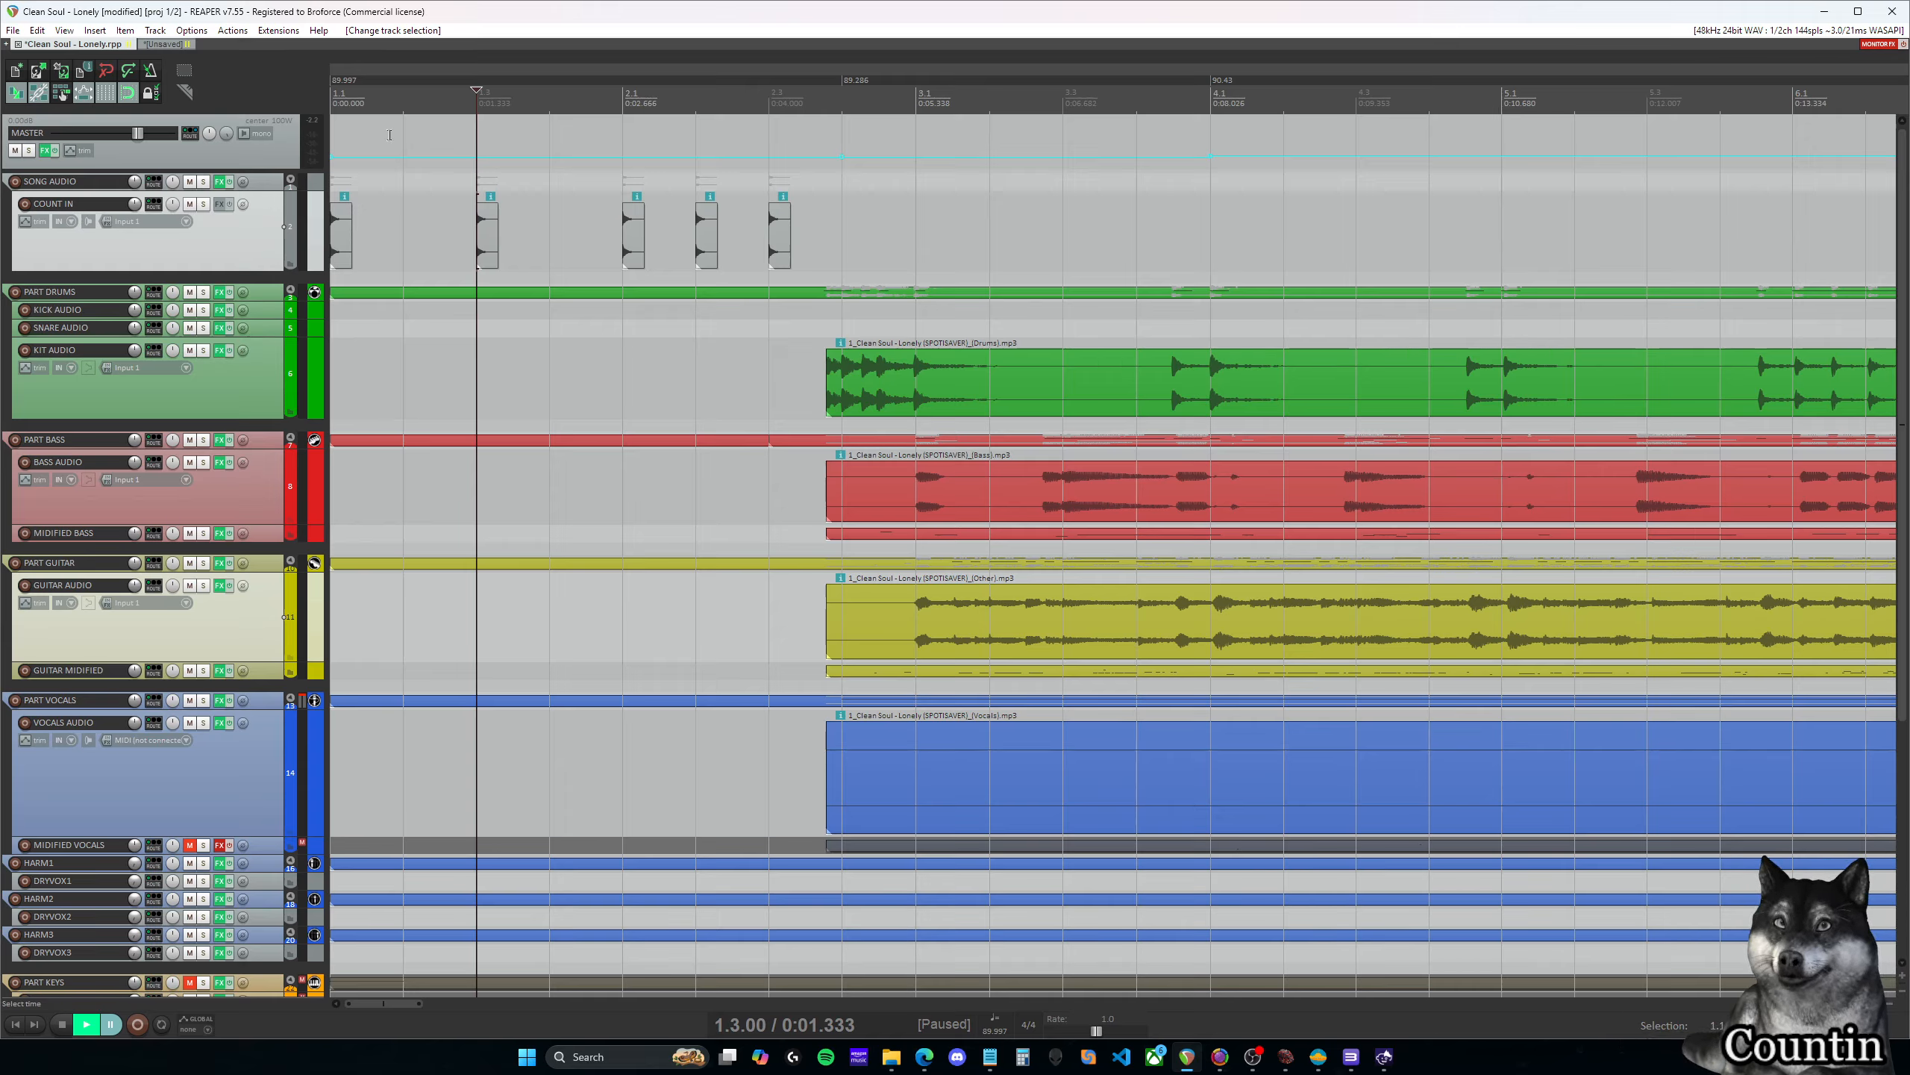
click(330, 95)
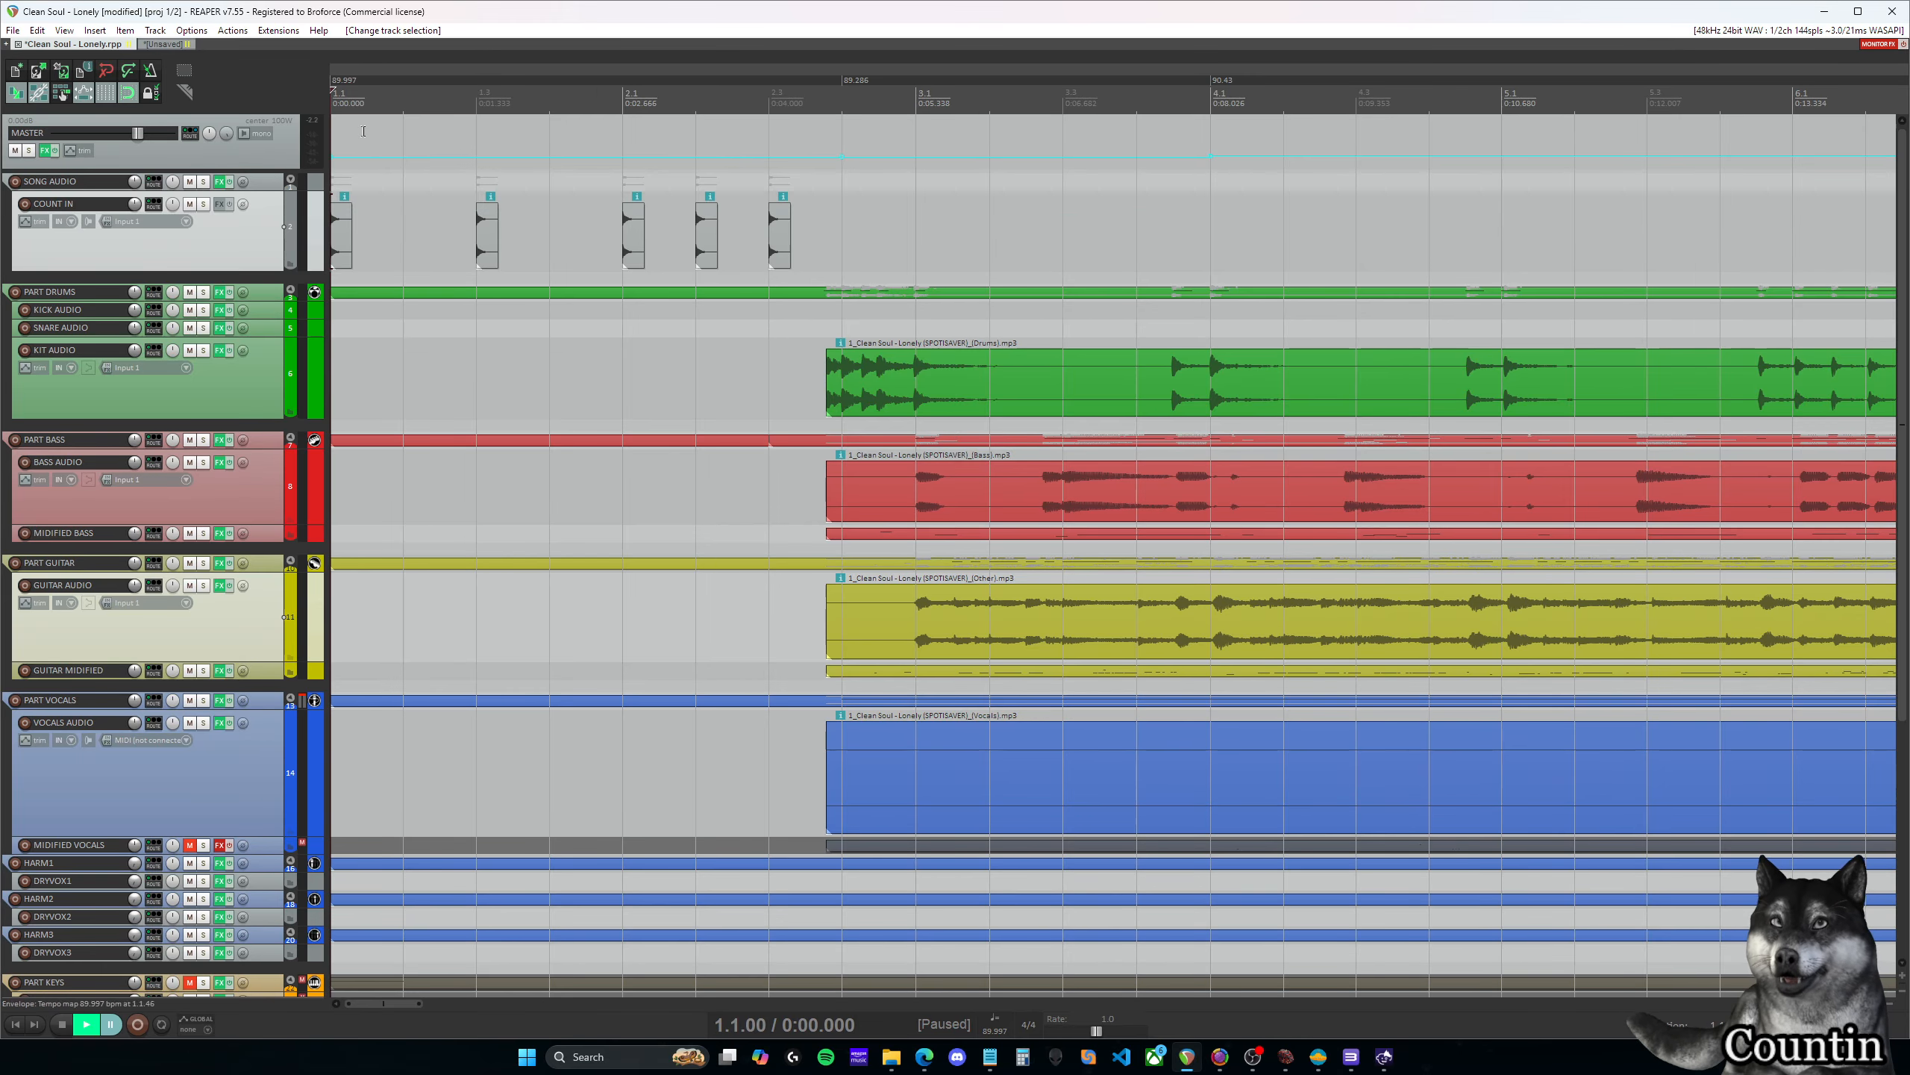
Move the five count-in hits to the KIT AUDIO track and back to the COUNT IN track
drag(826, 257, 348, 365)
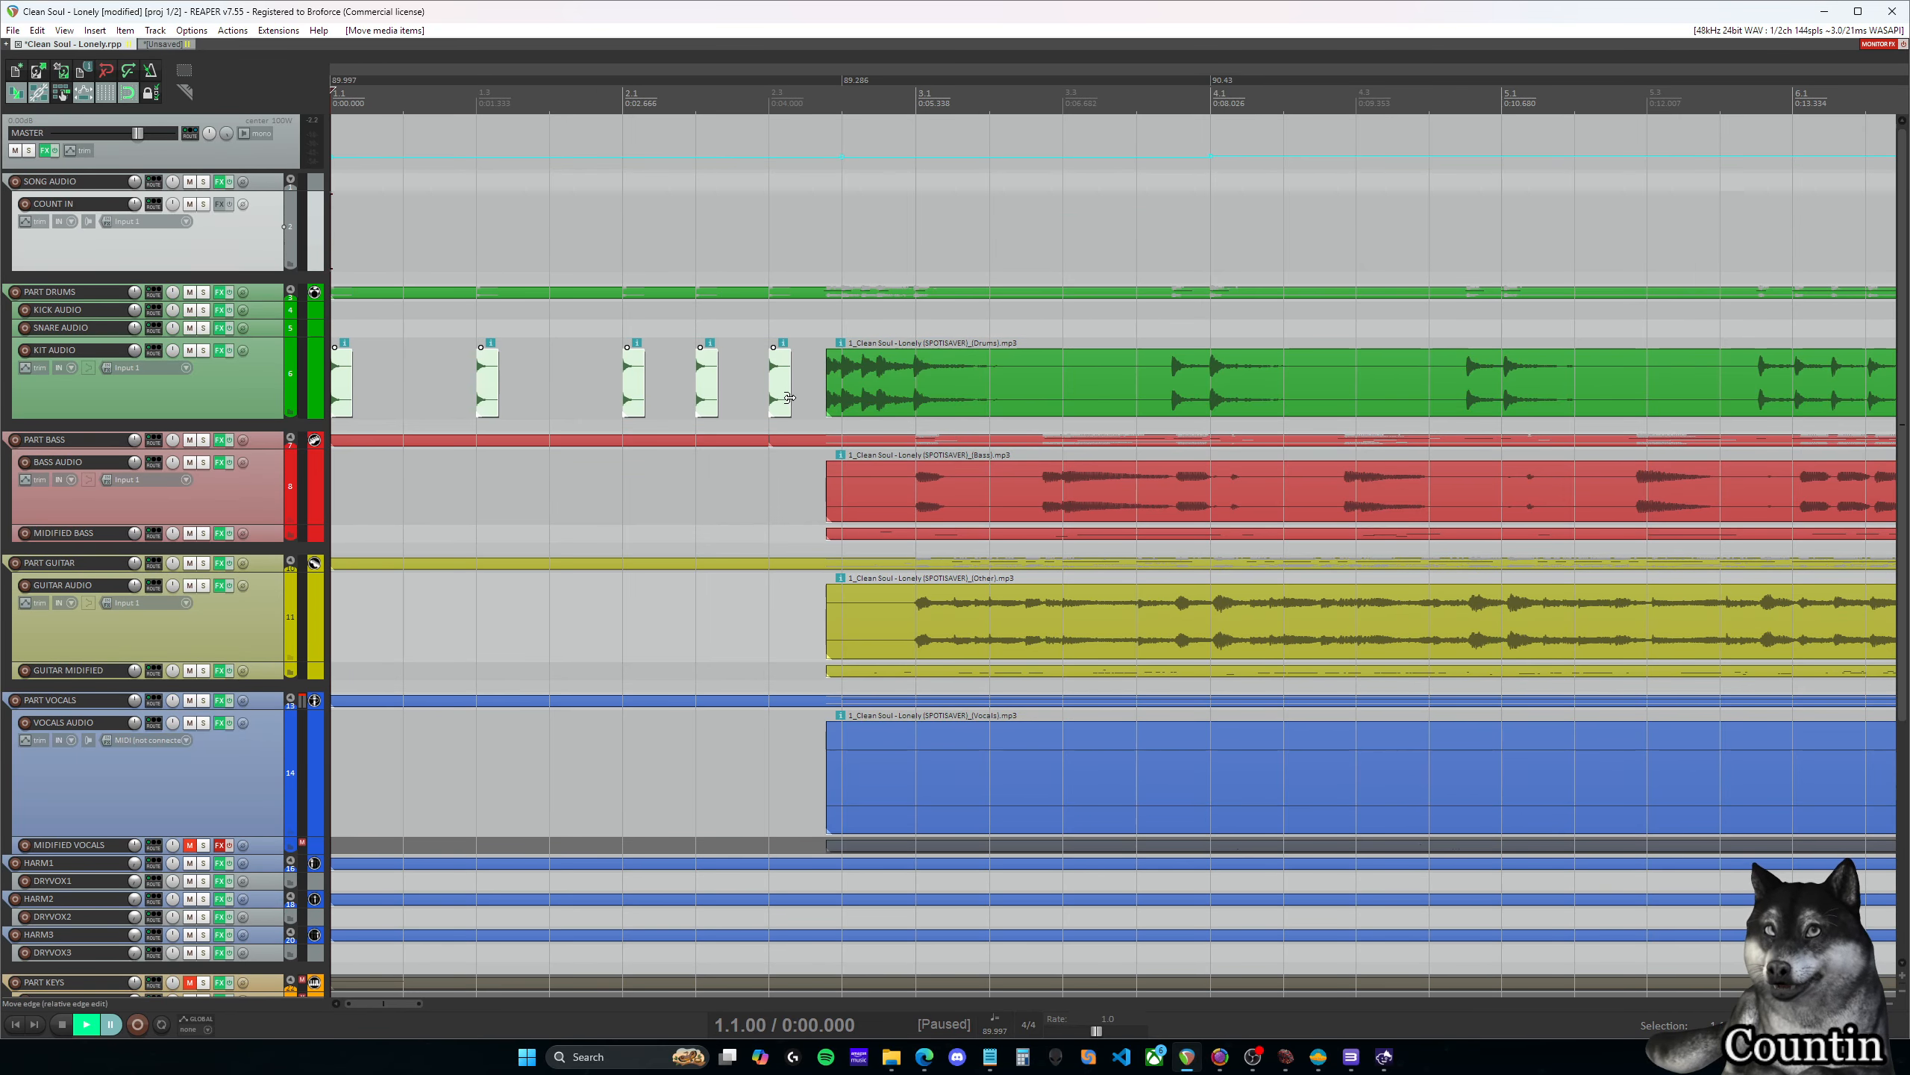
drag(342, 382, 344, 236)
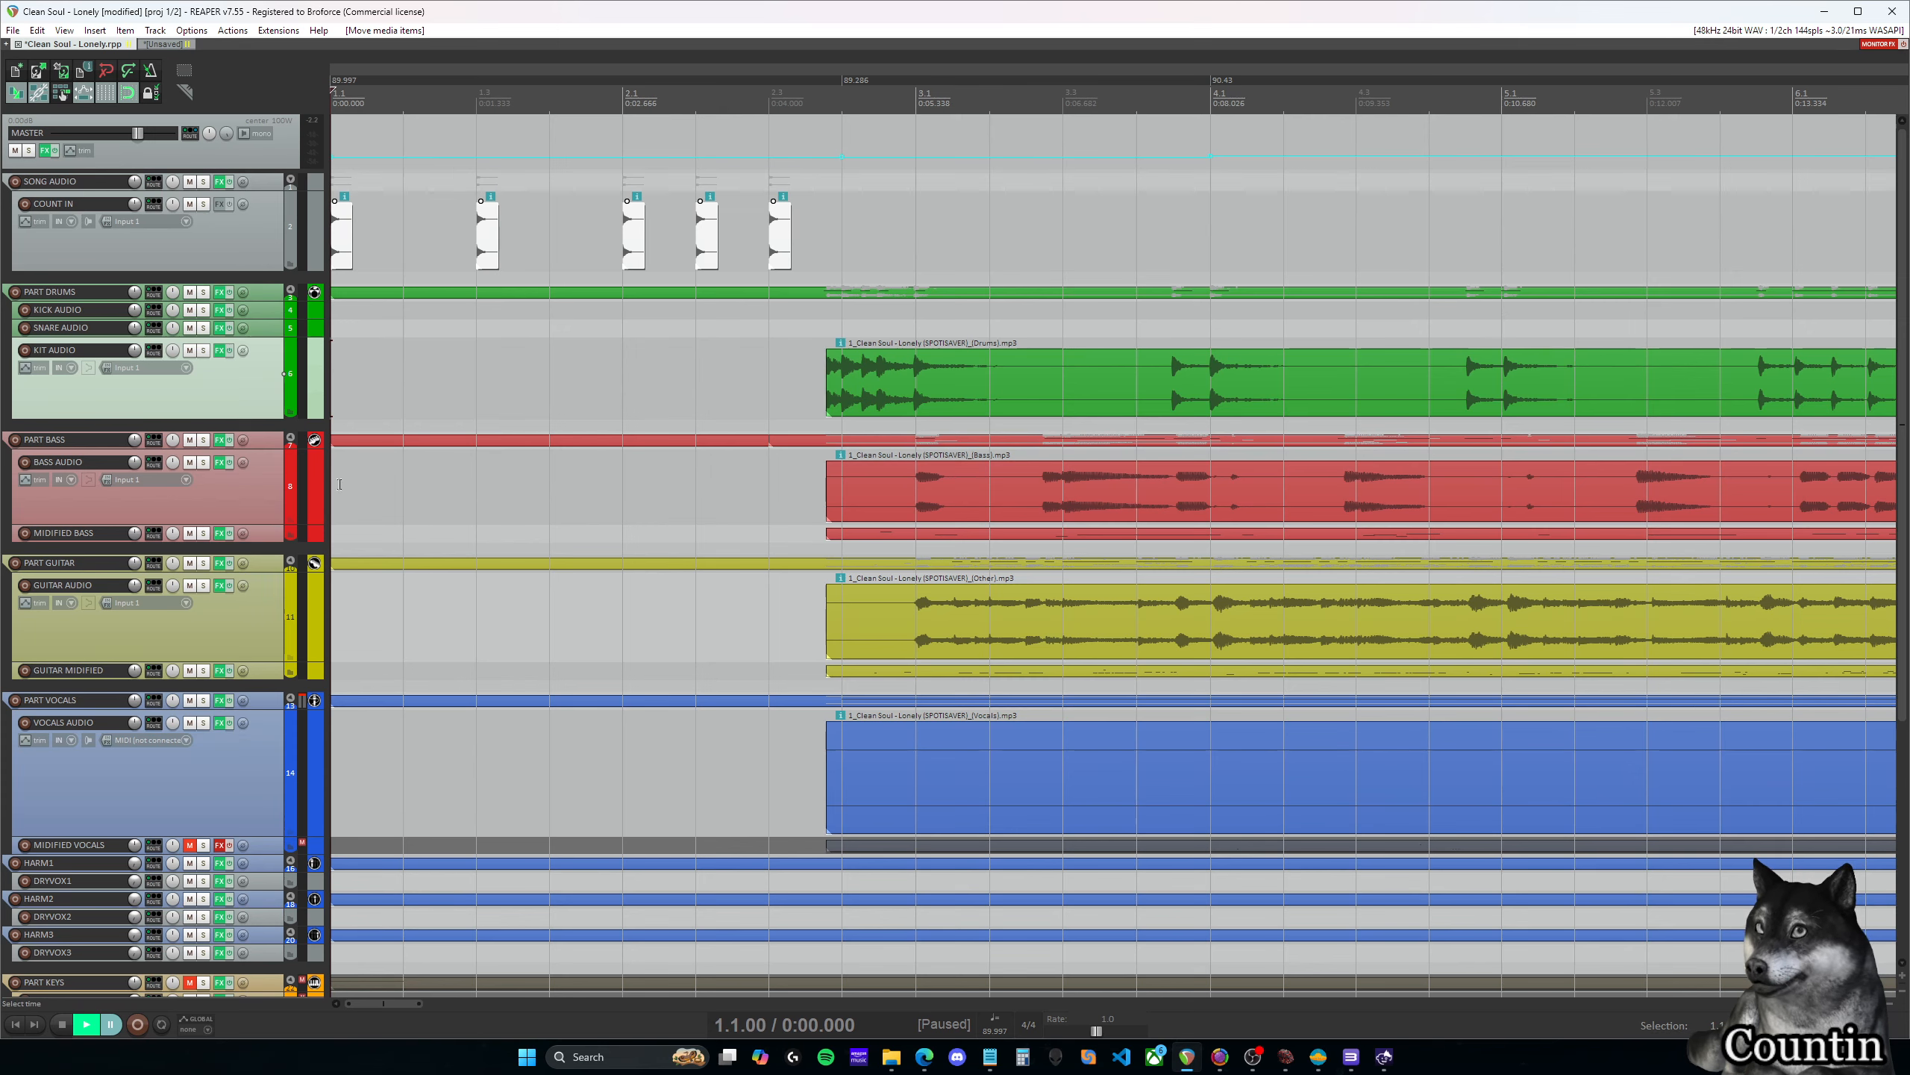
Solo the COUNT IN and GUITAR AUDIO tracks and deselect the count-in hits
click(241, 256)
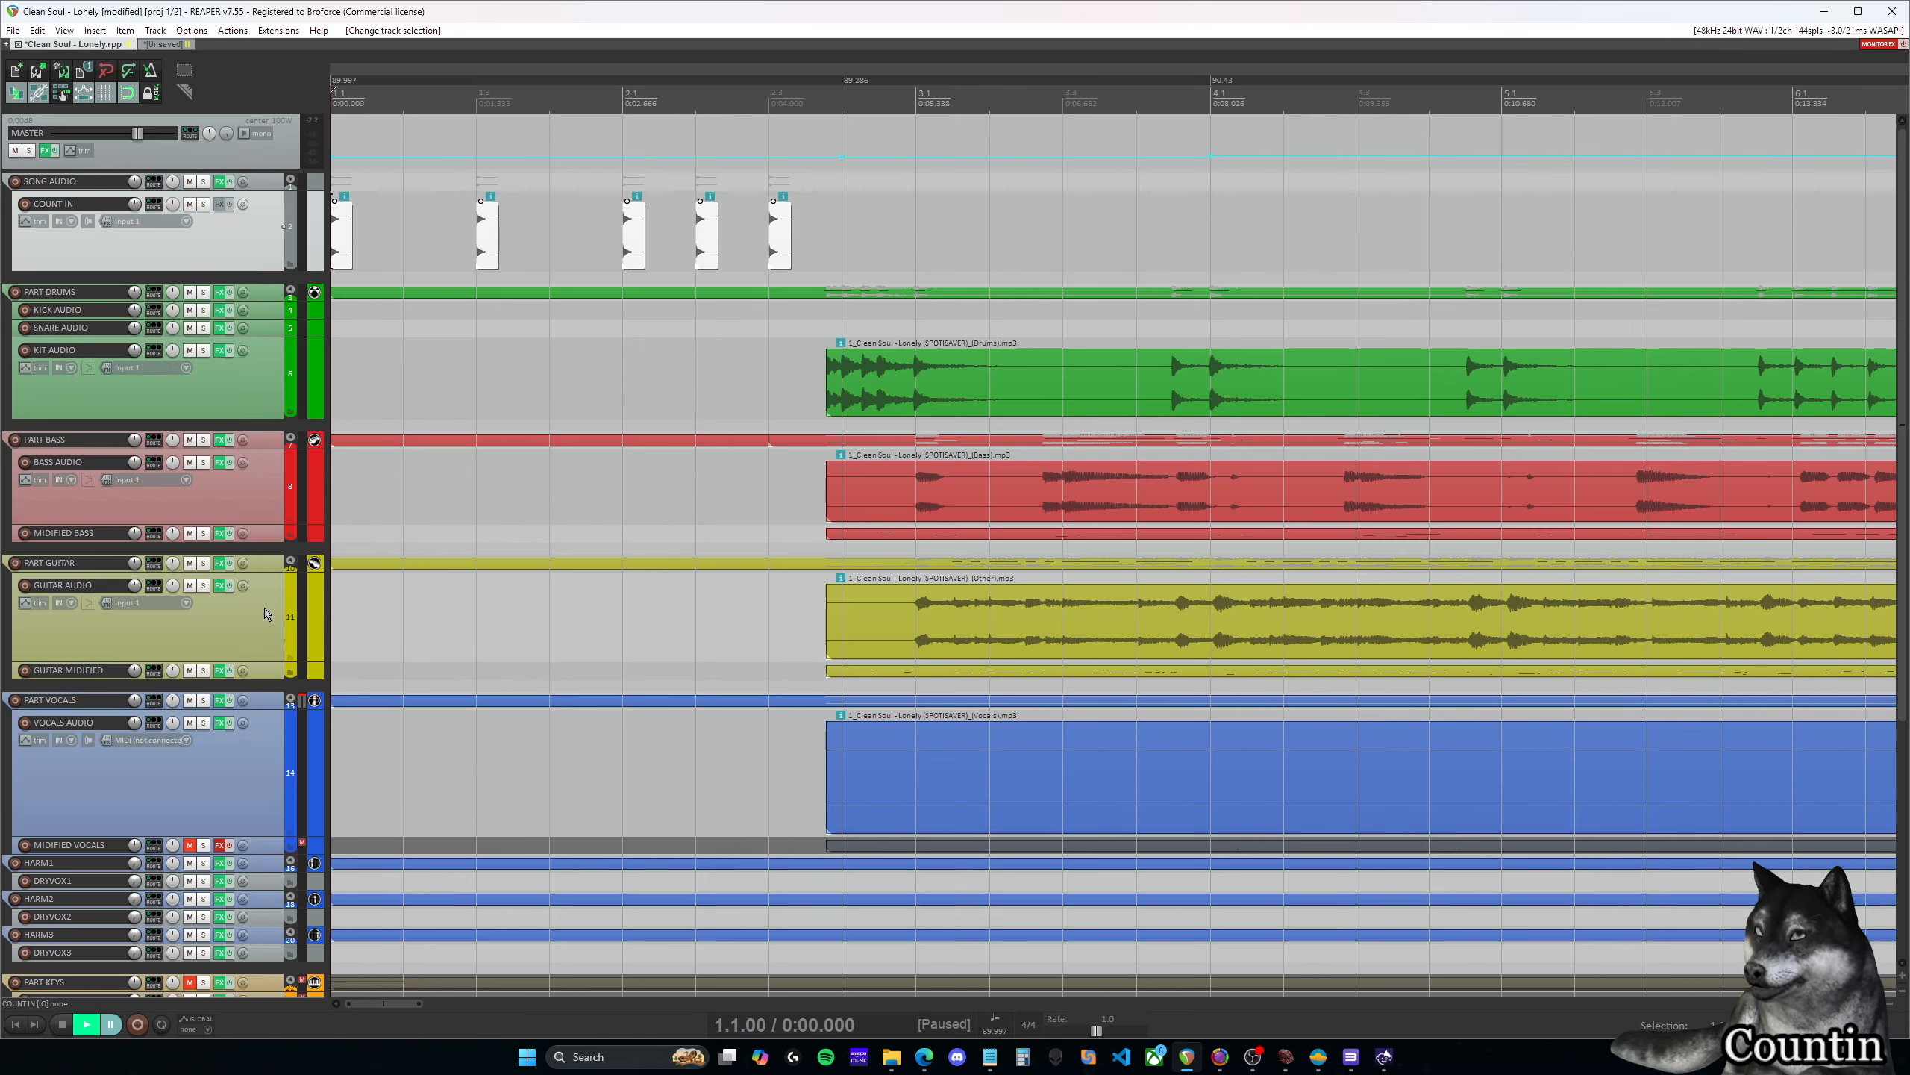
click(266, 613)
click(272, 252)
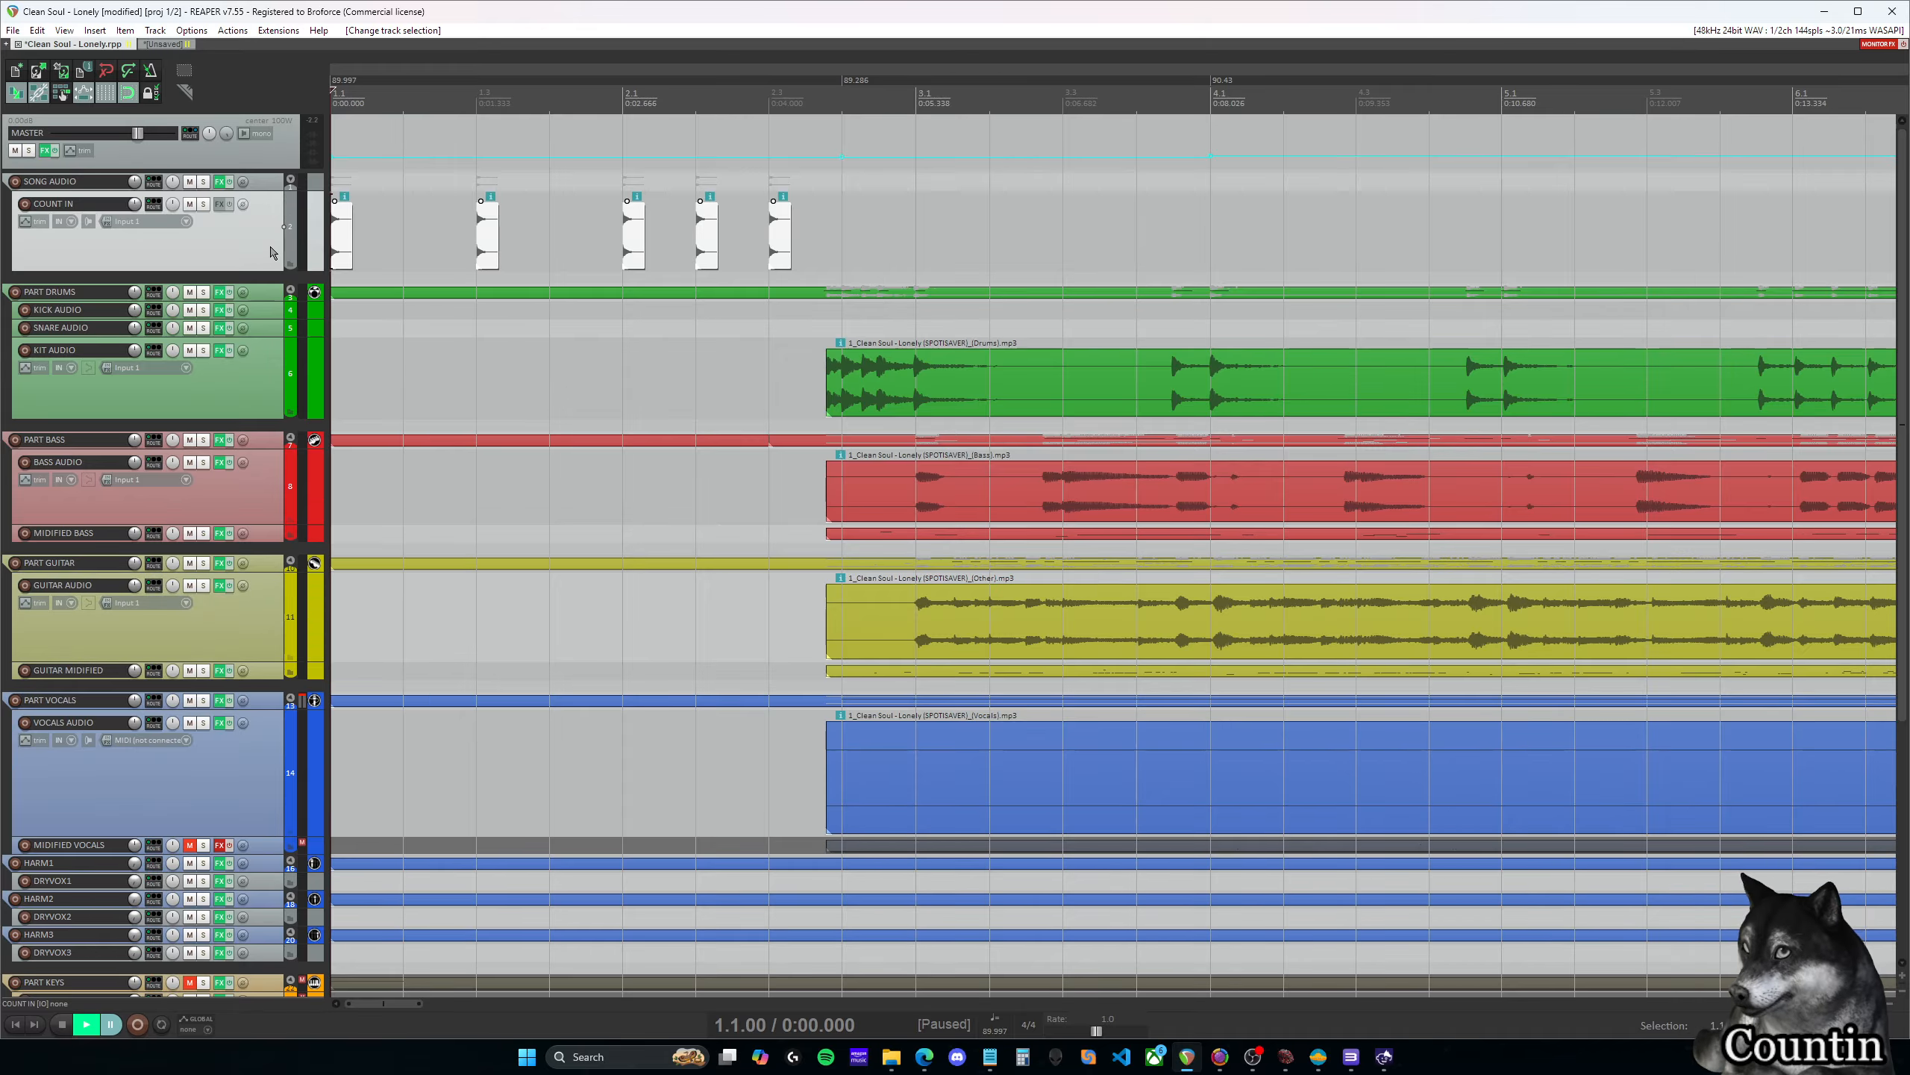
click(203, 204)
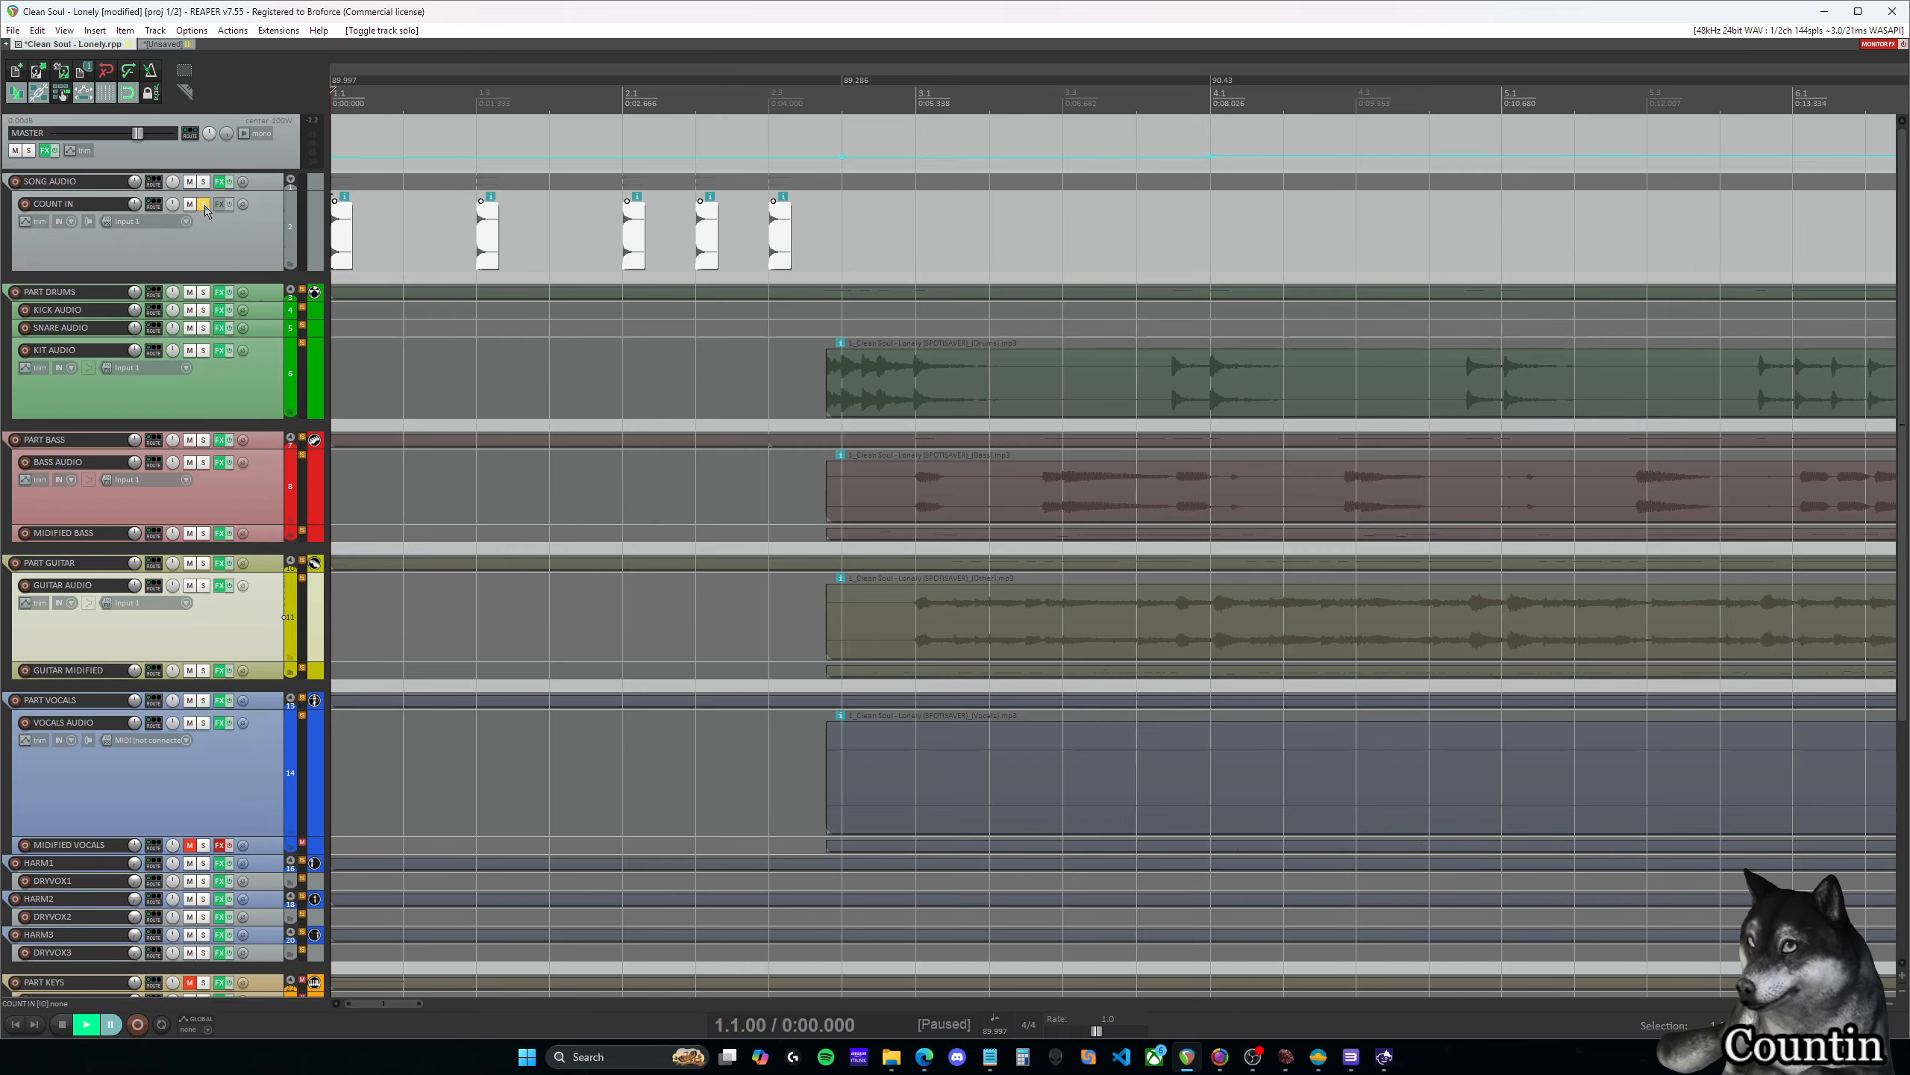
click(203, 587)
click(435, 259)
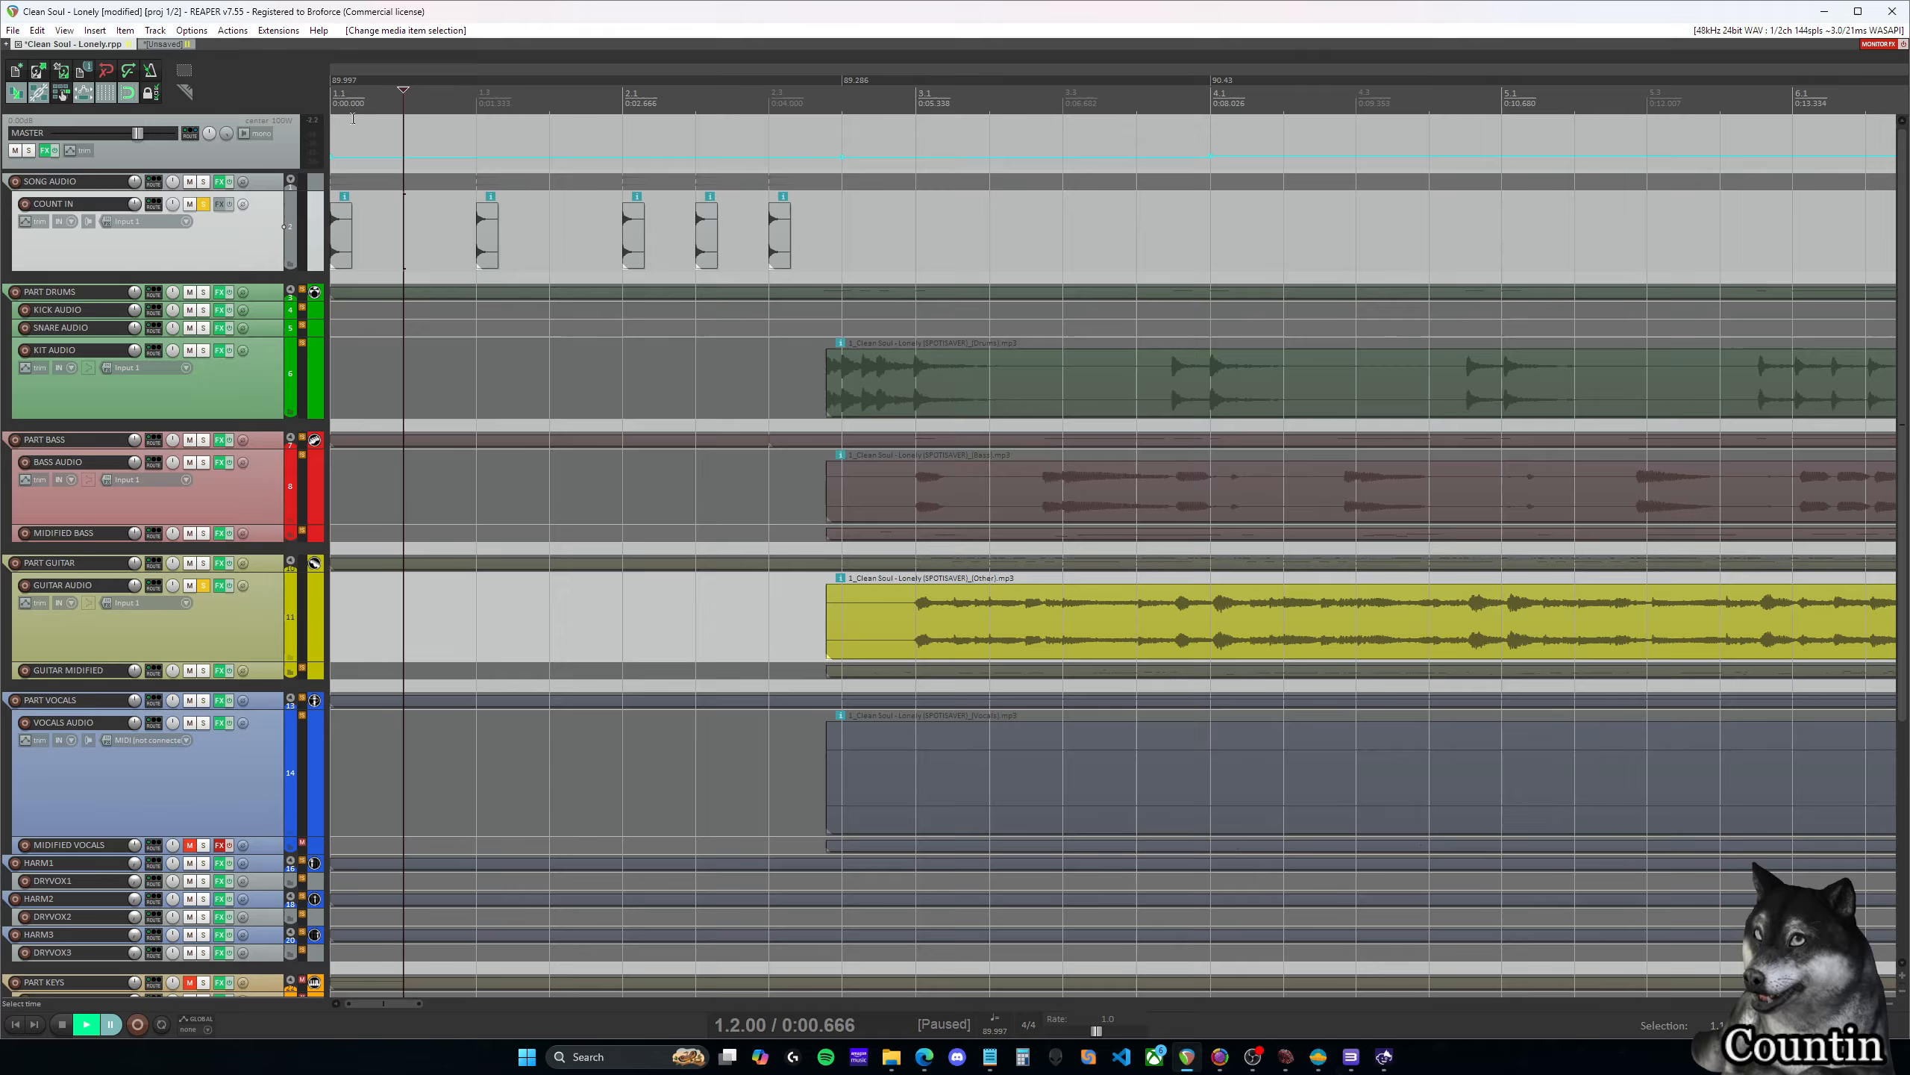
Play the soloed count-in into the guitar from 2.1.00 and pause just after measure 3 begins
click(680, 105)
key(space)
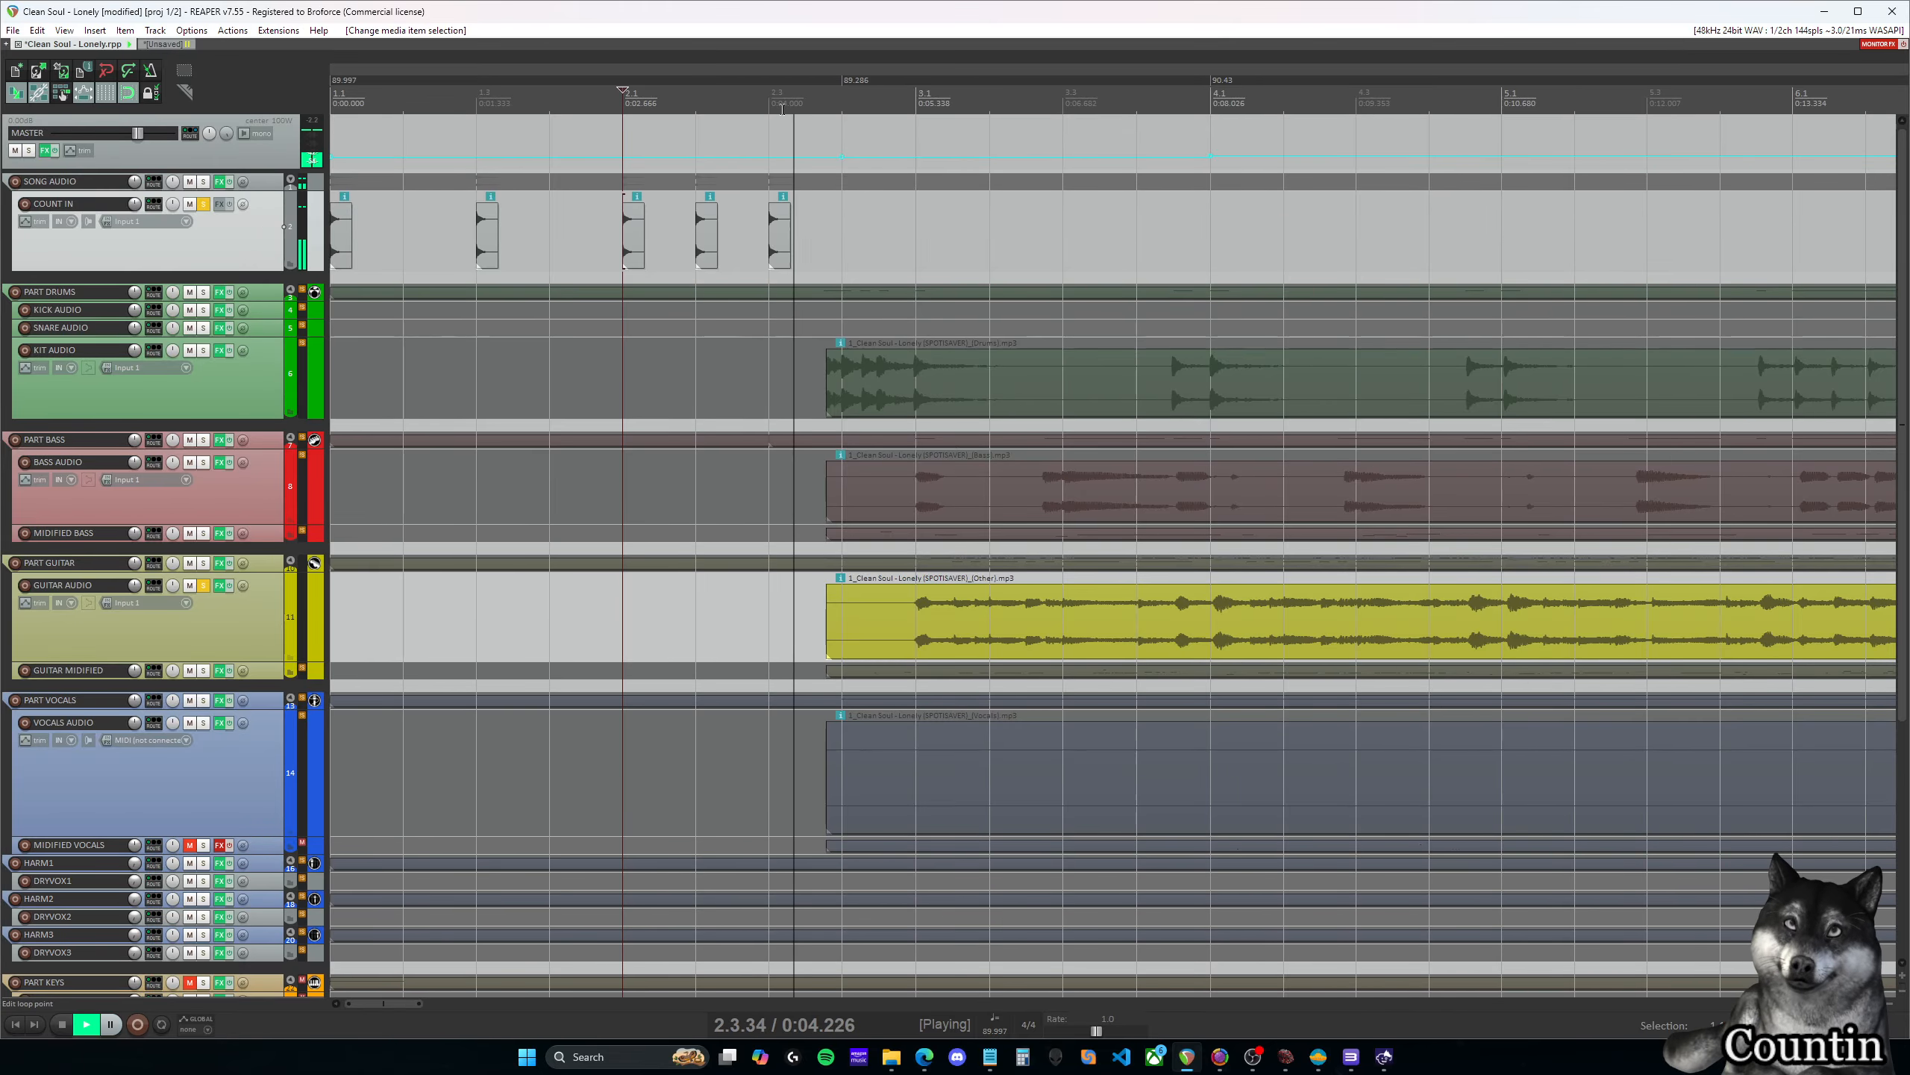
key(Return)
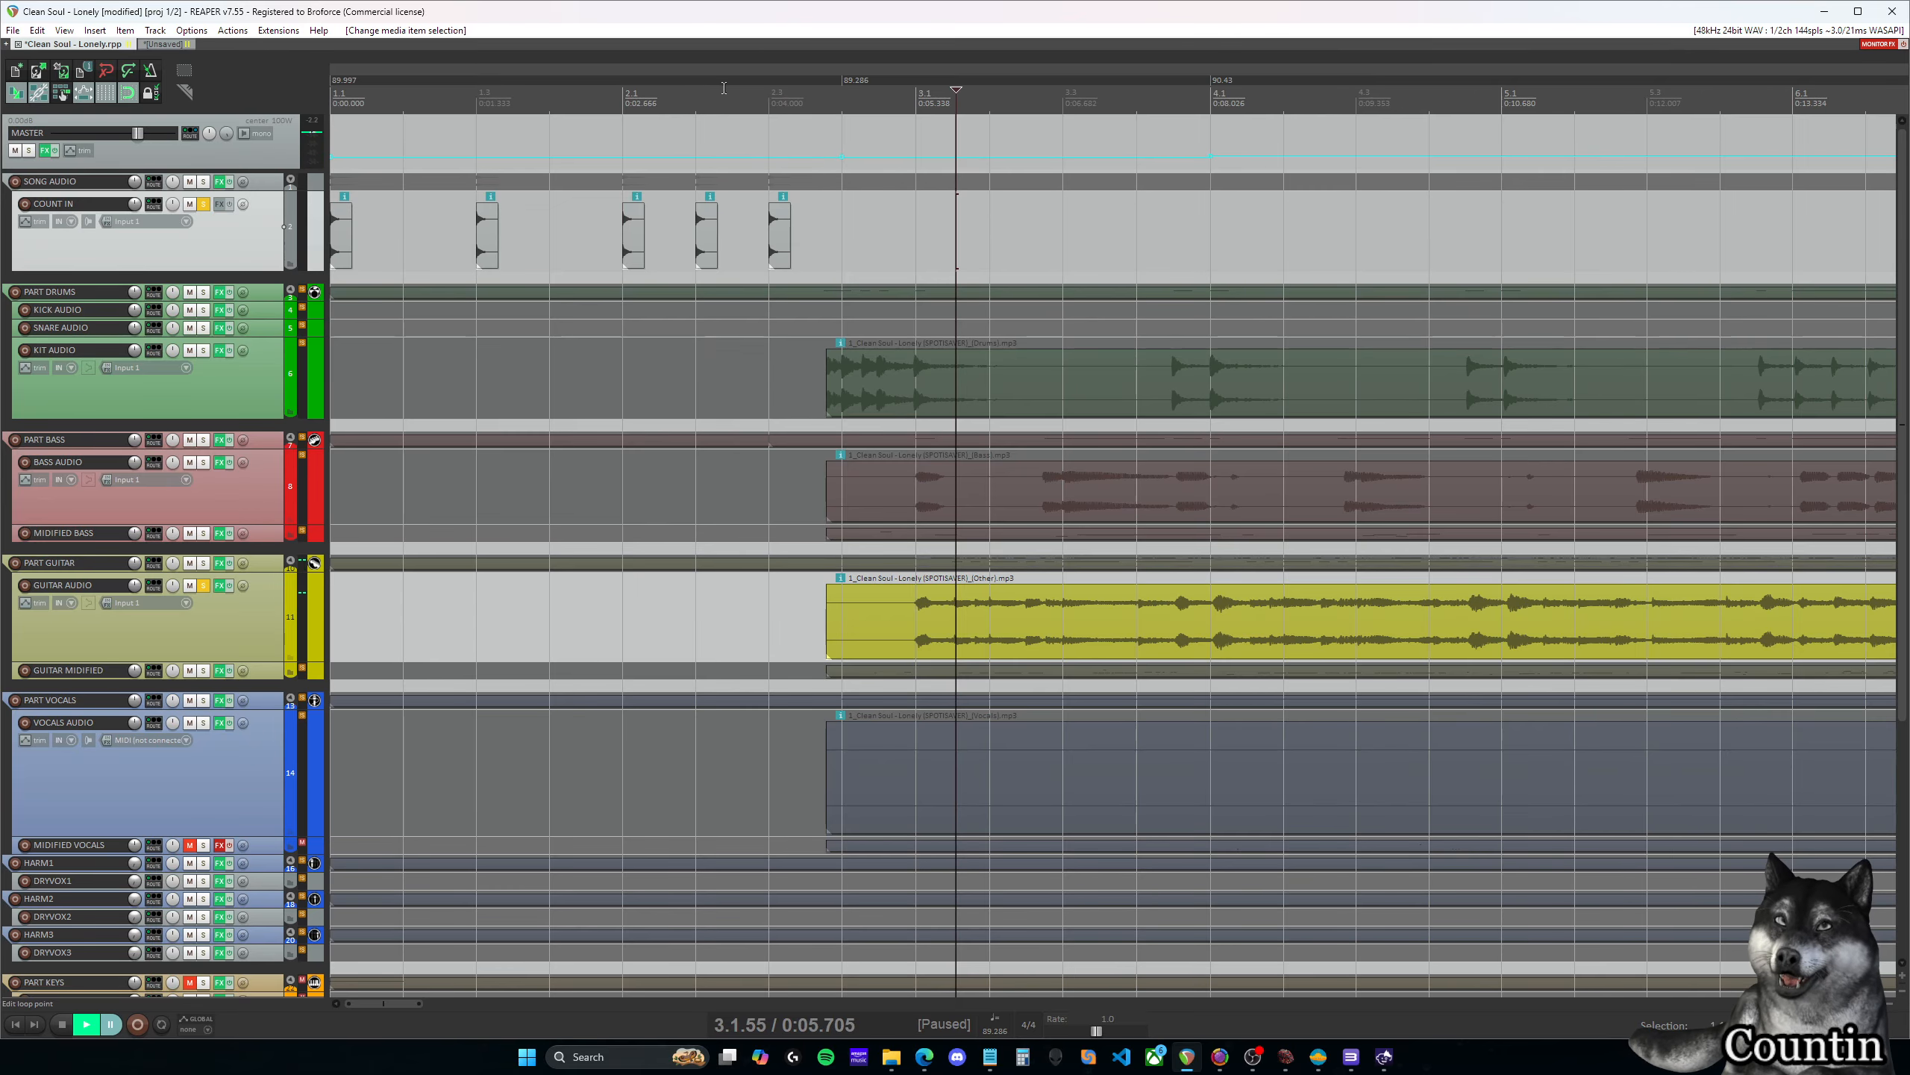
click(12, 30)
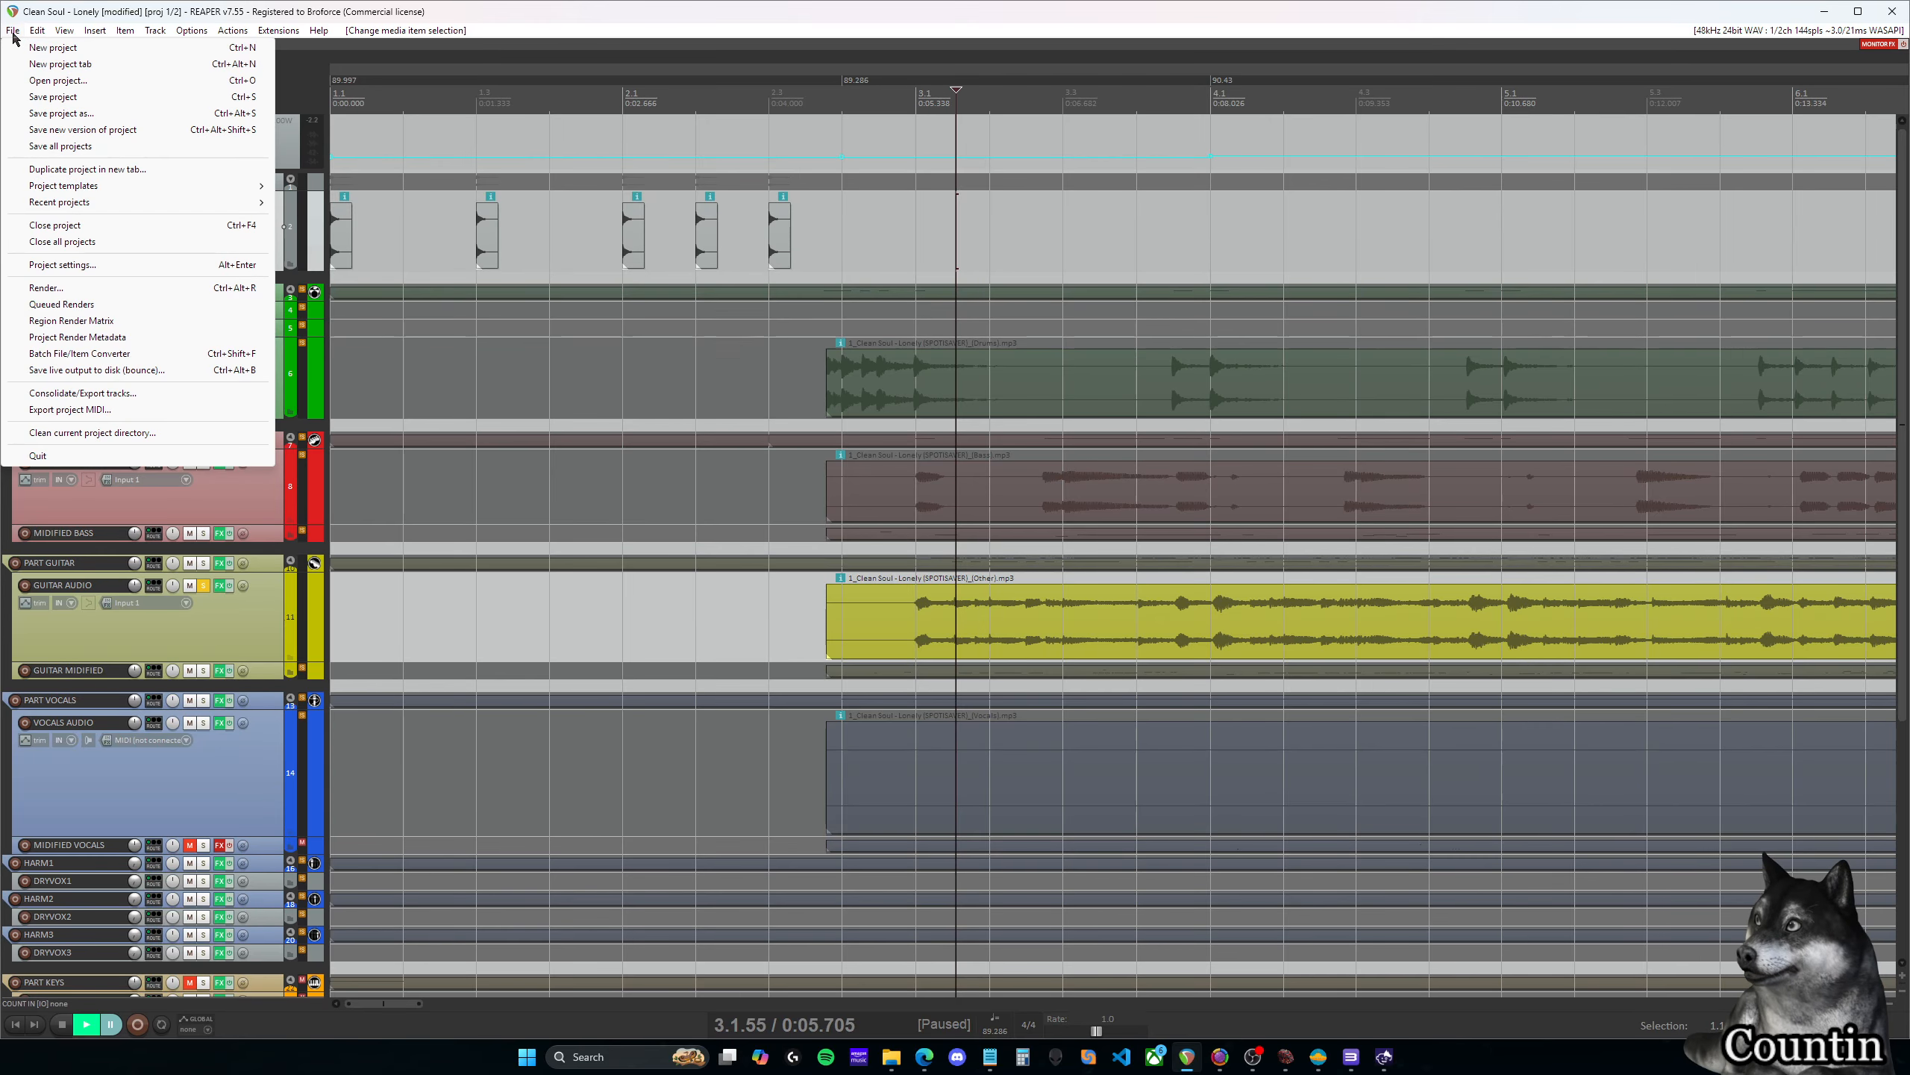
click(68, 265)
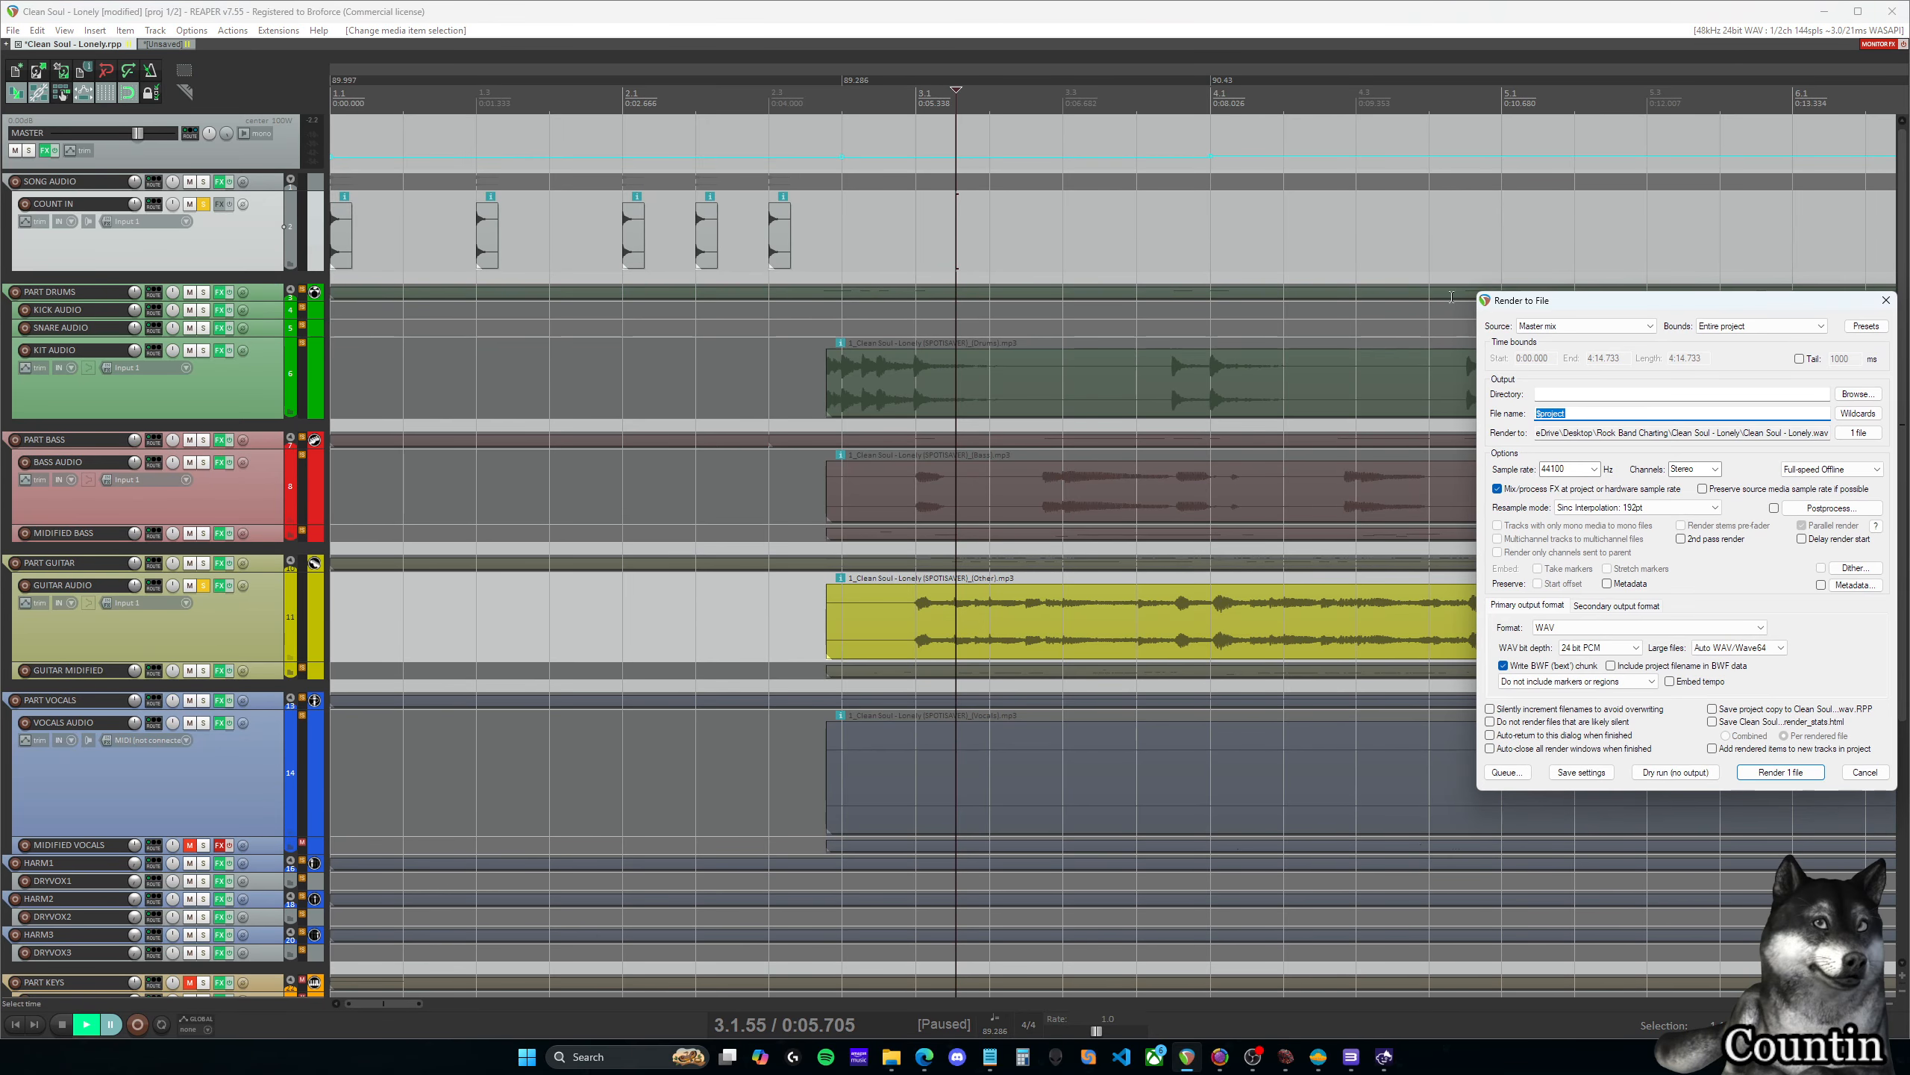
drag(1578, 308, 818, 277)
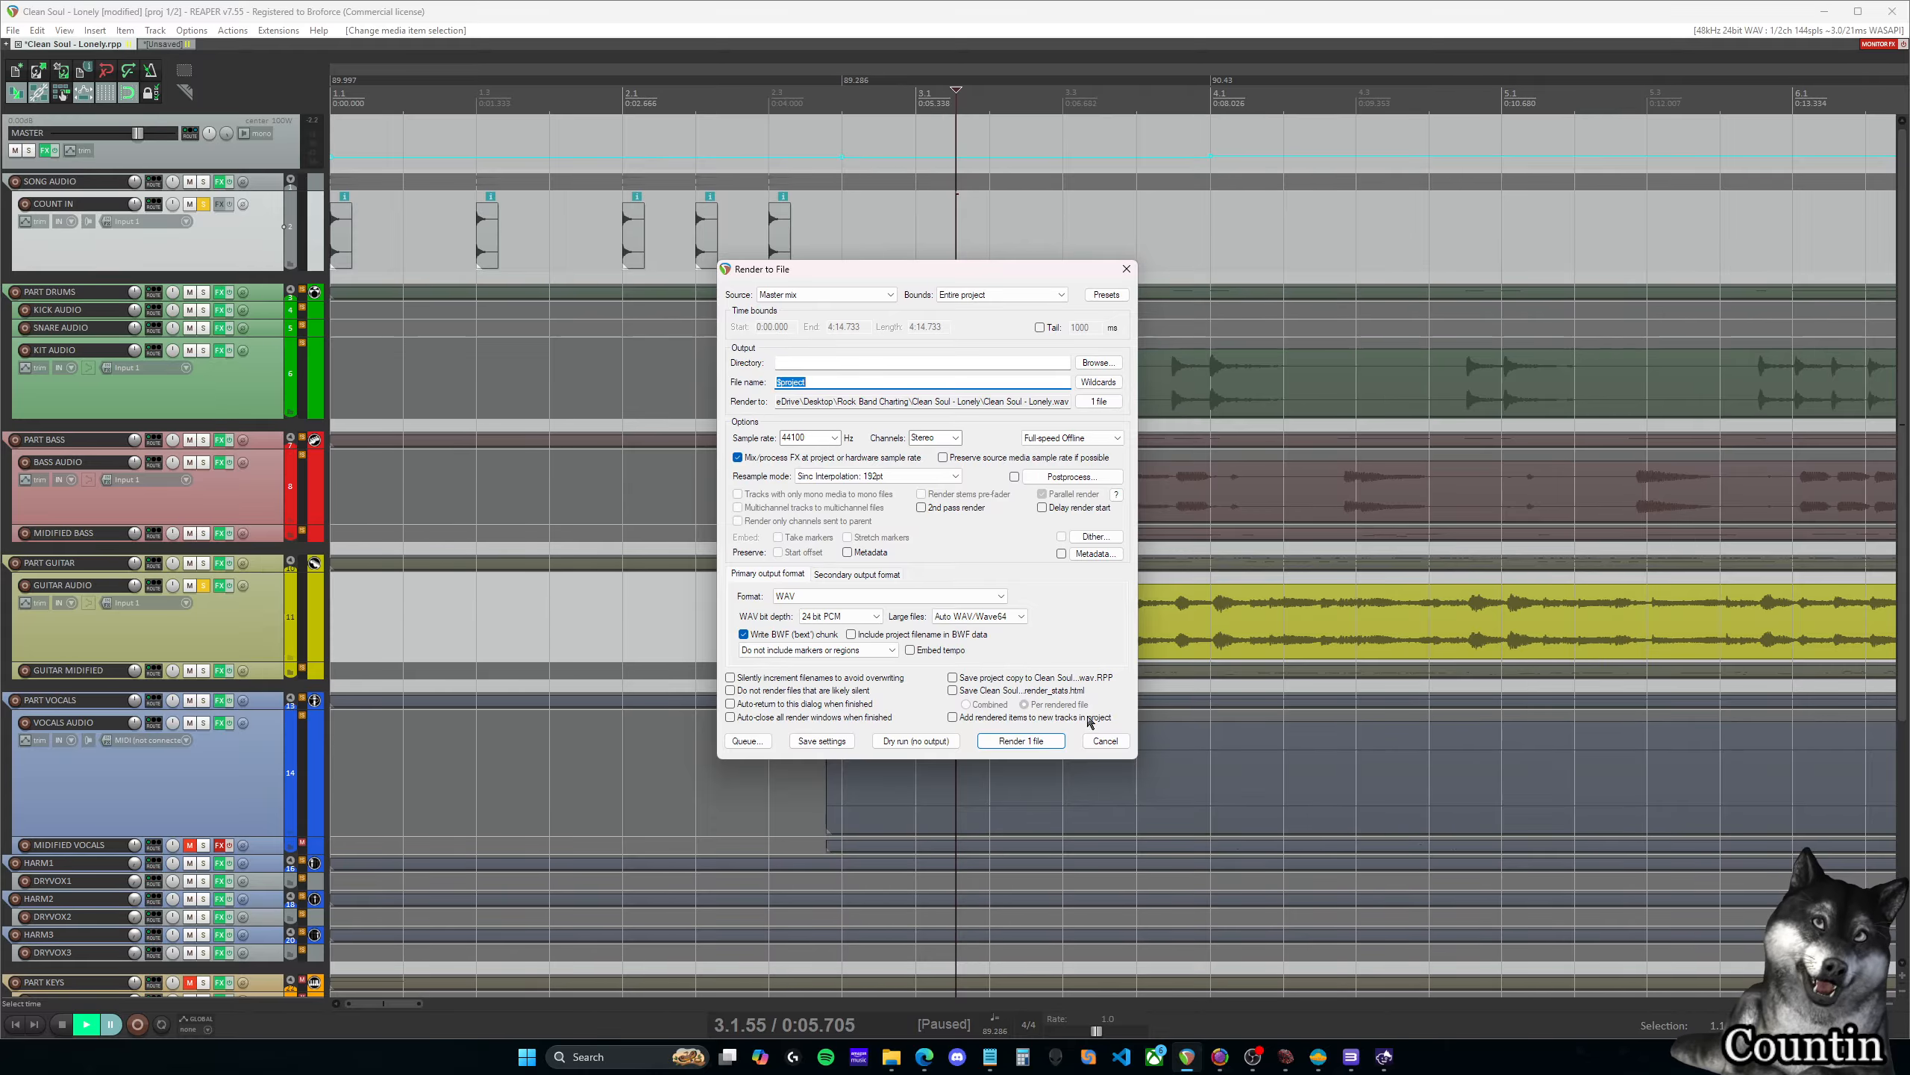
drag(940, 268, 835, 269)
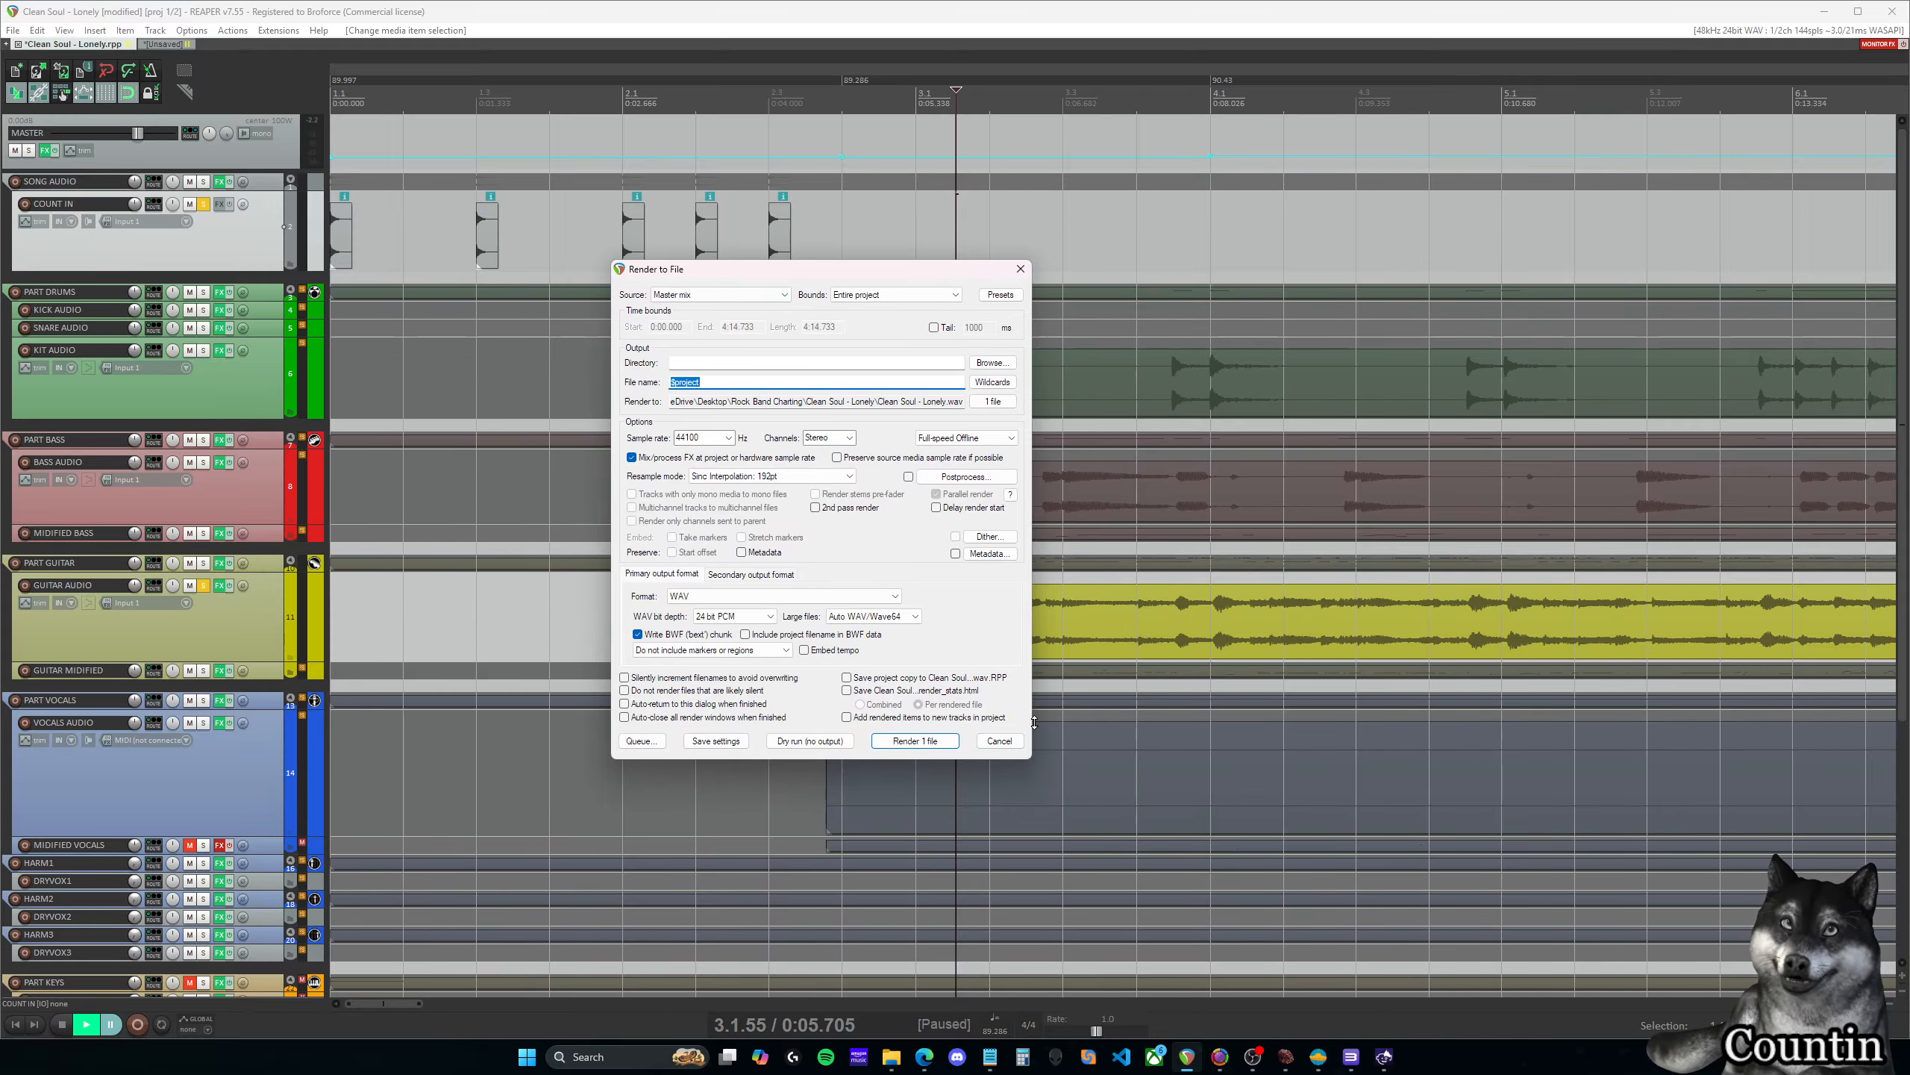
click(999, 740)
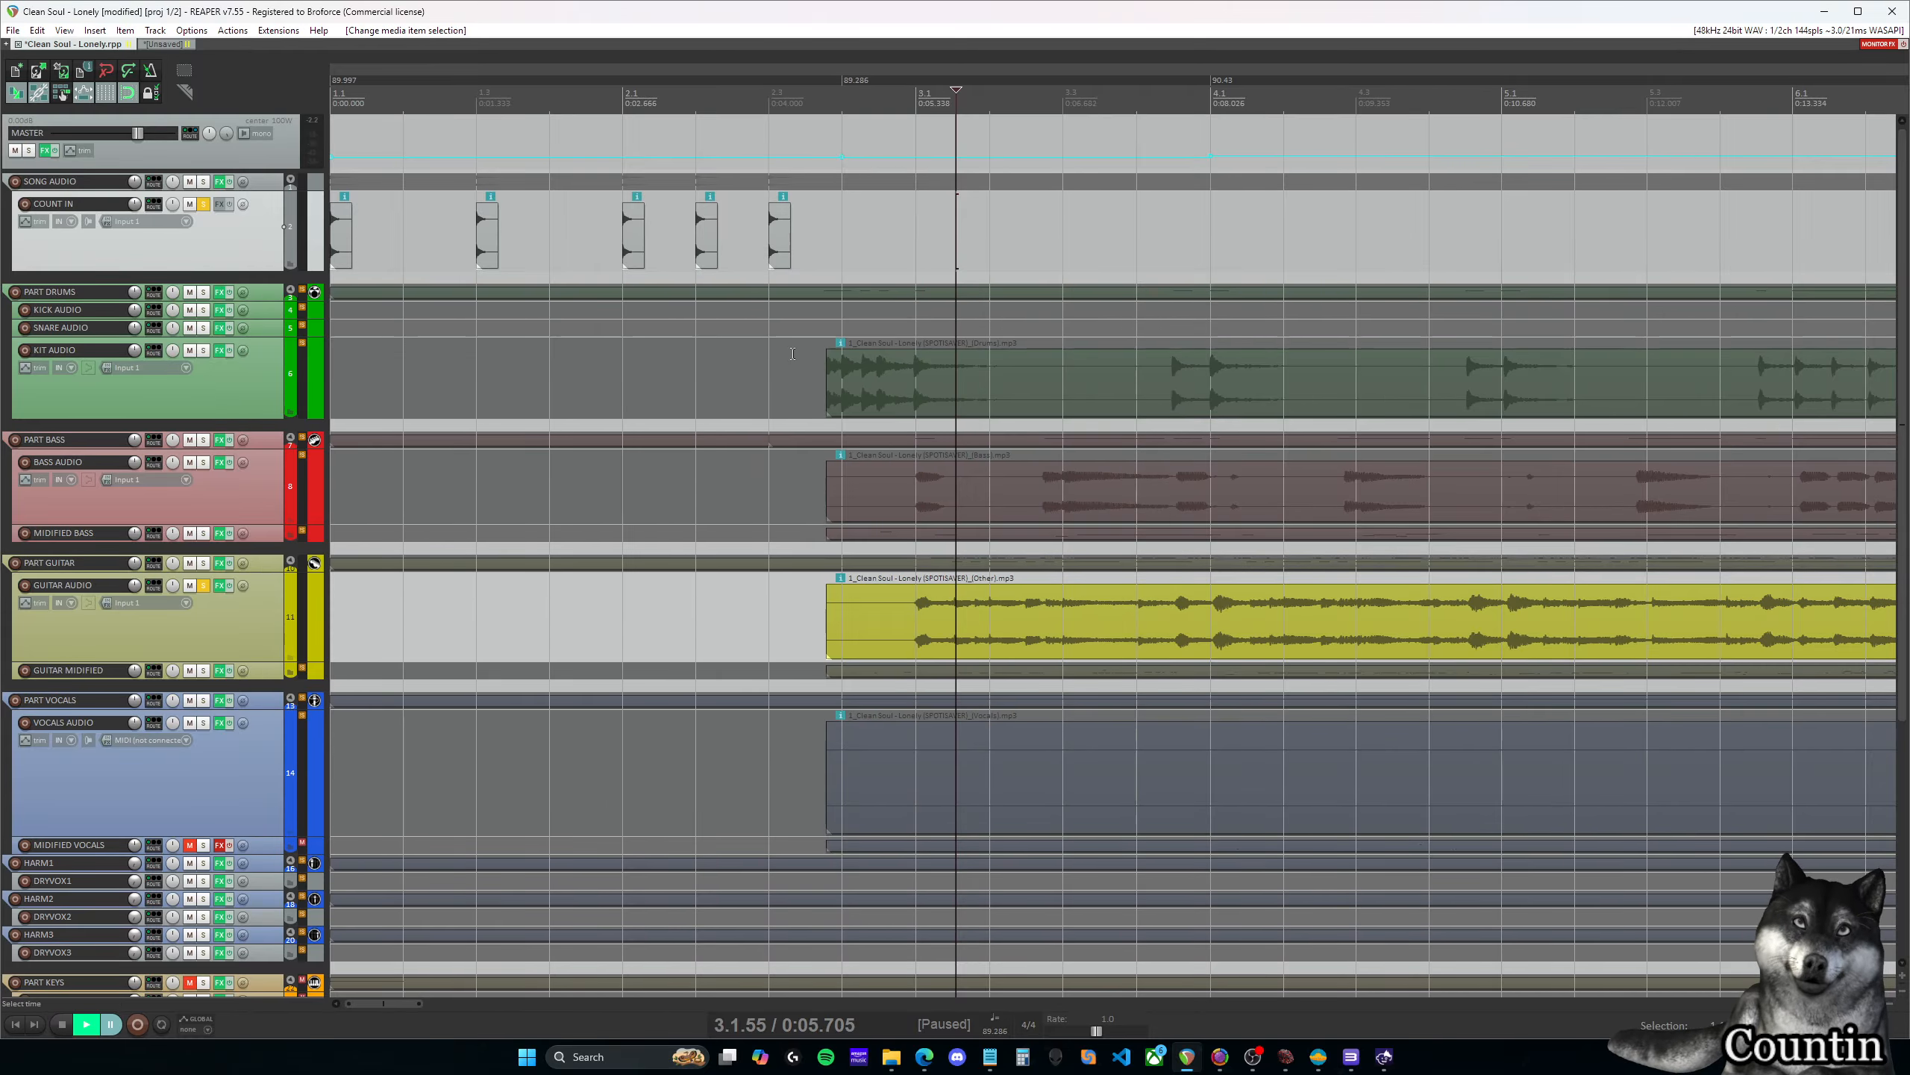
Inspect the master track's Loudness Meter and Volume Adjustment effects, close the effects window and select the KIT AUDIO track
click(45, 150)
drag(329, 109, 587, 232)
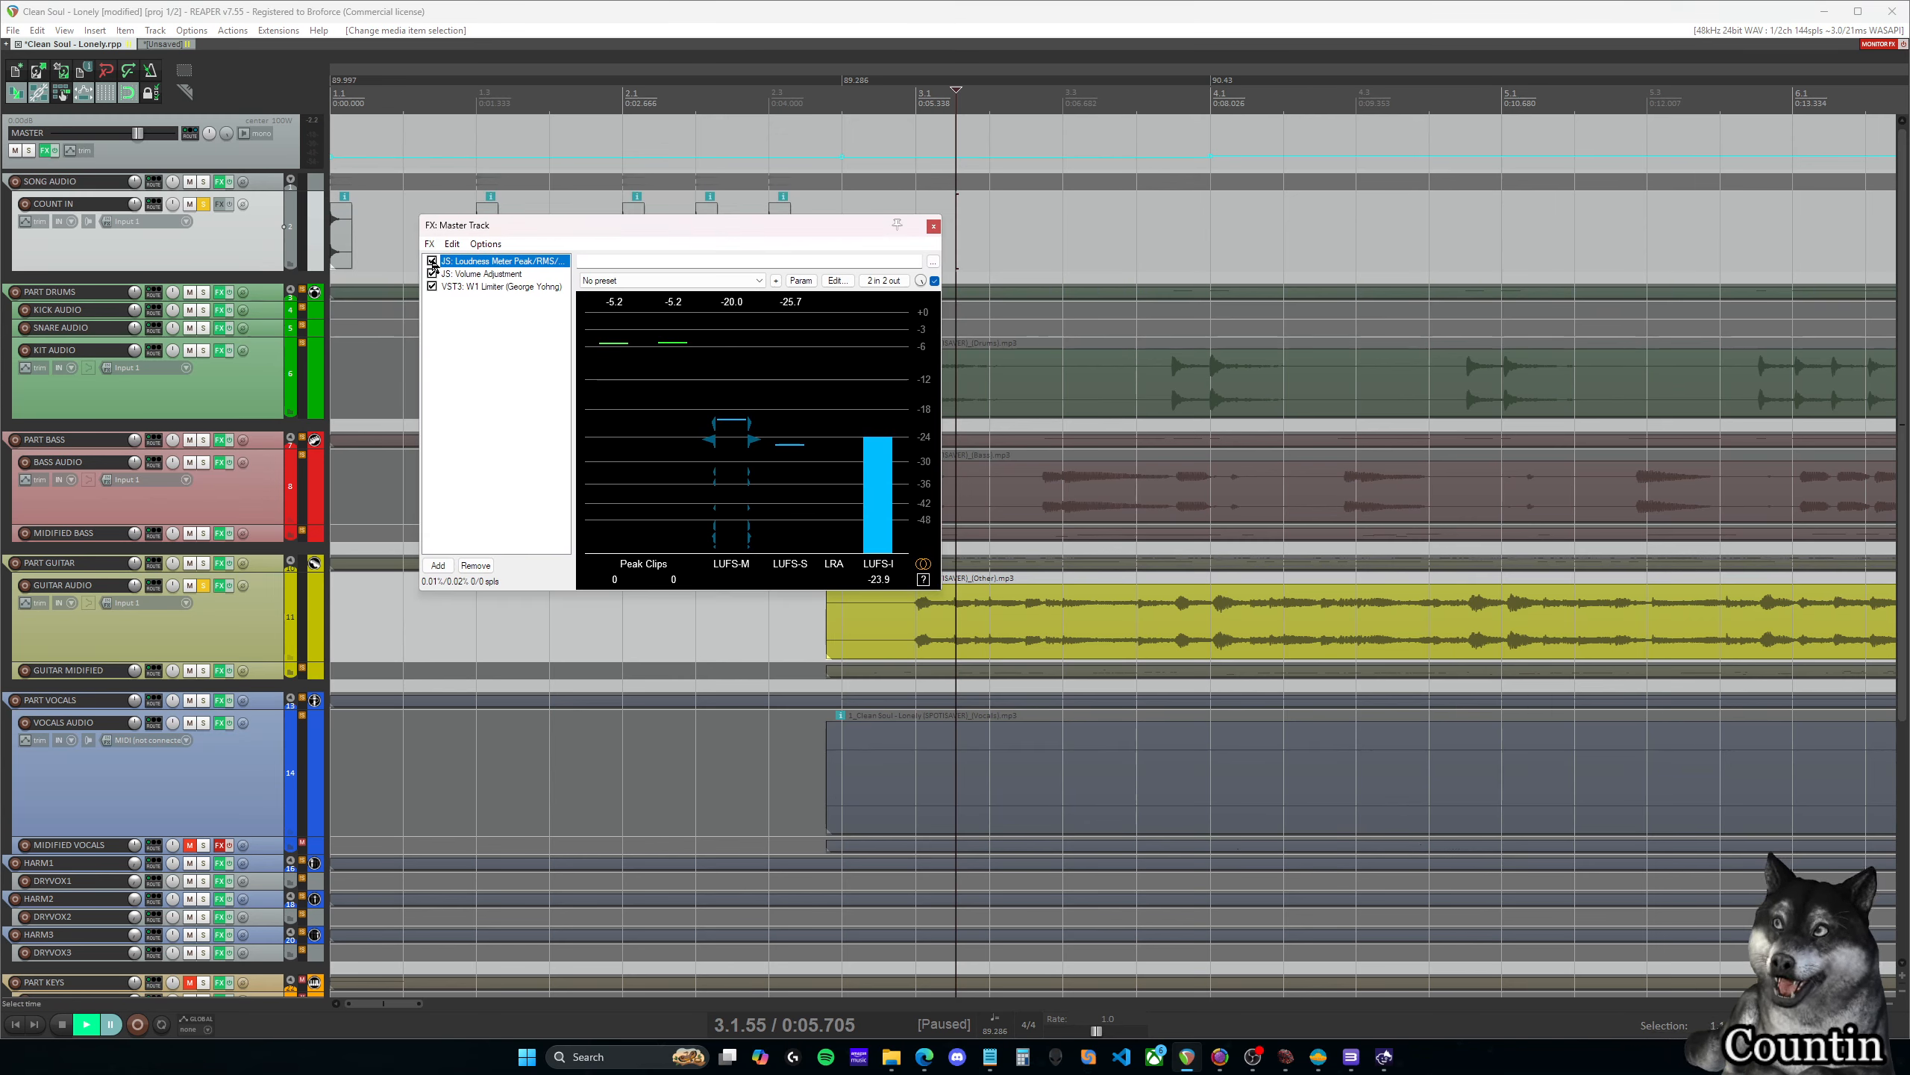
drag(524, 226, 582, 218)
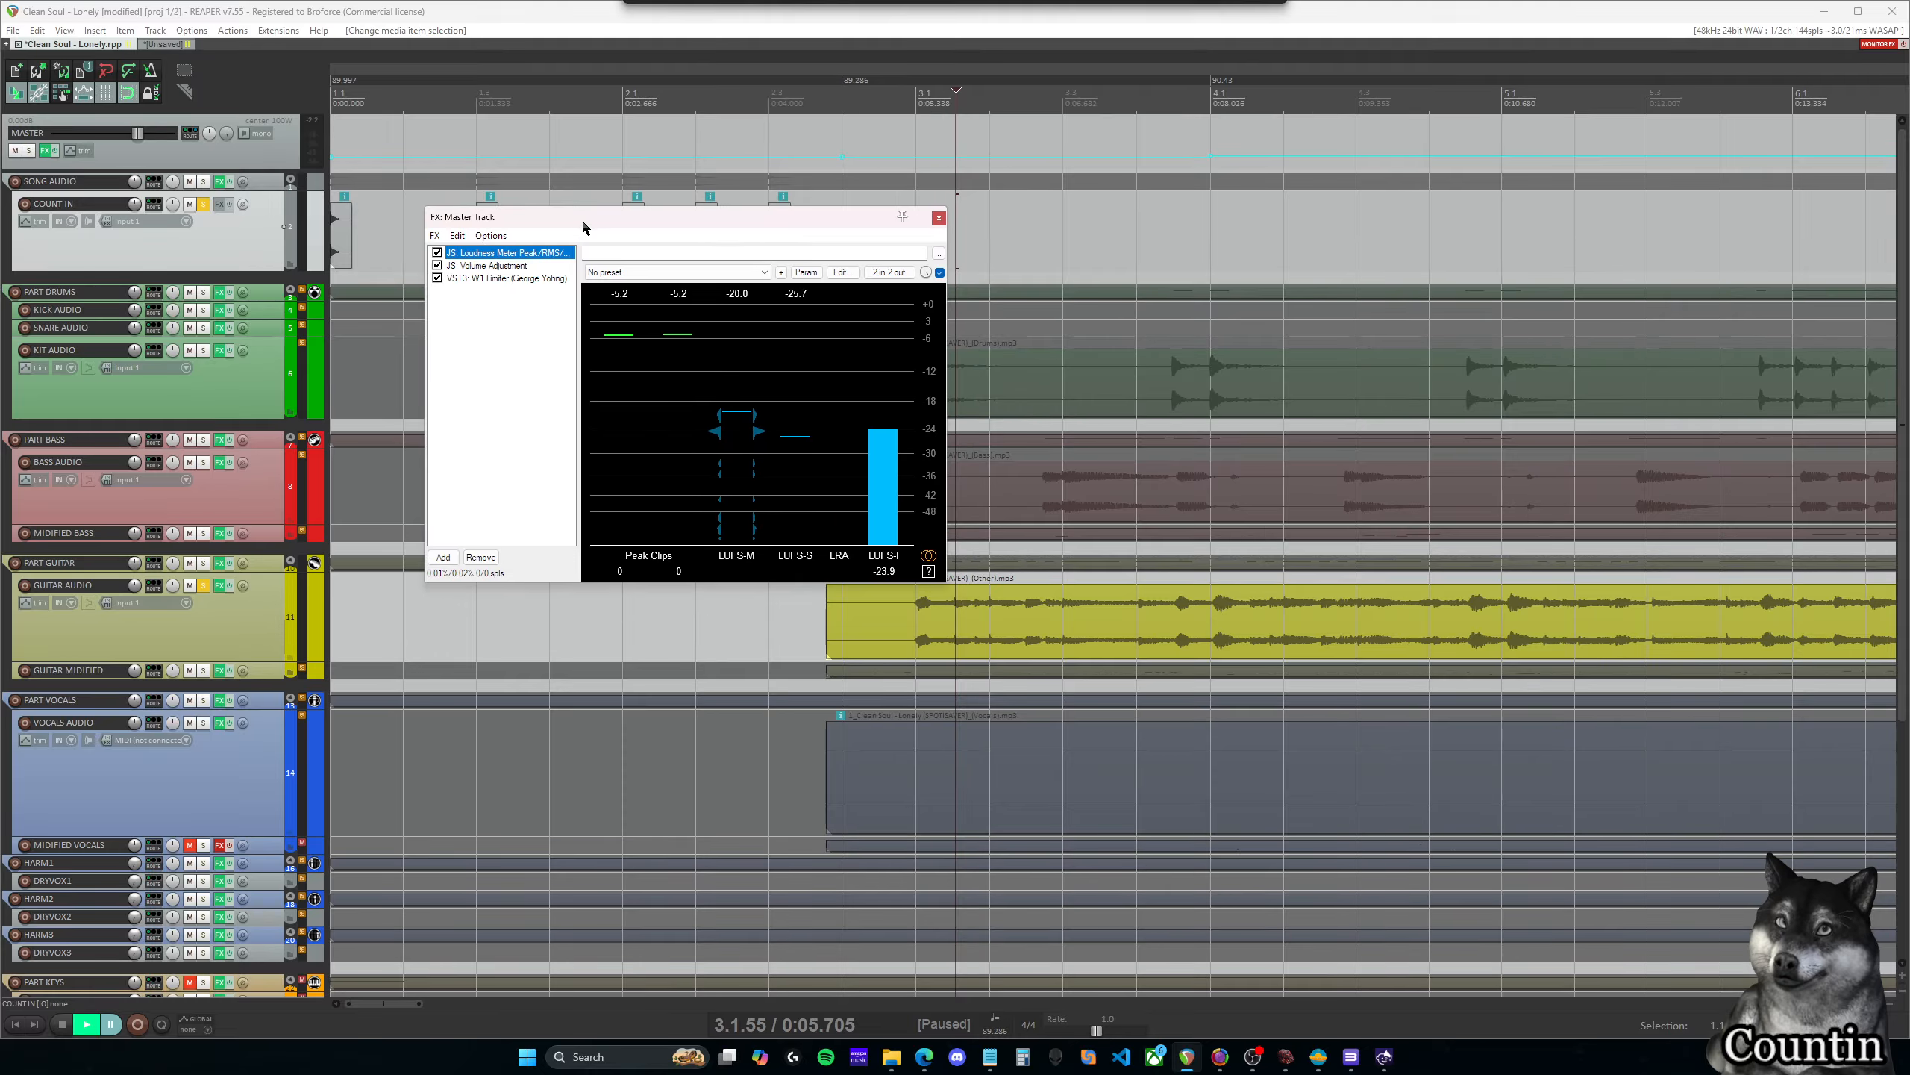
click(475, 266)
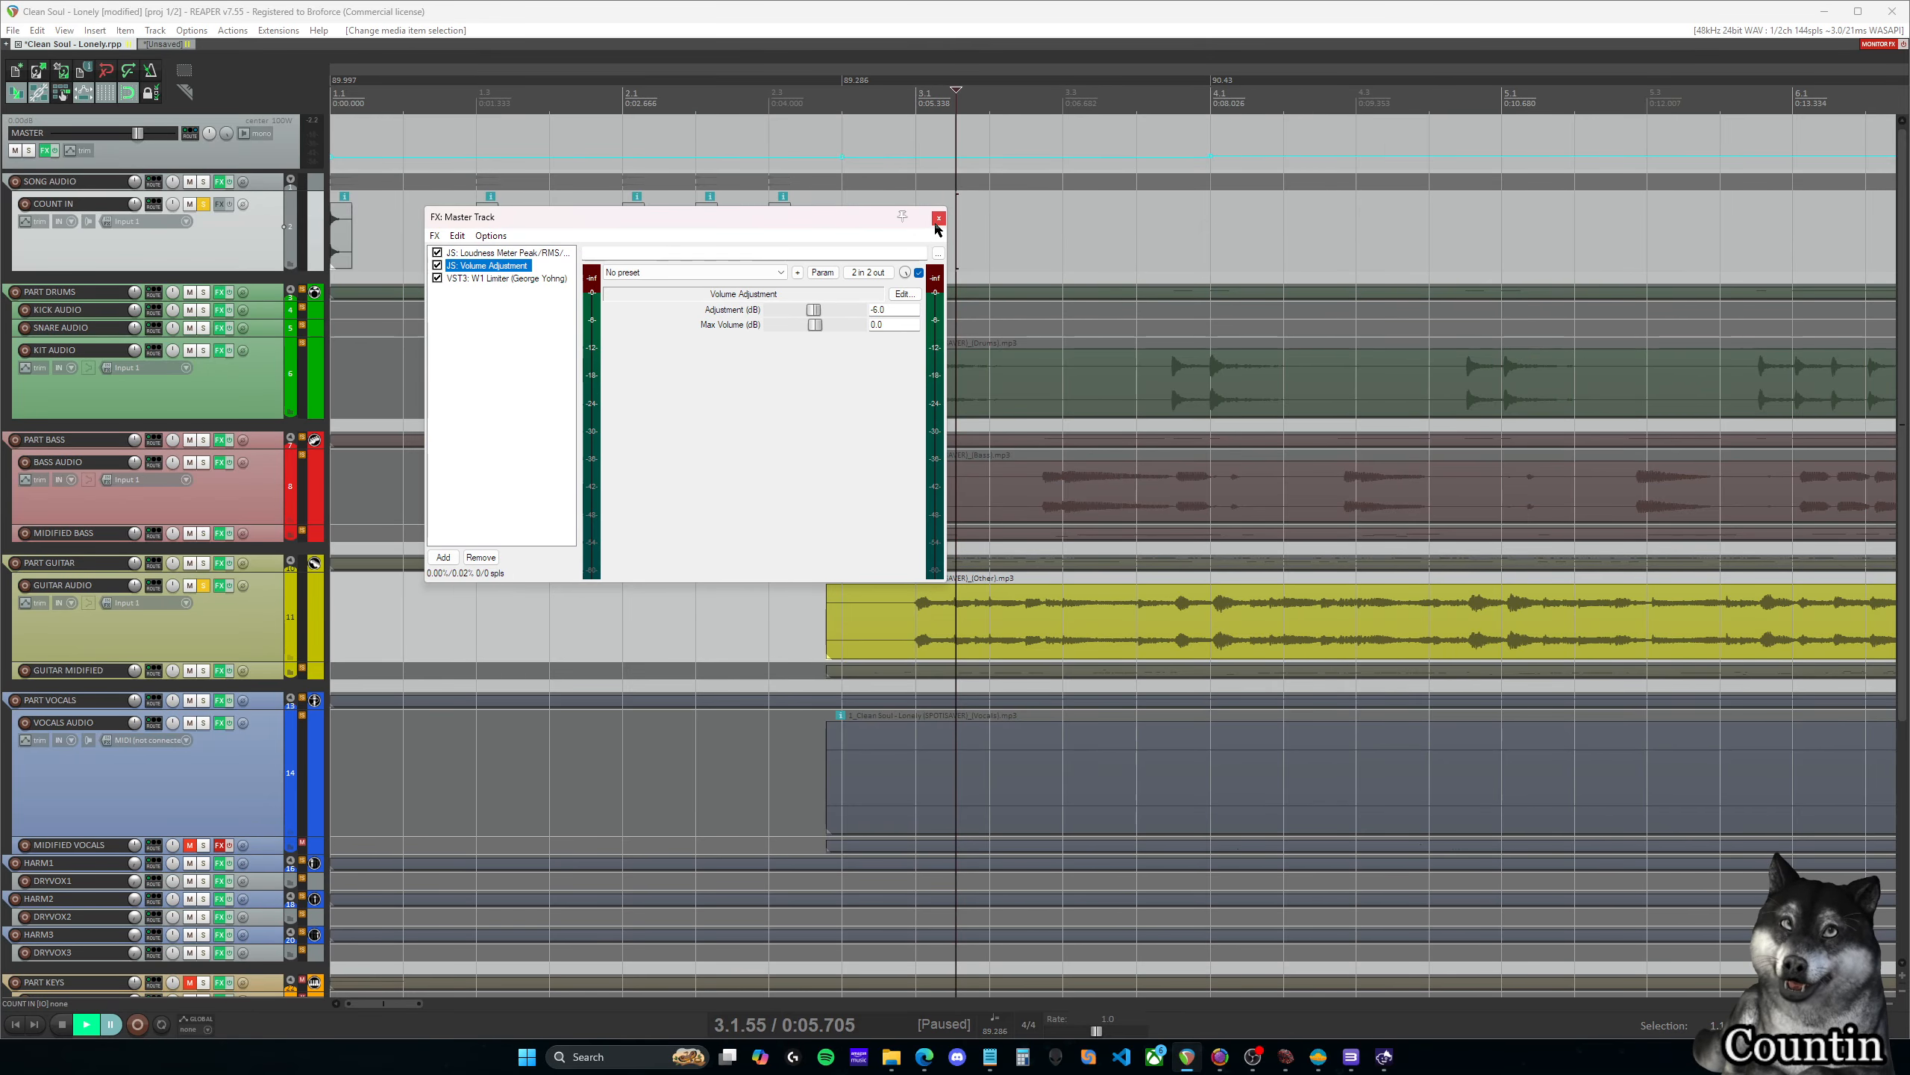
click(938, 219)
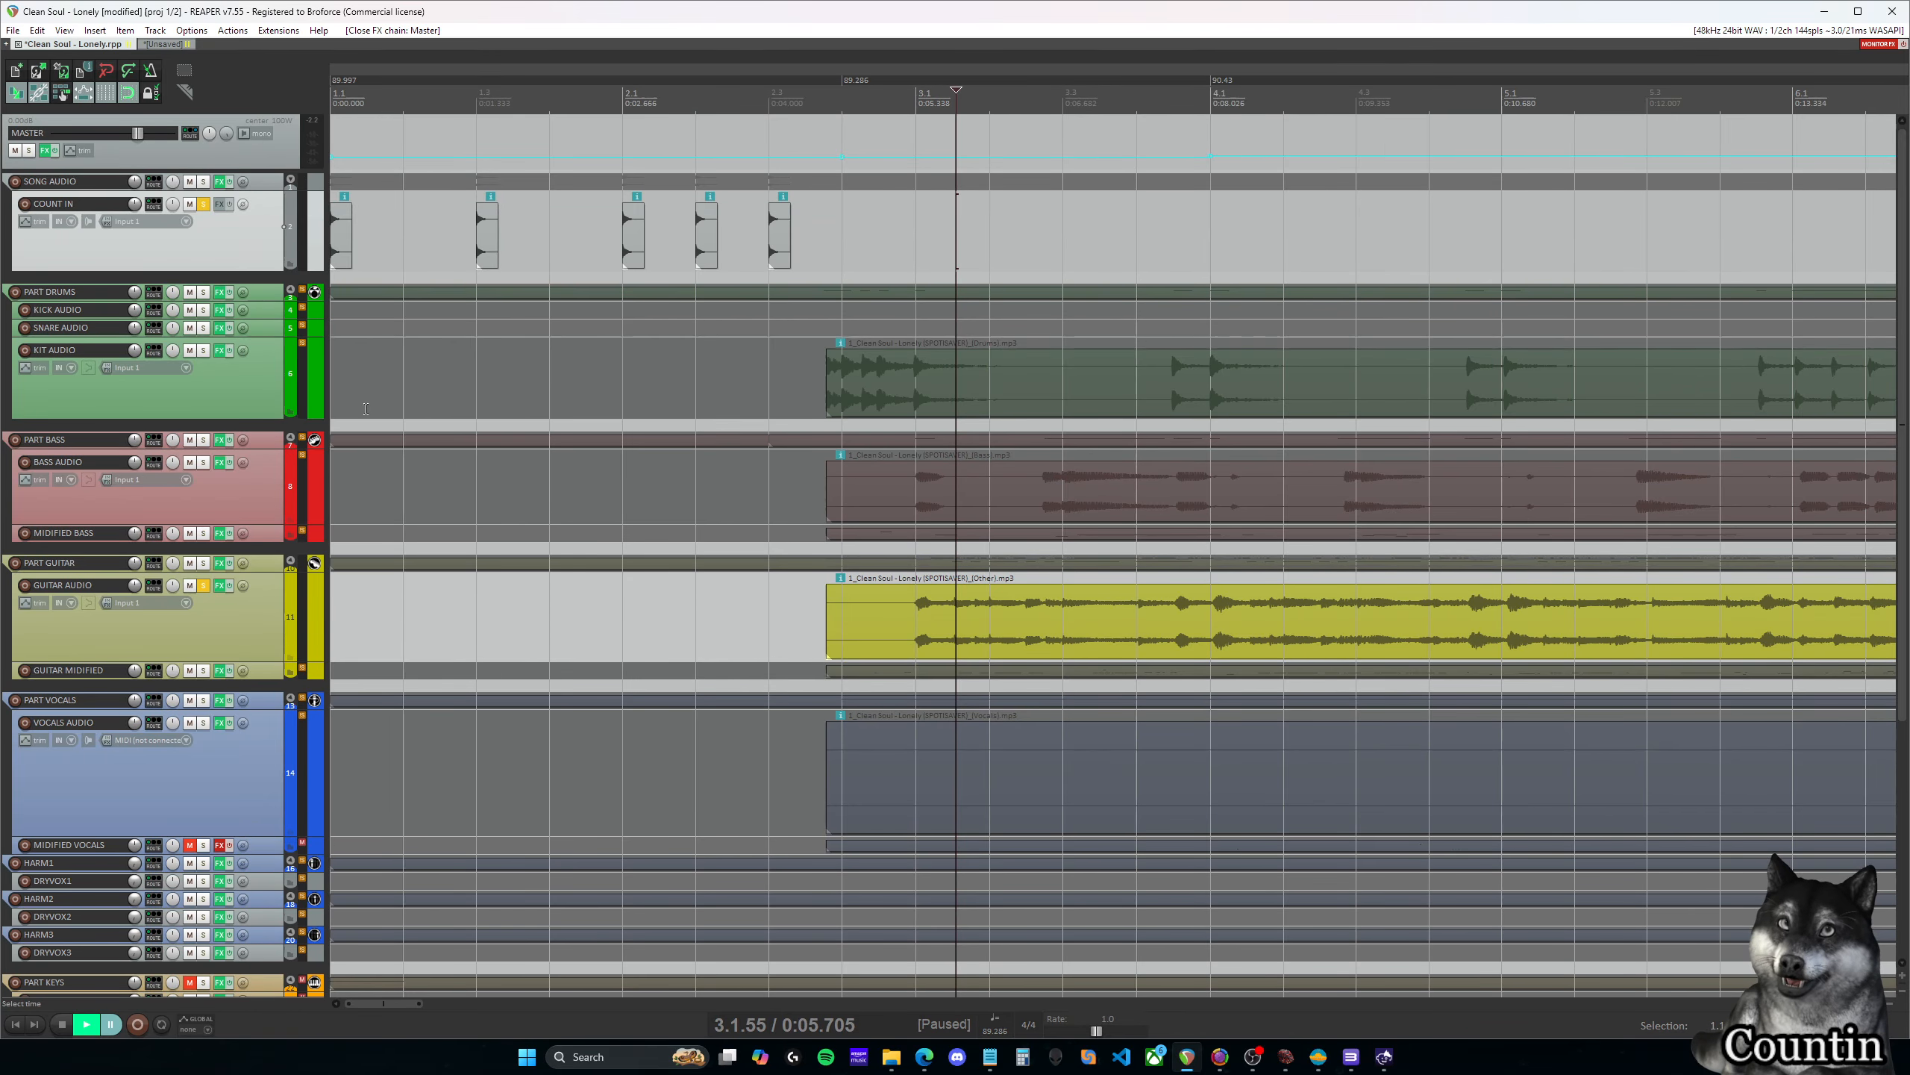
click(270, 395)
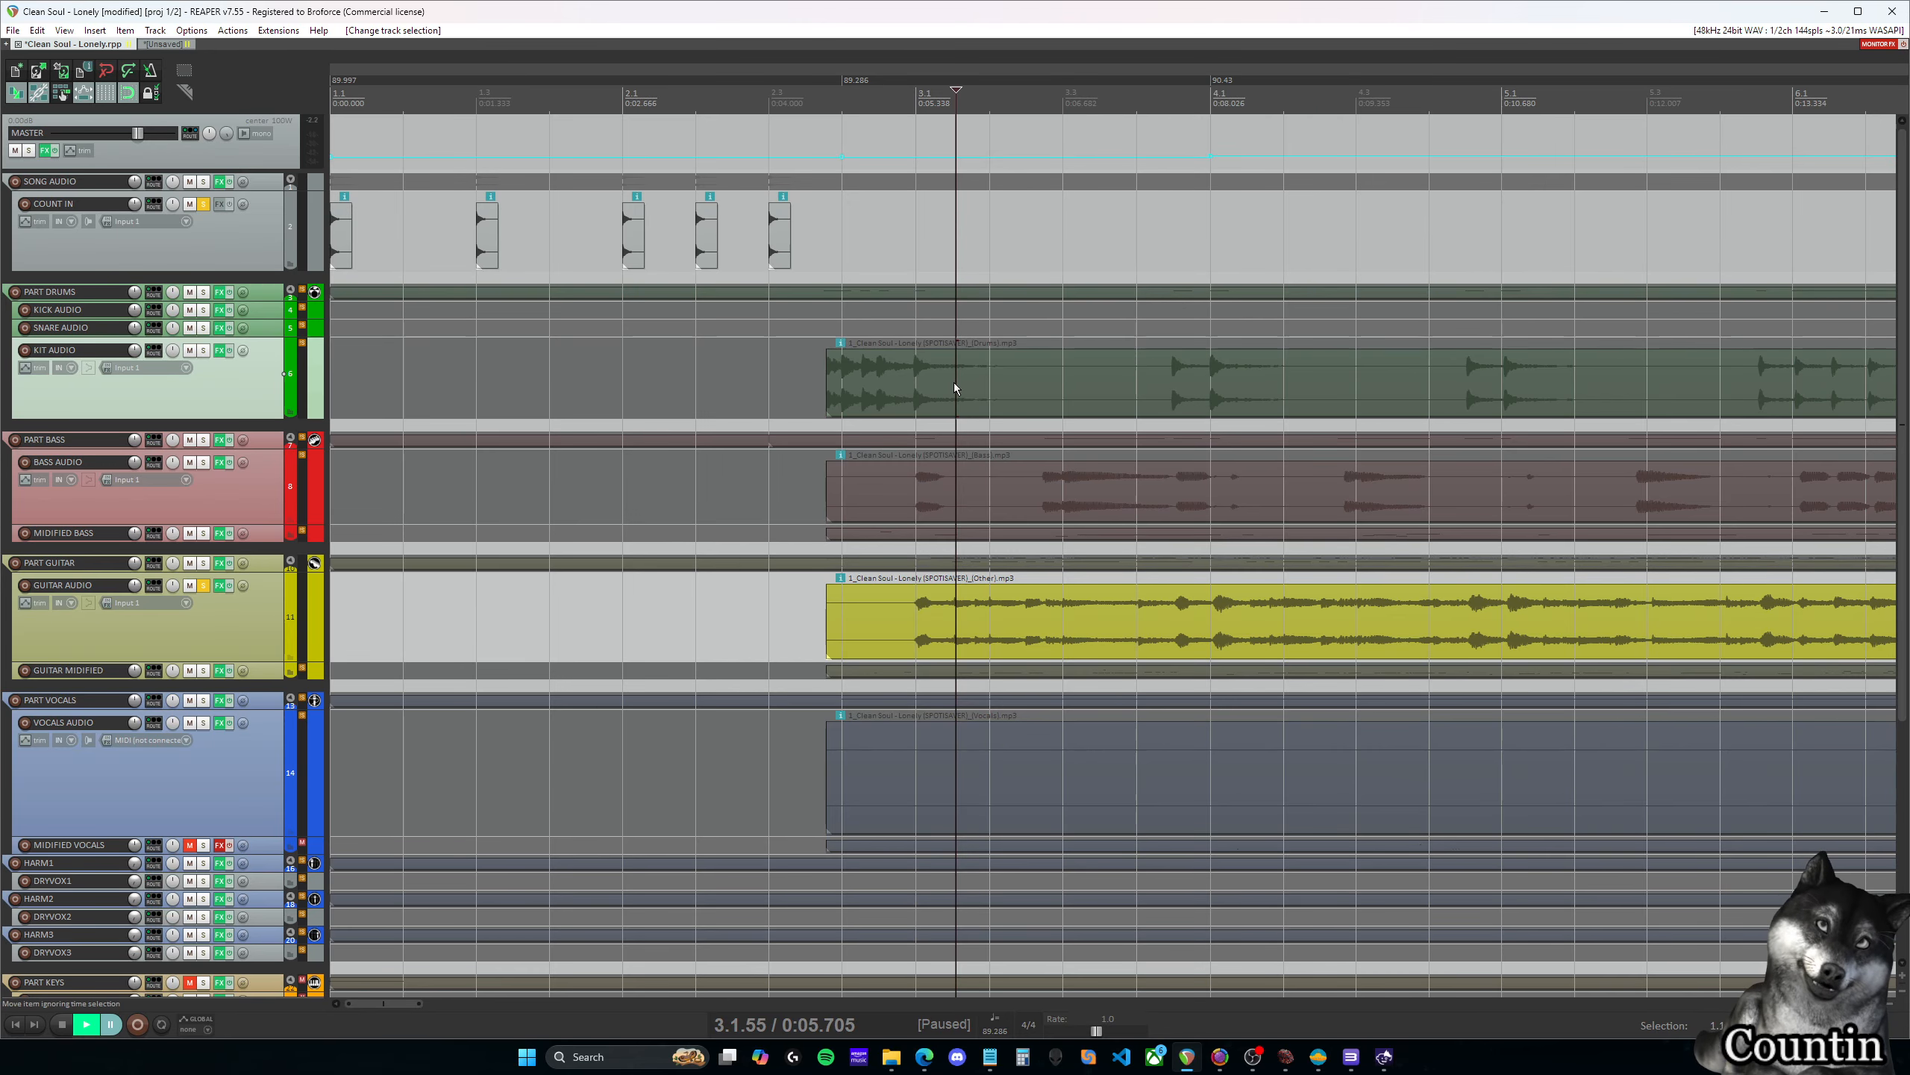
Disable the Loudness Meter, Volume Adjustment and W1 Limiter on the master track and bypass its whole effects chain
click(47, 151)
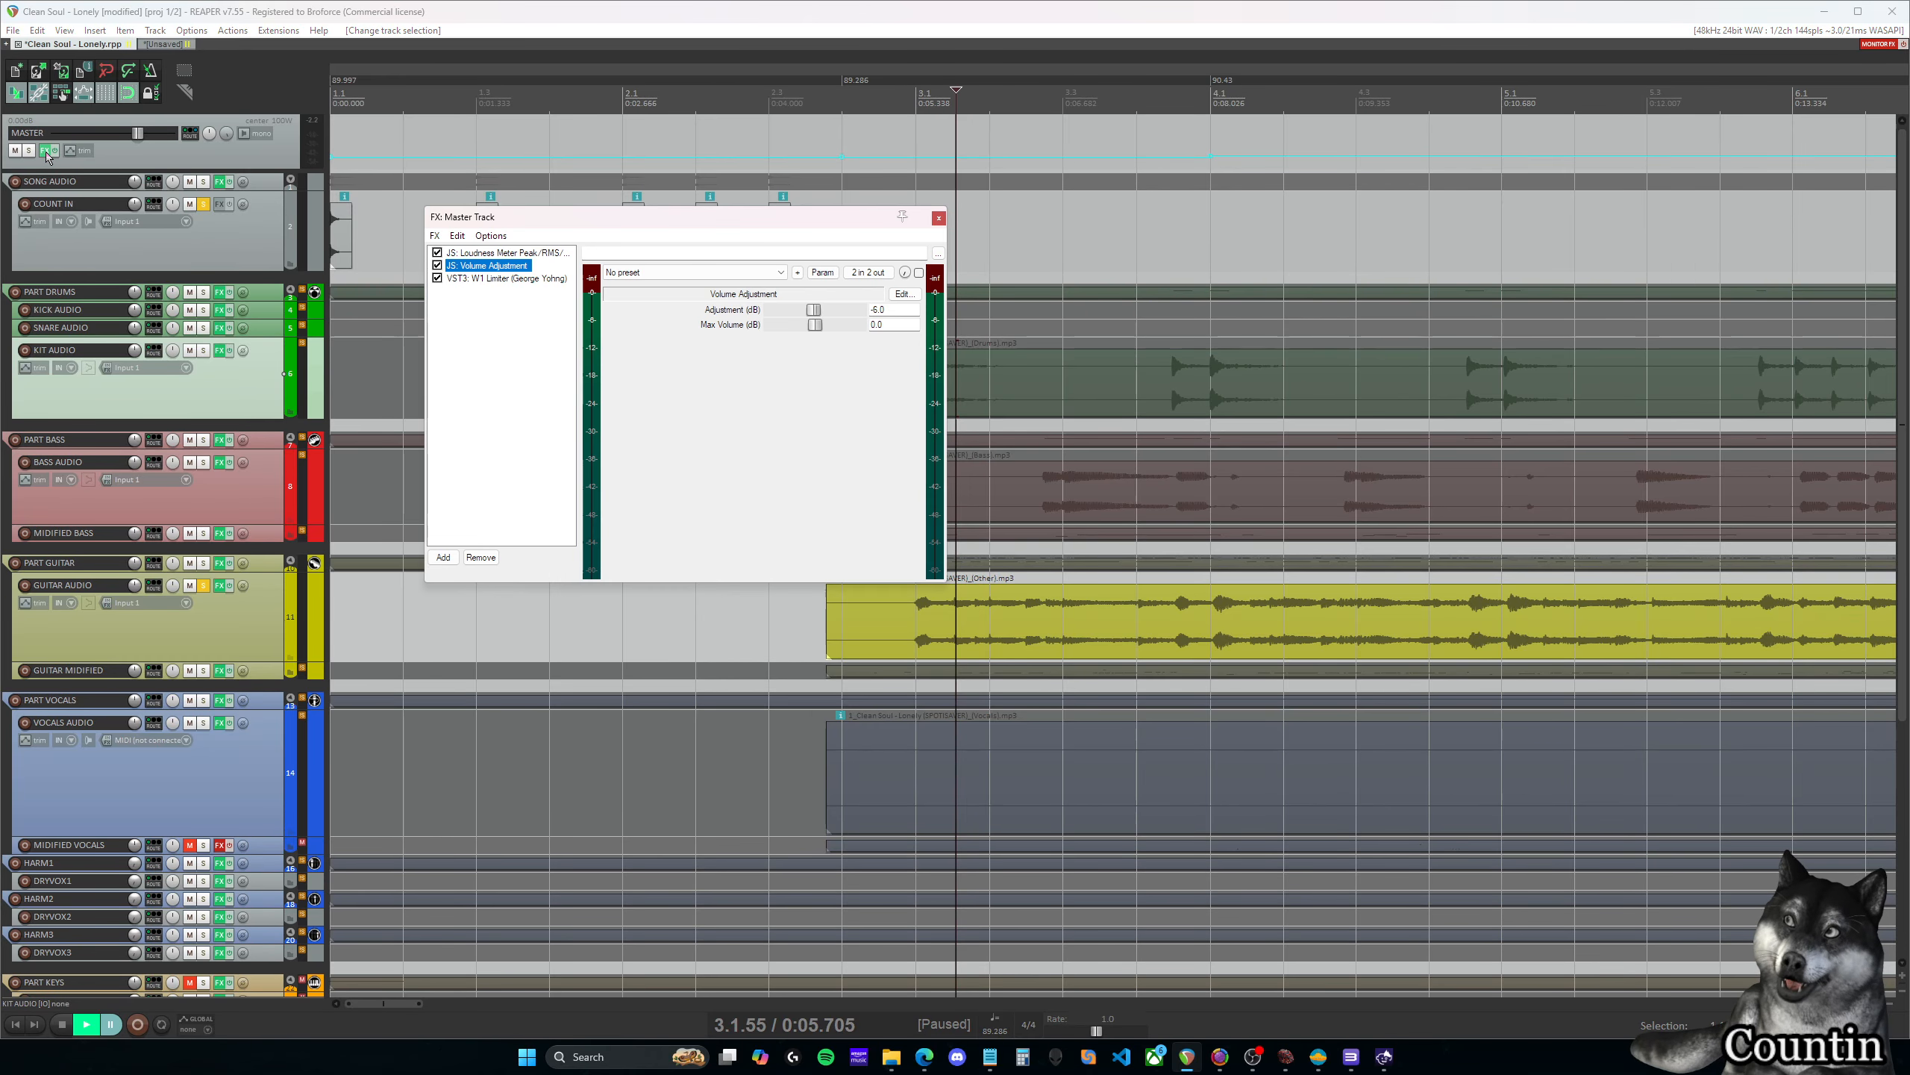
click(437, 266)
click(437, 279)
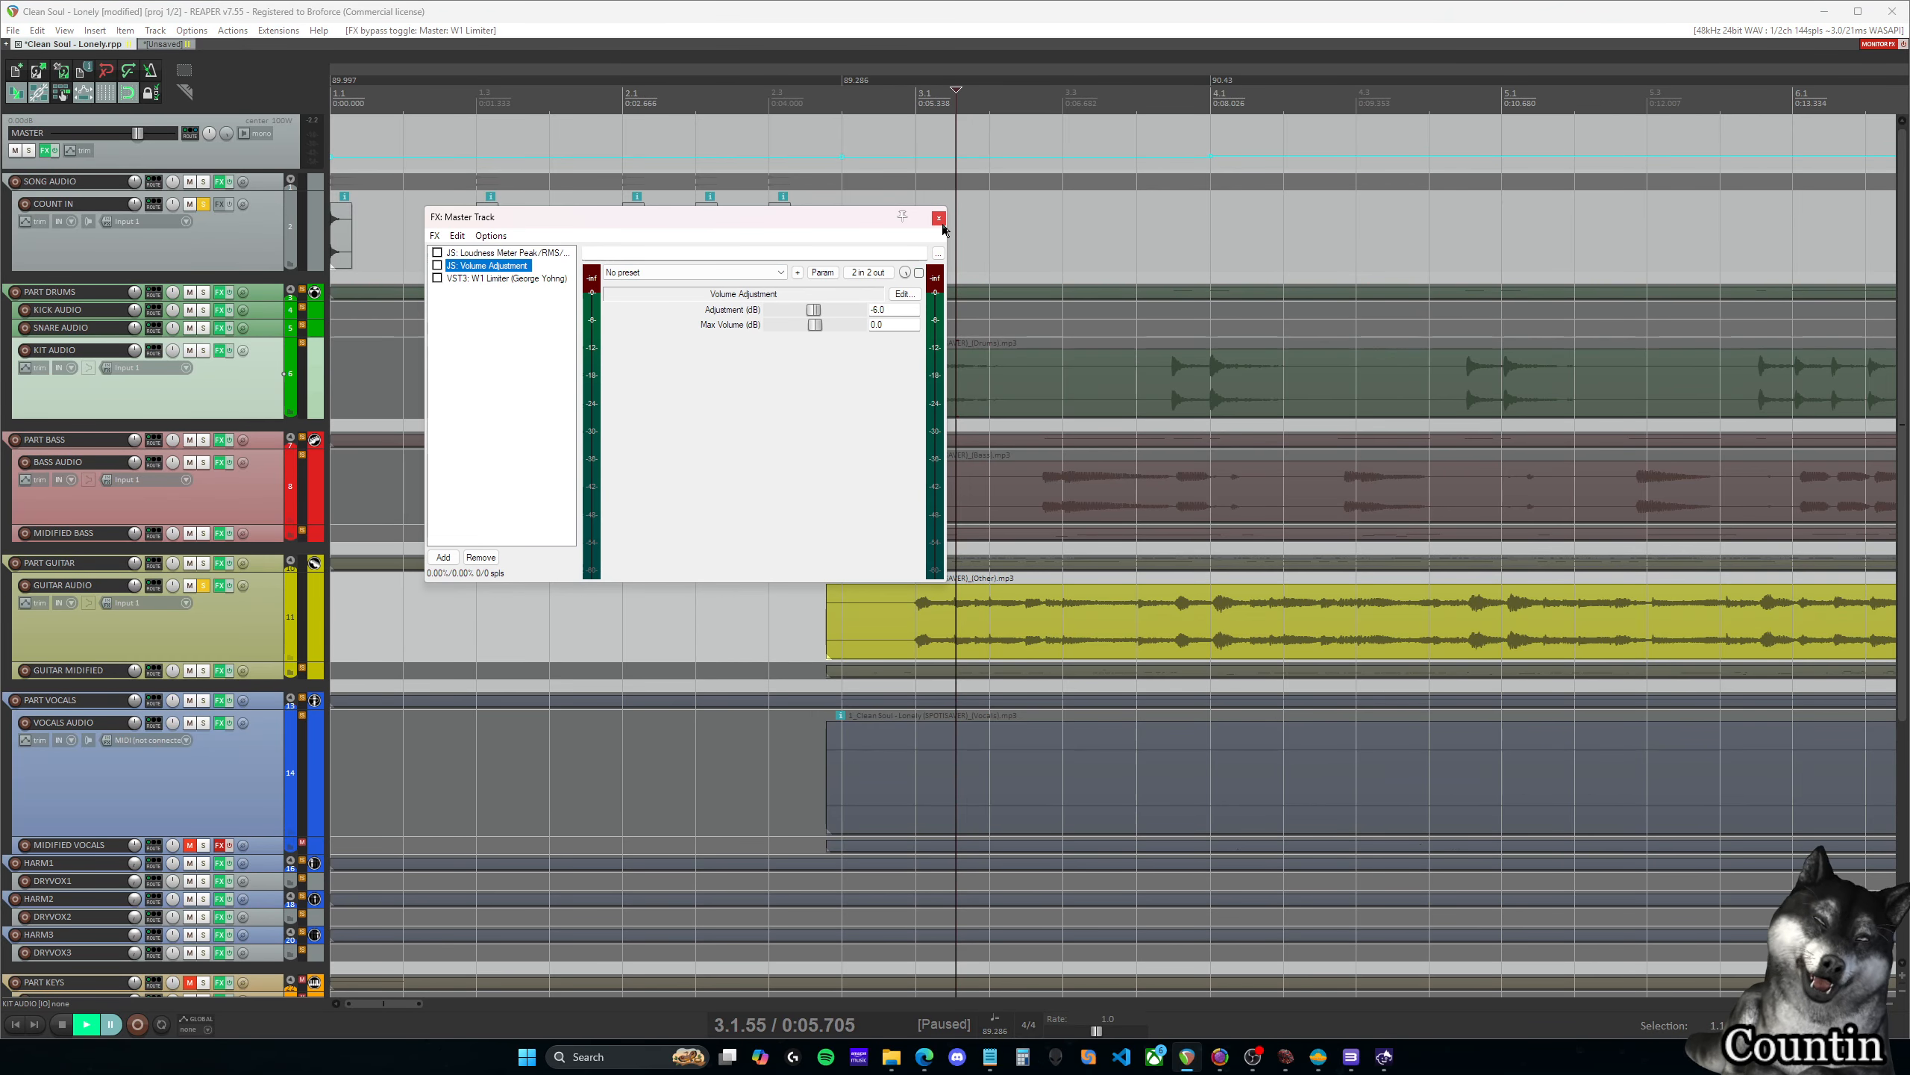
click(939, 218)
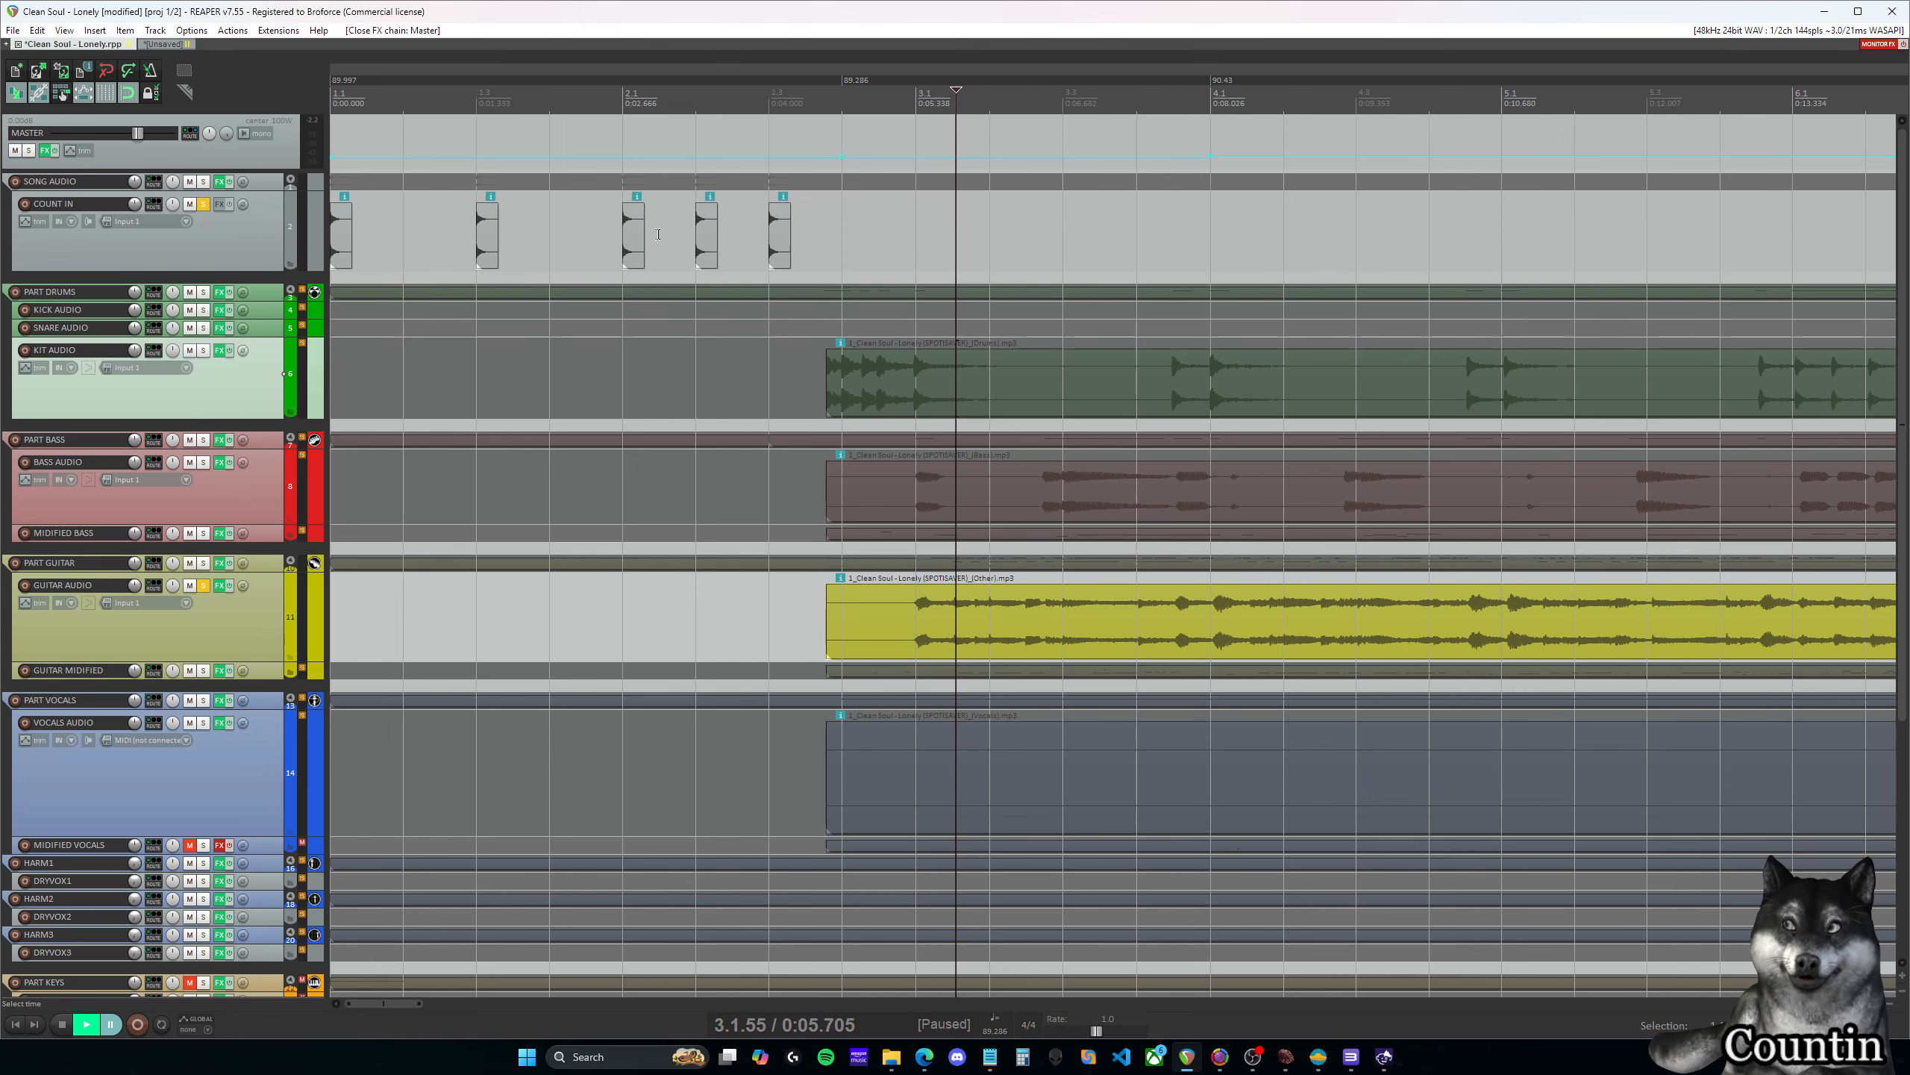
click(46, 152)
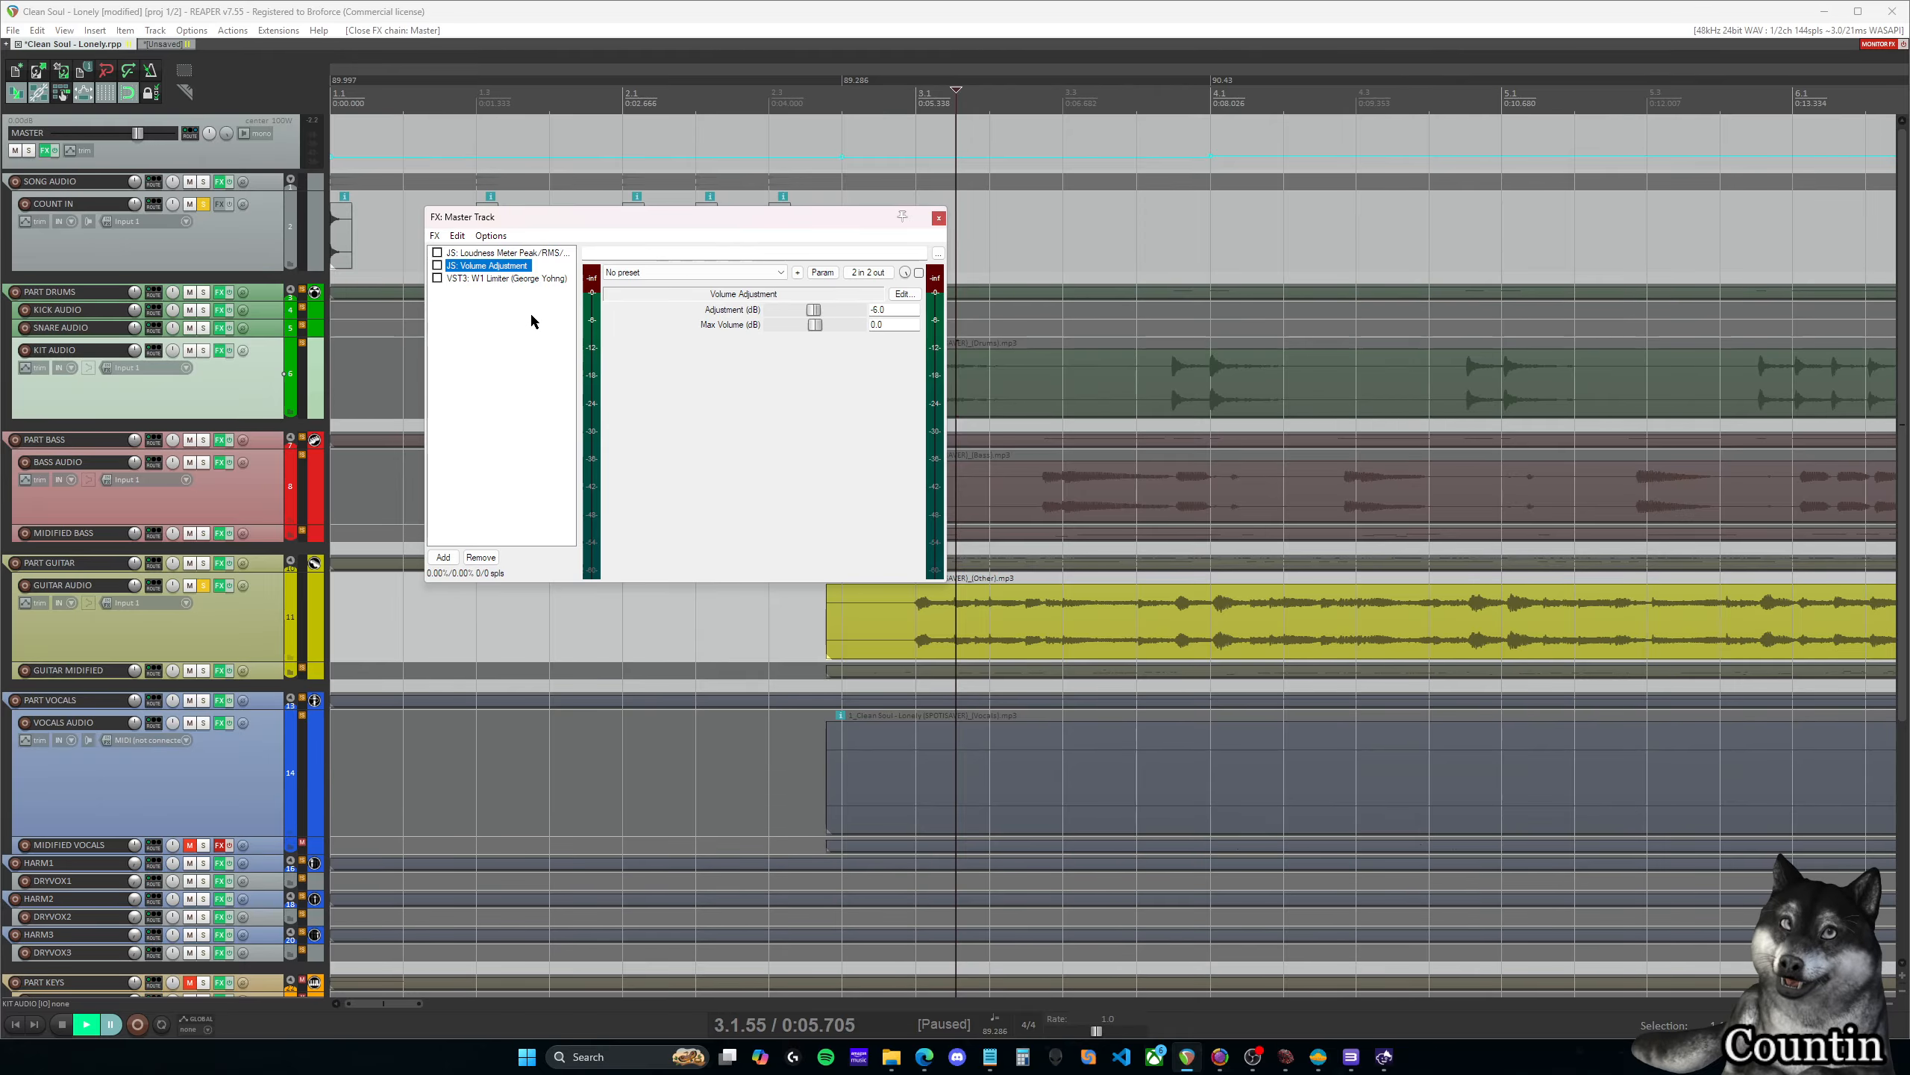
click(939, 218)
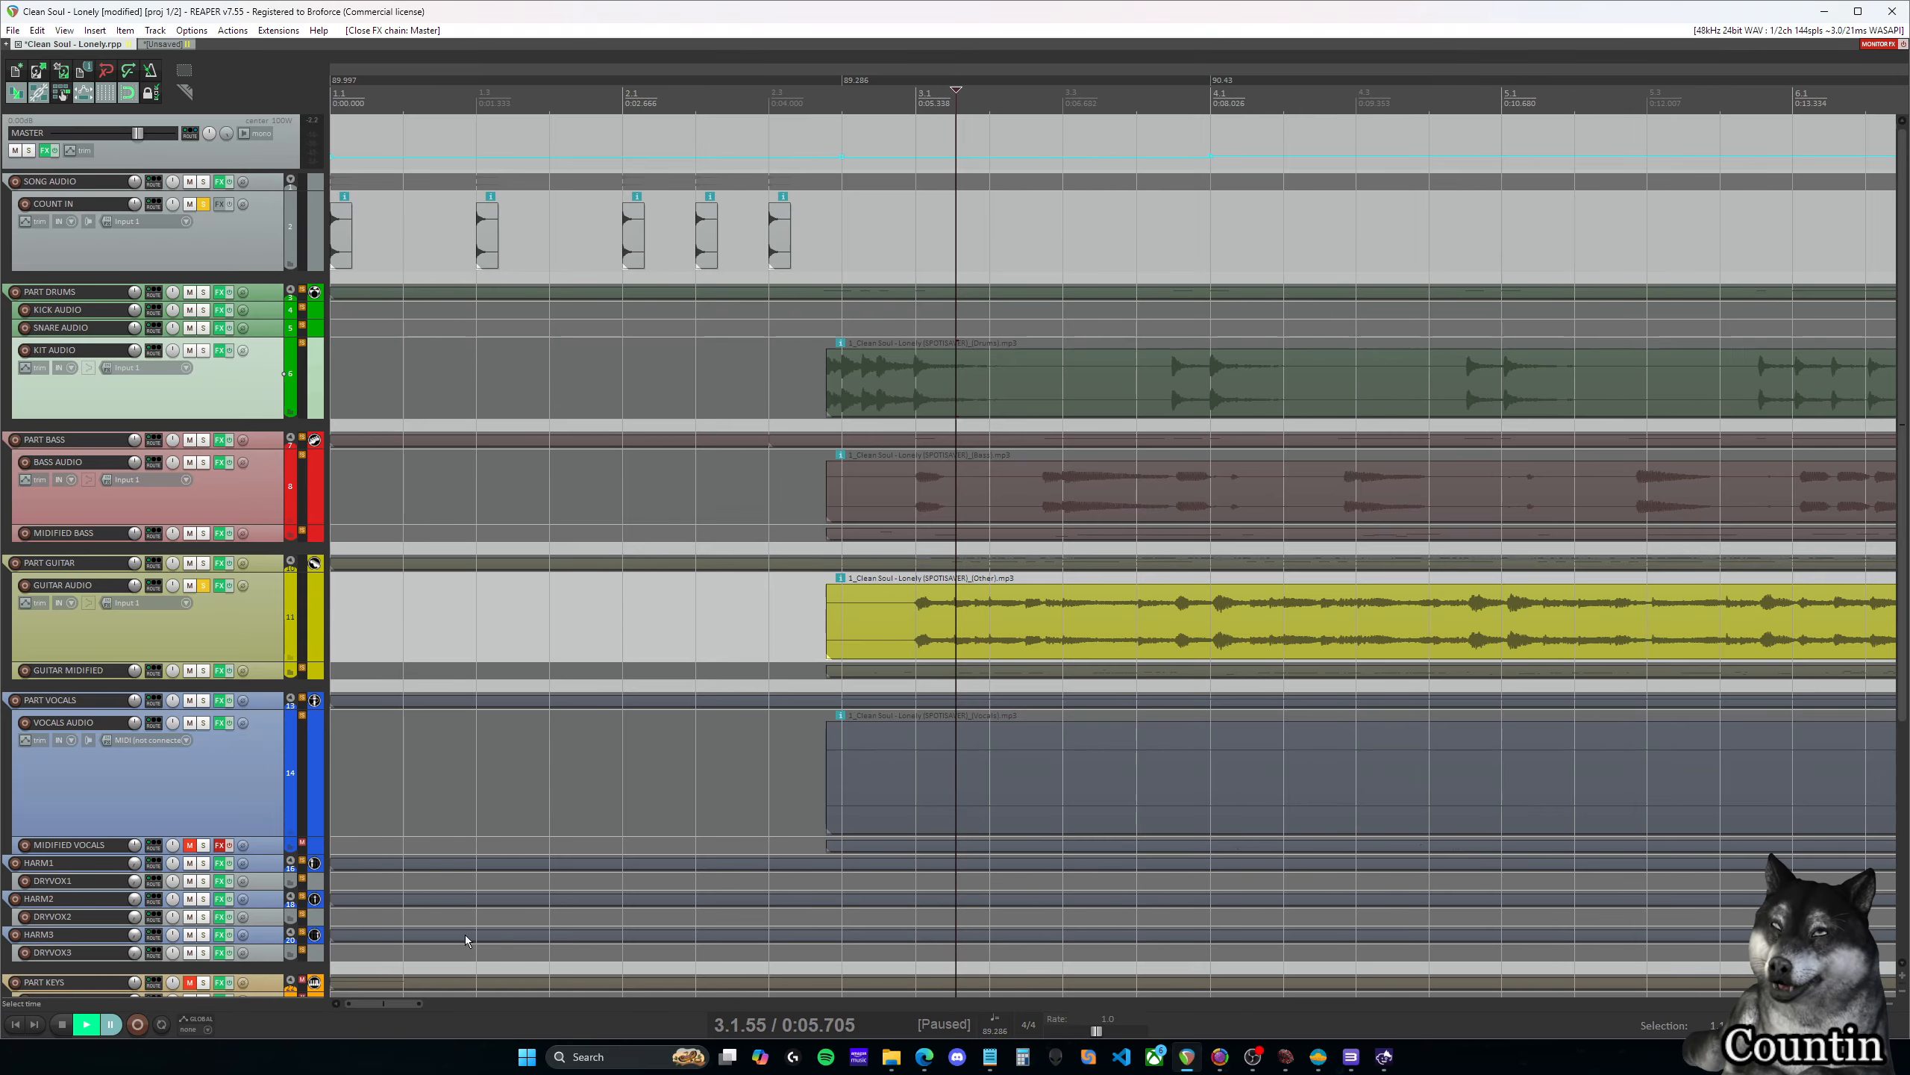
click(55, 151)
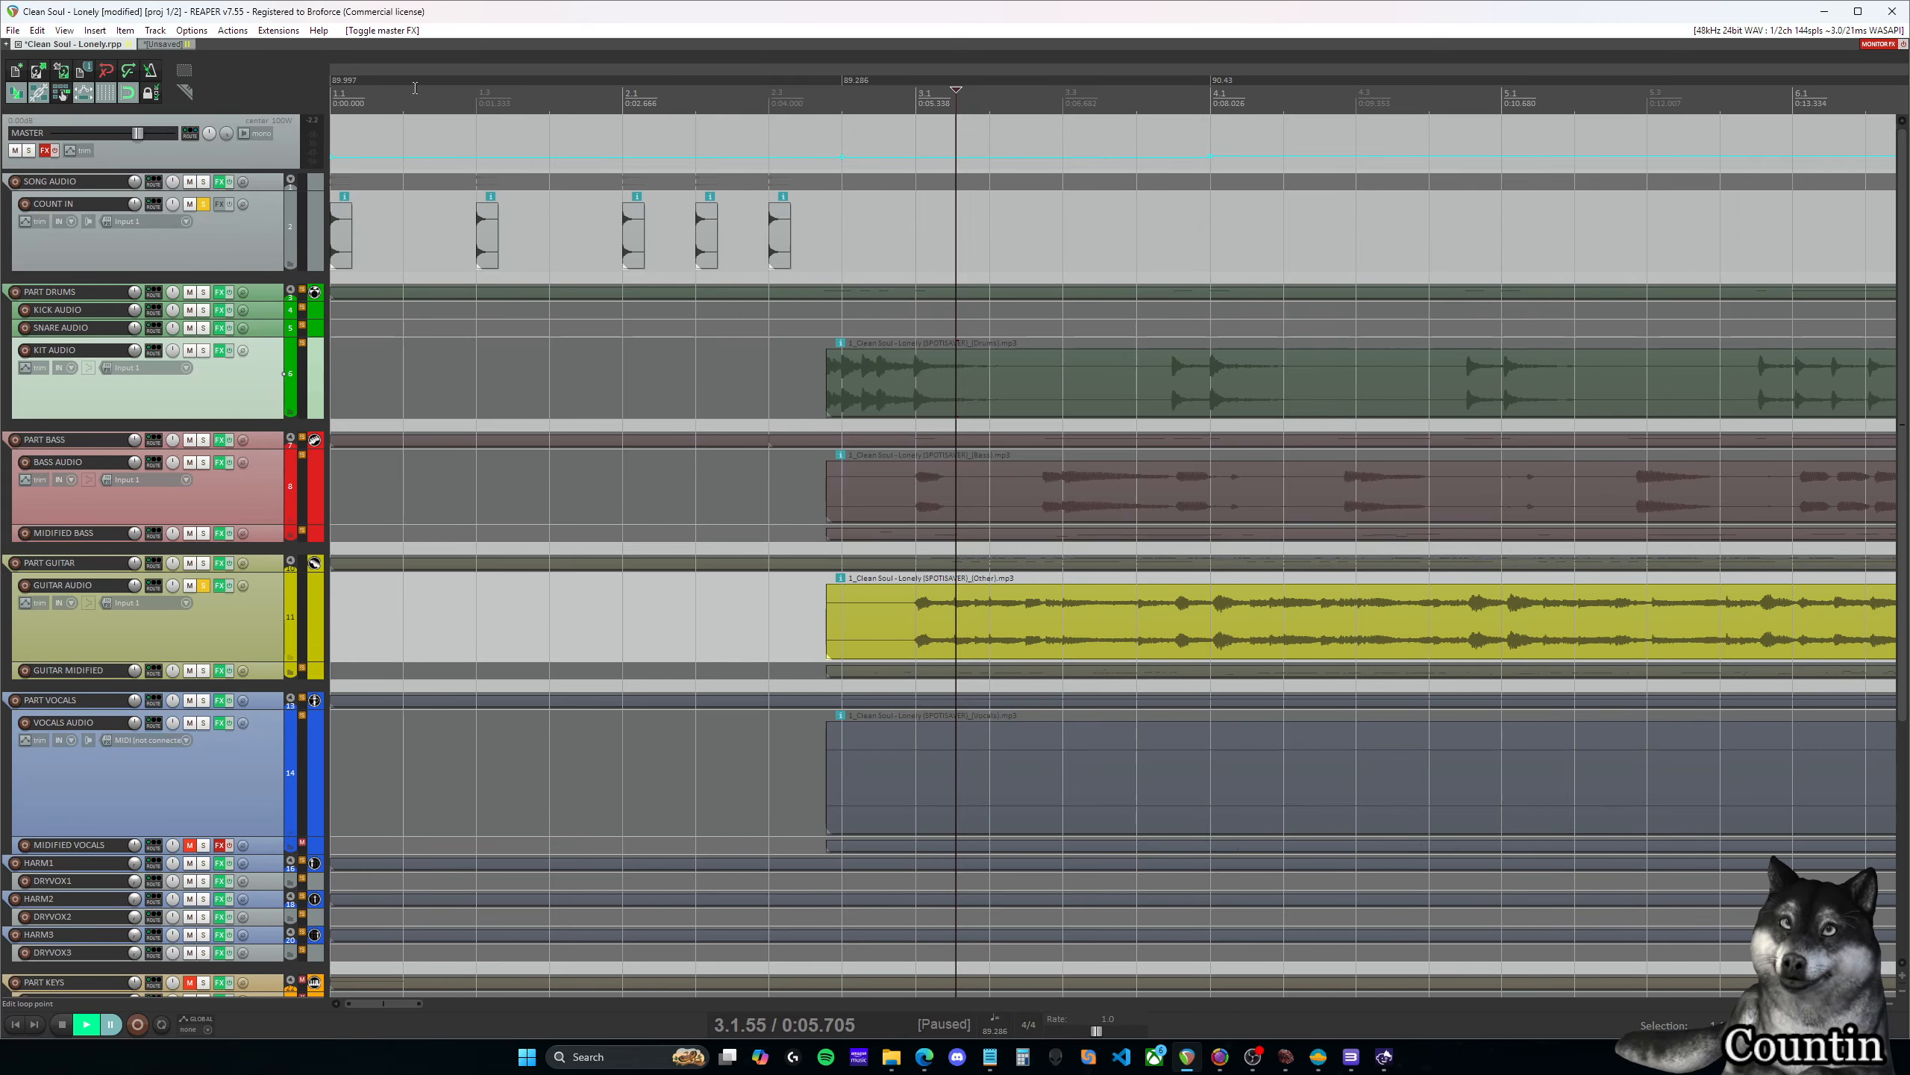
Play the transition from the count-in into the guitar from 2.3.00 with the master effects bypassed, and pause it
click(734, 94)
key(space)
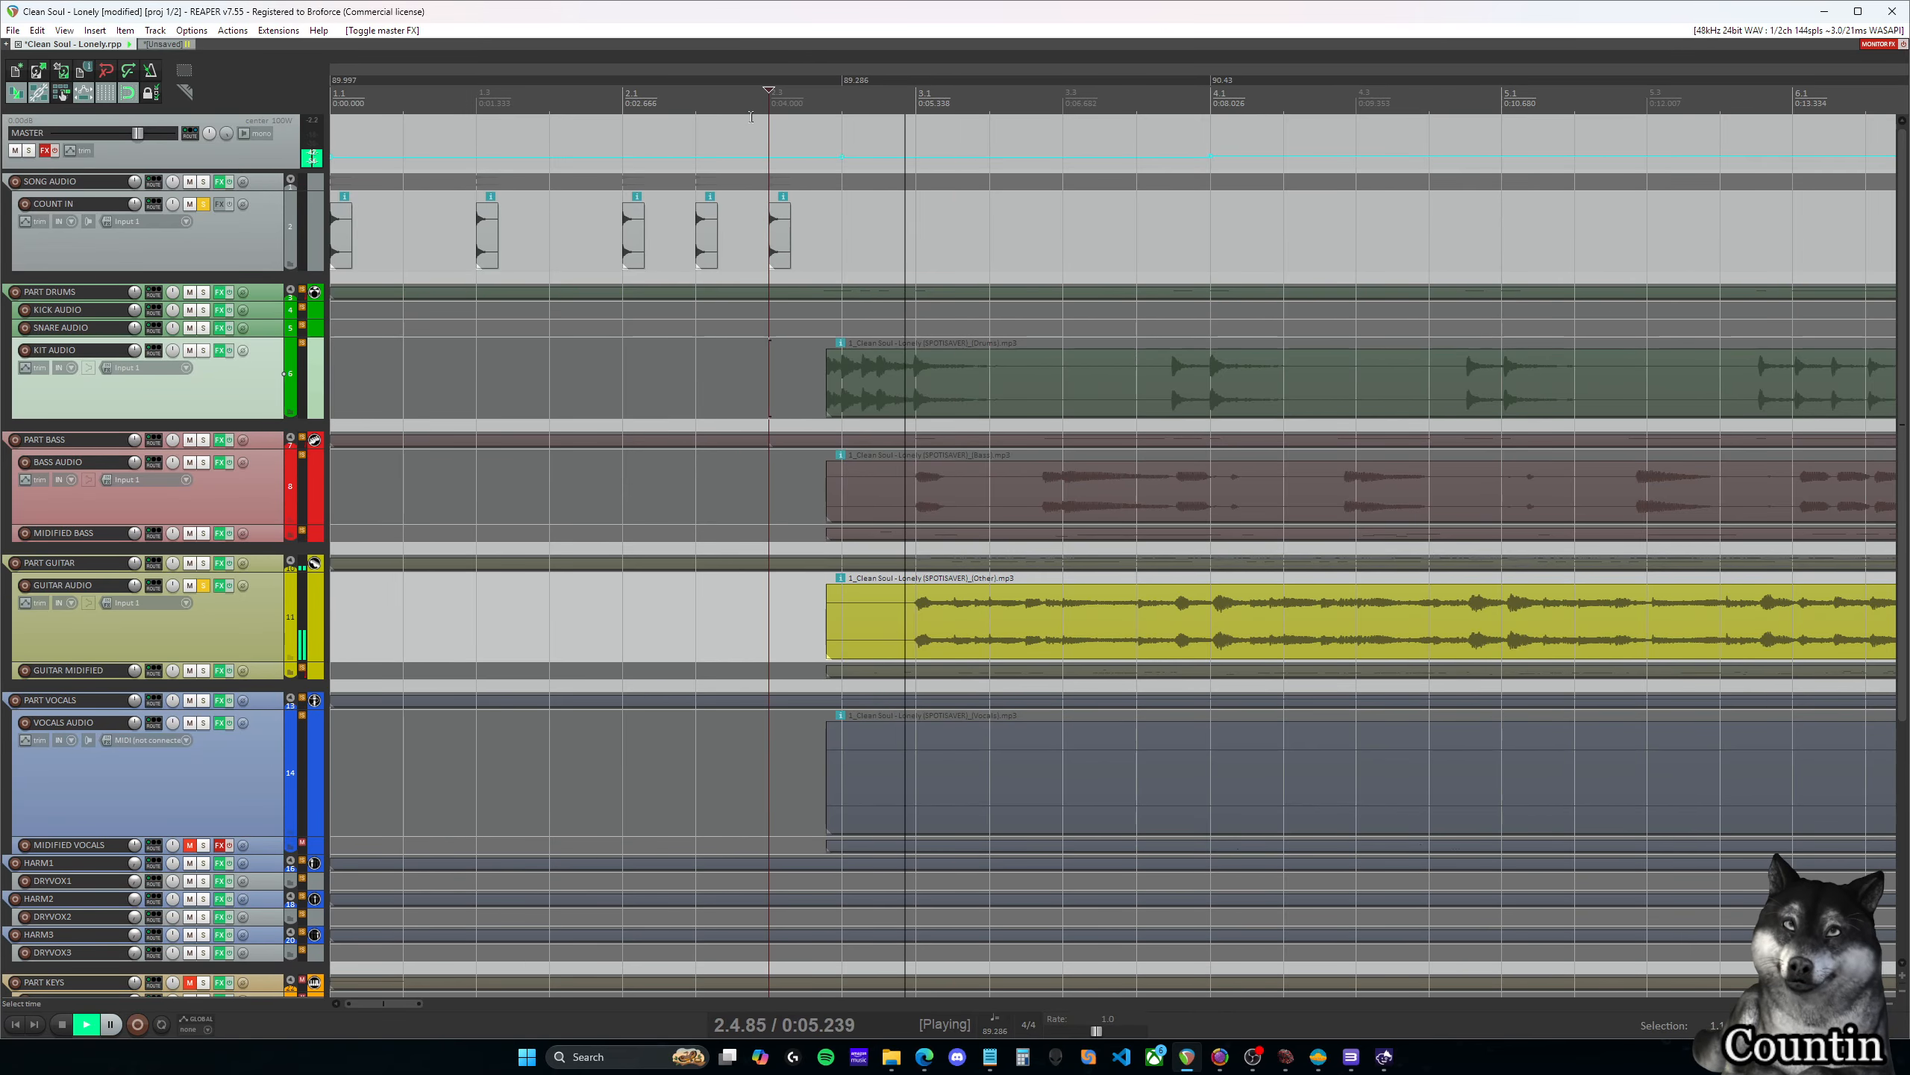
key(space)
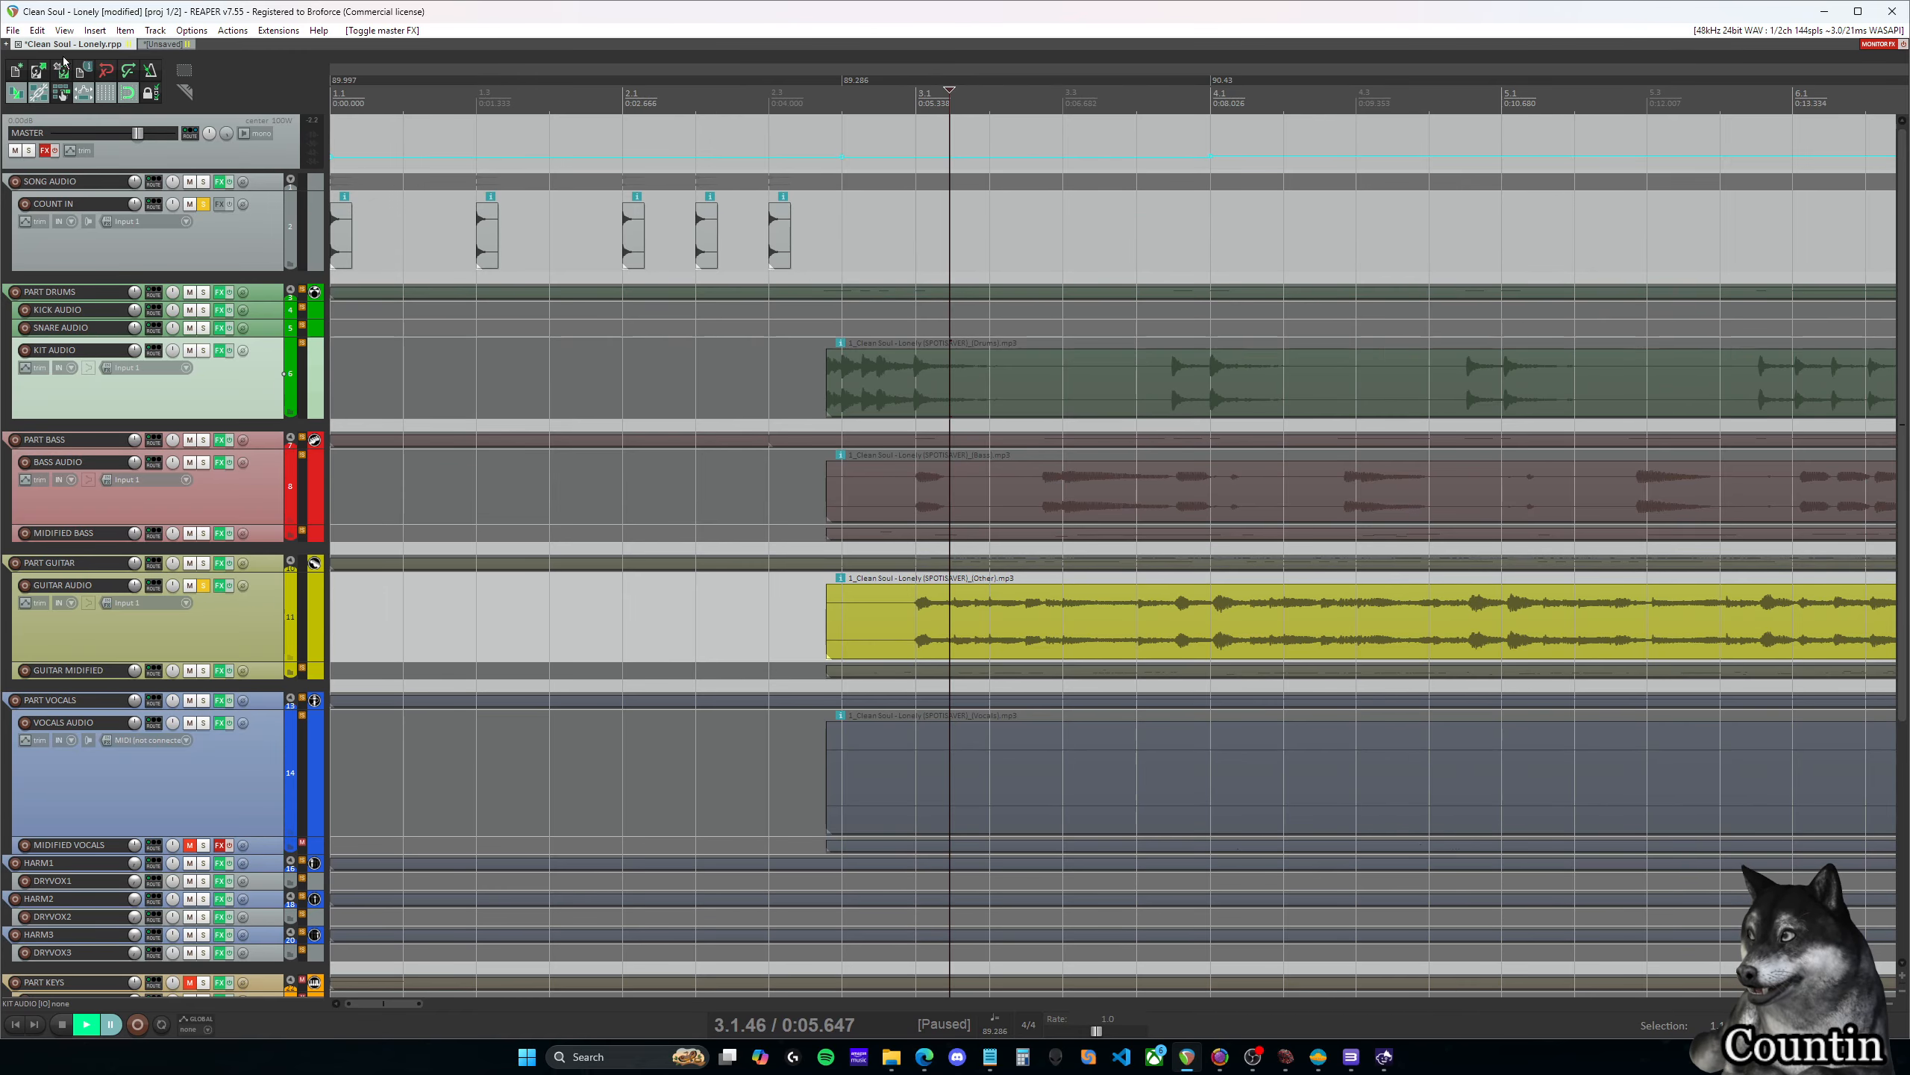
click(13, 30)
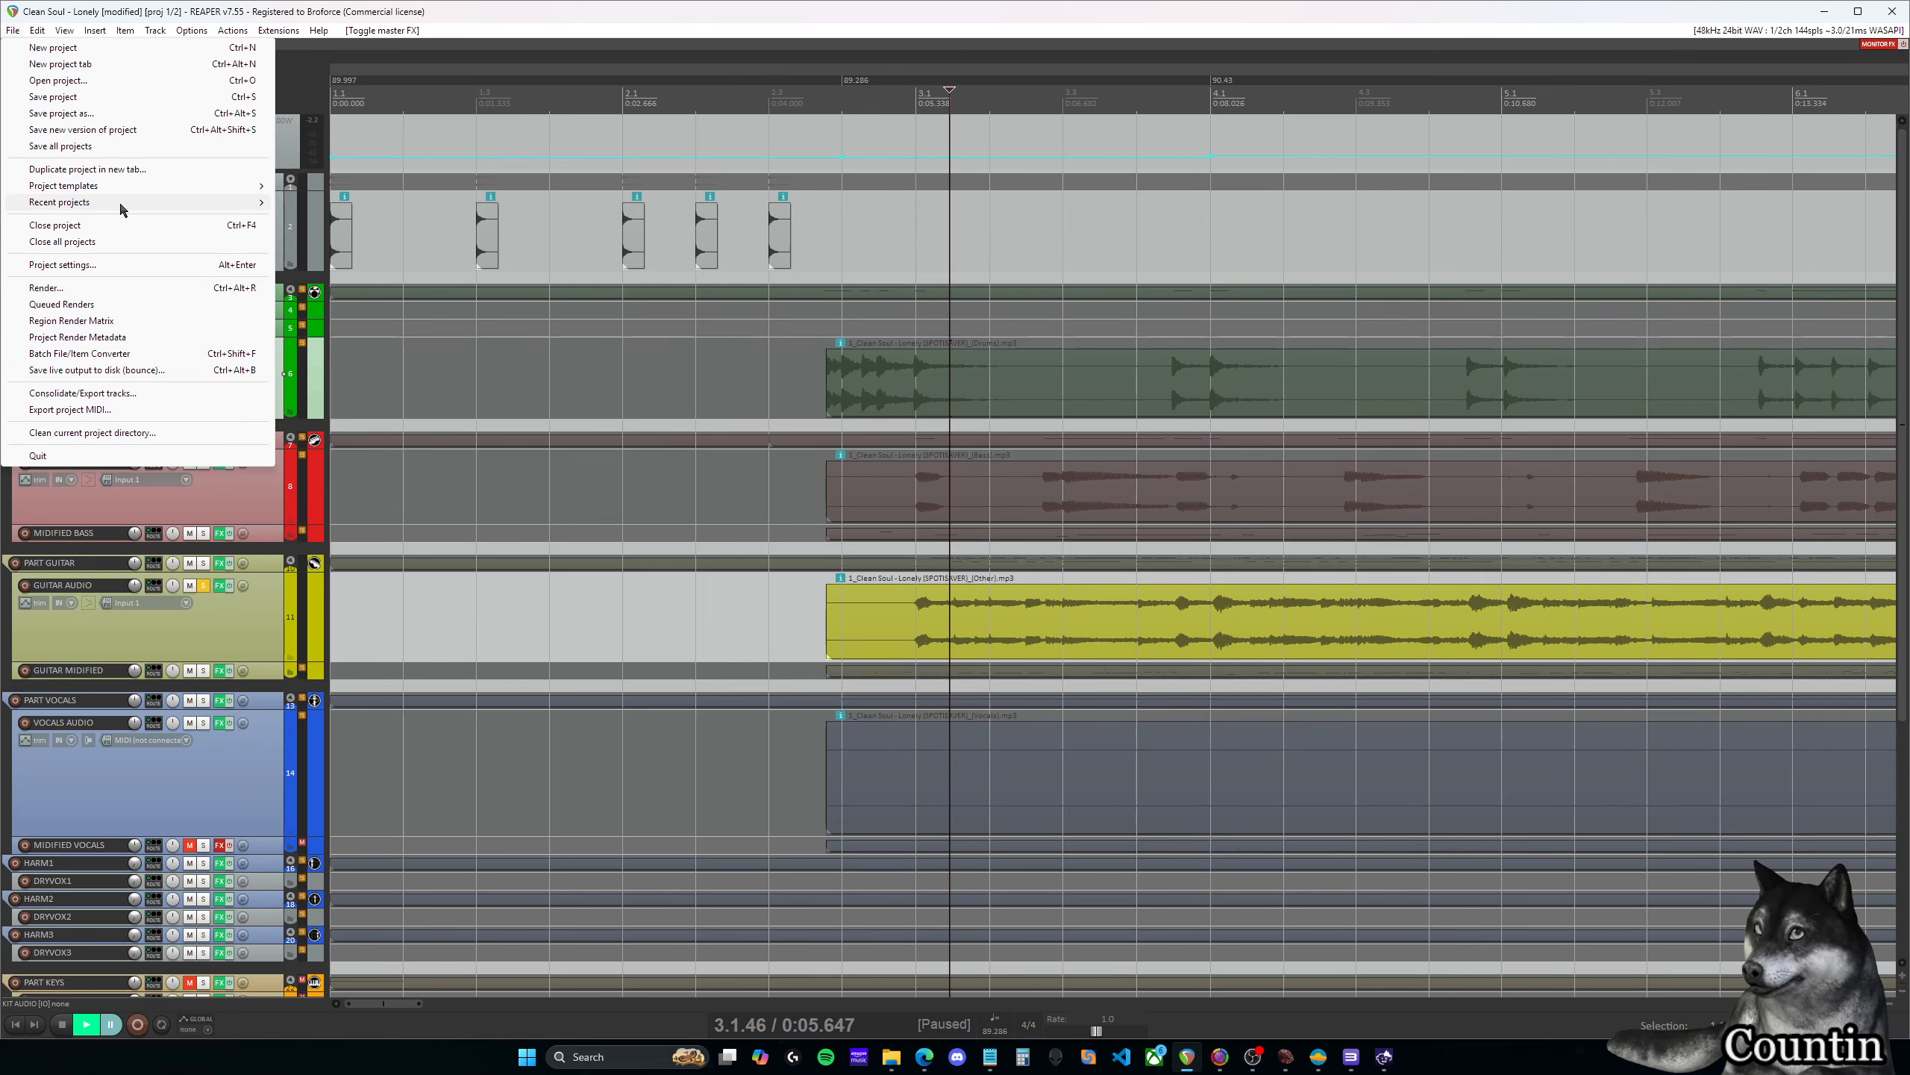
click(404, 31)
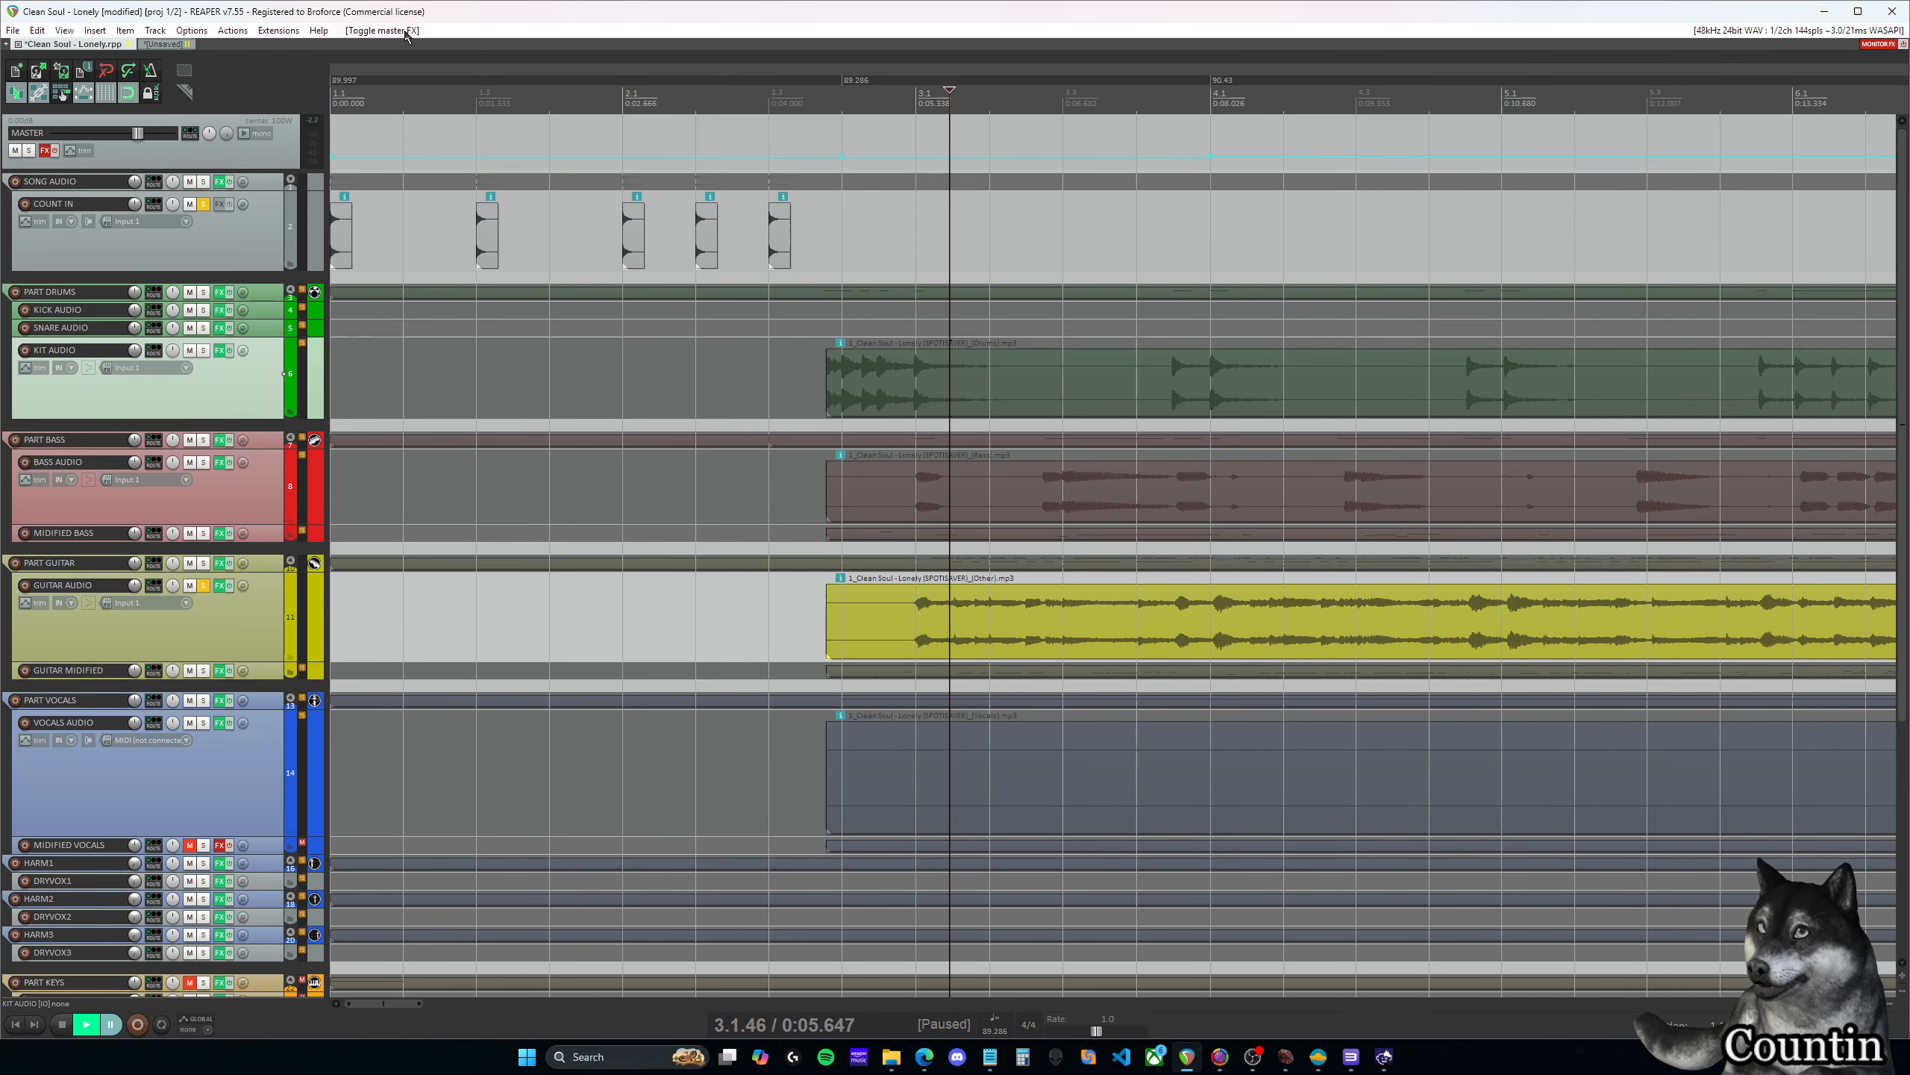
Check the W1 Limiter settings on the GUITAR AUDIO track and close its effects window
click(221, 587)
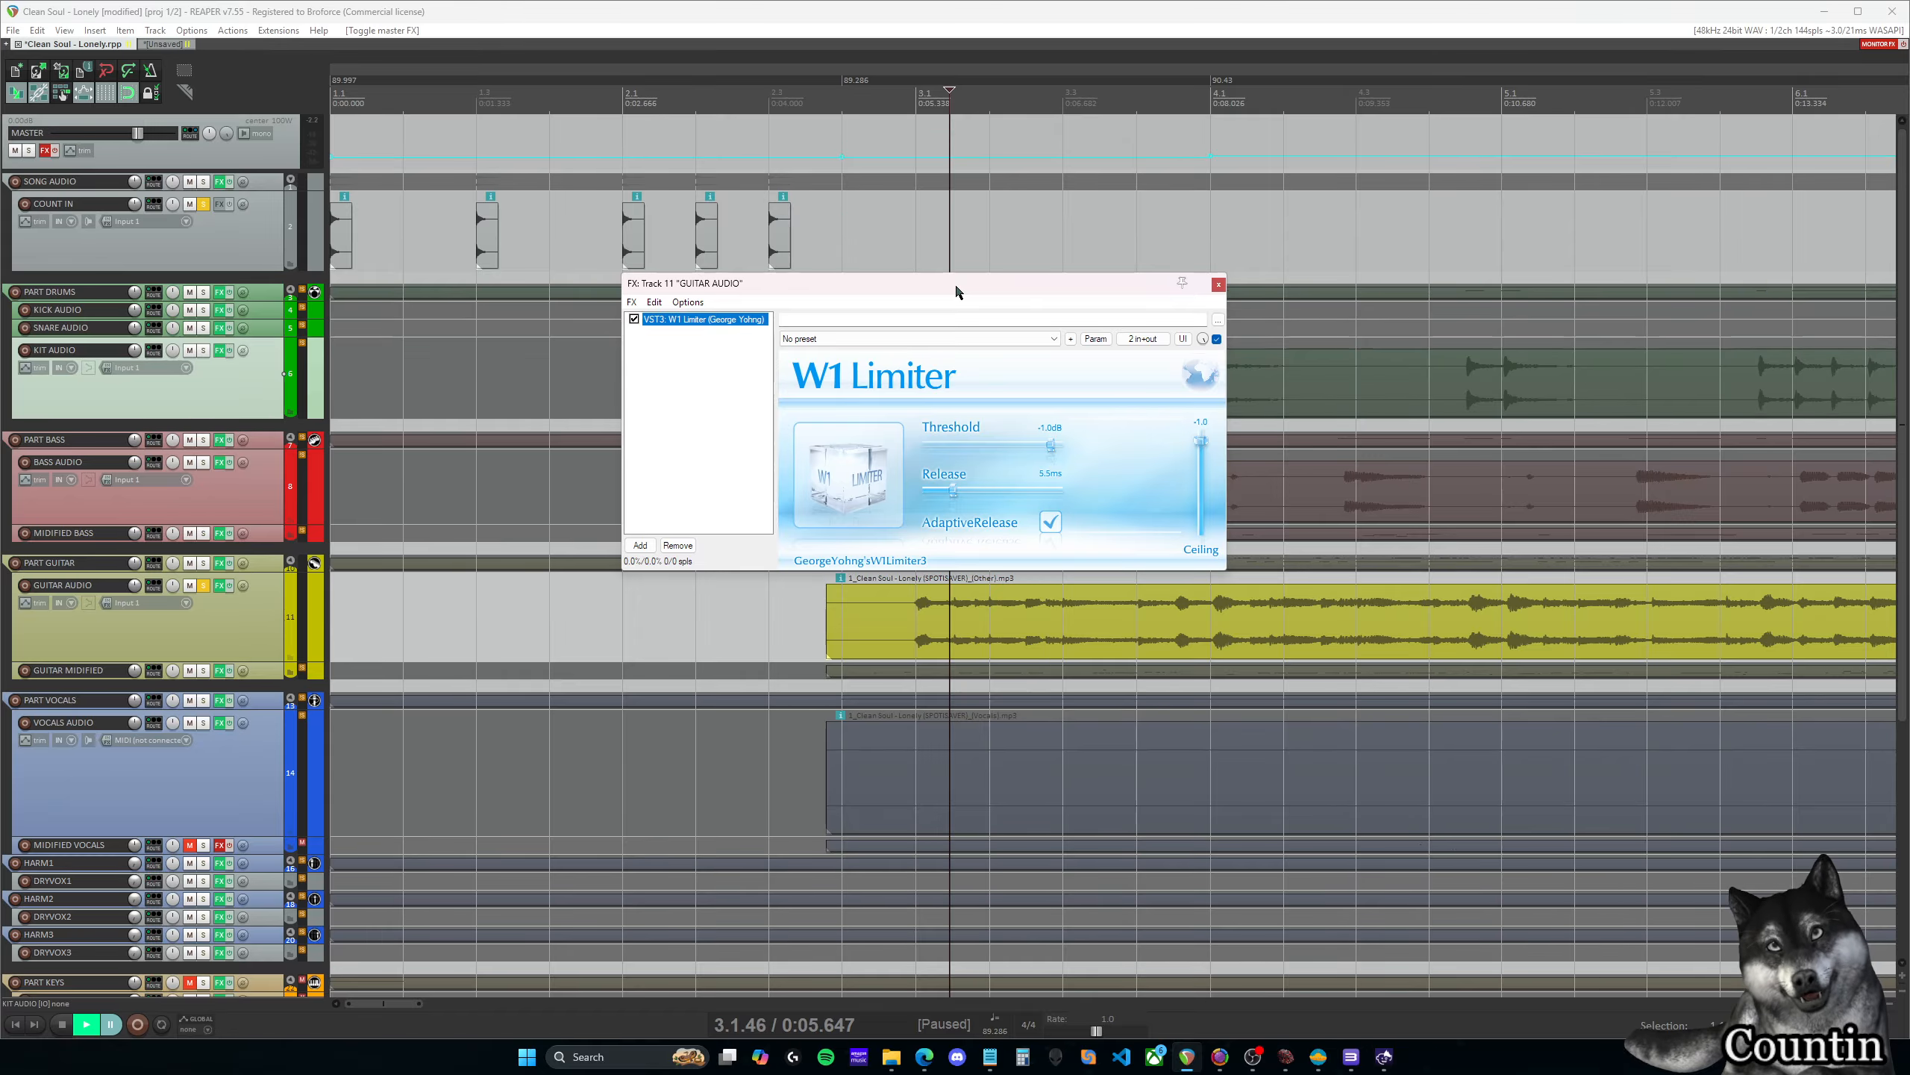
drag(956, 287, 902, 283)
click(1165, 283)
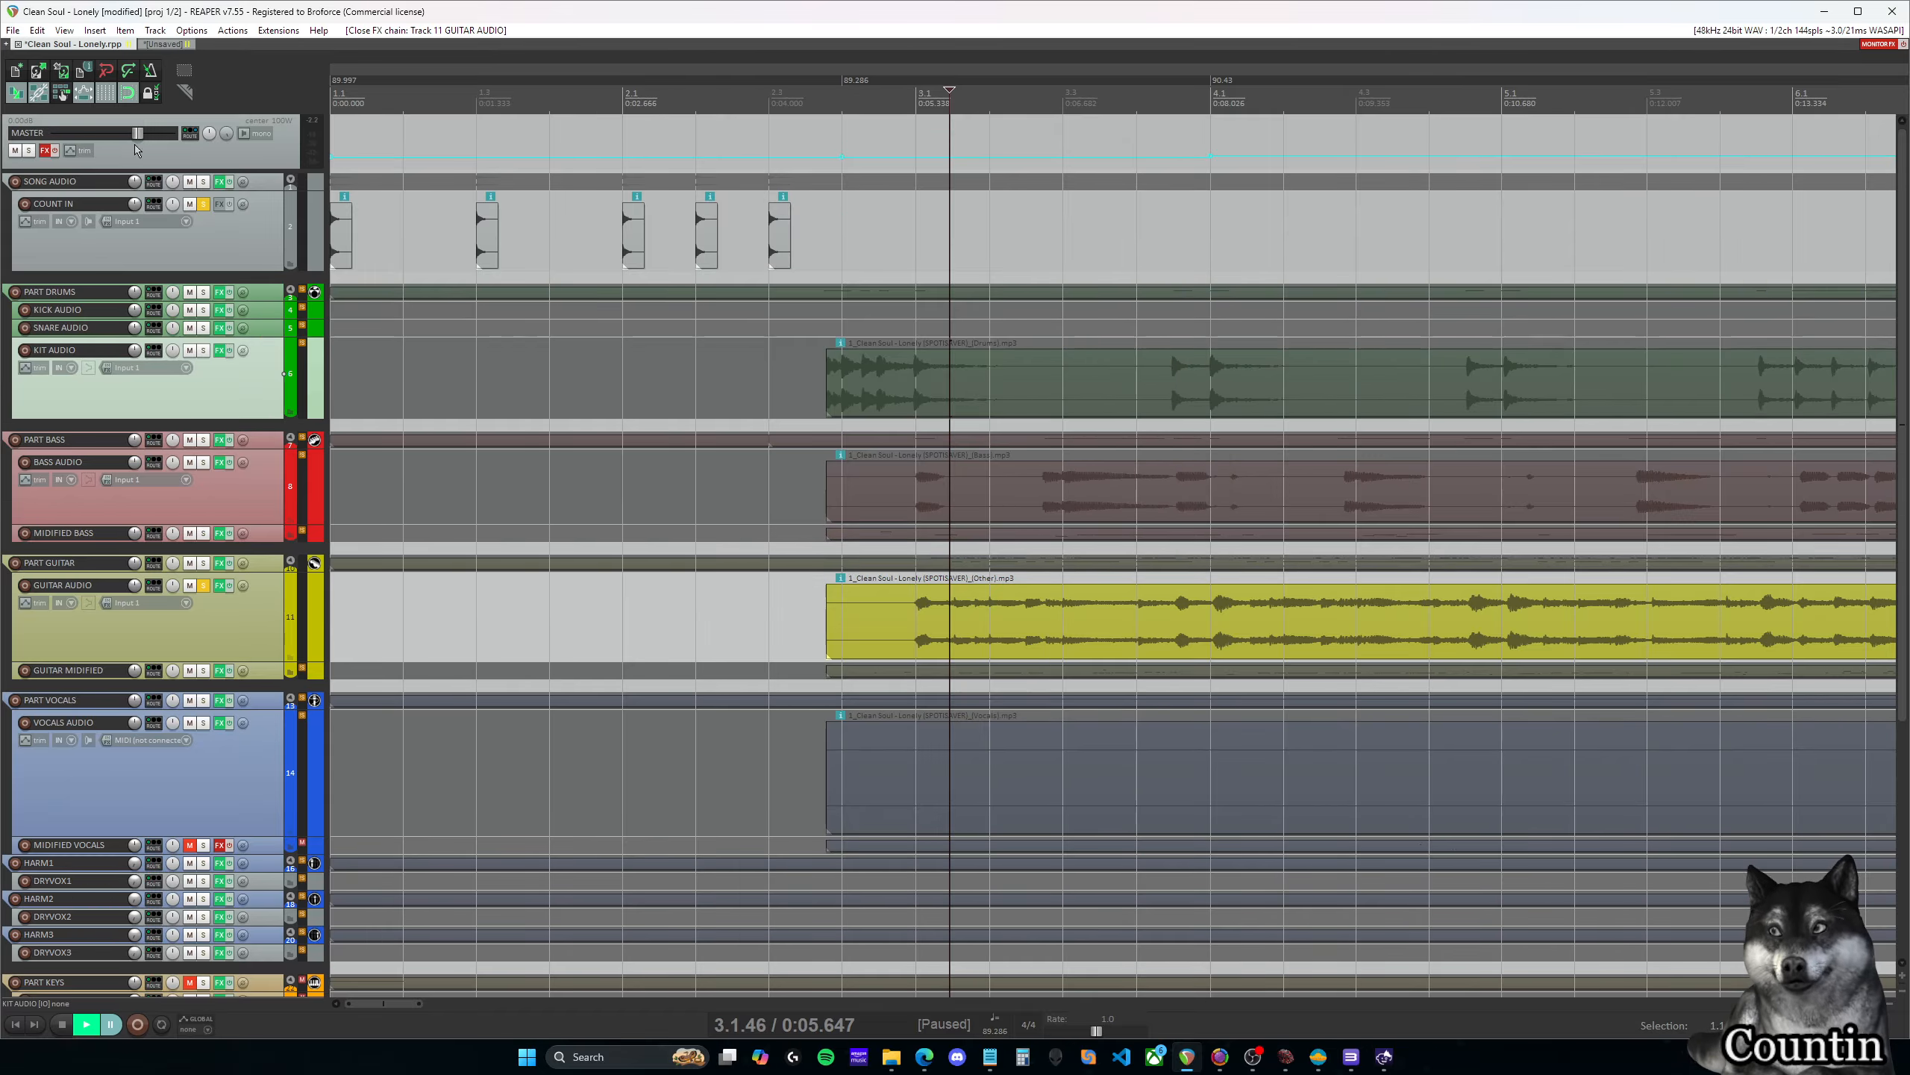
Open the render settings and set the output directory to the Clean Soul - Lonely\Tracks\Exported folder
click(13, 30)
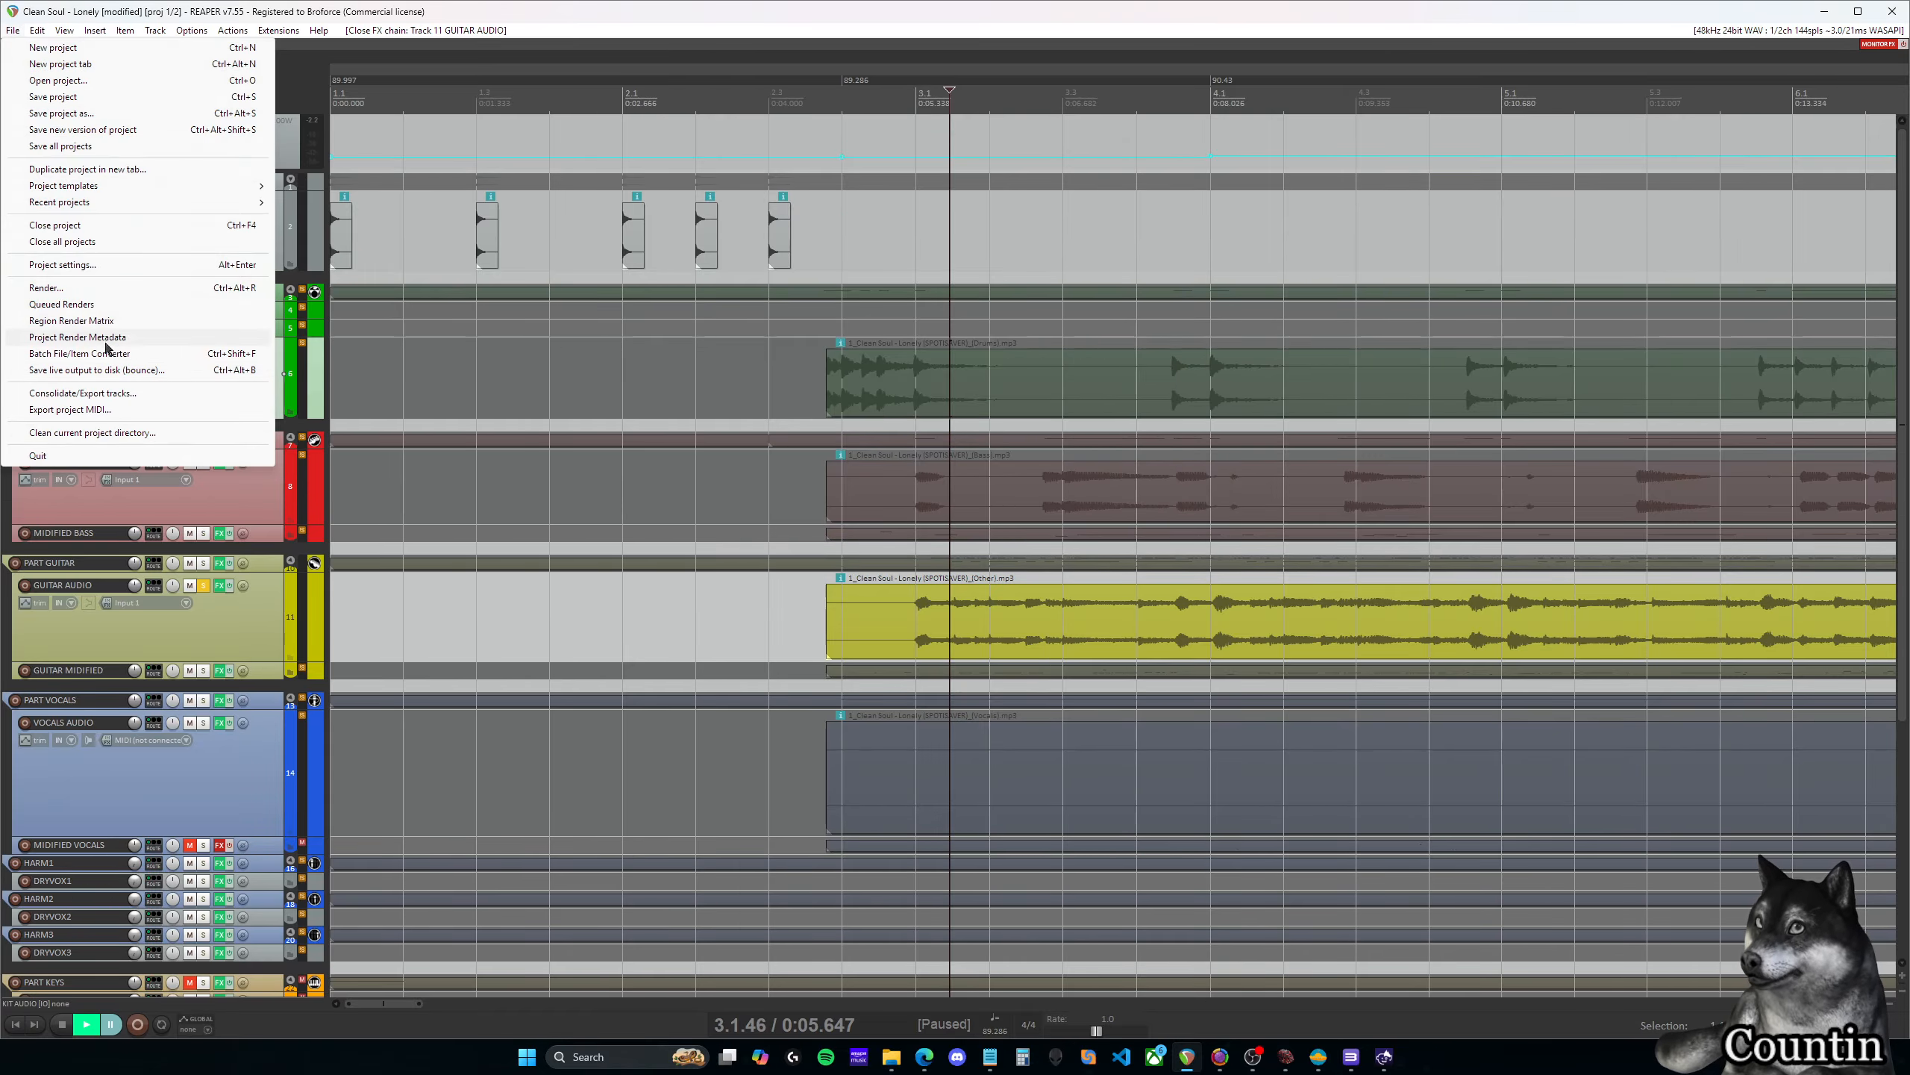
click(45, 288)
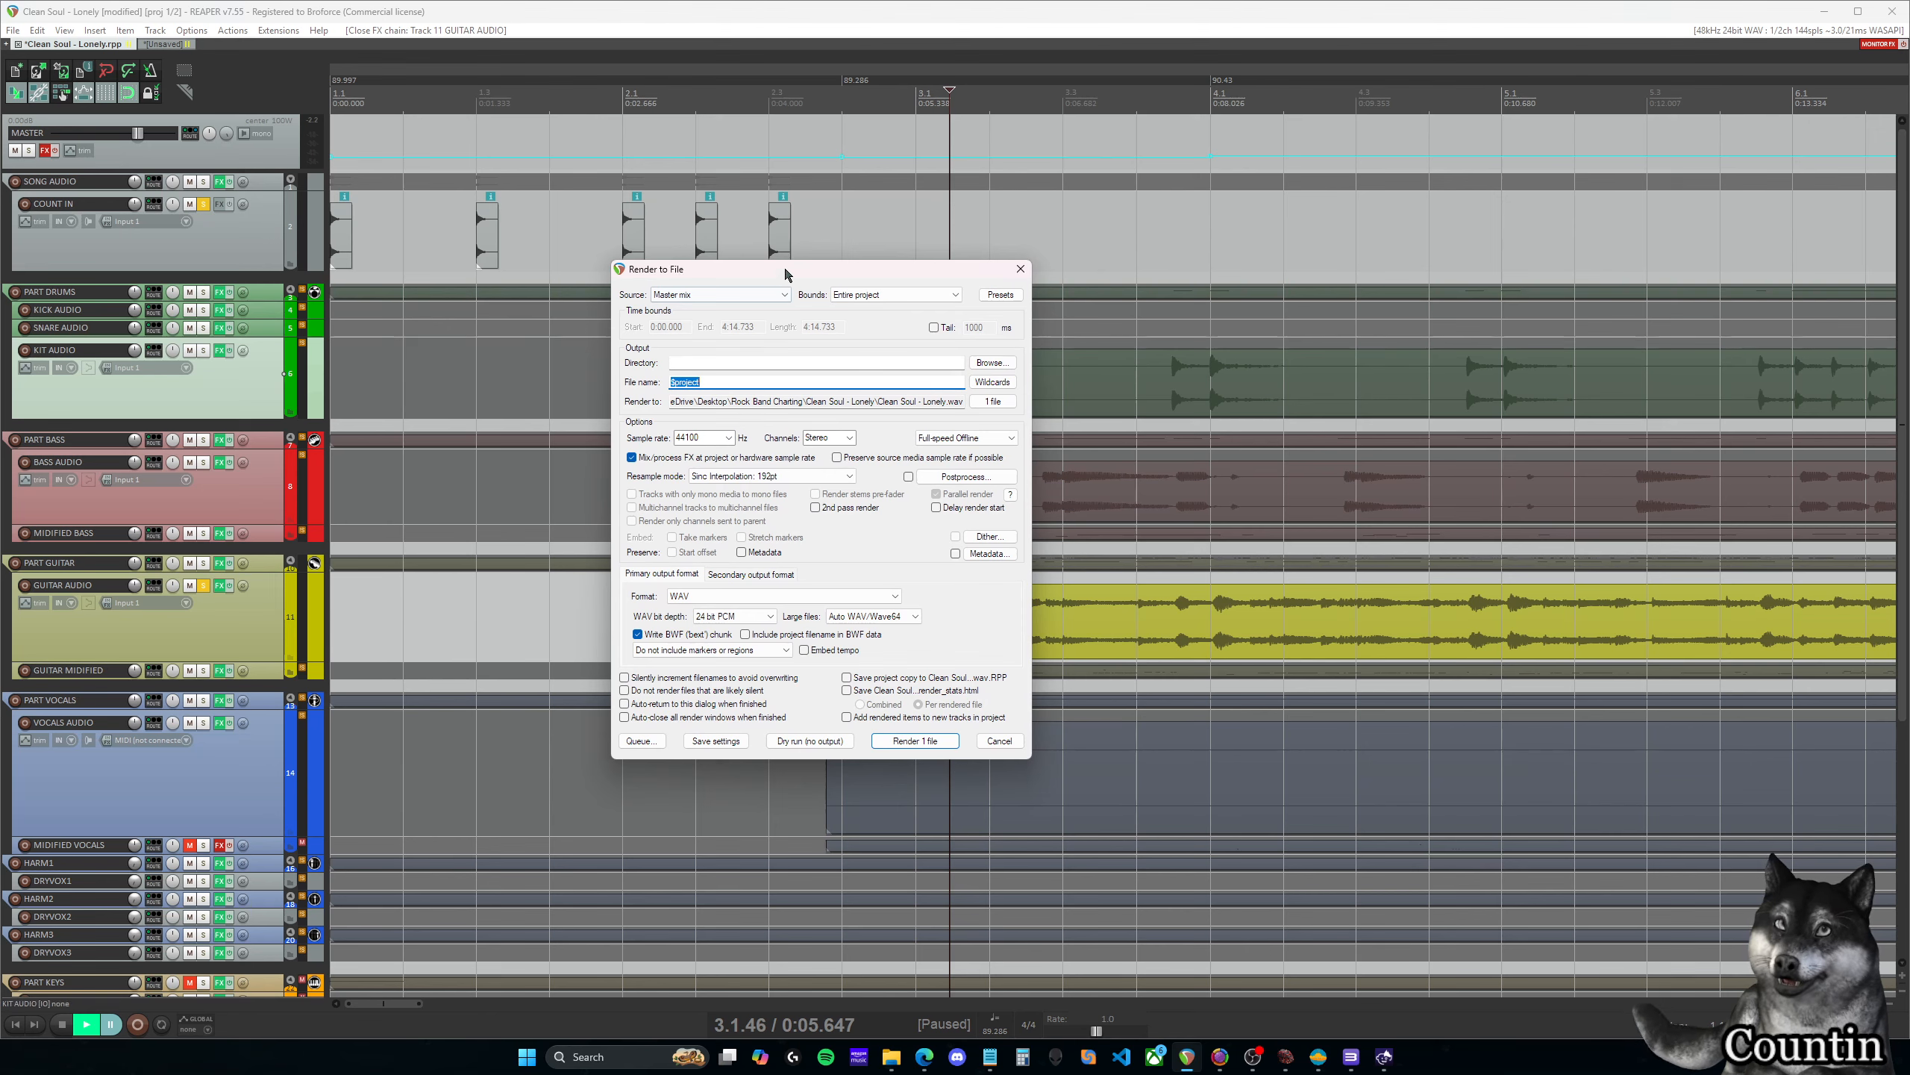
drag(785, 270, 1176, 260)
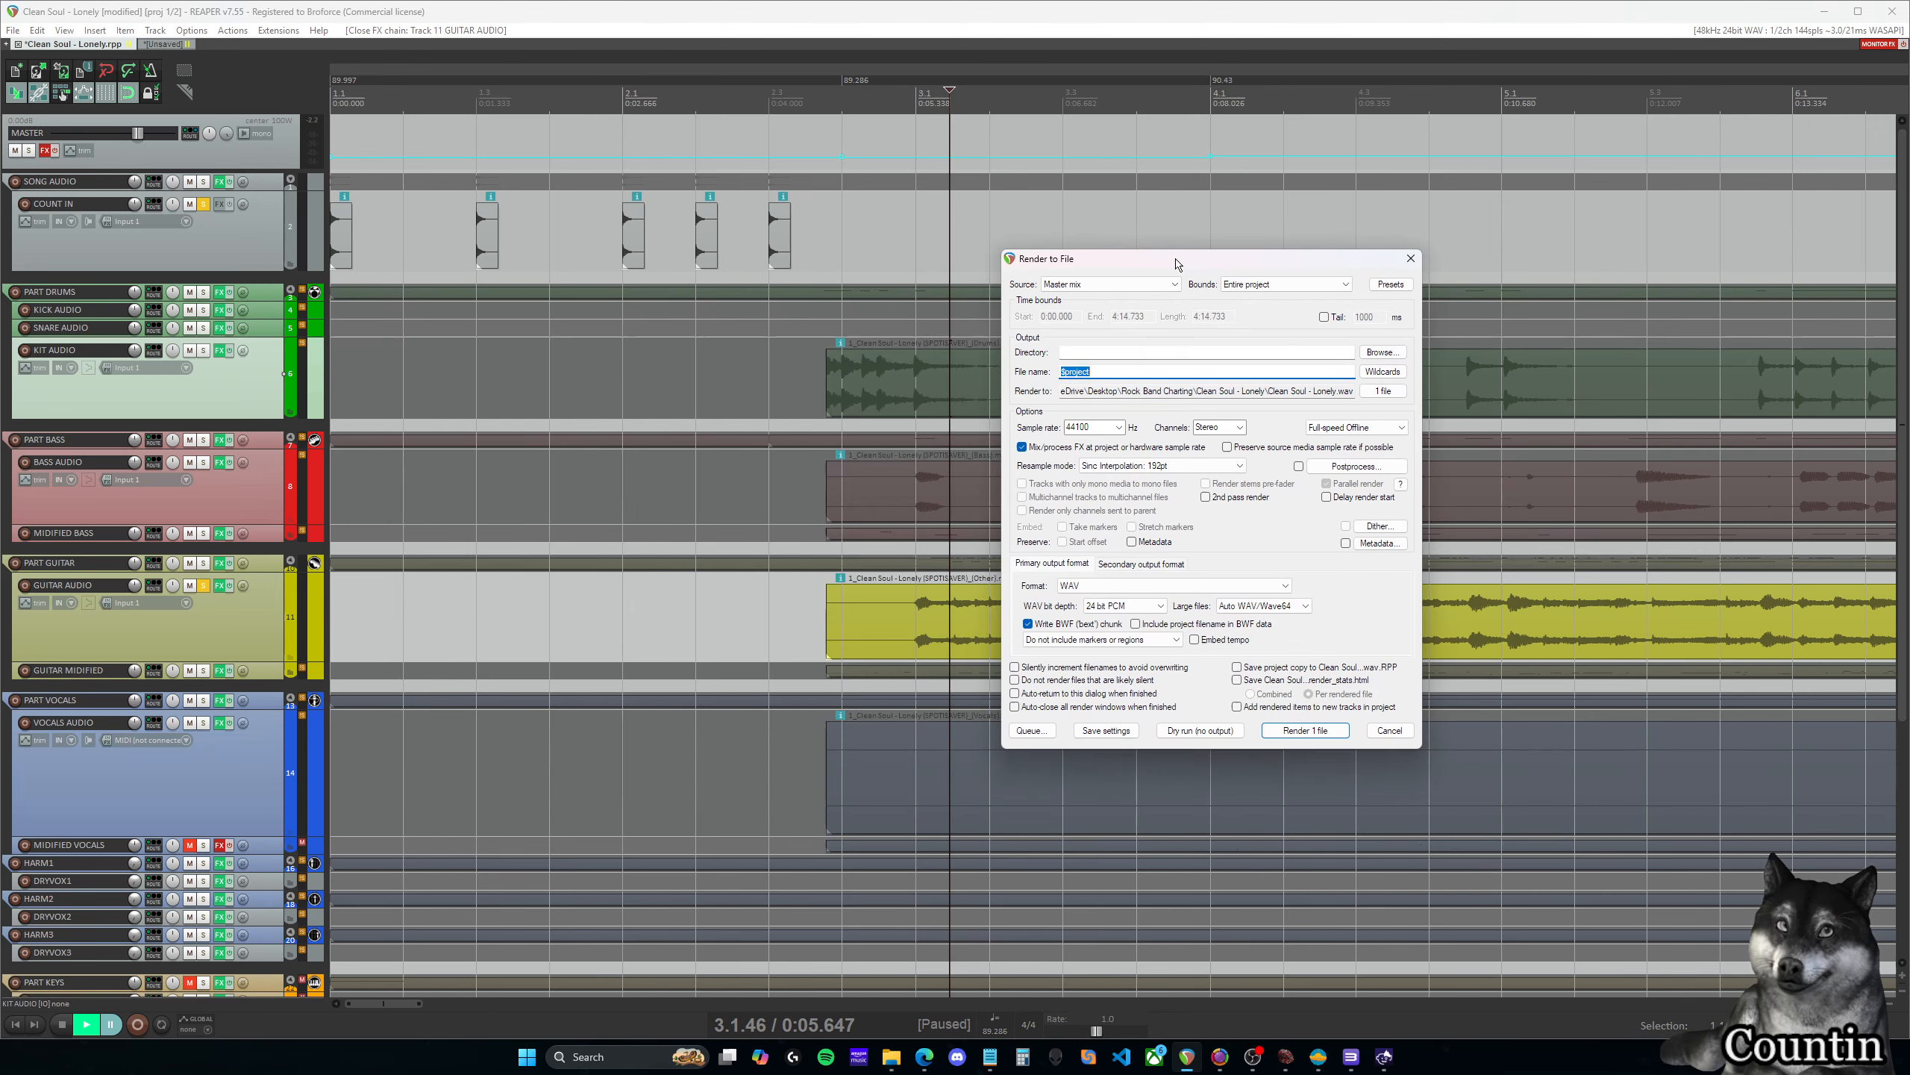
click(1382, 354)
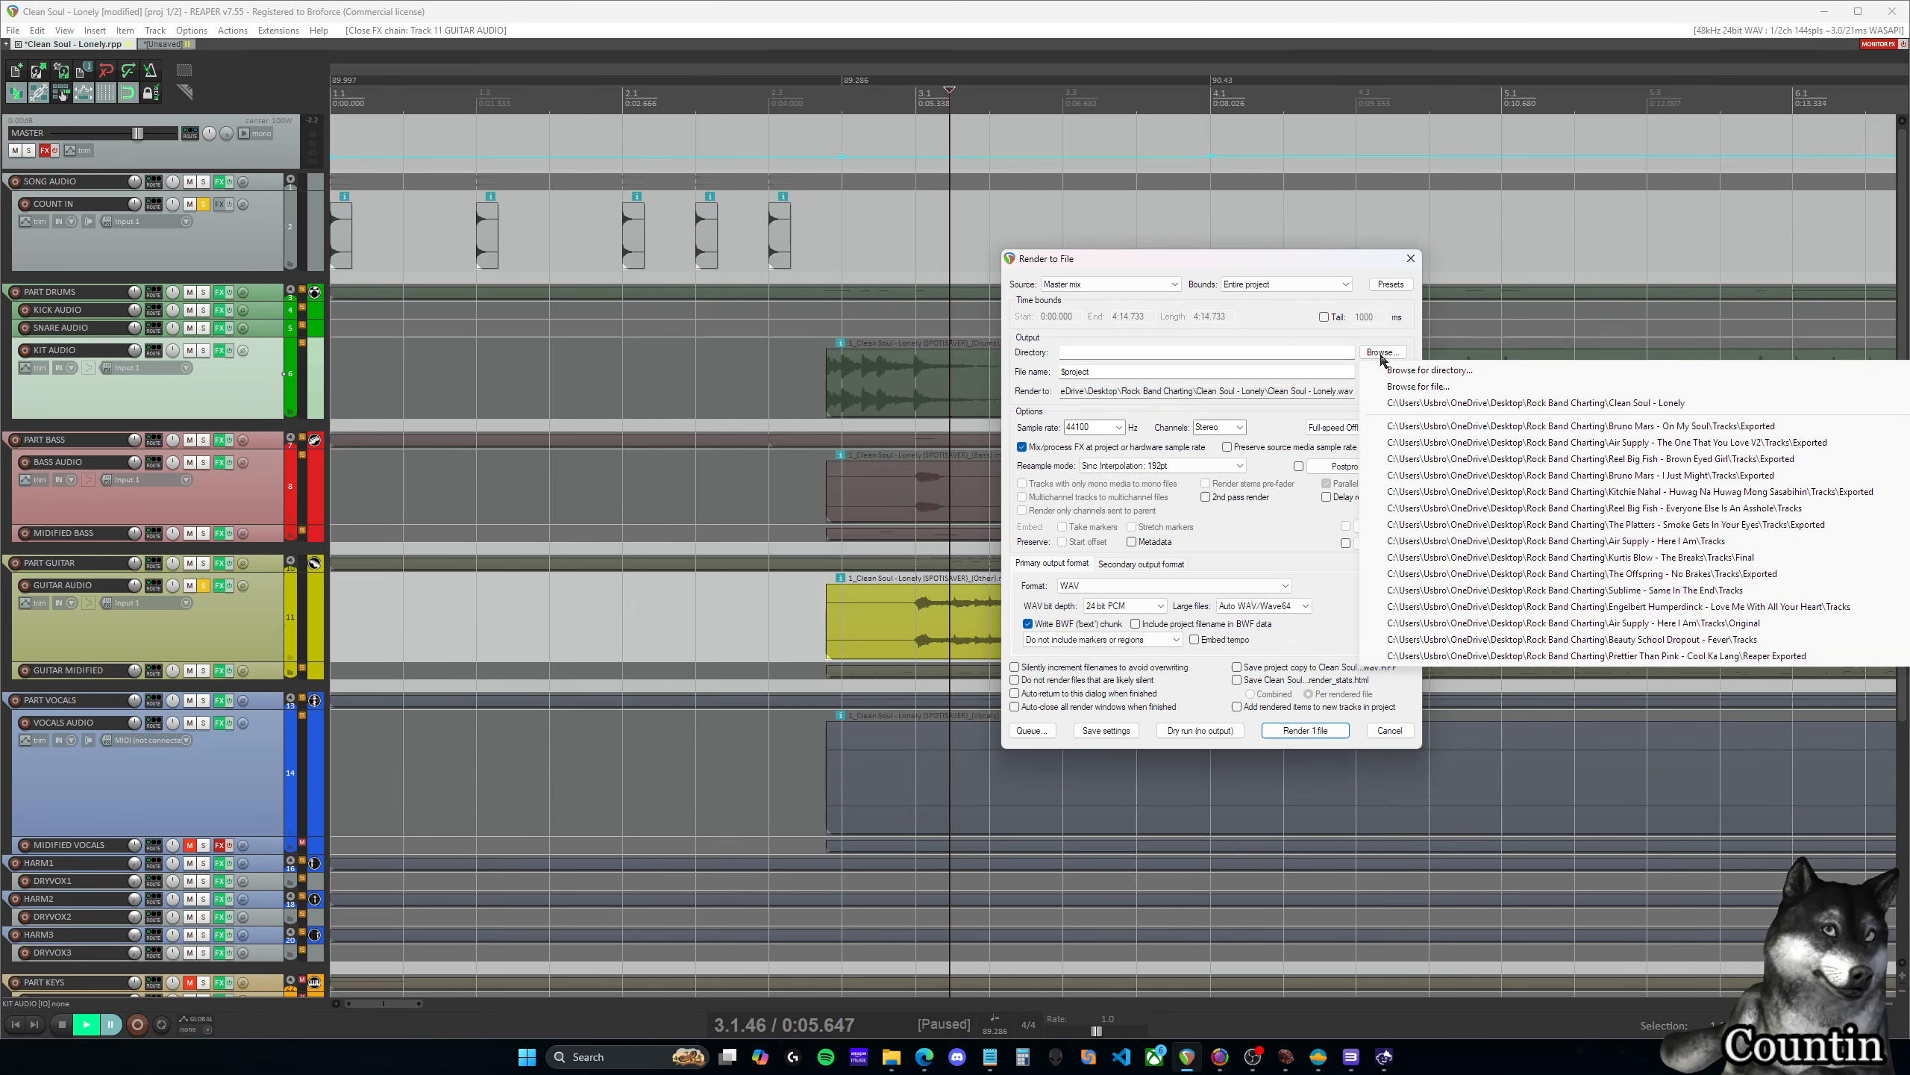
click(1523, 403)
drag(1211, 264, 1029, 245)
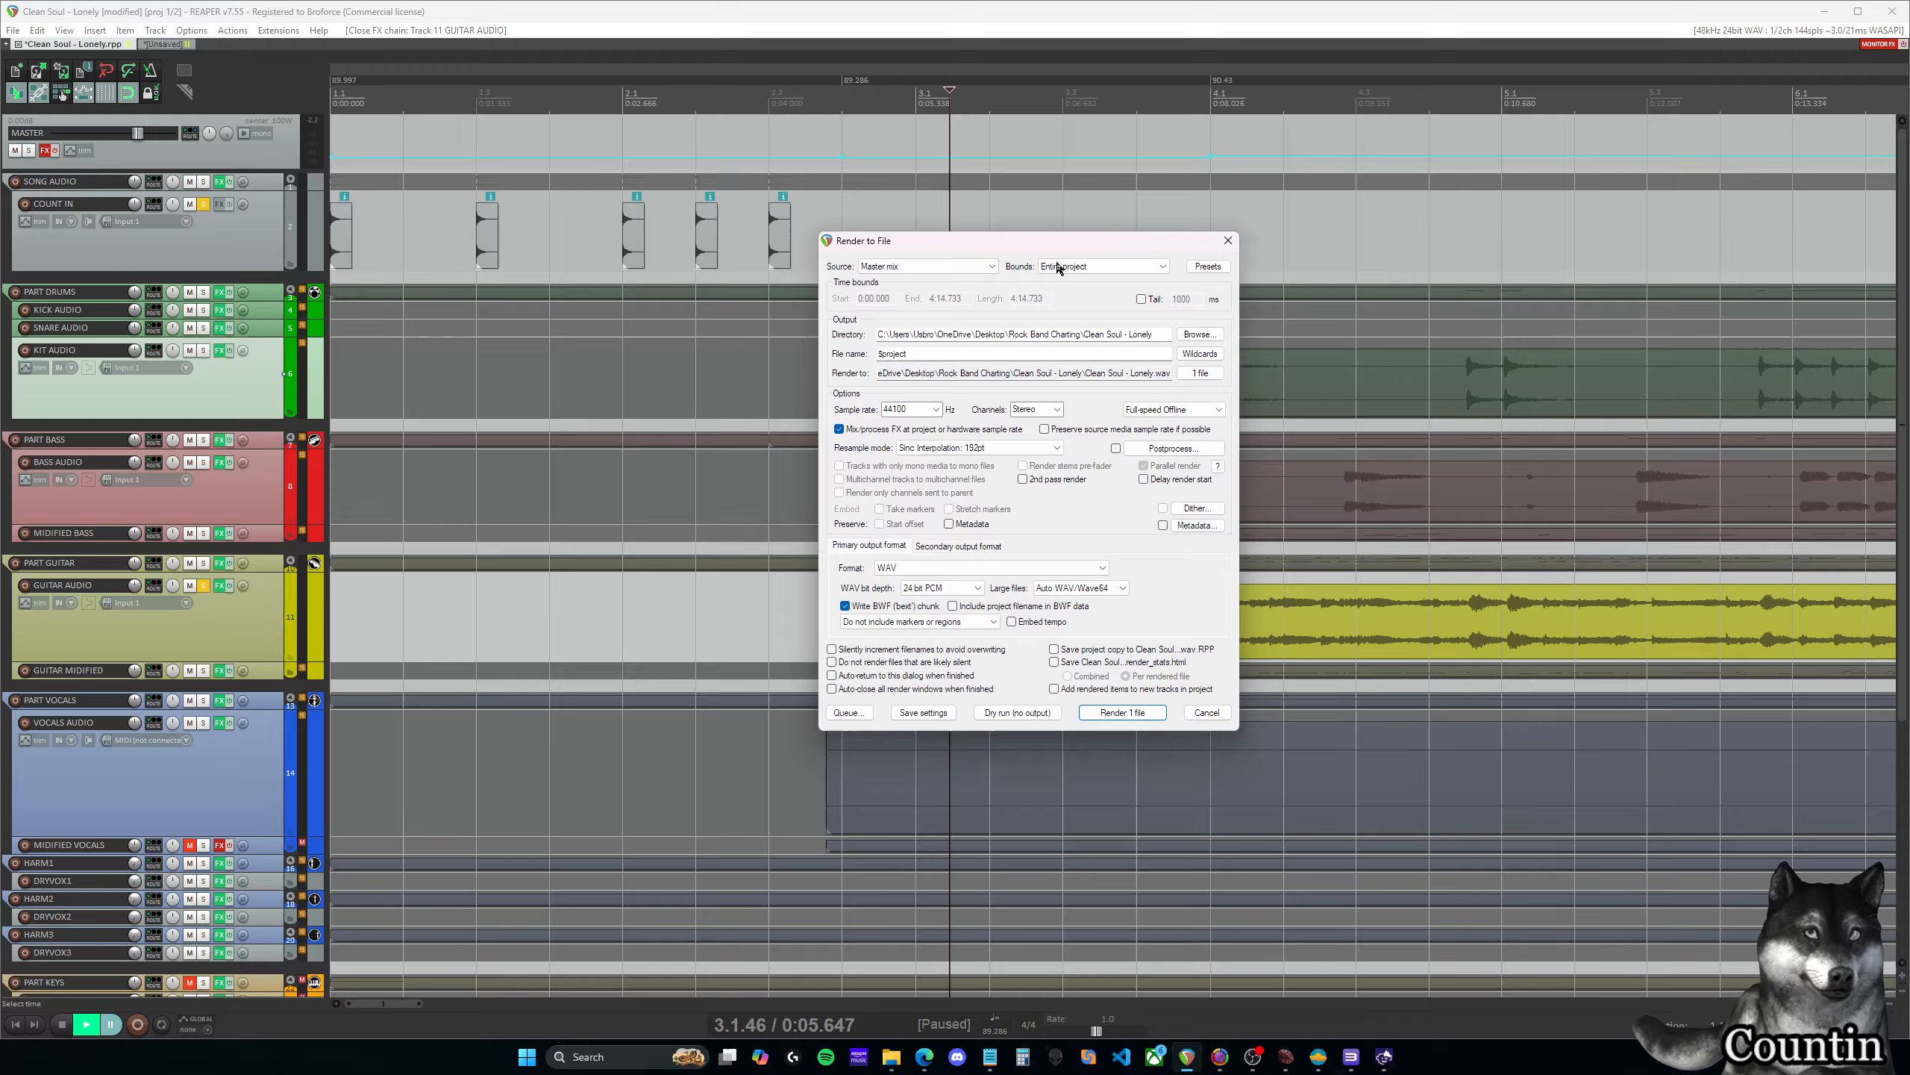
click(1195, 340)
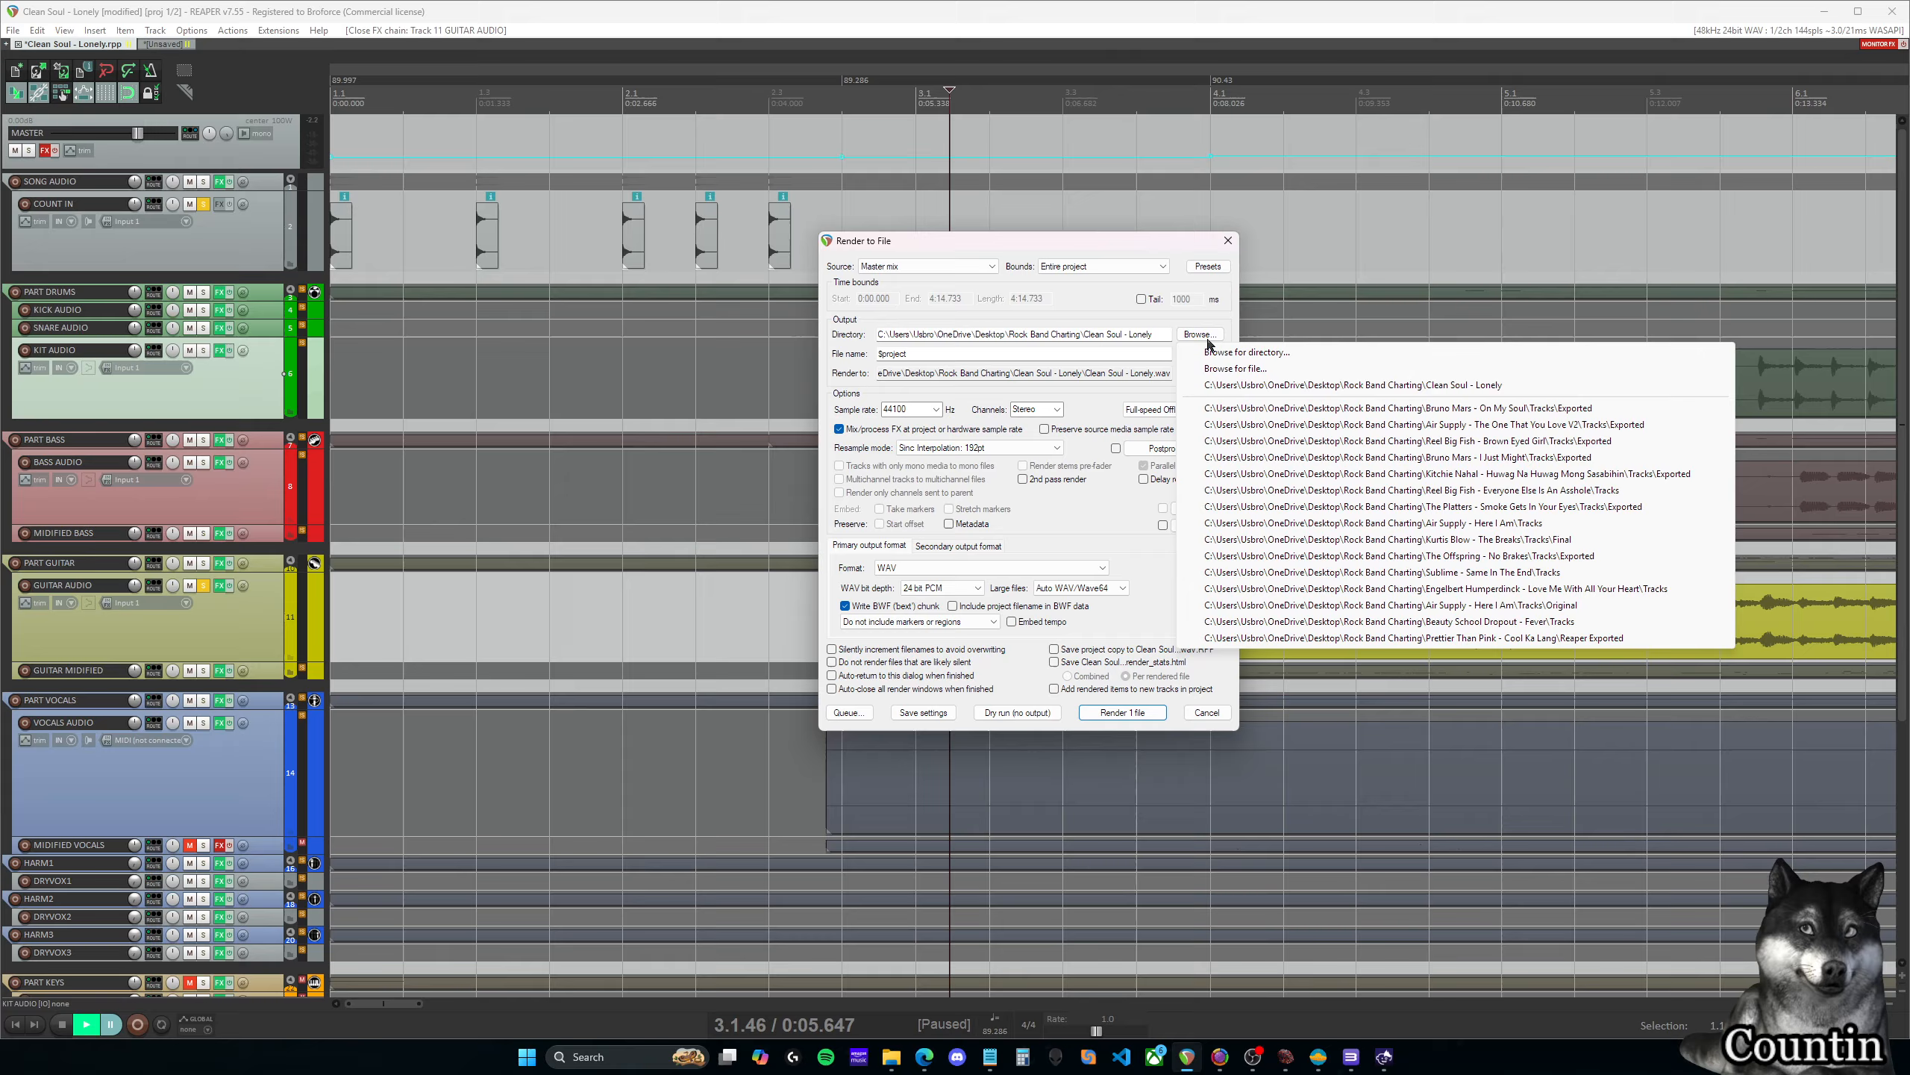
click(1275, 355)
double_click(1100, 411)
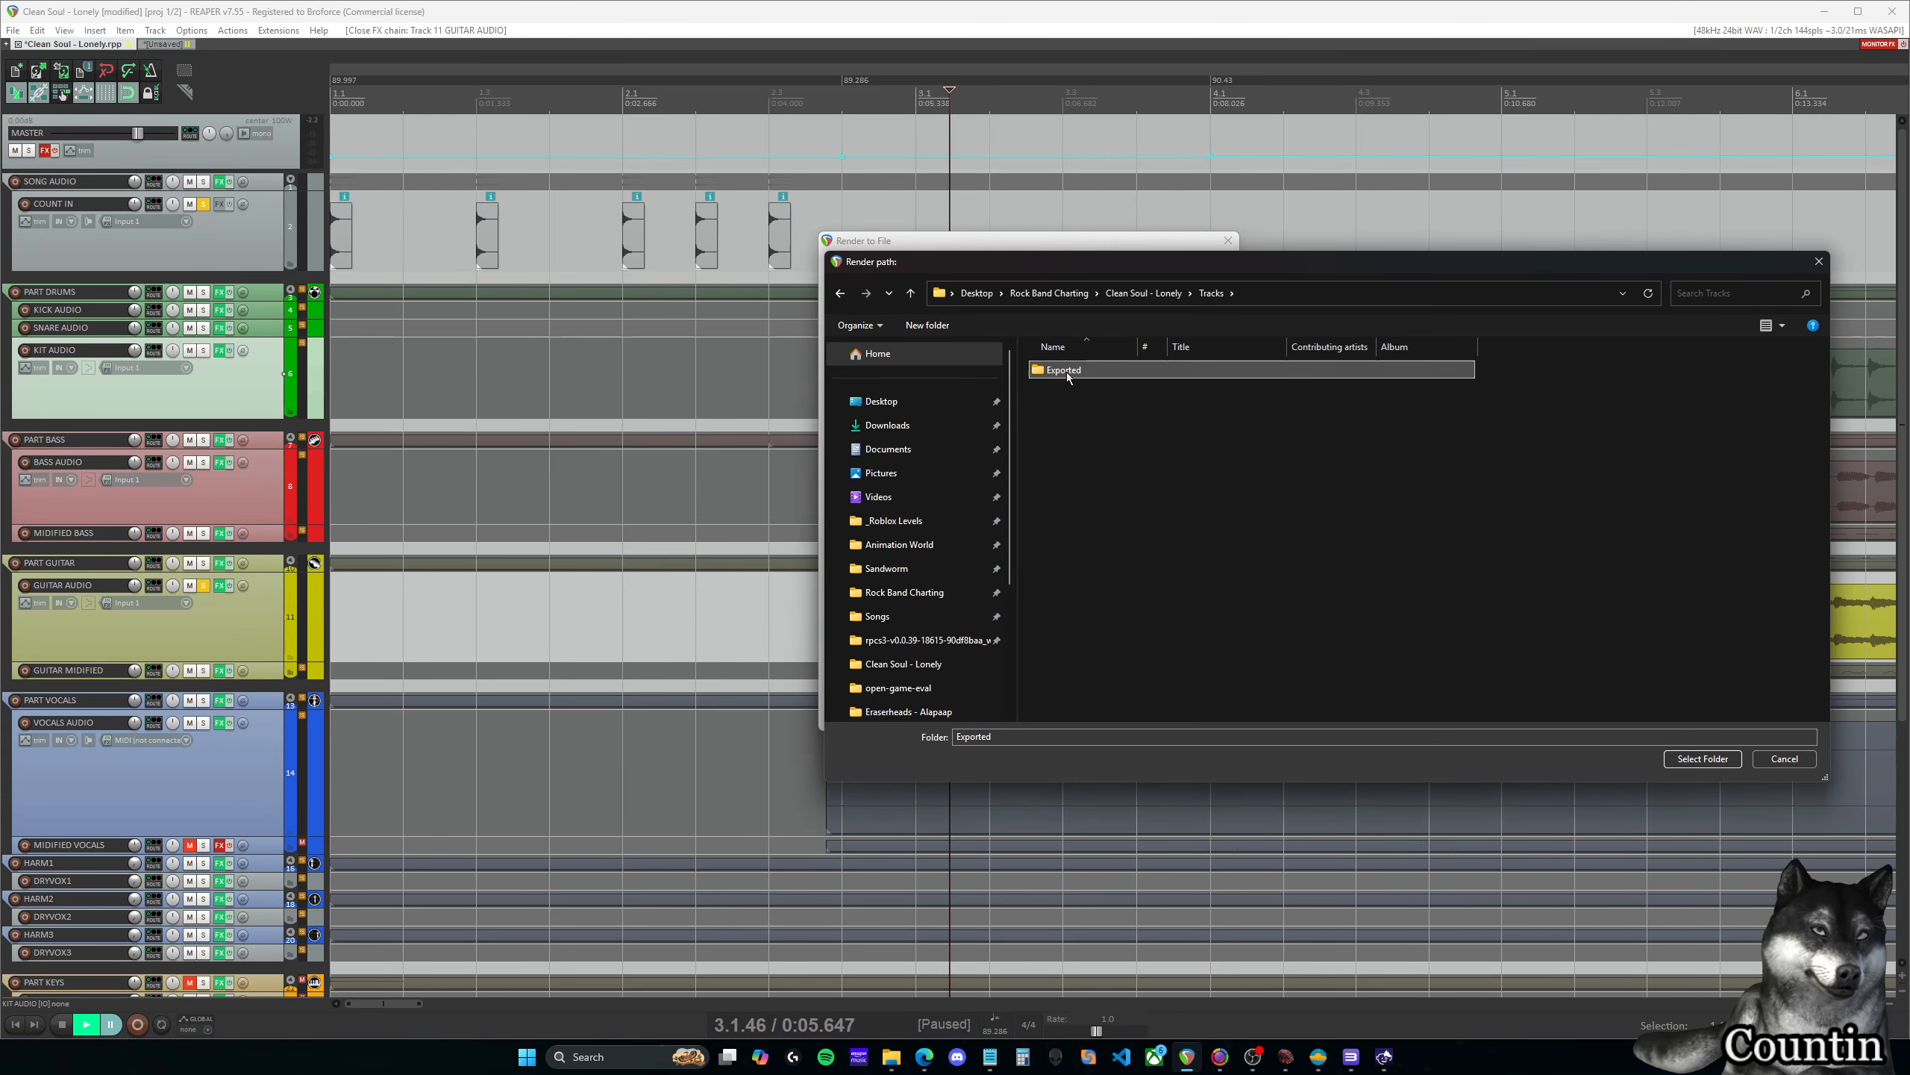
double_click(1090, 371)
click(1702, 759)
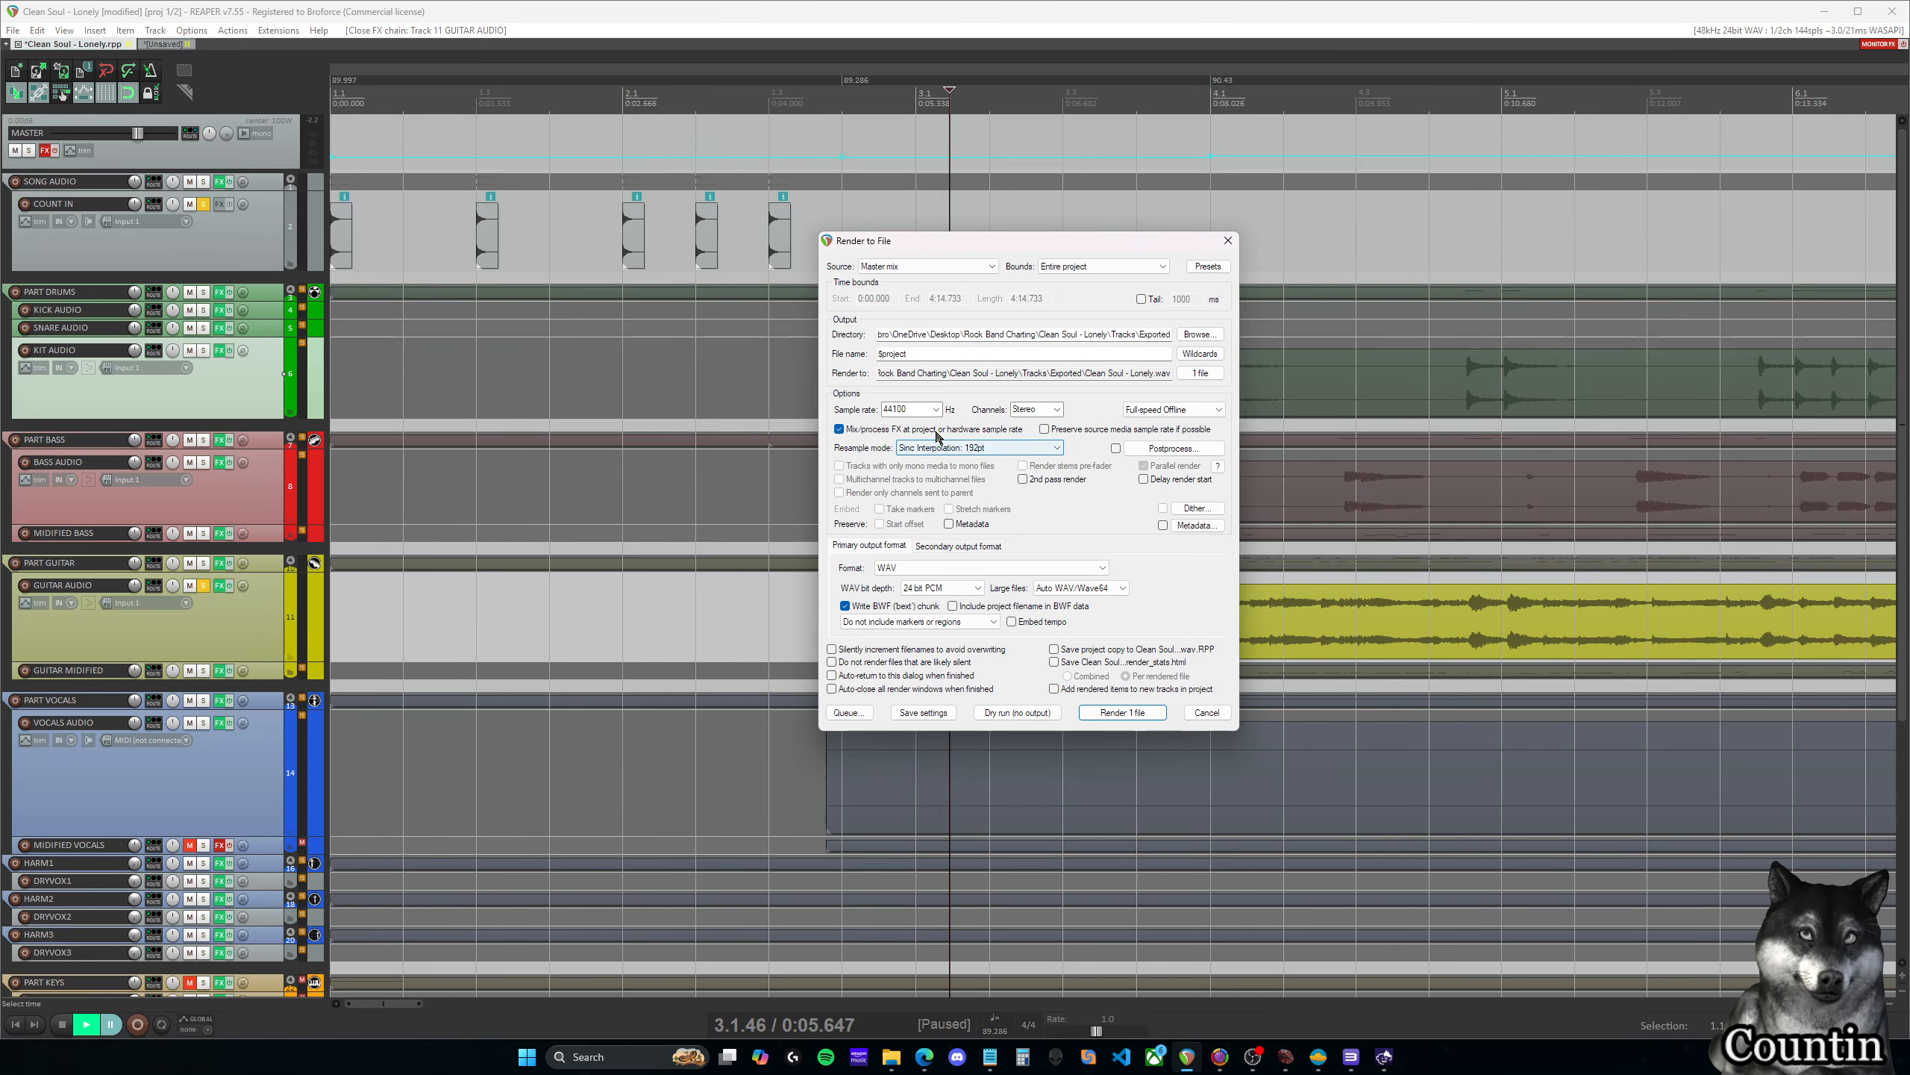
Render the entire project's master mix as a 24-bit stereo WAV at 44100 Hz
drag(1045, 239, 997, 230)
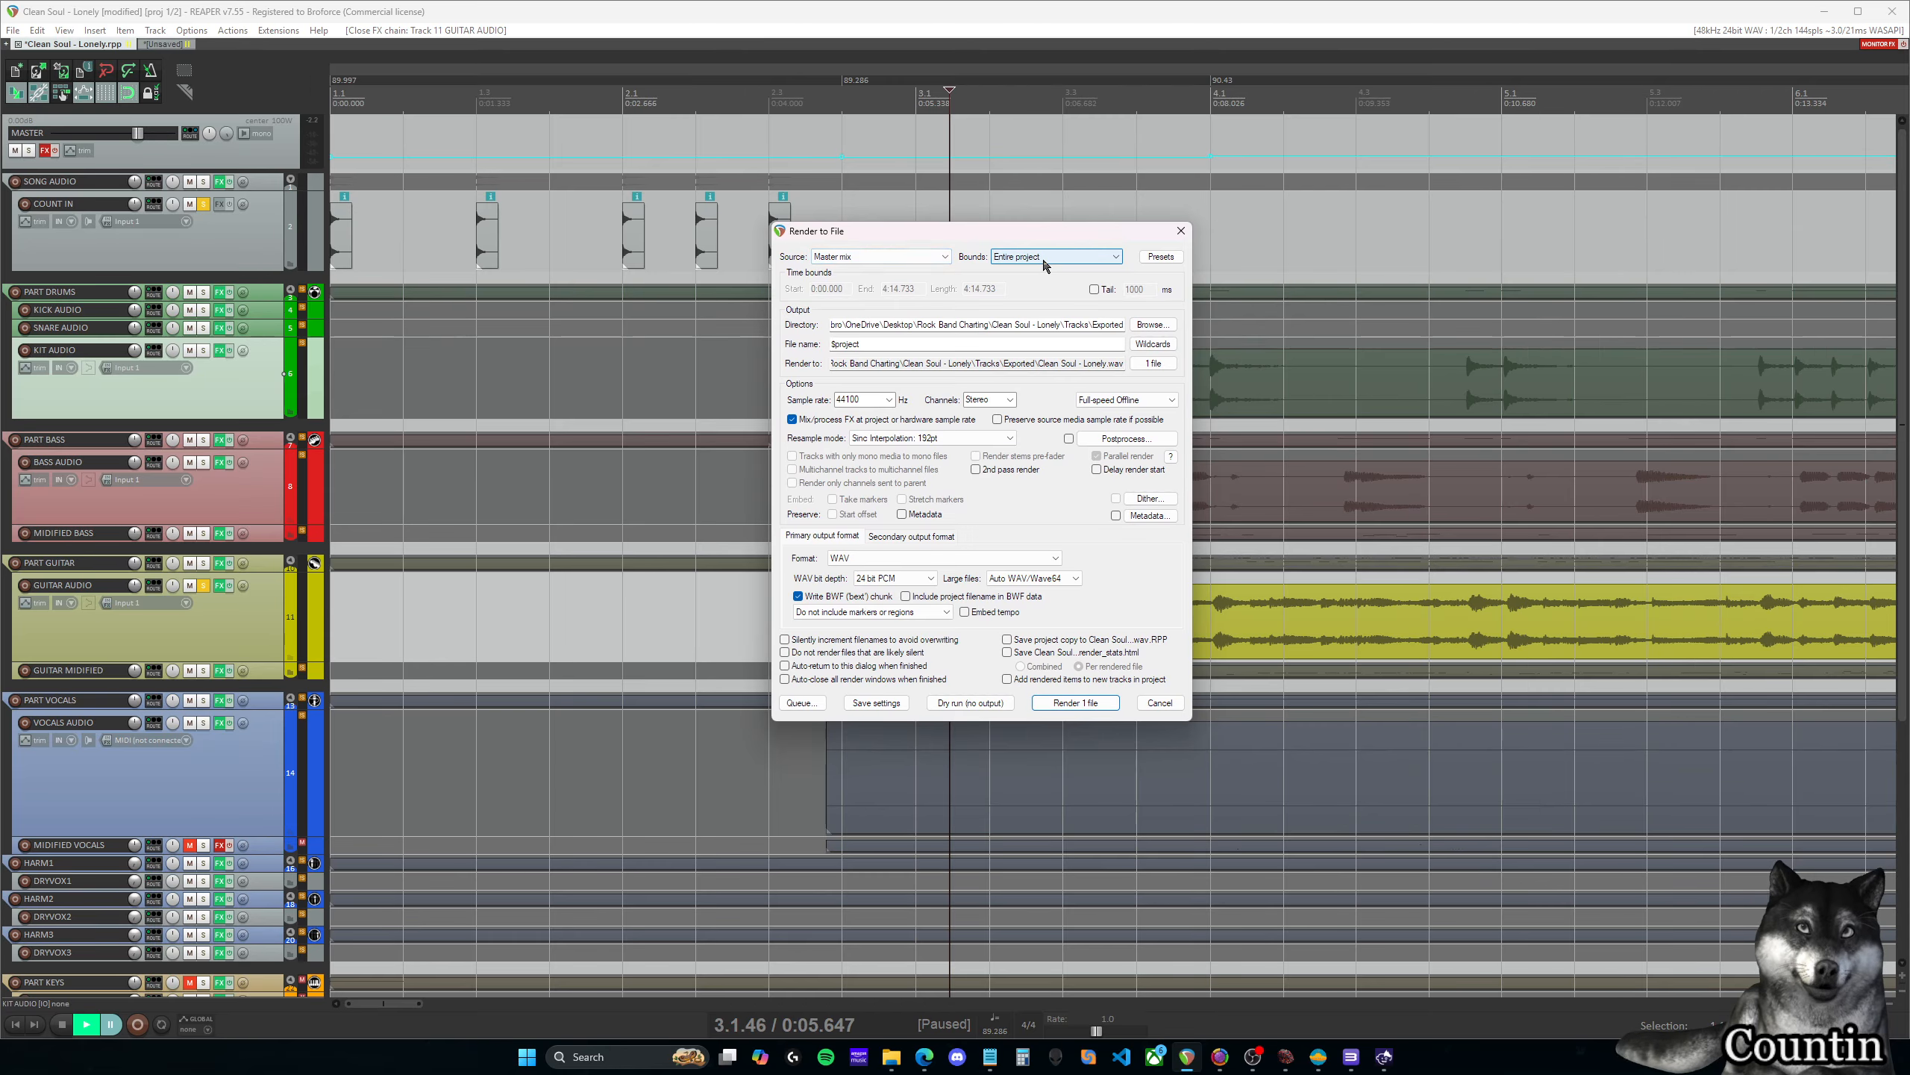
click(889, 400)
click(891, 399)
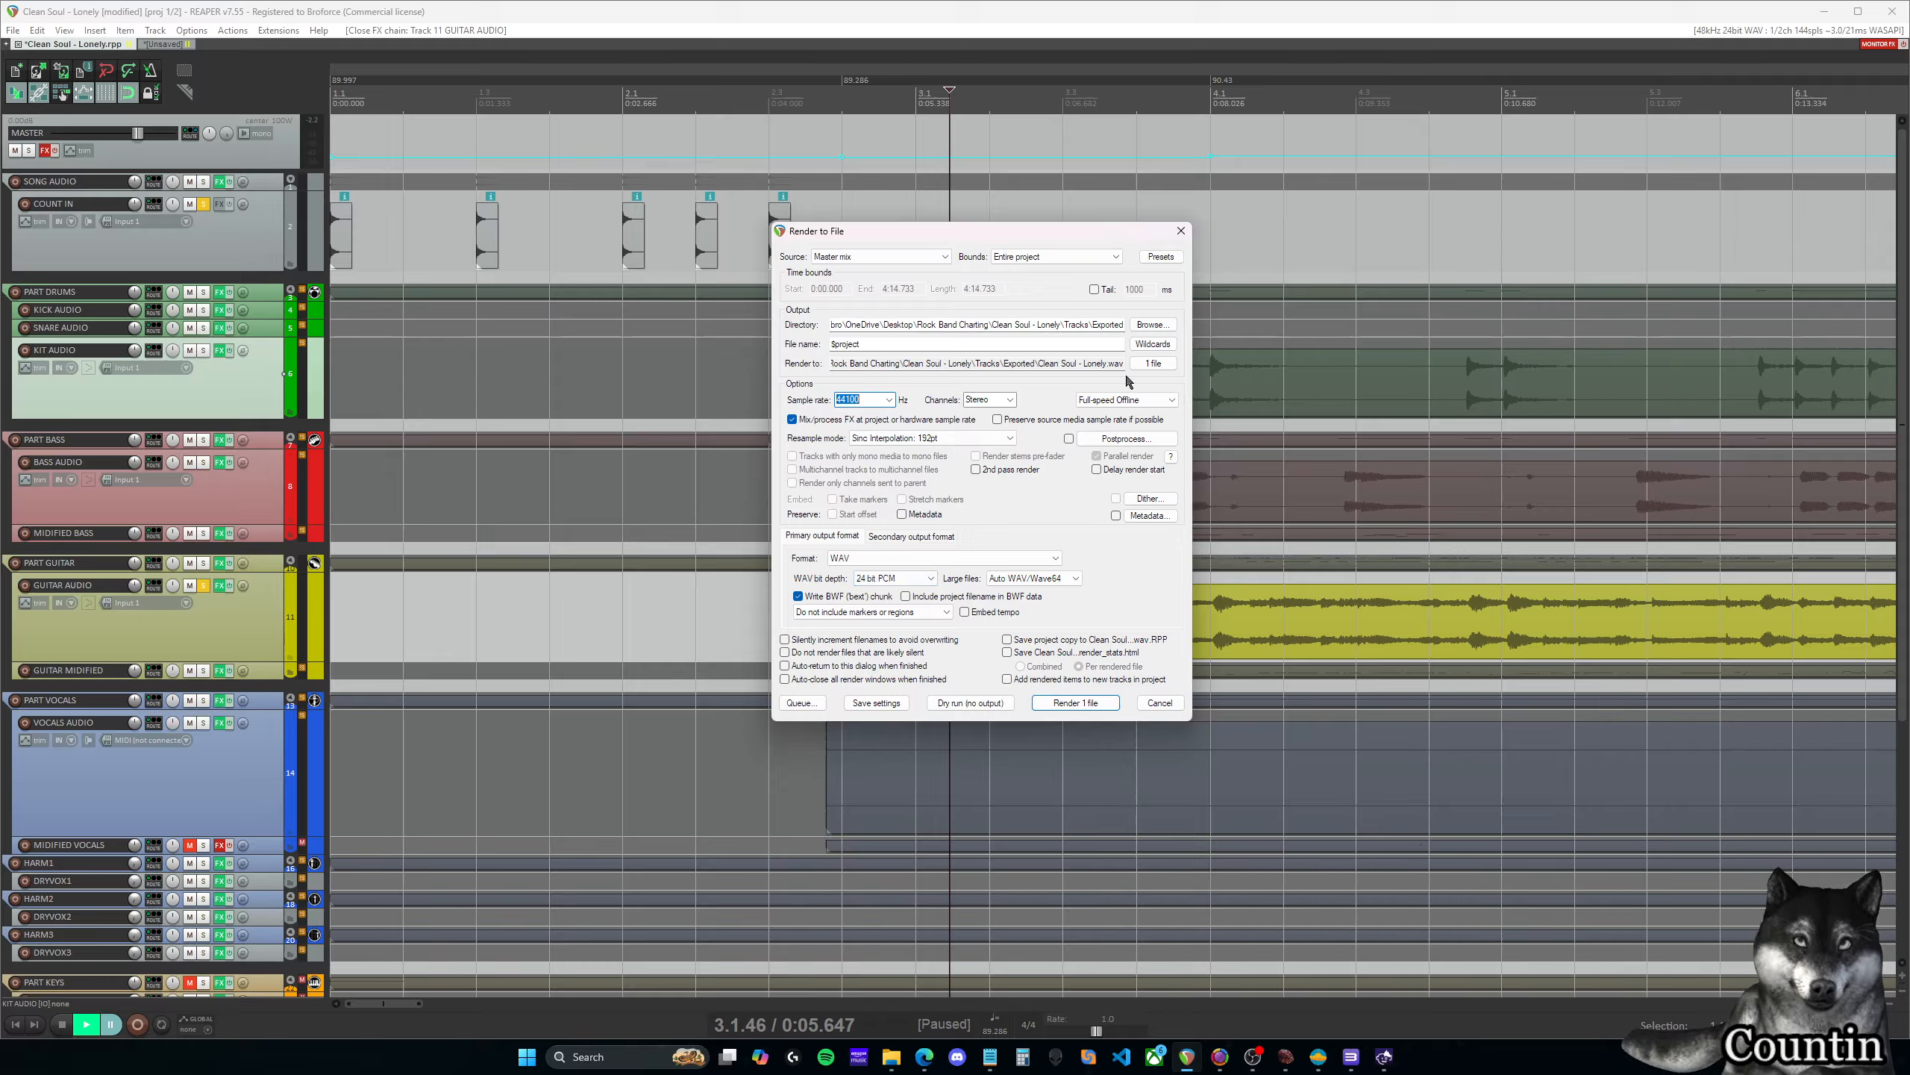
click(1089, 704)
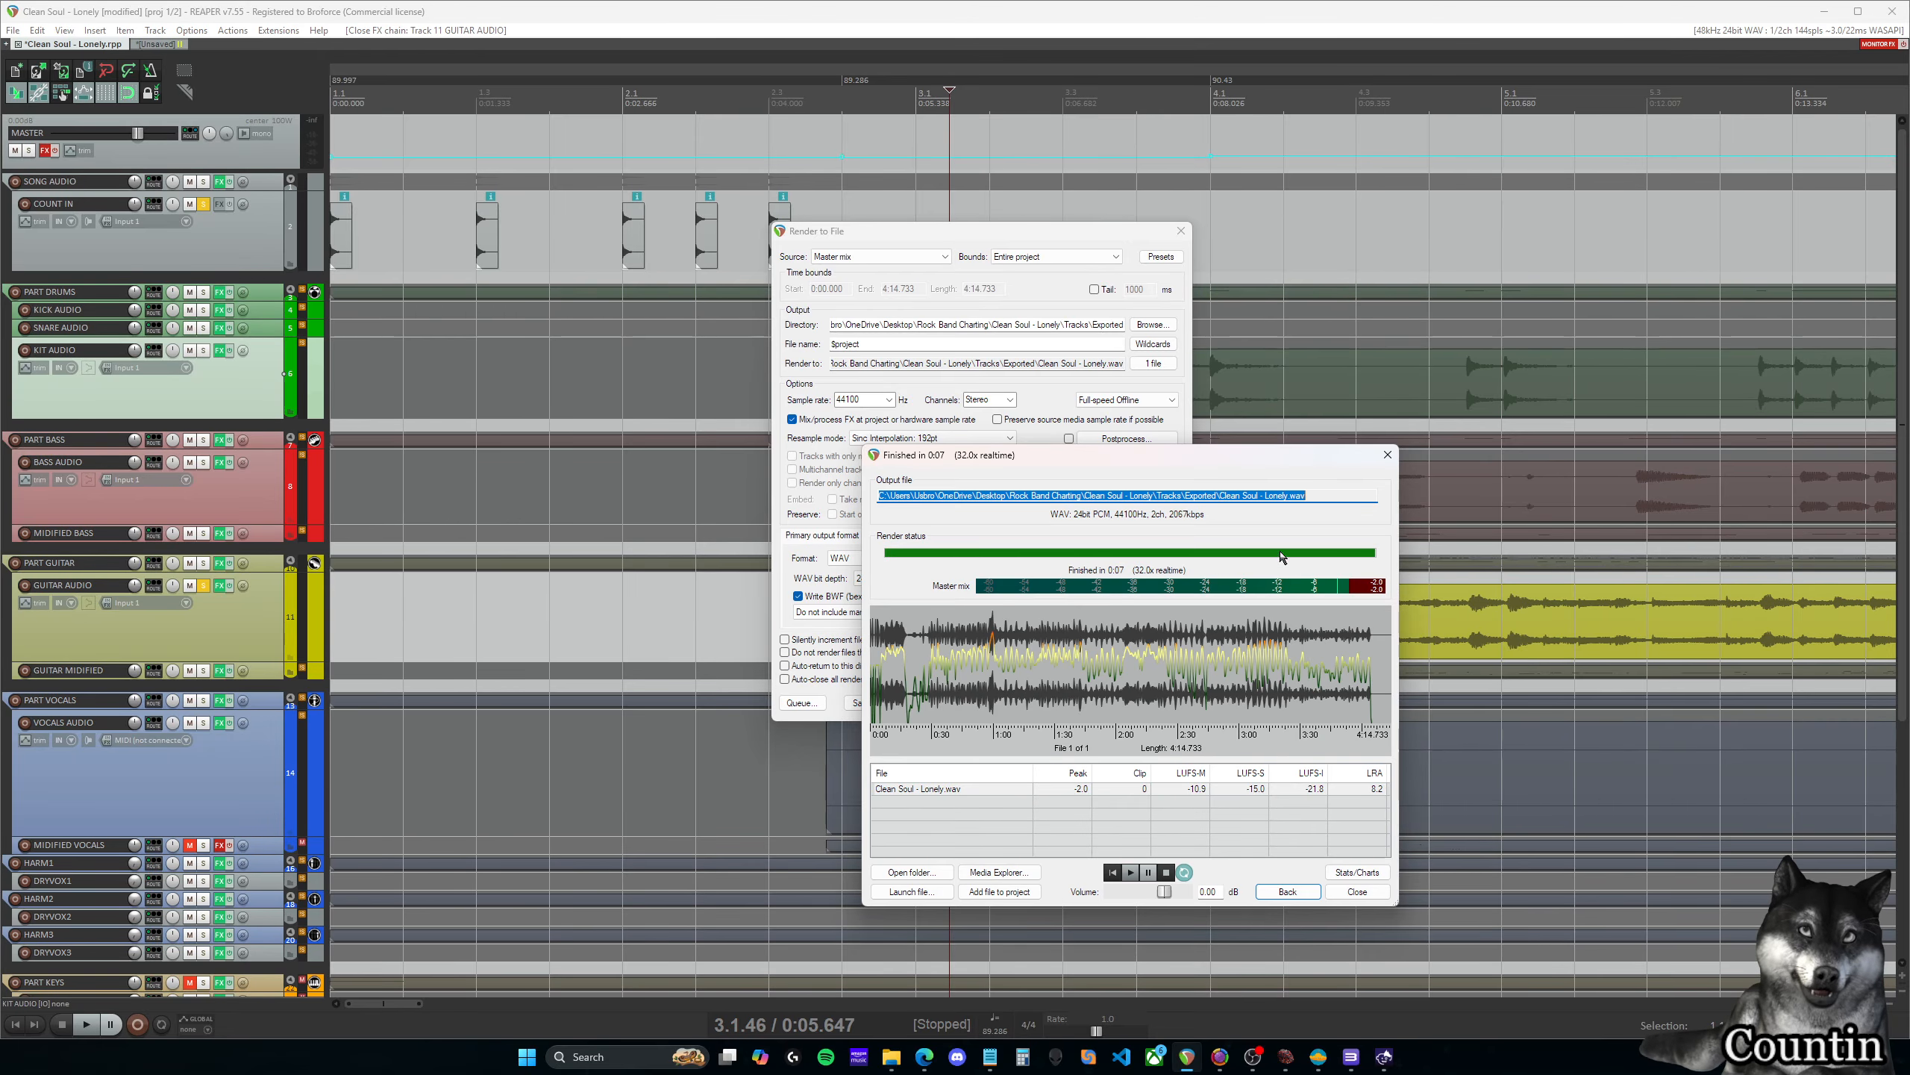
Close the render report, play the exported Clean Soul - Lonely.wav in VLC to check the count-in and guitar, and close the player
click(1354, 895)
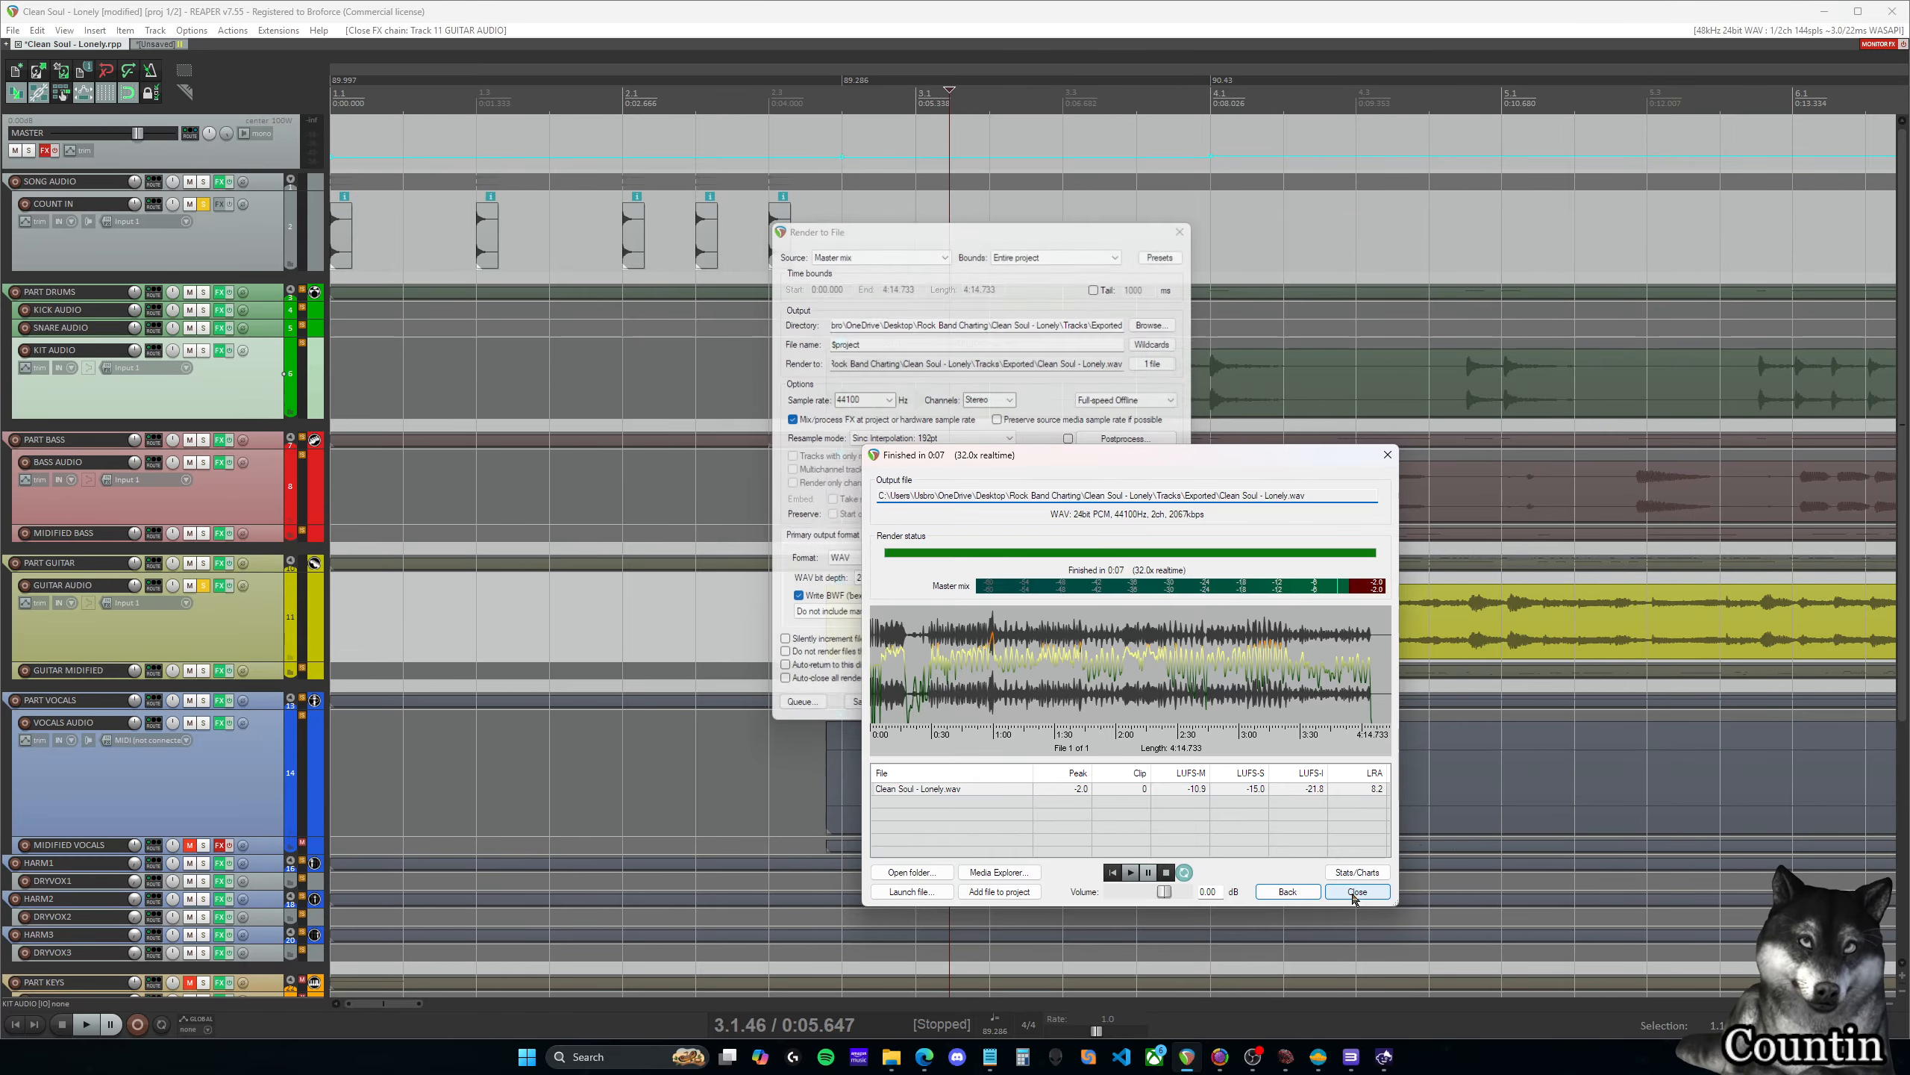
click(891, 1056)
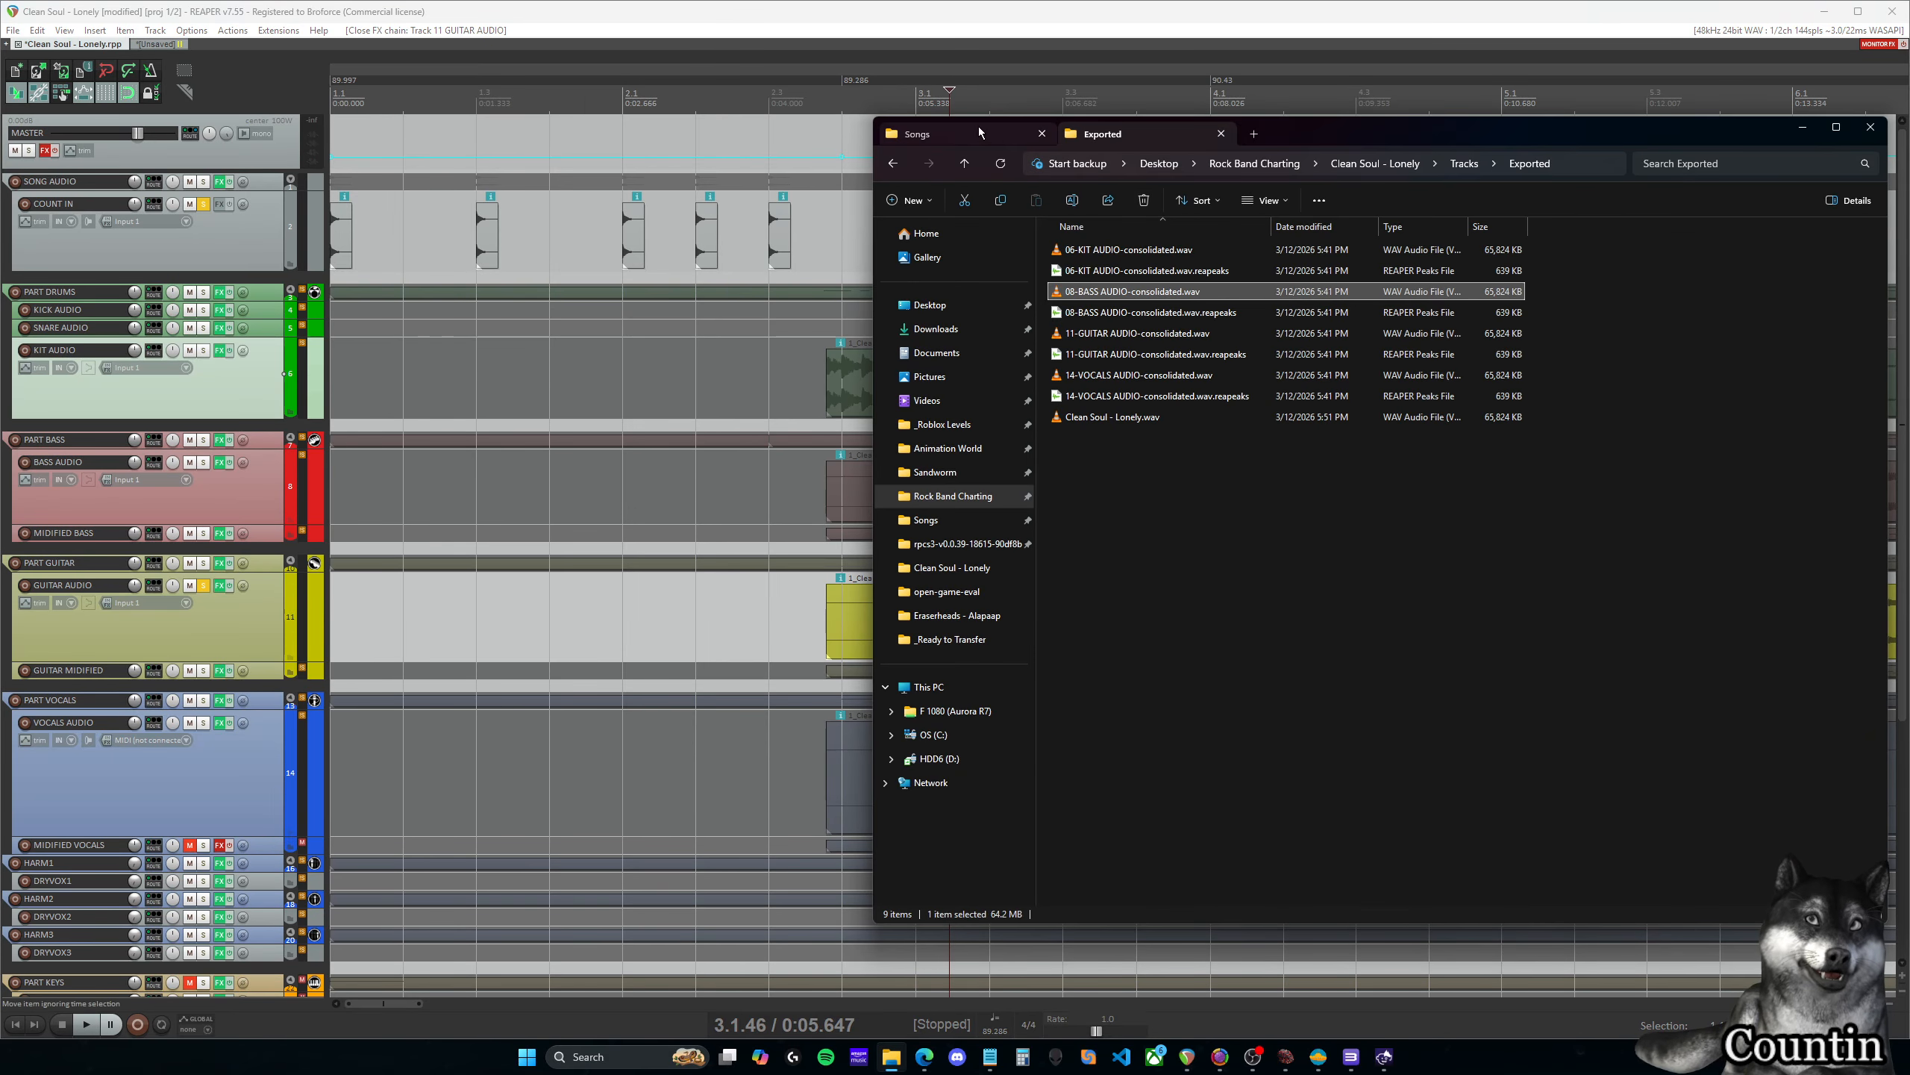
click(1153, 419)
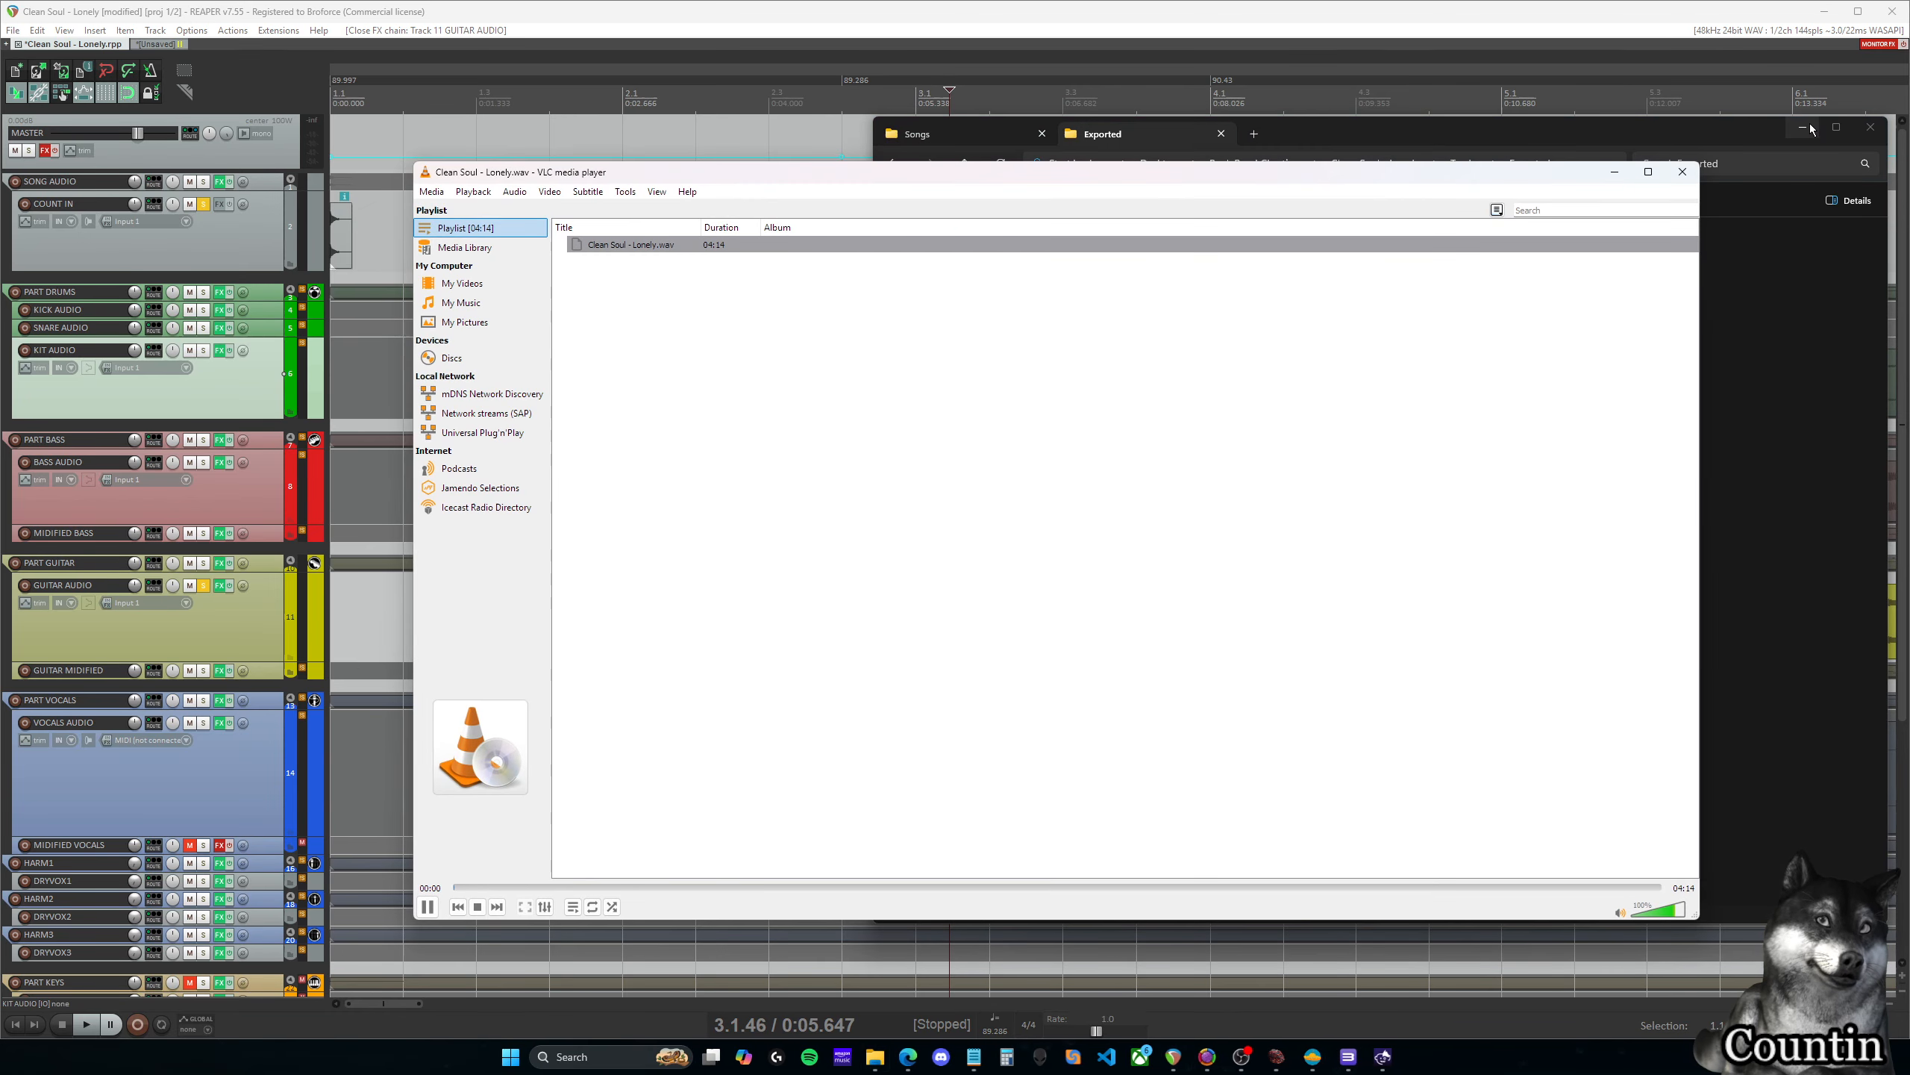
click(1803, 127)
drag(896, 171, 1073, 144)
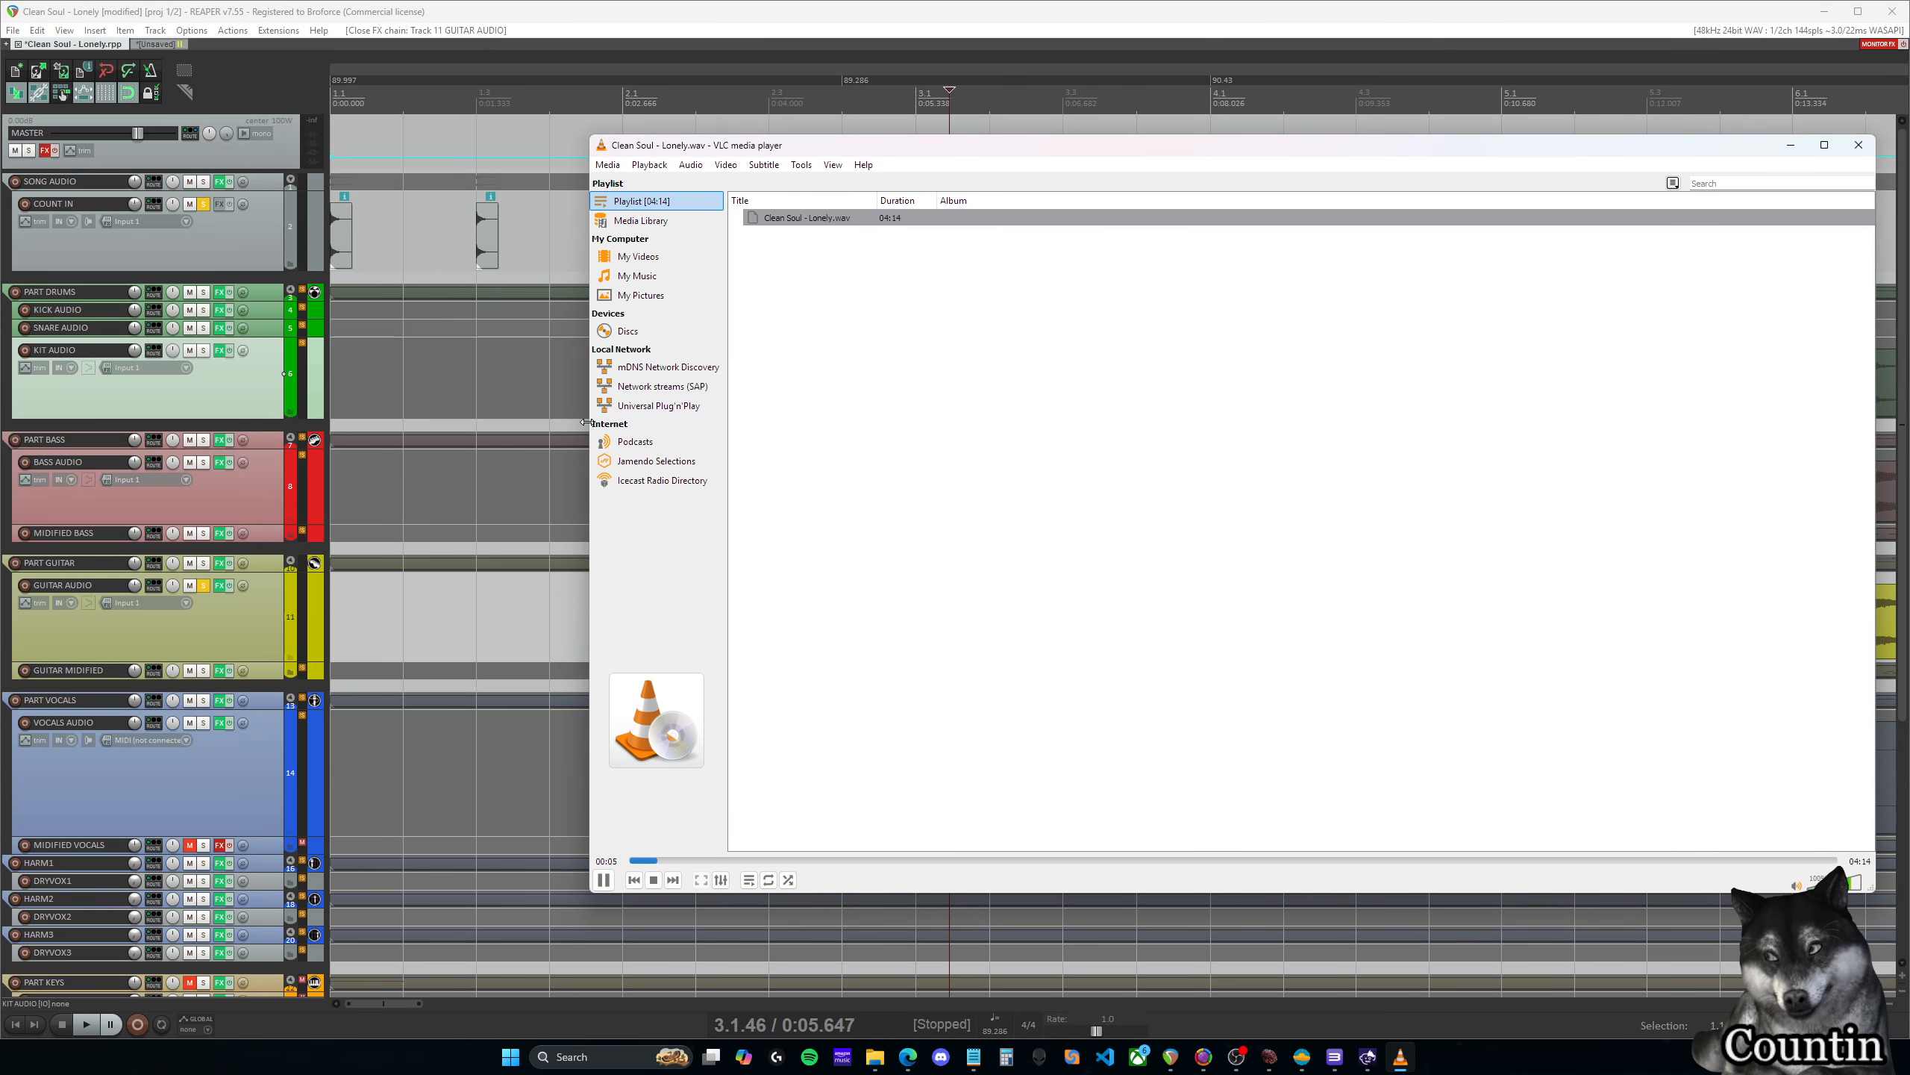
drag(586, 423, 848, 439)
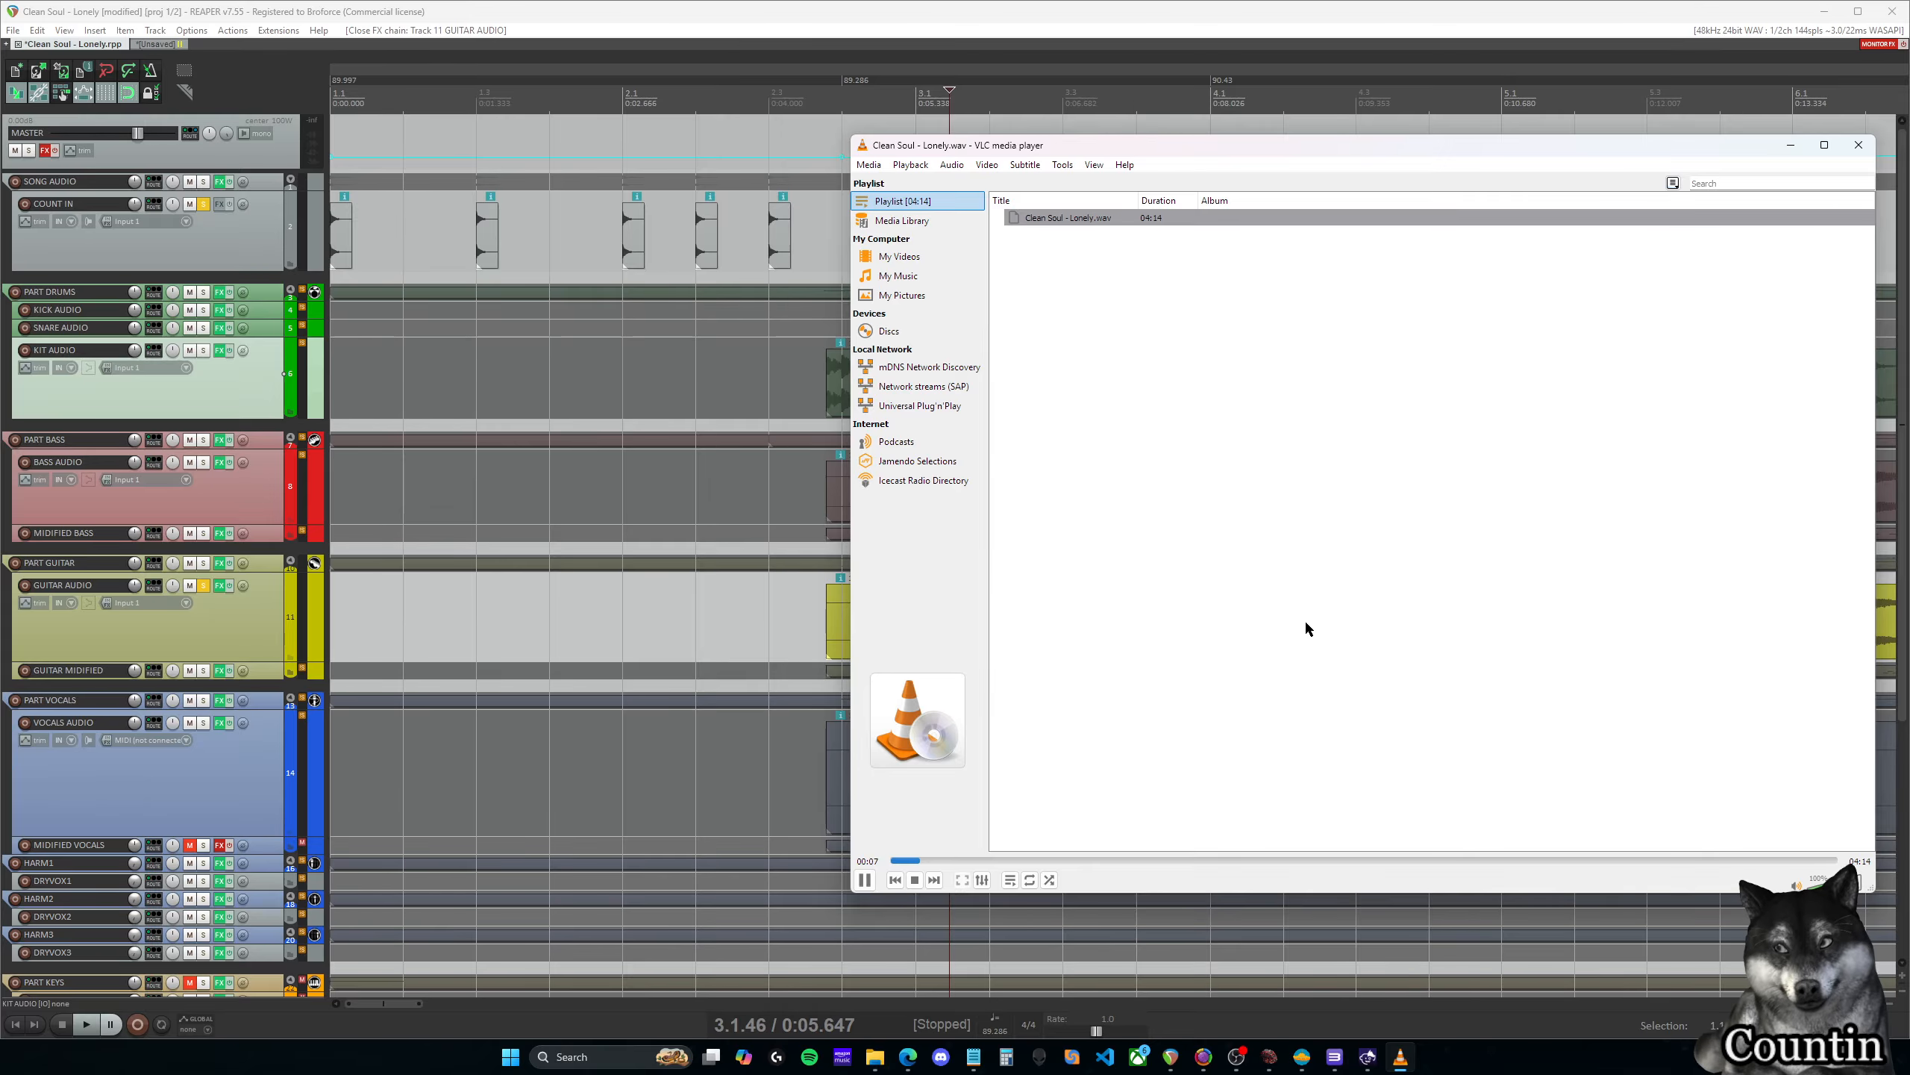
click(1858, 145)
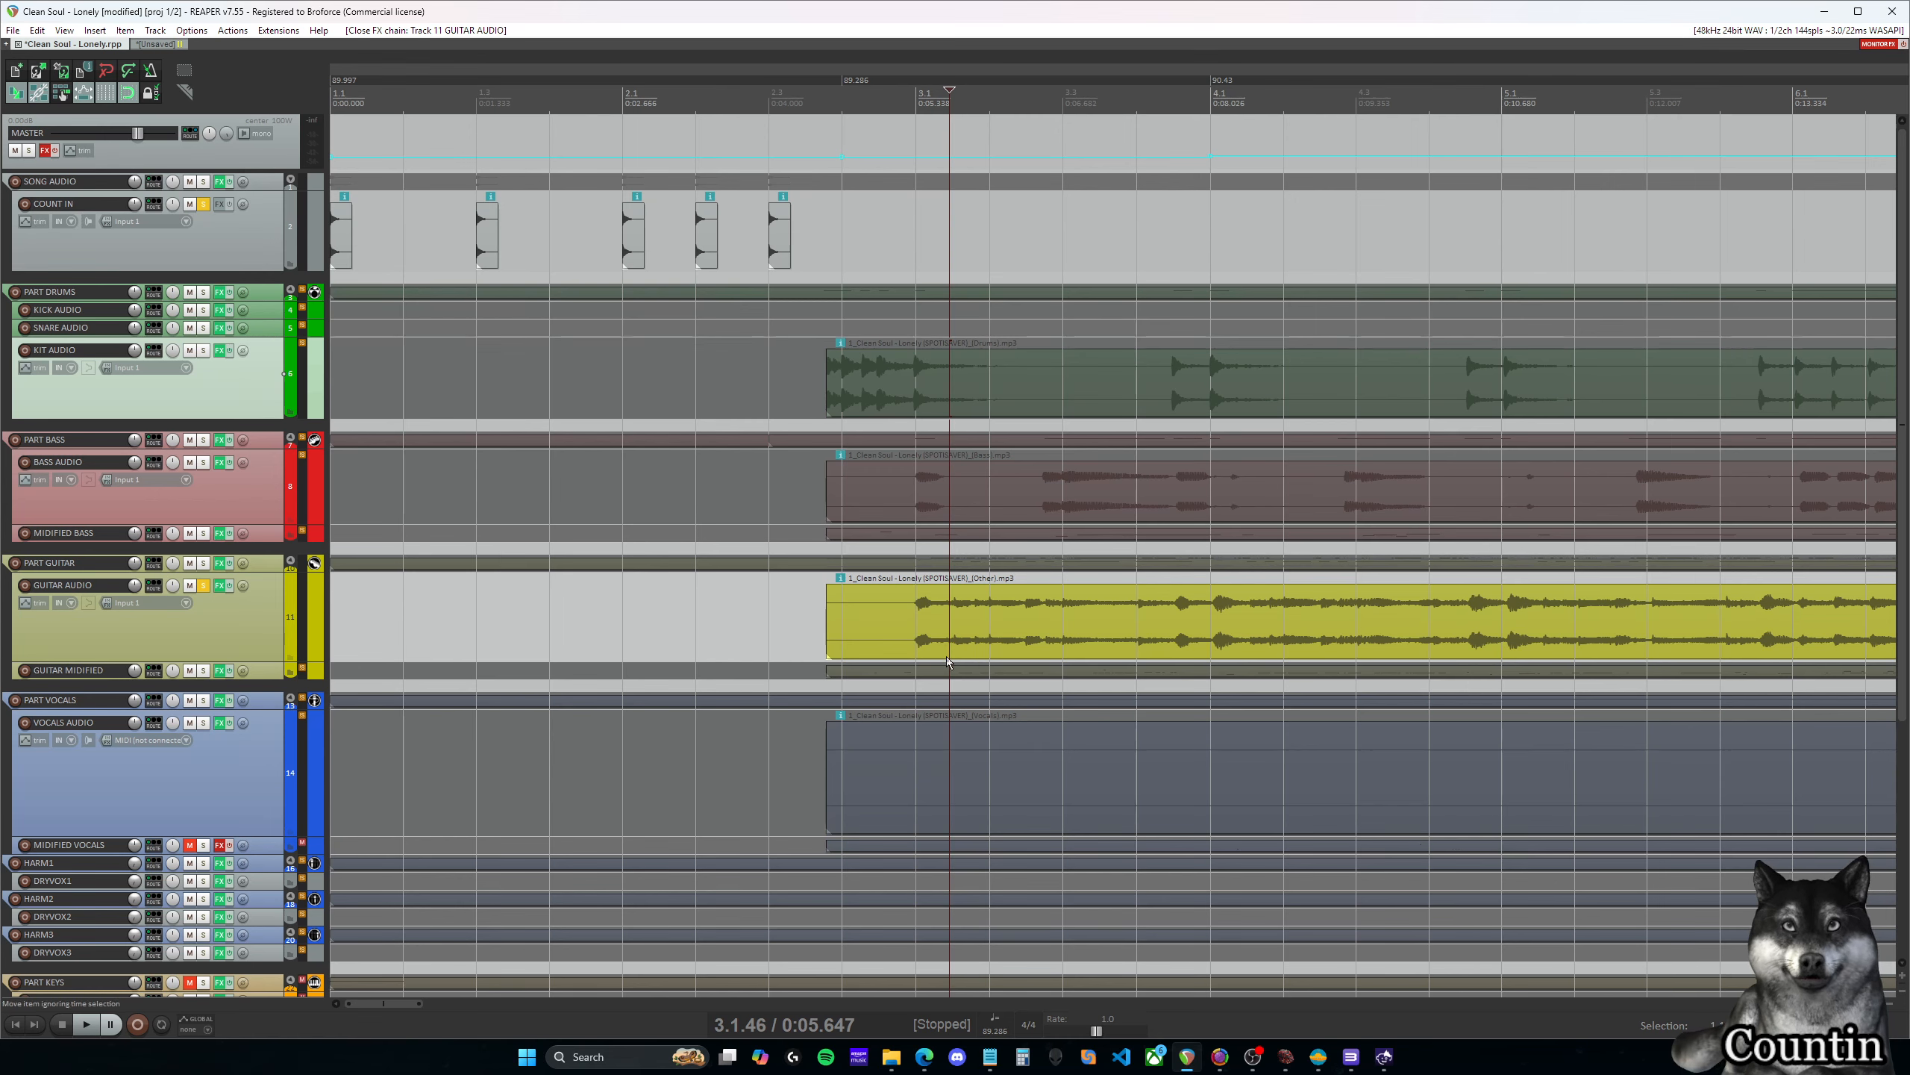
Switch to Magma and browse to the Tracks\Exported folder for a replacement guitar audio file
click(1285, 1056)
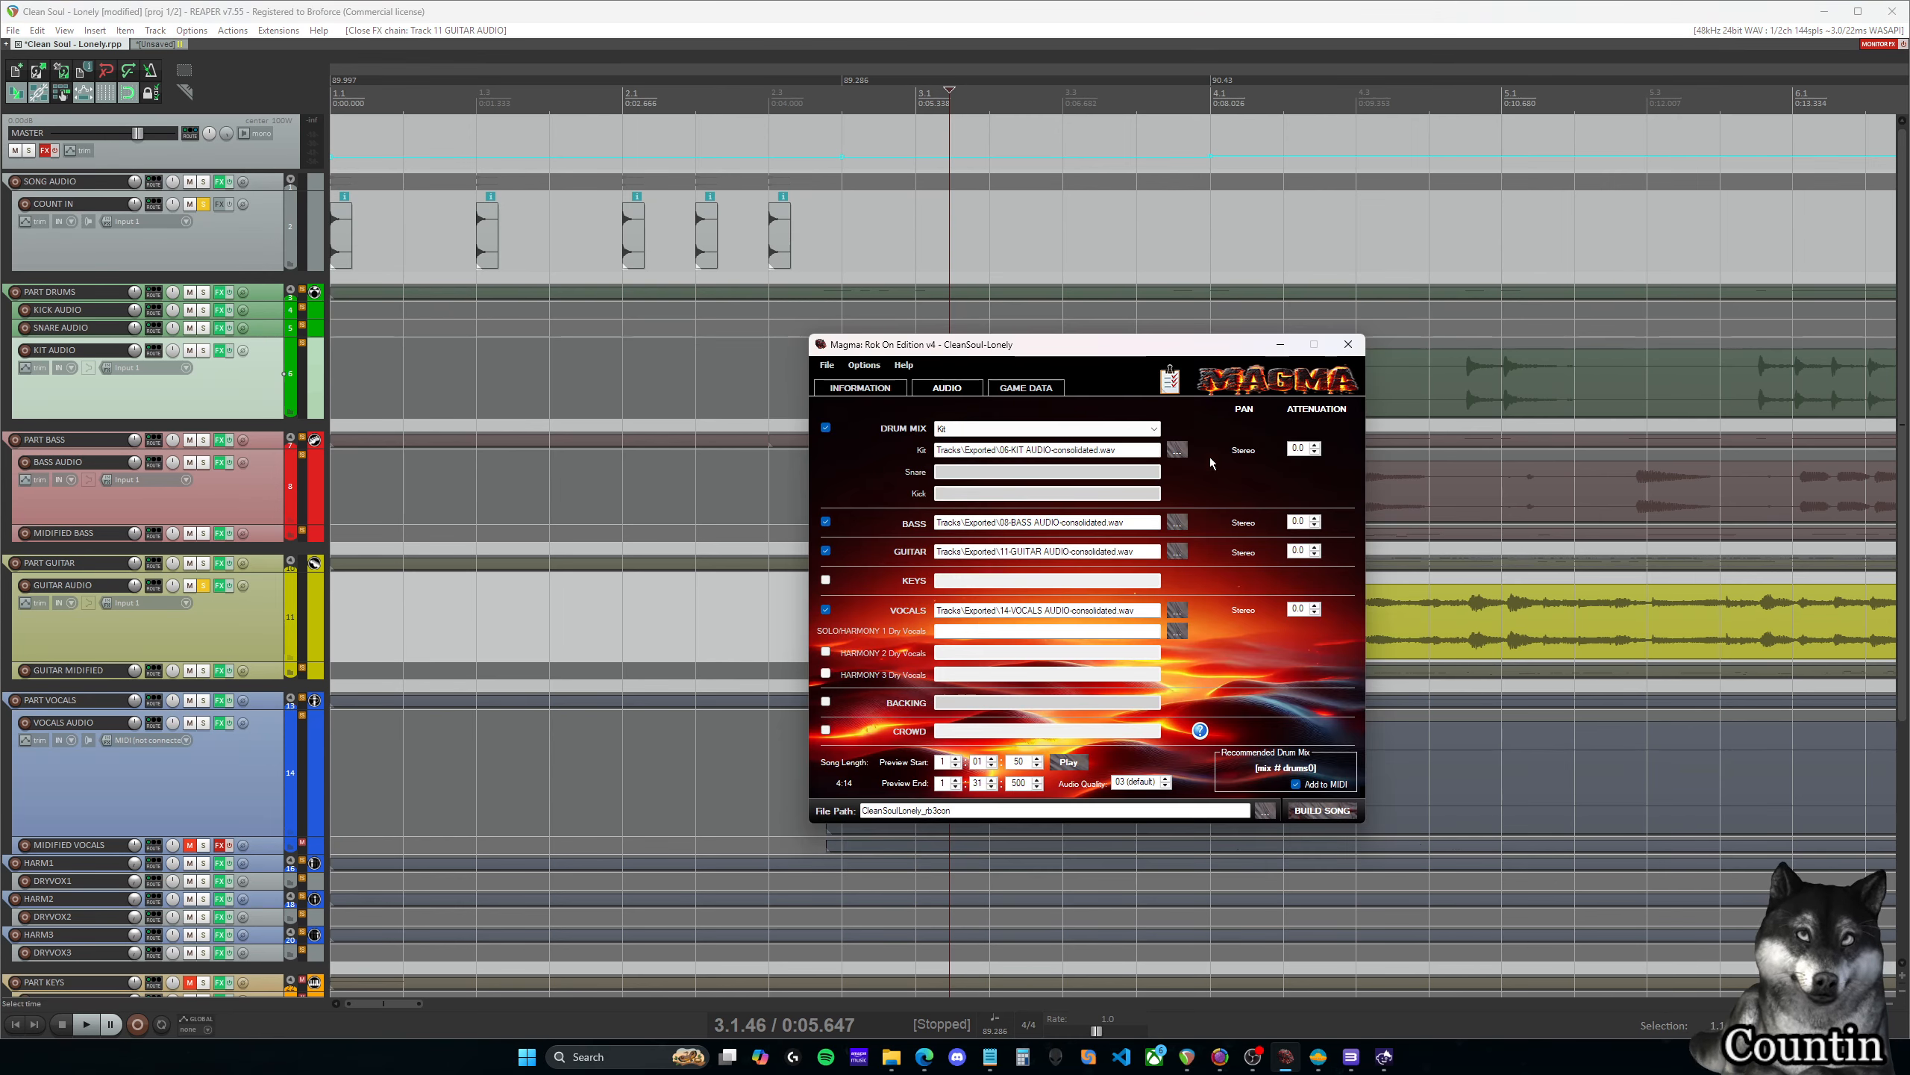
drag(1127, 348, 1120, 345)
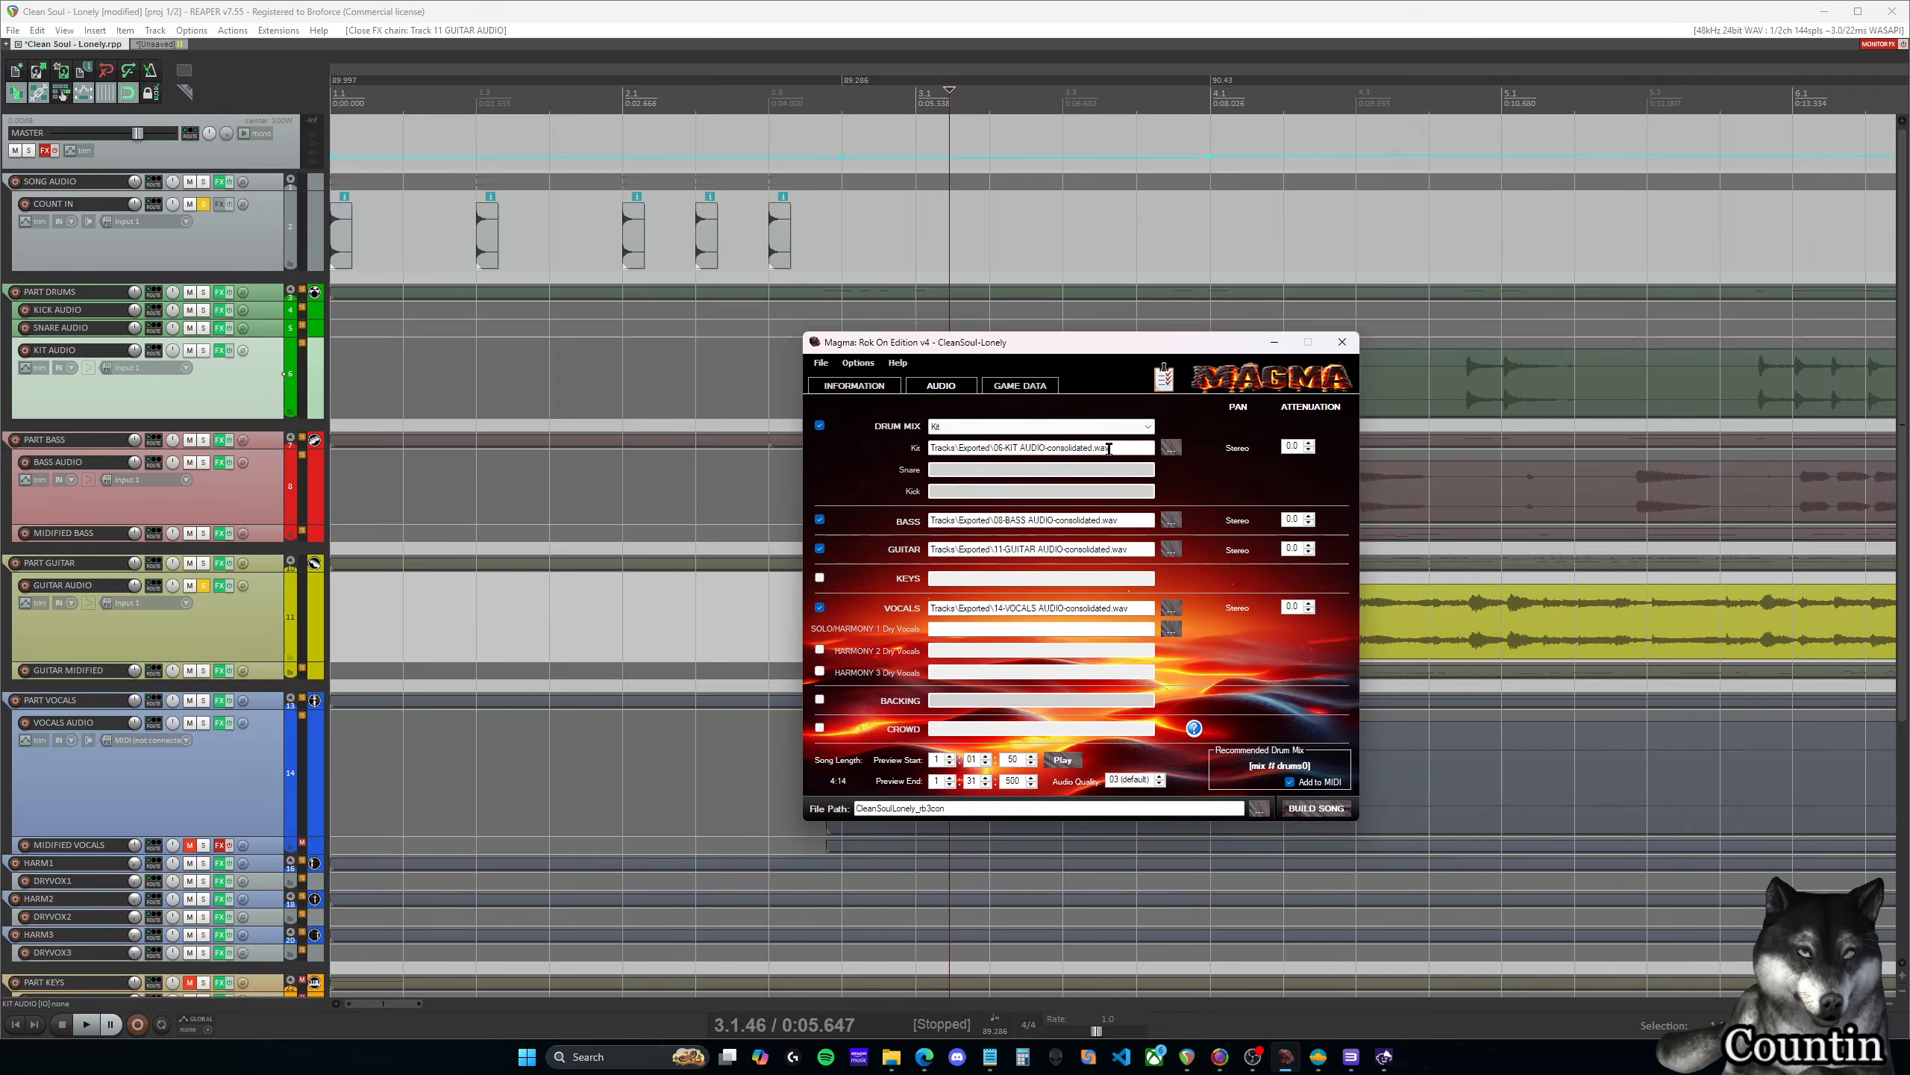
click(1140, 549)
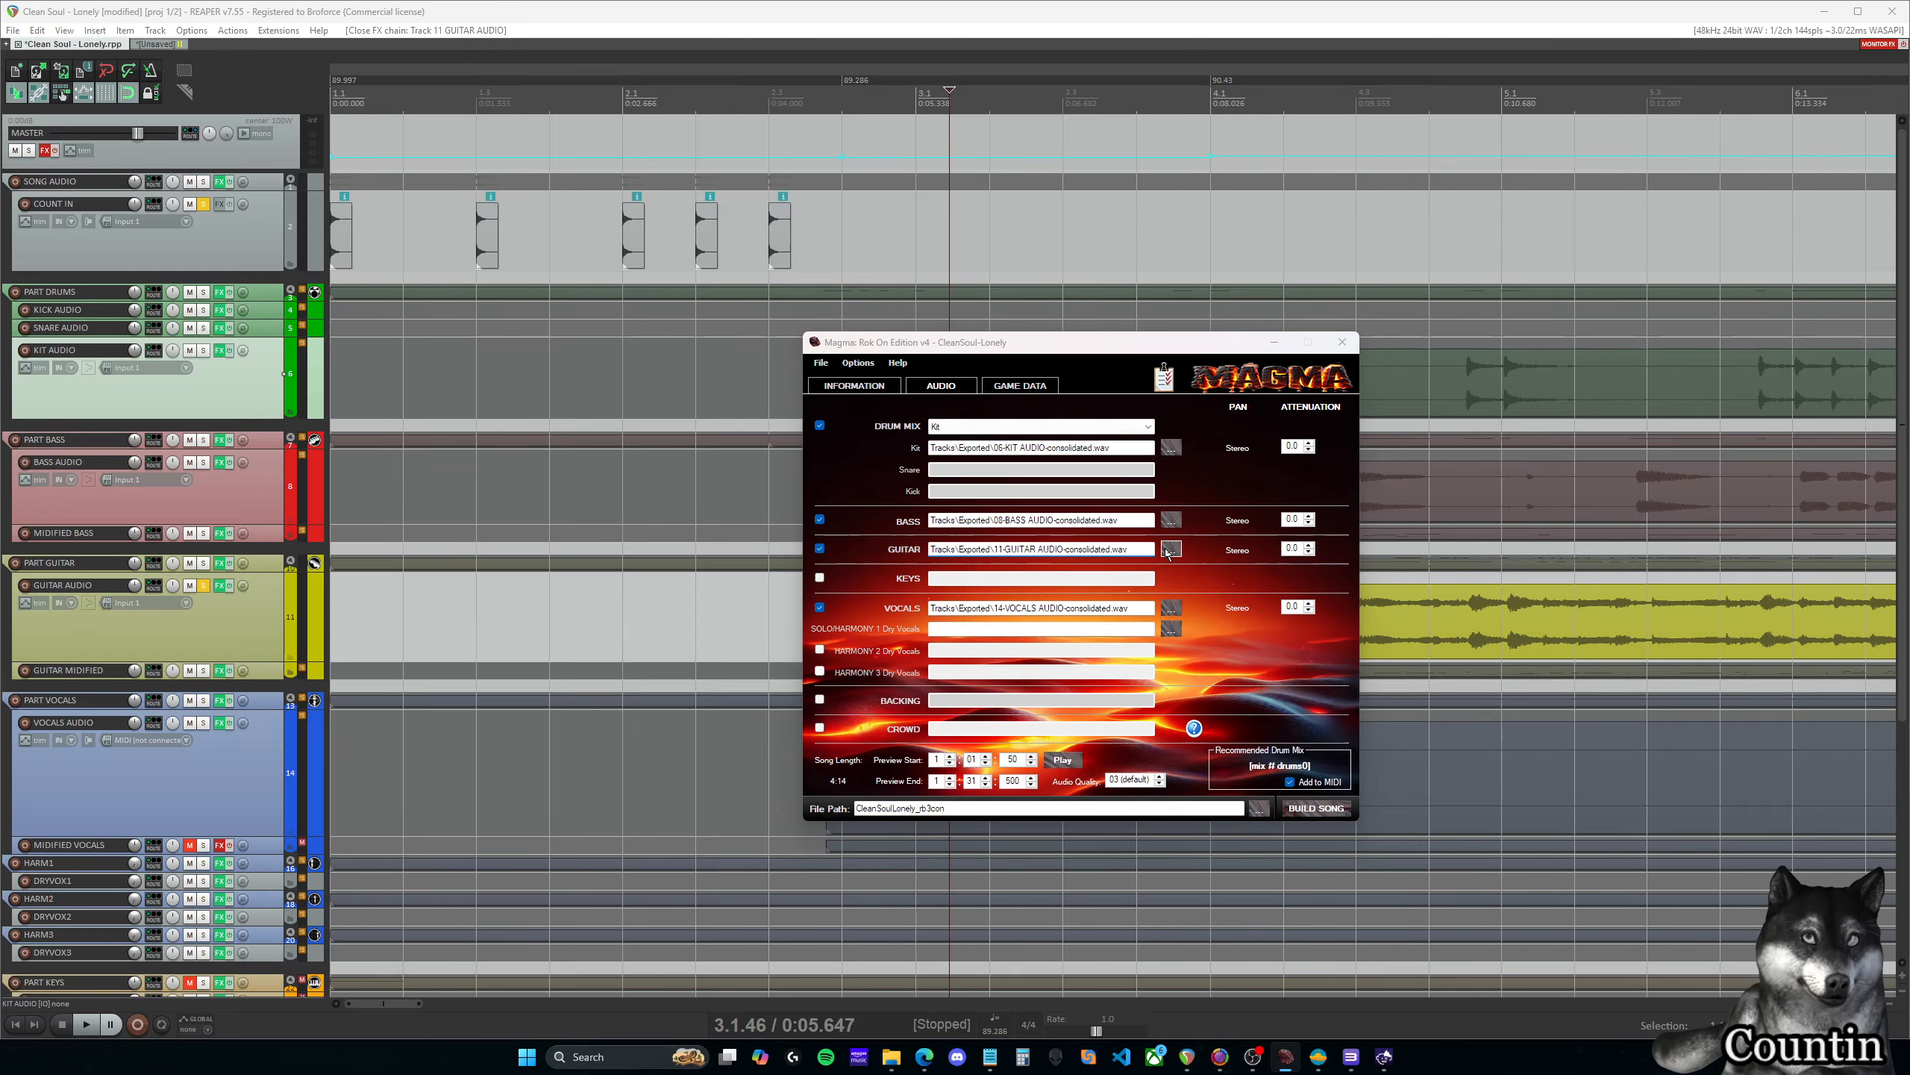
click(1163, 549)
double_click(1054, 517)
drag(1068, 365, 1202, 356)
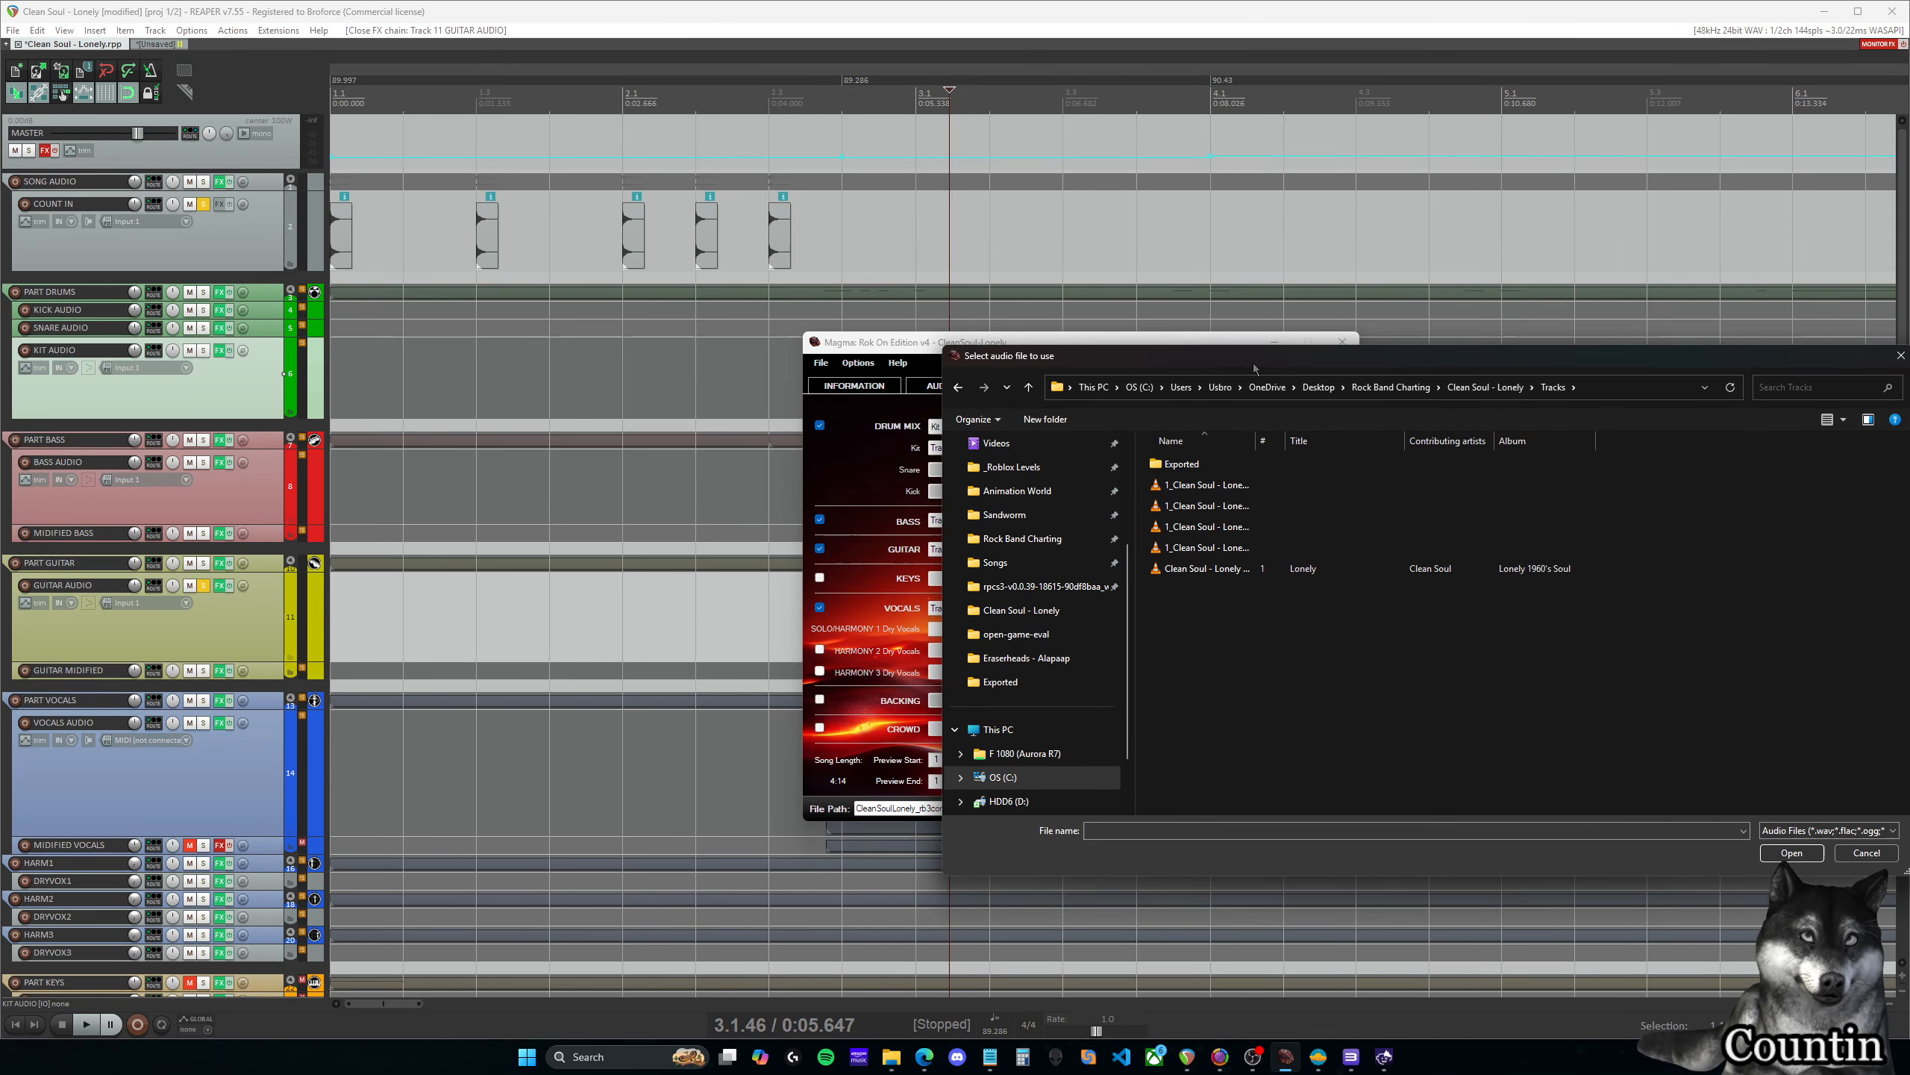
double_click(1195, 466)
Rename Clean Soul - Lonely.wav as GUITAR AND COUNTIN.wav and load it as the guitar audio
click(1210, 547)
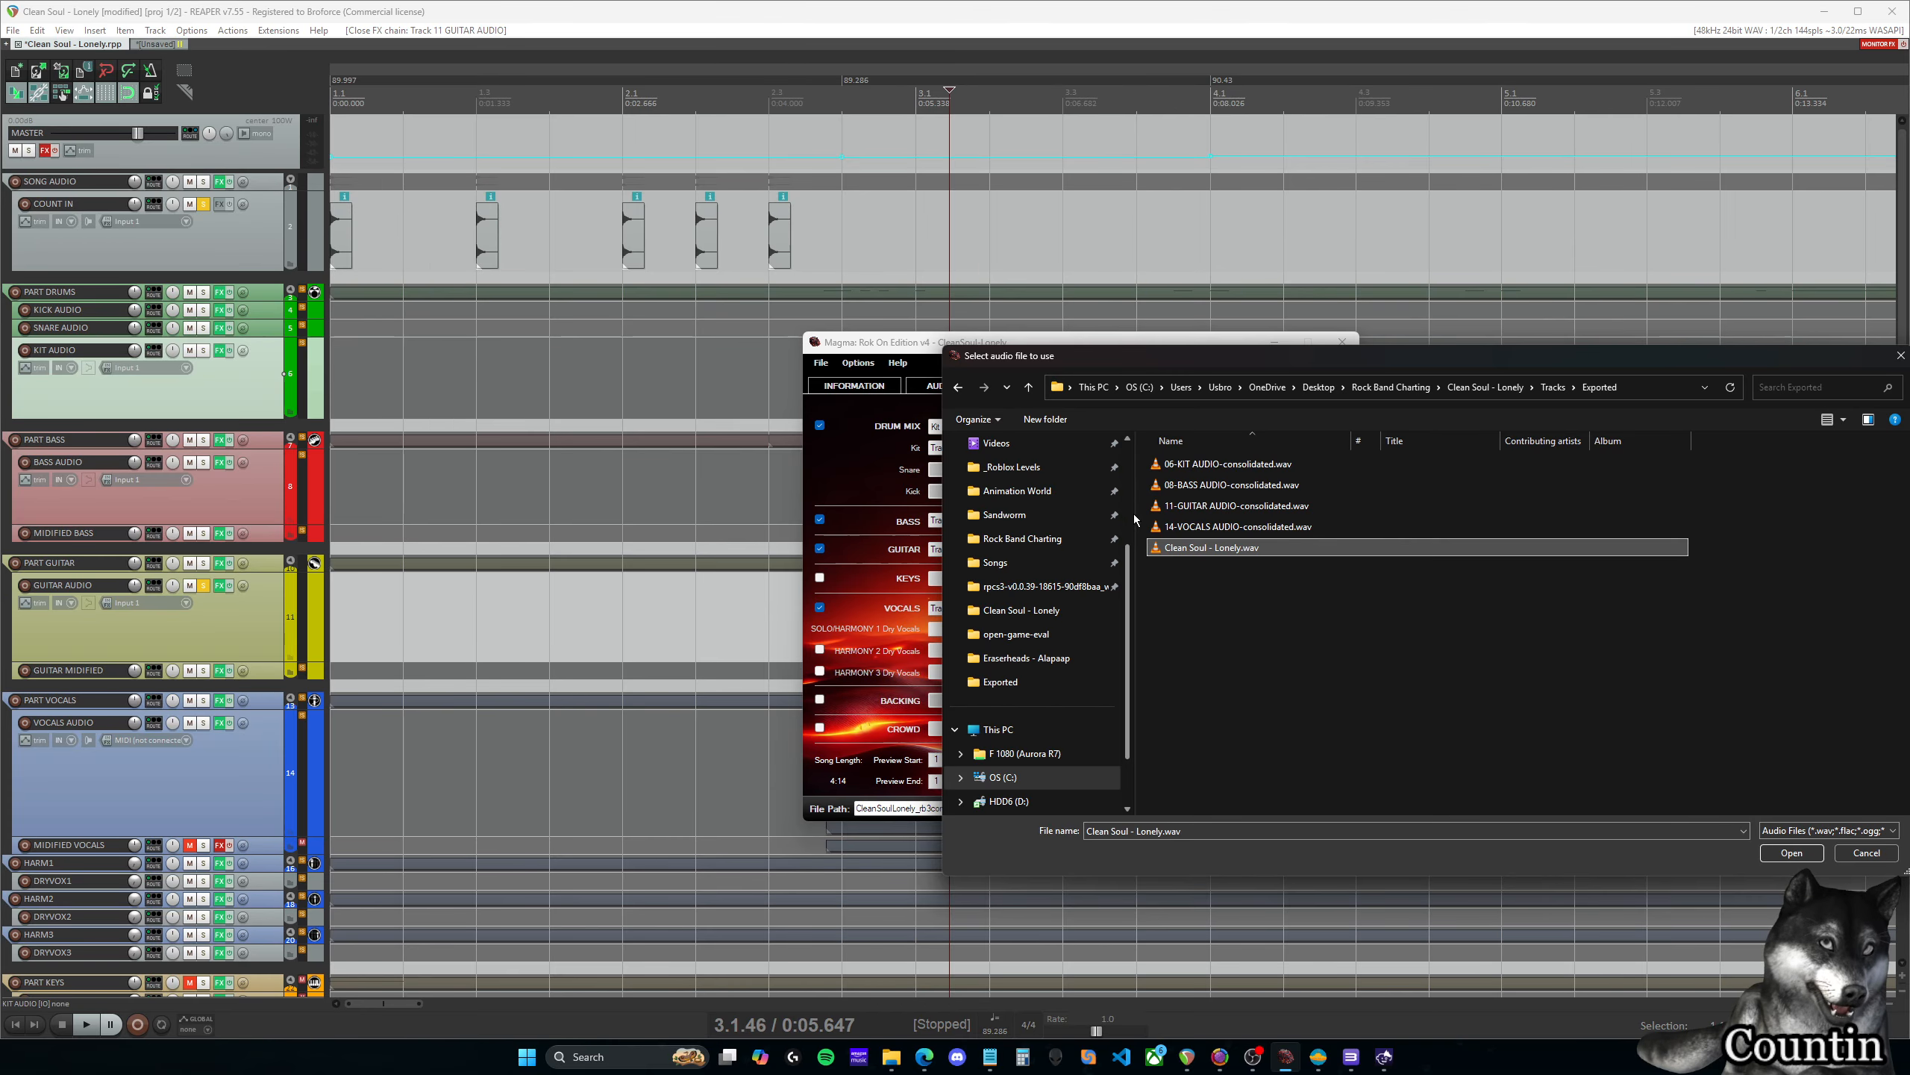
click(1217, 549)
double_click(1217, 548)
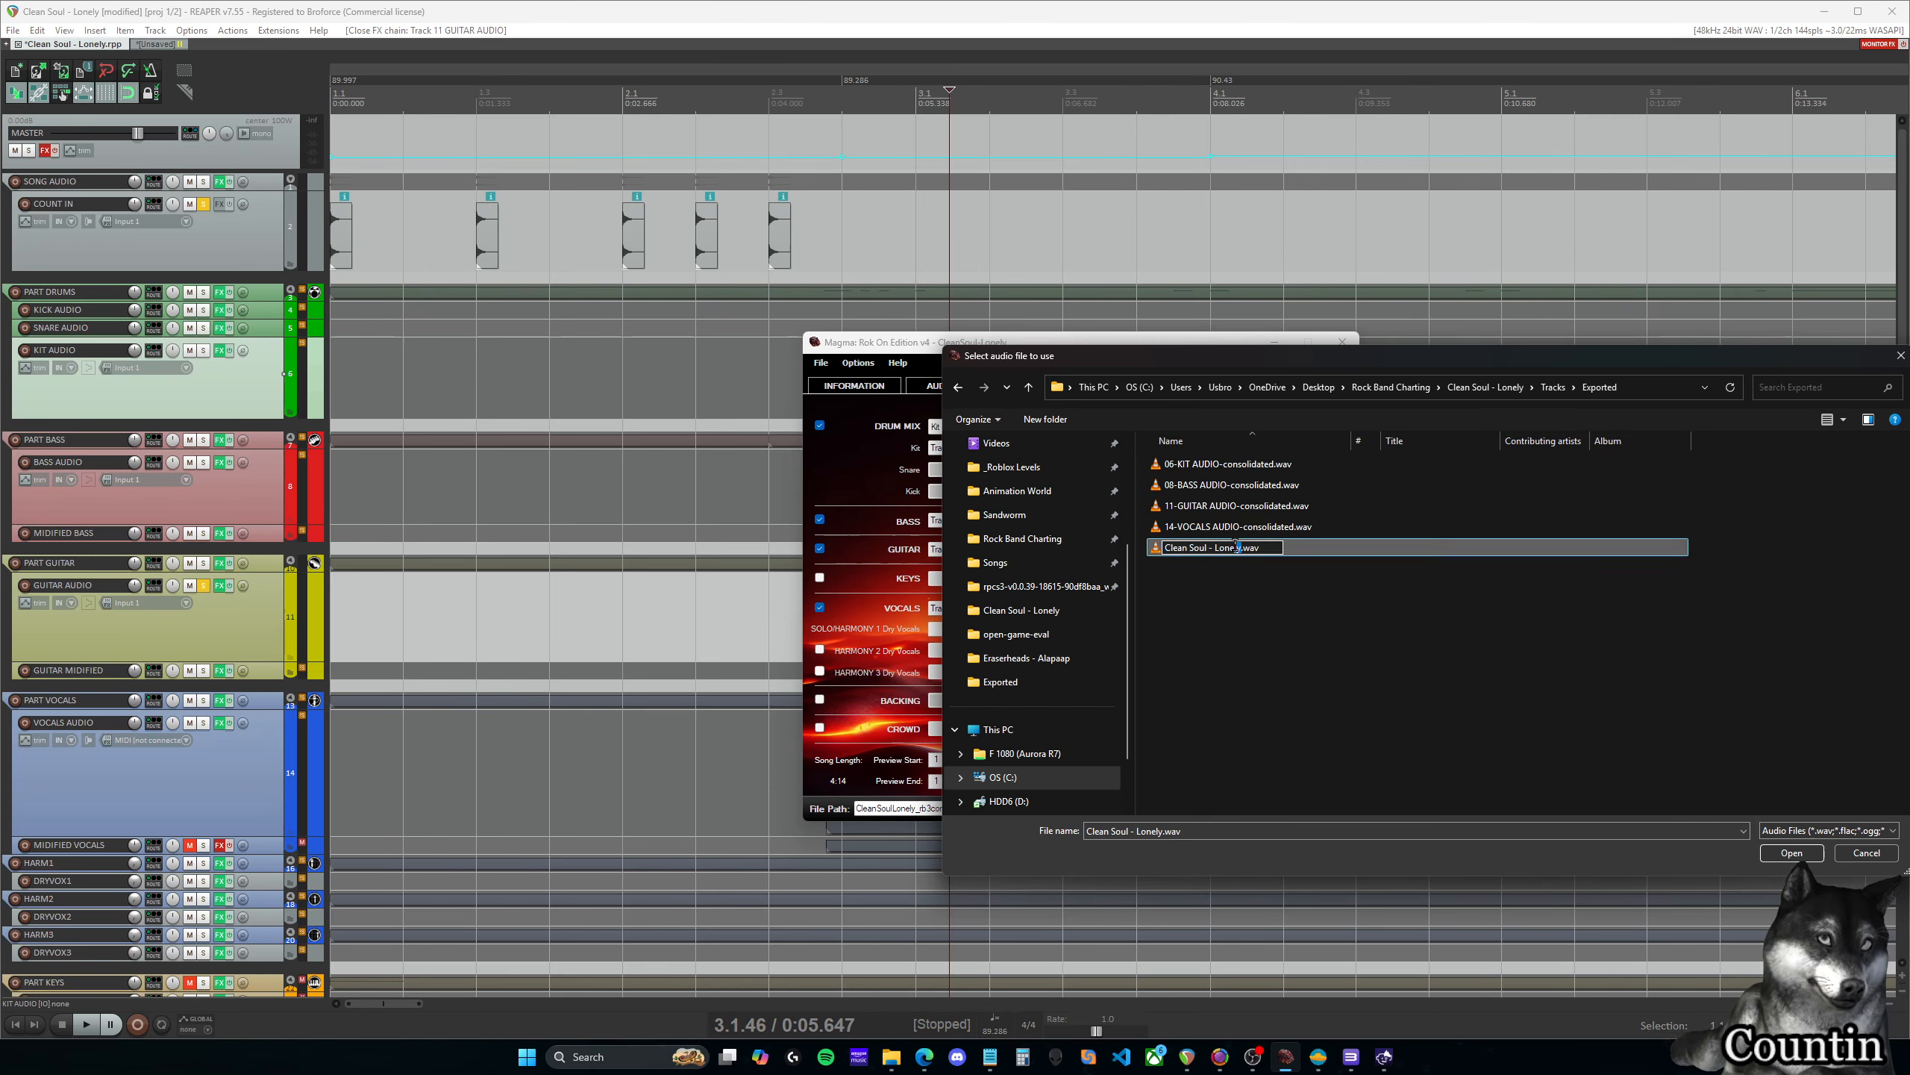
key(shift+Home)
text(GUITAR AND )
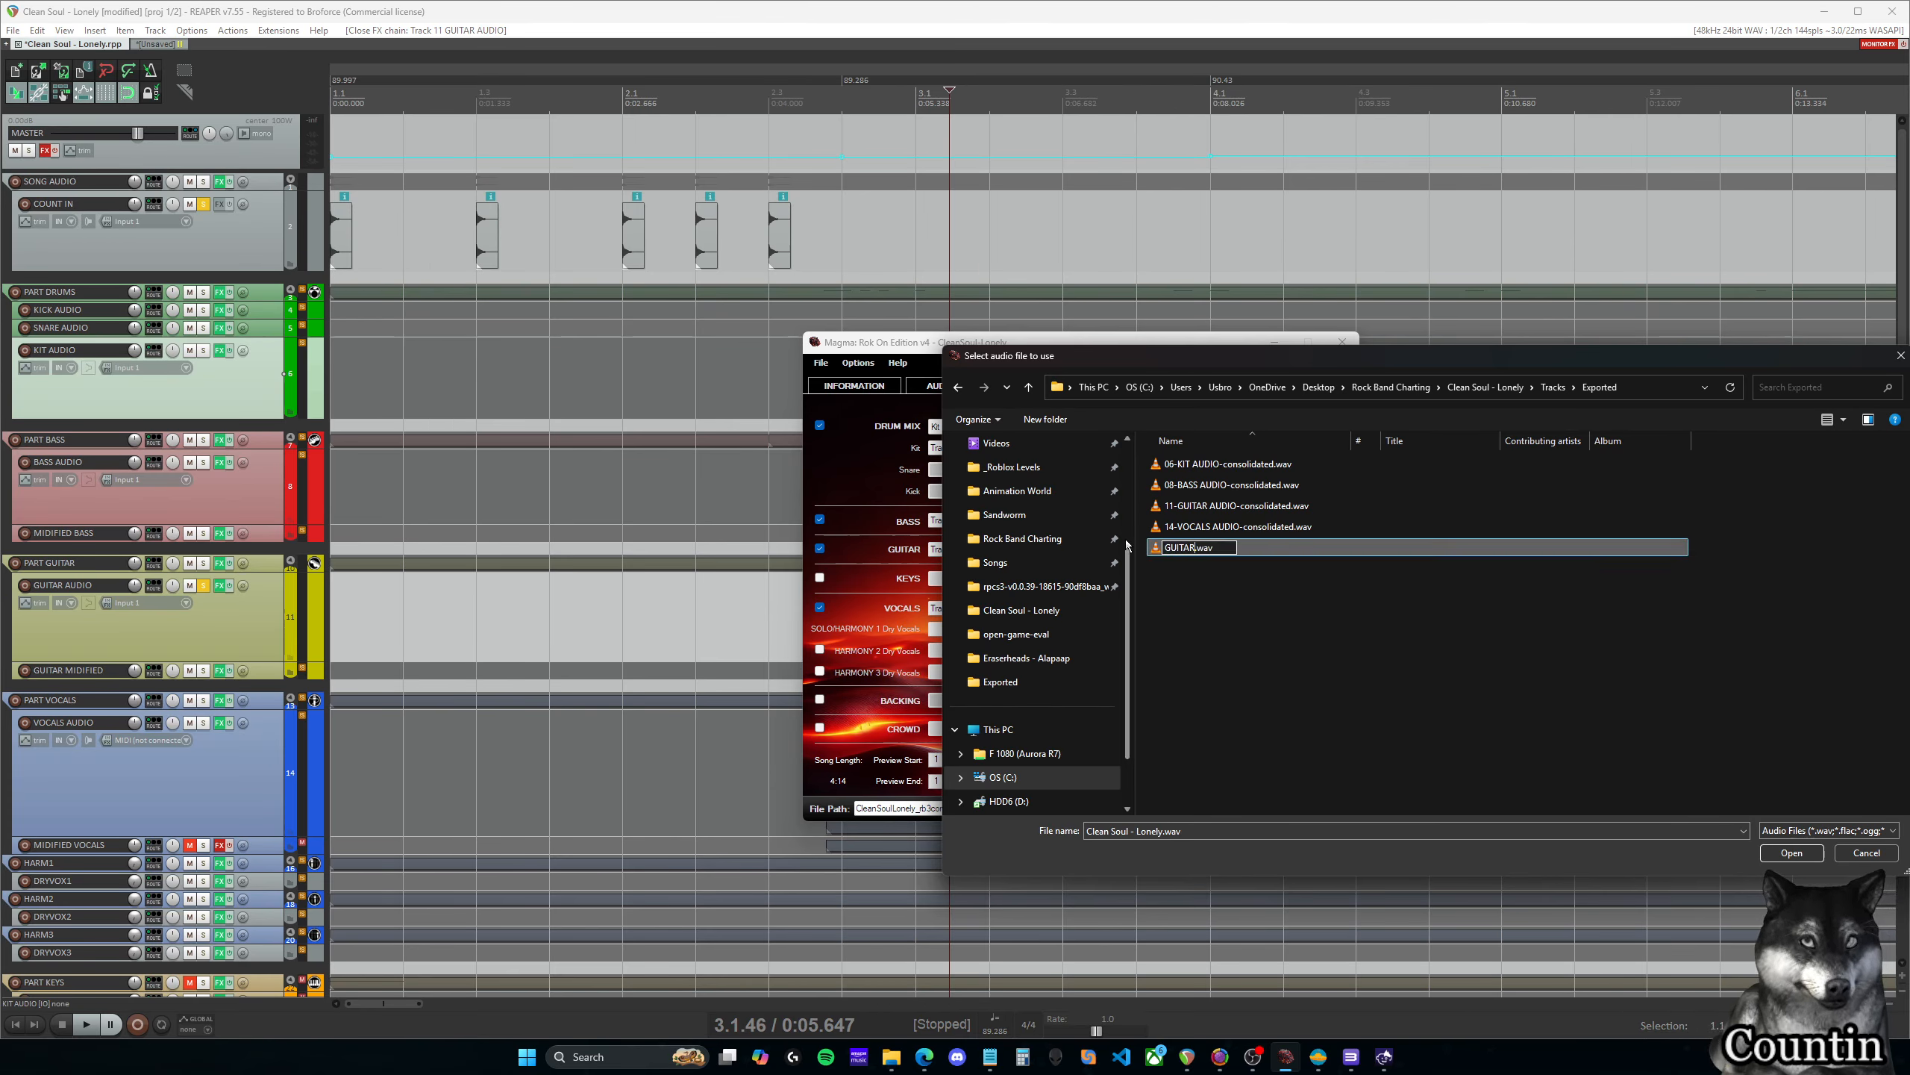
text(COUNTIN)
key(Return)
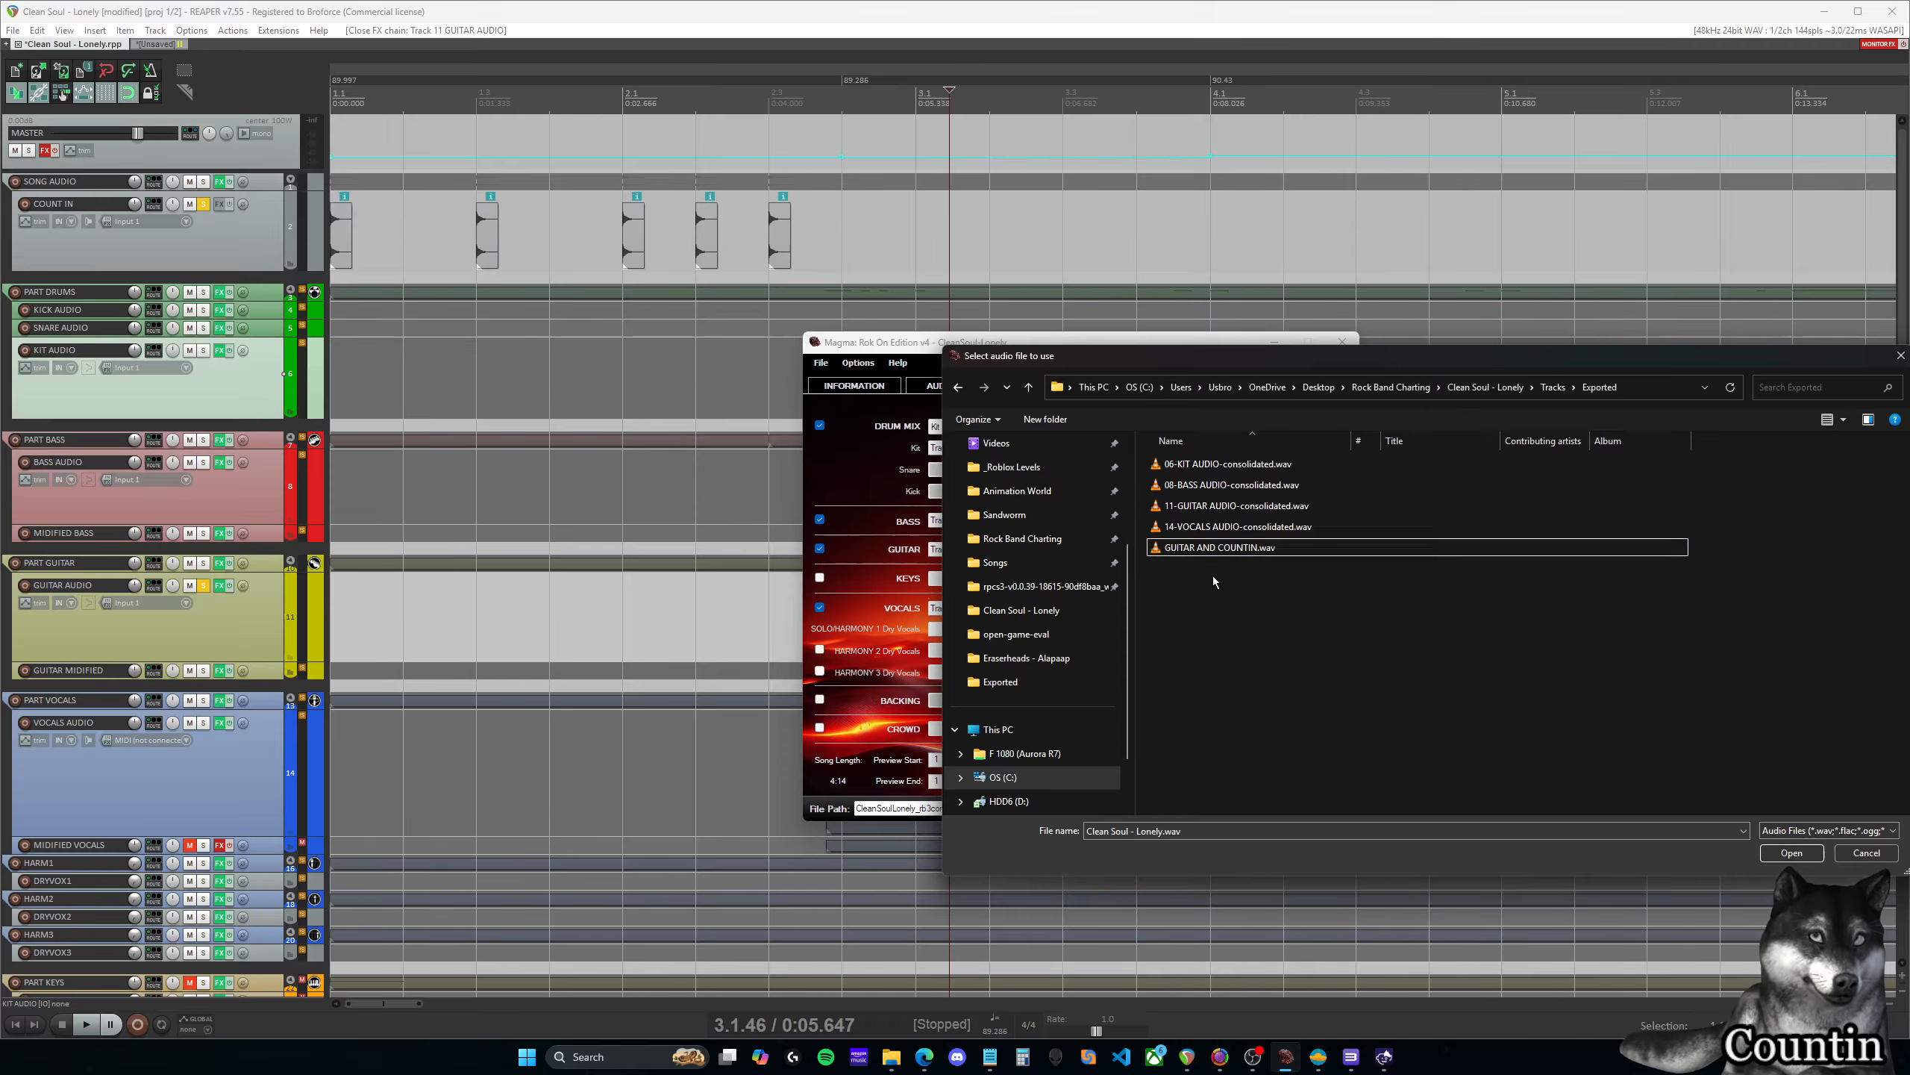
click(1791, 853)
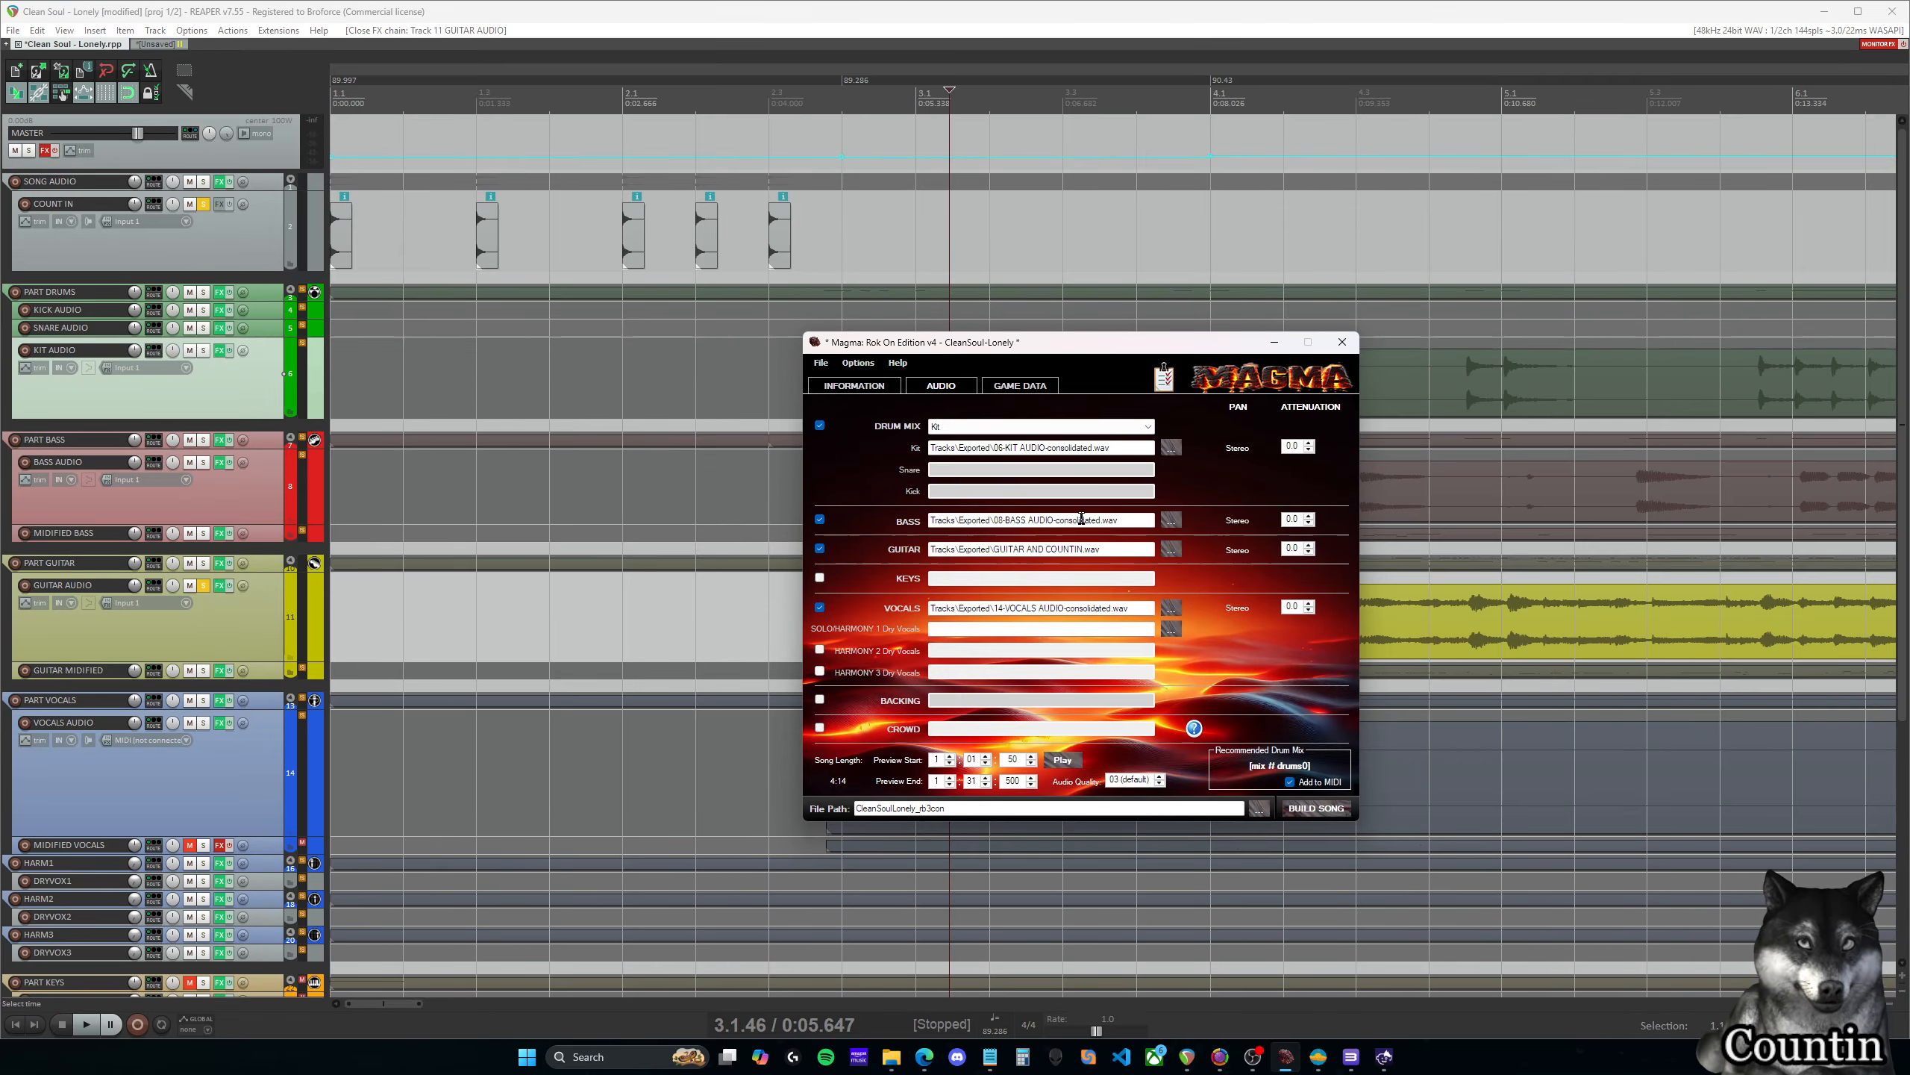
Audition Magma's audio preview with its current start, and again with the preview start set to 0:00
click(1063, 758)
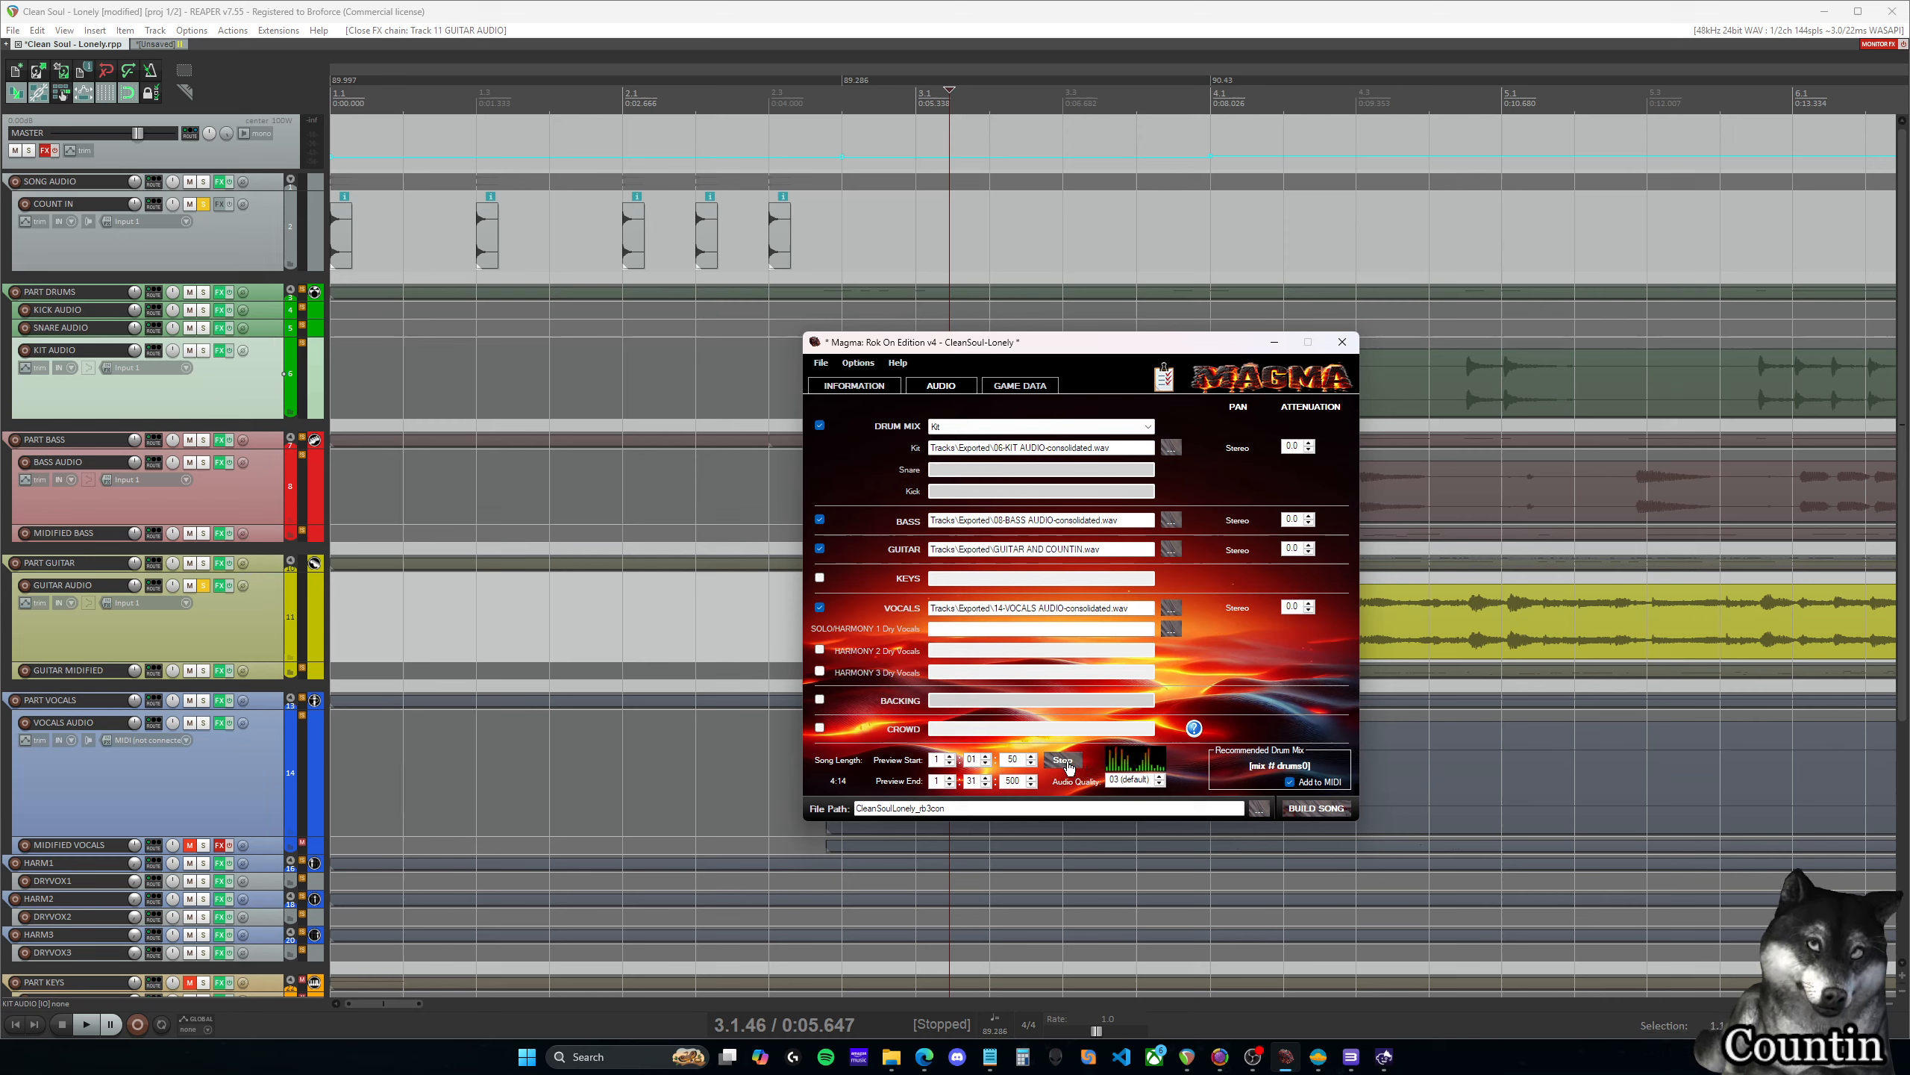
click(1065, 760)
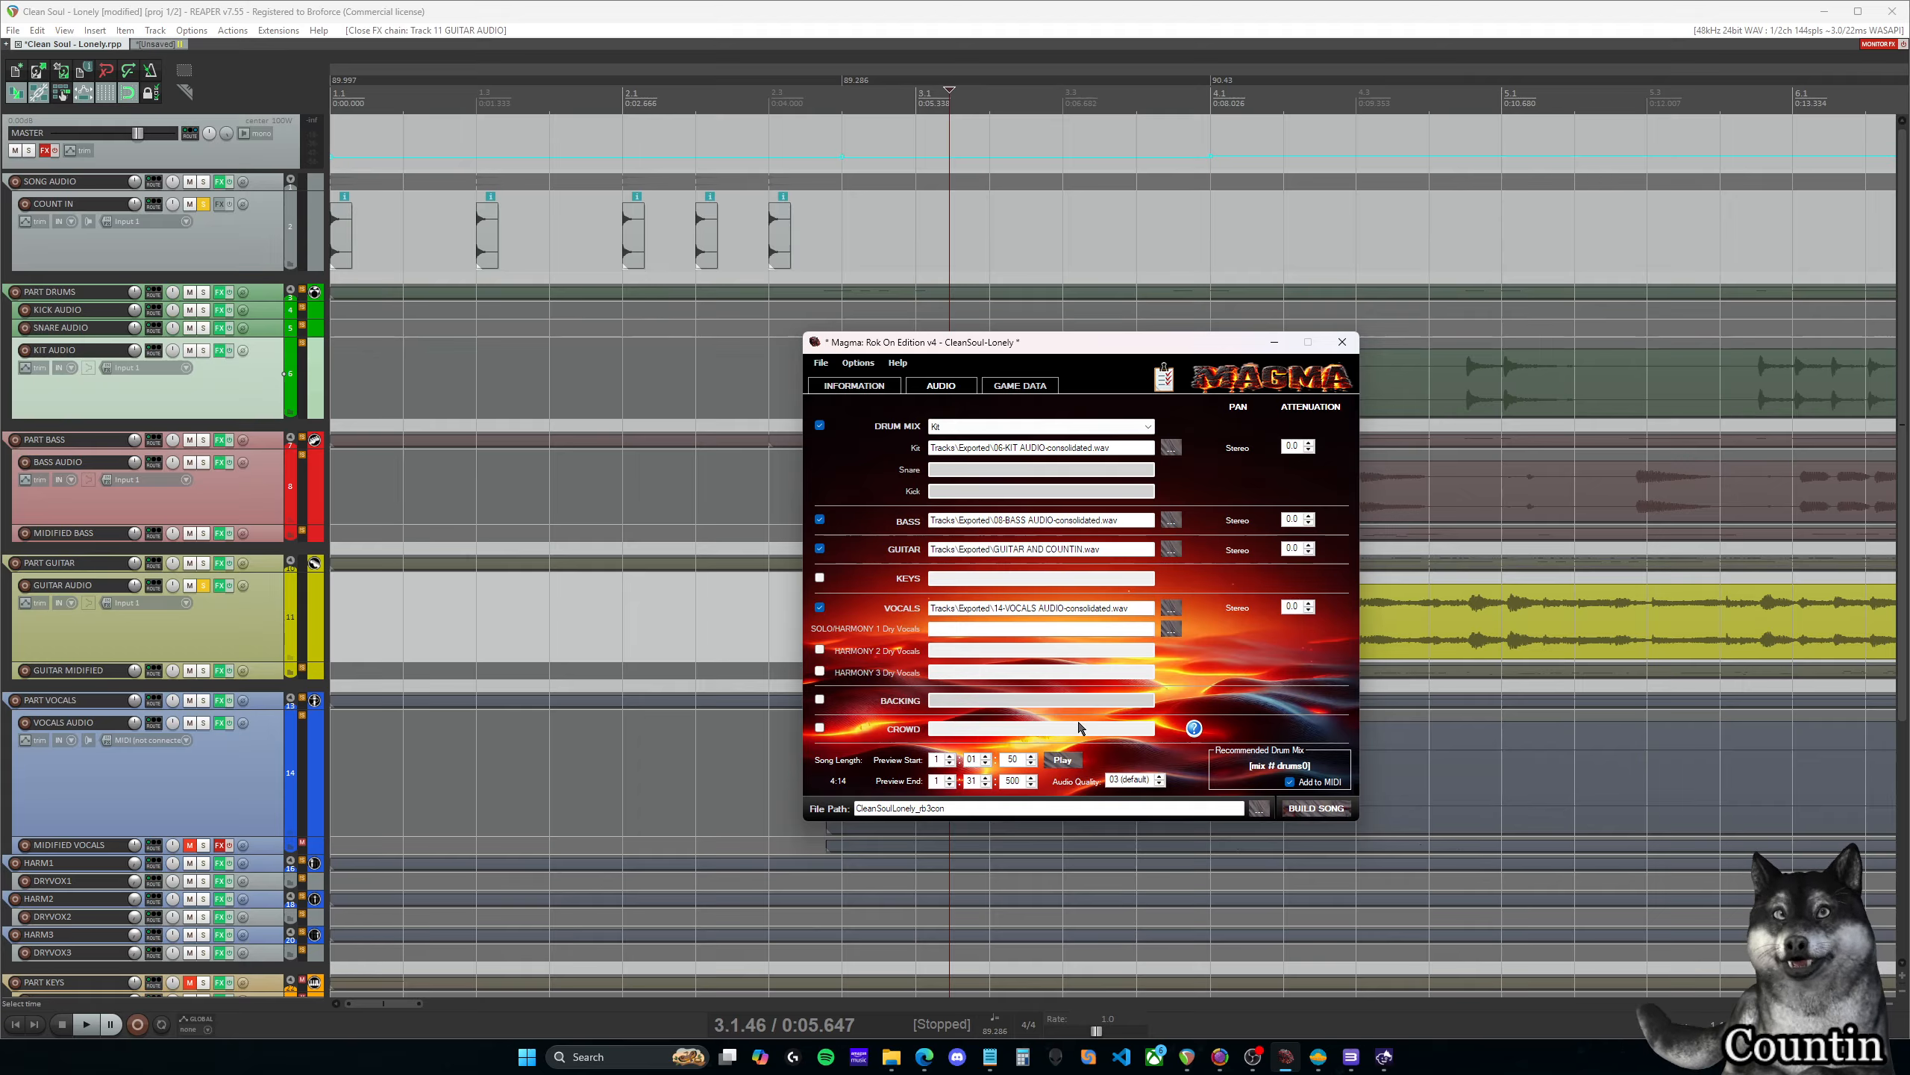
click(944, 760)
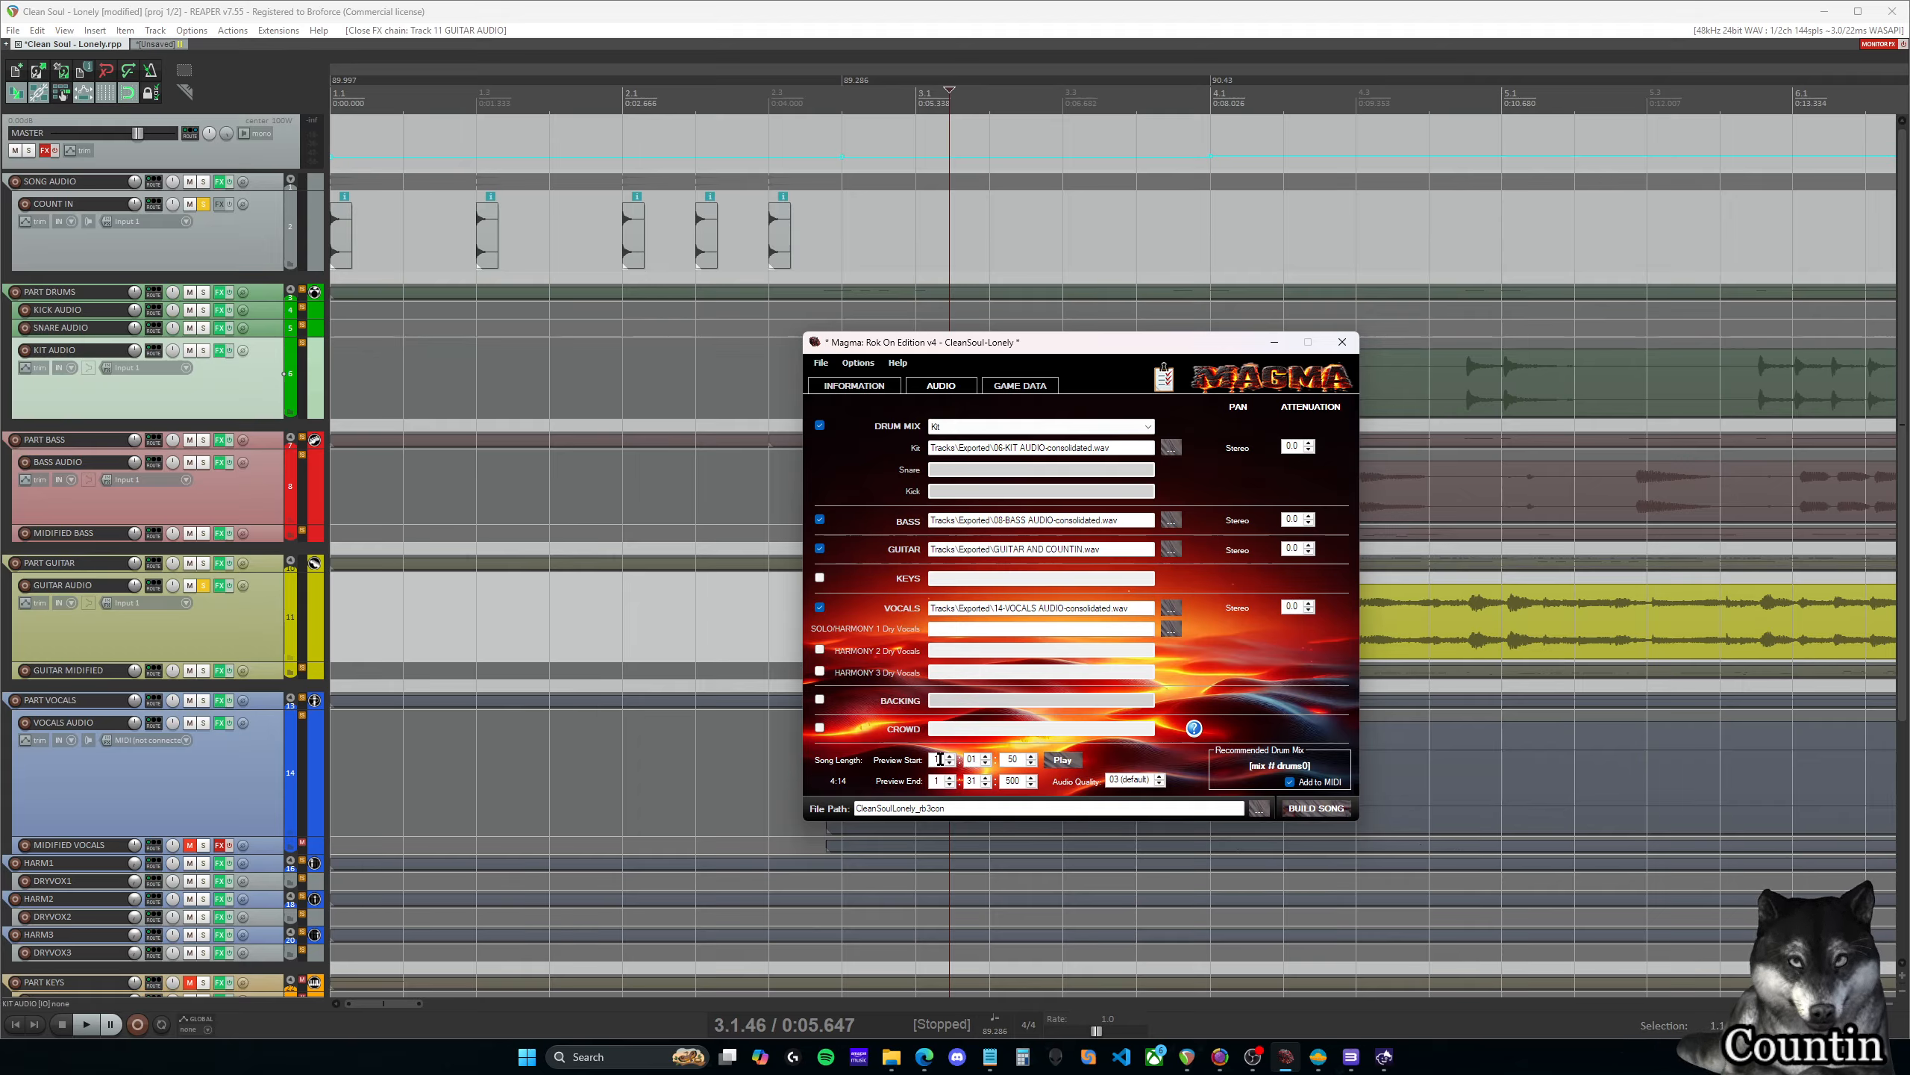
text(0)
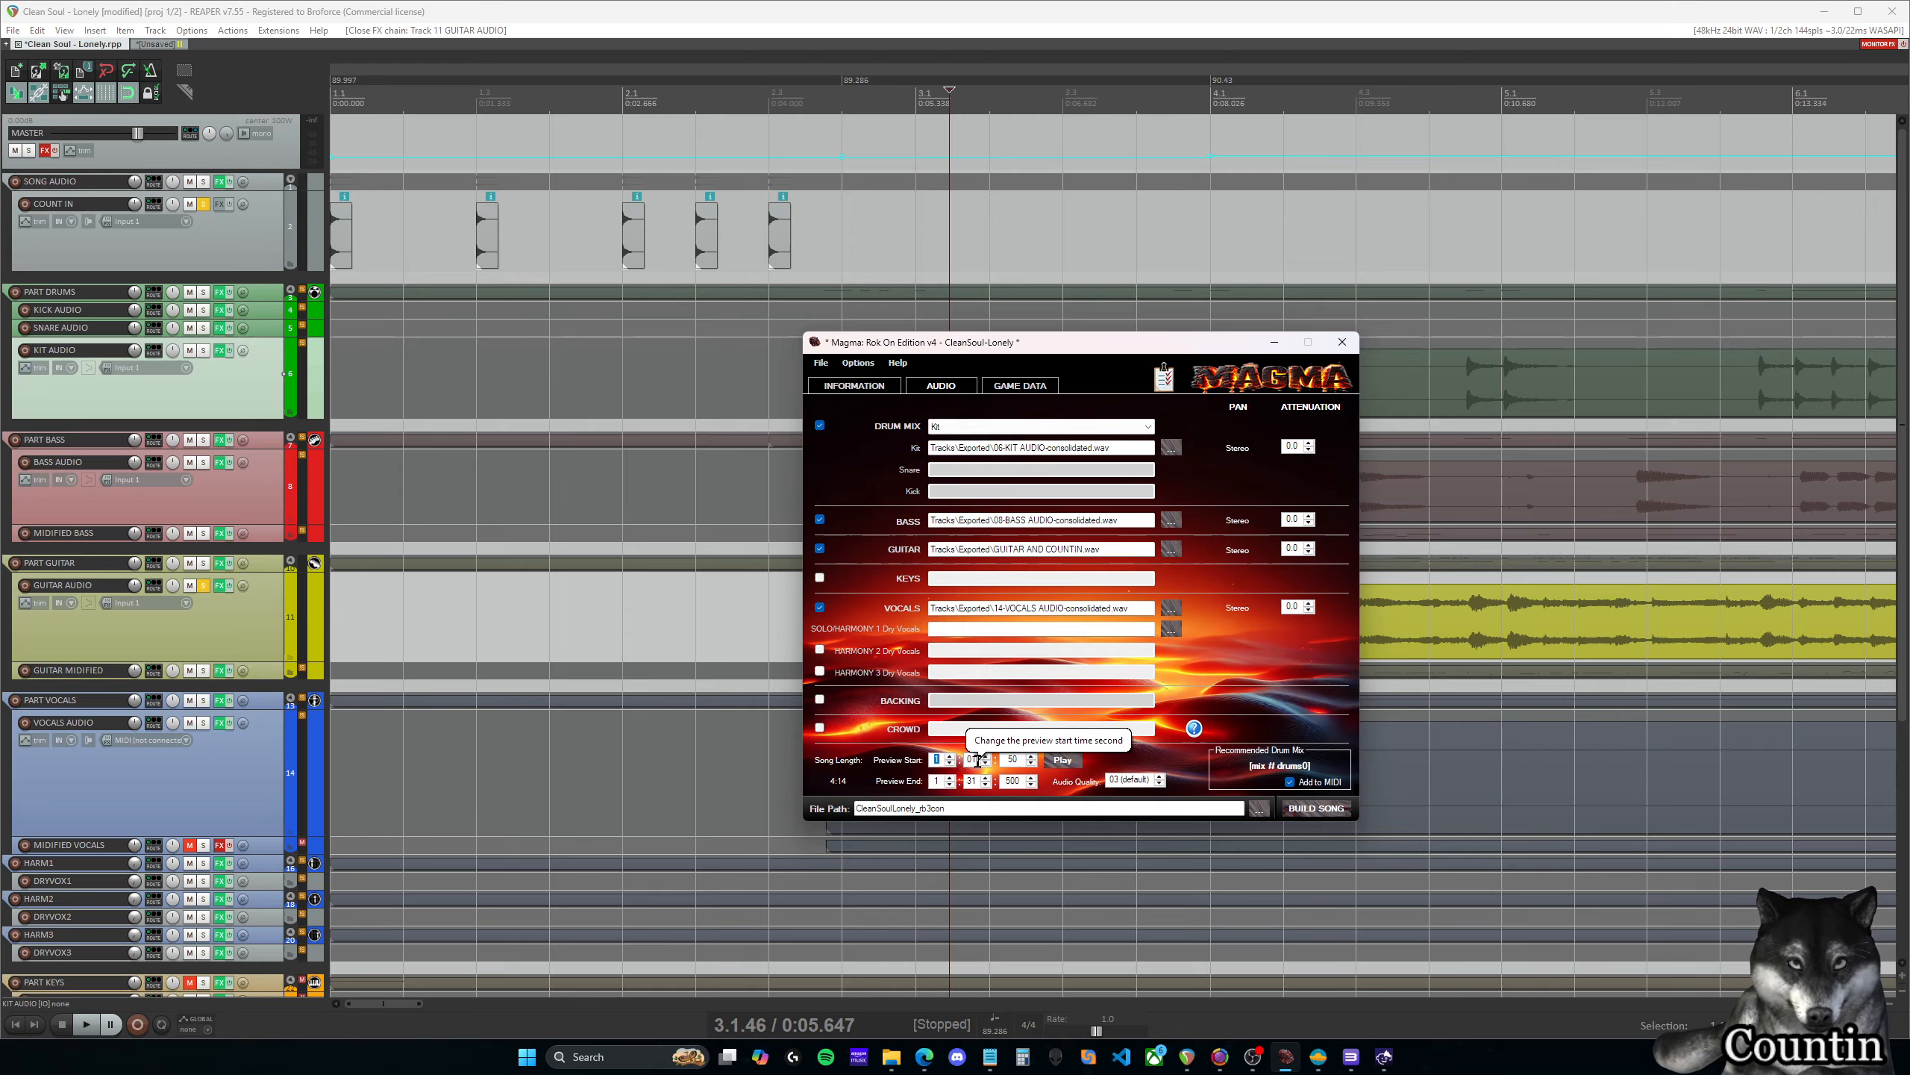
drag(977, 760, 1002, 759)
text(00)
click(1061, 759)
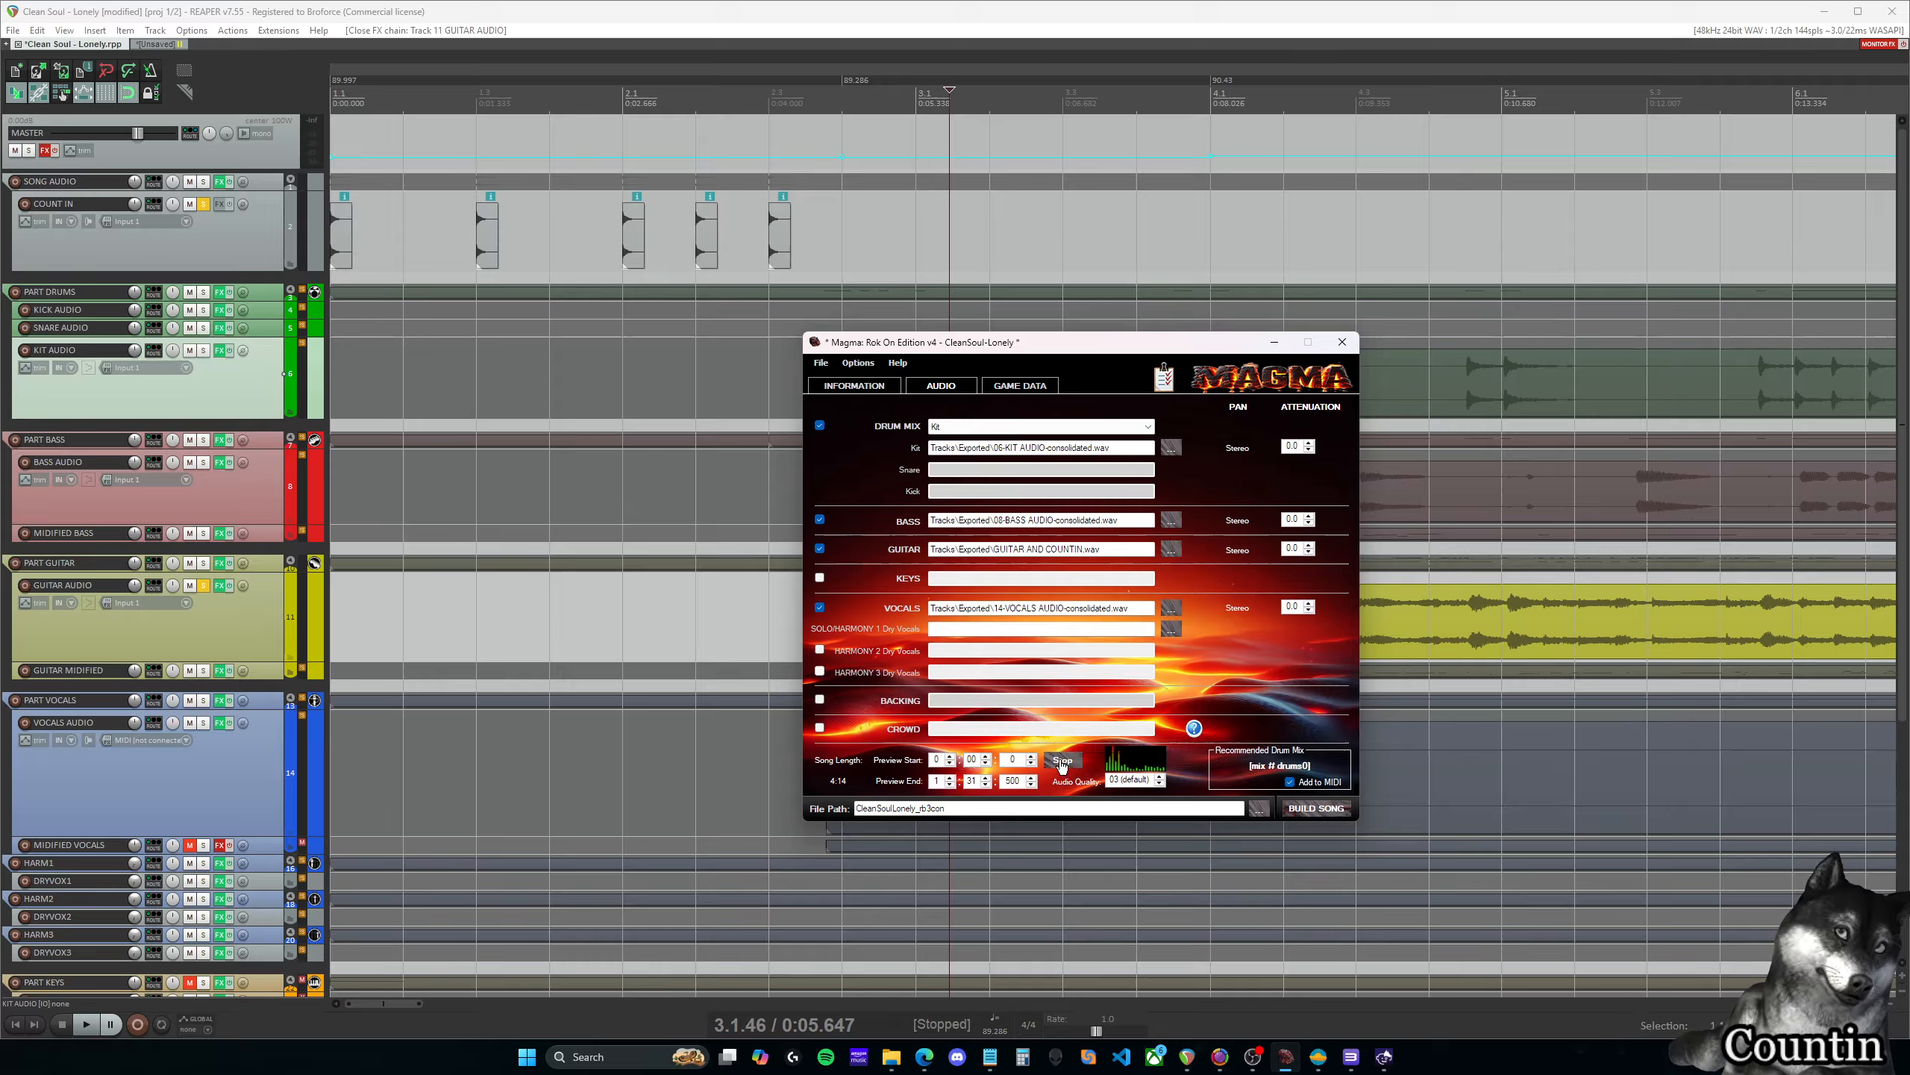
click(1066, 762)
Set the preview start to 1 minute 01 seconds
text(1)
drag(980, 760, 971, 758)
text(1)
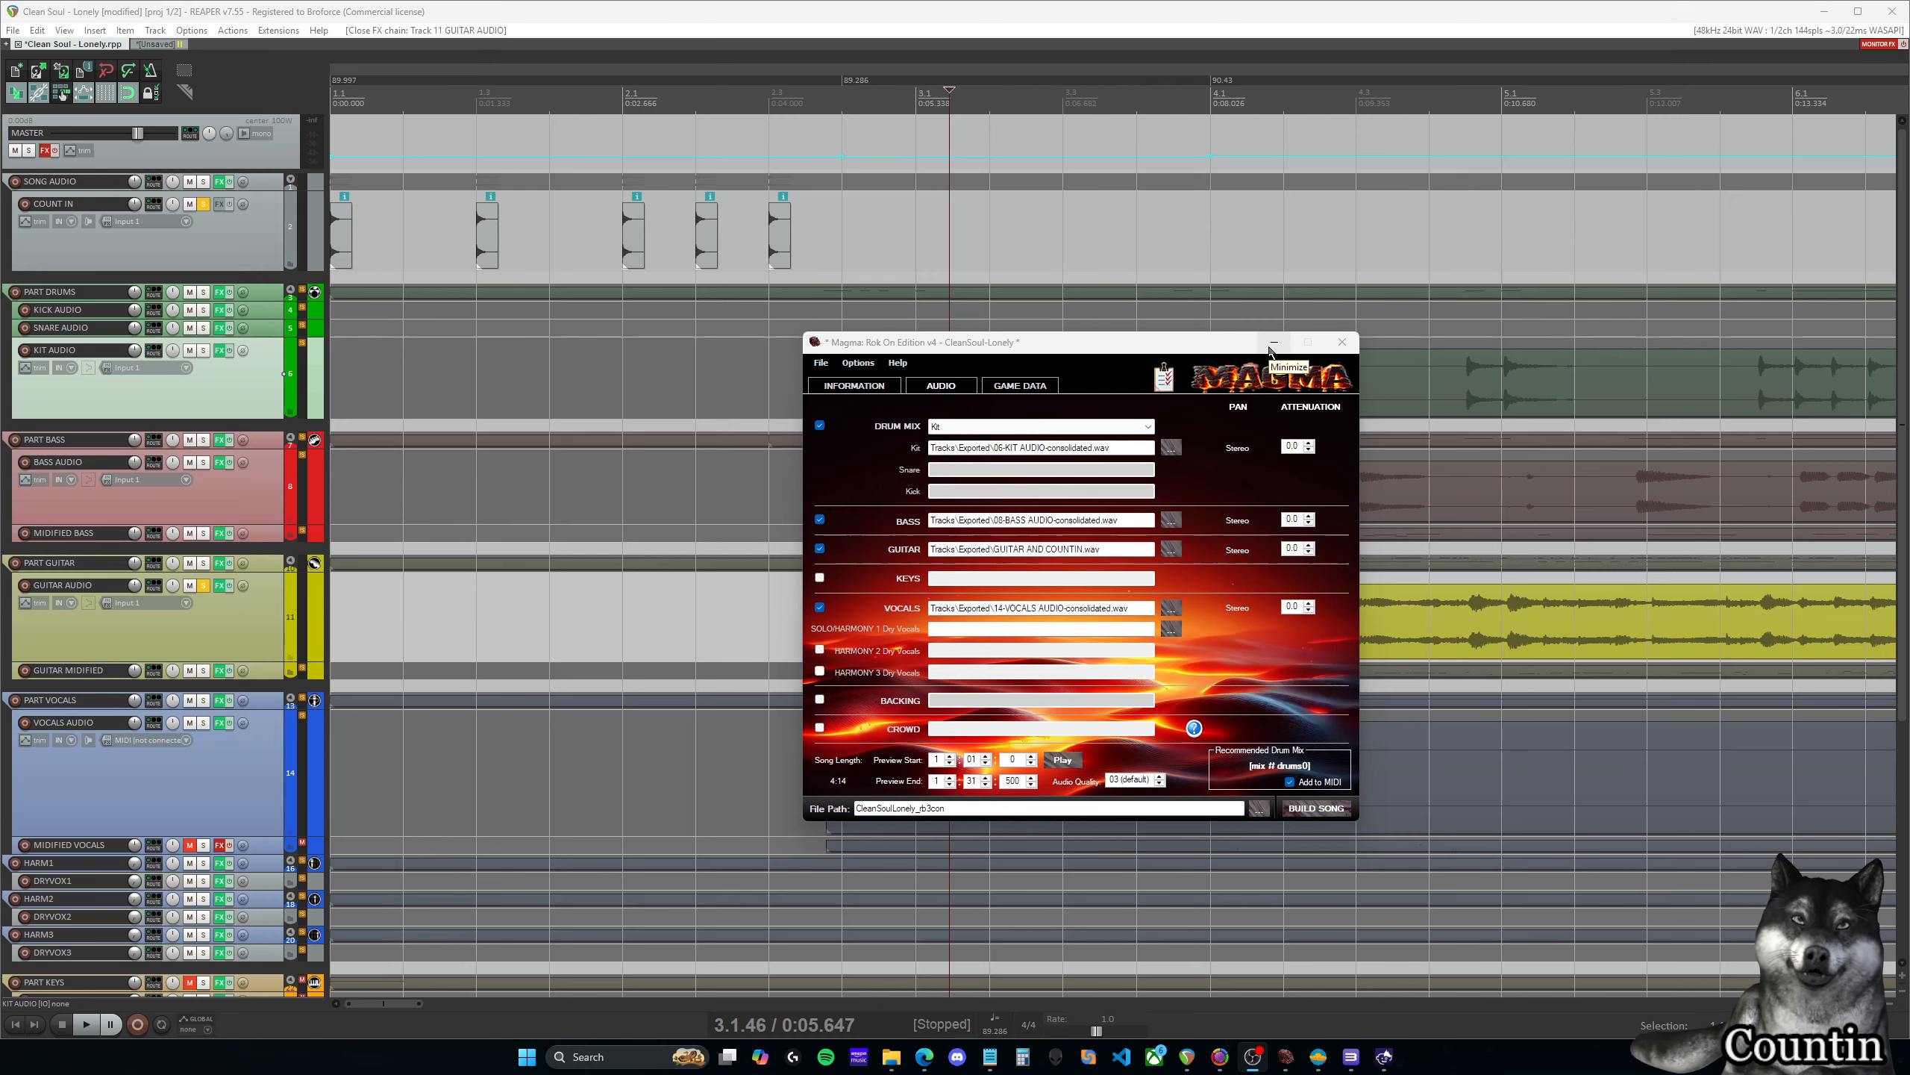
Switch to REAPER, set the COUNT IN track's volume to about -4.62 dB and audition it from the project start
click(1273, 342)
click(265, 238)
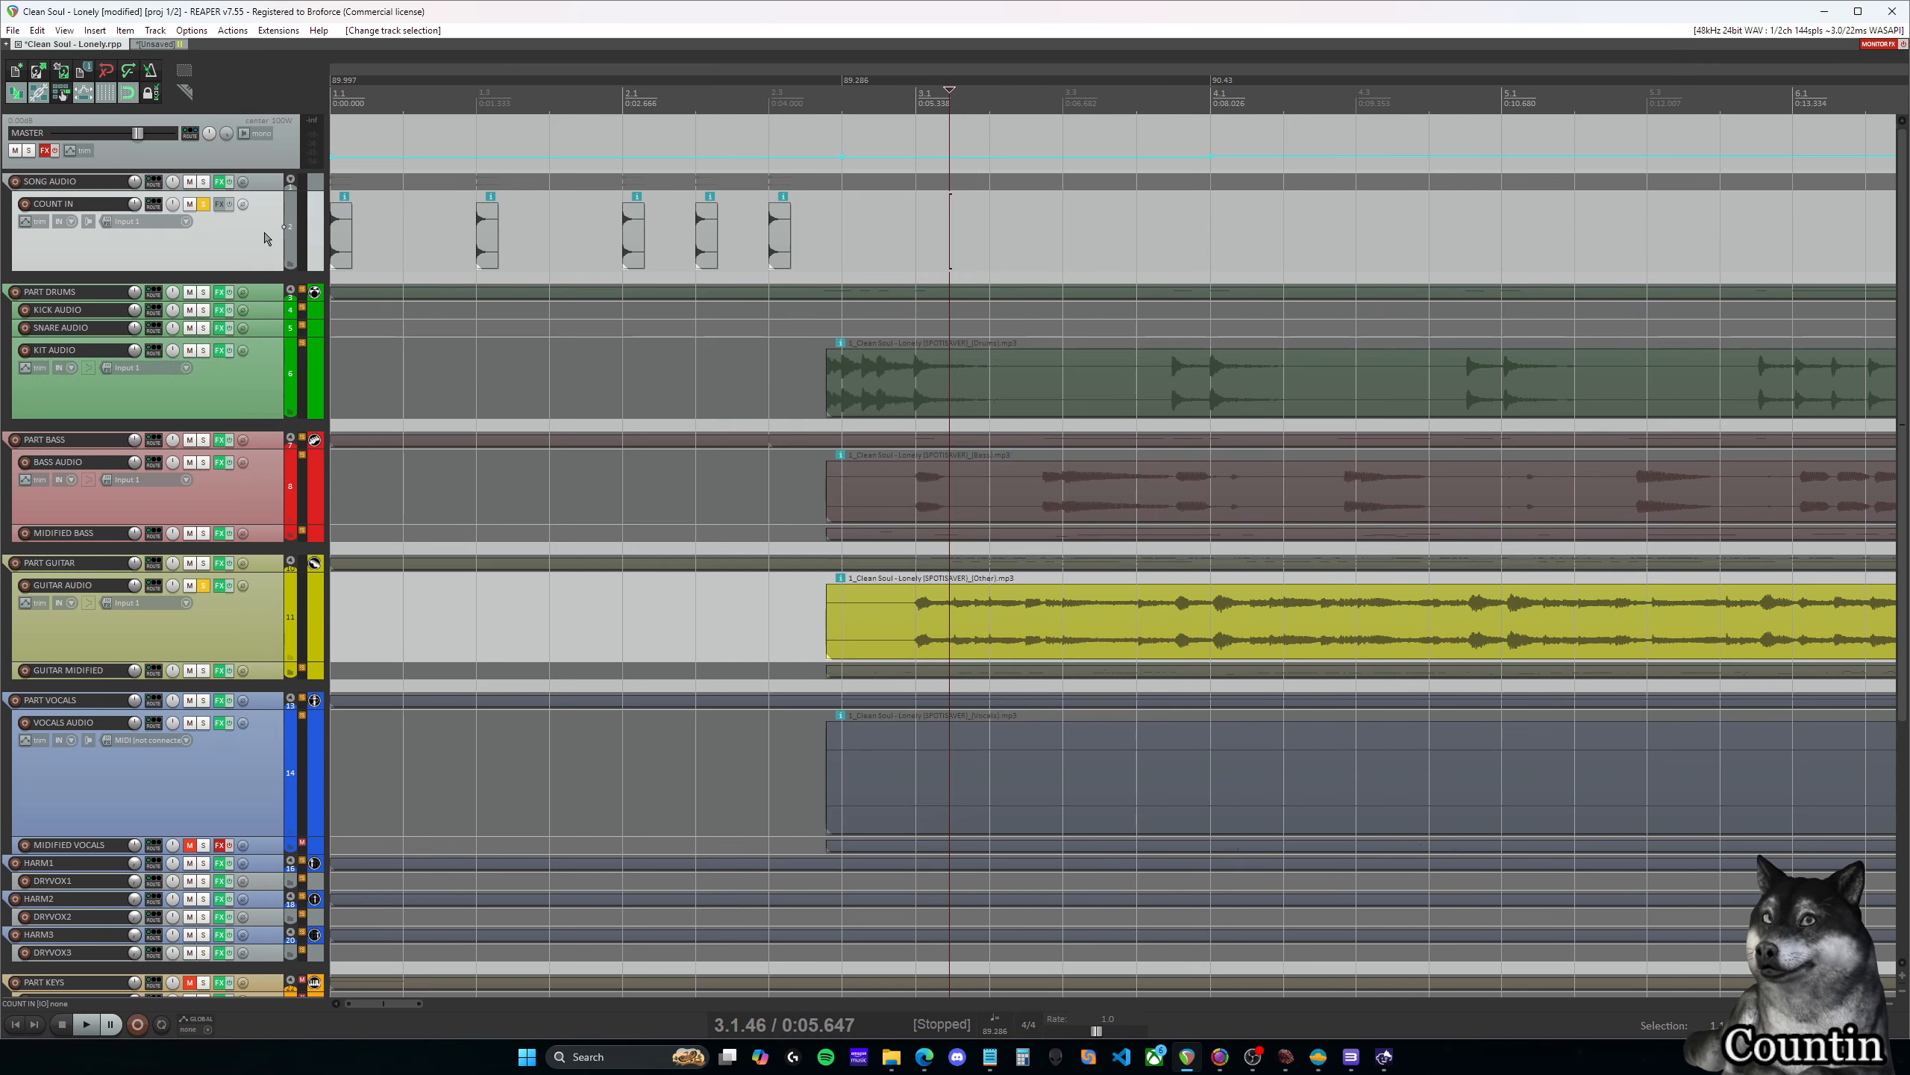
drag(135, 204, 135, 211)
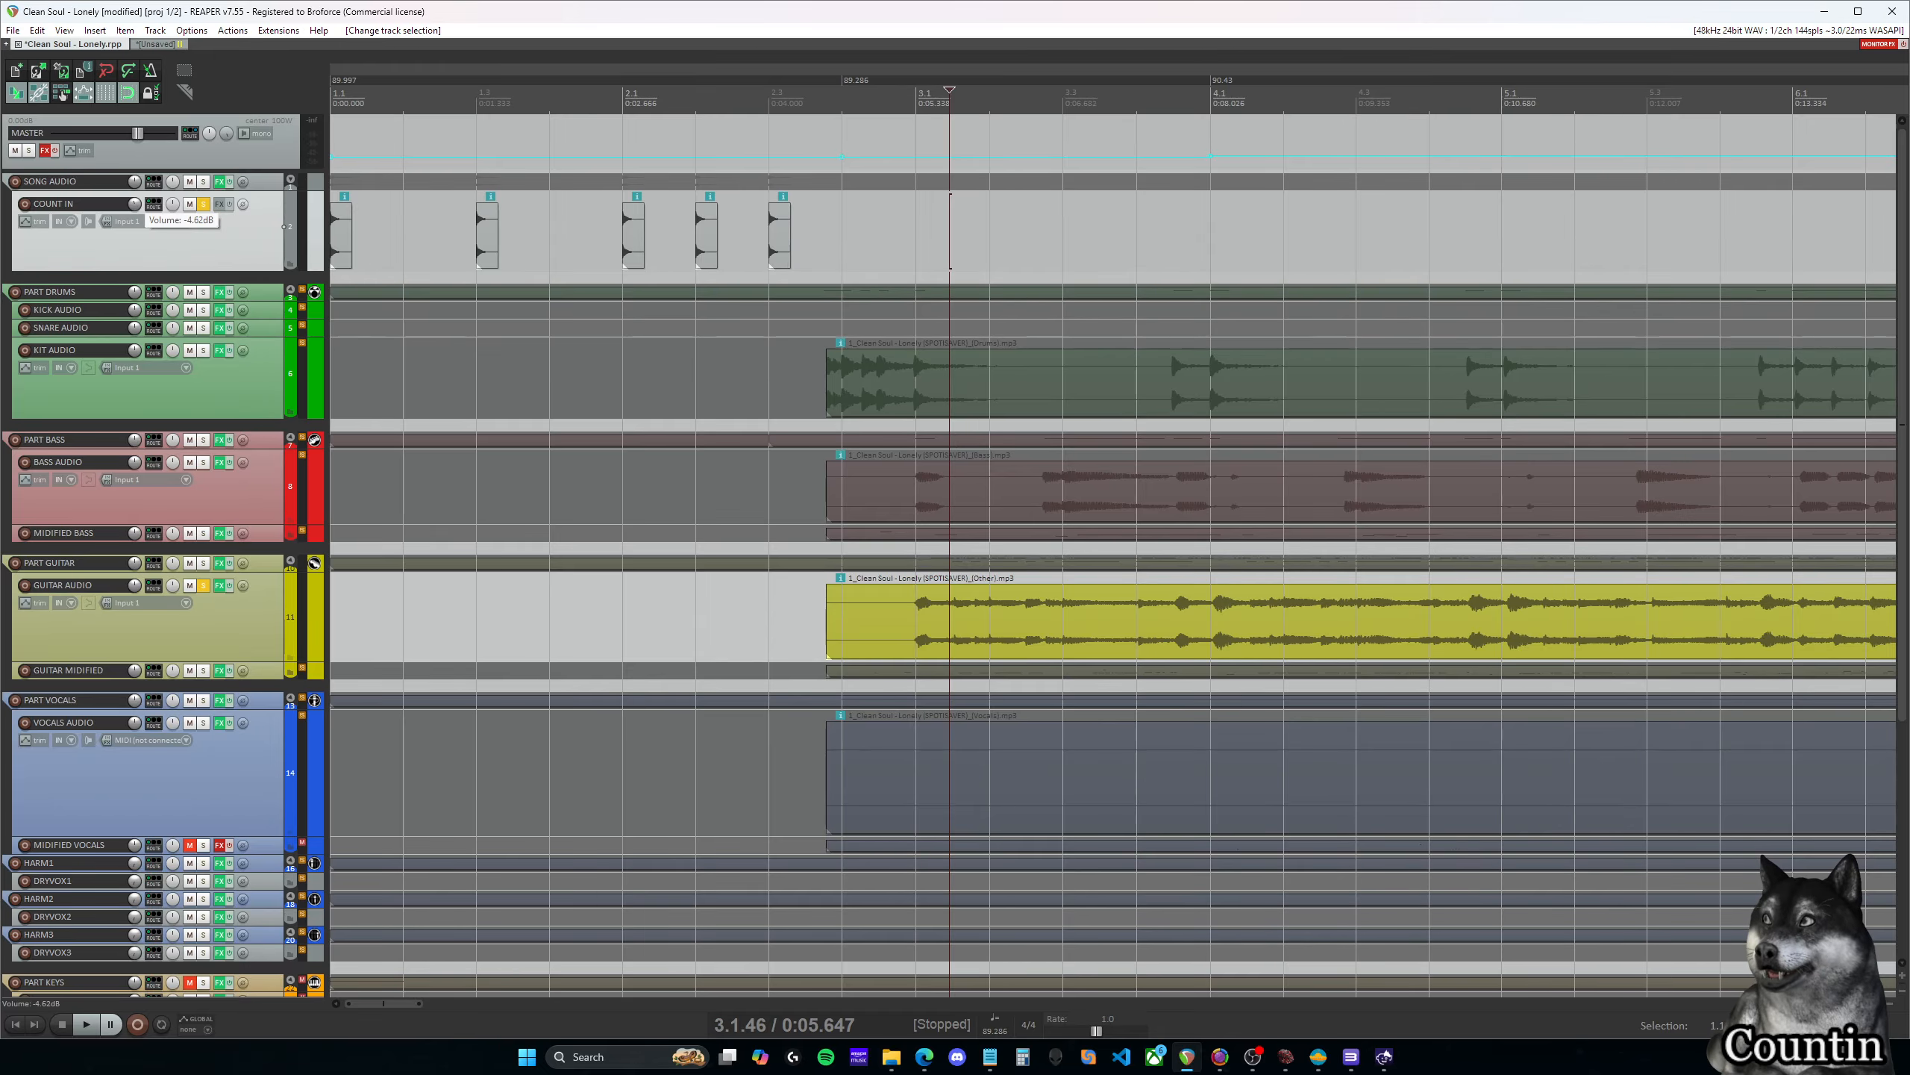
click(334, 97)
key(space)
key(space)
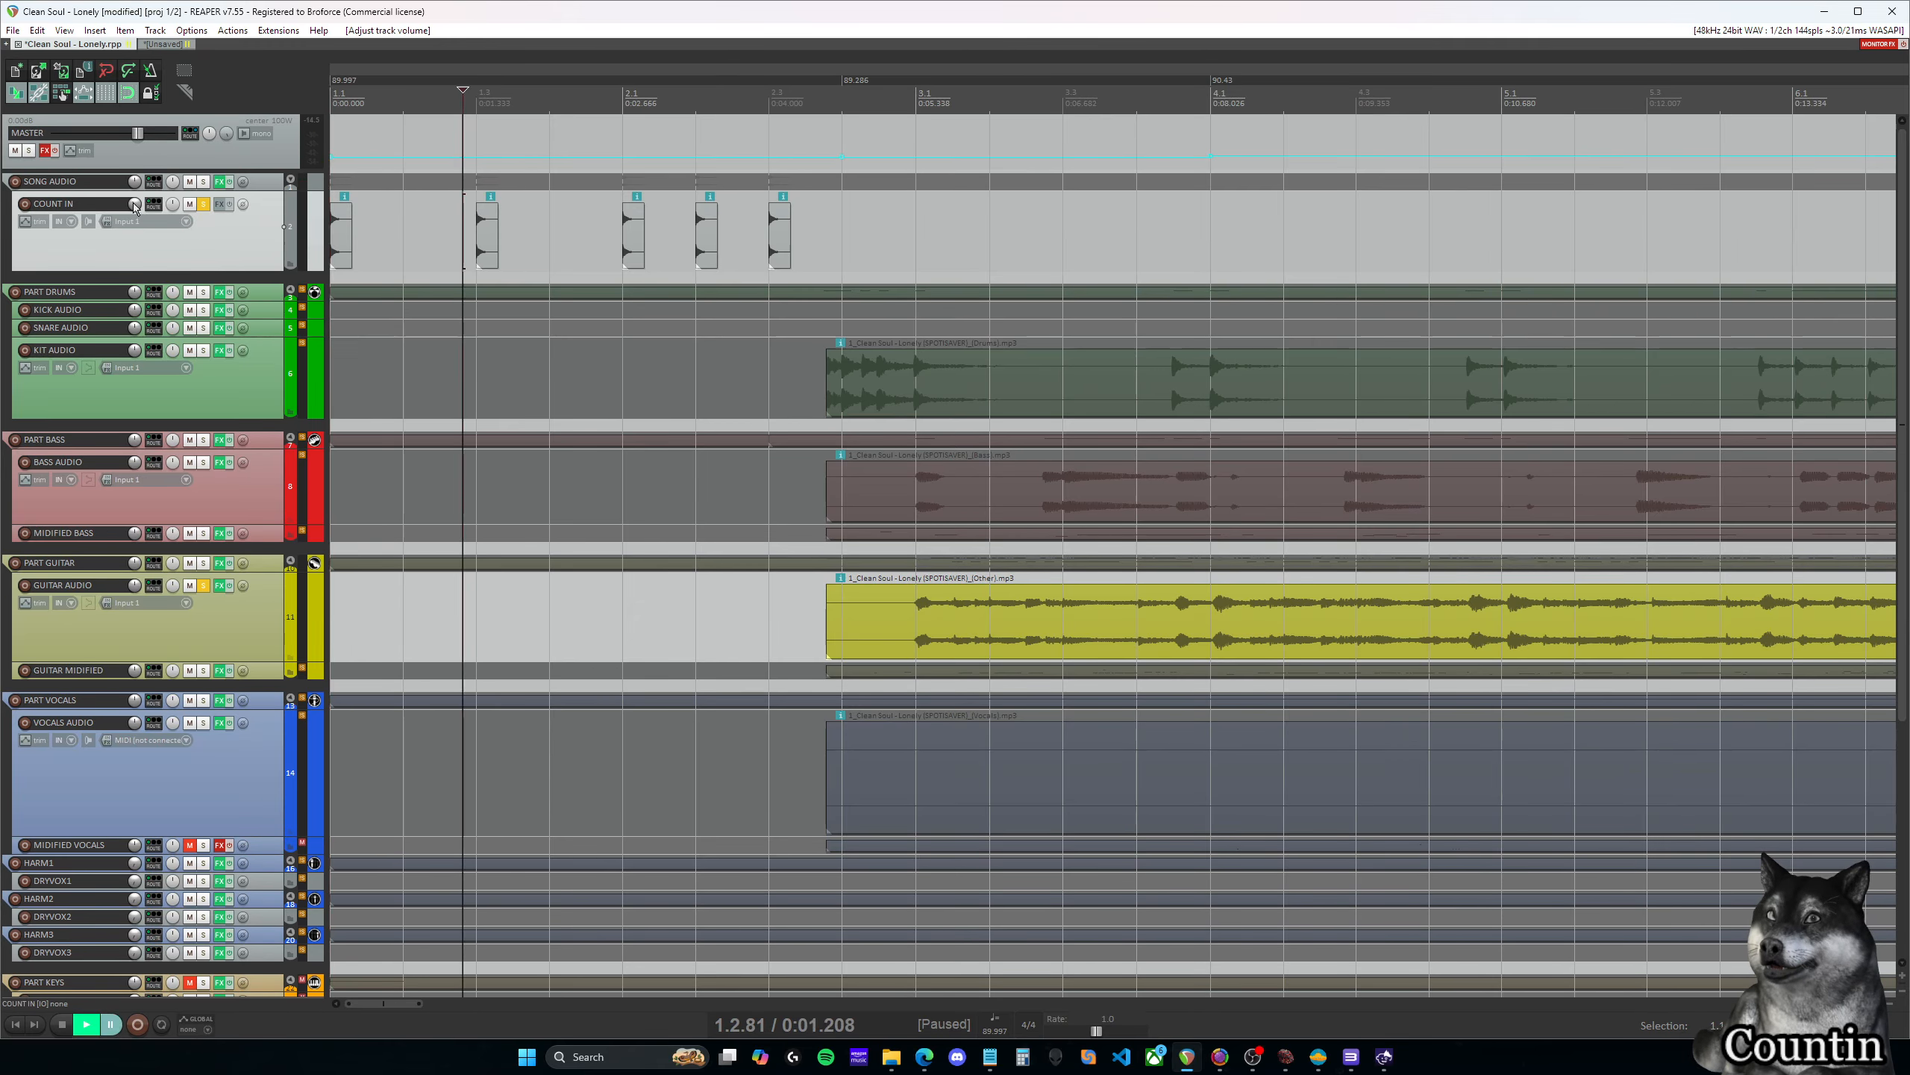
Lower the COUNT IN track's volume further and audition the count-in hits, including from 1.3.00
drag(134, 203, 134, 208)
key(space)
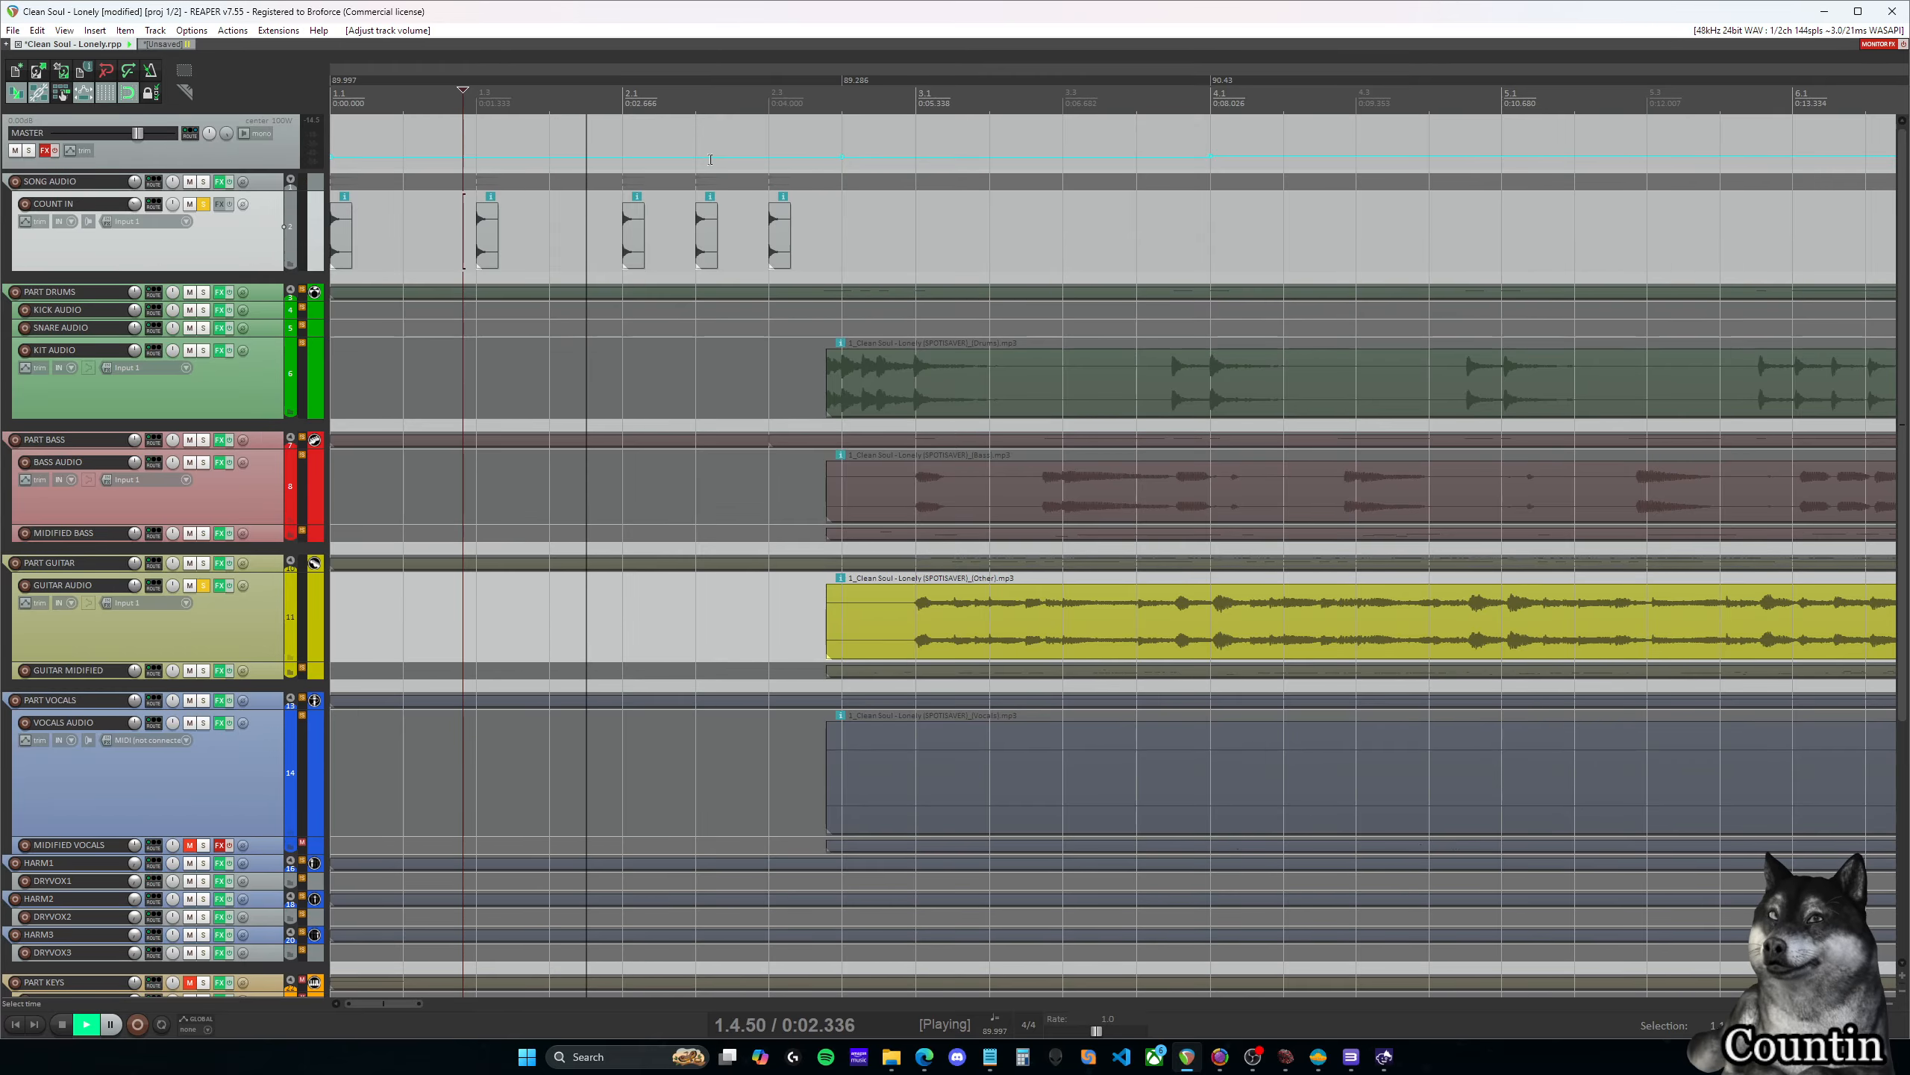
key(space)
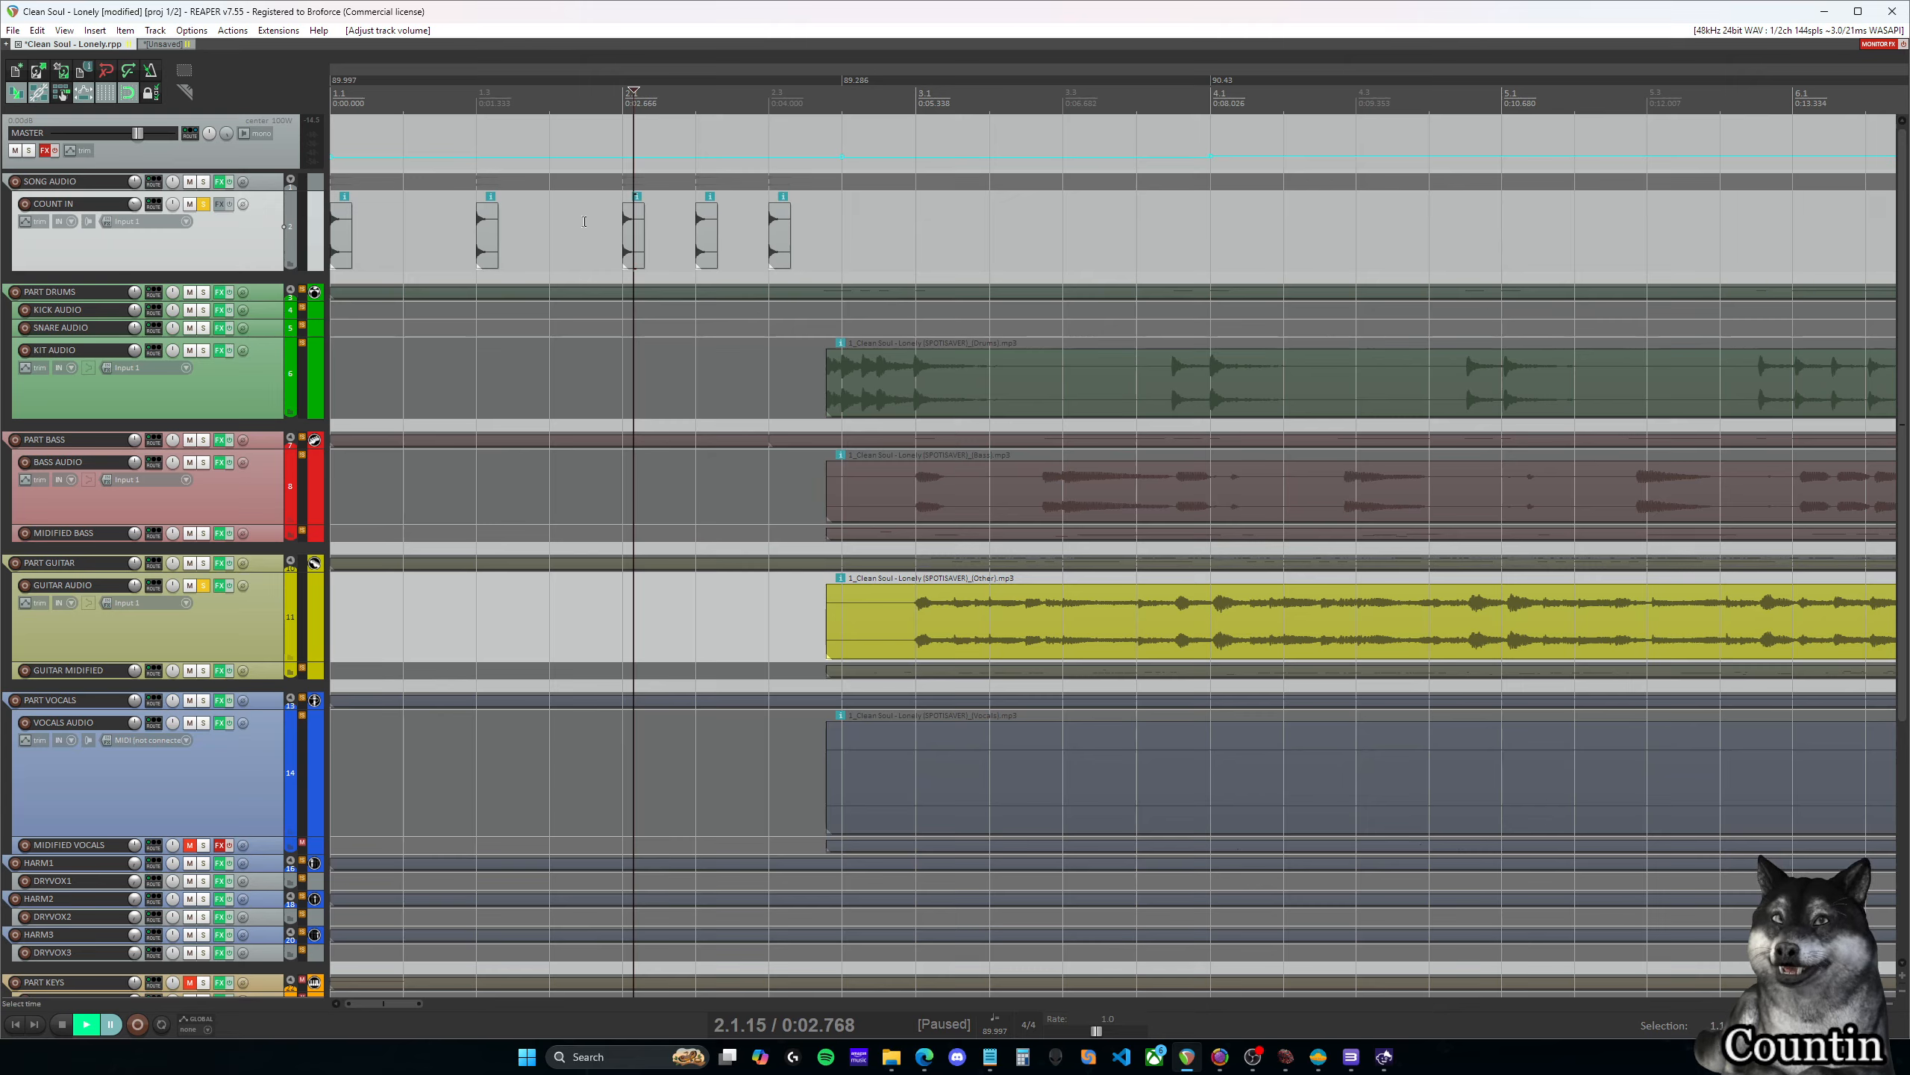
click(497, 114)
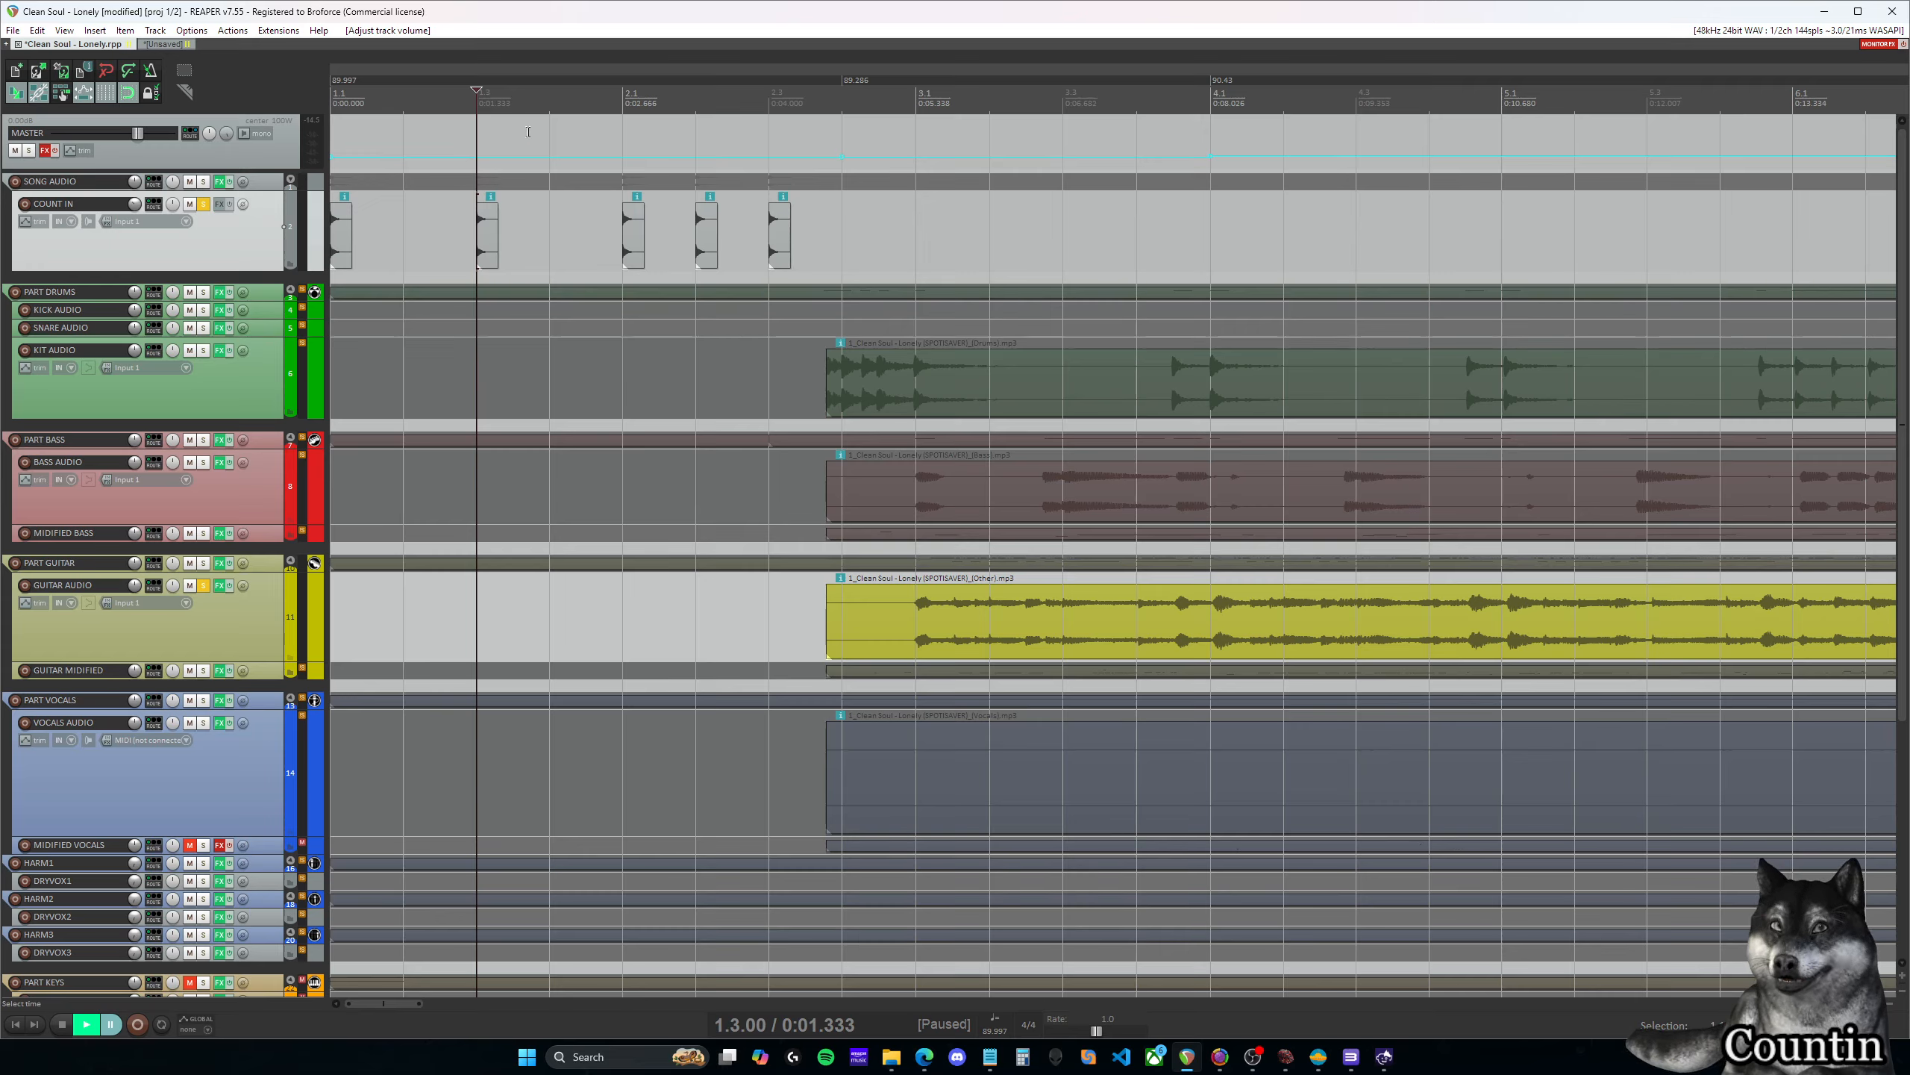
key(space)
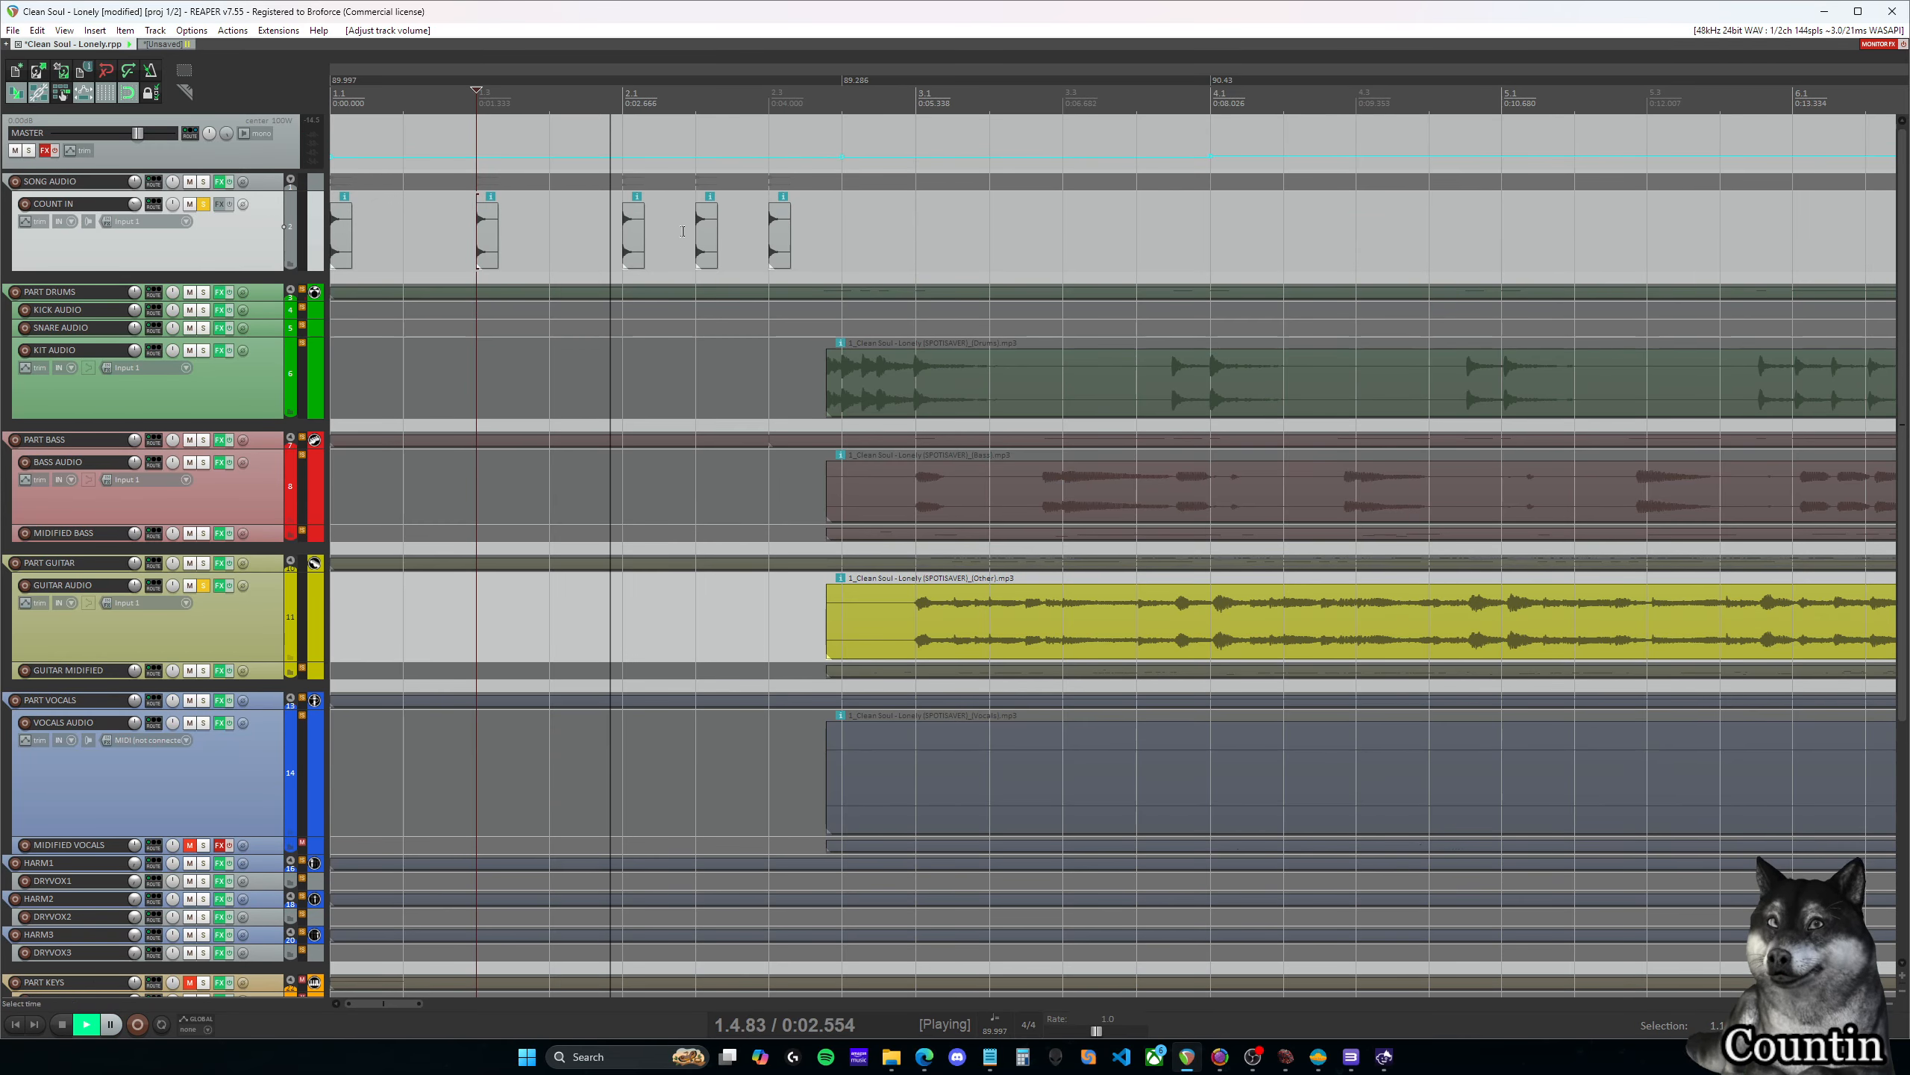
key(space)
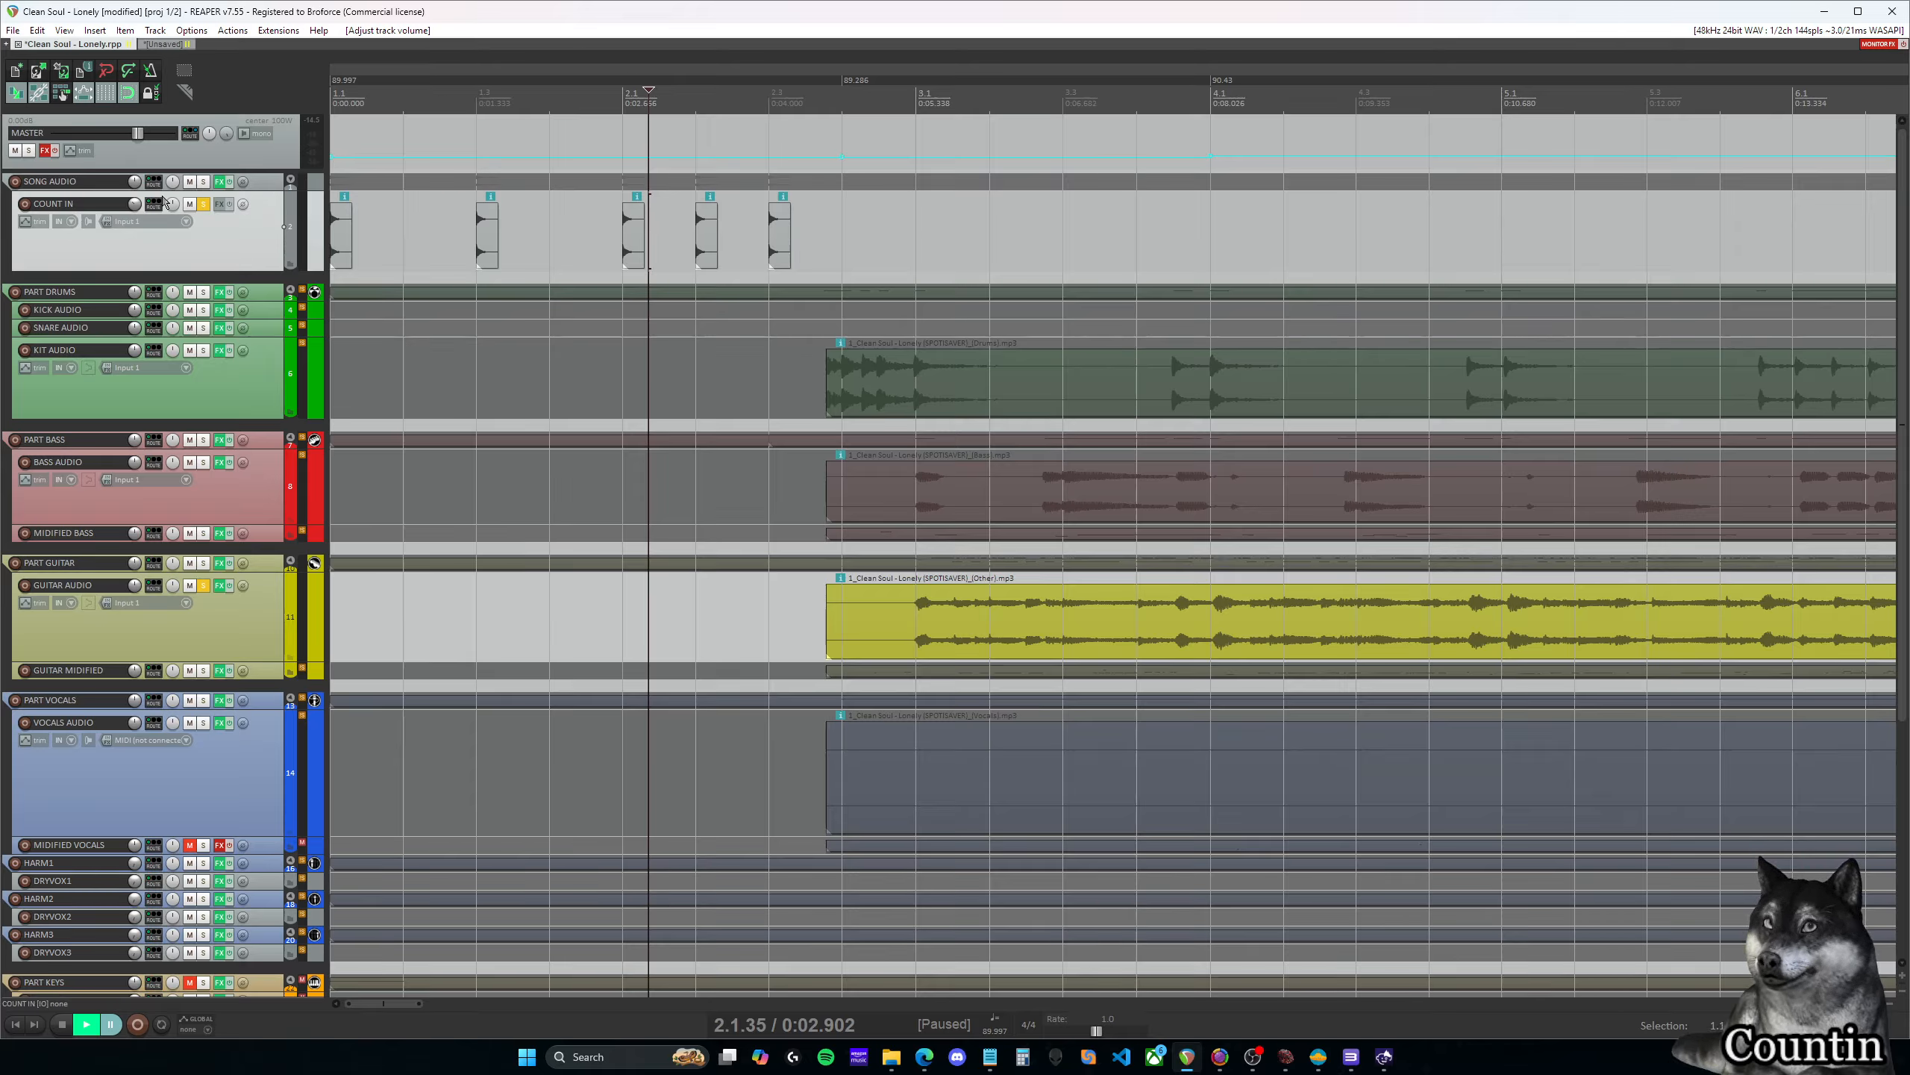
Raise the COUNT IN track's volume slightly and play from 1.3.00 into the guitar entry to compare levels
drag(138, 201, 137, 198)
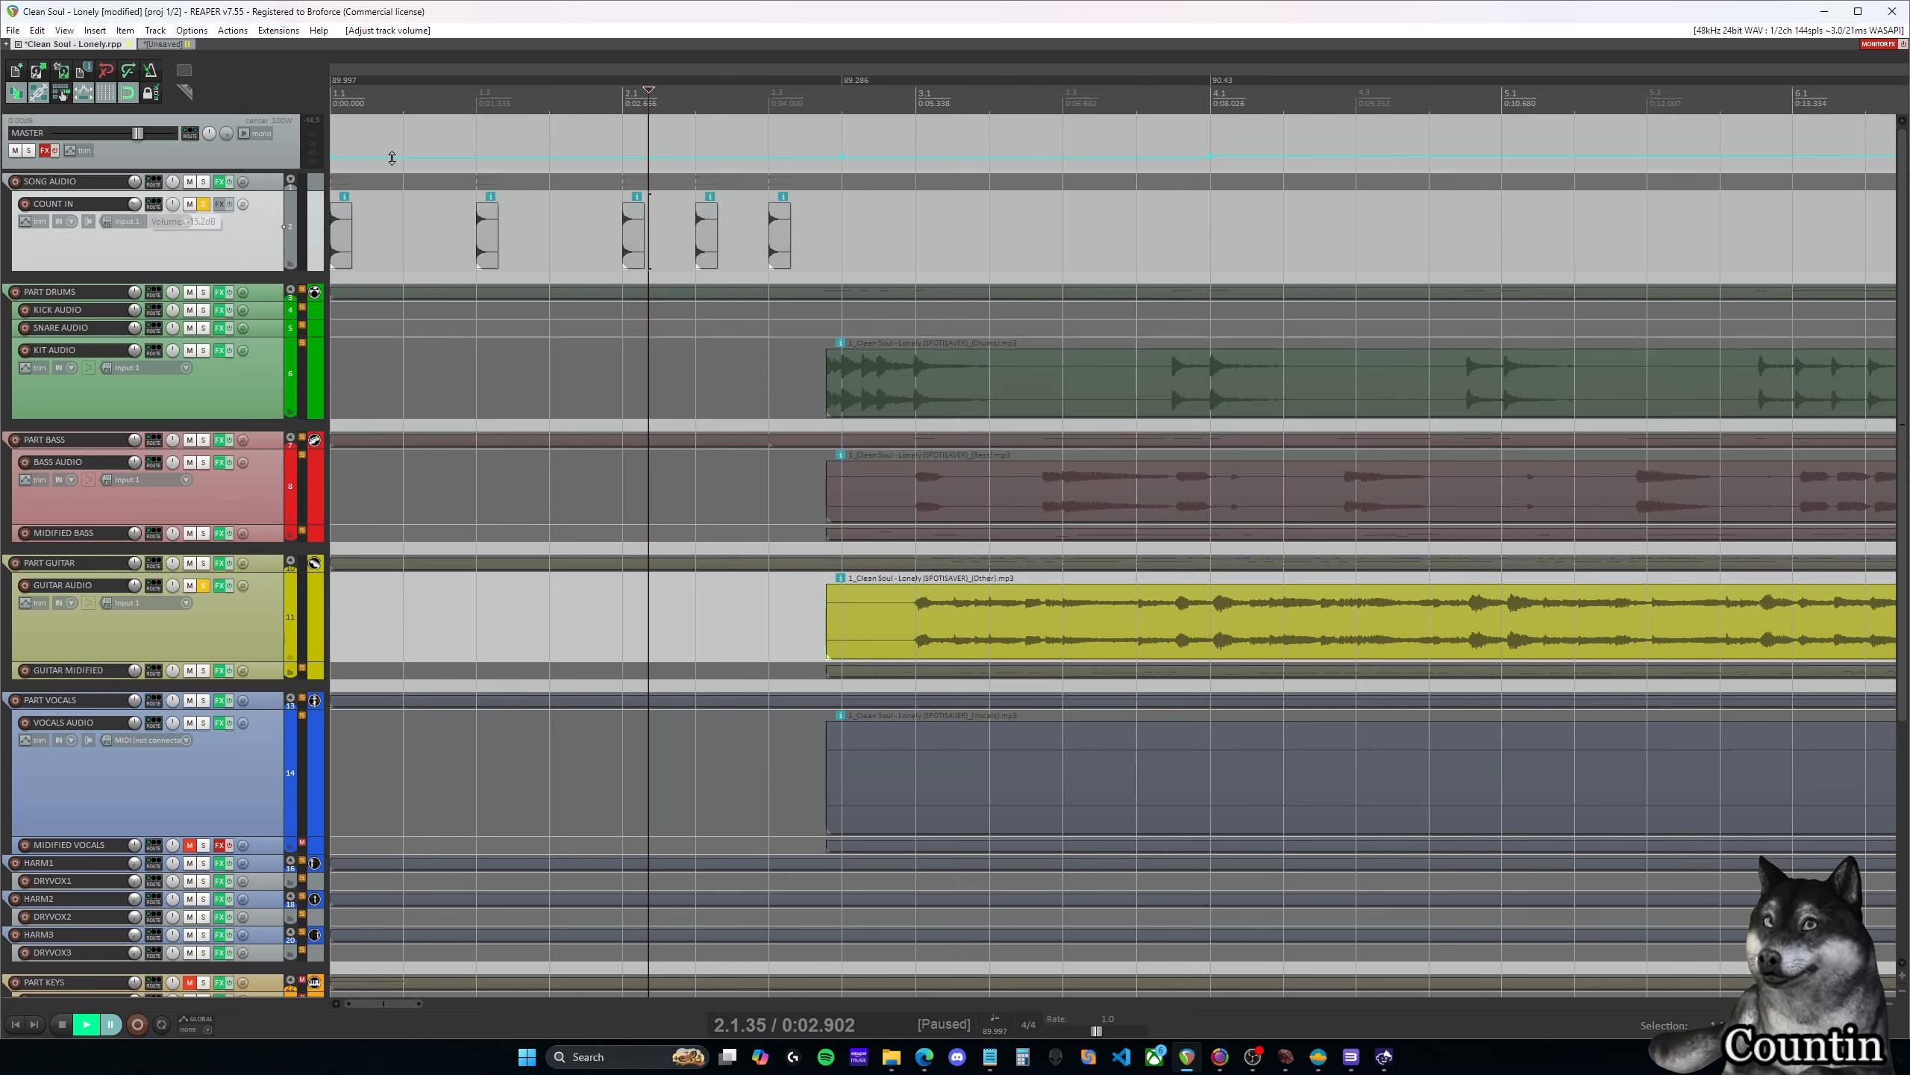
click(464, 100)
key(space)
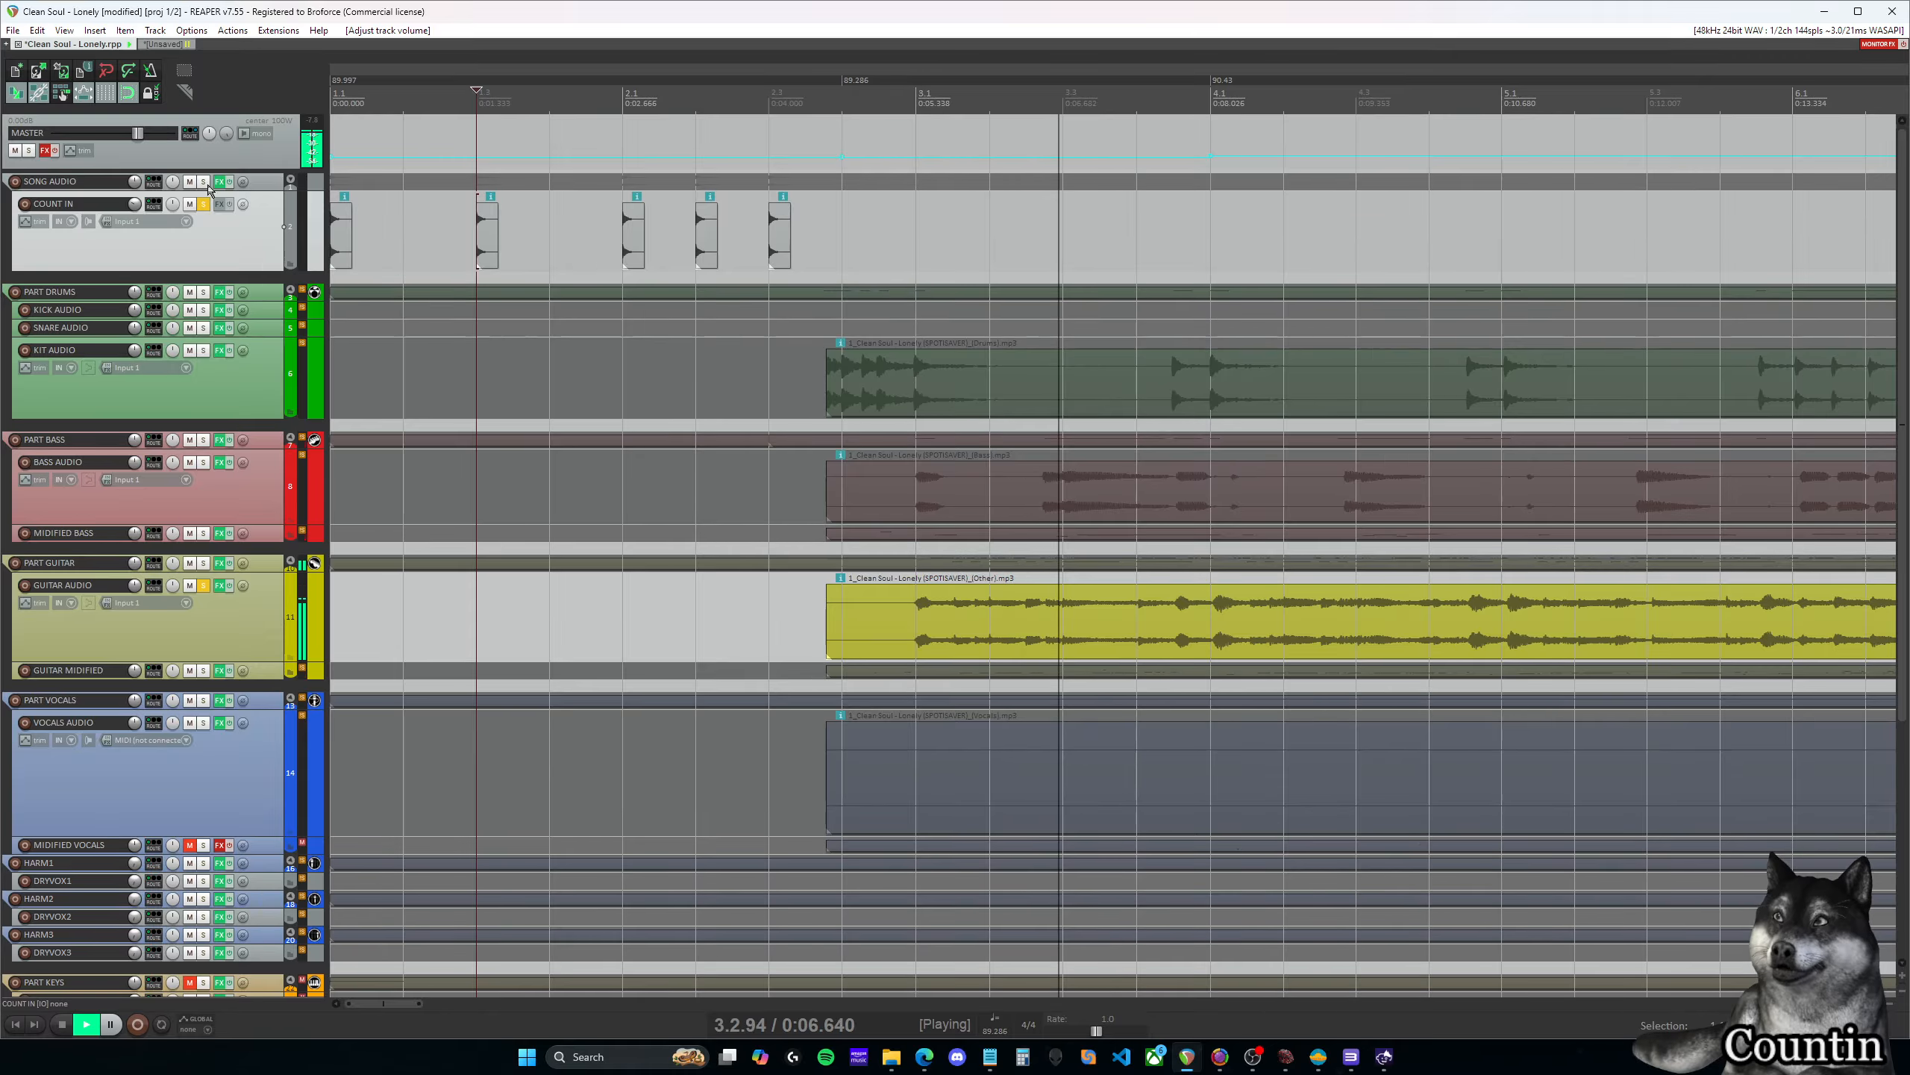
key(ctrl+space)
Render the entire project's master mix as a WAV named GUITAR AND COUNTIN, overwriting the existing file
click(13, 30)
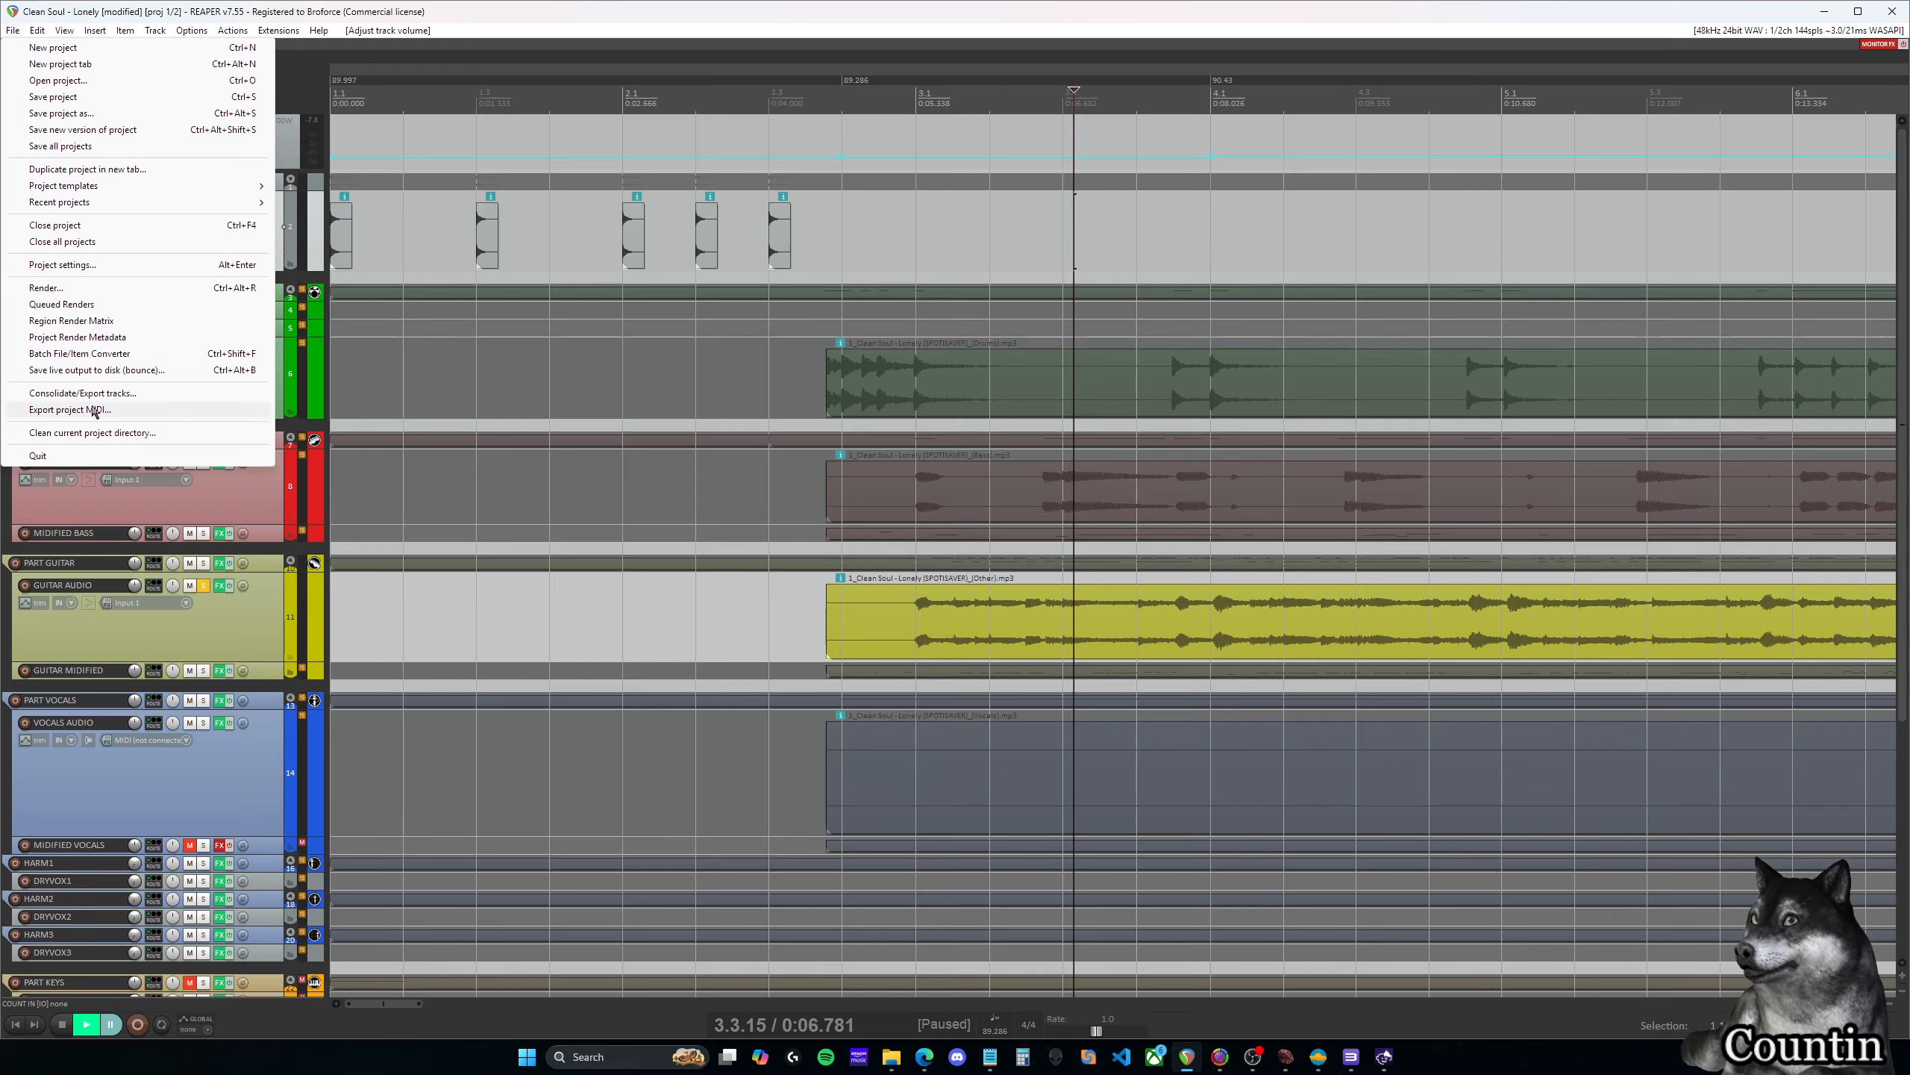
click(53, 287)
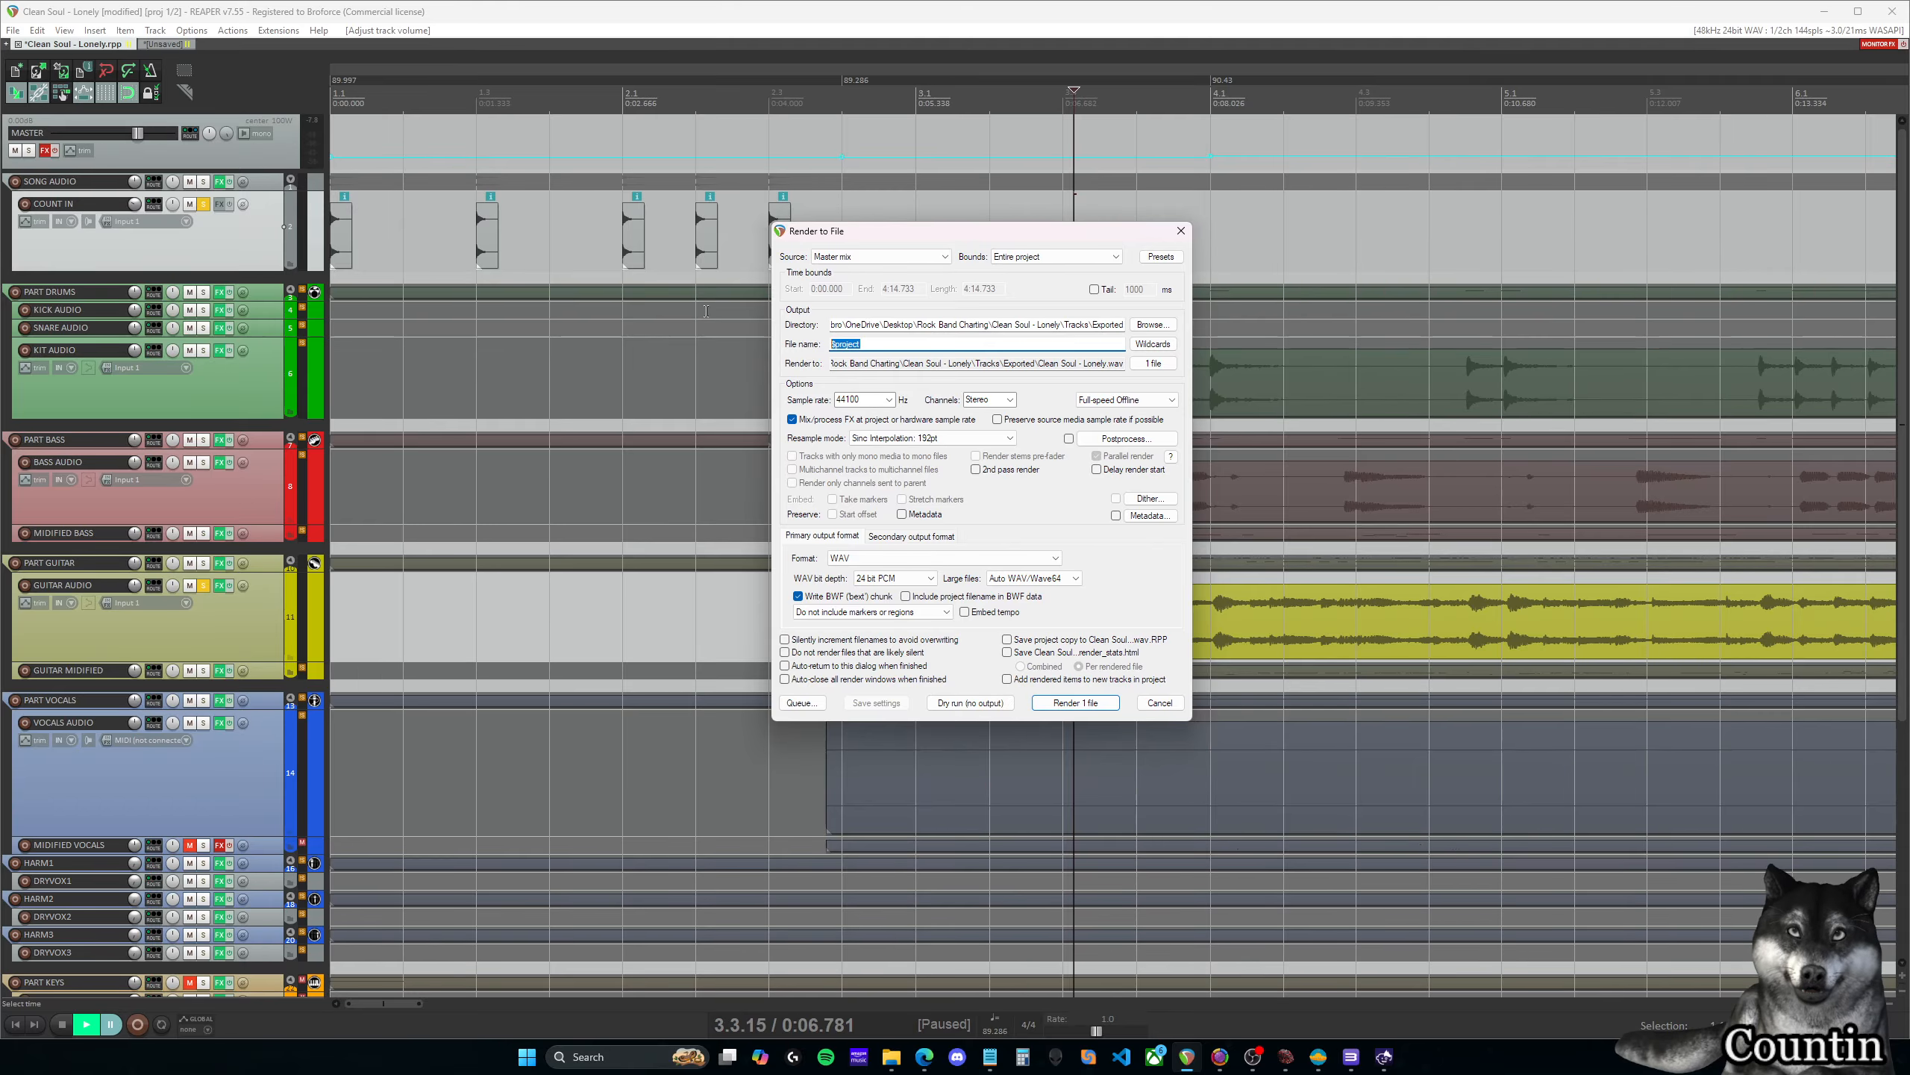
text(GUITAR AND C)
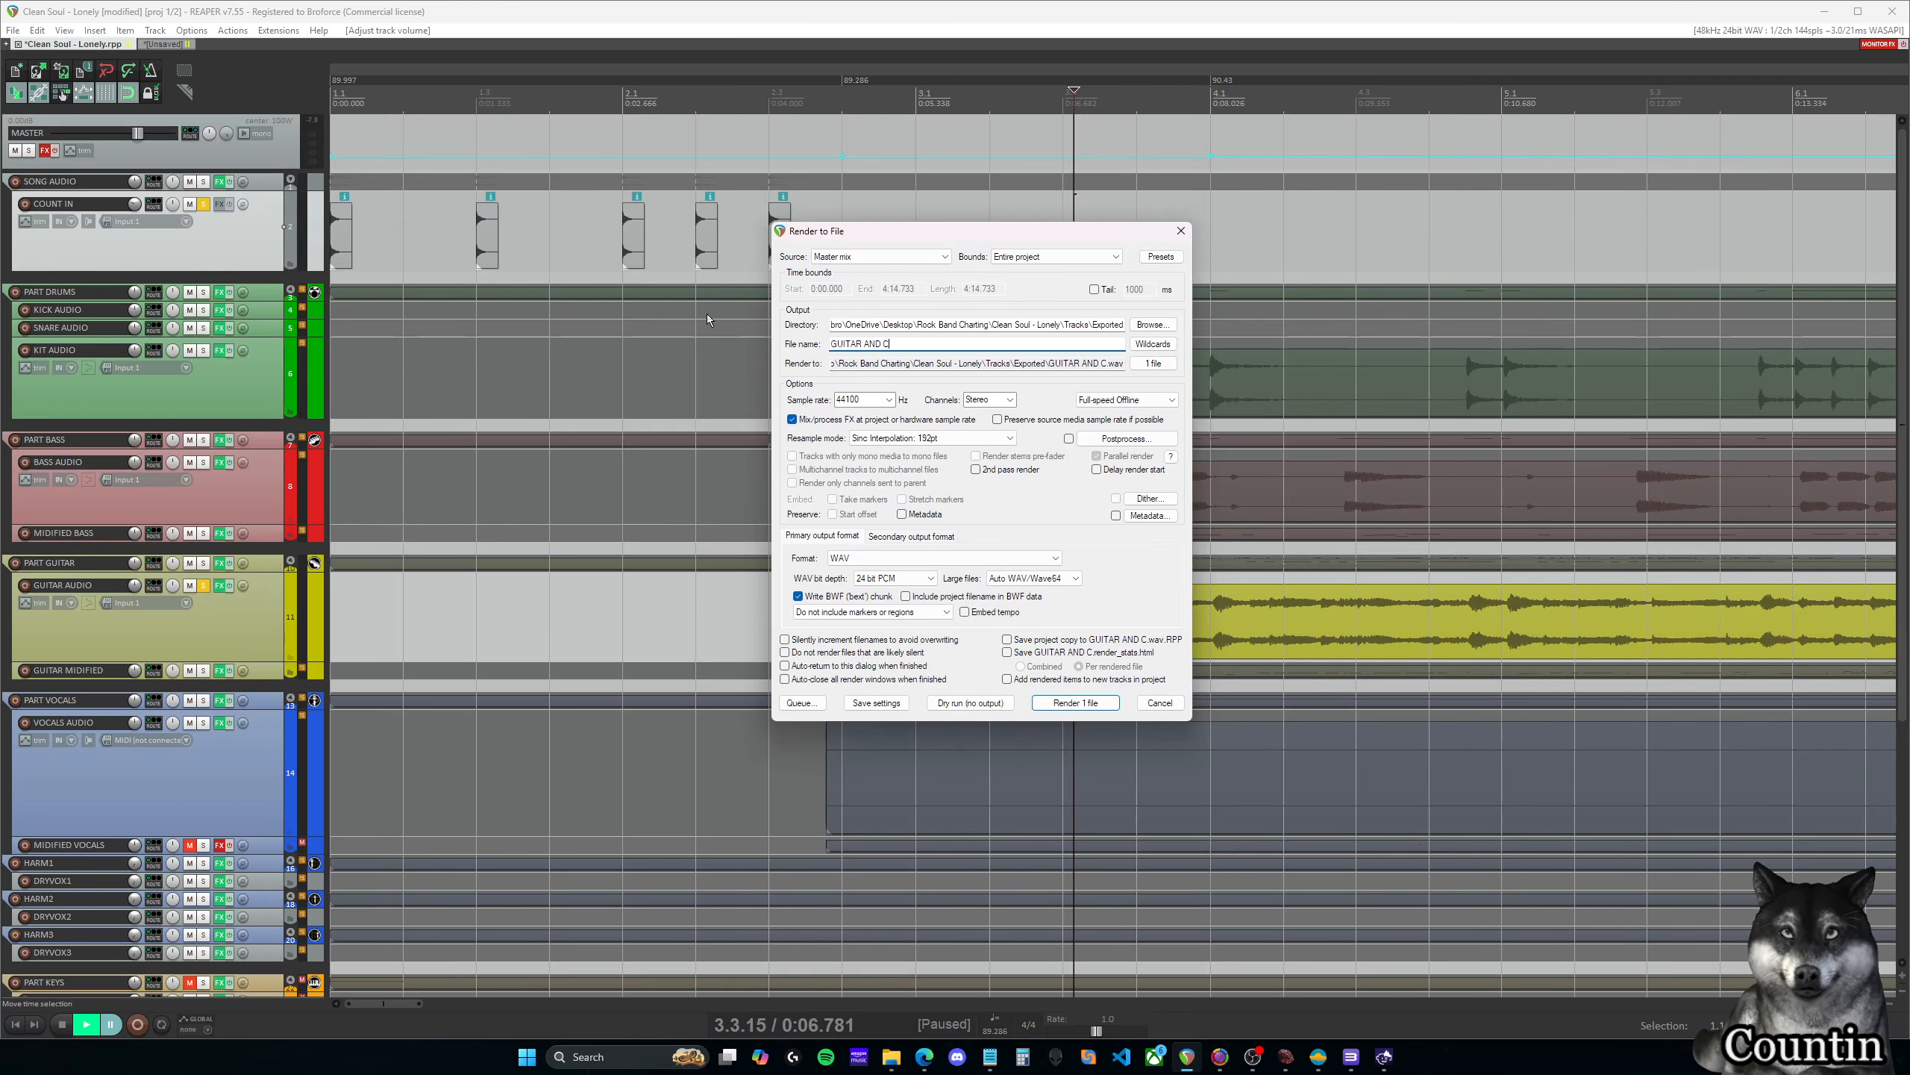
text(OUNTIN)
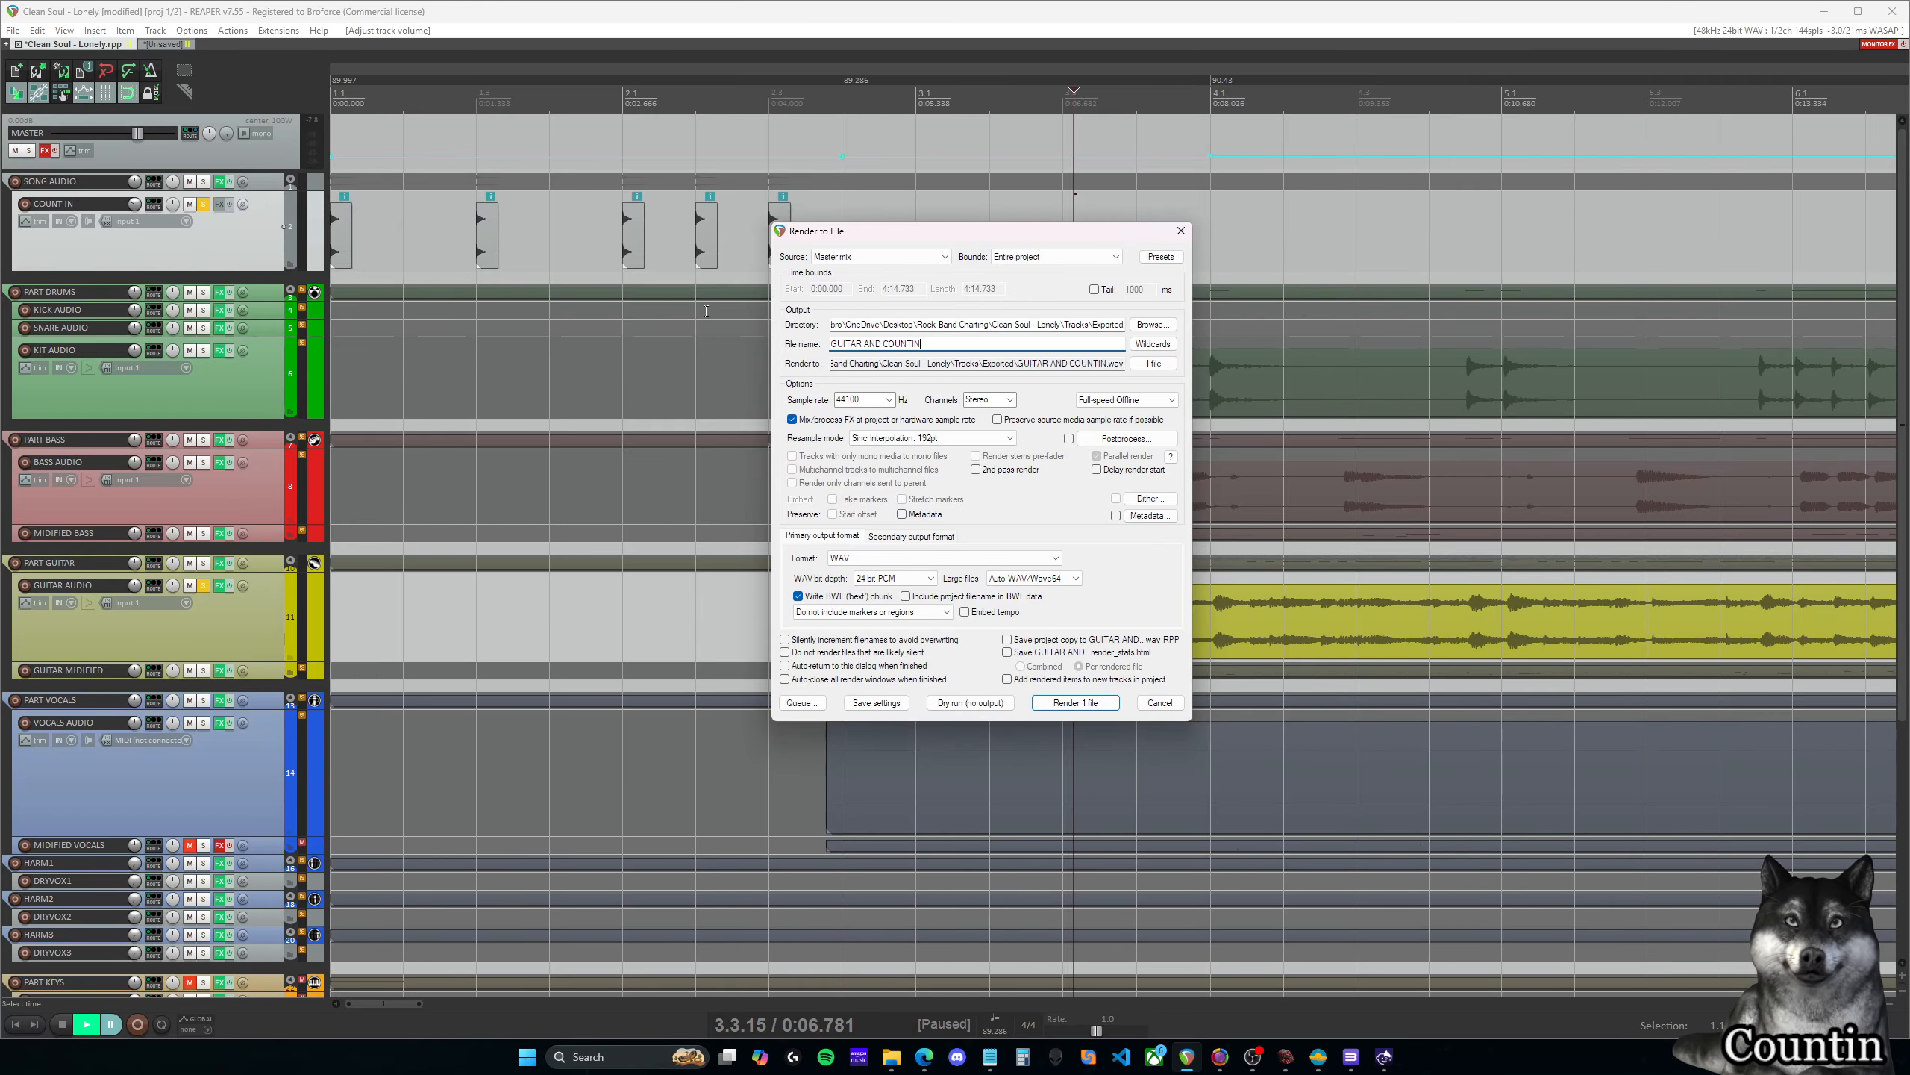
click(1088, 706)
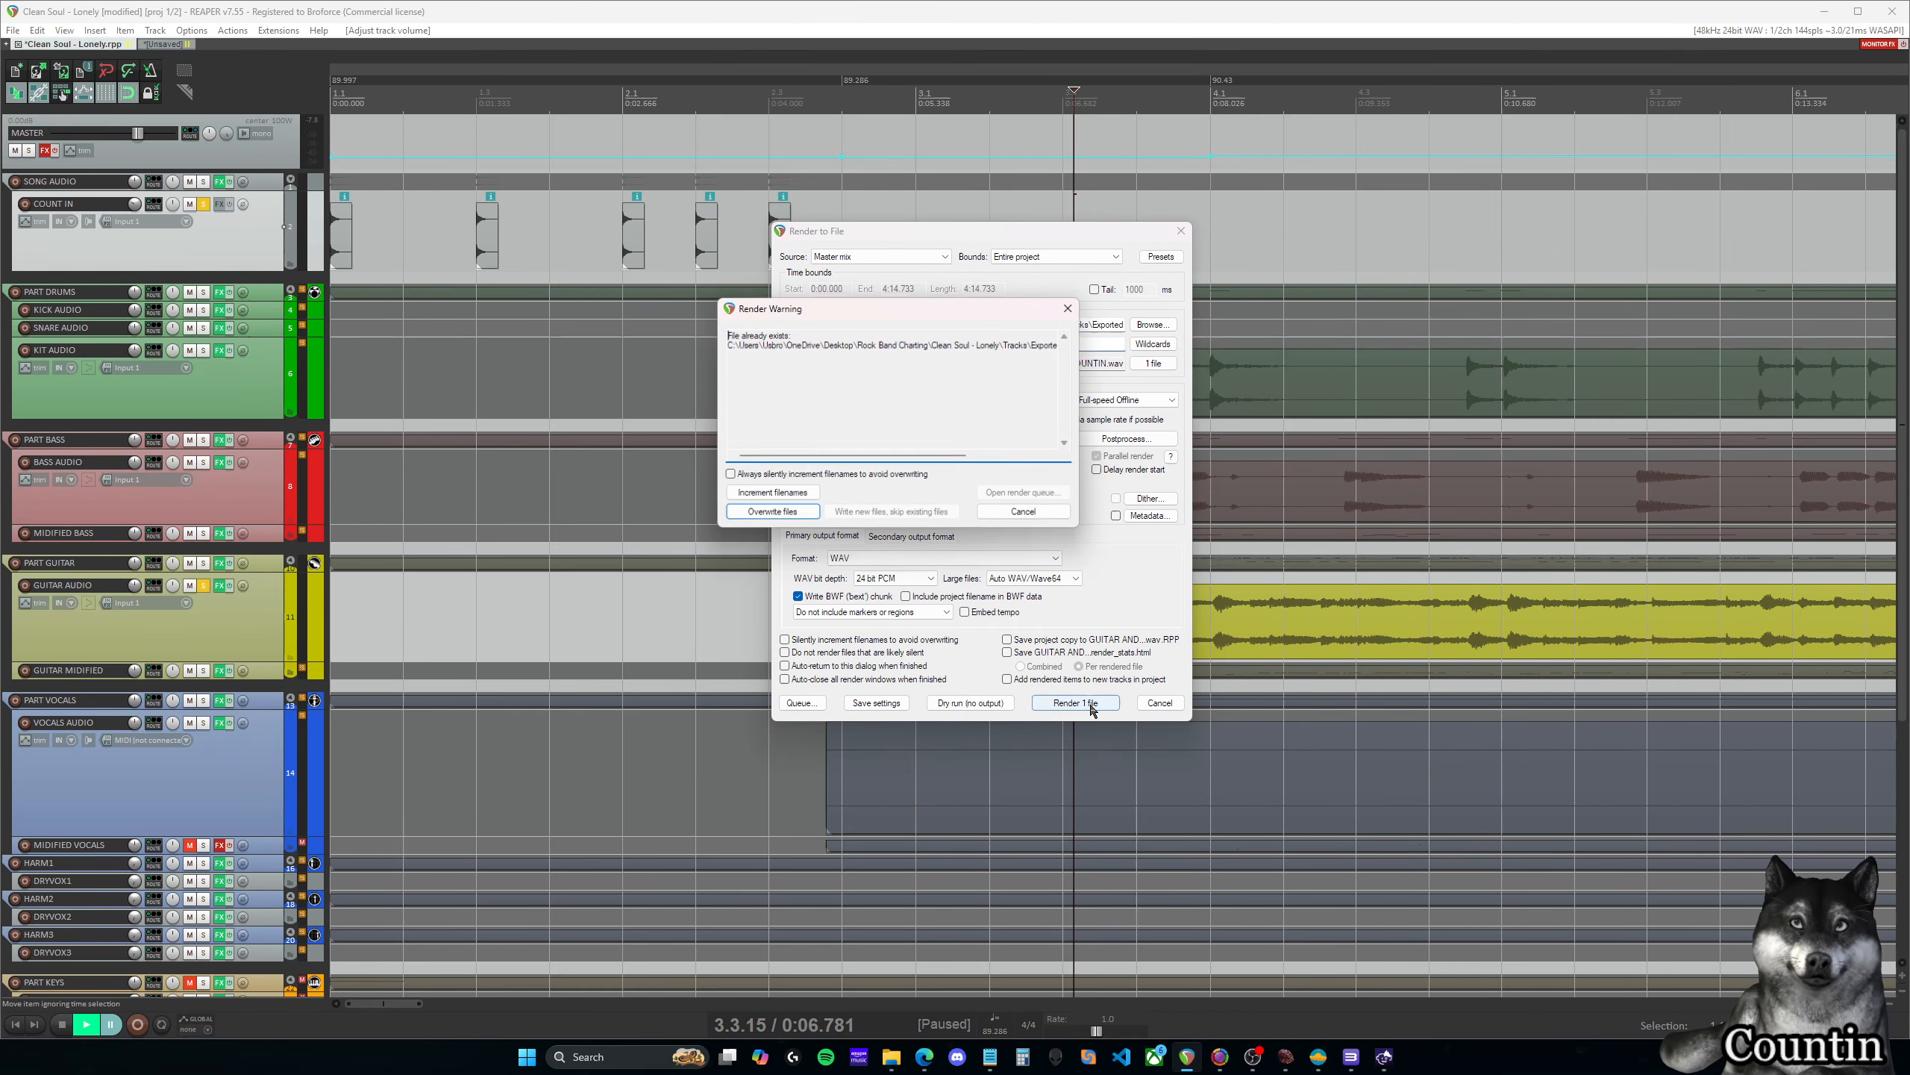
click(817, 518)
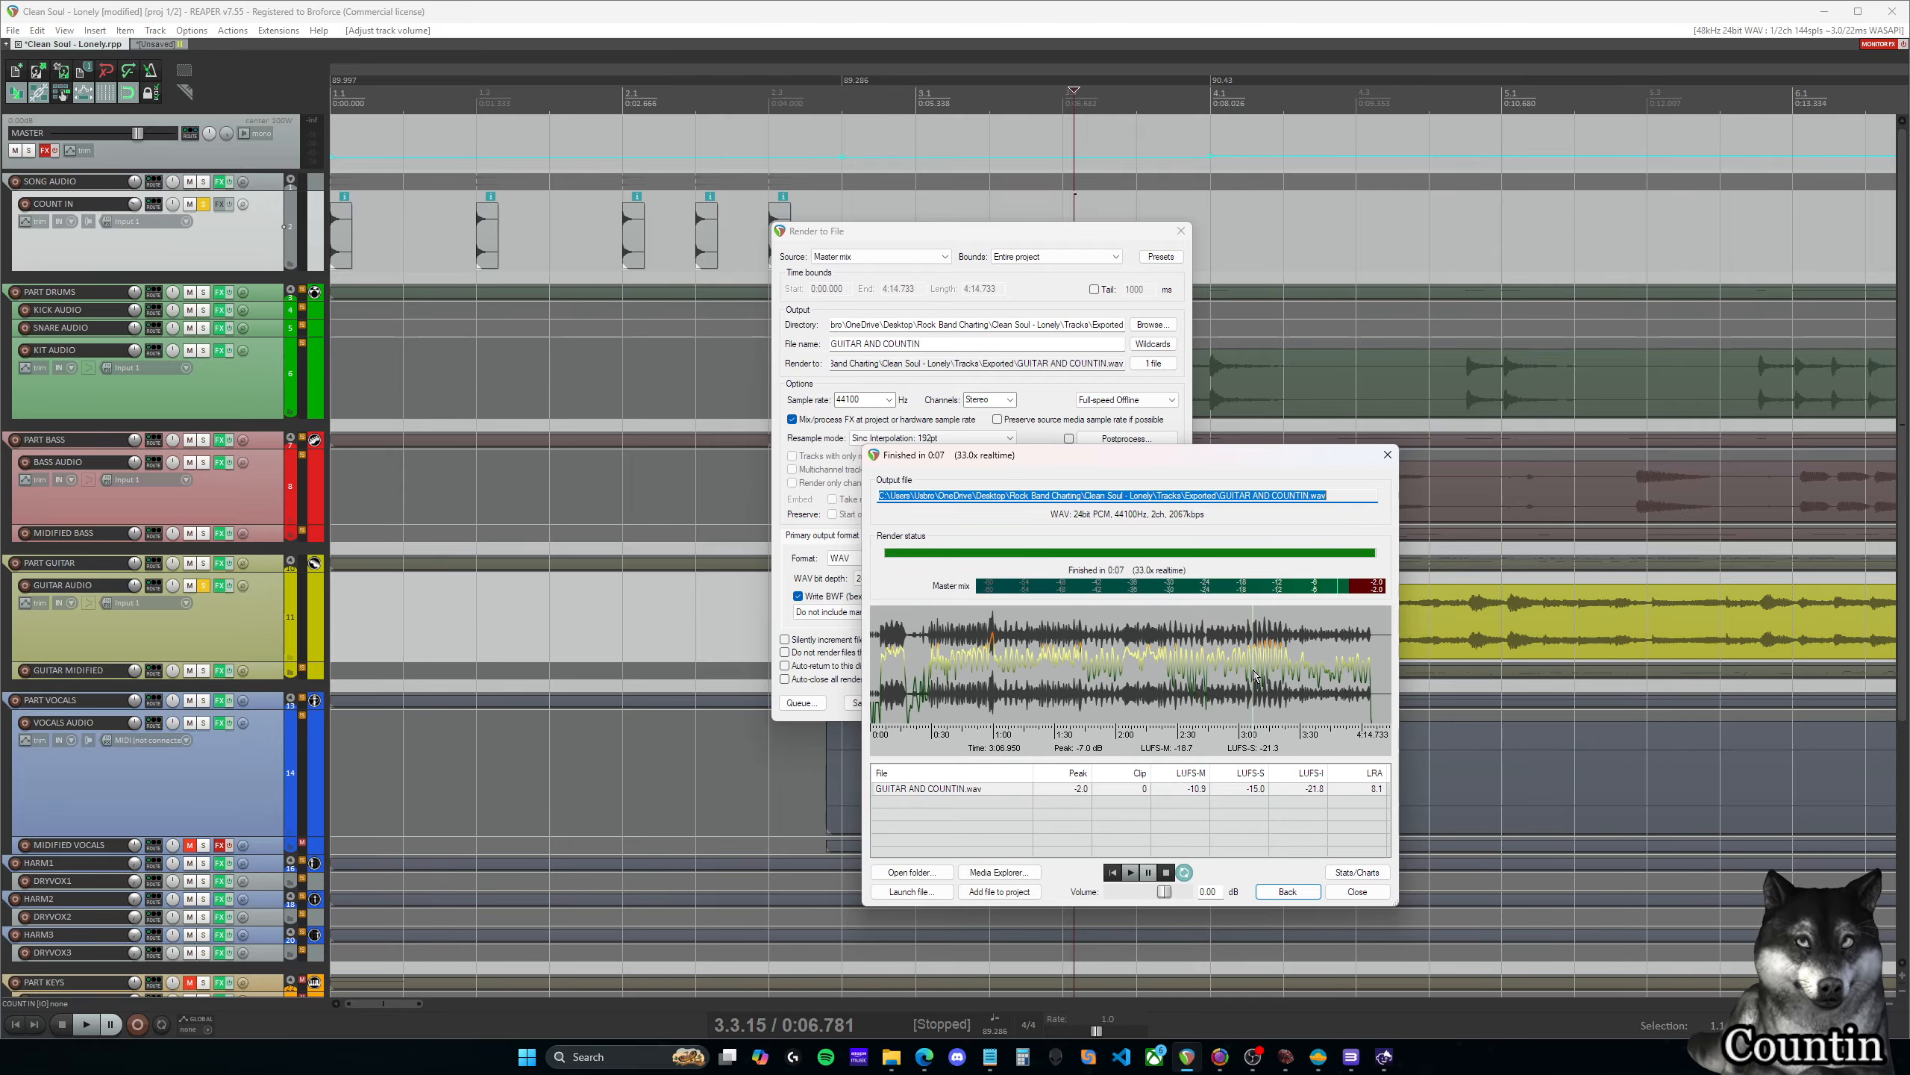
click(1357, 891)
Return to Magma, set the preview start to 0:00 with 0 milliseconds, and audition the re-rendered count-in
click(1285, 1057)
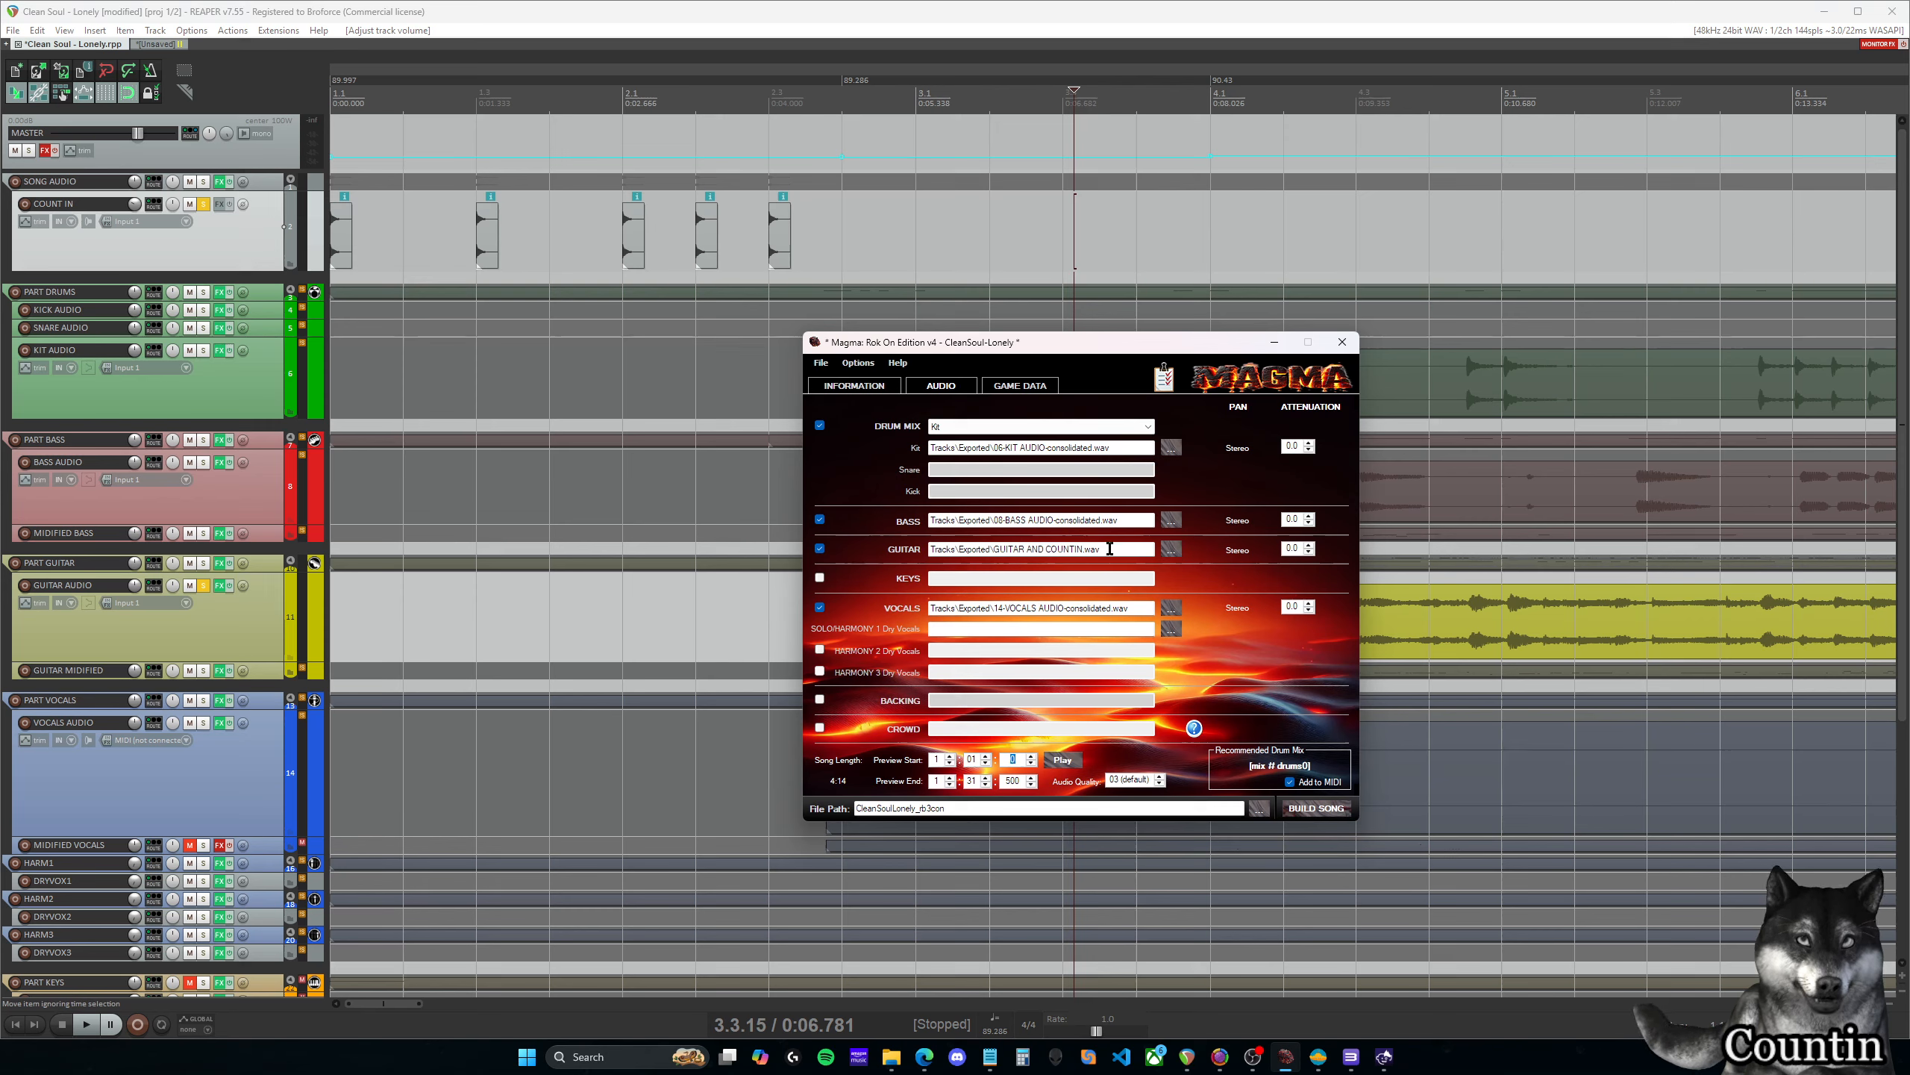
click(929, 759)
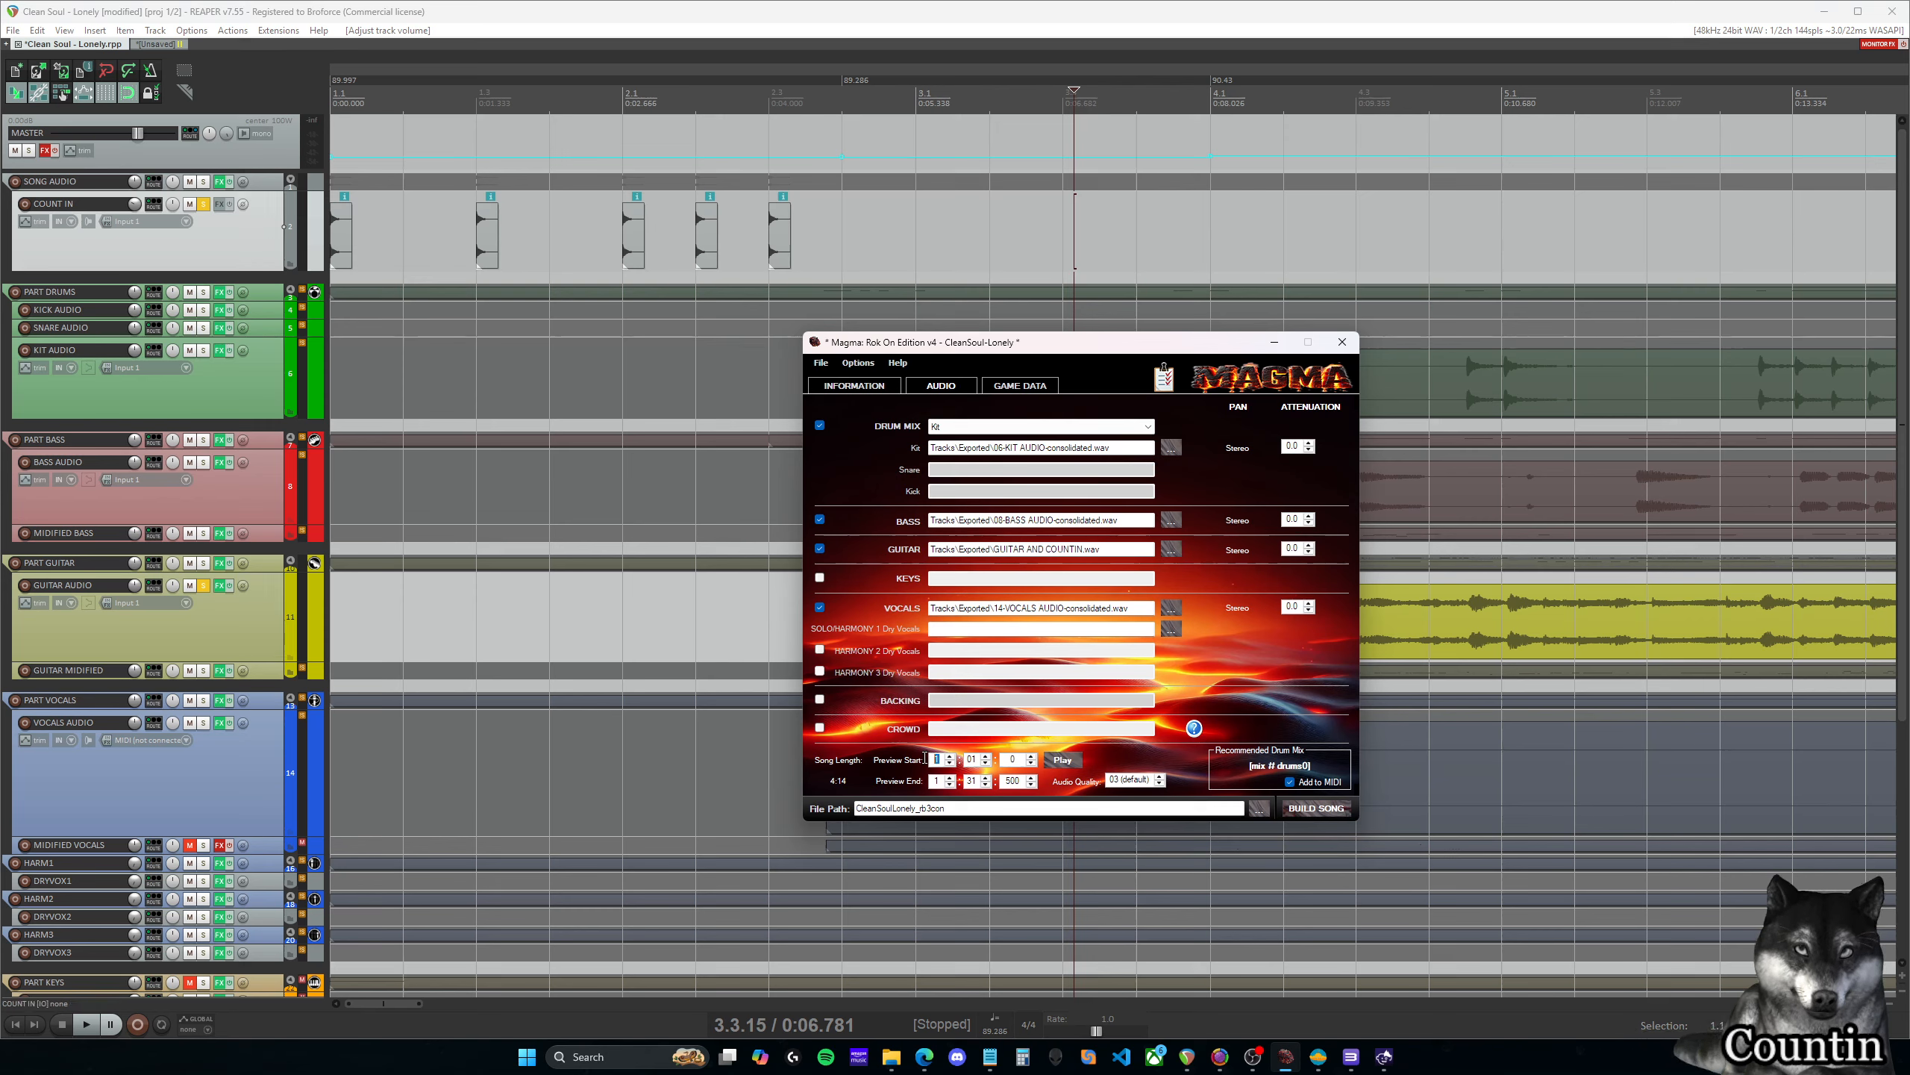
text(0)
drag(979, 760, 965, 760)
text(0)
click(1020, 759)
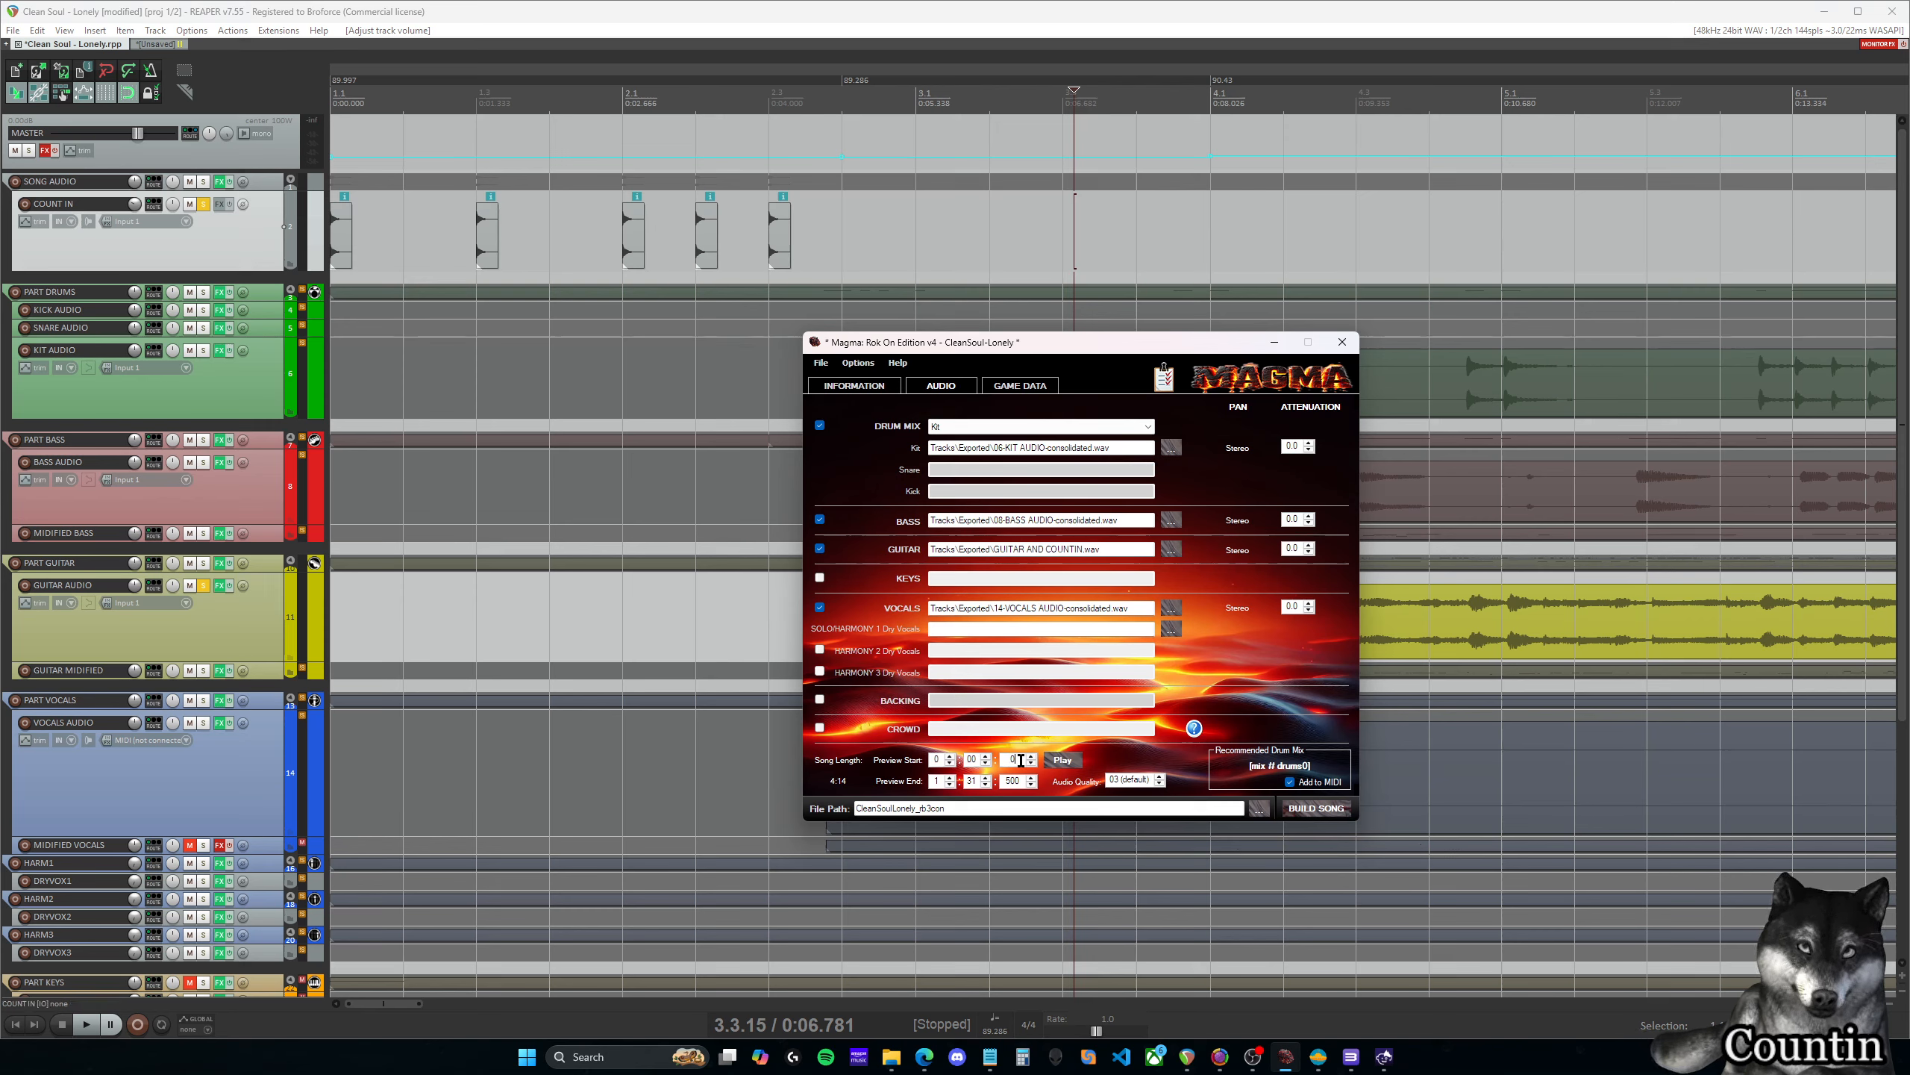
click(1062, 760)
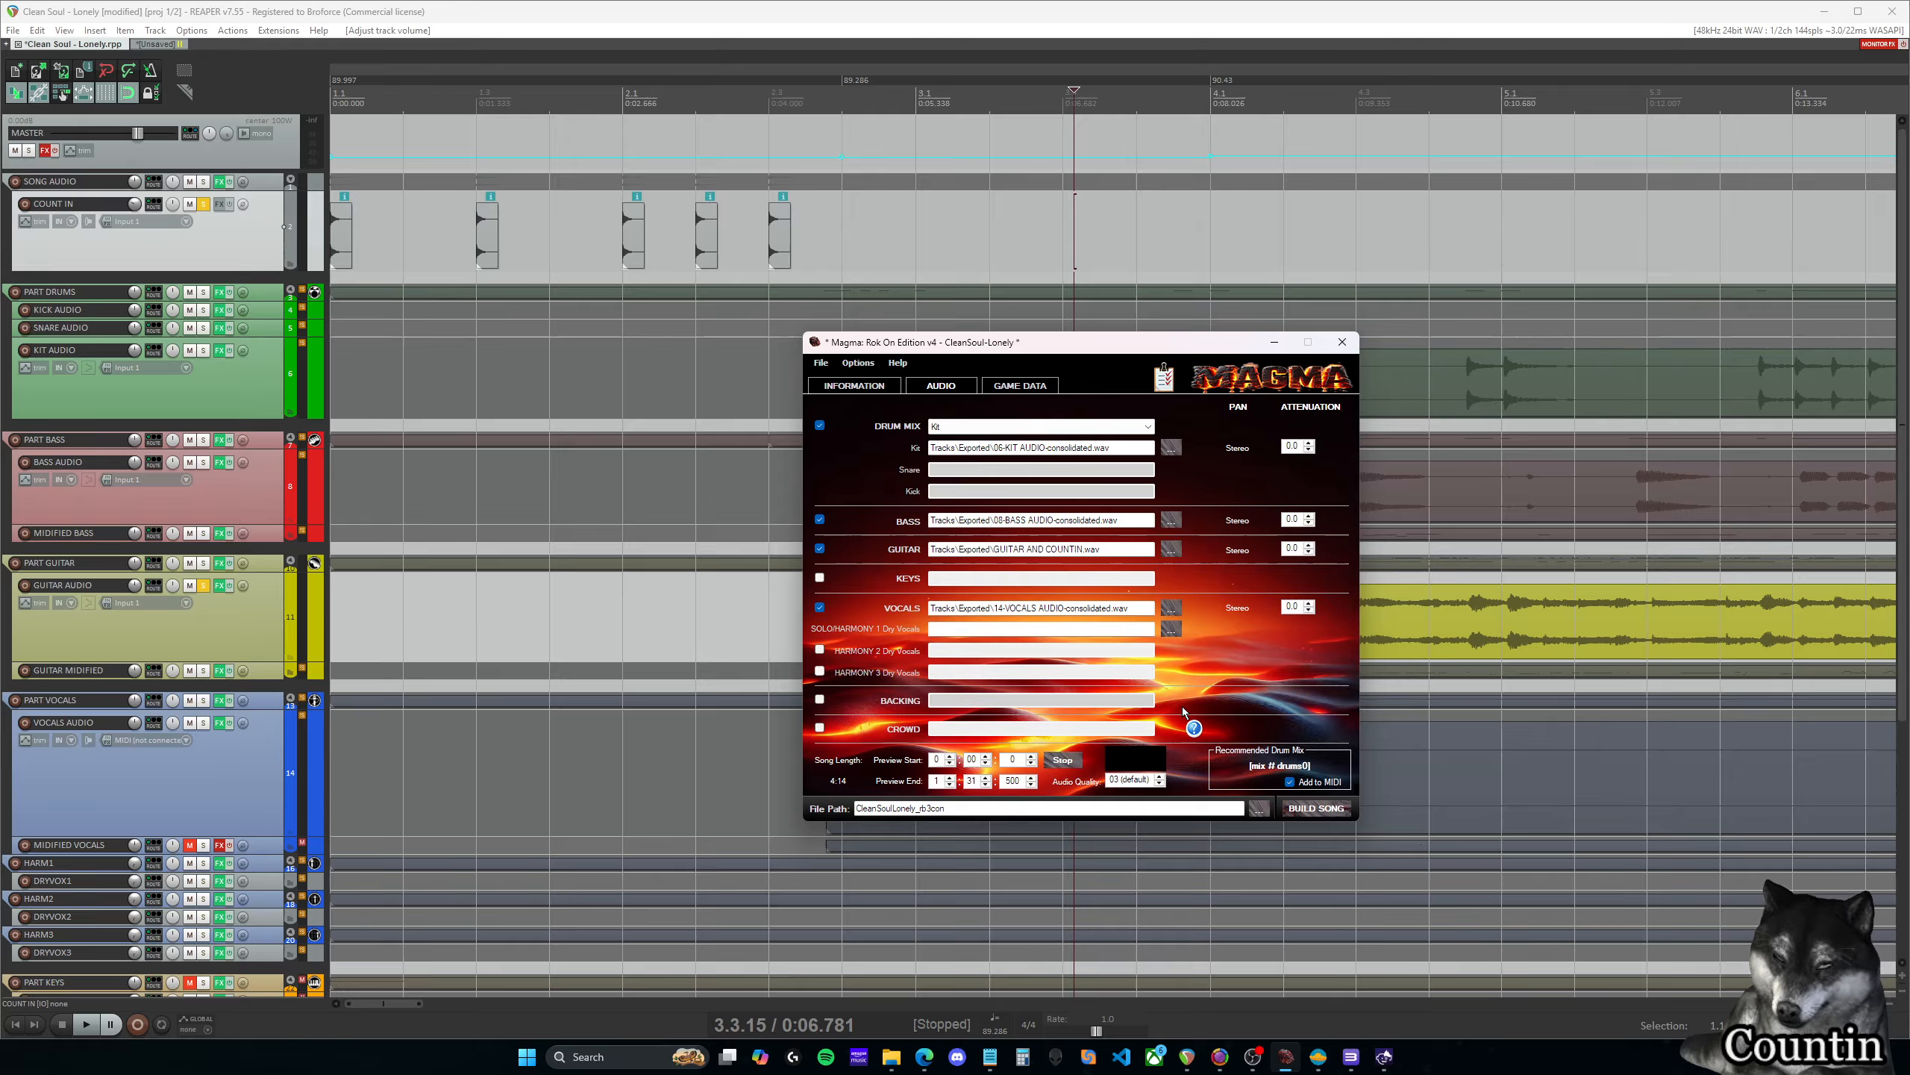
click(1077, 759)
Restore the preview start to 1 minute 01 seconds and 50 milliseconds
click(950, 755)
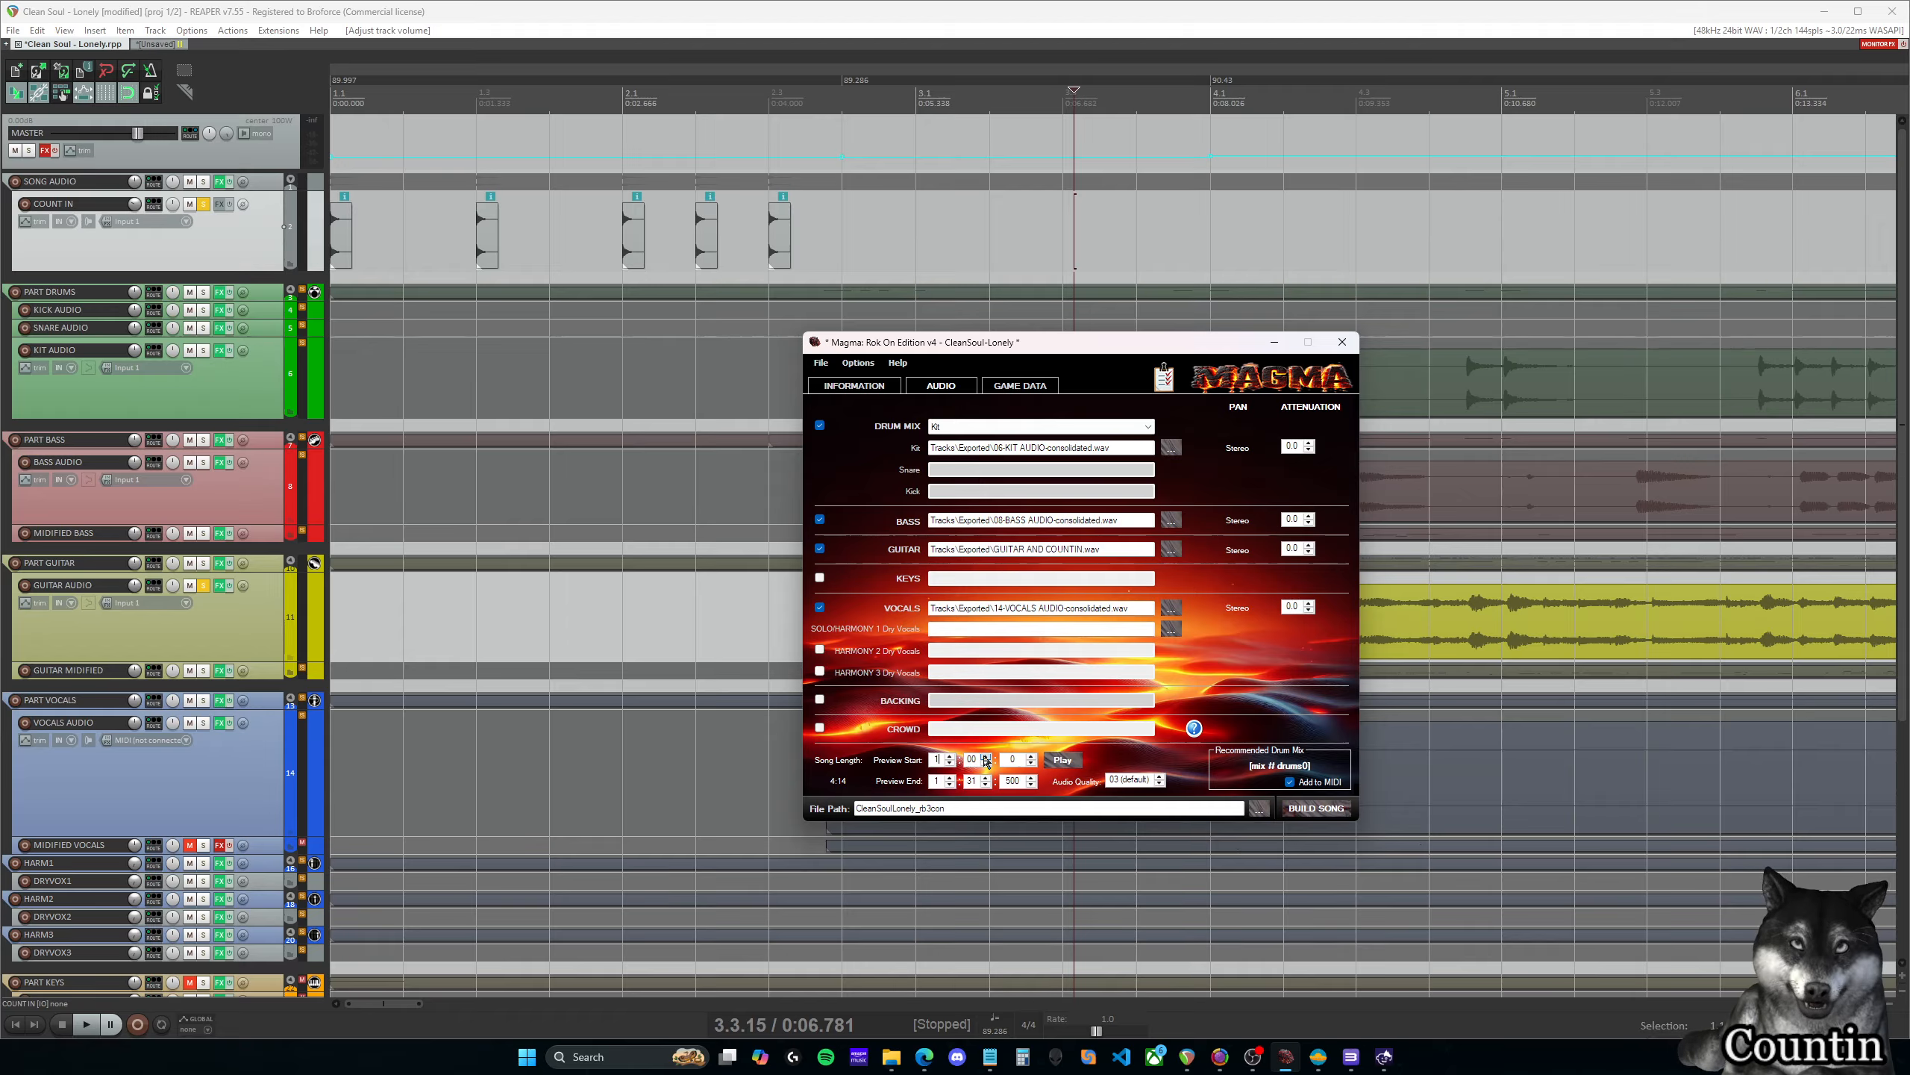
text(1)
key(Tab)
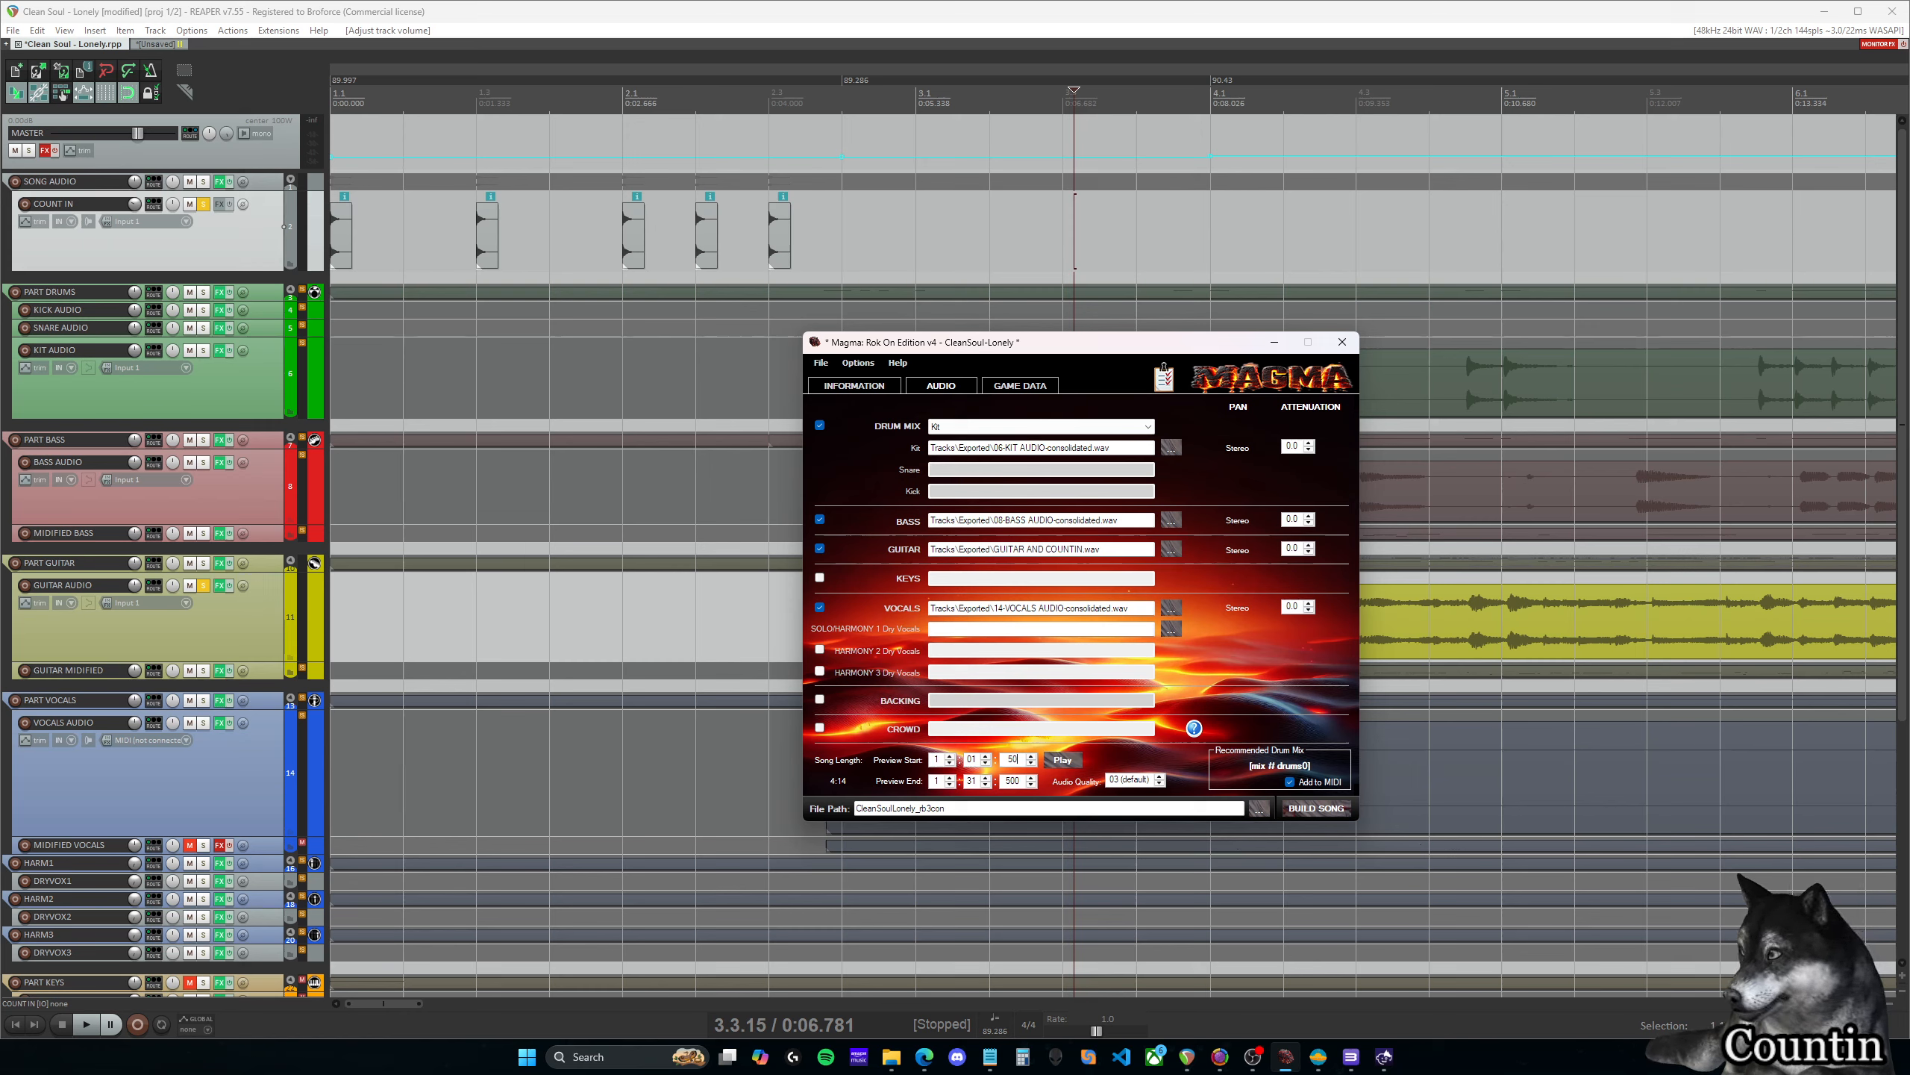
Fill the Solo/Harmony 1 dry vocals by converting the vocals stem to dryvox
right_click(1043, 630)
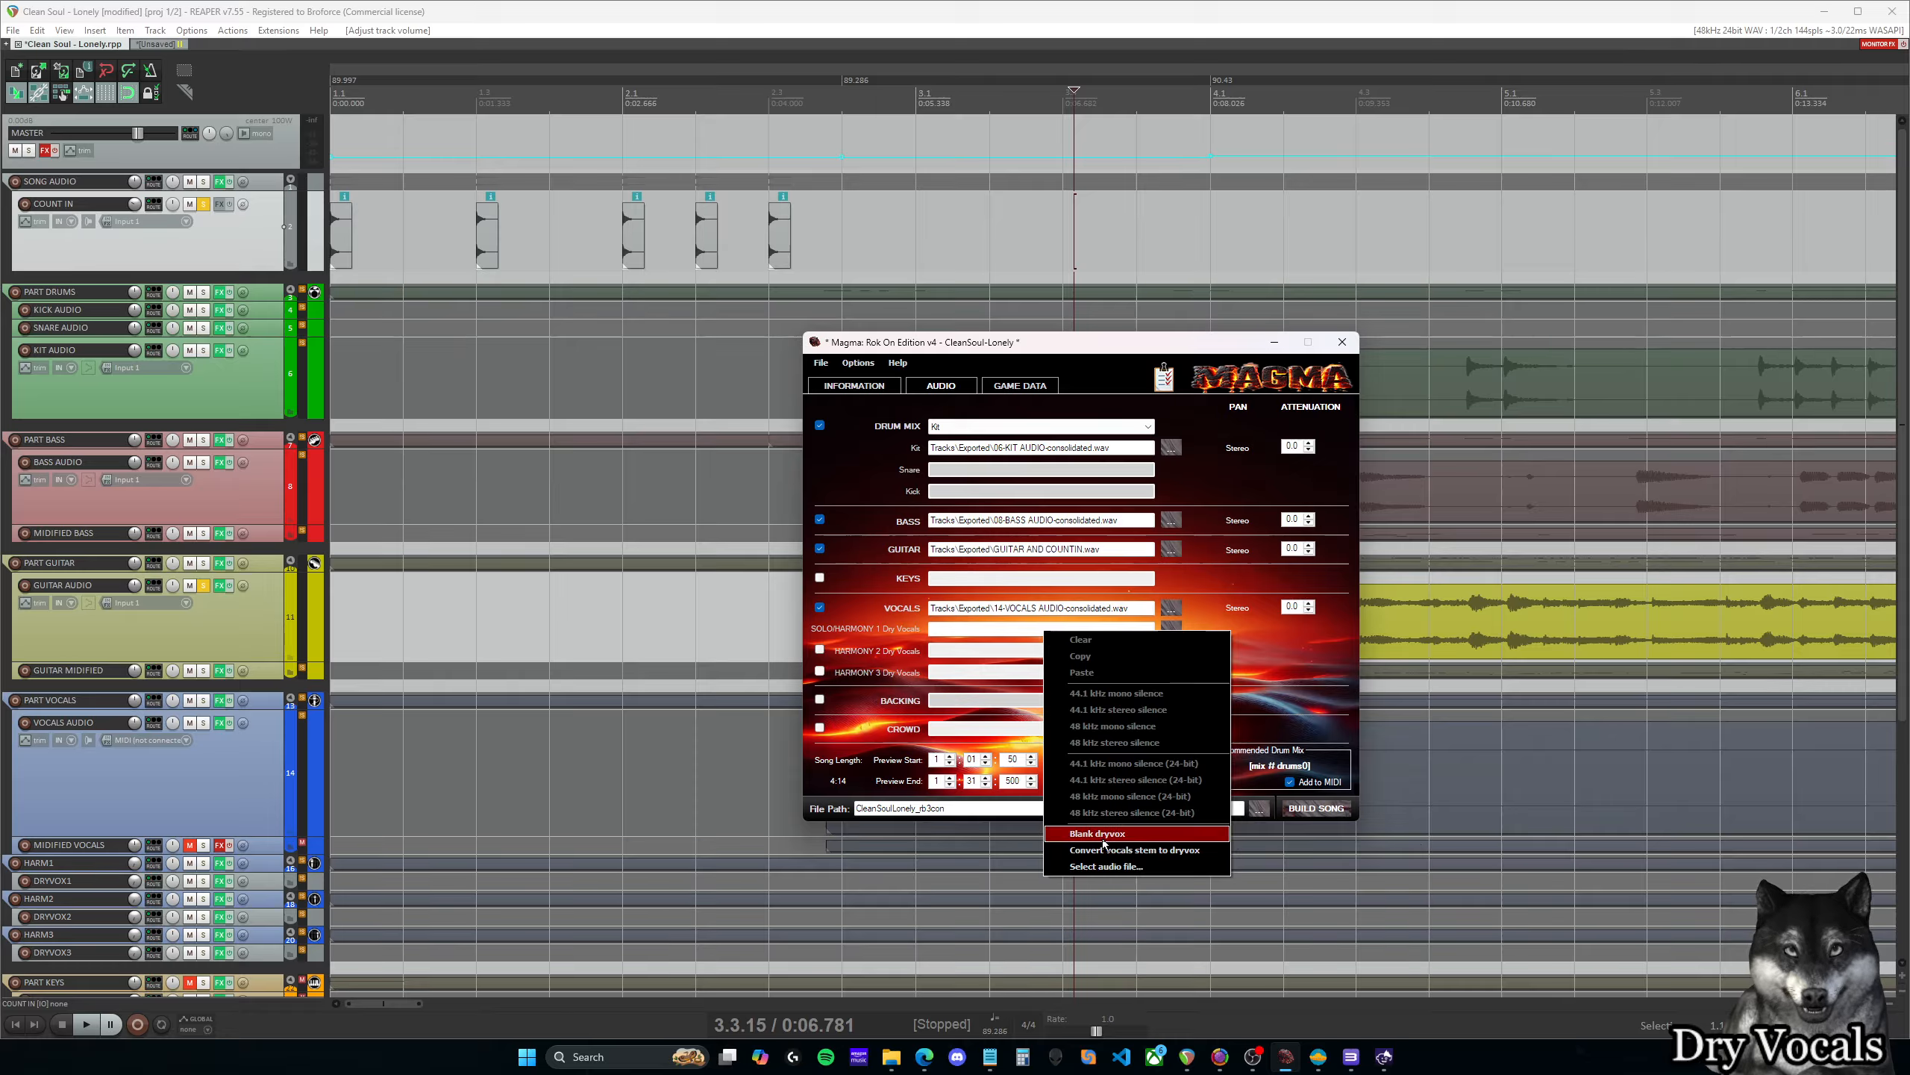
click(1013, 626)
right_click(1015, 627)
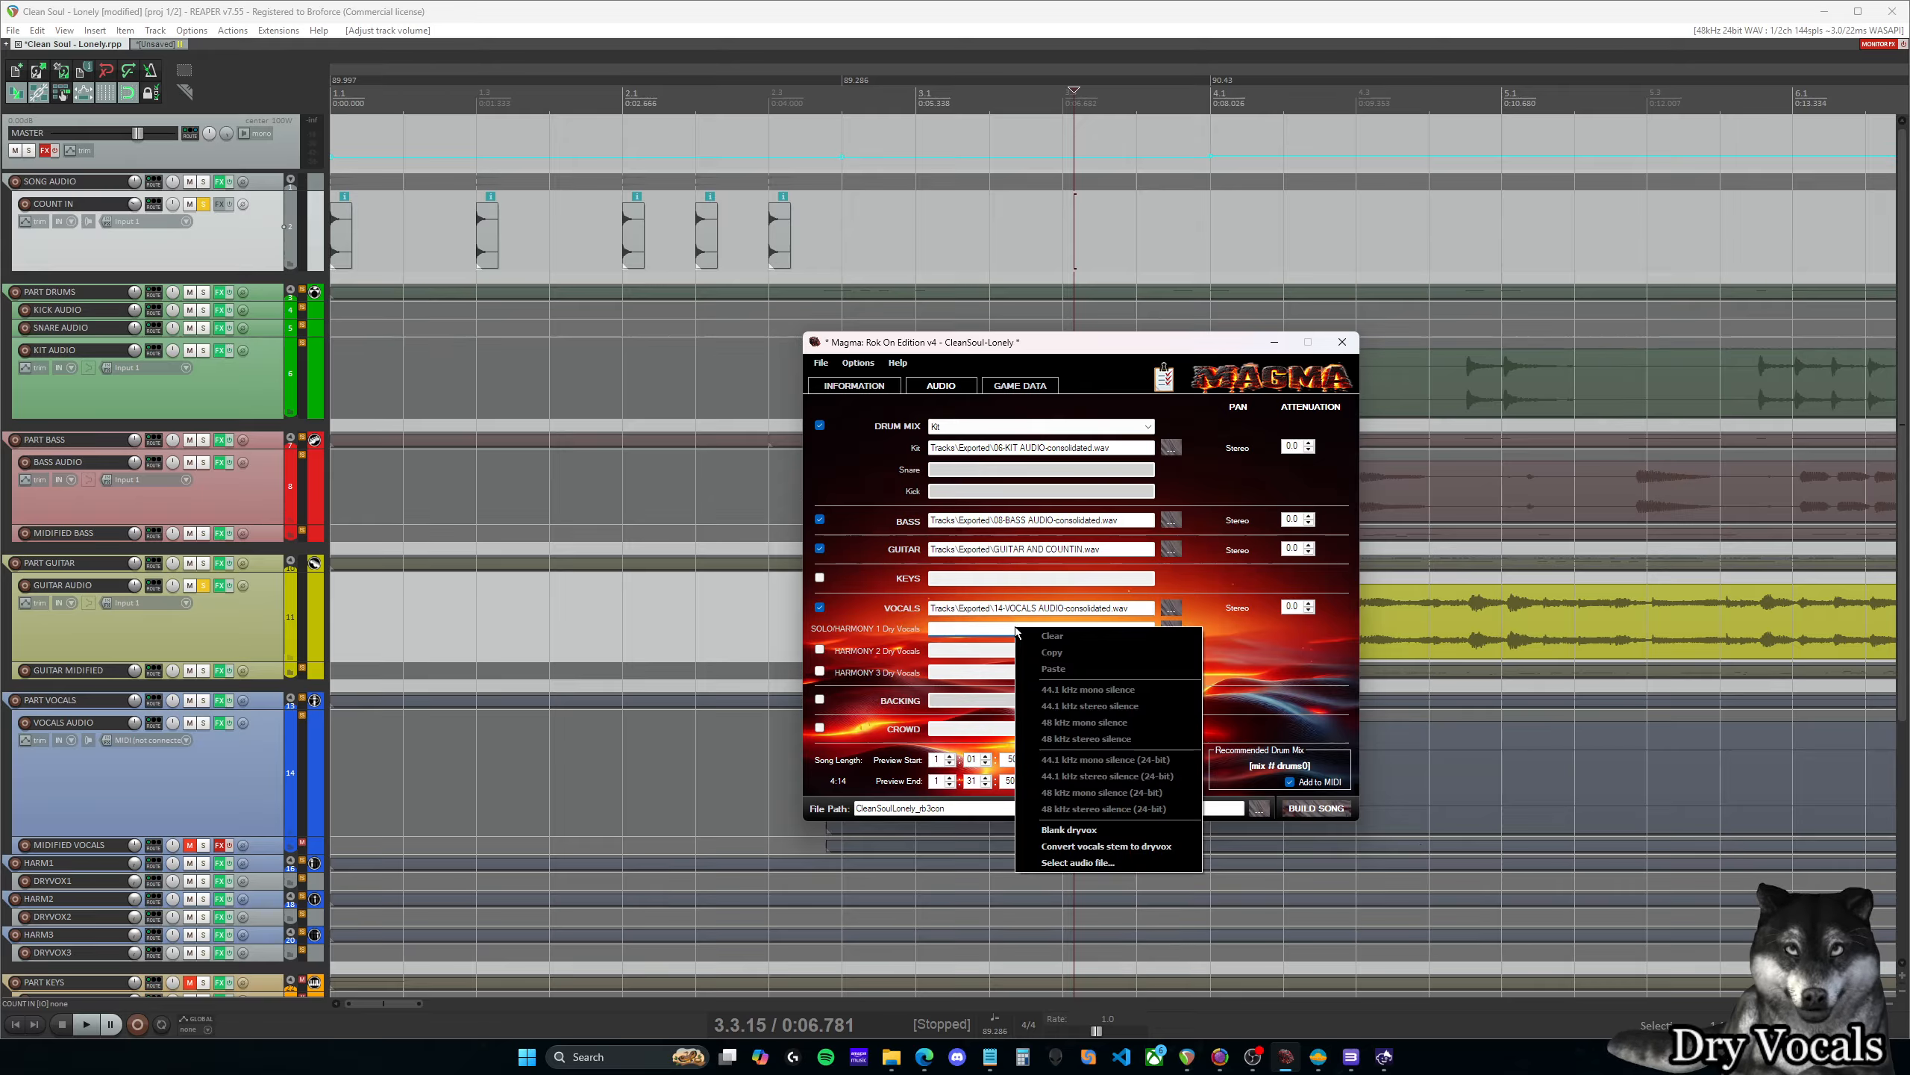
click(1149, 847)
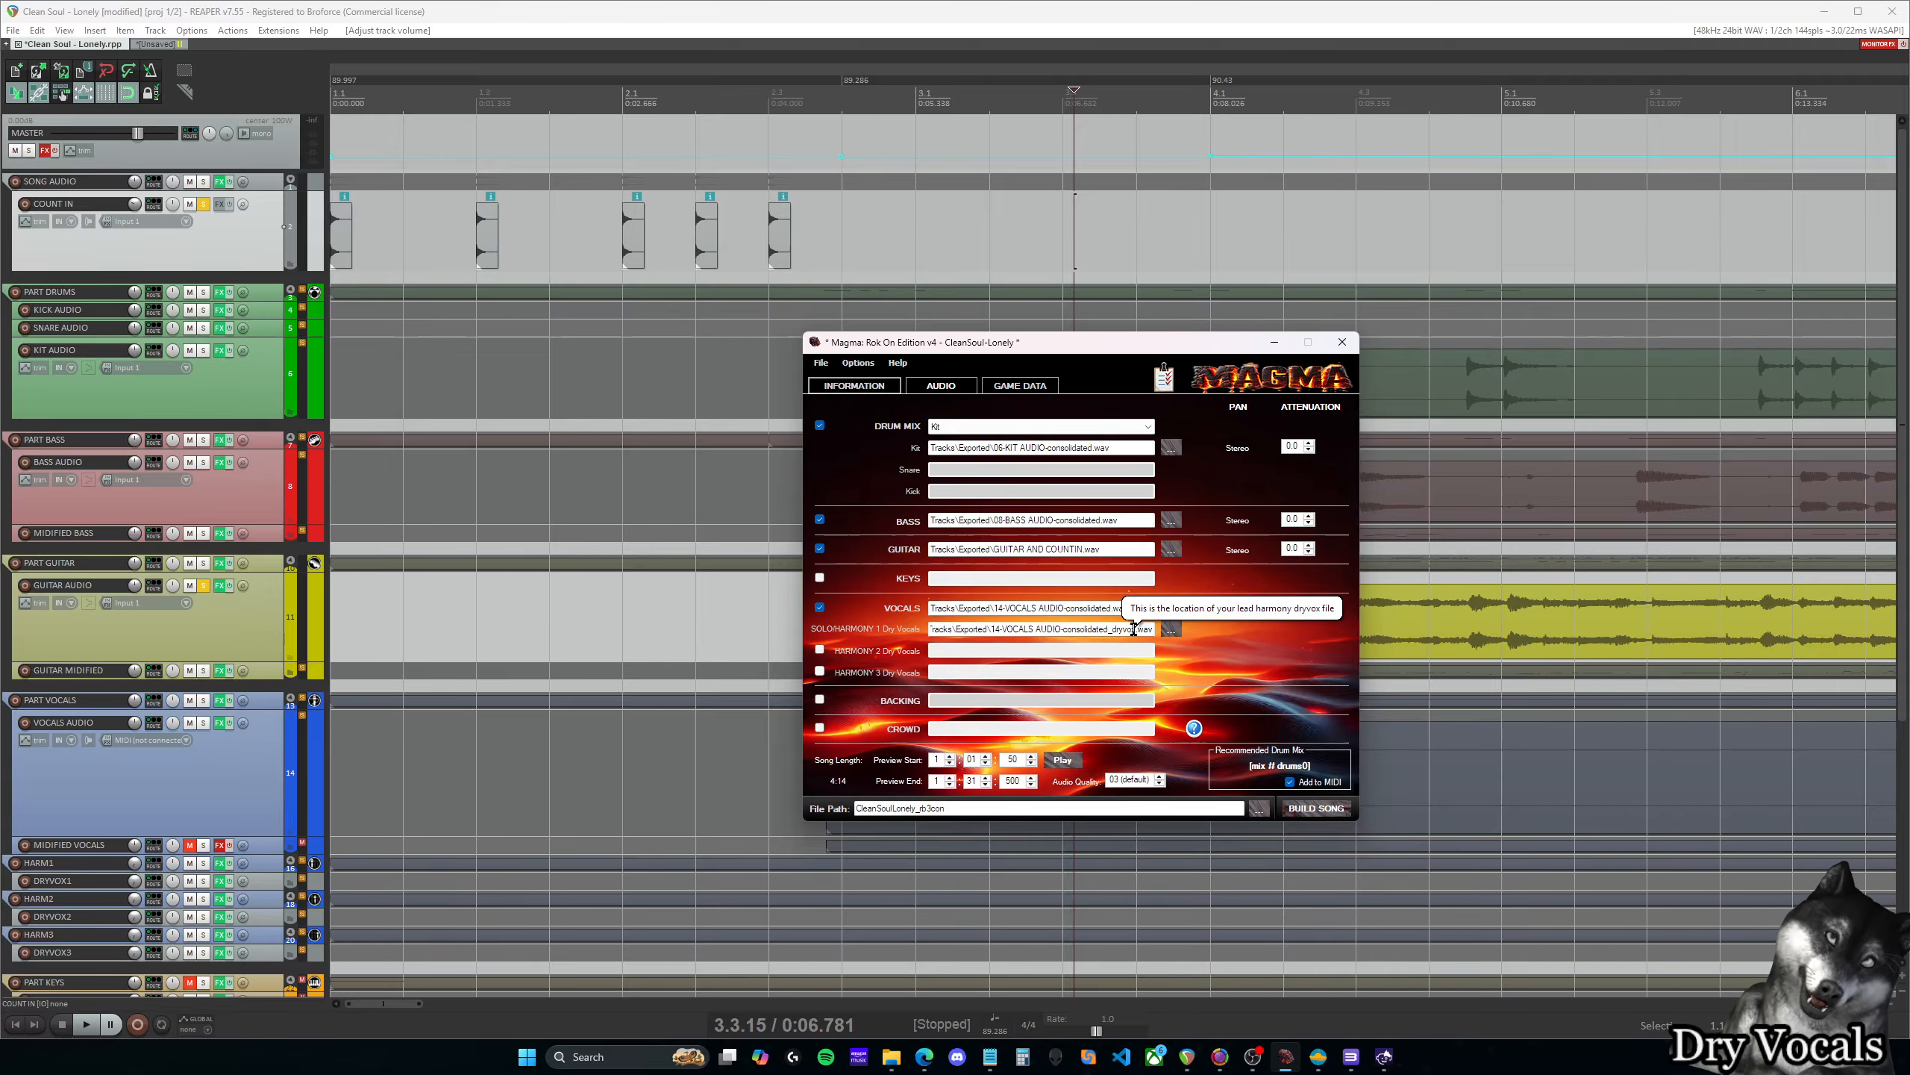
Switch to REAPER and examine the record mode options of the DRYVOX1 track, enlarging it for inspection and shrinking it back
click(955, 31)
scroll(464, 617, down, 3)
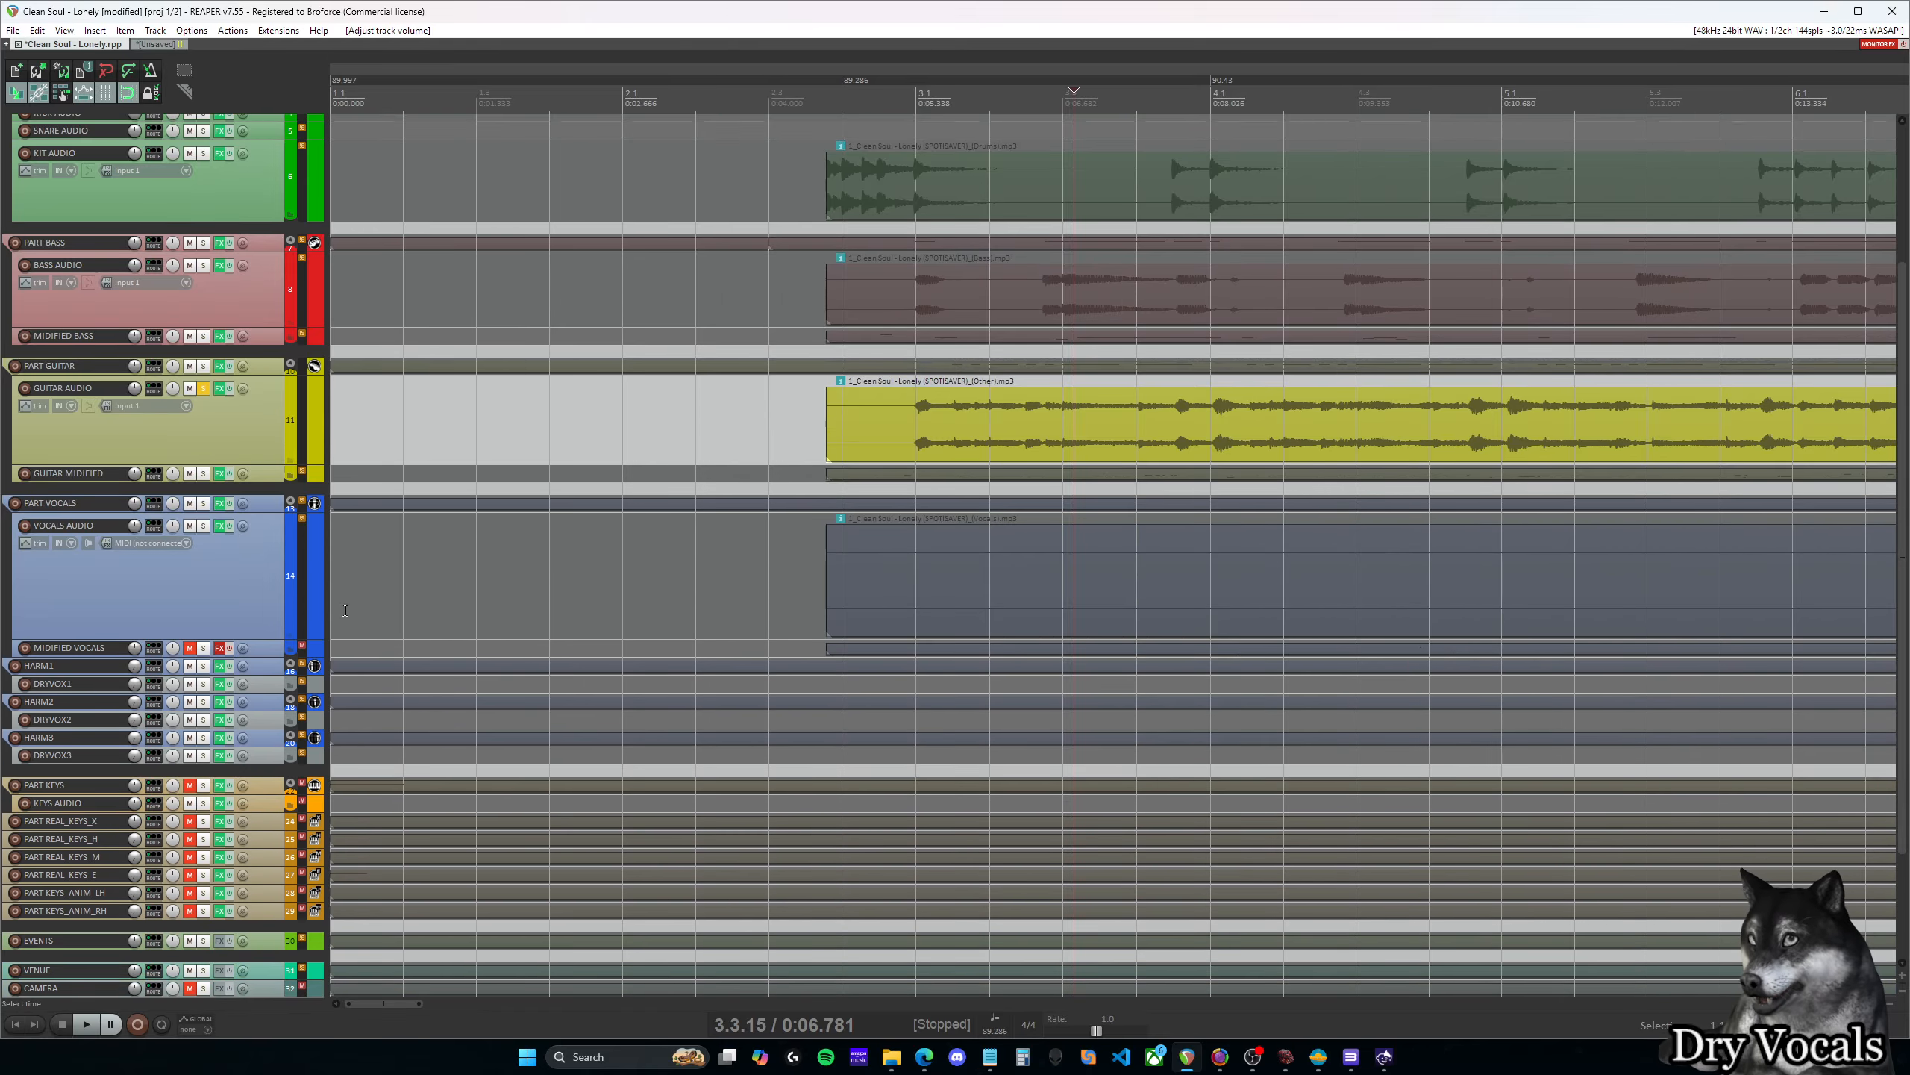
drag(260, 694, 261, 735)
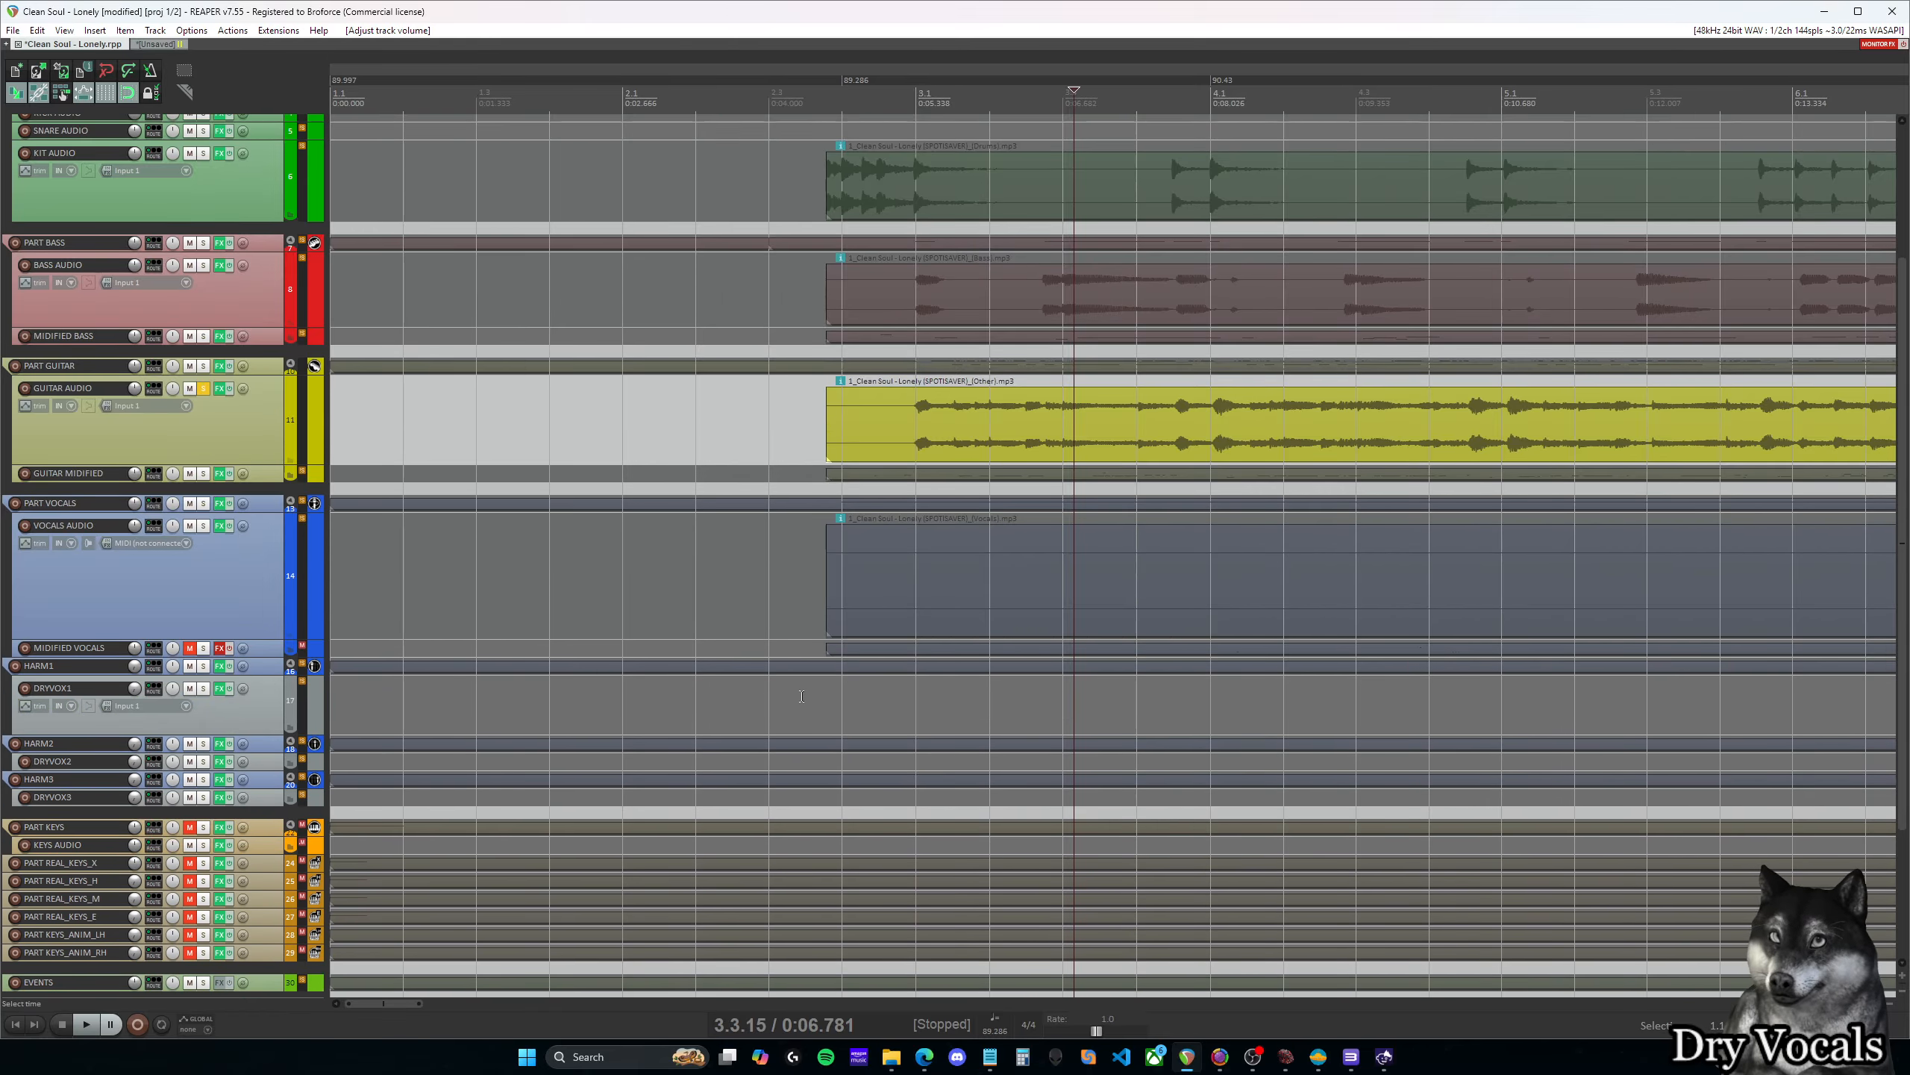
click(829, 696)
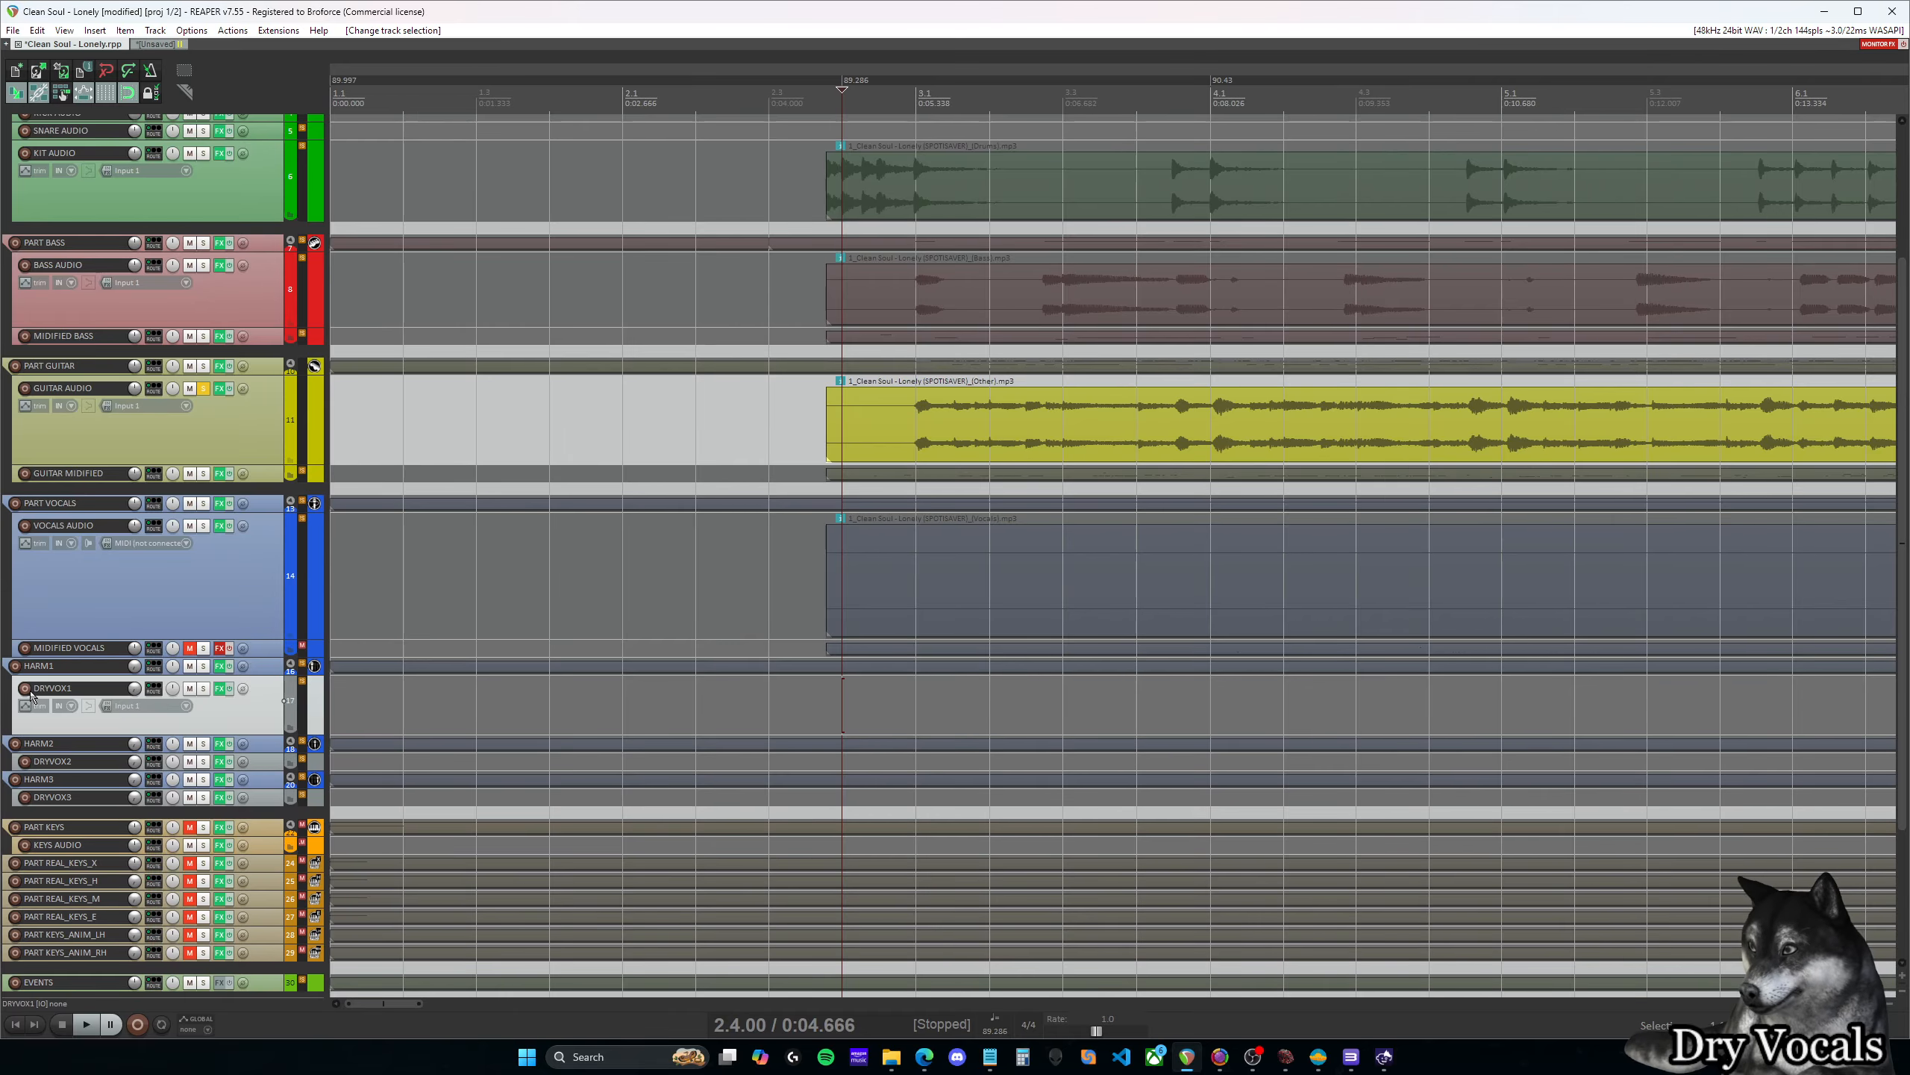
click(72, 709)
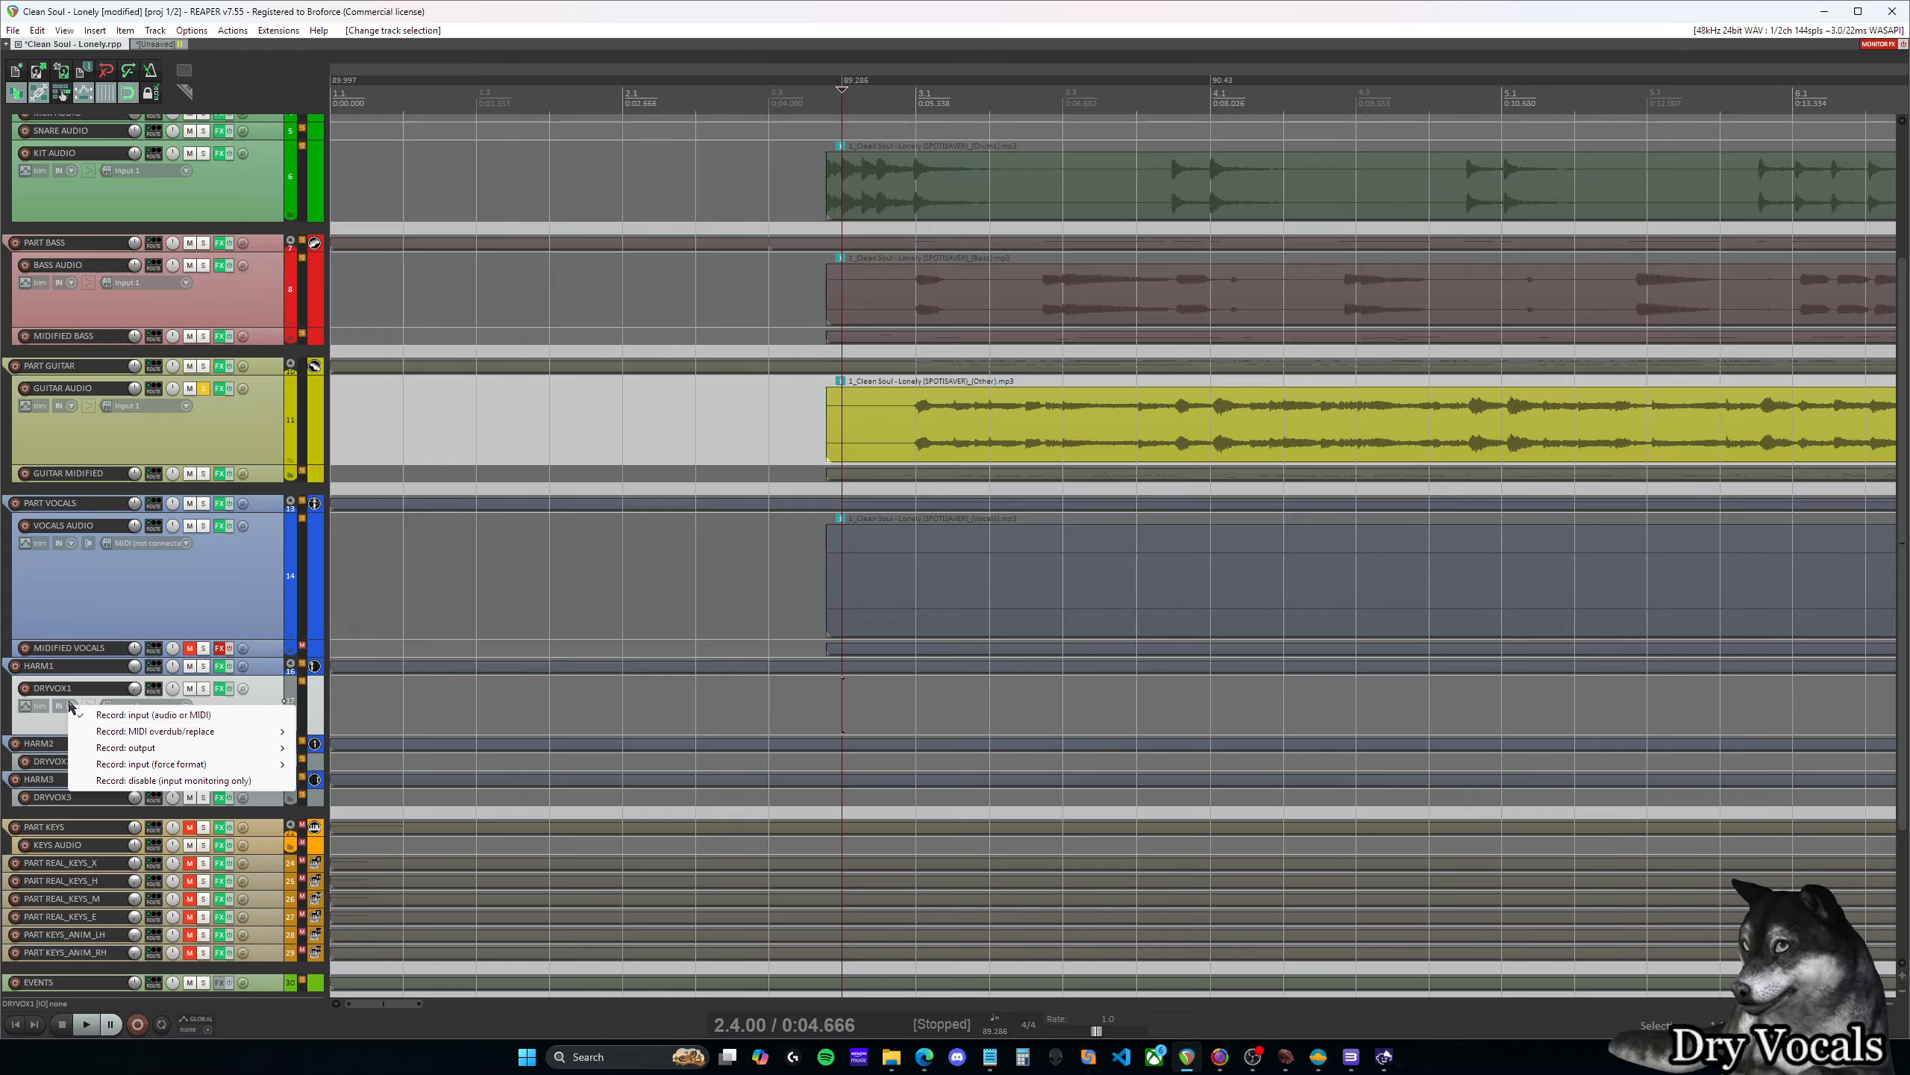
click(78, 714)
click(72, 706)
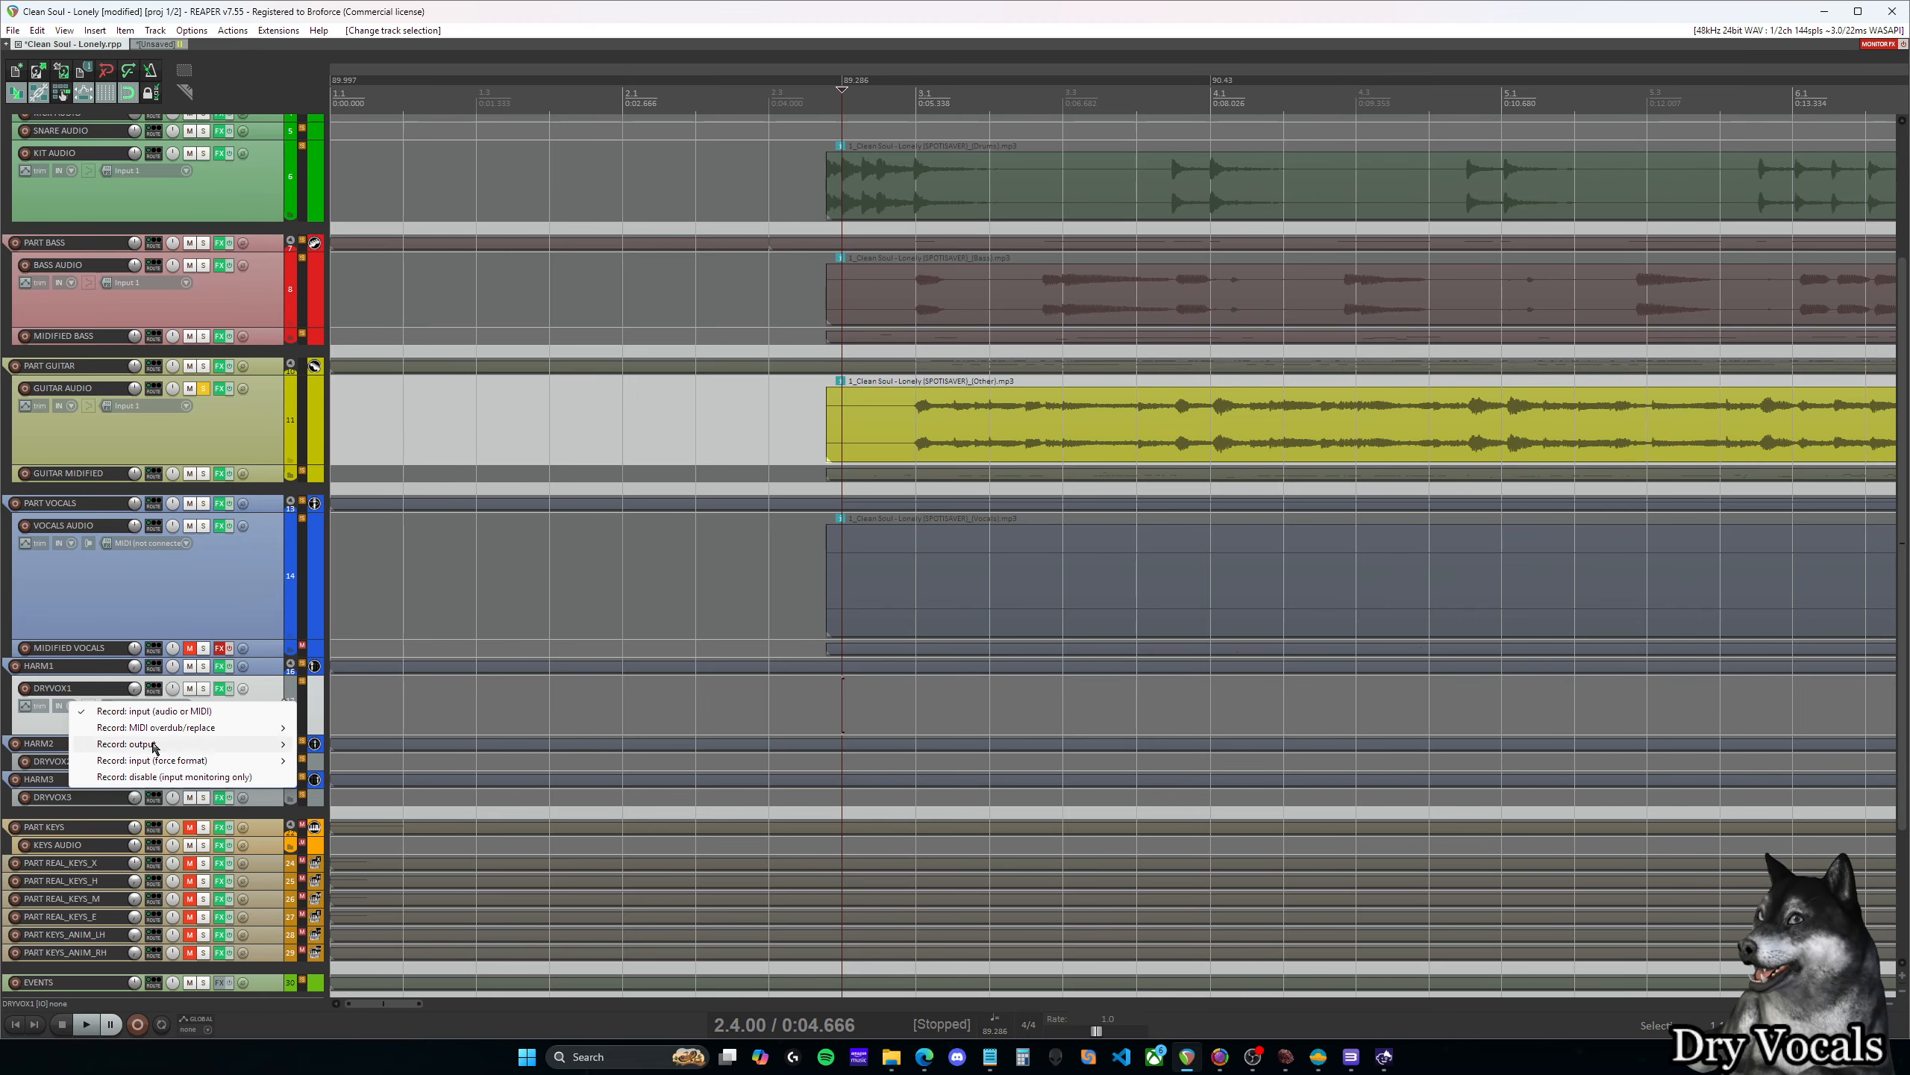
click(625, 31)
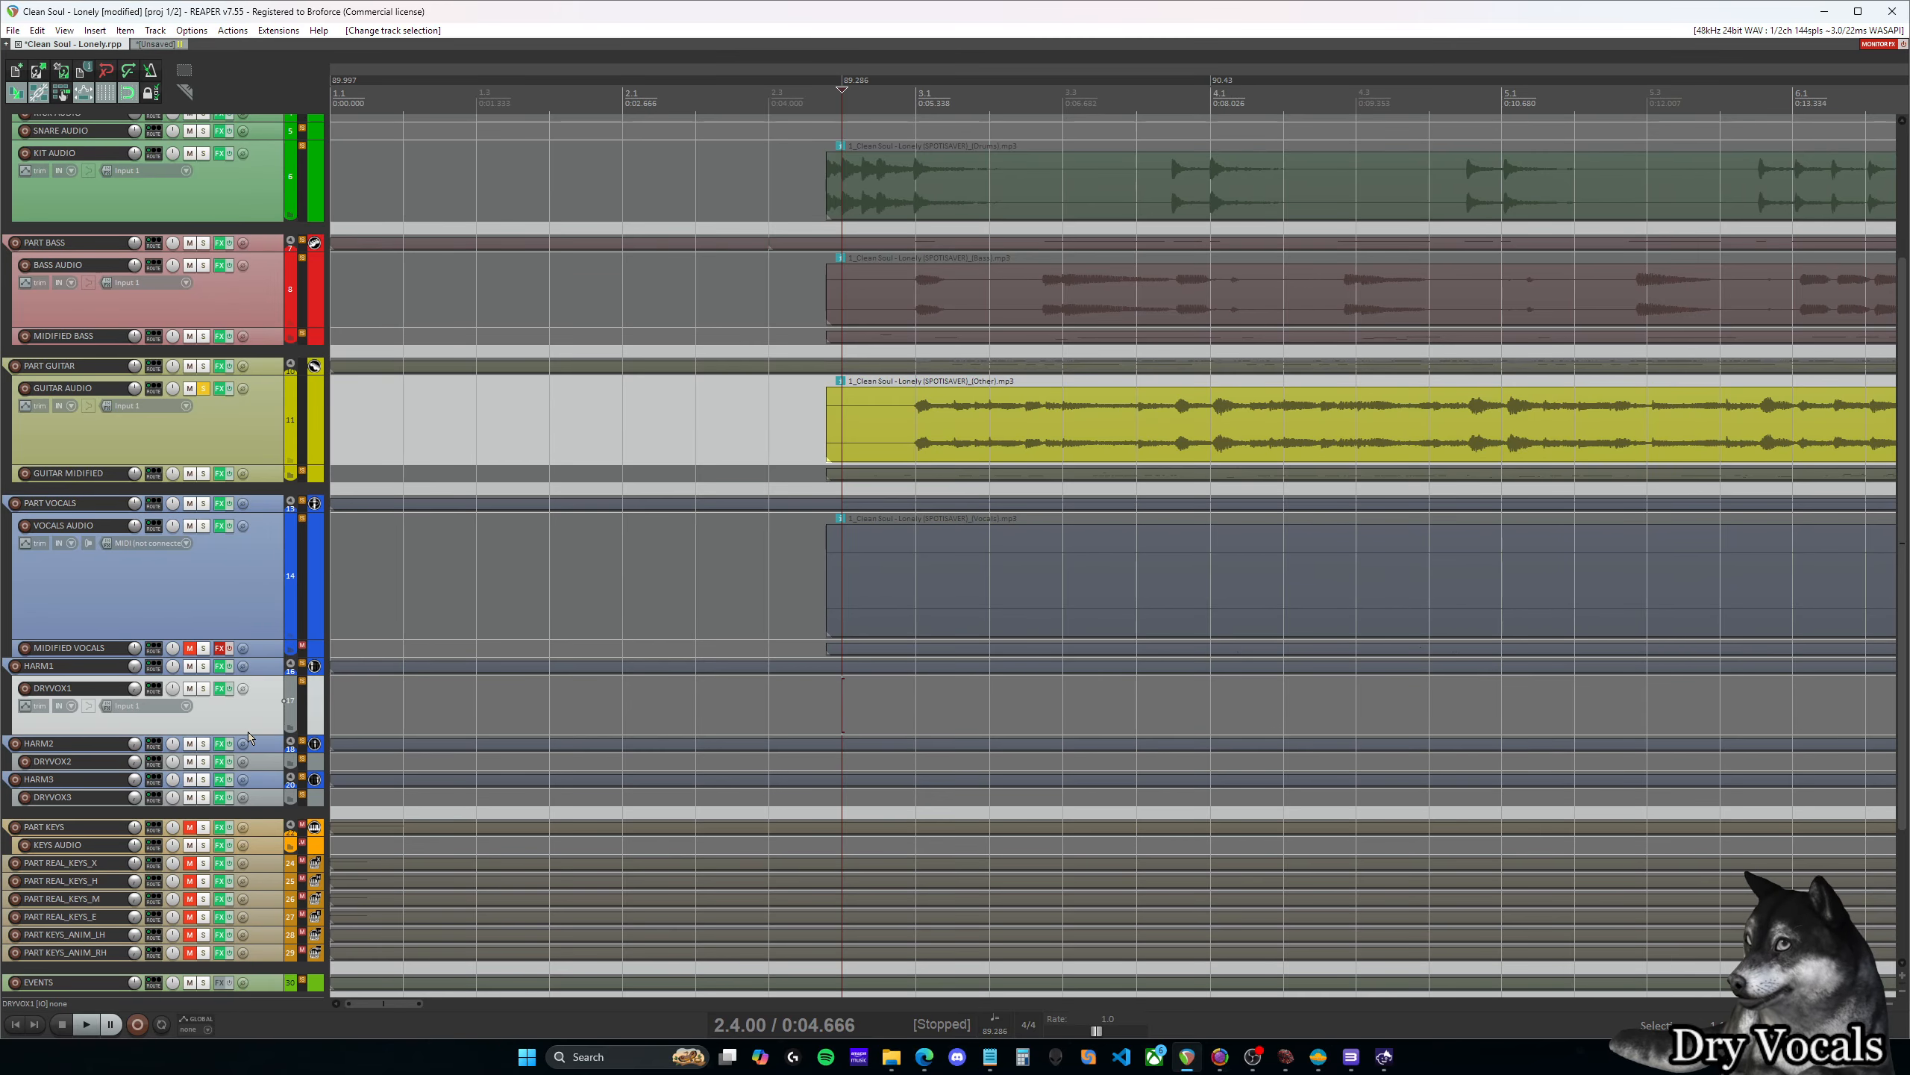
drag(250, 732, 250, 691)
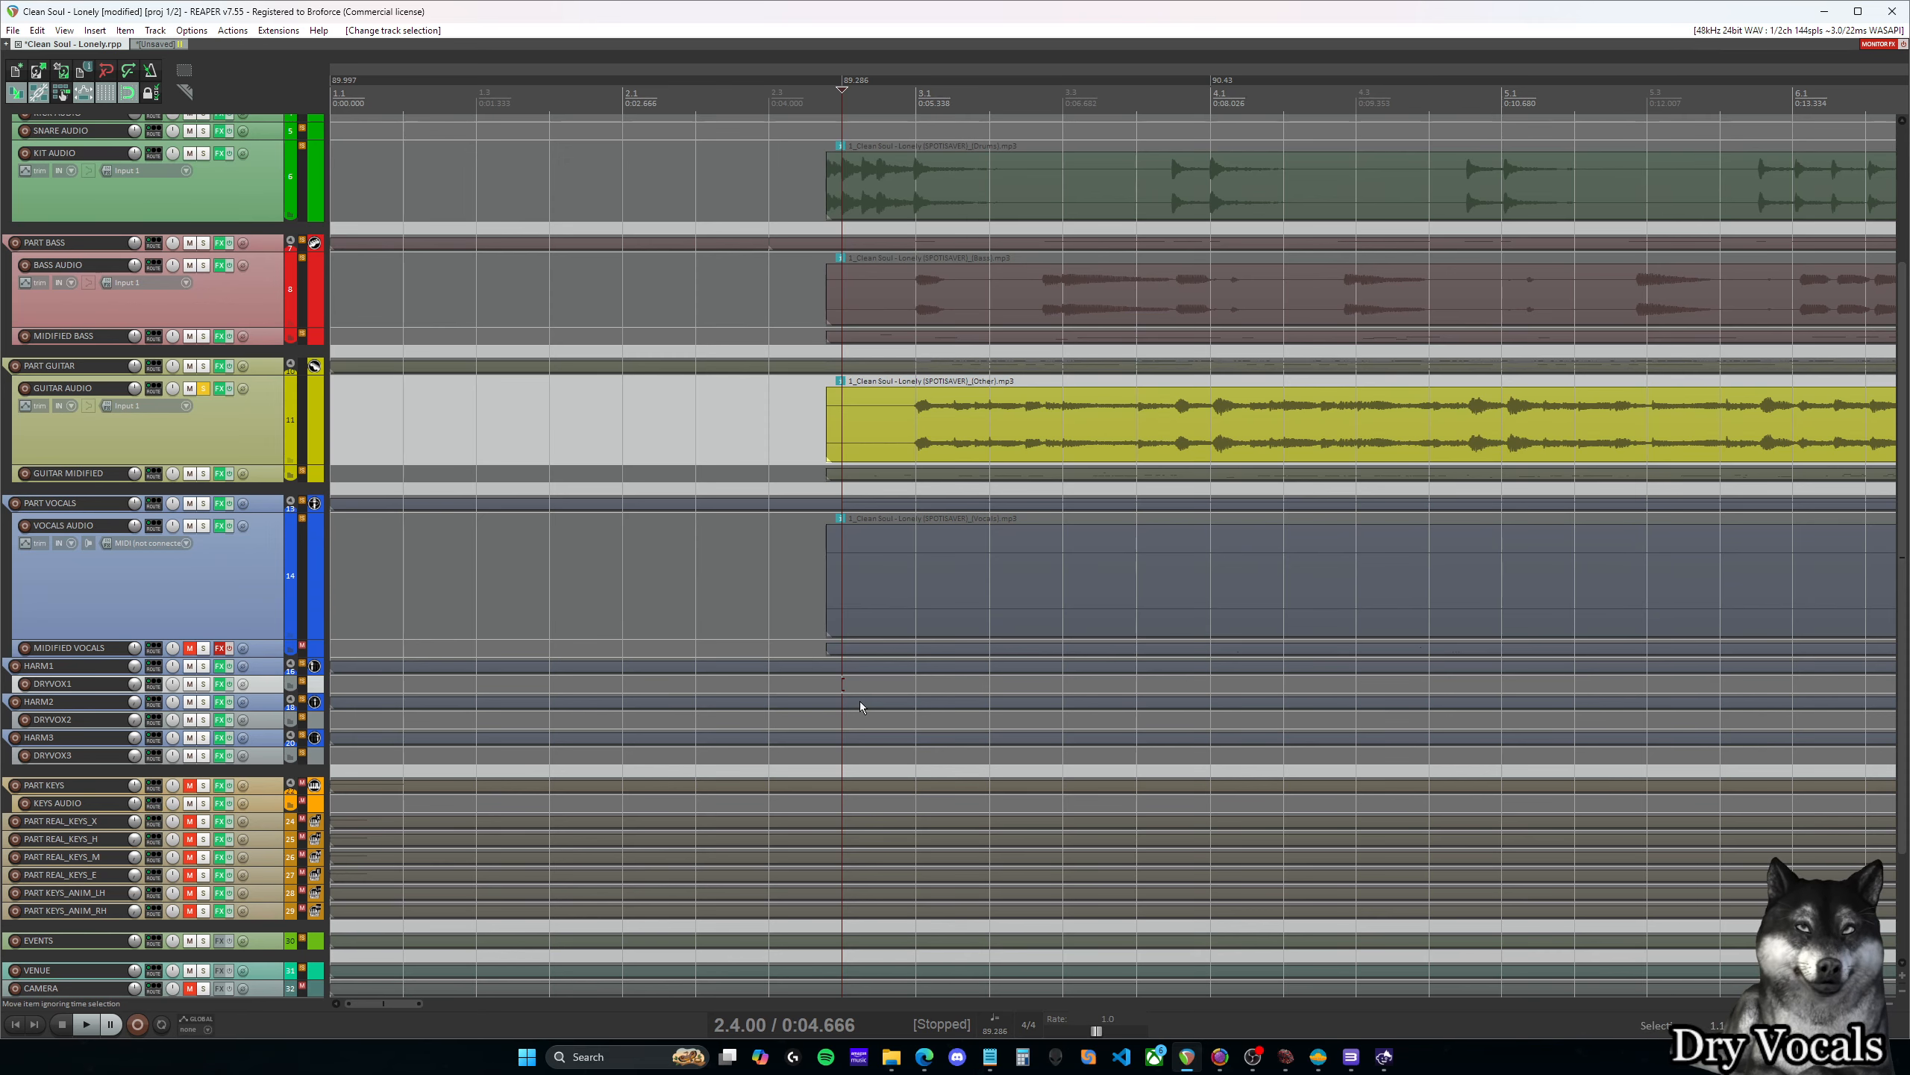
Unsolo the GUITAR AUDIO and COUNT IN tracks and solo the VOCALS AUDIO track
mouse_move(1385, 1061)
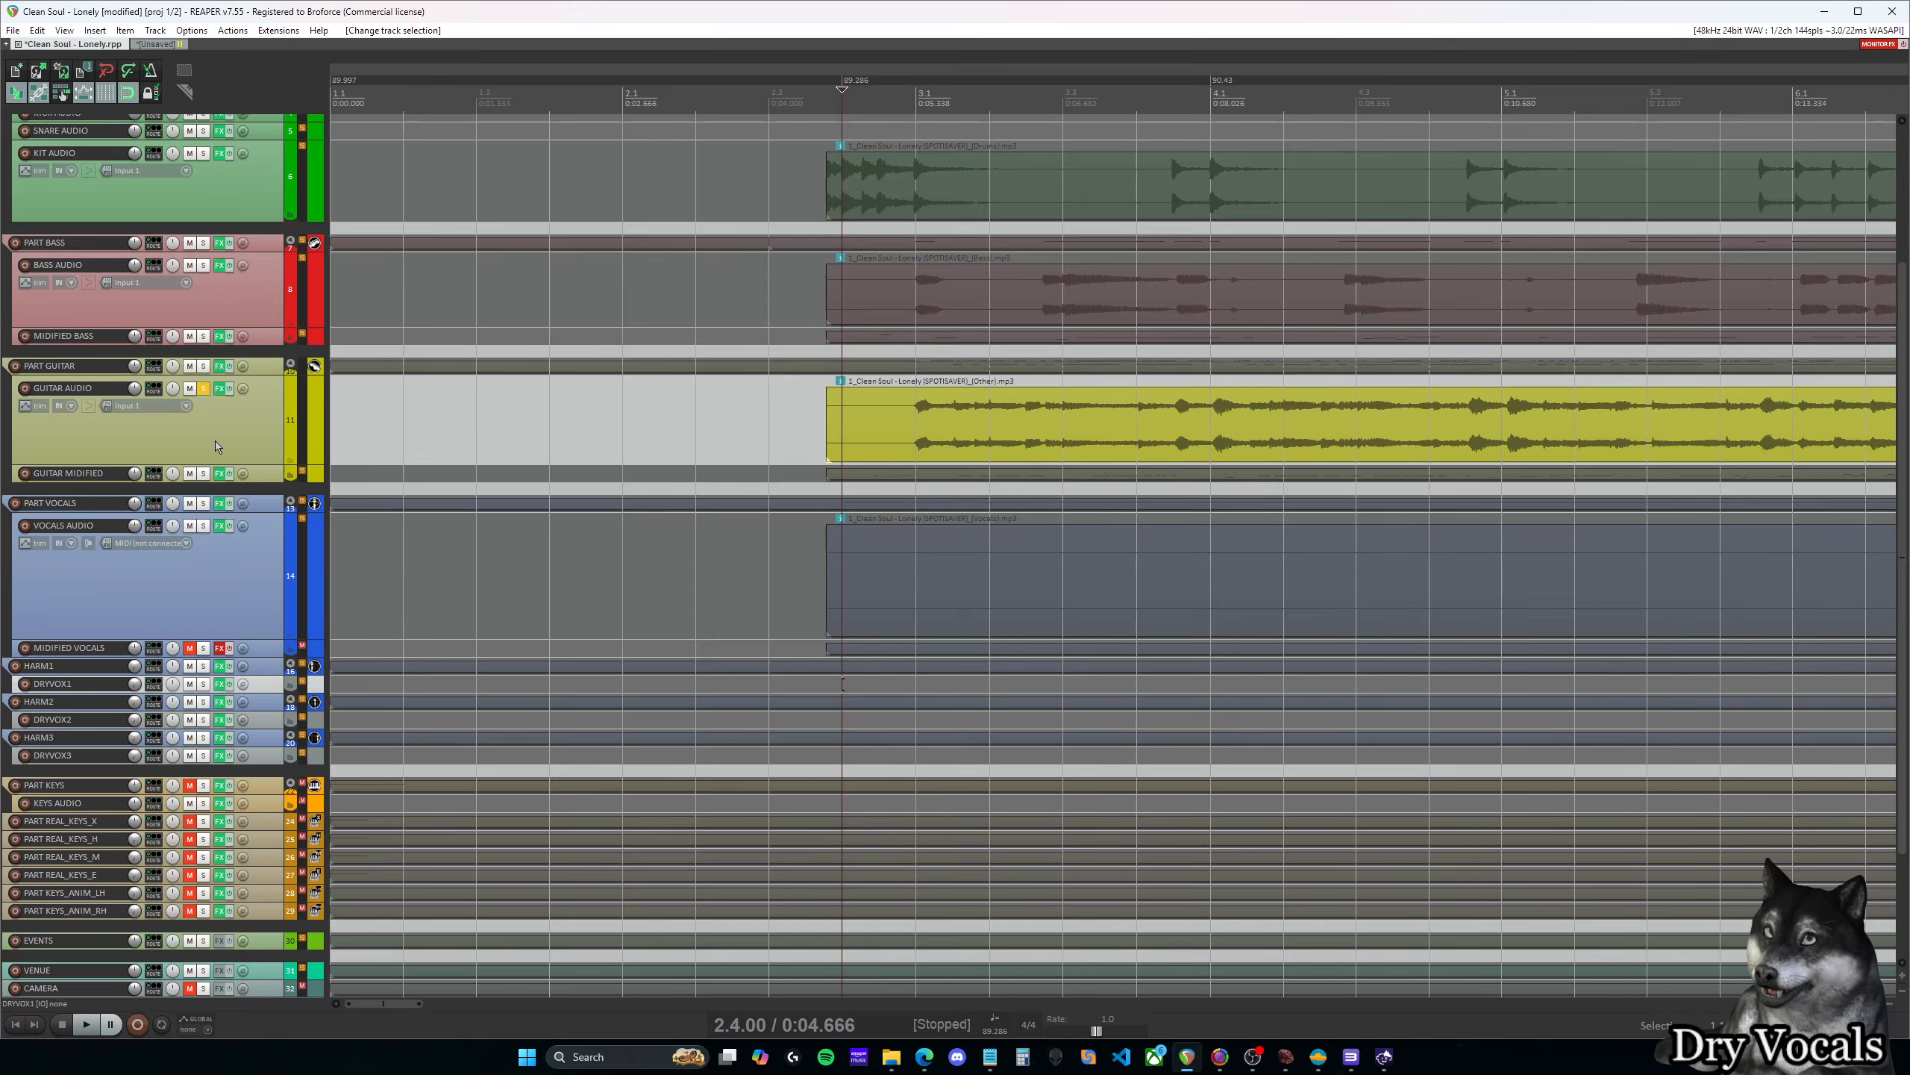
click(203, 387)
scroll(203, 376, up, 4)
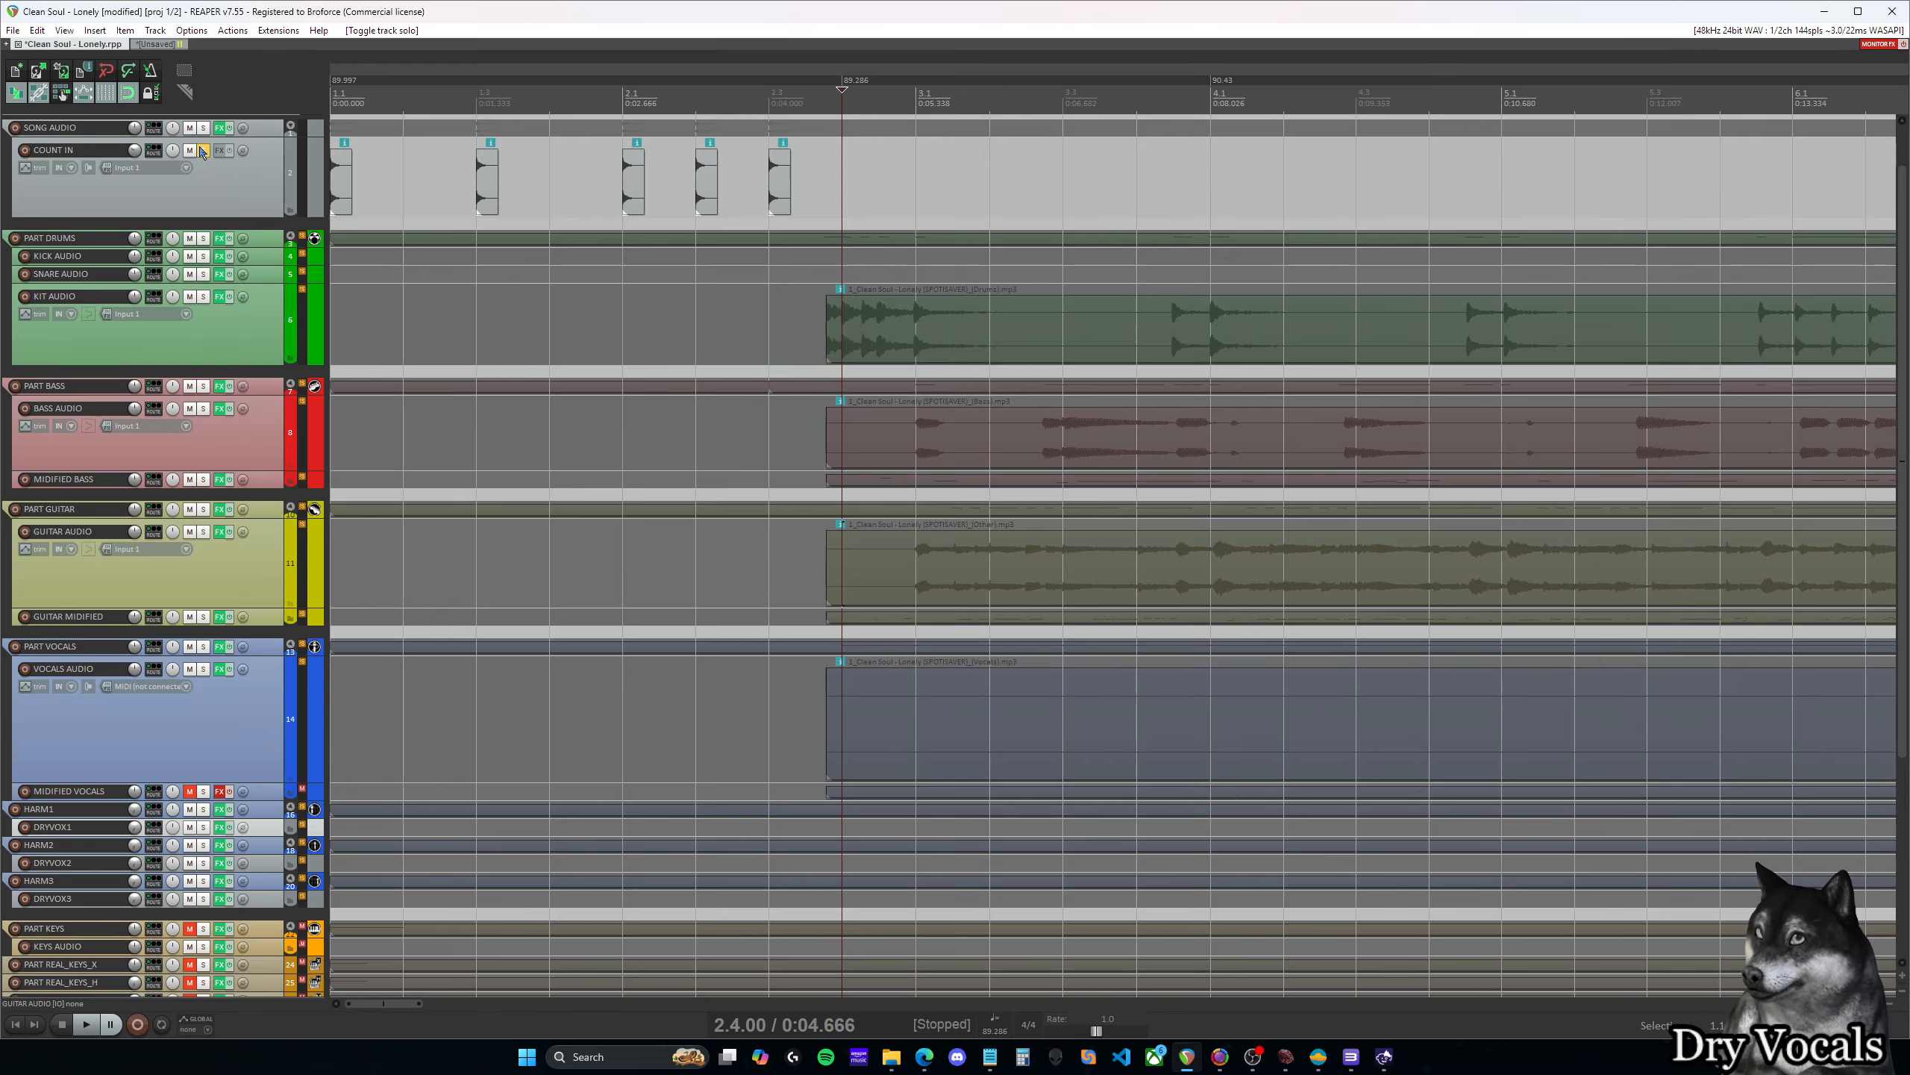
click(203, 150)
scroll(238, 648, right, 7)
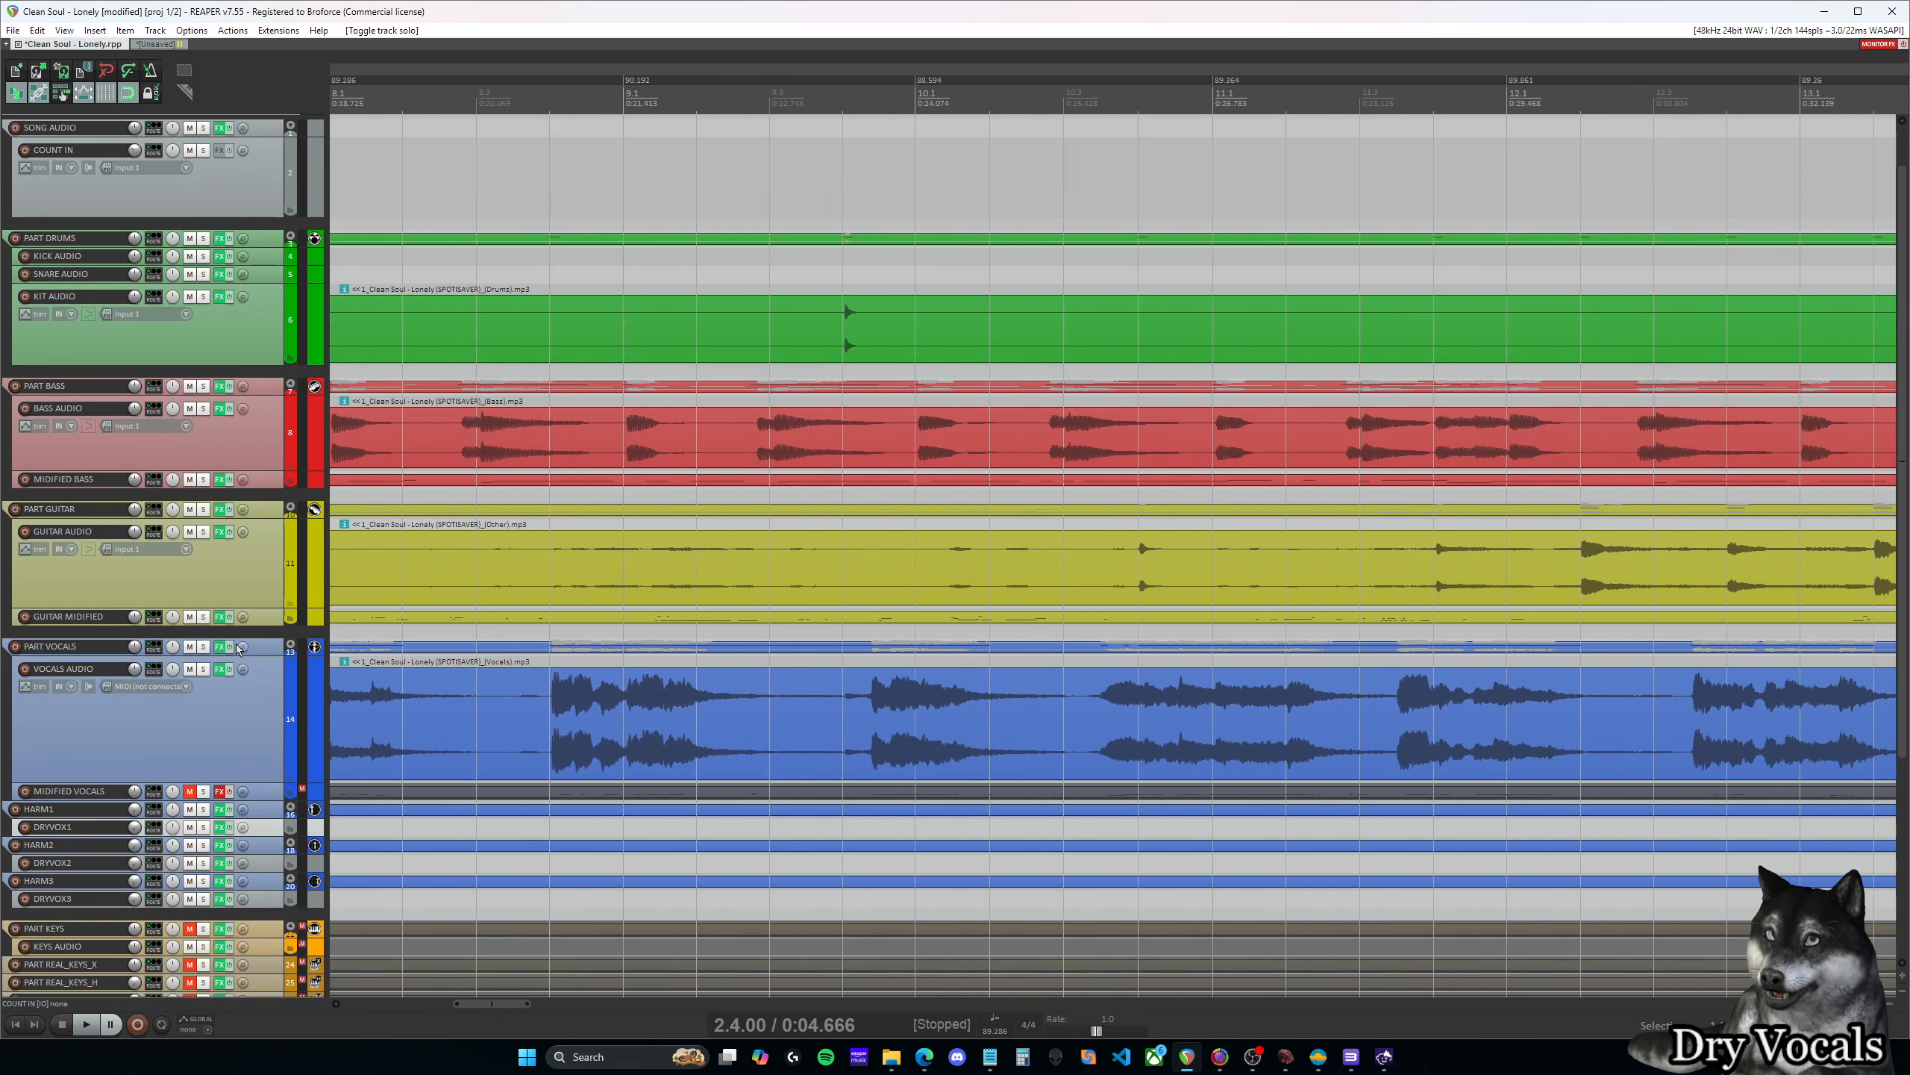
click(203, 667)
Audition the soloed vocals from position 8.4.00 and pause the playback
click(561, 96)
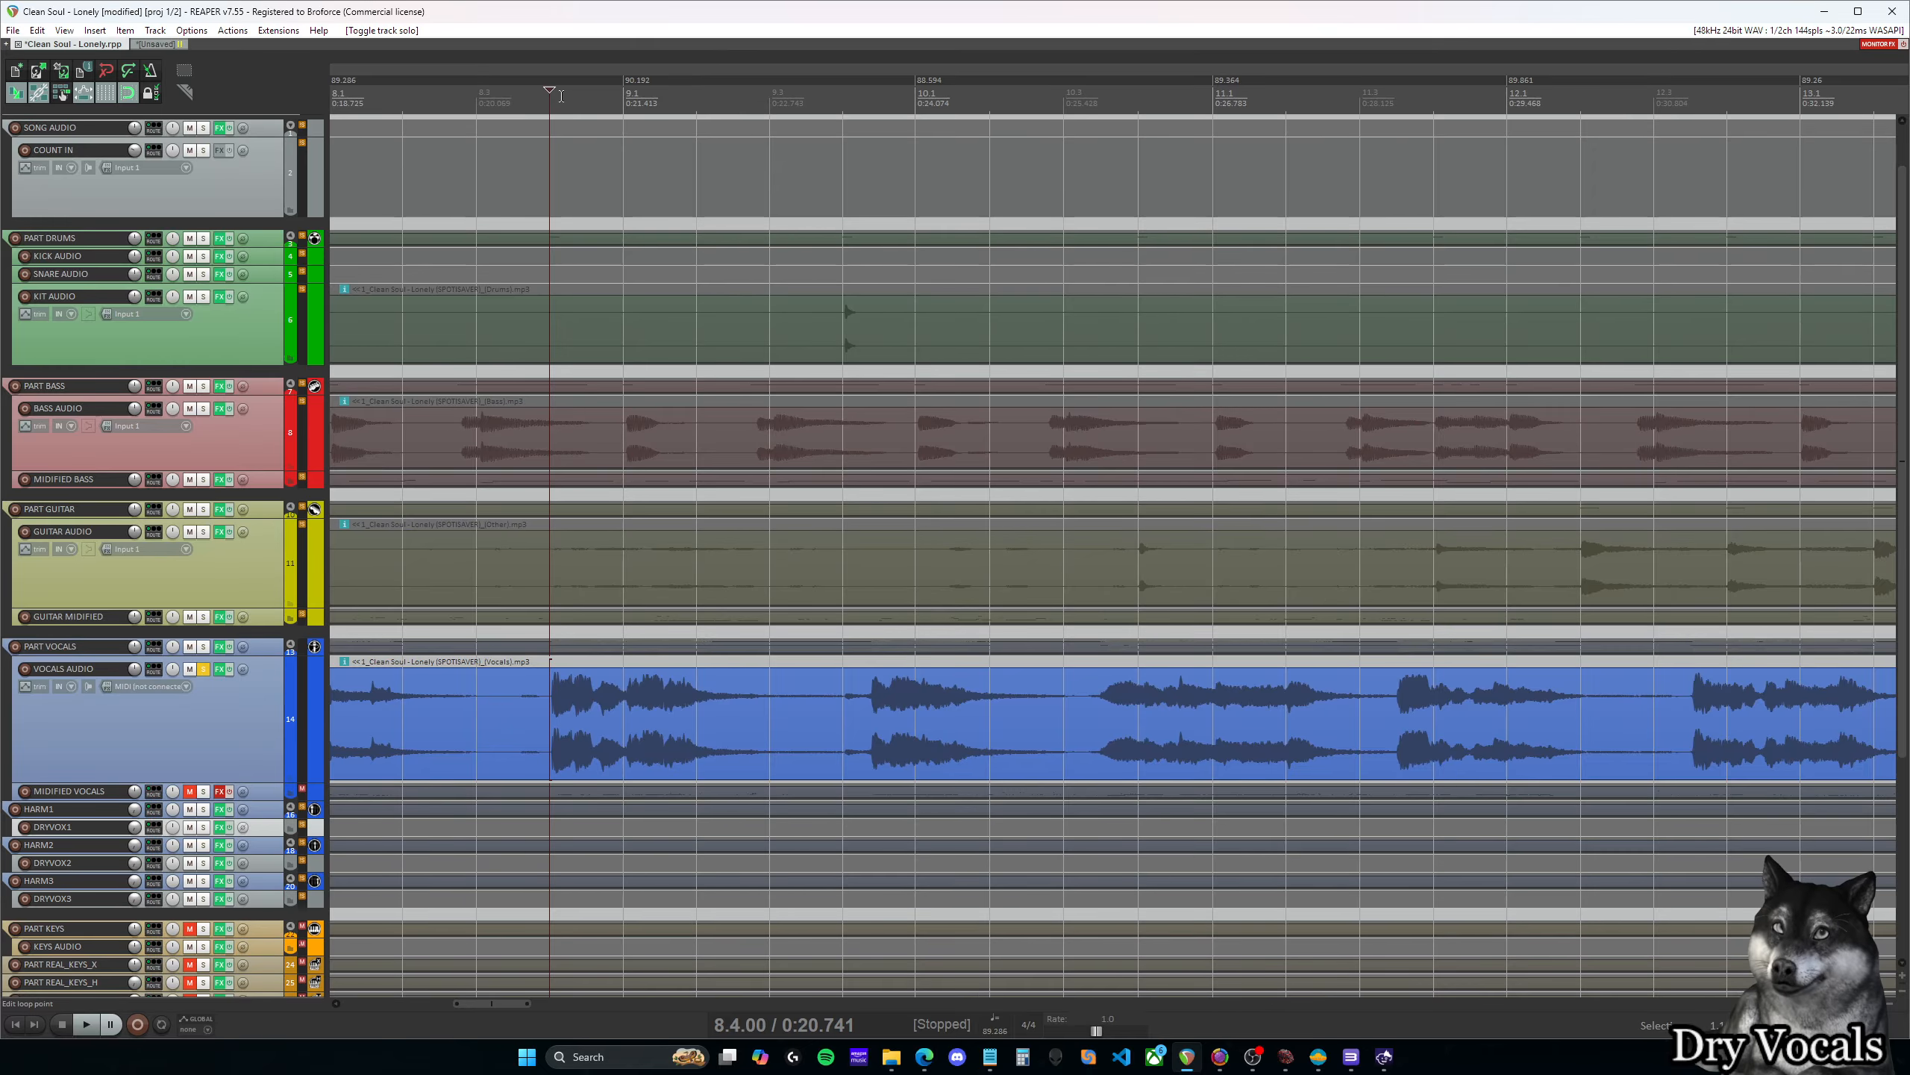
key(space)
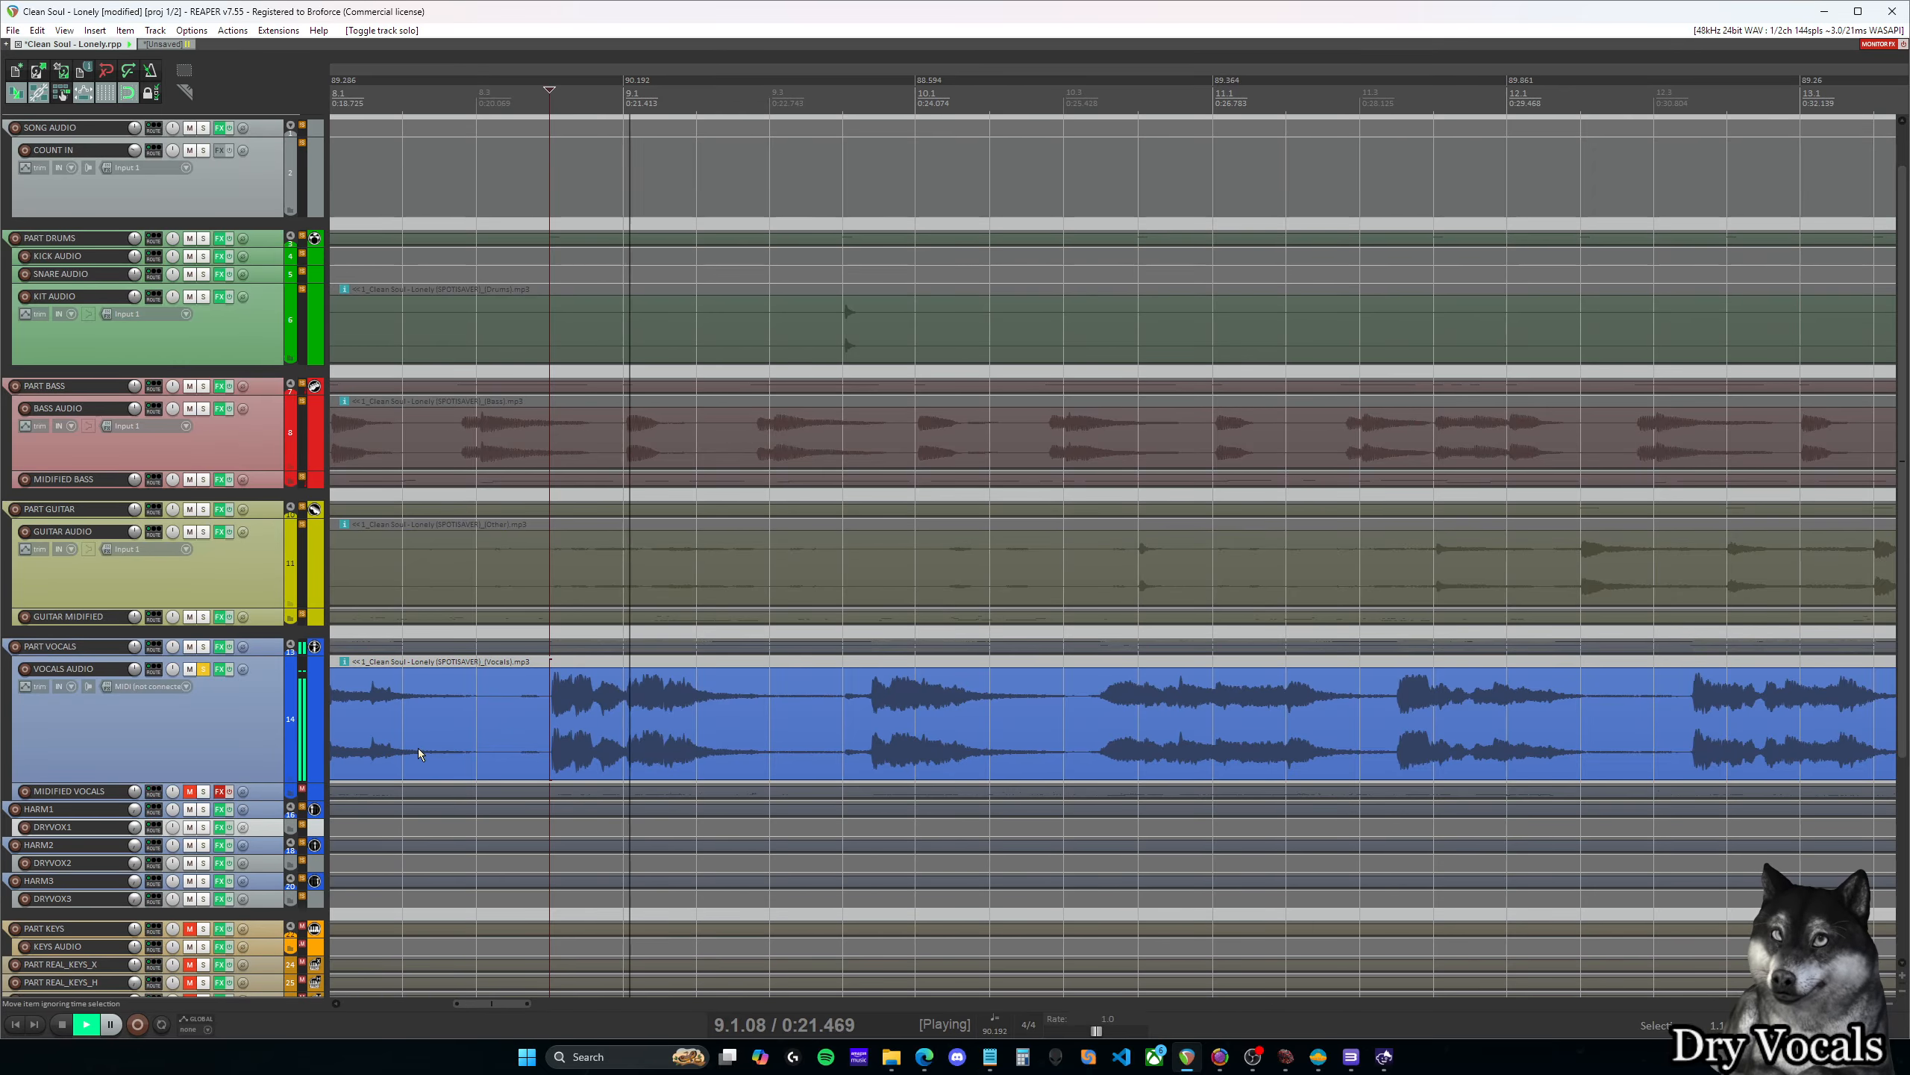
key(ctrl+space)
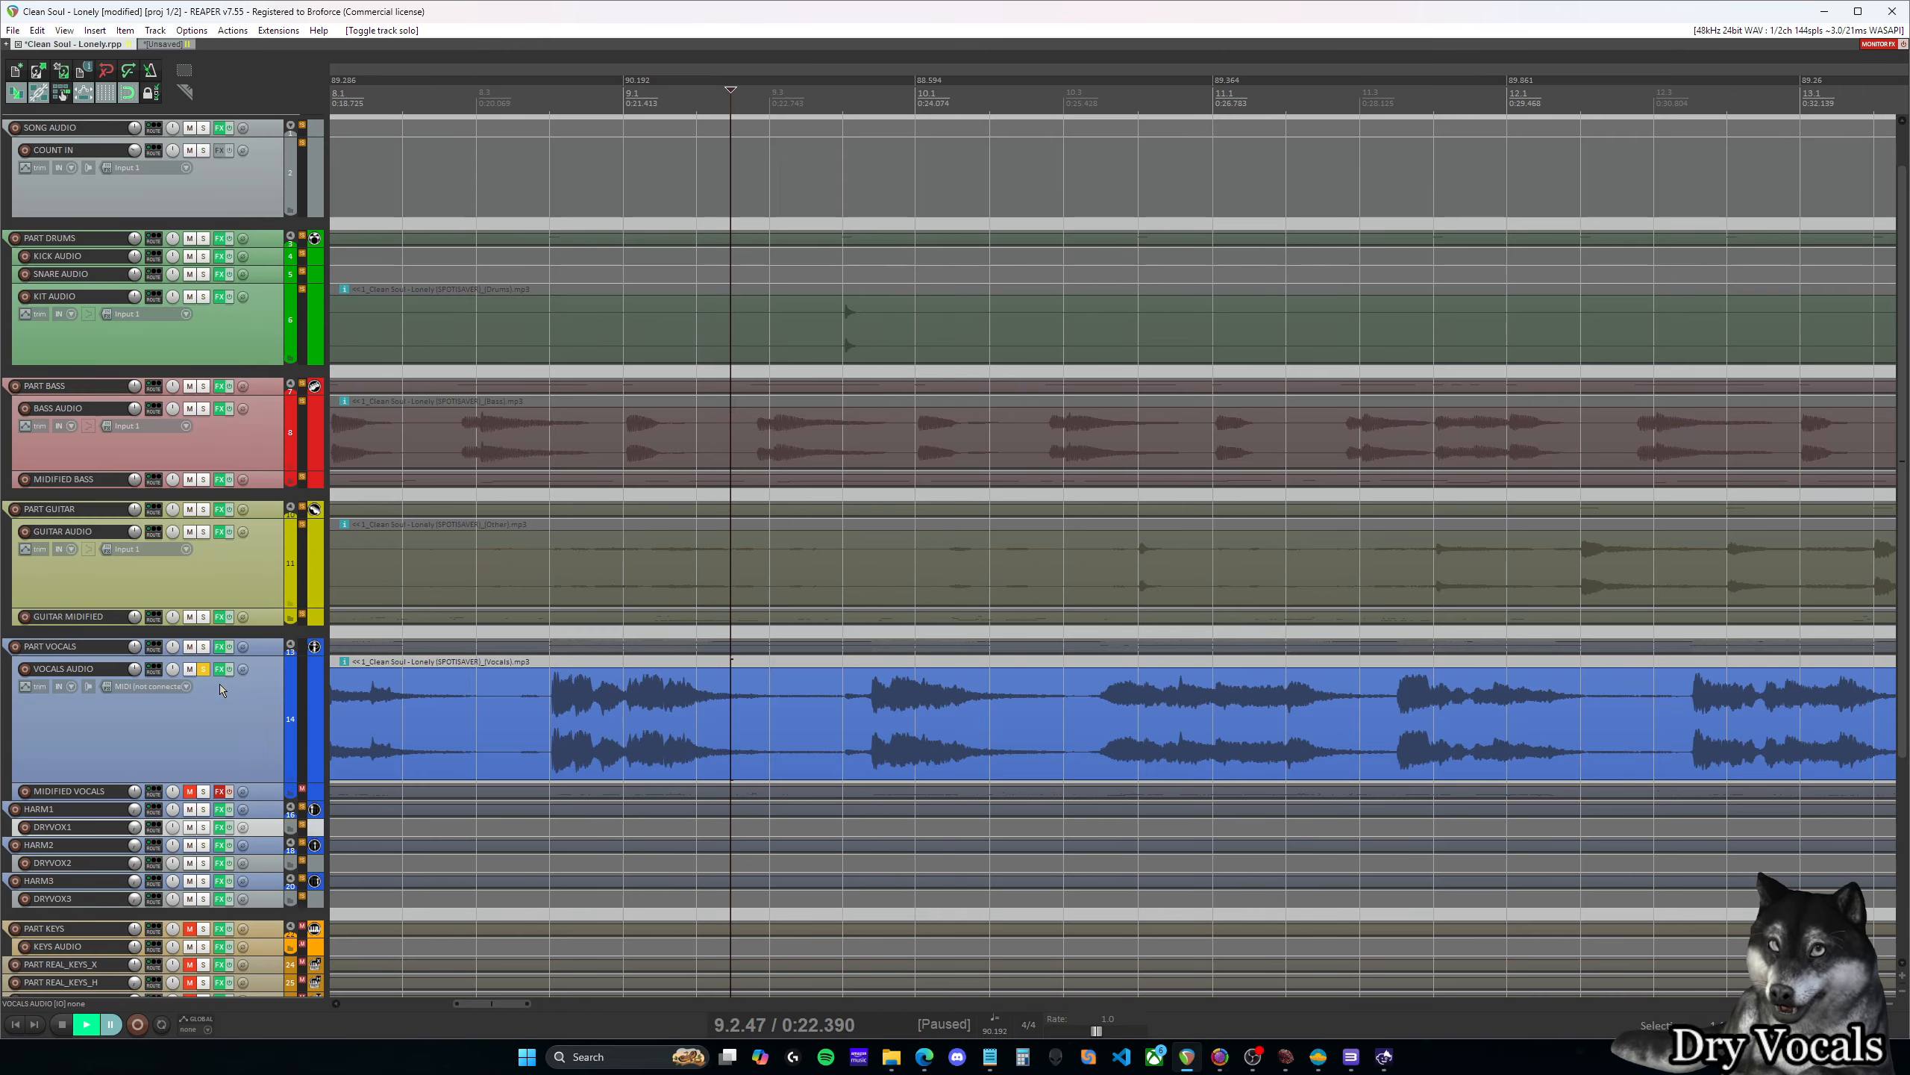
drag(508, 1006, 427, 1004)
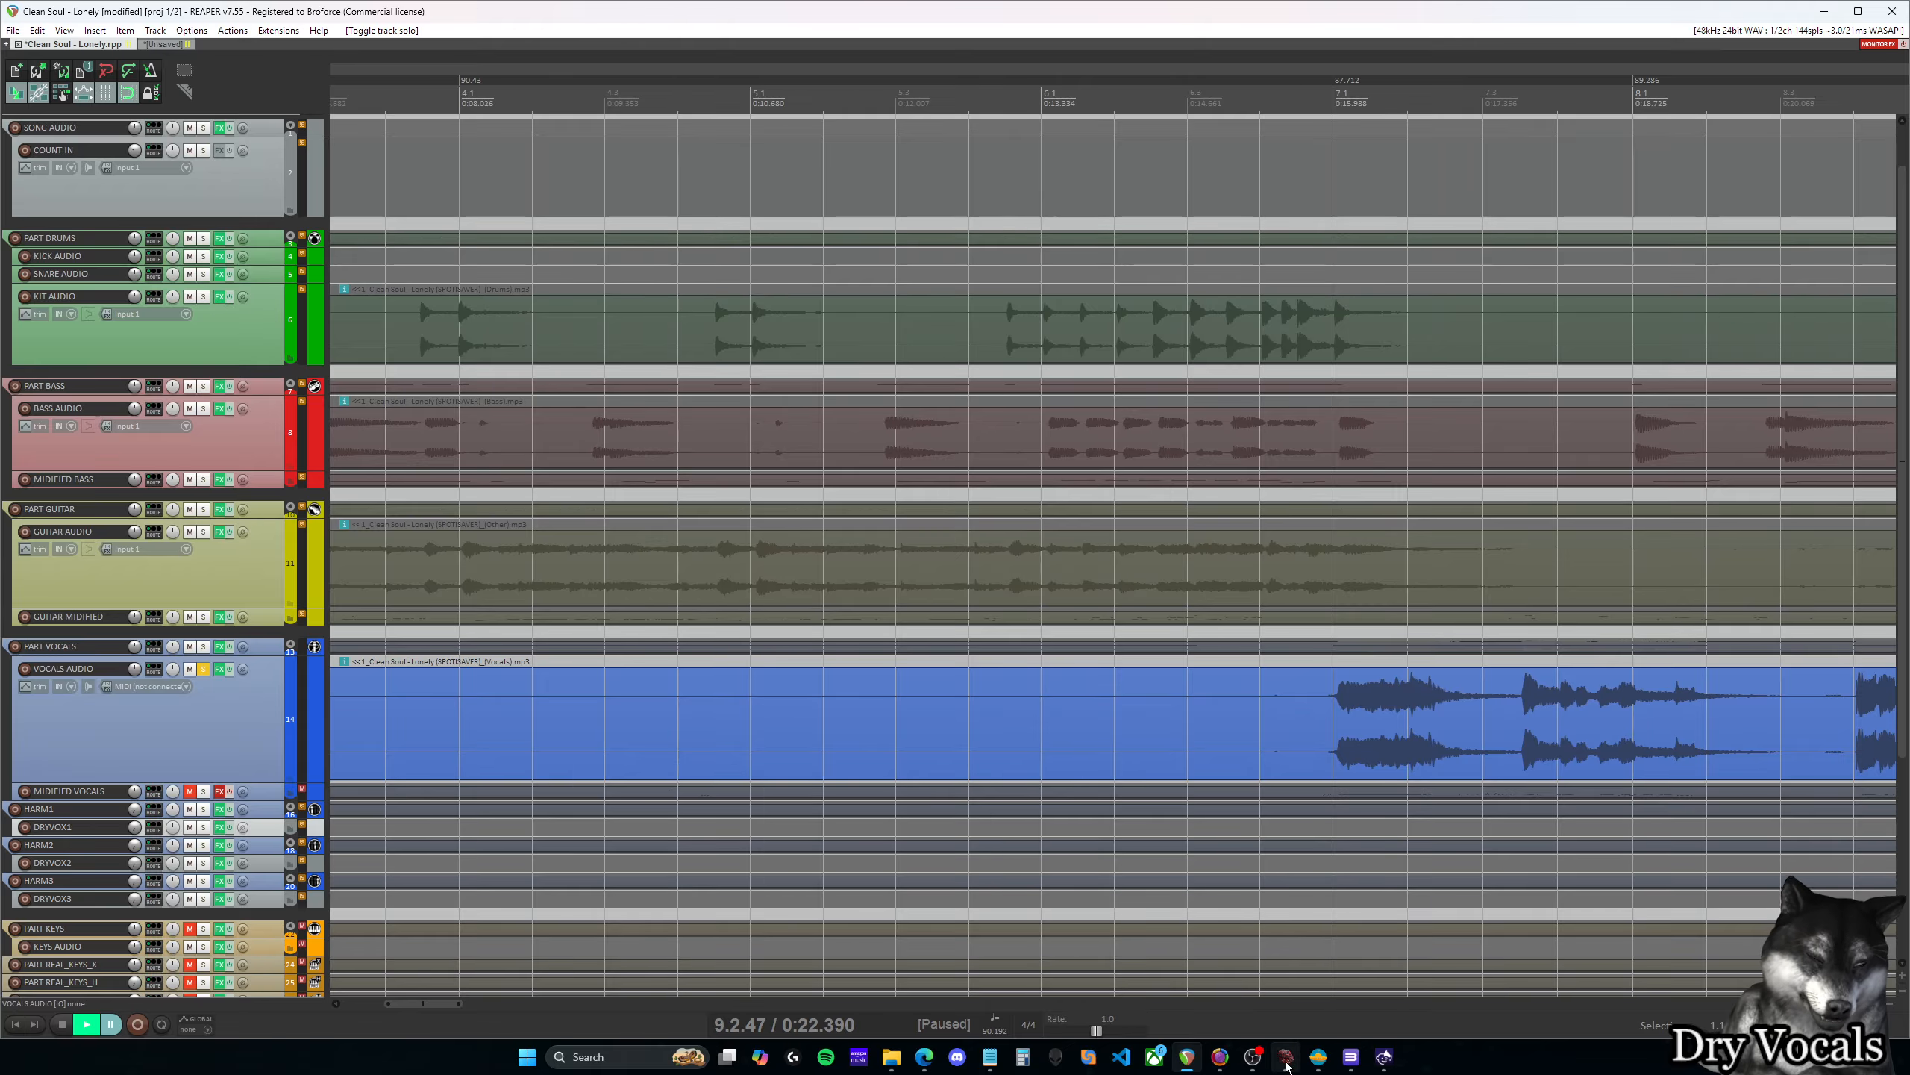
Switch to Magma and review the options offered for the Solo/Harmony 1 dry vocals file
mouse_move(1286, 1057)
click(1287, 992)
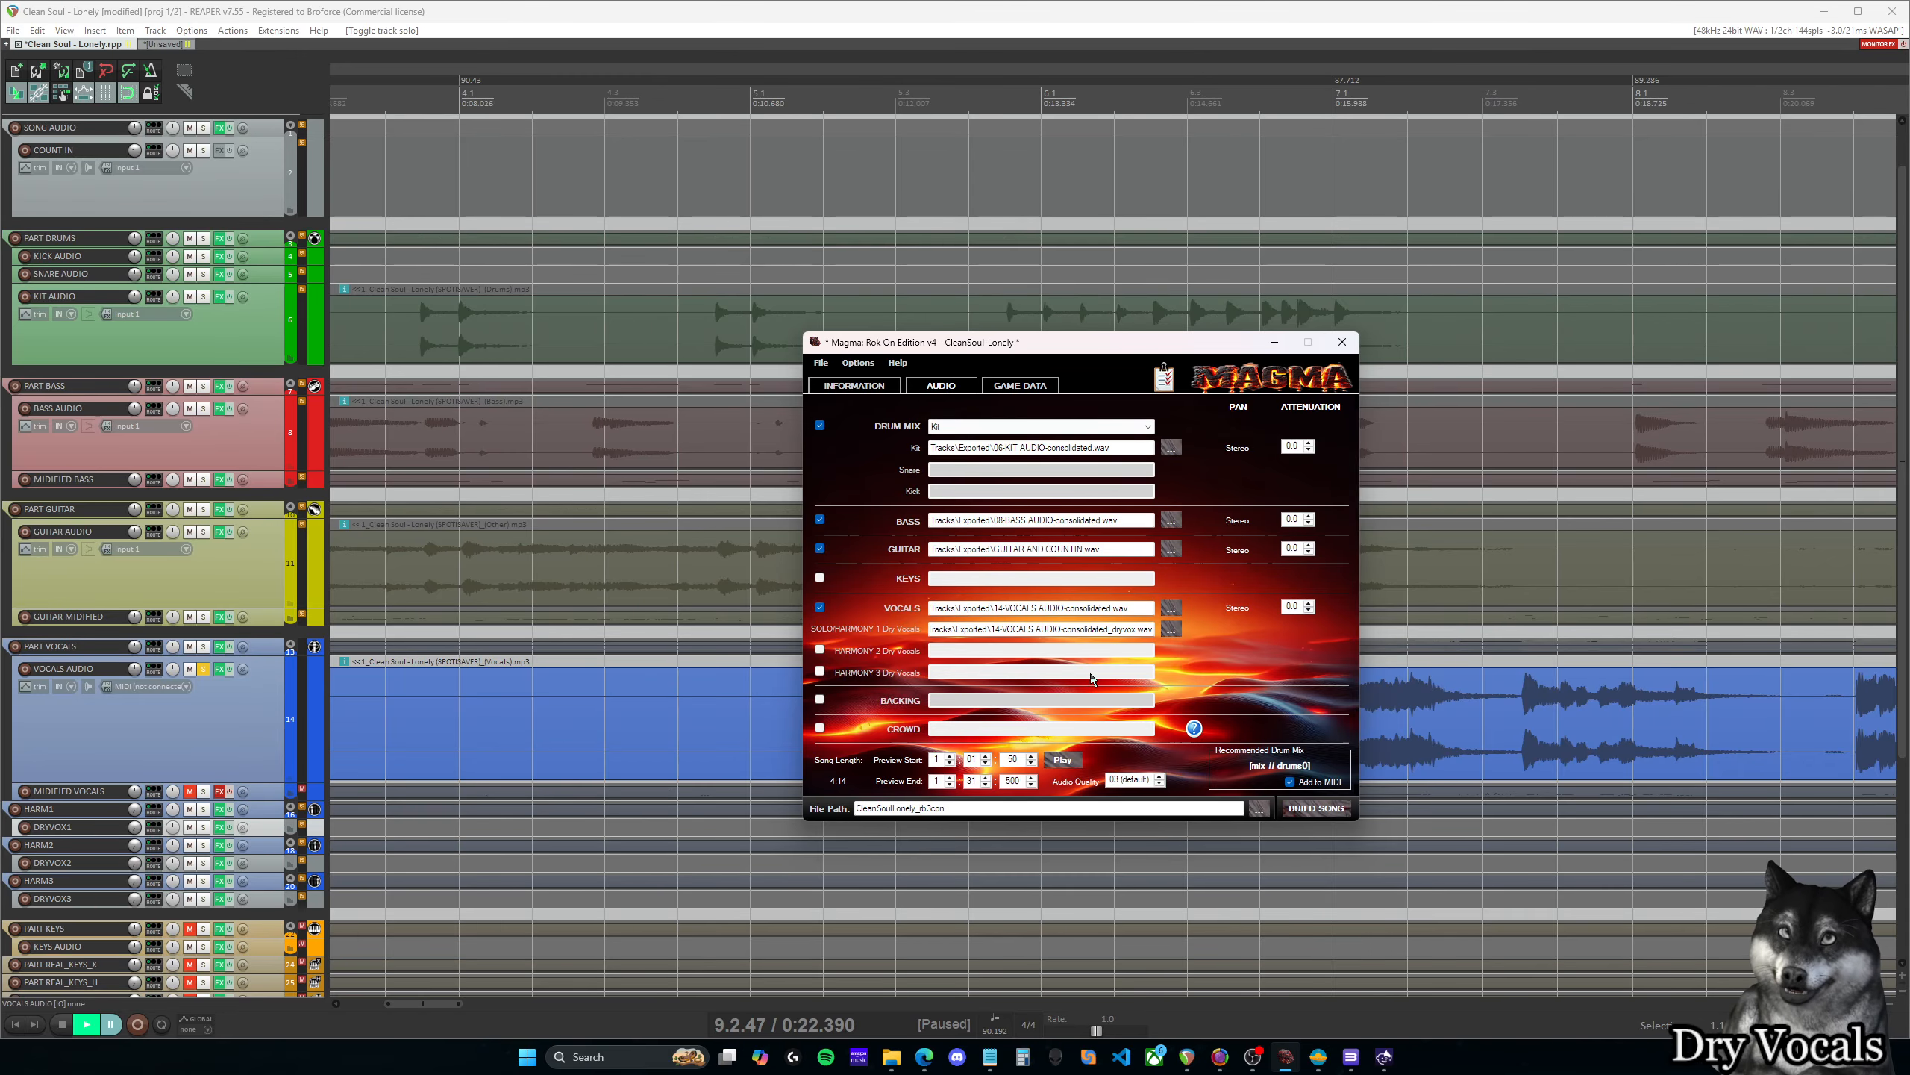
right_click(1123, 630)
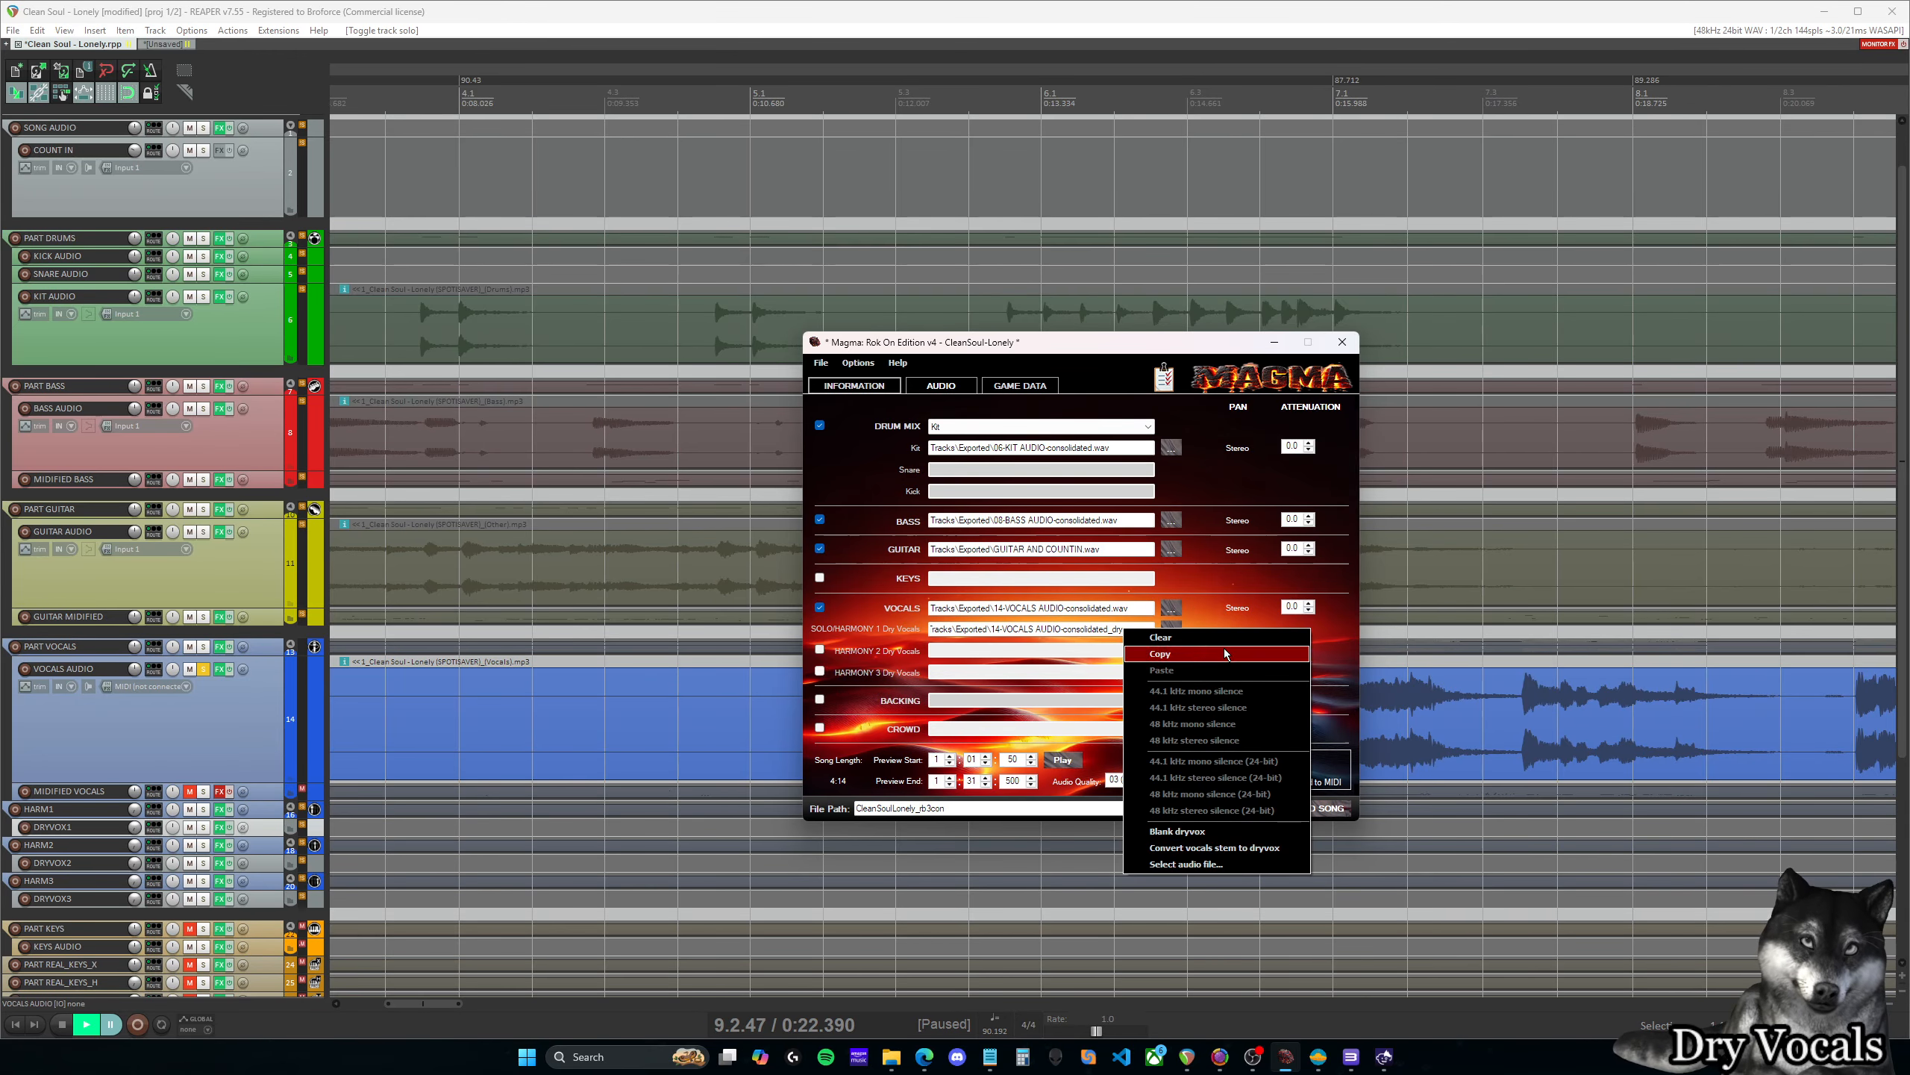
click(1201, 610)
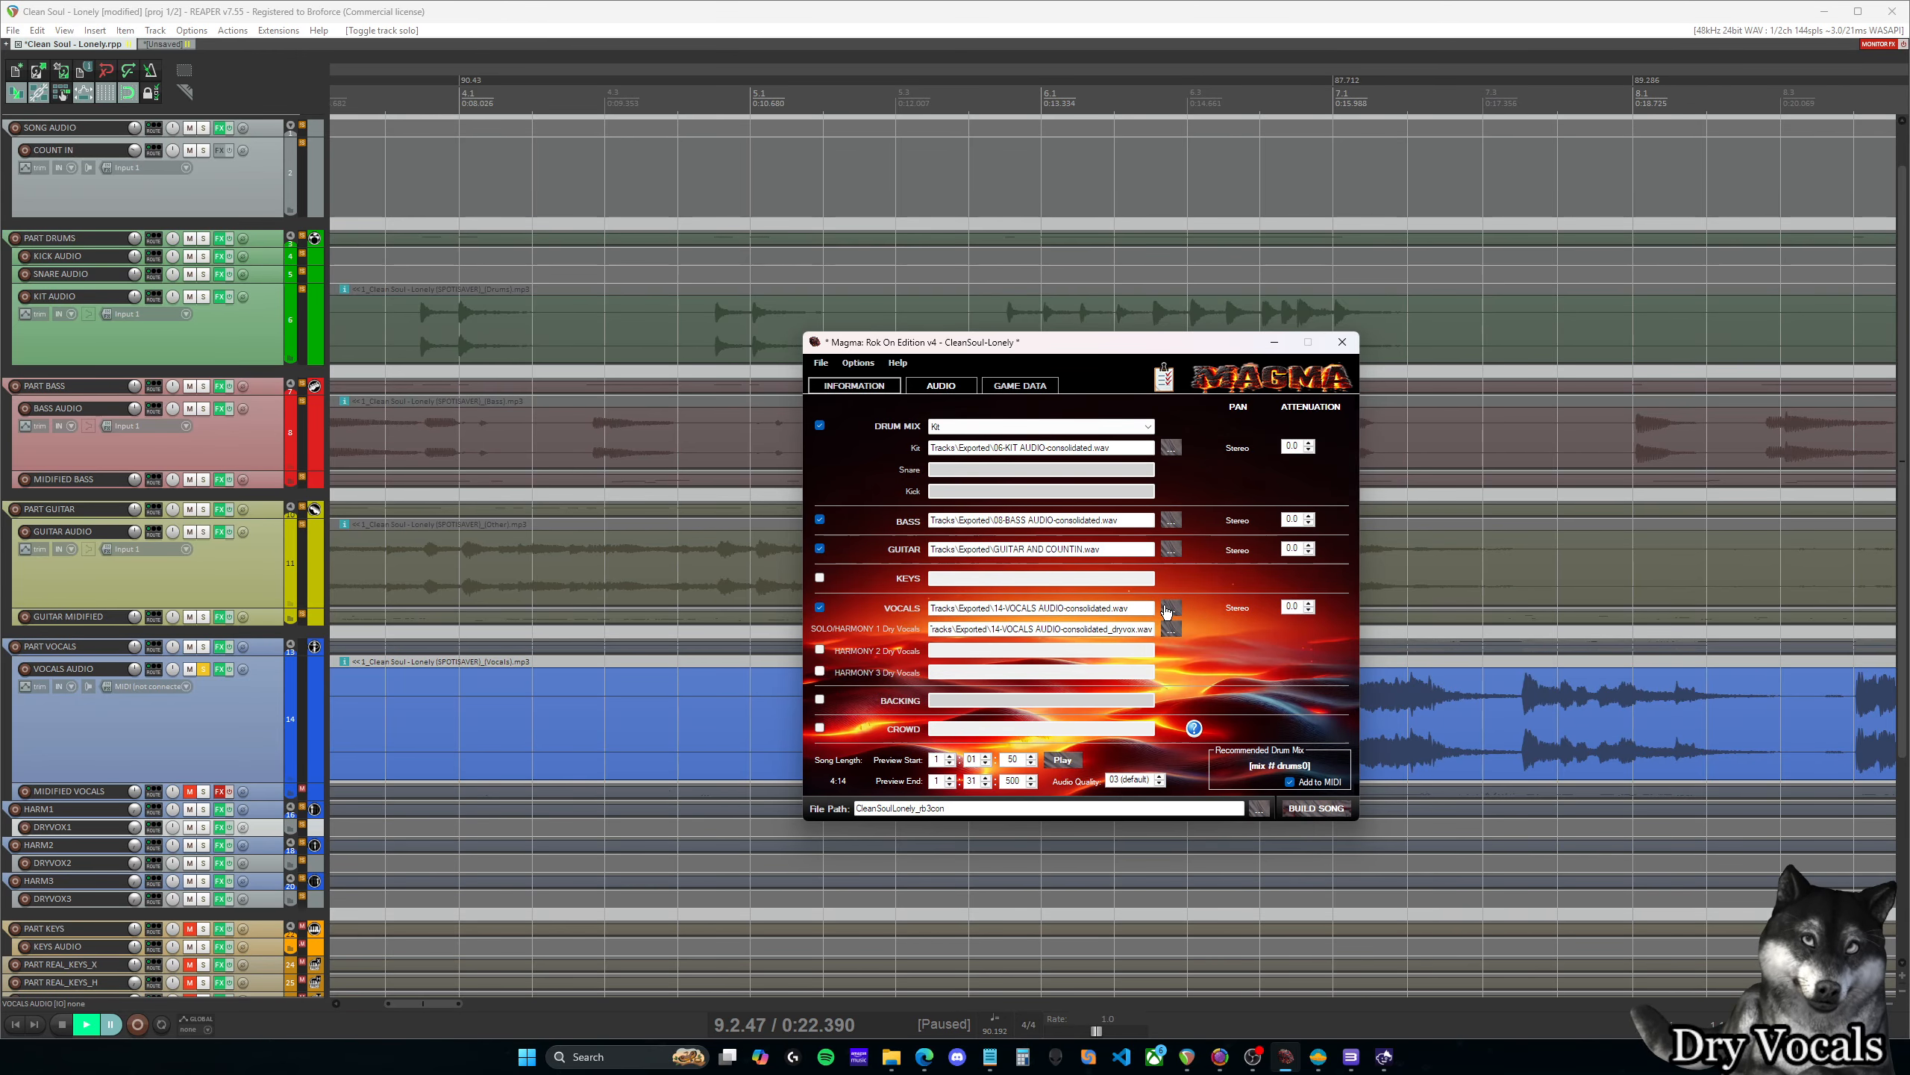
Switch to REAPER and set the render options to a 16000 Hz sample rate, mono channels and 16 bit PCM
click(503, 12)
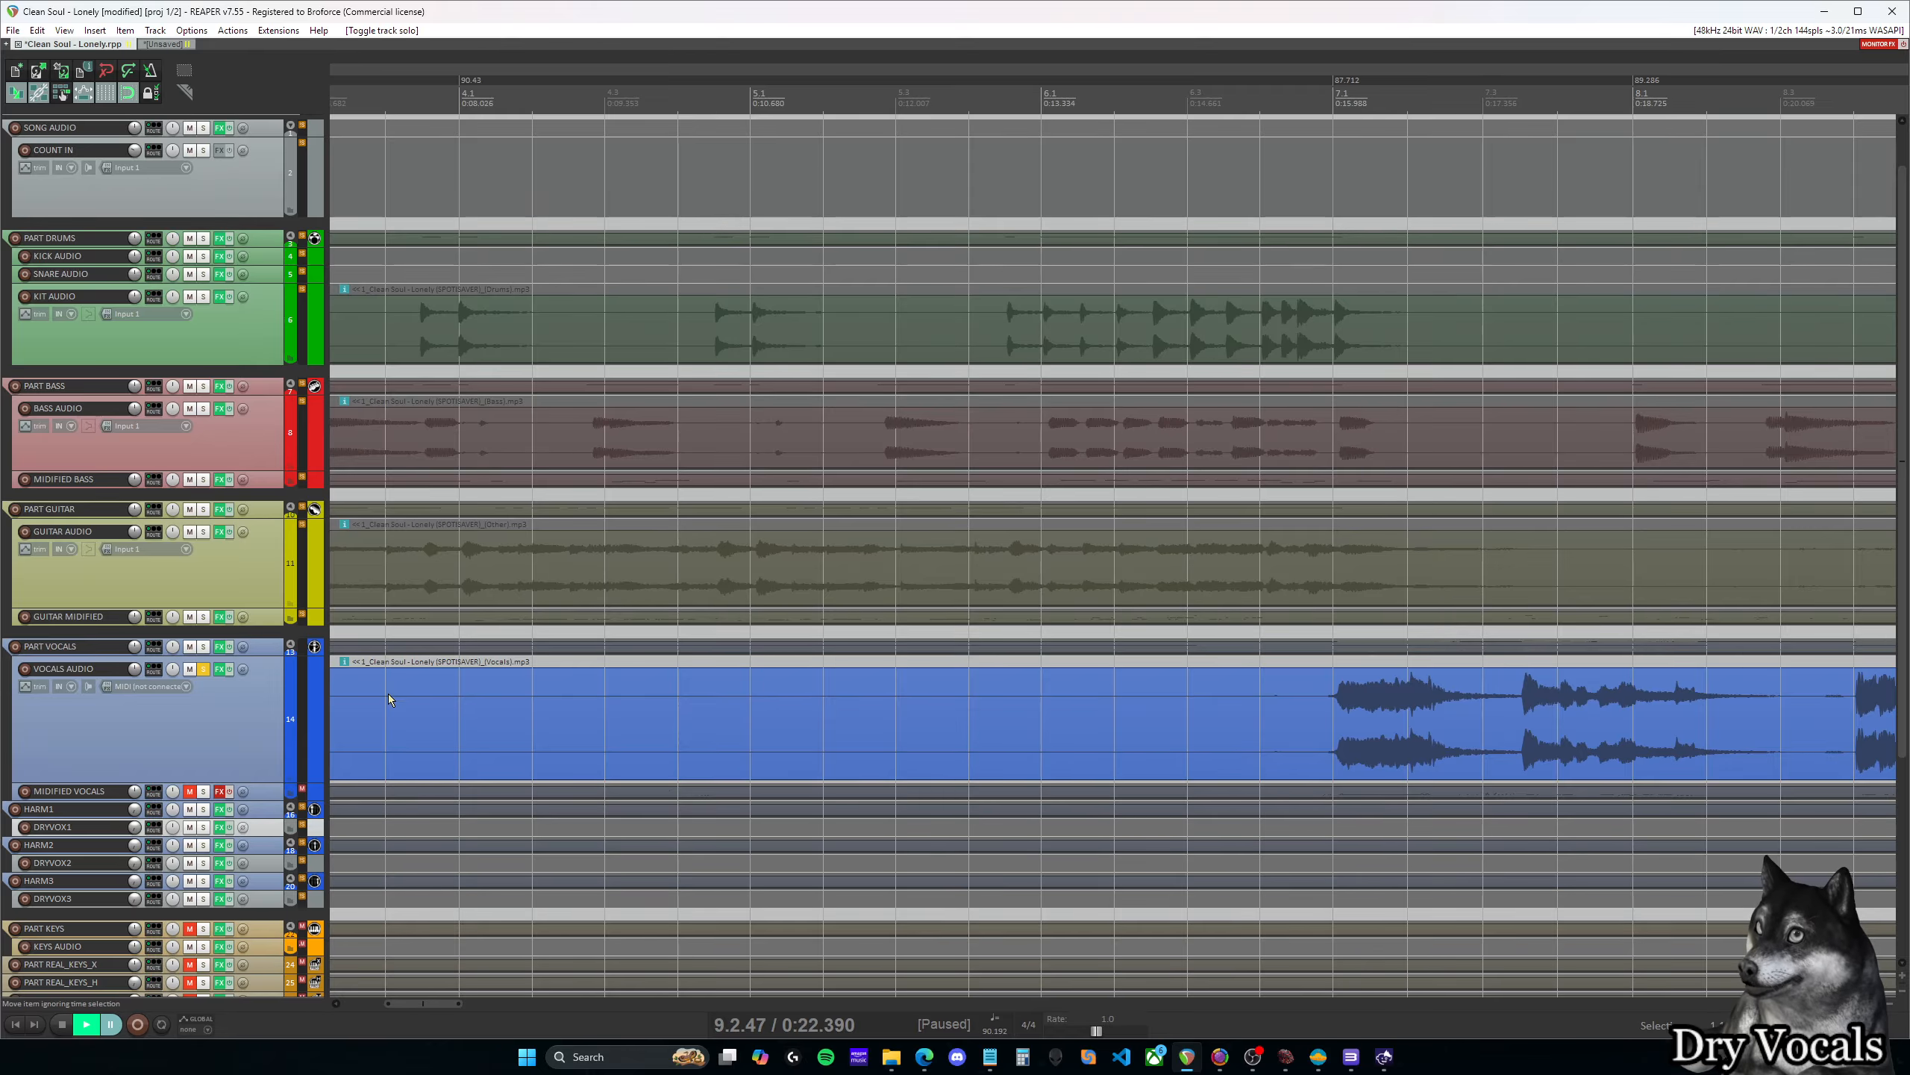
click(13, 30)
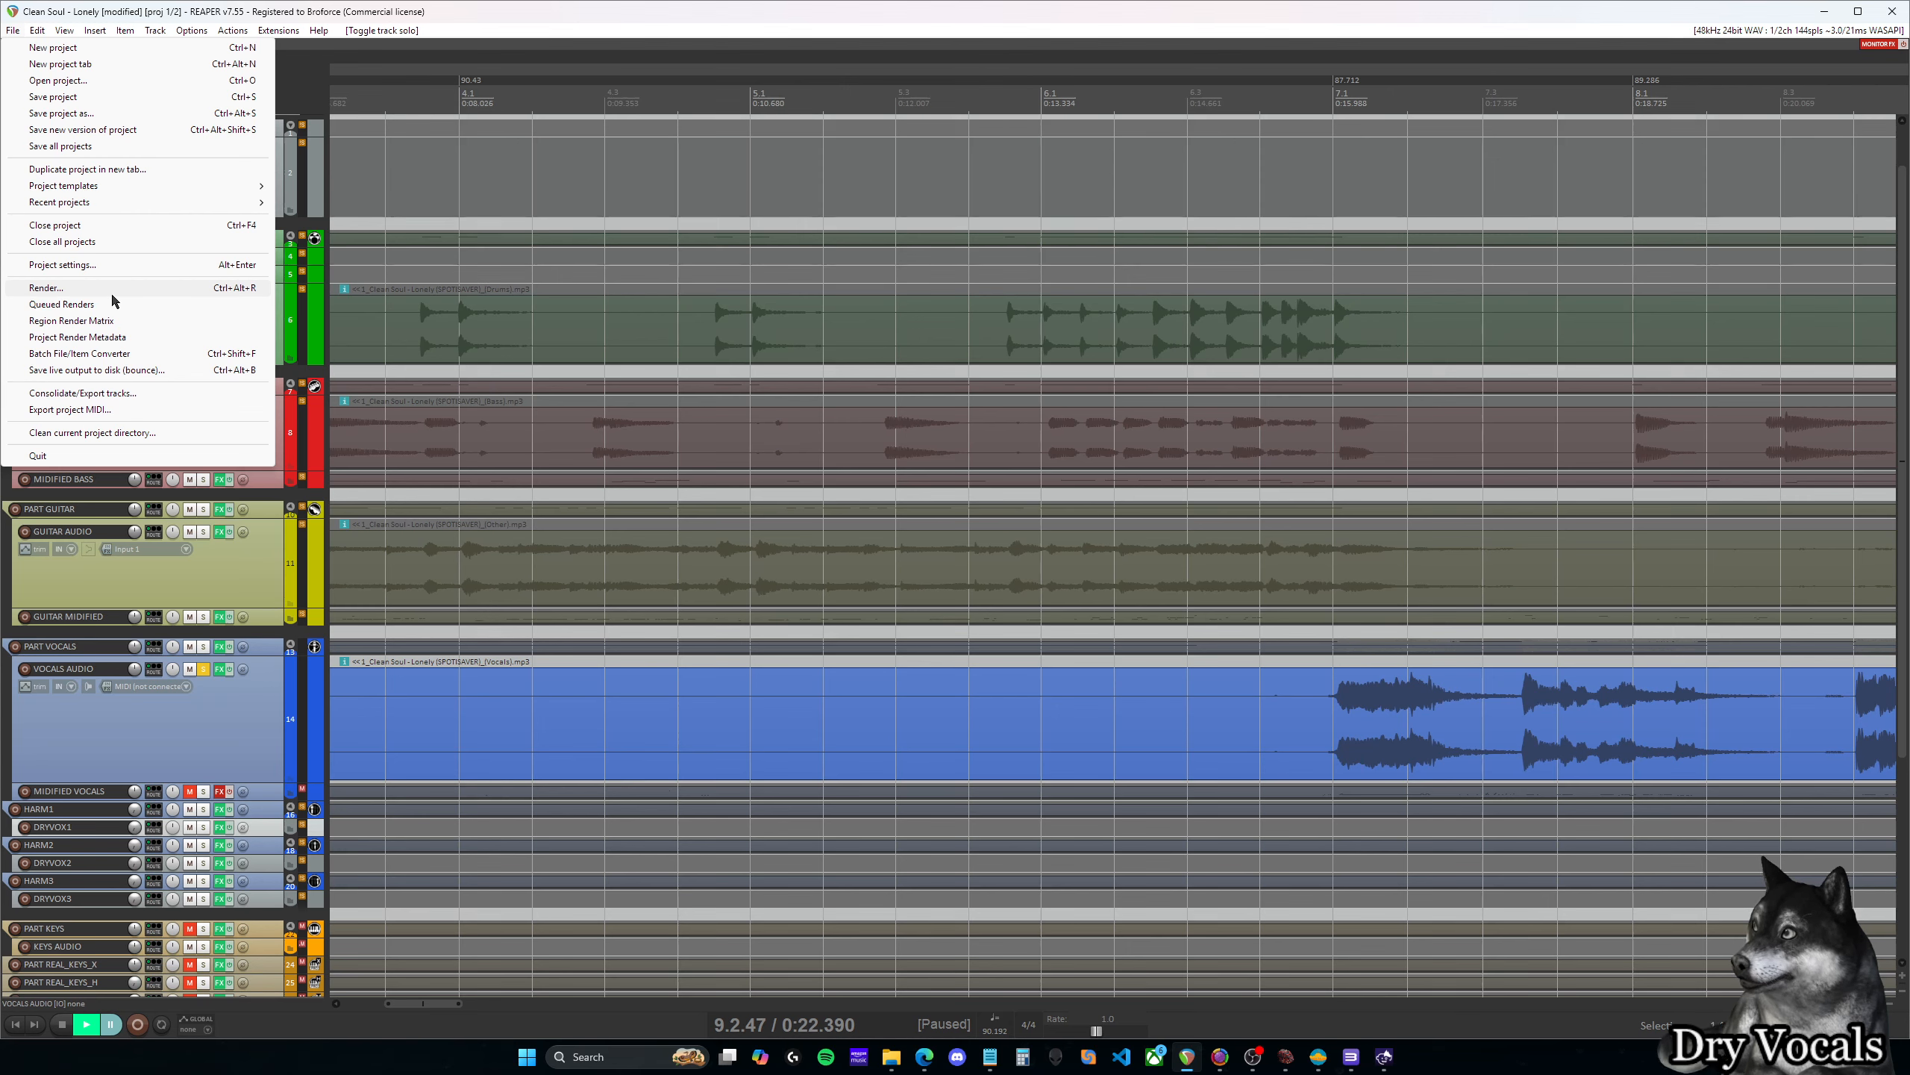
click(111, 294)
click(888, 400)
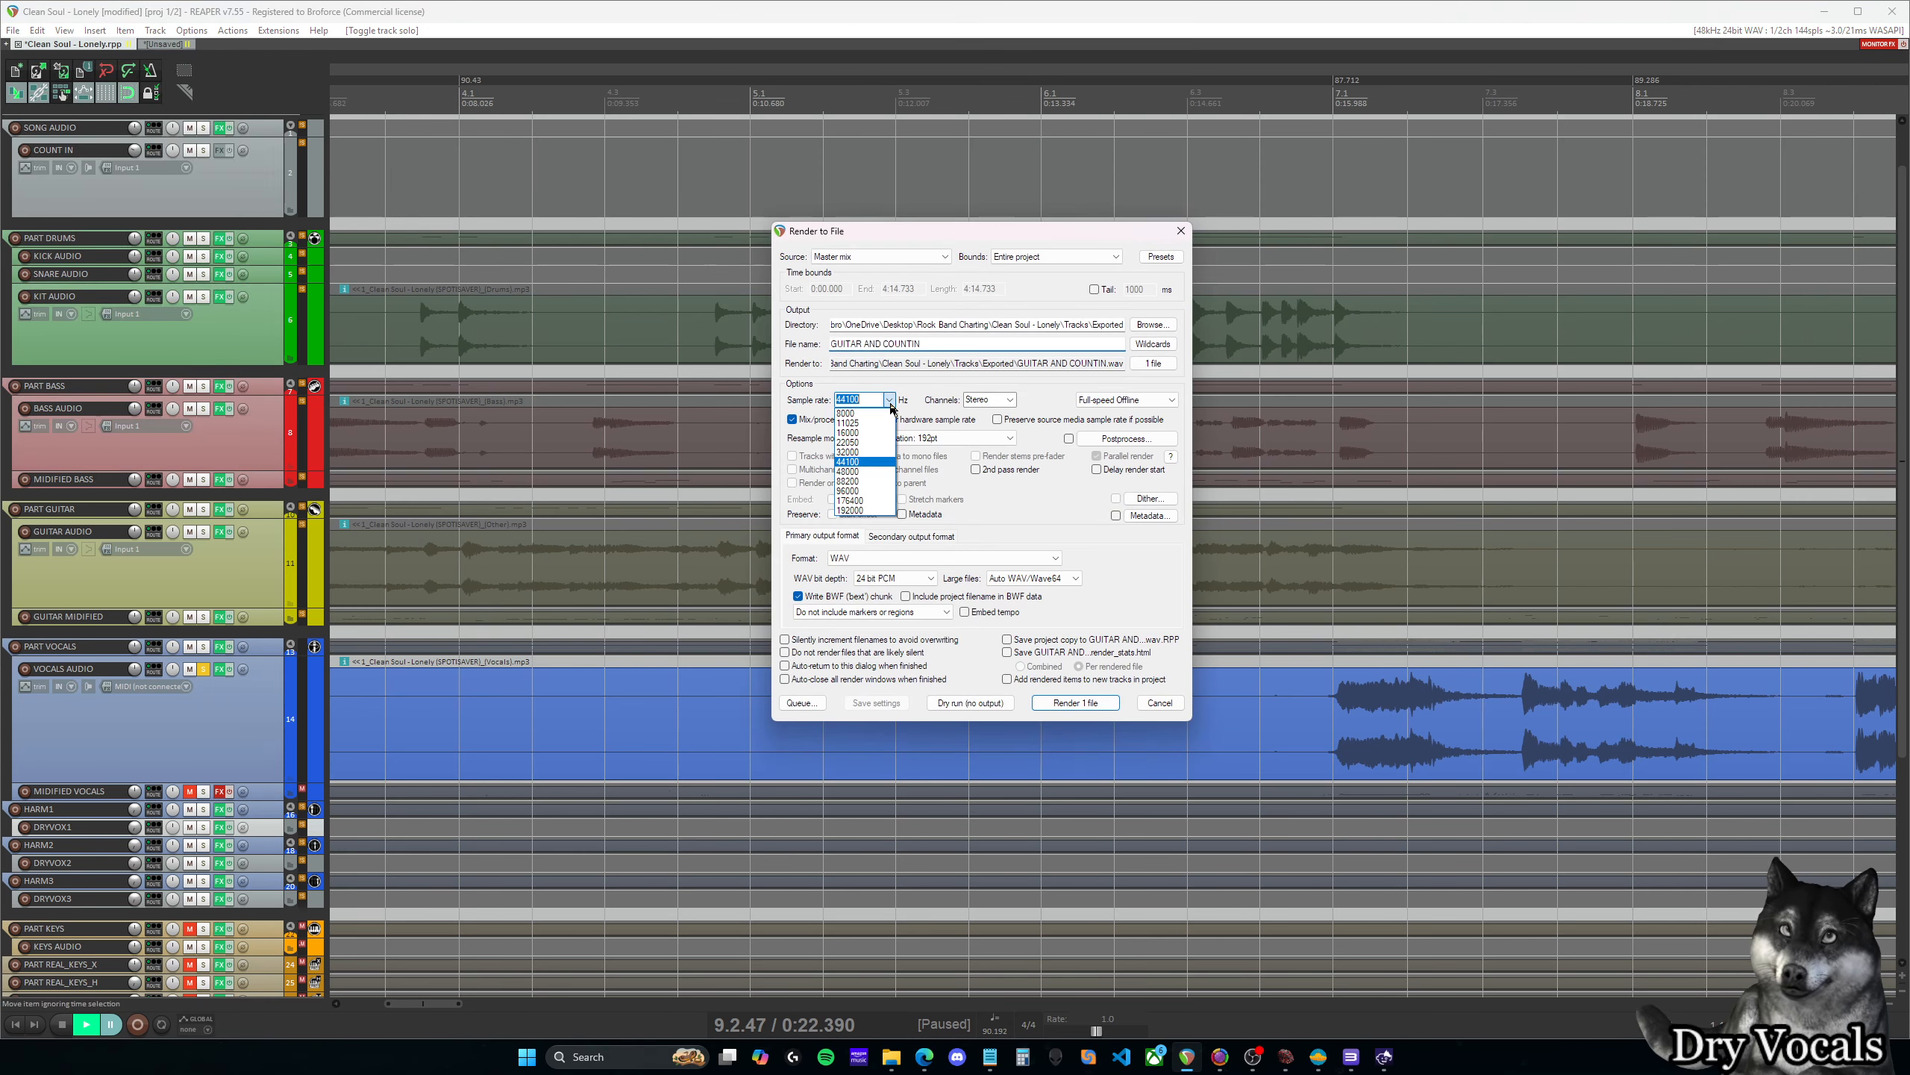
click(862, 435)
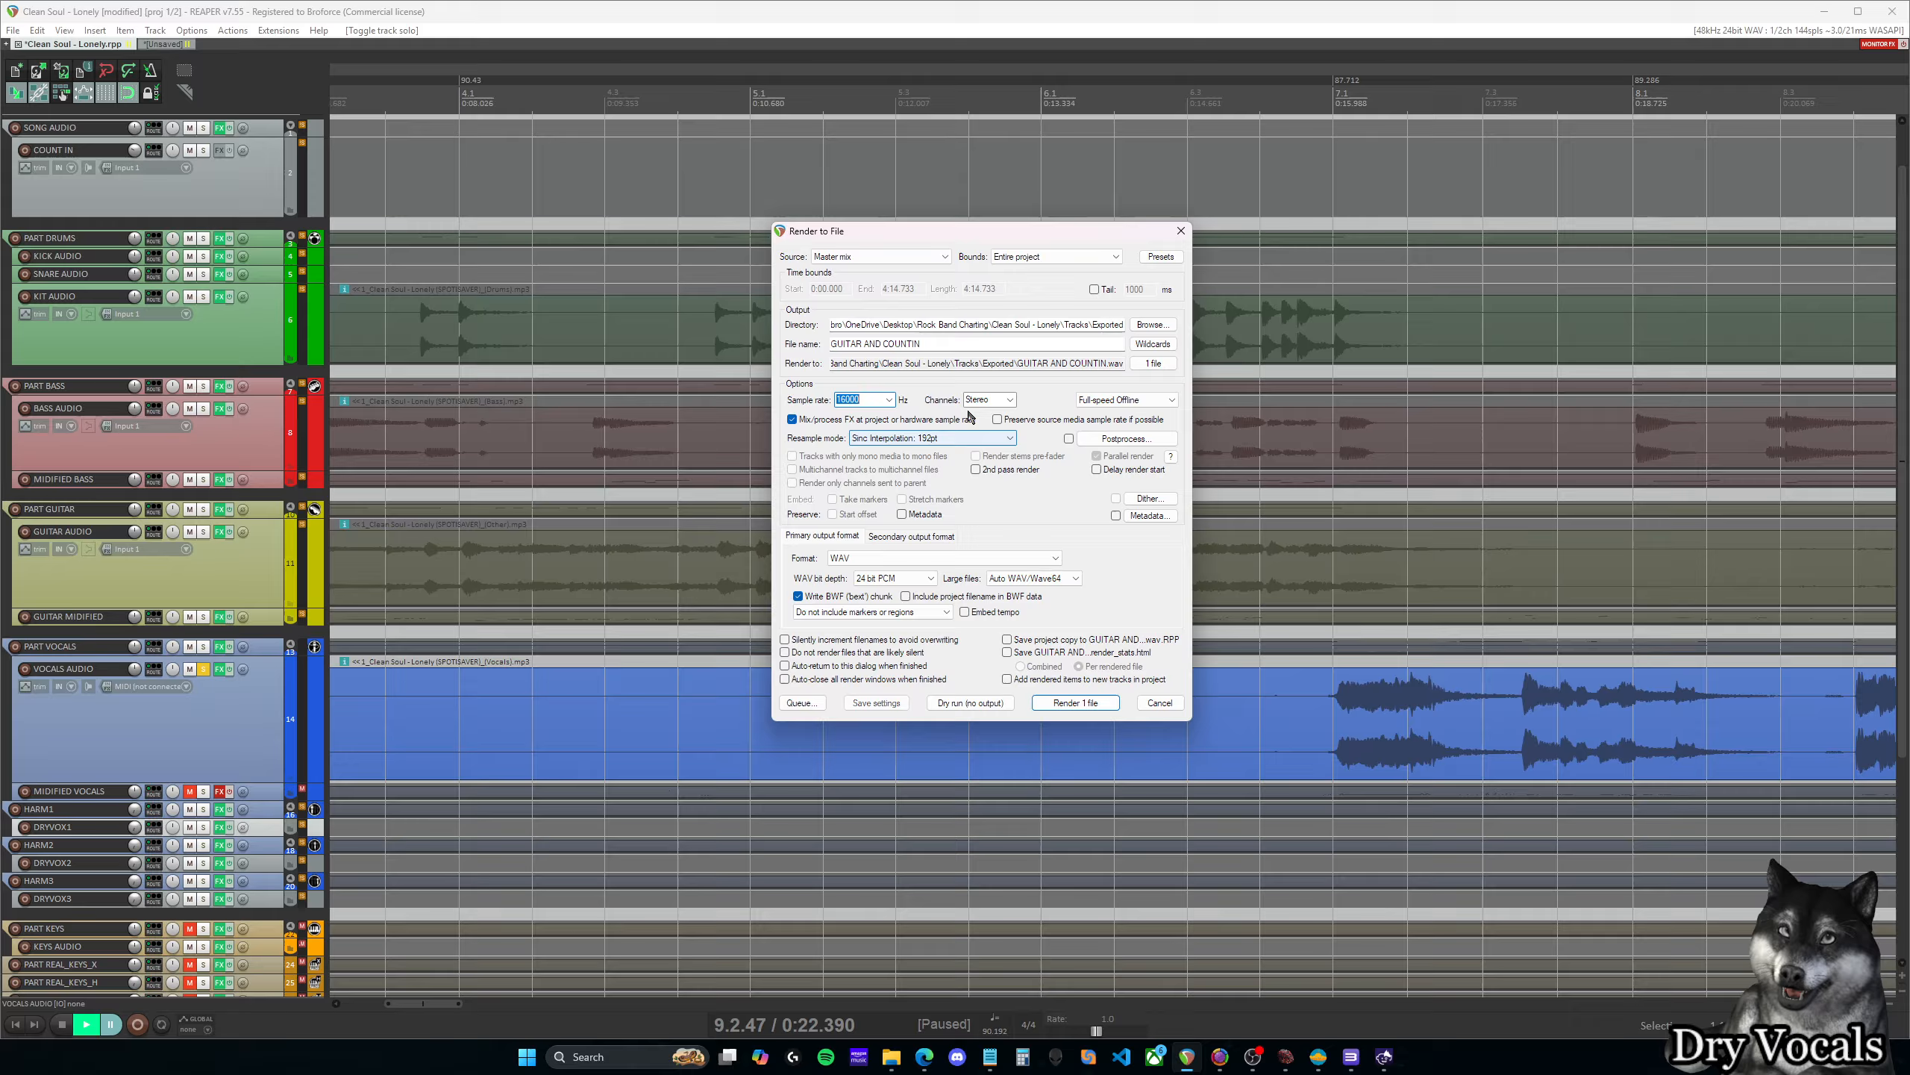
click(1007, 399)
click(979, 413)
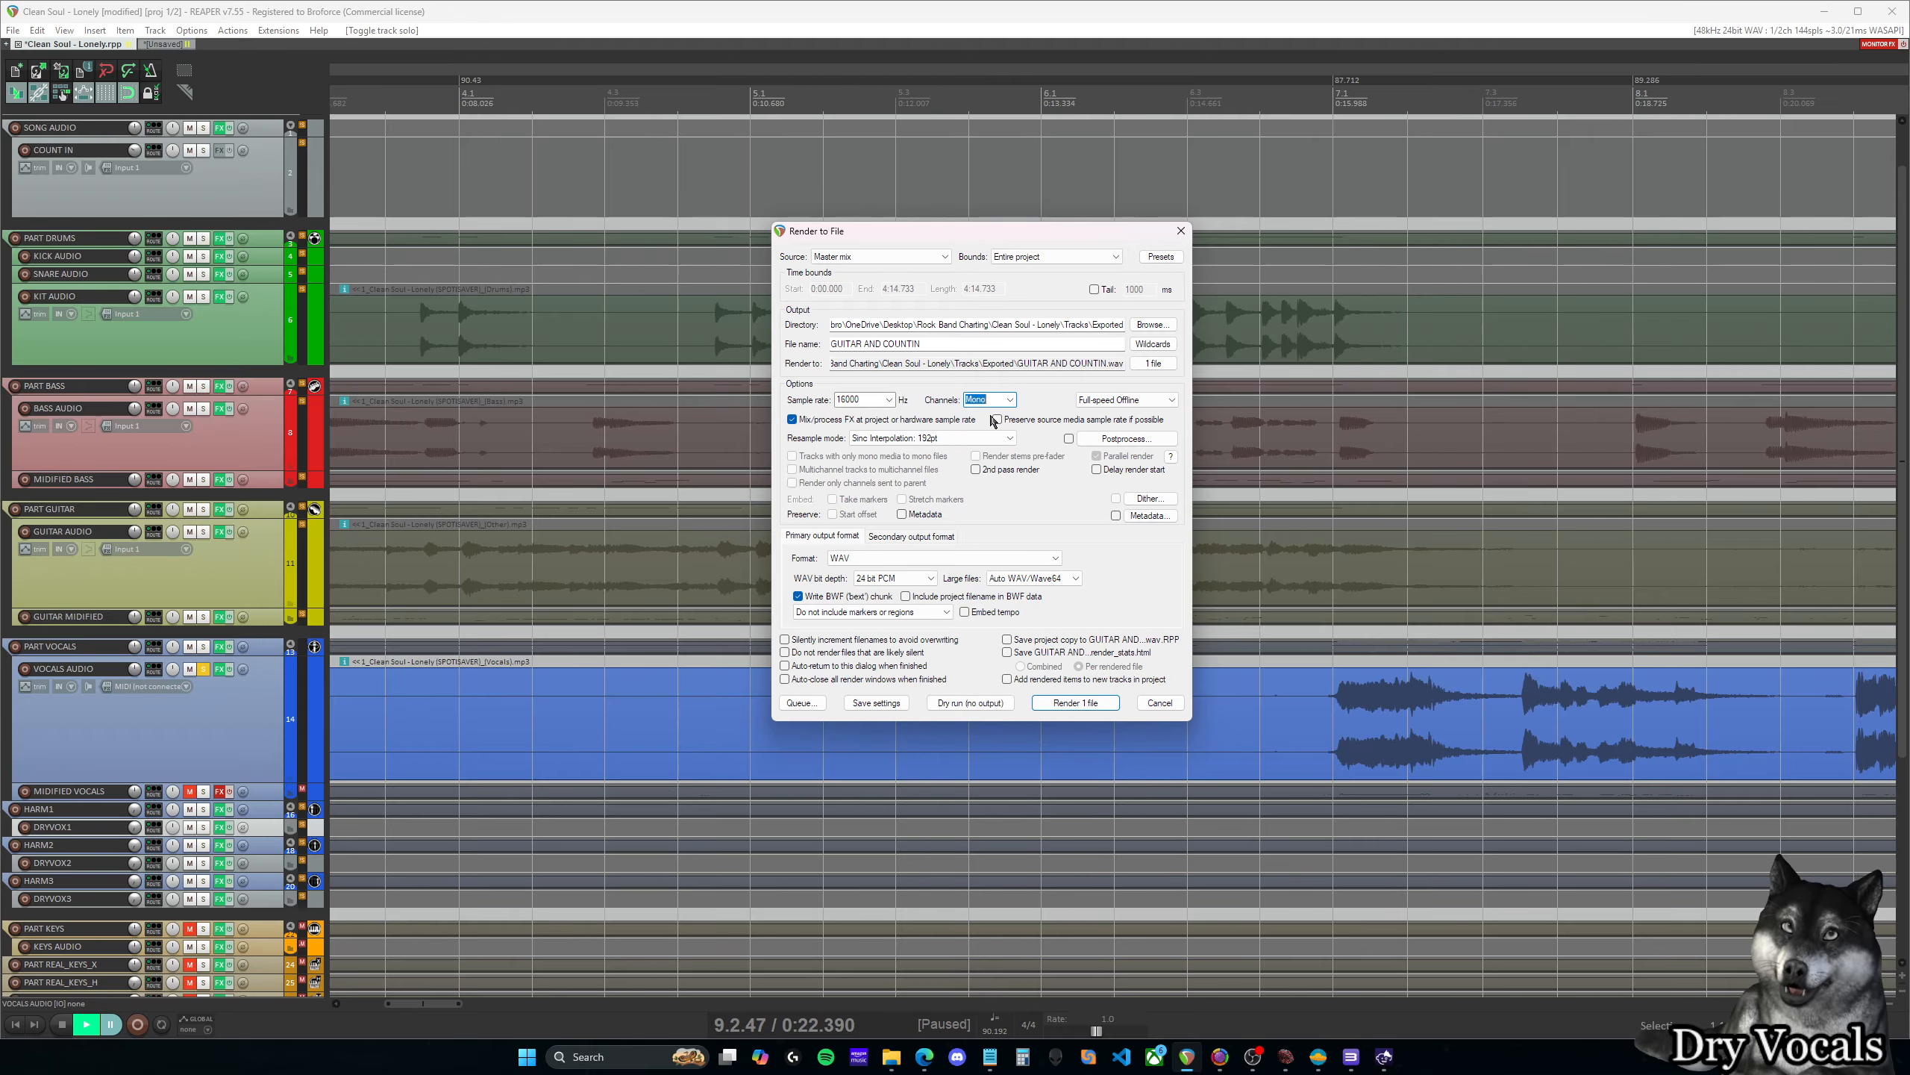
click(926, 578)
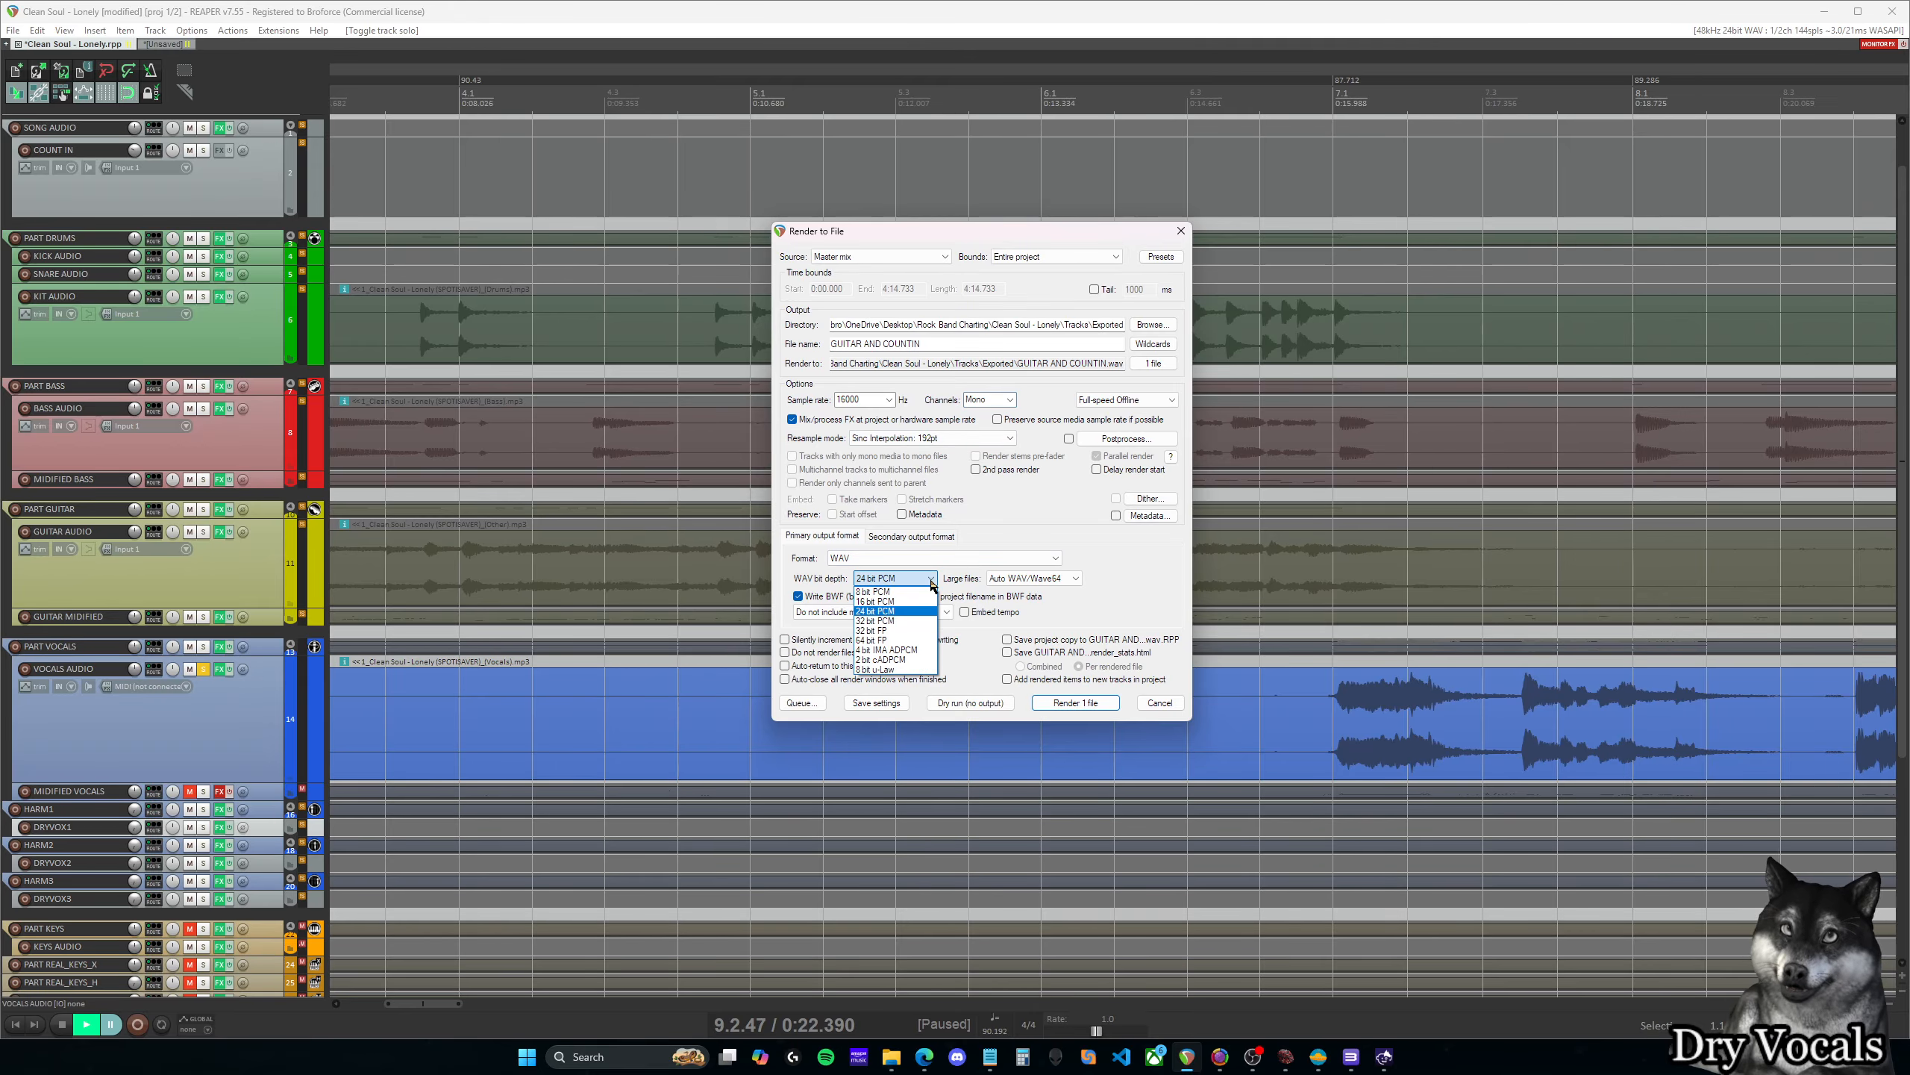
click(897, 602)
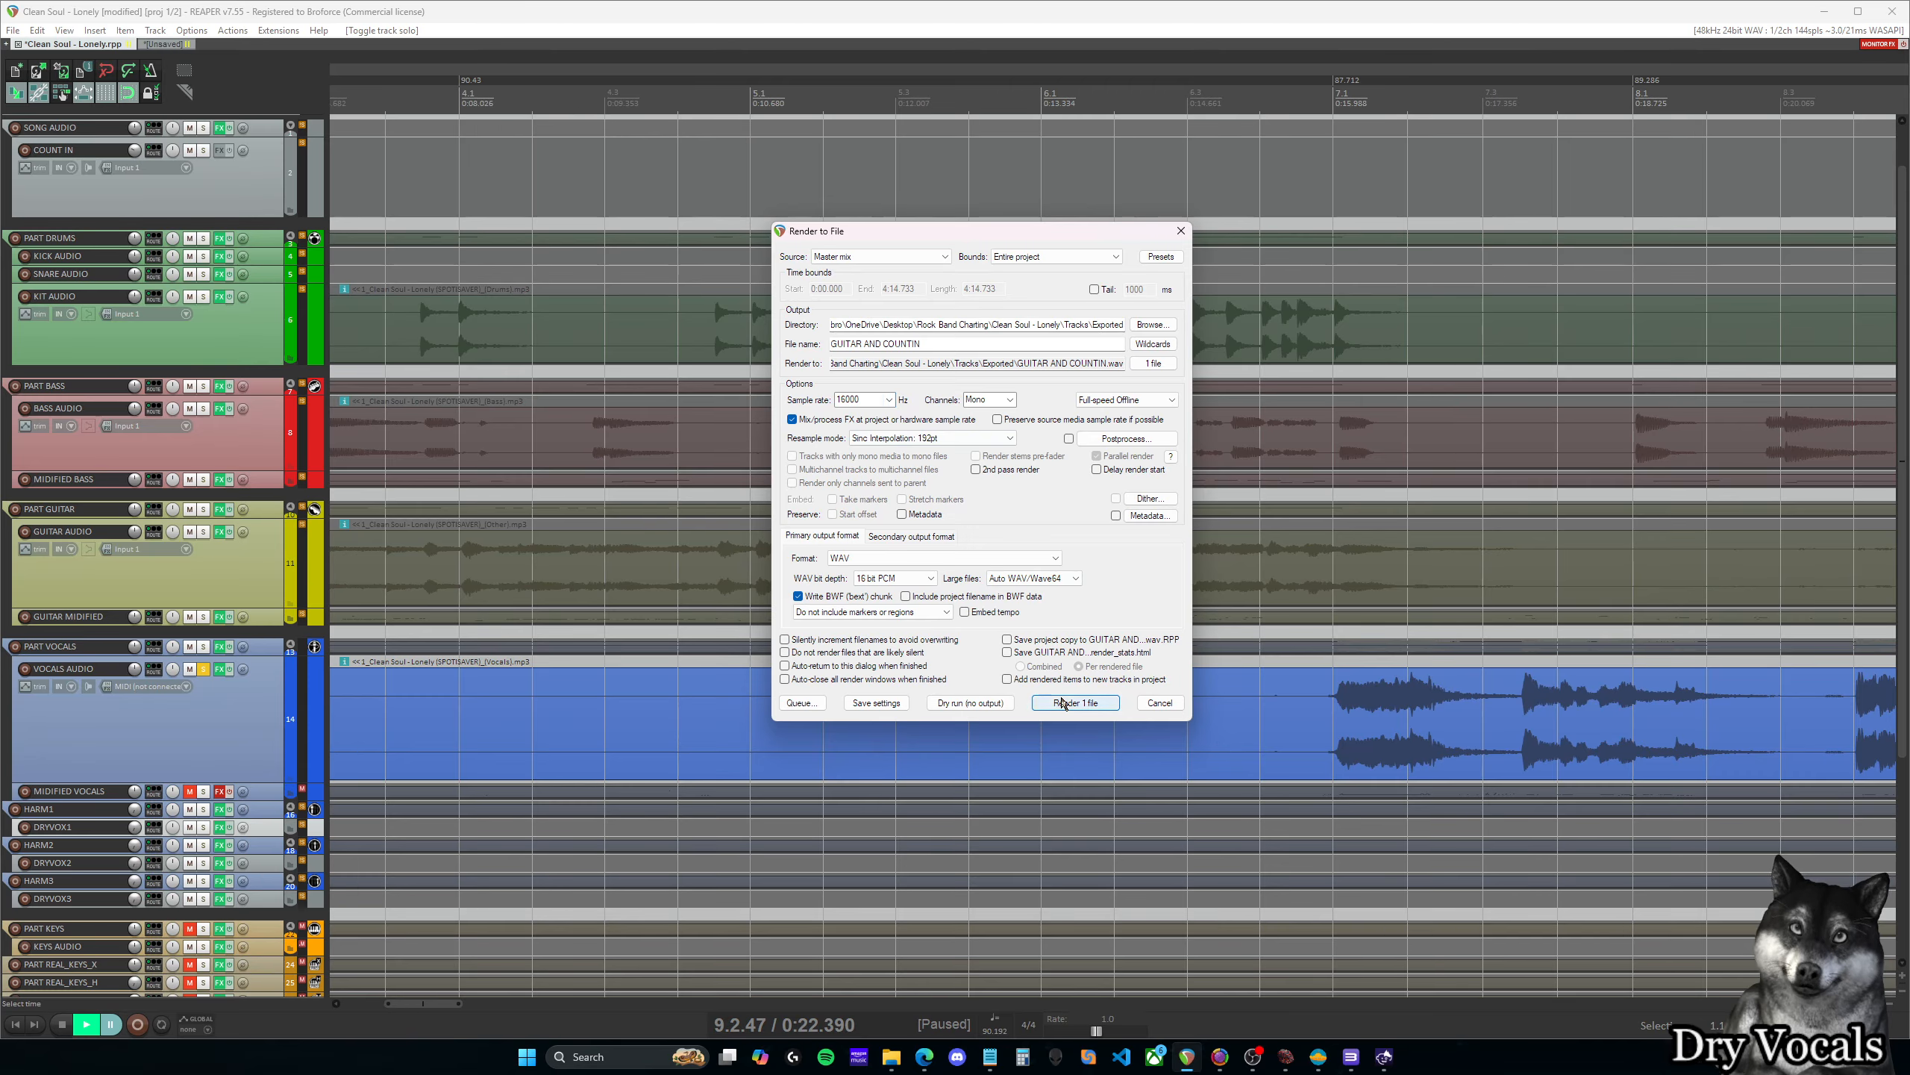
Return the render options to 44100 Hz, stereo and 24 bit PCM, and close the render settings without rendering
click(890, 402)
click(861, 466)
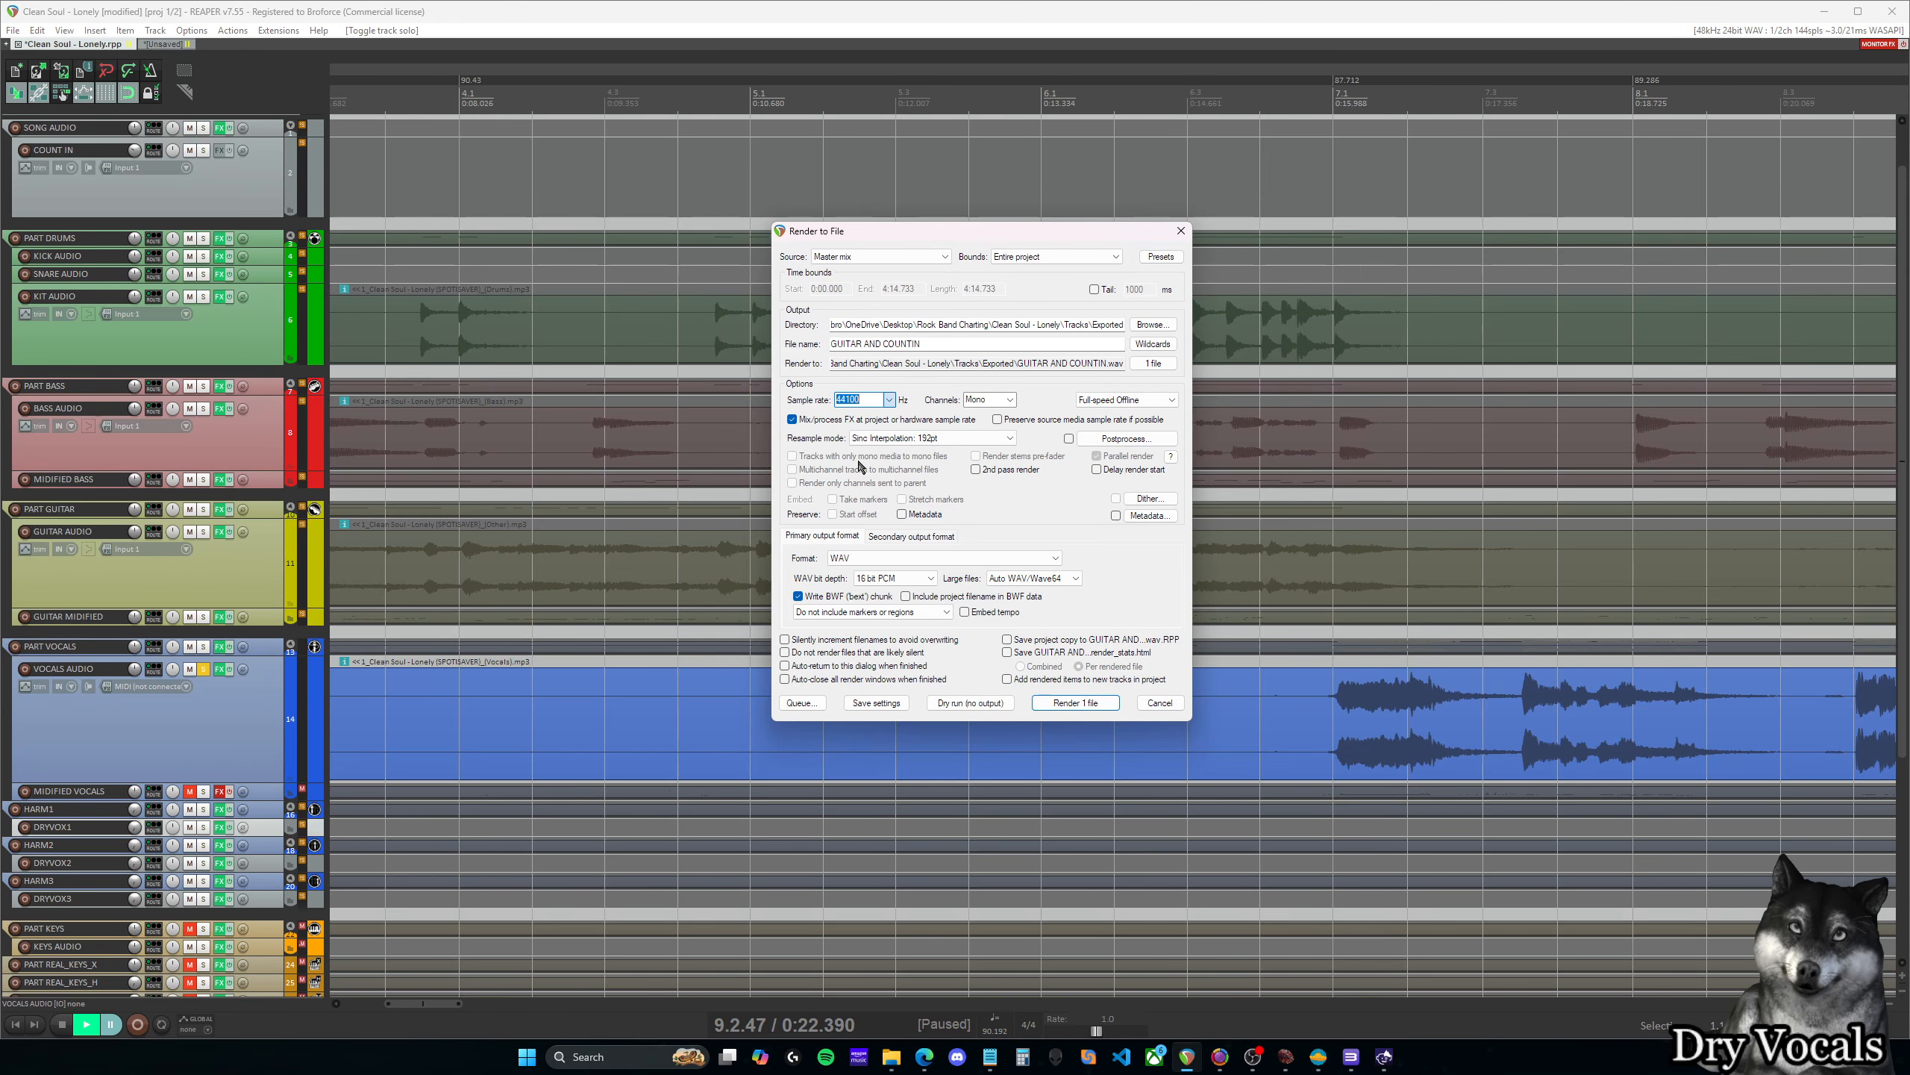
click(991, 399)
click(981, 417)
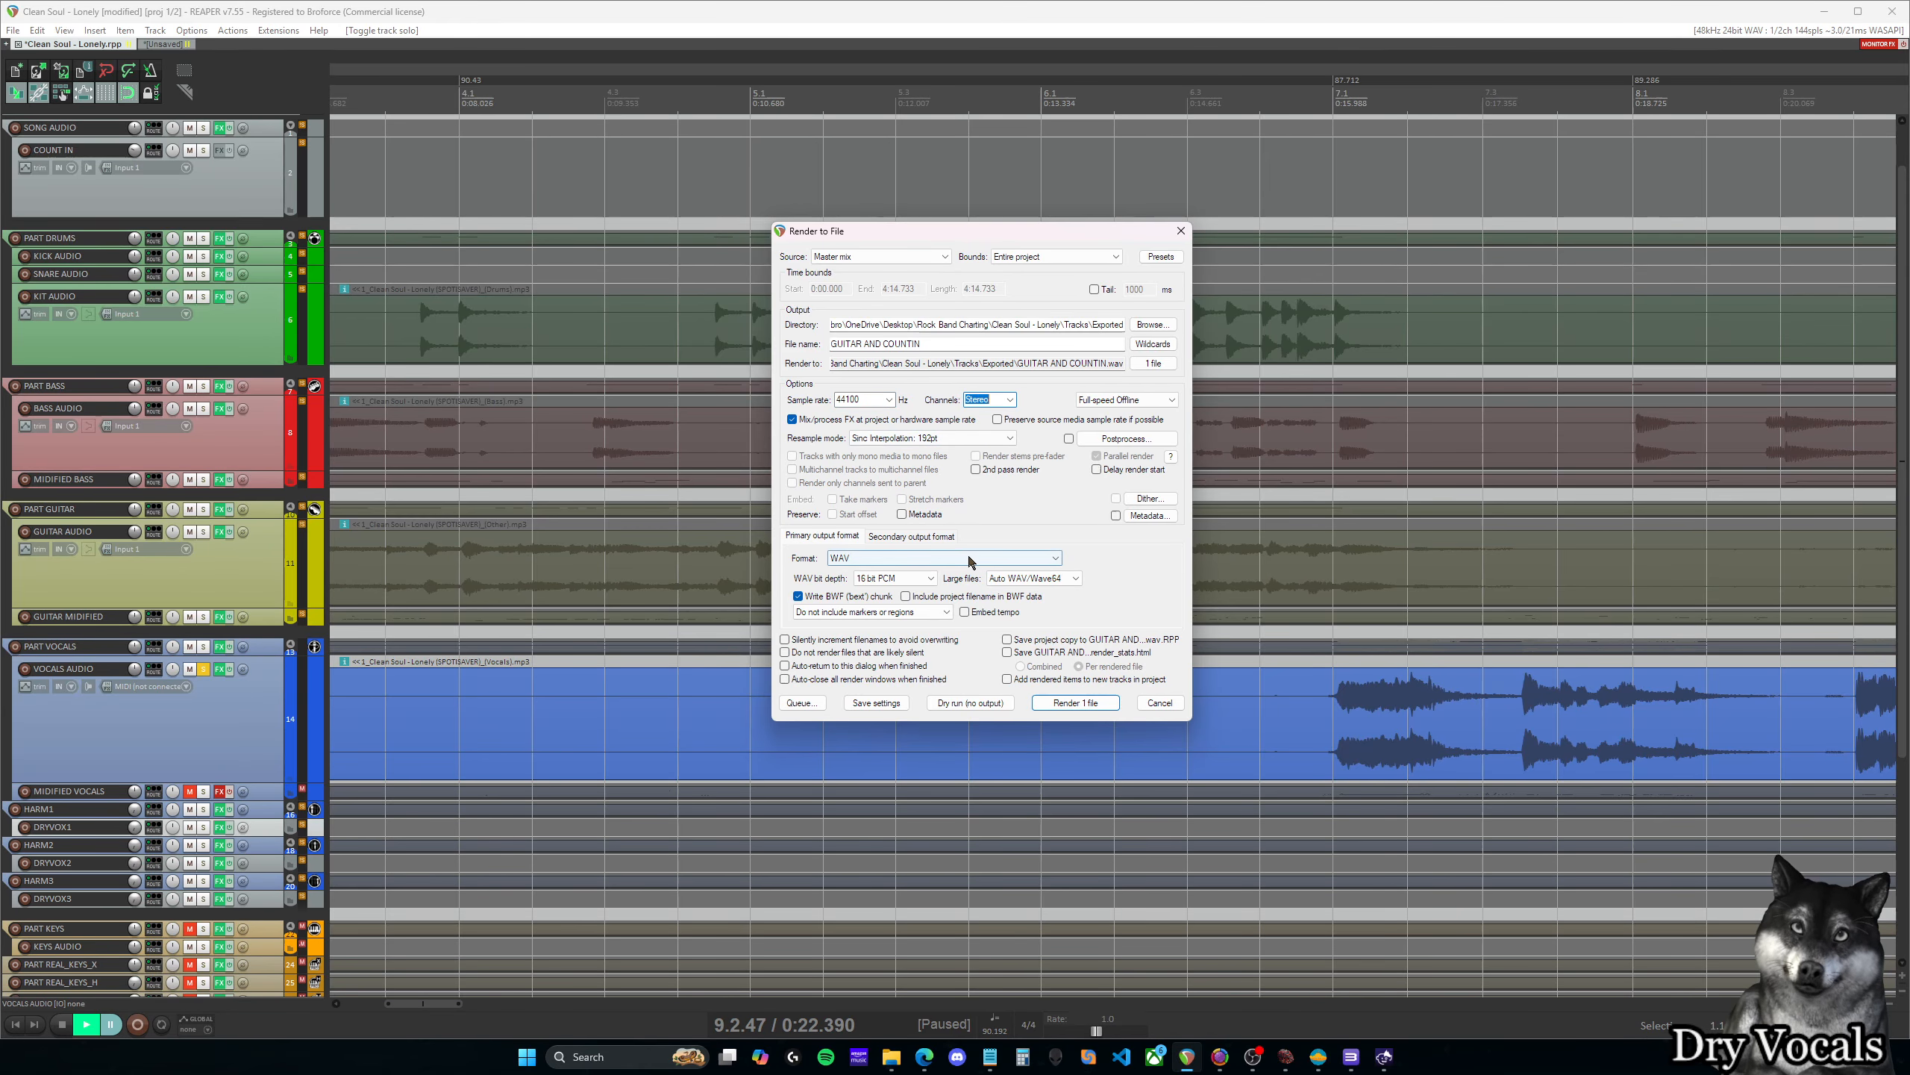
click(930, 578)
click(876, 603)
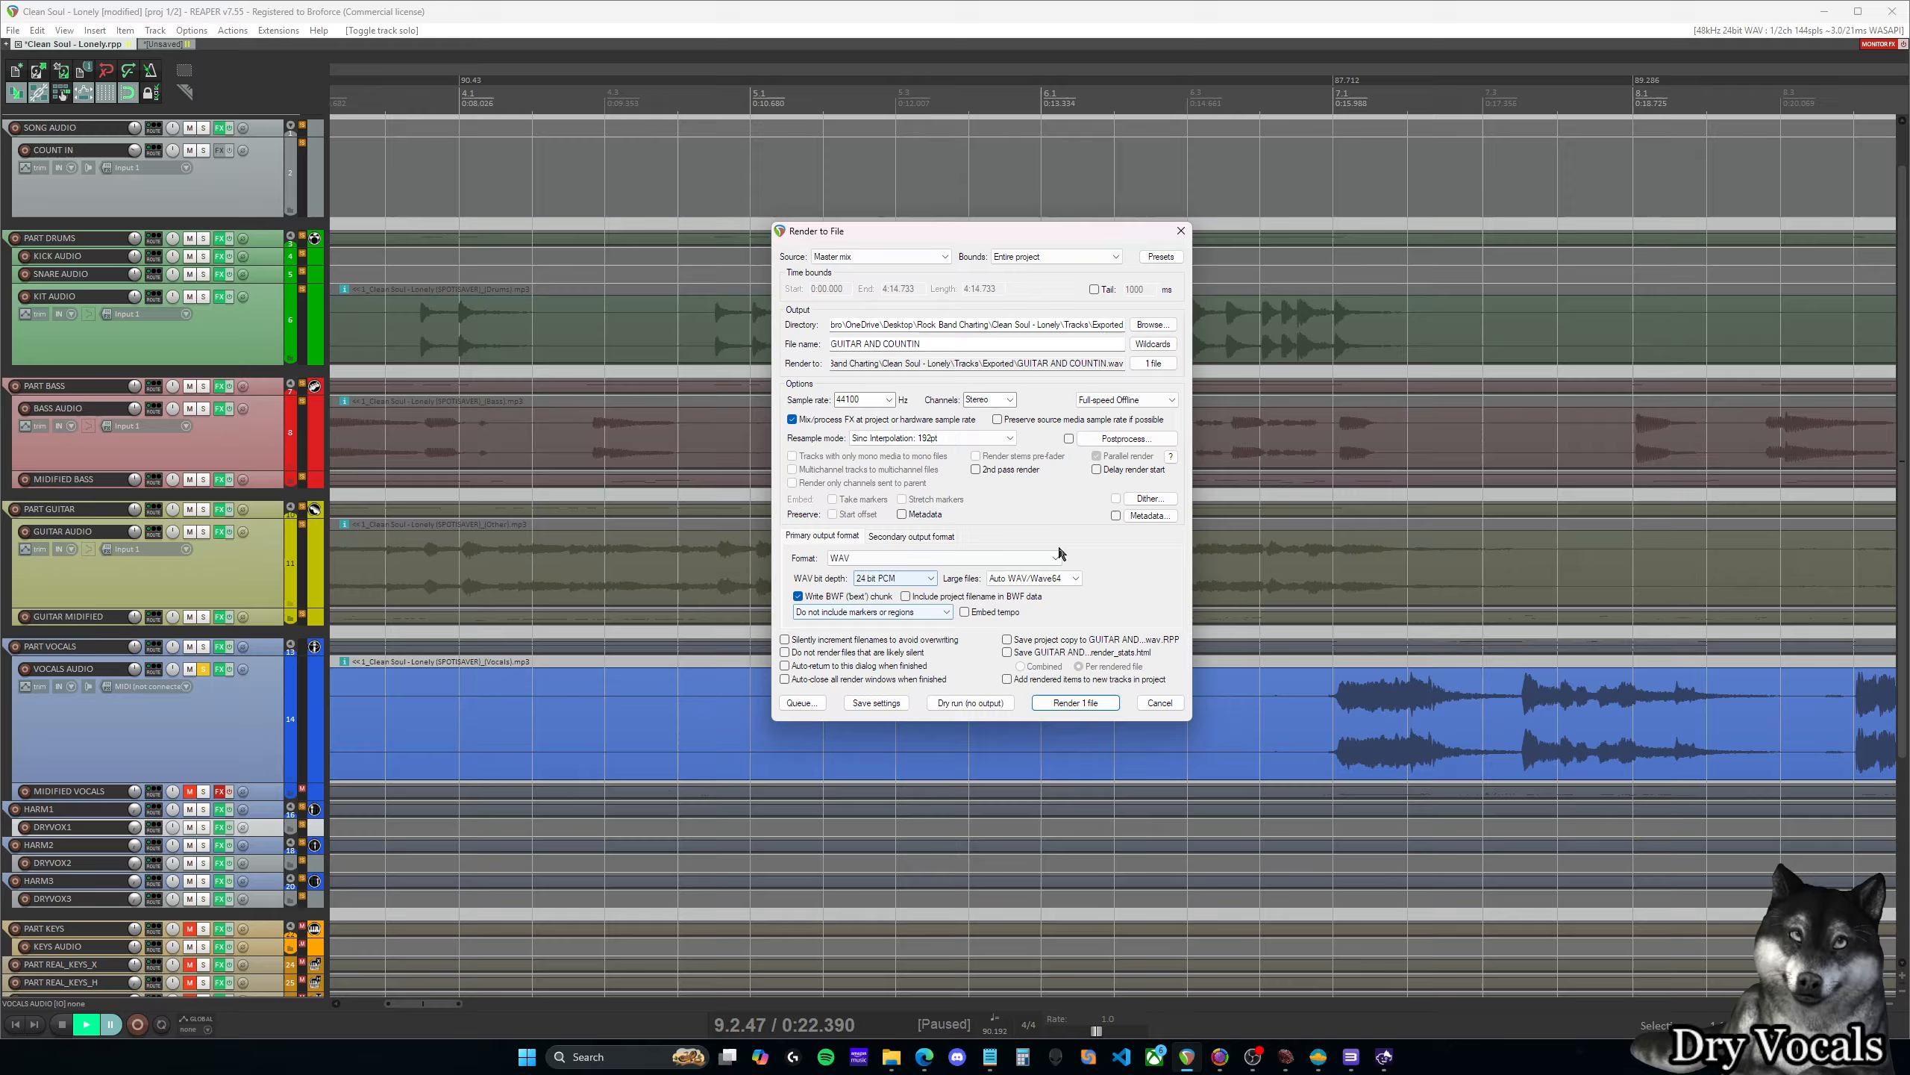
click(1168, 707)
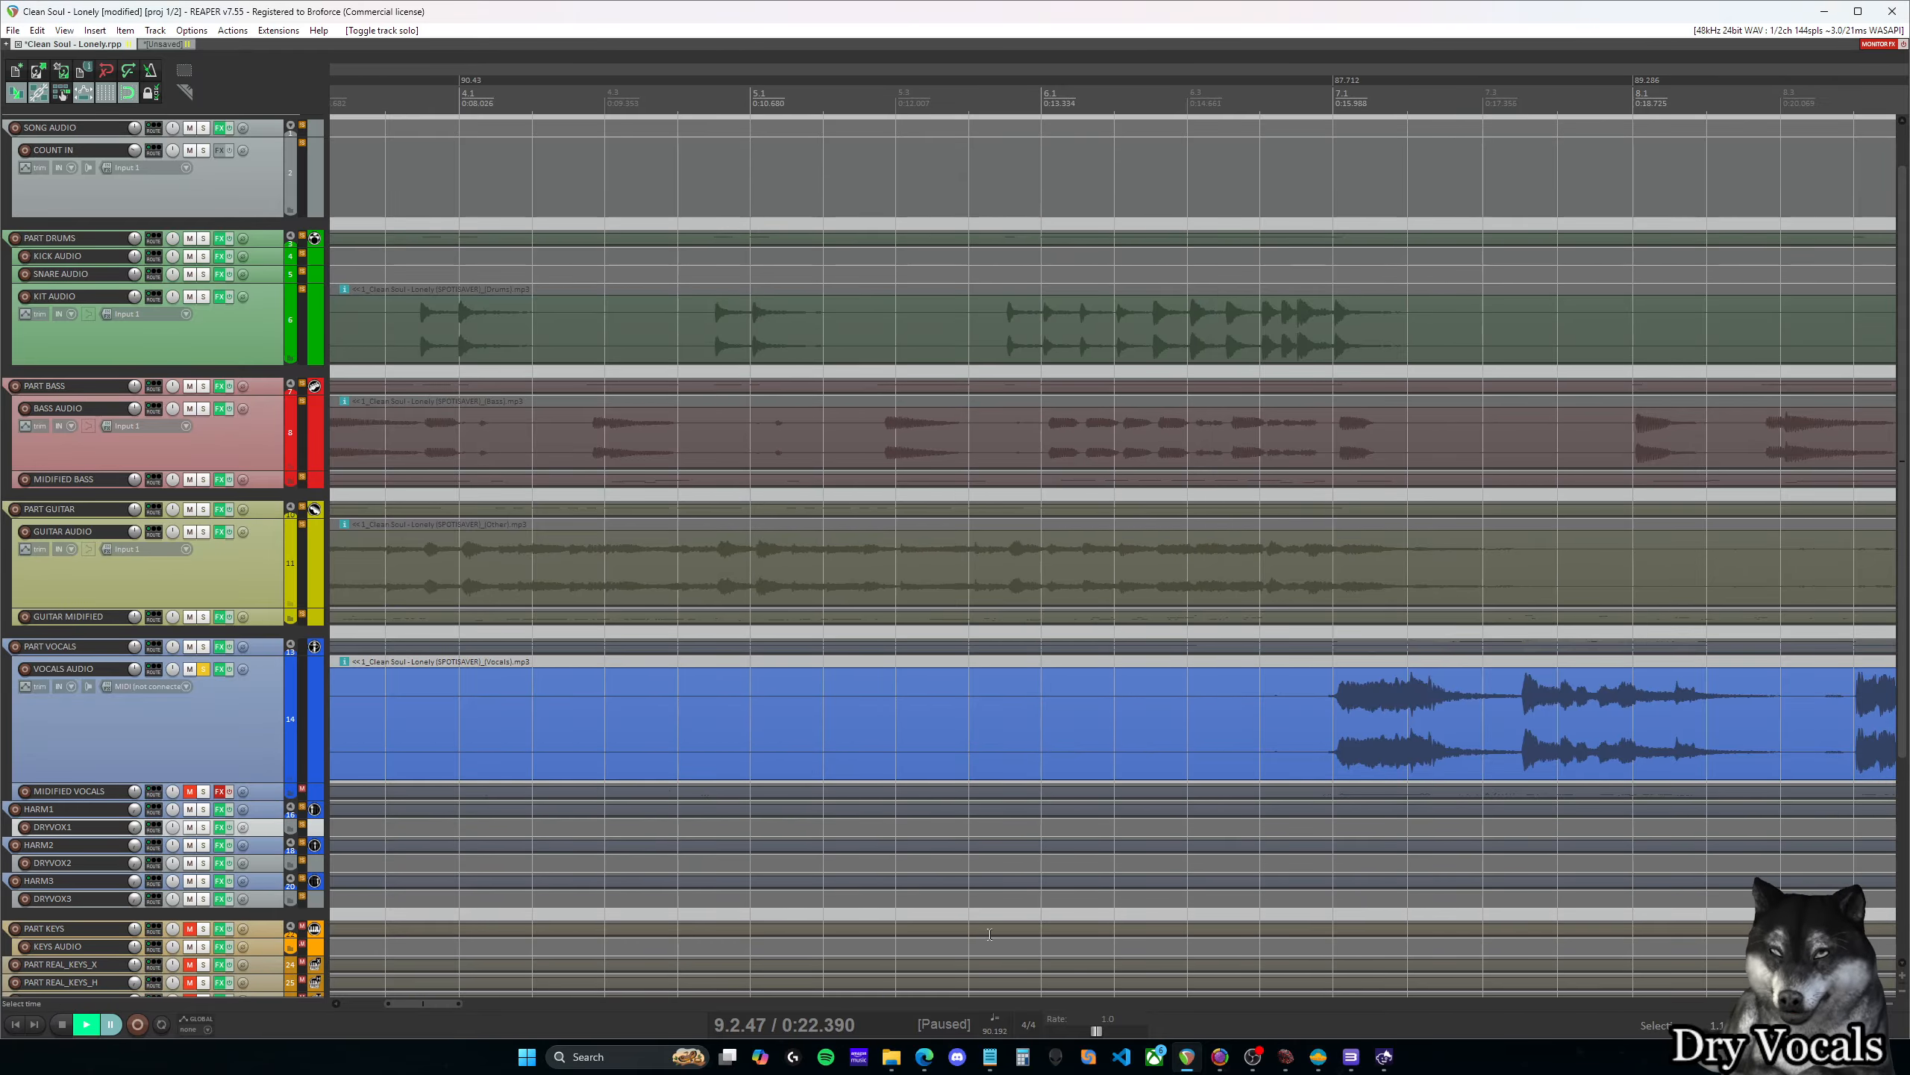
Switch to Magma, disable the bass, guitar and vocals audio, and enable the backing and crowd audio
click(1285, 1056)
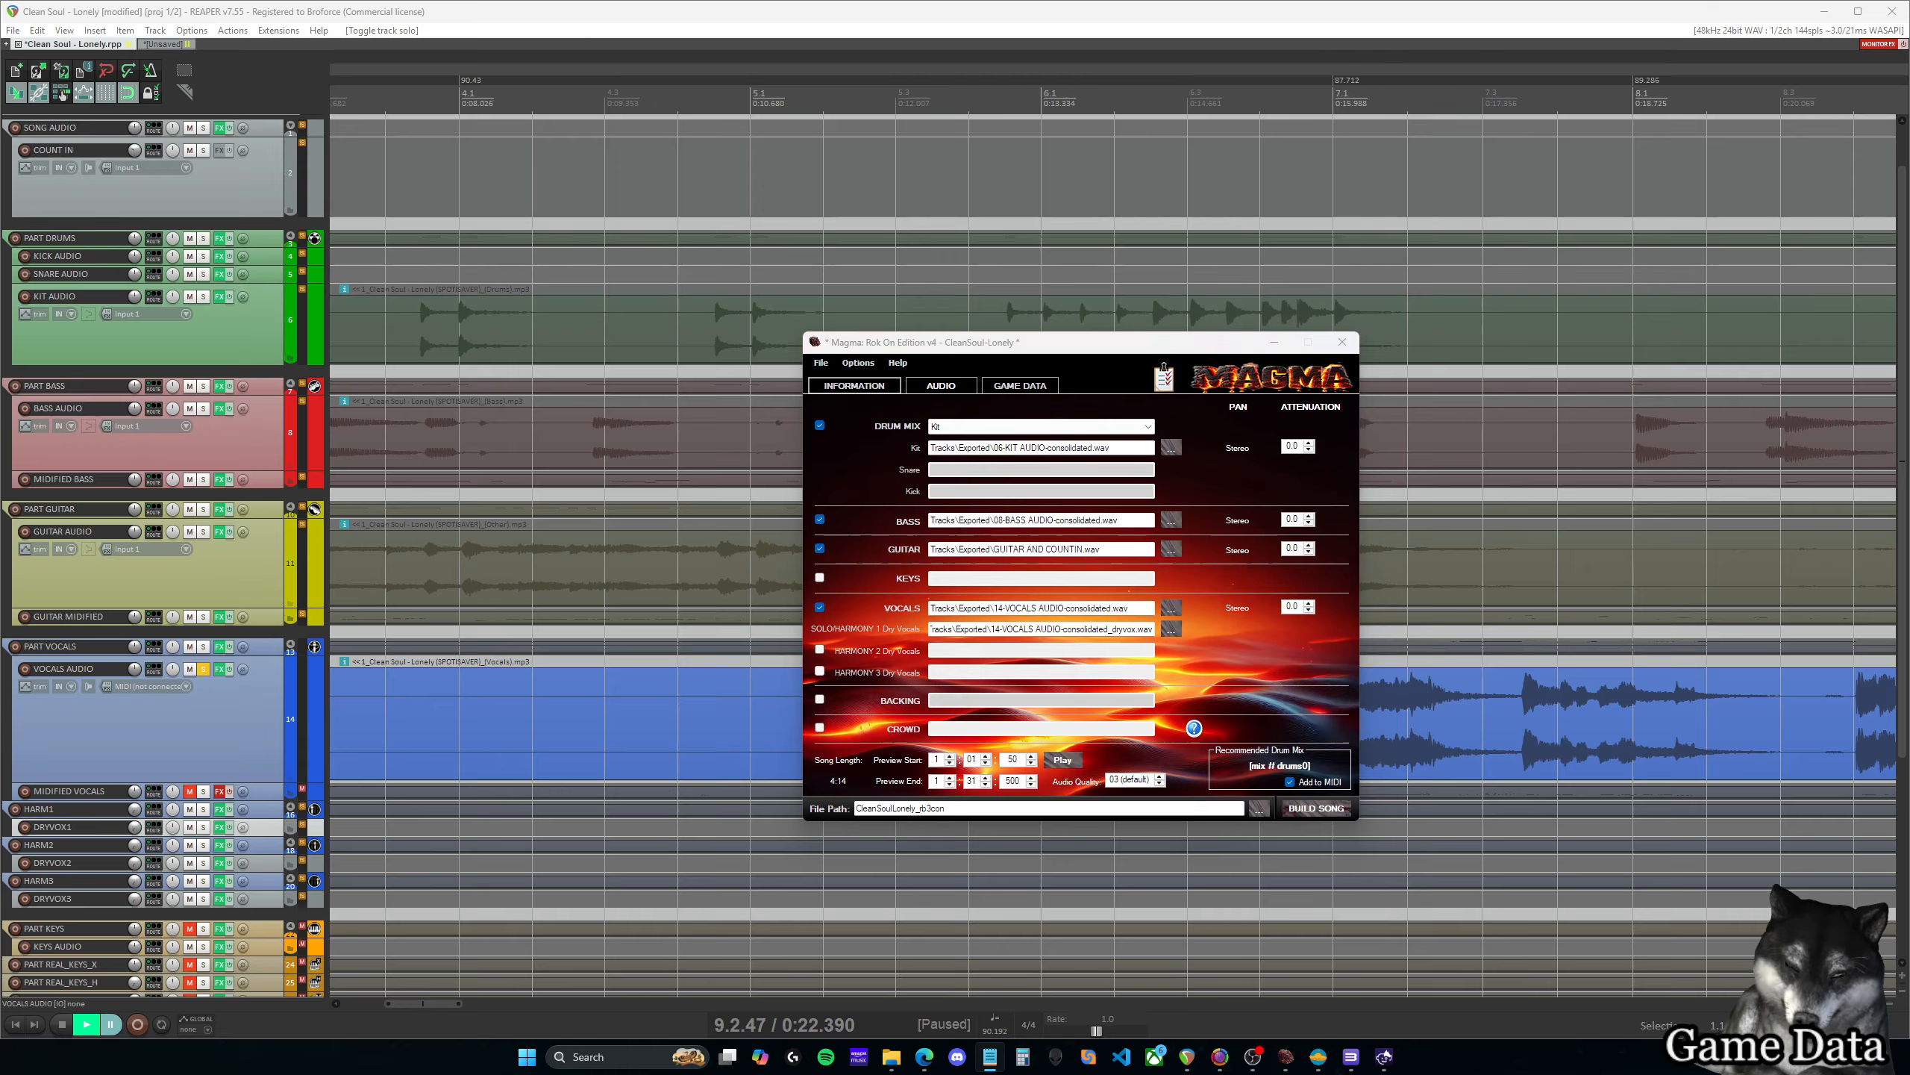
click(820, 520)
click(820, 549)
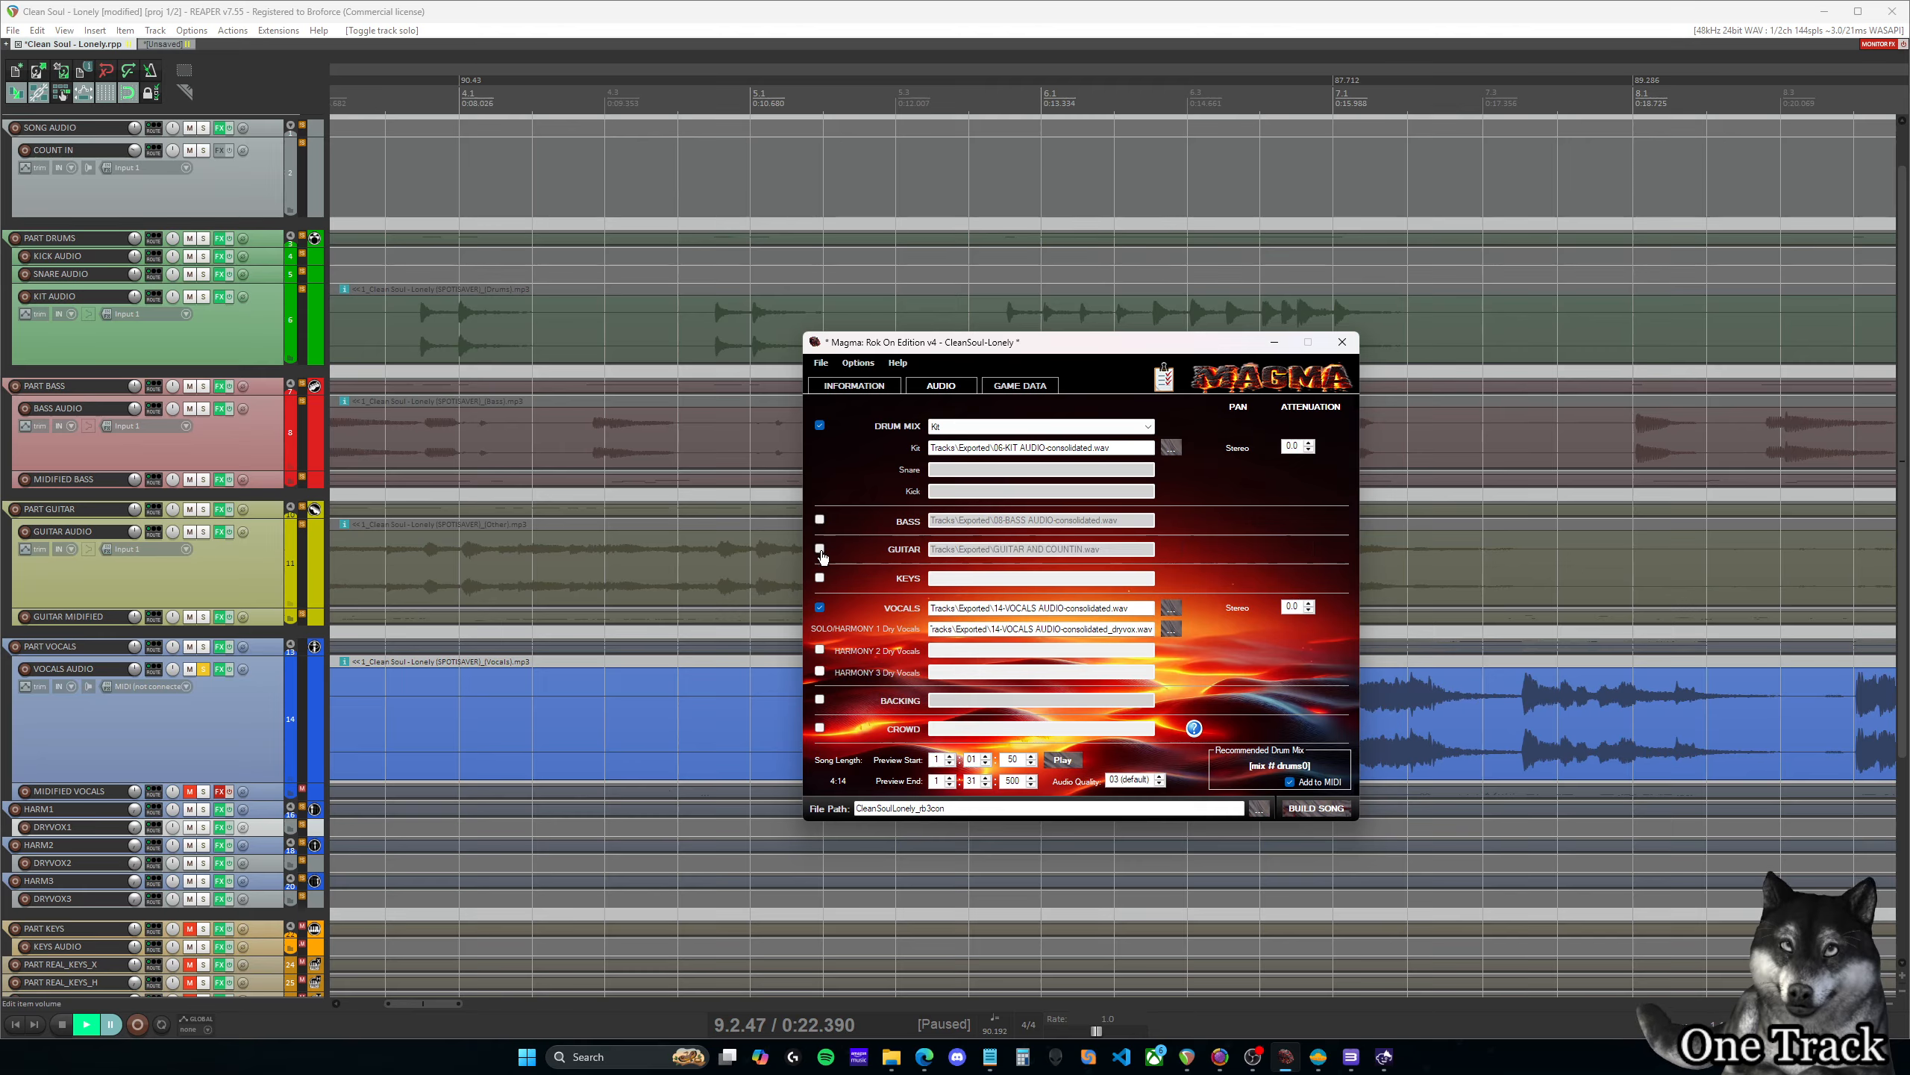
click(820, 606)
click(820, 699)
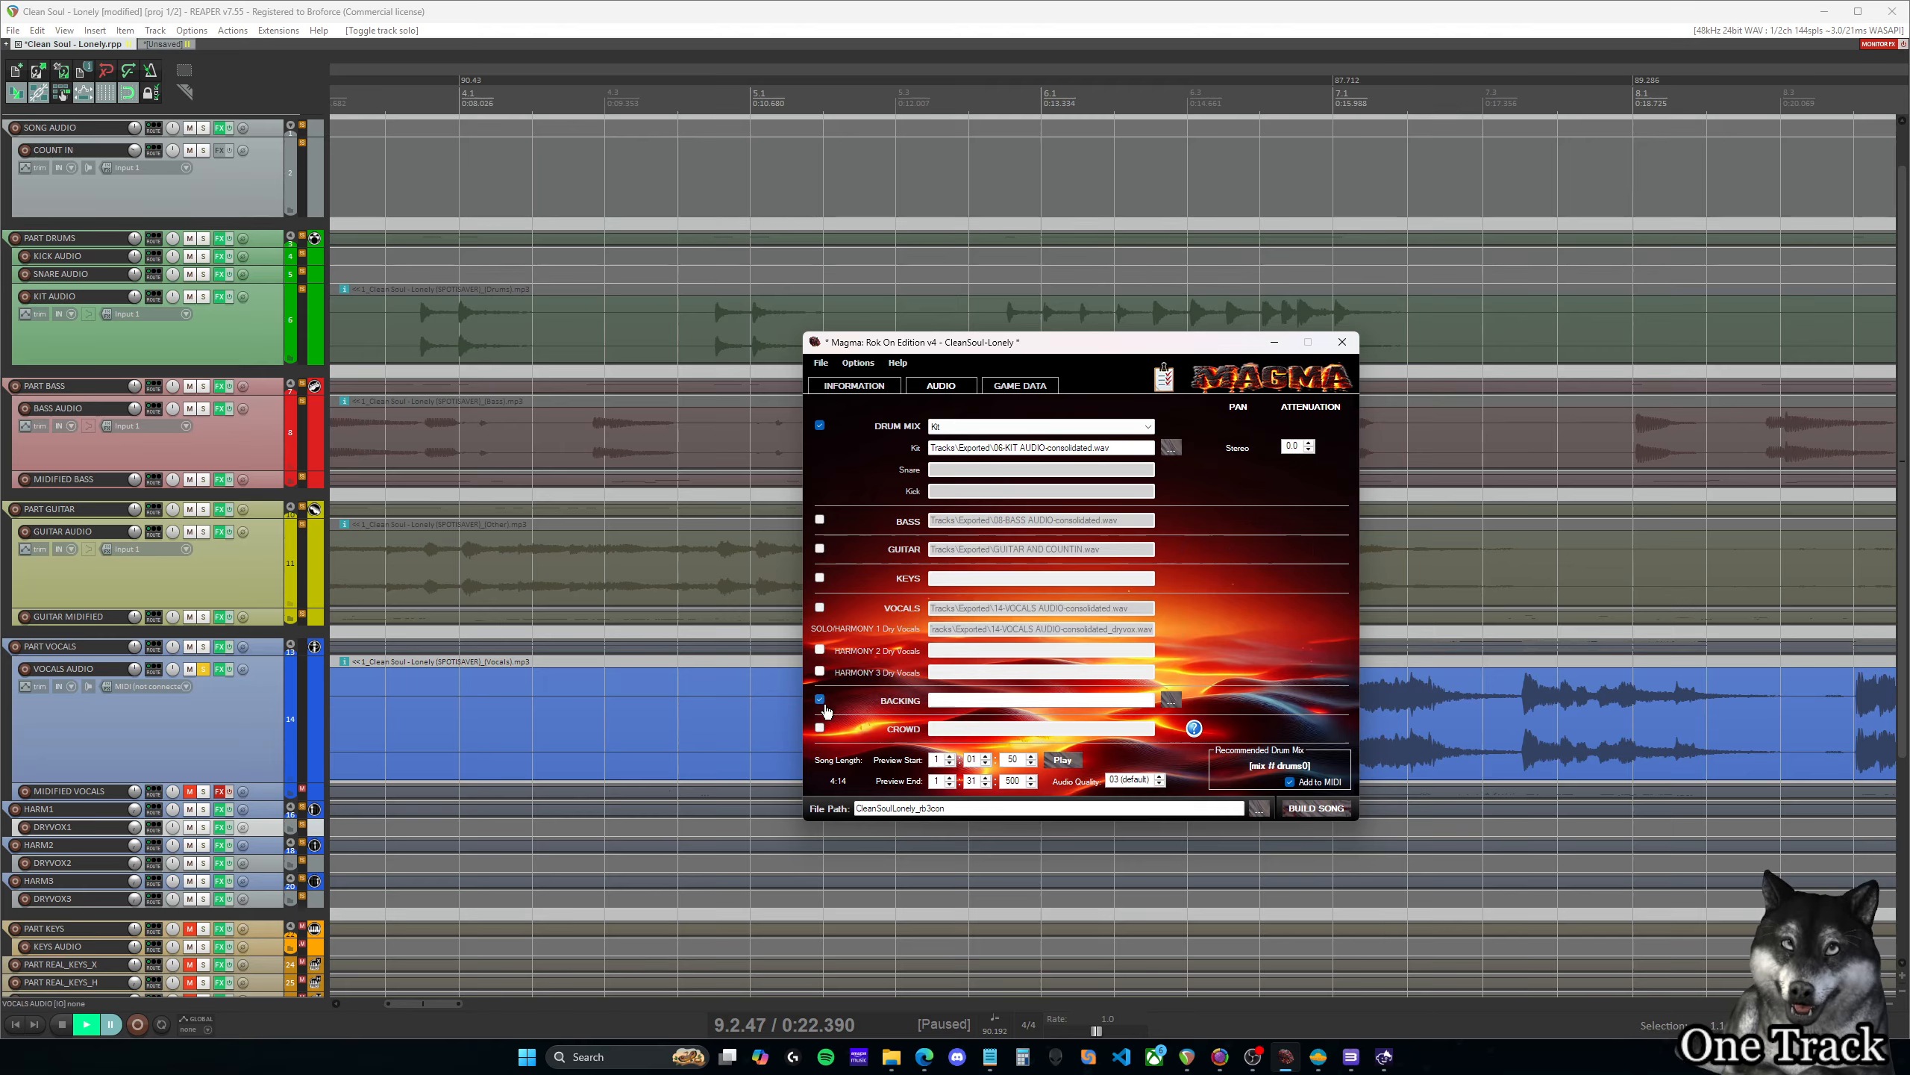
click(820, 727)
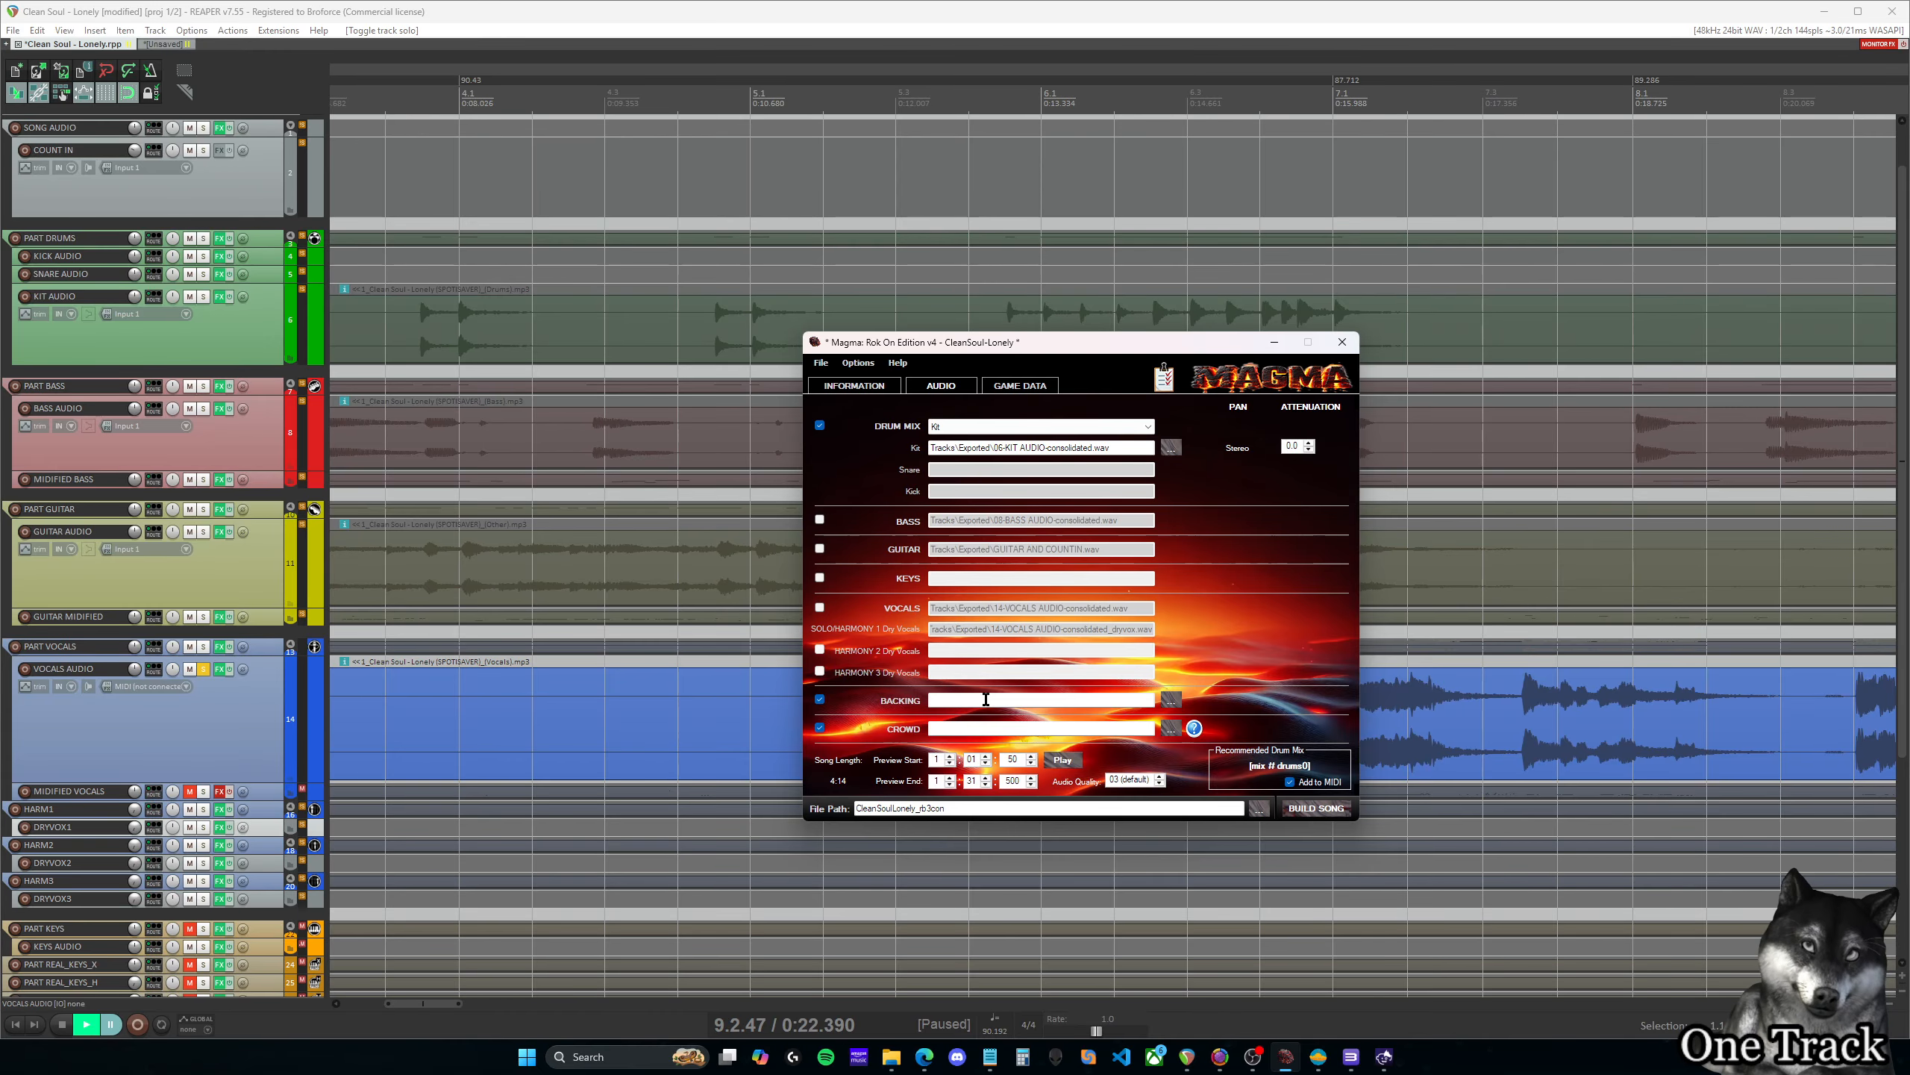
click(937, 699)
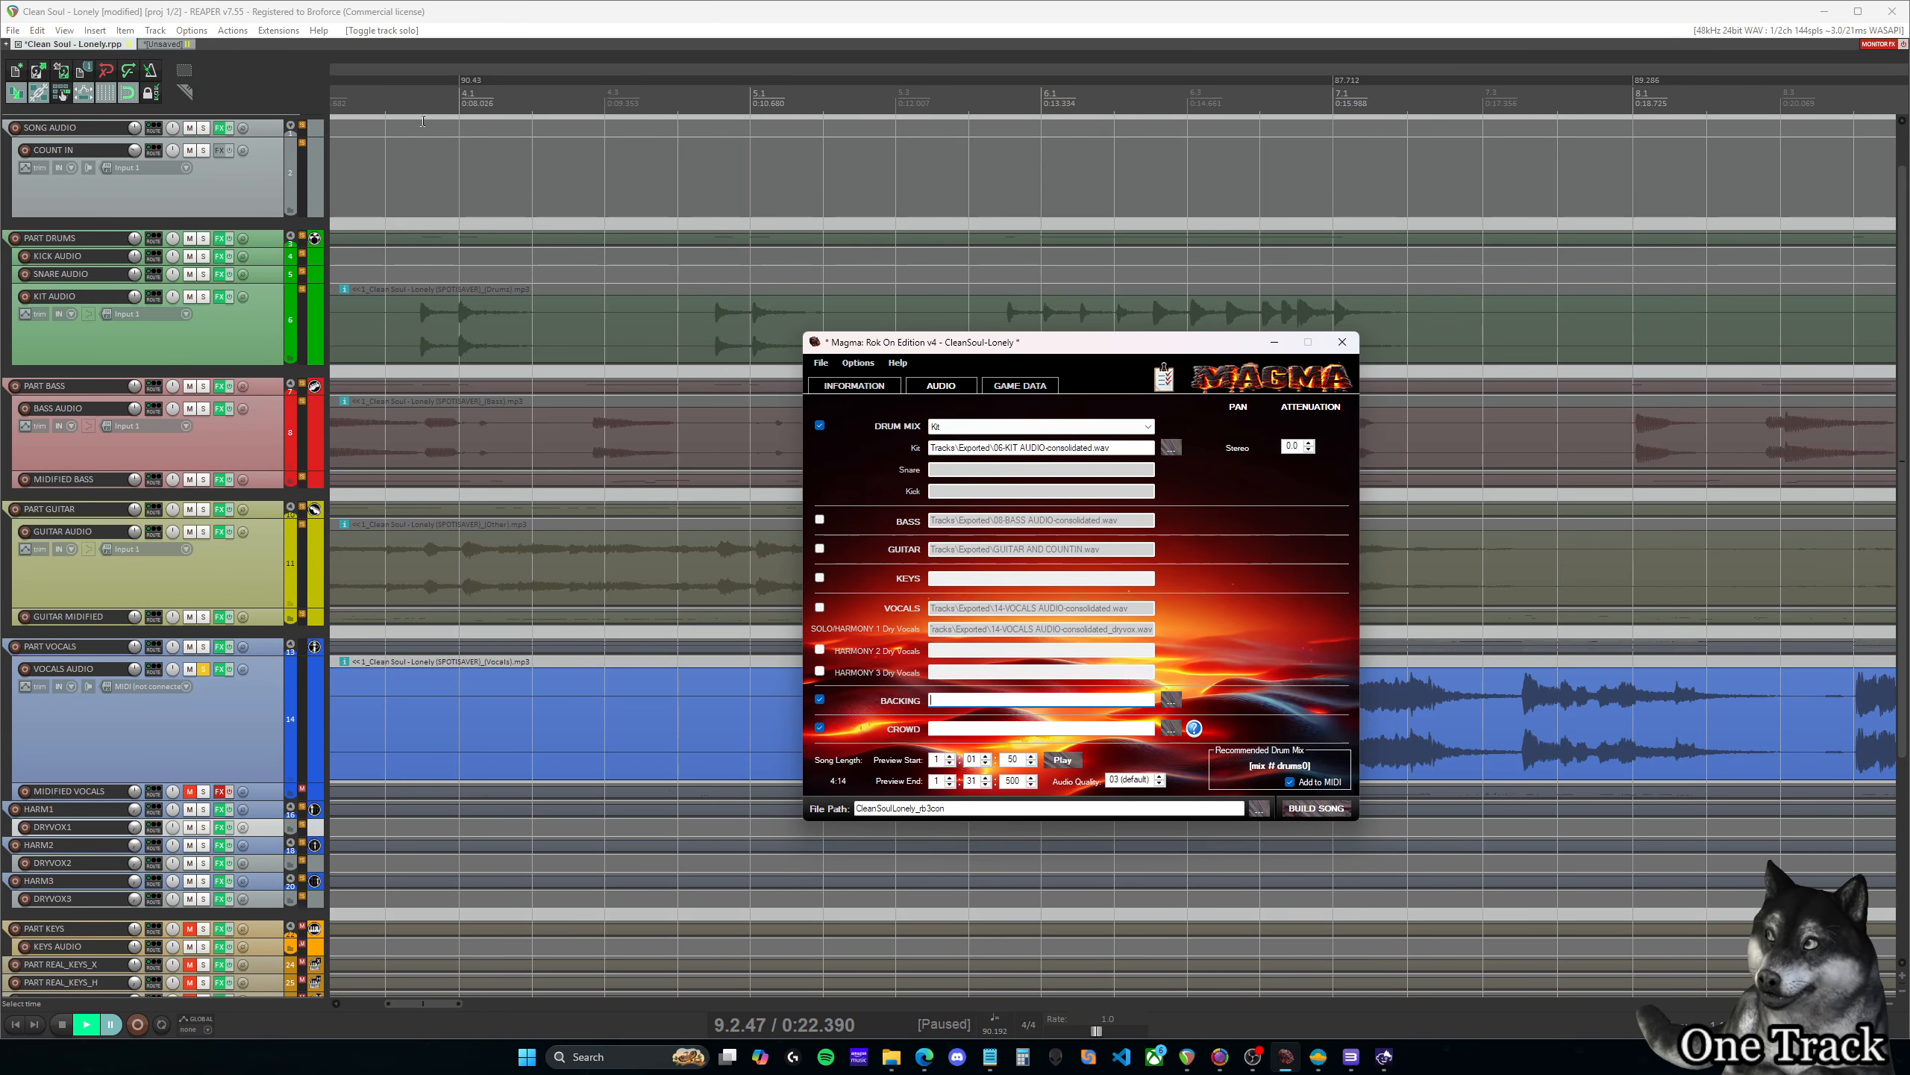
Switch to REAPER and increase the height of the SONG AUDIO track
click(482, 12)
scroll(421, 225, up, 1)
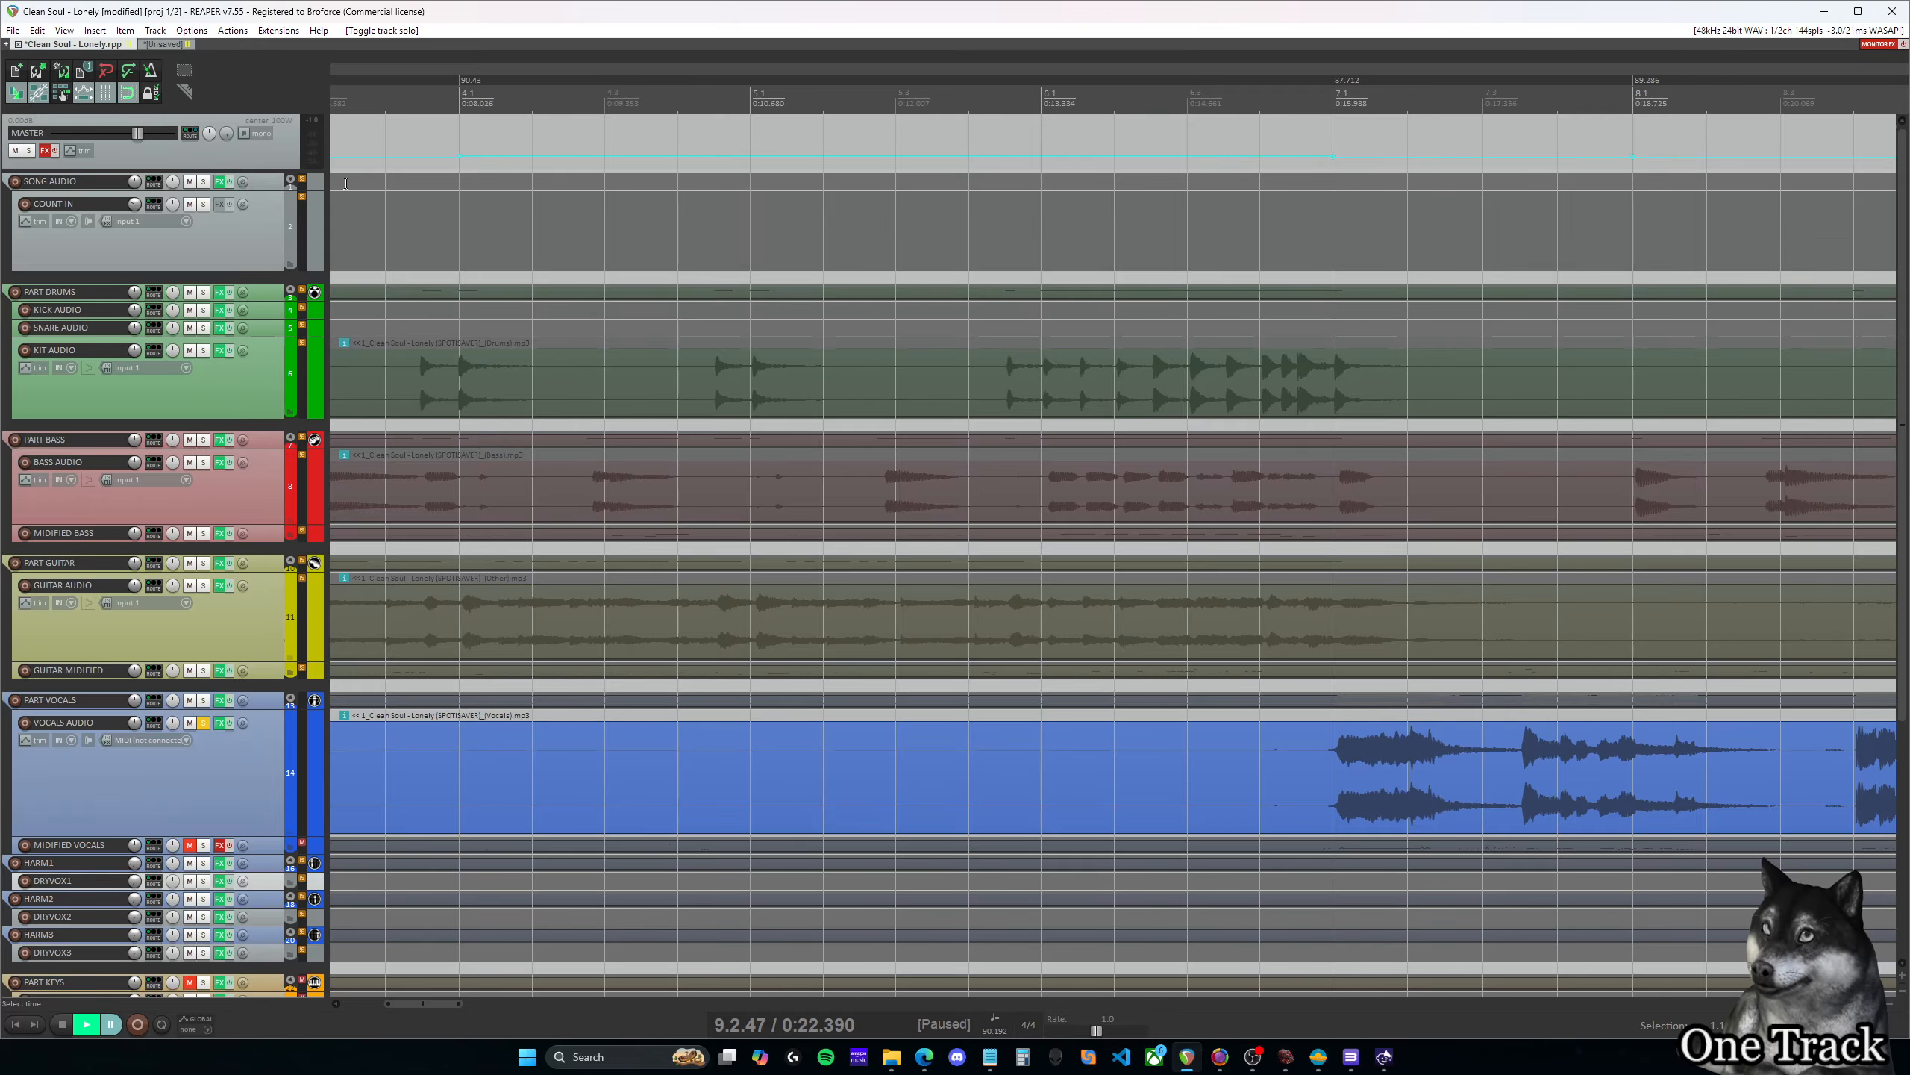
click(346, 183)
drag(257, 191, 252, 291)
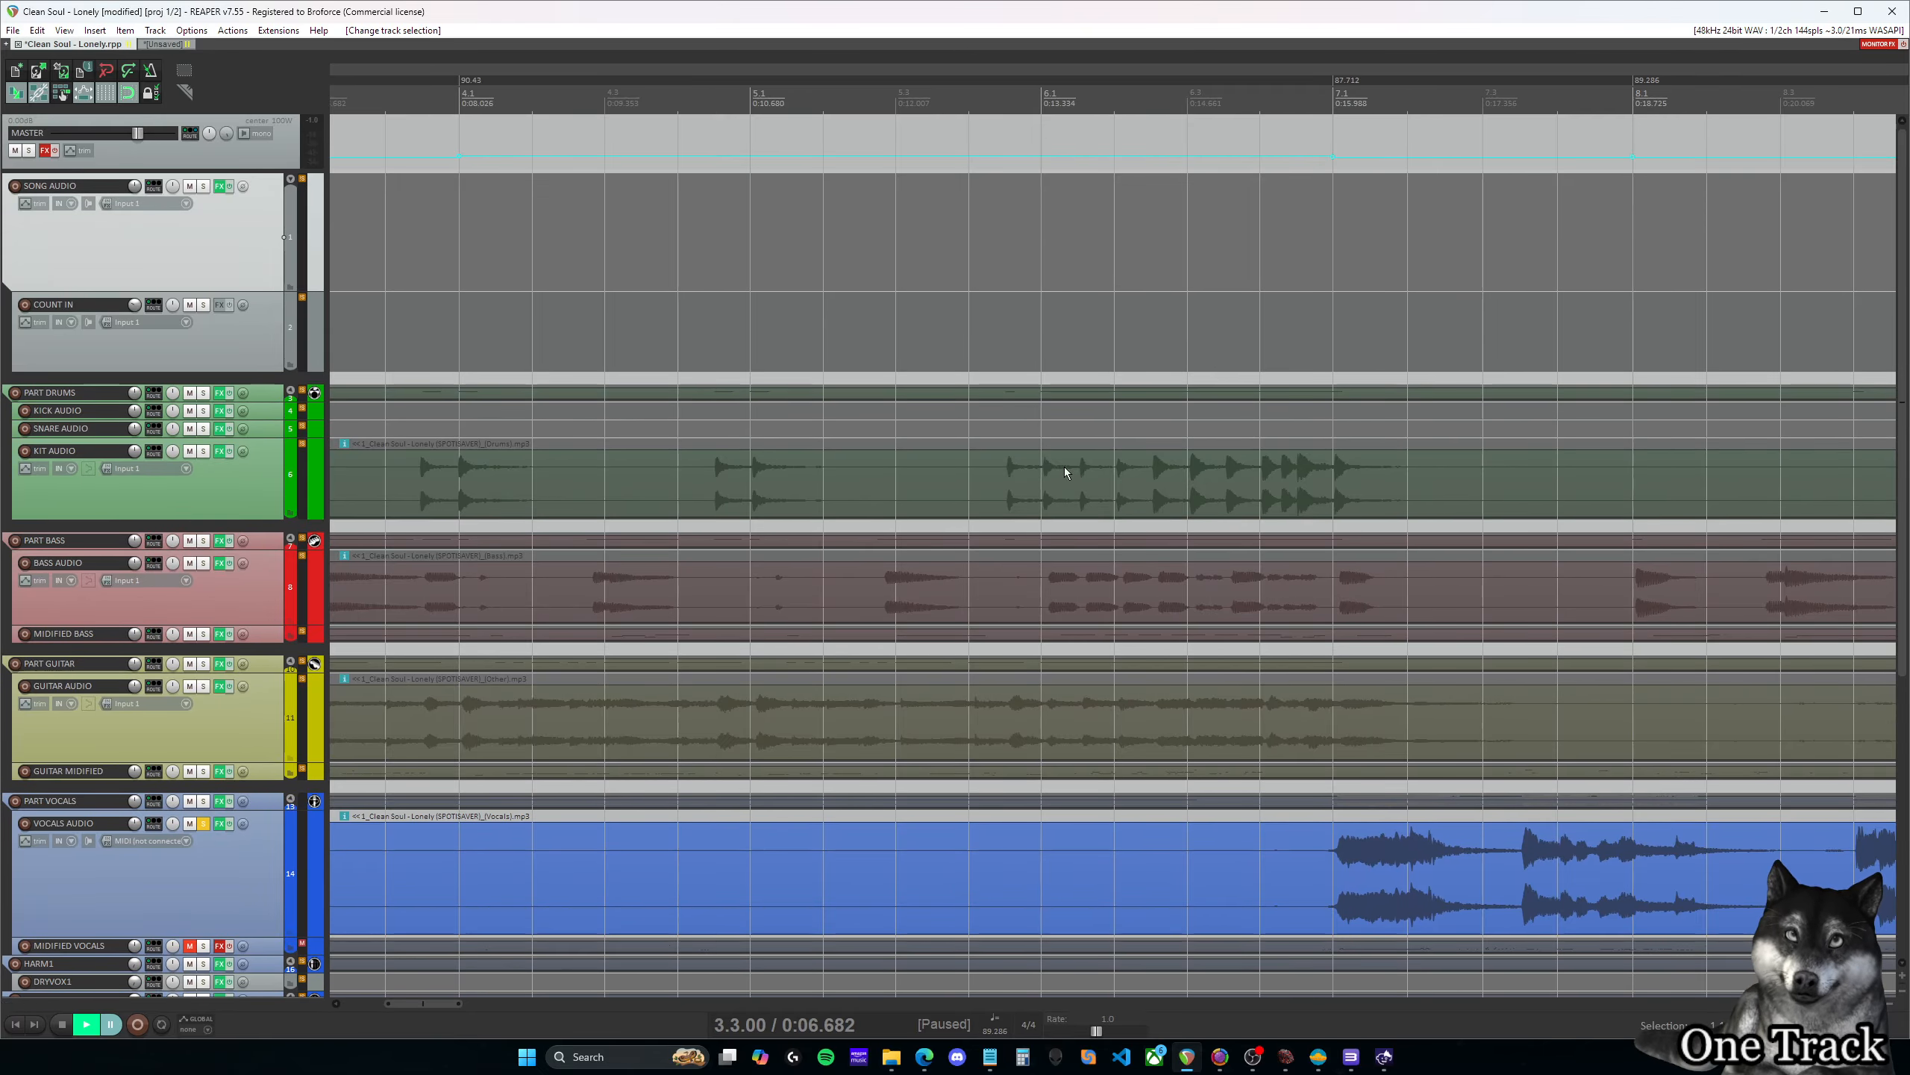
Switch to Magma, turn the backing audio off and on again, and look through its audio file and silence options
click(1288, 1058)
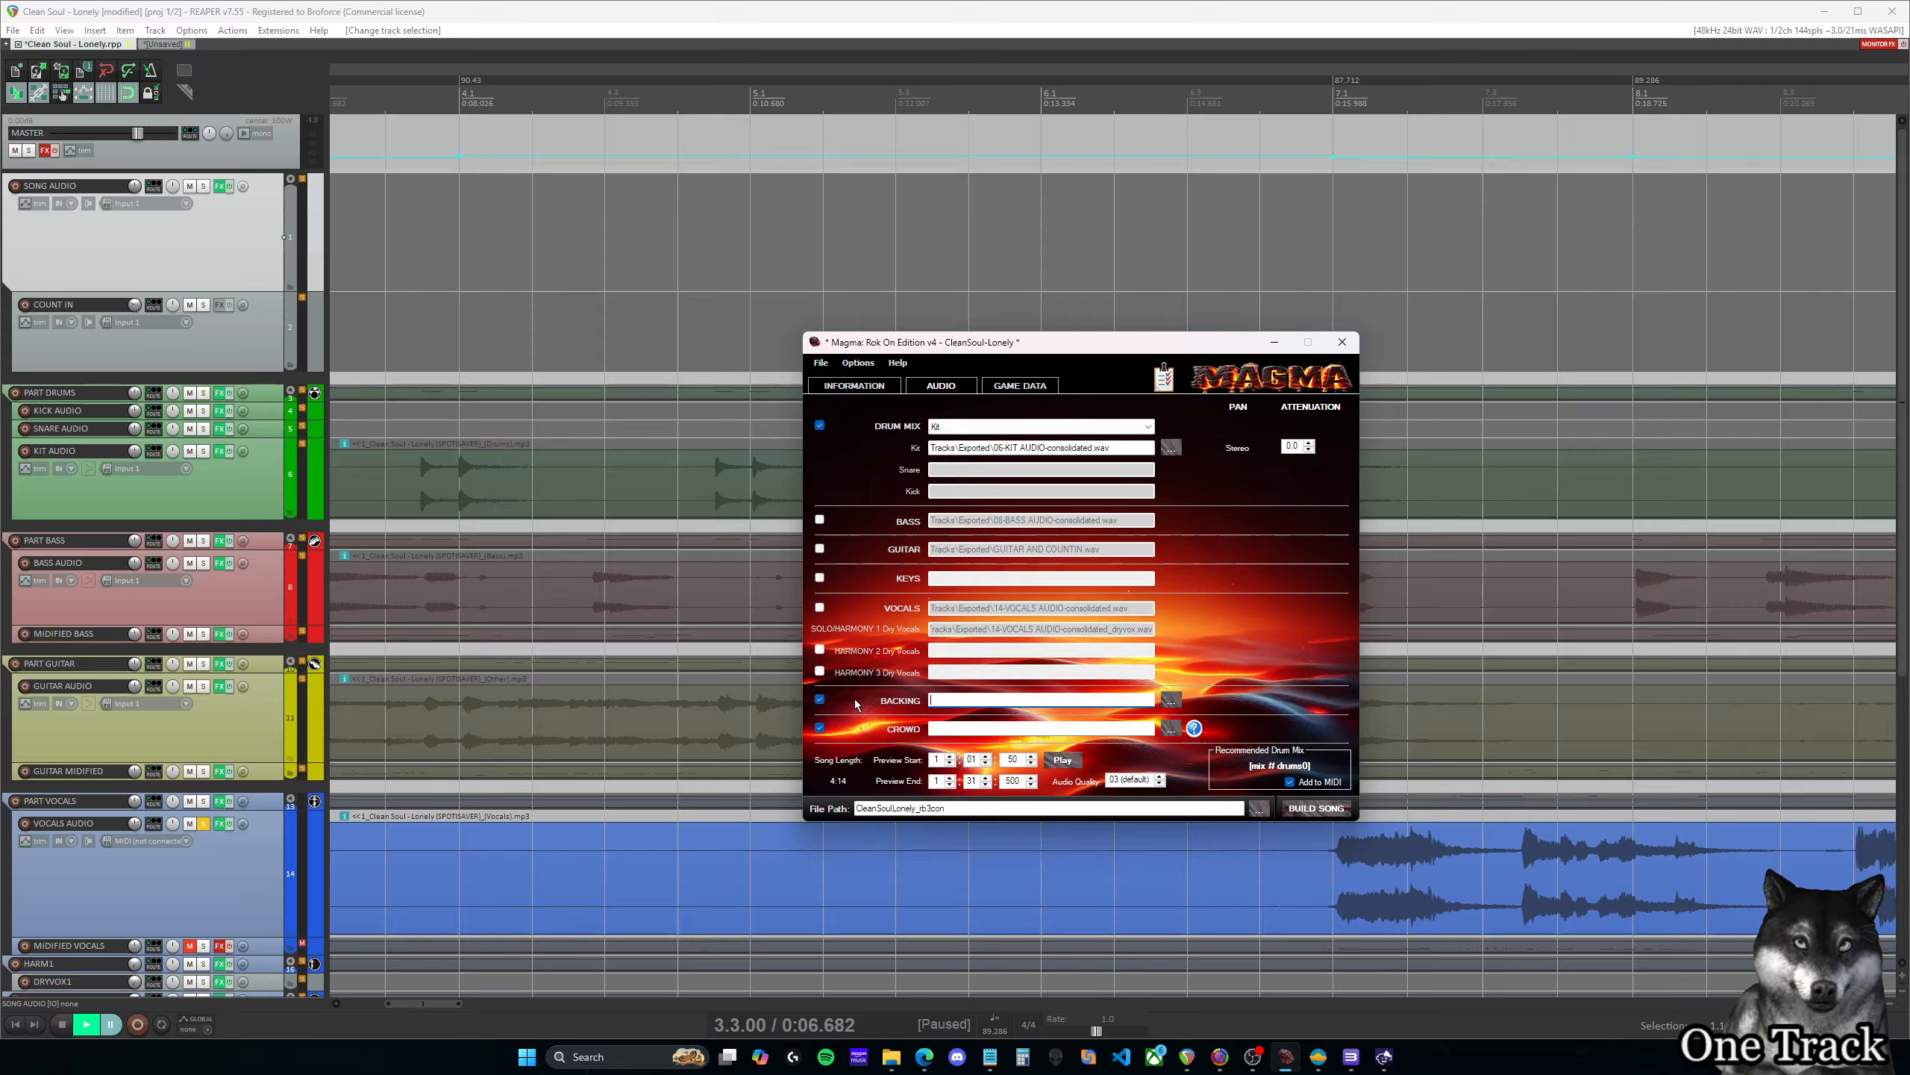
click(820, 699)
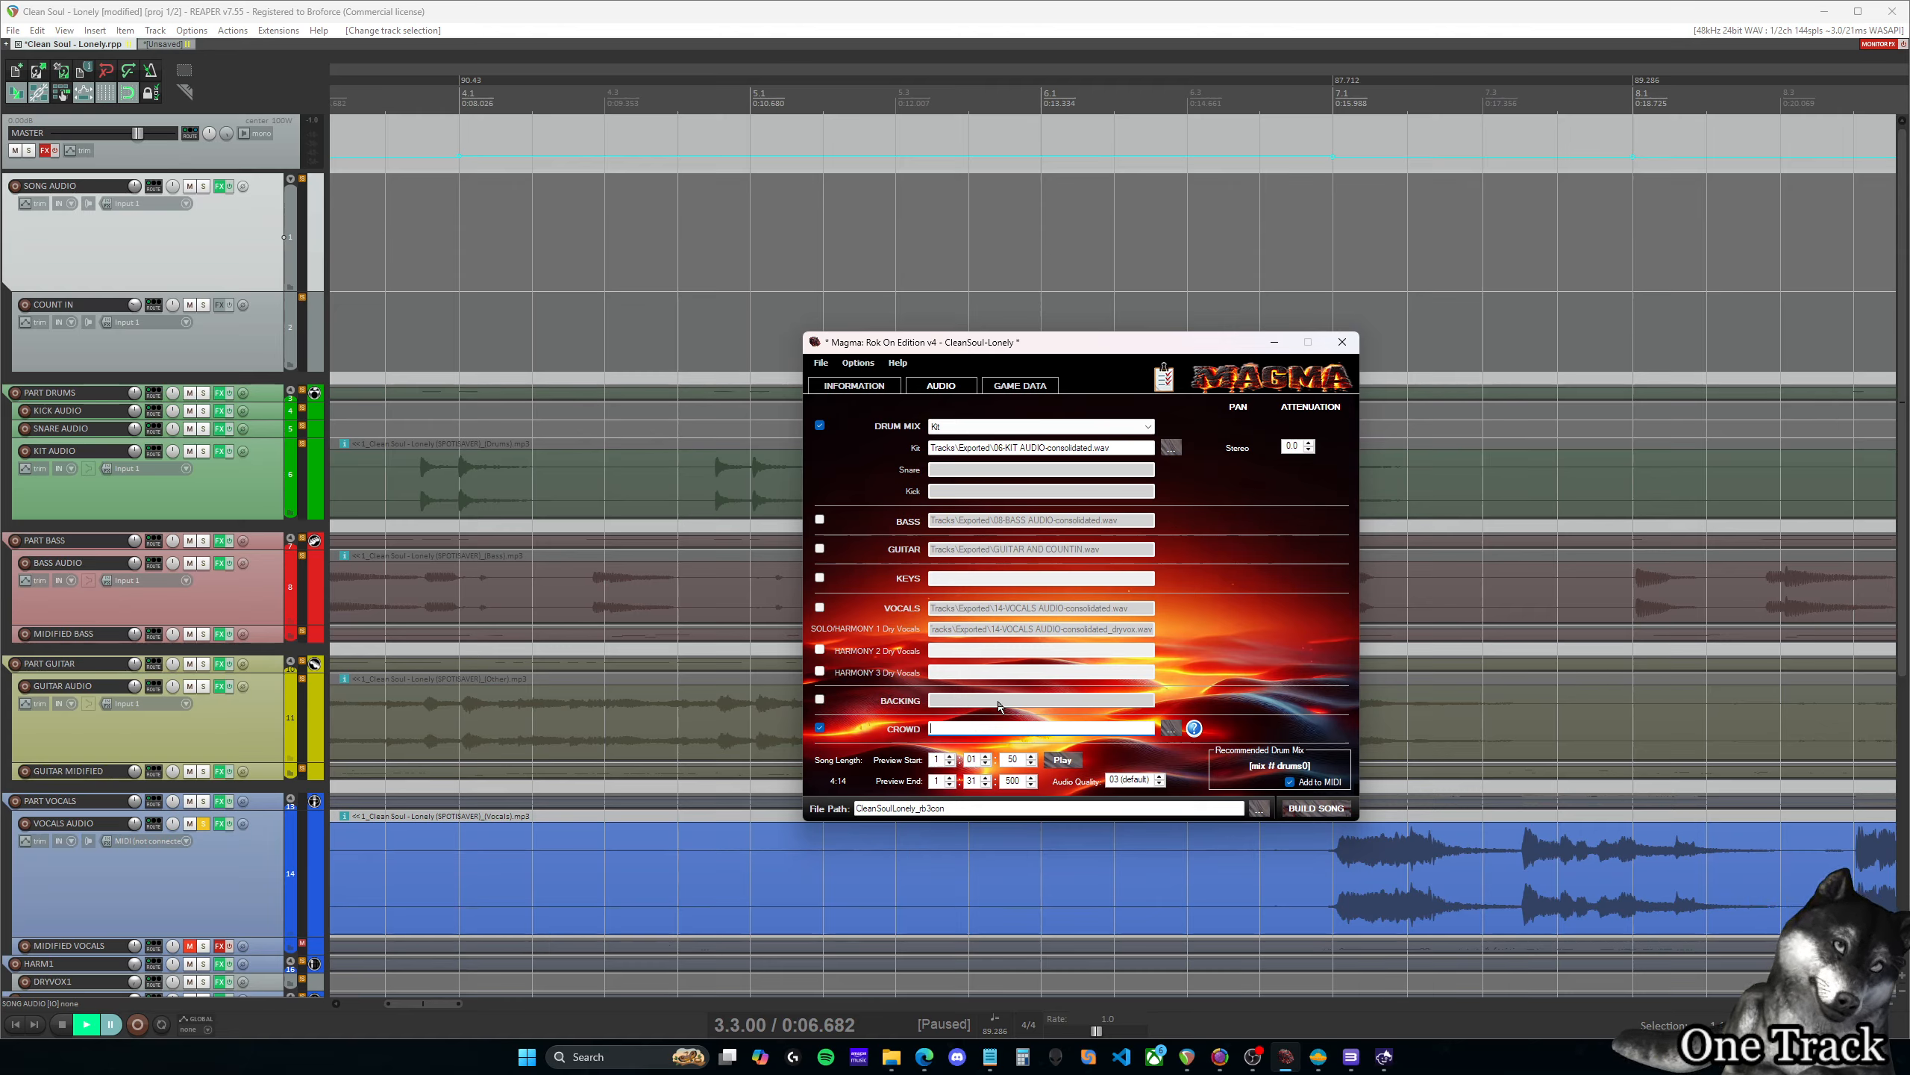
click(819, 700)
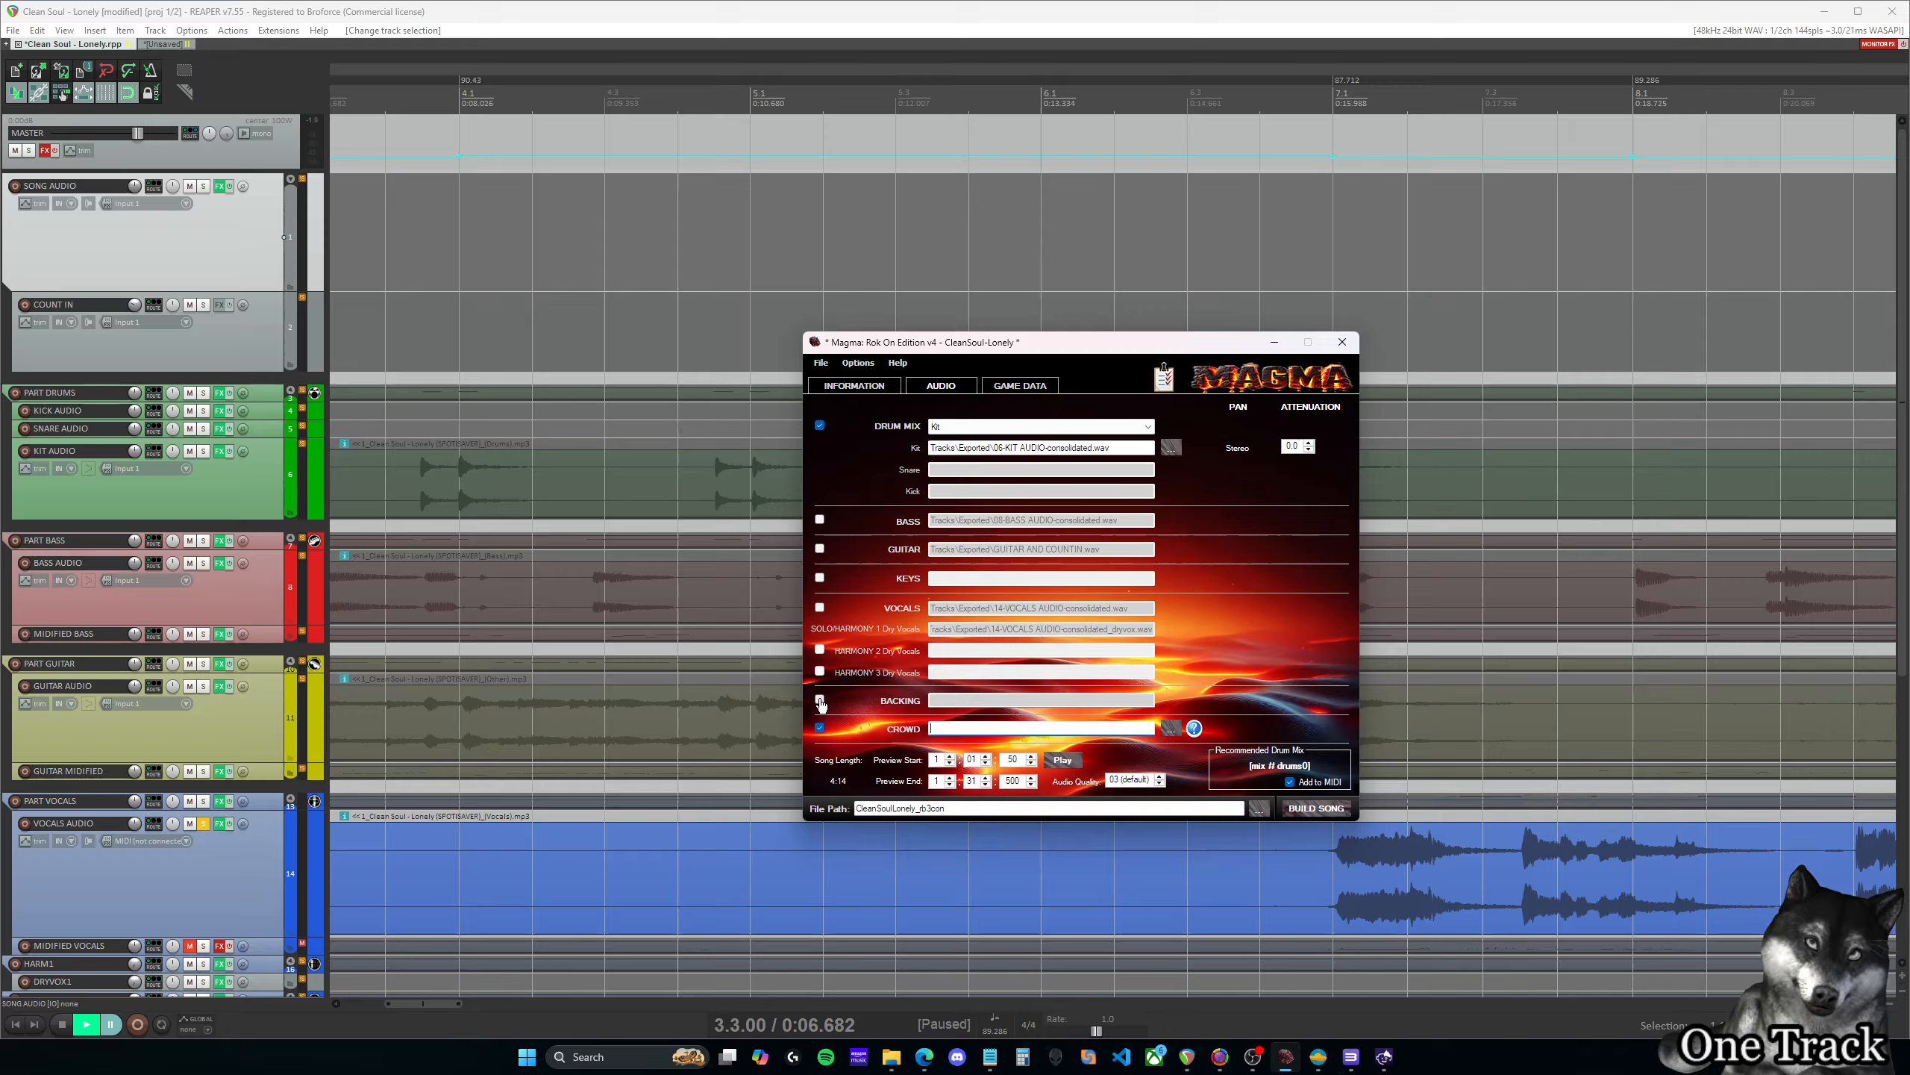
right_click(994, 703)
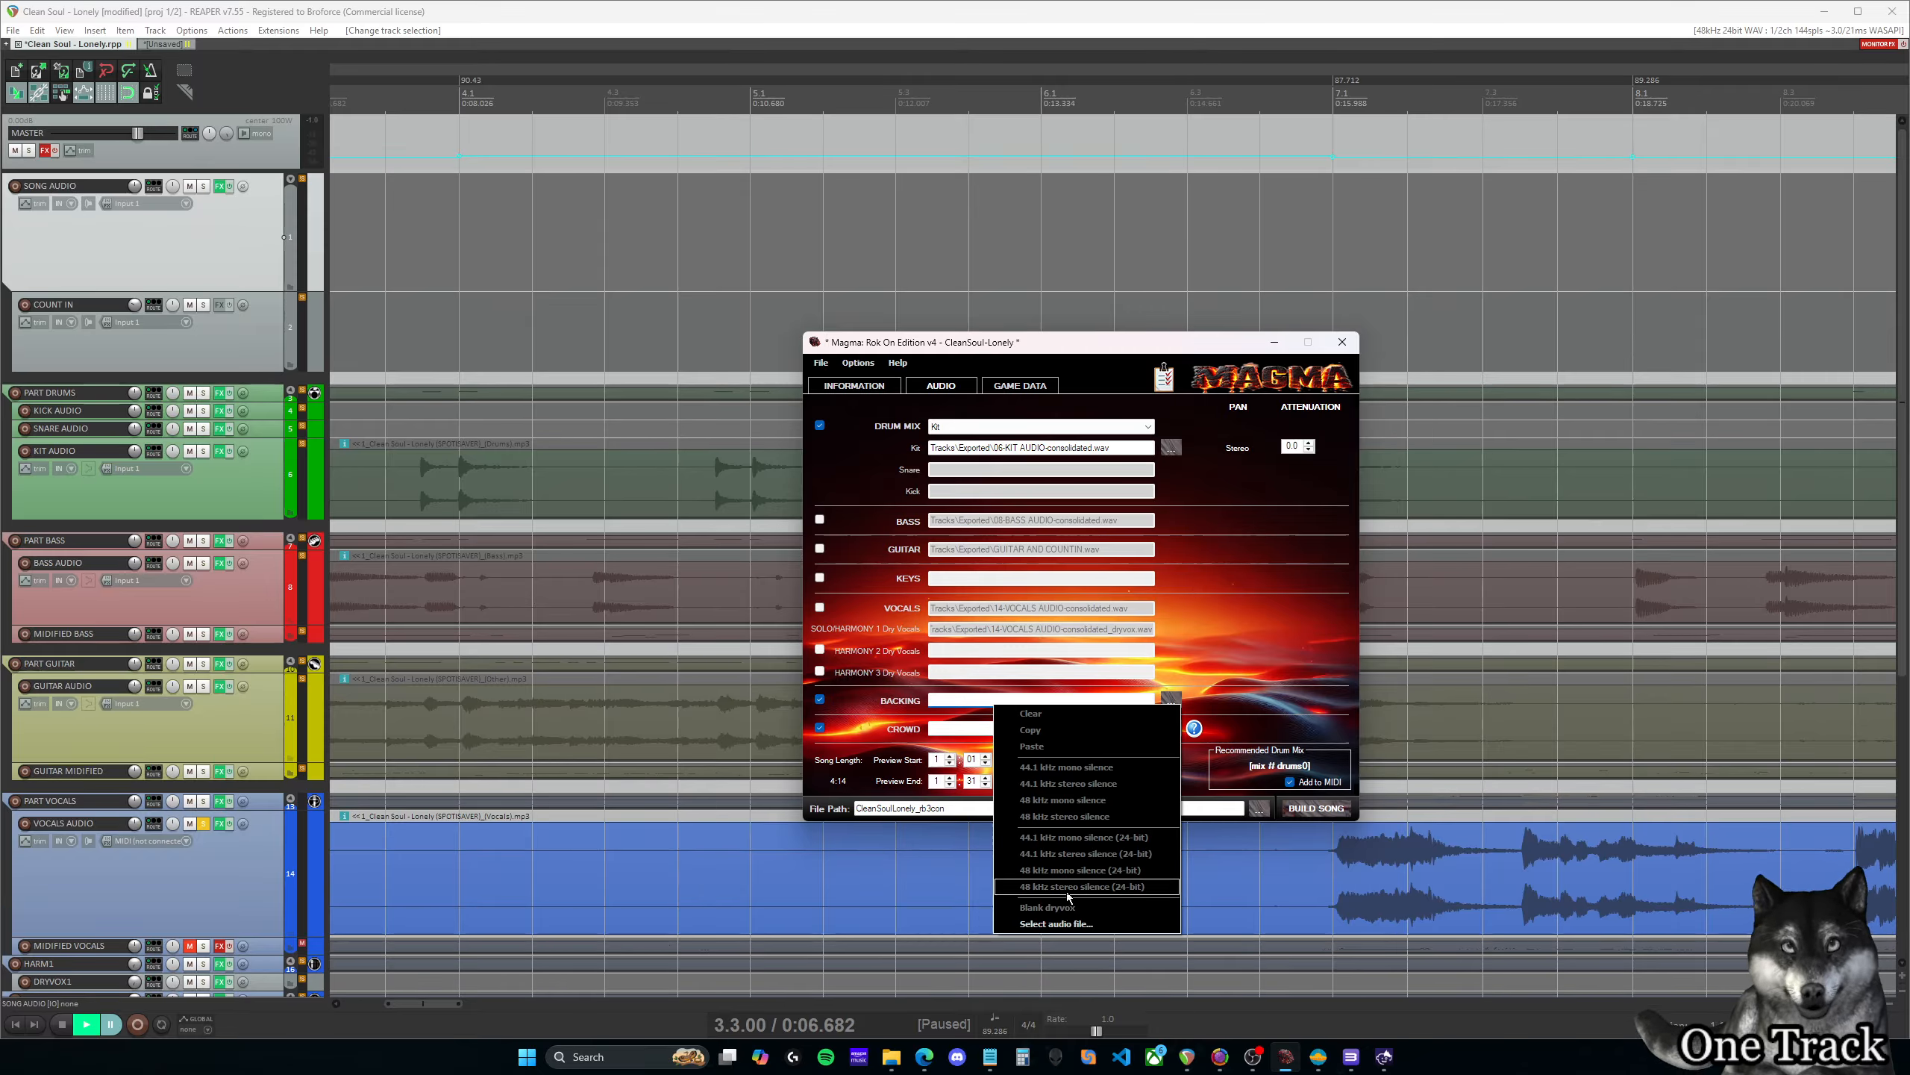
click(1144, 702)
right_click(1106, 701)
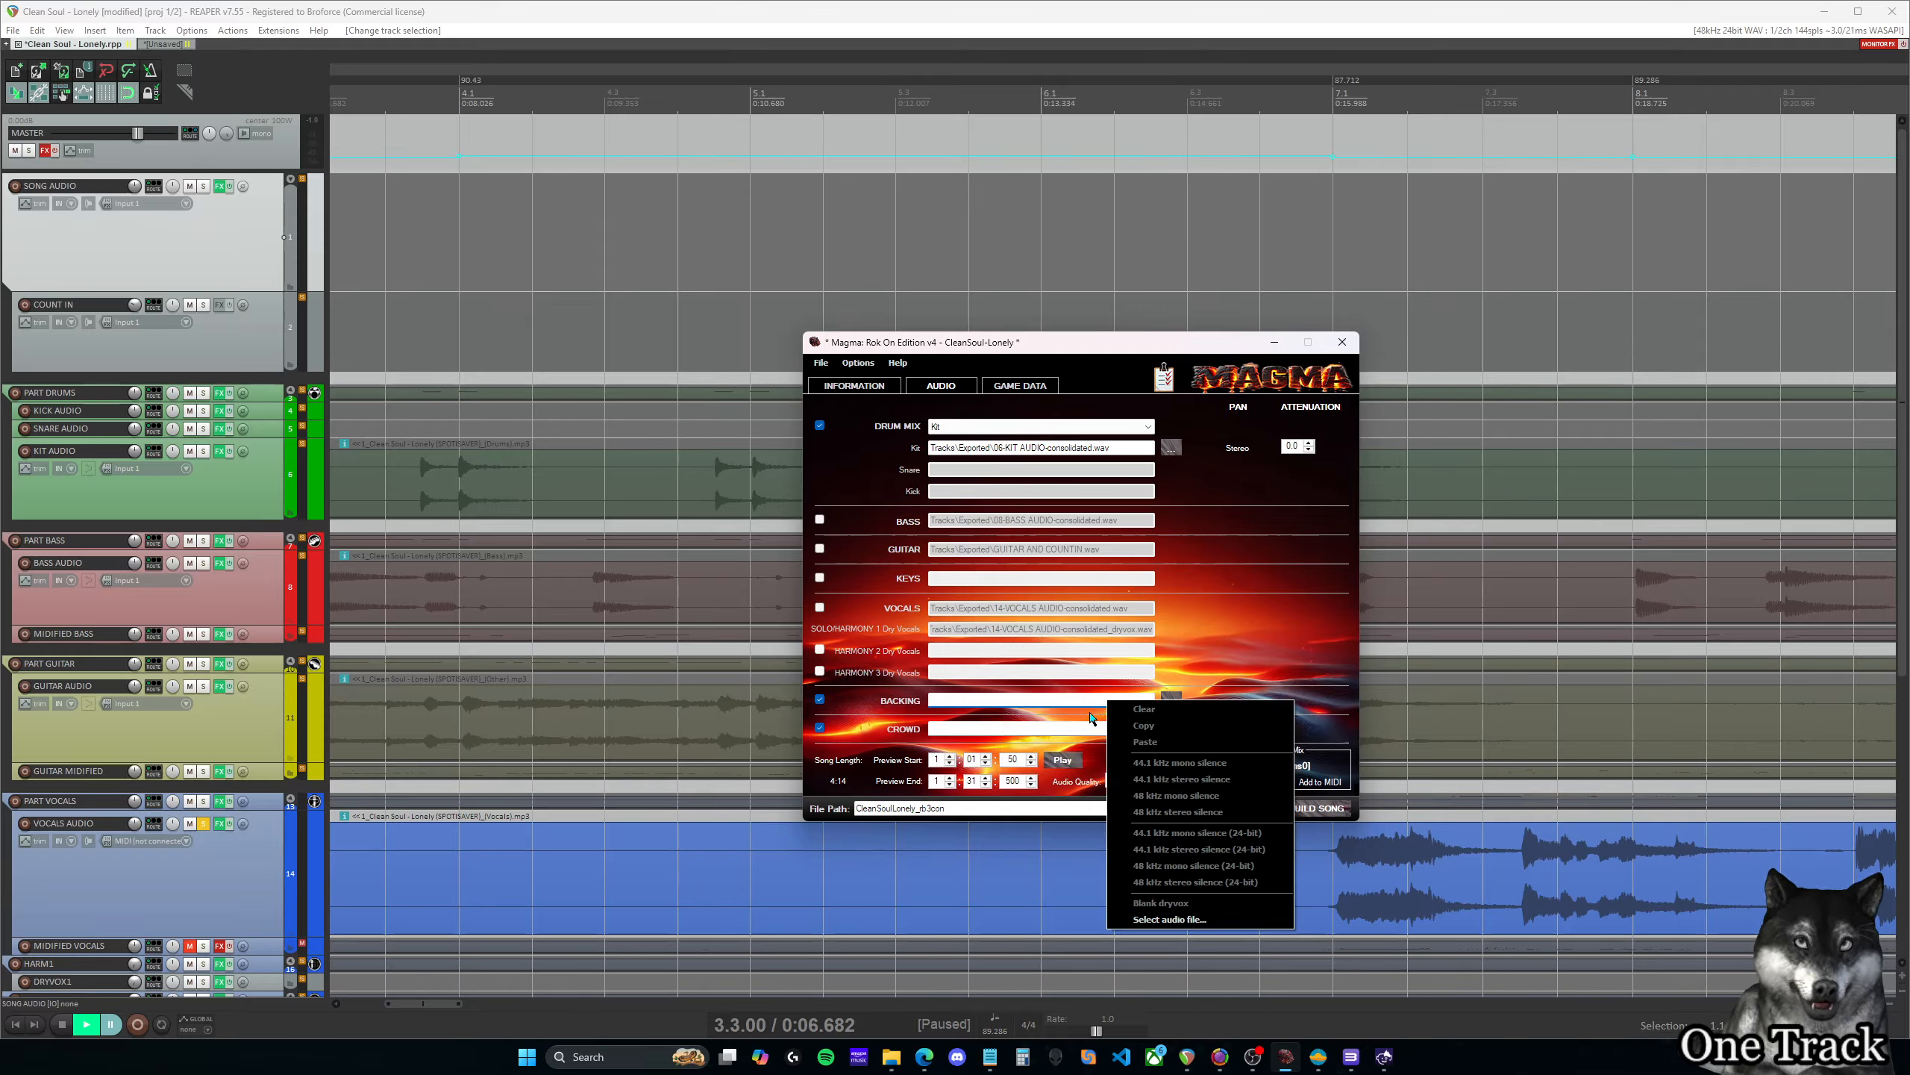
Fill the crowd audio with 44.1 kHz stereo silence (24-bit)
click(1064, 729)
right_click(1063, 728)
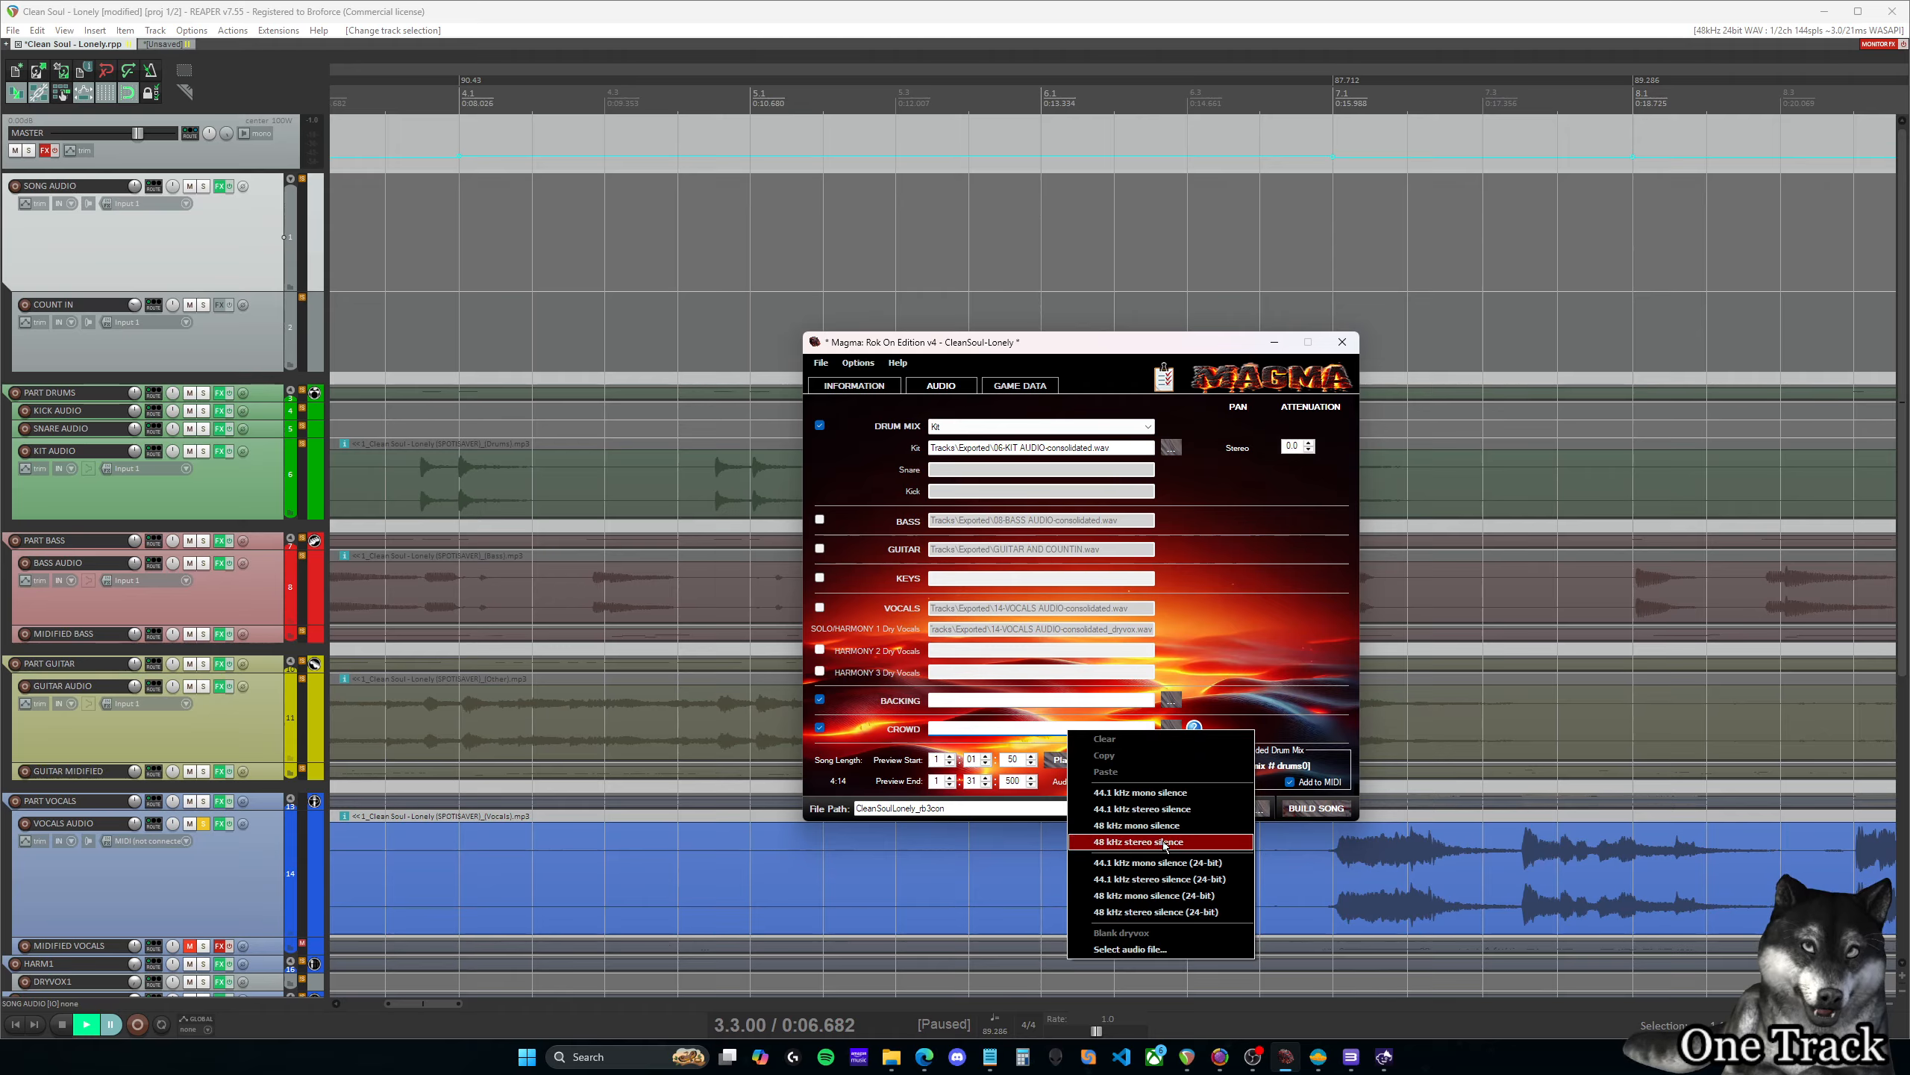
click(1238, 879)
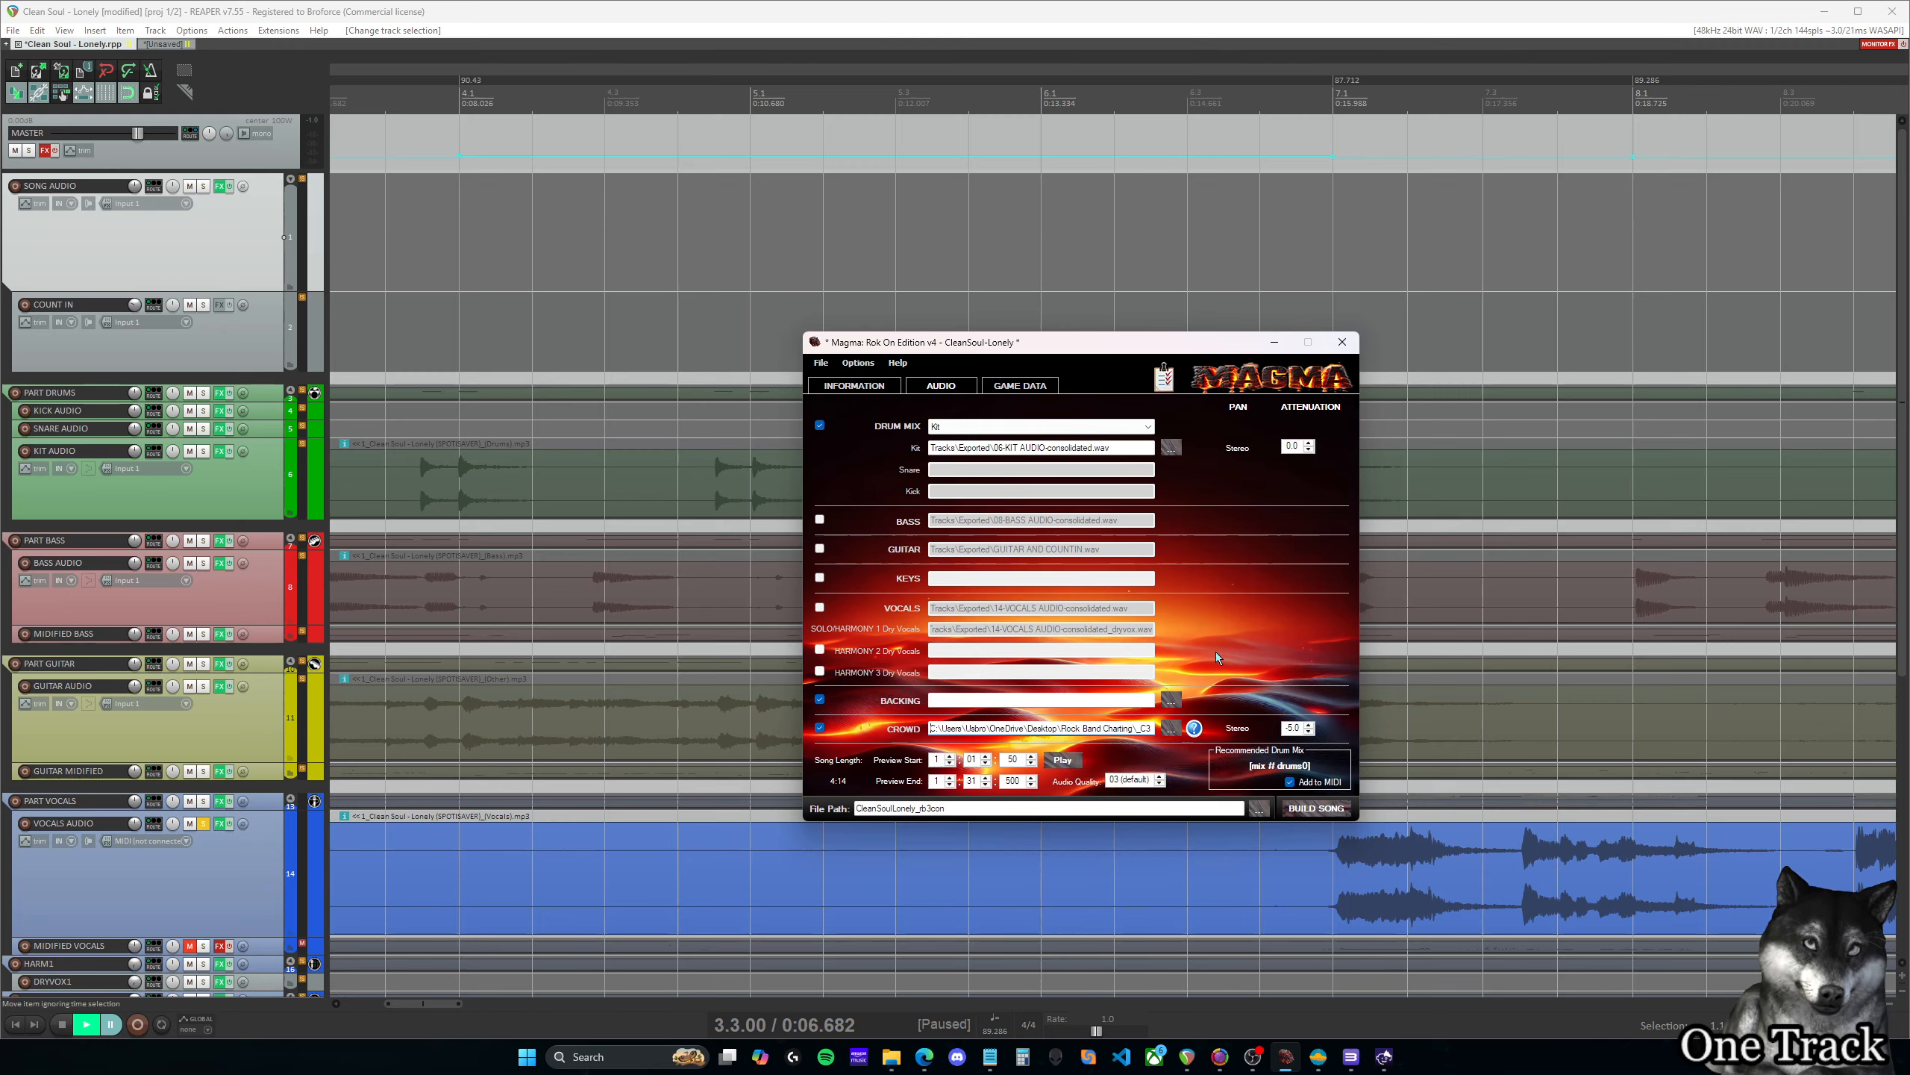
right_click(1102, 698)
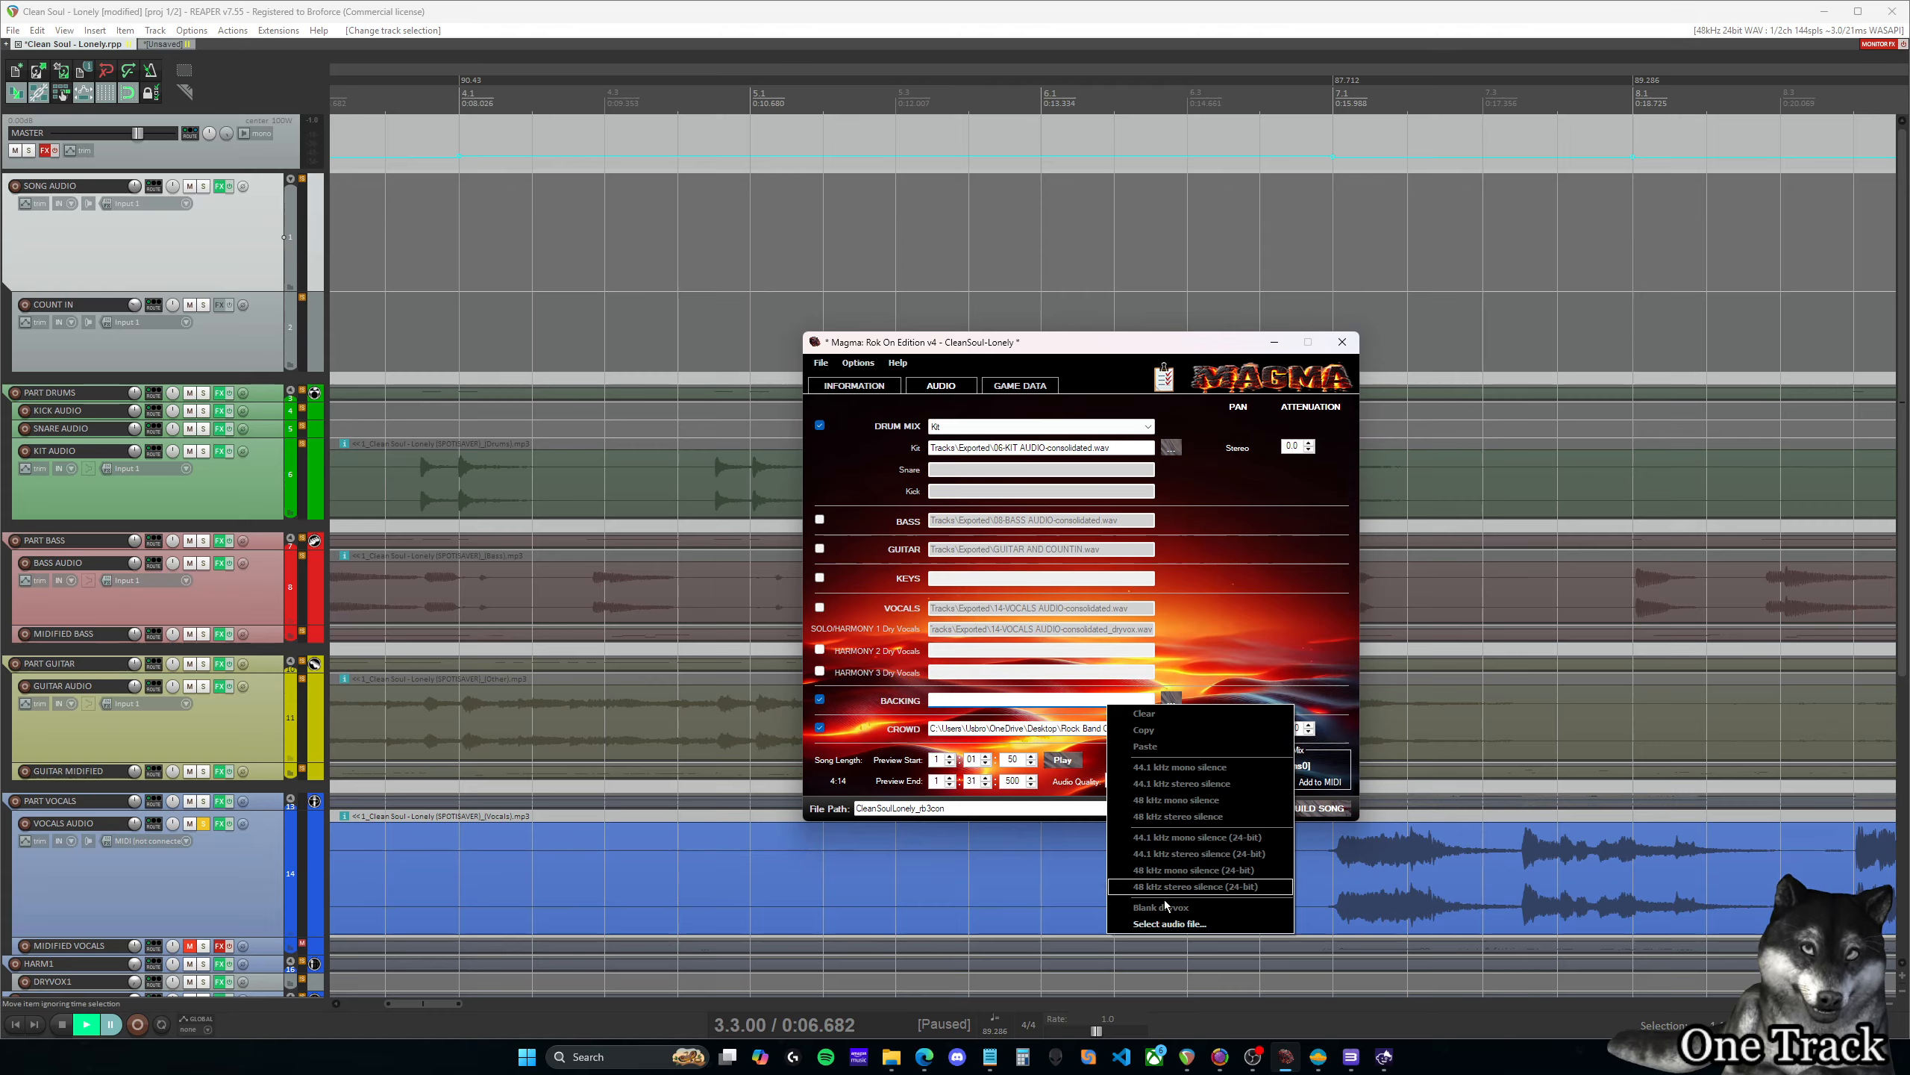
click(1207, 681)
Copy the silent file's path ending audio\stereo44_24.wav from the crowd audio into the backing audio
click(1130, 730)
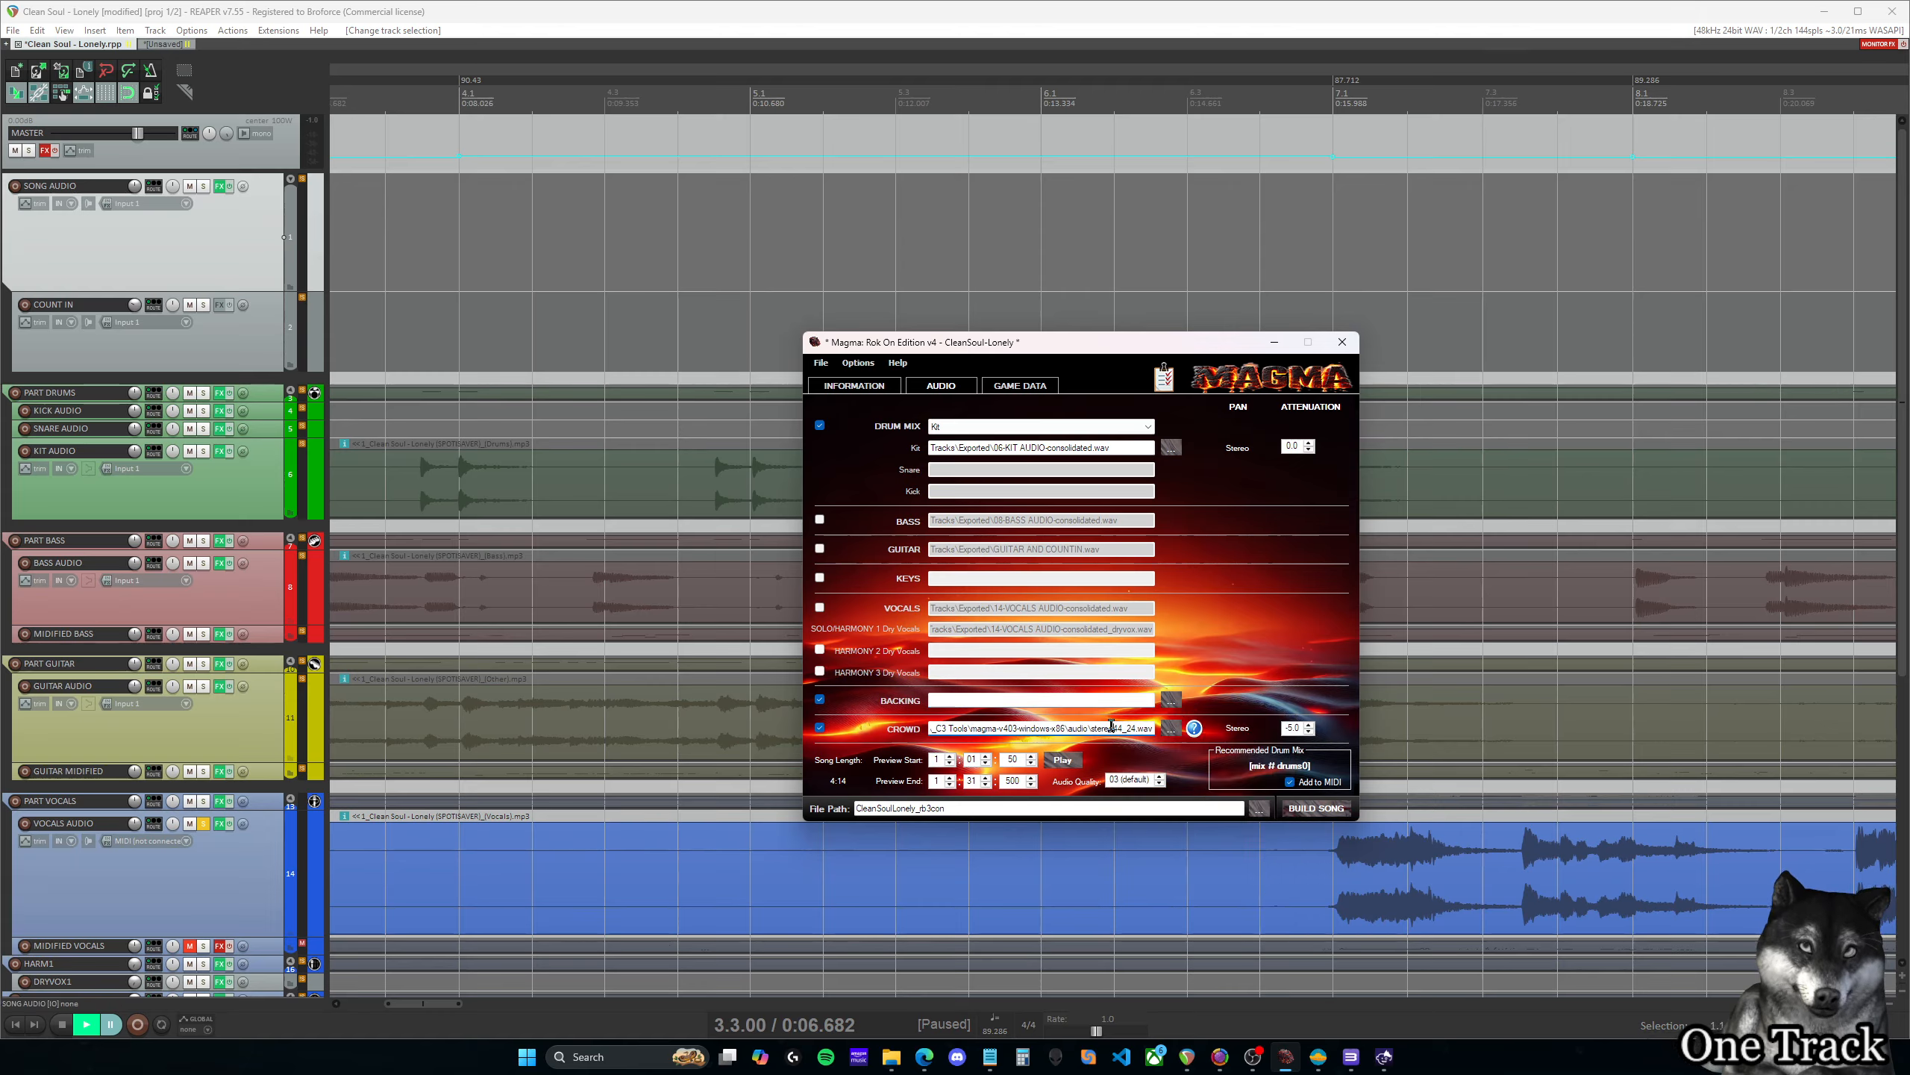
key(ctrl+c)
click(1098, 700)
key(ctrl+v)
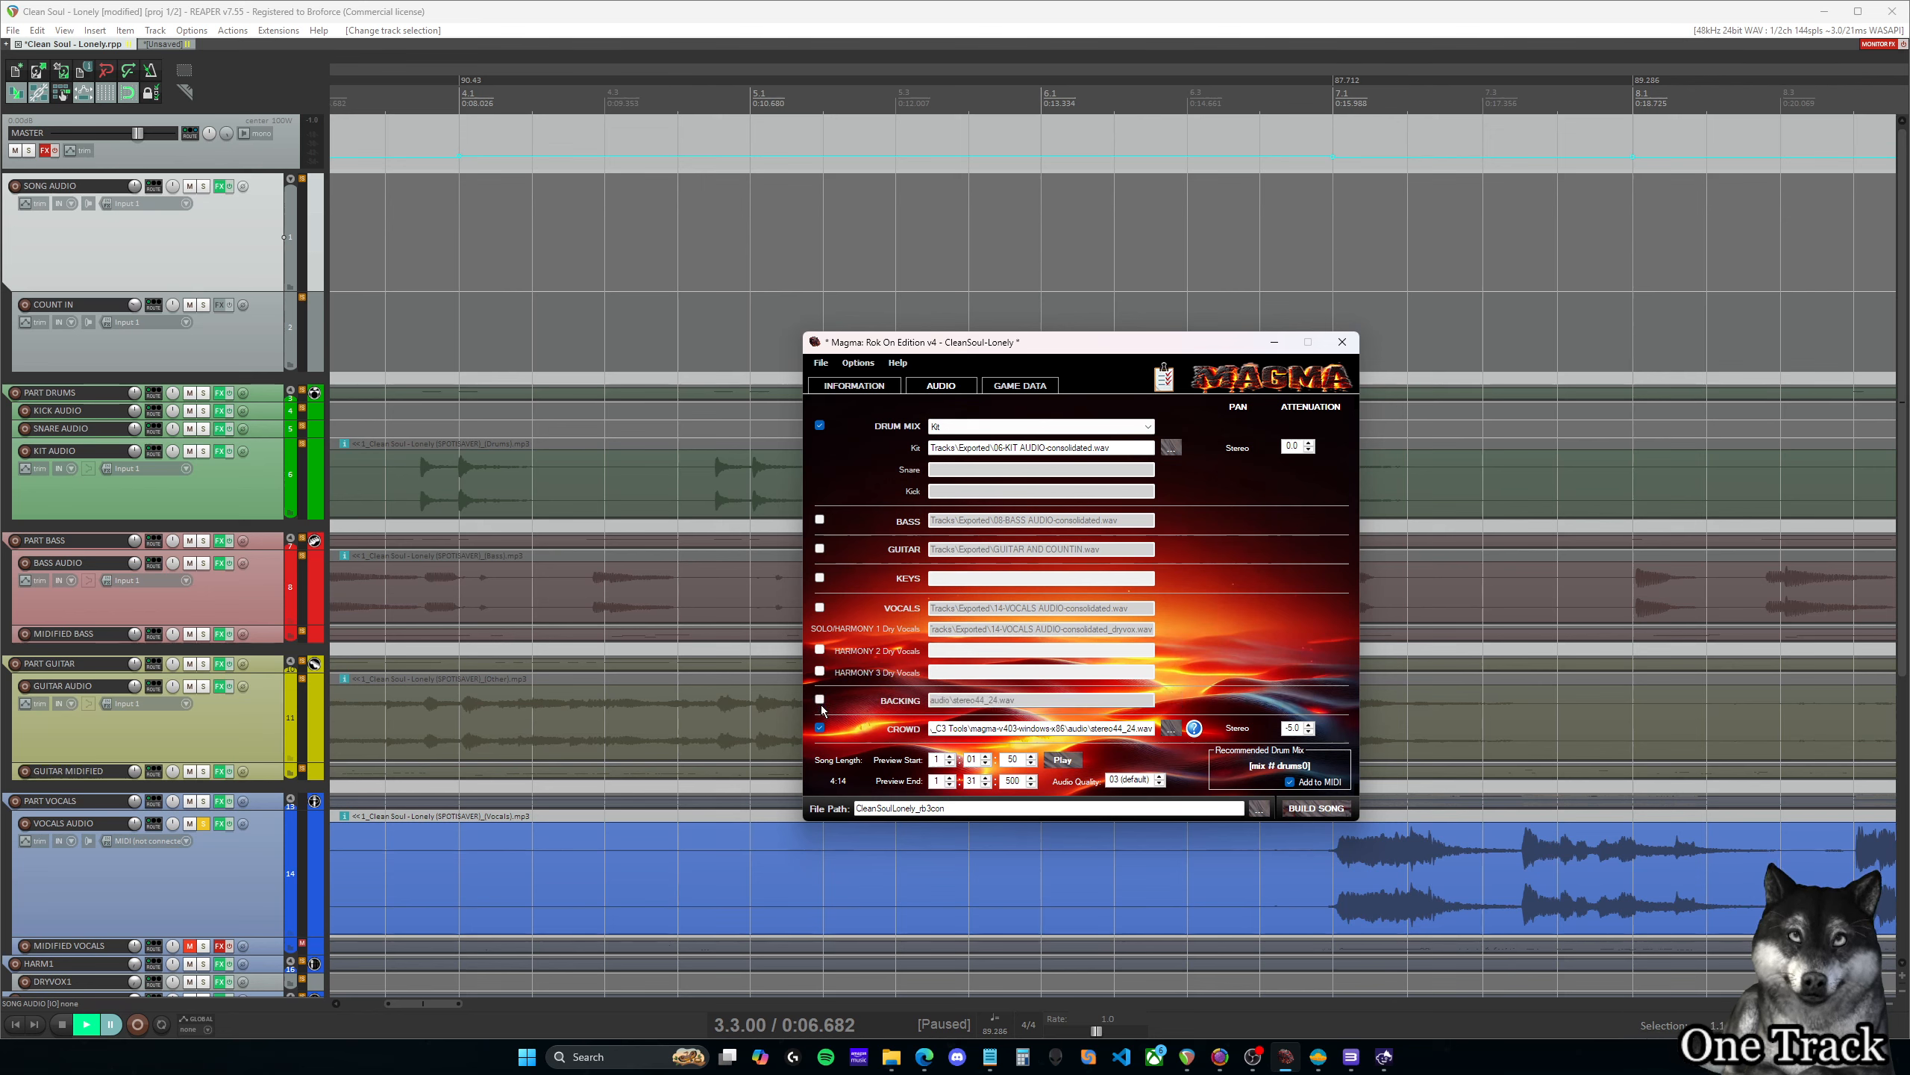
Disable the backing and crowd audio, and enable the bass, guitar and vocals audio again
click(820, 727)
click(820, 520)
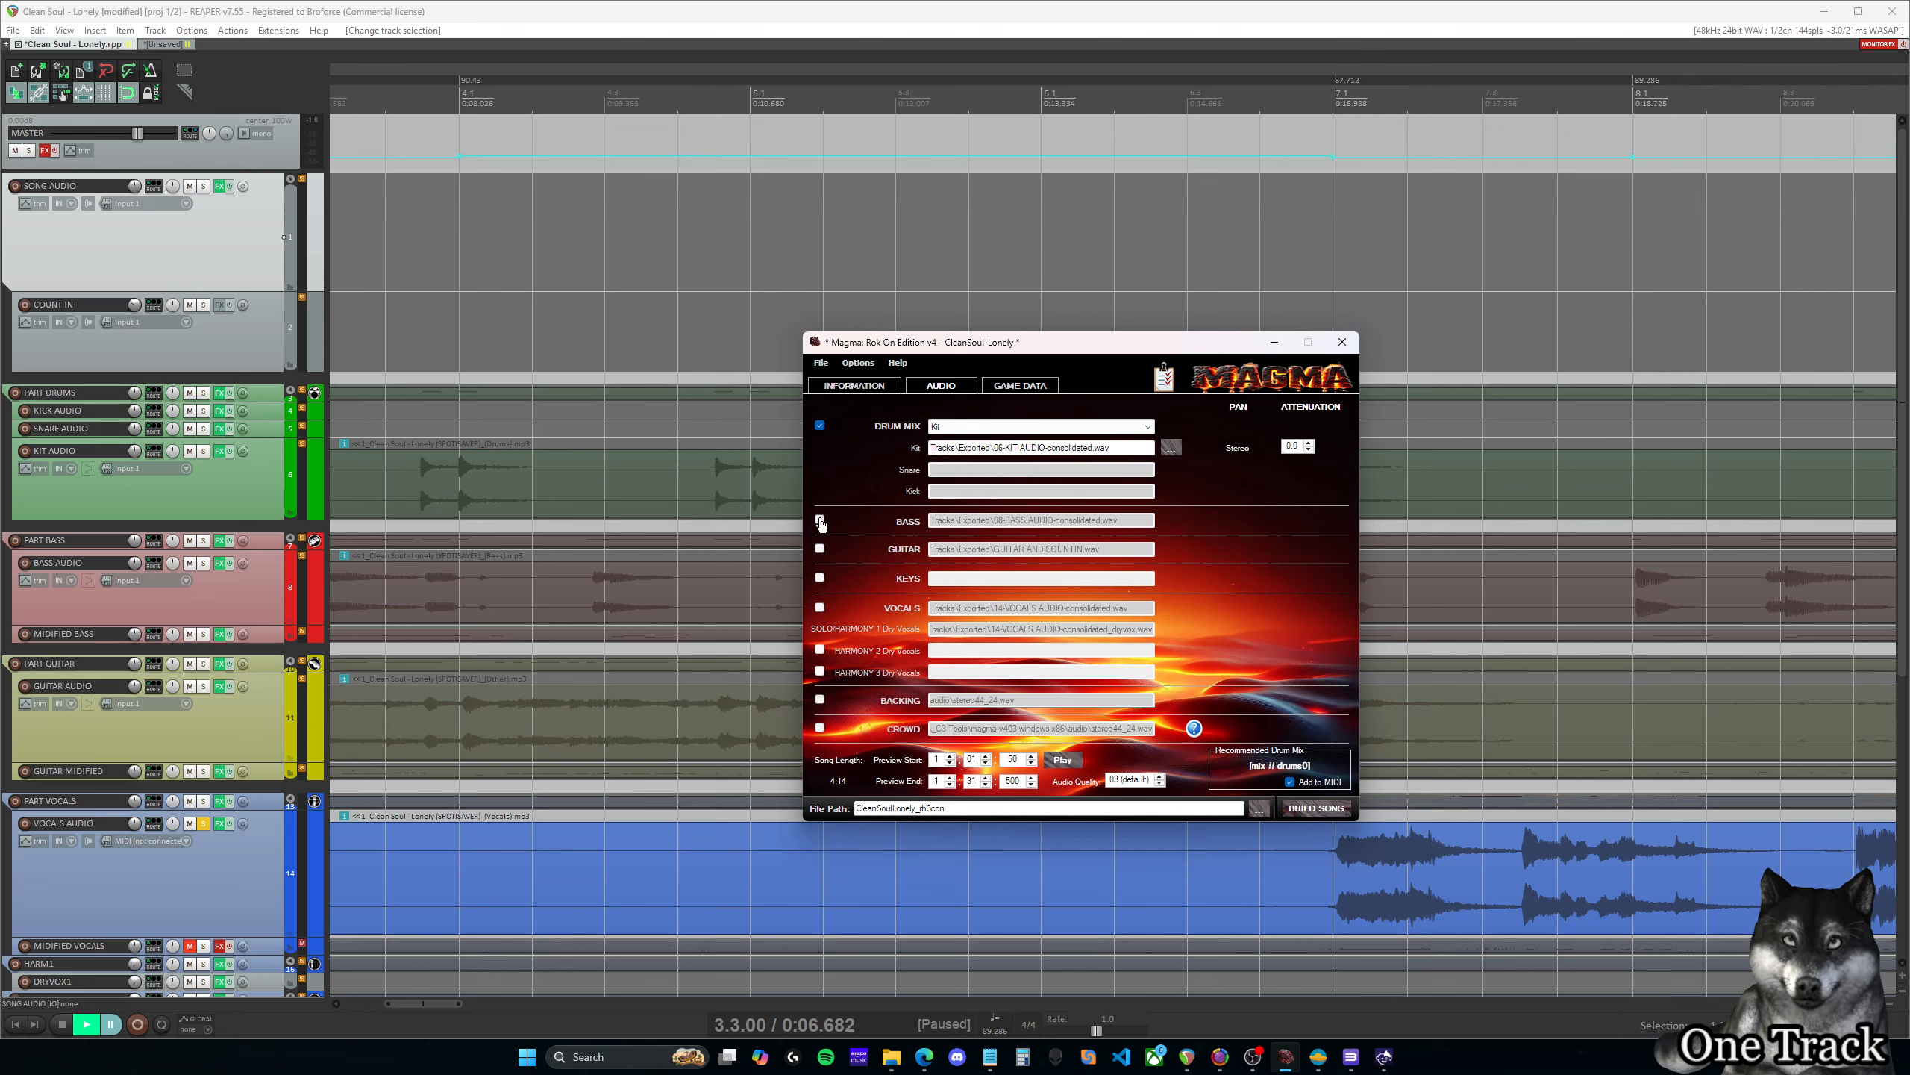
click(821, 547)
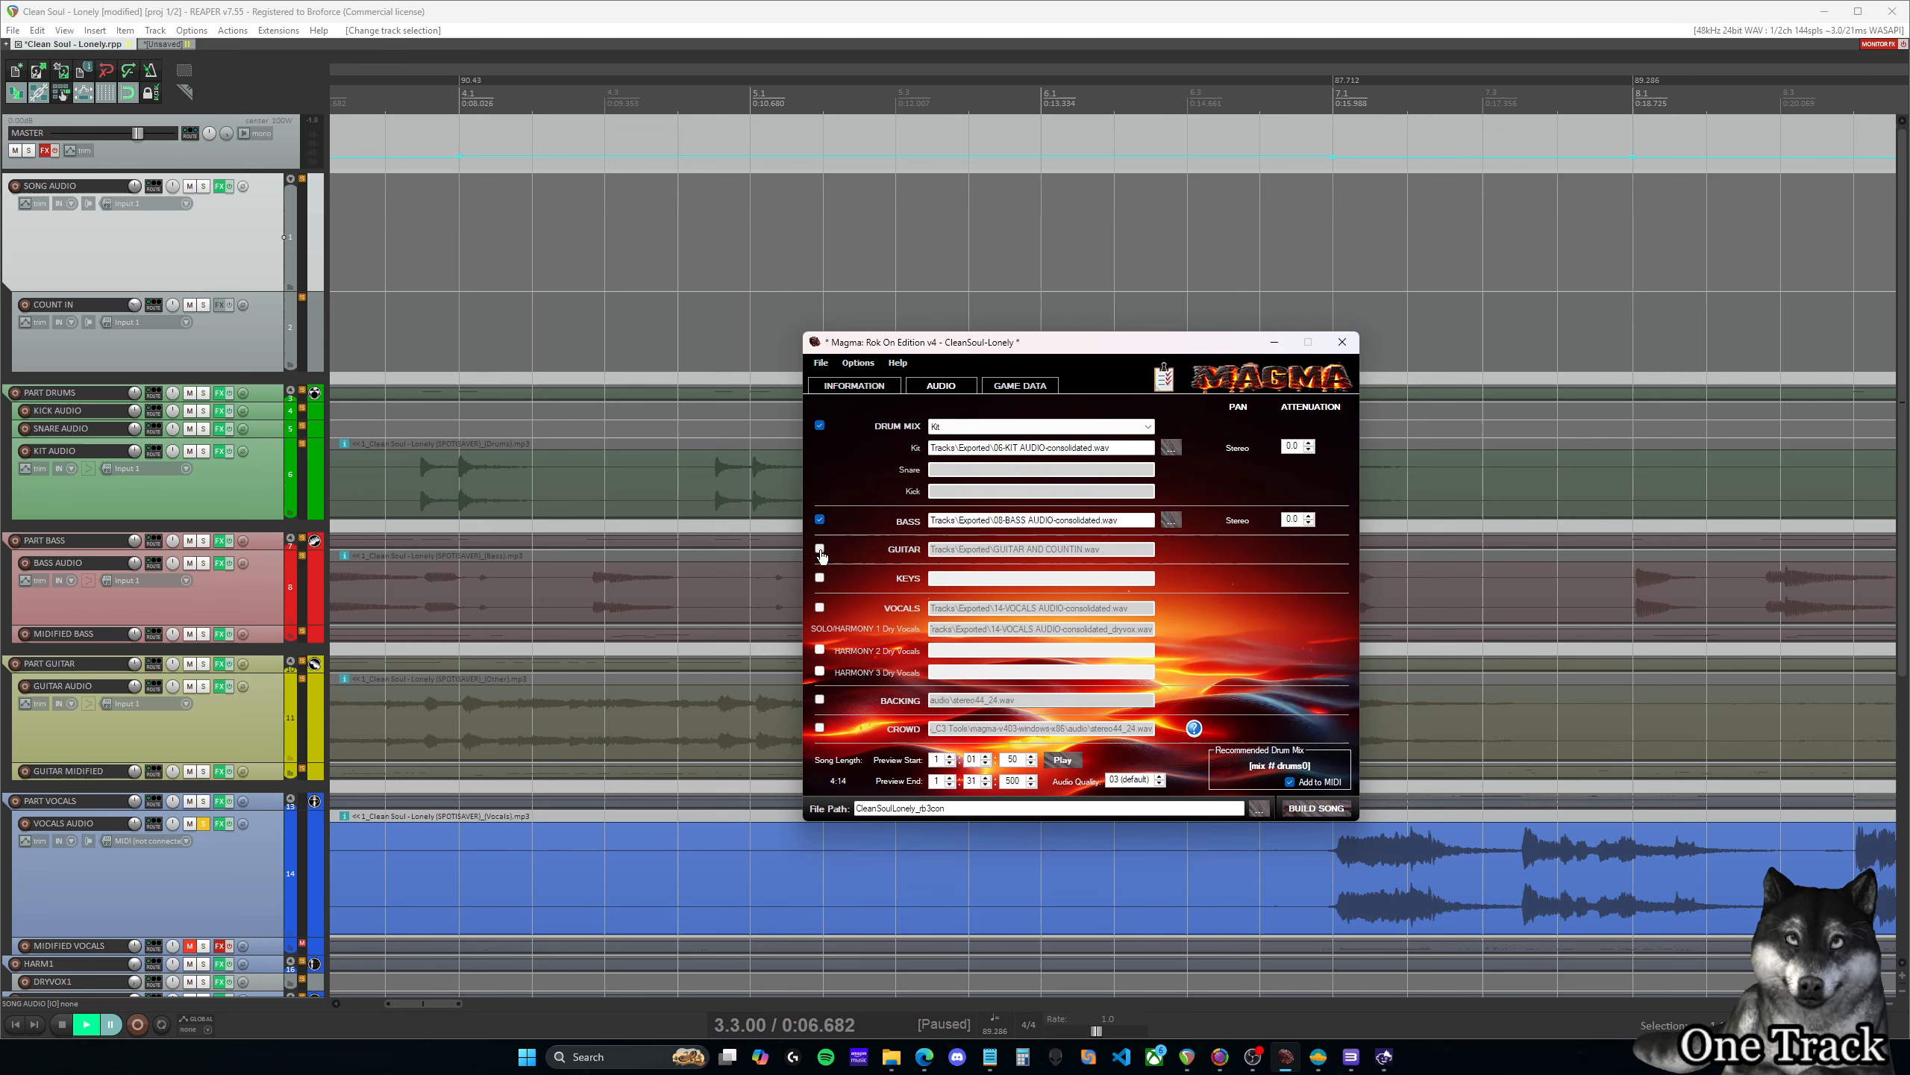
click(820, 607)
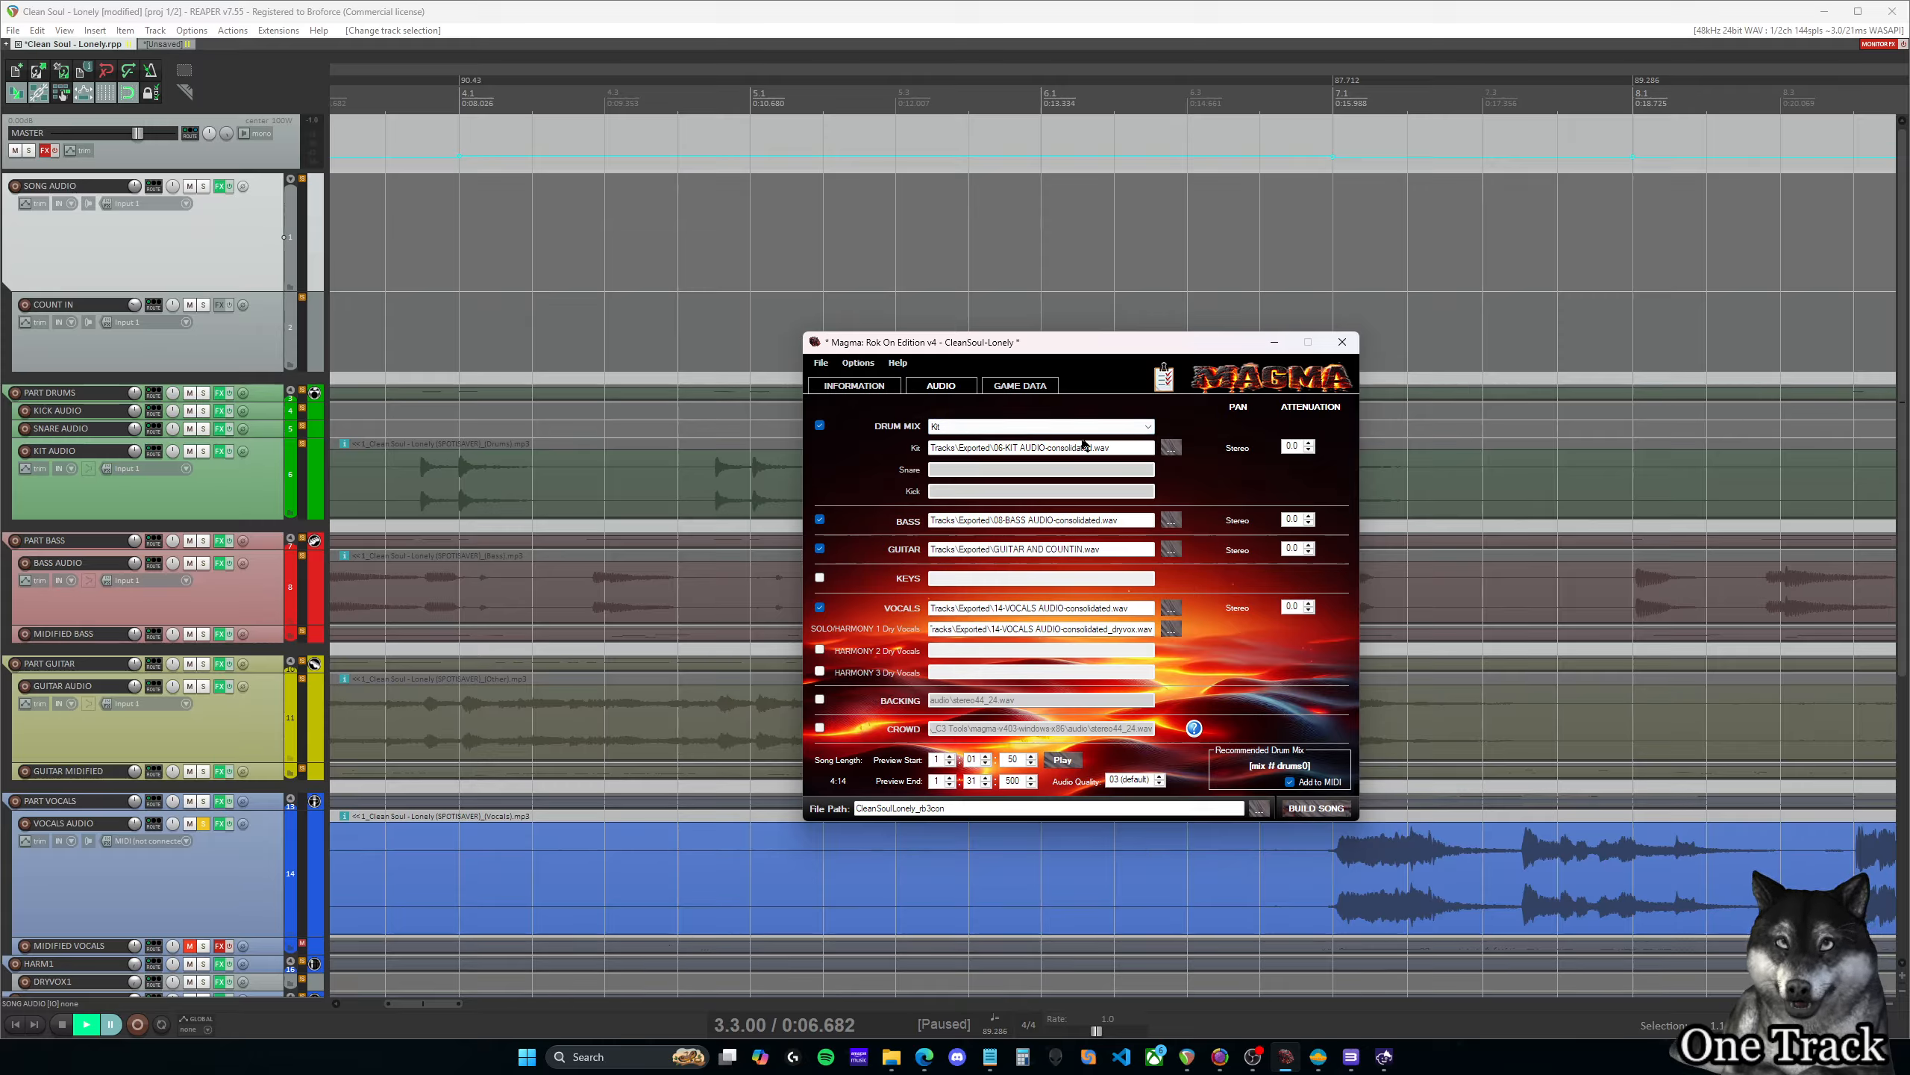
Open the game data settings and save the Magma project
click(989, 1057)
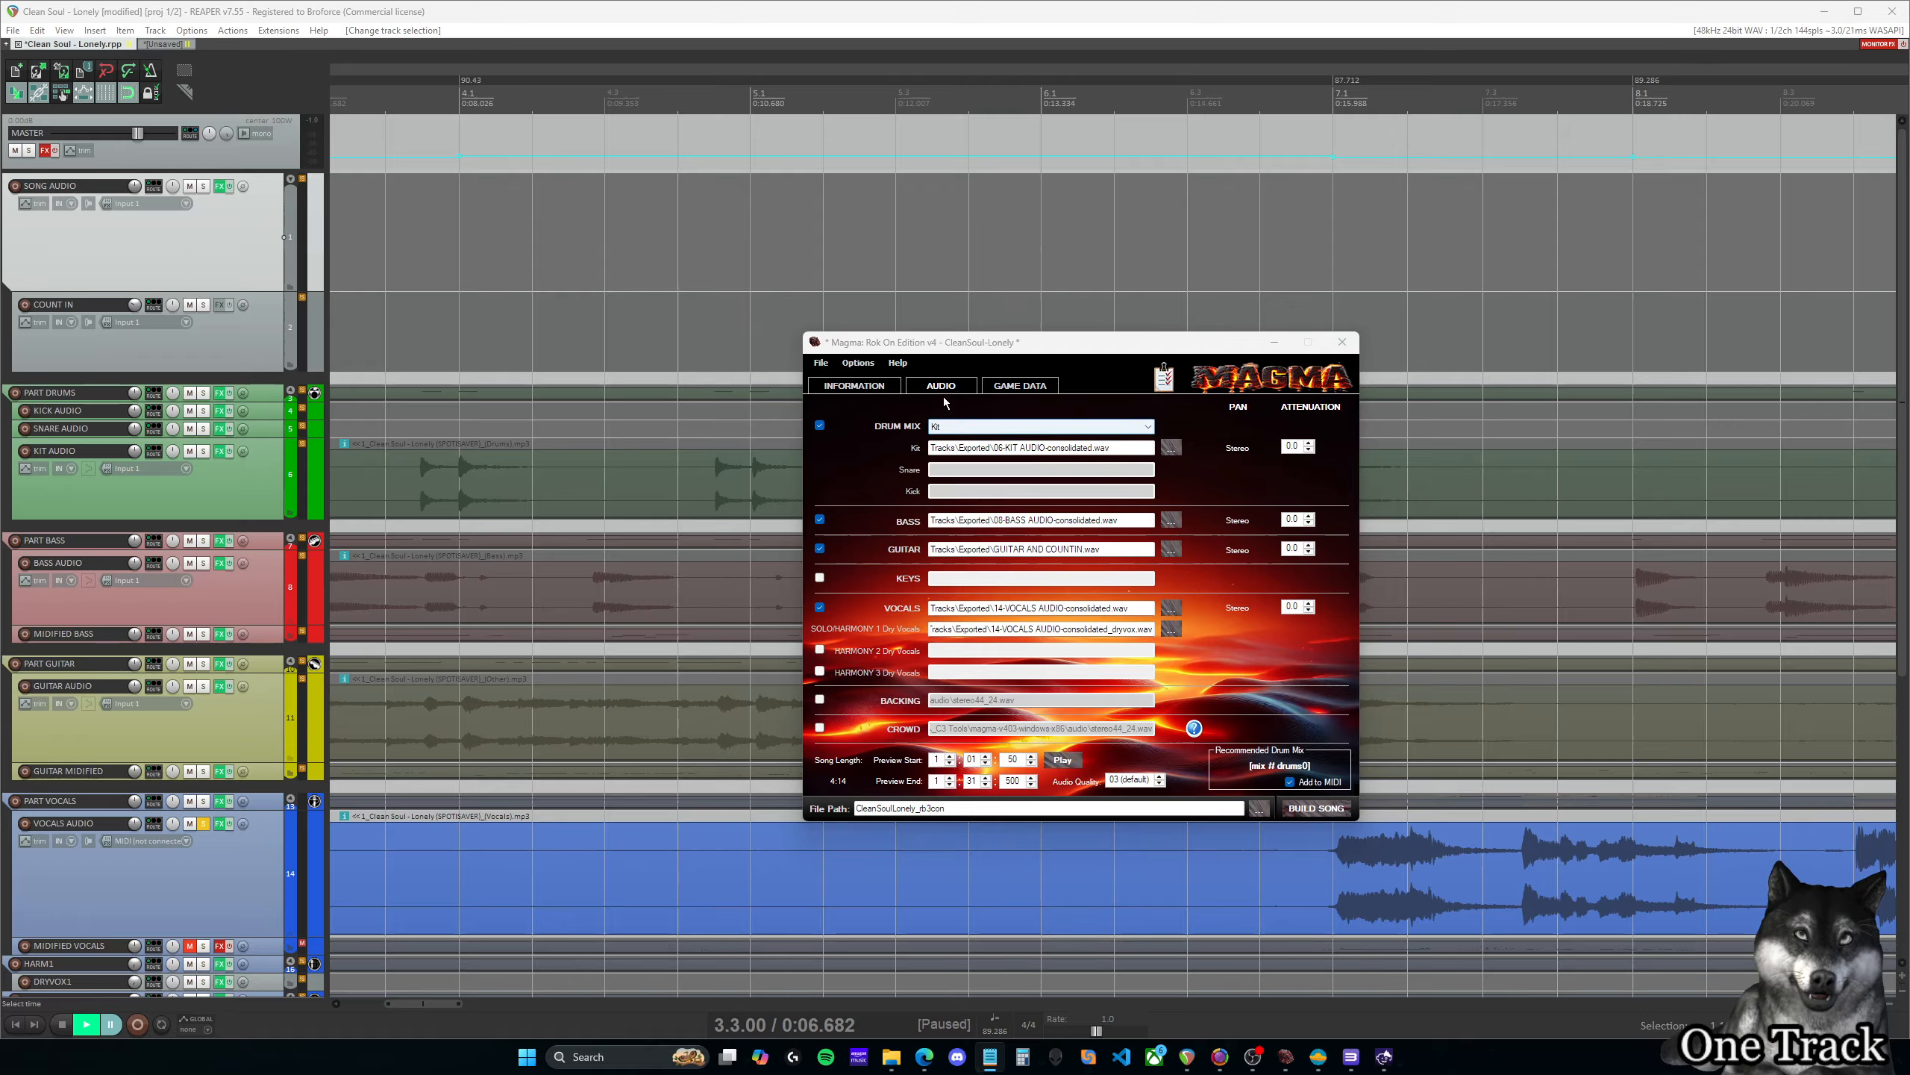
click(1000, 385)
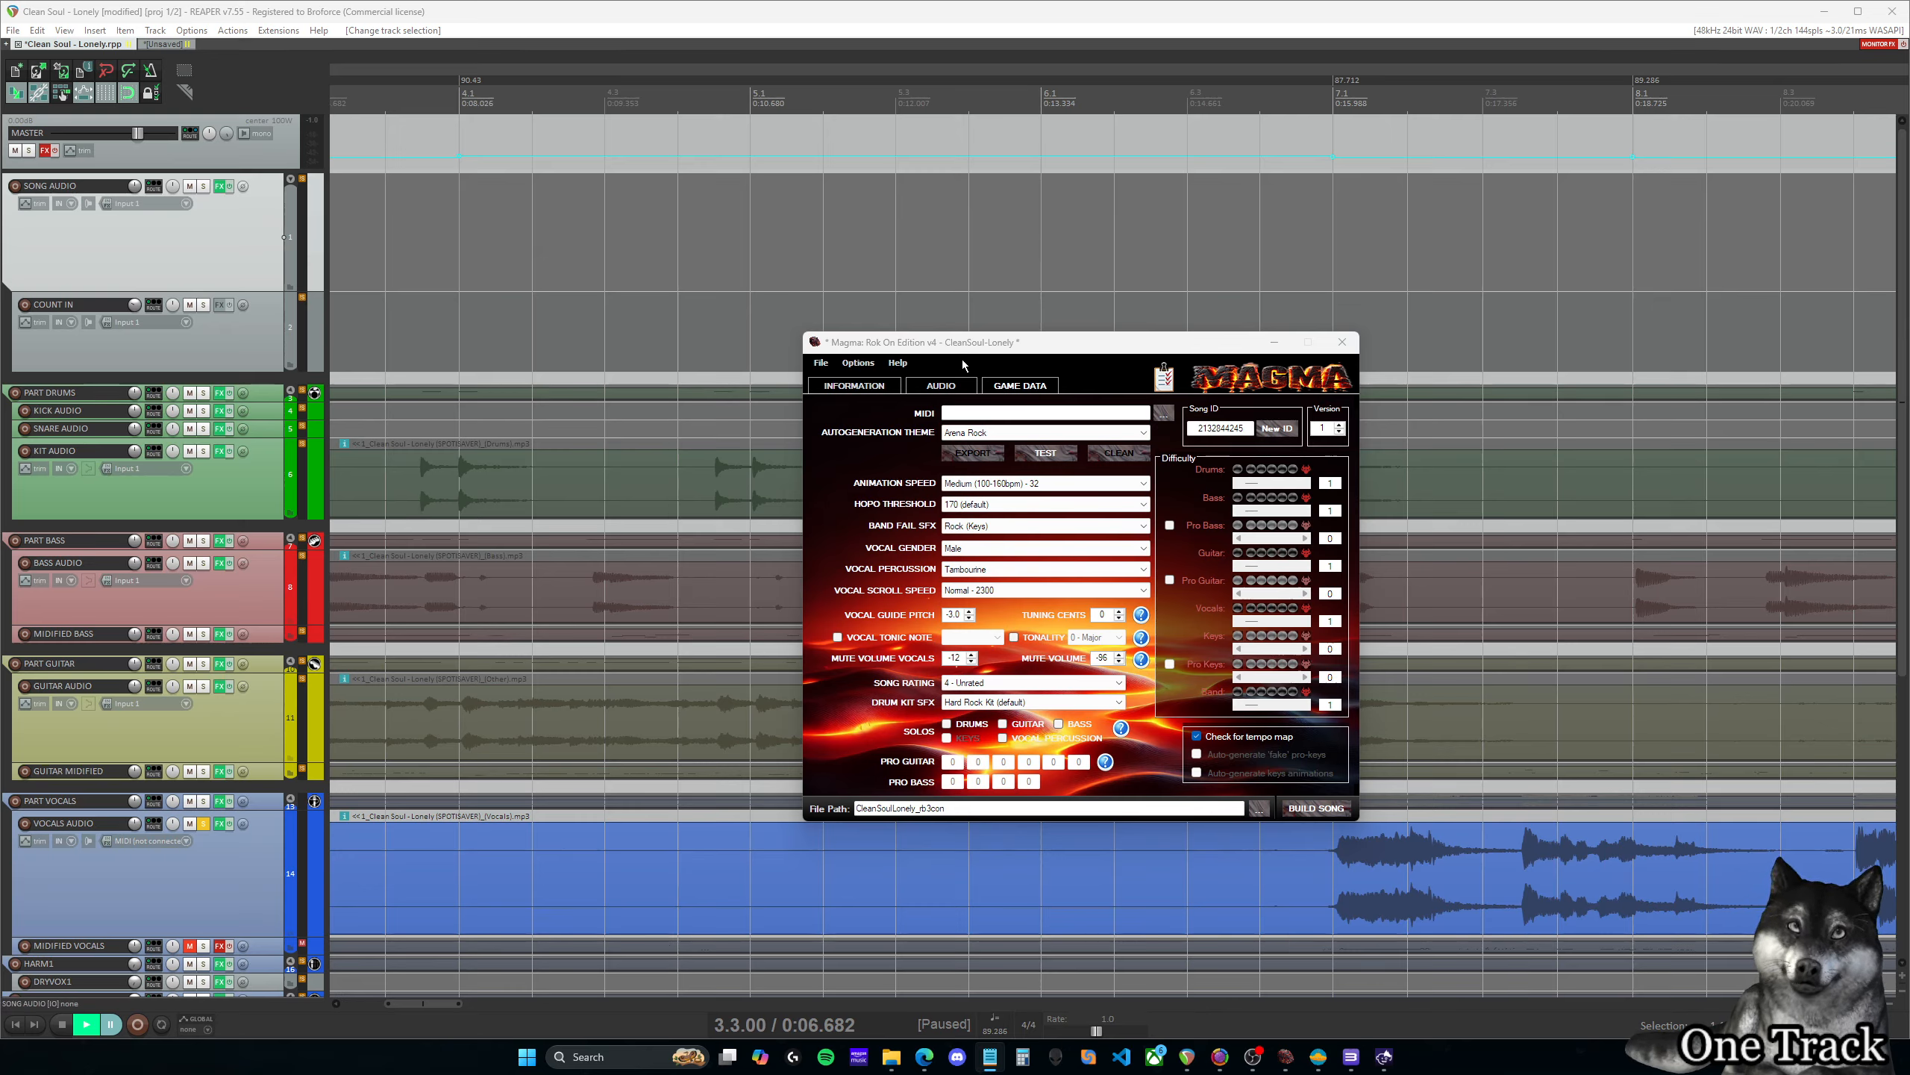
click(941, 385)
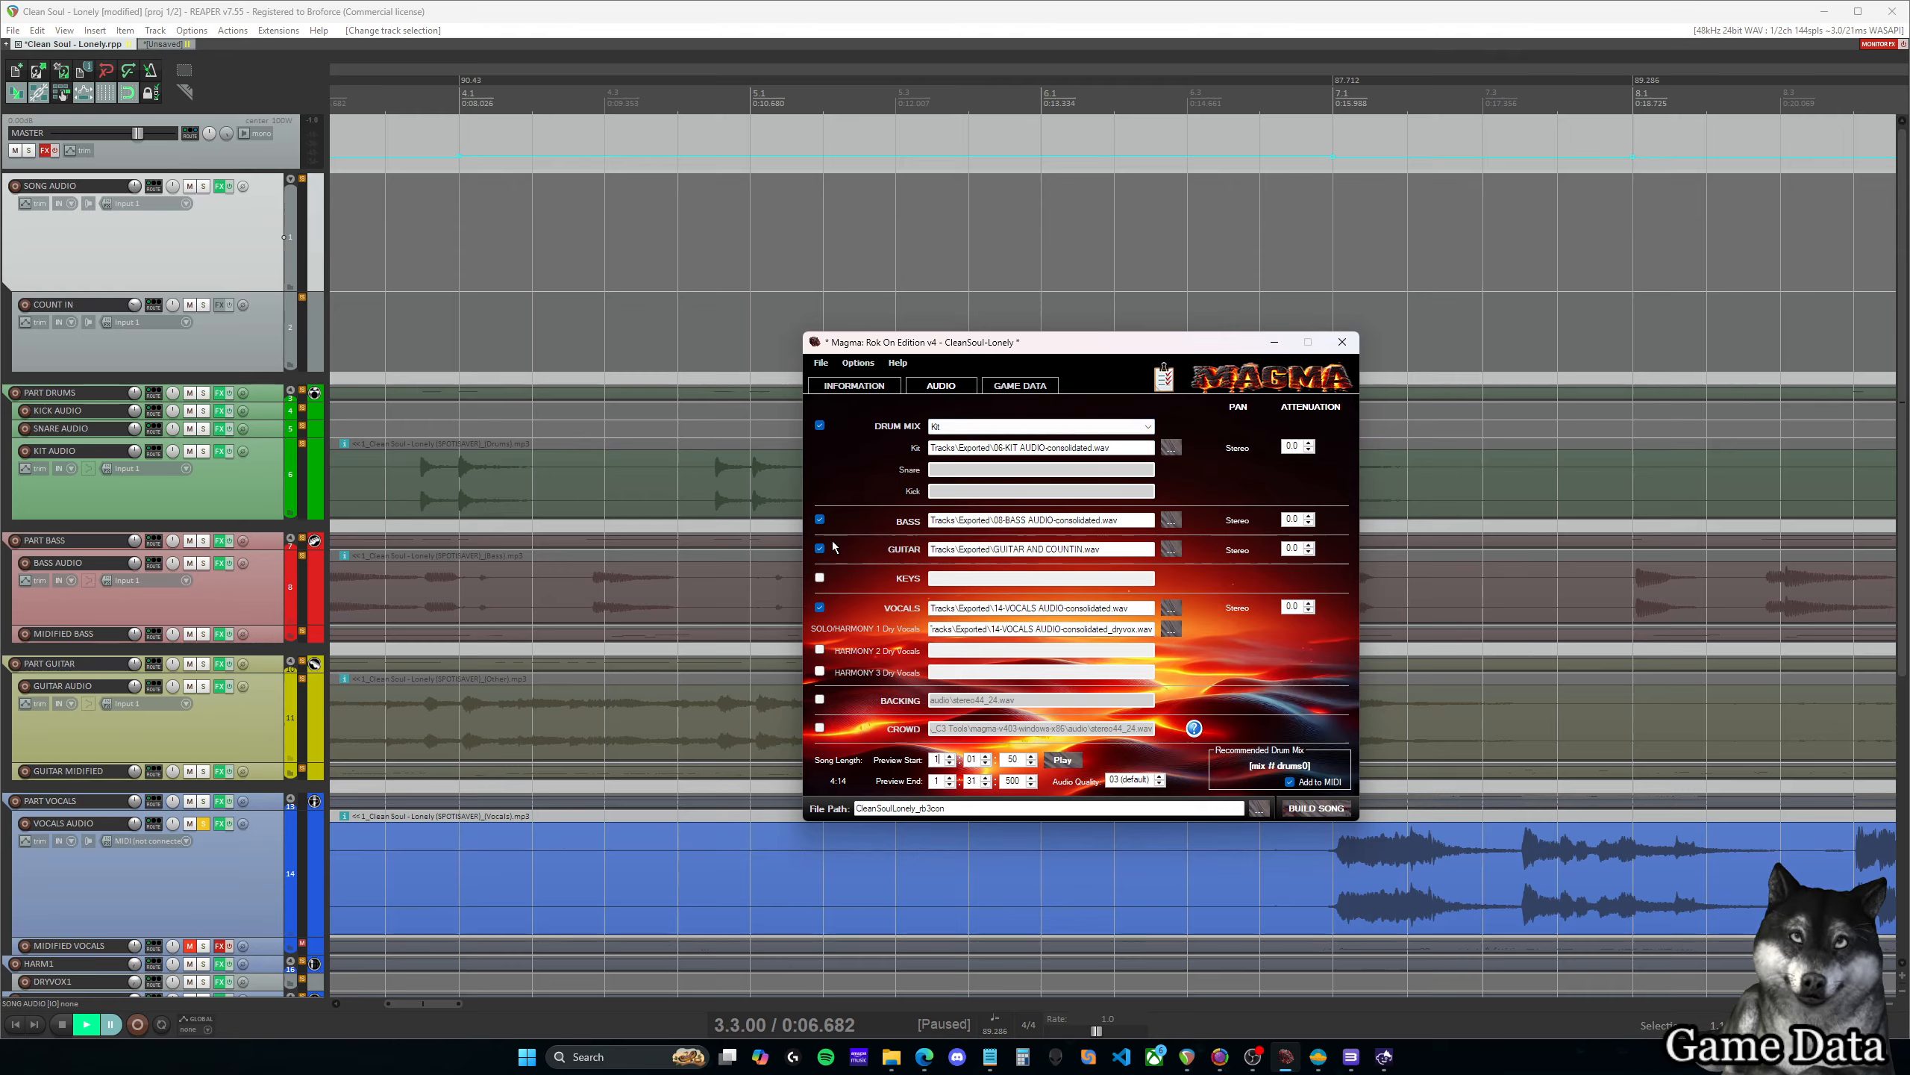
click(1027, 385)
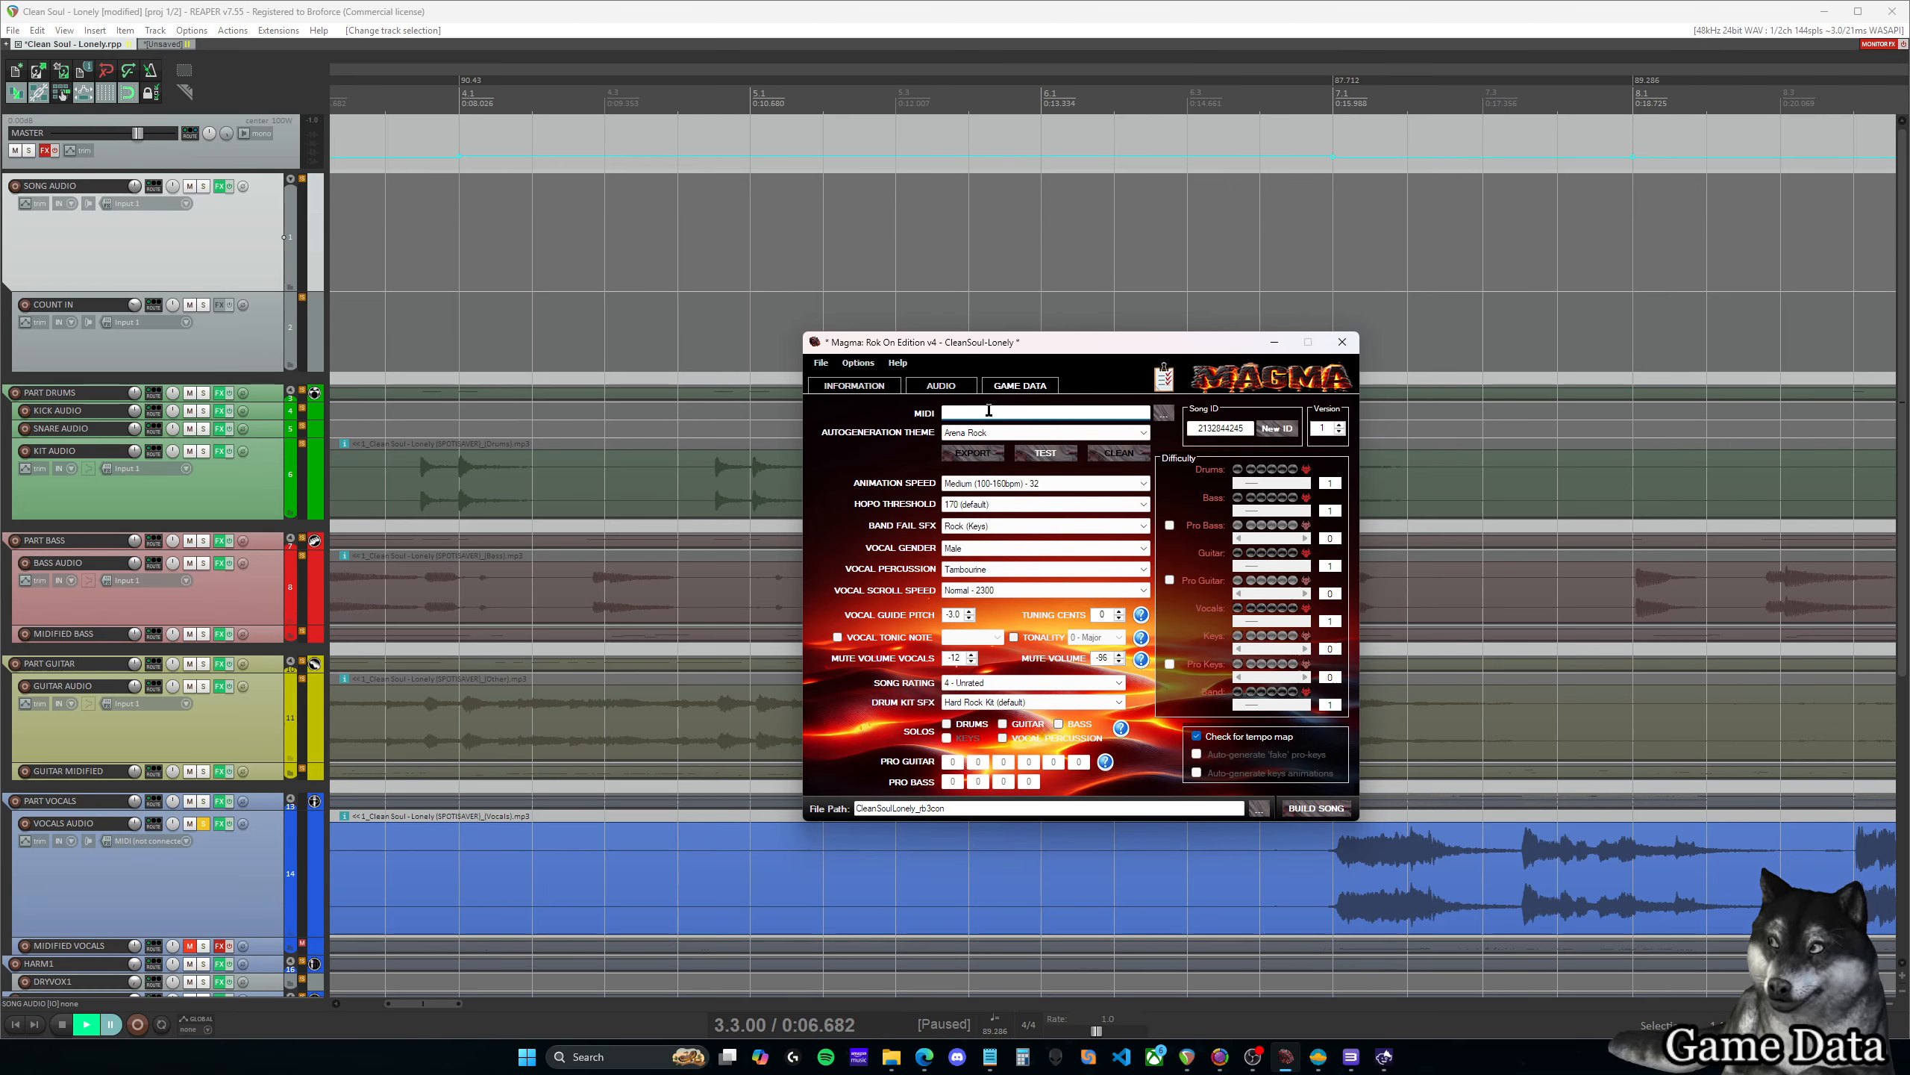
key(ctrl+s)
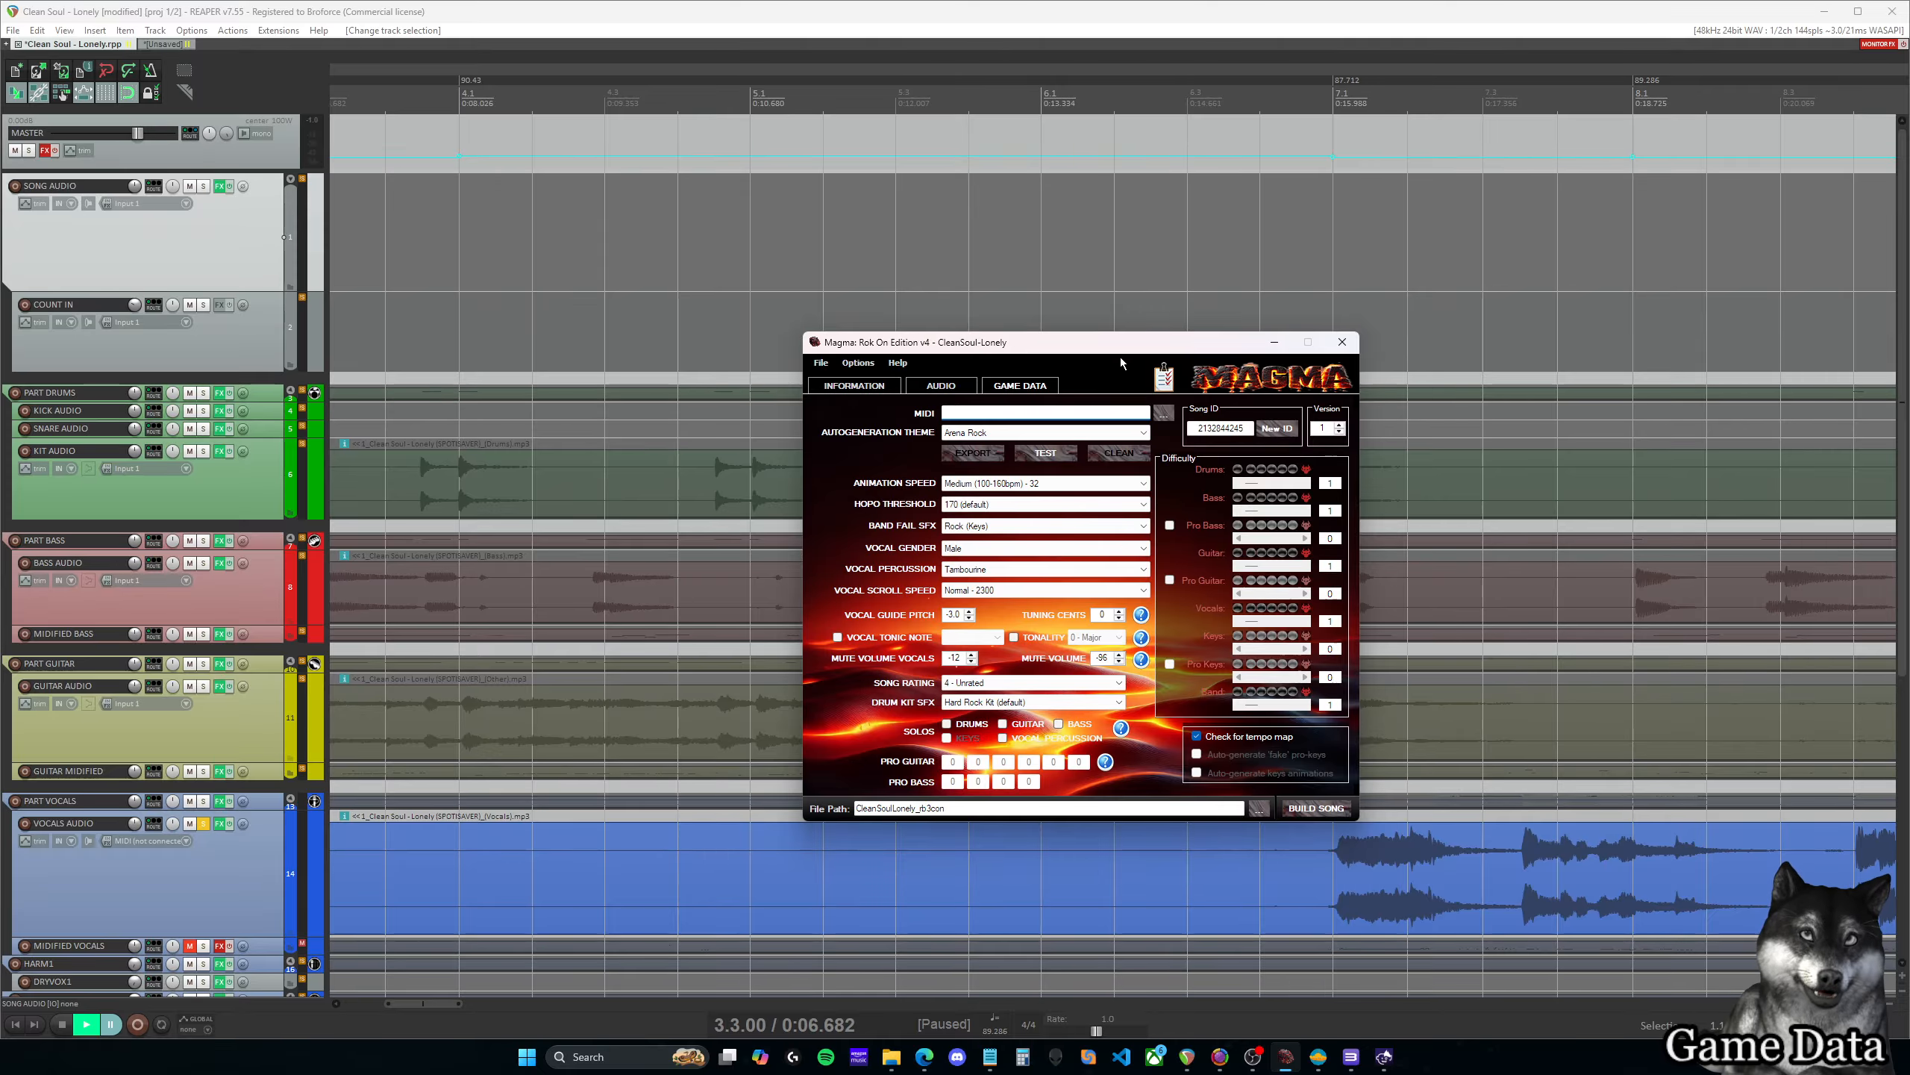
Load Clean Soul - Lonely.mid from the Clean Soul - Lonely folder as the song's MIDI file
click(1162, 416)
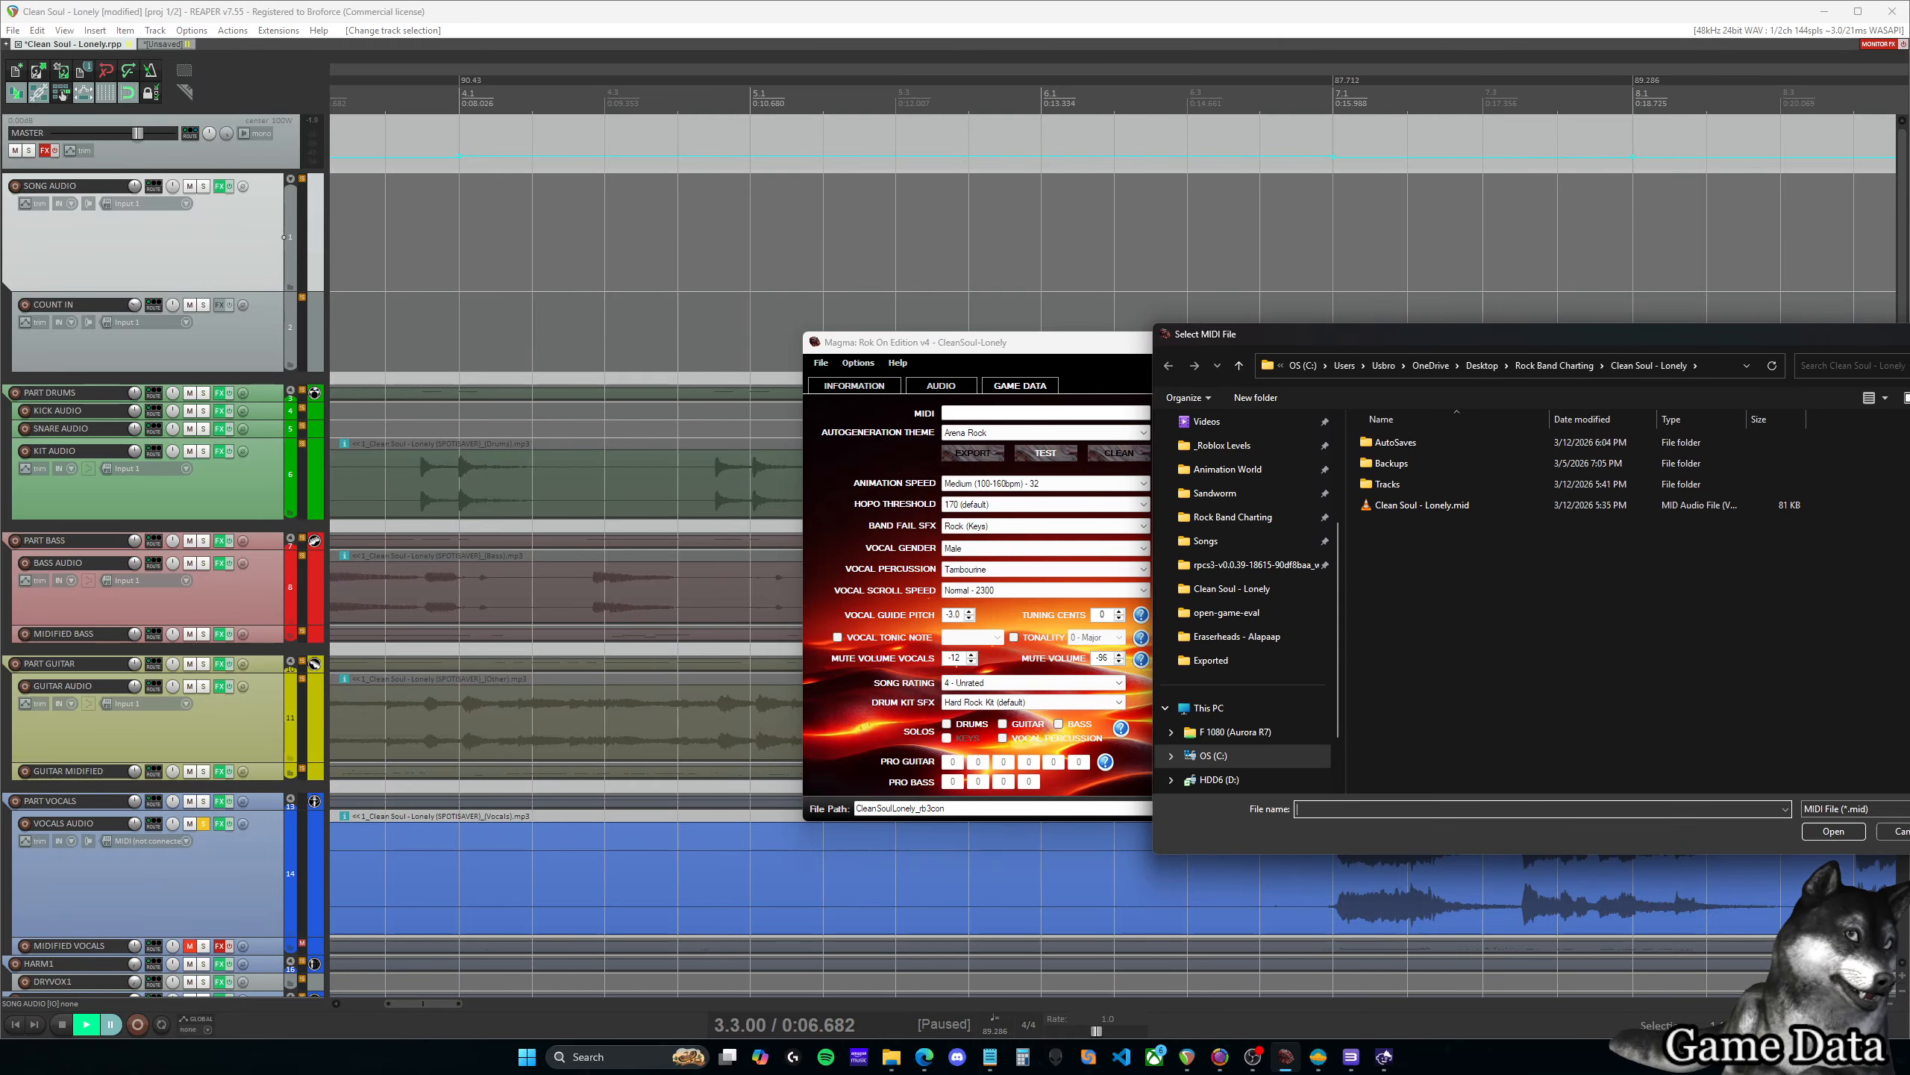
click(1459, 506)
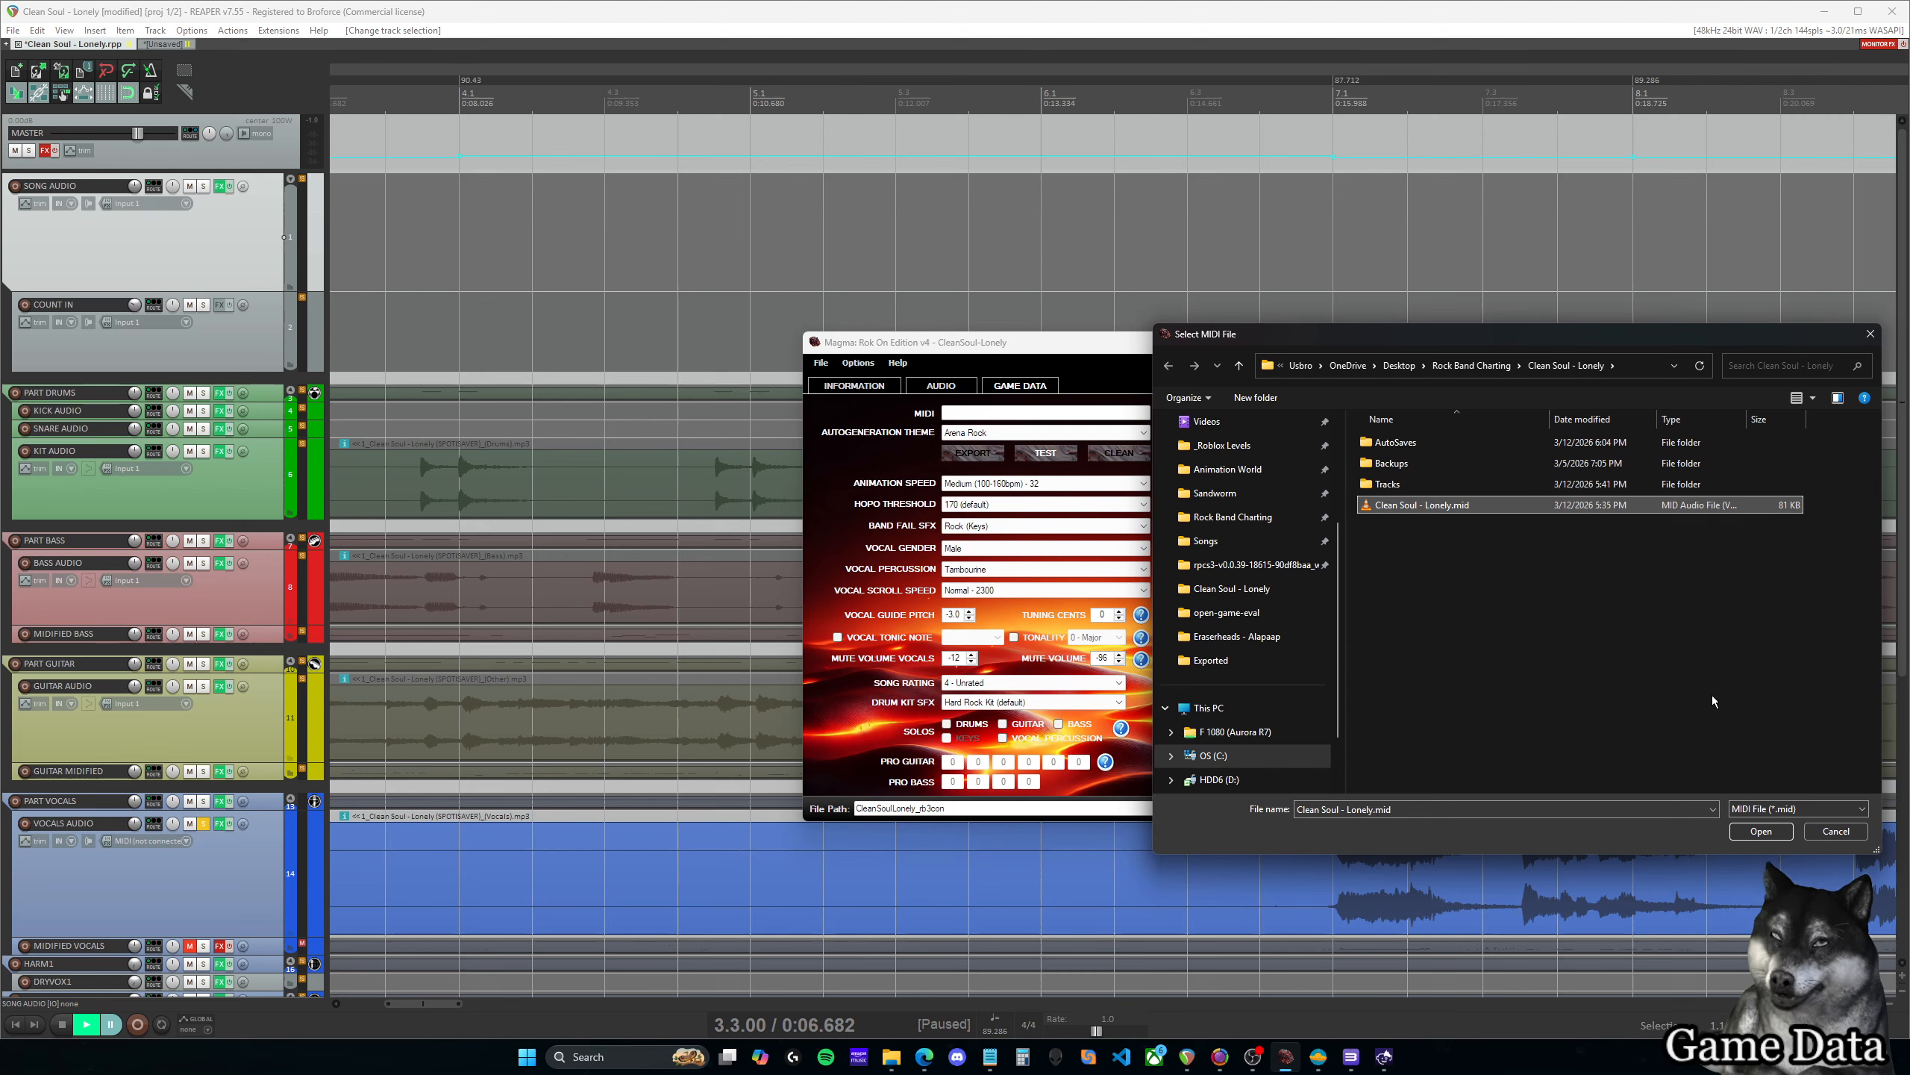
click(1778, 831)
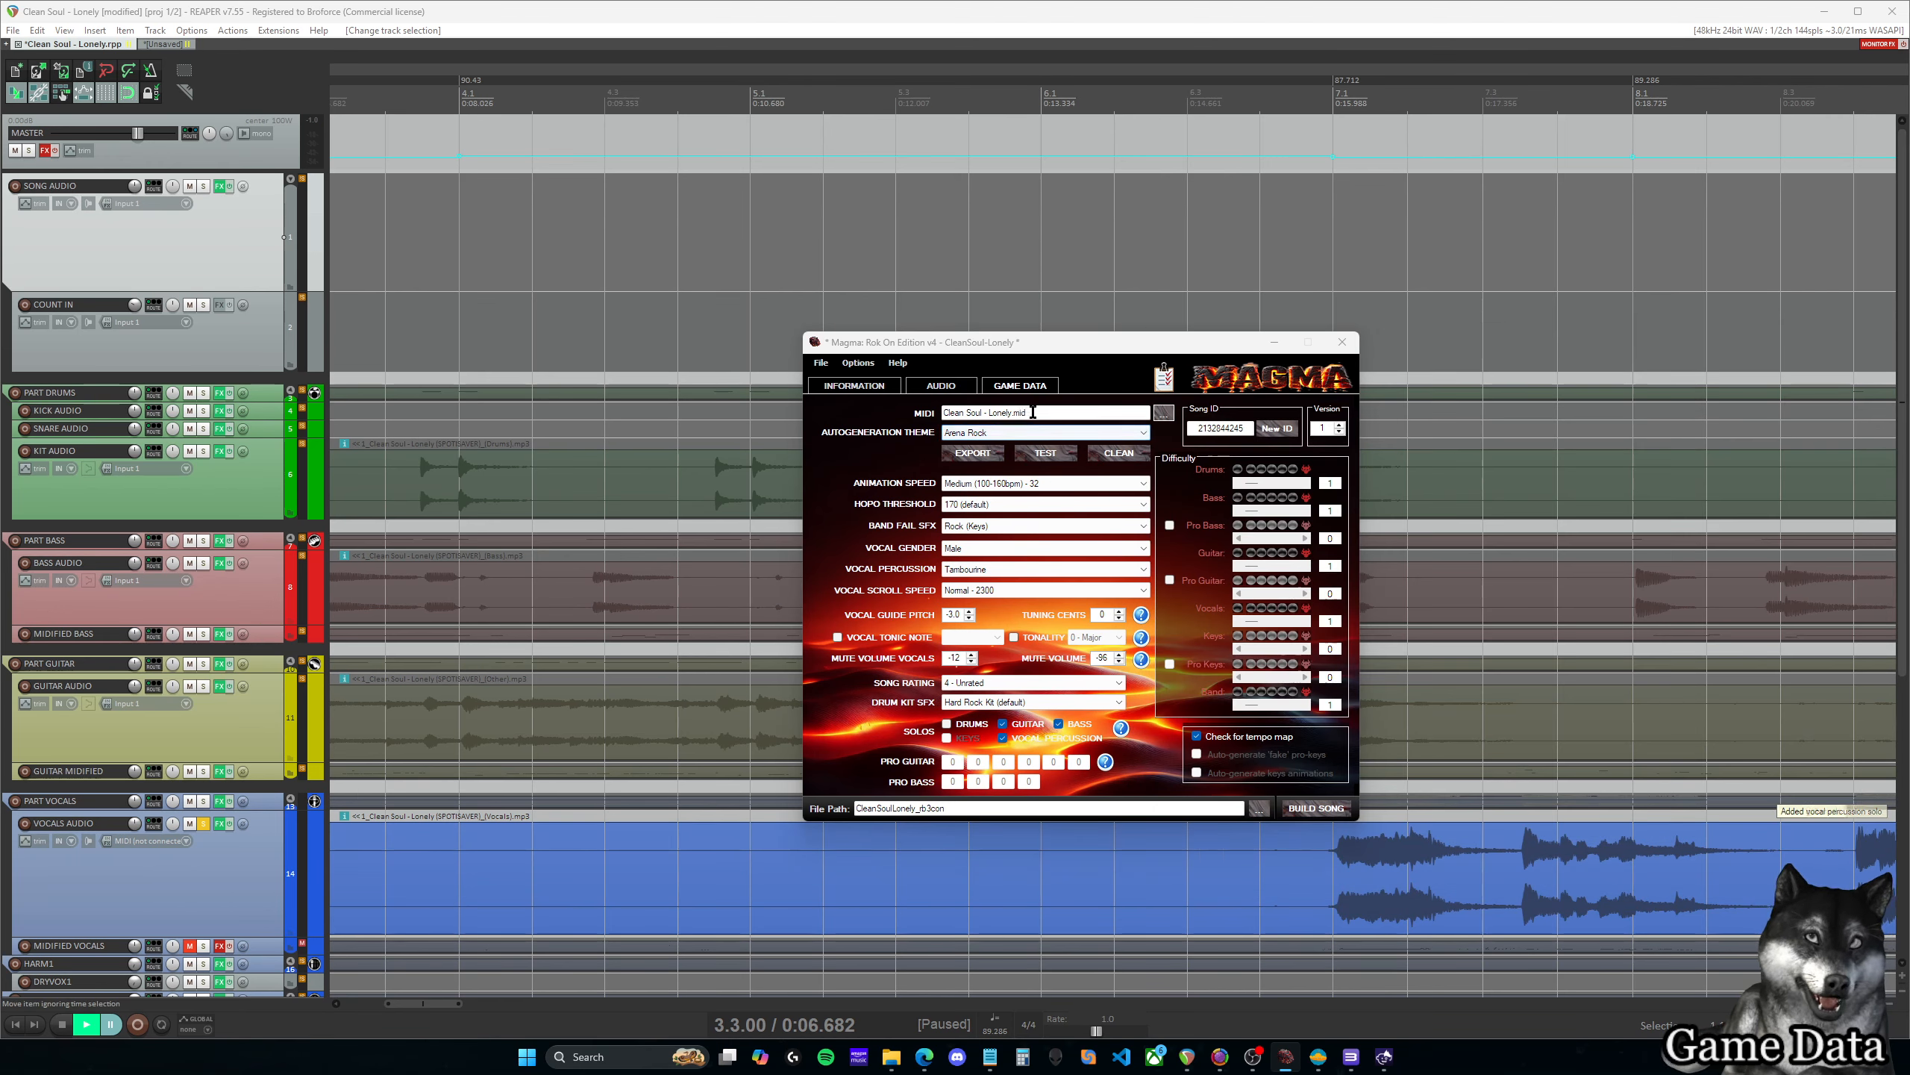
Set the autogeneration theme to Dusty Vintage
click(1019, 434)
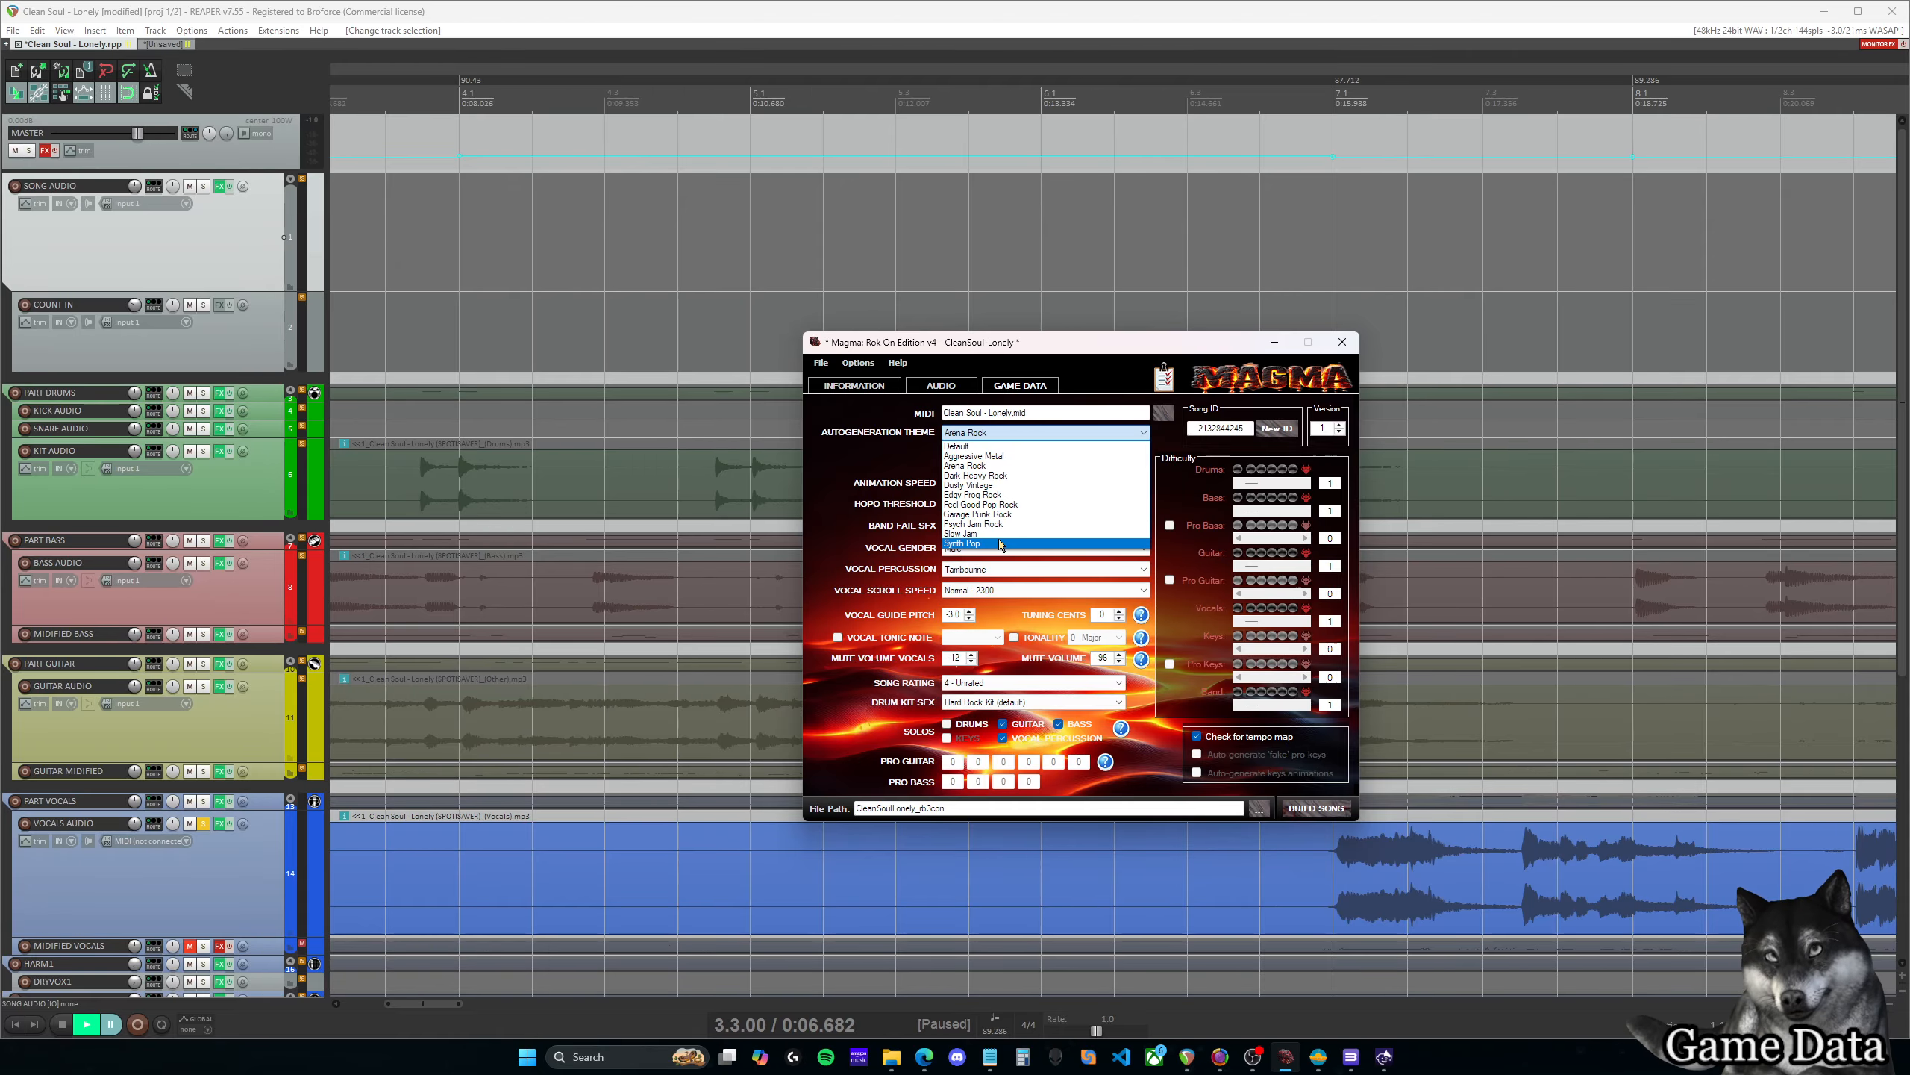
click(1008, 495)
click(1012, 435)
click(1003, 477)
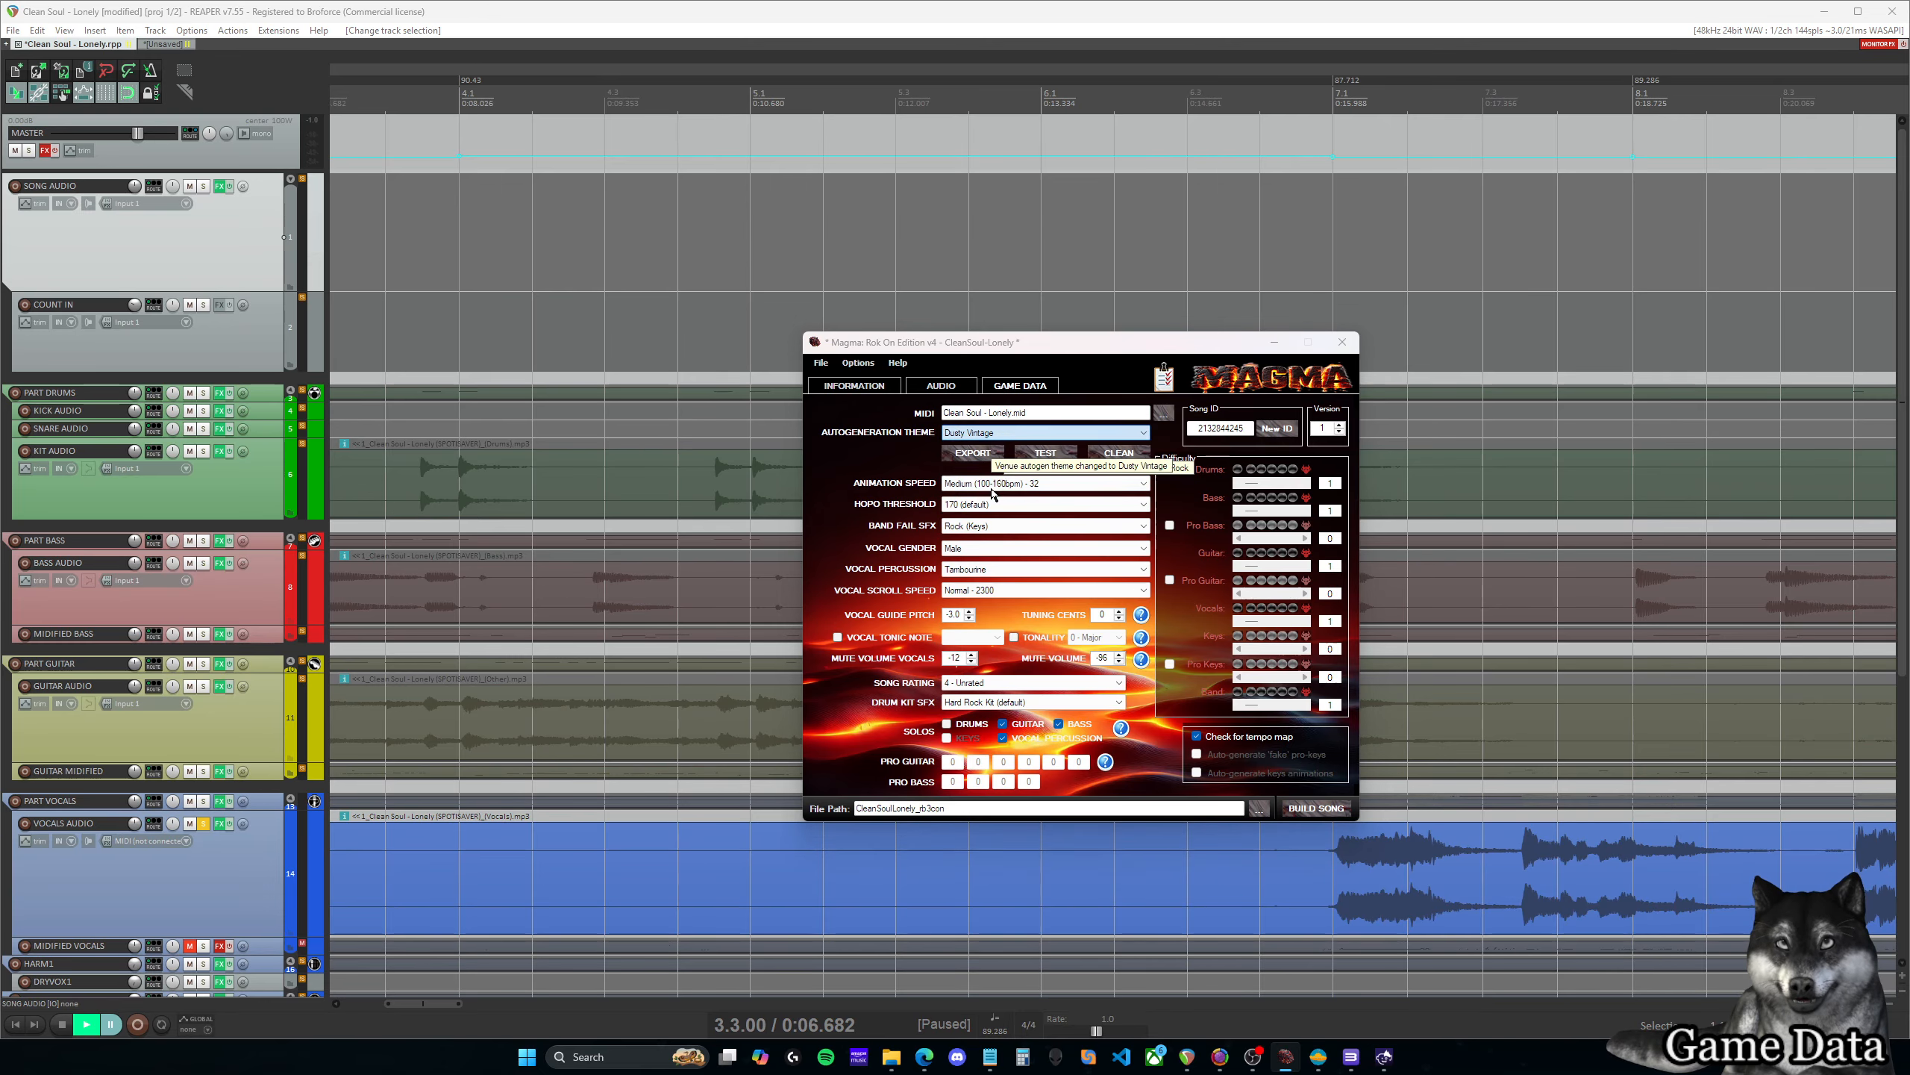
click(1096, 437)
click(1097, 437)
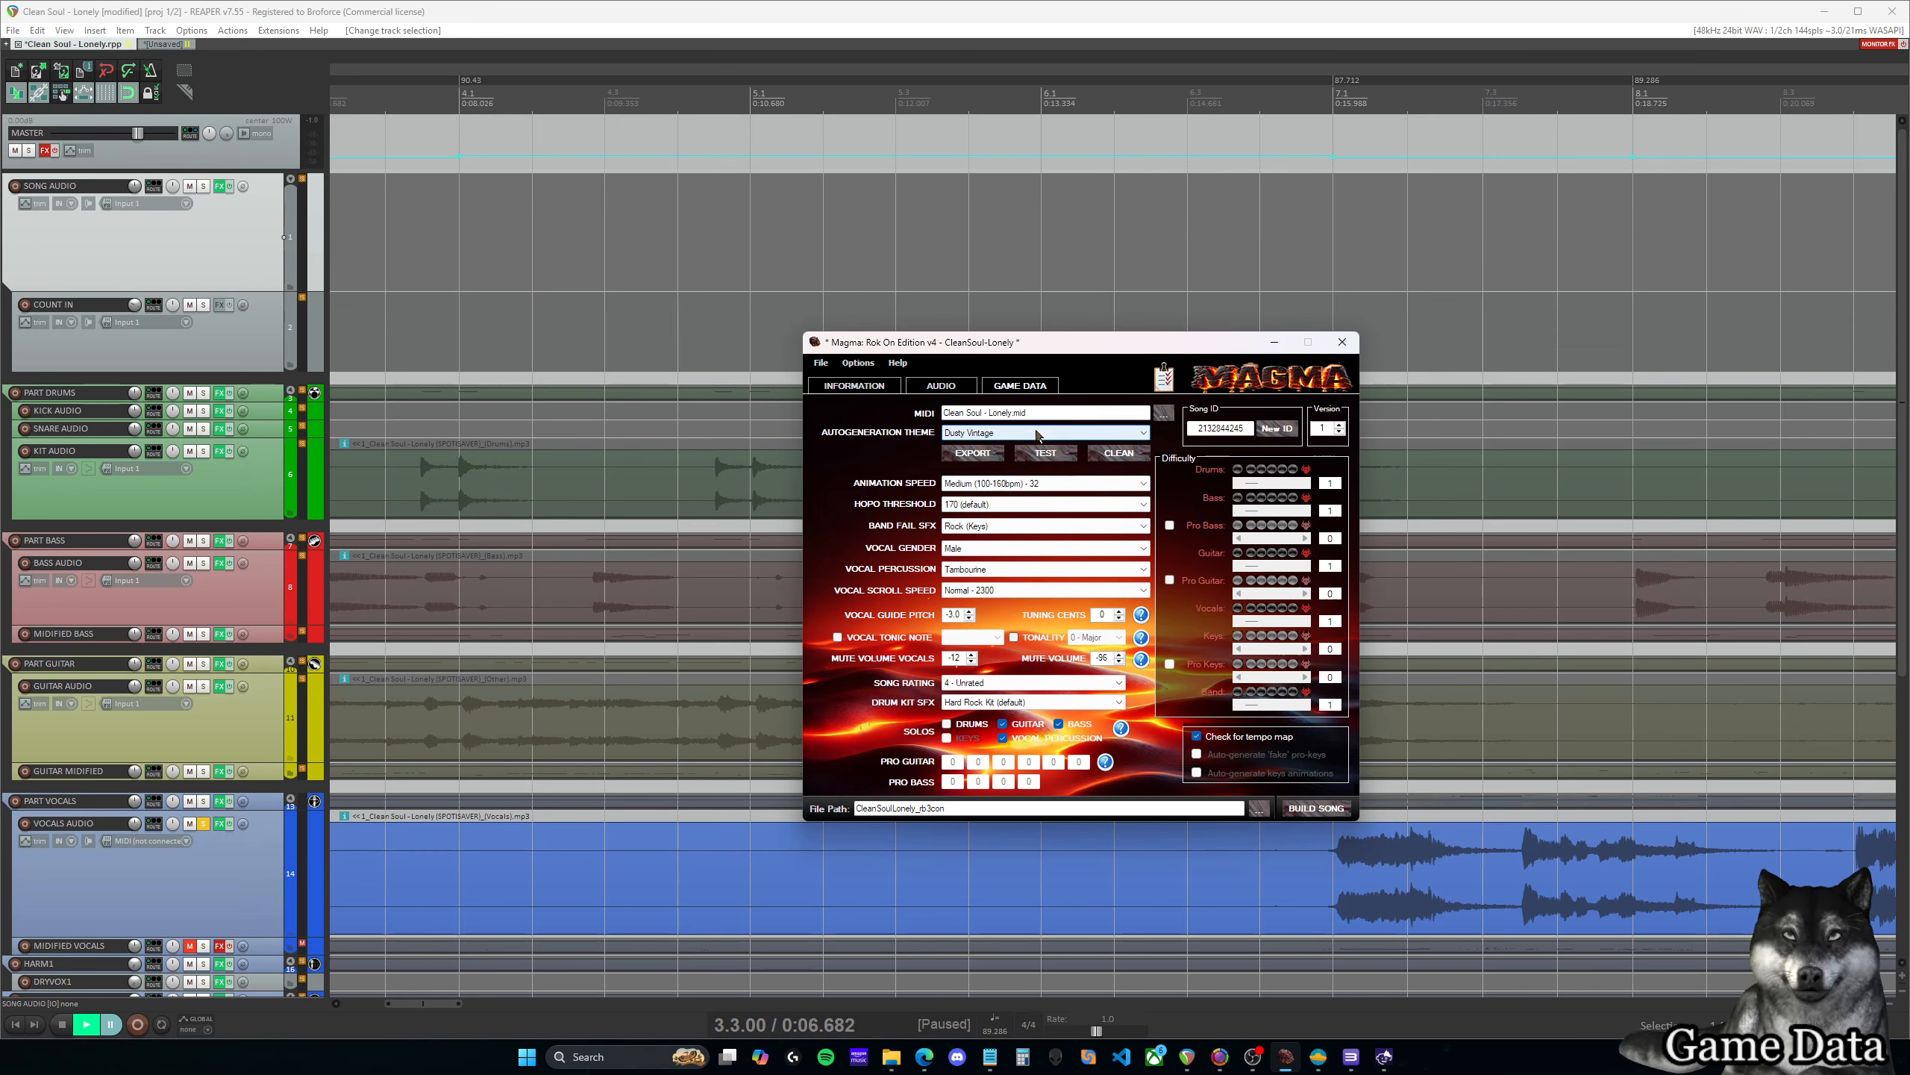
Check the song's tempo at its start in REAPER, and set Magma's animation speed to Custom (Medium Slow) - 24
drag(1041, 352, 1033, 351)
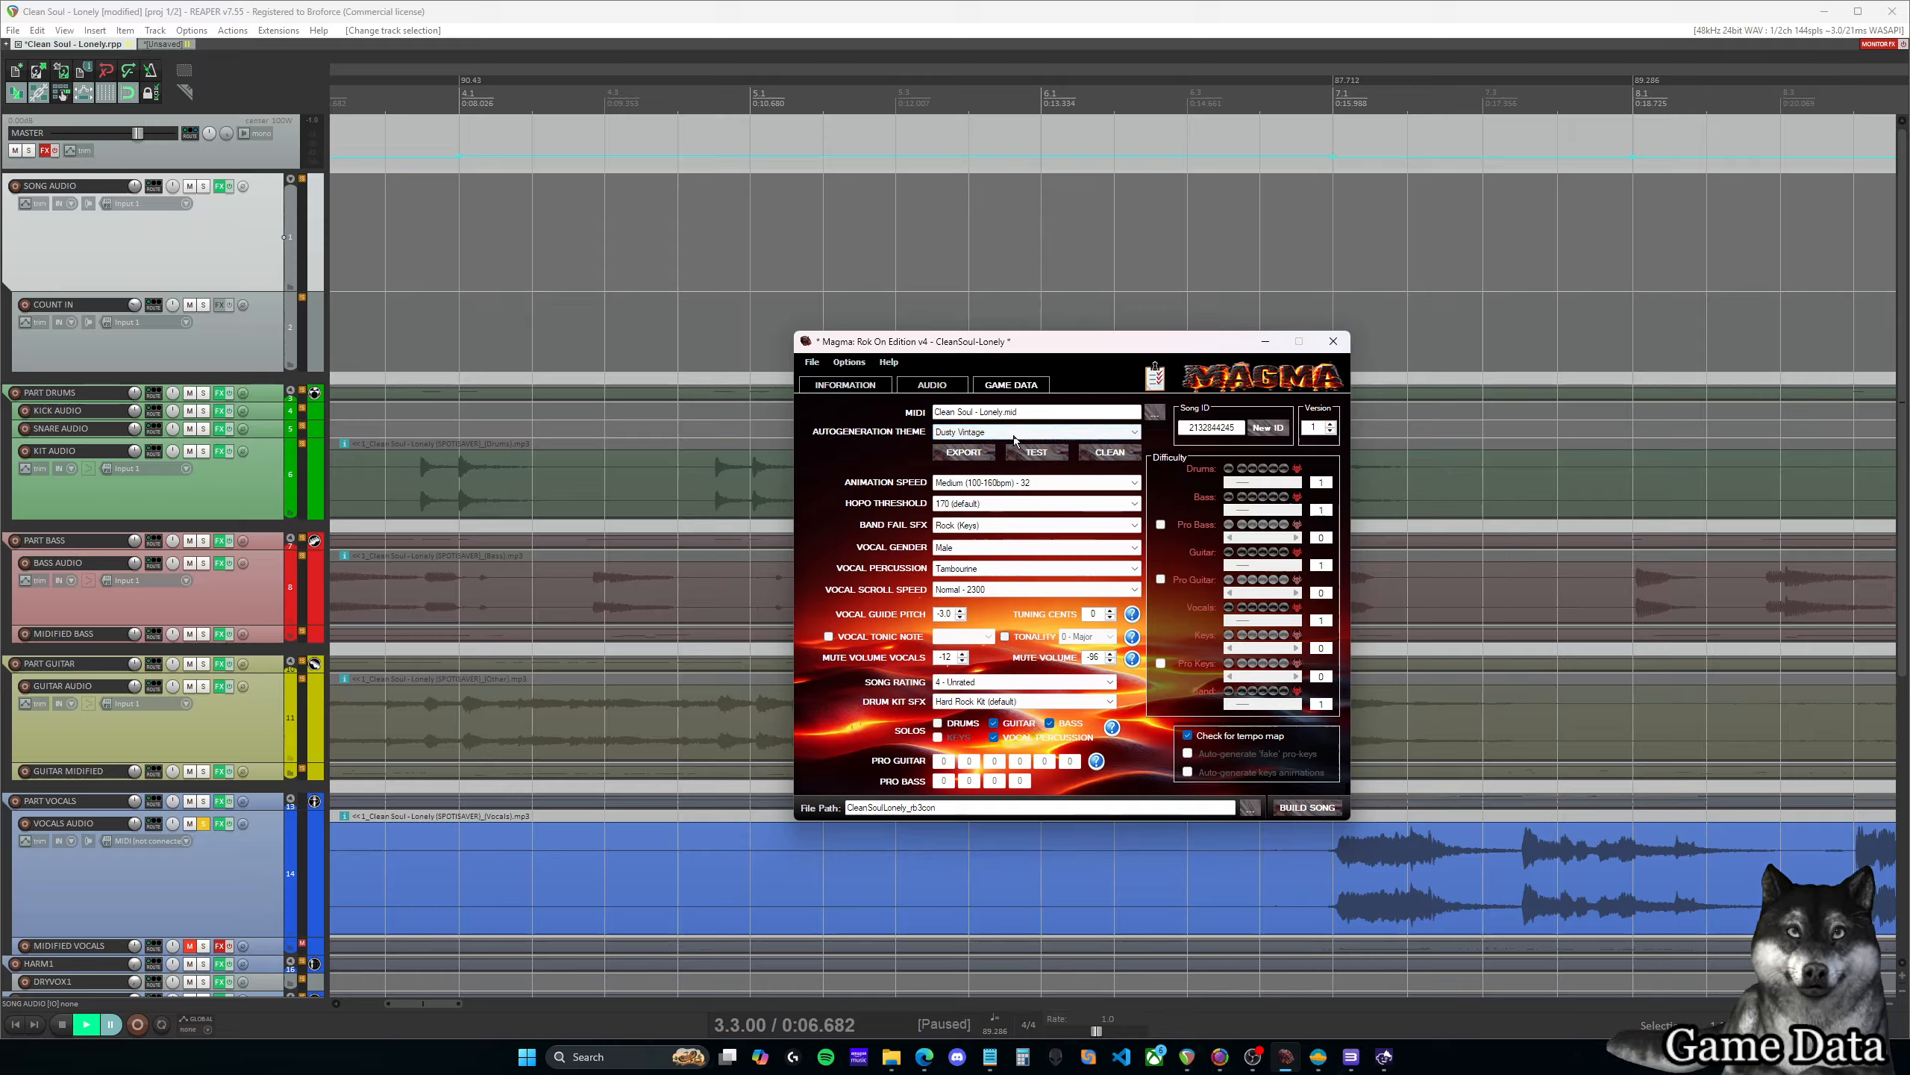
drag(1095, 348, 1066, 335)
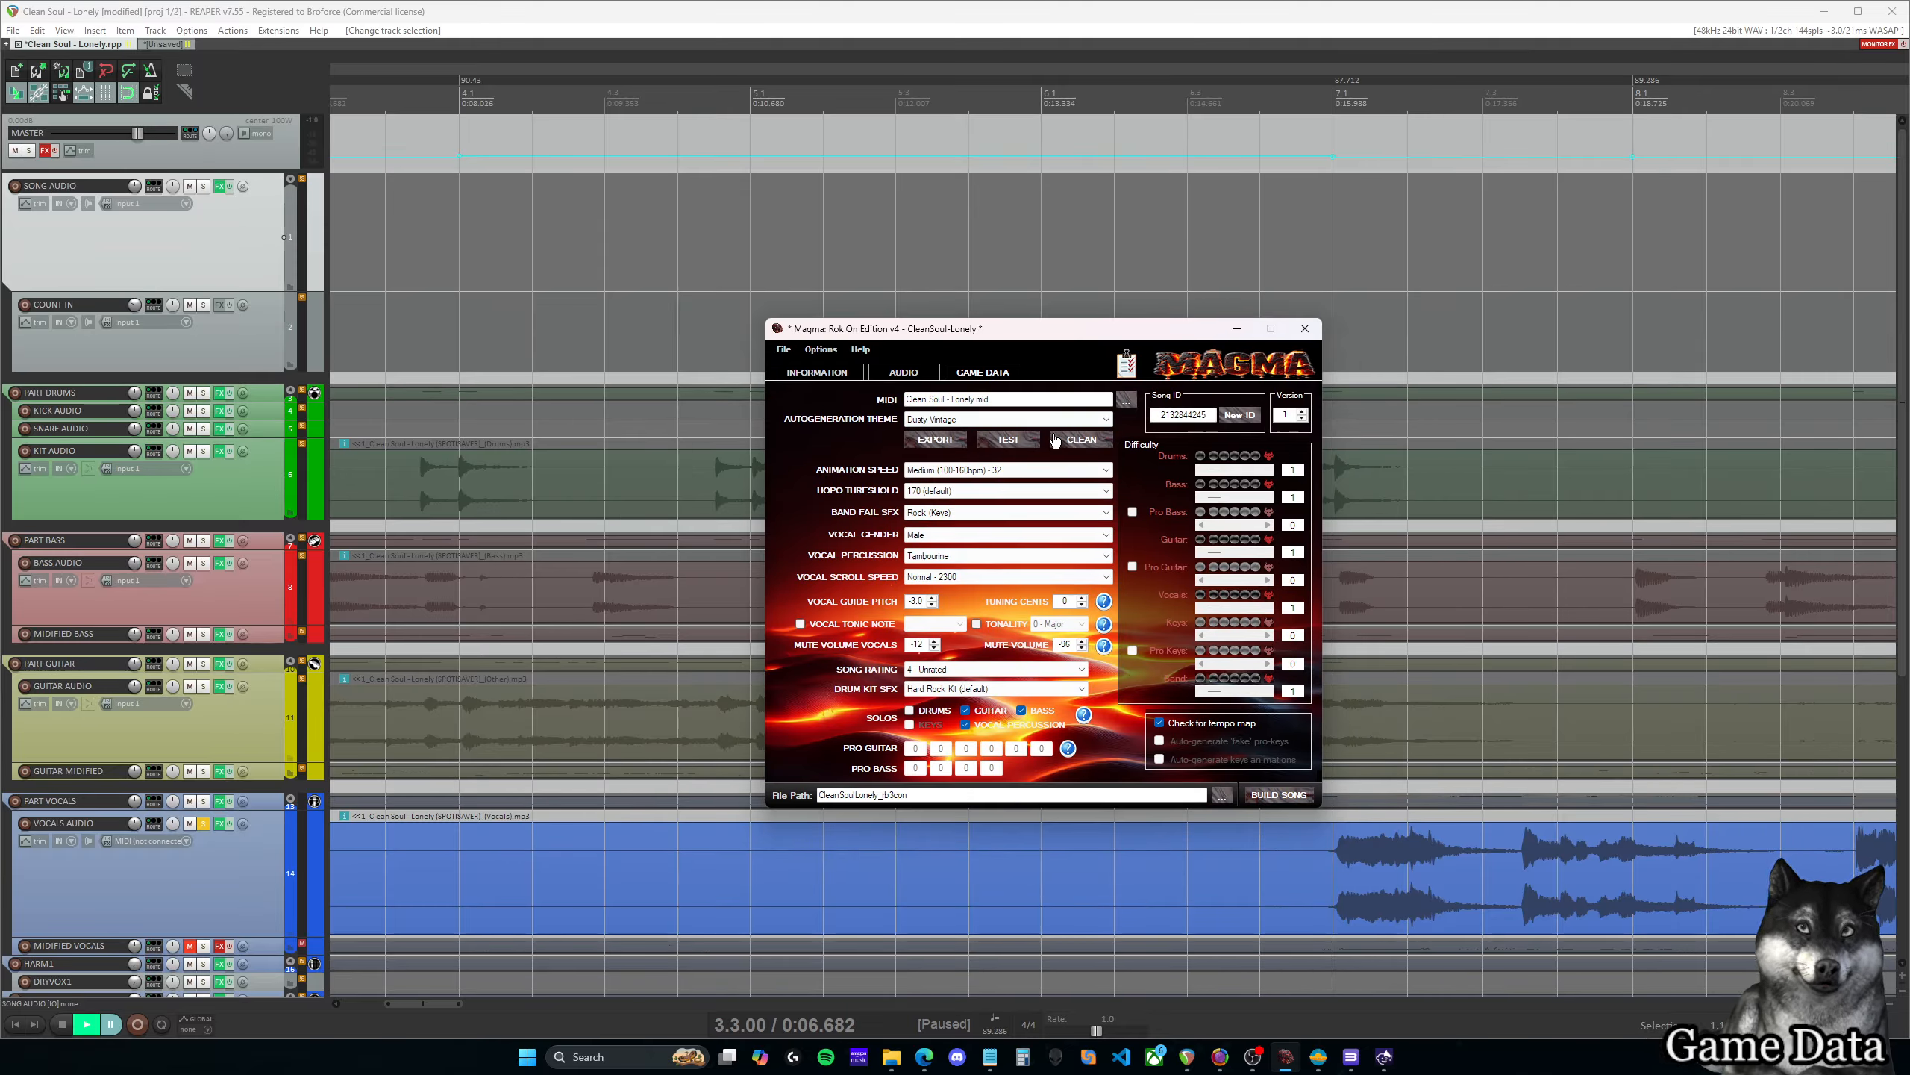
click(1005, 470)
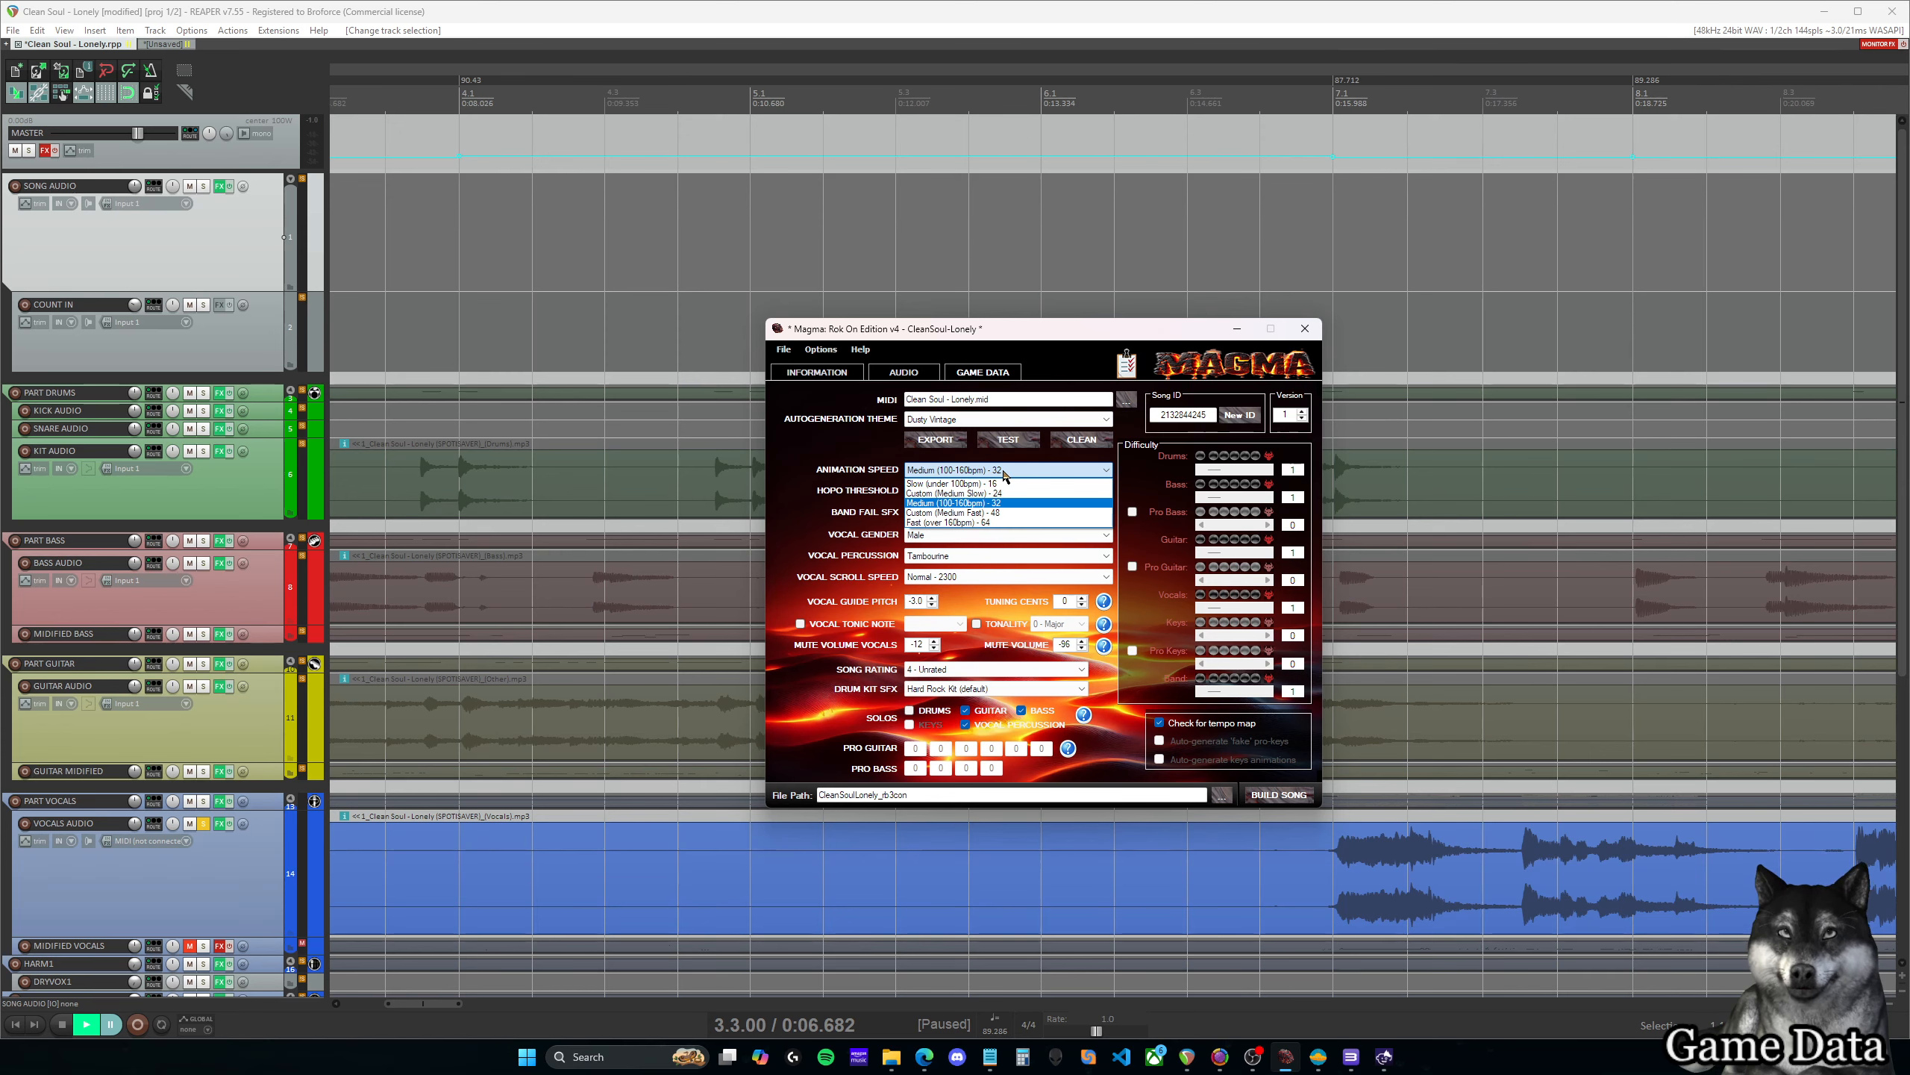
drag(439, 1004, 389, 1004)
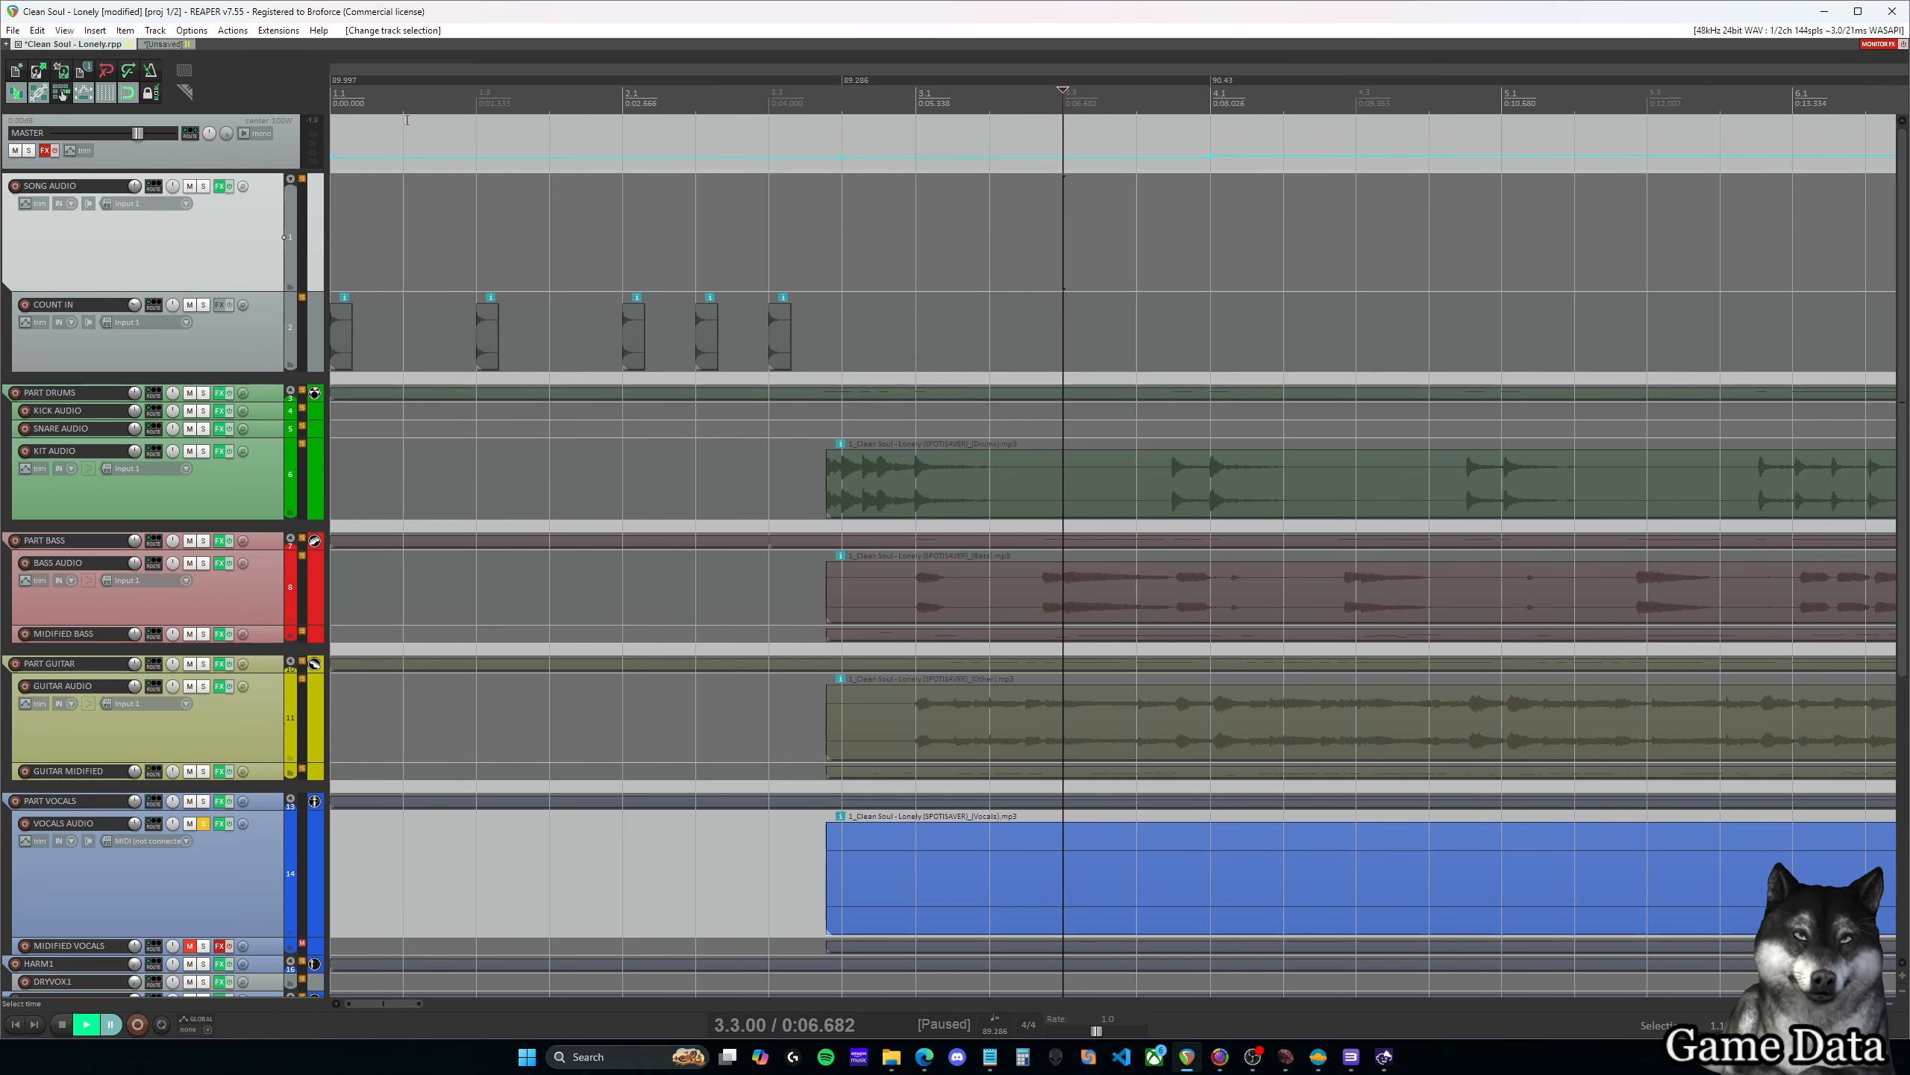
click(1285, 1058)
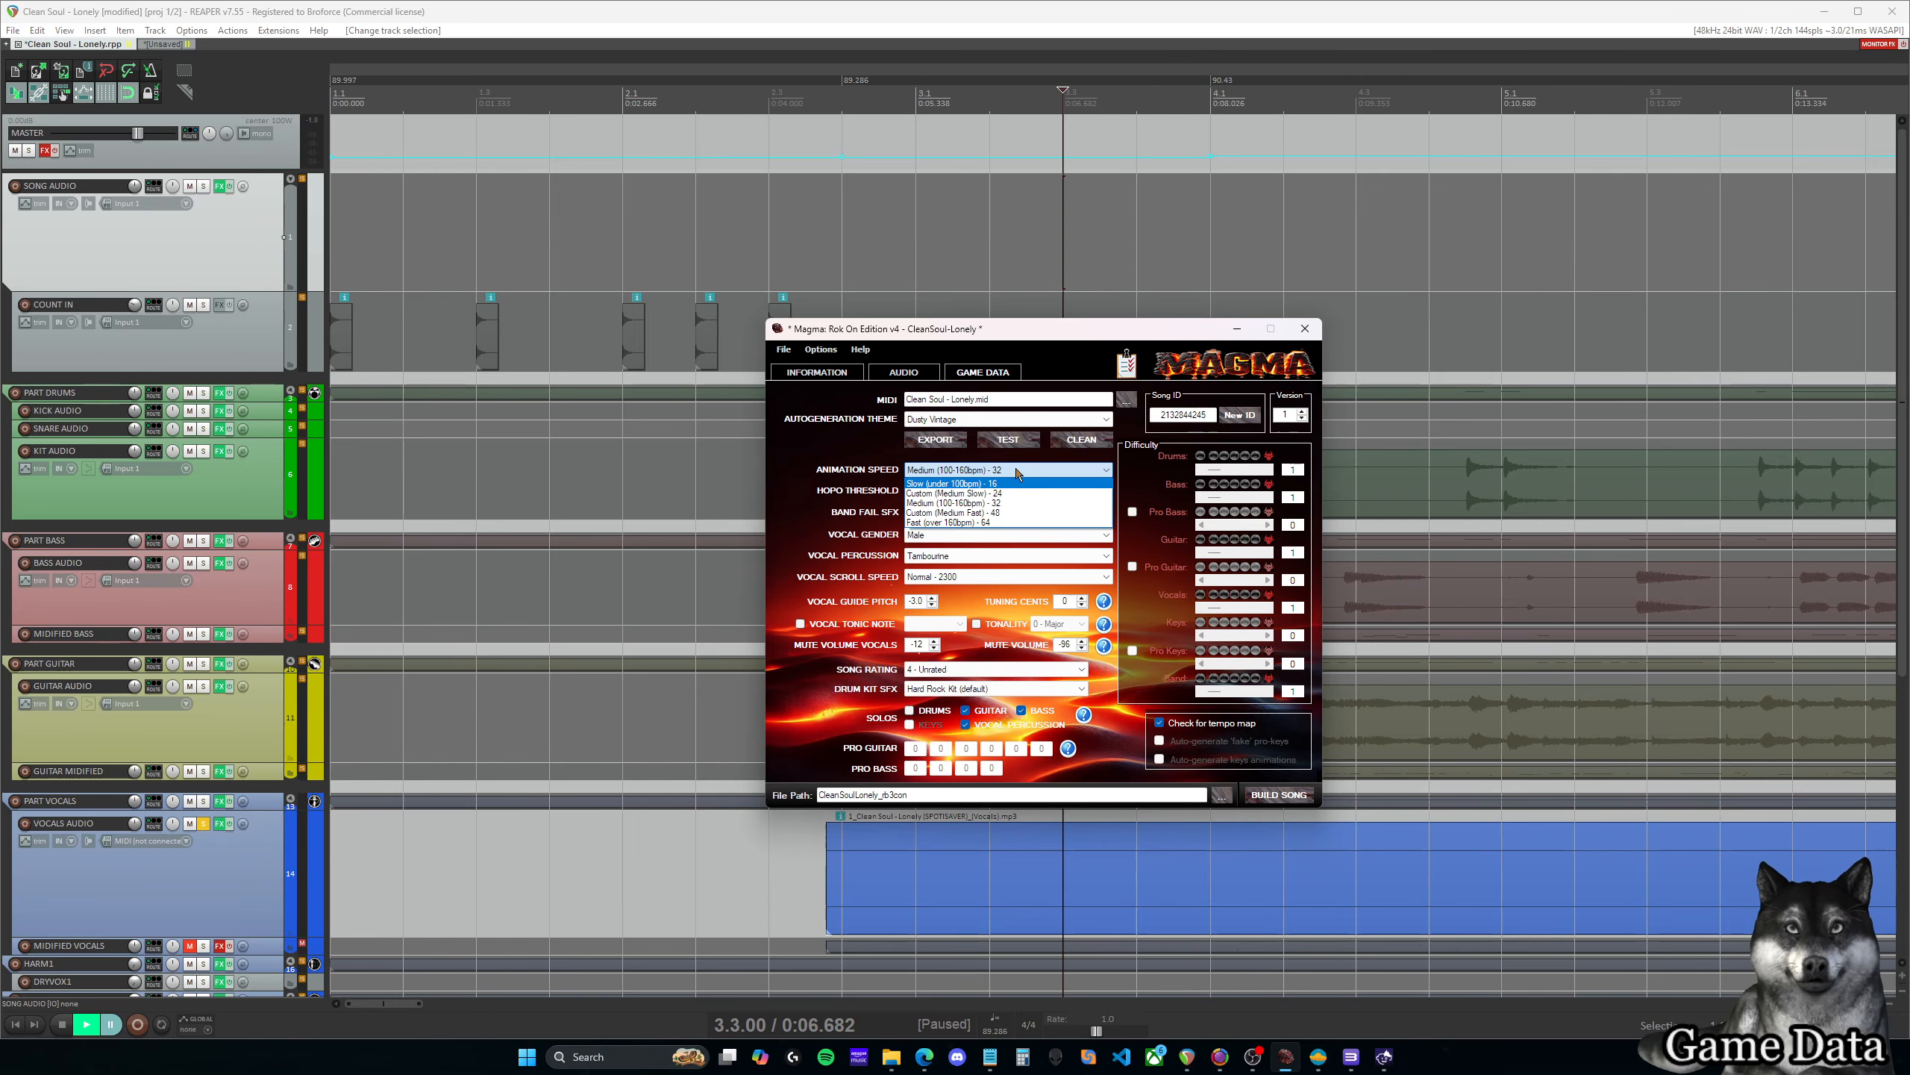
click(956, 493)
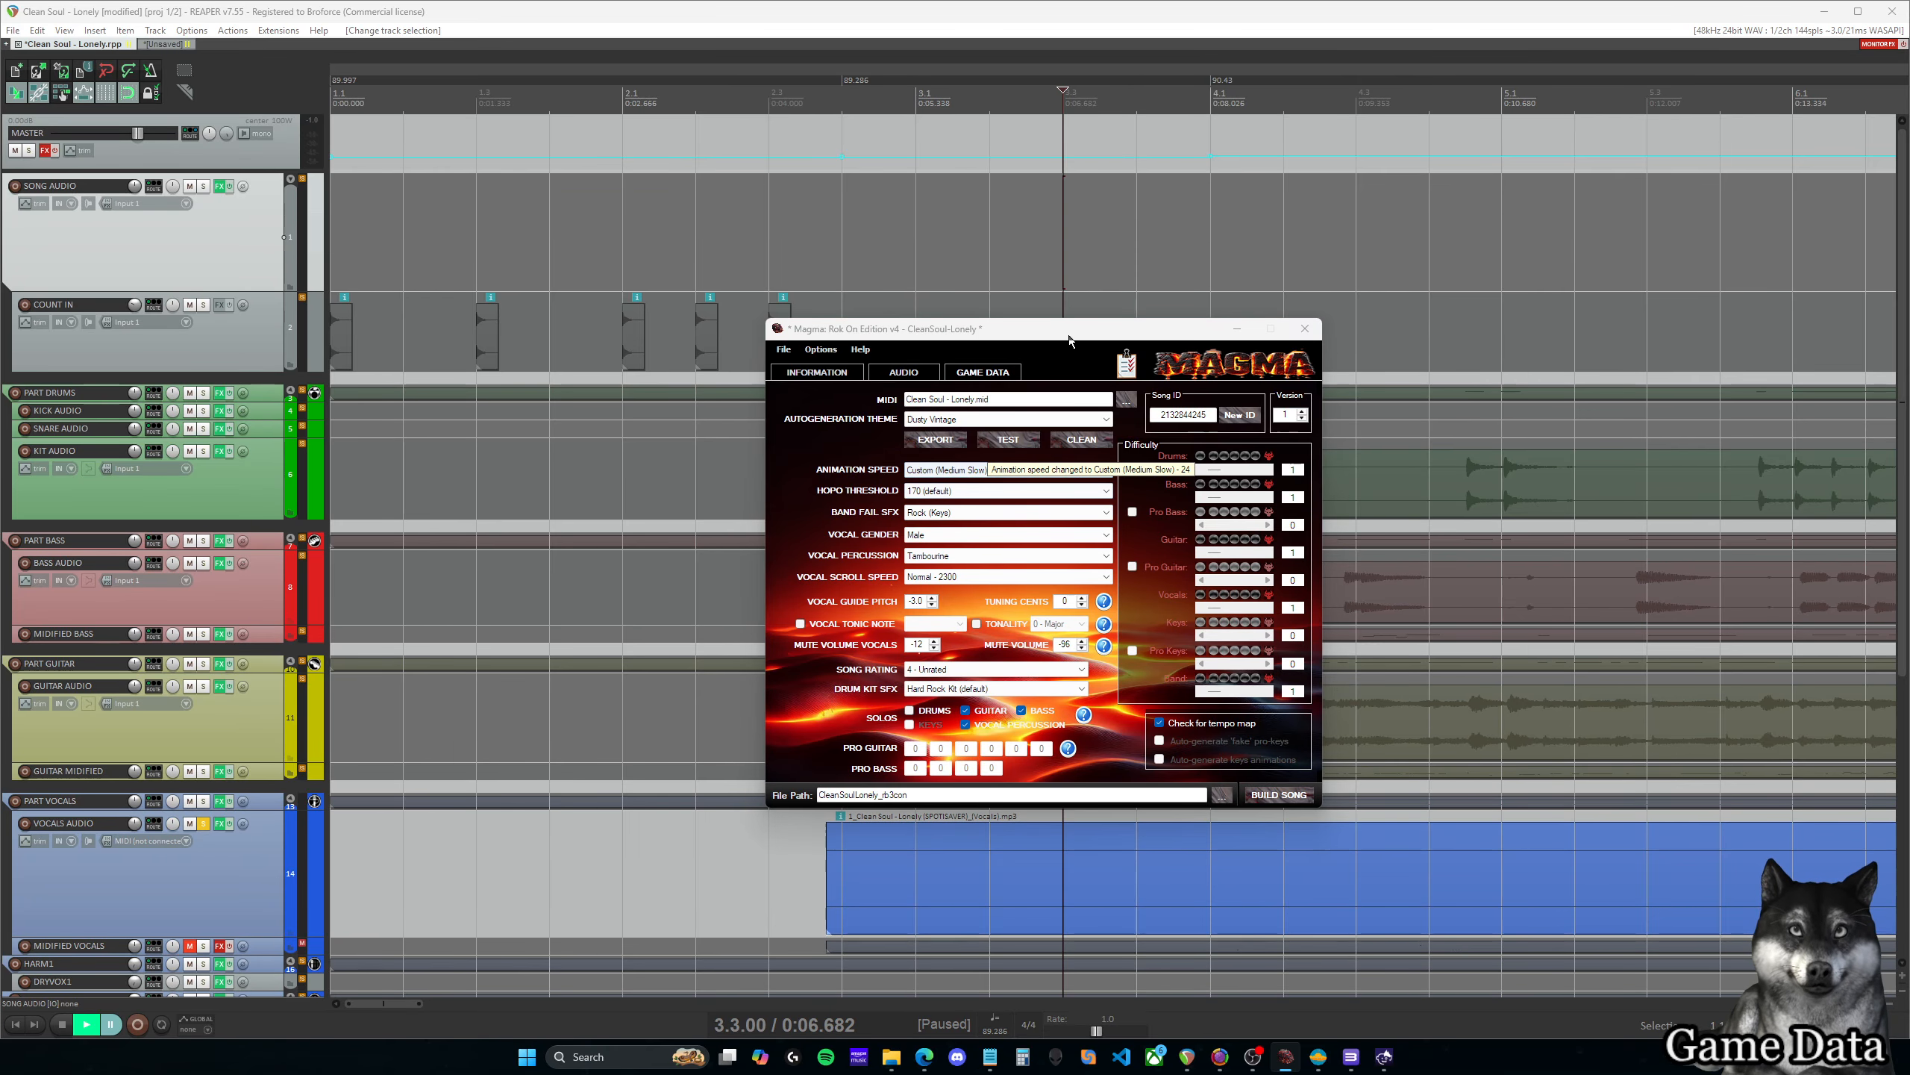
Review the HOPO threshold options and keep 170 (default)
drag(978, 328, 1076, 319)
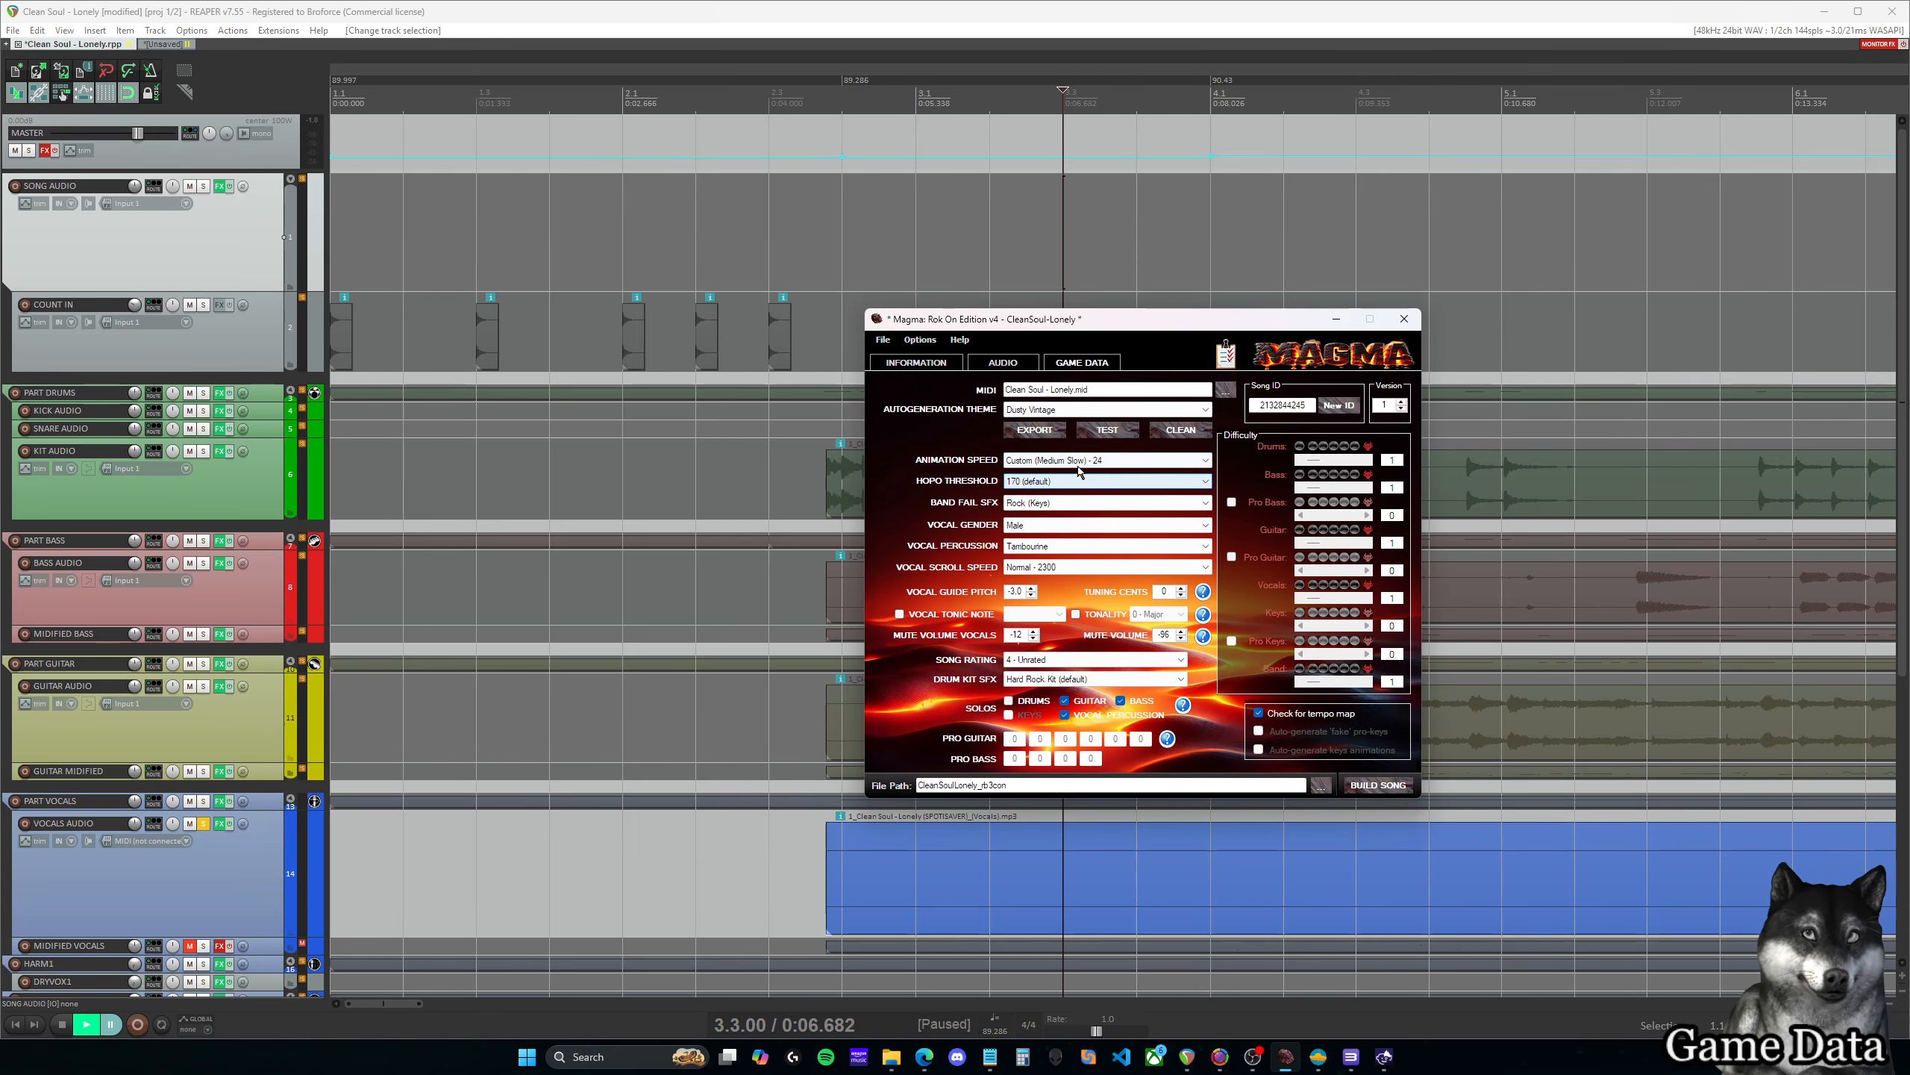
click(1077, 482)
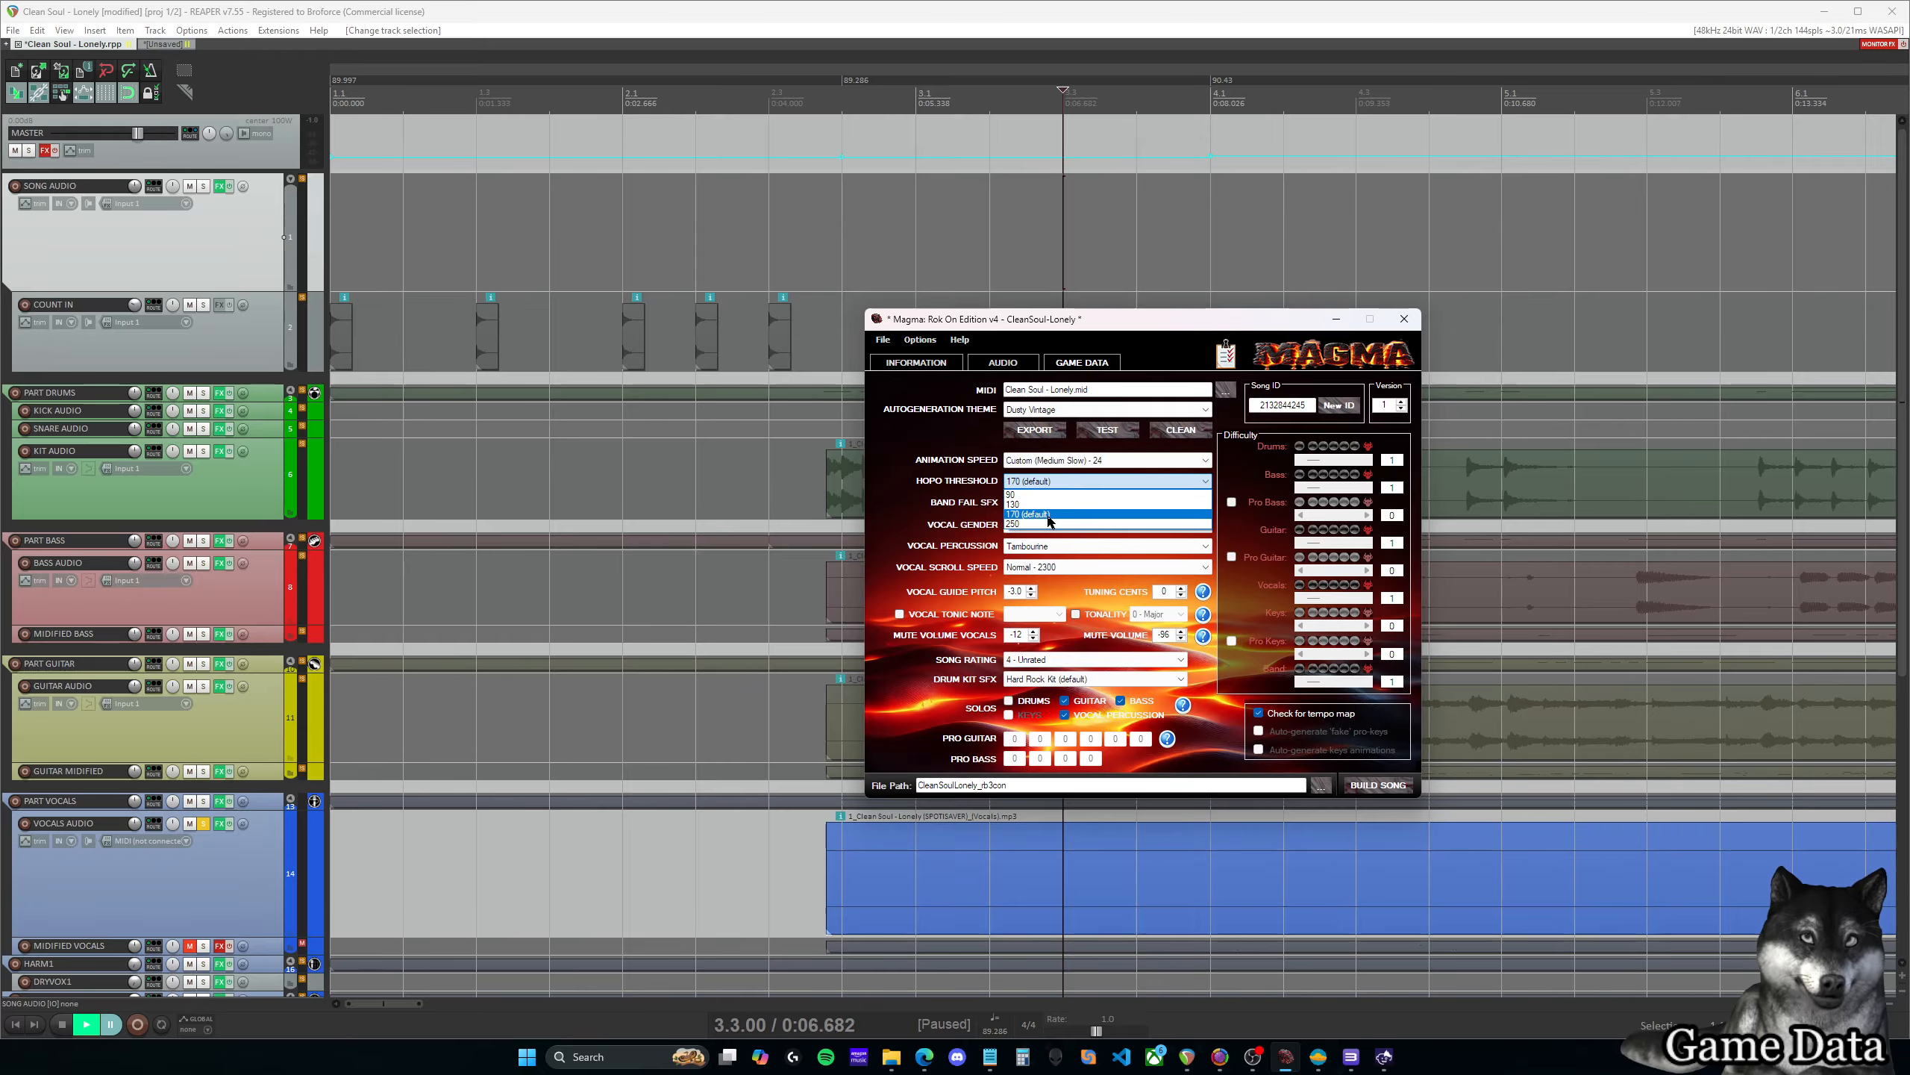
click(1071, 480)
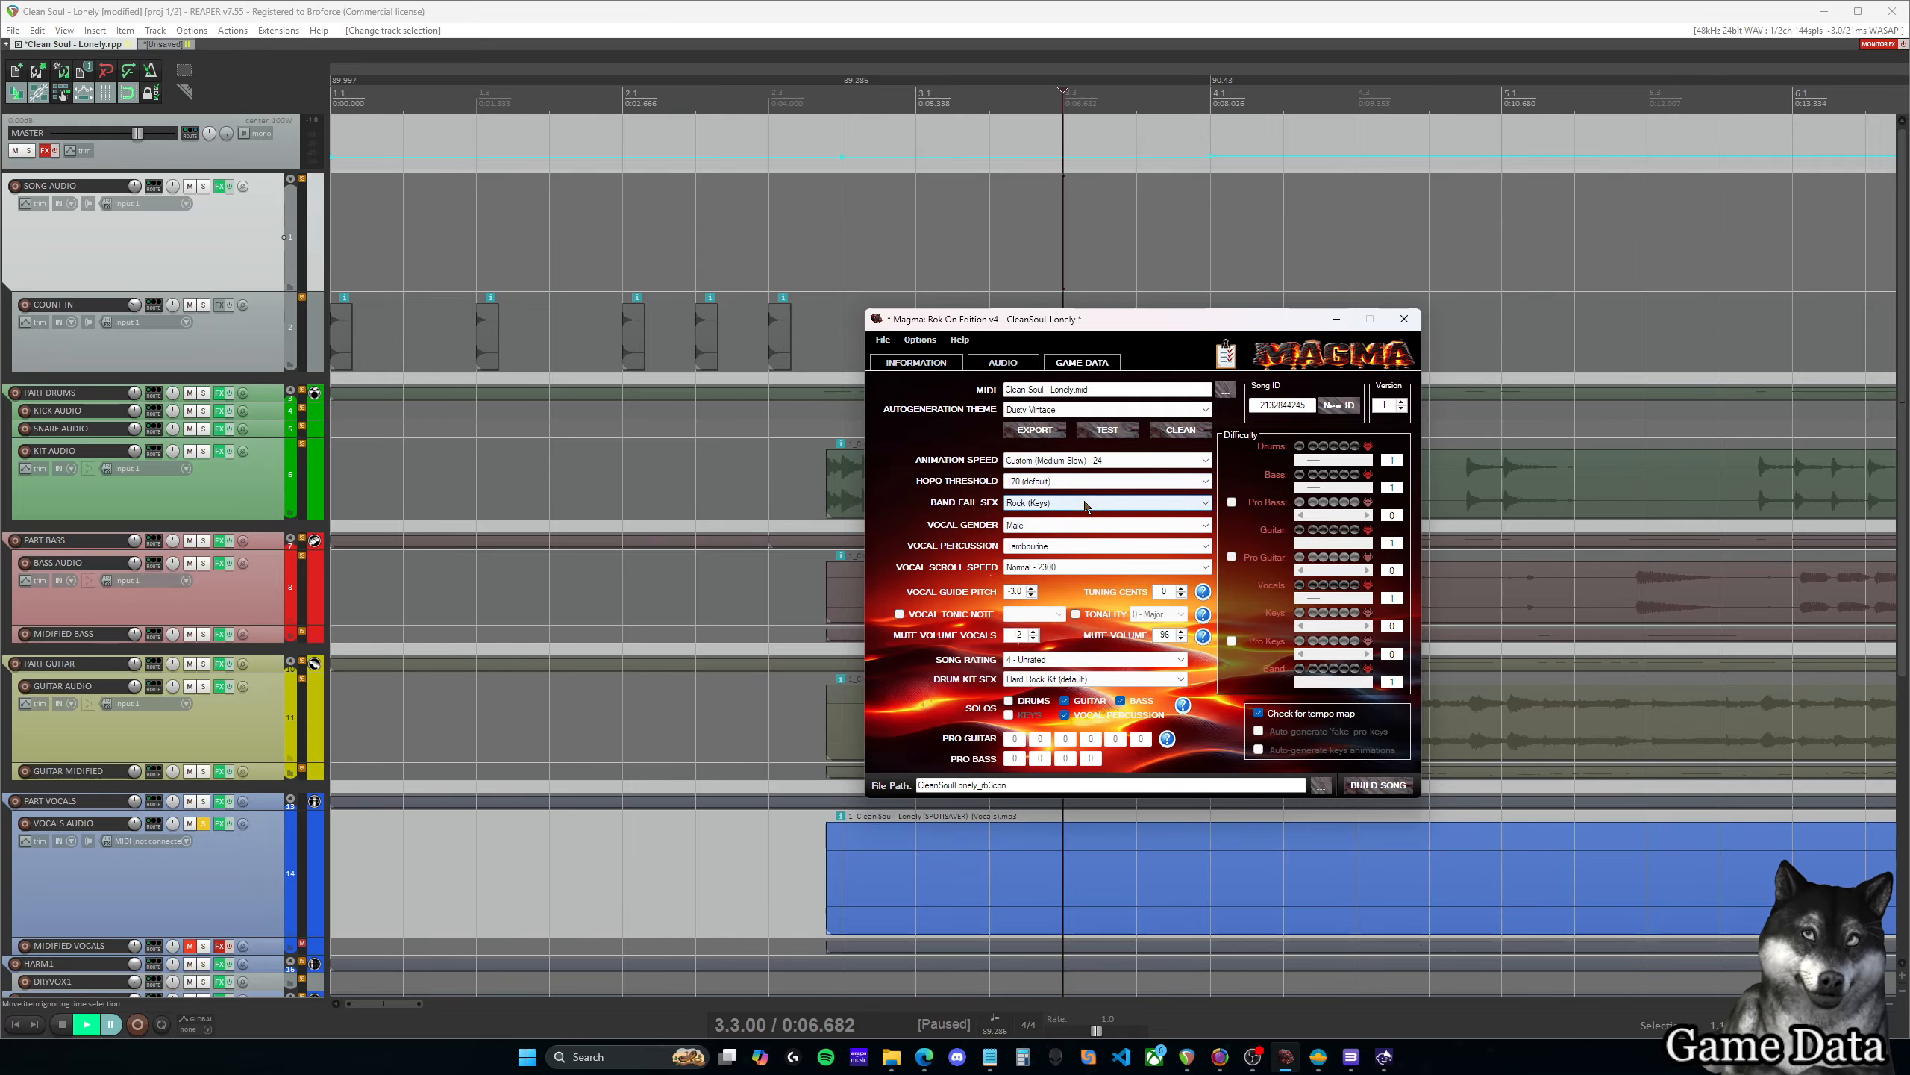
Review the band fail SFX options and keep Rock (Keys)
click(1071, 504)
click(1071, 503)
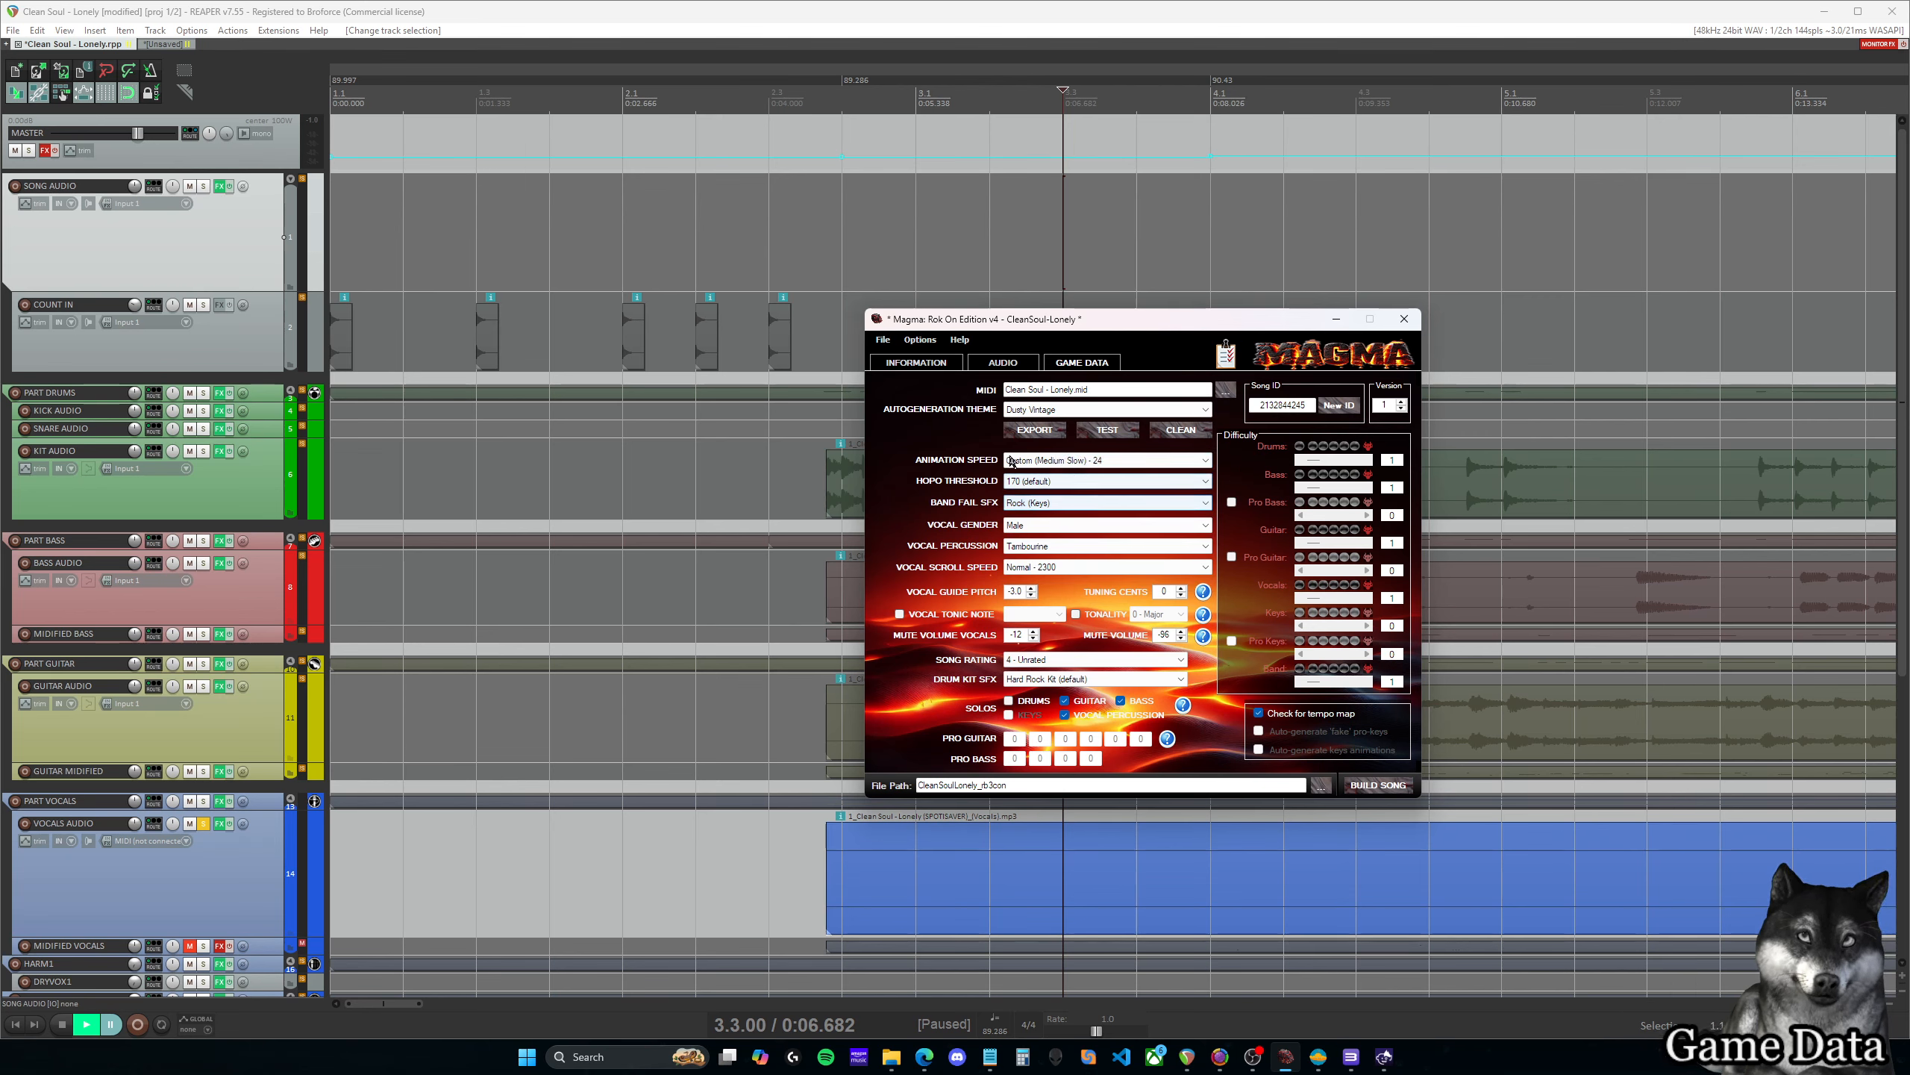
click(1043, 503)
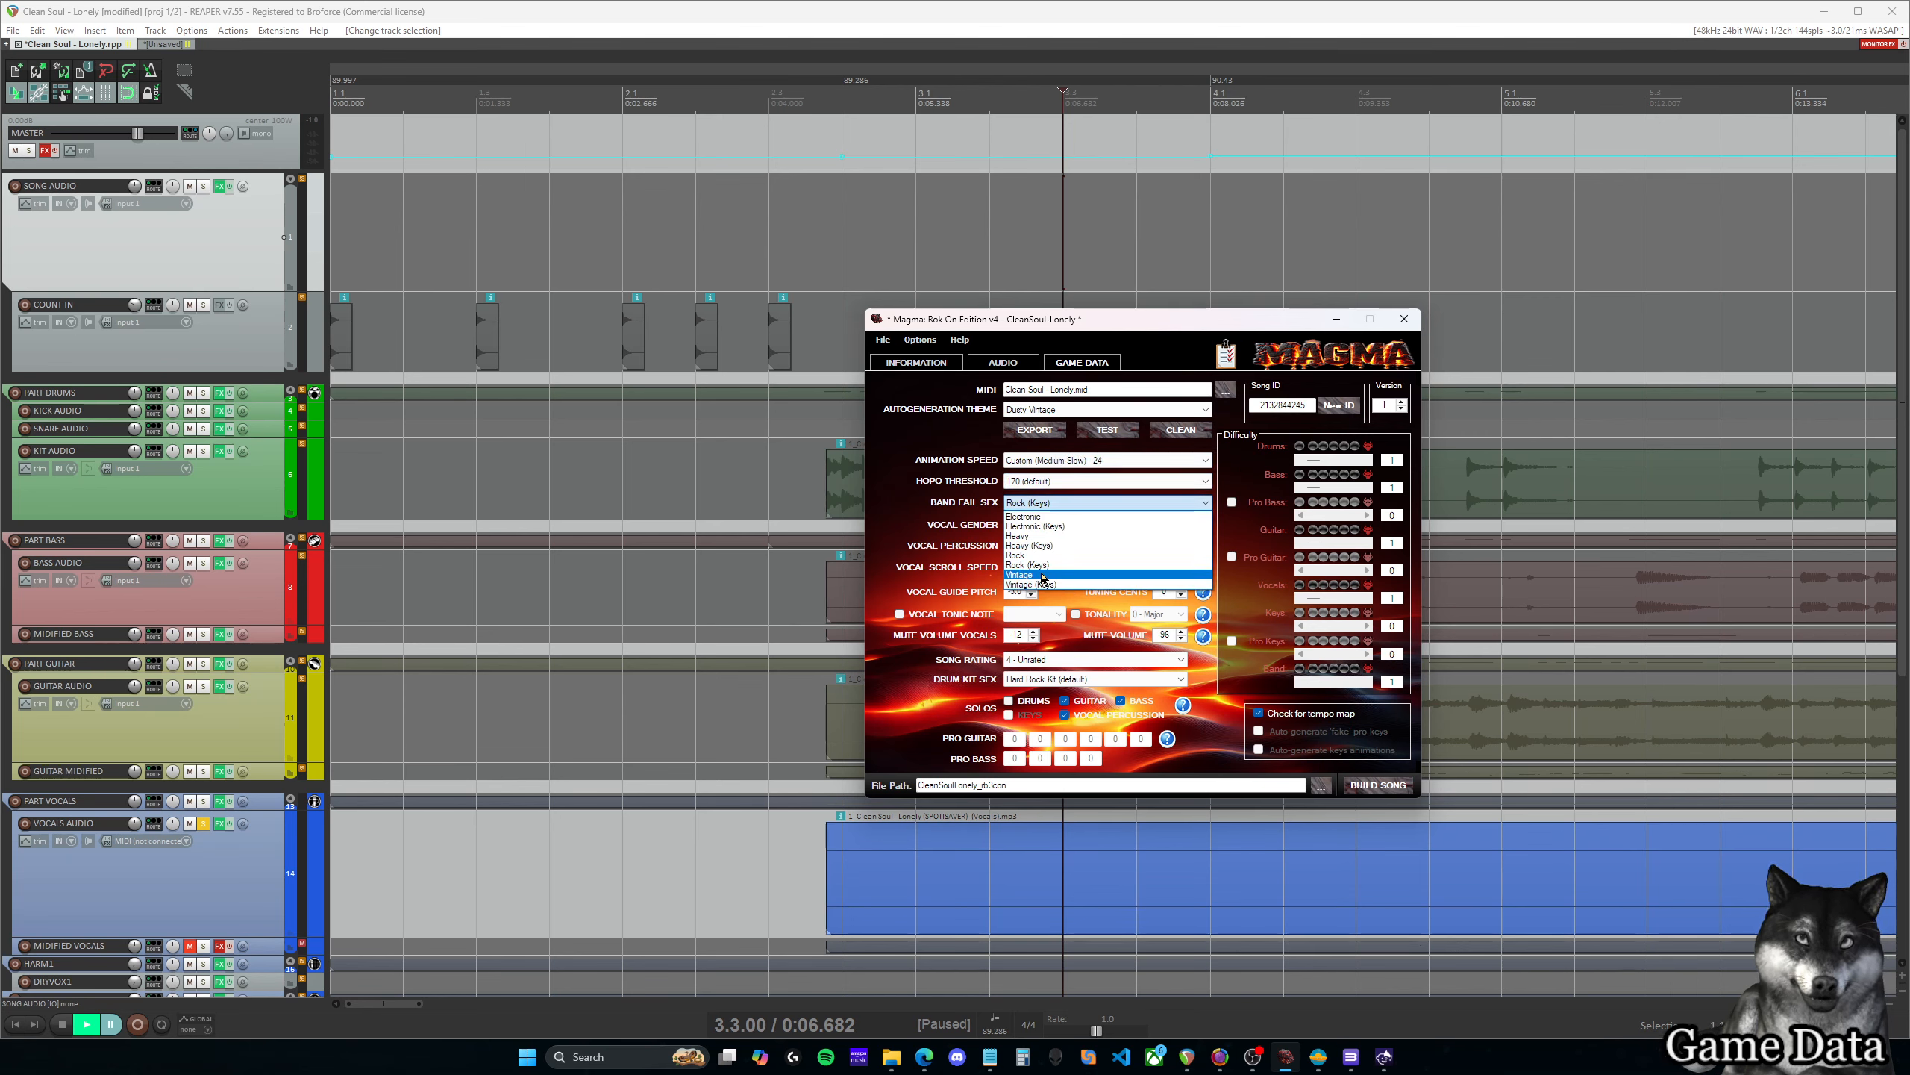
click(1044, 565)
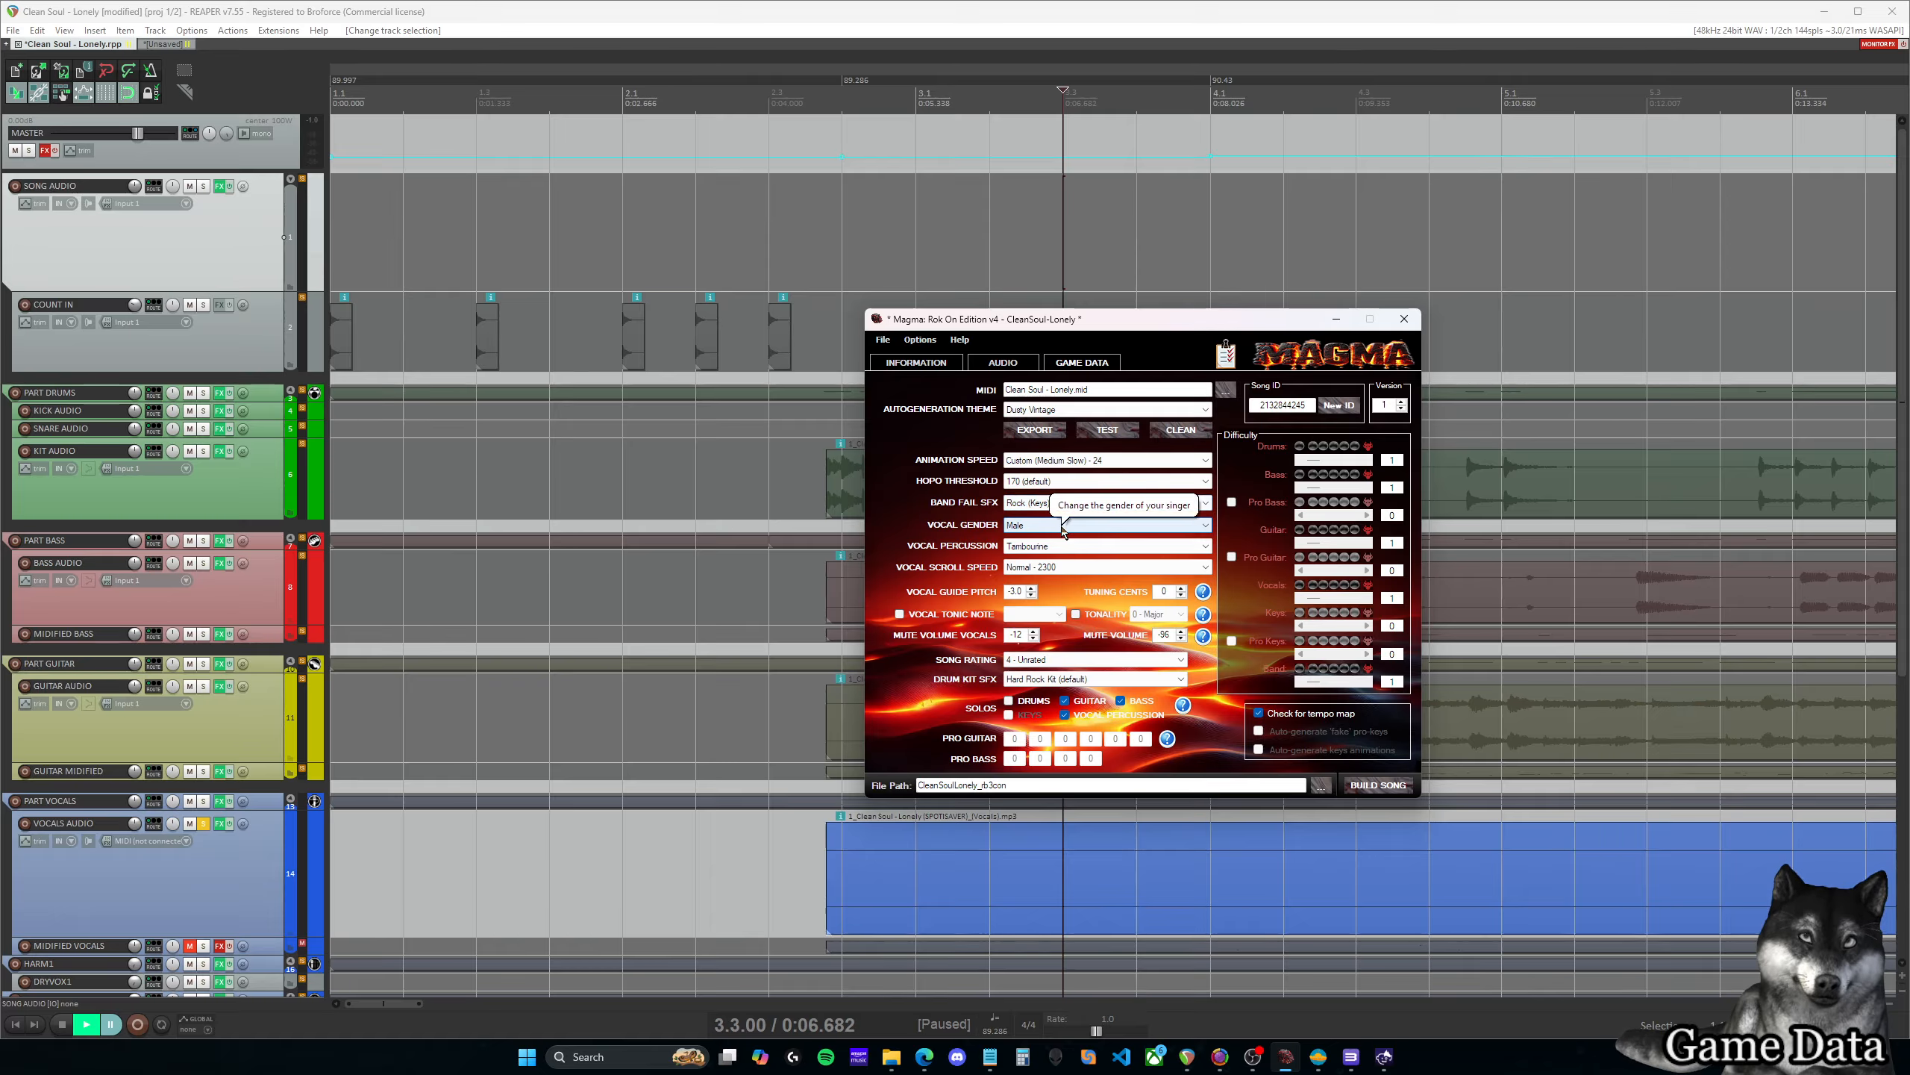
Review the vocal gender and vocal percussion options, keeping Male and Tambourine
click(1062, 526)
click(1045, 527)
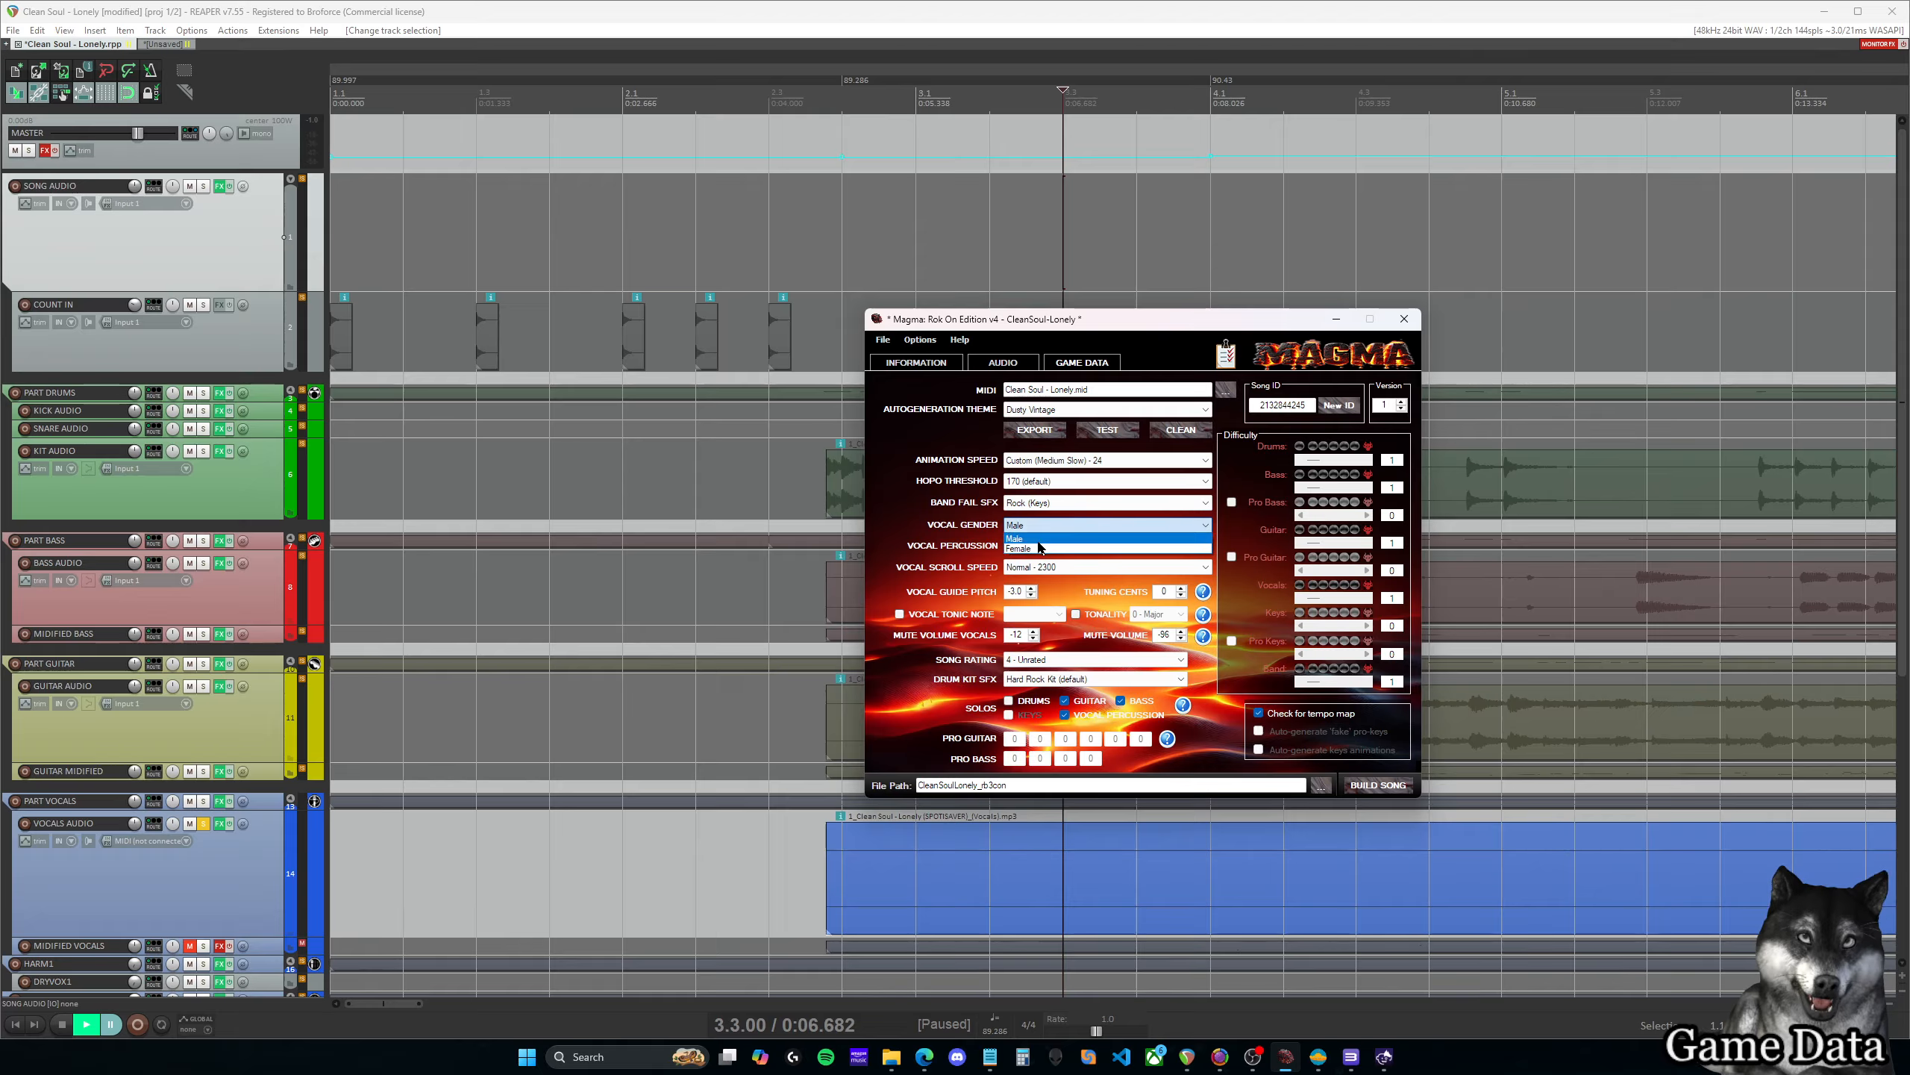
click(1049, 547)
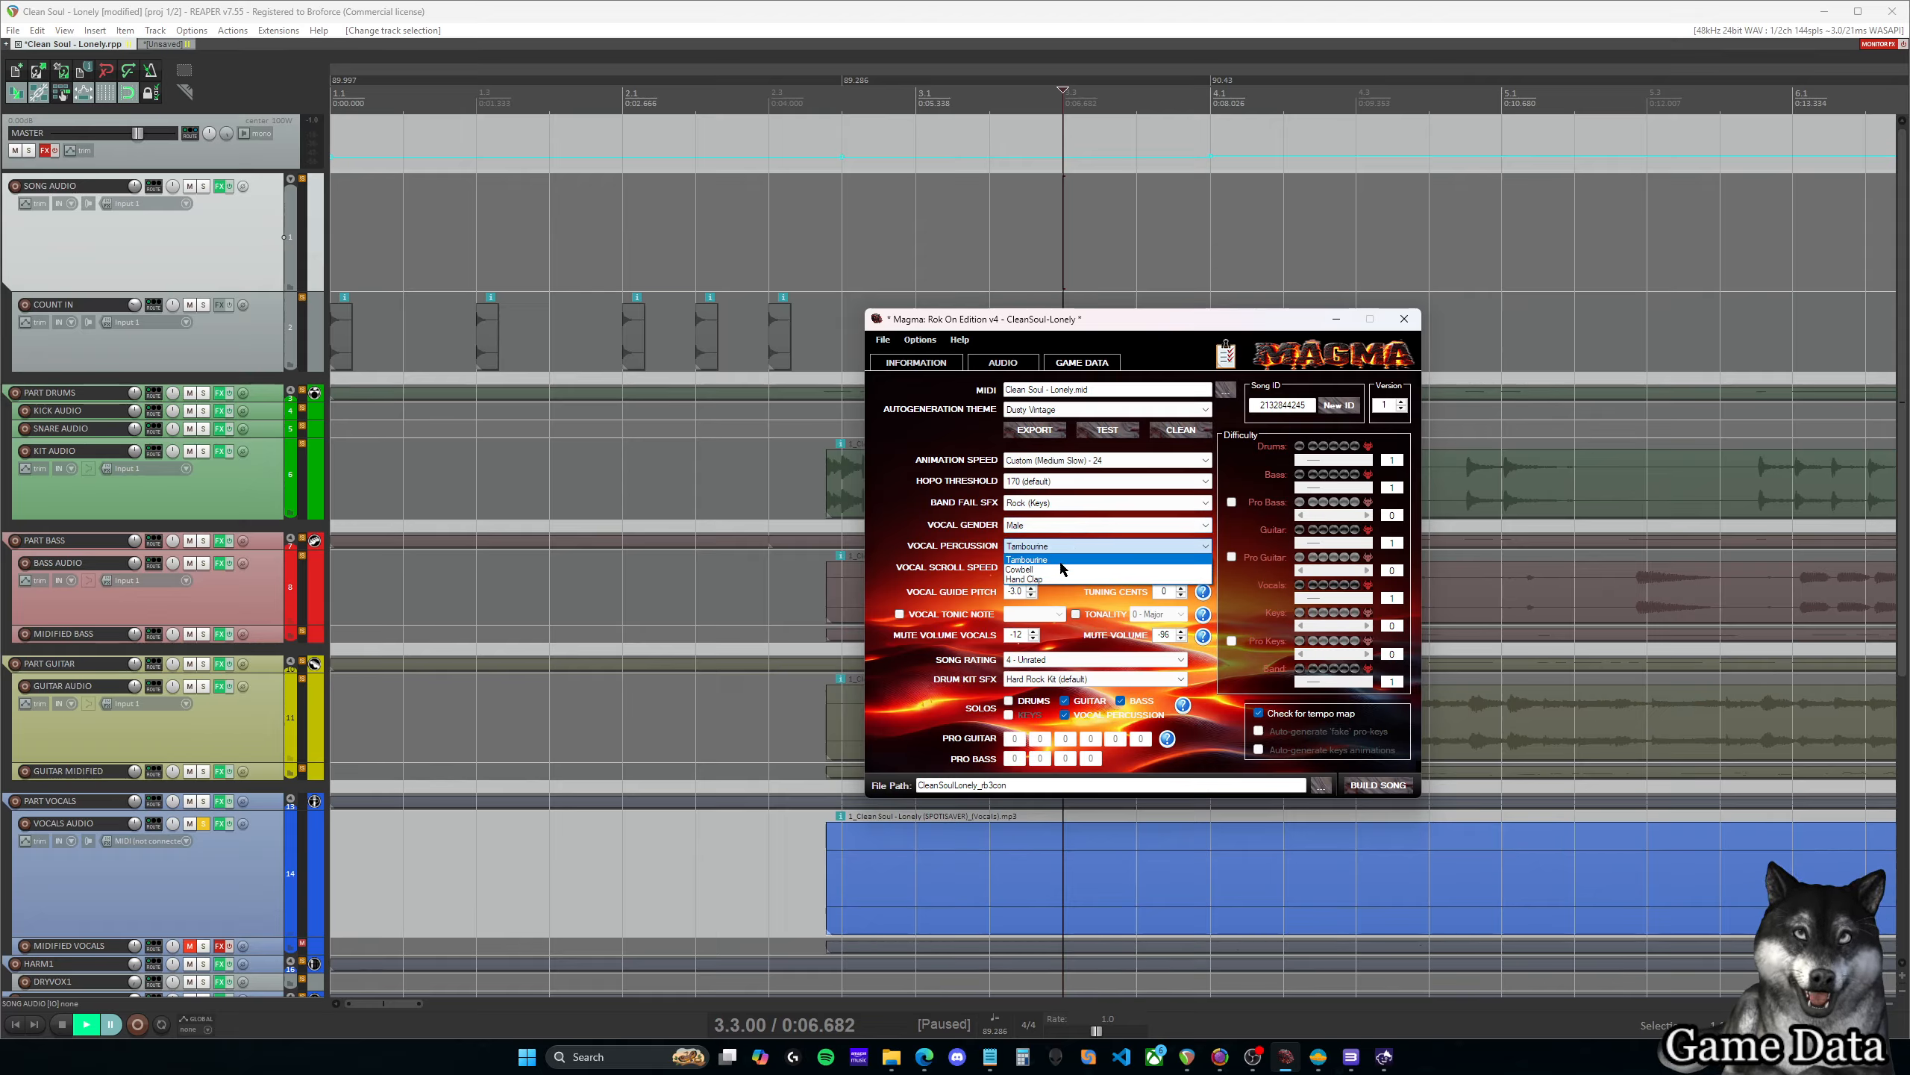
click(1042, 559)
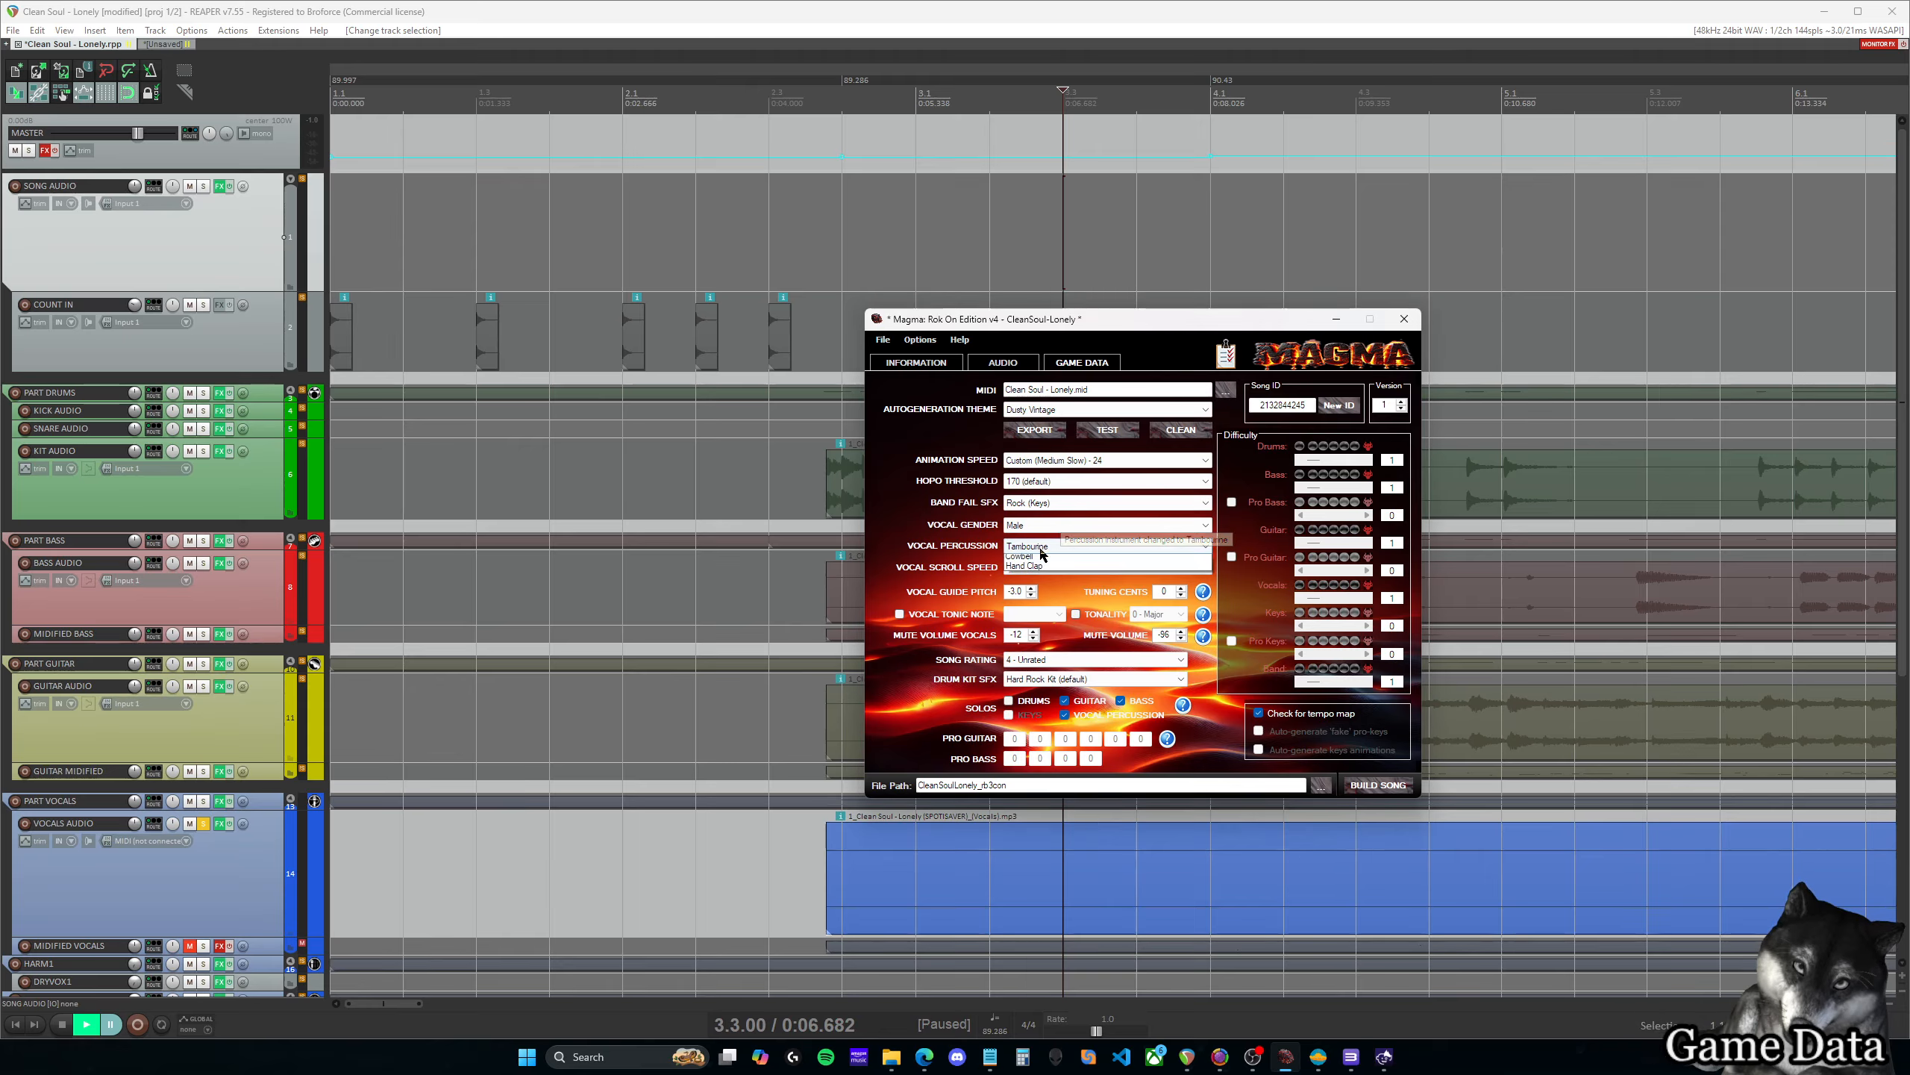
click(1051, 587)
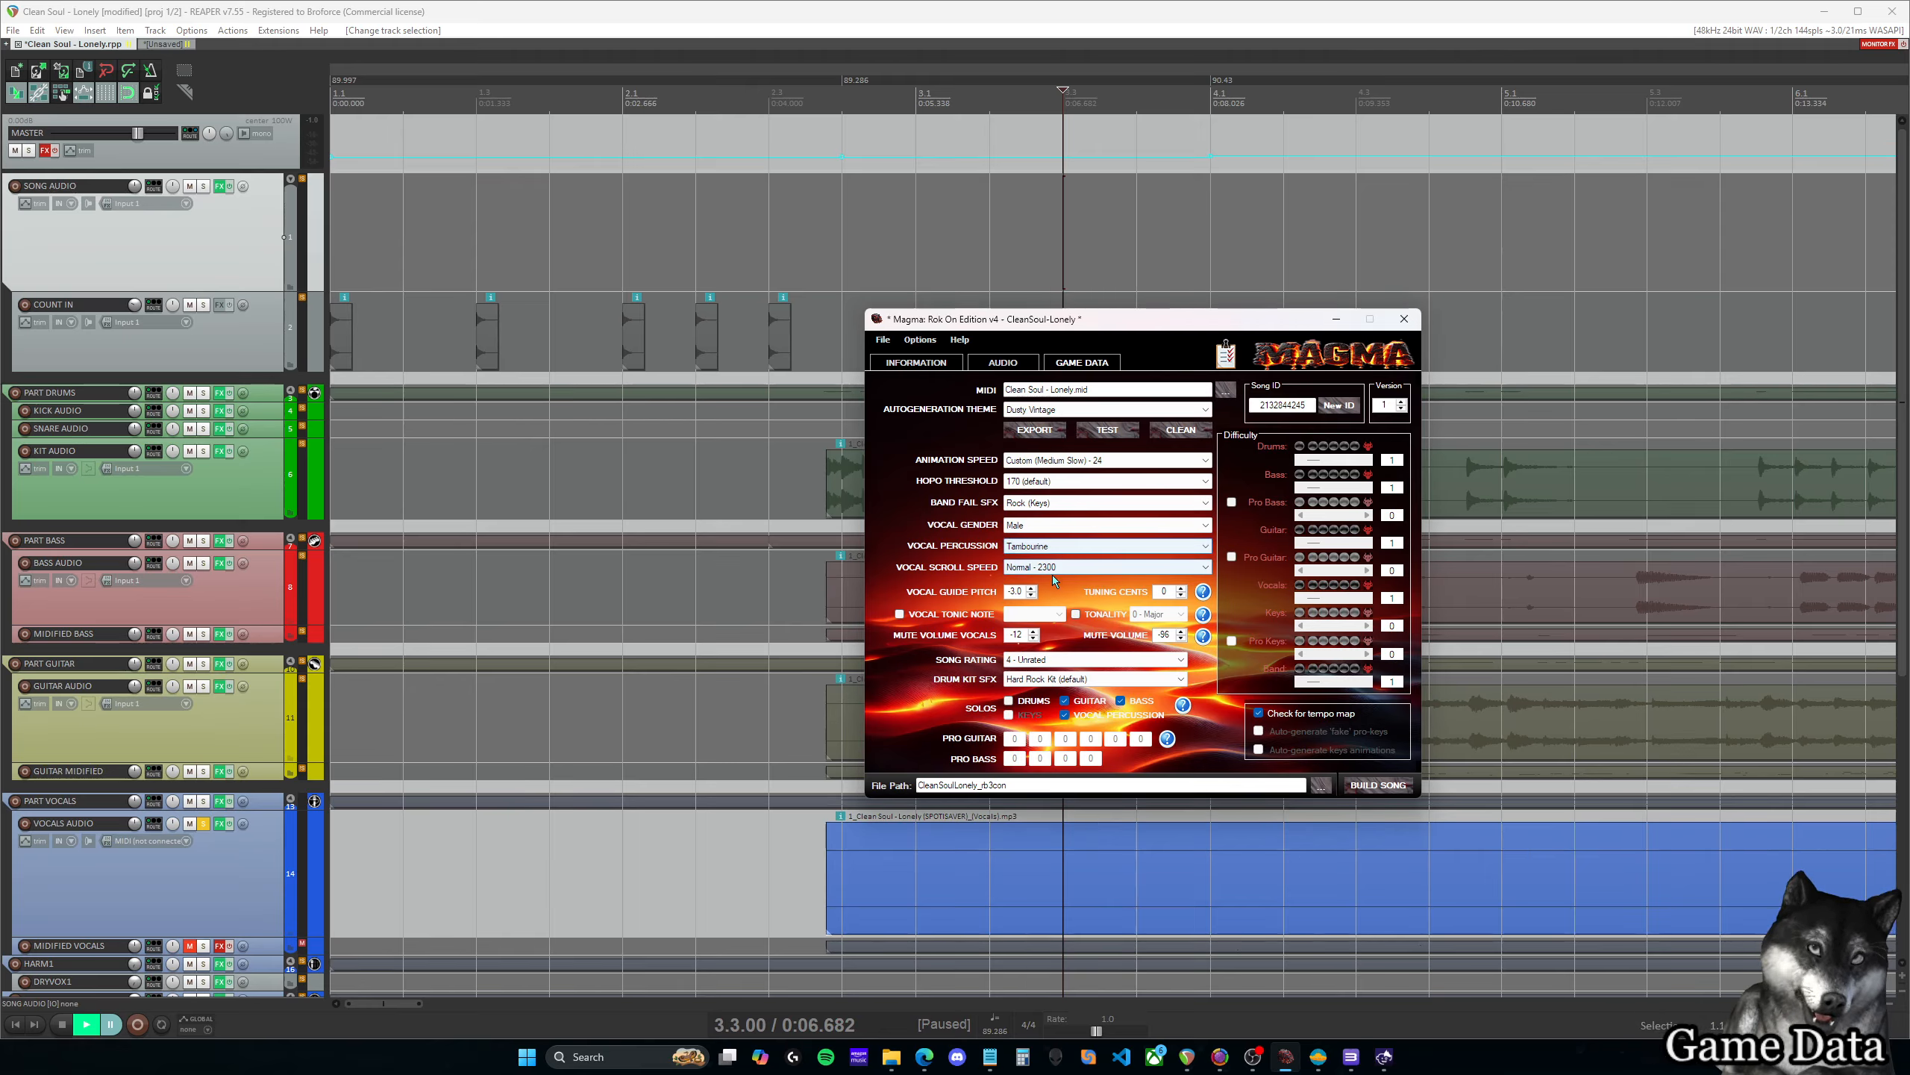
Switch to REAPER, open the Encore Vox Preview for PART VOCALS at 11.4.00, and change it to the pitched note view
click(1053, 569)
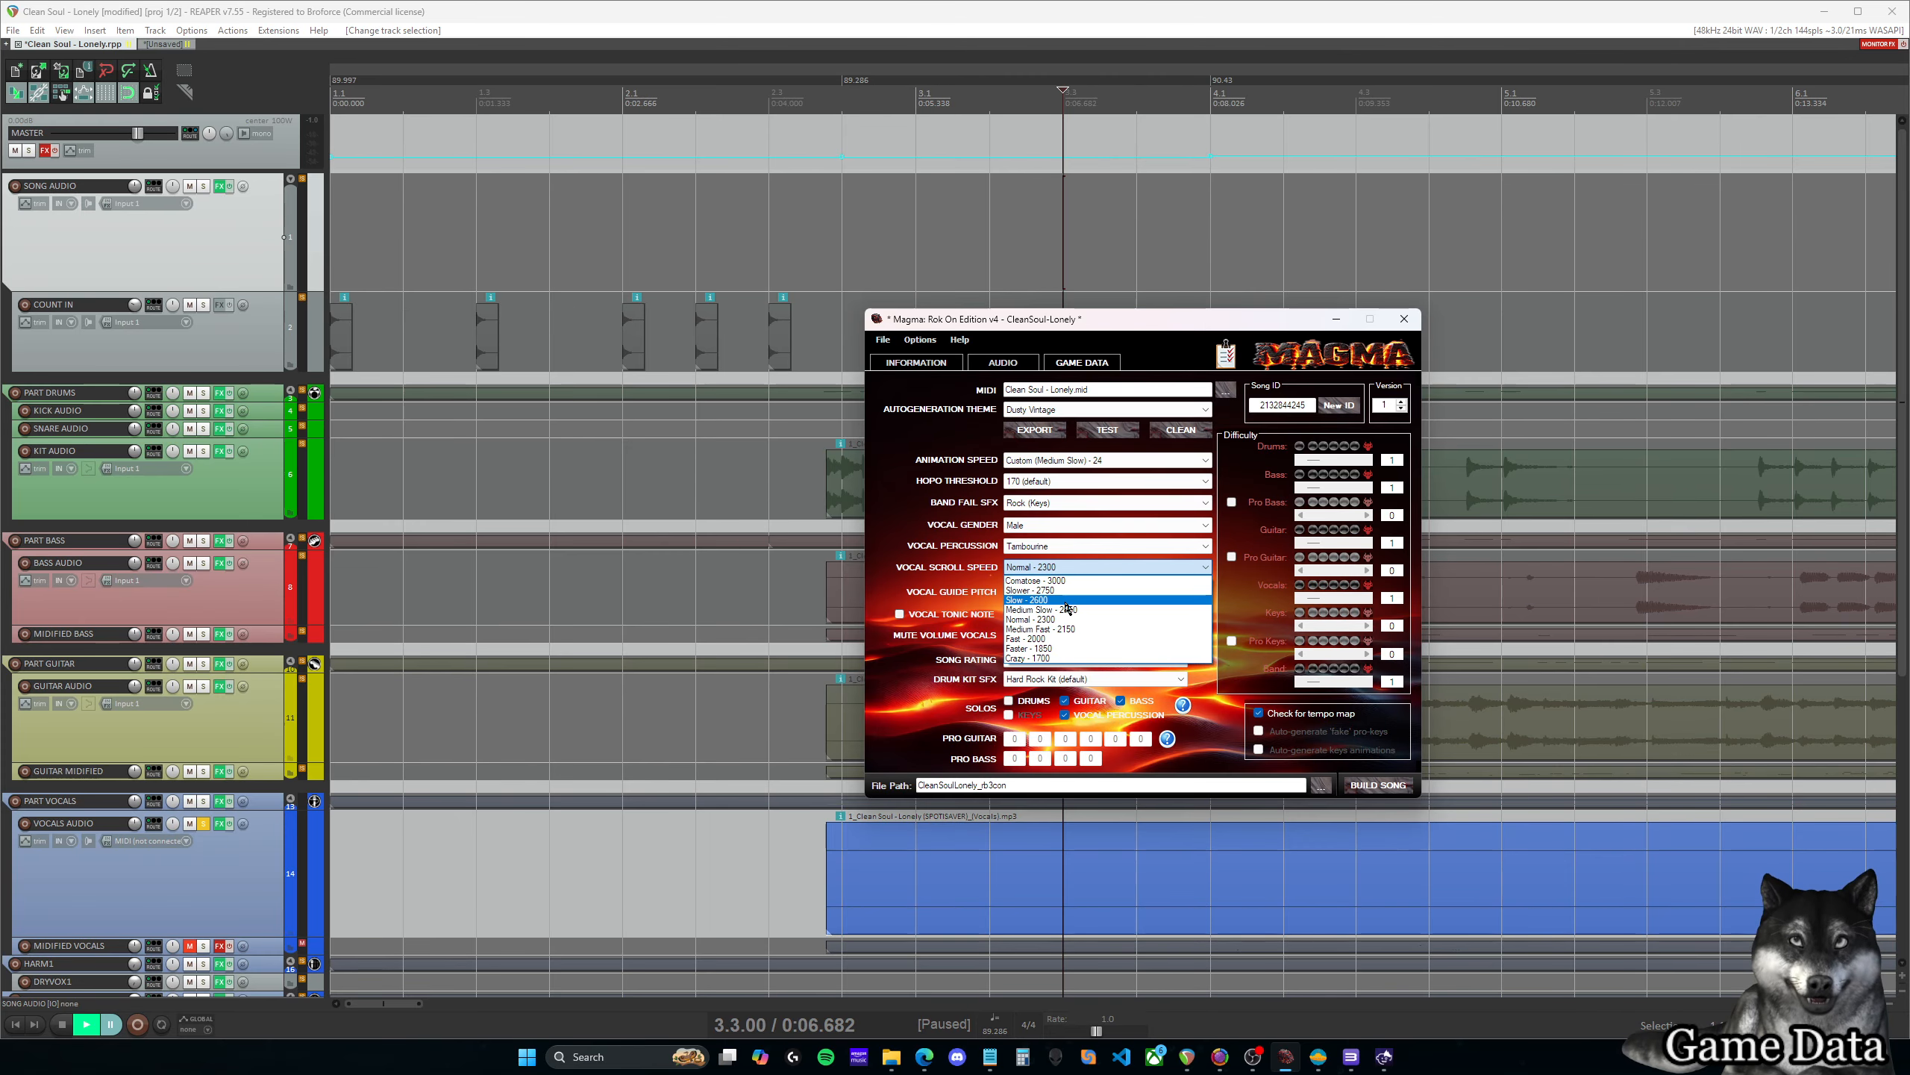
click(1137, 20)
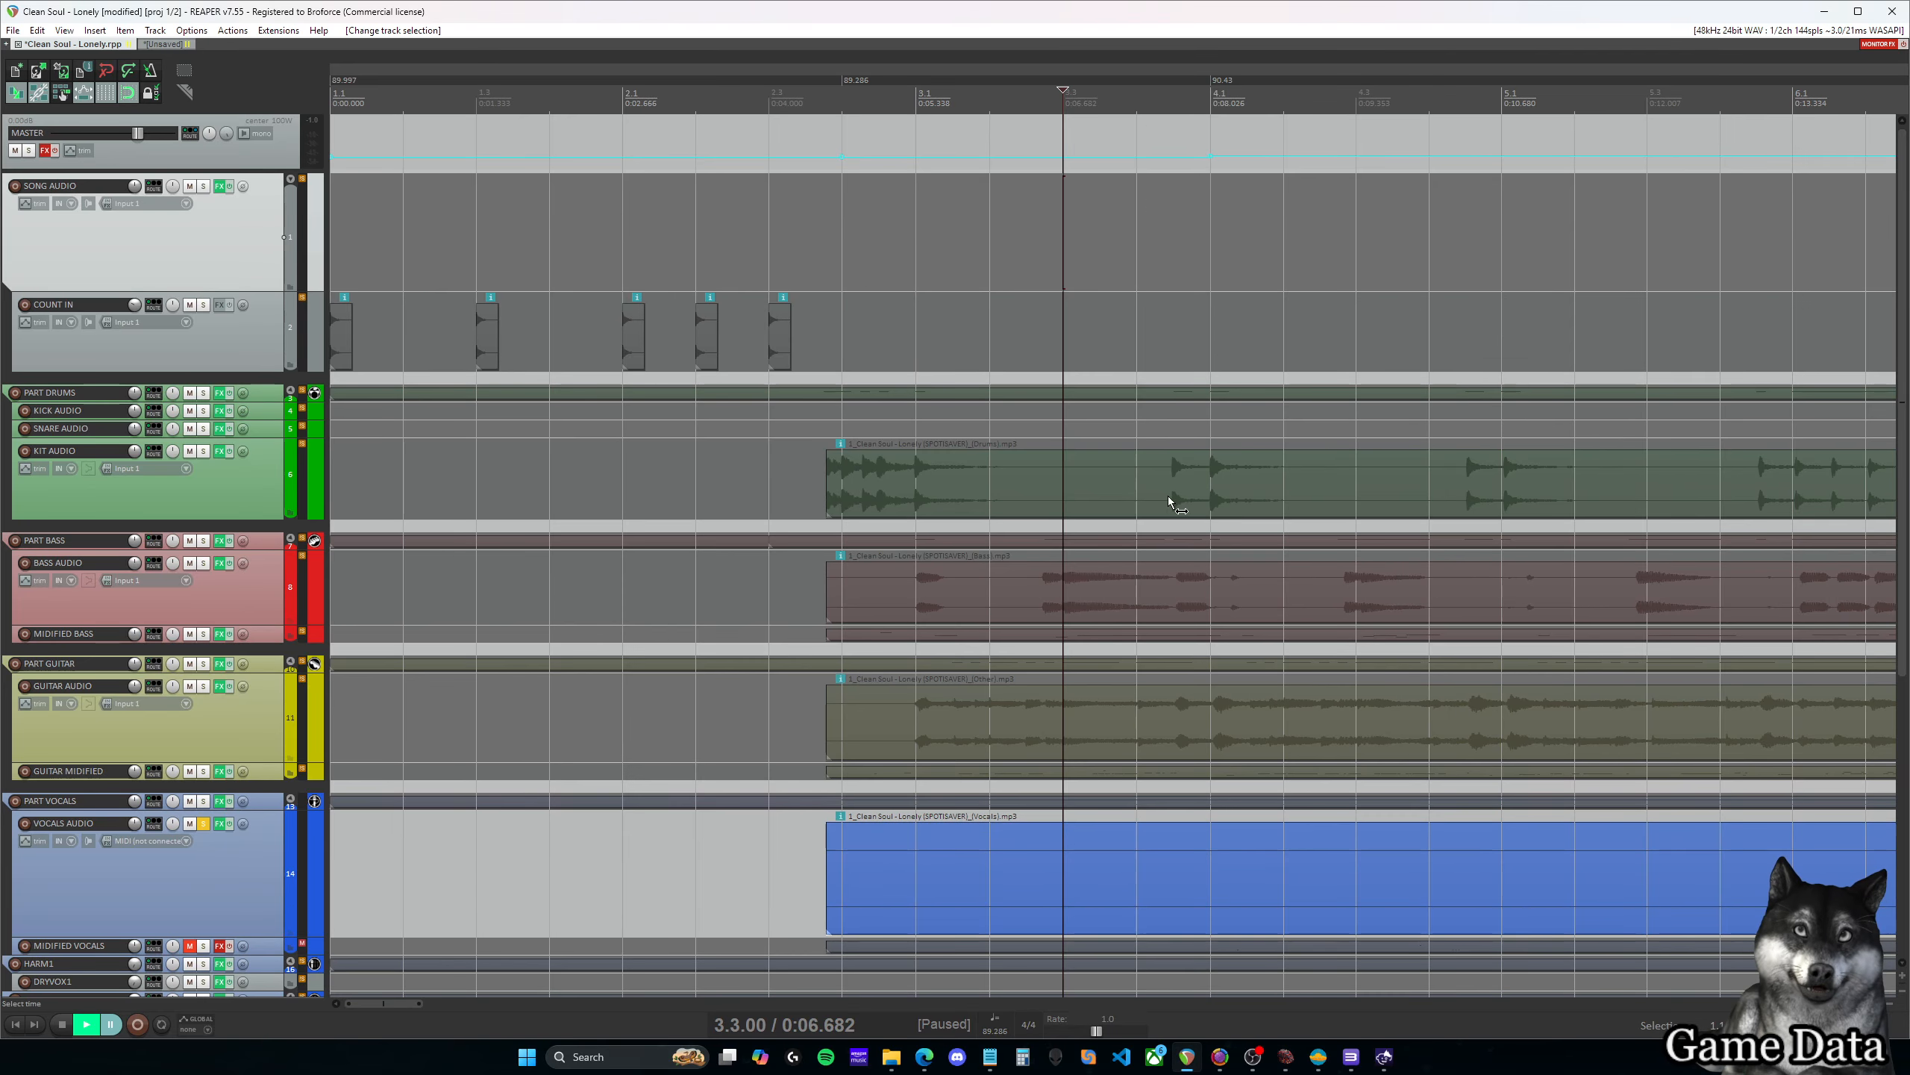
scroll(1165, 681, down, 3)
scroll(957, 660, down, 2)
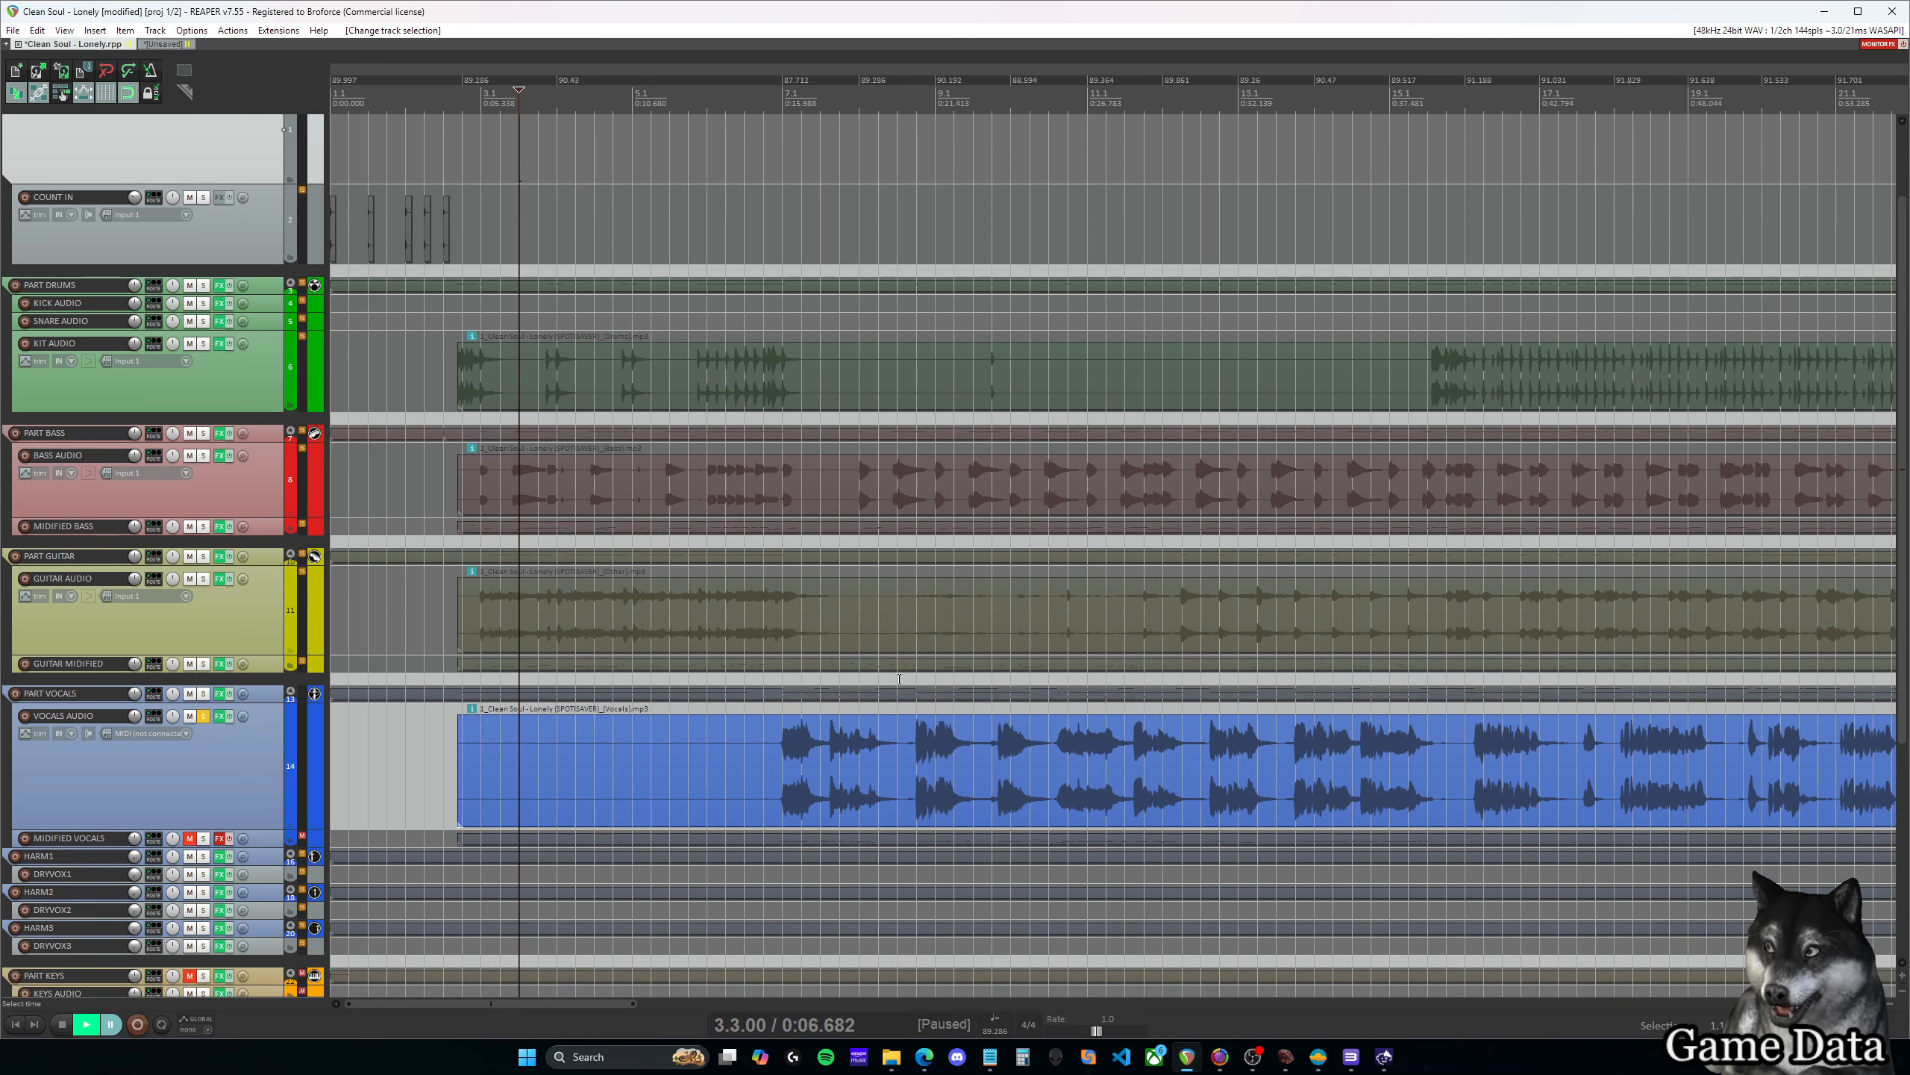
click(1151, 699)
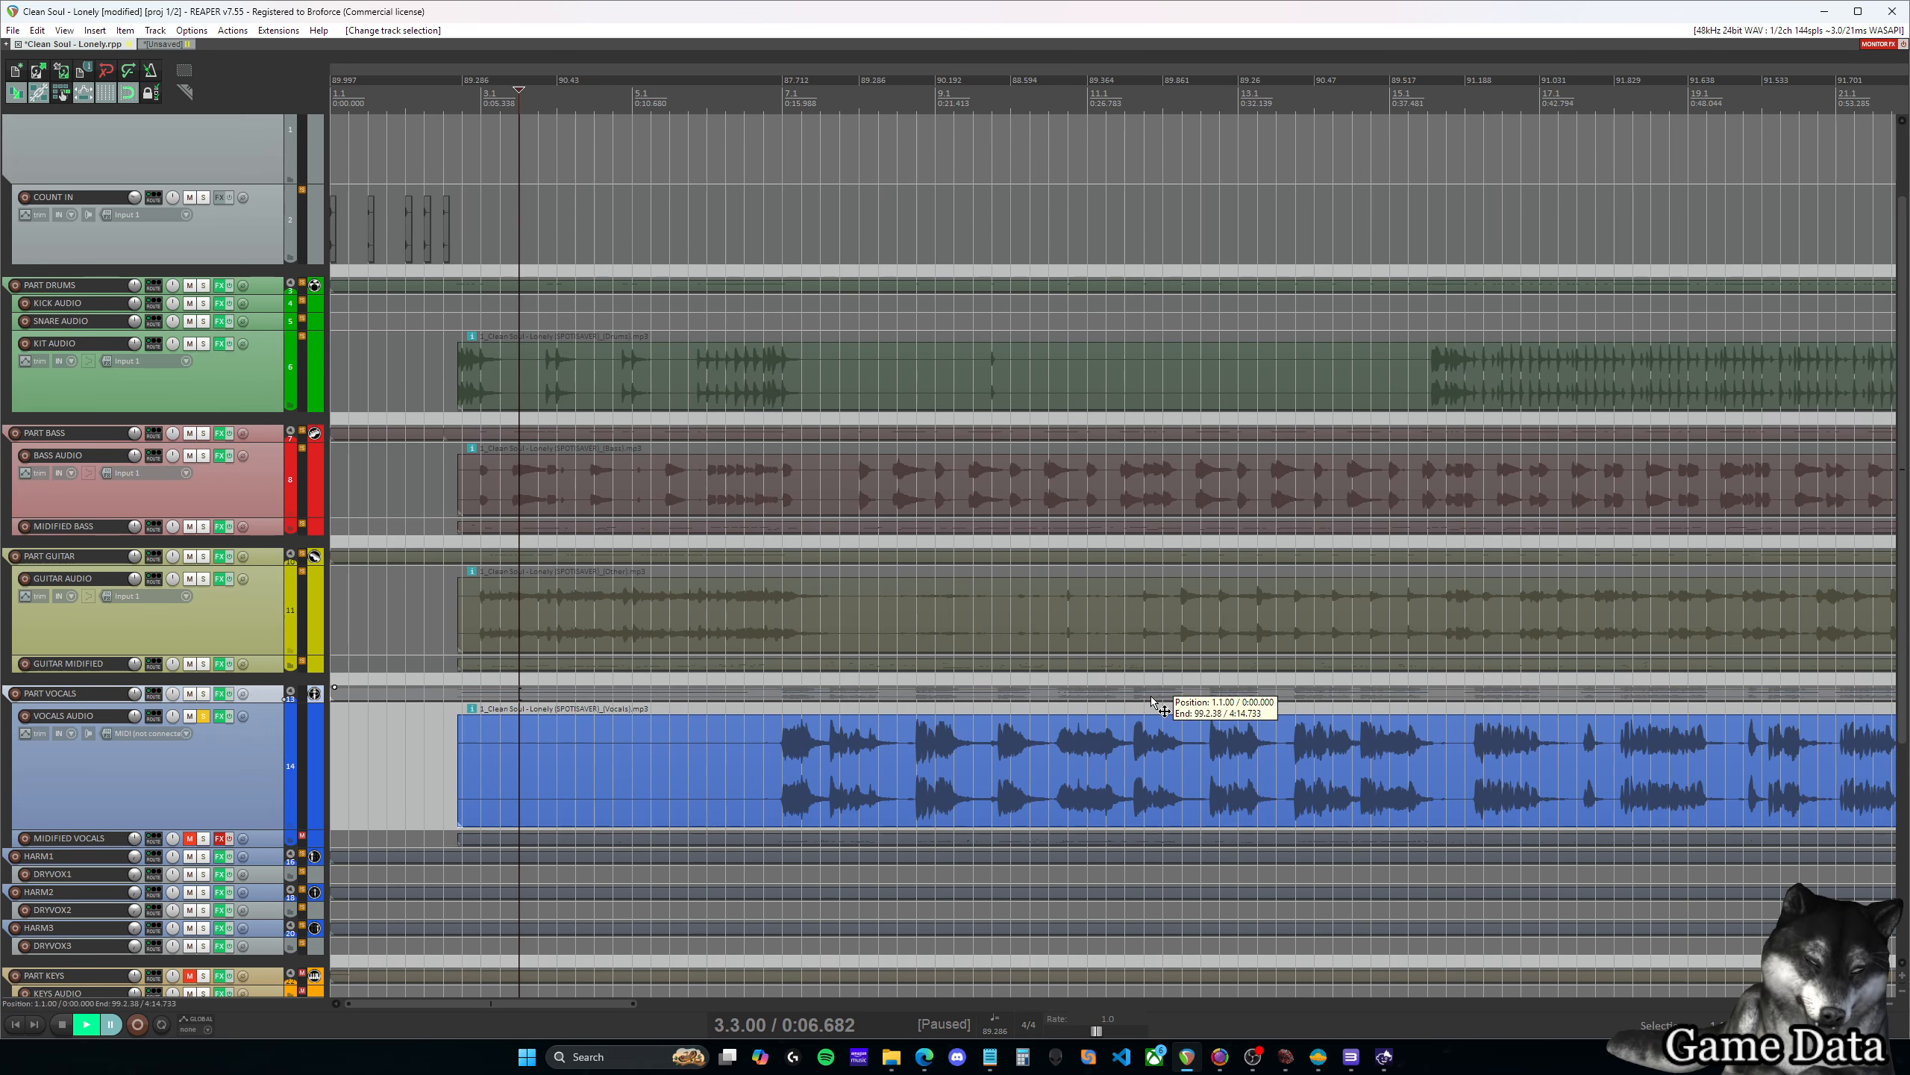
key(v)
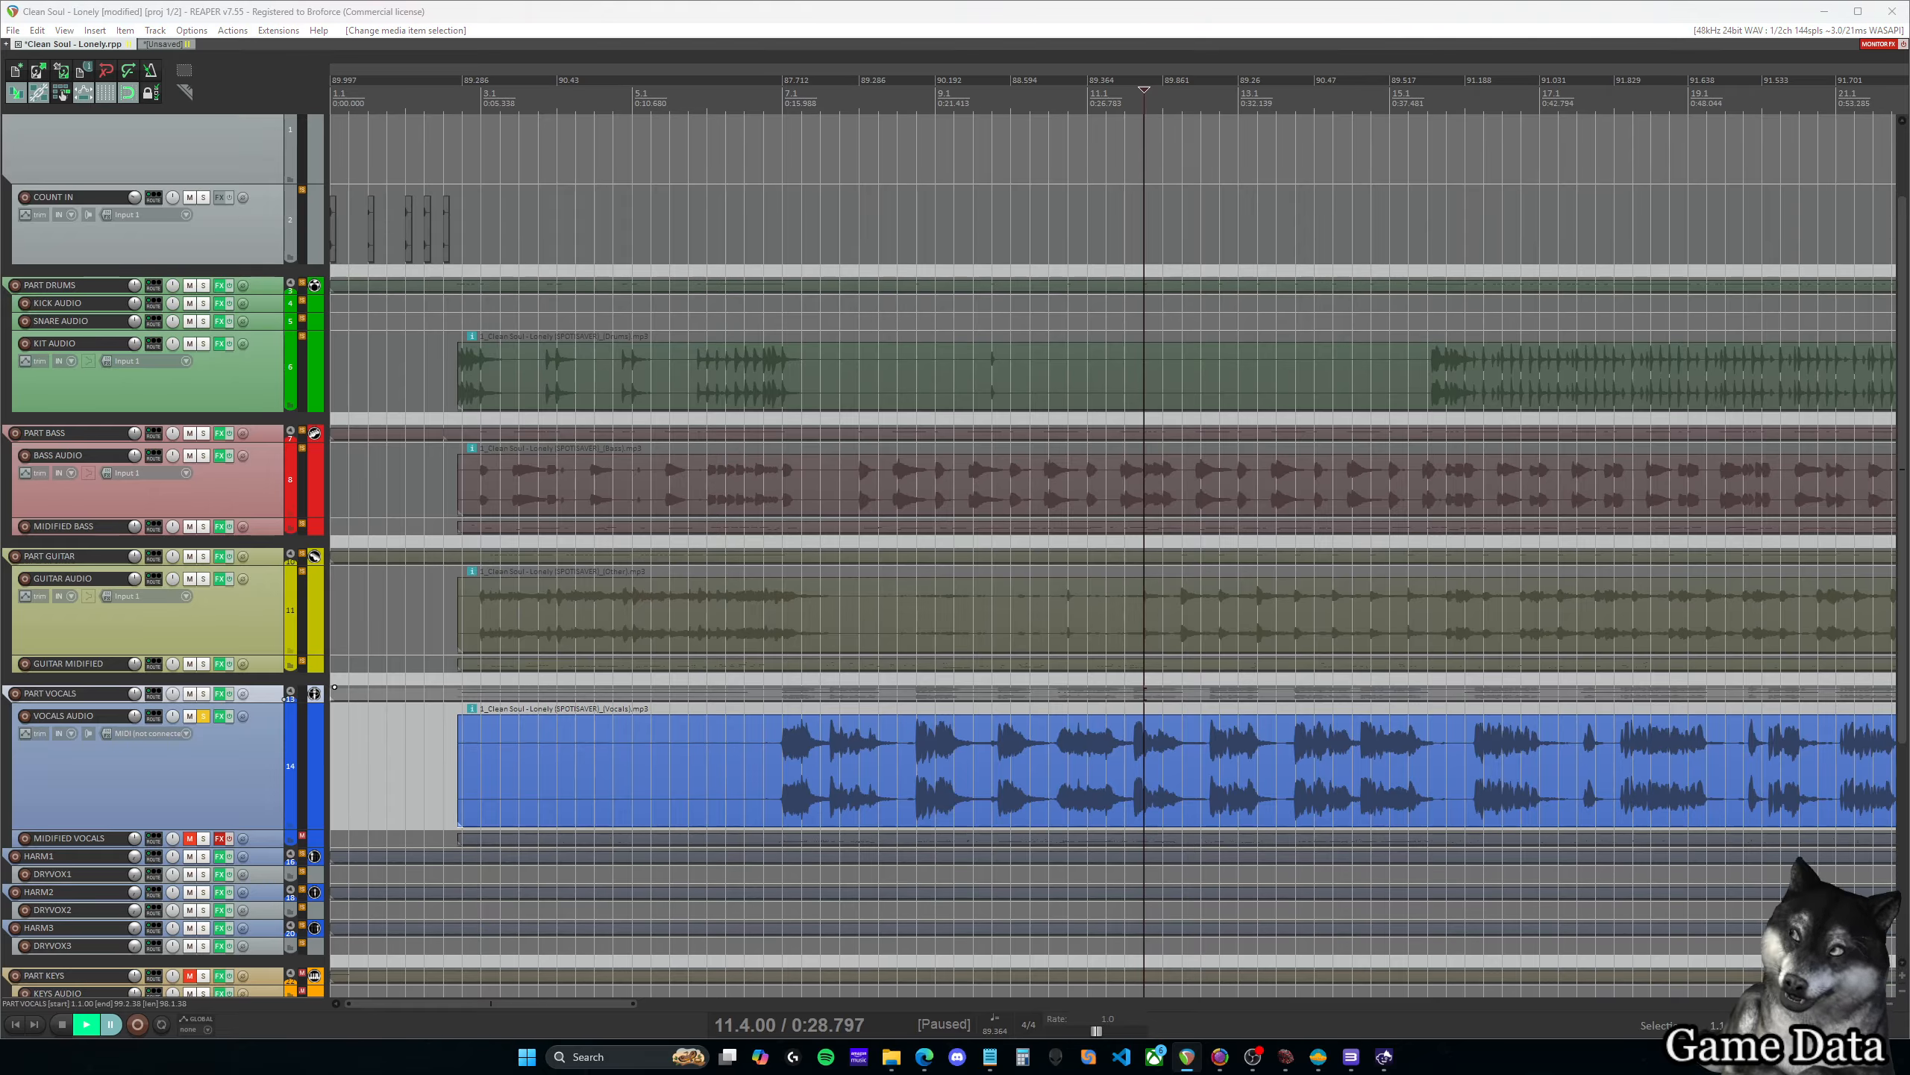
drag(2, 197, 1465, 285)
key(bracketright)
key(bracketright)
key(bracketright)
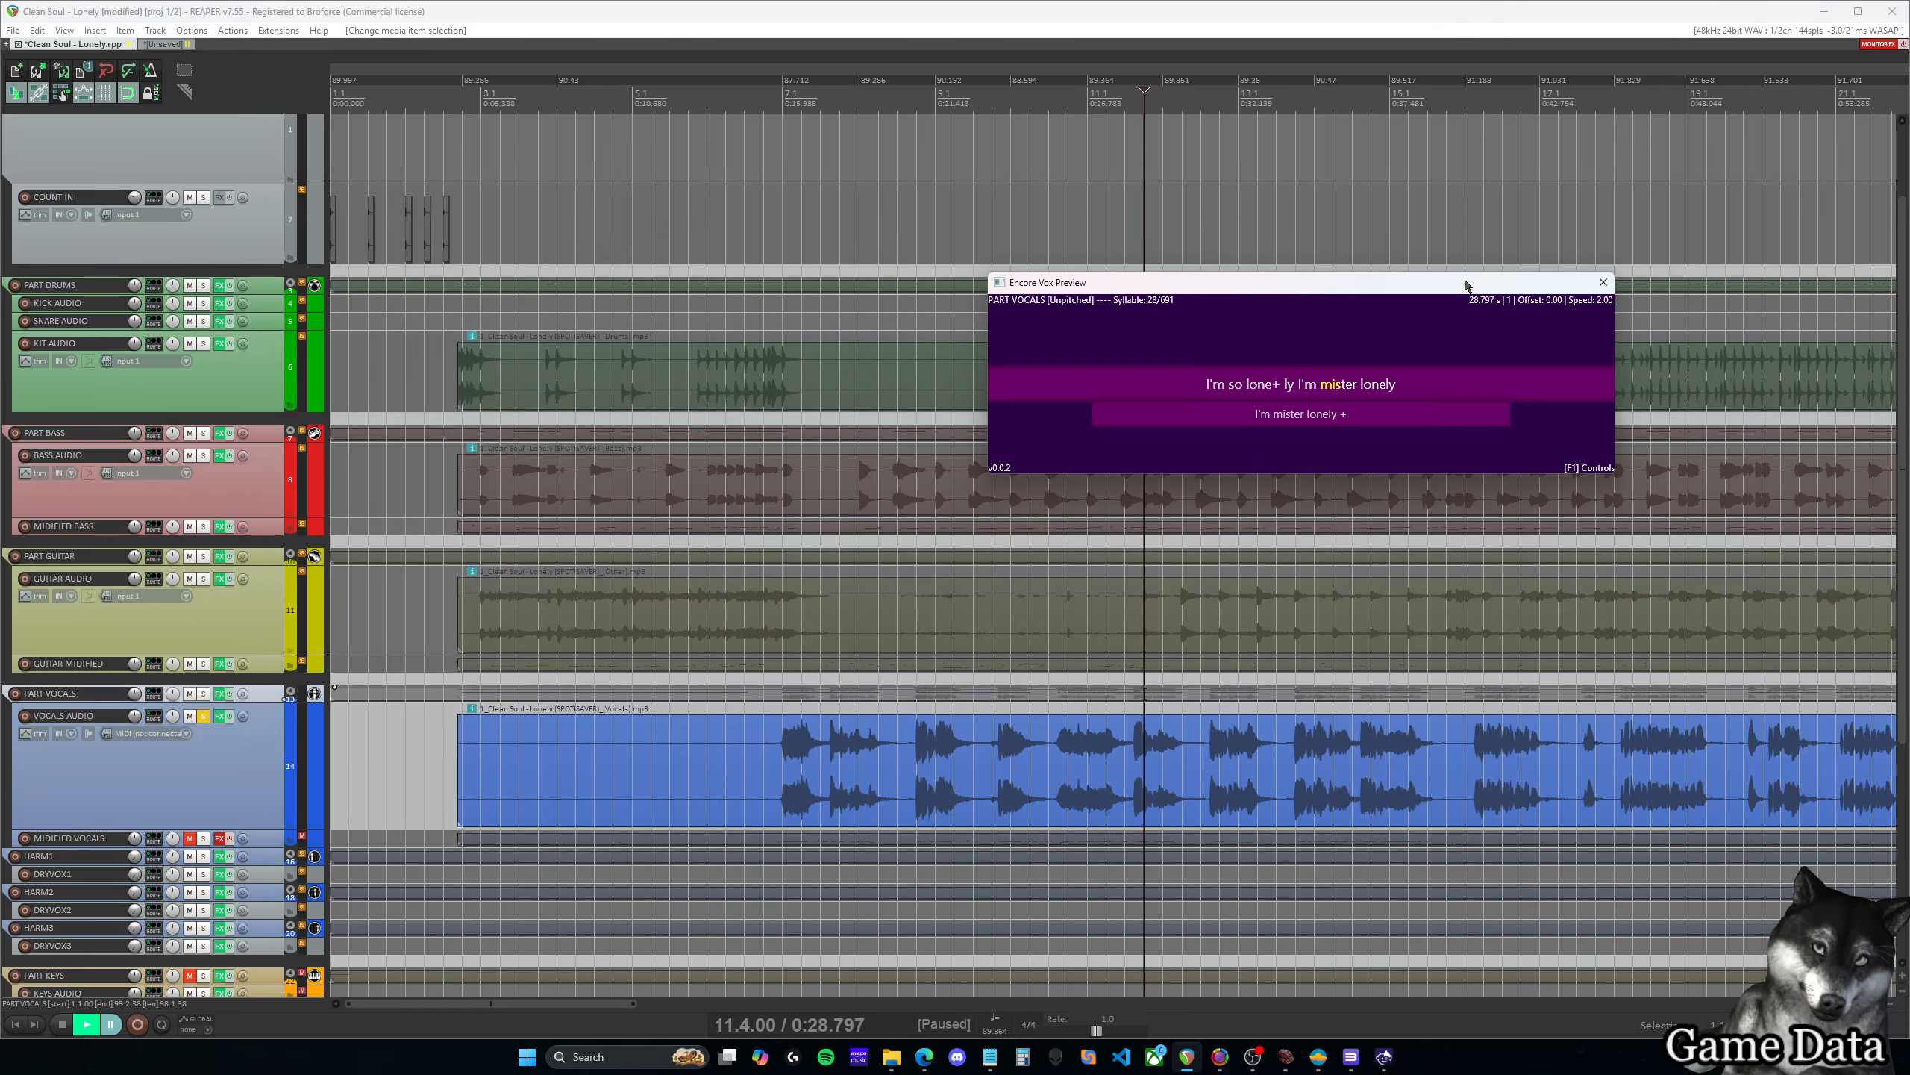
key(bracketright)
key(bracketright)
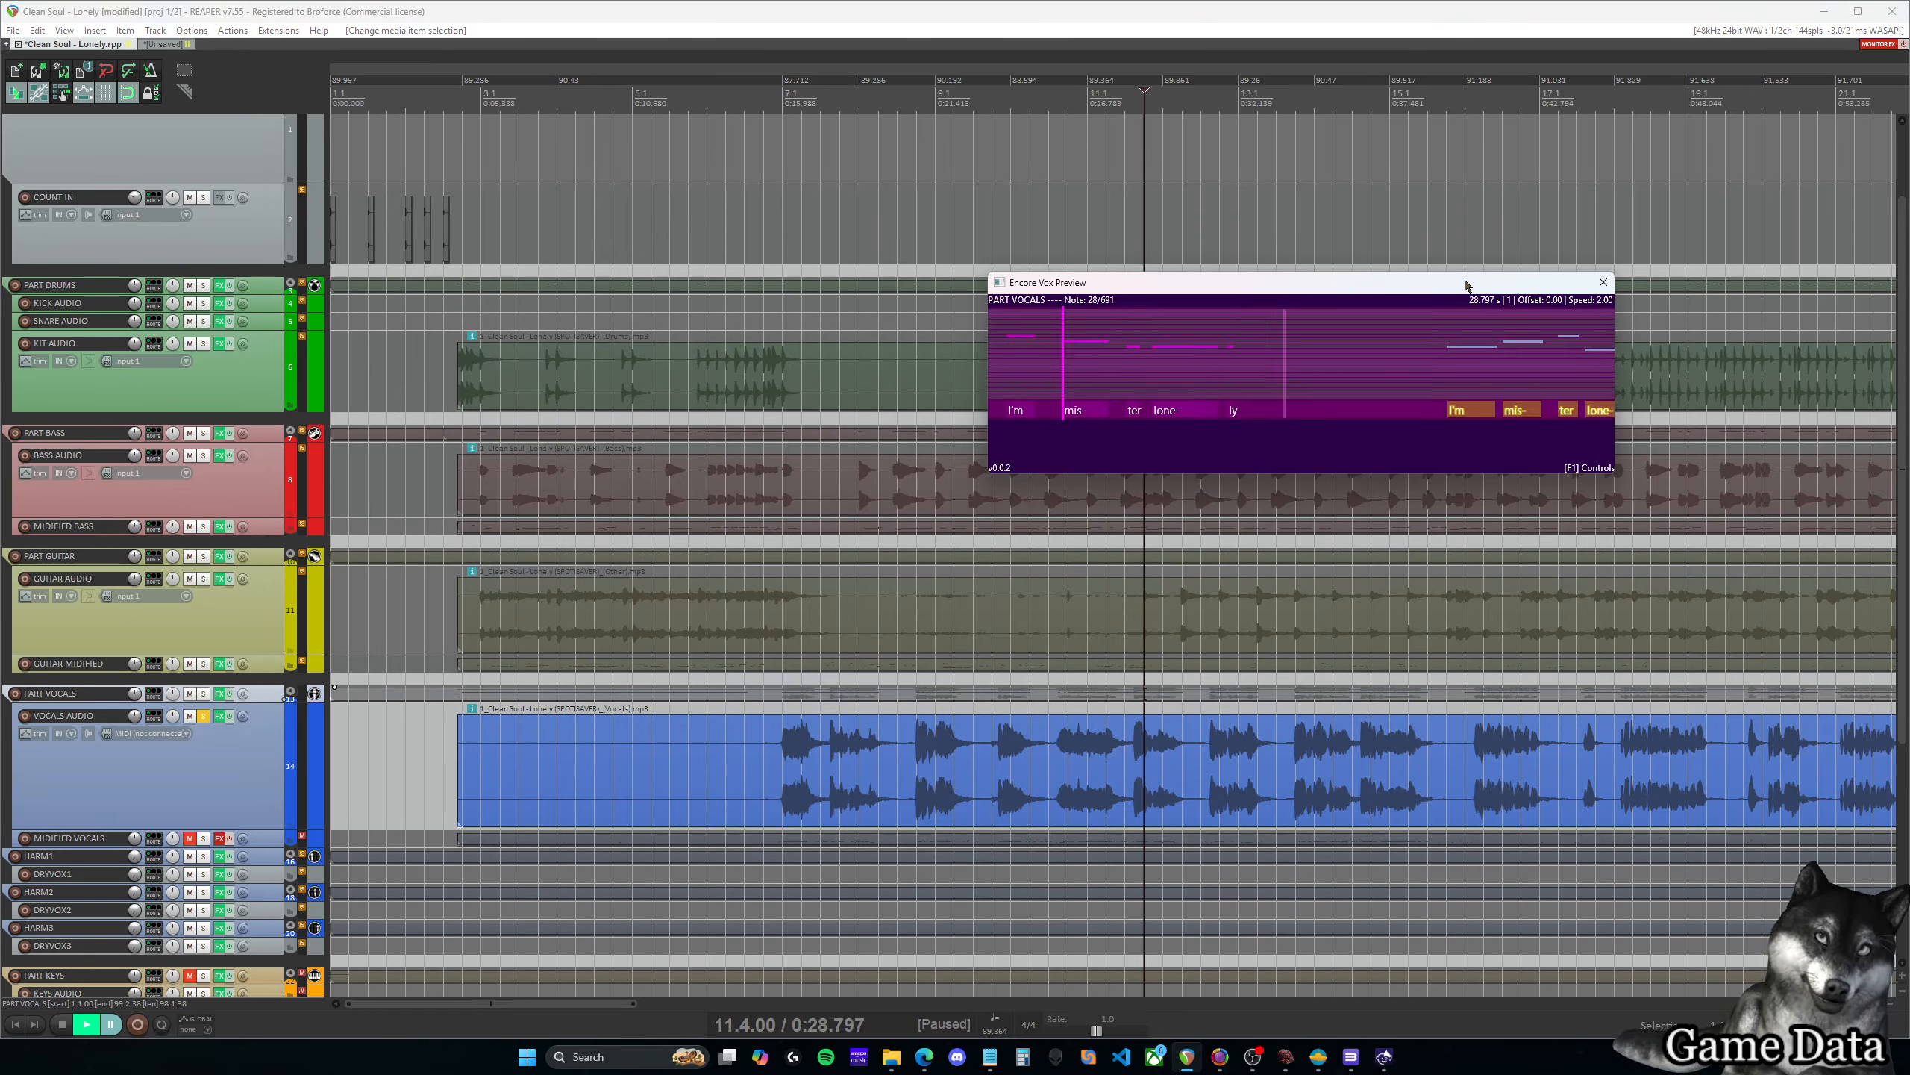
Widen the vocal preview and examine the note and lyric spacing at 18.1, 30.1, 34.2 and 43.4
drag(1422, 286, 971, 276)
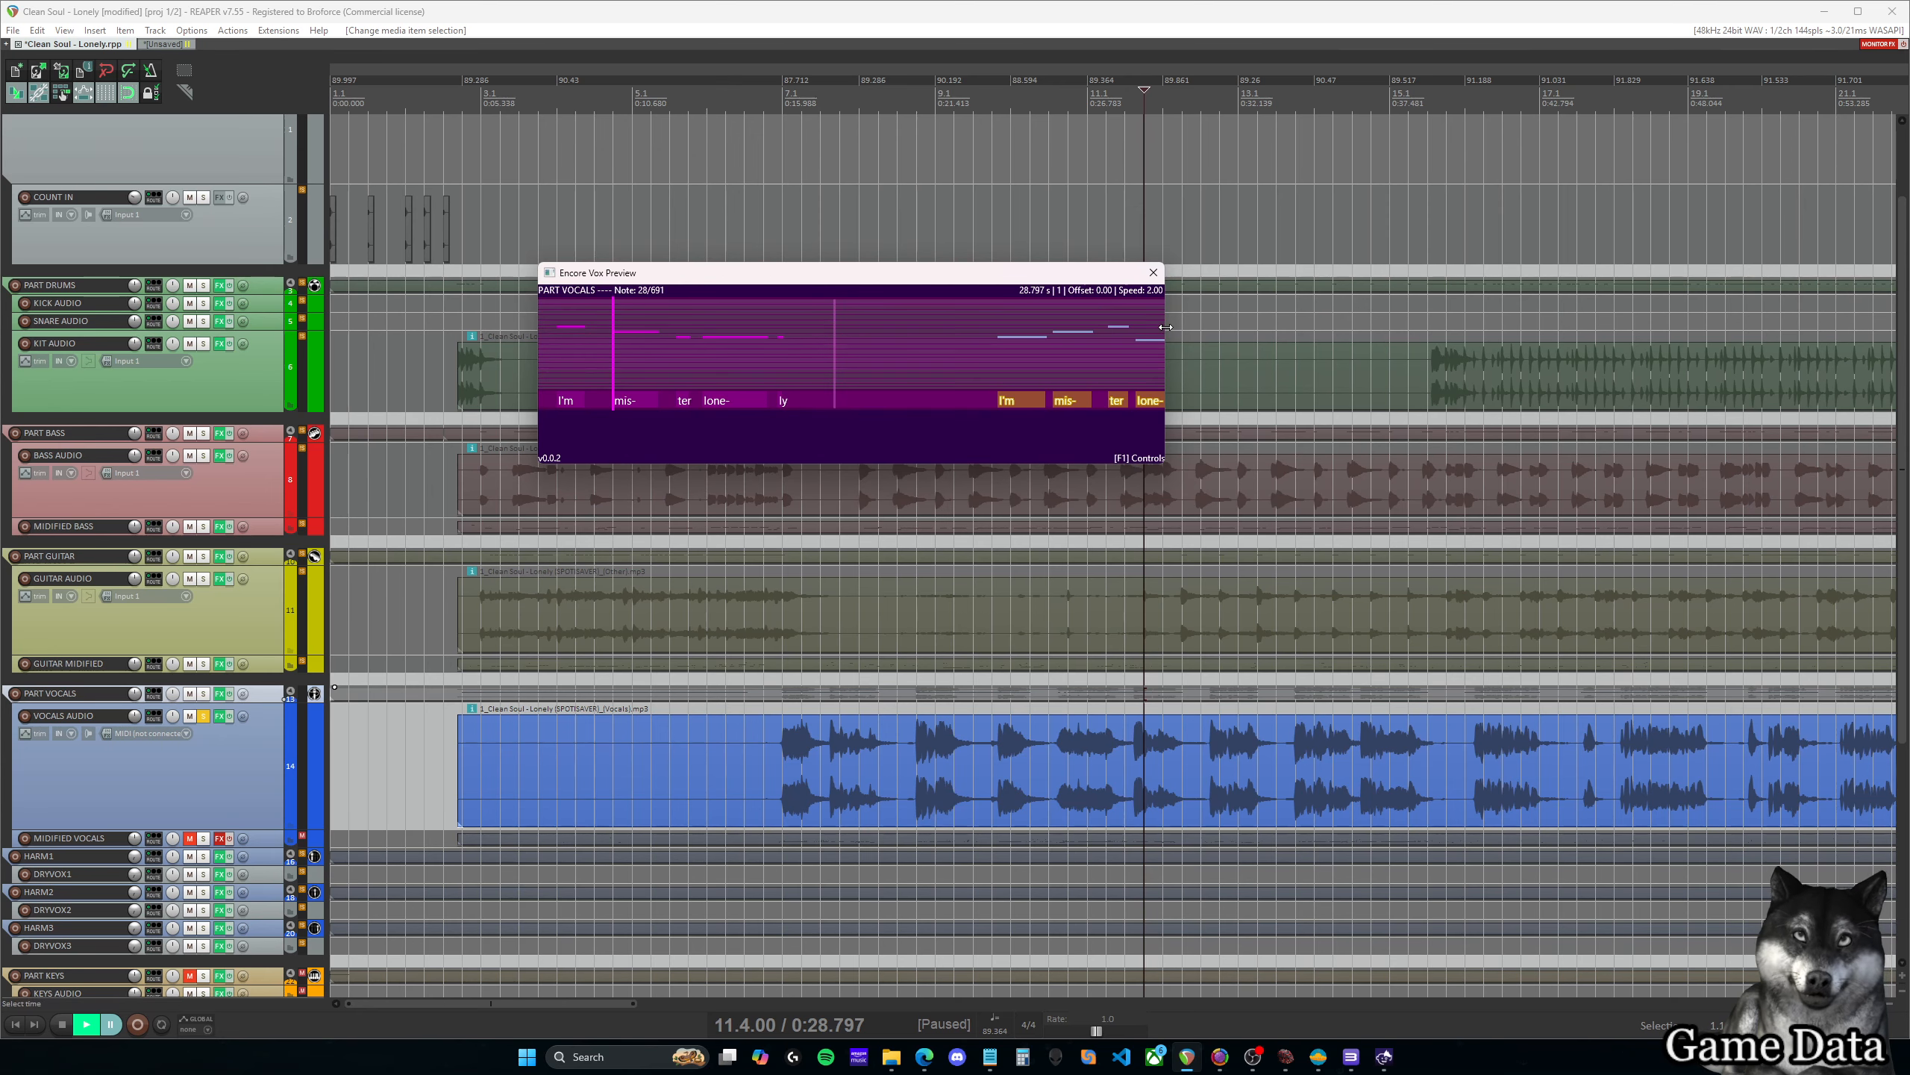
drag(1165, 328, 1689, 327)
drag(1211, 280, 927, 270)
click(1615, 98)
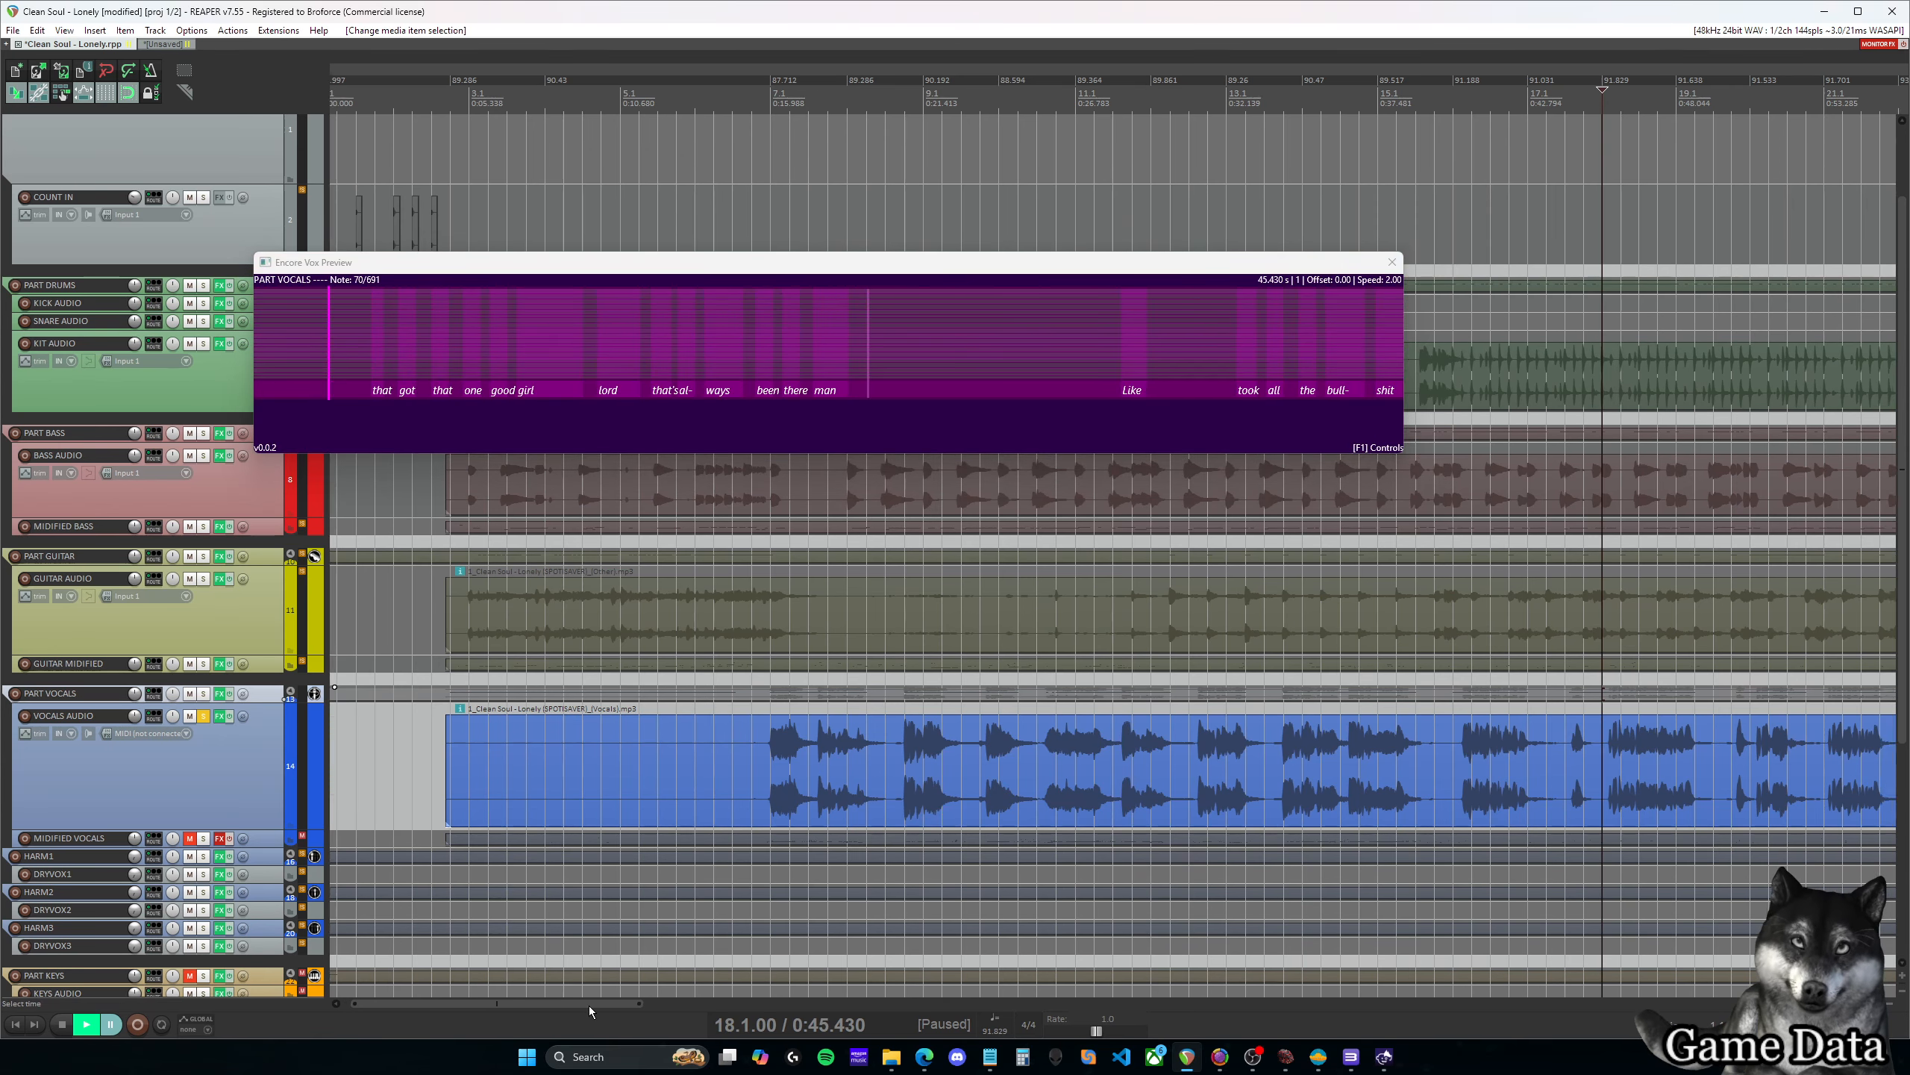
drag(588, 1006, 839, 1006)
click(1179, 101)
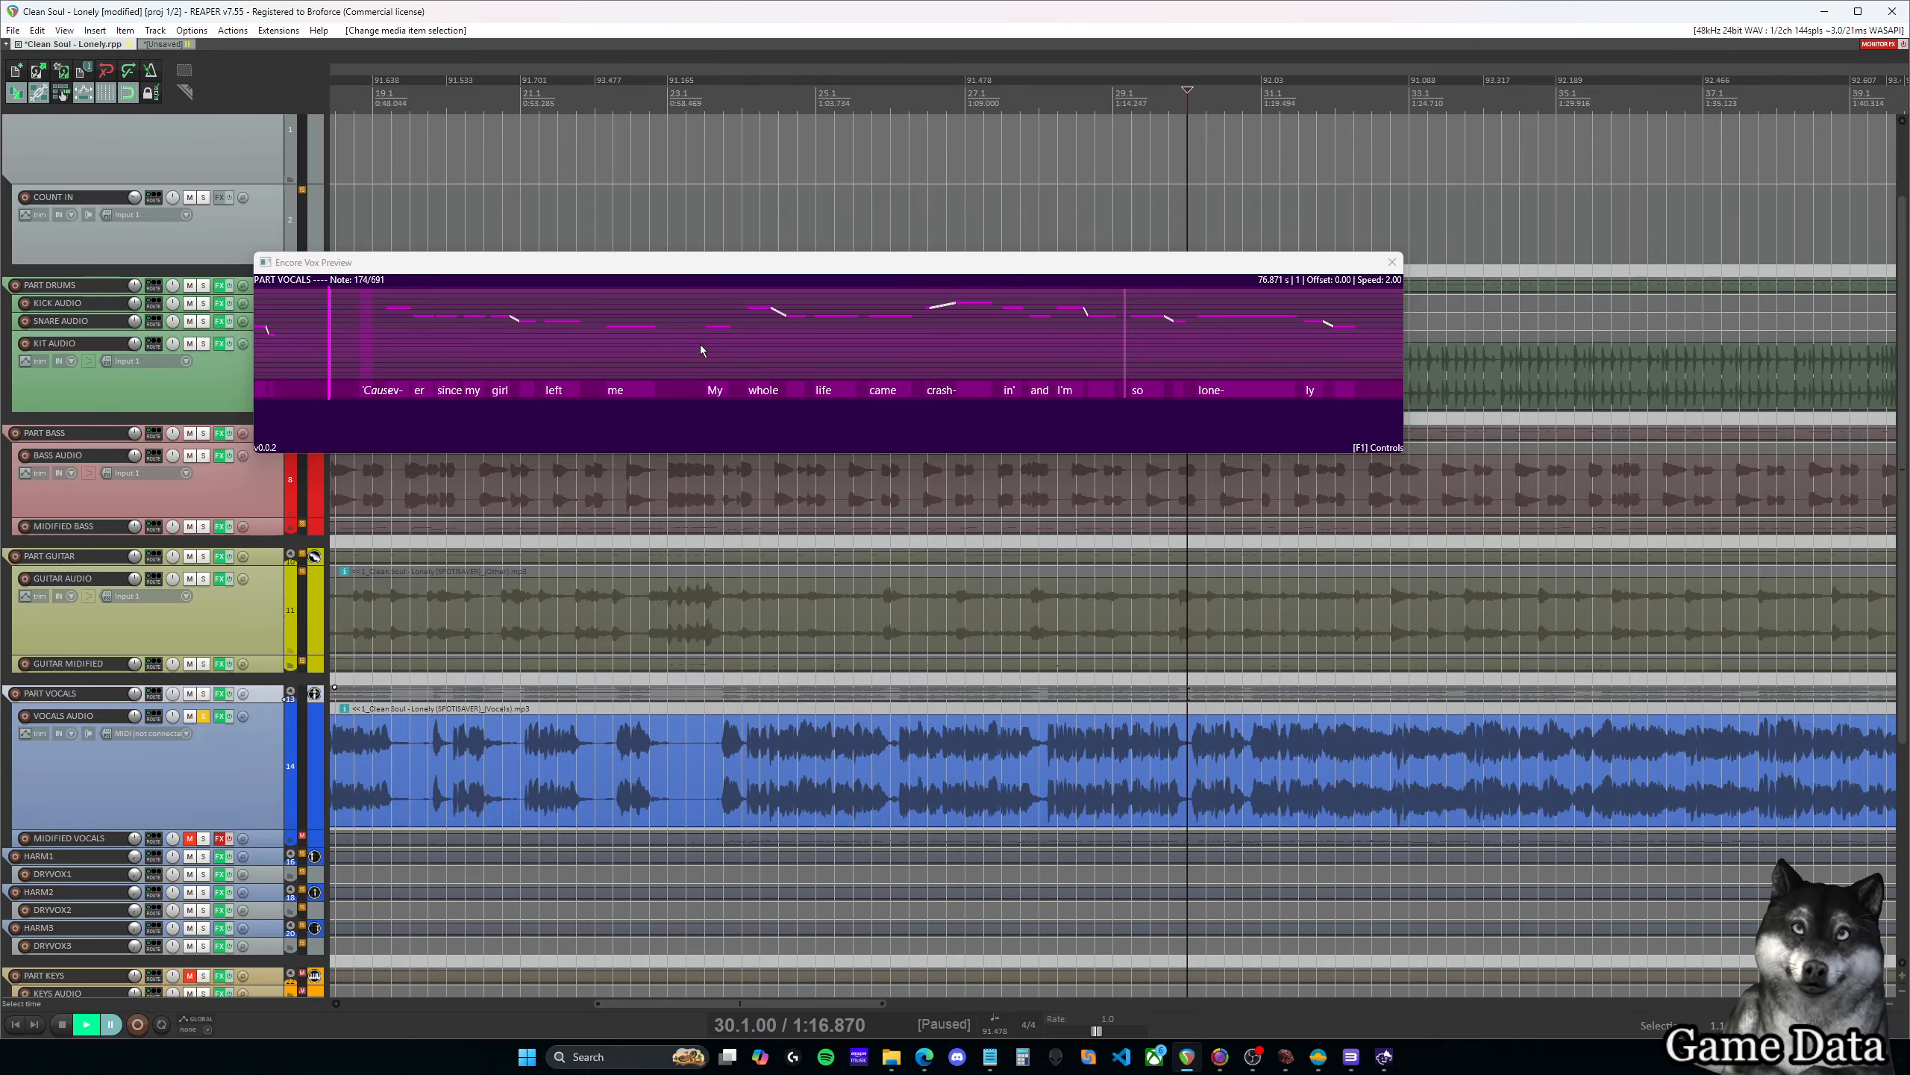
click(1501, 92)
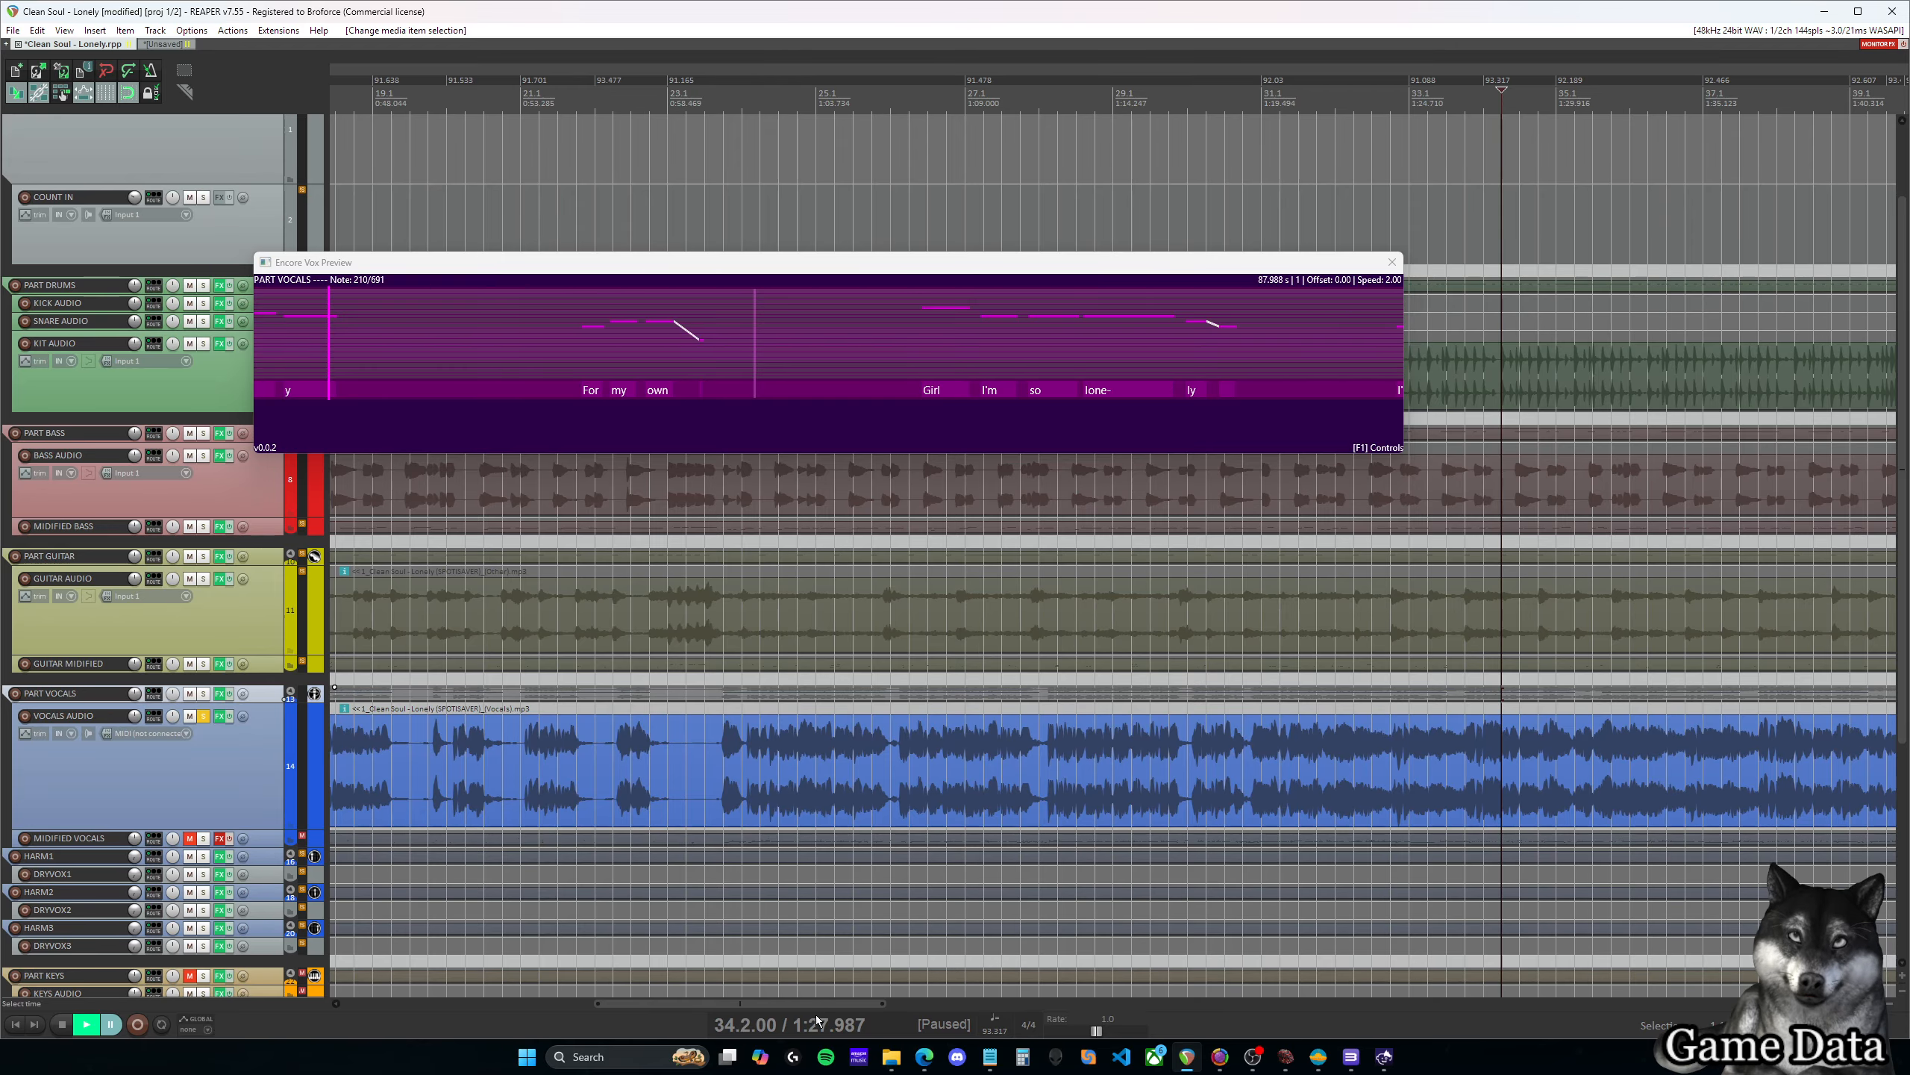
drag(826, 1006, 1031, 1006)
click(1115, 126)
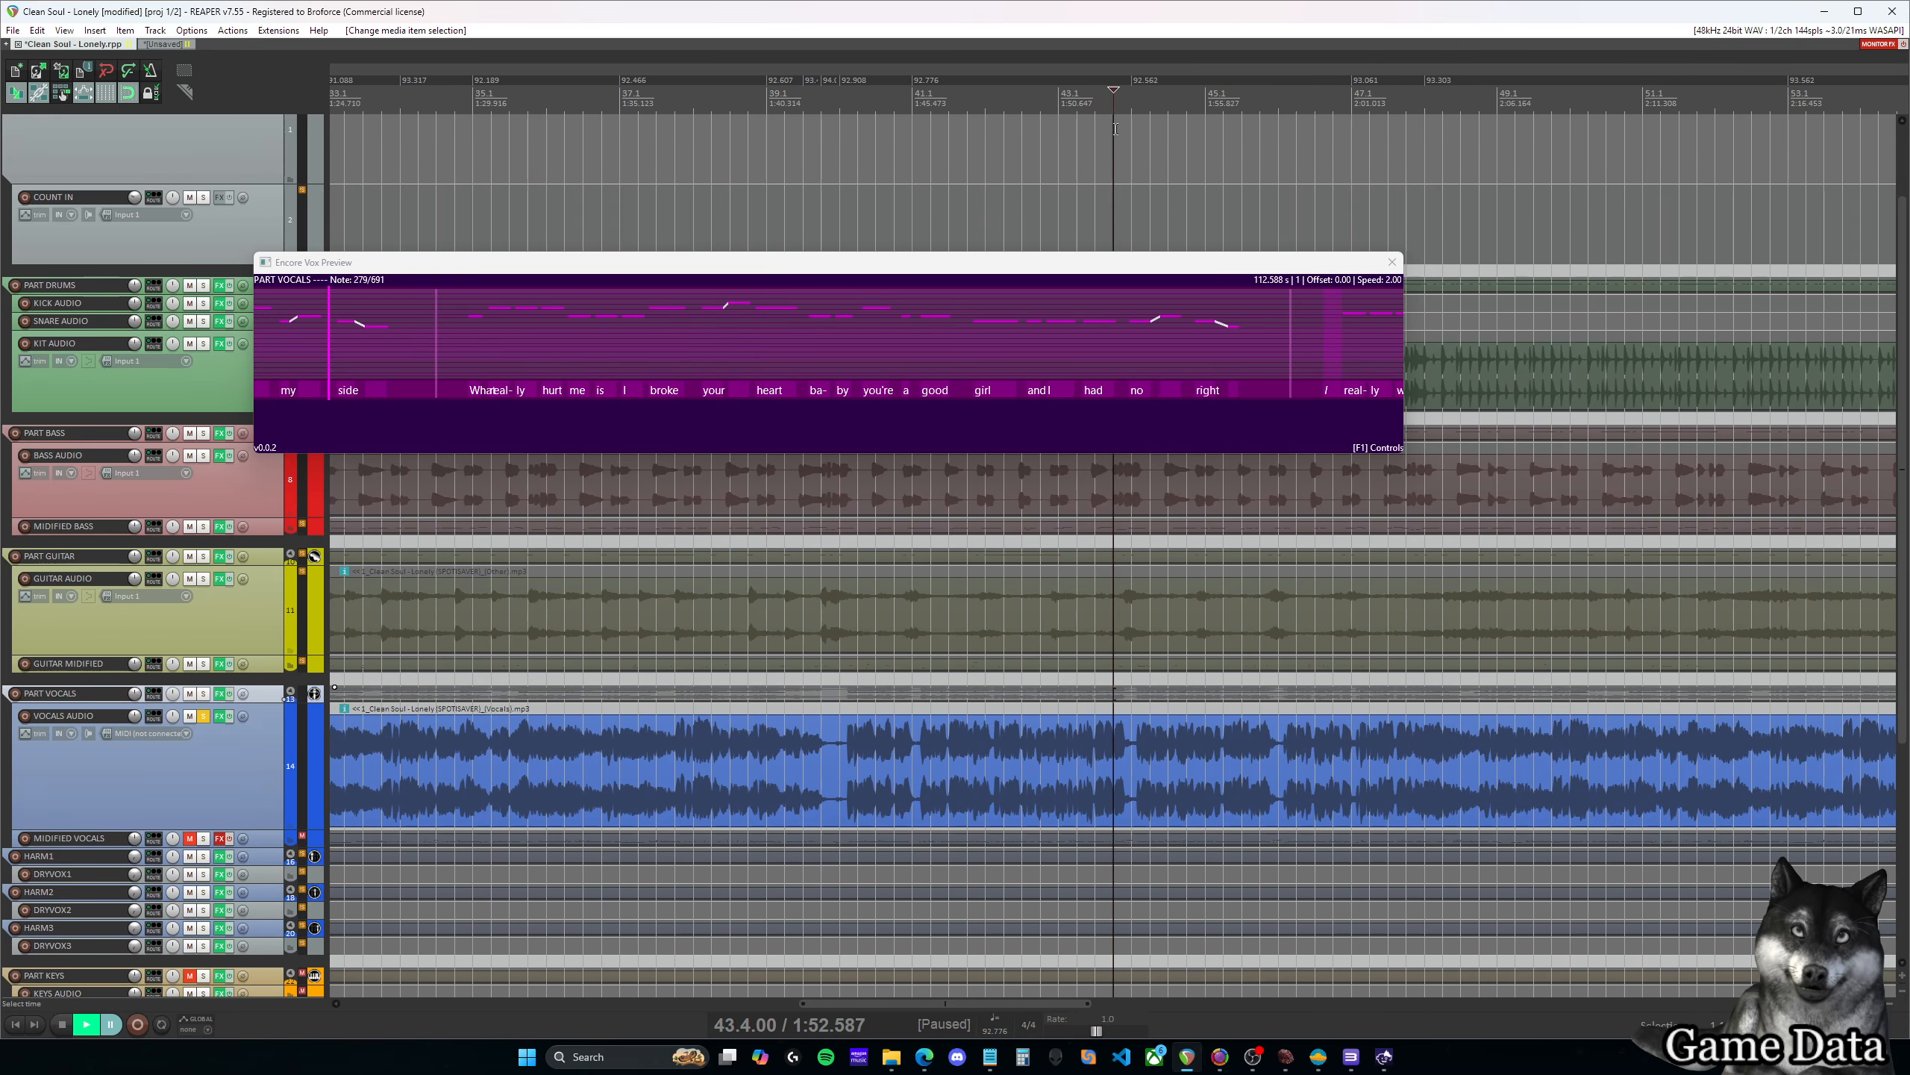
Try different scroll speeds in the vocal preview and set it to 2.75 to compare the lyric spacing
click(1141, 319)
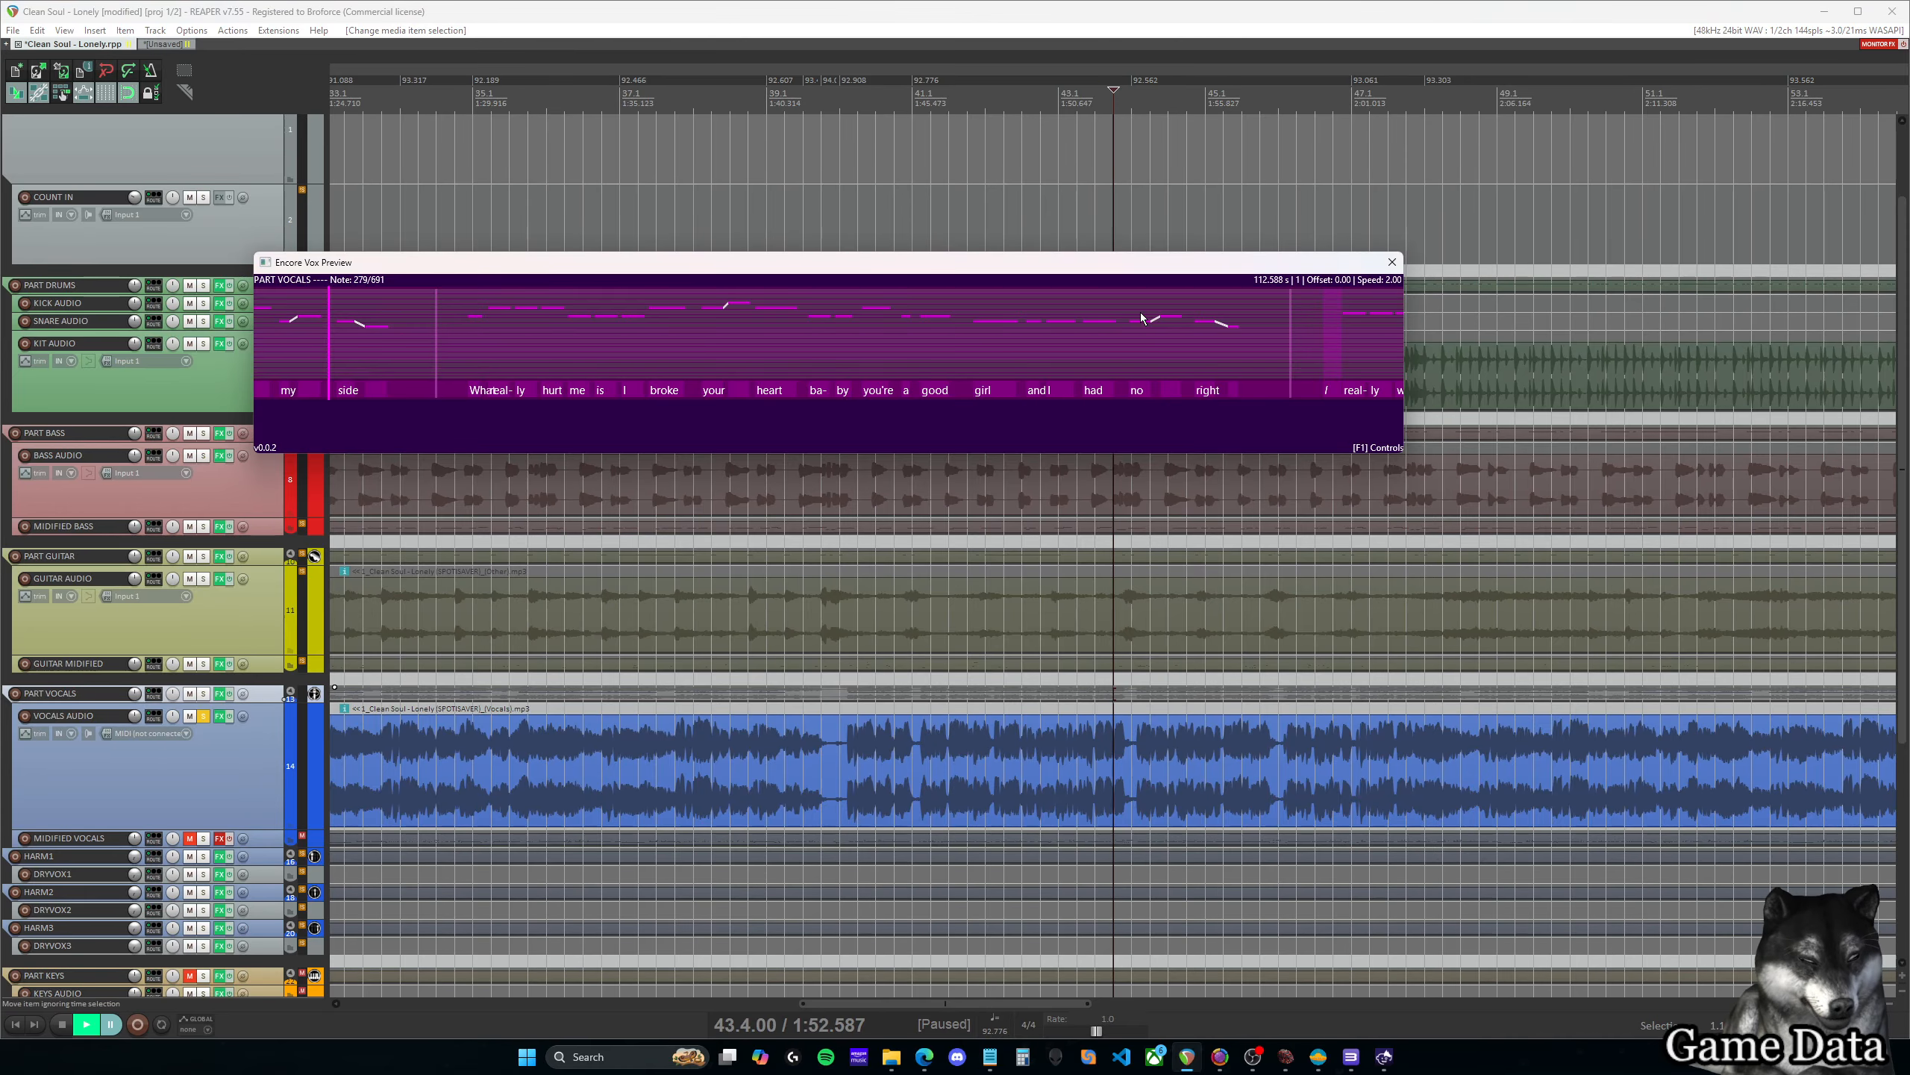
key(bracketright)
key(bracketleft)
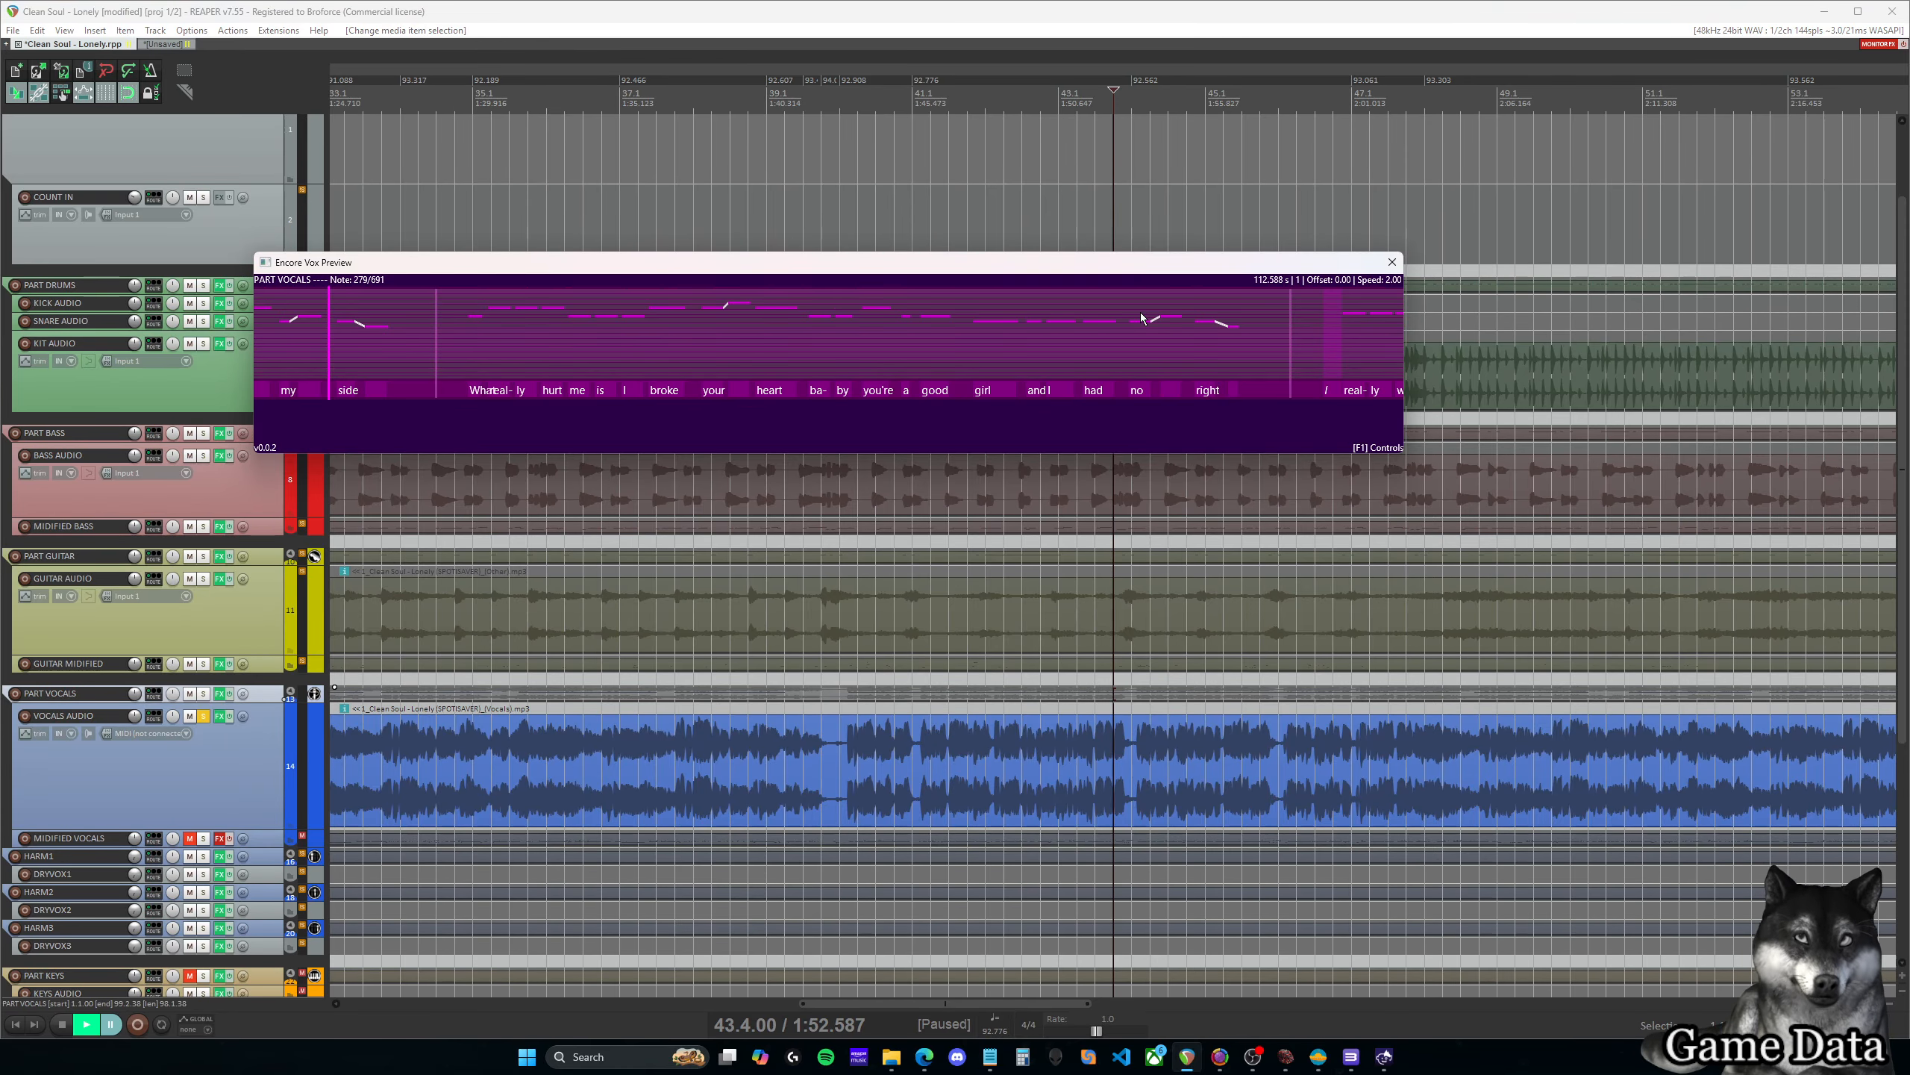
key(minus)
key(minus)
key(minus)
key(minus)
key(minus)
key(minus)
key(minus)
key(equal)
key(equal)
key(equal)
key(equal)
key(equal)
key(equal)
key(equal)
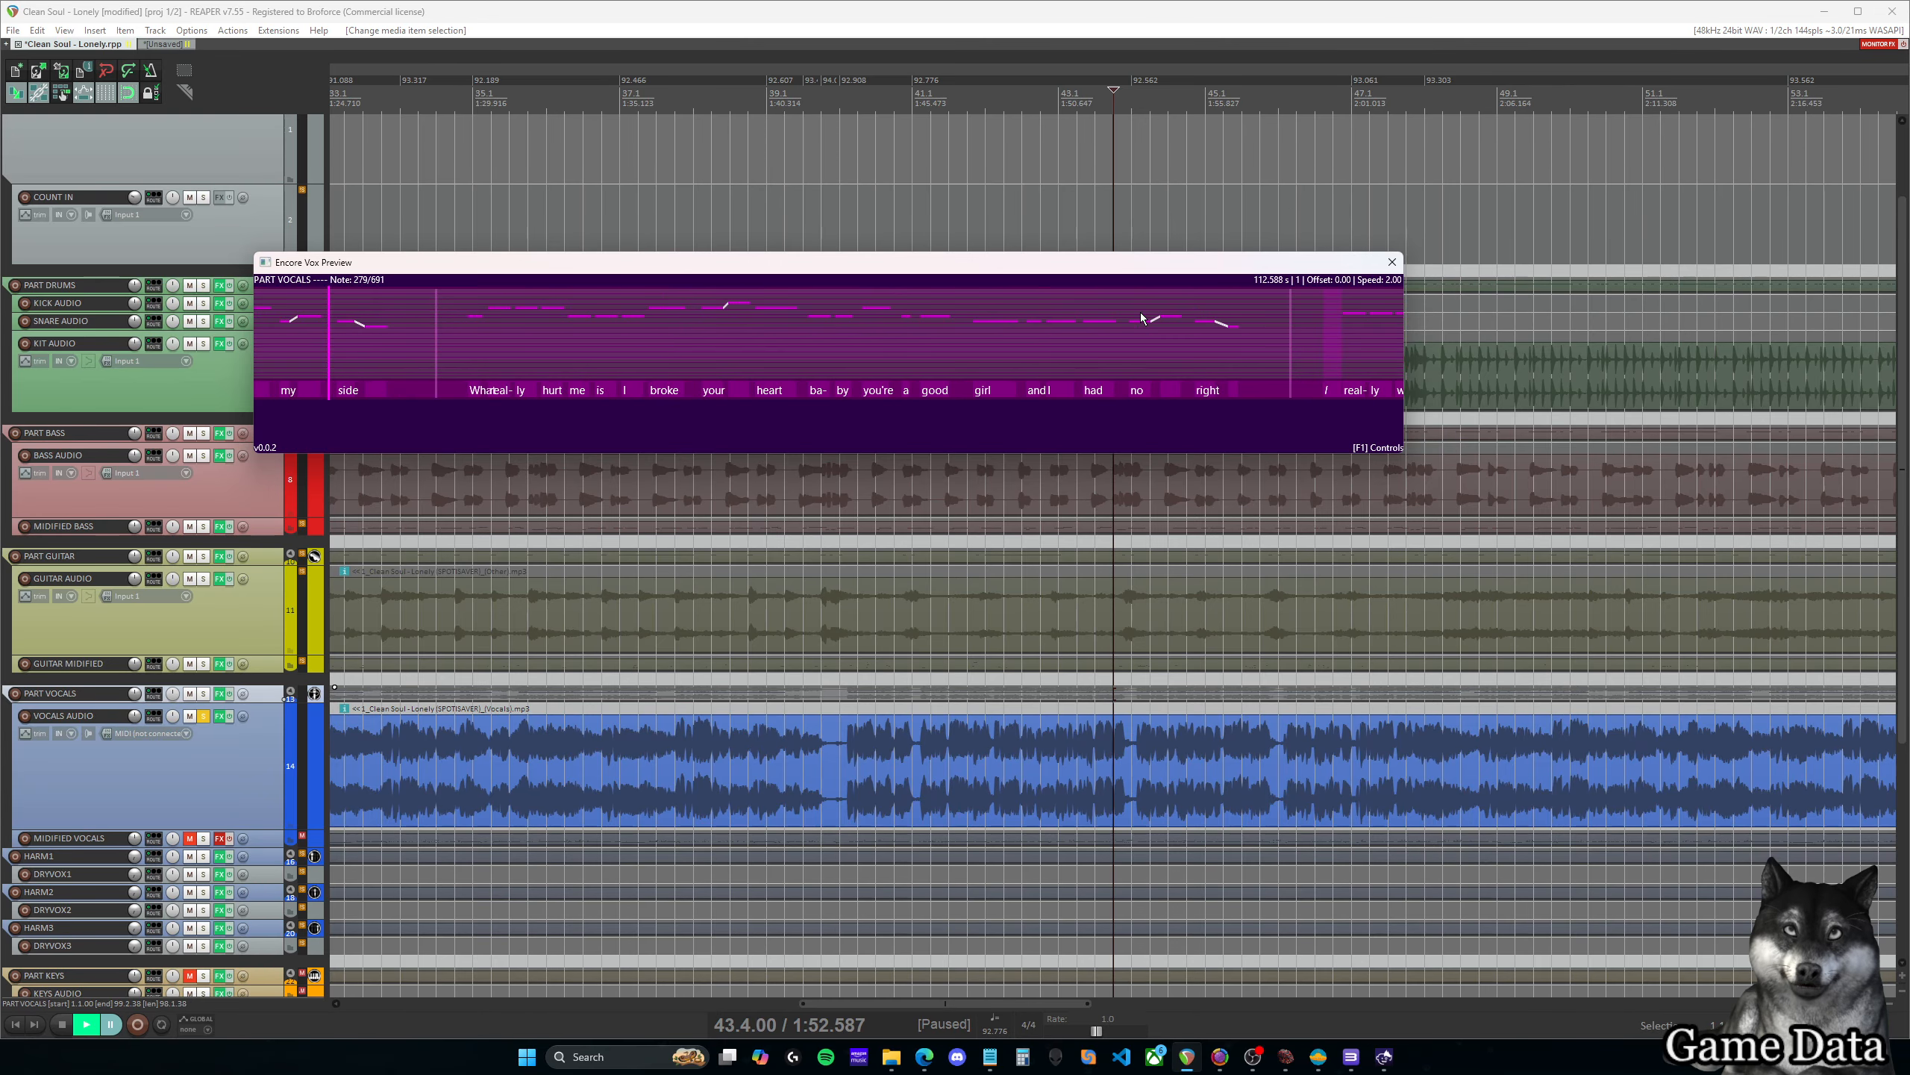
key(equal)
key(minus)
key(minus)
key(minus)
key(equal)
key(equal)
key(equal)
key(equal)
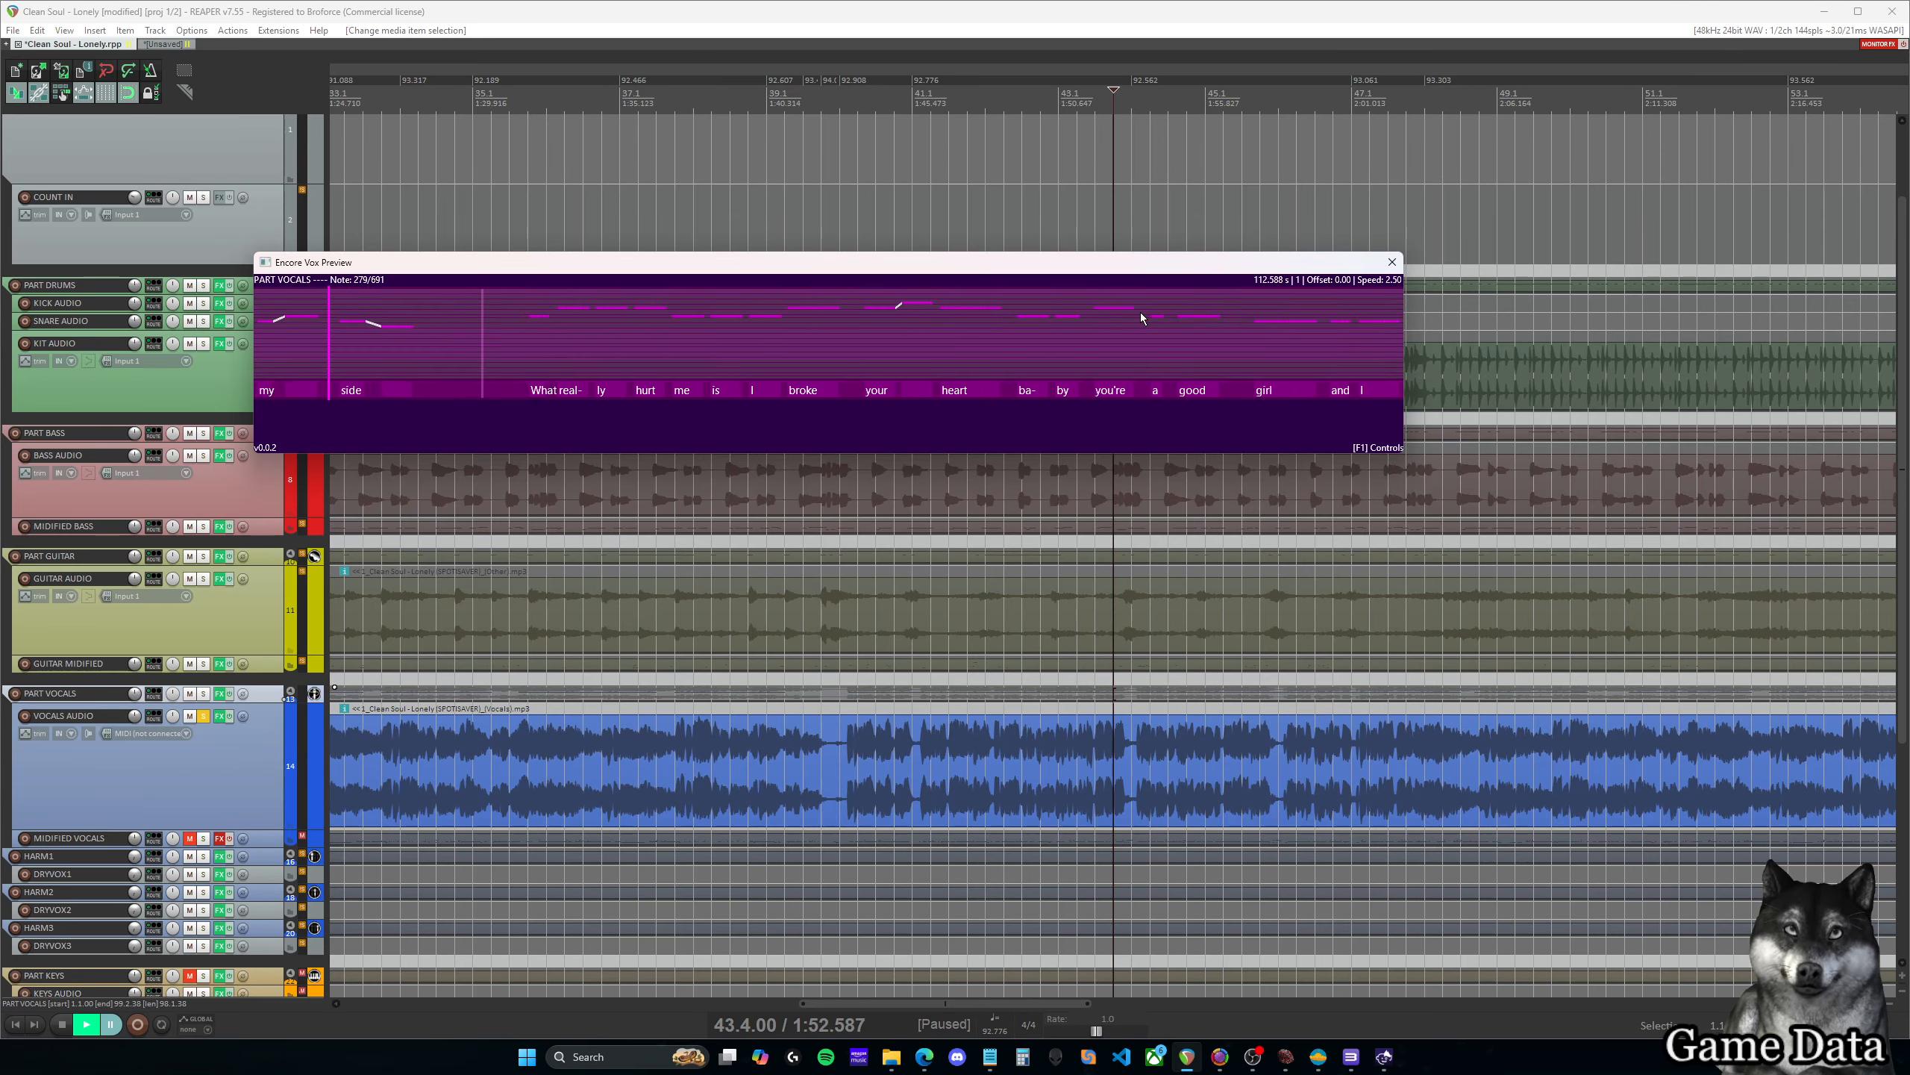
key(equal)
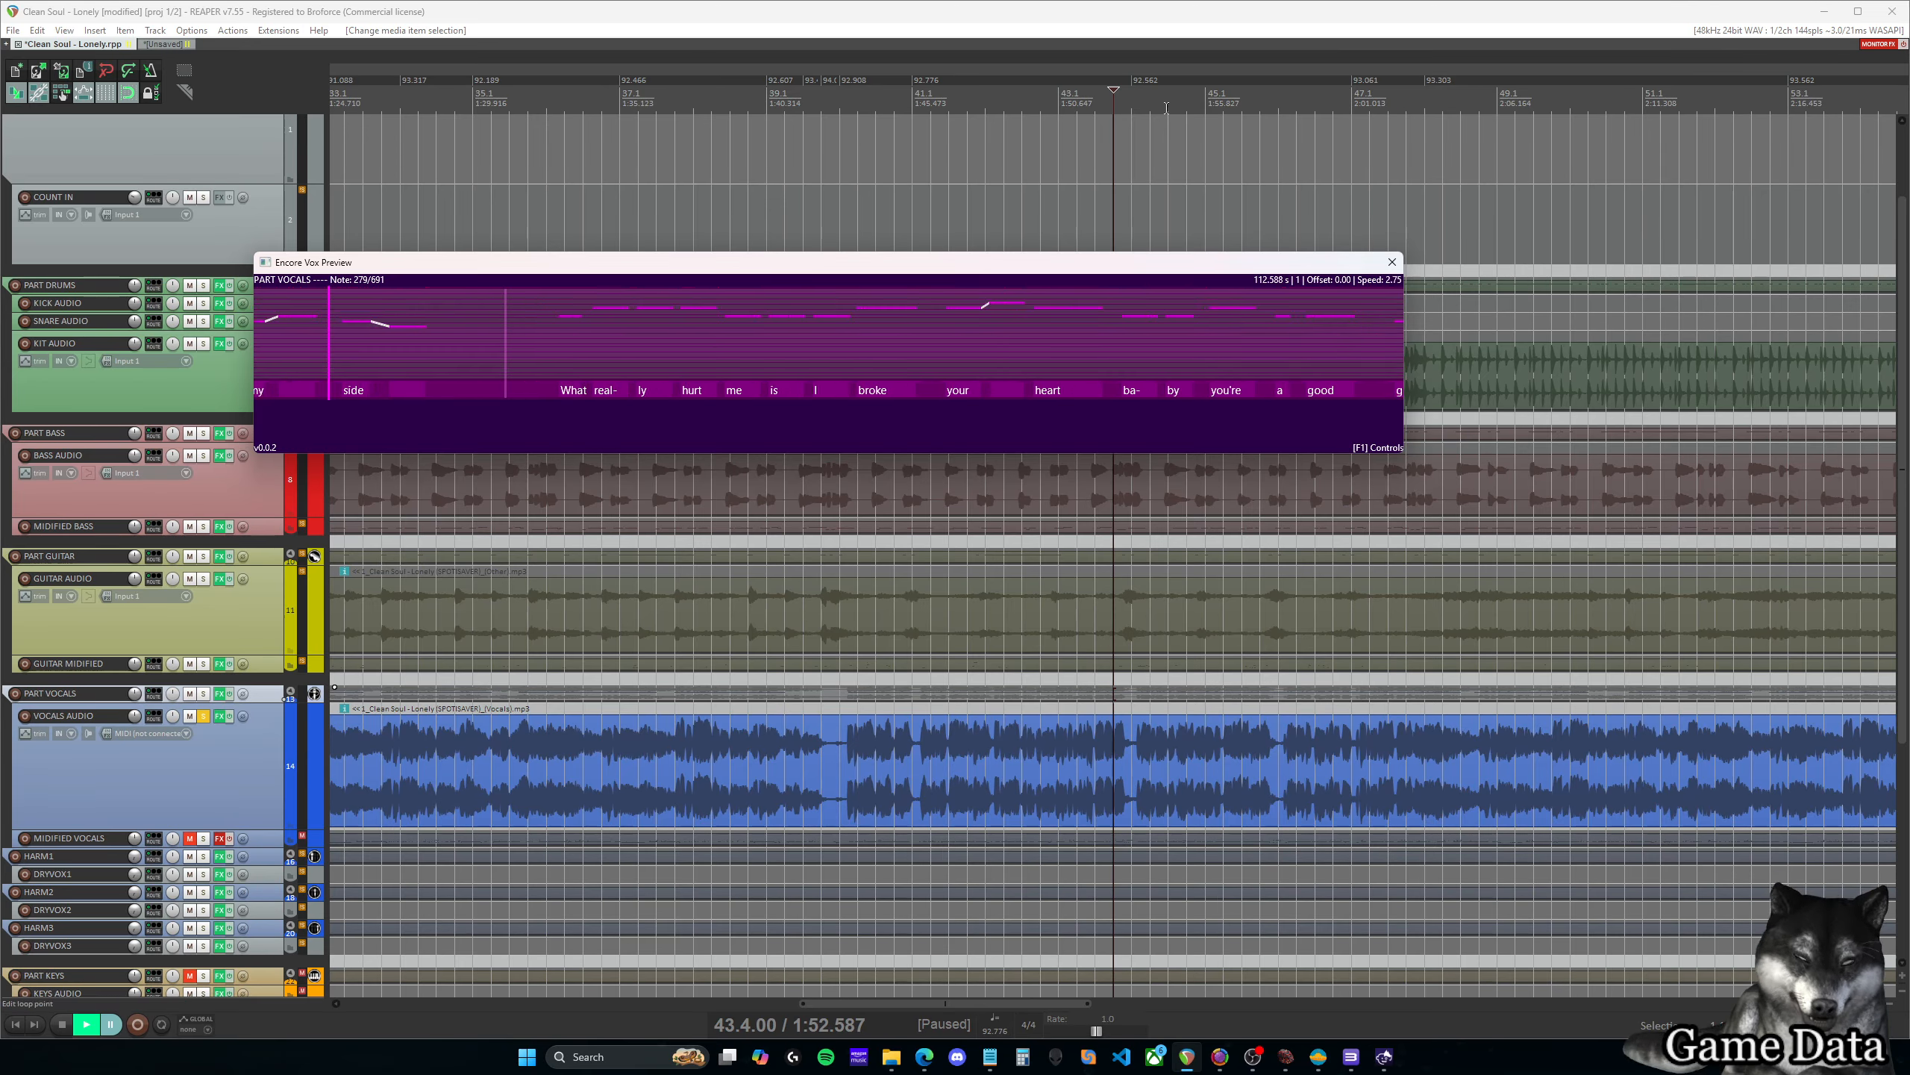
drag(1159, 264, 1205, 257)
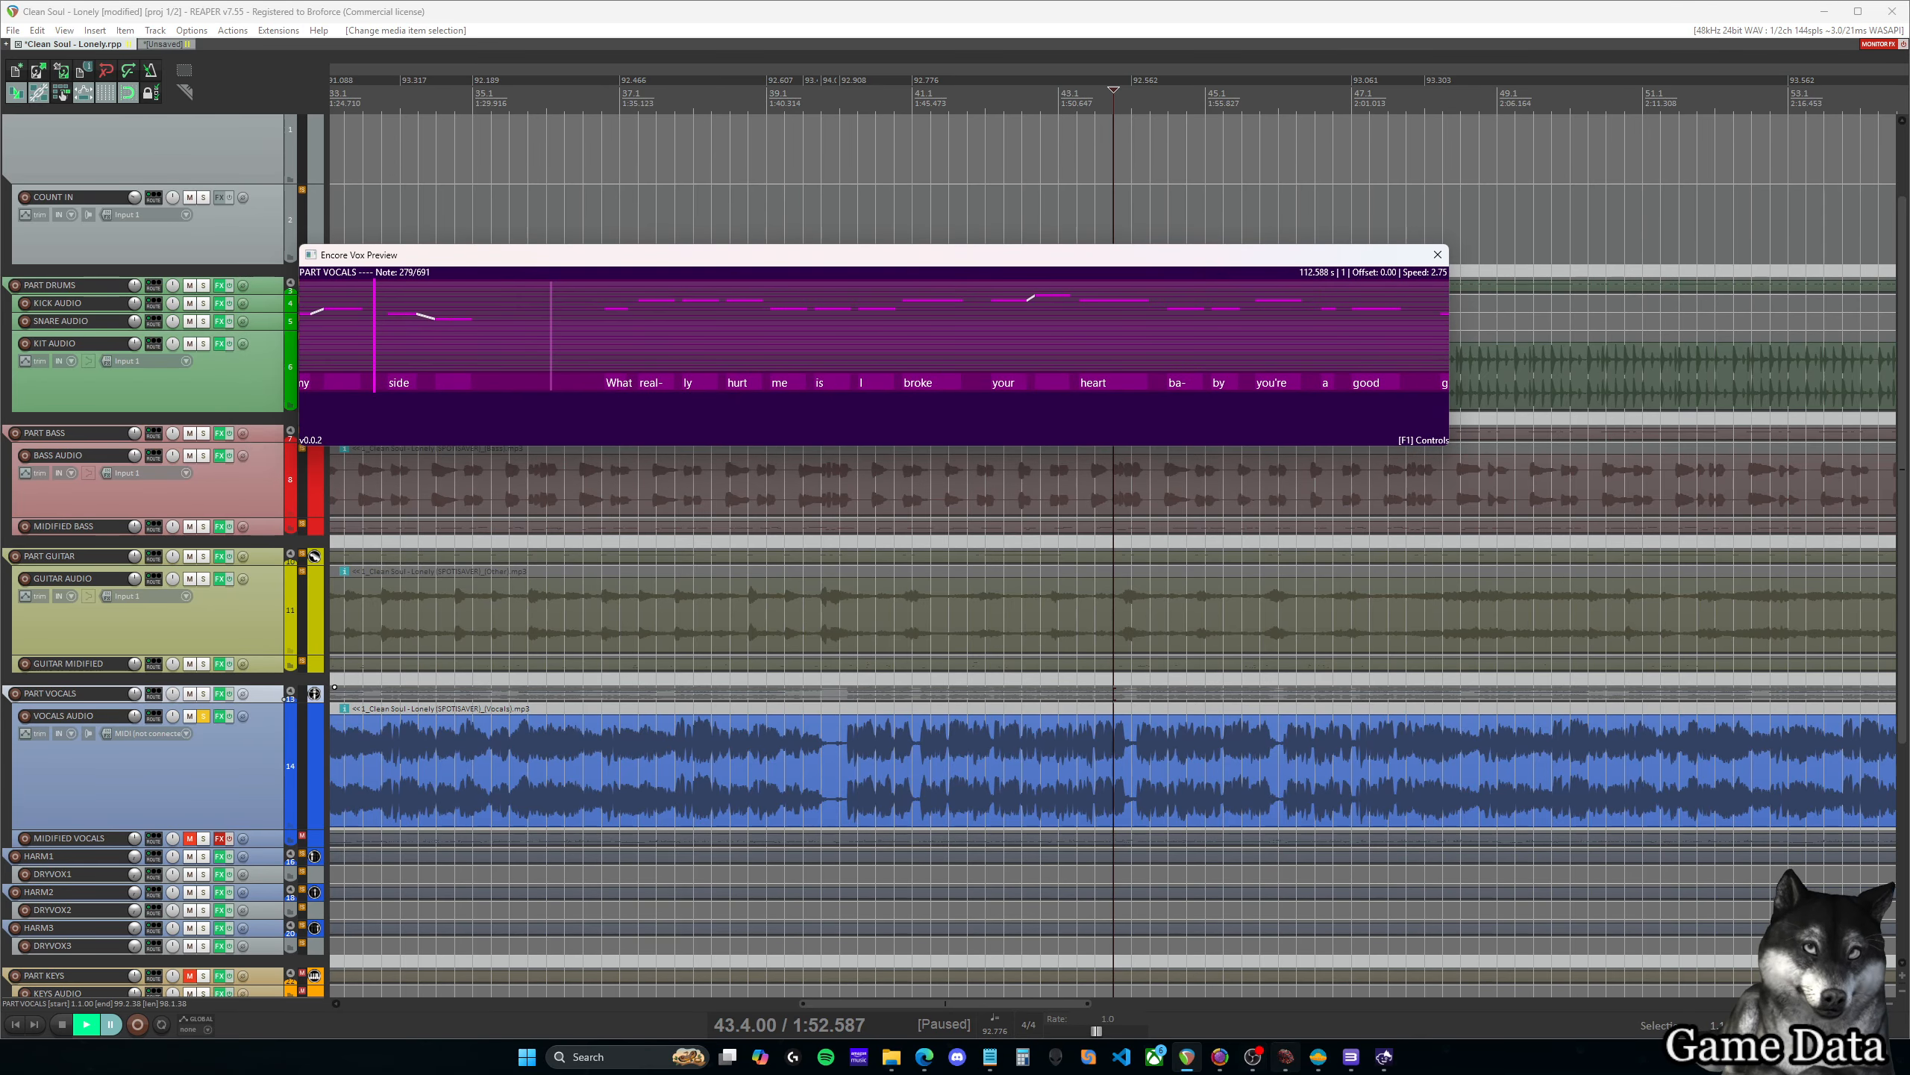
Switch to Magma and set the vocal scroll speed to Medium Slow - 2450
mouse_move(1297, 1064)
click(1285, 987)
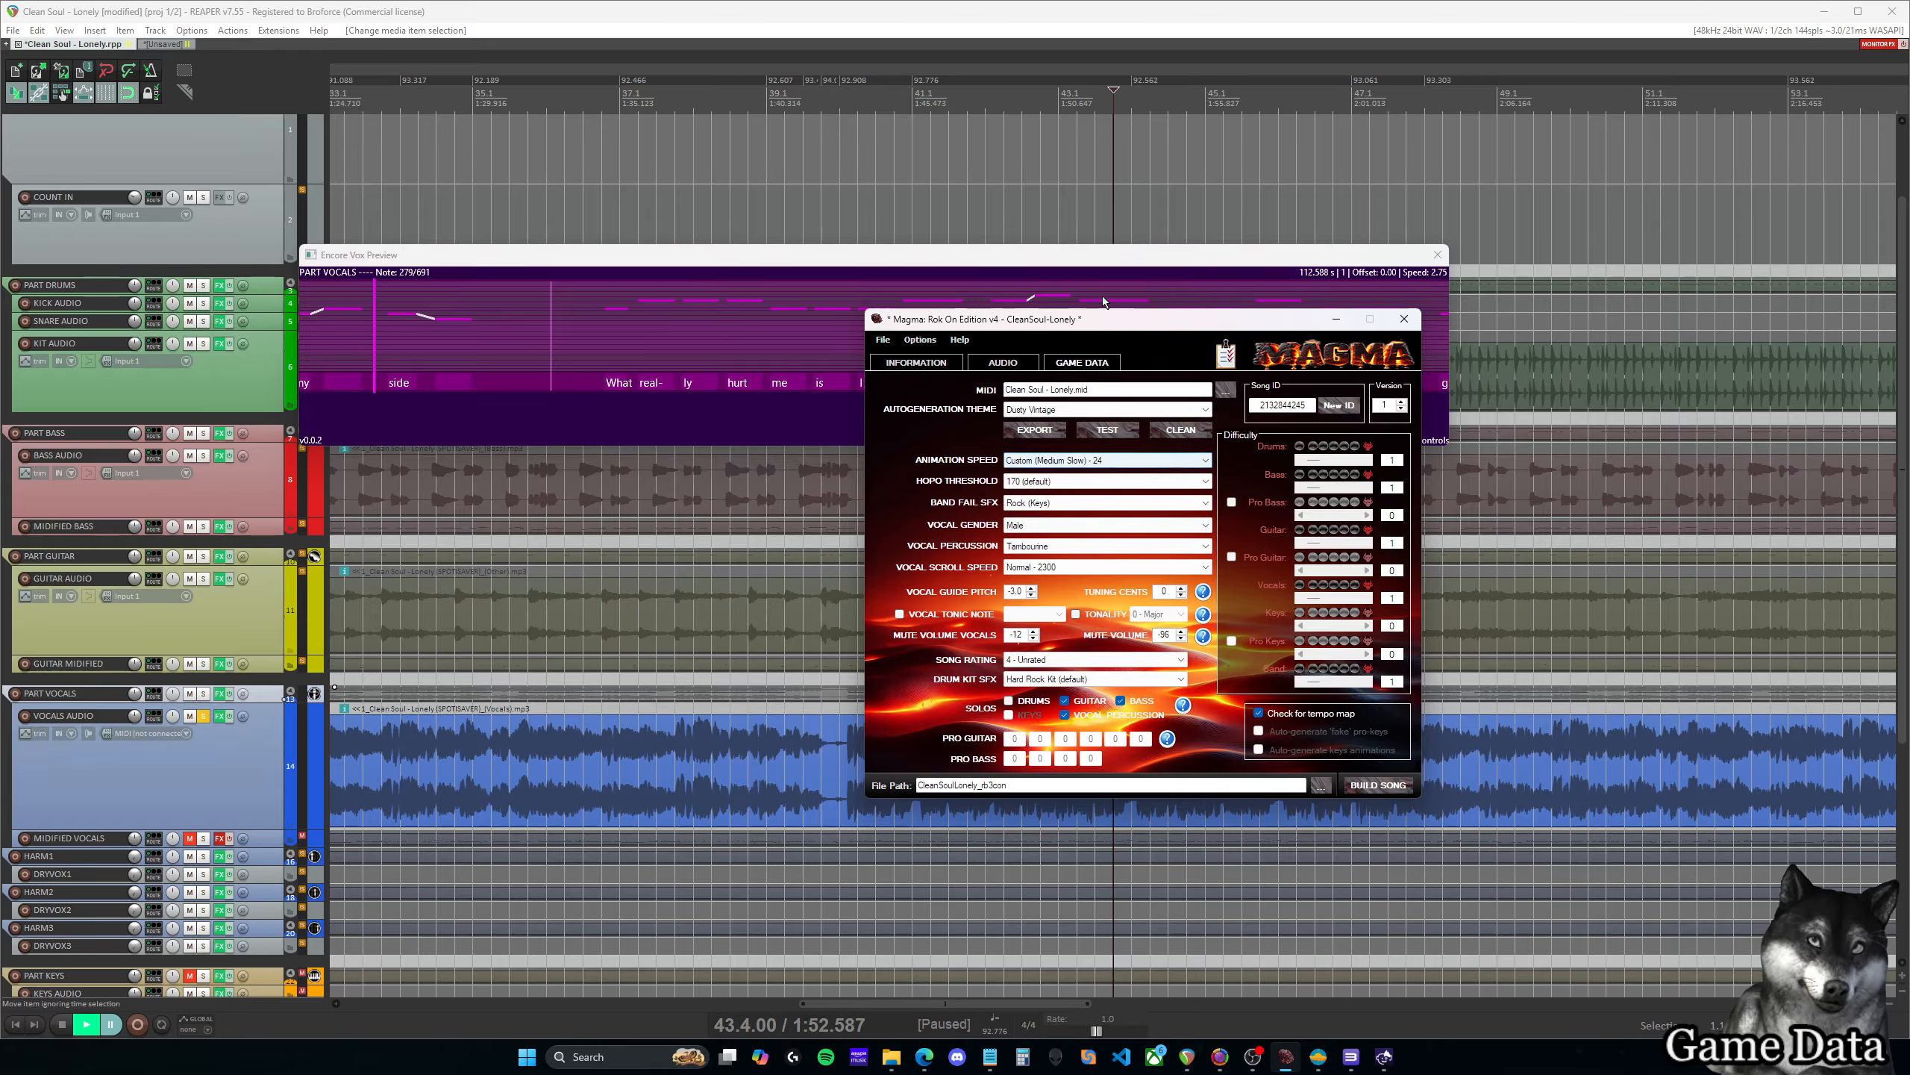
drag(1110, 322, 1087, 312)
click(1046, 556)
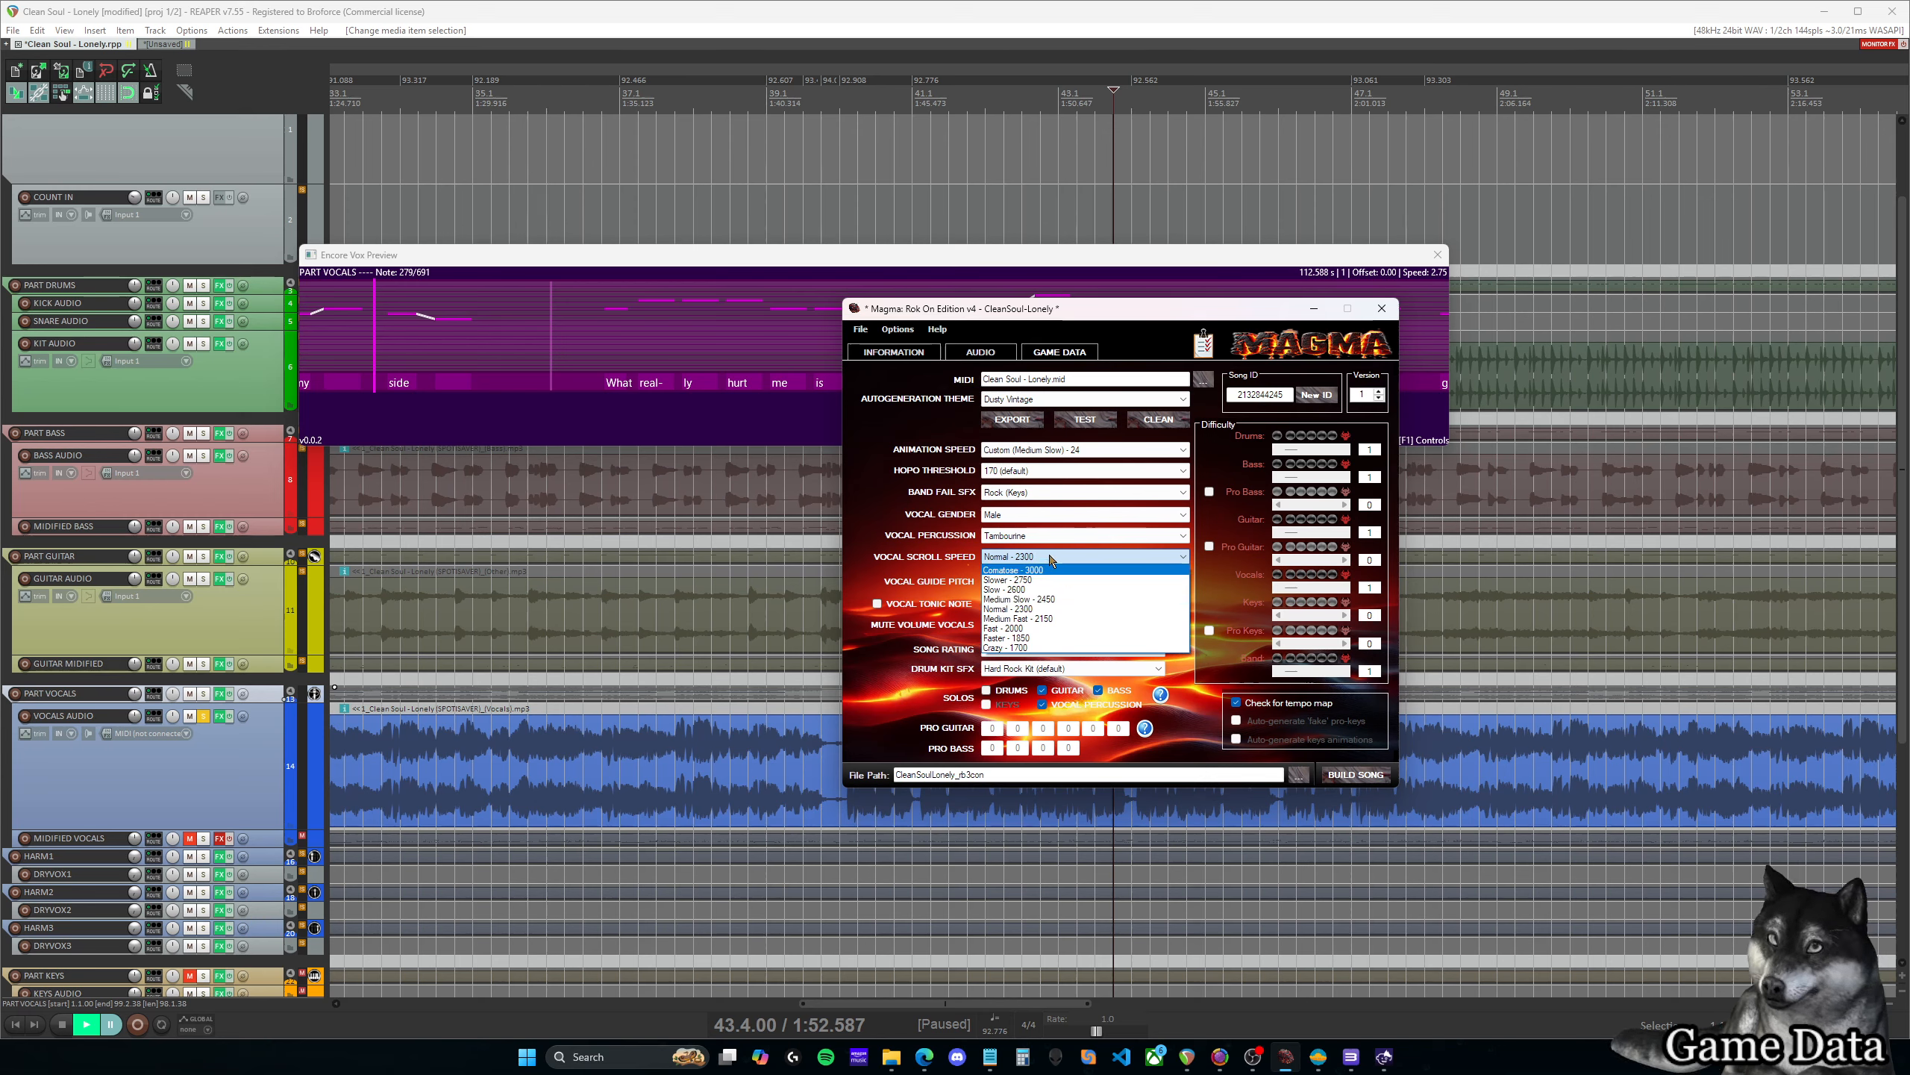
click(1044, 601)
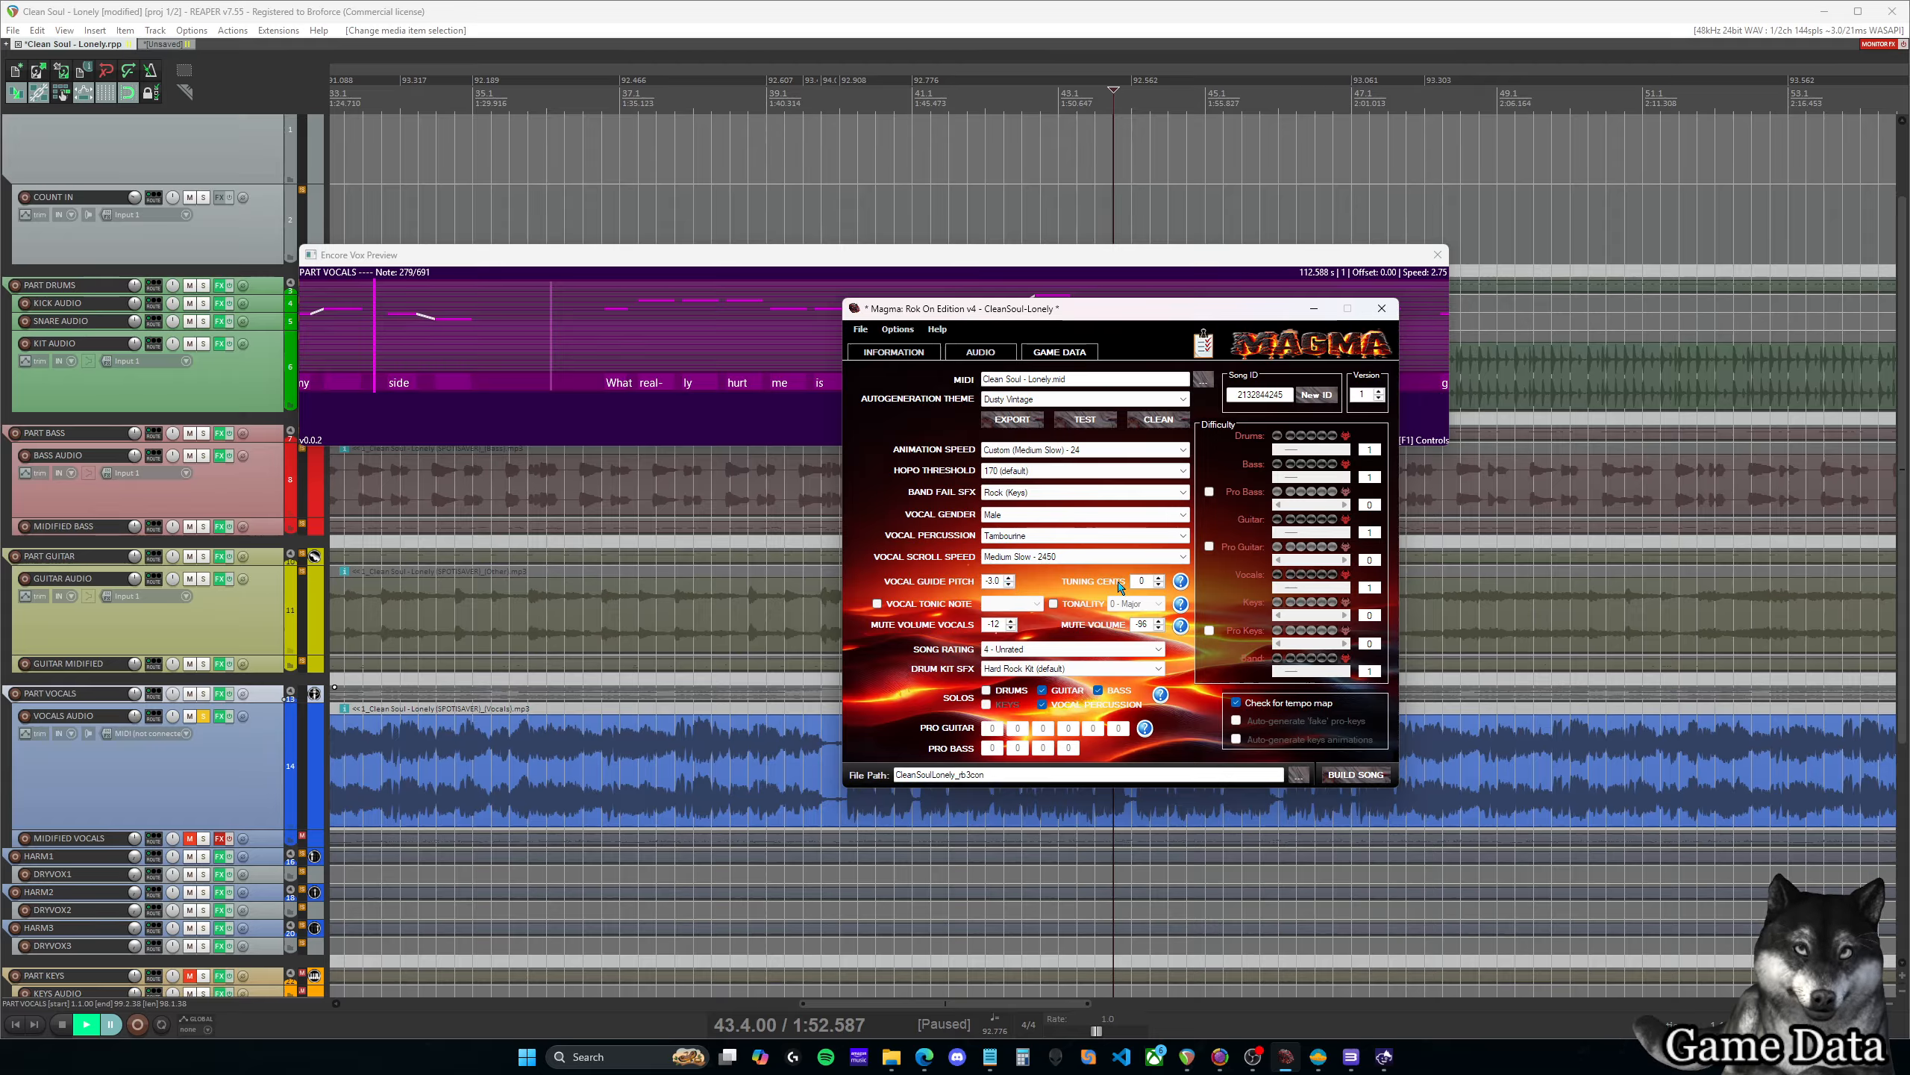
Set the song rating to 2 - Supervision Recommended and the drum kit SFX to Vintage Kit
click(1060, 649)
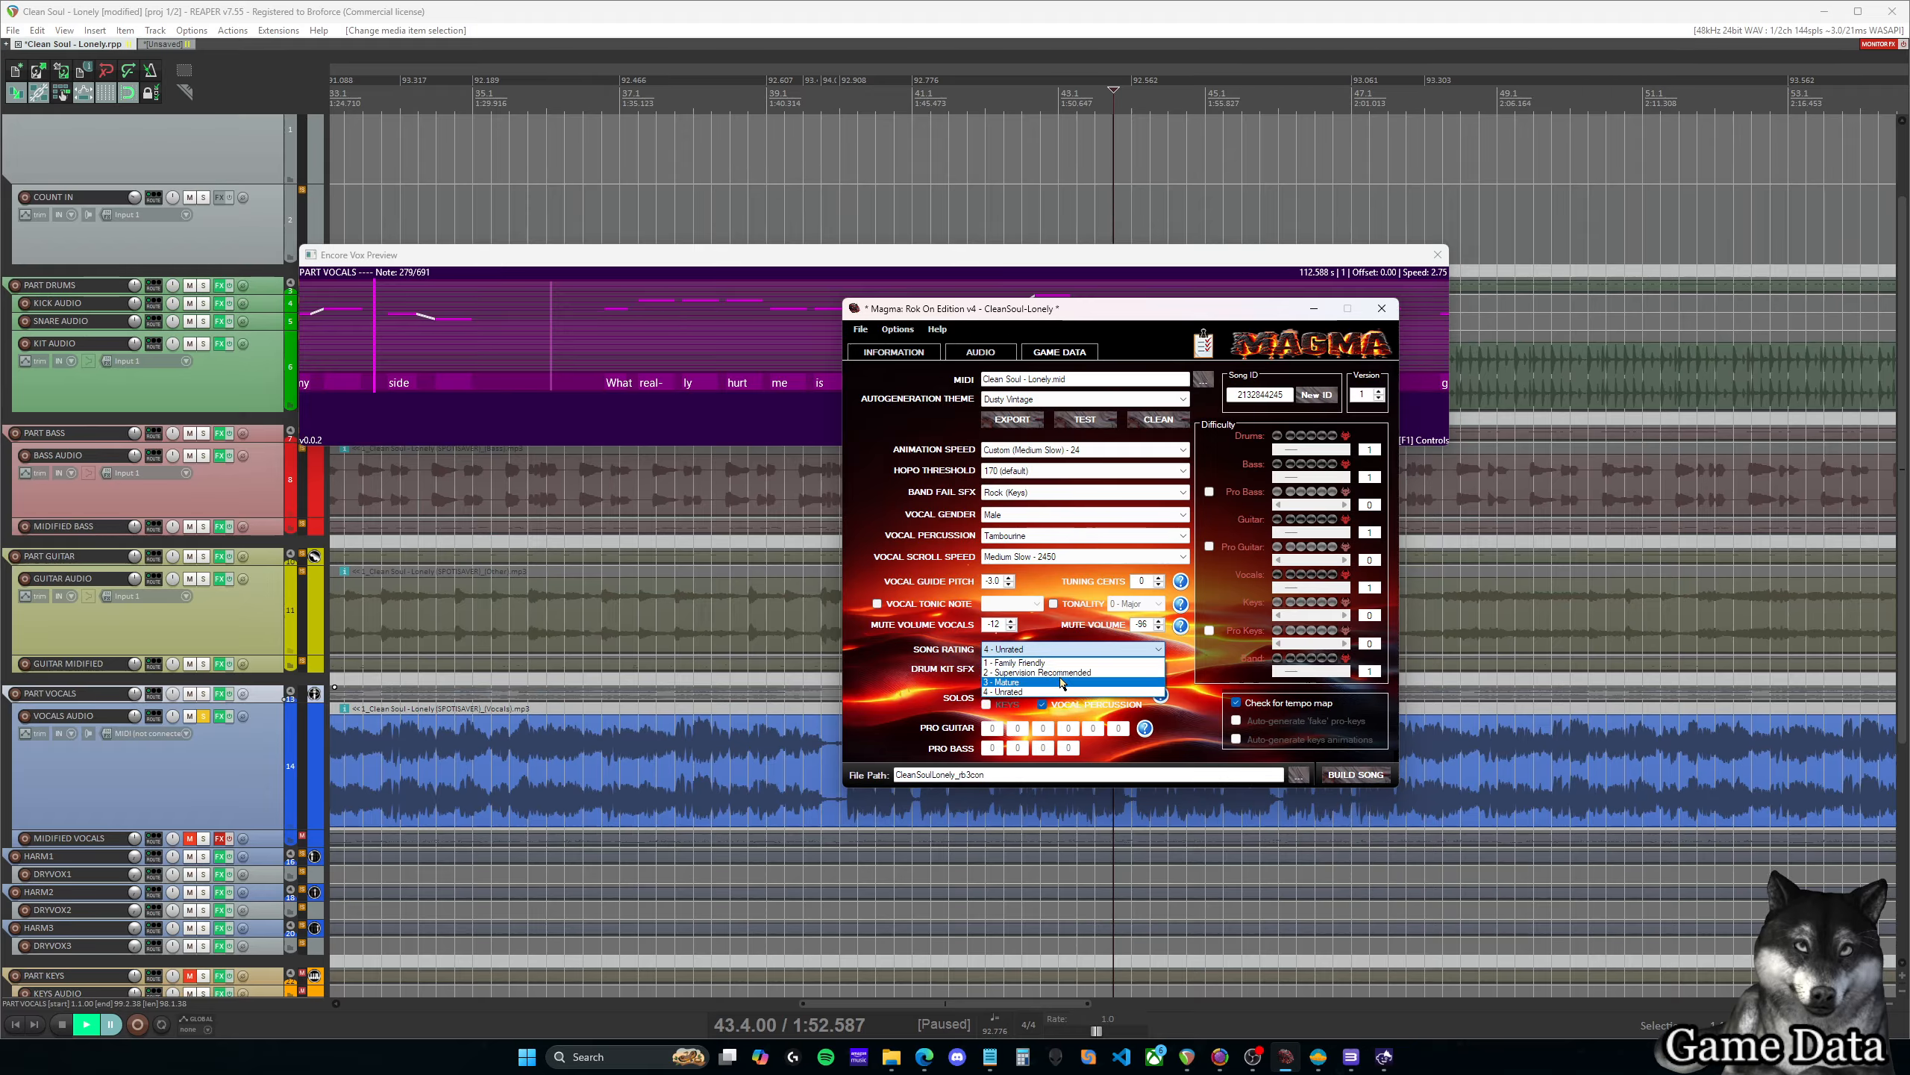
click(1052, 675)
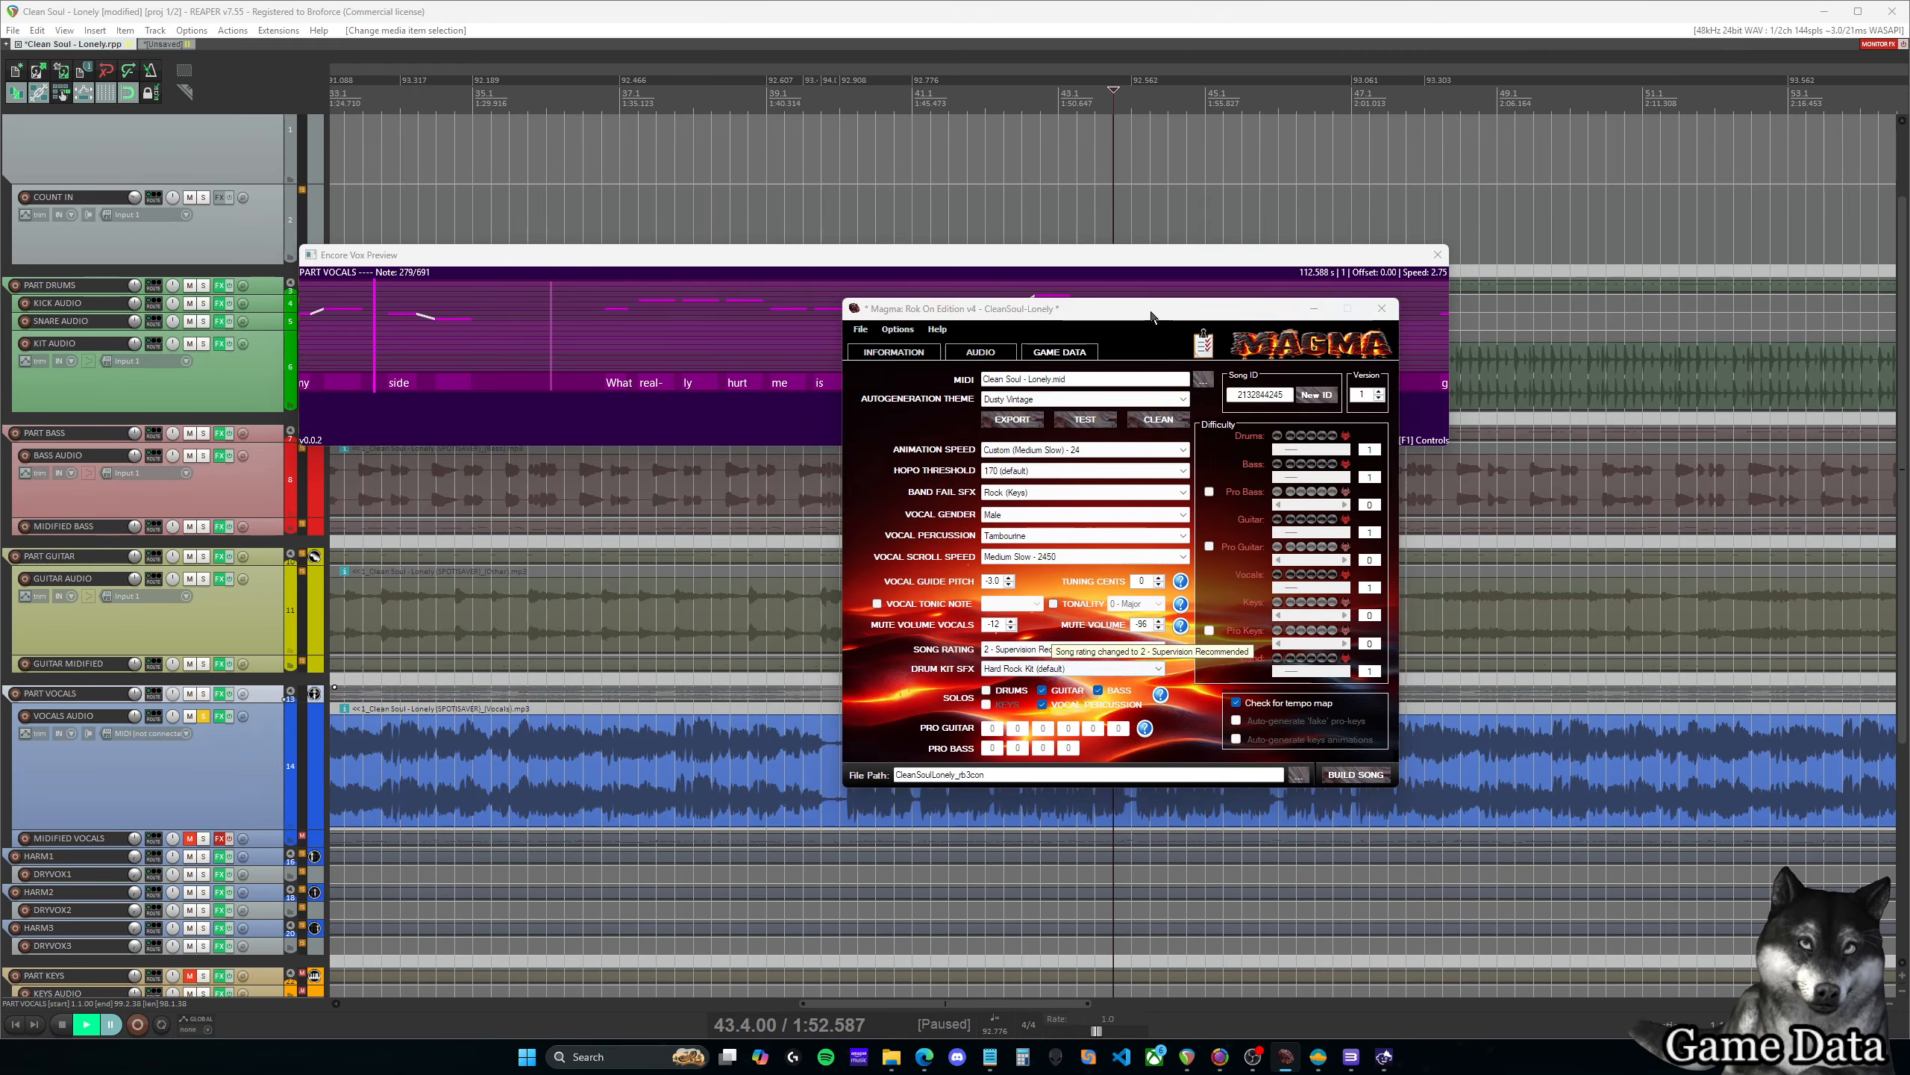
click(1035, 642)
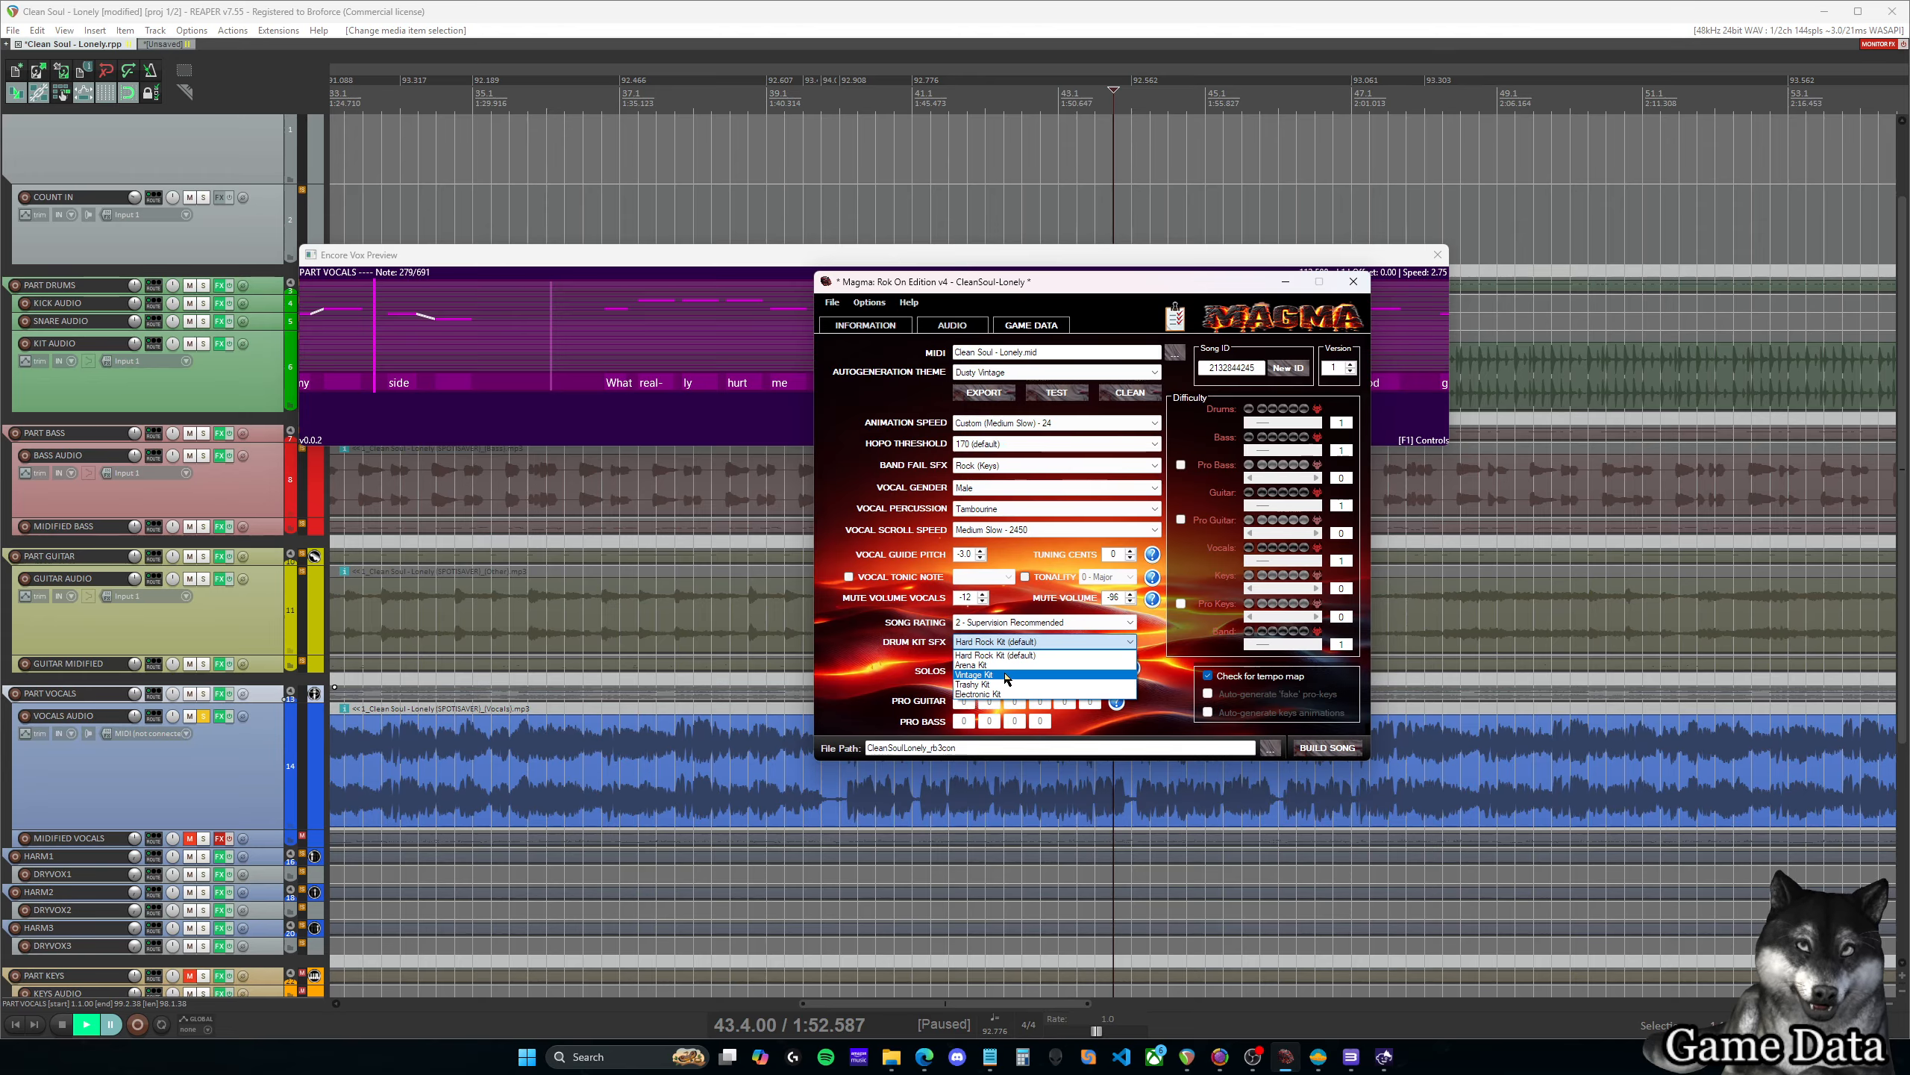
click(1005, 675)
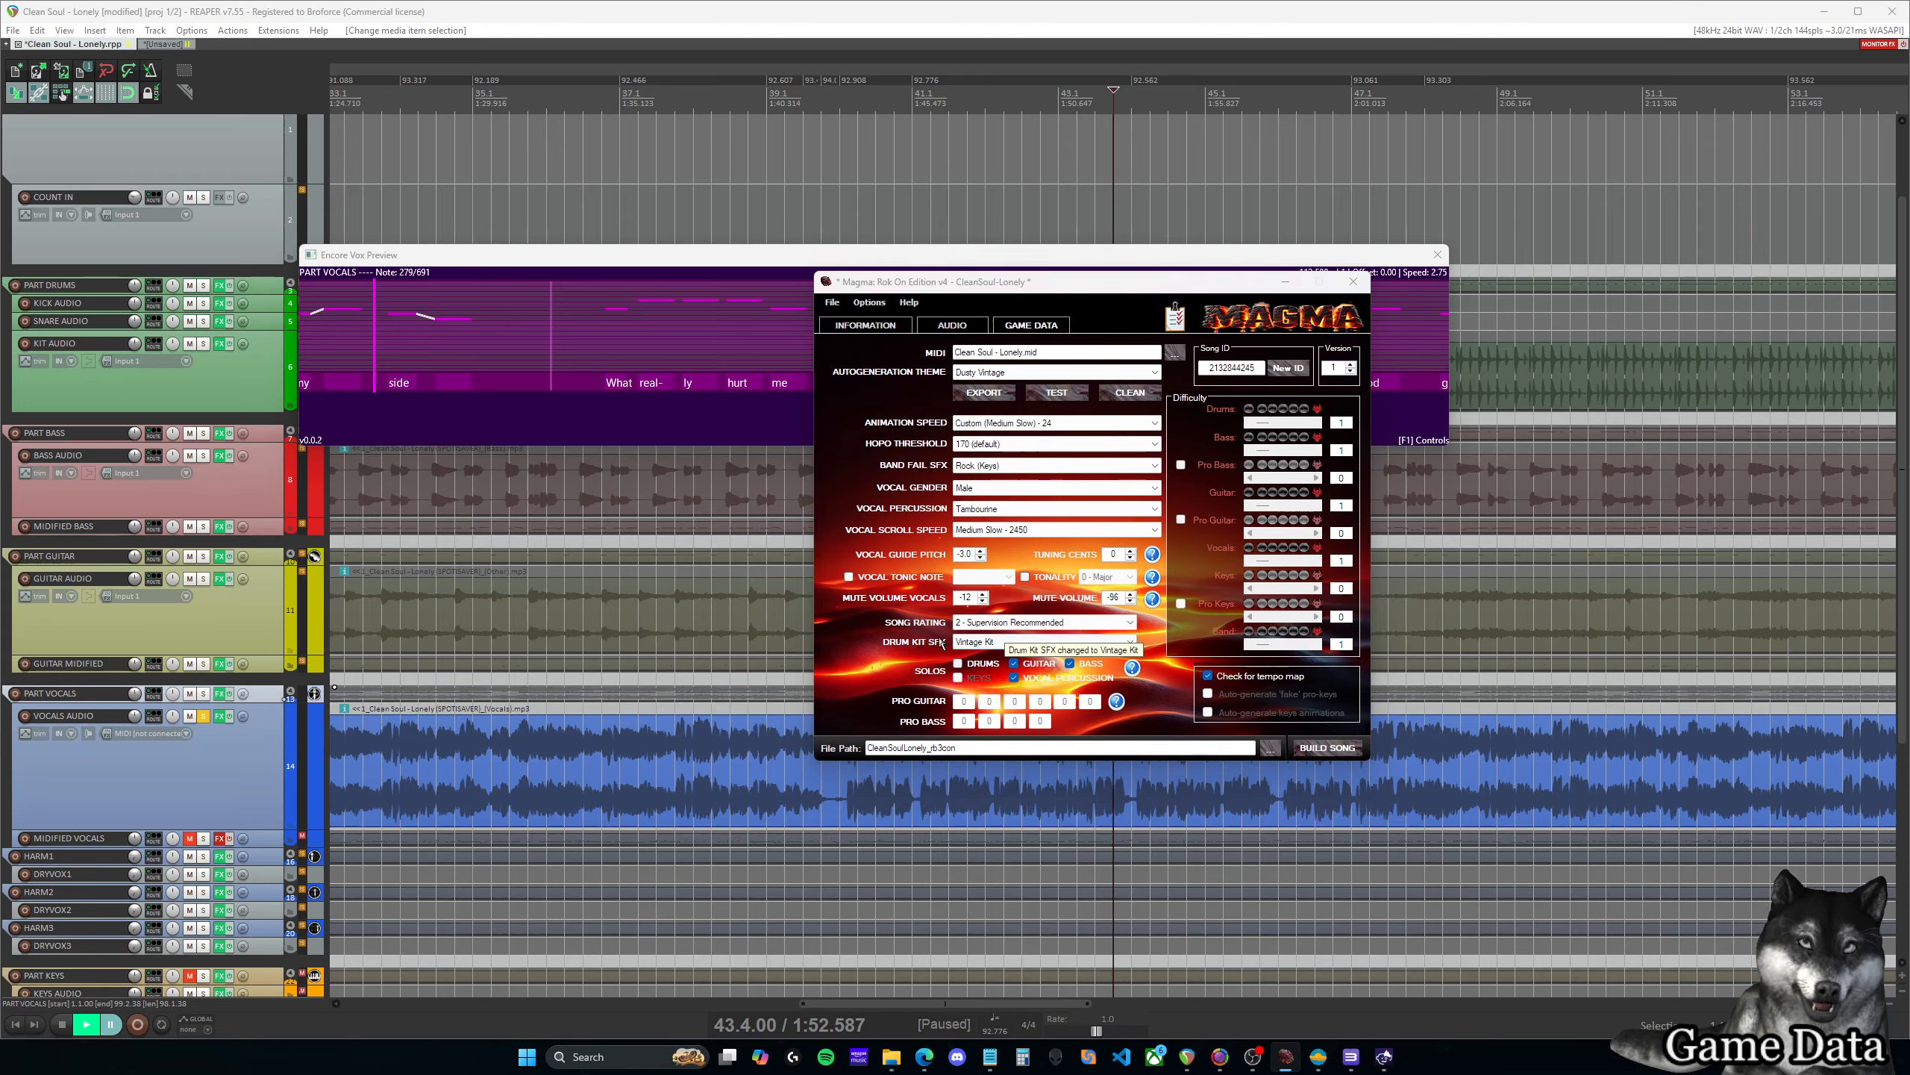
Review the drum kit SFX and vocal percussion options again, keeping Vintage Kit and Tambourine
click(997, 643)
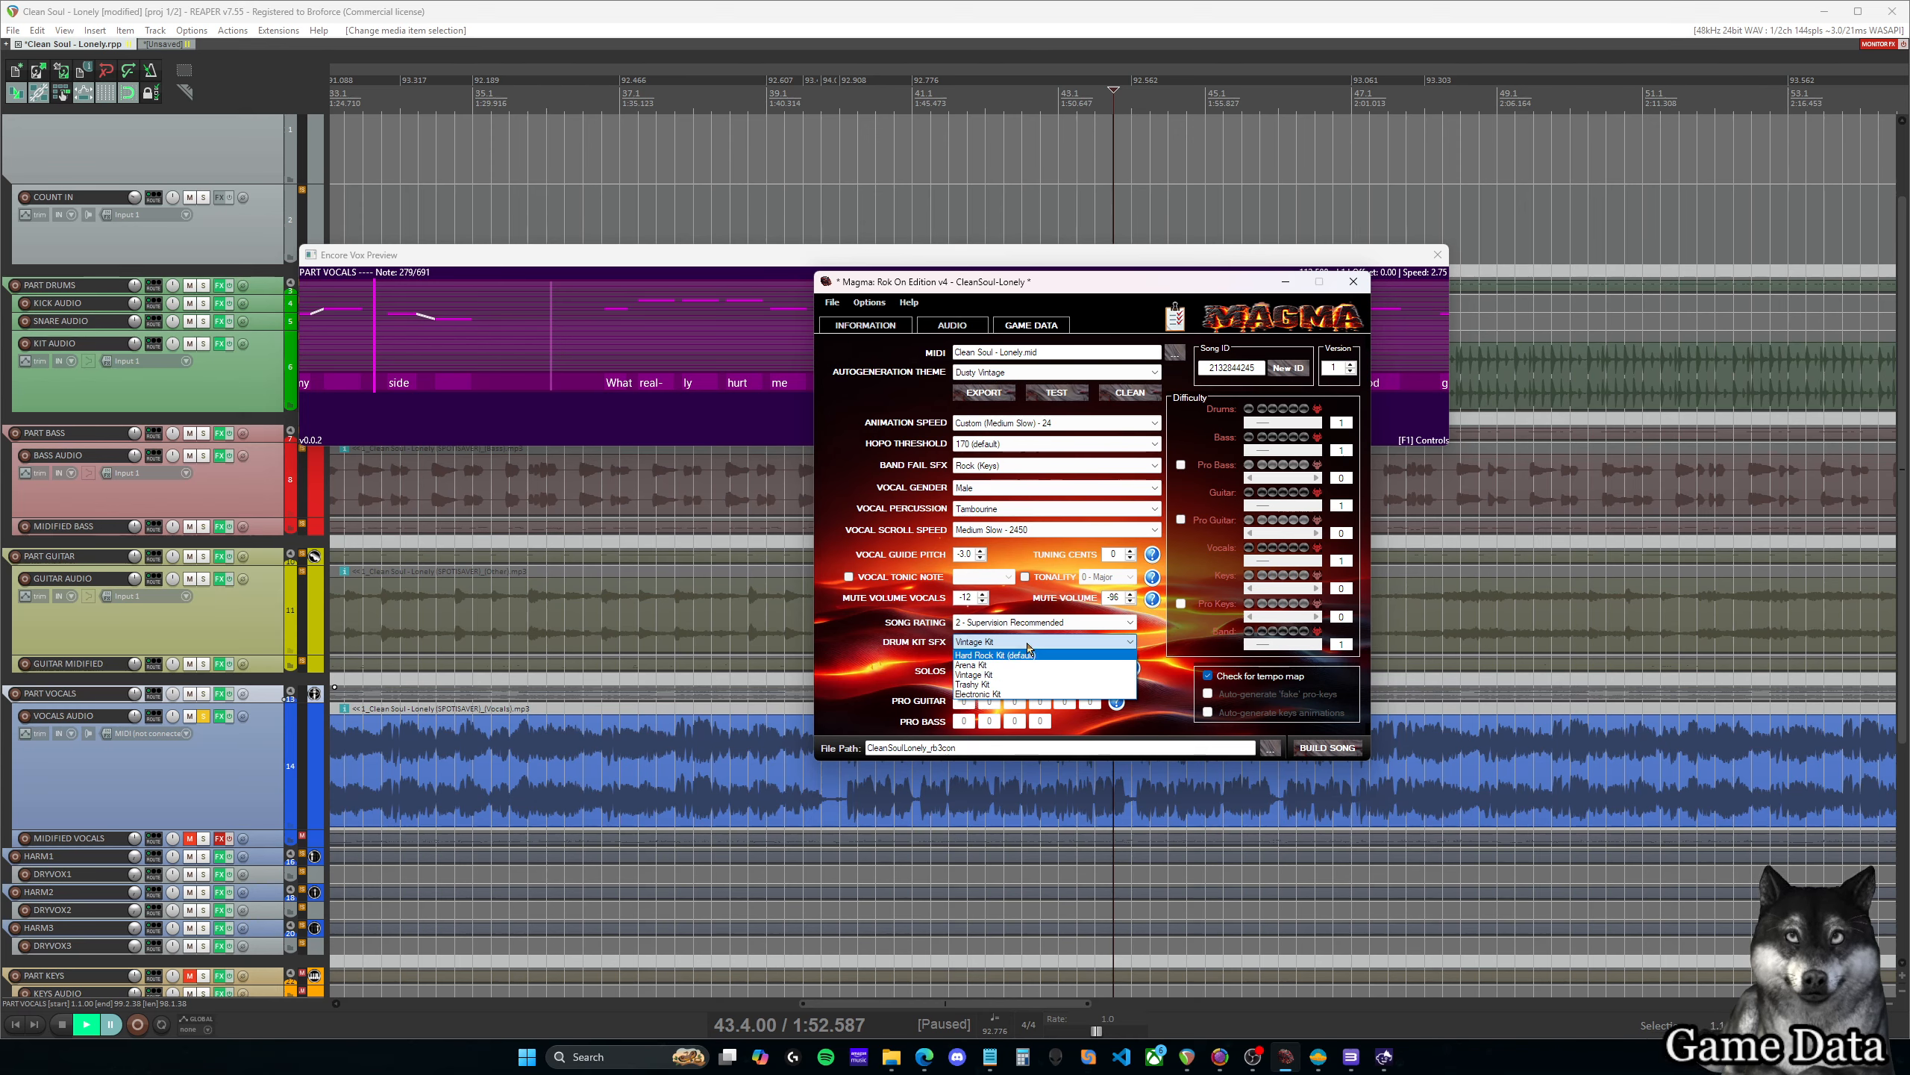
click(1016, 644)
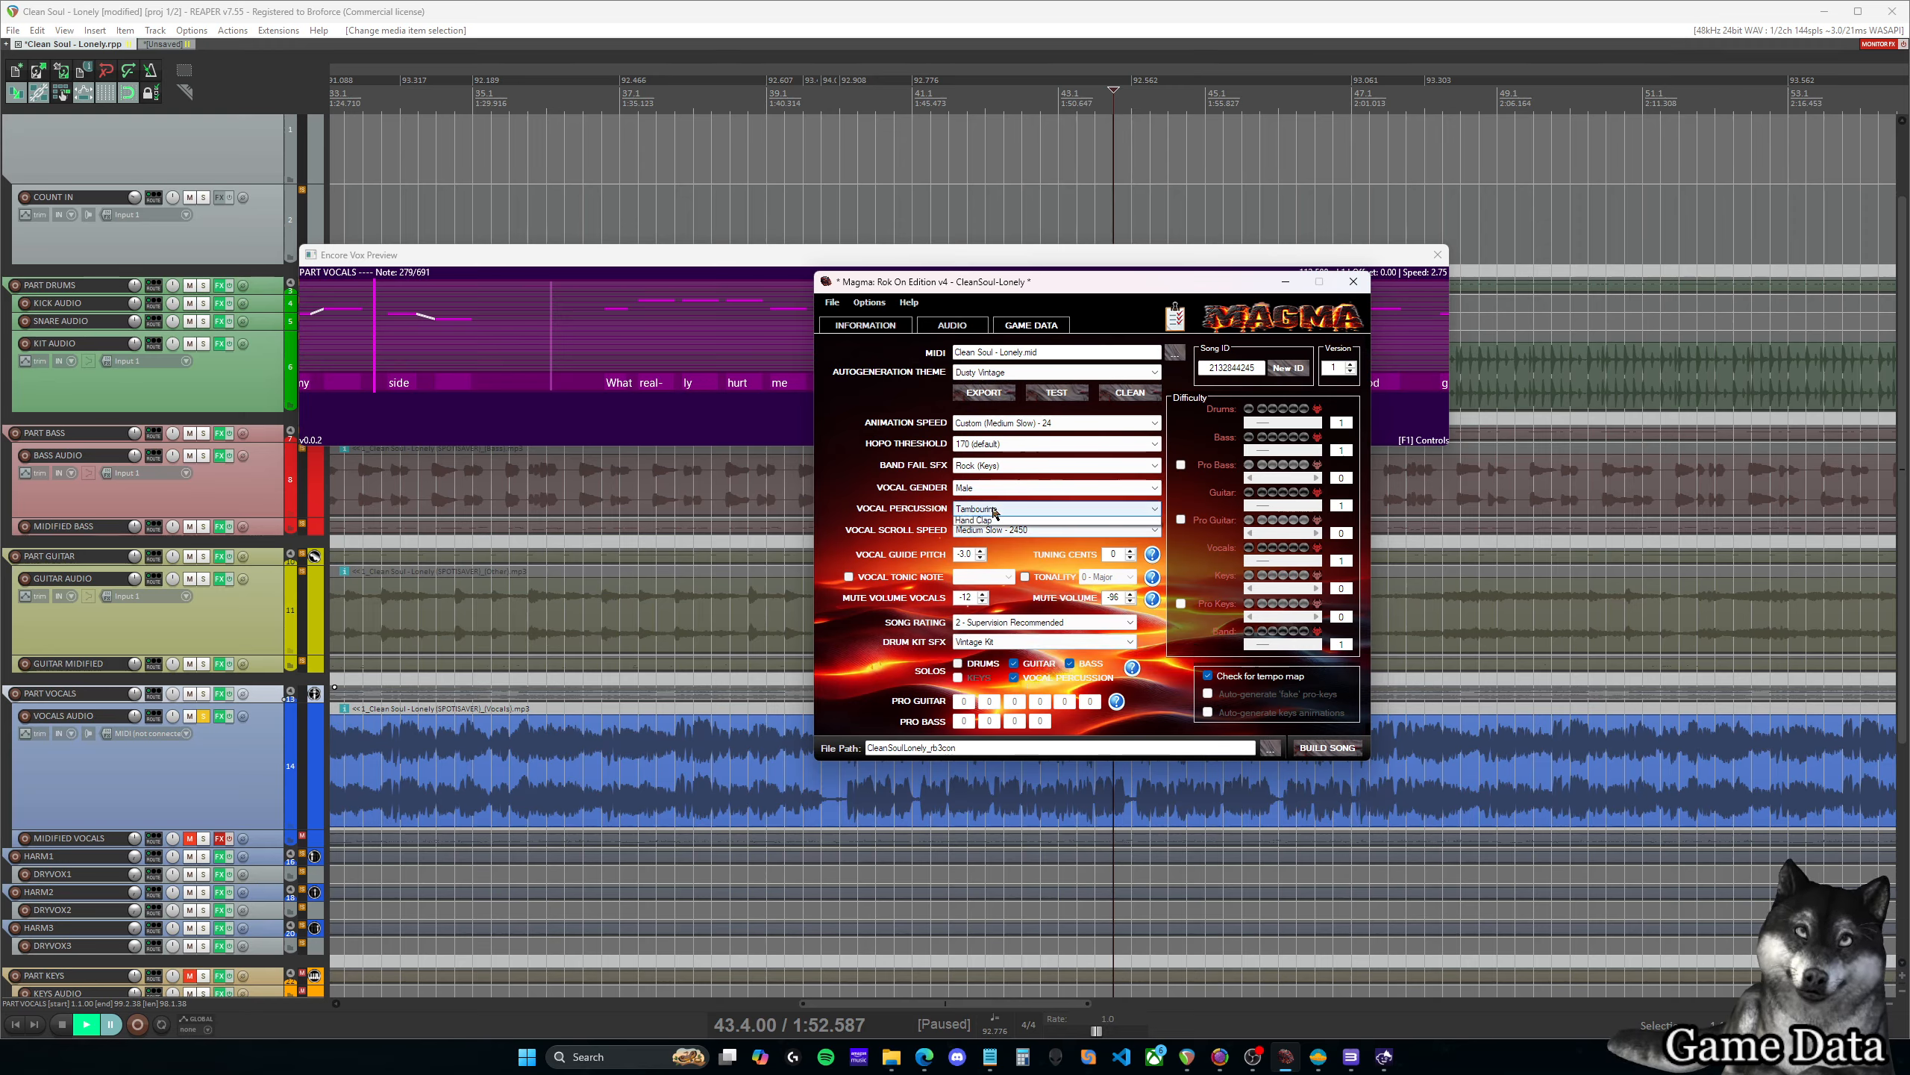
click(1016, 510)
click(1016, 517)
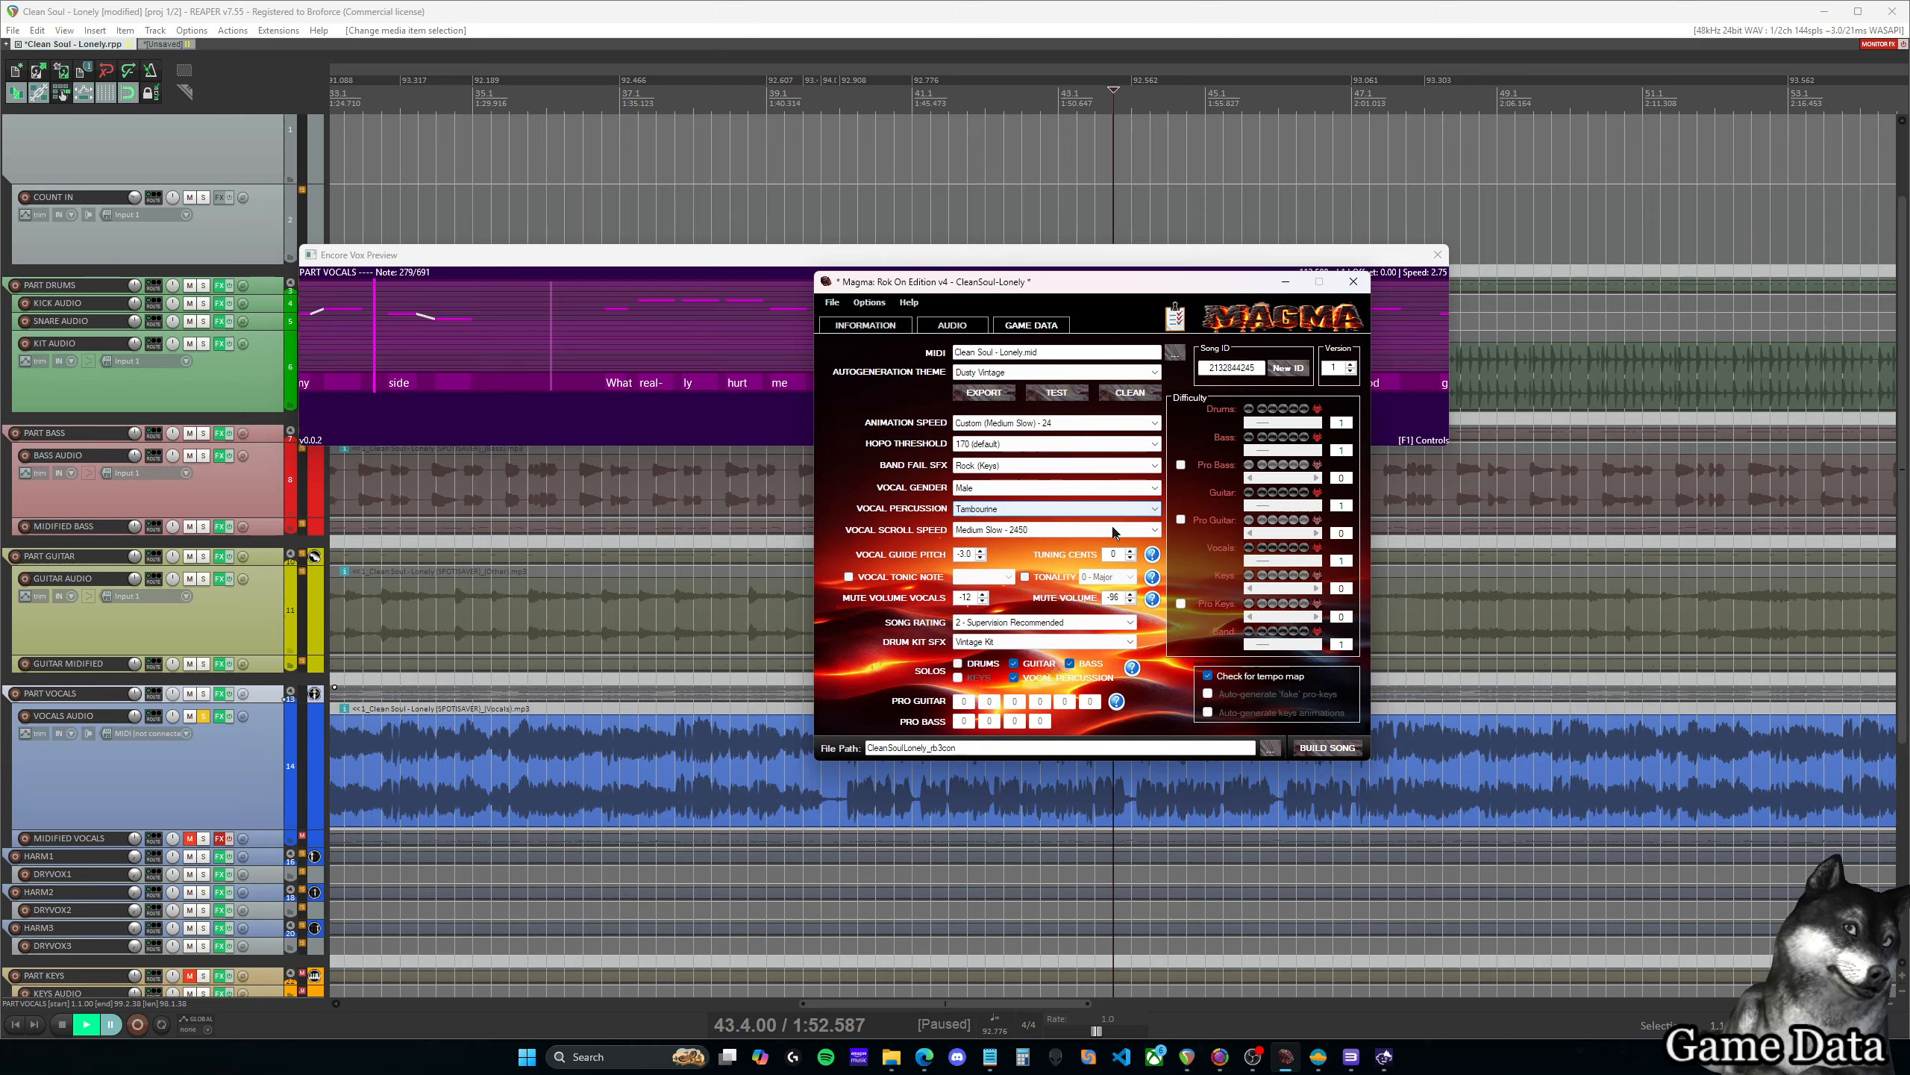
Set the difficulty ranks to 178 for drums, 181 for bass, 176 for guitar, 279 for vocals and 243 for the band
drag(1176, 284, 1120, 282)
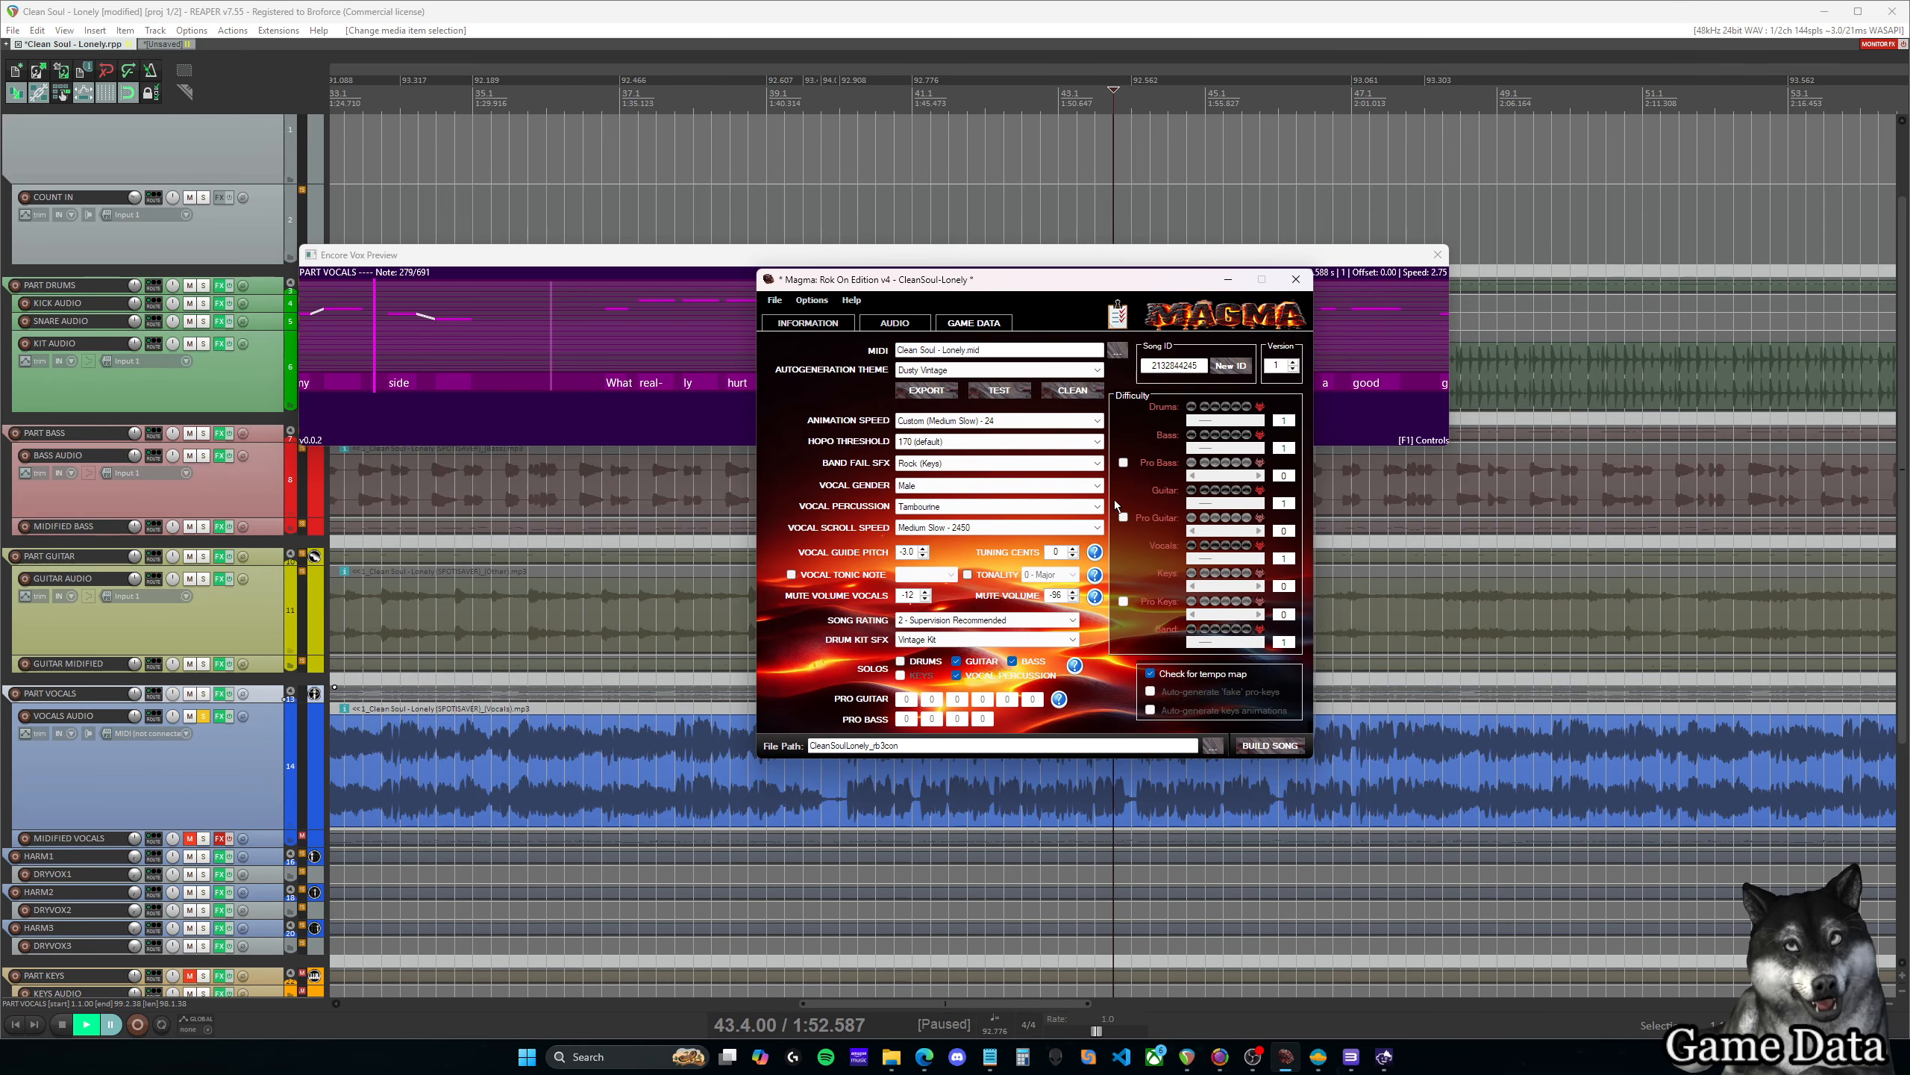
click(1225, 407)
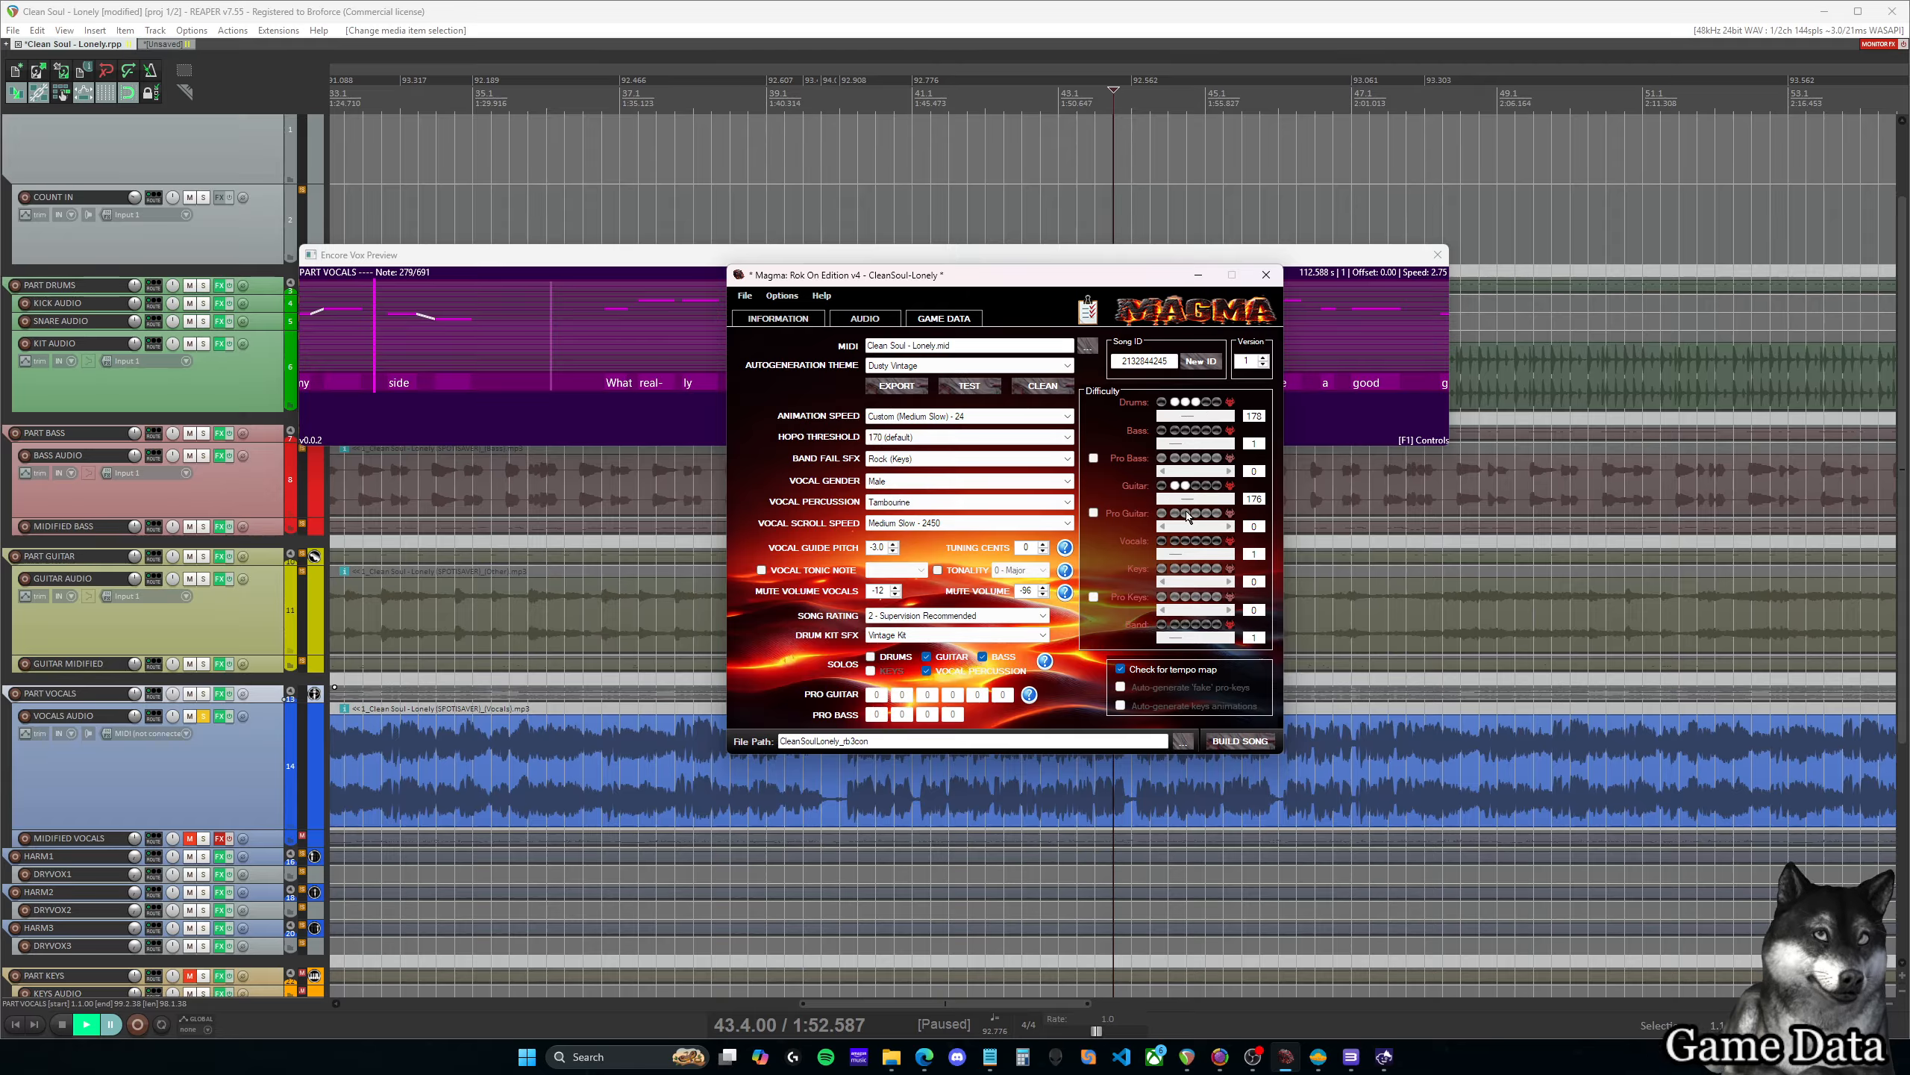
click(1206, 541)
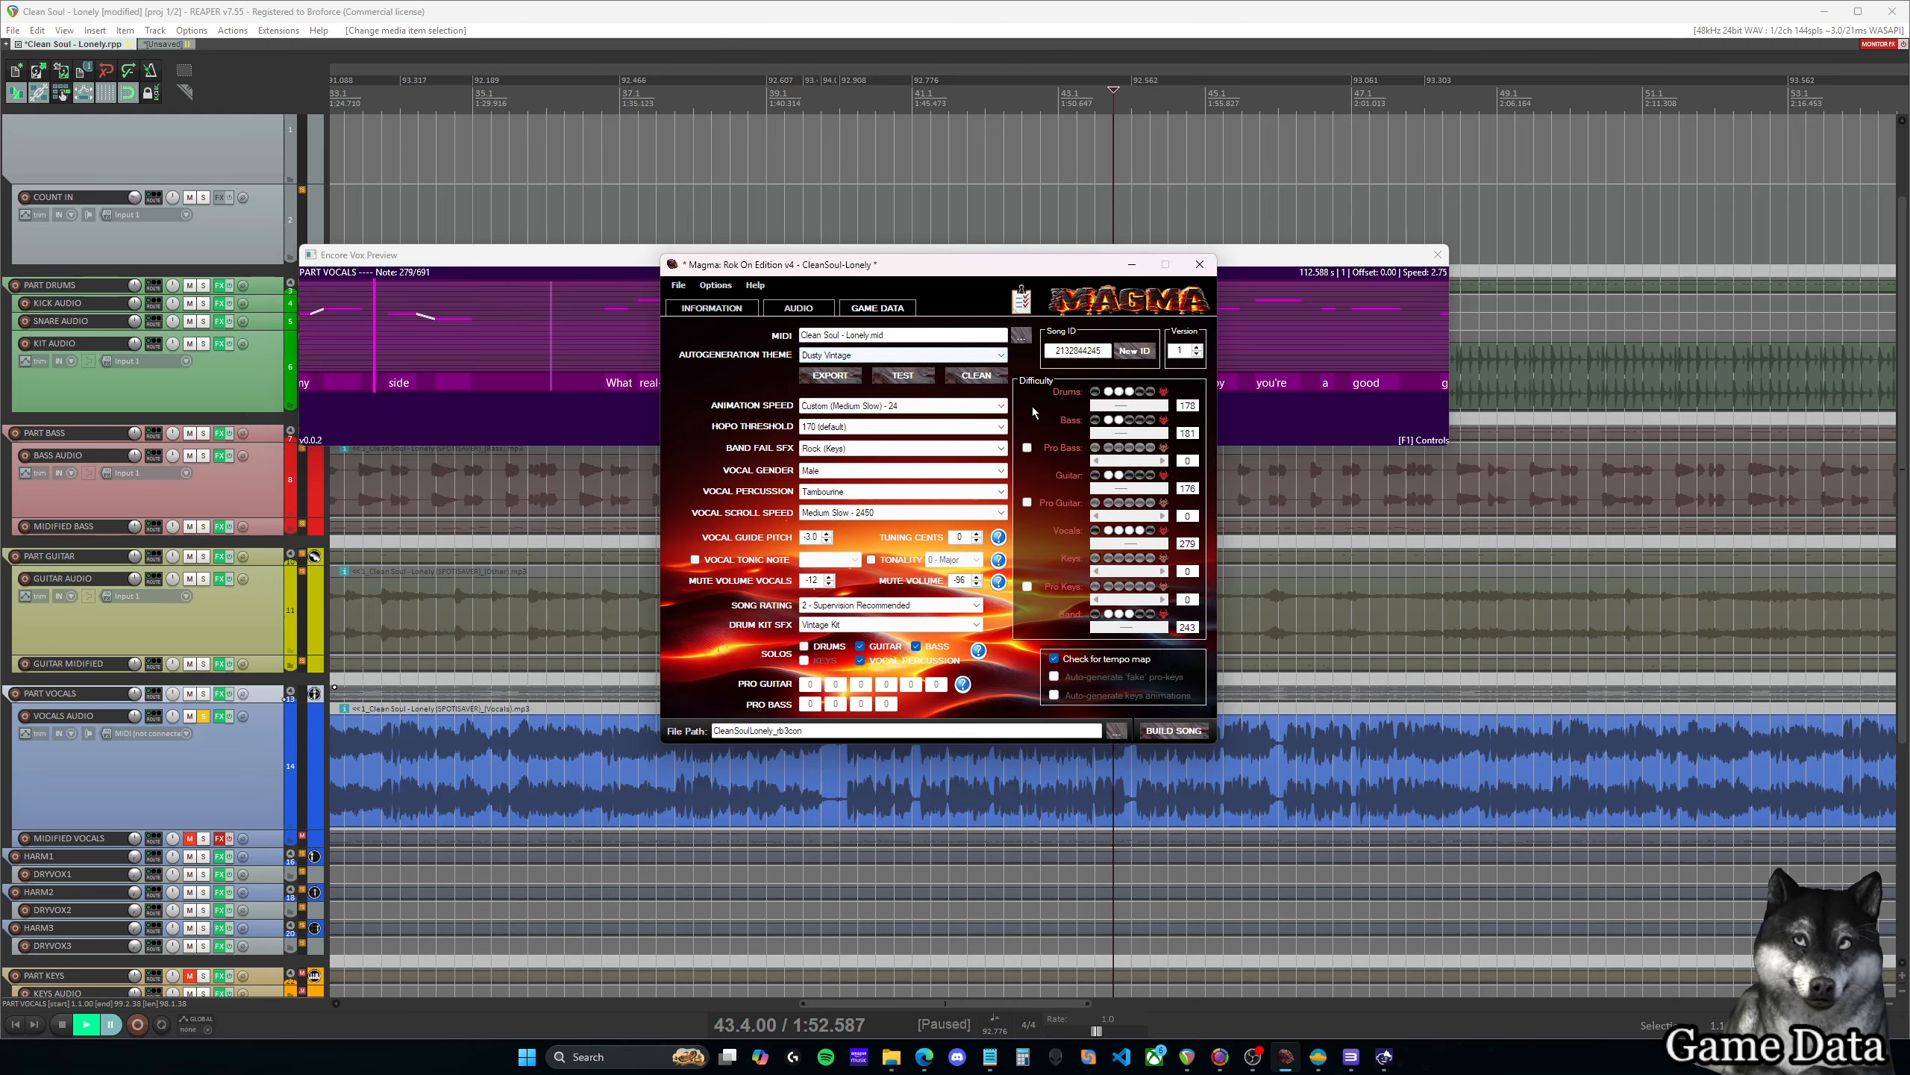
Disable the bass audio to check how the bass difficulty setting responds, and enable the bass audio again
click(811, 311)
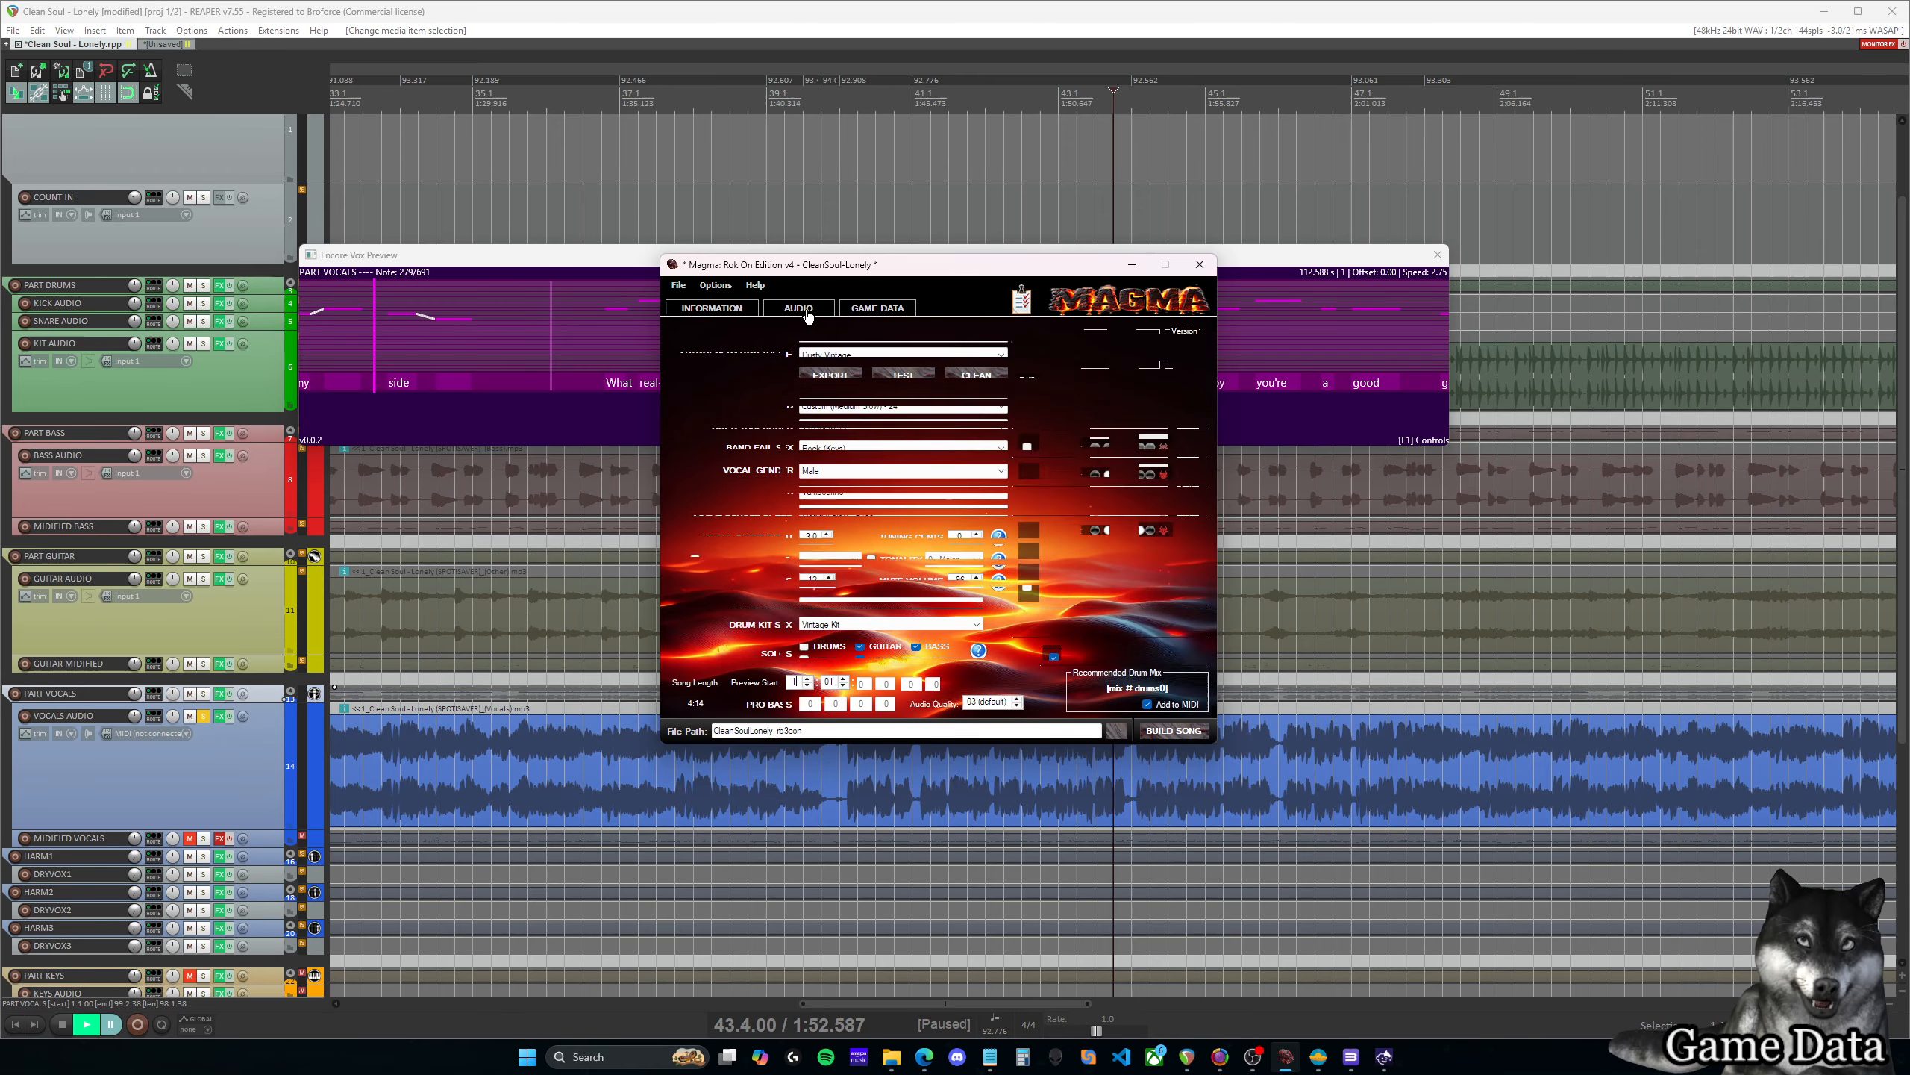
click(867, 309)
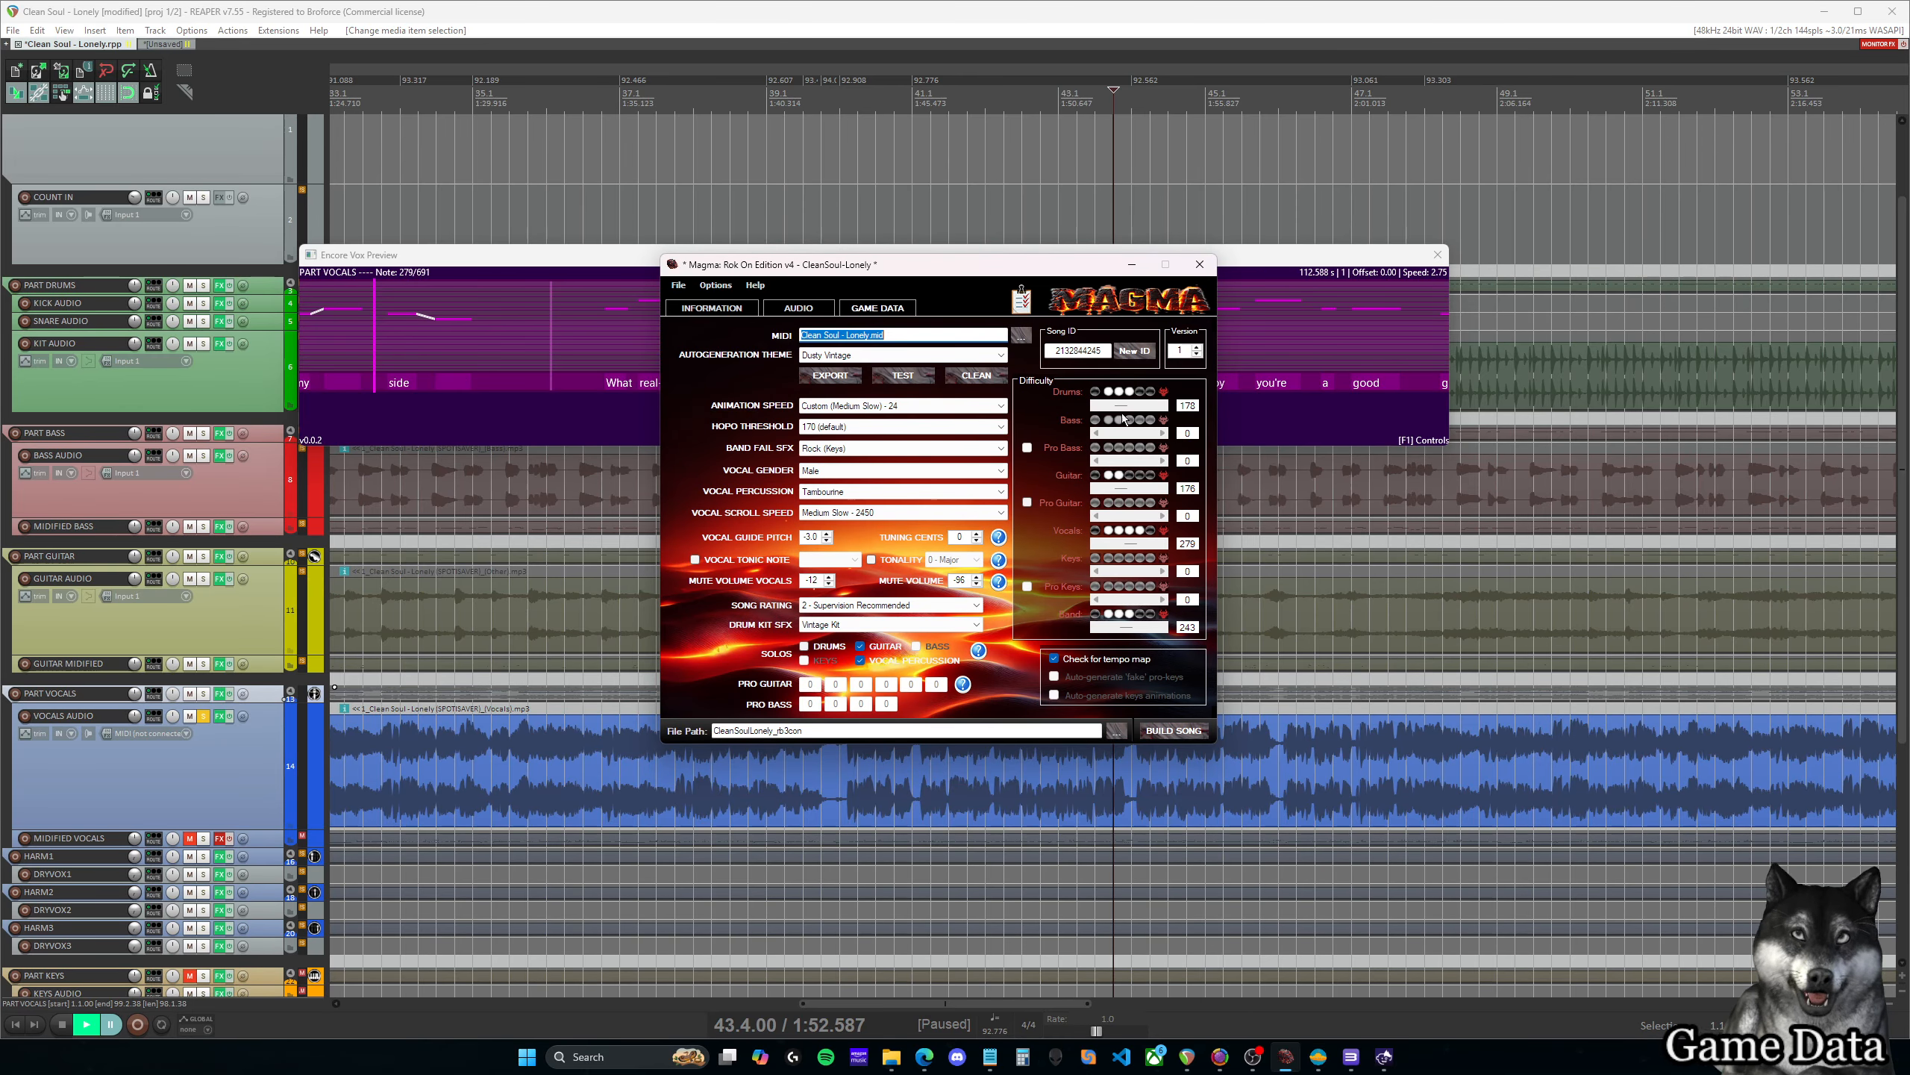
click(808, 313)
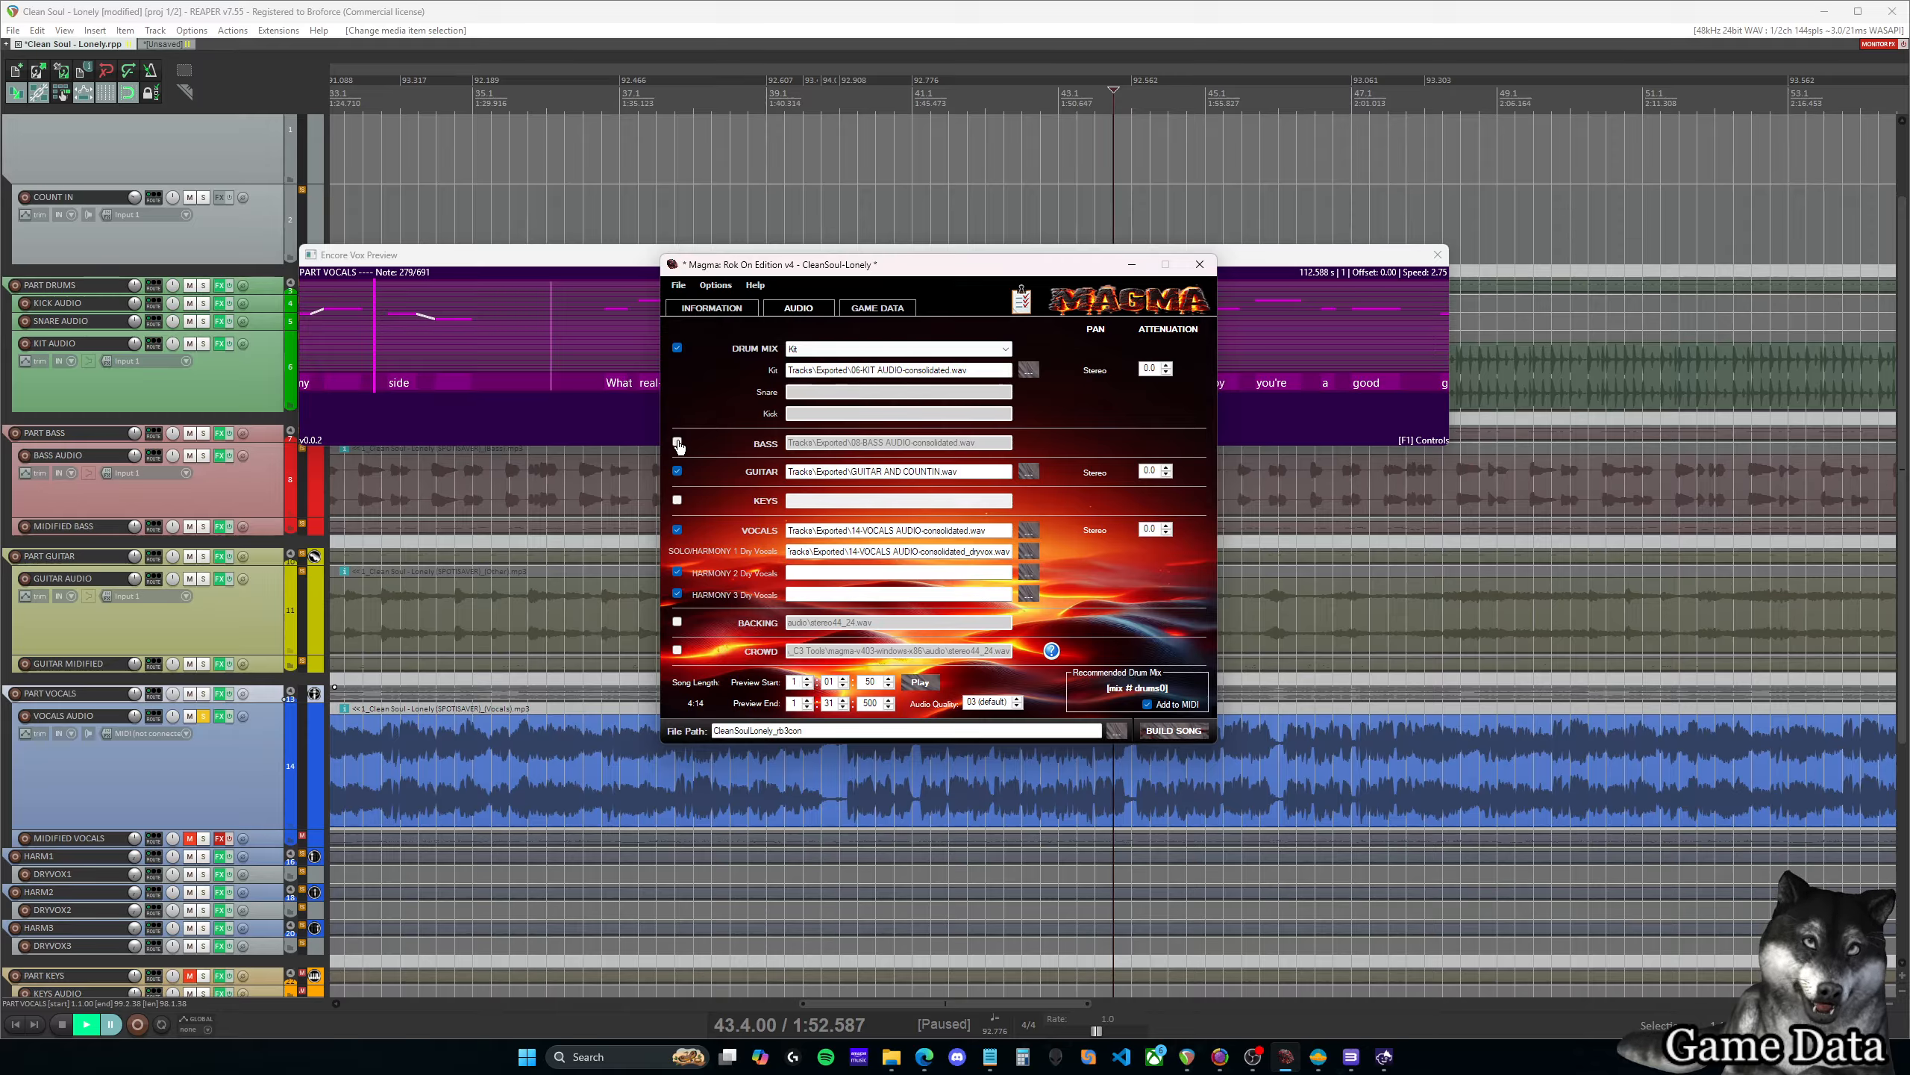
click(677, 443)
click(878, 308)
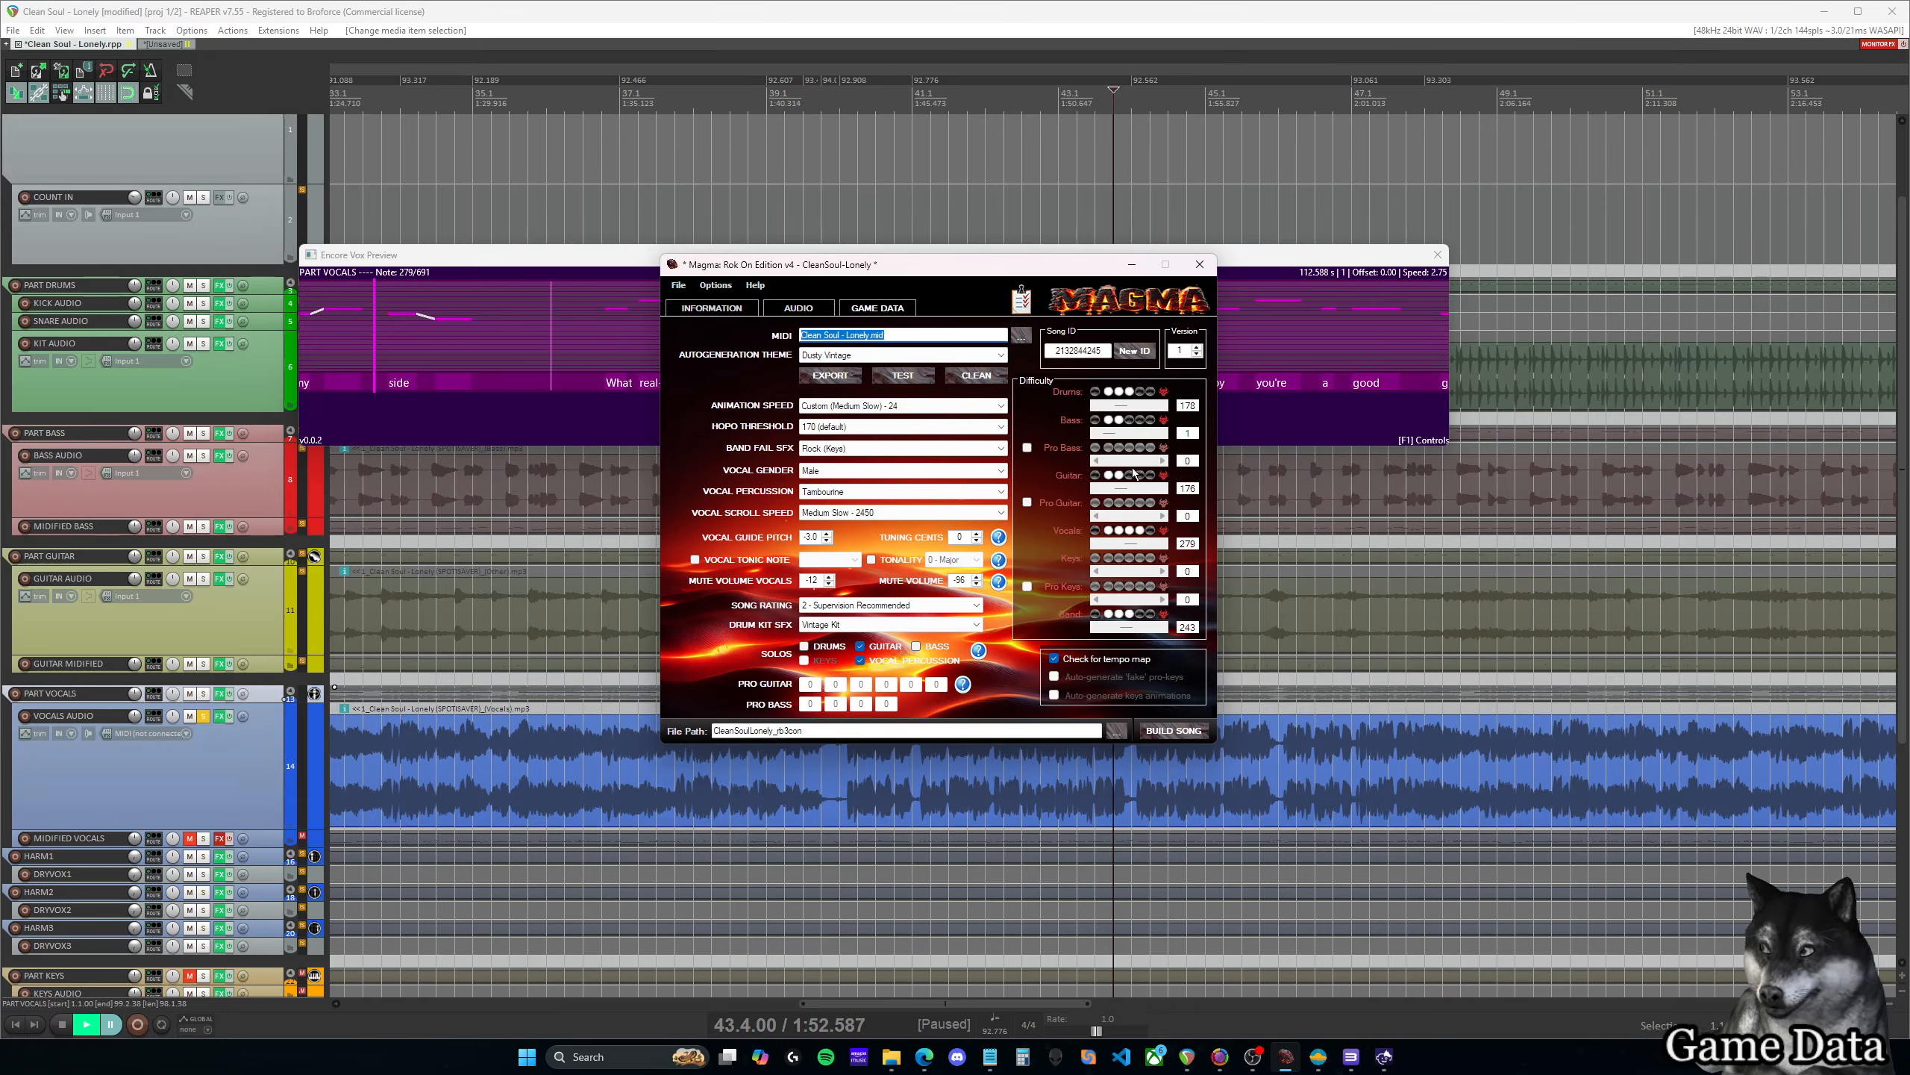
Save the CleanSoul-Lonely project
drag(1069, 268, 1061, 266)
key(ctrl+s)
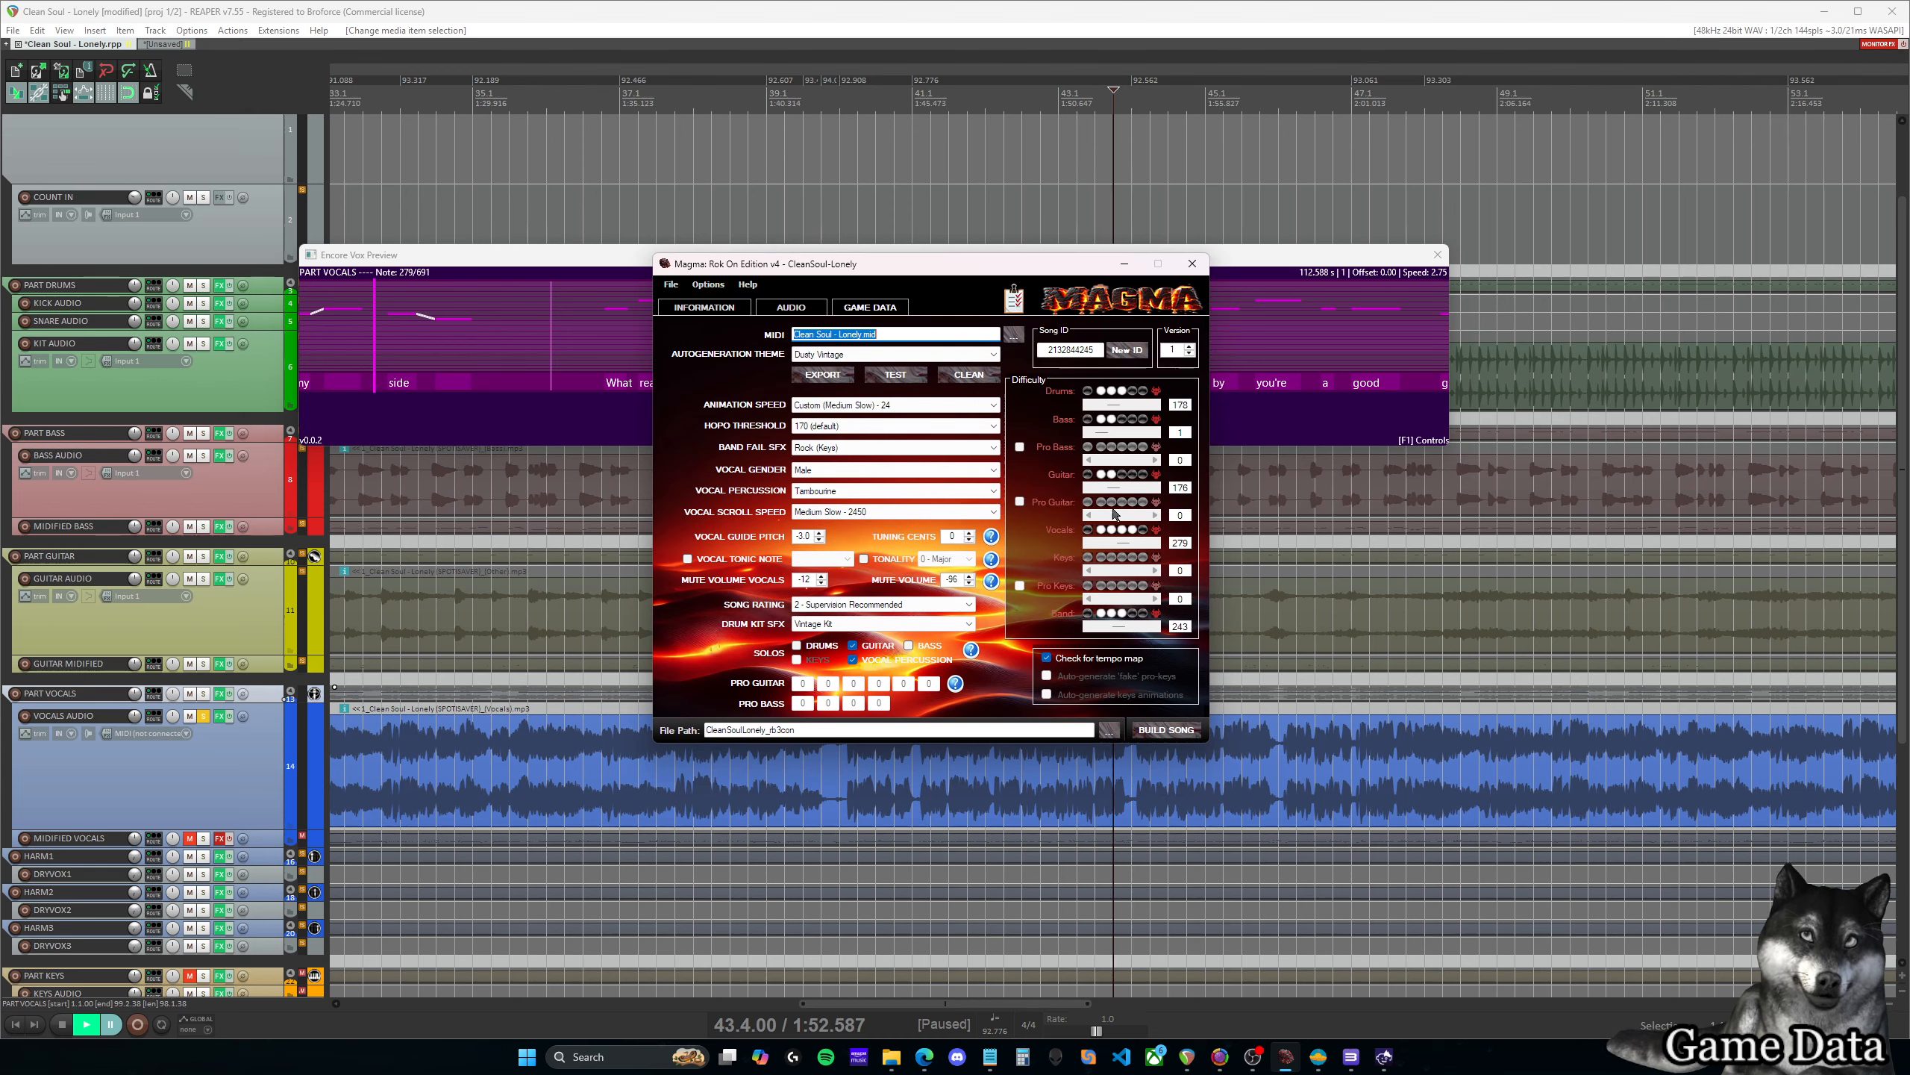
click(672, 285)
click(789, 288)
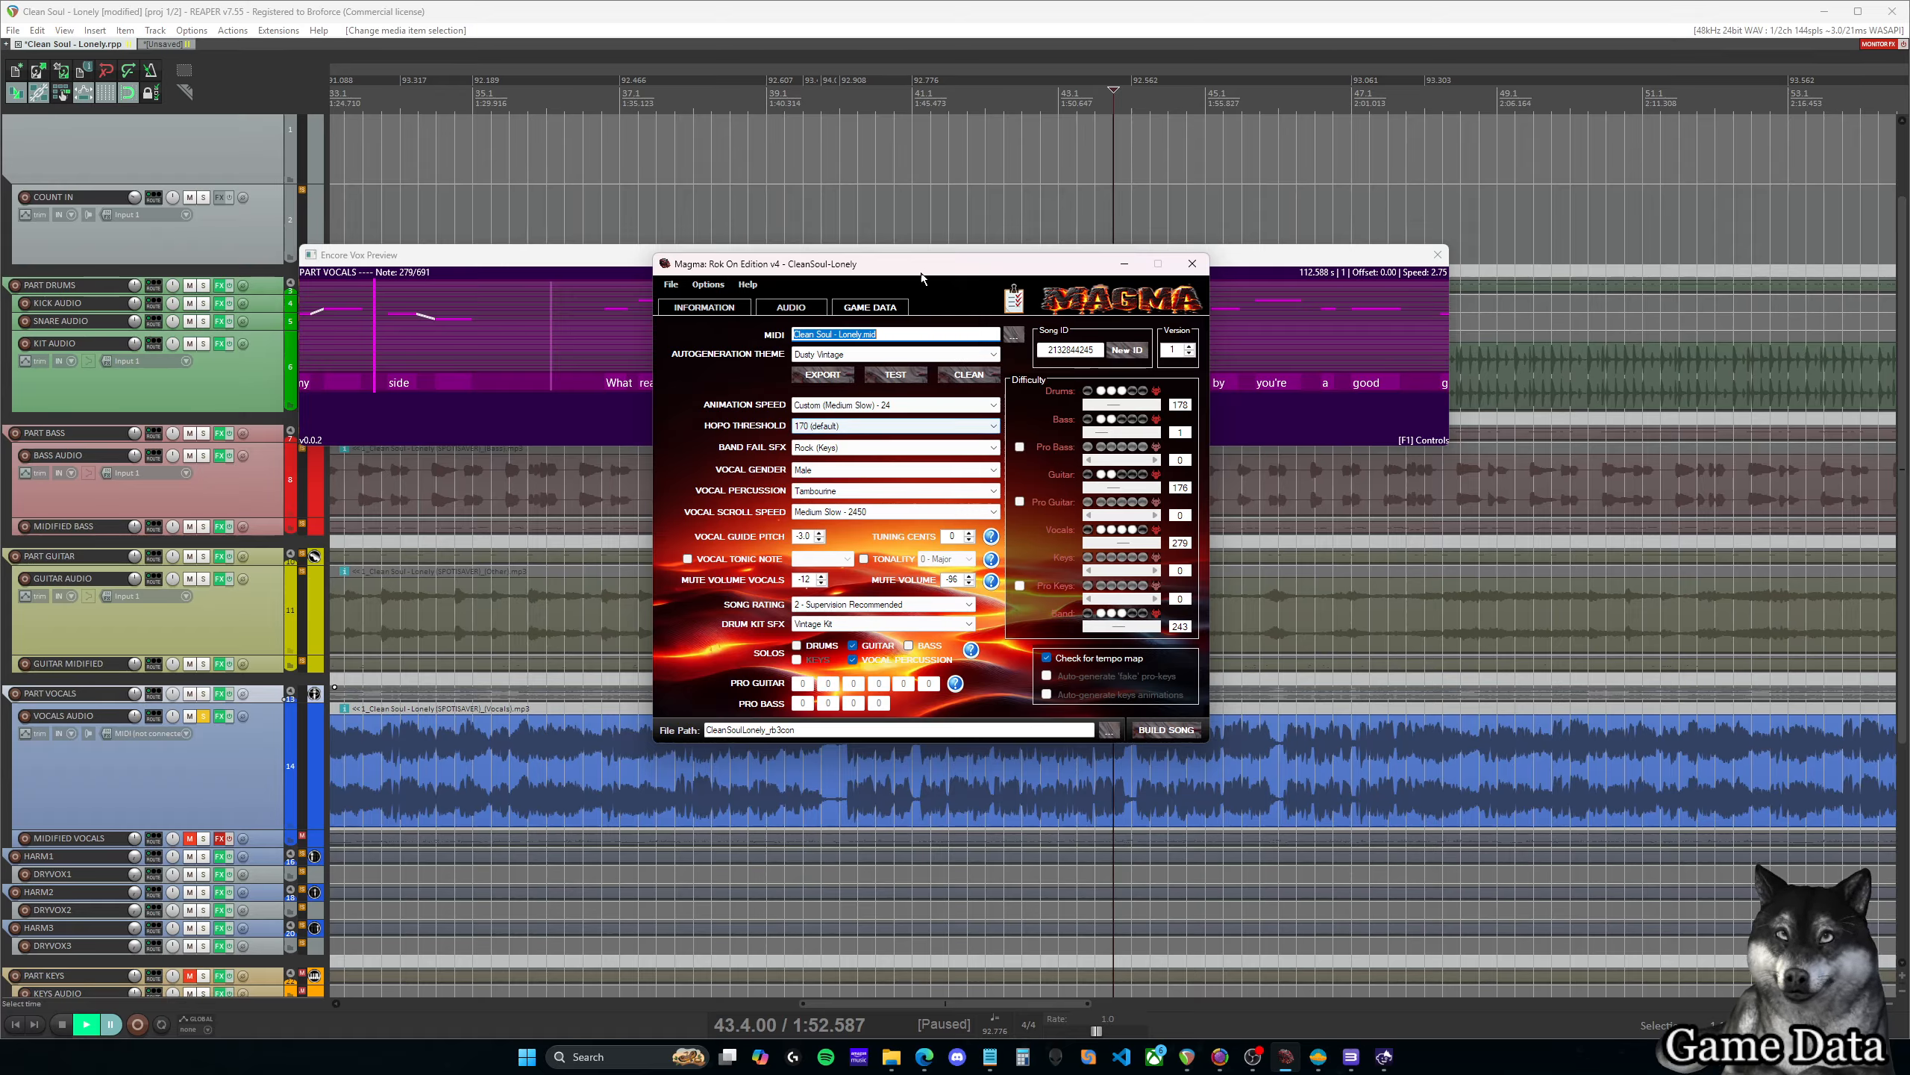
Review the available animation speed options, keeping Custom (Medium Slow) - 24
drag(924, 266, 911, 259)
click(854, 399)
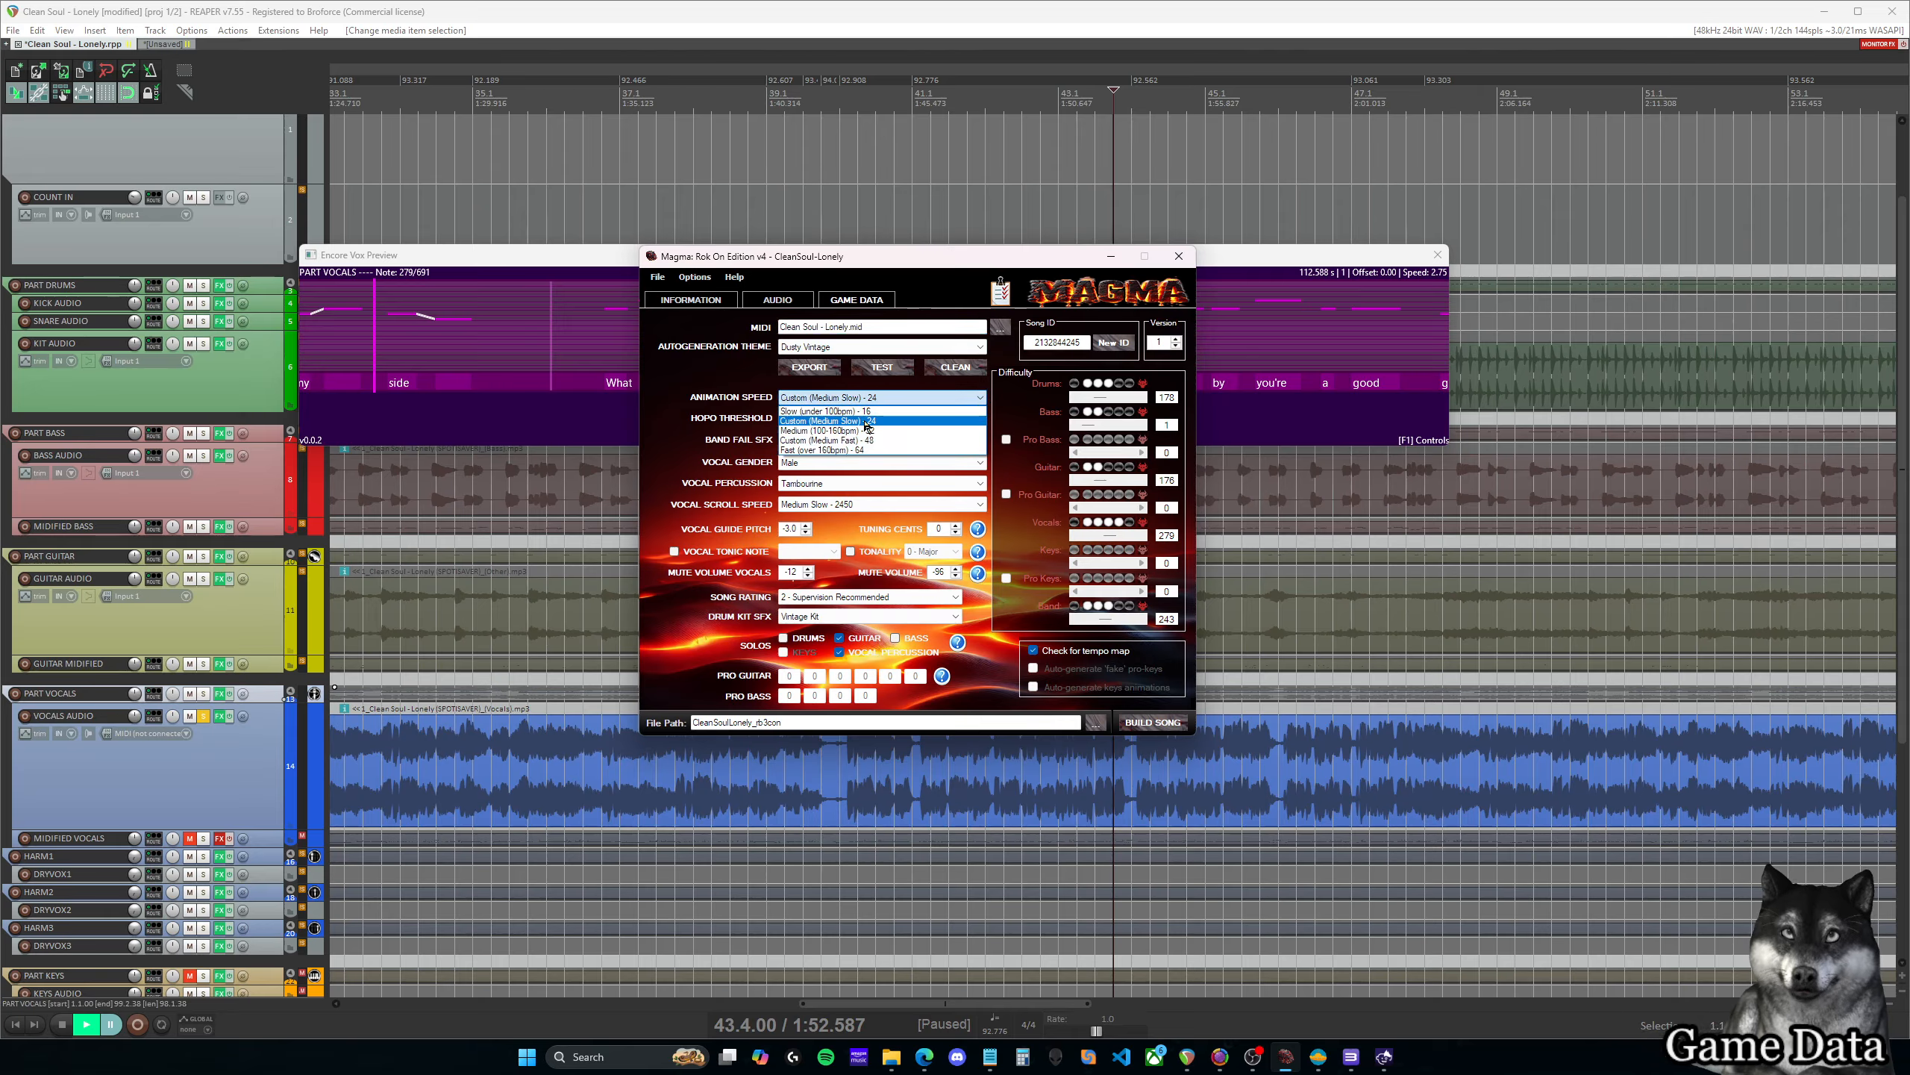
click(924, 397)
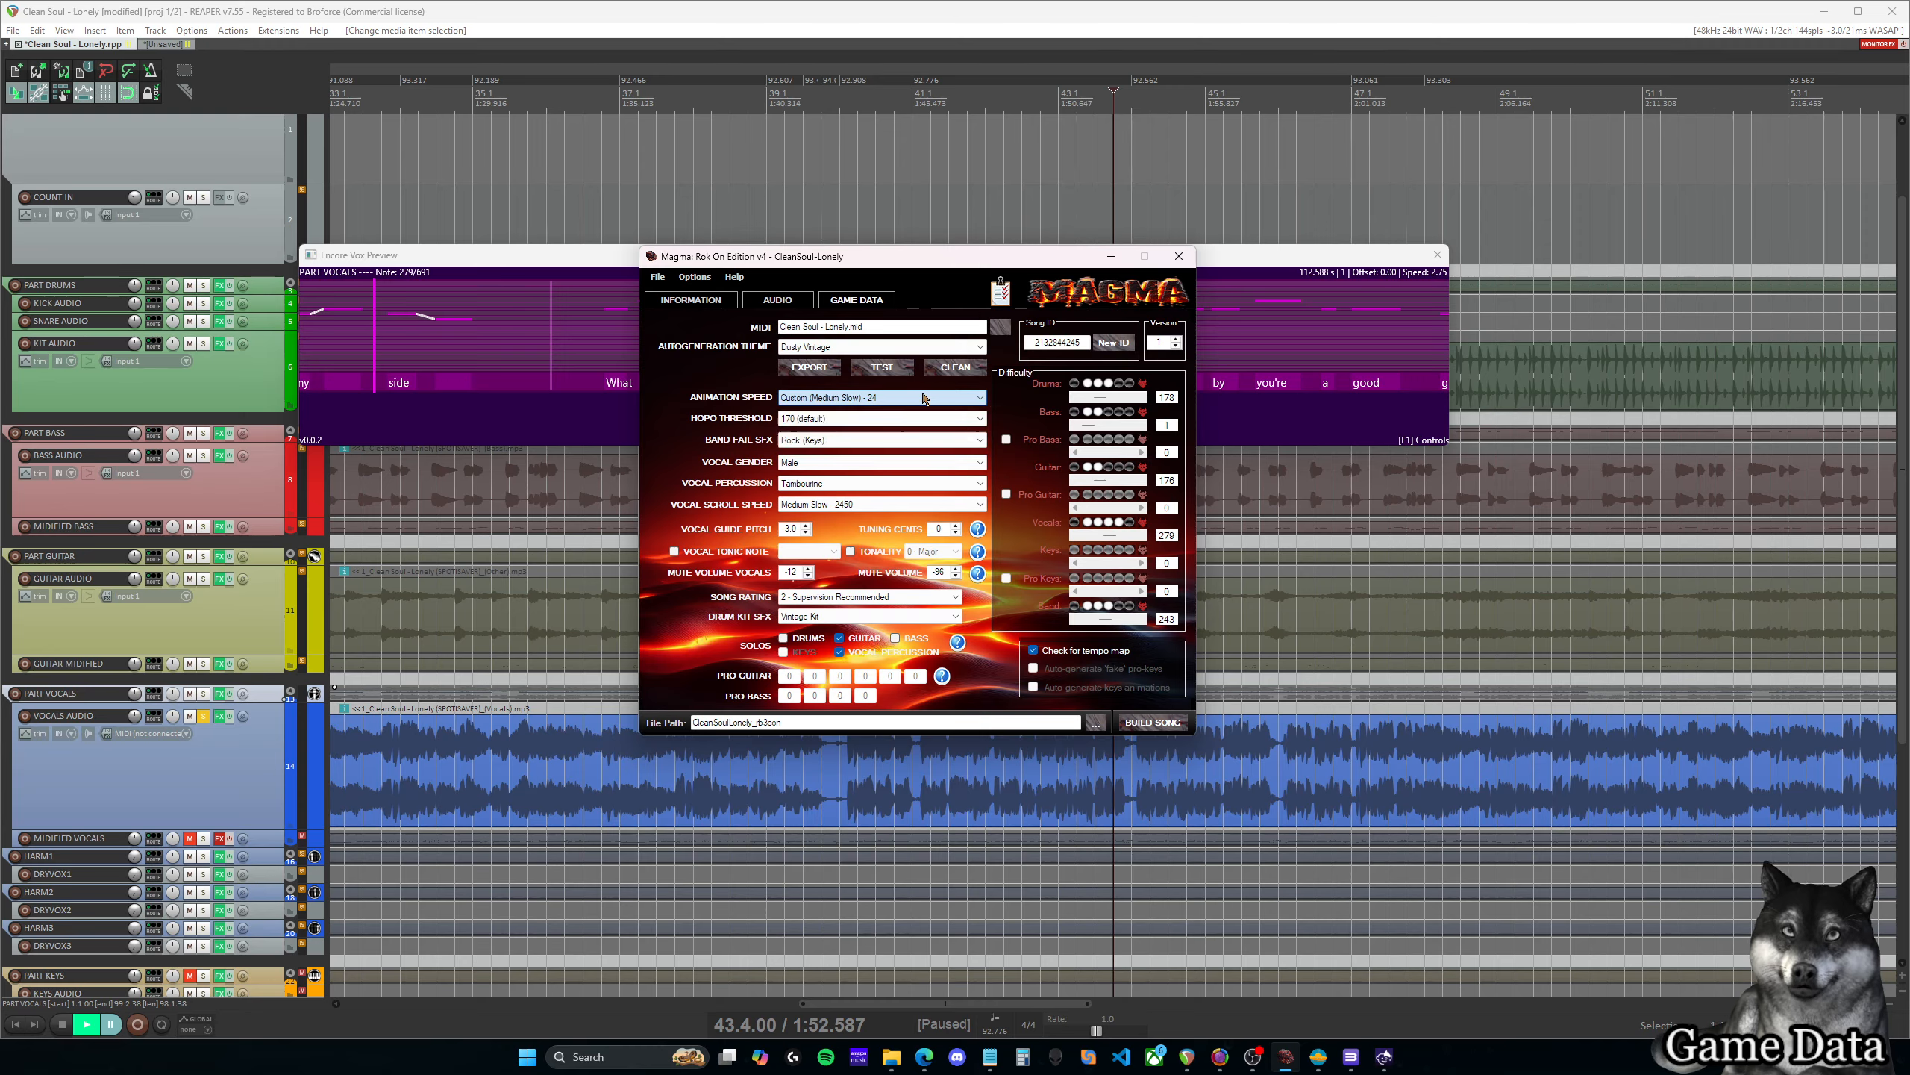
click(912, 398)
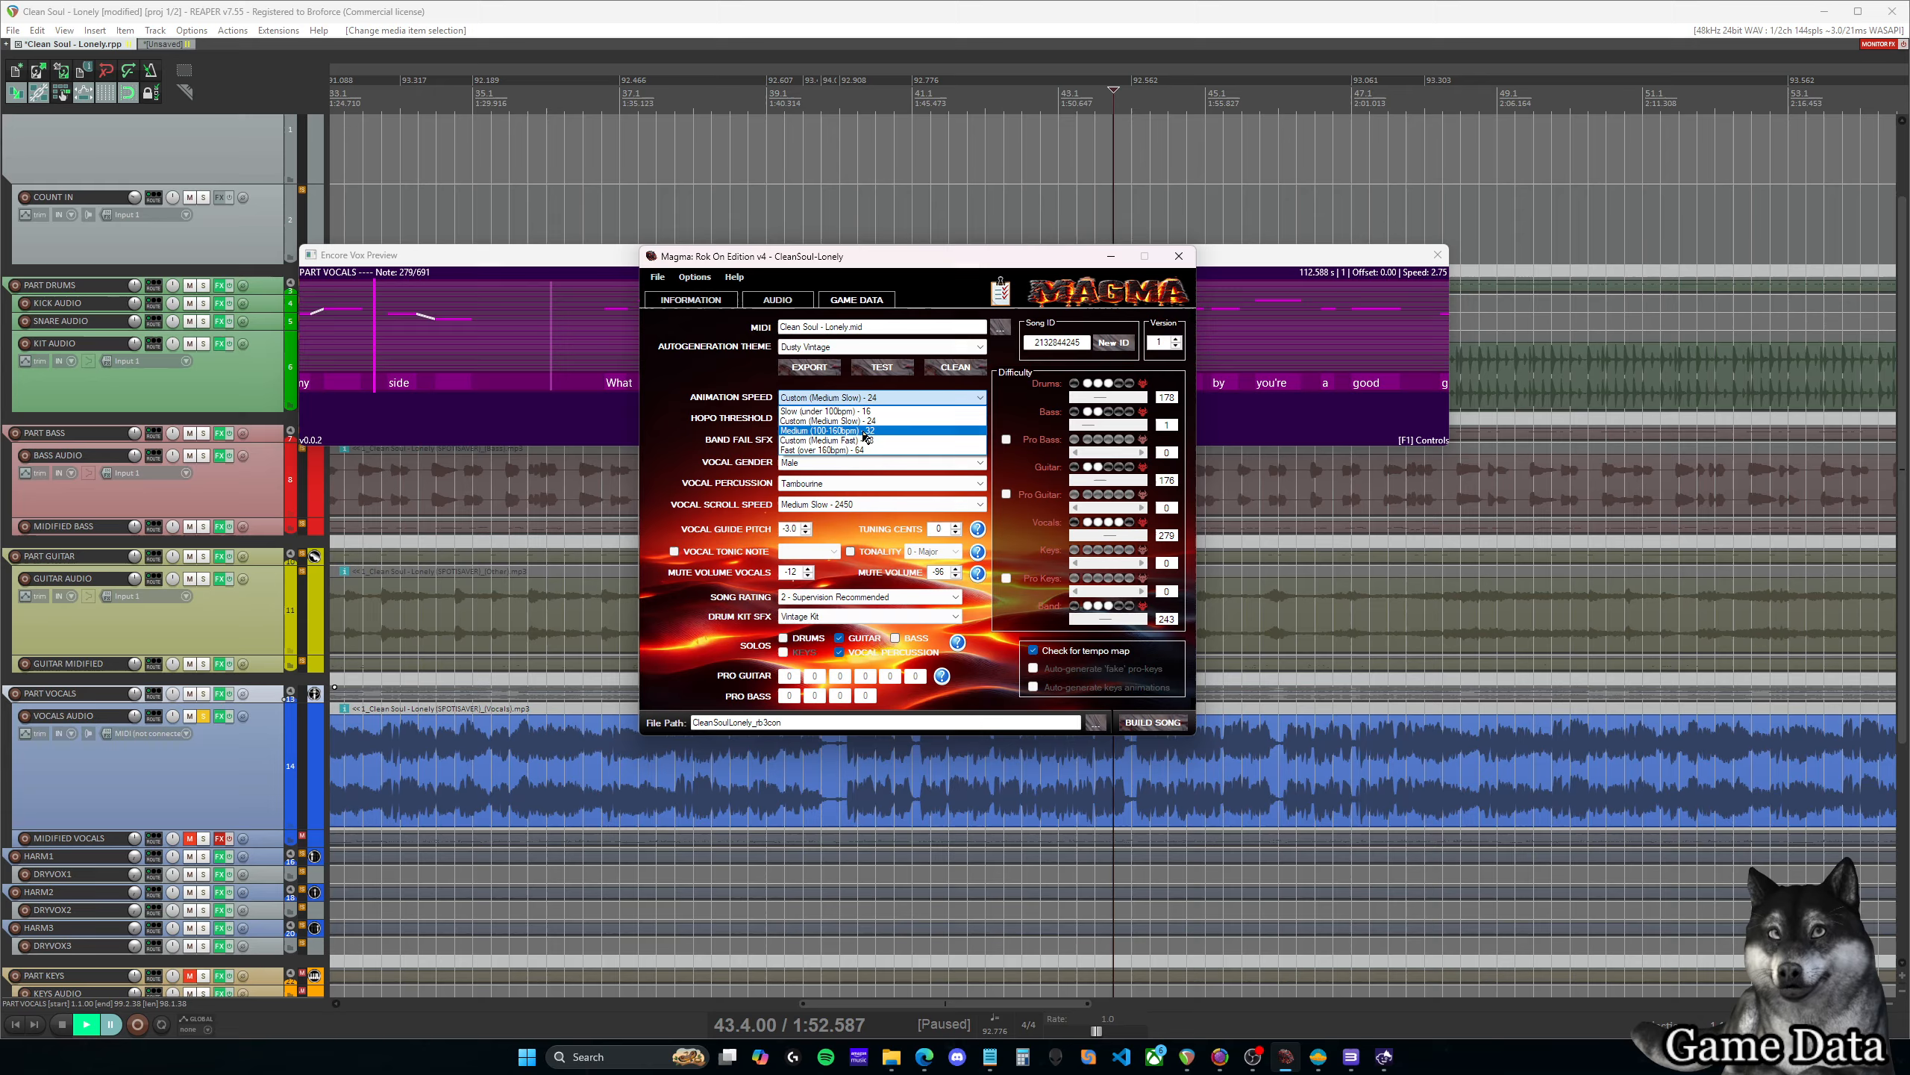
click(911, 398)
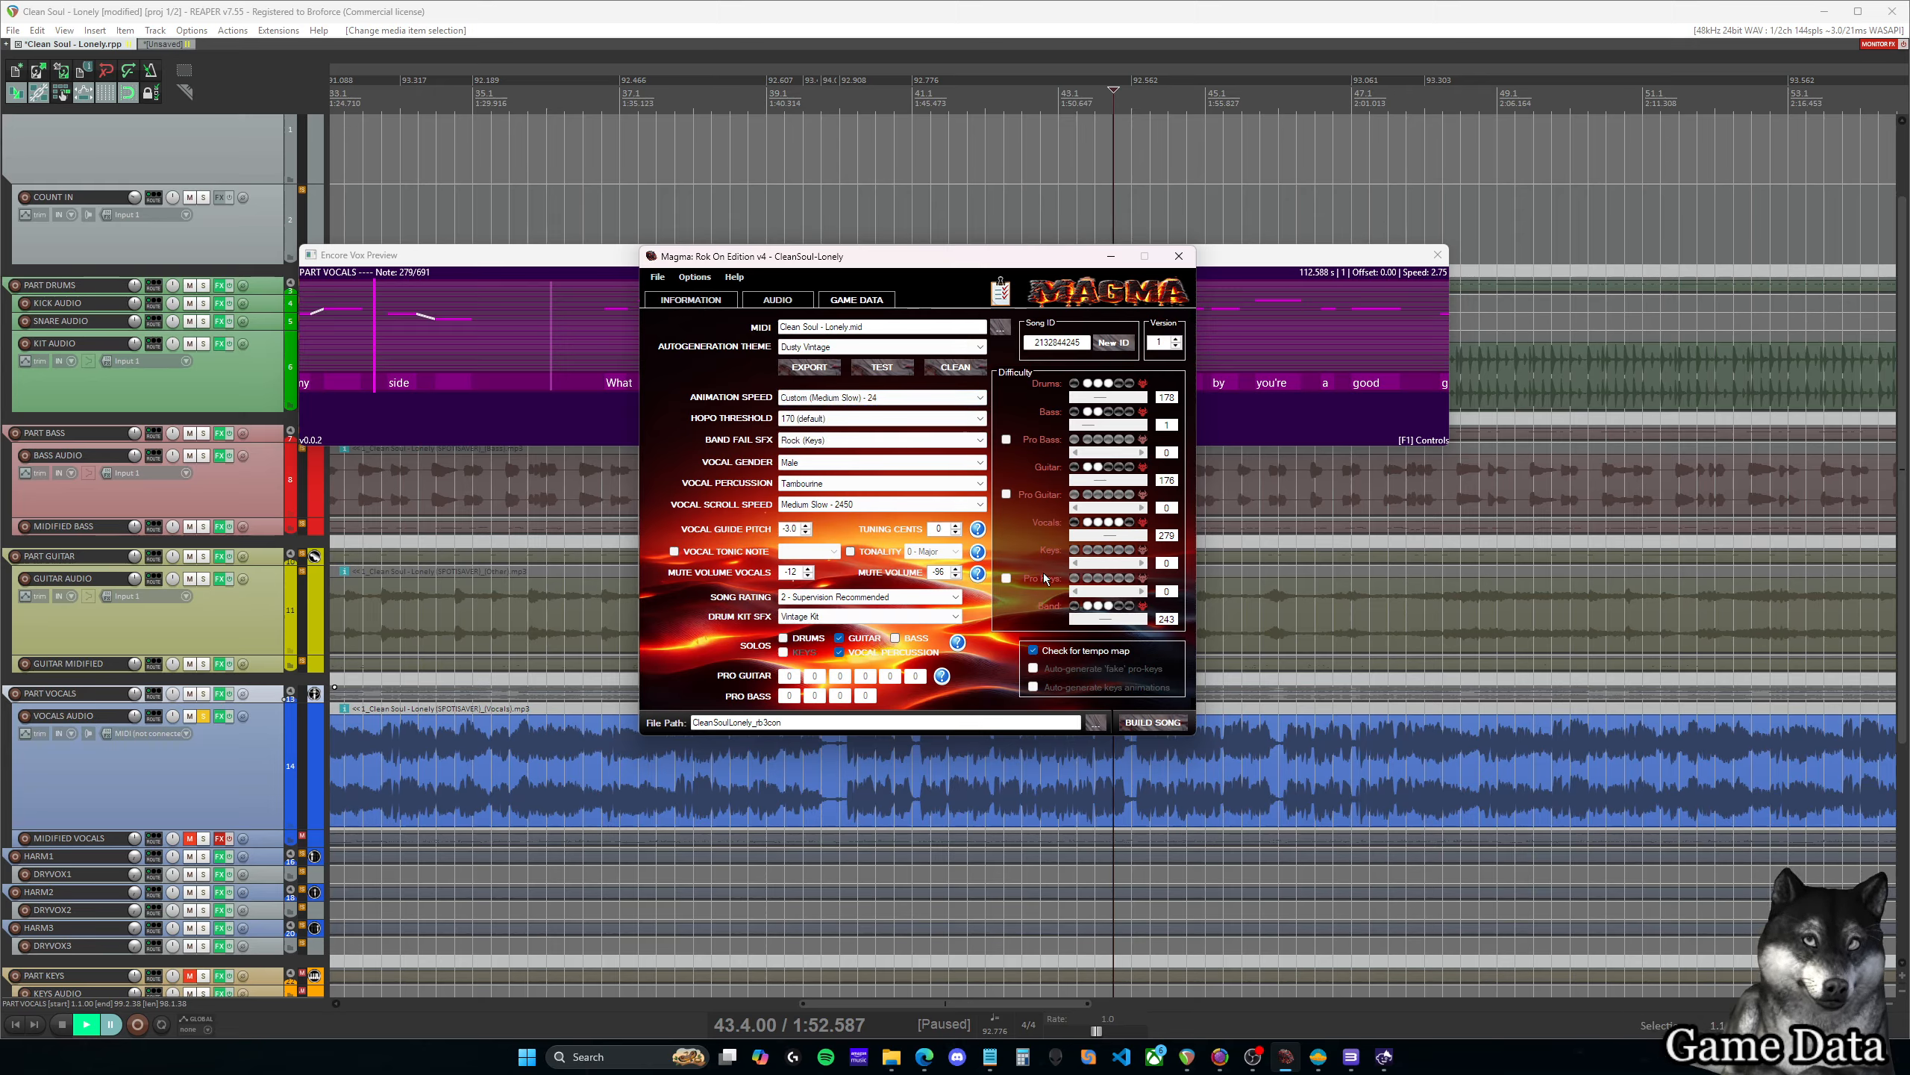
drag(959, 256, 1046, 266)
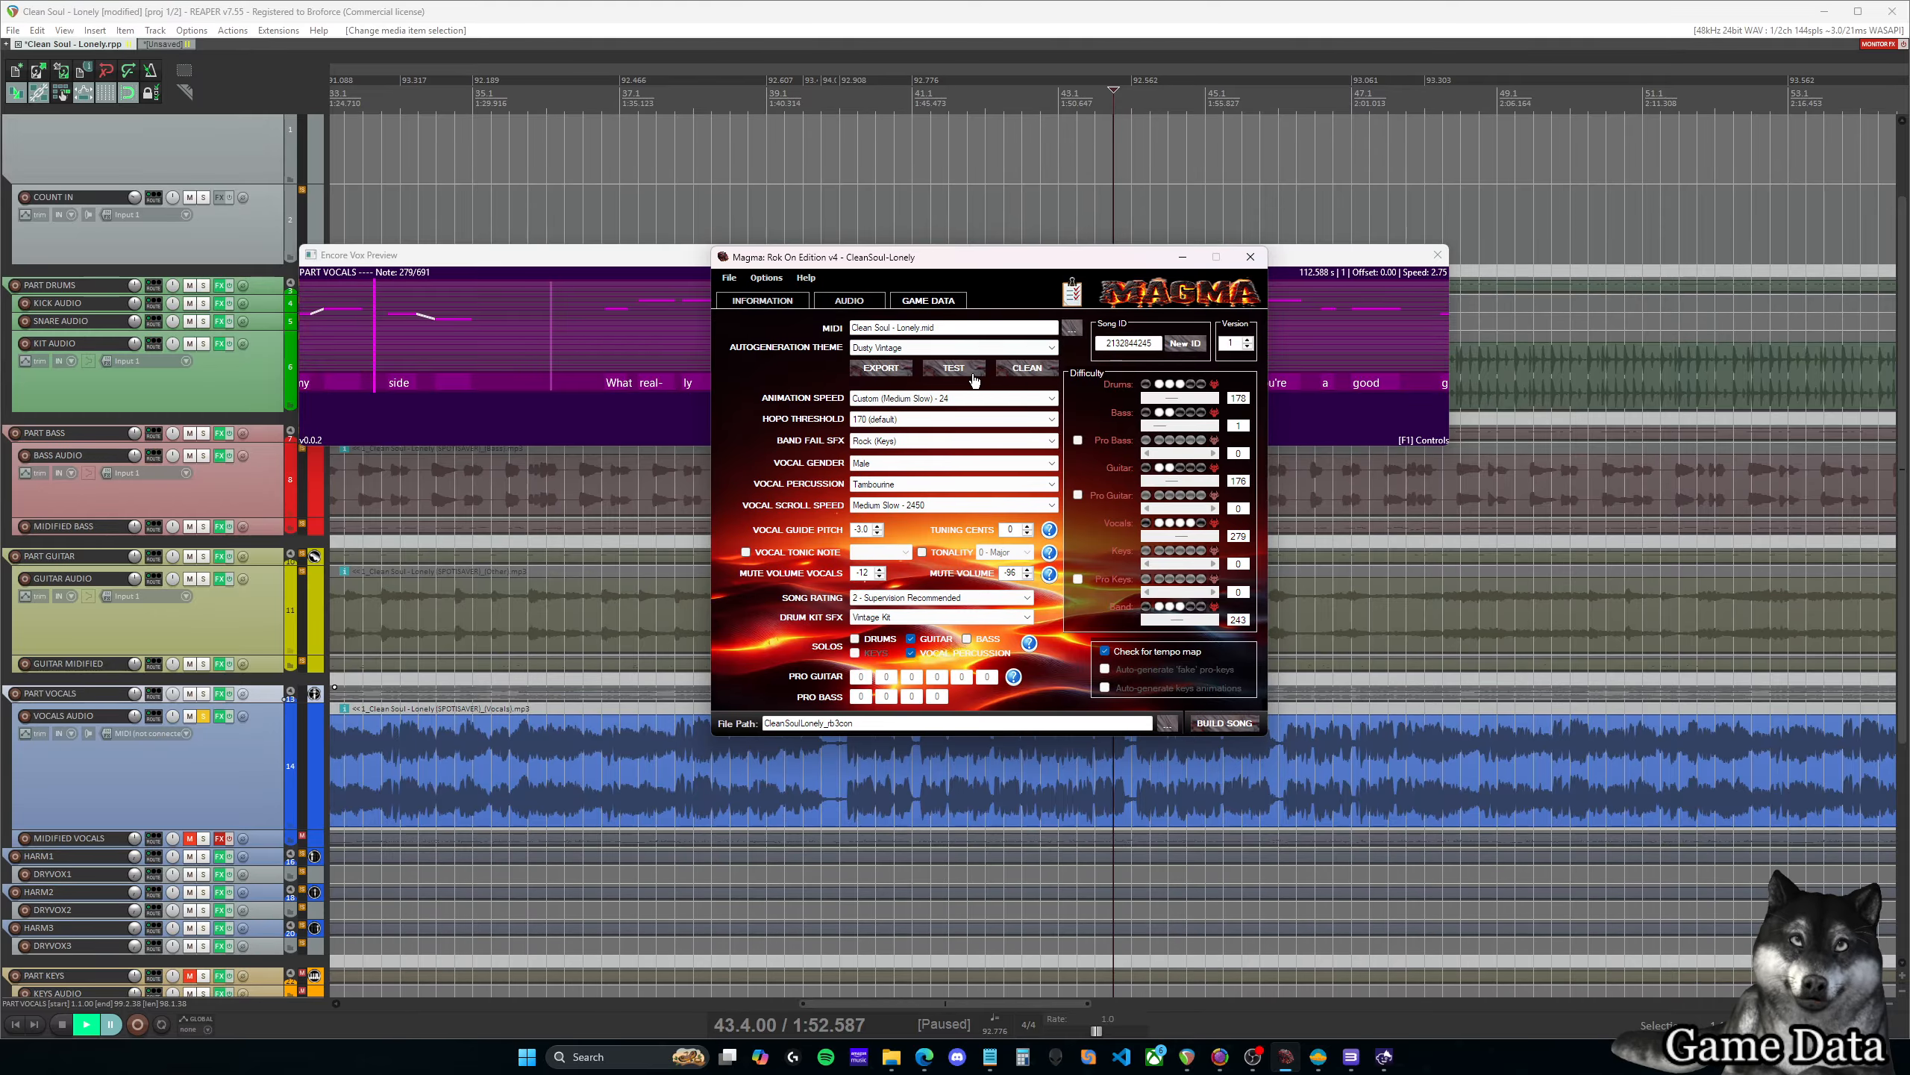
key(alt+Tab)
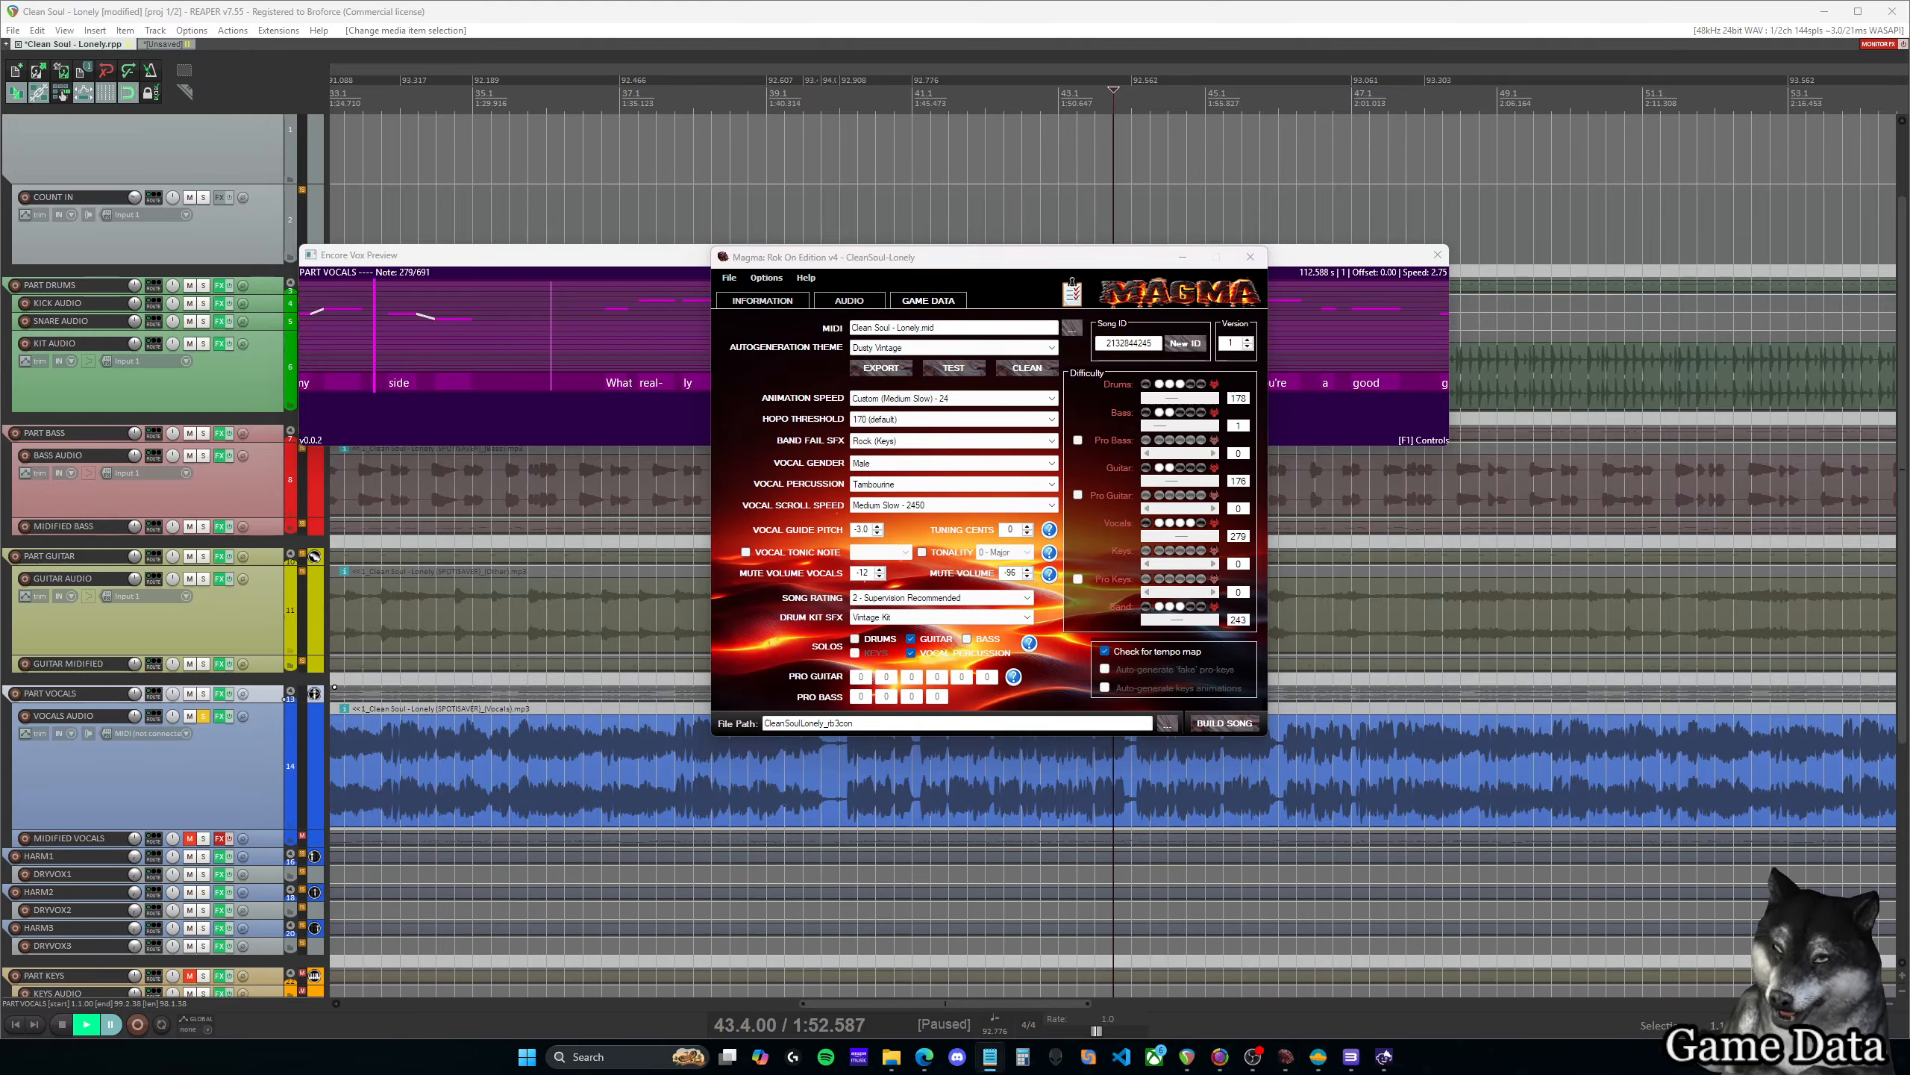
mouse_move(1013, 257)
mouse_down()
mouse_move(1043, 248)
mouse_move(997, 256)
mouse_up()
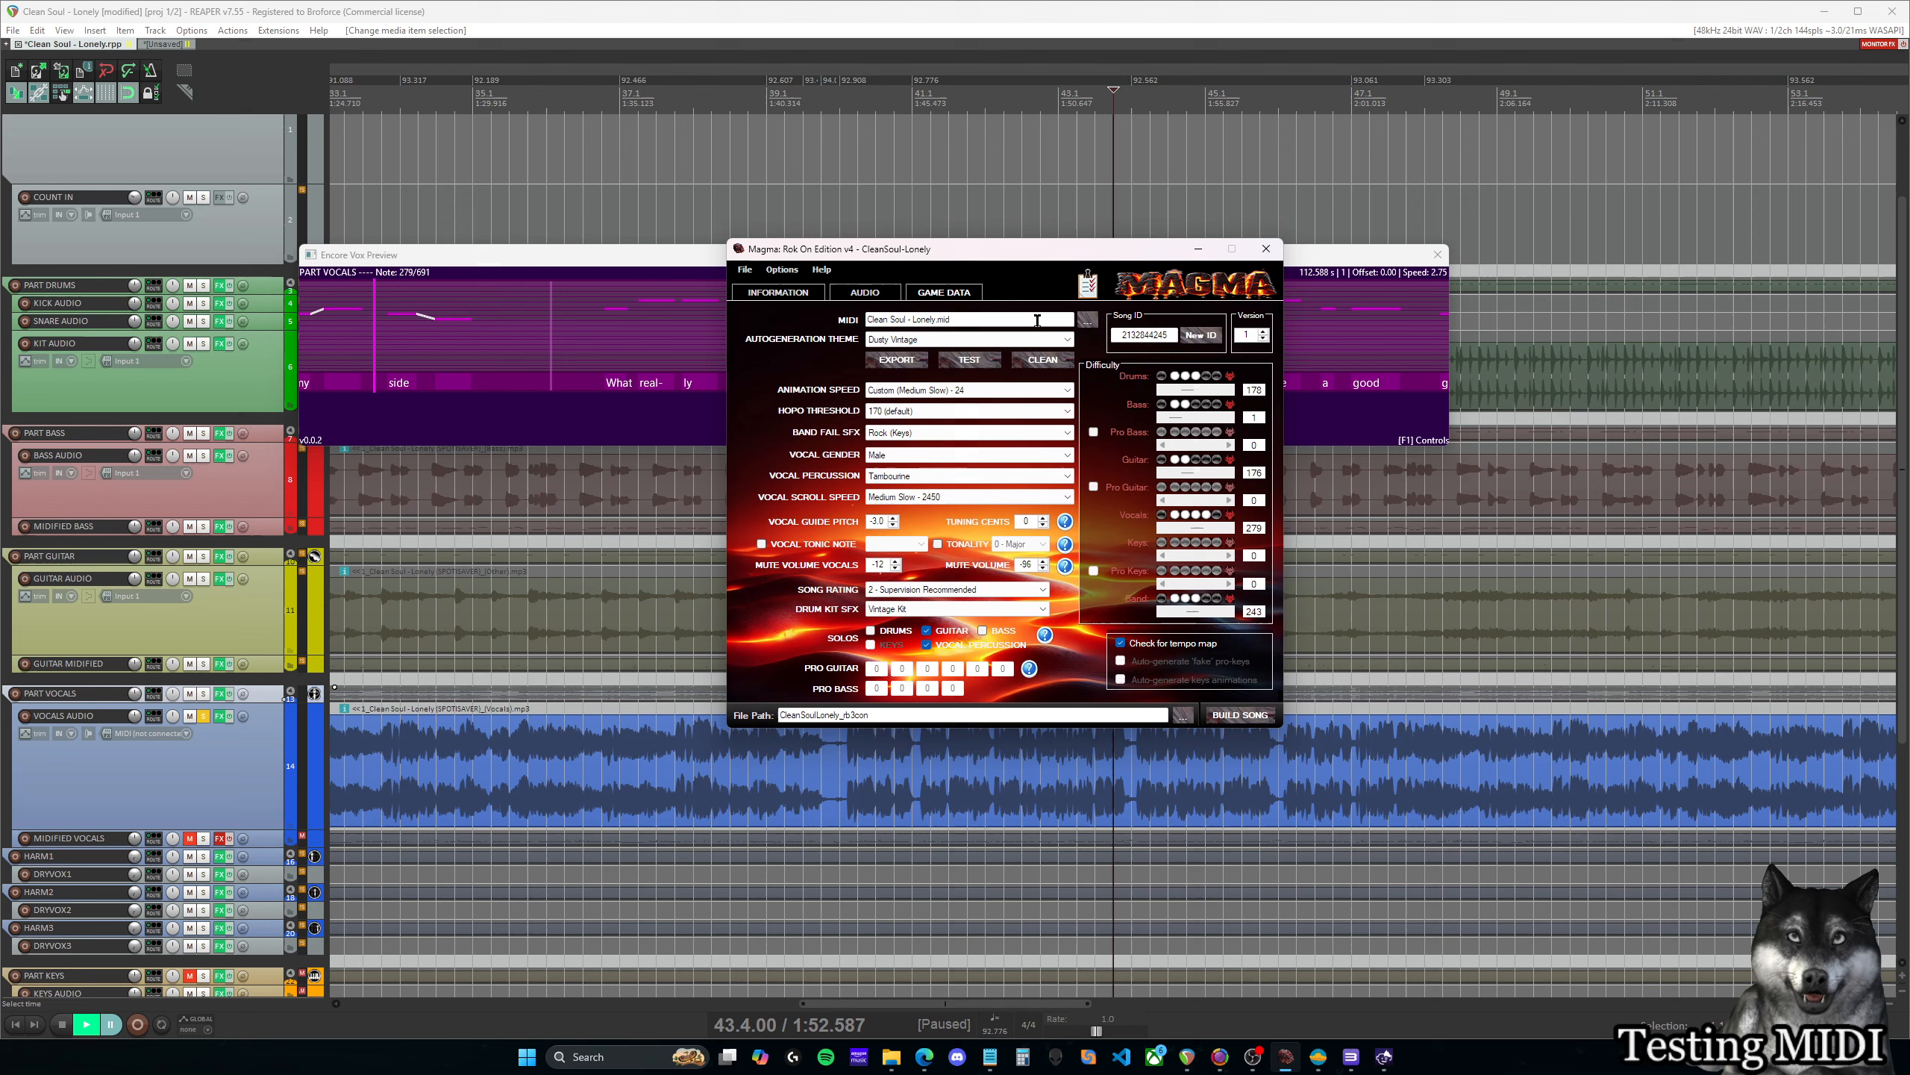
Try to build the song, choosing to compile with the audio tracks as they are
click(1212, 715)
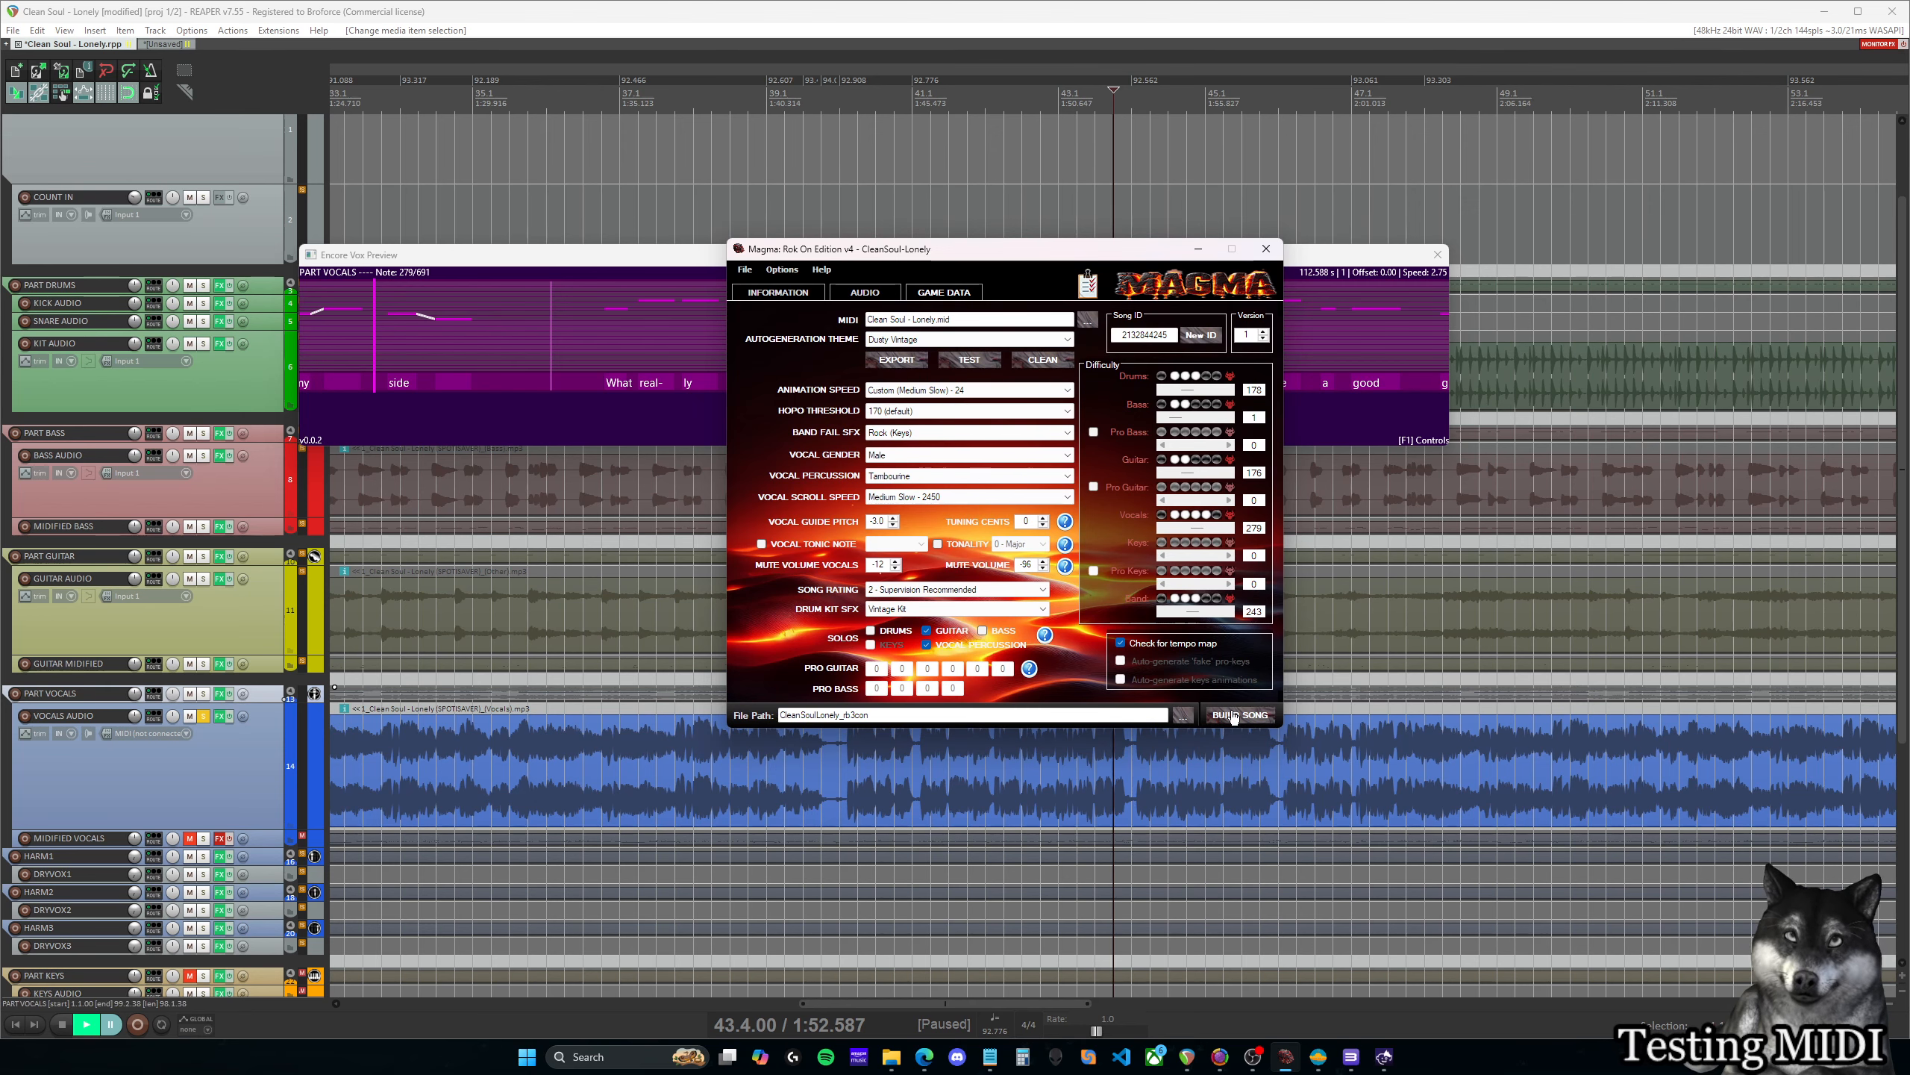
drag(972, 462, 973, 439)
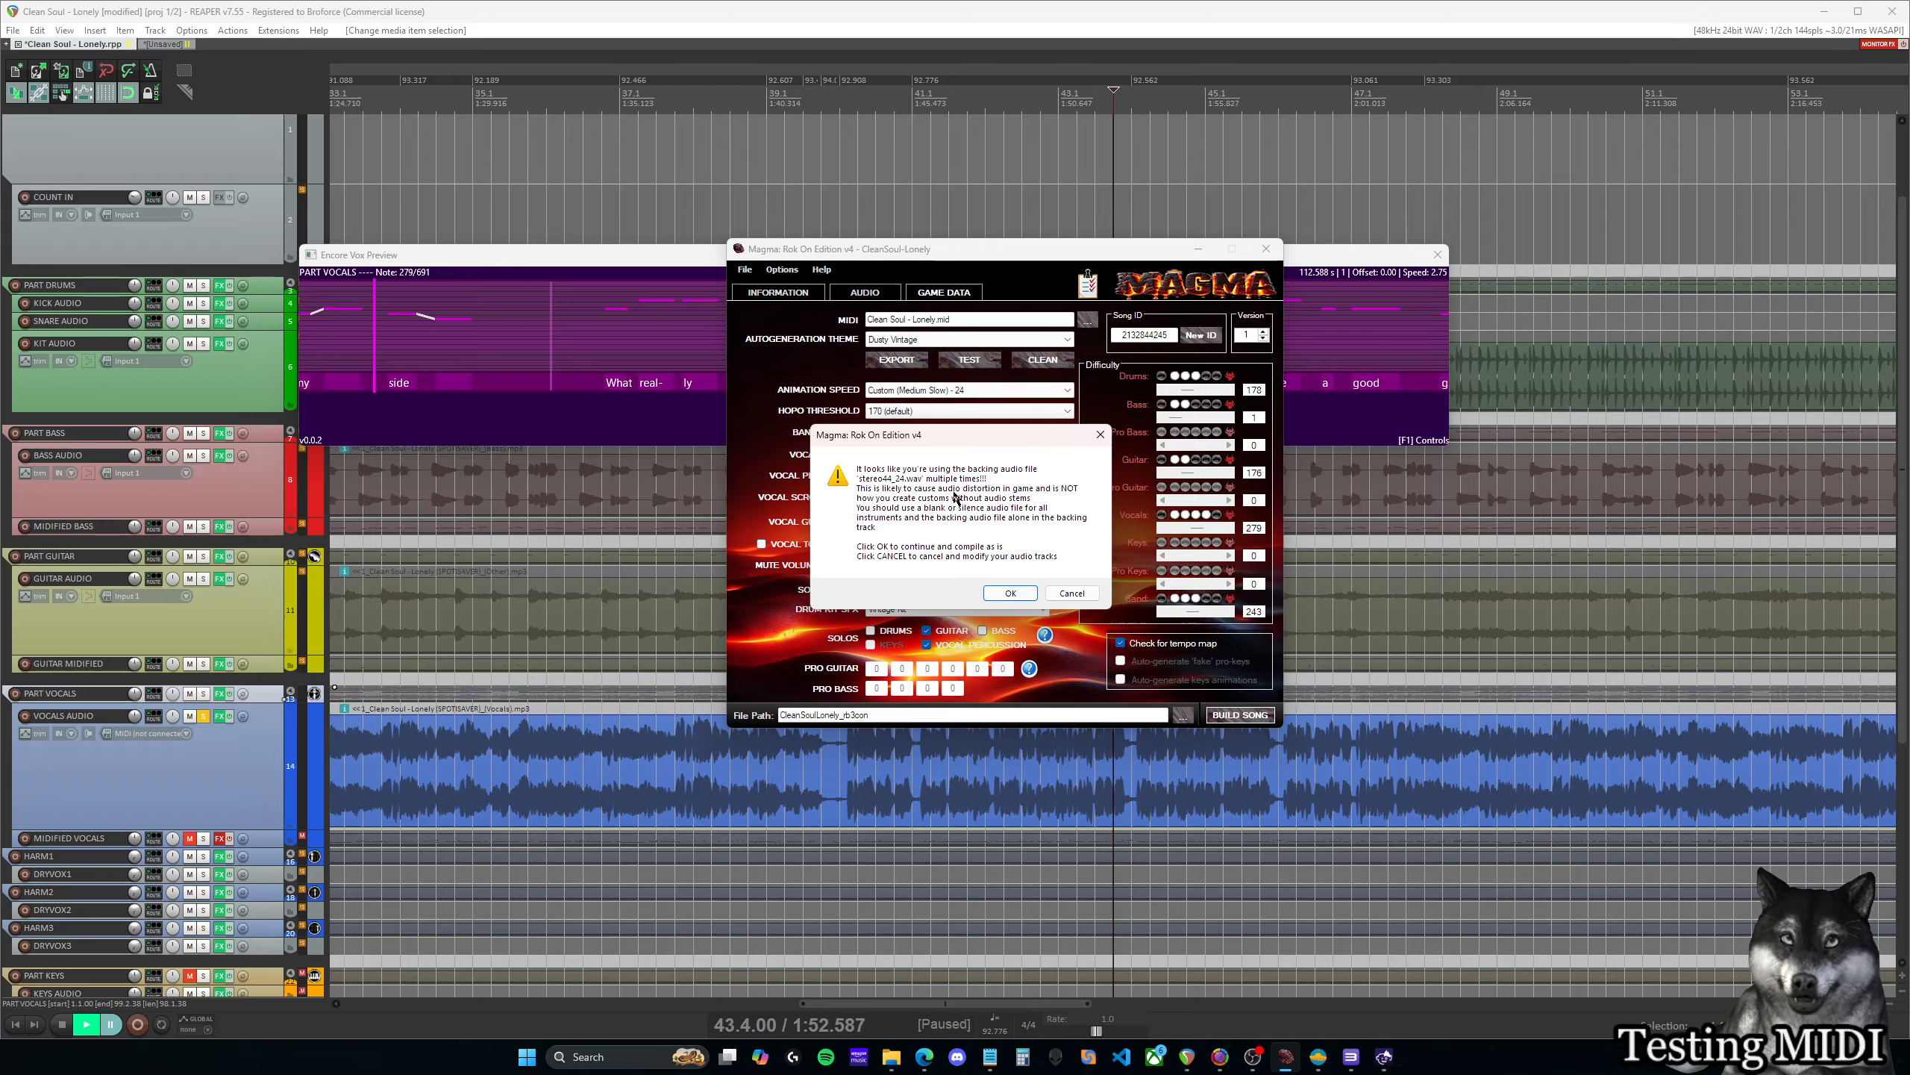
click(1027, 593)
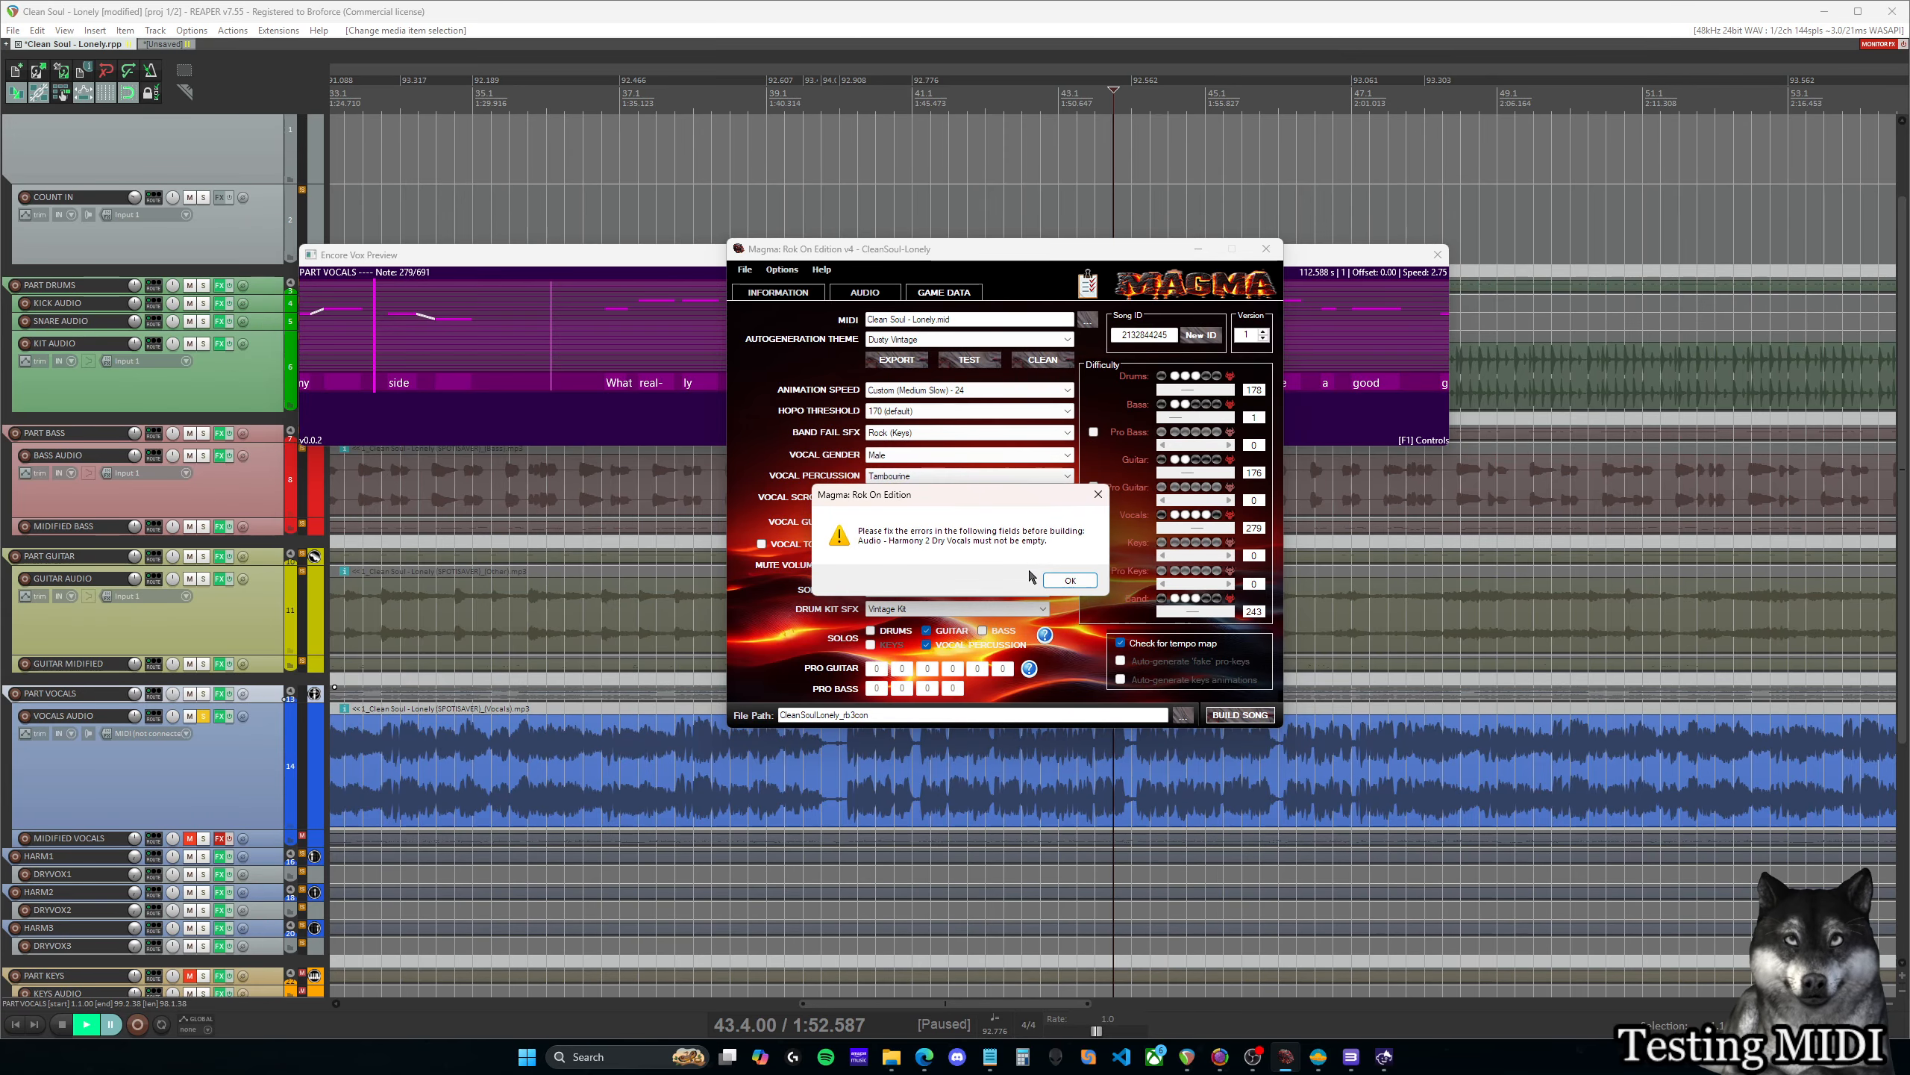
click(1067, 579)
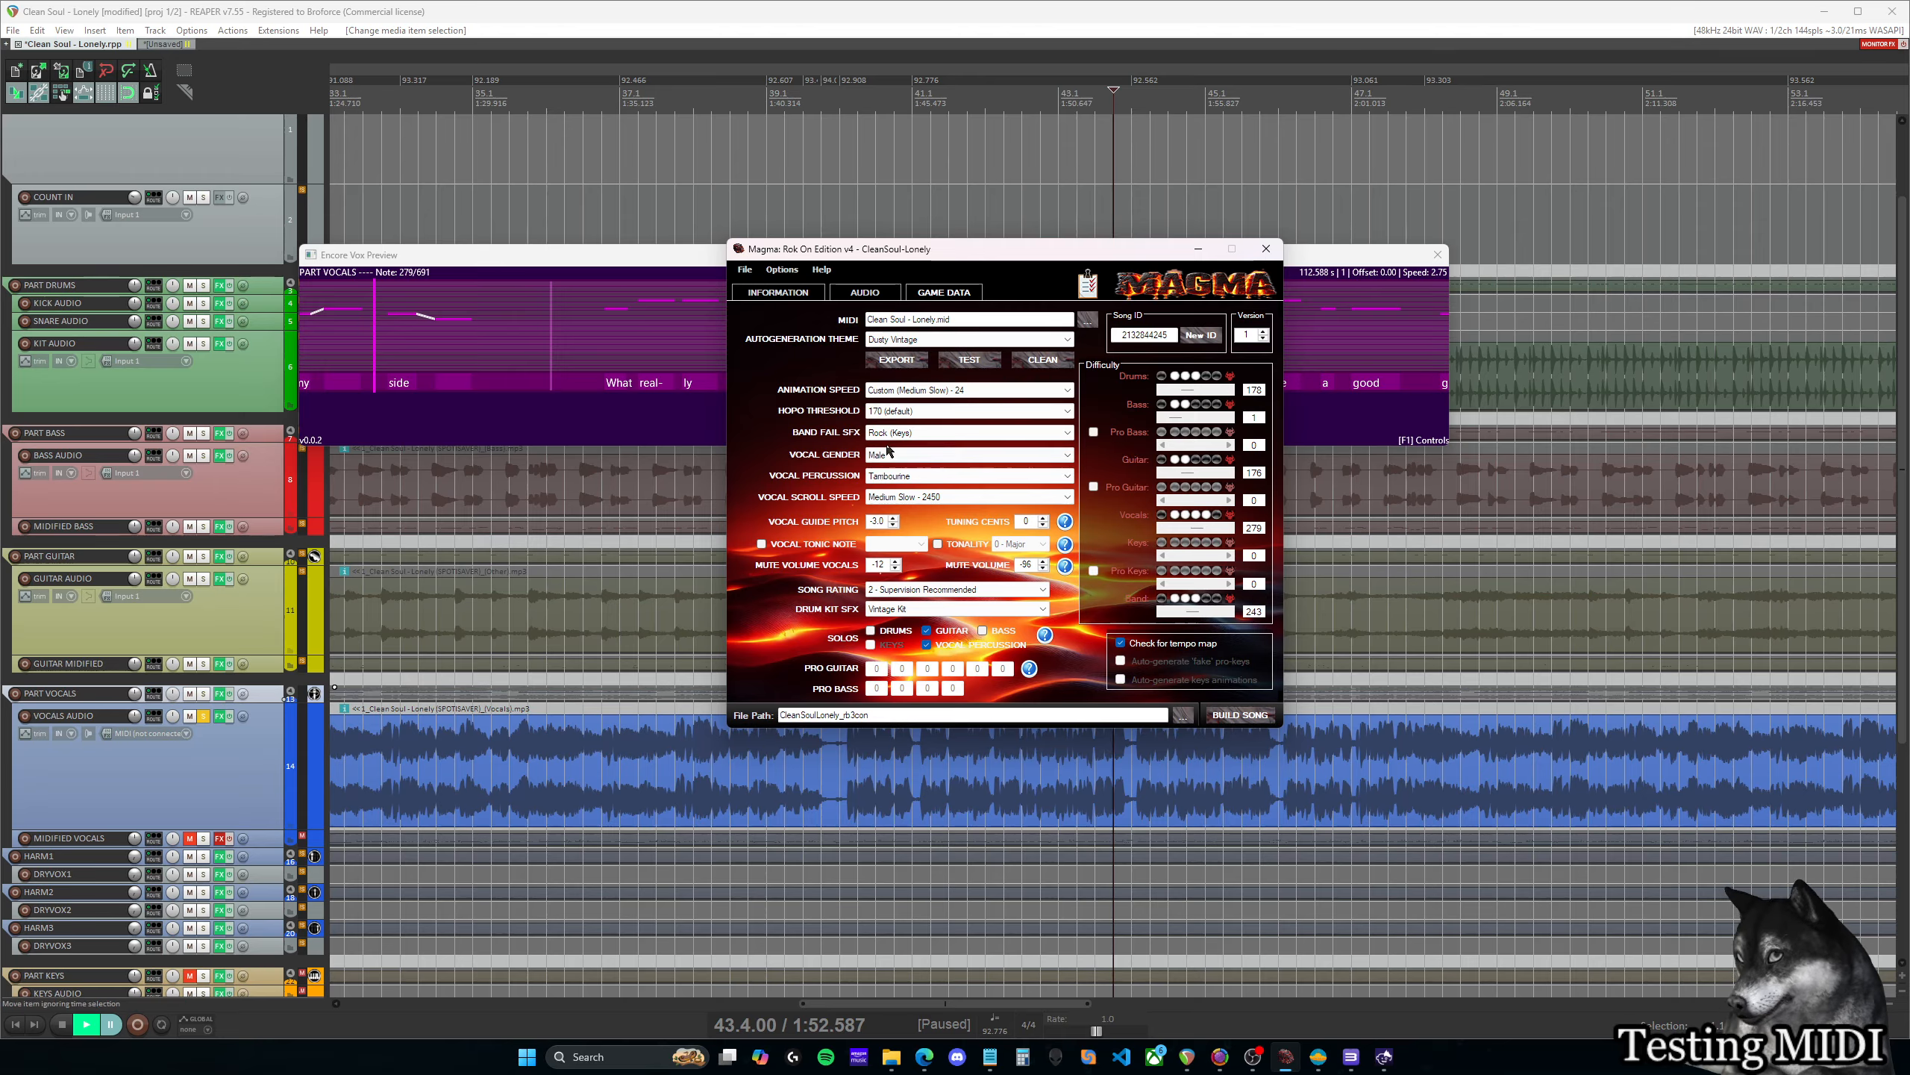
Disable the Harmony 2 and Harmony 3 dry vocals and clear the file path of the unused backing audio
click(864, 292)
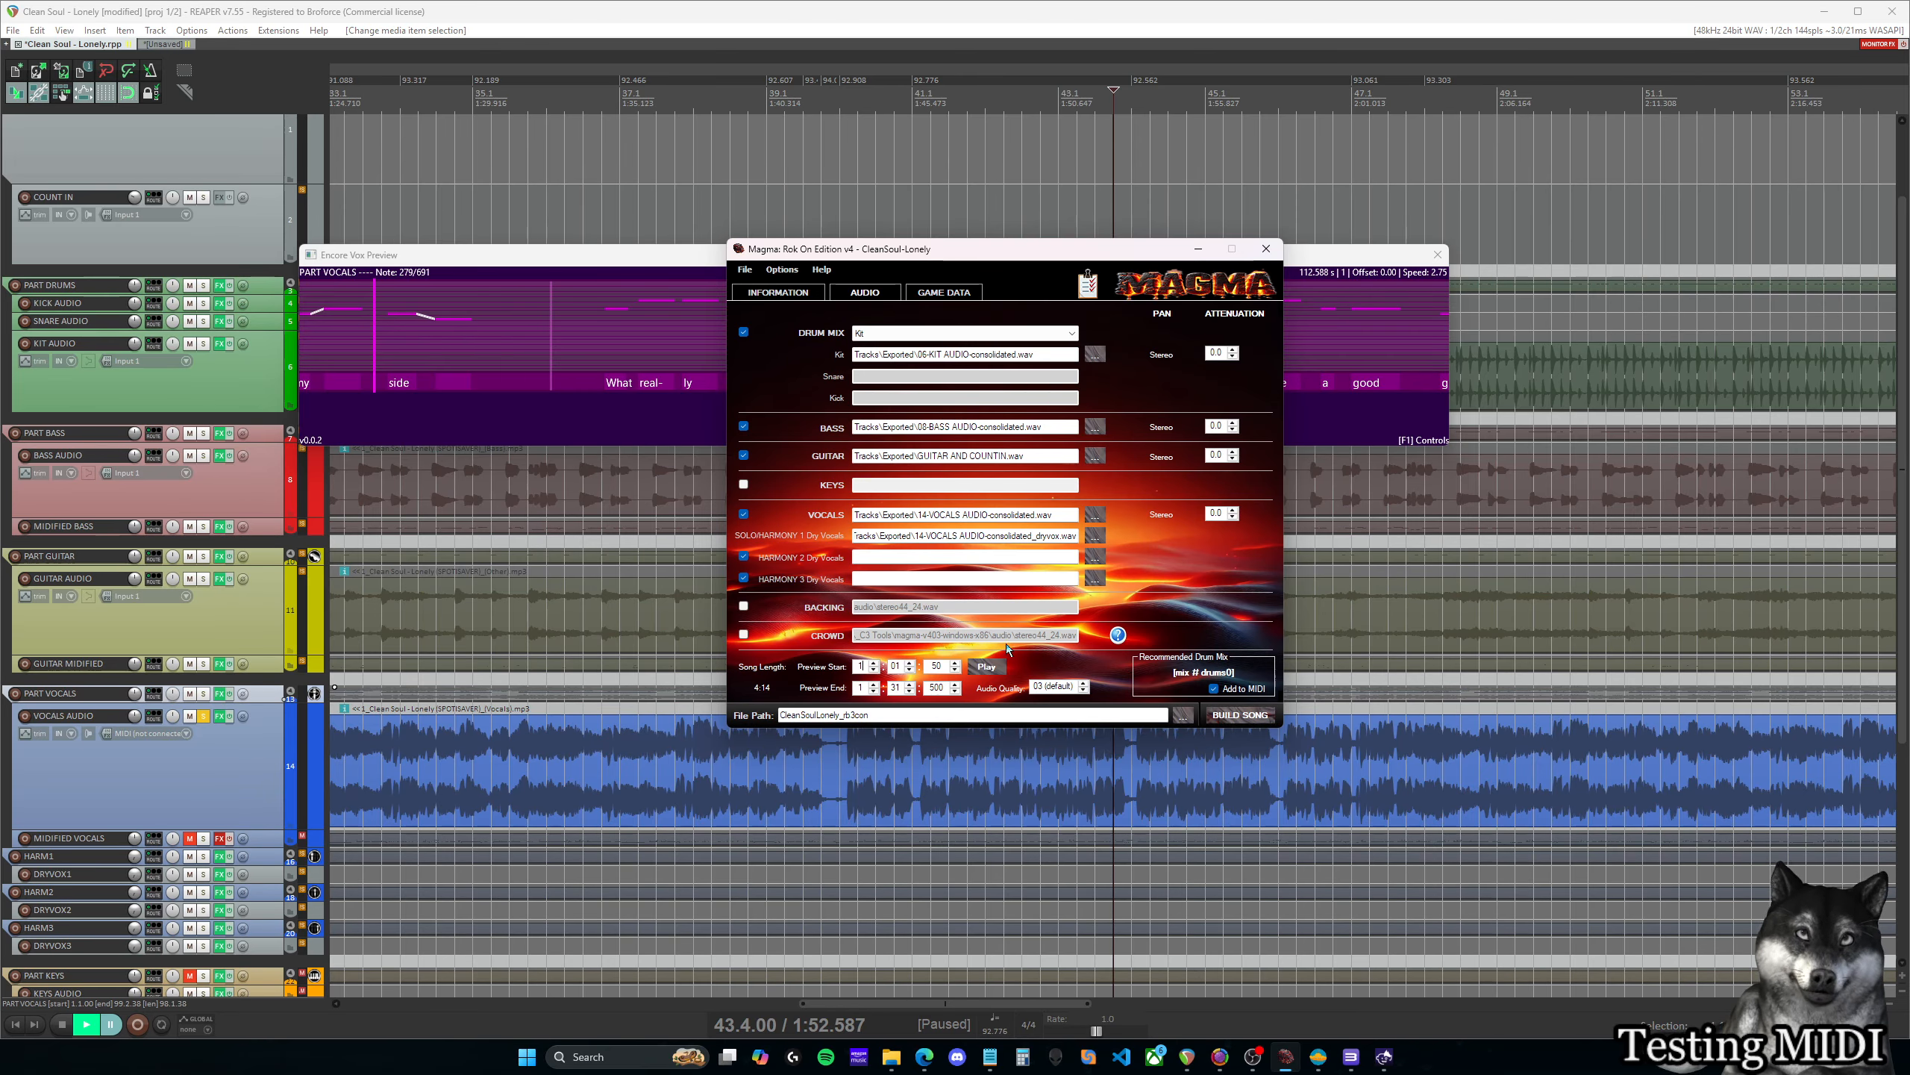
click(744, 556)
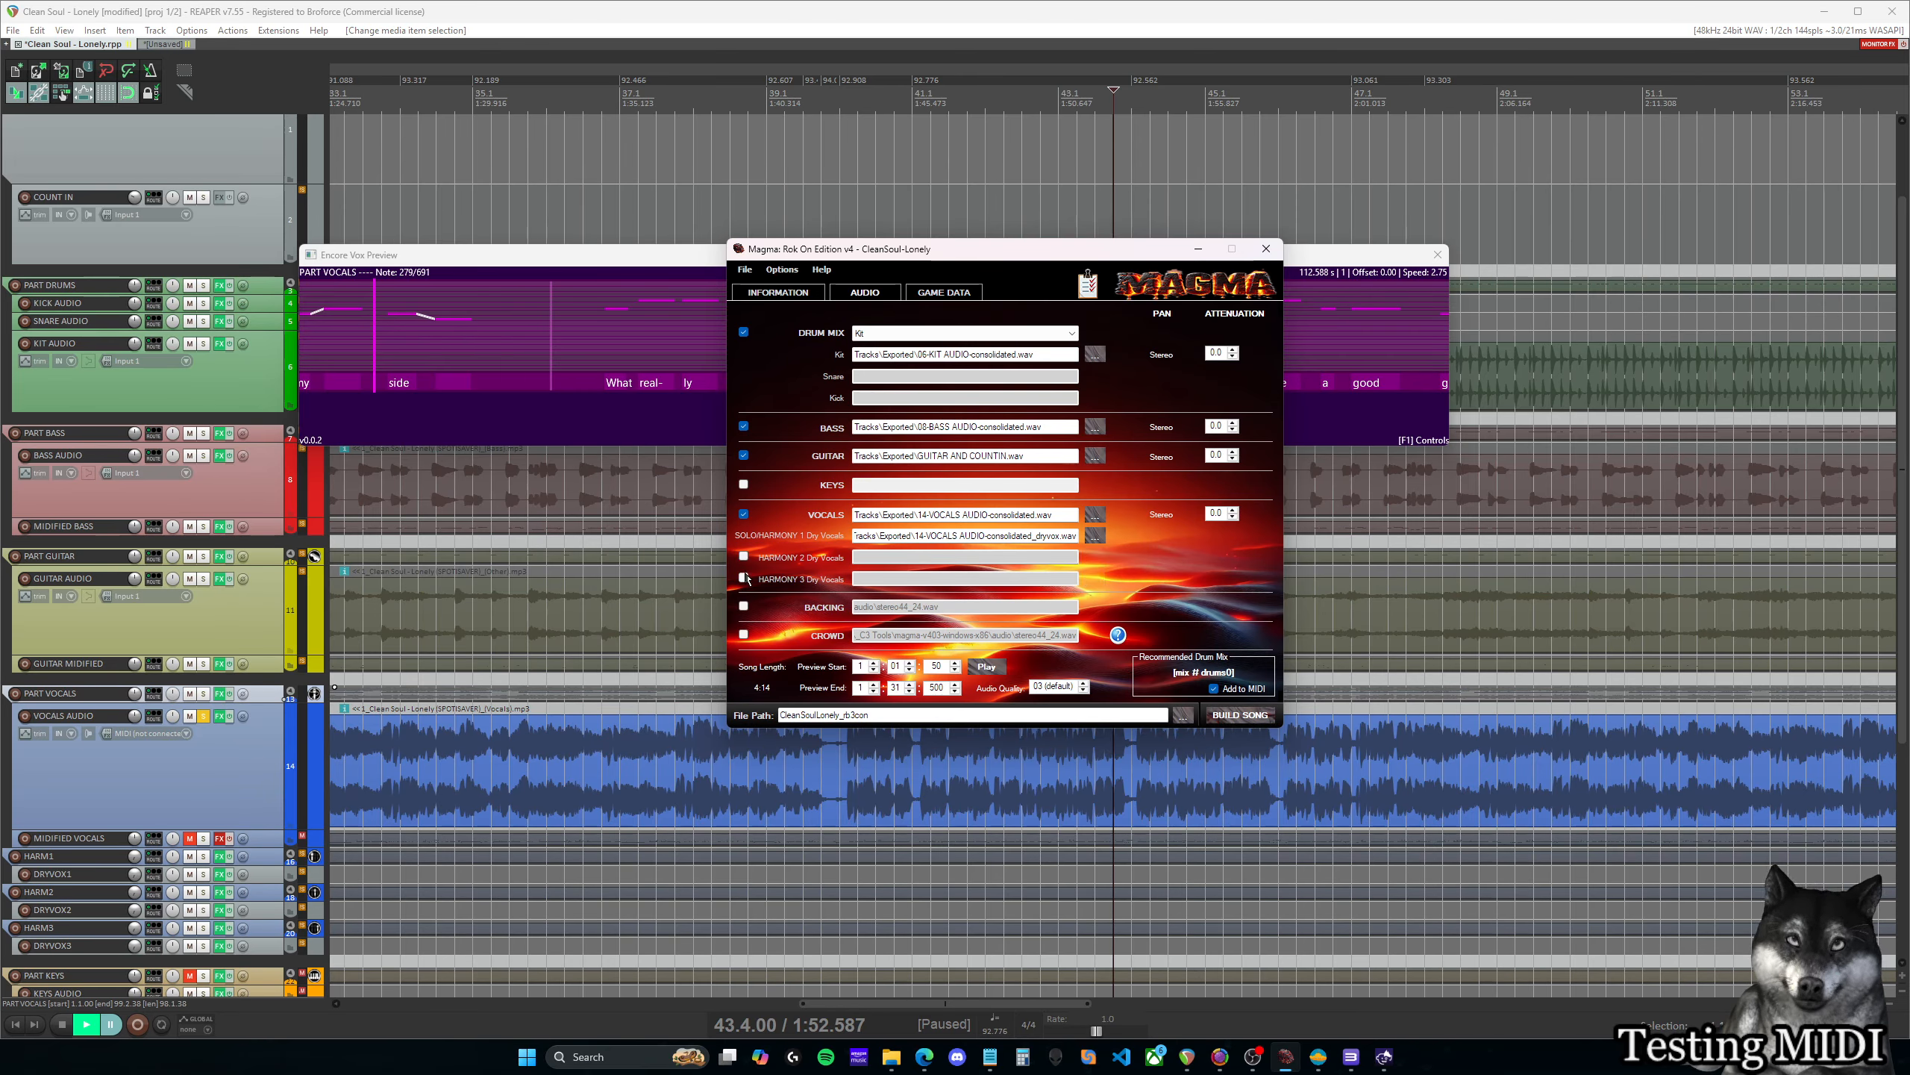
click(744, 607)
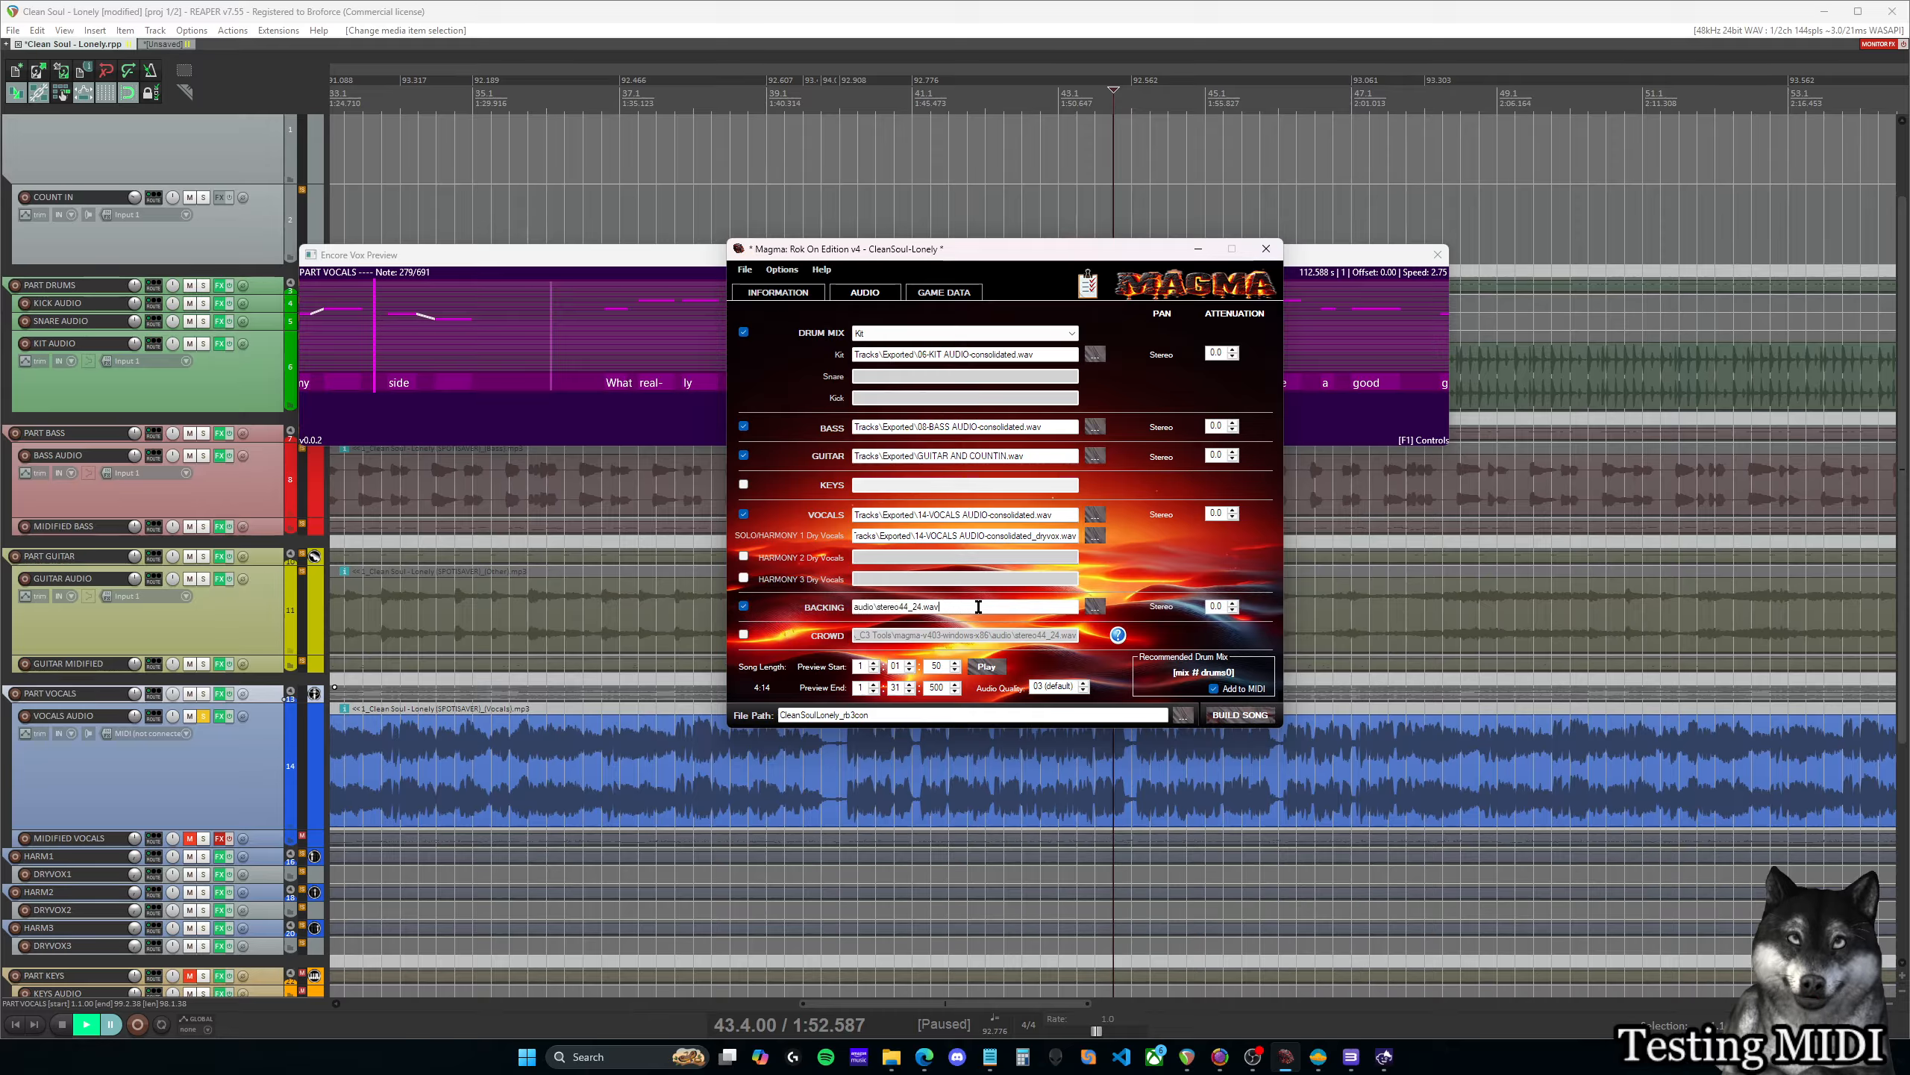
drag(978, 608, 848, 608)
key(BackSpace)
click(744, 606)
Clear the file path of the crowd audio and leave the crowd track disabled
click(744, 634)
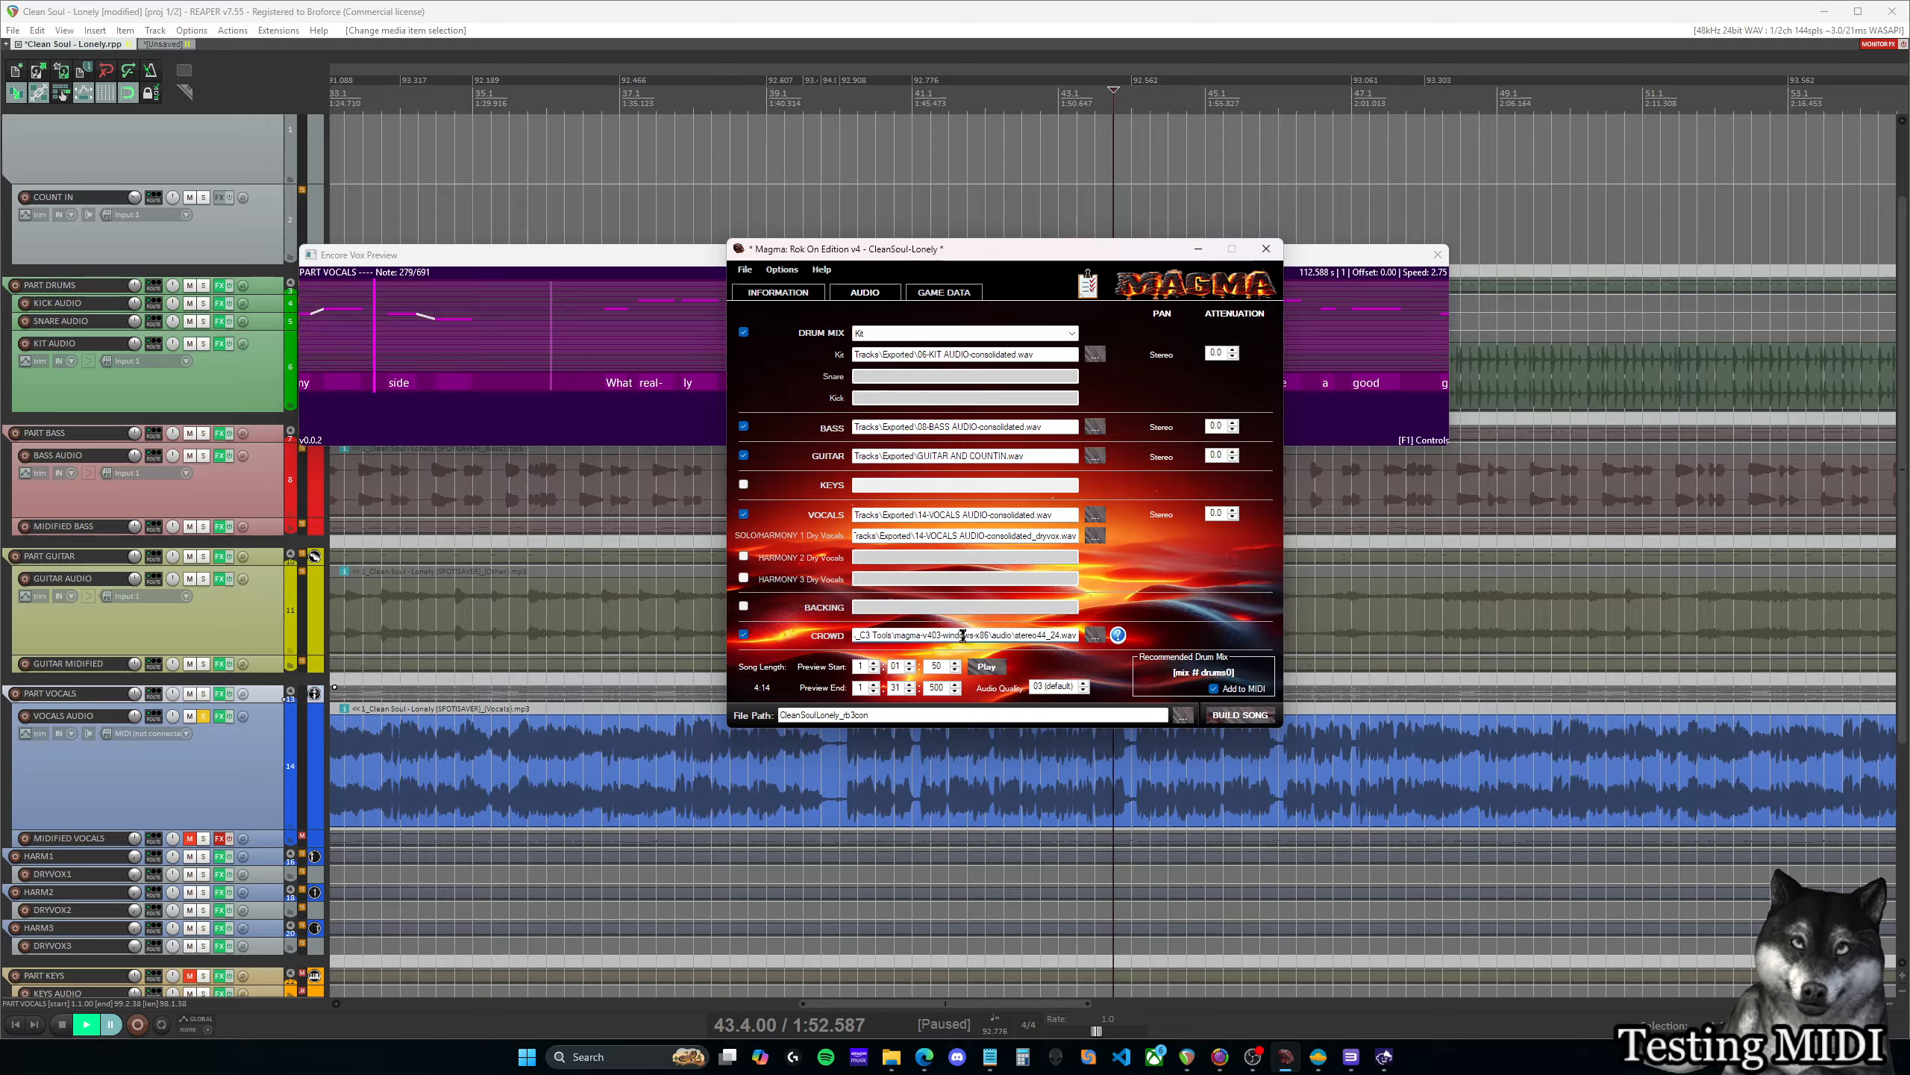
drag(972, 636, 878, 636)
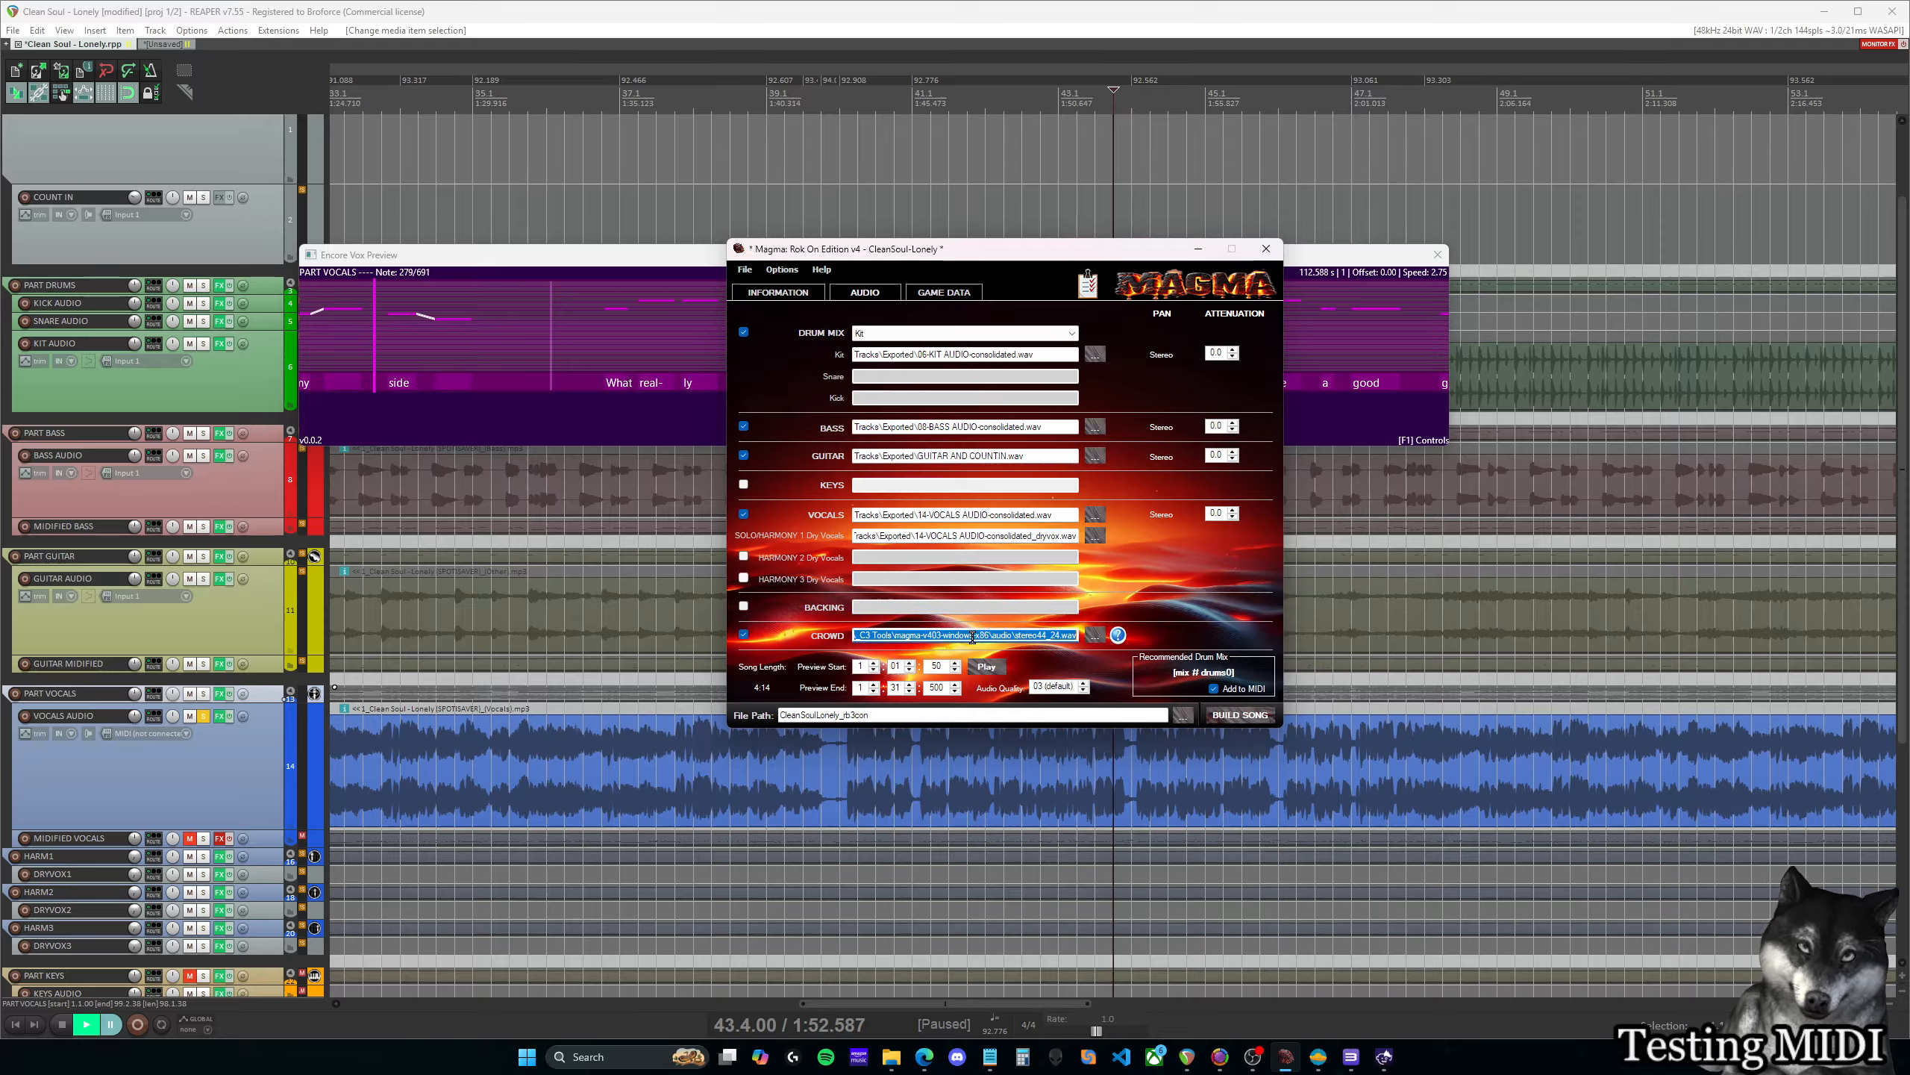
key(BackSpace)
click(744, 635)
Try to build the song again with the corrected audio settings and close the build log
click(1238, 717)
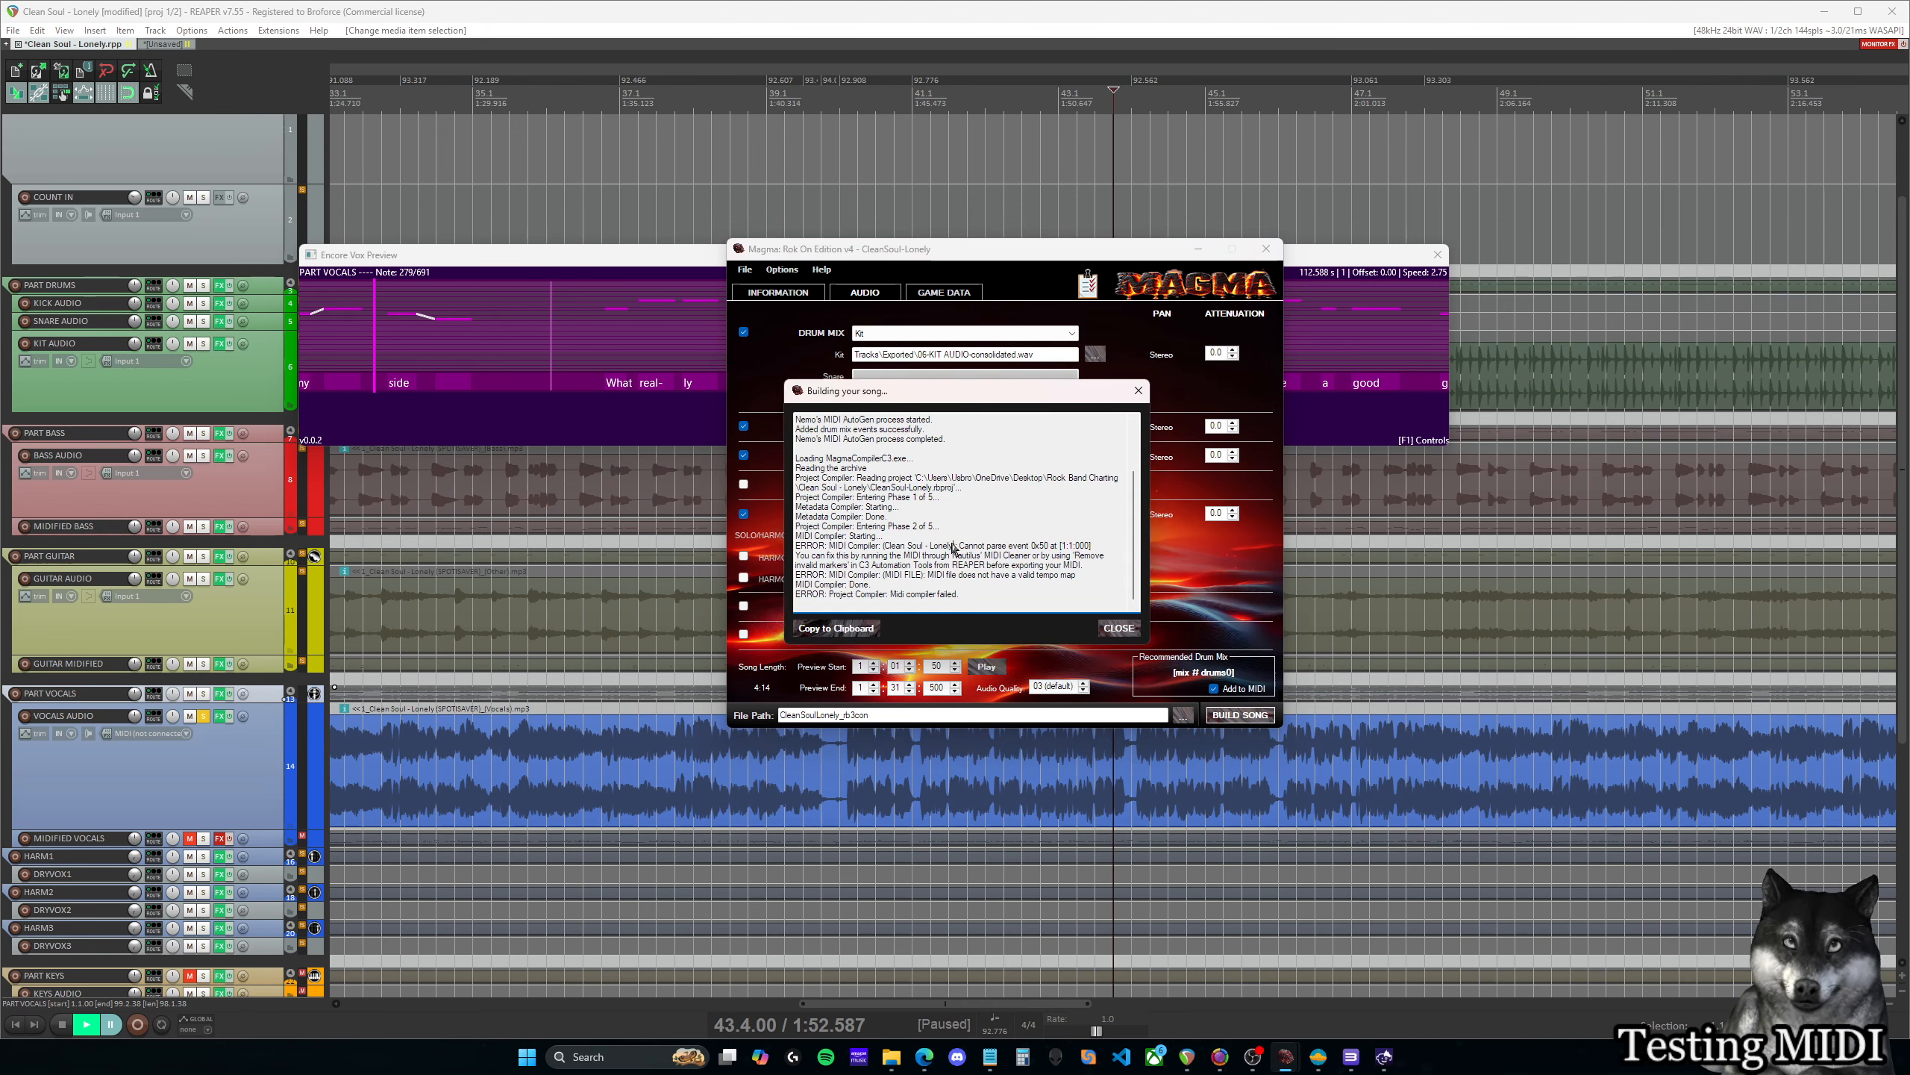
click(1119, 628)
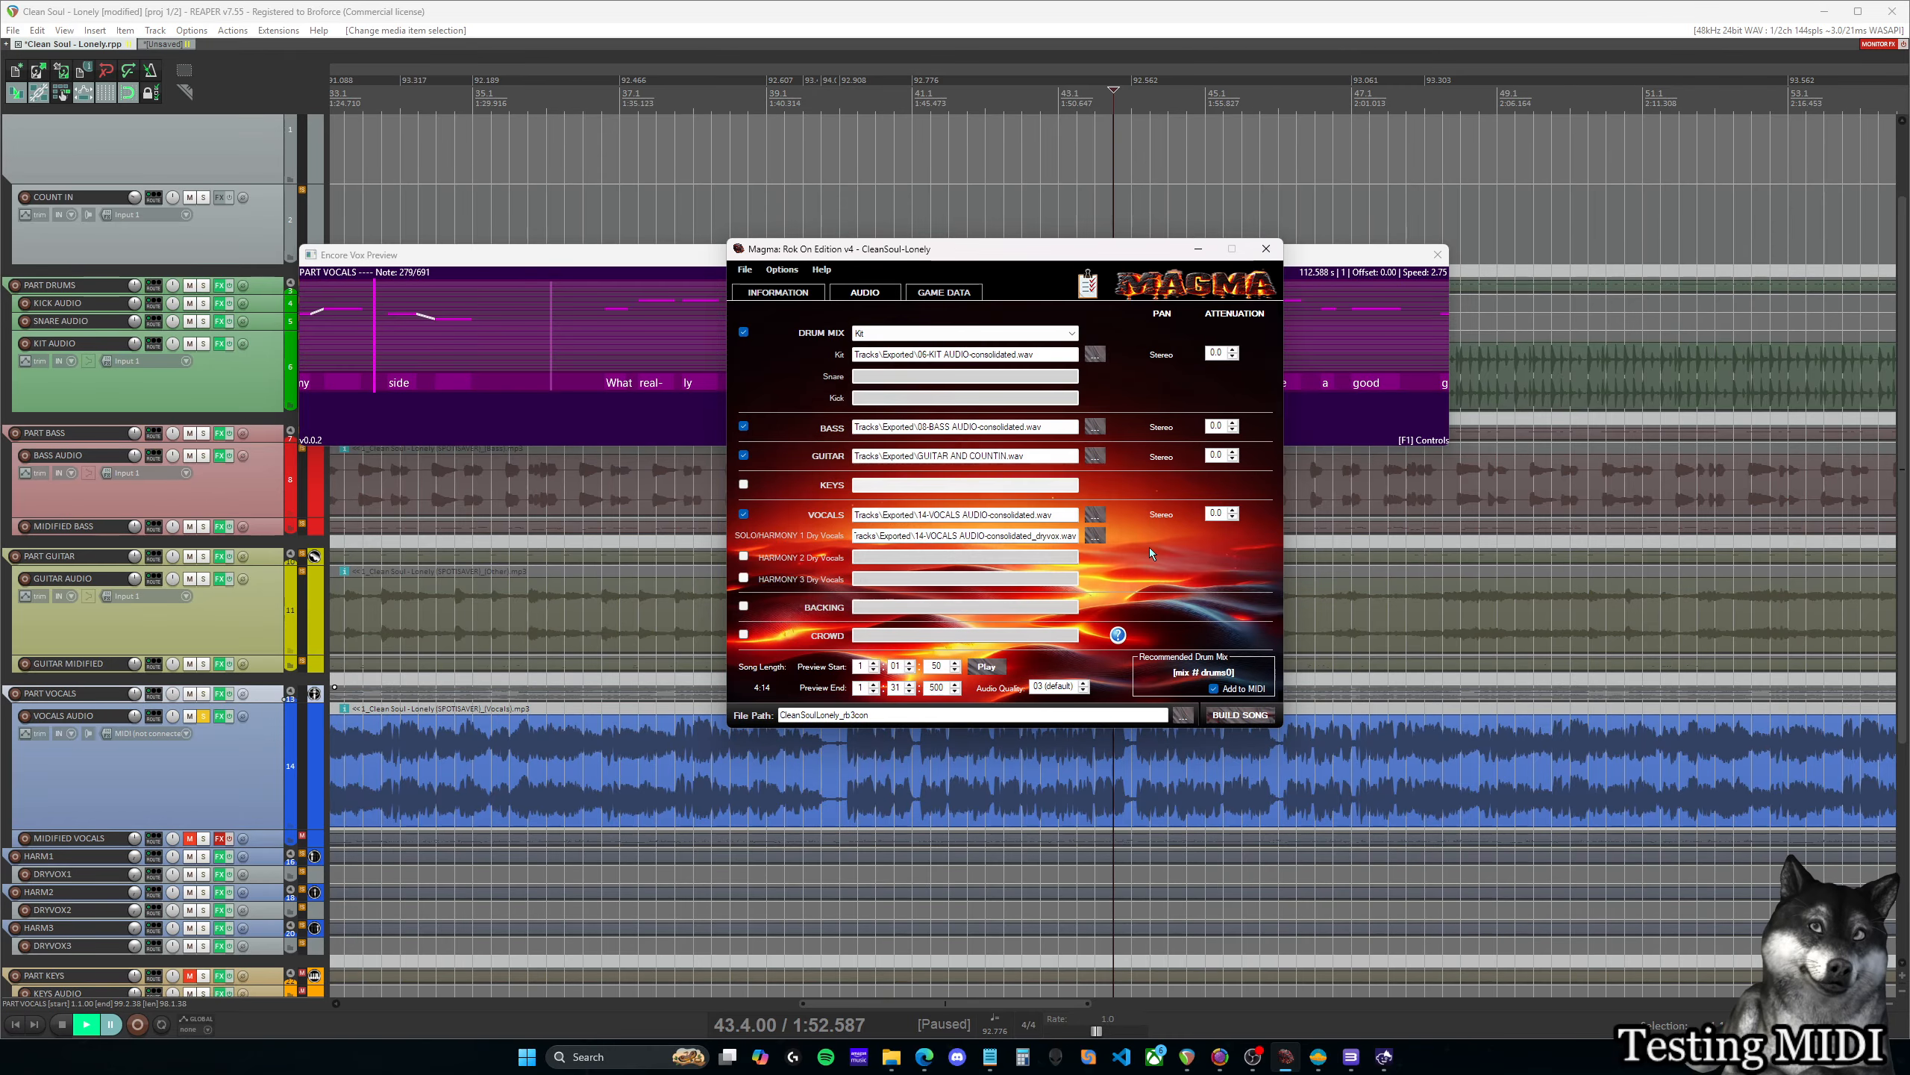
Close the vocal preview, run Magma's test on Clean Soul - Lonely.mid and examine the MIDI Tester log for errors
click(938, 295)
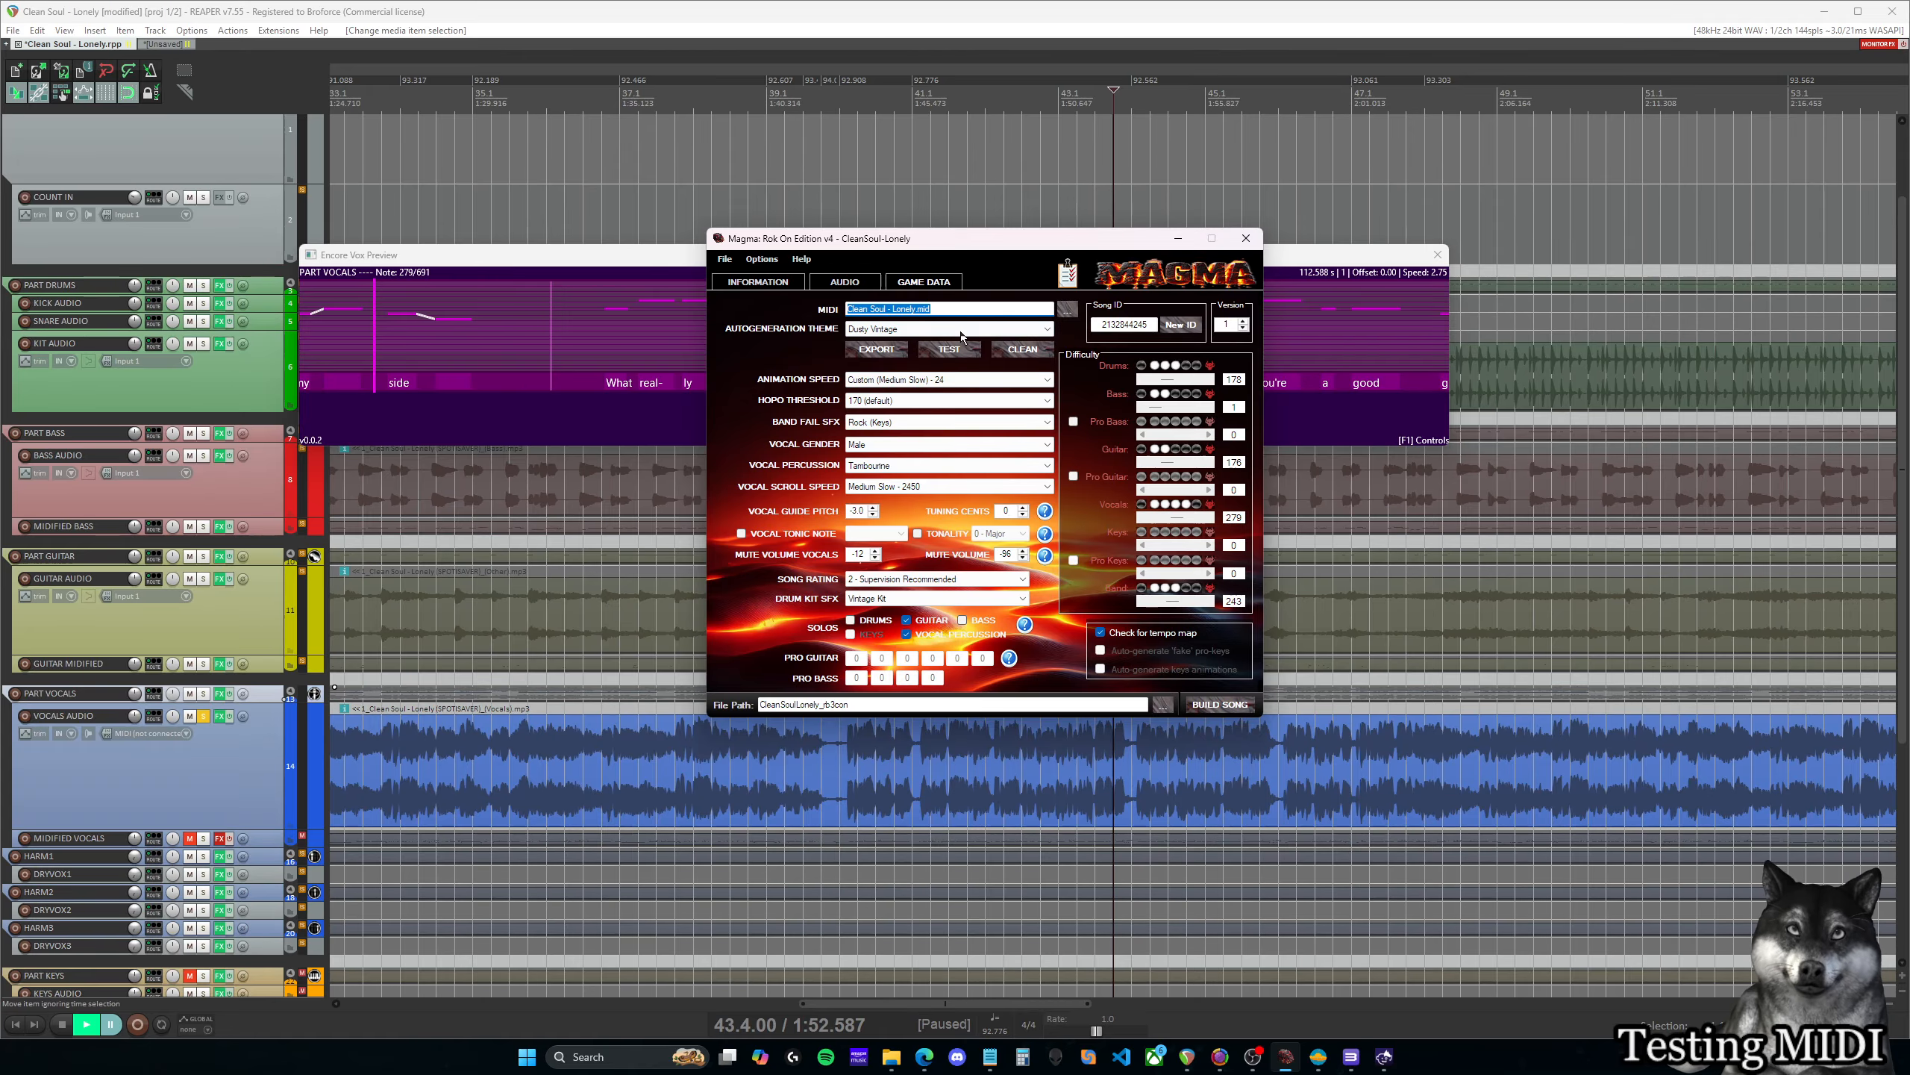
click(1437, 254)
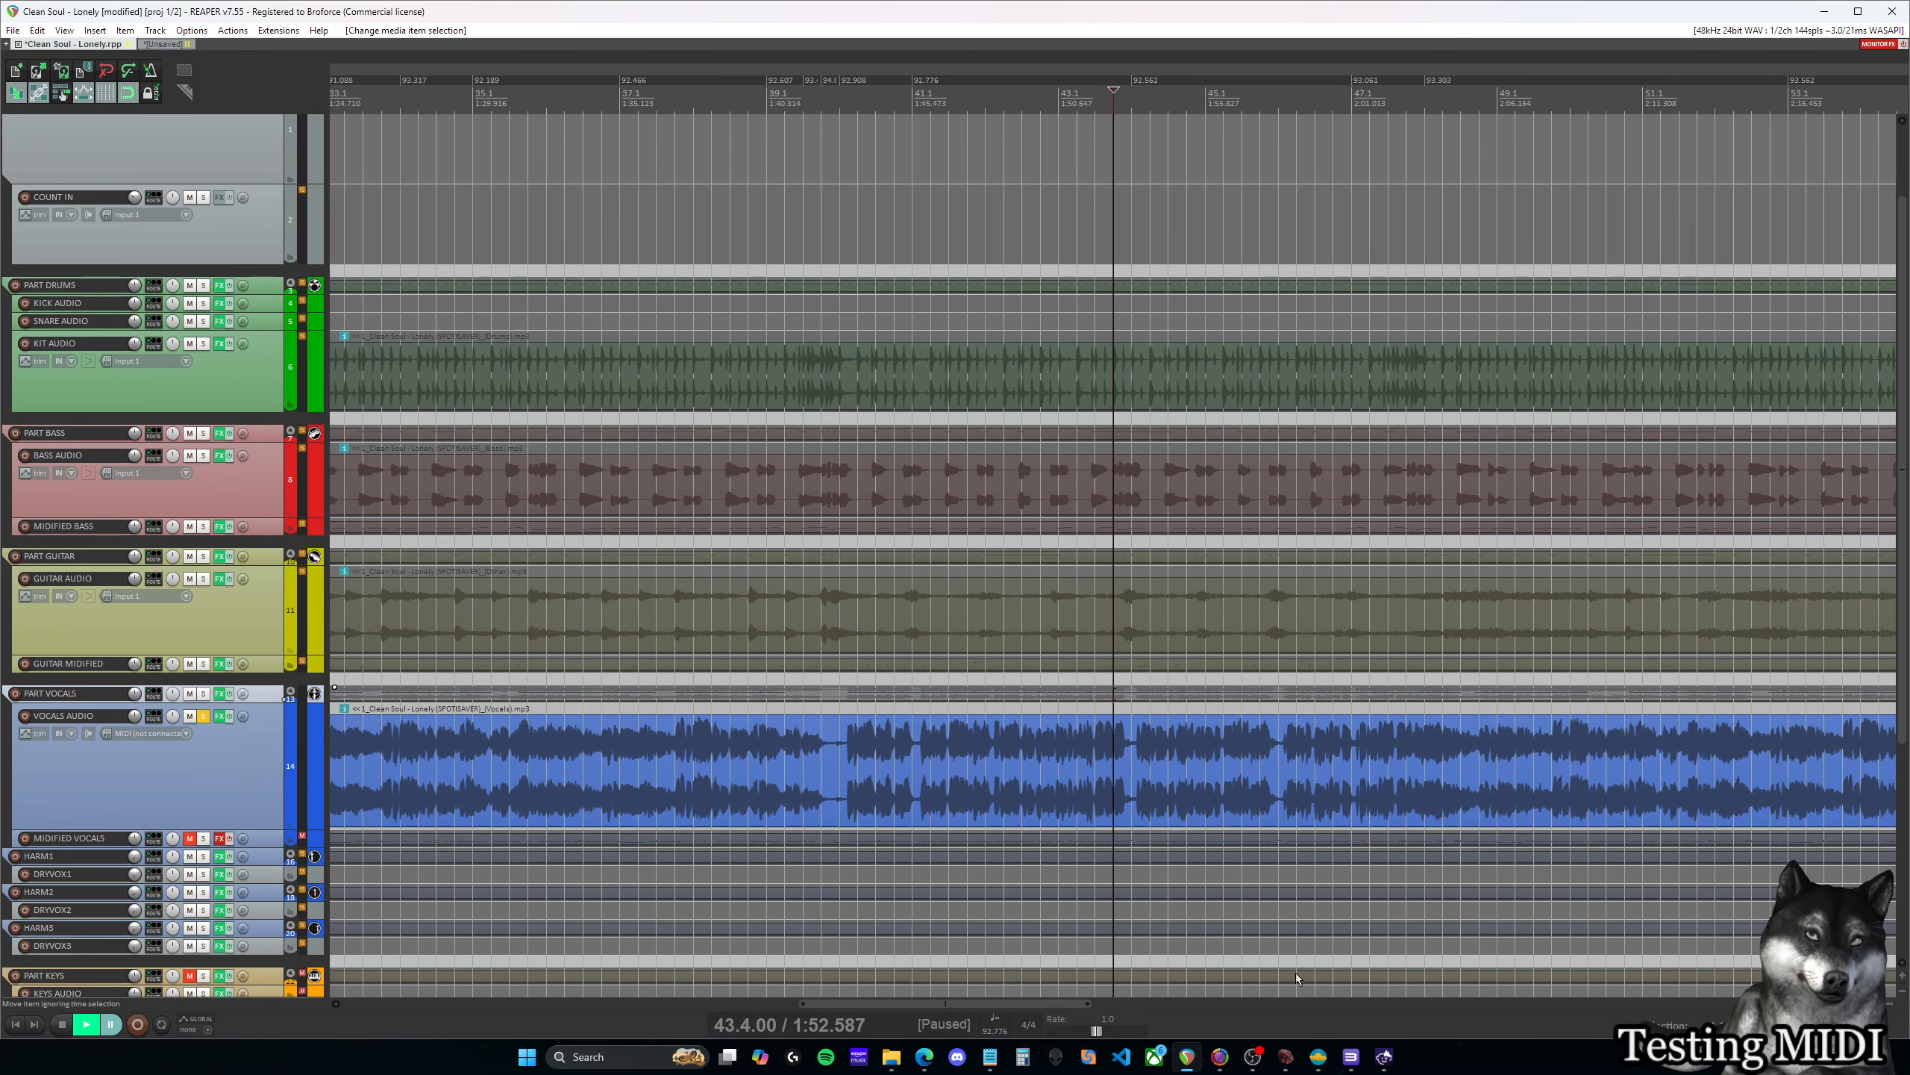
click(1285, 1056)
click(950, 349)
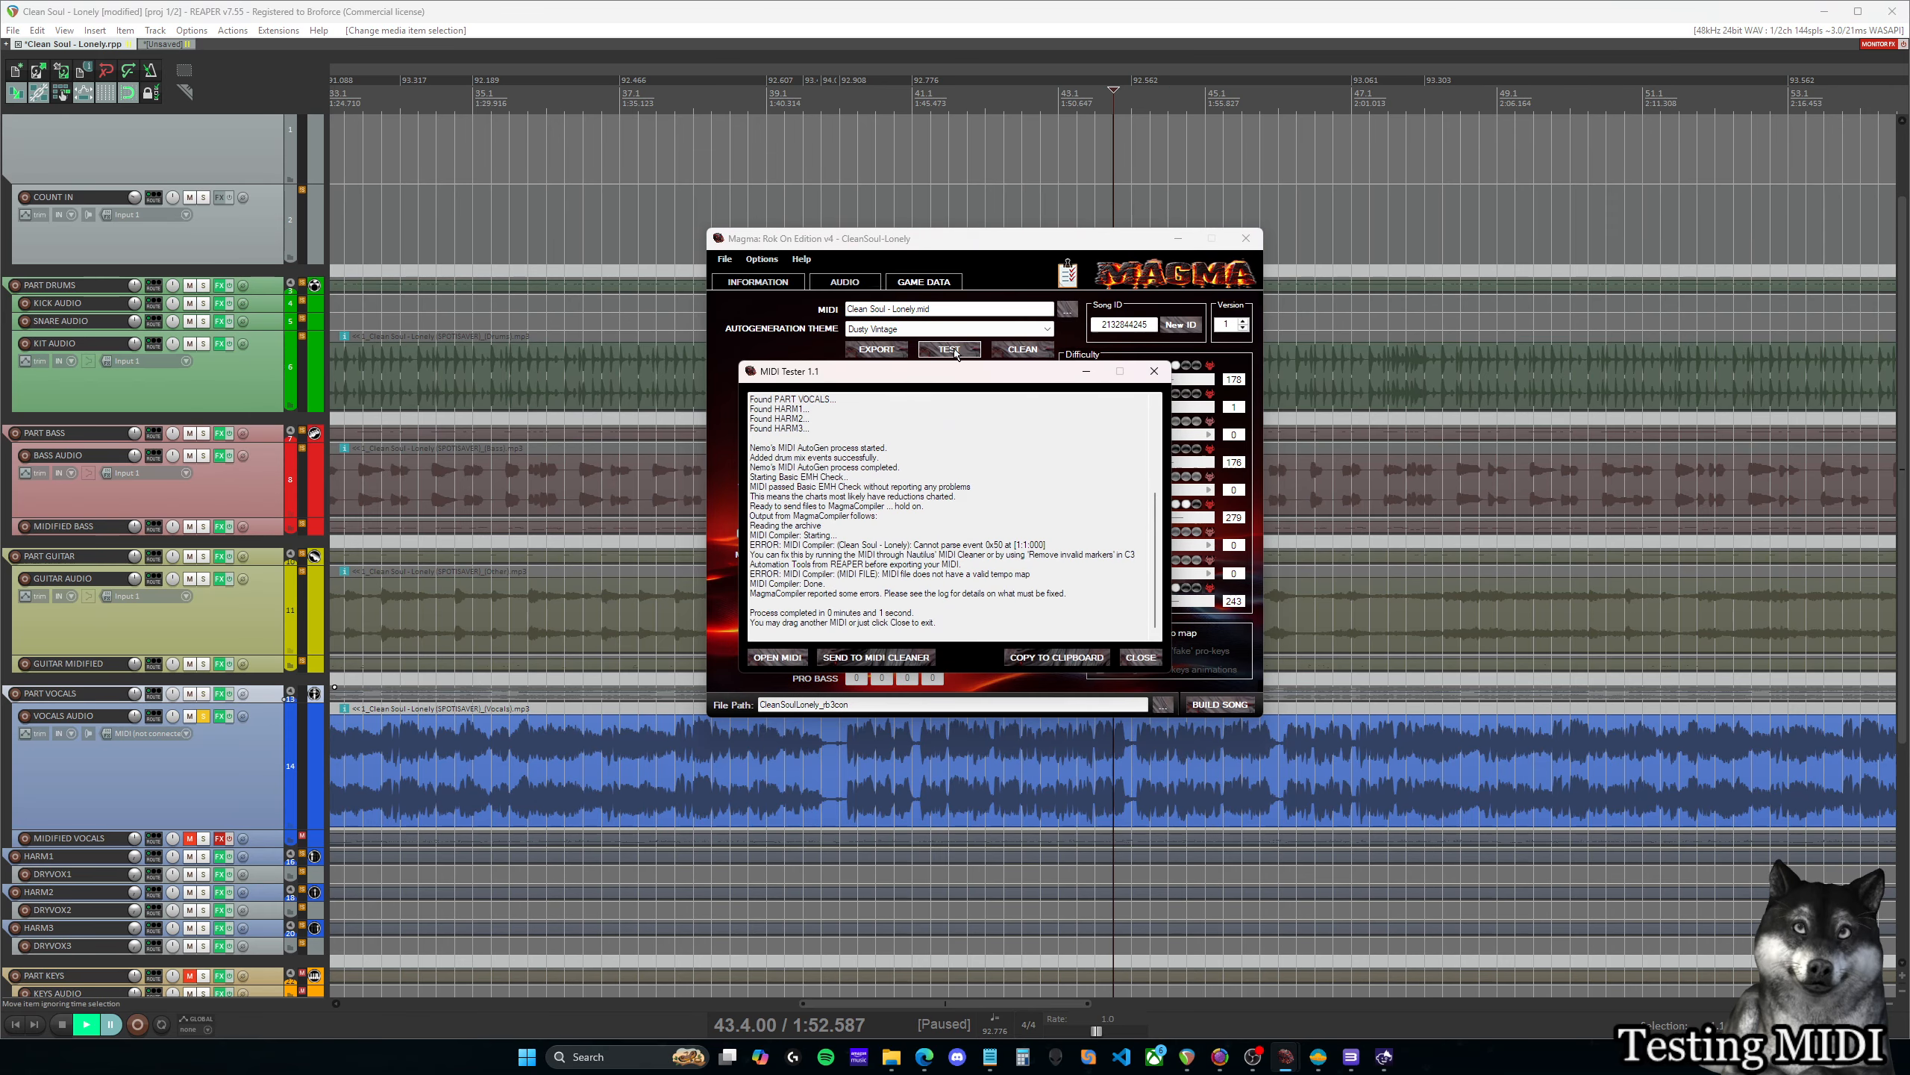
drag(926, 382, 951, 226)
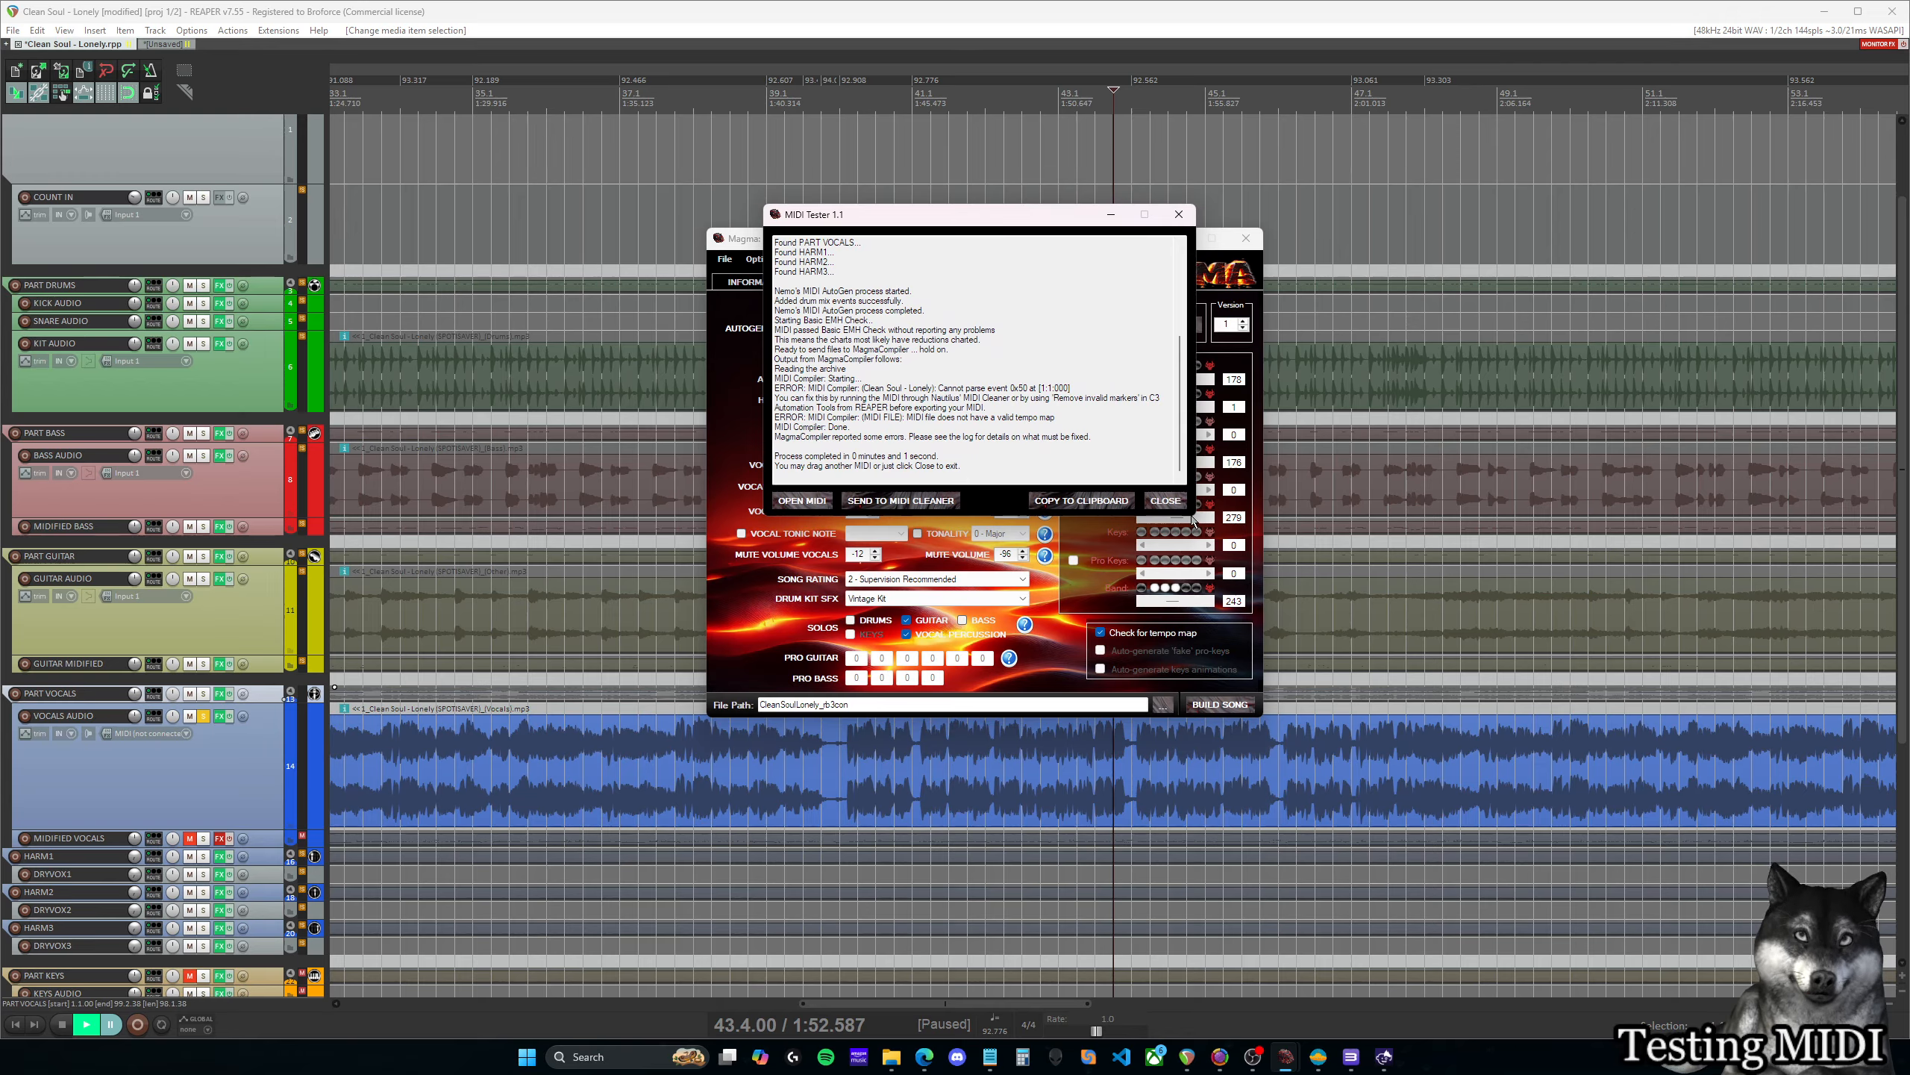
scroll(862, 354, up, 10)
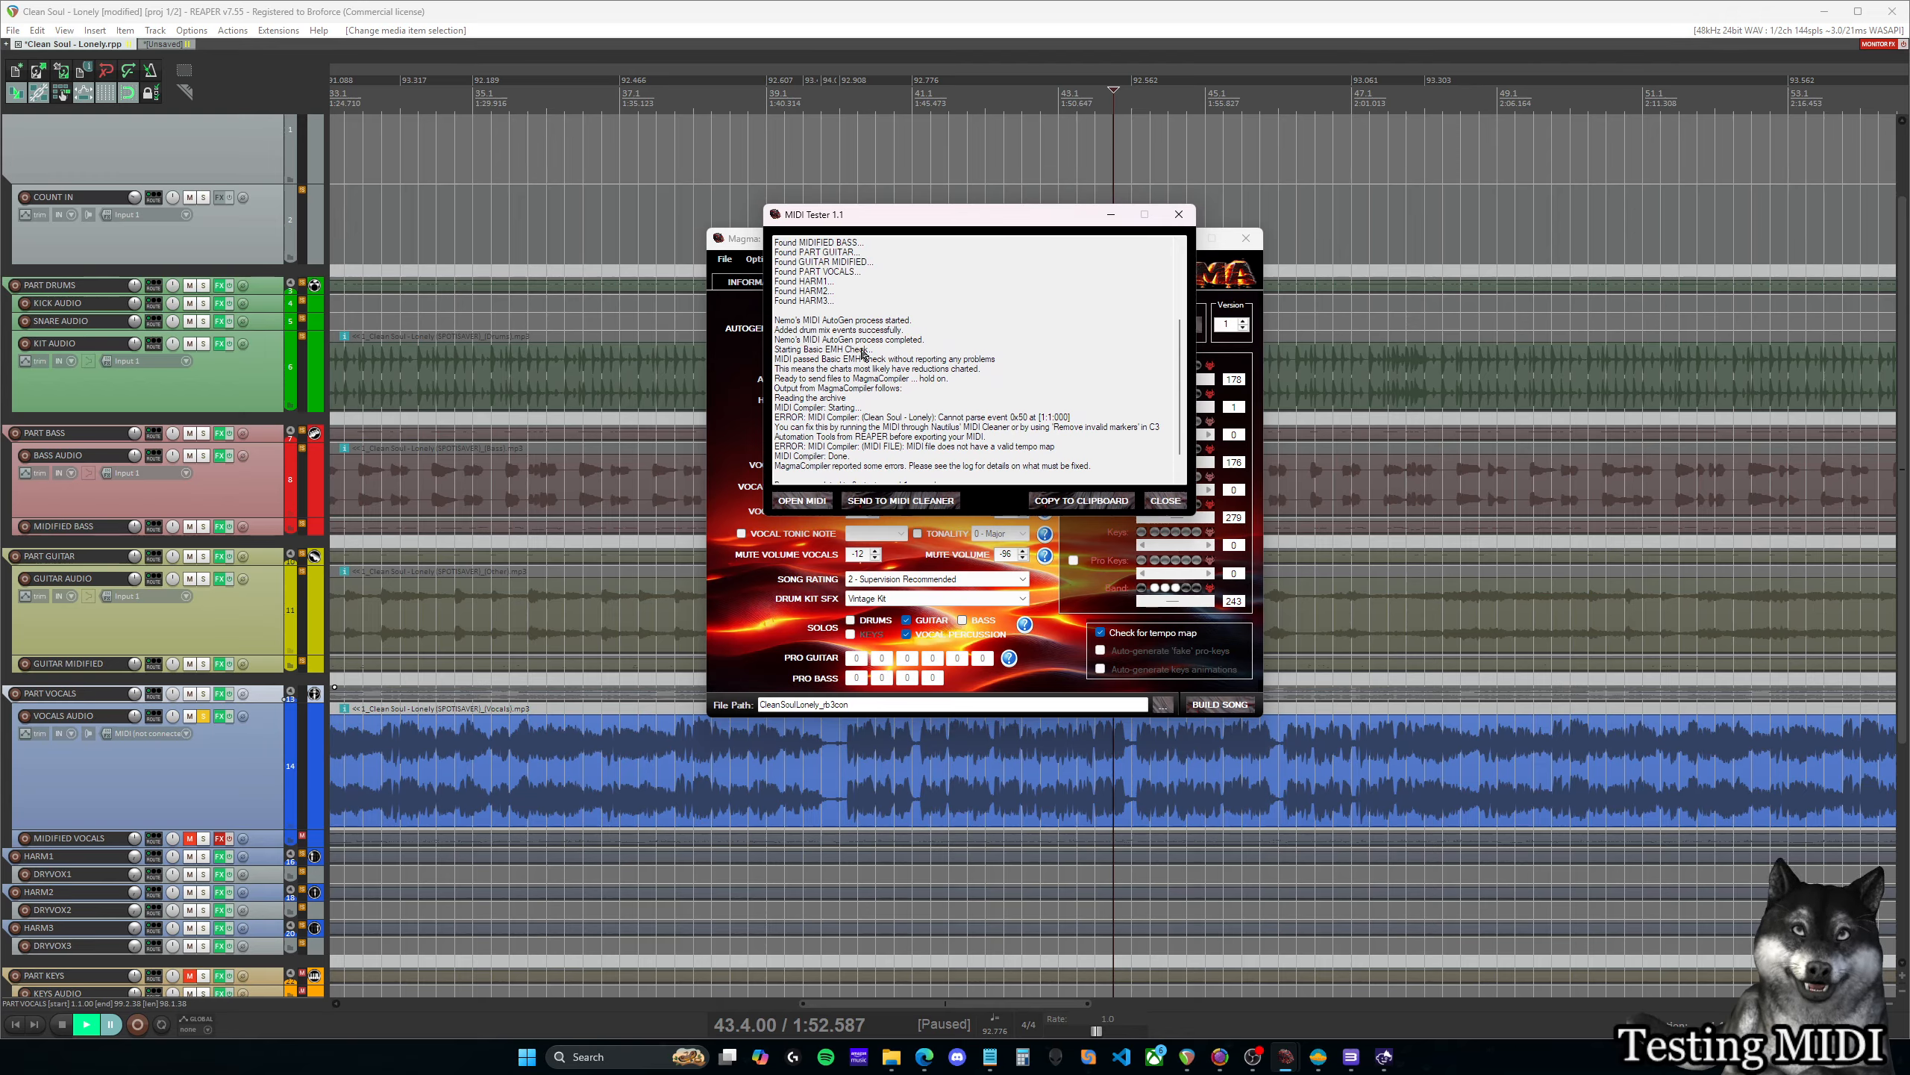
scroll(863, 354, down, 10)
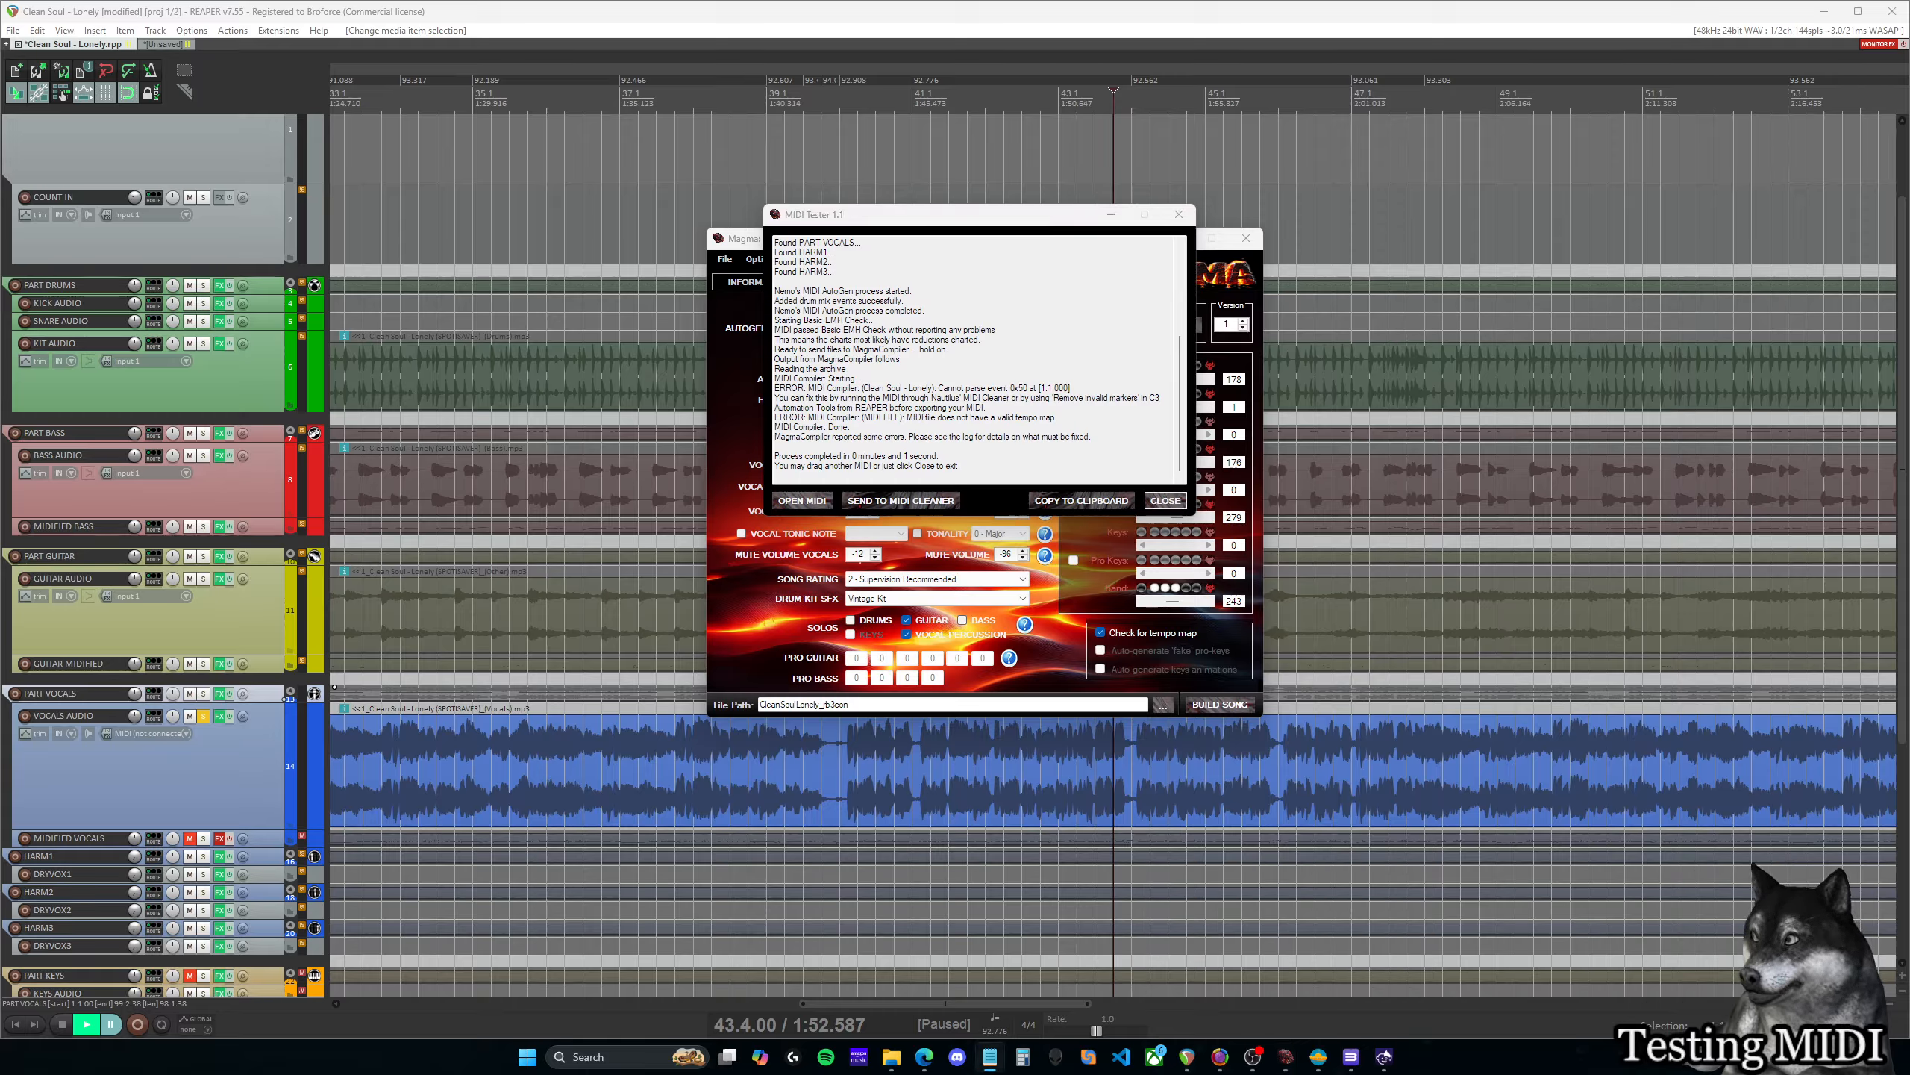
Copy the full MIDI Tester log into a blank Notepad document and close the MIDI Tester
drag(0, 323, 433, 210)
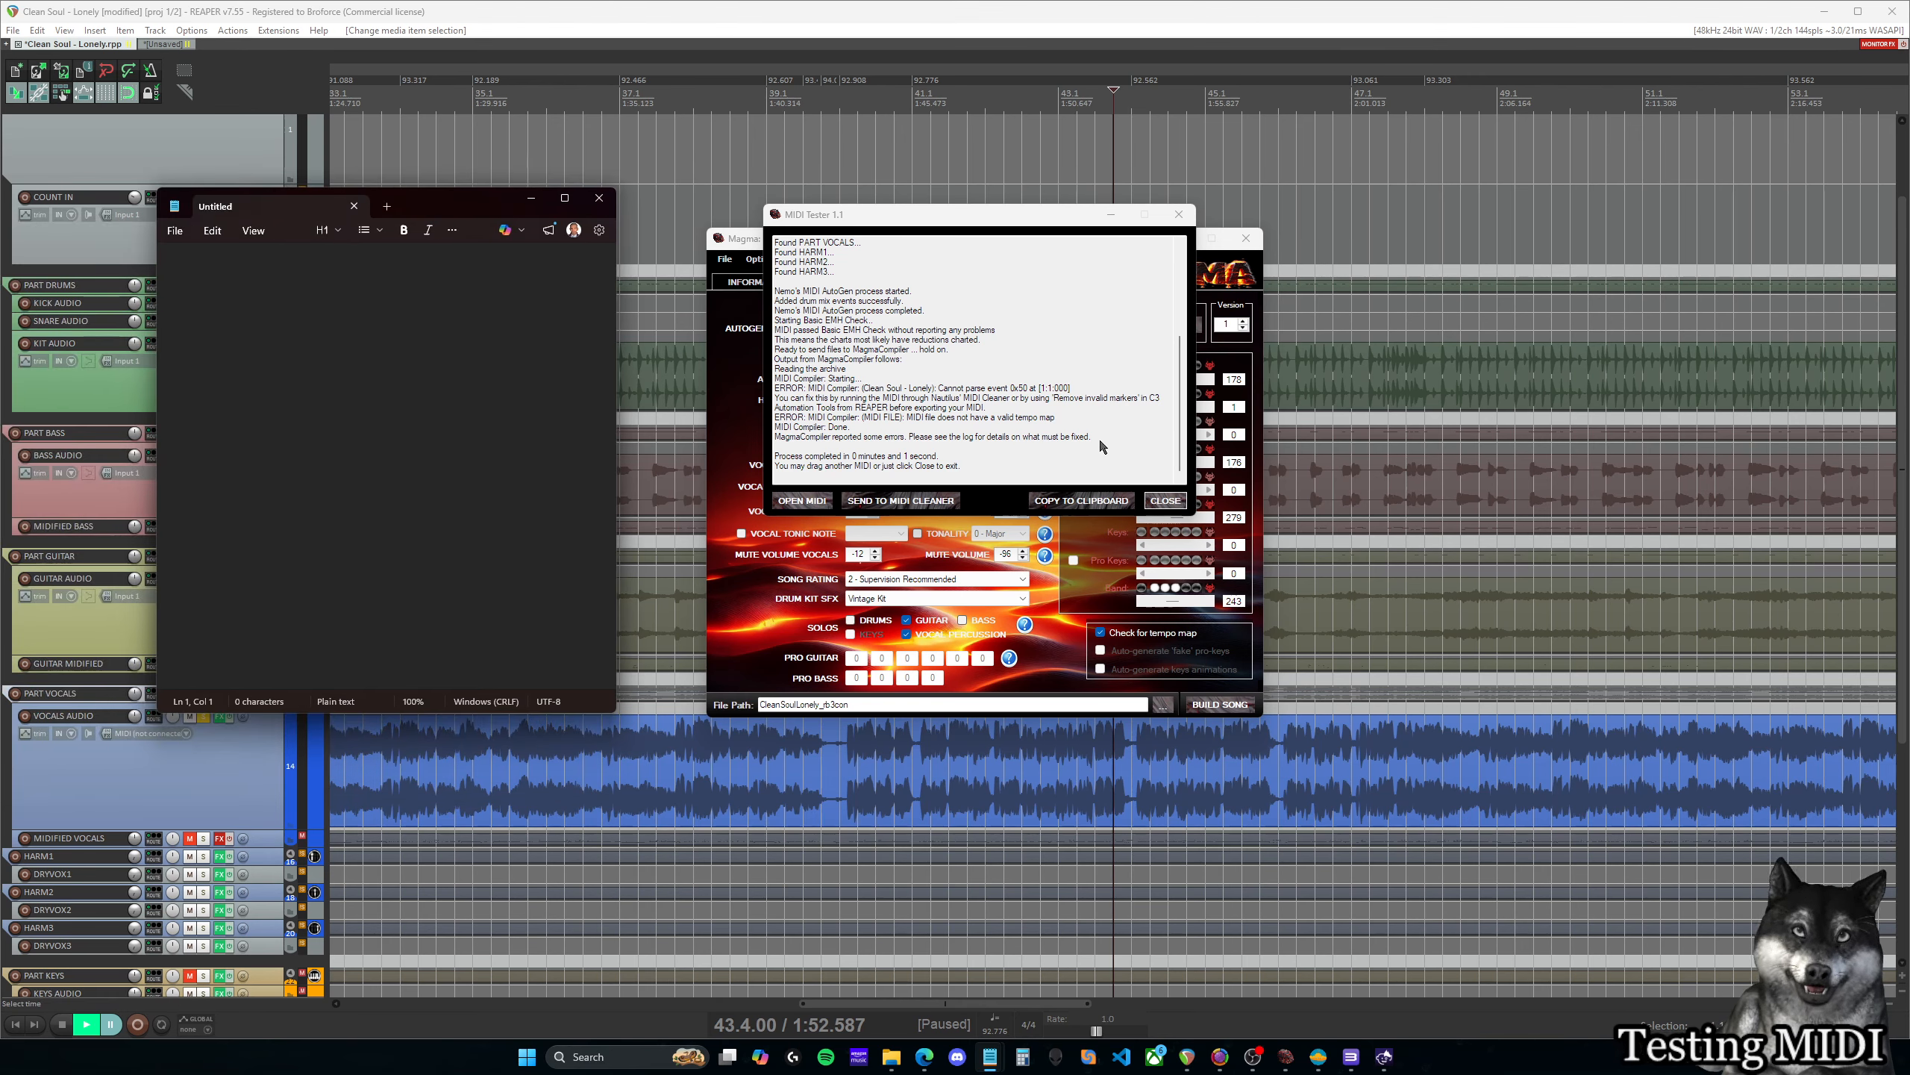
click(1121, 594)
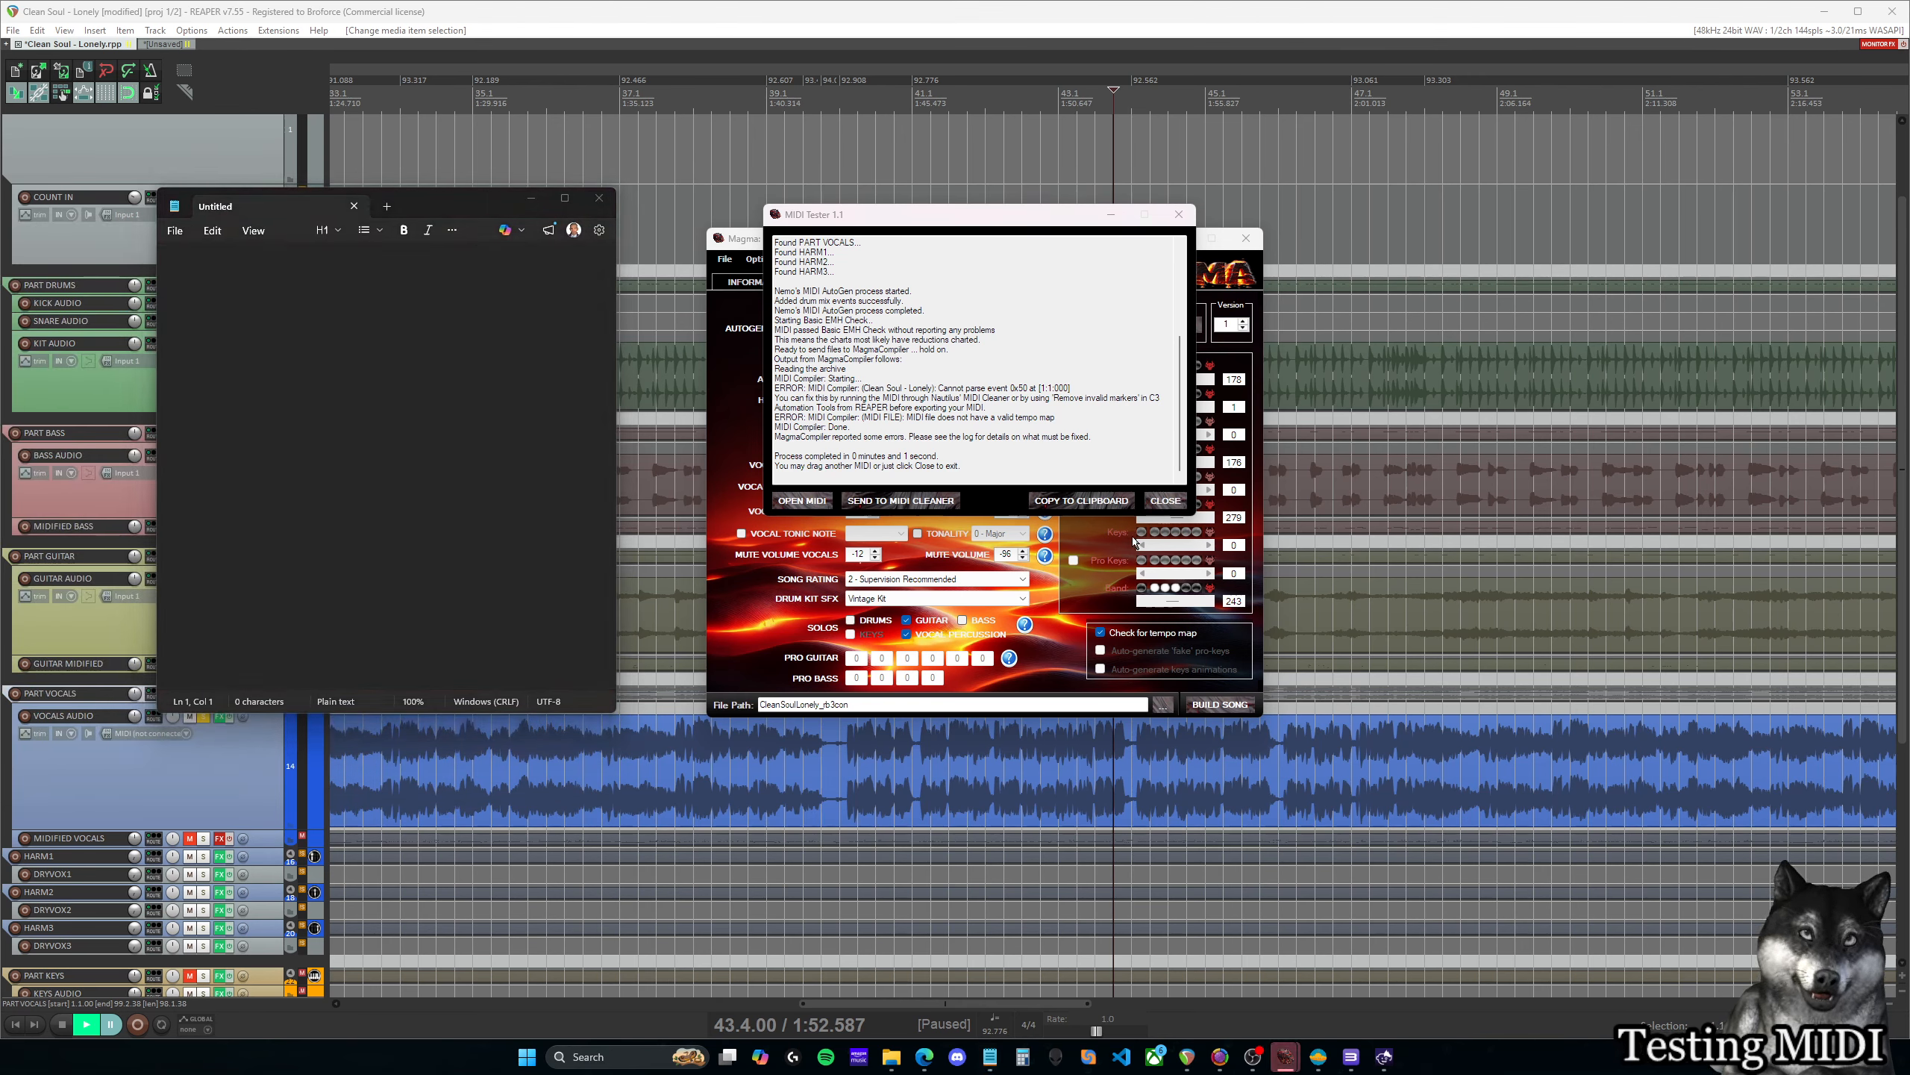
click(1083, 500)
click(266, 368)
key(ctrl+v)
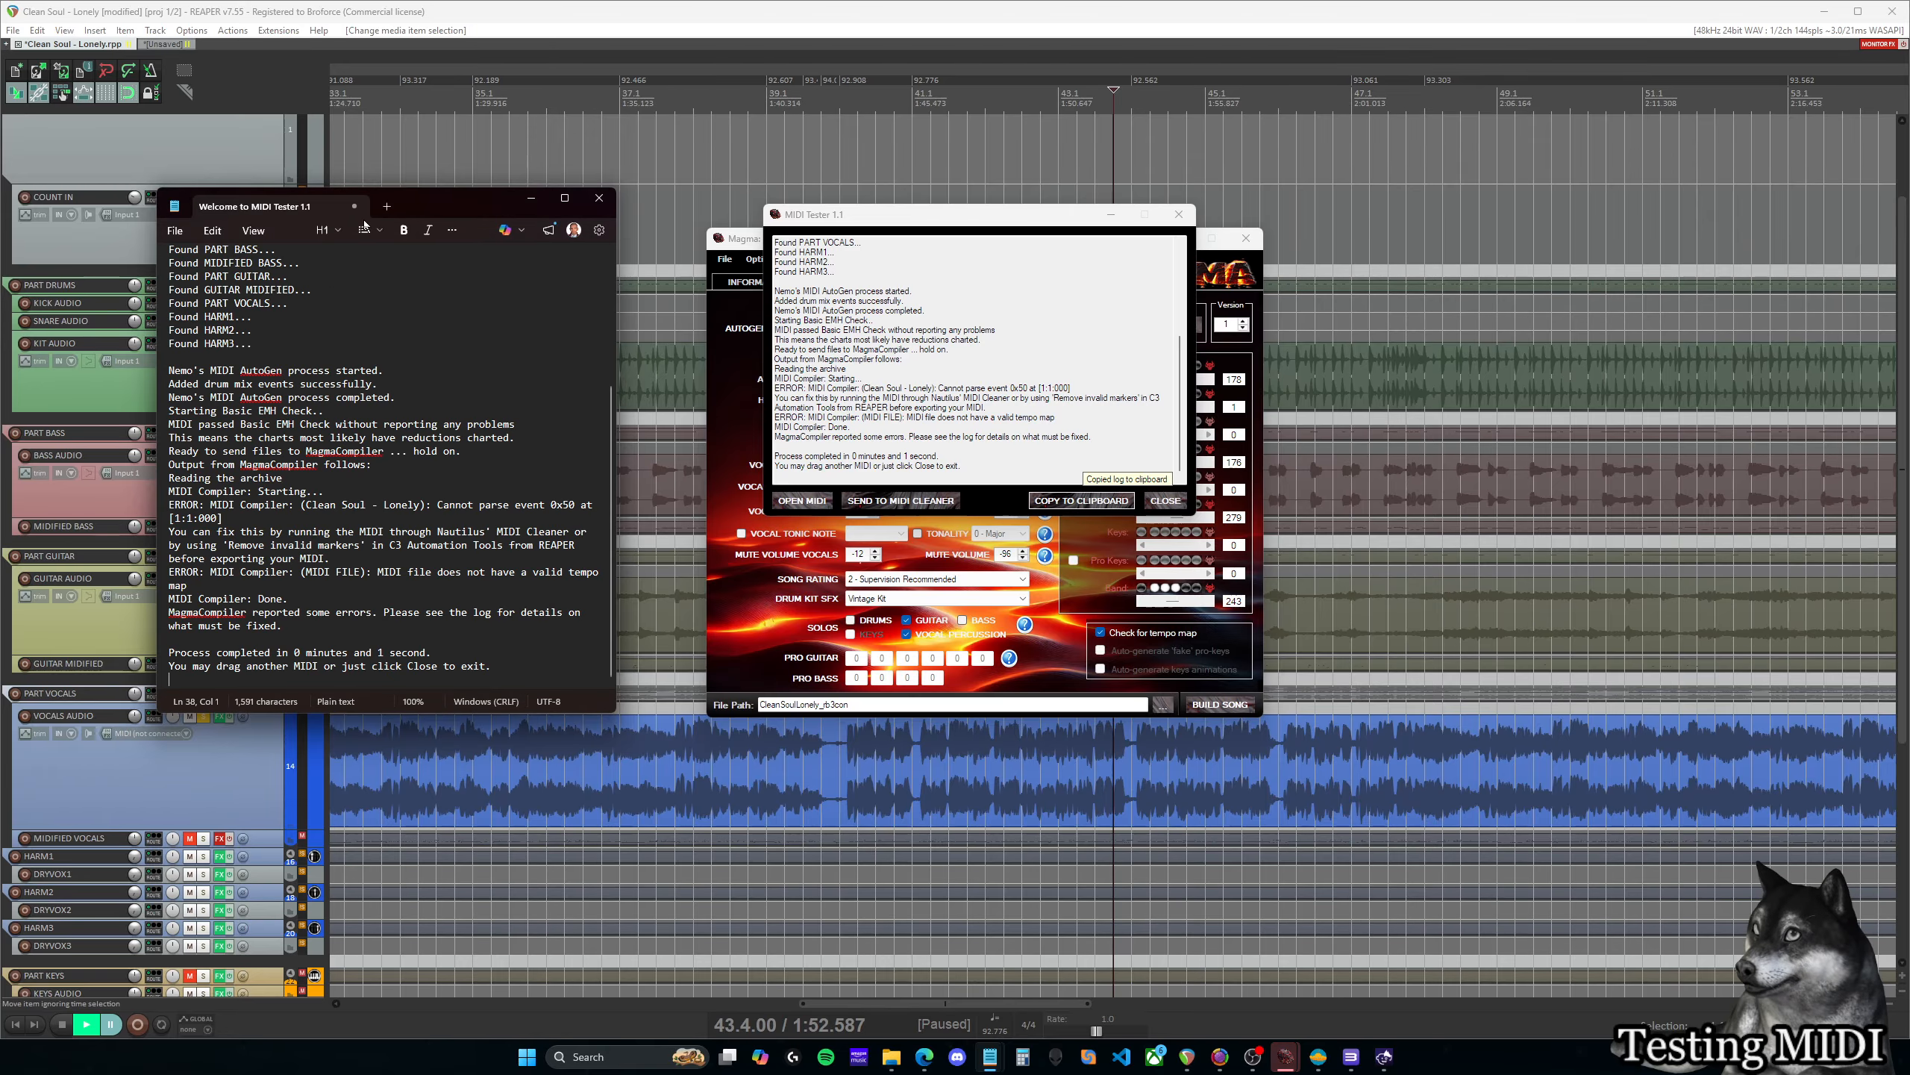
drag(414, 205, 481, 186)
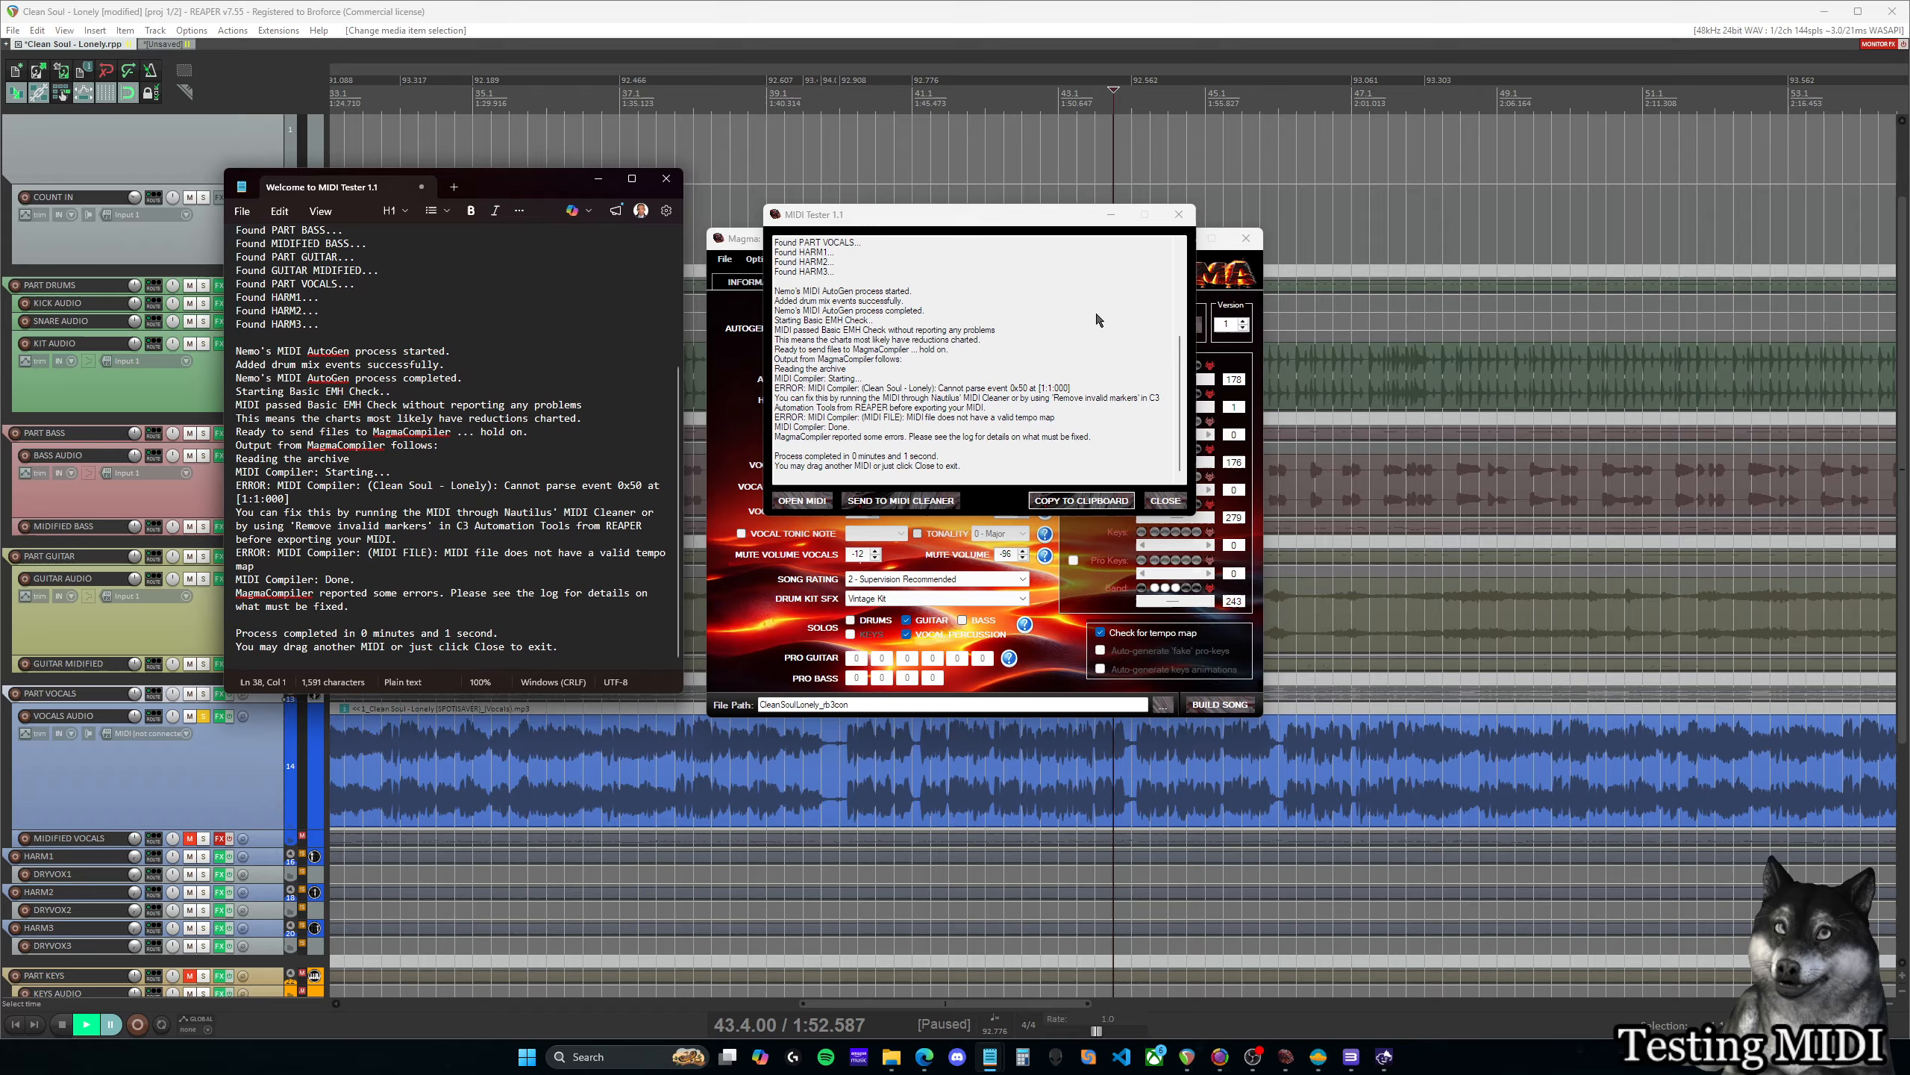
click(1166, 502)
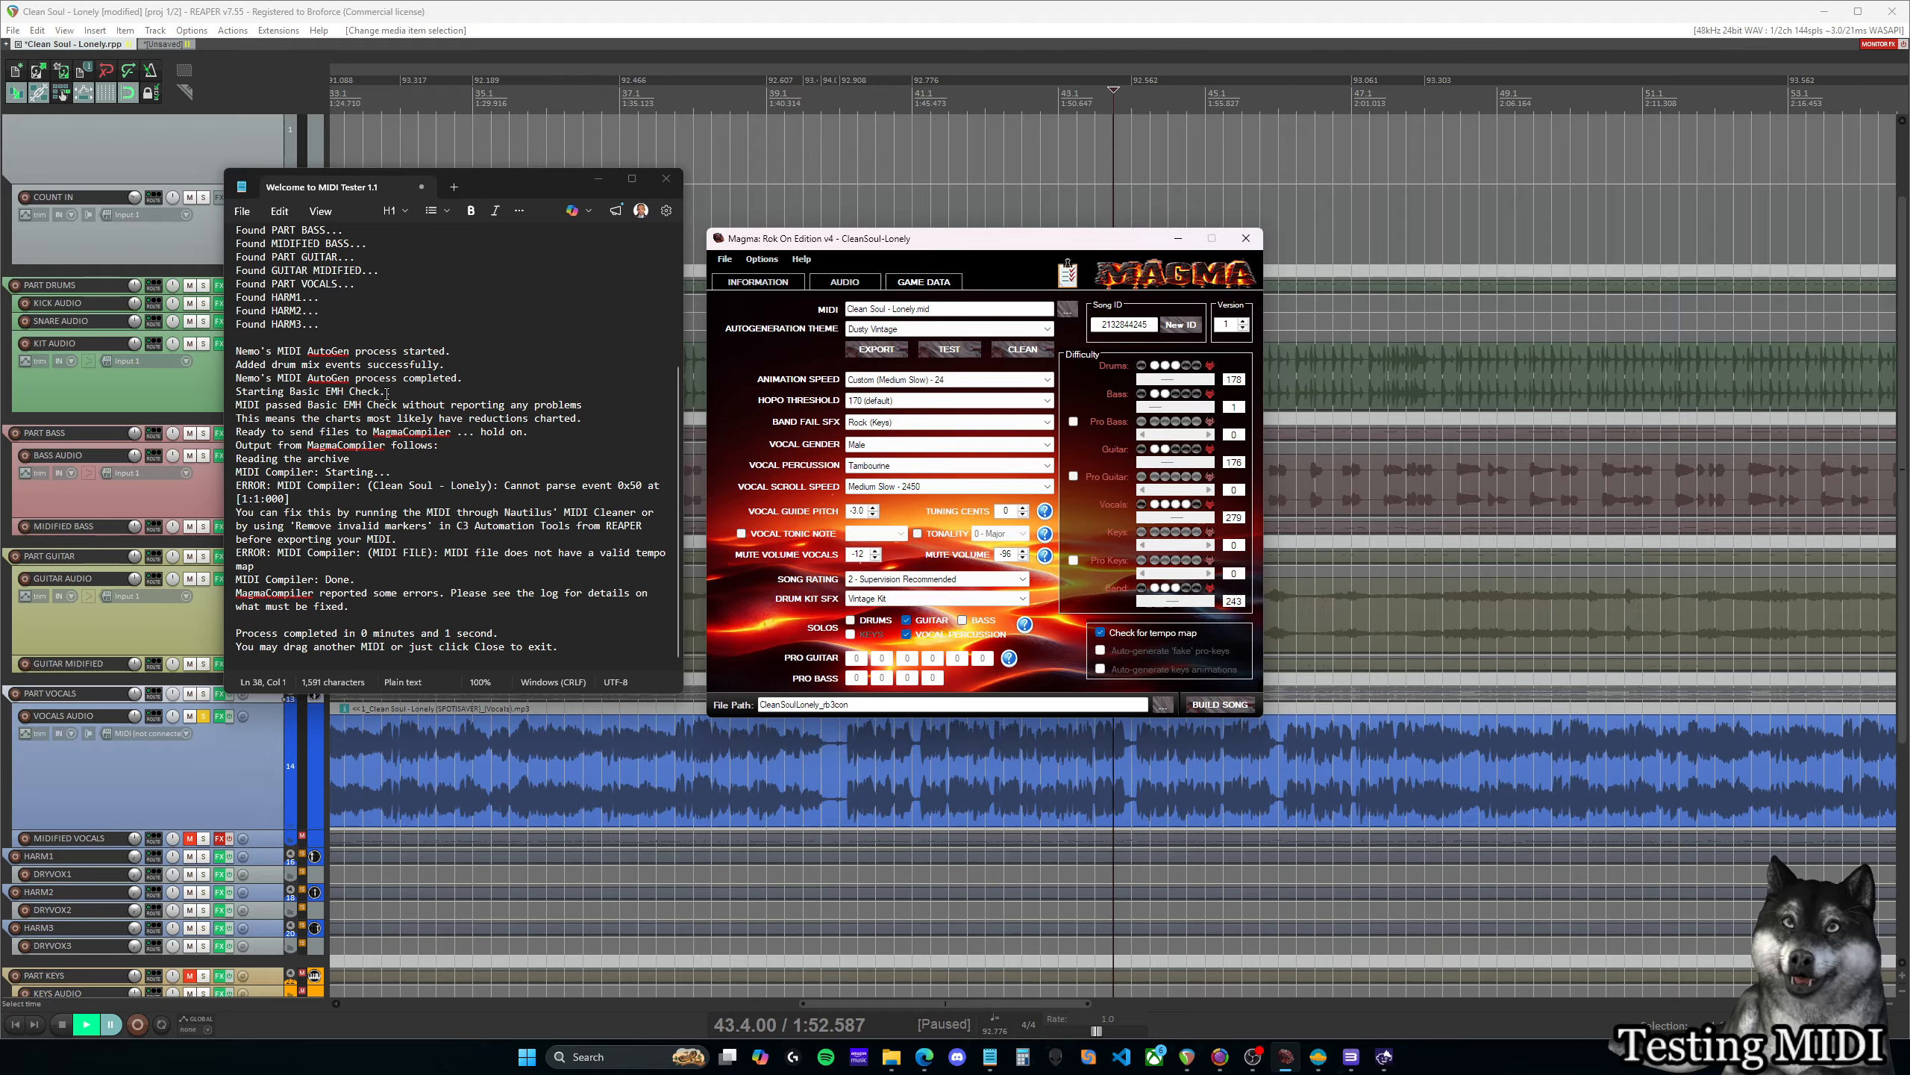
Examine the first MIDI Compiler error in the pasted log and check the start of the song's timeline in REAPER
triple_click(249, 488)
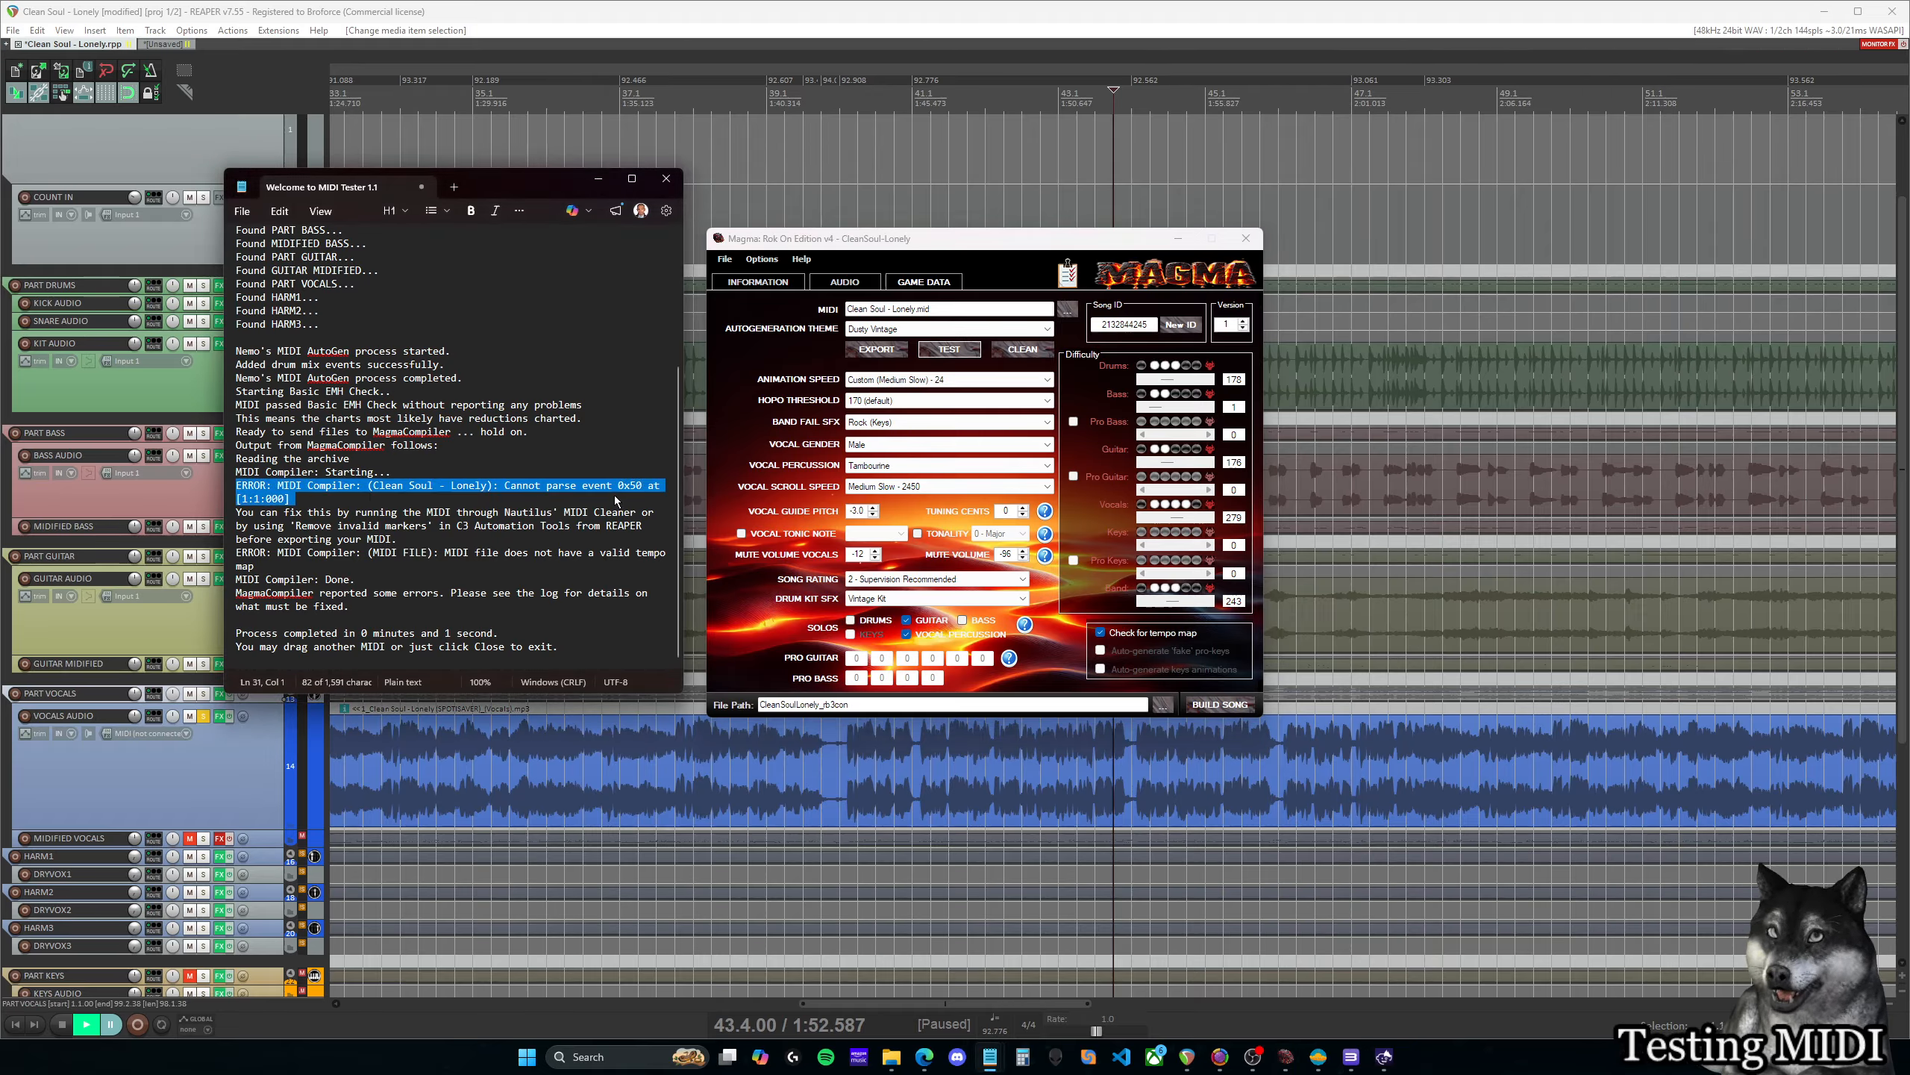
drag(395, 186, 203, 191)
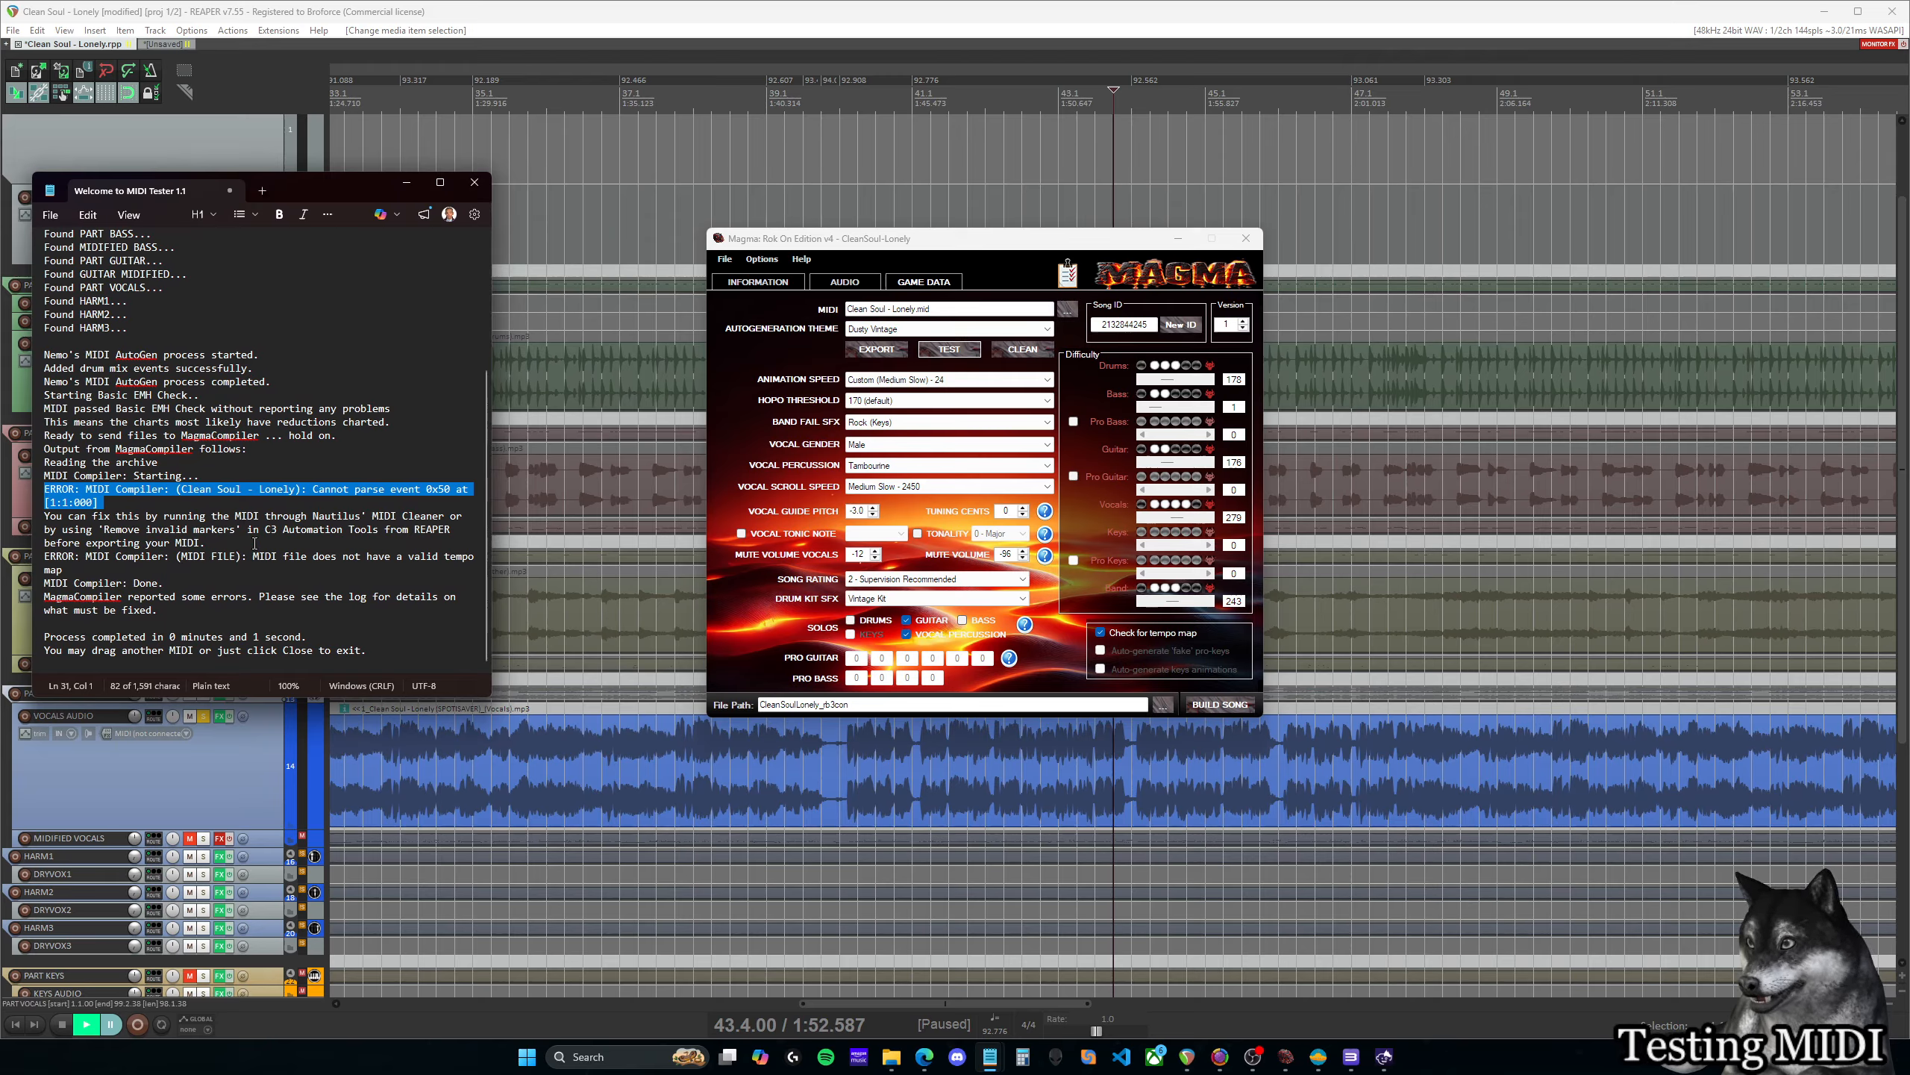
click(295, 499)
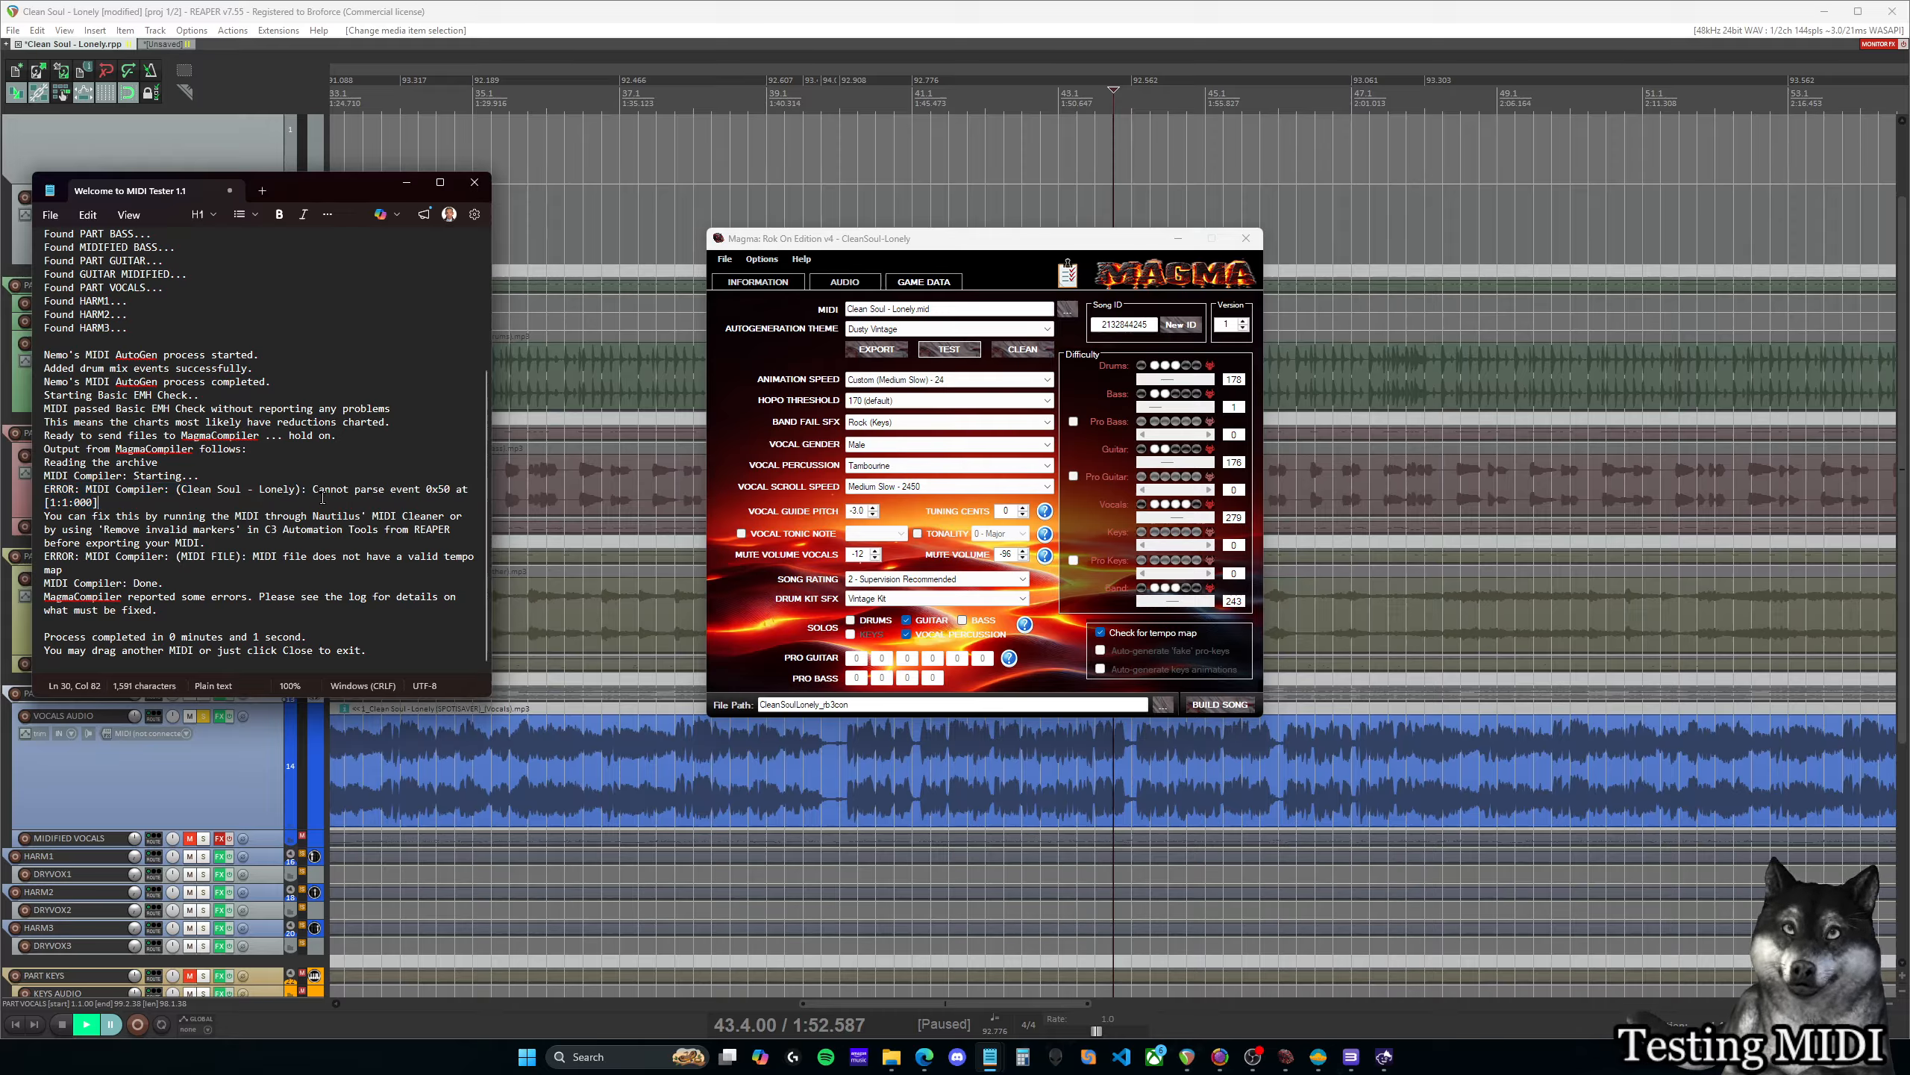
mouse_move(296, 502)
mouse_down()
mouse_move(16, 488)
mouse_move(304, 485)
mouse_up()
click(97, 502)
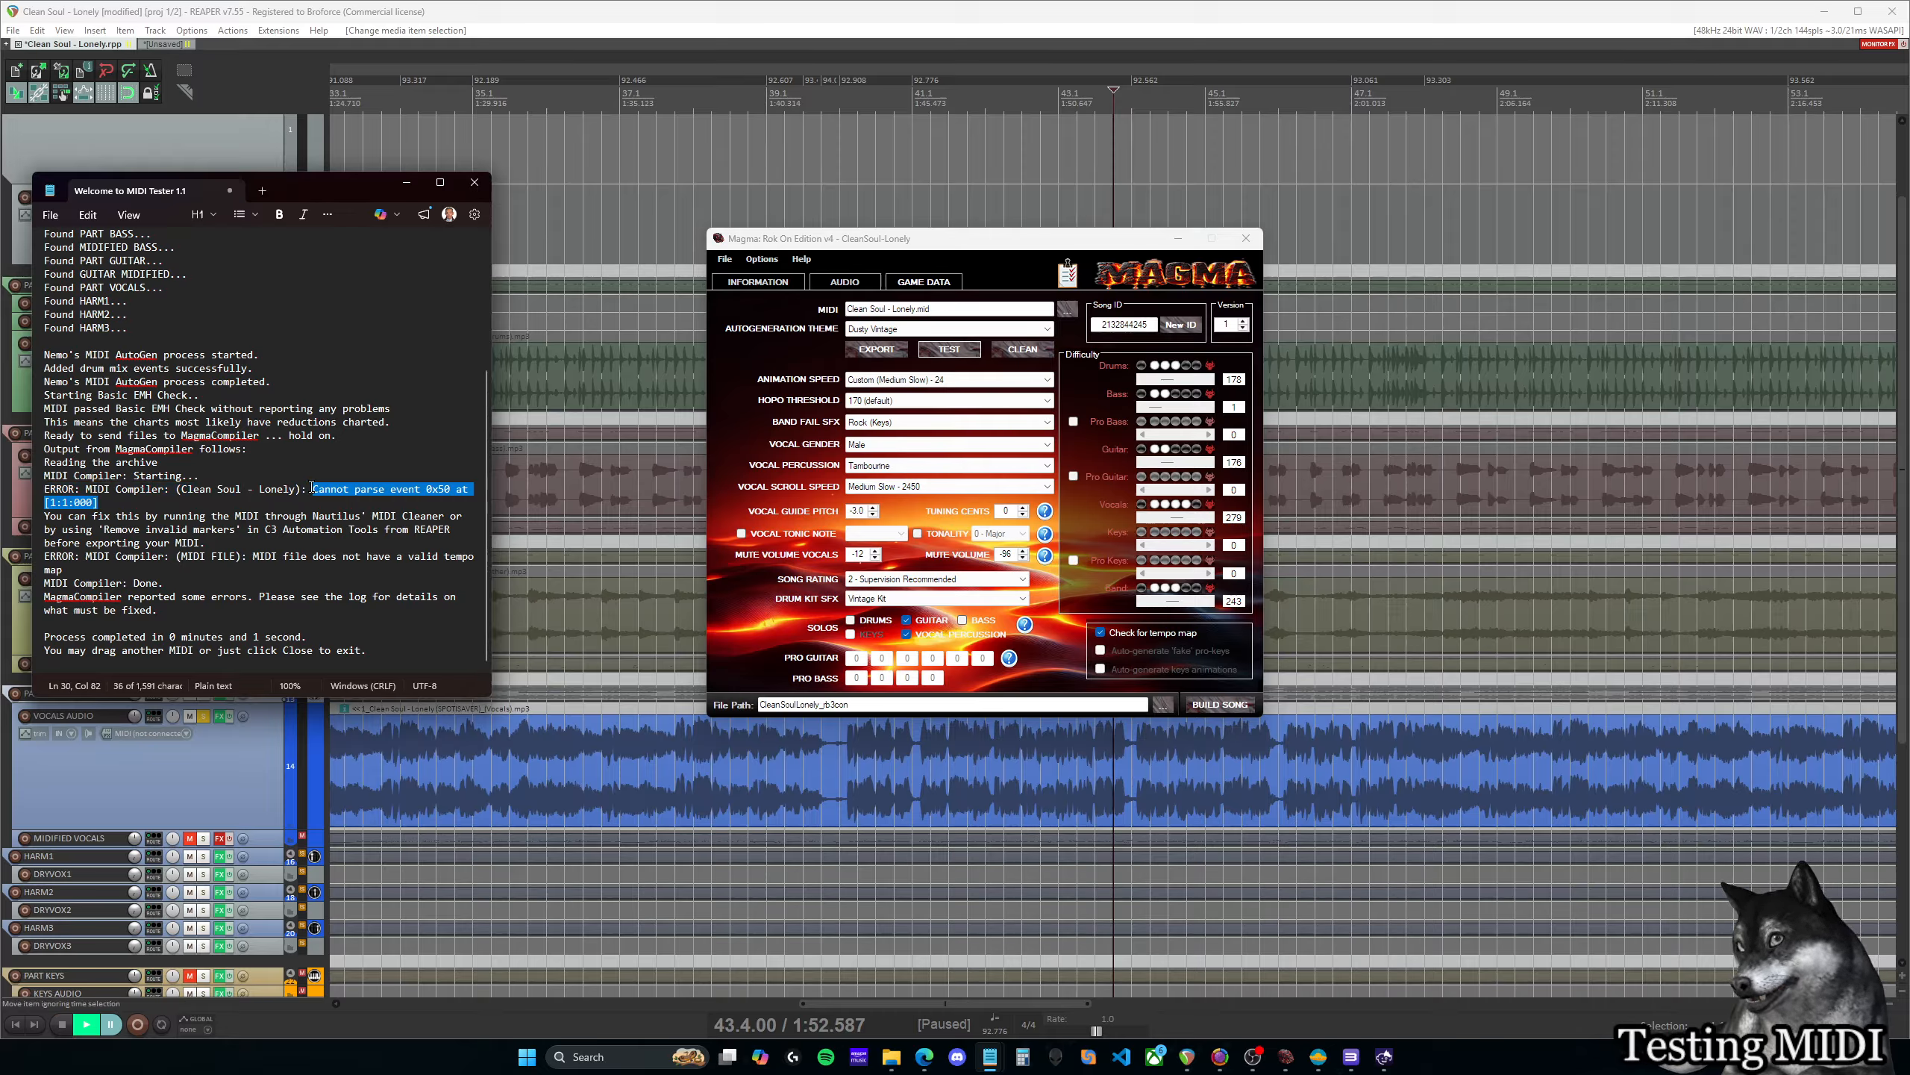
click(312, 502)
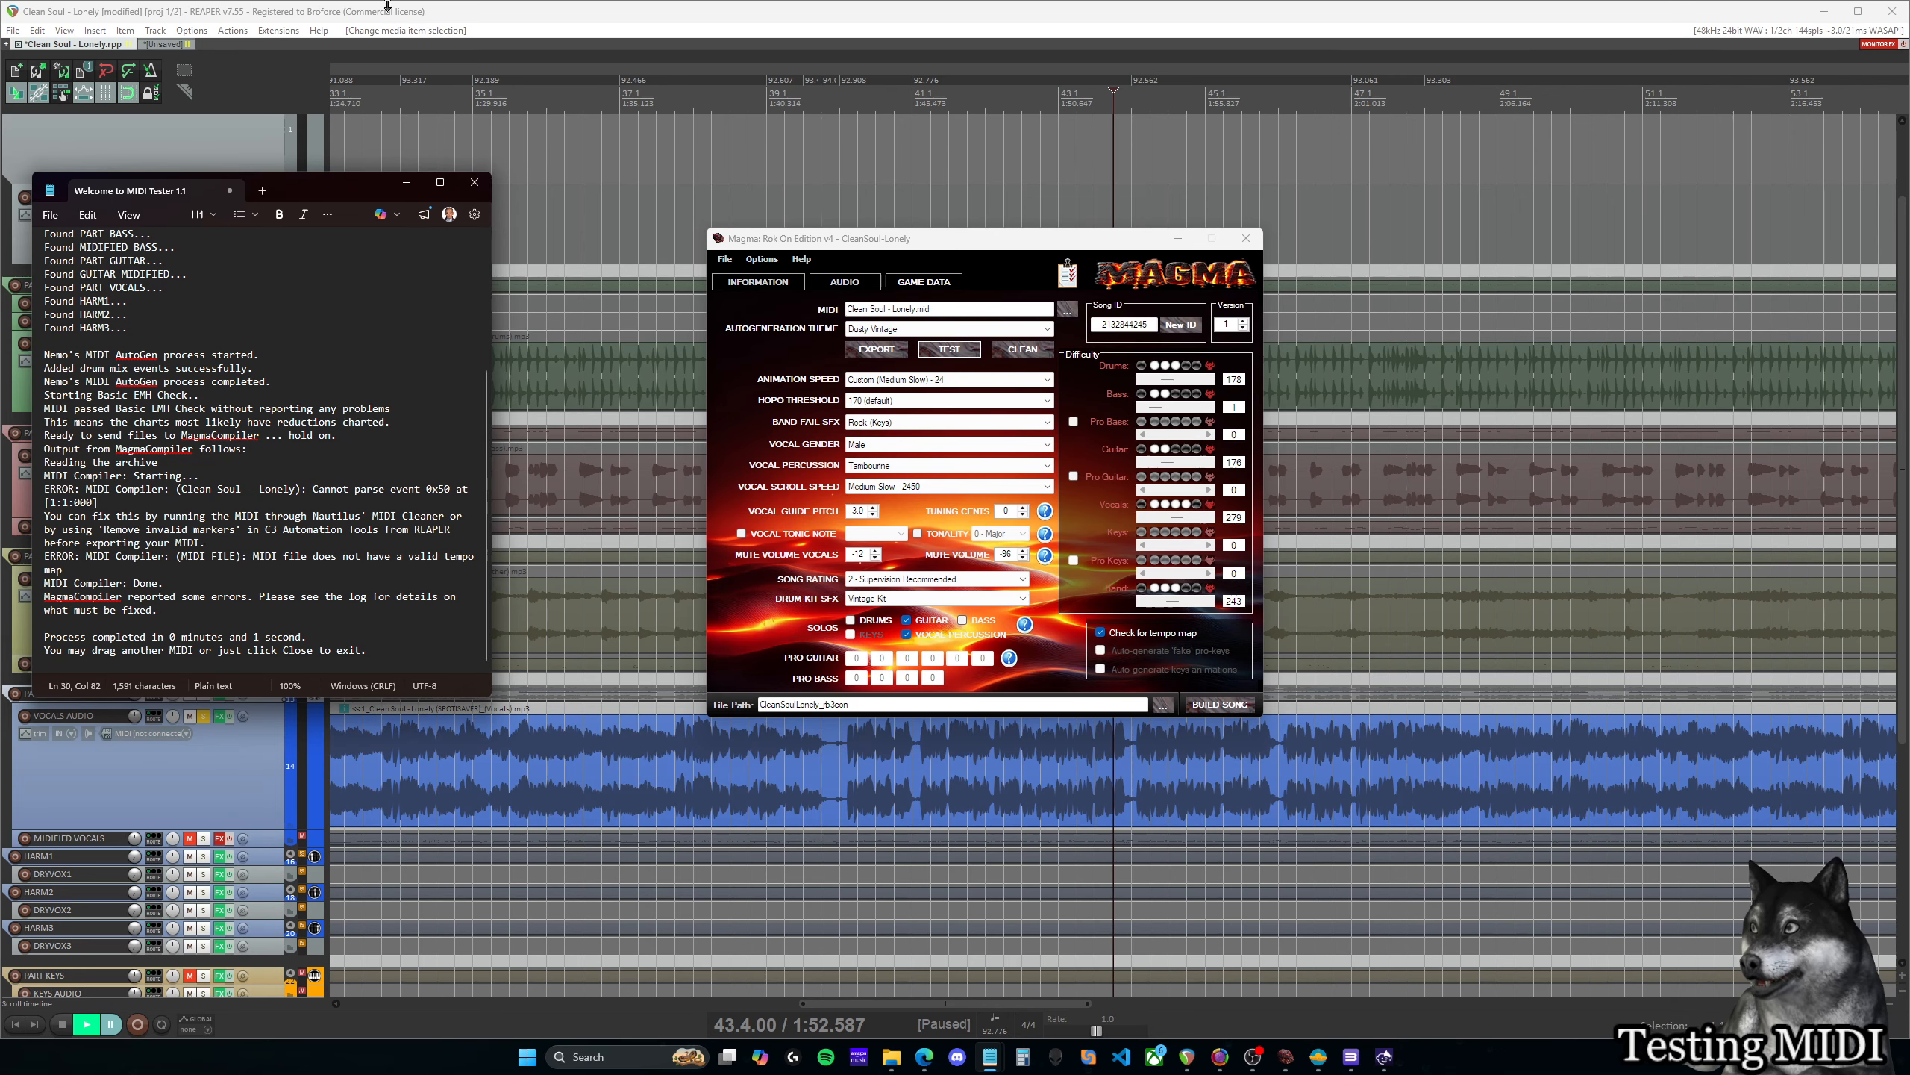
drag(323, 185, 321, 190)
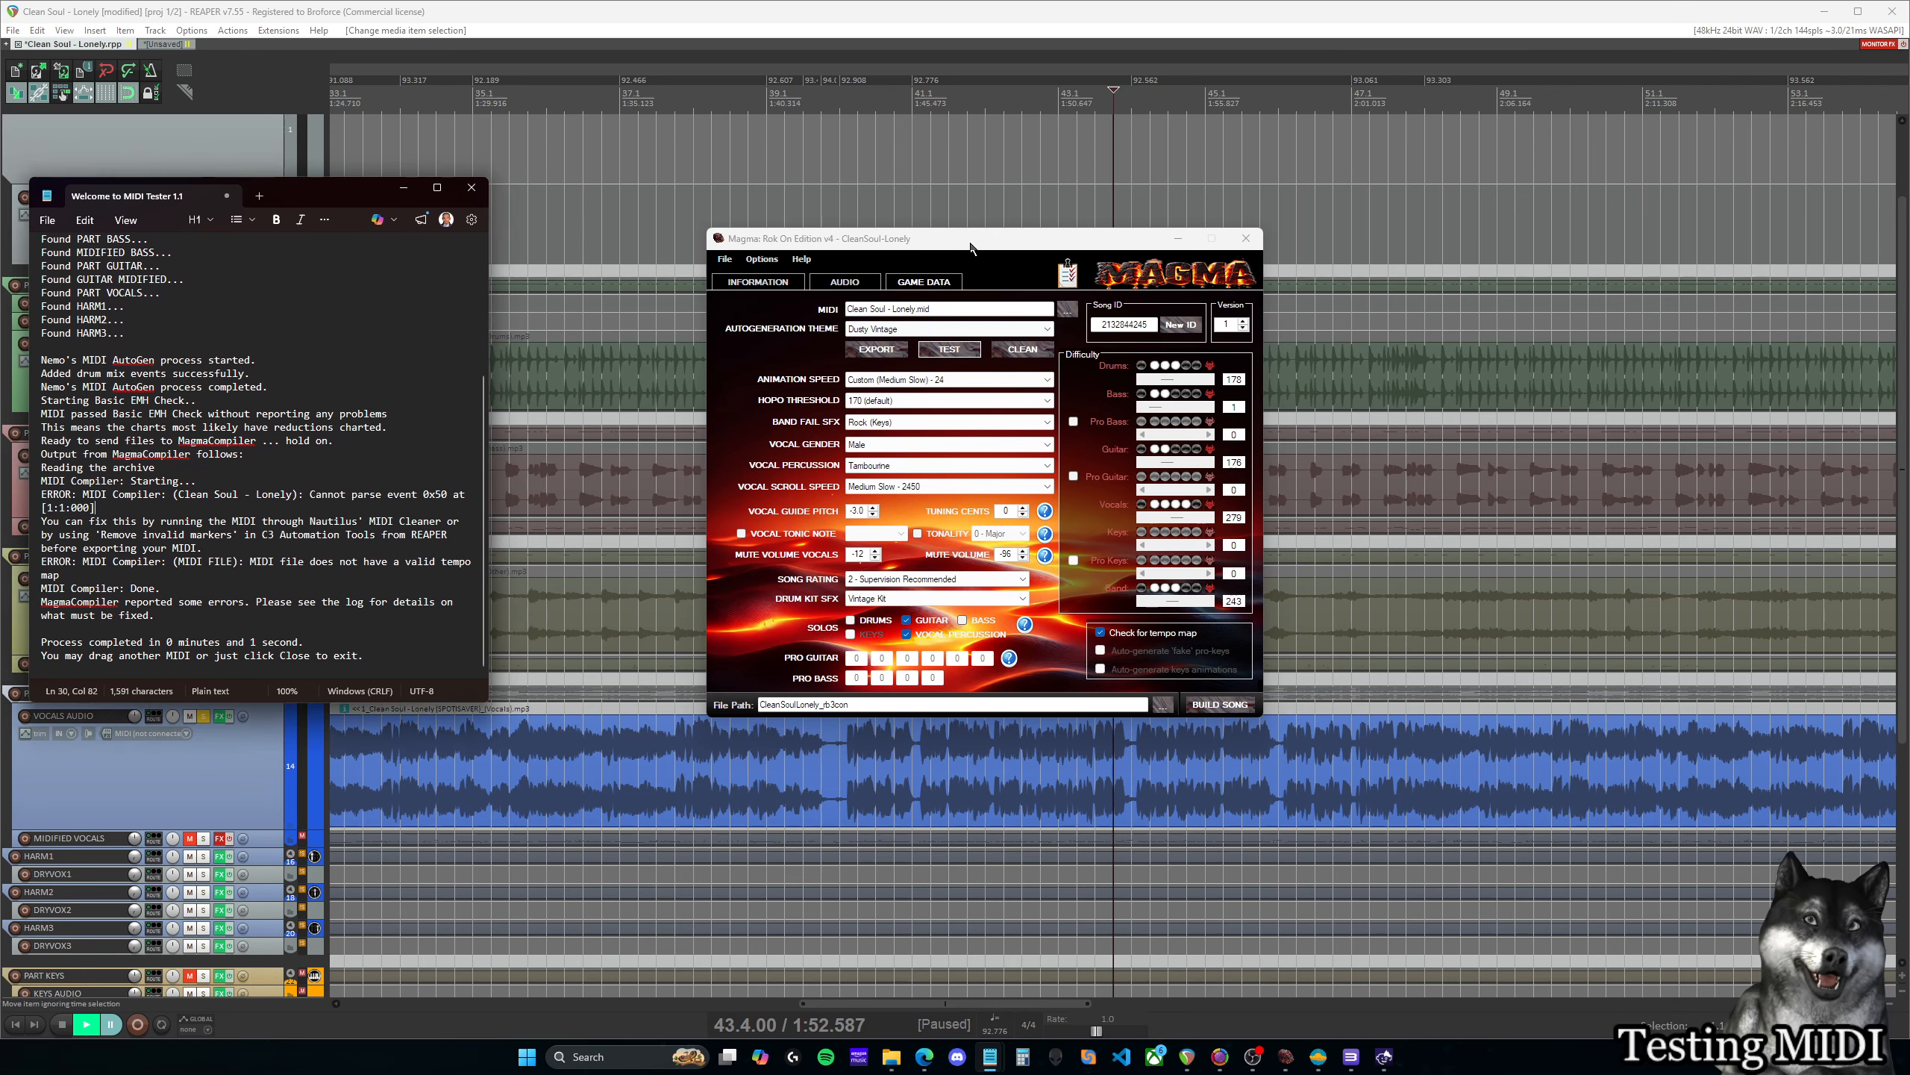
drag(991, 1003, 531, 1000)
scroll(361, 317, up, 3)
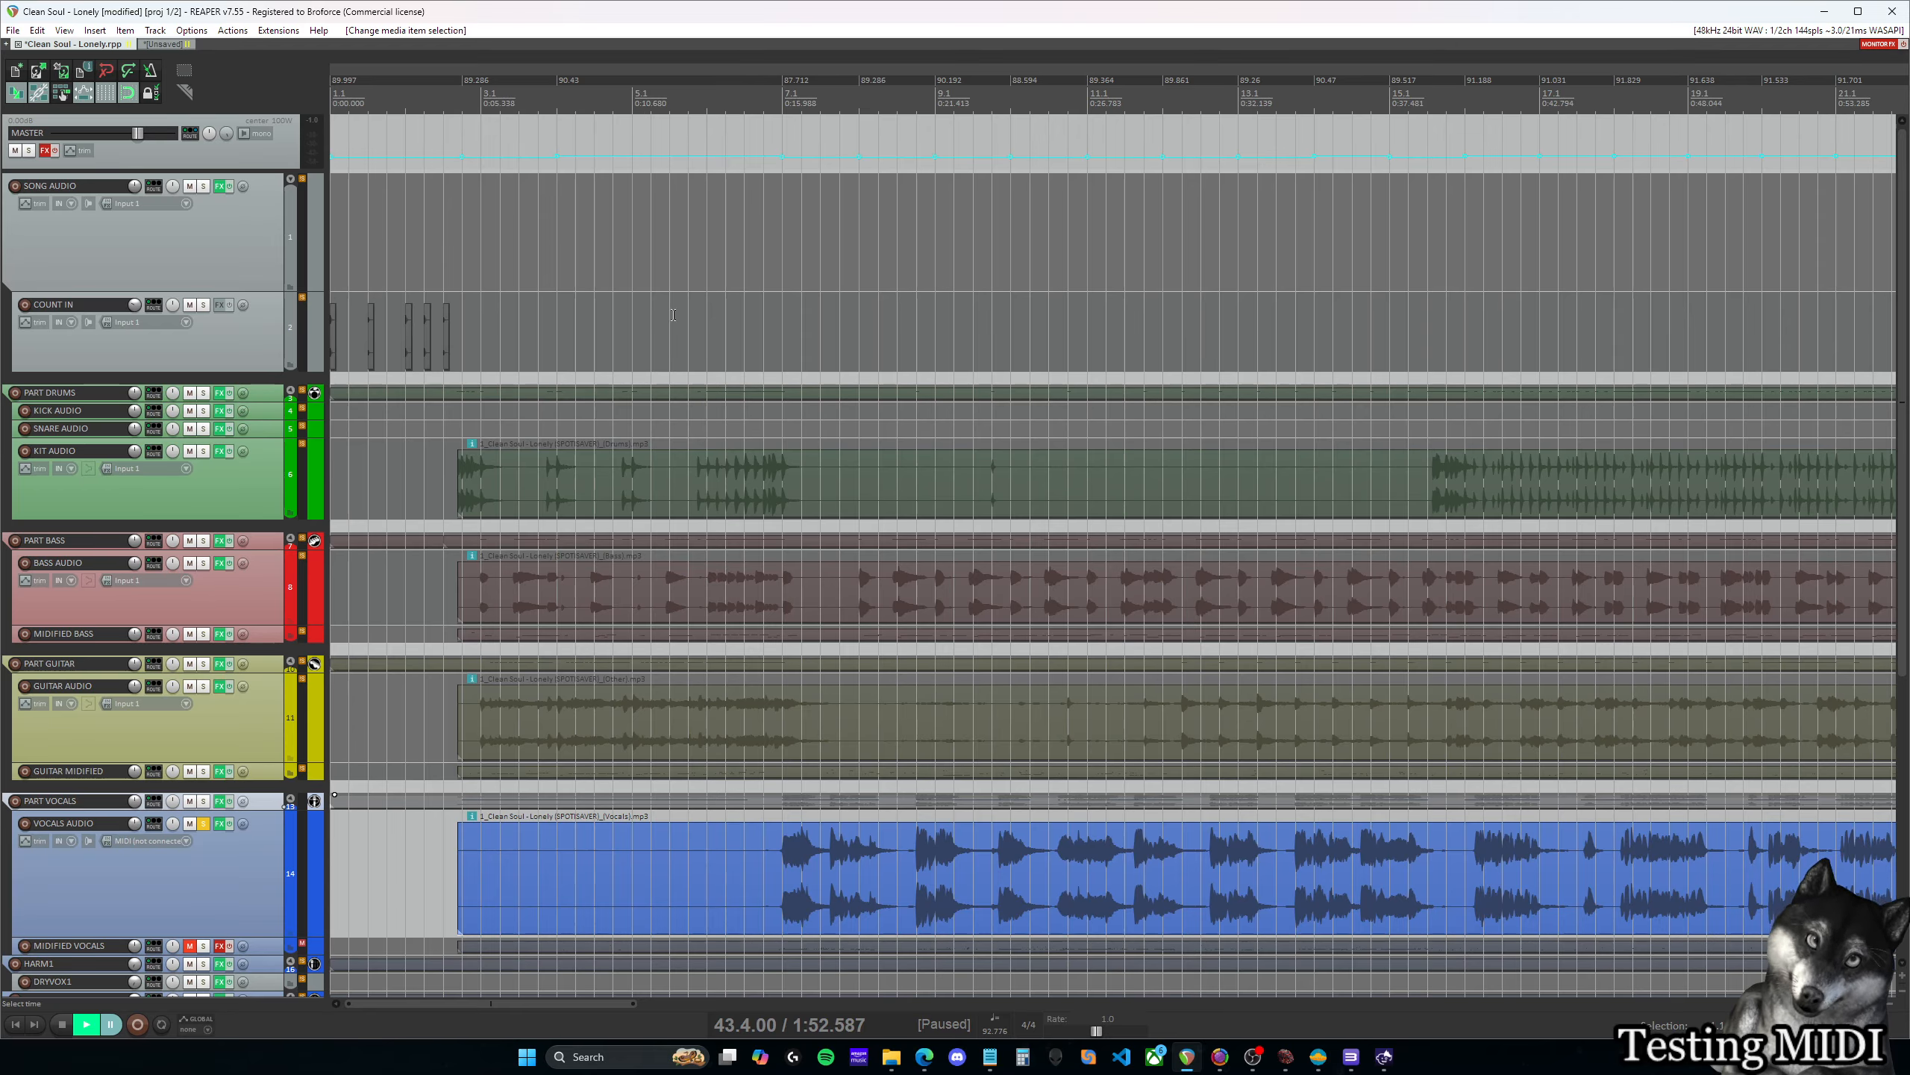
Switch back to Magma and send Clean Soul - Lonely.mid to MIDI Cleaner, dismissing the Nautilus instance warning
click(1286, 1056)
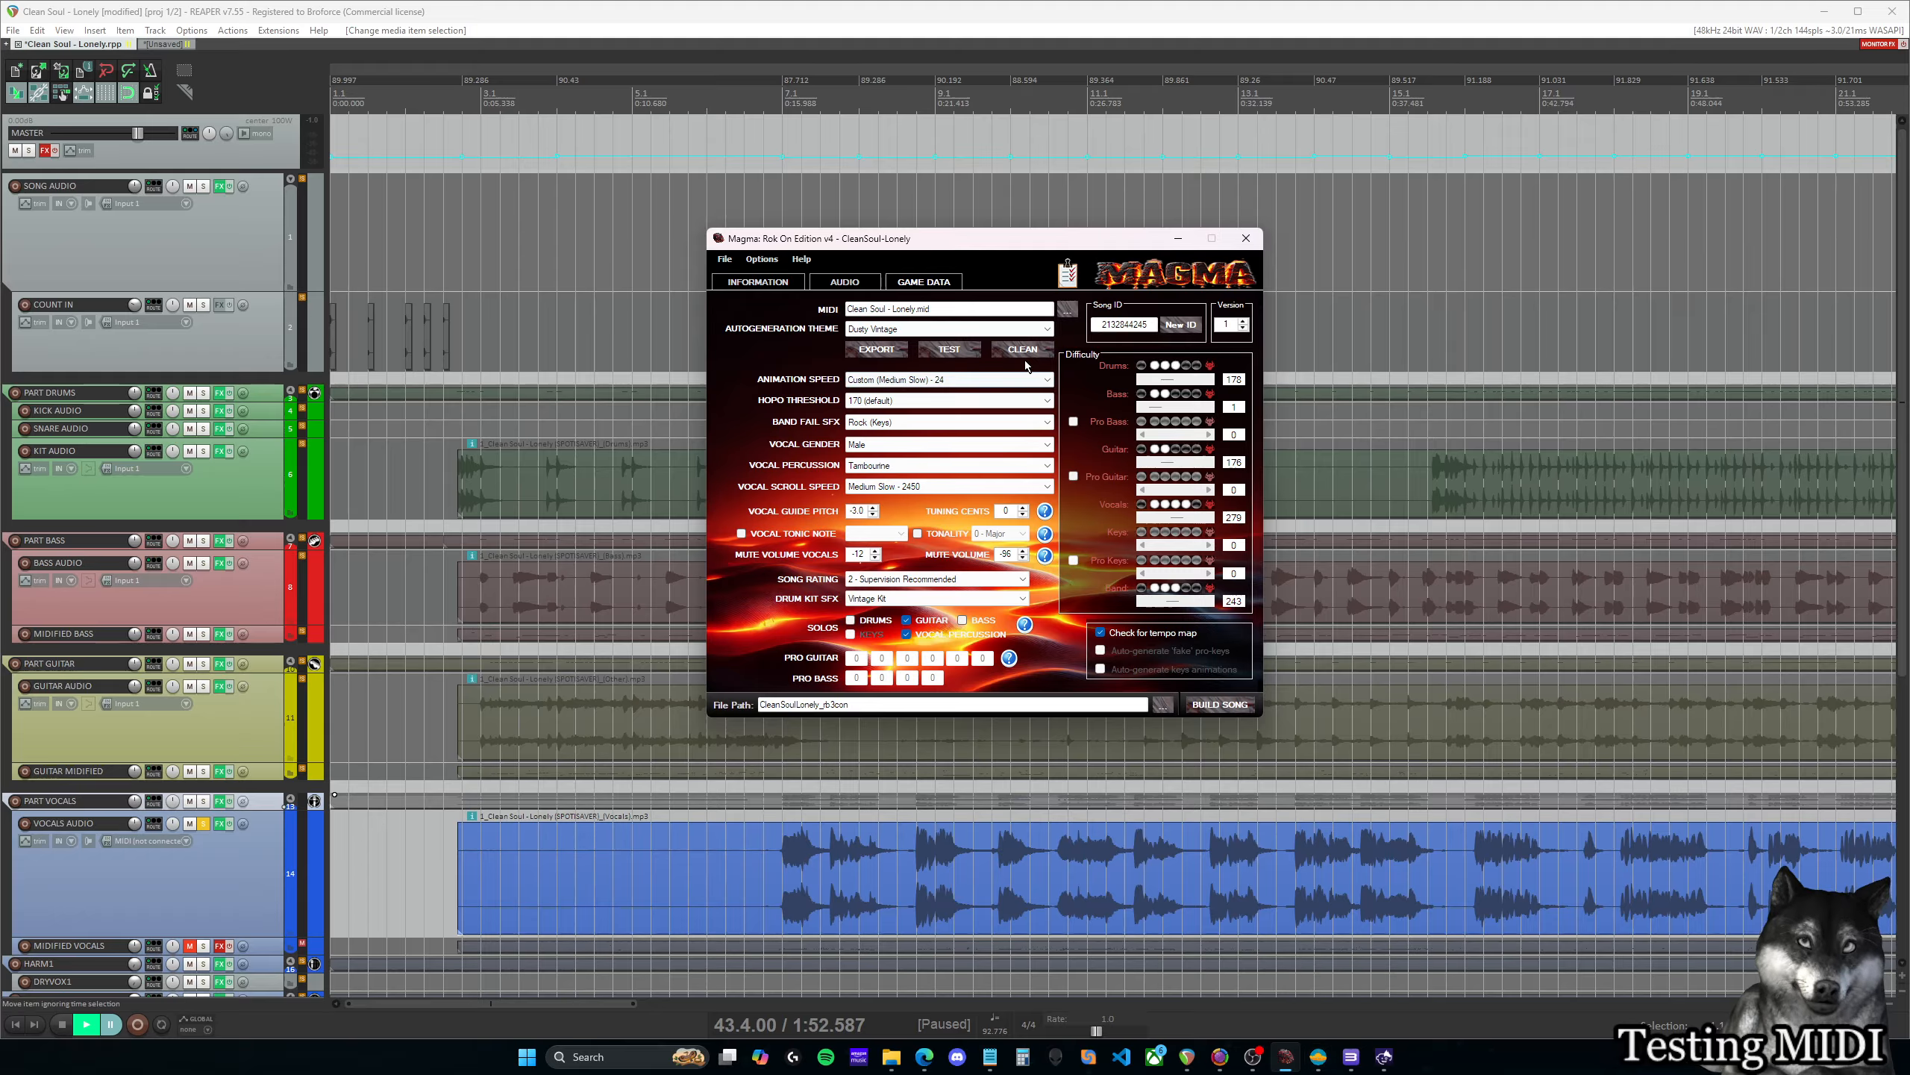
click(1024, 352)
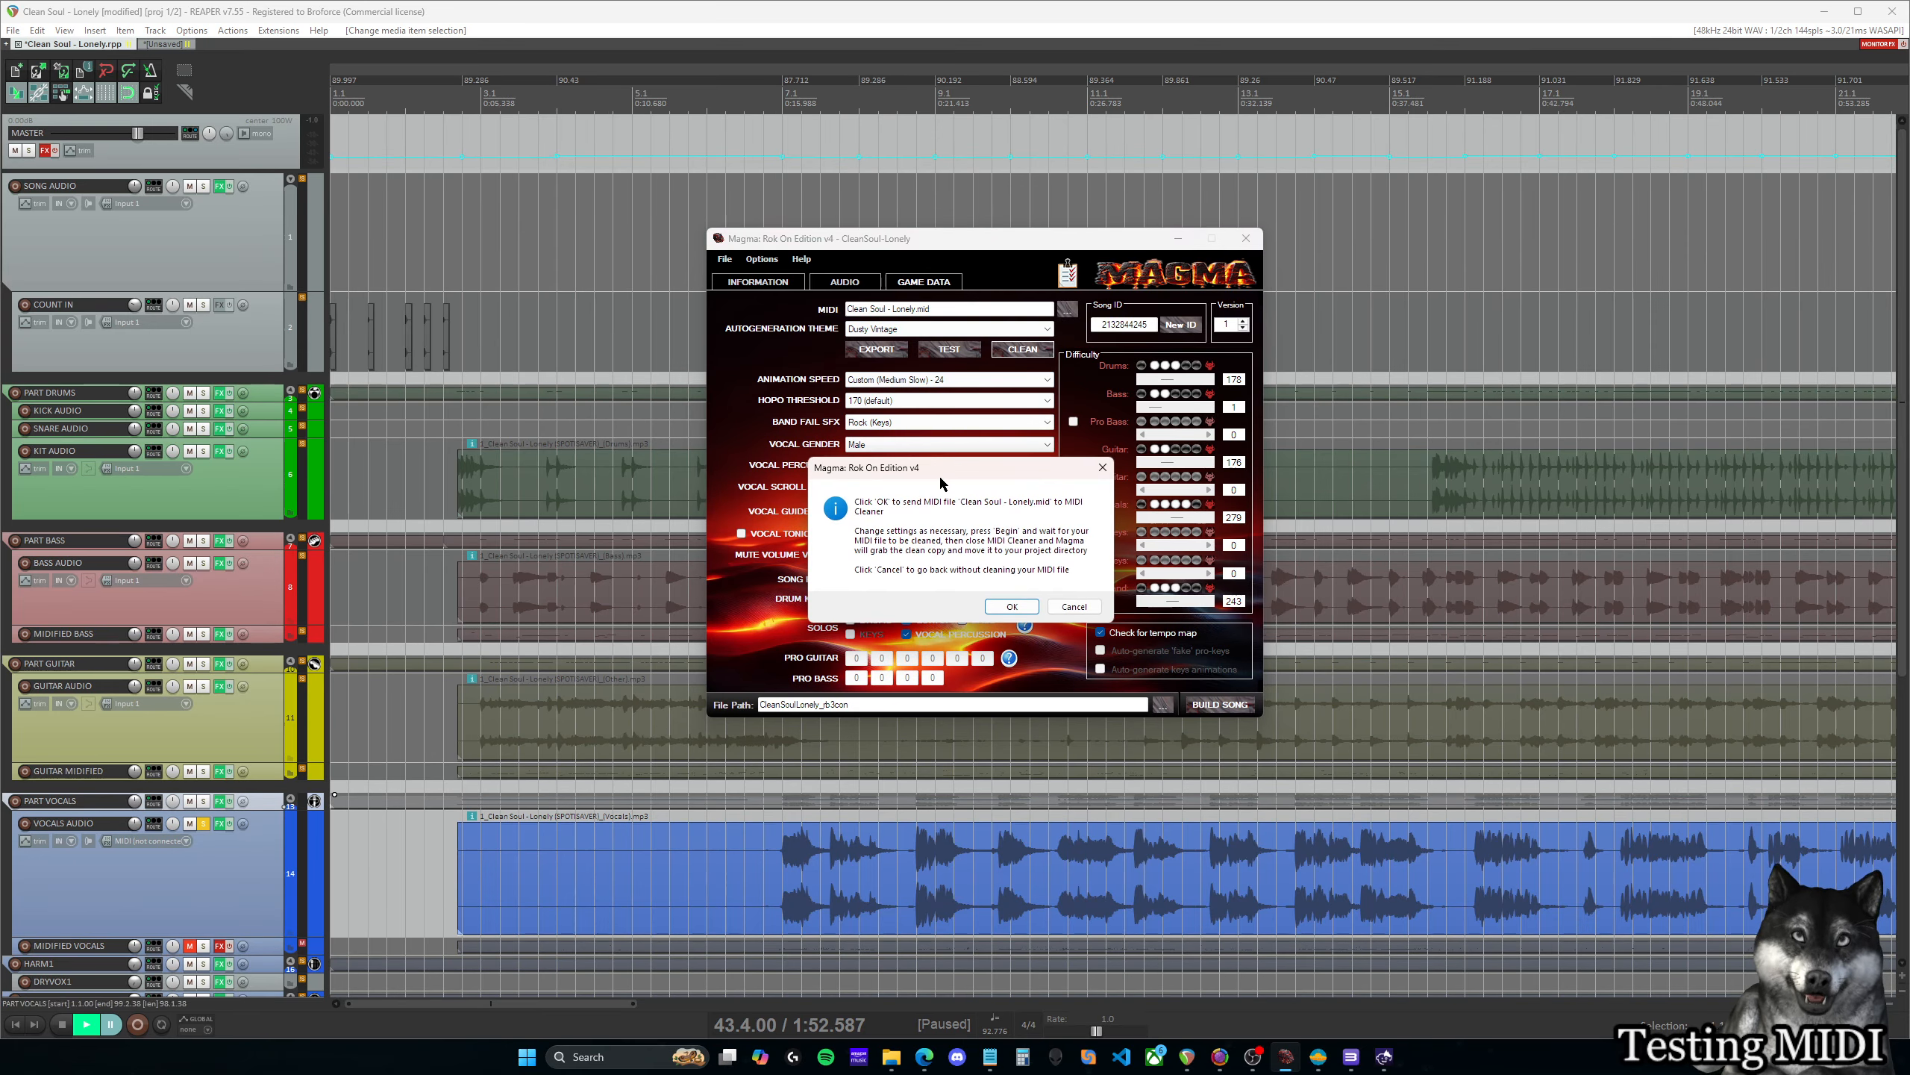
click(1010, 595)
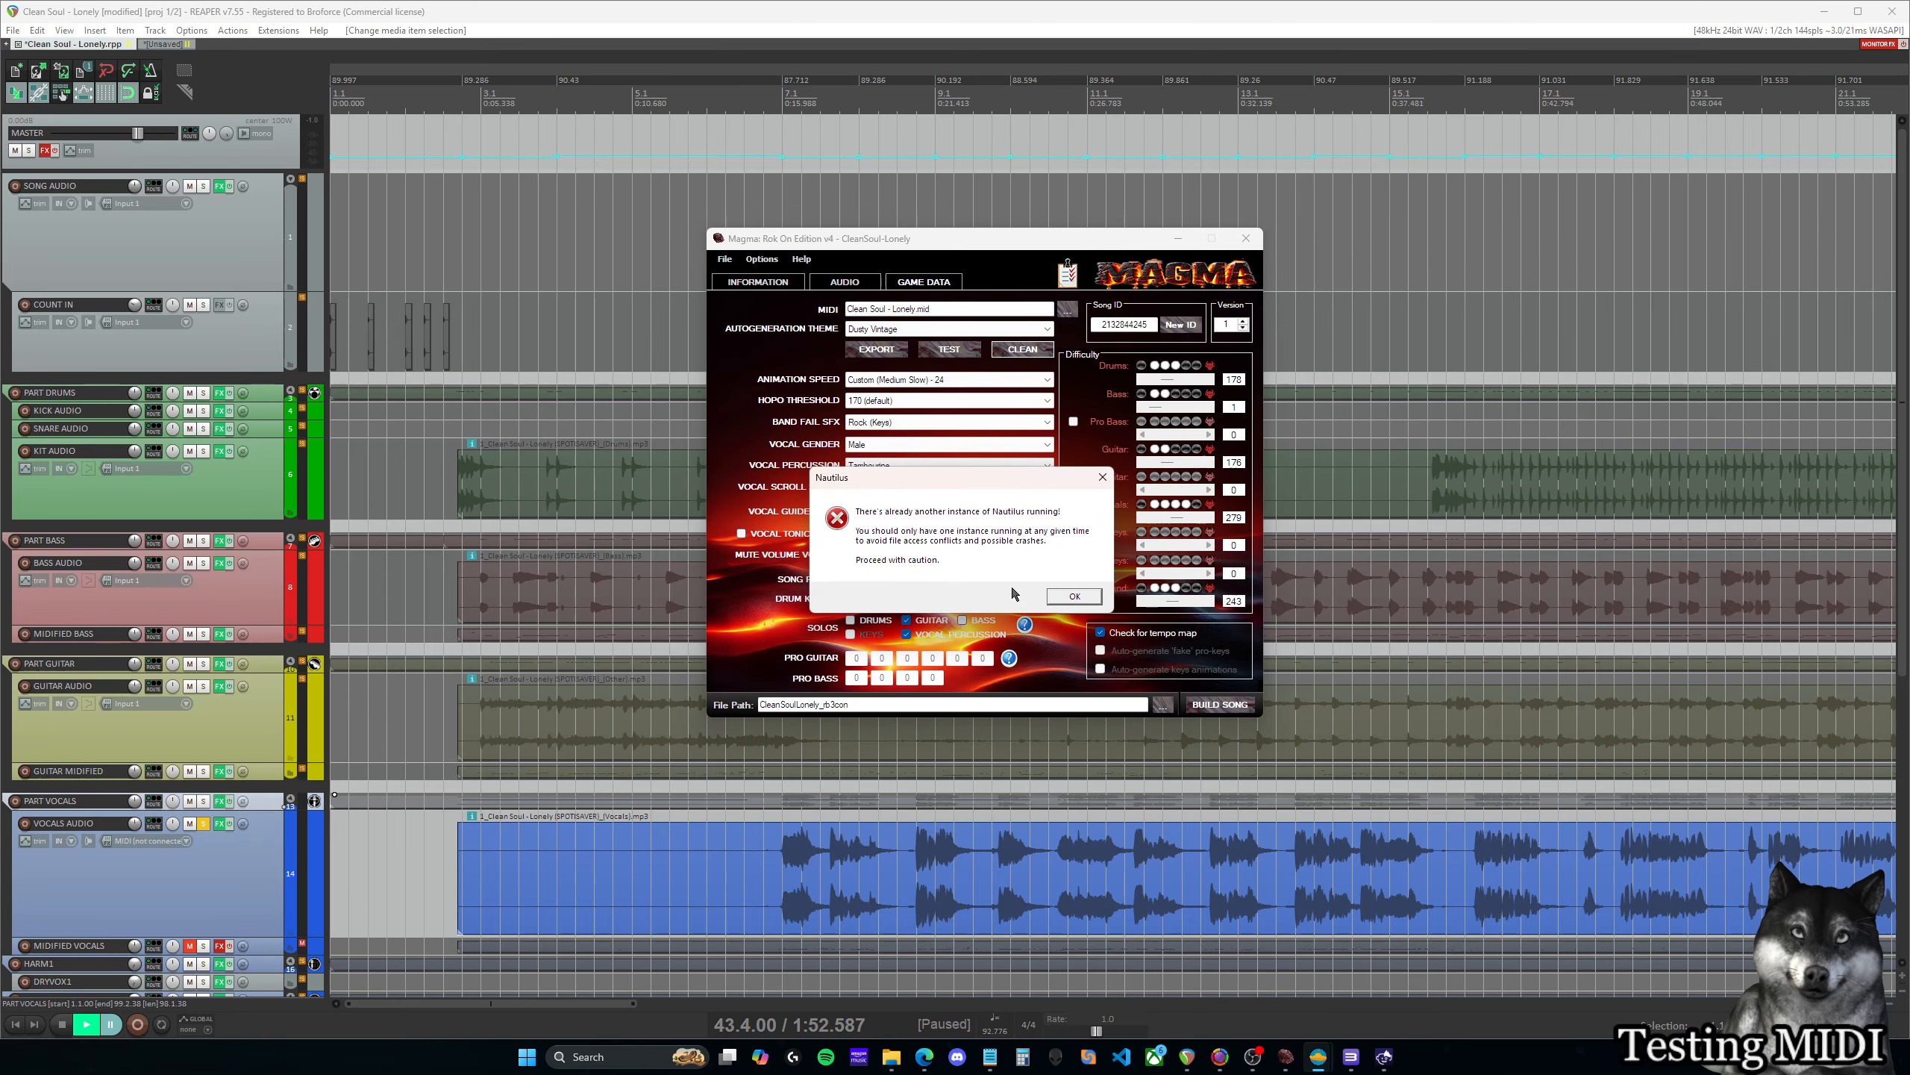
click(1073, 596)
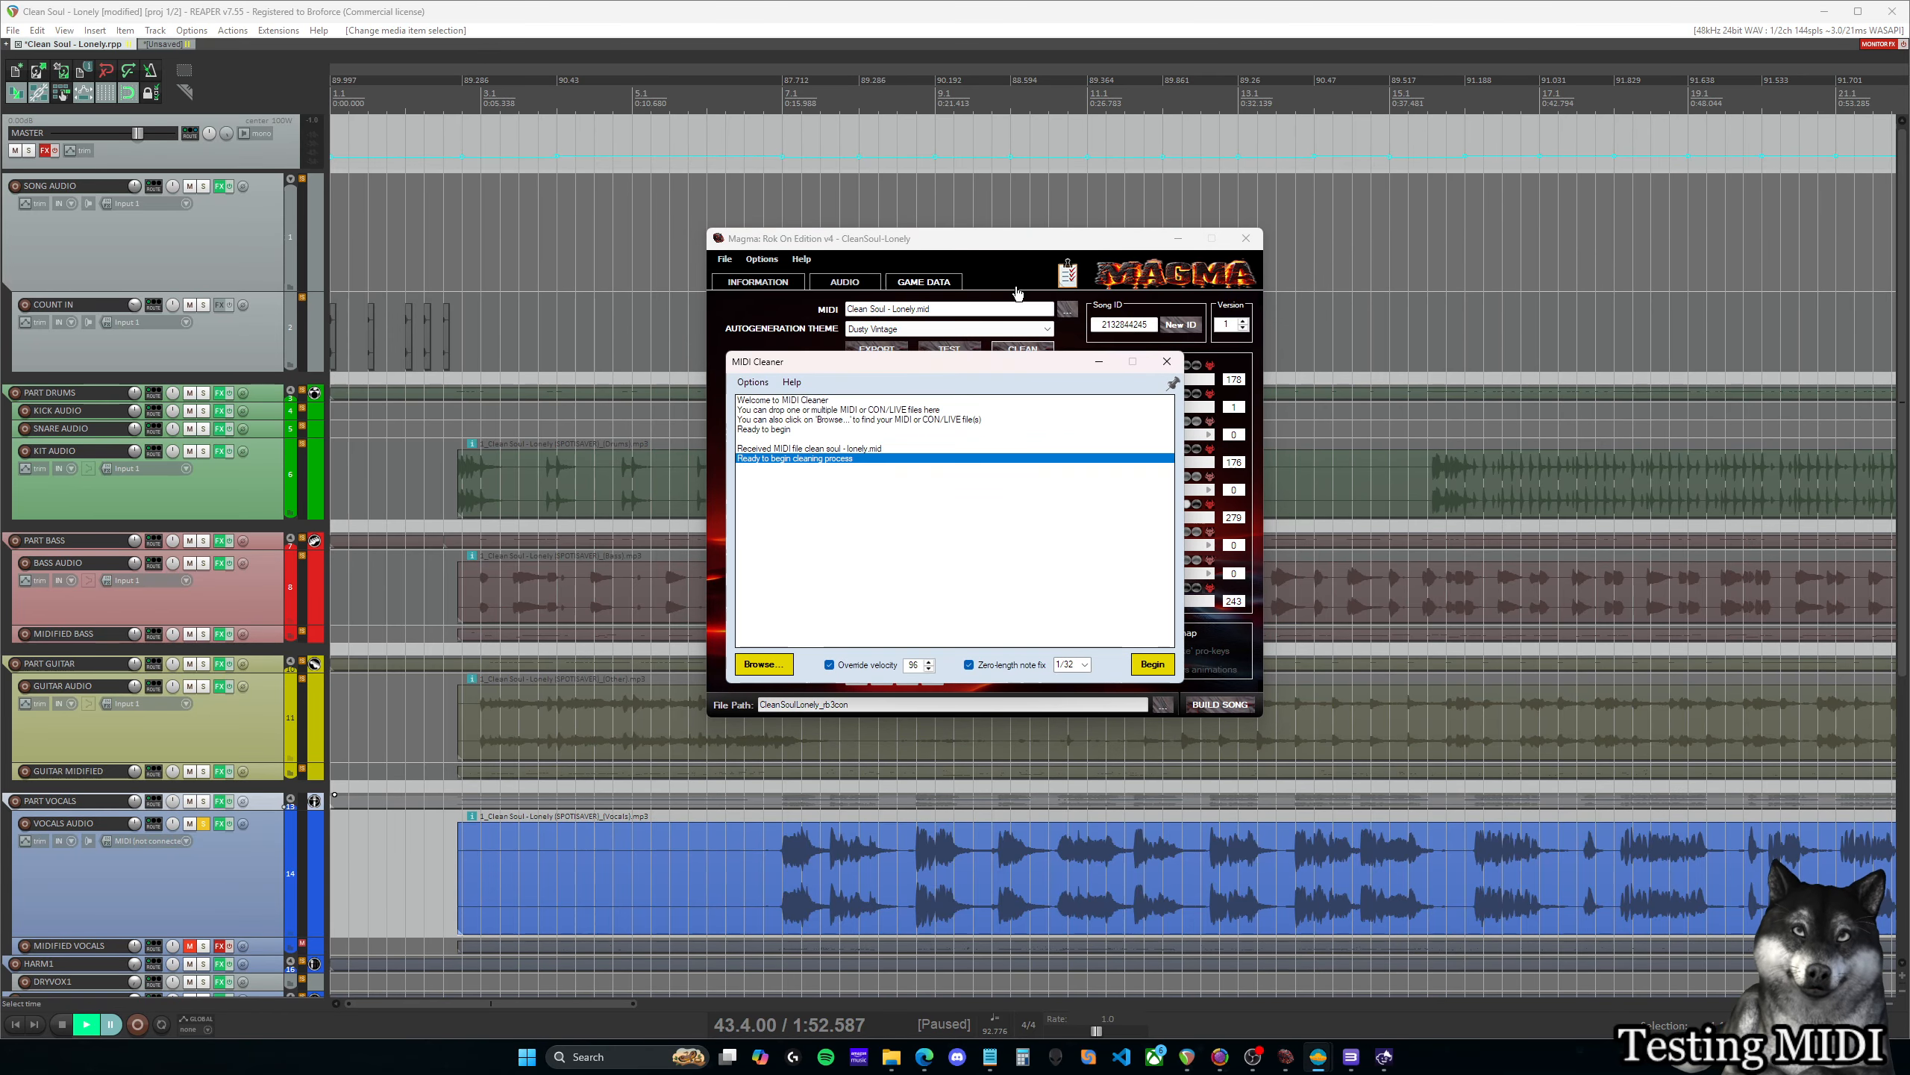
drag(983, 363, 1297, 299)
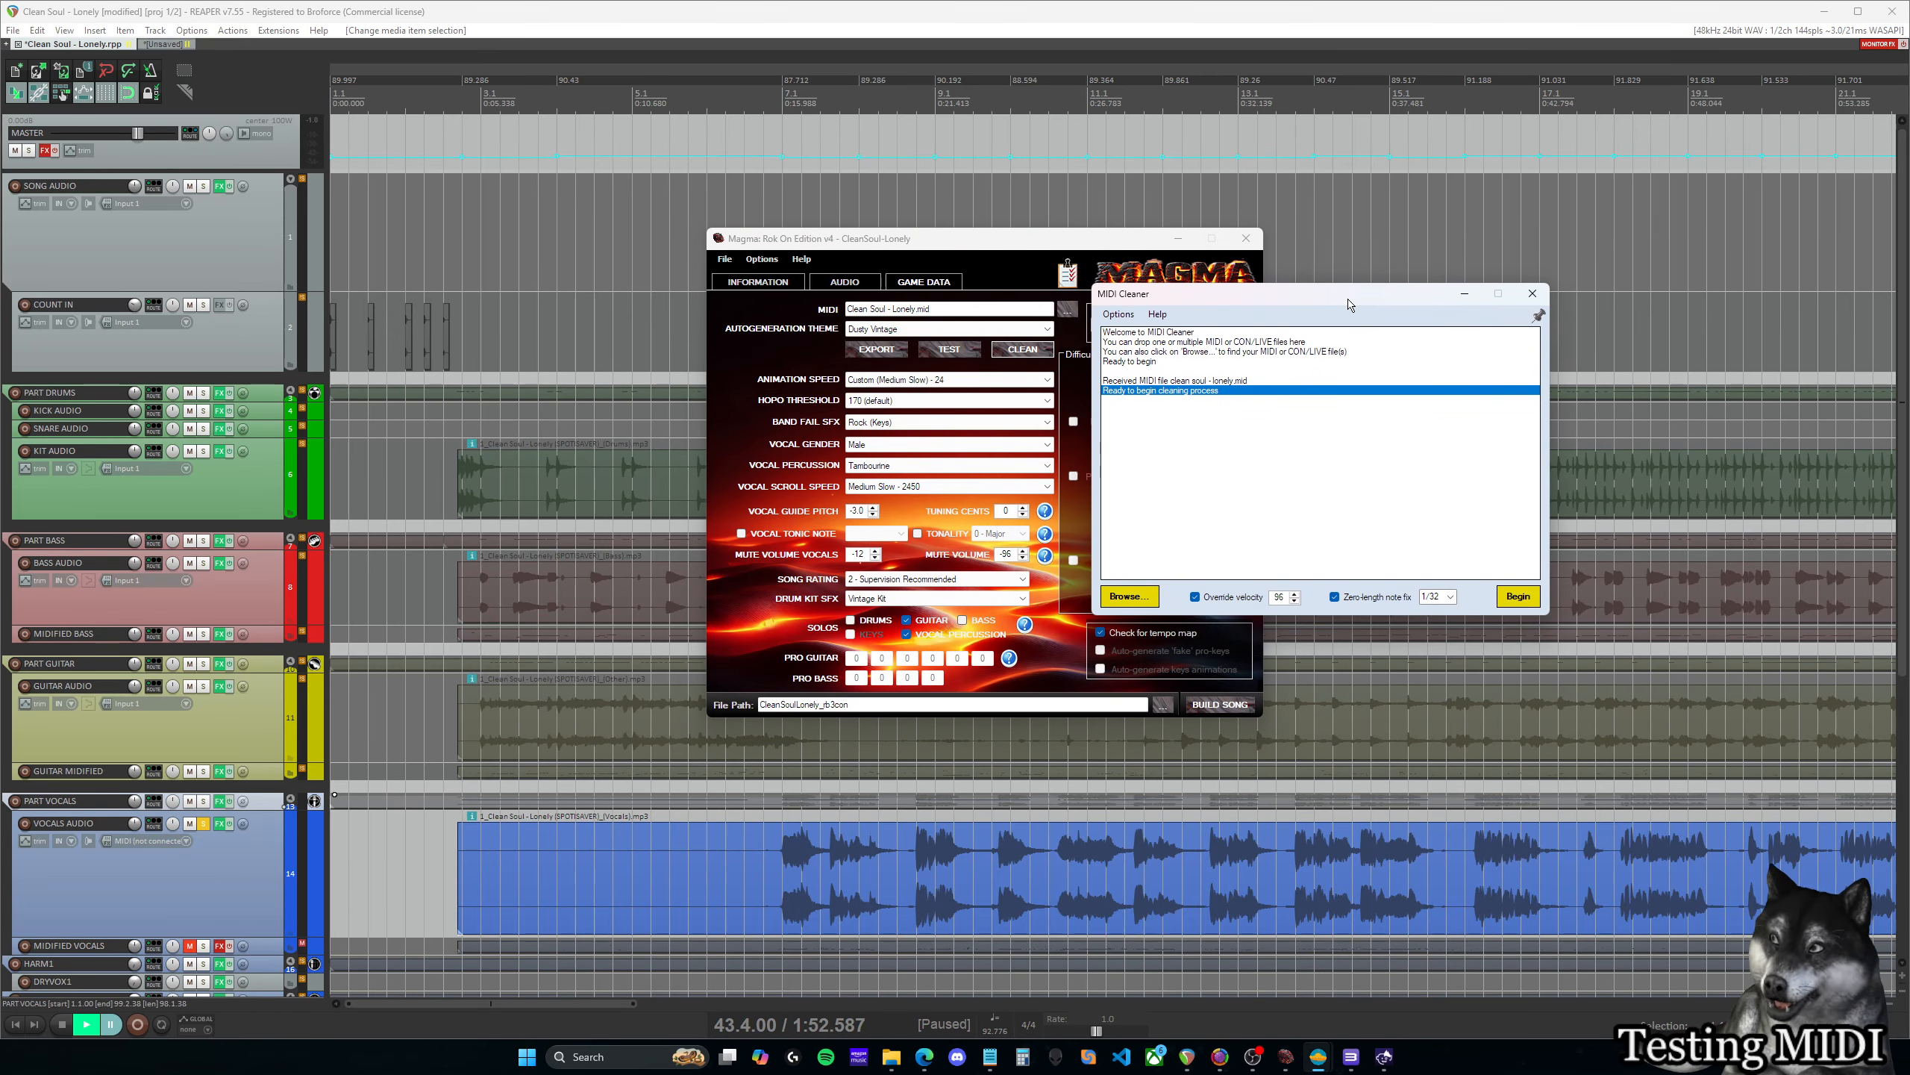
Review MIDI Cleaner's Guitar Hero drums and detailed logging options without changing them and run the cleaning process on the MIDI
click(1109, 317)
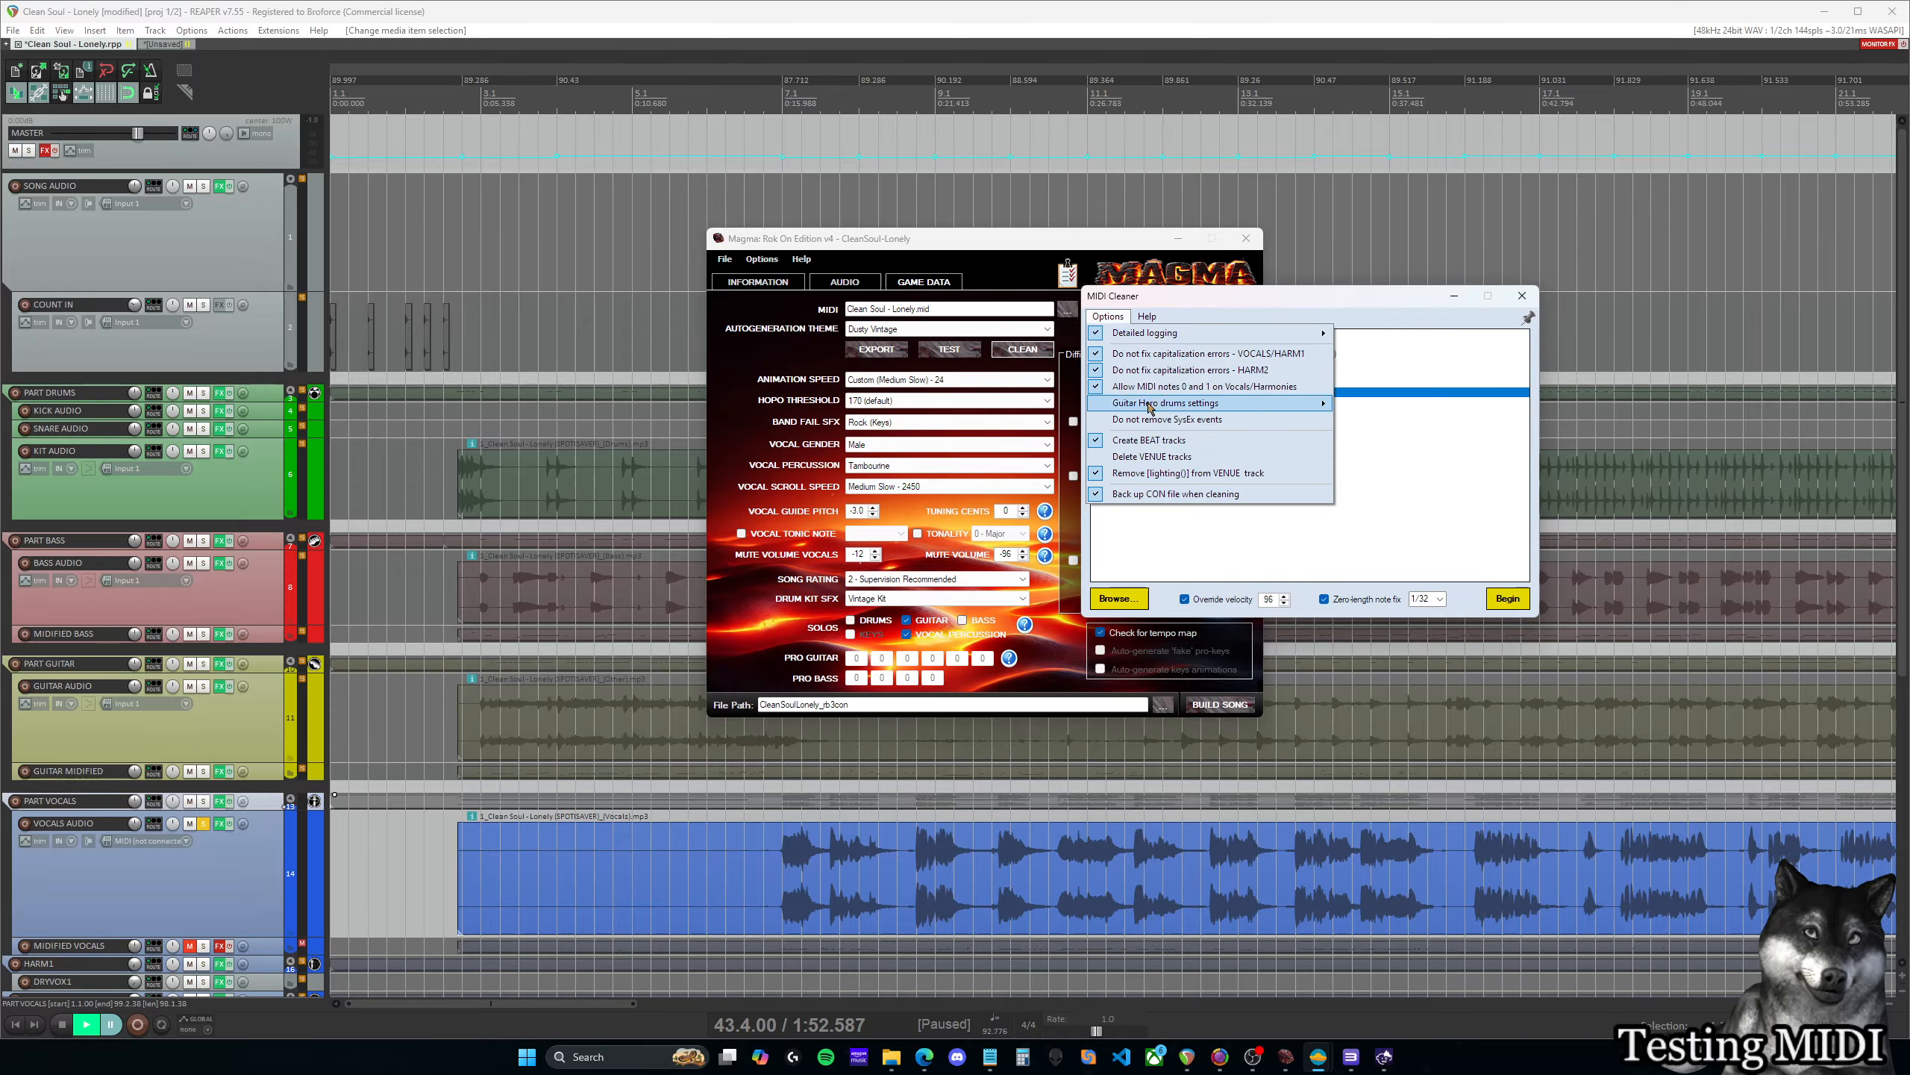
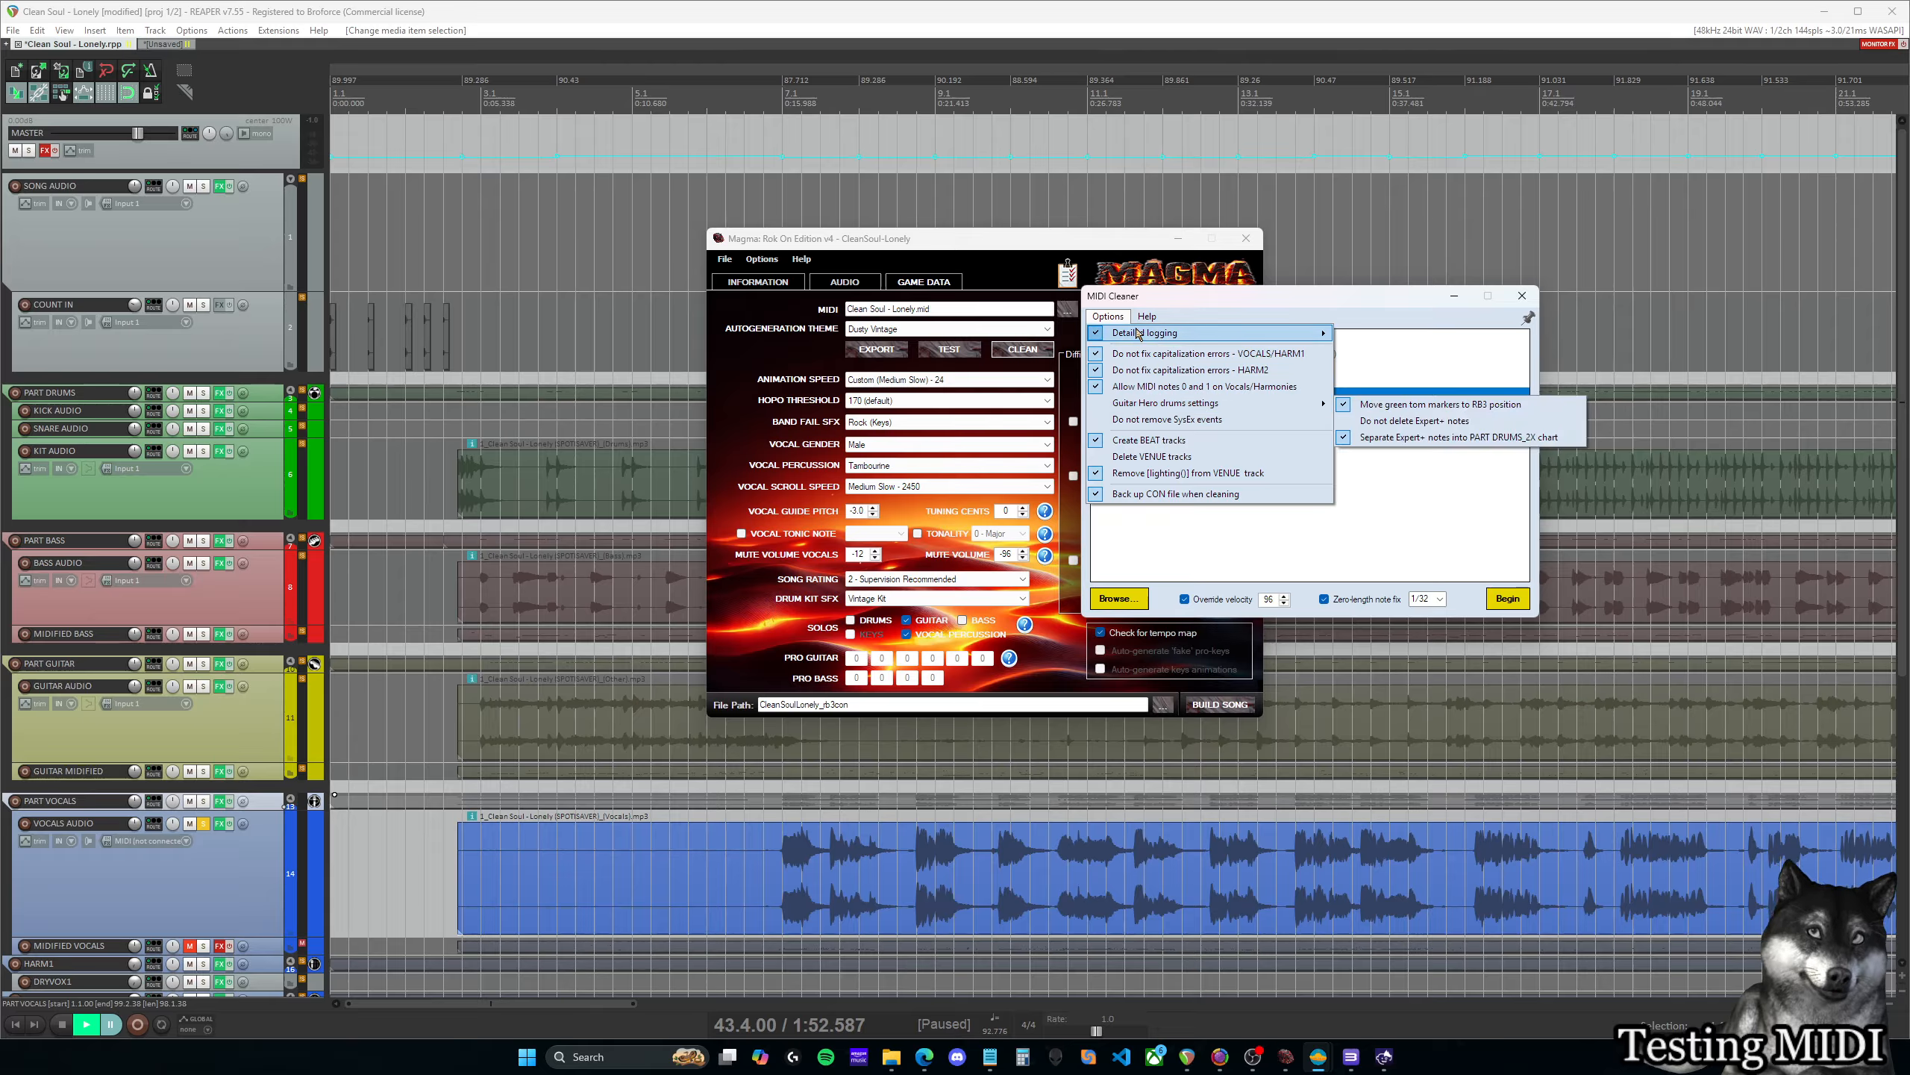
mouse_move(1137, 333)
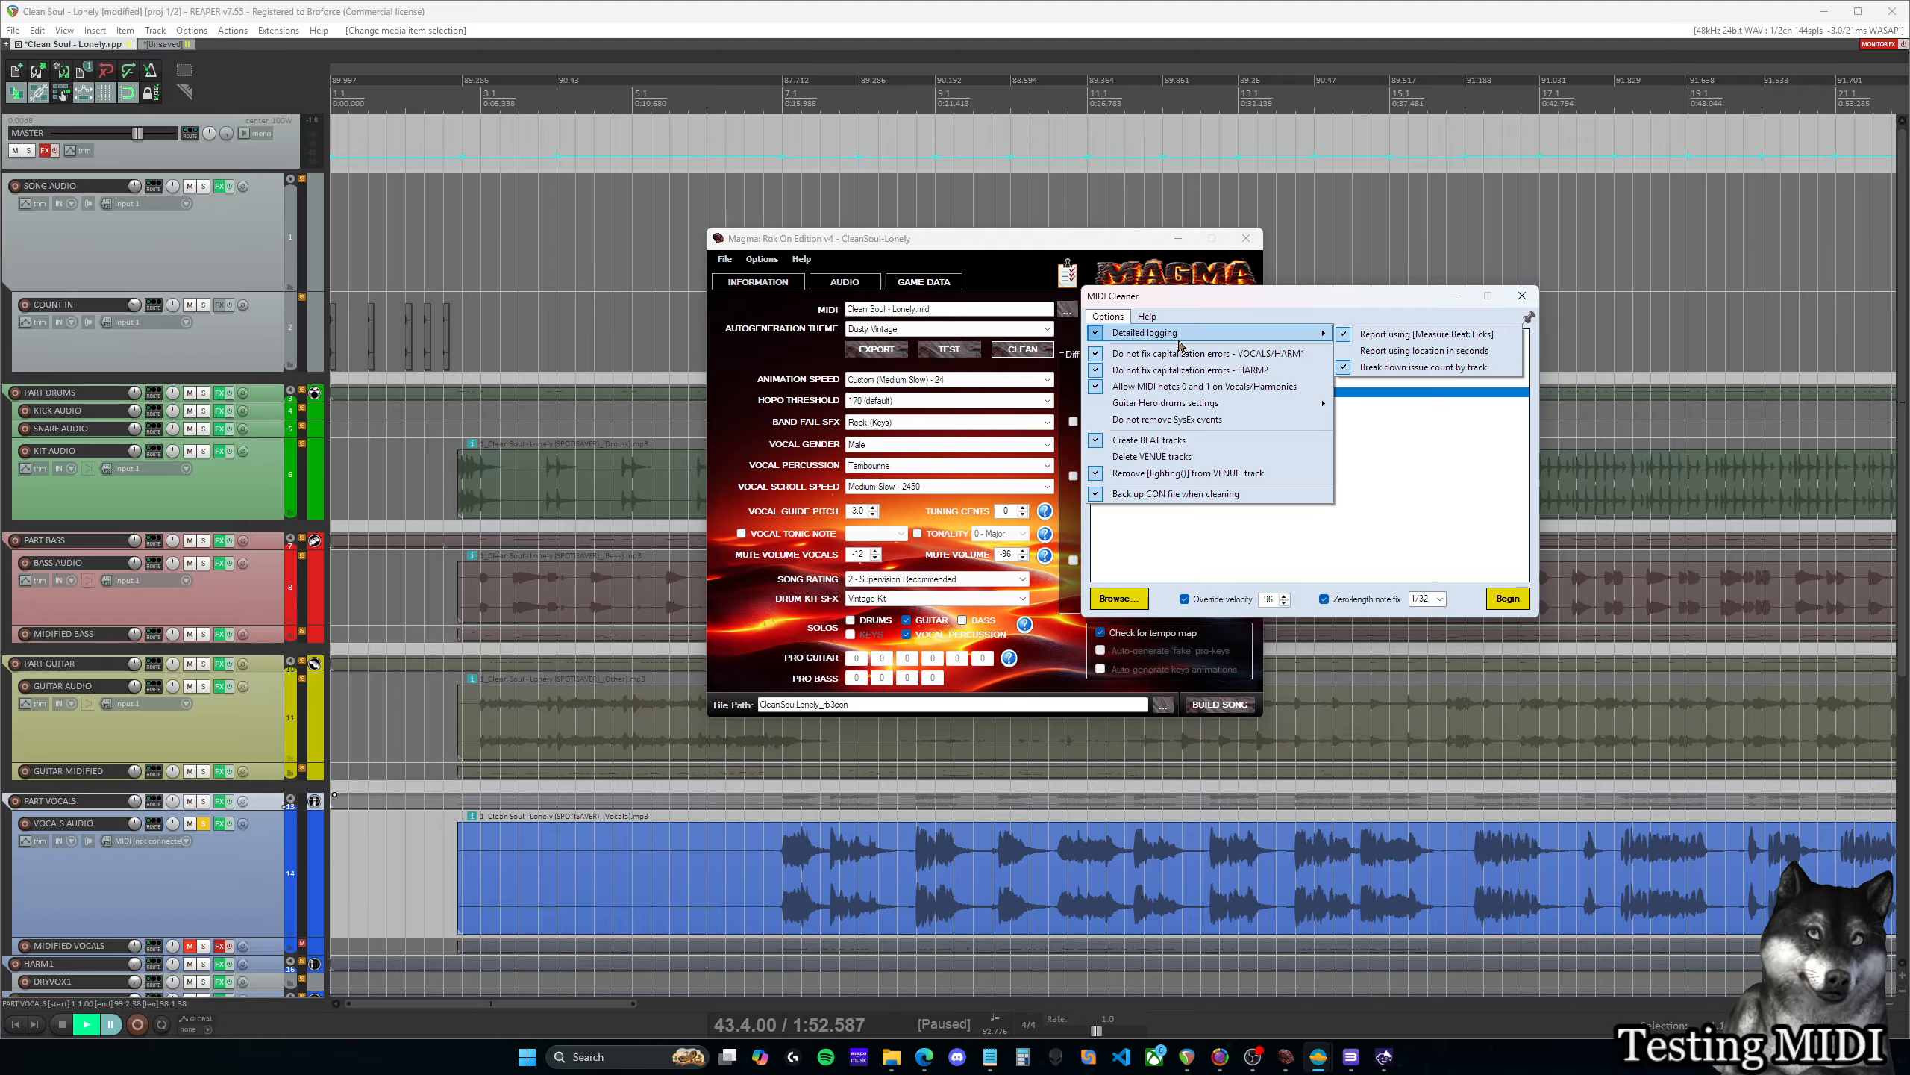
drag(1237, 297, 1110, 271)
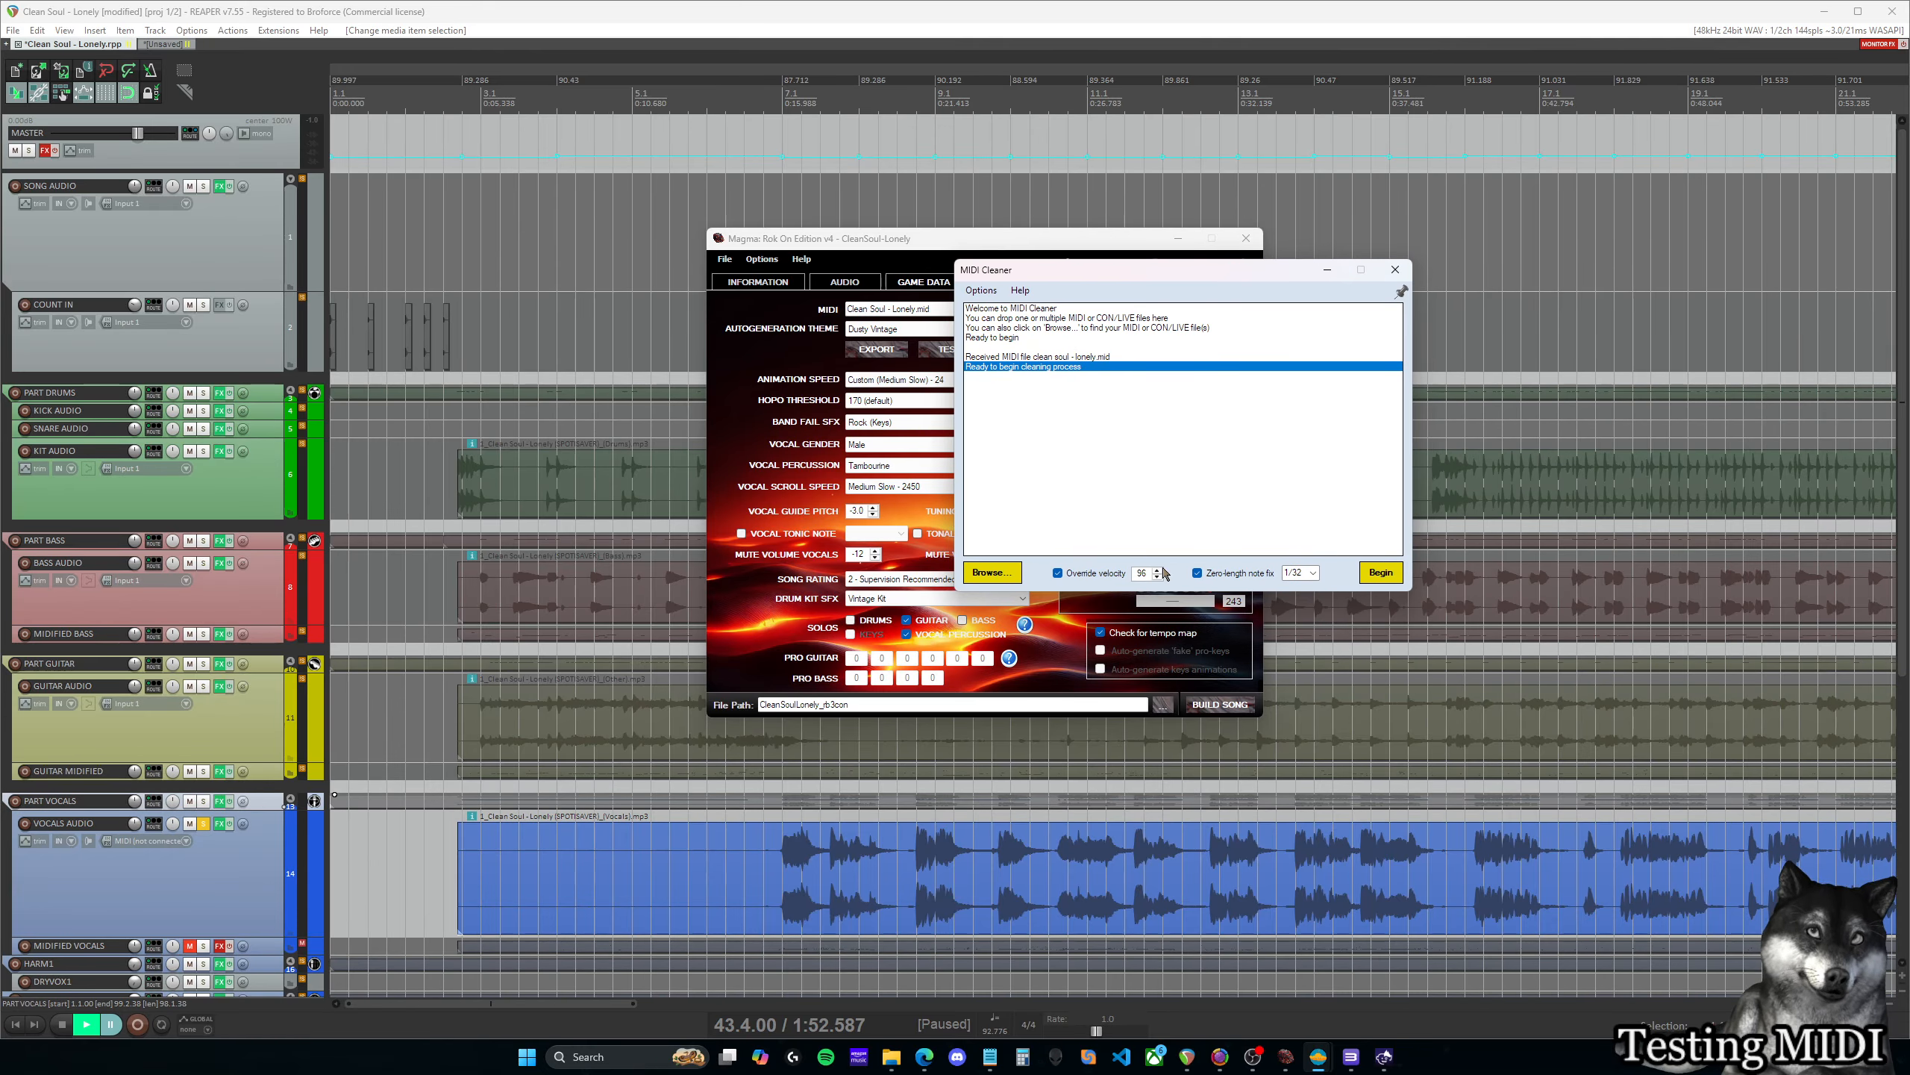
click(1380, 572)
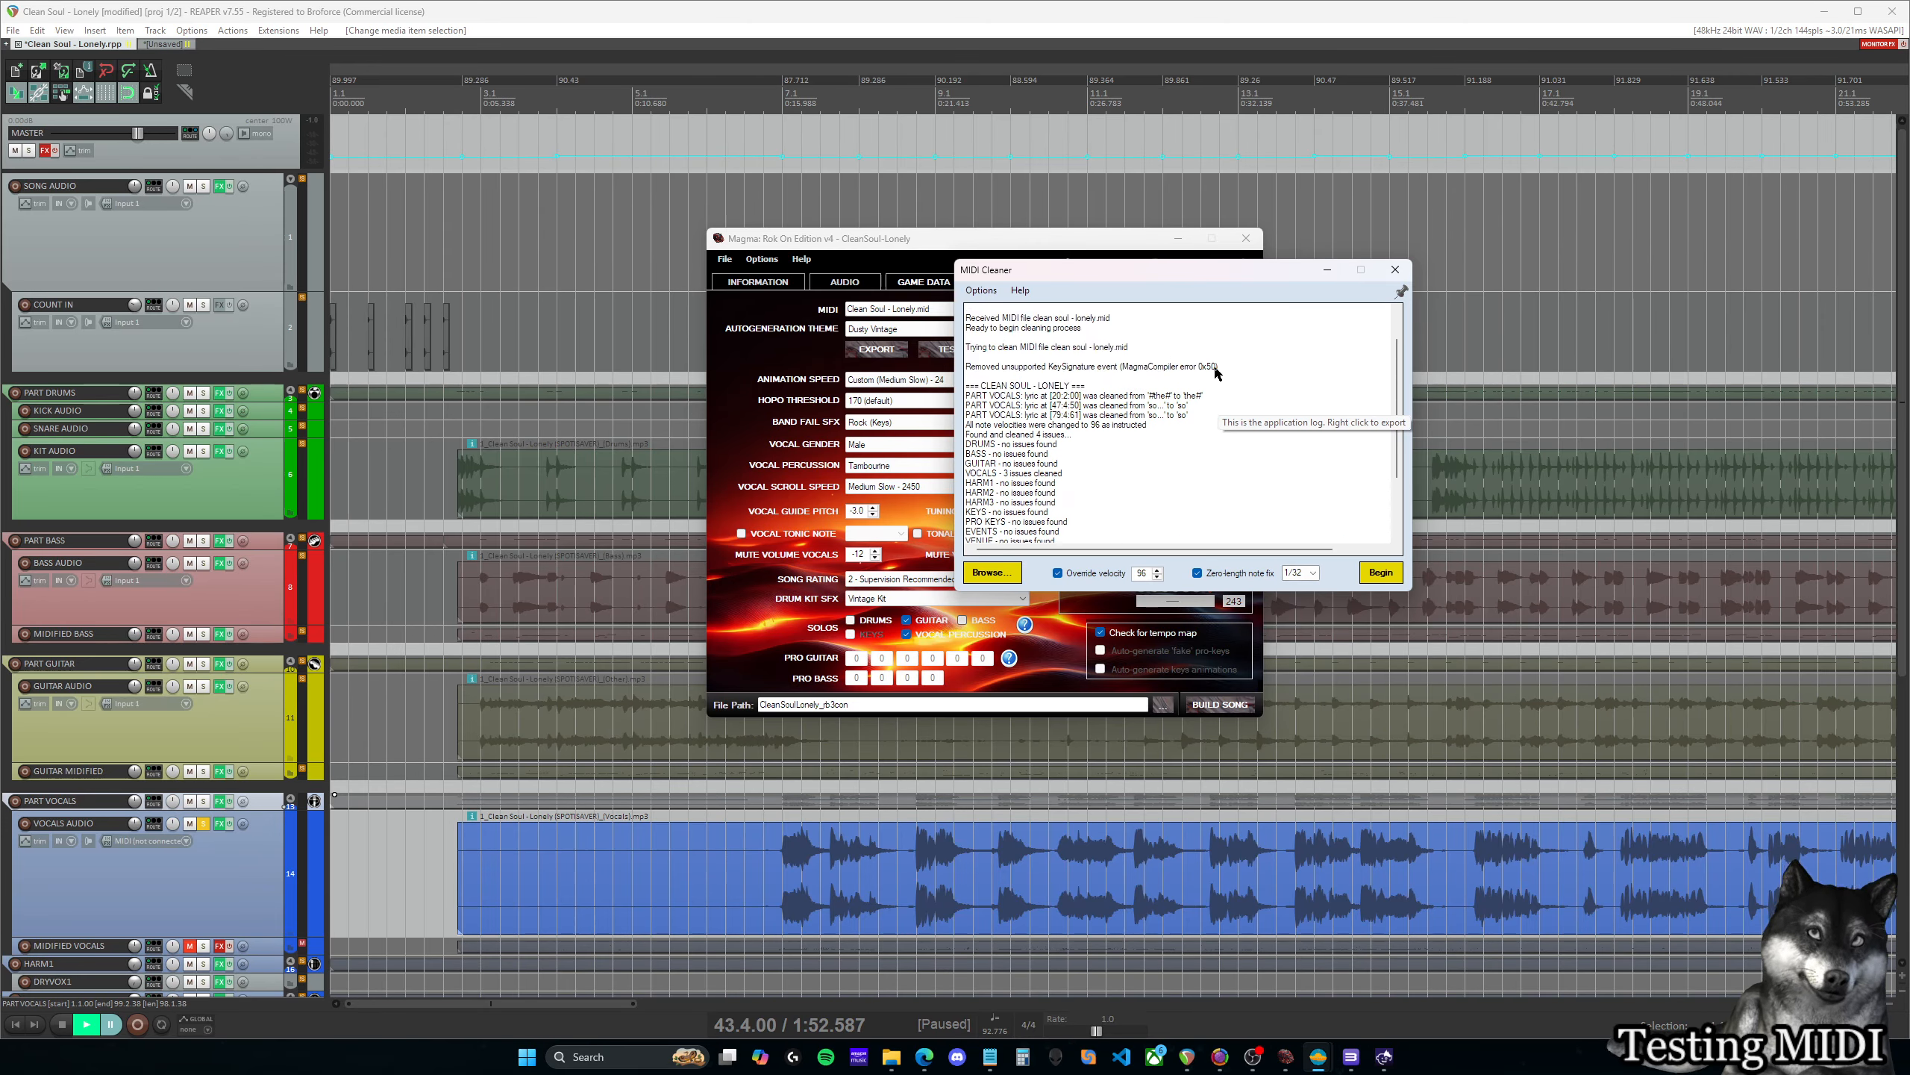
Examine the MIDI Cleaner log for the removed KeySignature event, the cleaned PART VOCALS lyrics and the per-track issue summary
click(1214, 367)
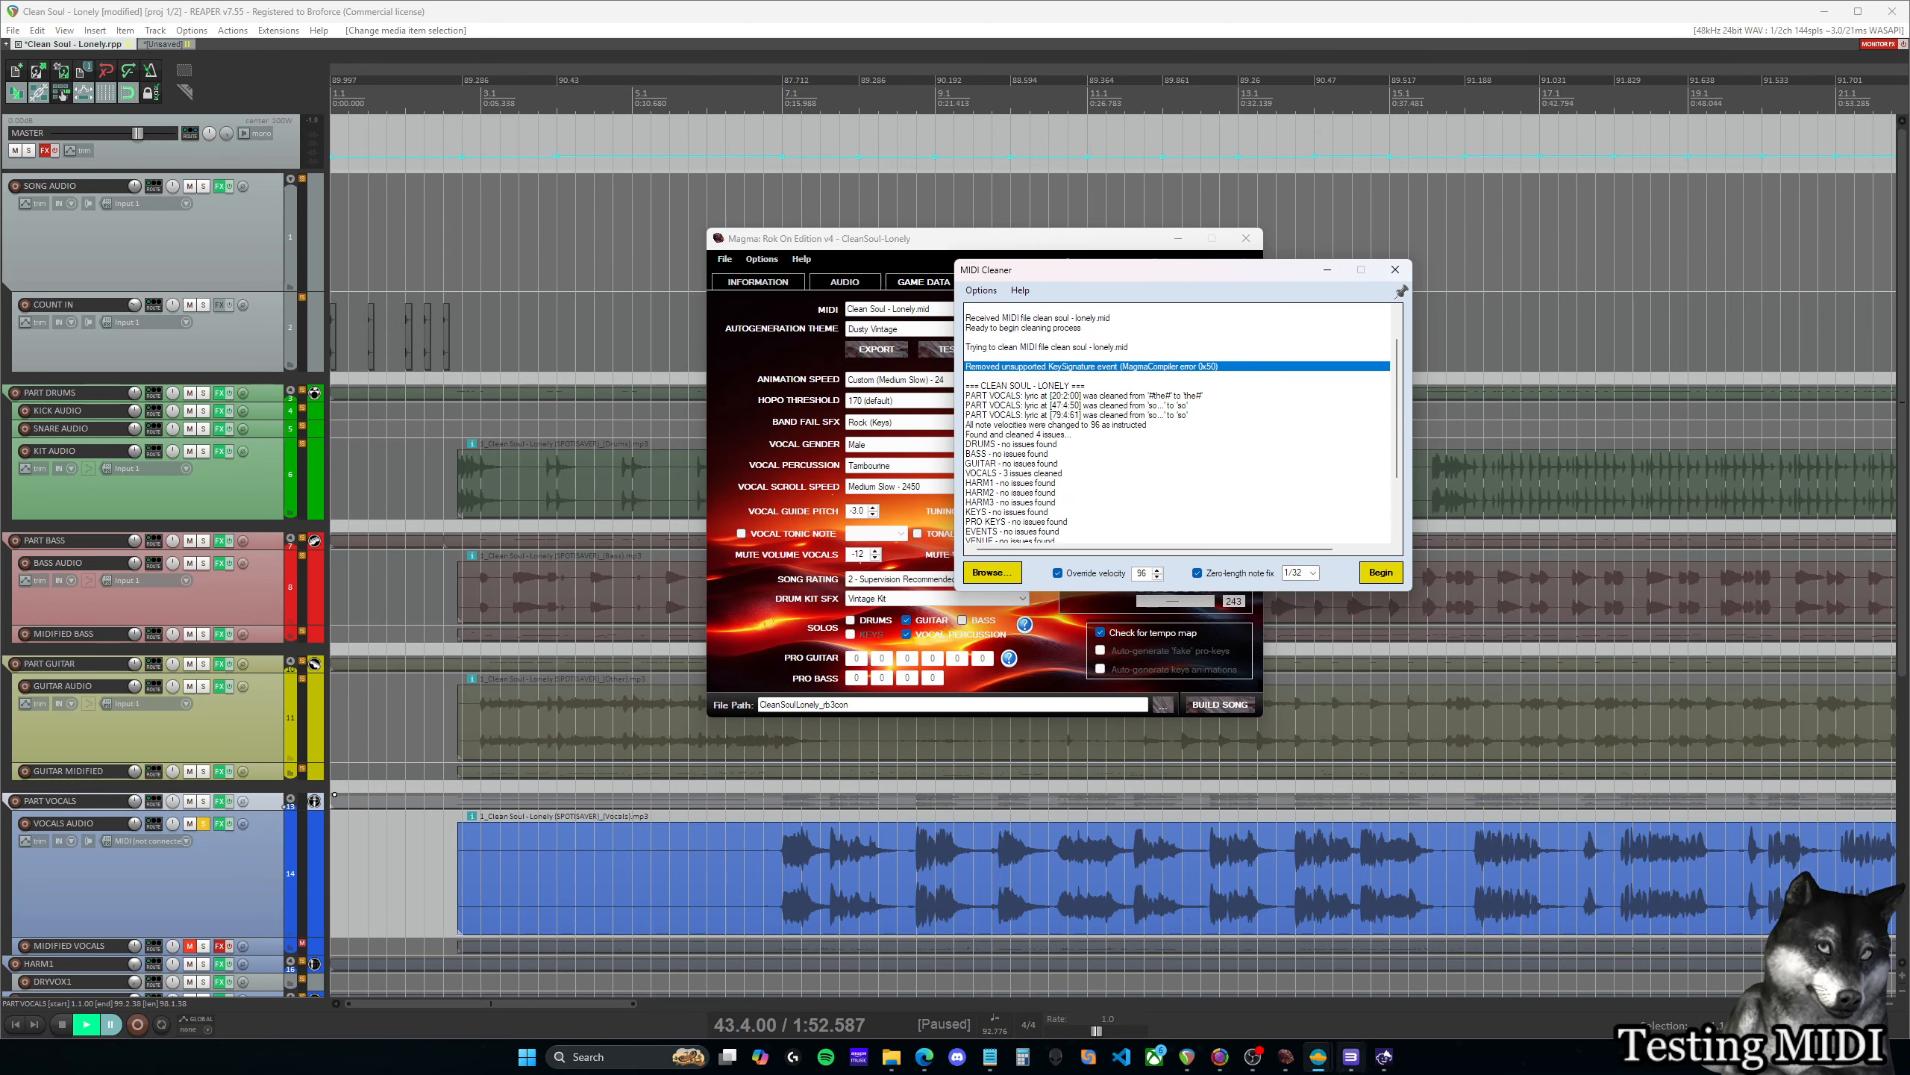
click(1059, 397)
click(1095, 415)
click(1188, 397)
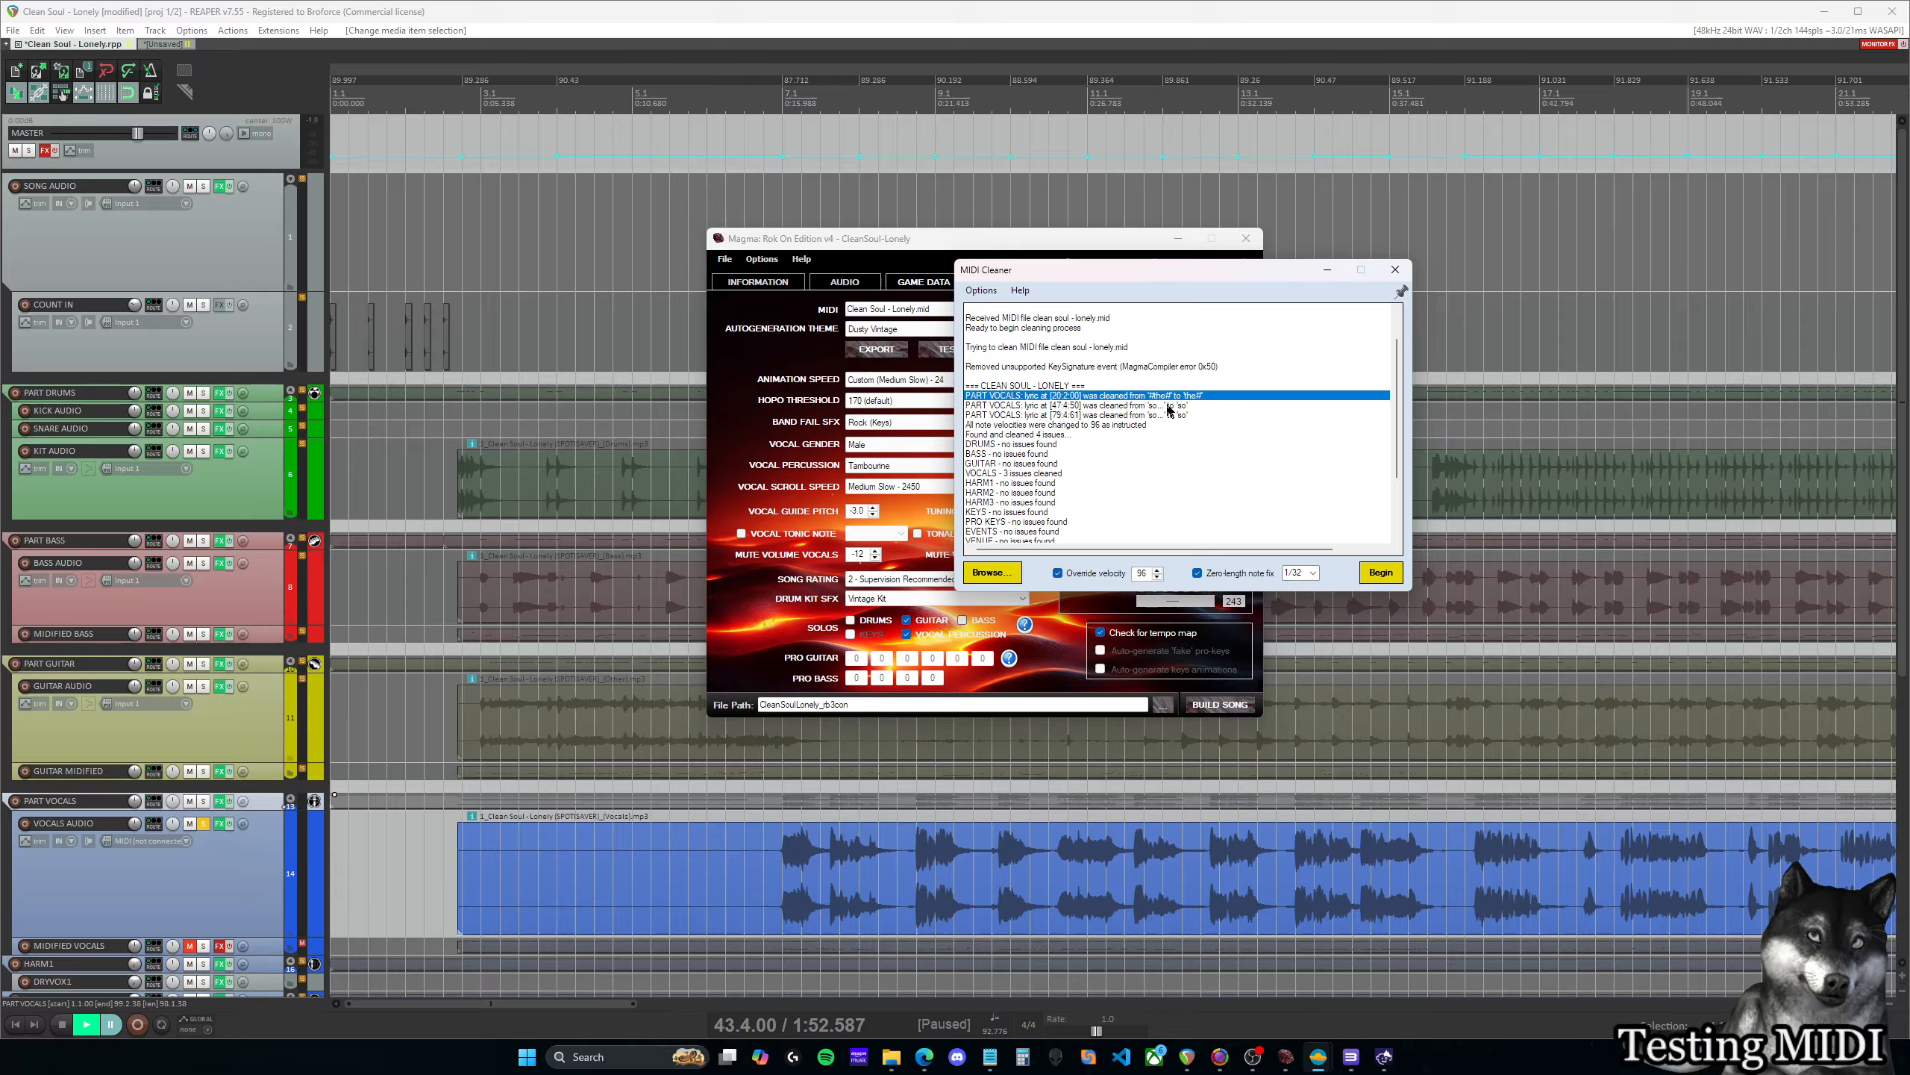
click(1167, 406)
click(1167, 415)
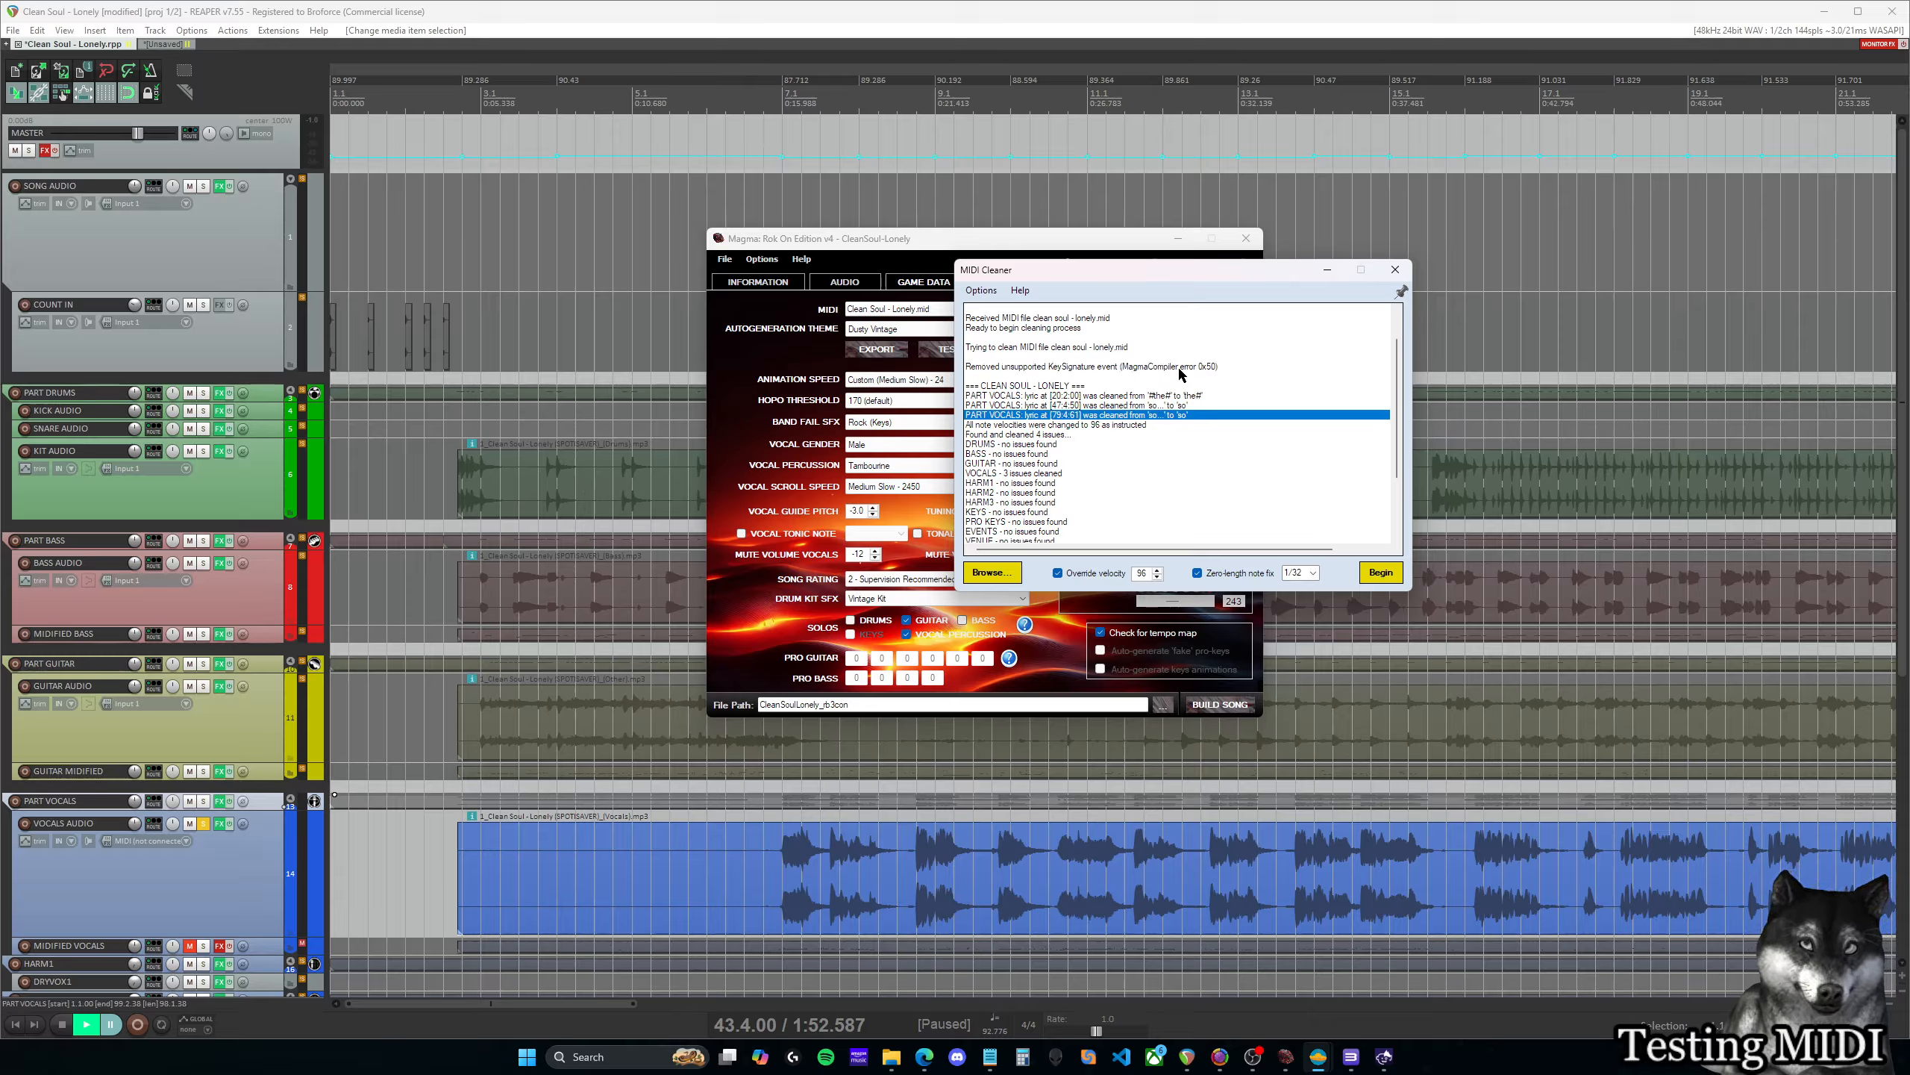
scroll(1122, 420, down, 3)
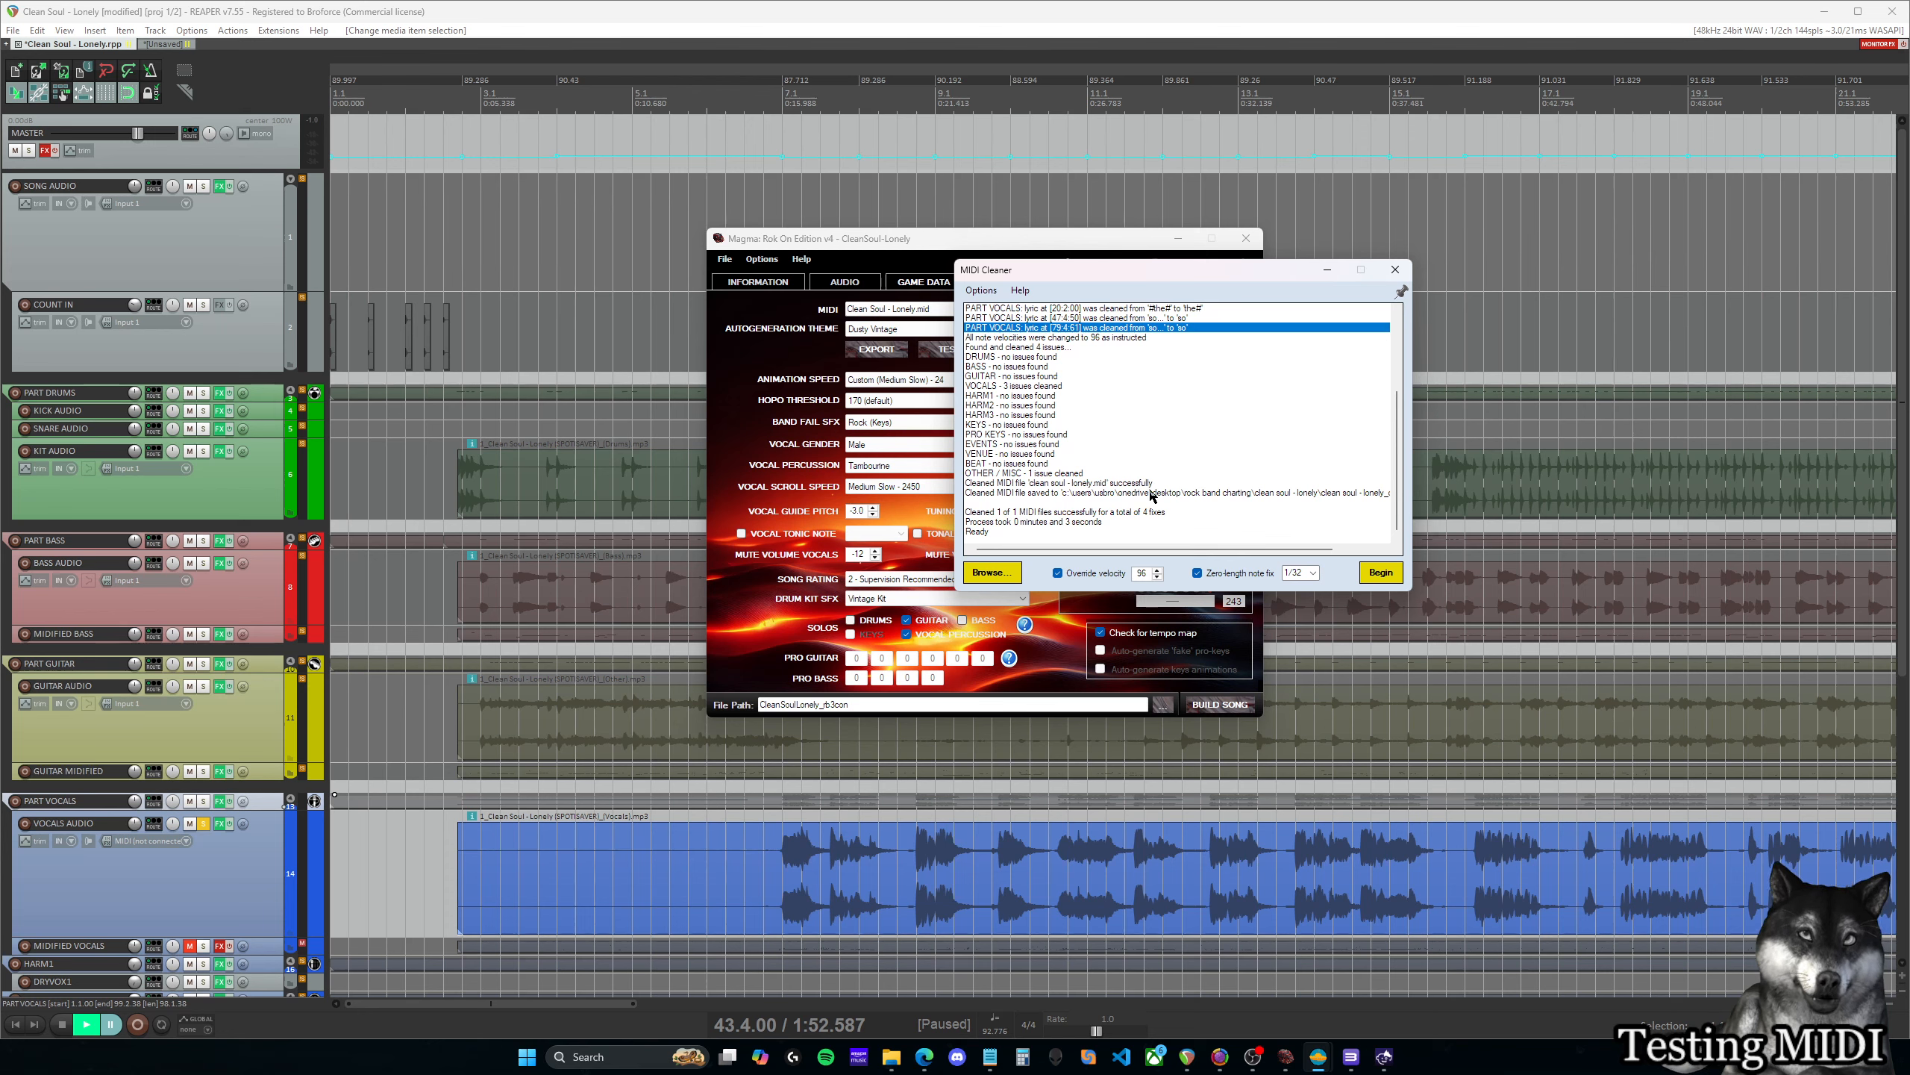
scroll(1164, 405, up, 2)
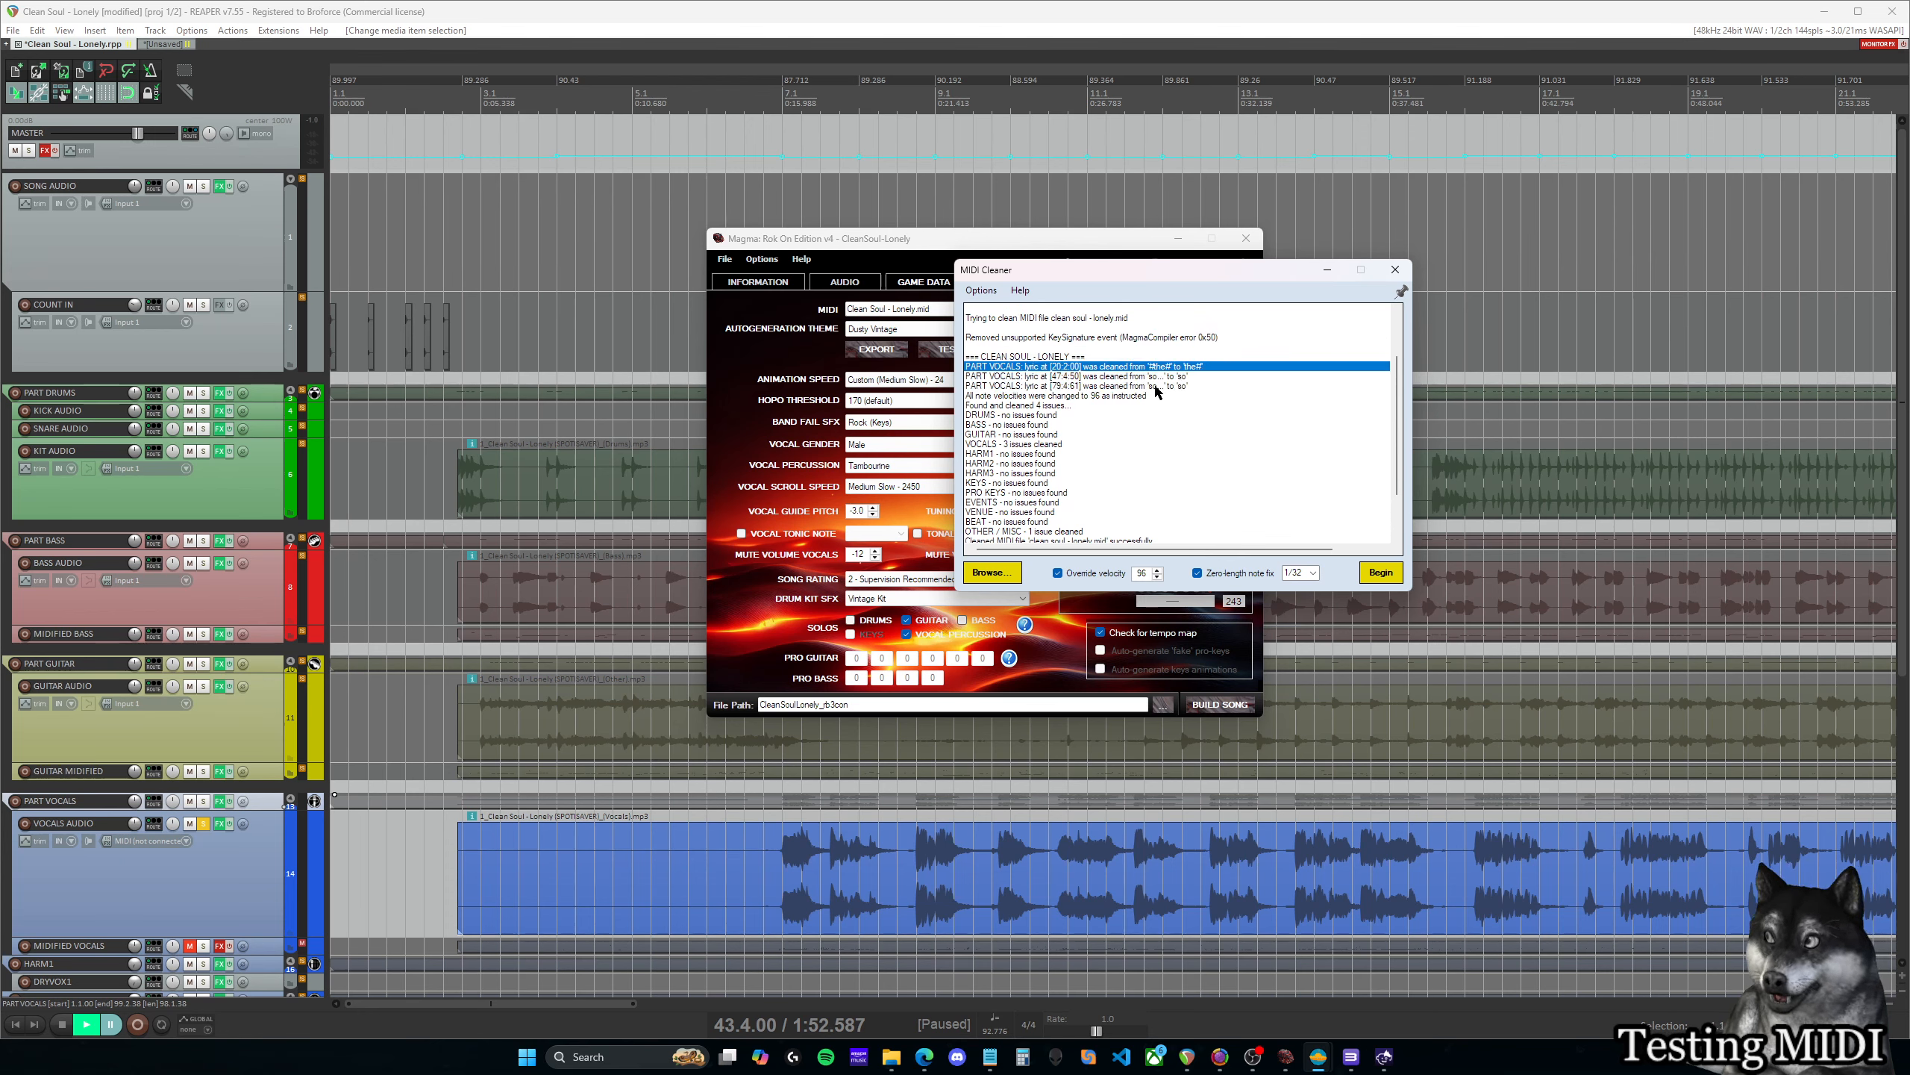
click(1155, 386)
click(1168, 366)
click(1168, 376)
click(1167, 385)
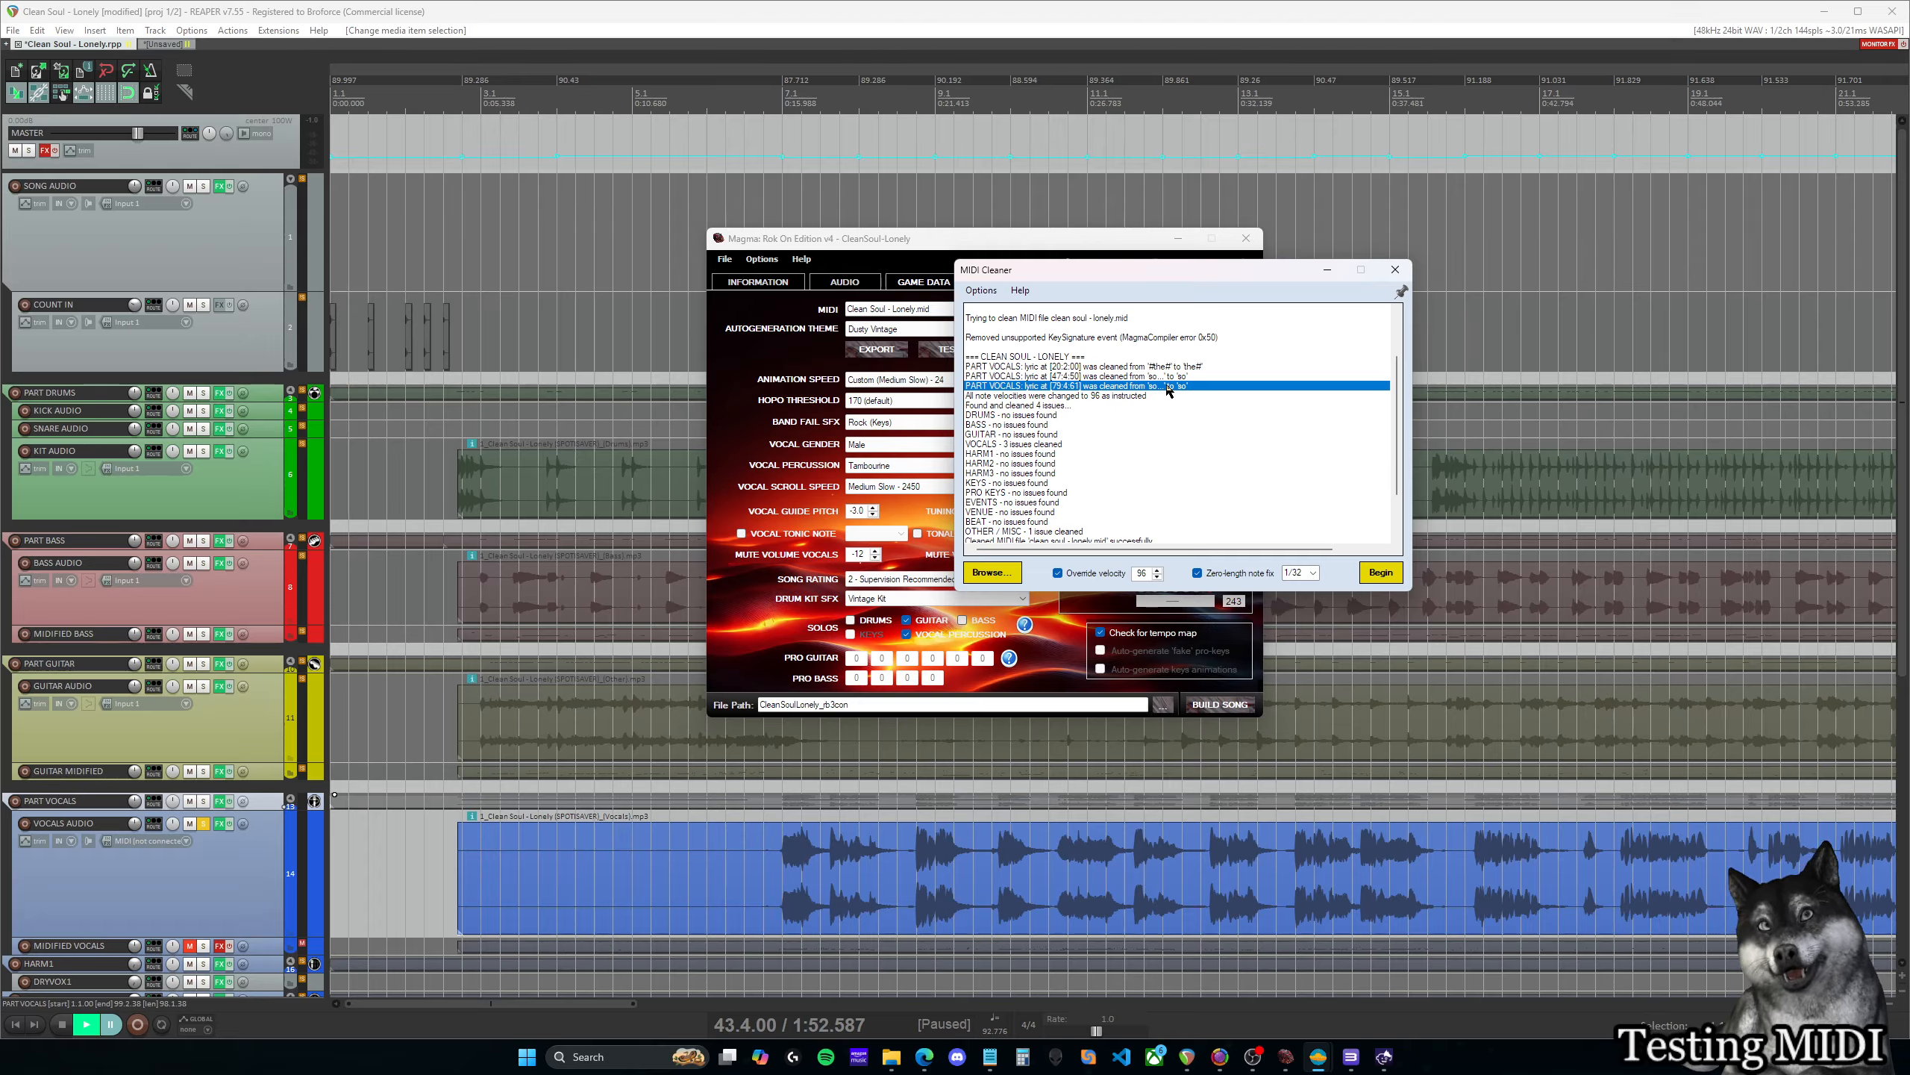
click(1195, 340)
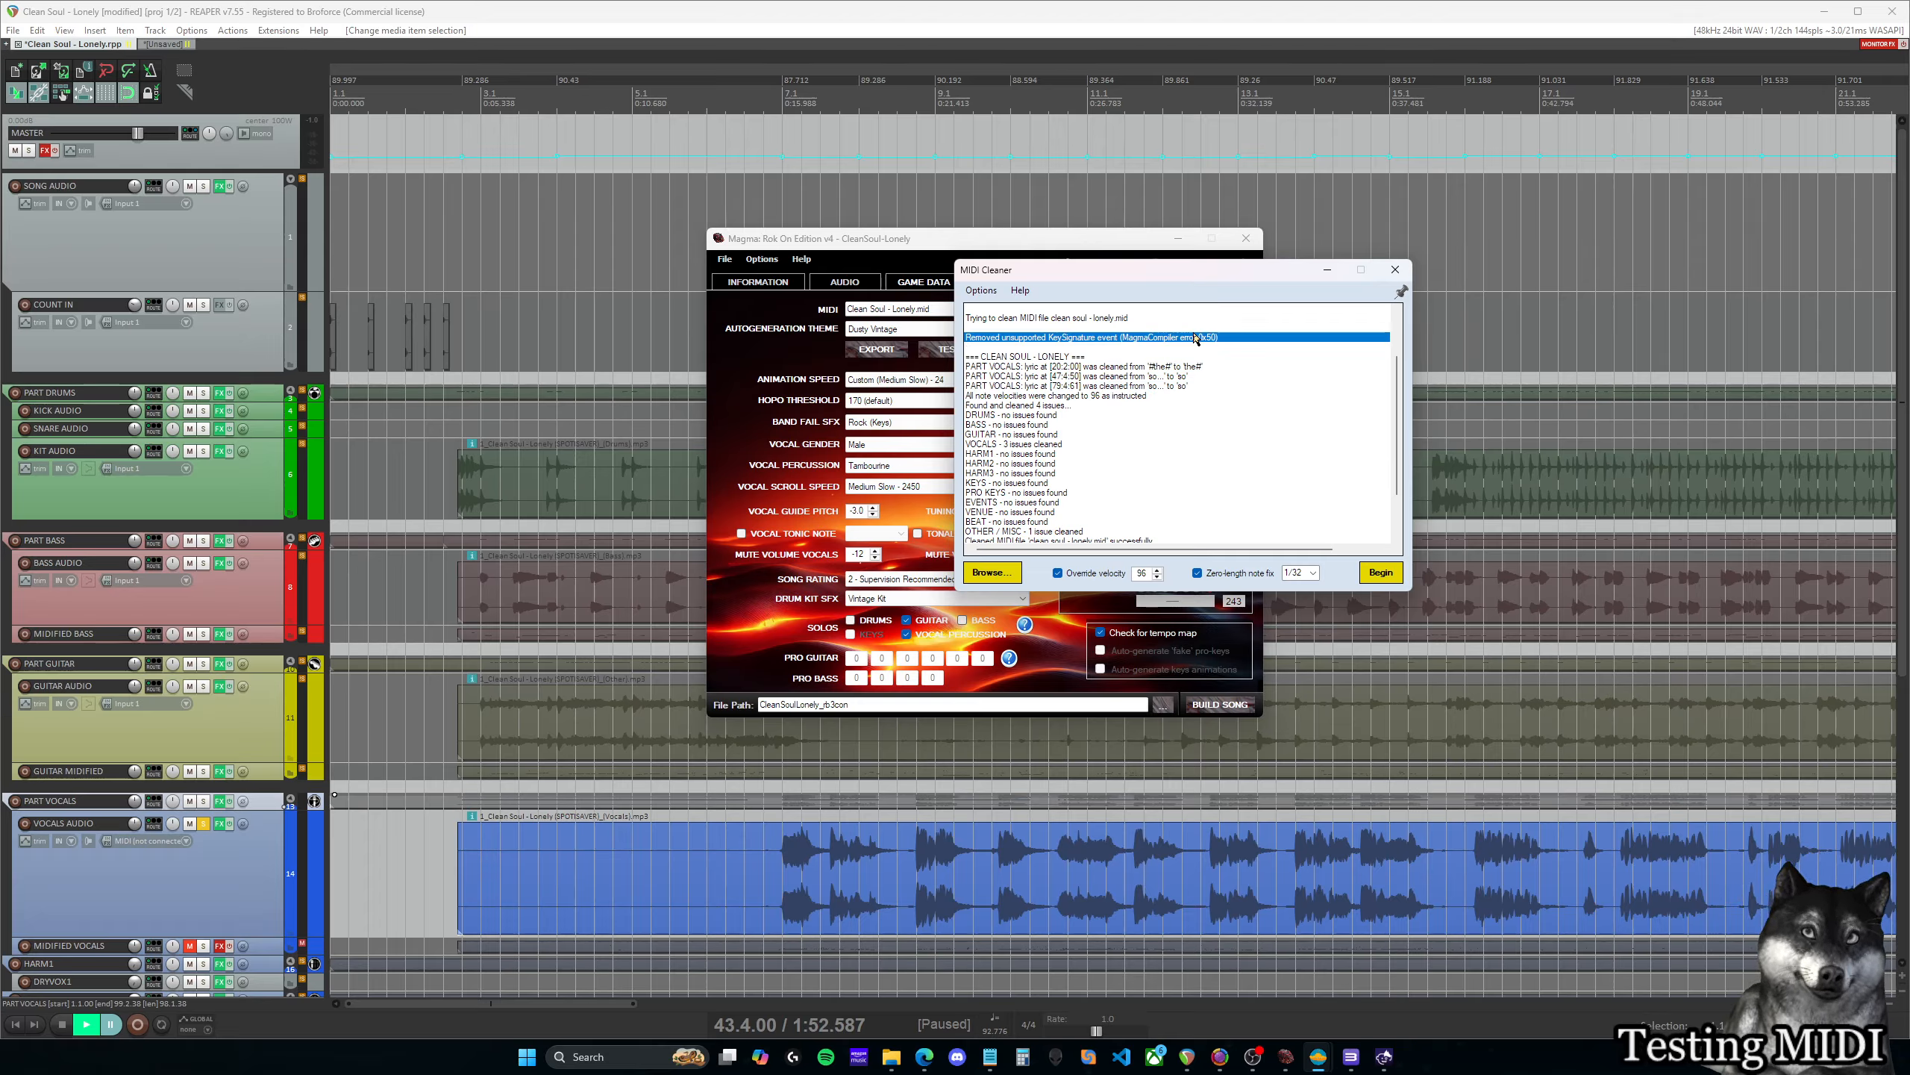
scroll(1135, 445, down, 2)
scroll(1106, 527, up, 1)
scroll(1106, 527, up, 2)
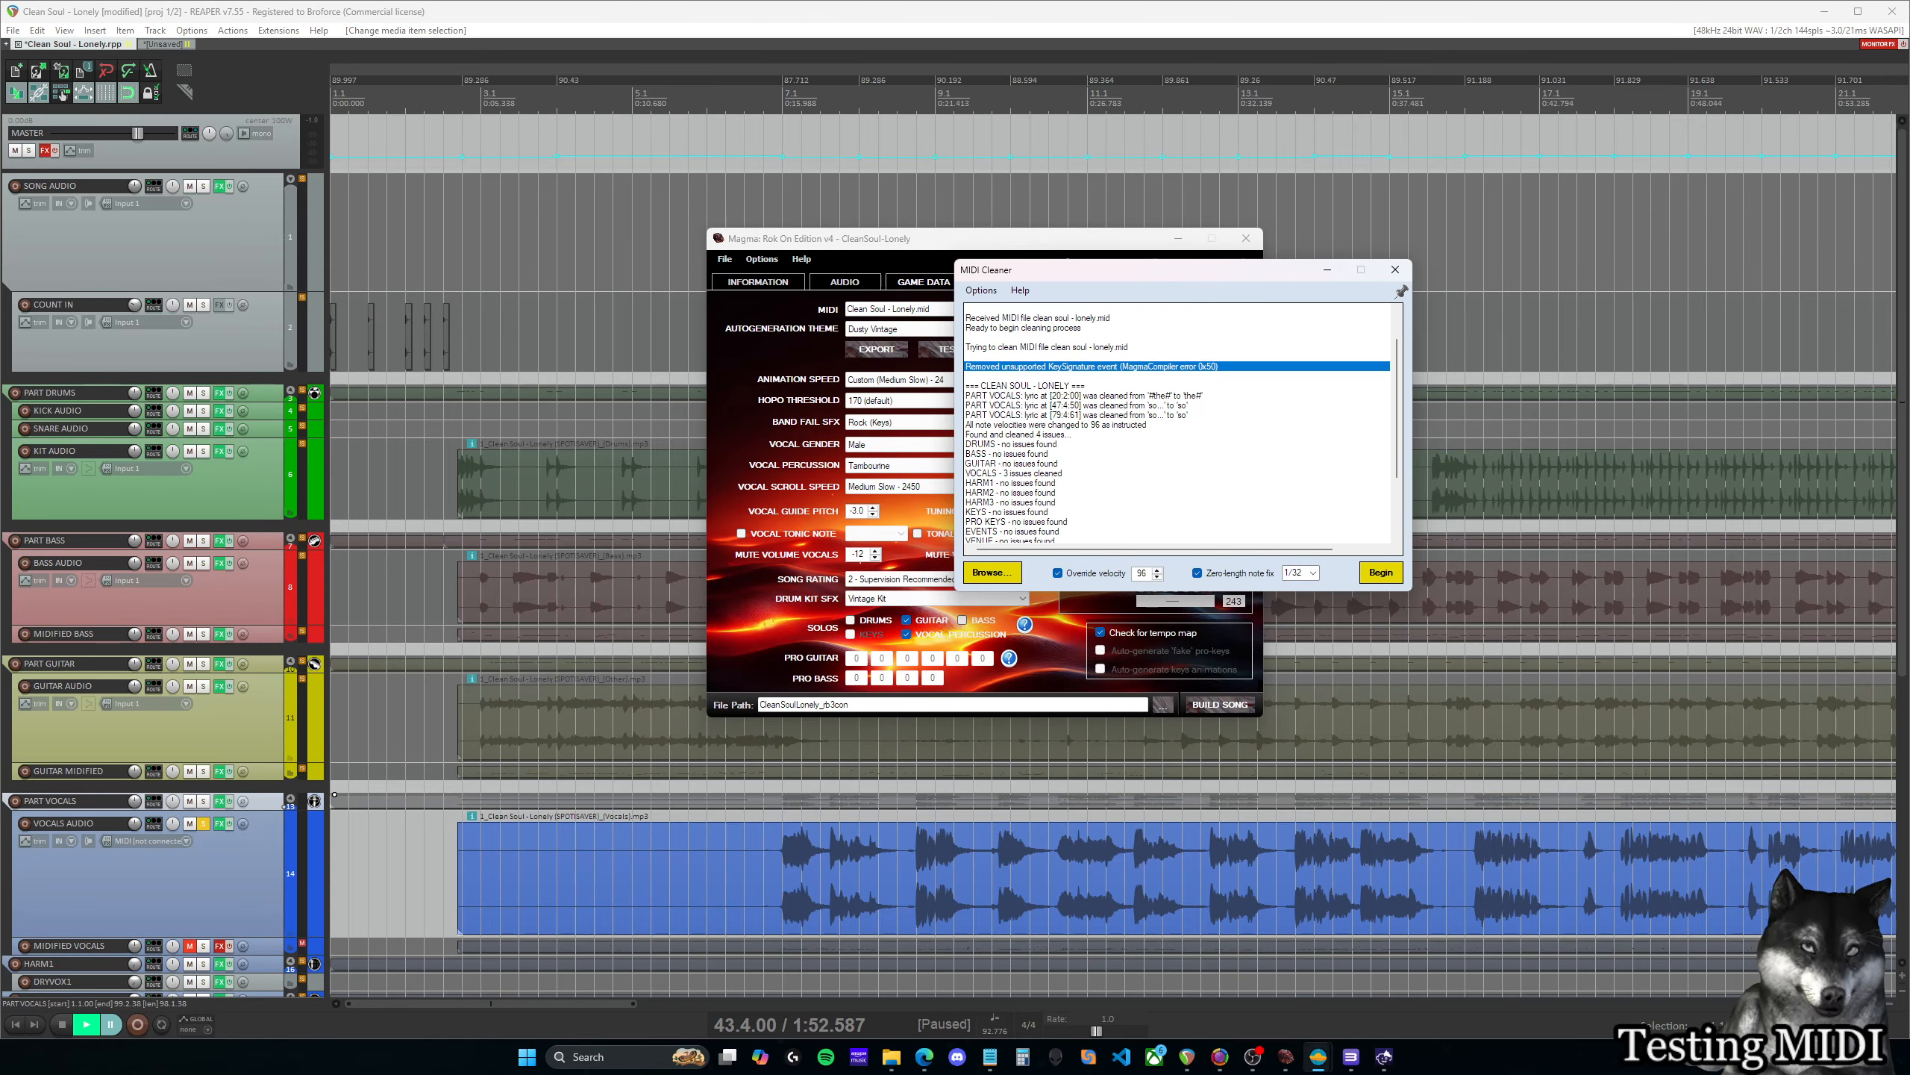
click(1107, 396)
click(1234, 369)
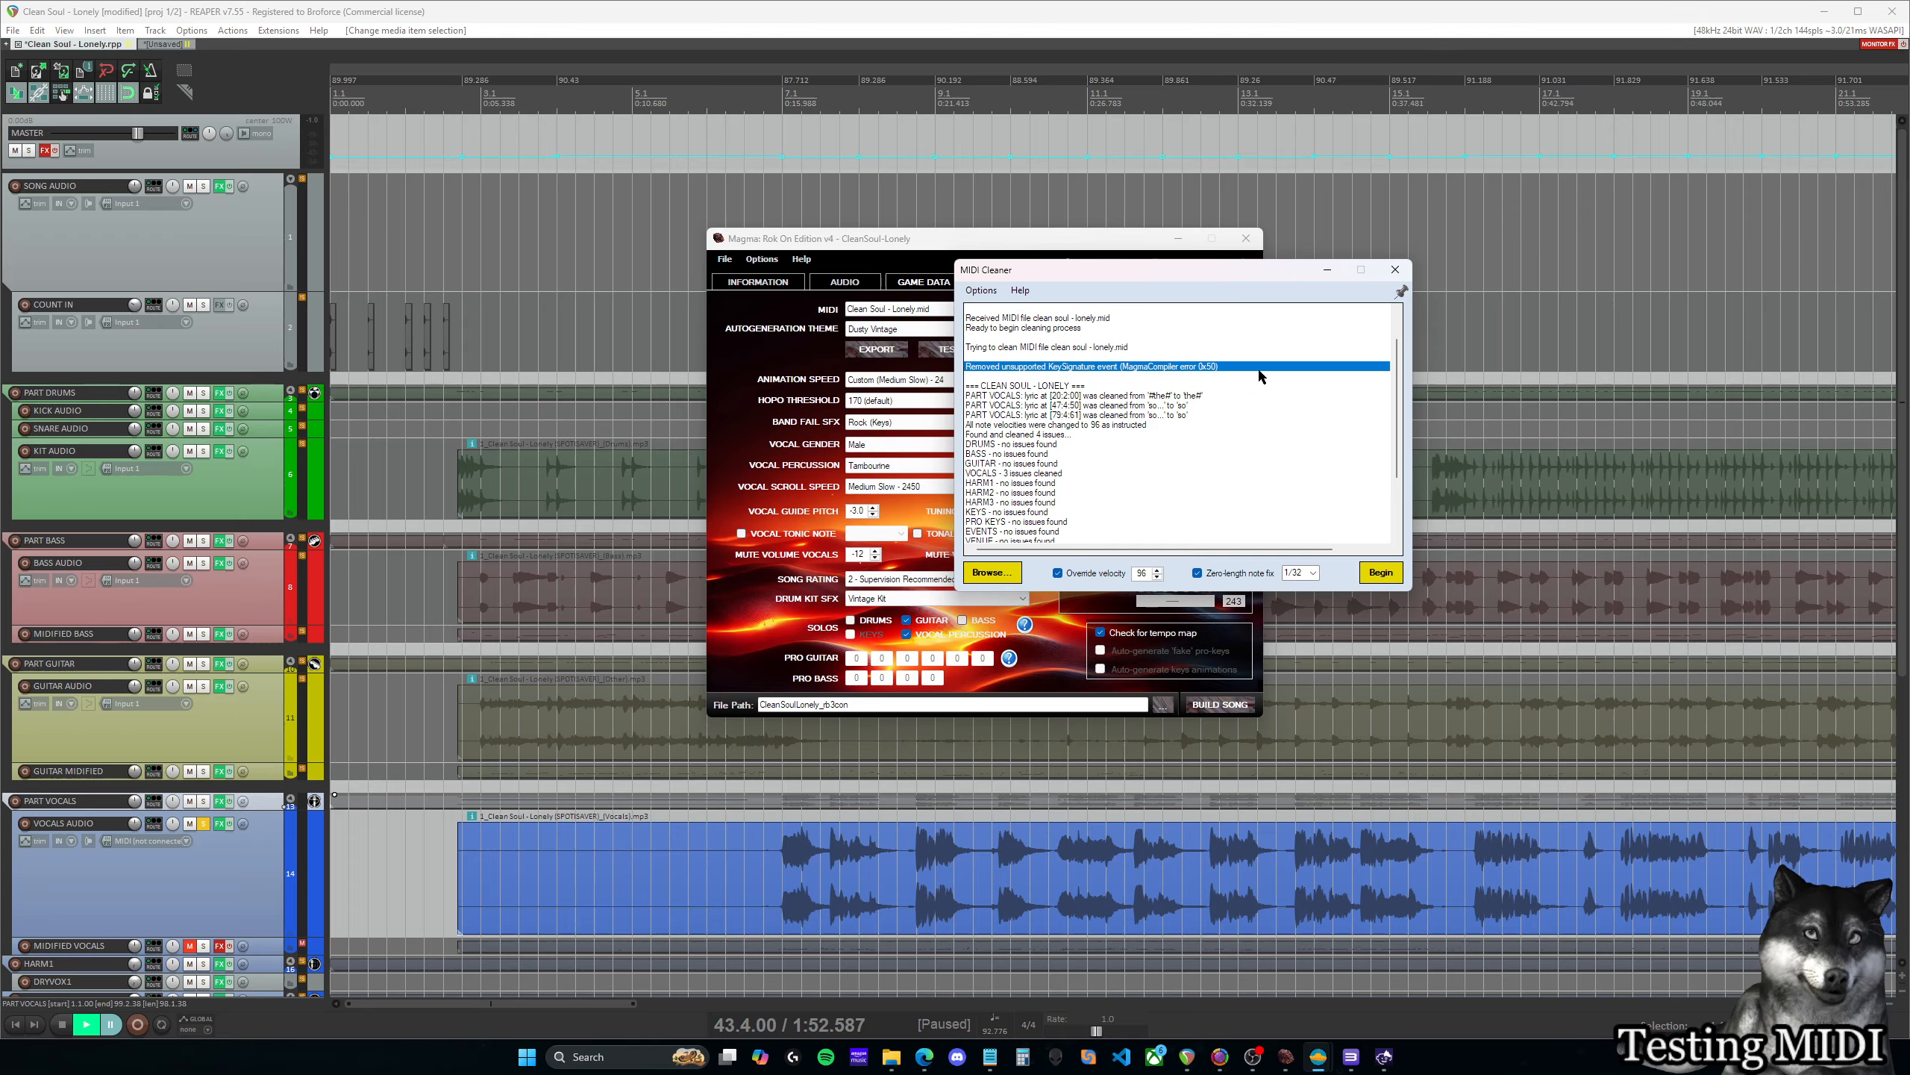
click(1147, 397)
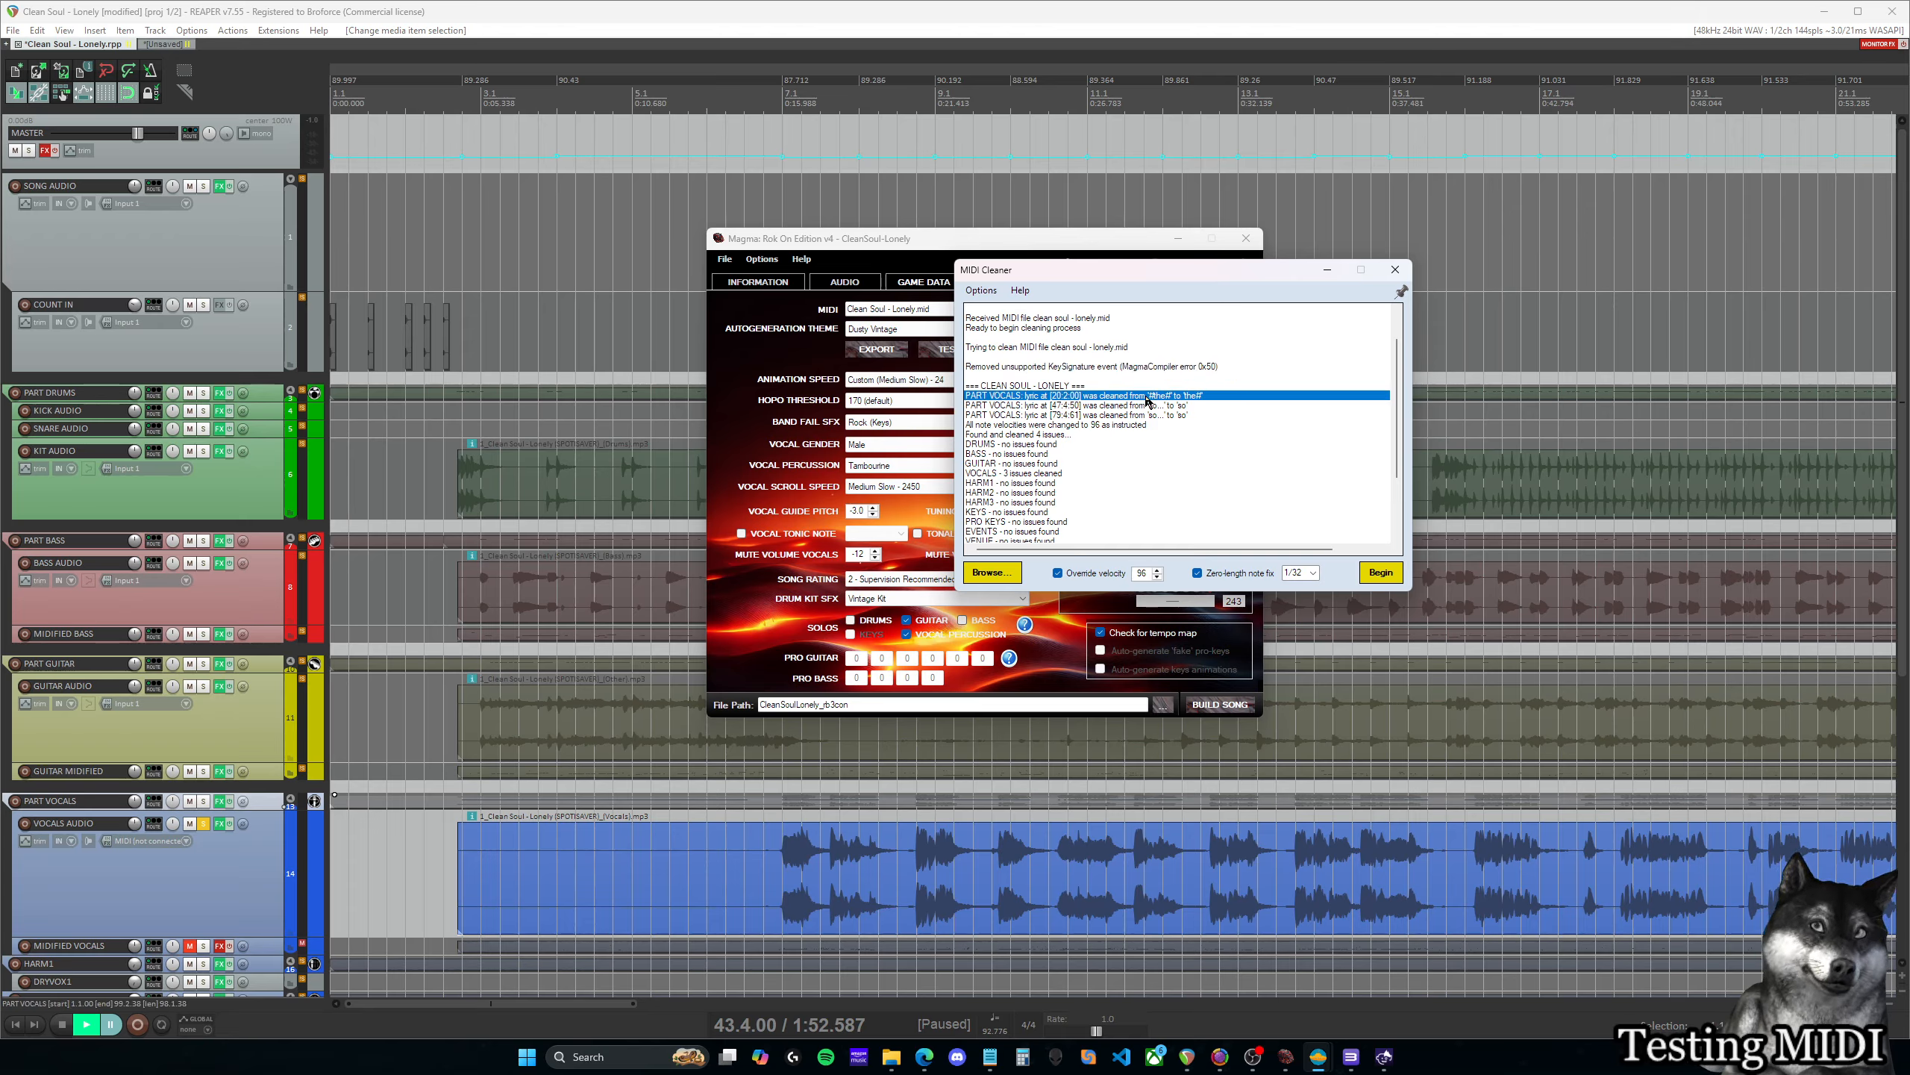
Close MIDI Cleaner so Magma takes over the cleaned MIDI, and run Magma's test on Clean Soul - Lonely.mid again
click(1395, 271)
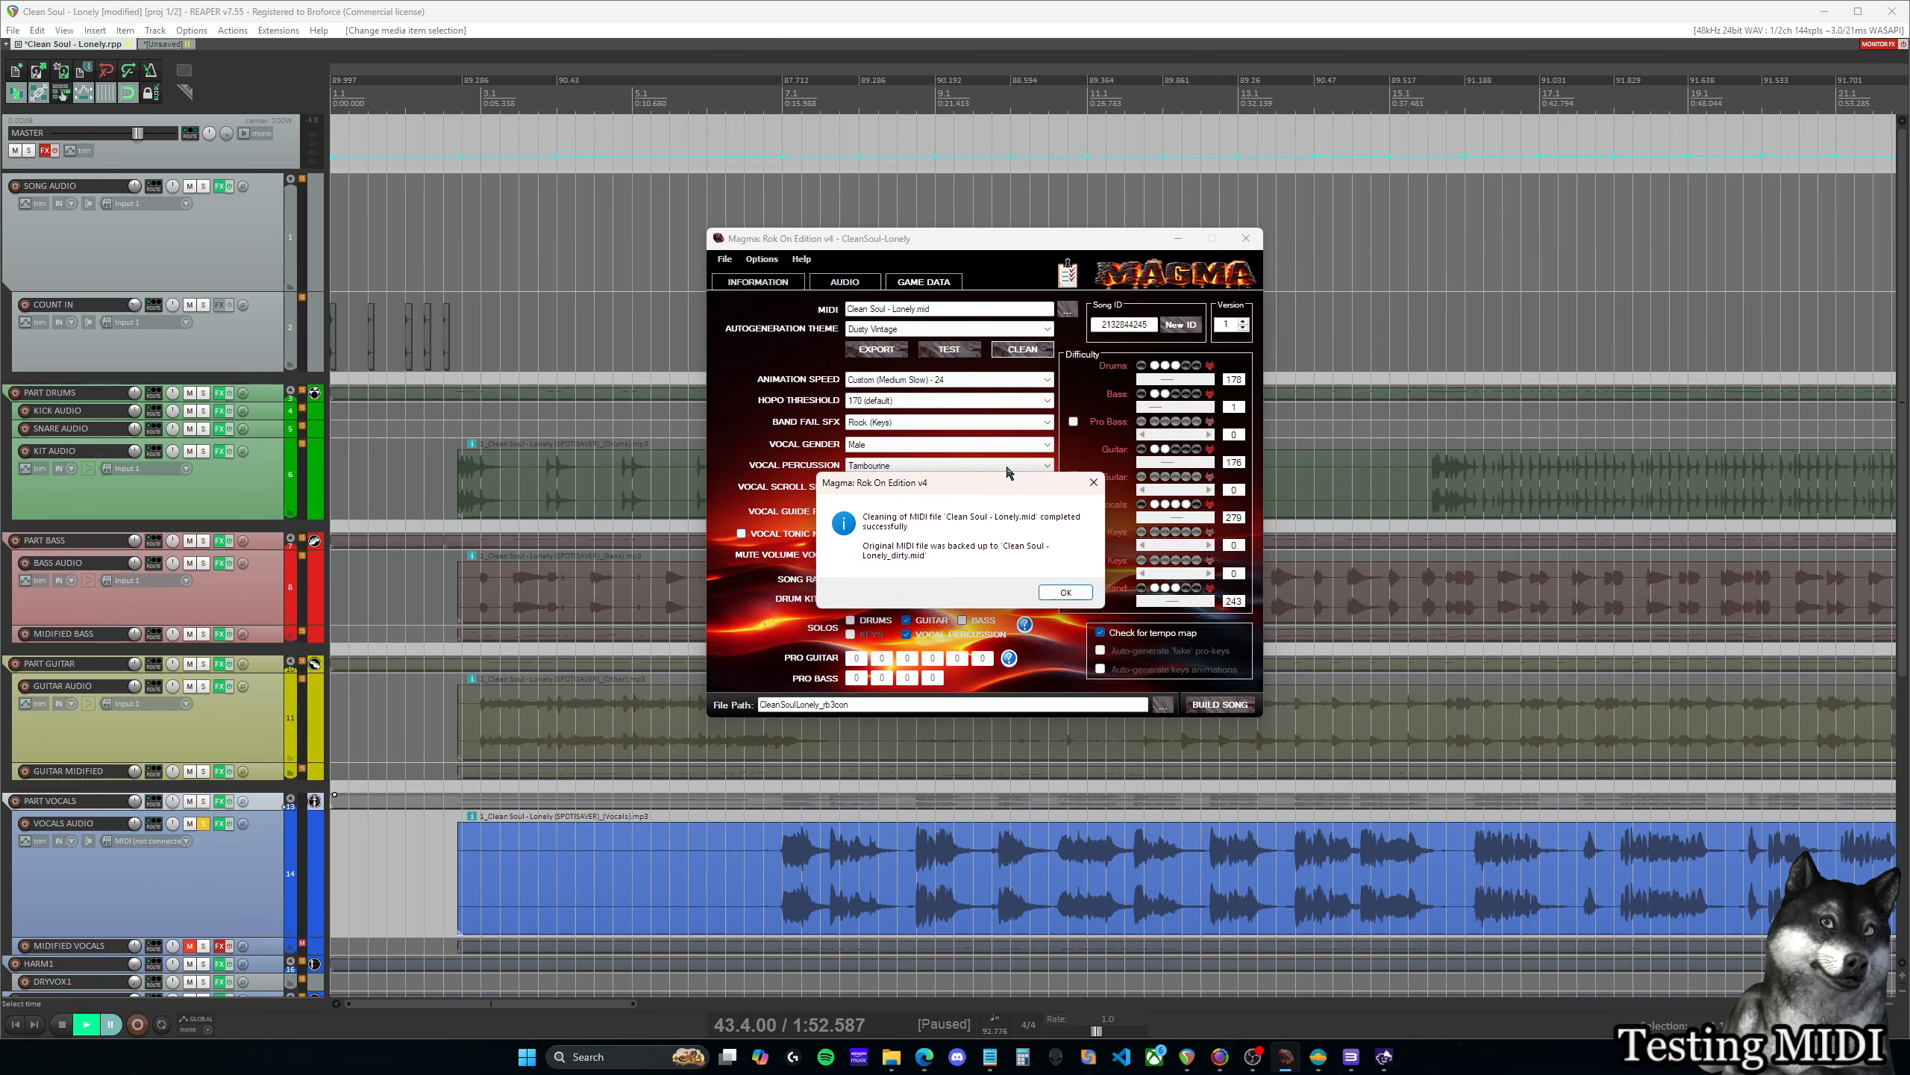
click(1066, 593)
drag(1001, 252, 1014, 246)
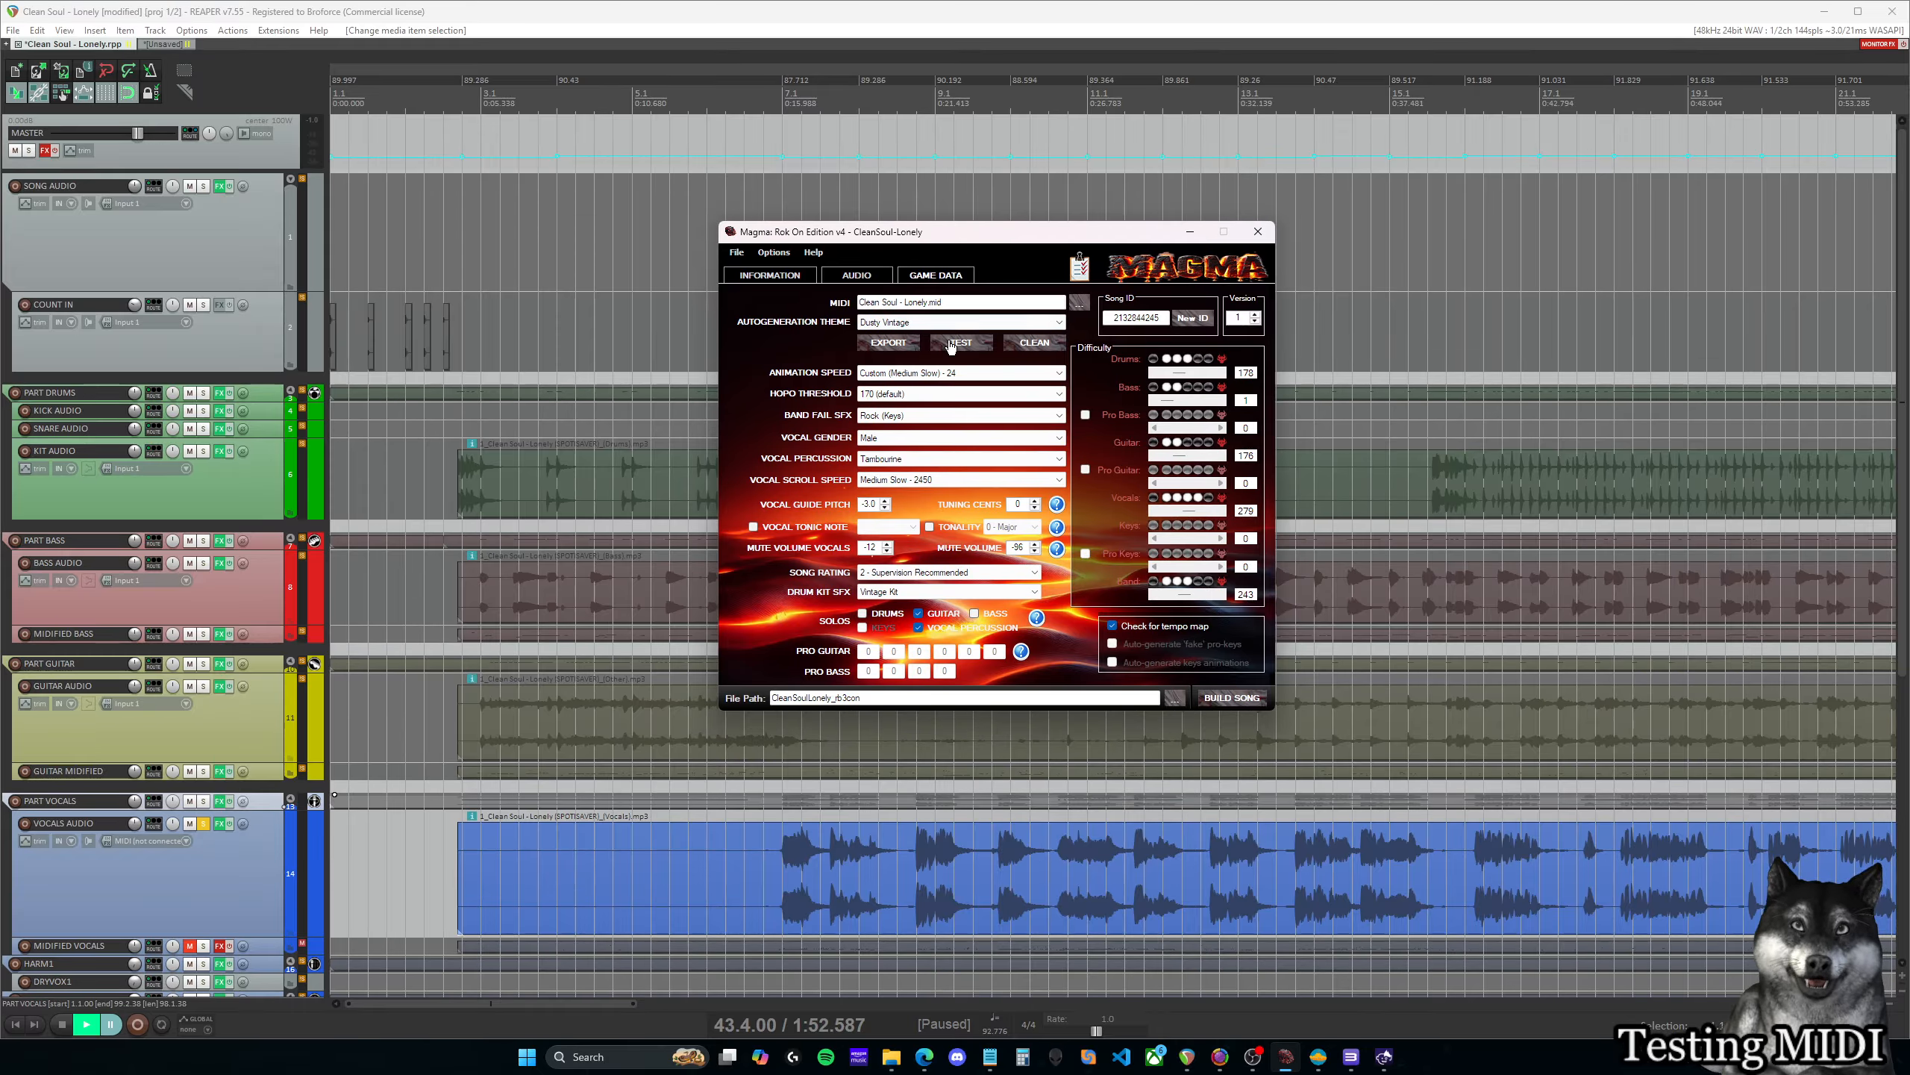
click(950, 344)
drag(976, 374, 1248, 459)
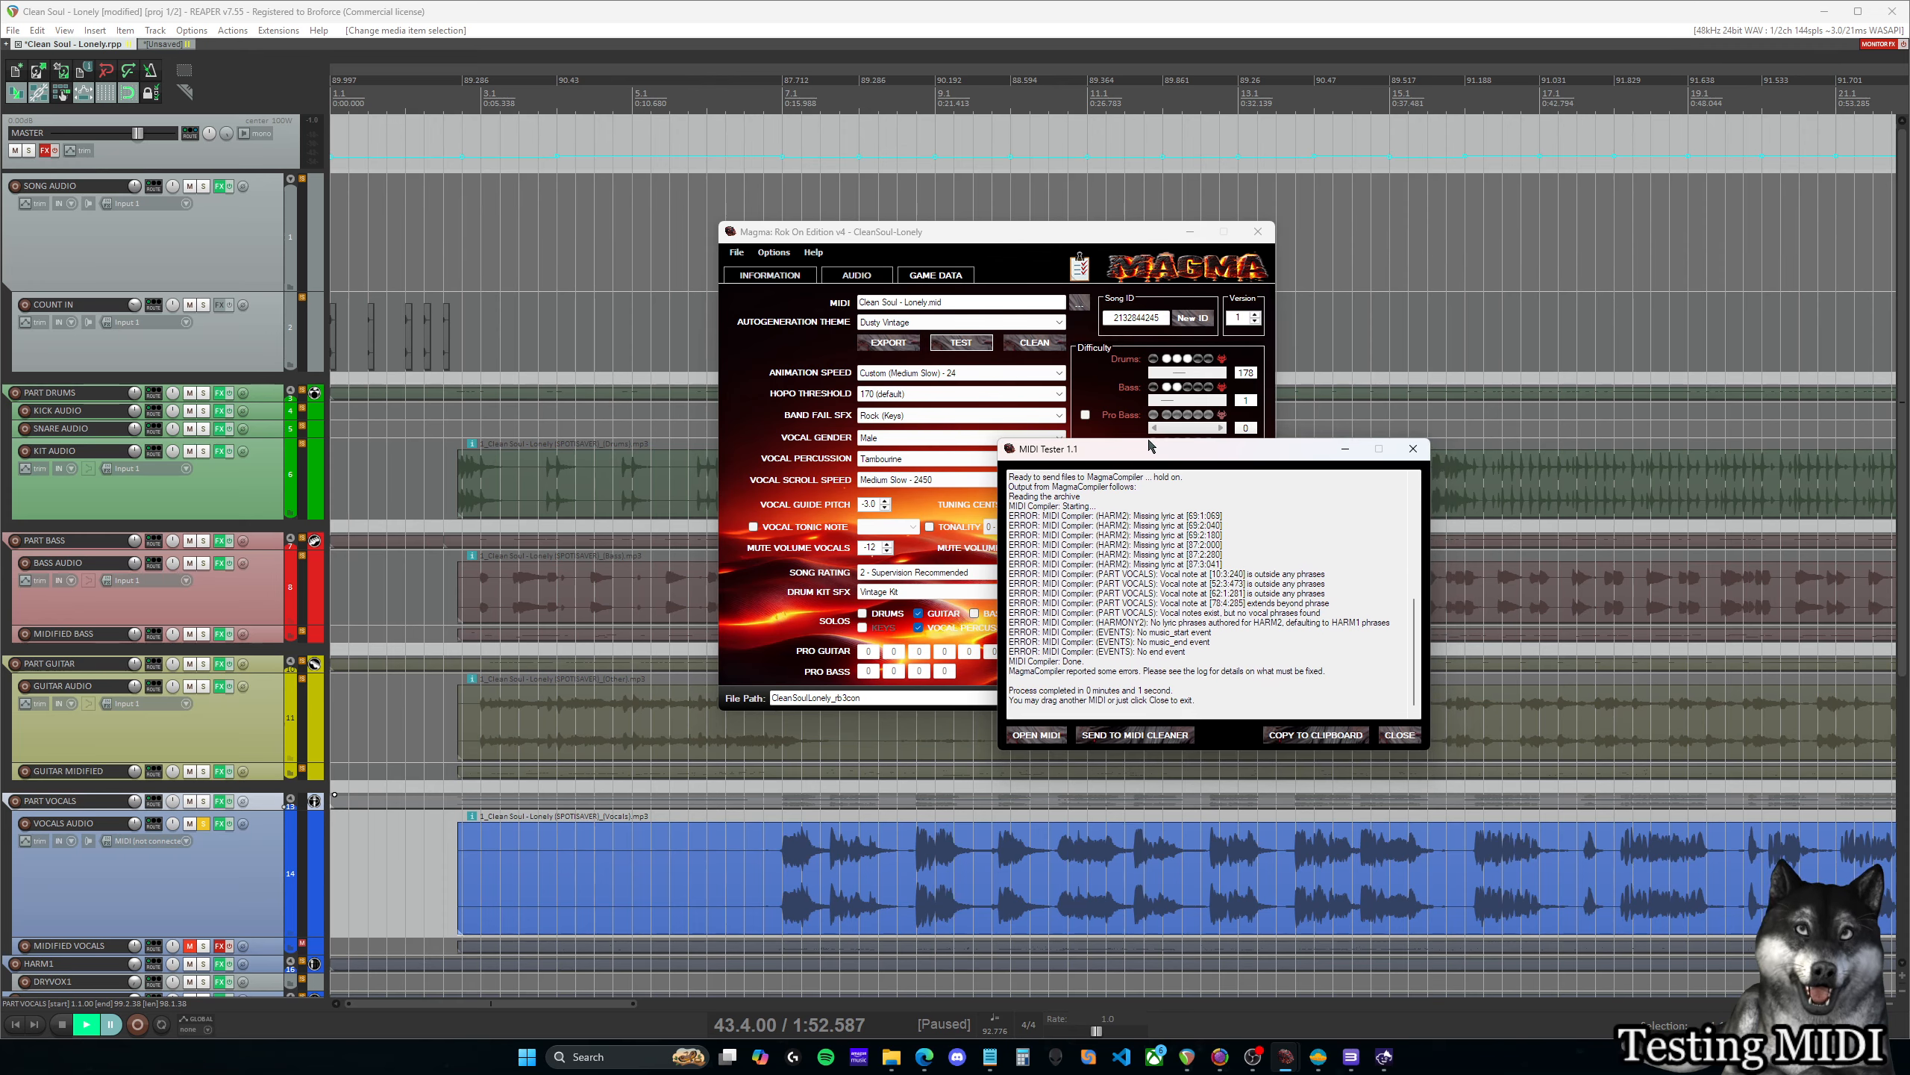
Check the Clean Soul - Lonely project folder for the cleaned MIDI and its Clean Soul - Lonely_dirty.mid copy
click(891, 1056)
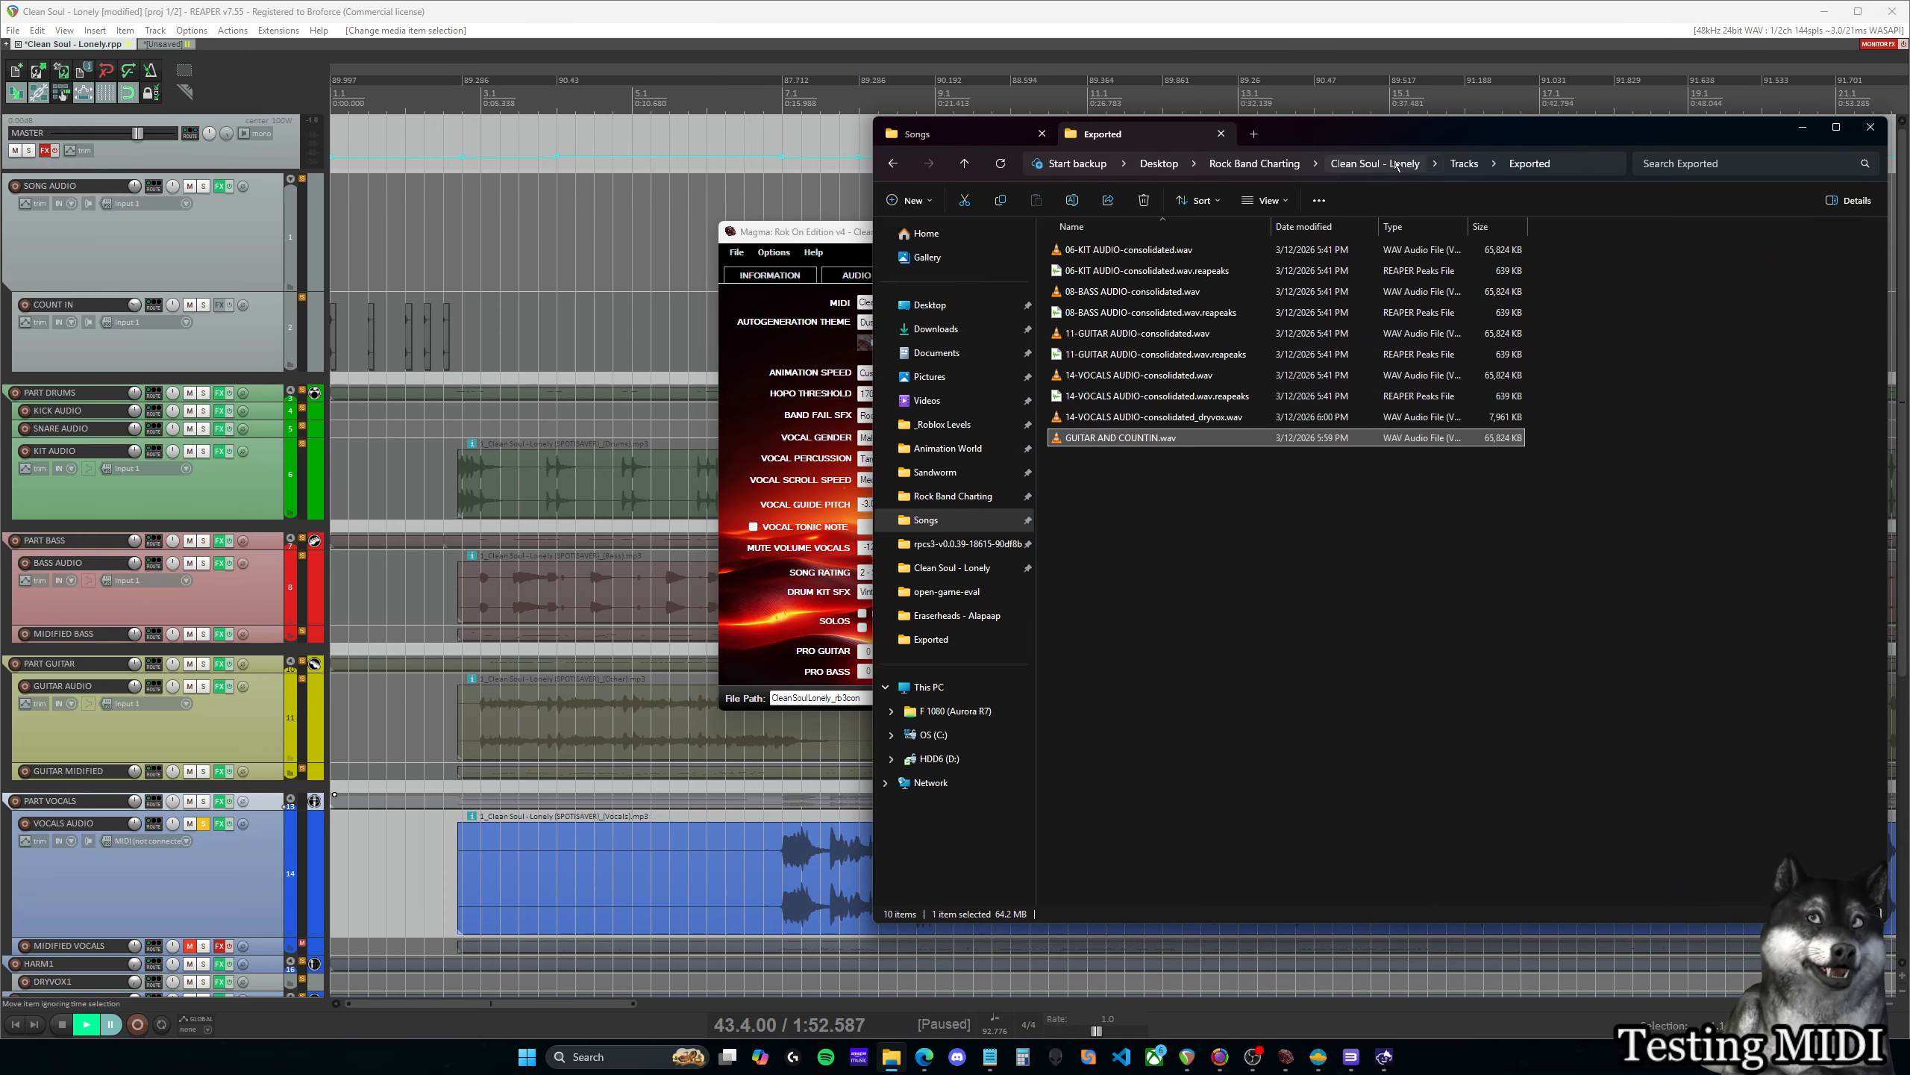
click(1463, 163)
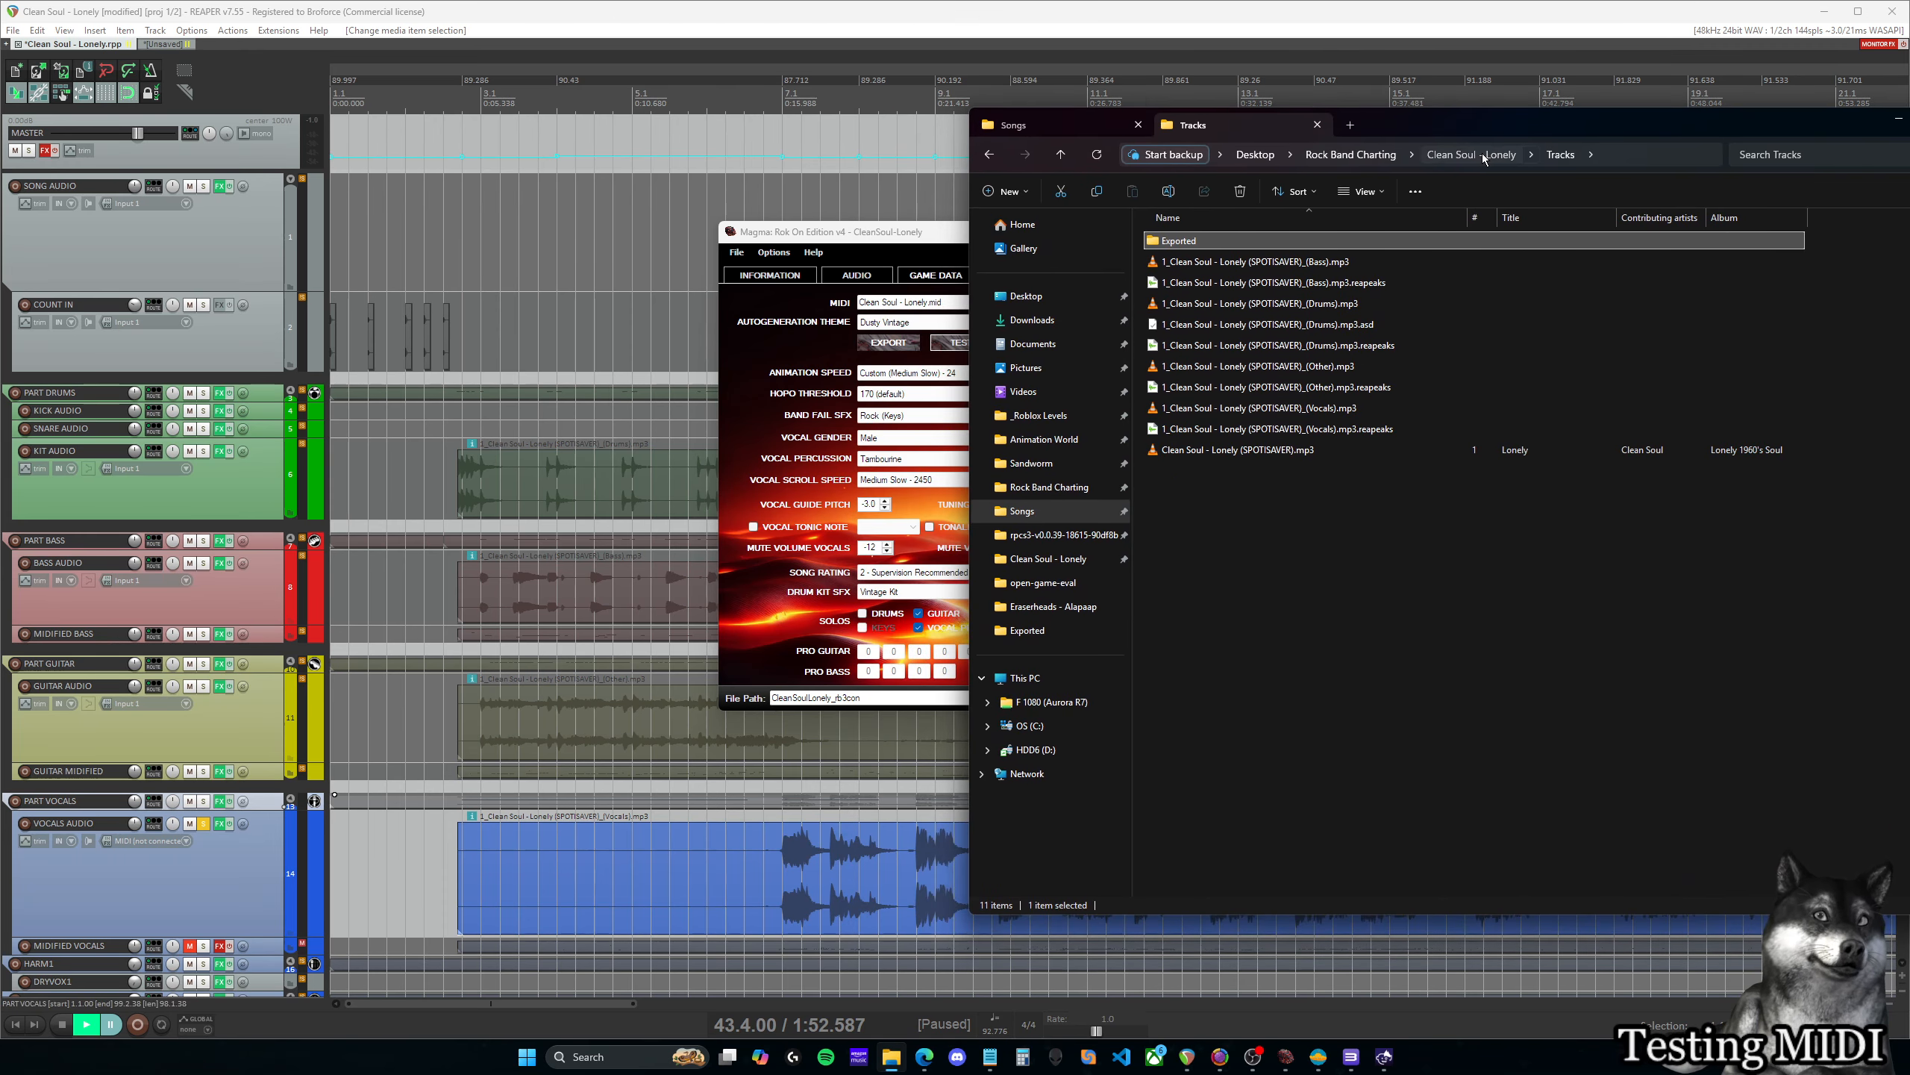
click(1482, 156)
click(1333, 346)
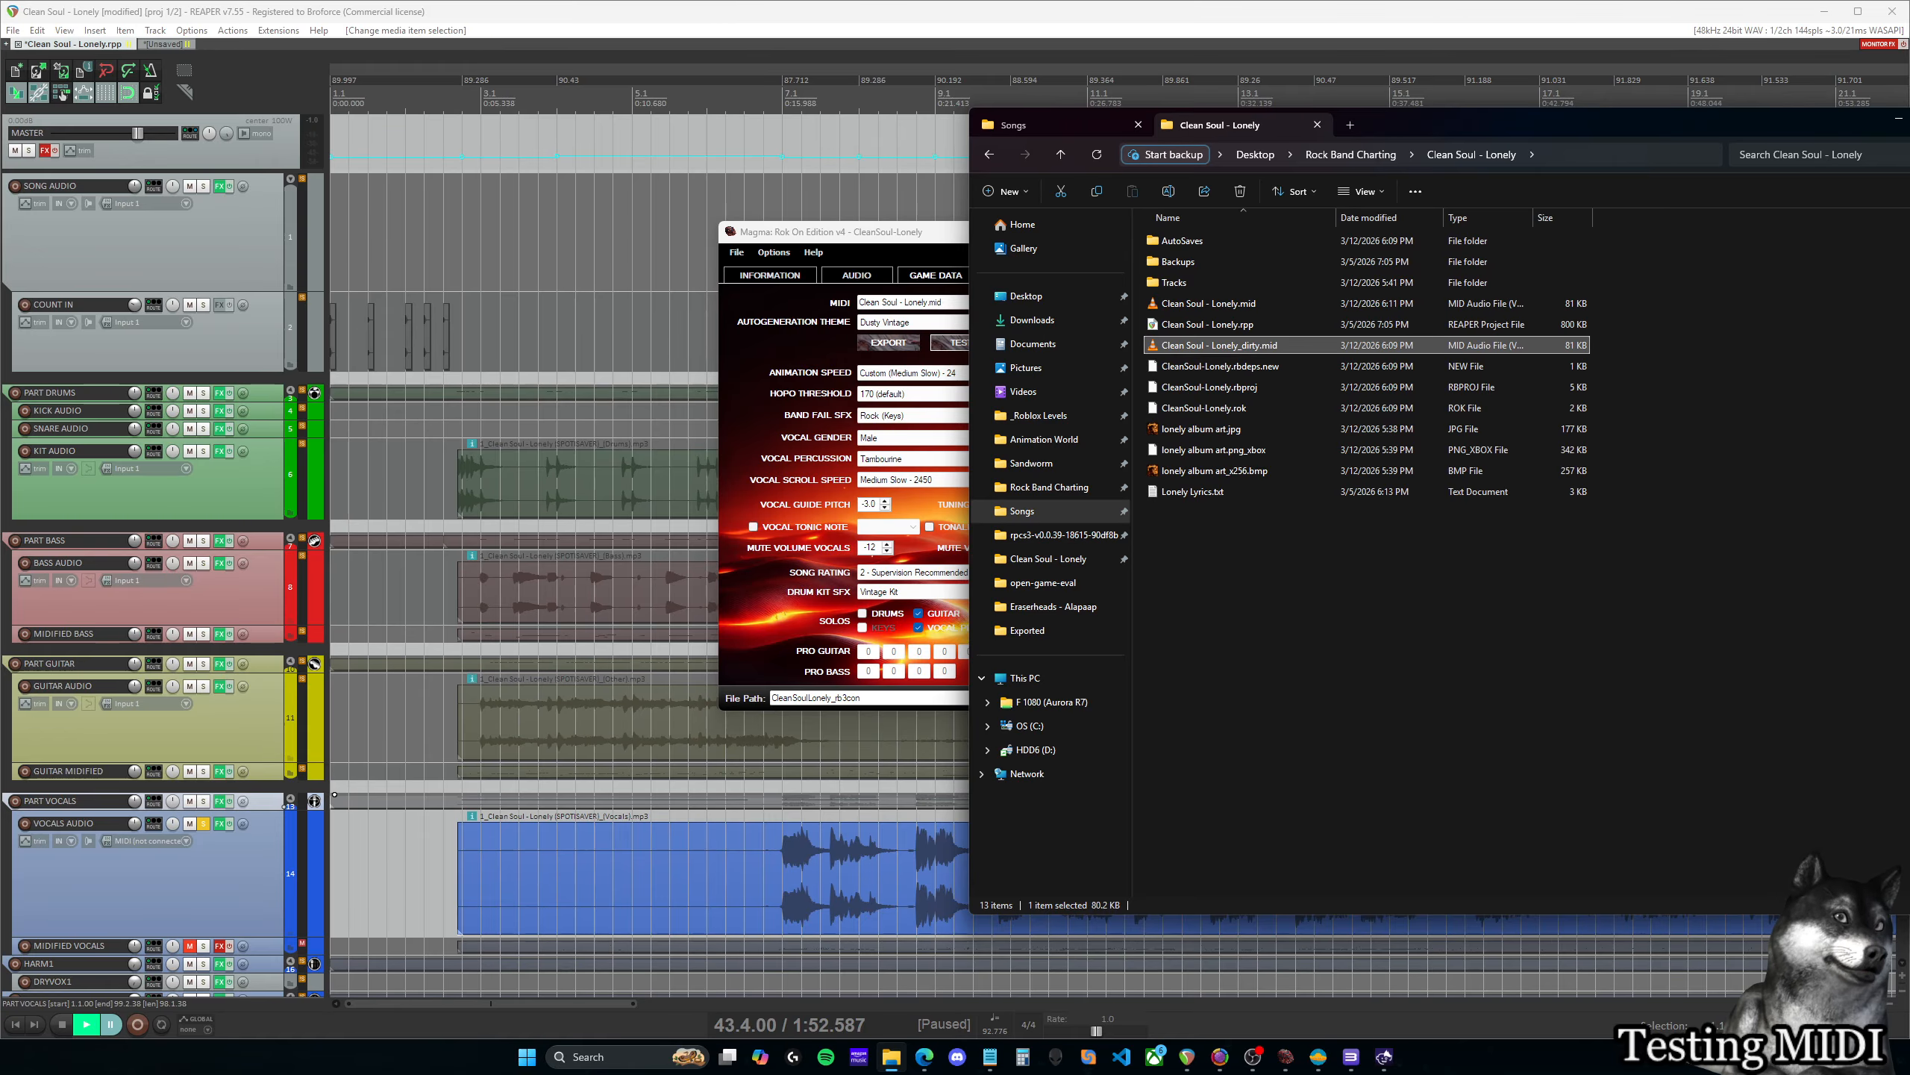
click(1899, 119)
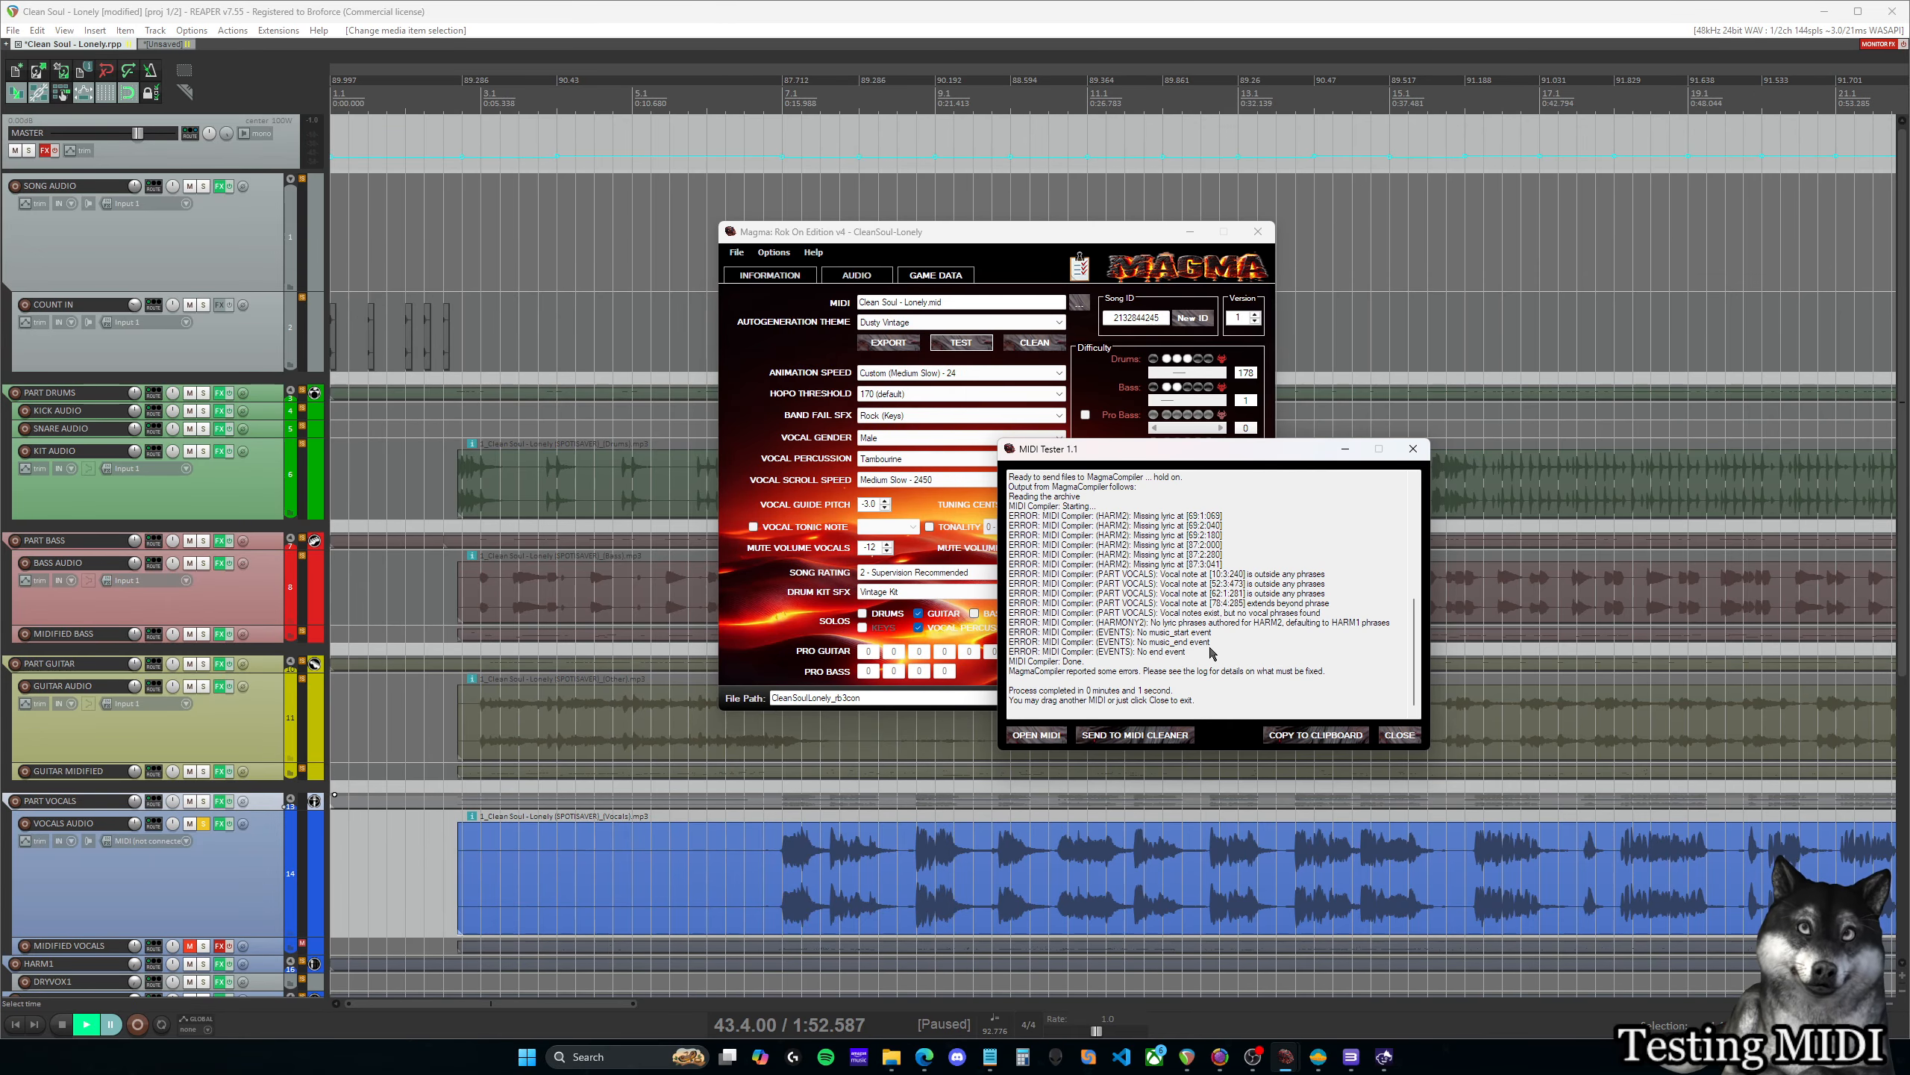
Copy the MIDI Tester log and replace the old log text in the open Notepad note with it
drag(1196, 455, 1052, 281)
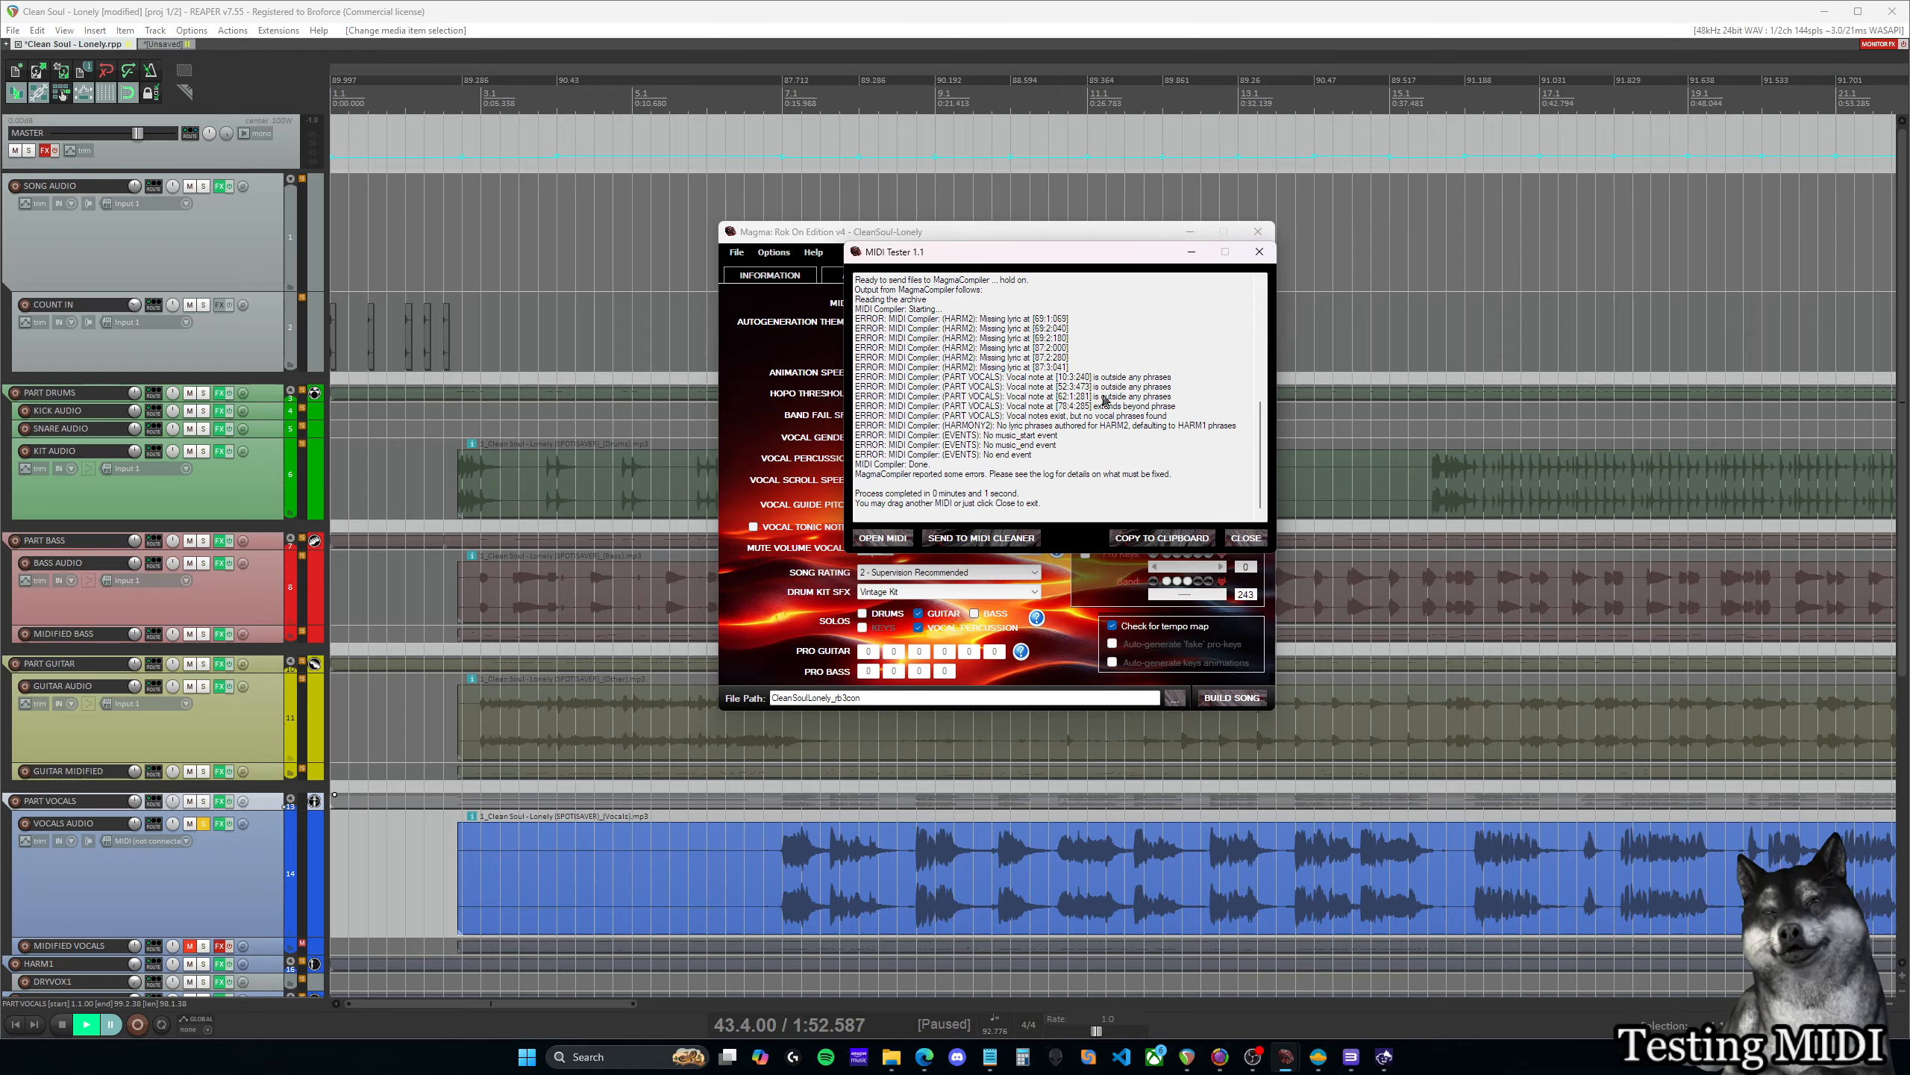
click(1179, 541)
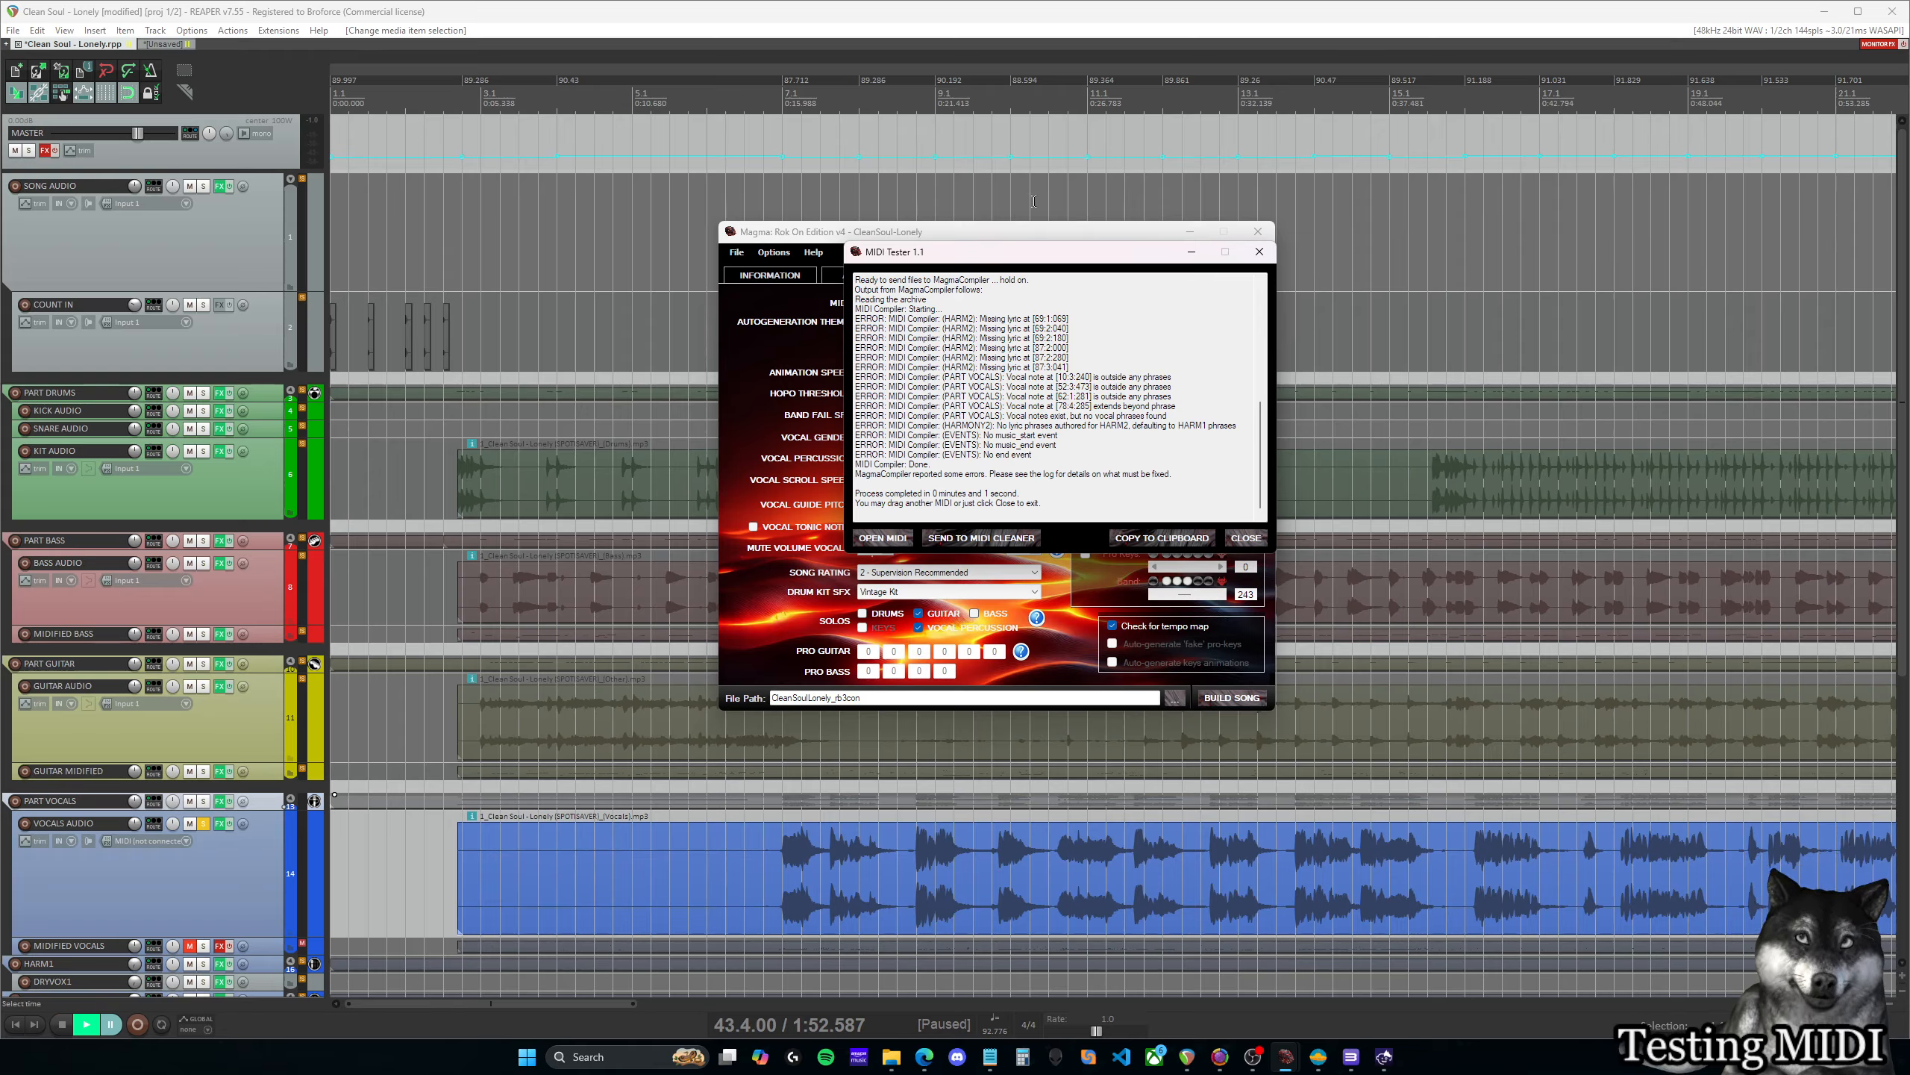
mouse_move(990, 1056)
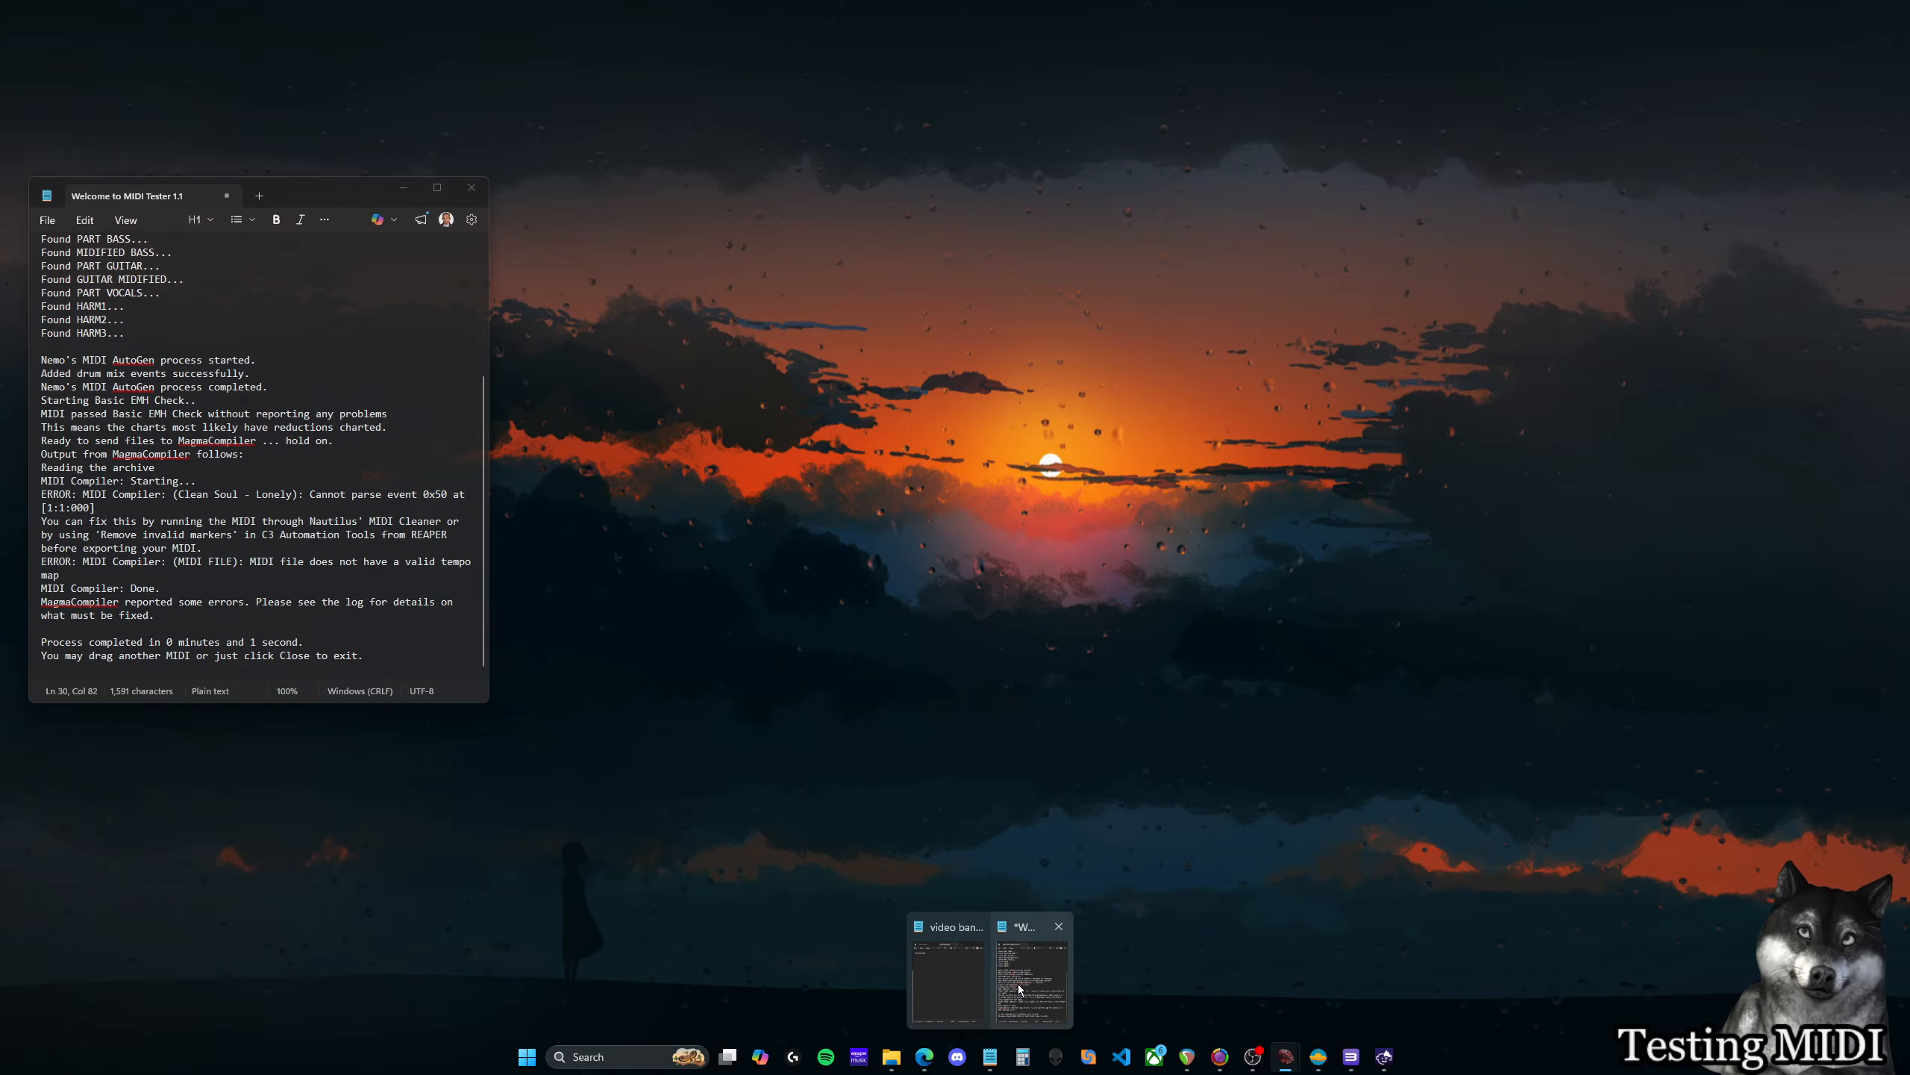
click(1031, 978)
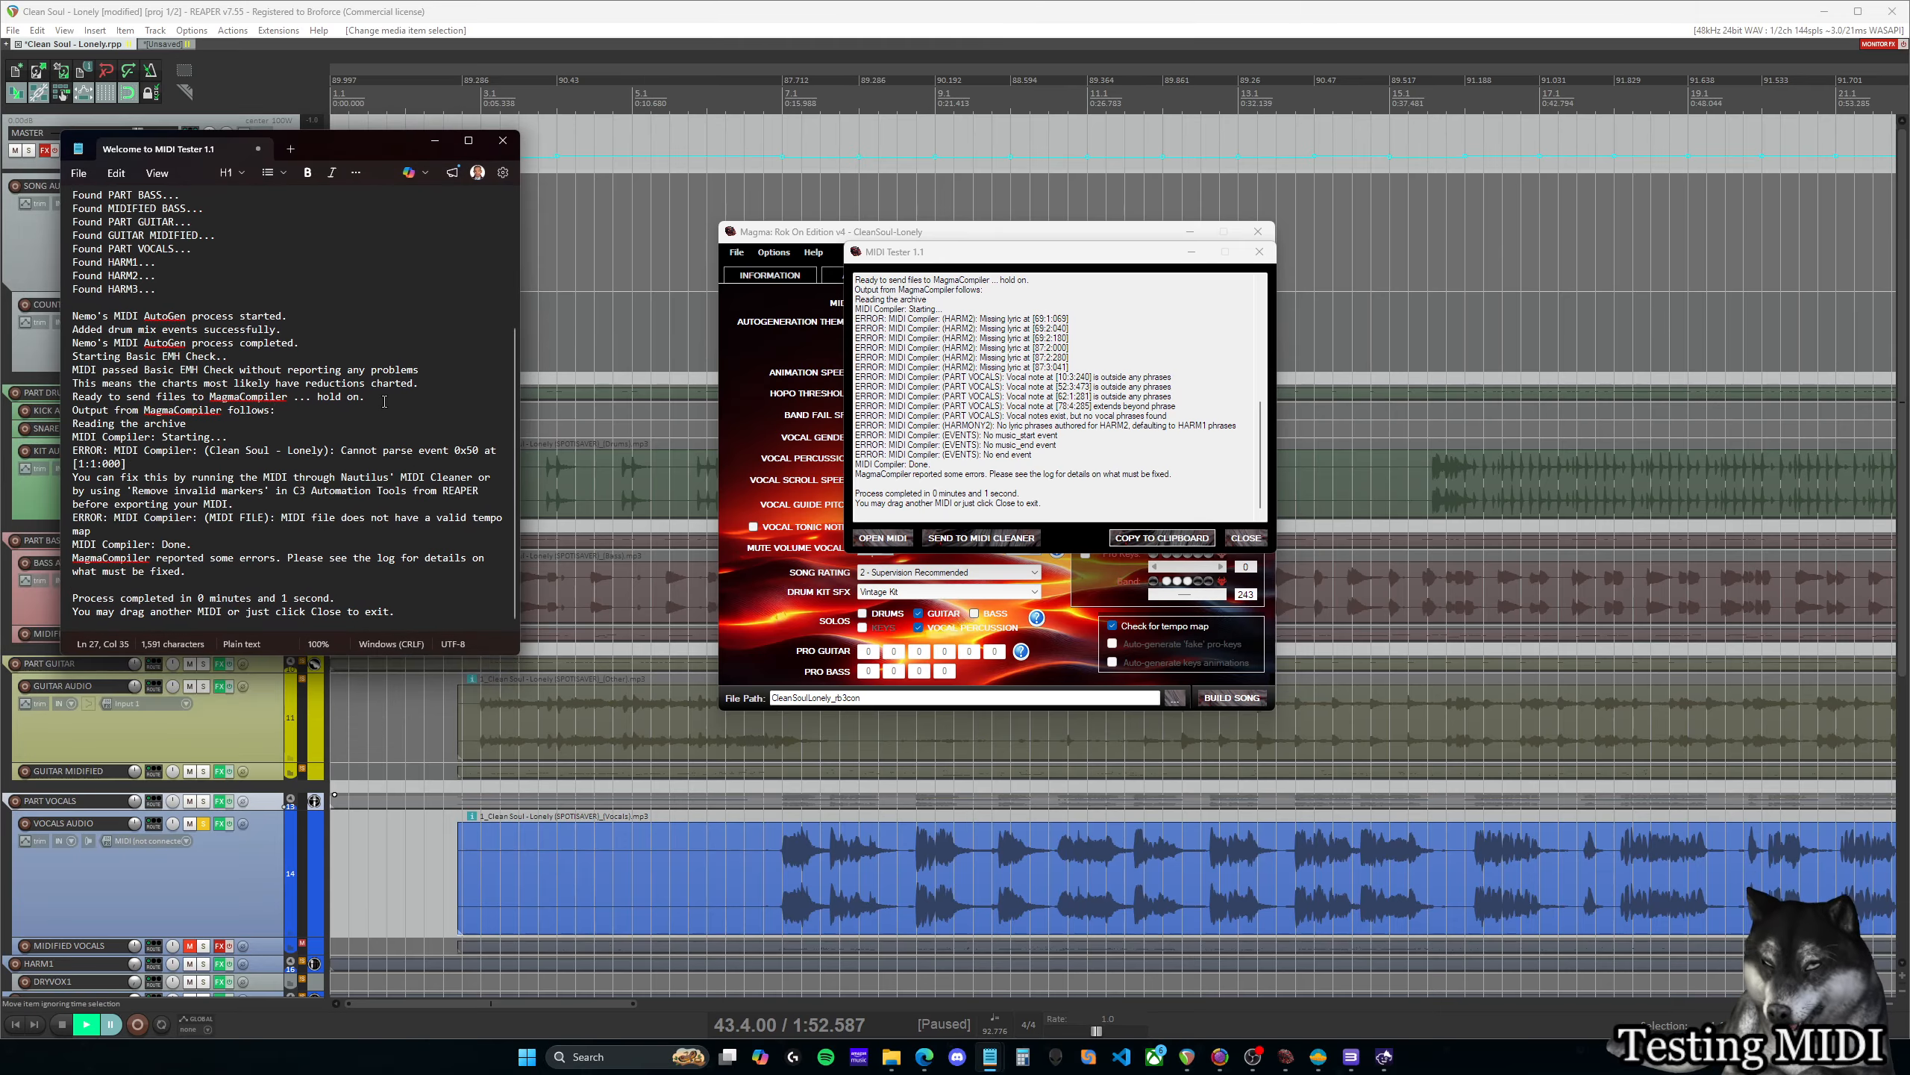
key(ctrl+a)
key(ctrl+v)
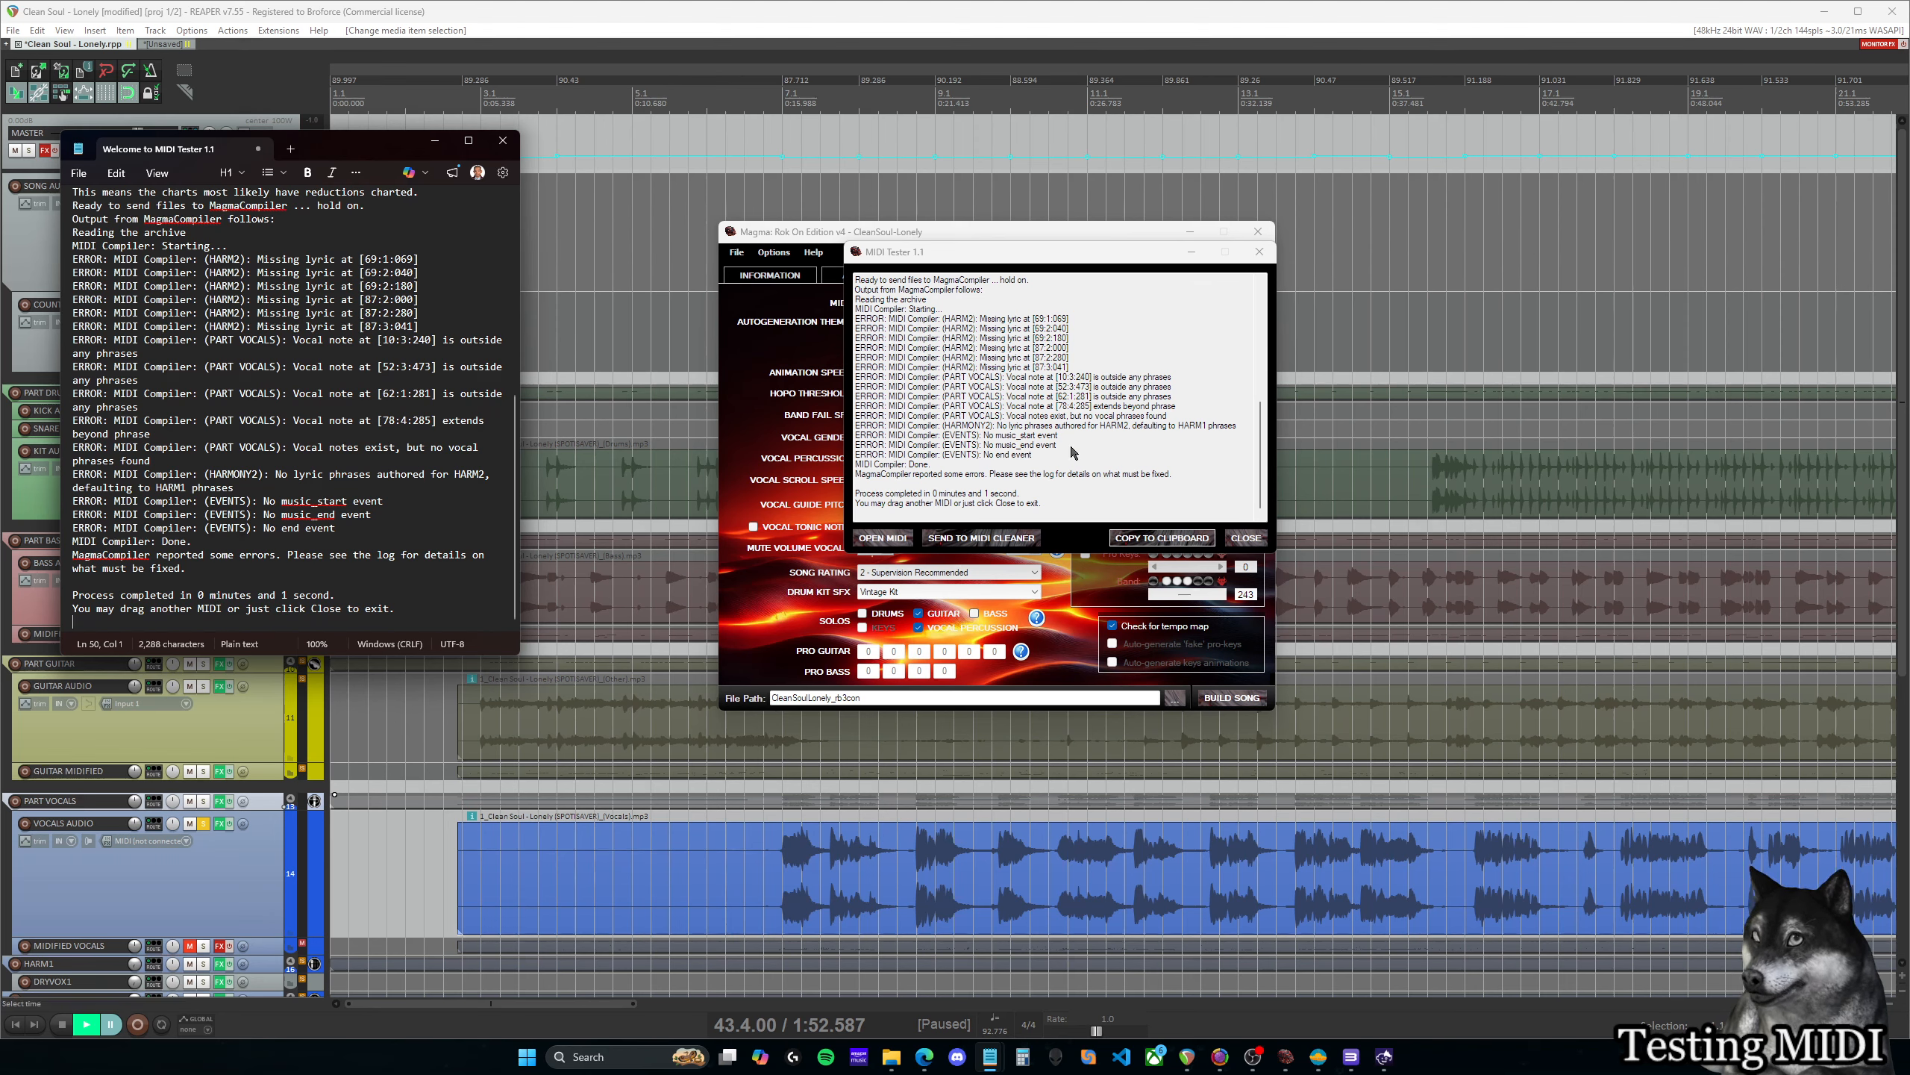
Review the pasted log in a slightly enlarged Notepad window and highlight the six HARM2 missing lyric errors
scroll(416, 348, up, 9)
click(390, 353)
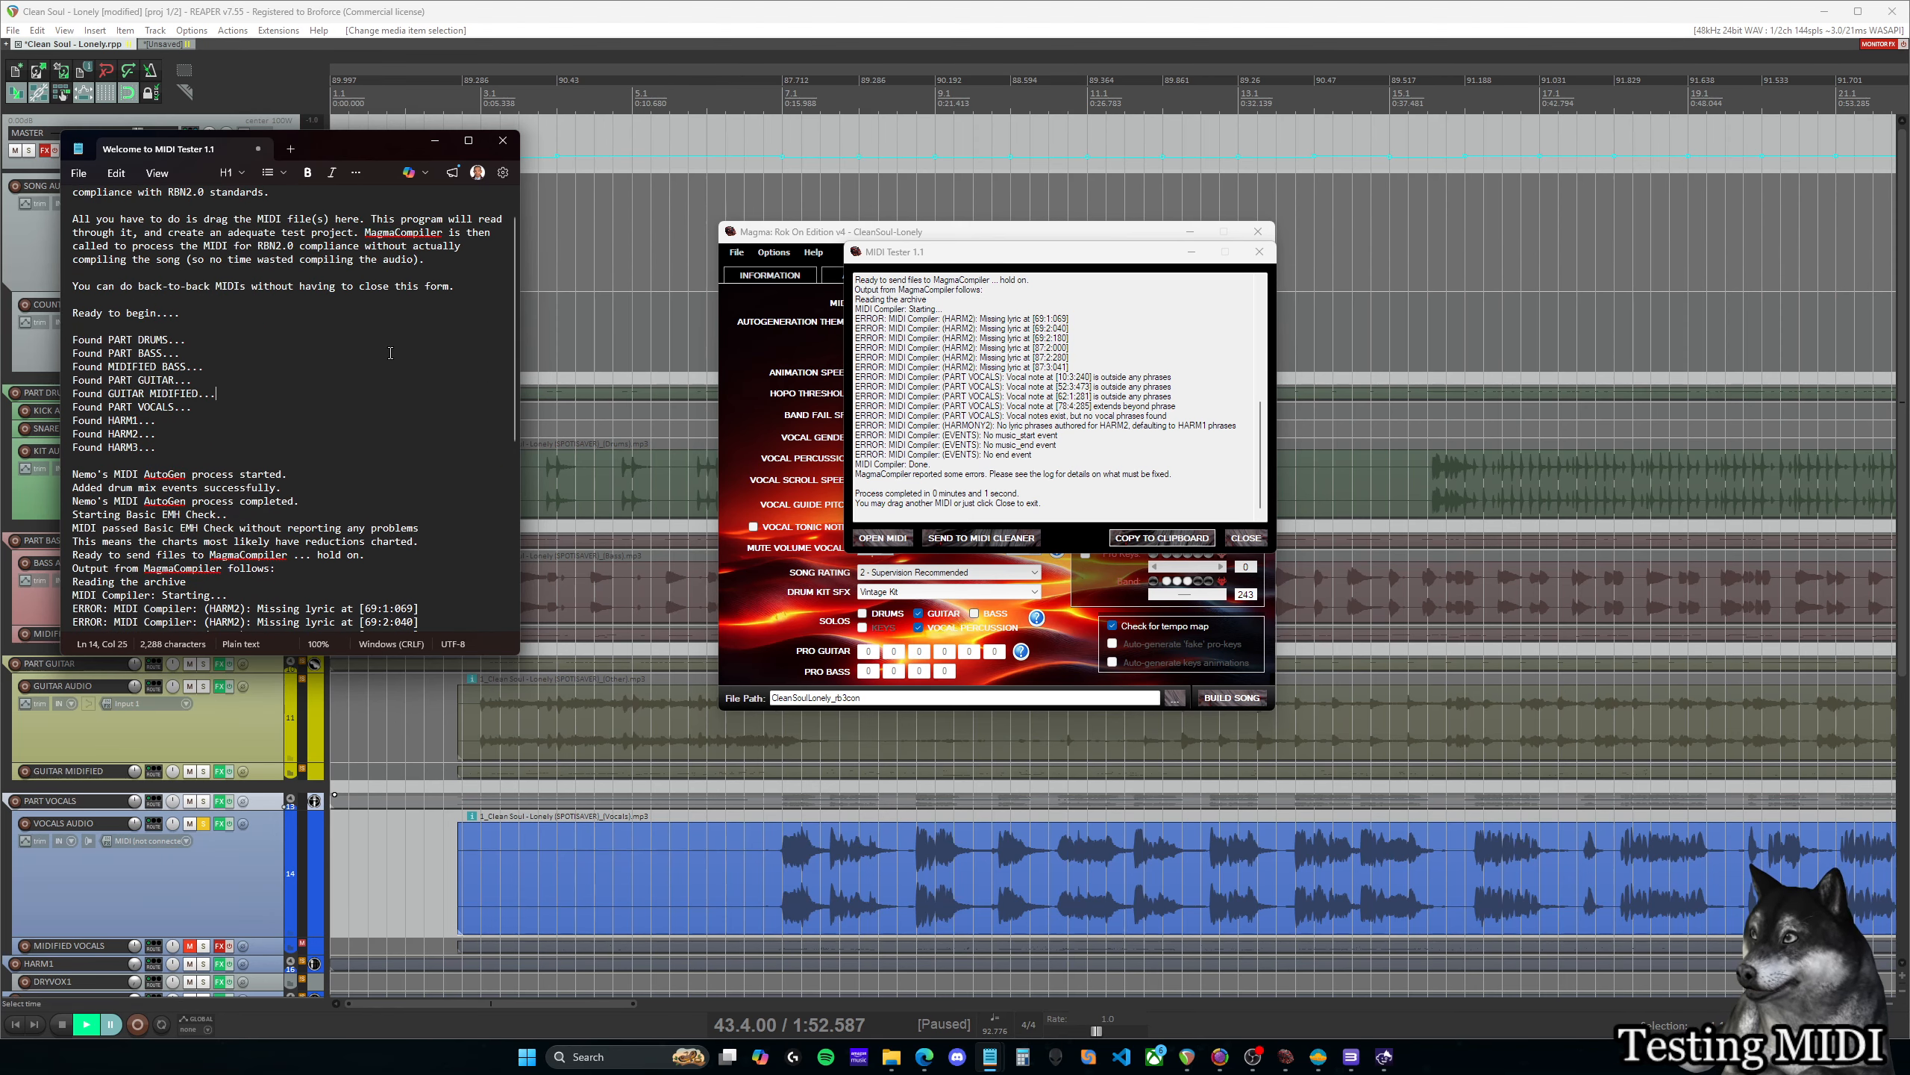
scroll(374, 426, down, 9)
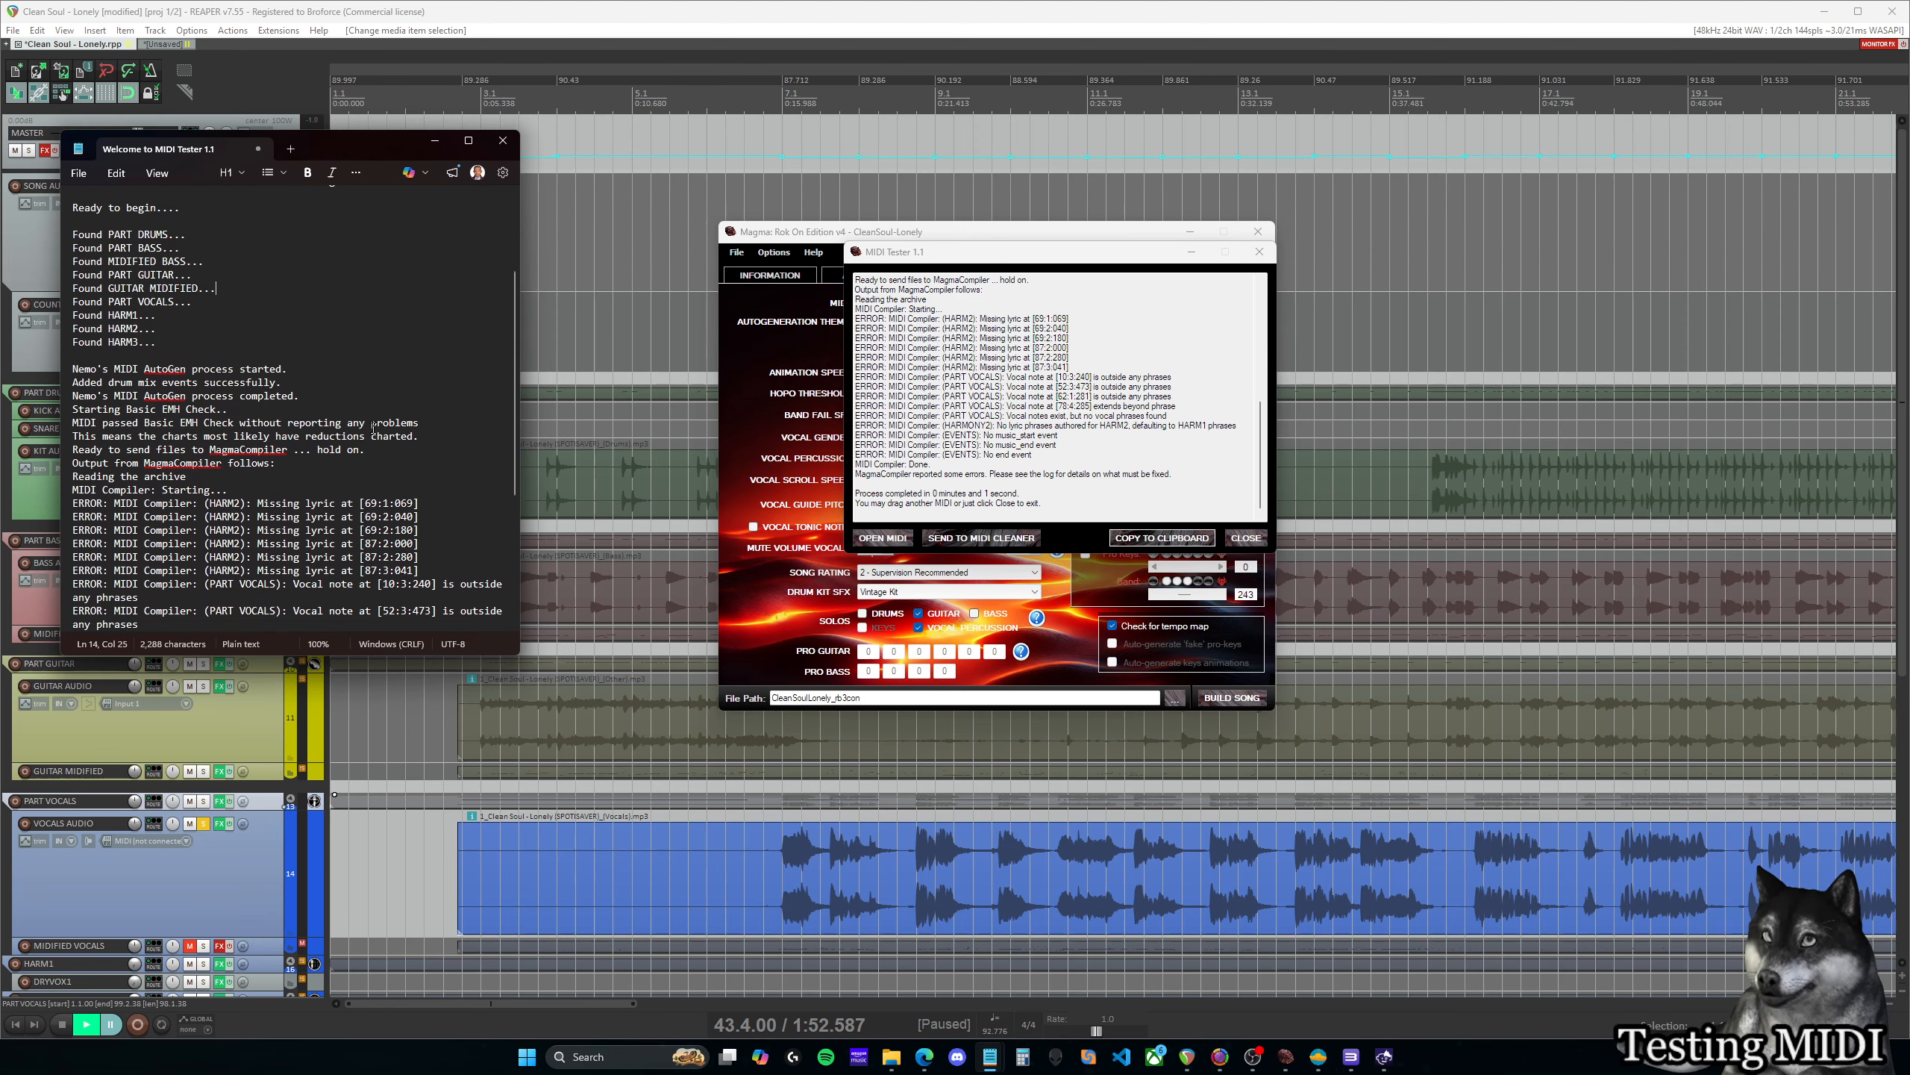
drag(524, 657, 583, 693)
scroll(509, 518, up, 15)
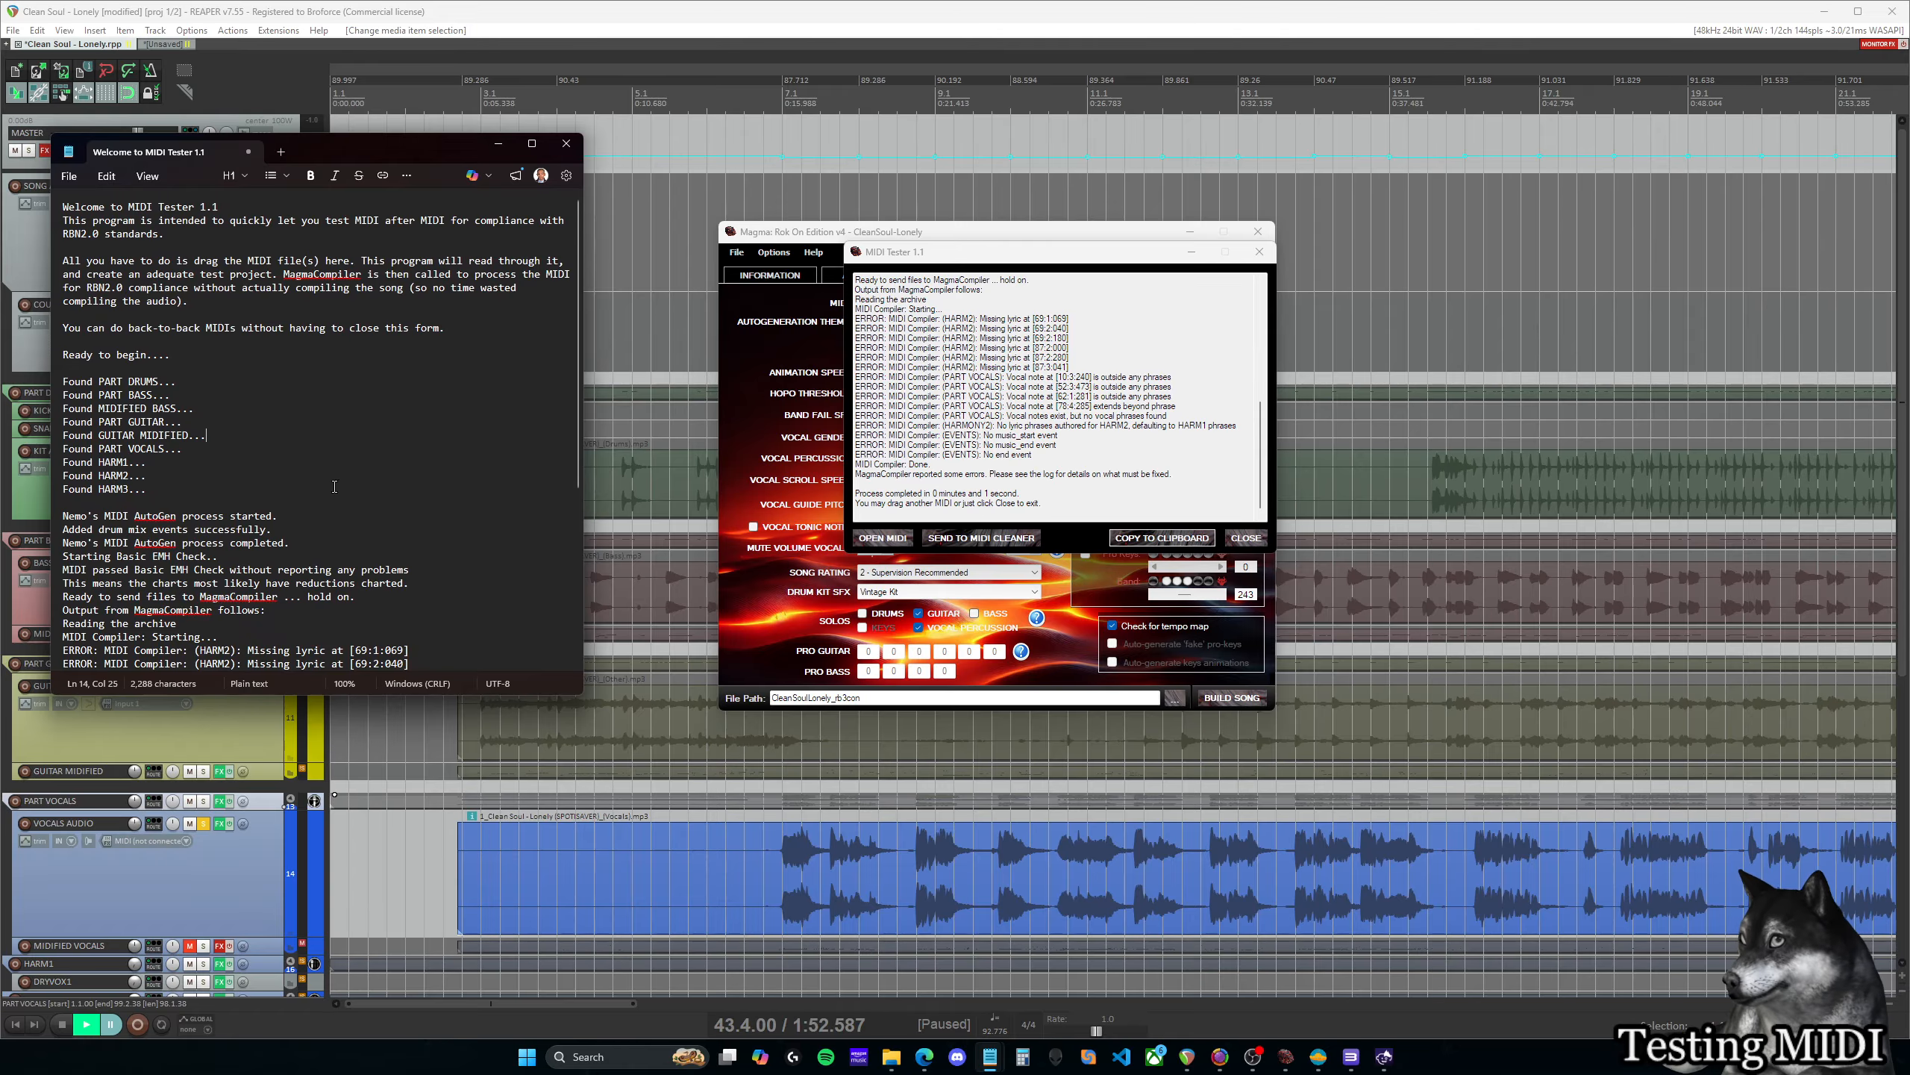
scroll(283, 500, down, 4)
triple_click(236, 499)
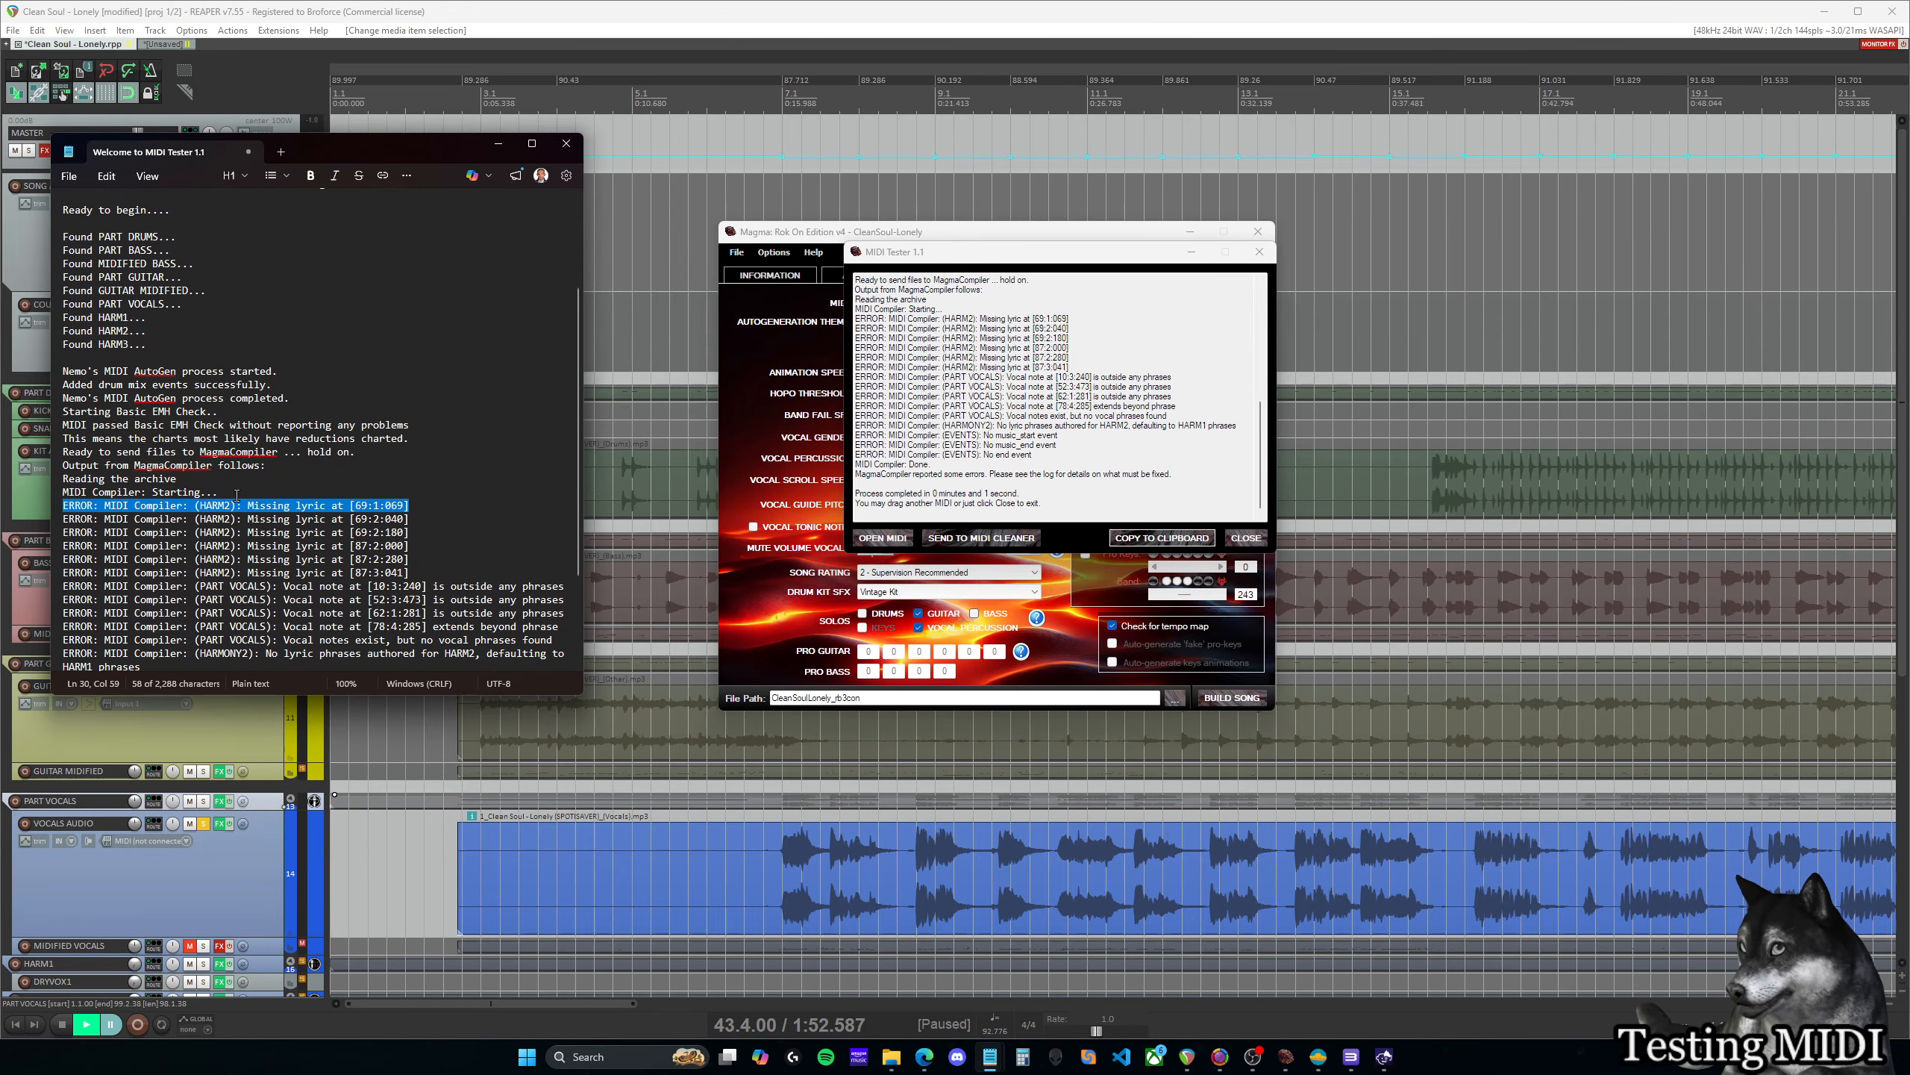
drag(66, 502, 435, 566)
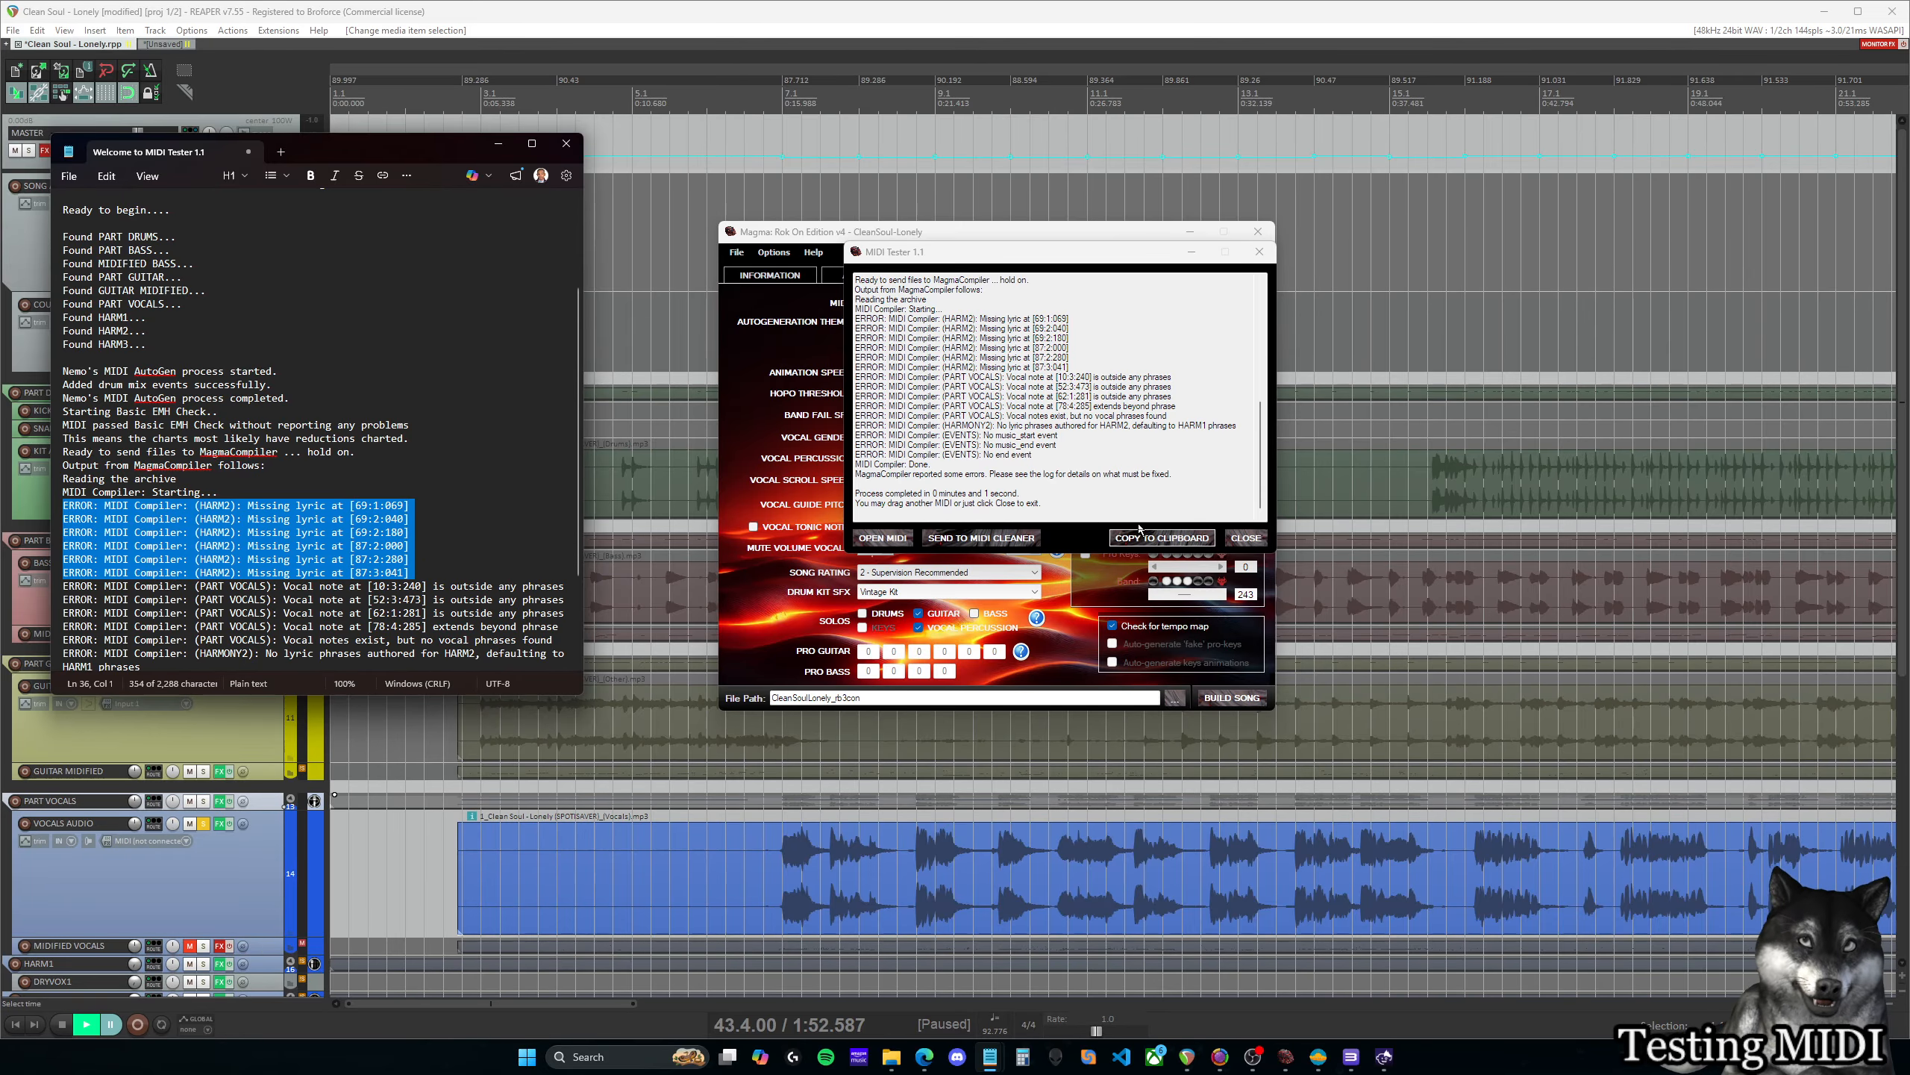
Close MIDI Tester and arrange the Notepad log and the REAPER project side by side
click(1246, 537)
click(1066, 12)
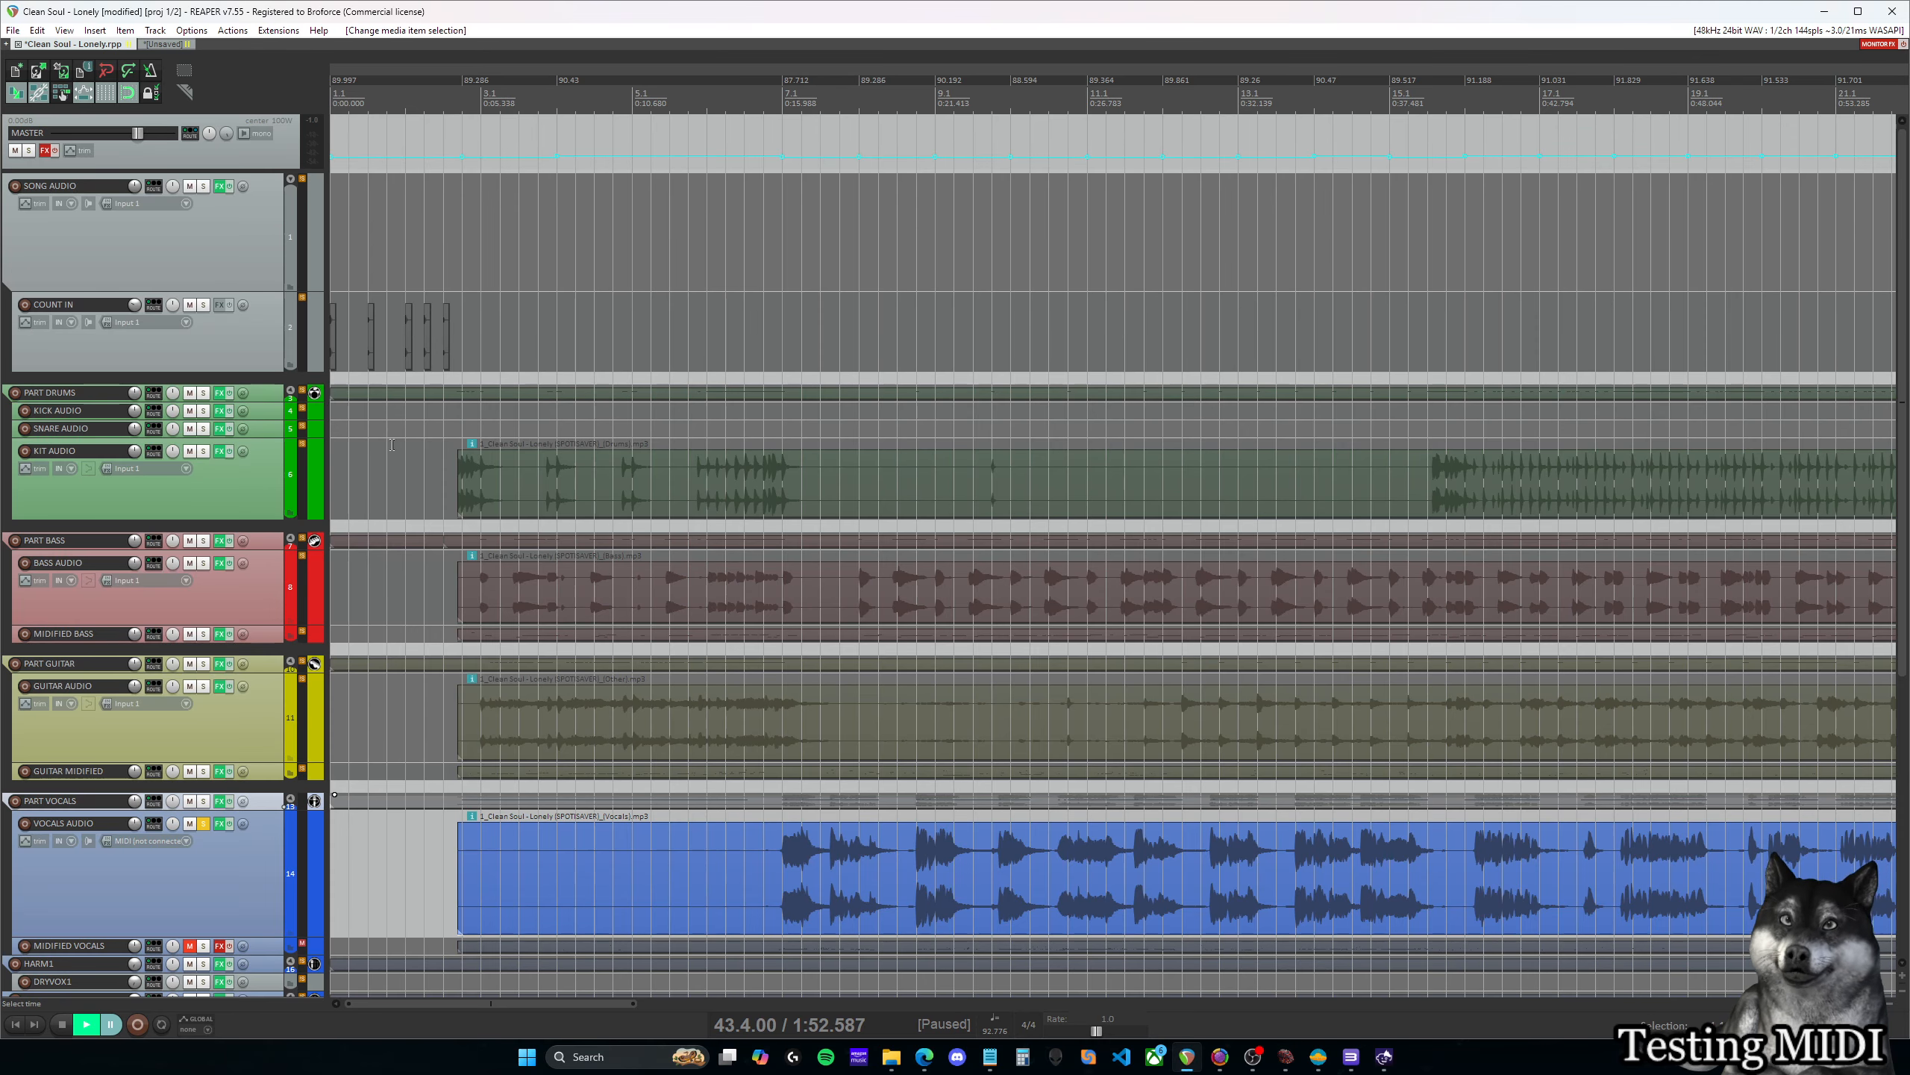
drag(3, 407, 475, 416)
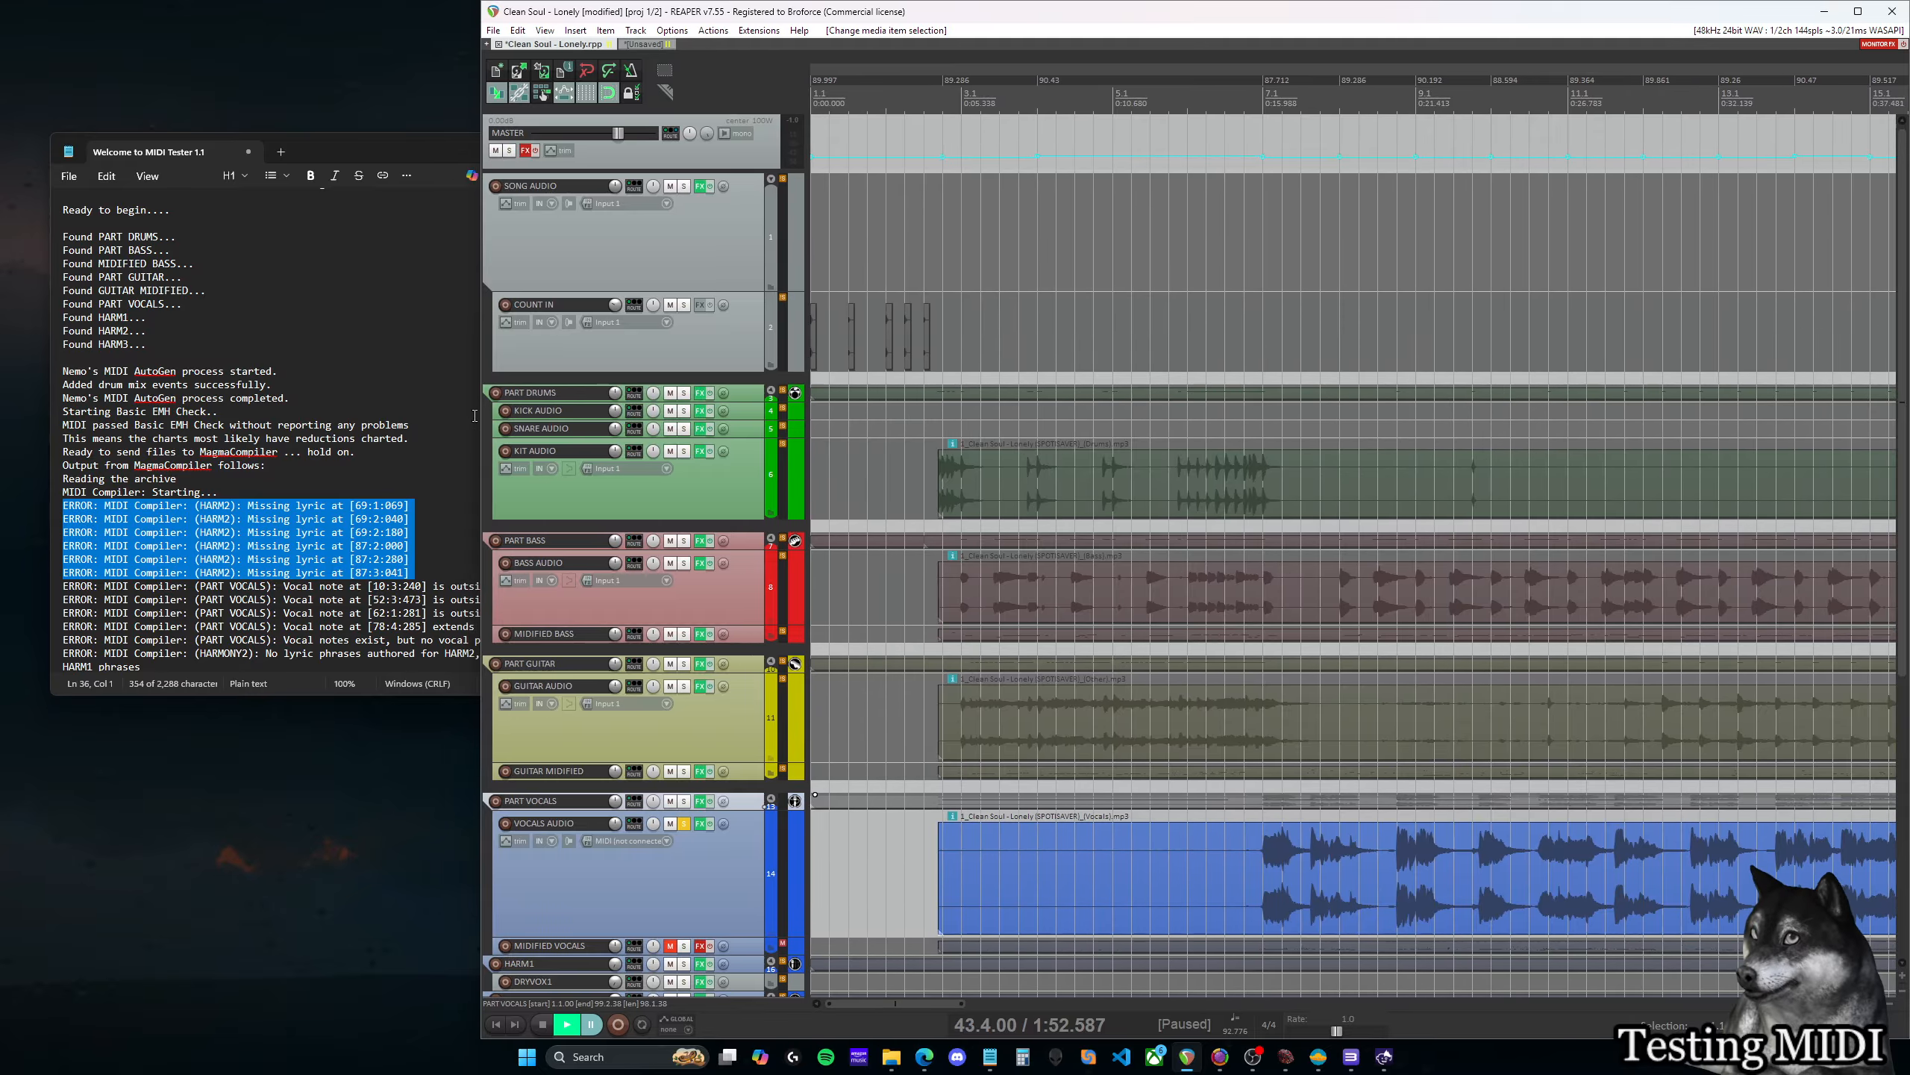
drag(349, 152, 297, 150)
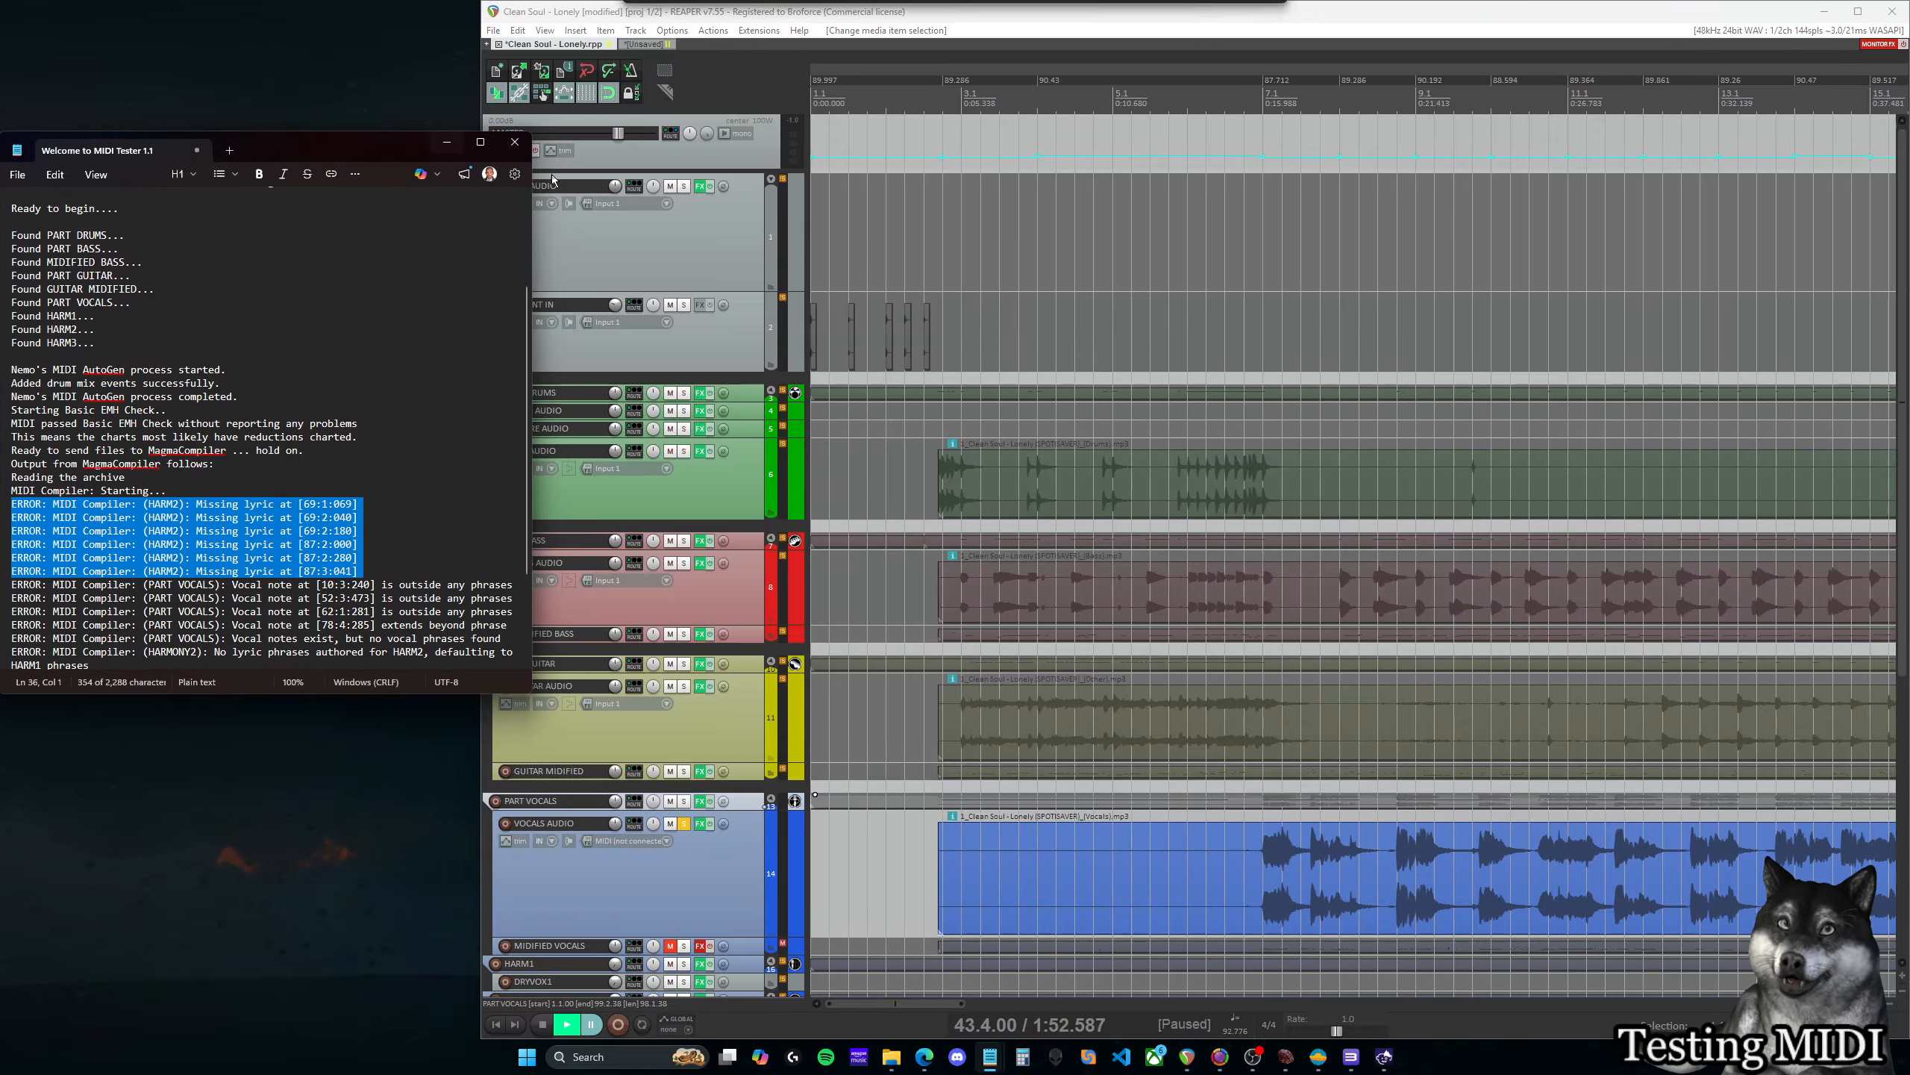
drag(535, 183, 467, 184)
Mute the tracks from HARM1 through DRYVOX3 and highlight the log's PART VOCALS error for the note at 10:3:240
scroll(694, 587, down, 6)
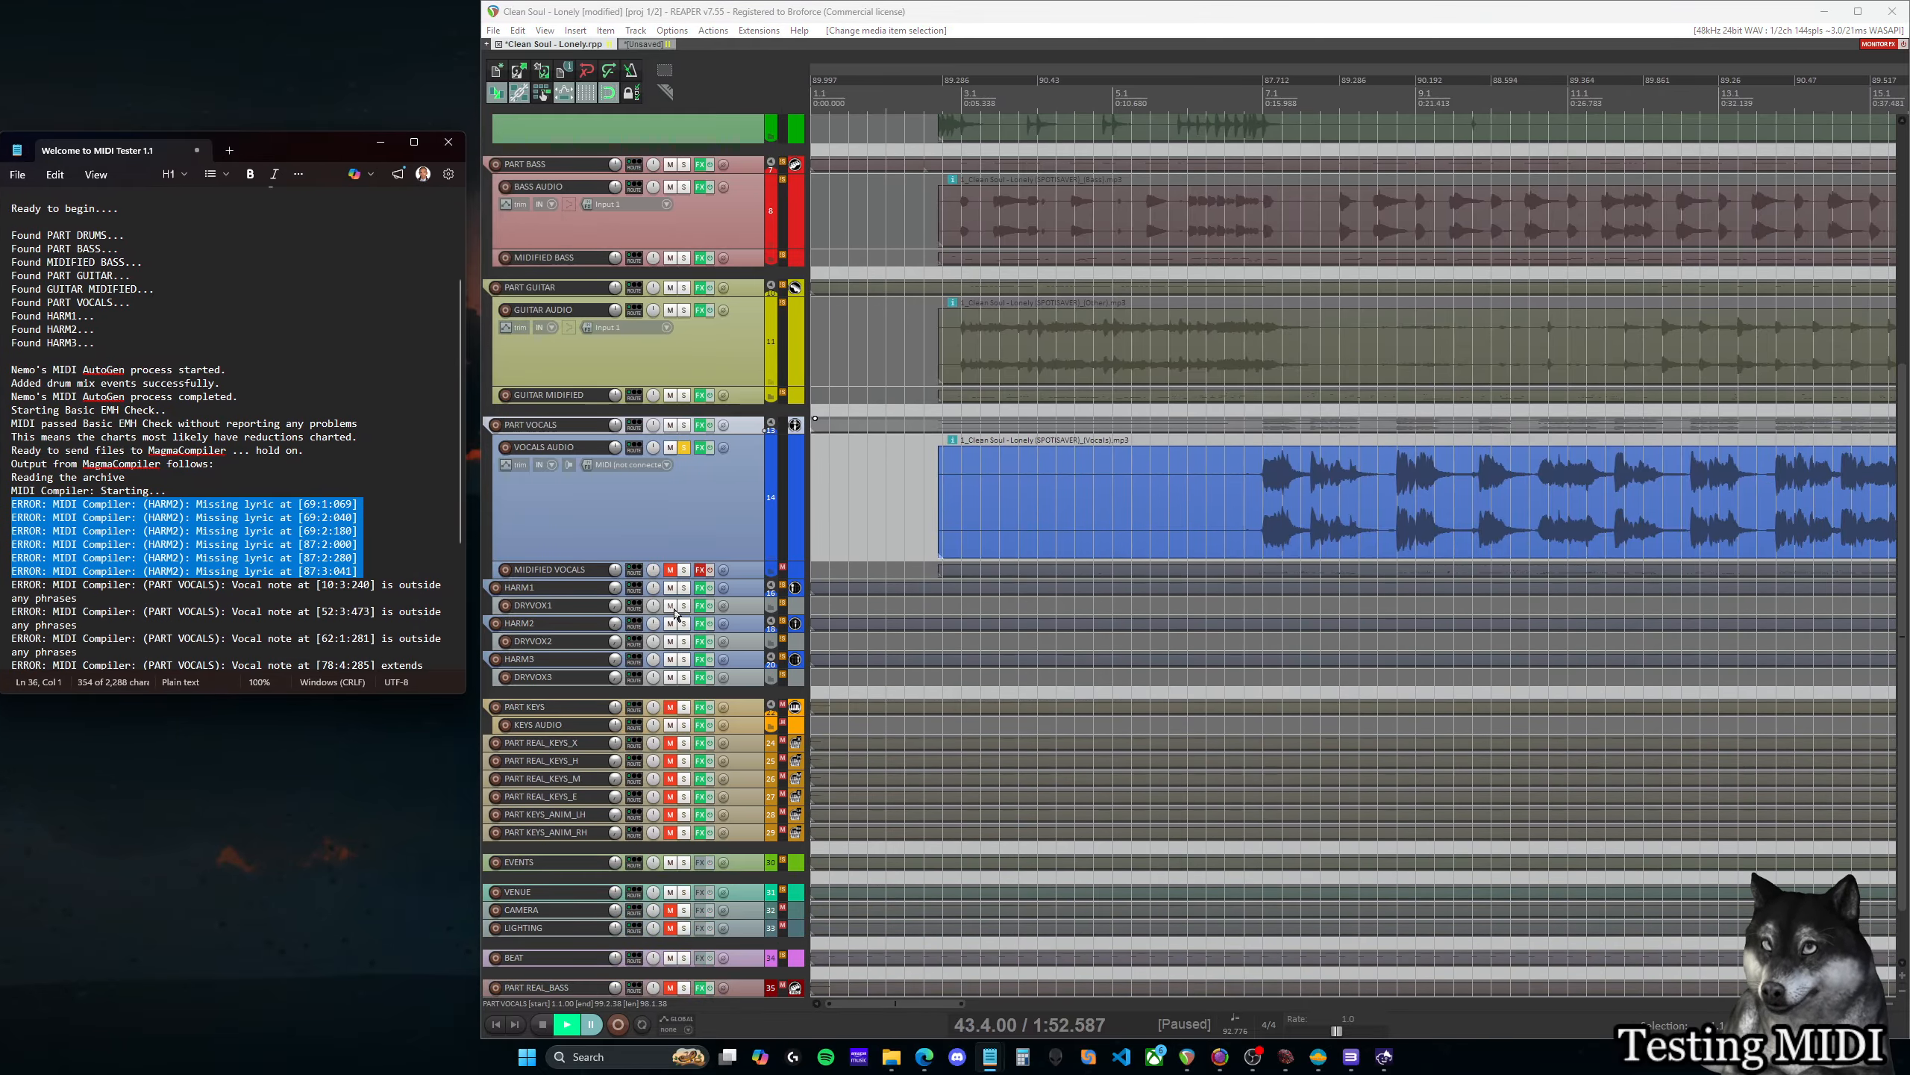
click(671, 607)
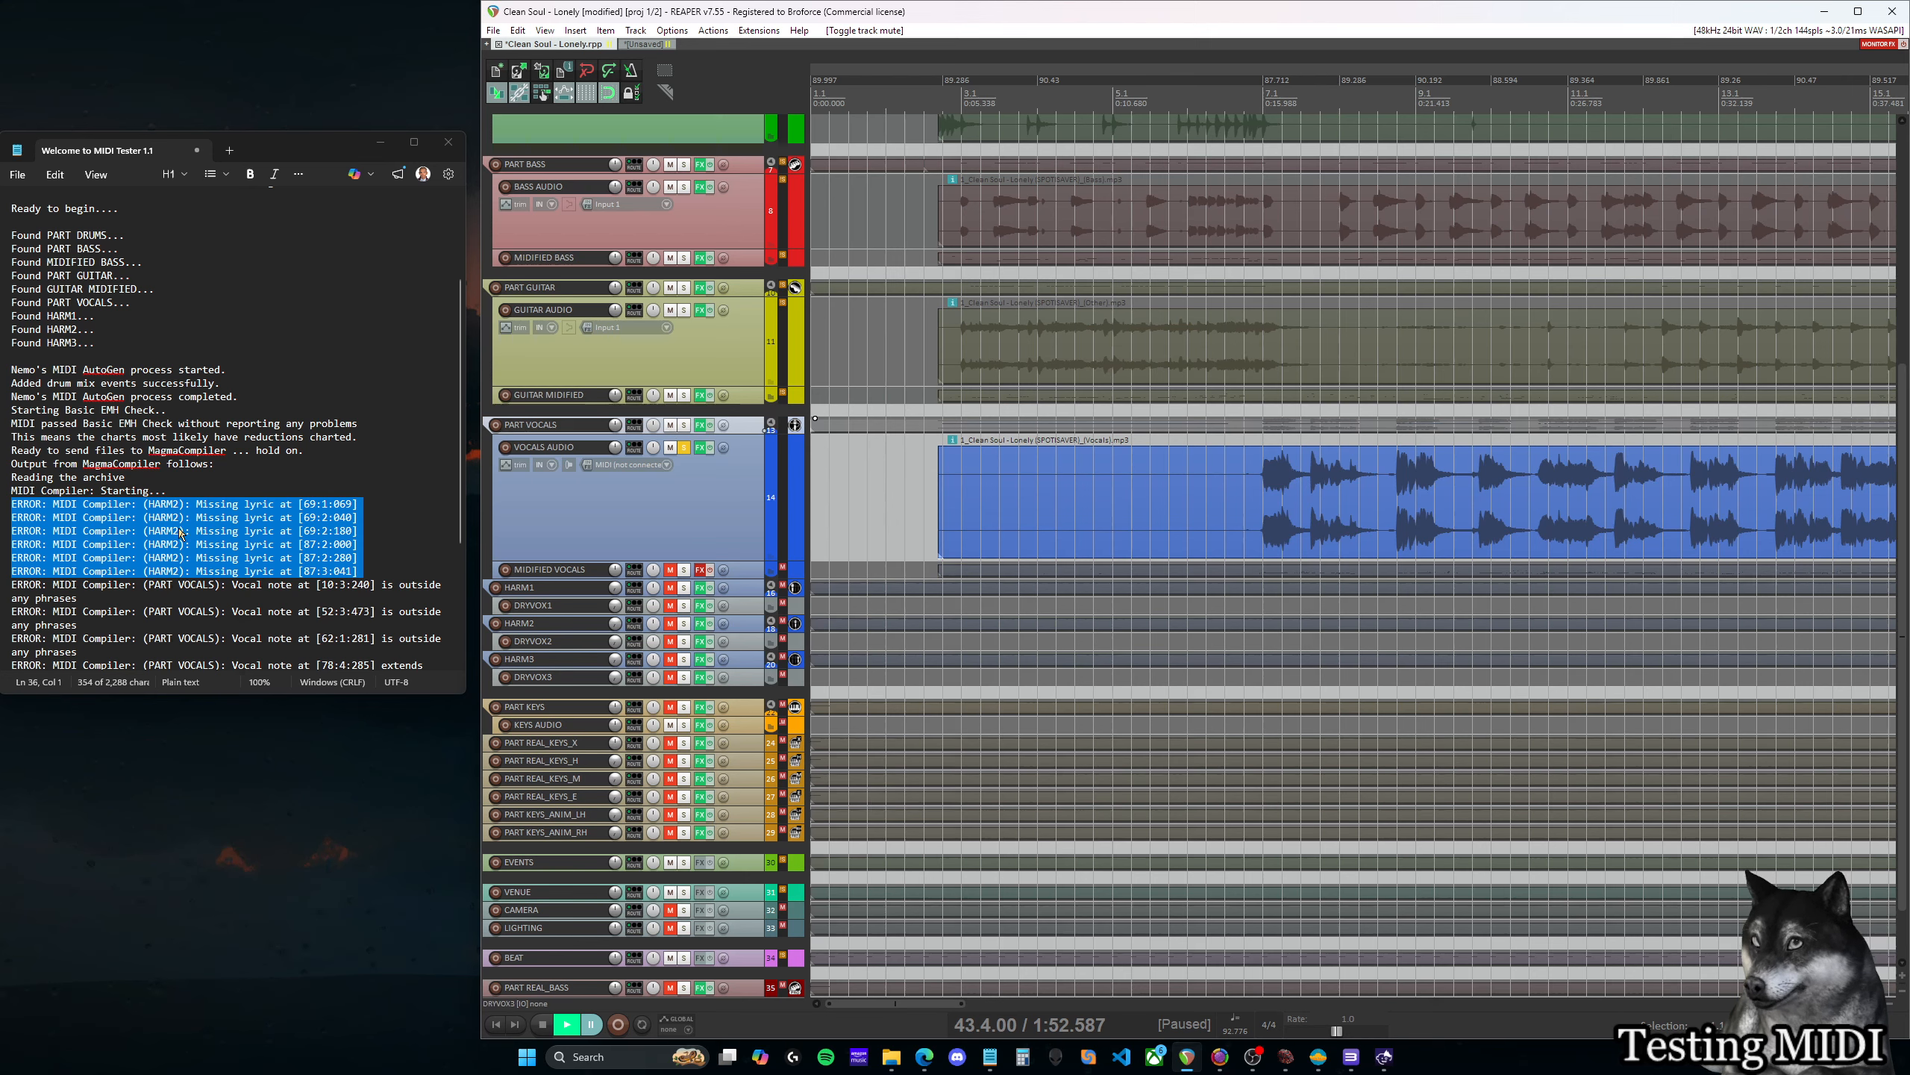
scroll(181, 533, down, 2)
click(238, 517)
drag(232, 505, 260, 511)
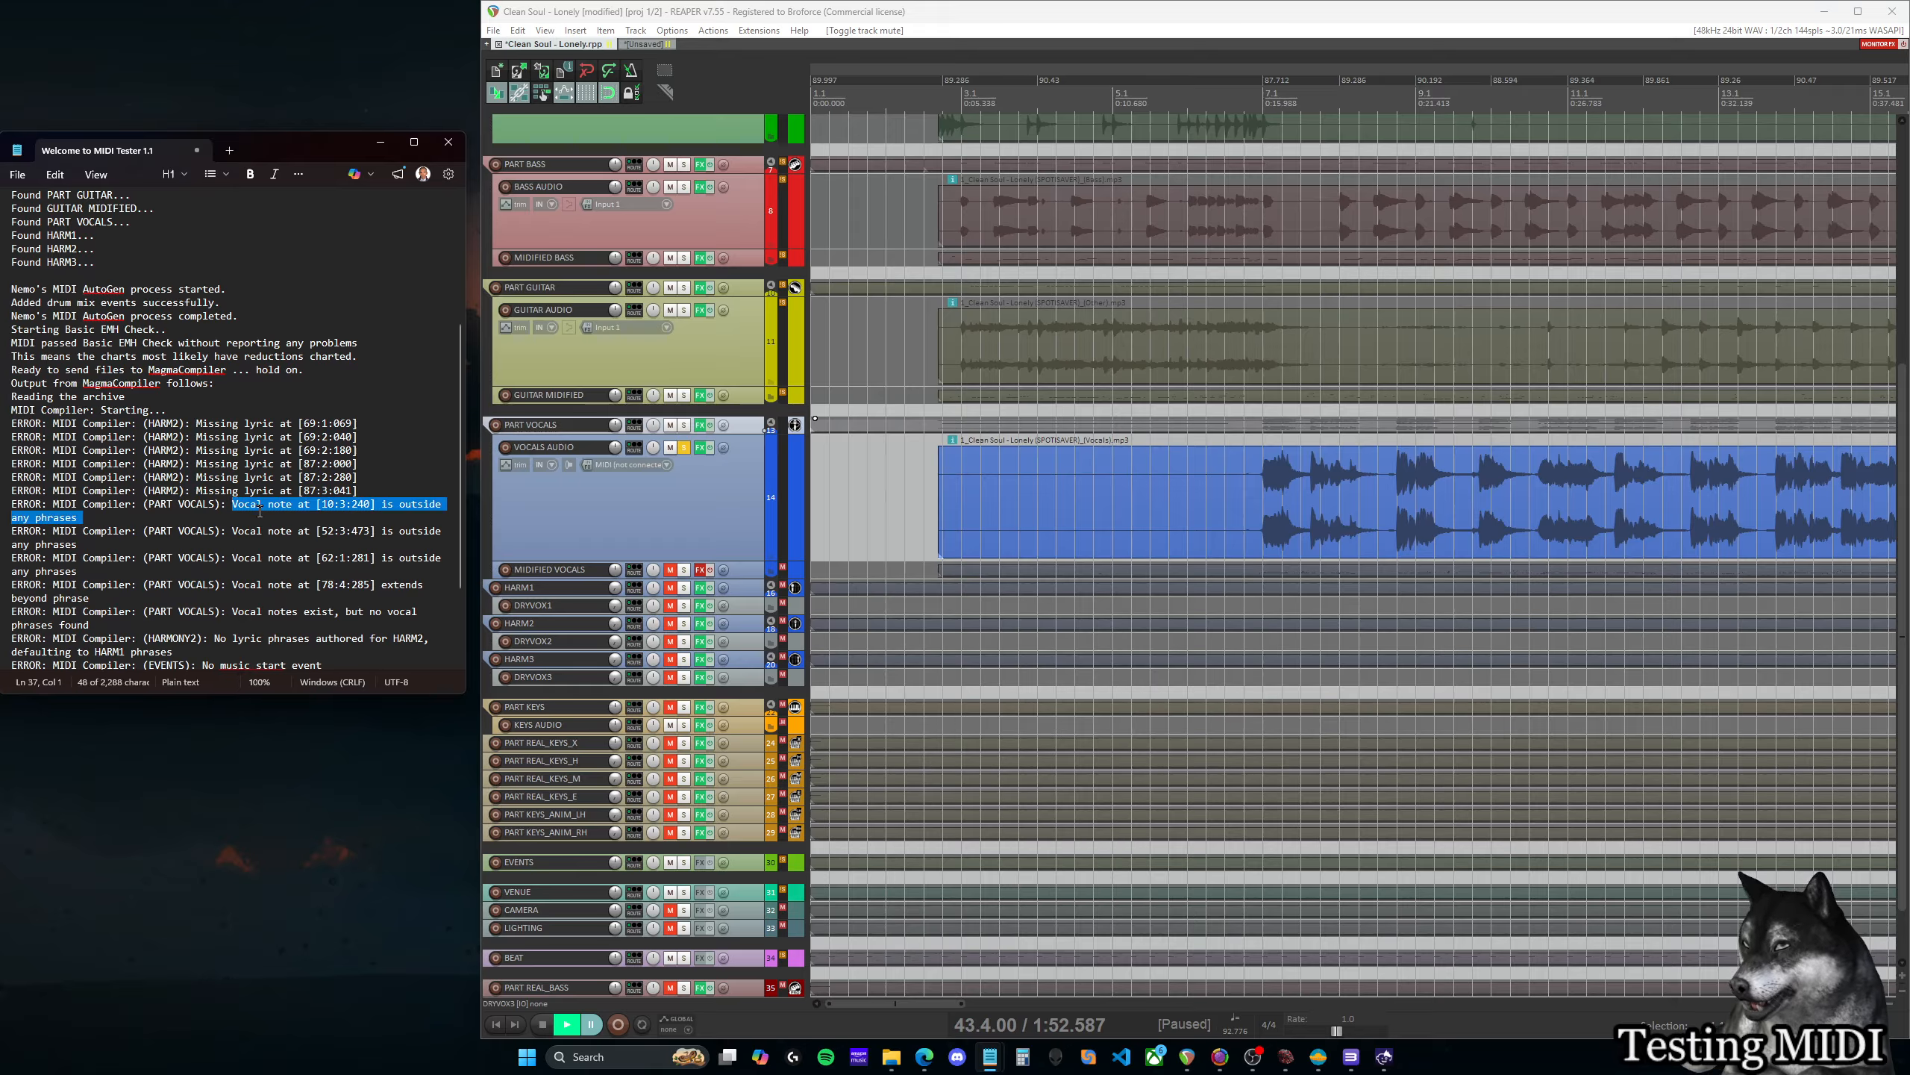
scroll(261, 516, down, 2)
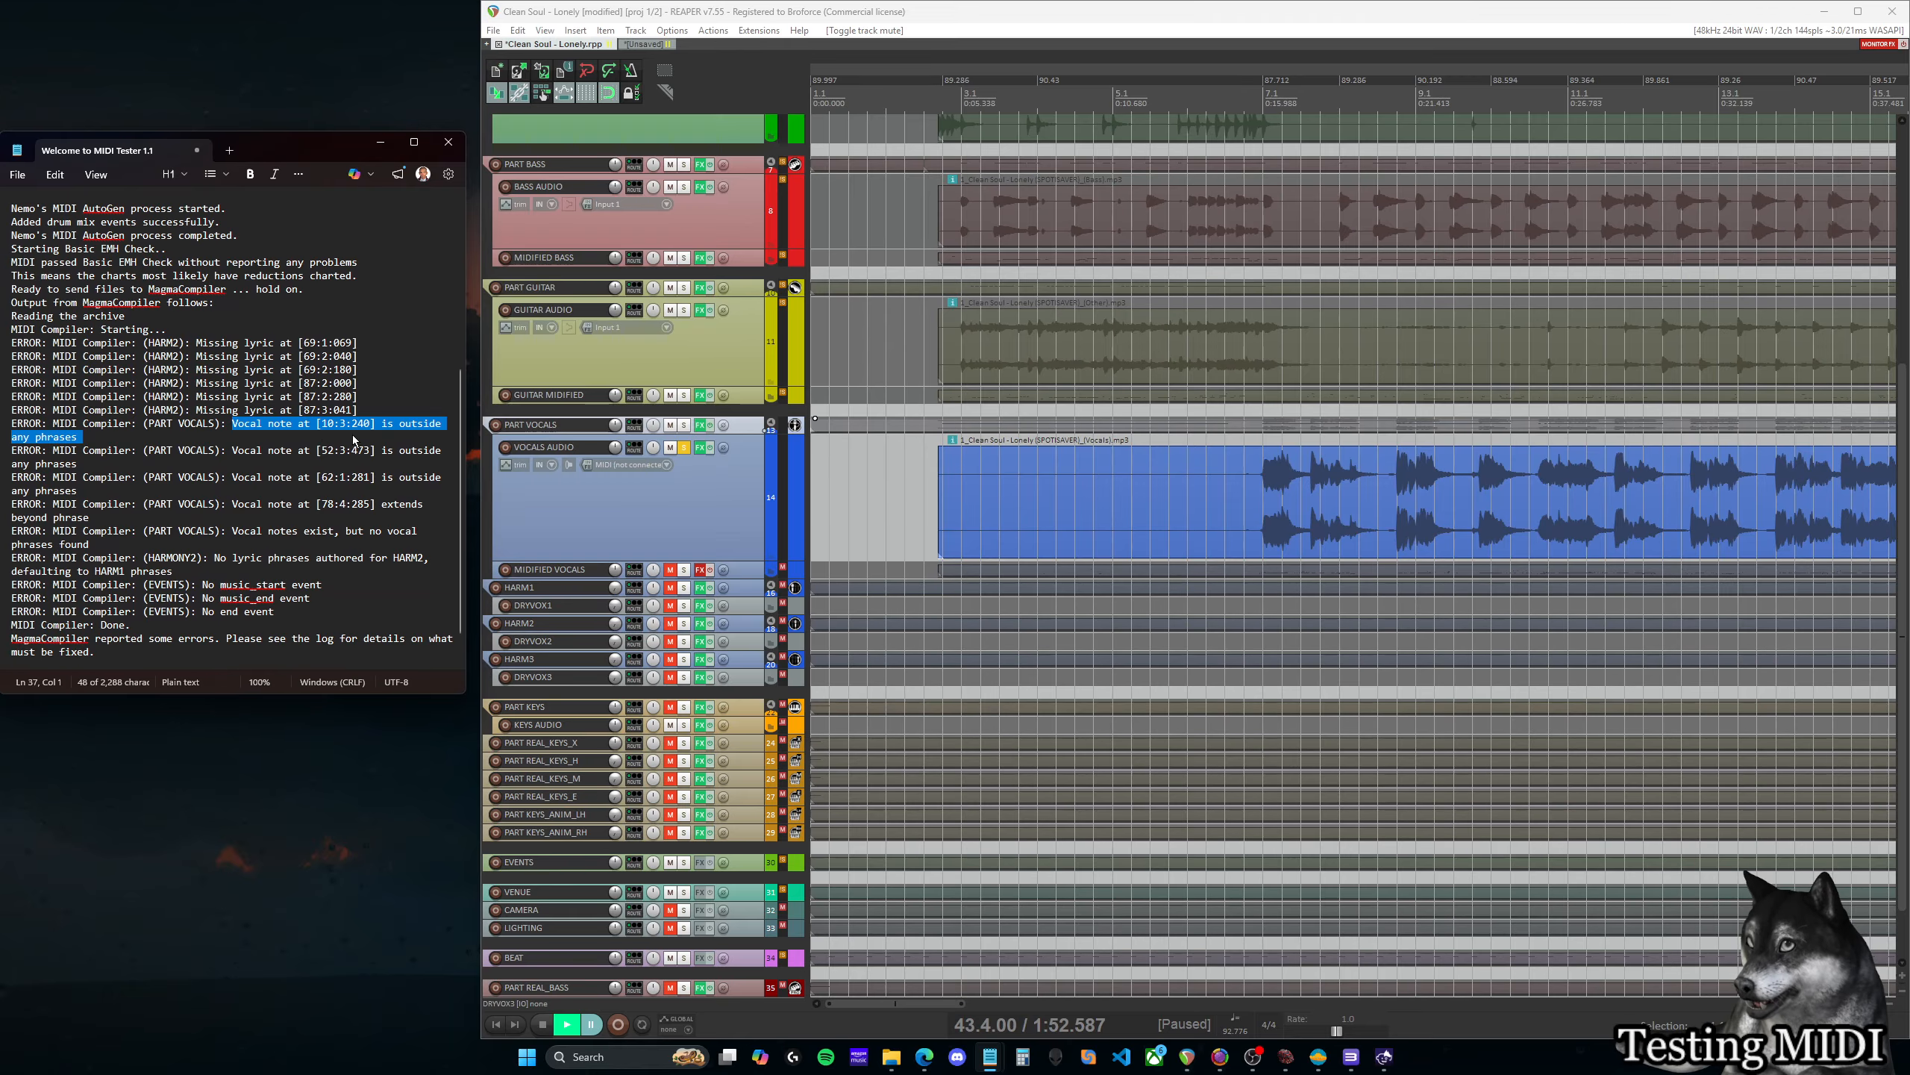
Dismiss the vocals audio item's properties, enlarge the PART VOCALS track and open its MIDI item in the MIDI editor
double_click(1289, 509)
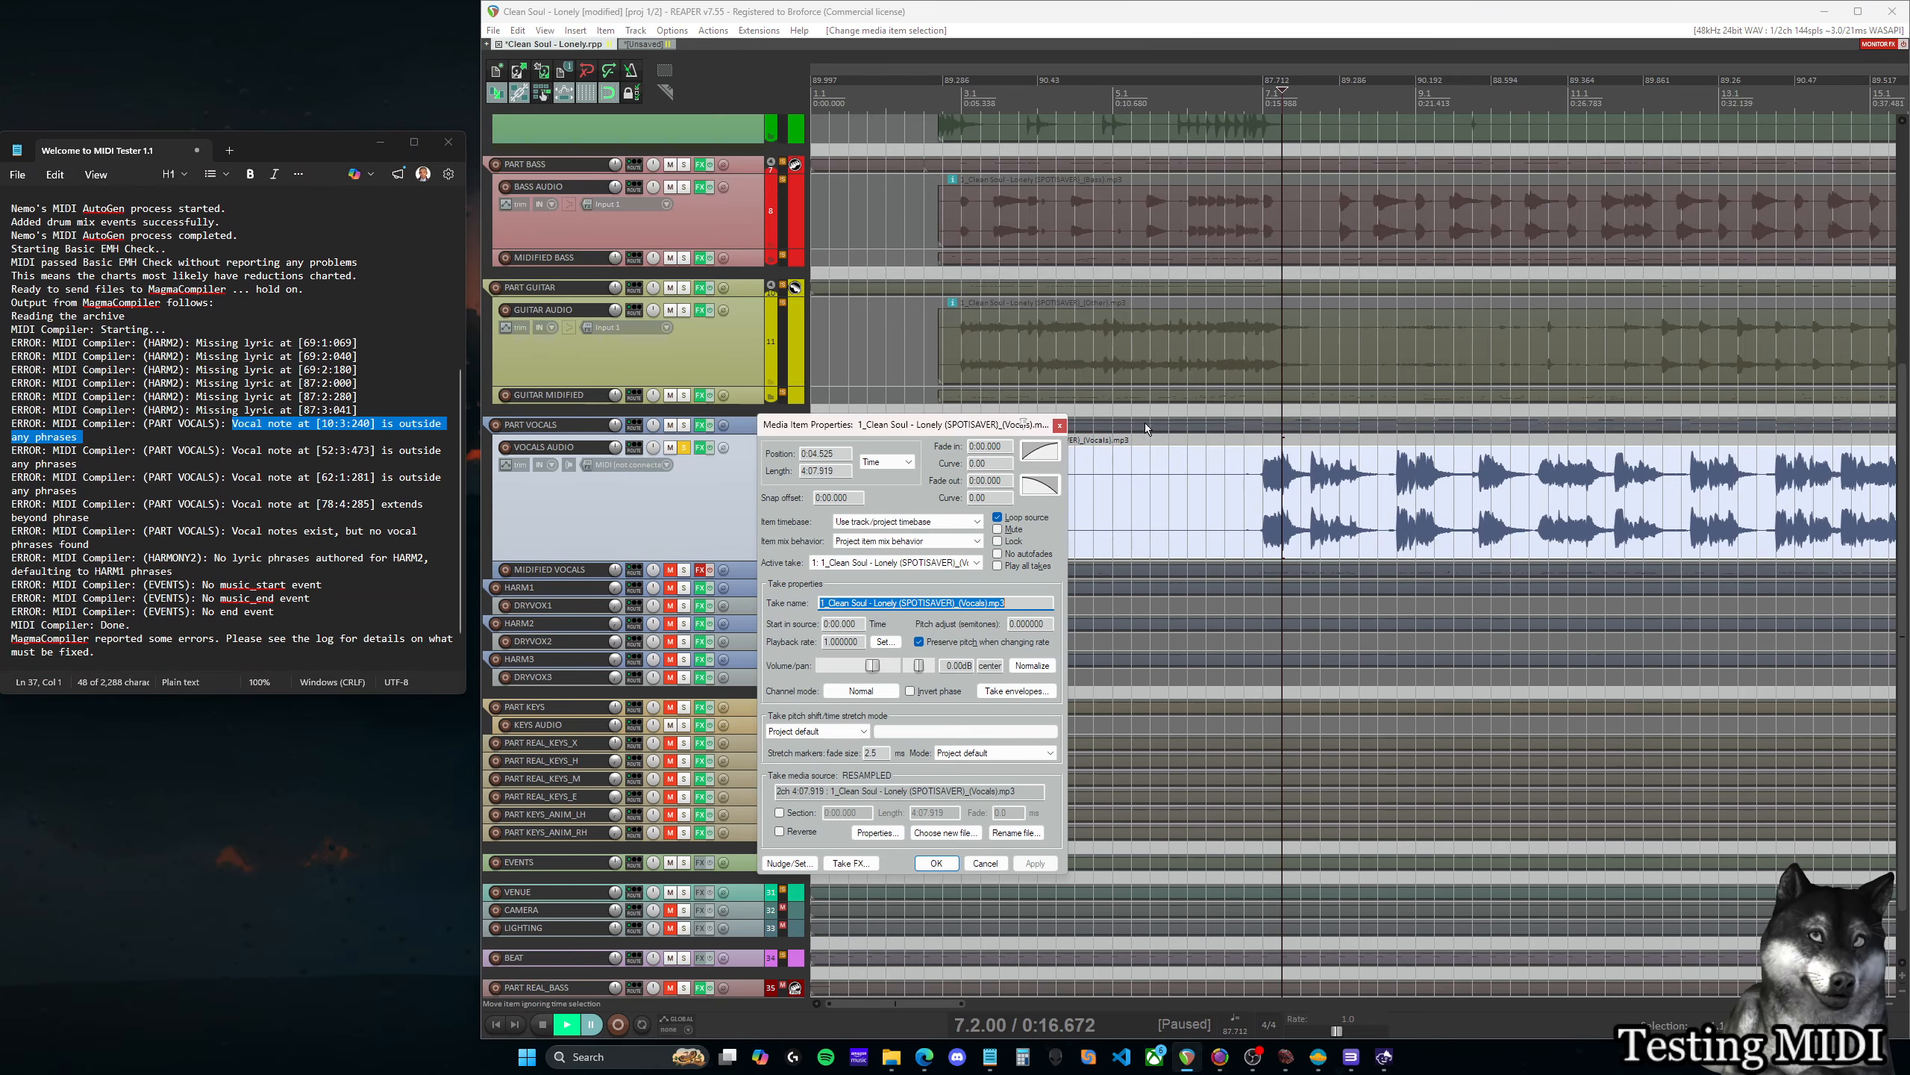
click(1062, 427)
drag(751, 434, 750, 498)
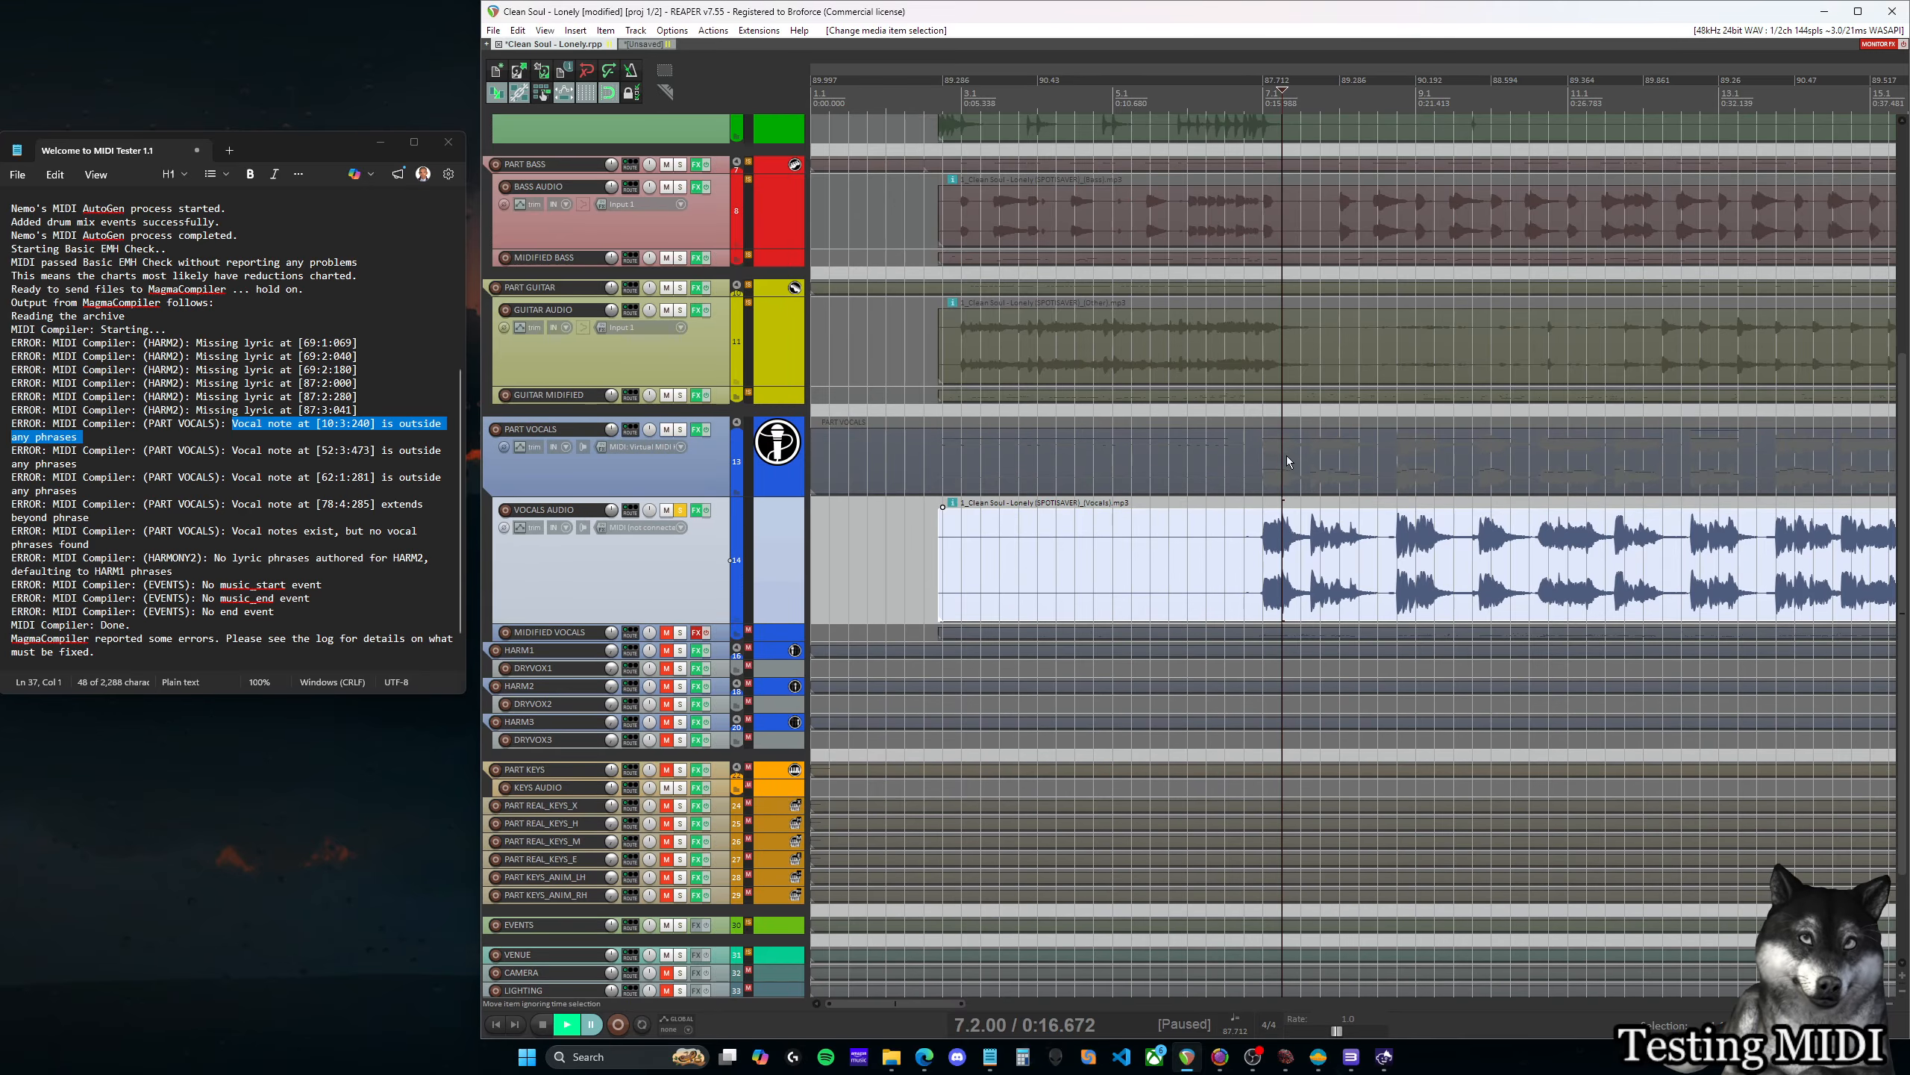
double_click(1285, 454)
scroll(1101, 703, up, 5)
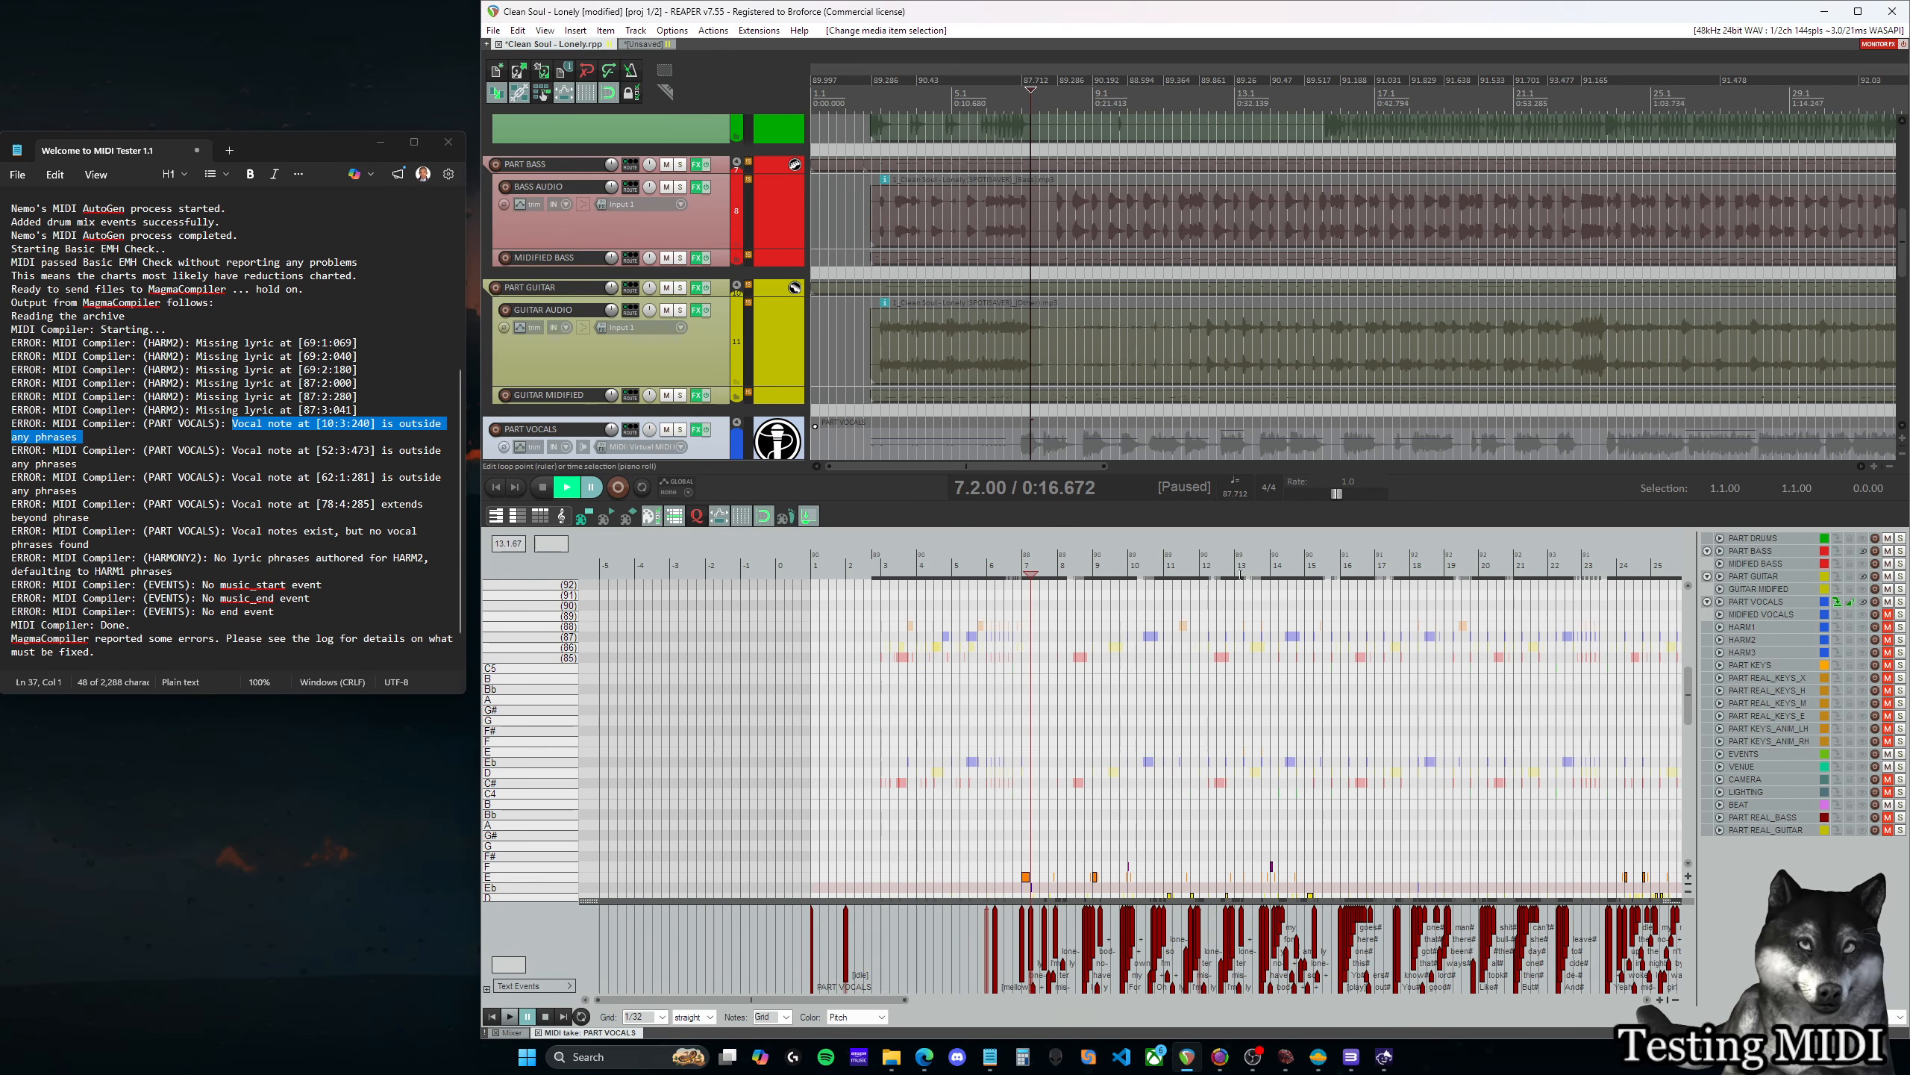
Locate the PART VOCALS note reported near 10:3:240 and place the edit cursor at 10.3.25
click(1133, 564)
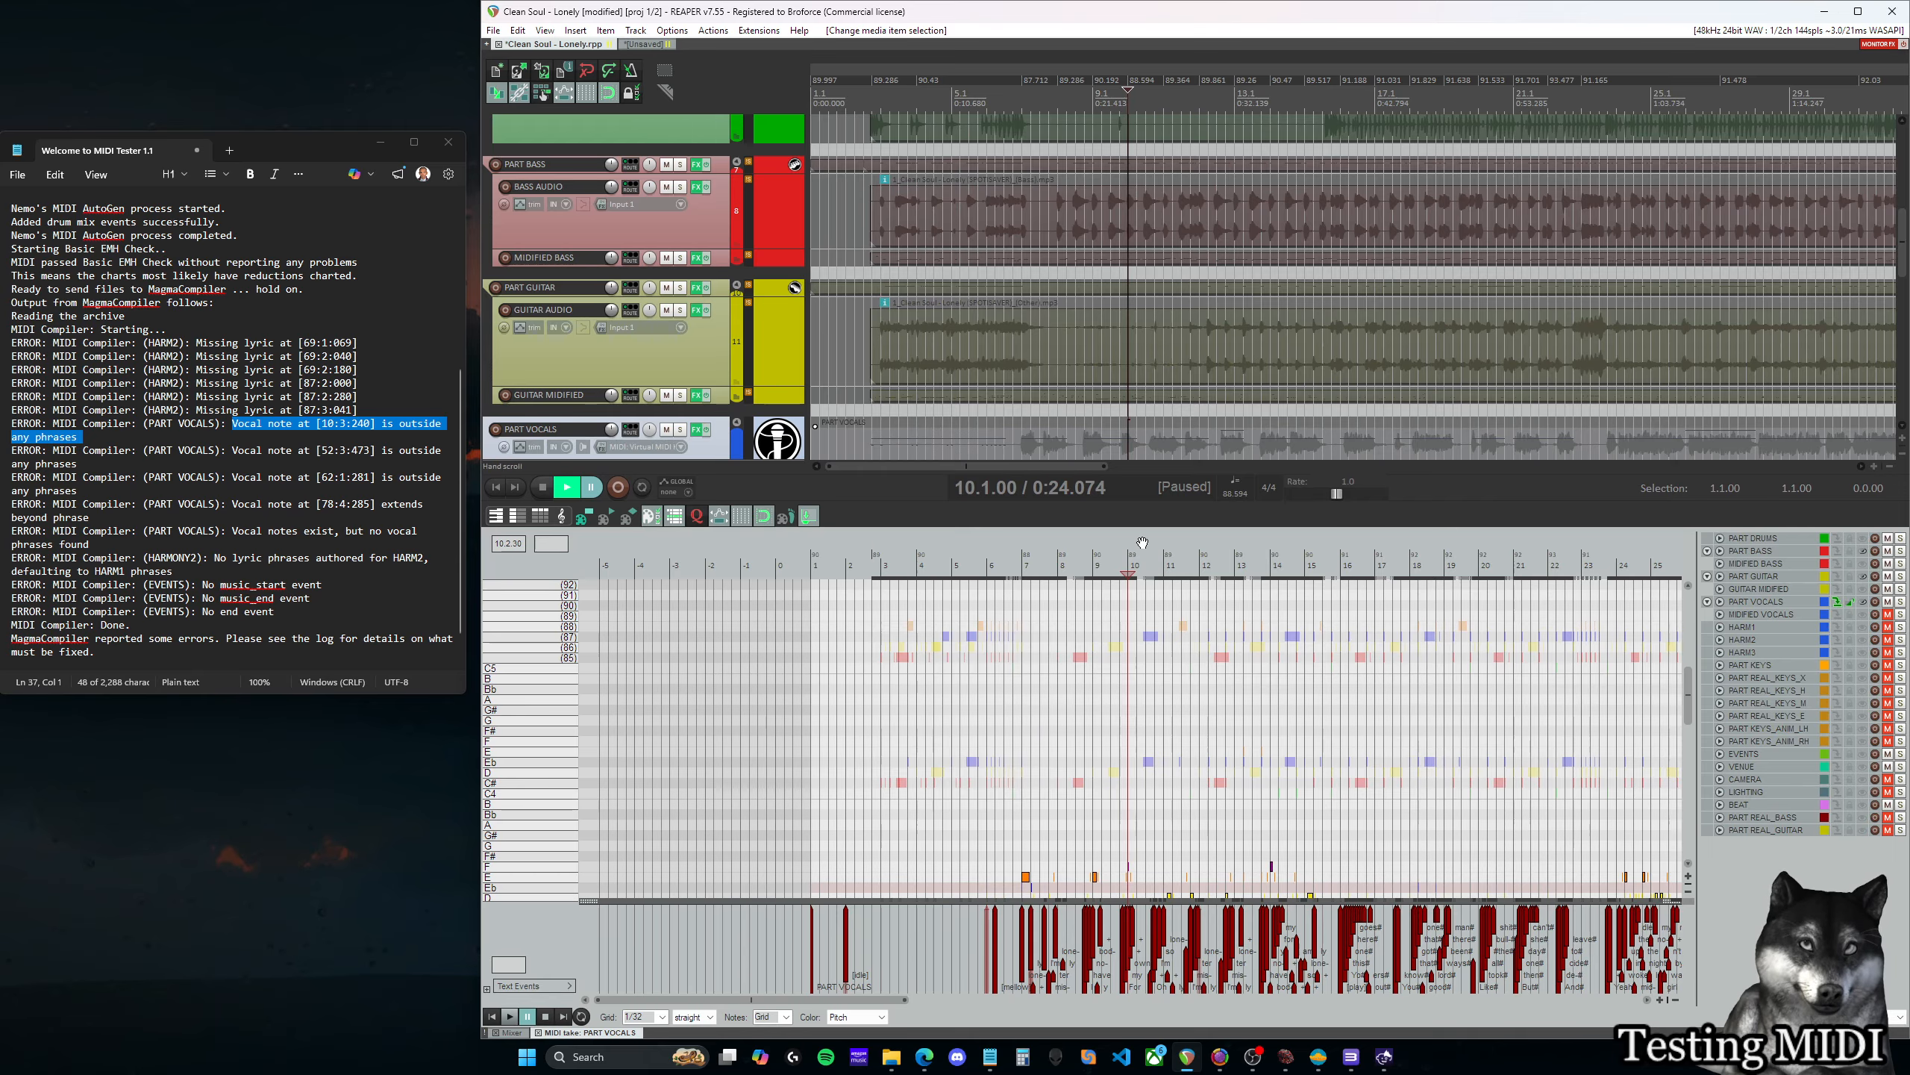
scroll(1137, 124, up, 4)
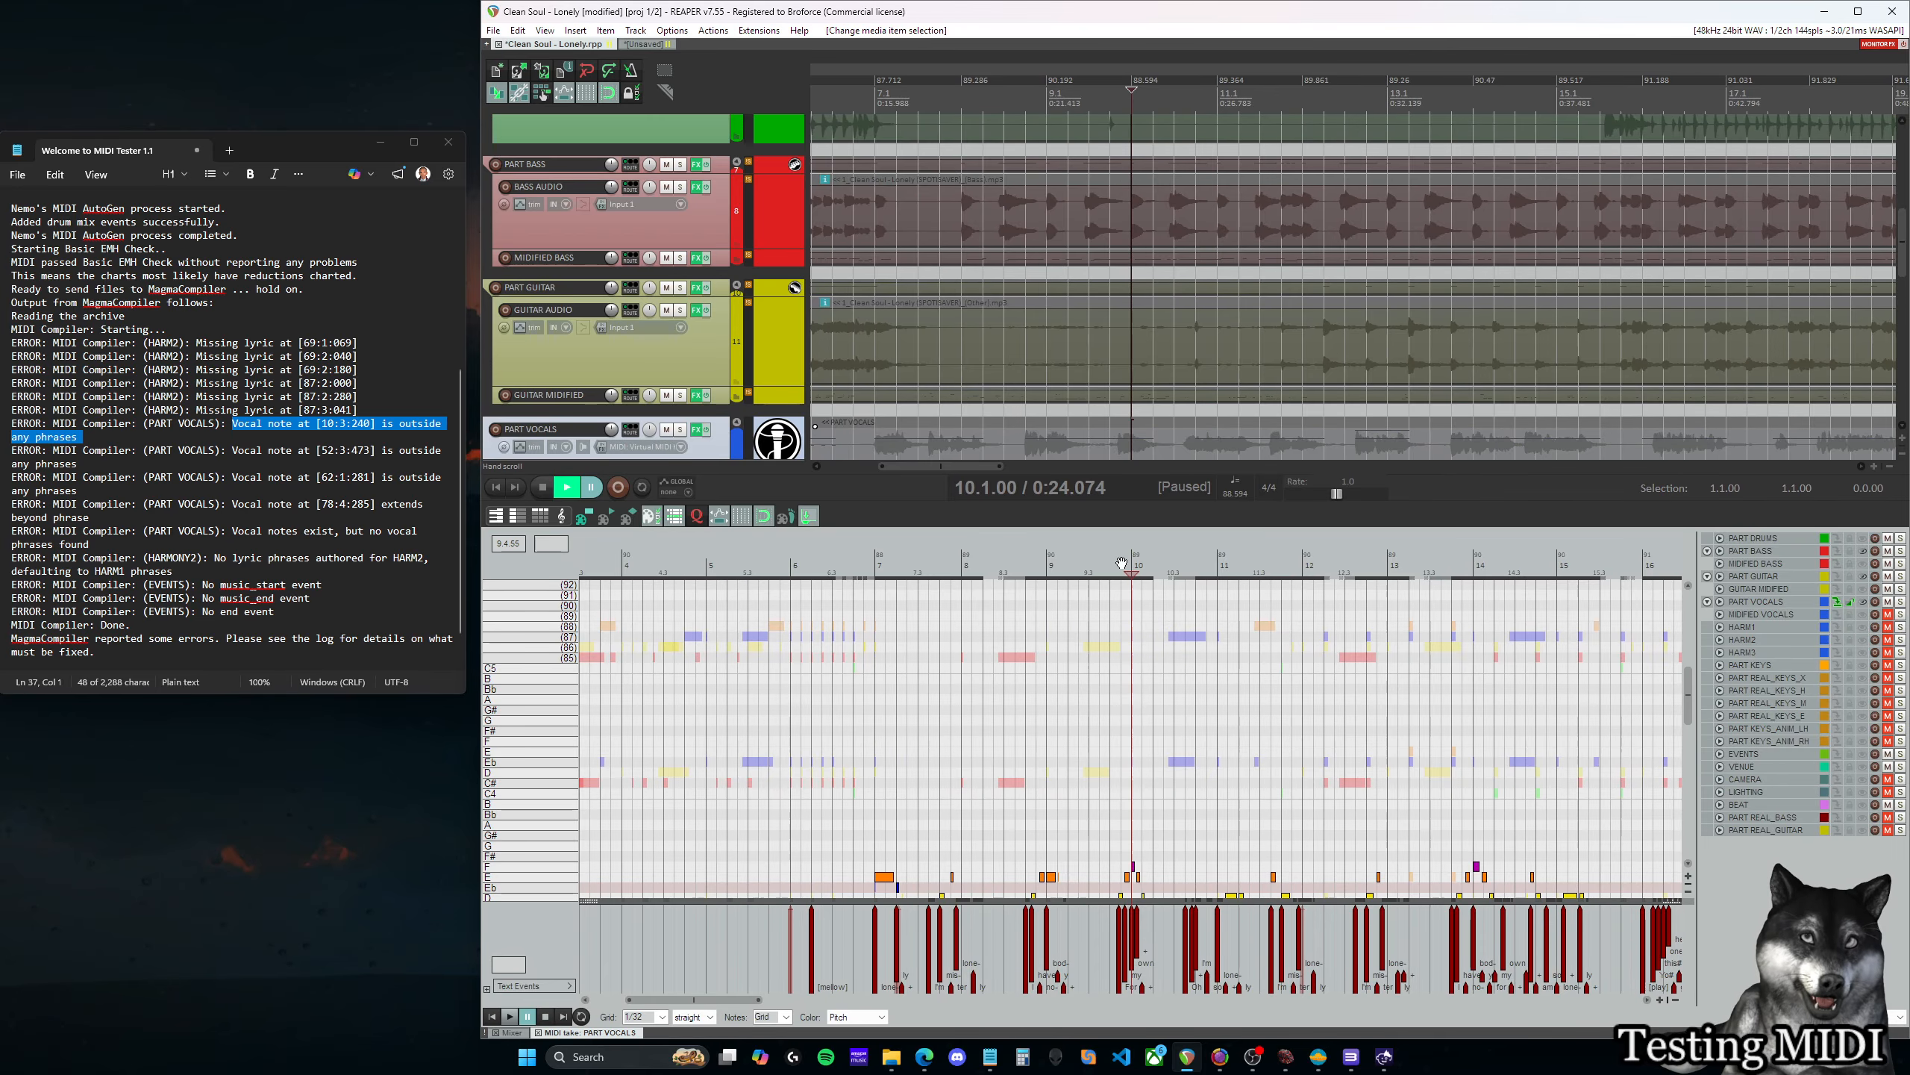
click(1171, 568)
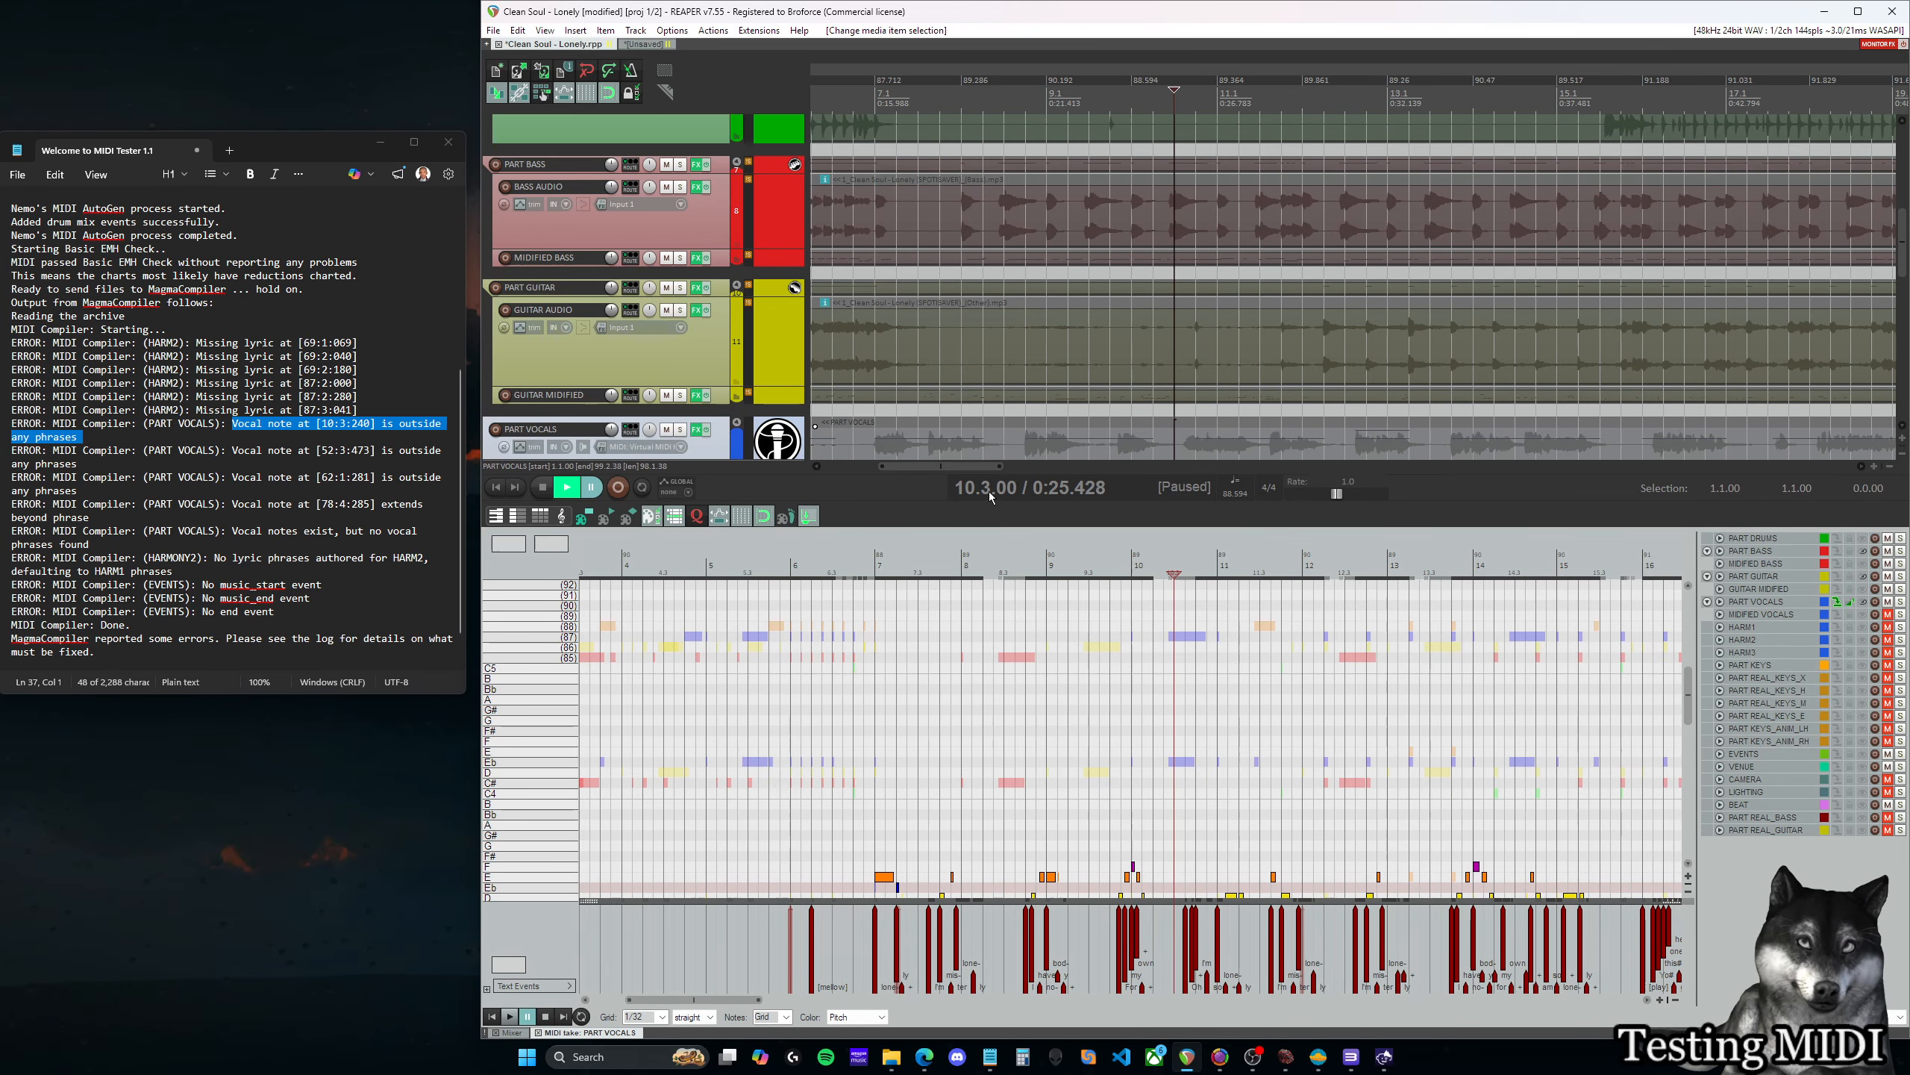
scroll(1202, 616, up, 2)
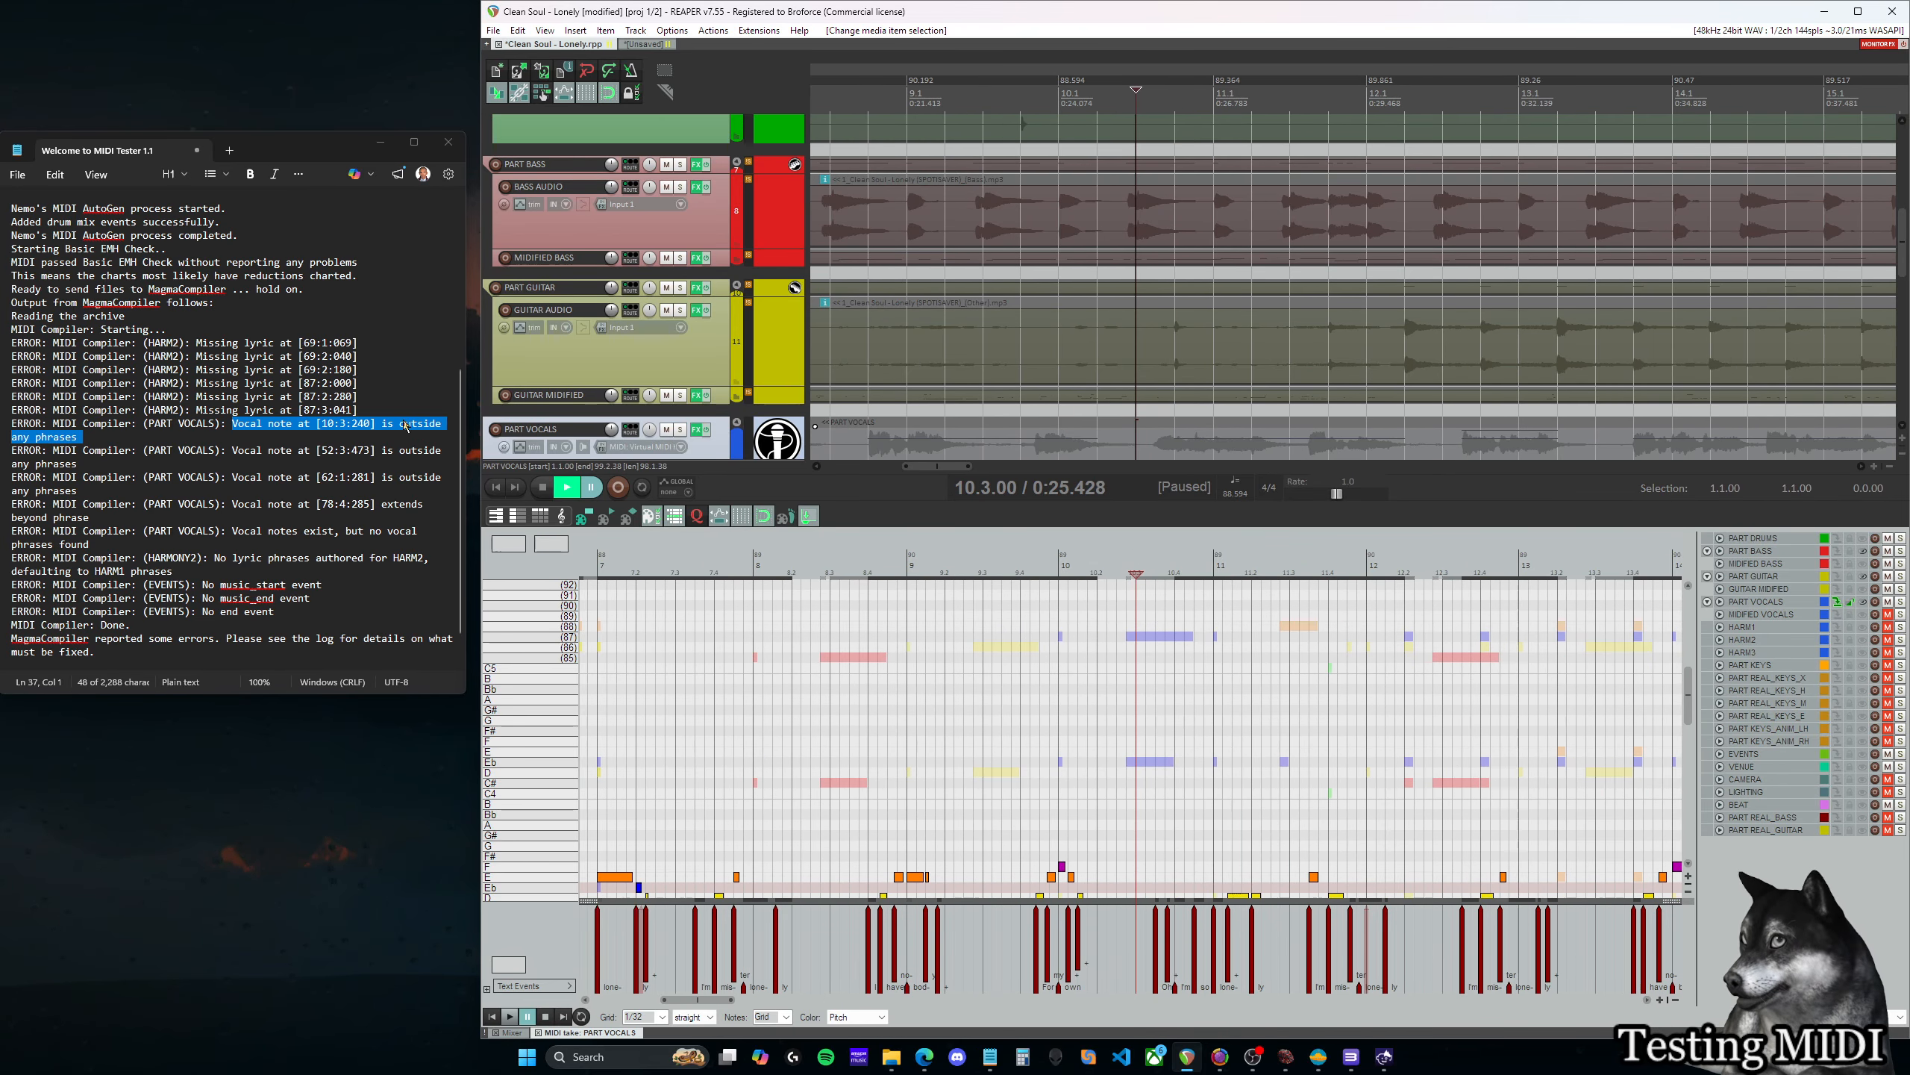
scroll(1159, 667, down, 5)
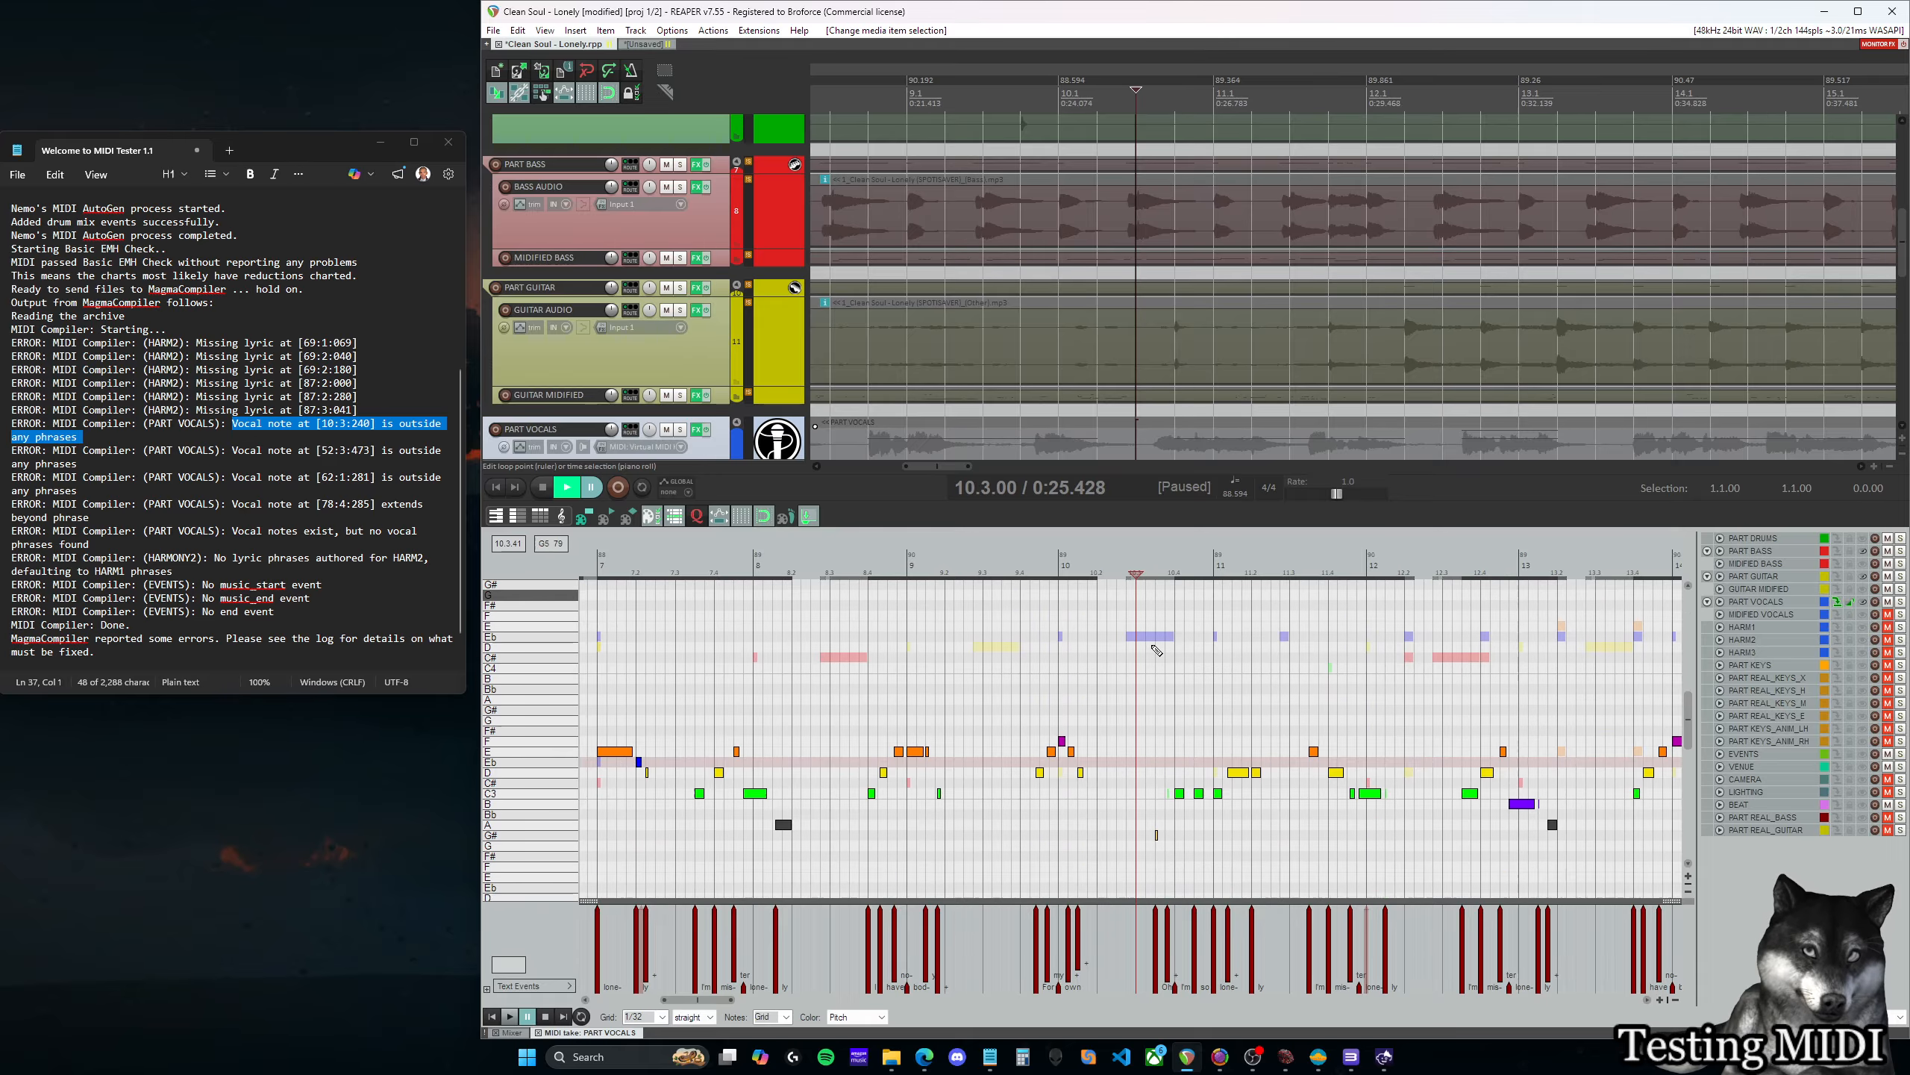
scroll(1159, 668, up, 1)
click(1162, 657)
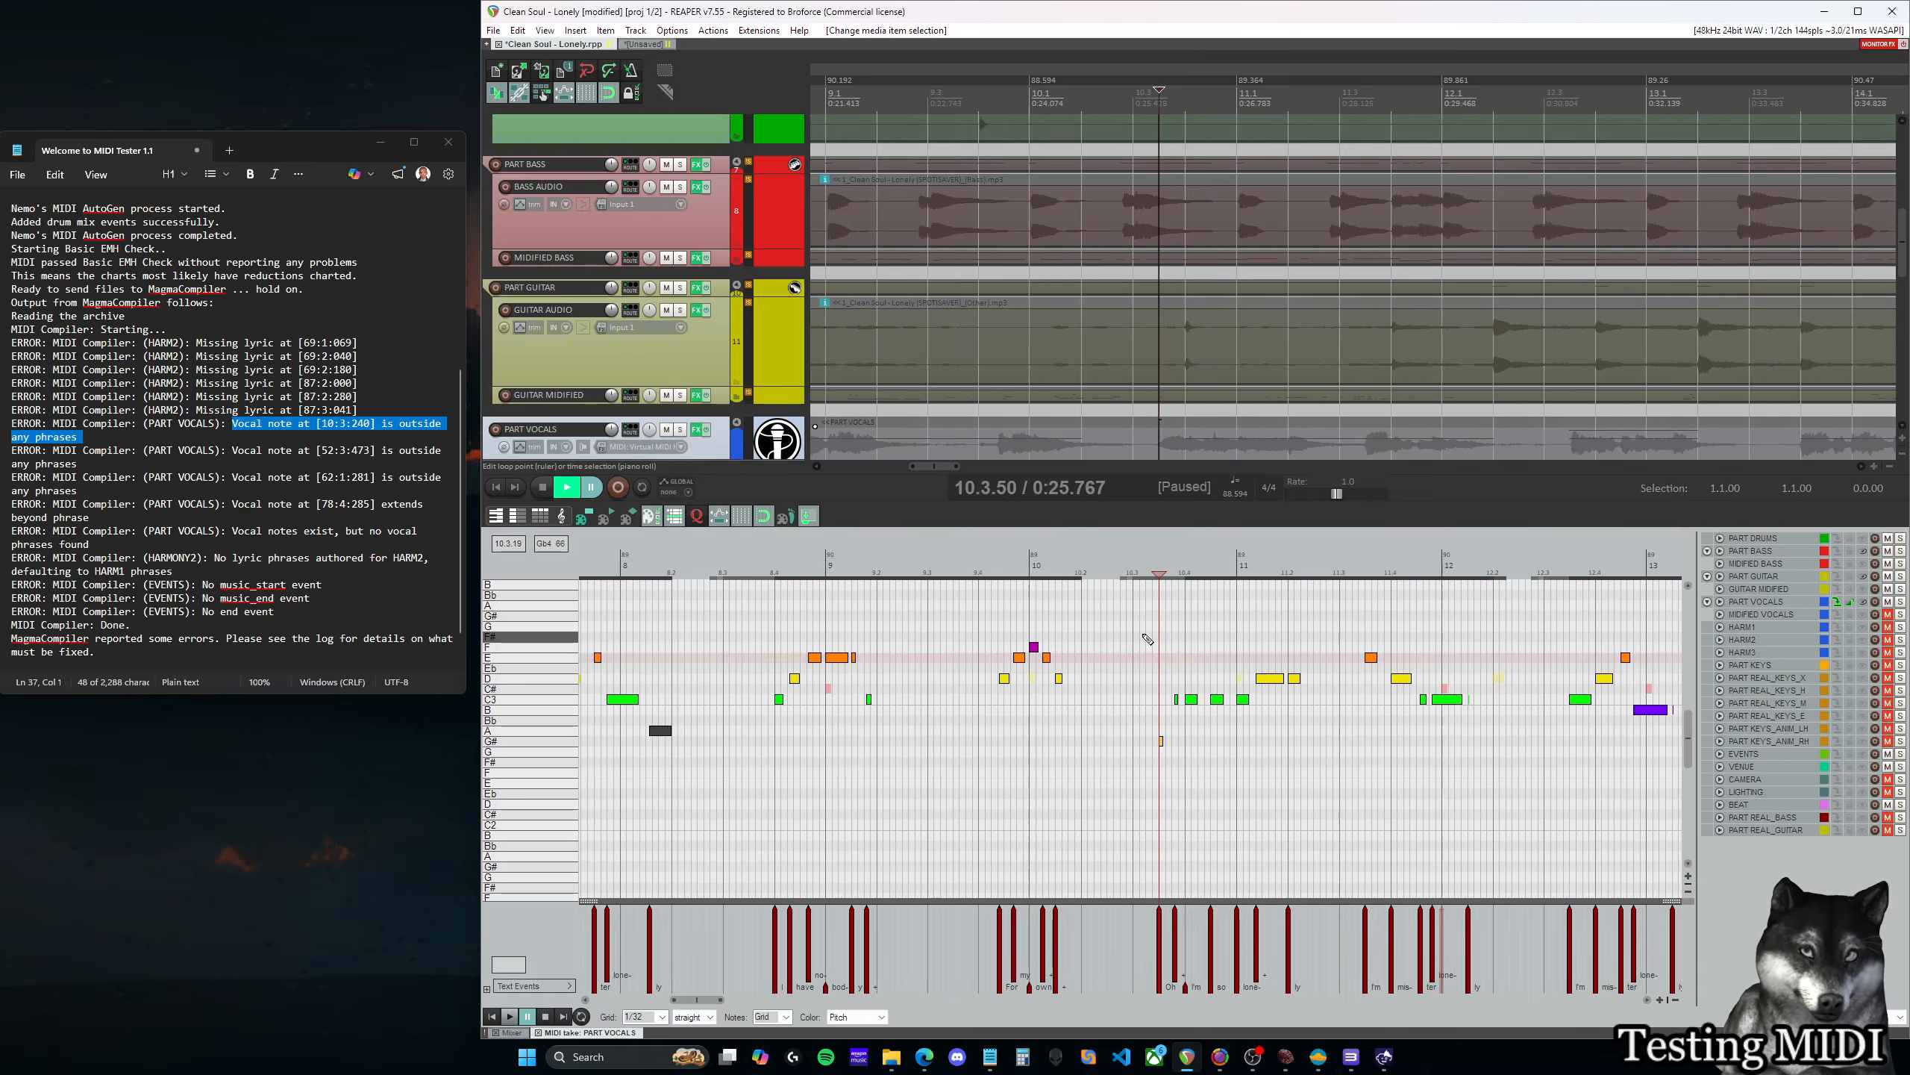
click(1145, 638)
Bypass the PART VOCALS track's effects and bring the Phrase Marker row of its MIDI item into view
scroll(646, 355, down, 2)
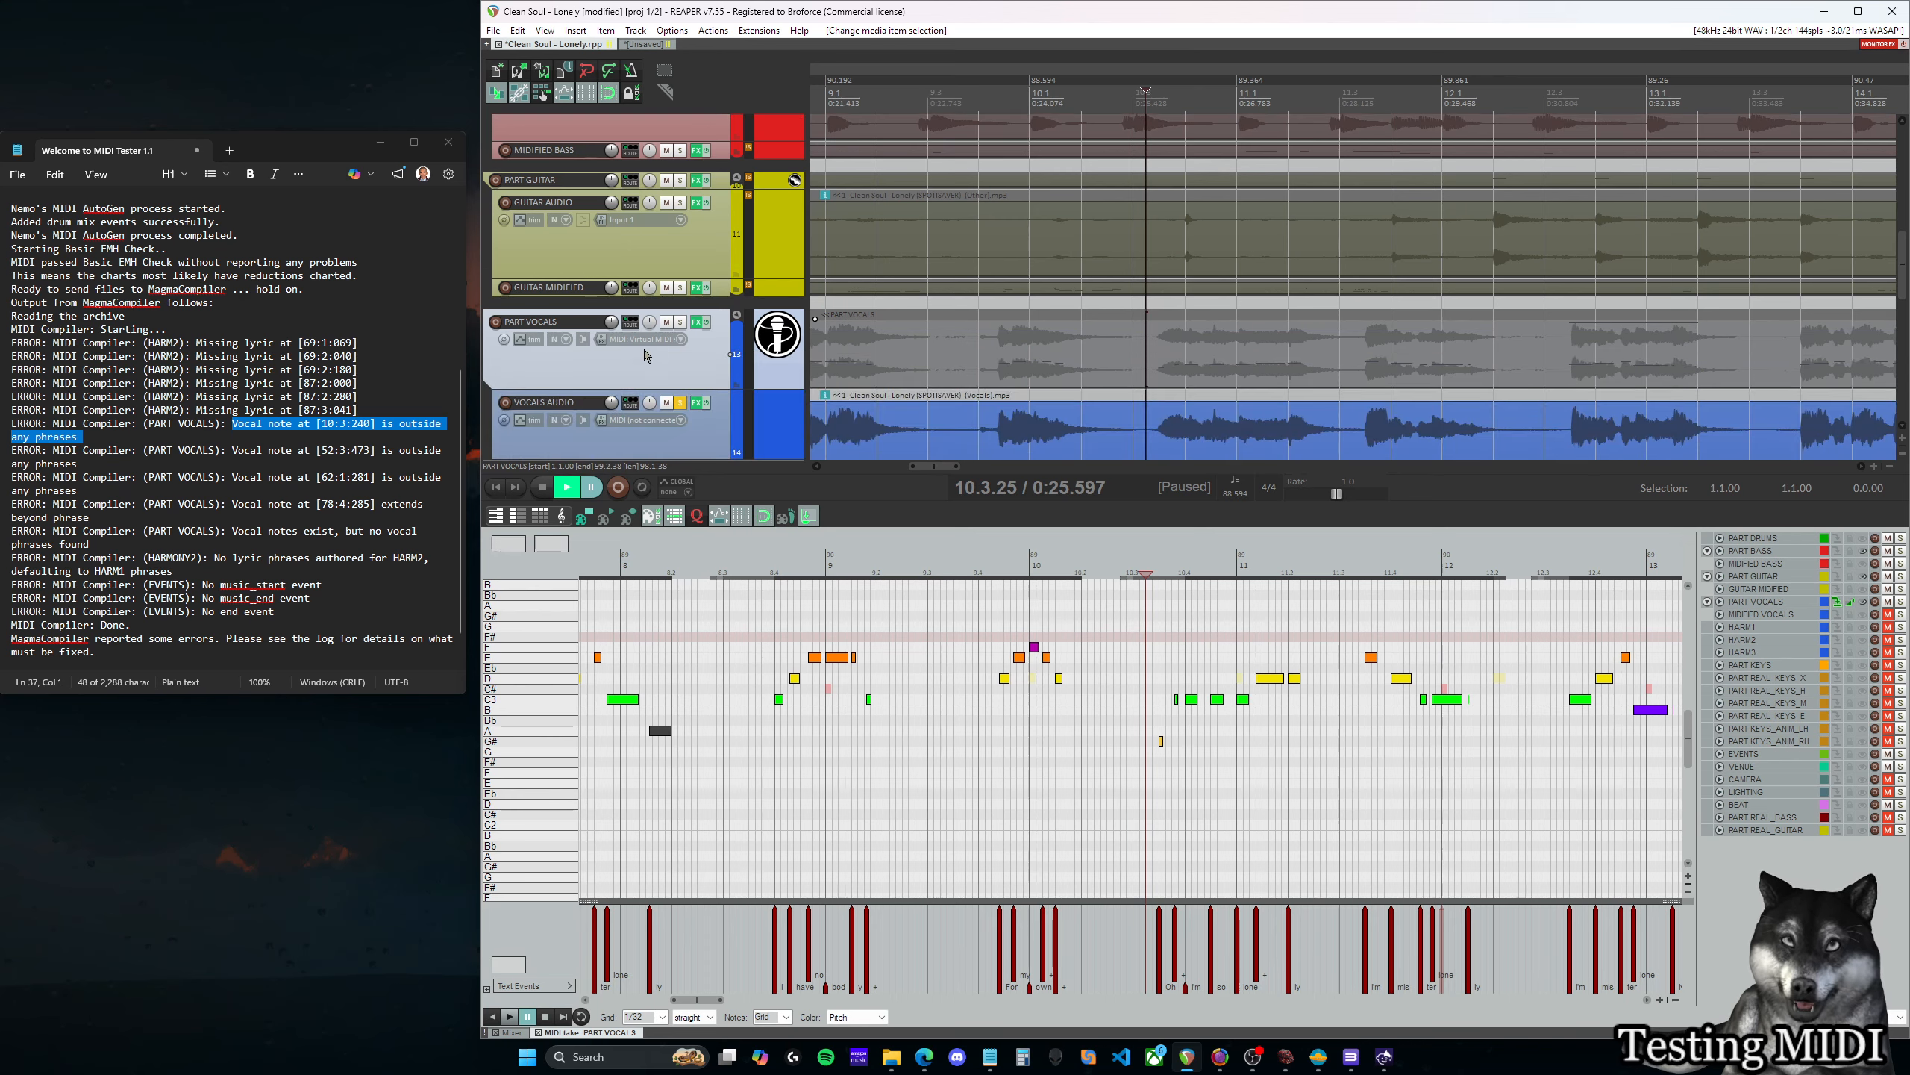
click(697, 322)
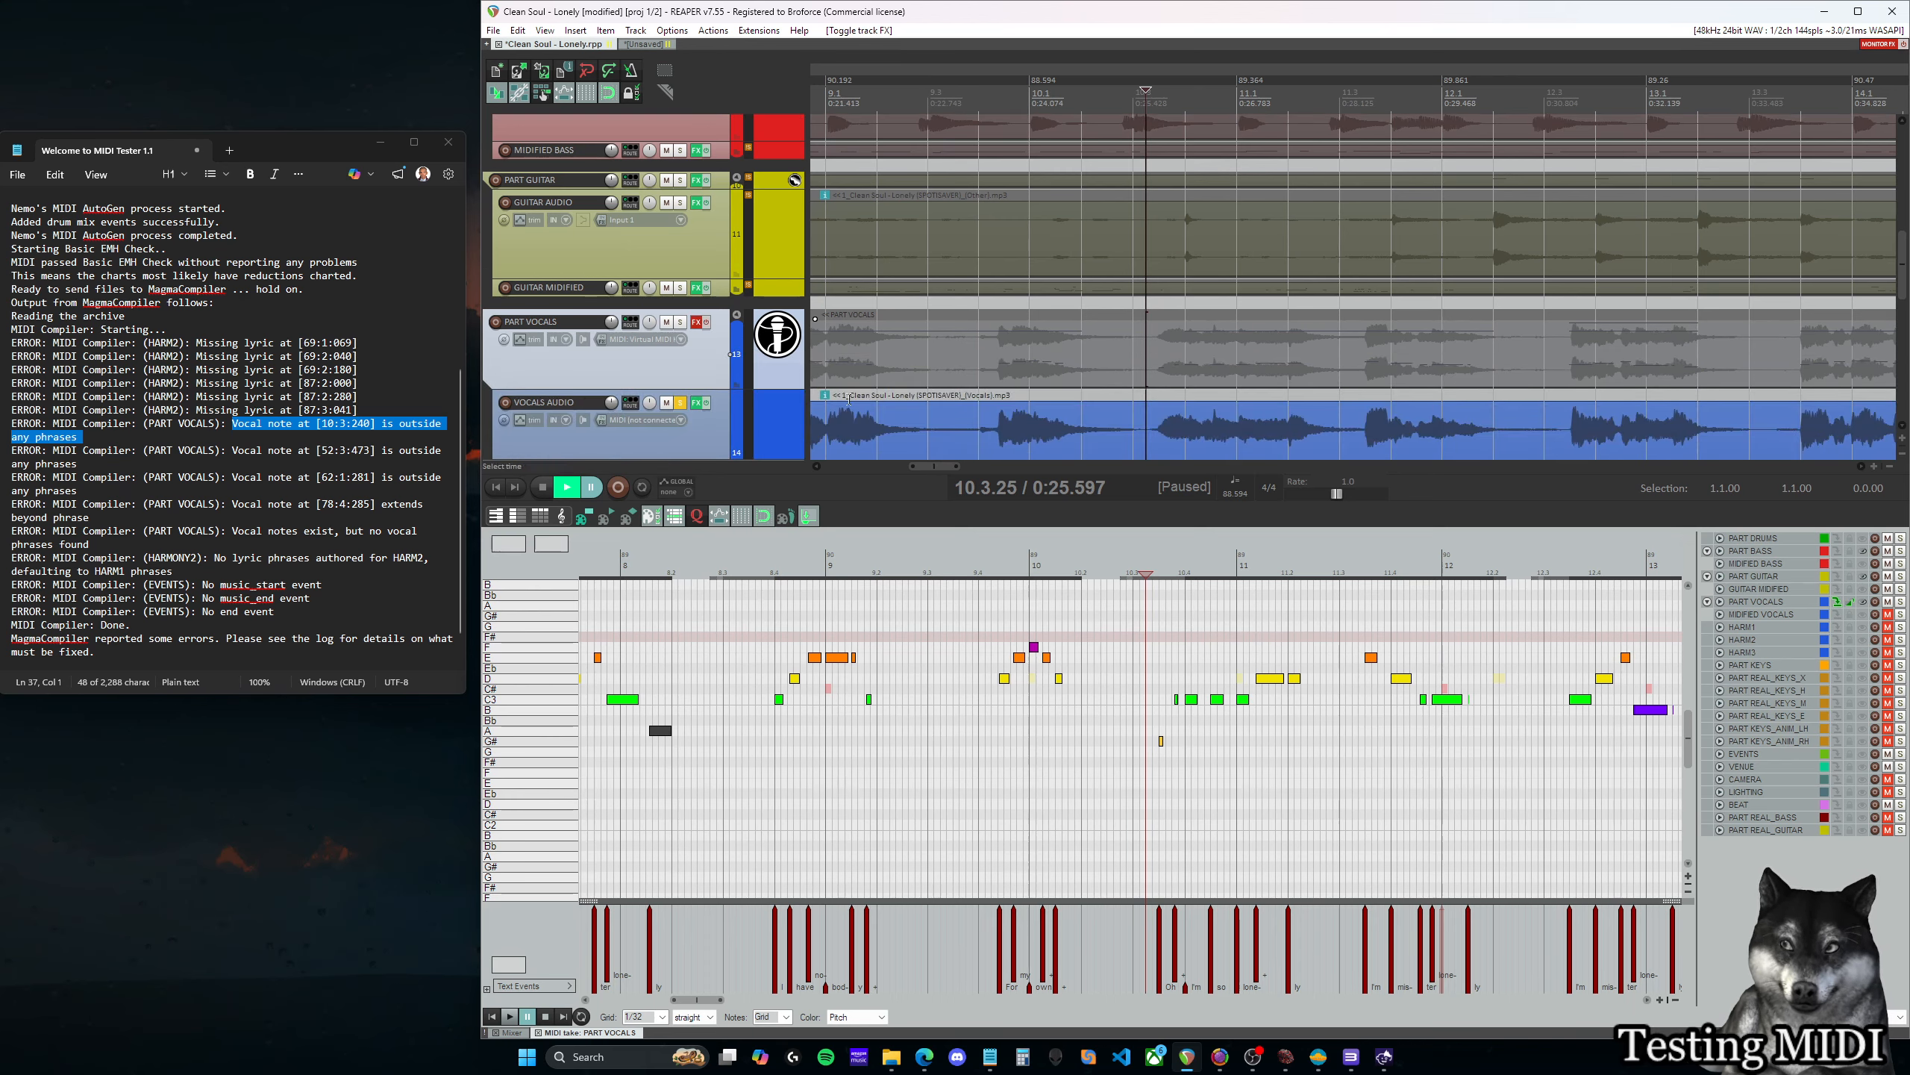
scroll(1152, 651, up, 10)
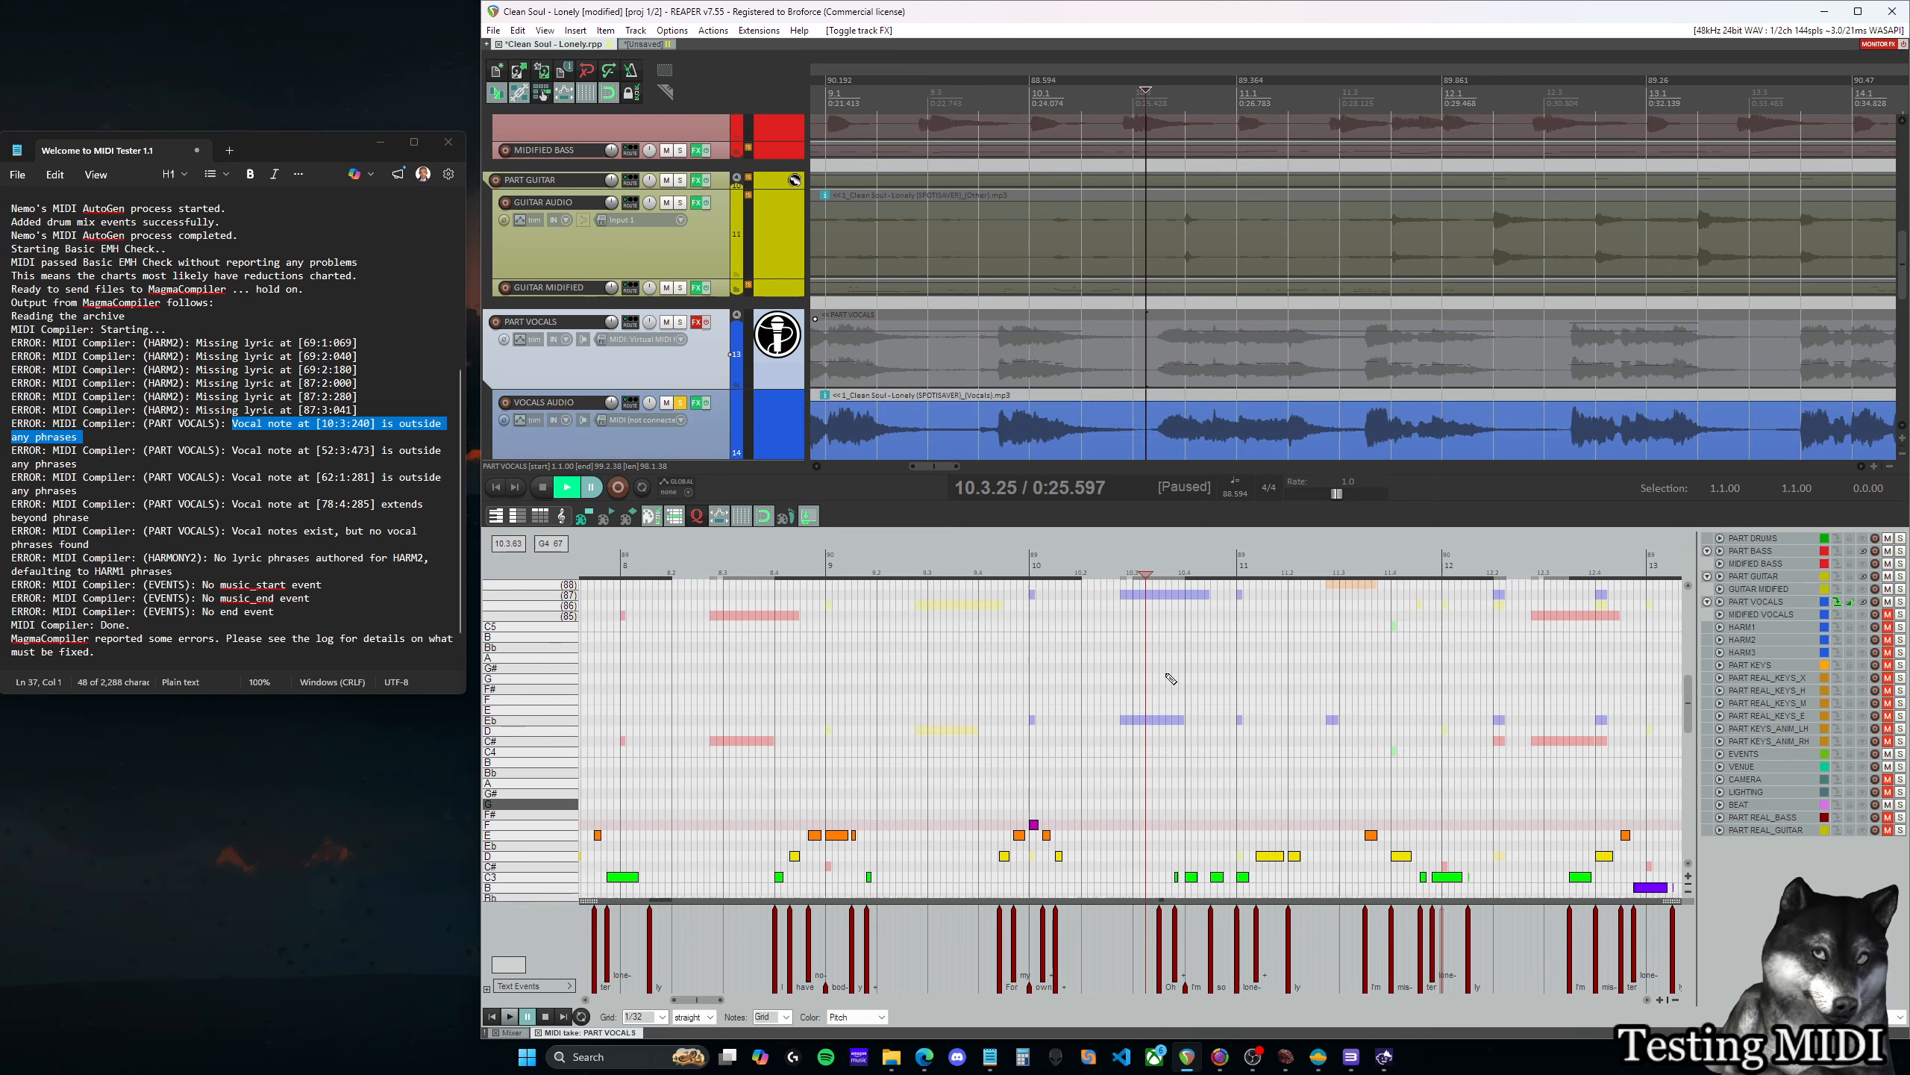
scroll(1171, 679, down, 10)
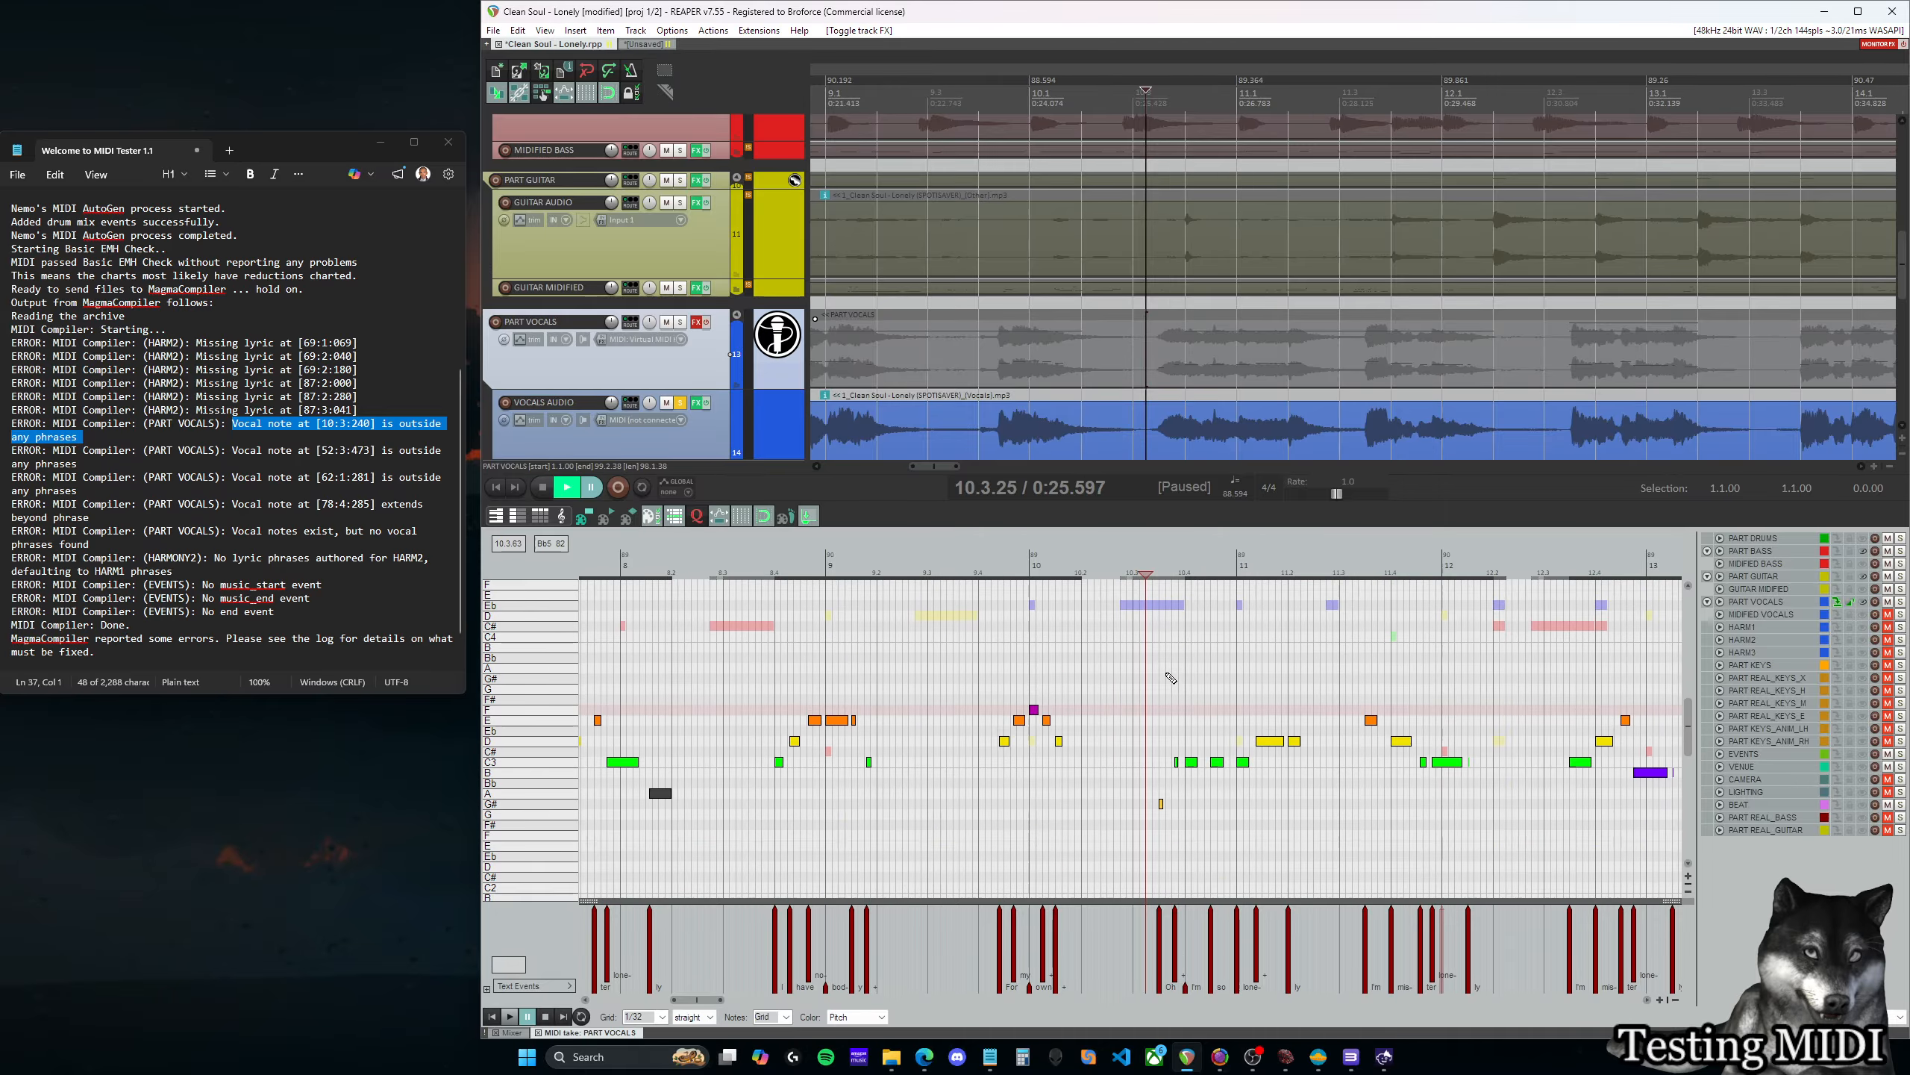
scroll(1151, 742, down, 4)
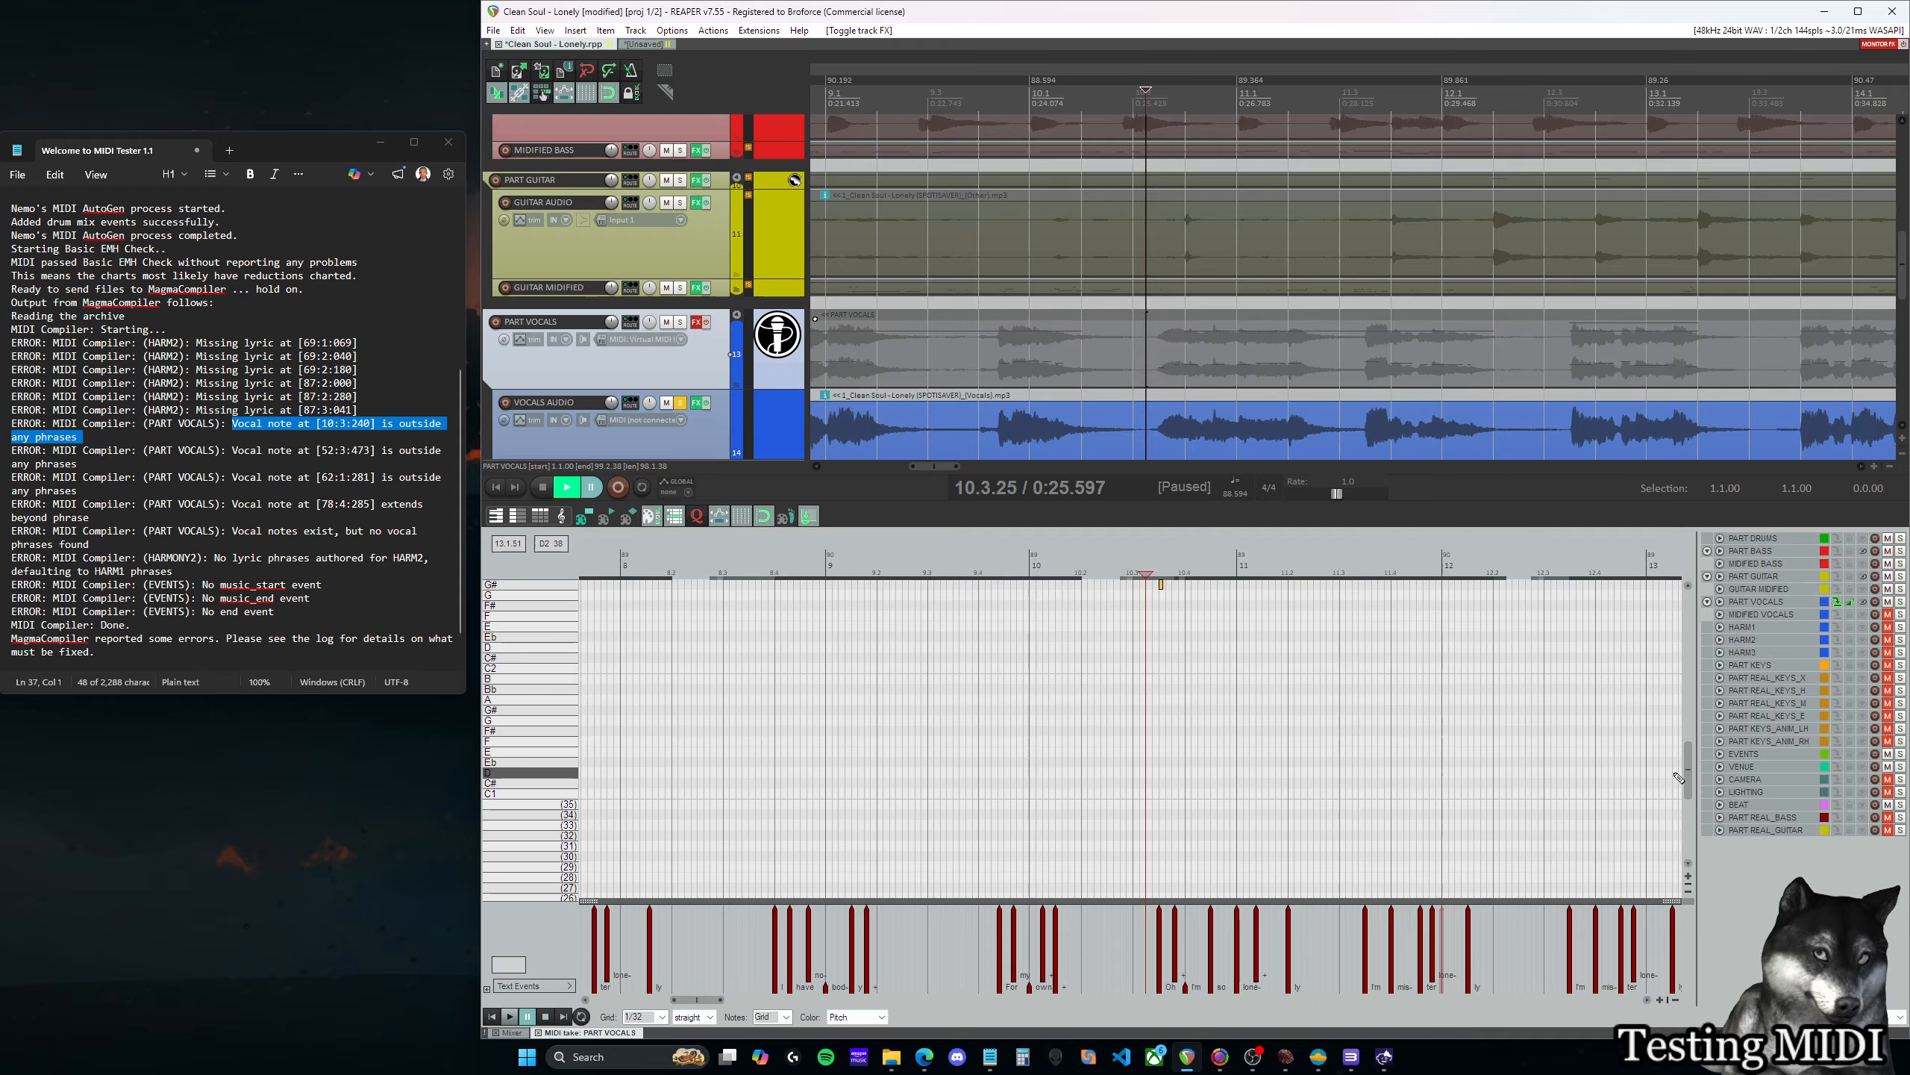
mouse_move(1687, 775)
mouse_down()
mouse_move(1685, 797)
mouse_move(1676, 661)
mouse_up()
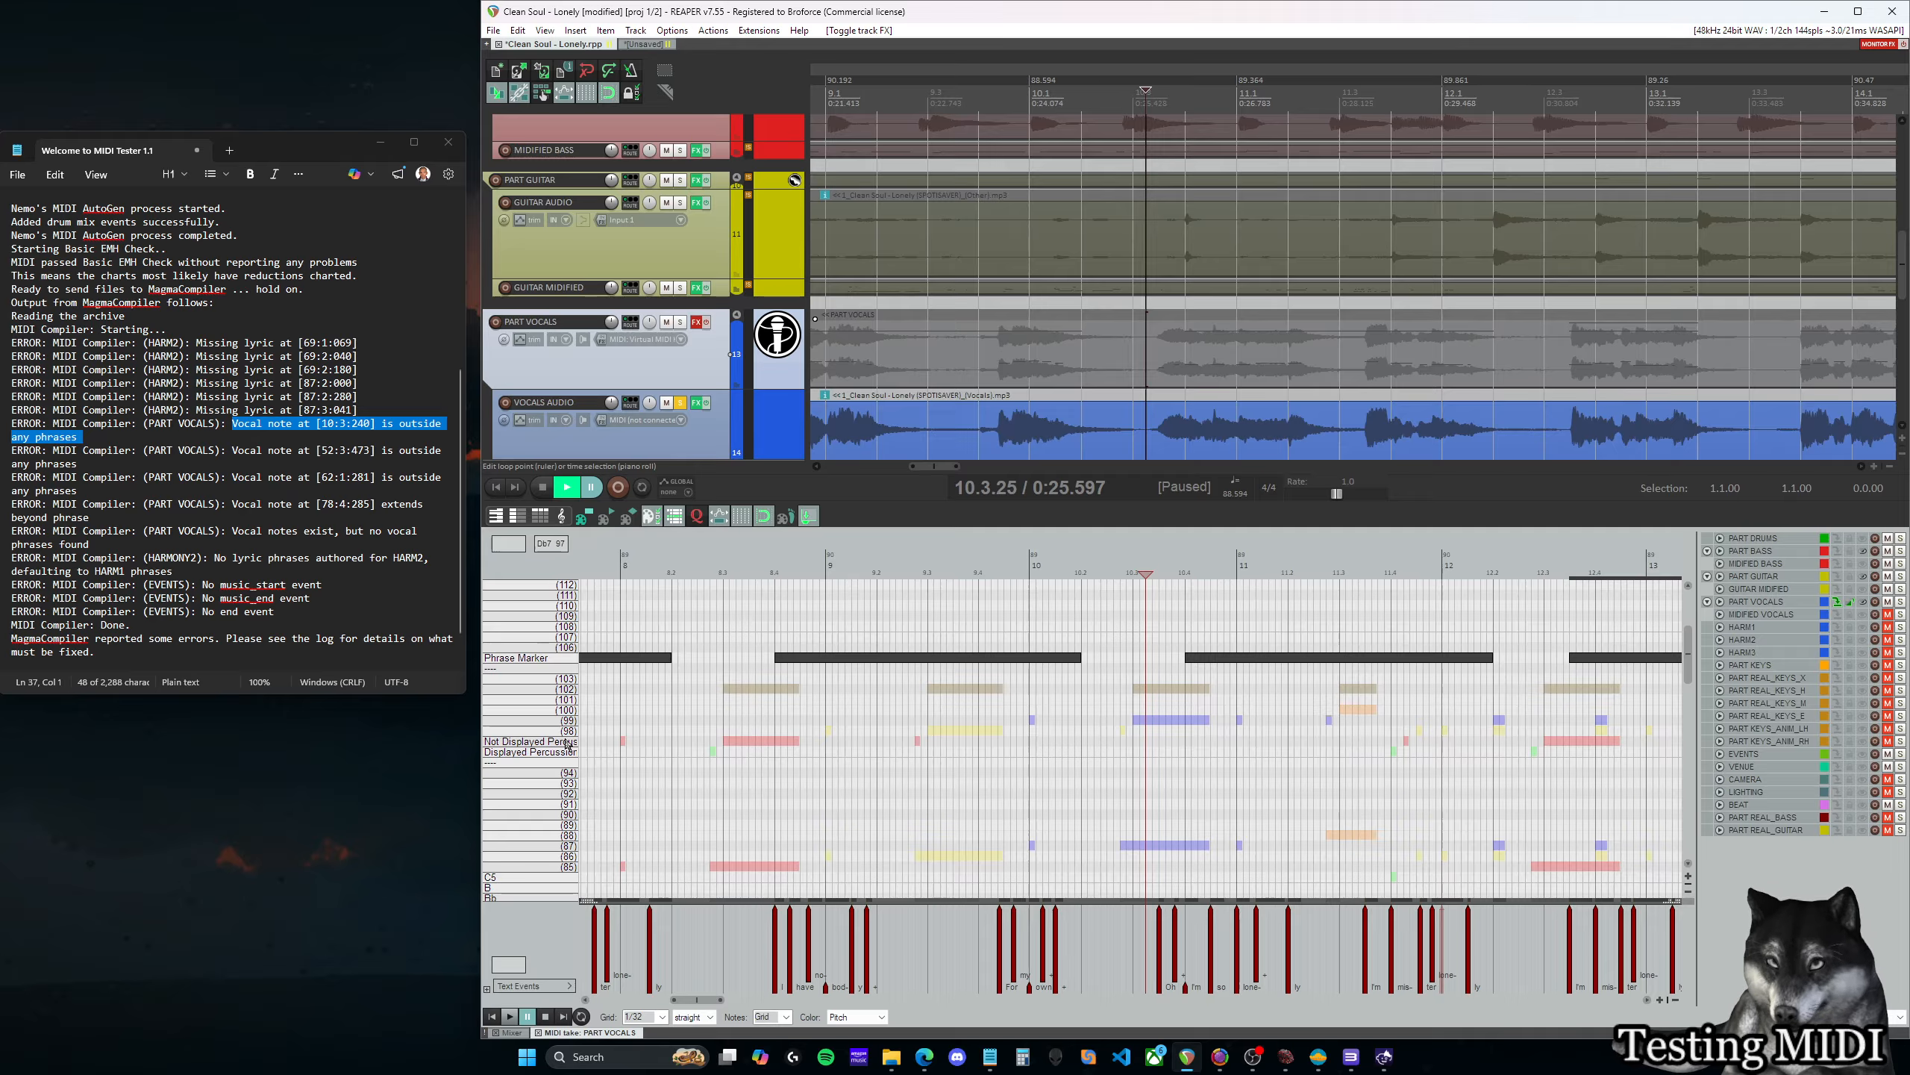
Hide unused and unnamed note rows and remove the bass and guitar tracks' notes from the MIDI editor view
right_click(544, 574)
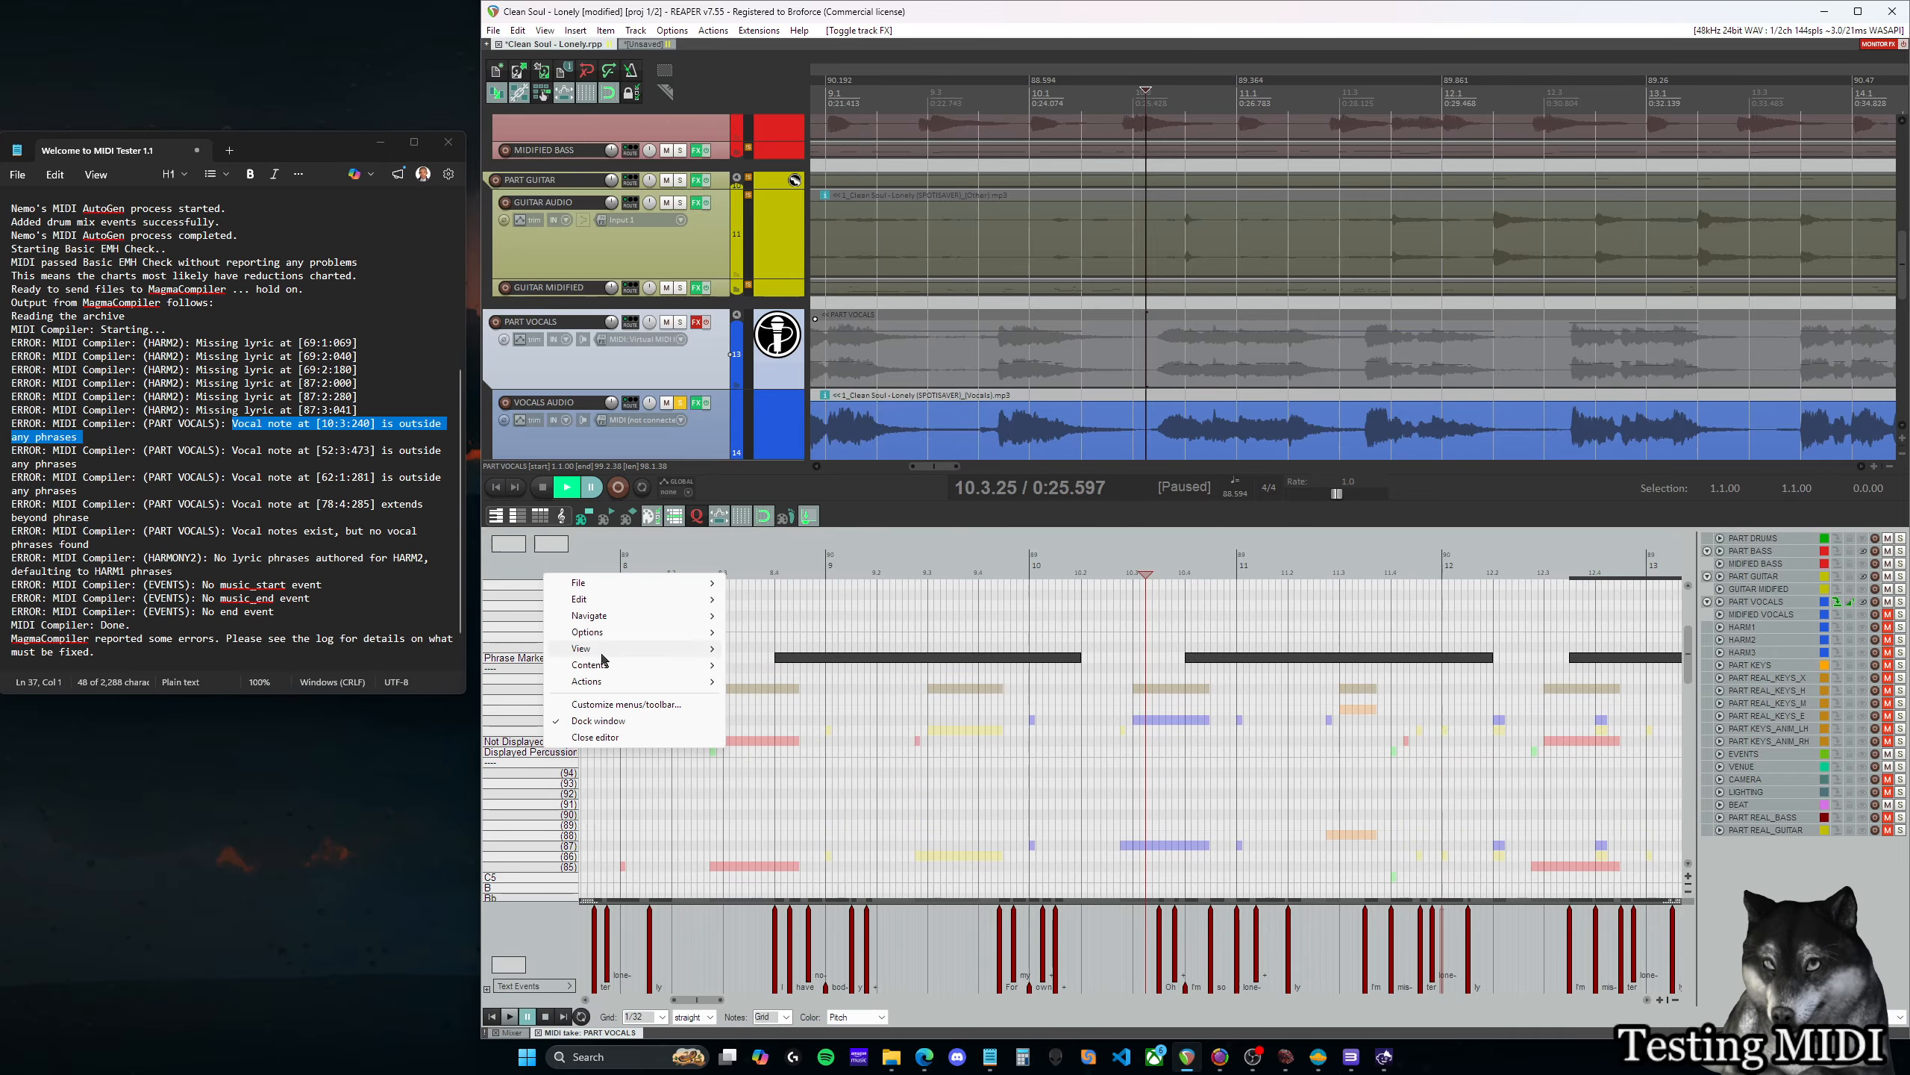
mouse_move(601, 652)
mouse_move(828, 878)
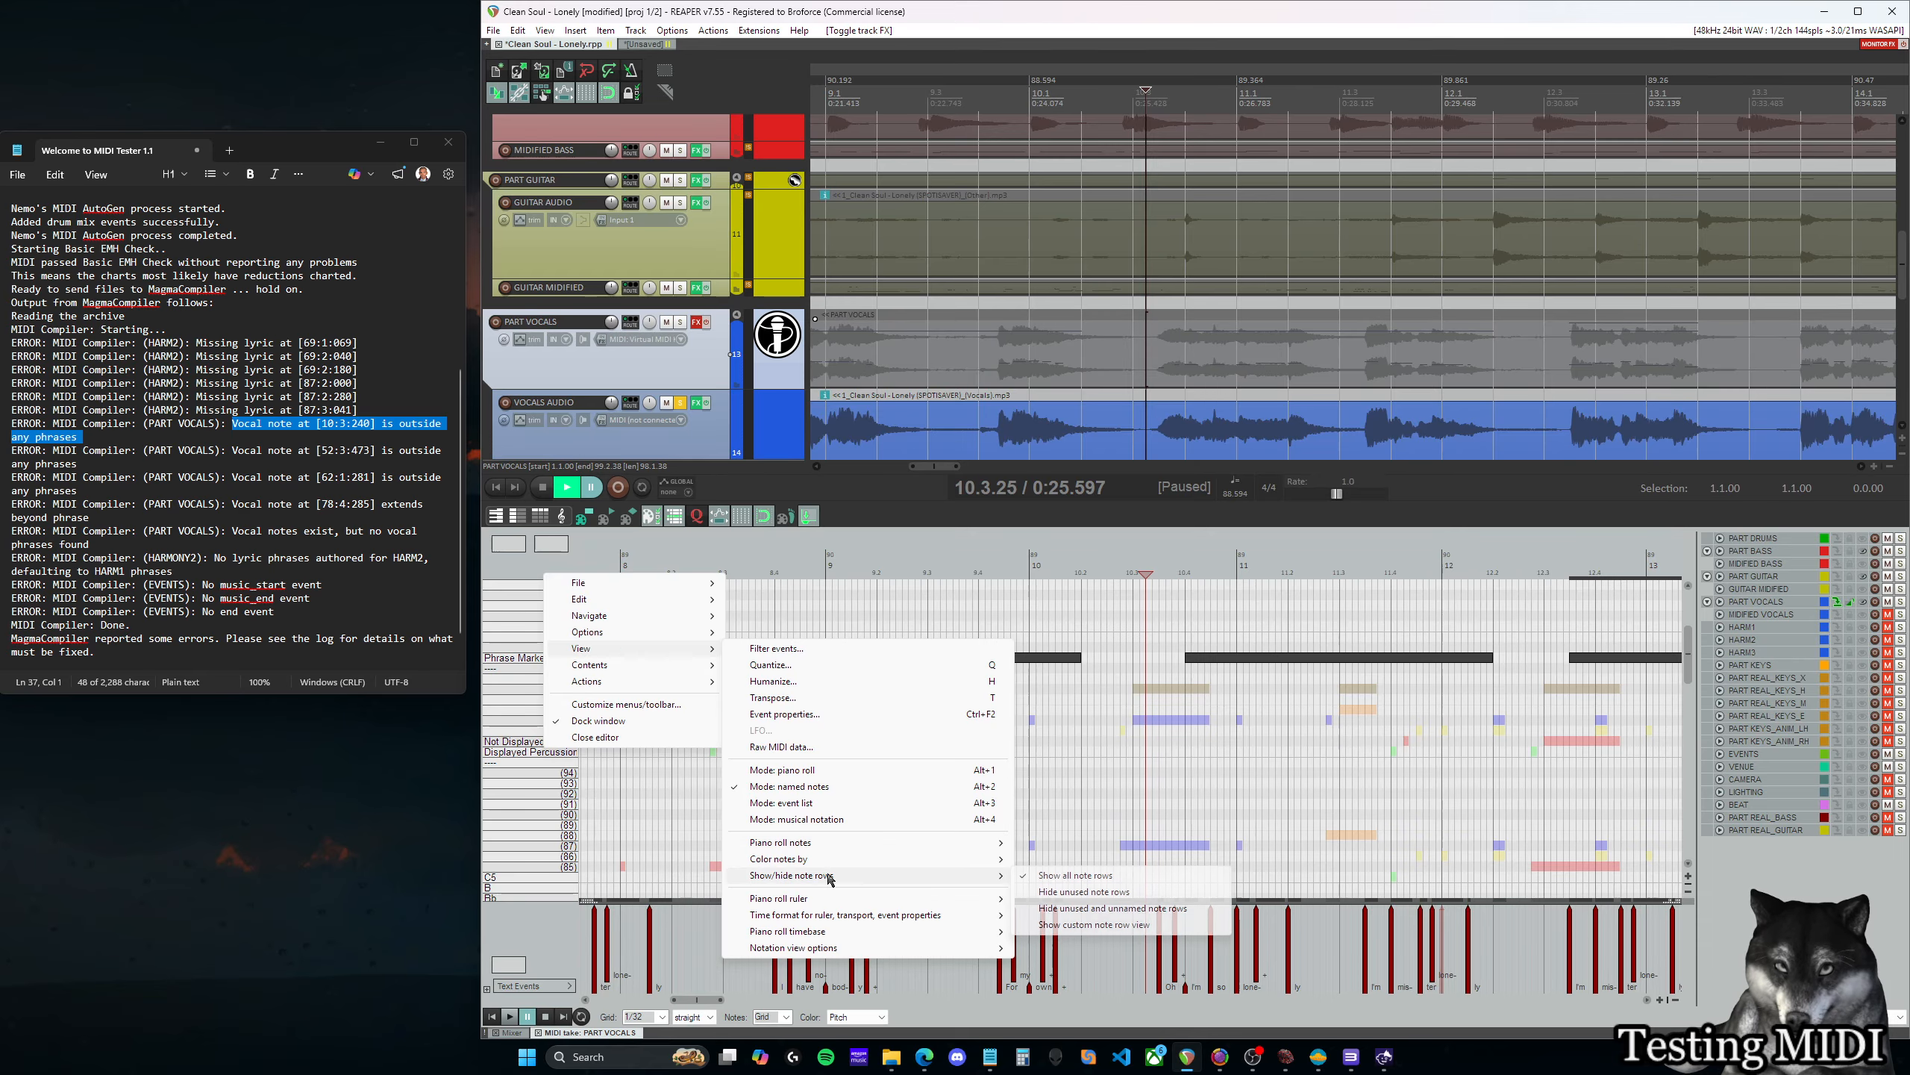
click(1130, 910)
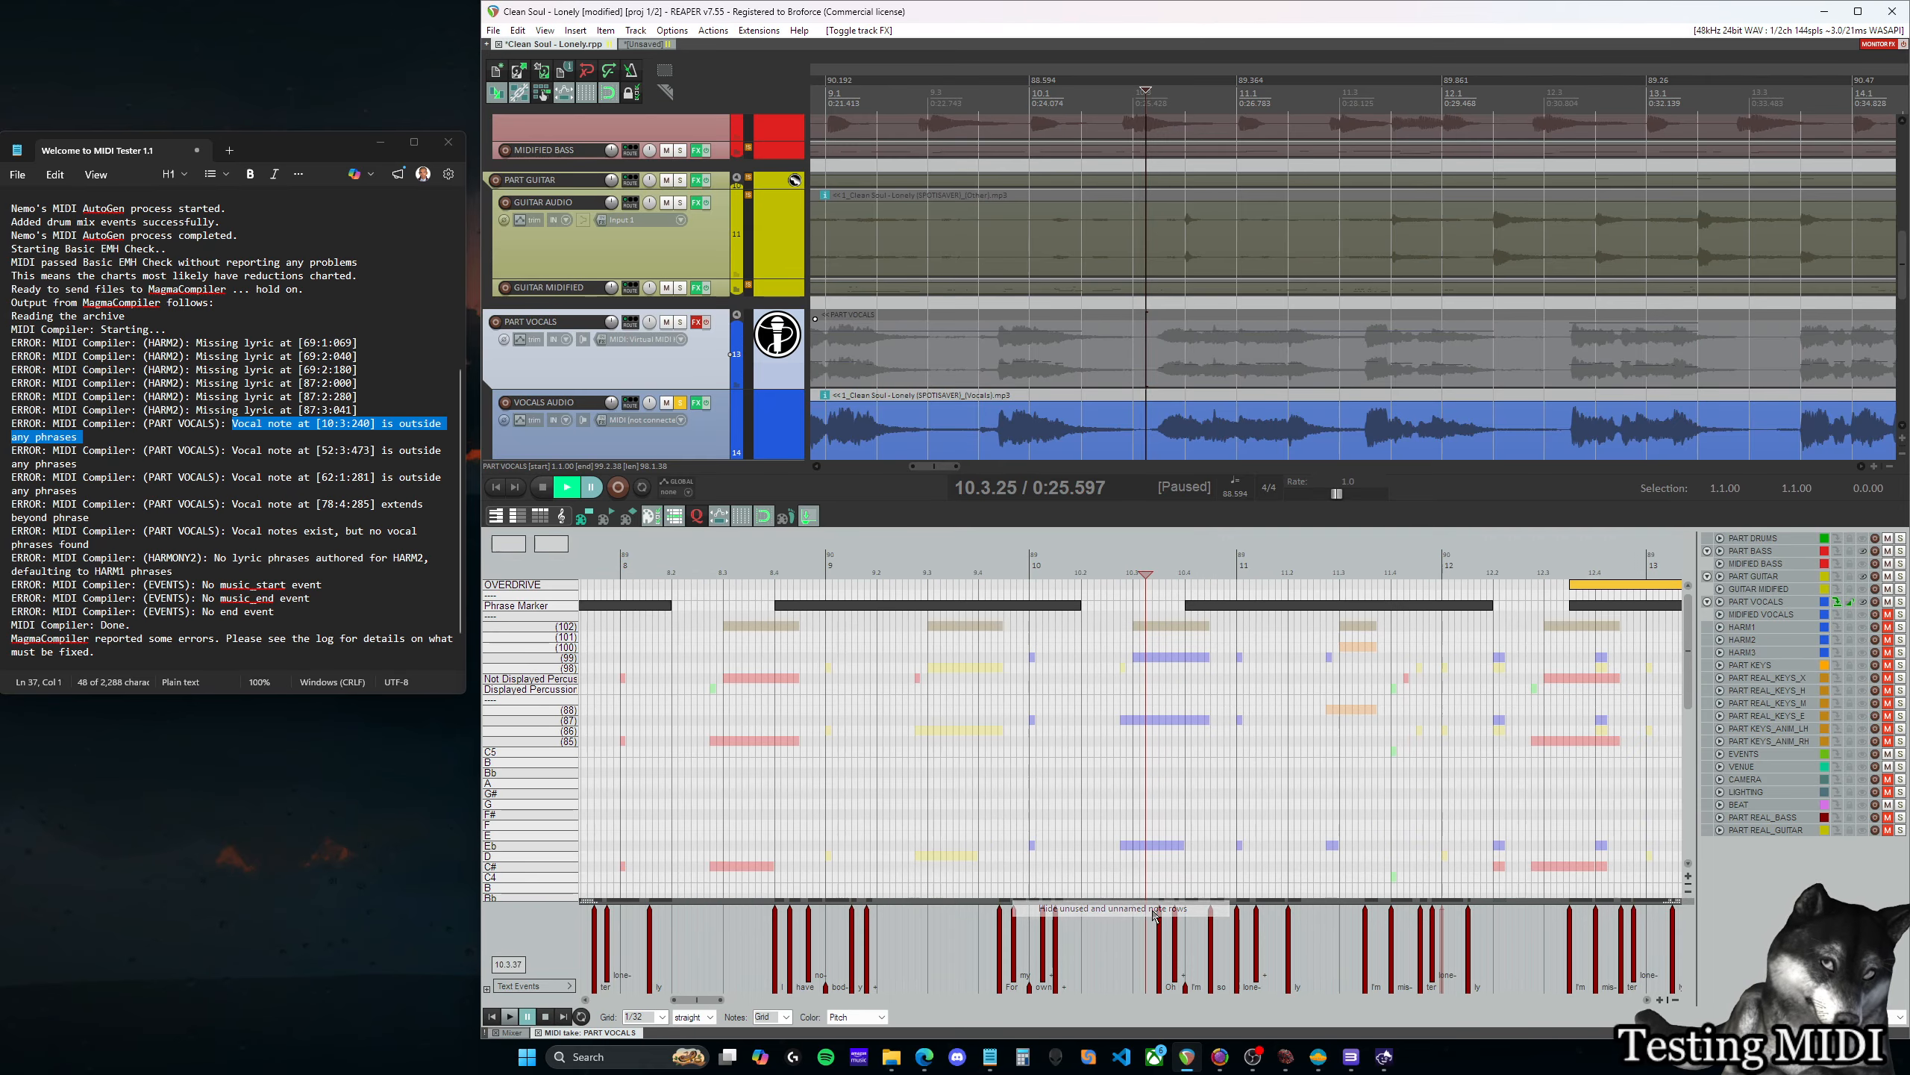
scroll(553, 664, up, 5)
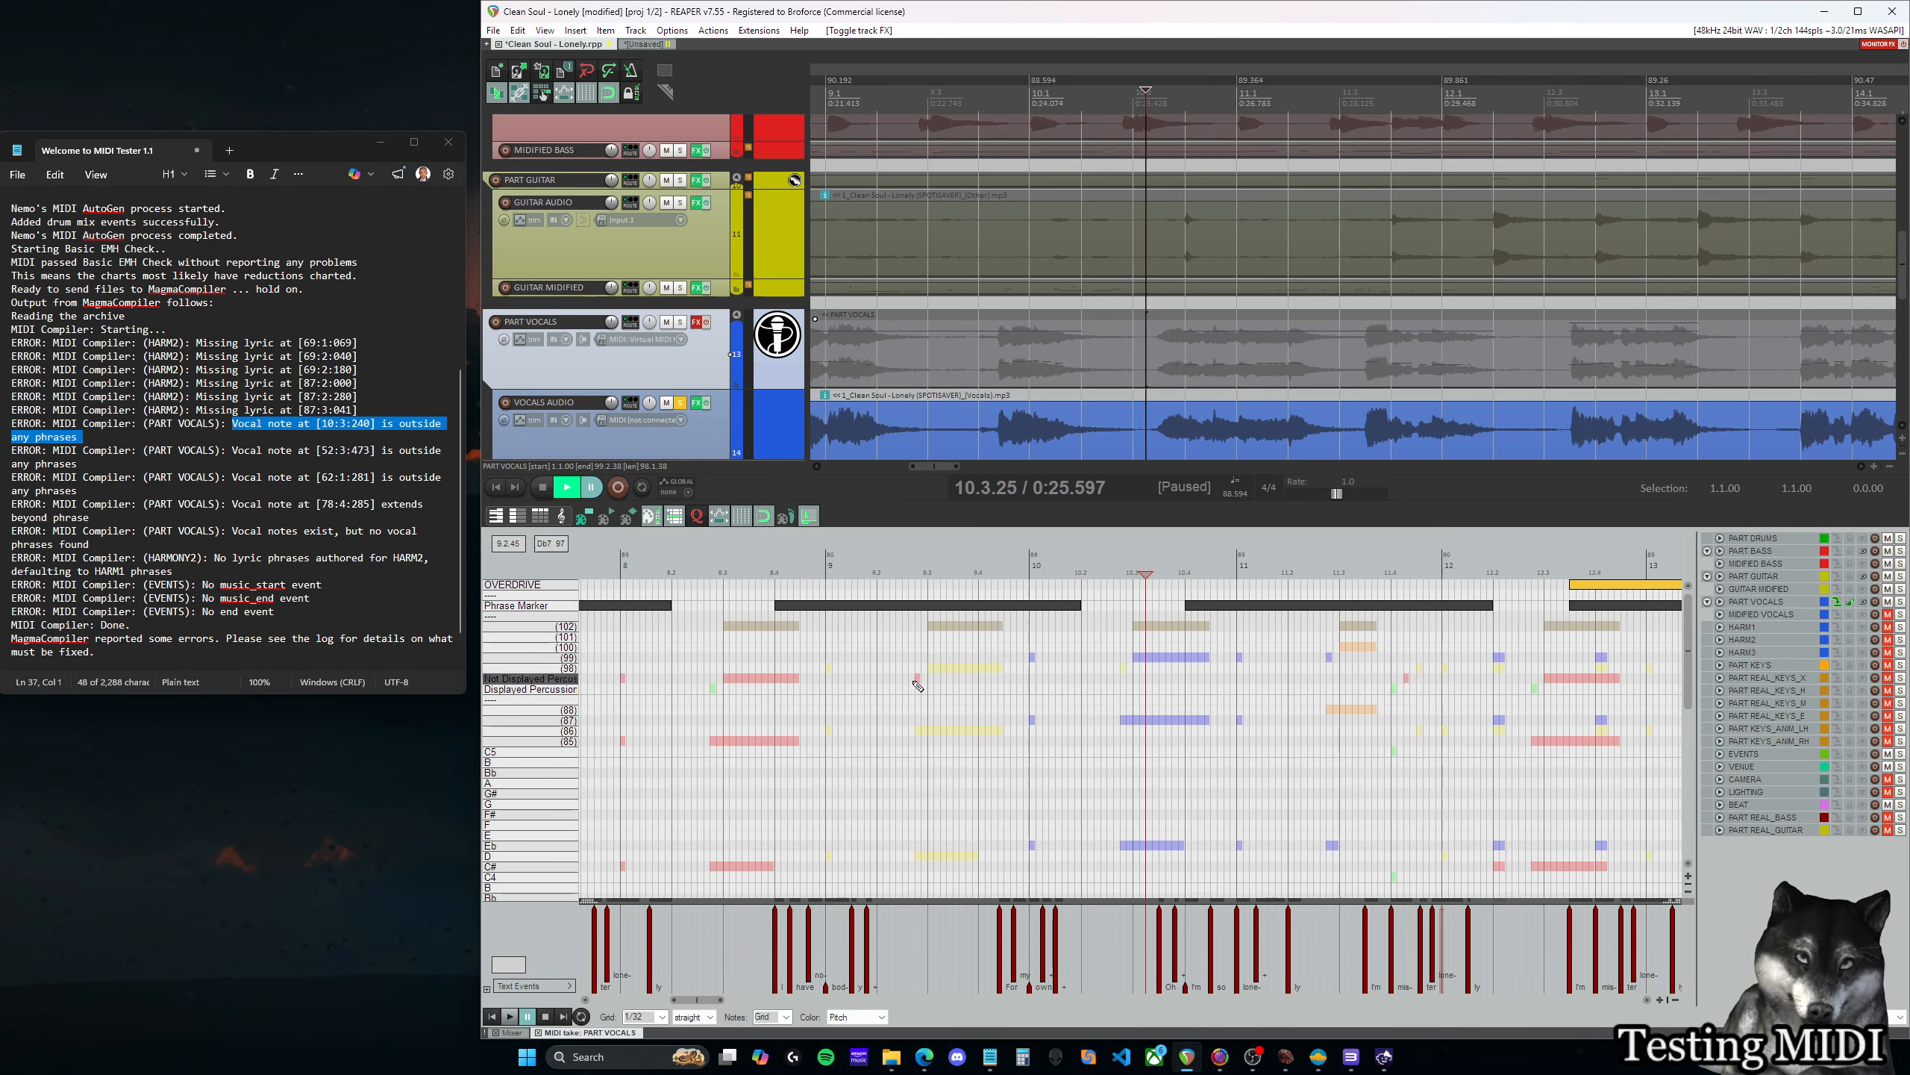
click(1866, 554)
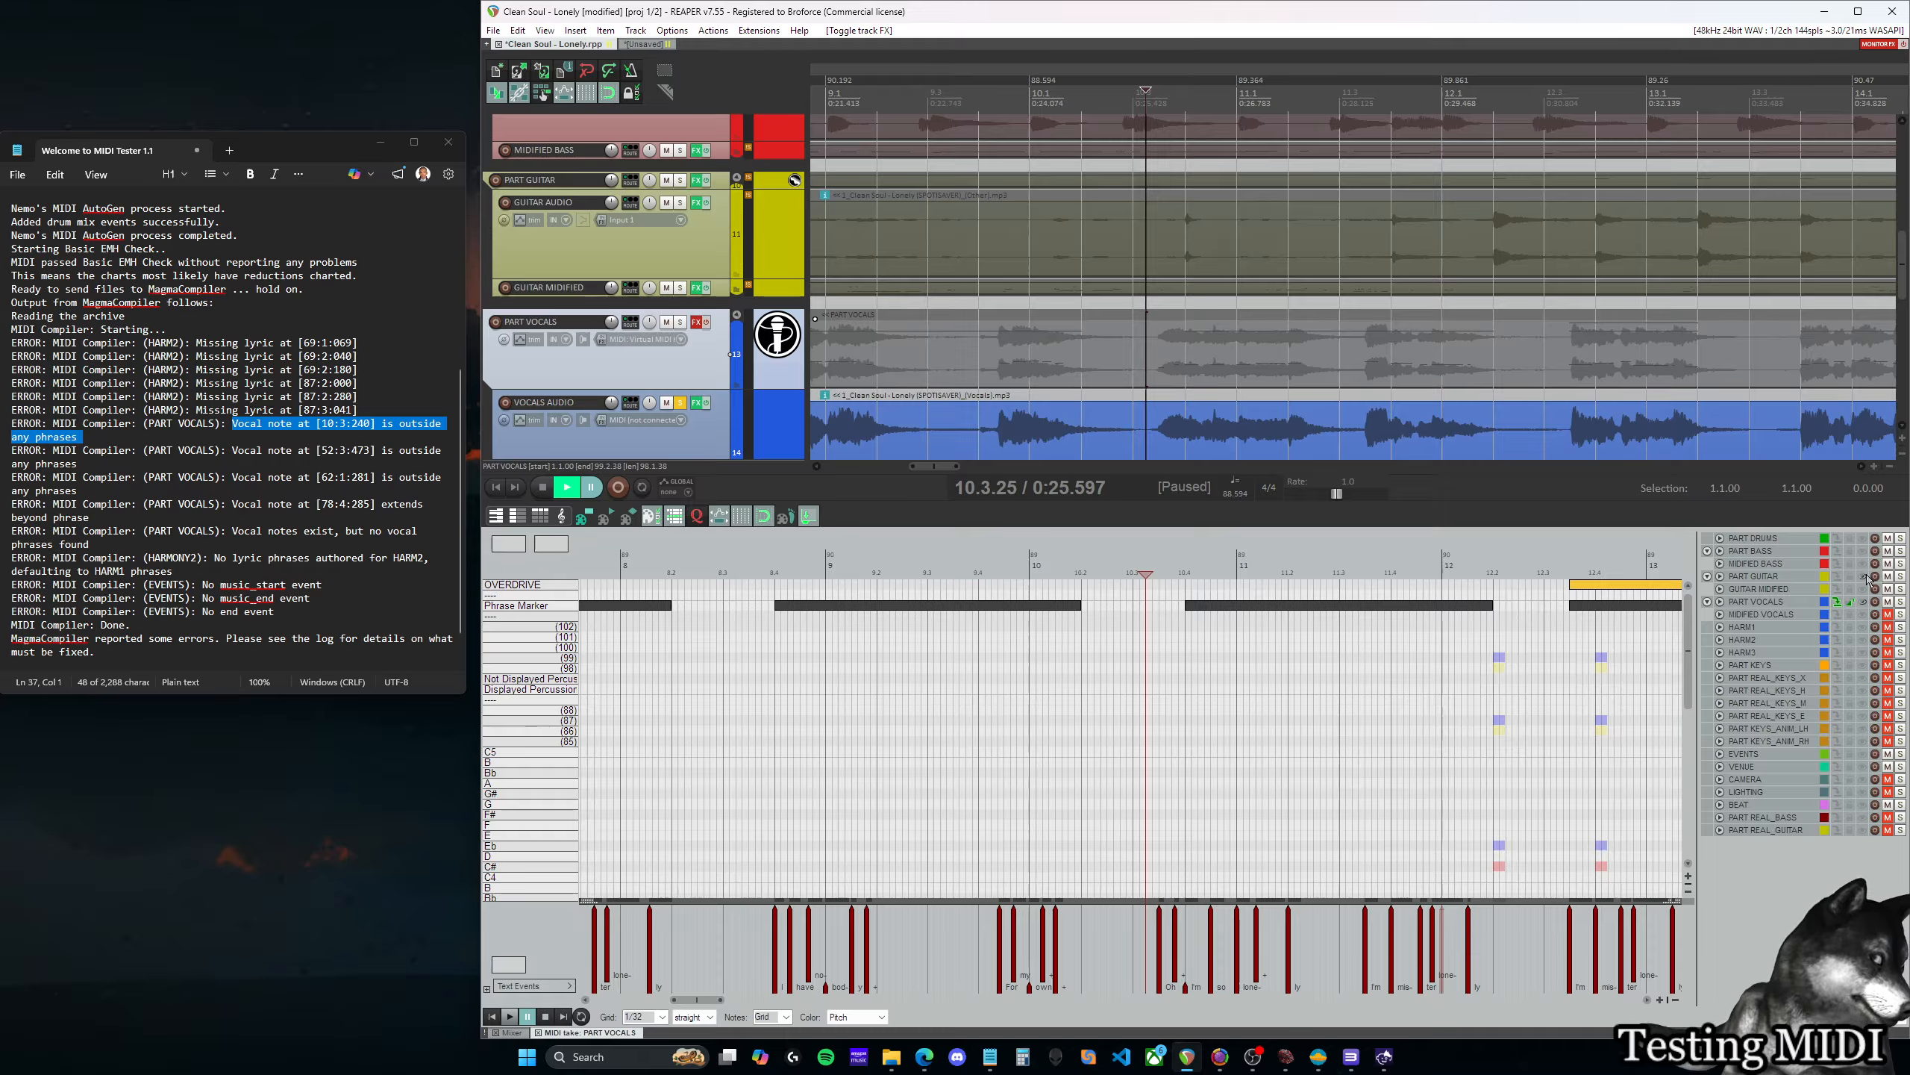
click(1865, 576)
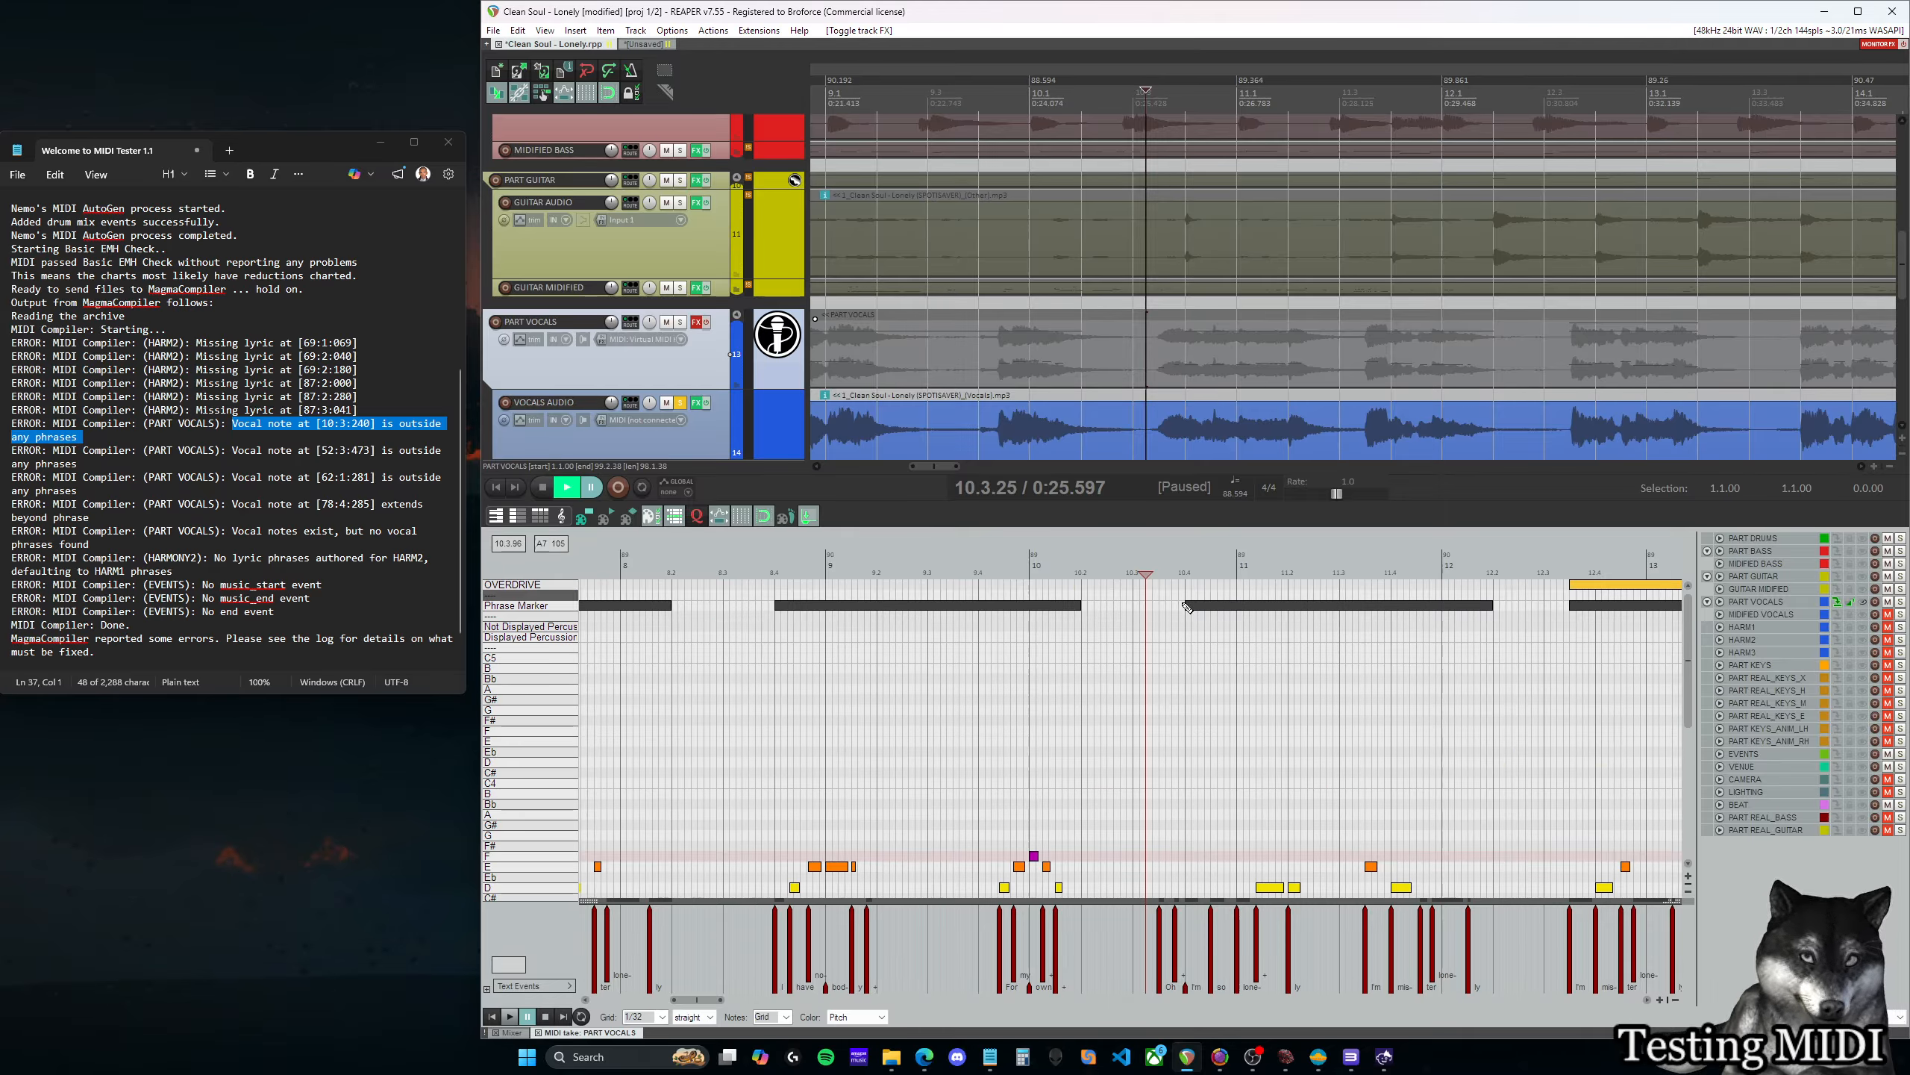
Extend the start of the phrase marker following the reported note at 10:3:240 back to 10.3.50
scroll(1189, 689, down, 2)
click(1186, 674)
scroll(1175, 782, down, 1)
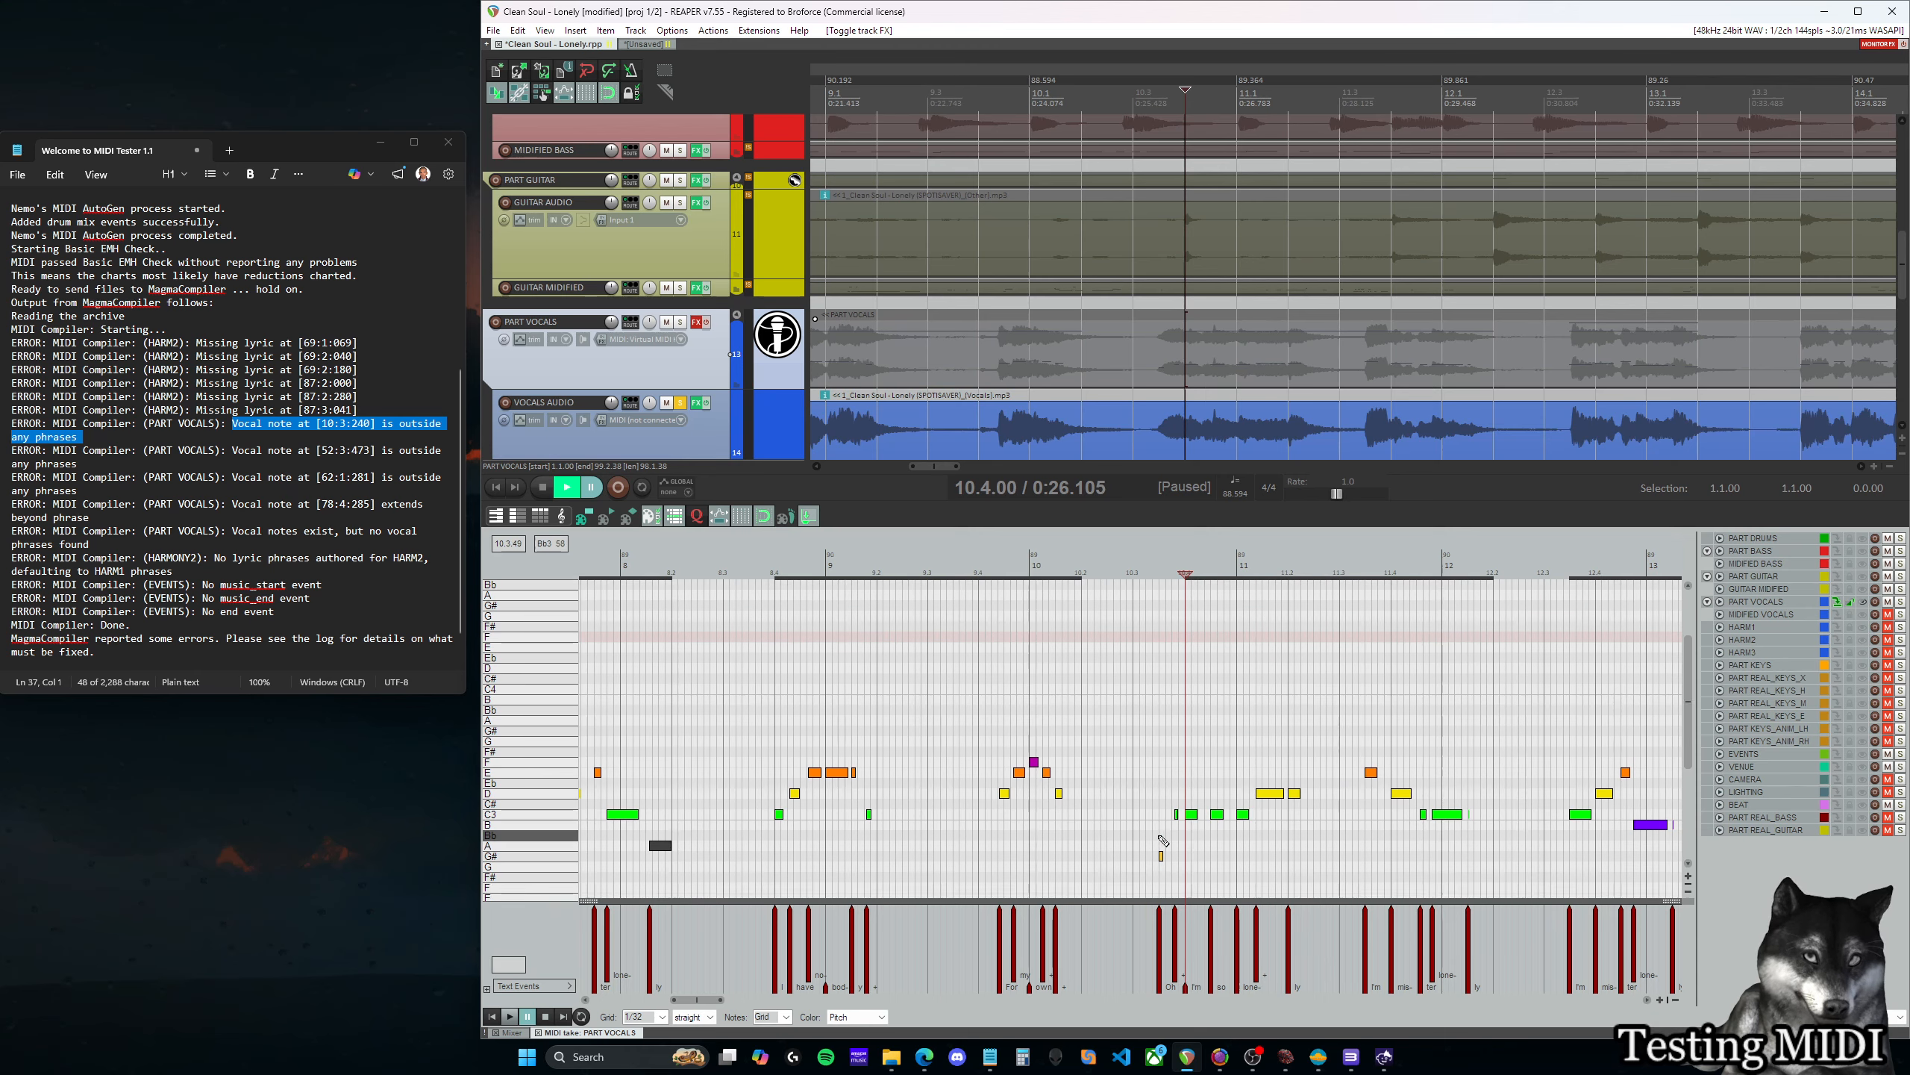
click(1161, 855)
scroll(1177, 797, up, 3)
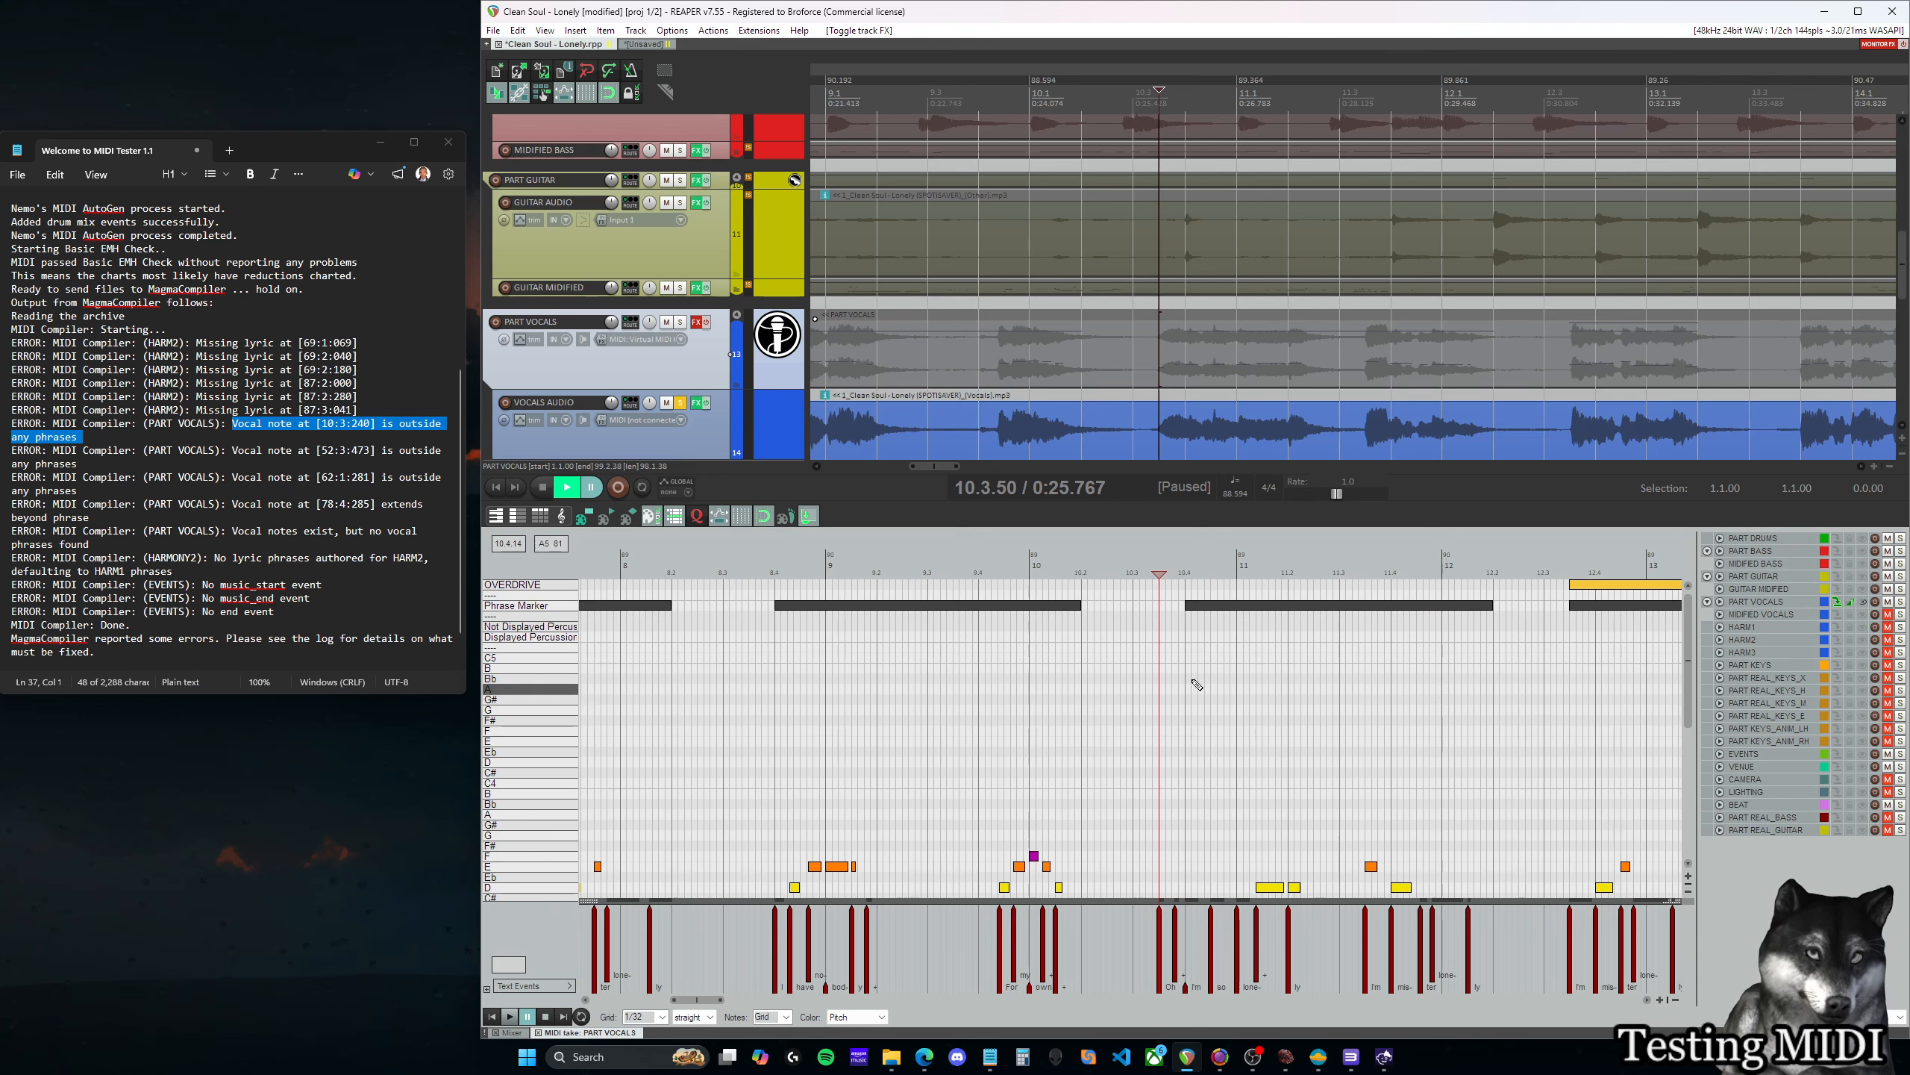
drag(1188, 605, 1158, 607)
scroll(1162, 689, down, 3)
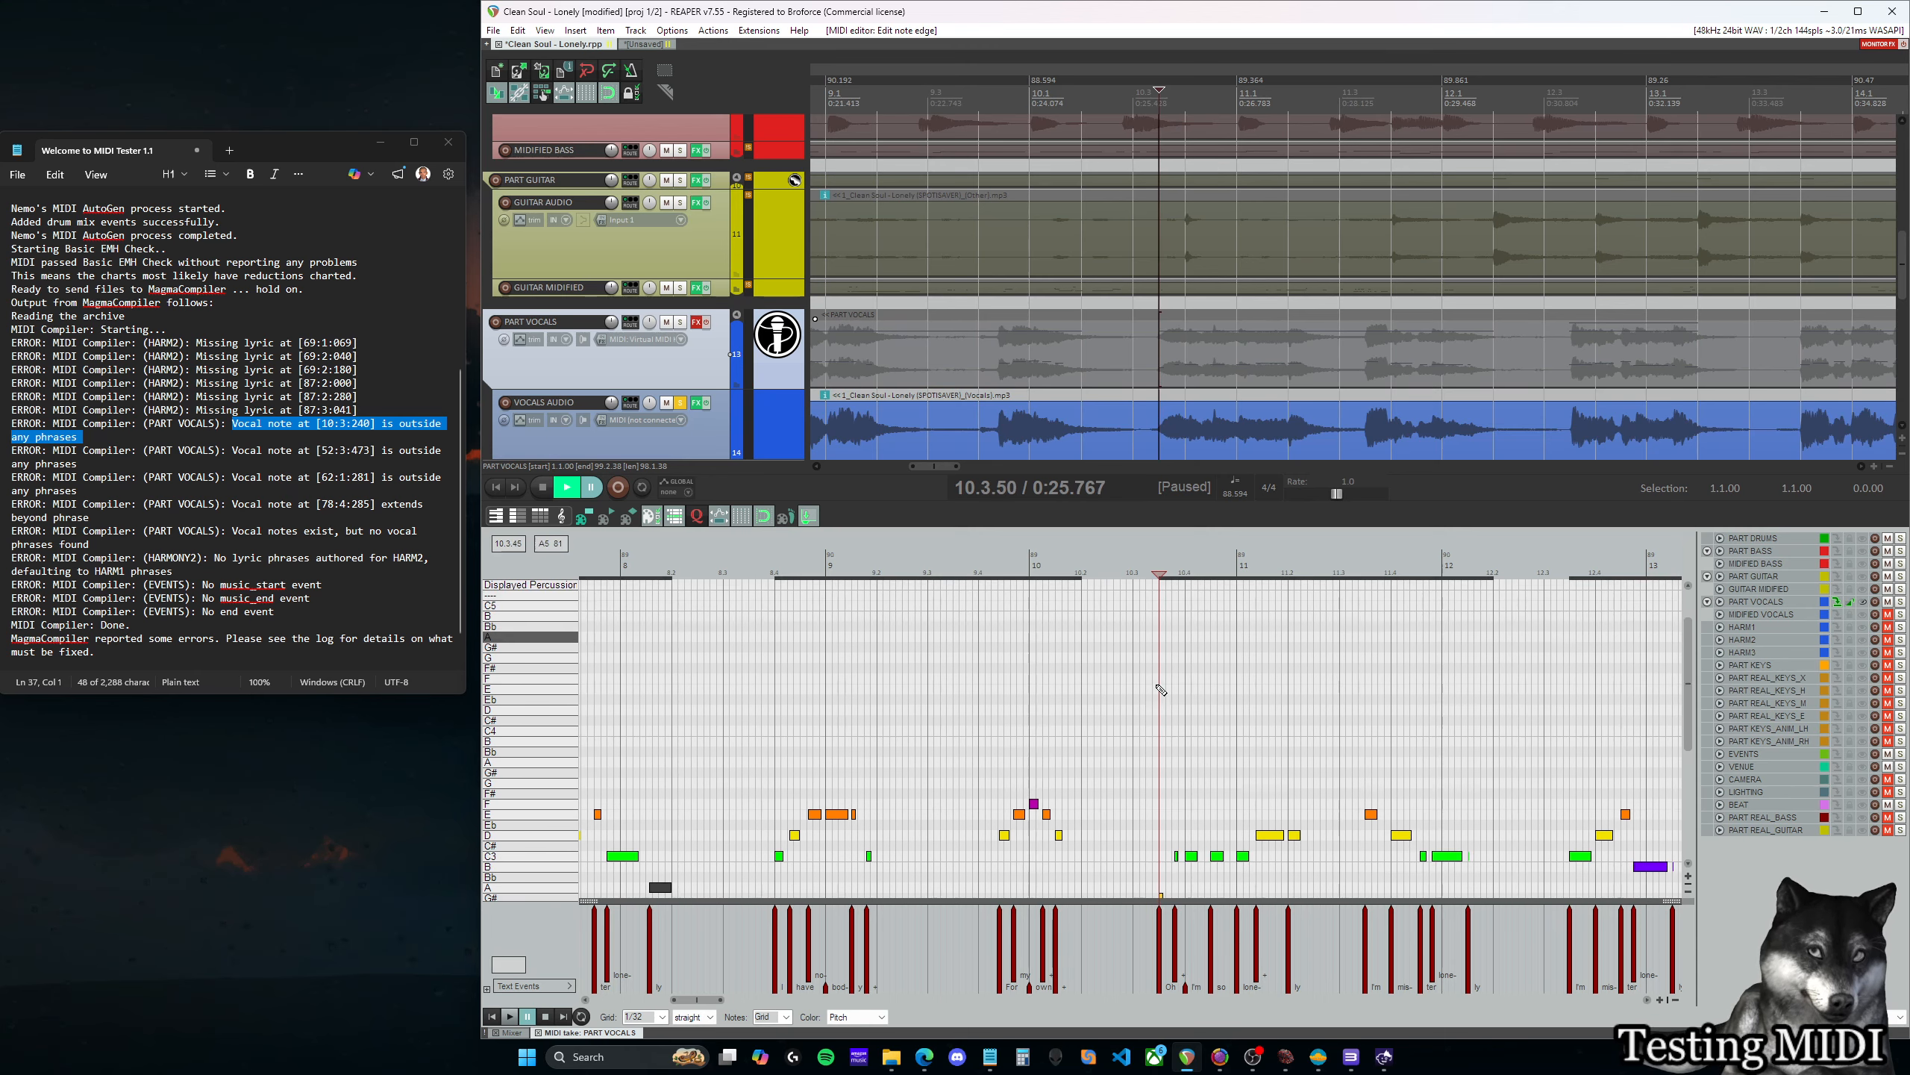
scroll(1160, 689, up, 3)
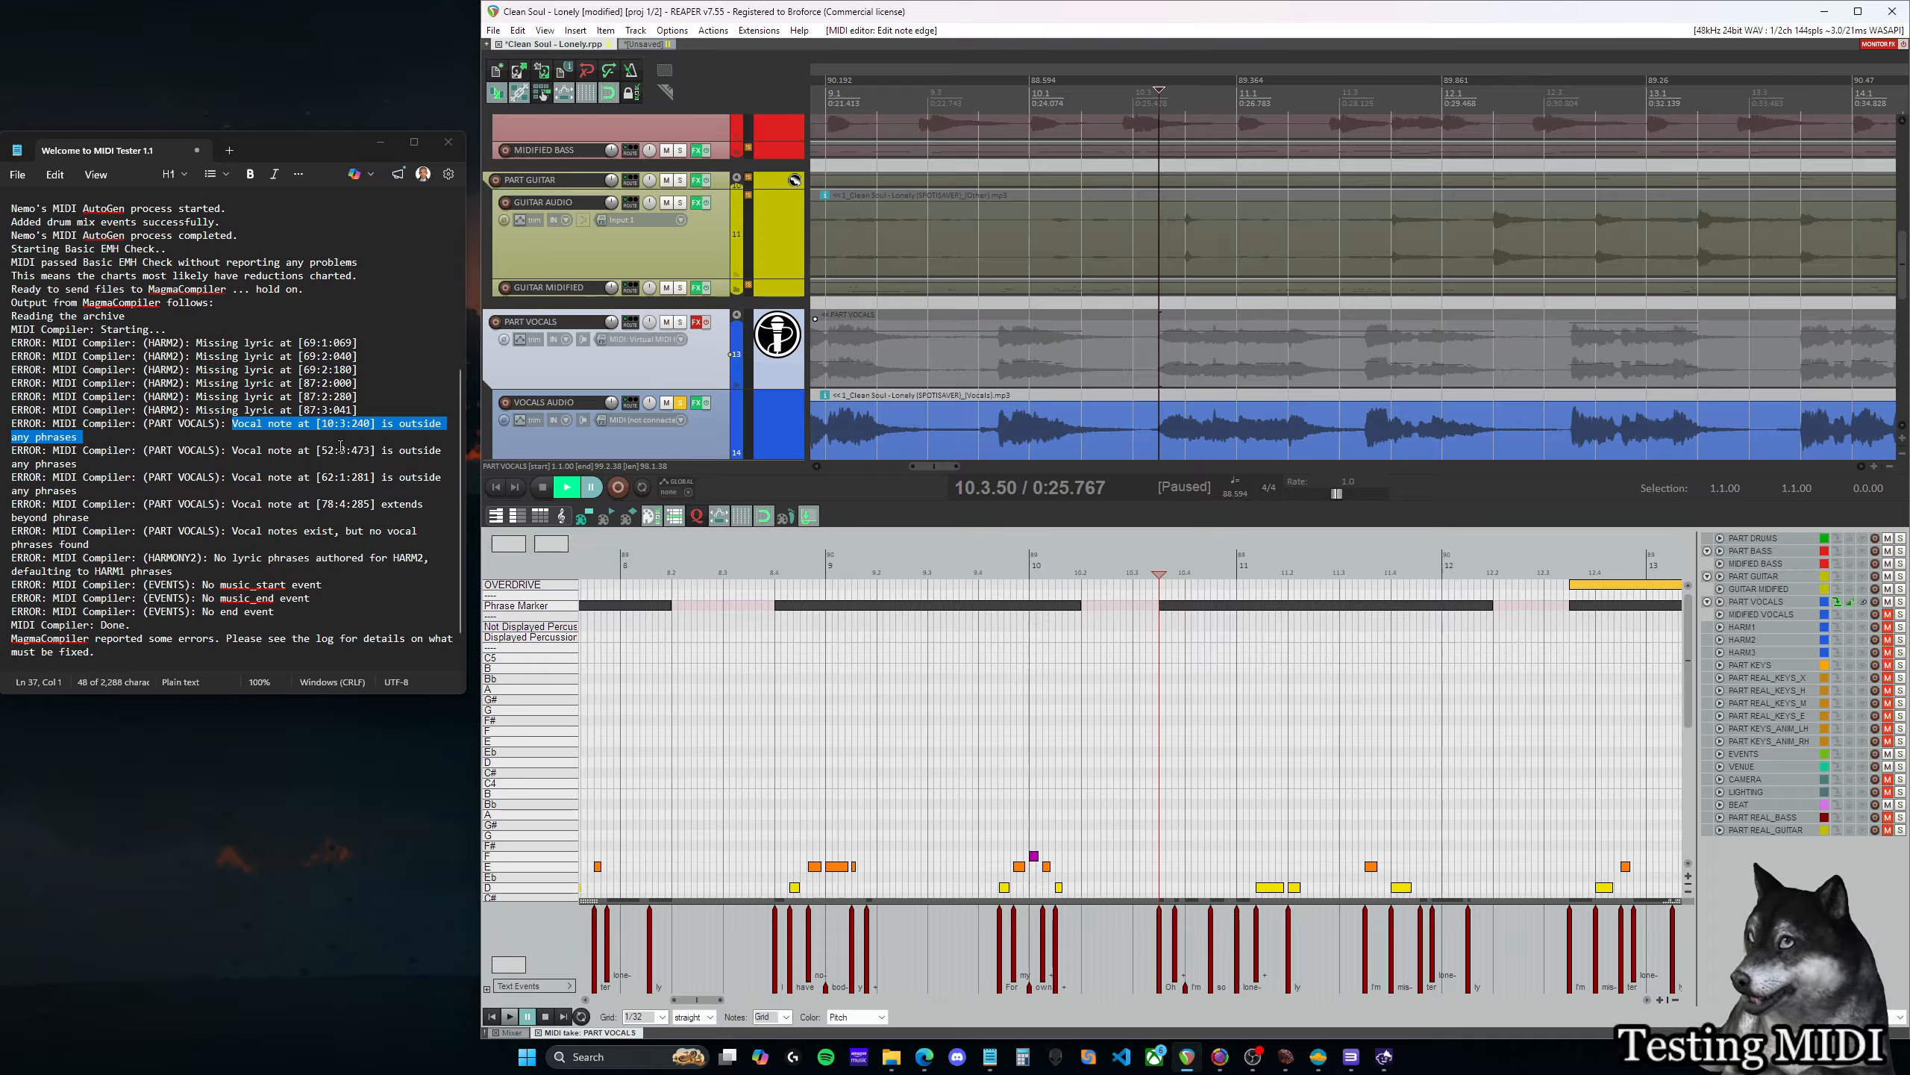
Highlight 52:3:473 in the log, find that PART VOCALS note and check it against its phrase marker's start at 52.4.00
drag(322, 449, 372, 450)
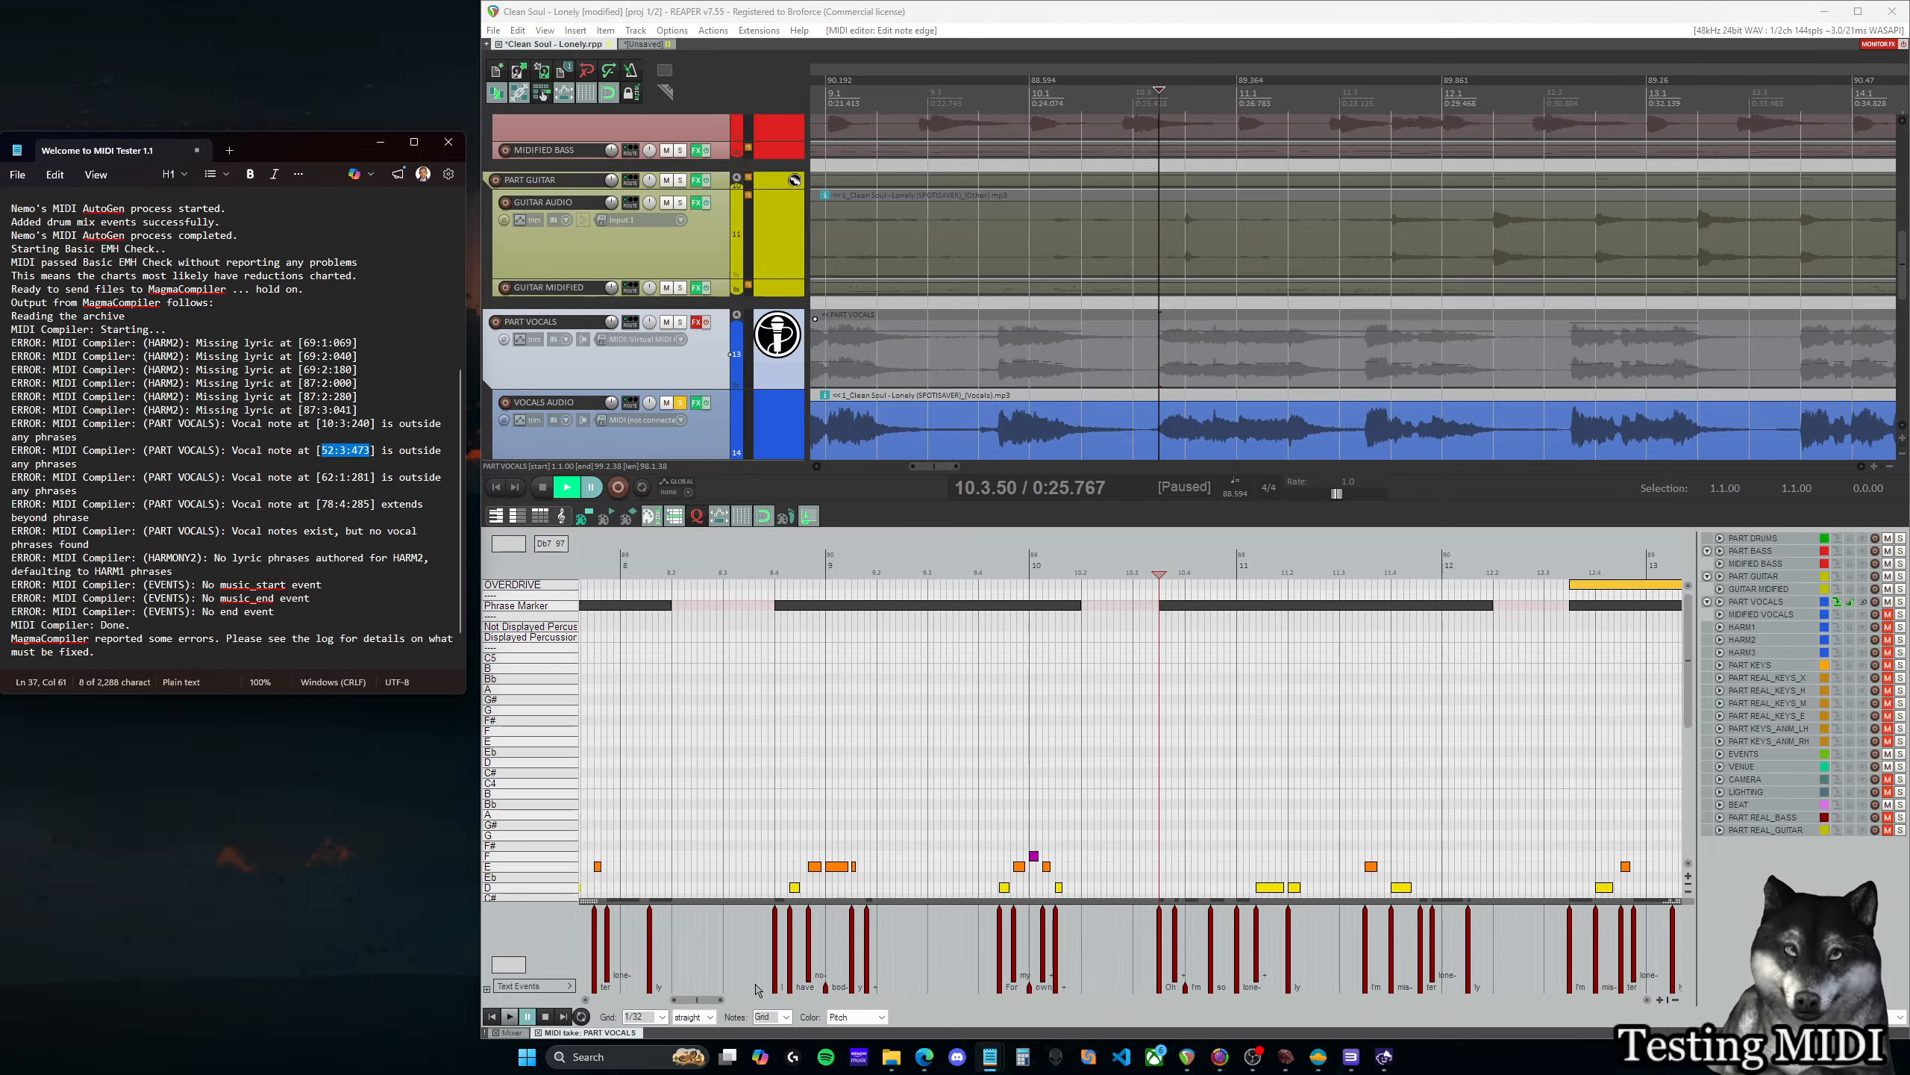
drag(697, 1000, 1147, 1014)
click(1135, 561)
scroll(1182, 855, down, 3)
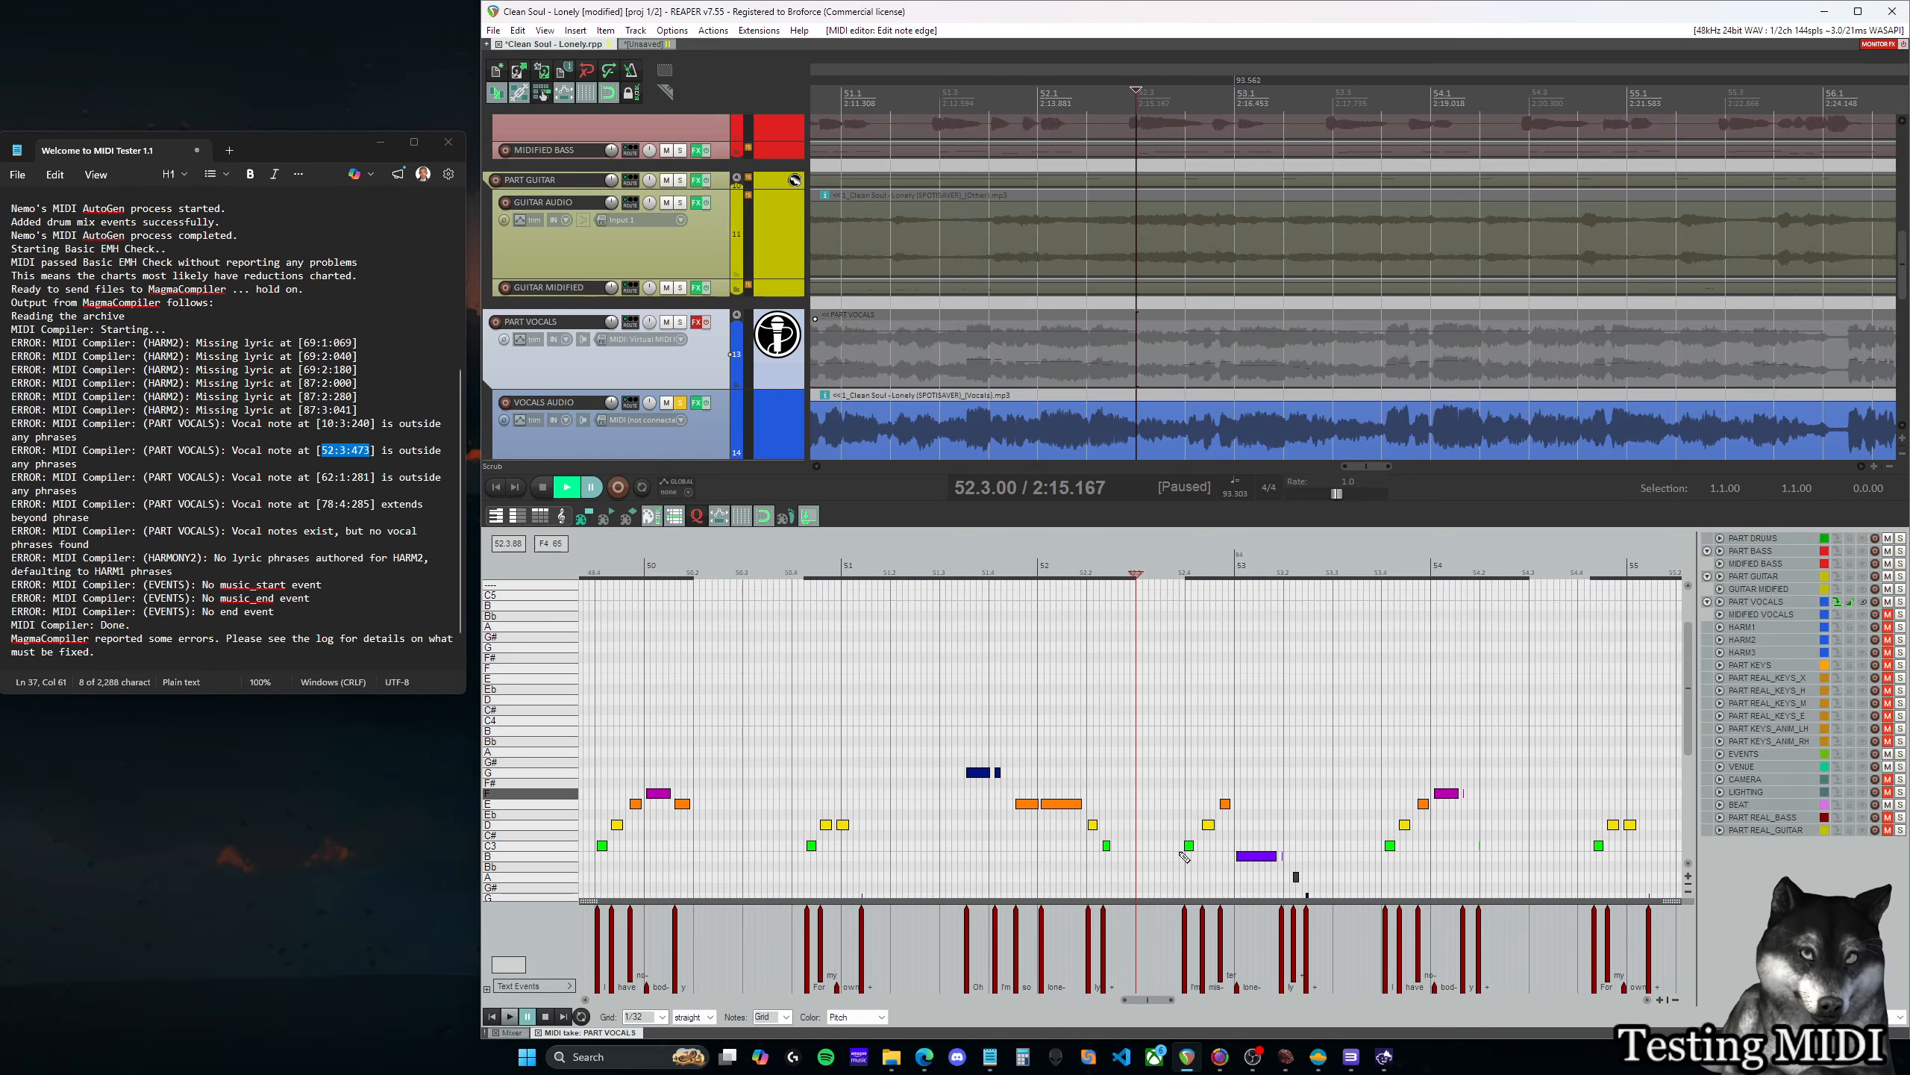
scroll(1173, 847, up, 6)
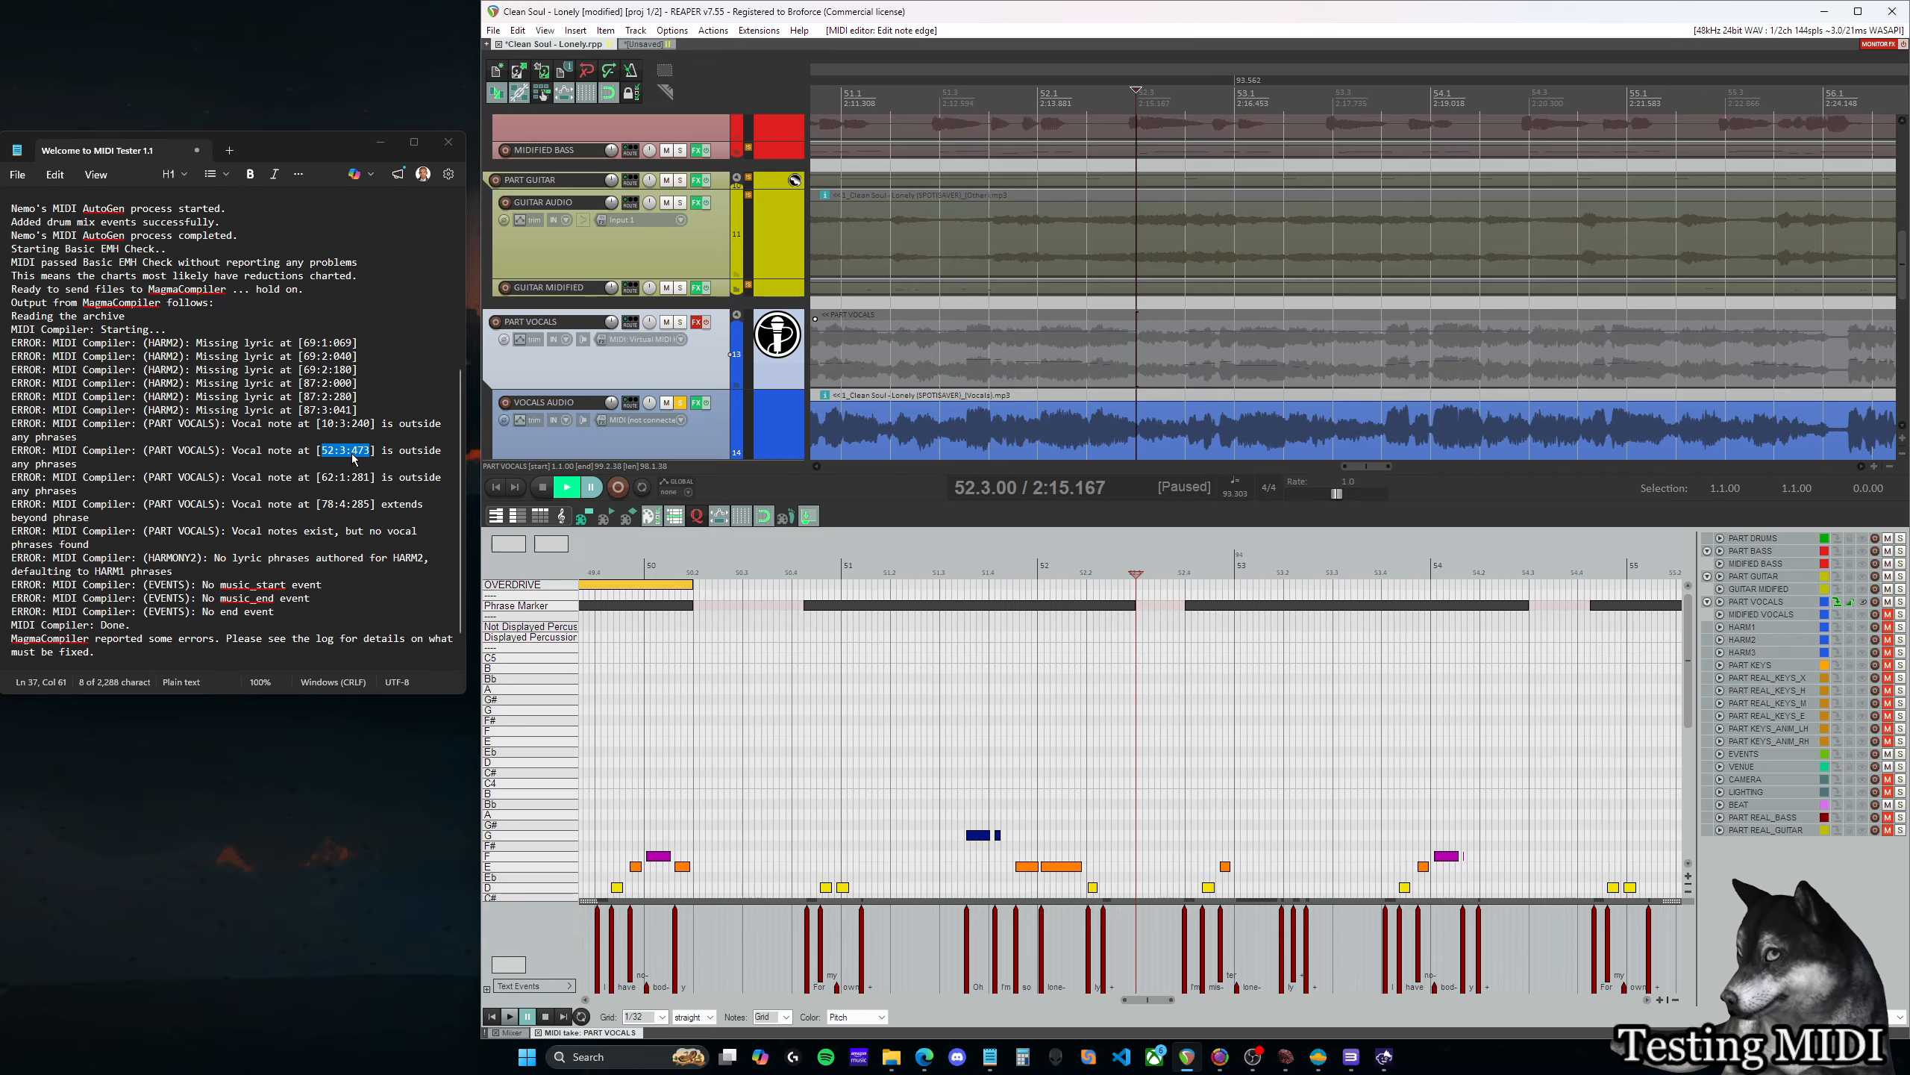
scroll(1292, 682, down, 3)
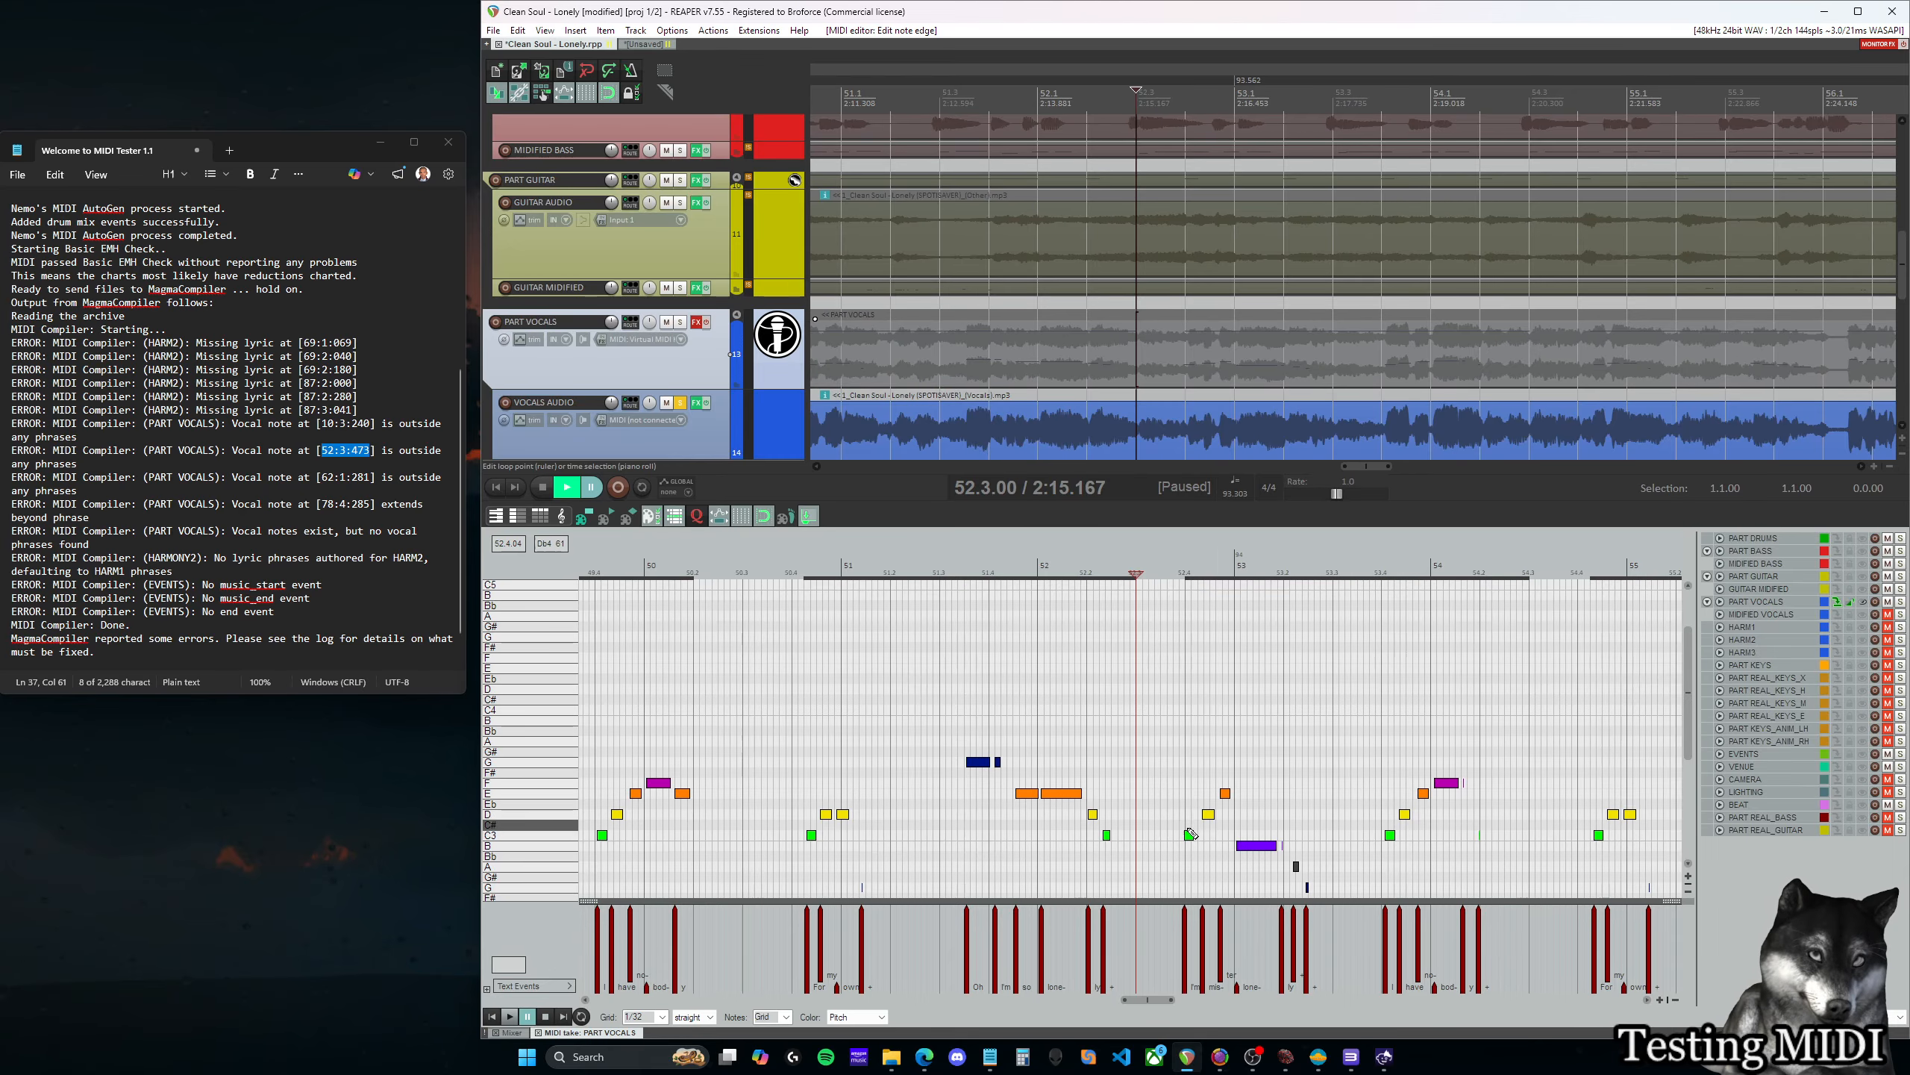
click(1190, 833)
scroll(1189, 752, up, 3)
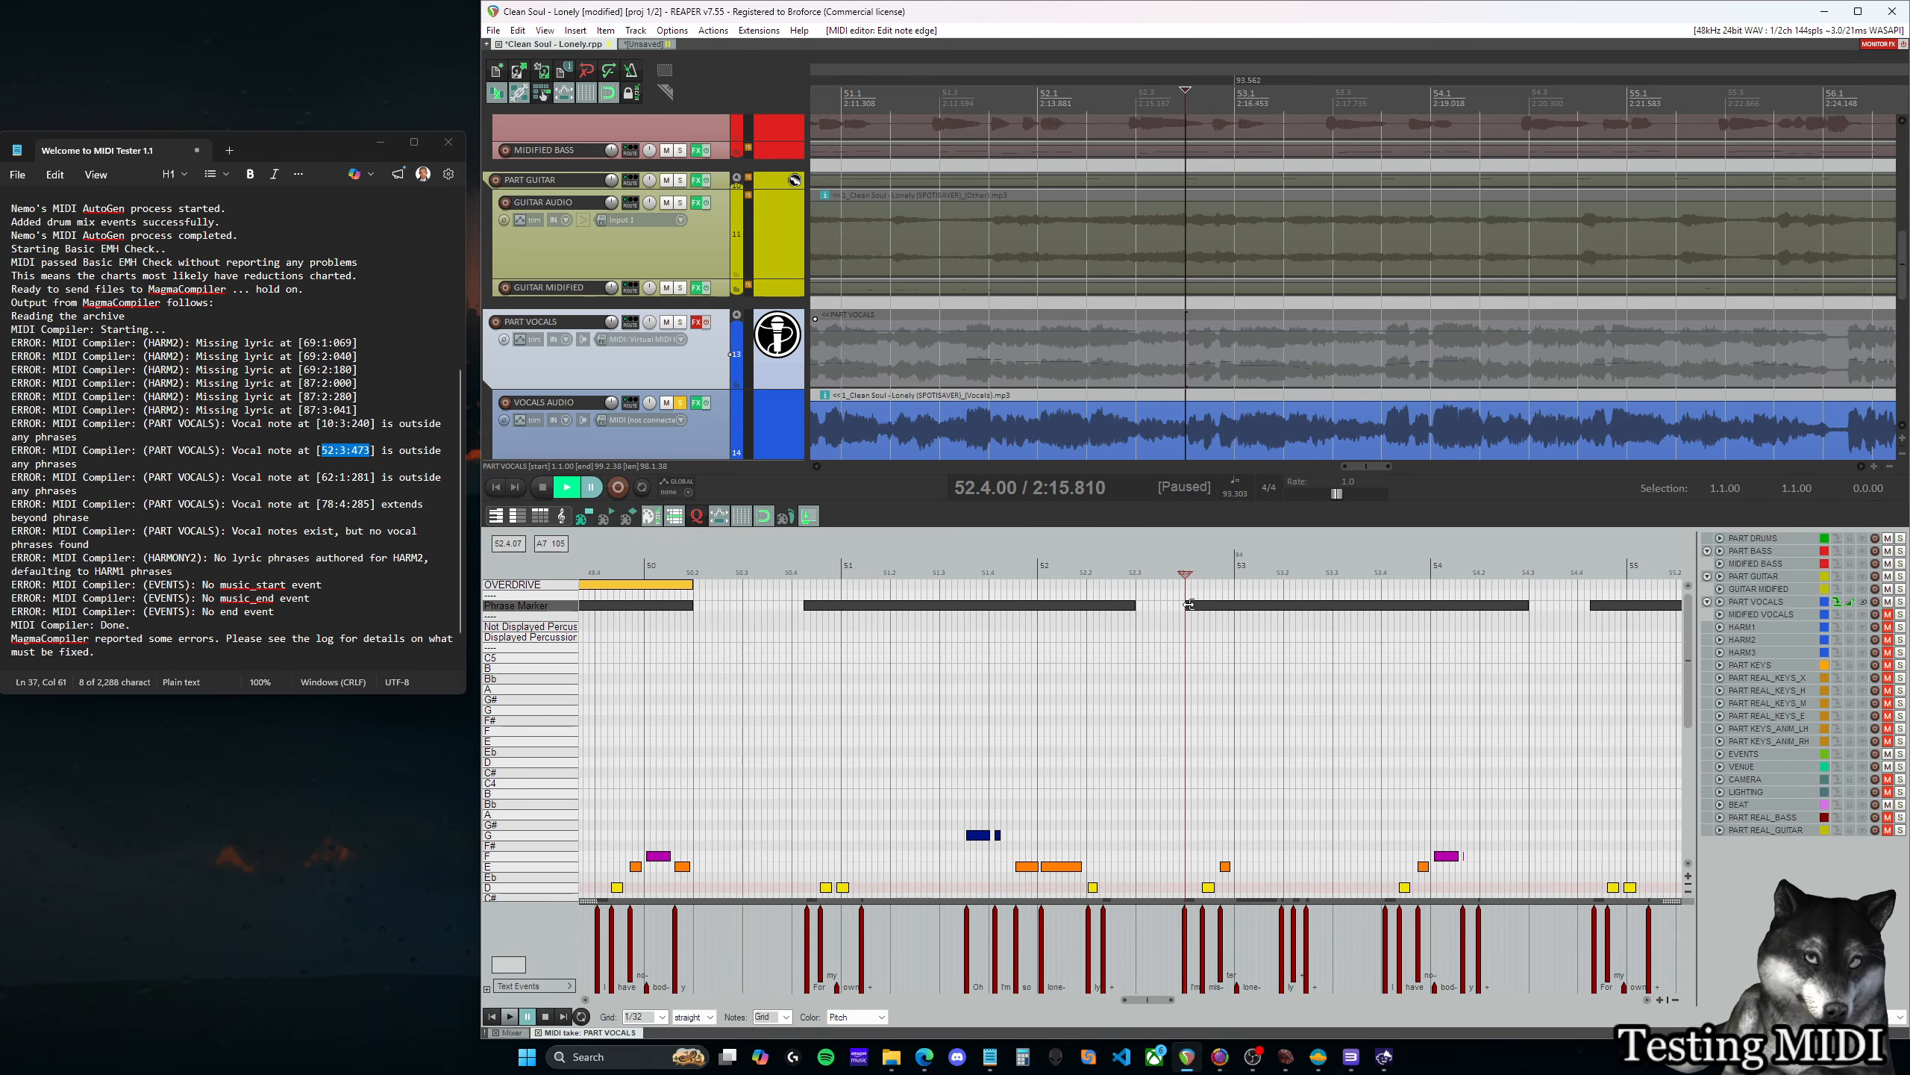
scroll(1216, 704, down, 3)
Find the PART VOCALS note reported at 62:1:281 and extend its phrase marker's start back to the note at 62.1.63
click(348, 477)
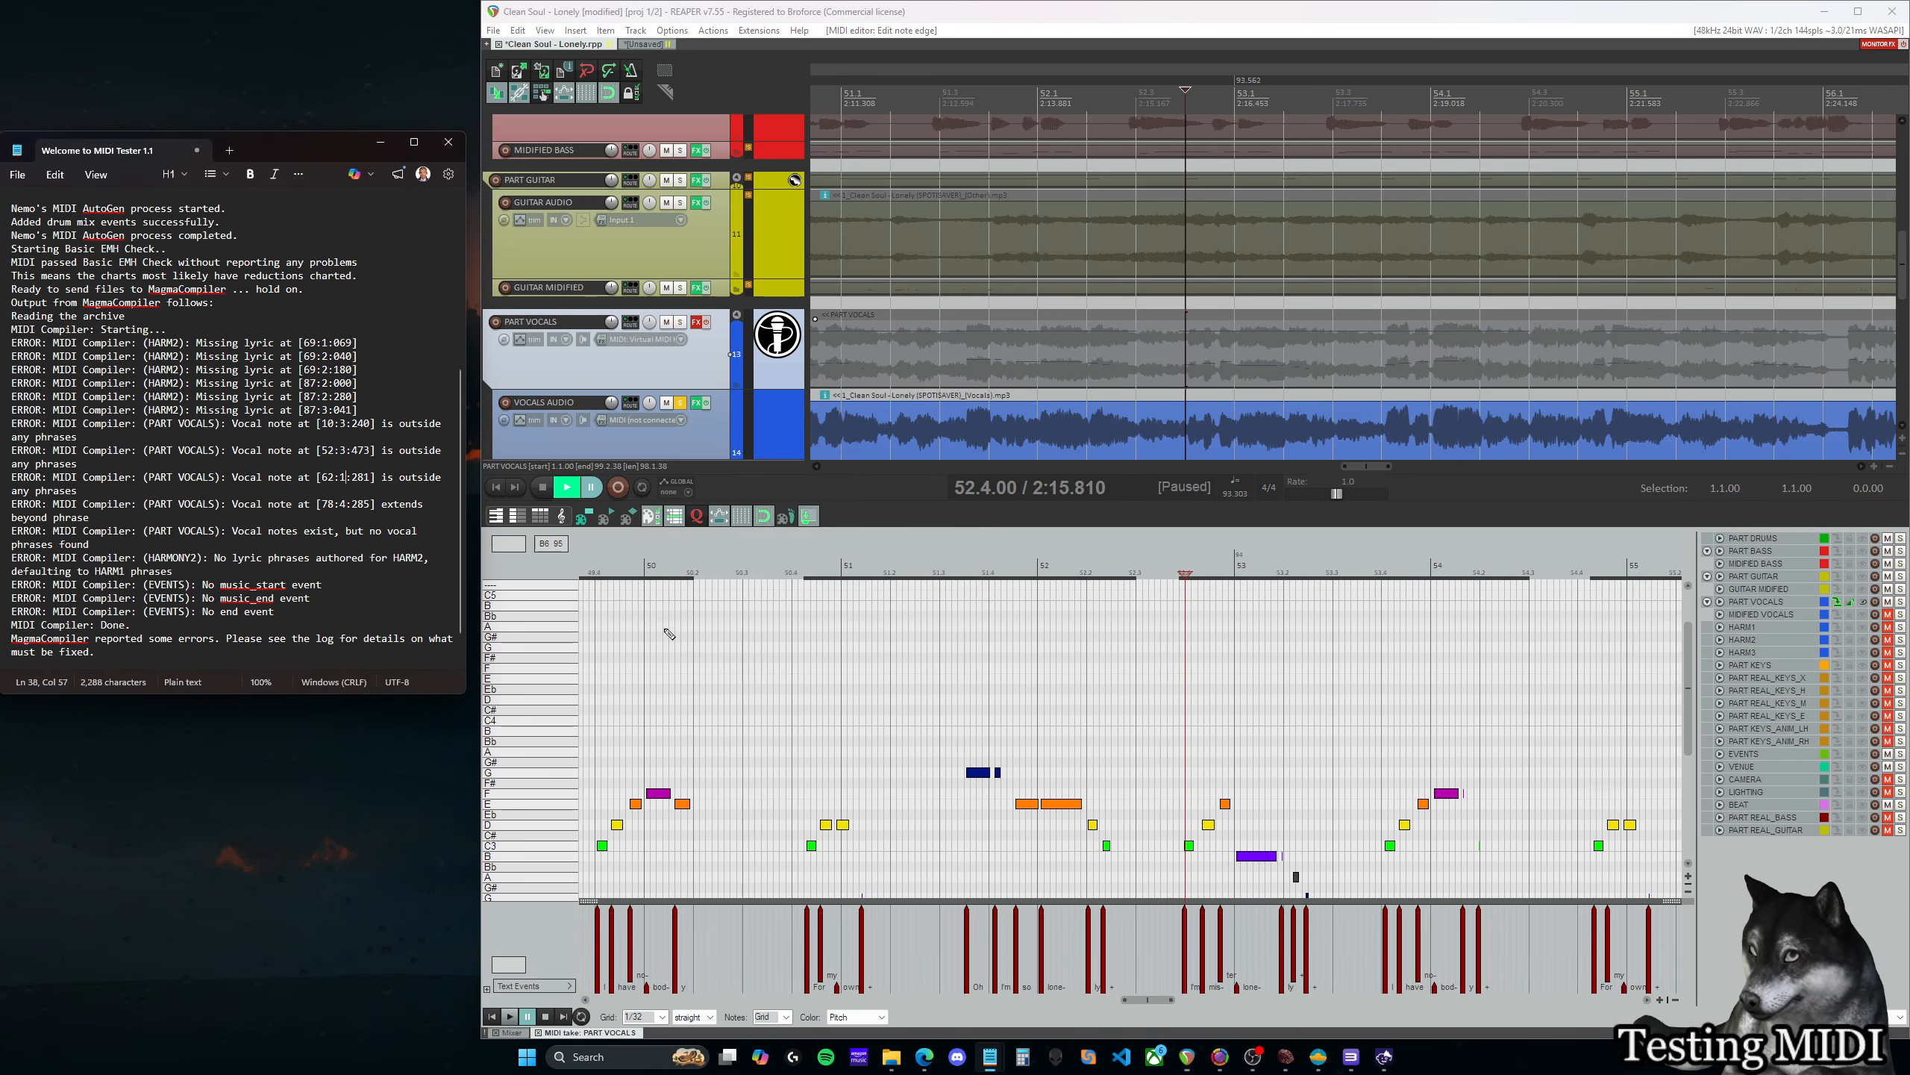
drag(1147, 1000, 1250, 1003)
click(955, 606)
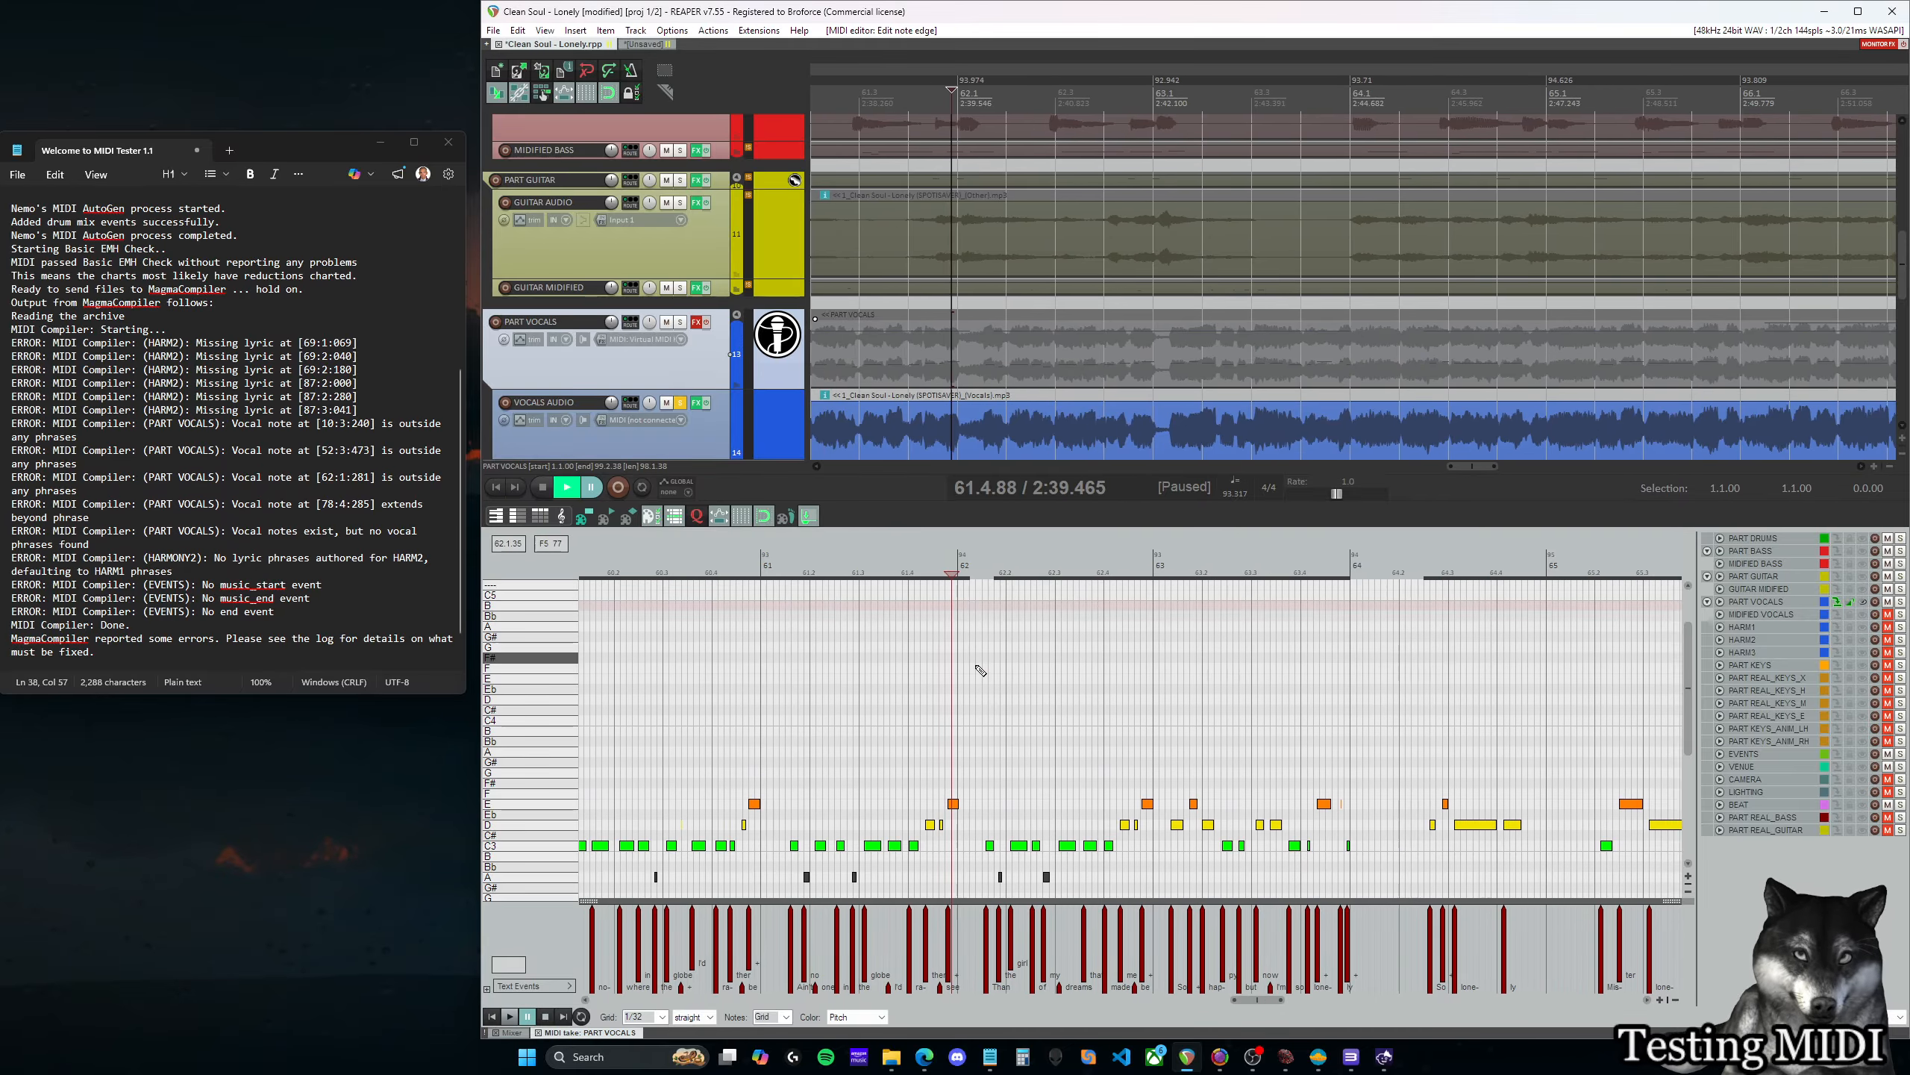
scroll(977, 667, down, 1)
click(990, 752)
scroll(990, 752, up, 2)
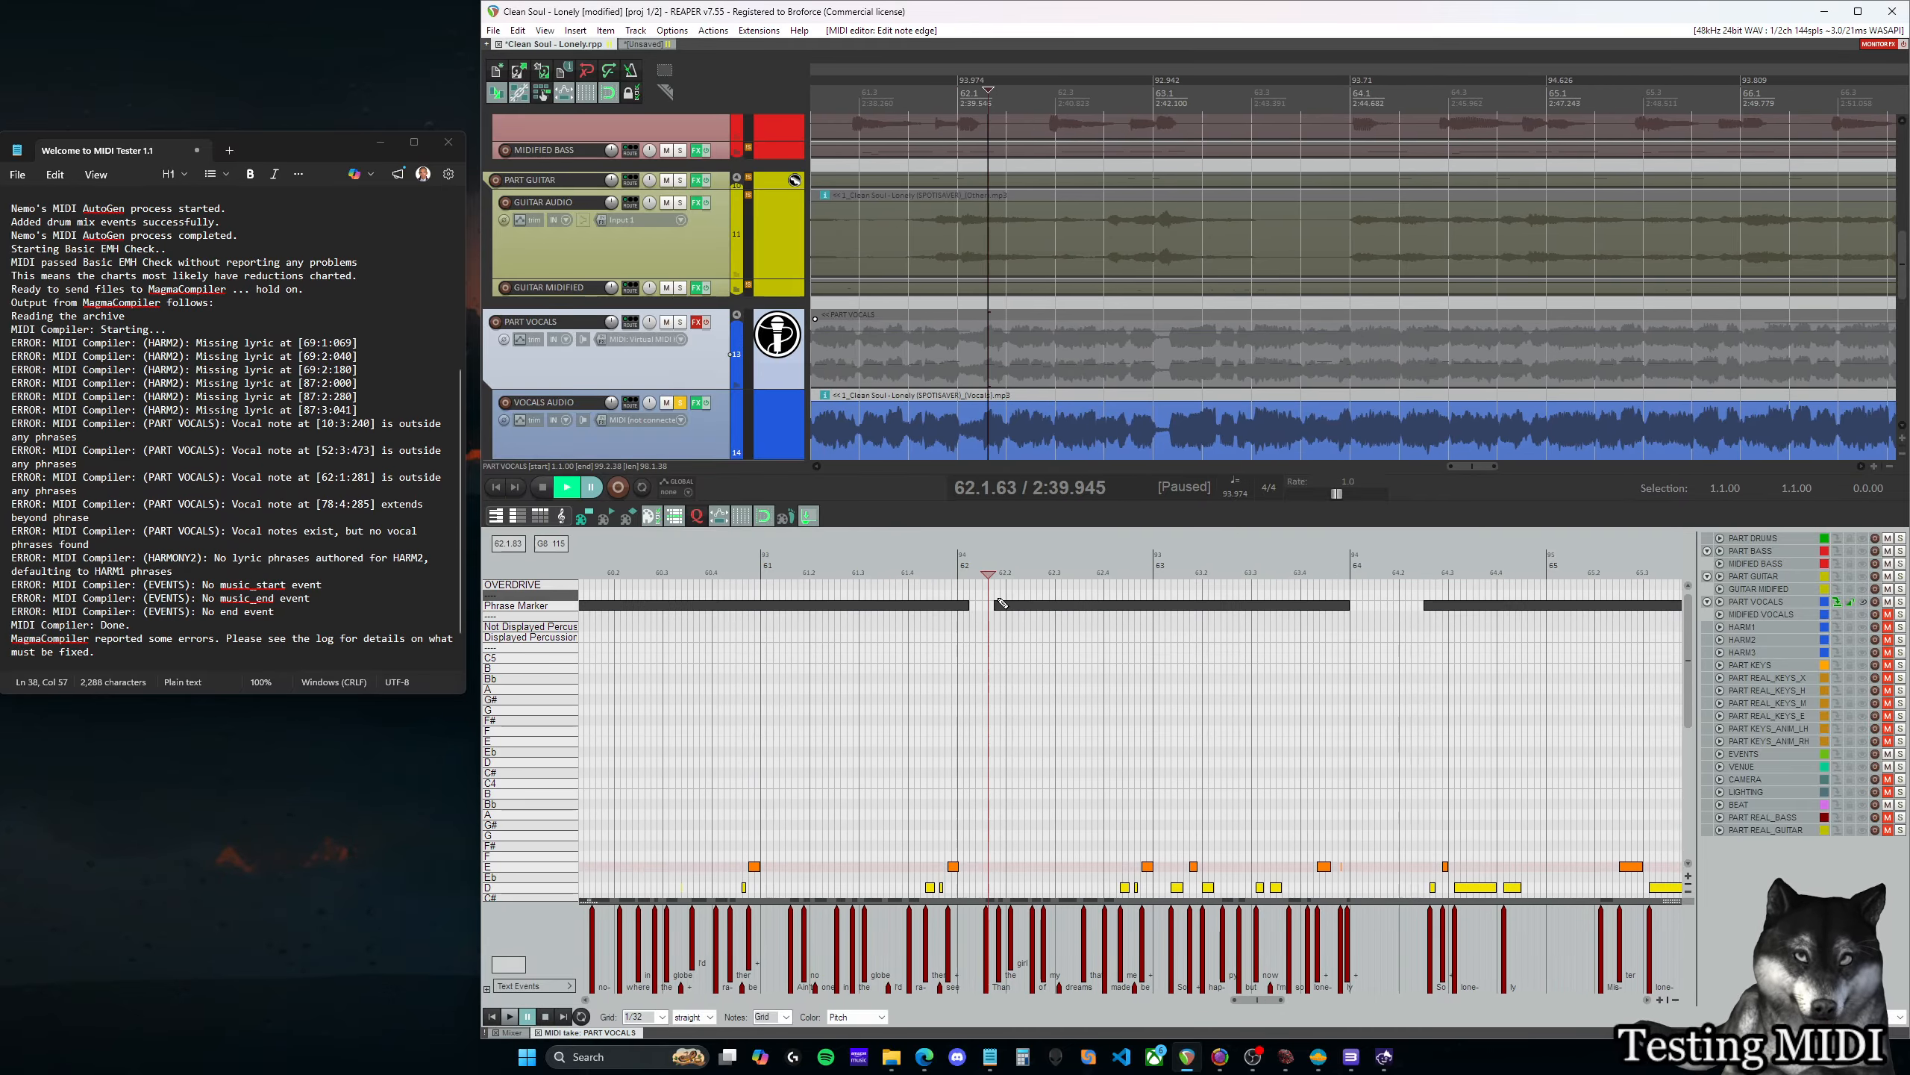
drag(996, 606, 990, 606)
scroll(1004, 771, down, 1)
scroll(1003, 771, up, 1)
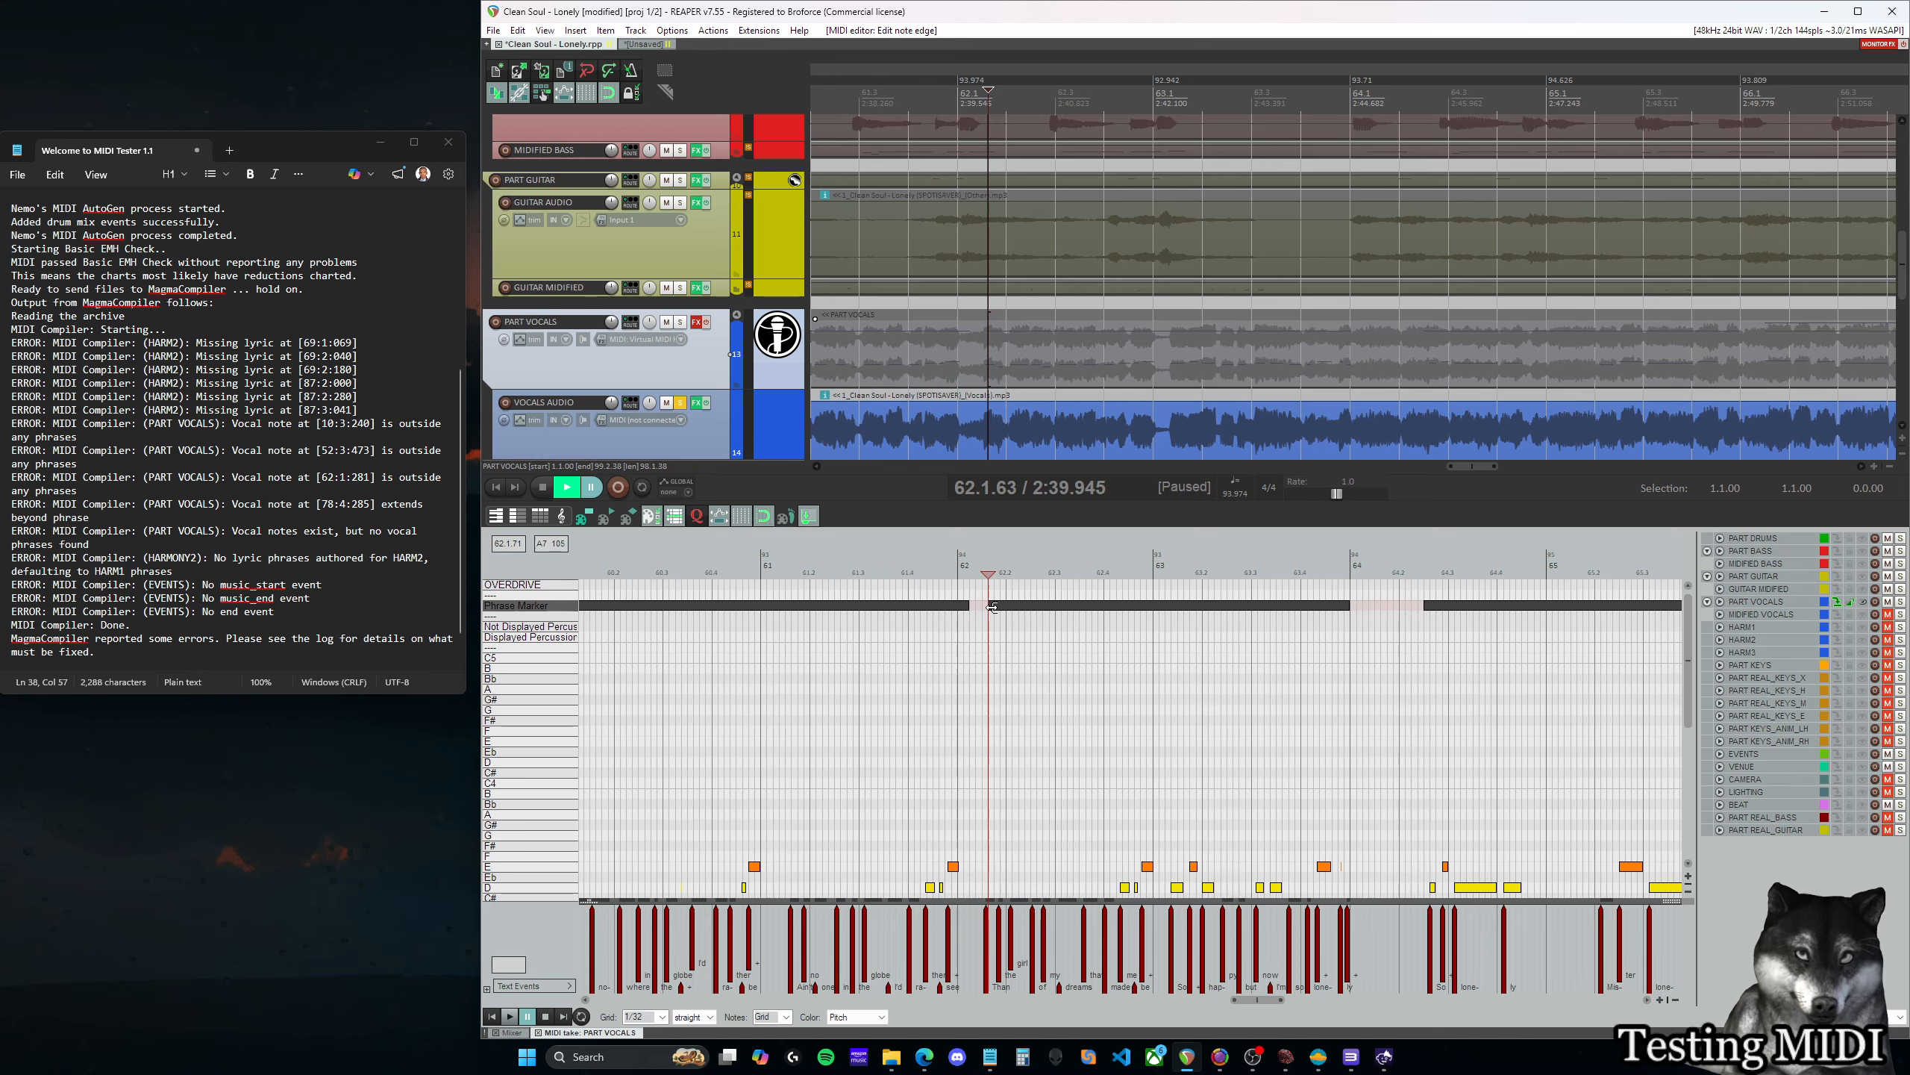
click(984, 669)
scroll(1003, 741, down, 2)
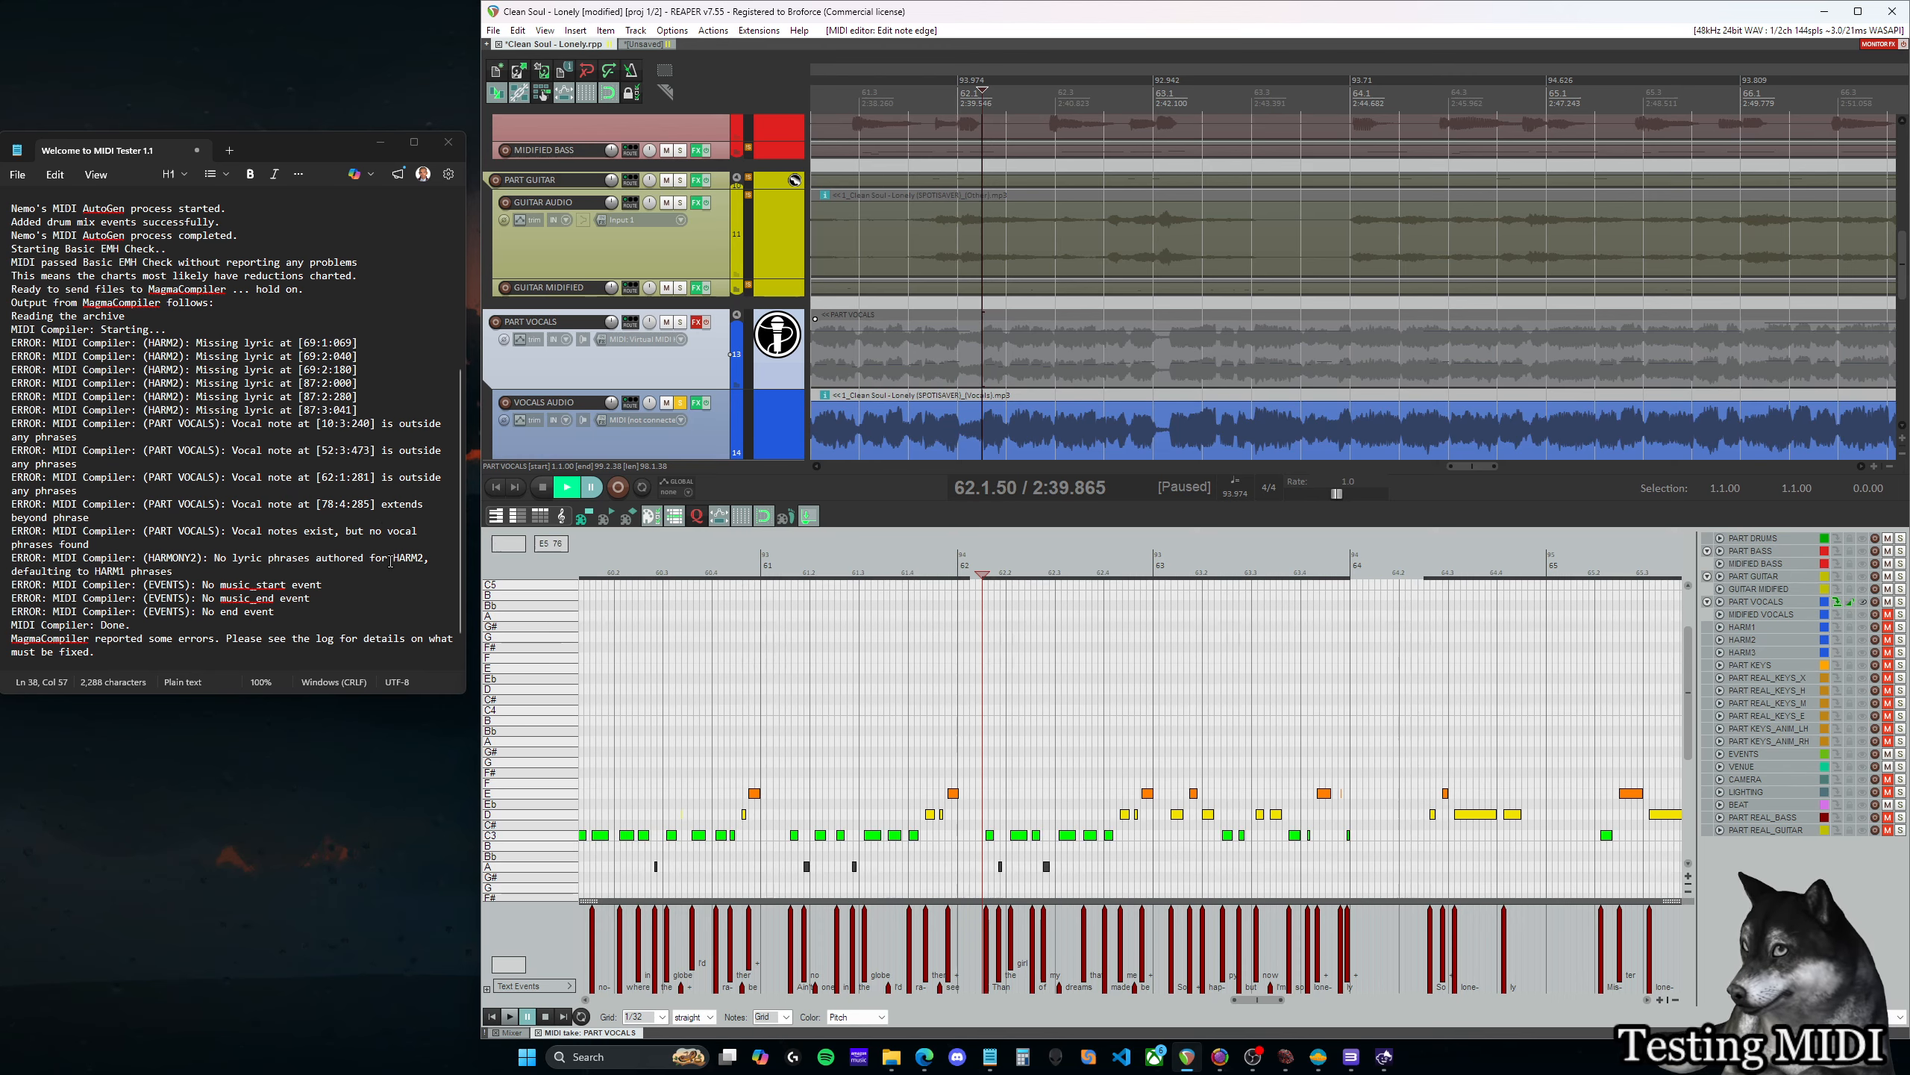
Locate the PART VOCALS note reported at 78:4:285 and place the edit cursor at 79.1.00 by its end
click(341, 508)
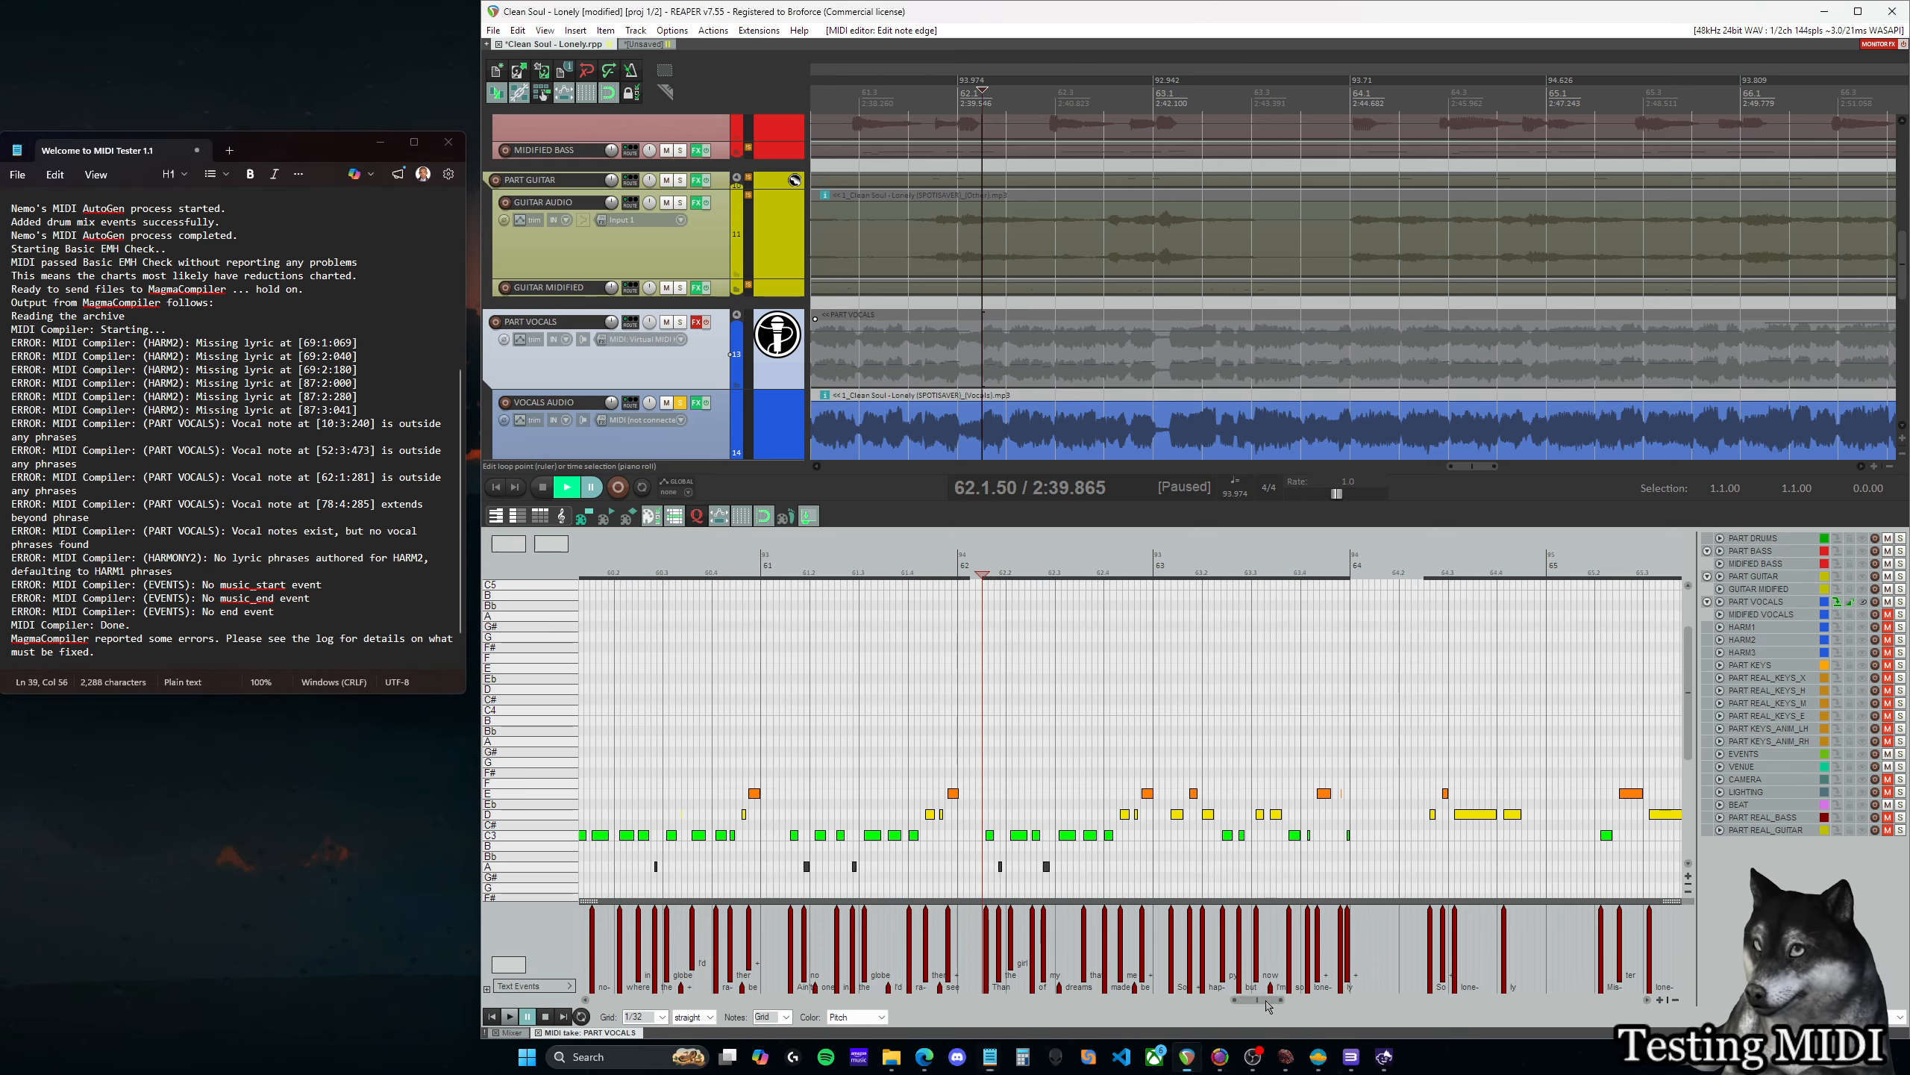
drag(1267, 1002, 1423, 1006)
click(1355, 769)
scroll(1358, 771, up, 1)
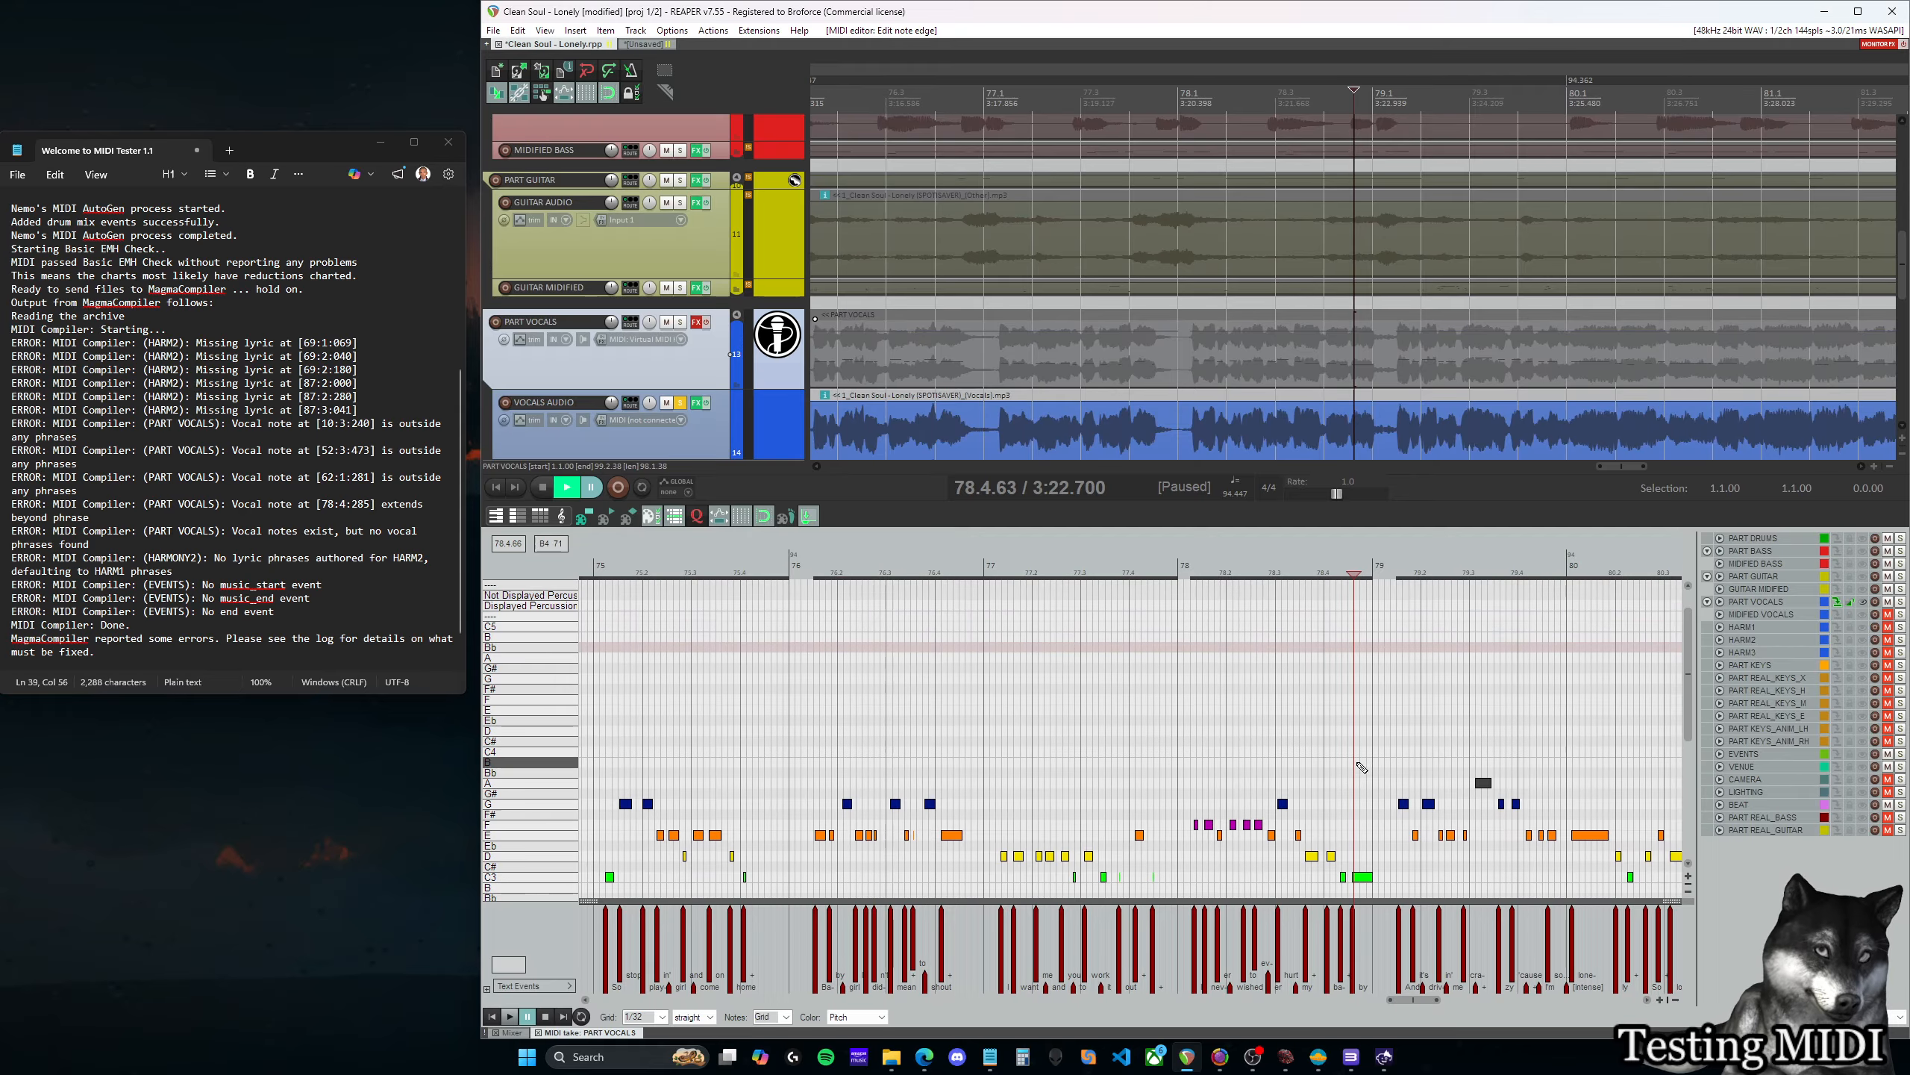
click(1361, 721)
scroll(1363, 726, down, 1)
click(1378, 842)
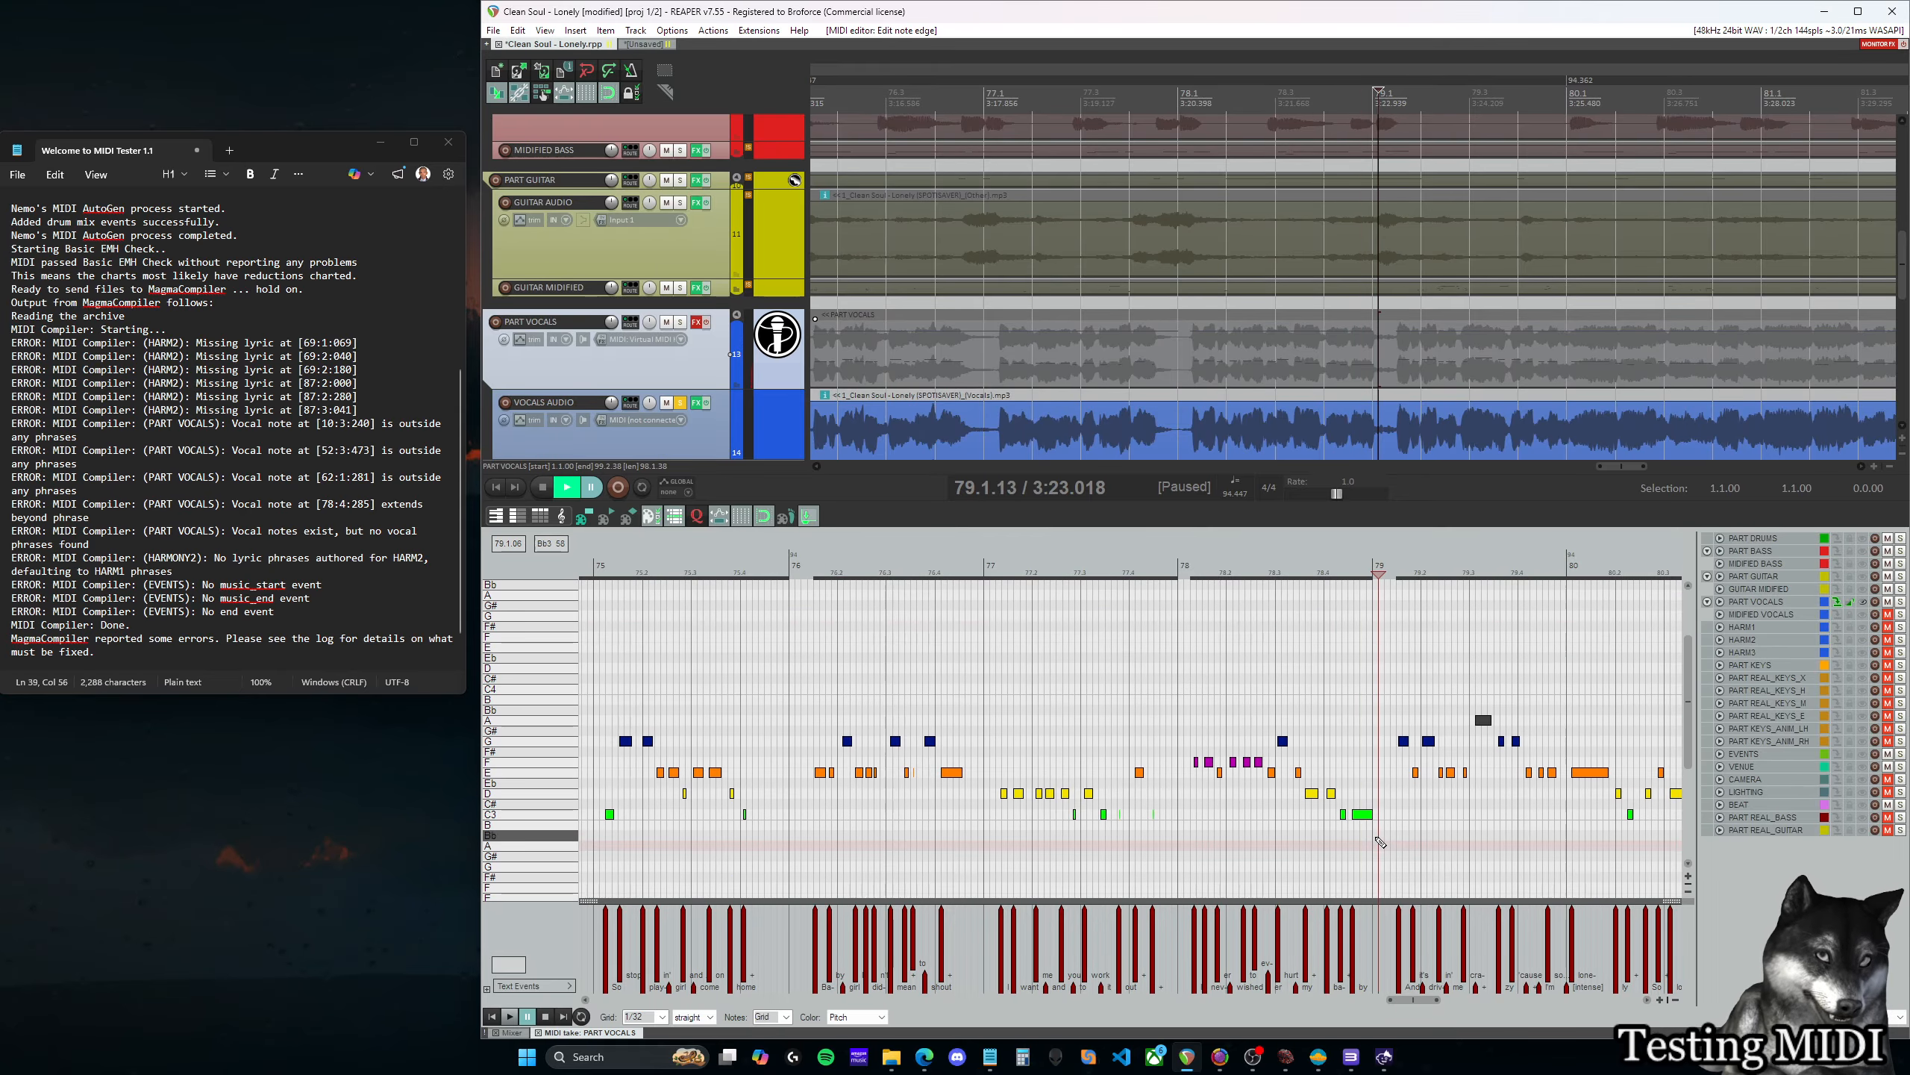
scroll(1382, 811, up, 1)
scroll(1300, 808, up, 2)
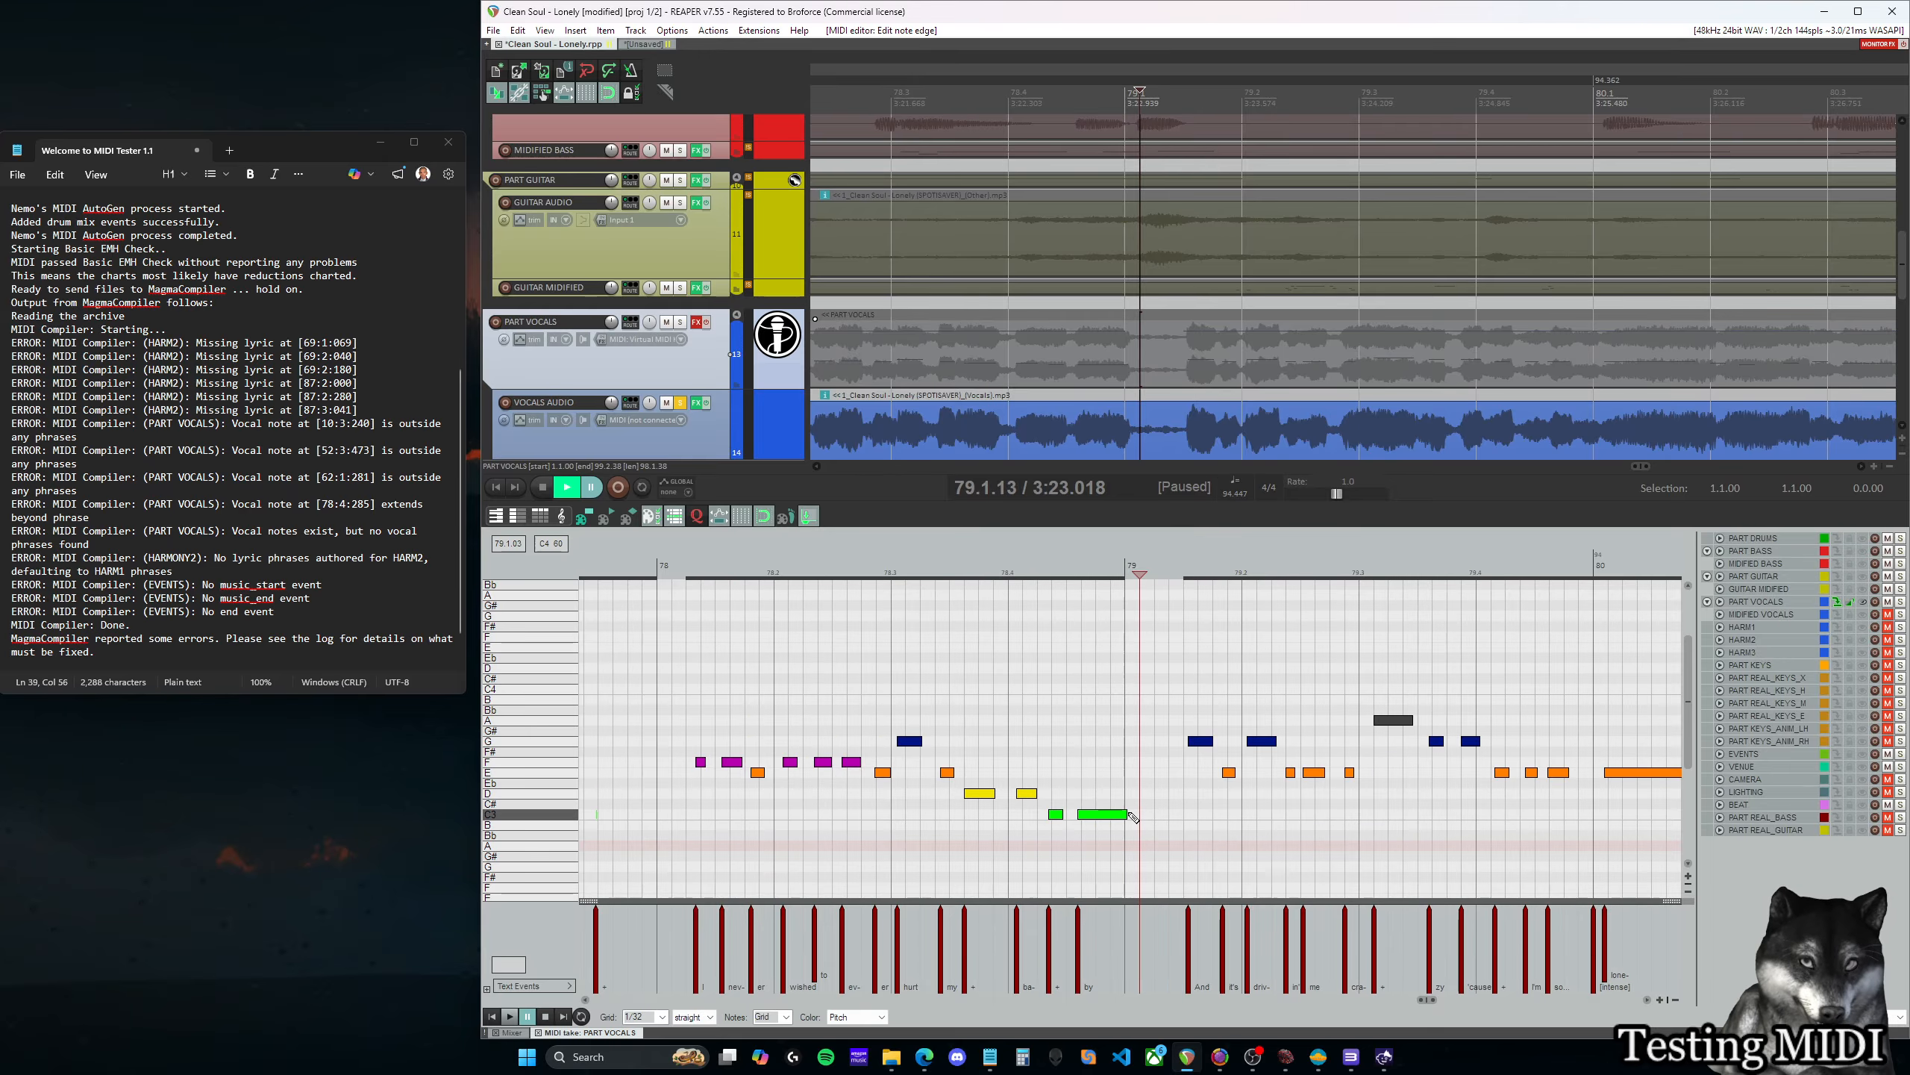
click(1124, 817)
Align the ends of the note reported at 78:4:285 and its phrase marker at 79.1.00
scroll(1129, 783, up, 2)
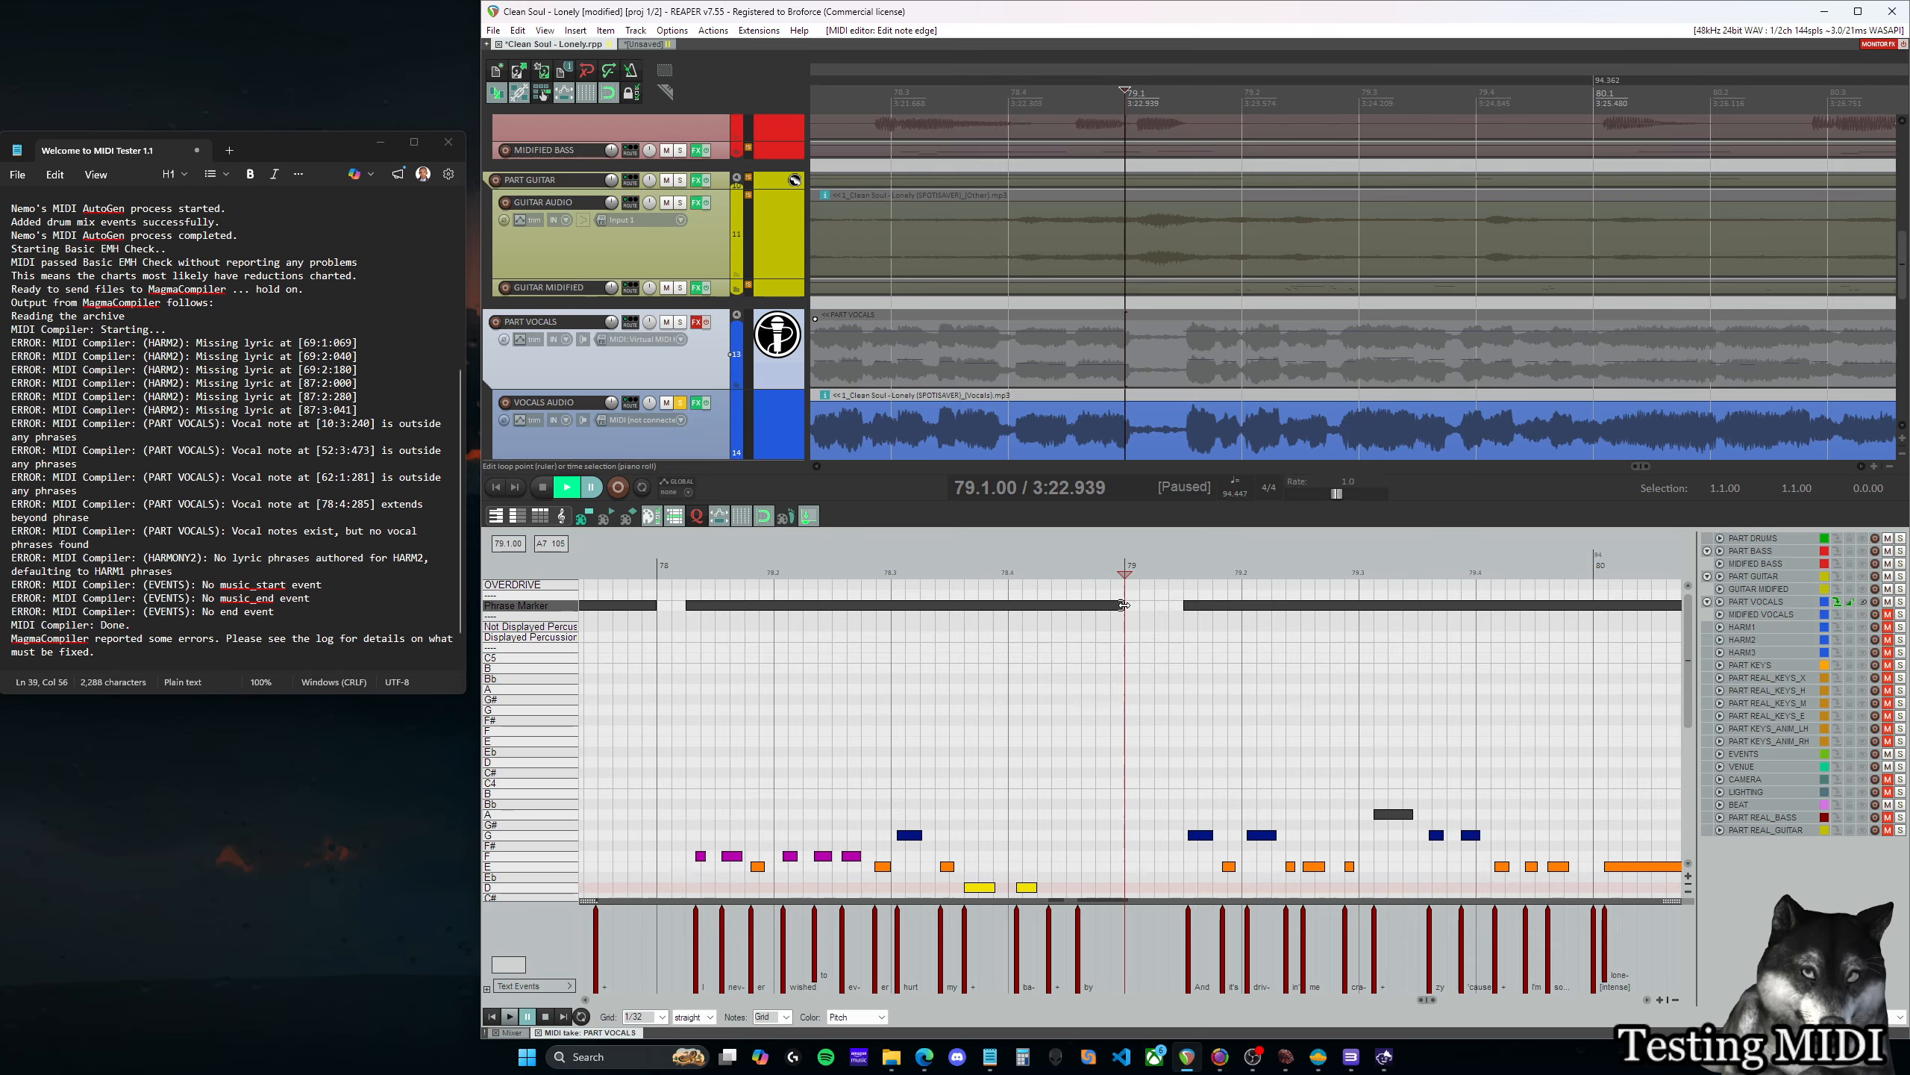
scroll(1140, 632, down, 3)
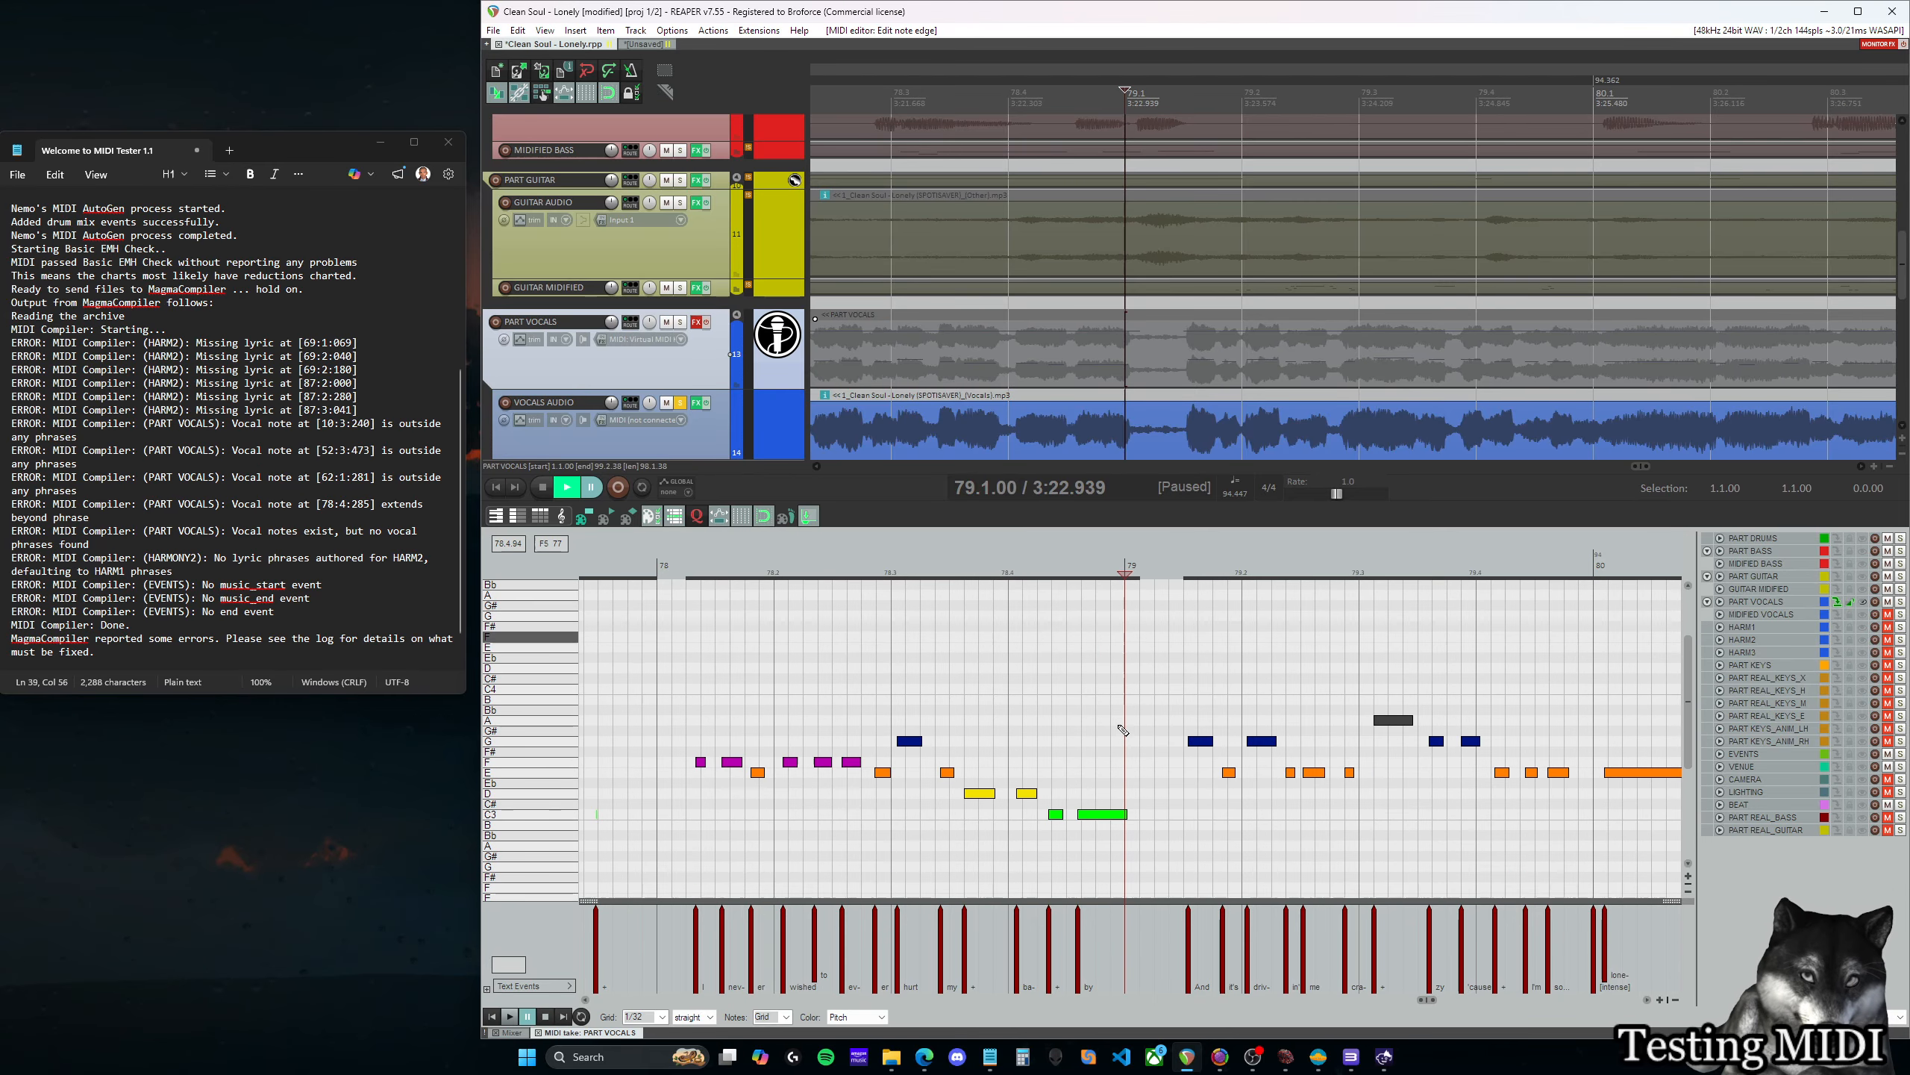
drag(1115, 775, 1143, 860)
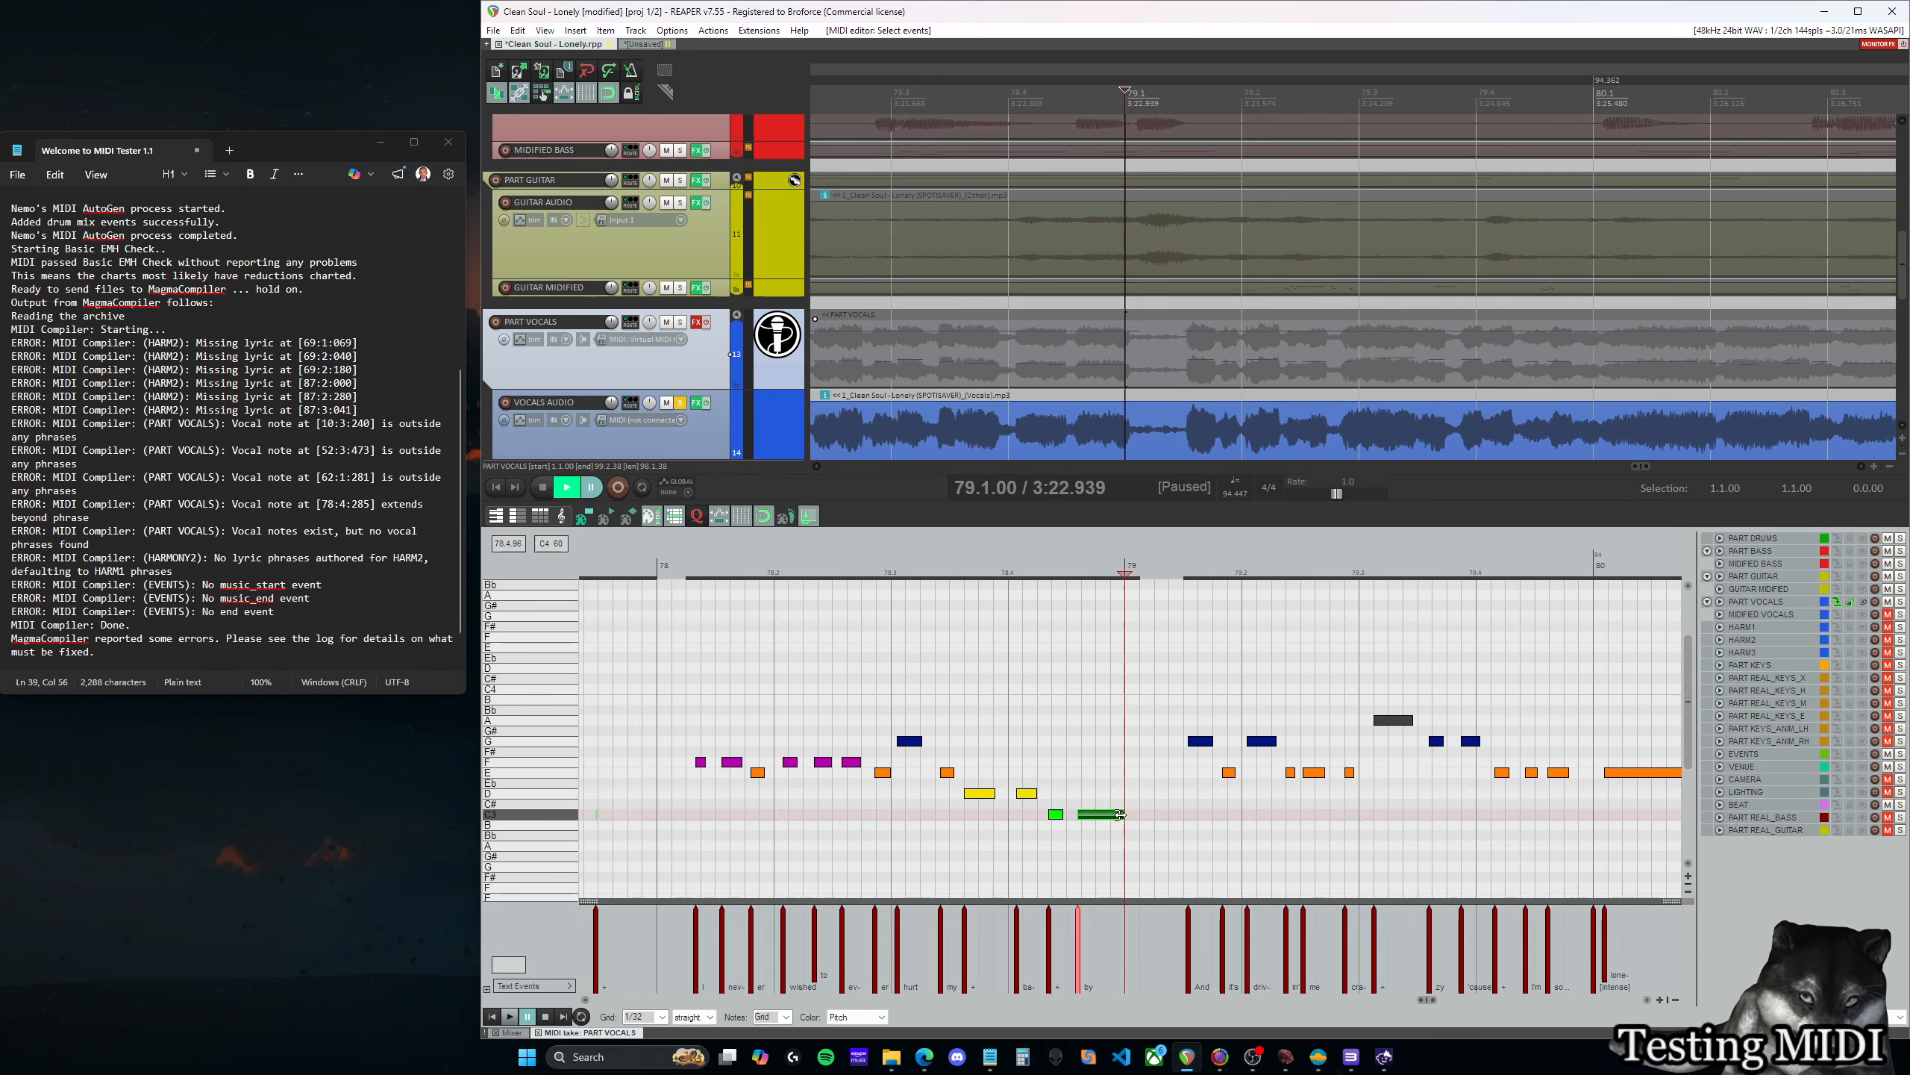
scroll(1150, 666, up, 3)
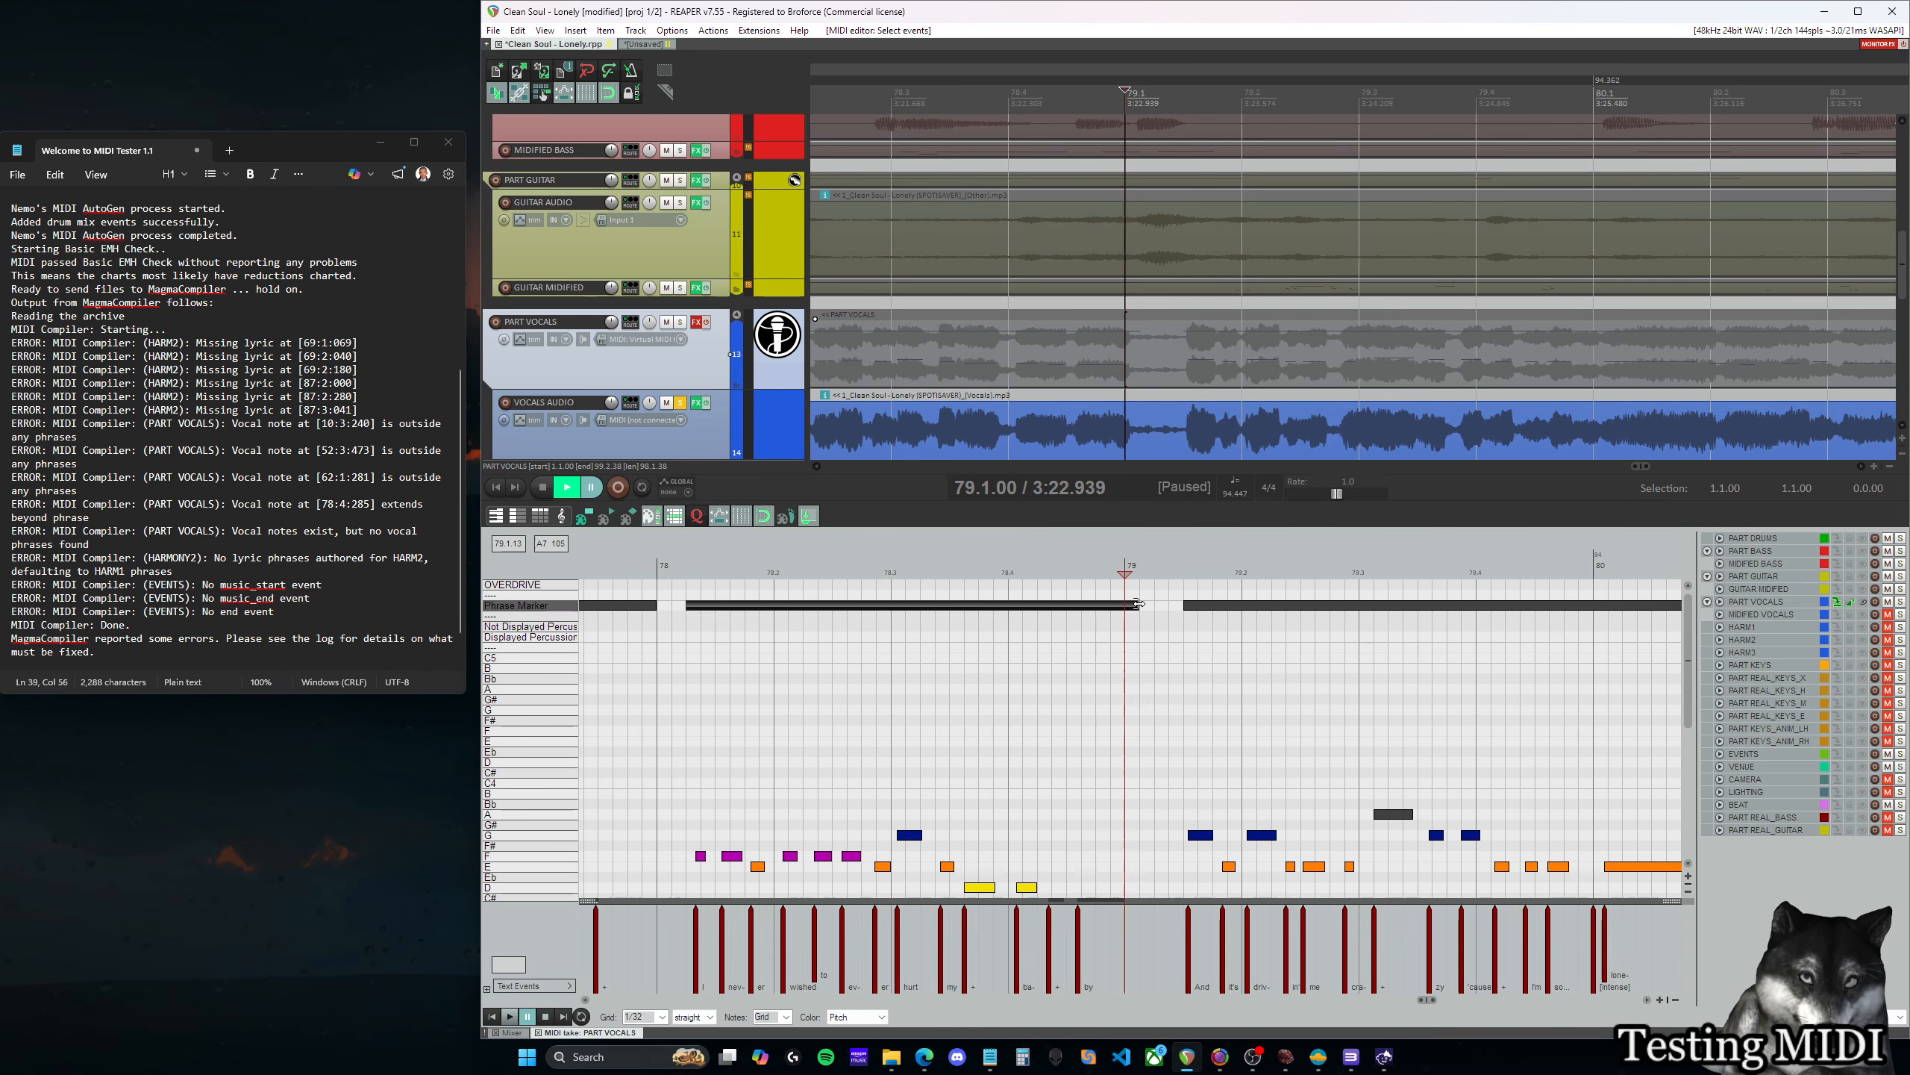
drag(1138, 601, 1125, 601)
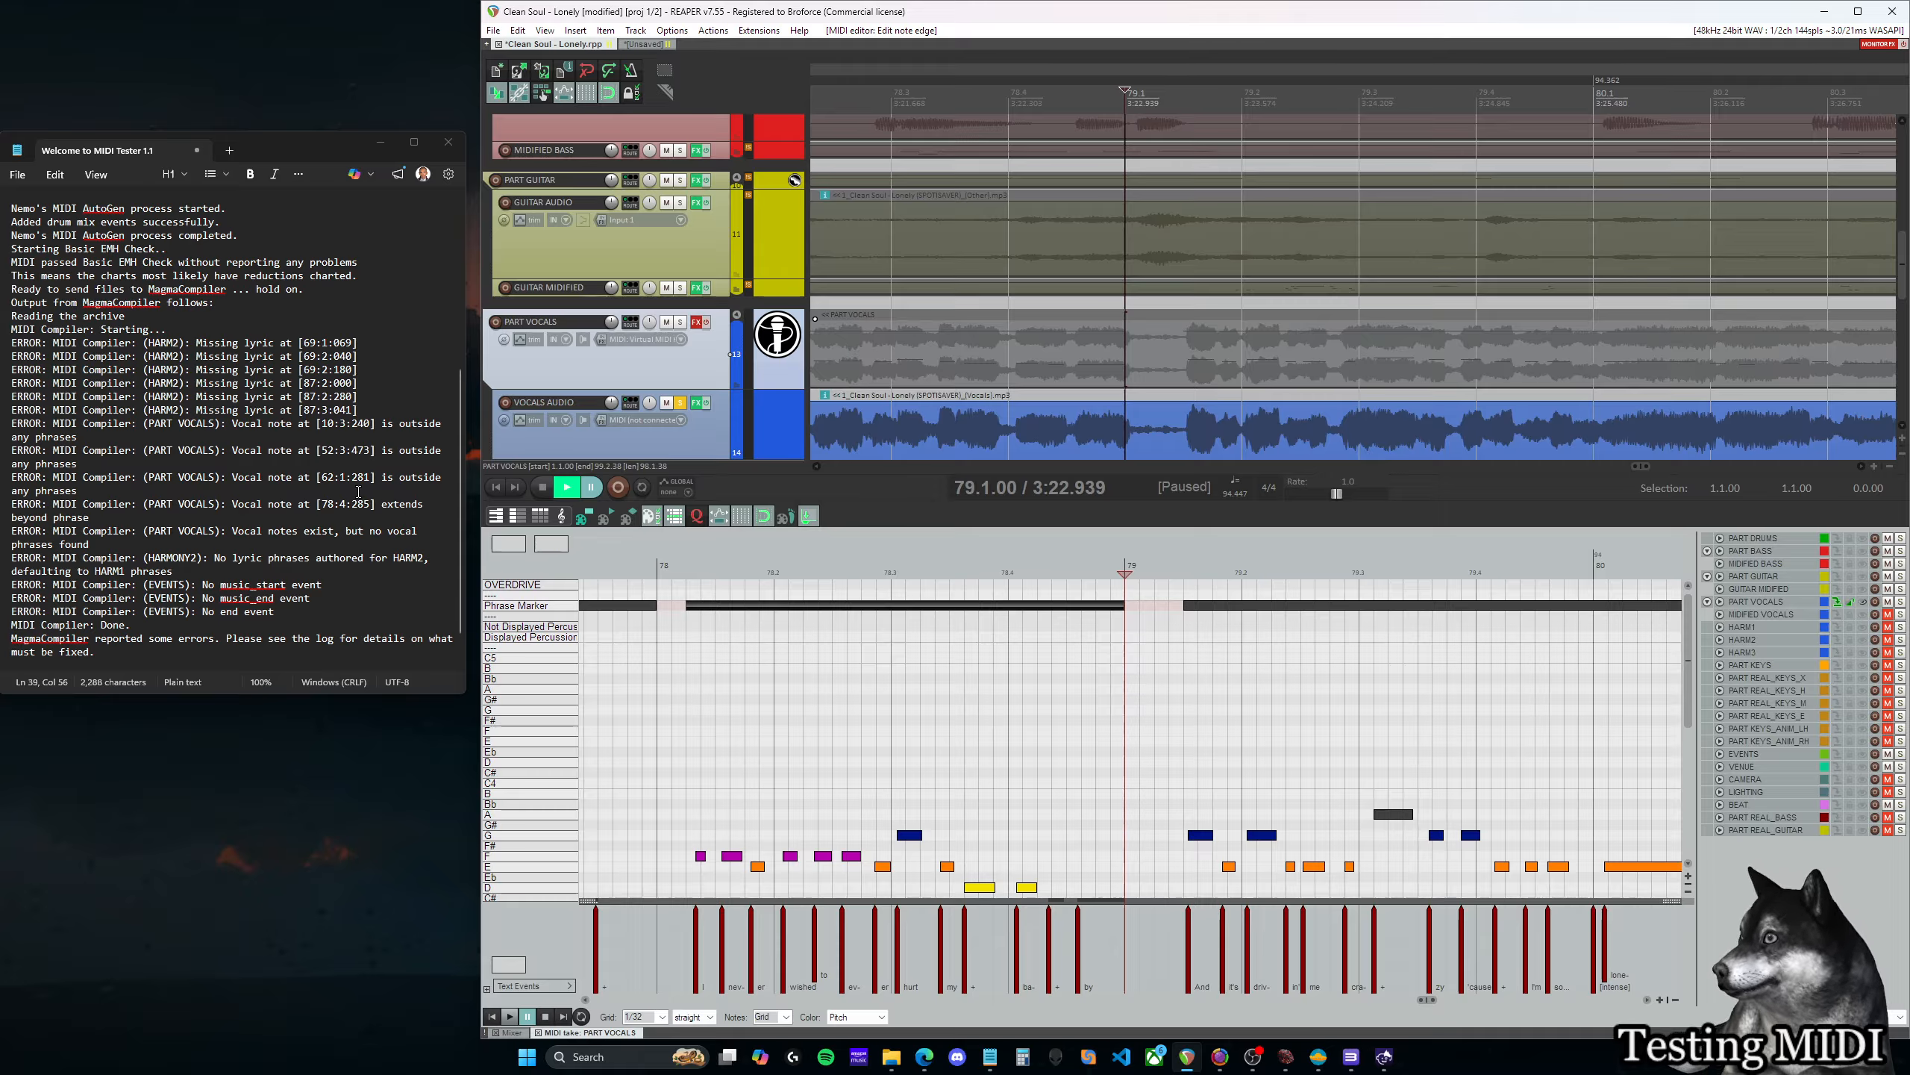
Read the log's PART VOCALS error about missing vocal phrases and check the phrase markers across the PART VOCALS track
click(268, 530)
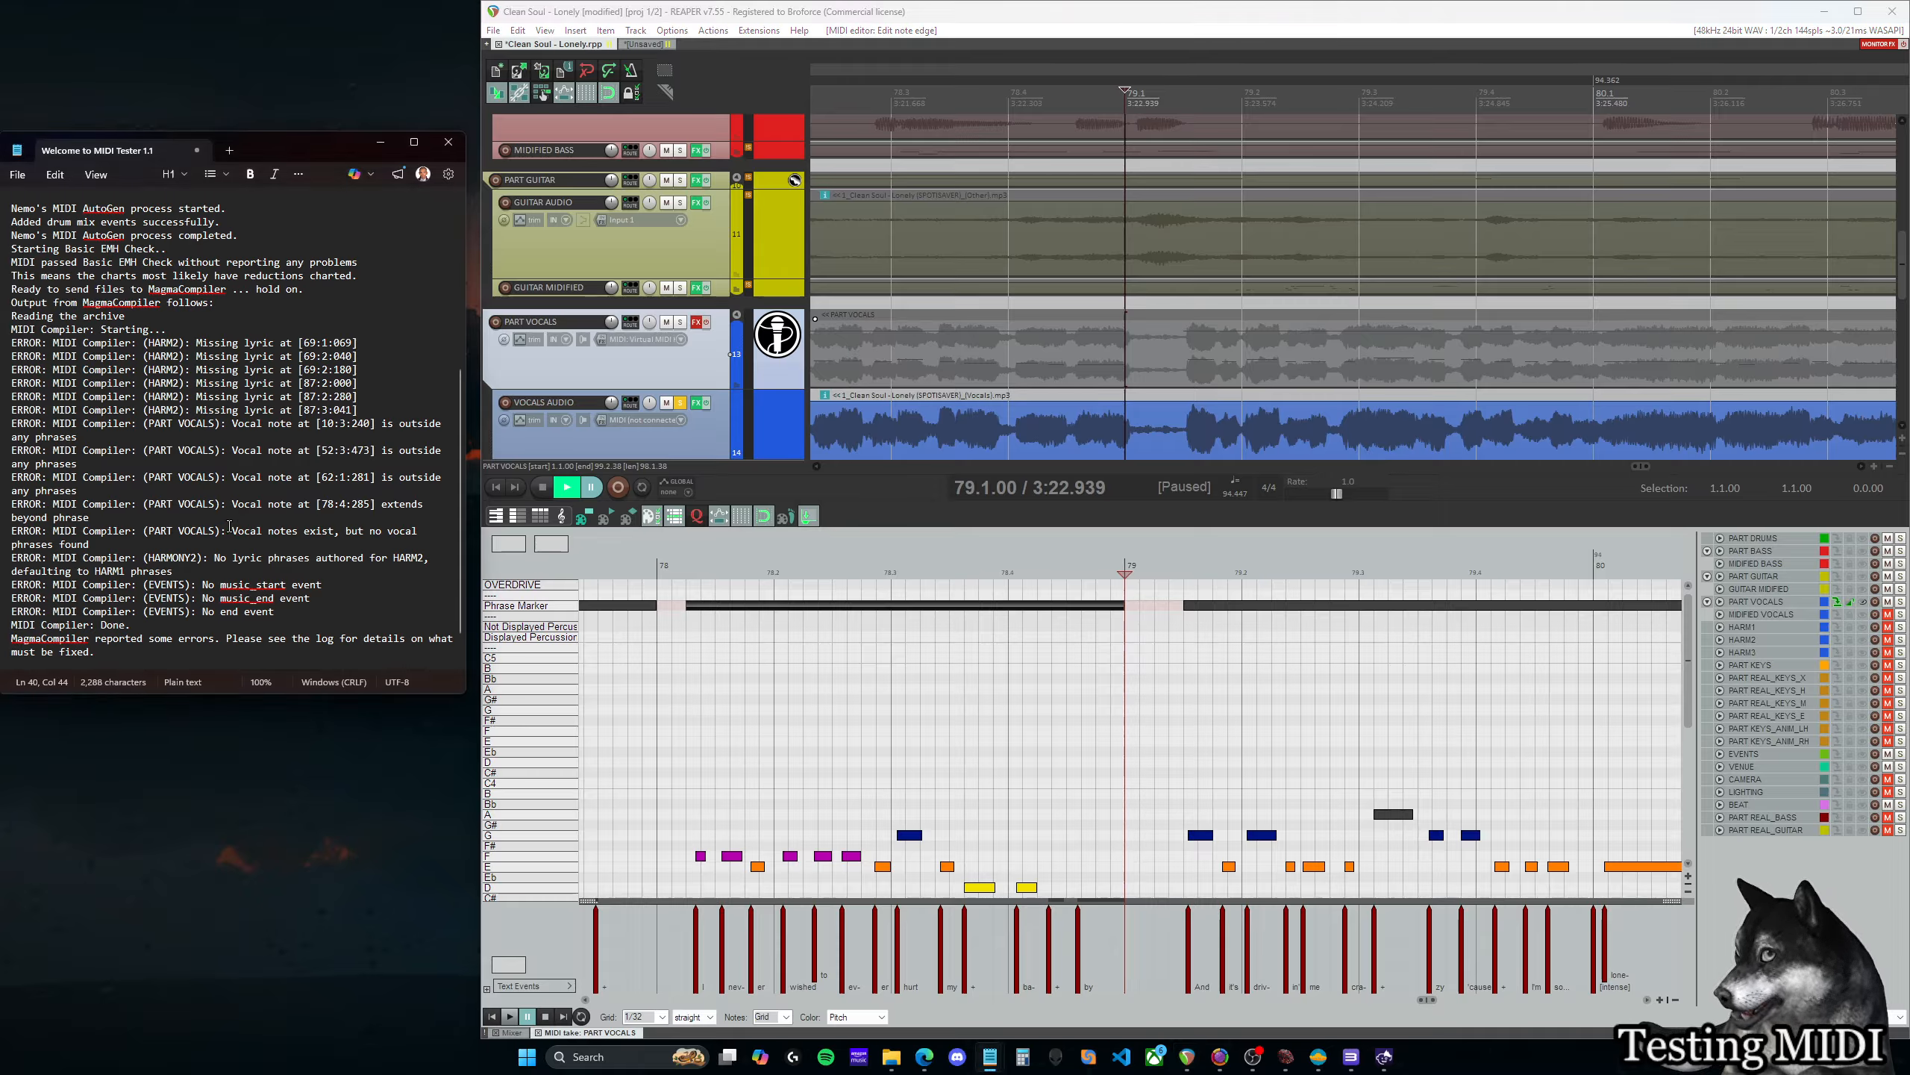
drag(231, 530, 323, 544)
click(322, 545)
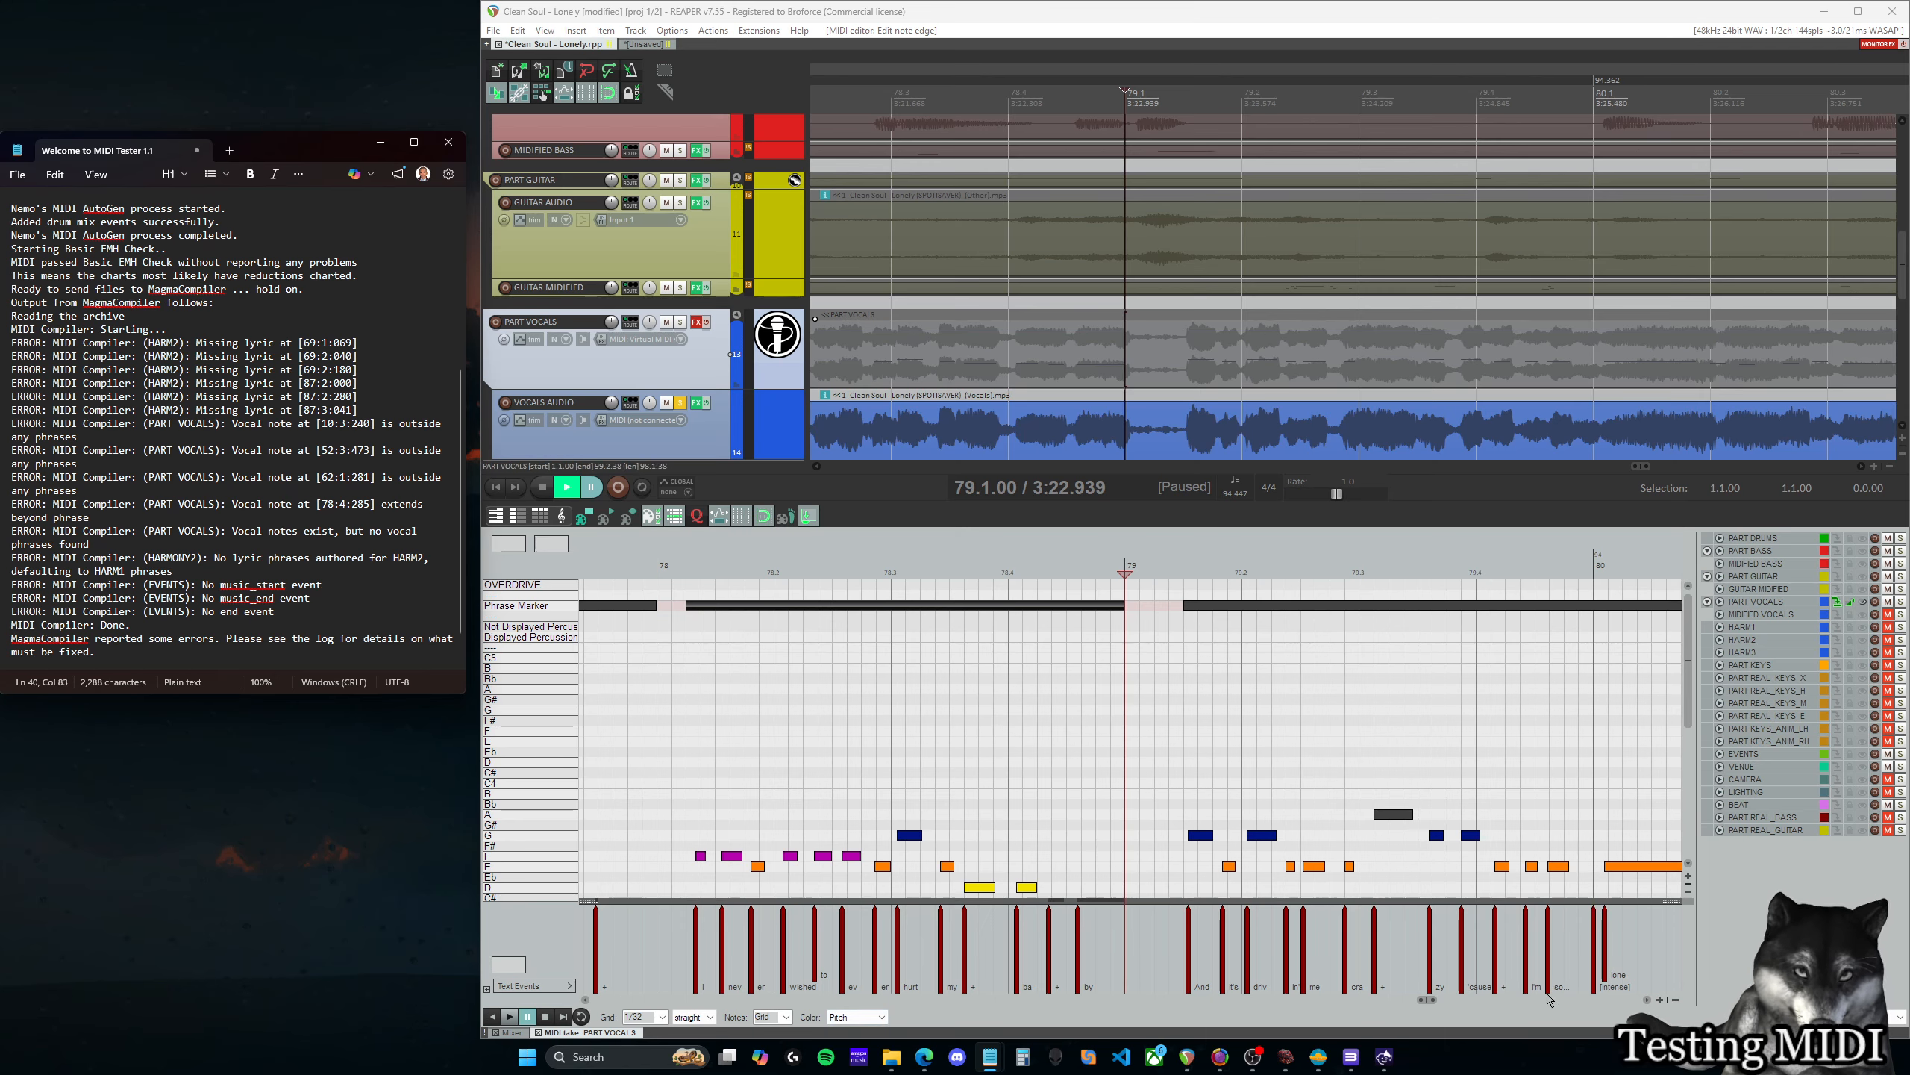
drag(1427, 999, 1192, 764)
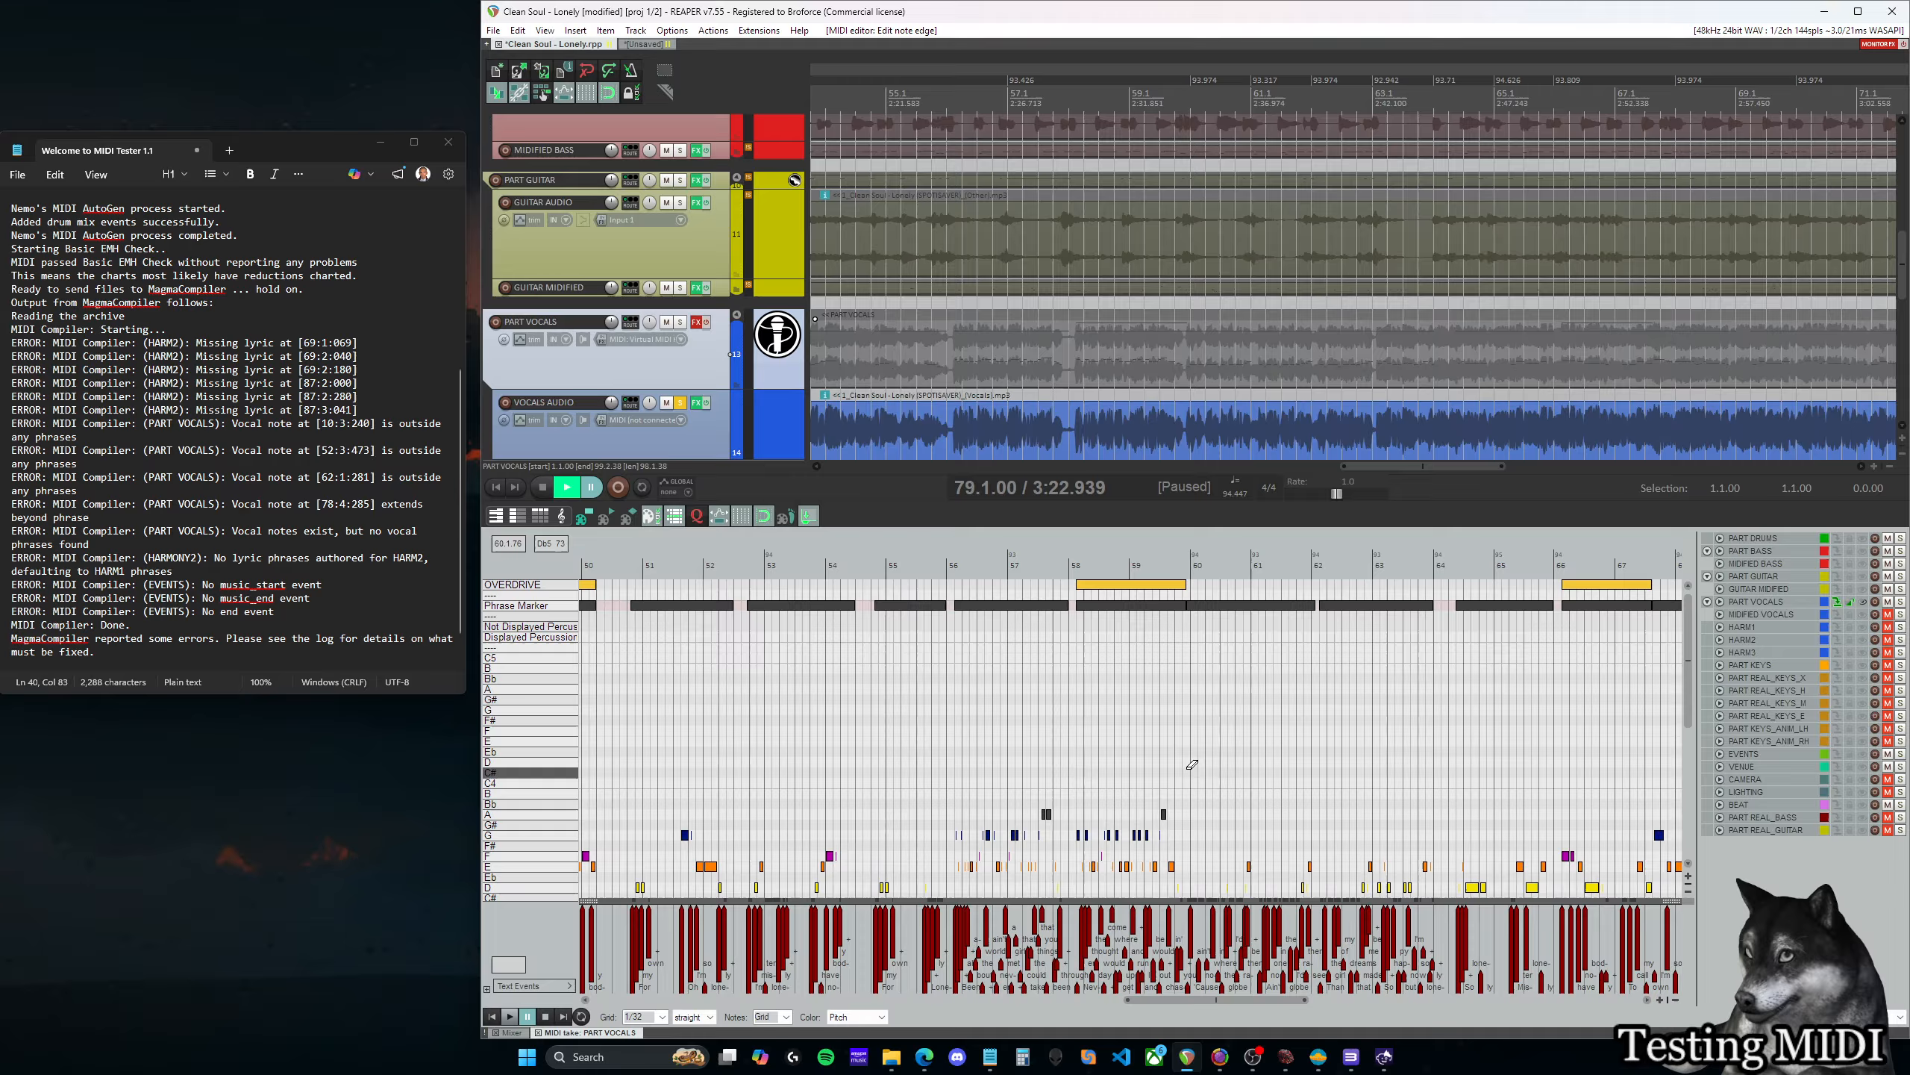
Review the log's HARMONY2 lyric phrase error and highlight the three EVENTS errors about music_start, music_end and end
click(292, 525)
double_click(188, 557)
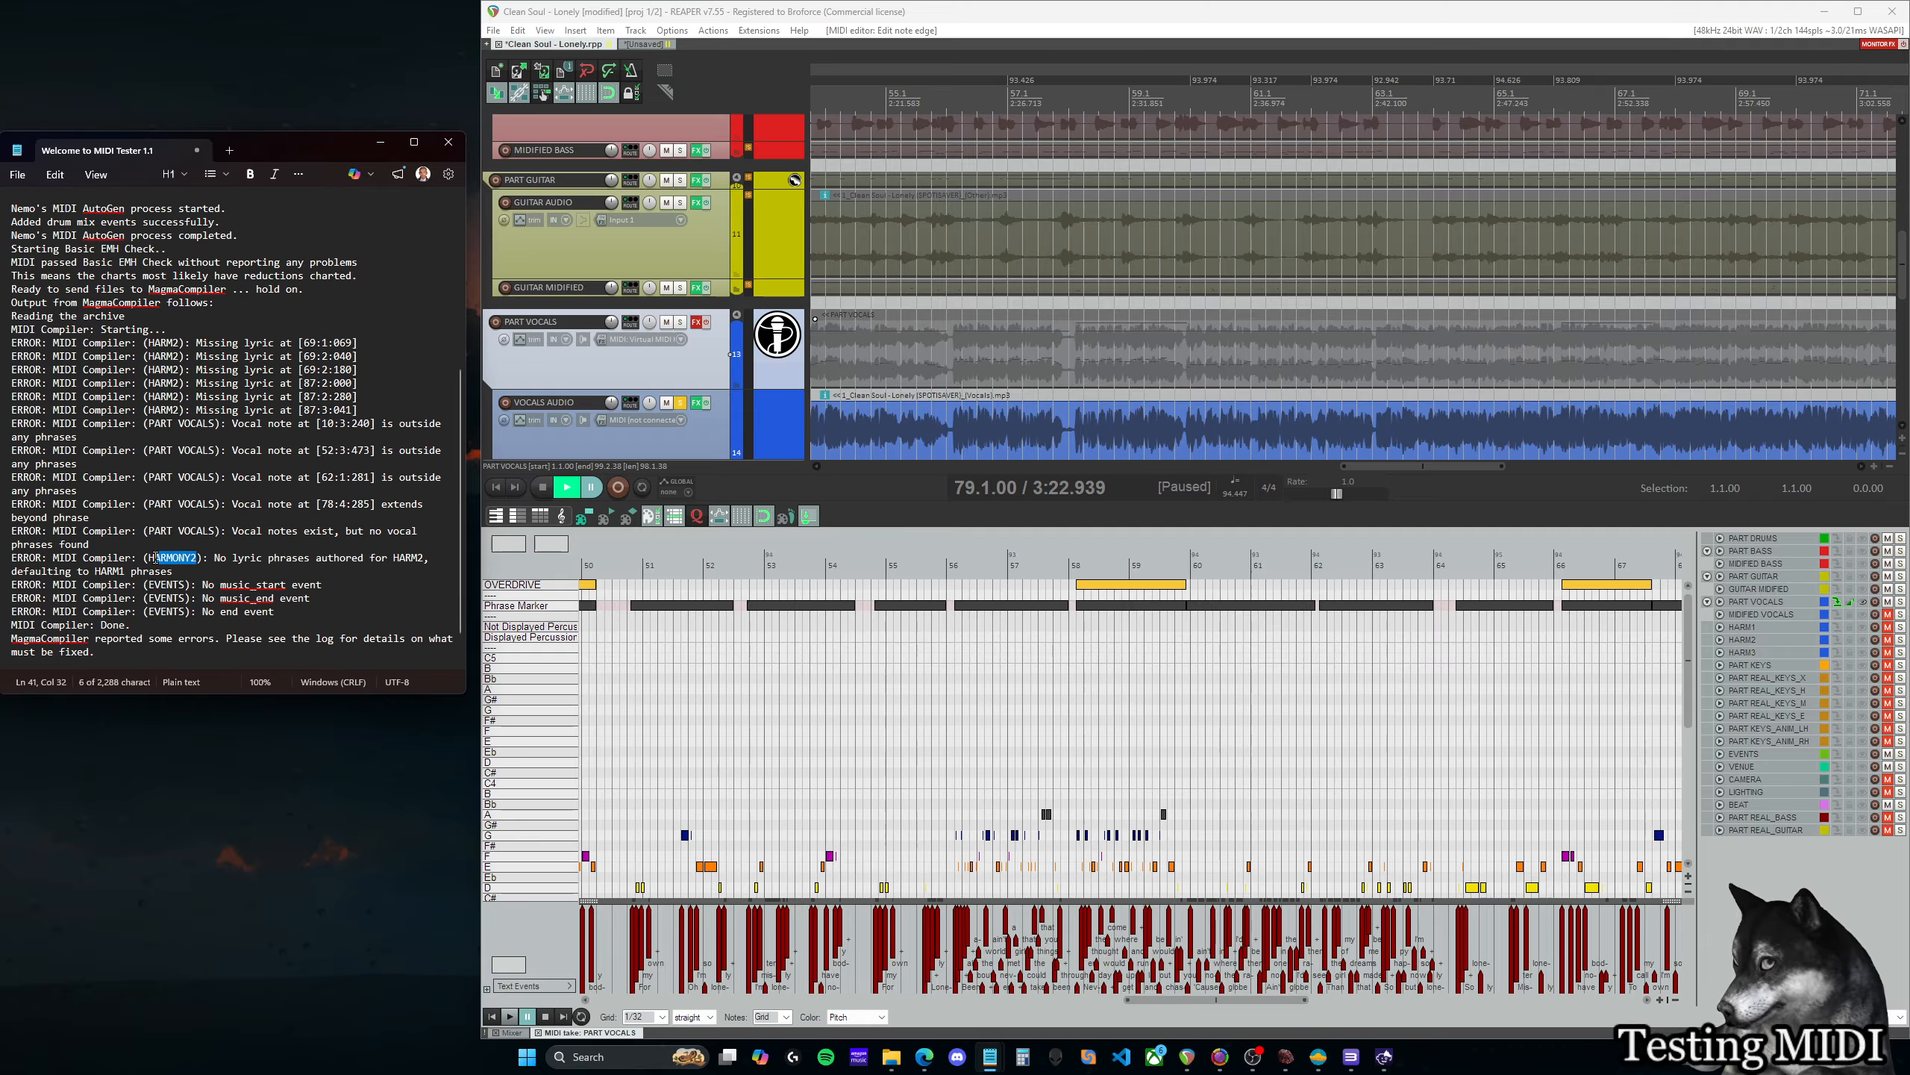
click(218, 557)
scroll(186, 562, down, 1)
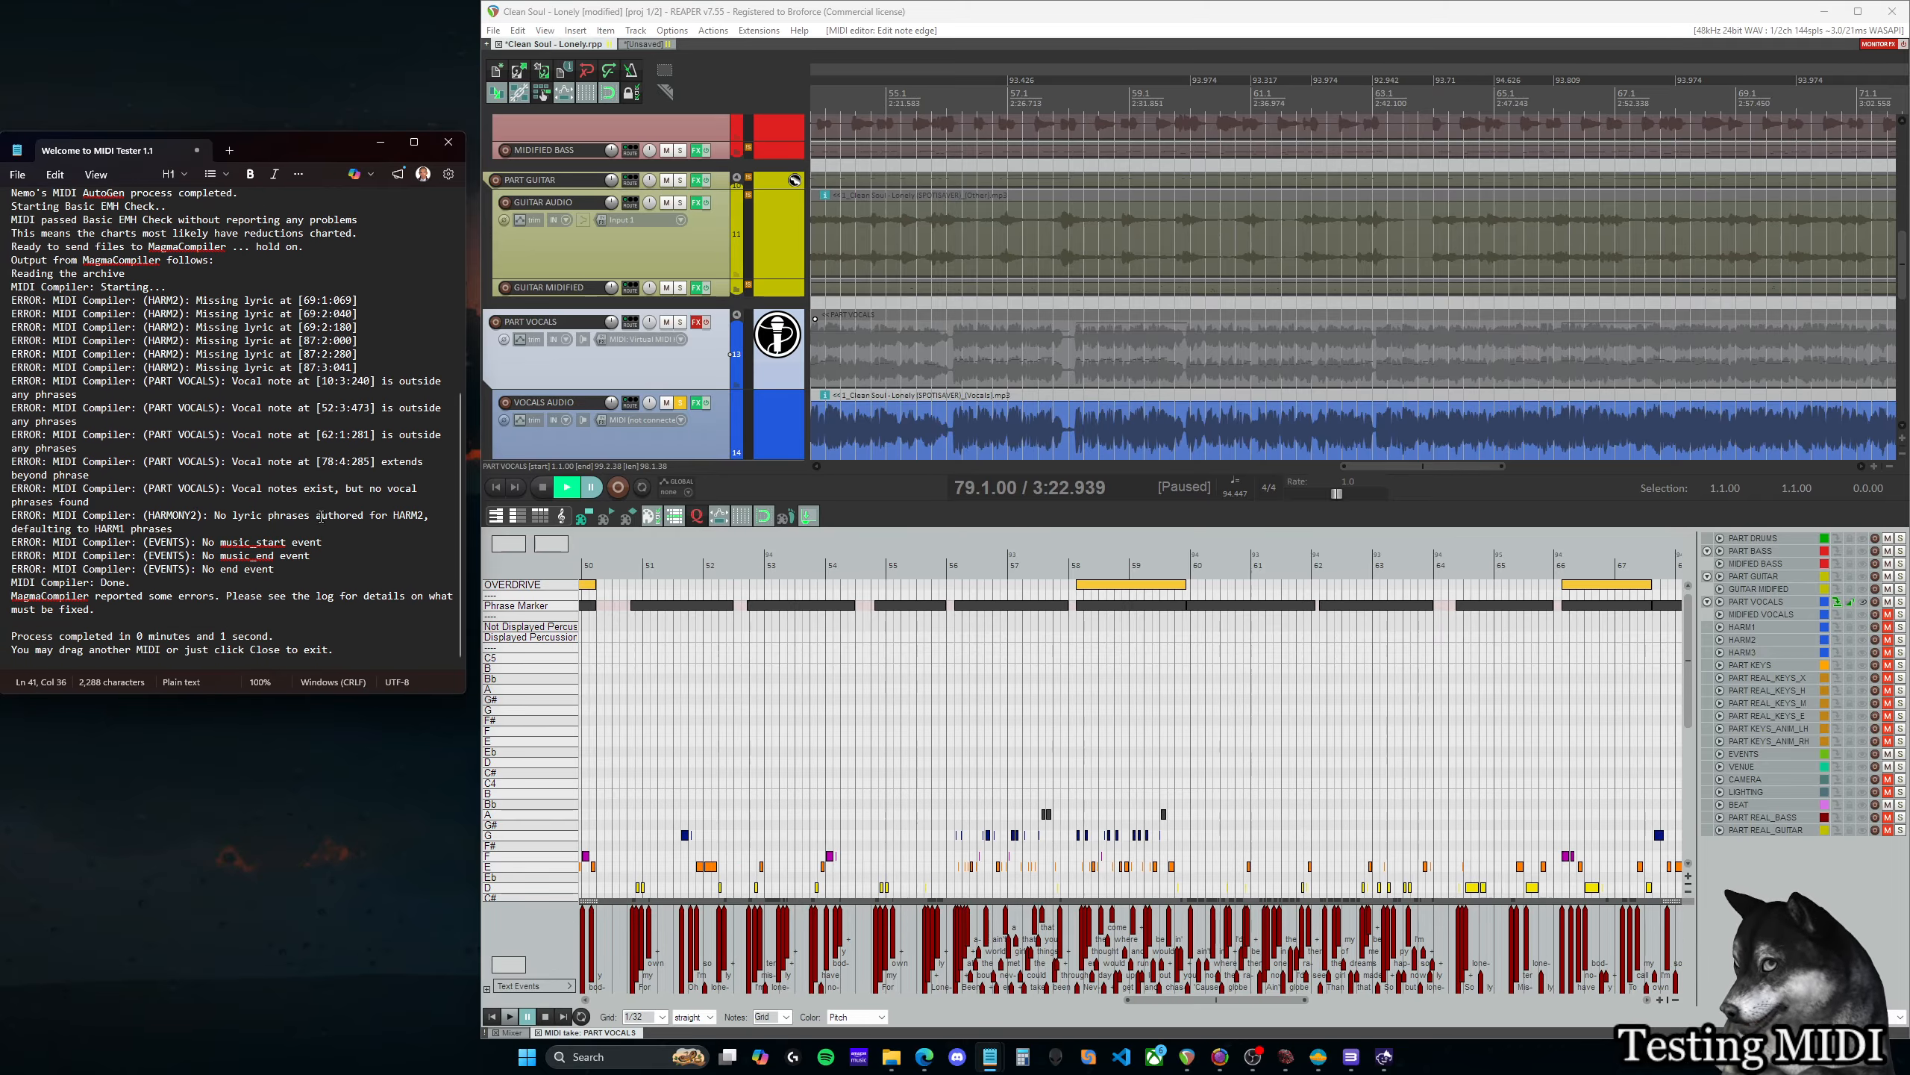
click(201, 541)
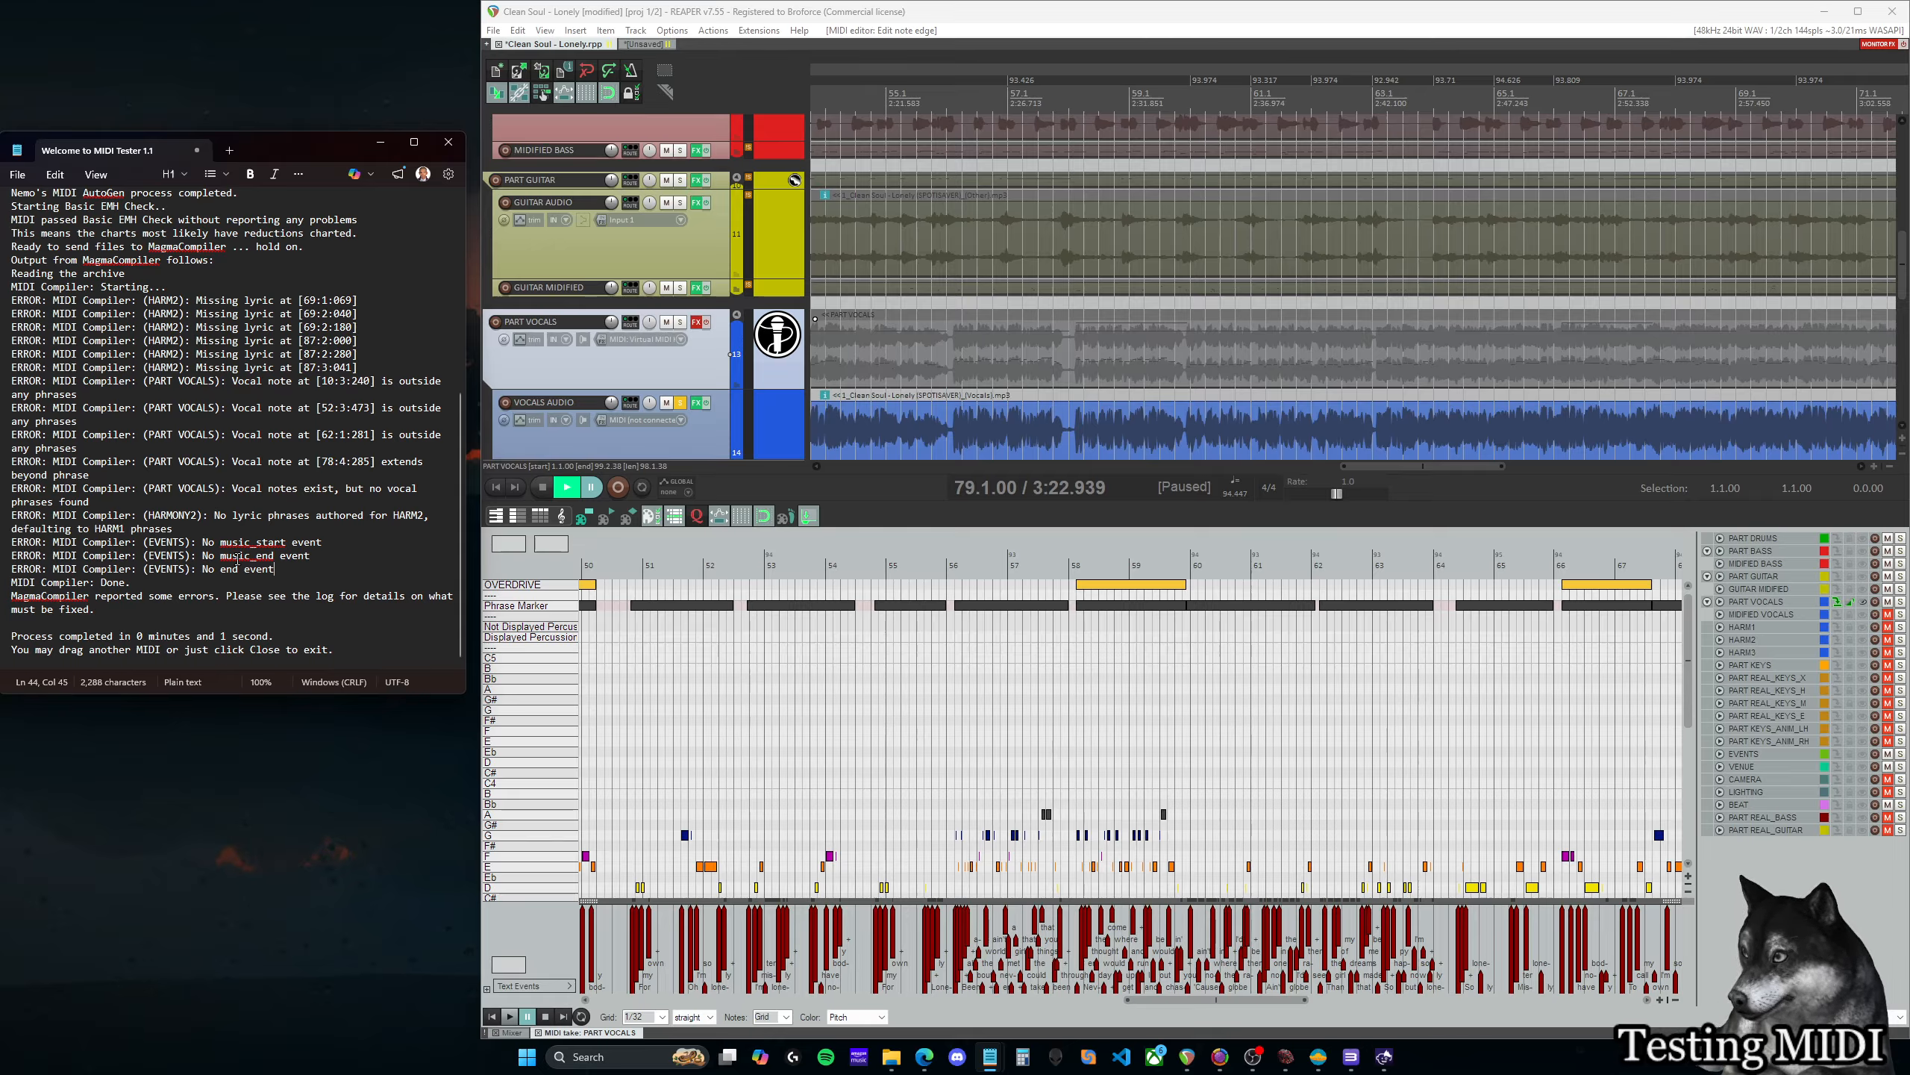
drag(10, 541, 294, 568)
click(294, 570)
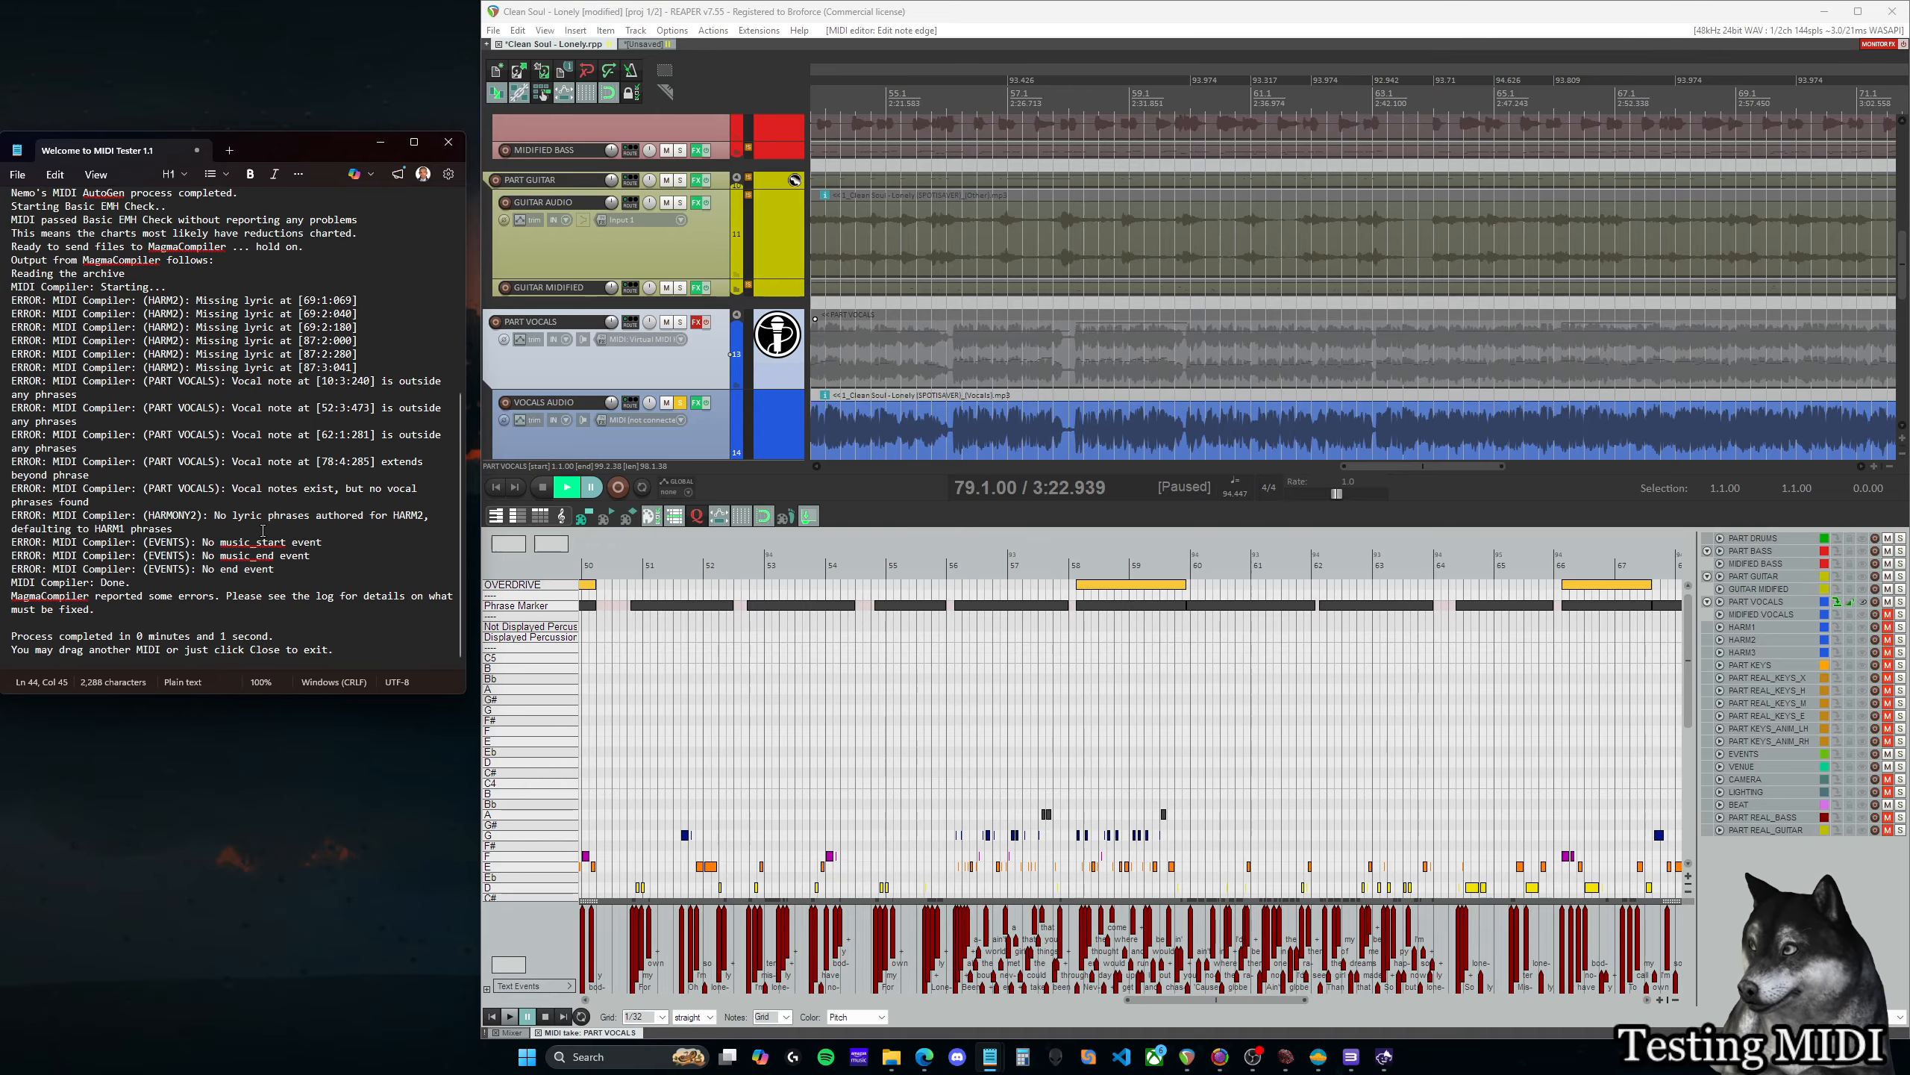
Dismiss saving the log file and save the Clean Soul - Lonely project in REAPER
key(ctrl+s)
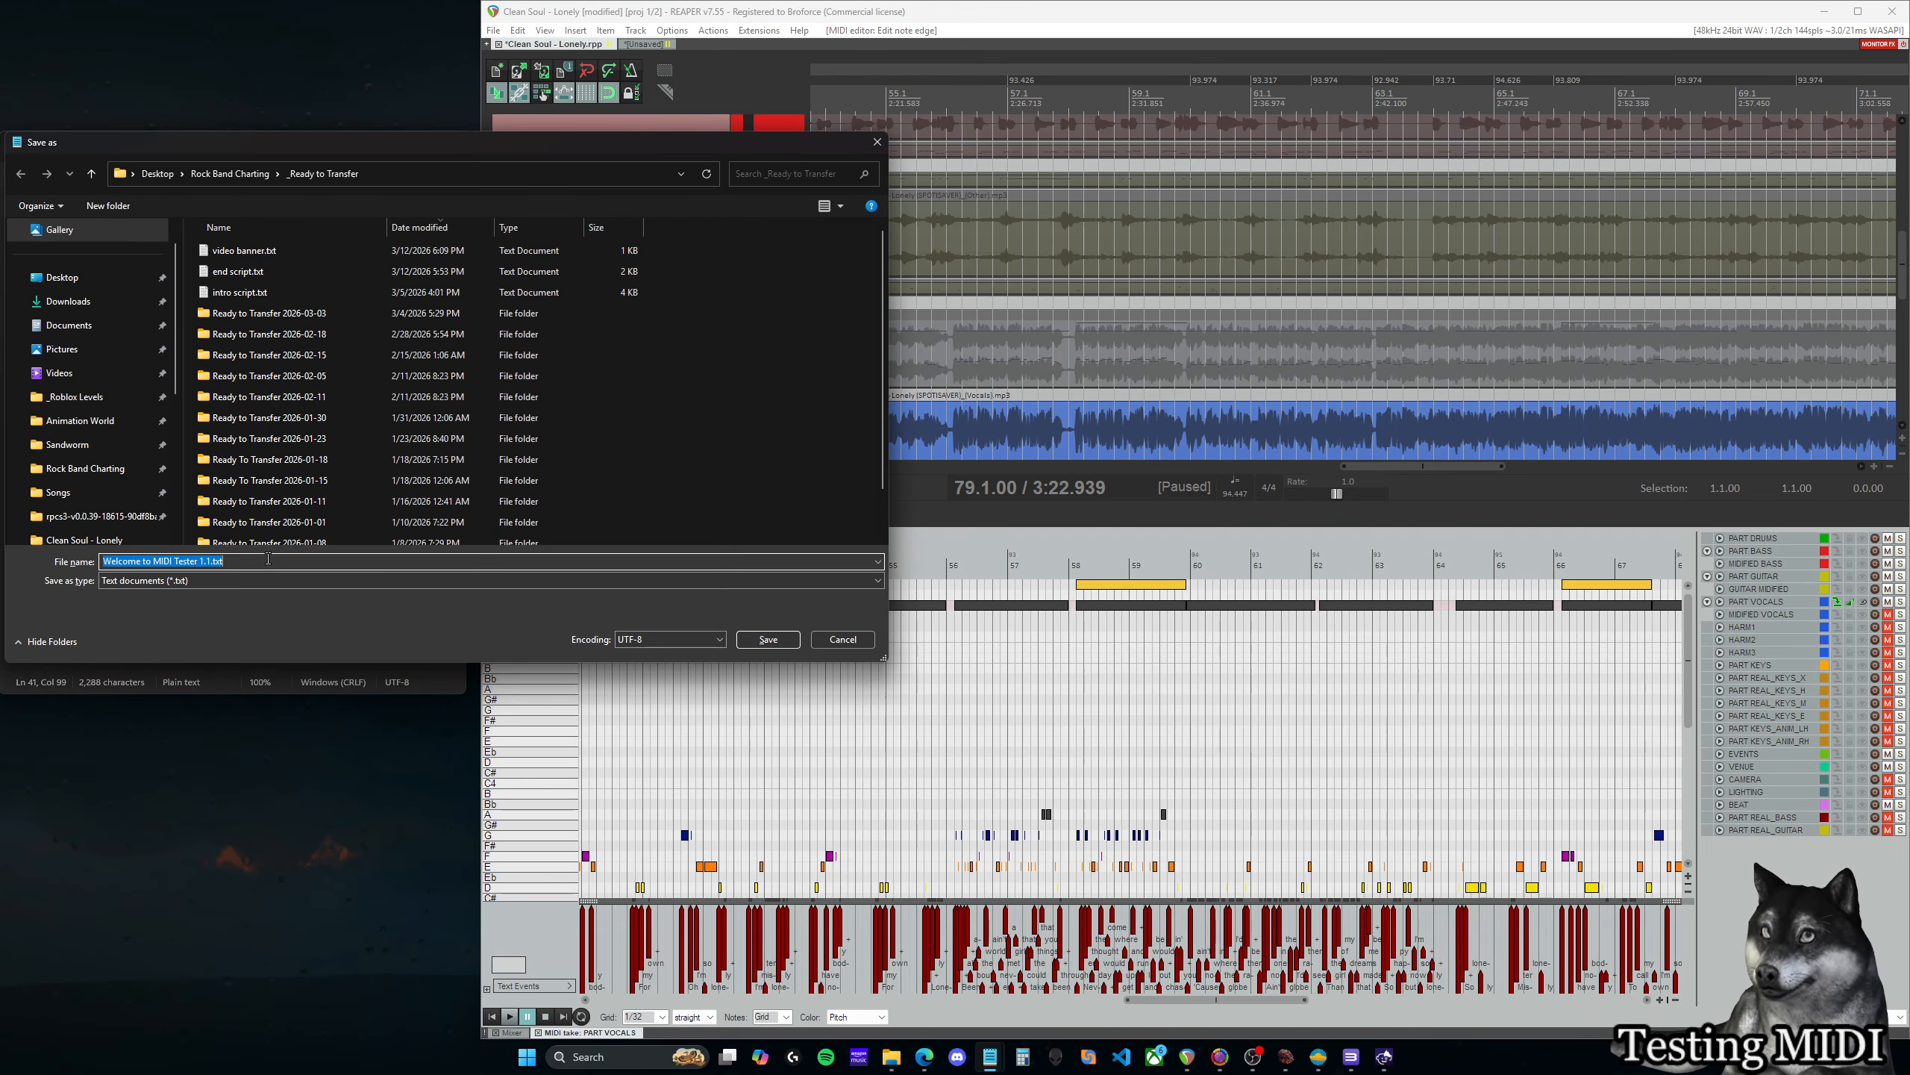
click(844, 640)
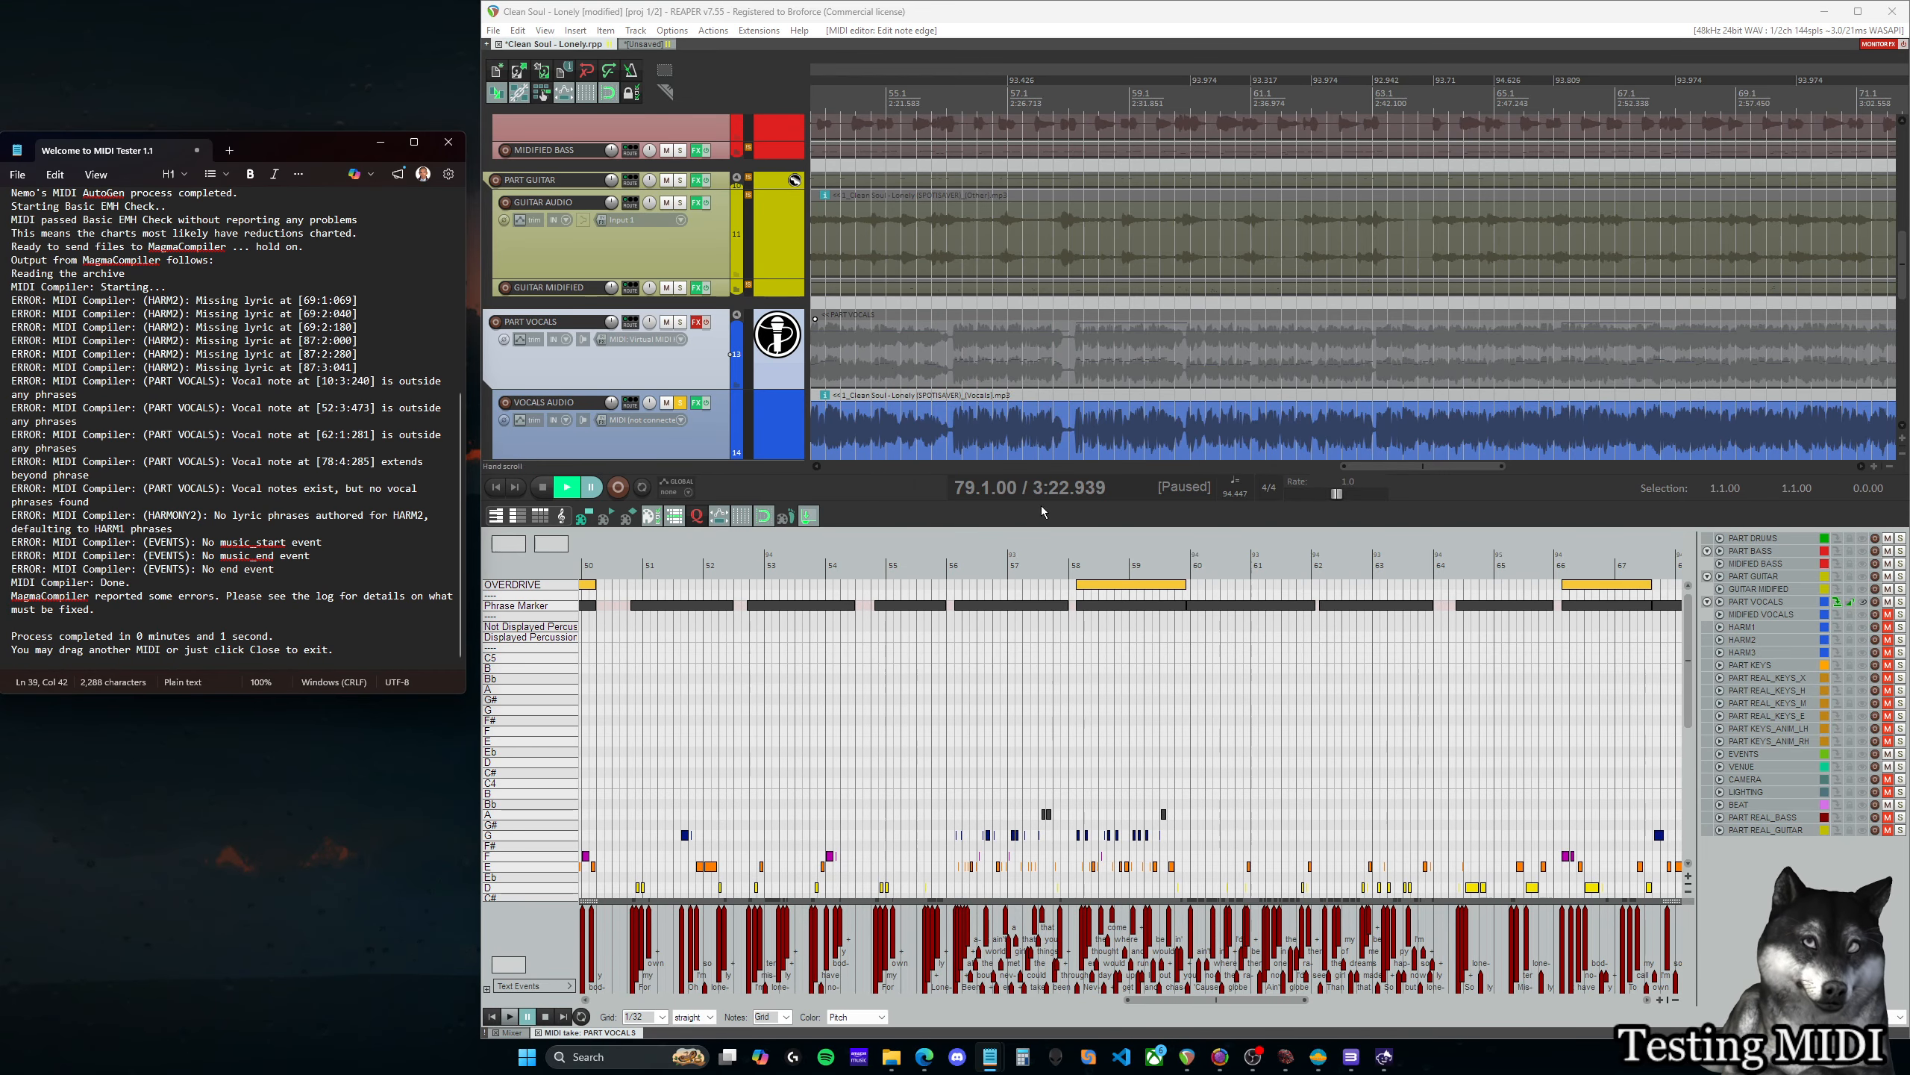
click(968, 13)
key(ctrl+s)
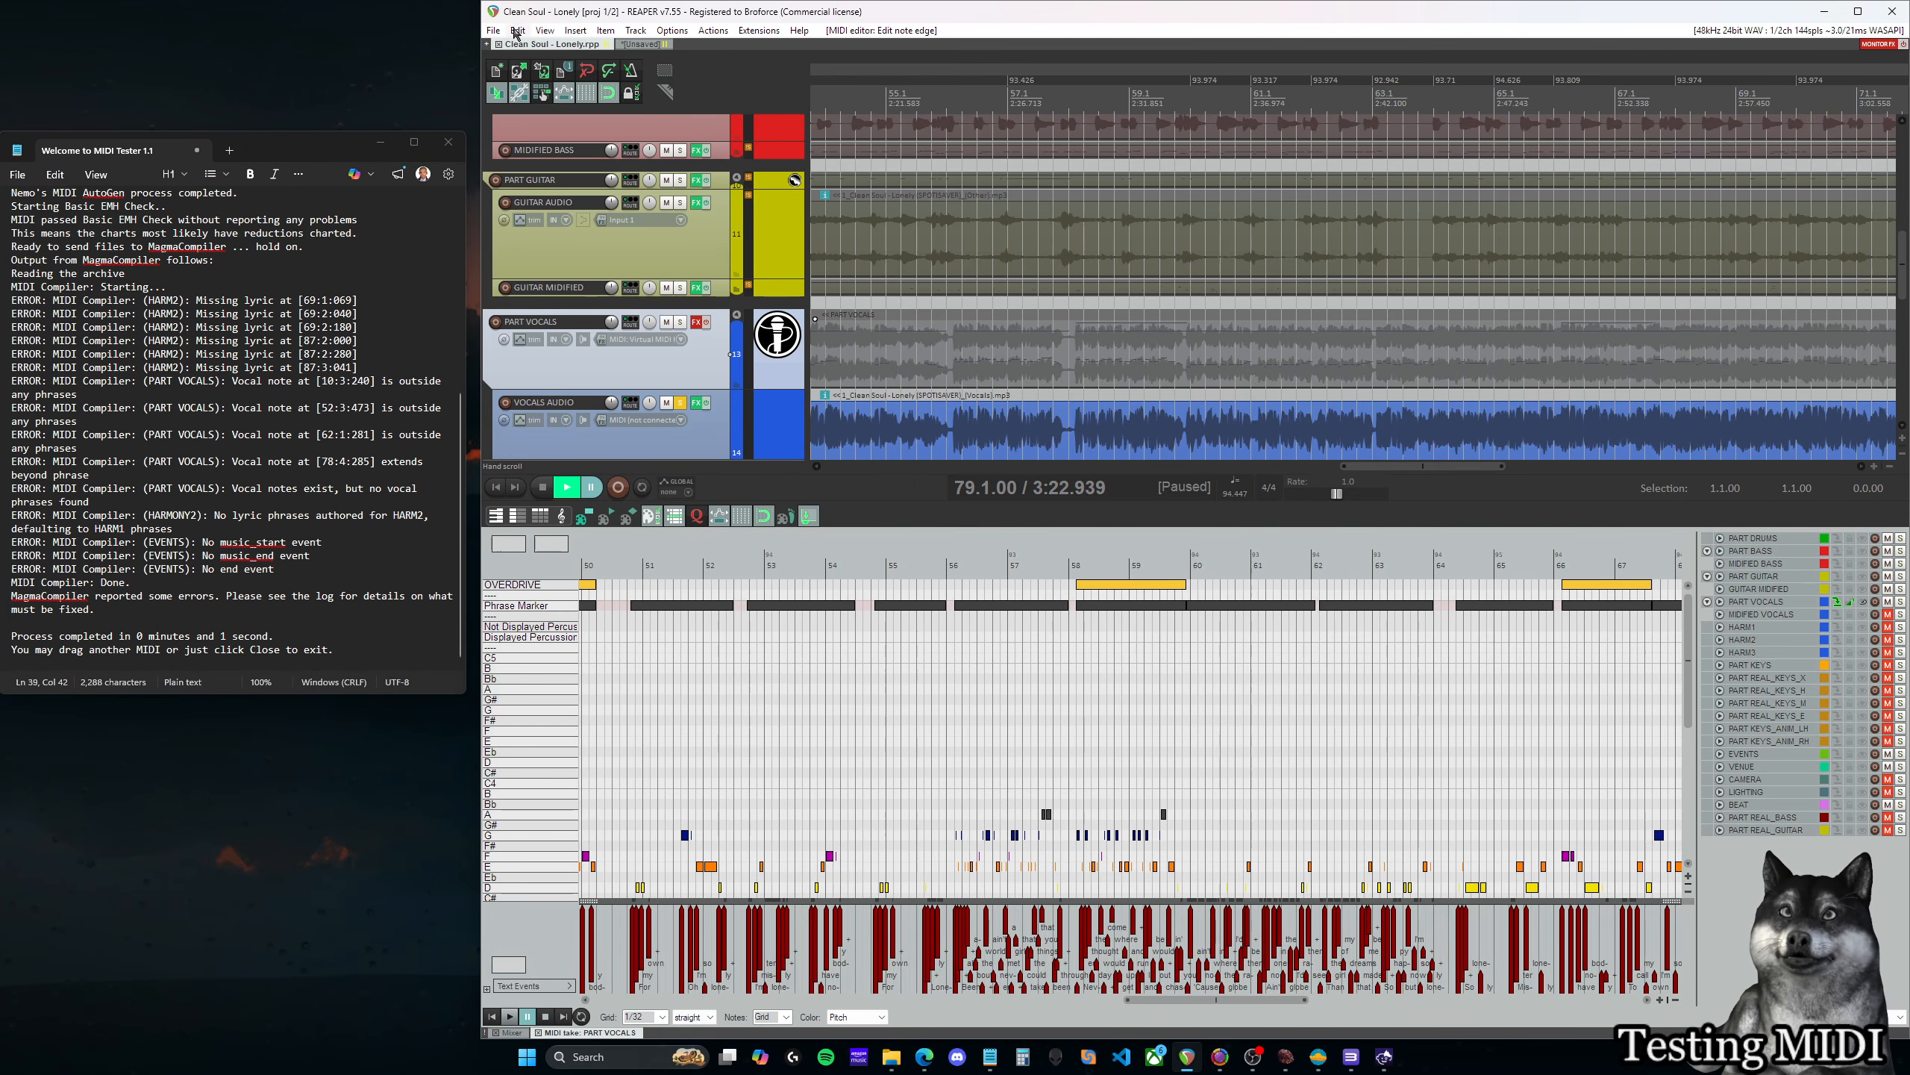
Export the entire project as a multitrack MIDI file, overwriting Clean Soul - Lonely.mid
scroll(1275, 320, up, 6)
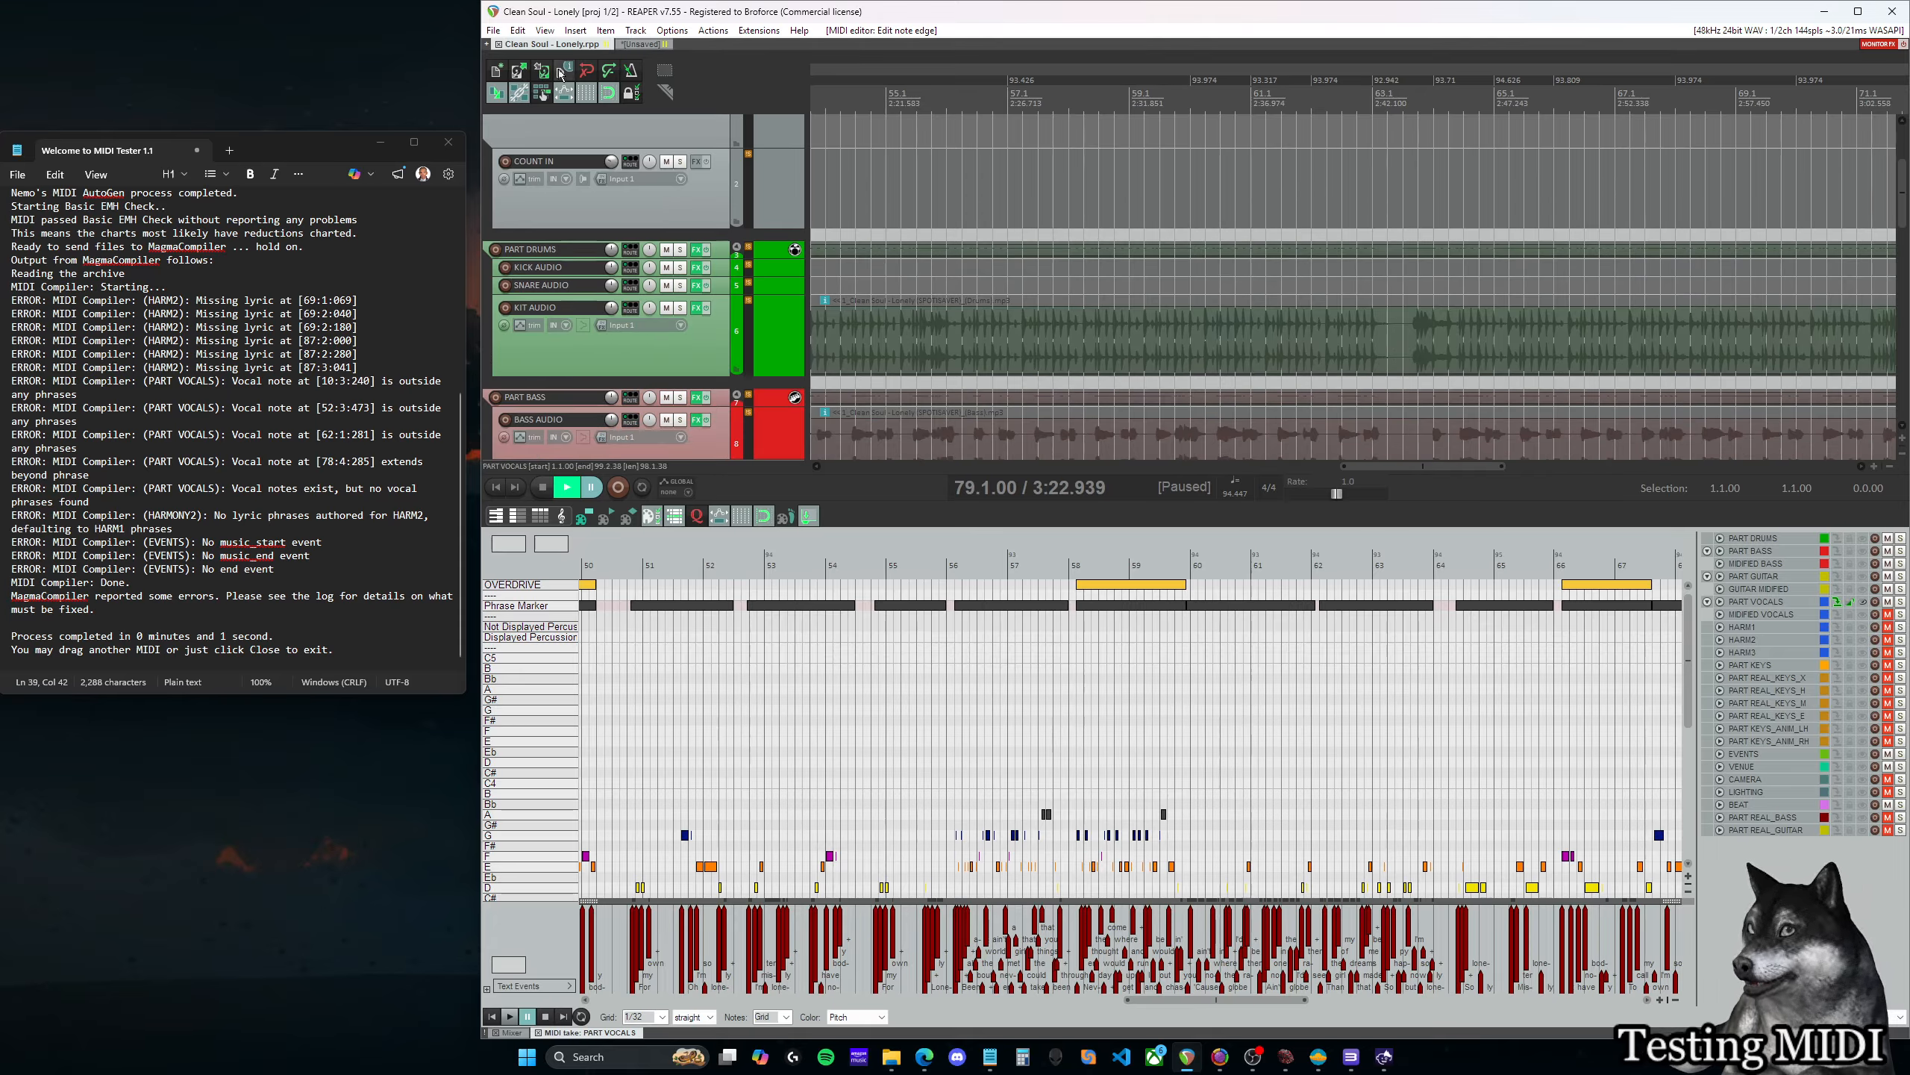
click(493, 29)
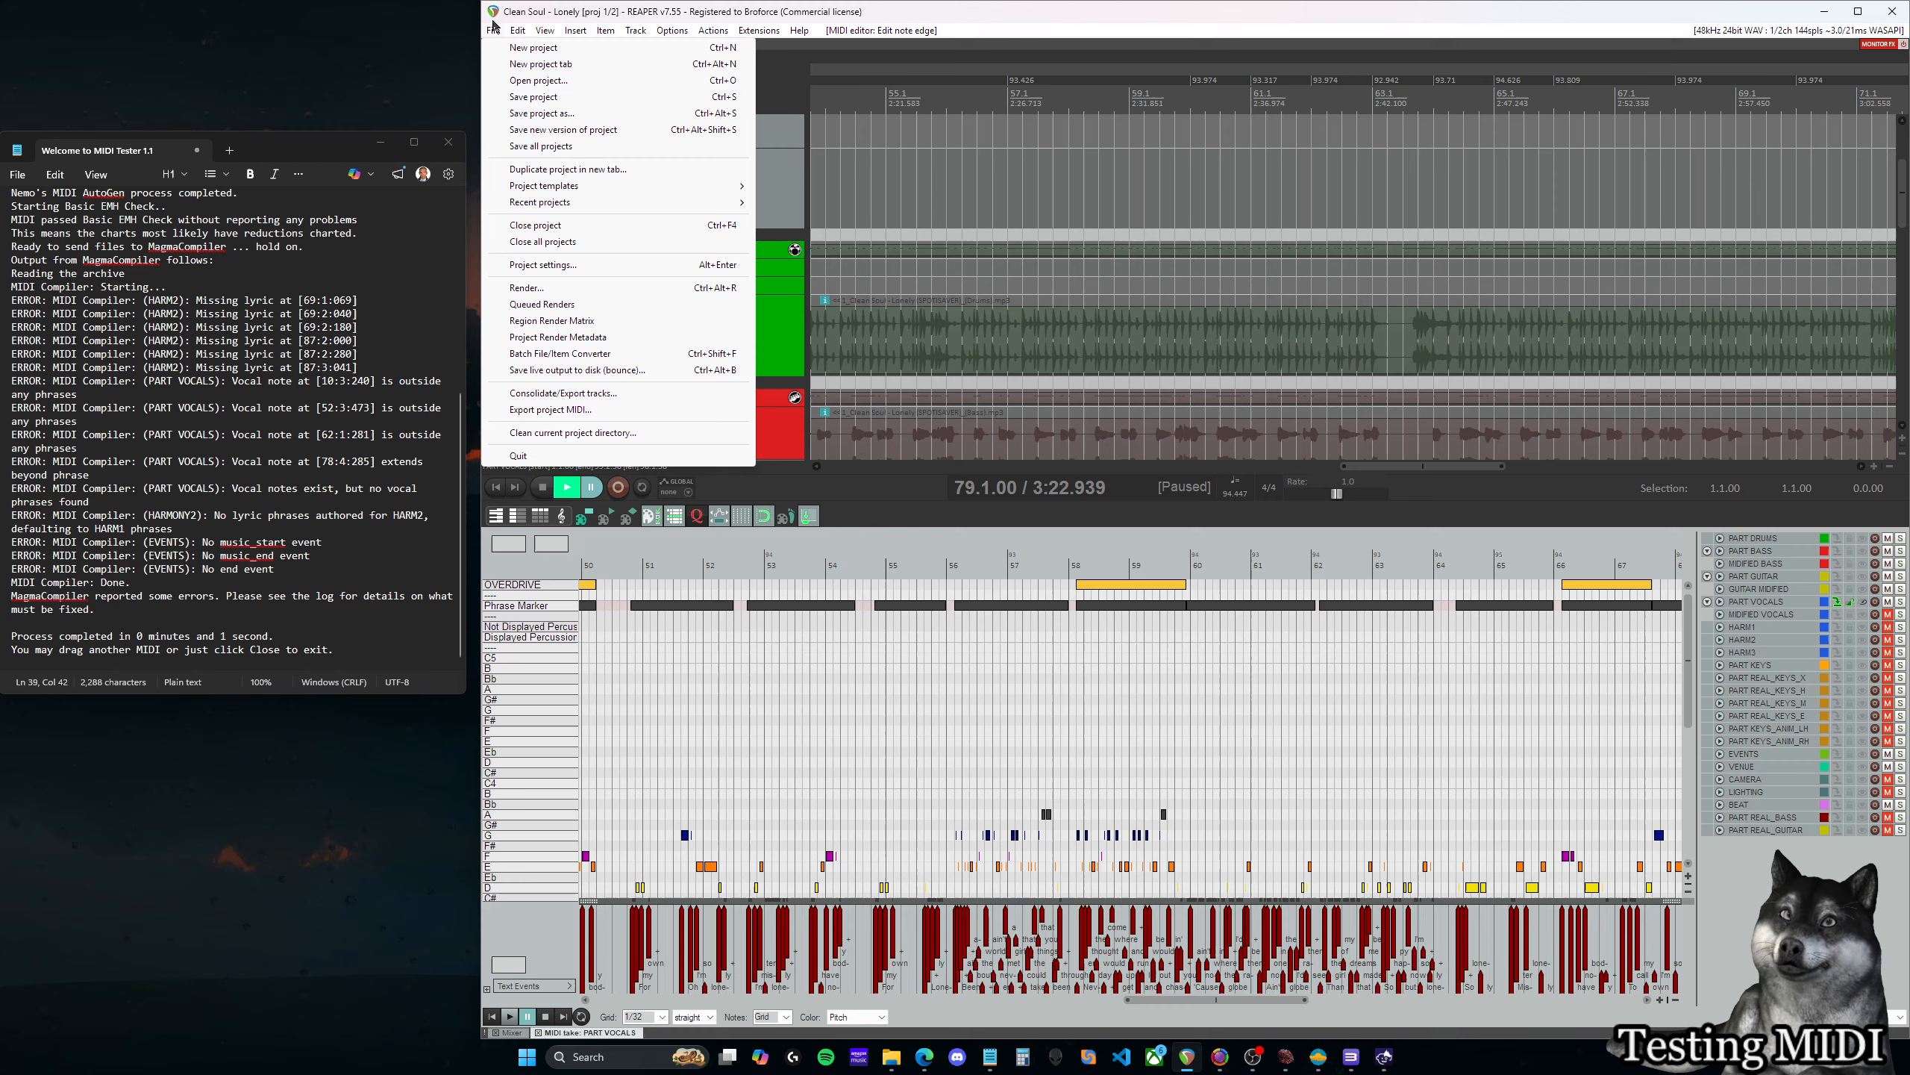
click(572, 409)
click(1089, 610)
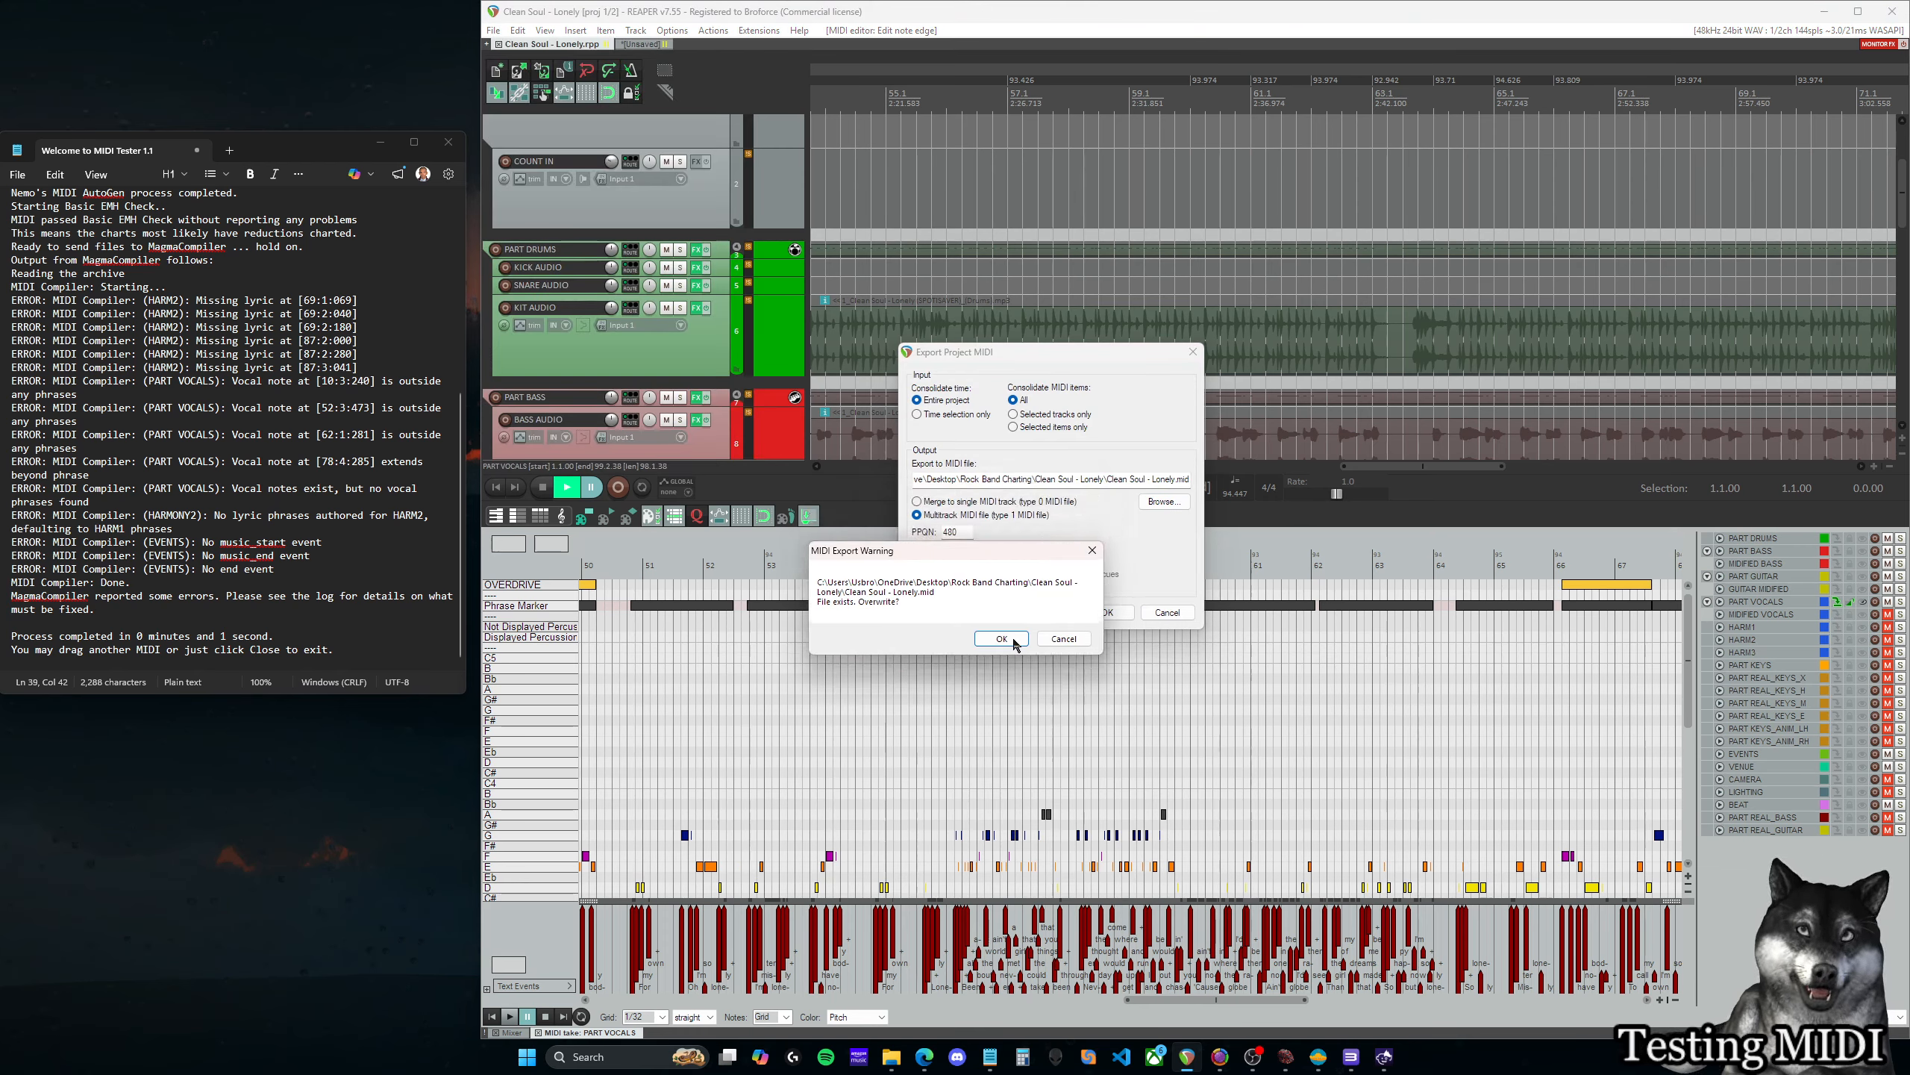
click(1013, 640)
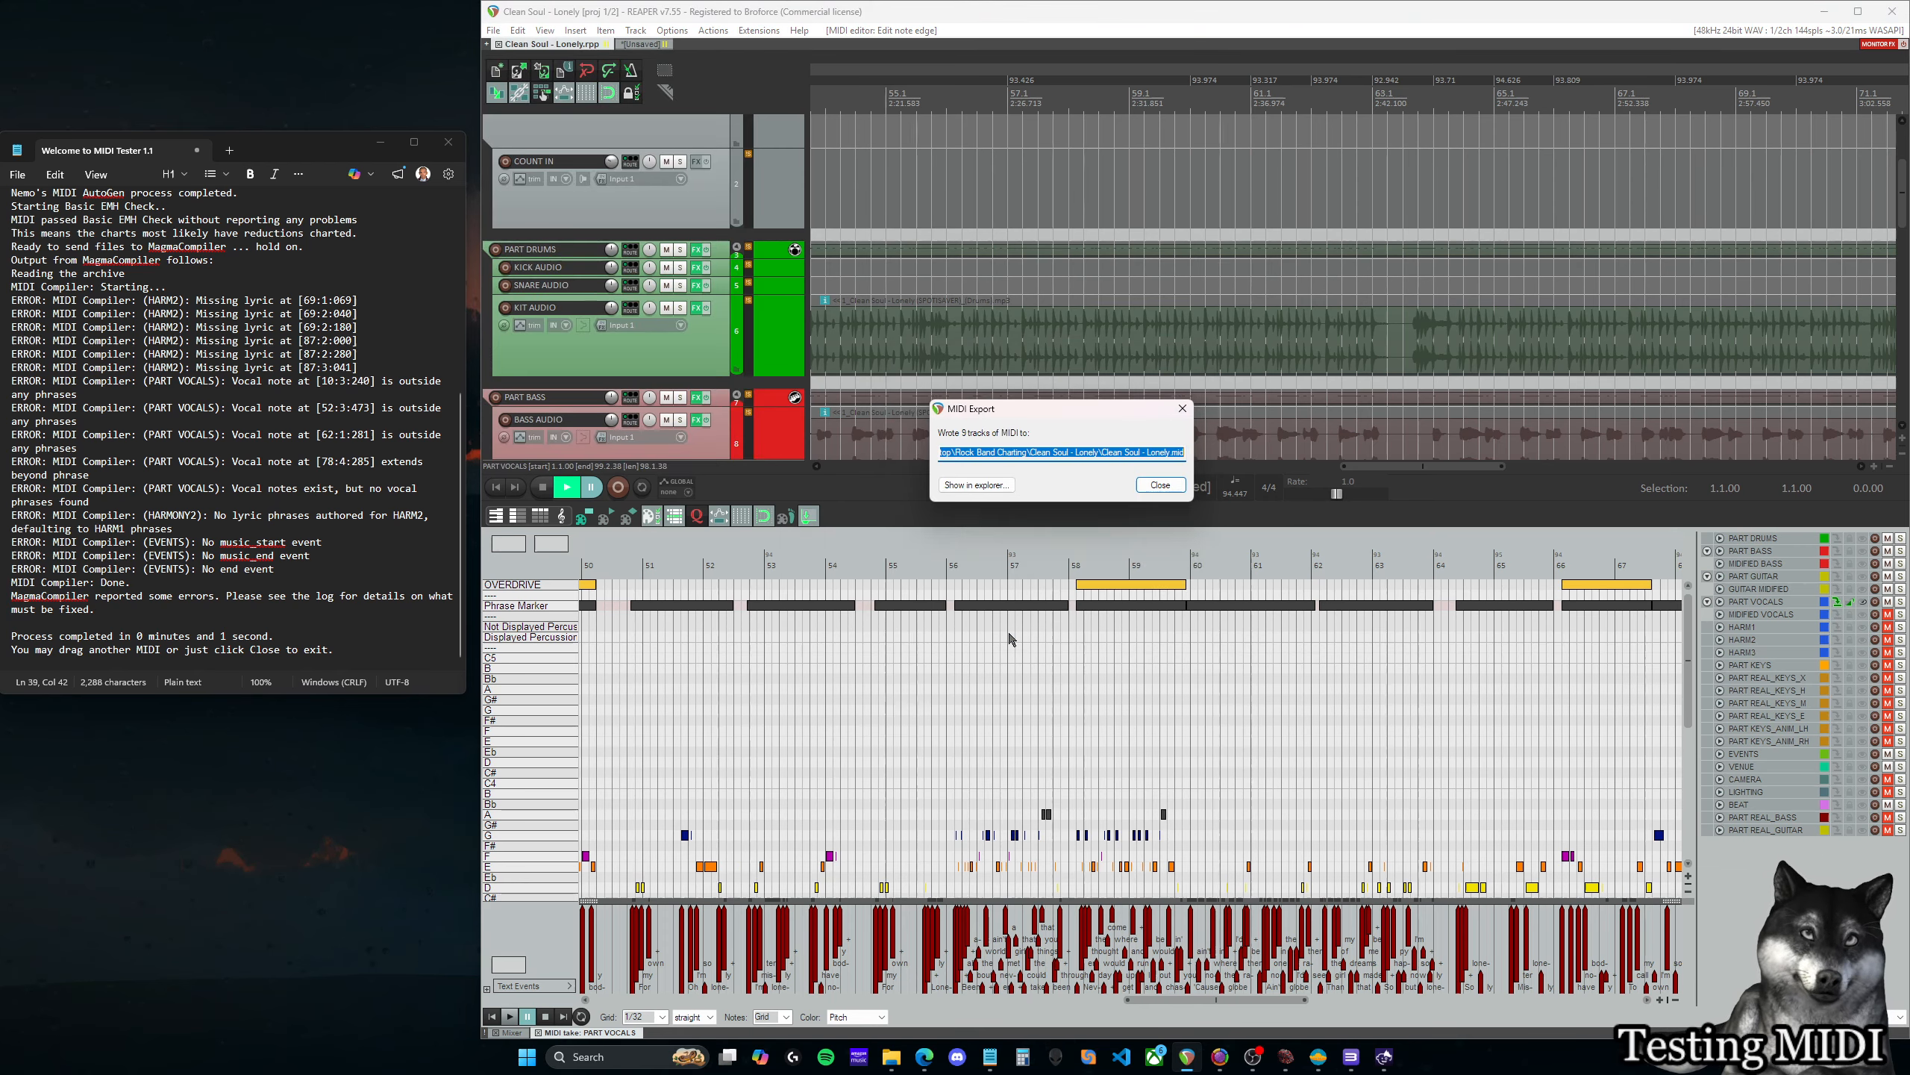
Switch to Magma and run MIDI Tester on the exported Clean Soul - Lonely.mid
click(1285, 1058)
drag(1056, 240, 1073, 247)
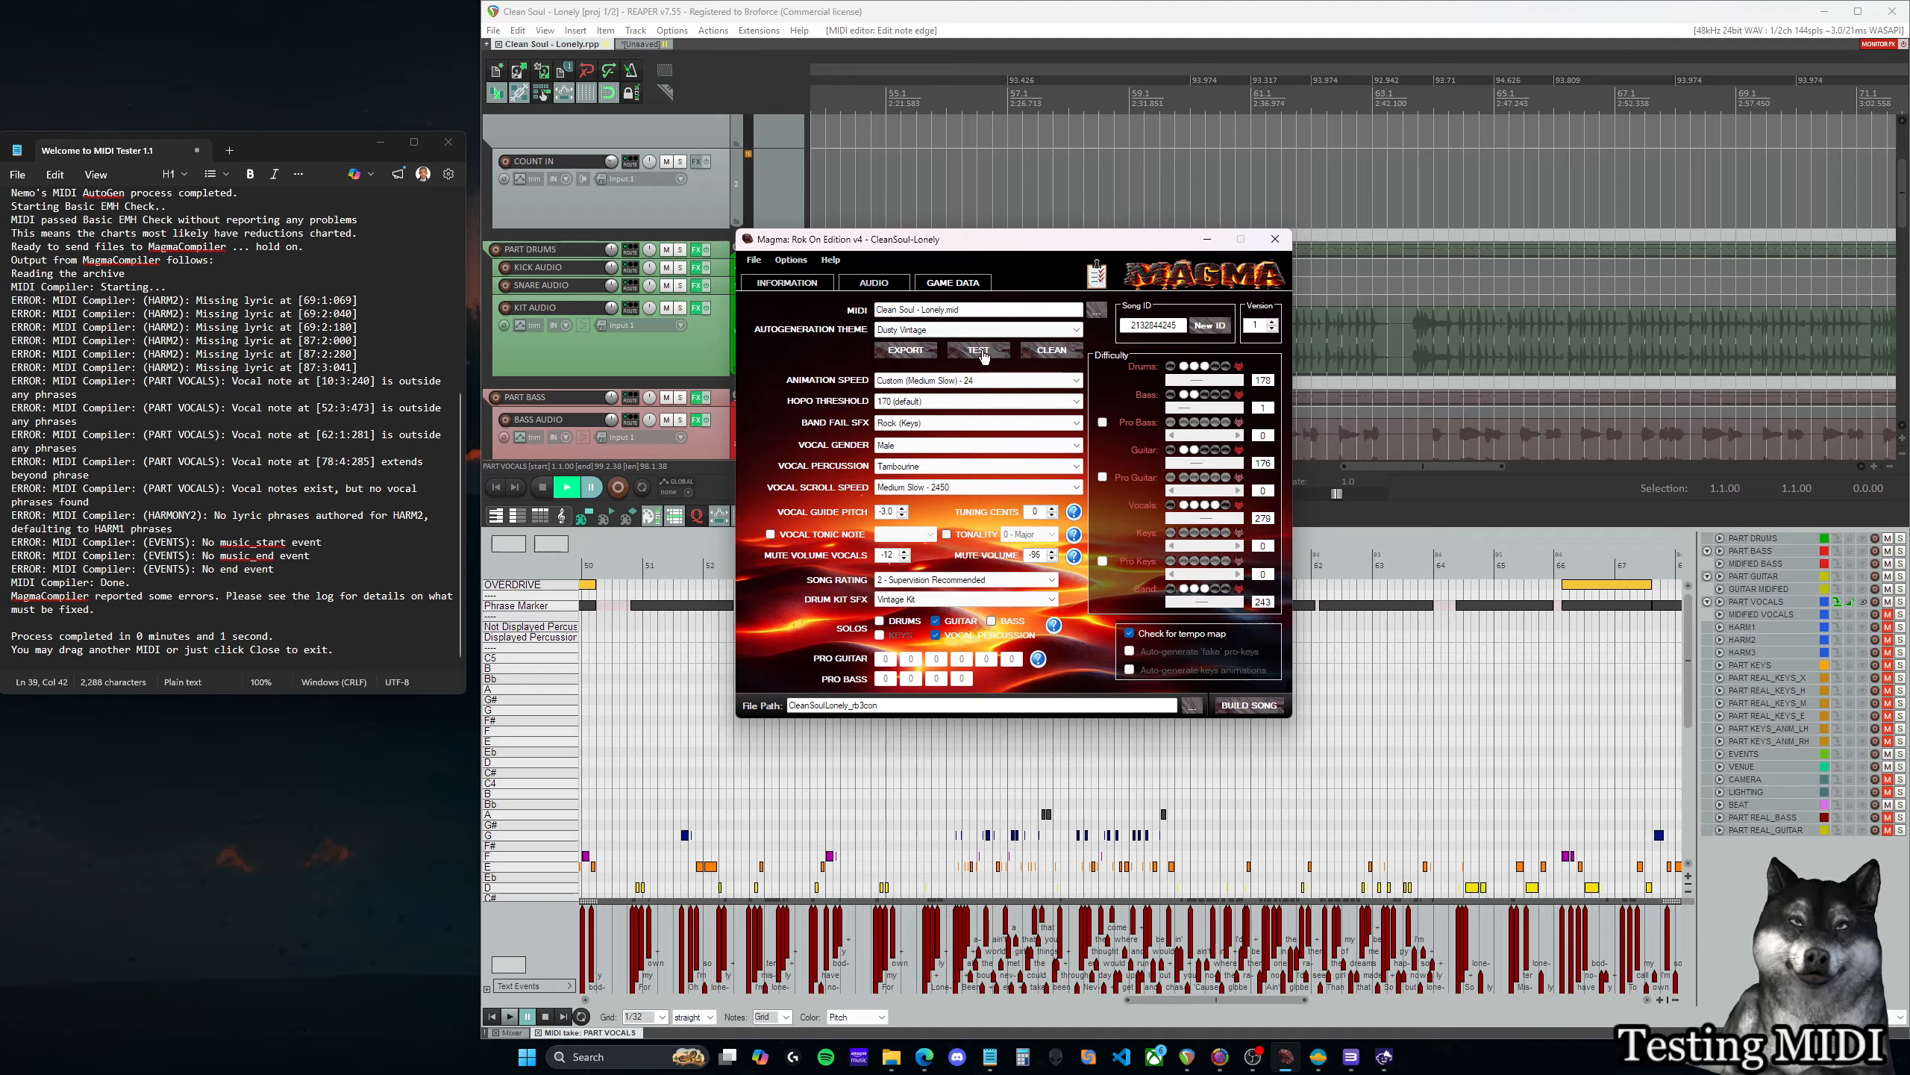
click(983, 354)
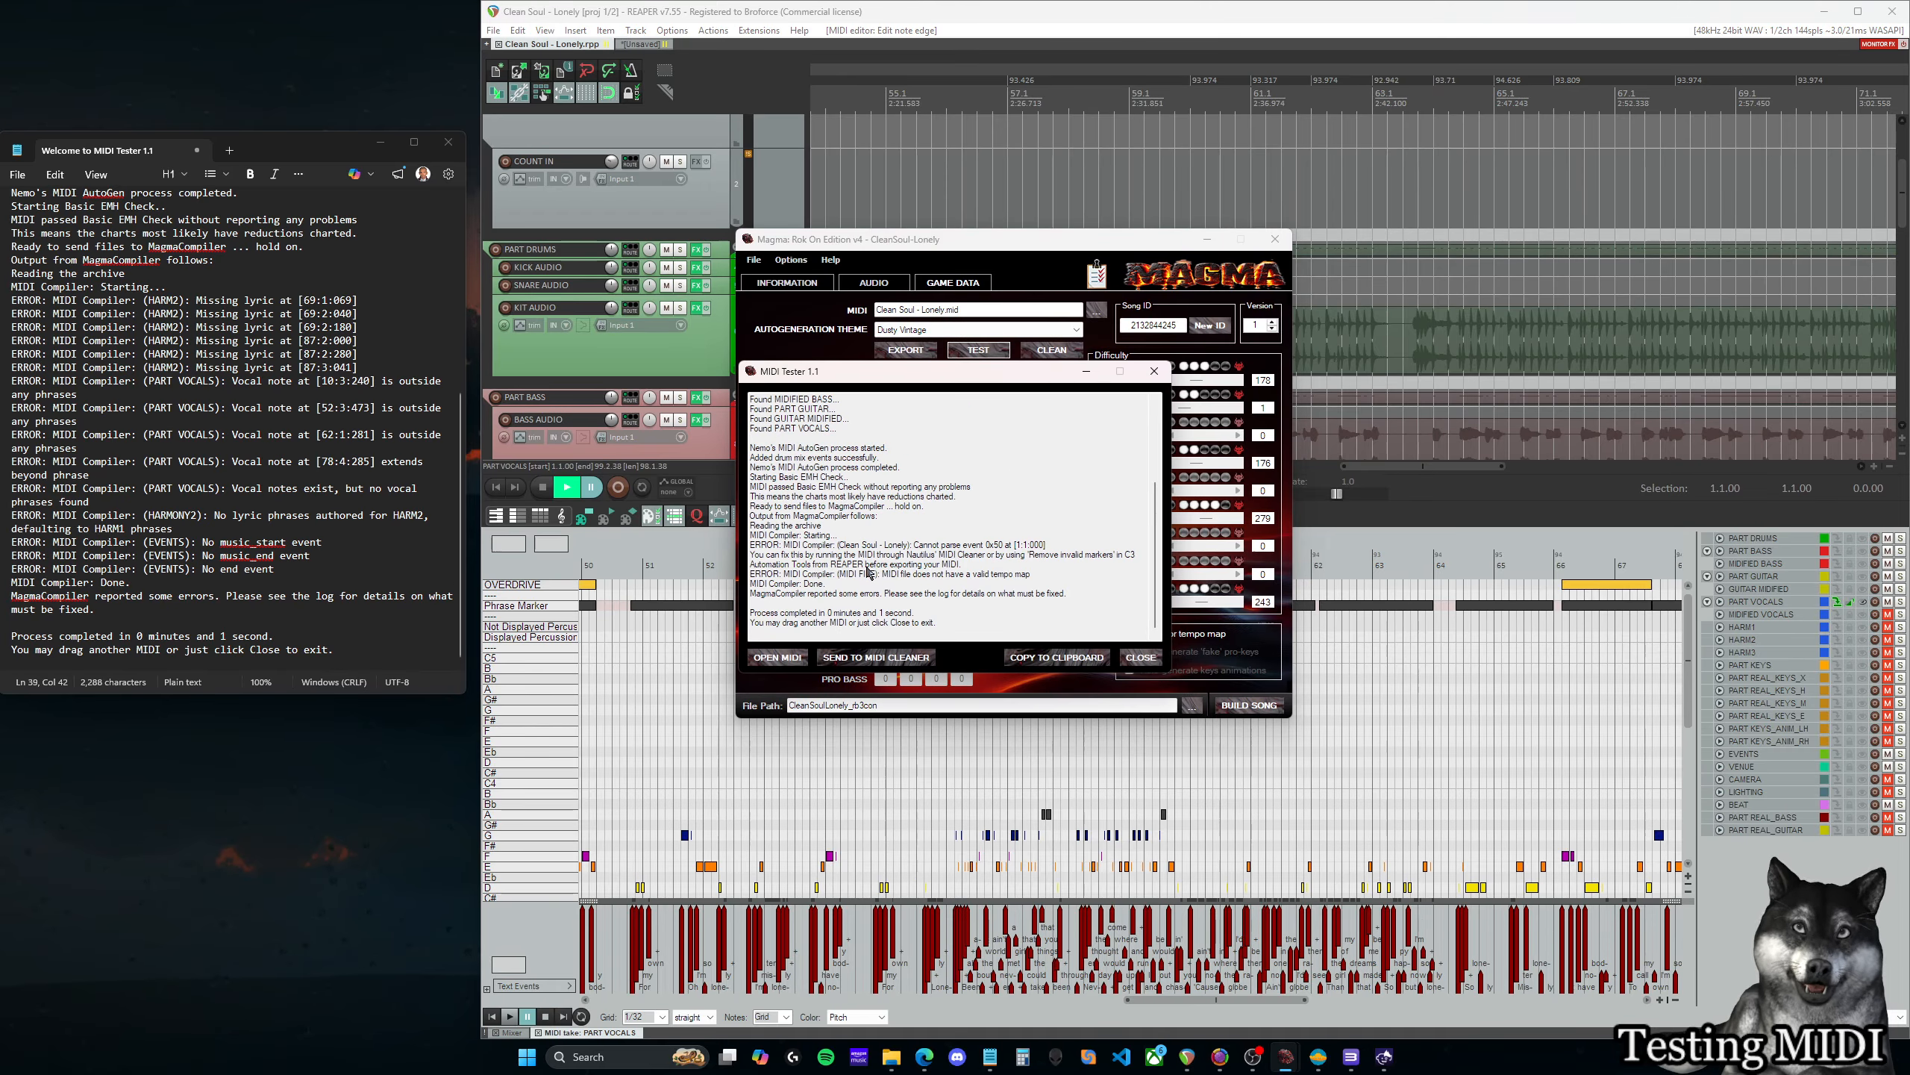
Close the test log and clean Clean Soul - Lonely.mid with MIDI Cleaner, using override velocity 96 and a 1/32 zero-length note fix
click(1141, 656)
click(1008, 606)
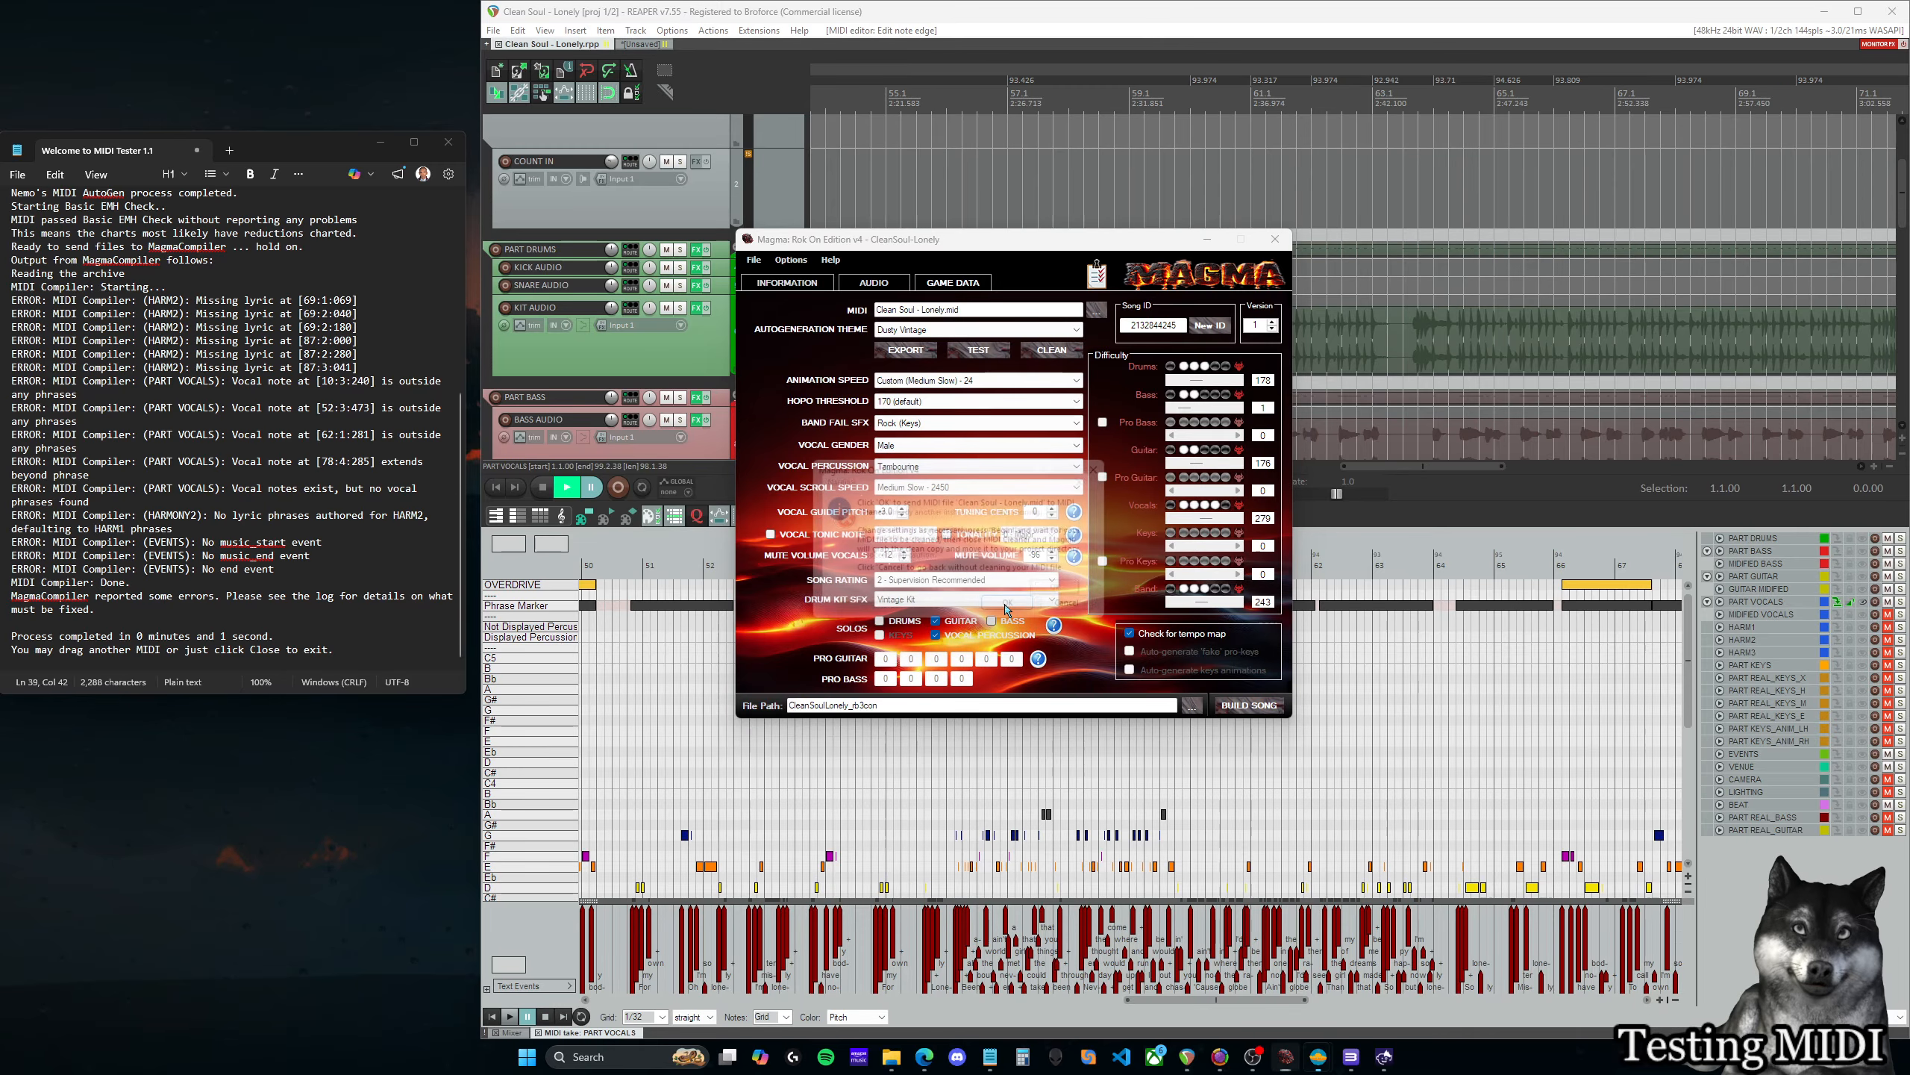
click(1069, 593)
click(1158, 659)
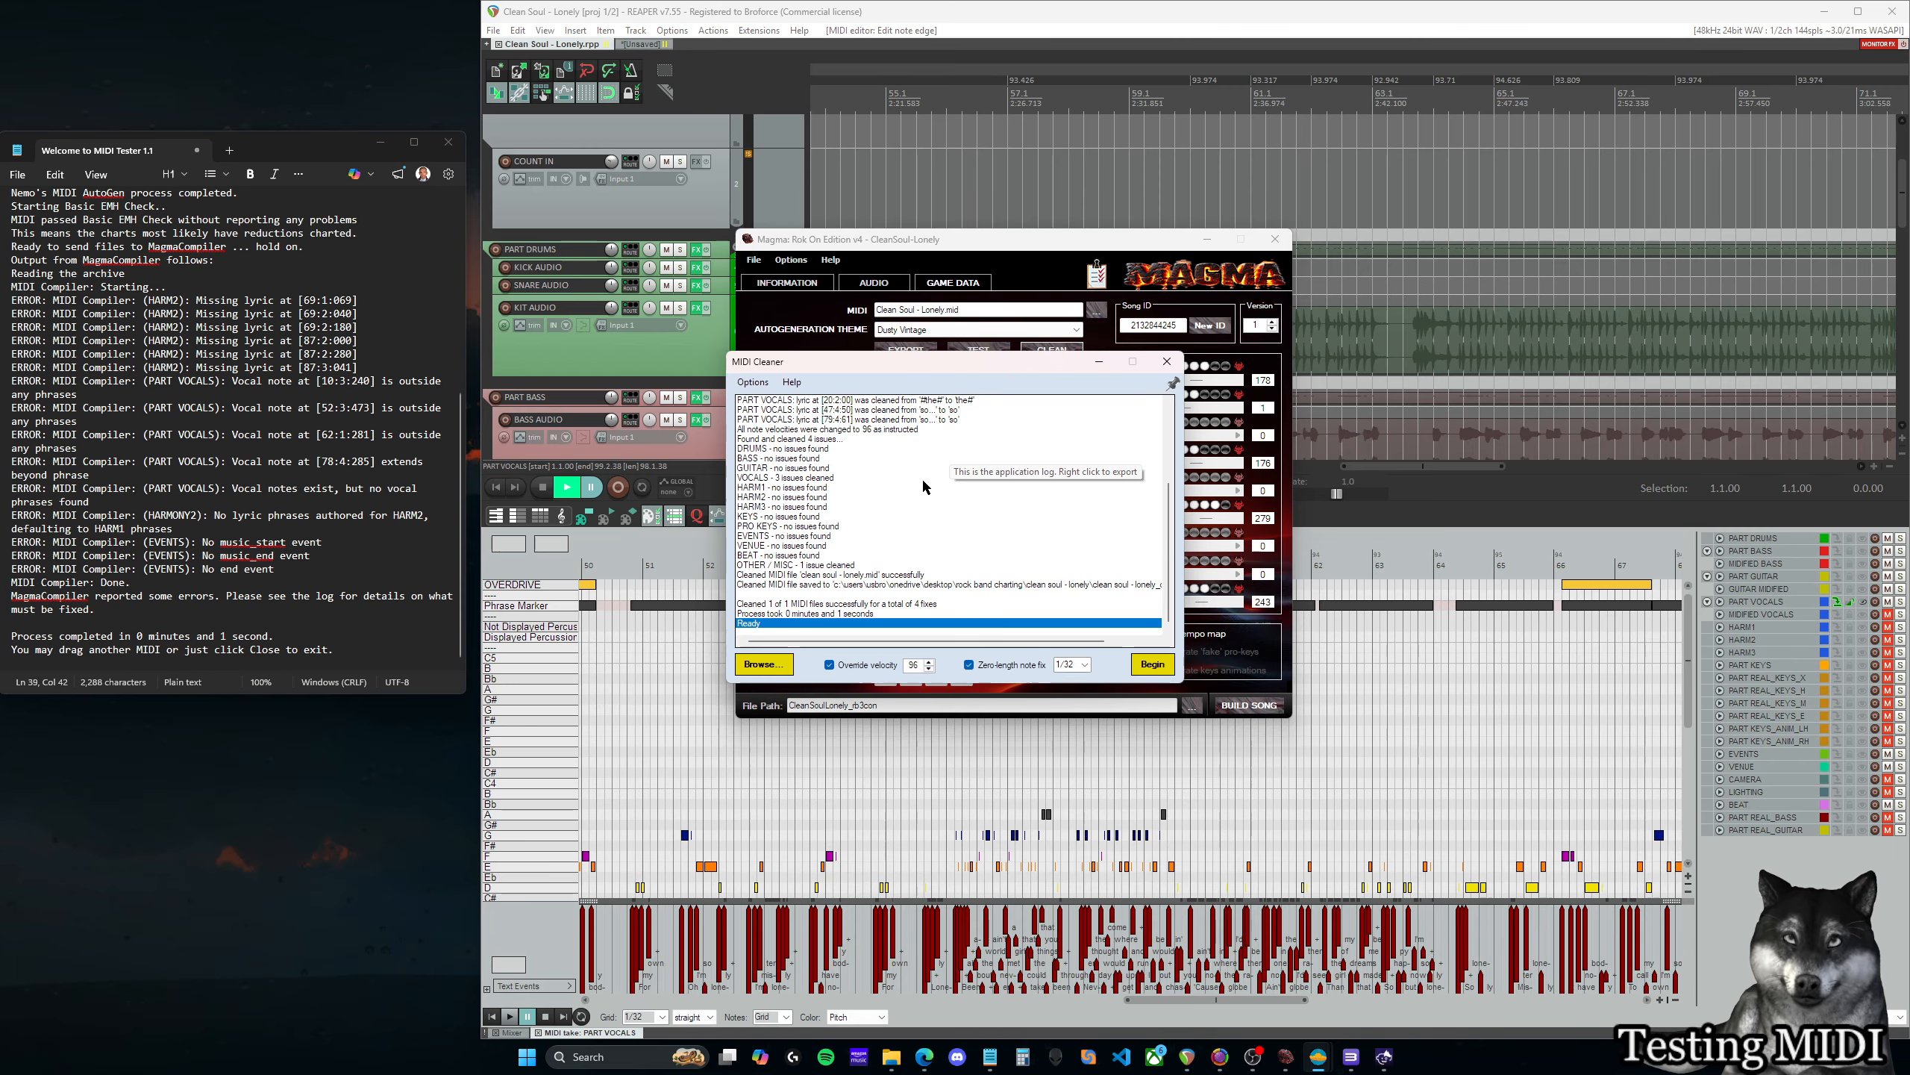
click(1166, 361)
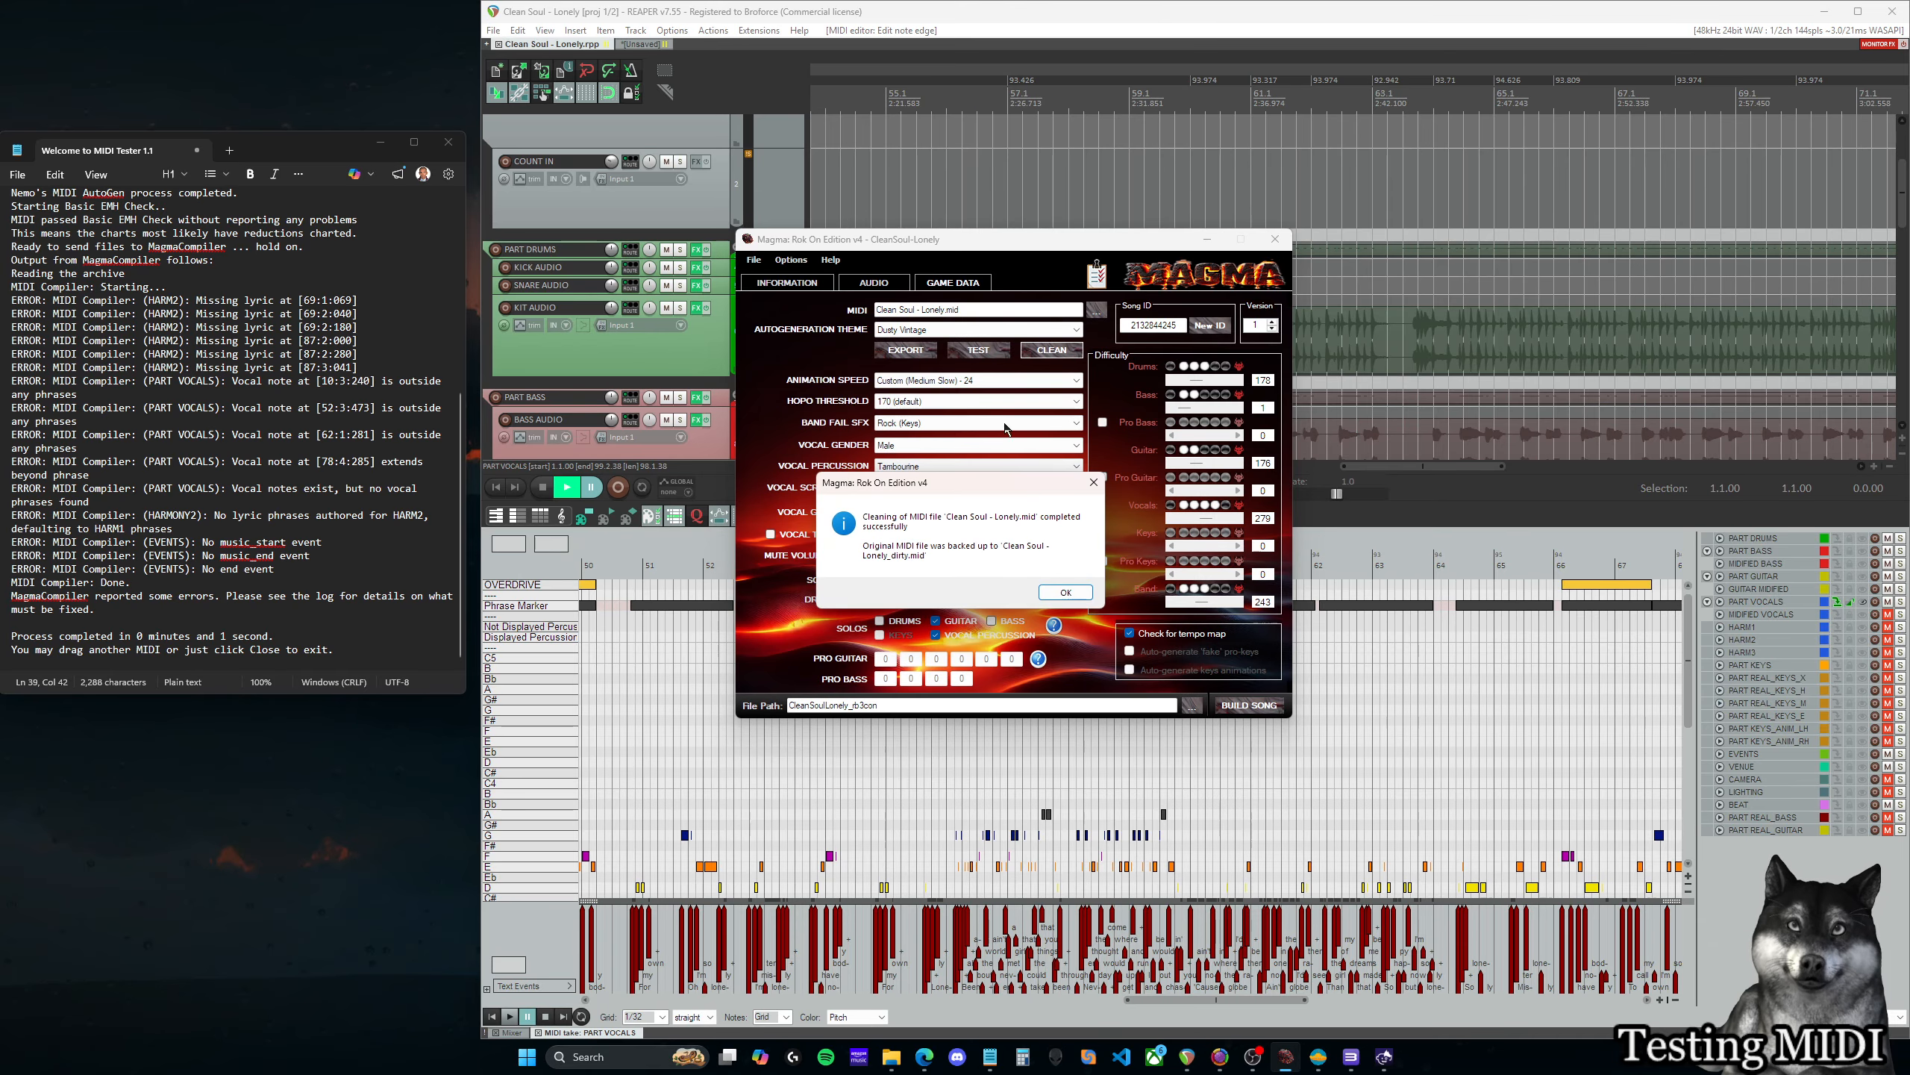
click(1065, 593)
Test the cleaned MIDI again, read through the log and highlight the EVENTS errors
click(977, 350)
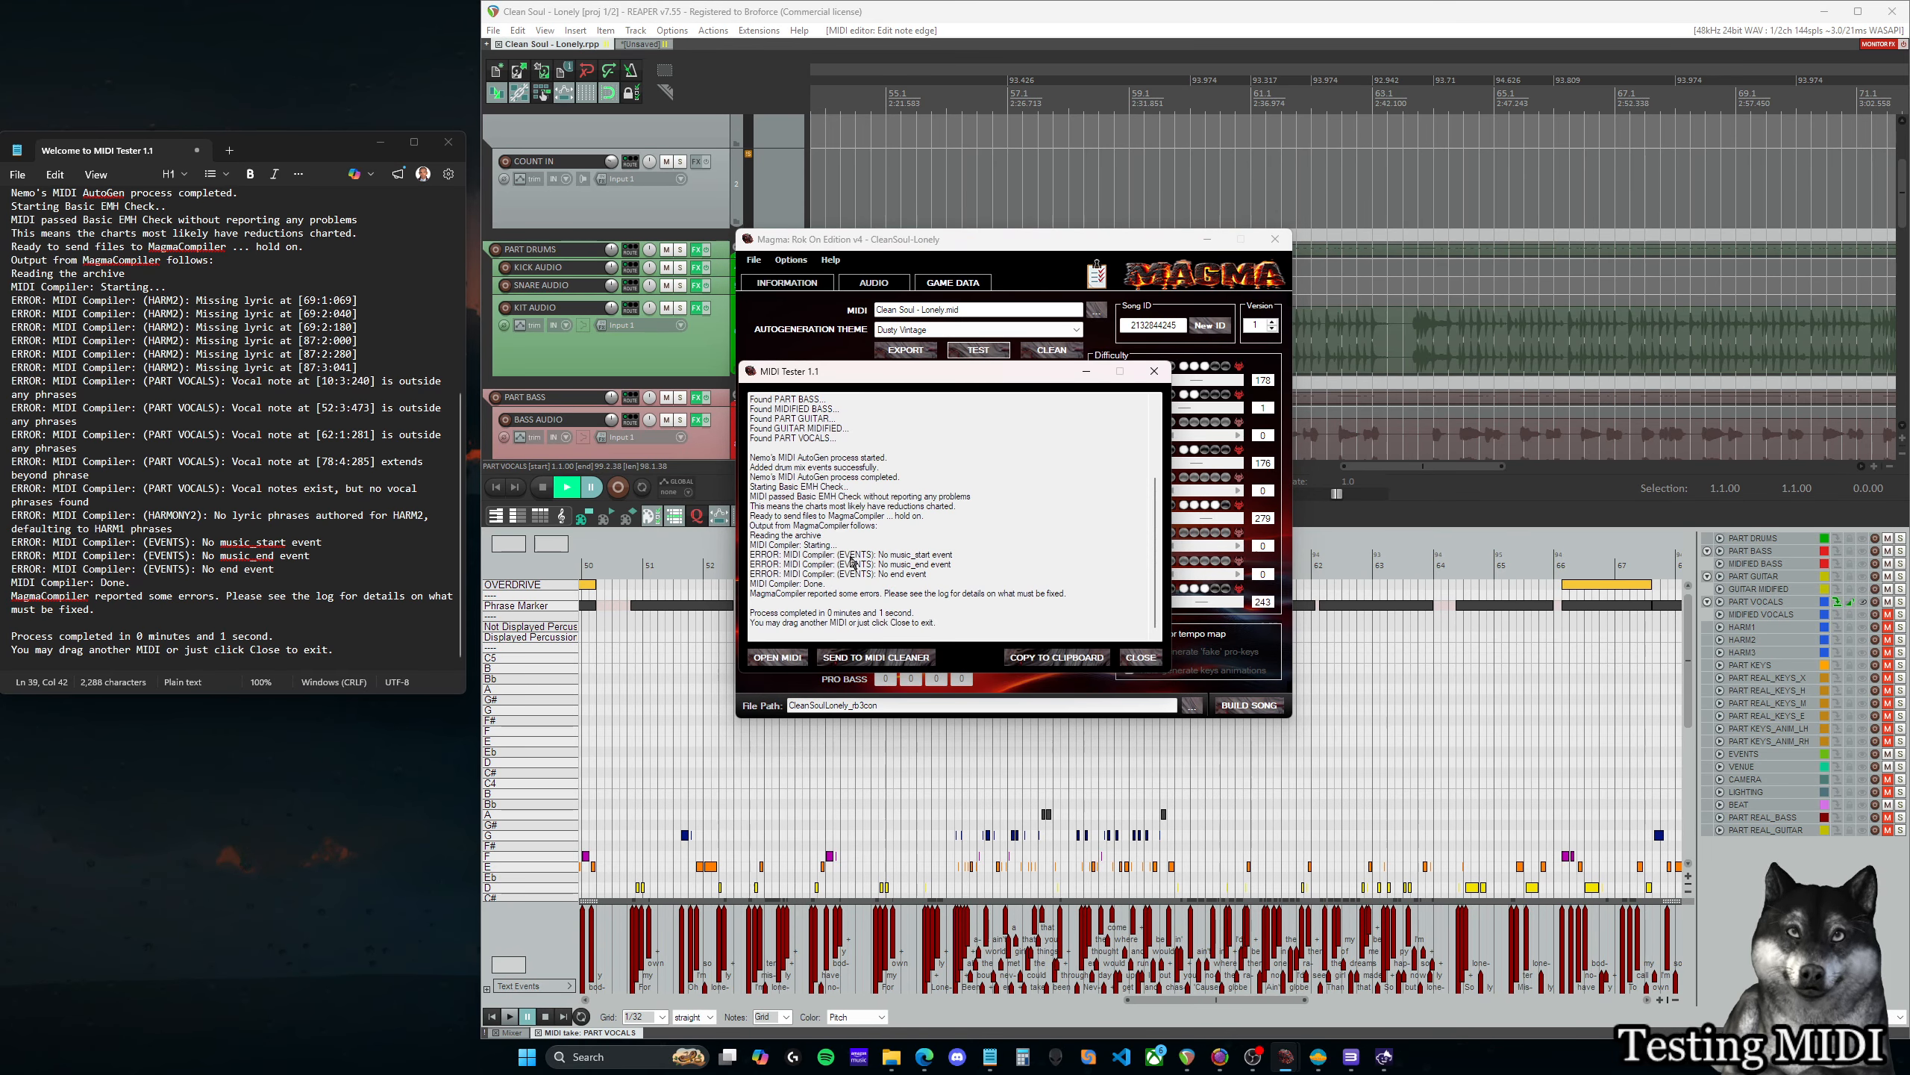
click(888, 557)
scroll(903, 547, up, 4)
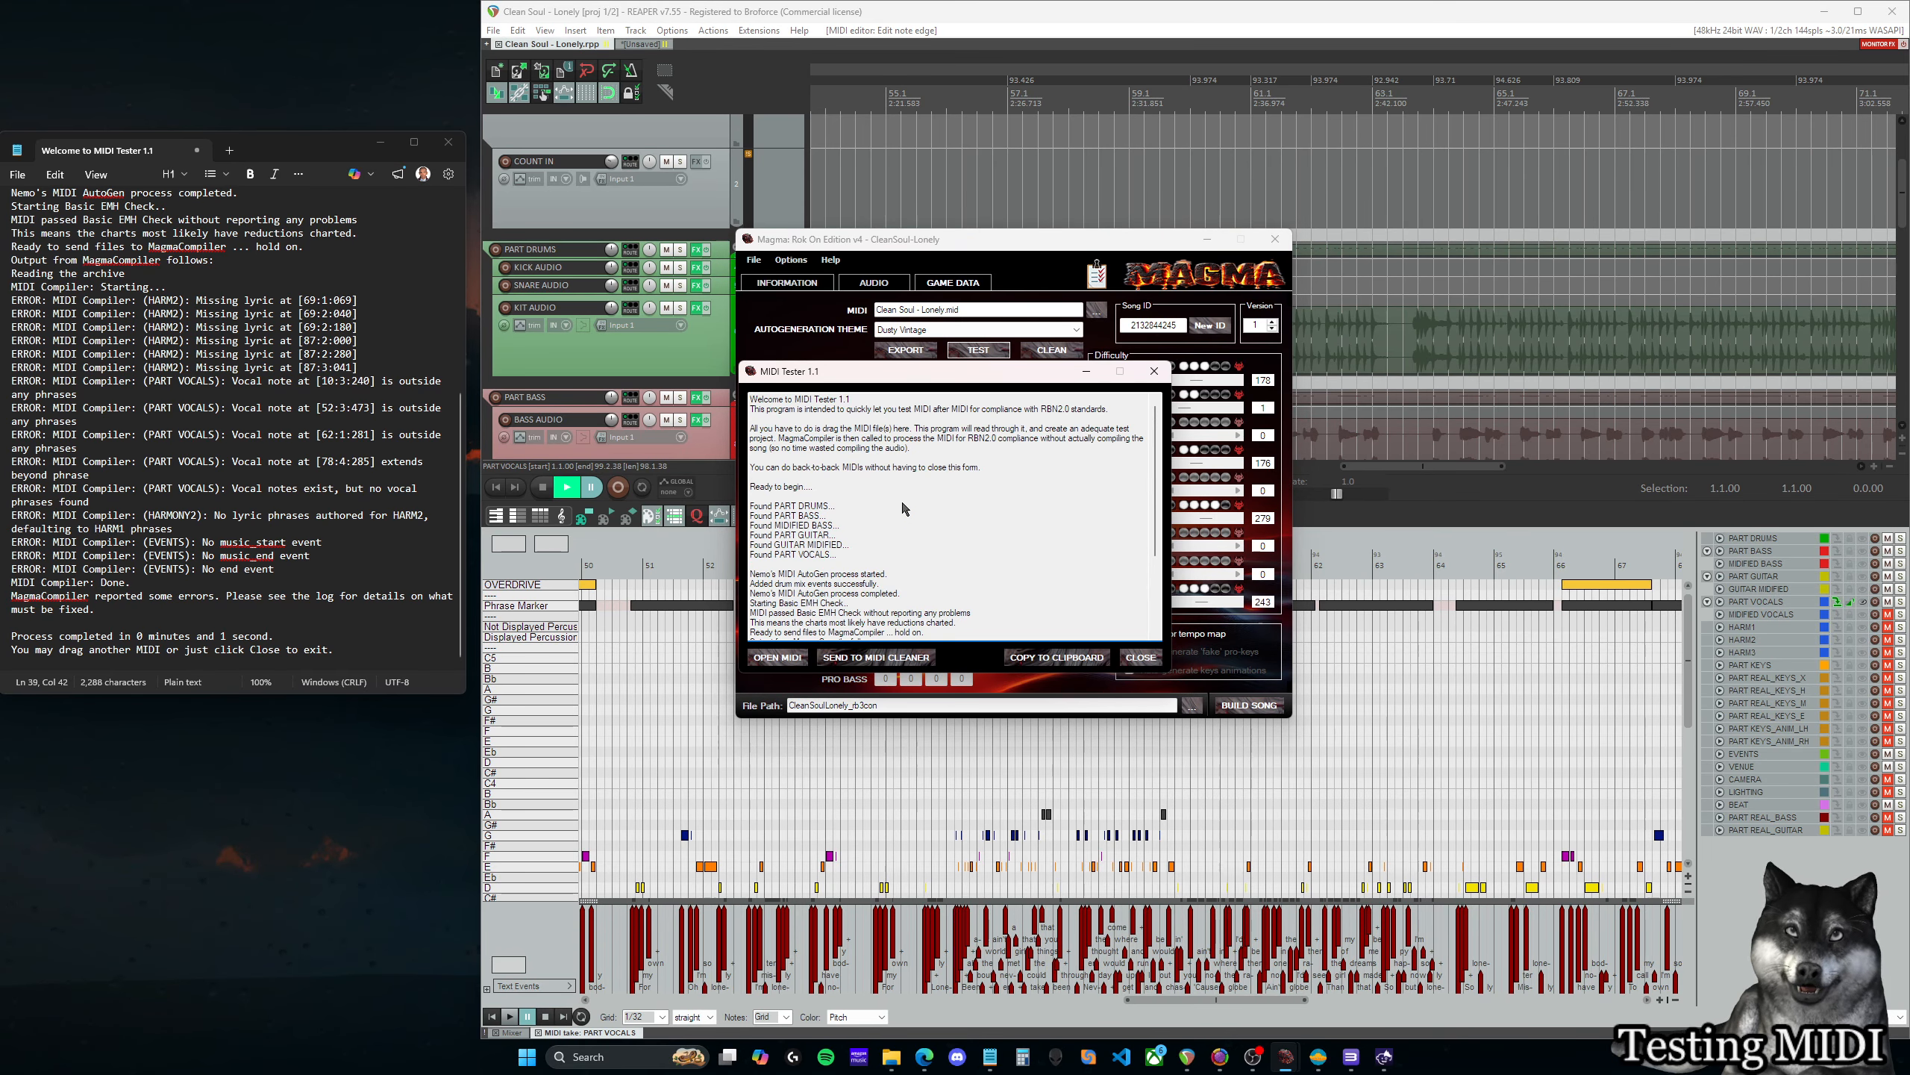
scroll(902, 504, down, 4)
drag(826, 555, 940, 578)
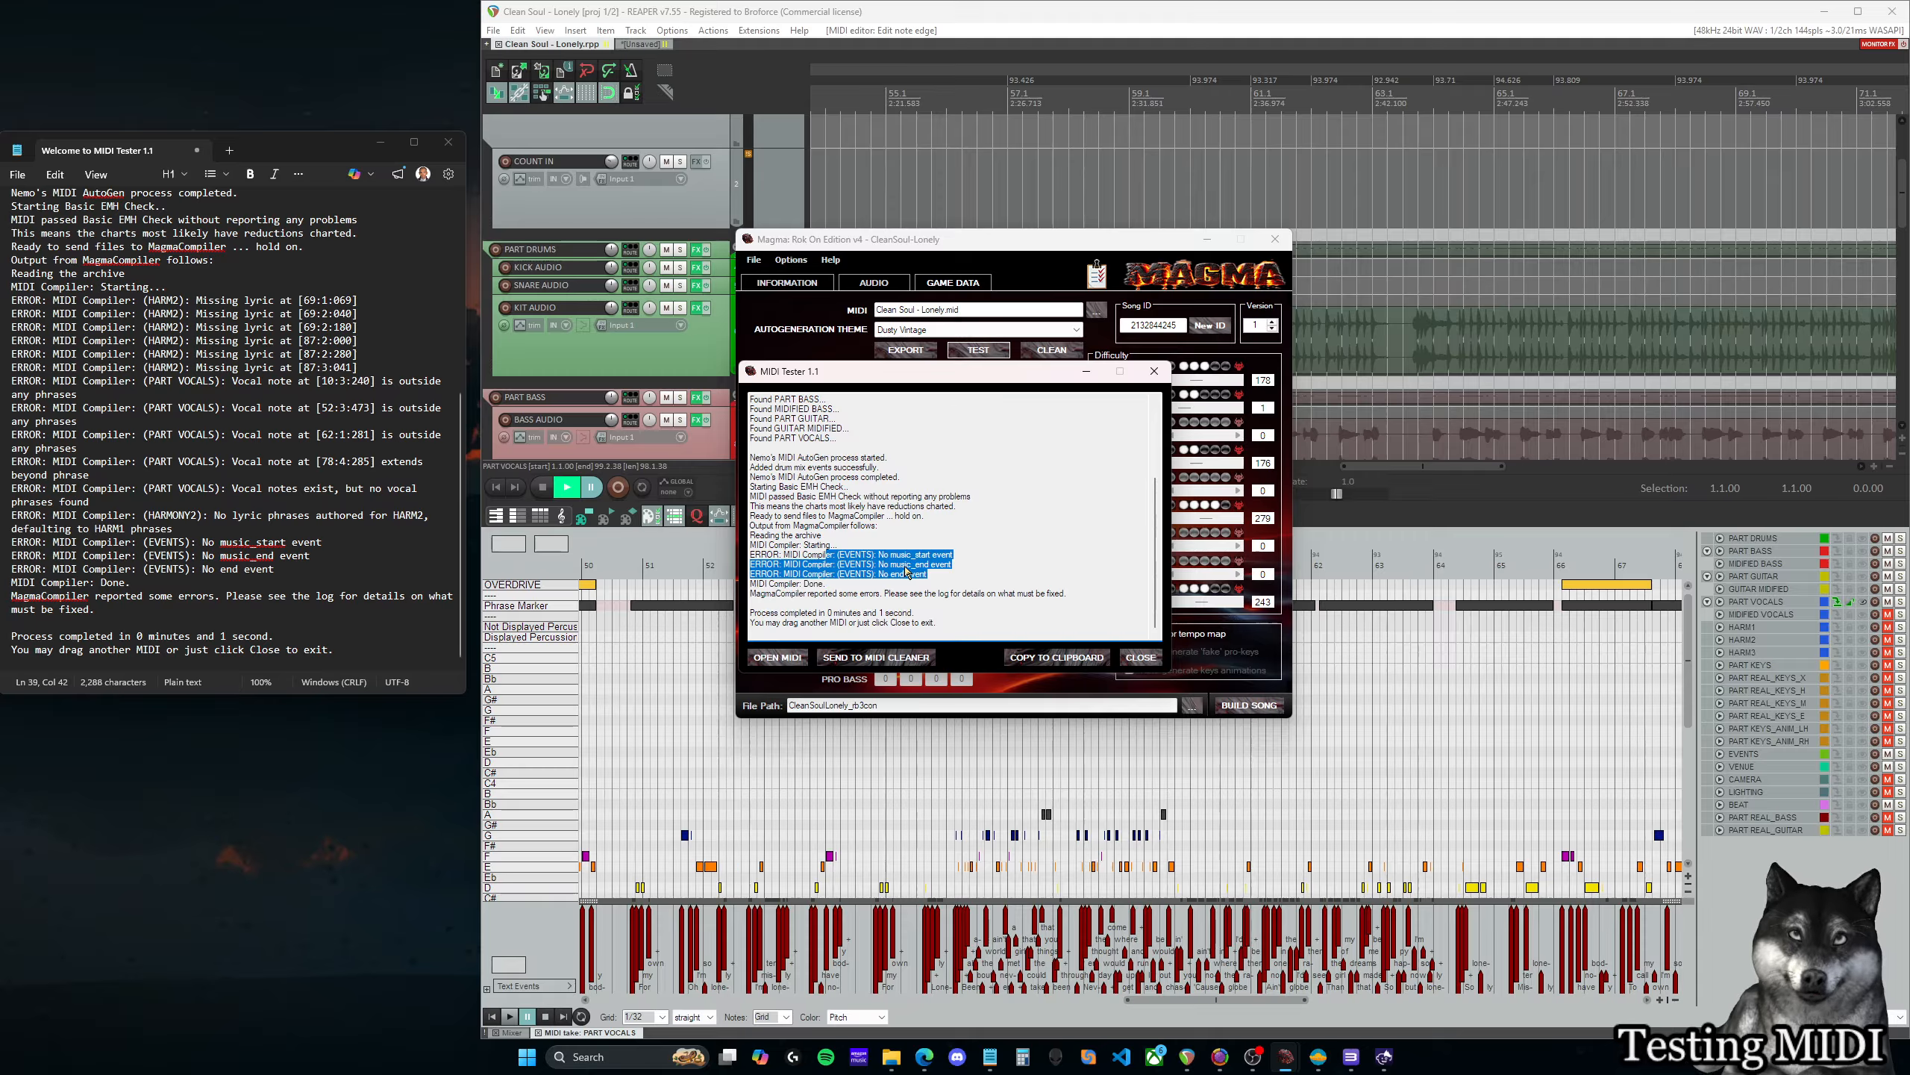
Close MIDI Tester, check Magma's audio file assignments and return to the game data settings
click(1139, 659)
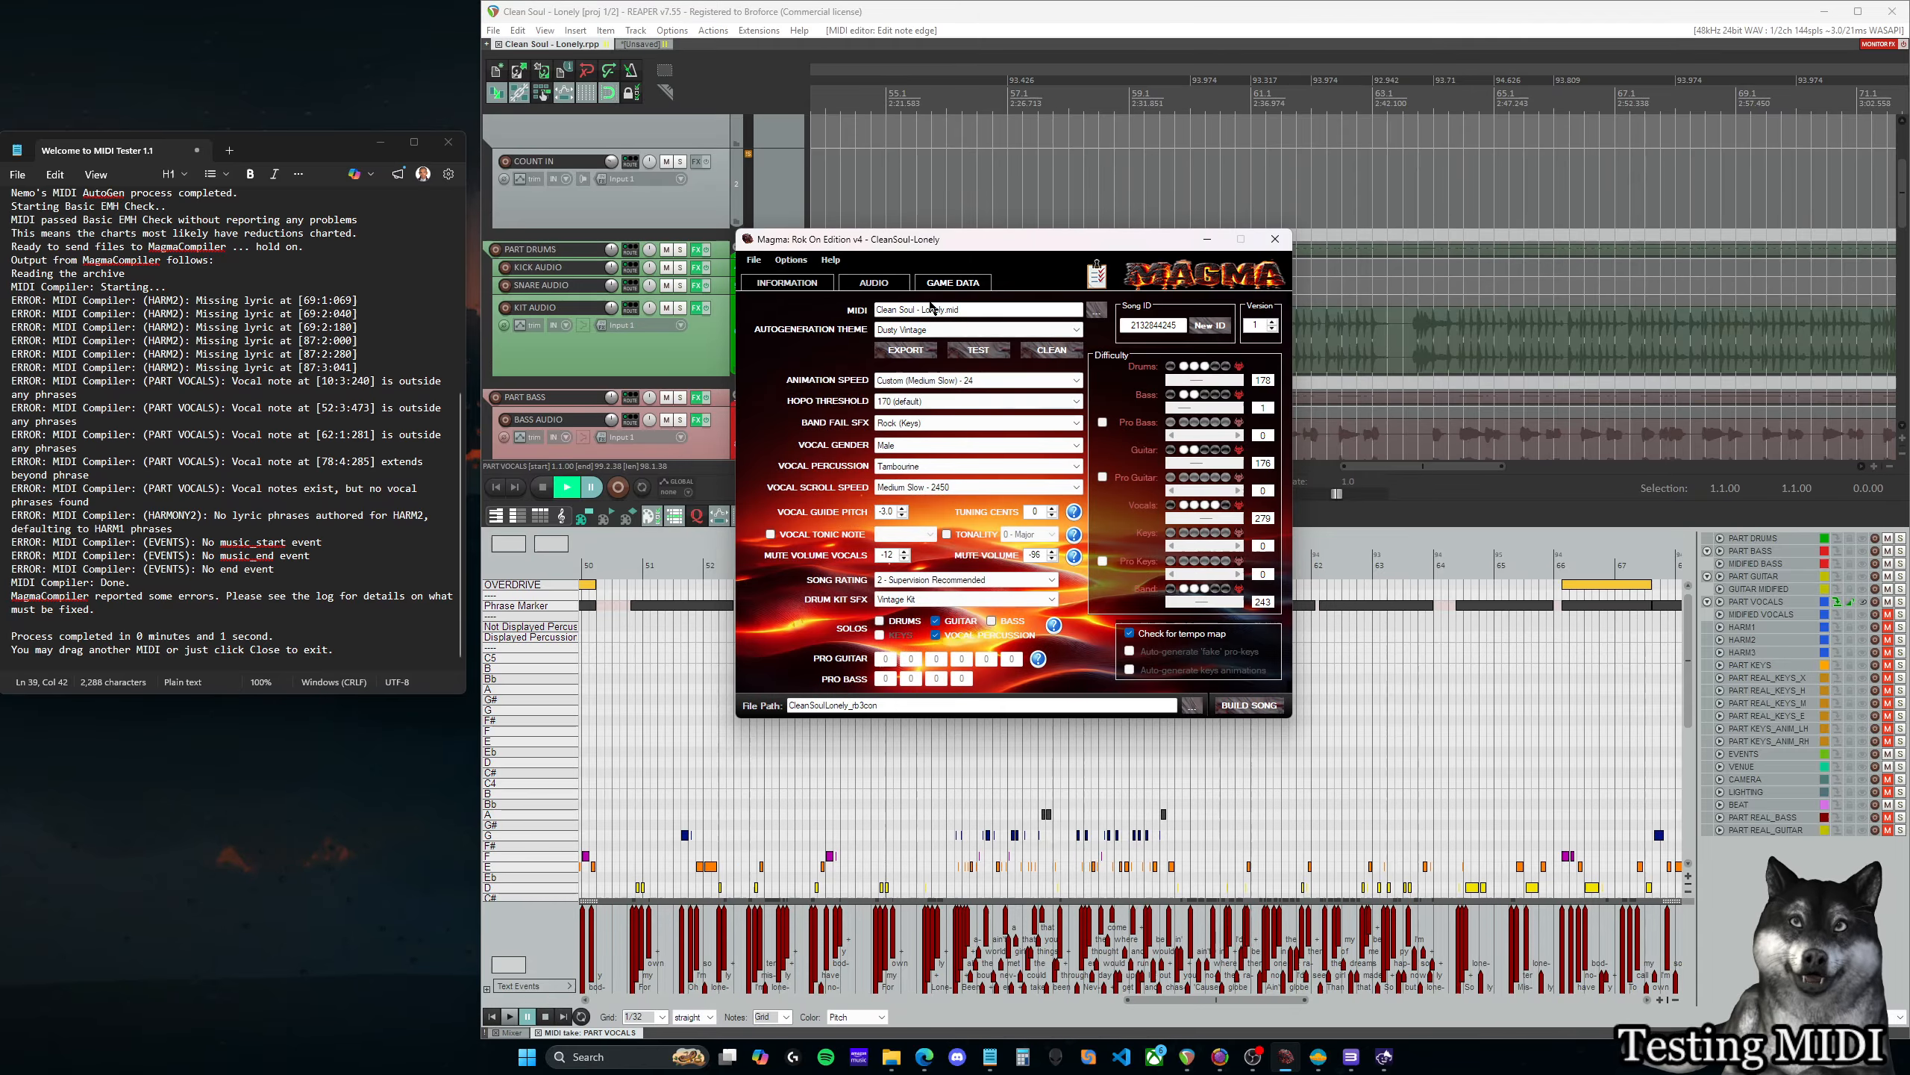
click(875, 285)
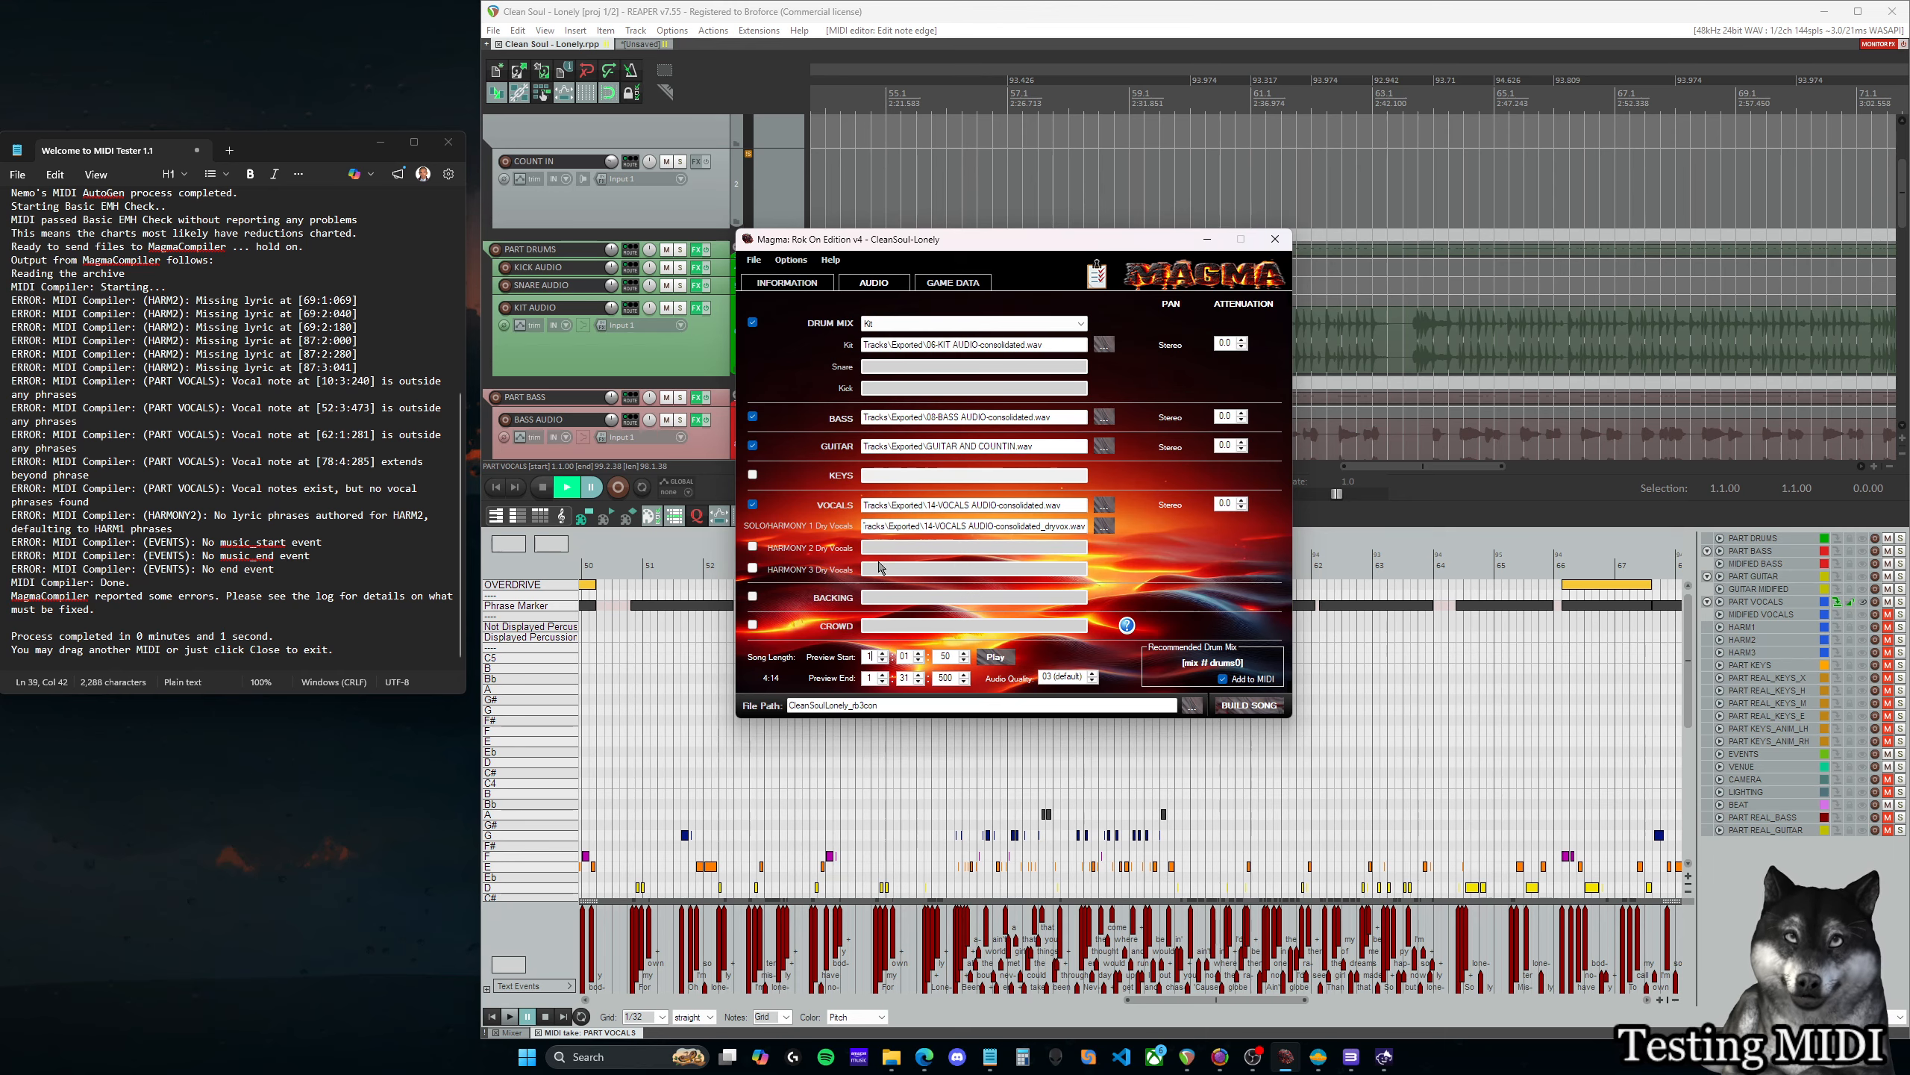
click(933, 285)
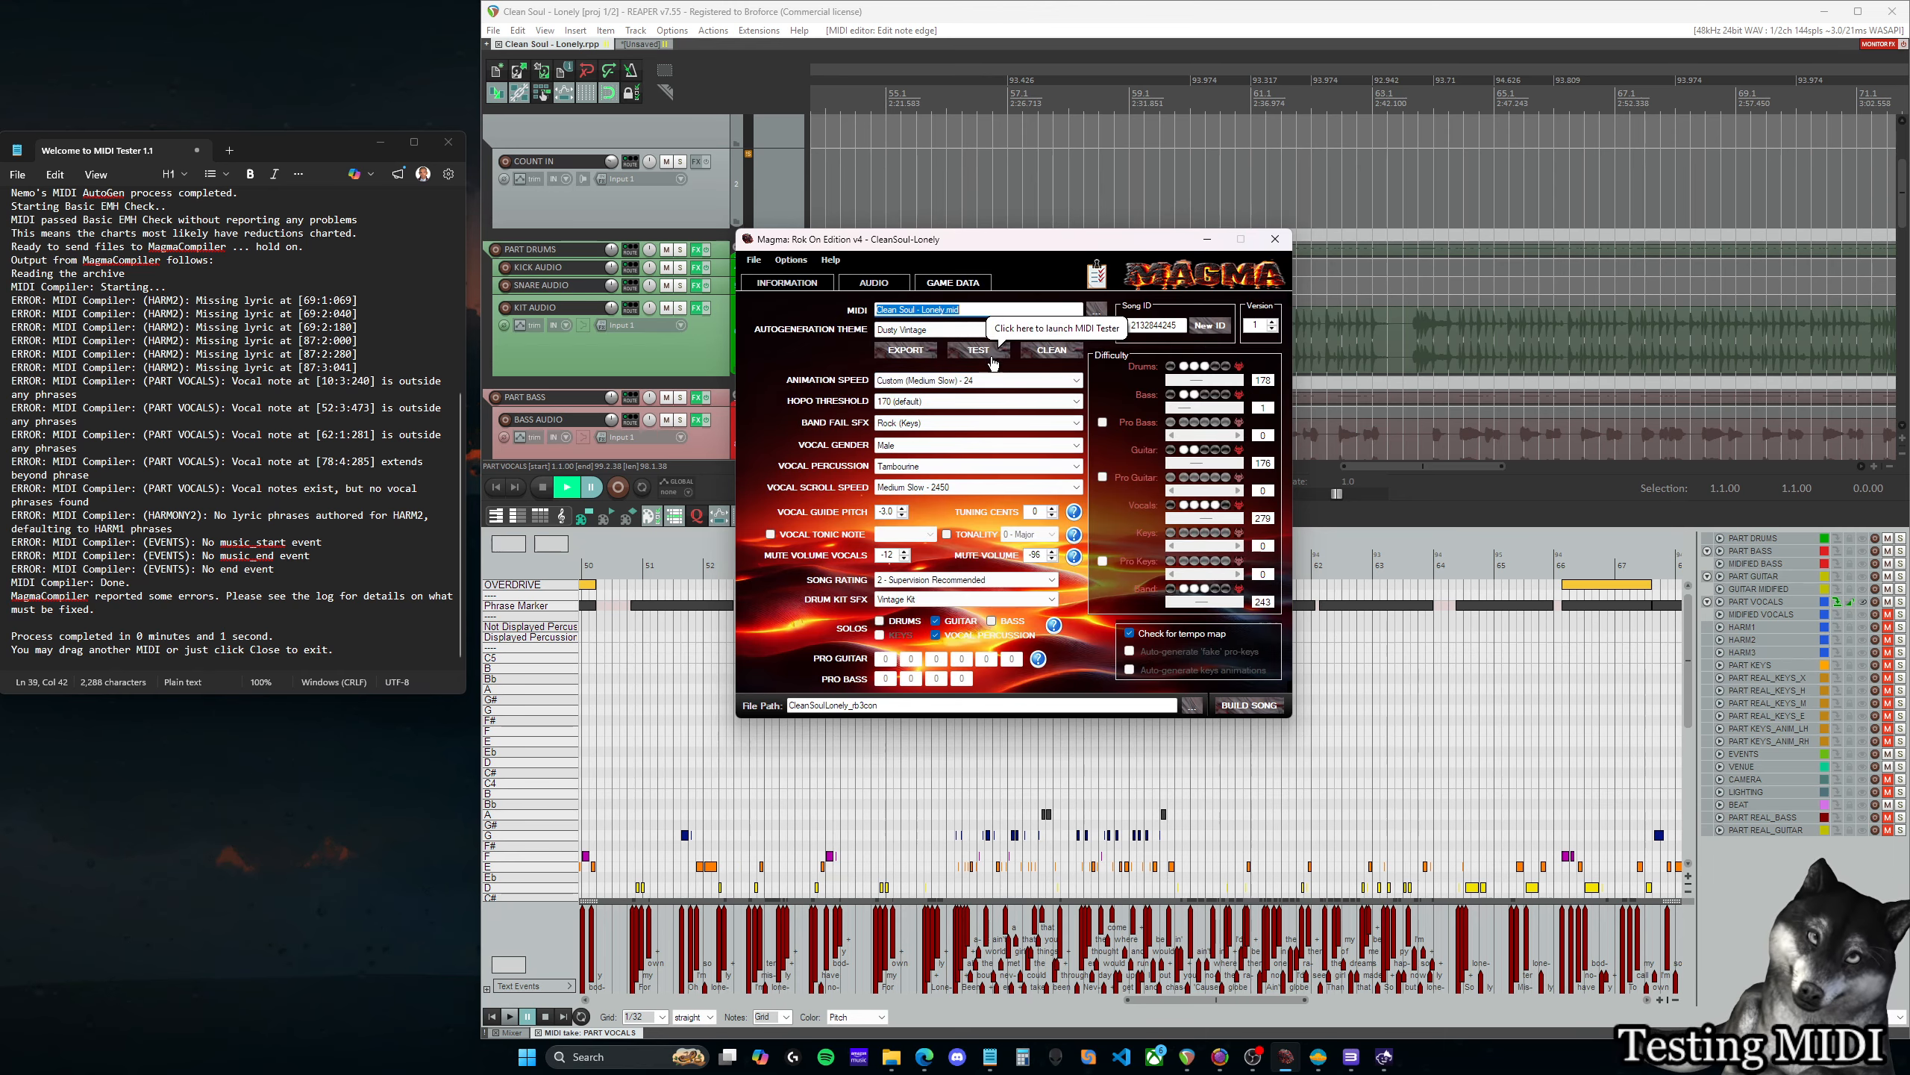
Switch to REAPER, enlarge the PART DRUMS track and open its MIDI item for editing
click(1068, 17)
scroll(758, 212, down, 3)
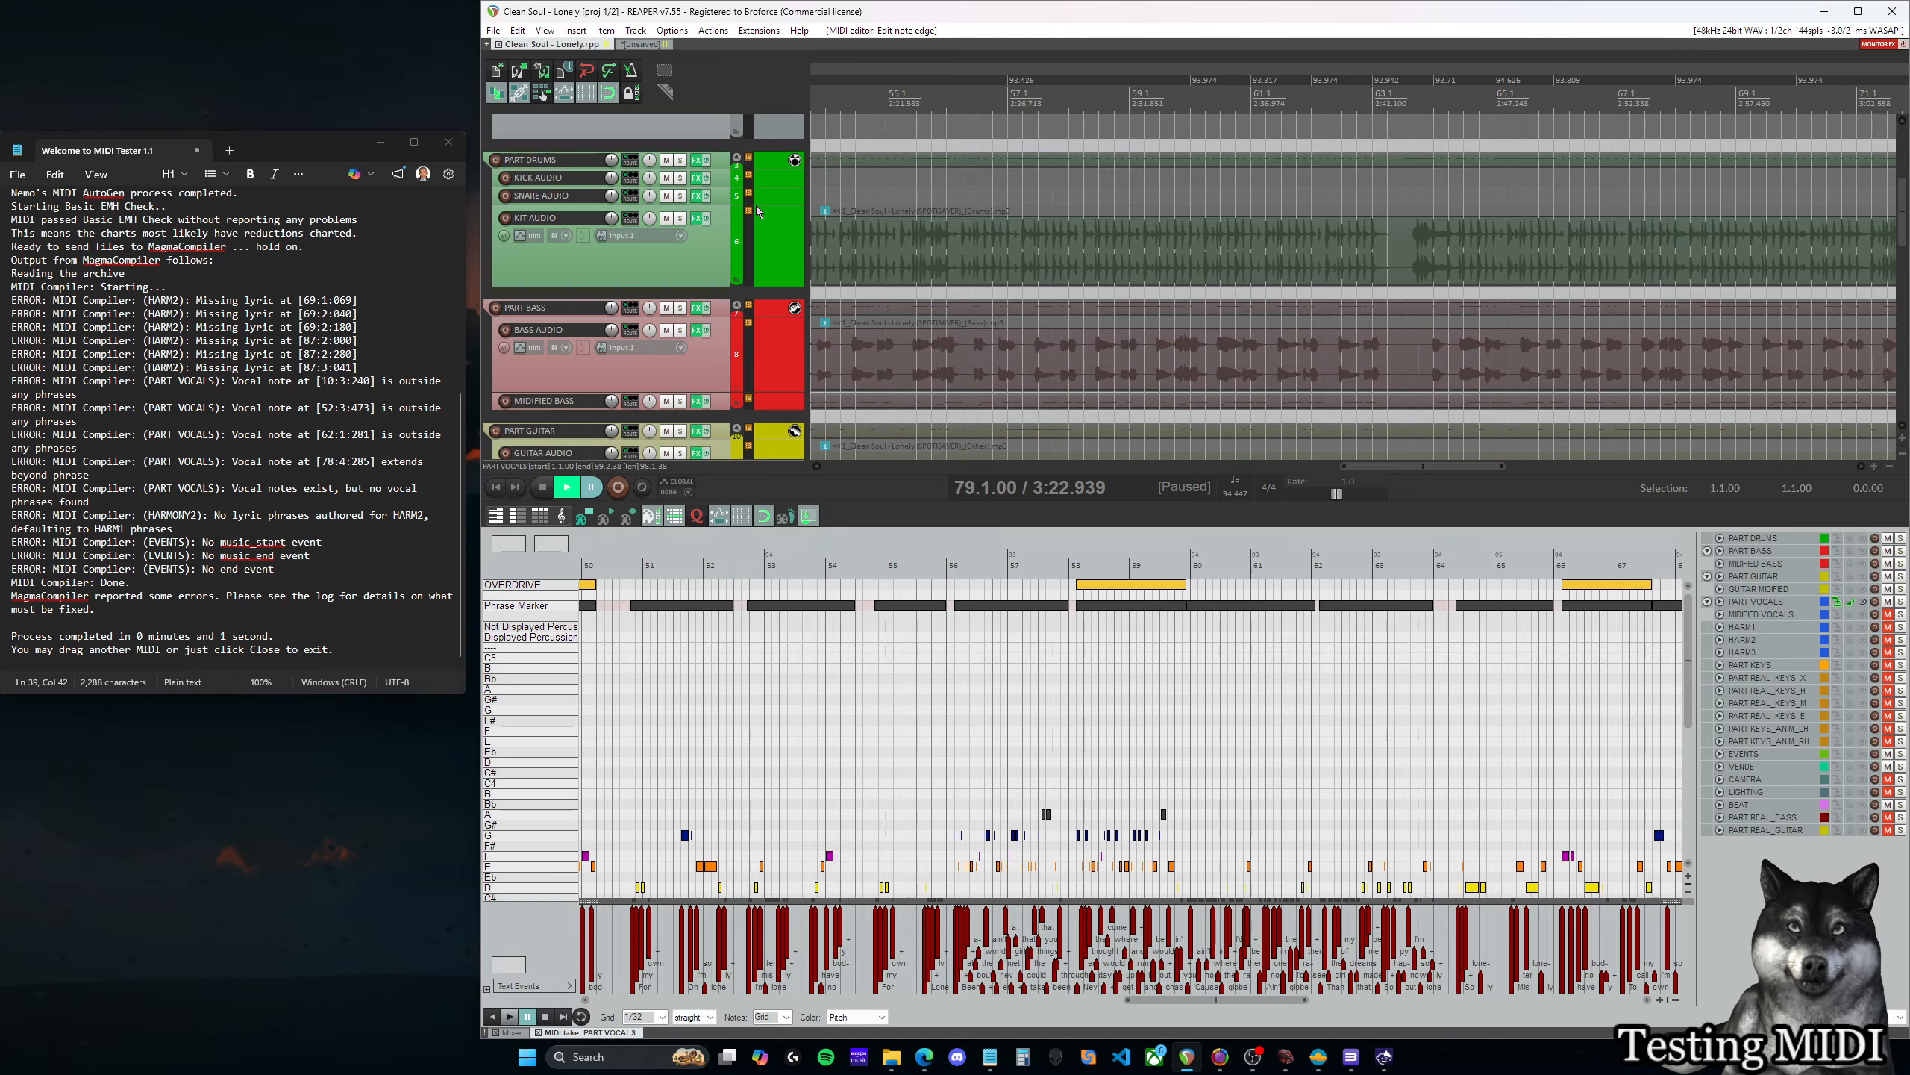
drag(719, 167, 723, 307)
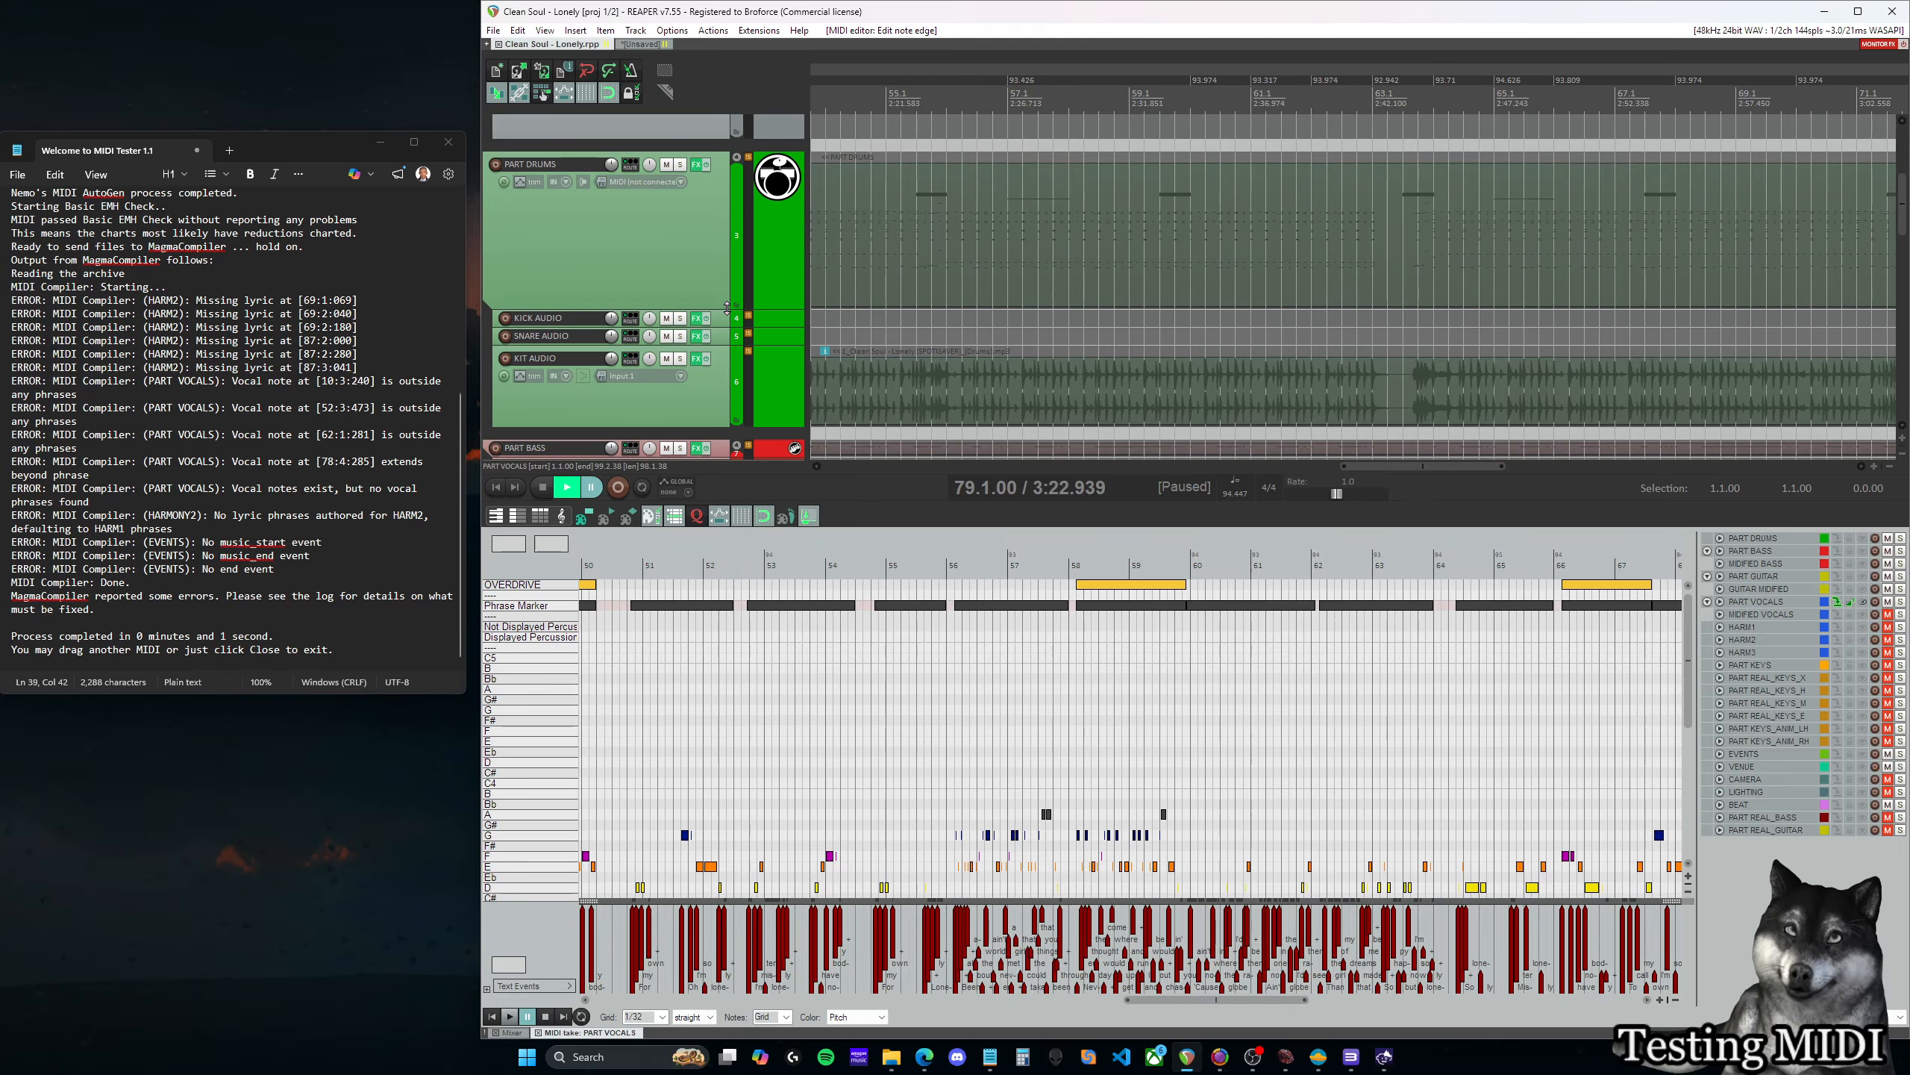
click(1144, 209)
double_click(1143, 209)
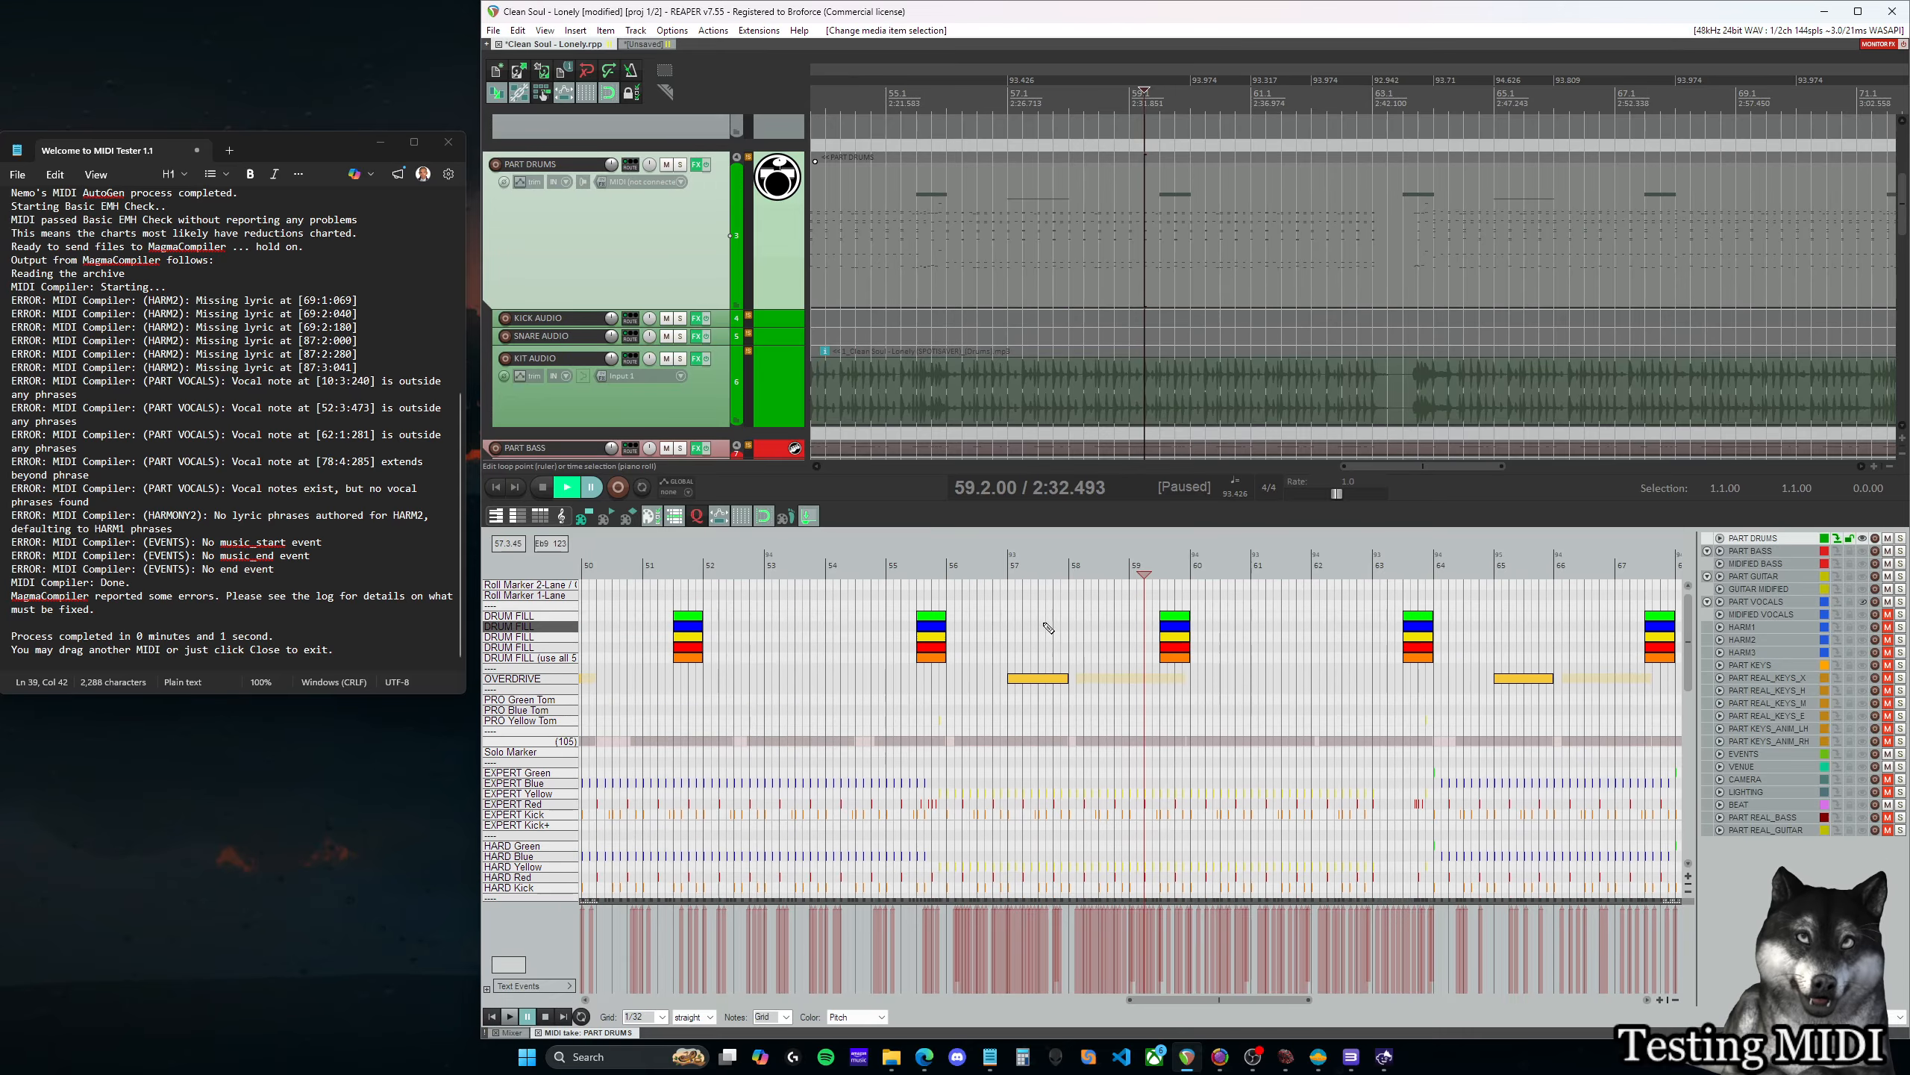
Inspect the drum fill and overdrive markers around measure 57 in PART DRUMS and collapse the track to its small height
click(1015, 618)
scroll(1053, 640, down, 3)
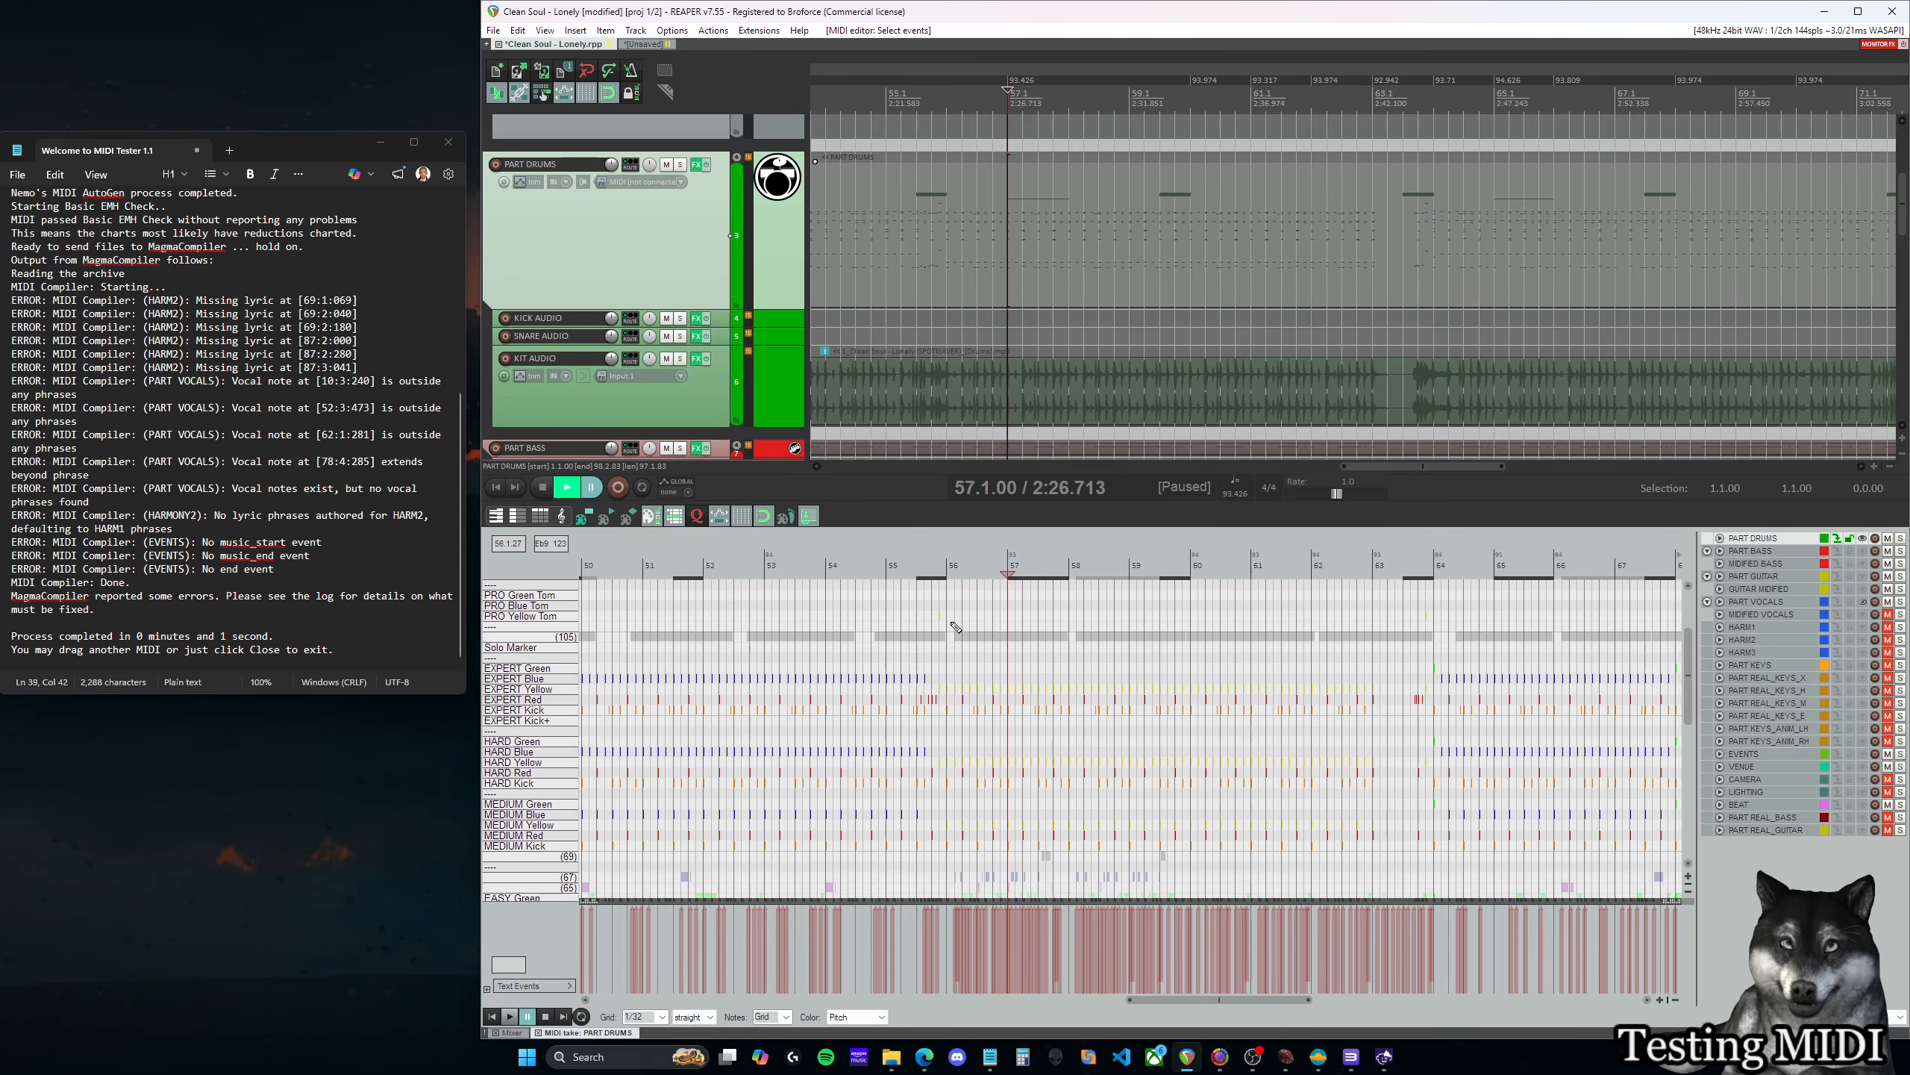
scroll(1067, 648, up, 2)
scroll(1067, 649, up, 2)
scroll(1066, 649, up, 3)
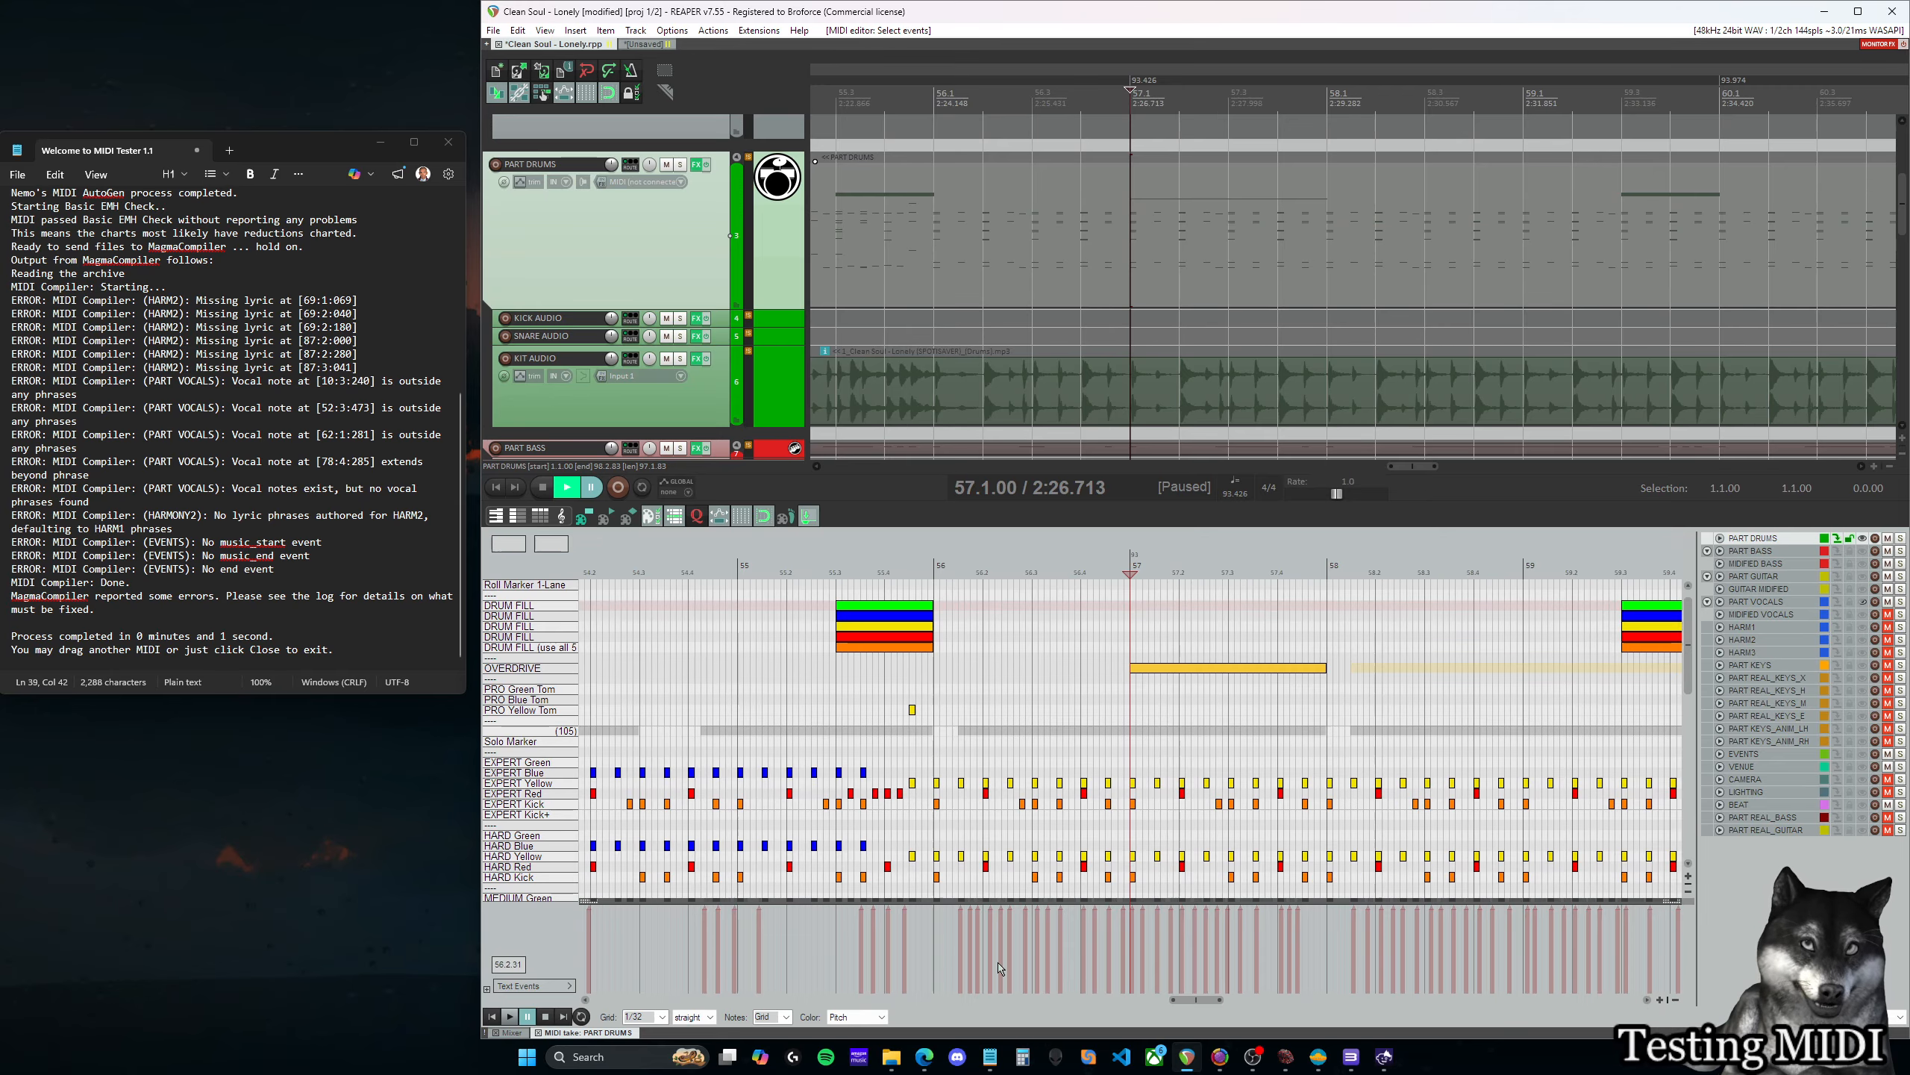
scroll(1228, 1007, right, 5)
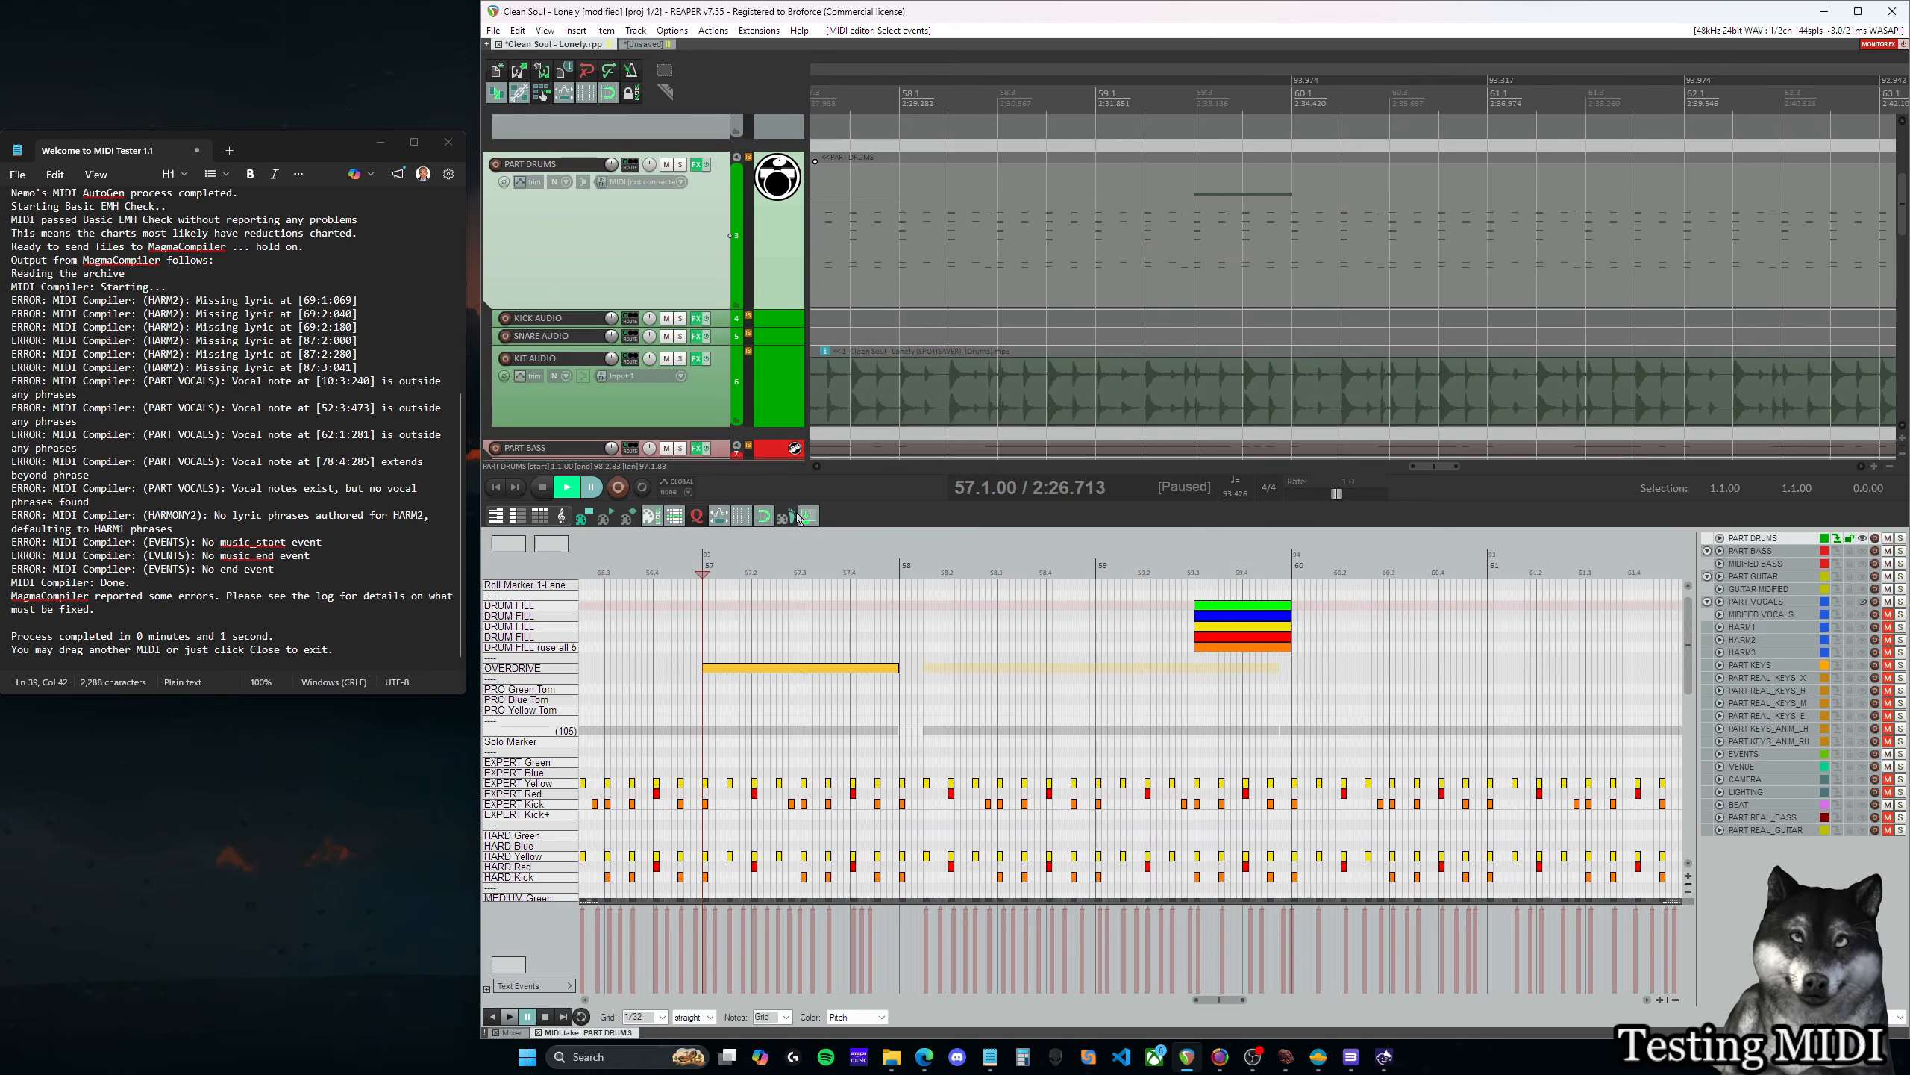
drag(706, 307, 708, 161)
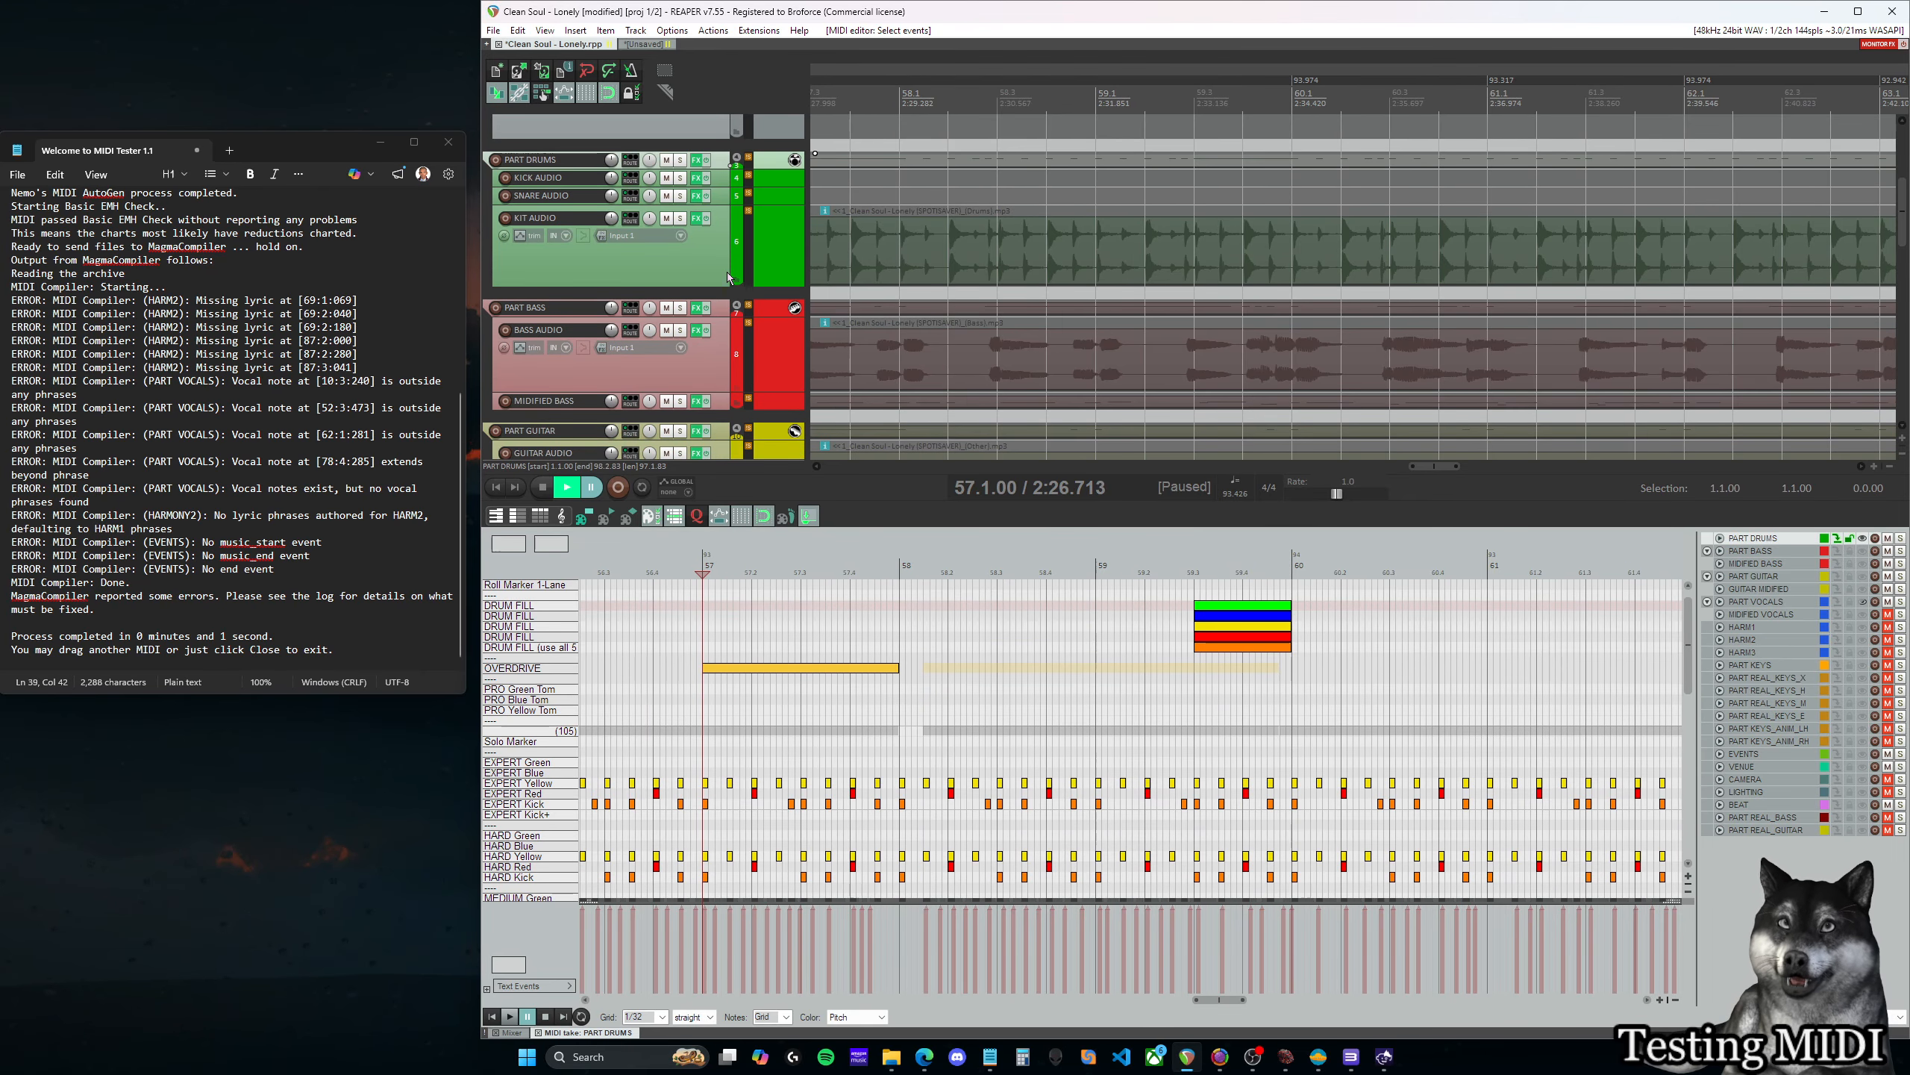
scroll(727, 277, down, 5)
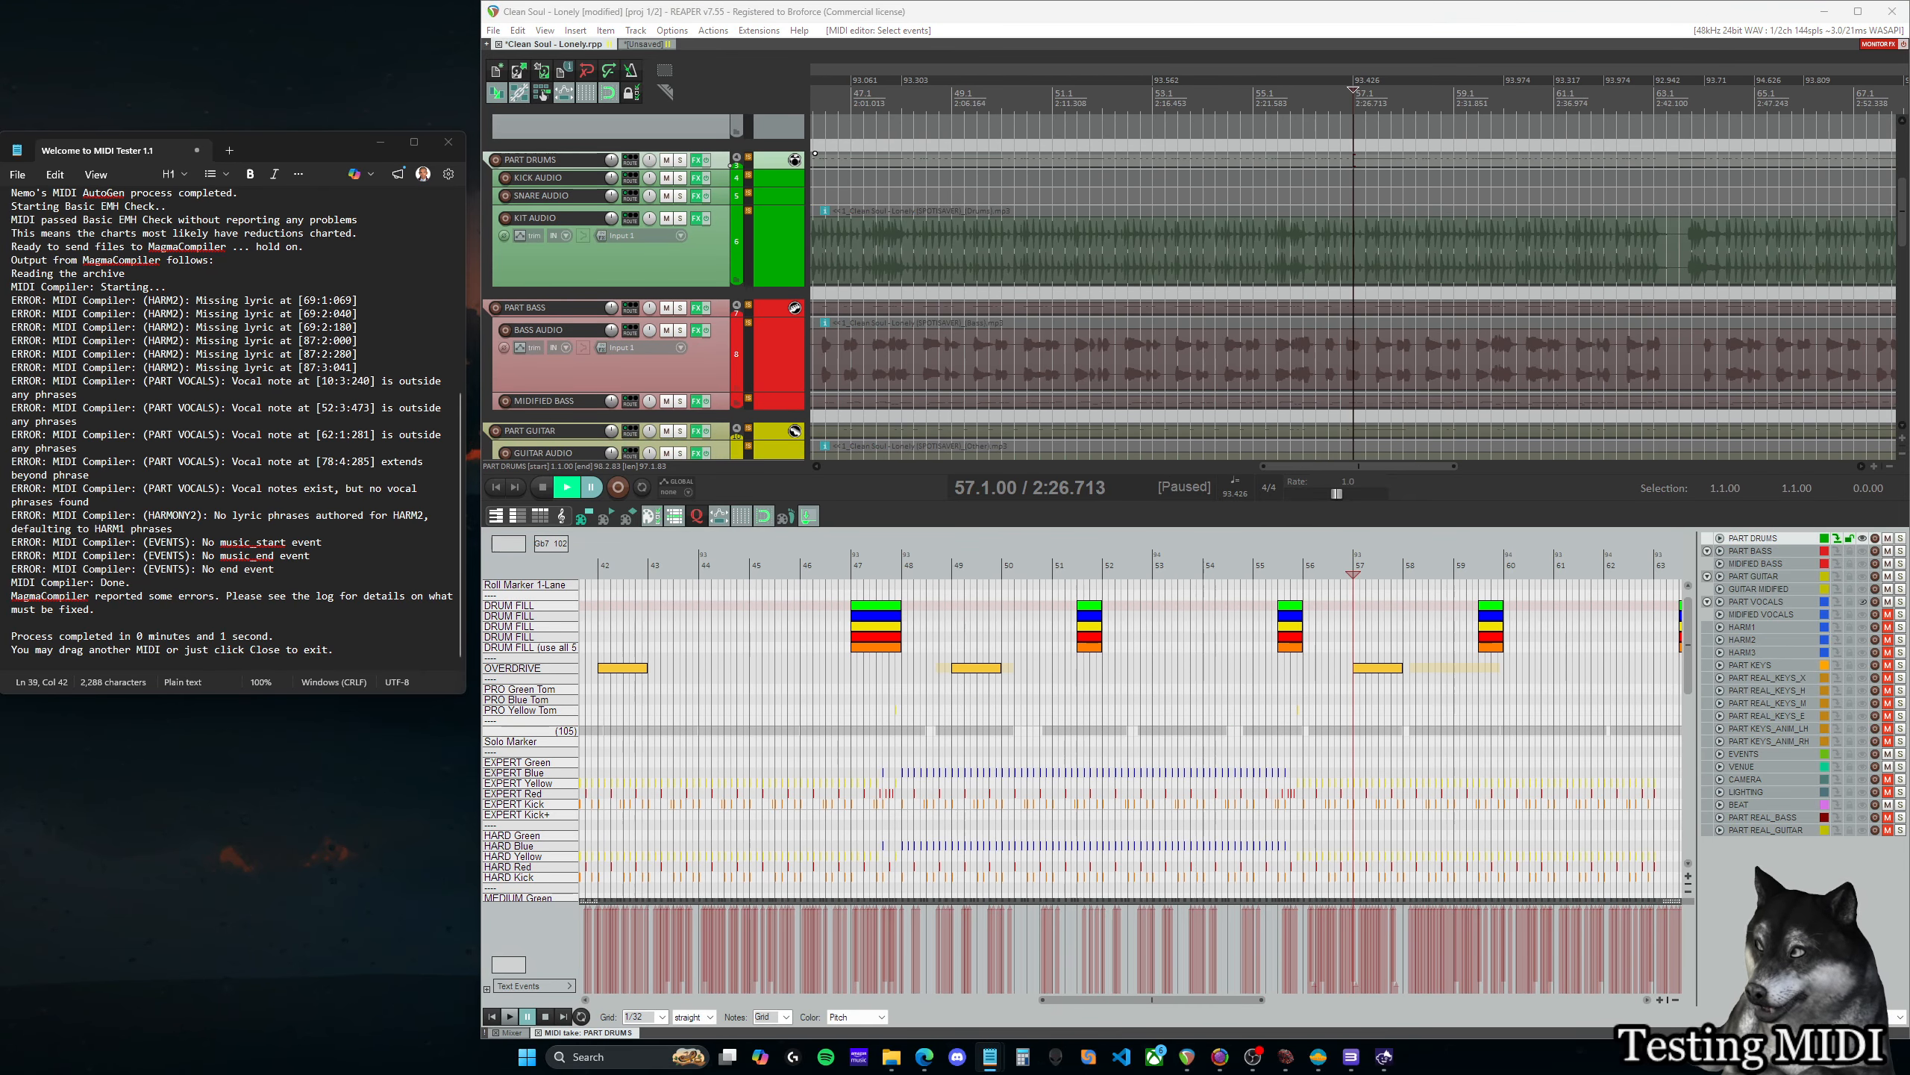
Switch back to Magma and rerun MIDI Tester on the song's MIDI to review its EVENTS errors
click(1286, 1056)
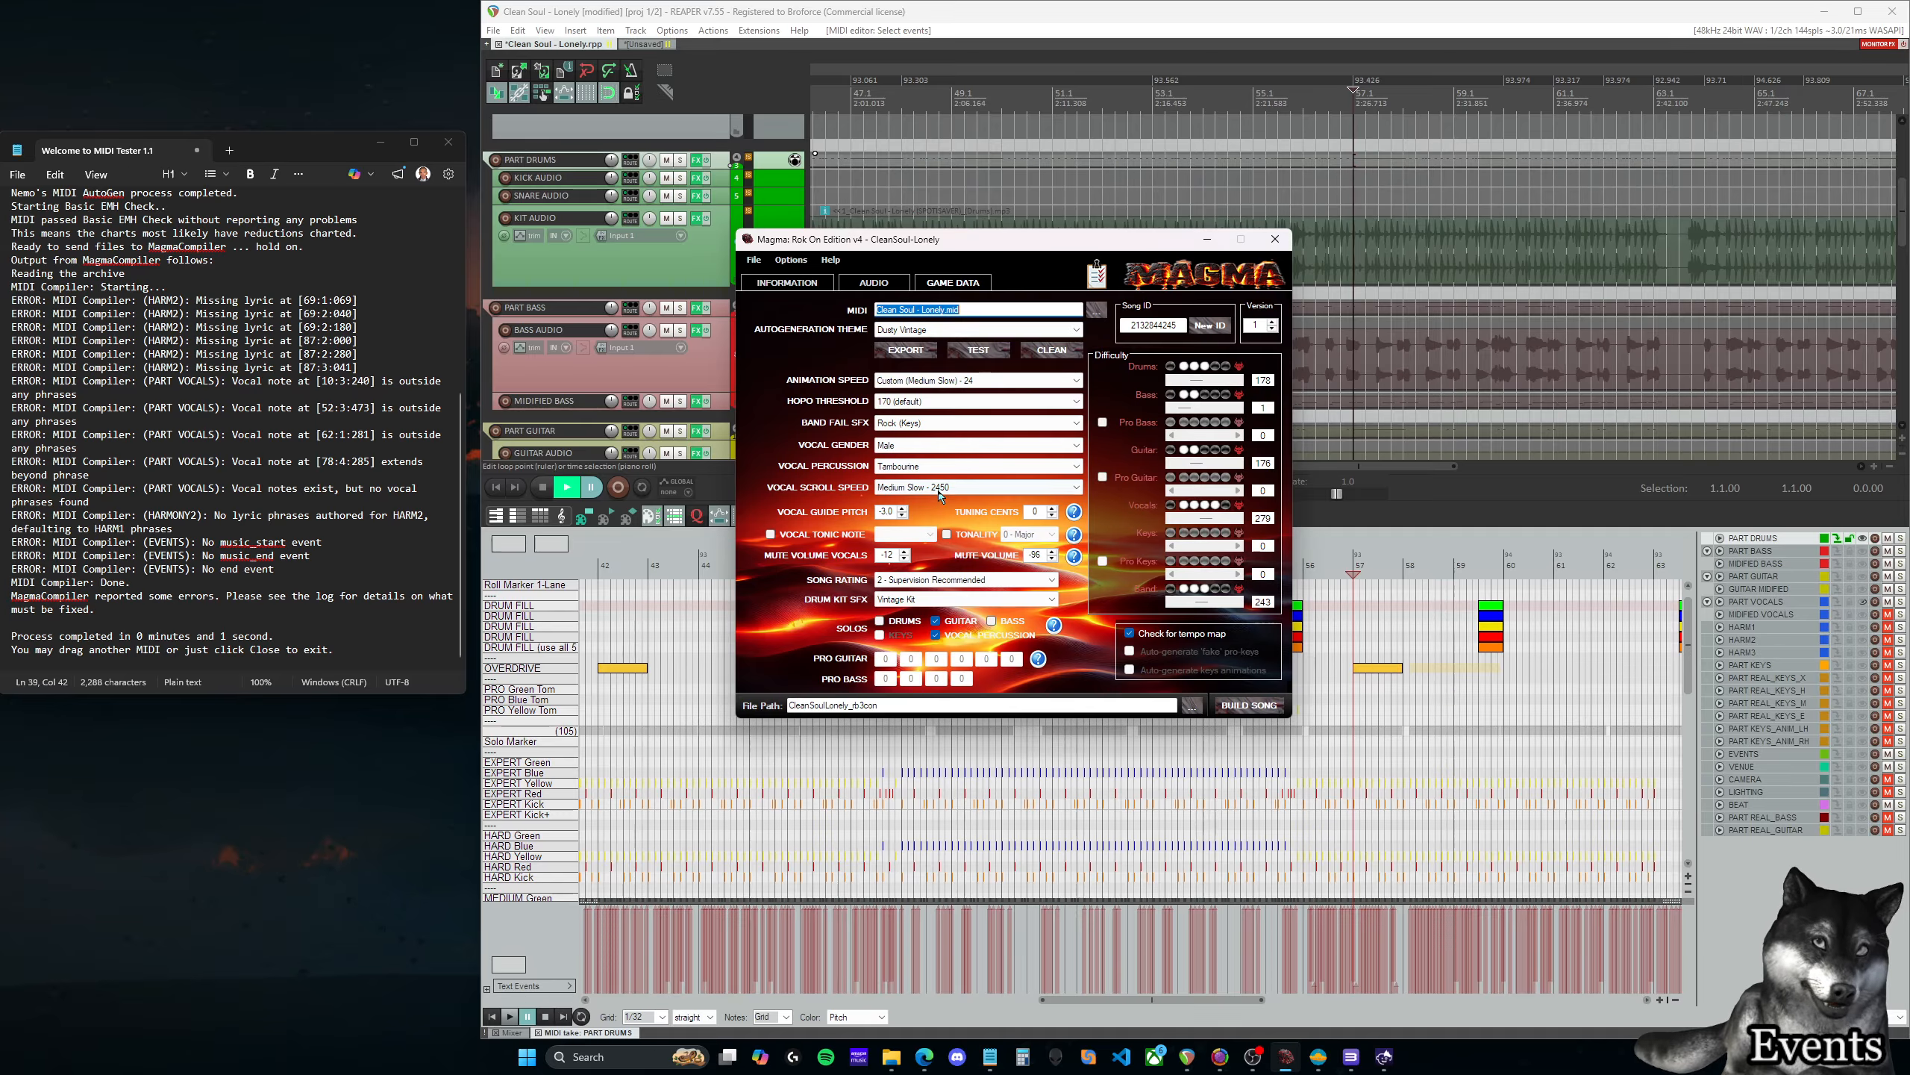
click(979, 349)
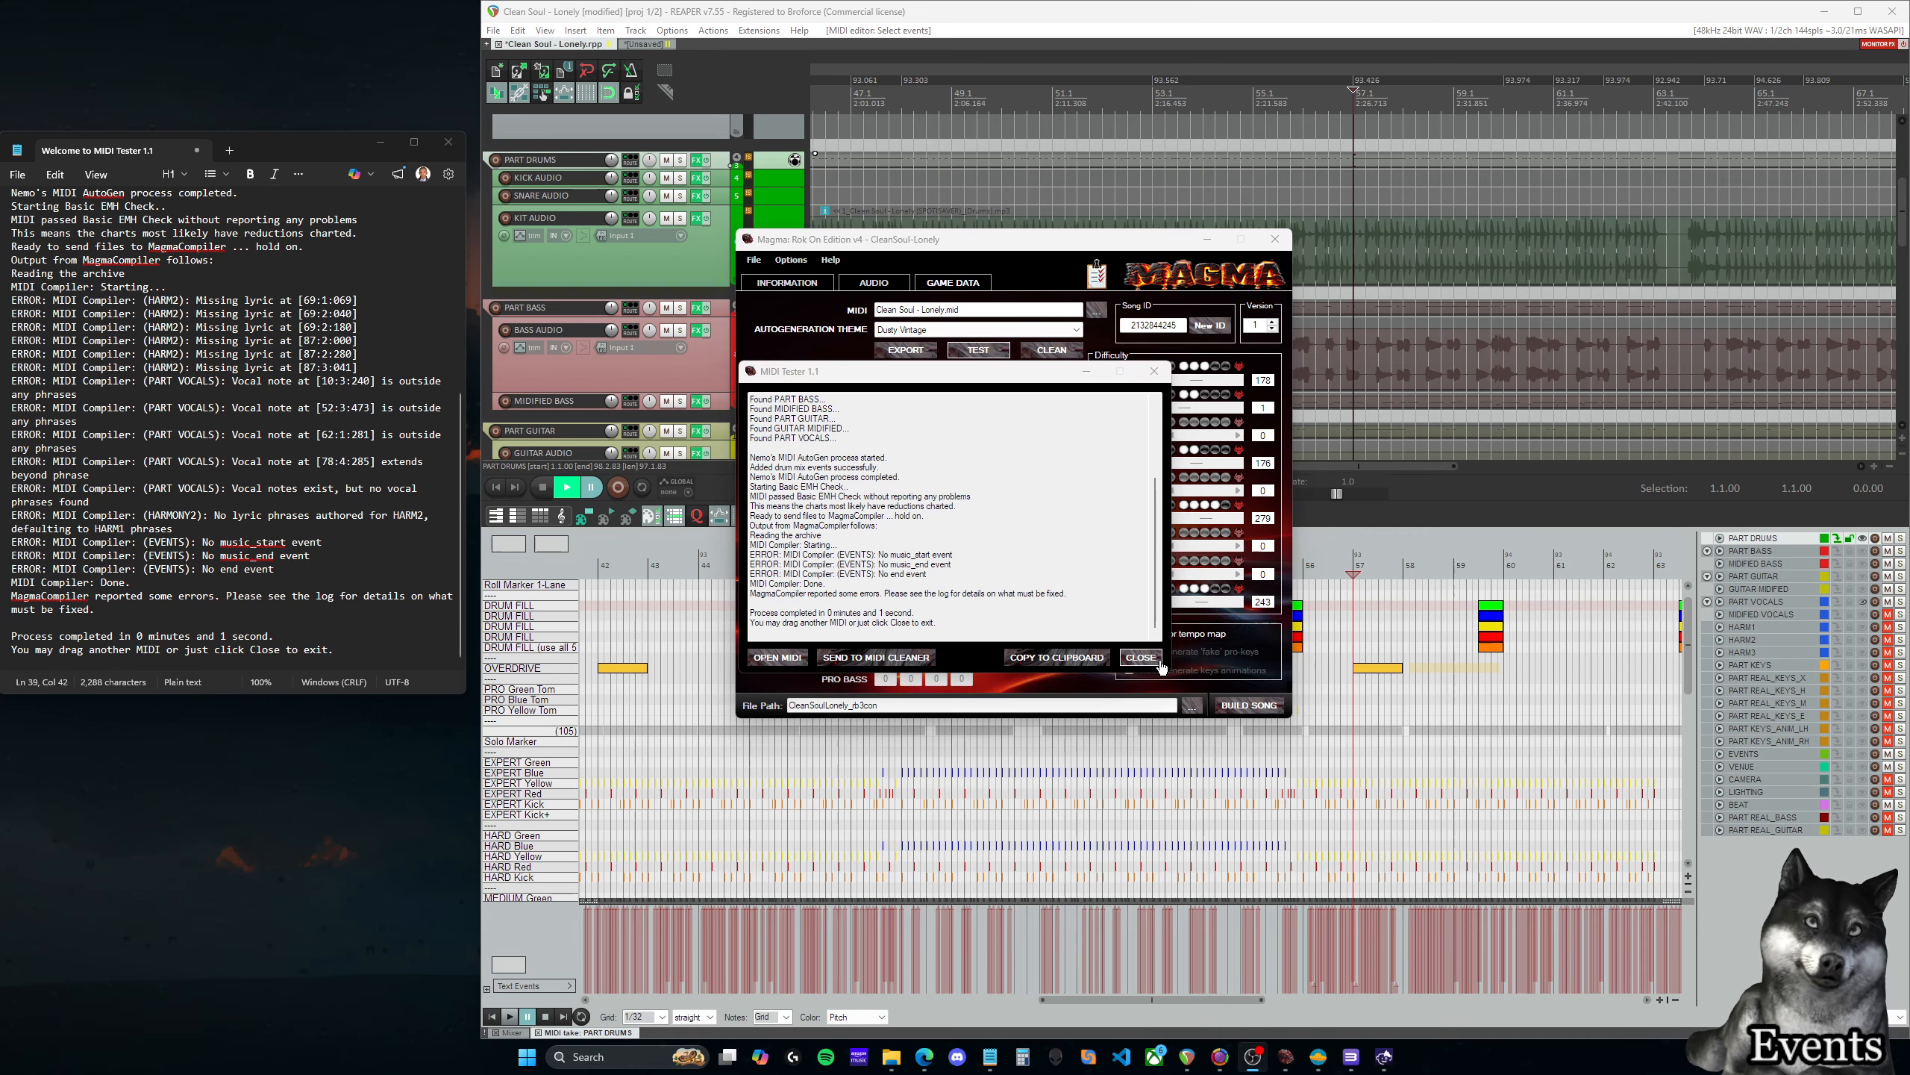
Close MIDI Tester and minimise Magma to return to the REAPER project
click(1141, 657)
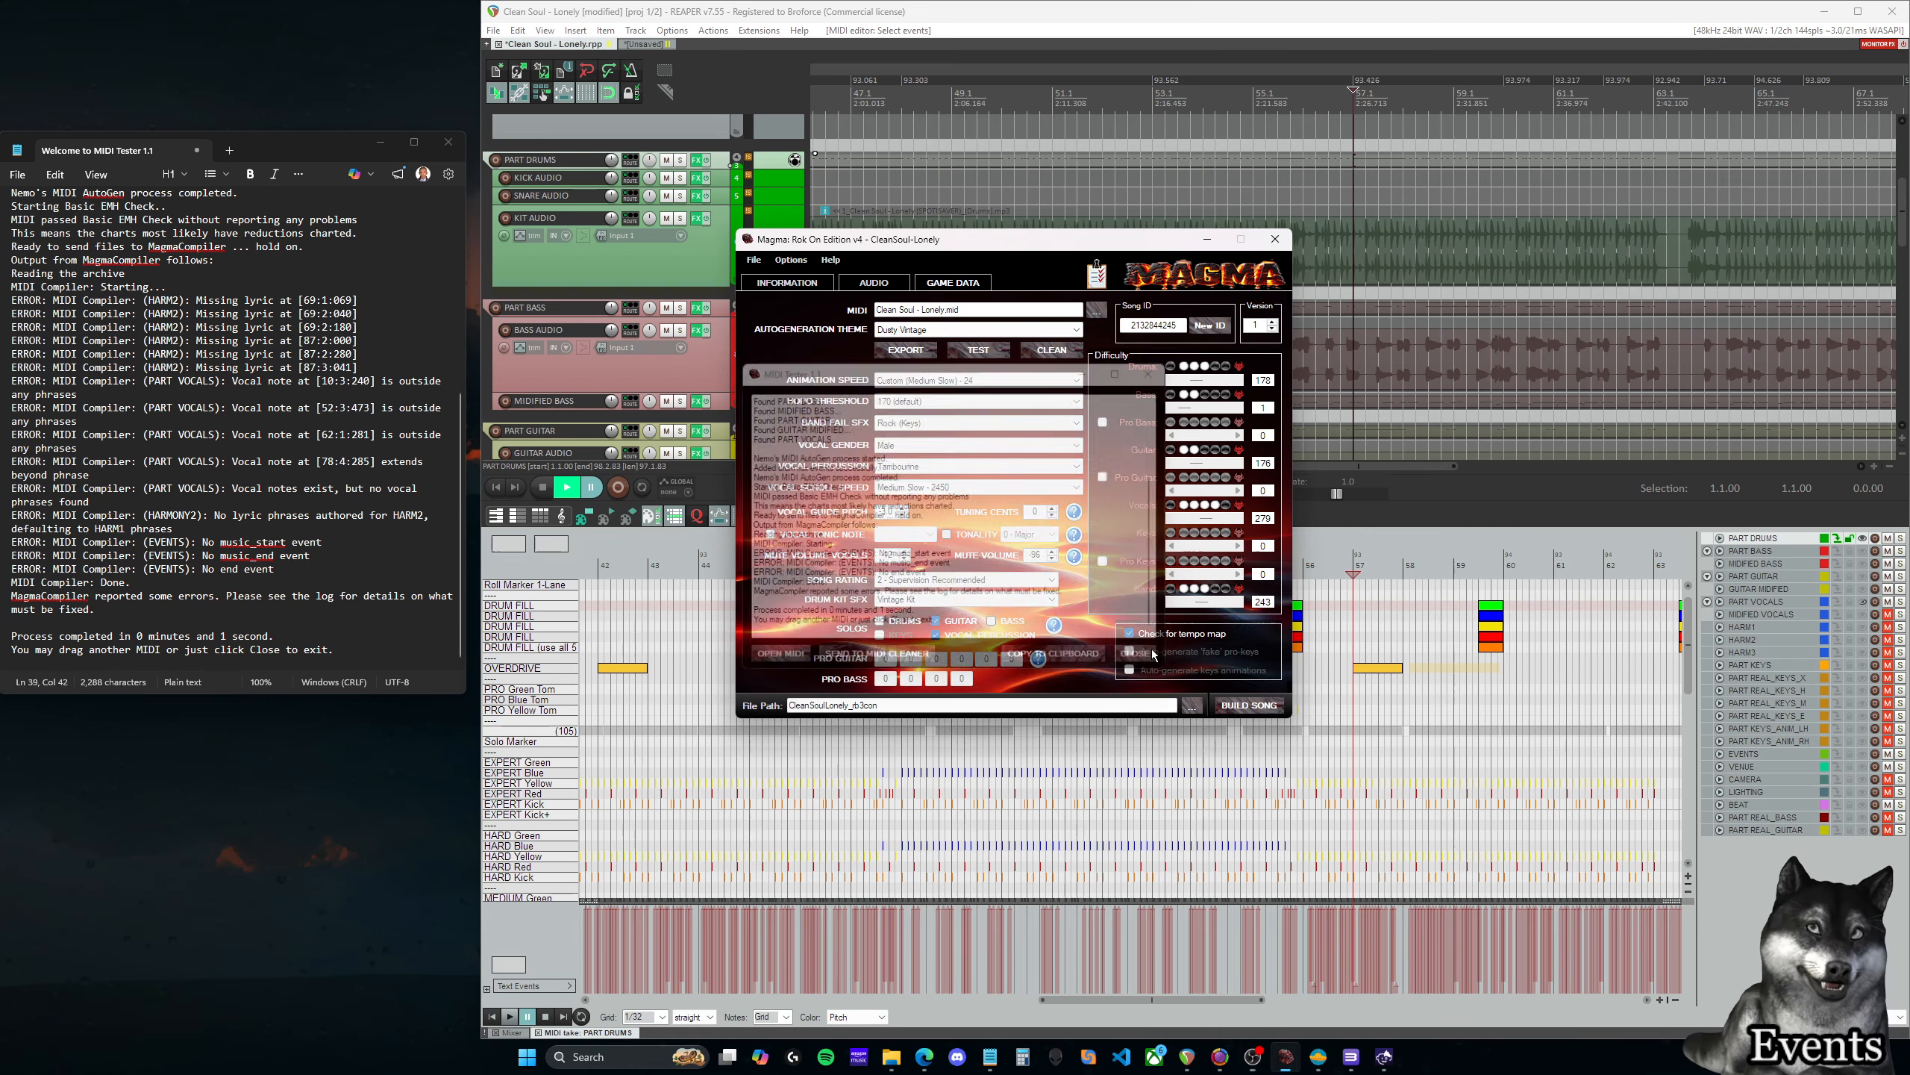
click(1207, 238)
click(1256, 17)
Enlarge the EVENTS track and open its MIDI item for editing
scroll(1015, 294, down, 8)
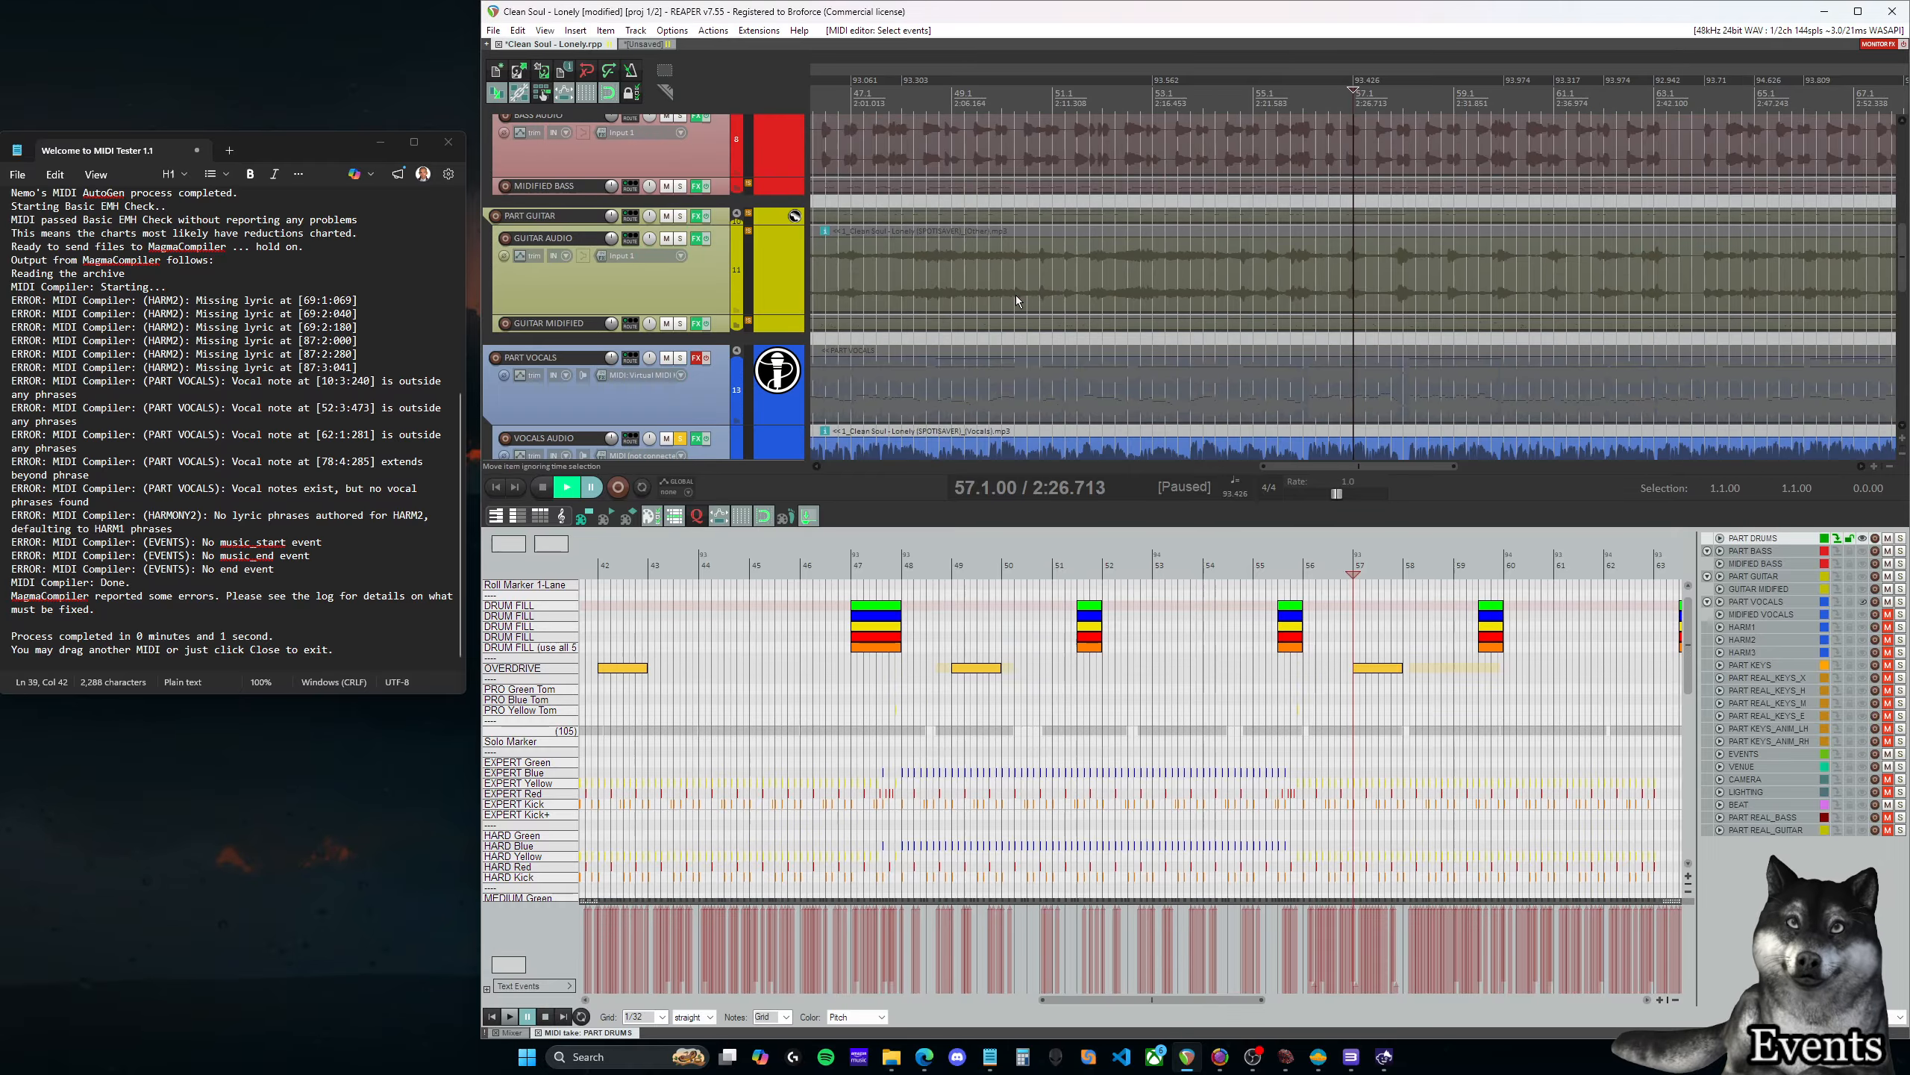
scroll(769, 256, down, 3)
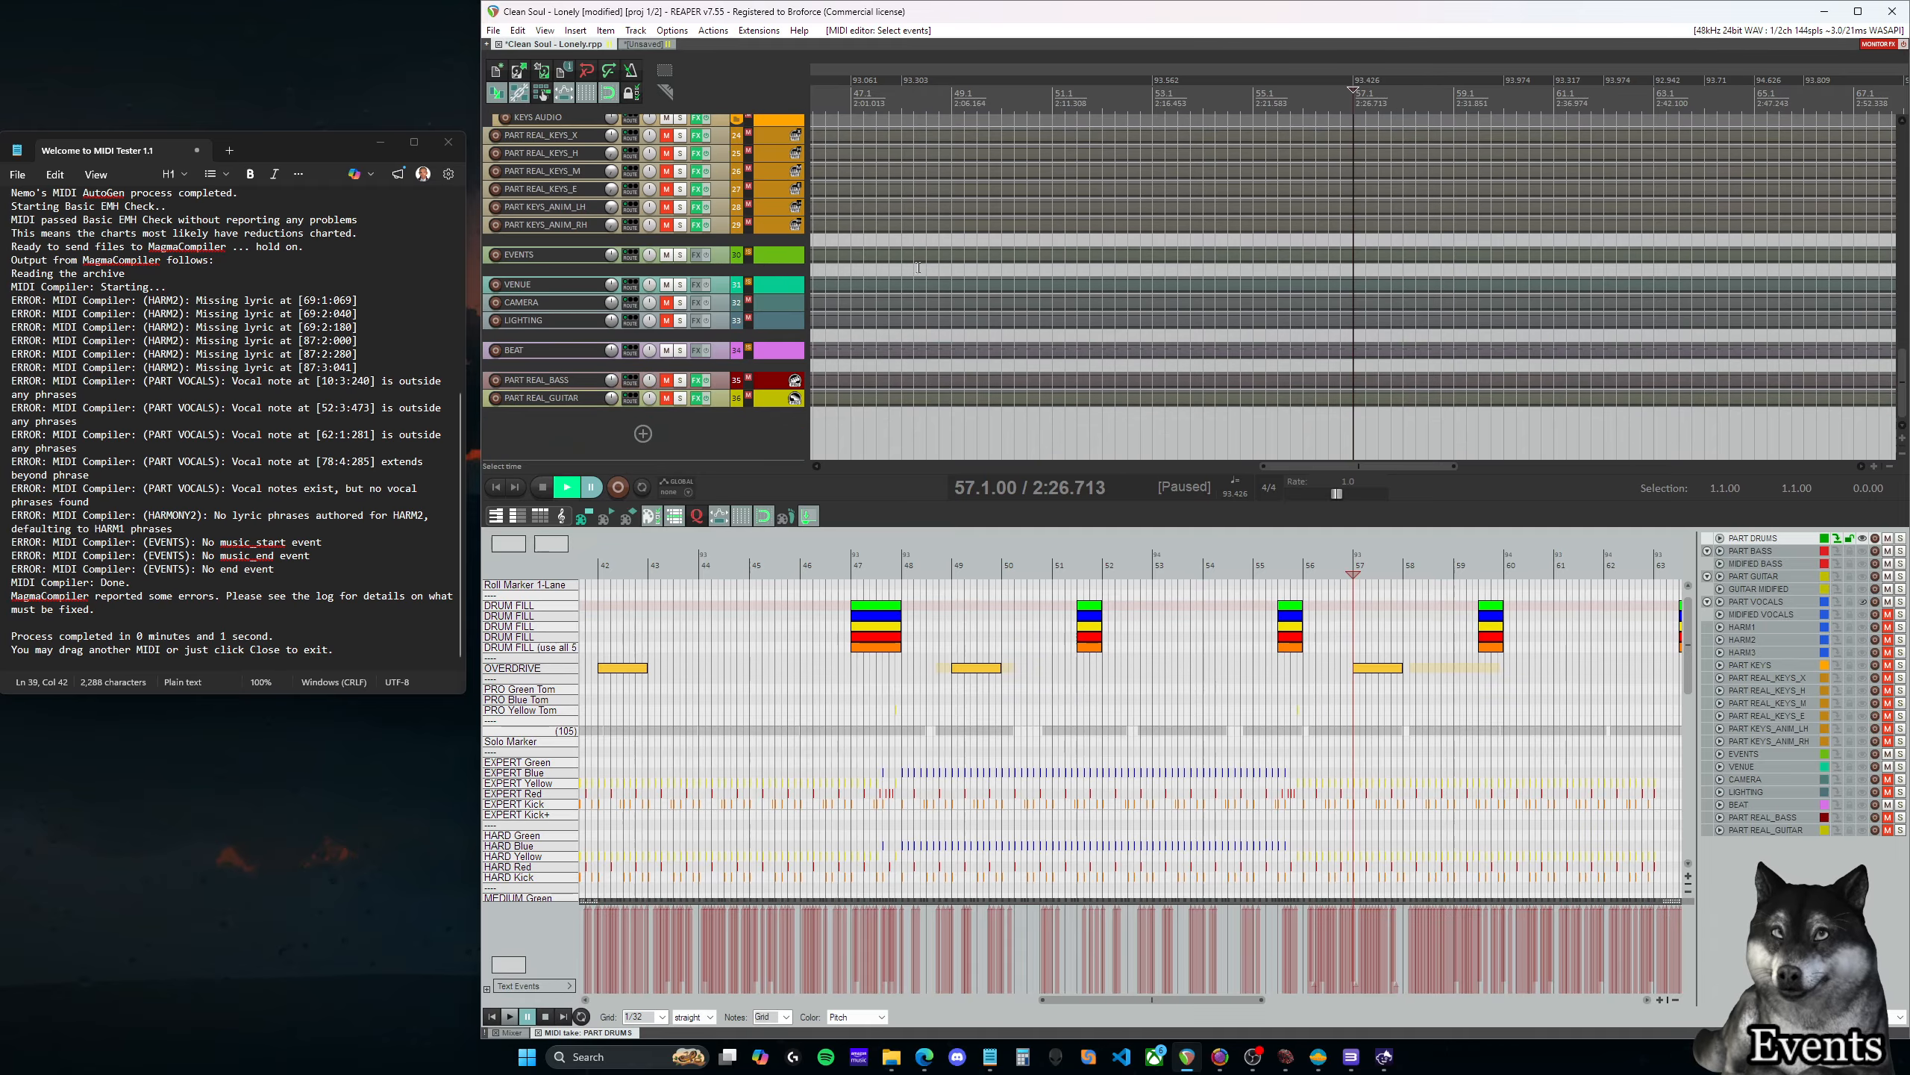
drag(720, 263, 720, 388)
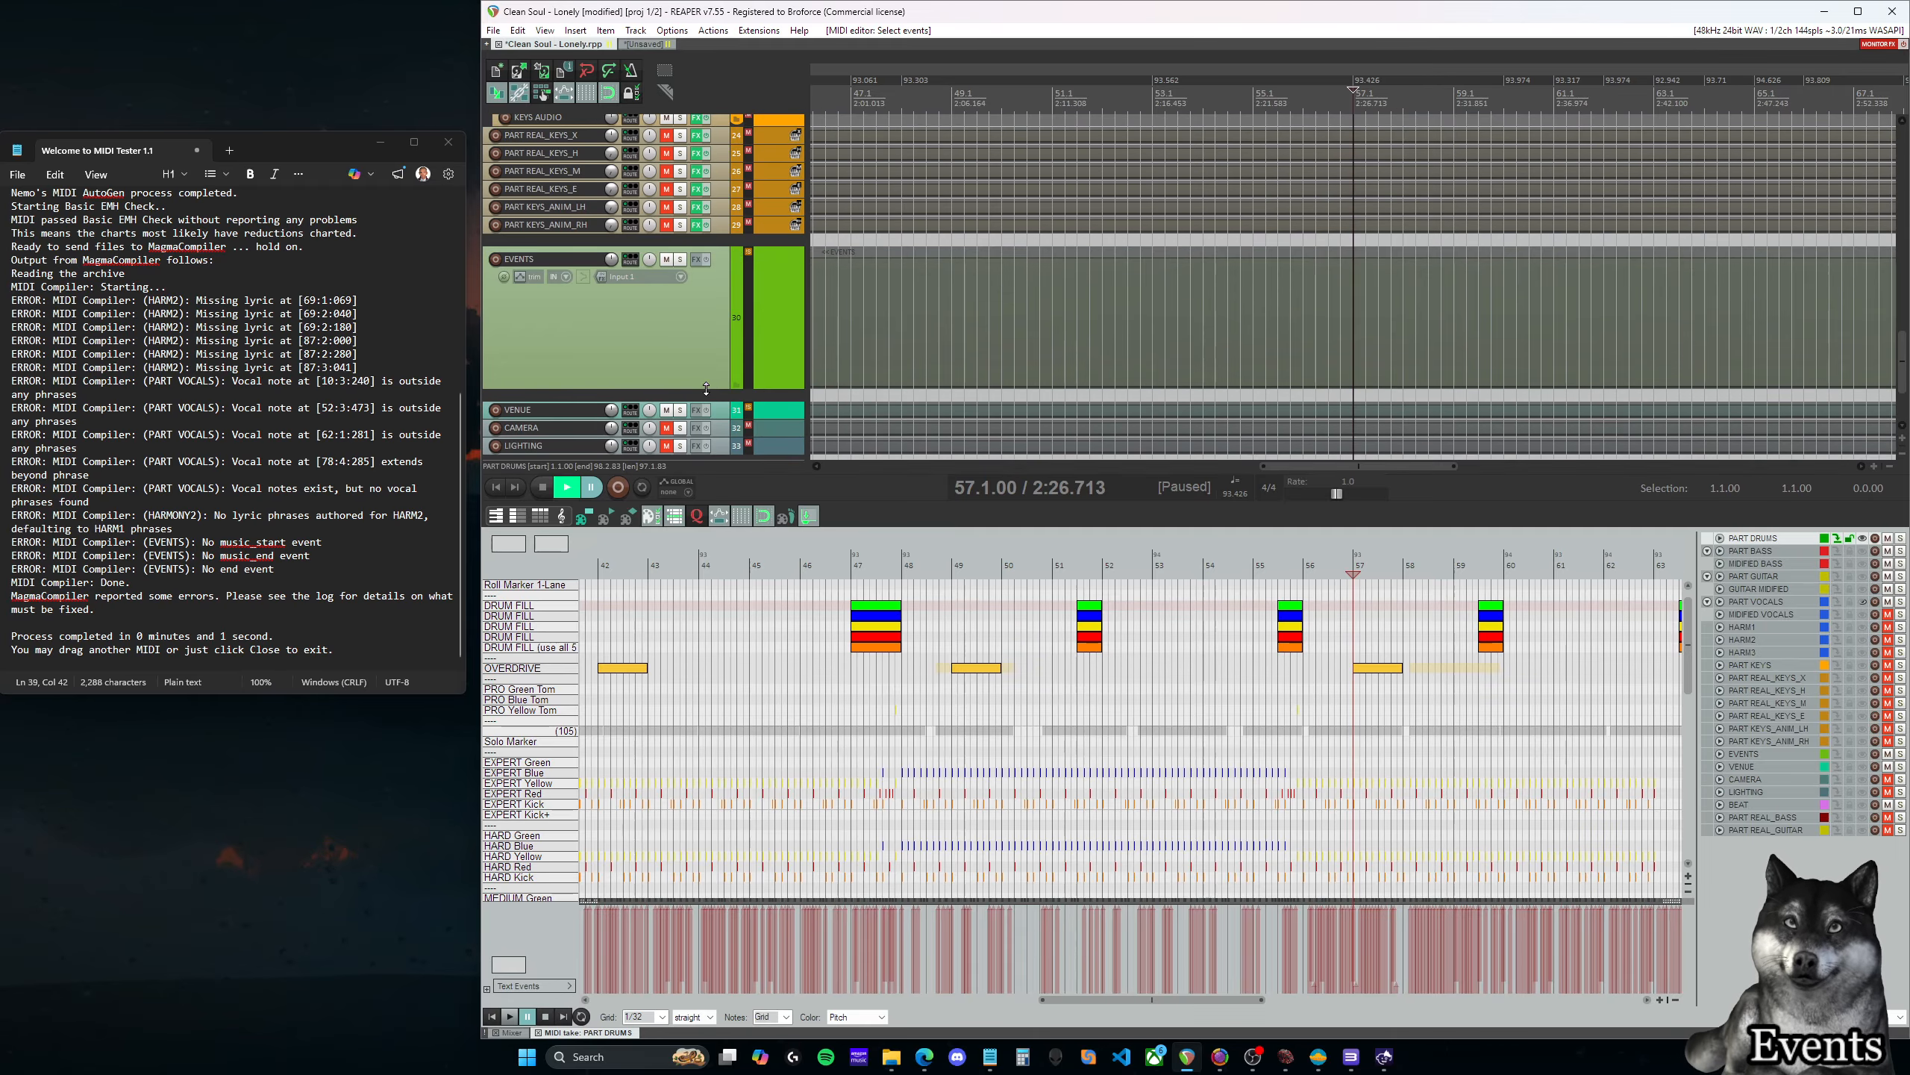
click(930, 278)
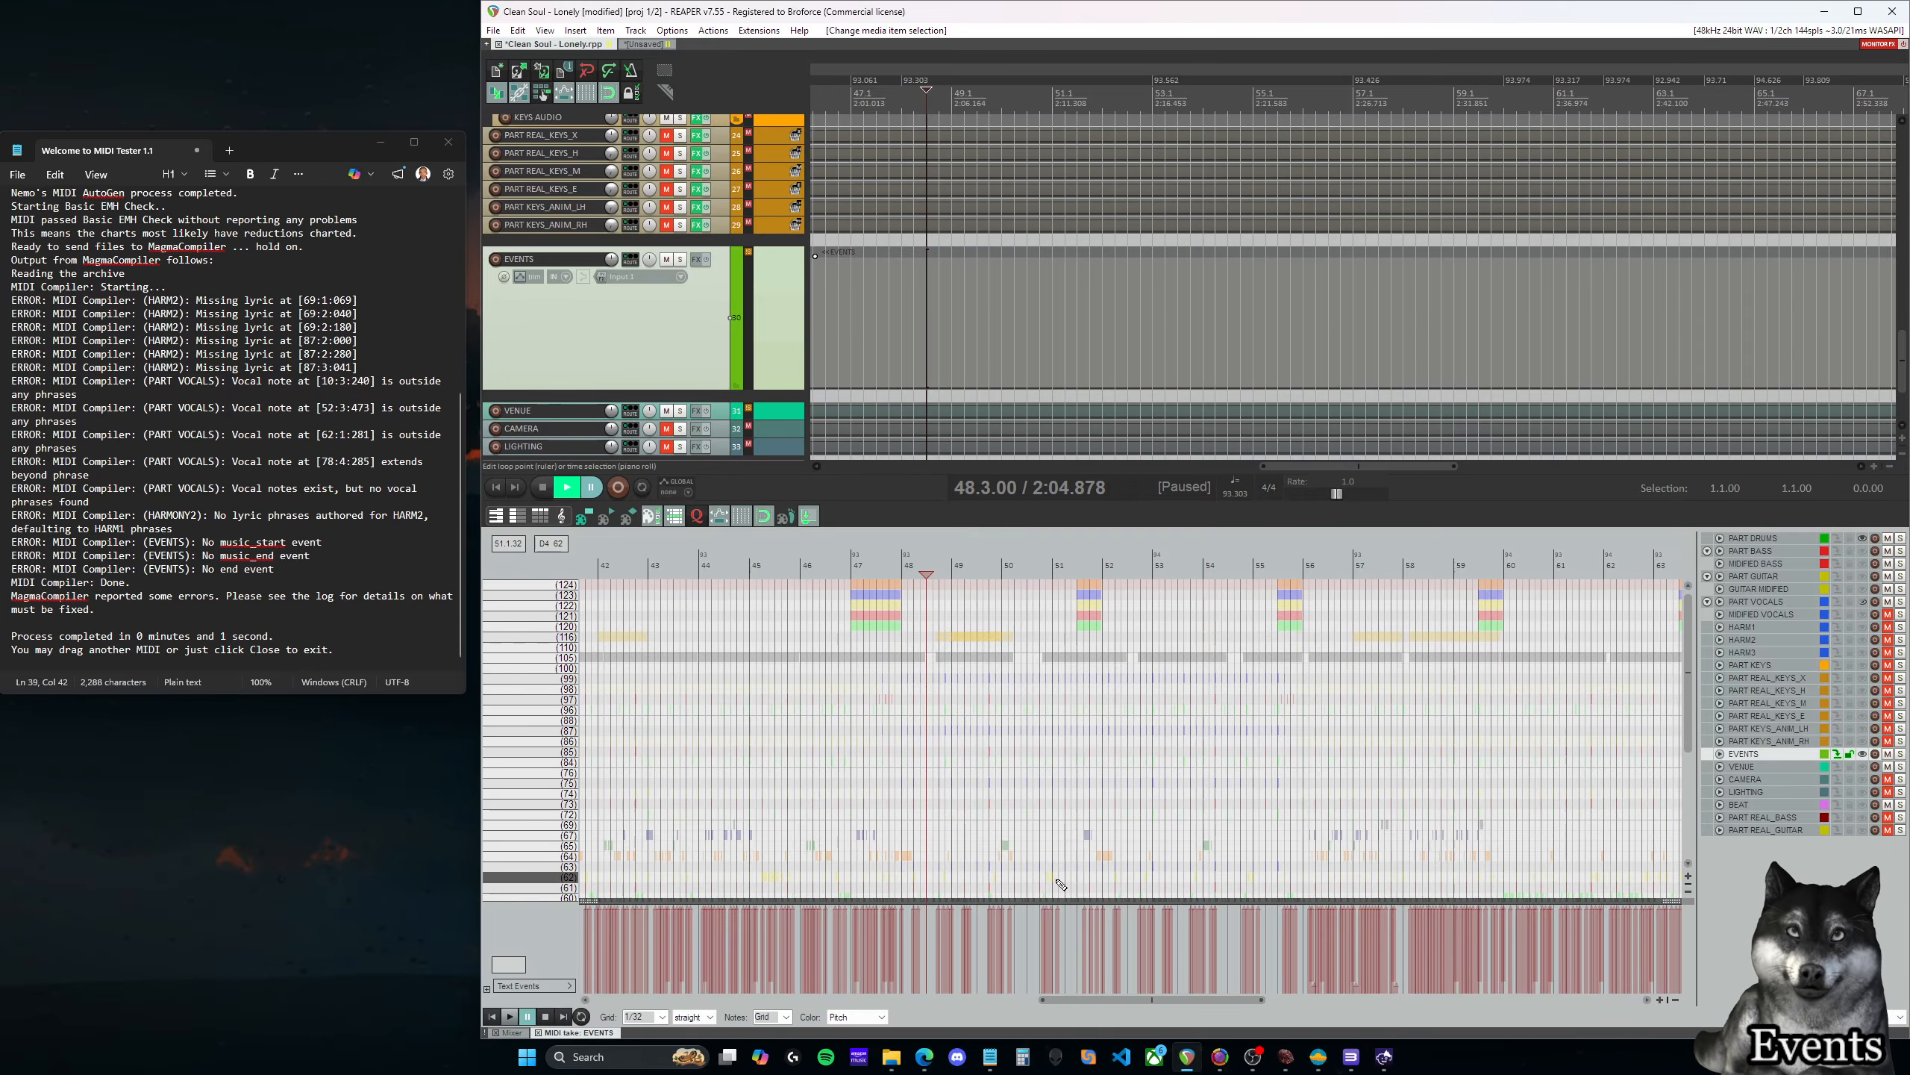
Place the edit cursor at 3.1.00 near the start of the EVENTS item and add a [music_start] text event there
drag(1112, 999, 665, 997)
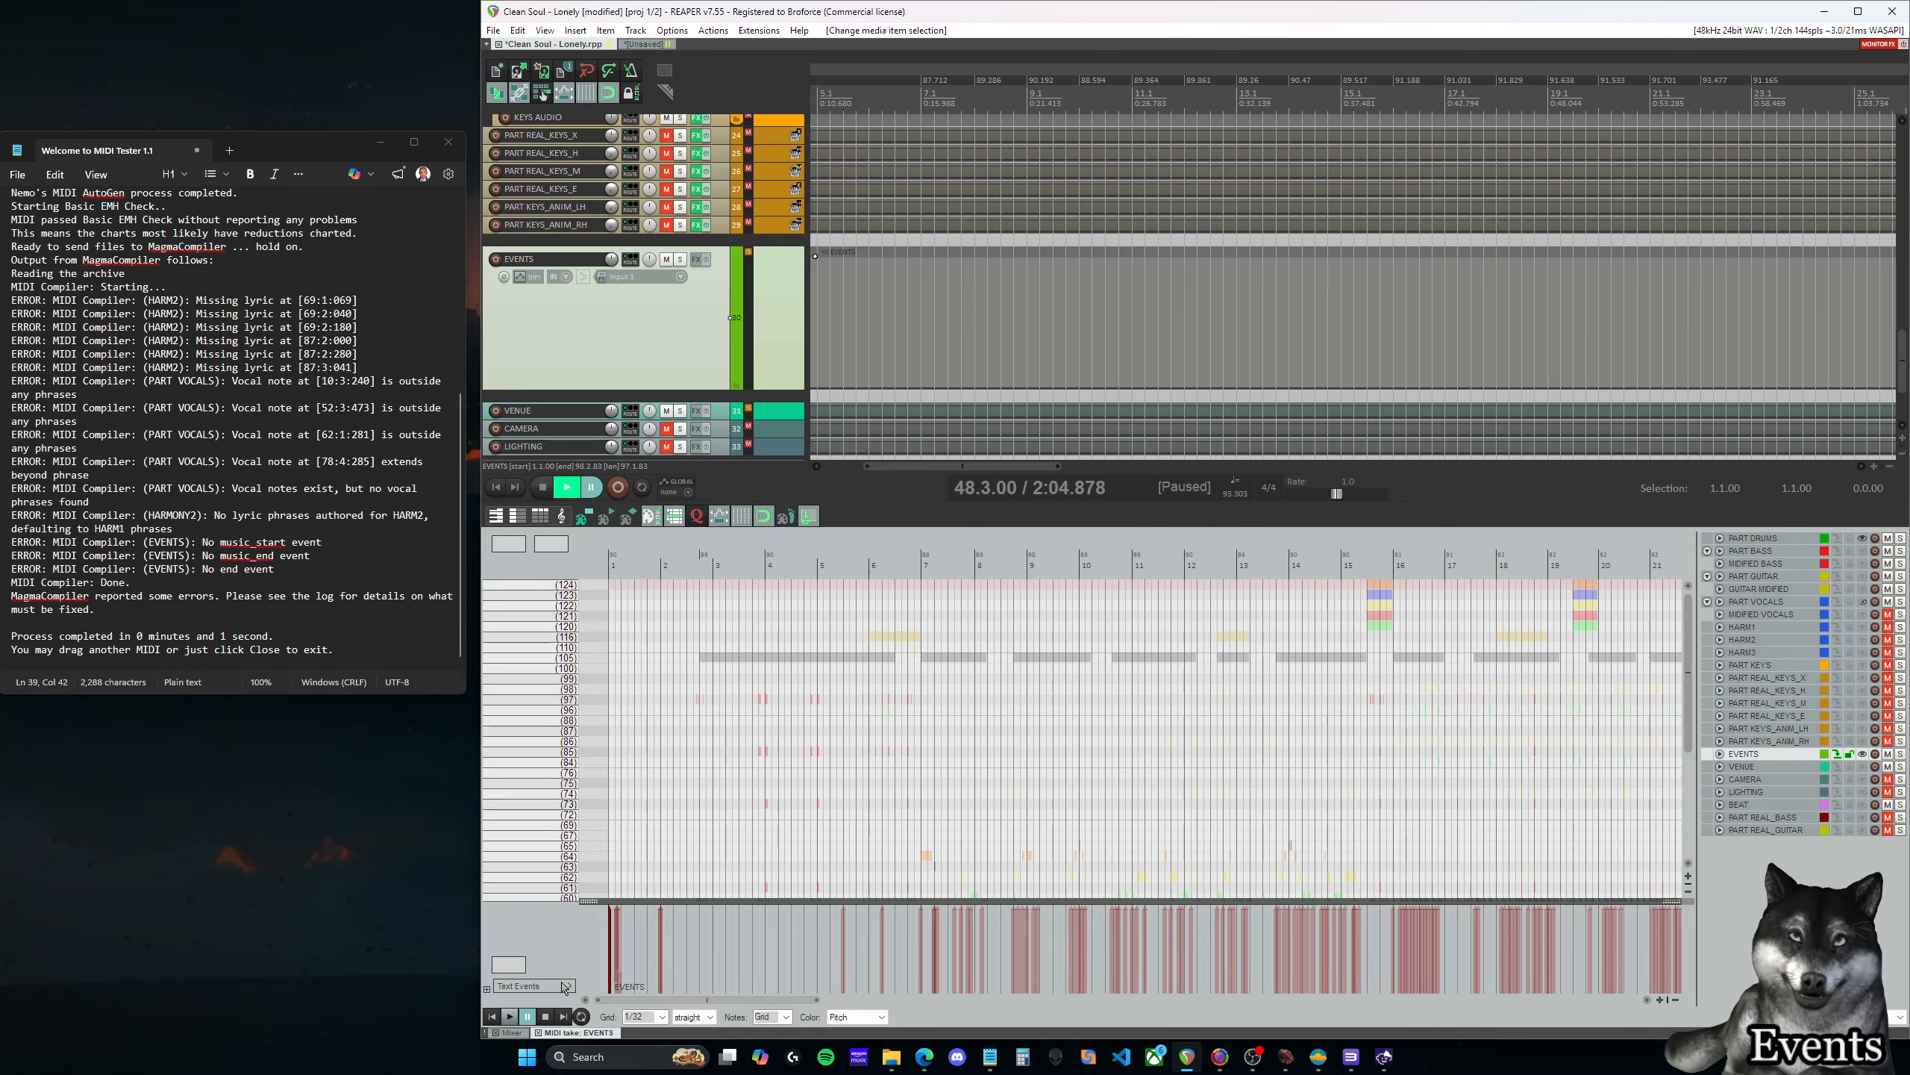
click(664, 946)
drag(750, 999, 685, 1009)
click(712, 946)
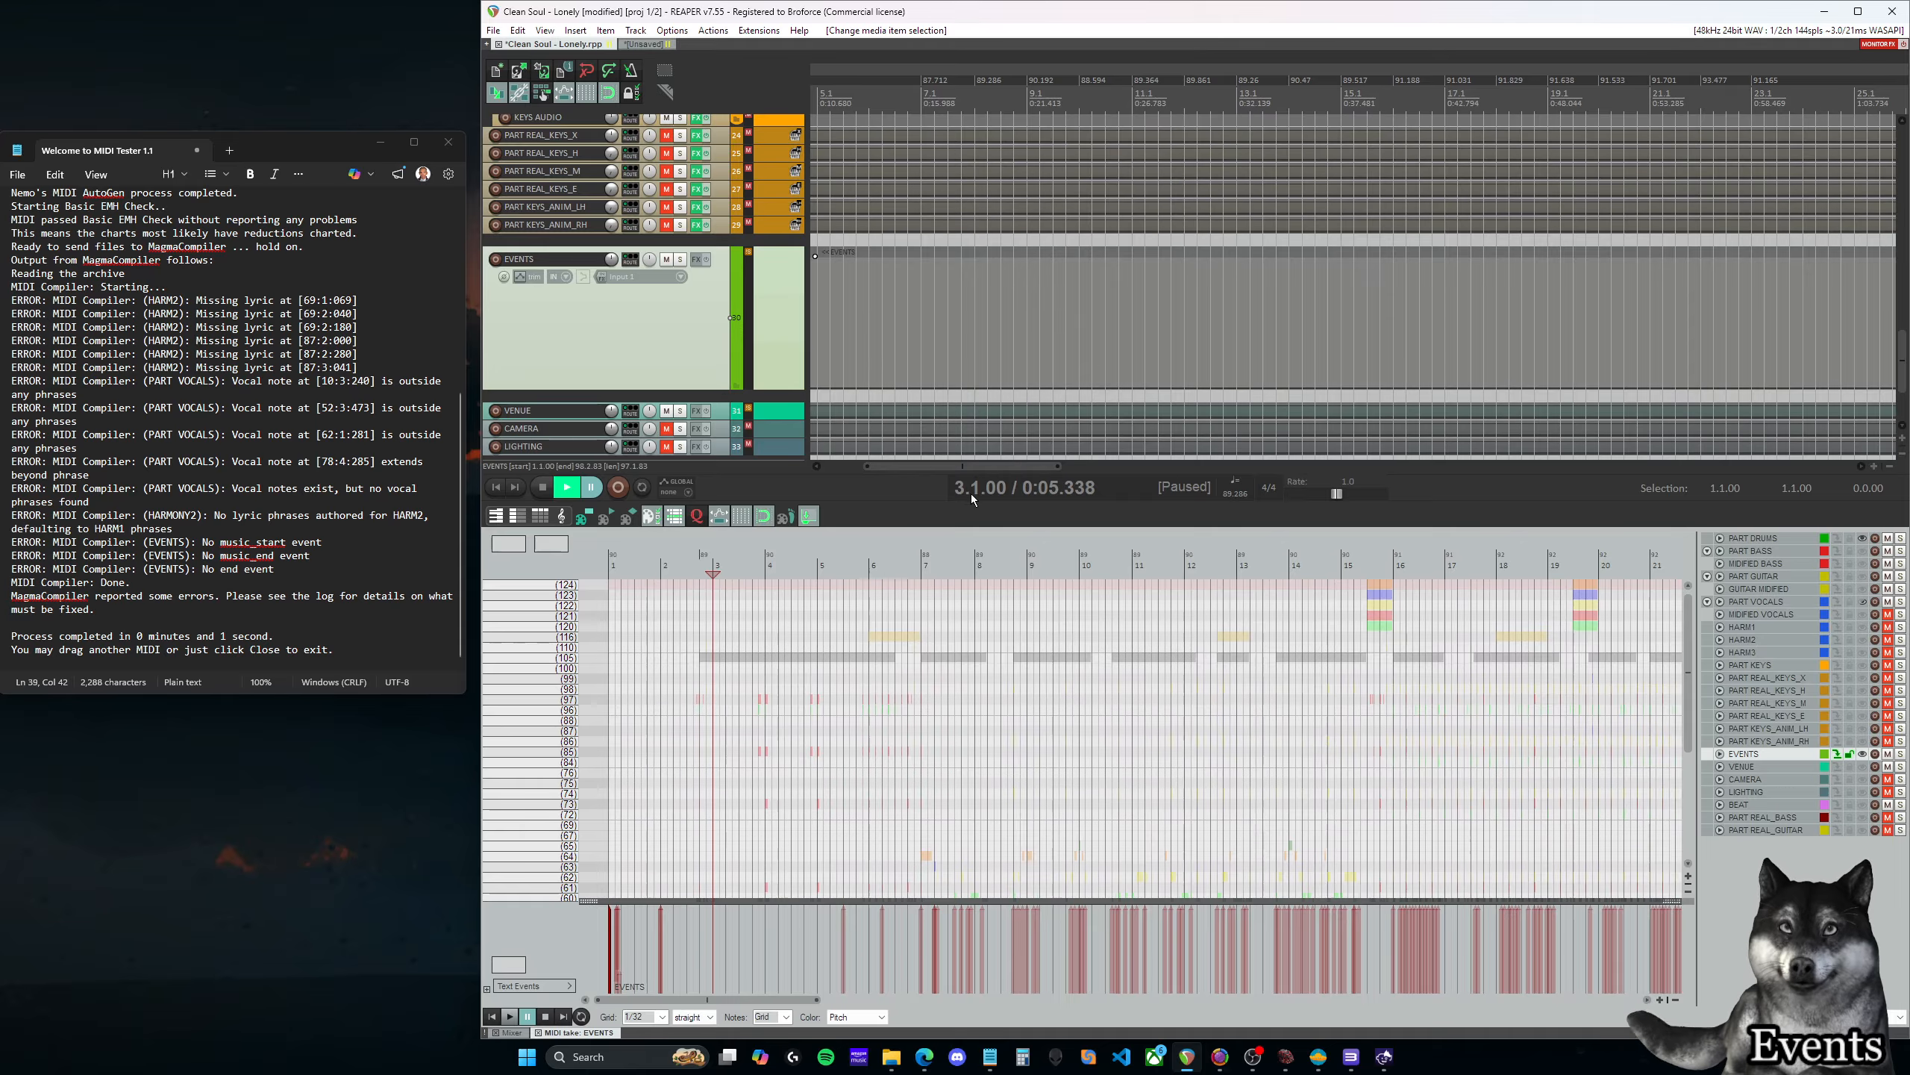
drag(955, 467, 913, 468)
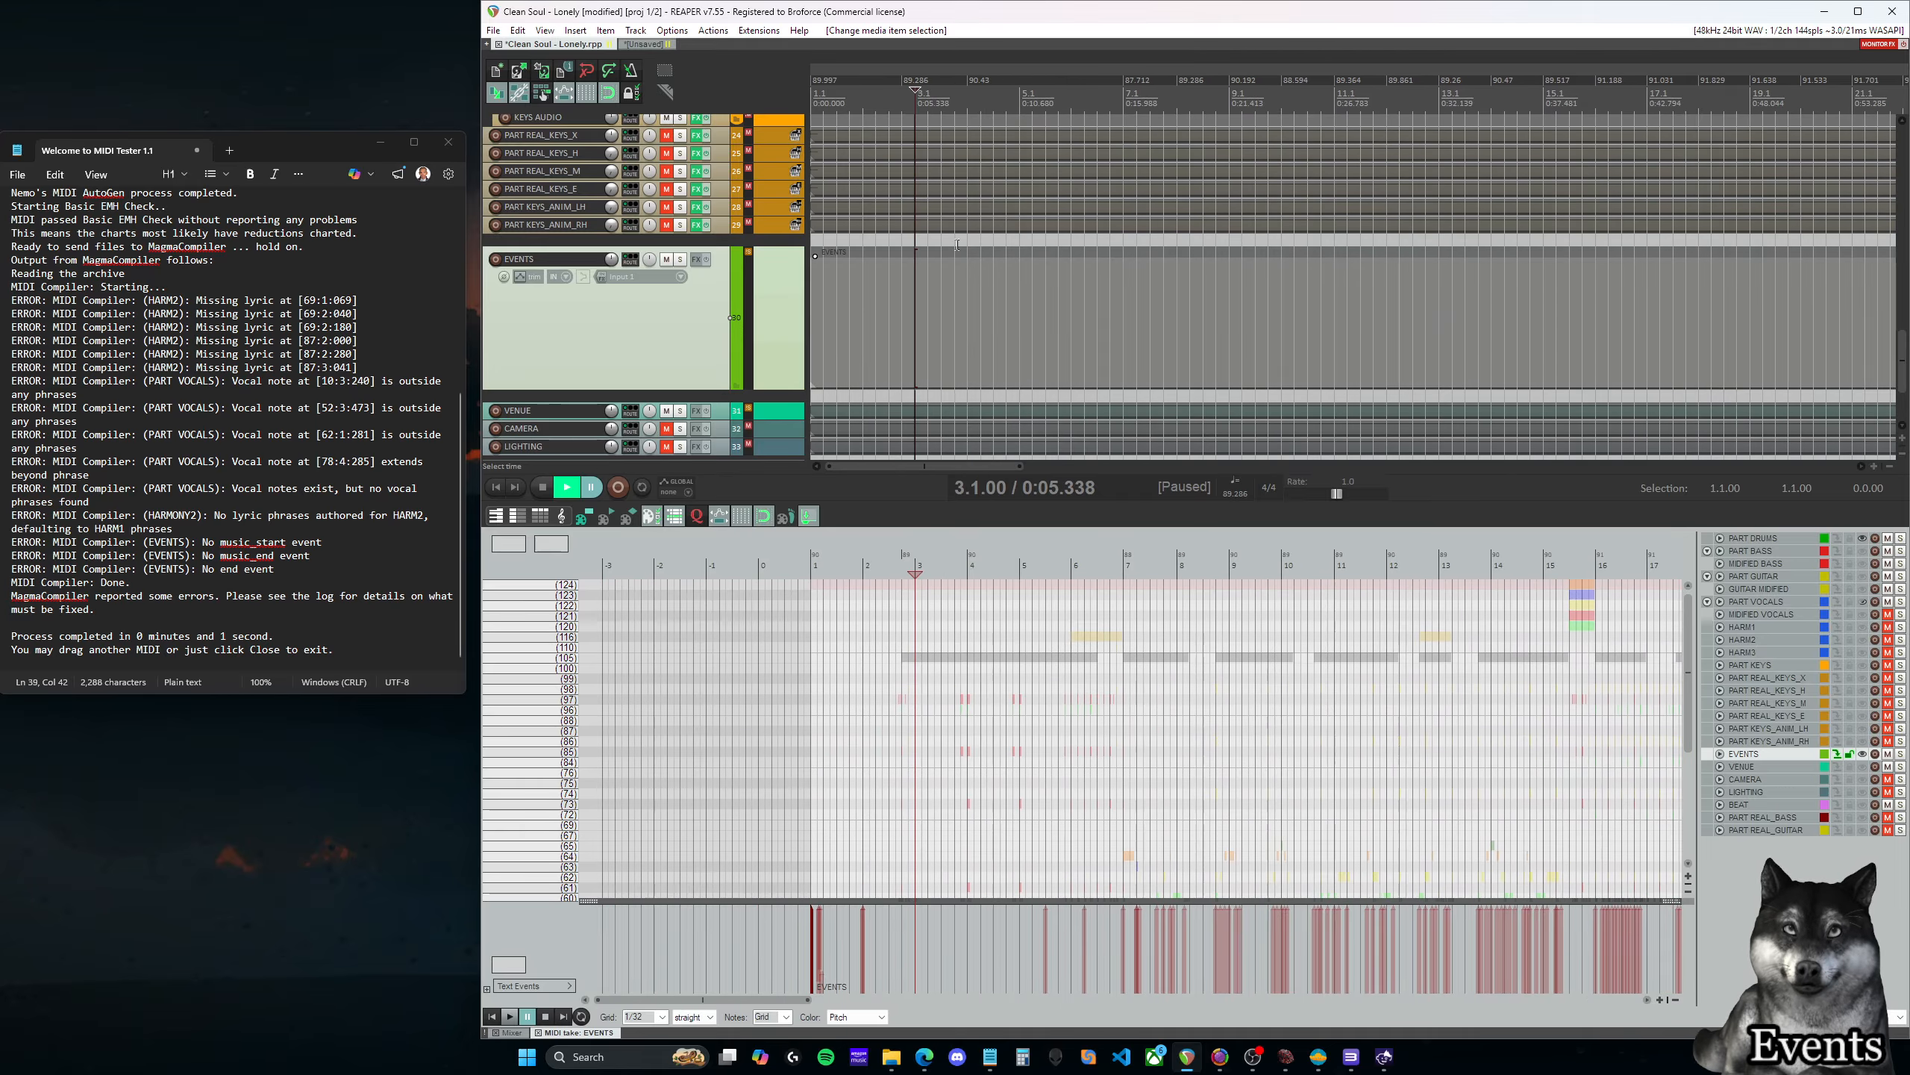
double_click(917, 935)
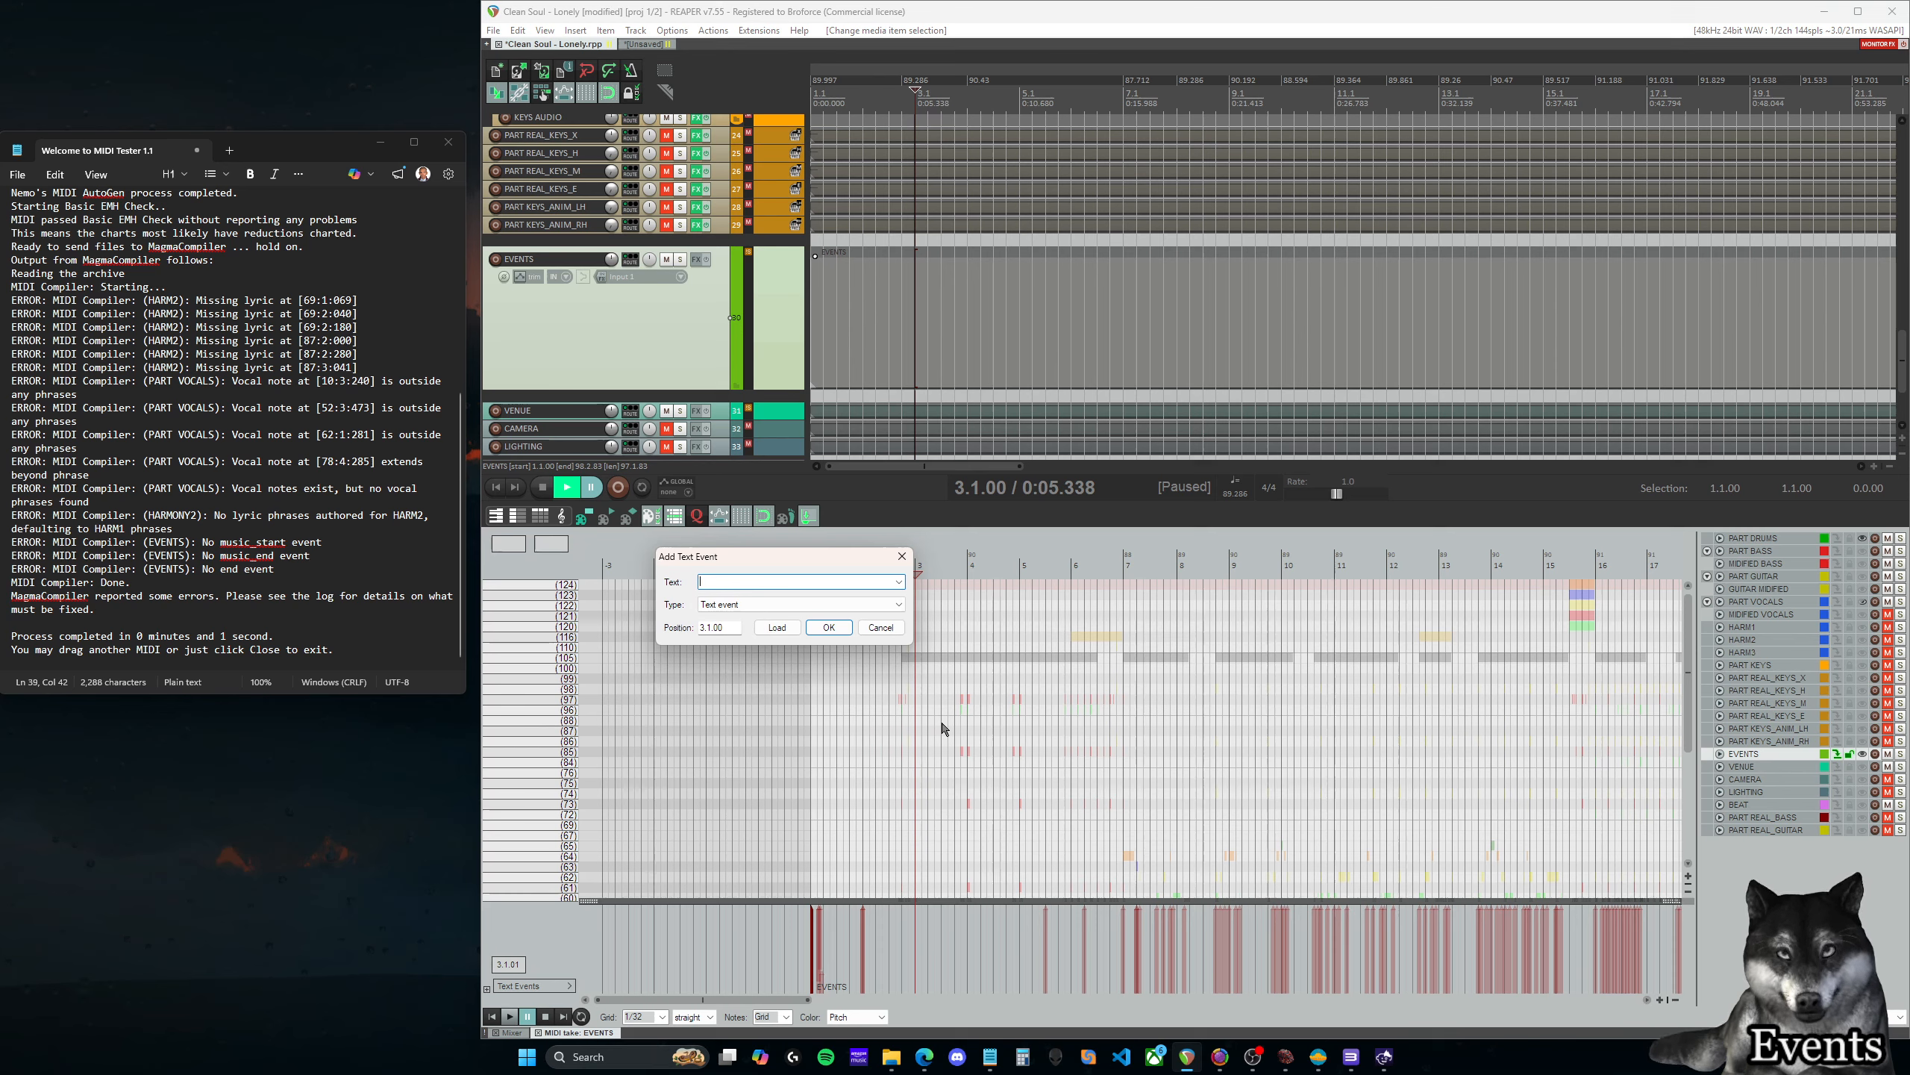
click(901, 556)
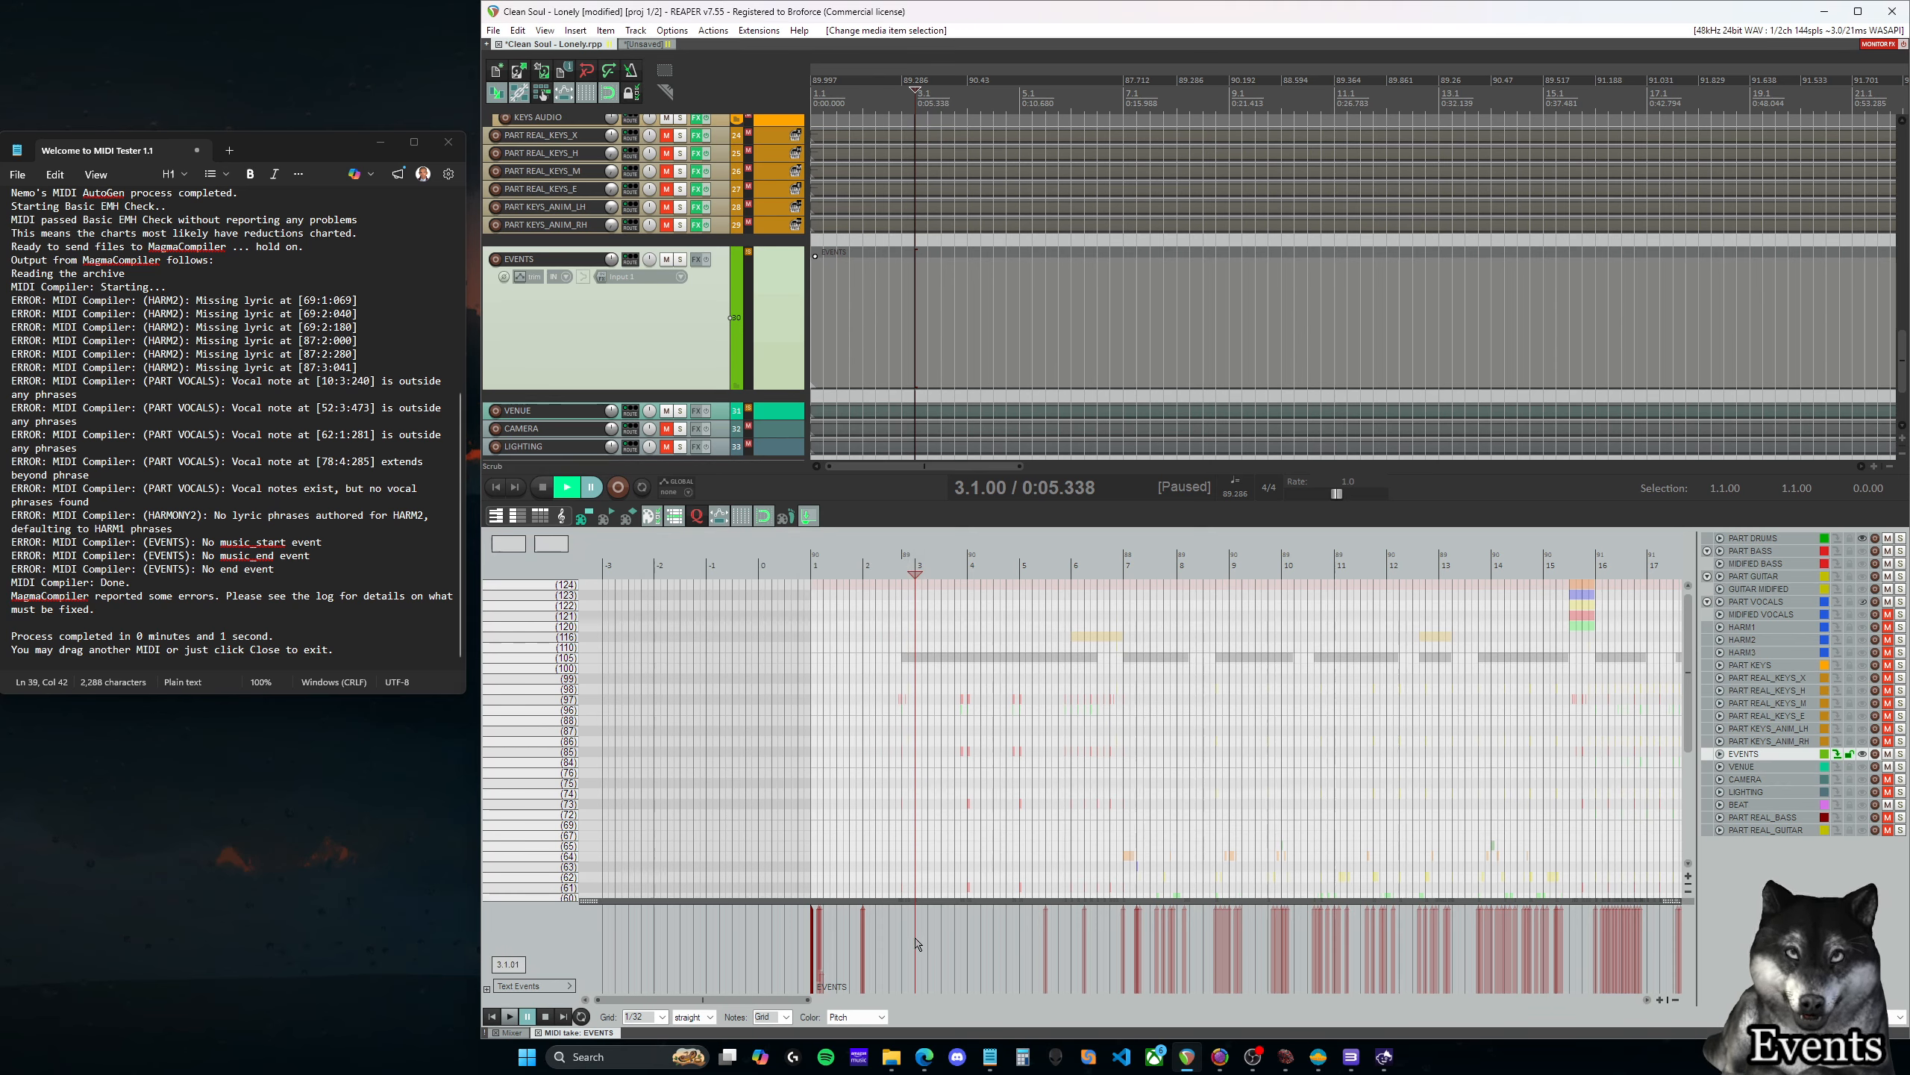
double_click(917, 944)
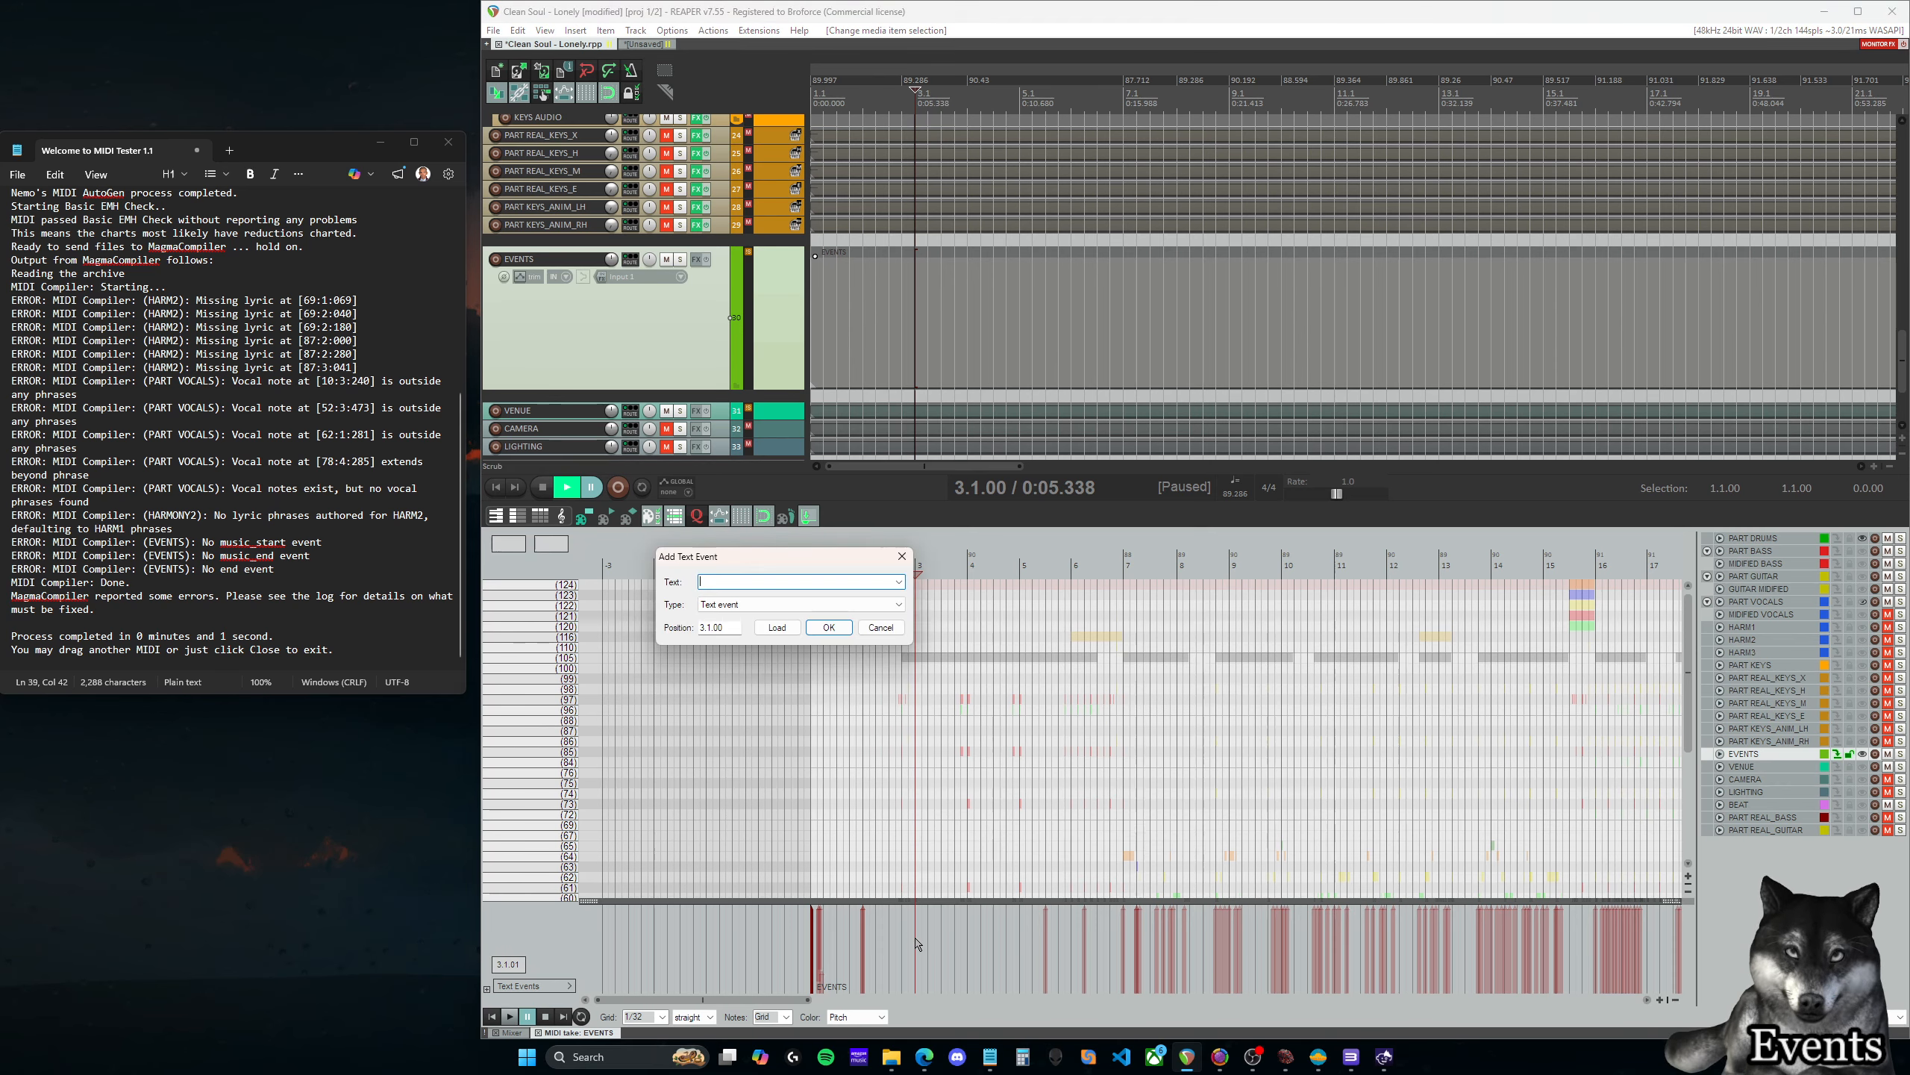
click(740, 604)
click(750, 581)
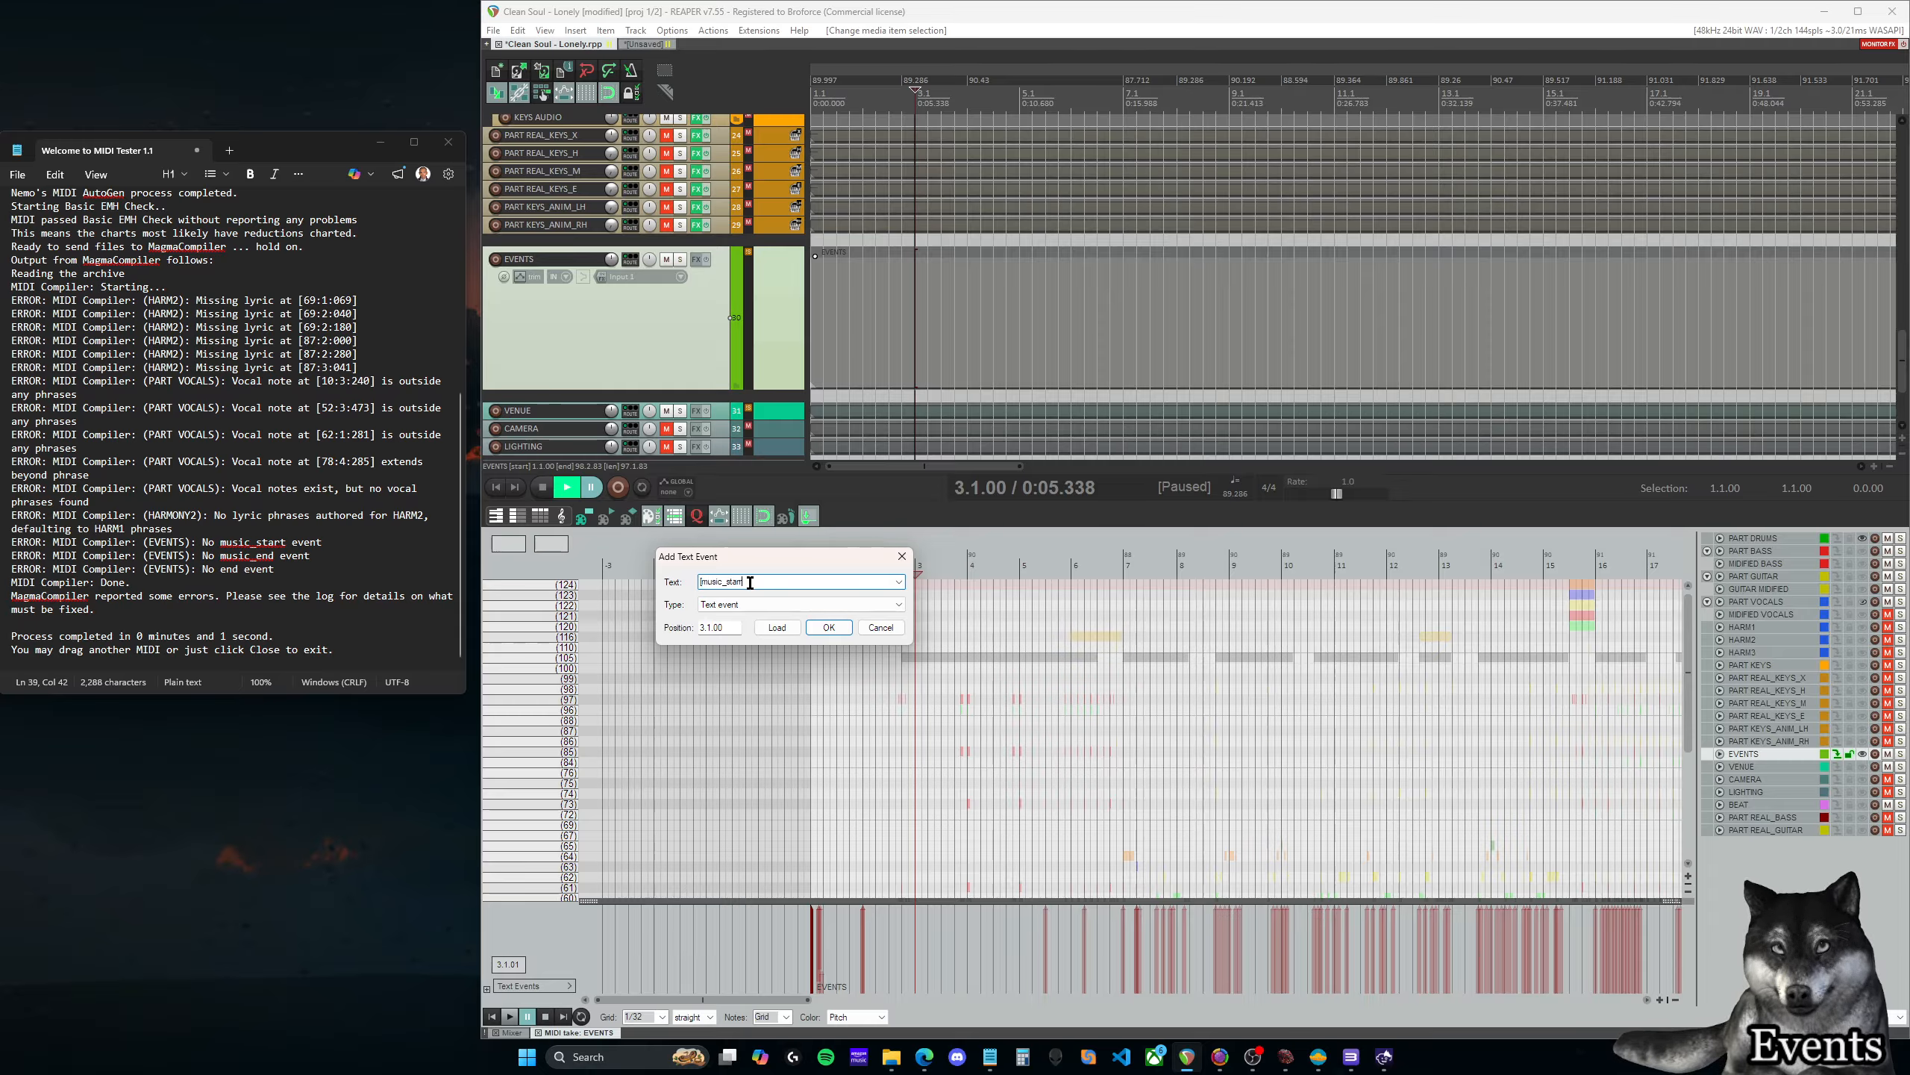
click(829, 627)
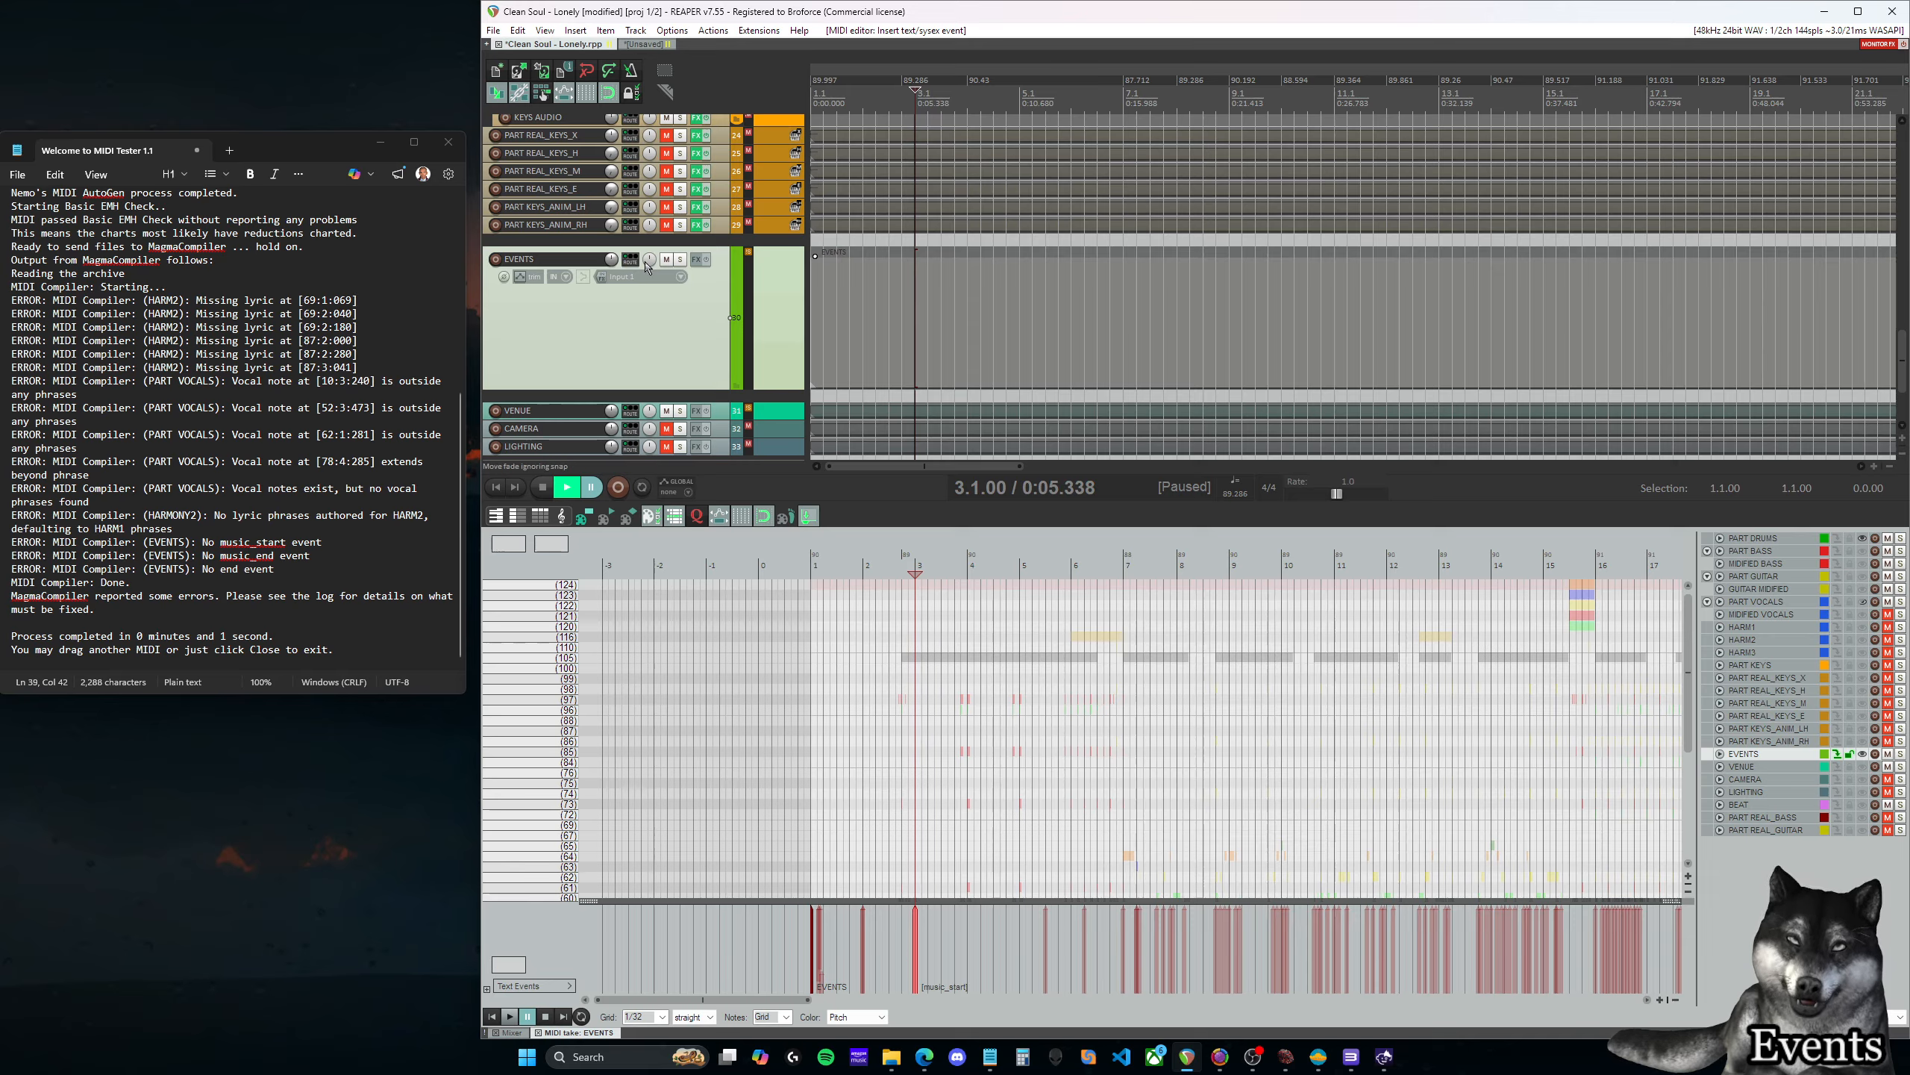
scroll(1093, 304, up, 4)
scroll(1092, 301, down, 5)
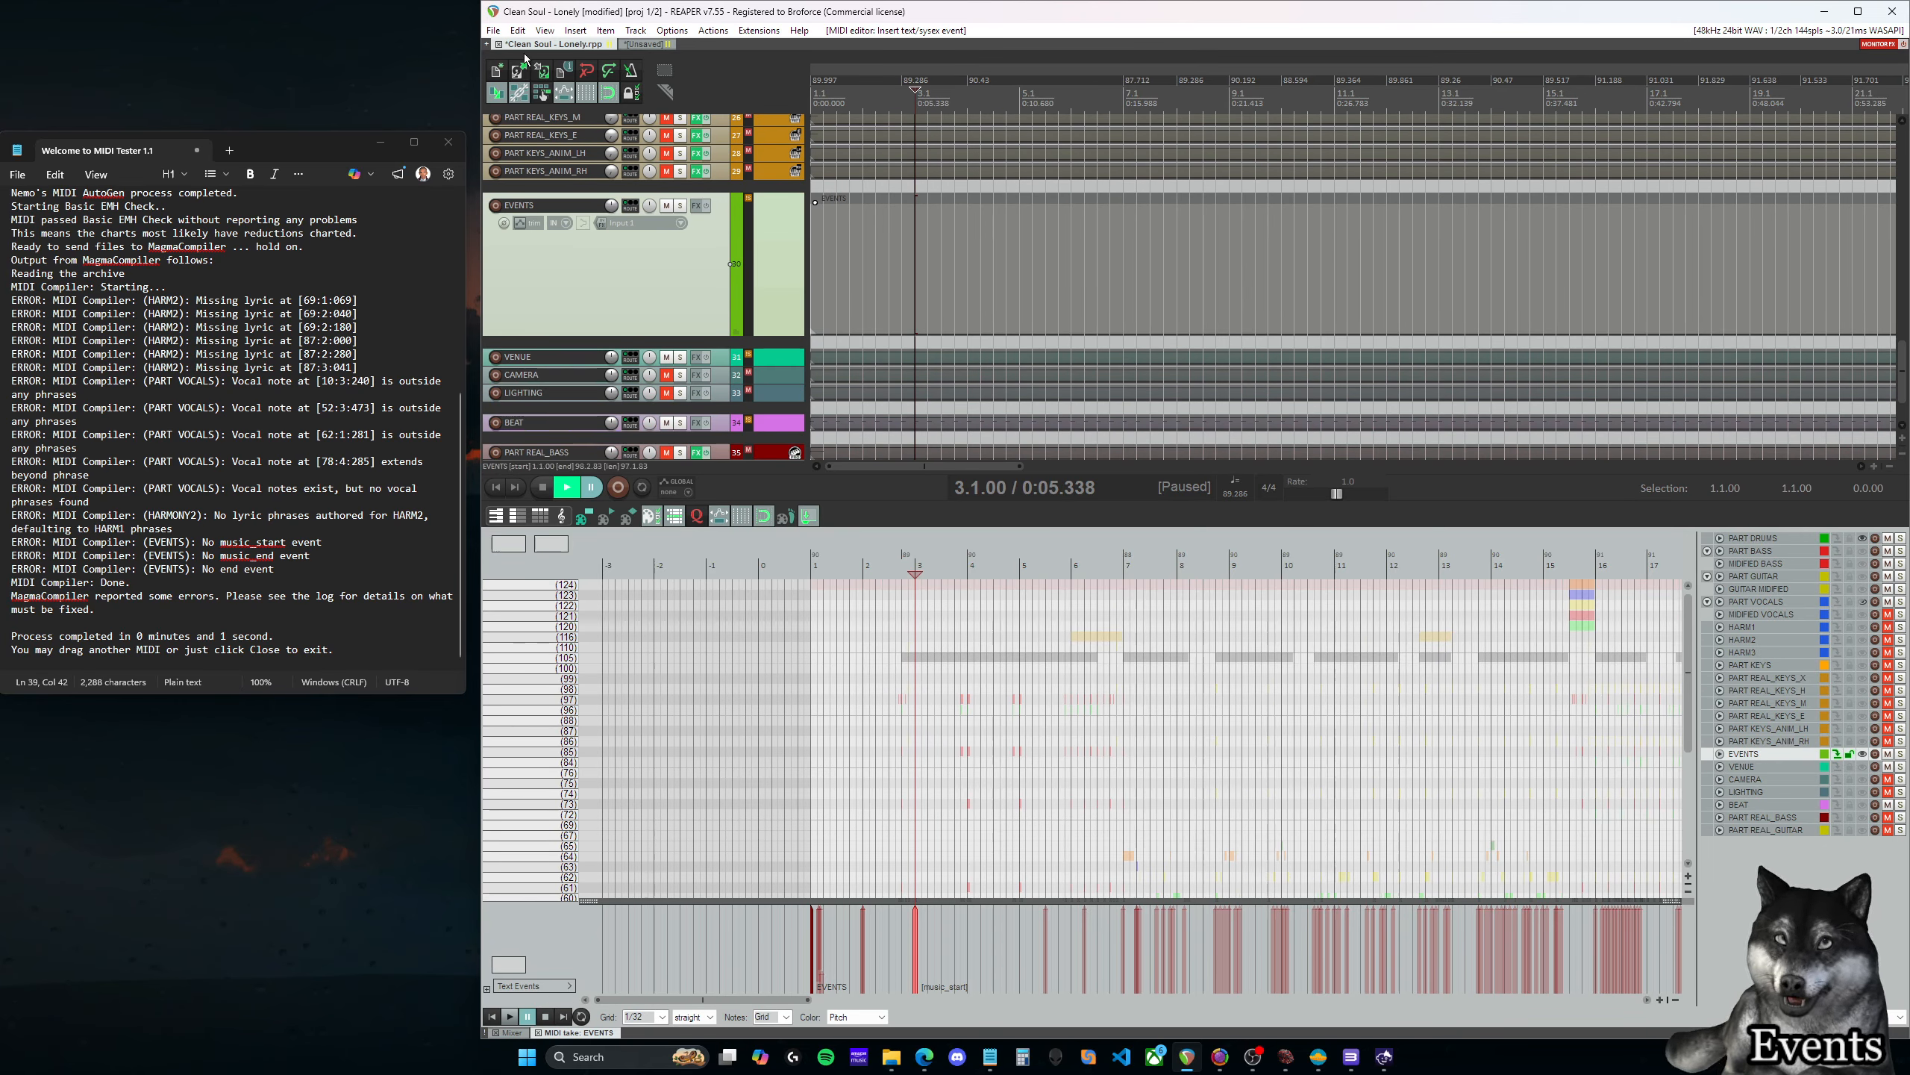
click(493, 30)
mouse_move(589, 192)
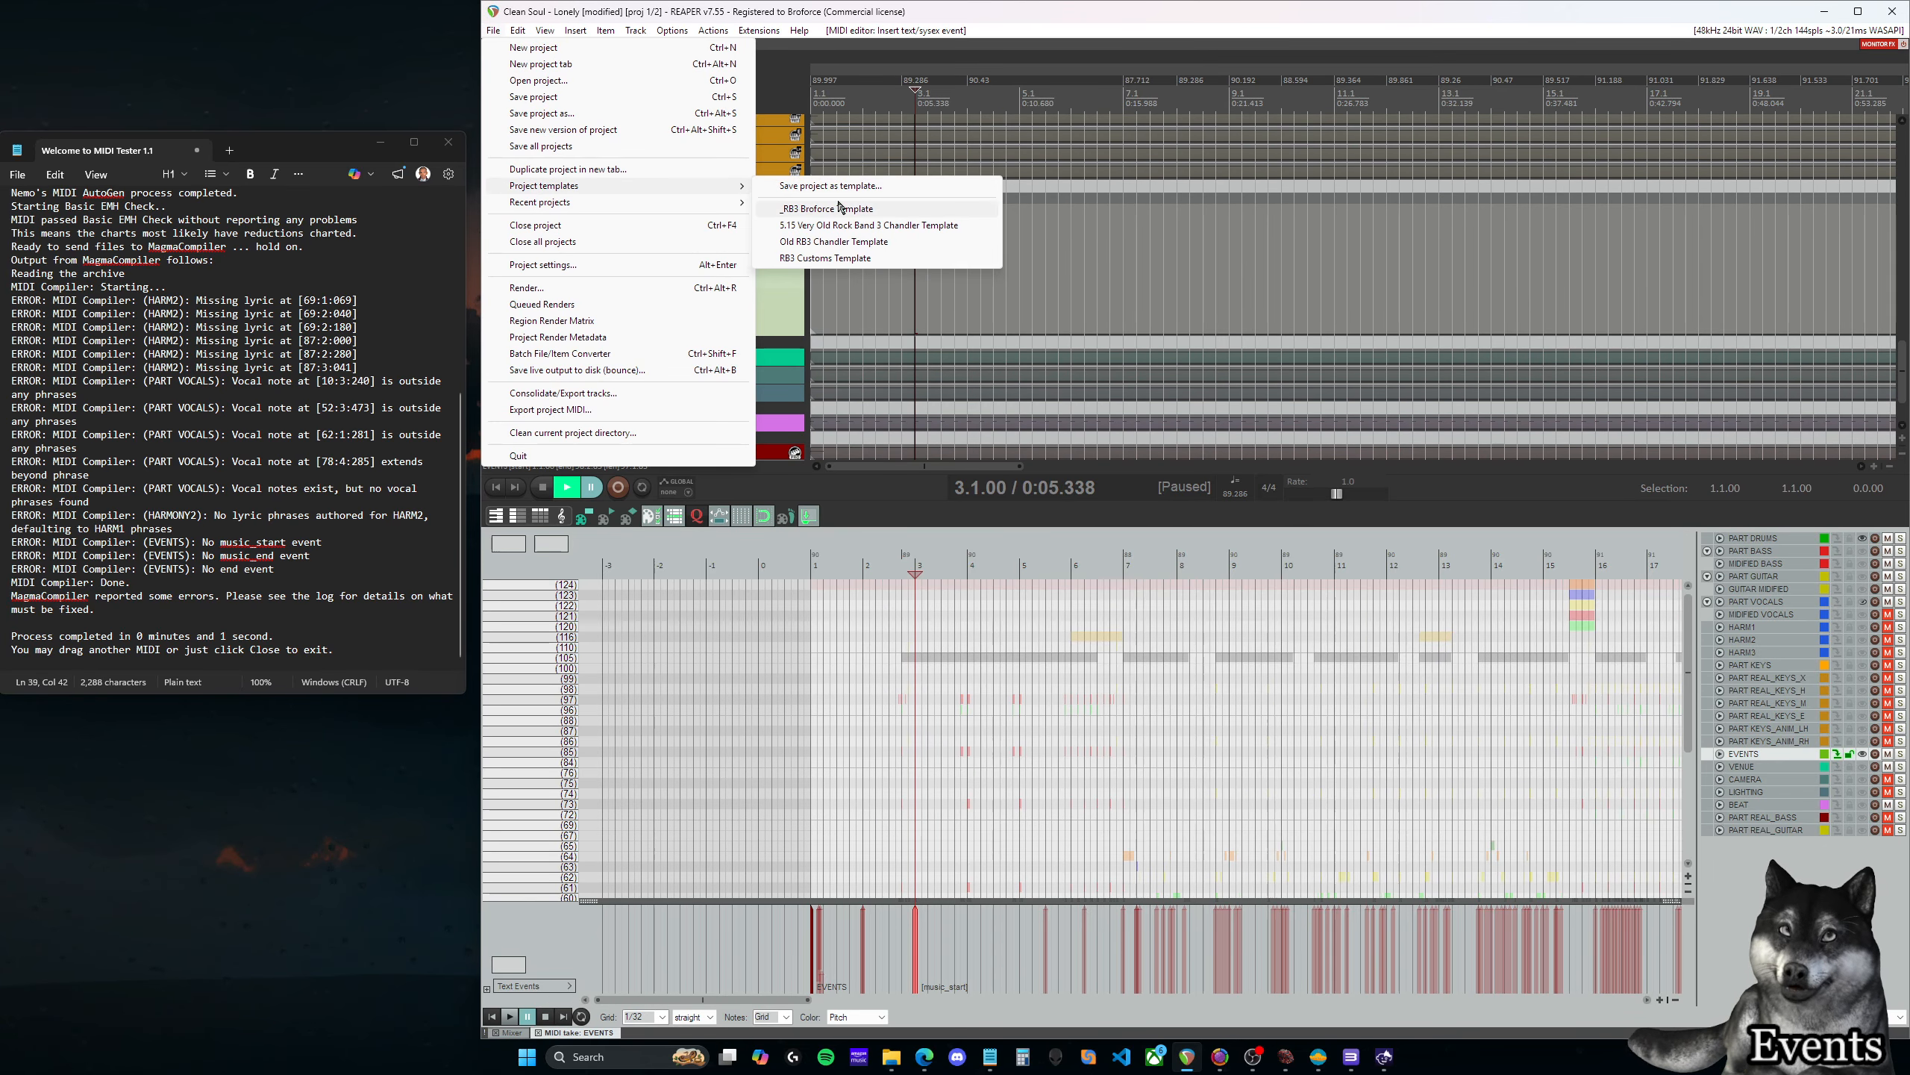
click(924, 570)
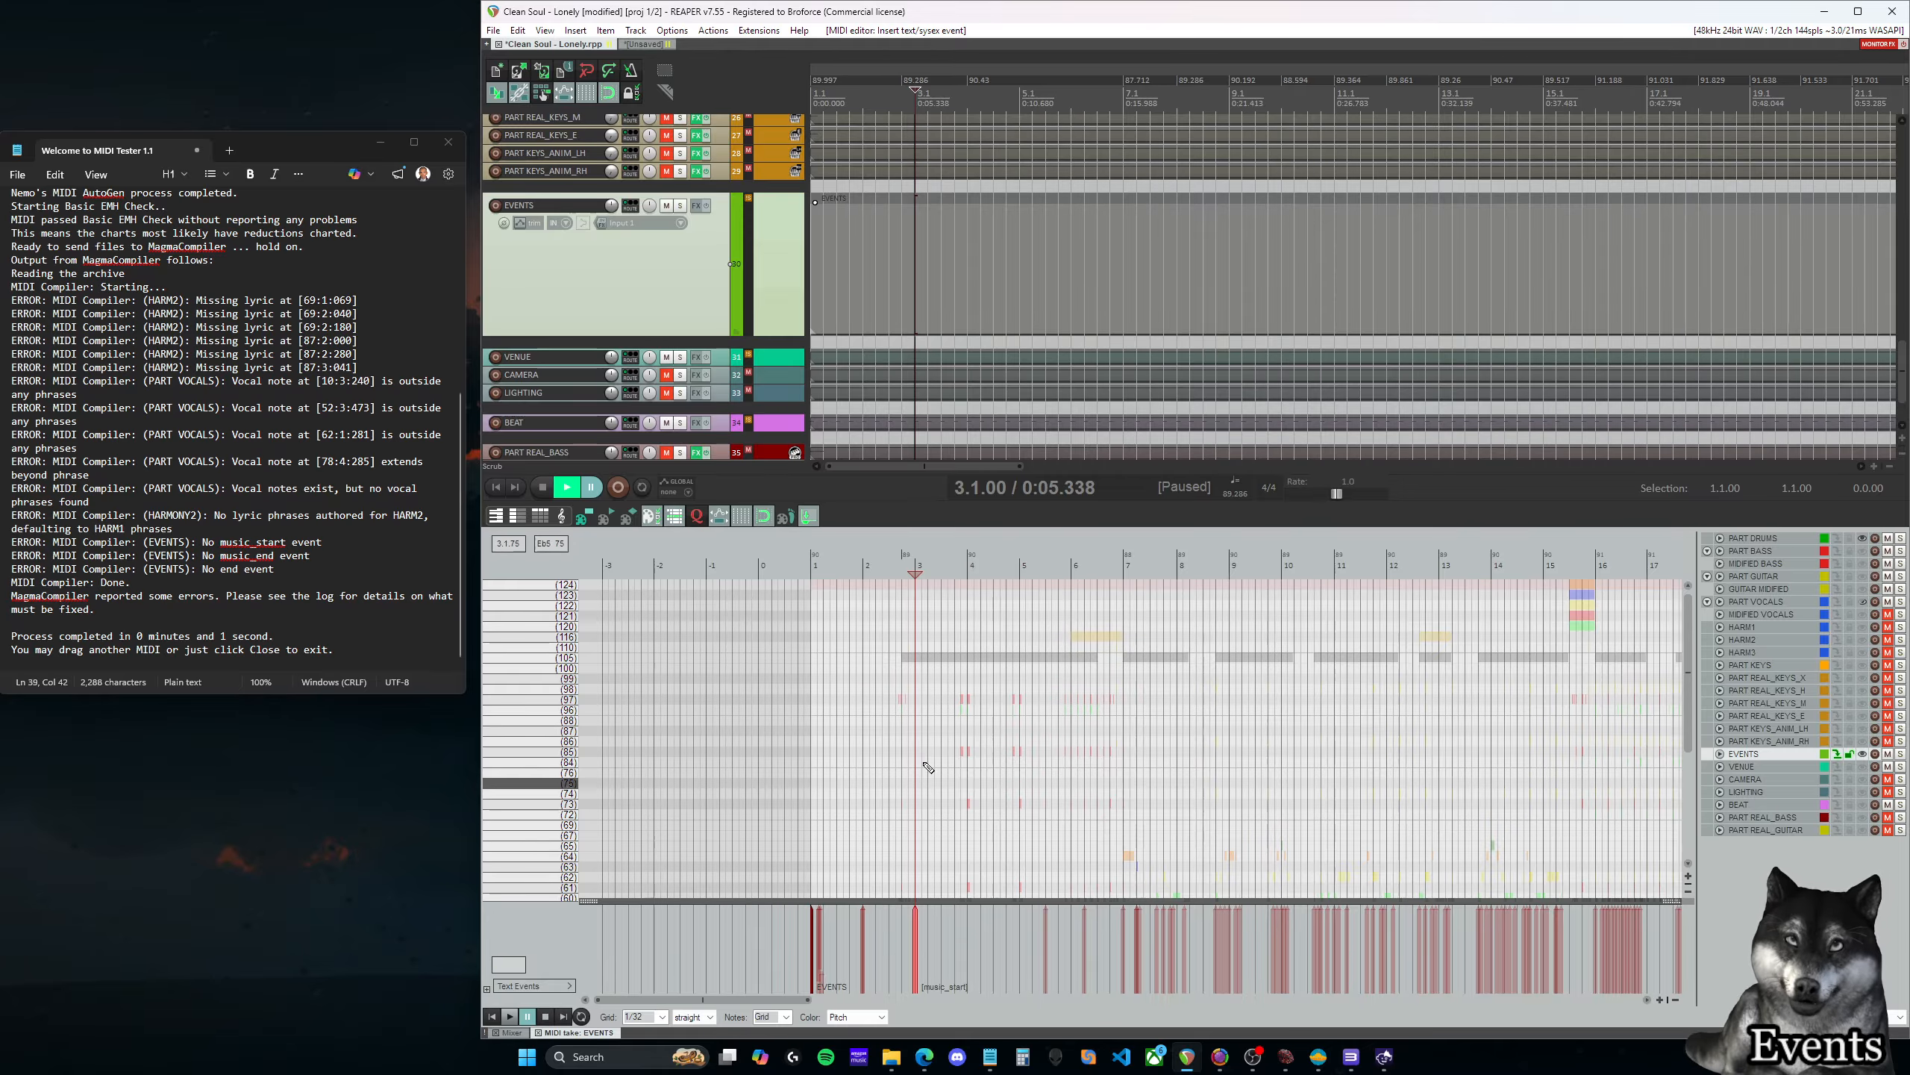
Place the edit cursor at 2.4.00, at the start of the drum kit audio
scroll(1232, 337, up, 5)
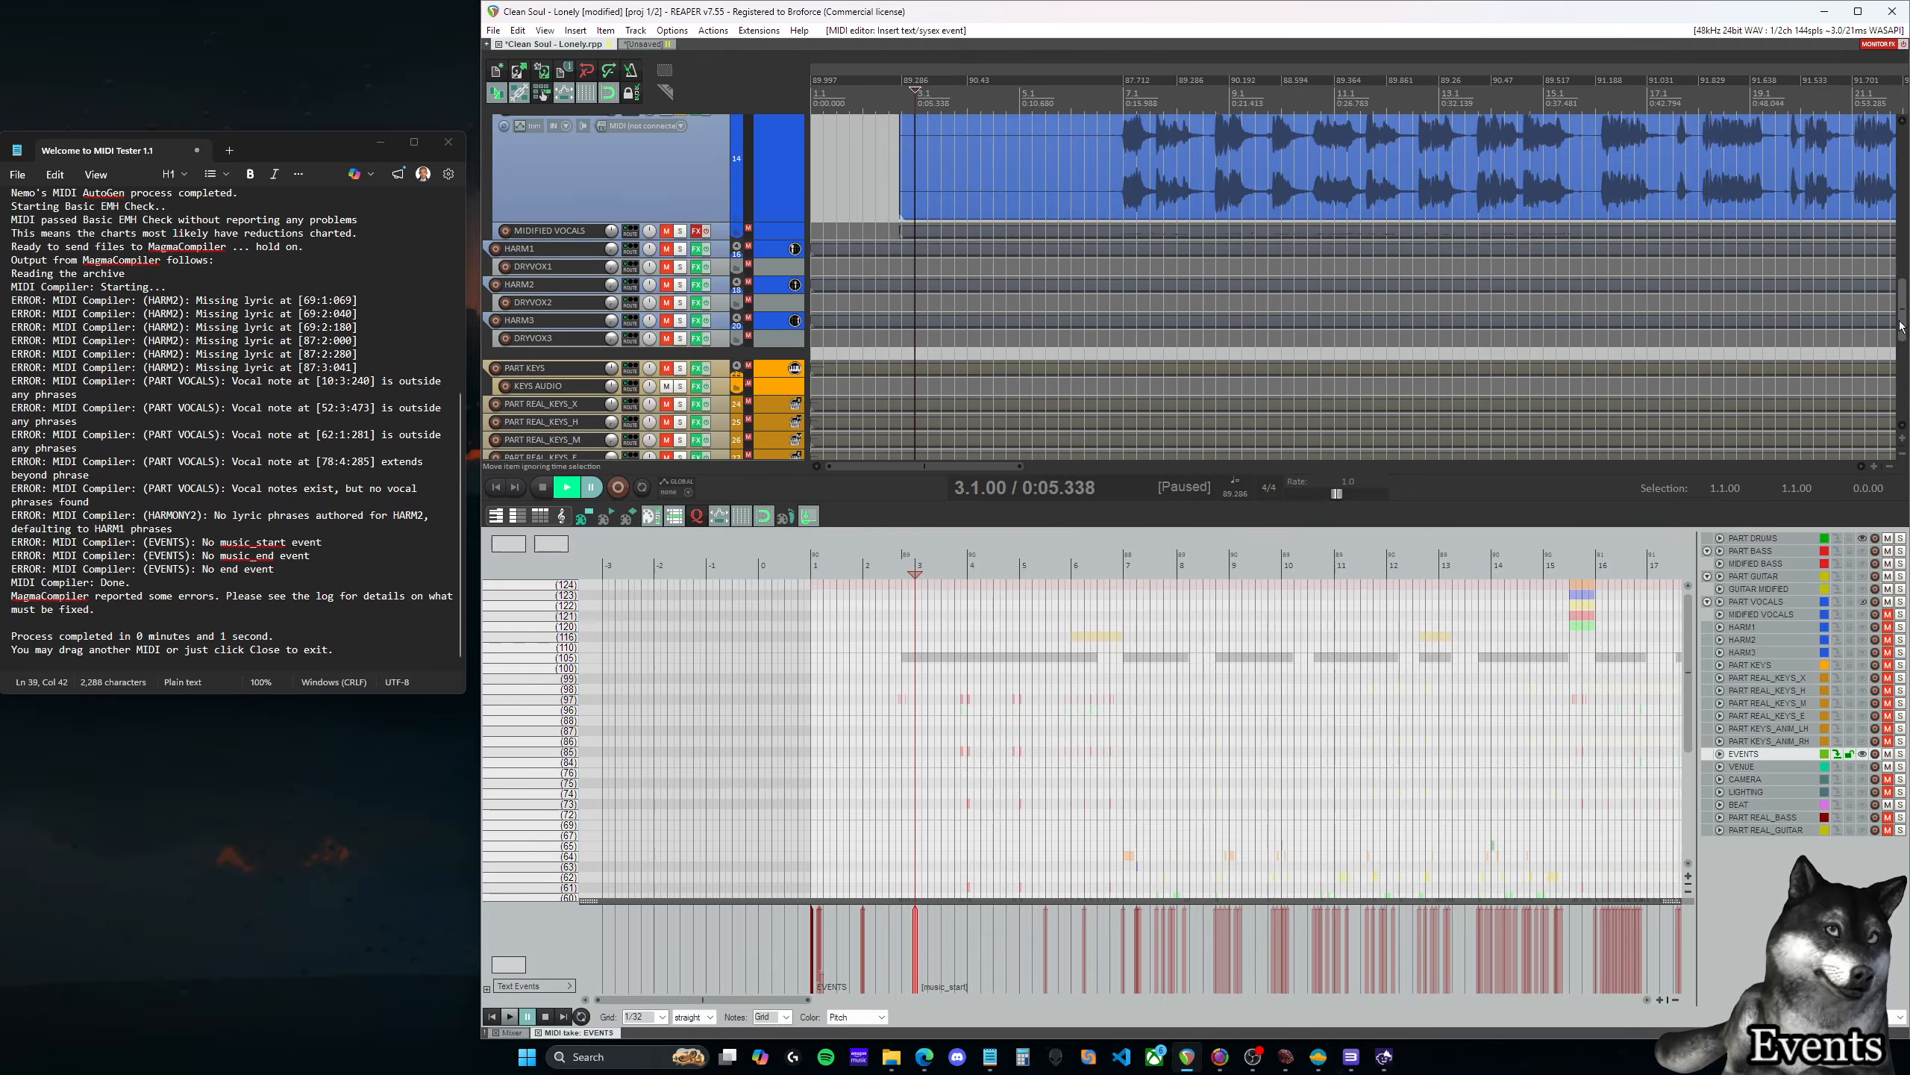
drag(1904, 326, 1909, 181)
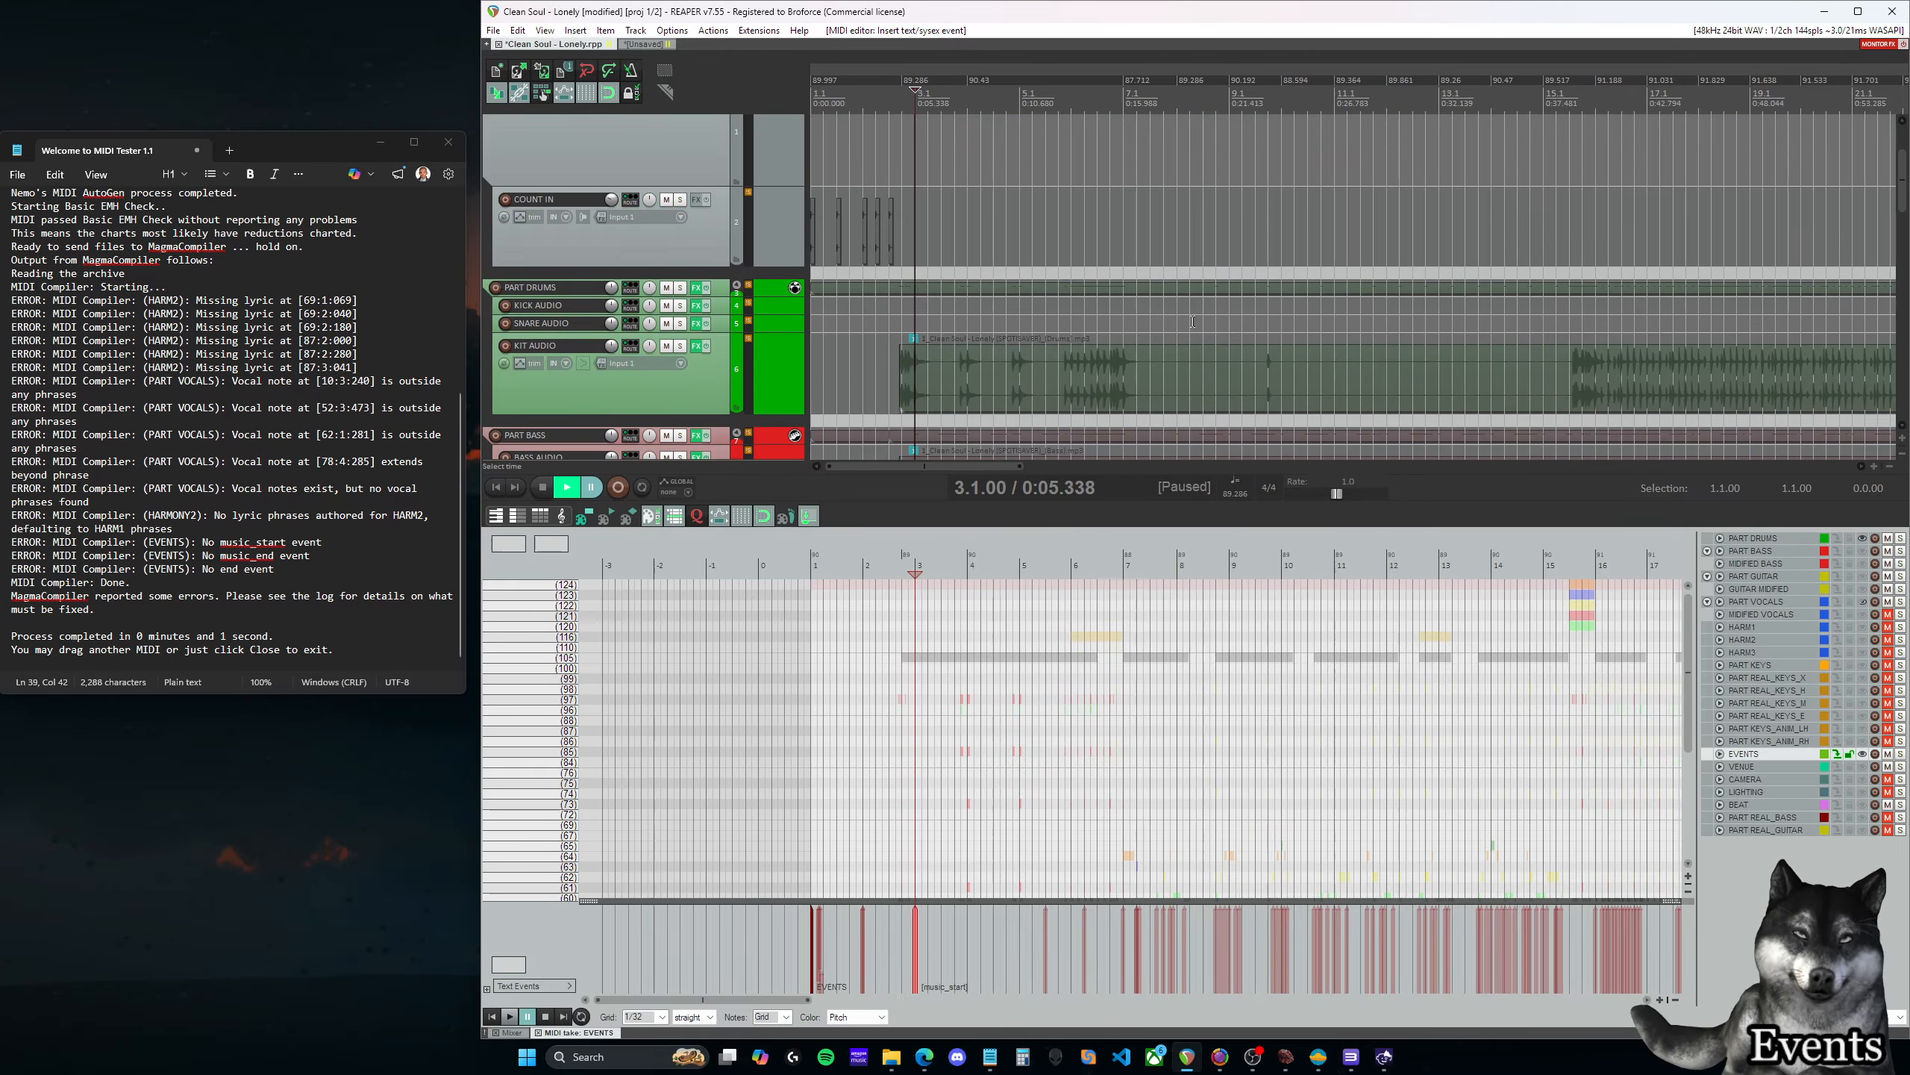
click(902, 325)
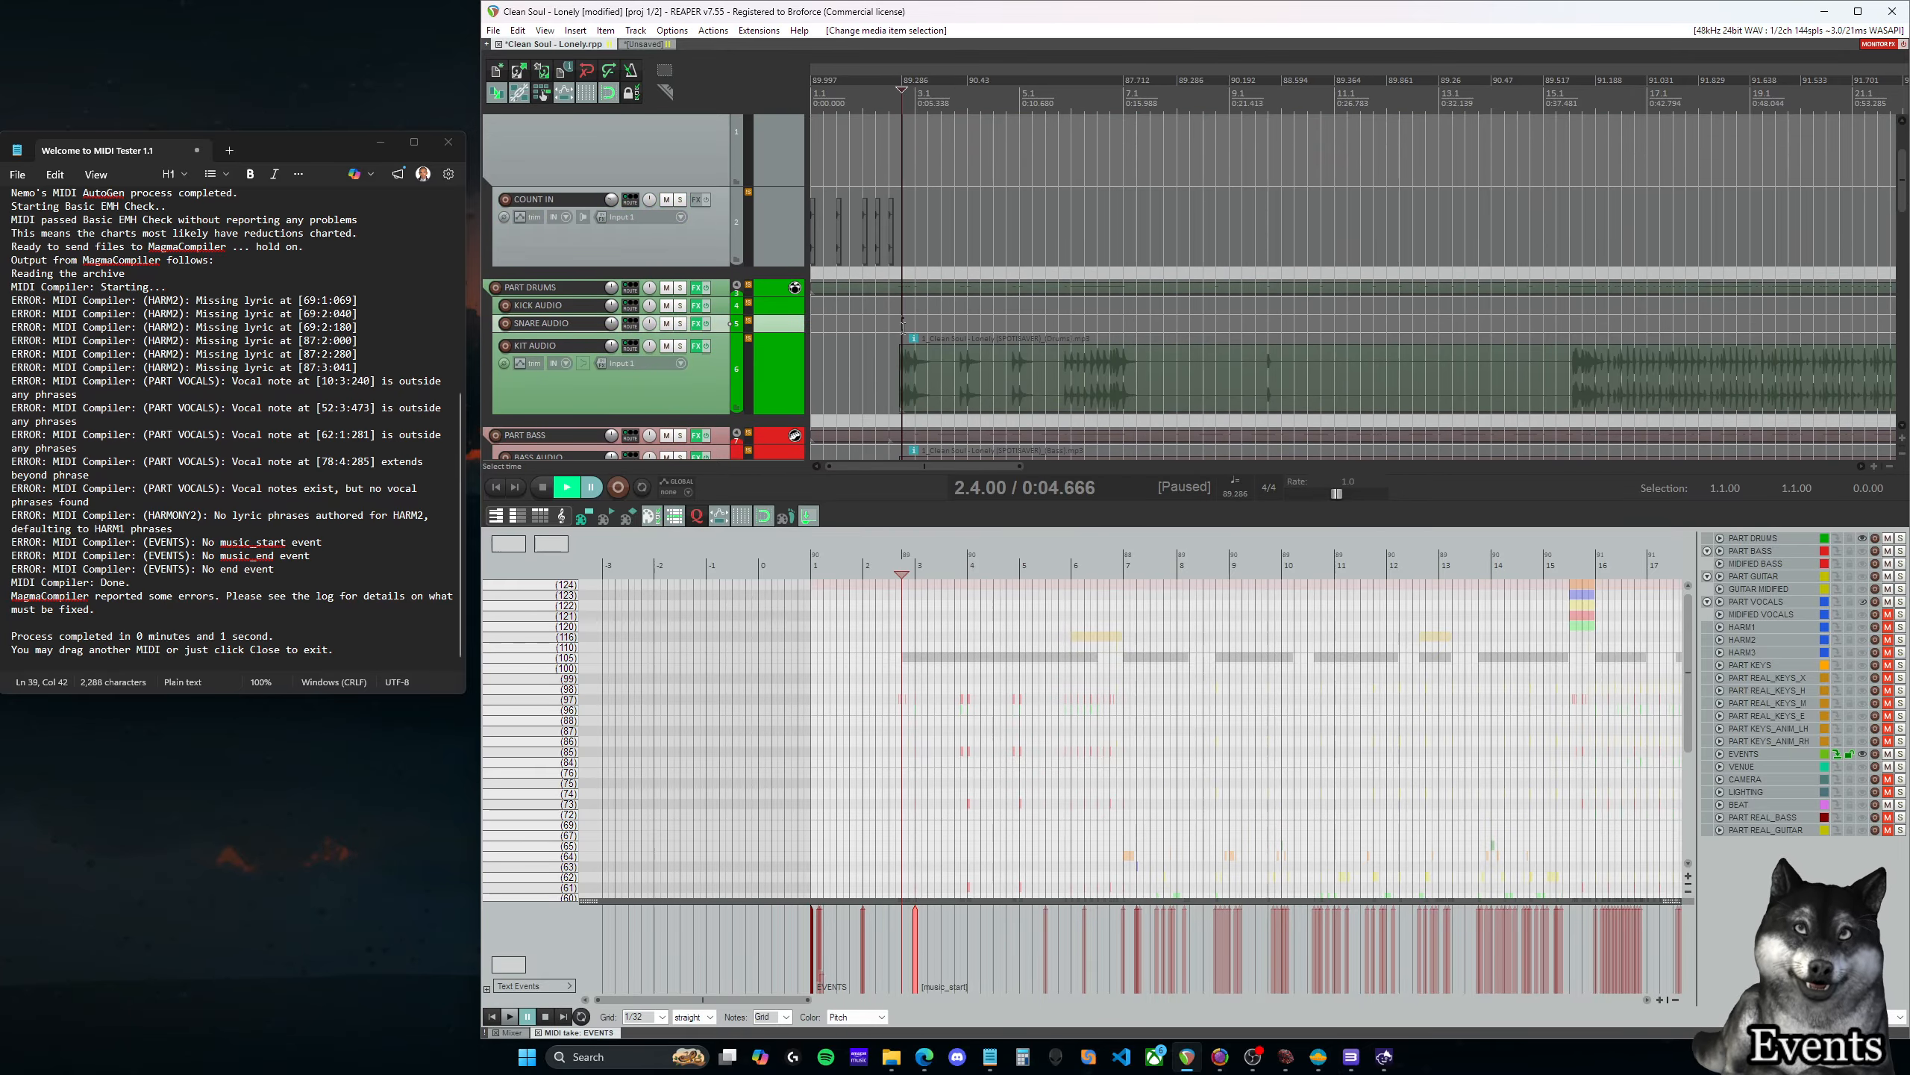